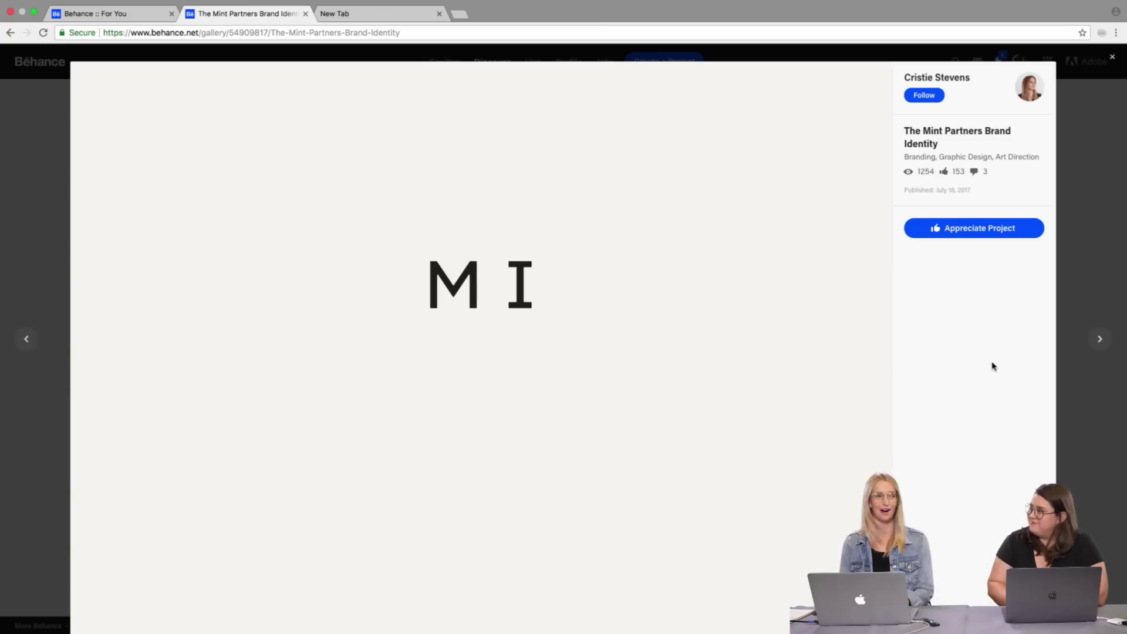
- Look through The Mint Partners Brand Identity project down to its typography samples, and close the project
scroll(662, 395, "down", 1)
scroll(662, 401, "down", 8)
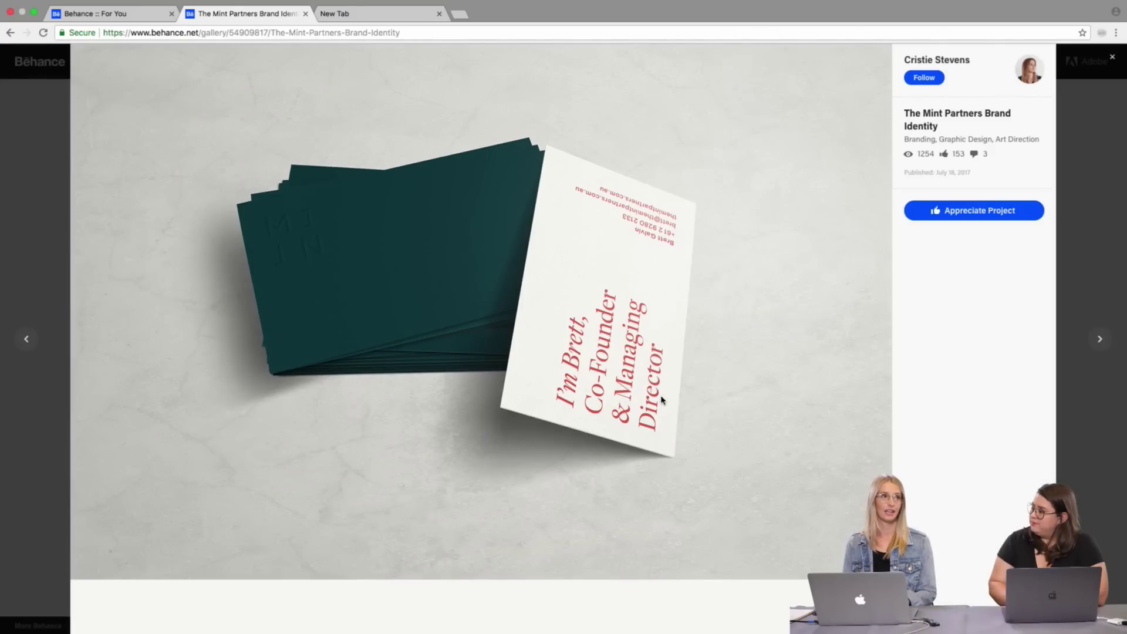
scroll(661, 399, "down", 8)
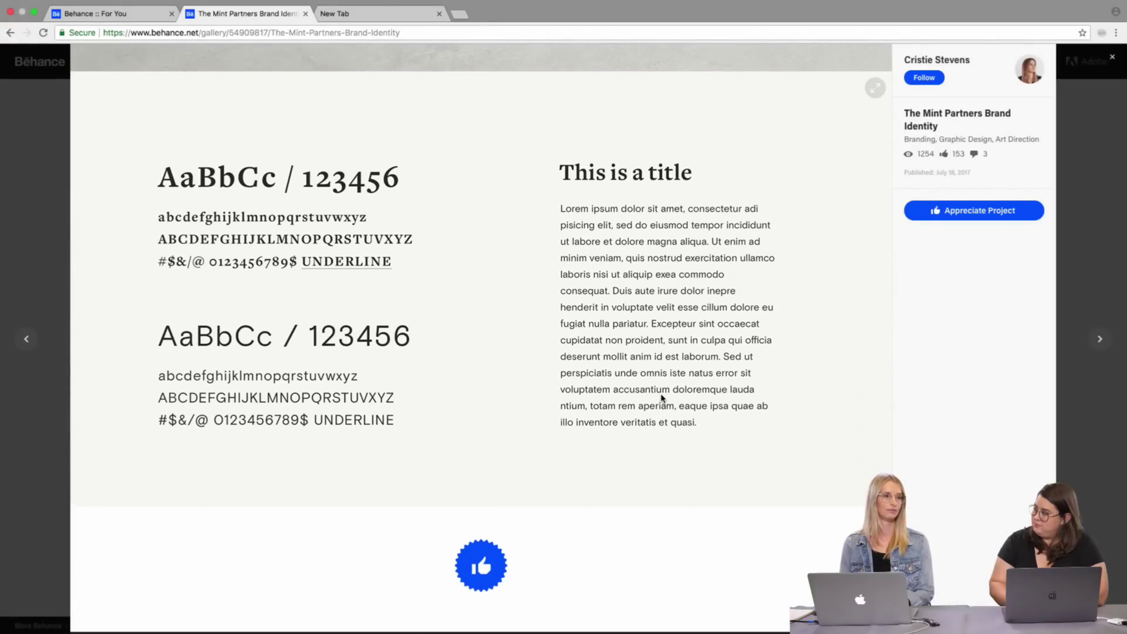
left_click(1089, 306)
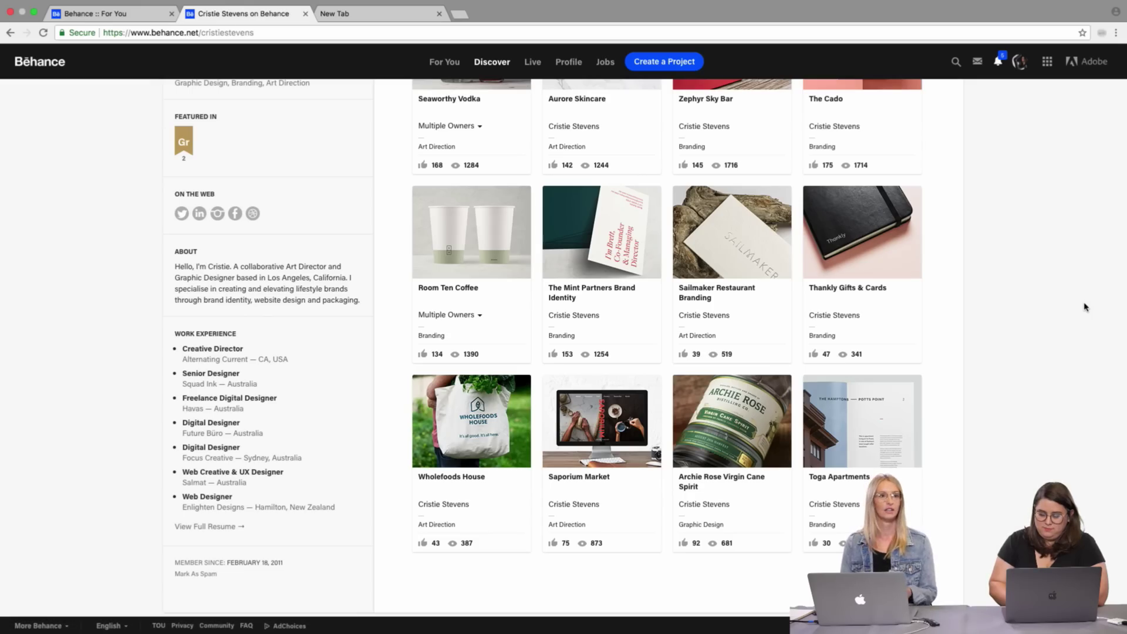
- Open the Toga Apartments project, view its stationery and website designs, and close the project
left_click(878, 413)
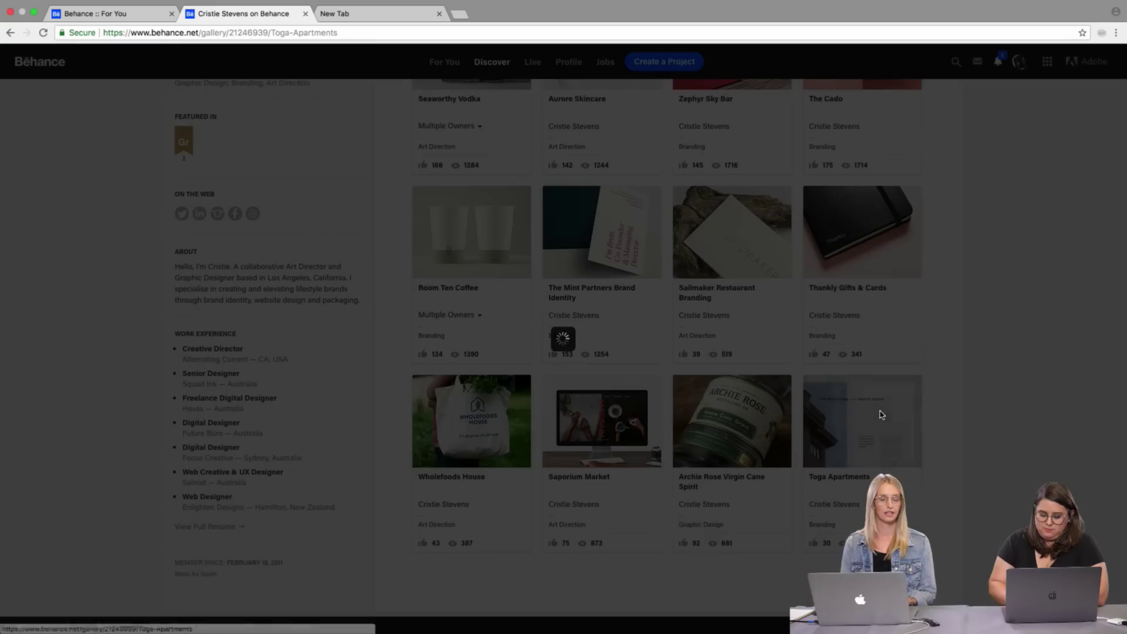
scroll(756, 467, "down", 5)
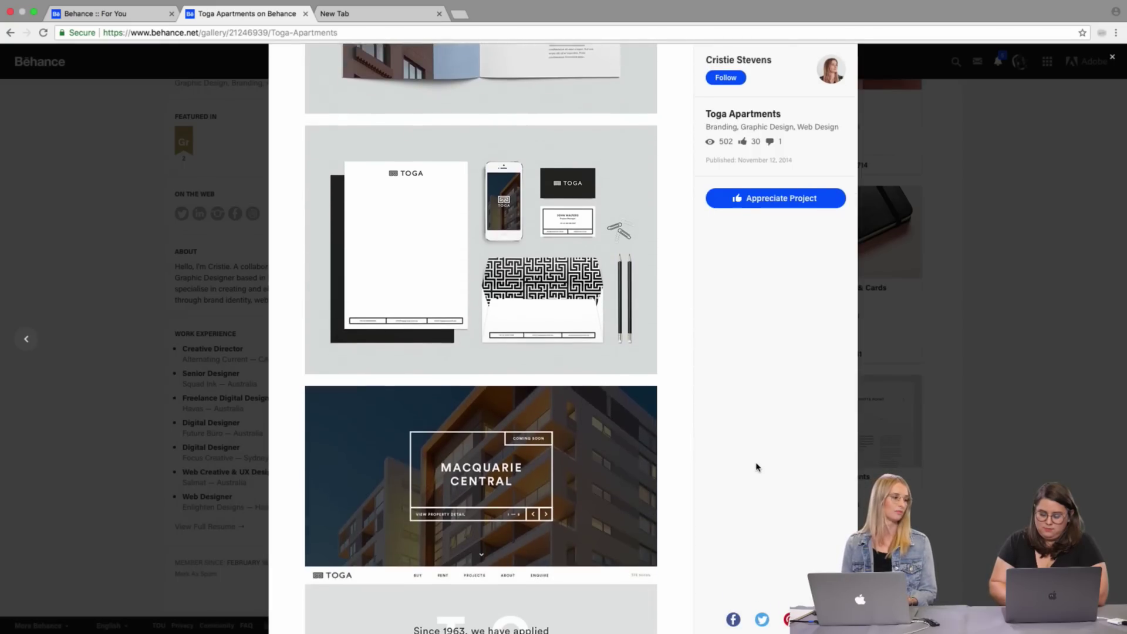
scroll(756, 466, "down", 1)
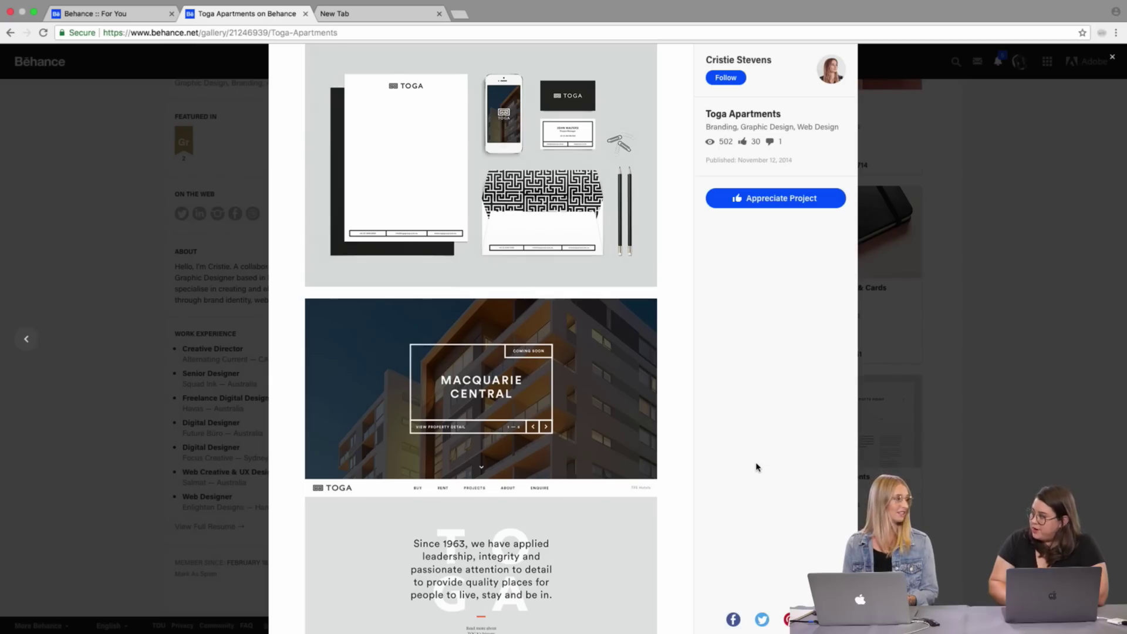
left_click(1001, 425)
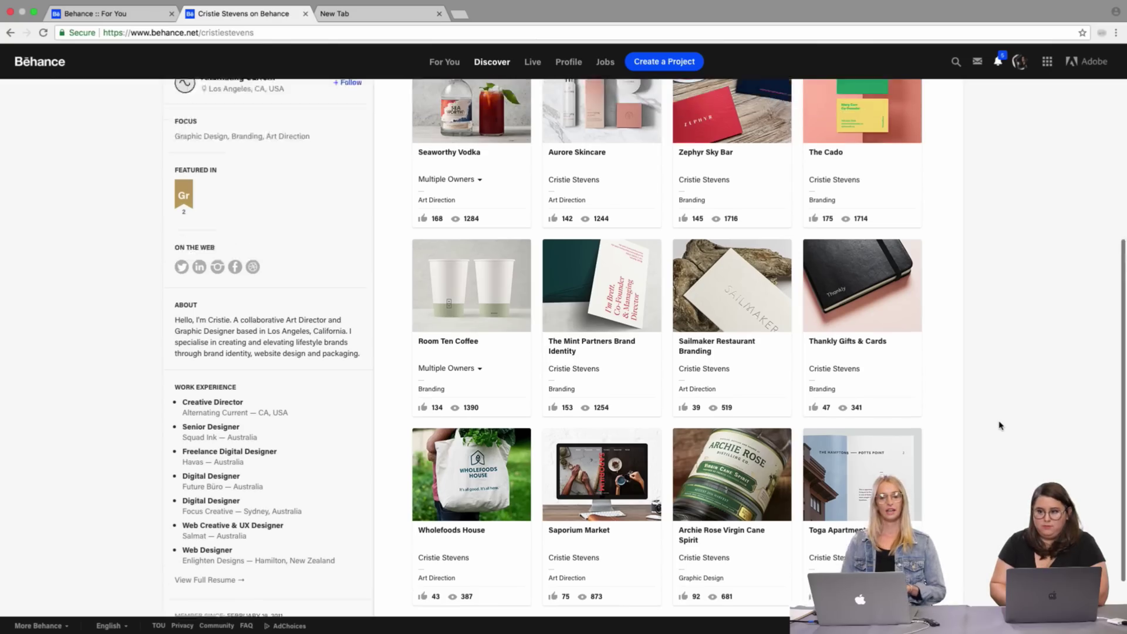
- Open the Dust Bakery project from the designer's profile and look through its branding images and text
scroll(1000, 424, "up", 6)
left_click(908, 268)
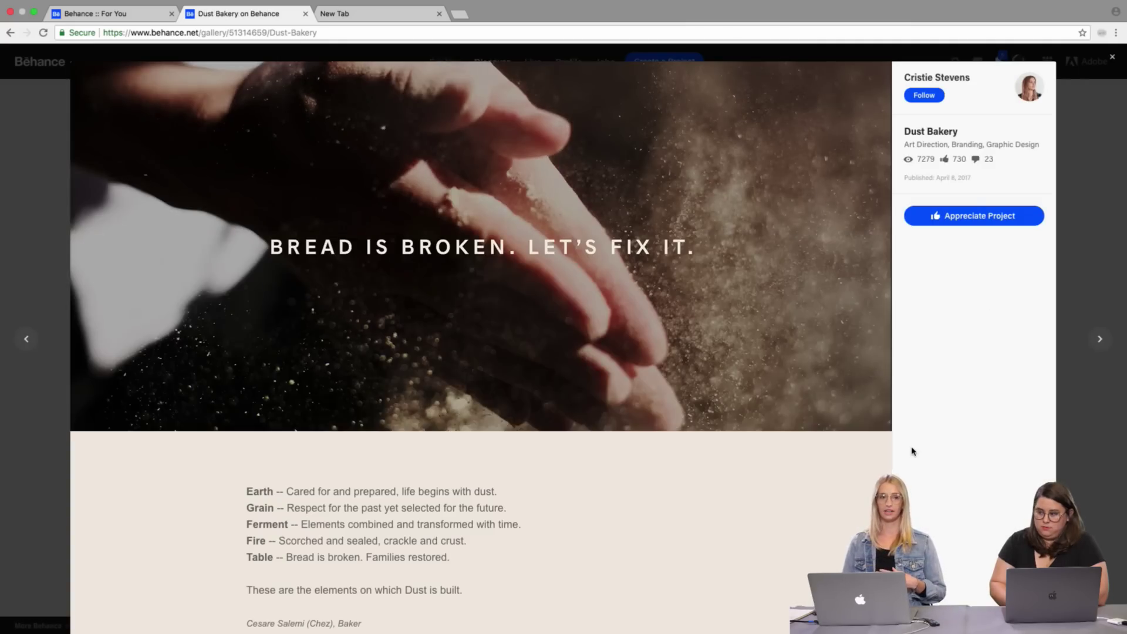
scroll(912, 451, "down", 6)
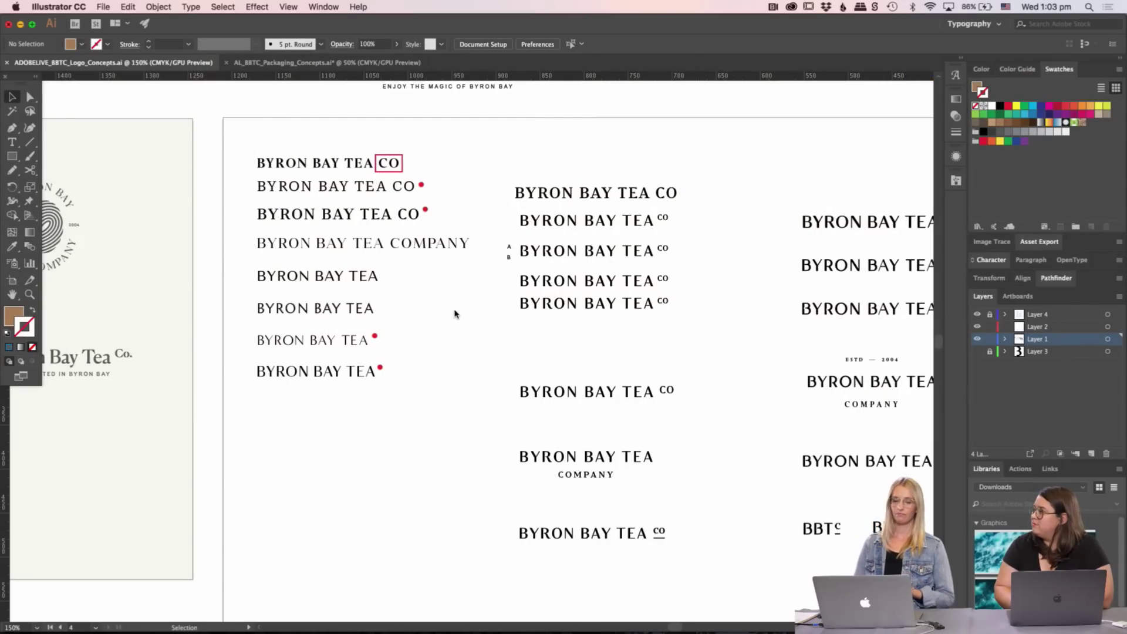
- In Illustrator, examine the Byron Bay Tea Co. logo concepts on the two cream artboards and the neighbouring wordmark explorations
scroll(455, 314, "left", 10)
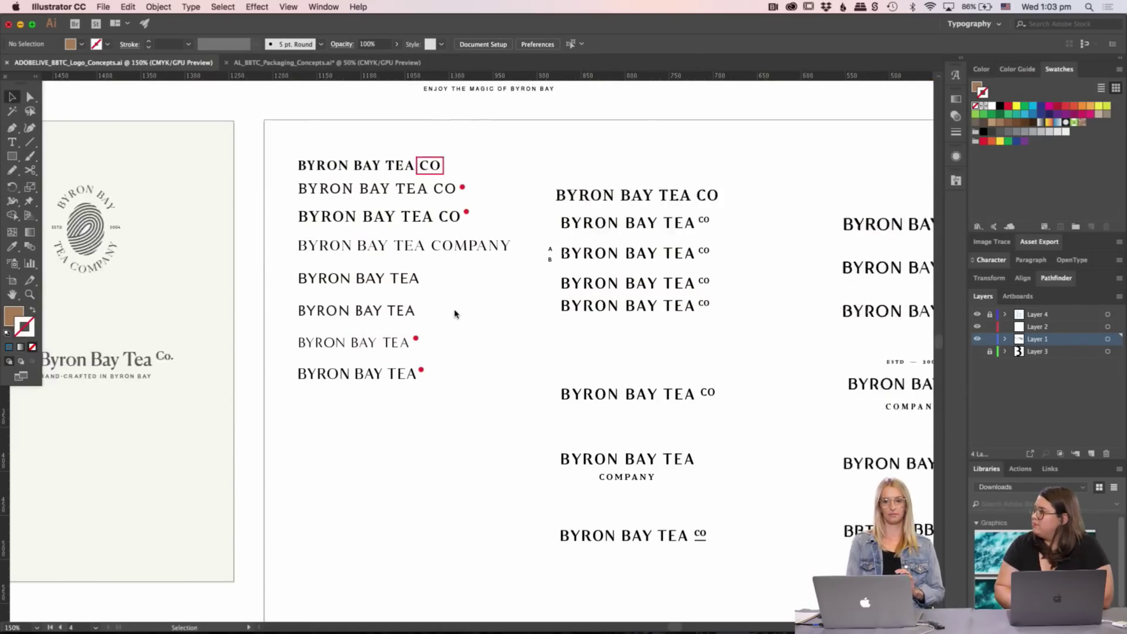
scroll(455, 314, "left", 8)
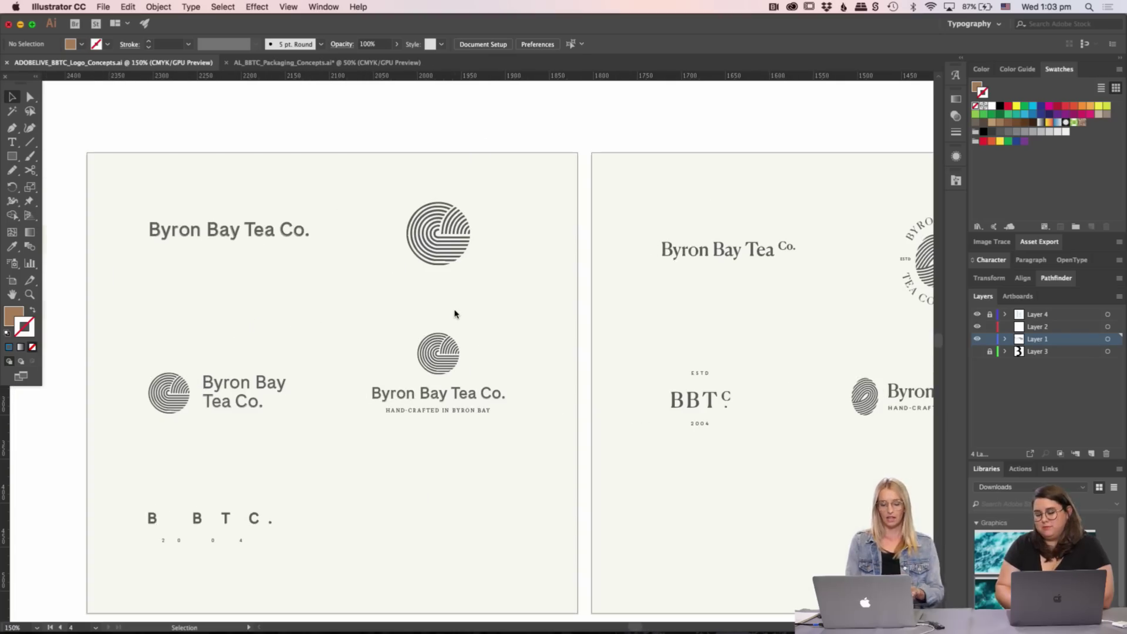
key("super+equal")
scroll(455, 314, "right", 5)
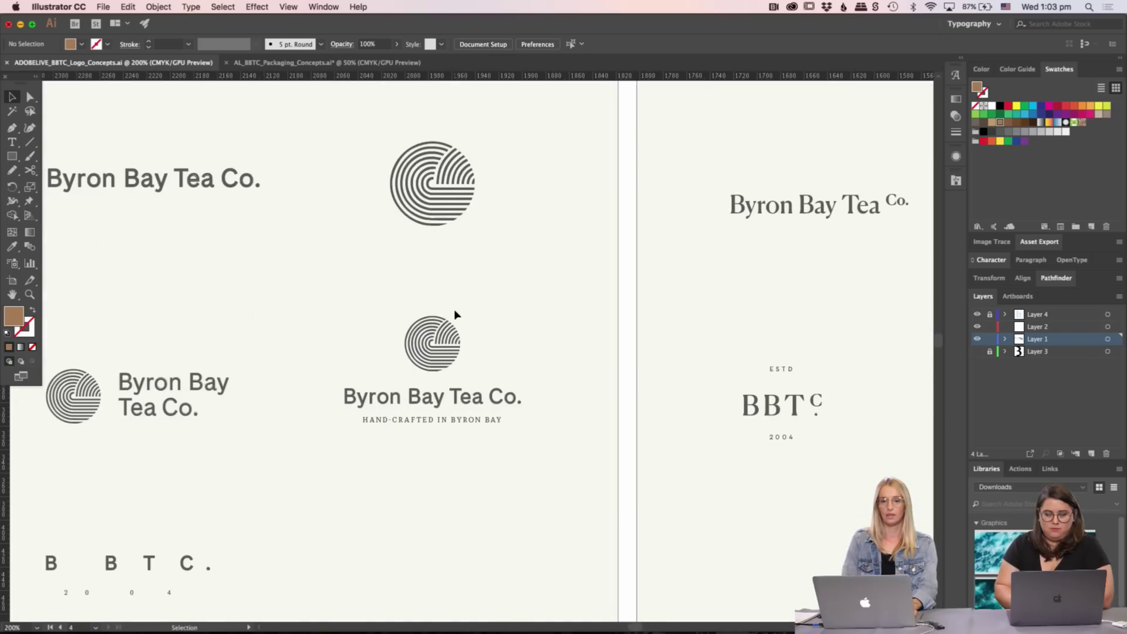
scroll(455, 315, "right", 2)
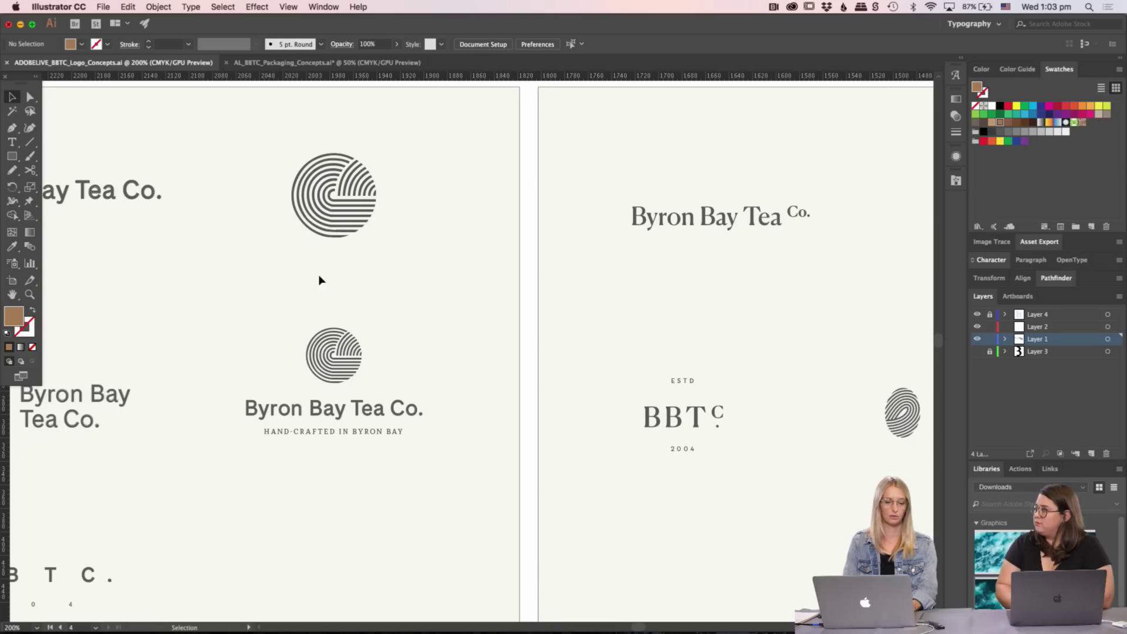
scroll(319, 280, "right", 15)
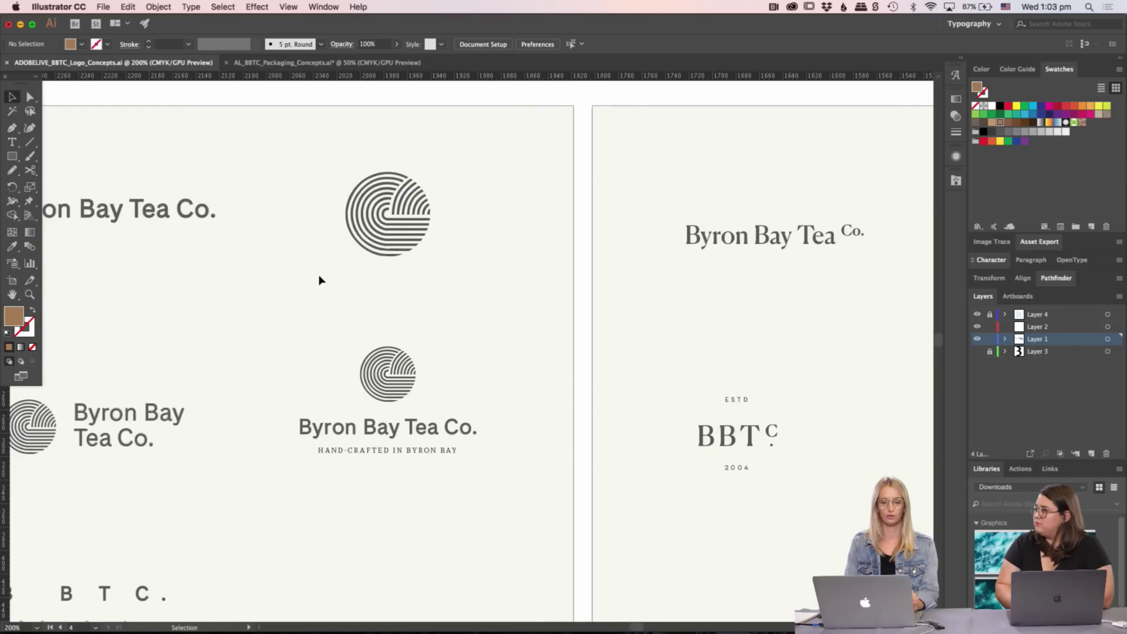
scroll(319, 280, "right", 20)
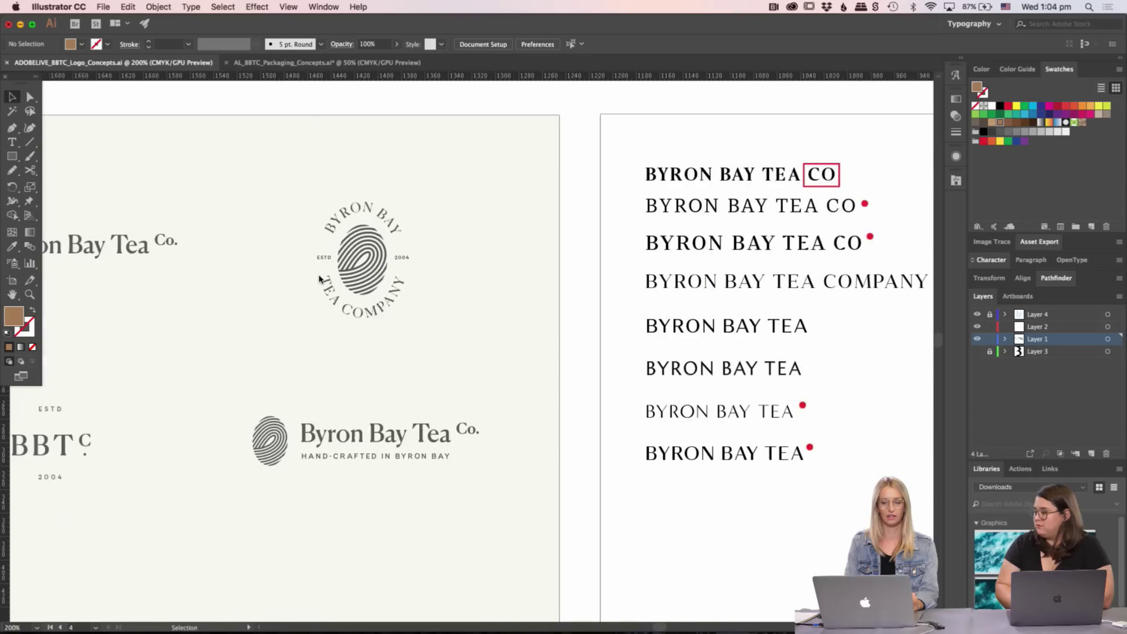
scroll(319, 280, "right", 16)
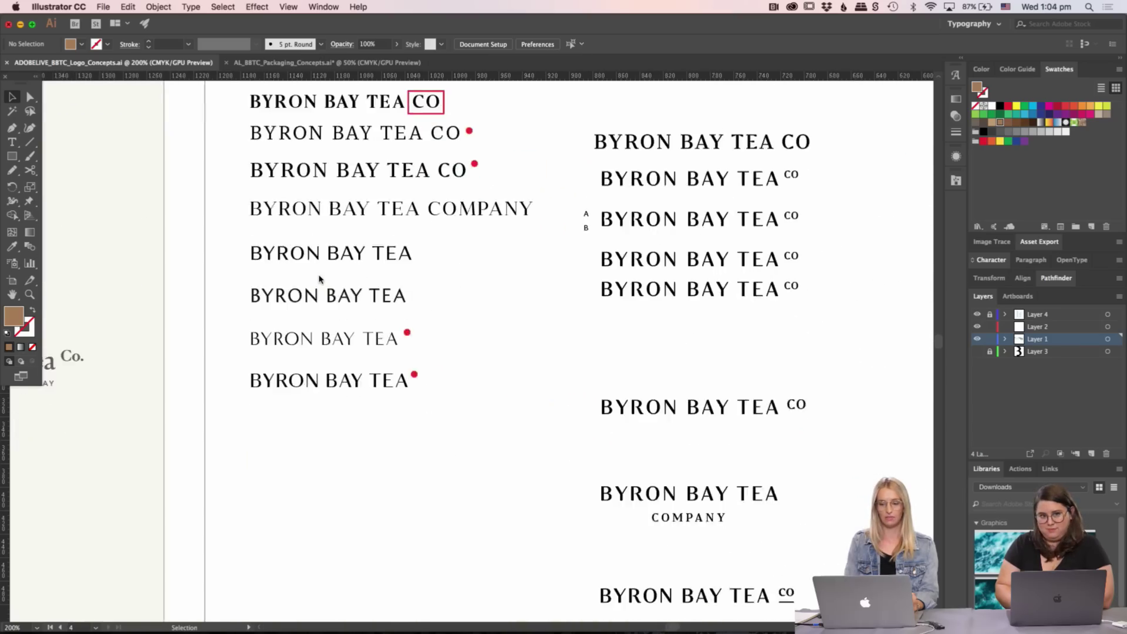
- Examine up close the column of BYRON BAY TEA wordmarks with different CO treatments, down to the version with COMPANY beneath
key("super+equal")
key("super+equal")
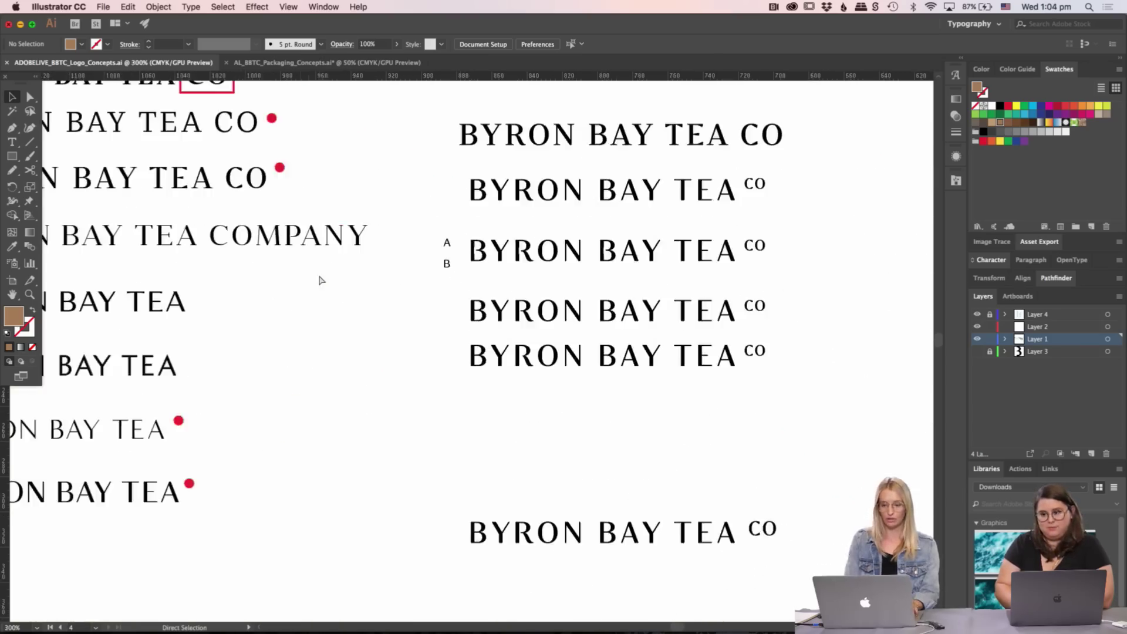
scroll(330, 278, "up", 4)
scroll(331, 279, "right", 3)
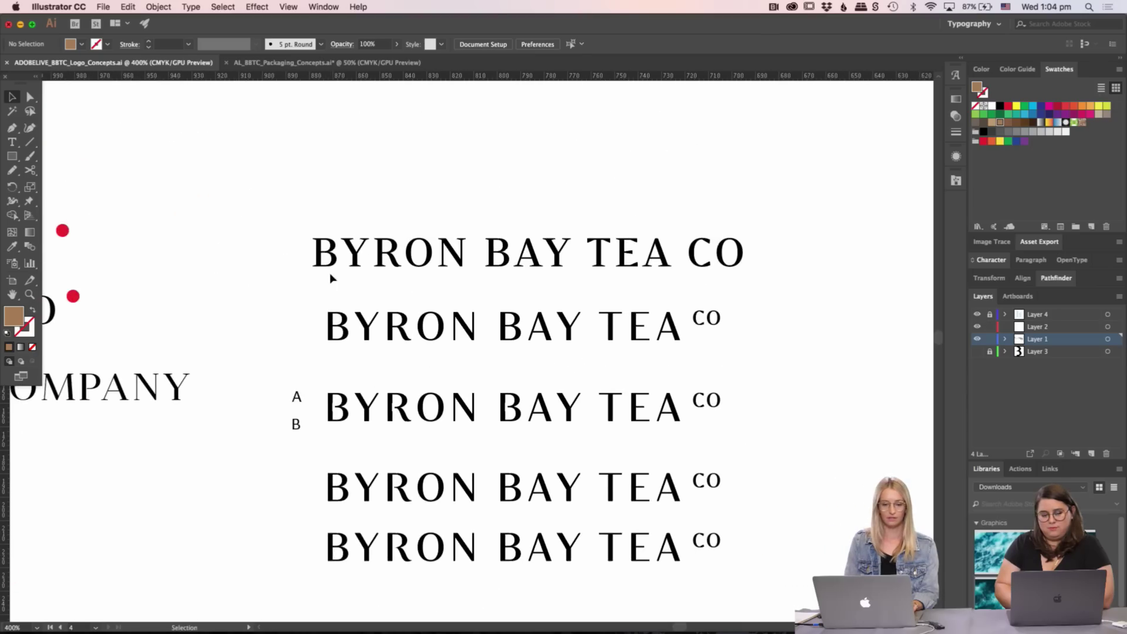
left_click(384, 251)
left_click(567, 160)
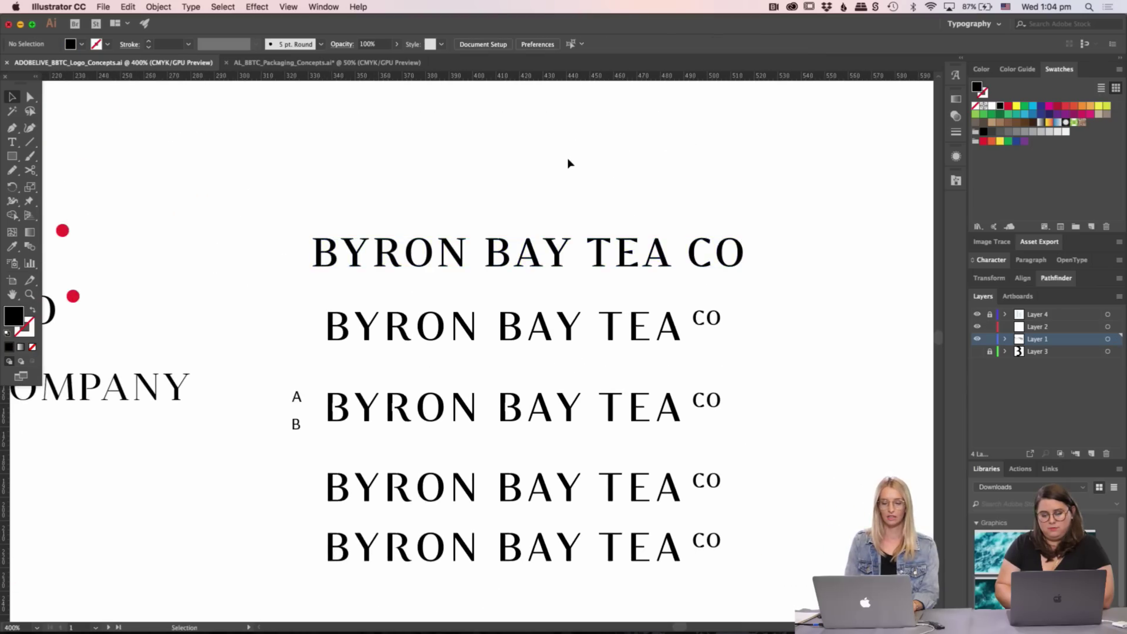
scroll(567, 162, "down", 10)
scroll(567, 162, "down", 7)
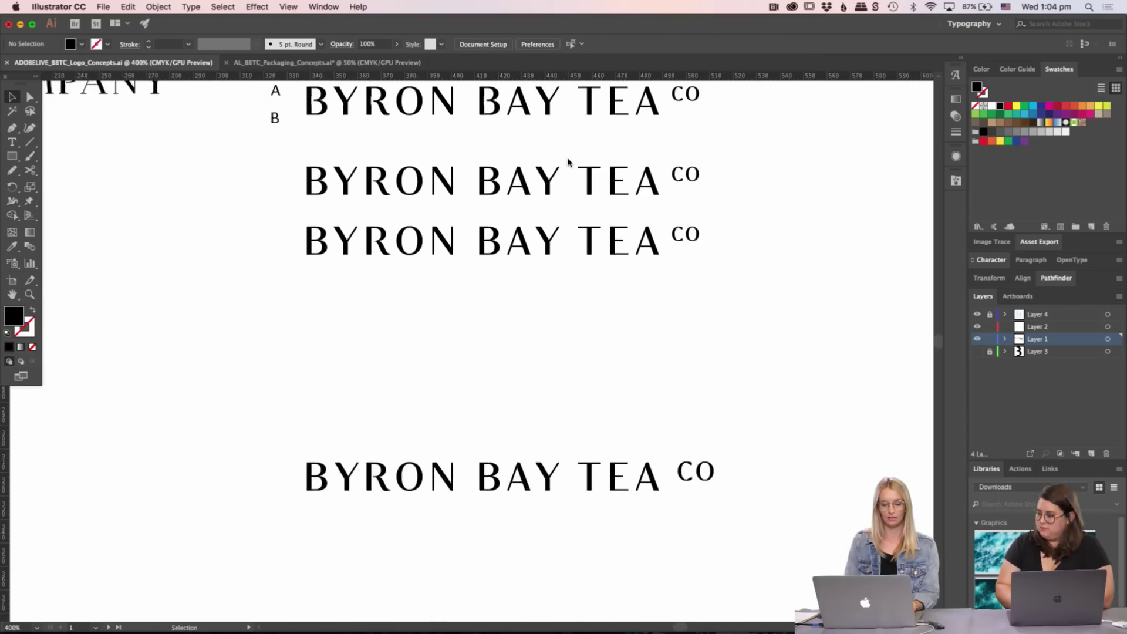
scroll(567, 162, "right", 3)
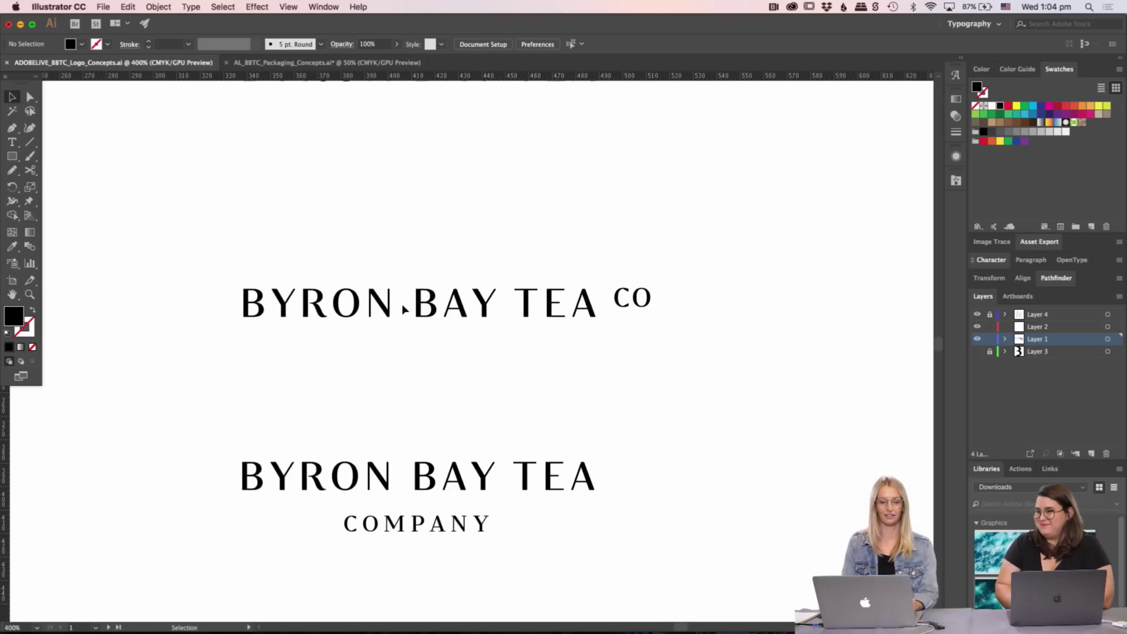
- Inspect the letterforms of the BYRON BAY TEA wordmark with the larger raised CO at high magnification
scroll(403, 307, "up", 3)
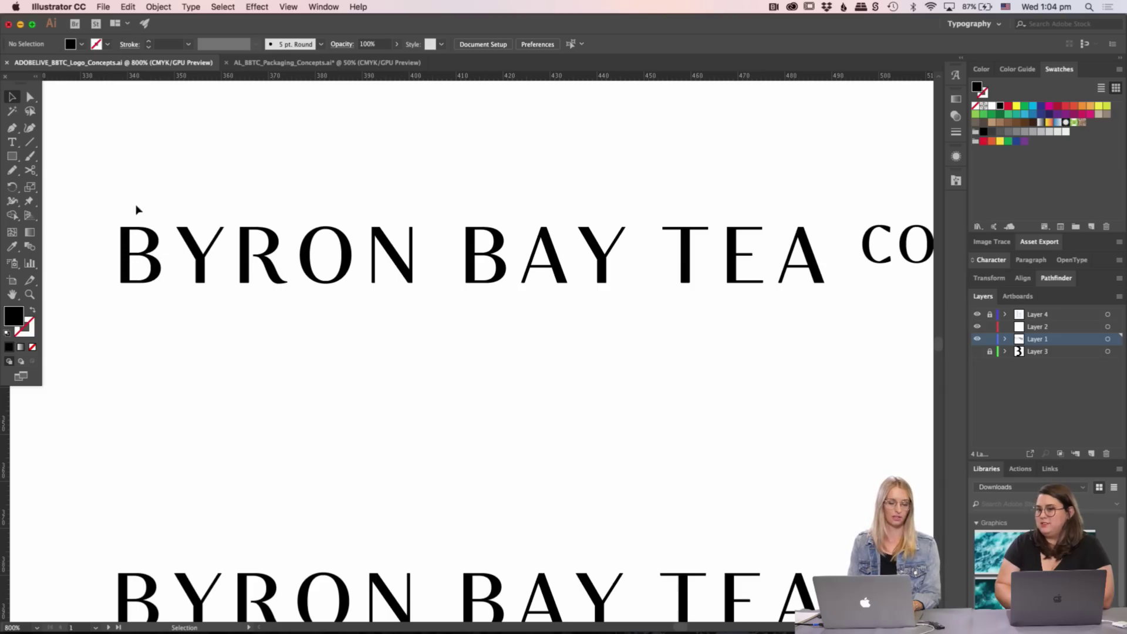
left_click_drag(128, 201, 189, 288)
left_click(360, 296)
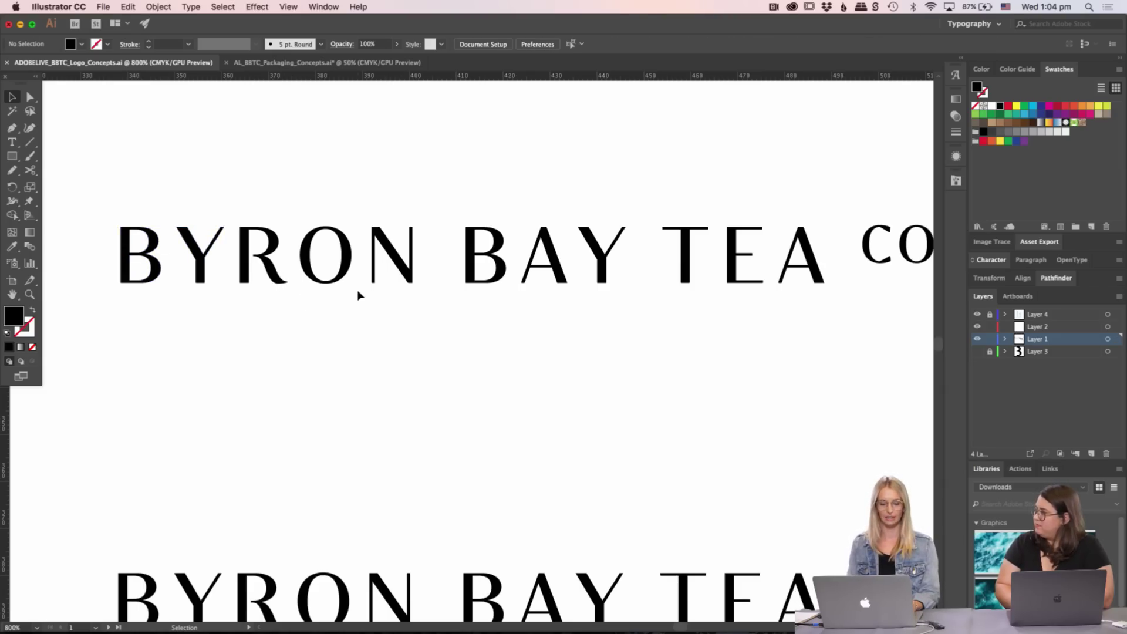
key("super+minus")
key("super+minus")
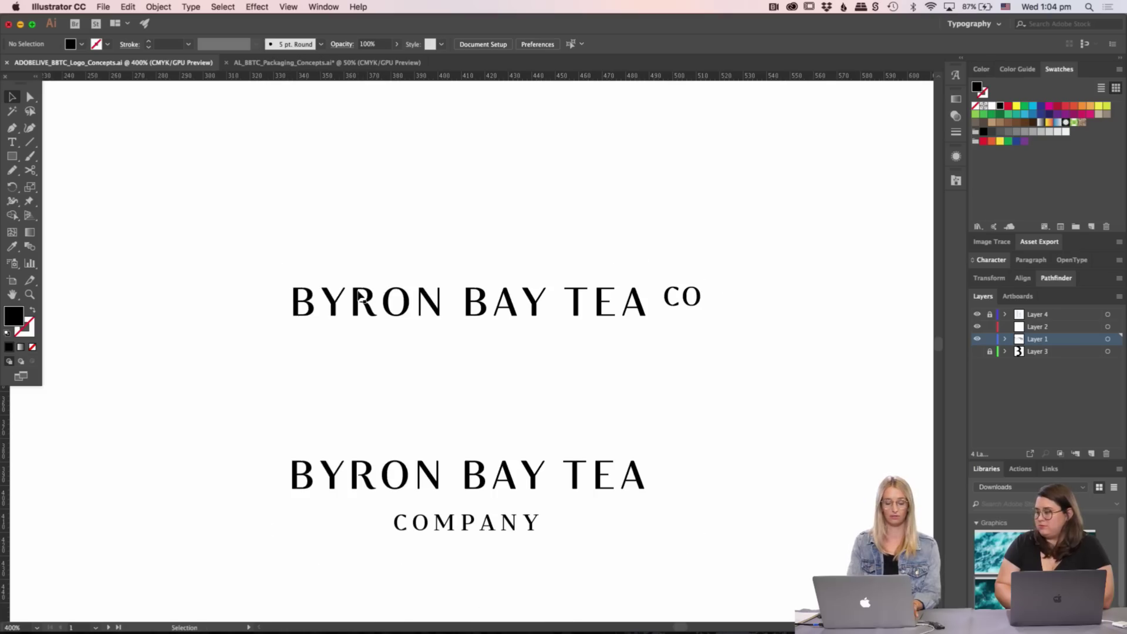
- Compare the raised CO with the COMPANY line under the next wordmark, selecting each and clearing the selection
scroll(360, 295, "right", 3)
scroll(359, 295, "down", 1)
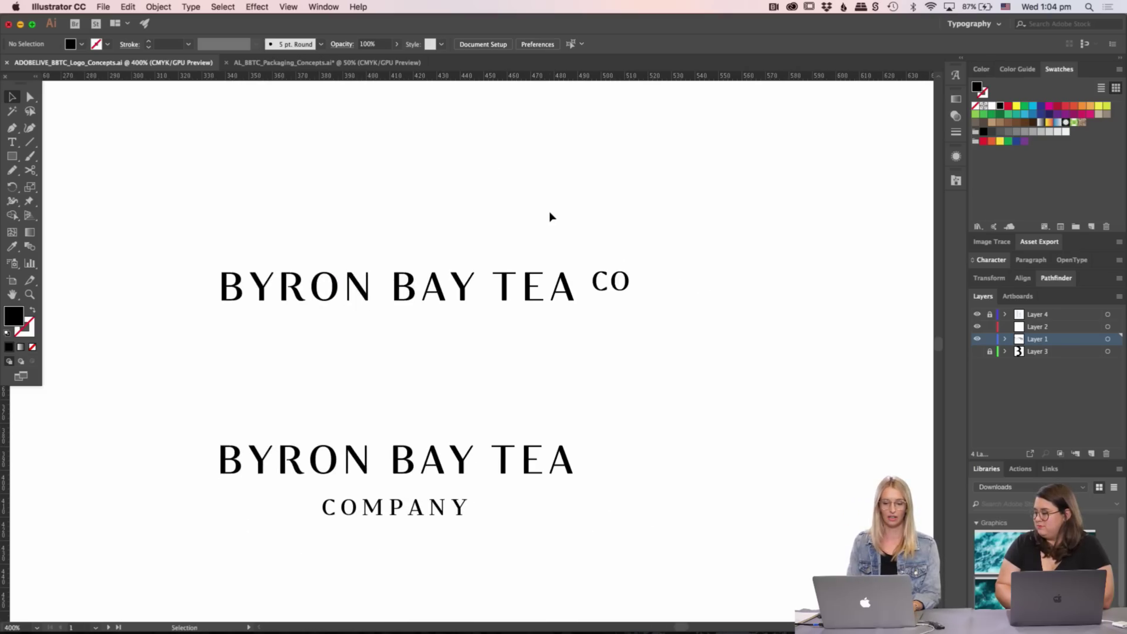
left_click_drag(597, 232, 657, 351)
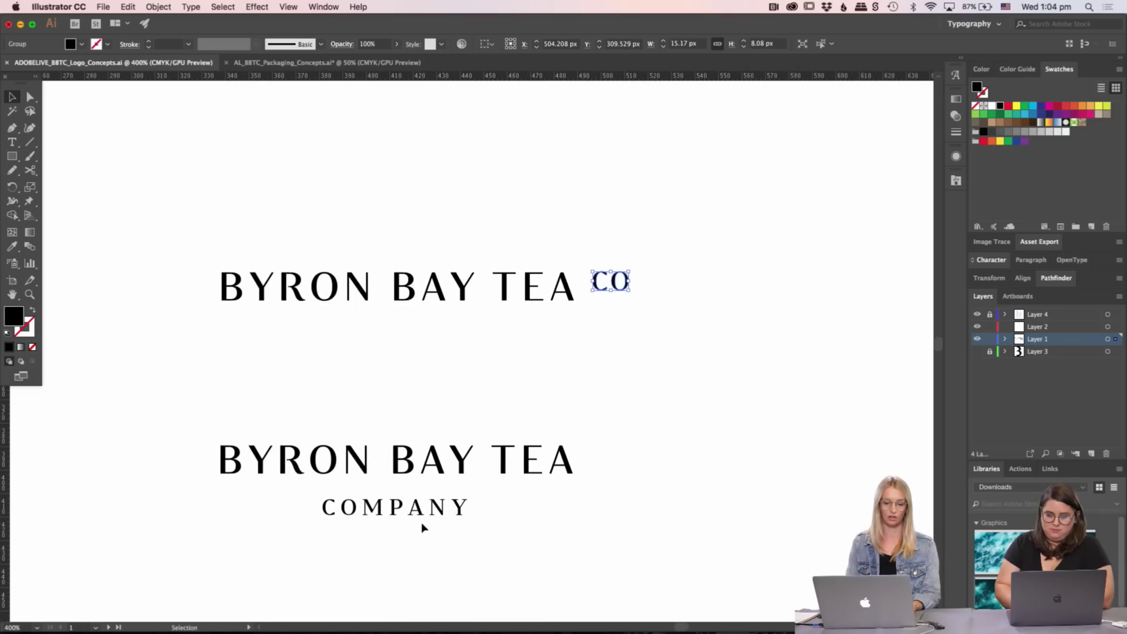
left_click(415, 517)
left_click(556, 386)
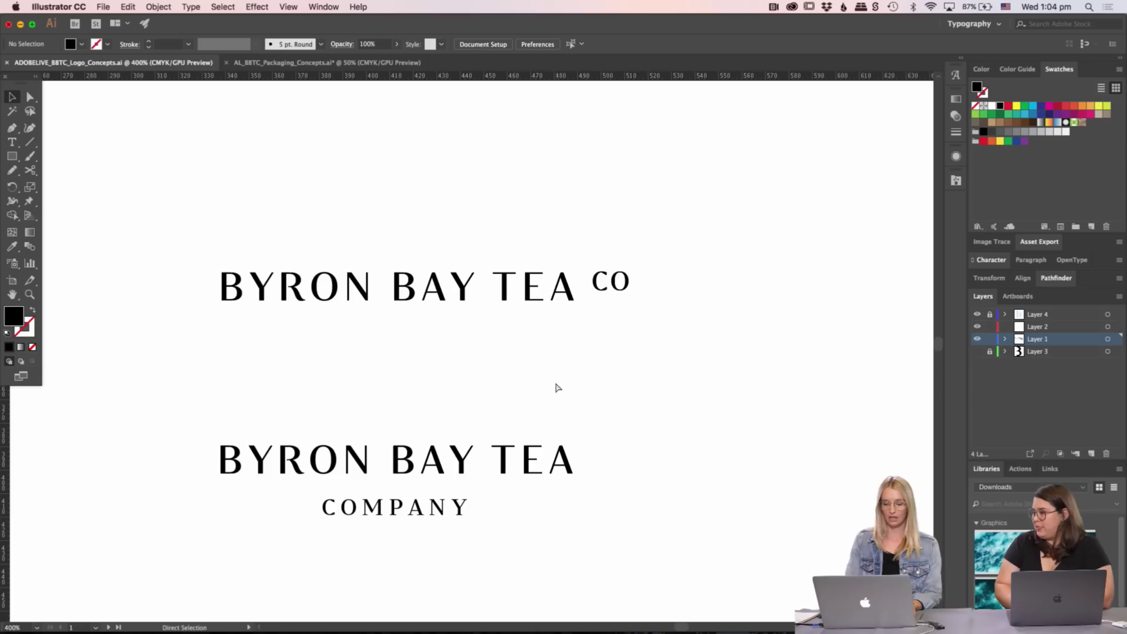
- Review the two columns of BYRON BAY TEA wordmark variations side by side, including the BBTC monograms
key("super+minus")
key("super+minus")
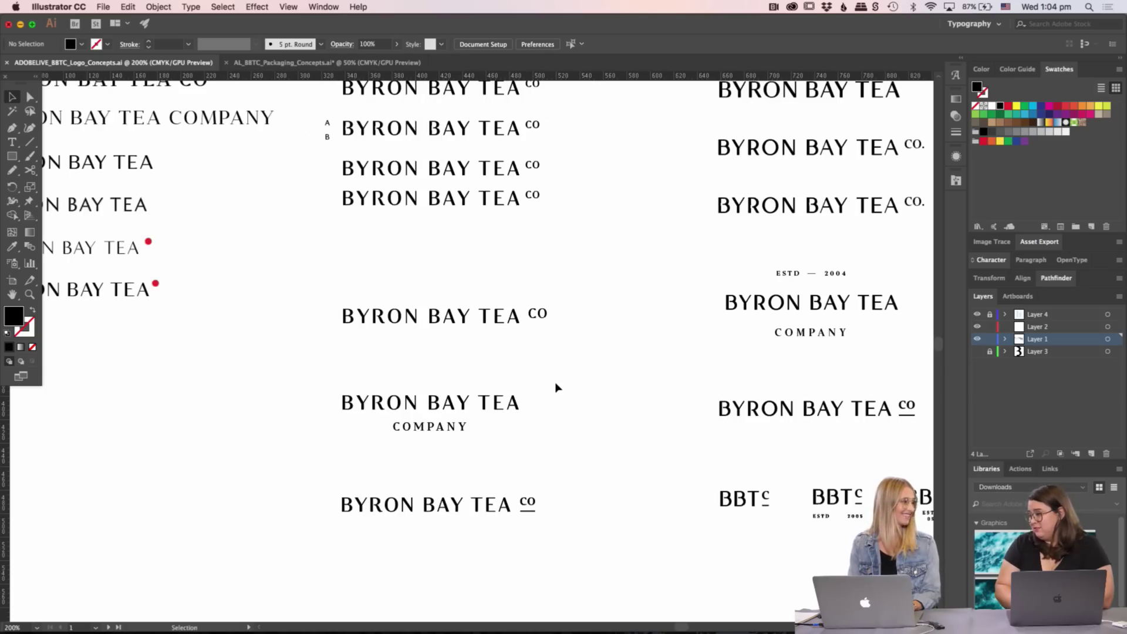
scroll(556, 386, "right", 8)
scroll(556, 386, "up", 3)
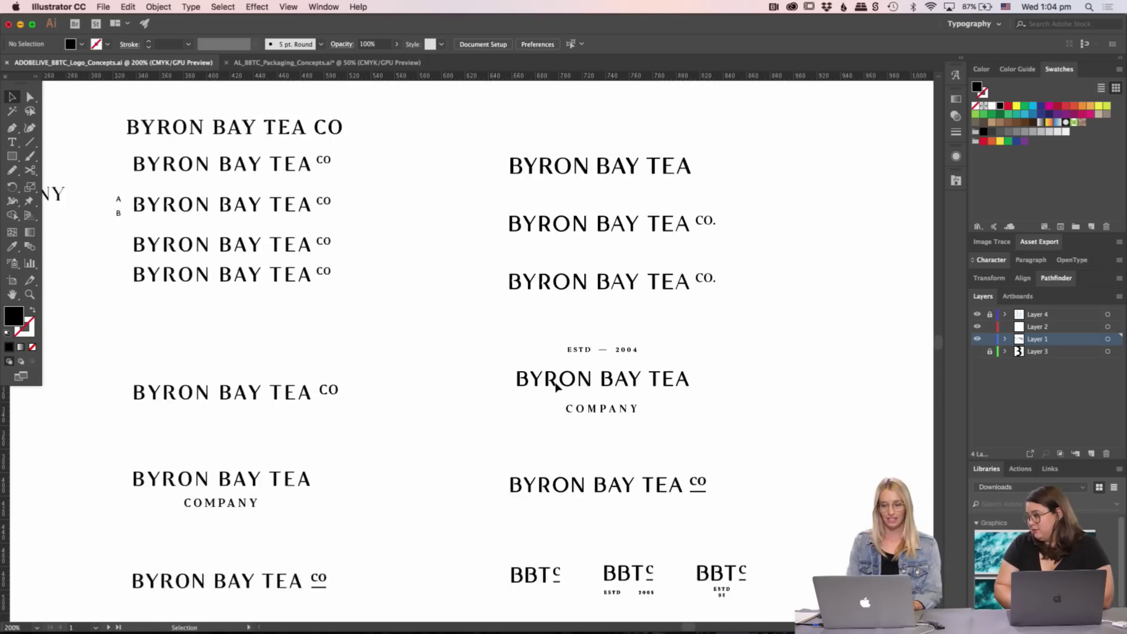
scroll(556, 386, "right", 2)
scroll(556, 385, "up", 2)
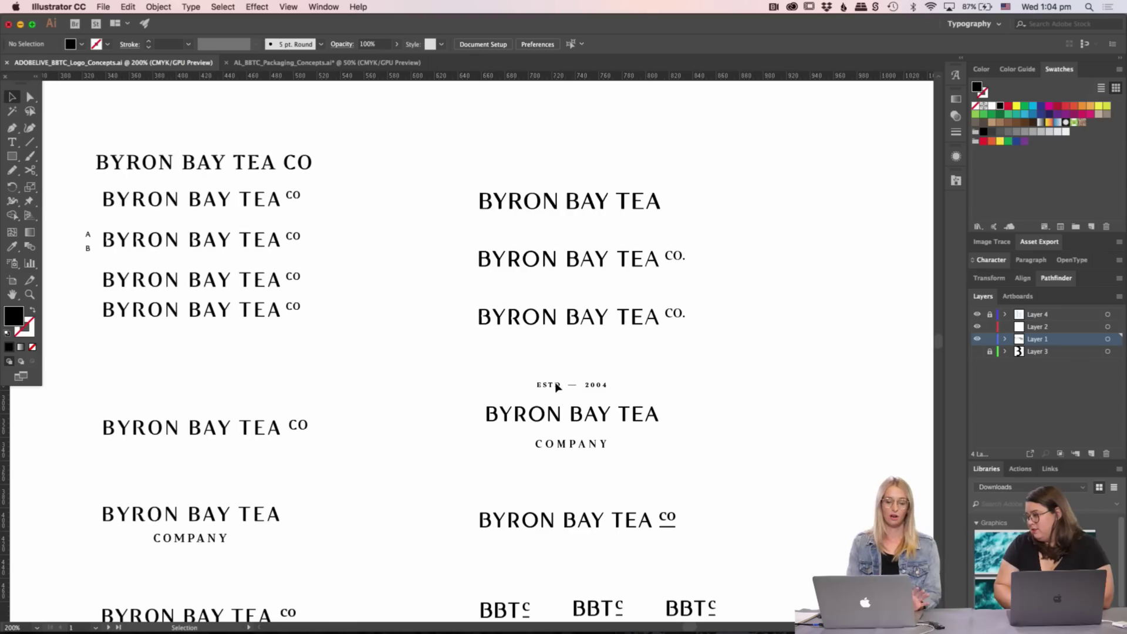
scroll(556, 386, "right", 1)
scroll(556, 385, "down", 1)
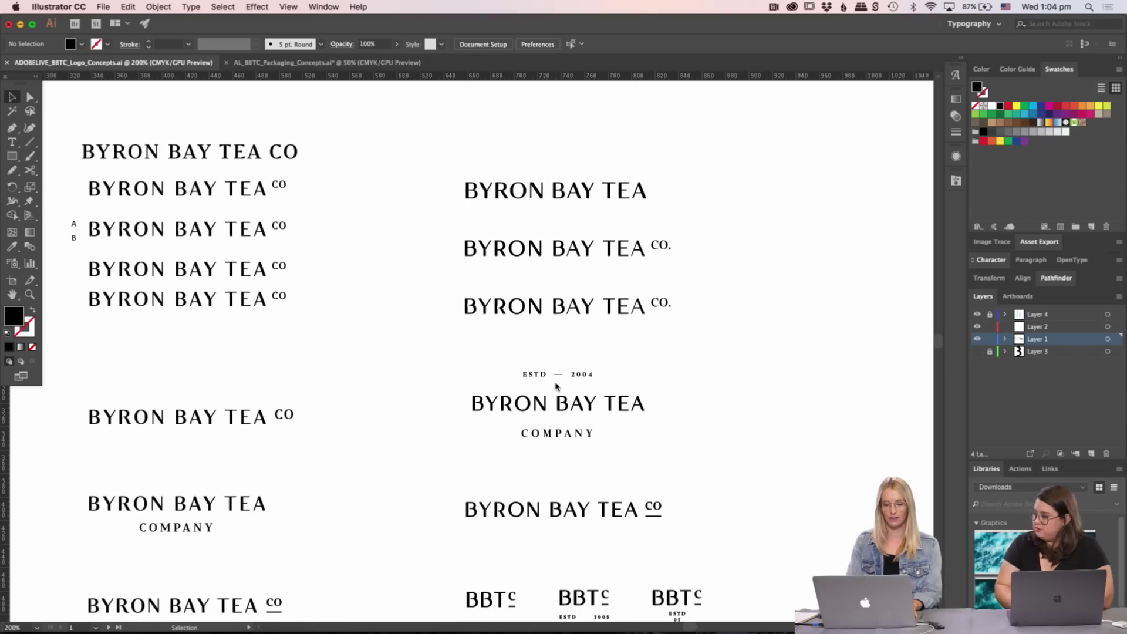
- Examine up close the stacked COMPANY lockups, including the ESTD 2004 version, and the wordmarks with an underlined CO
scroll(251, 530, "down", 5)
scroll(251, 530, "left", 5)
key("z")
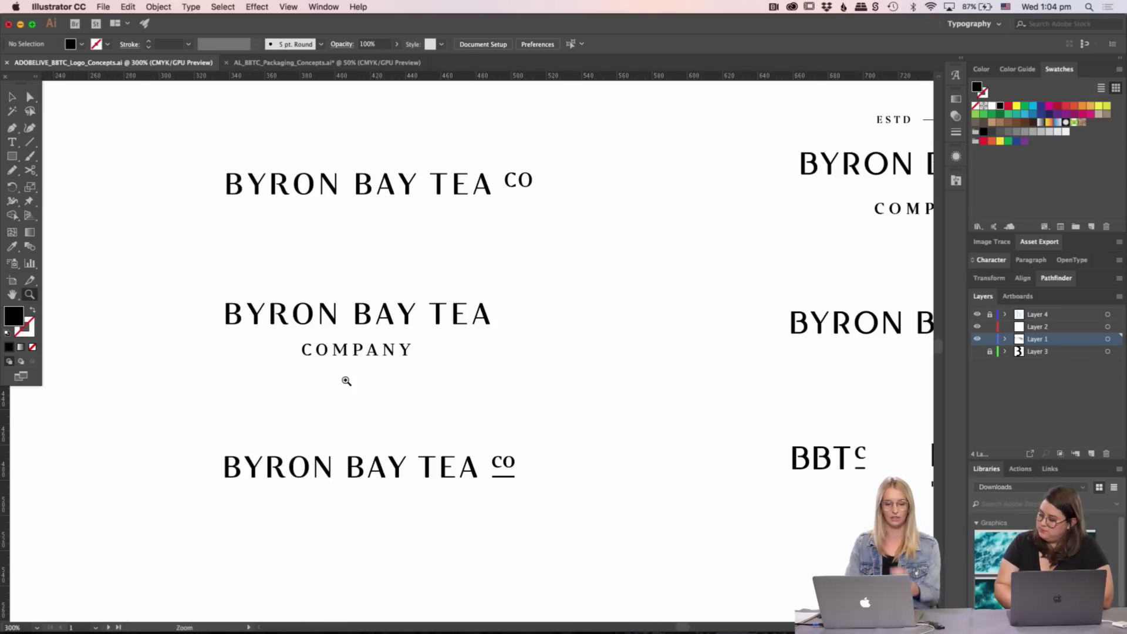
left_click(345, 382)
scroll(422, 375, "right", 15)
scroll(422, 376, "up", 2)
key("v")
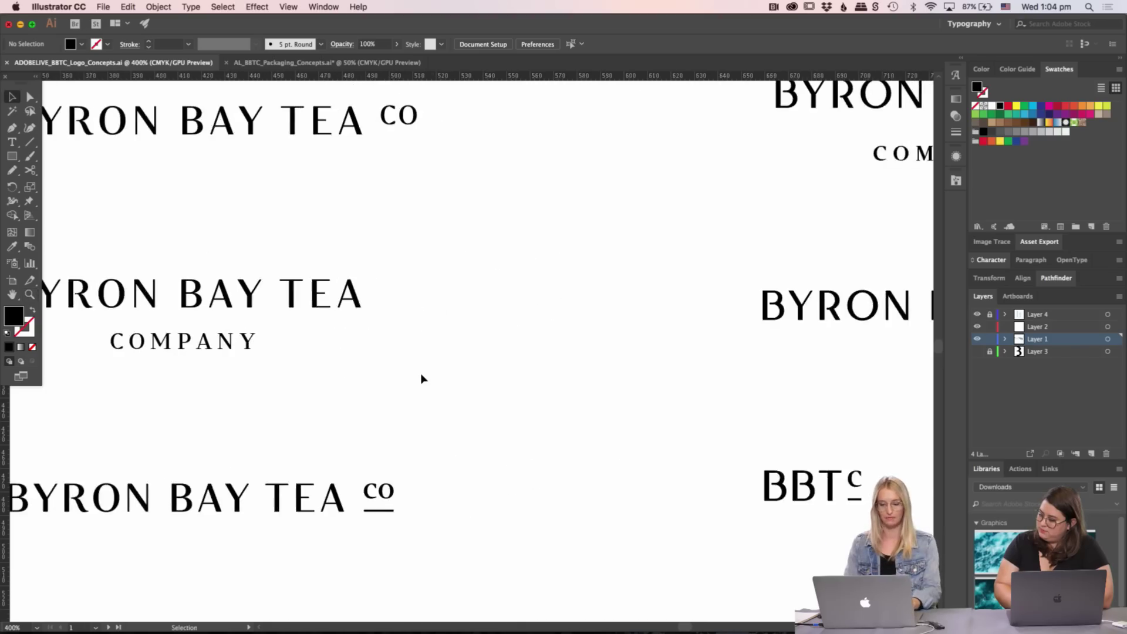
scroll(421, 379, "up", 3)
scroll(421, 379, "right", 3)
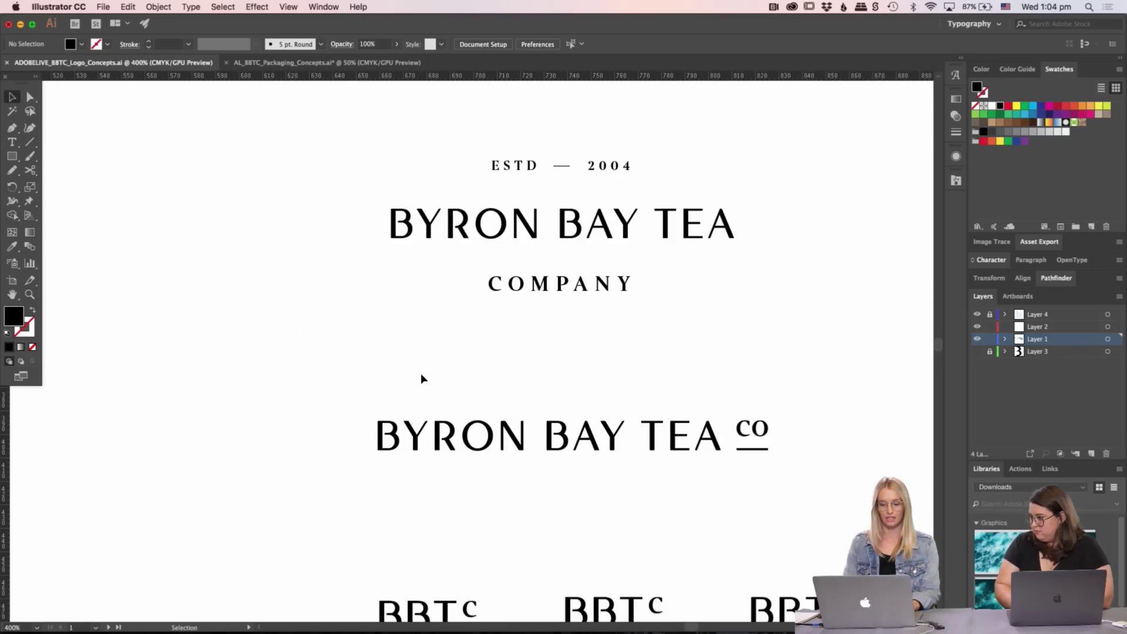
scroll(422, 379, "left", 10)
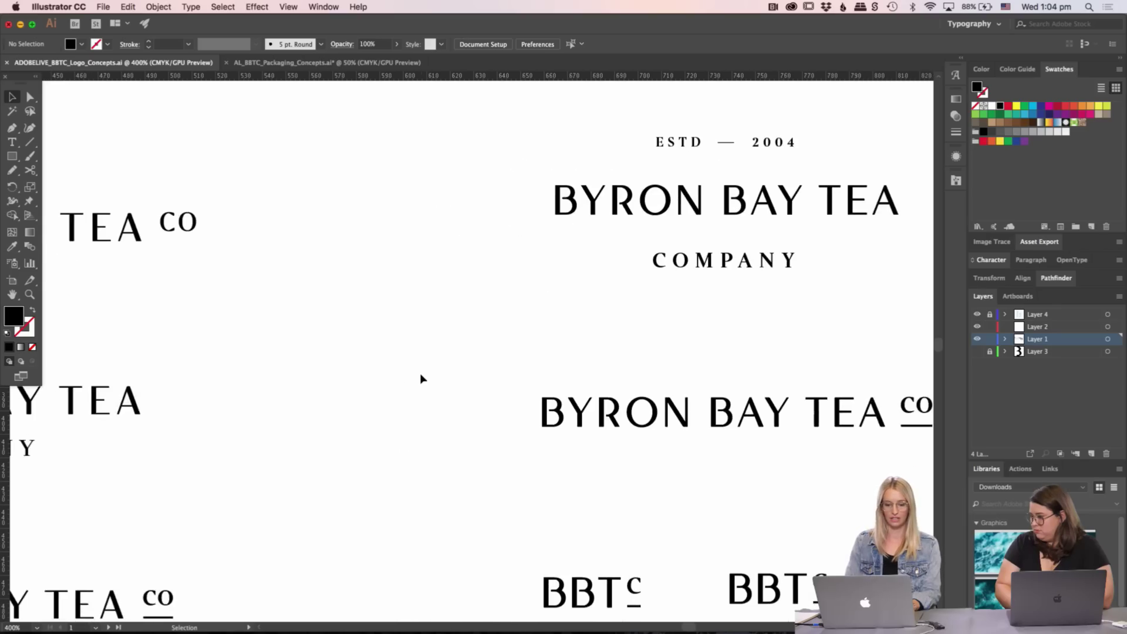
- Select and copy the lowest BYRON BAY TEA wordmark with the underlined CO in the left column of concepts
scroll(365, 382, "left", 4)
scroll(367, 382, "down", 4)
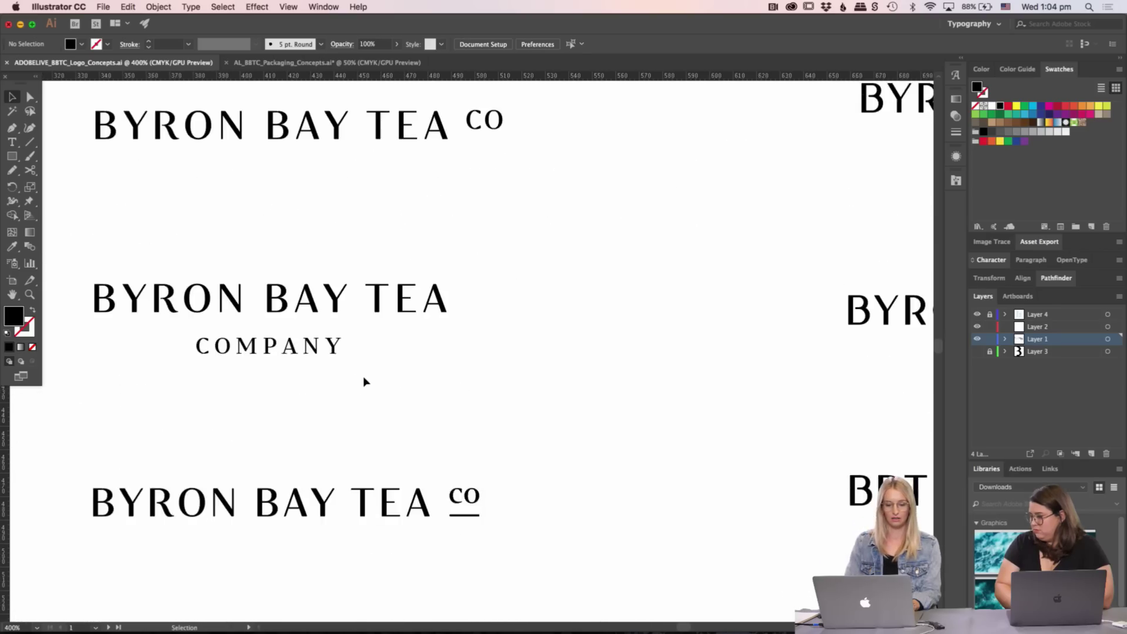
key("a")
left_click_drag(81, 467, 537, 558)
key("super+minus")
key("v")
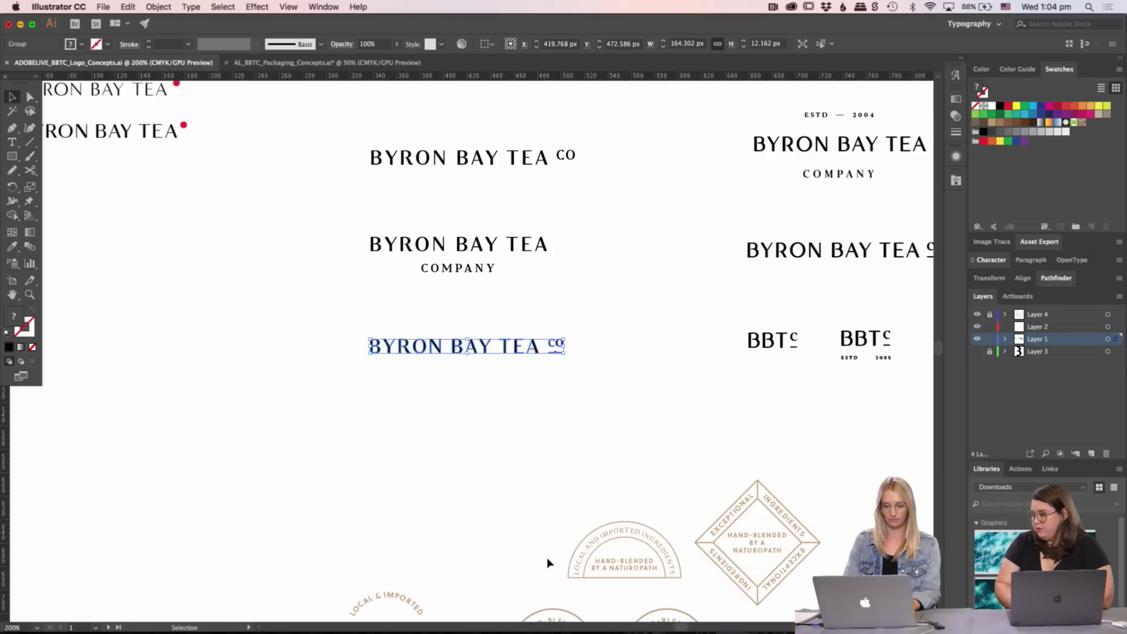
- Paste the copied underlined-CO wordmark into the blank area beside the second column of concepts, level with its upper wordmarks
scroll(549, 563, "right", 5)
scroll(549, 562, "up", 4)
scroll(548, 558, "right", 6)
scroll(547, 558, "up", 3)
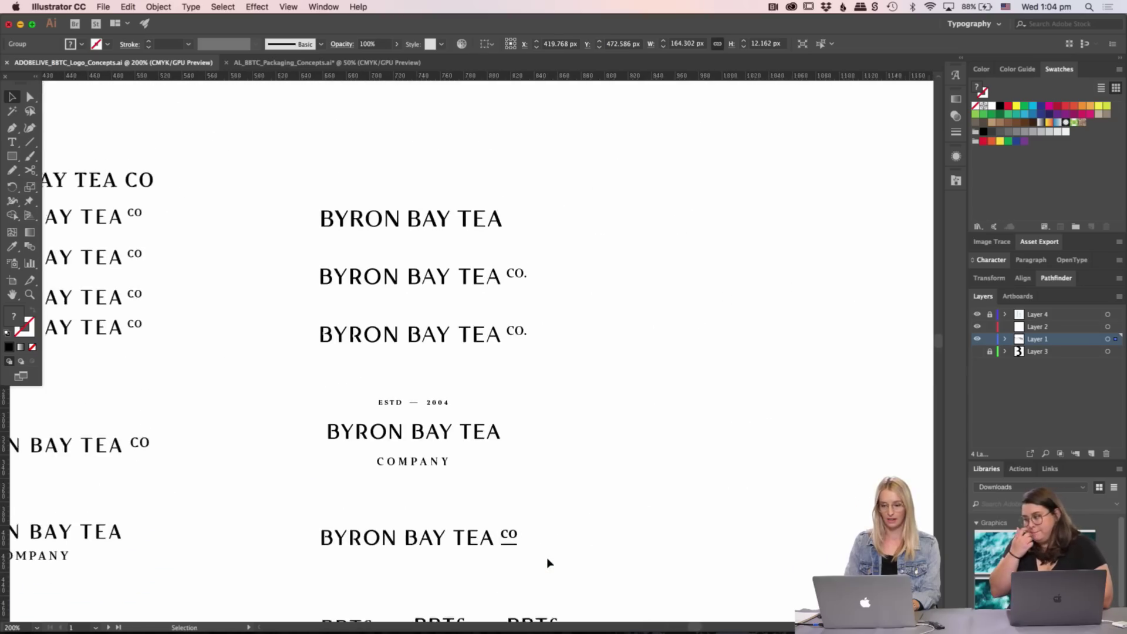
left_click(655, 411)
scroll(652, 352, "right", 2)
scroll(651, 353, "up", 1)
key("super+v")
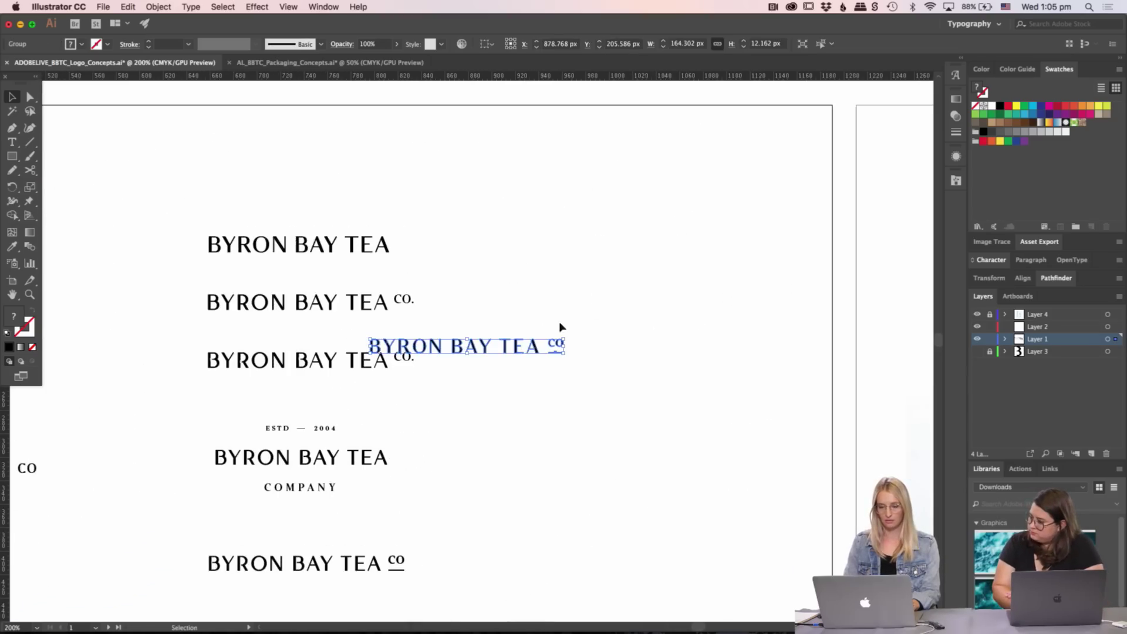
left_click_drag(524, 339, 696, 261)
left_click(616, 351)
- Copy the second column's underlined-CO wordmark and paste it directly beneath the isolated copy, lined up for comparison
scroll(499, 411, "down", 1)
scroll(499, 411, "left", 1)
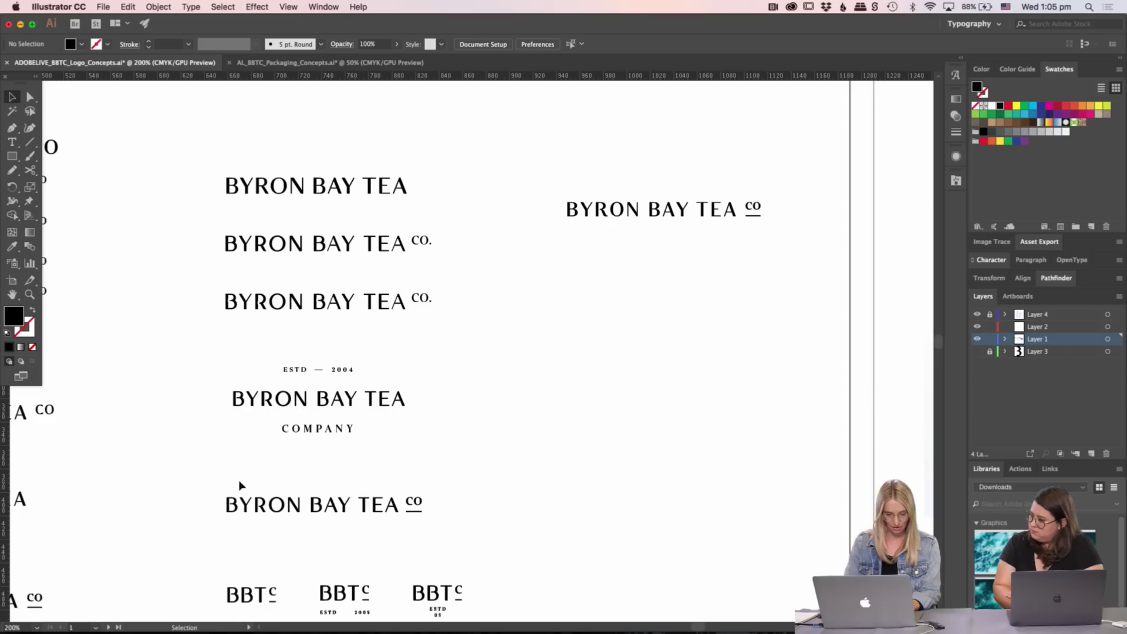
left_click_drag(250, 492, 440, 529)
key("z")
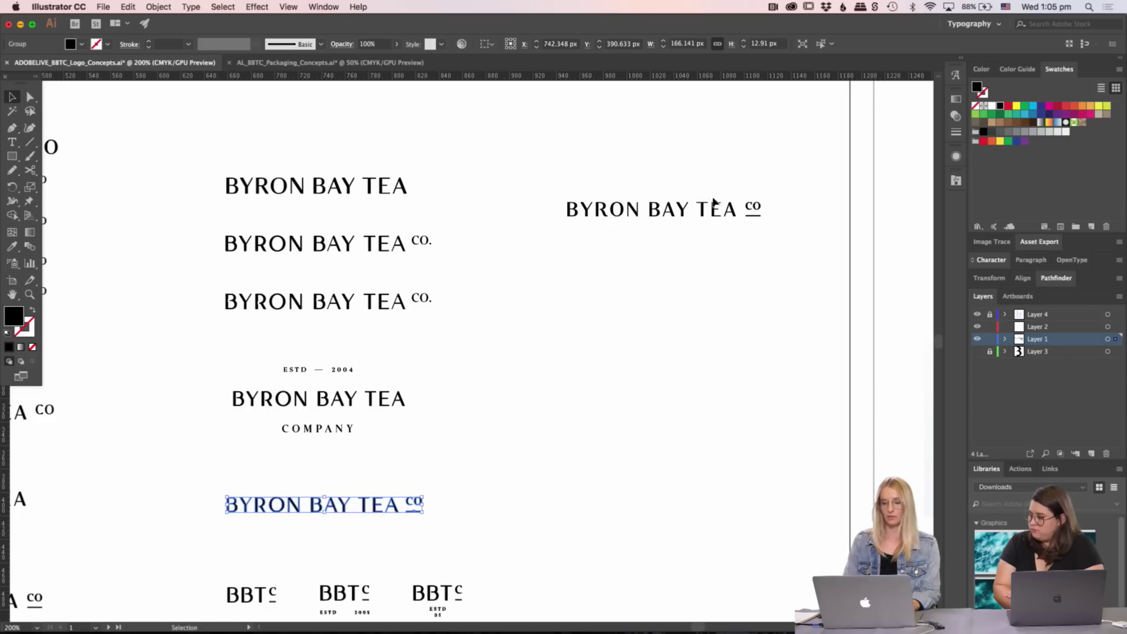
left_click(635, 268)
left_click(528, 333)
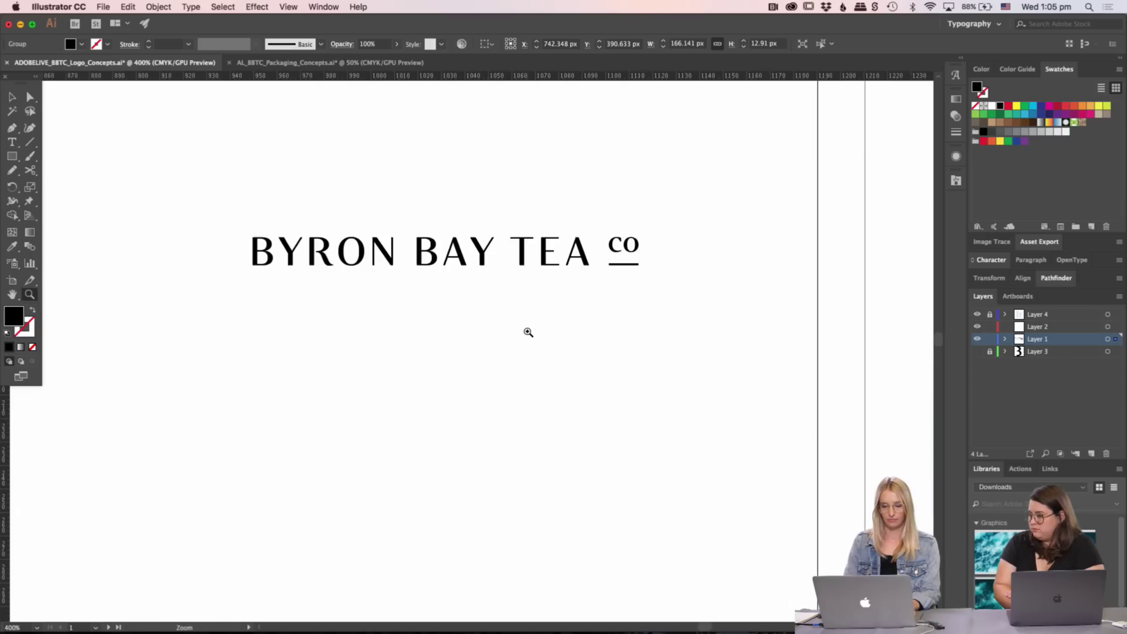
left_click(529, 333)
scroll(529, 332, "left", 3)
key("super+v")
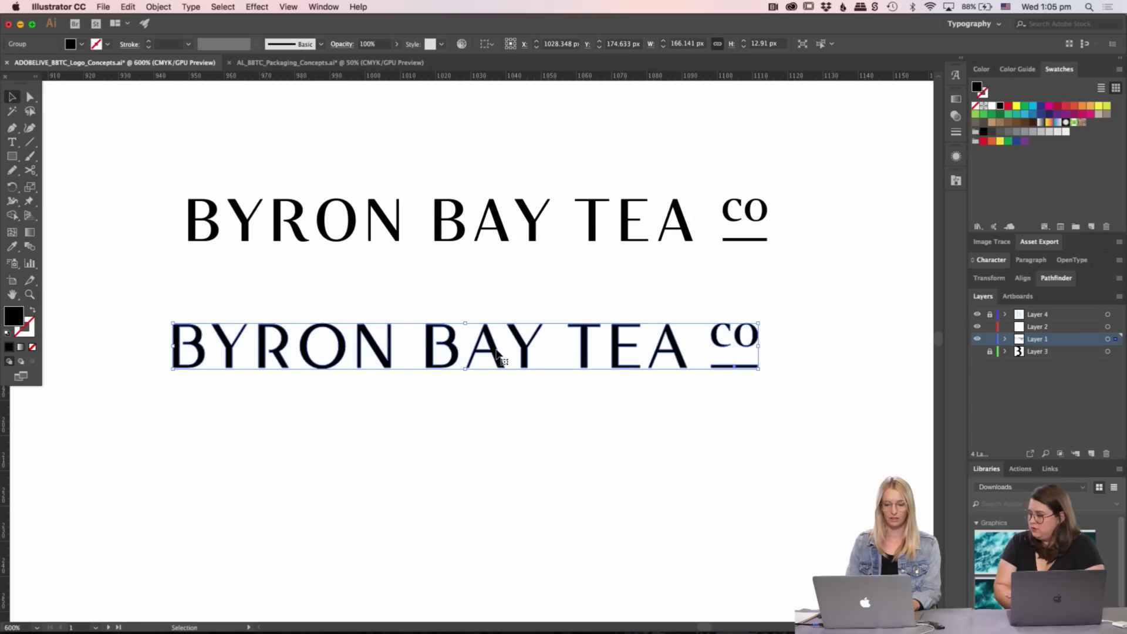
left_click_drag(504, 368, 516, 362)
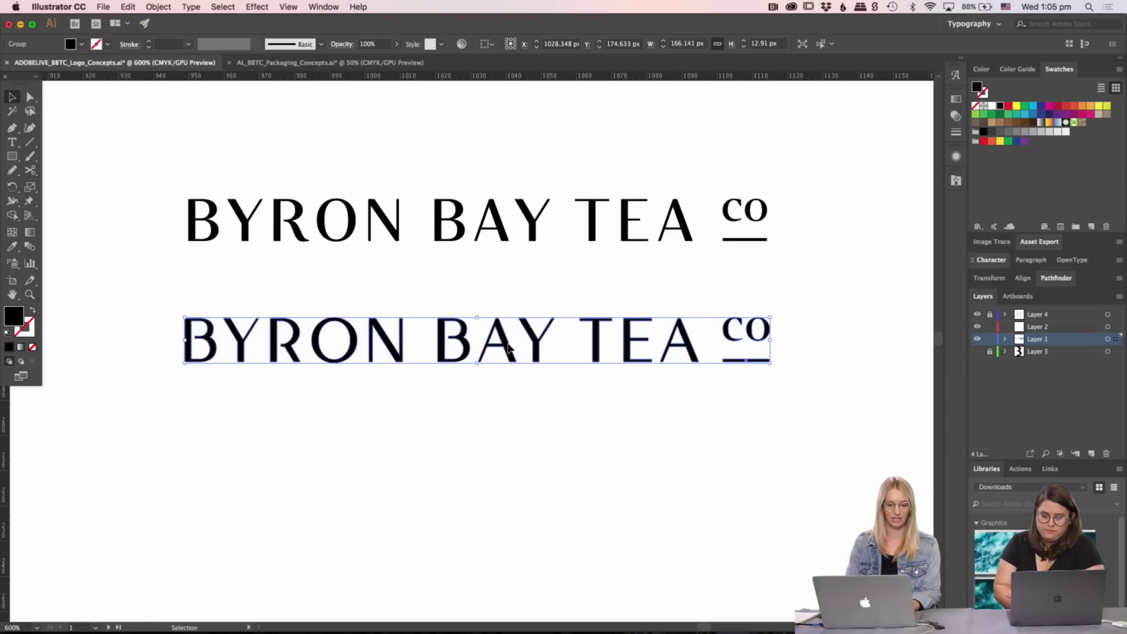
left_click(499, 391)
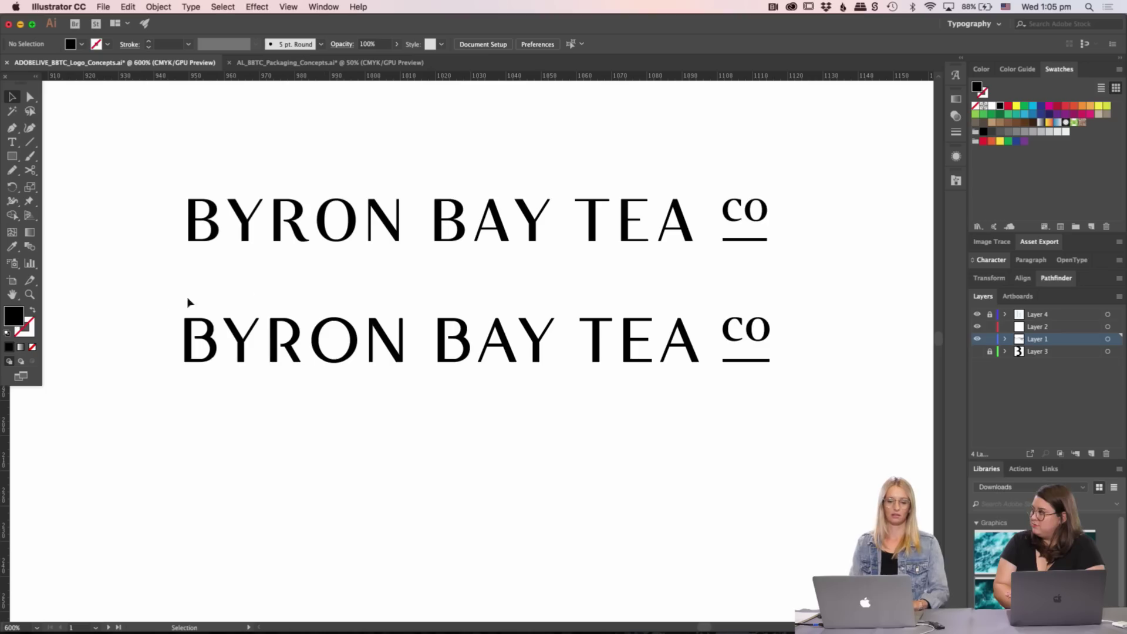
- Nudge the lower of the two isolated wordmarks down about 9 px to widen the gap, and deselect it
left_click_drag(166, 309, 795, 396)
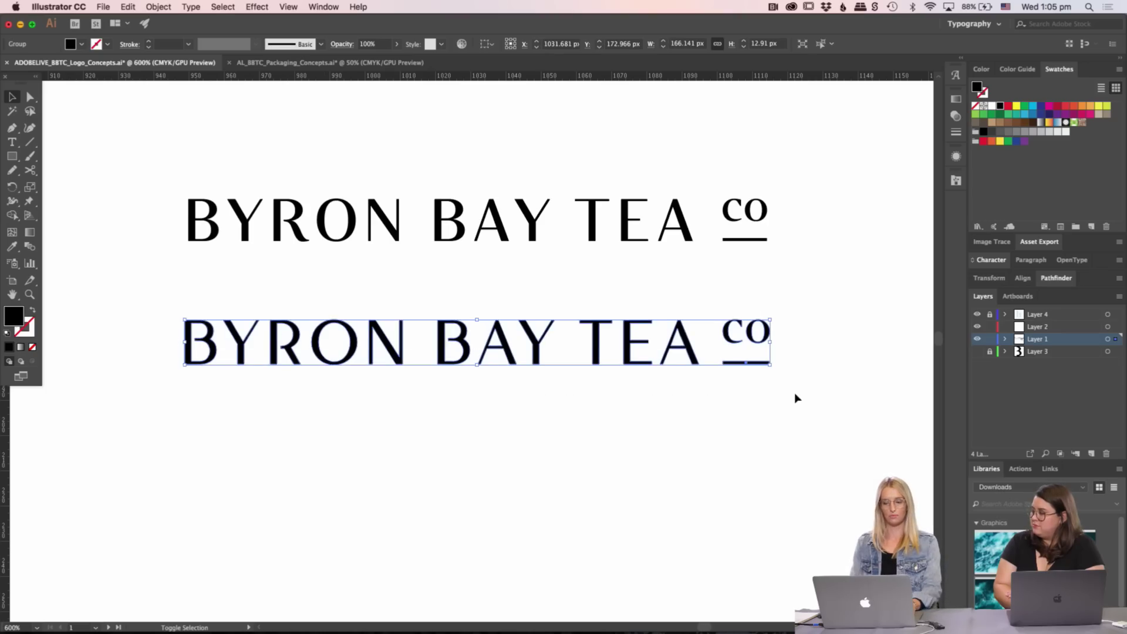
key("Down")
key("Down")
key("Down")
key("Down")
key("Down")
key("Down")
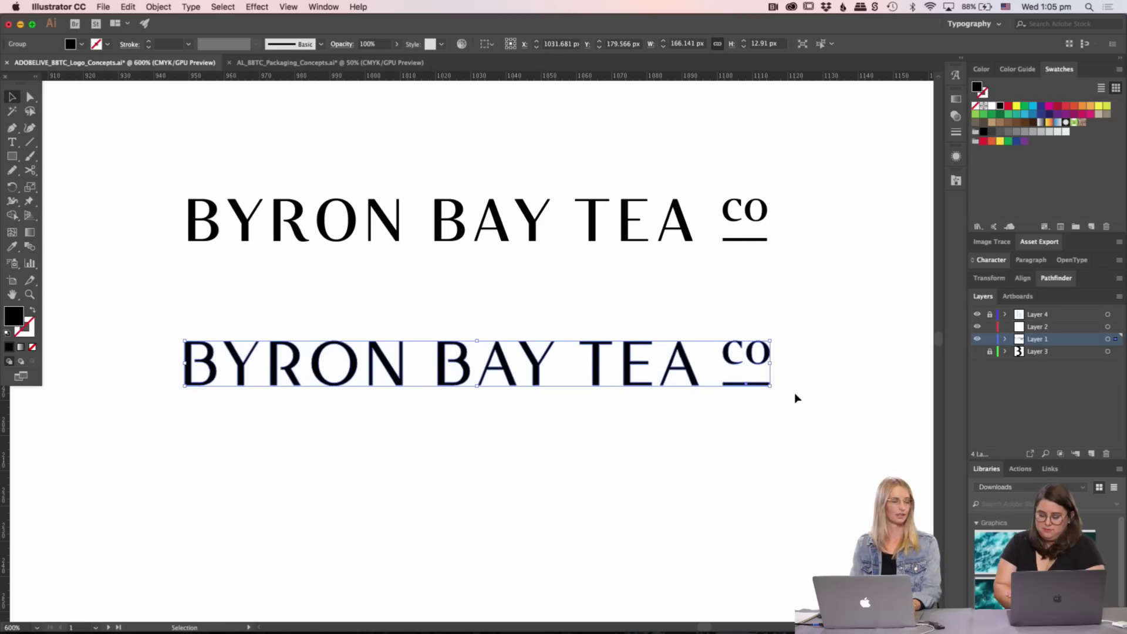
key("Down")
key("Down")
key("Down")
key("Down")
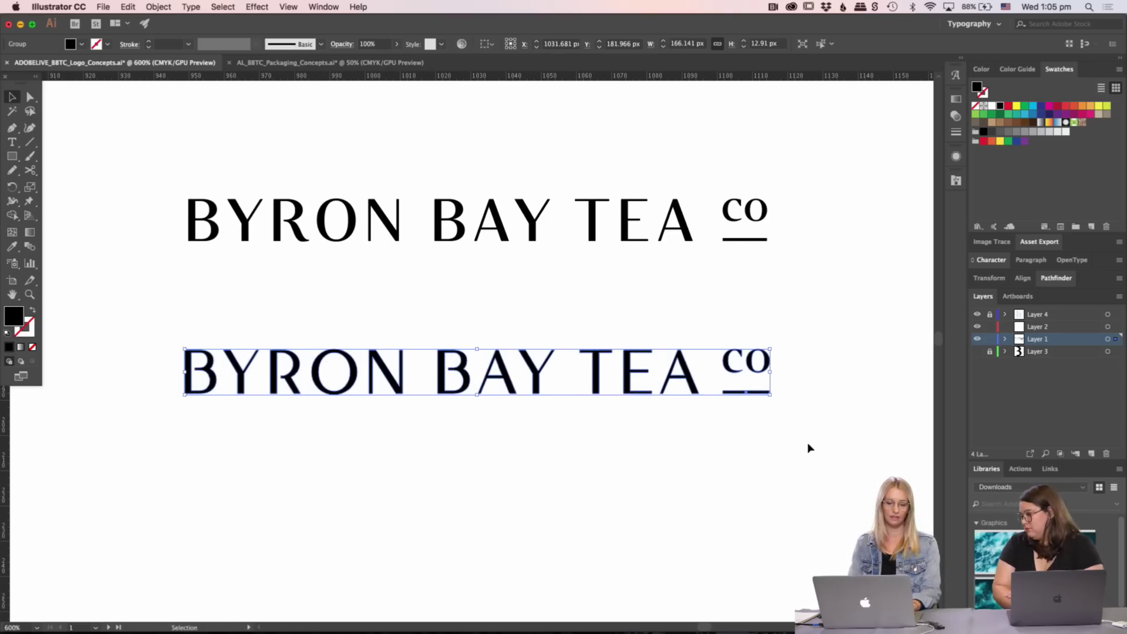
left_click(808, 447)
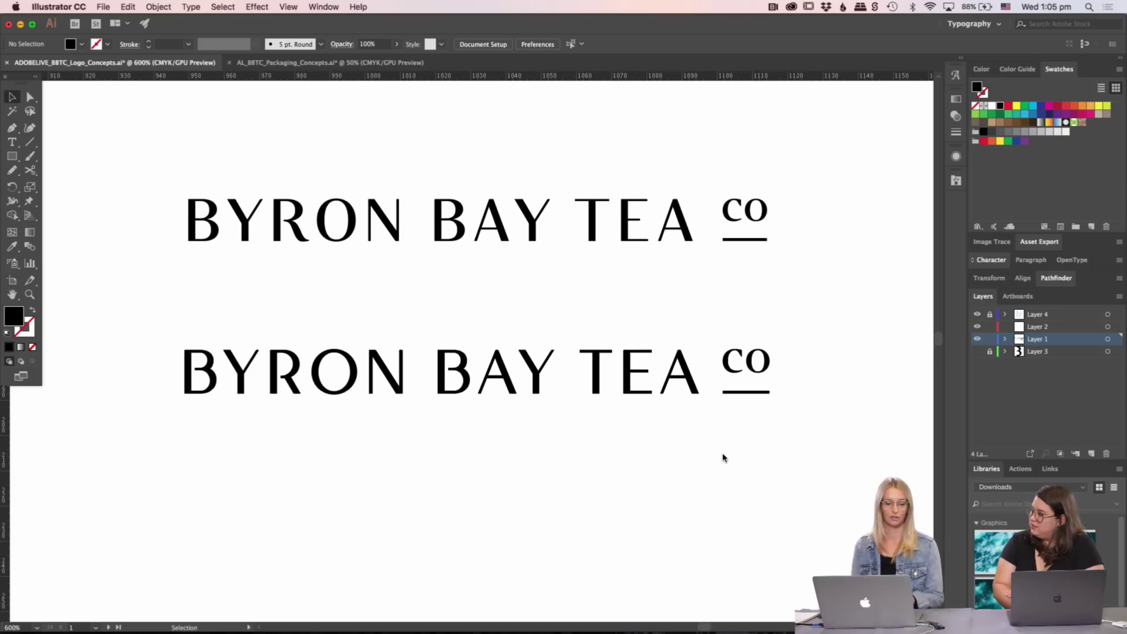
- Review the second column's ESTD 2004 COMPANY lockup, underlined-CO wordmark and the three BBTC monograms
left_click(462, 370)
key("super+shift+a")
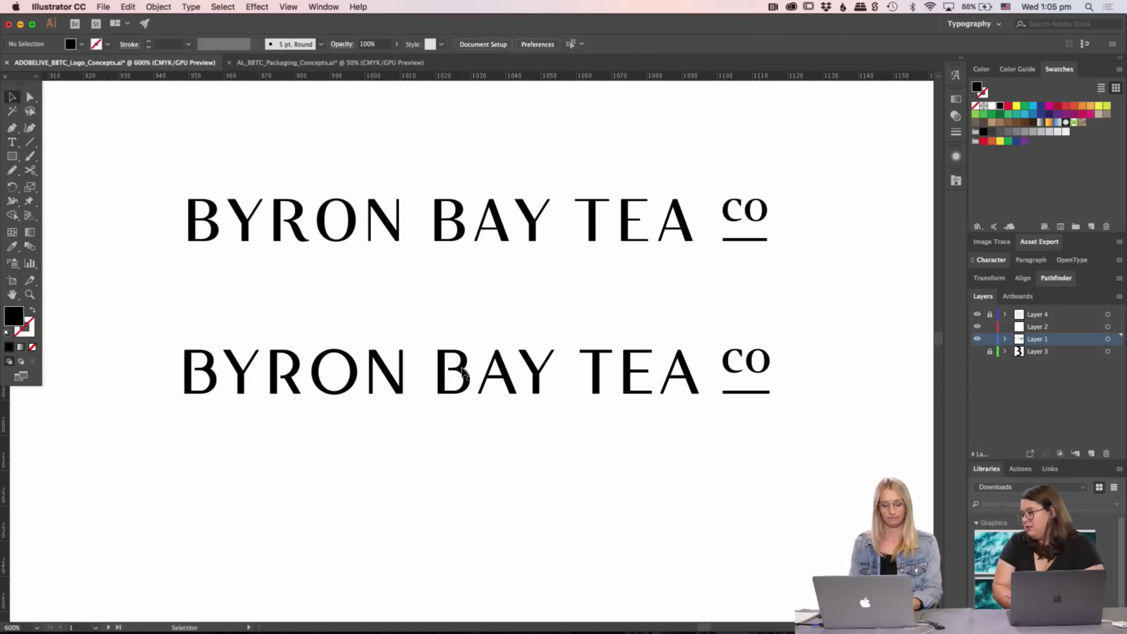
key("a")
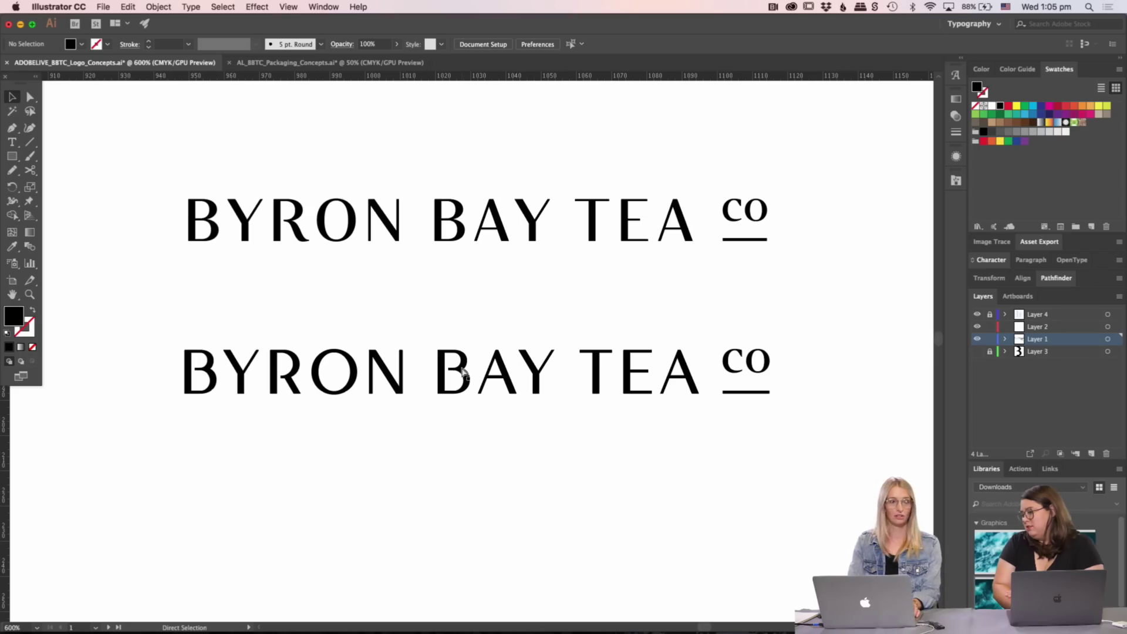
key("super+minus")
key("super+minus")
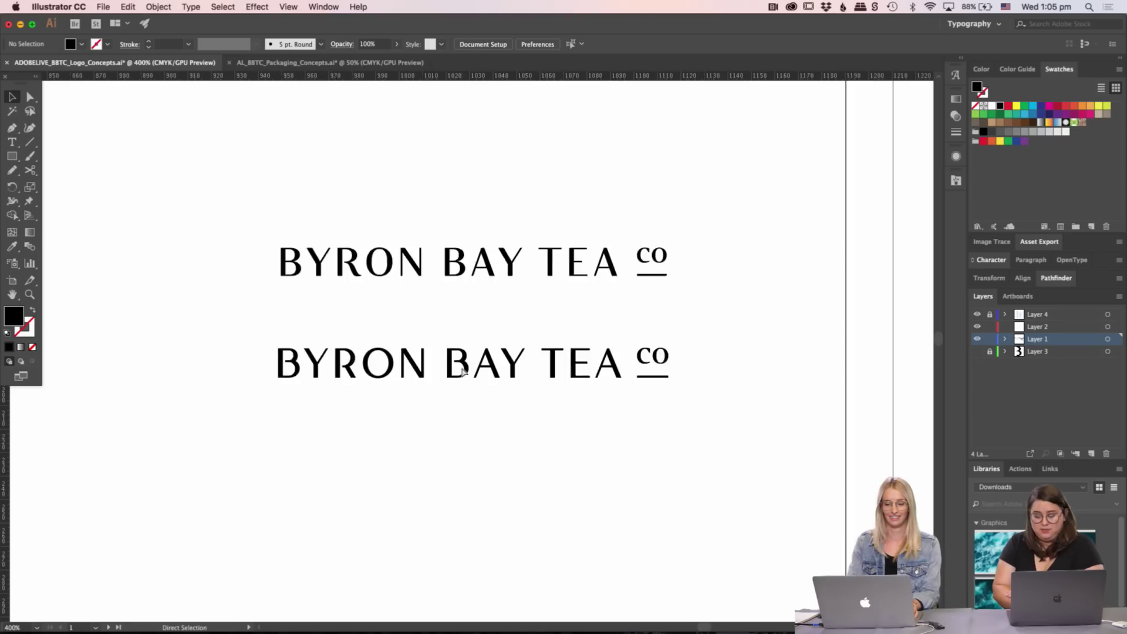
scroll(462, 369, "down", 10)
scroll(462, 370, "left", 10)
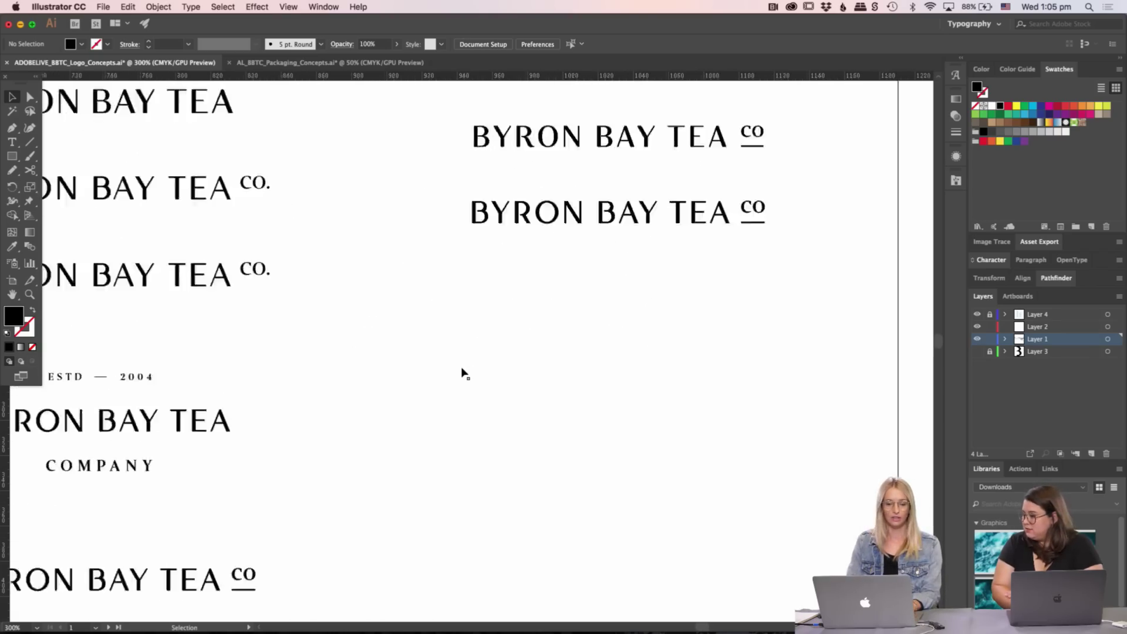
scroll(462, 370, "down", 3)
scroll(462, 370, "left", 1)
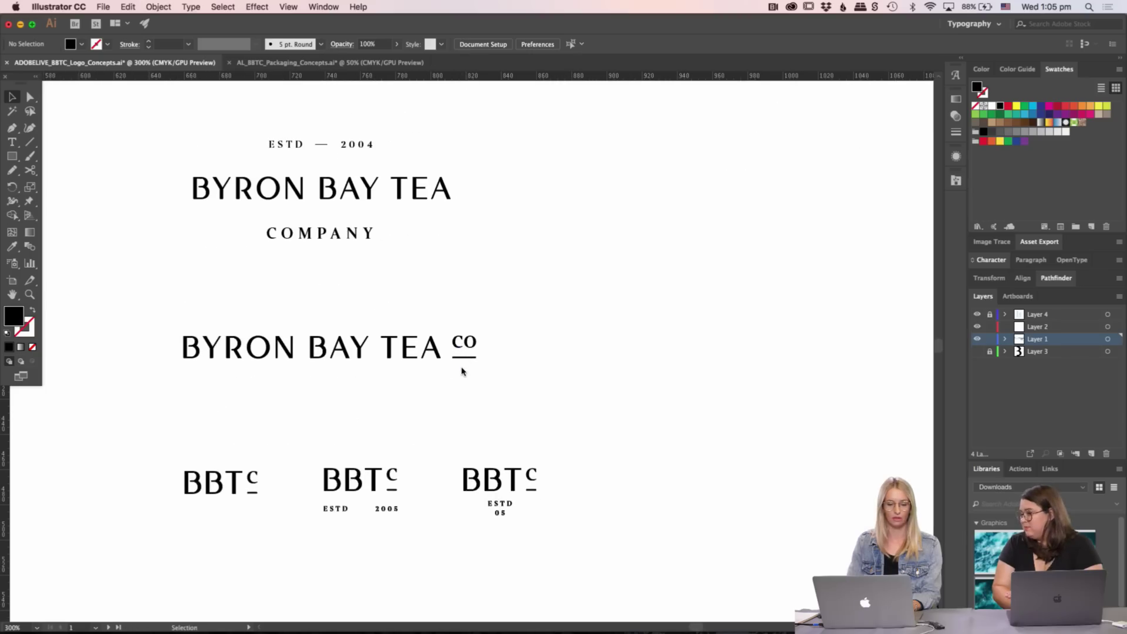
scroll(462, 370, "up", 2)
scroll(462, 370, "left", 1)
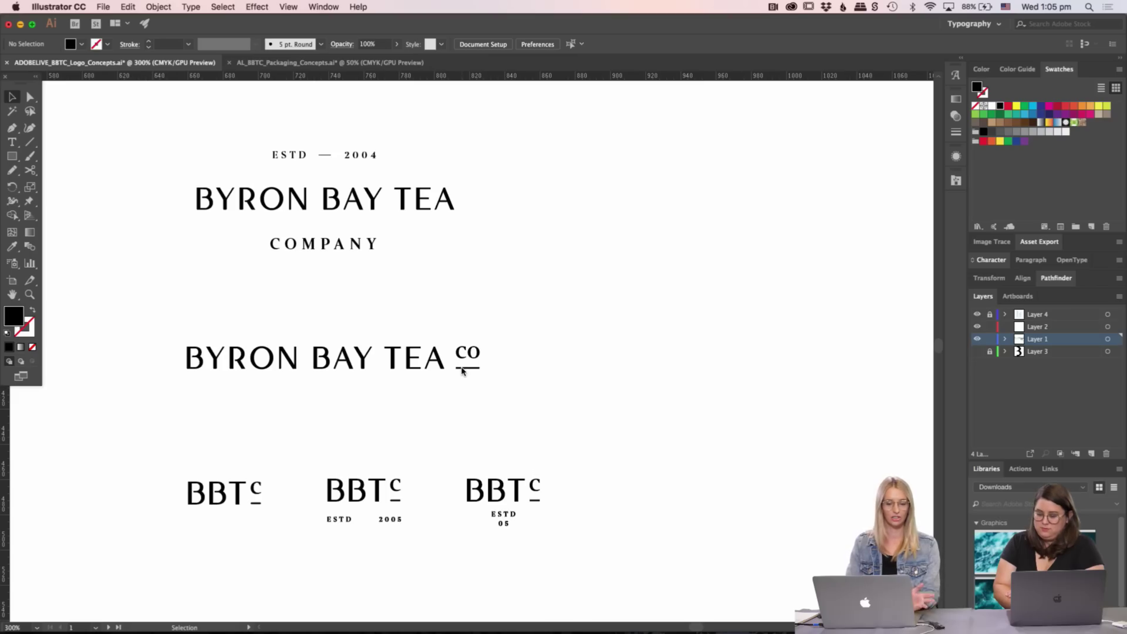
scroll(462, 370, "left", 2)
scroll(462, 370, "down", 7)
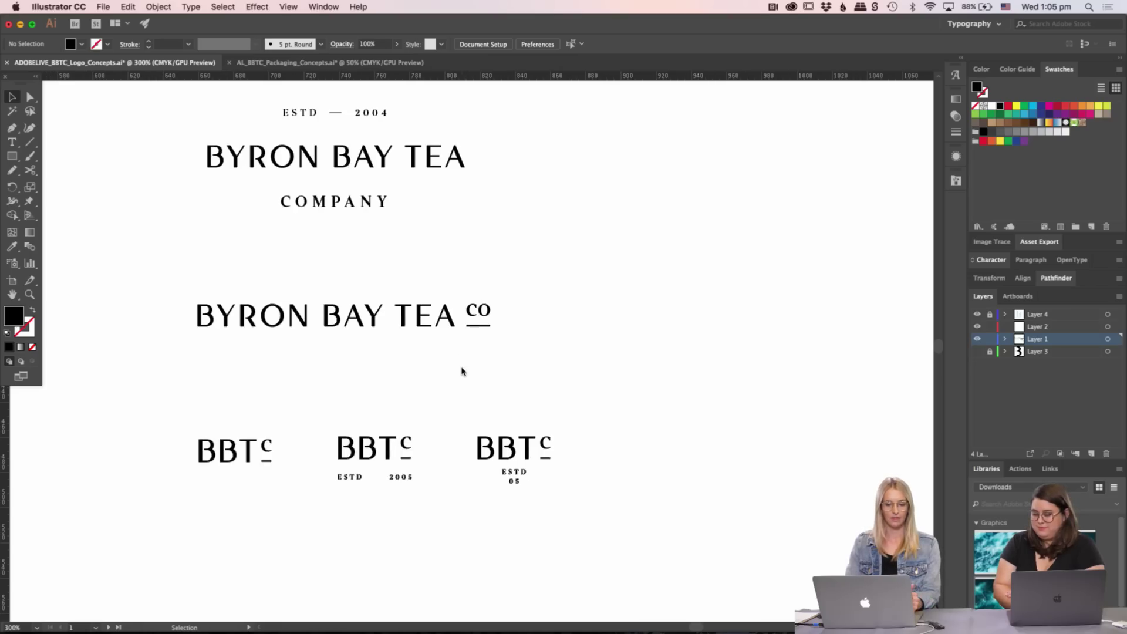
scroll(462, 370, "down", 3)
scroll(462, 370, "left", 1)
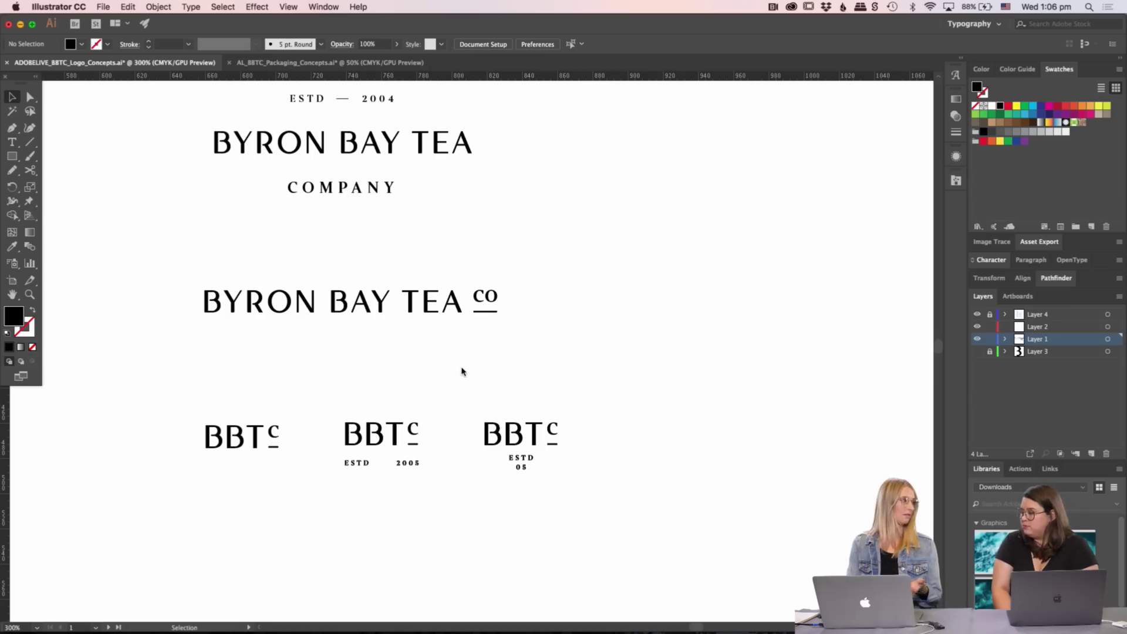
scroll(462, 371, "right", 1)
scroll(462, 371, "up", 3)
scroll(462, 371, "right", 1)
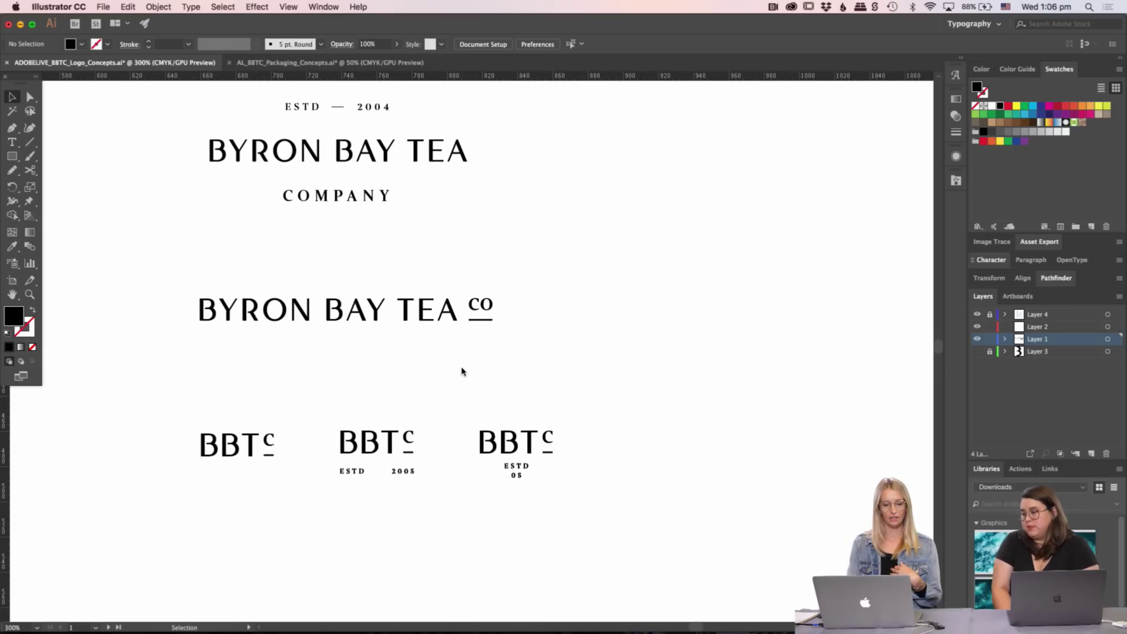
scroll(463, 371, "up", 10)
scroll(462, 371, "right", 1)
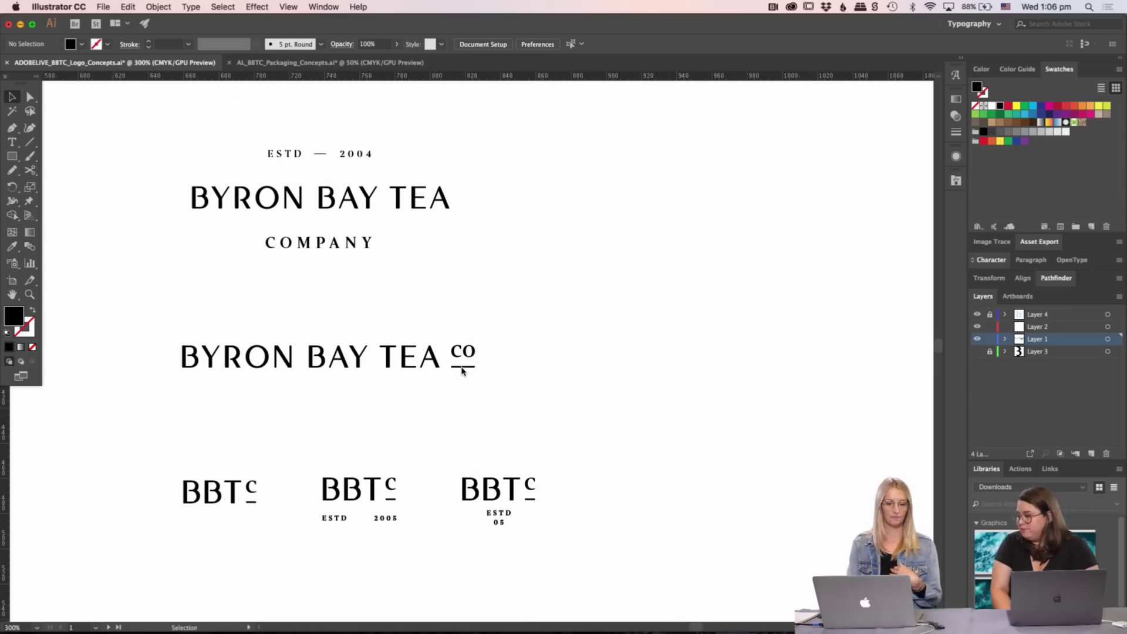
- Compare the letterforms of the two isolated underlined-CO wordmarks at high magnification, selecting each and clearing the selection
scroll(462, 371, "right", 10)
scroll(462, 371, "up", 3)
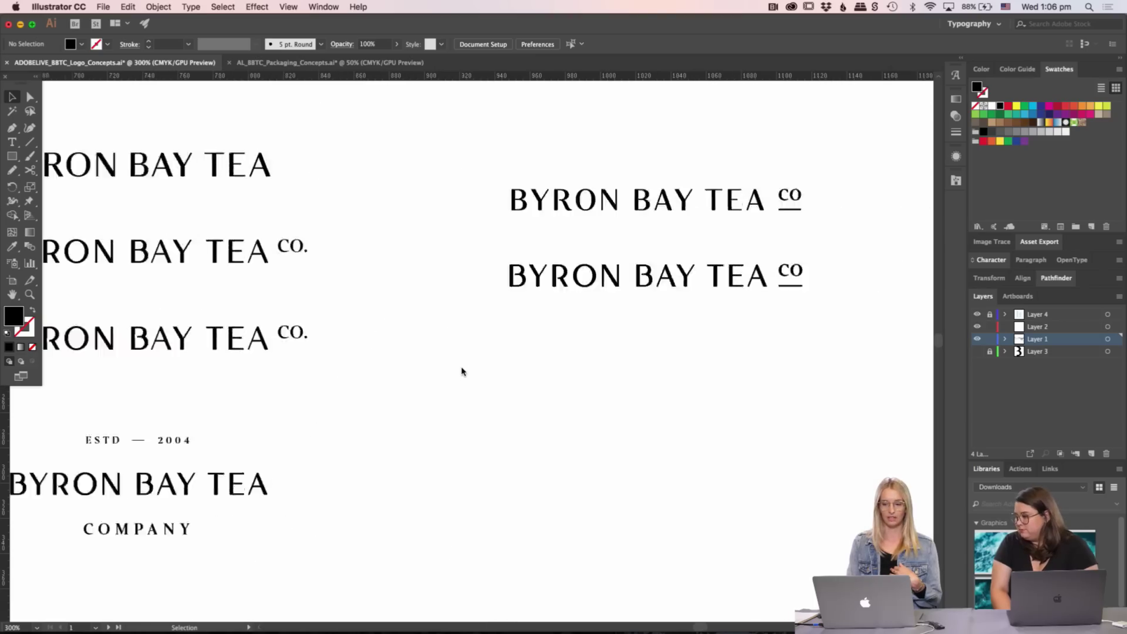
key("super+equal")
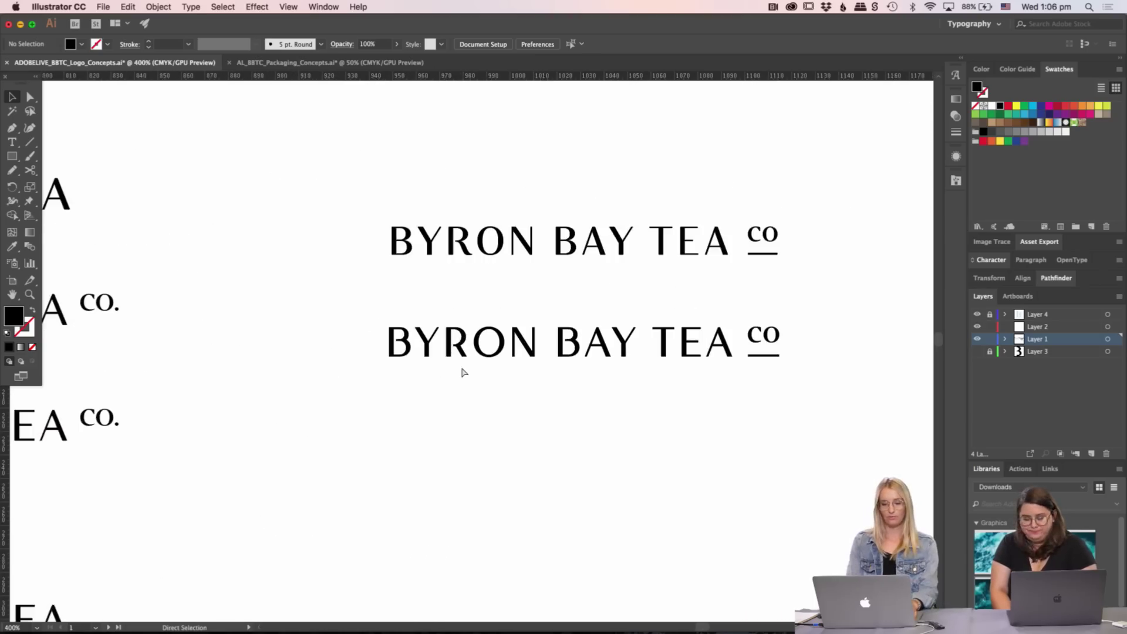
key("super+equal")
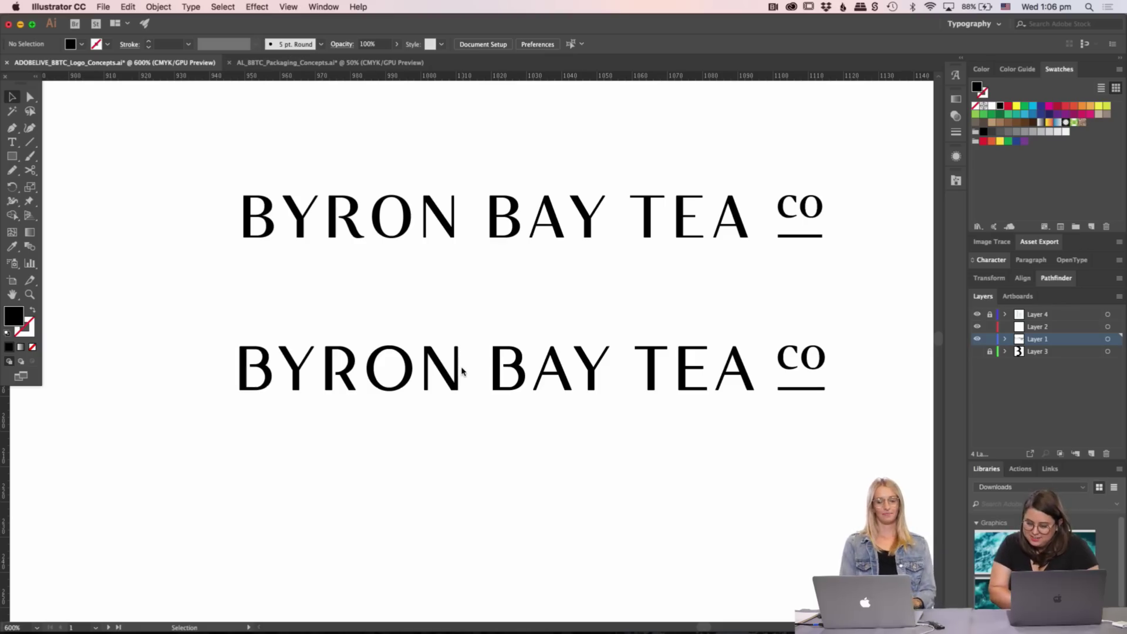
left_click(338, 370)
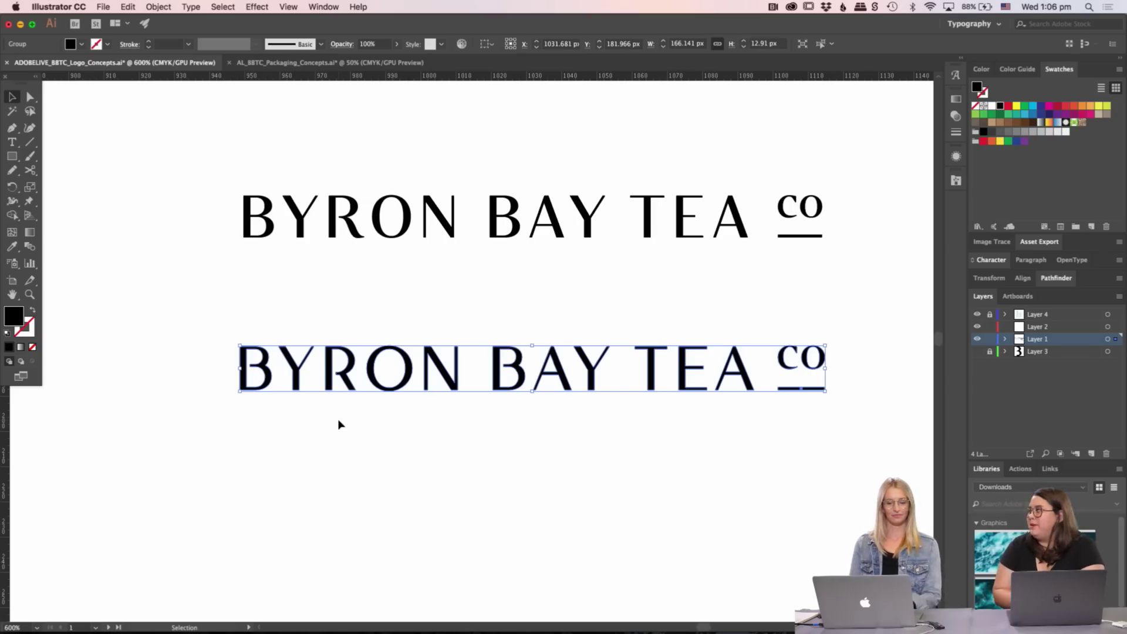
left_click(339, 512)
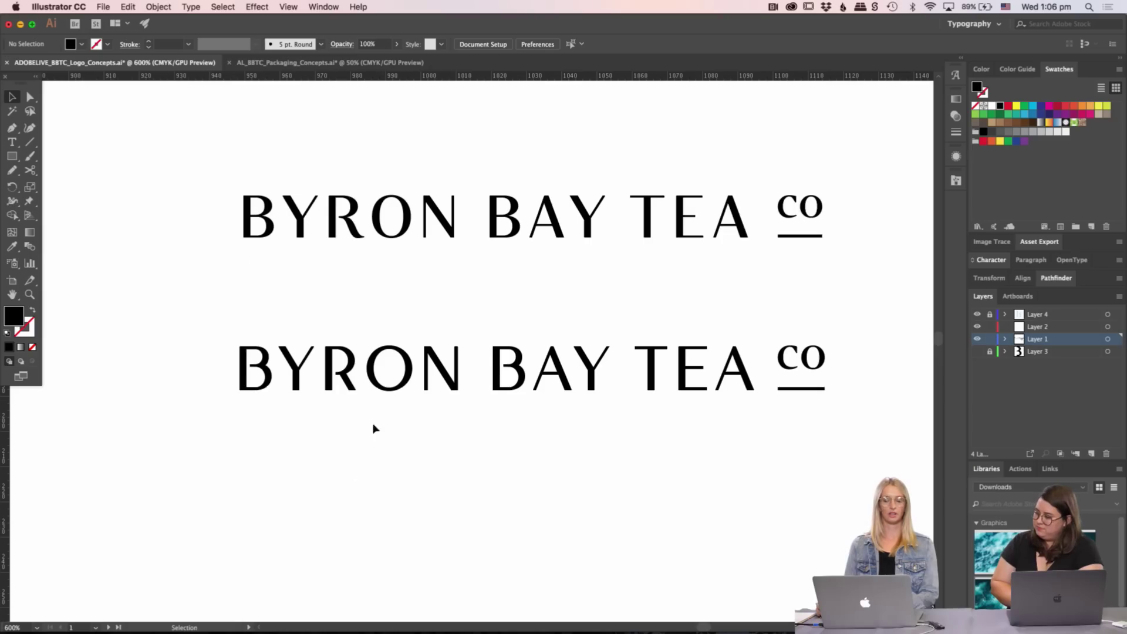
left_click_drag(226, 323, 830, 448)
left_click(831, 449)
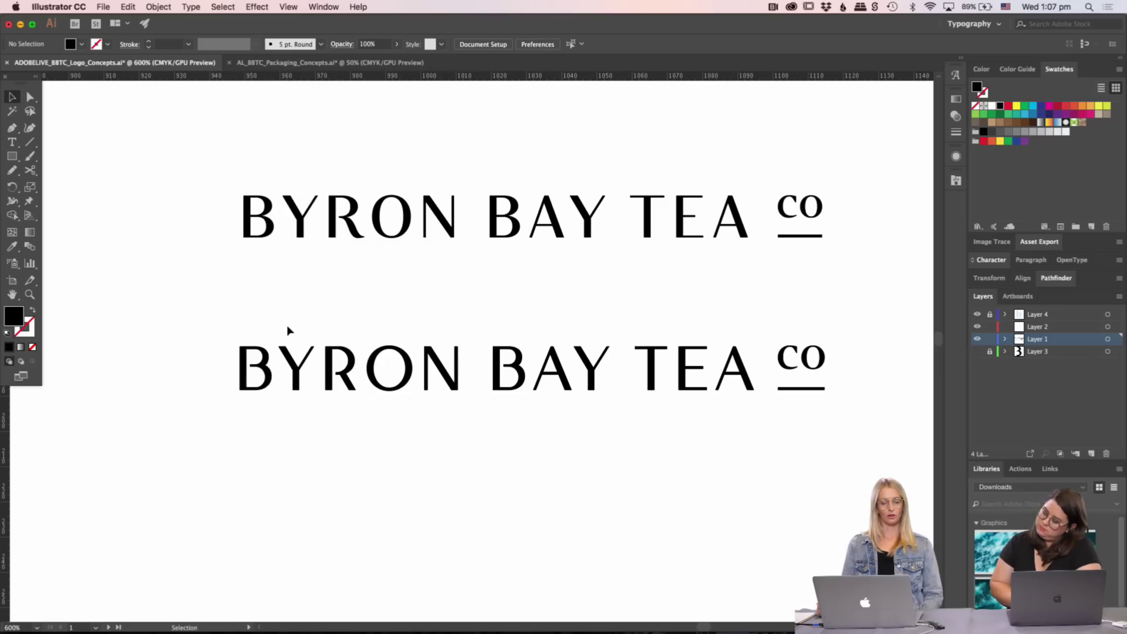
left_click_drag(283, 326, 757, 344)
left_click(539, 307)
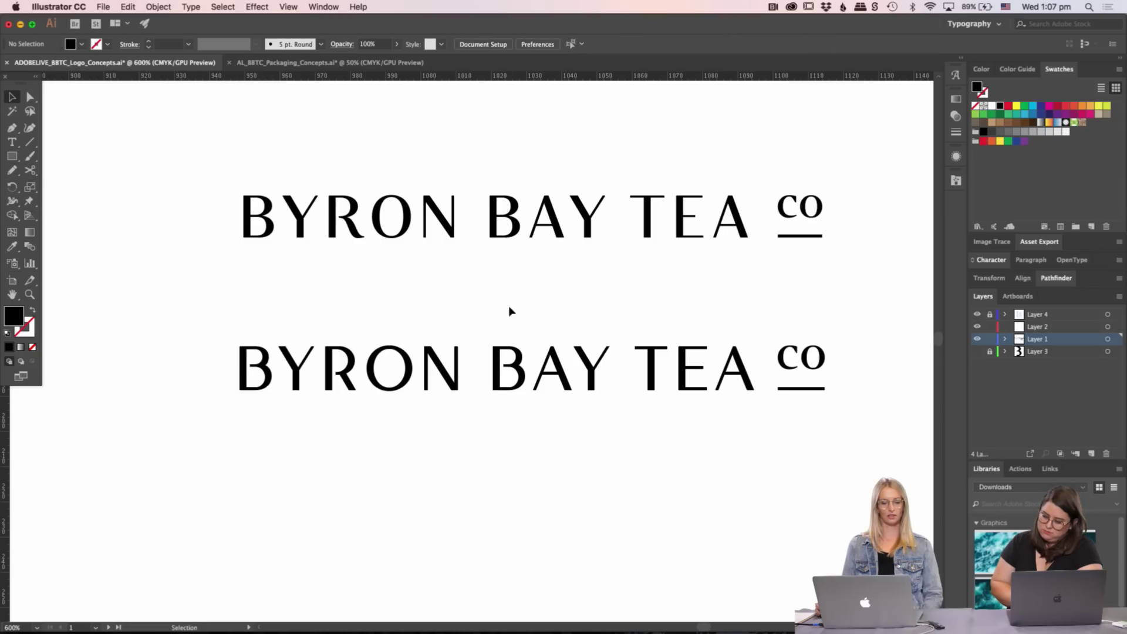
left_click_drag(394, 243, 470, 178)
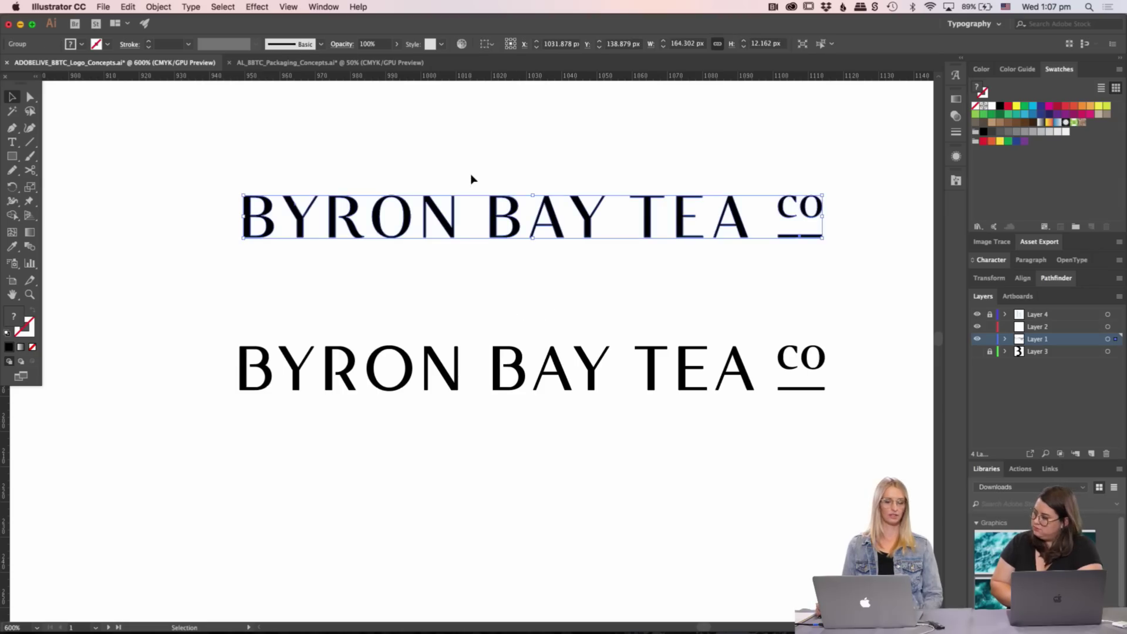
left_click(431, 202)
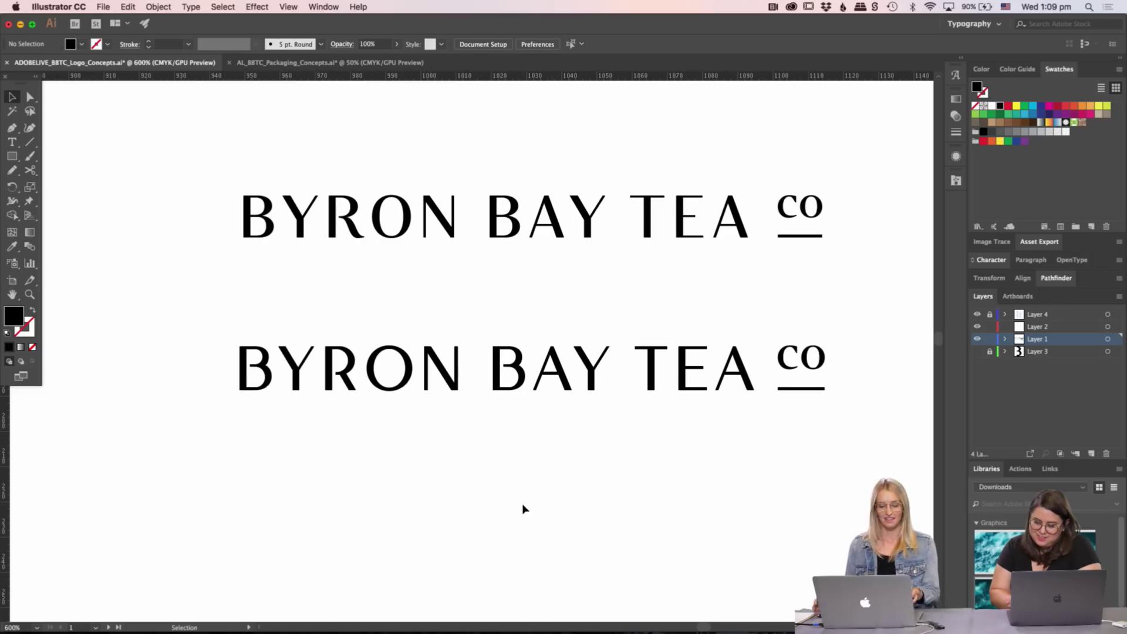
key("super+minus")
key("super+minus")
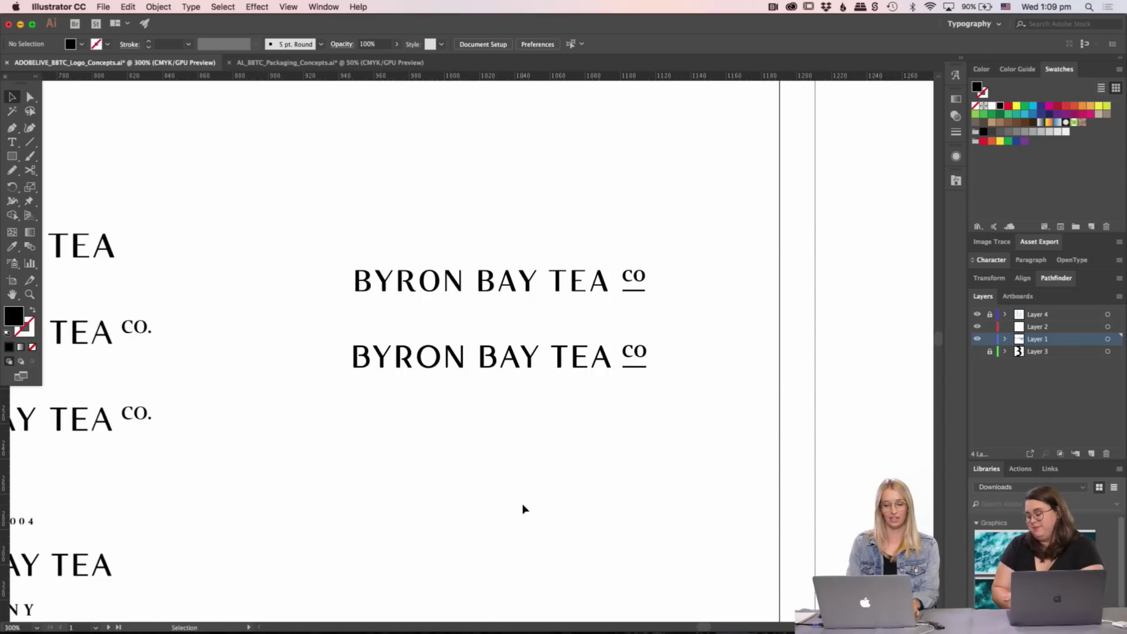
left_click_drag(611, 410, 518, 418)
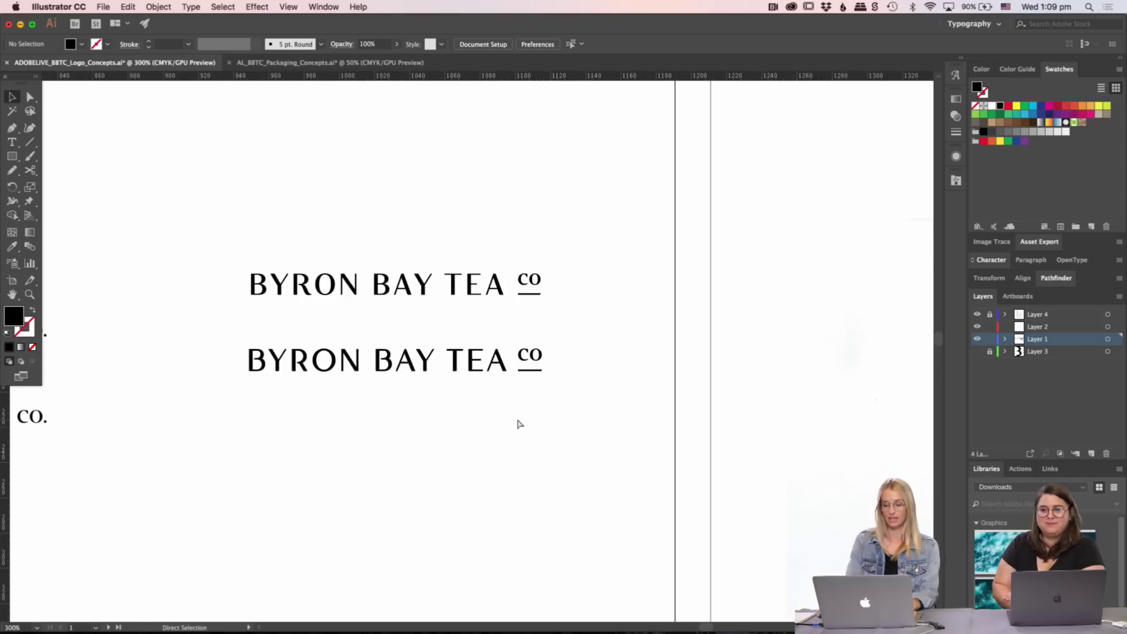
- Examine the blue double-stroke B sketch on the second artboard up close, and return to the overview of both artboards
key("super+minus")
key("super+minus")
left_click_drag(737, 372, 503, 410)
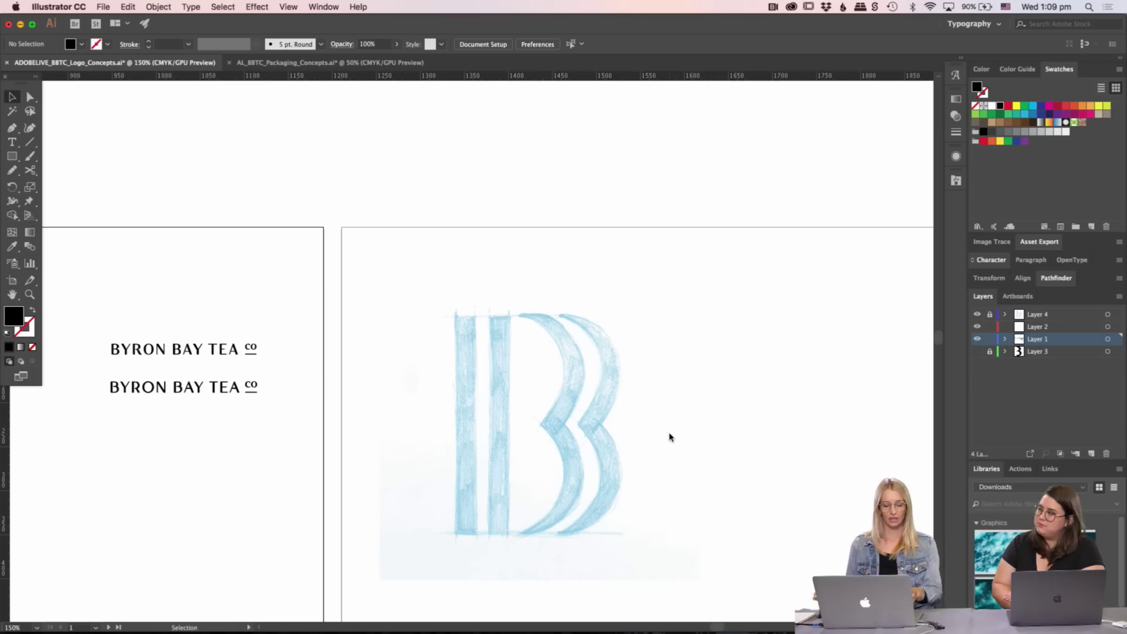
key("z")
left_click(468, 323)
left_click(544, 335)
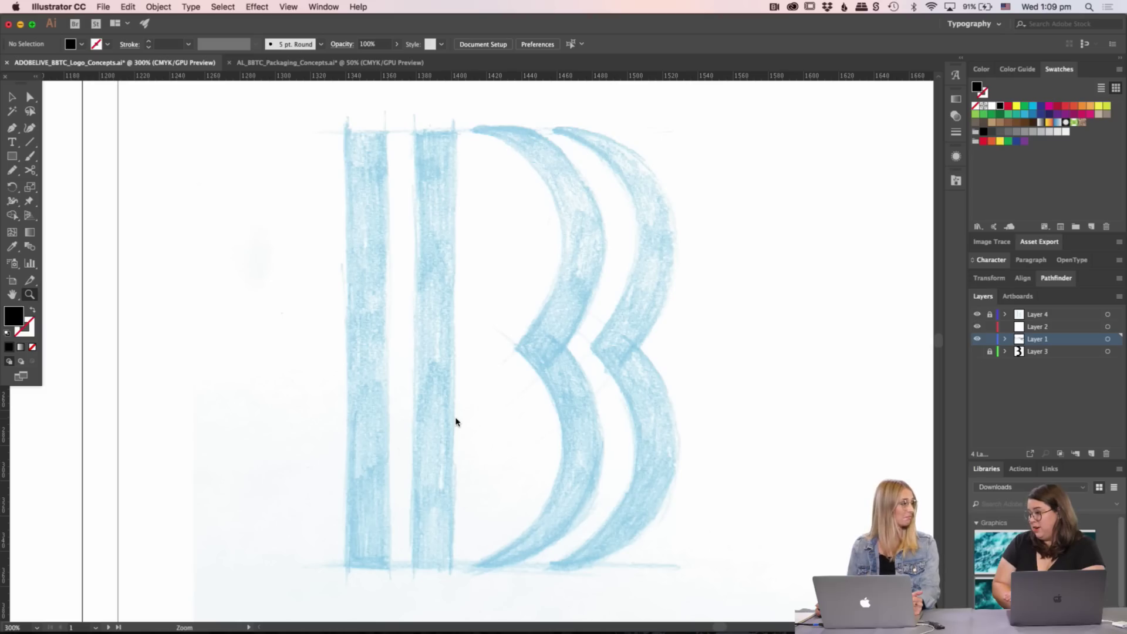
left_click_drag(480, 344, 474, 370)
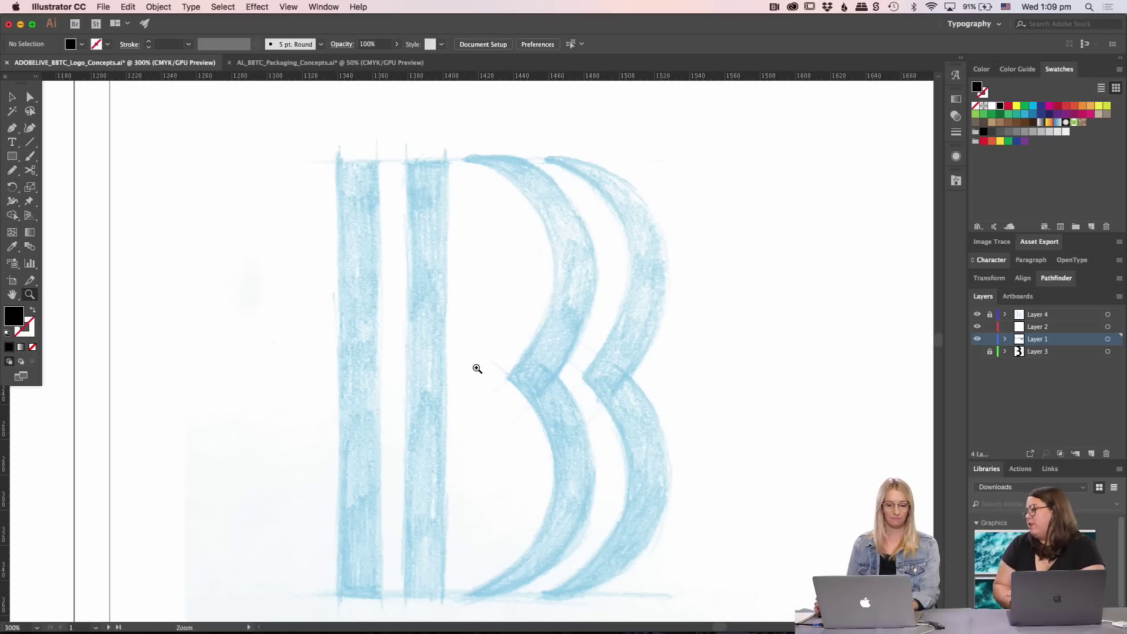
key("super+minus")
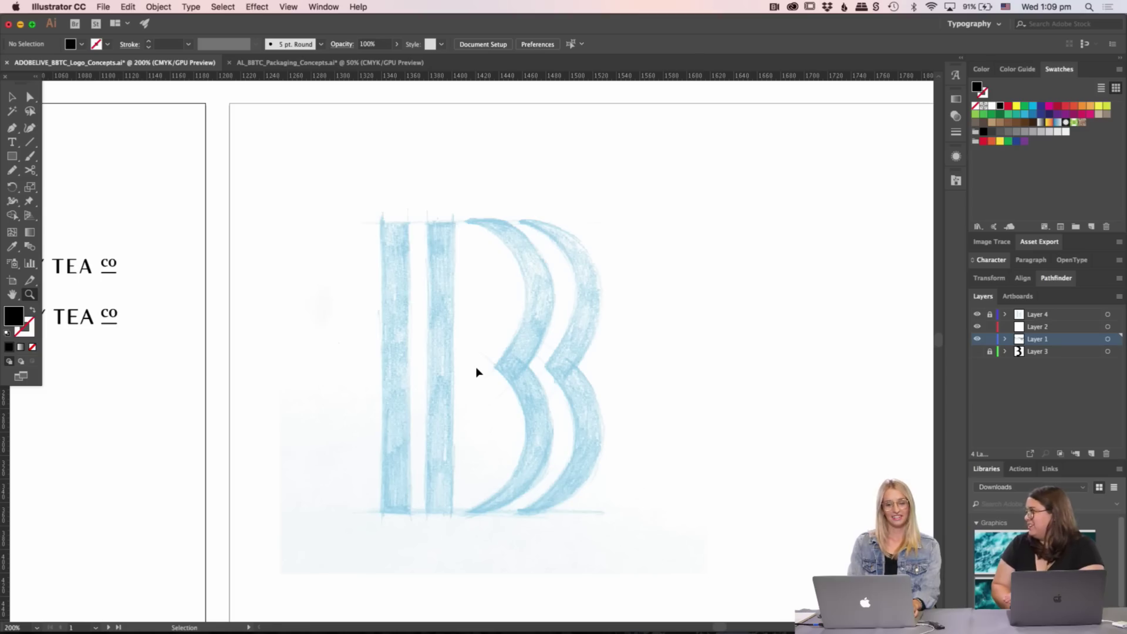
key("super+minus")
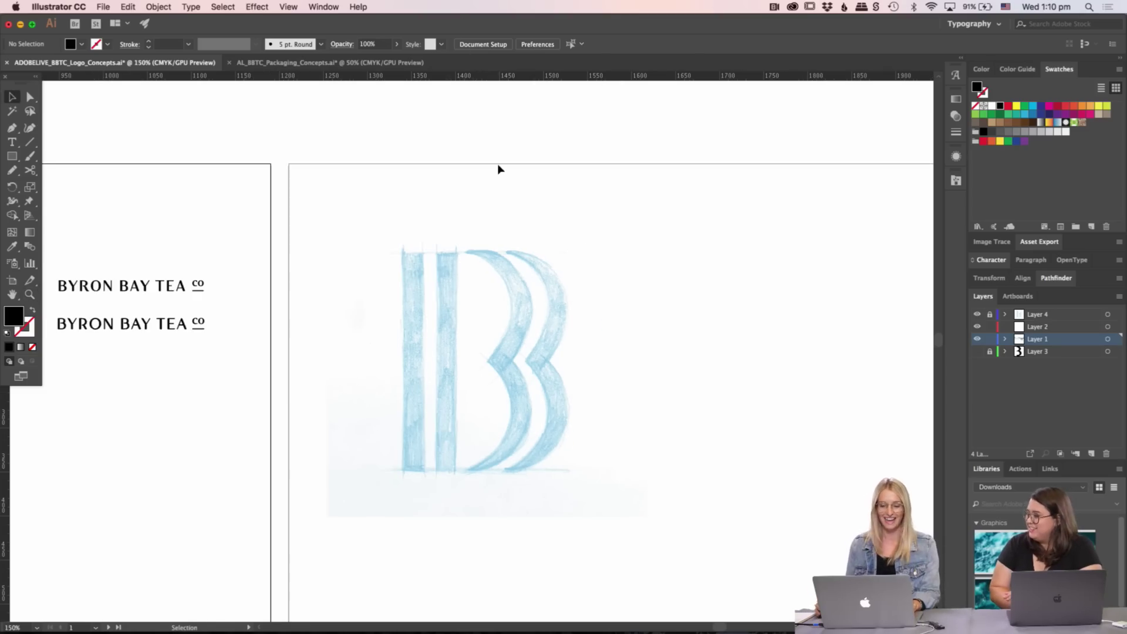
key("a")
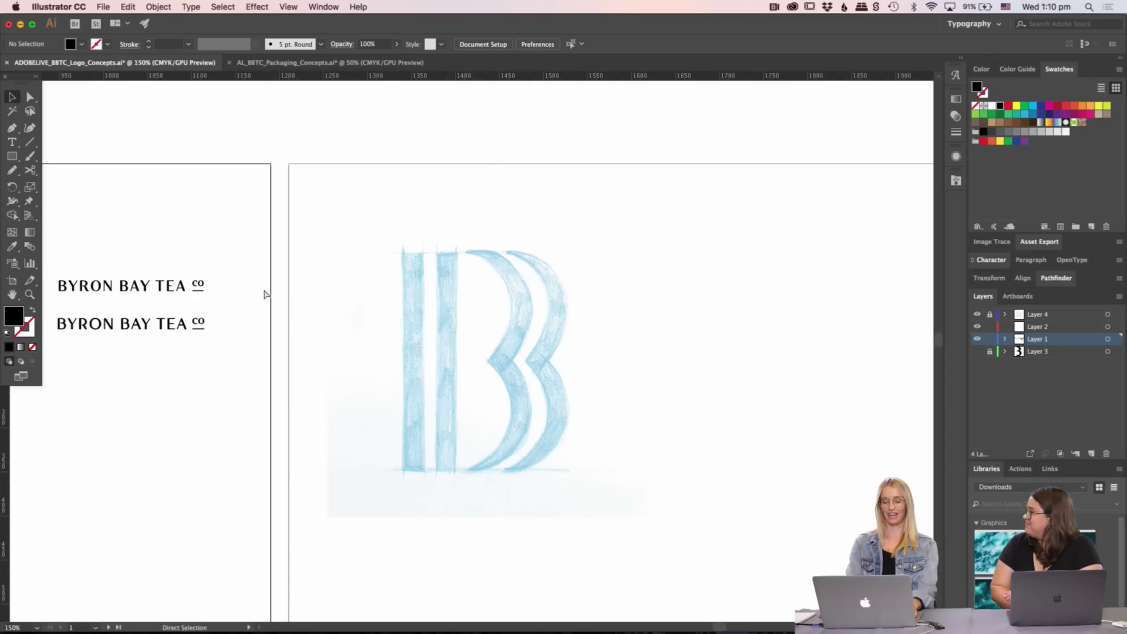
key("super+minus")
key("super+minus")
key("super+minus")
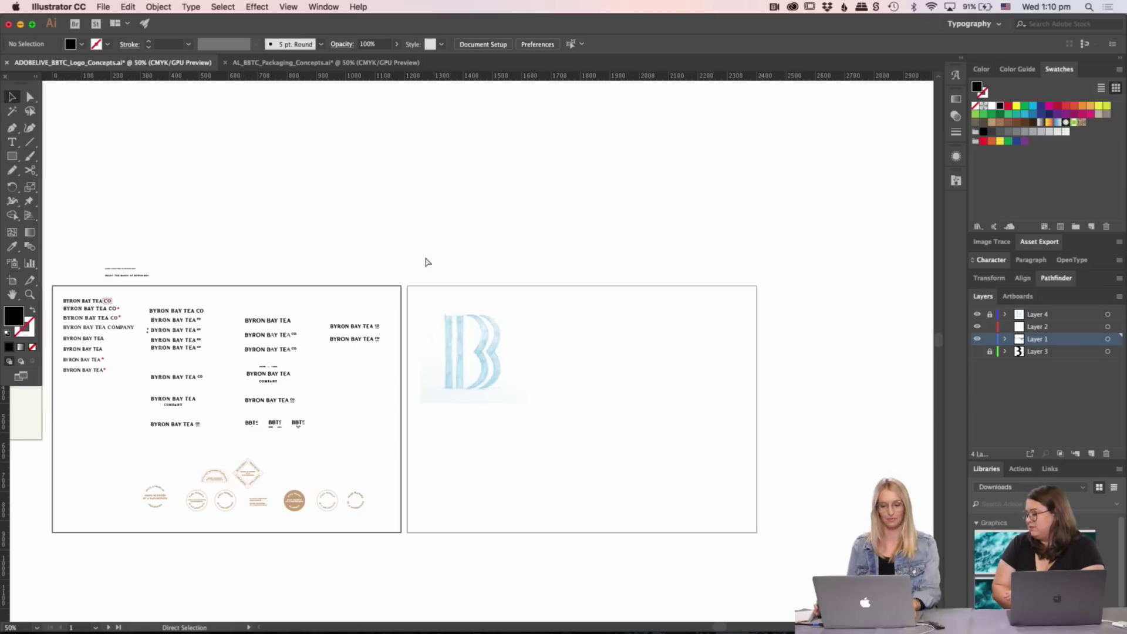
- Switch to Finder and look through the open AI, Packaging and Presentation folder windows, and return to Illustrator
key("super+Tab")
key("super+Tab")
key("super+Tab")
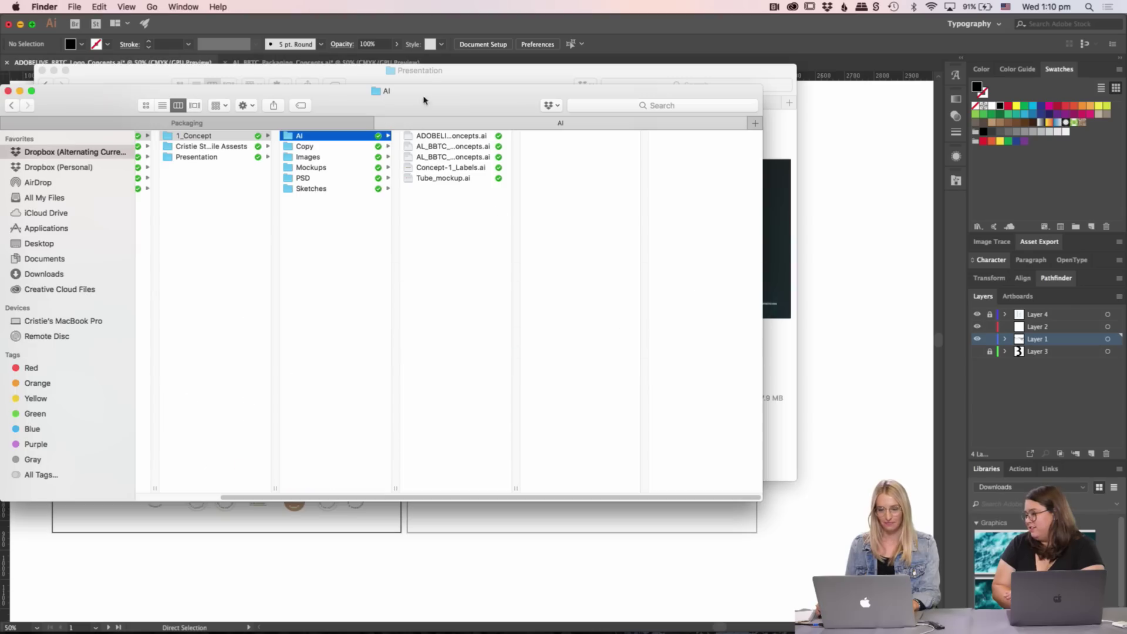
left_click_drag(450, 104, 555, 217)
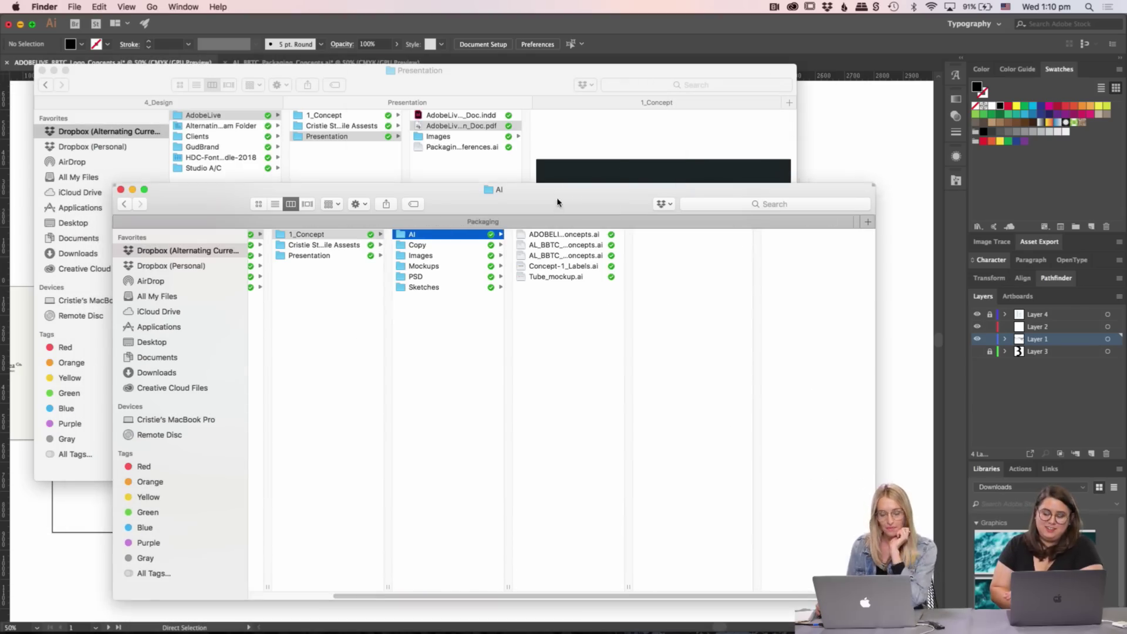
key("super+w")
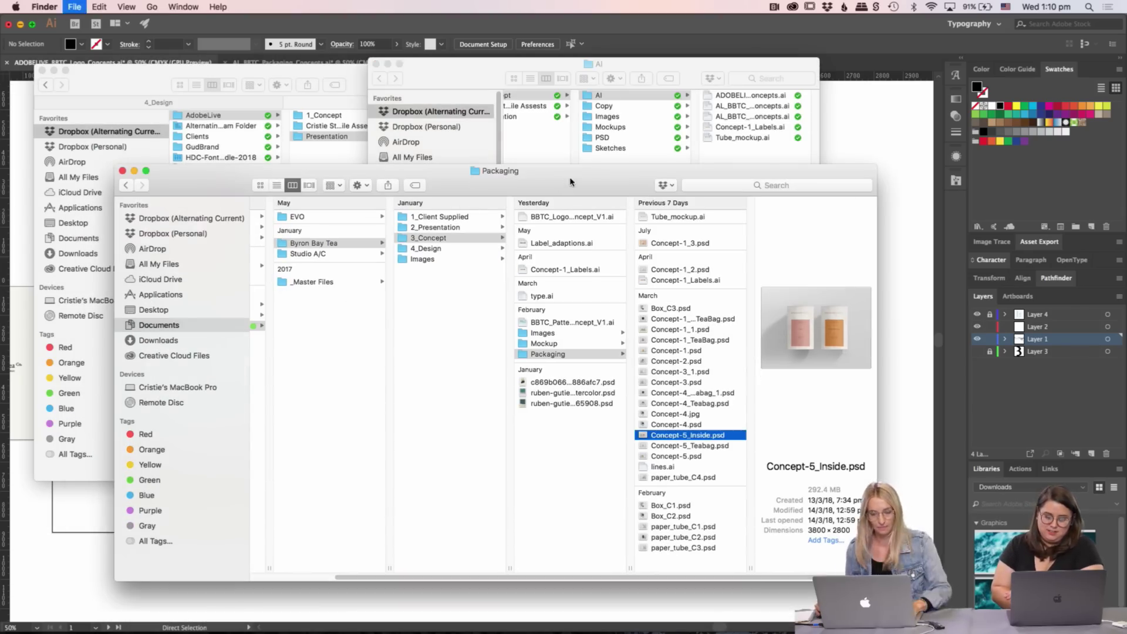
left_click(307, 310)
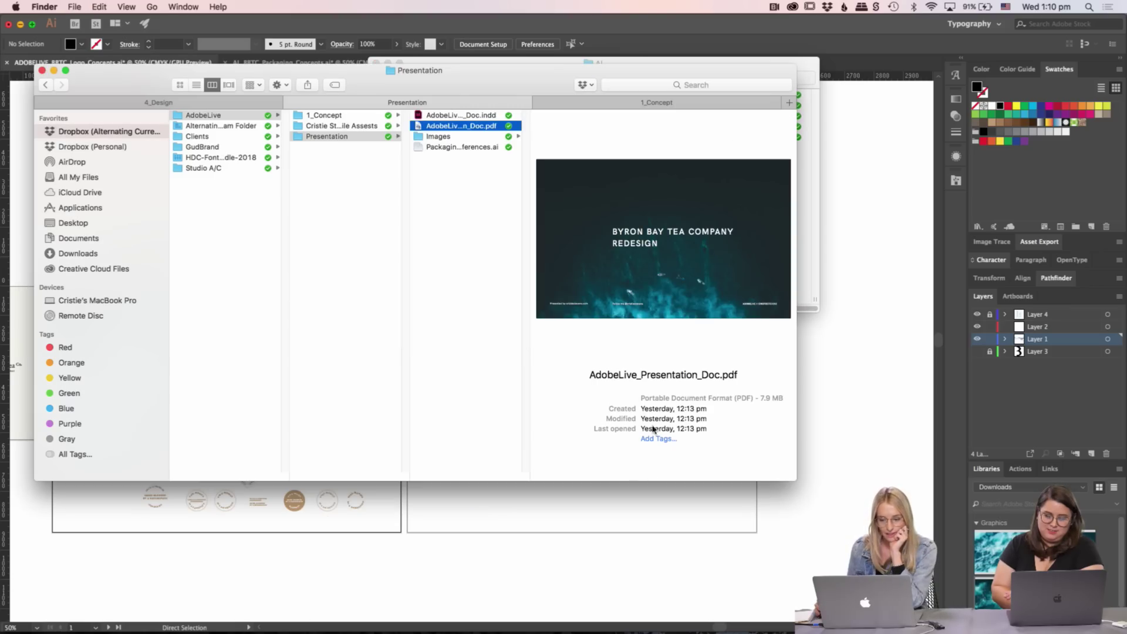
left_click_drag(393, 84, 442, 149)
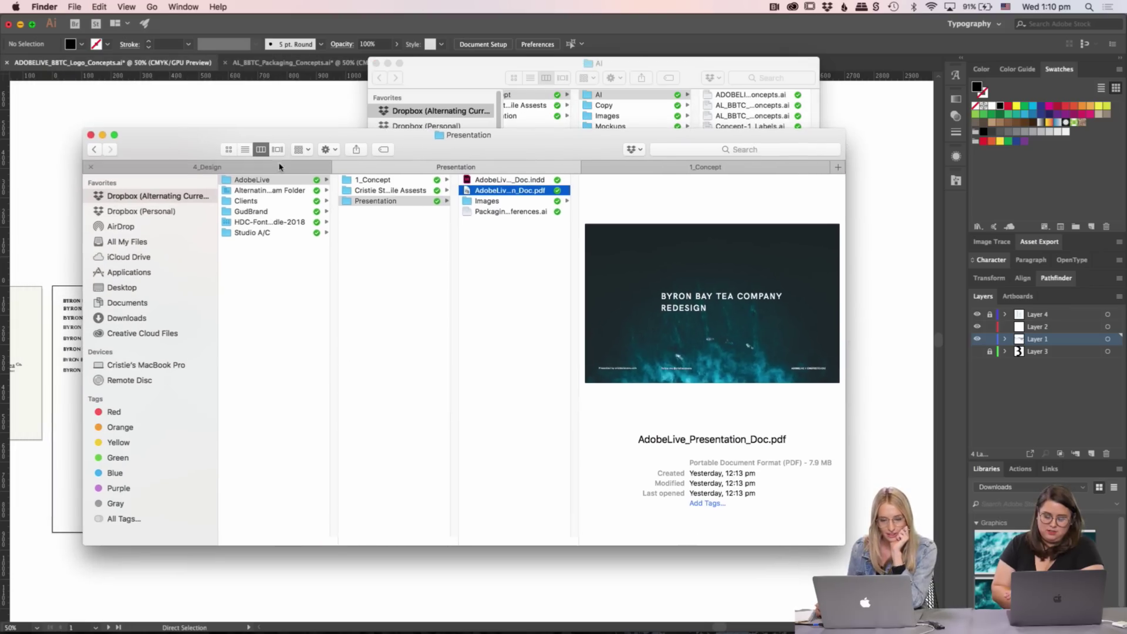
left_click(465, 80)
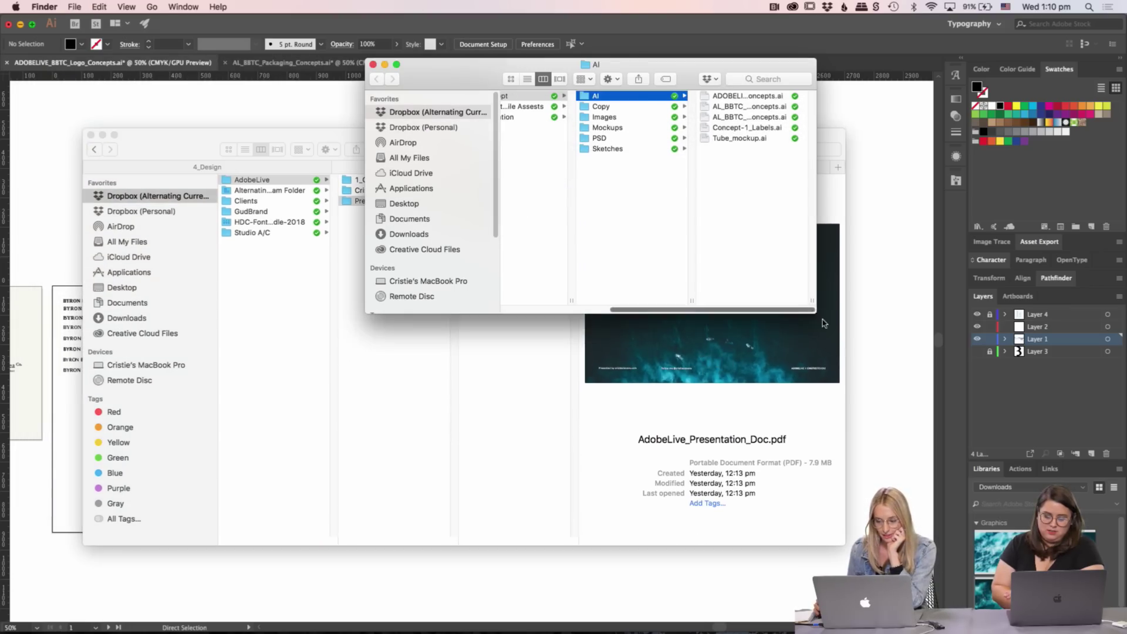
left_click_drag(817, 313, 932, 314)
left_click(188, 101)
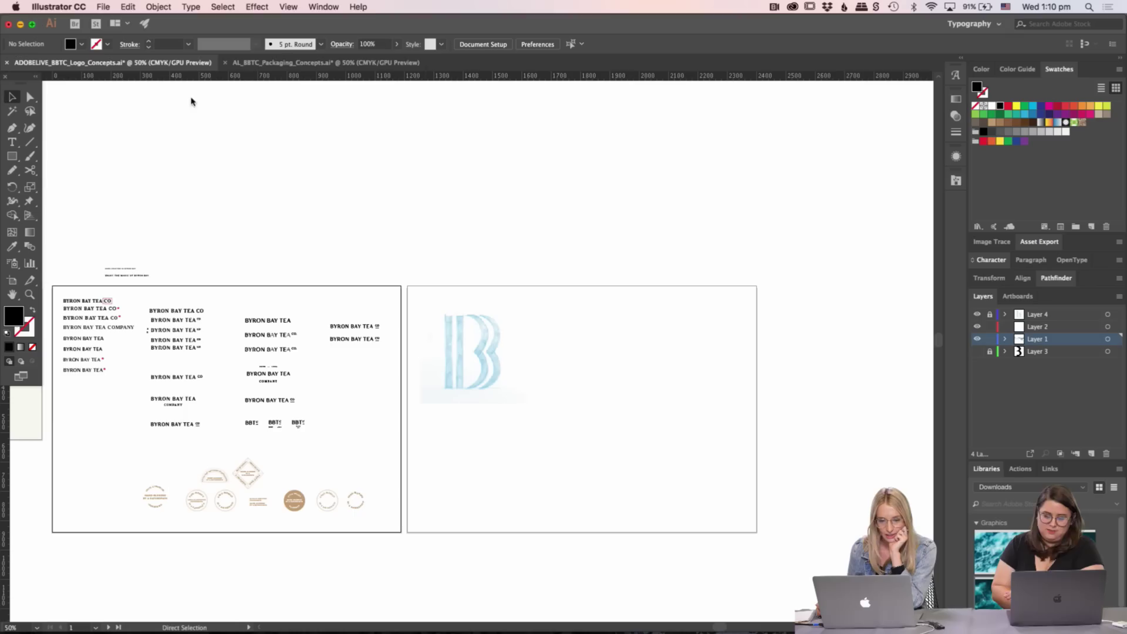
- Glance at the AL_BBTC_Packaging_Concepts document and go back to the logo concepts document
left_click(279, 63)
scroll(451, 283, "left", 8)
scroll(653, 390, "up", 3)
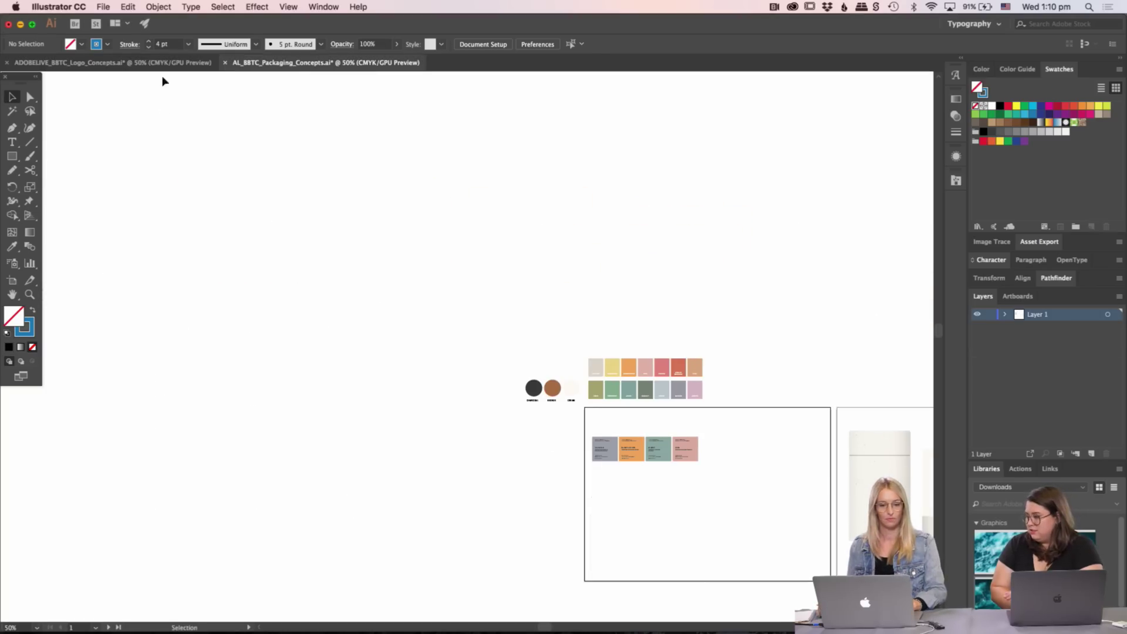
left_click(203, 62)
- Switch to Finder, find BBT_Icon_Ideas.jpg in the 1_Concept Sketches folder, and review its B icon sketches in a full preview
key("super+Tab")
left_click_drag(721, 64, 568, 89)
left_click(581, 141)
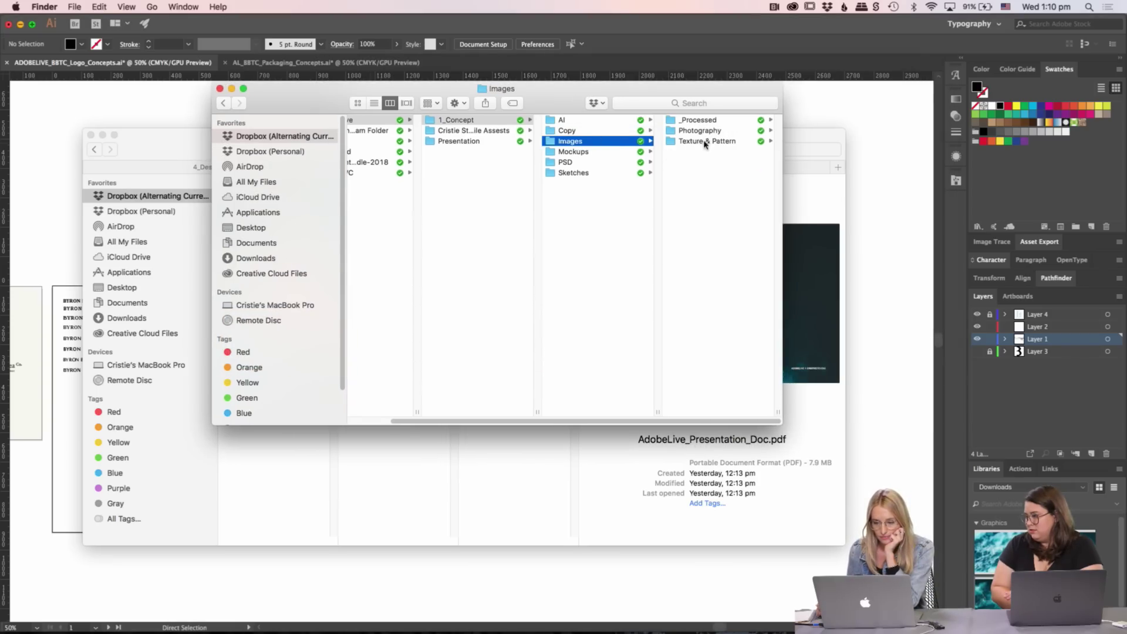
left_click(585, 173)
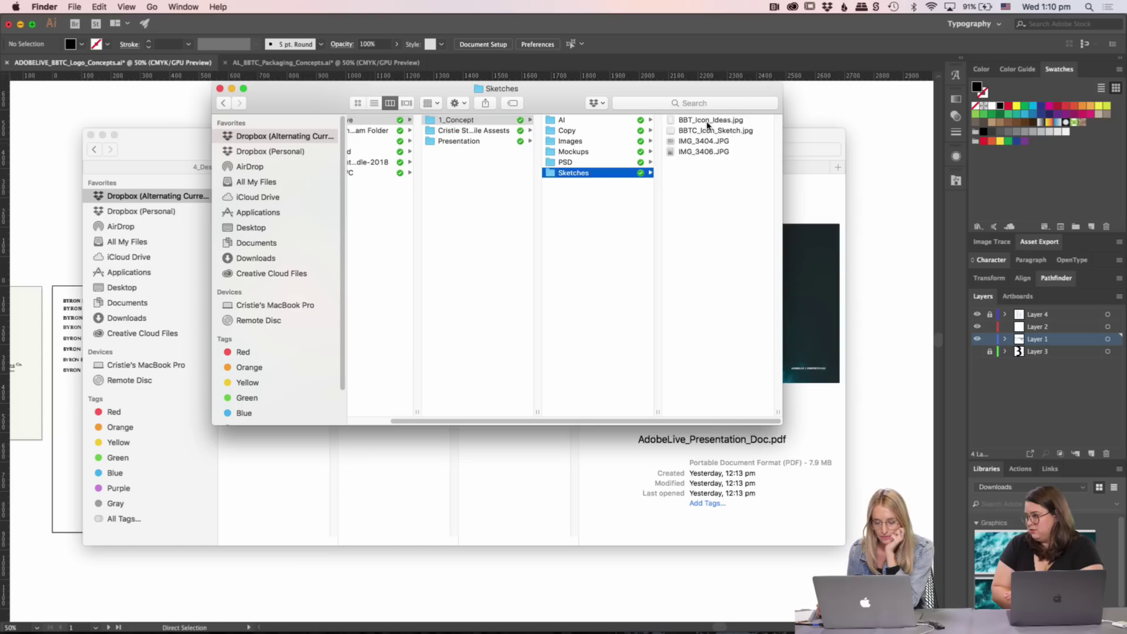
left_click(708, 121)
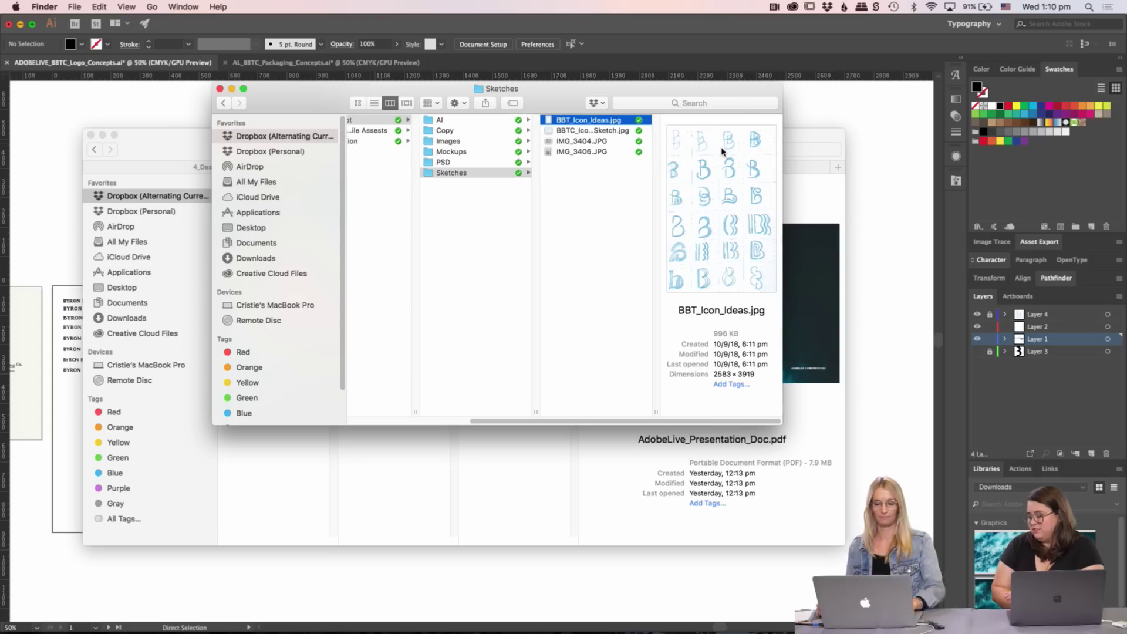
key("space")
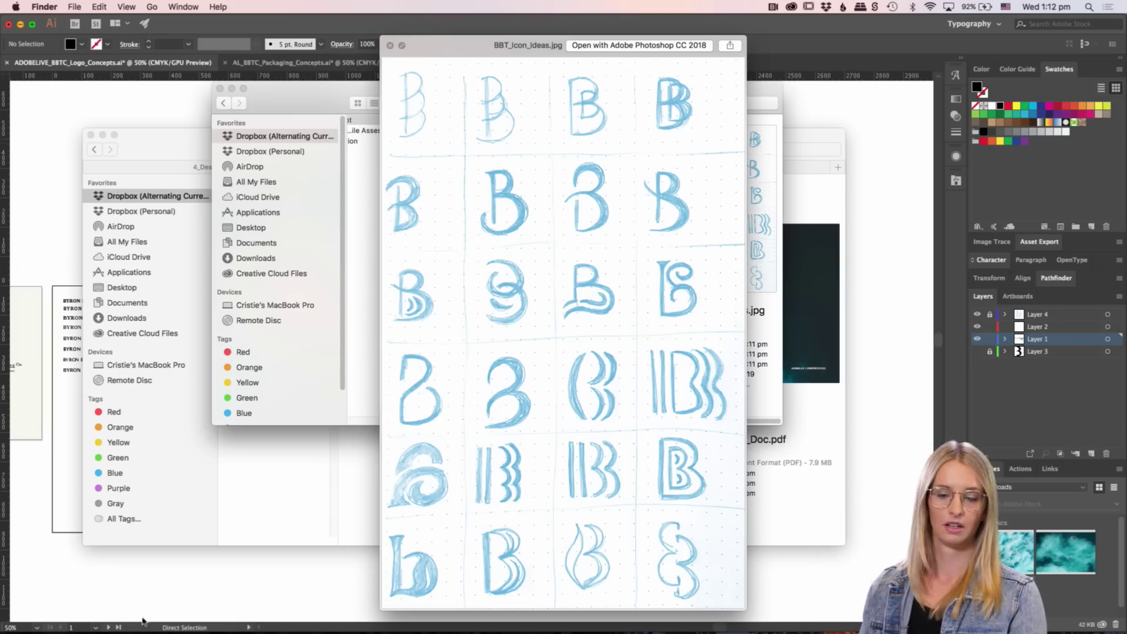
key("space")
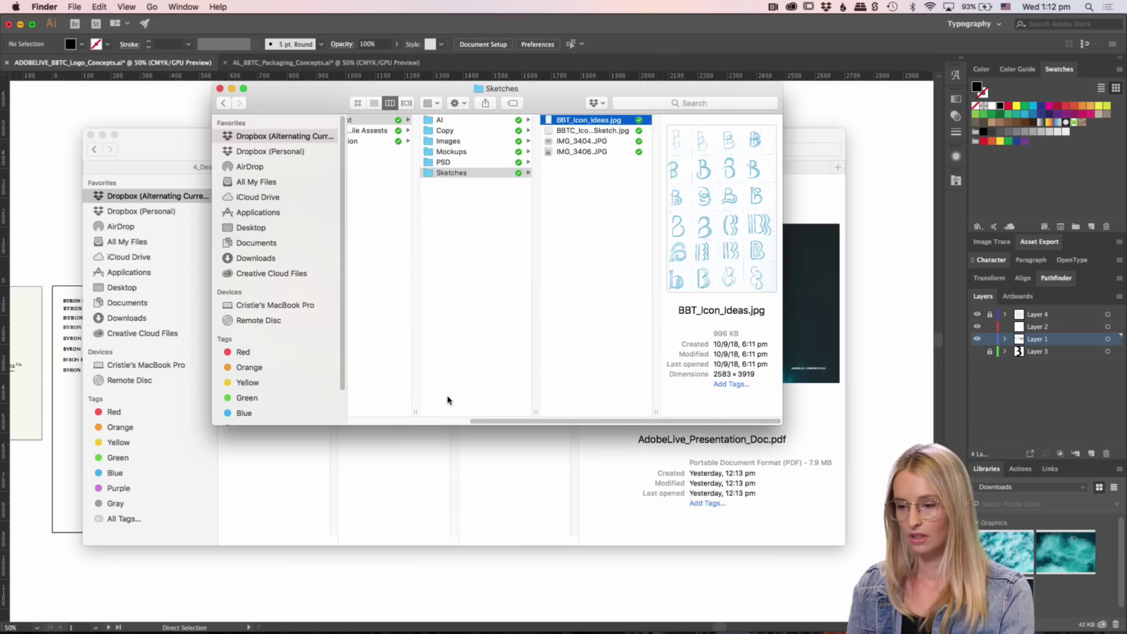
- Preview BBTC_Icon_Sketch.jpg from the Sketches folder and close the preview
key("Down")
key("space")
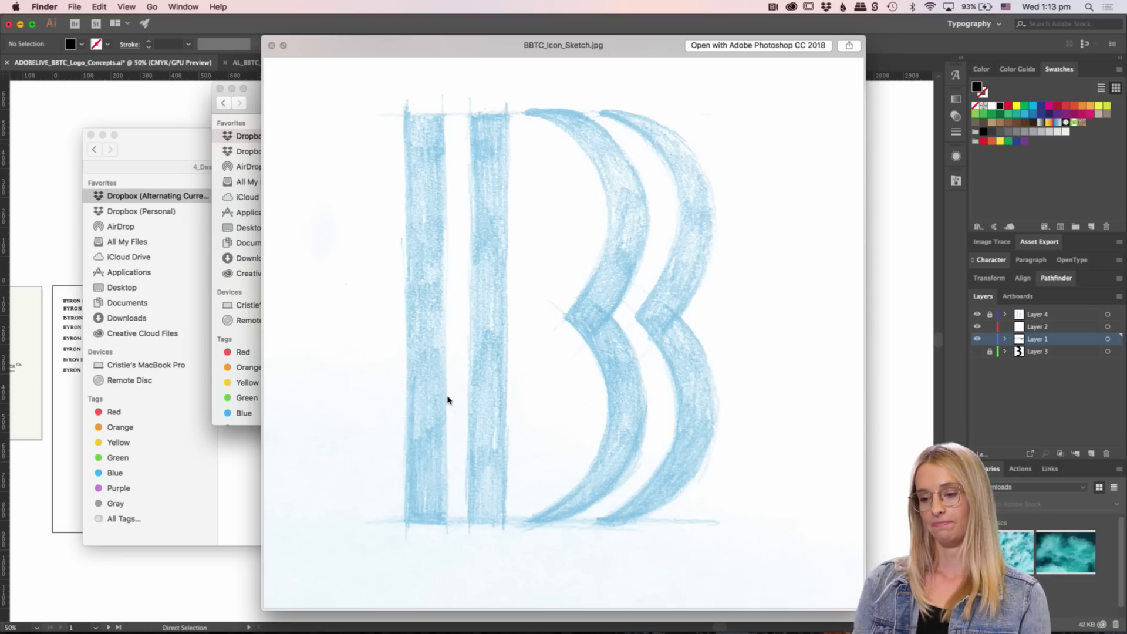
key("space")
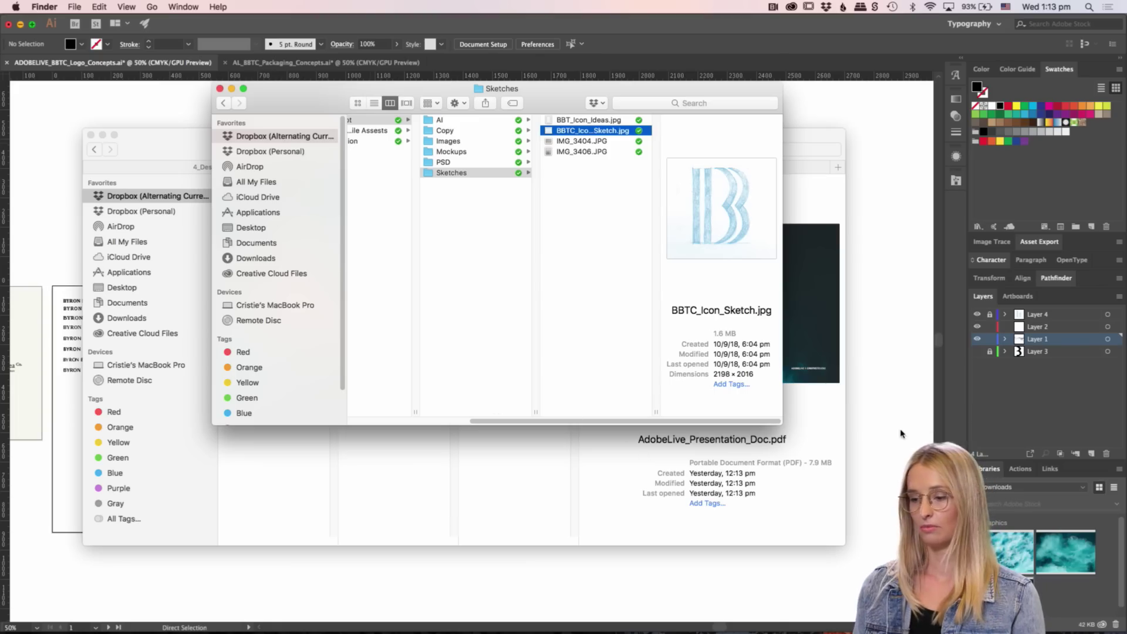
- Switch back to Illustrator and examine the placed B sketch at 300% magnification
left_click(901, 435)
key("z")
left_click(504, 335)
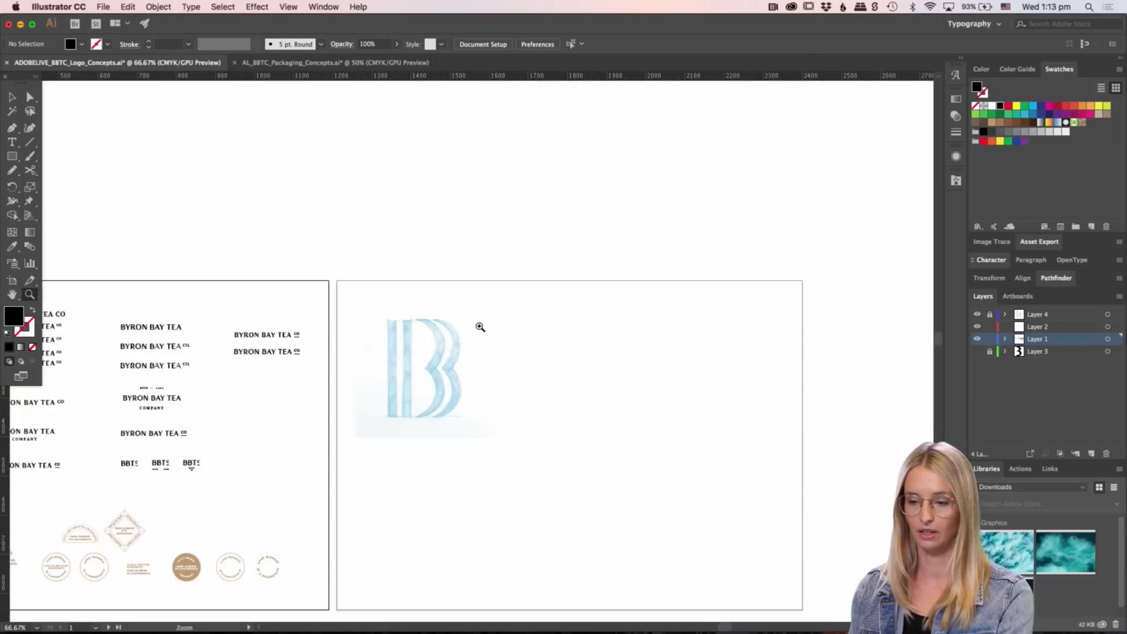
left_click(478, 327)
scroll(461, 232, "down", 3)
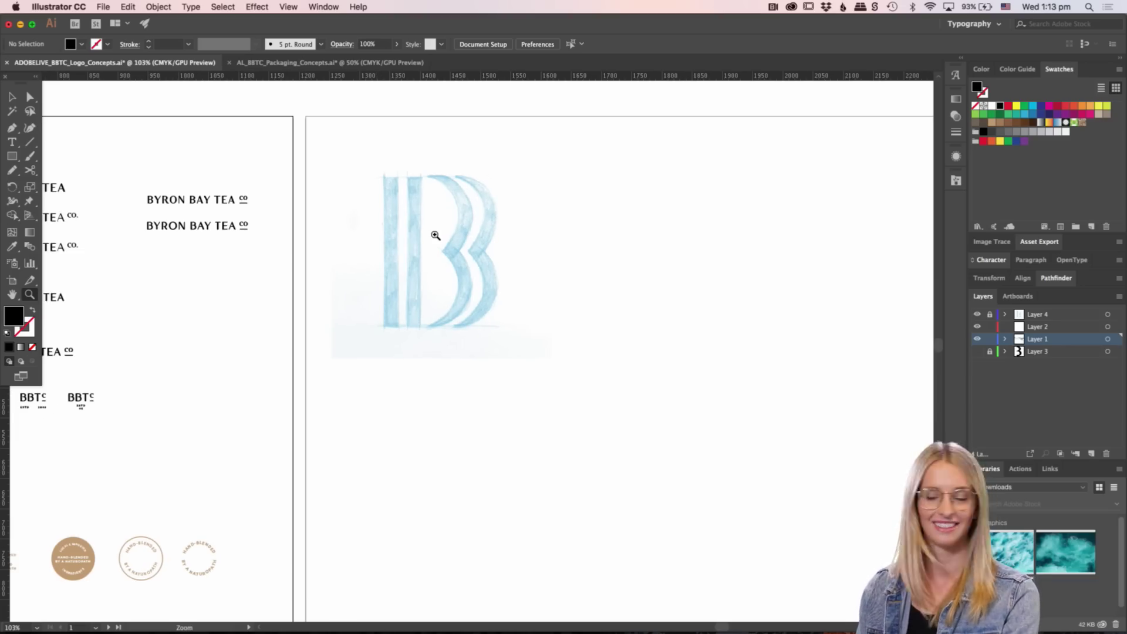
left_click(446, 231)
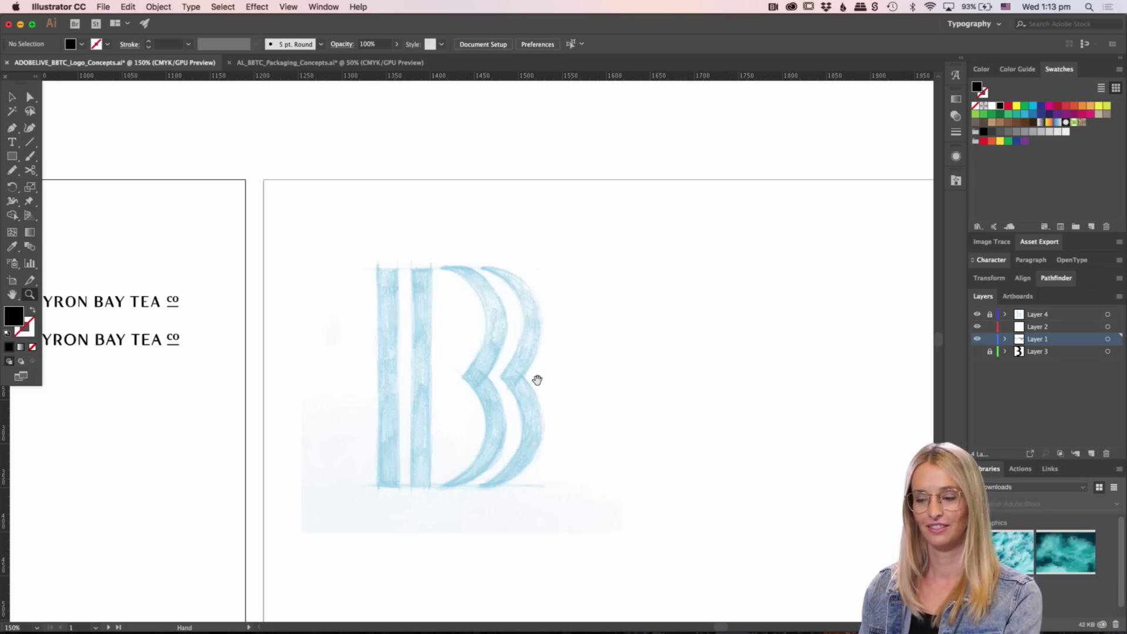
scroll(536, 380, "down", 3)
left_click(463, 276)
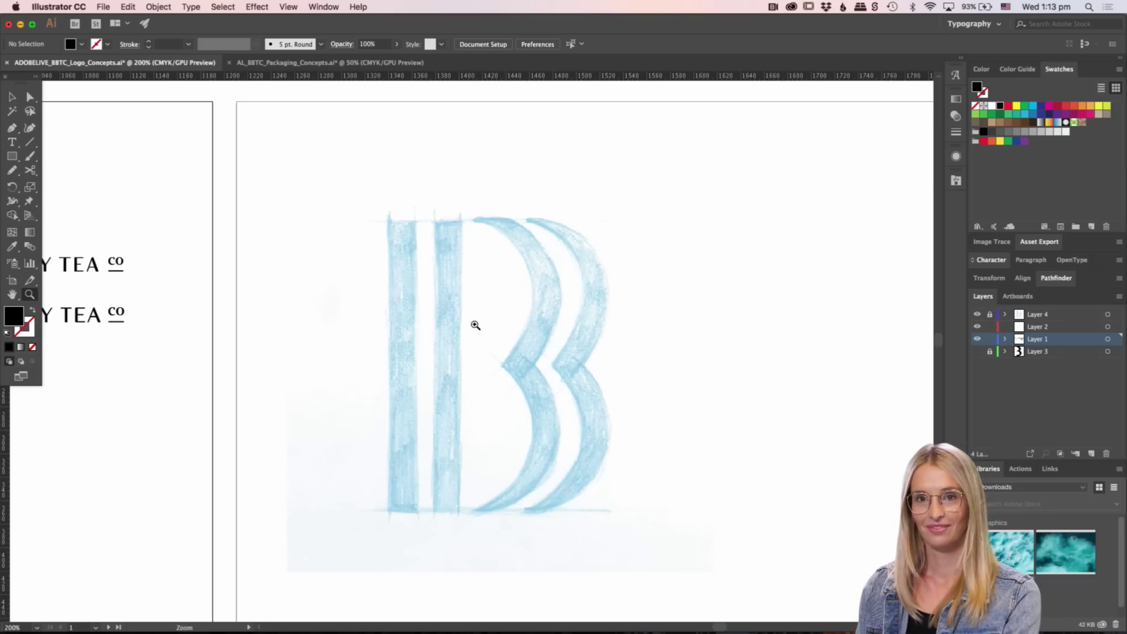
left_click_drag(477, 332, 466, 295)
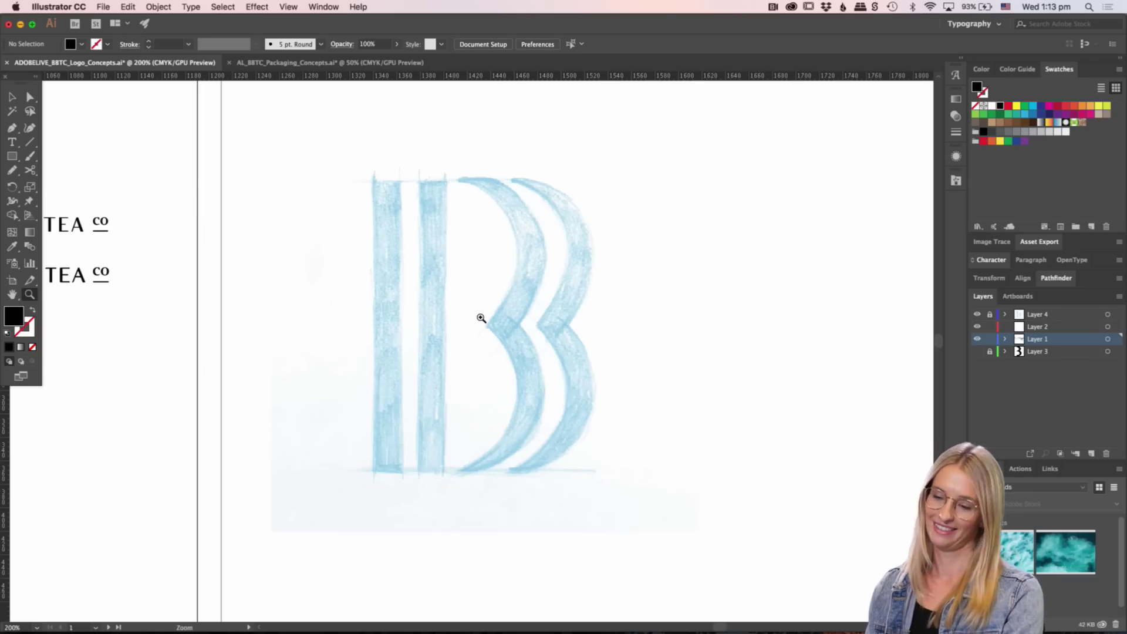
left_click(484, 315)
key("v")
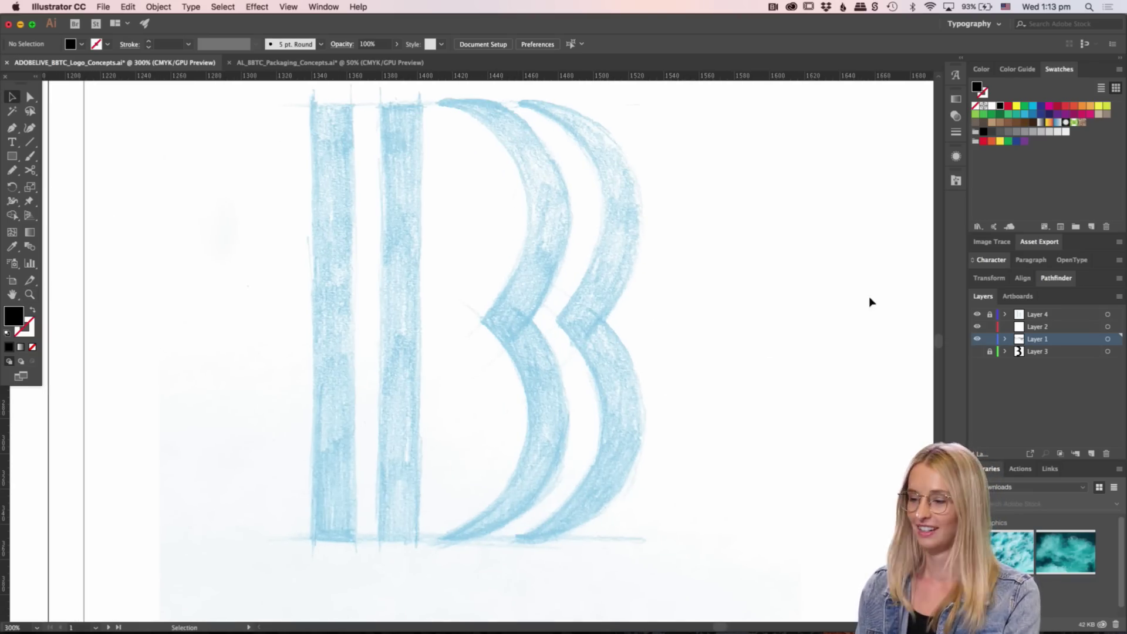
- Check which artwork Layer 4 holds by toggling its visibility and selecting its contents, leaving the layer locked
left_click(976, 315)
left_click(977, 316)
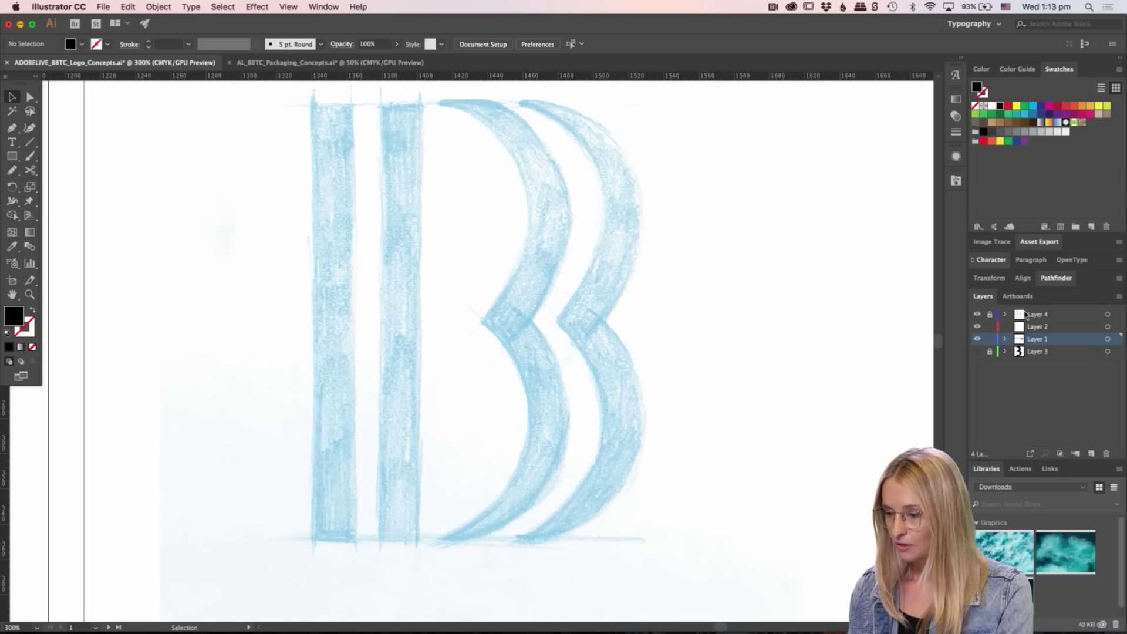
left_click(1049, 315)
left_click(1108, 314)
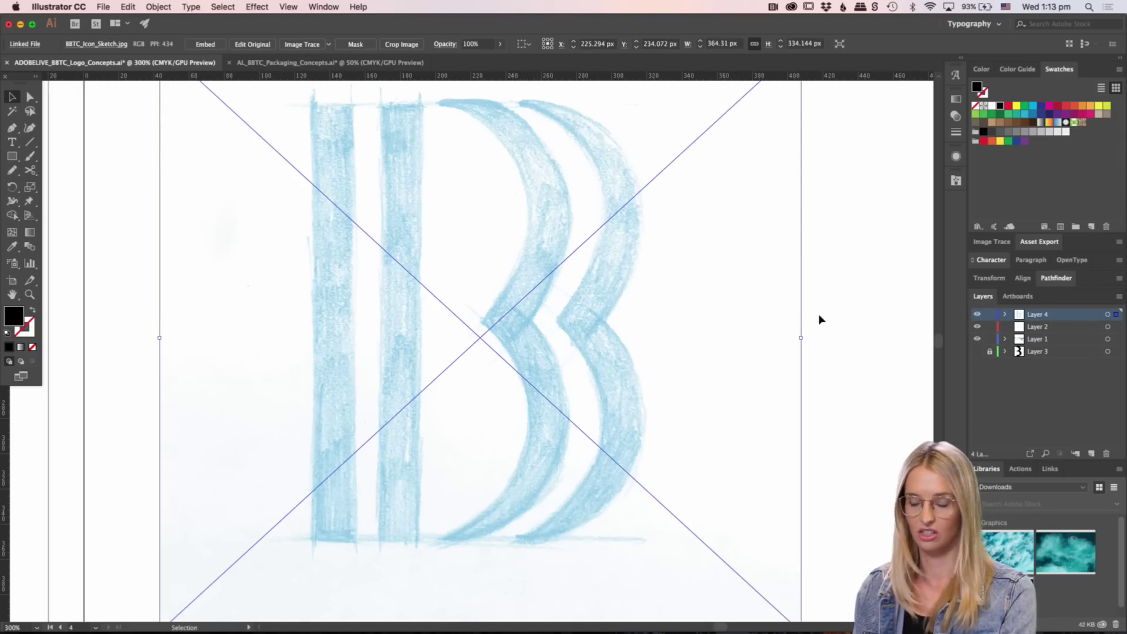
left_click(990, 315)
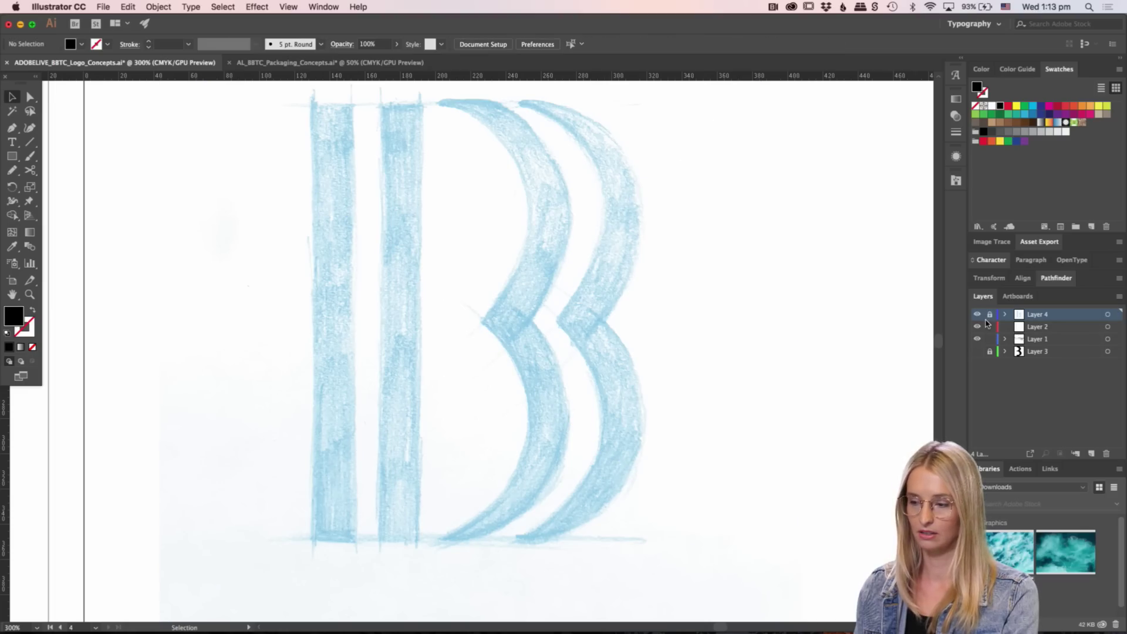
- Rename Layer 4 as Sketch
double_click(1057, 315)
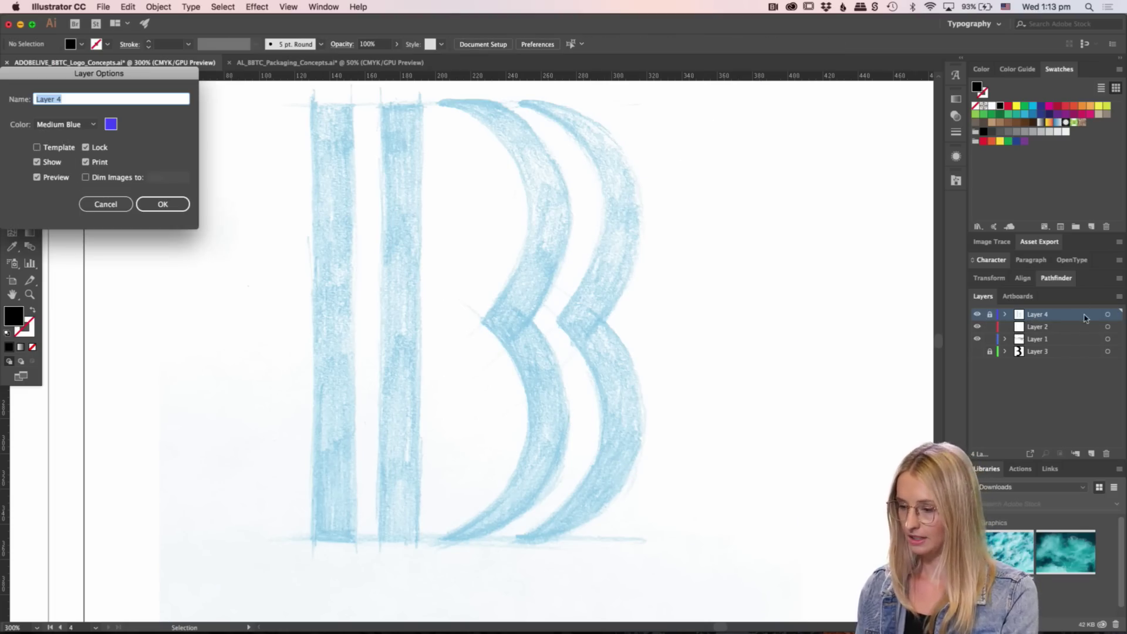
type("S")
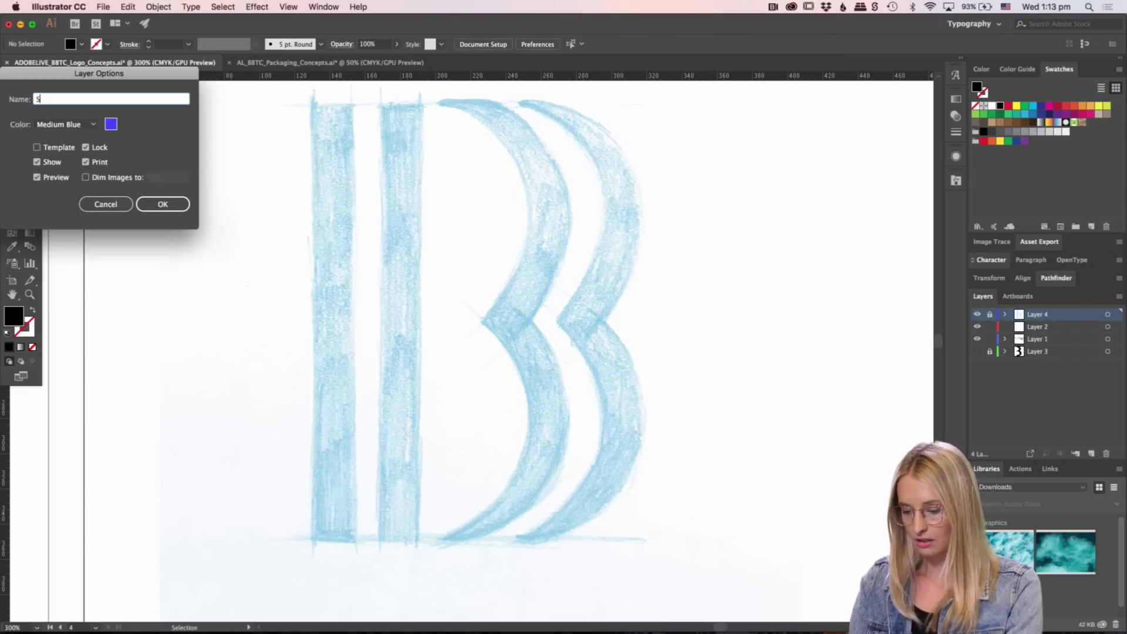
type("Ket")
key("super+a")
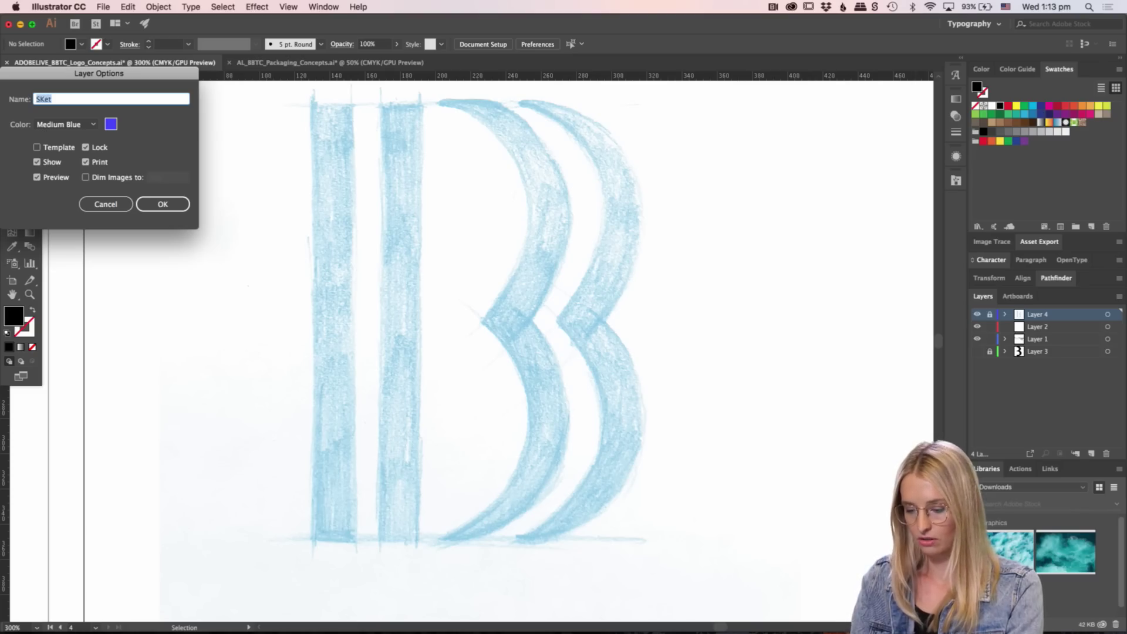
type("S")
key("Return")
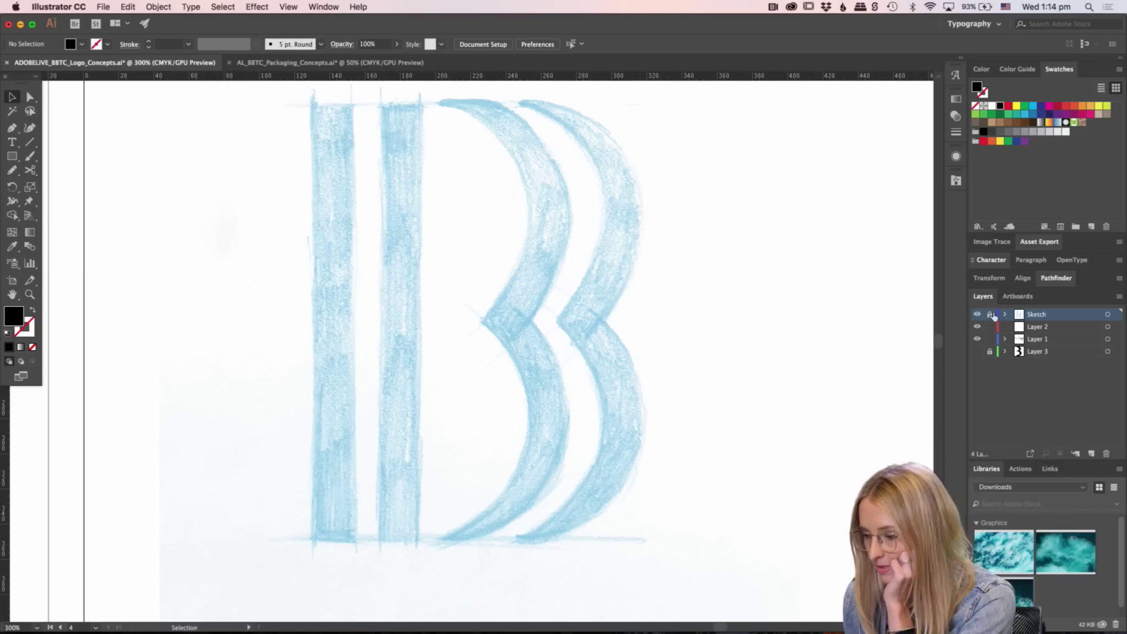
- Check the placed sketch's opacity and blending mode in Appearance, and lock the Sketch layer
left_click(957, 156)
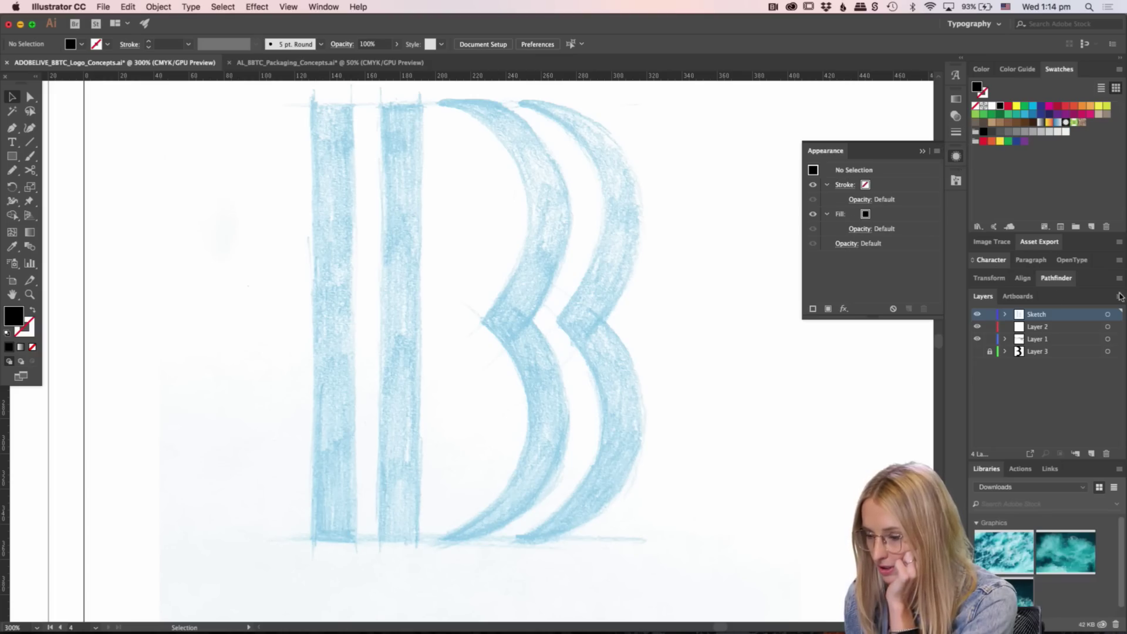
left_click(571, 294)
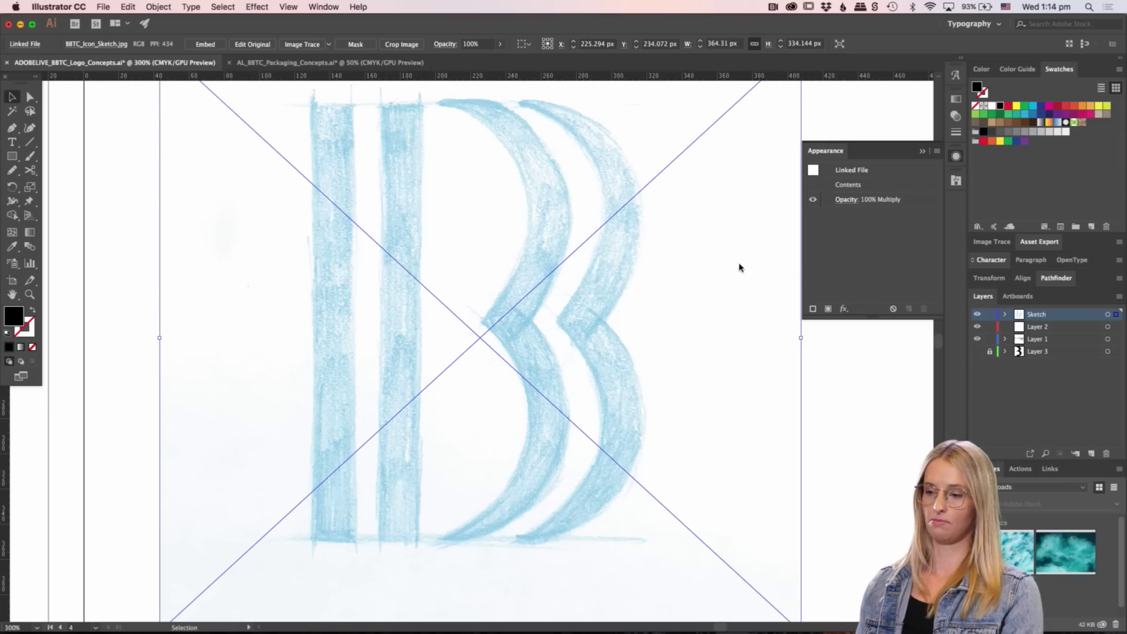
left_click(990, 314)
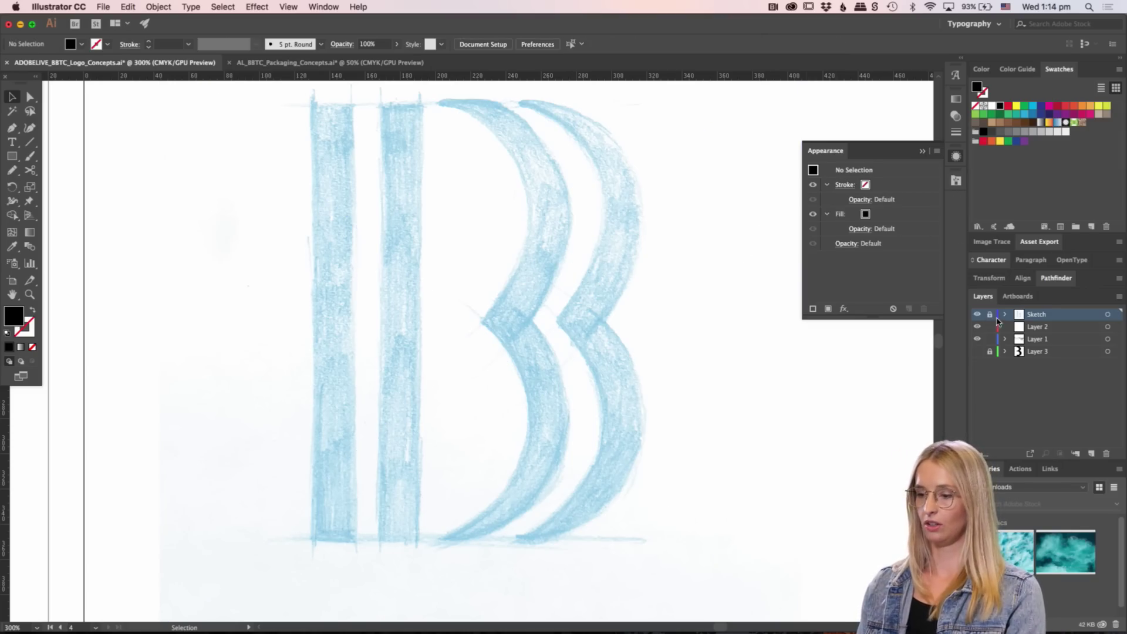
- On Layer 2, draw a rectangle over the sketch's leftmost stem and extend it to the stem's base, about 26 × 248 px
left_click(1042, 327)
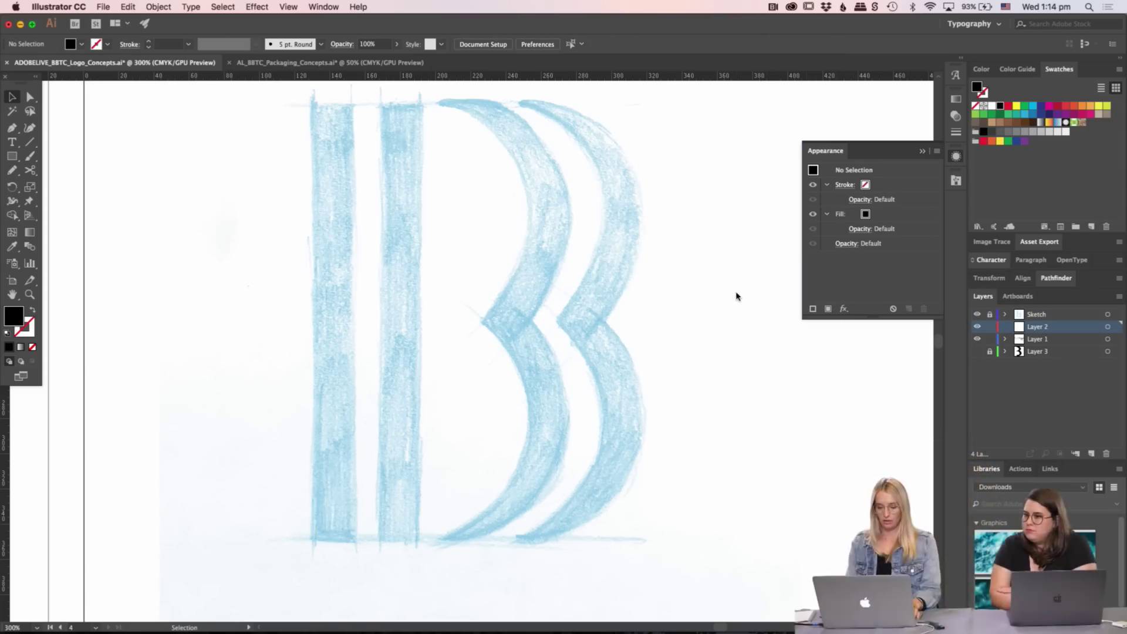
key("super+equal")
scroll(662, 289, "up", 2)
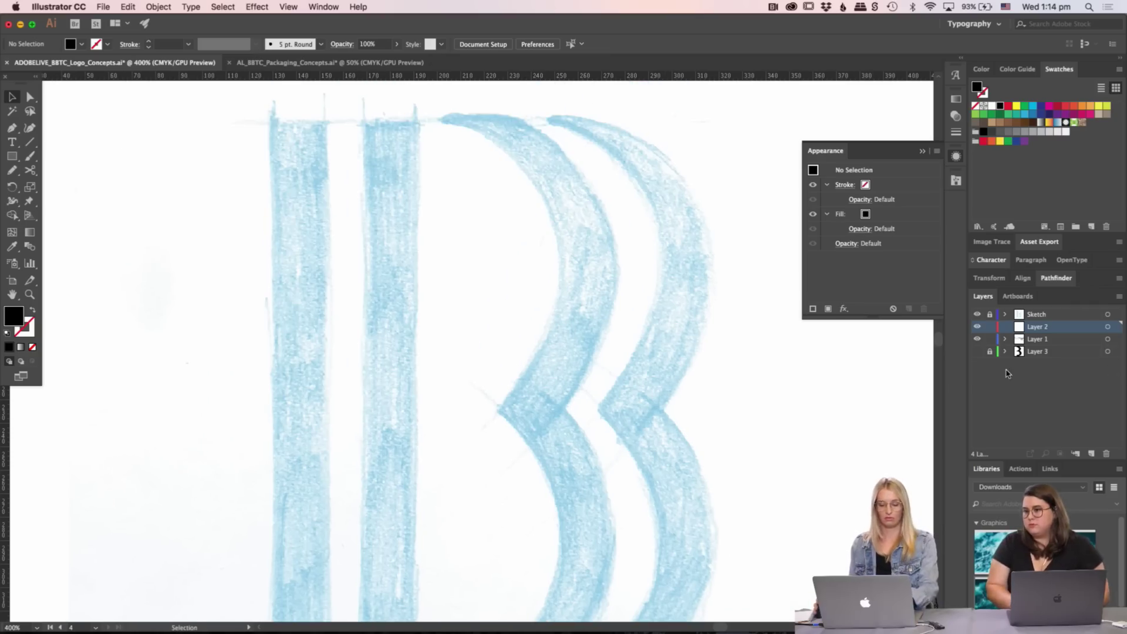
key("m")
mouse_move(272, 122)
left_mouse_down()
mouse_move(330, 243)
mouse_move(337, 549)
mouse_move(335, 276)
mouse_move(332, 341)
left_mouse_up()
scroll(340, 419, "down", 5)
scroll(221, 282, "down", 2)
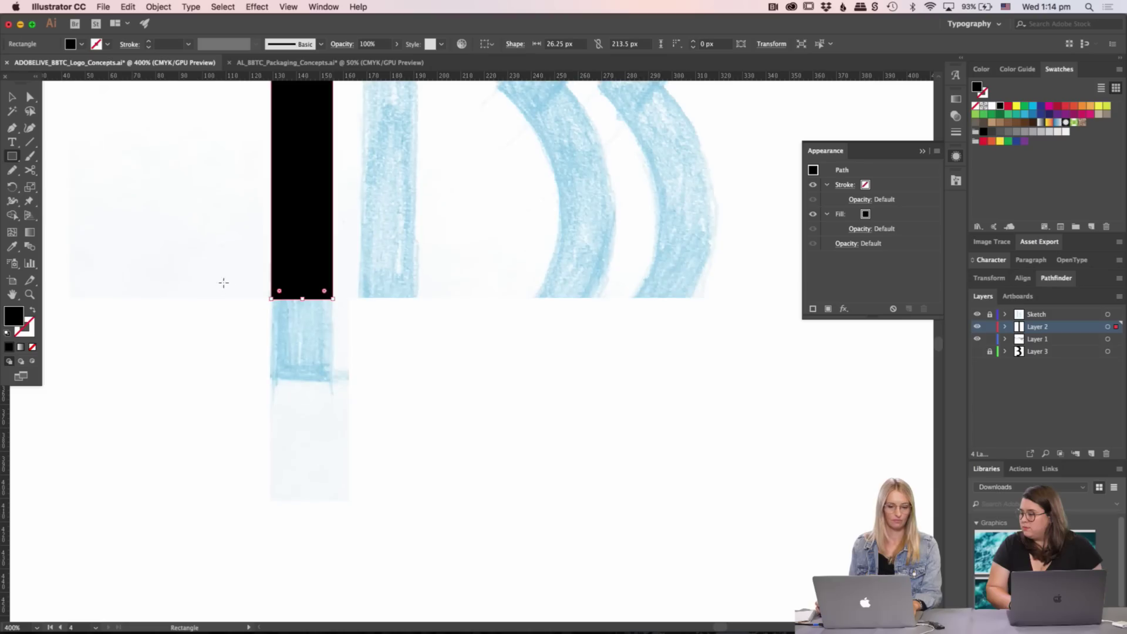
key("c")
key("v")
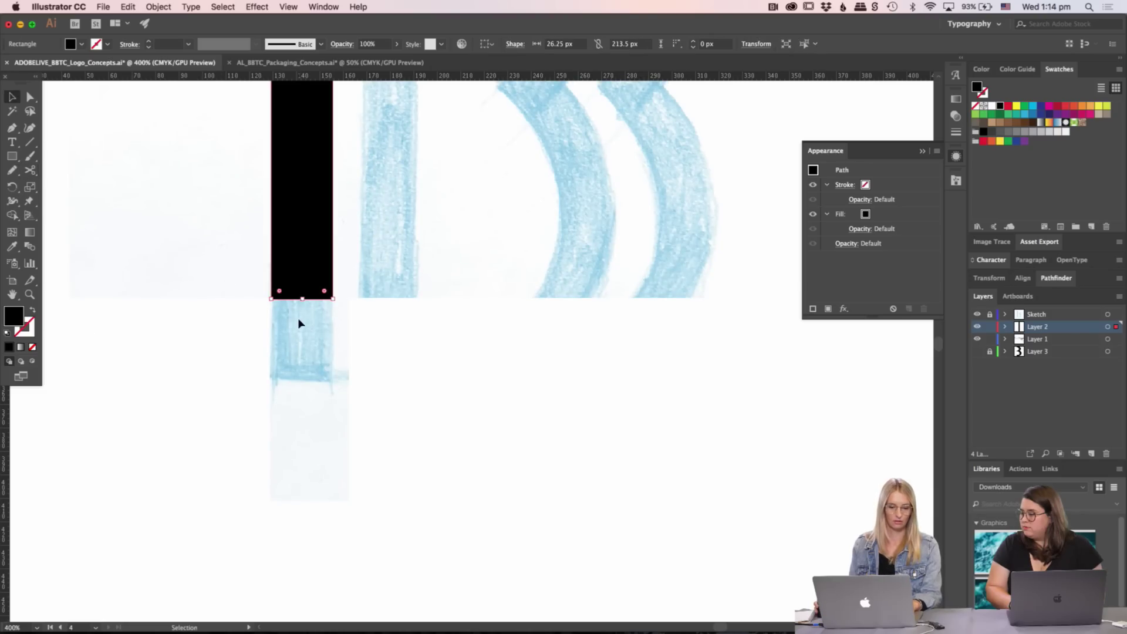
left_click_drag(302, 300, 305, 379)
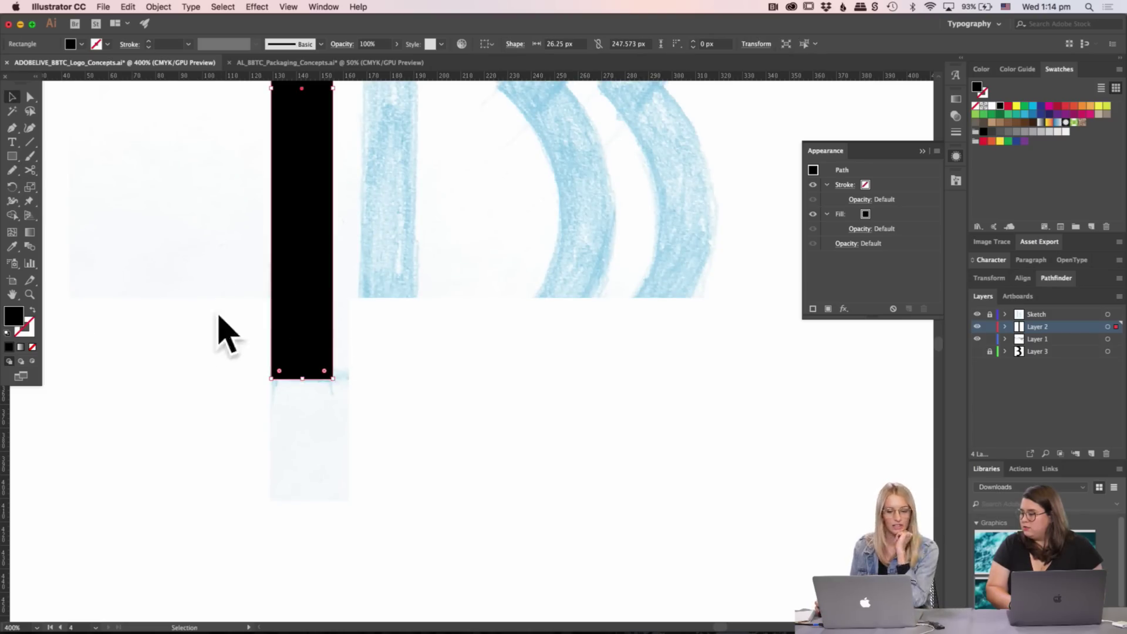
- Change the stem rectangle's fill to a mid grey and deselect it
double_click(14, 318)
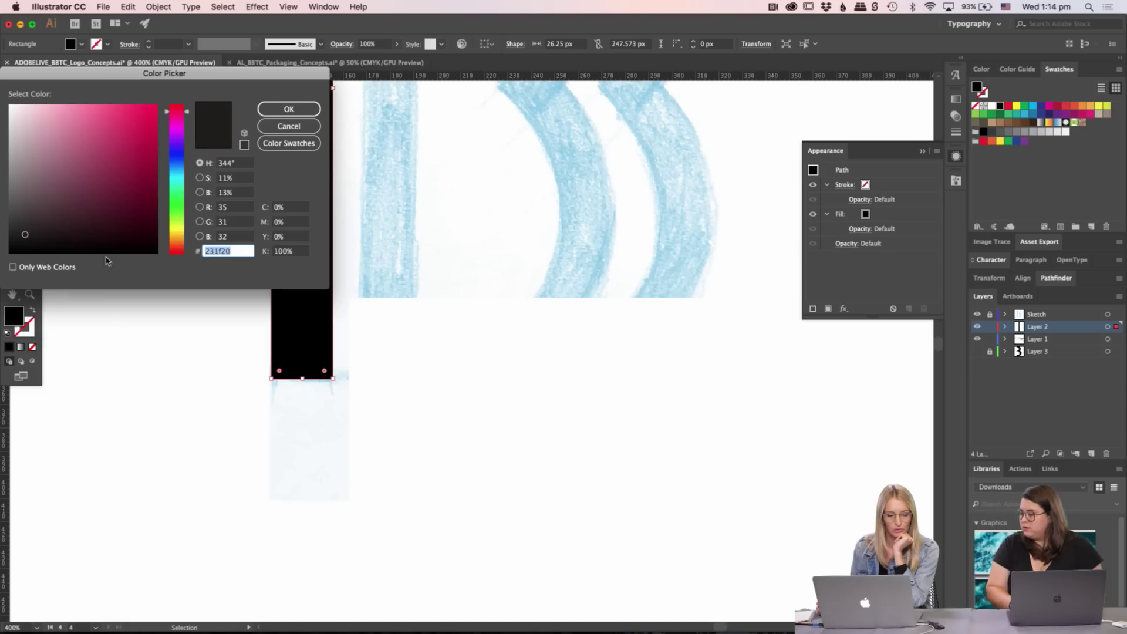
mouse_move(25, 234)
left_mouse_down()
mouse_move(29, 189)
mouse_move(13, 185)
left_mouse_up()
left_click(300, 110)
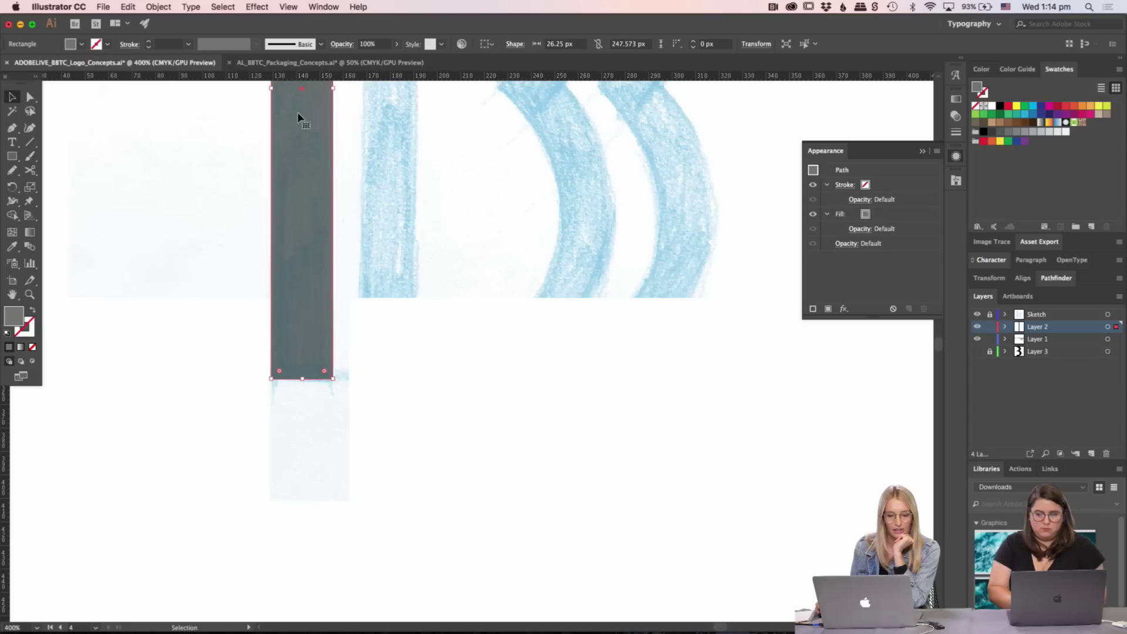
scroll(437, 294, "up", 4)
scroll(437, 289, "up", 10)
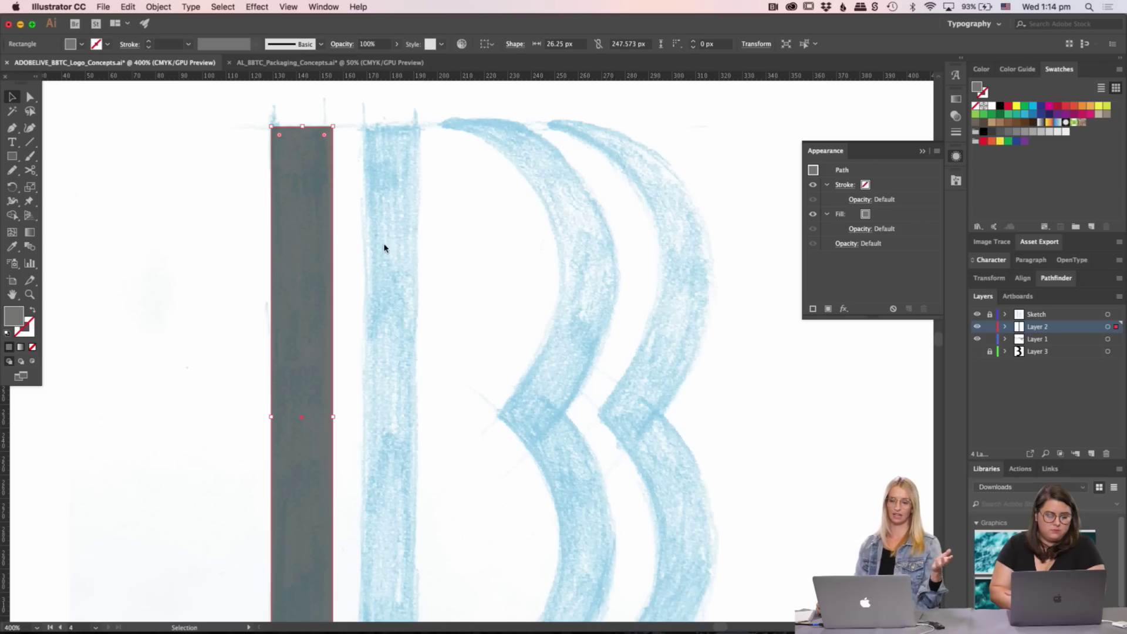
left_click(766, 304)
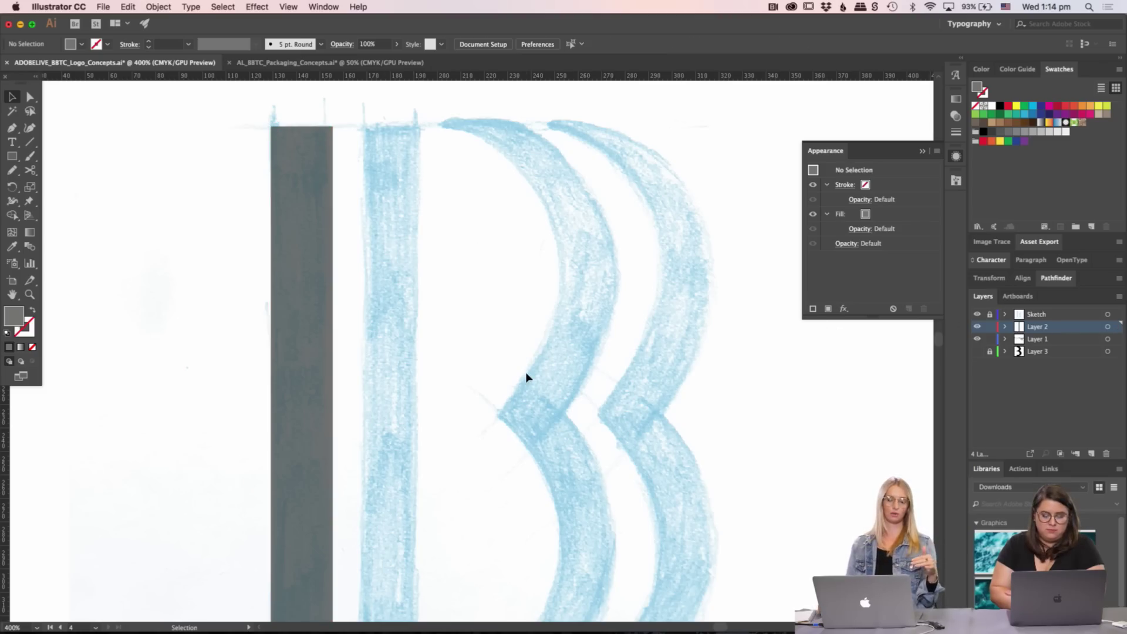
- Duplicate the grey rectangle over the sketch's second stem, keeping it level with the first
key("super+minus")
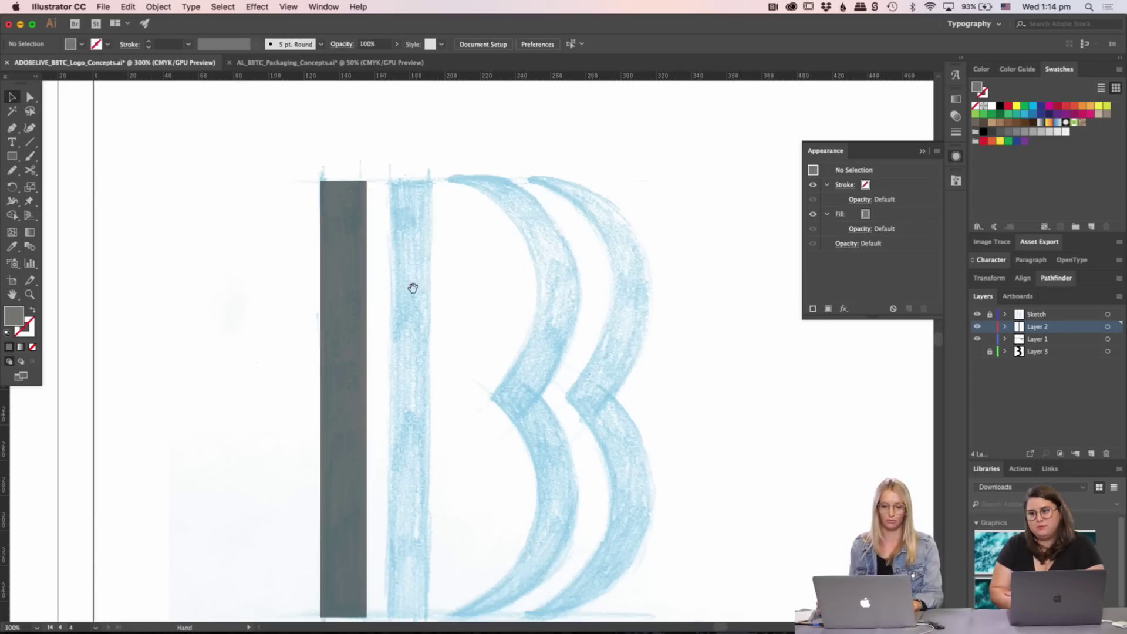
scroll(413, 287, "down", 2)
left_click_drag(337, 318, 404, 312)
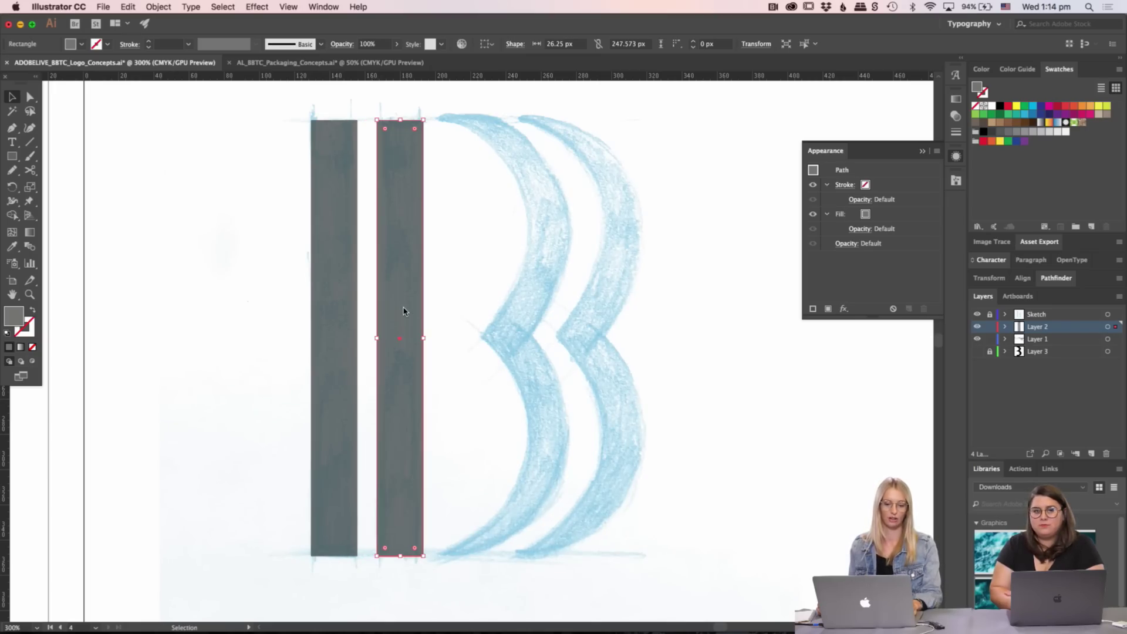
left_click(772, 357)
- Draw an arc 114 px wide and 114 px high, starting at the upper tip of the B's inner curve
left_click_drag(499, 352, 493, 377)
key("z")
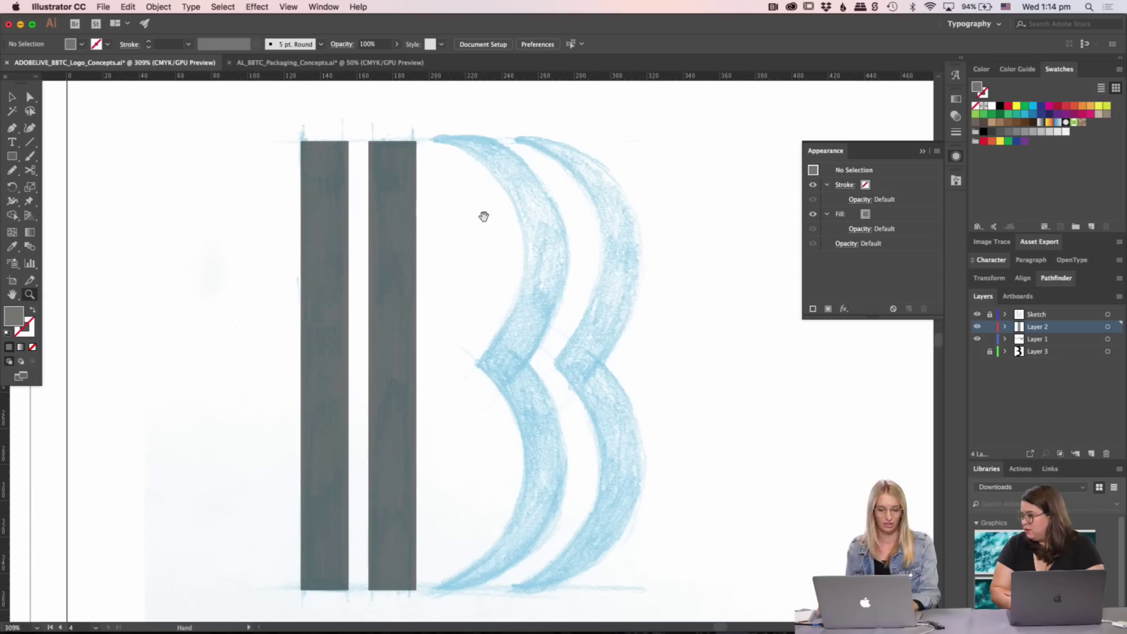
left_click_drag(483, 217, 481, 247)
left_click(494, 327)
left_click(514, 325)
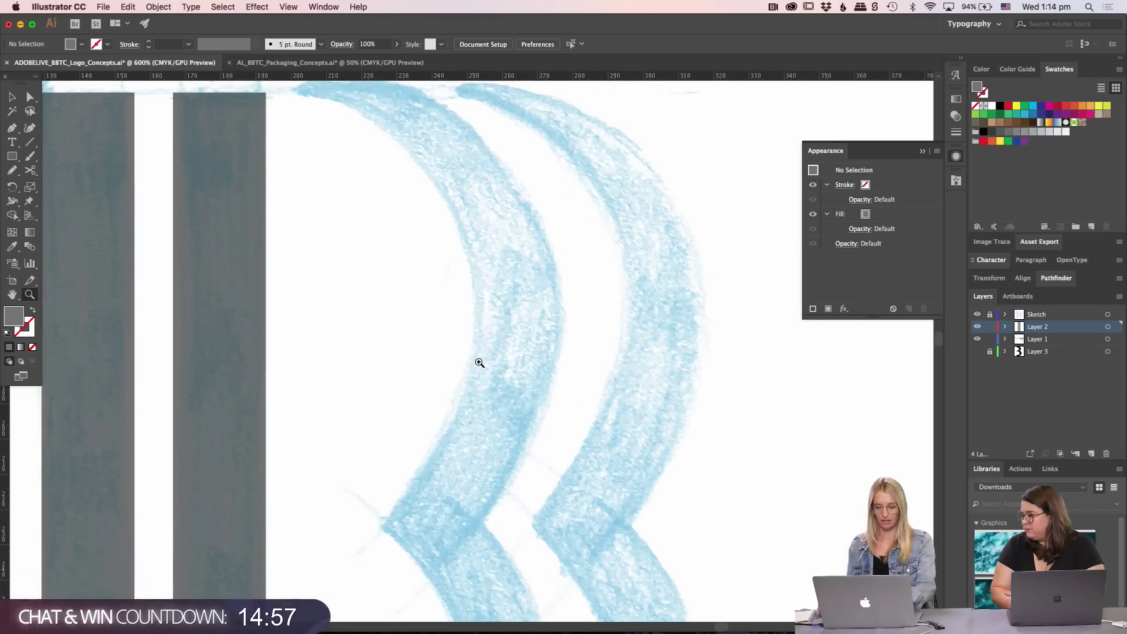
left_click_drag(36, 144, 98, 157)
left_click_drag(357, 278, 378, 334)
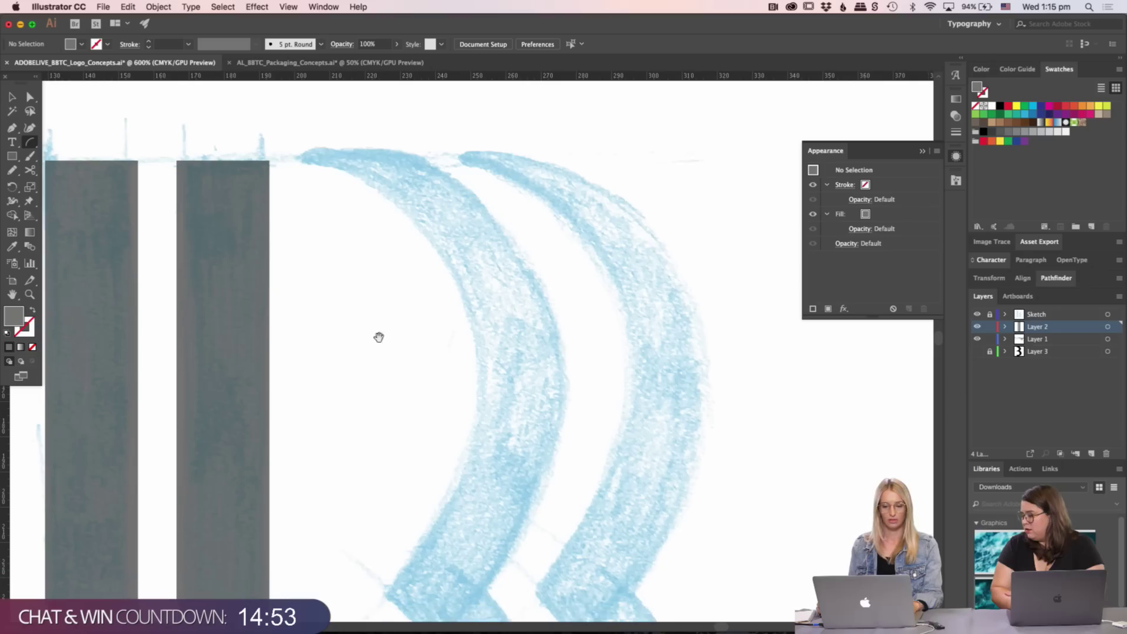
mouse_move(304, 161)
left_mouse_down()
mouse_move(503, 450)
mouse_move(730, 583)
mouse_move(704, 562)
left_mouse_up()
- Rotate the arc so that it stands upright and bulges outward like the B's upper bowl
key("t")
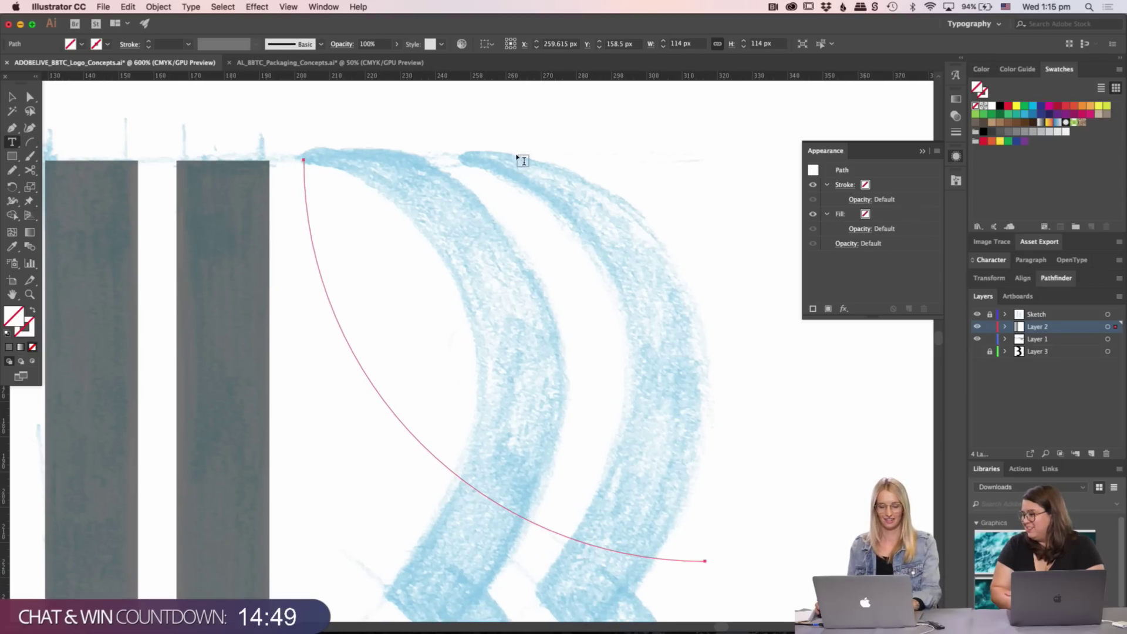
key("r")
left_click_drag(517, 153, 433, 485)
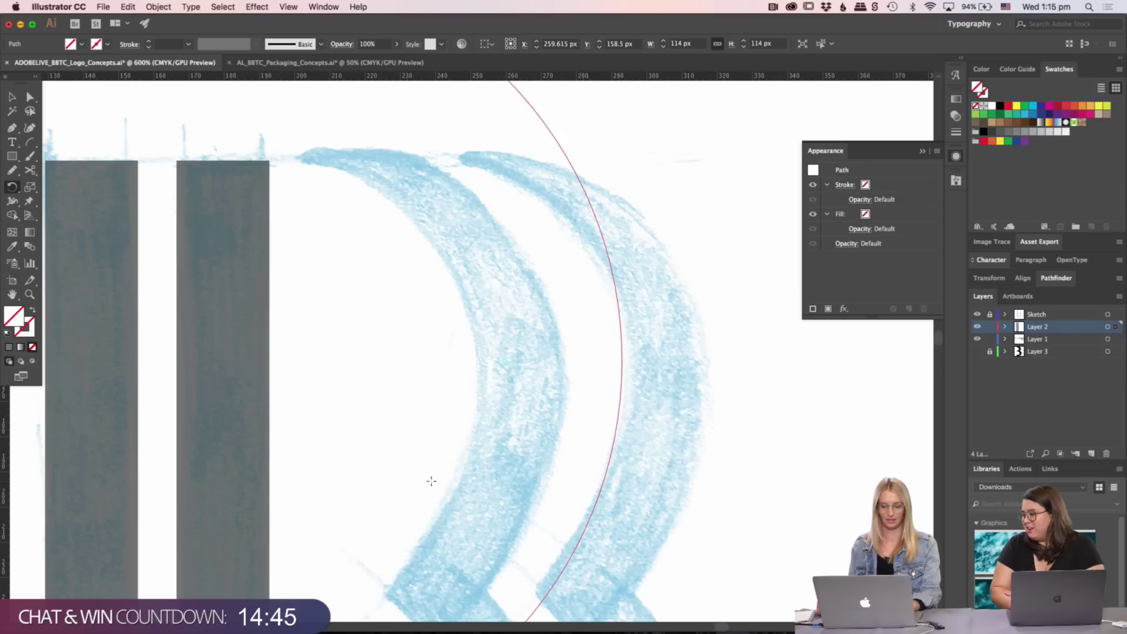
- Move the arc onto the outer edge of the inner curve's upper bowl and scale it to about 26 × 117 px
key("super+minus")
key("super+minus")
key("v")
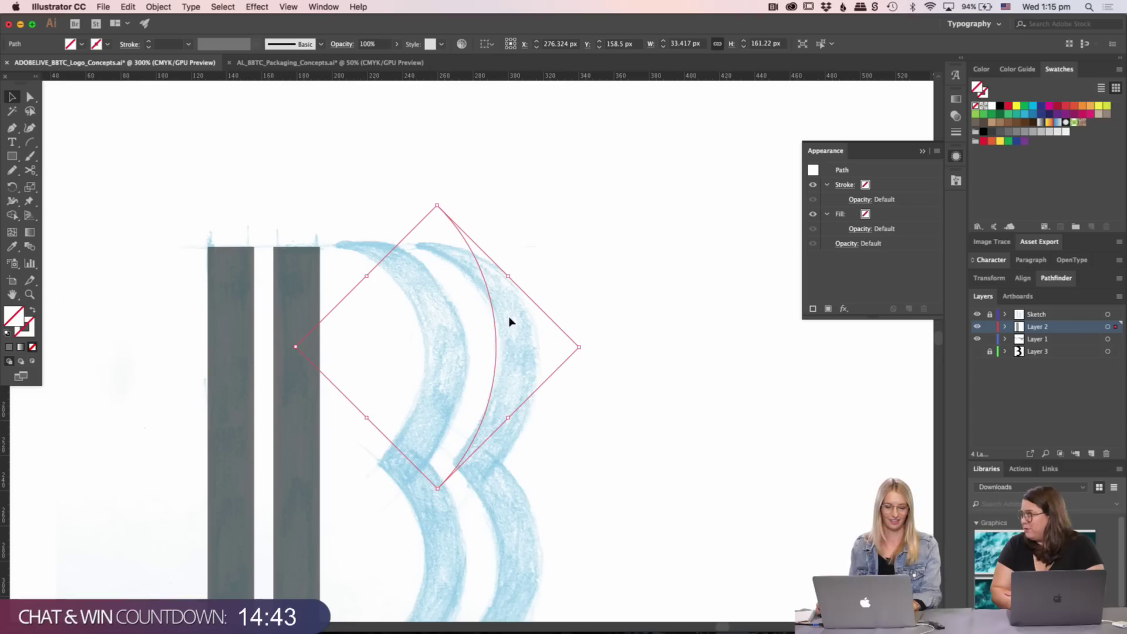
left_click_drag(500, 344, 464, 339)
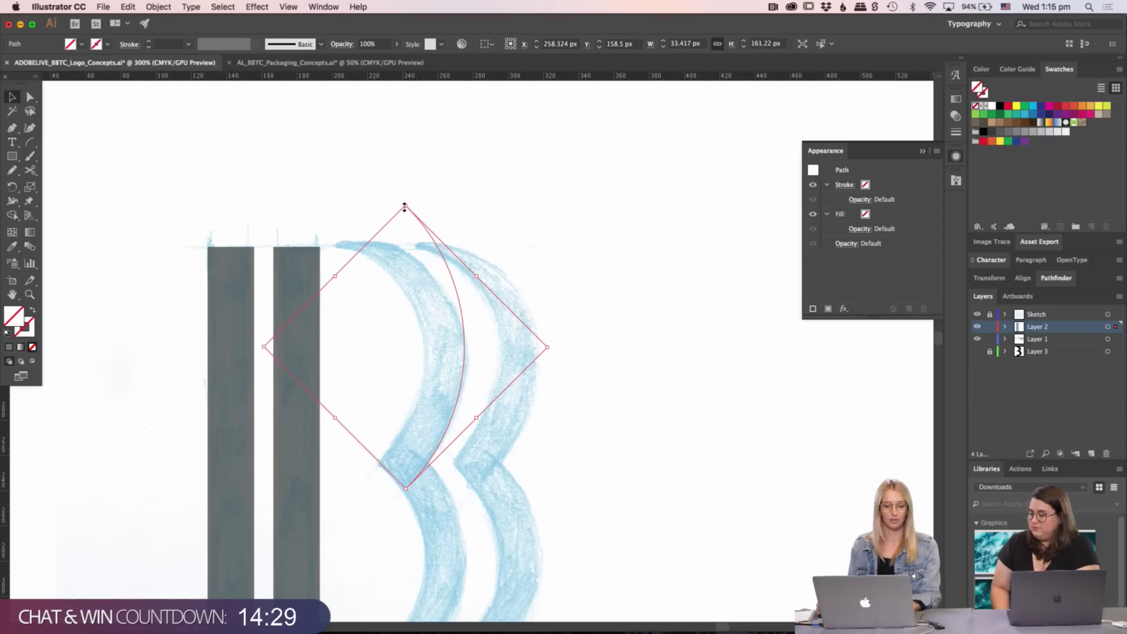
left_click_drag(405, 206, 410, 250)
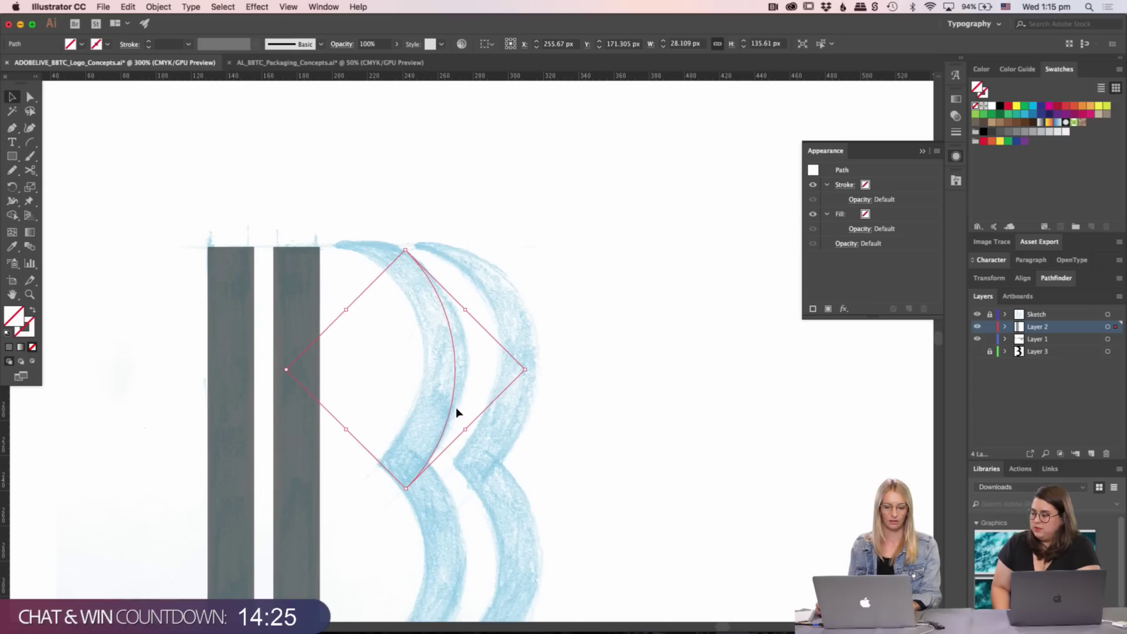
left_click_drag(456, 411, 470, 386)
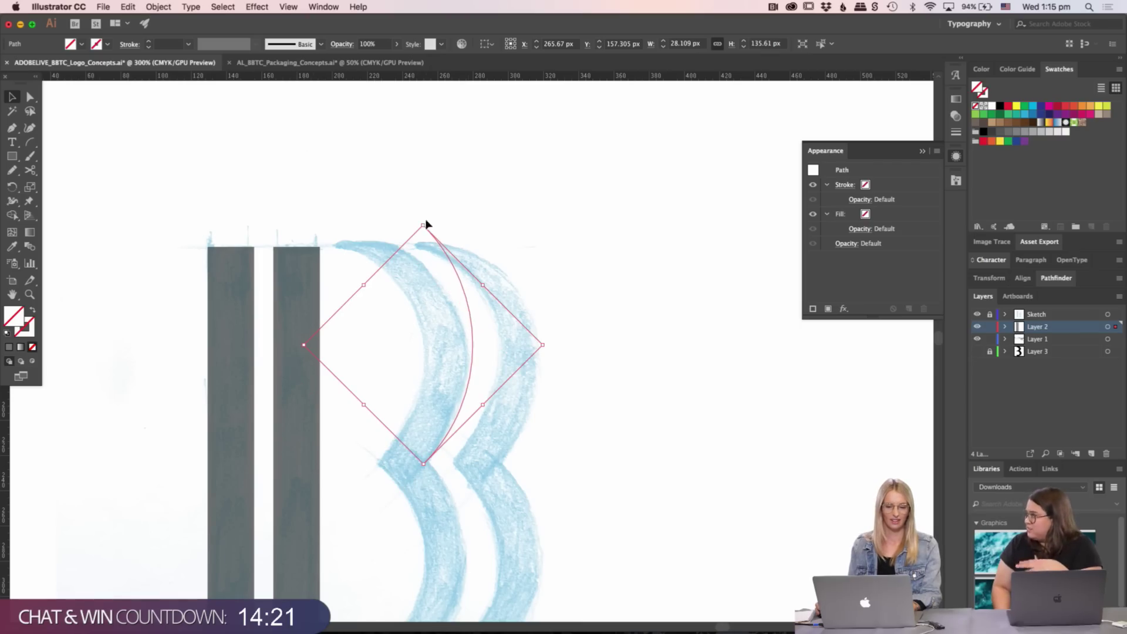
left_click_drag(425, 227, 417, 258)
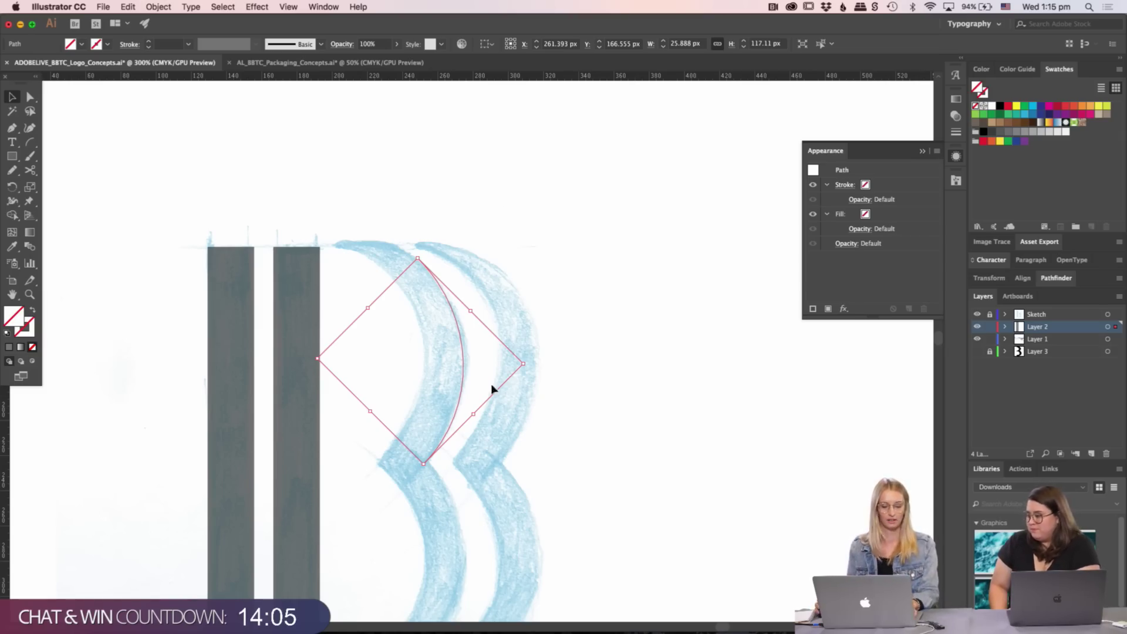
- Fine-tune the arc's scale against the inner curve's outer edge, to about 25 × 119 px
key("z")
key("super+equal")
key("v")
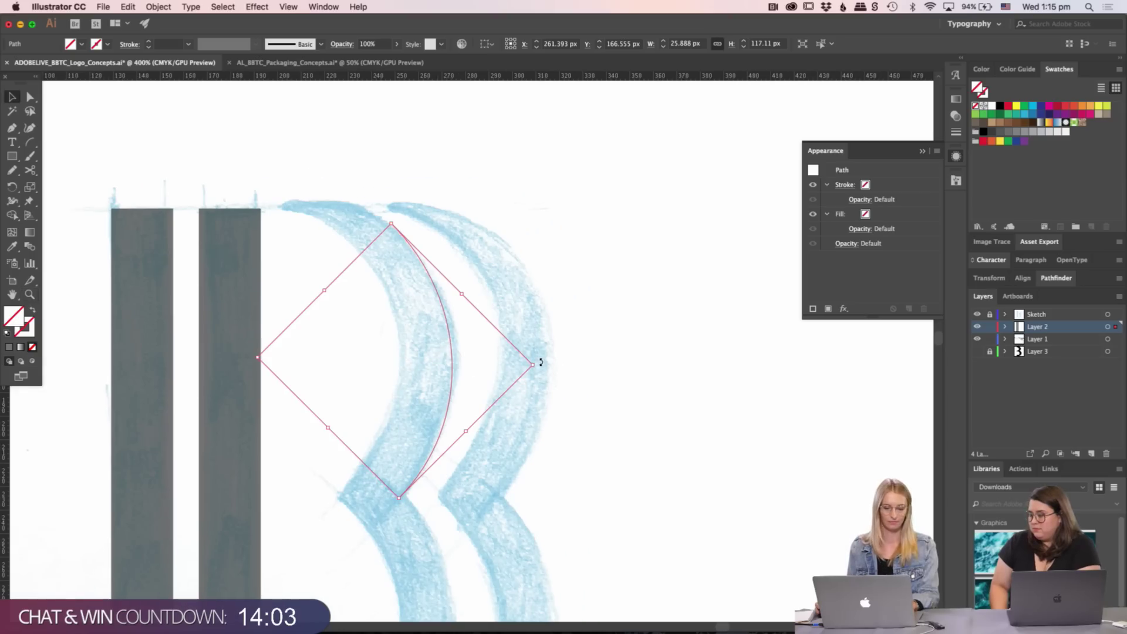
left_click_drag(537, 364, 510, 350)
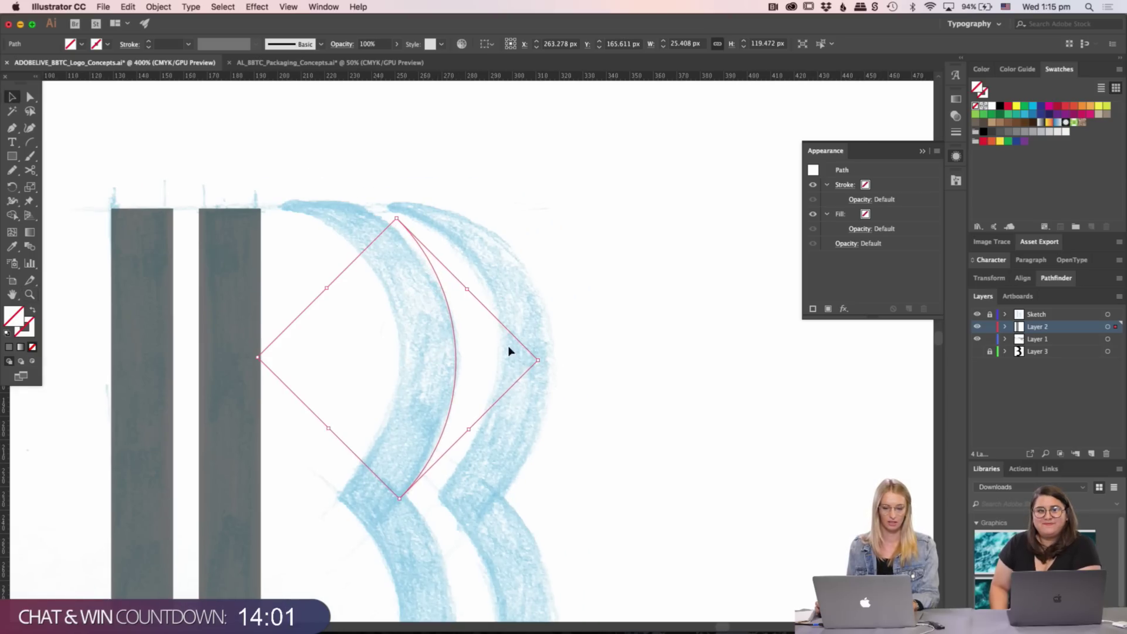
- Try converting the arc to a compound path to straighten its bounding box
key("a")
key("v")
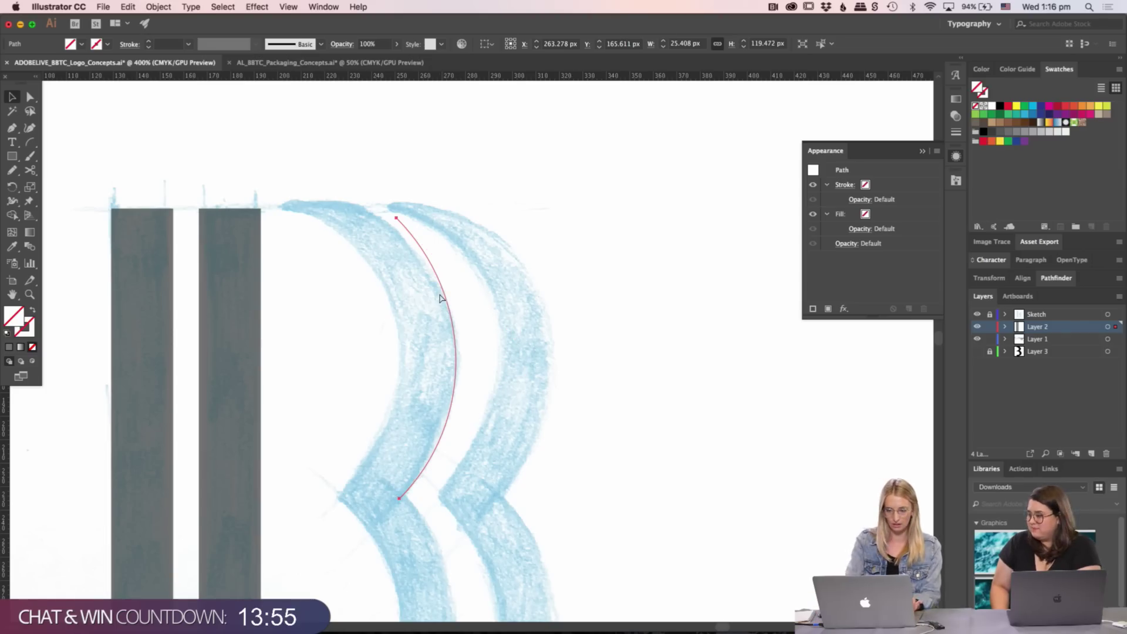
key("super+8")
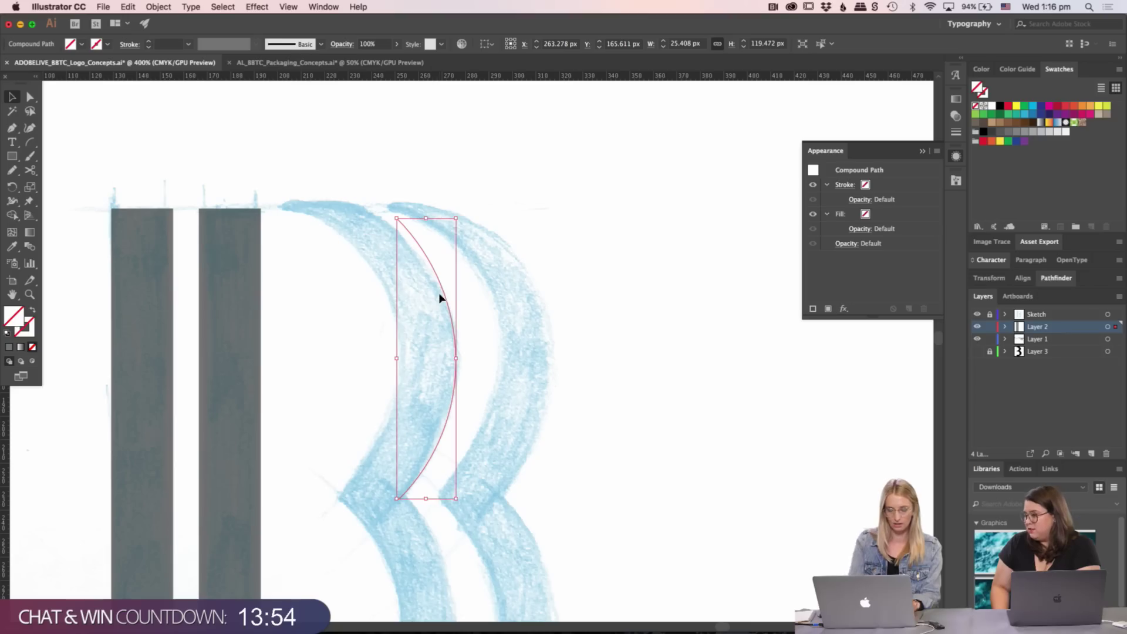
left_click(456, 236)
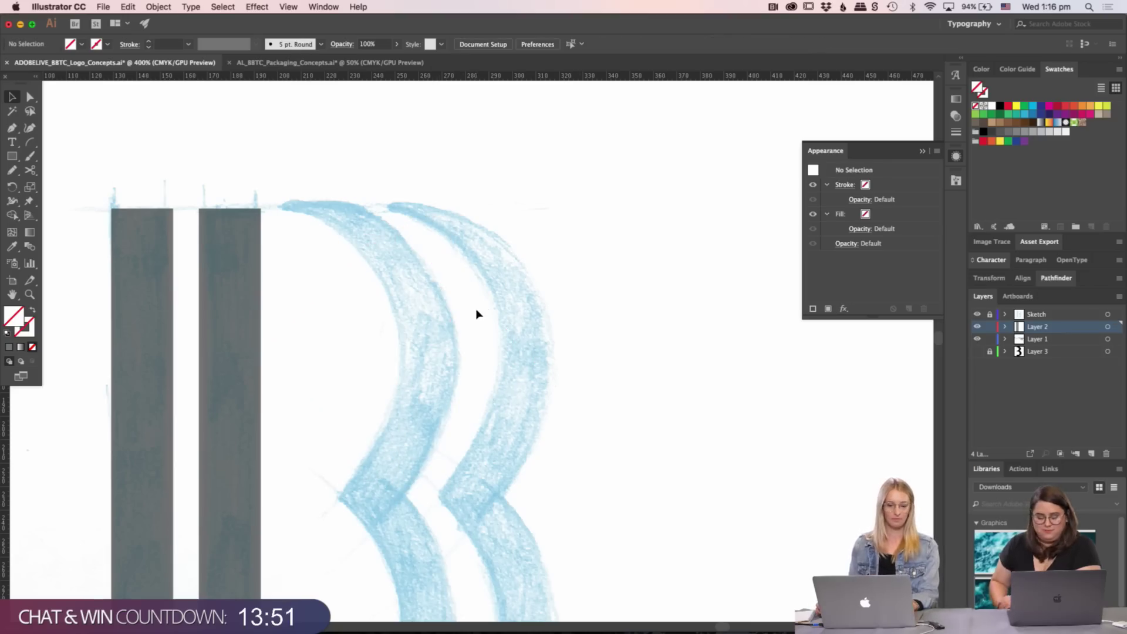
key("super+a")
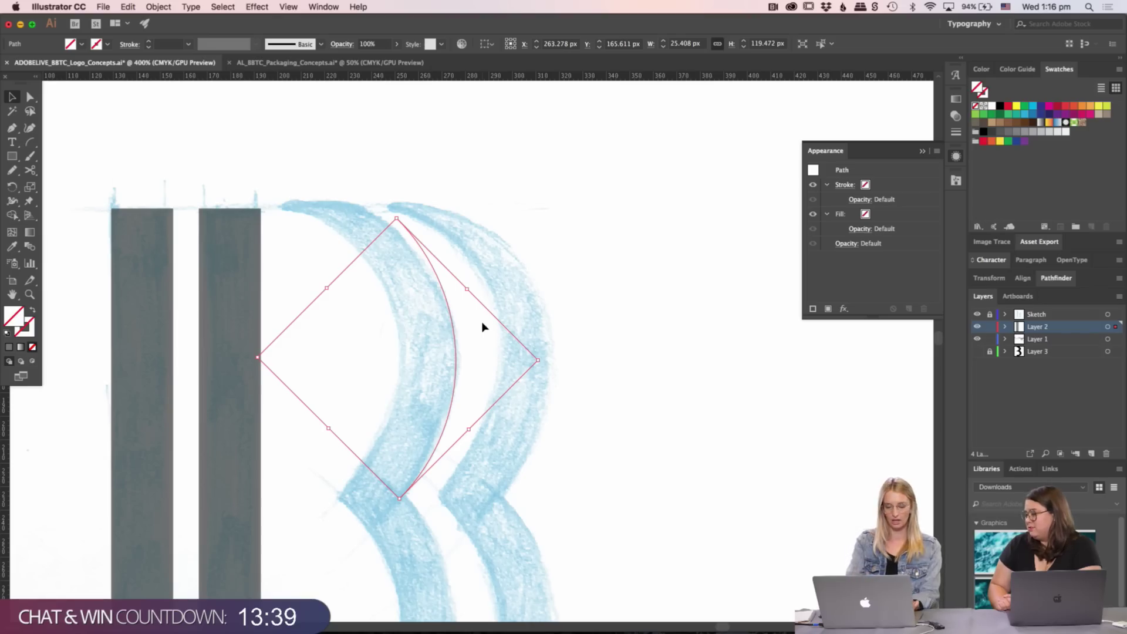
- Convert the arc to a compound path and shorten it from its upper end to about 114 px high
key("super+8")
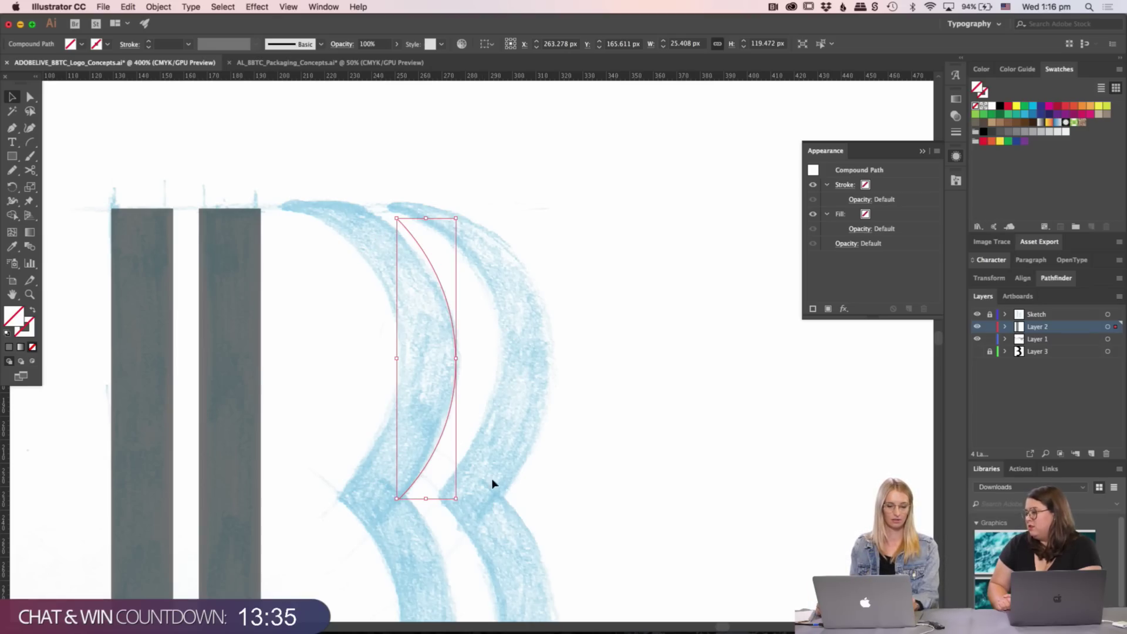
left_click_drag(407, 219, 444, 147)
key("super+z")
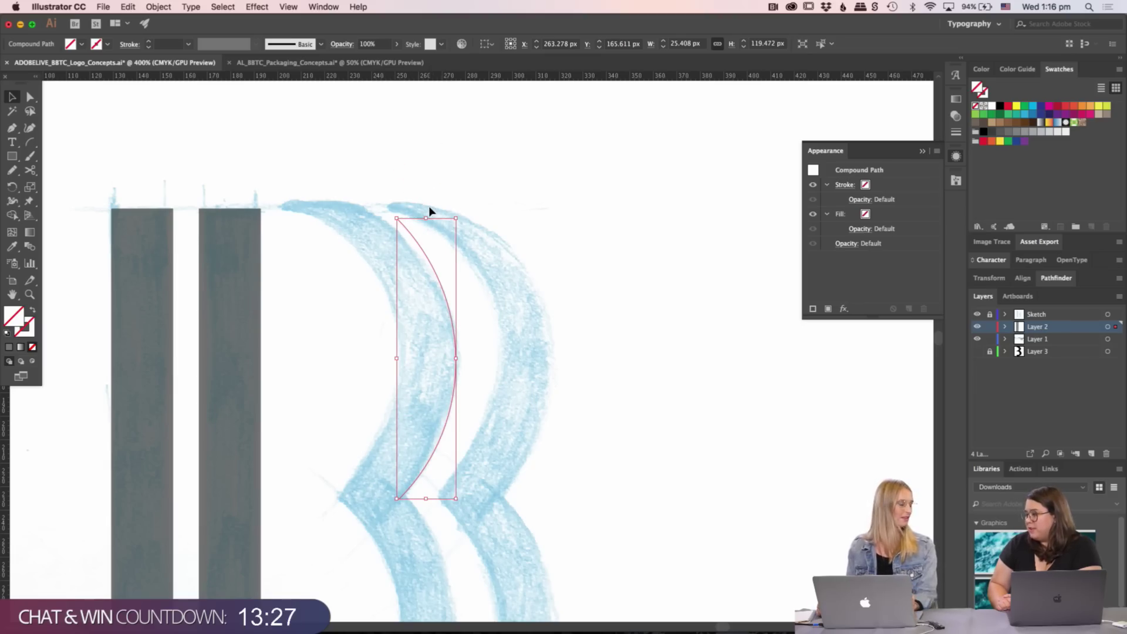
key("super+z")
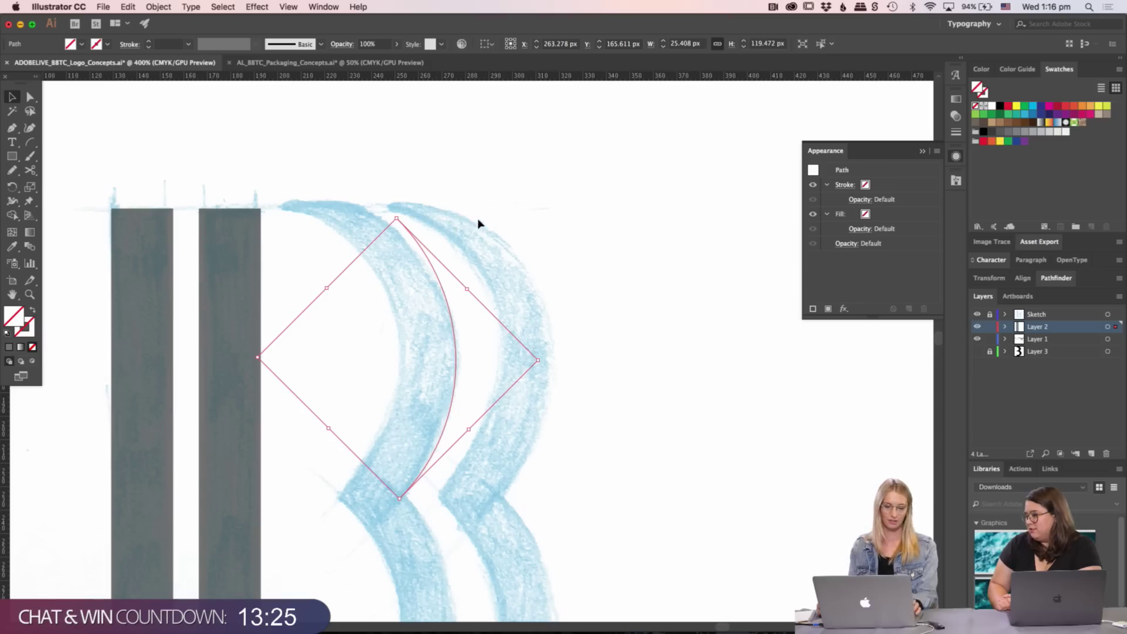
key("super+shift+z")
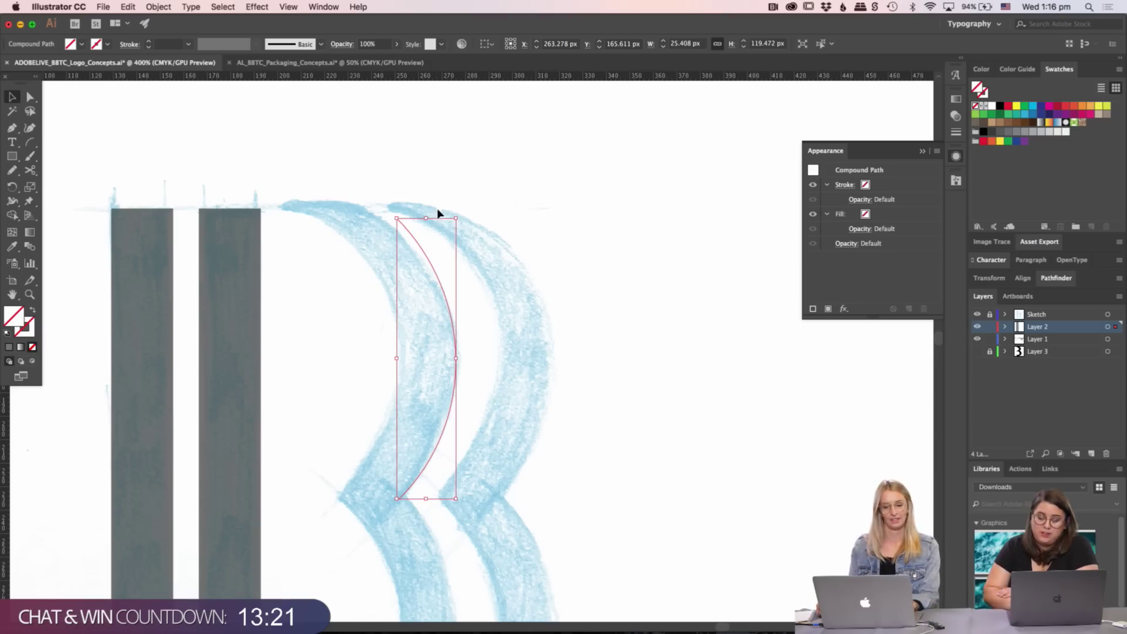
left_click_drag(427, 219, 426, 230)
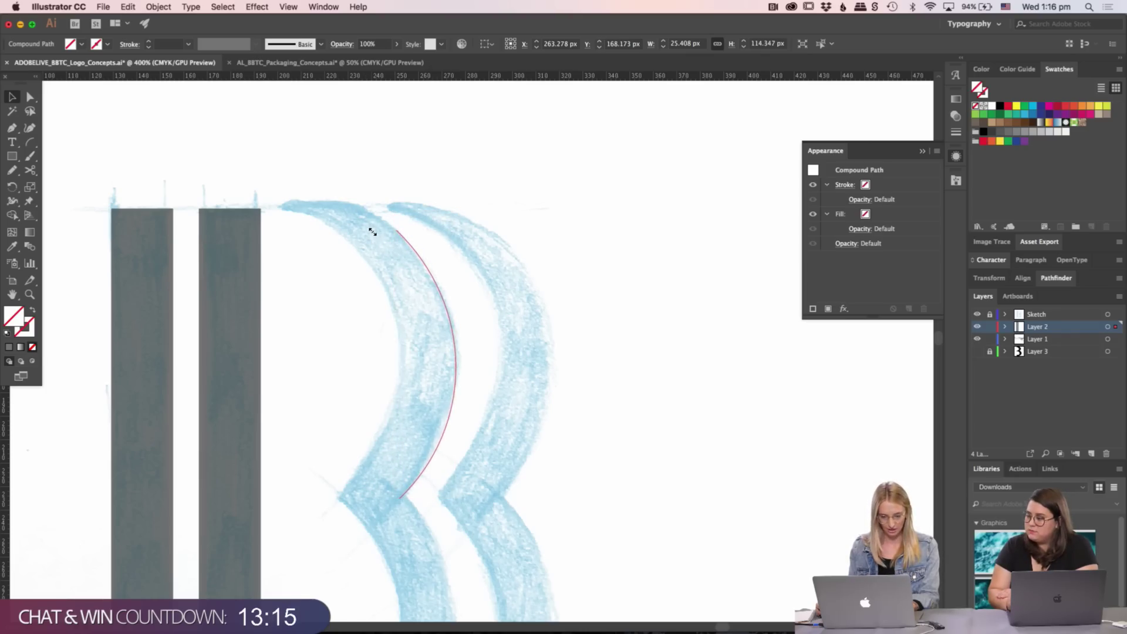
- Give the arc the stem's grey as a 1 pt stroke with no fill
left_click(531, 160)
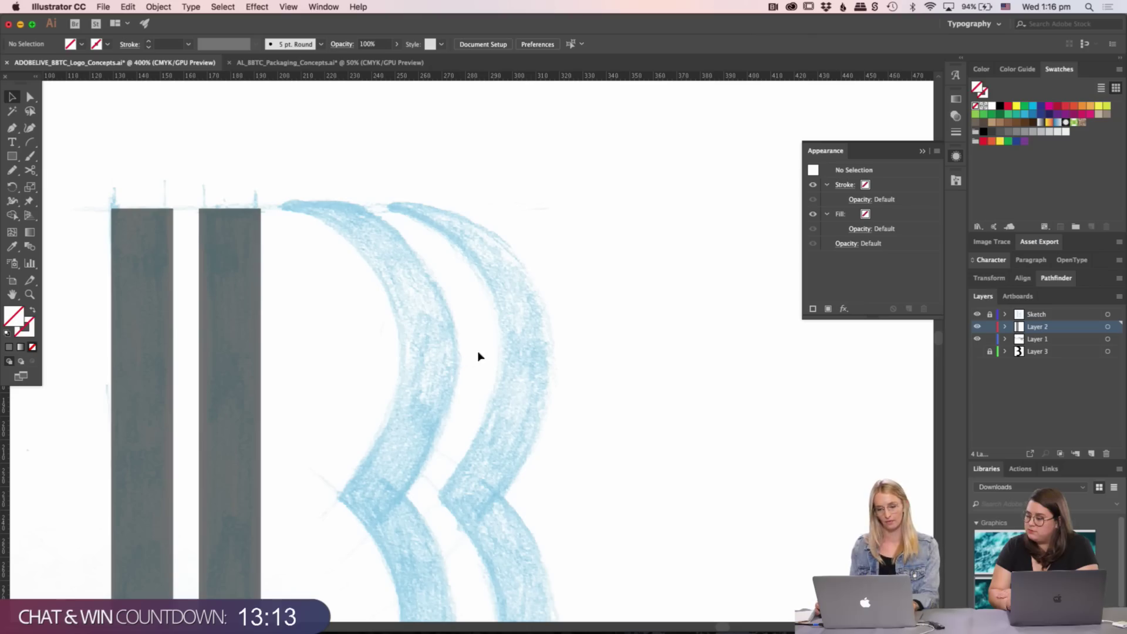
left_click(385, 375)
key("i")
left_click(219, 374)
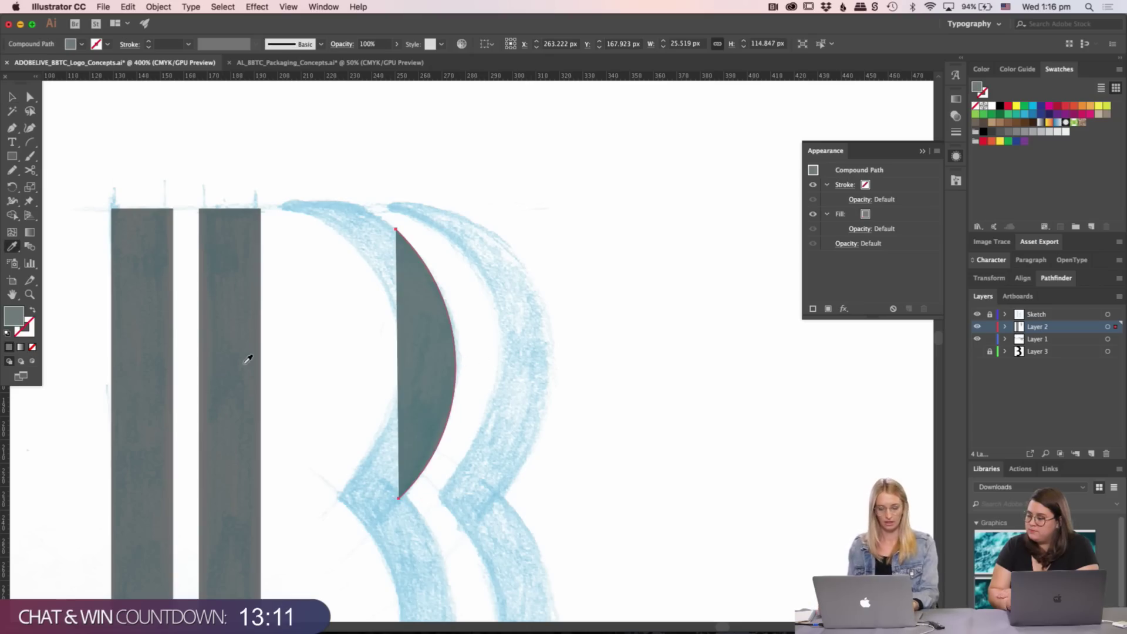
key("shift+x")
key("v")
left_click(478, 403)
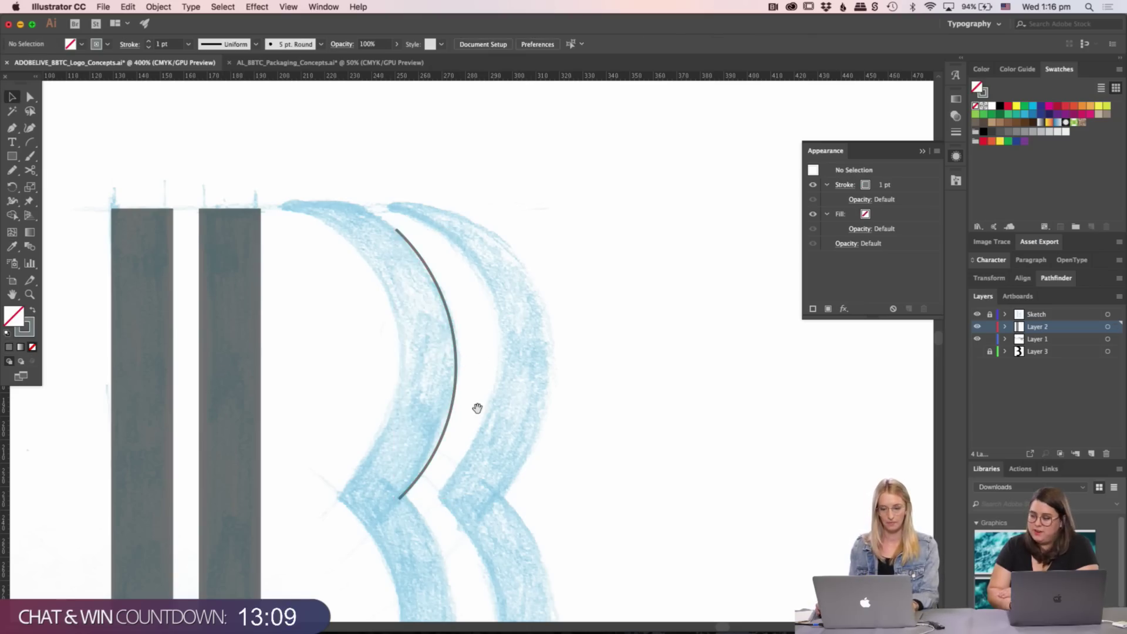
- Duplicate the arc horizontally onto the inner edge of the inner curve's upper bowl
scroll(476, 387, "down", 3)
left_click_drag(442, 400, 379, 400)
scroll(433, 358, "up", 4)
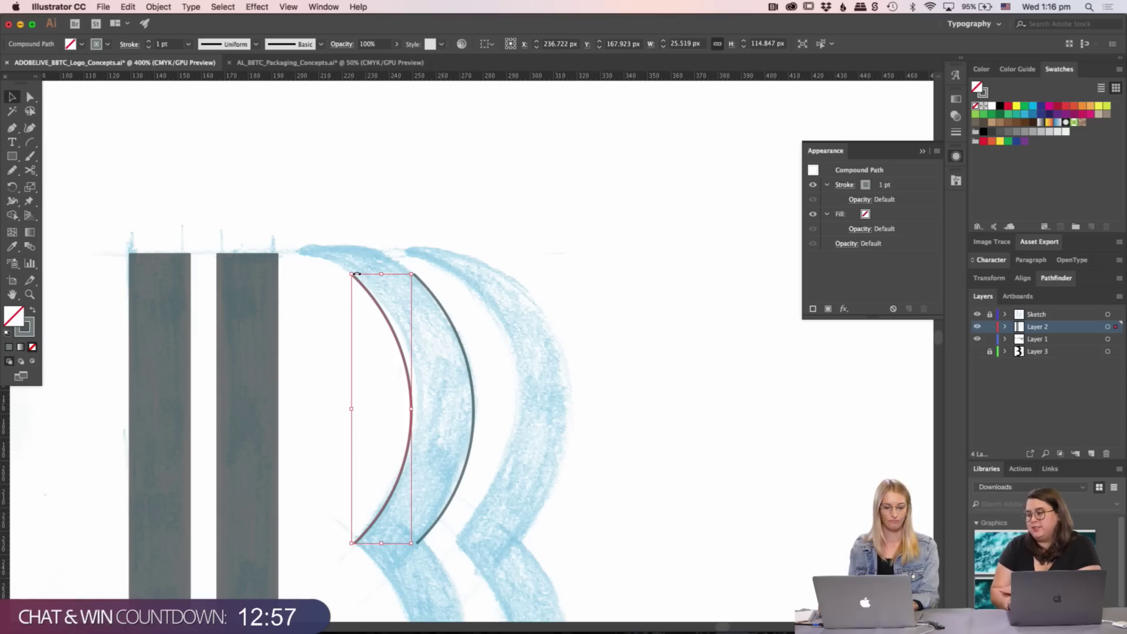
- Try extending the duplicated arc from its upper end with the Pen tool
key("z")
left_click(395, 259)
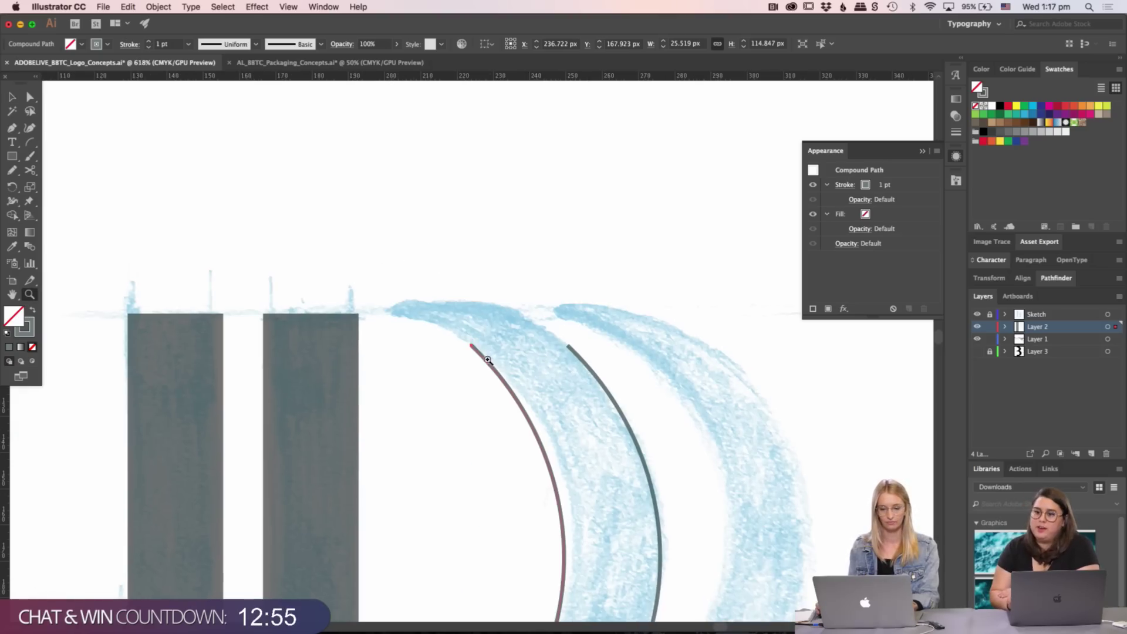
left_click(446, 340)
left_click(446, 340)
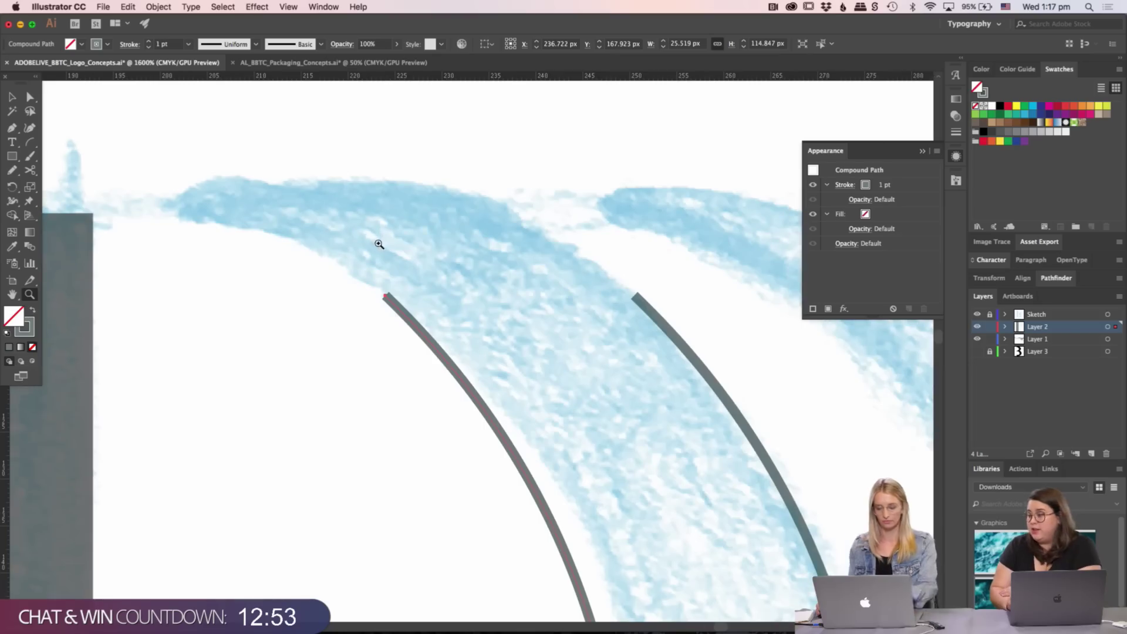
key("p")
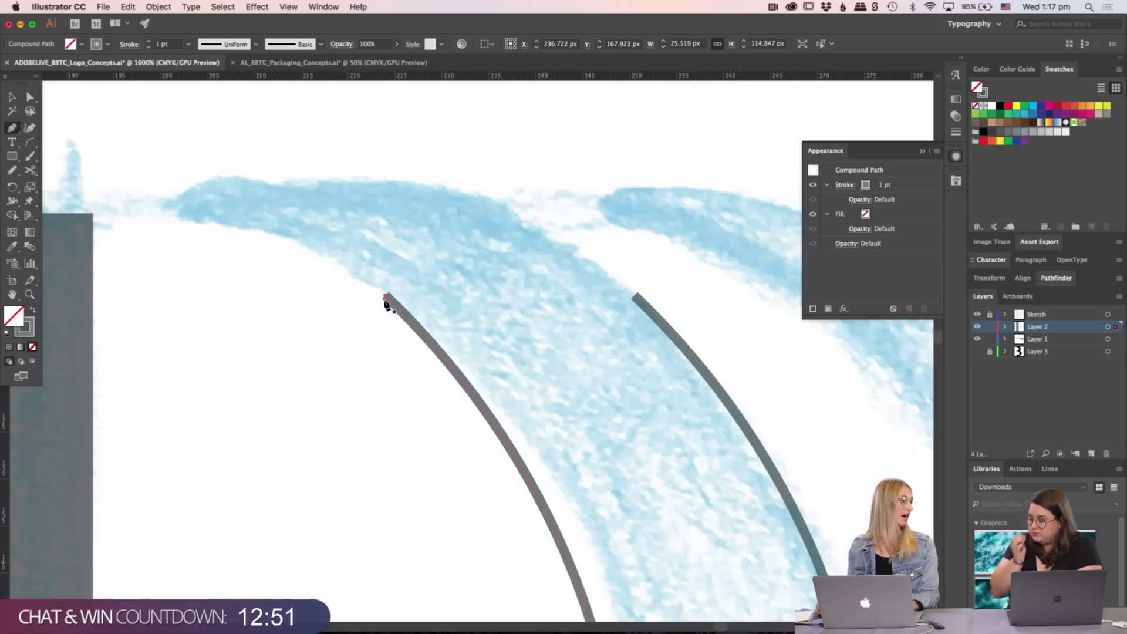
left_click(387, 297)
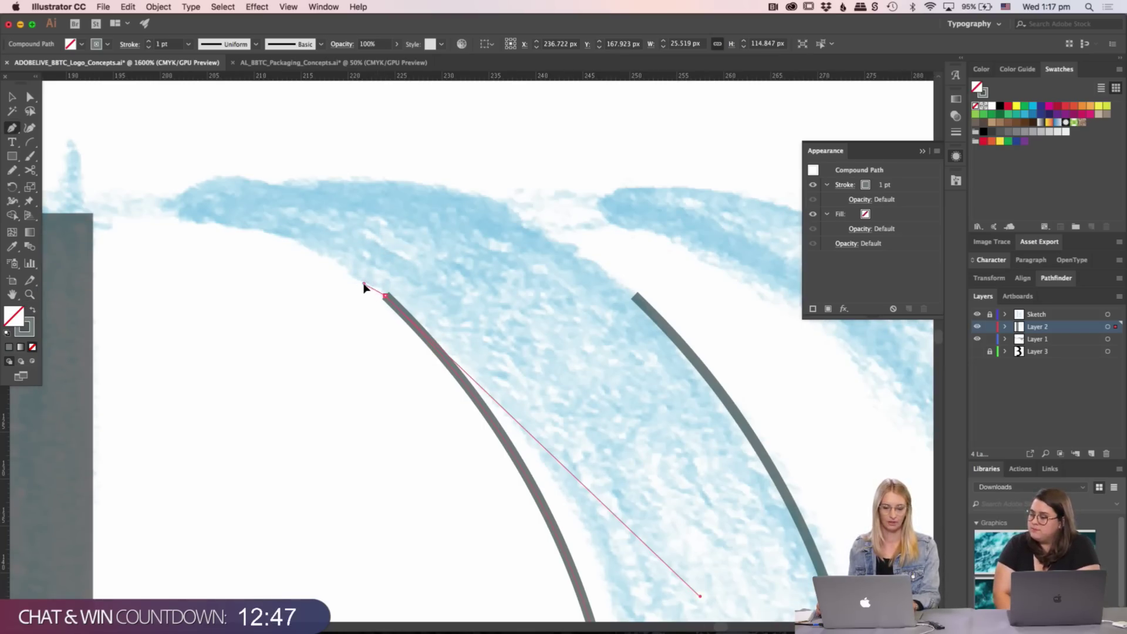
left_click(385, 295)
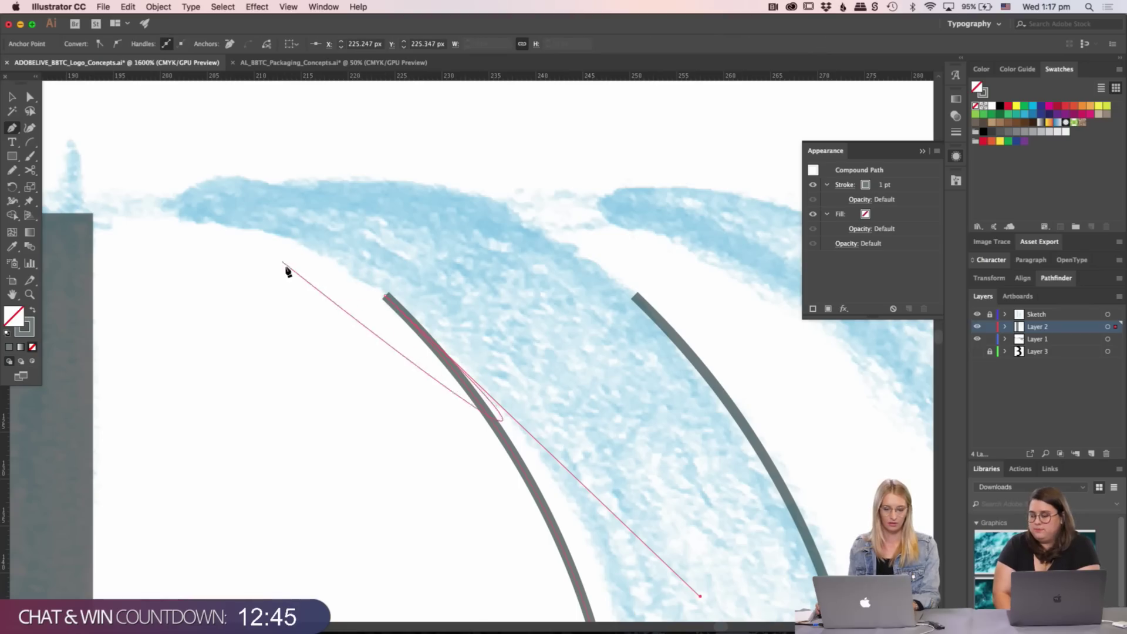
key("v")
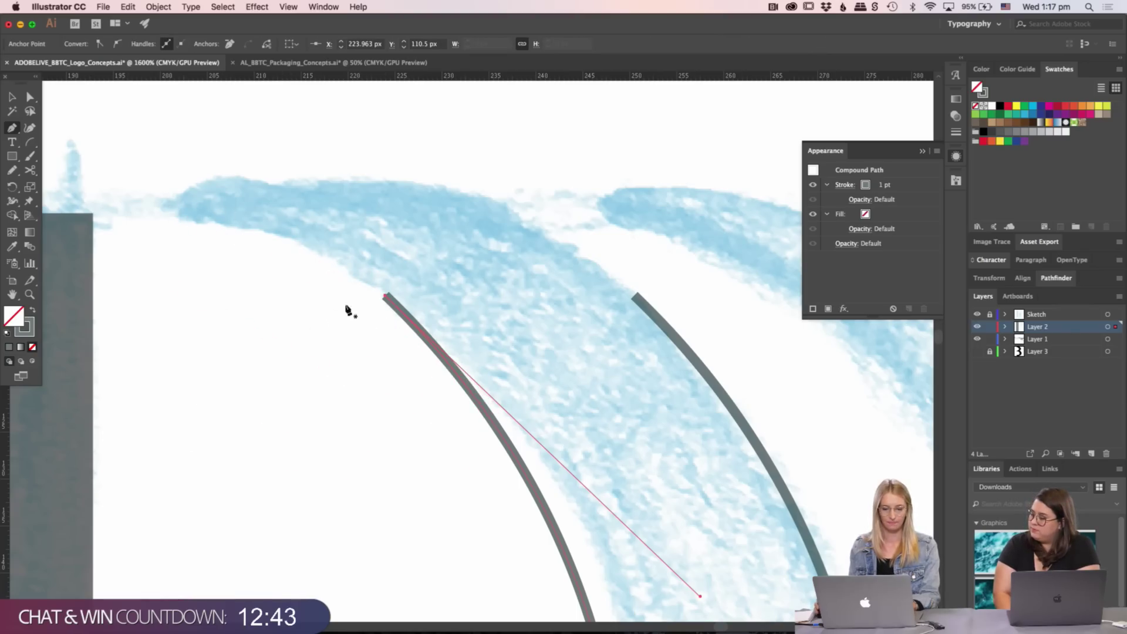
left_click(599, 264)
- Try extending the outer-edge arc from its upper end with the Pen tool along the sketched curve
scroll(599, 265, "right", 3)
key("z")
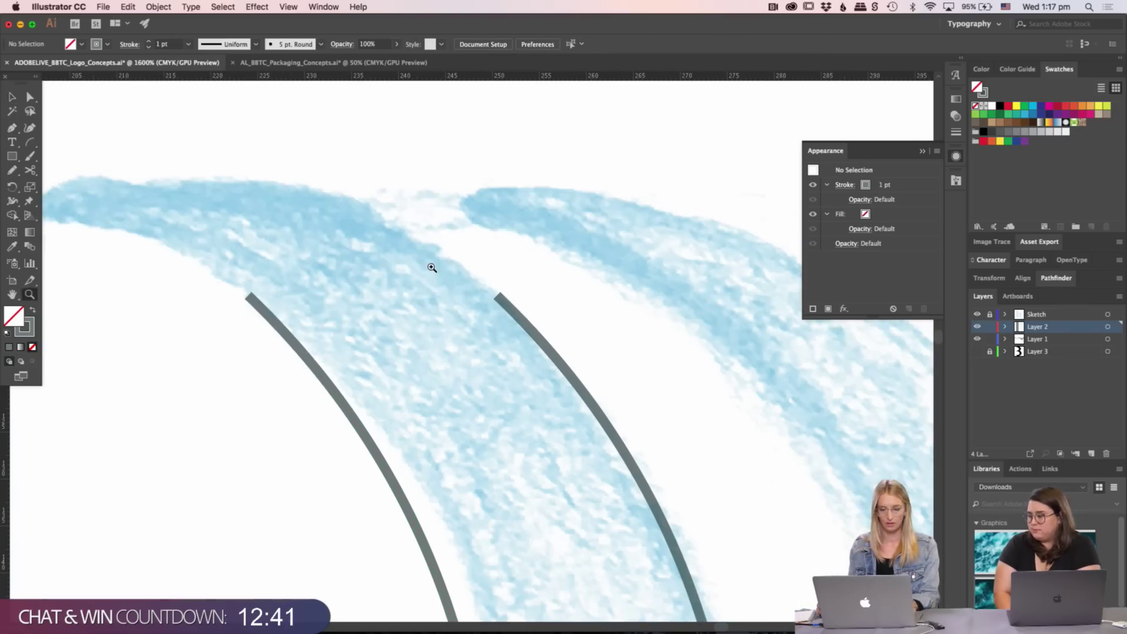
left_click(415, 191)
key("p")
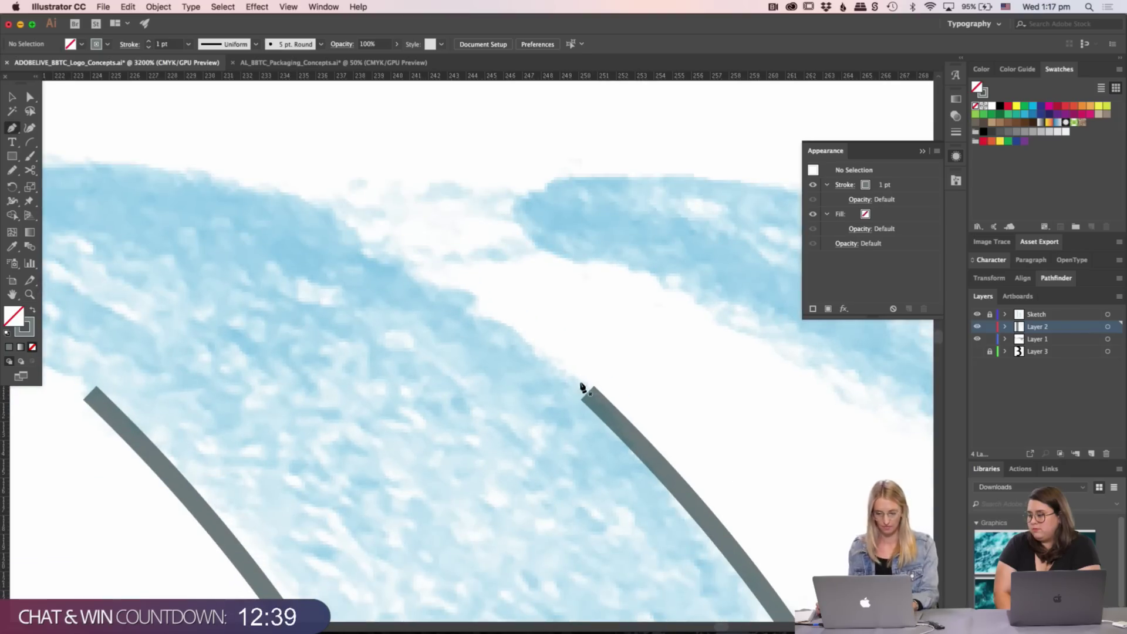
key("a")
left_click_drag(613, 410, 612, 411)
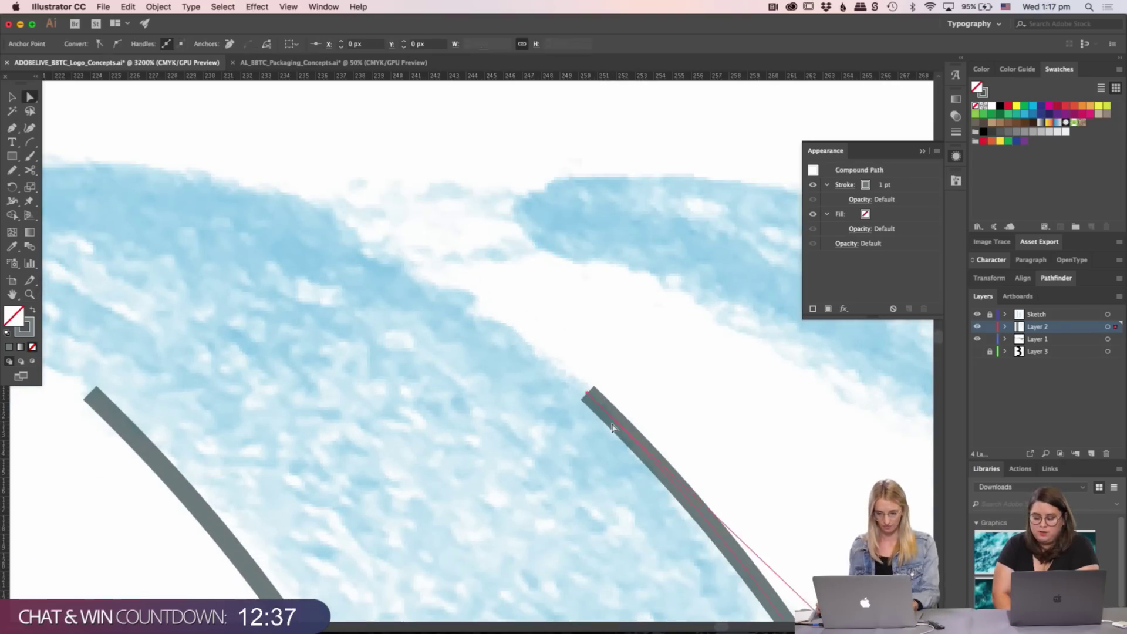
key("p")
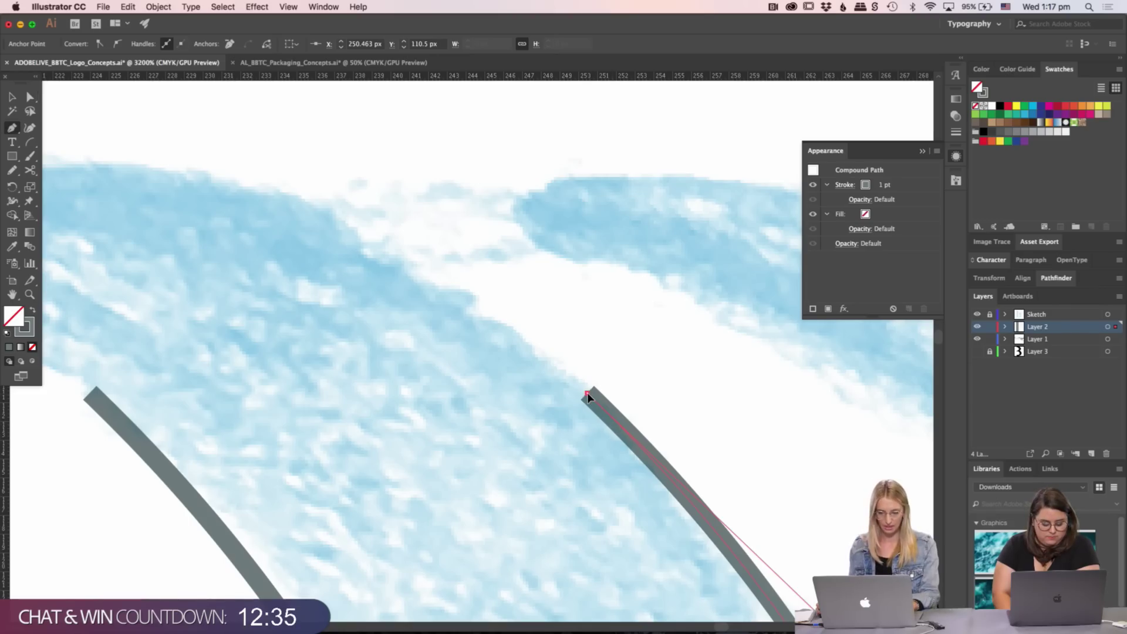
left_click_drag(587, 392, 503, 312)
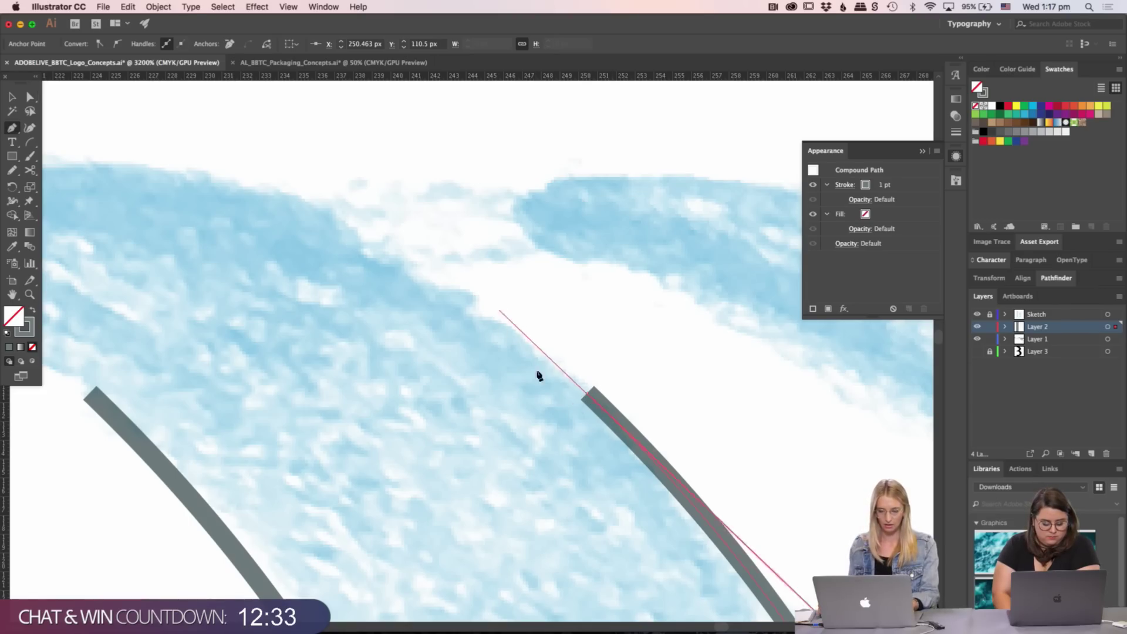
scroll(423, 345, "down", 1)
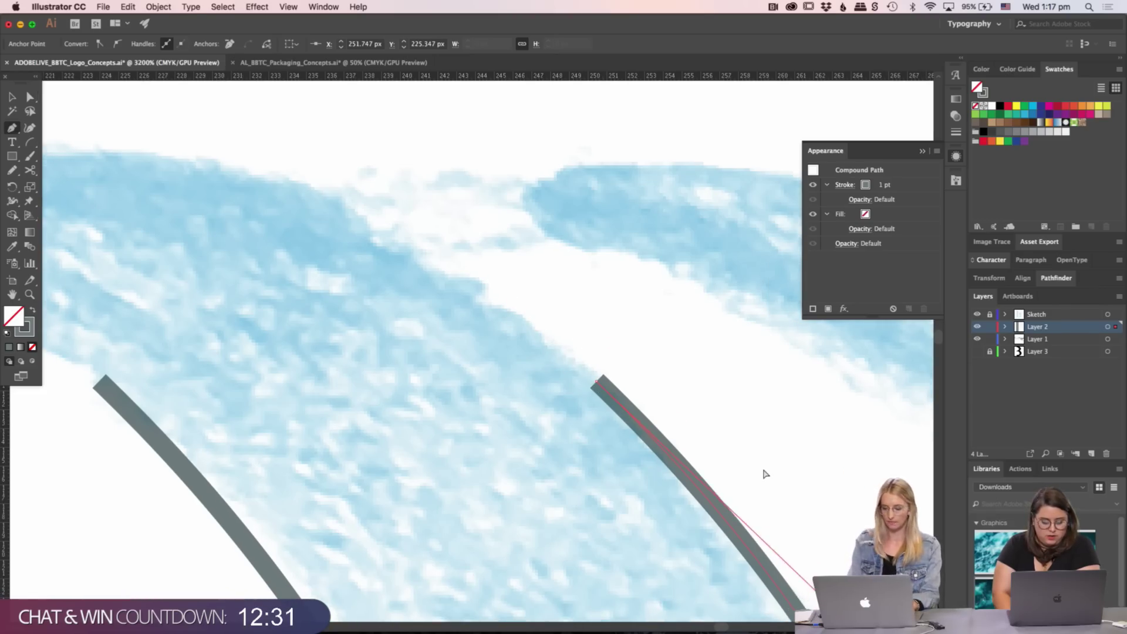
- Move both arcs together about 150 px horizontally, clear of the B sketch
key("super+minus")
key("super+minus")
key("super+minus")
key("super+minus")
key("super+minus")
key("super+minus")
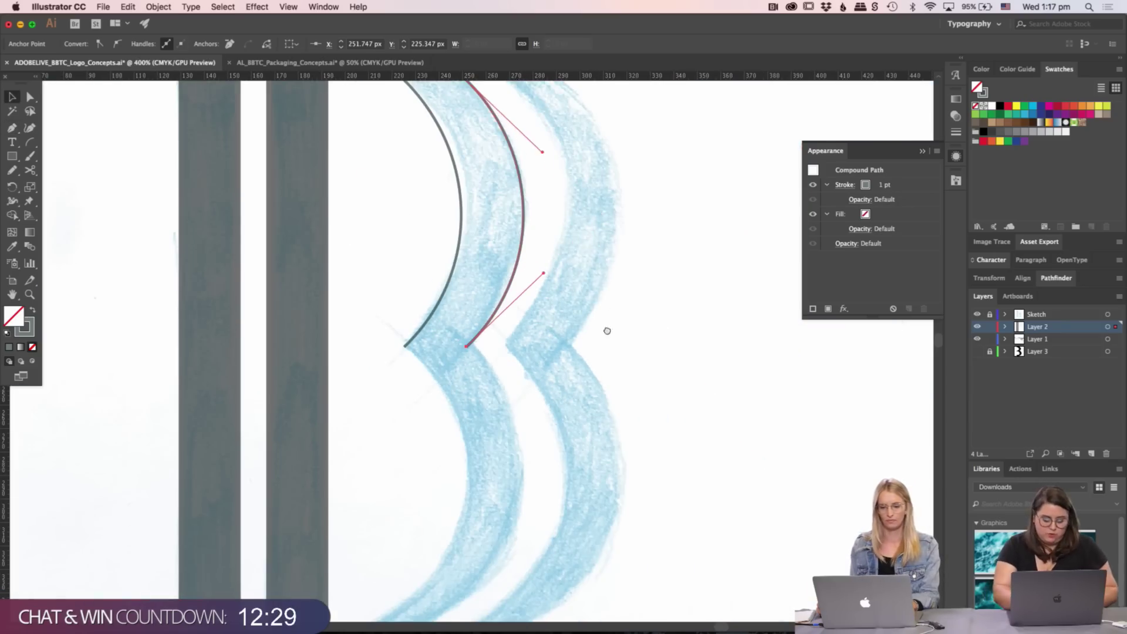
scroll(607, 327, "up", 2)
left_click(402, 373)
left_click(477, 321)
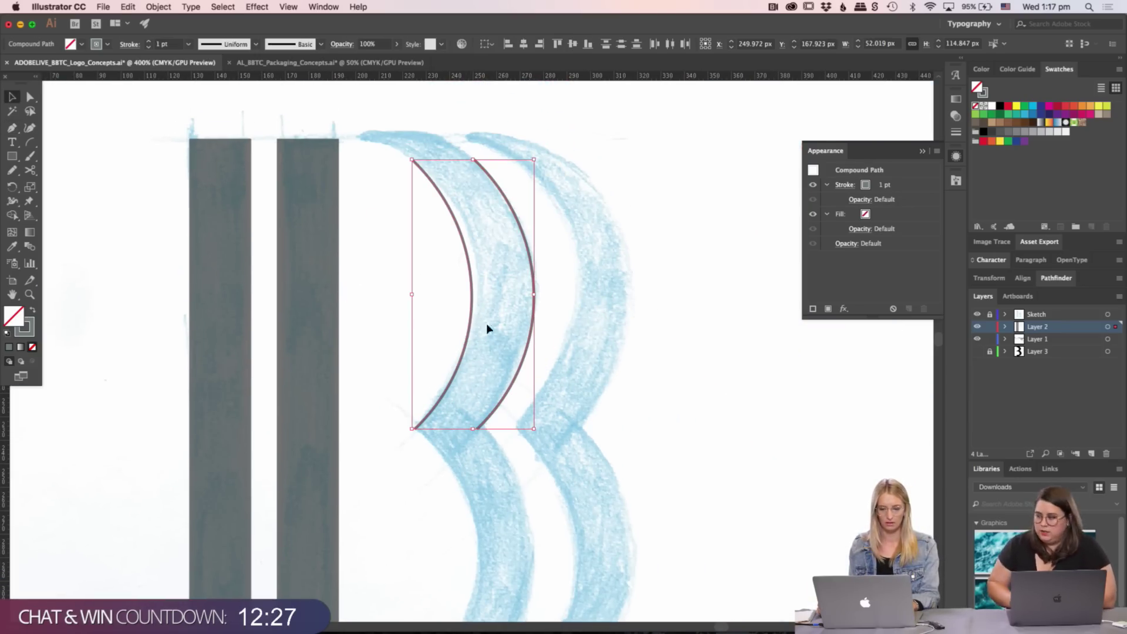
scroll(416, 317, "right", 4)
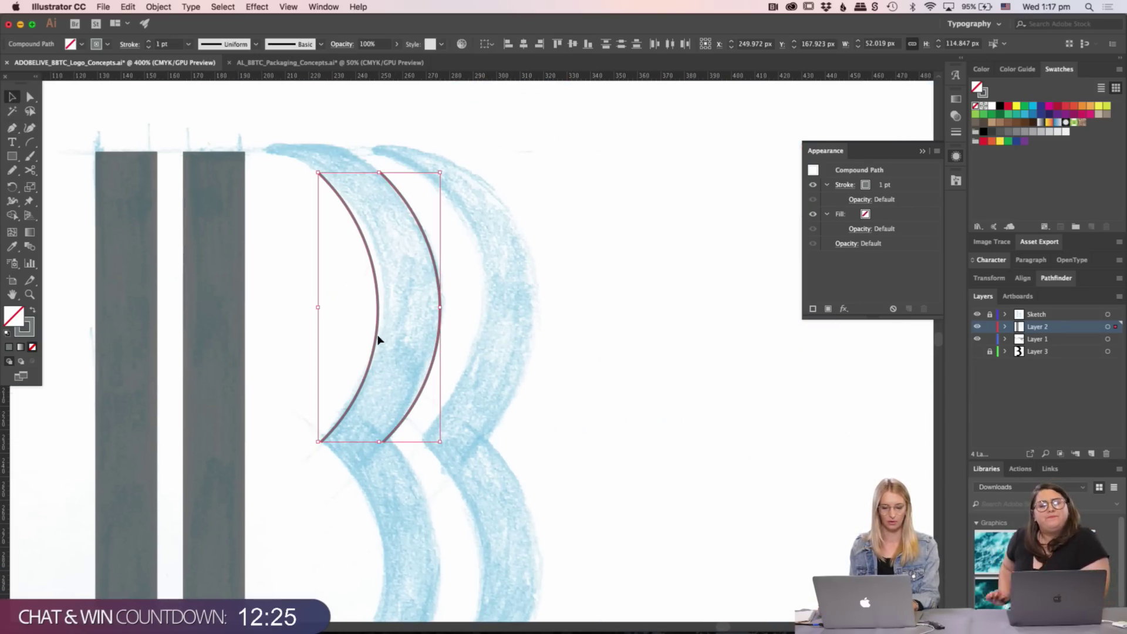
left_click_drag(378, 335, 727, 327)
- Draw a circle about 122 px in diameter and align its outer side with the inner curve's upper bowl
left_click_drag(24, 155, 78, 184)
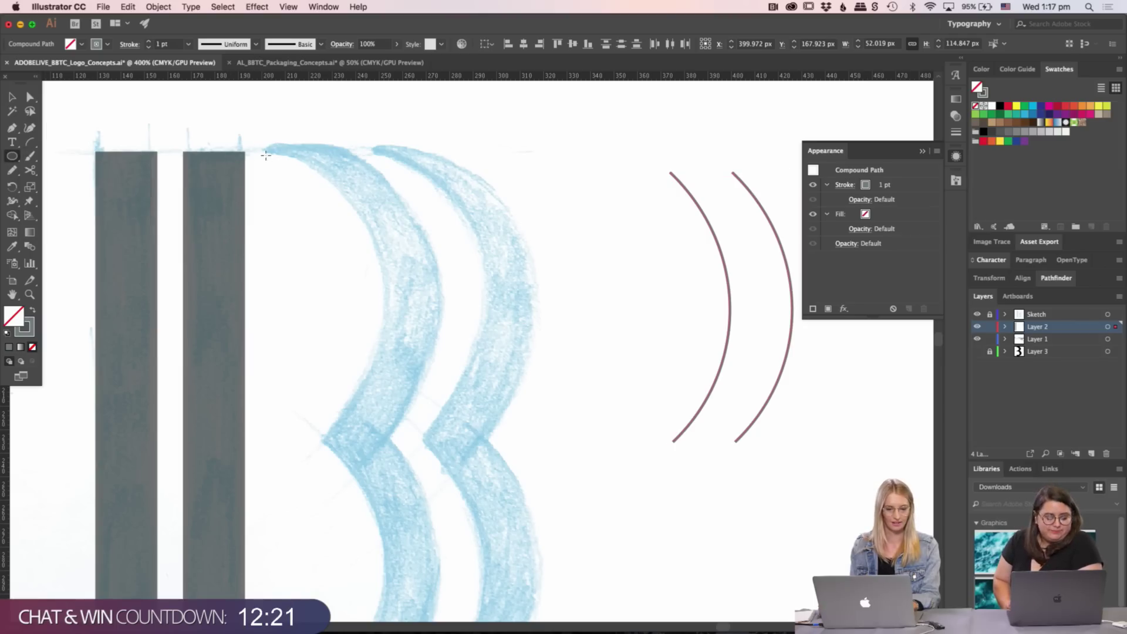
mouse_move(266, 155)
left_mouse_down()
mouse_move(516, 403)
mouse_move(536, 439)
mouse_move(549, 438)
left_mouse_up()
key("v")
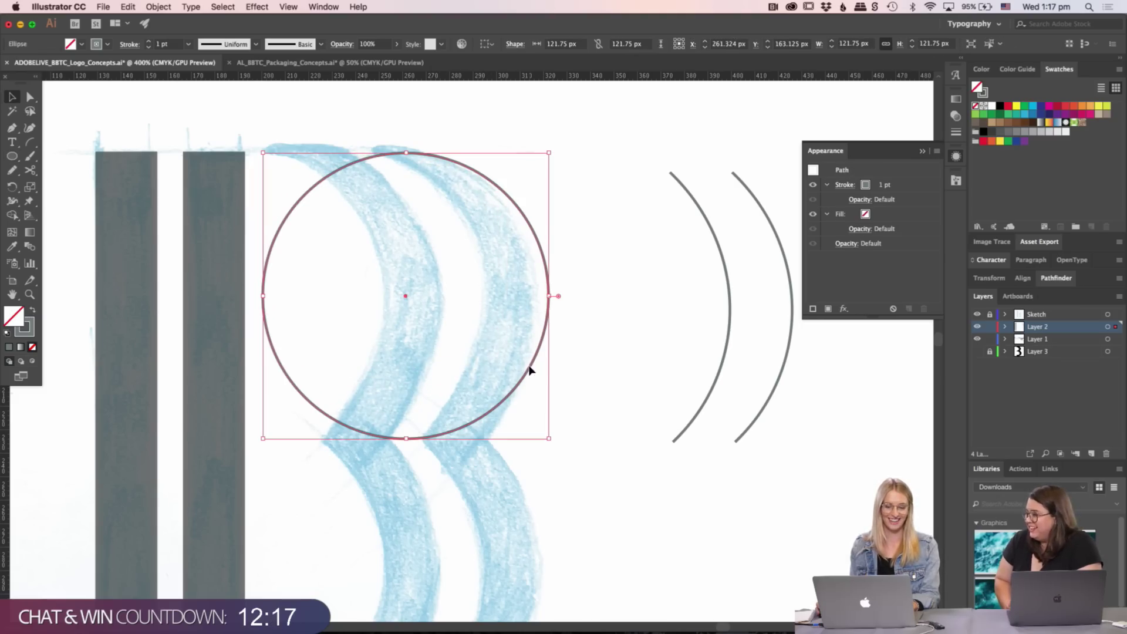
left_click_drag(528, 370, 370, 382)
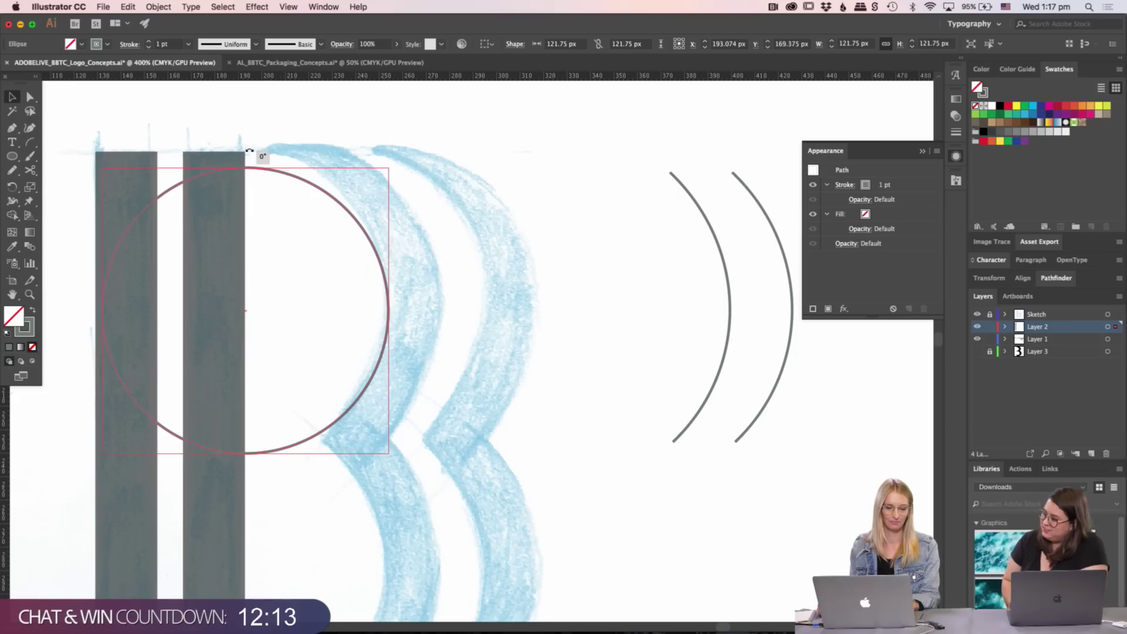
- Scale the circle to about 131 px with its upper edge level with the stem tops, nudging it about 5 px toward the stems
left_click_drag(250, 166, 246, 151)
key("Left")
key("Left")
key("Left")
key("Left")
key("Left")
key("Left")
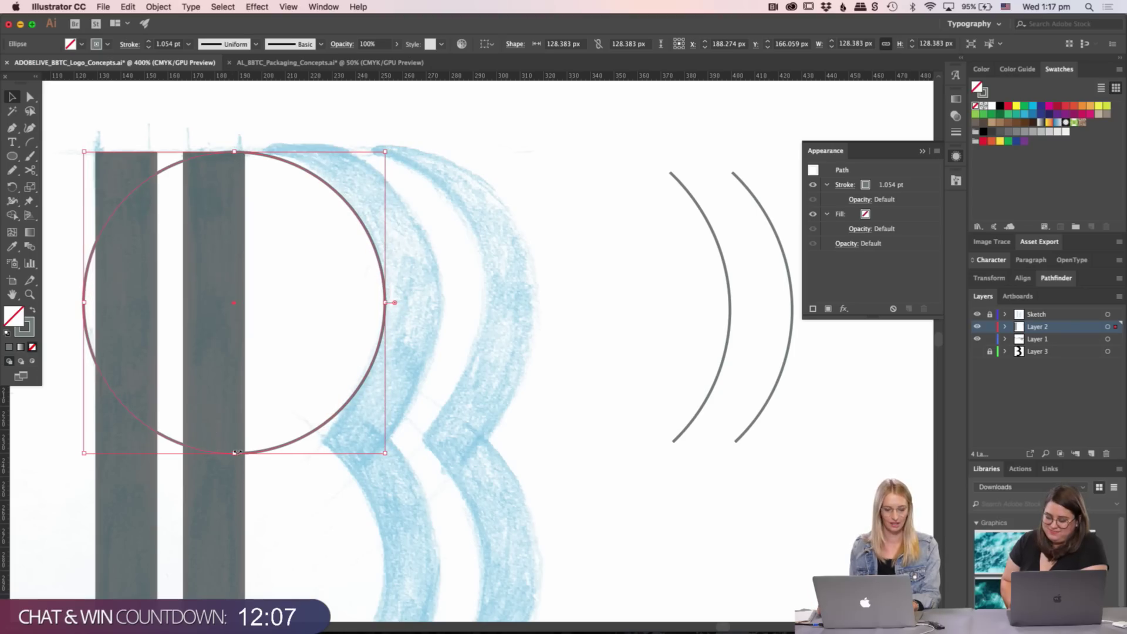
left_click_drag(238, 452, 238, 459)
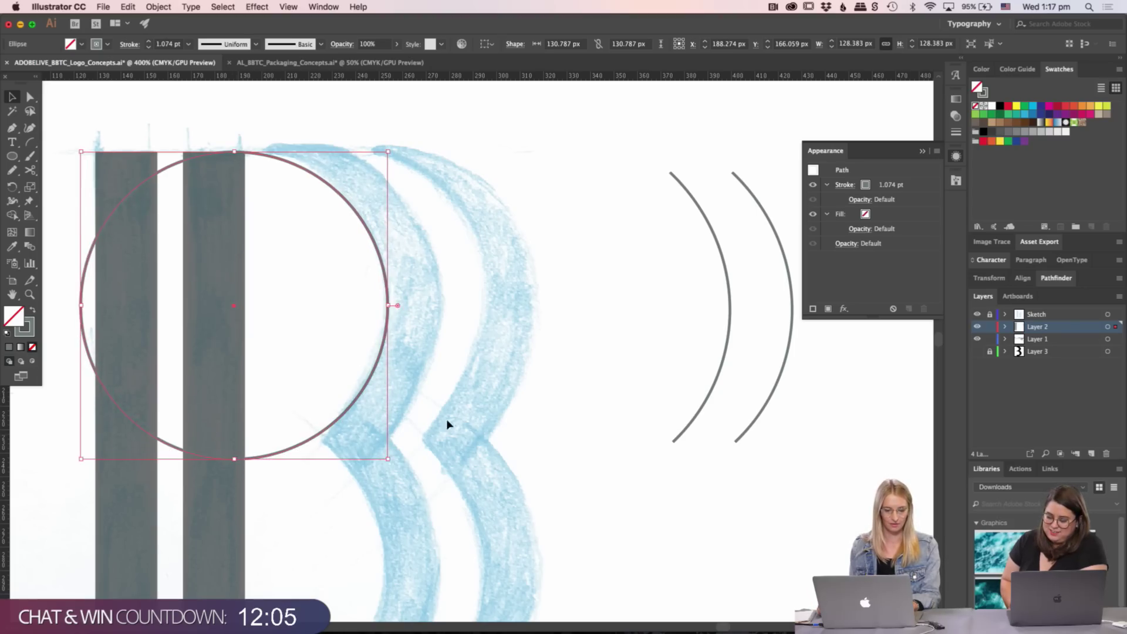
- Duplicate the circle straight down onto the inner edge of the inner curve's lower bowl
scroll(576, 275, "down", 5)
scroll(575, 275, "left", 3)
left_click_drag(349, 317, 360, 583)
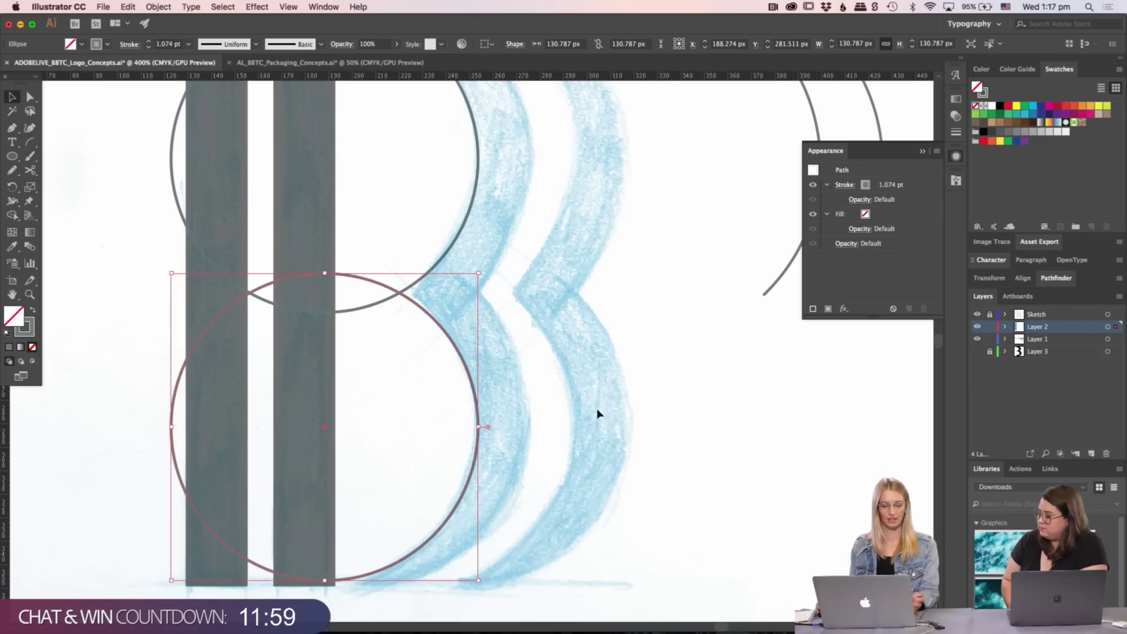
scroll(528, 226, "left", 2)
scroll(452, 352, "up", 3)
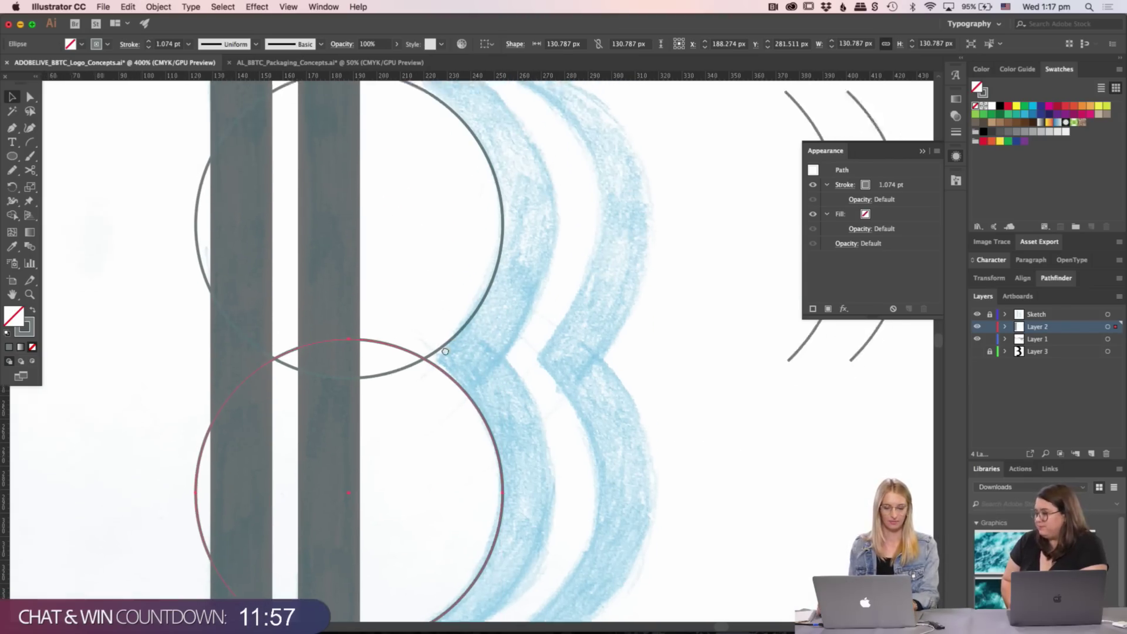
scroll(370, 209, "up", 5)
scroll(395, 186, "down", 10)
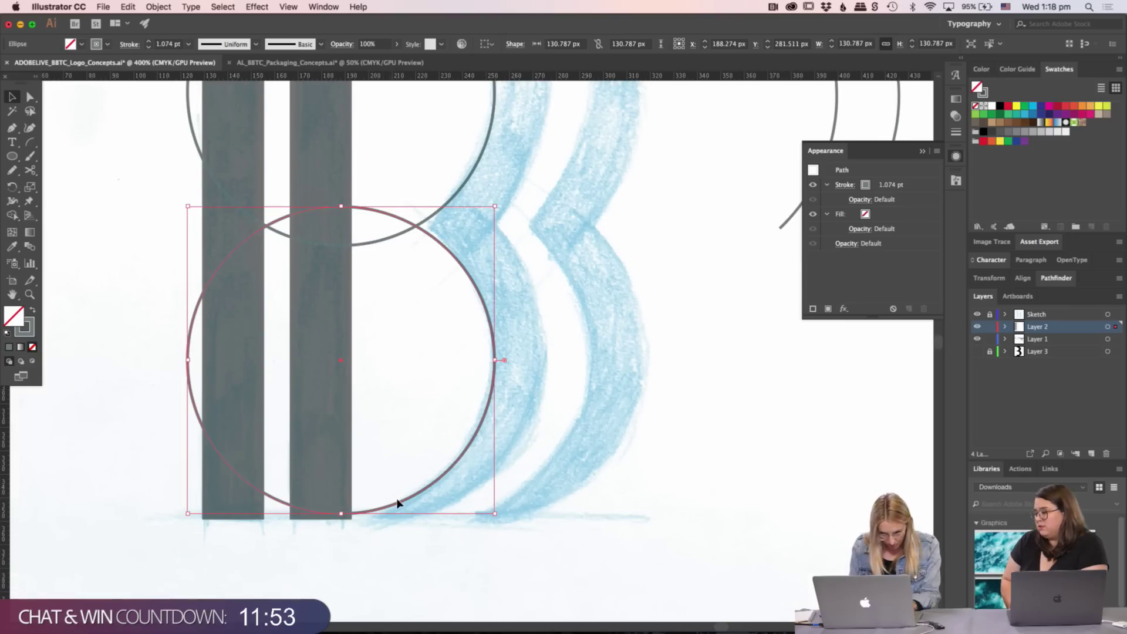
- Nudge the lower circle down about 2 px to meet the base of the stems
key("Down")
key("Down")
key("Down")
key("Down")
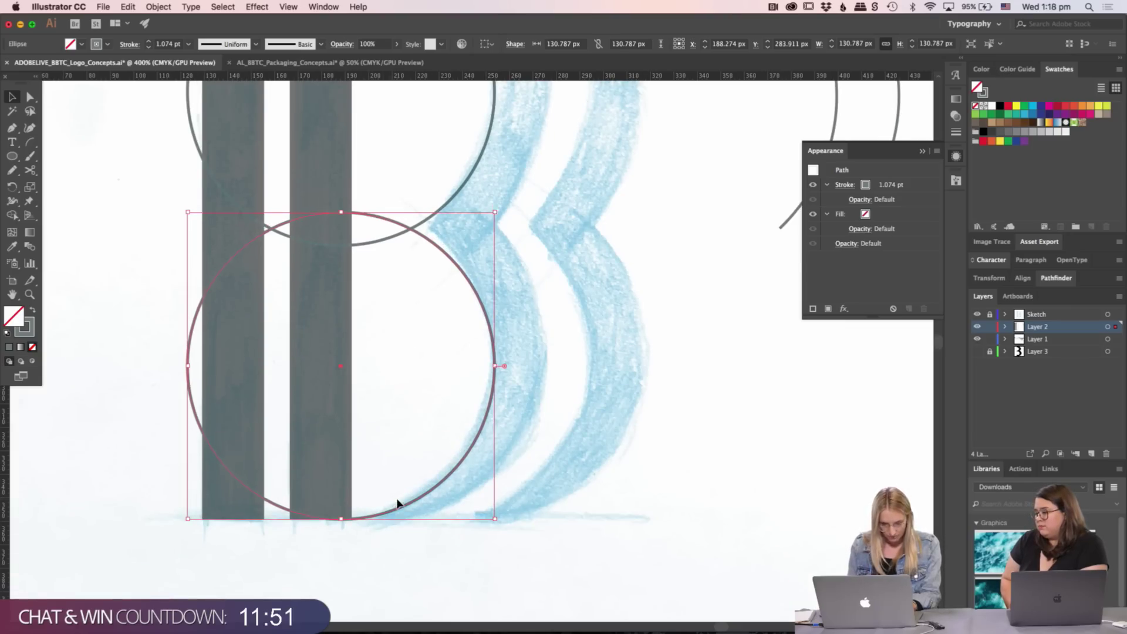
key("Up")
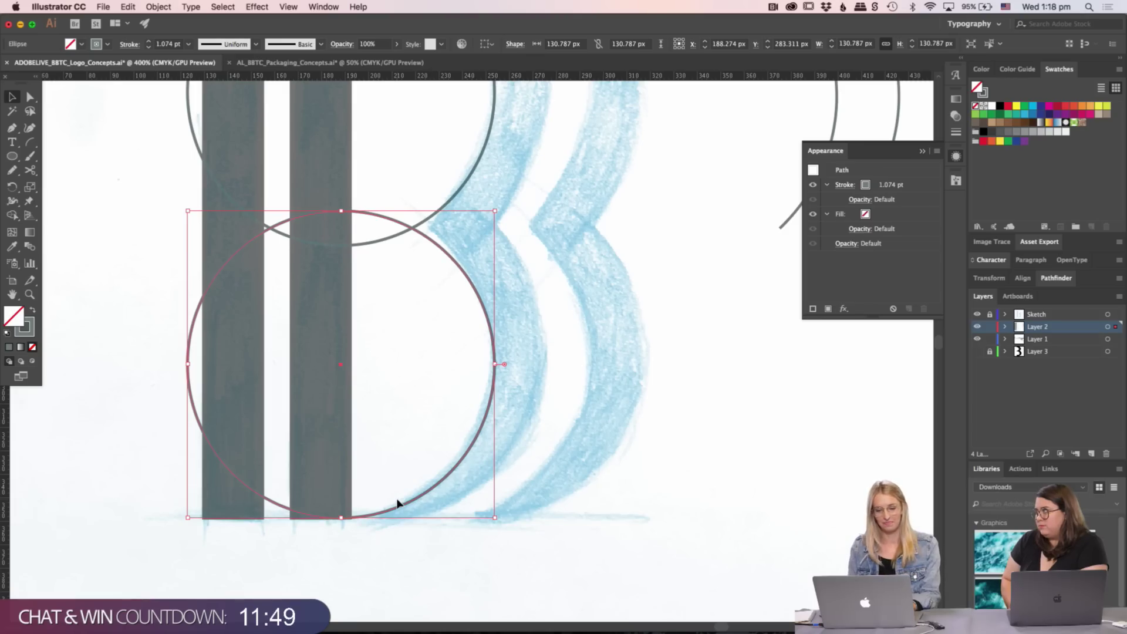
scroll(494, 212, "up", 7)
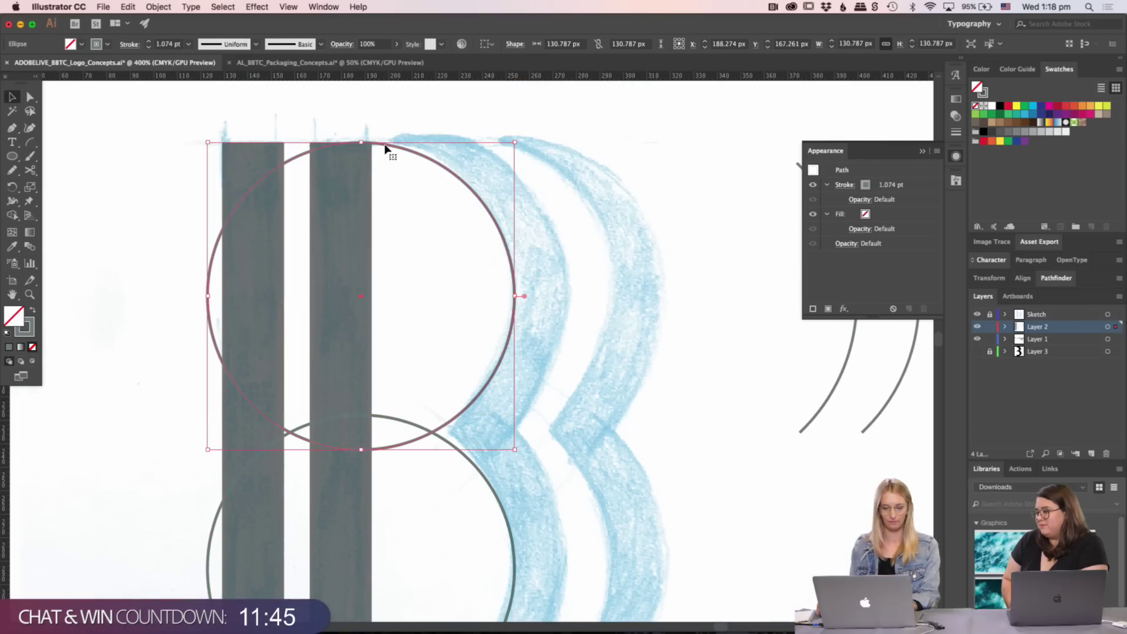
left_click(385, 125)
- Try swapping both bowl circles' stroke for a solid grey fill, and undo the swap
scroll(380, 156, "down", 5)
scroll(354, 298, "right", 2)
scroll(353, 298, "right", 2)
scroll(337, 314, "up", 2)
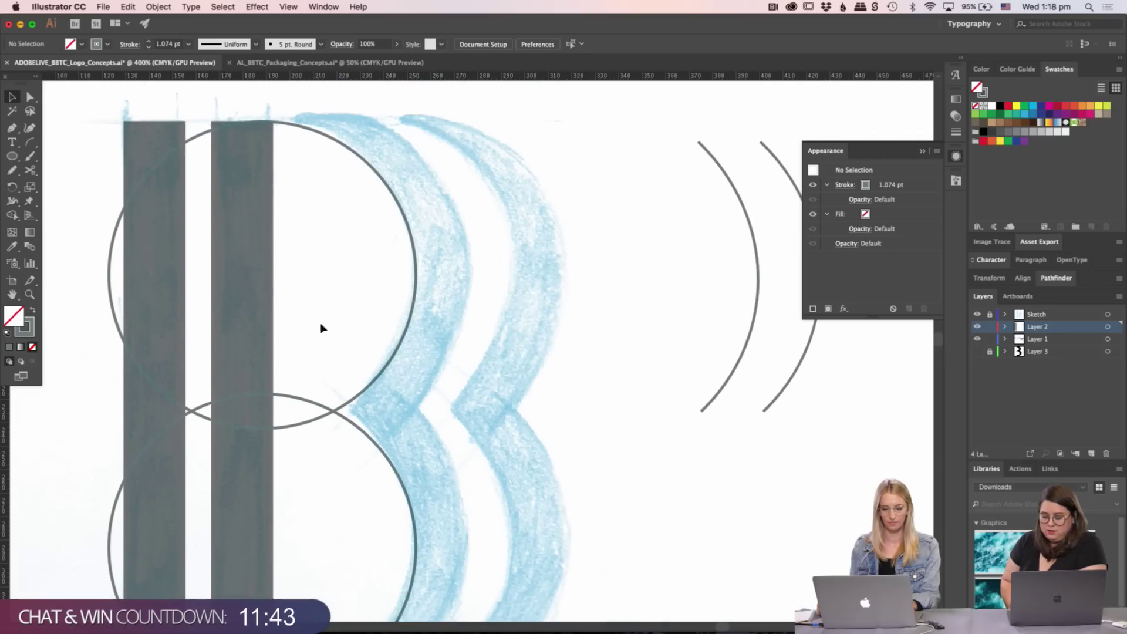
left_click_drag(337, 330, 302, 543)
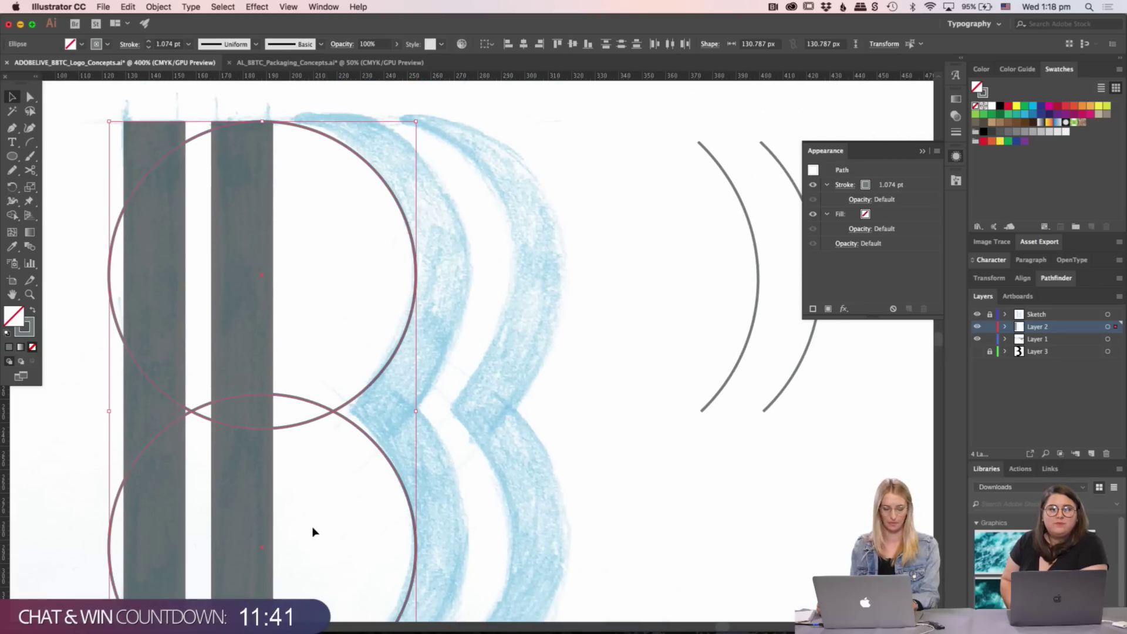
key("shift+x")
left_click(490, 433)
scroll(497, 415, "left", 3)
scroll(498, 415, "down", 2)
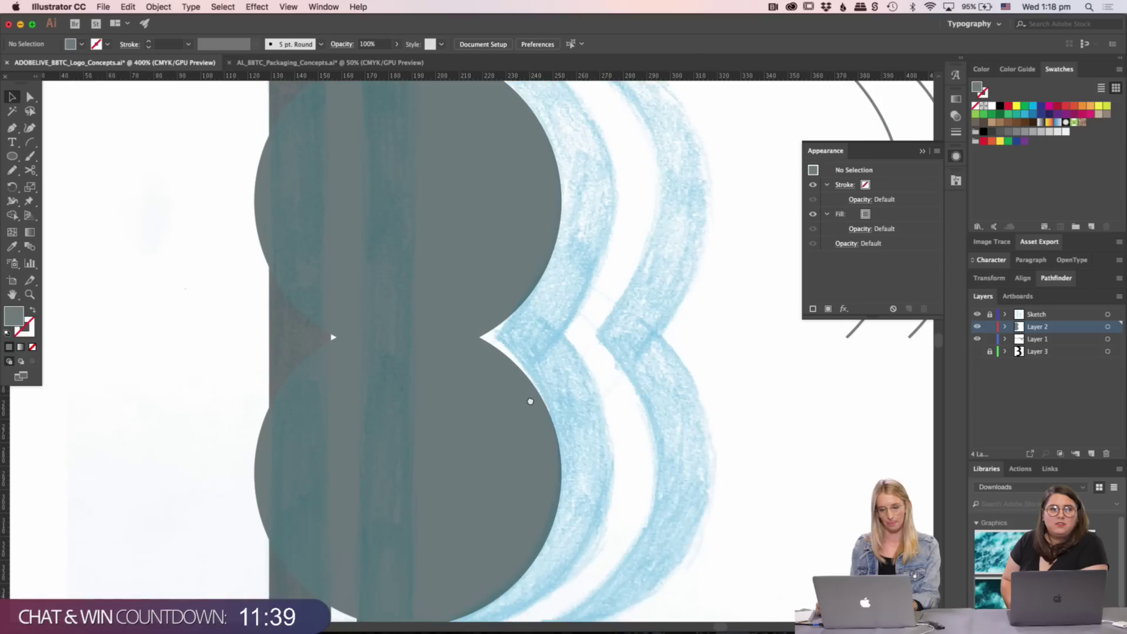
key("super+z")
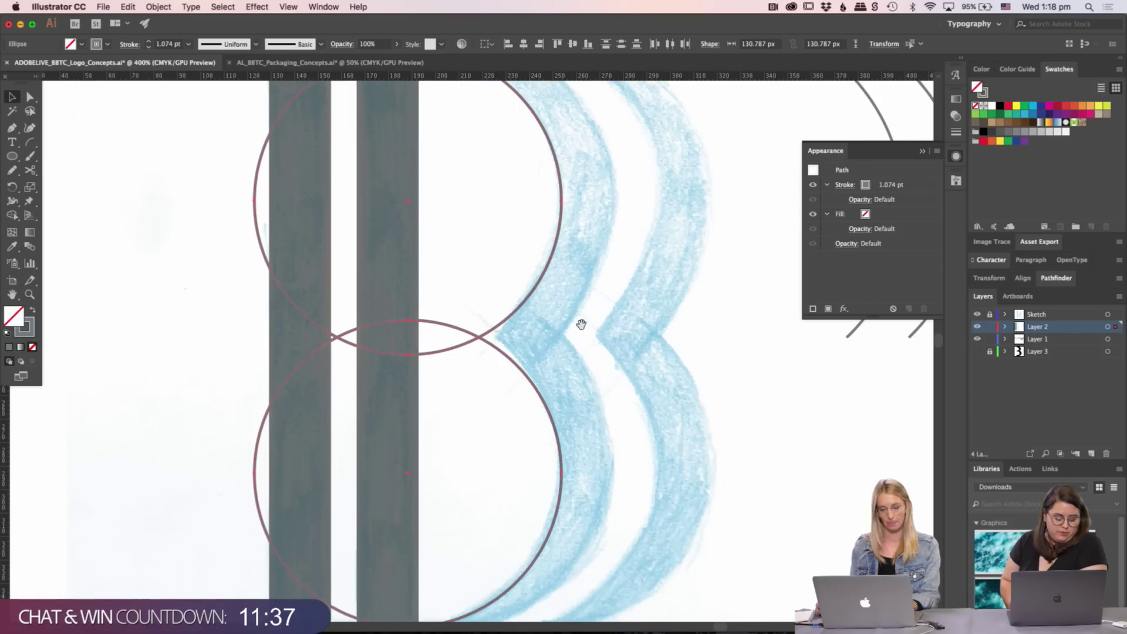
scroll(534, 399, "right", 2)
scroll(538, 394, "up", 3)
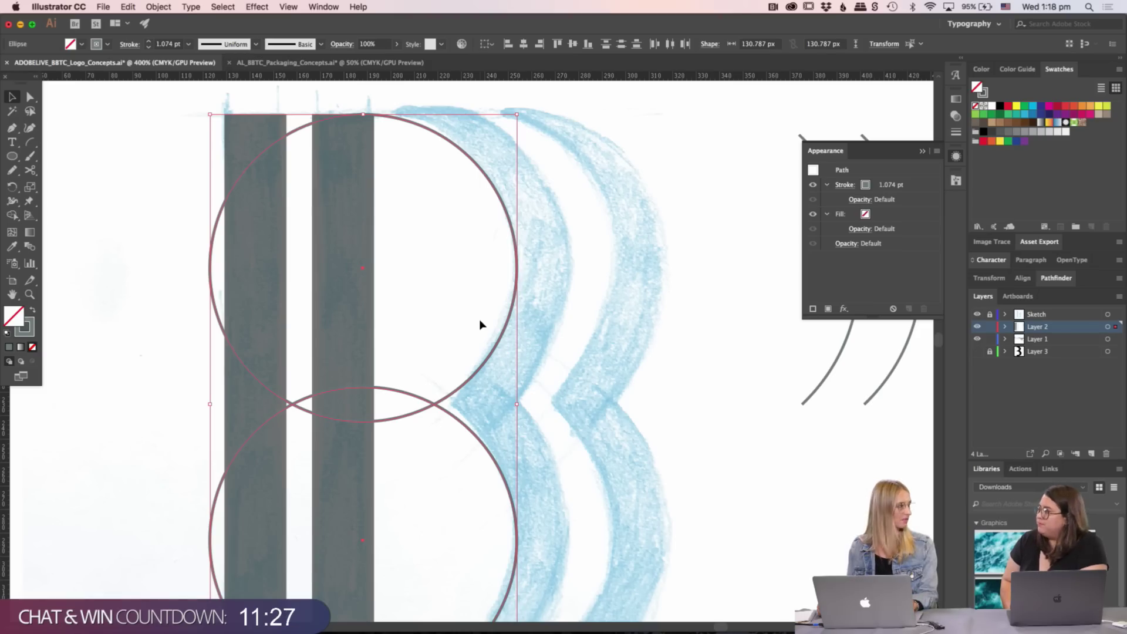
scroll(534, 354, "down", 3)
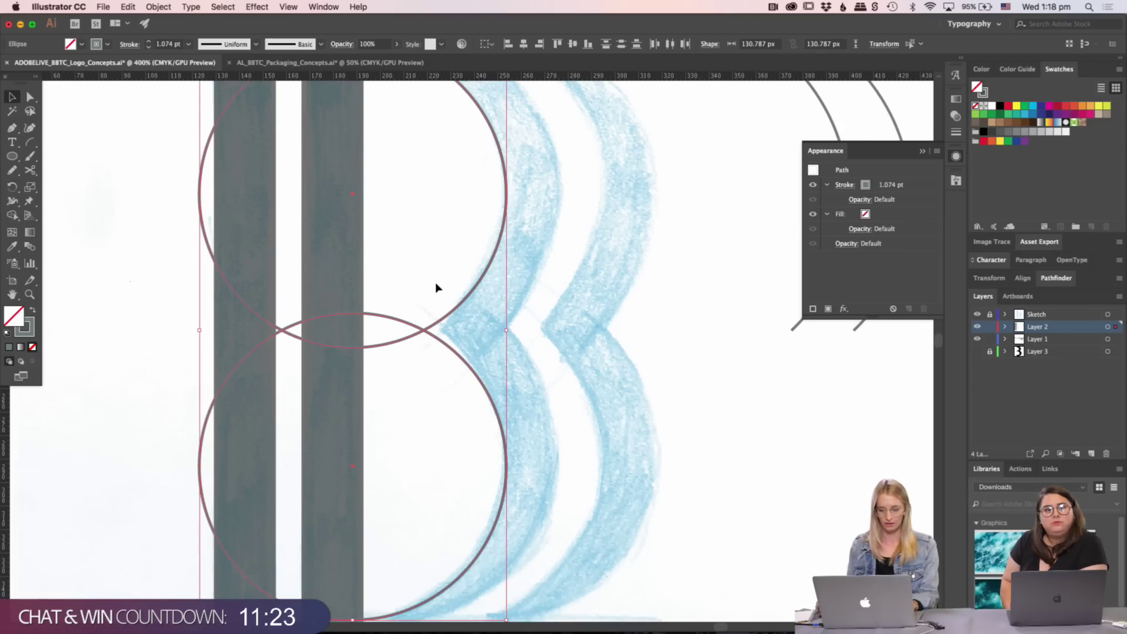
key("super+minus")
key("super+minus")
key("super+shift+a")
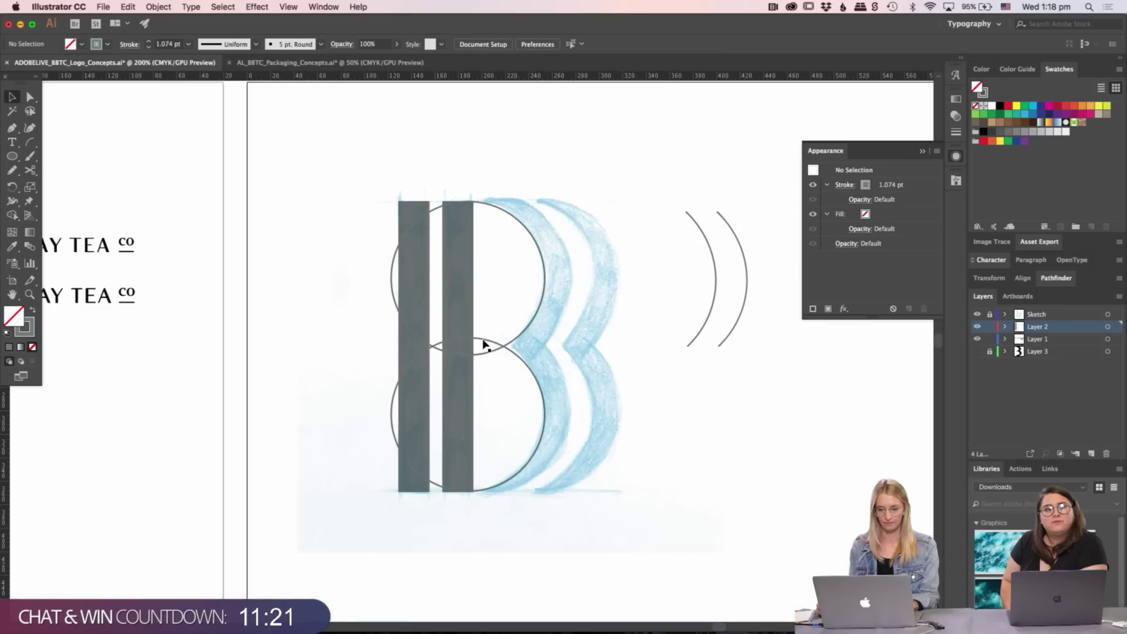
left_click(517, 352)
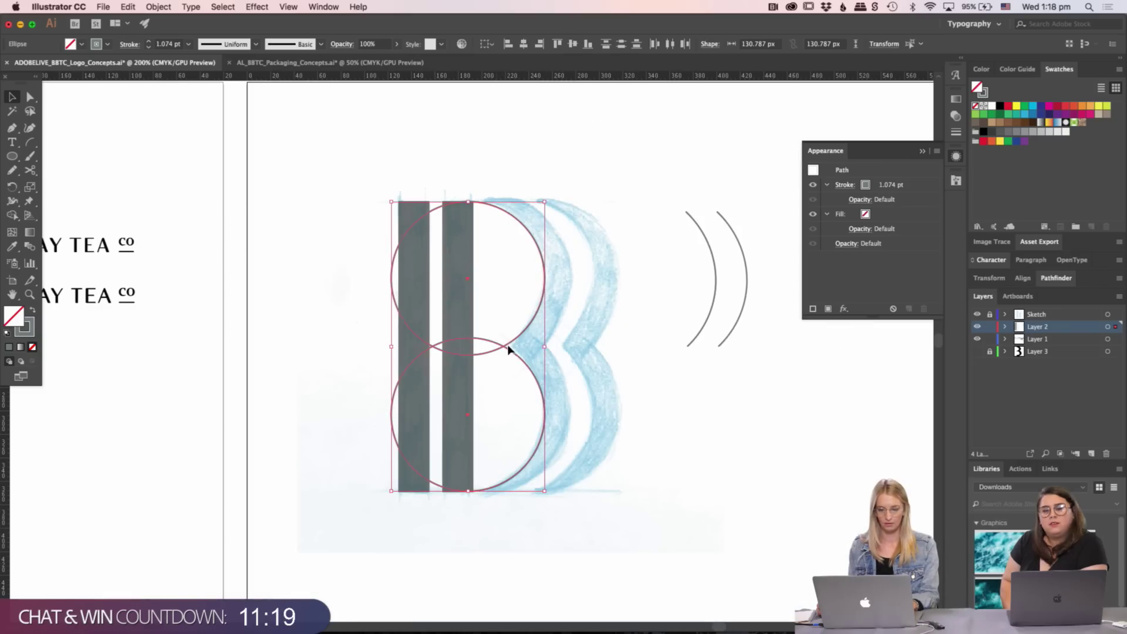
mouse_move(511, 349)
left_mouse_down()
mouse_move(559, 347)
mouse_move(533, 347)
mouse_move(576, 327)
left_mouse_up()
key("super+z")
key("Delete")
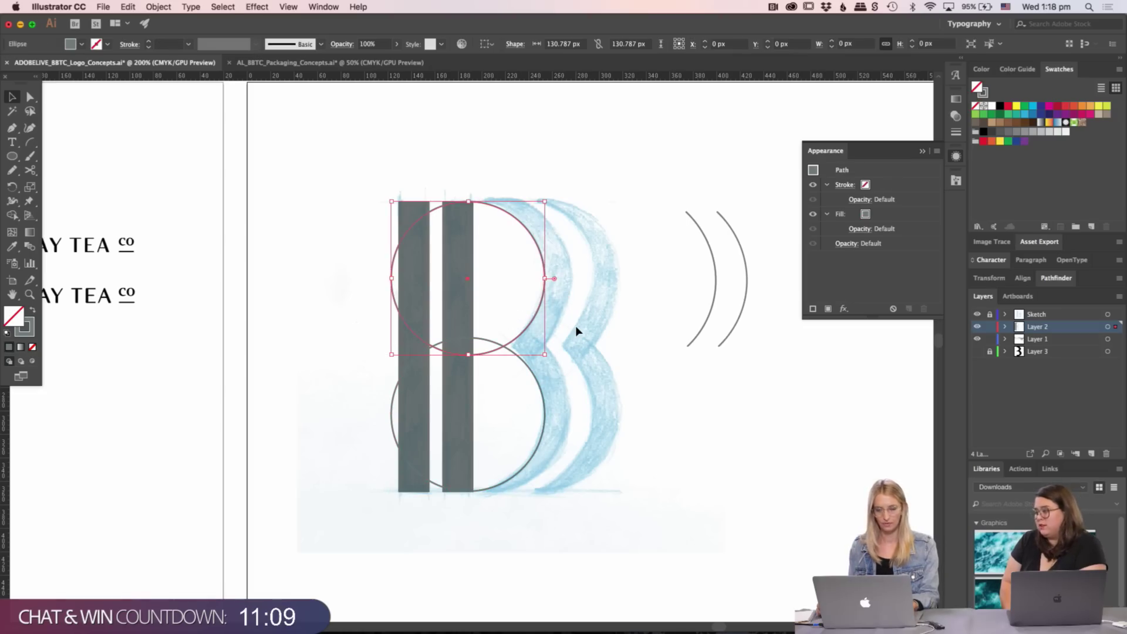
- Try swapping the stroke for a solid grey fill on the upper and then the lower bowl circle
key("shift+x")
left_click(552, 334)
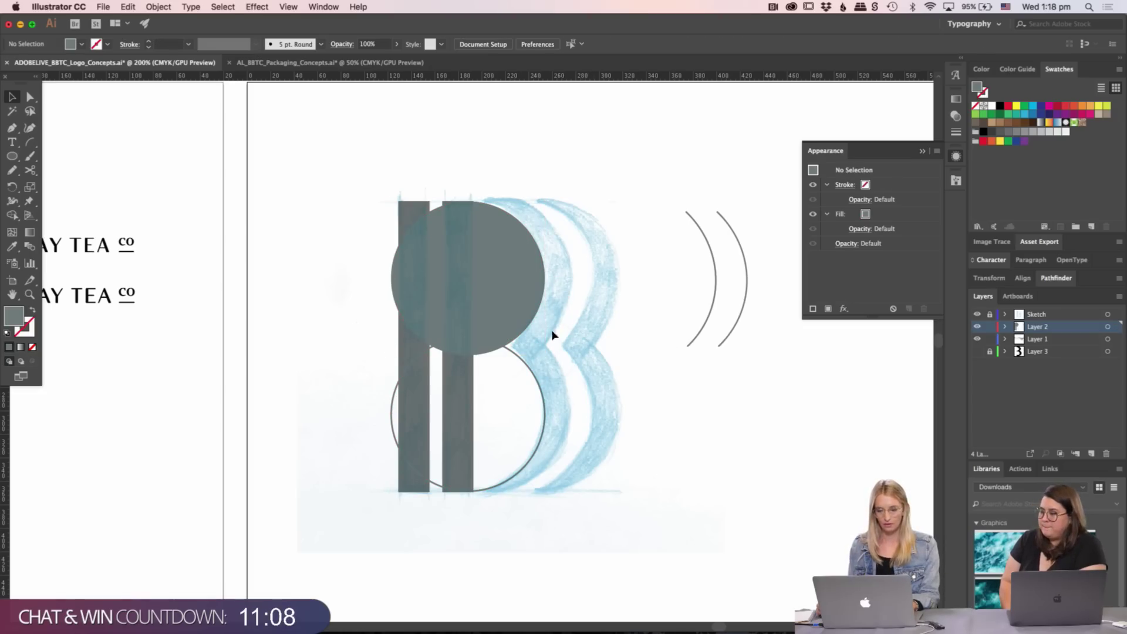
left_click(525, 401)
key("shift+x")
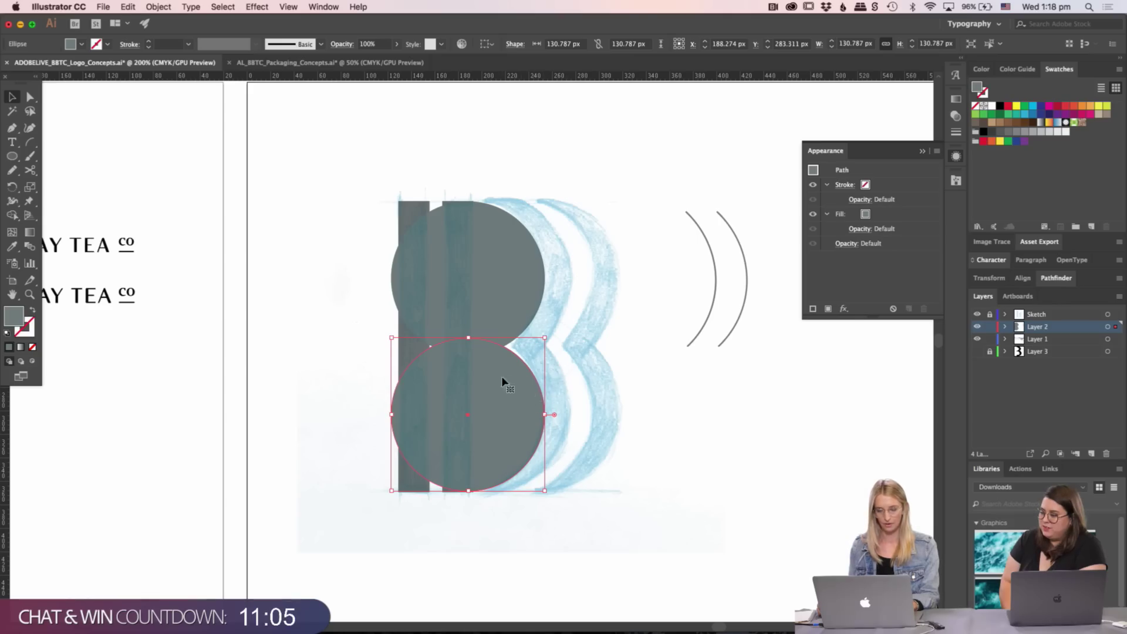
- Try merging the two filled bowl circles into one shape with the Shape Builder tool
left_click(493, 290, "shift")
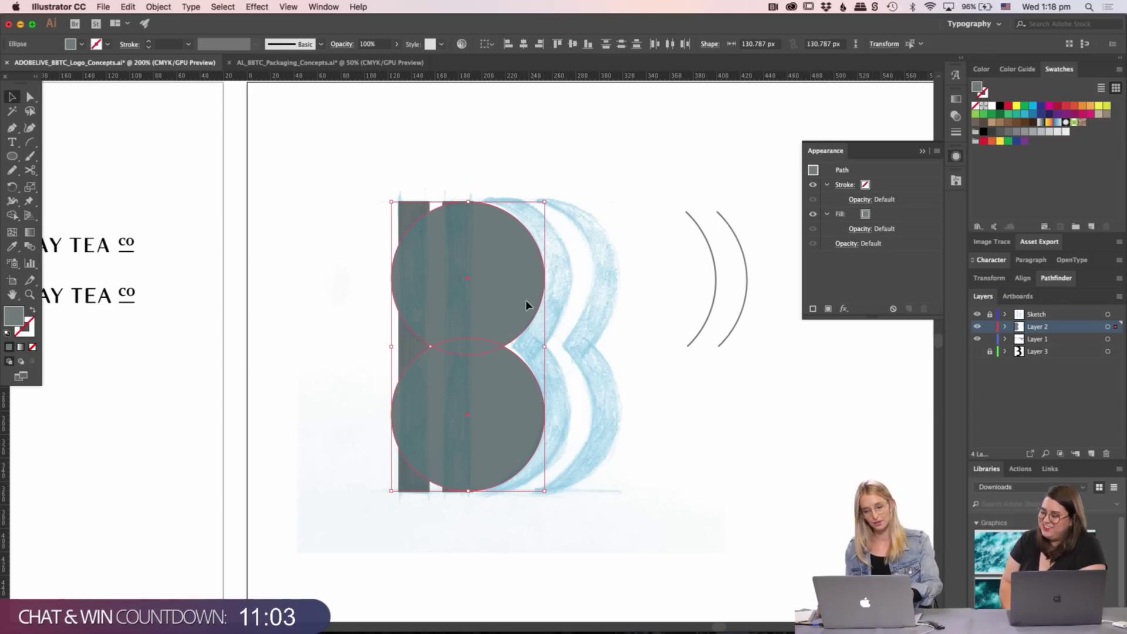
key("shift+m")
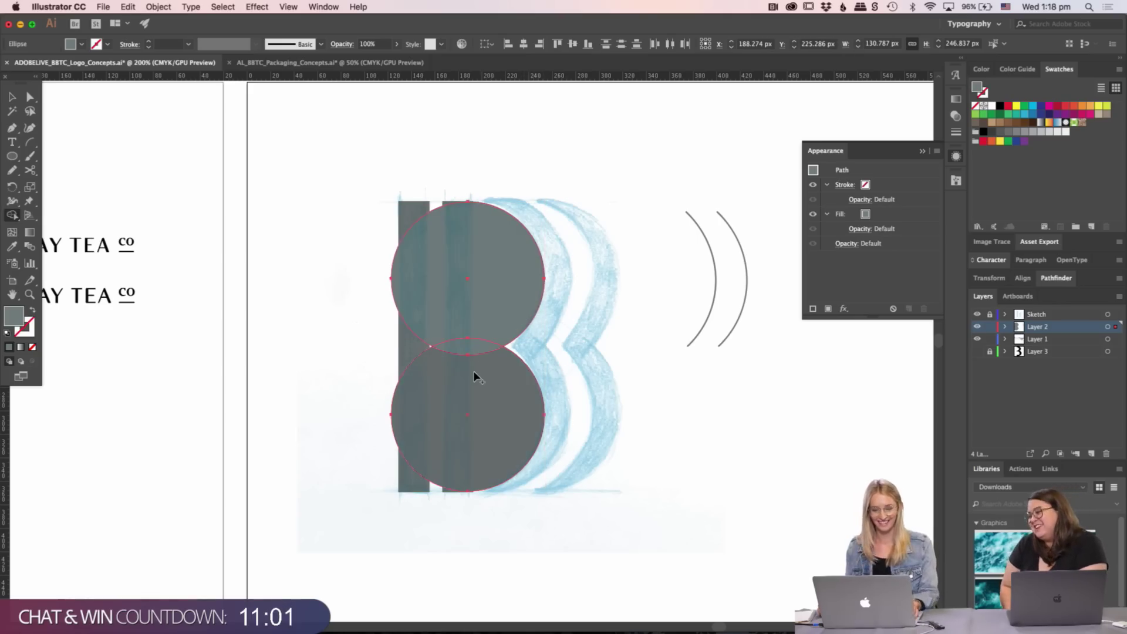
left_click_drag(473, 378, 488, 302)
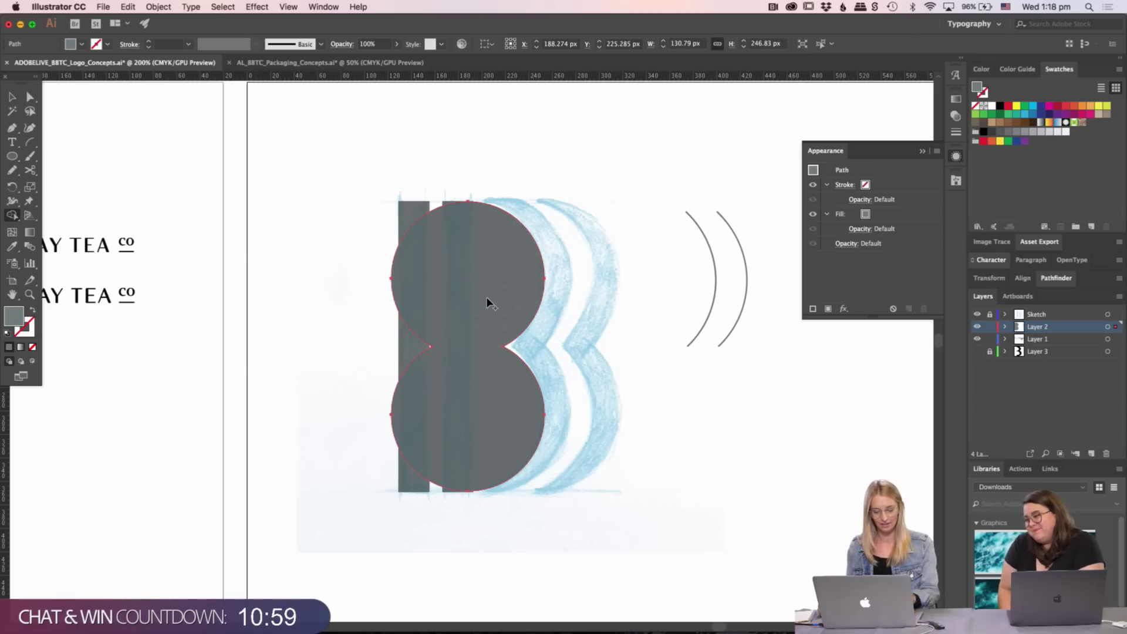
- Try drawing a rectangle about 105 by 331 px over the stems, and select it together with the merged bowl shape
key("m")
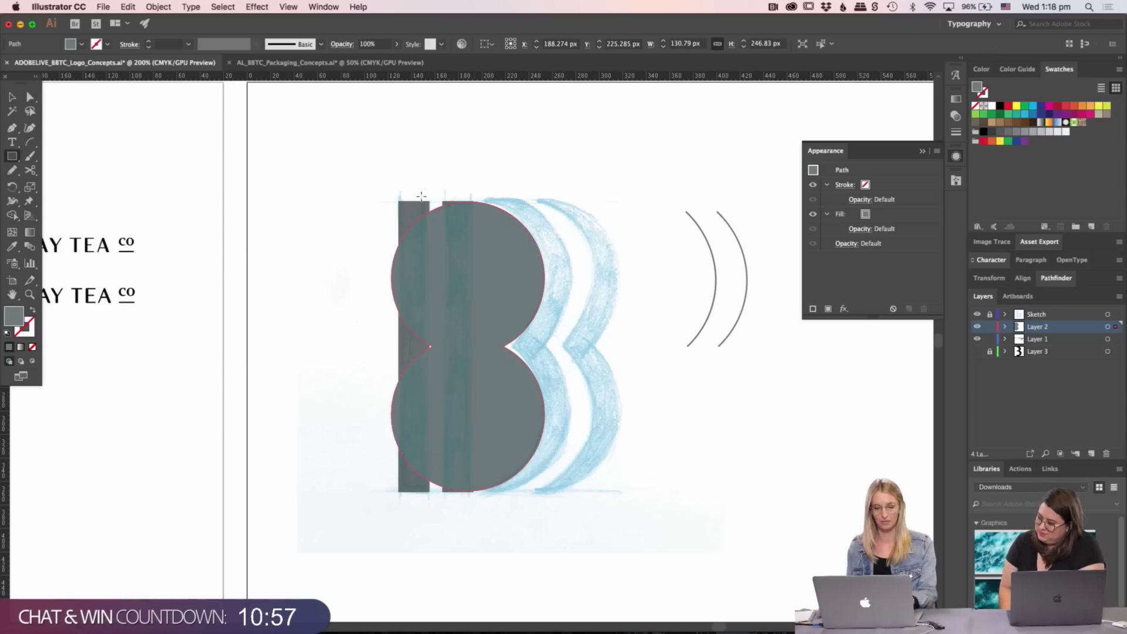
left_click_drag(357, 153, 481, 541)
key("v")
left_click(518, 411, "shift")
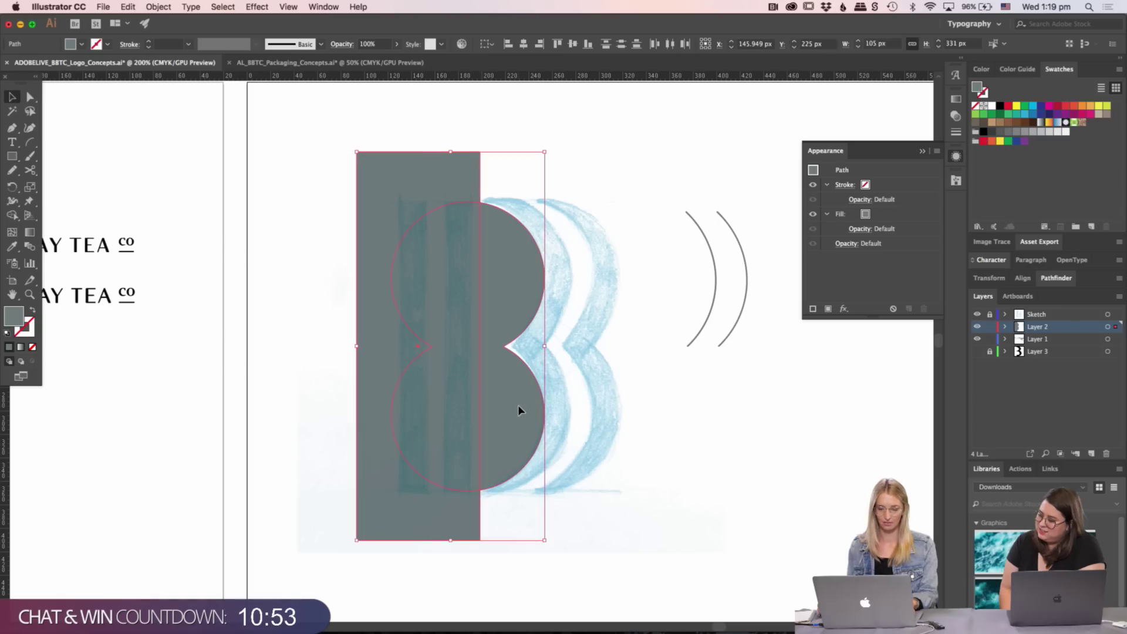
- Undo the covering rectangle, the circle merge and the solid fills
key("super+z")
key("super+z")
key("super+z")
key("super+z")
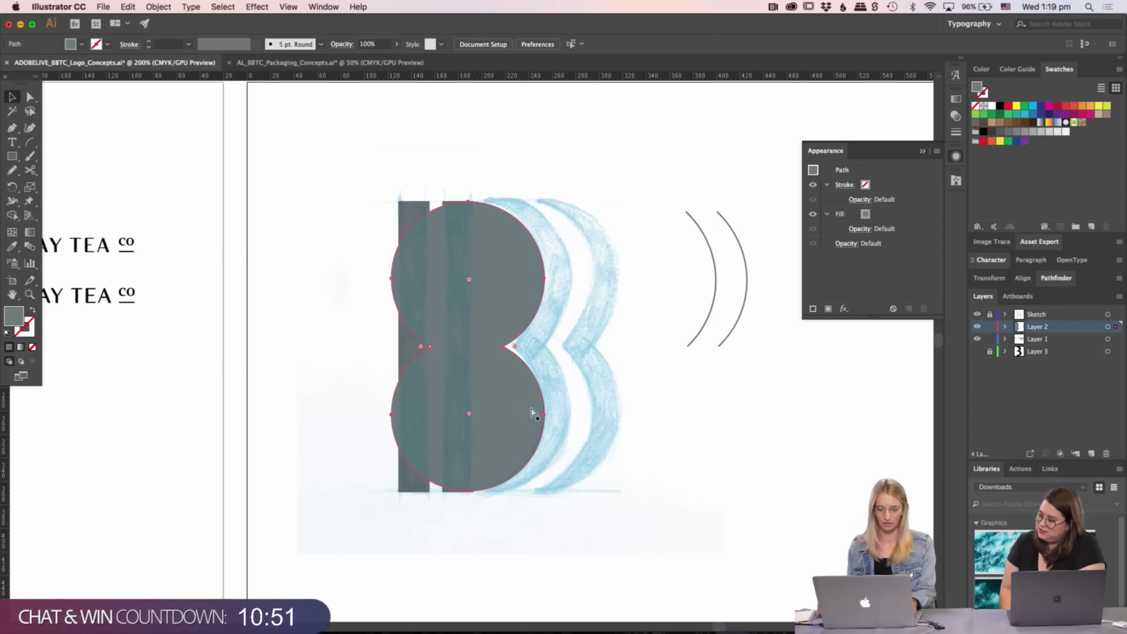
key("super+z")
key("super+z")
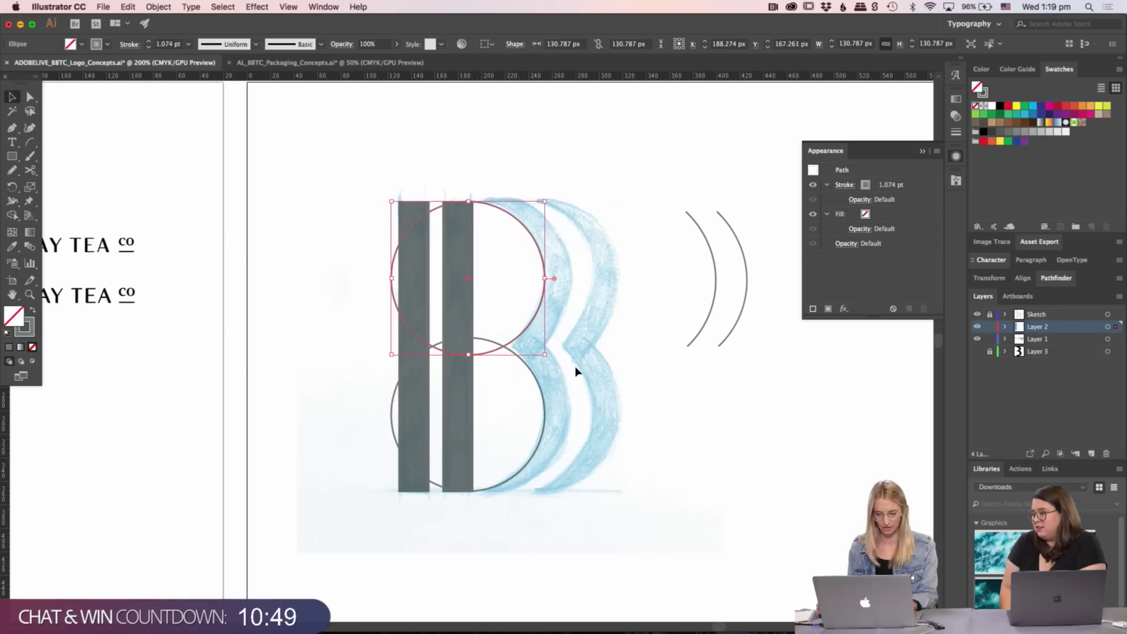
- Delete the lower bowl circle, keeping only the upper outlined circle beside the stems
left_click(478, 317)
key("super+space")
left_click_drag(500, 318, 574, 337)
left_click_drag(555, 547, 555, 549)
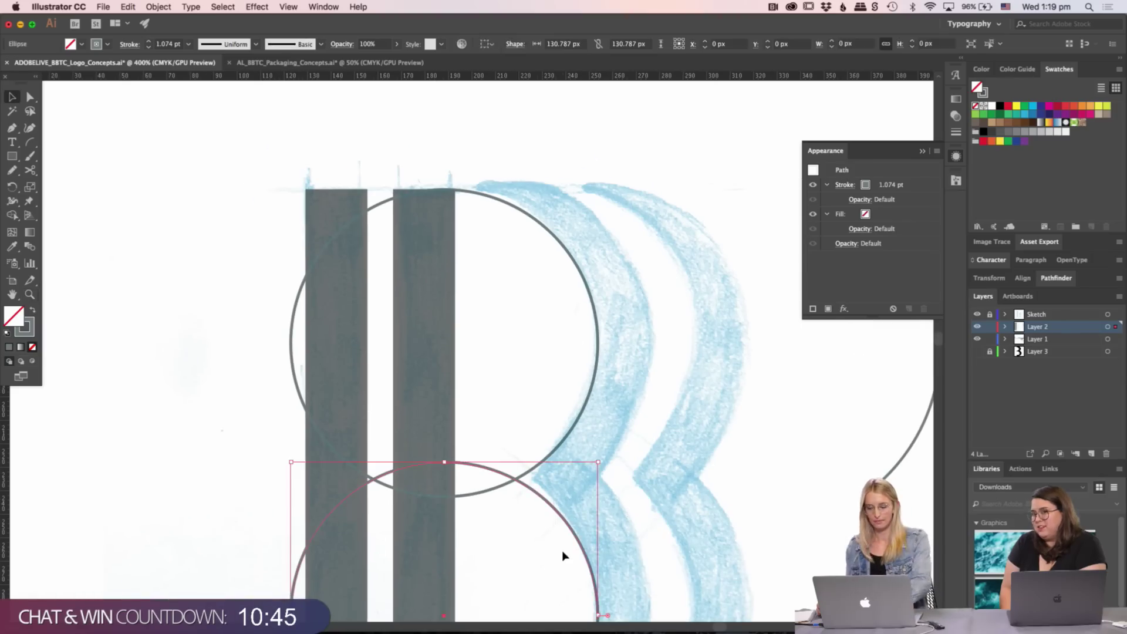
key("Delete")
- Cut the upper circle with the Scissors at the inner notch and just past the second stem's top, and delete the portion crossing the stems
left_click(598, 358)
key("c")
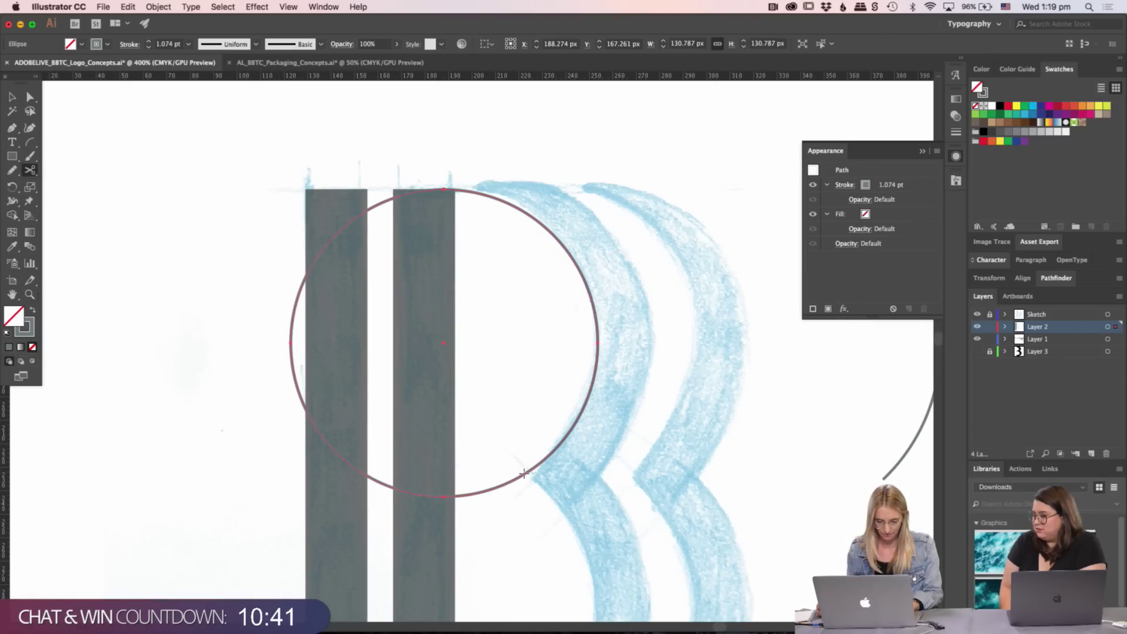
left_click(524, 473)
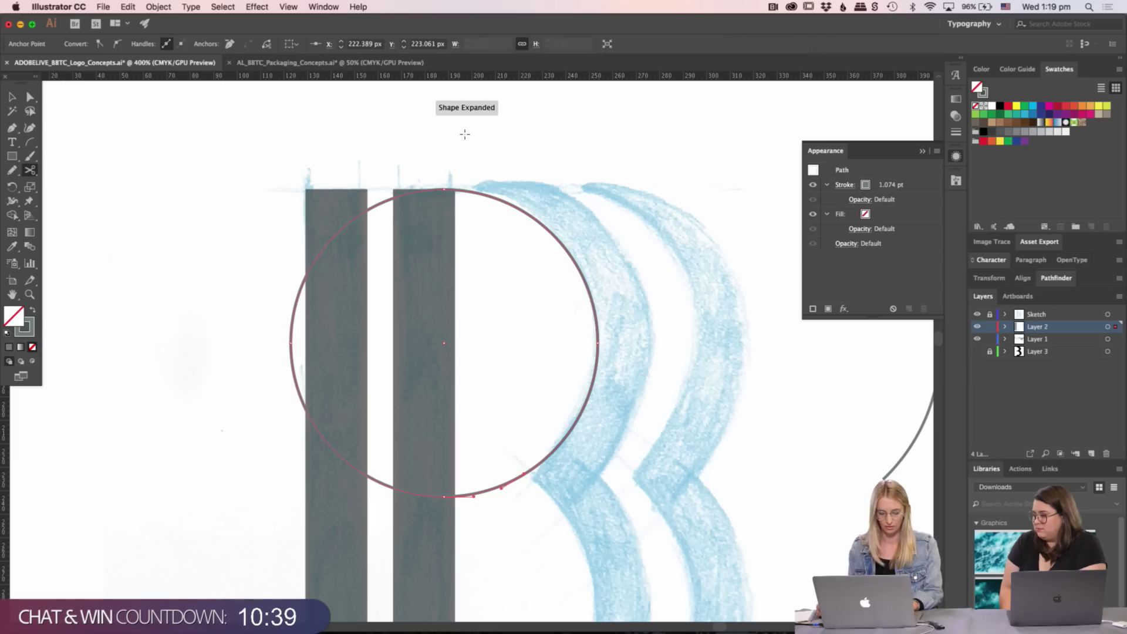
left_click(470, 192)
key("v")
left_click(531, 282)
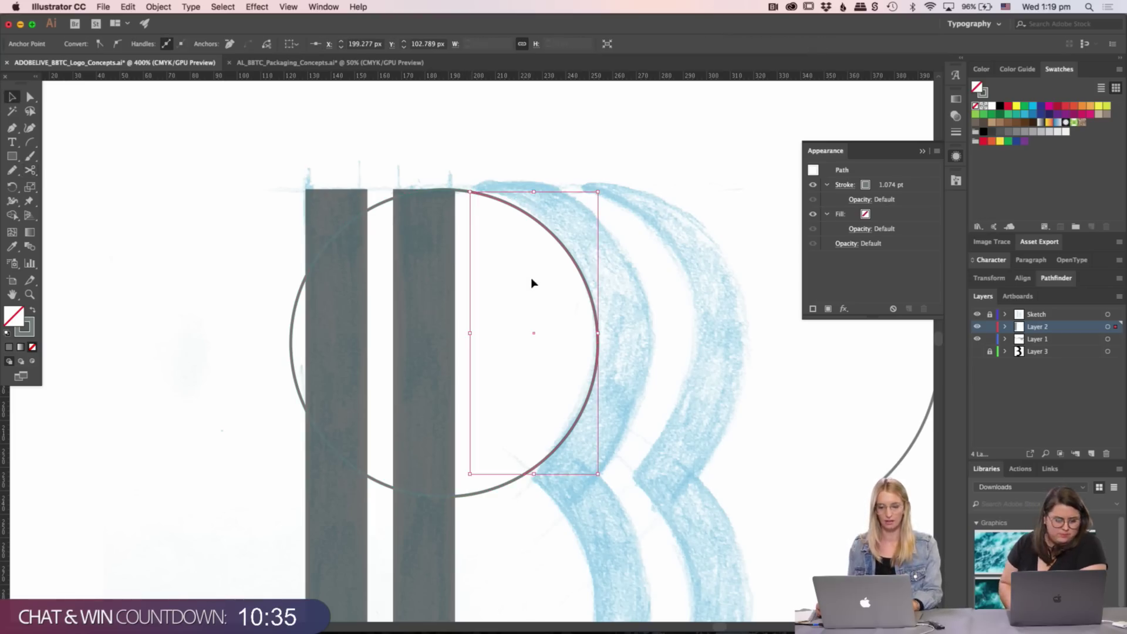
left_click(379, 226)
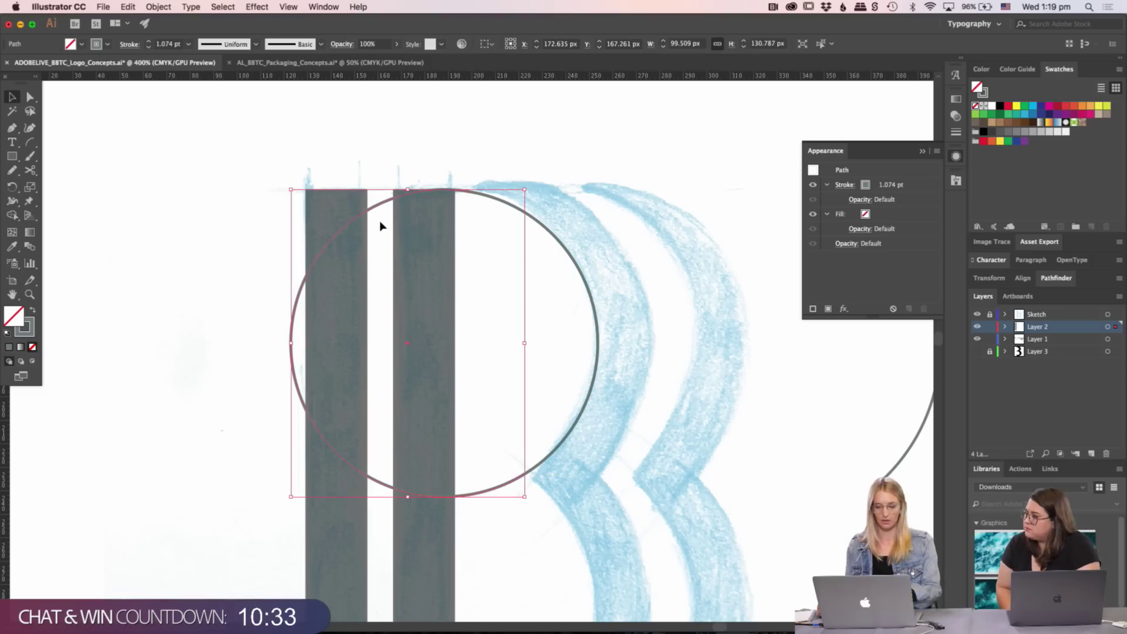
key("Delete")
- Duplicate the remaining arc straight down over the inner edge of the sketch's lower bowl
scroll(609, 219, "down", 5)
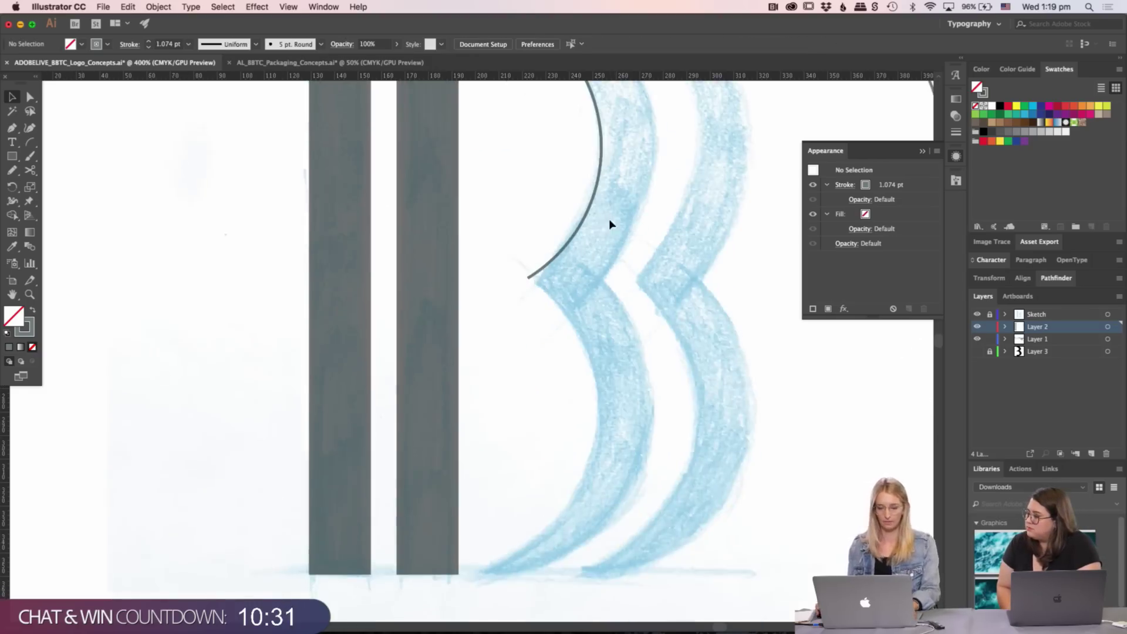
key("super+minus")
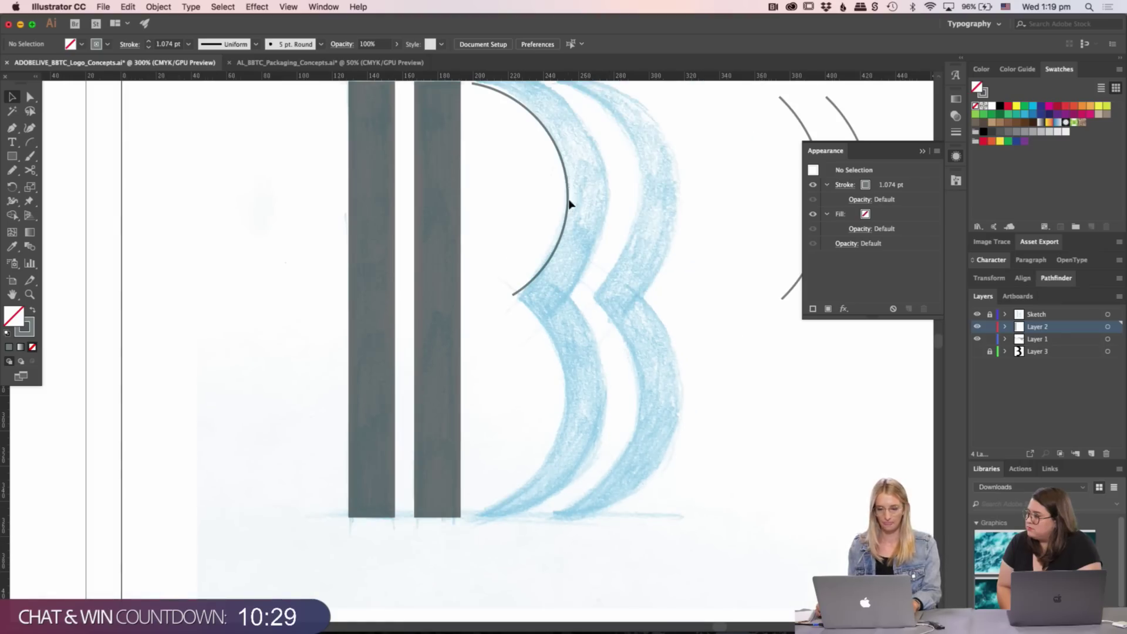
left_click_drag(569, 222, 555, 440)
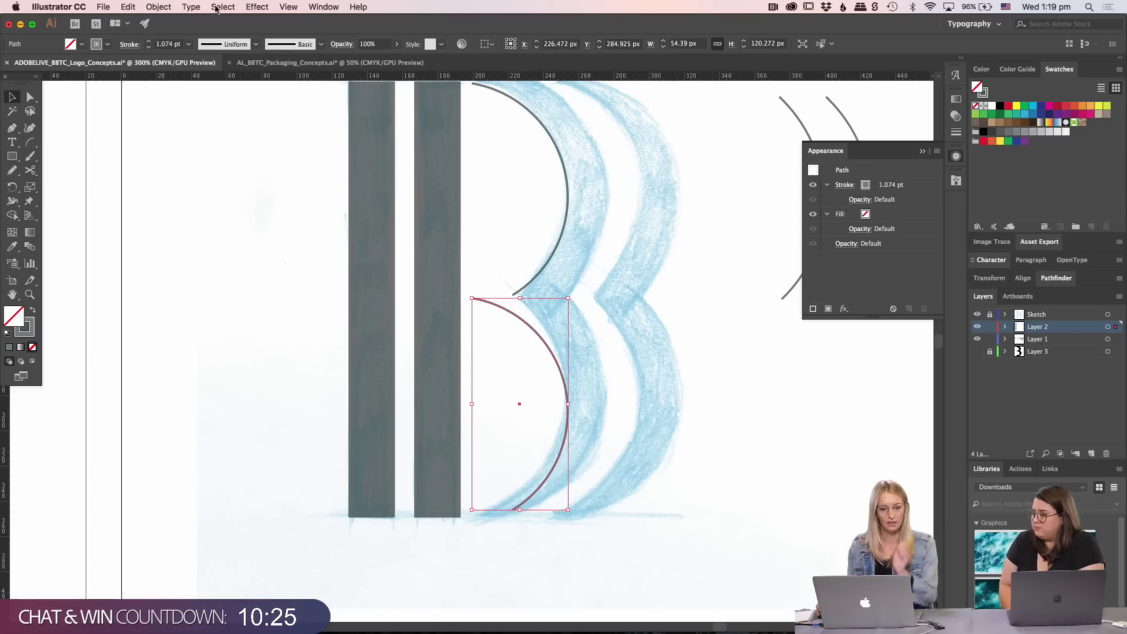
- Reflect the lower arc across the horizontal axis so it mirrors the upper arc
left_click(154, 6)
mouse_move(194, 22)
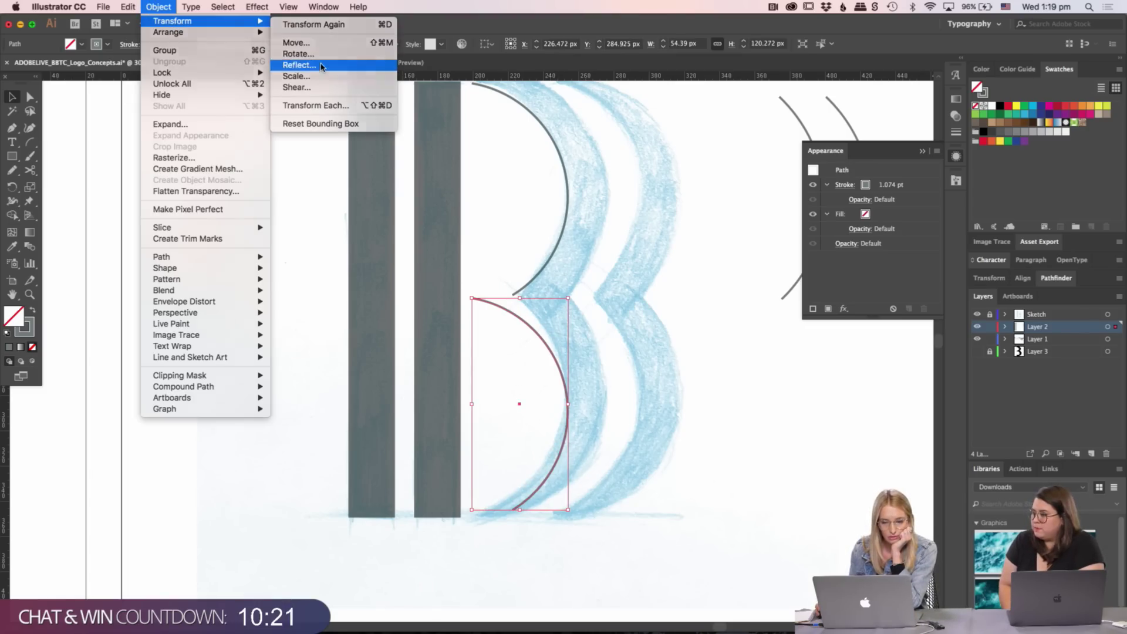
left_click(297, 64)
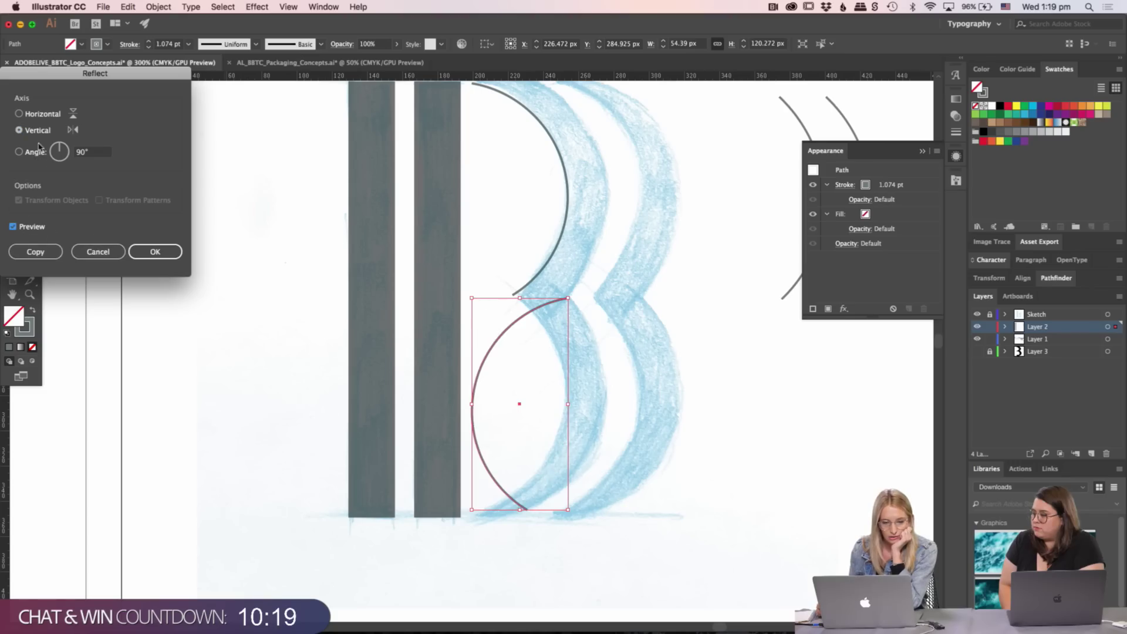
left_click(40, 114)
left_click(171, 251)
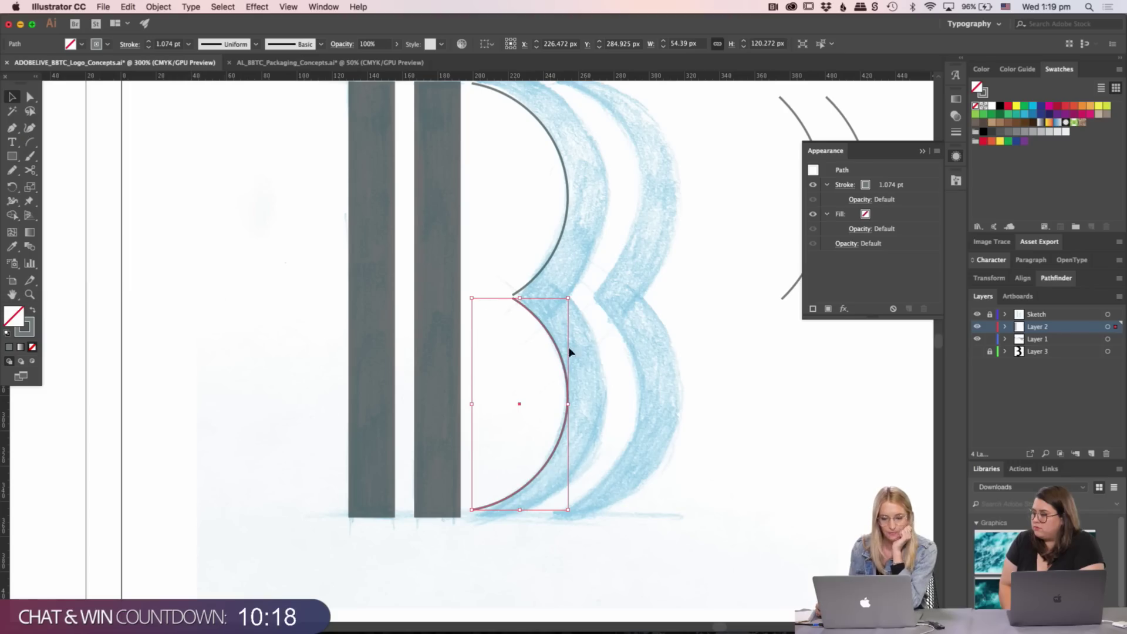
- Move the lower arc up about 1.7 px in Outline view to meet the upper arc's end at the notch, and return to Preview
left_click(639, 336)
key("z")
left_click(511, 348)
left_click_drag(512, 348, 517, 479)
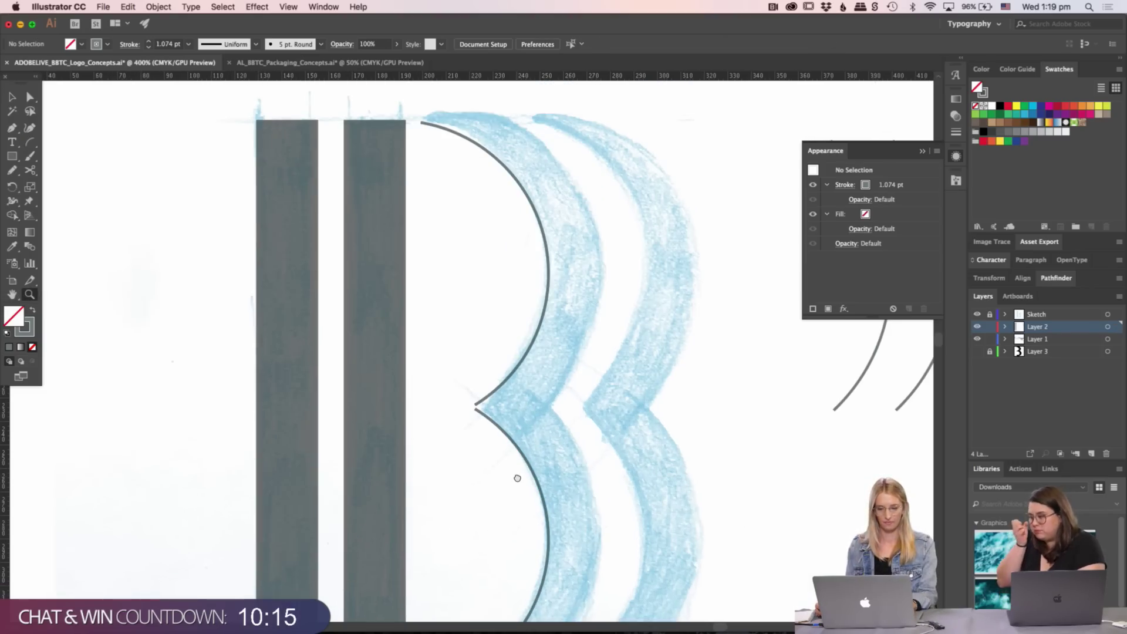
left_click(477, 403)
left_click(499, 324)
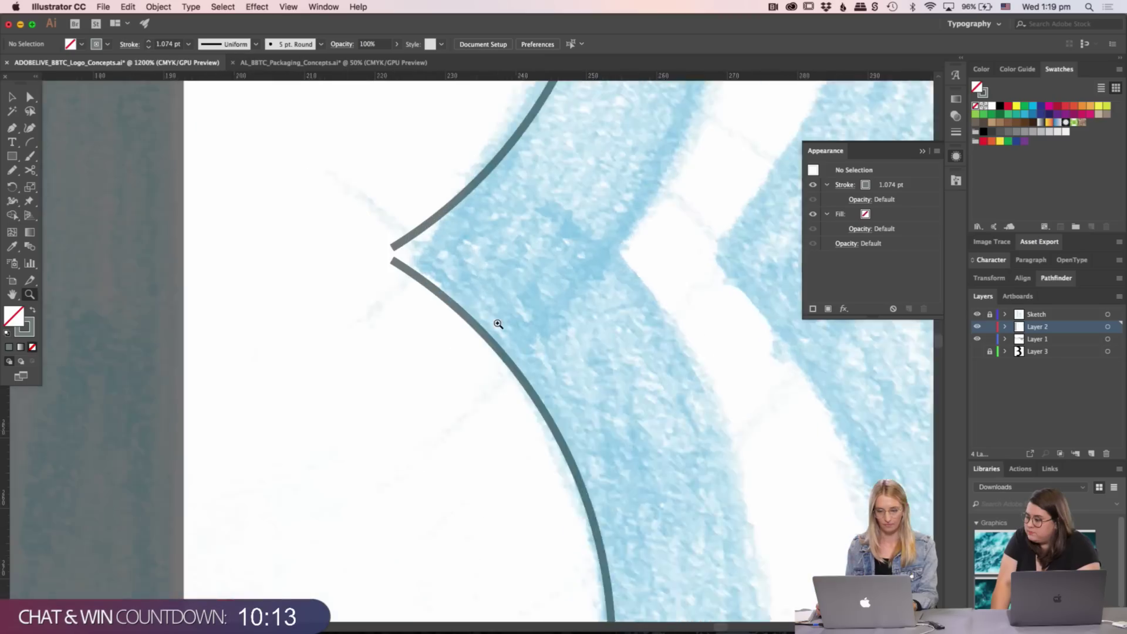
left_click(498, 324)
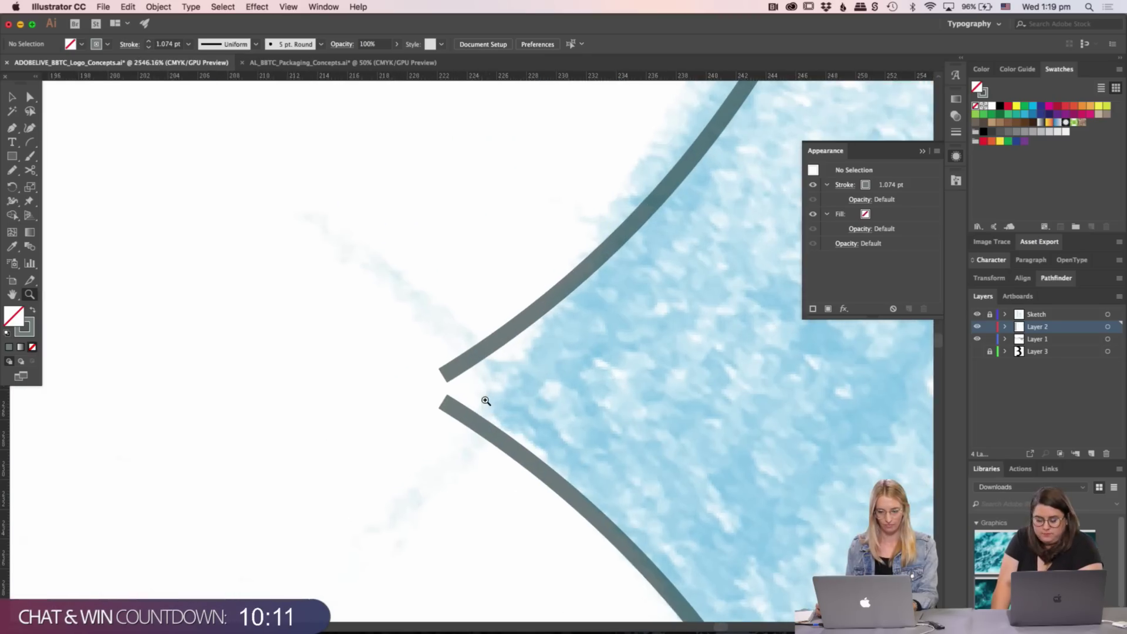
left_click(484, 399)
key("super+y")
key("v")
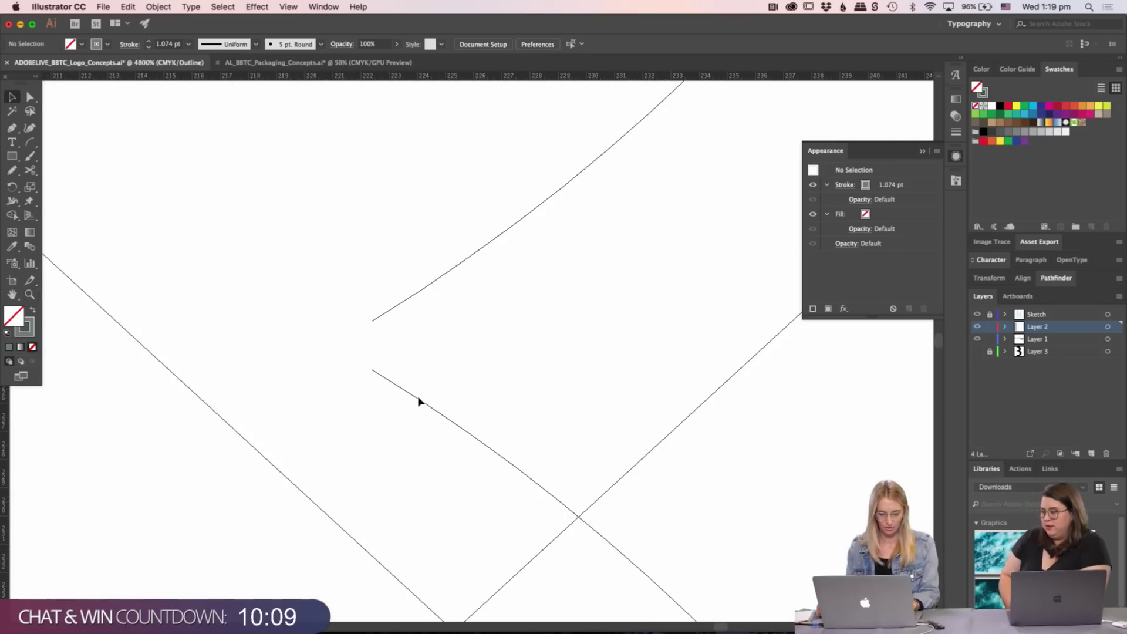
left_click(418, 402)
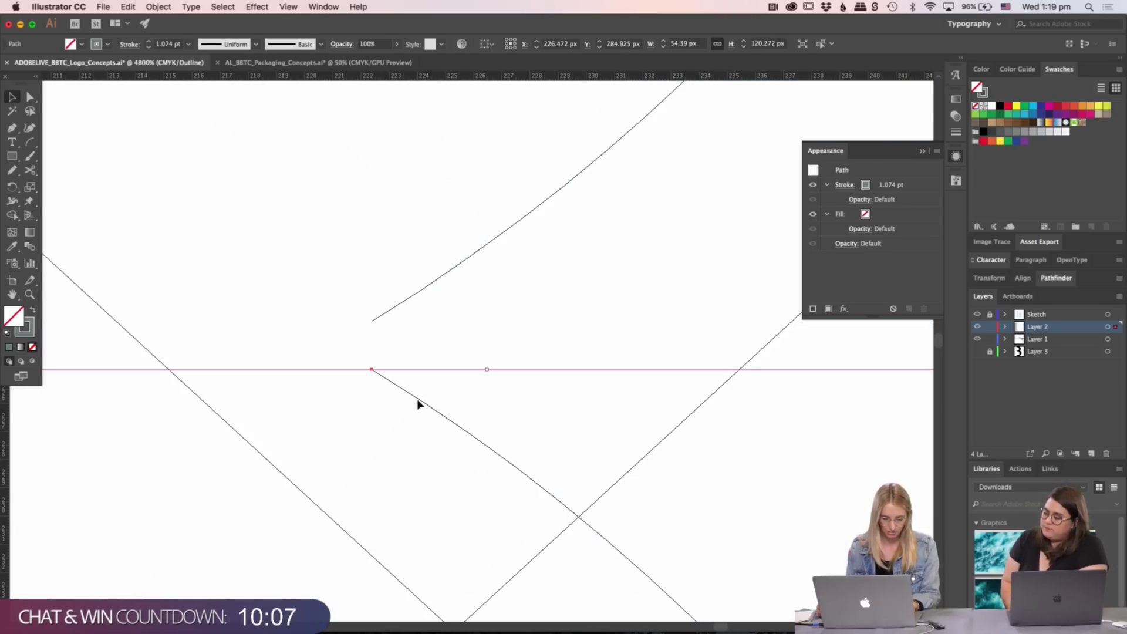
left_click_drag(417, 401, 429, 356)
key("super+y")
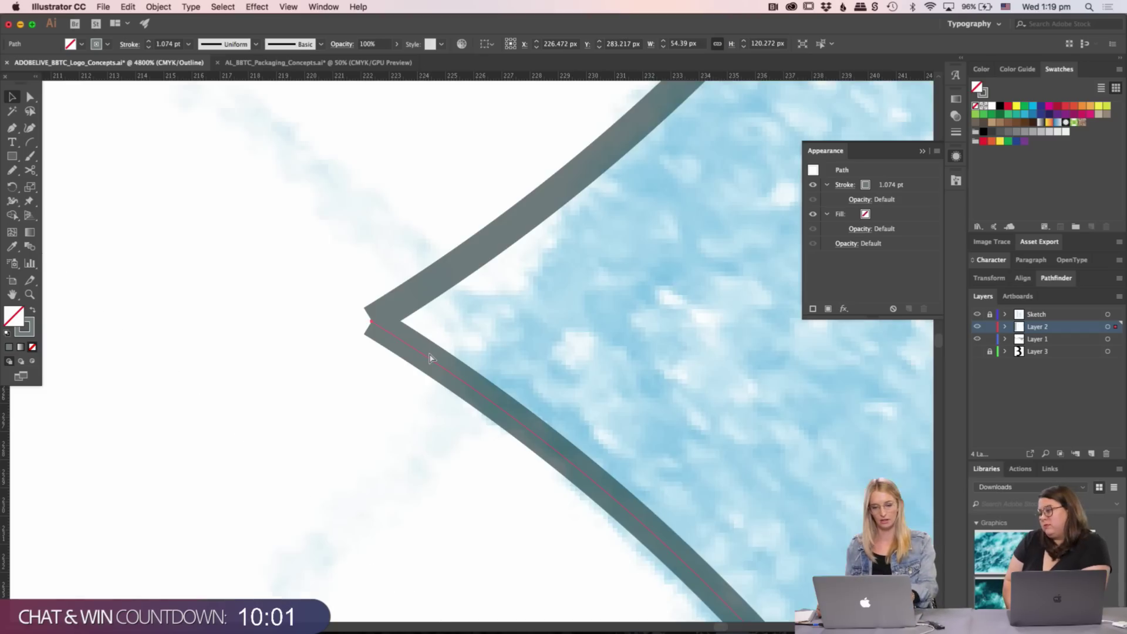
- Align the lower arc's end exactly with the upper arc's endpoint in Outline view at 64000% zoom, and switch back to Preview
key("super+y")
key("z")
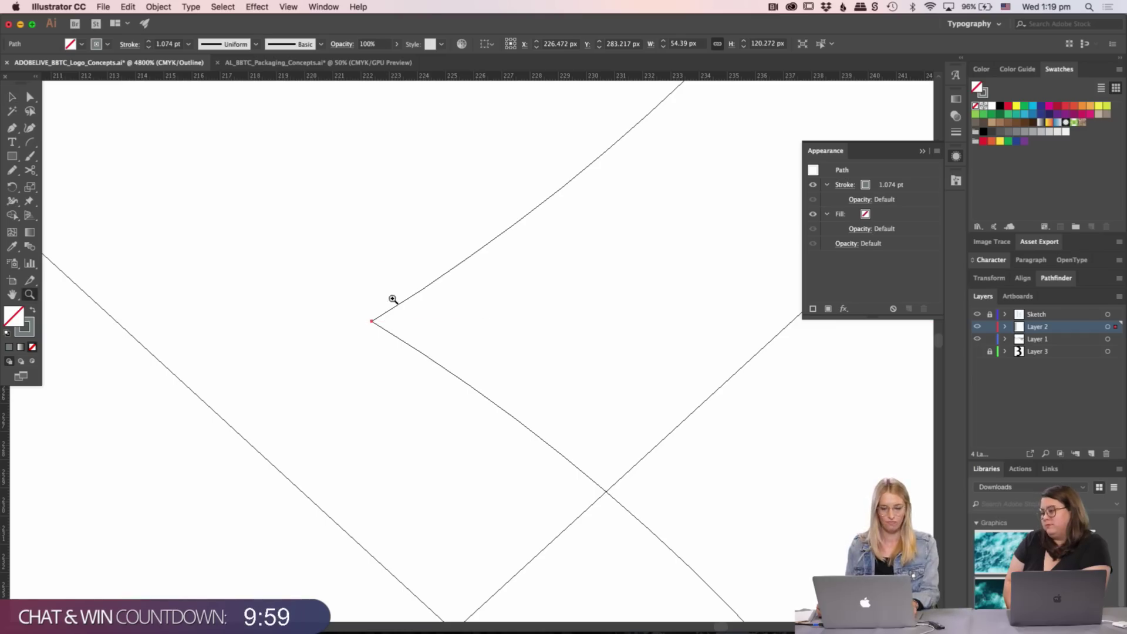
left_click(611, 455)
left_click(667, 499)
left_click(448, 280)
left_click_drag(448, 280, 612, 415)
left_click(496, 388)
left_click(495, 387)
left_click_drag(485, 88, 473, 594)
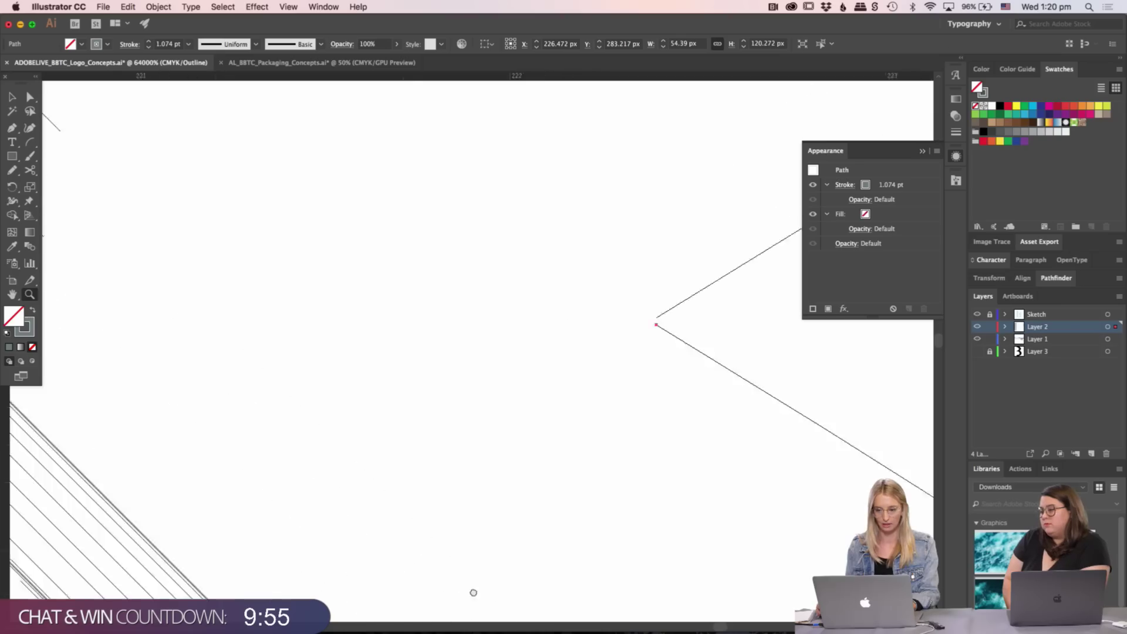
left_click_drag(688, 289, 606, 410)
key("v")
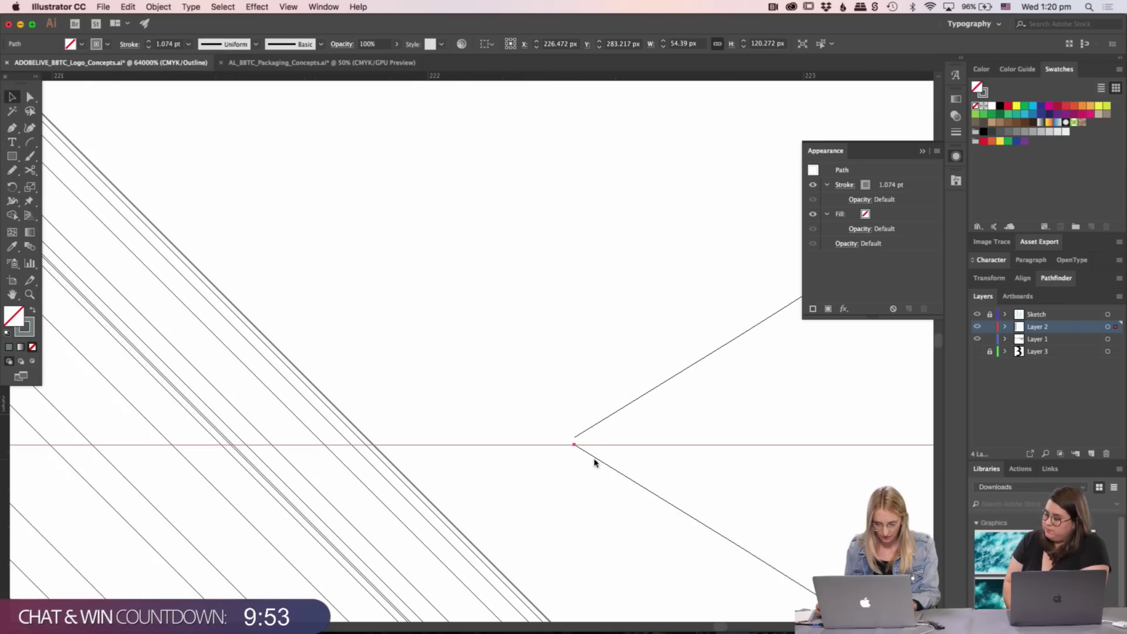
left_click_drag(595, 462, 565, 436)
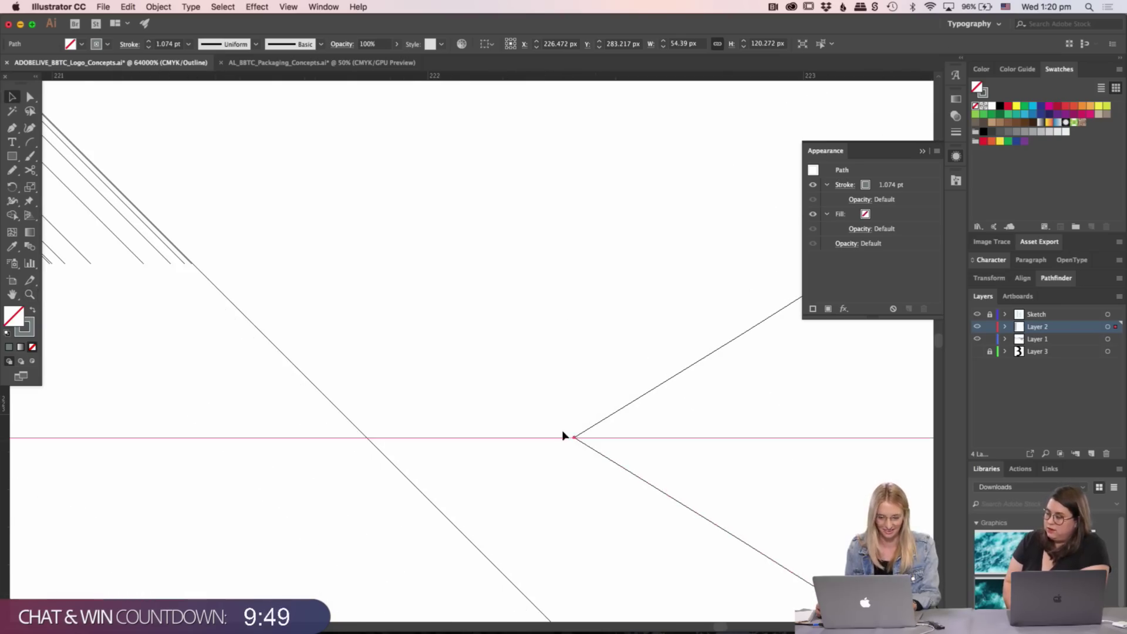
key("super+y")
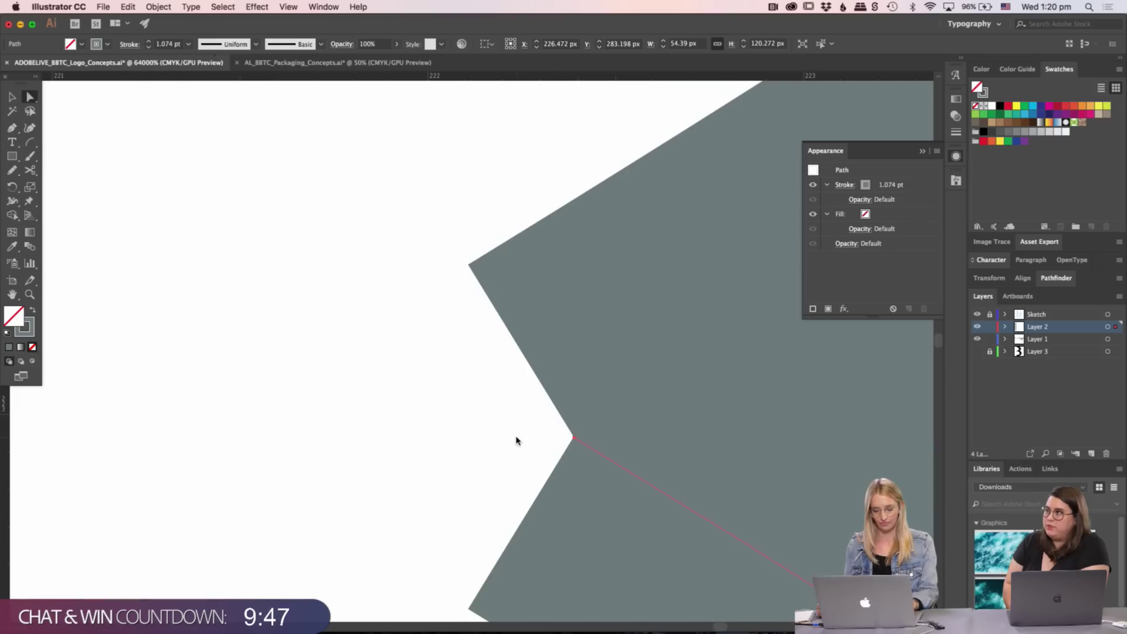
- Join the upper and lower arcs' coinciding endpoints at the notch into one continuous curve
left_click_drag(519, 426, 657, 493)
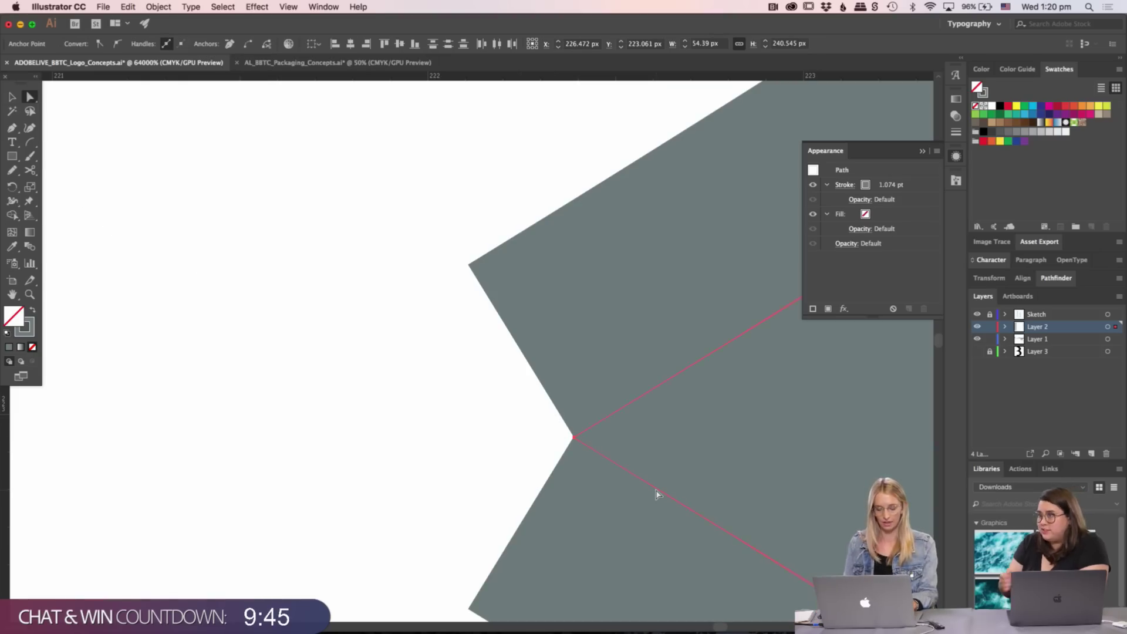
key("super+j")
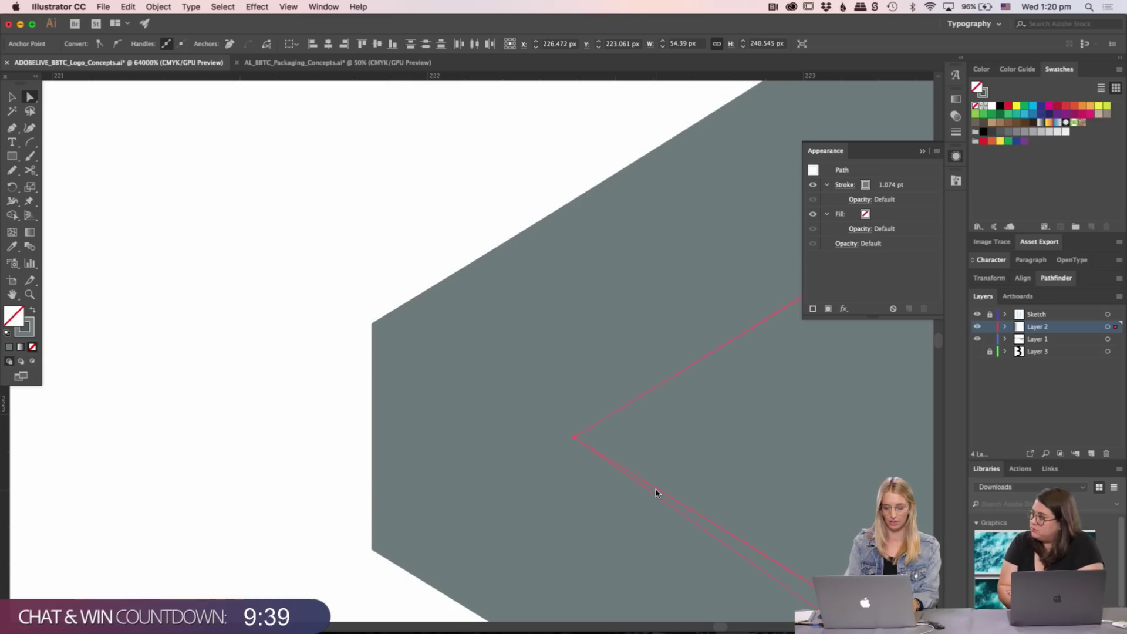
key("super+minus")
key("super+minus")
key("super+minus")
key("super+minus")
key("super+minus")
key("super+minus")
key("super+minus")
key("super+minus")
key("super+minus")
key("super+minus")
key("super+minus")
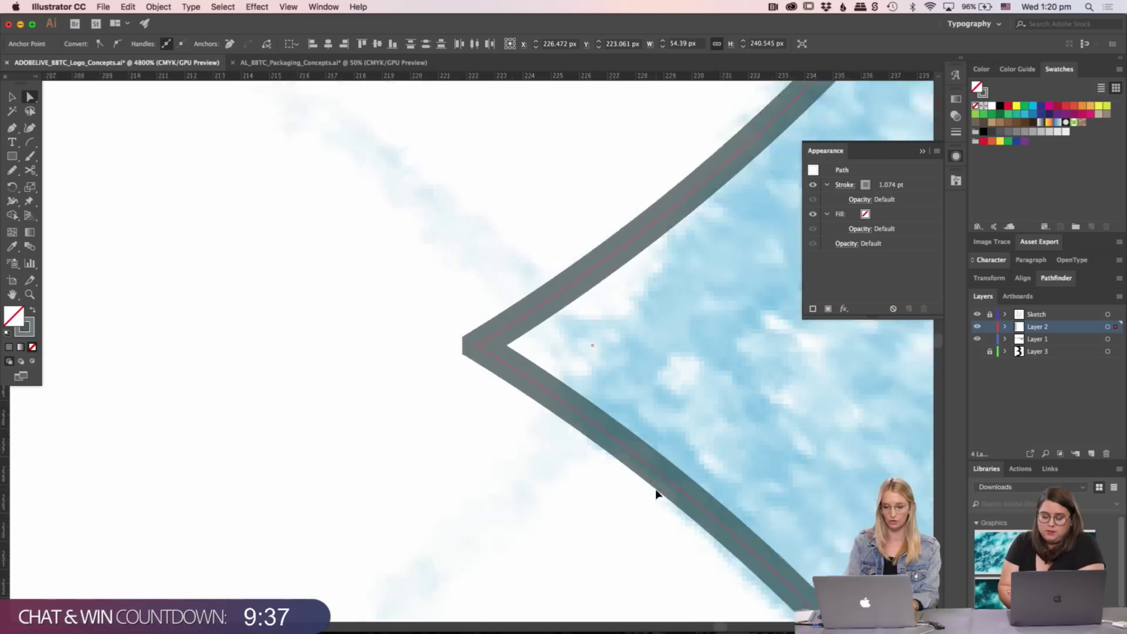
key("super+minus")
key("super+minus")
key("super+minus")
key("super+minus")
key("super+minus")
key("super+minus")
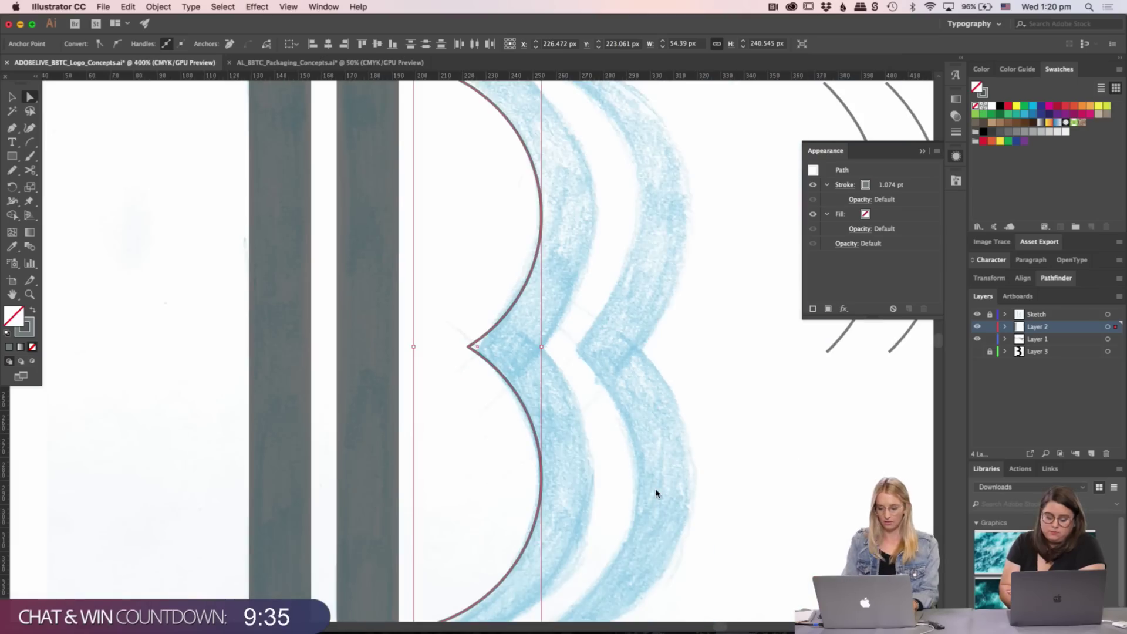
- Scale the joined curve proportionally to about 56 × 247.6 px so it spans between horizontal guides at the stems' top and bottom
key("v")
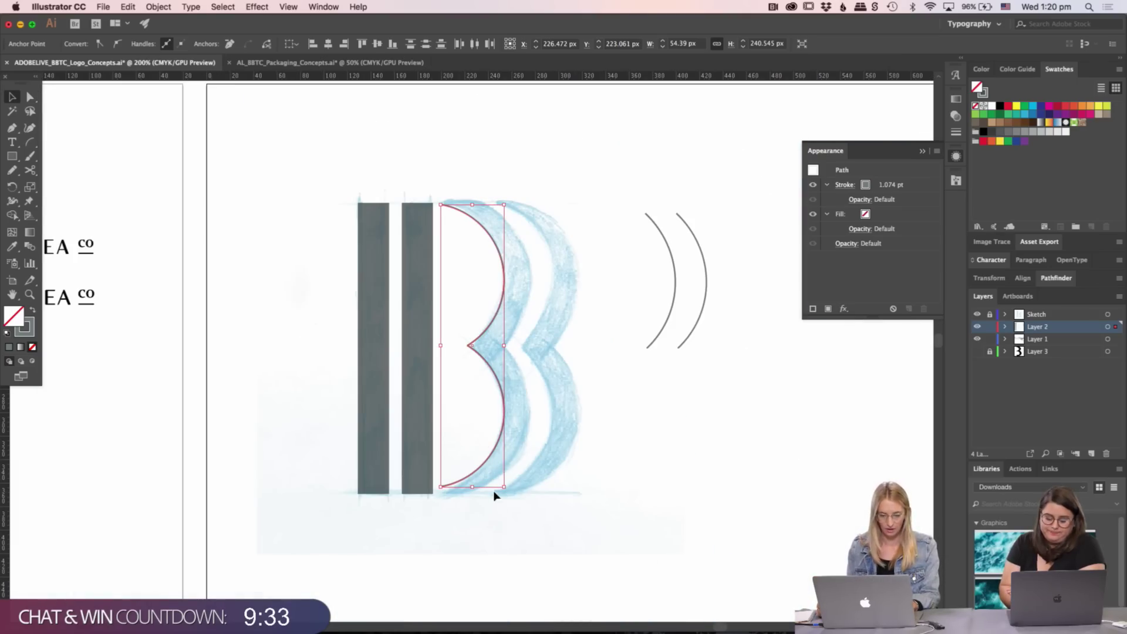
left_click_drag(472, 487, 474, 494)
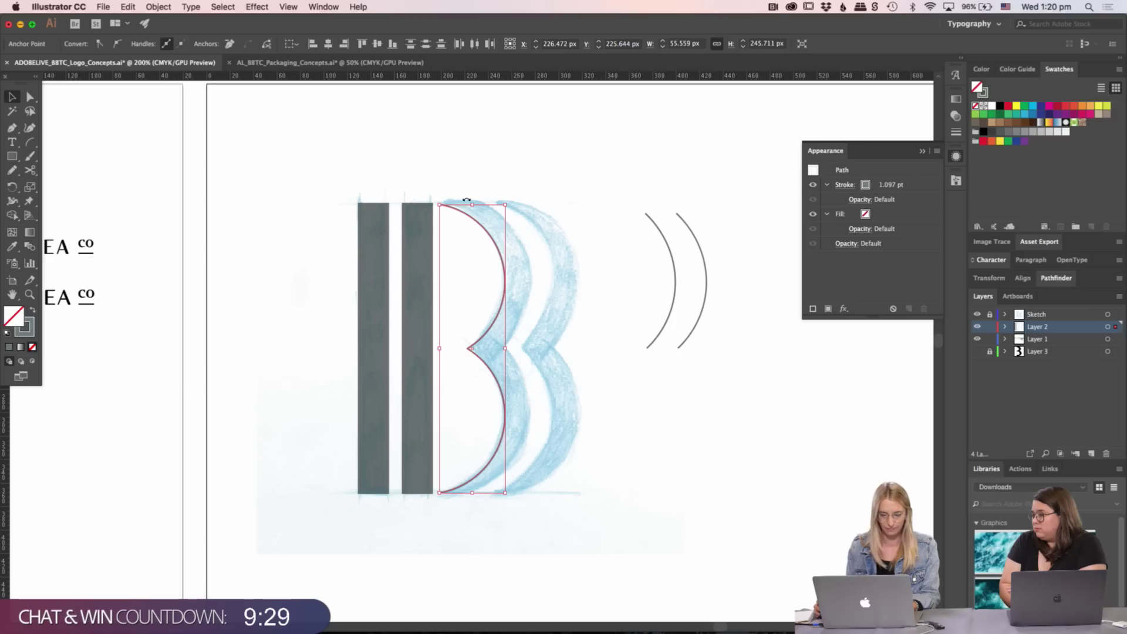
left_click_drag(474, 205, 474, 203)
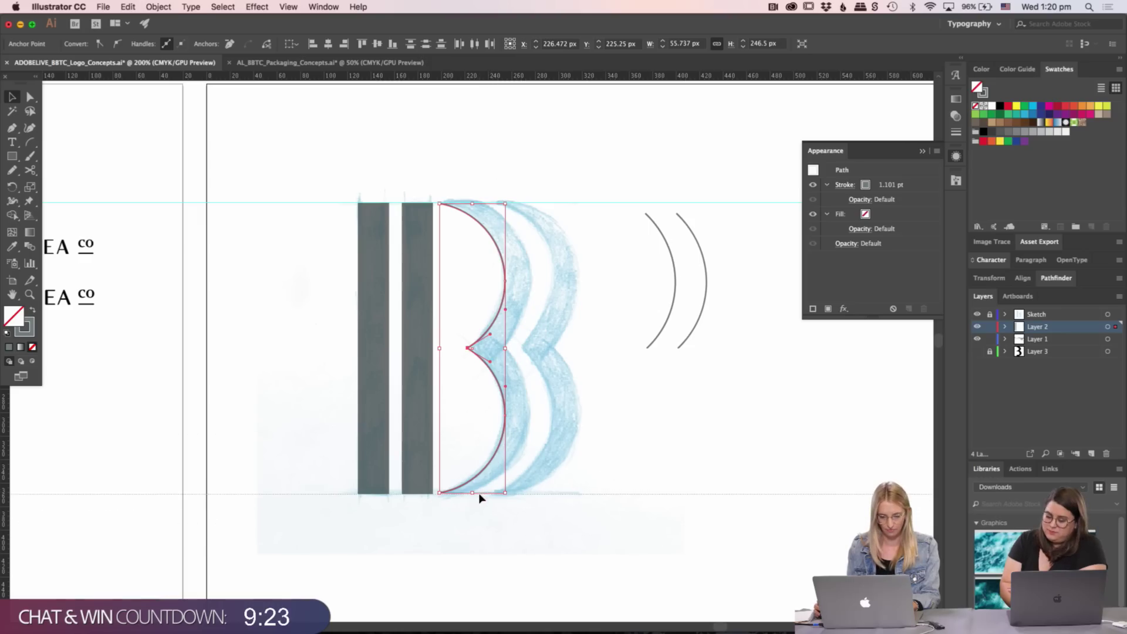
scroll(473, 489, "up", 4)
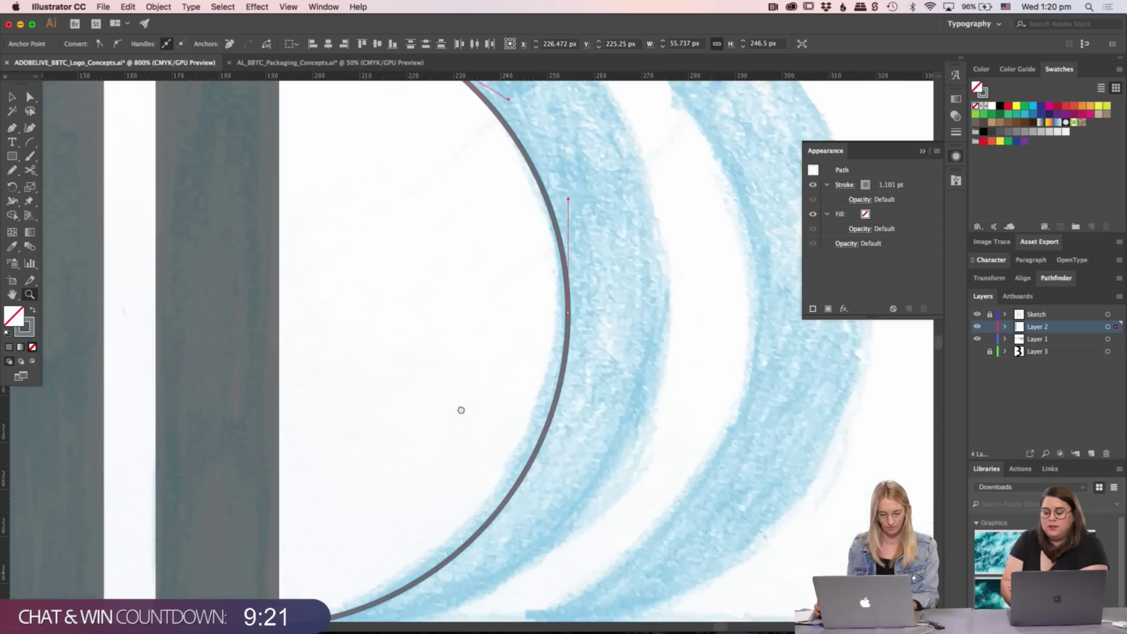
key("v")
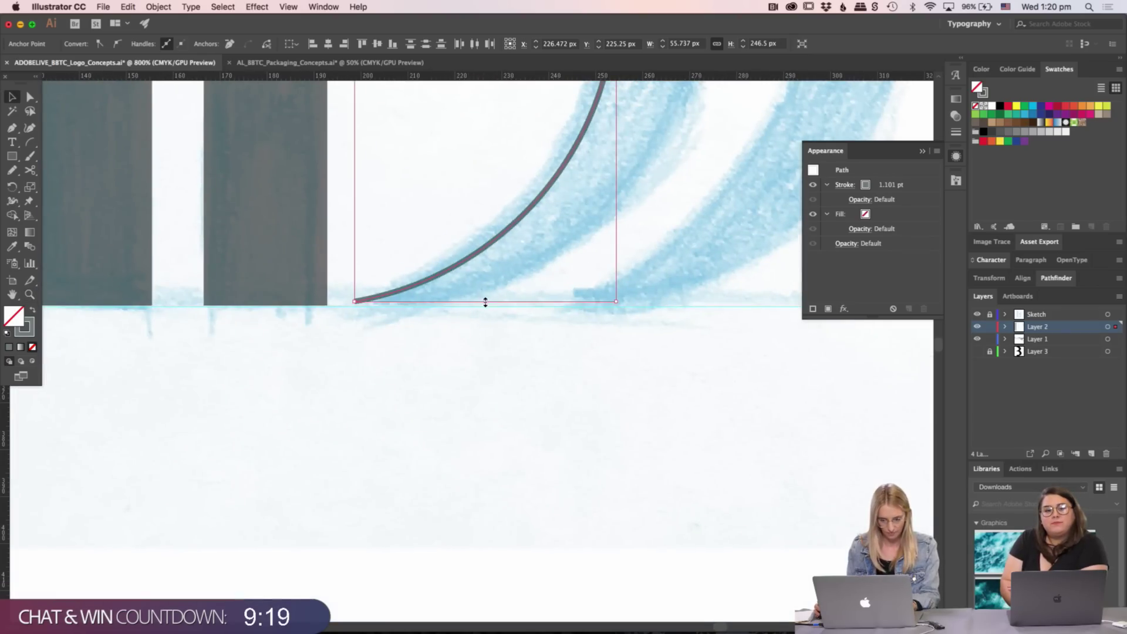
left_click_drag(484, 306, 485, 309)
scroll(498, 342, "up", 20)
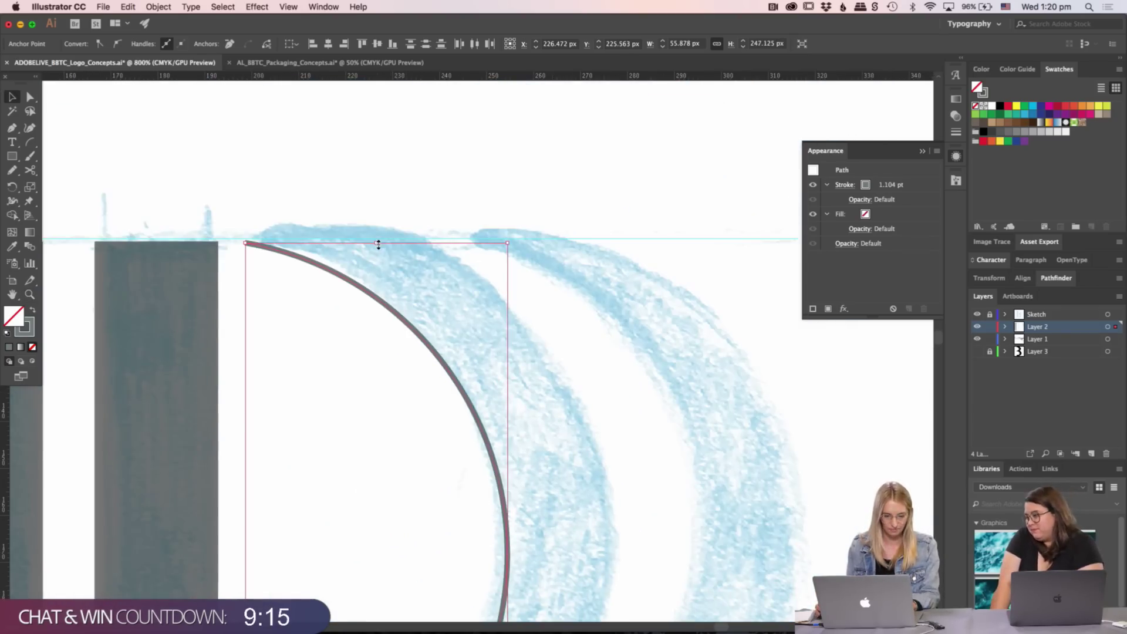
left_click_drag(378, 244, 377, 242)
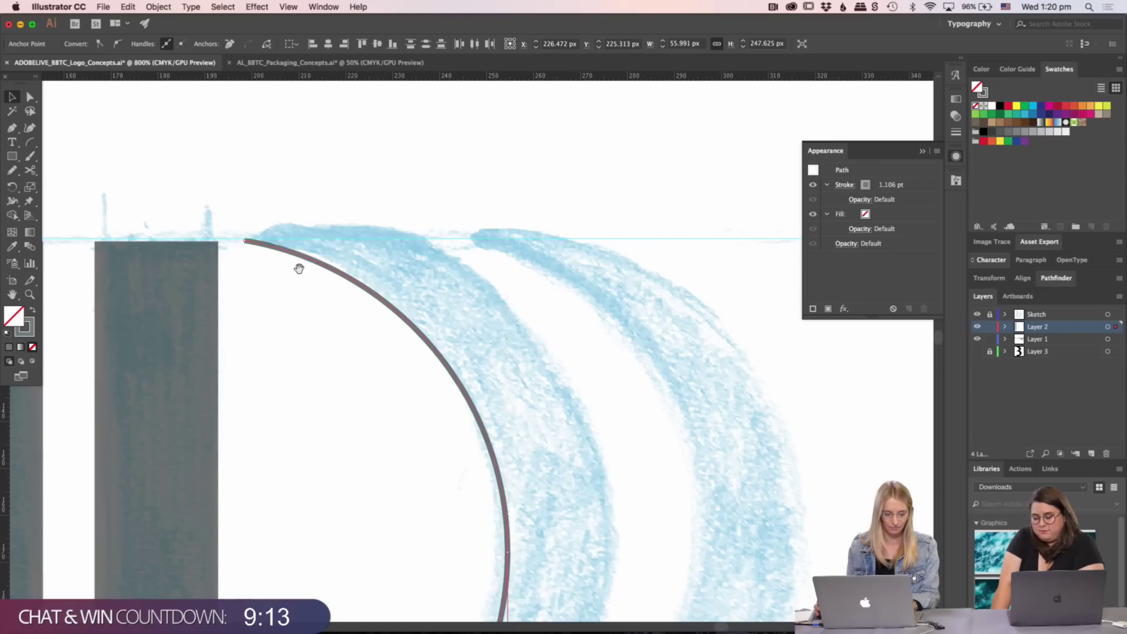
- Select both stems and extend their tops up to the upper horizontal guide
left_click_drag(299, 269, 592, 267)
left_click_drag(319, 196, 481, 234)
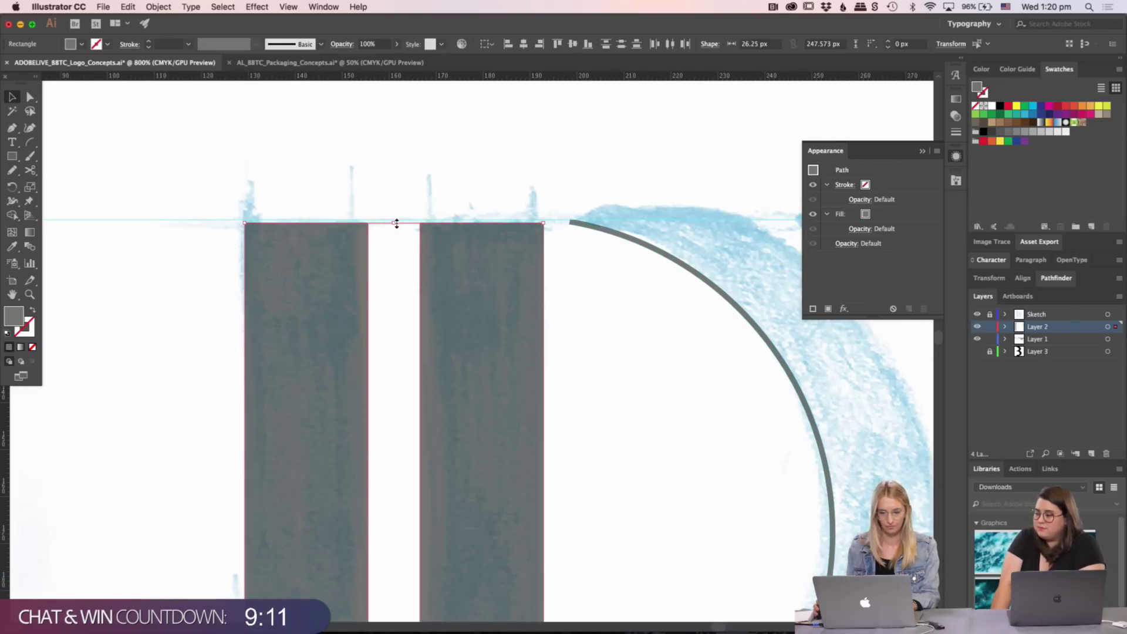
key("super+shift+a")
key("super+minus")
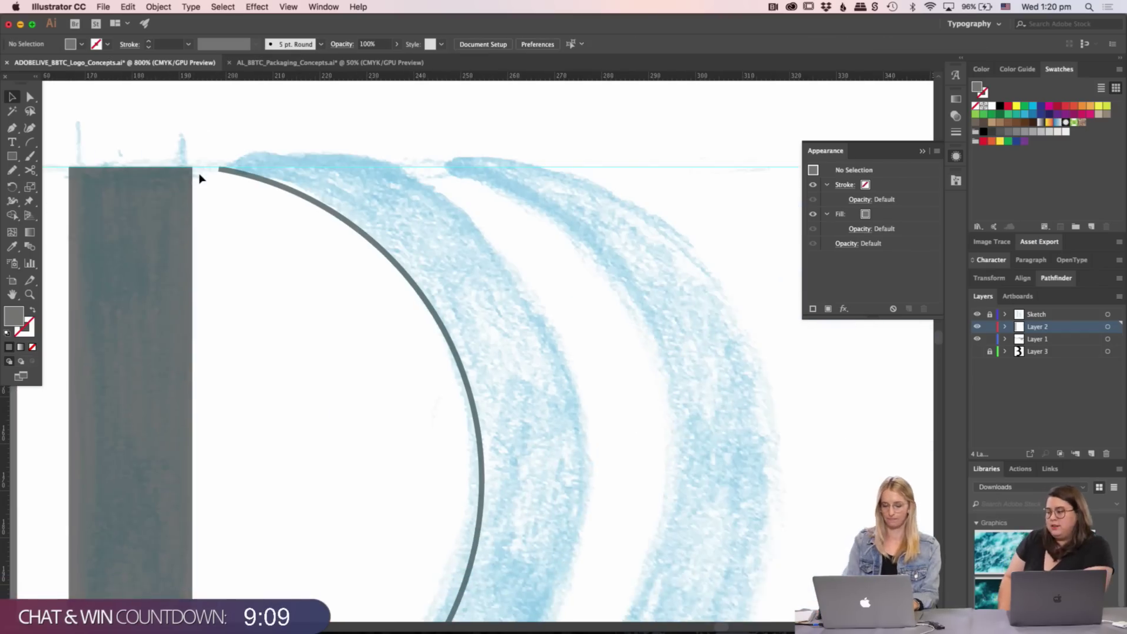
key("super+minus")
key("super+minus")
key("super+minus")
- Try duplicating the joined curve horizontally over the outer edge of the sketch's inner band
key("z")
left_click(431, 390)
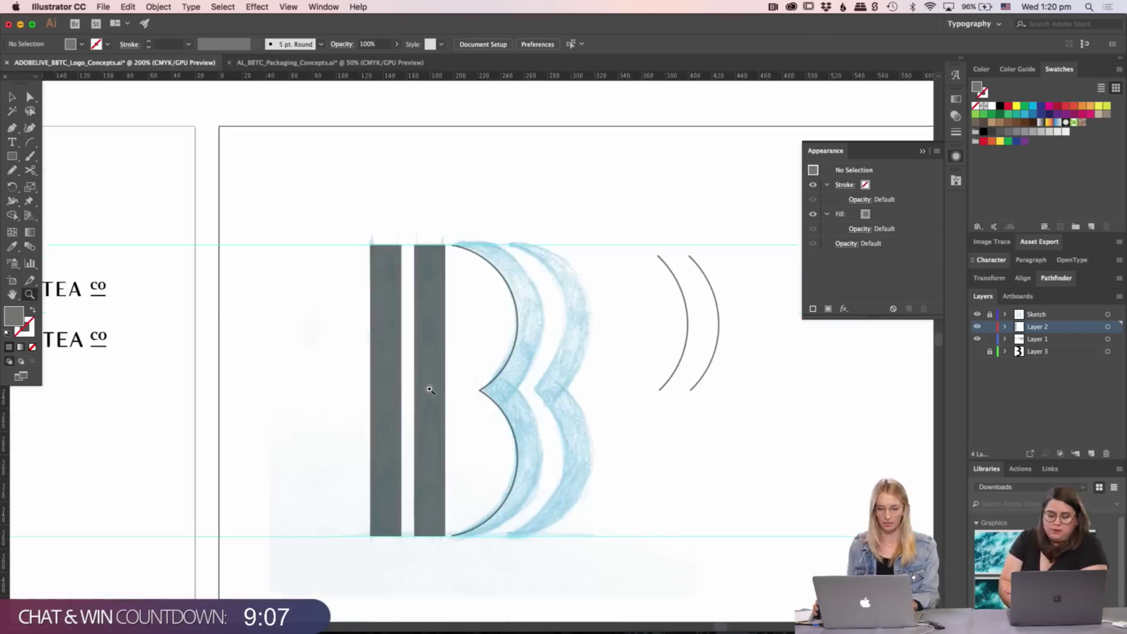
left_click(431, 390)
left_click_drag(430, 391, 241, 393)
key("v")
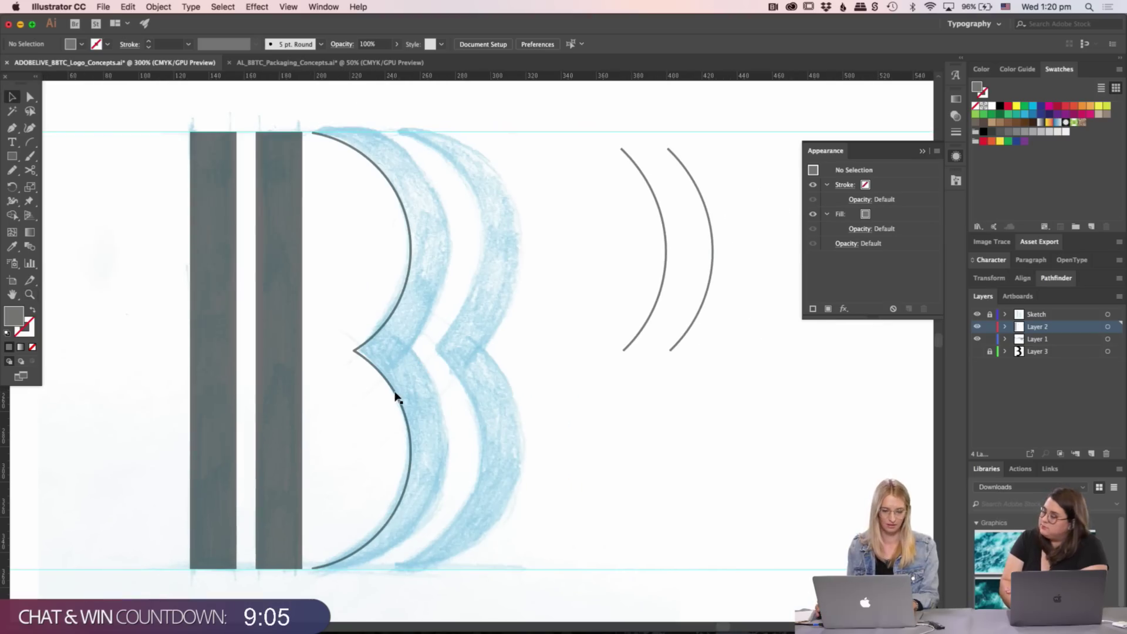
left_click_drag(395, 397, 443, 403)
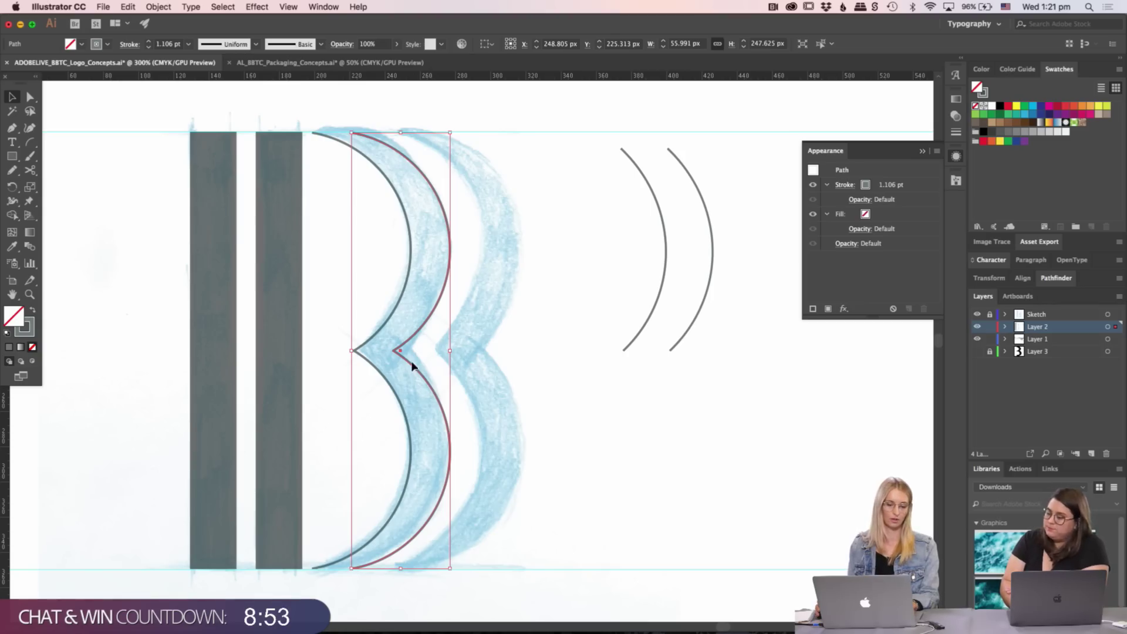
- Try moving the duplicated curve's notch anchor about 10 px to the right, widening the band at the notch
key("a")
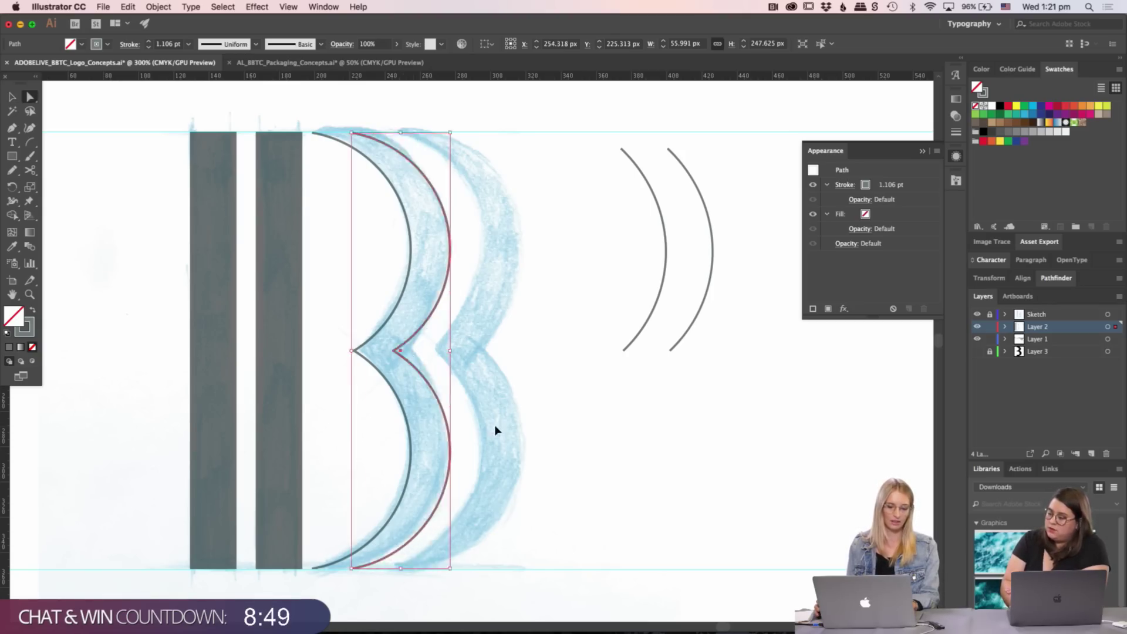
left_click(520, 428)
left_click(395, 350)
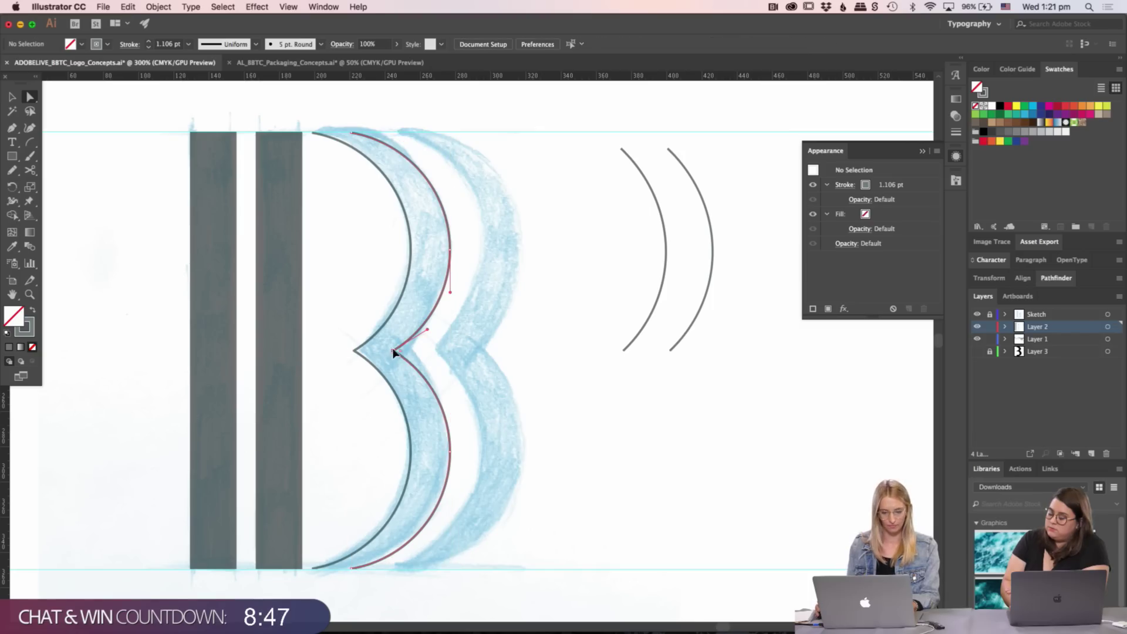
key("z")
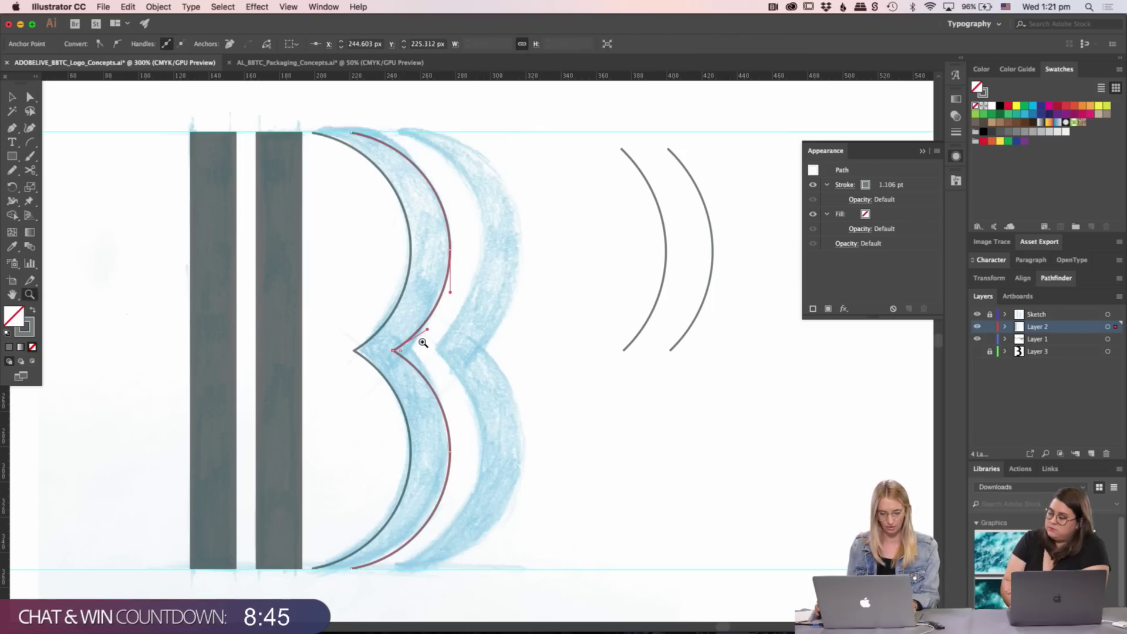
left_click(449, 335)
key("super+equal")
key("super+equal")
key("super+equal")
key("super+equal")
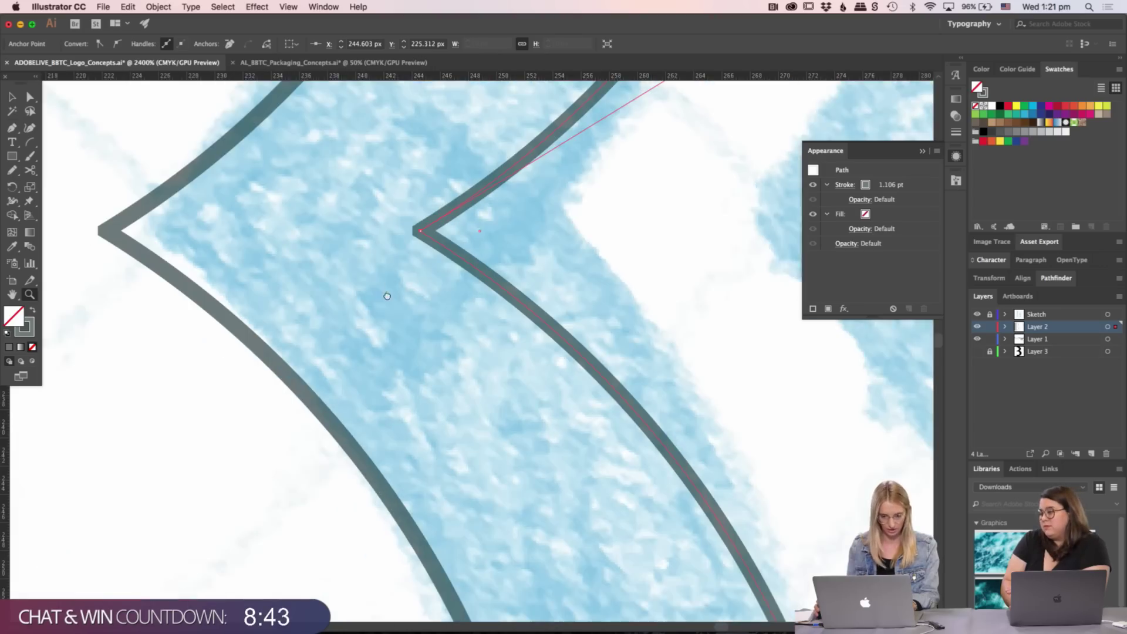
left_click_drag(391, 269, 524, 263)
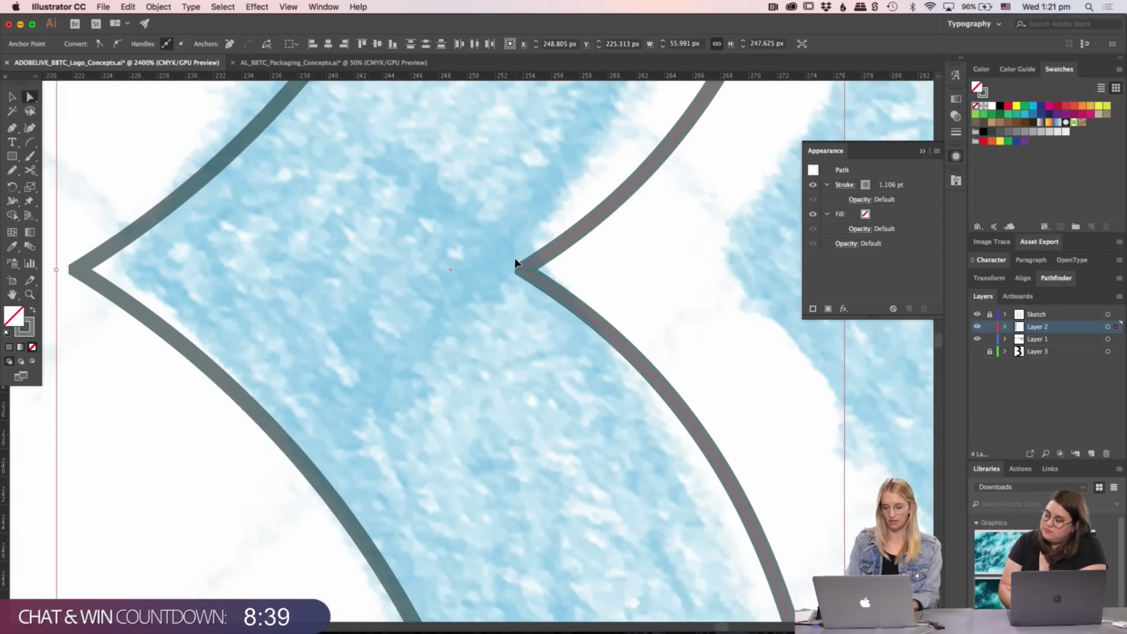
- Delete the duplicated curve, keeping only the inner curve beside the stems
key("super+minus")
key("super+minus")
key("super+minus")
key("super+minus")
key("super+minus")
key("super+minus")
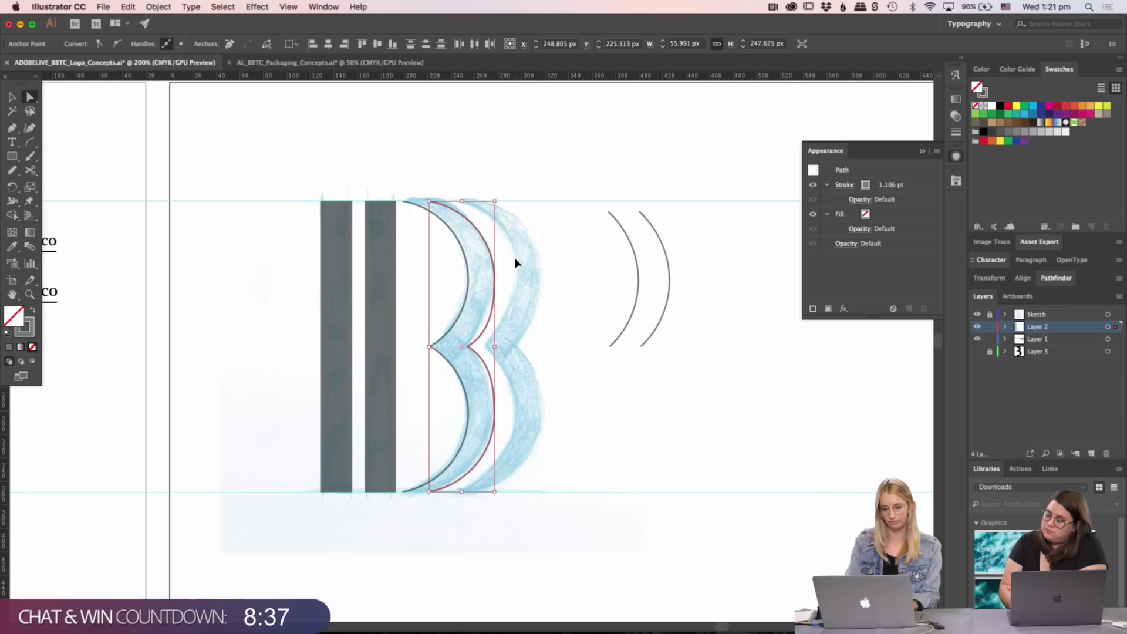
key("super+equal")
key("super+equal")
key("super+equal")
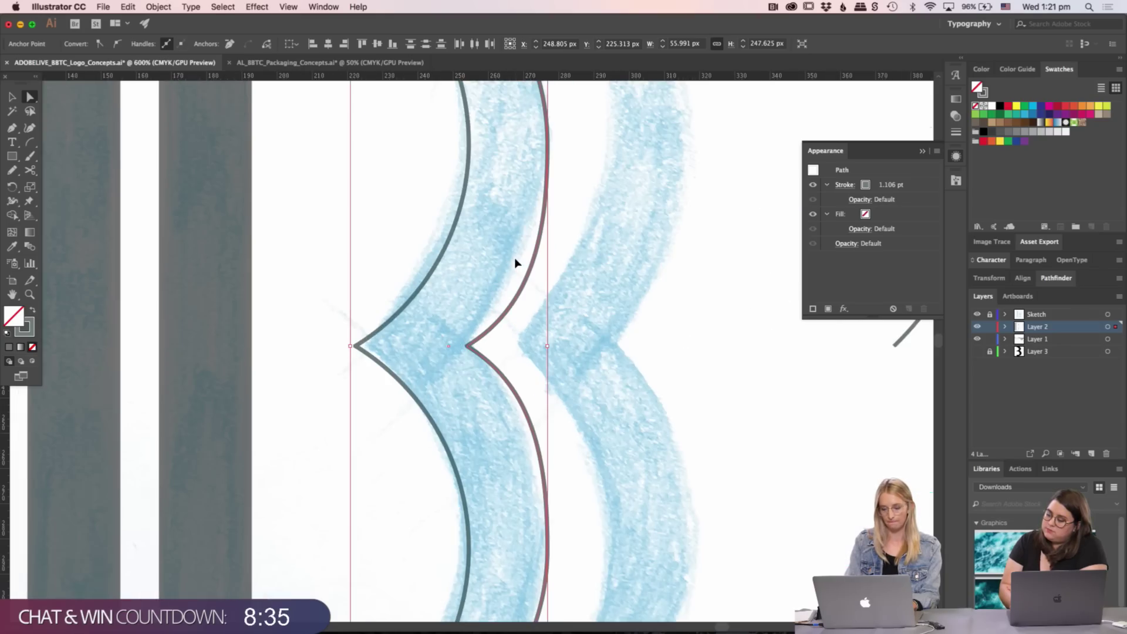
key("super+minus")
key("super+minus")
key("super+minus")
key("v")
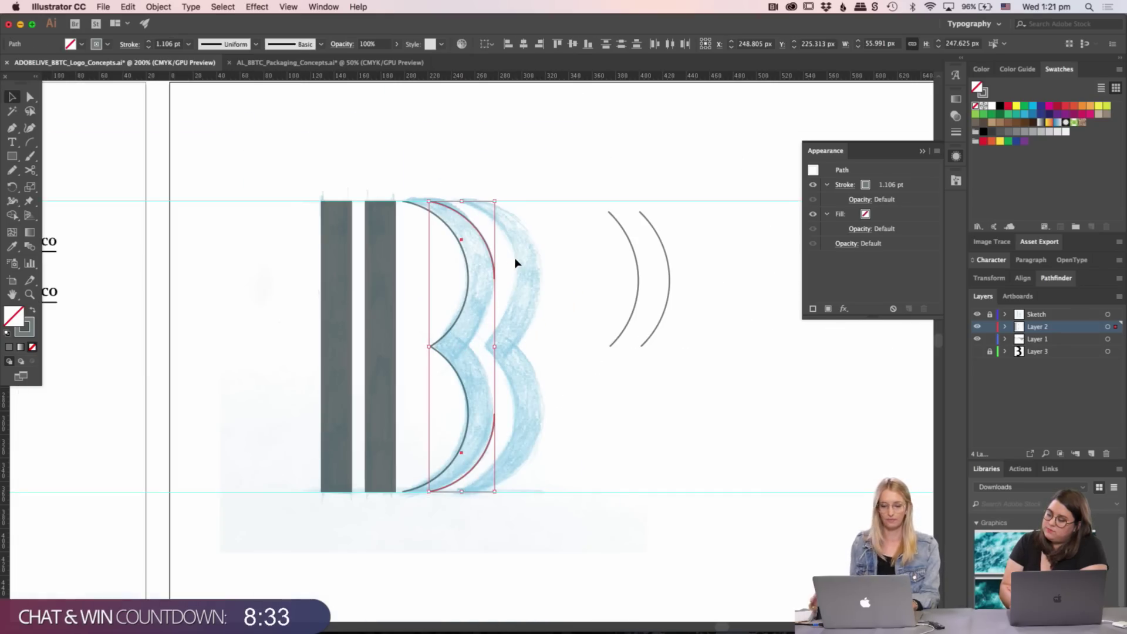
key("Delete")
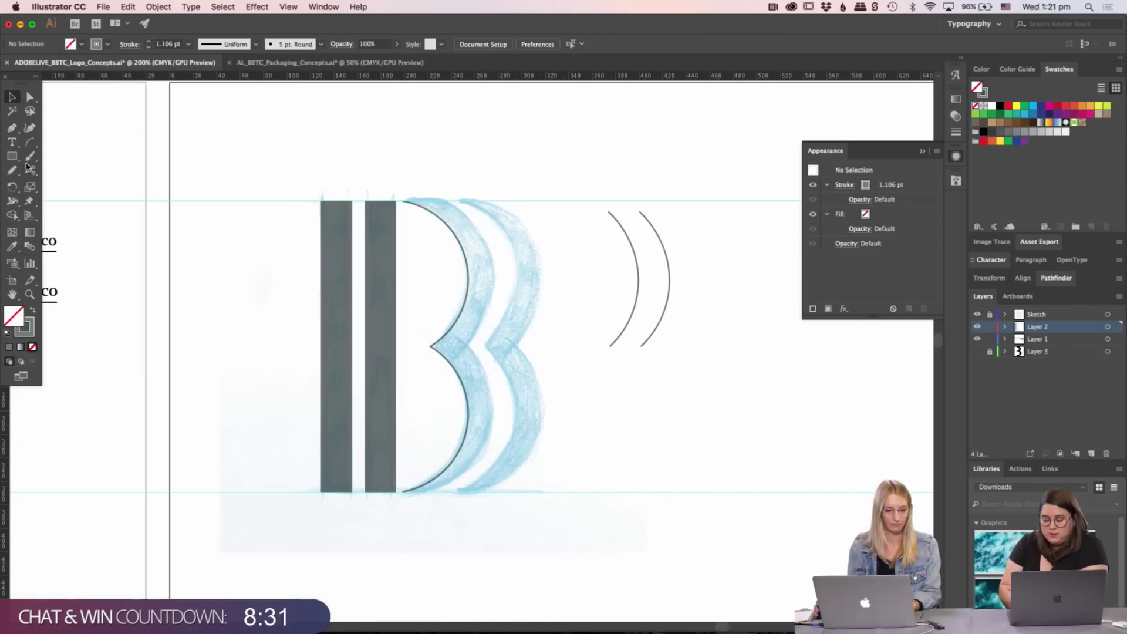
- Draw a 150 × 150 px circle and move it over the outer edge of the inner band's upper bowl
left_click_drag(12, 157, 35, 184)
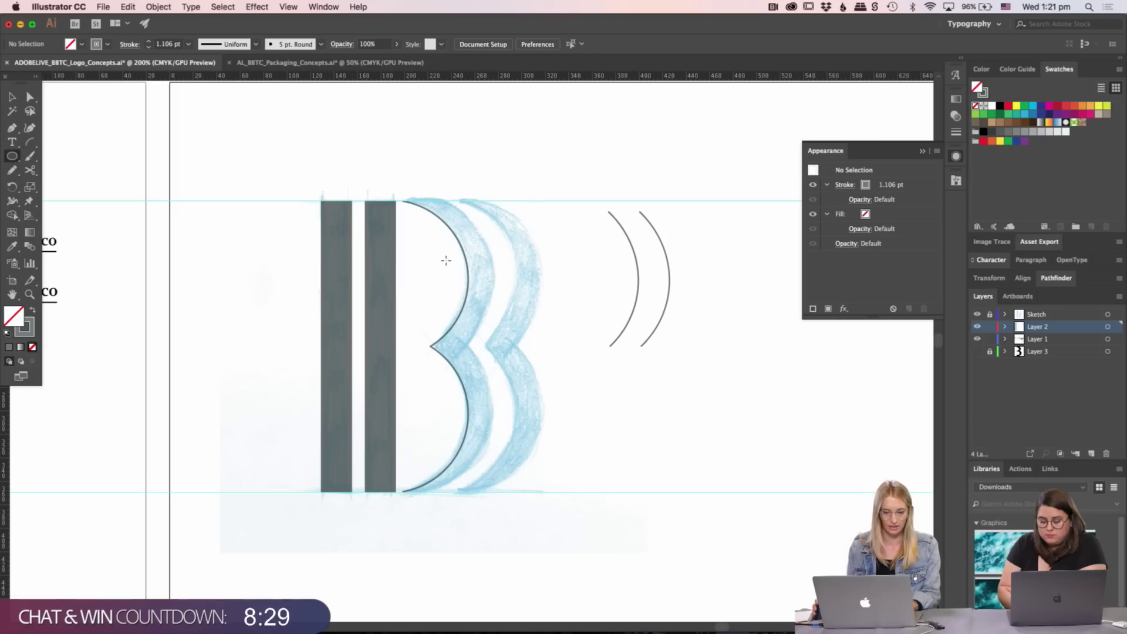
mouse_move(465, 203)
left_mouse_down()
mouse_move(388, 341)
mouse_move(288, 379)
left_mouse_up()
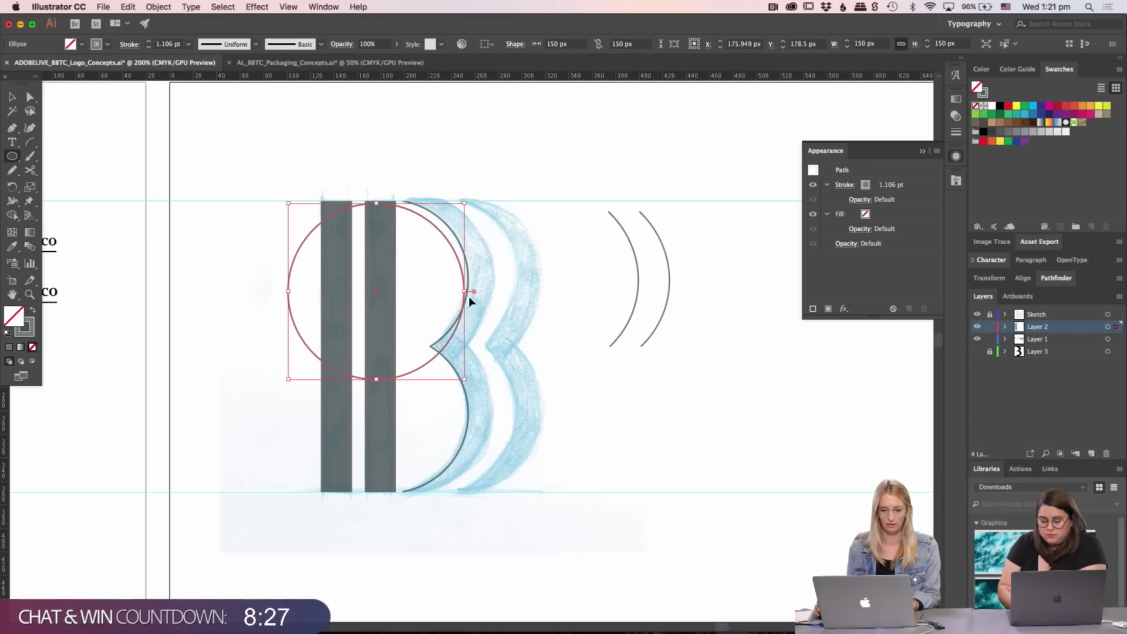
key("v")
left_click_drag(410, 370, 452, 352)
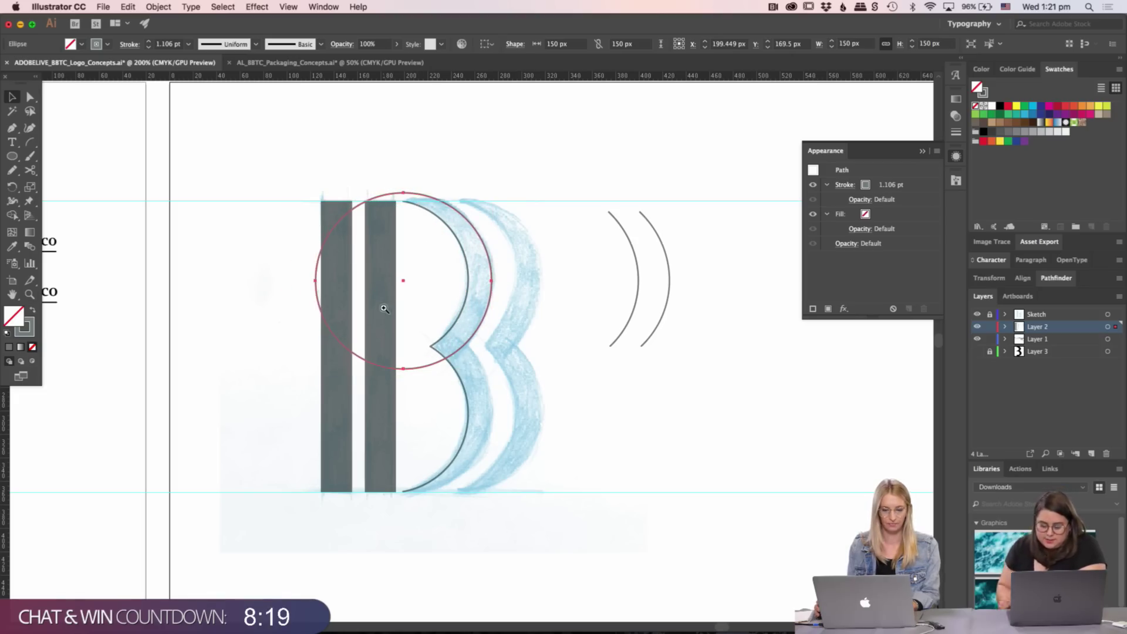
- Nudge the circle about 1.3 px to the right to match the outer edge of the sketched upper bowl
scroll(465, 312, "up", 2)
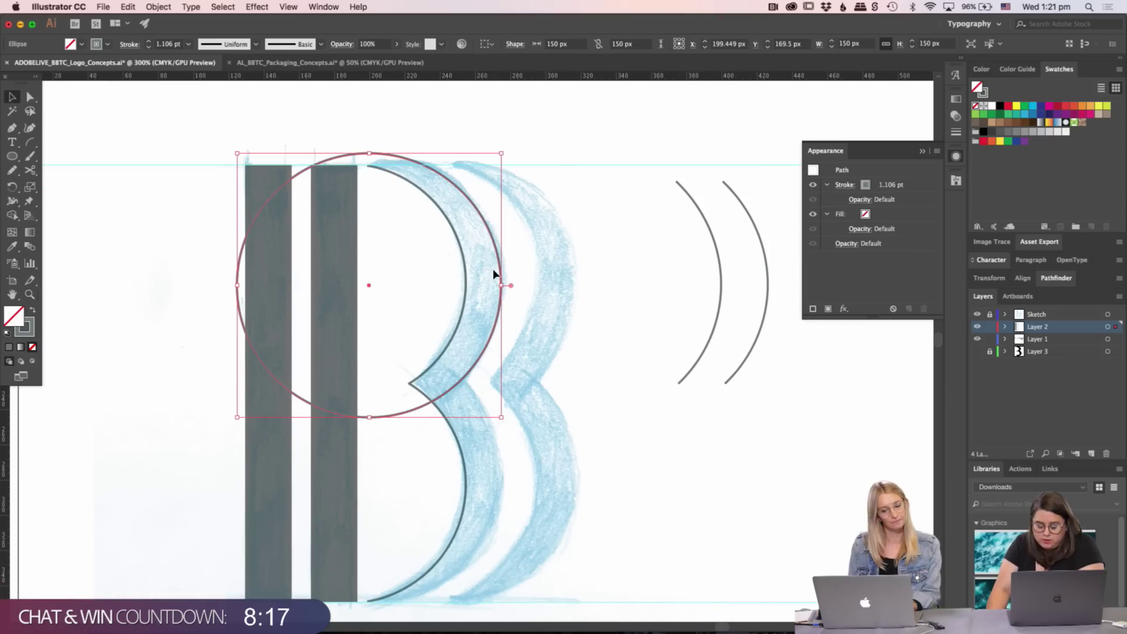
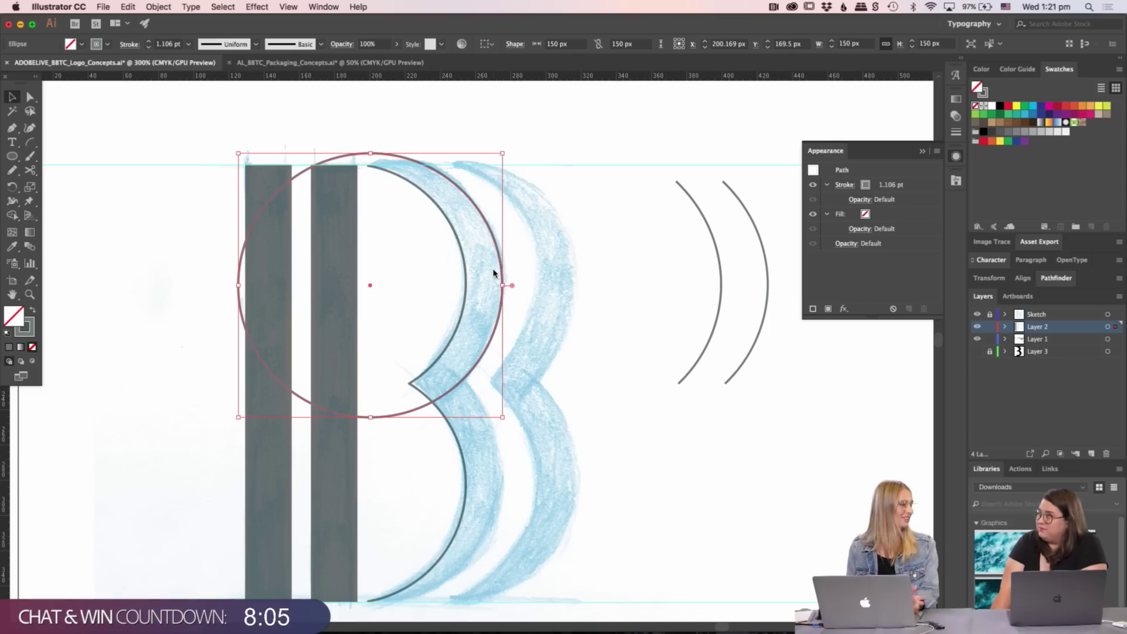
key("z")
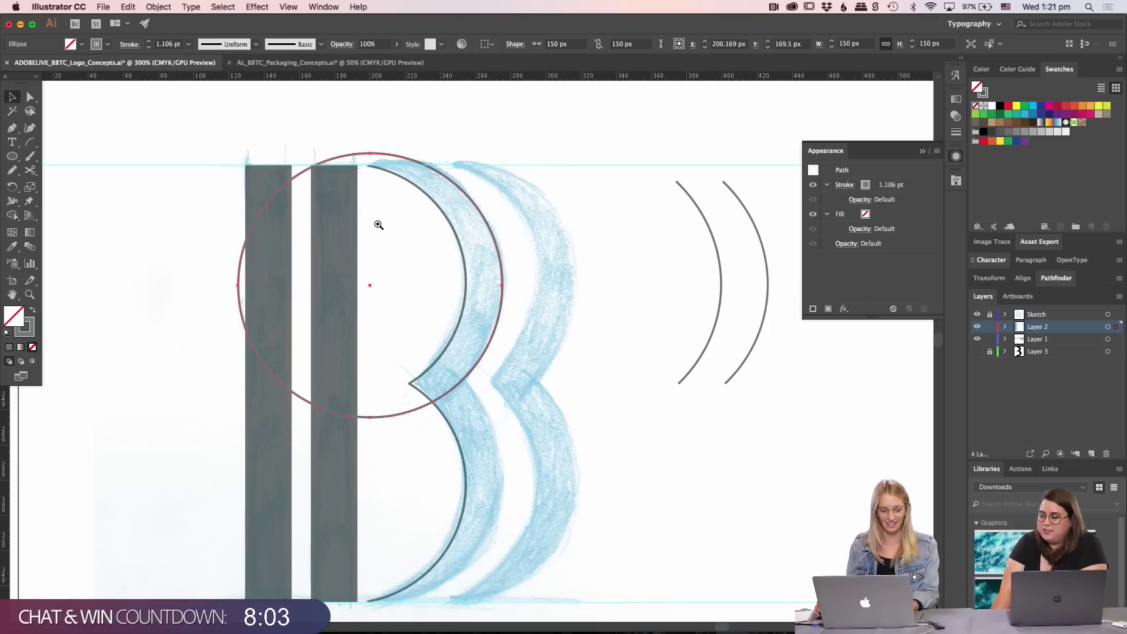
left_click(407, 225)
key("v")
key("super+equal")
scroll(397, 213, "up", 3)
scroll(342, 264, "right", 5)
scroll(342, 264, "down", 5)
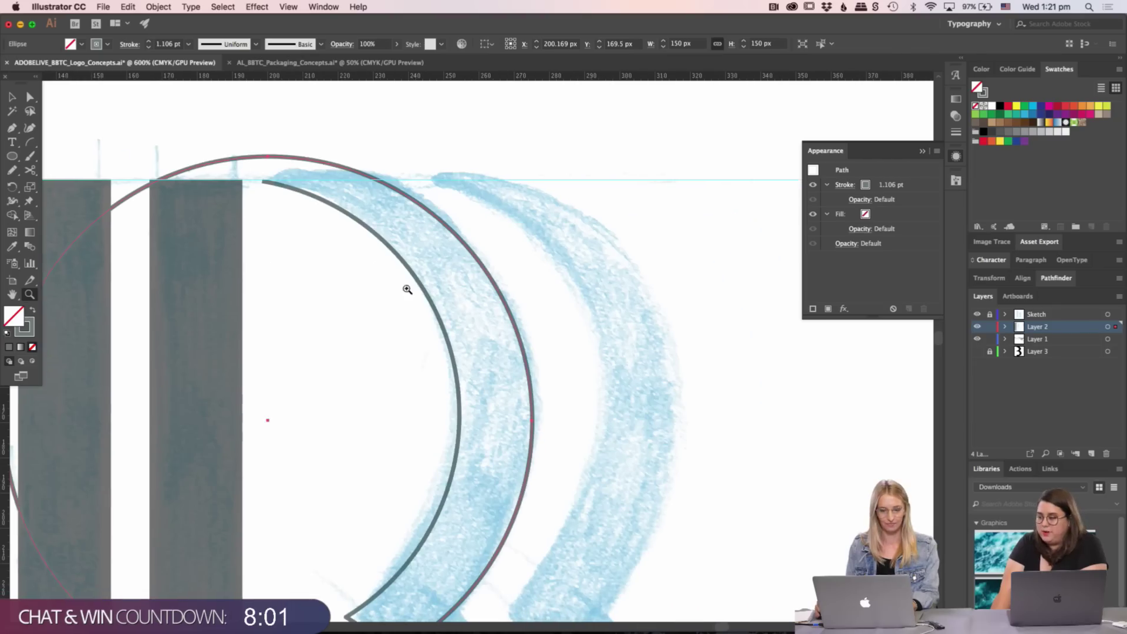
scroll(428, 283, "down", 2)
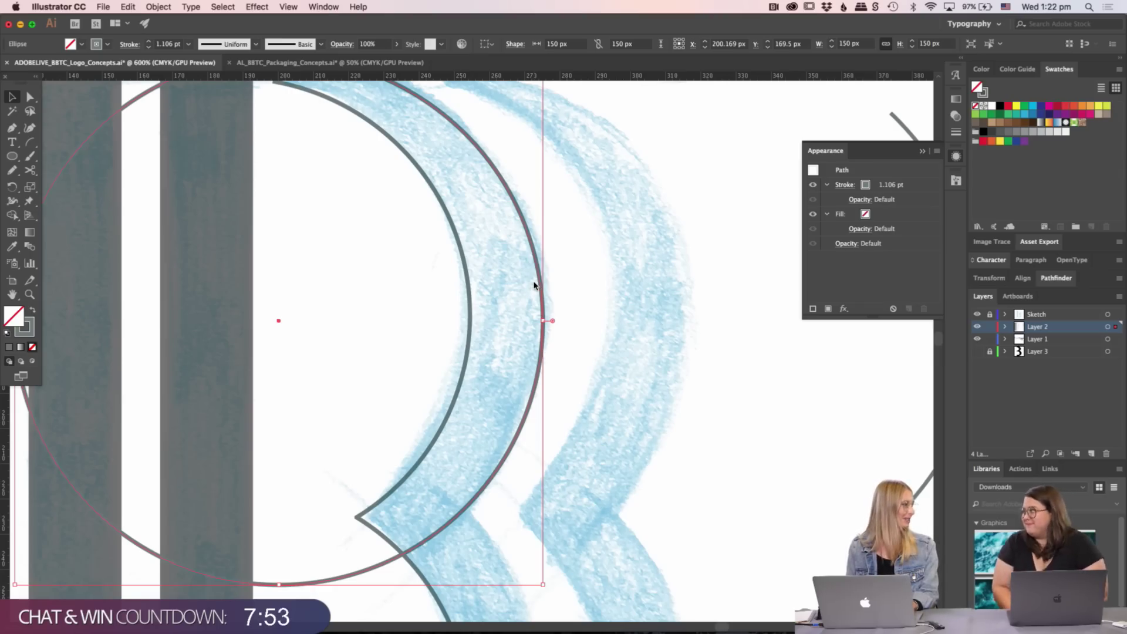
key("Right")
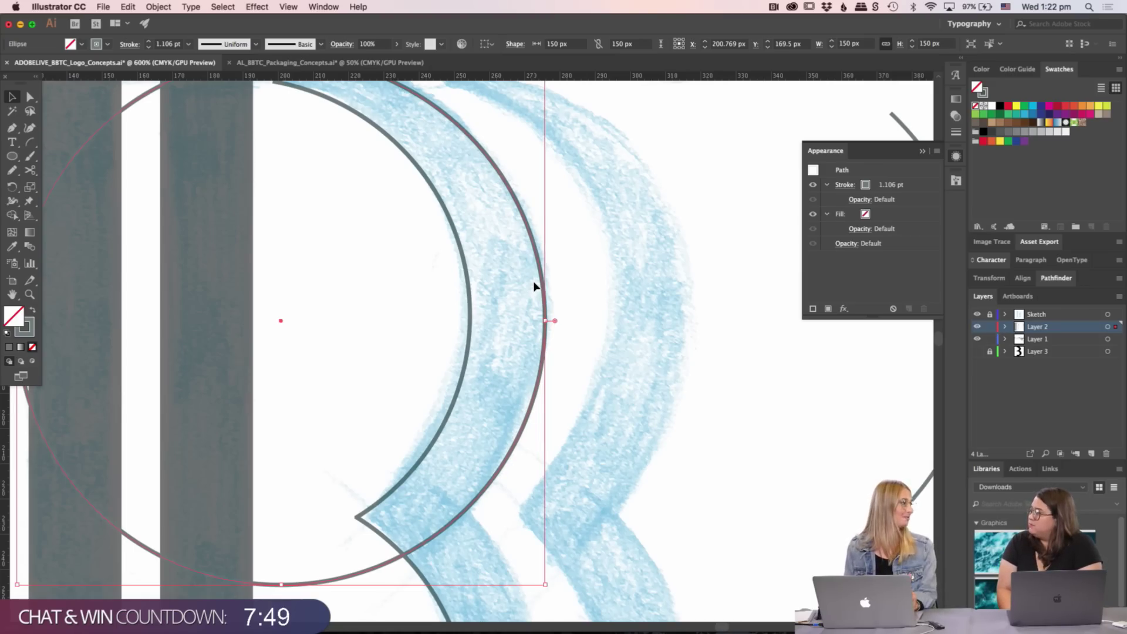
key("super+minus")
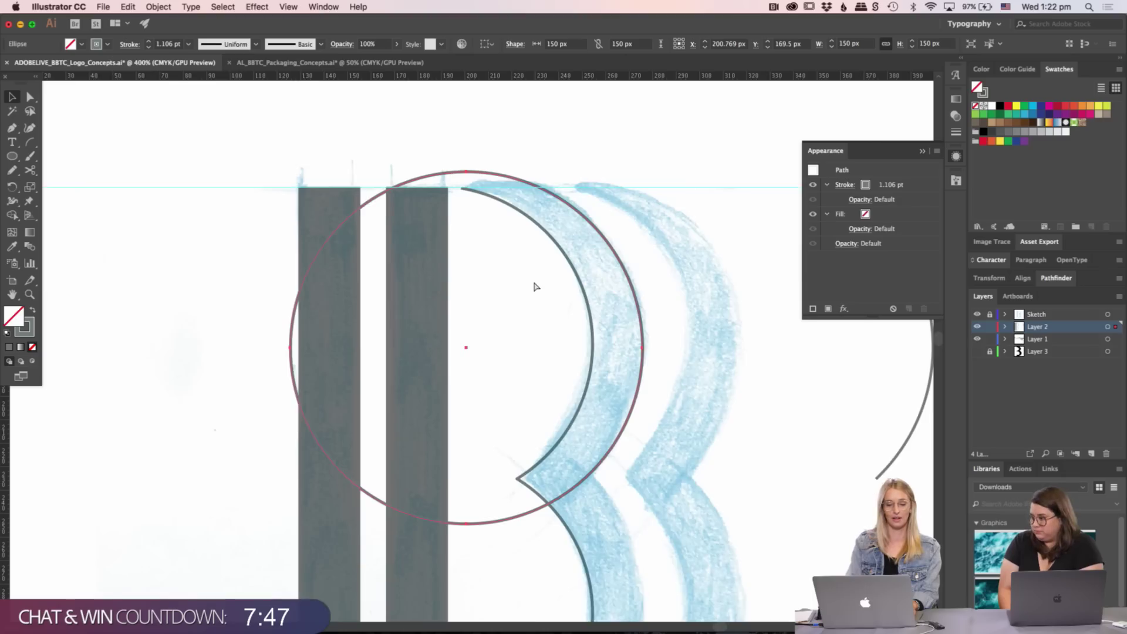
- Split the 150 px circle at its top anchor with the Scissors tool
key("super+minus")
left_click(517, 98)
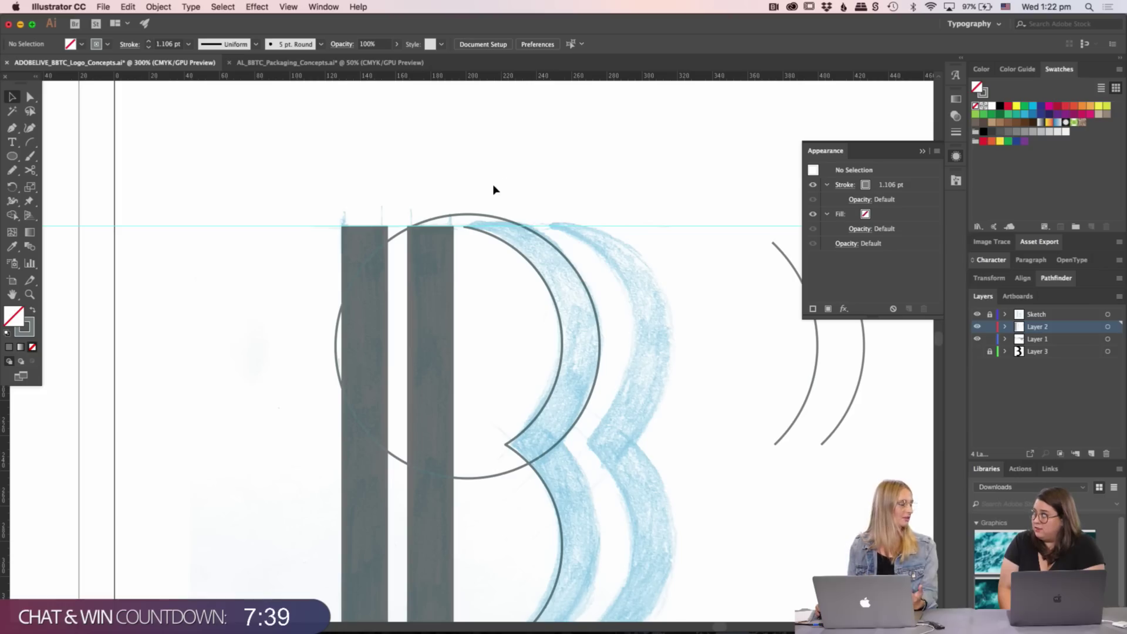
left_click(479, 224)
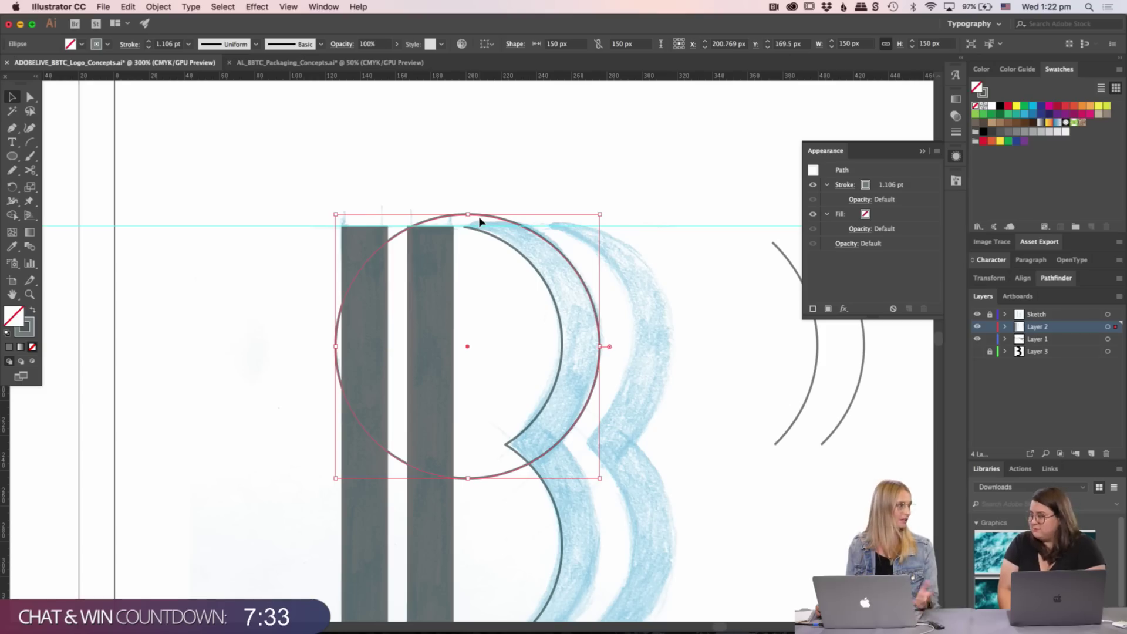
key("z")
left_click(463, 209)
left_click(501, 321)
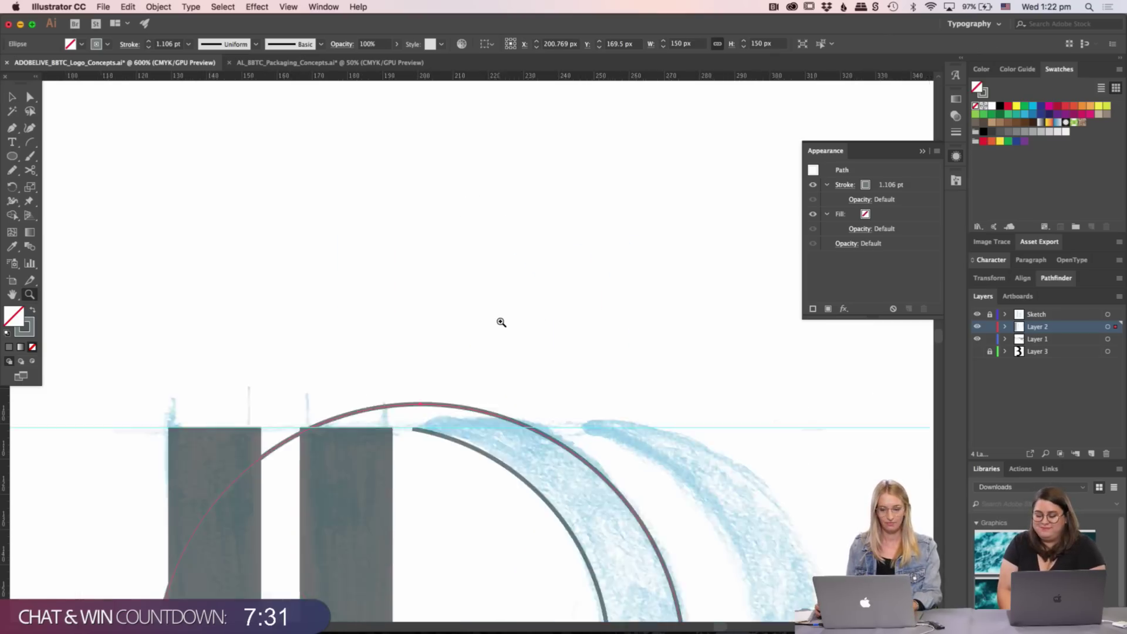
left_click(501, 322)
scroll(448, 216, "down", 5)
key("v")
scroll(470, 329, "left", 3)
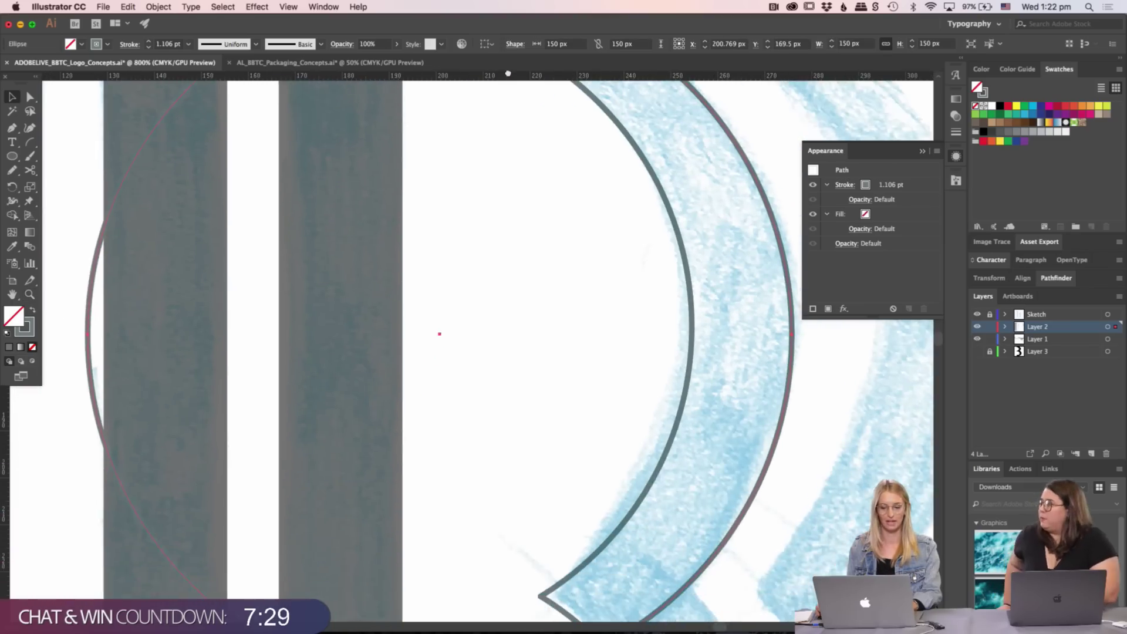
scroll(493, 171, "up", 8)
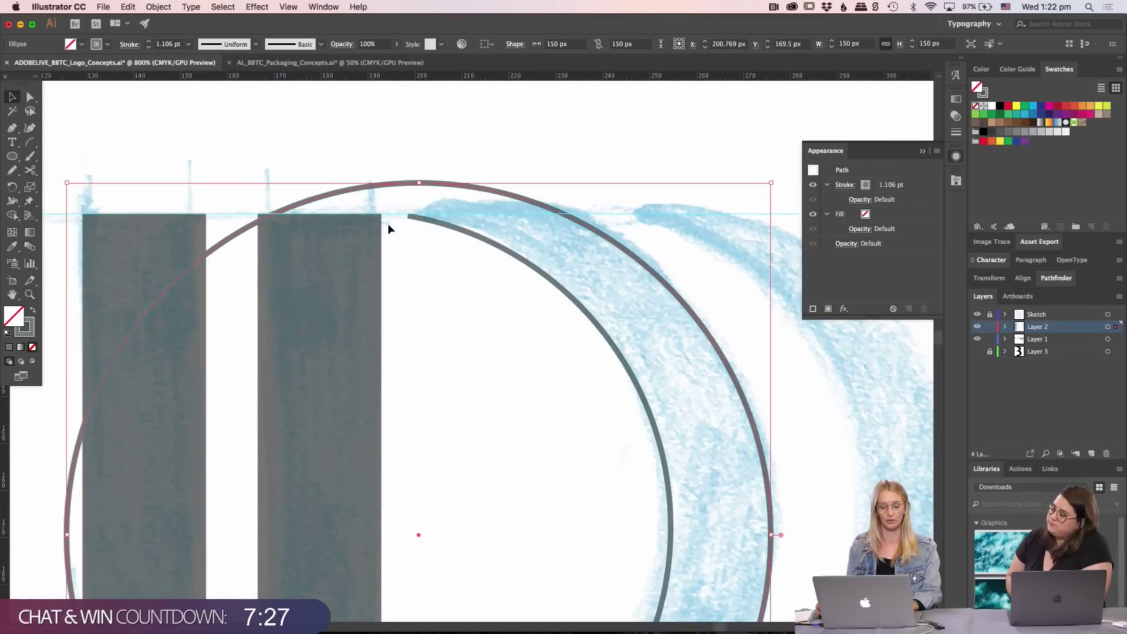
key("c")
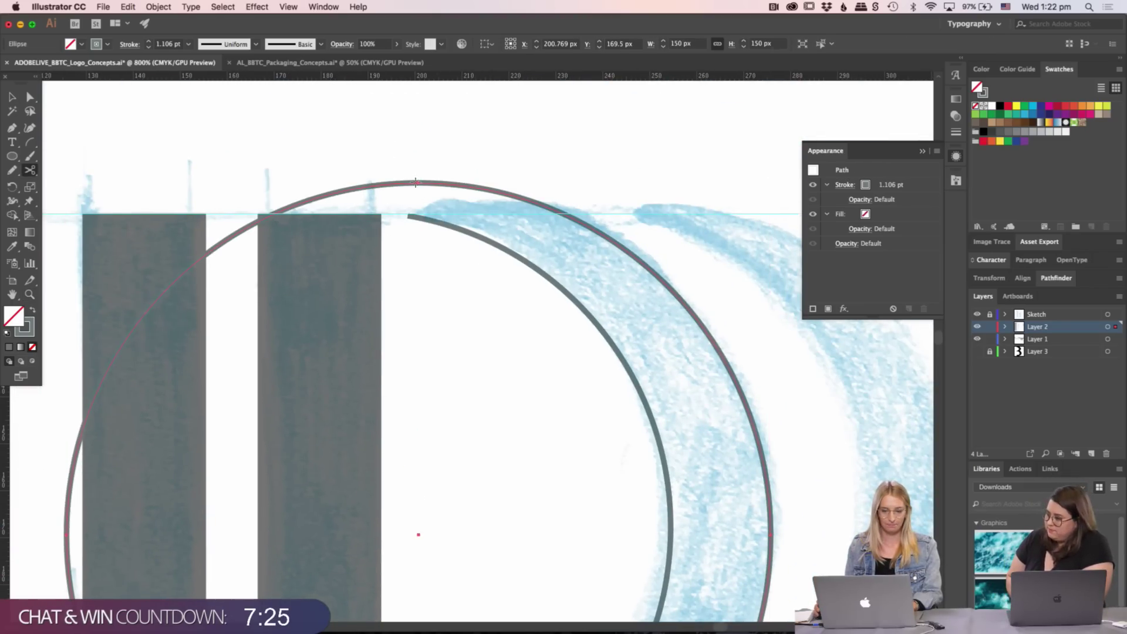
left_click(420, 183)
- Split the circle where it meets the sketched outer notch and delete the leftover part, keeping the arc along the upper bowl's outer edge
scroll(446, 352, "down", 15)
scroll(448, 390, "right", 3)
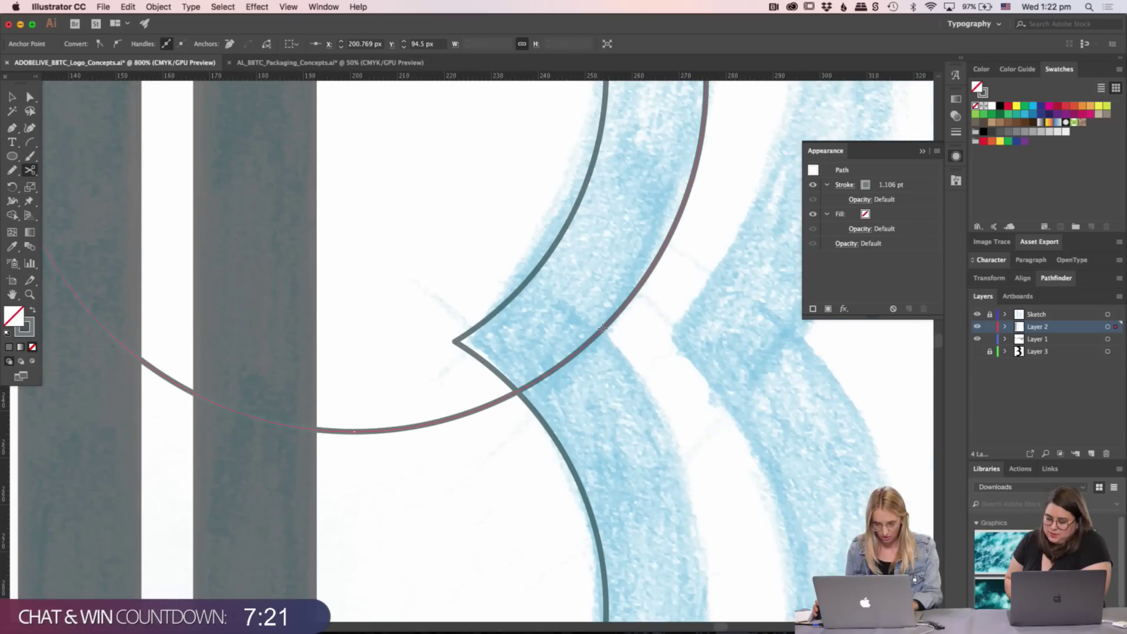
left_click(603, 328)
key("v")
left_click(378, 431)
key("Delete")
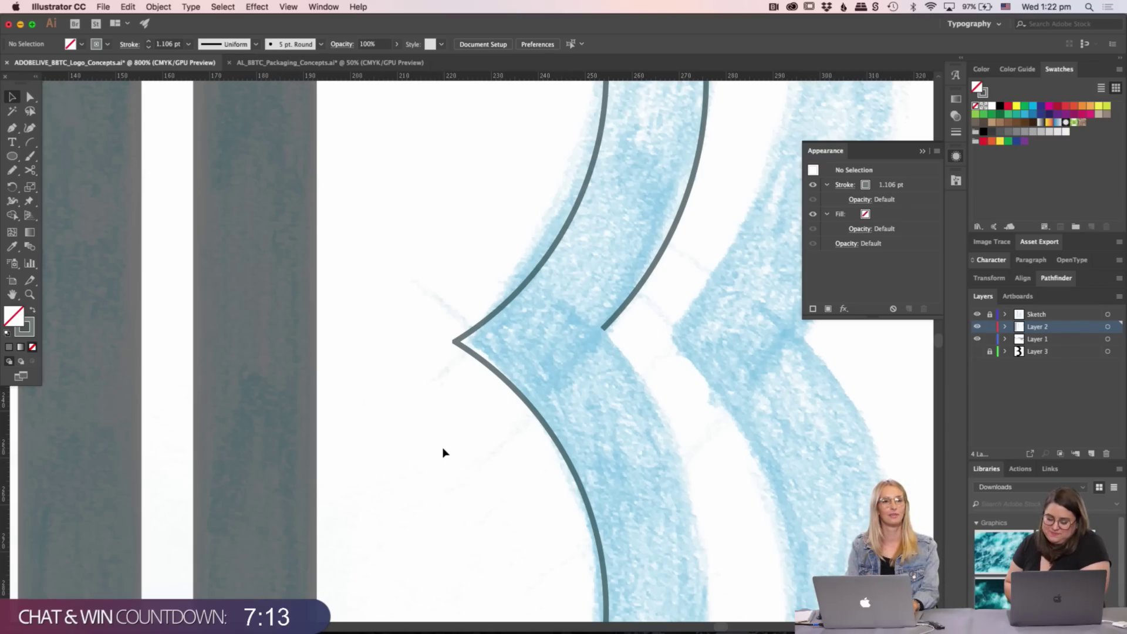
- Try moving the outer arc's upper end anchor down onto the inner curve's starting point at the top guide
key("super+minus")
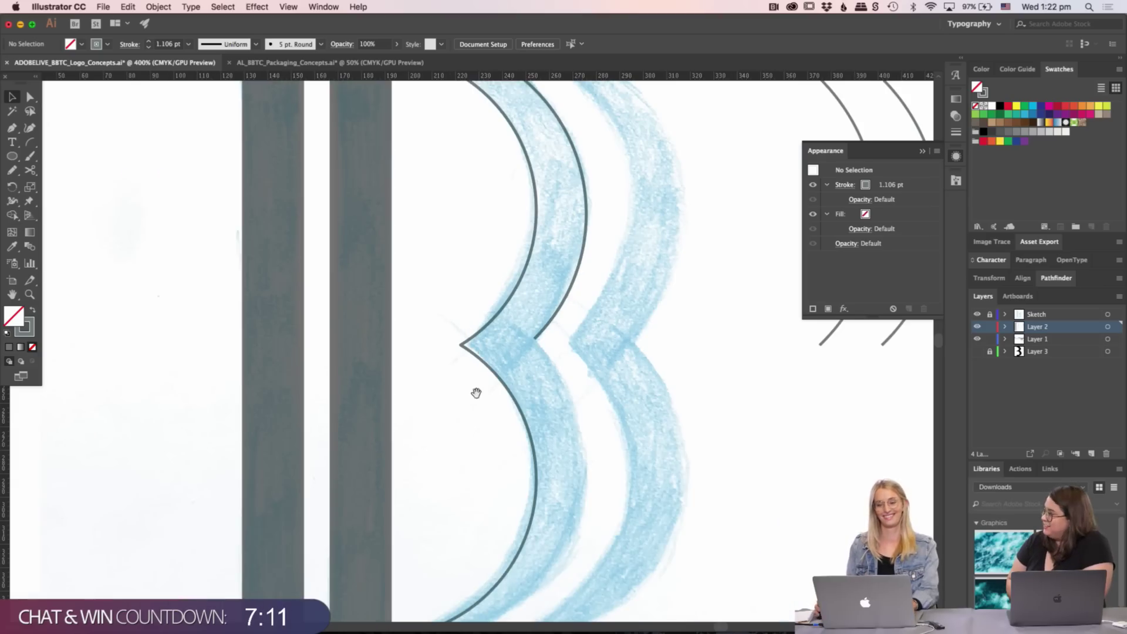
scroll(476, 392, "up", 5)
key("z")
left_click_drag(383, 211, 418, 320)
left_click(395, 322)
left_click_drag(412, 359, 347, 334)
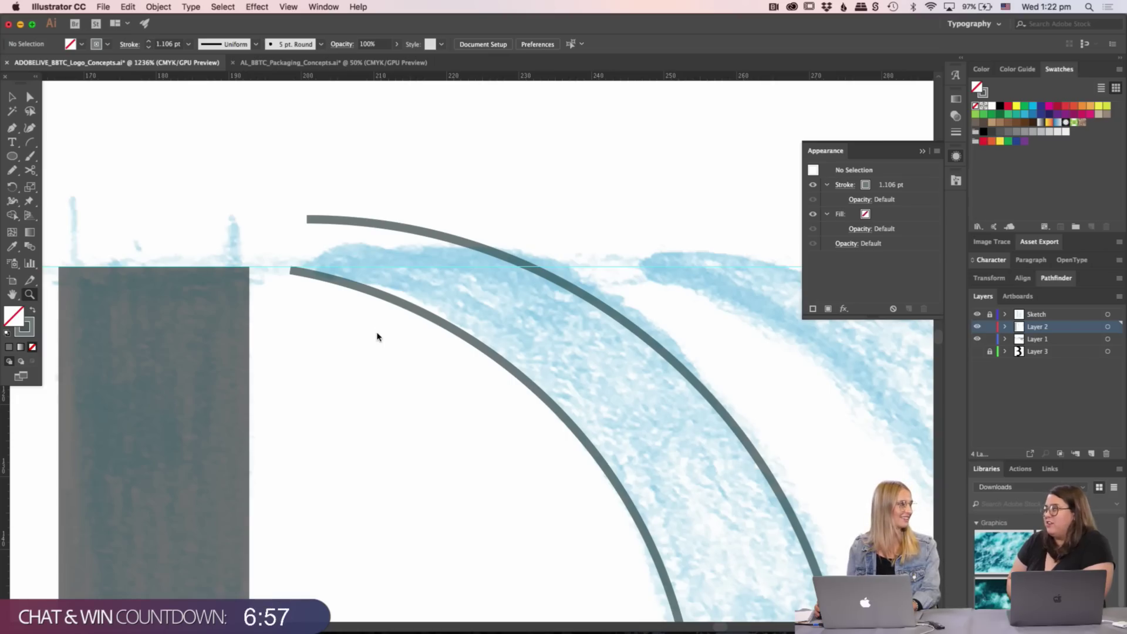
key("v")
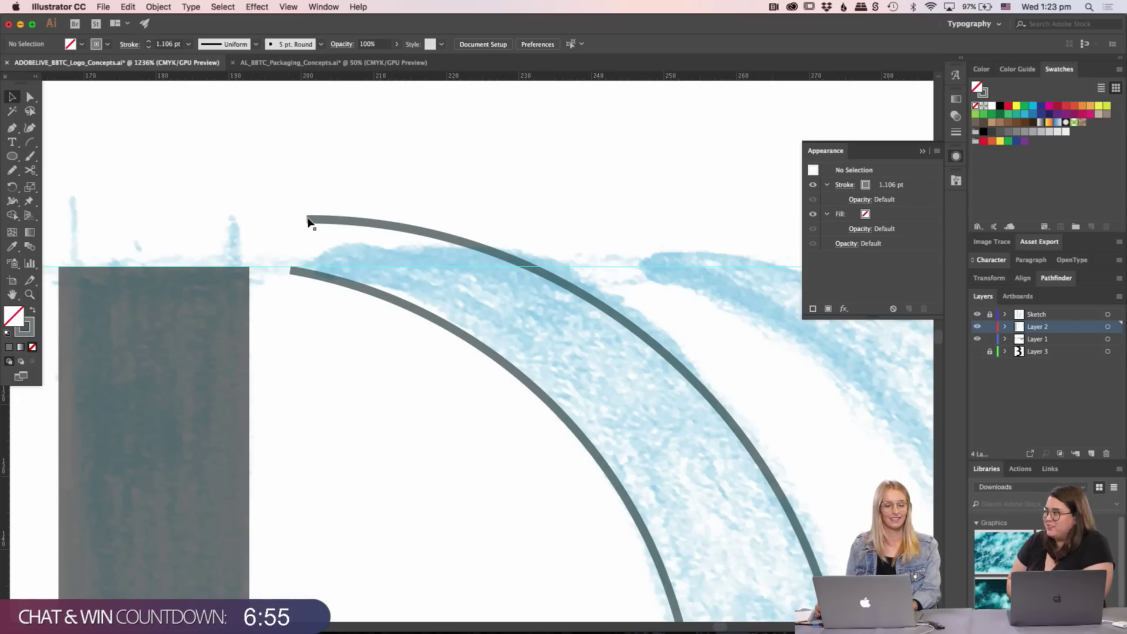
key("a")
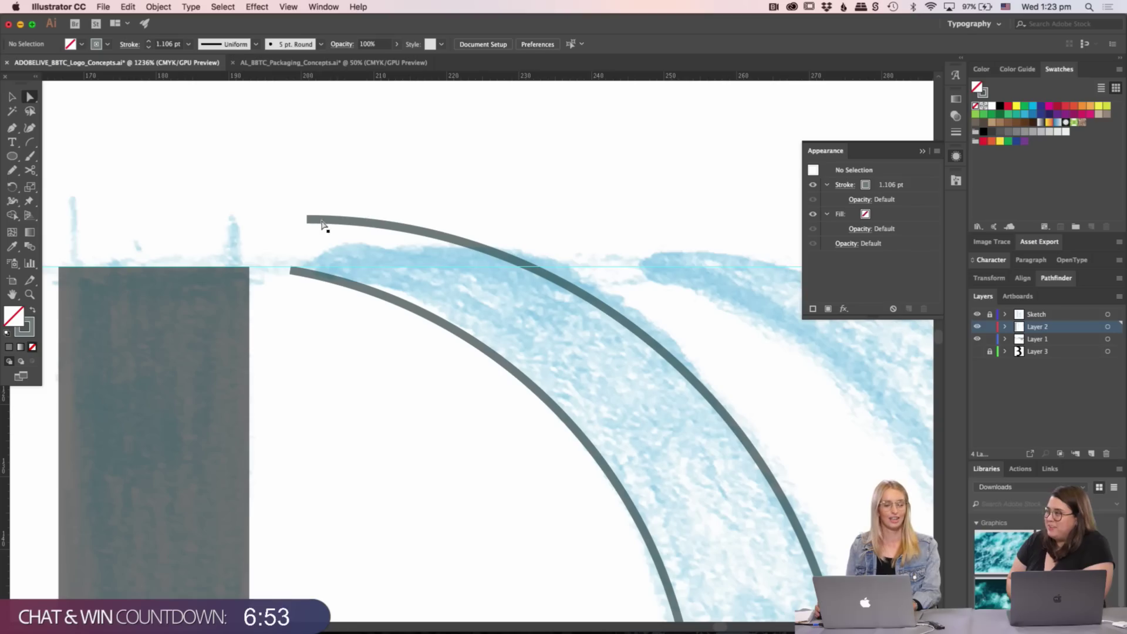
left_click(308, 219)
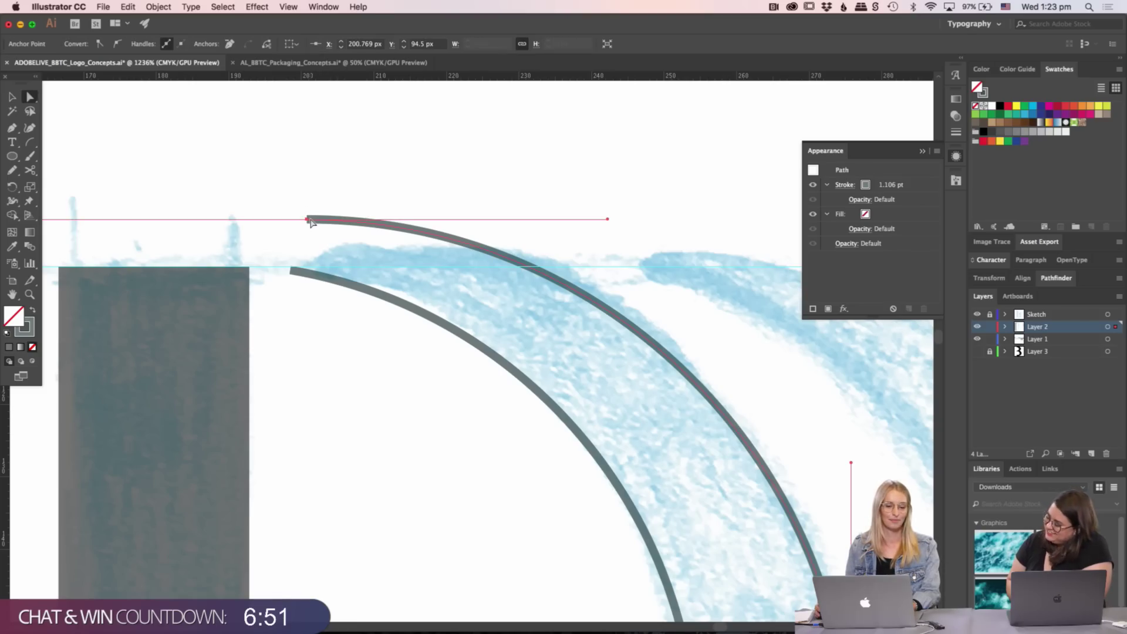
left_click_drag(307, 220, 296, 270)
- Check the flattened arc's direction handle and undo the move of its upper end anchor
scroll(295, 270, "right", 5)
scroll(296, 270, "down", 1)
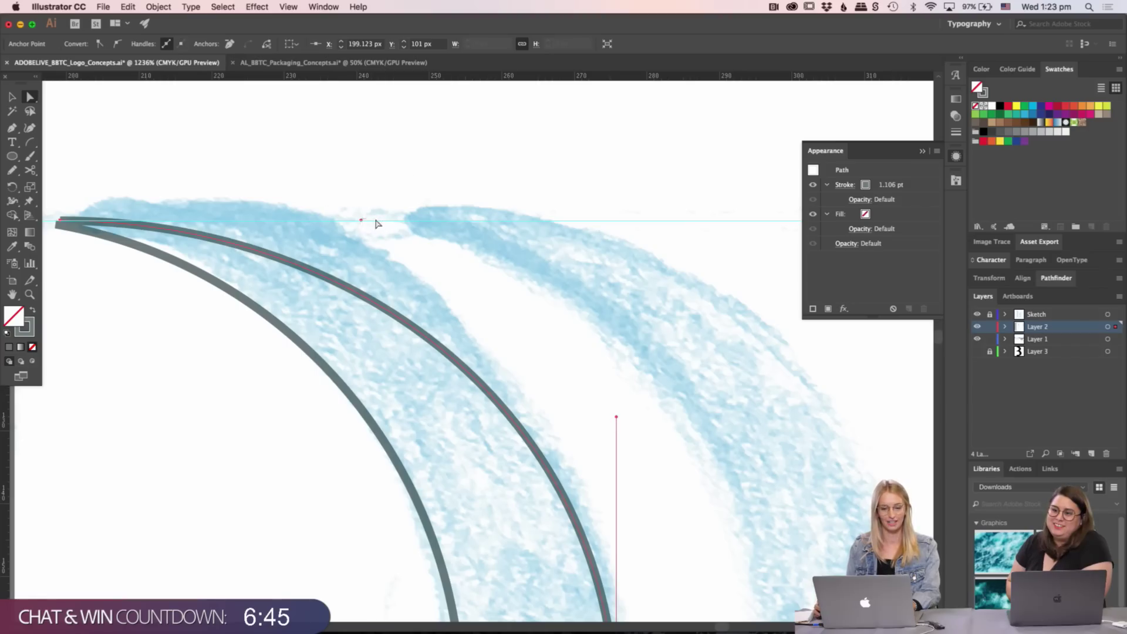
left_click(376, 244)
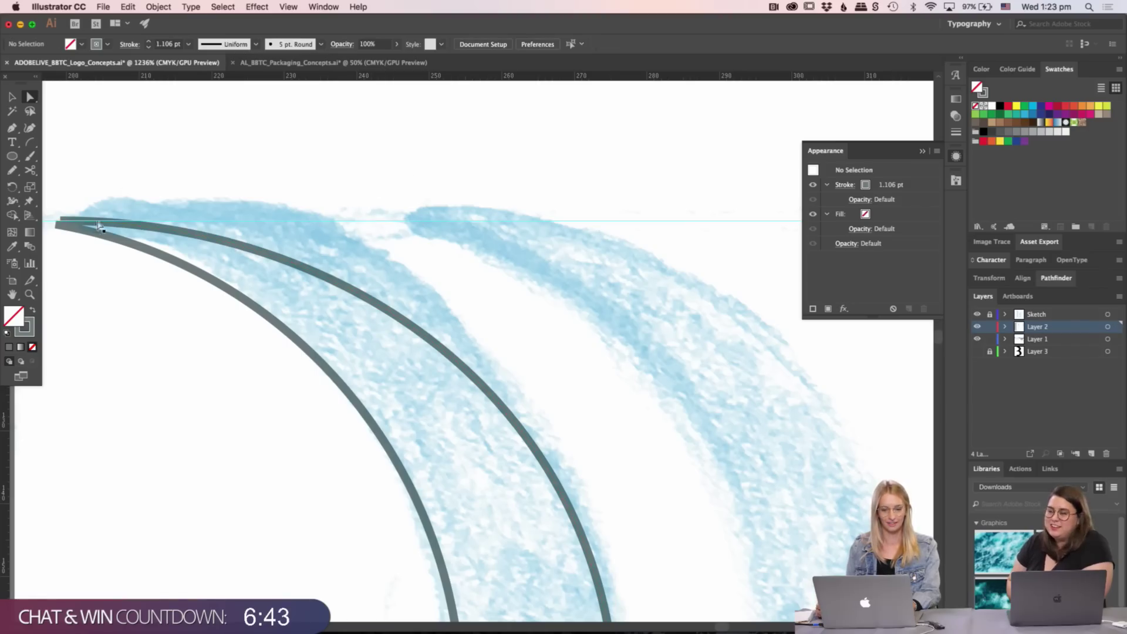
left_click(361, 221)
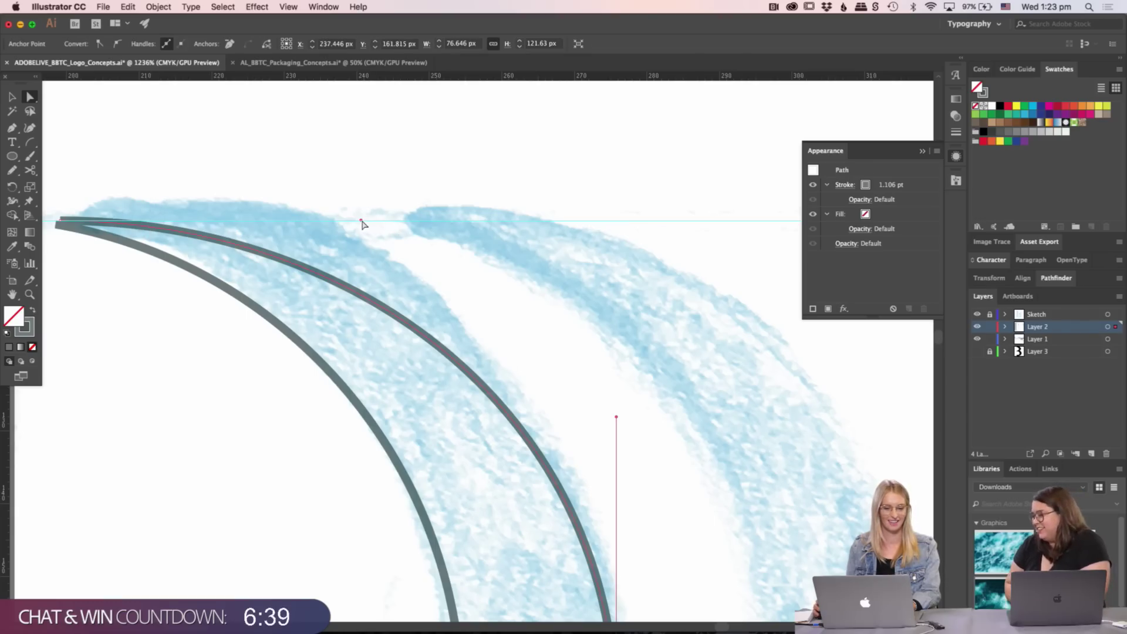
left_click_drag(361, 221, 75, 170)
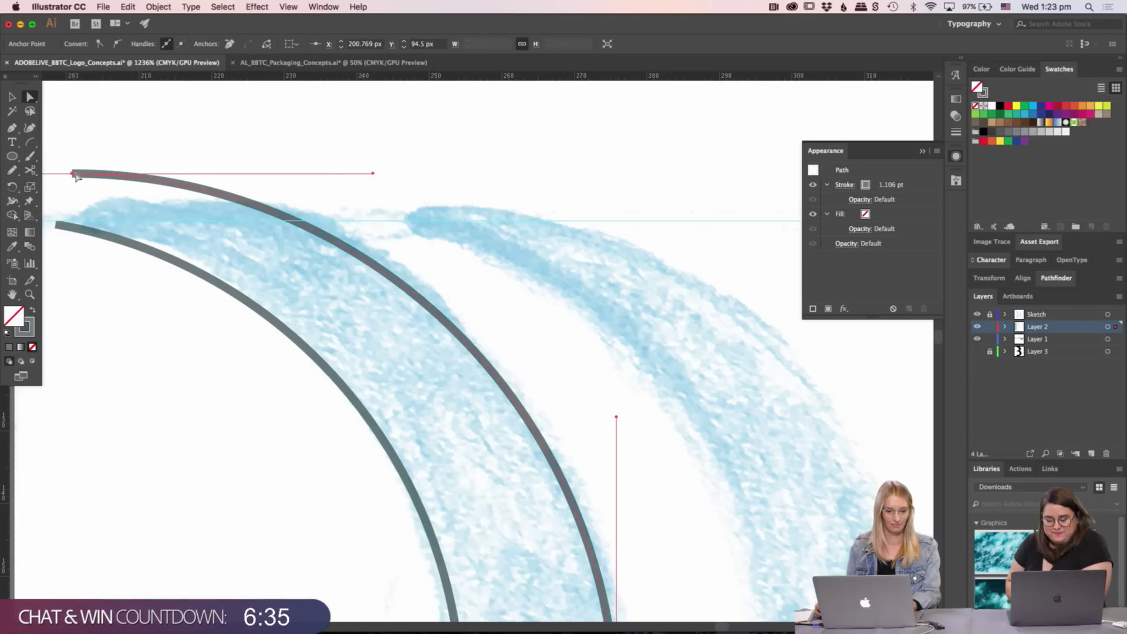
- Scale the outer arc down proportionally, lowering its upper end about 4 px toward the top guide
key("v")
key("super+minus")
key("super+minus")
key("super+minus")
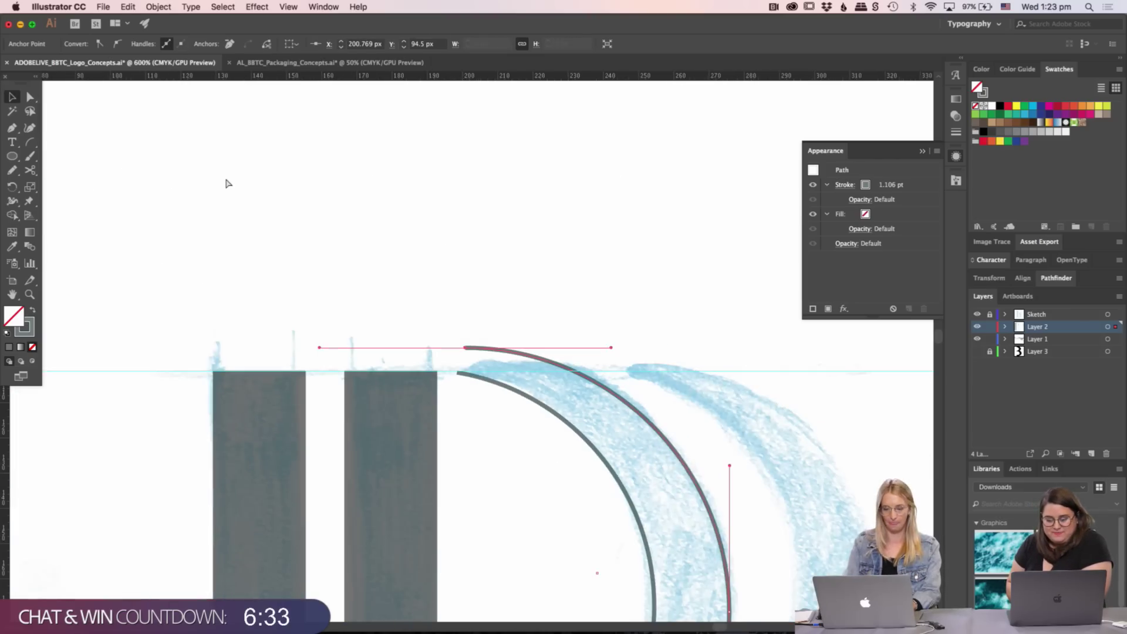
left_click_drag(328, 254, 303, 124)
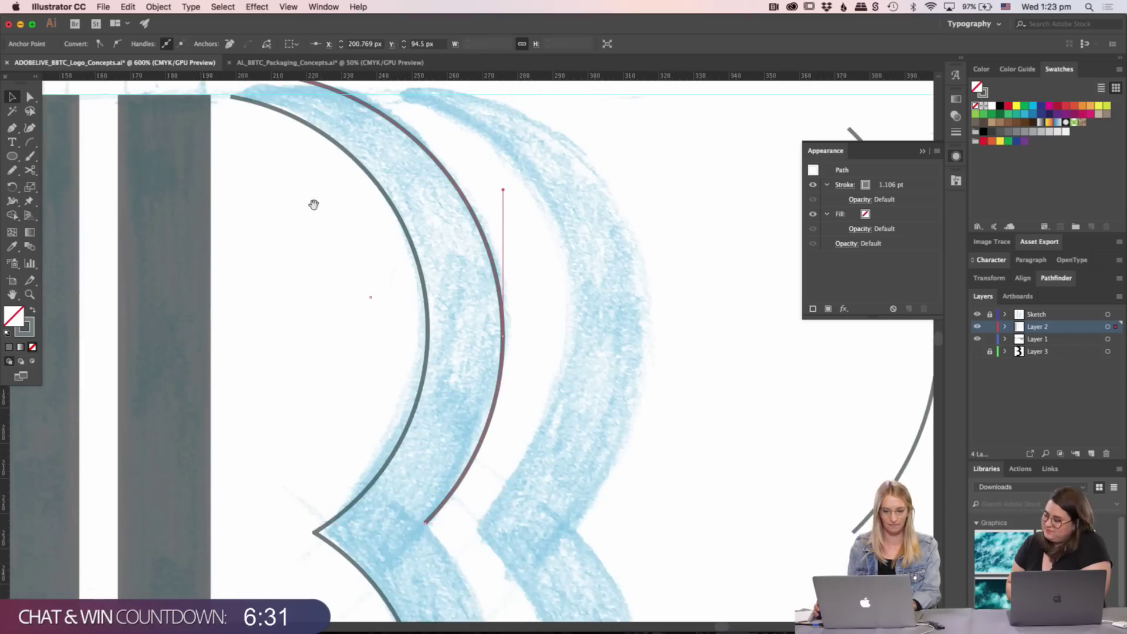
left_click_drag(314, 206, 300, 302)
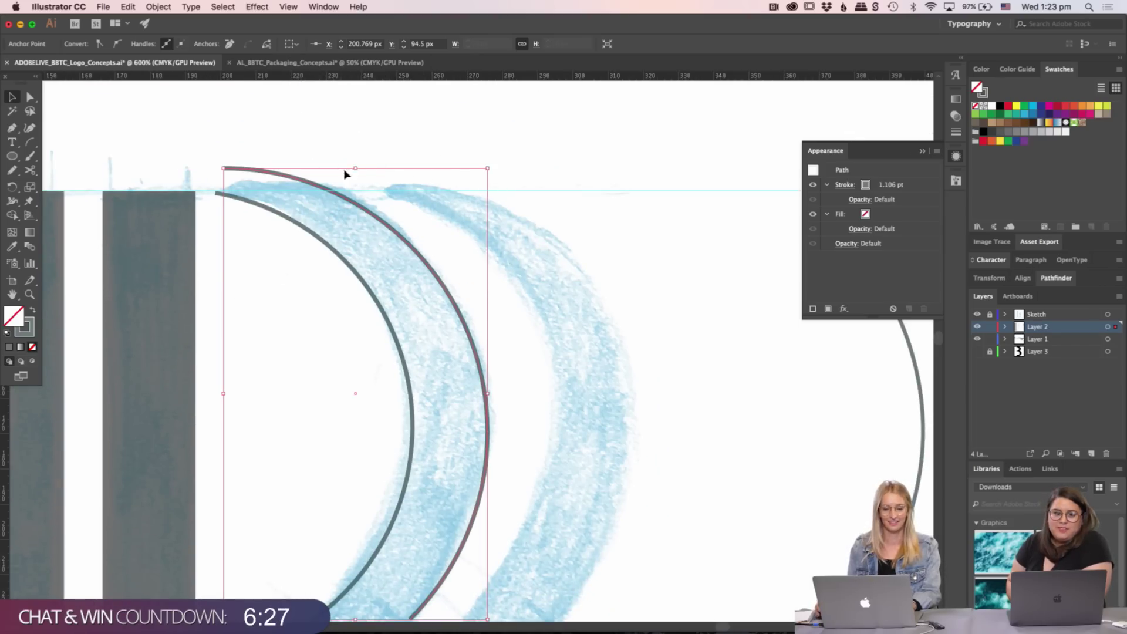
left_click_drag(356, 169, 357, 181)
scroll(433, 269, "down", 4)
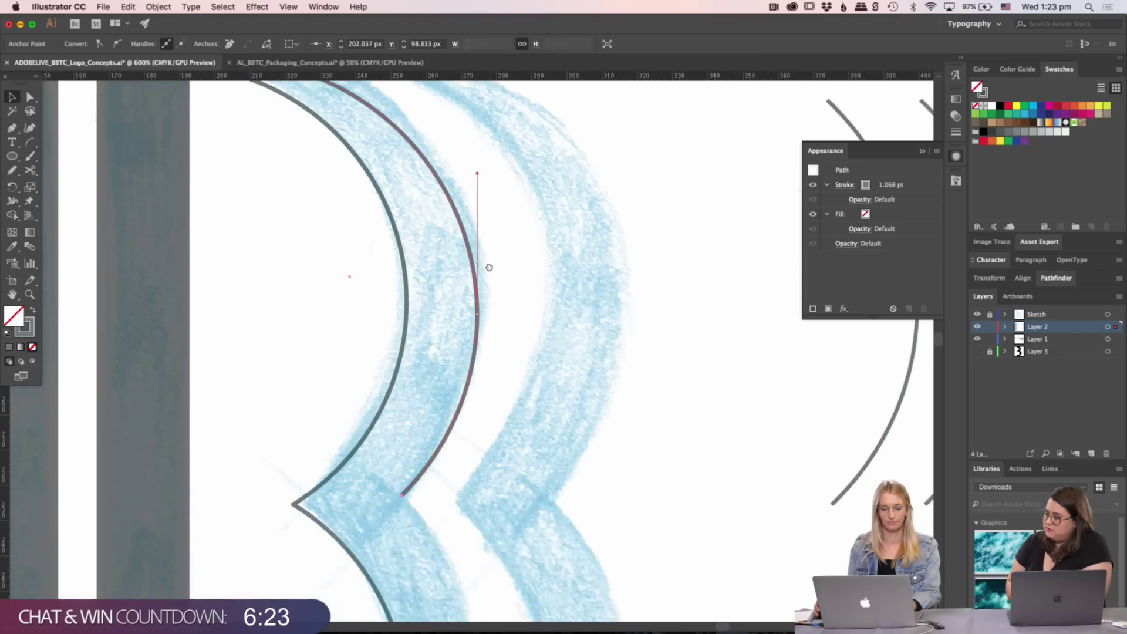
- Examine the gap between the inner and outer curves' upper ends and the scaled arc's fit against the sketch
left_click_drag(500, 283, 515, 399)
left_click_drag(262, 264, 502, 333)
key("z")
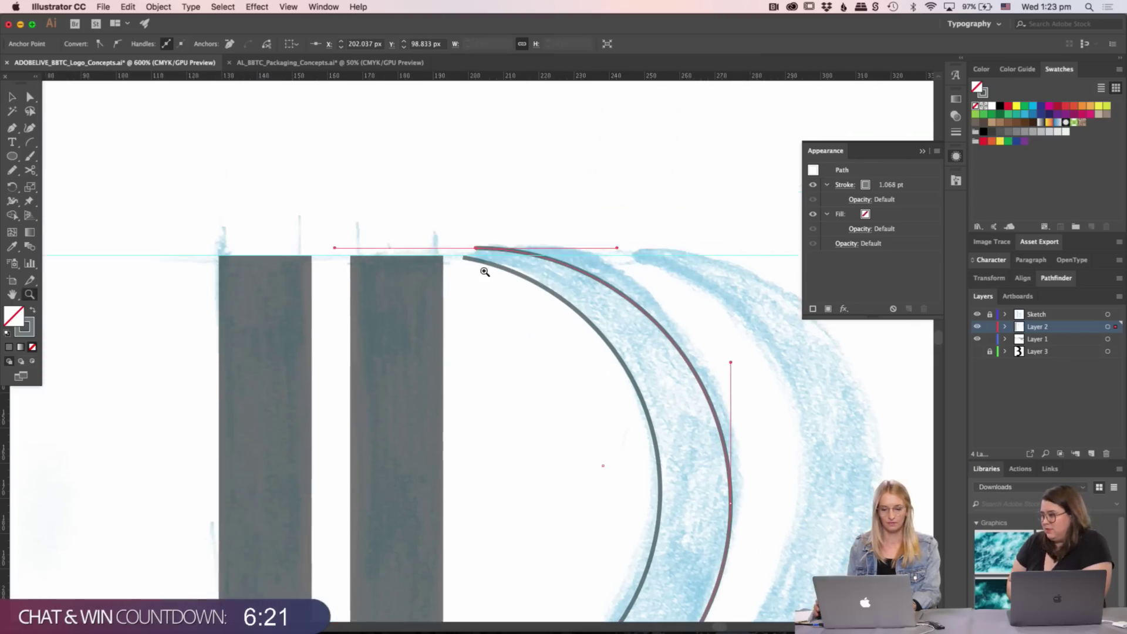
double_click(487, 275)
left_click(406, 426)
left_click(404, 424)
left_click(500, 270)
left_click_drag(567, 271, 261, 262)
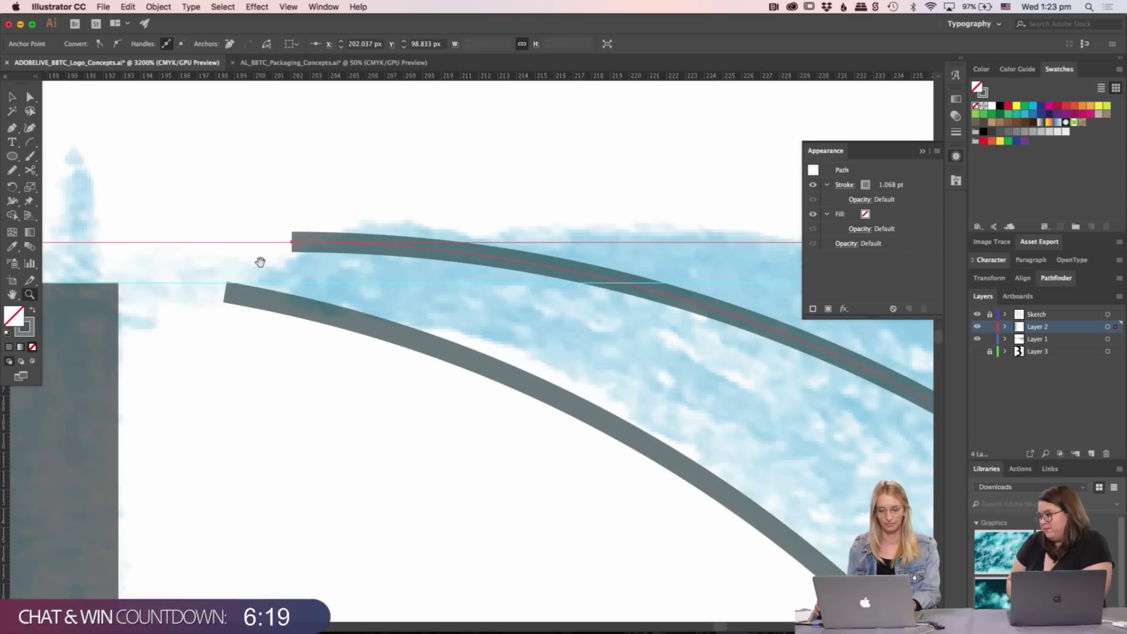
key("v")
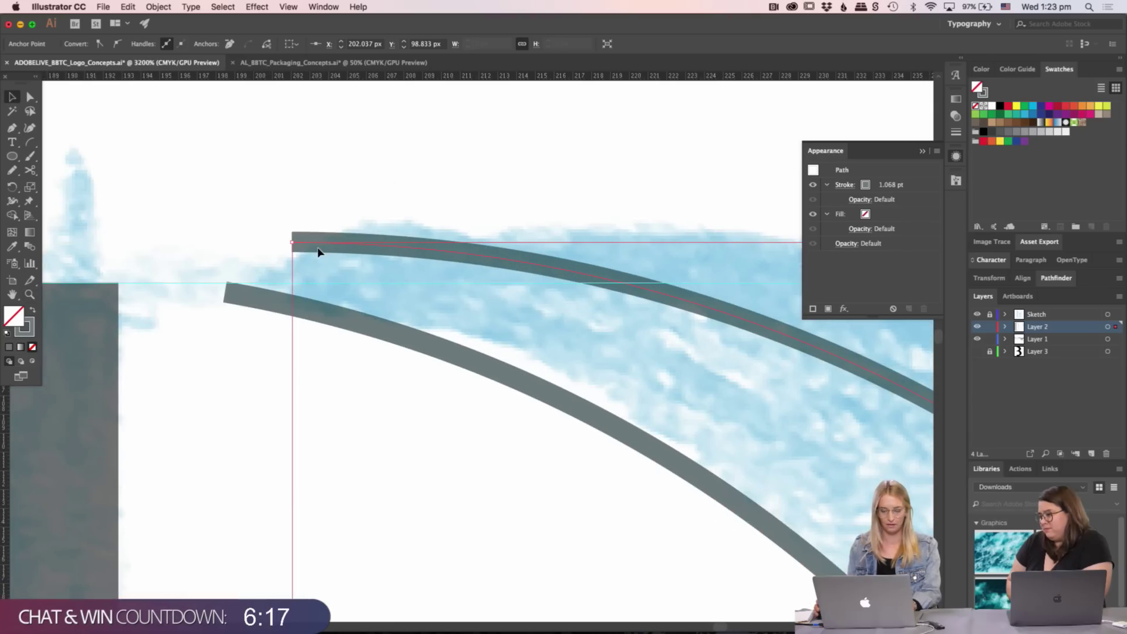
key("p")
key("super+minus")
key("super+minus")
key("super+minus")
key("super+minus")
key("super+minus")
key("super+minus")
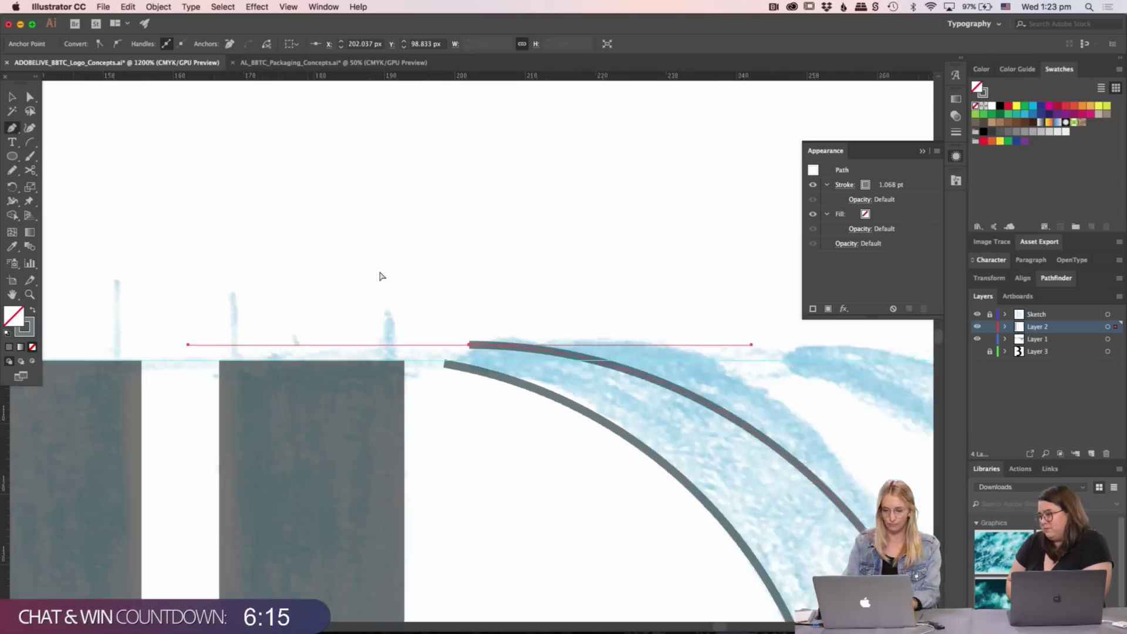
scroll(400, 287, "down", 5)
scroll(401, 286, "right", 5)
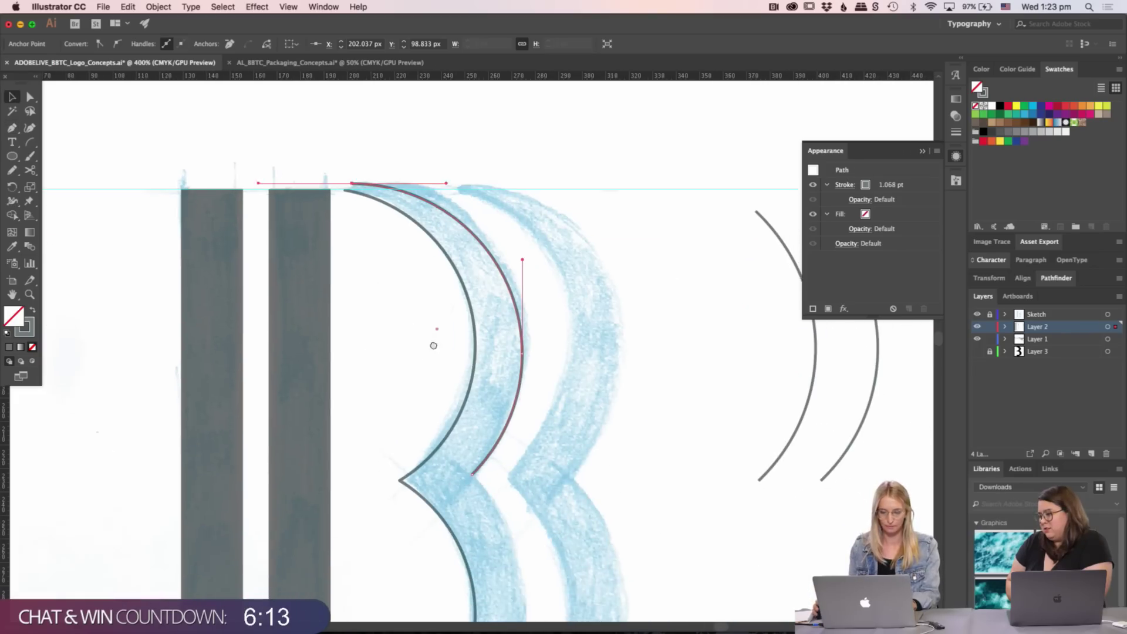
- Move the outer arc's rightmost anchor slightly outward to the sketch edge and its upper end anchor onto the inner curve's start
key("a")
left_click_drag(523, 353, 529, 351)
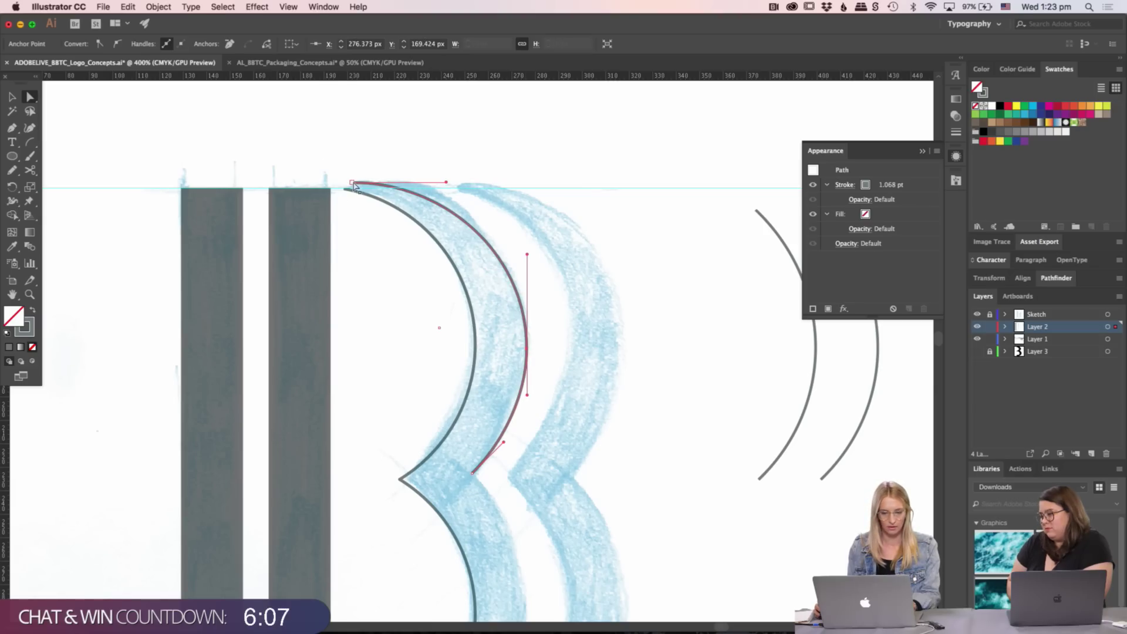
left_click_drag(354, 185, 346, 189)
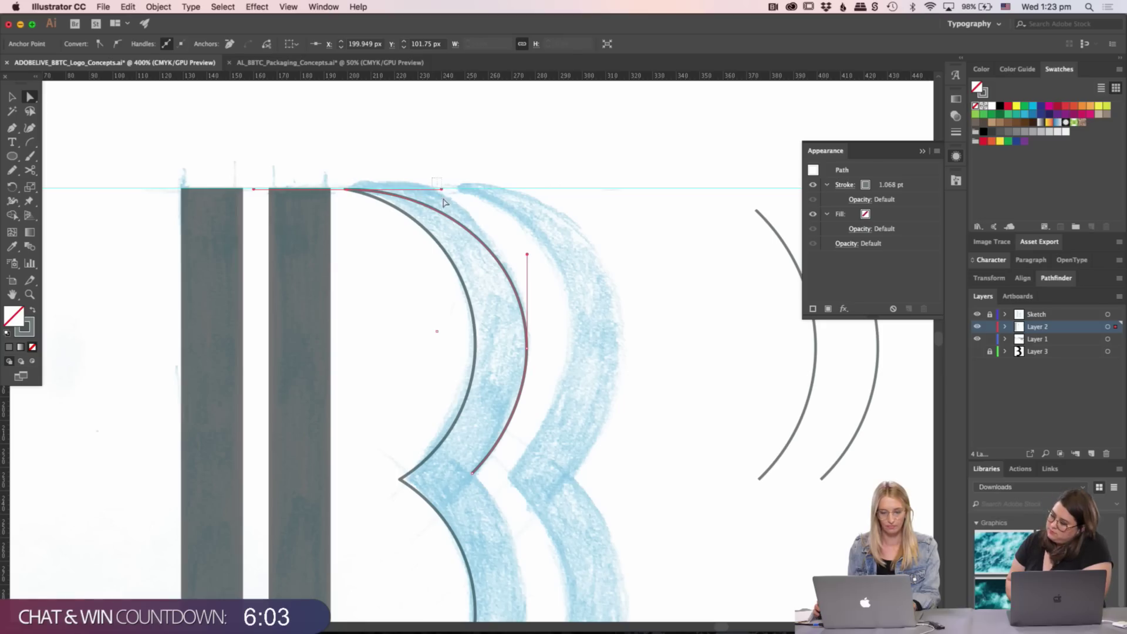
- Lengthen the upper end anchor's direction handle horizontally by about 10 px to make the outer arc fuller, and deselect the path
left_click(388, 194)
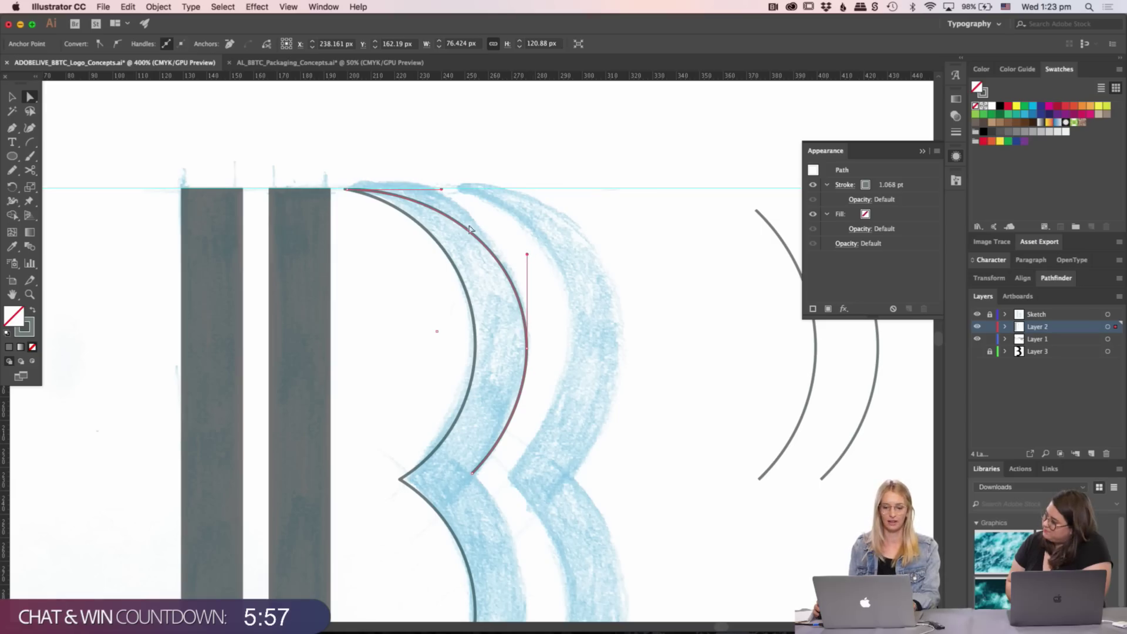
scroll(443, 213, "up", 5)
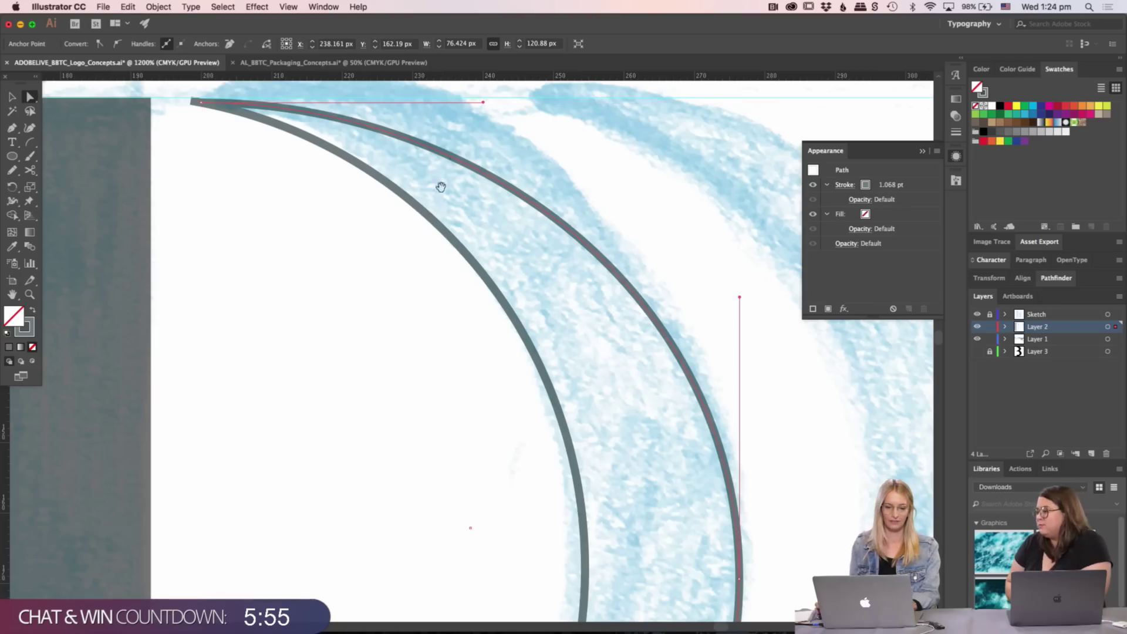
scroll(445, 199, "up", 3)
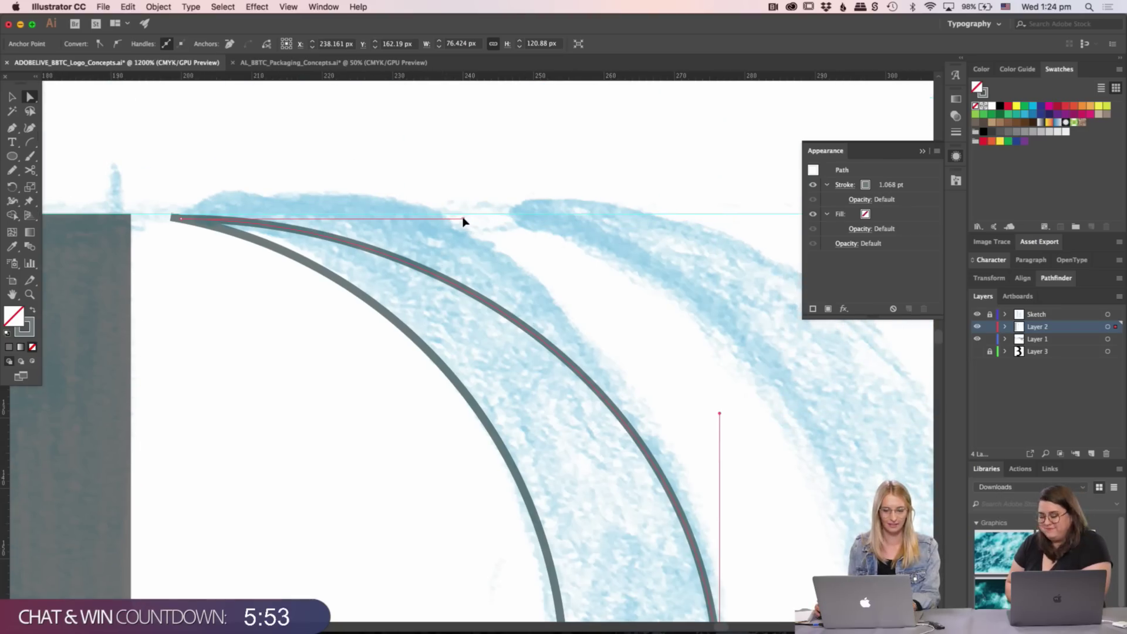
left_click_drag(463, 221, 531, 206)
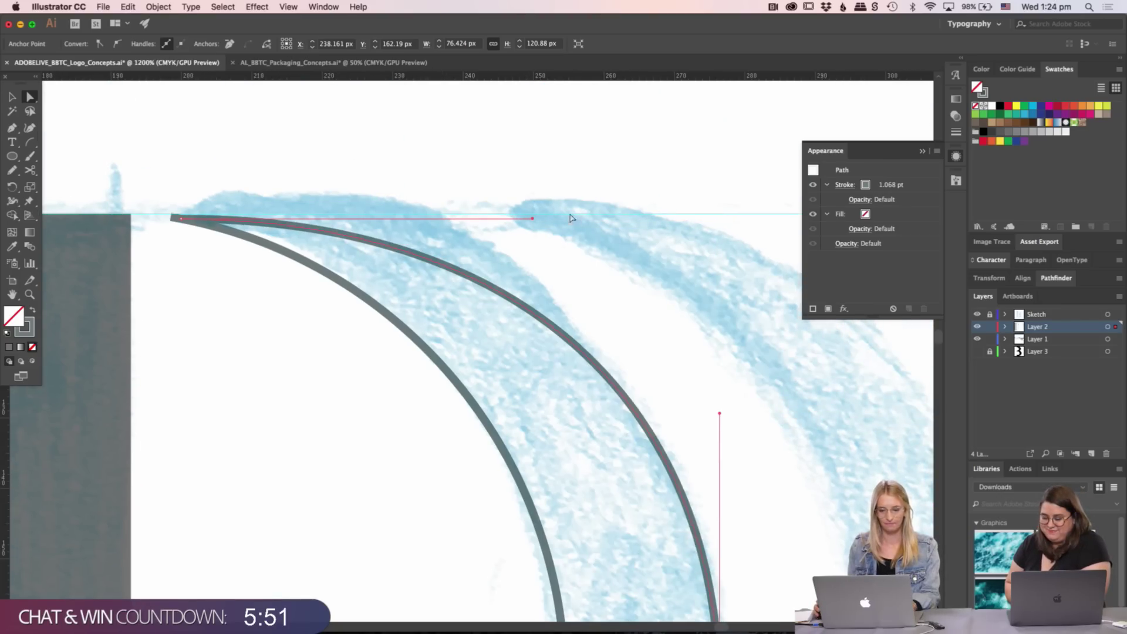
key("super+minus")
key("super+minus")
key("super+minus")
key("super+minus")
key("super+minus")
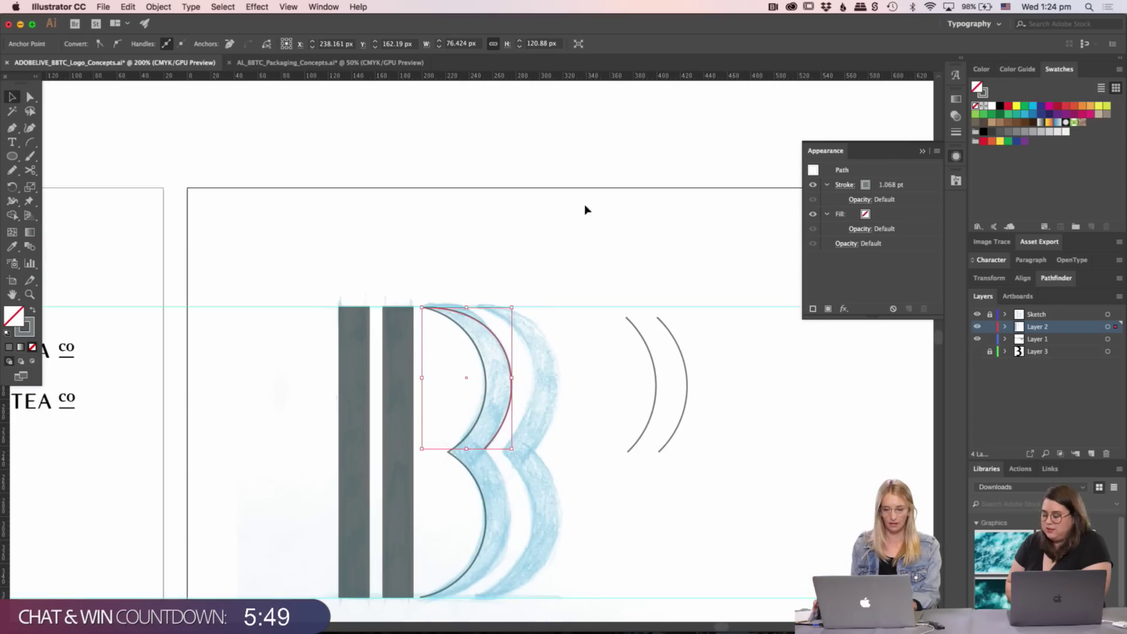
scroll(587, 209, "down", 5)
left_click(654, 409)
- Duplicate the upper bowl's outer arc and place the copy straight below it toward the lower bowl
key("z")
left_click(545, 281)
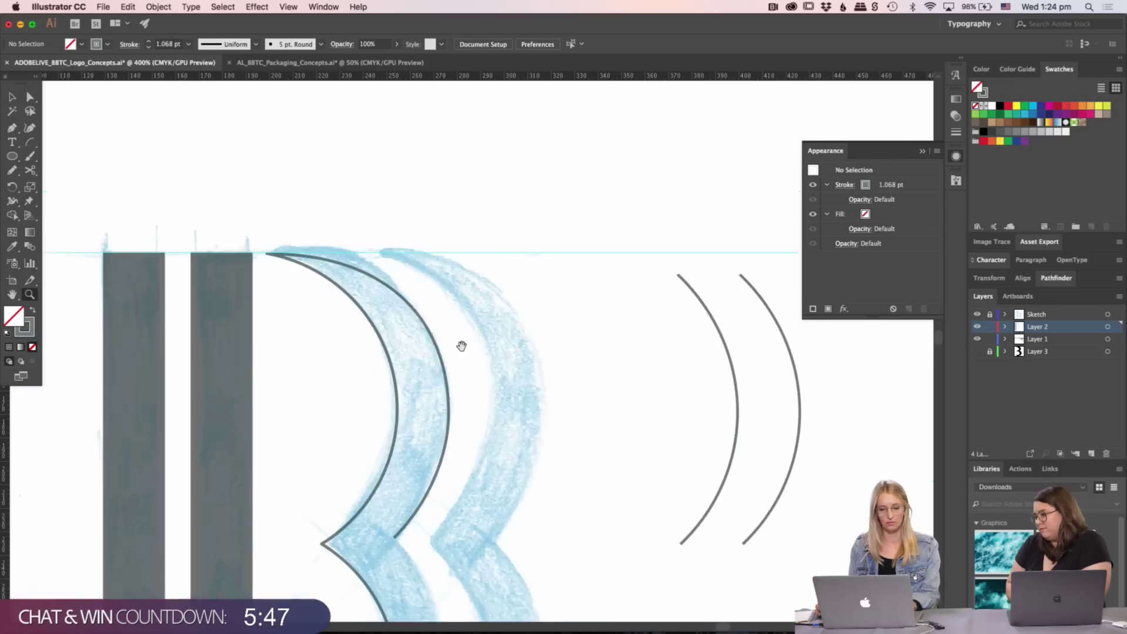
key("v")
left_click(486, 279)
left_click_drag(482, 341, 483, 469)
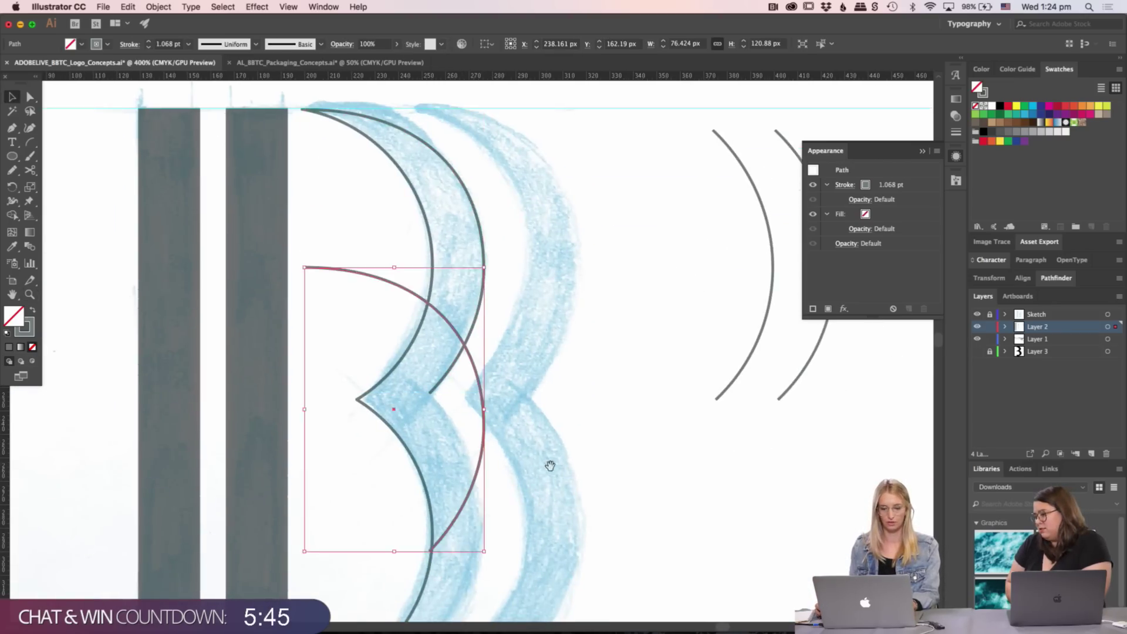
- Reflect the copied outer arc across the horizontal axis so it curves as the lower bowl's outer edge
scroll(483, 470, "down", 8)
scroll(482, 470, "left", 2)
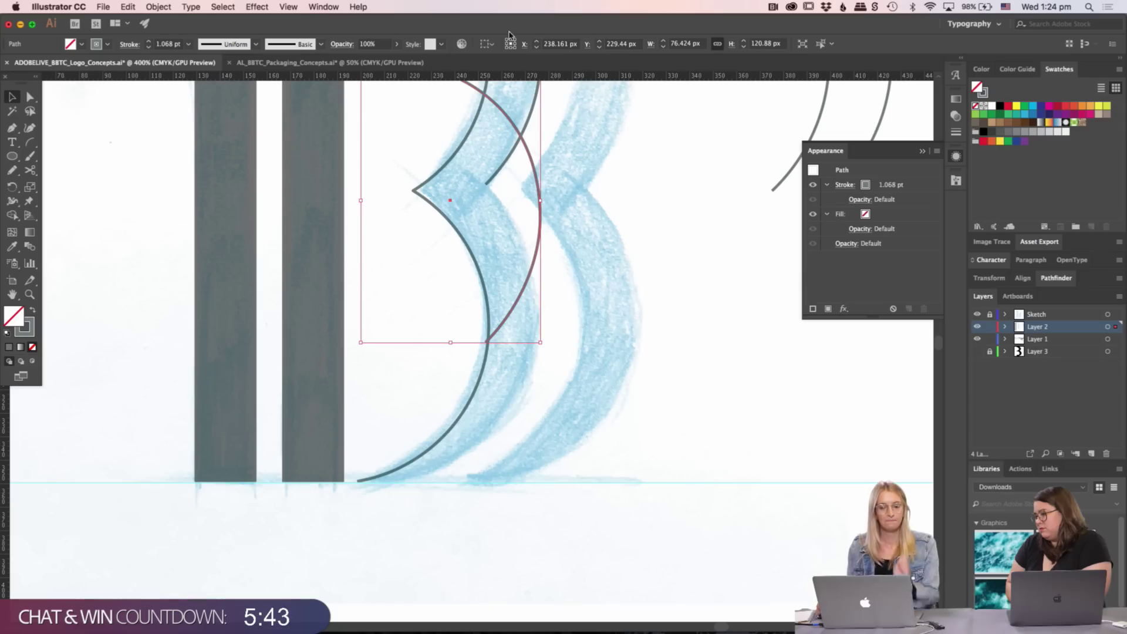
left_click(213, 7)
mouse_move(158, 7)
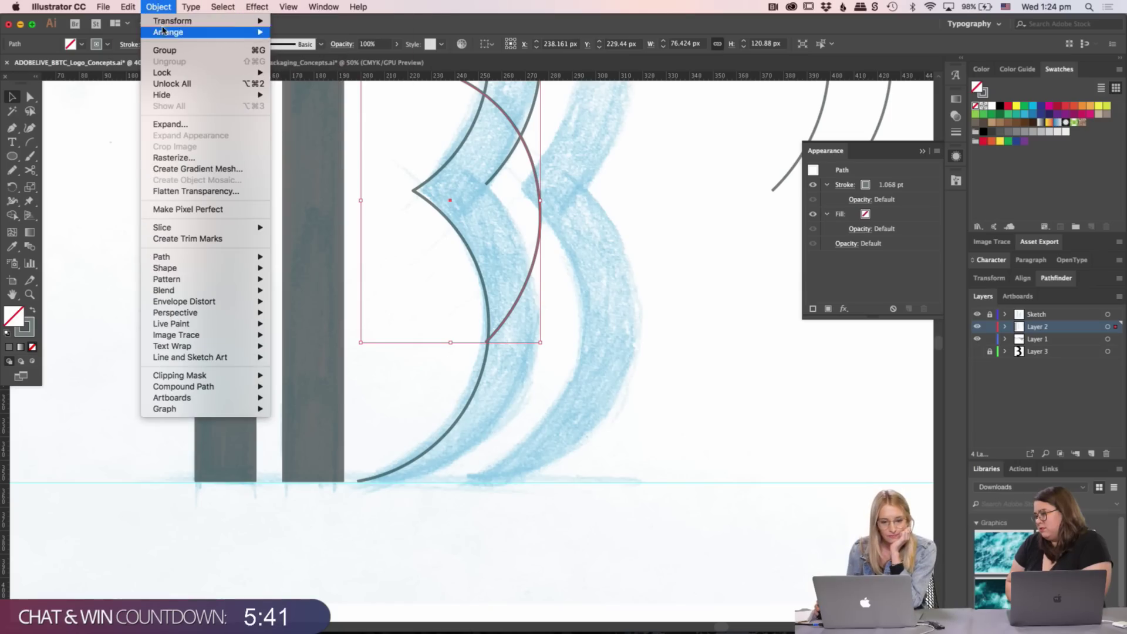
mouse_move(267, 21)
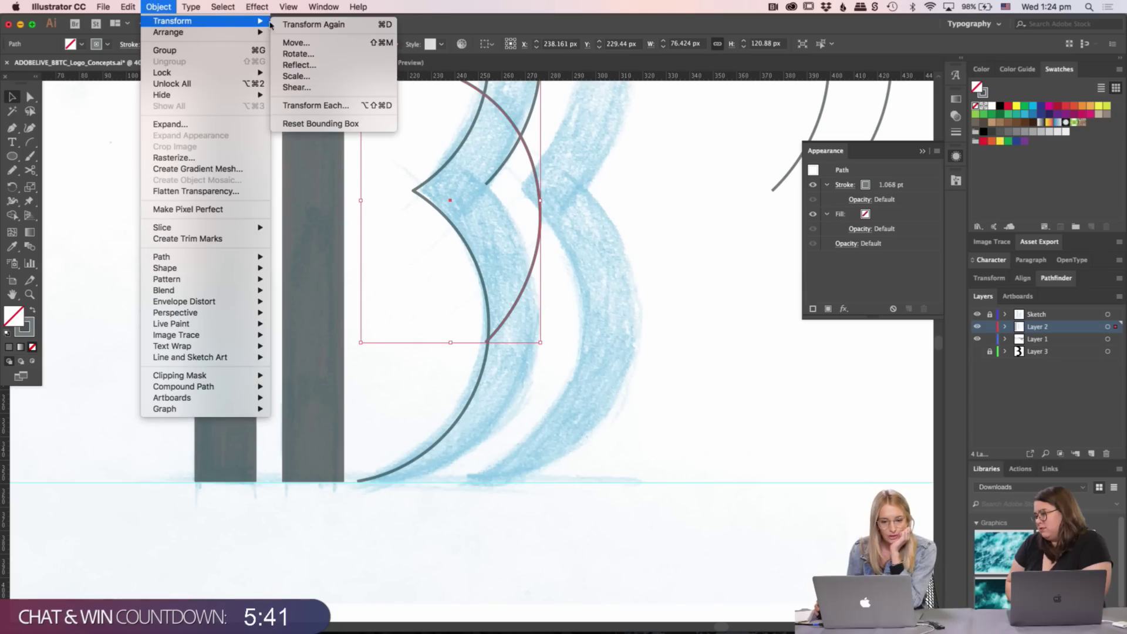
left_click(348, 66)
left_click(167, 253)
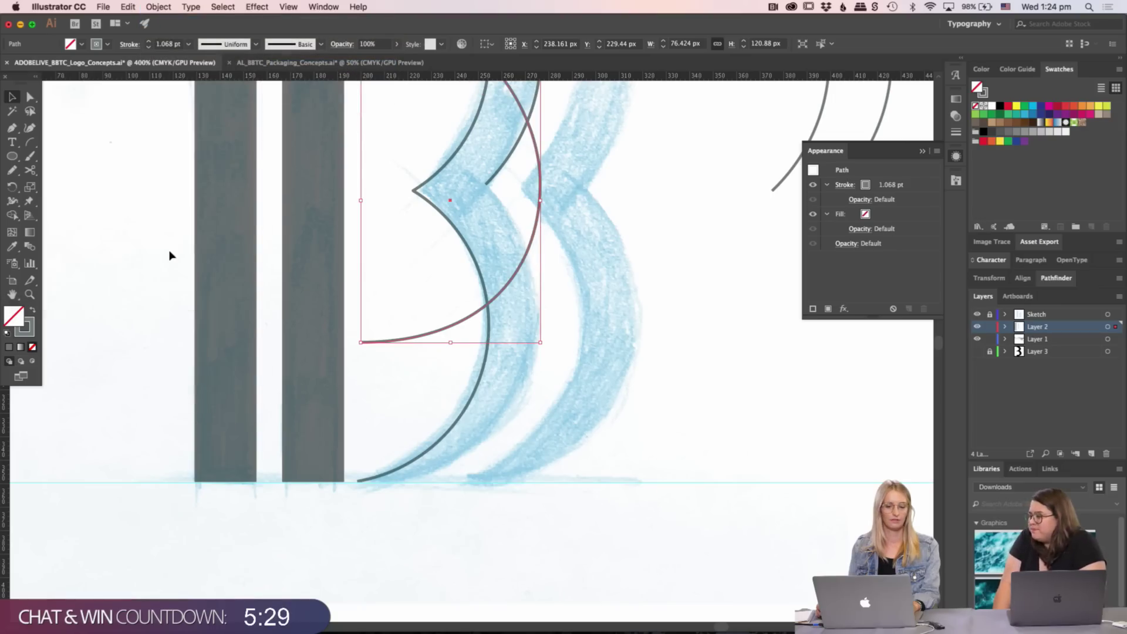
- Move the reflected arc straight down about 54 px so its upper end meets the upper outer arc's lower end
scroll(429, 287, "up", 5)
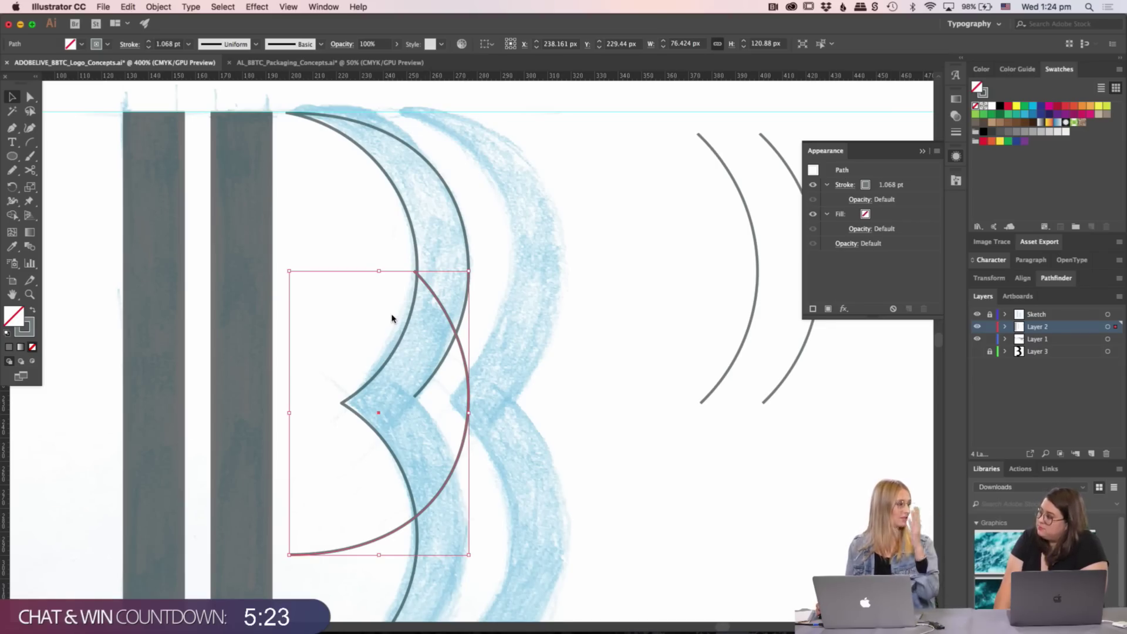
scroll(479, 247, "down", 5)
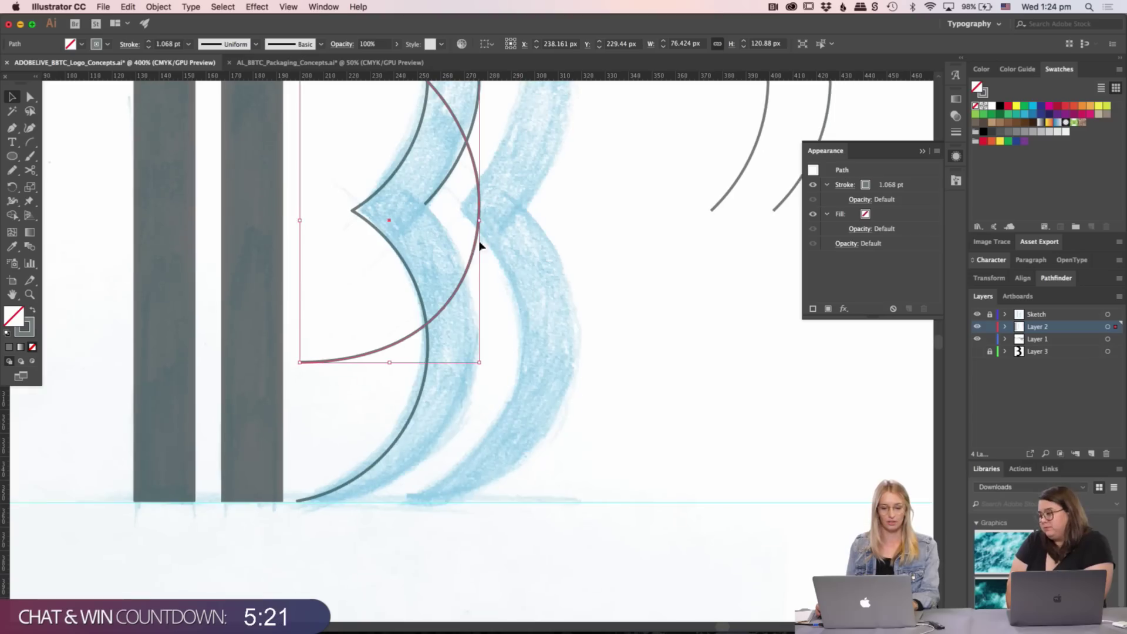
left_click_drag(475, 253, 459, 376)
- Select both outer arcs, scale them proportionally to about 78.36 × 247.75 px so they reach the baseline guide, and deselect
scroll(446, 370, "up", 5)
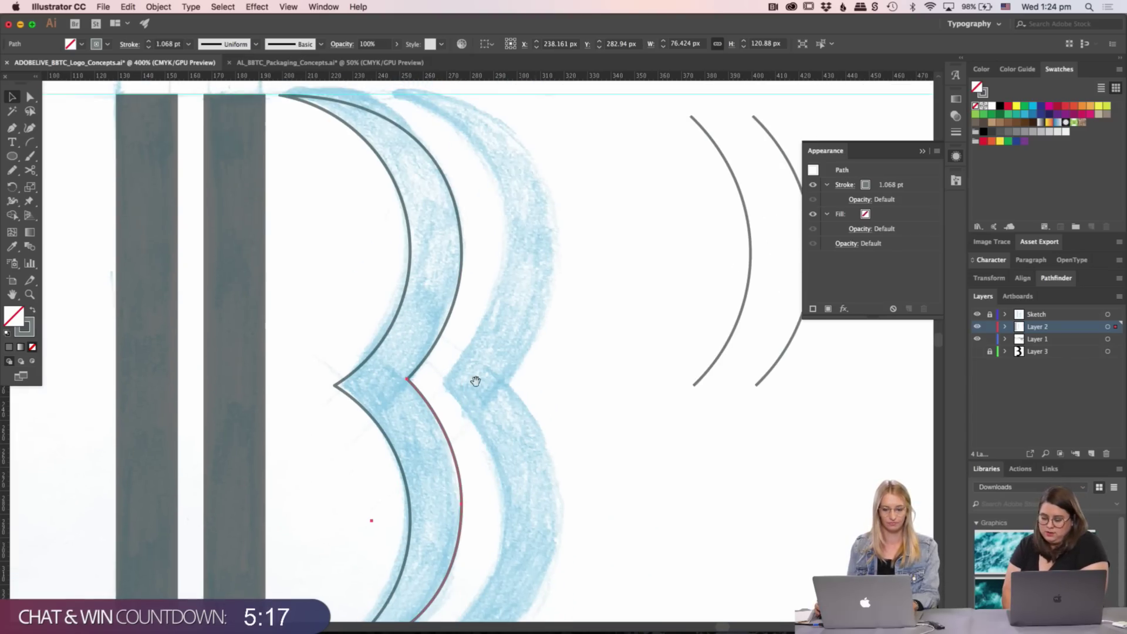
left_click_drag(371, 379, 372, 95)
scroll(461, 373, "down", 5)
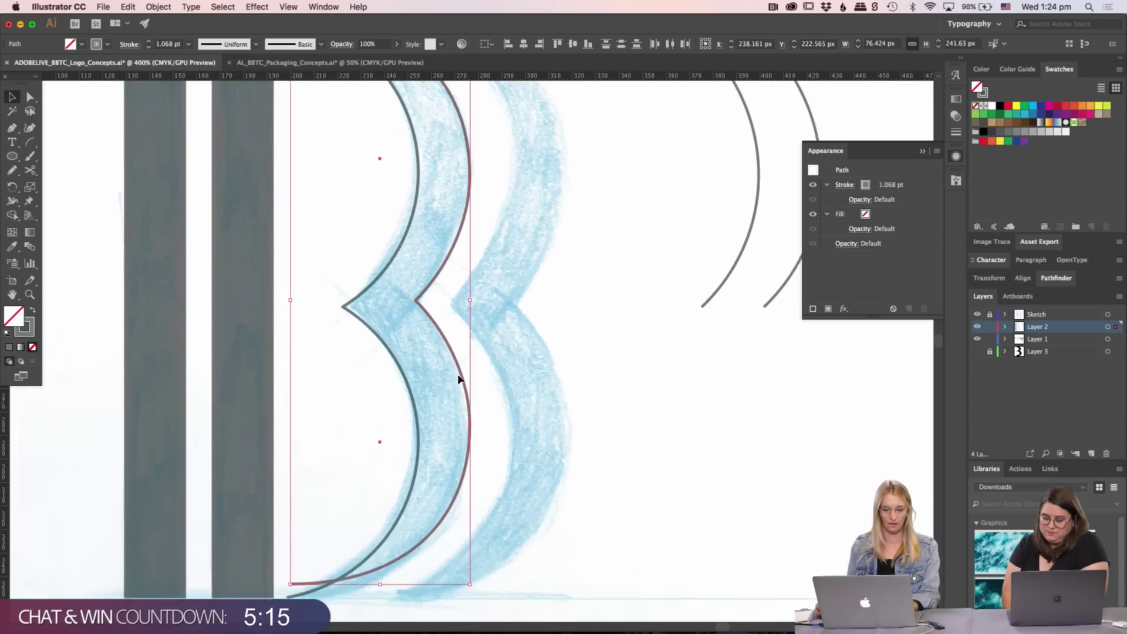
left_click_drag(388, 493, 385, 502)
scroll(488, 272, "up", 5)
scroll(495, 356, "up", 2)
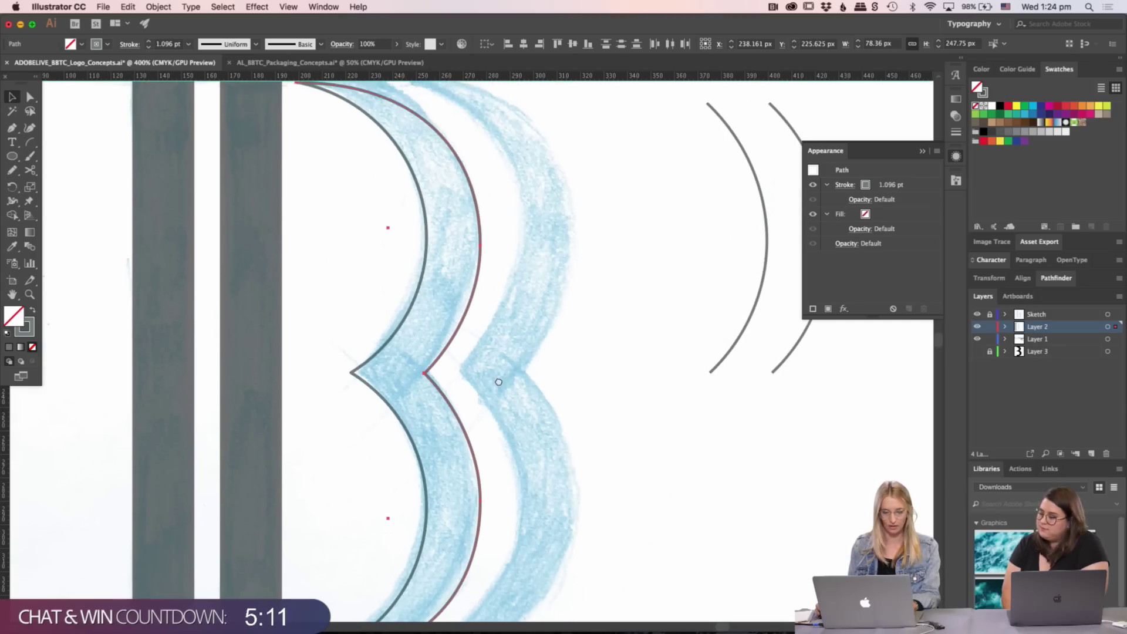
scroll(505, 363, "down", 2)
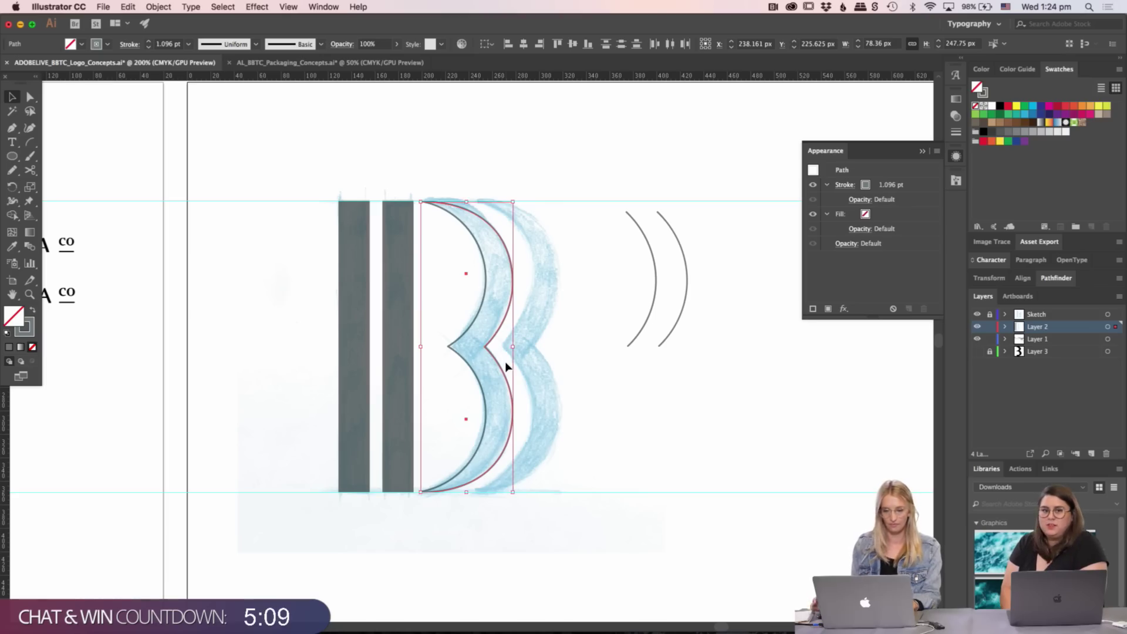
left_click(592, 365)
- Examine in close-up and in outline view how the two outer arcs' ends meet at the B's waist
key("z")
left_click(484, 329)
left_click(470, 349)
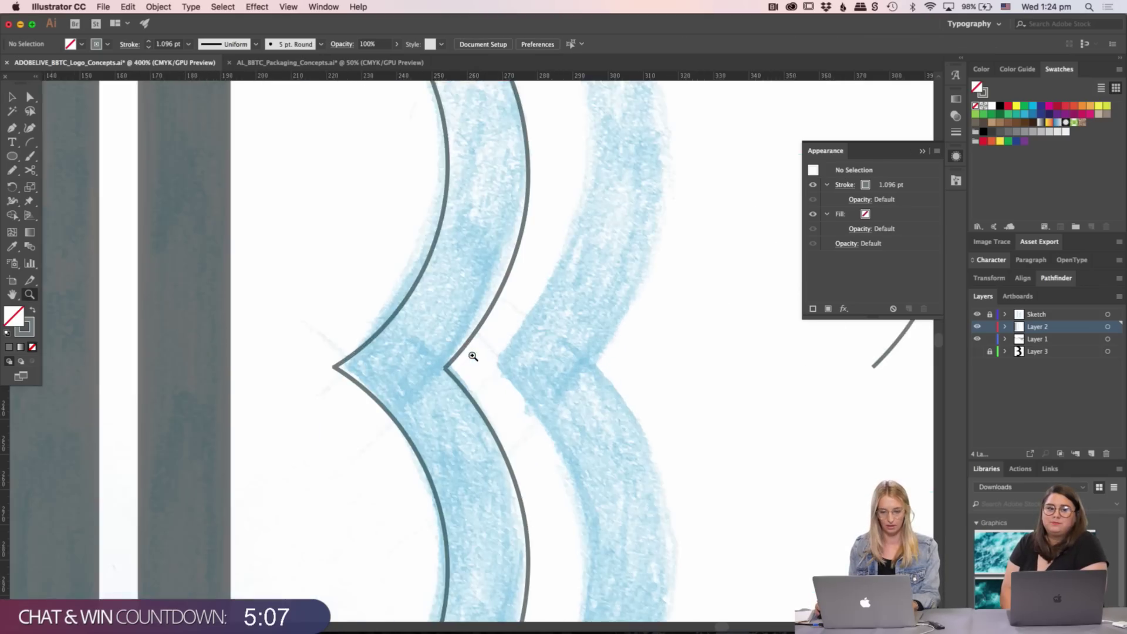
left_click(452, 390)
left_click(449, 352)
left_click(405, 382)
left_click(405, 382)
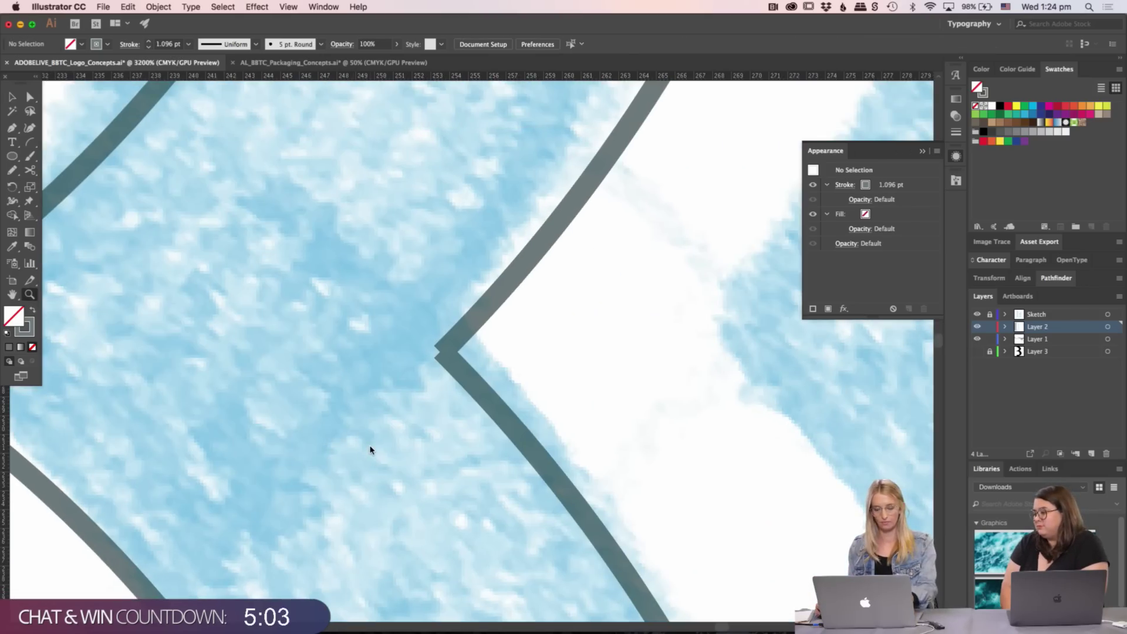
key("super+y")
key("super+equal")
key("v")
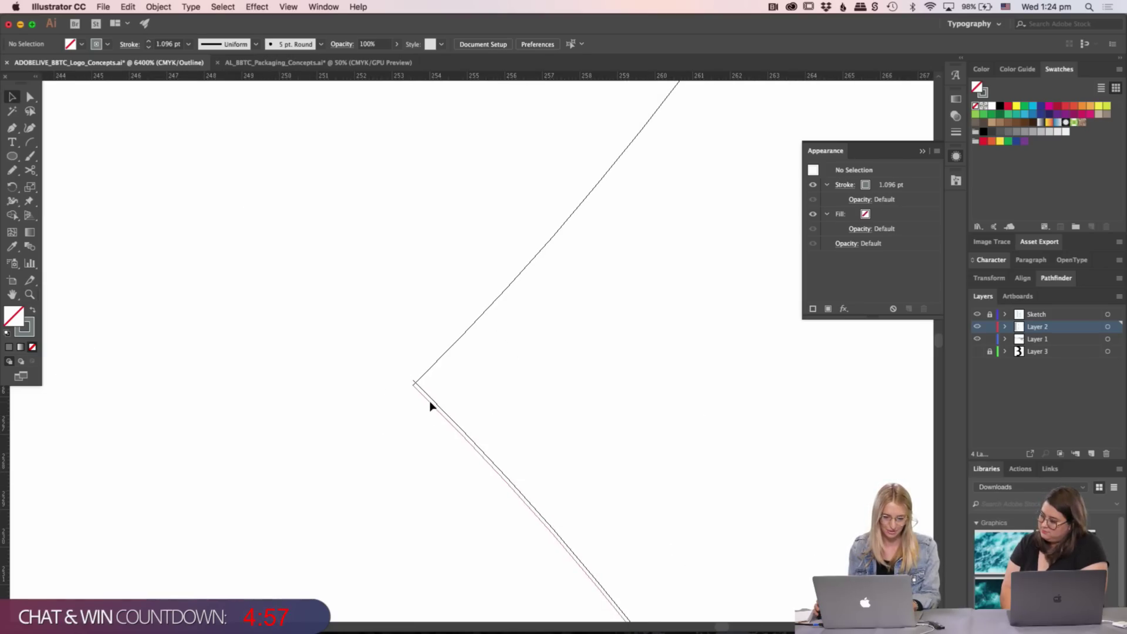
key("z")
left_click_drag(398, 385, 504, 327)
scroll(505, 327, "up", 5)
key("v")
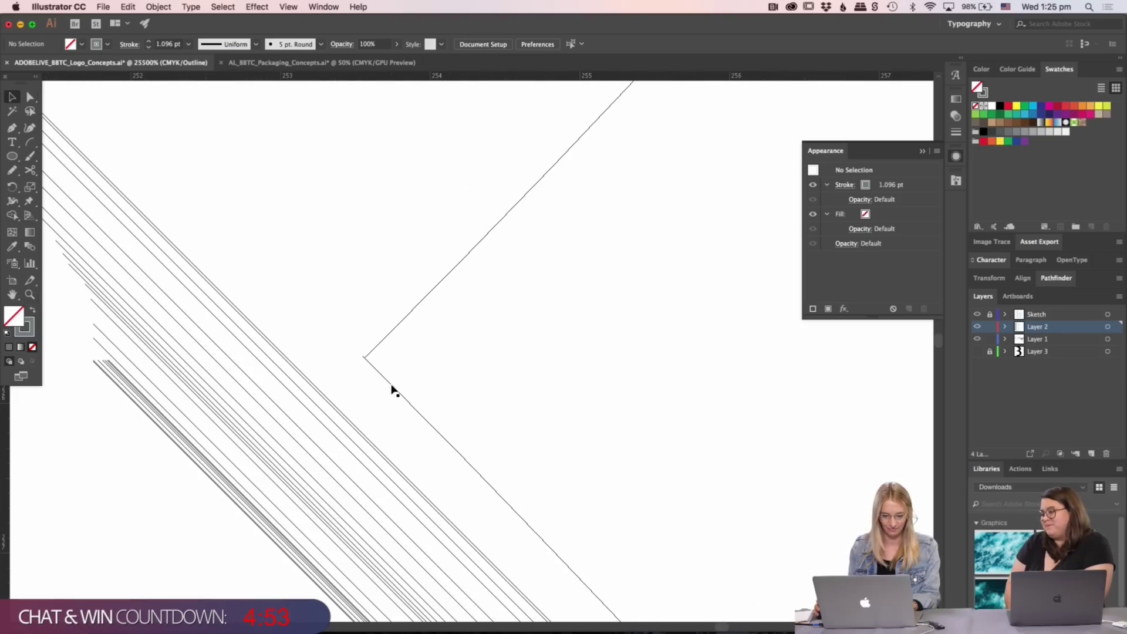
key("z")
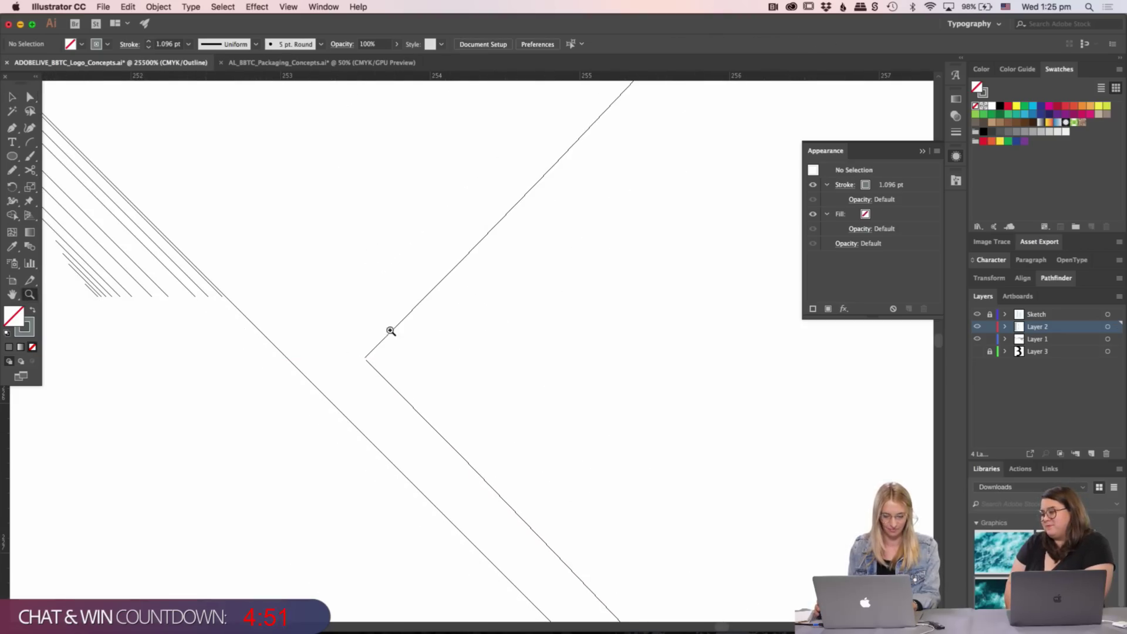
left_click_drag(391, 331, 400, 358)
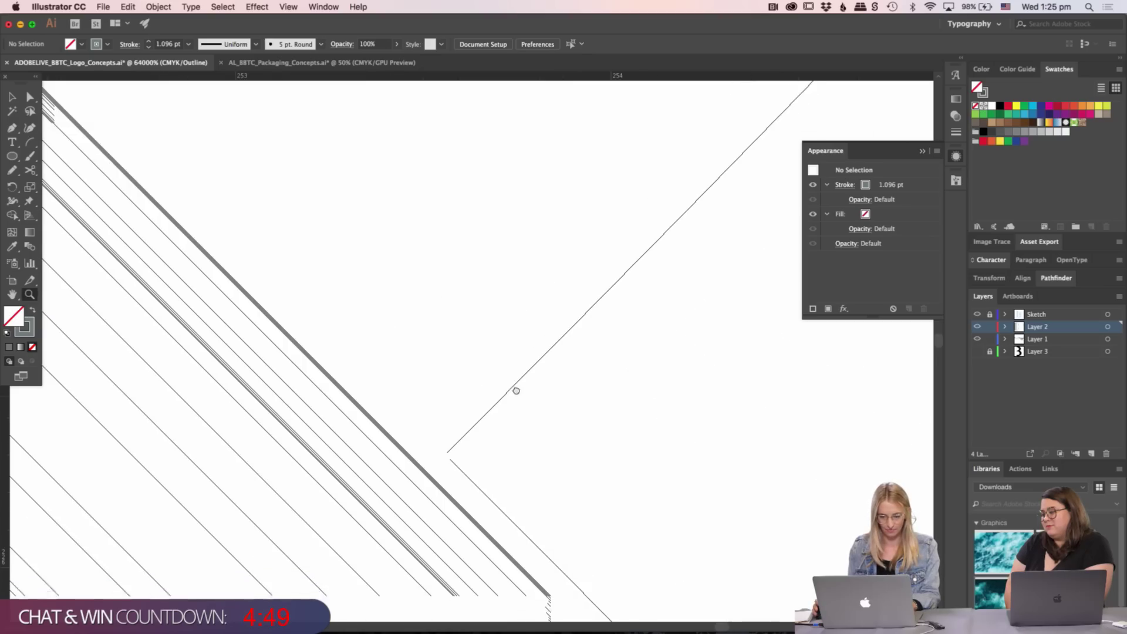
key("v")
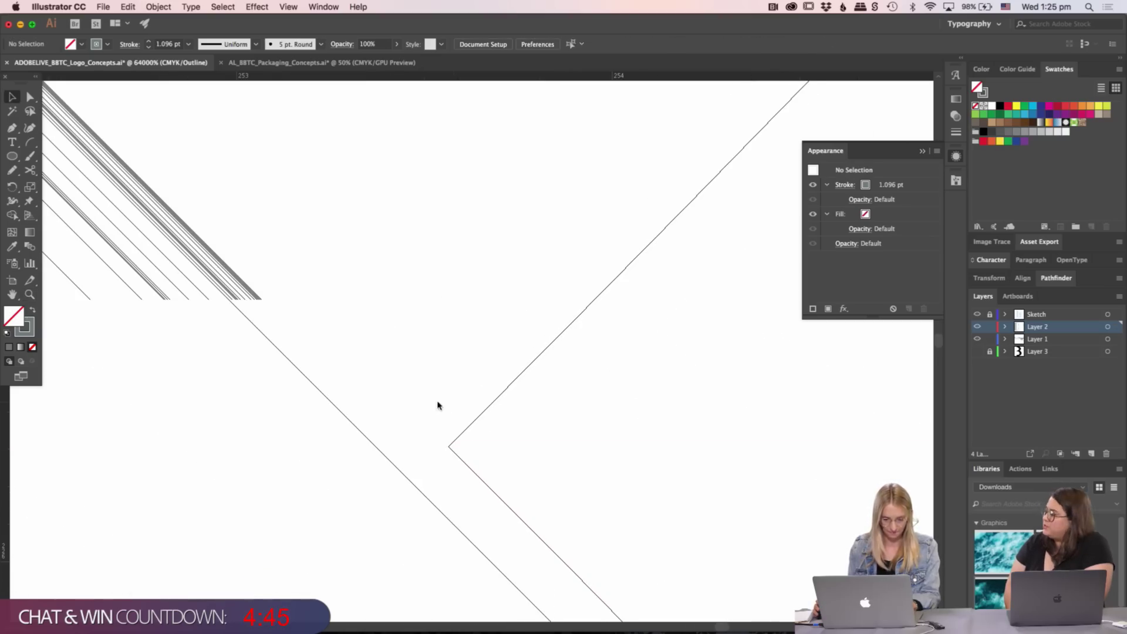
- Return to preview and join the two outer arcs' end anchors at the waist into one continuous path
key("super+y")
scroll(436, 420, "down", 5)
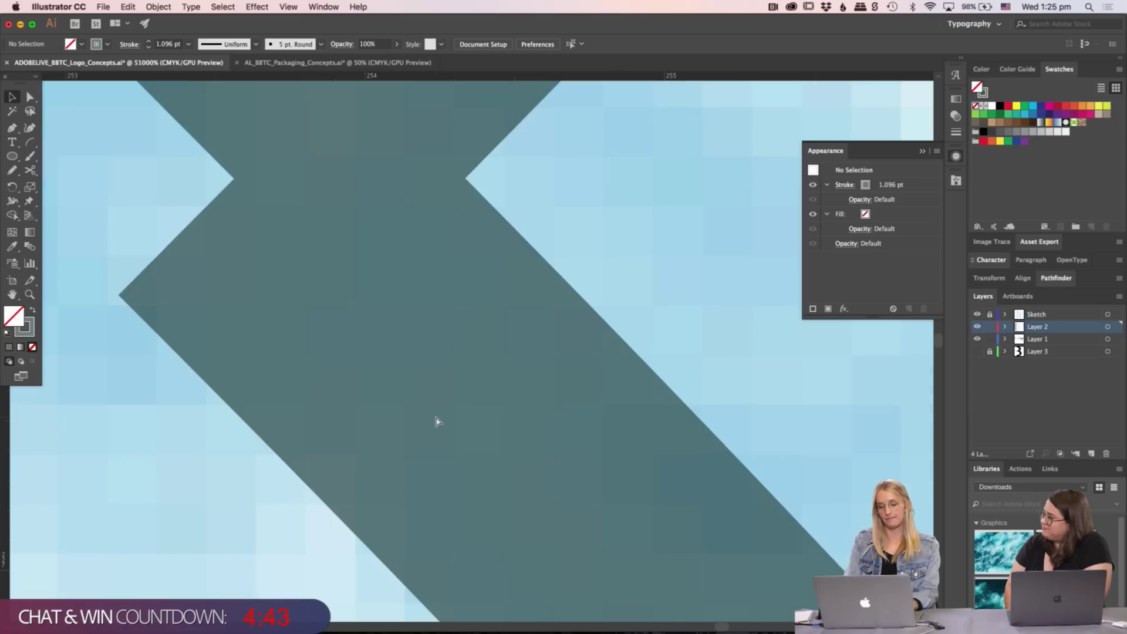
key("a")
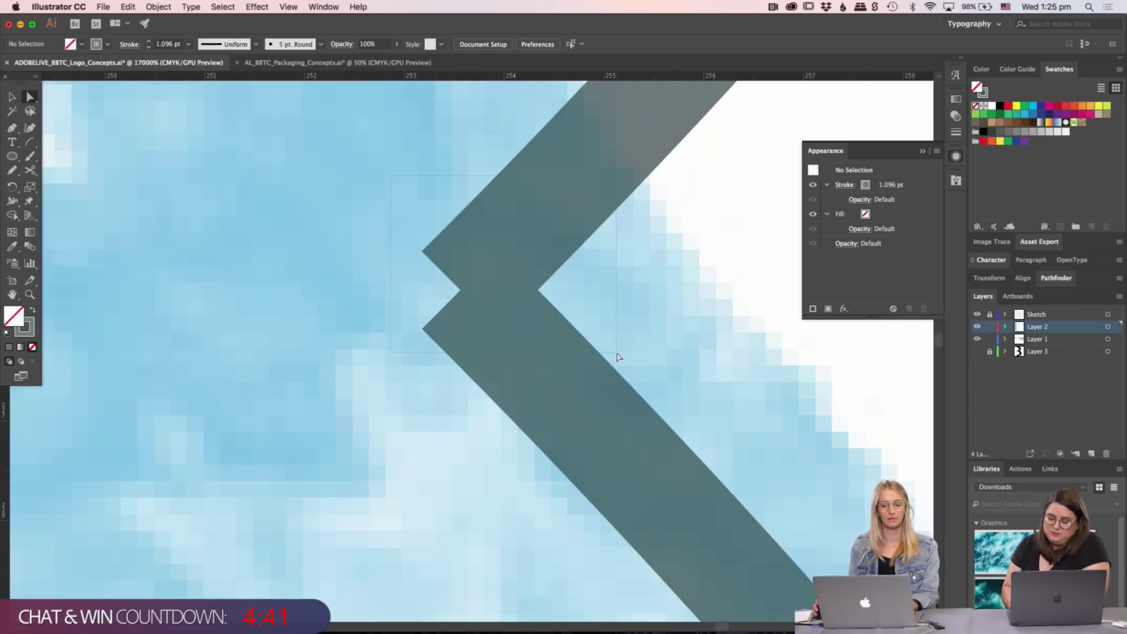
left_click_drag(617, 357, 617, 354)
scroll(617, 352, "down", 8)
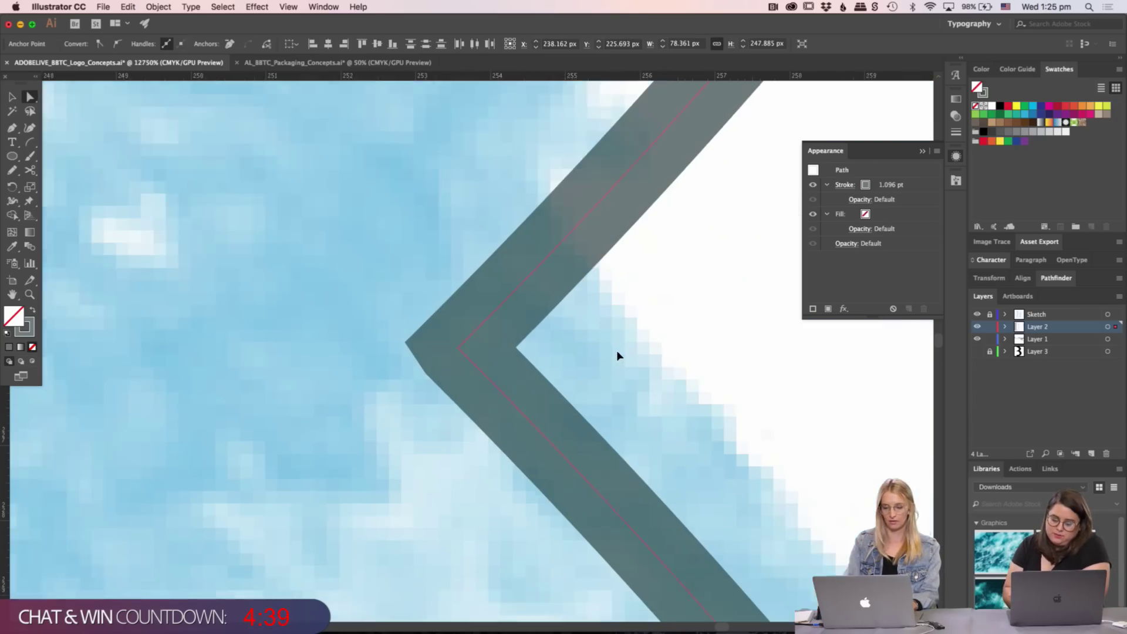
scroll(617, 353, "down", 6)
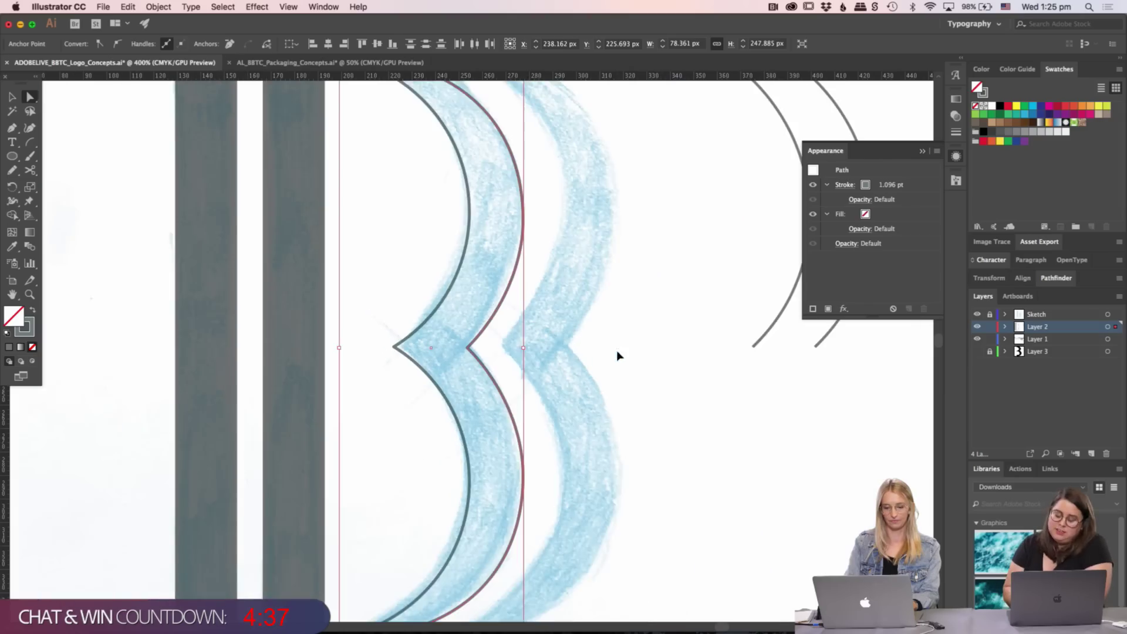
- Examine the inner and outer curves' lower ends against the baseline guide, comparing preview and outline views
scroll(435, 399, "up", 3)
key("z")
left_click(453, 368)
left_click(389, 367)
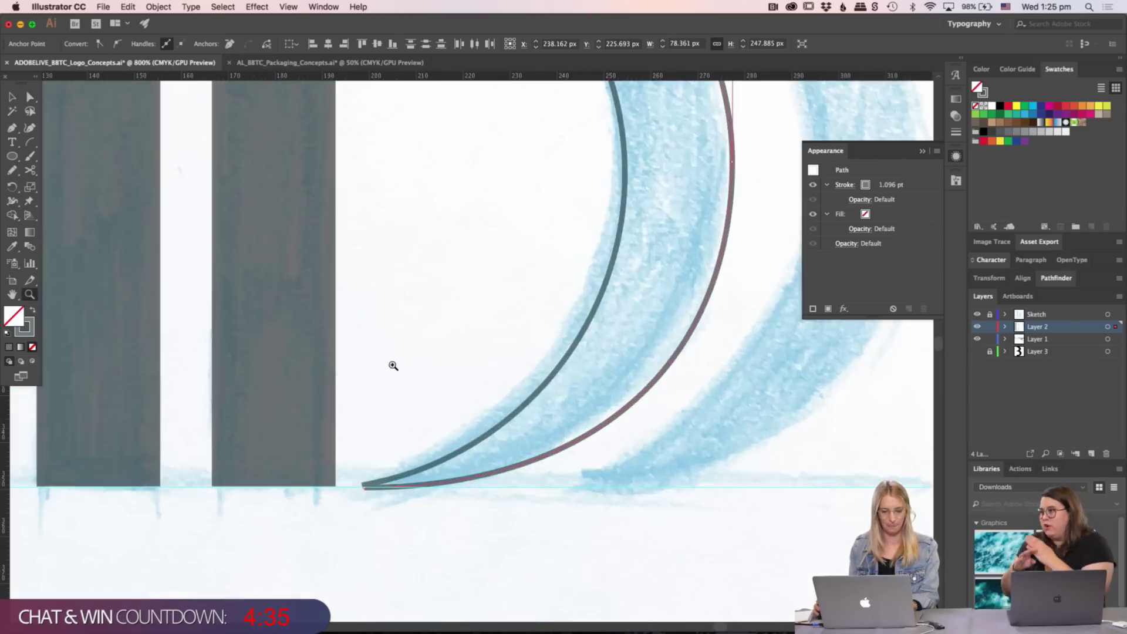
left_click(390, 367)
left_click(441, 468)
scroll(440, 465, "up", 8)
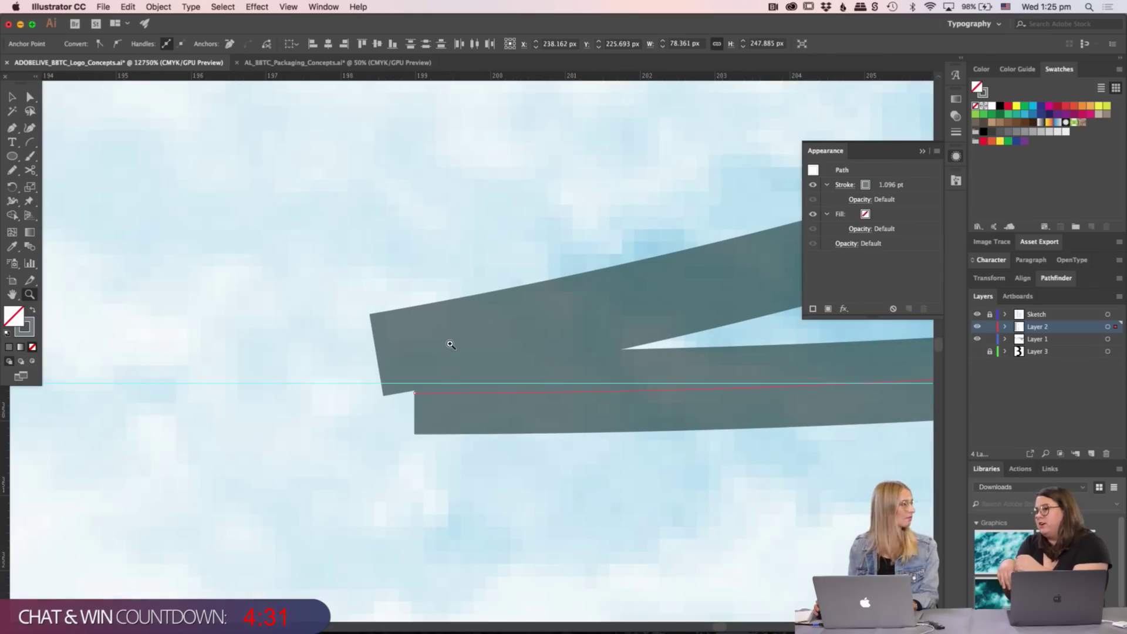
scroll(450, 345, "up", 3)
key("ctrl+y")
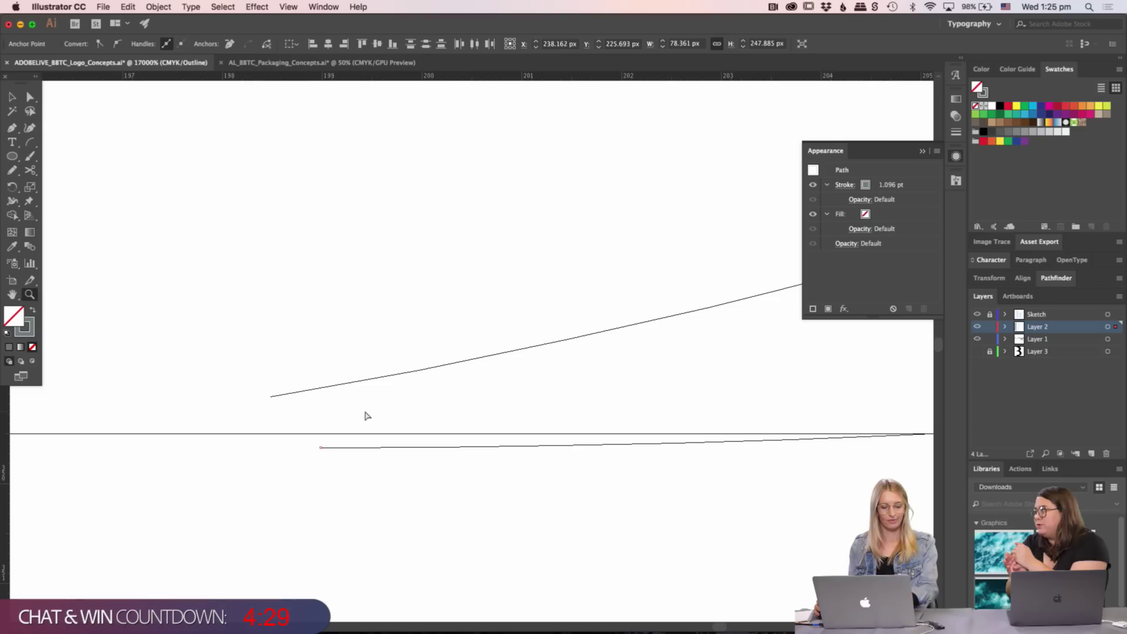
key("ctrl+y")
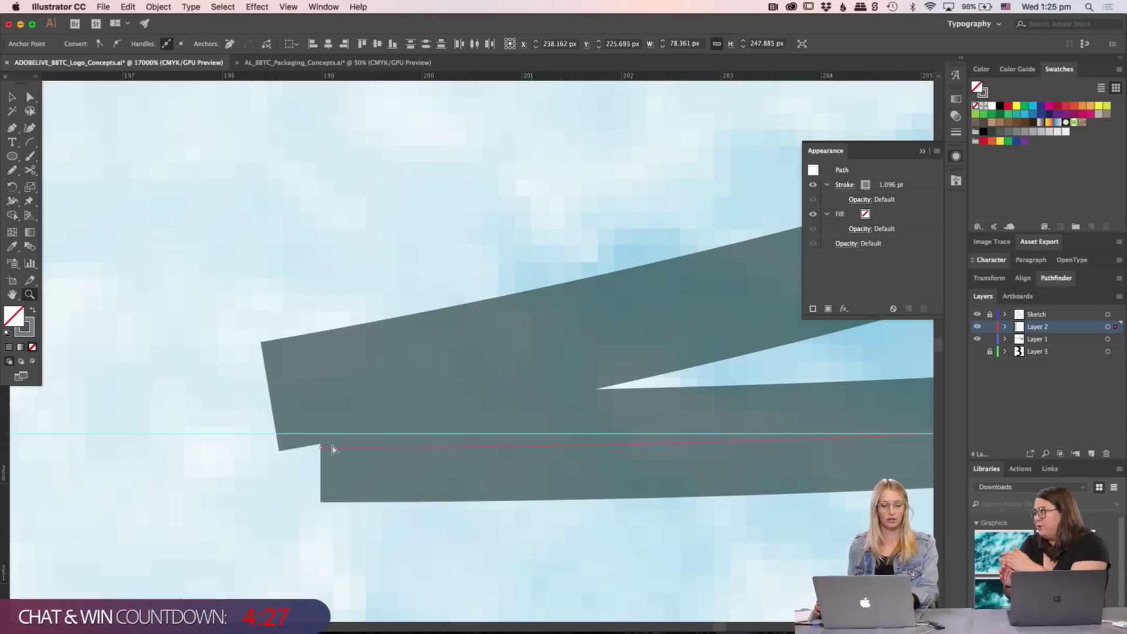
key("a")
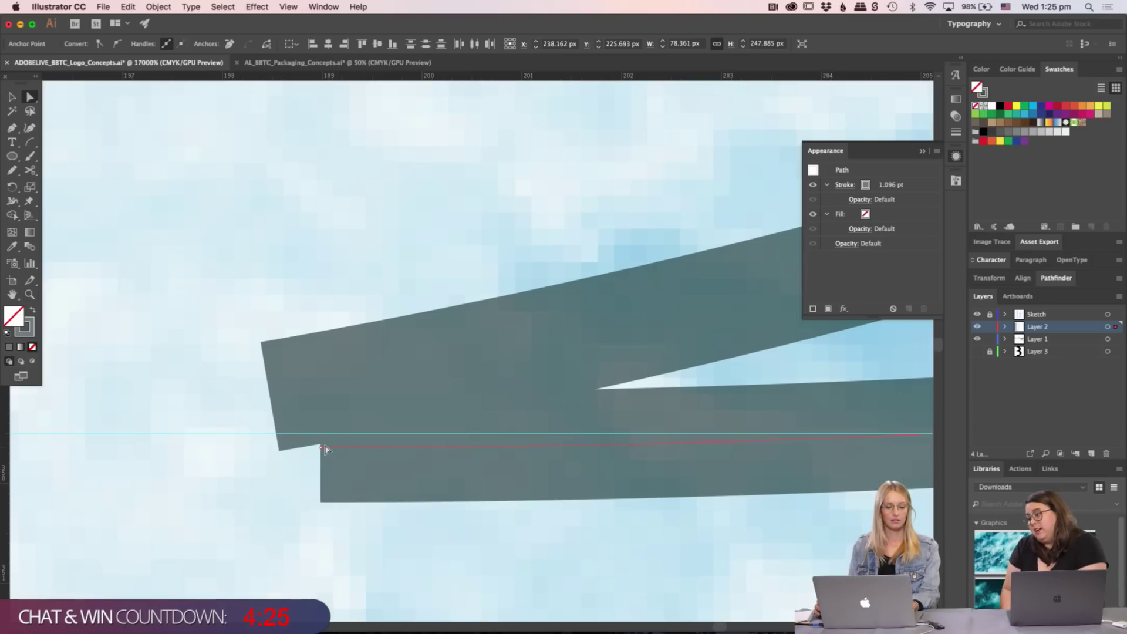
key("ctrl+y")
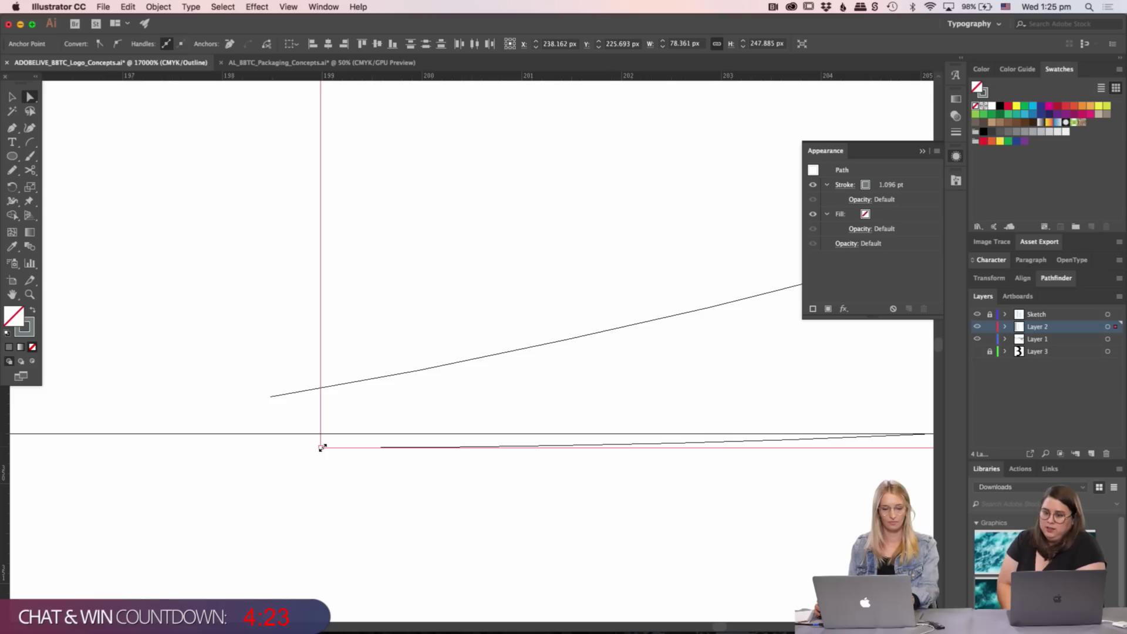
key("ctrl+y")
- Select the inner curve and scale it proportionally to about 56.39 × 249.38 px to lower its end toward the baseline guide
left_click(307, 402)
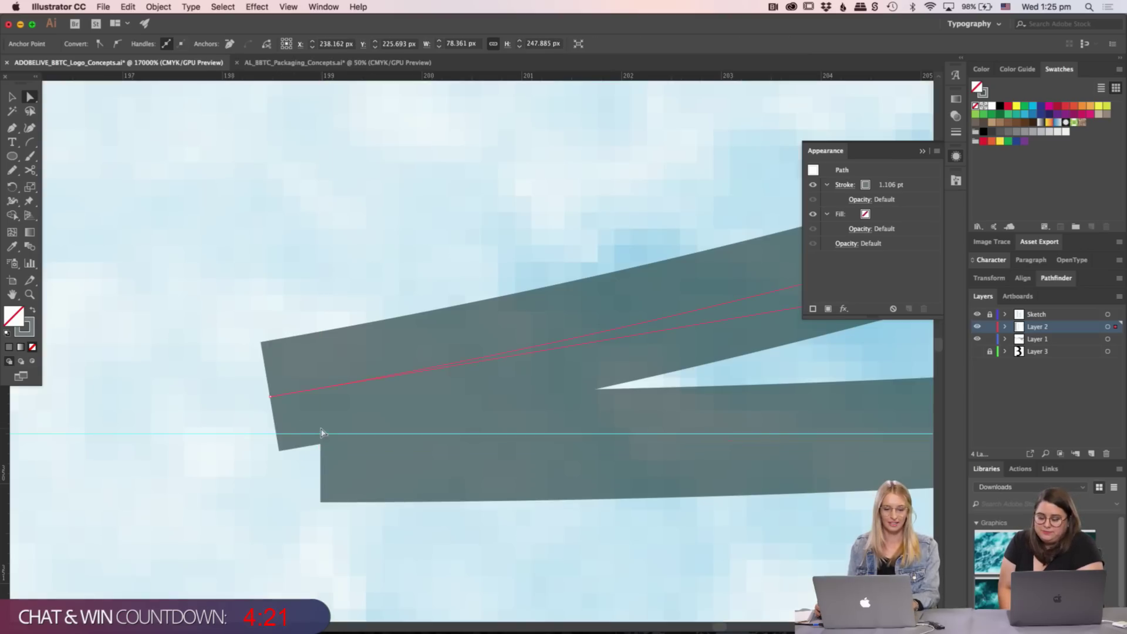
key("v")
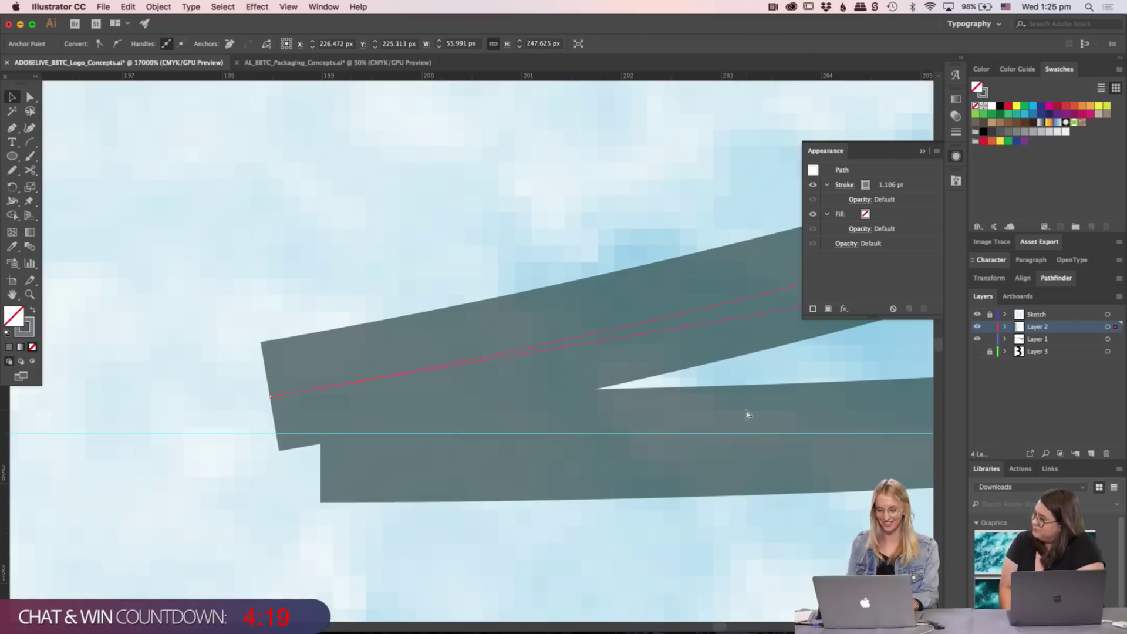
key("ctrl+minus")
key("ctrl+minus")
key("ctrl+minus")
key("ctrl+minus")
key("ctrl+minus")
key("ctrl+minus")
key("ctrl+minus")
key("ctrl+minus")
key("ctrl+minus")
key("ctrl+minus")
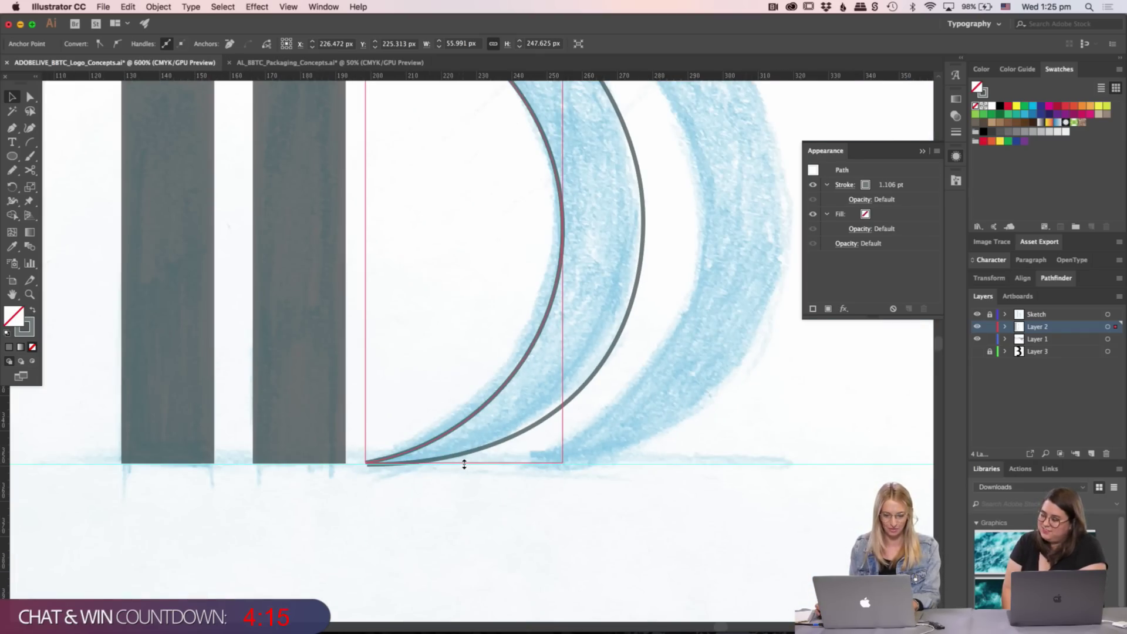
left_click_drag(464, 464, 463, 468)
- Check the inner curve's lower end and scale the curve proportionally to about 56.27 × 248.88 px to fit the baseline guide
key("z")
left_click_drag(411, 435, 644, 398)
key("super+minus")
key("super+minus")
key("super+minus")
key("super+minus")
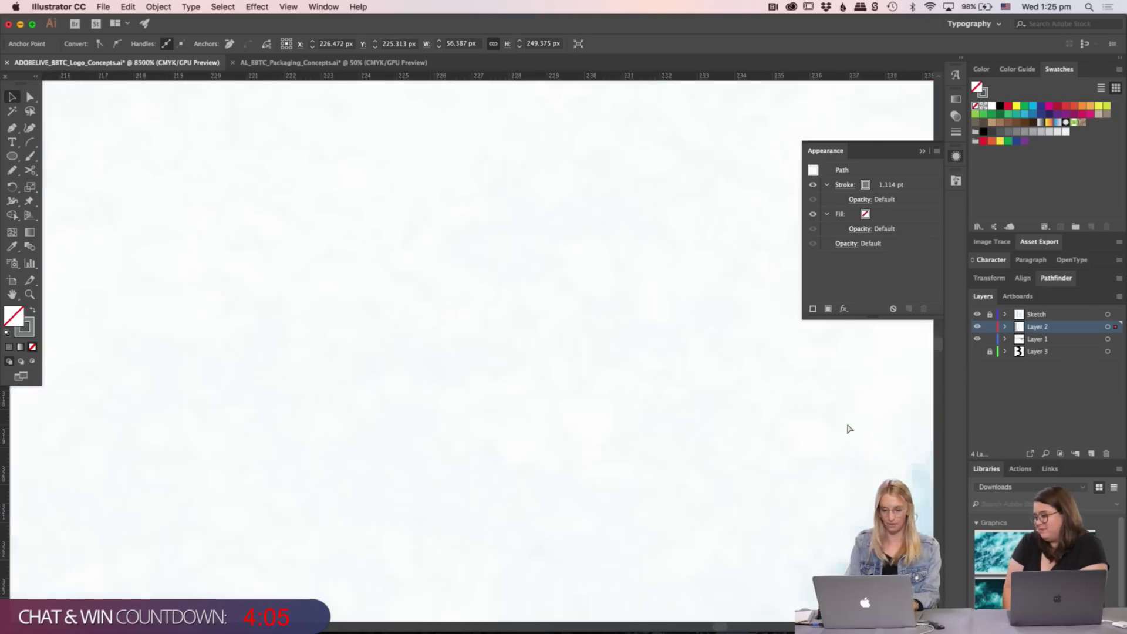
scroll(845, 432, "right", 5)
key("super+minus")
key("super+minus")
key("super+minus")
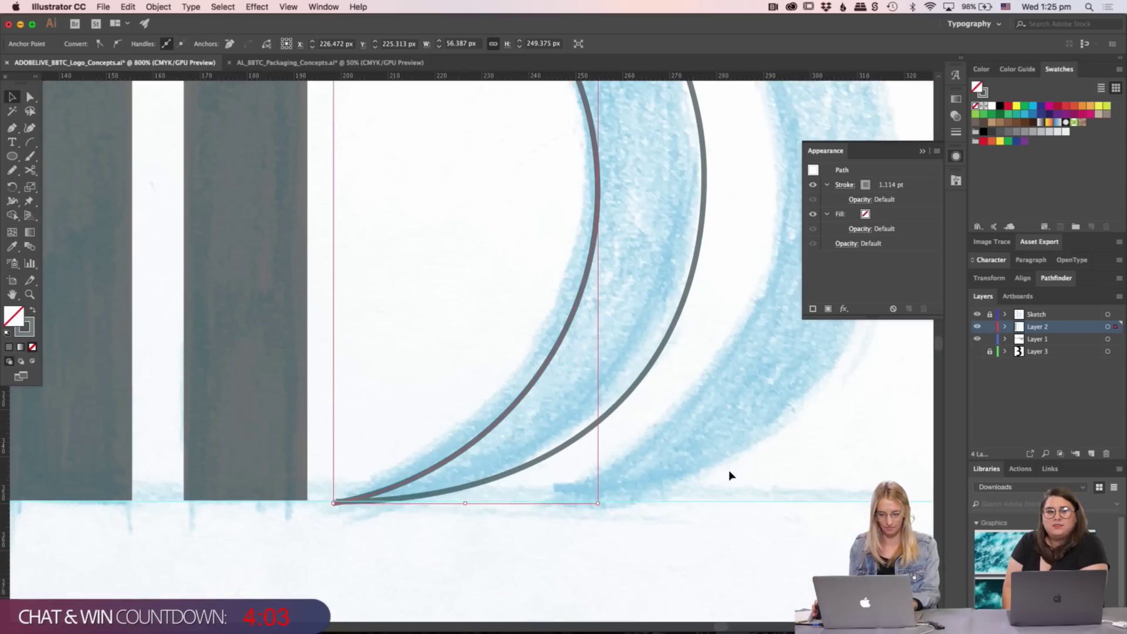
left_click_drag(464, 503, 460, 498)
- Move the outer curve's lower end anchor onto the inner curve's lower end on the baseline guide, using outline view
key("z")
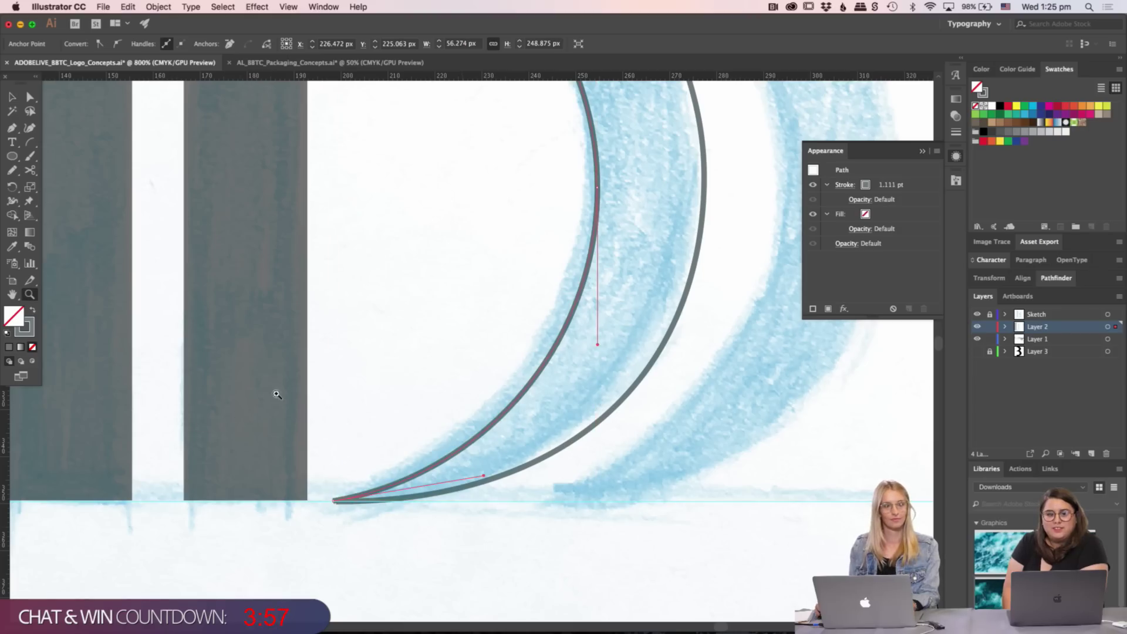
left_click(289, 388)
left_click(435, 428)
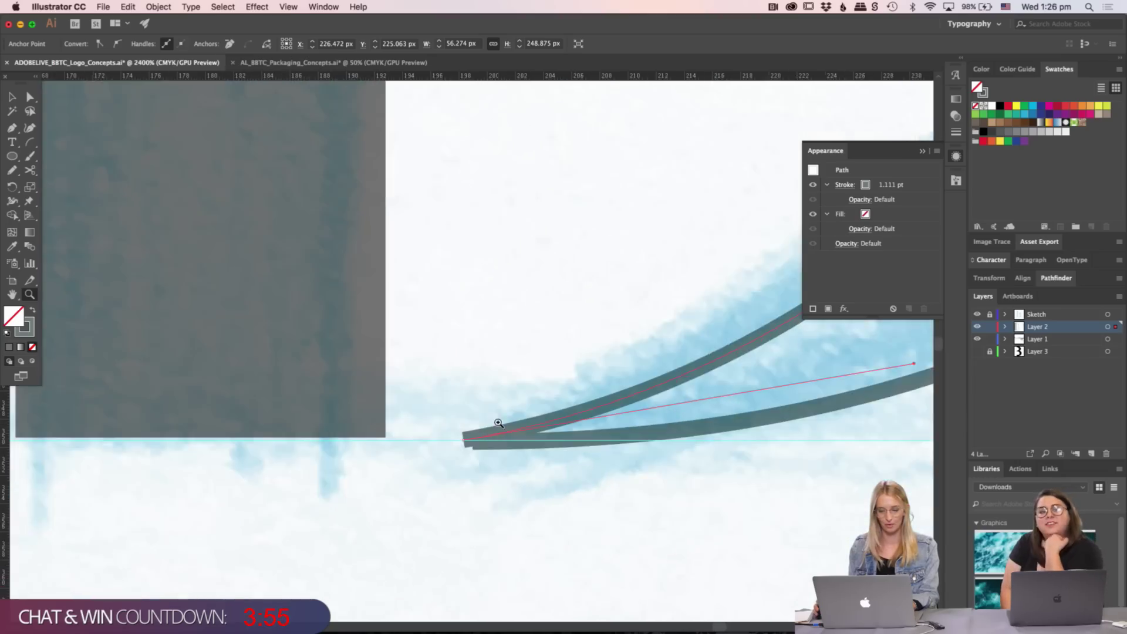
left_click_drag(496, 423, 477, 435)
left_click(468, 385)
left_click(463, 383)
key("ctrl+y")
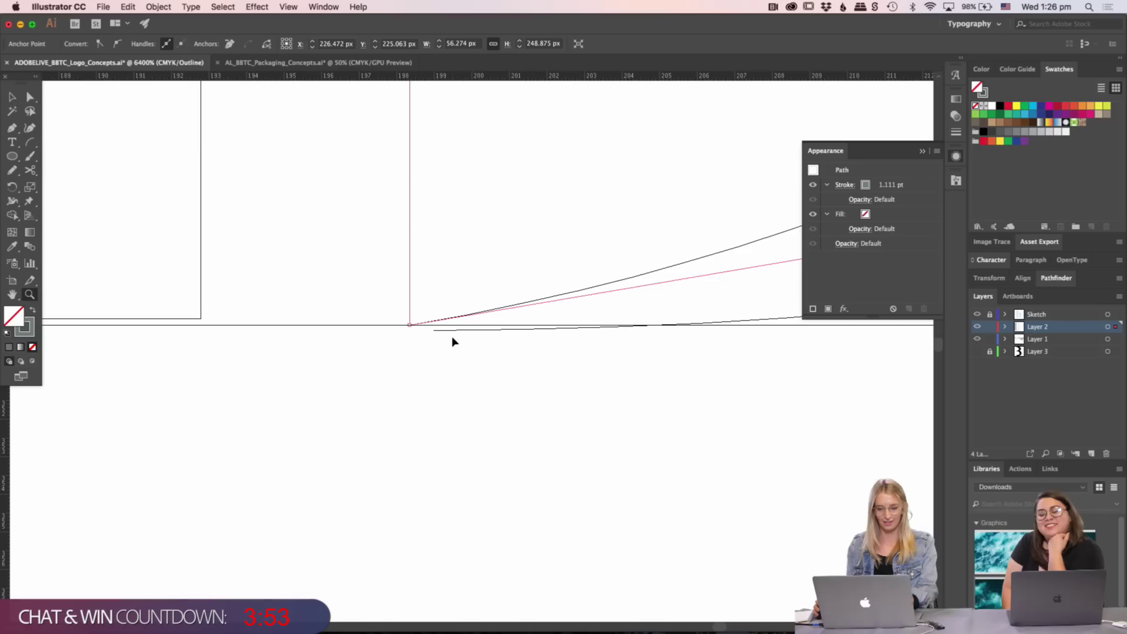
key("a")
left_click(433, 332)
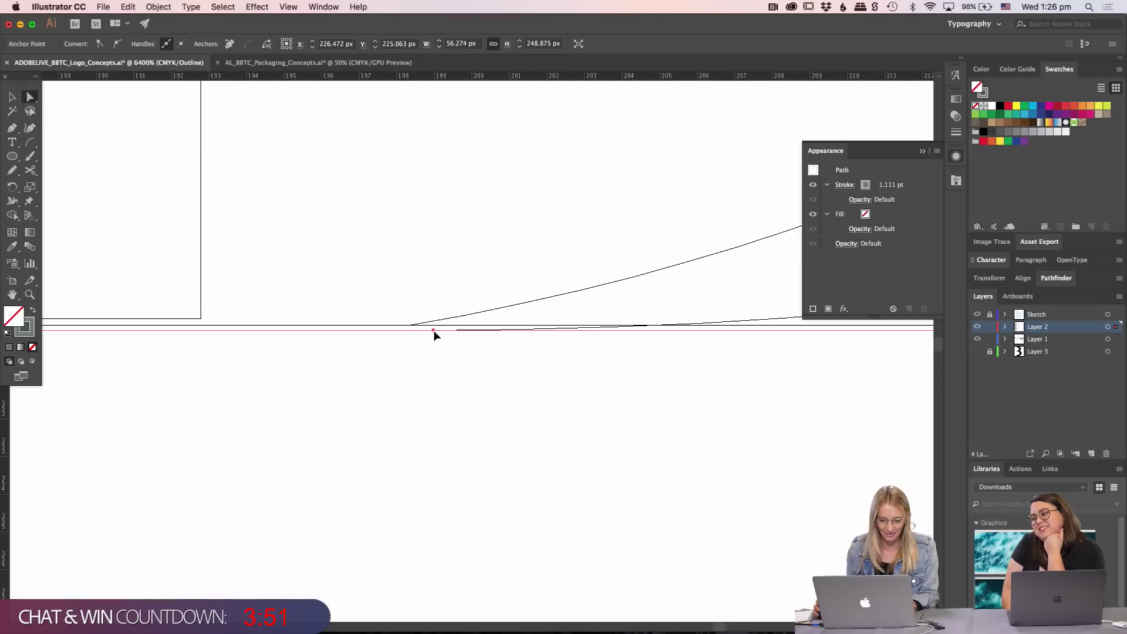
left_click(414, 327)
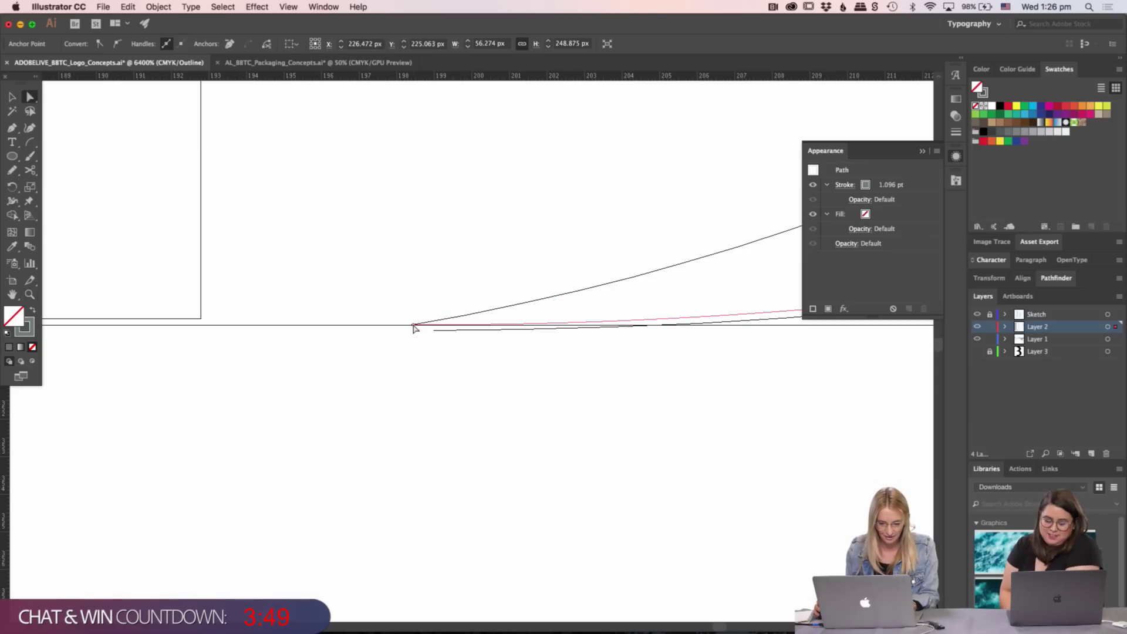
- Return to preview and join the inner and outer curves' end anchors at the baseline into one path
left_click(417, 312)
key("ctrl+y")
left_click_drag(394, 282, 430, 328)
left_click(429, 331)
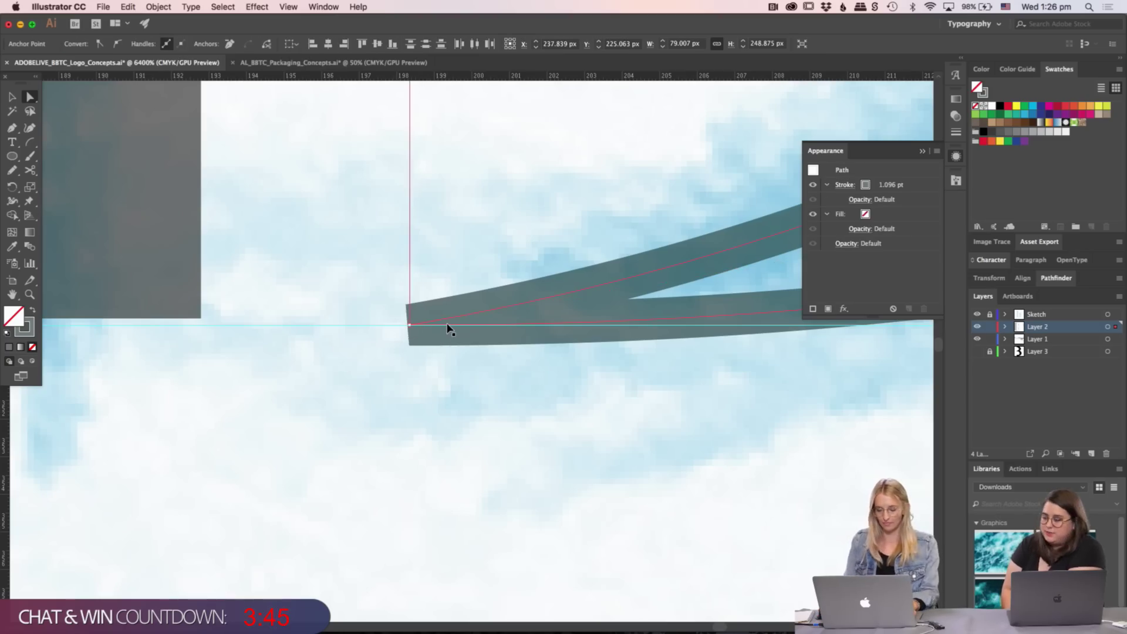
- Examine the inner and outer curves' upper ends against the upper guide and deselect the path
key("super+minus")
key("super+minus")
key("super+minus")
key("super+minus")
key("super+minus")
key("super+minus")
key("super+minus")
key("super+minus")
key("super+minus")
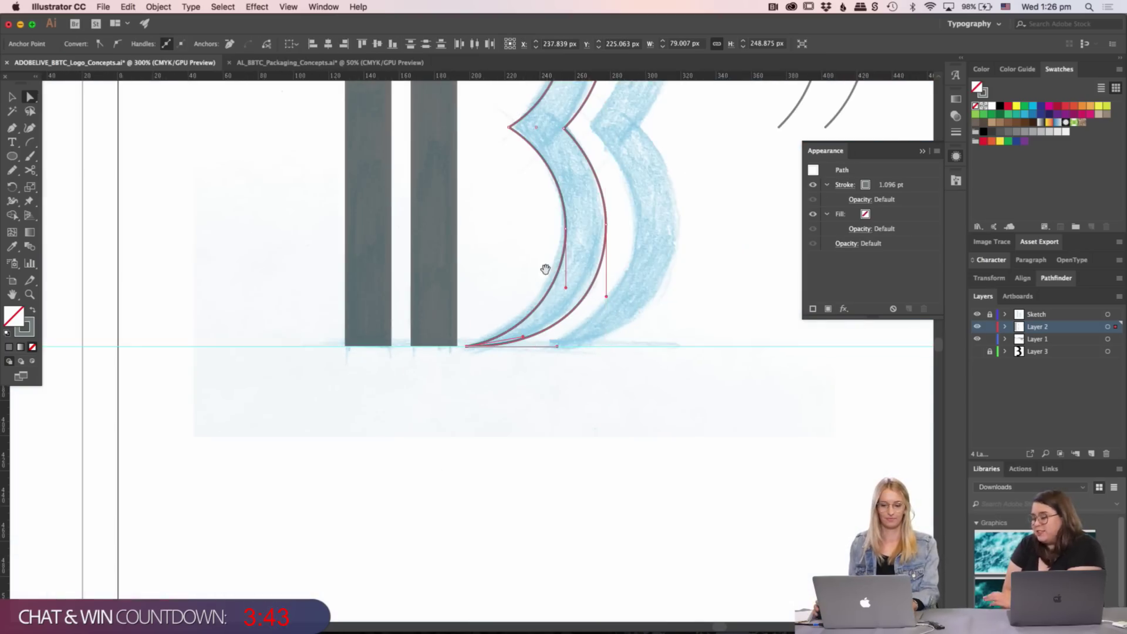
scroll(546, 269, "up", 5)
left_click(448, 277)
left_click(443, 299)
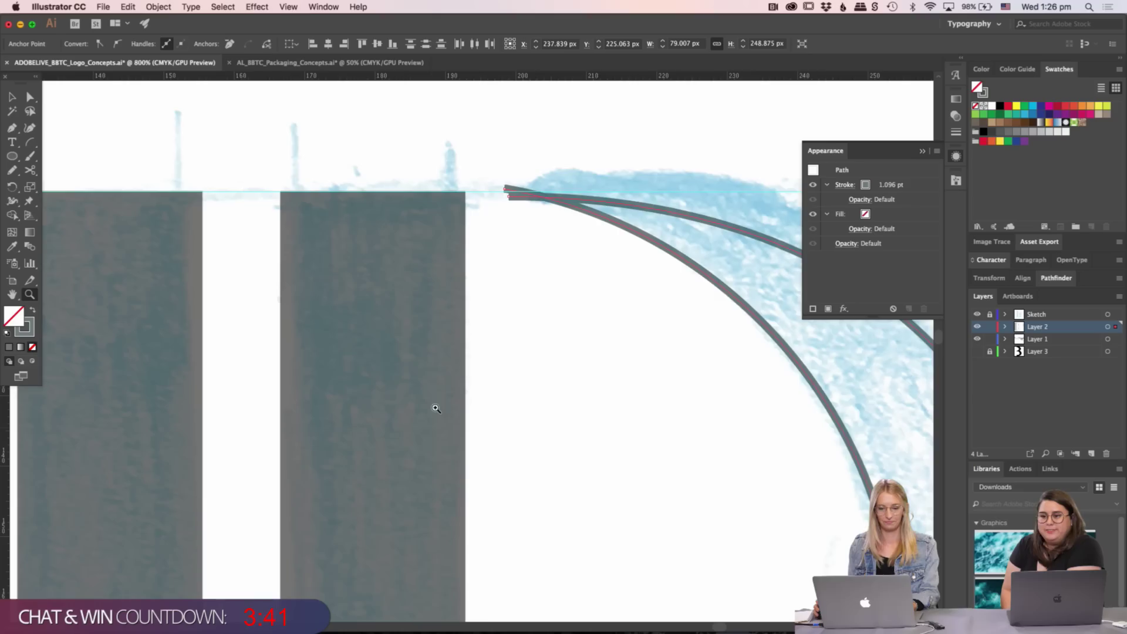
left_click(496, 269)
left_click(459, 294)
left_click_drag(404, 327, 309, 388)
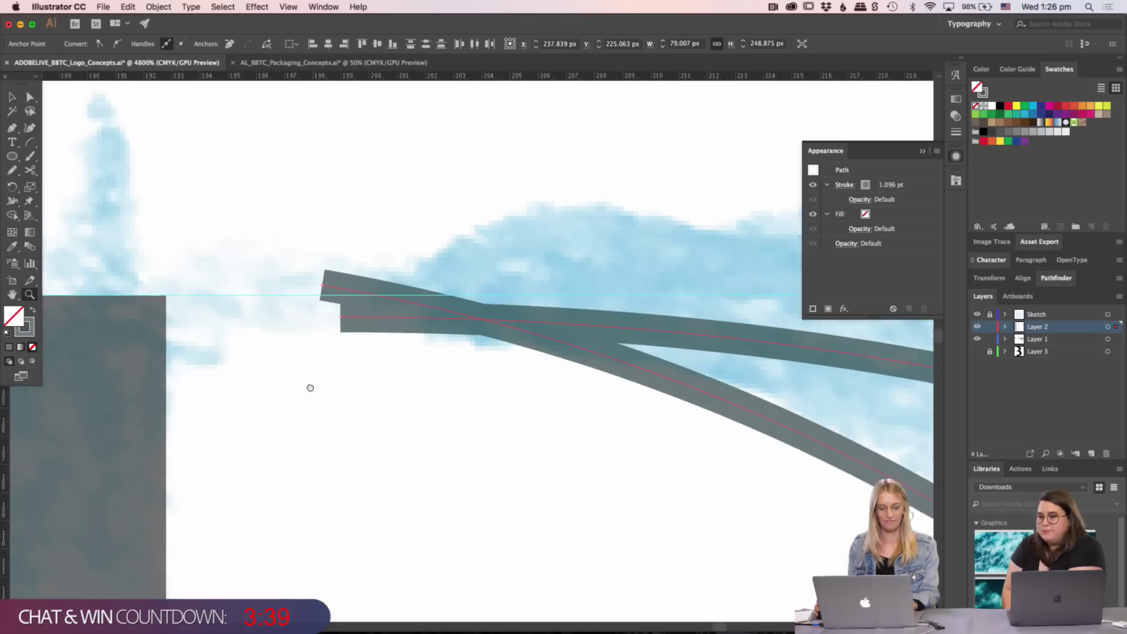
left_click(433, 300)
mouse_move(433, 393)
left_mouse_down()
mouse_move(262, 420)
mouse_move(265, 276)
mouse_move(380, 327)
left_mouse_up()
key("v")
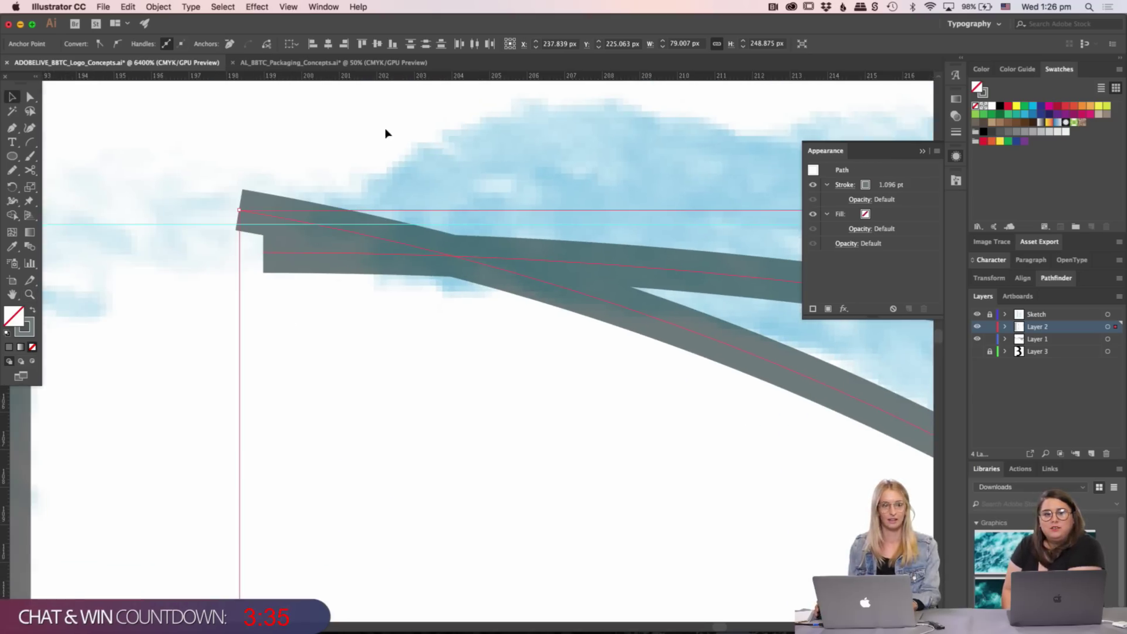
left_click(386, 133)
left_click_drag(387, 270, 387, 201)
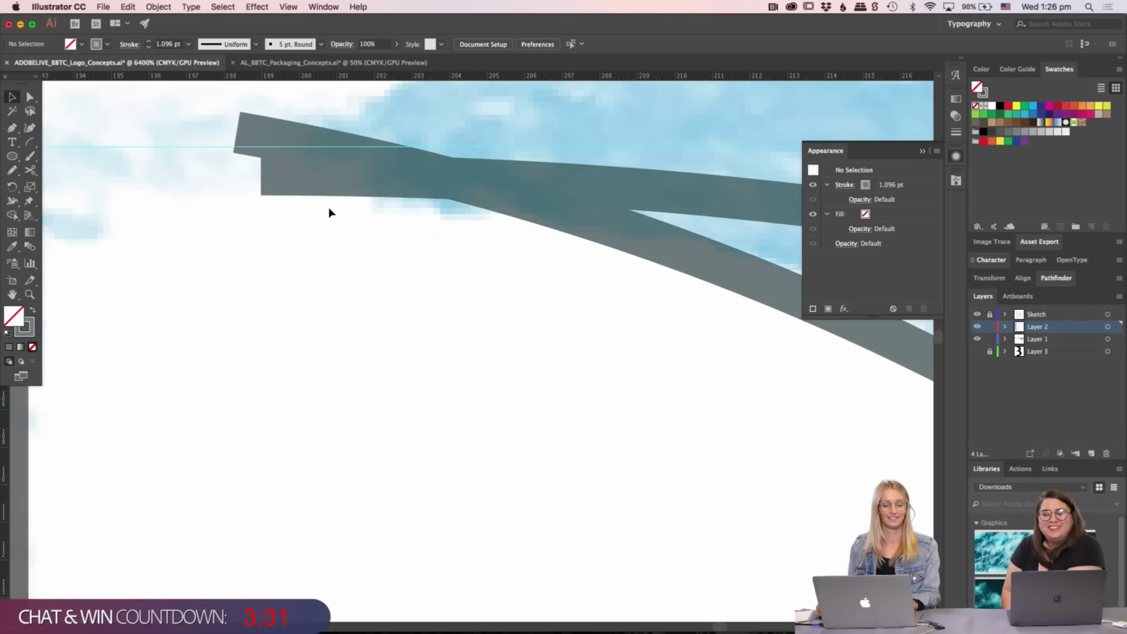
left_click_drag(324, 226, 360, 305)
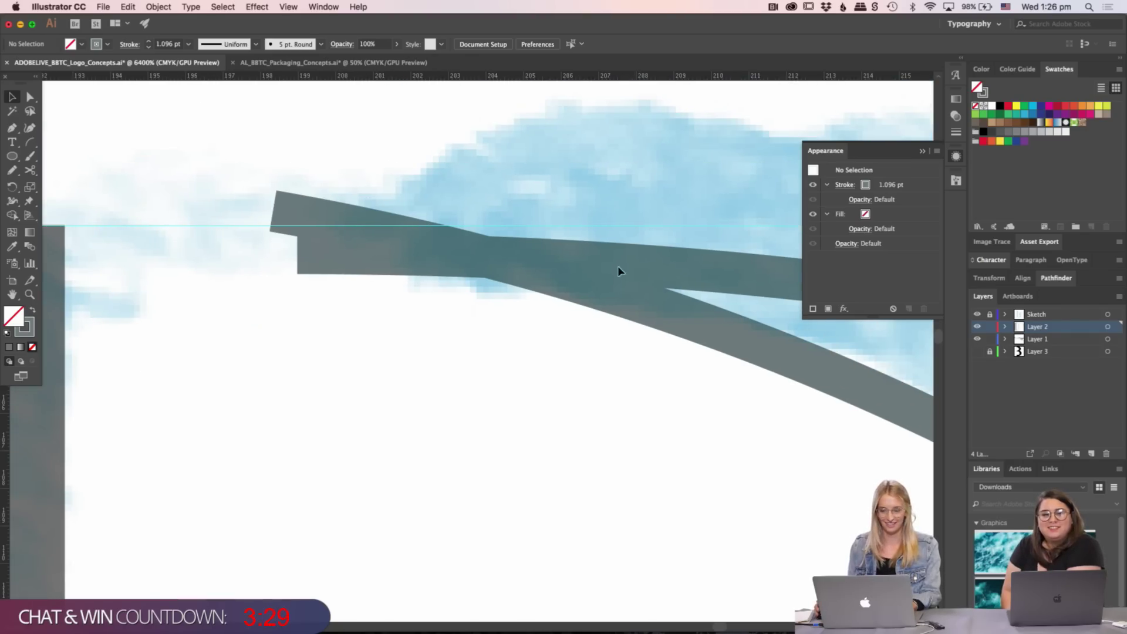
- Move the upper end anchors of the inner and outer curves onto the upper guide at Y 101 px
key("a")
key("super+y")
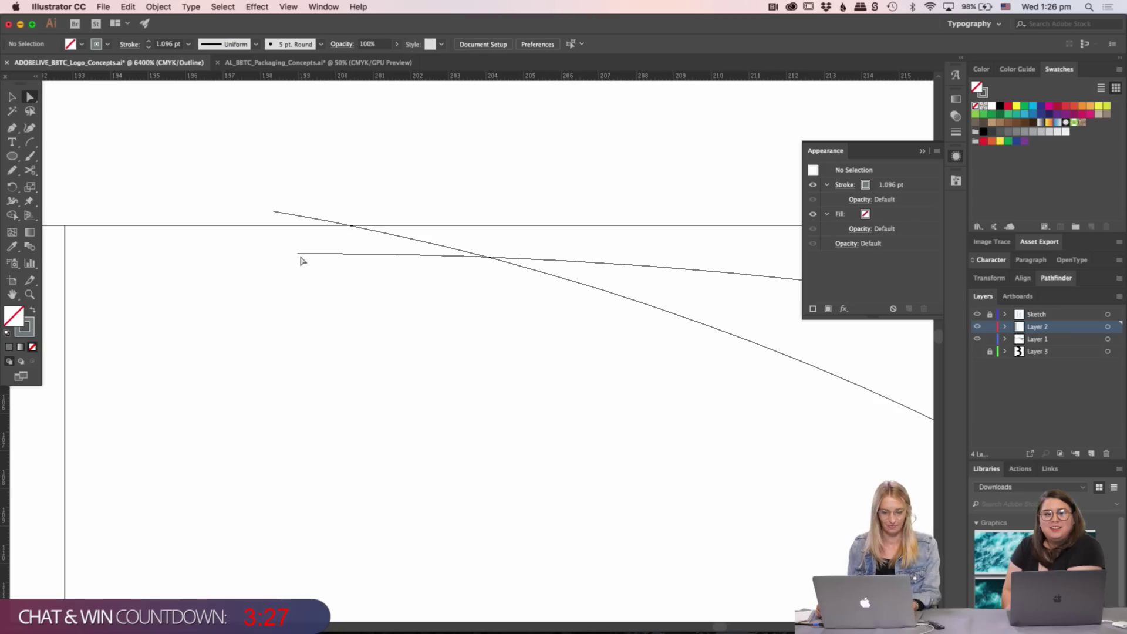
left_click(286, 215)
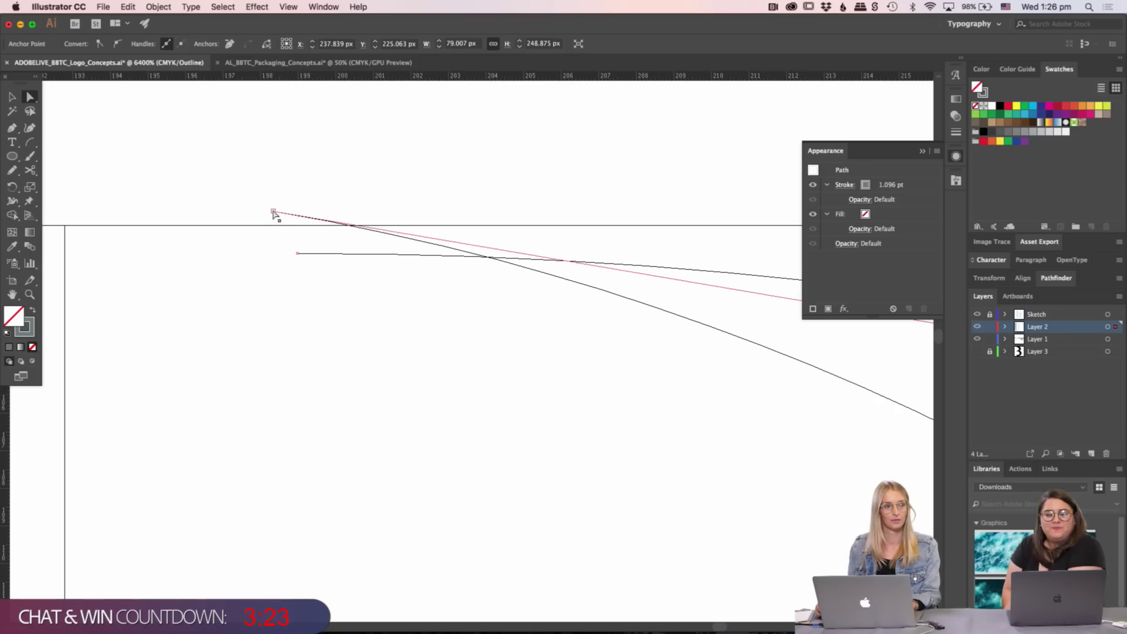
left_click_drag(273, 213, 270, 225)
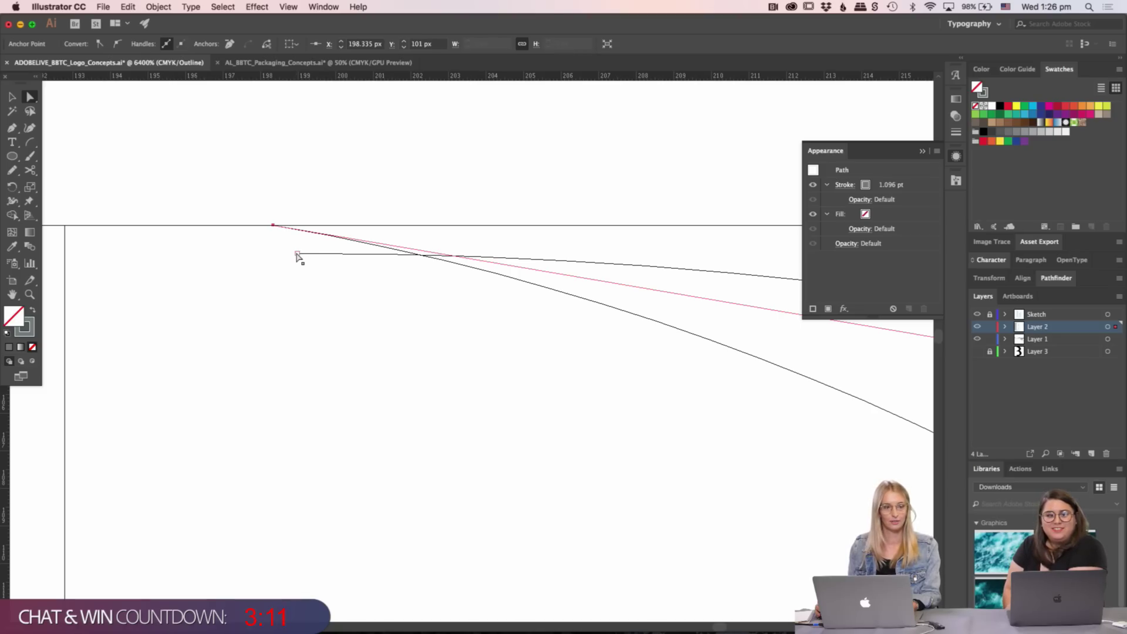
left_click_drag(298, 258, 296, 228)
key("super+y")
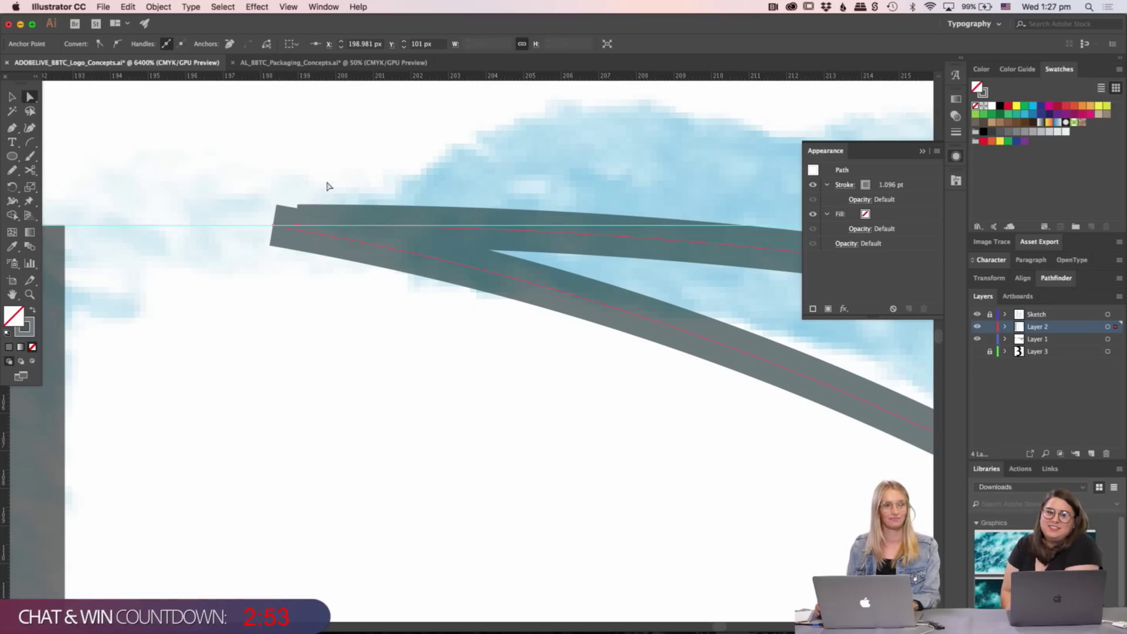
- Join the two upper end anchors on the guide to close the bowl shape, checking the tip in outline and preview
key("ctrl+y")
left_click(273, 216)
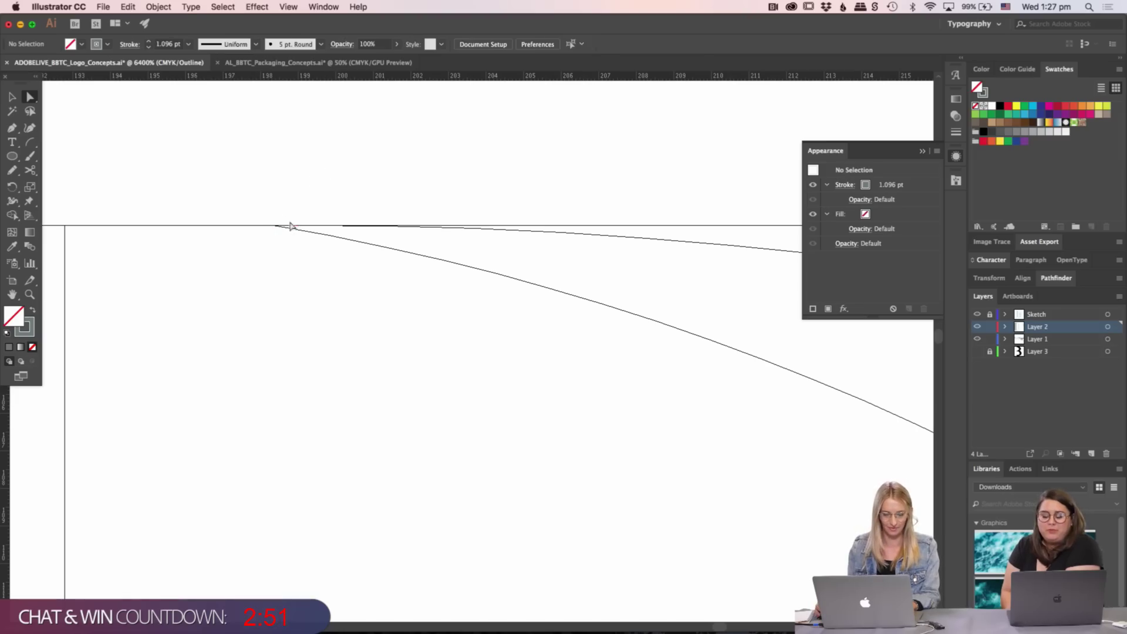
left_click(282, 228)
left_click(369, 178)
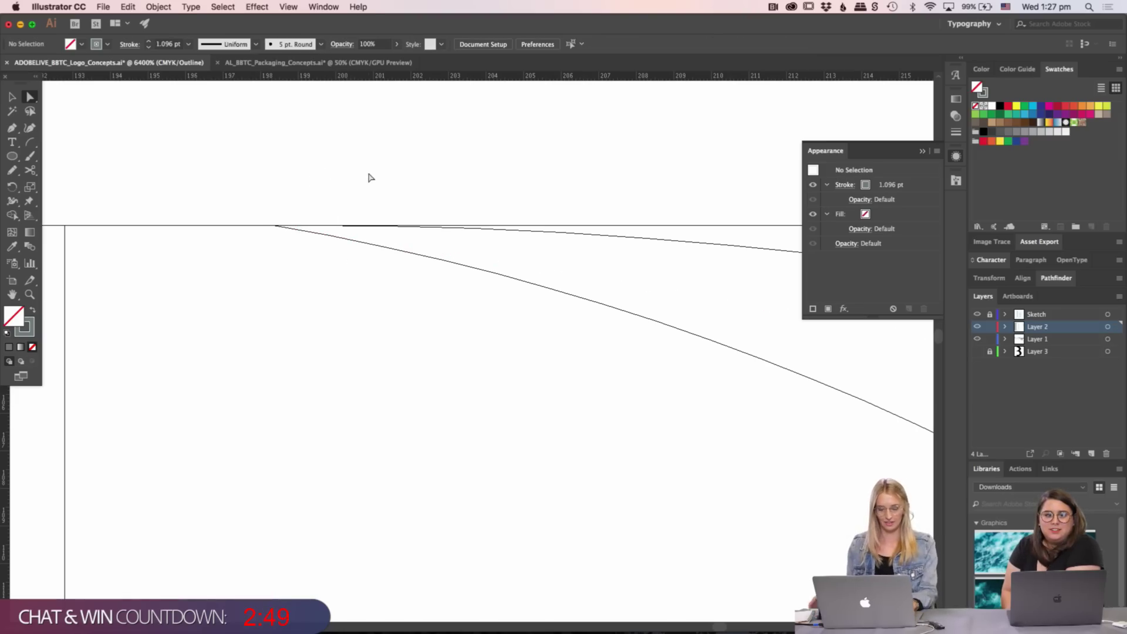
key("super+minus")
key("super+minus")
key("super+minus")
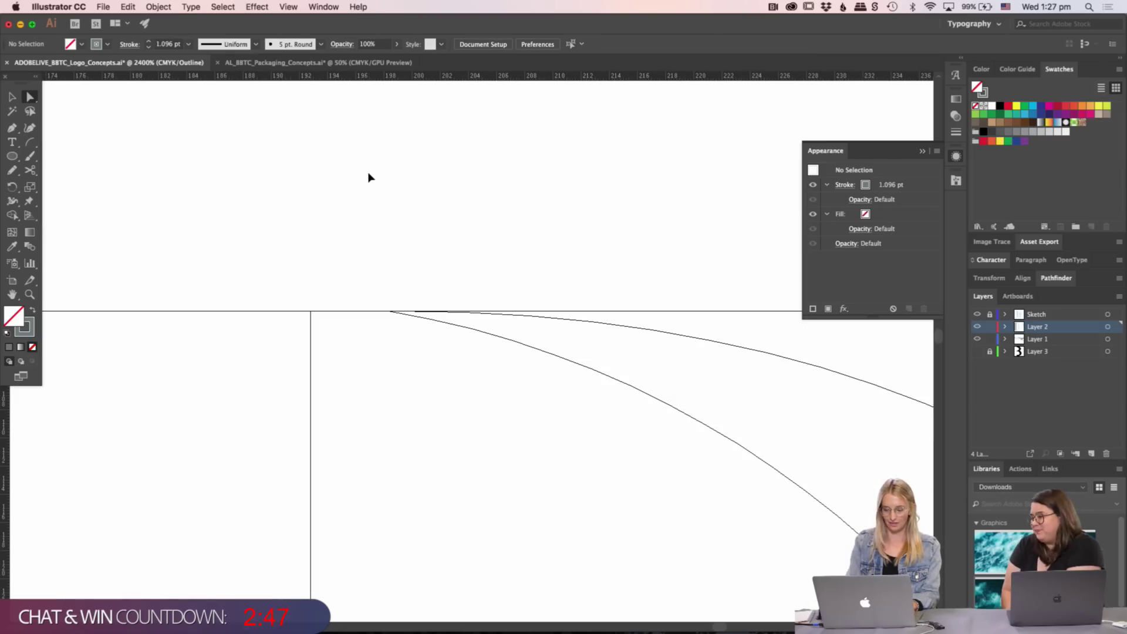
key("super+y")
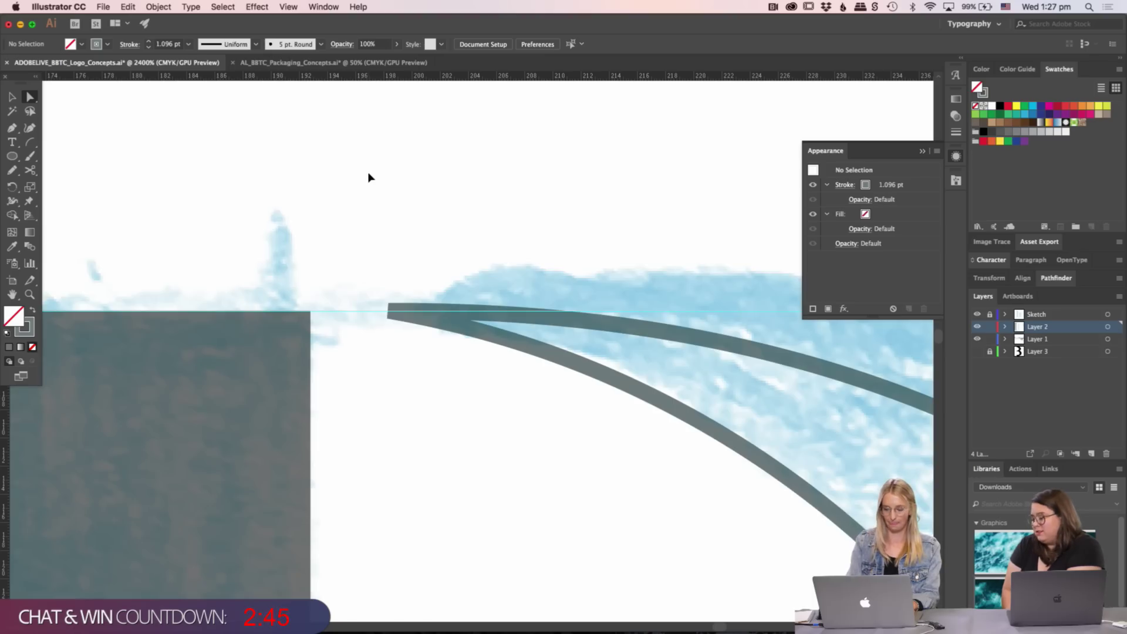
- Select the closed bowl shape and swap its fill and stroke, giving it a solid gray fill without a stroke
key("super+minus")
key("super+minus")
key("super+minus")
key("v")
key("super+minus")
key("super+minus")
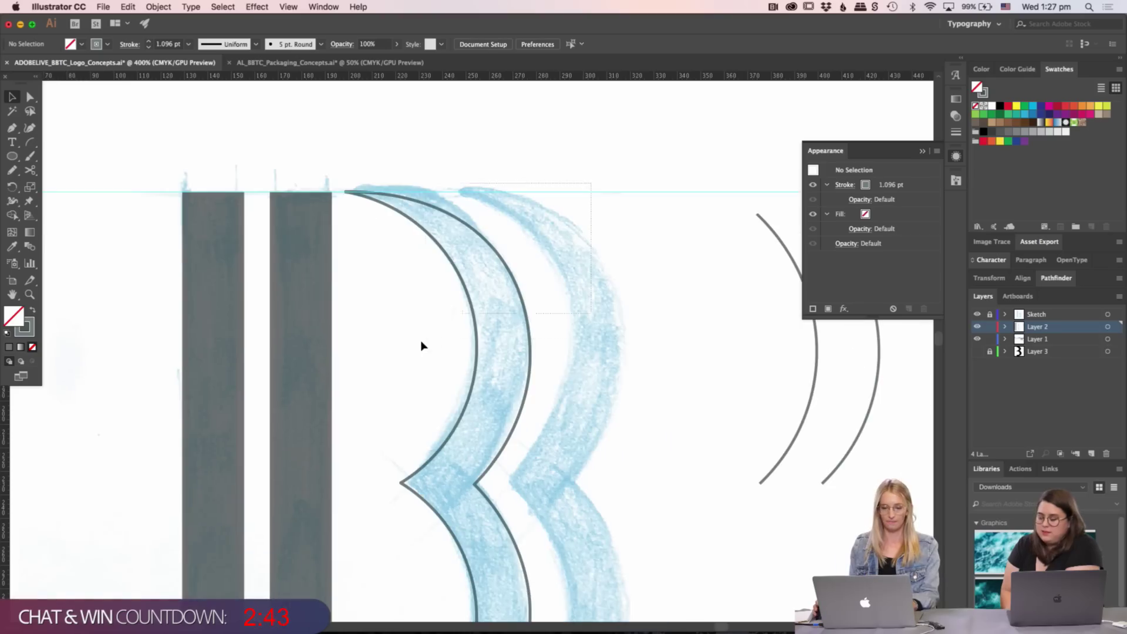
key("super+a")
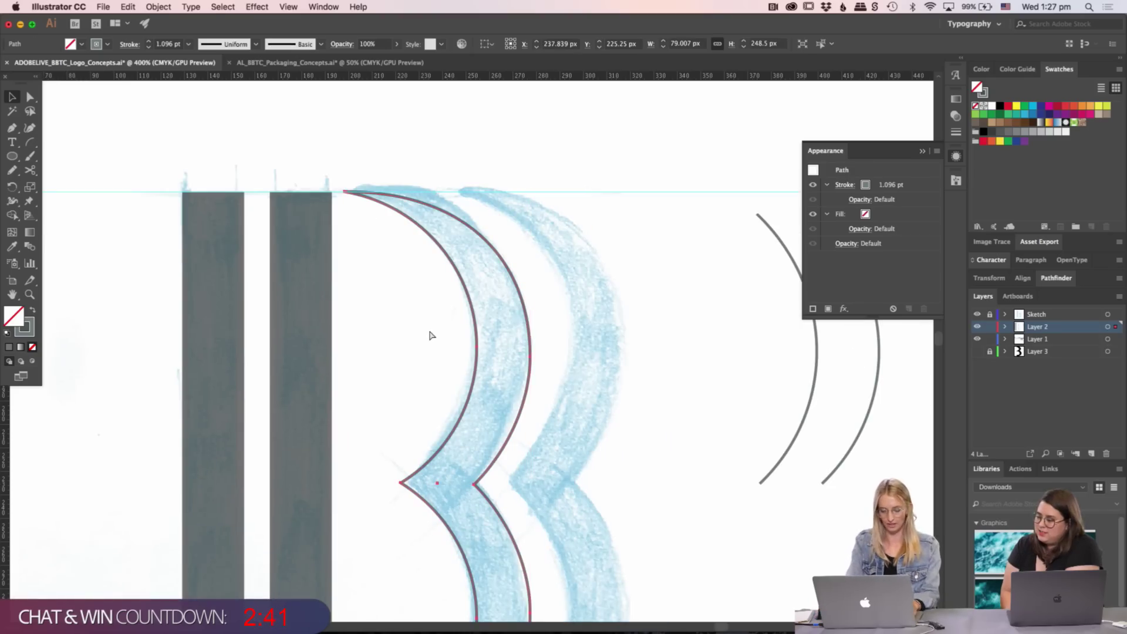
key("Delete")
key("super+z")
key("shift+x")
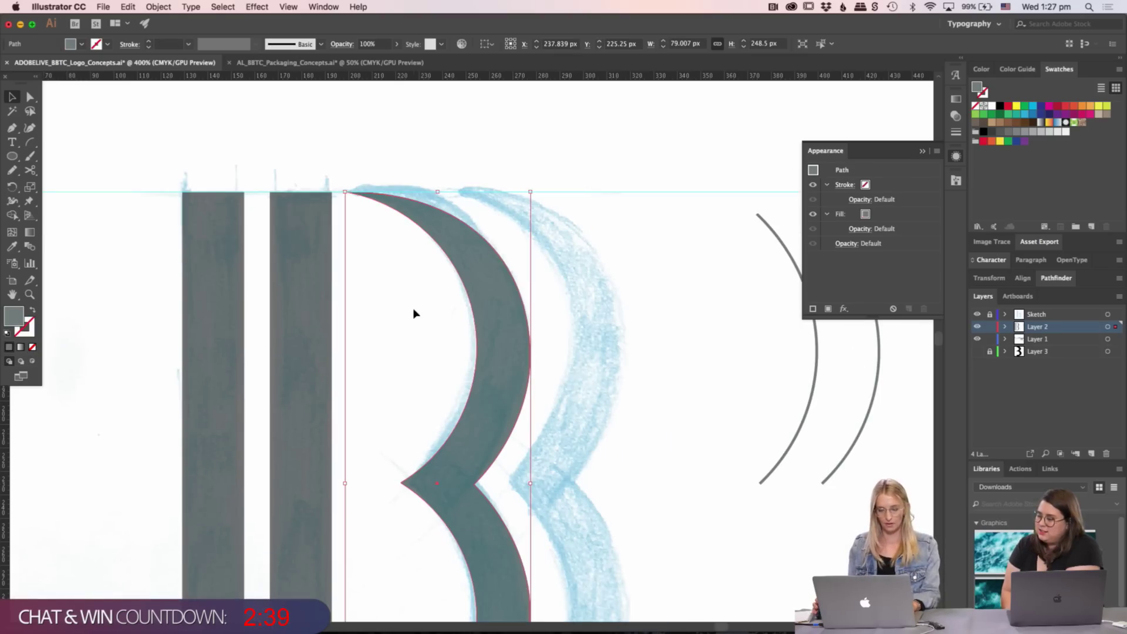
- Place a copy of the filled bowl shape 44 px to the right over the second sketched bowl
key("super+minus")
key("super+minus")
key("super+minus")
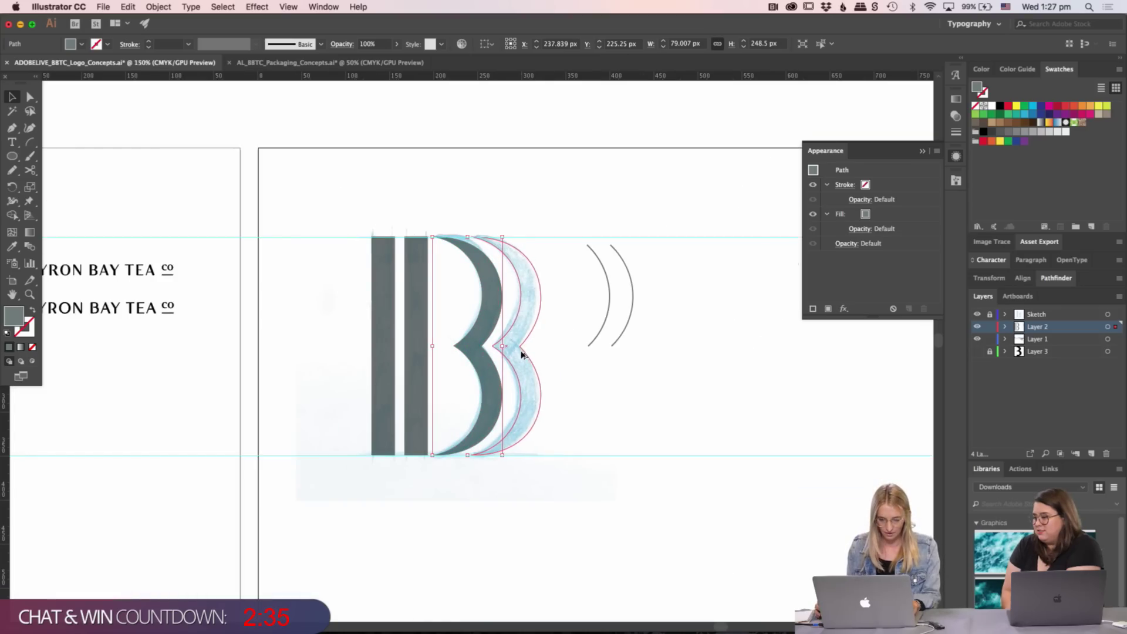
left_click(607, 357)
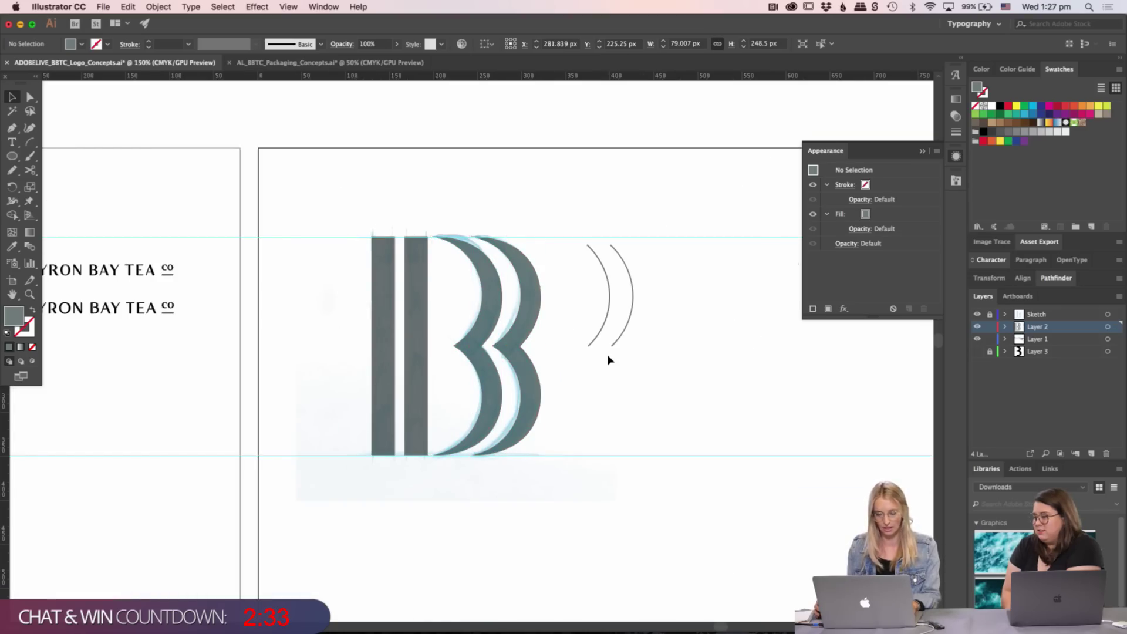
- Delete the two leftover arcs and place a copy of the whole B to the right of the original
left_click_drag(607, 358, 553, 372)
left_click(533, 339)
key("Delete")
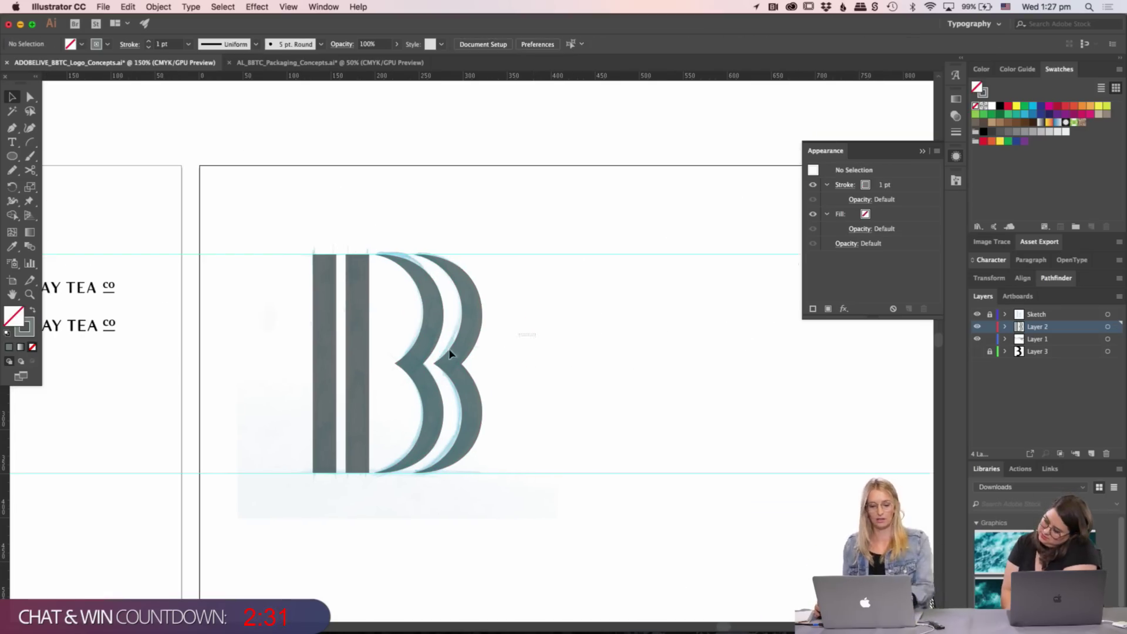
left_click_drag(327, 377, 624, 385)
left_click(653, 210)
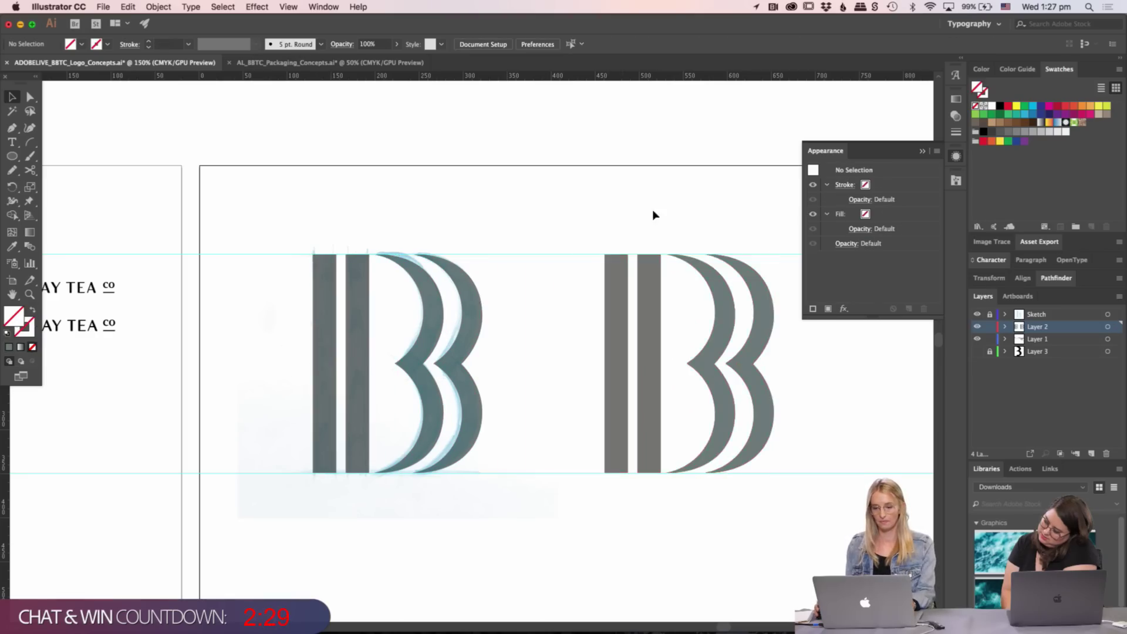
- Shift the two inner-curve anchors of the original B's right bowl left toward the sketch's inner edge, thickening the bowl
scroll(653, 210, "right", 5)
key("z")
left_click(354, 343)
left_click(327, 335)
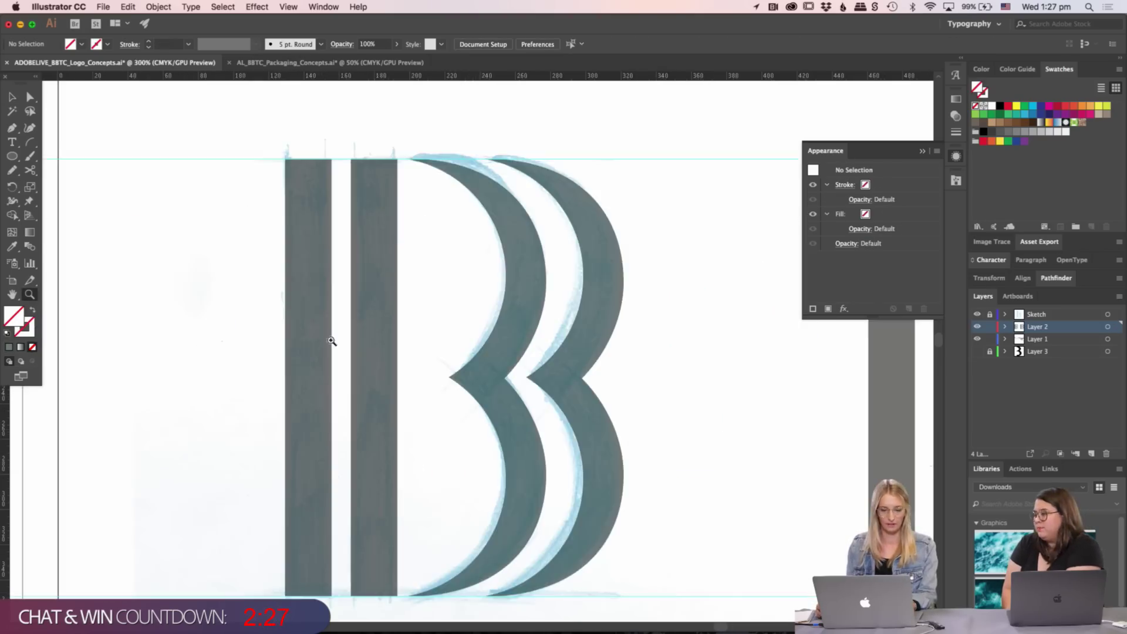
left_click(460, 335)
left_click(373, 354)
left_click(425, 366)
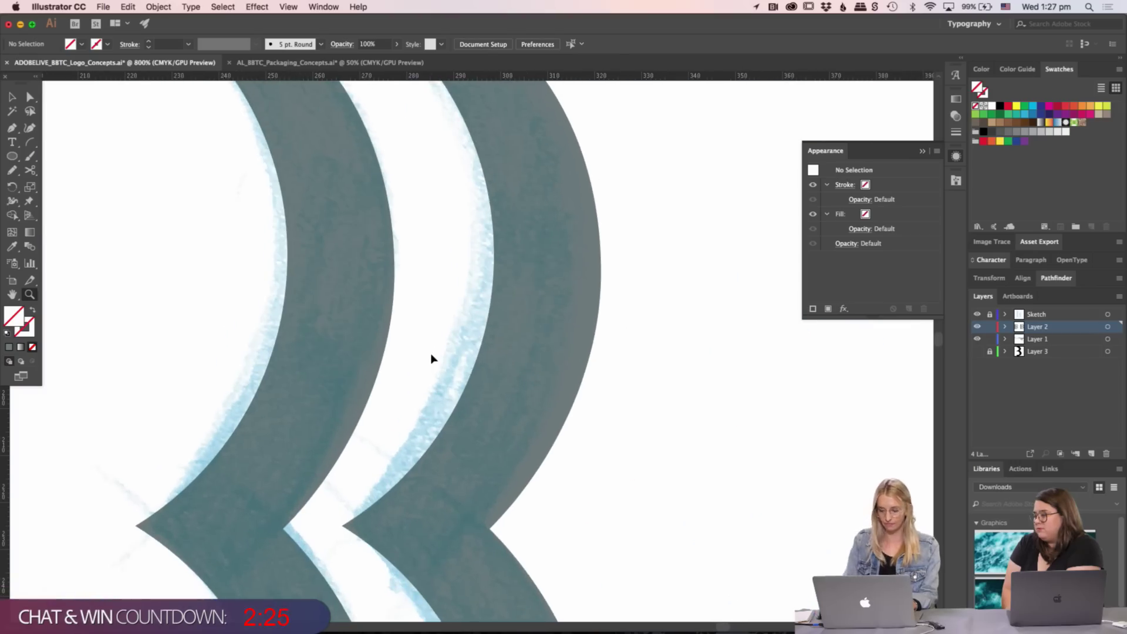
left_click(430, 357, "alt")
key("a")
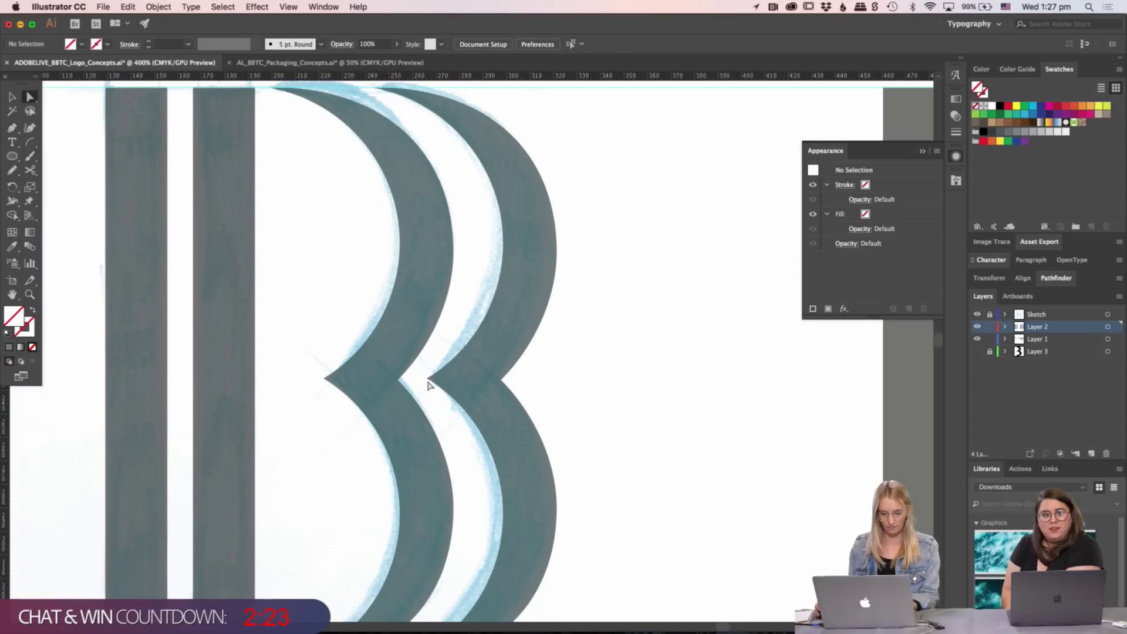
left_click(435, 385)
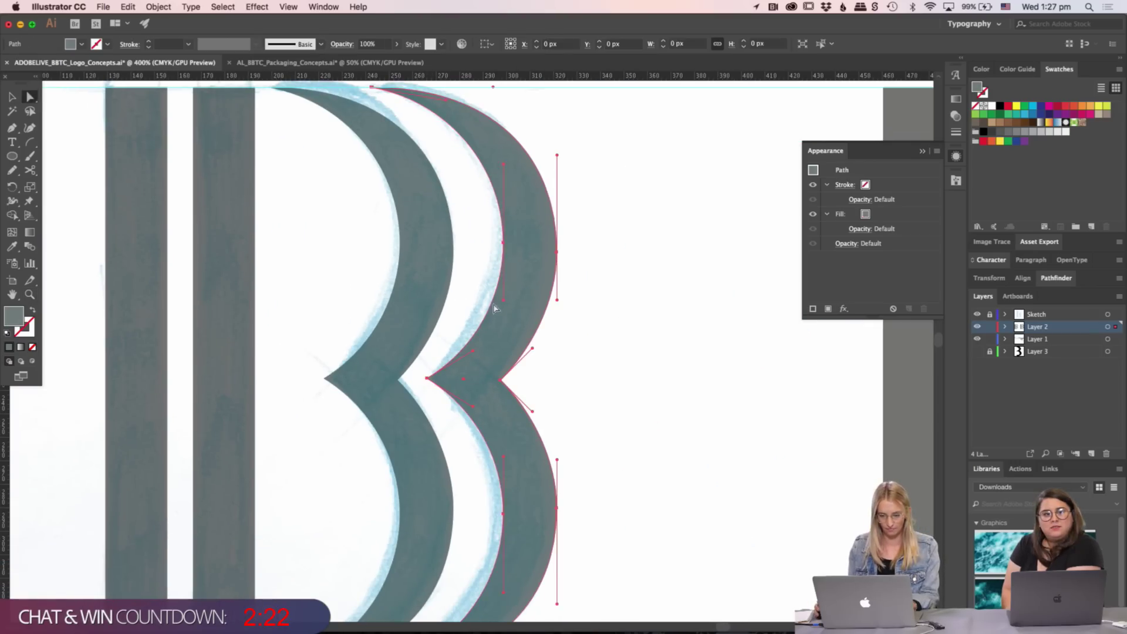
left_click(506, 244)
left_click_drag(515, 546, 509, 450)
scroll(526, 372, "up", 5)
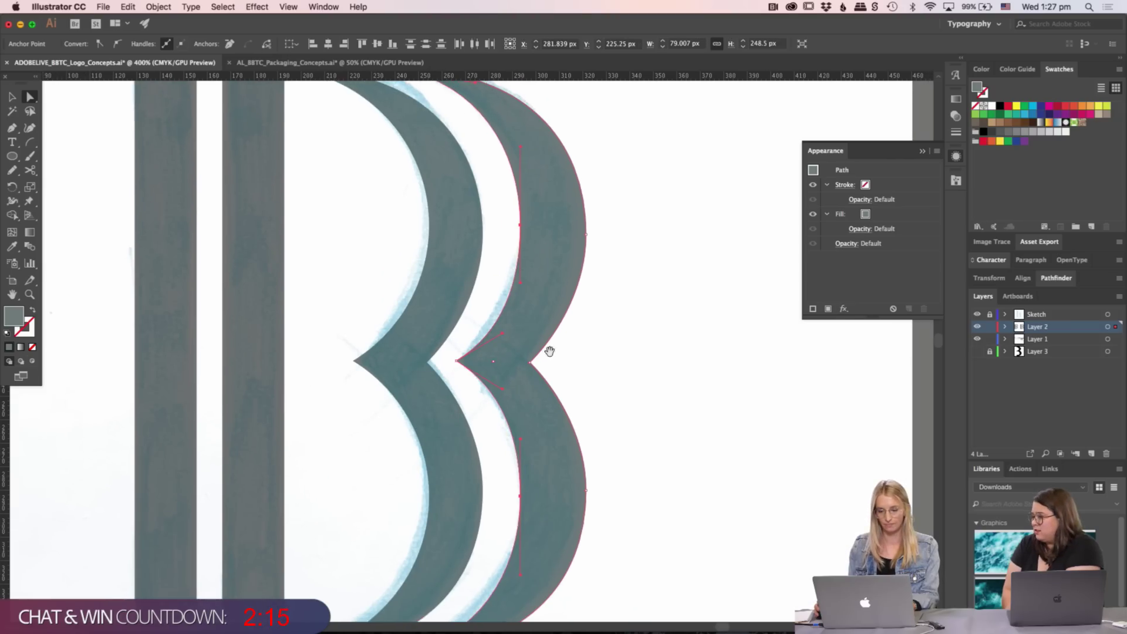
- Select the upper lobe's outer curve segment on the original B's right bowl
left_click(570, 281)
scroll(587, 352, "down", 6)
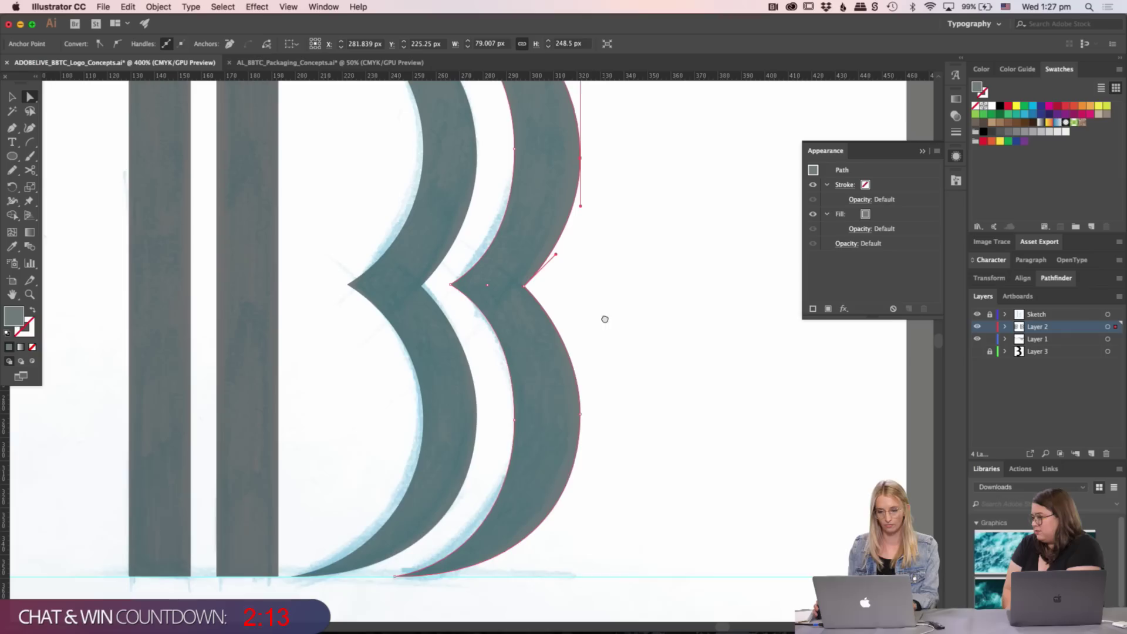
- Move the outer bowl's right-edge curve anchors inward, narrowing the outer bowl shape of the B to about 74 px
left_click(581, 414)
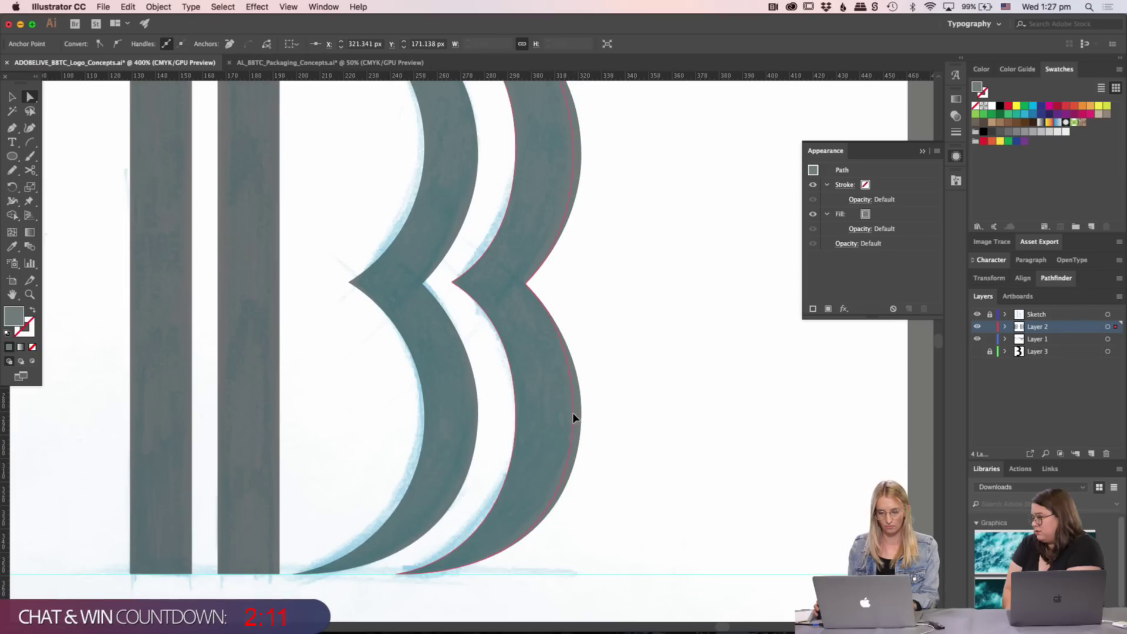
left_click(569, 416)
scroll(611, 417, "up", 7)
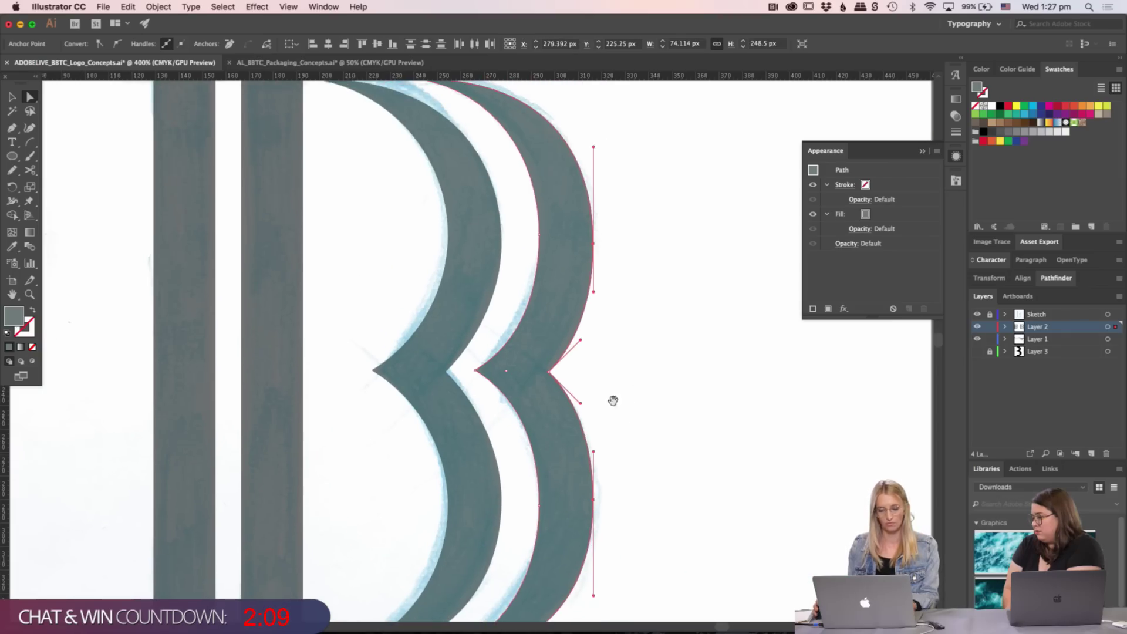
scroll(597, 405, "down", 3)
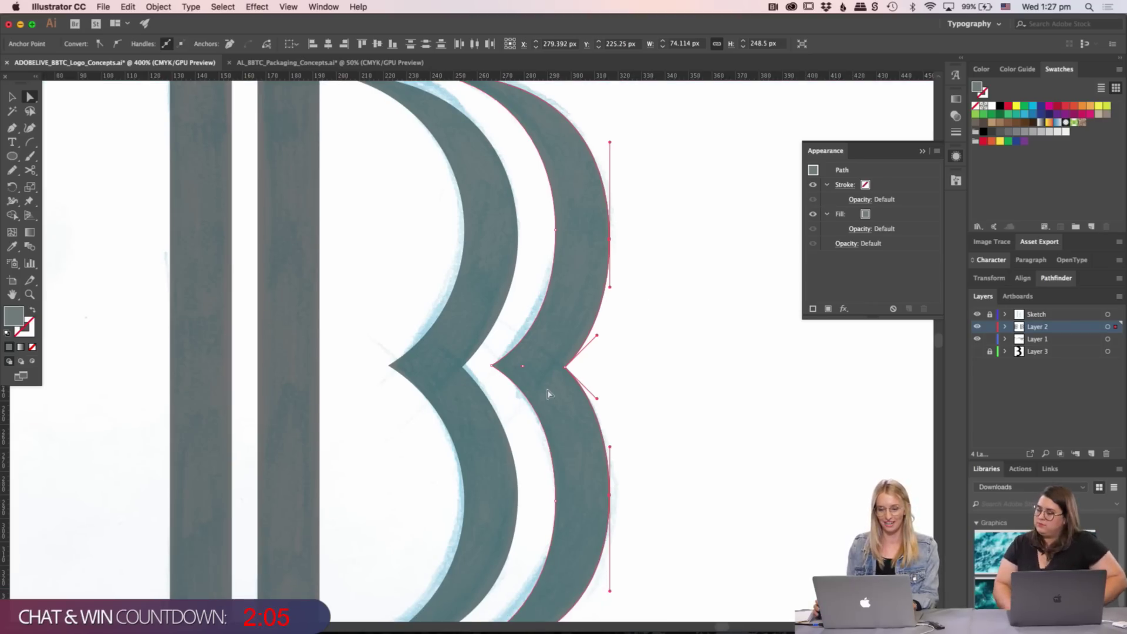
- Shift the notch anchor on the outer bowl's right contour slightly to the left and deselect the shape
left_click(564, 369)
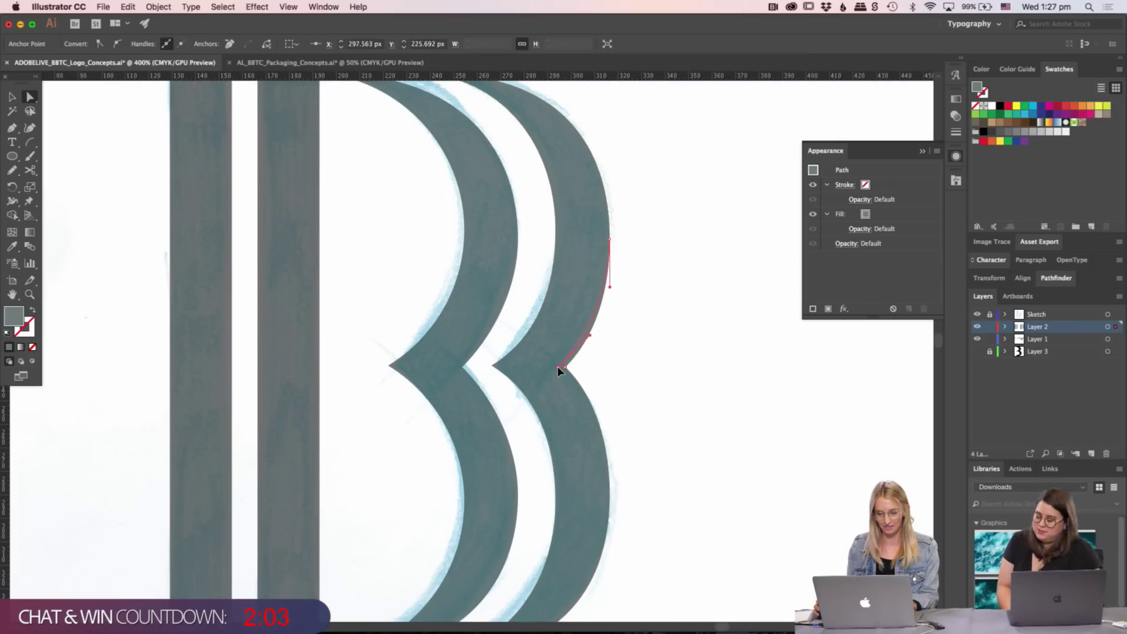
left_click(563, 367)
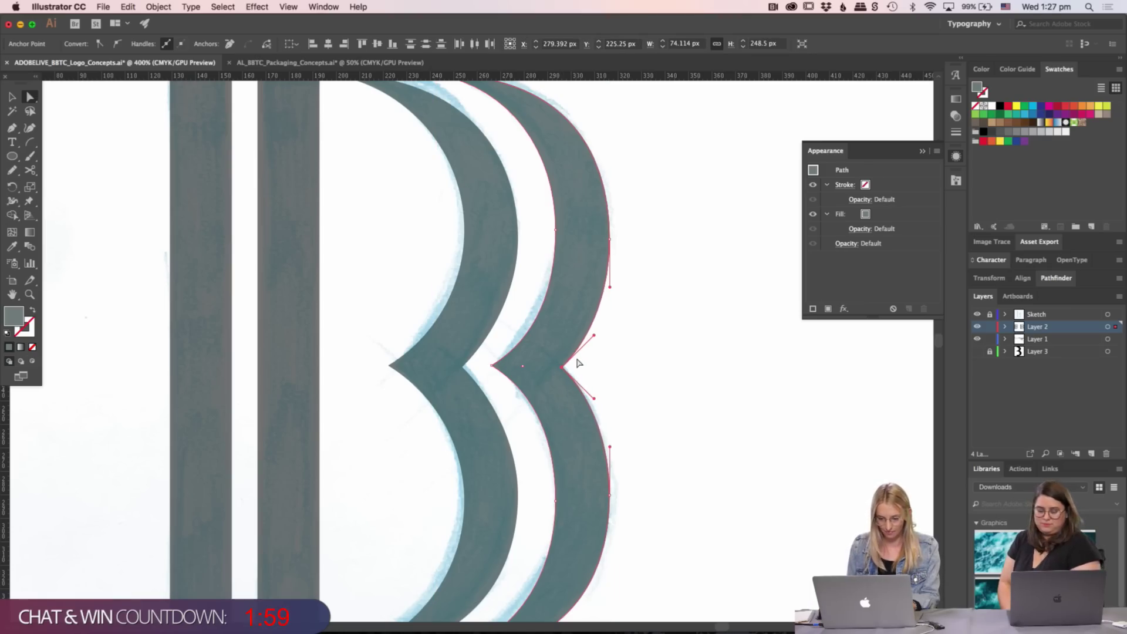
key("v")
left_click(682, 390)
scroll(670, 297, "down", 5)
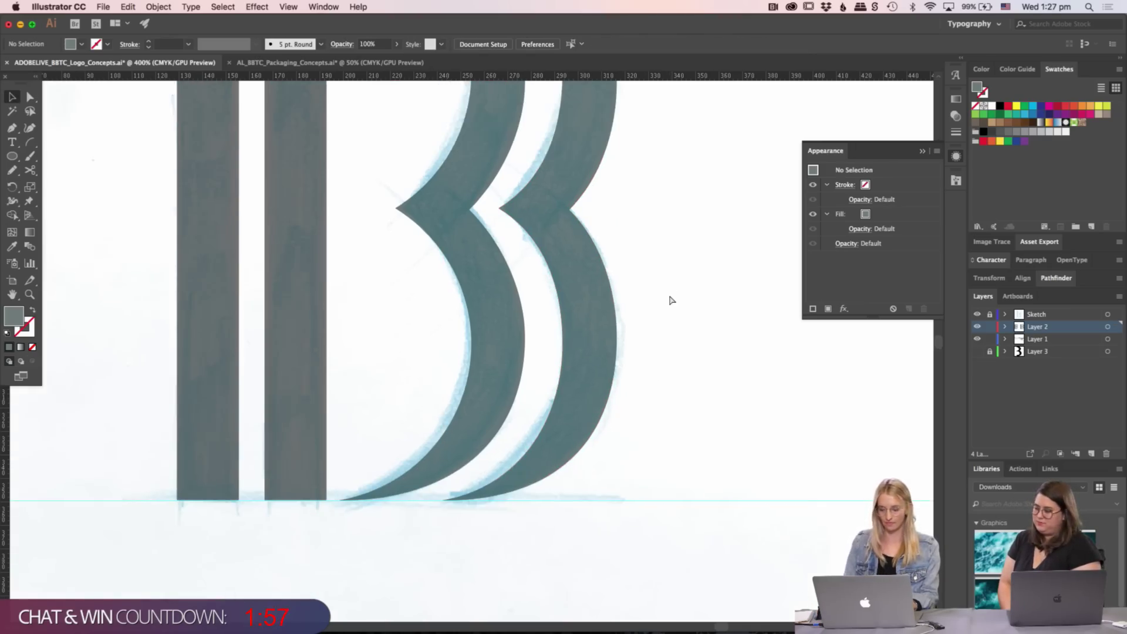
- Duplicate the refined B traced over the sketch and place the copy near the right end of the artboard
key("super+minus")
key("super+minus")
key("super+minus")
key("super+minus")
key("super+minus")
left_click_drag(637, 222, 475, 367)
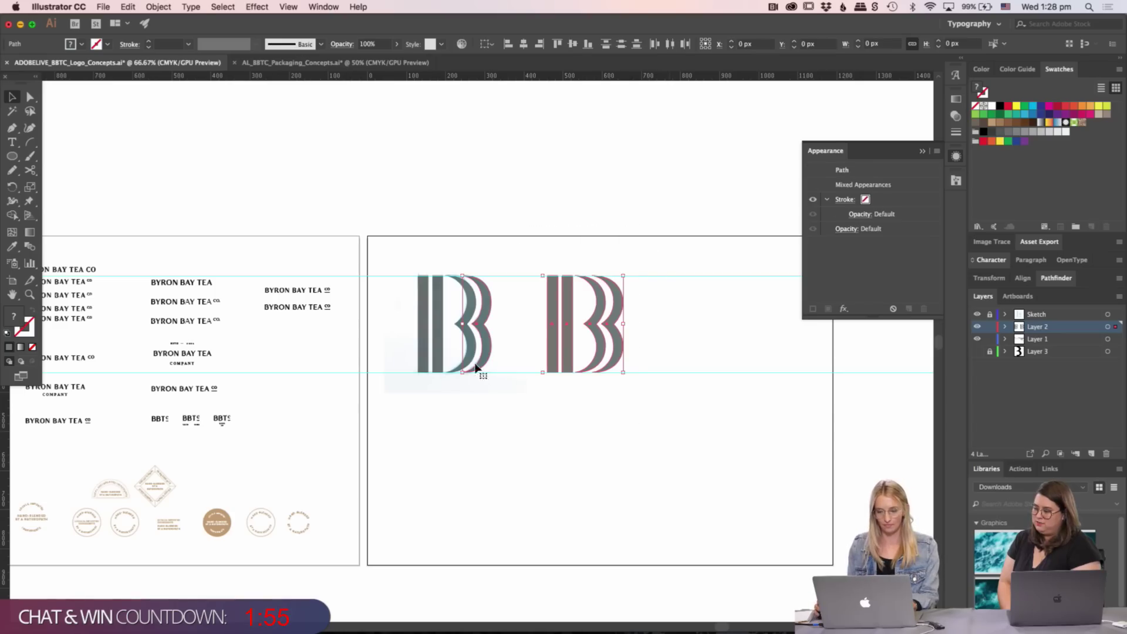
left_click_drag(547, 234, 725, 355)
left_click(772, 435)
left_click_drag(772, 435, 526, 446)
left_click(488, 359)
- Match the fill of all parts of the copied B to its grey-teal bowl colour with the Eyedropper
key("super+plus")
key("super+plus")
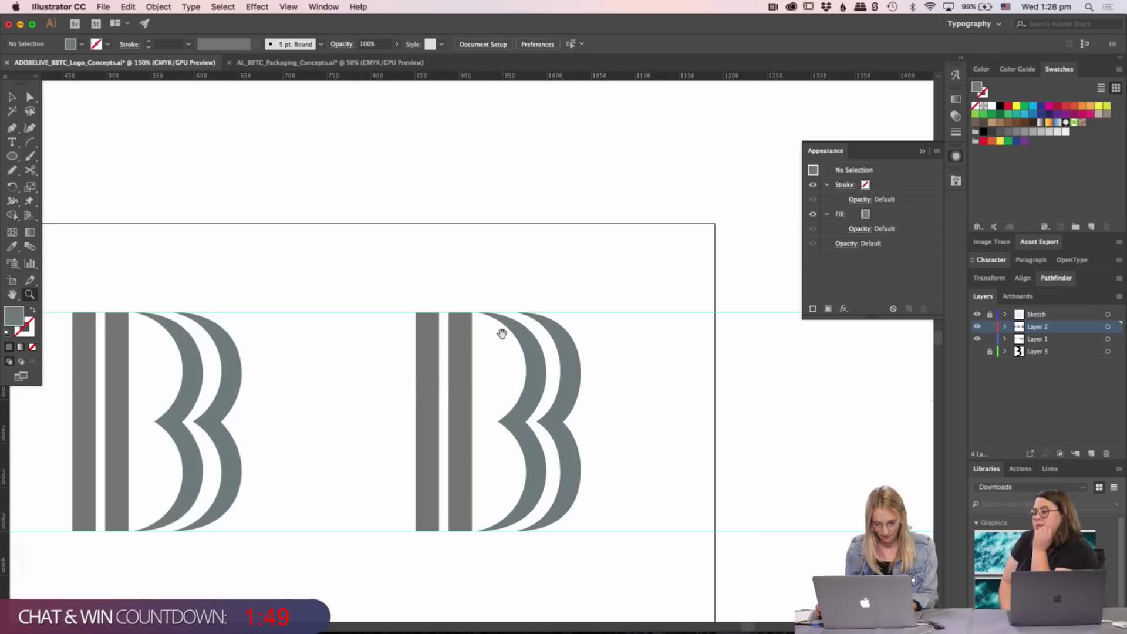
key("super+z")
key("i")
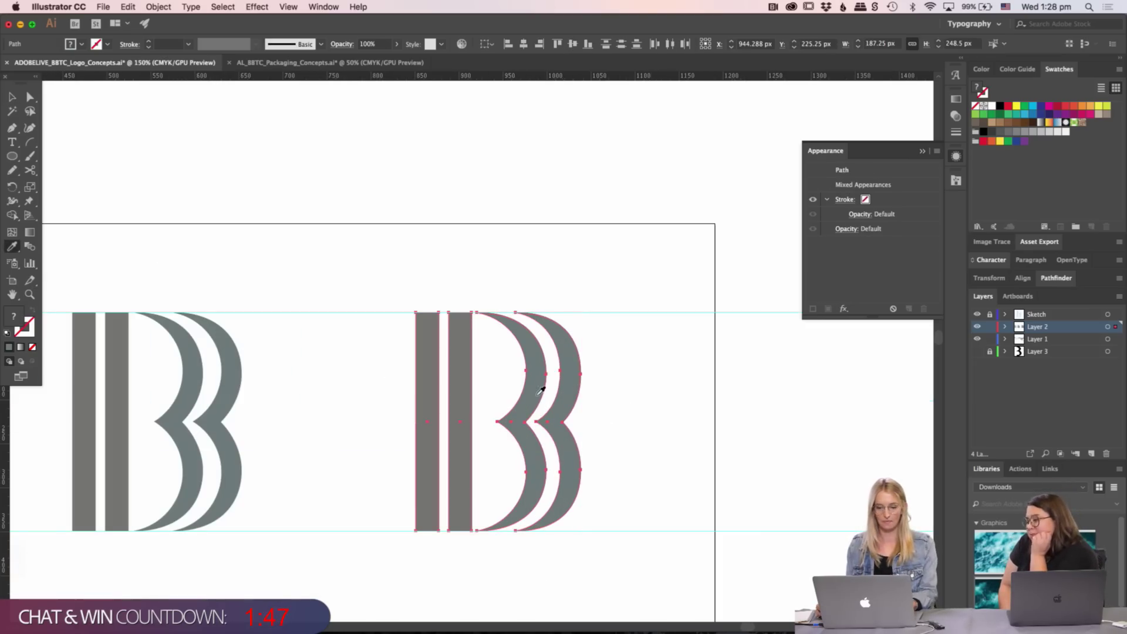
left_click(540, 390)
key("v")
left_click(675, 383)
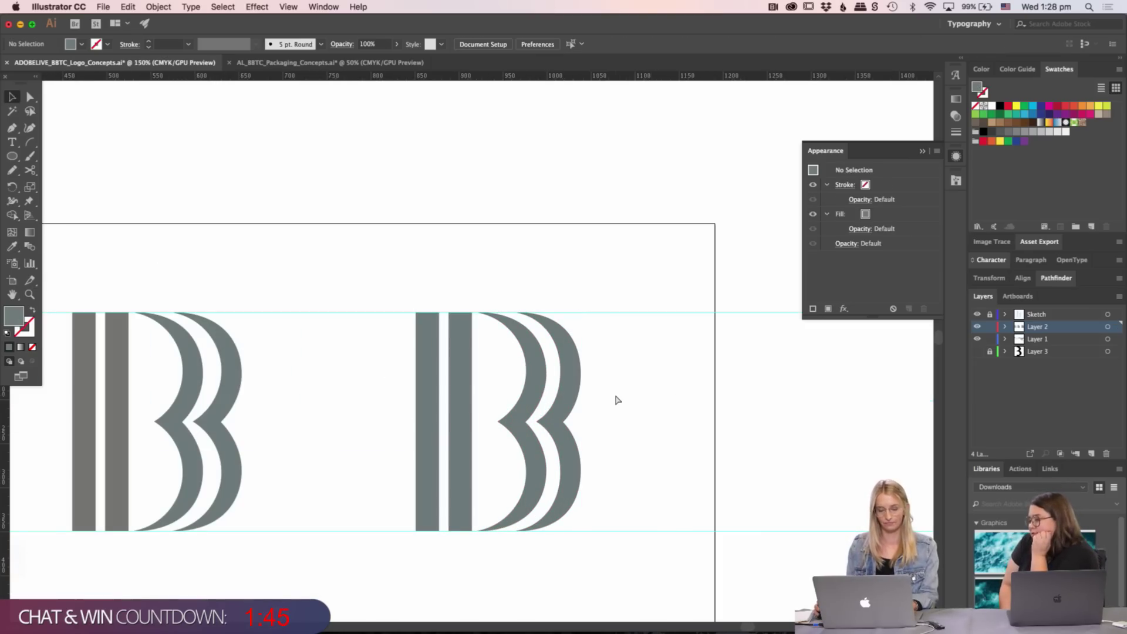
- Review the earlier Byron Bay Tea Co. logo concepts on the cream artboards
key("super+minus")
key("super+minus")
key("super+minus")
key("super+minus")
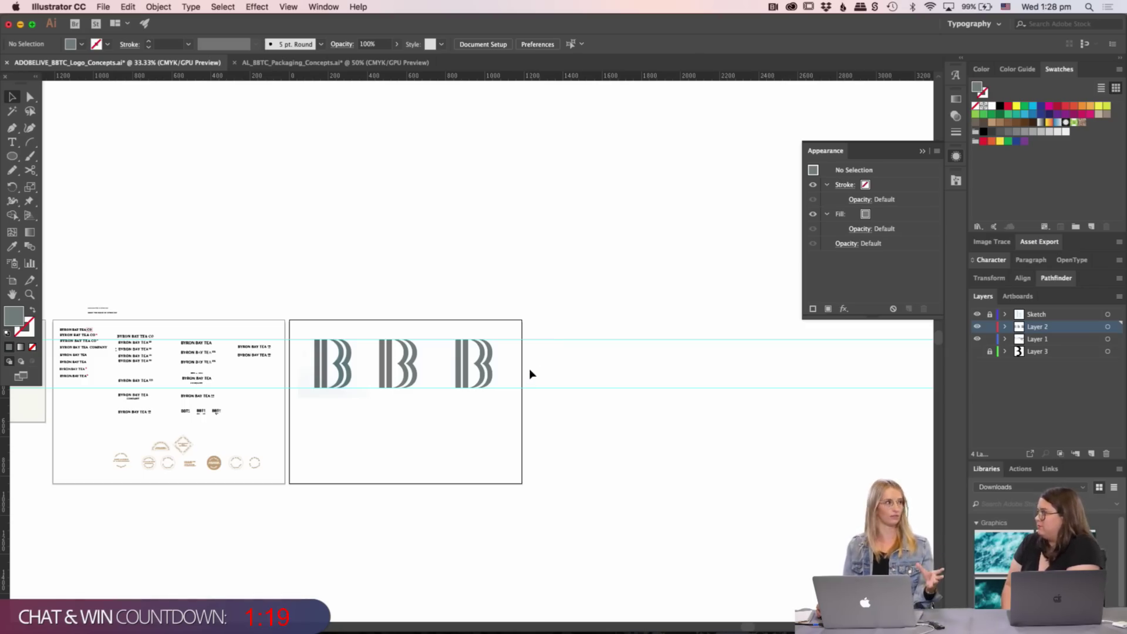
key("z")
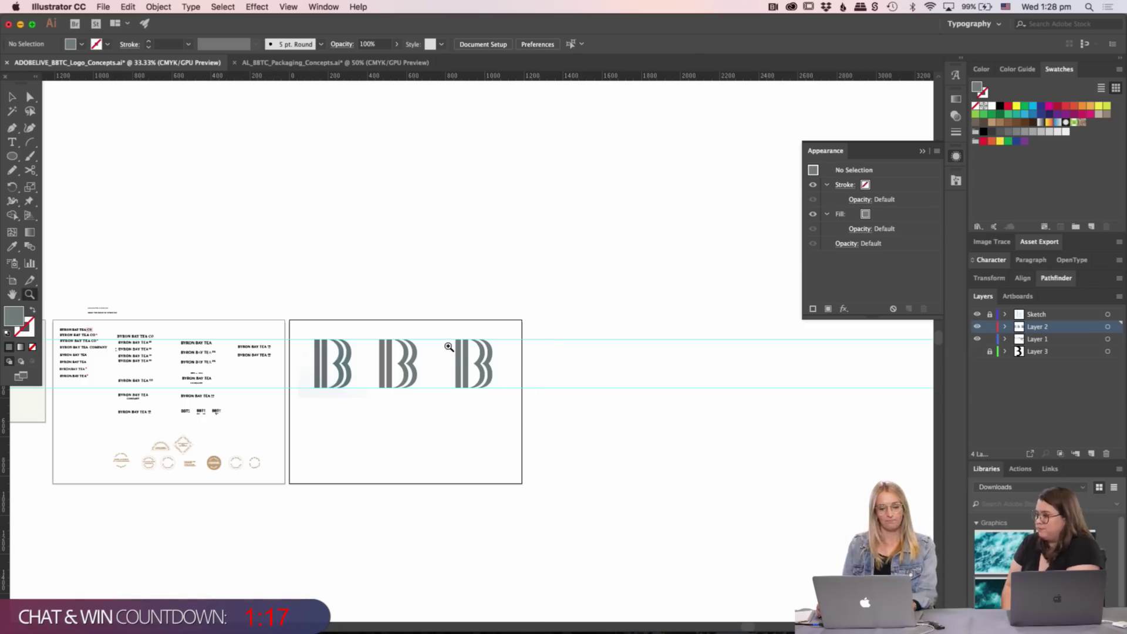
left_click_drag(448, 347, 400, 370)
scroll(399, 370, "left", 15)
scroll(400, 370, "down", 3)
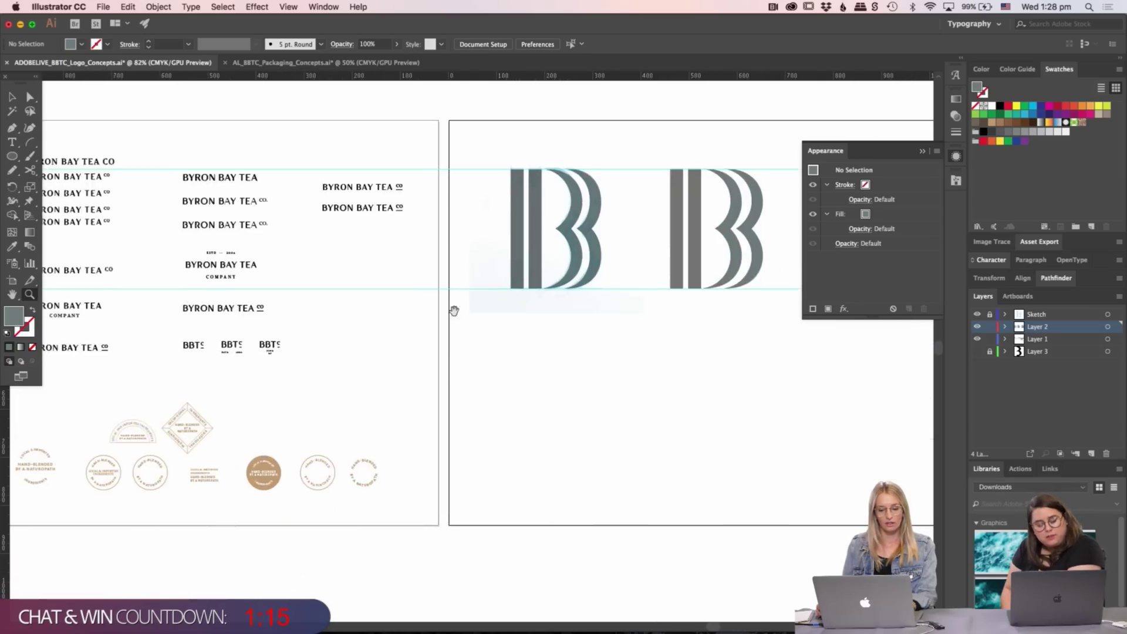
scroll(377, 358, "left", 10)
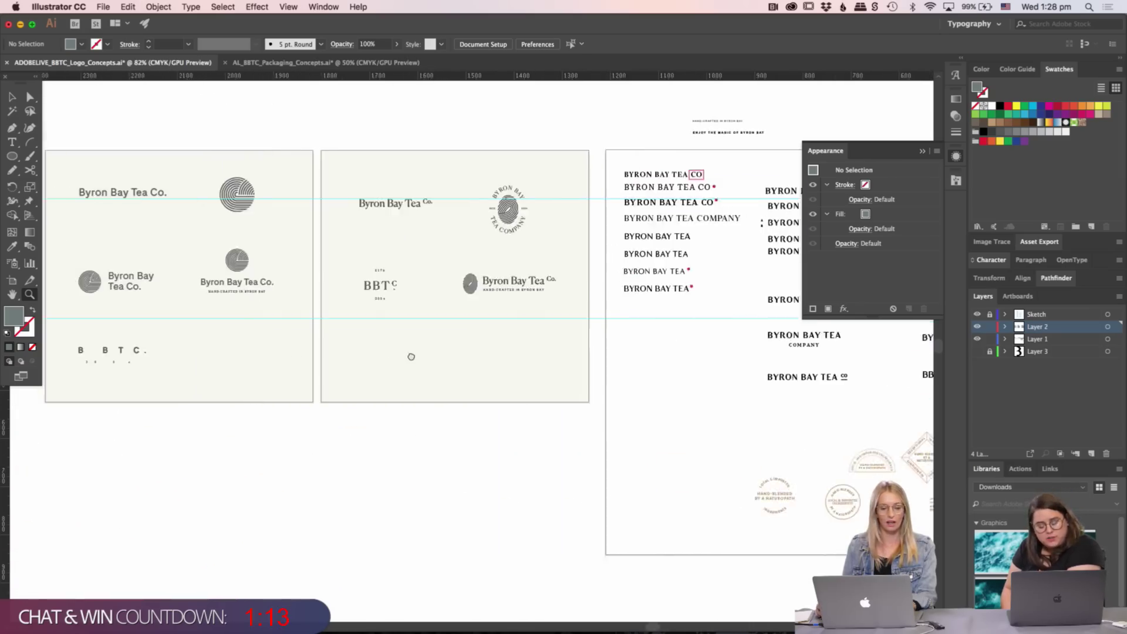
scroll(460, 317, "up", 5)
scroll(573, 458, "right", 8)
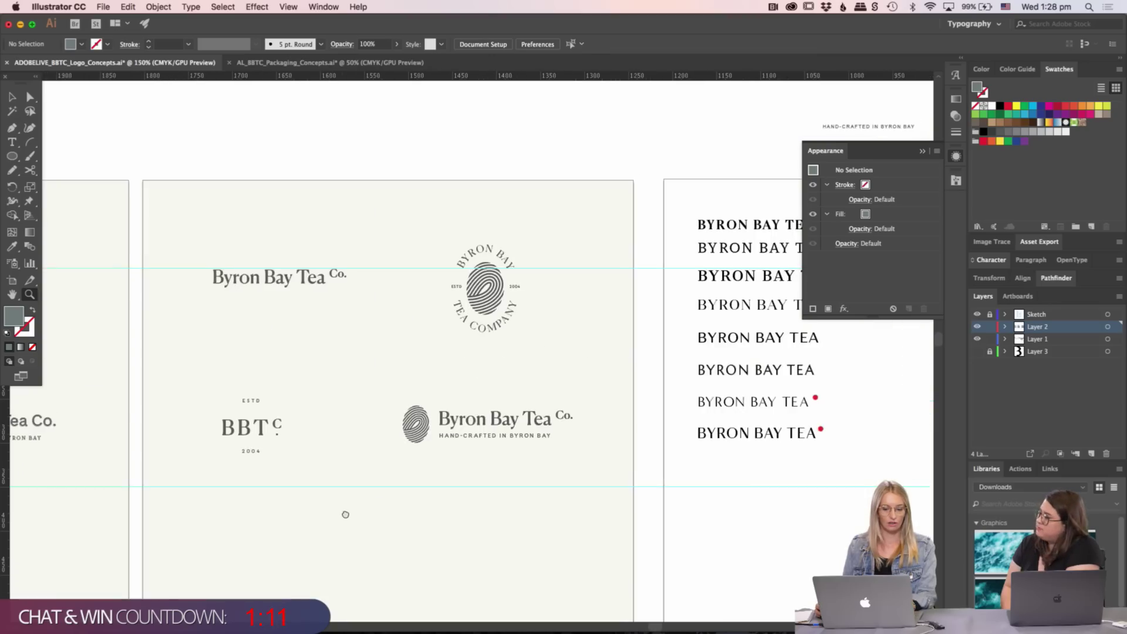
scroll(396, 463, "left", 9)
scroll(396, 463, "down", 1)
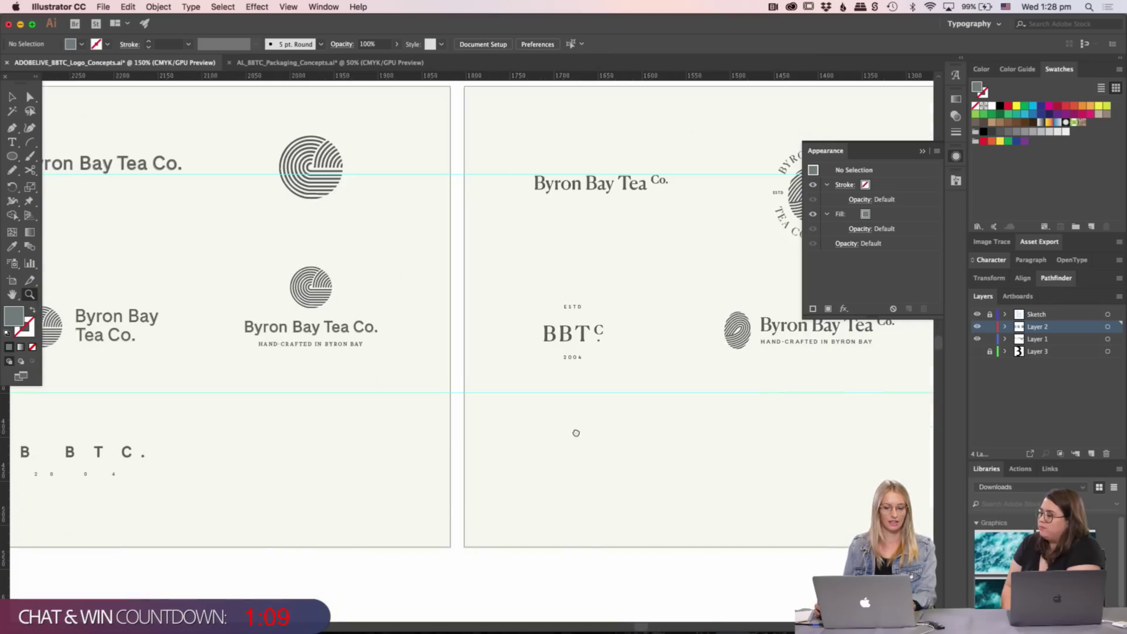
scroll(342, 441, "left", 5)
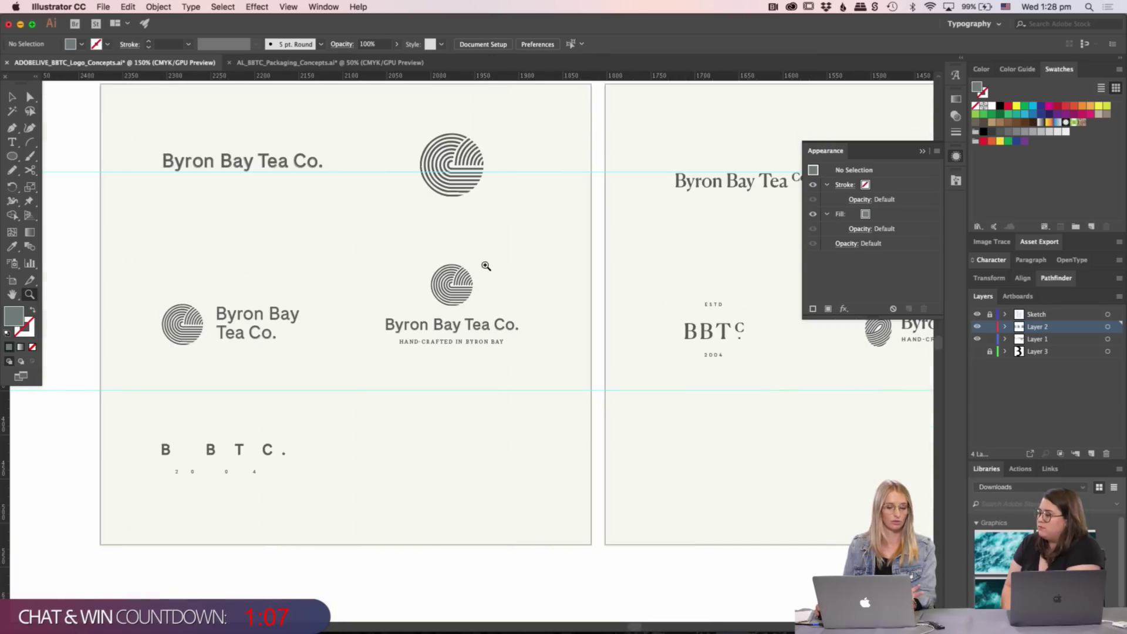
scroll(536, 424, "right", 20)
scroll(536, 424, "up", 2)
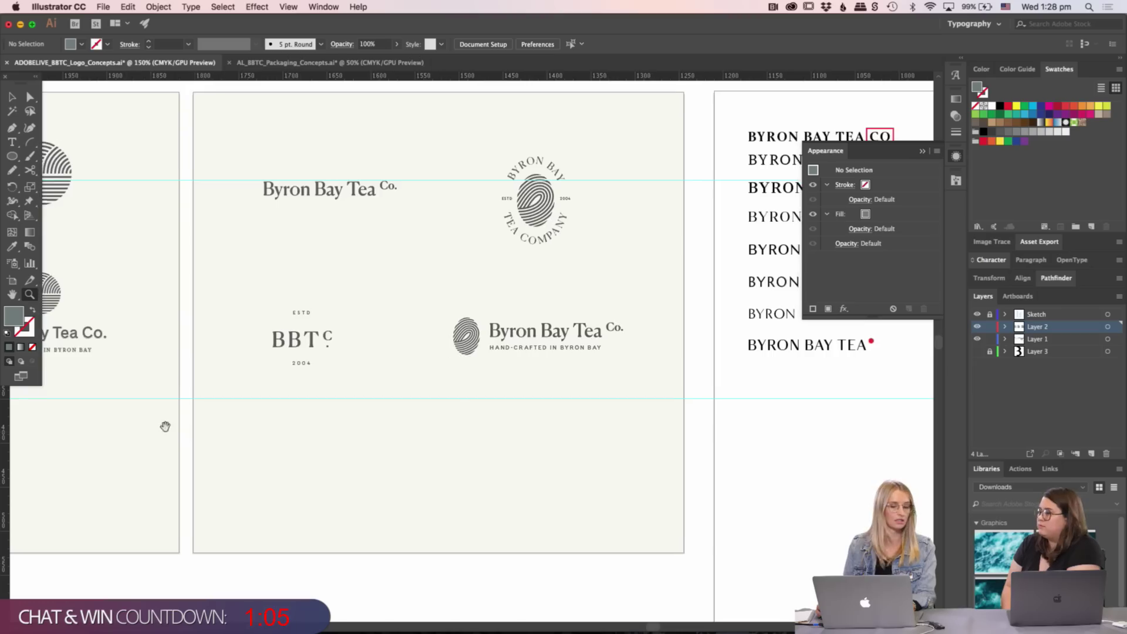
- Compare the wordmark variations and the three versions of the B monogram
scroll(271, 393, "right", 20)
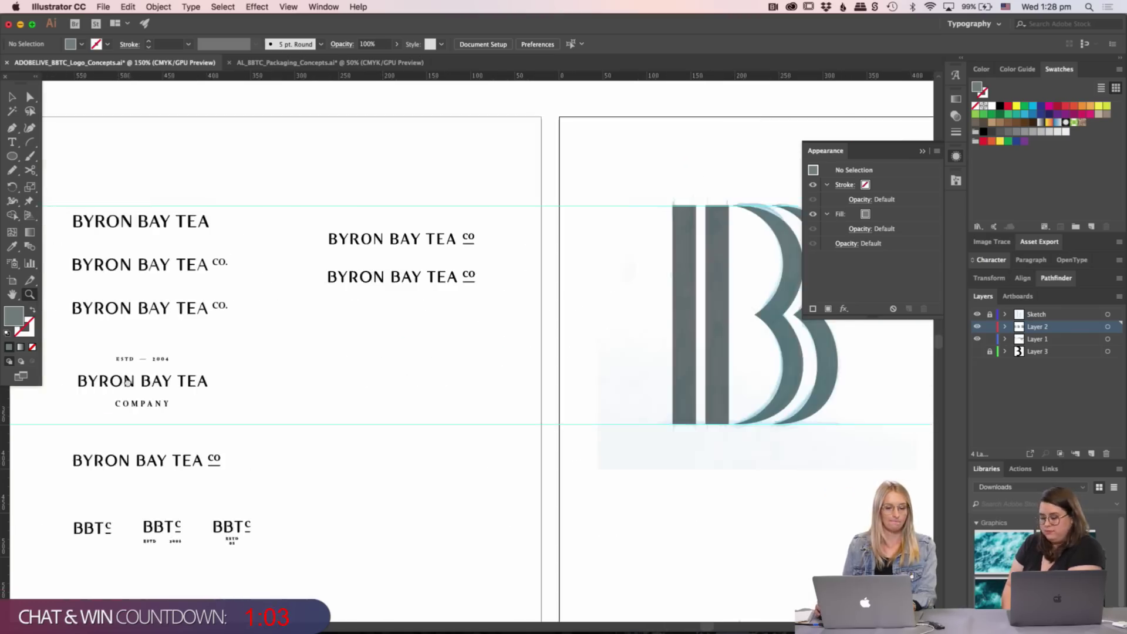
scroll(368, 362, "right", 20)
scroll(157, 370, "right", 10)
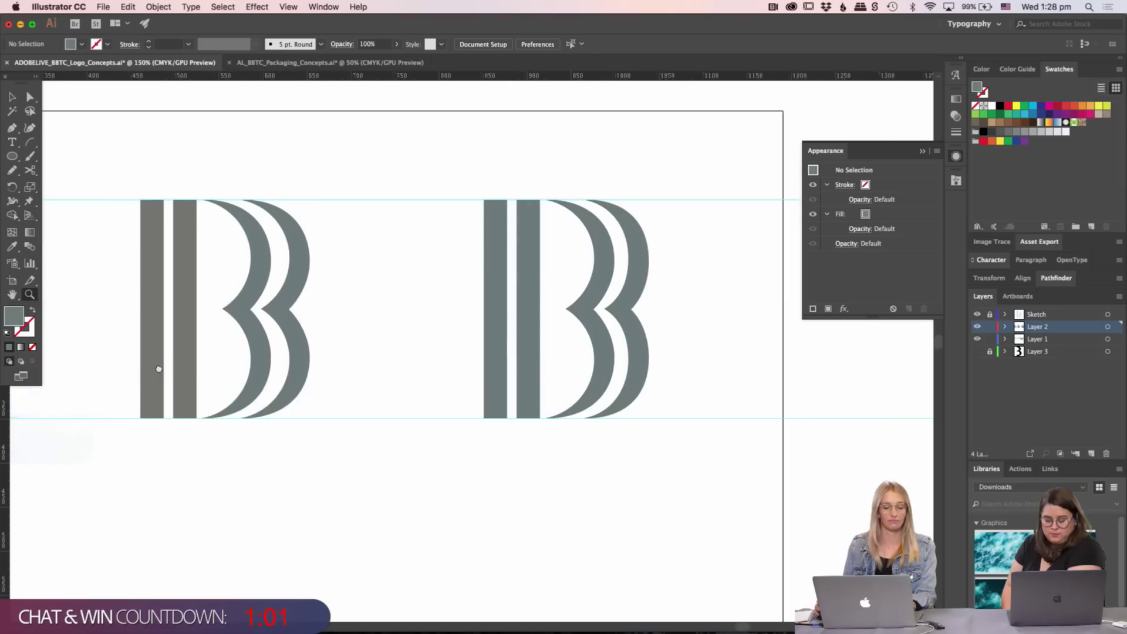
left_click_drag(475, 367, 741, 342)
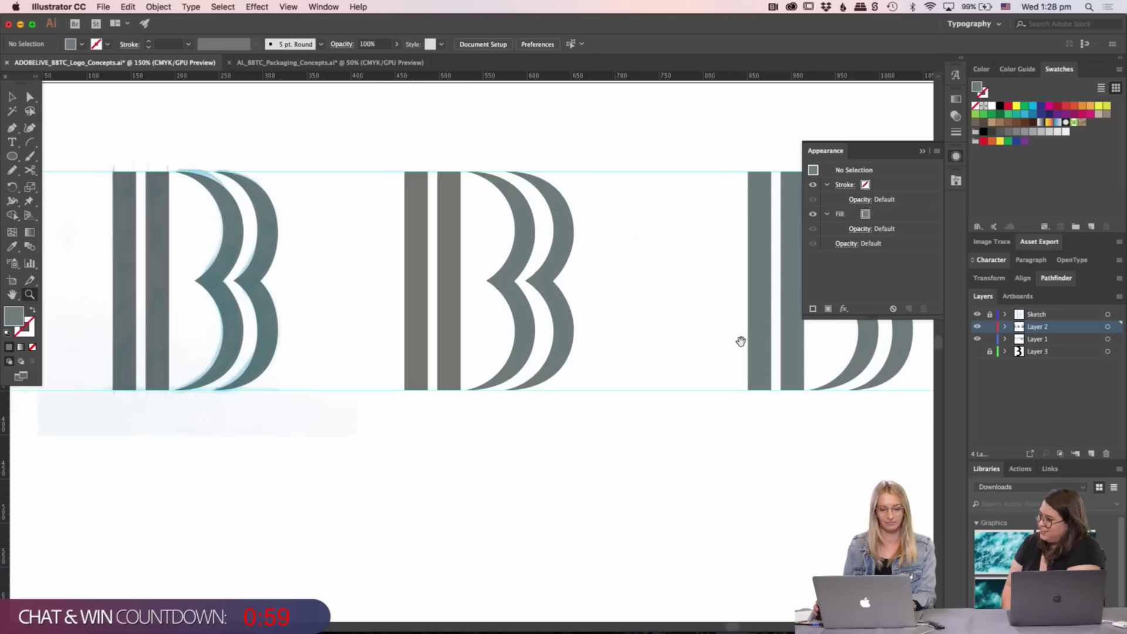
key("super+minus")
key("super+minus")
scroll(511, 382, "left", 5)
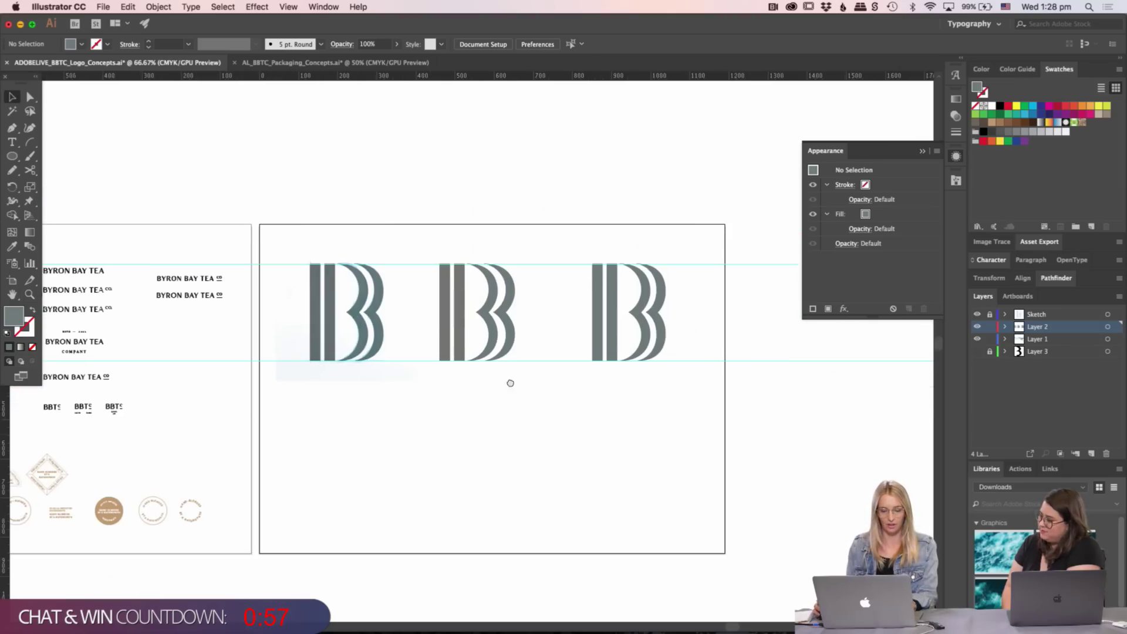
scroll(497, 374, "down", 4)
scroll(497, 374, "right", 3)
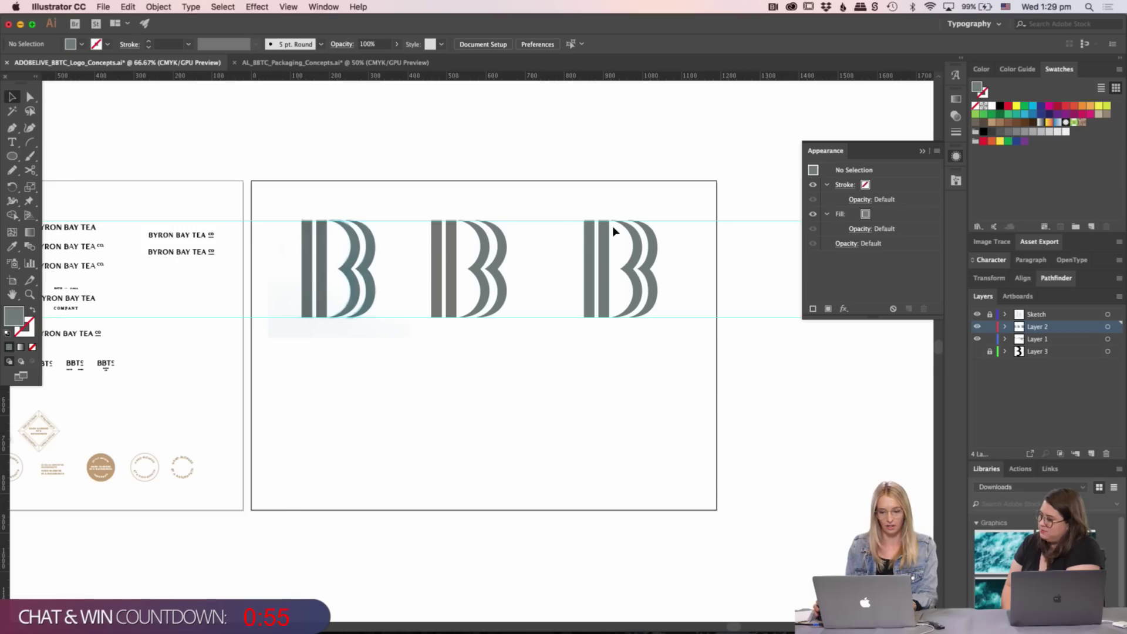
- Copy the second stem of the rightmost B onto the inner bowl, aligned with the bowl's inner curve
left_click_drag(582, 195, 725, 360)
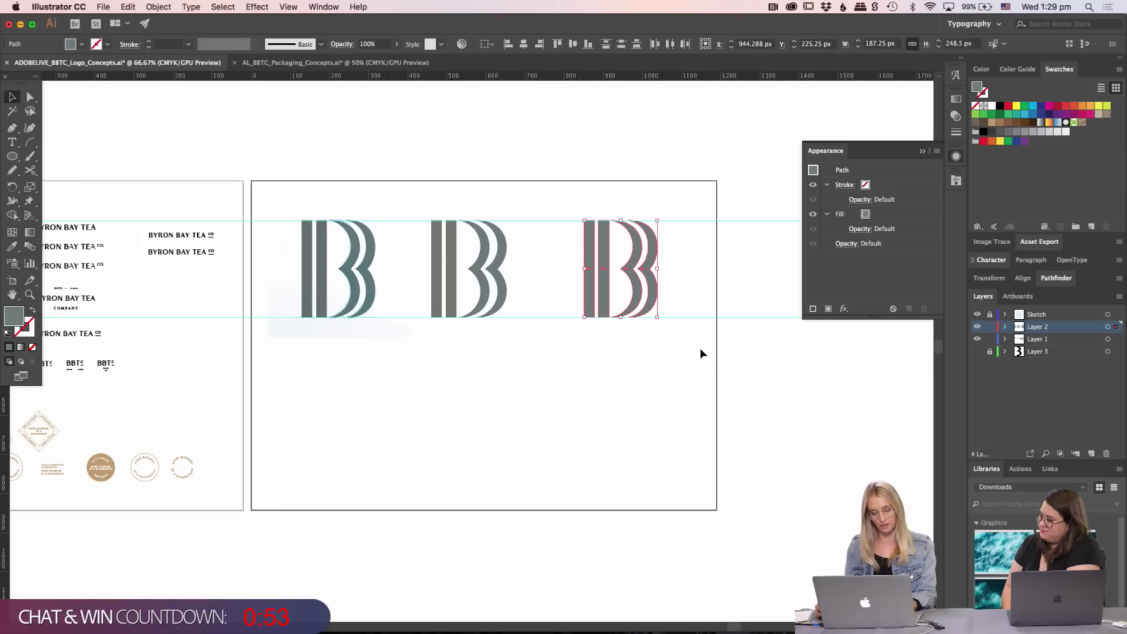
left_click(702, 354)
key("super+equal")
key("super+equal")
key("super+equal")
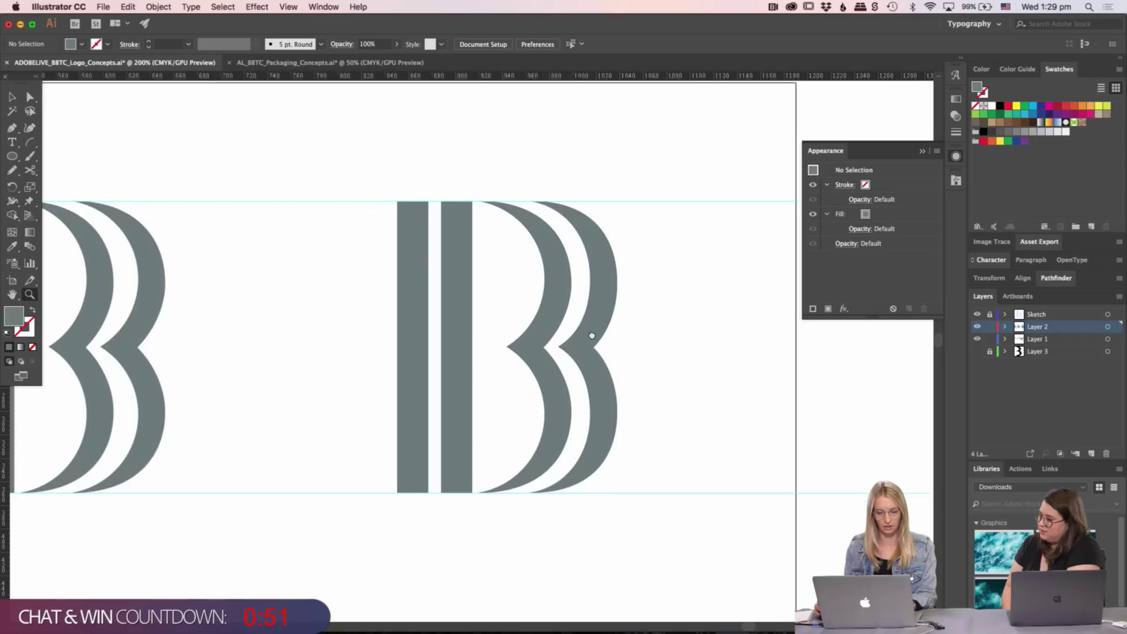
key("super+equal")
key("super+equal")
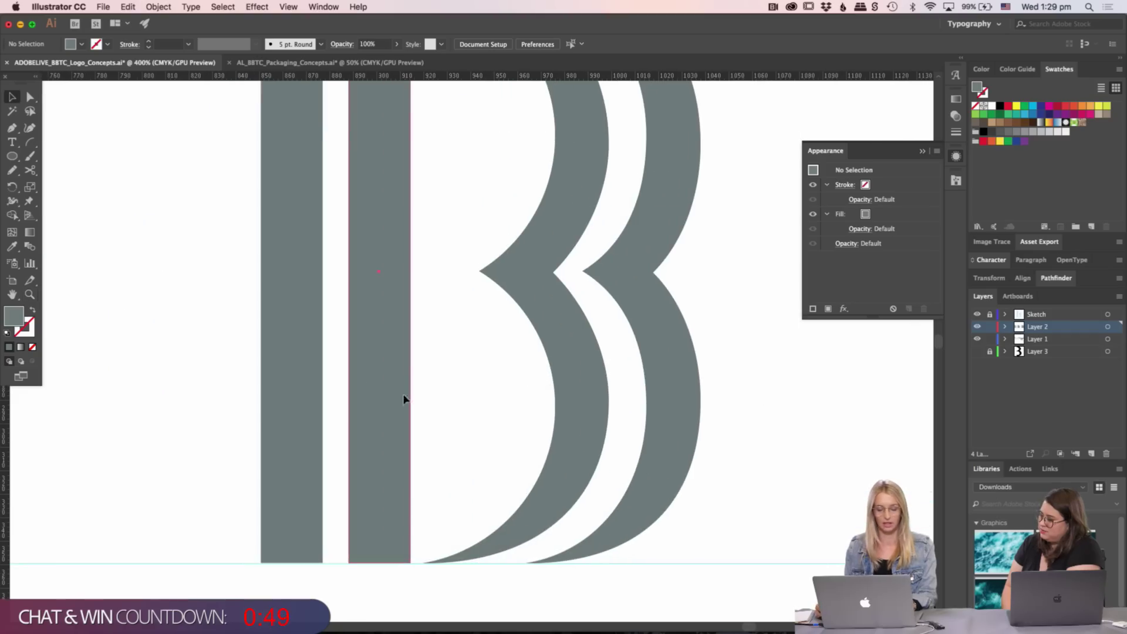
left_click_drag(404, 400, 583, 389)
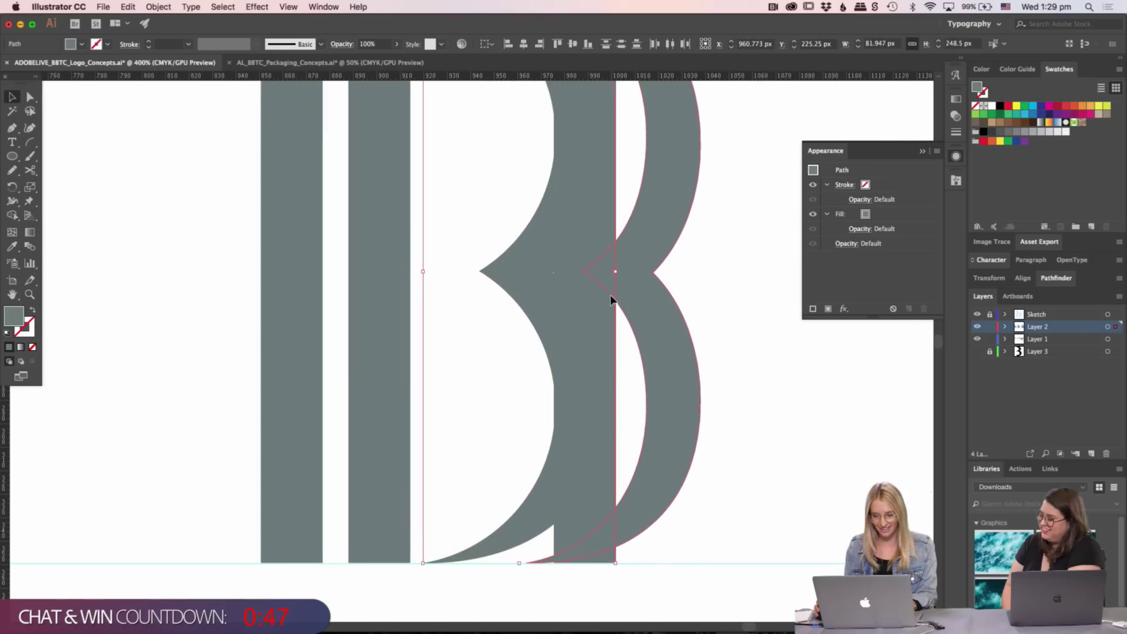
key("super+shift+a")
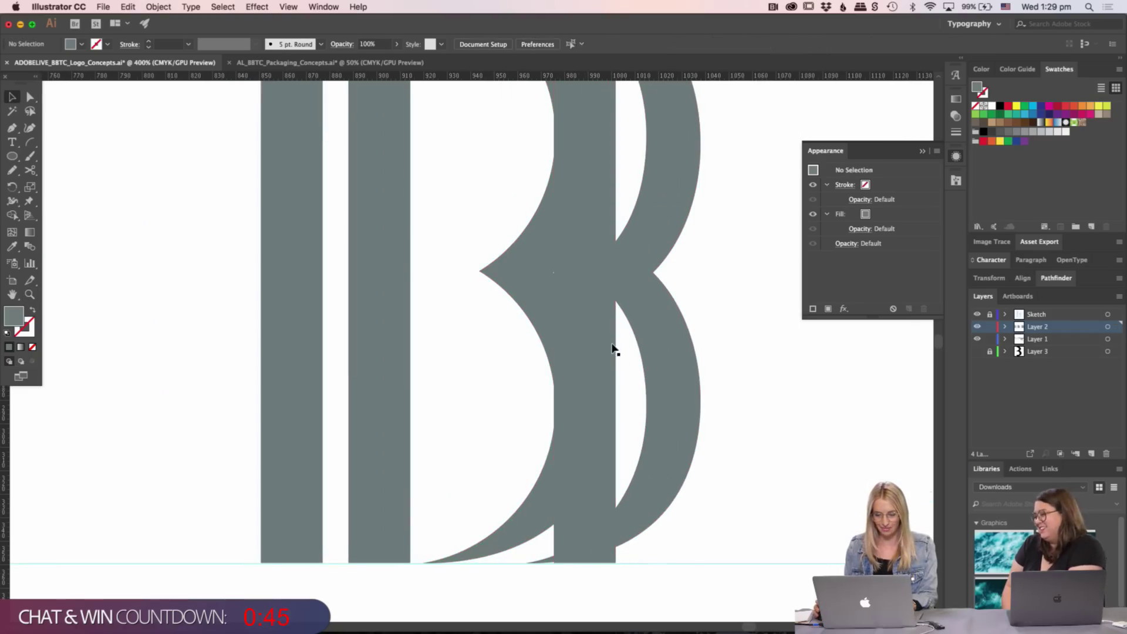
- In outline view, narrow the copied stem rectangle to 23.117 px so it matches the inner bowl's thickness
left_click(612, 350)
key("super+y")
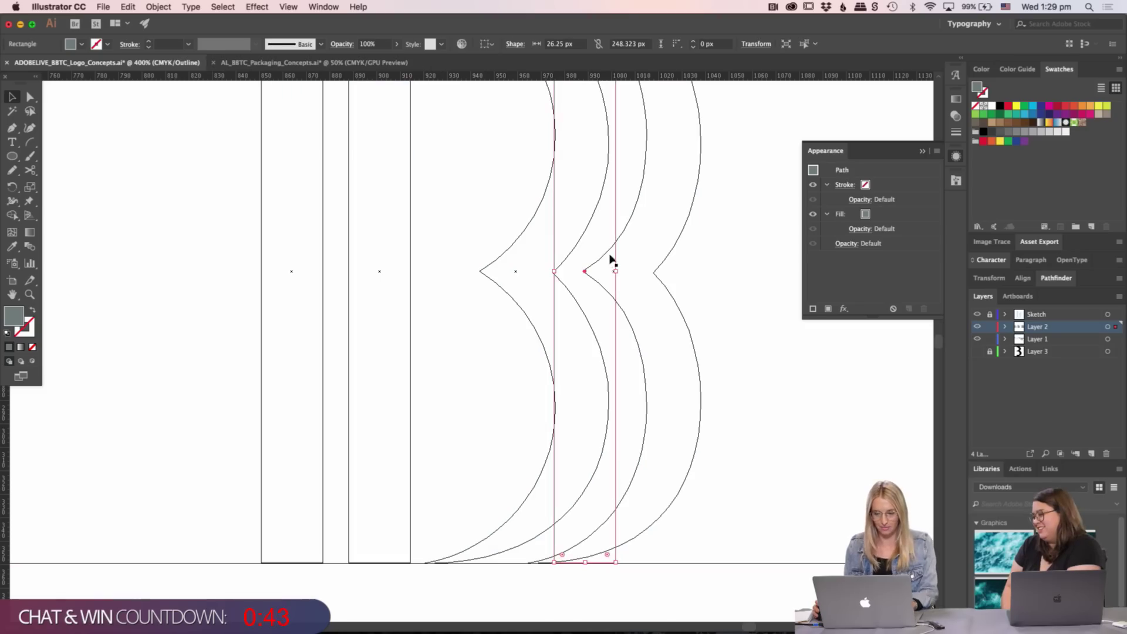
left_click_drag(619, 273, 609, 270)
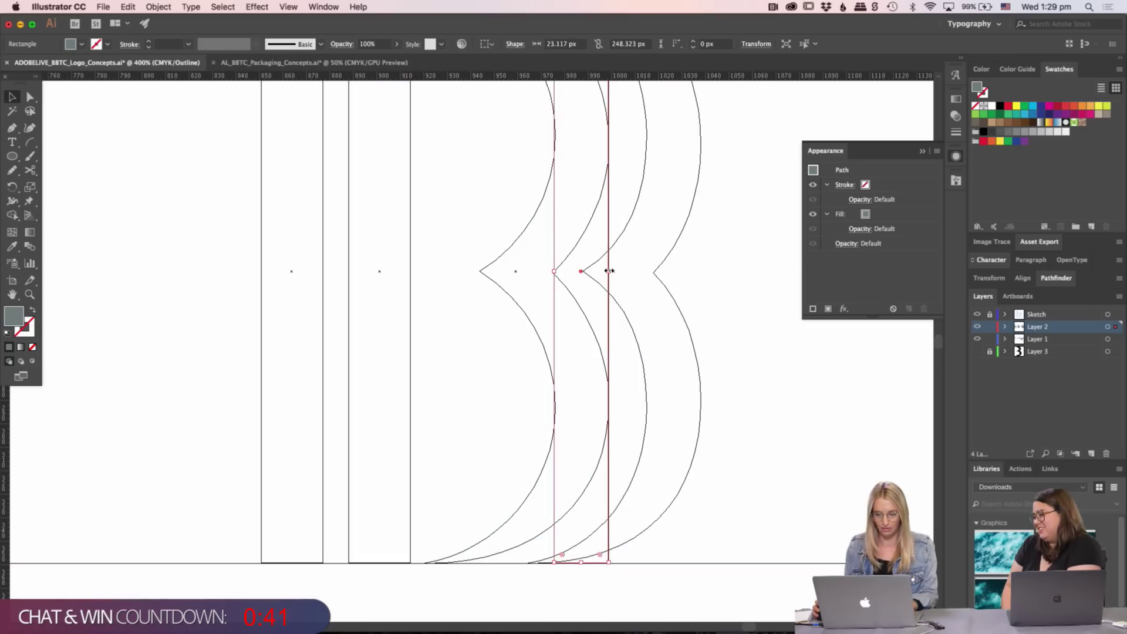
- Replace the second stem with the narrowed rectangle, aligned to the old stem's right edge, and return to preview view
left_click_drag(609, 317, 411, 320)
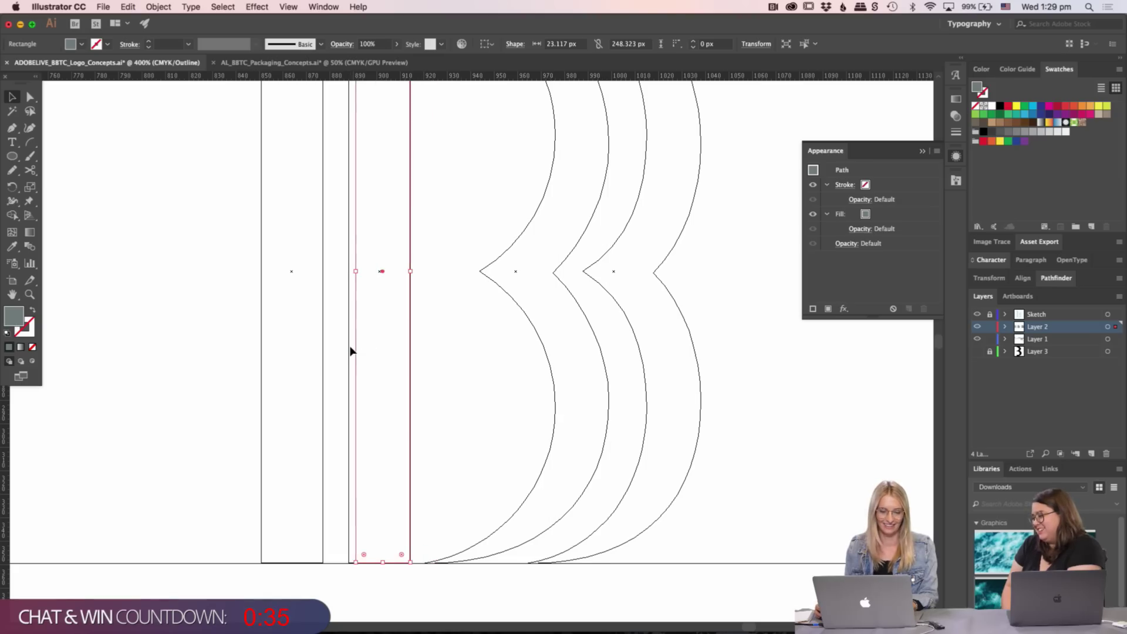
left_click_drag(350, 348, 345, 350)
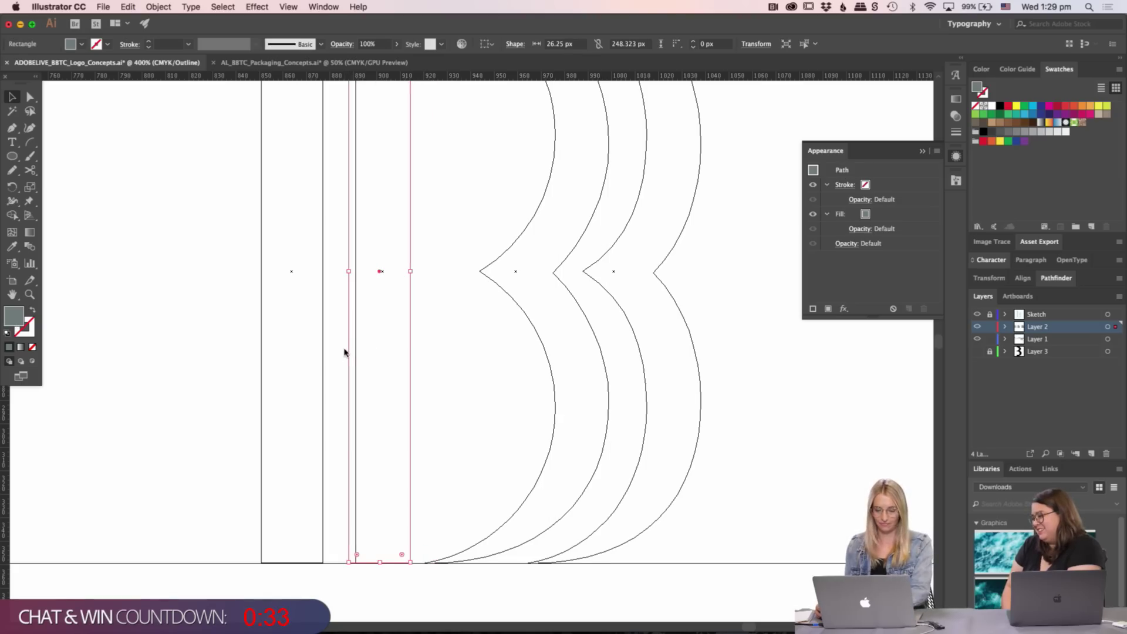
left_click(344, 352)
key("super+y")
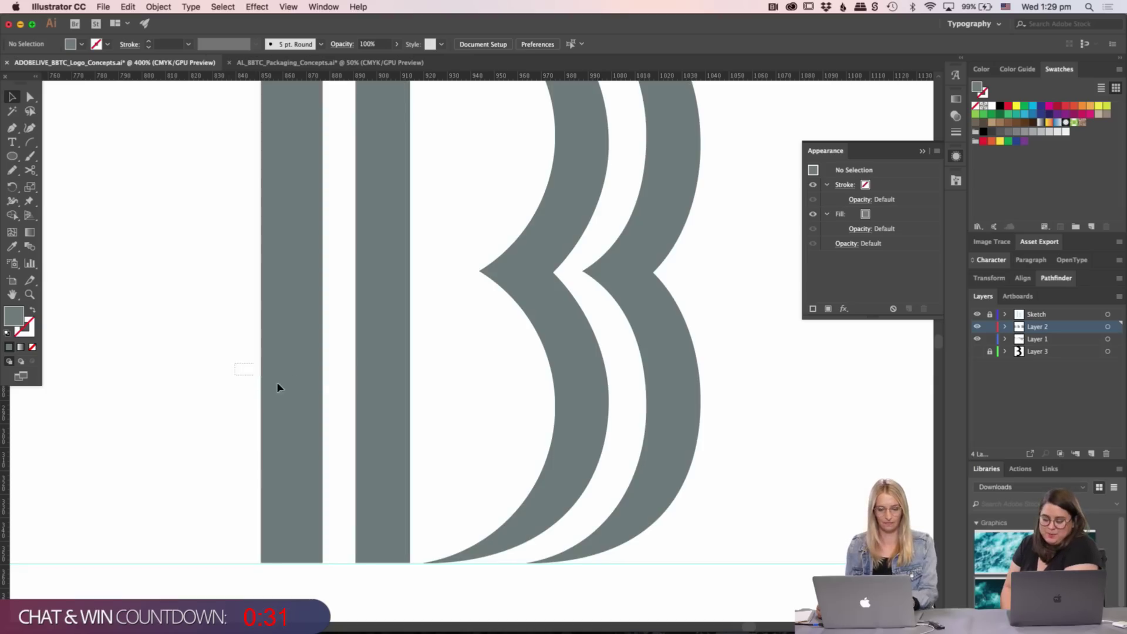
- Replace the first stem with a copy of the narrowed second stem, using it to check the outer bowl's thickness and nudging that bowl slightly right
left_click(310, 402)
key("Delete")
left_click(379, 401)
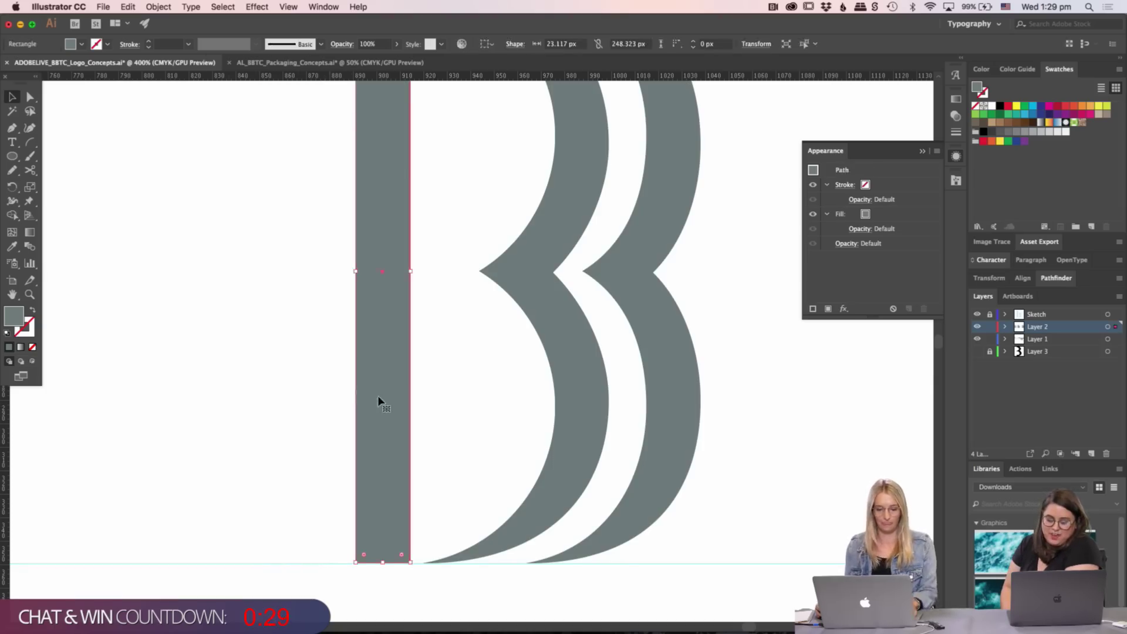
left_click_drag(379, 401, 696, 406)
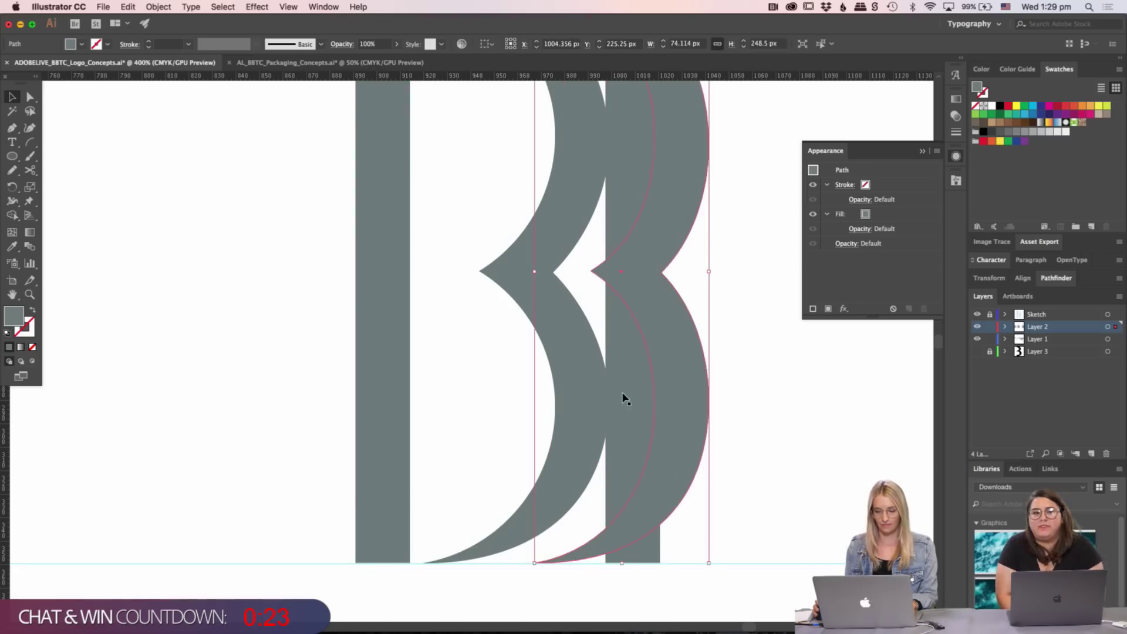
left_click_drag(626, 399, 288, 405)
left_click(214, 398)
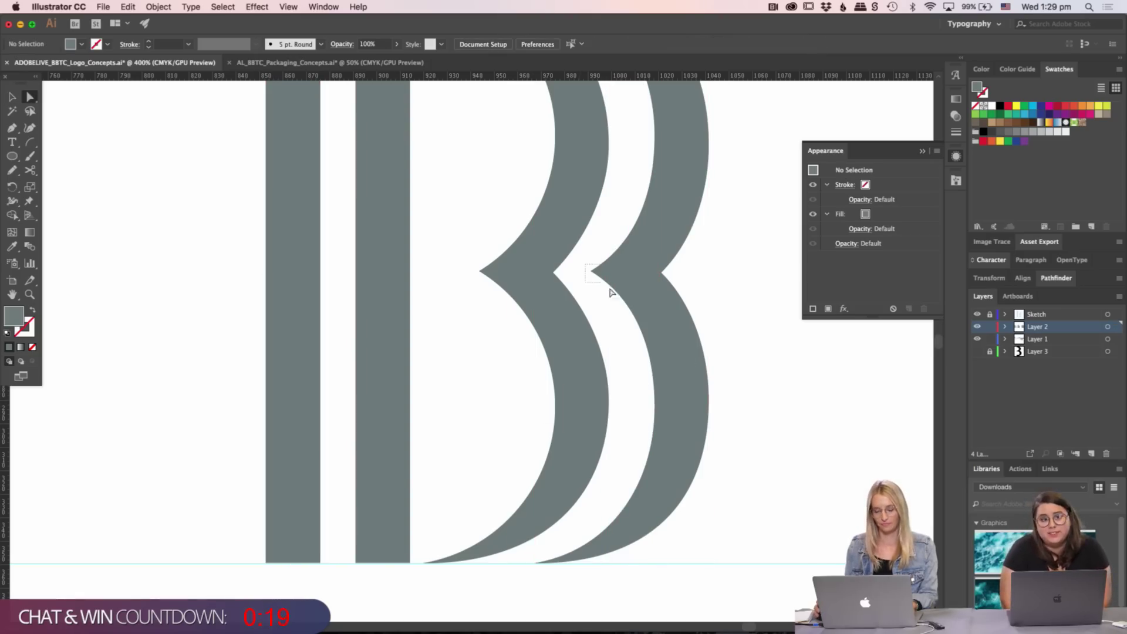
- Shift the pointed middle anchor on the outer bowl's inner edge slightly to the right
left_click_drag(610, 292, 614, 293)
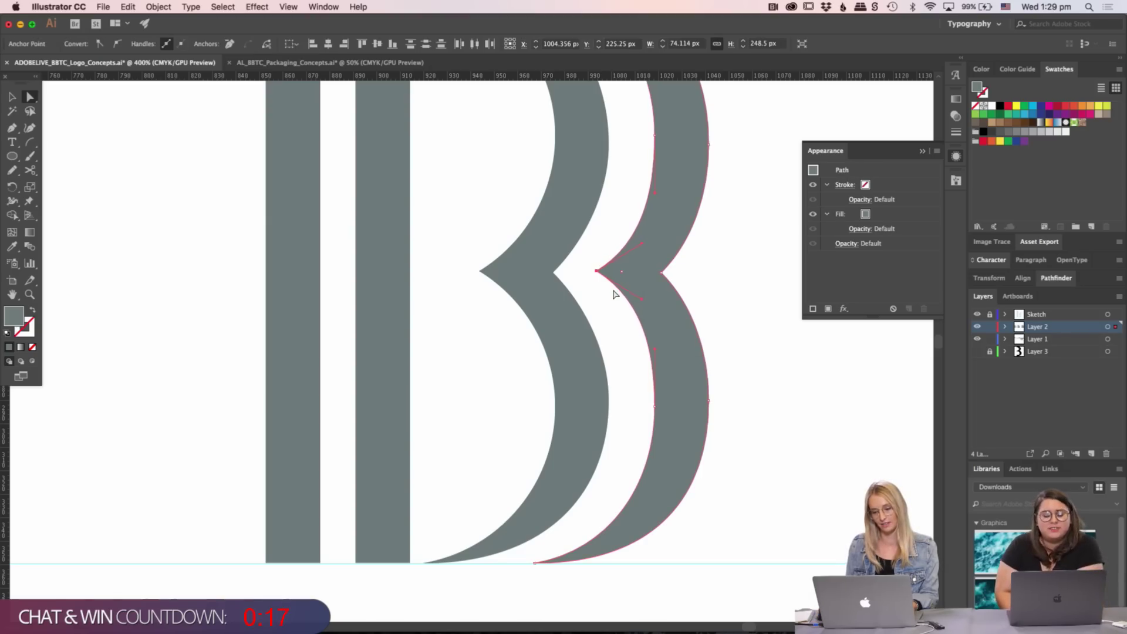
key("super+minus")
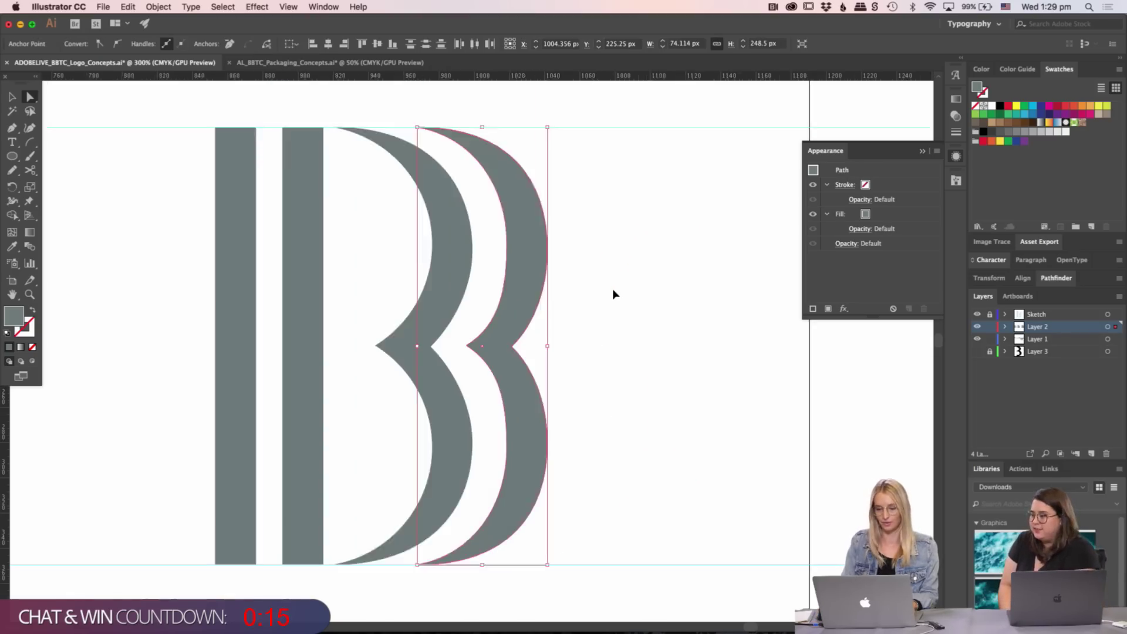
key("super+minus")
left_click(581, 376)
left_click_drag(581, 376, 667, 383)
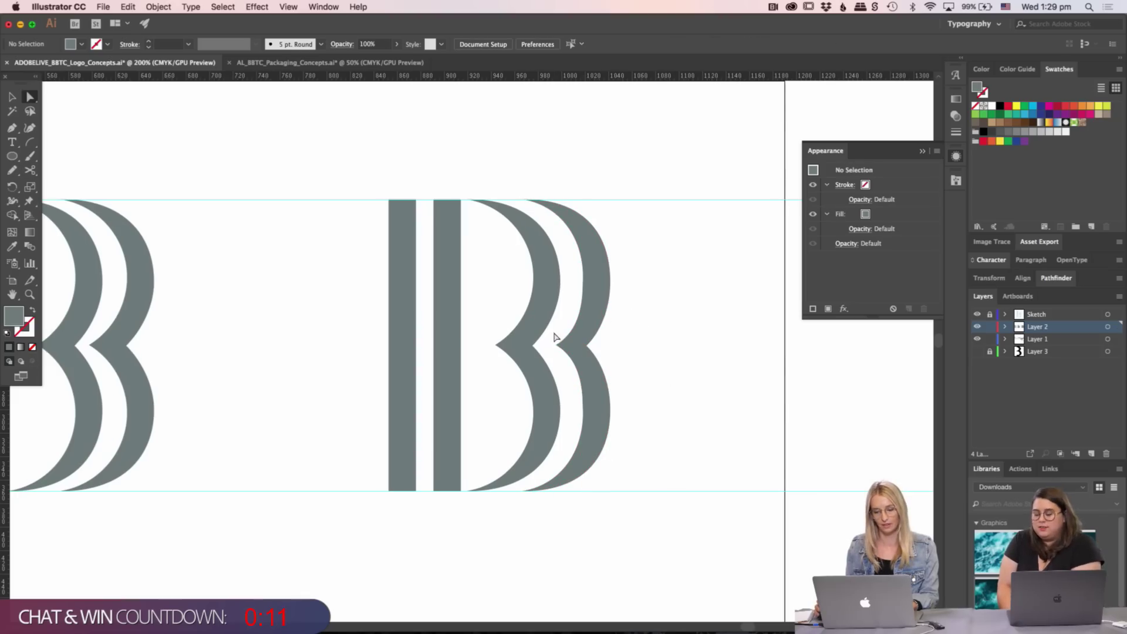
left_click_drag(555, 336, 573, 353)
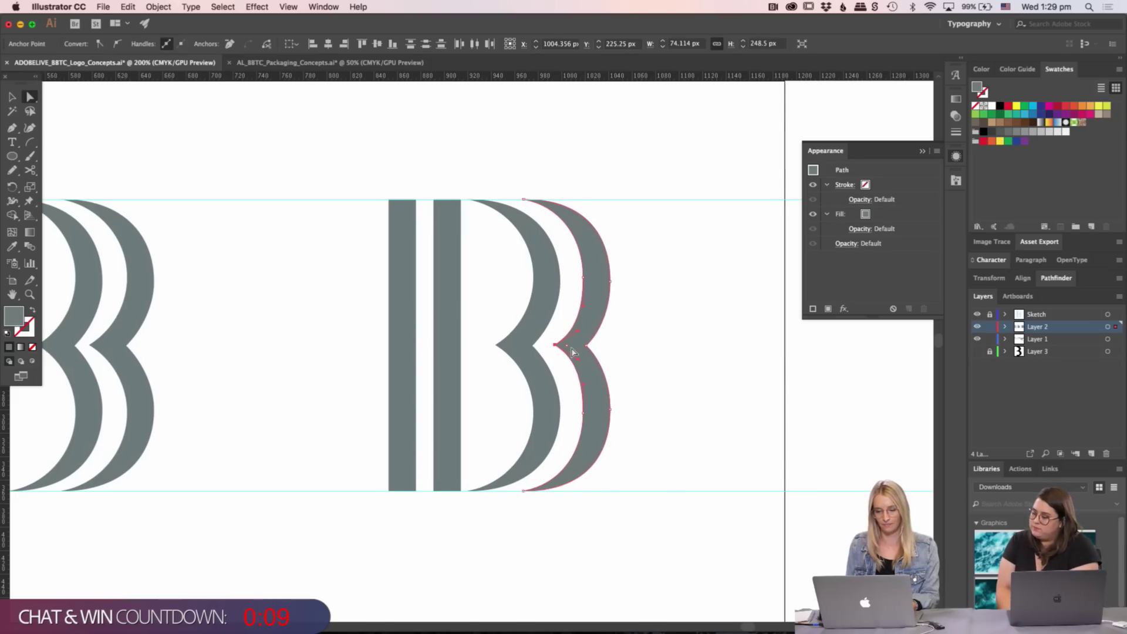
left_click(582, 208)
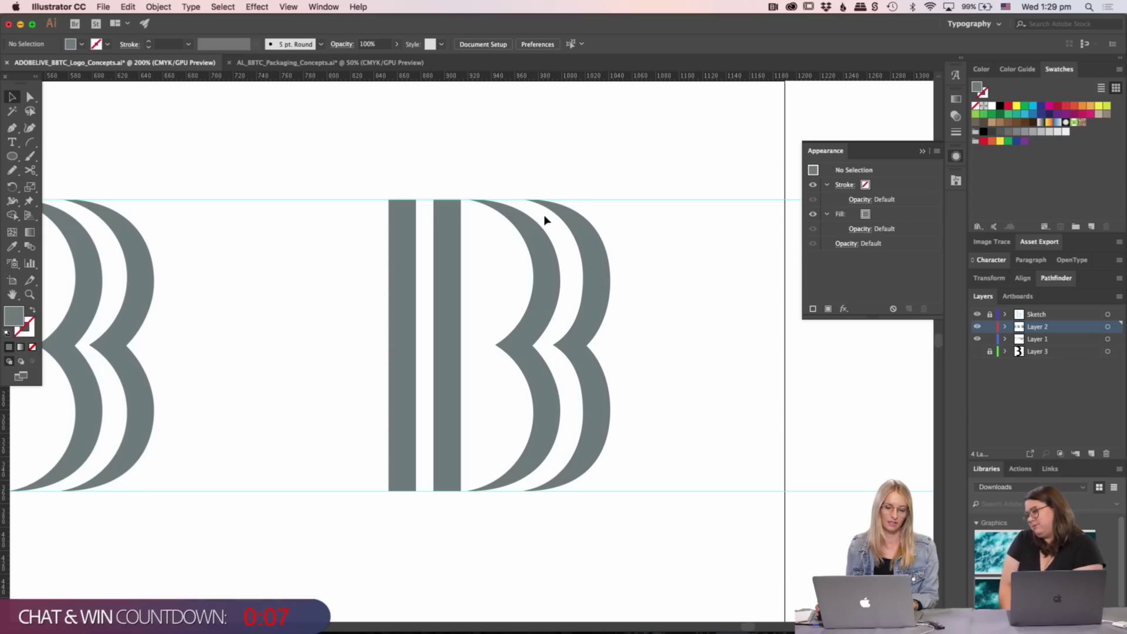
- Group the two stems and two bowls of the refined rightmost B
left_click(607, 407)
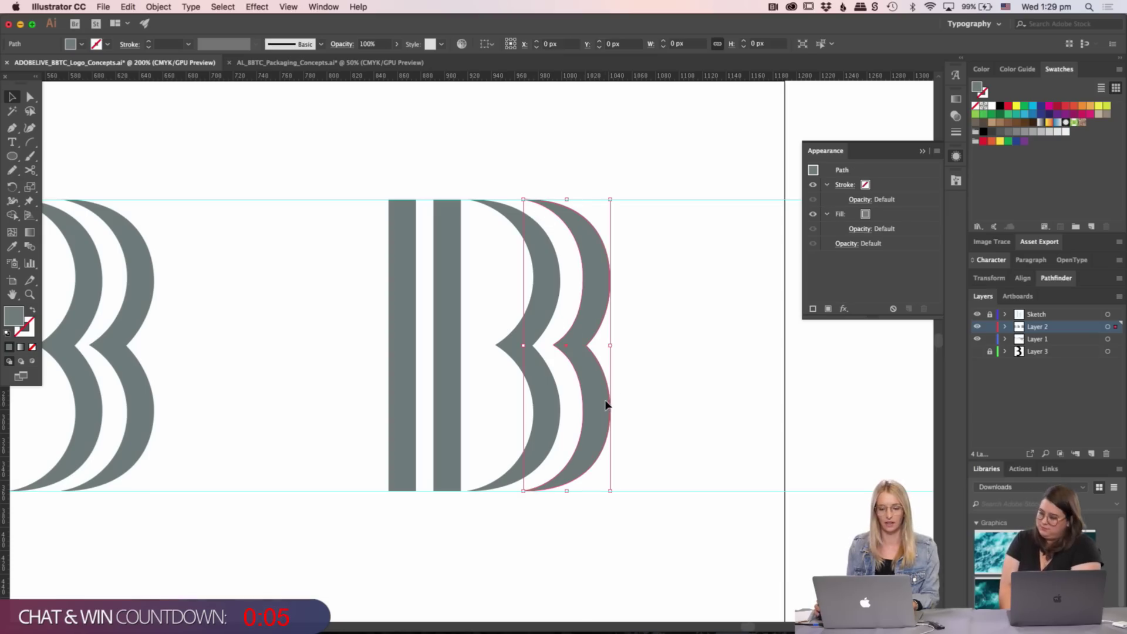
left_click_drag(669, 329, 390, 467)
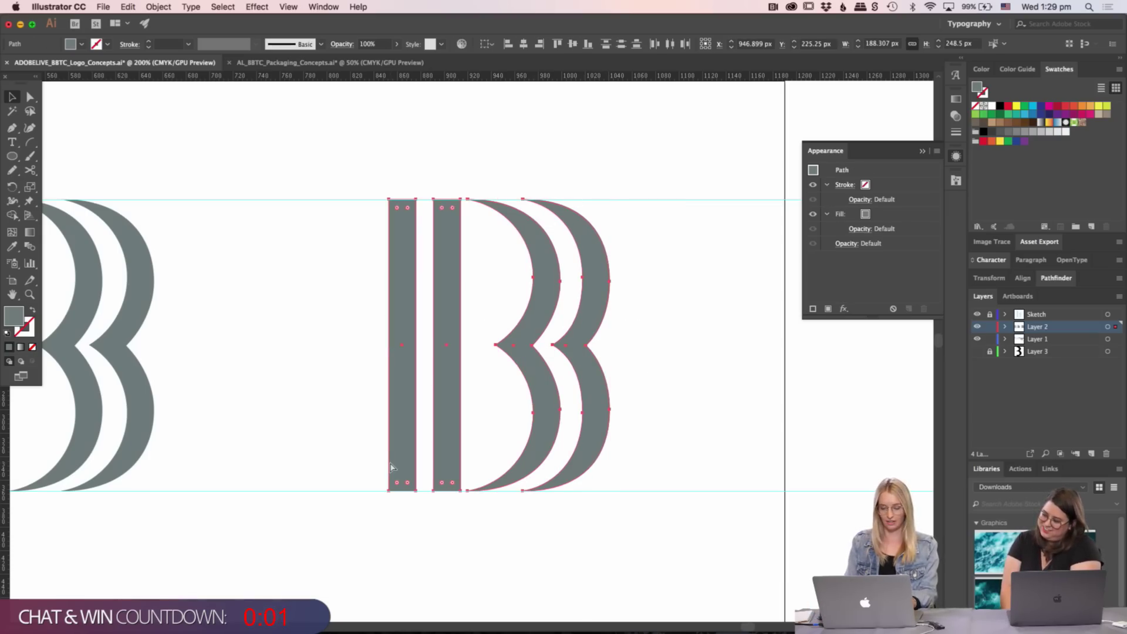
key("super+g")
key("super+minus")
key("super+minus")
key("super+minus")
key("super+minus")
left_click_drag(338, 457, 484, 449)
- Paste the grouped B monogram into the AL_BBTC_Packaging_Concepts document, below the charcoal, bronze and cream colour circles
left_click(340, 62)
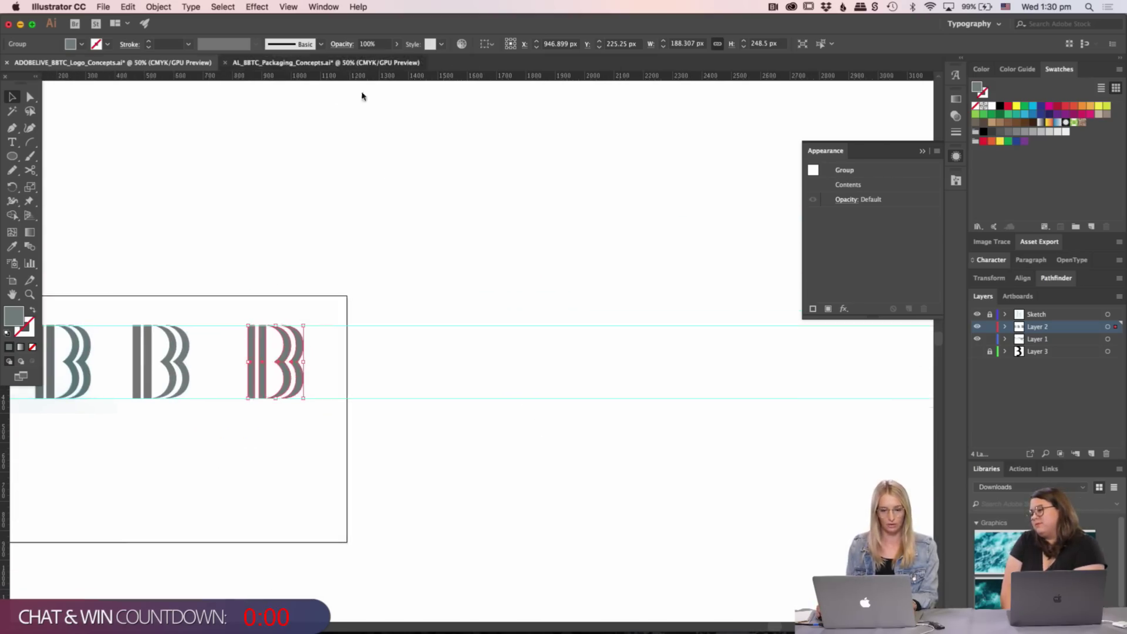
scroll(127, 360, "left", 15)
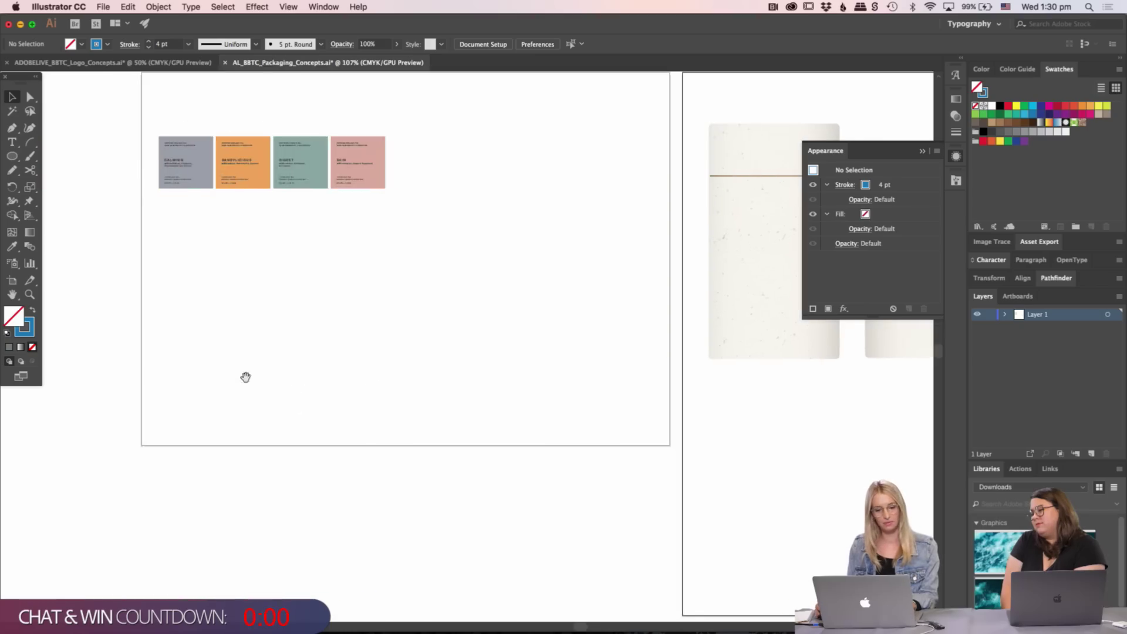
scroll(396, 352, "up", 5)
key("z")
left_click(357, 356)
left_click_drag(476, 333, 256, 403)
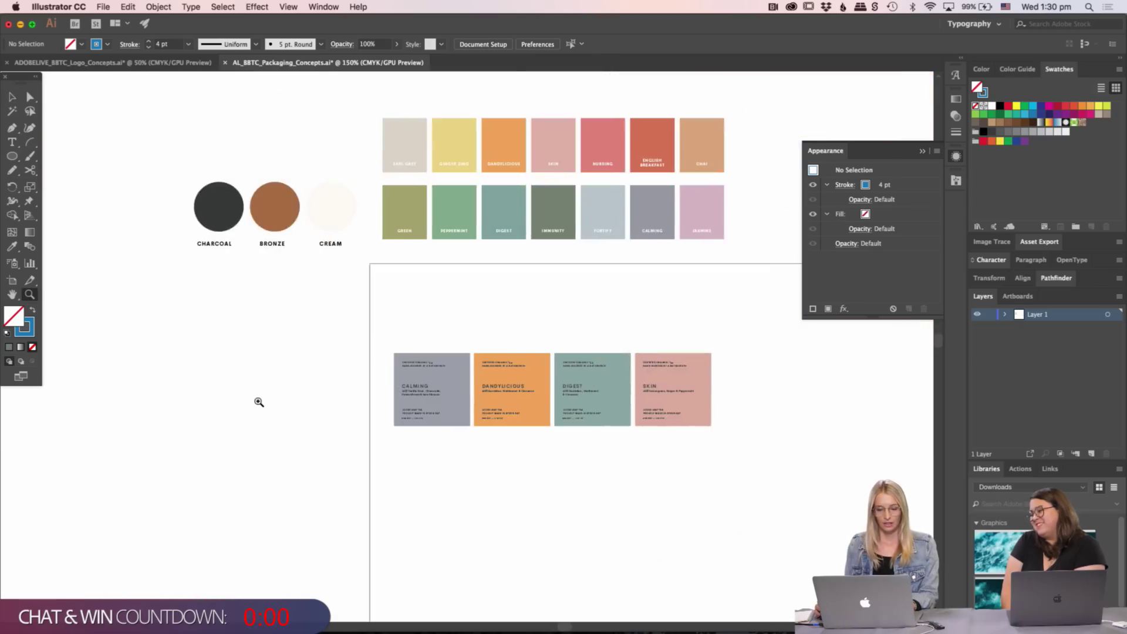
left_click(257, 401)
key("super+v")
key("v")
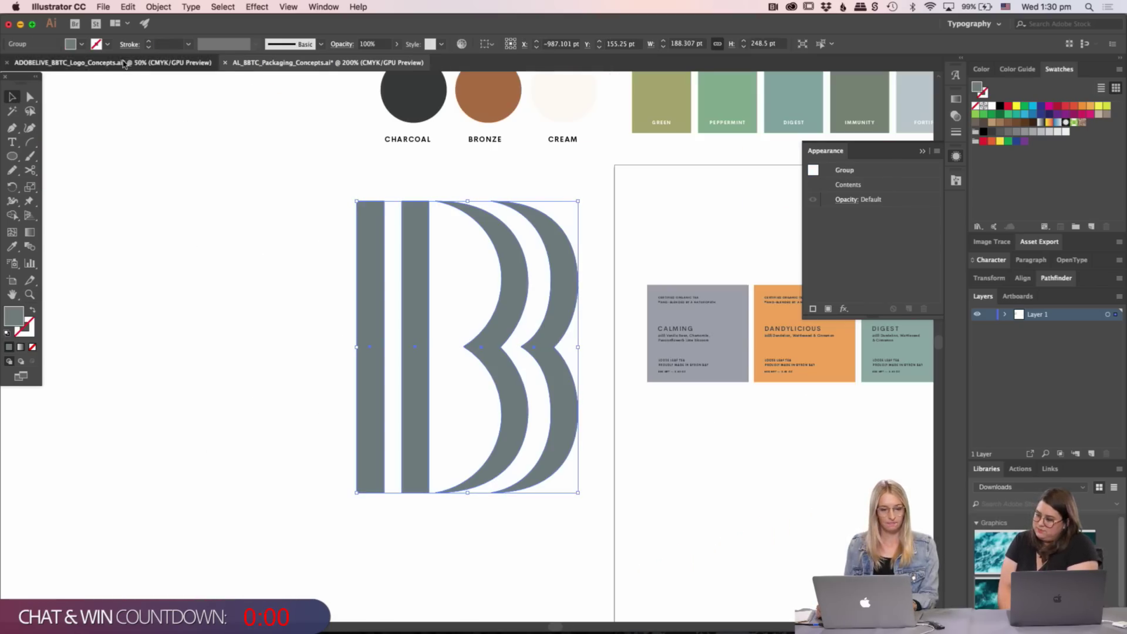
- Return to the logo concepts document and select the one-line BYRON BAY TEA CO wordmark above the BBTC abbreviations
left_click(126, 63)
scroll(587, 419, "left", 15)
key("z")
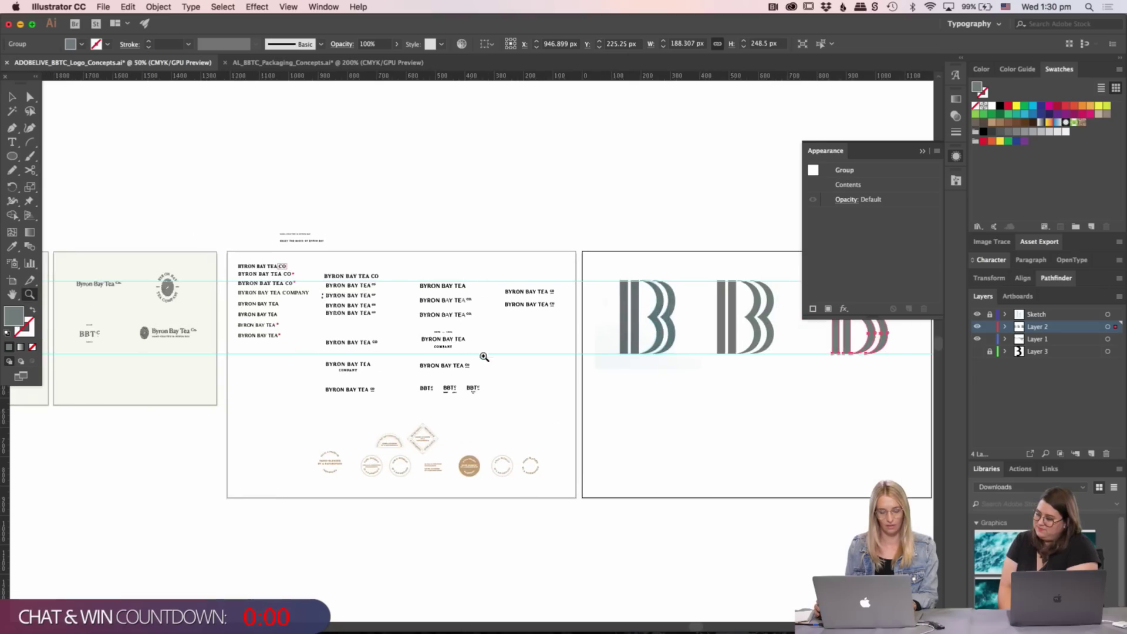
left_click(310, 383)
left_click(320, 382)
left_click(445, 407)
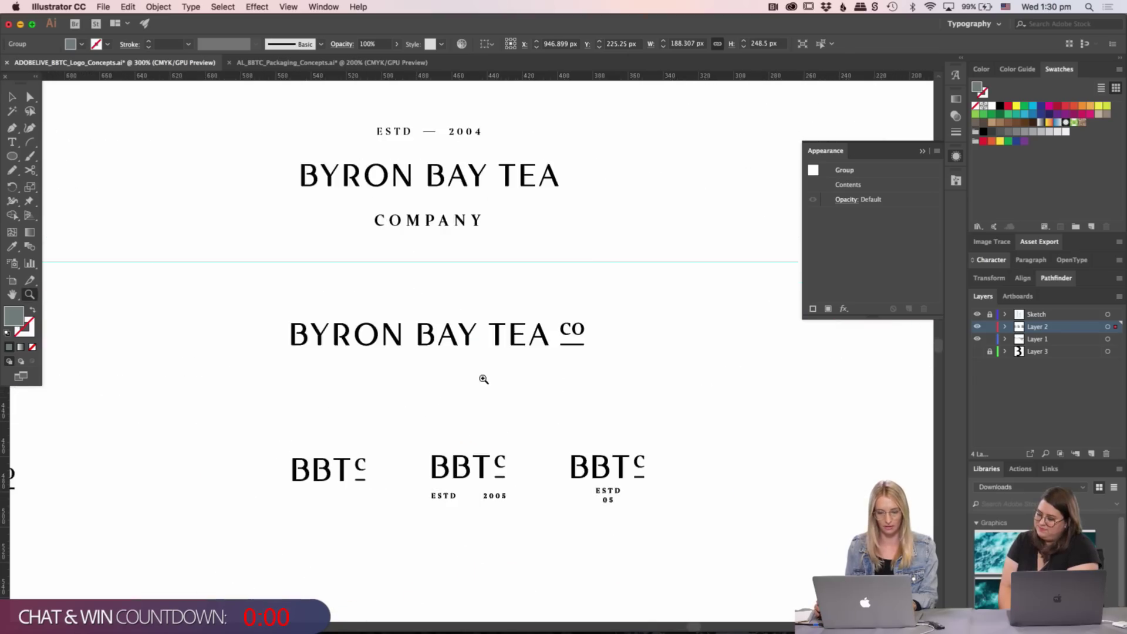
key("v")
left_click(746, 398)
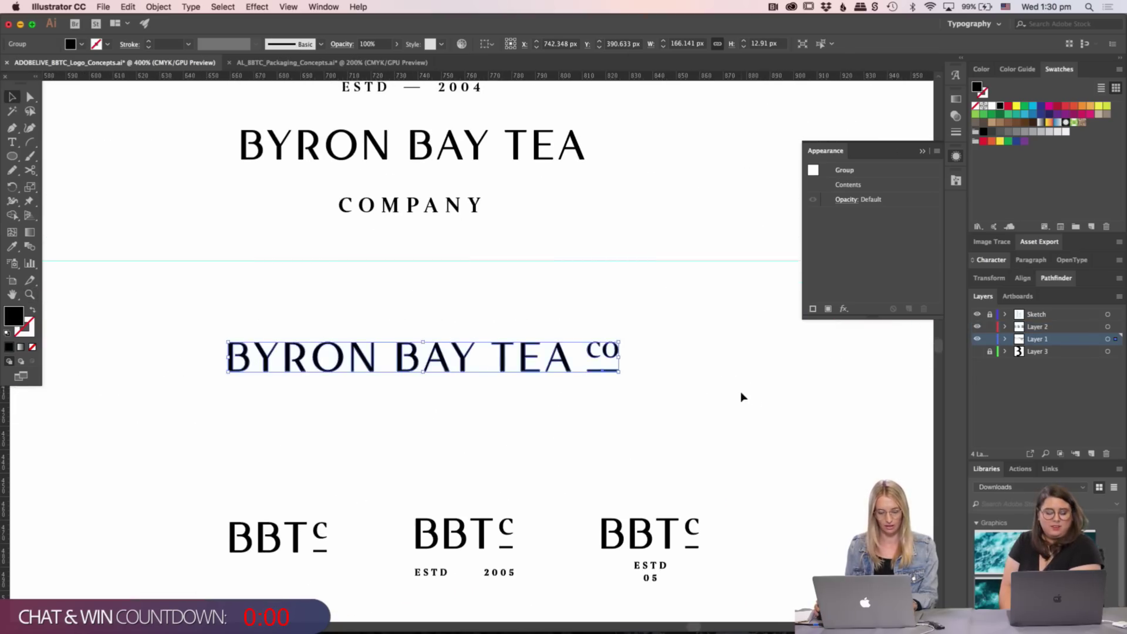
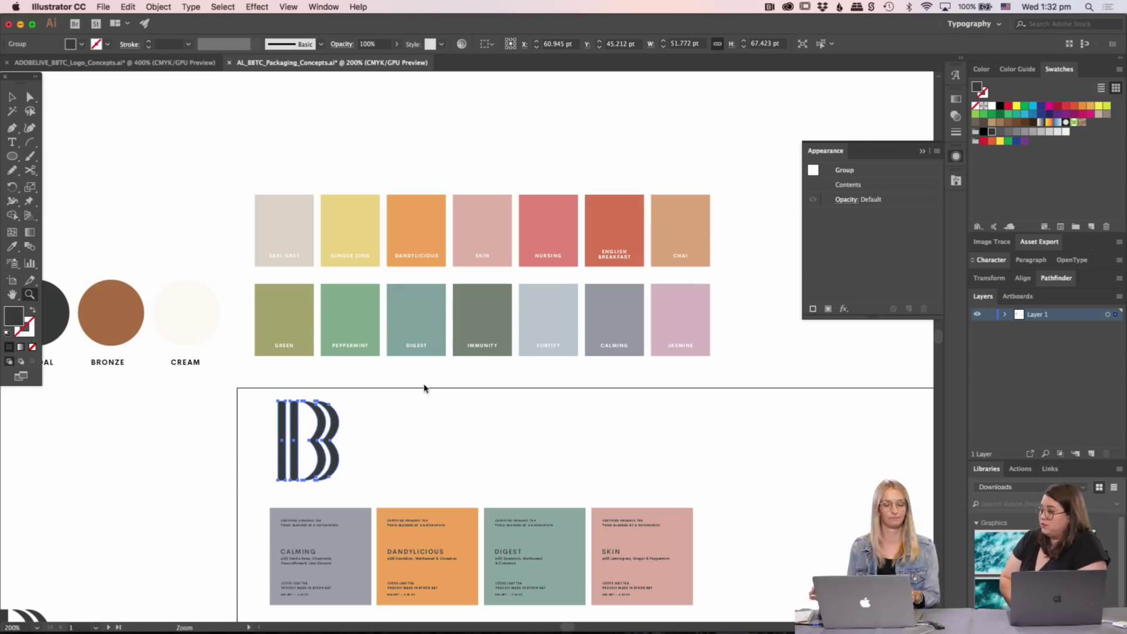
- Scale the charcoal B monogram above the tea labels down to about 18.4 × 24 pt
key("v")
left_click(394, 461)
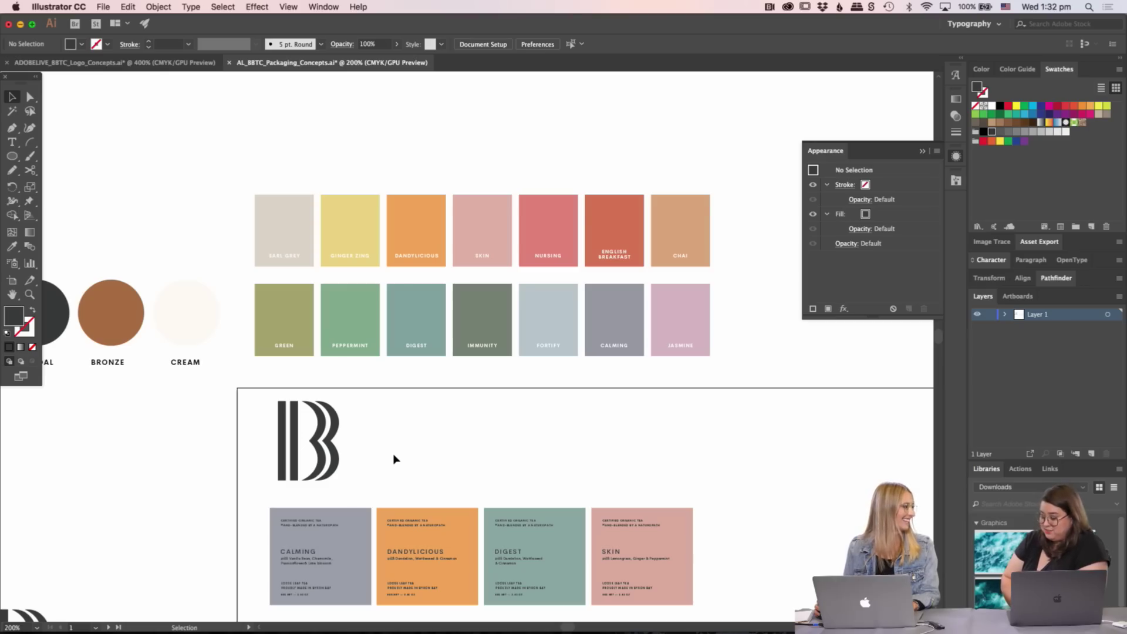
key("z")
double_click(334, 400)
left_click_drag(562, 320, 323, 470)
key("v")
left_click_drag(482, 468, 358, 516)
left_click(361, 502)
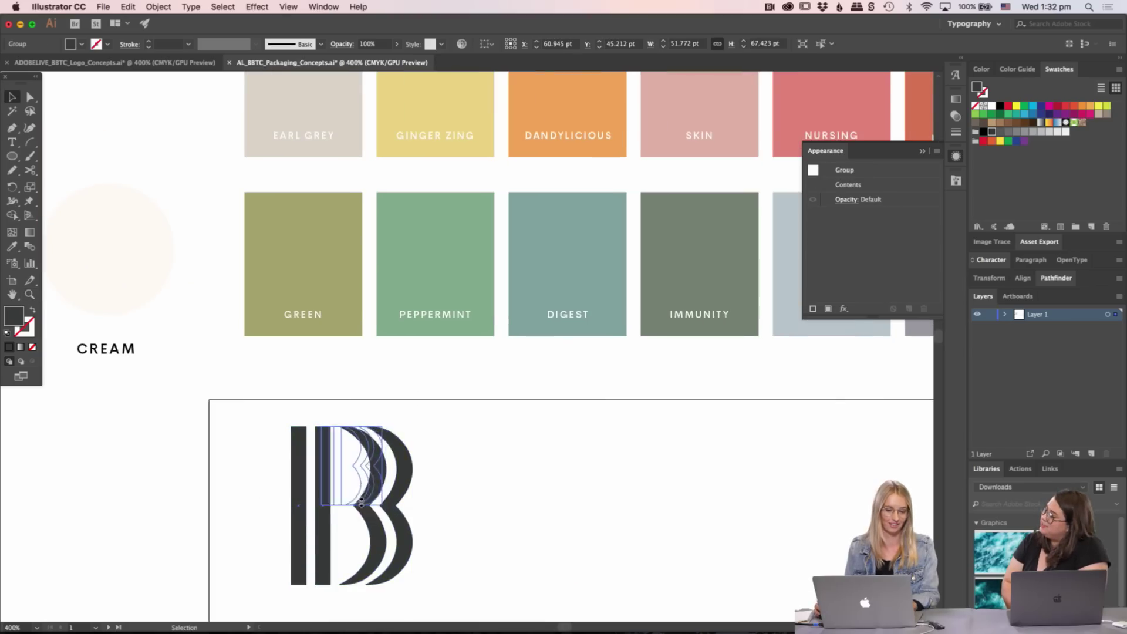
key("cmd+z")
scroll(461, 448, "up", 2)
scroll(460, 448, "left", 2)
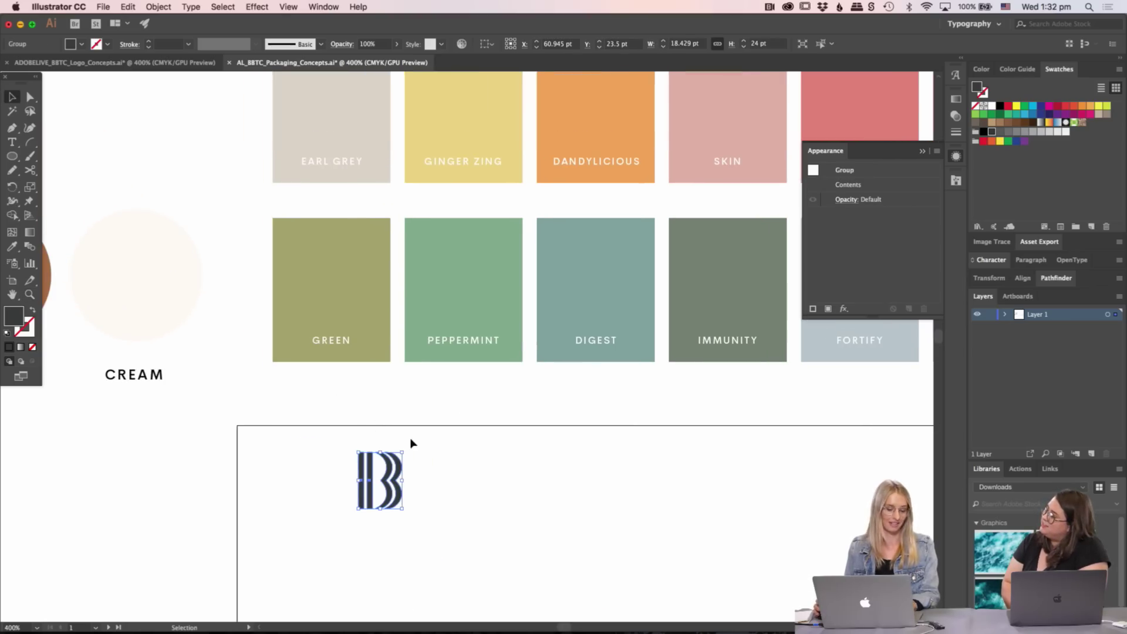
- Move the small B onto the Green swatch above its name and recolour it with the cream sampled from the Cream circle
left_click(502, 464)
left_click_drag(398, 501, 348, 294)
key("i")
left_click(141, 294)
key("v")
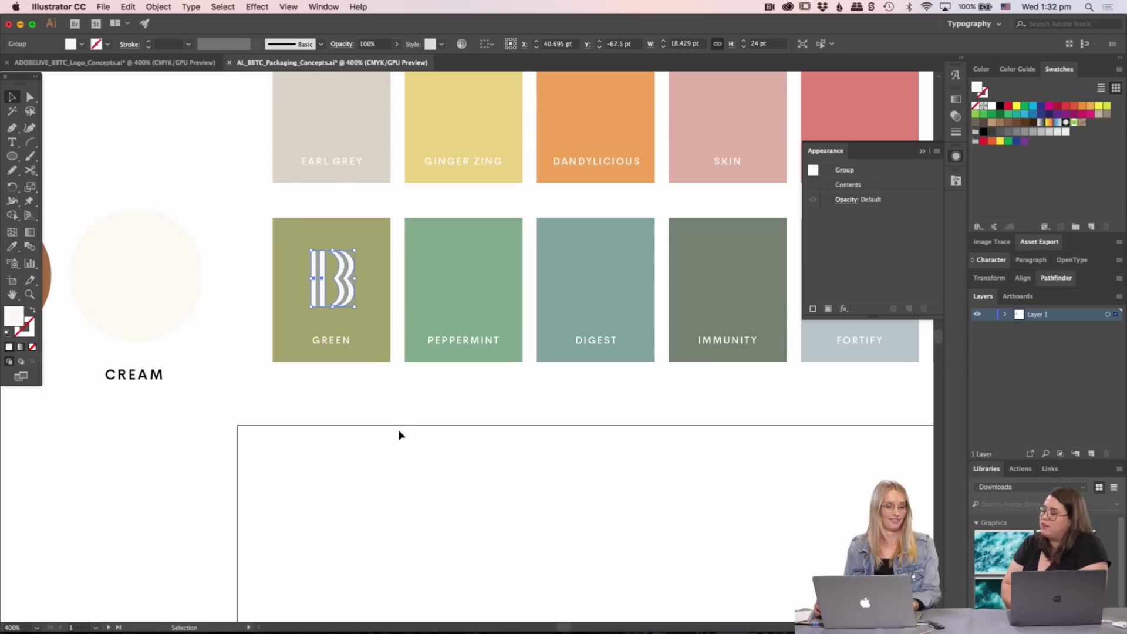
left_click(411, 419)
- Copy the cream B from the Green swatch onto the Peppermint and Digest swatches at the same height
scroll(387, 432, "up", 3)
scroll(387, 431, "right", 2)
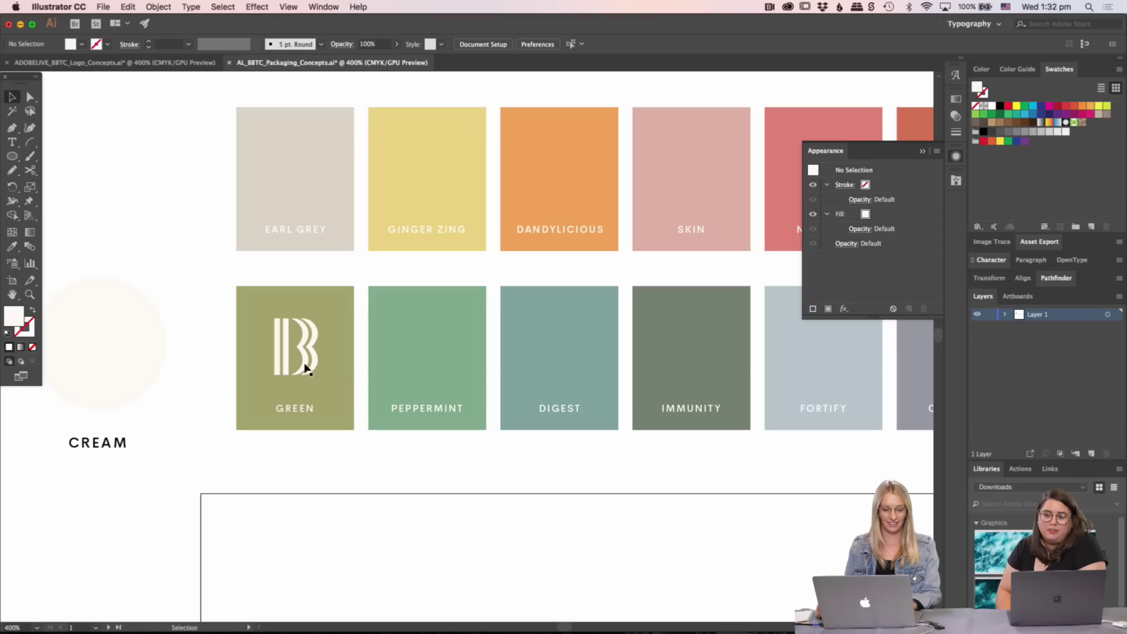
left_click_drag(305, 368, 437, 369)
left_click_drag(436, 369, 569, 369)
left_click(575, 503)
scroll(512, 500, "right", 3)
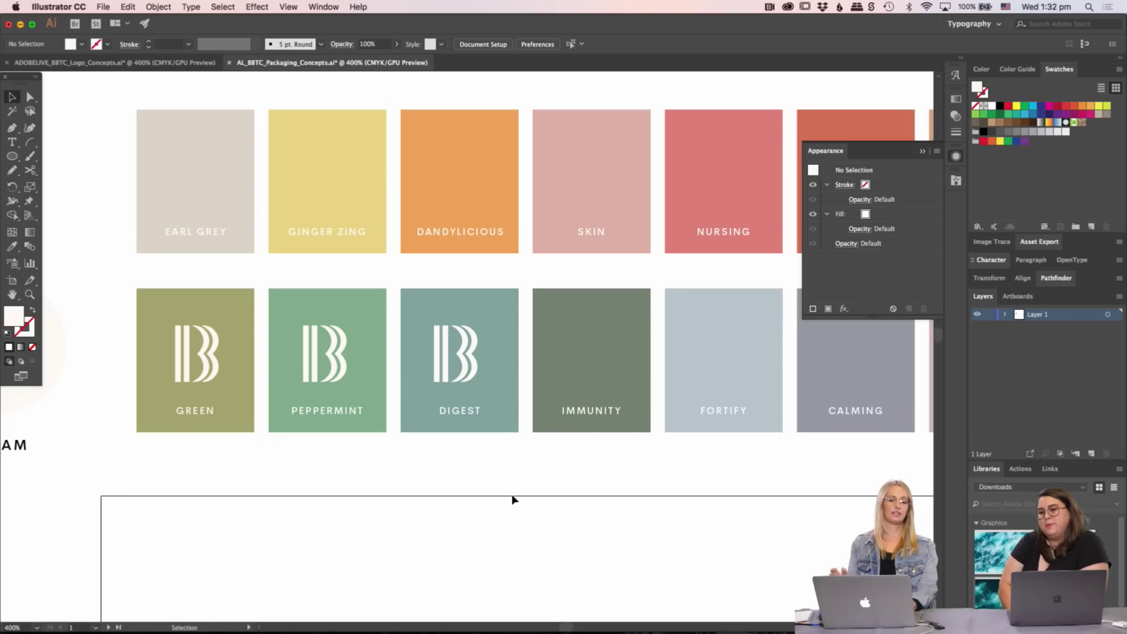
- Nudge the B on the Digest swatch slightly right to centre it above the name
left_click_drag(506, 478, 428, 318)
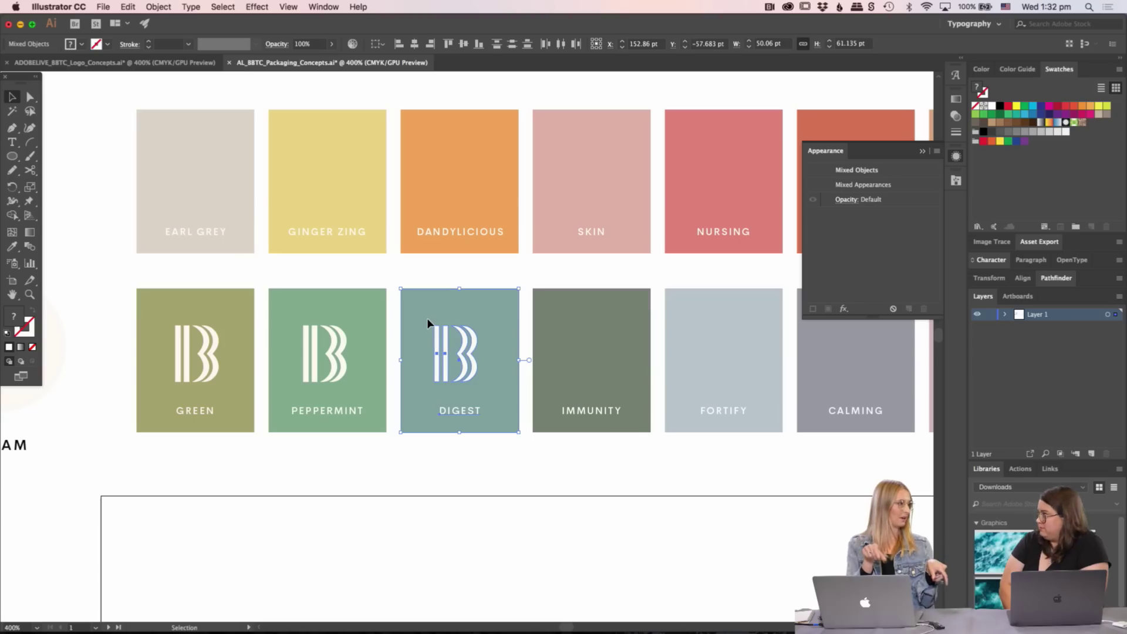
left_click(461, 352)
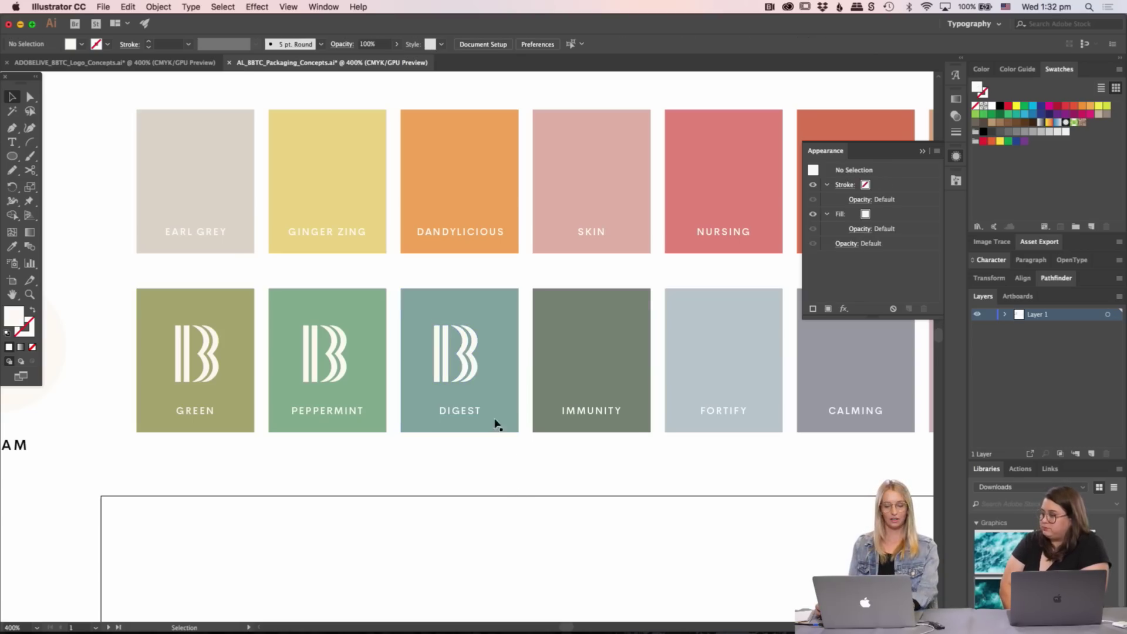
key("Right")
key("Right")
key("Right")
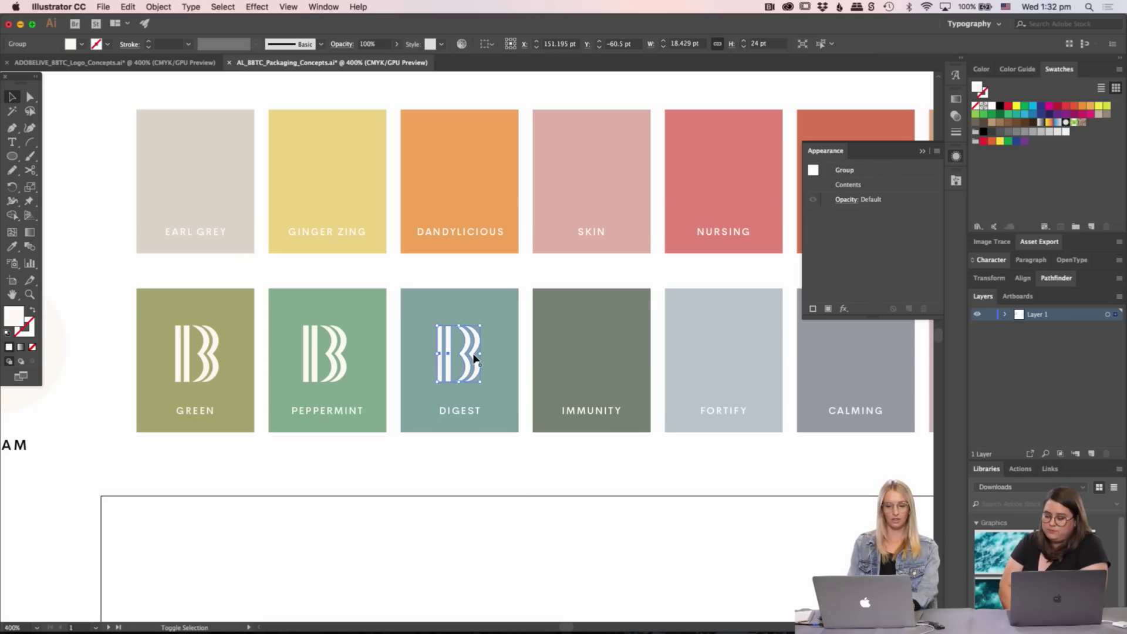
- Copy the Digest swatch's B onto the Immunity, Fortify, Calming and Jasmine swatches in the same row
left_click_drag(475, 357, 606, 357)
left_click_drag(526, 376, 373, 366)
left_click_drag(448, 356, 836, 372)
scroll(710, 361, "right", 1)
left_click(837, 489)
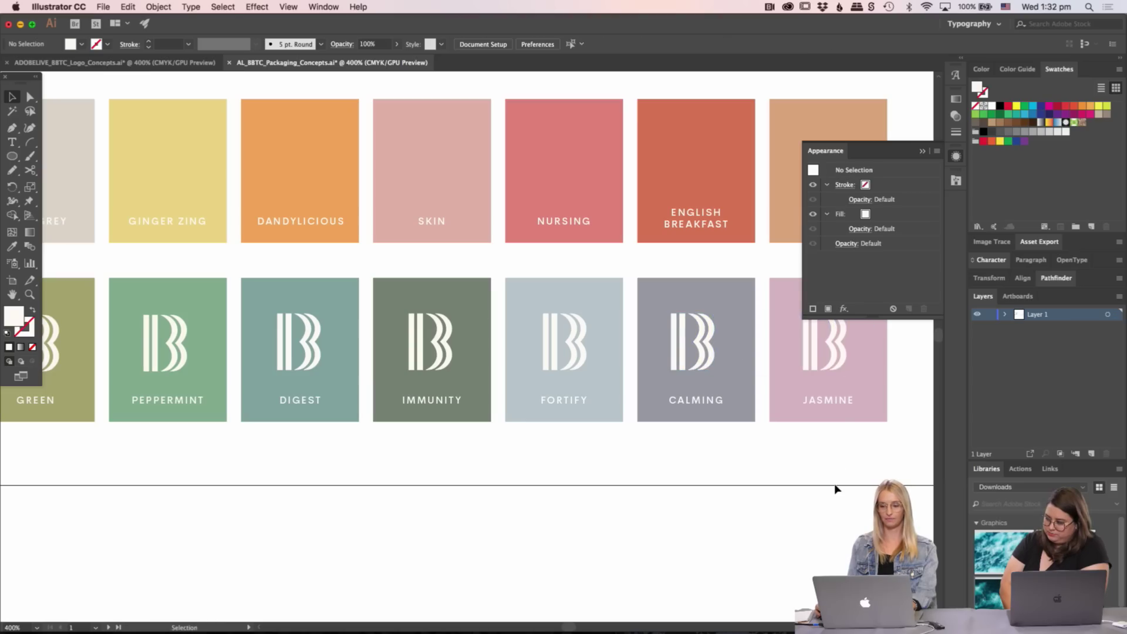
- Examine the cream B monogram across the tea colour swatches alongside the charcoal, bronze and cream brand colours
key("super+minus")
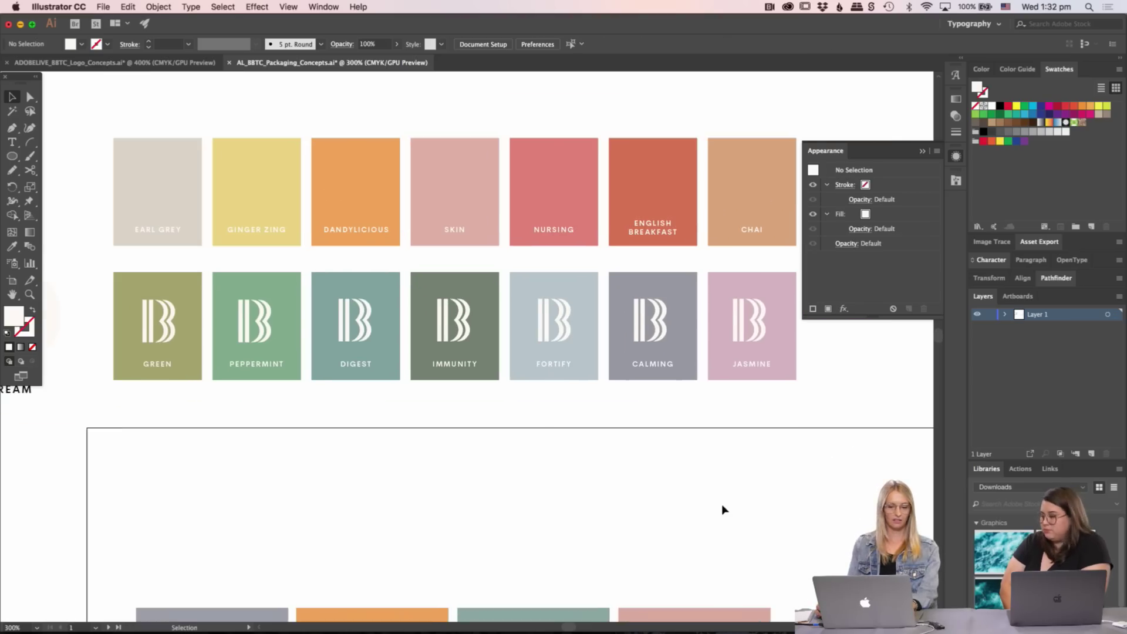
scroll(652, 516, "down", 3)
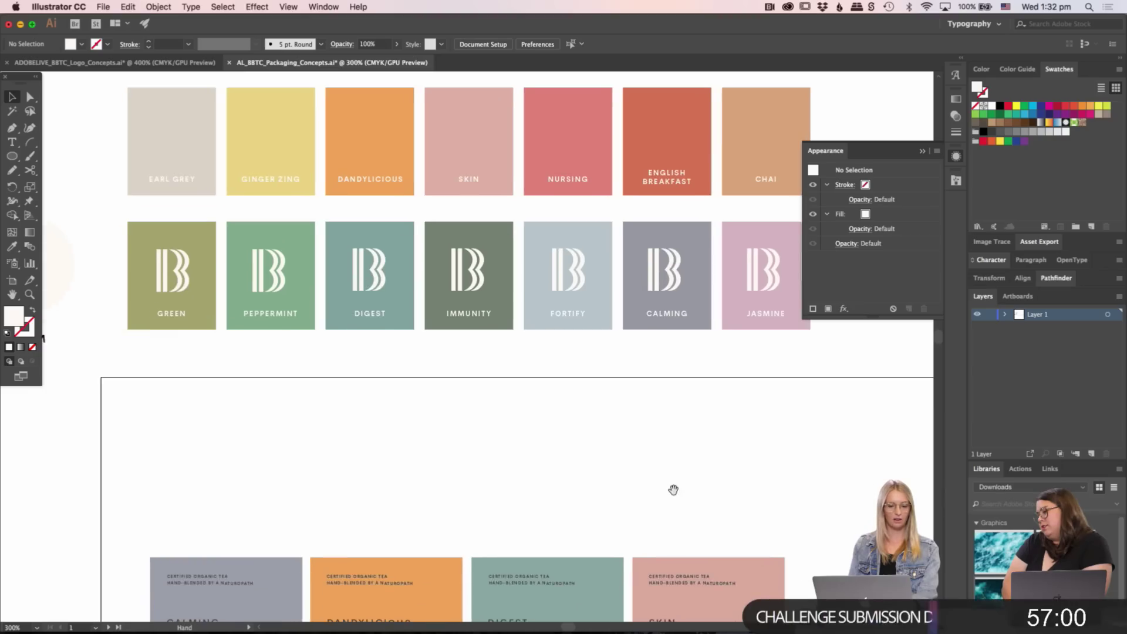
scroll(651, 499, "right", 2)
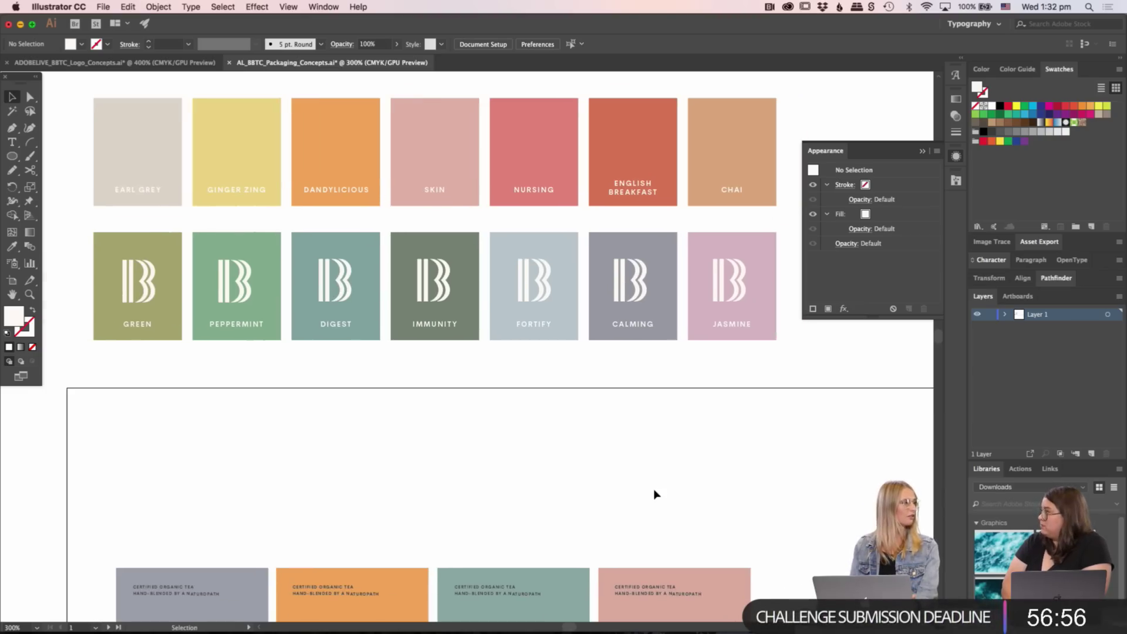
mouse_move(496, 460)
left_mouse_down()
mouse_move(615, 303)
mouse_move(456, 496)
mouse_move(516, 451)
left_mouse_up()
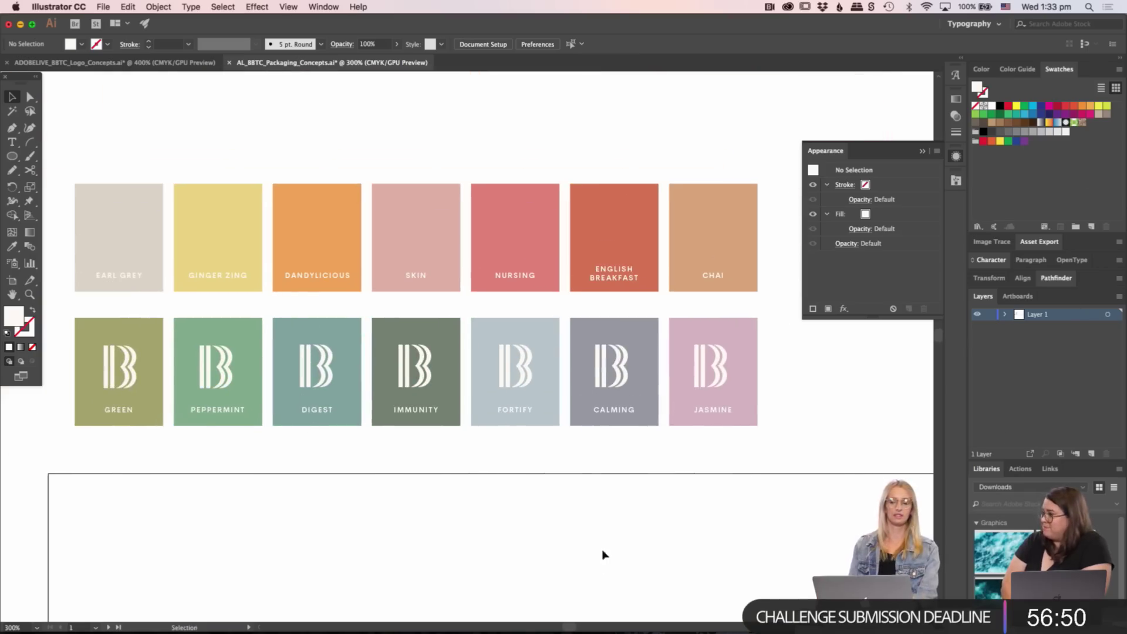
left_click_drag(605, 555, 681, 493)
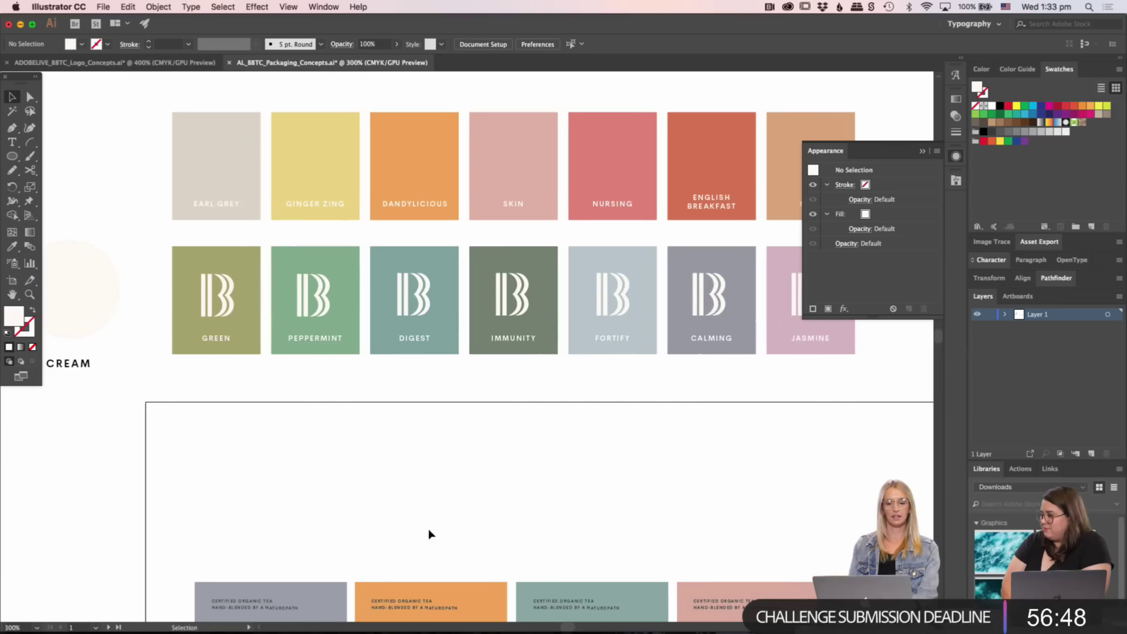
scroll(430, 533, "left", 10)
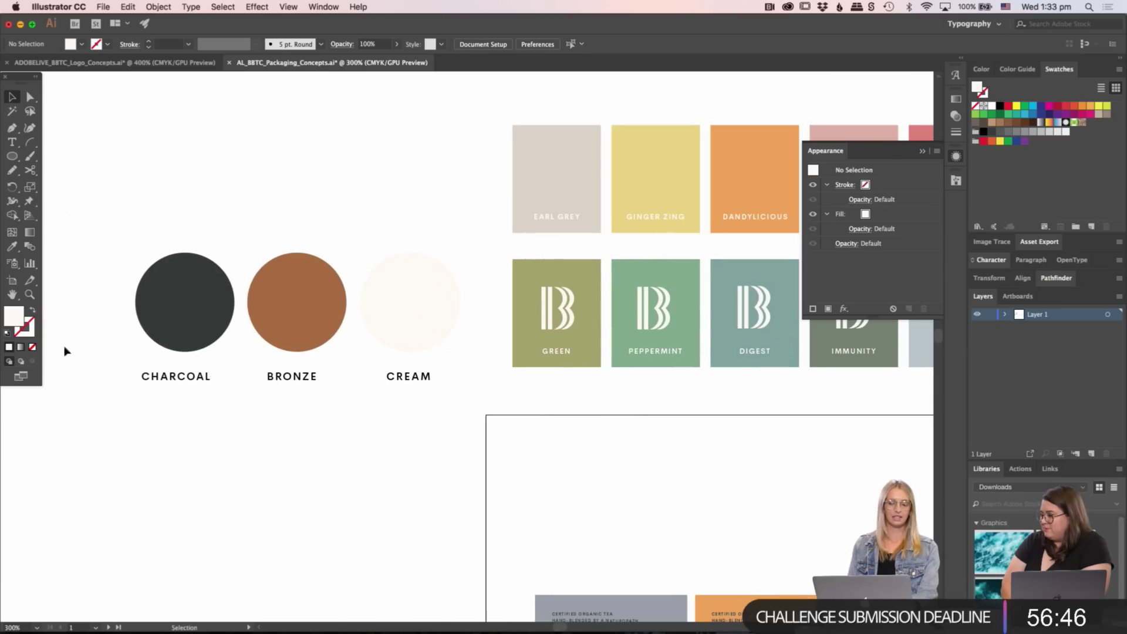
left_click_drag(121, 216, 410, 297)
left_click(413, 170)
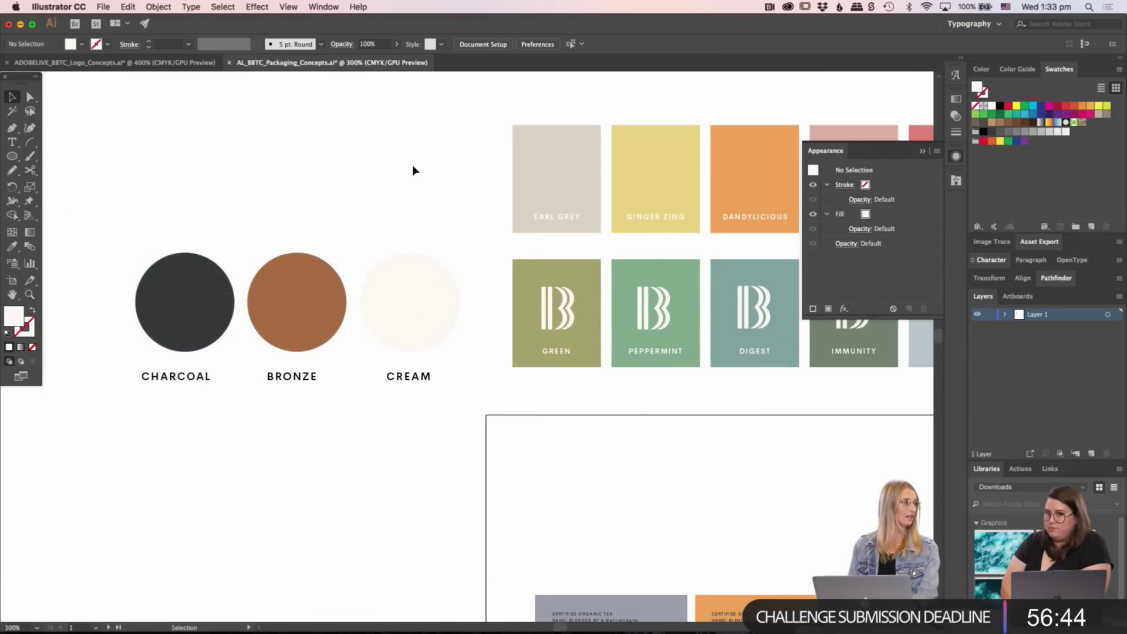
- Examine the charcoal, bronze and cream brand colour circles individually and as a set
left_click_drag(412, 171, 422, 382)
left_click(442, 476)
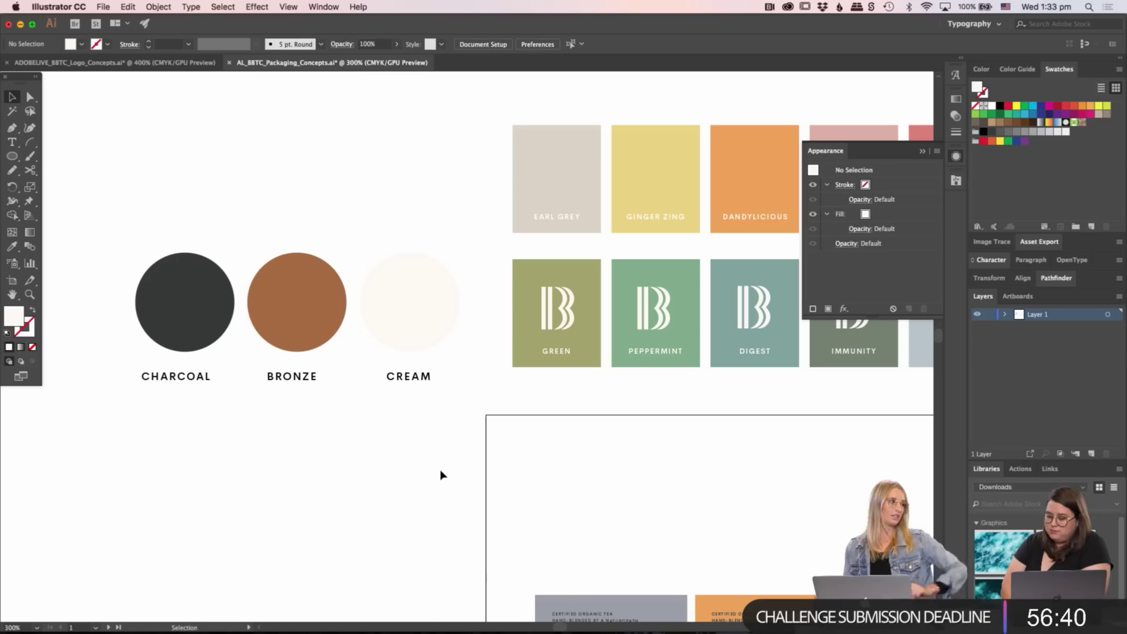
left_click(420, 324)
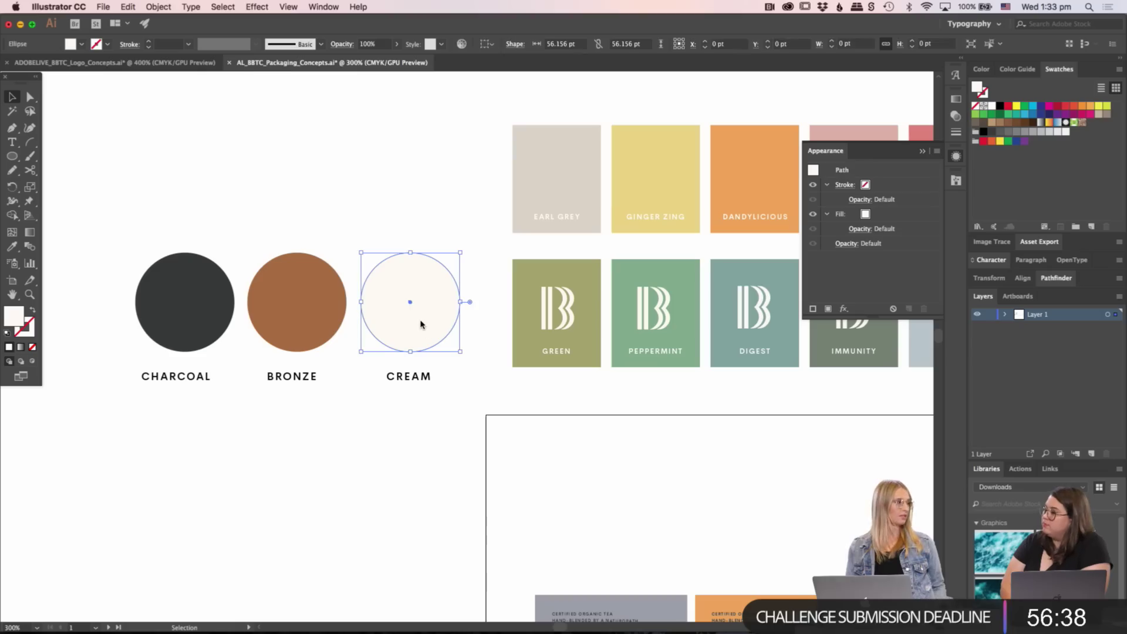
left_click(433, 435)
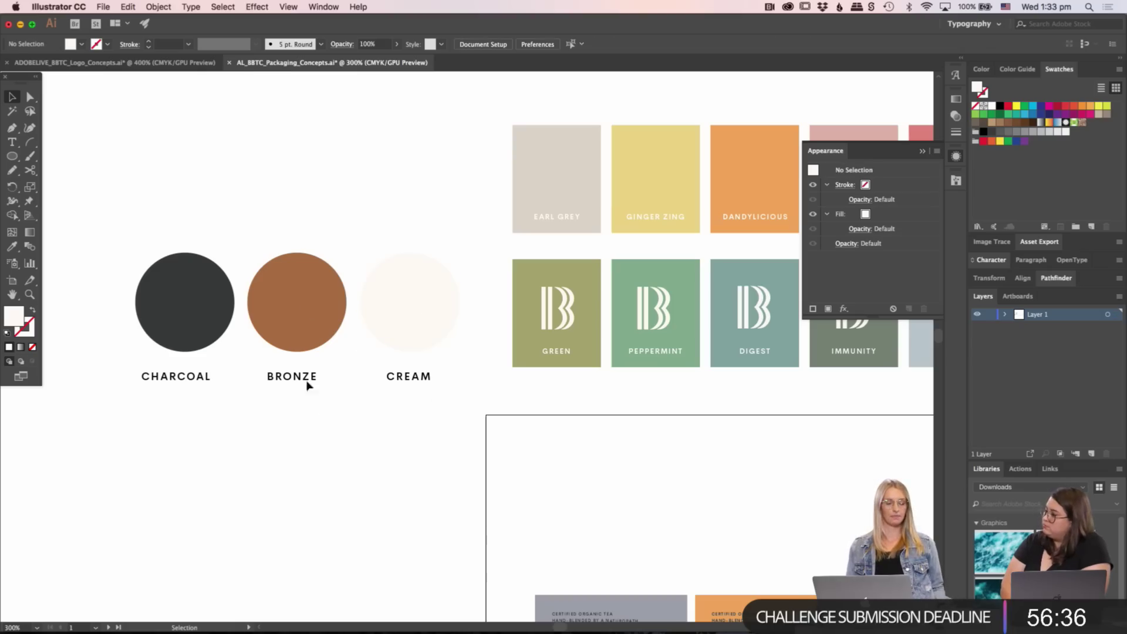
left_click(304, 280)
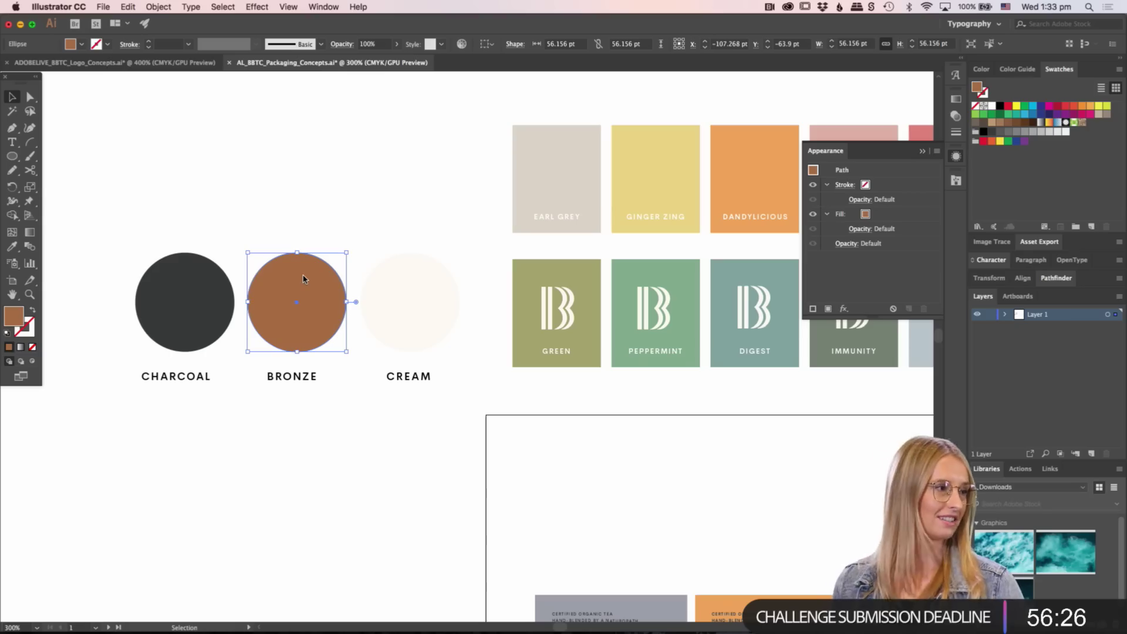
left_click(209, 455)
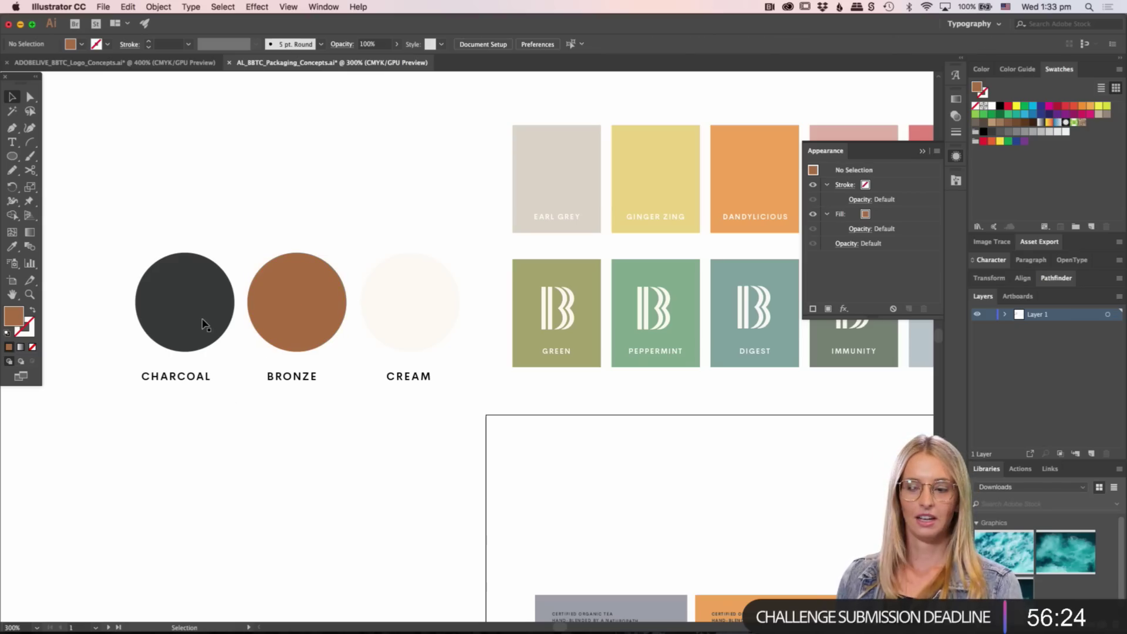
left_click(201, 322)
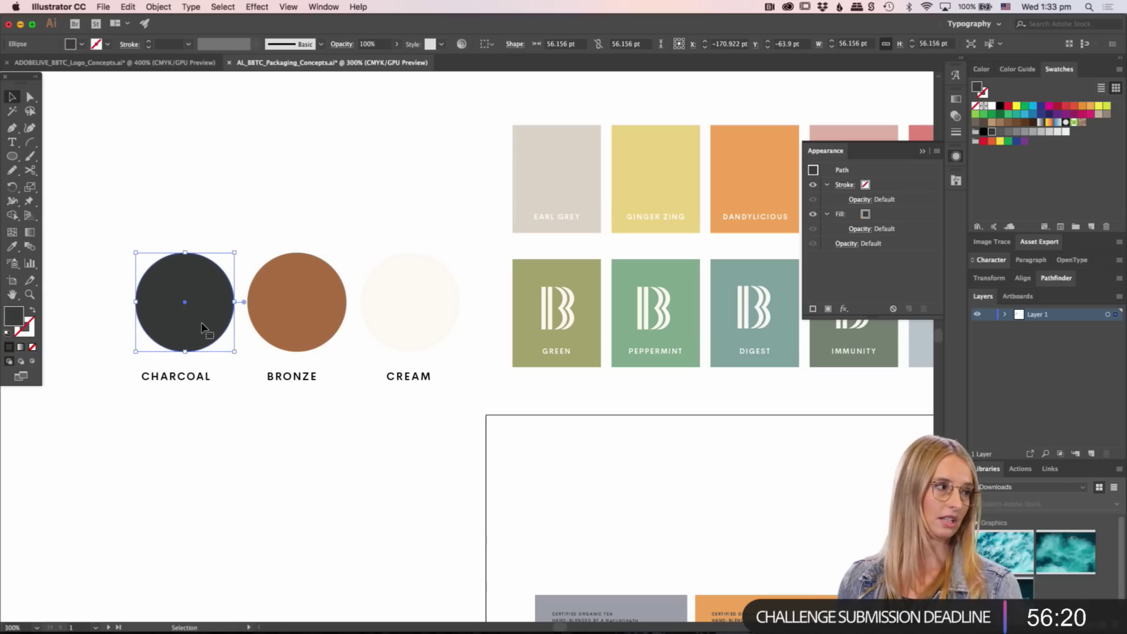
left_click(265, 550)
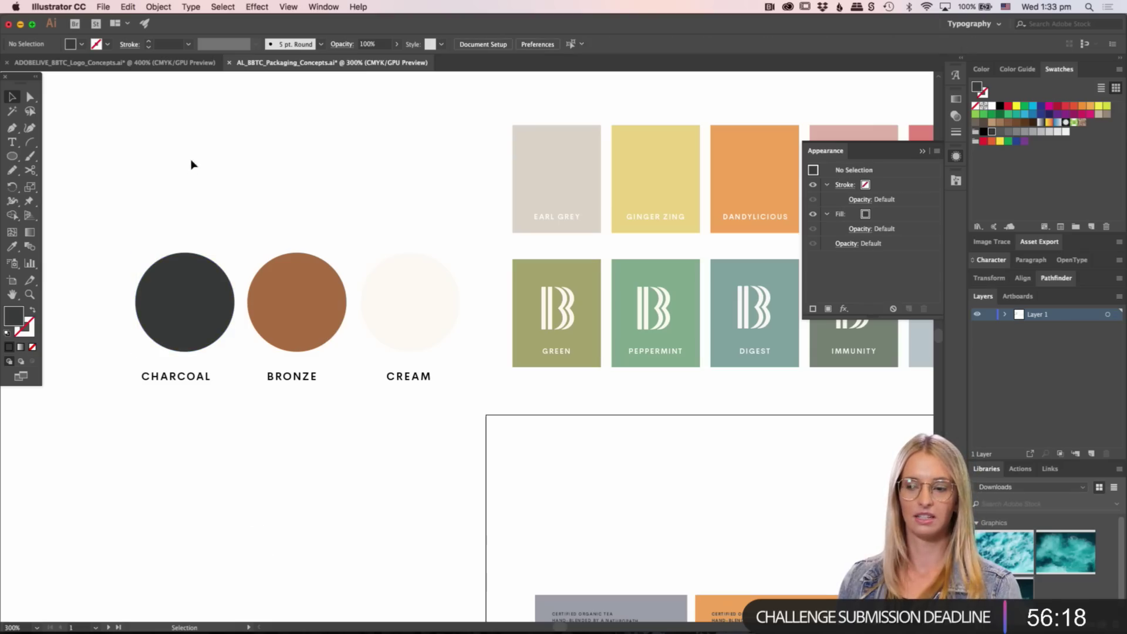
left_click_drag(191, 165, 428, 408)
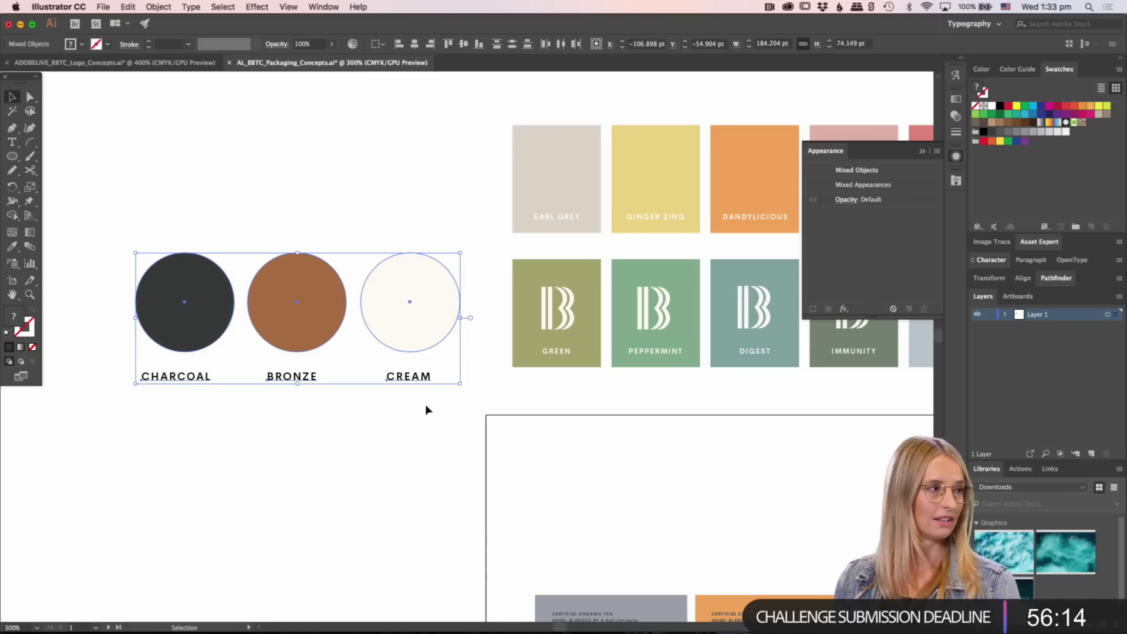
left_click(426, 409)
- Move the Byron Bay Tea Co wordmark up slightly to sit closer beneath the charcoal B monogram
scroll(453, 431, "right", 5)
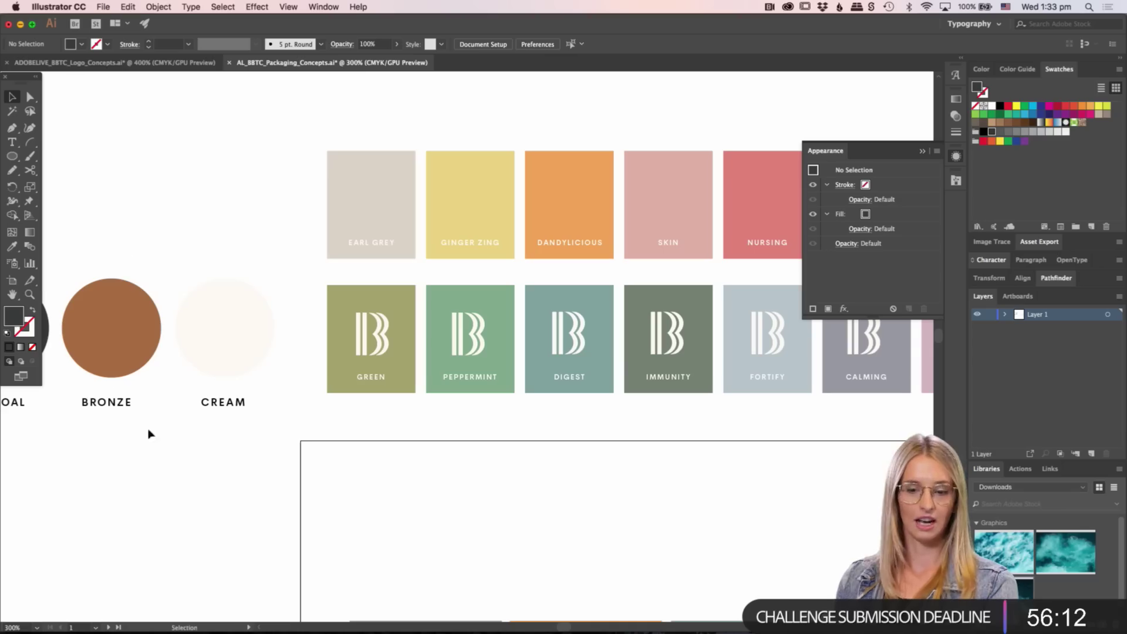
left_click_drag(625, 391, 317, 490)
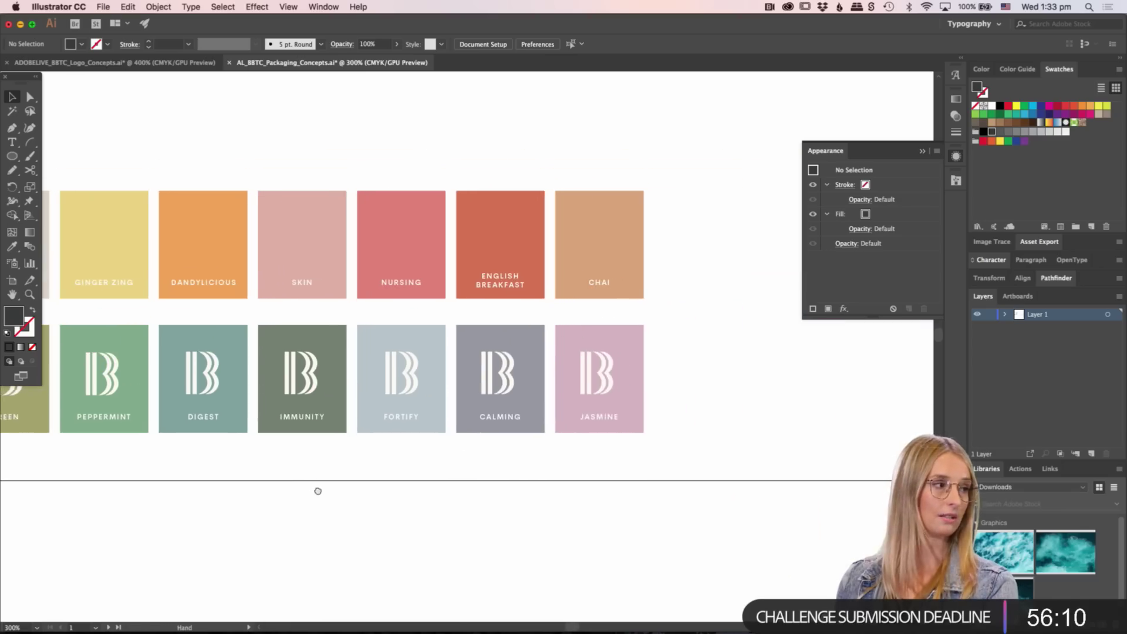
scroll(317, 491, "down", 8)
scroll(501, 450, "left", 4)
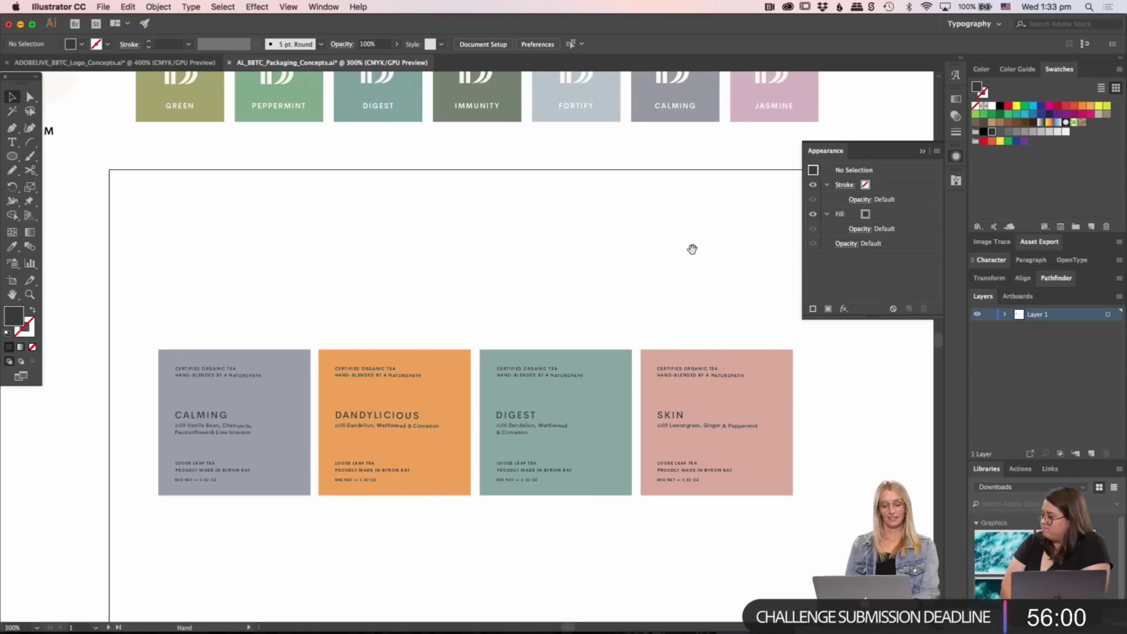
key("super+minus")
key("super+minus")
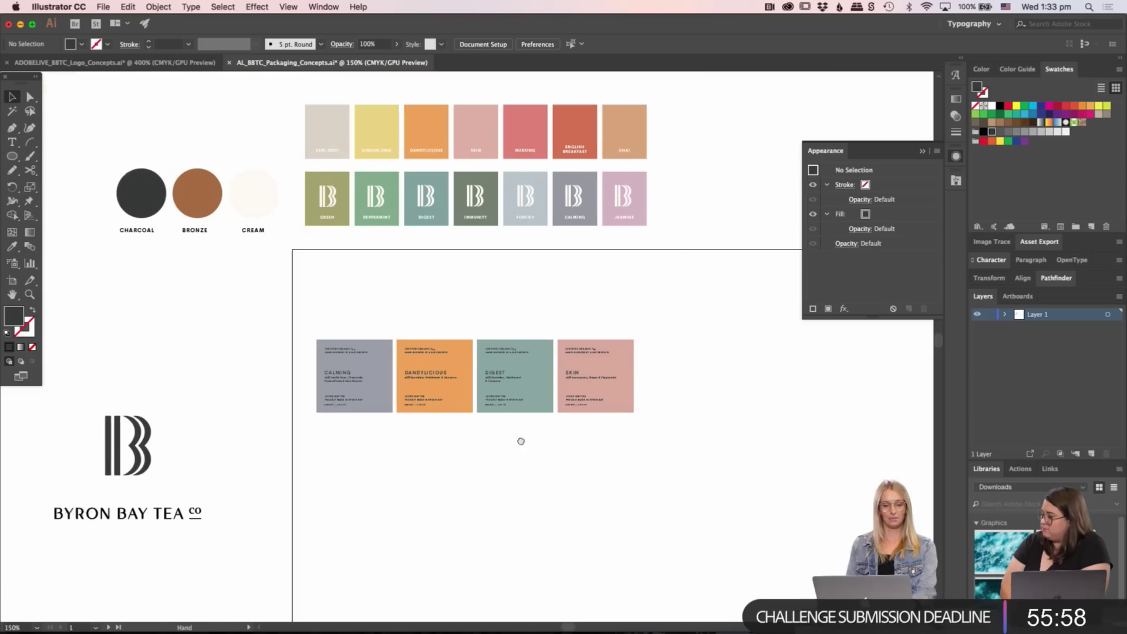
scroll(518, 440, "down", 2)
left_click(178, 472)
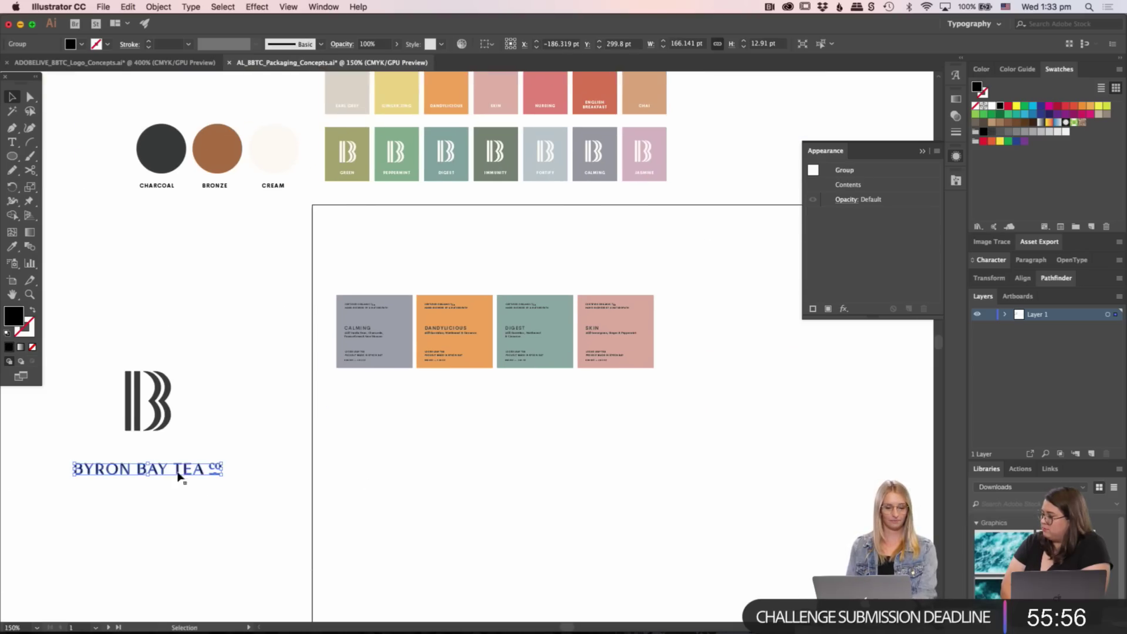
left_click(182, 459)
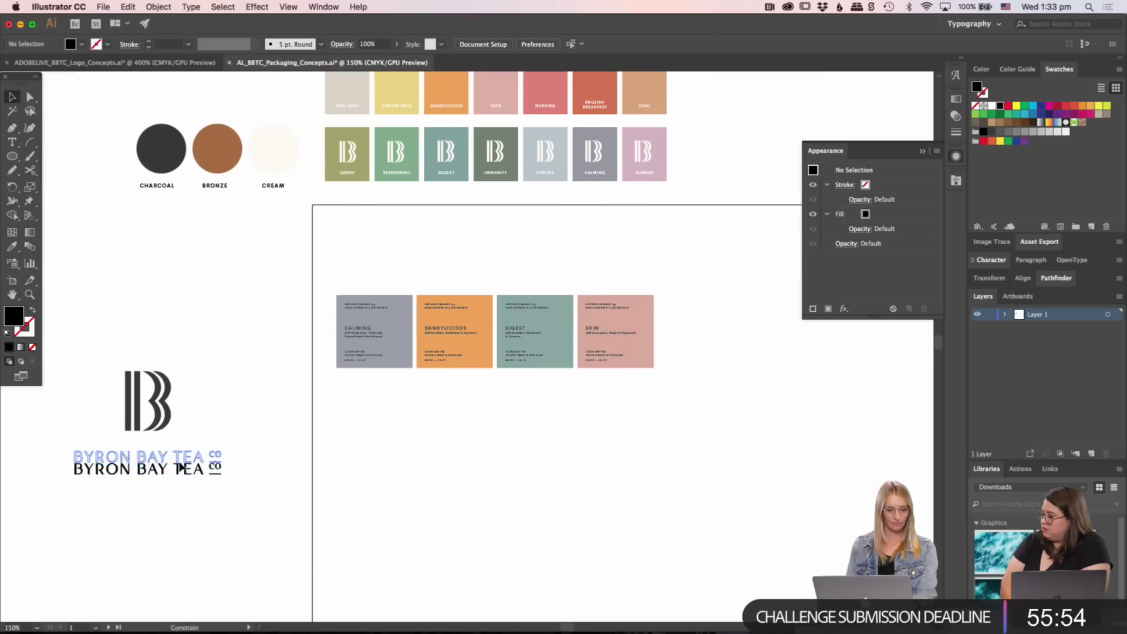
- Examine the Calming, Dandylicious, Digest and Skin label designs and the blank canister mockup on the neighbouring artboard
key("z")
left_click_drag(334, 463, 385, 355)
left_click(534, 352)
scroll(528, 352, "right", 5)
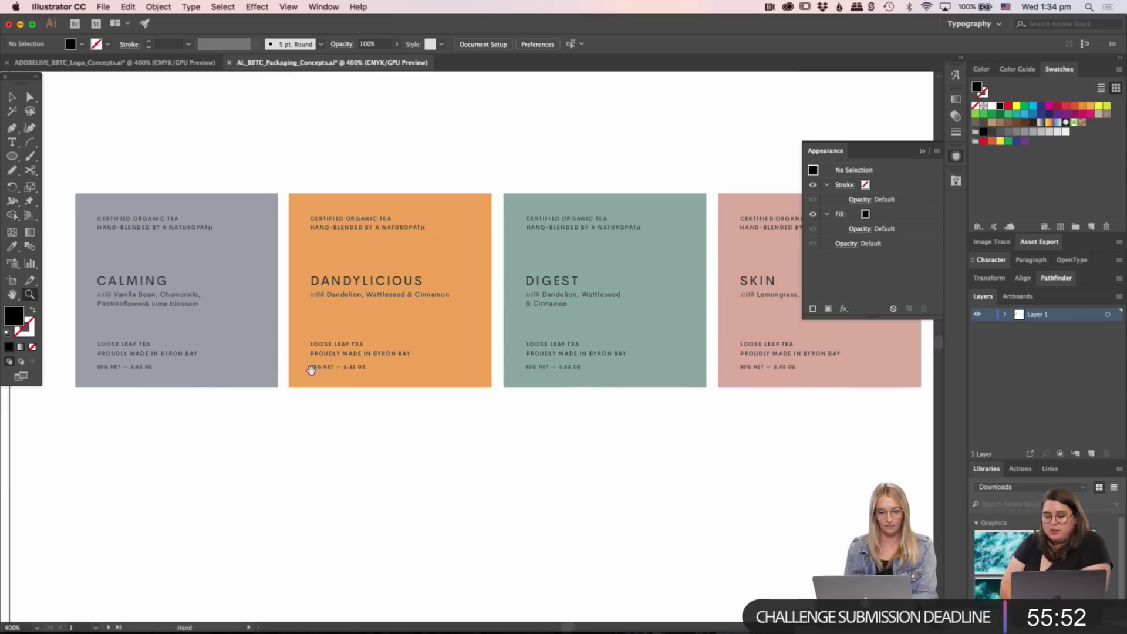
key("v")
scroll(420, 379, "up", 1)
scroll(333, 405, "left", 2)
scroll(333, 405, "up", 1)
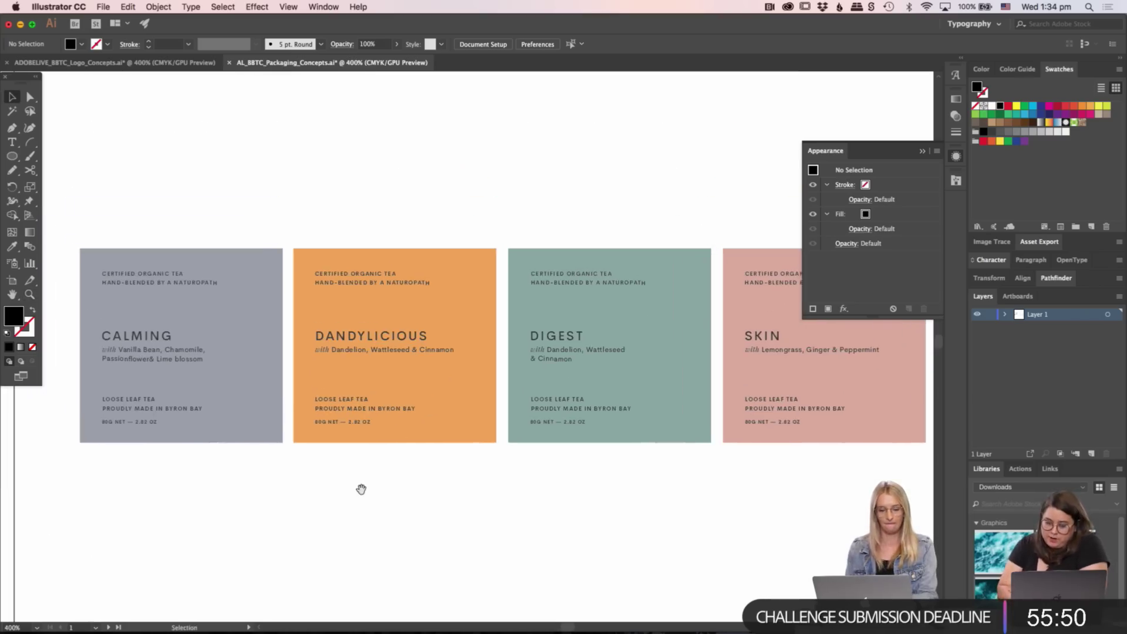
key("super+minus")
key("super+minus")
scroll(411, 462, "right", 5)
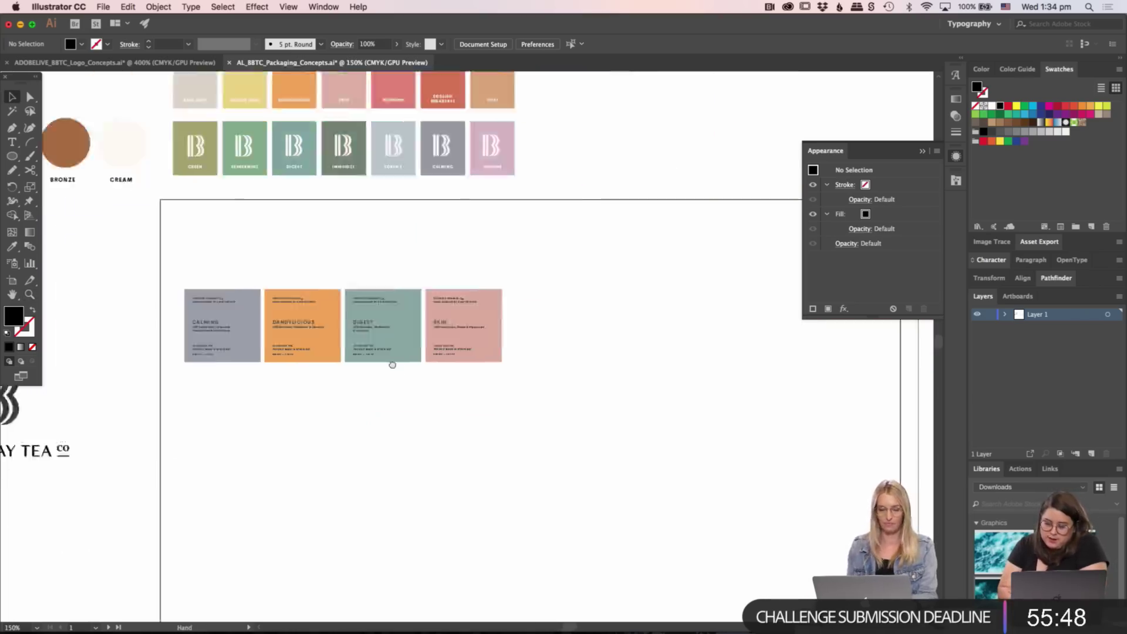
scroll(352, 411, "down", 10)
left_click_drag(317, 394, 501, 369)
scroll(443, 372, "left", 10)
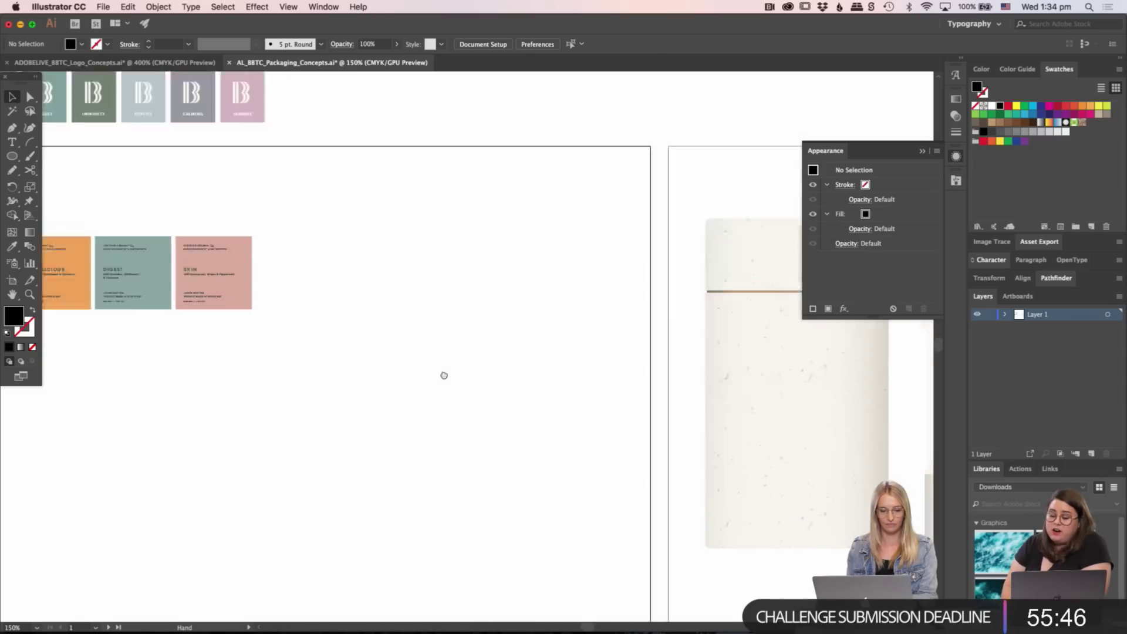
scroll(355, 282, "up", 2)
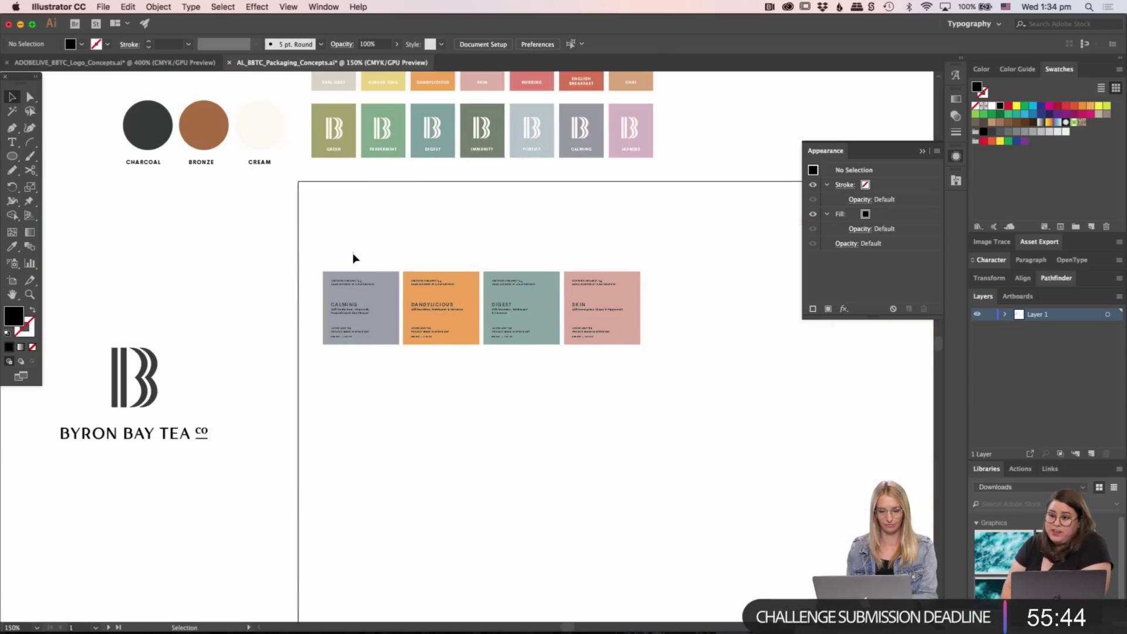
- Copy the Calming label onto the blank canister's front below the lid line and enlarge it to about 160 by 158 pt
key("super+a")
key("z")
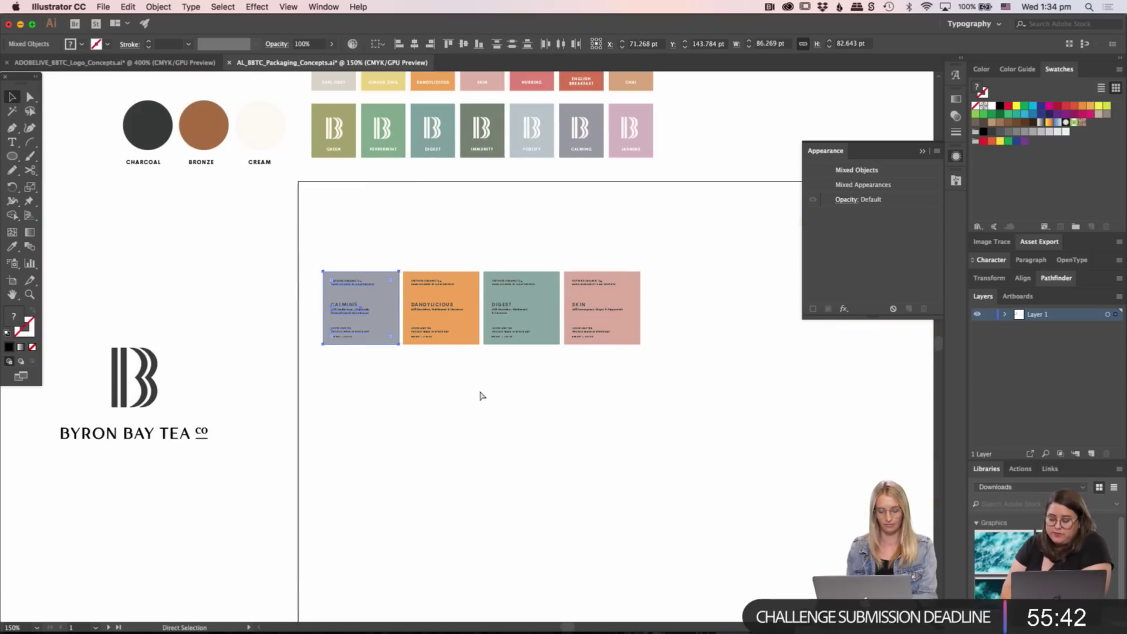
scroll(478, 395, "right", 10)
scroll(478, 395, "down", 2)
left_click(418, 350)
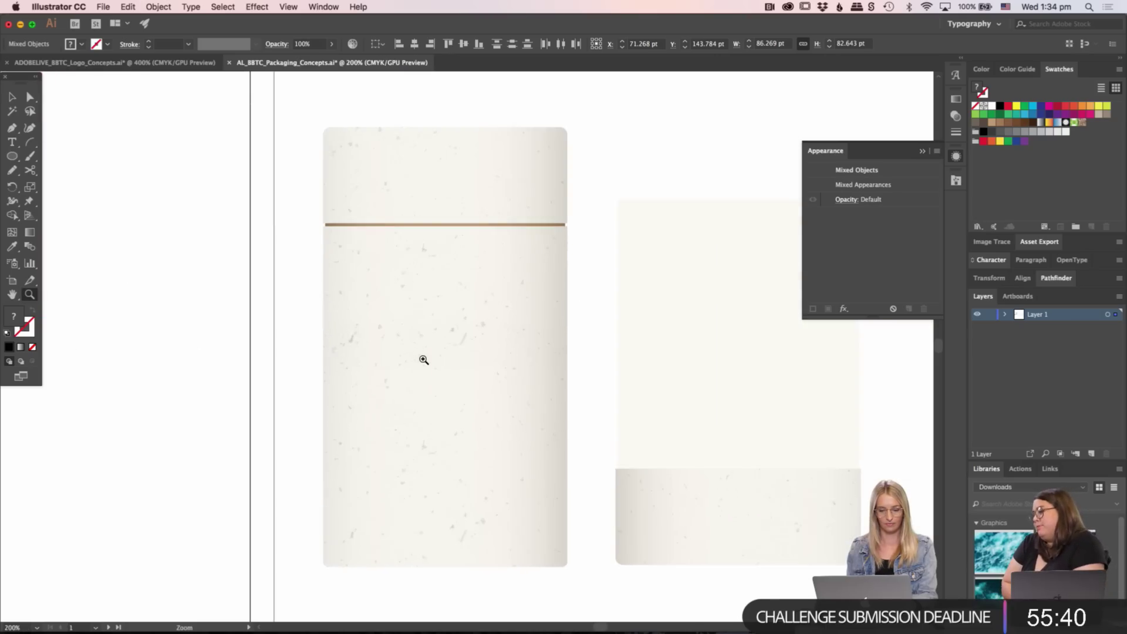
left_click_drag(423, 360, 360, 365)
key("super+v")
key("v")
left_click_drag(465, 393, 394, 387)
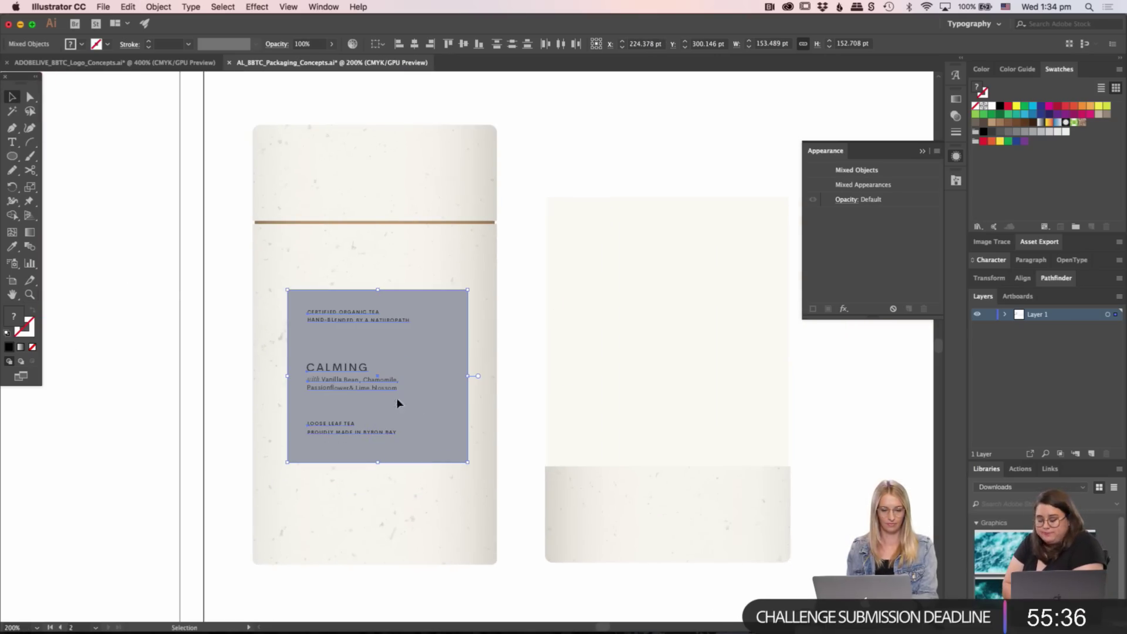
left_click_drag(378, 462, 386, 450)
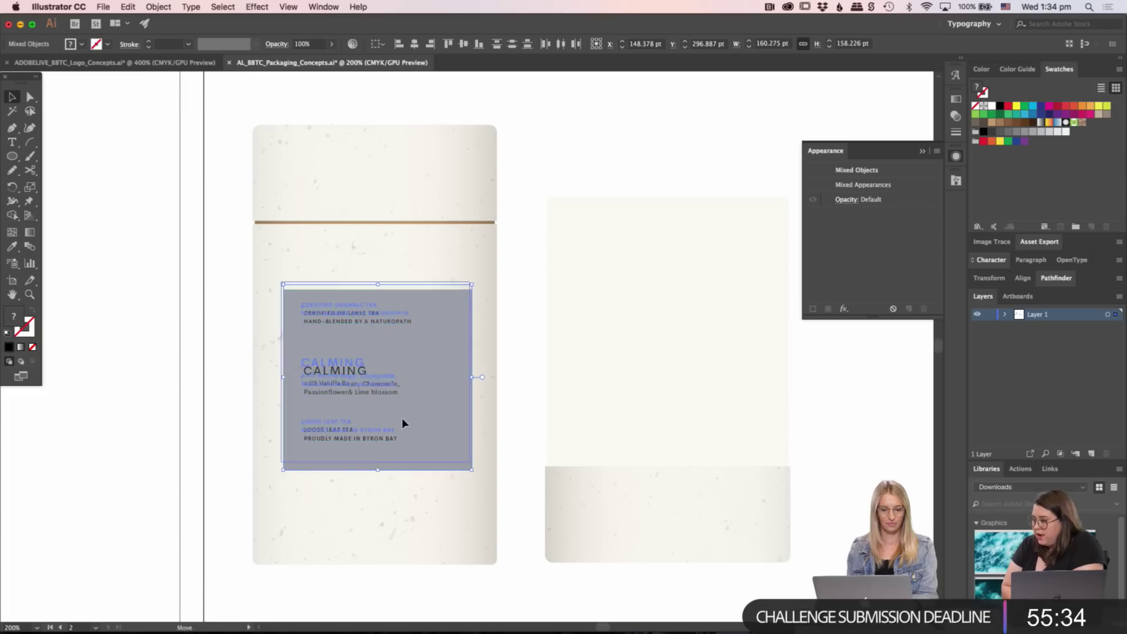
left_click(164, 407)
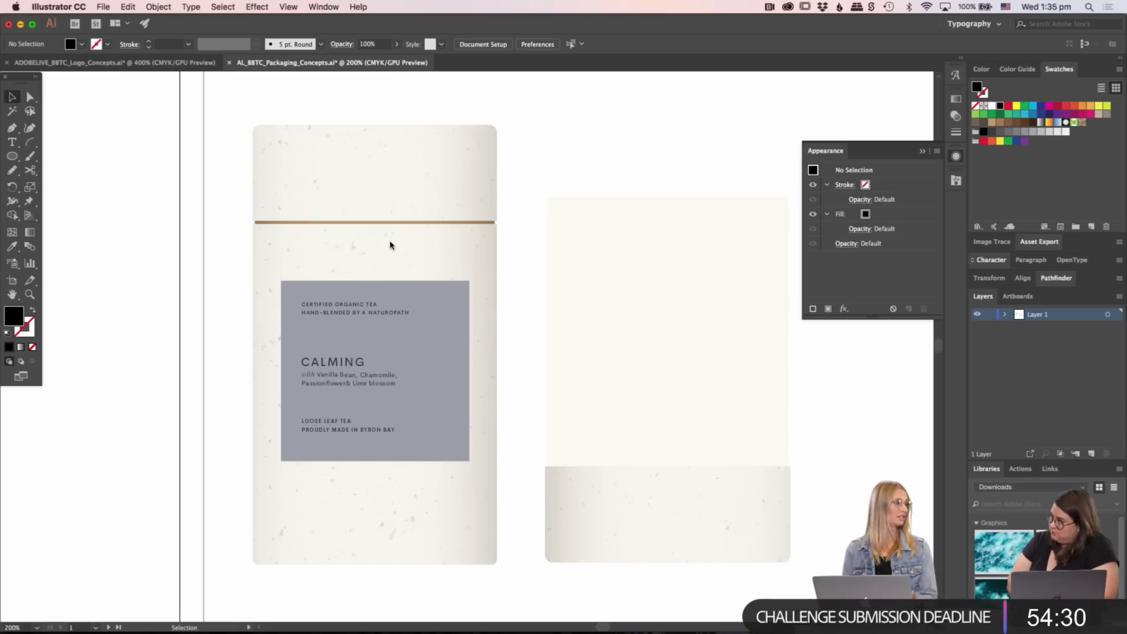
scroll(391, 252, "down", 2)
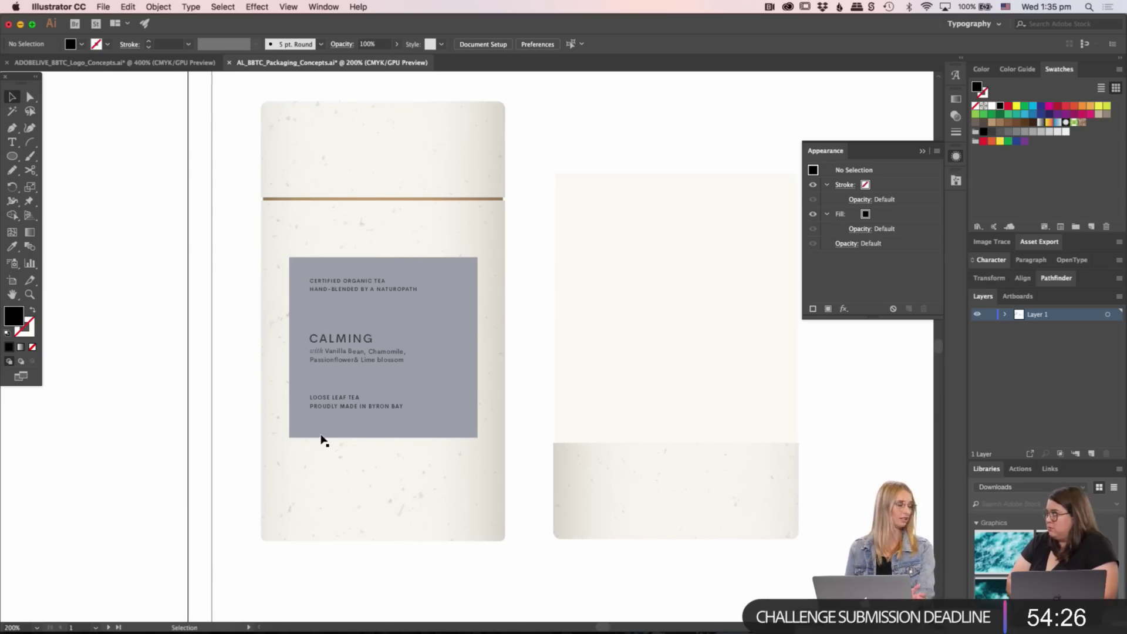
scroll(448, 449, "down", 2)
key("a")
left_click(441, 398)
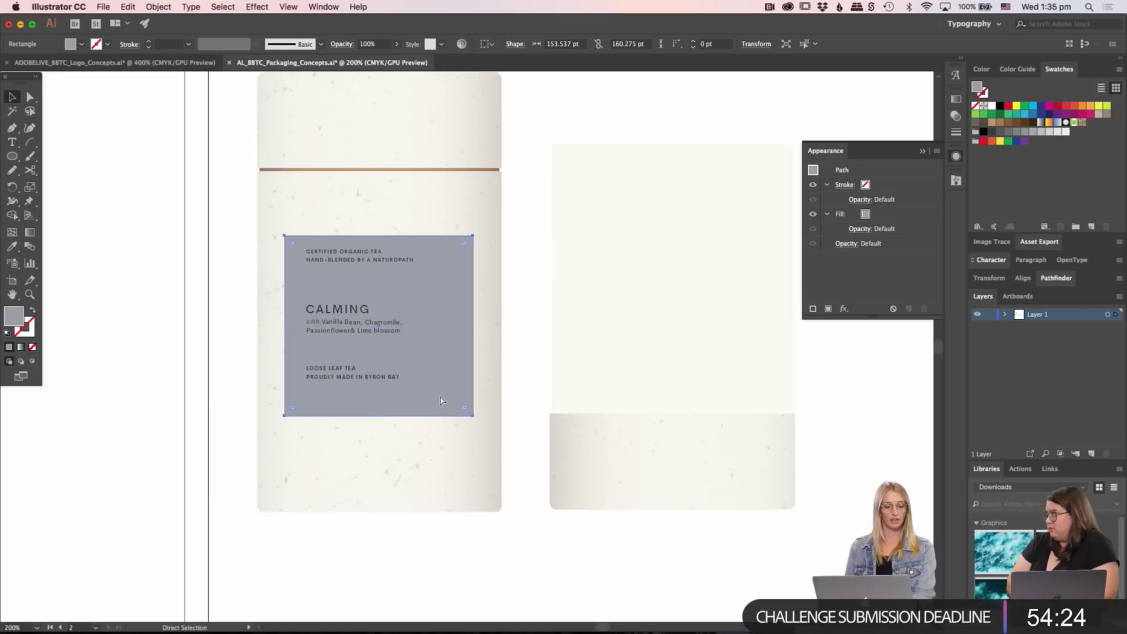
key("v")
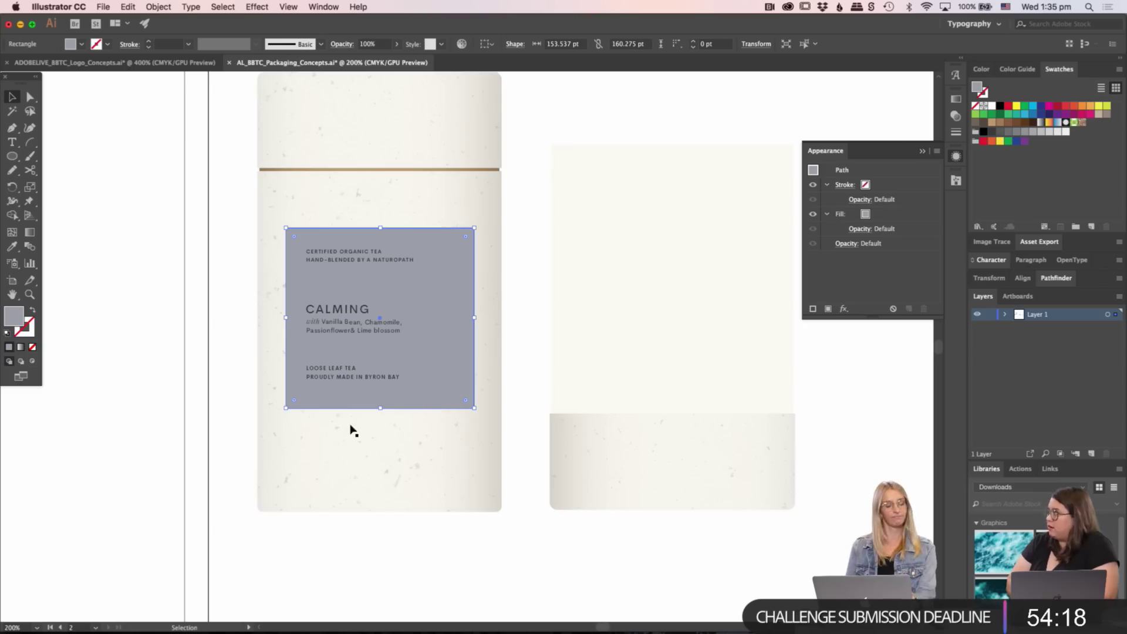
scroll(384, 555, "left", 2)
scroll(385, 555, "up", 1)
left_click(271, 362)
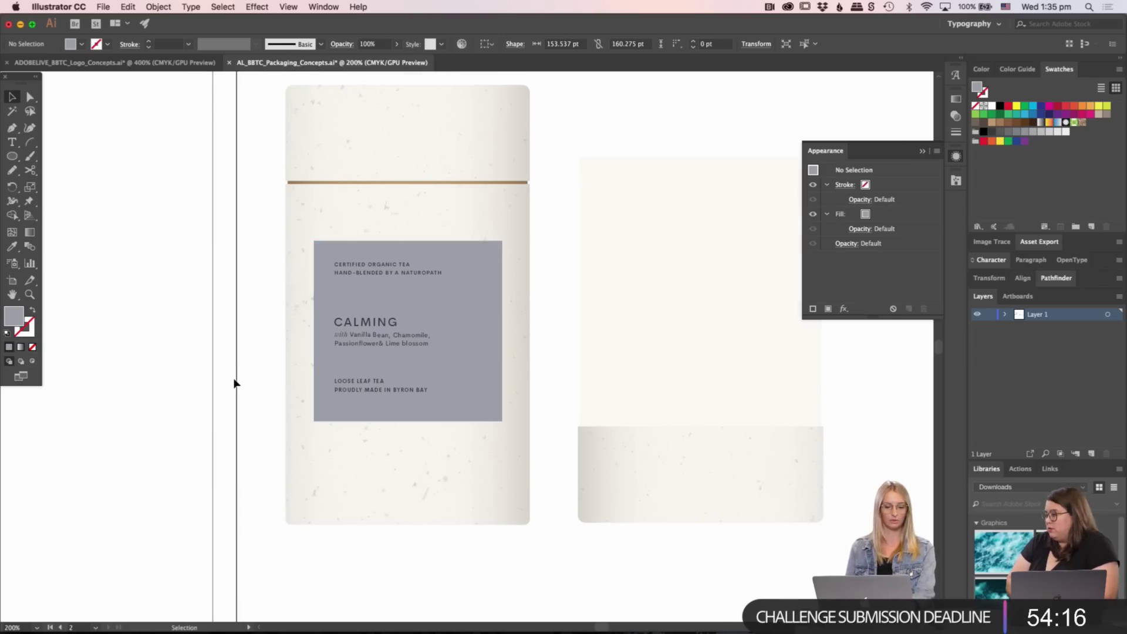
- Extend the canister label's purple-grey background downward to make it about 196 pt tall
left_click_drag(282, 311, 452, 350)
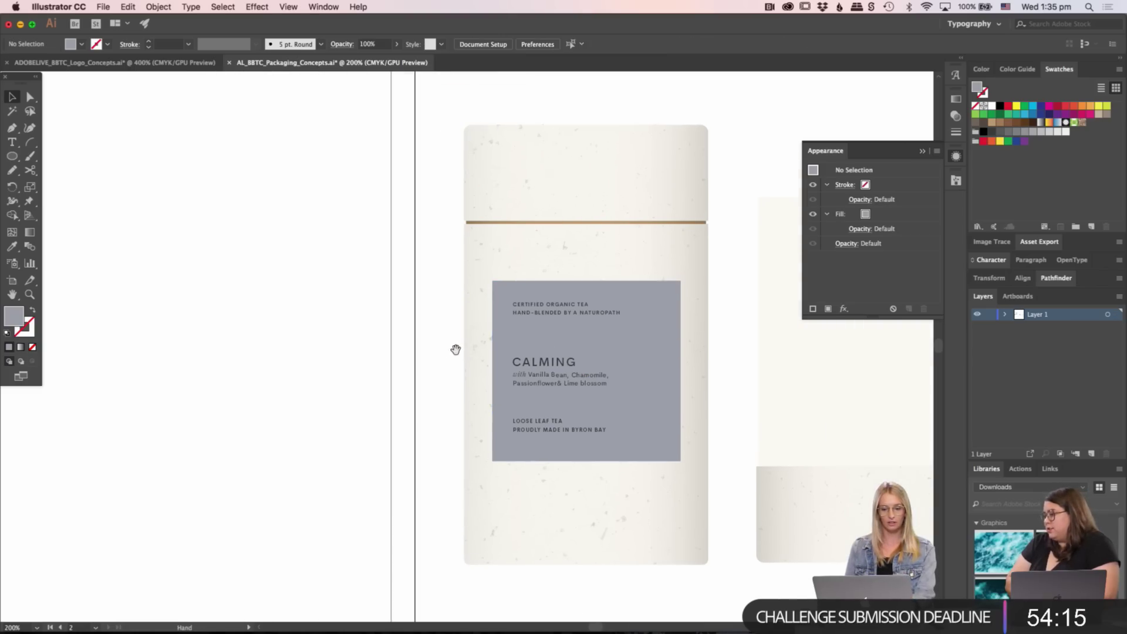
left_click(585, 461)
left_click_drag(588, 461, 585, 511)
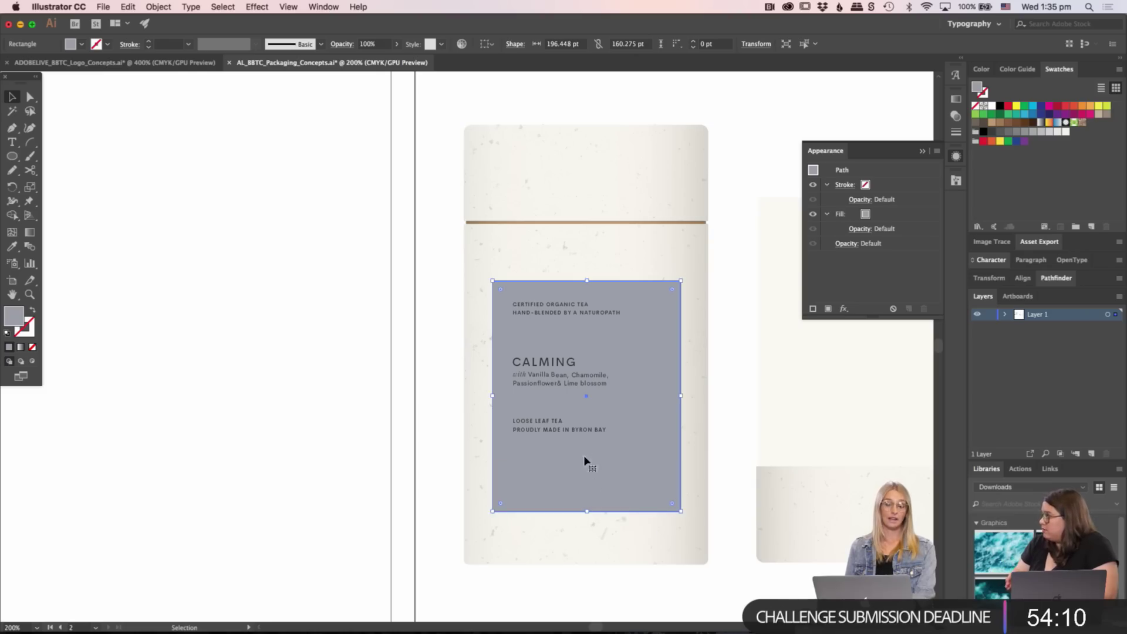
left_click(527, 433)
left_click(544, 380, "shift")
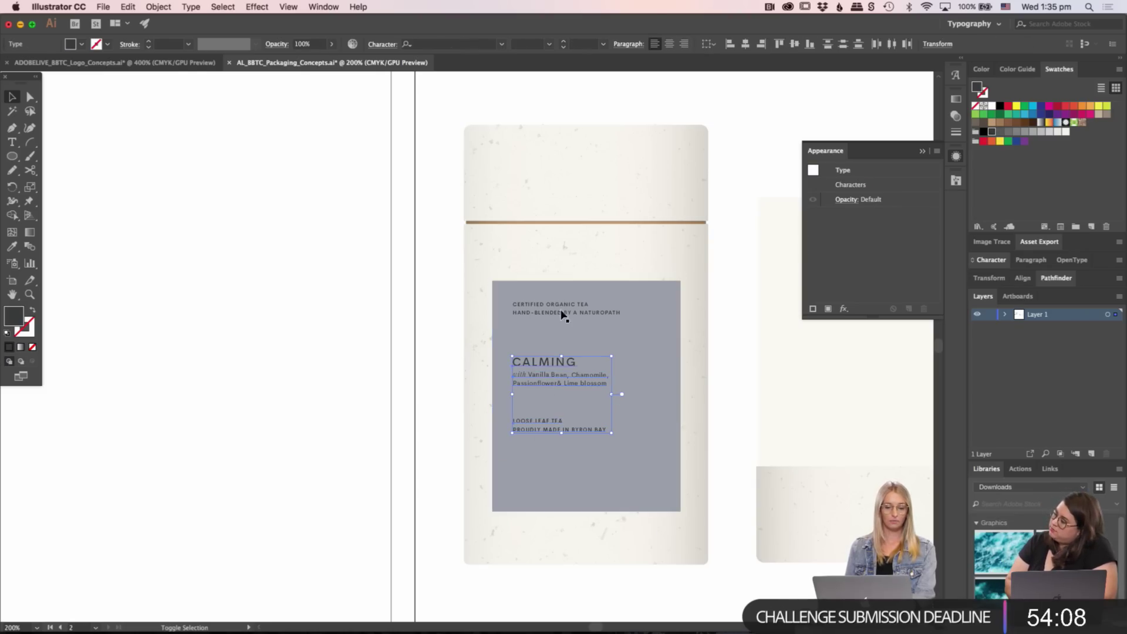
left_click_drag(561, 311, 525, 371)
key("super+z")
left_click(393, 372)
- Copy the Byron Bay Tea Co wordmark from beneath the charcoal B monogram
key("z")
left_click(541, 371)
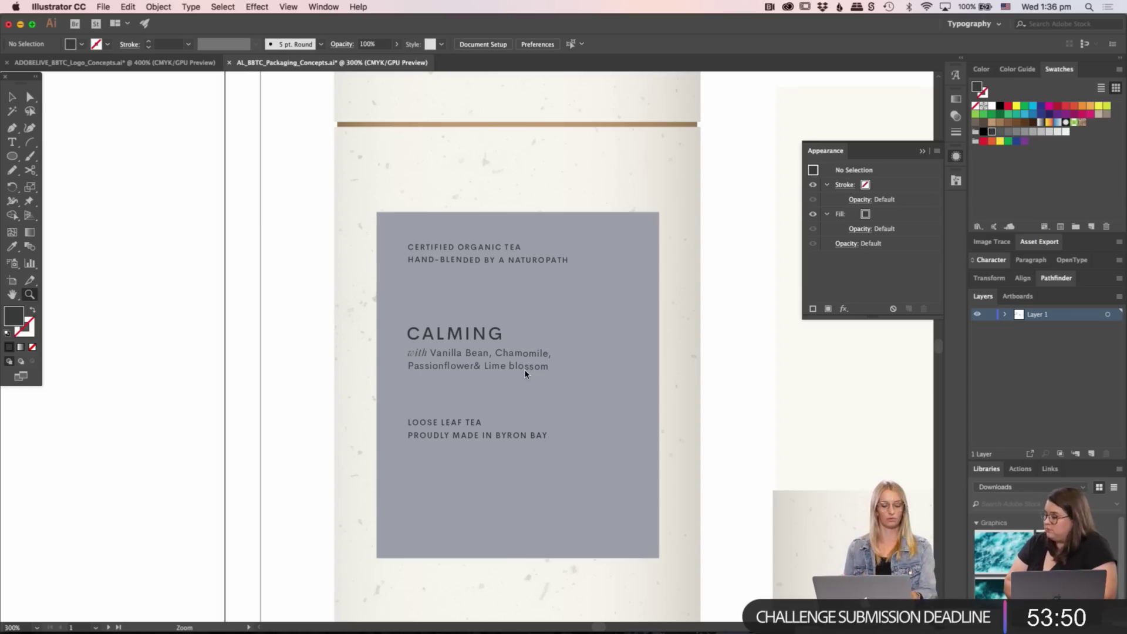
key("super+minus")
key("super+minus")
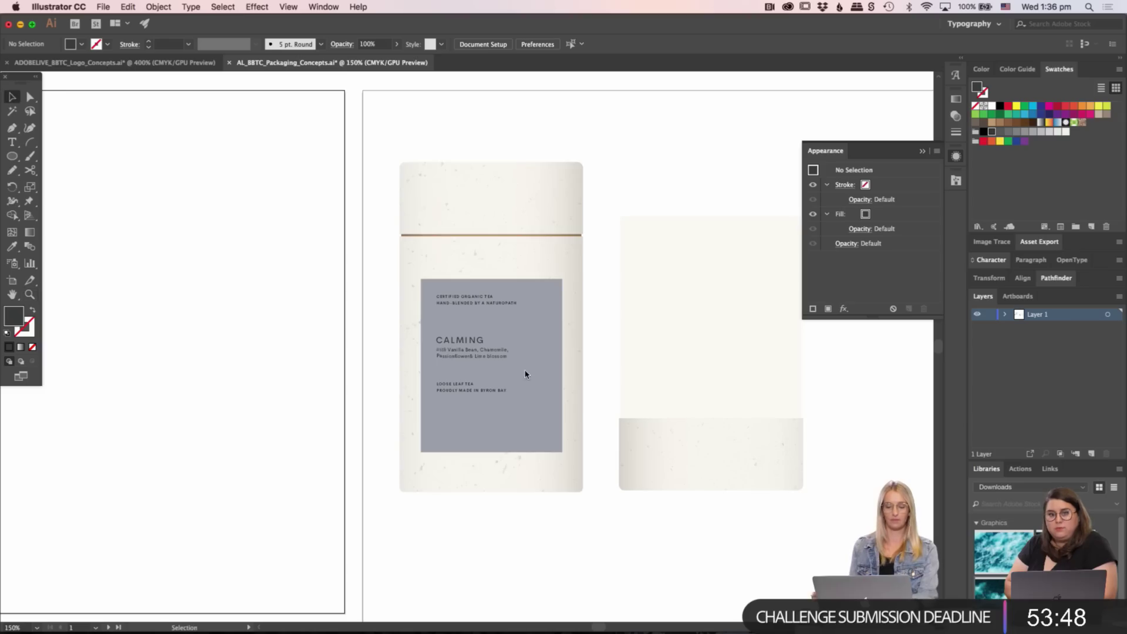
left_click_drag(525, 376, 559, 402)
scroll(559, 403, "left", 10)
left_click(495, 351)
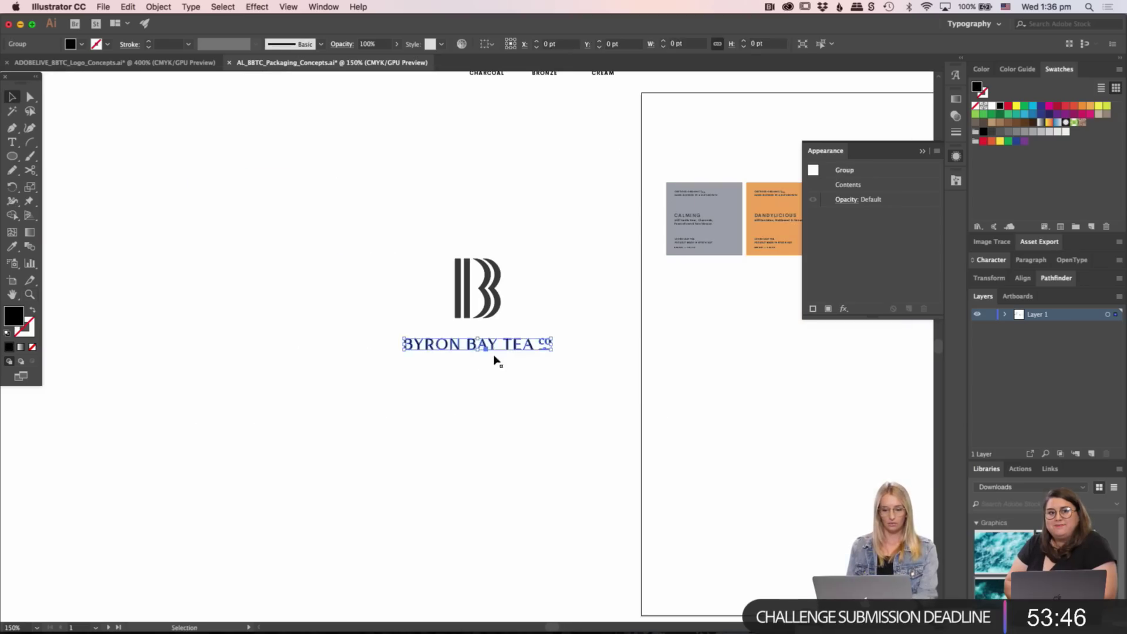
- Move the Certified Organic Tea, Calming and Loose Leaf Tea text blocks lower on the canister label, clearing space above them
scroll(151, 438, "right", 10)
scroll(151, 438, "down", 10)
scroll(151, 438, "up", 5)
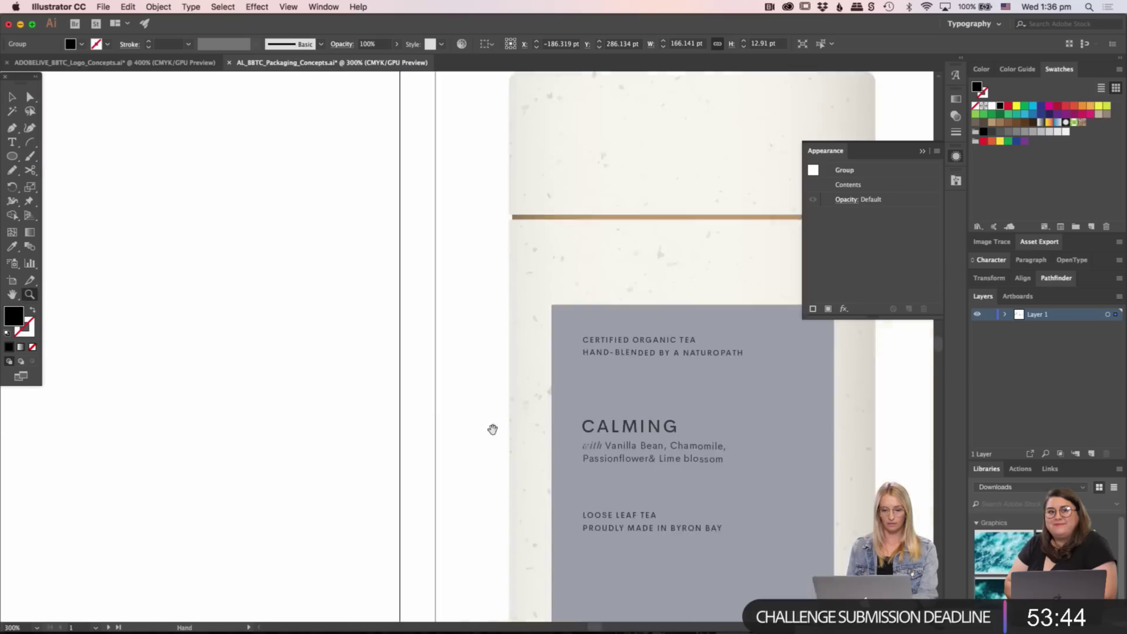
scroll(493, 428, "right", 5)
left_click(411, 458)
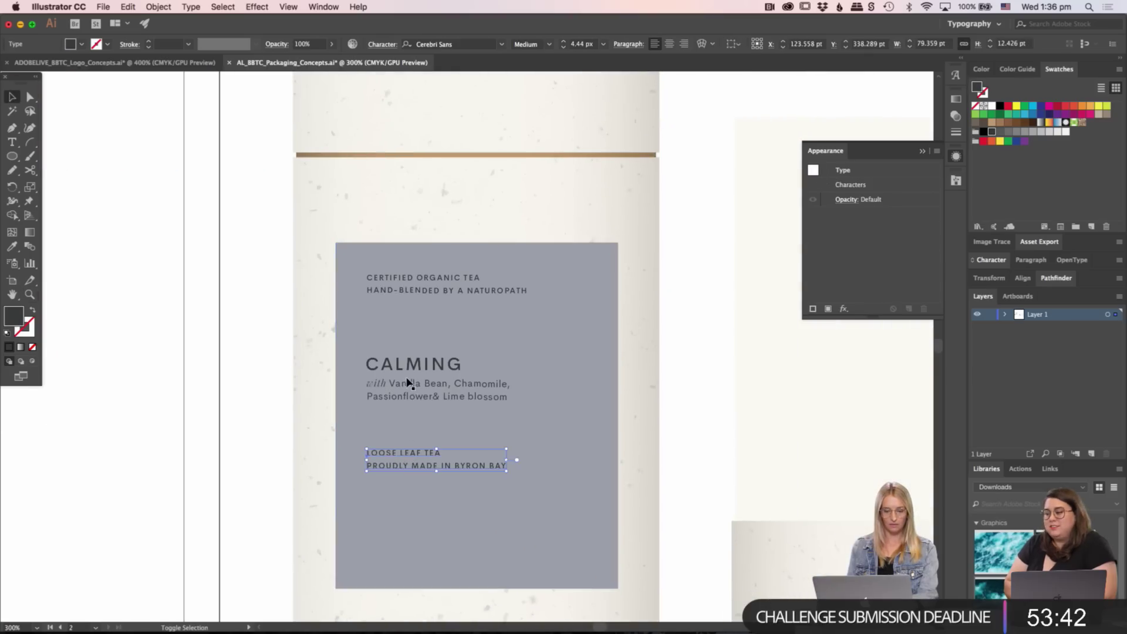
left_click(411, 367, "shift")
left_click_drag(411, 367, 407, 450)
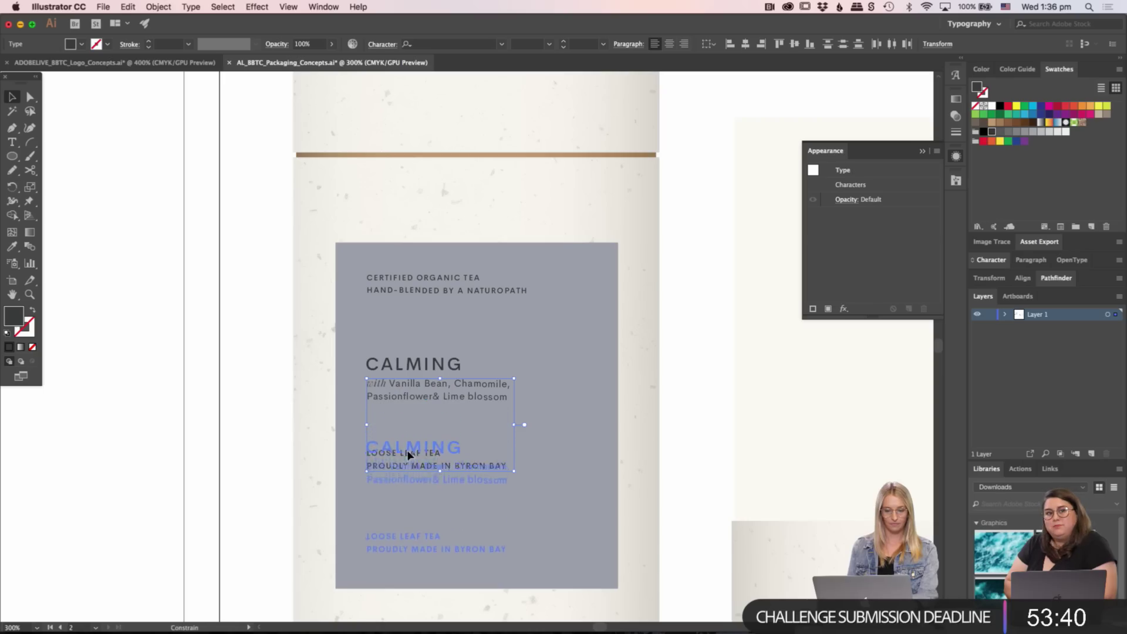
left_click_drag(441, 379, 438, 374)
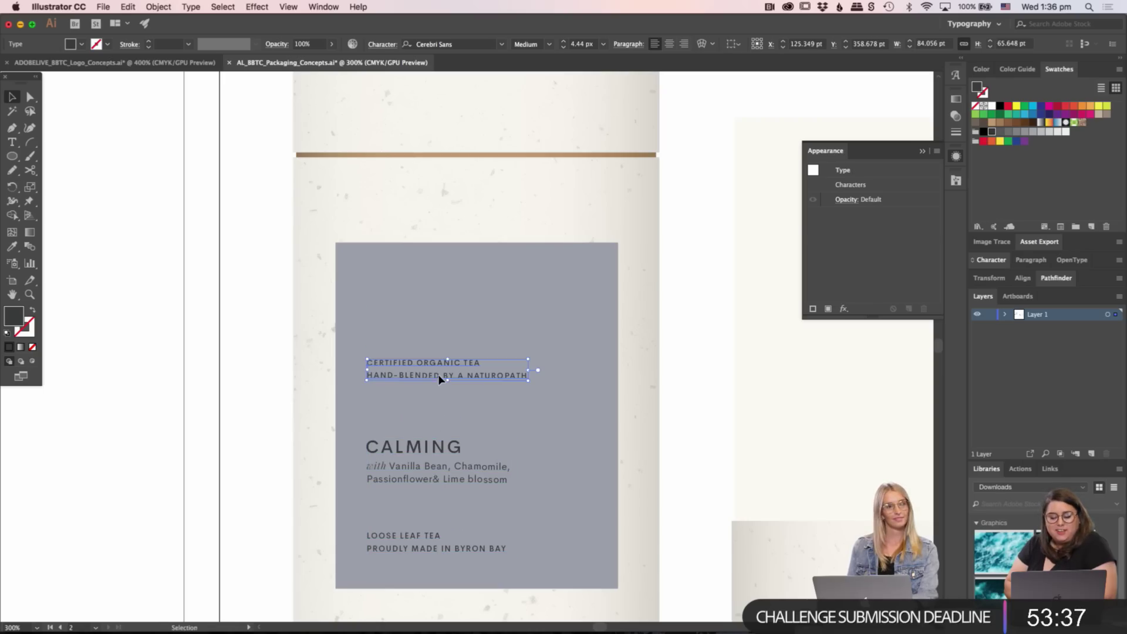
left_click(224, 356)
- Place the Byron Bay Tea Co wordmark above the label text, left-aligned with it, and scale it to about 120 pt wide
scroll(323, 282, "right", 5)
key("a")
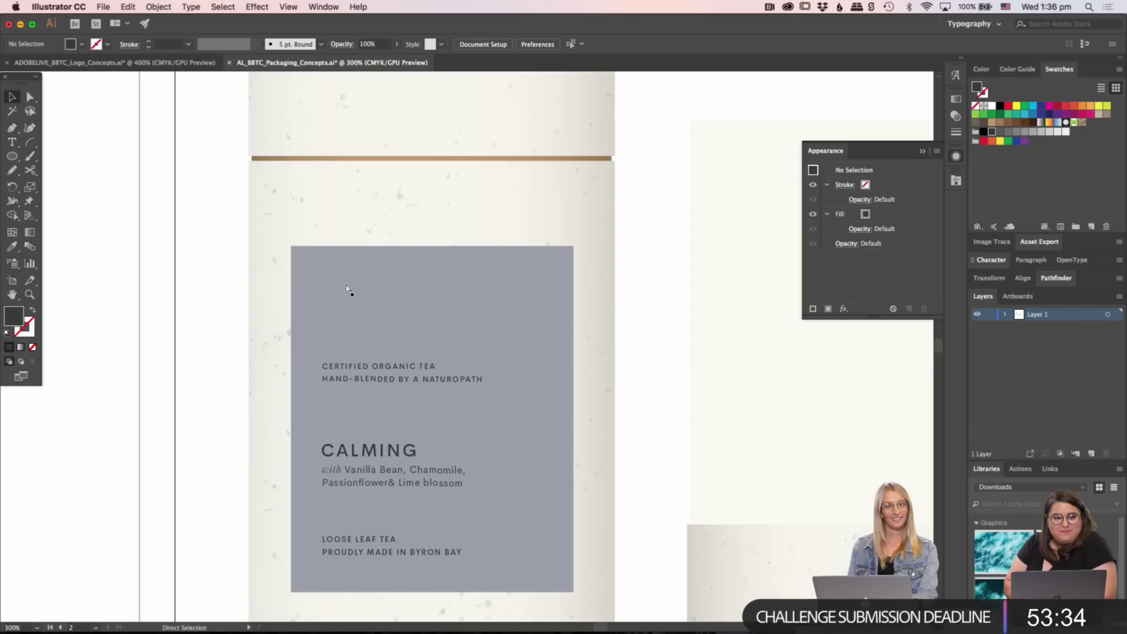
key("super+v")
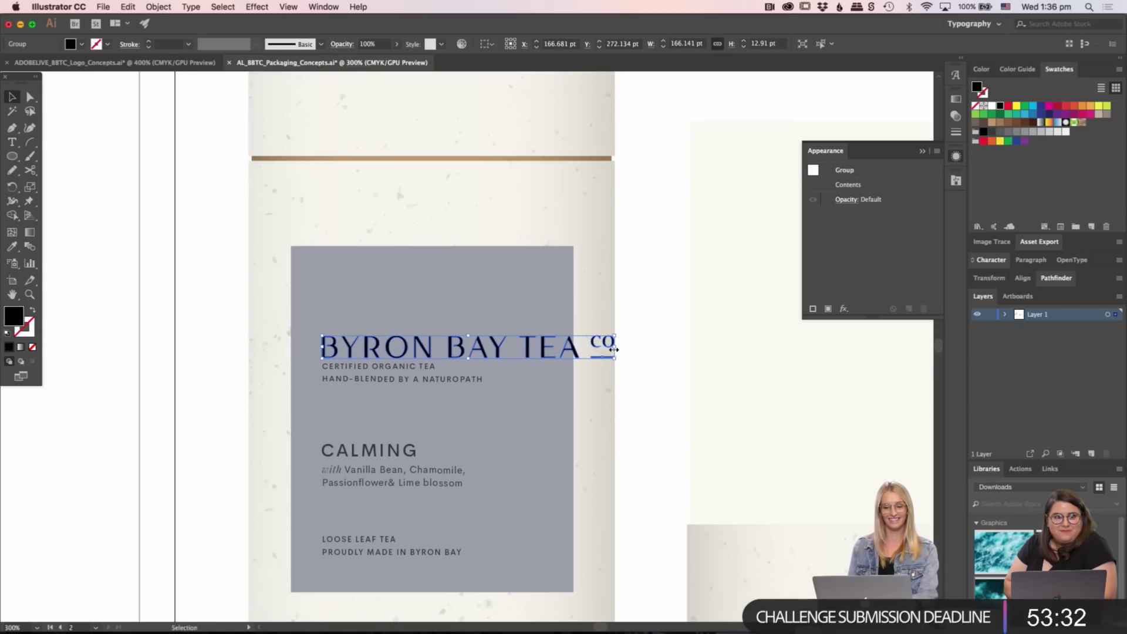
left_click_drag(614, 349, 511, 302)
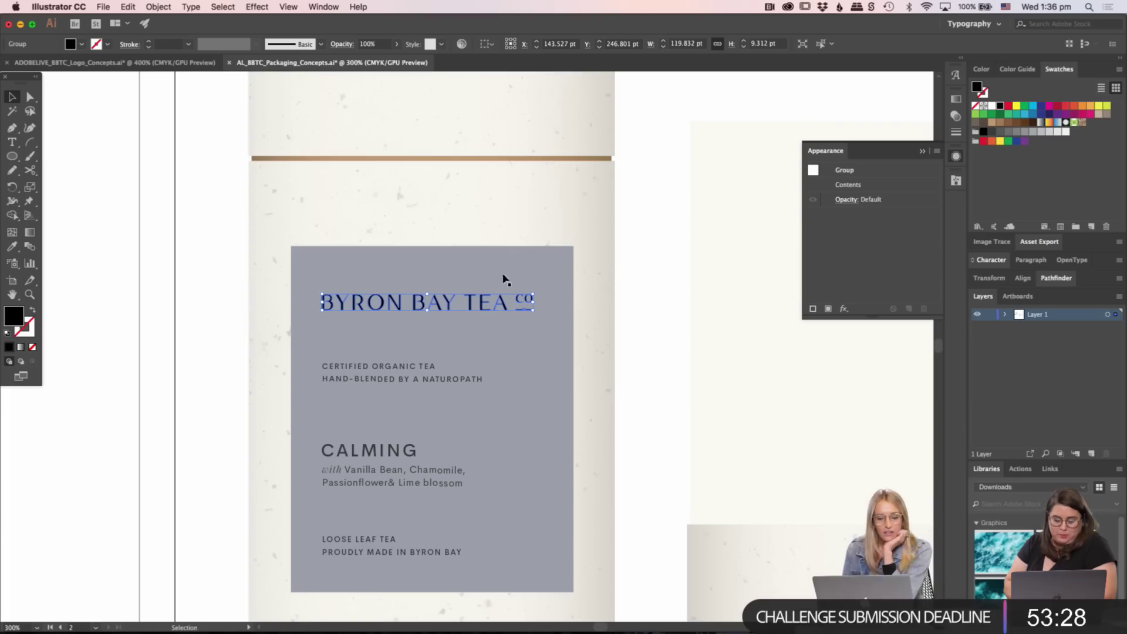
left_click(629, 248)
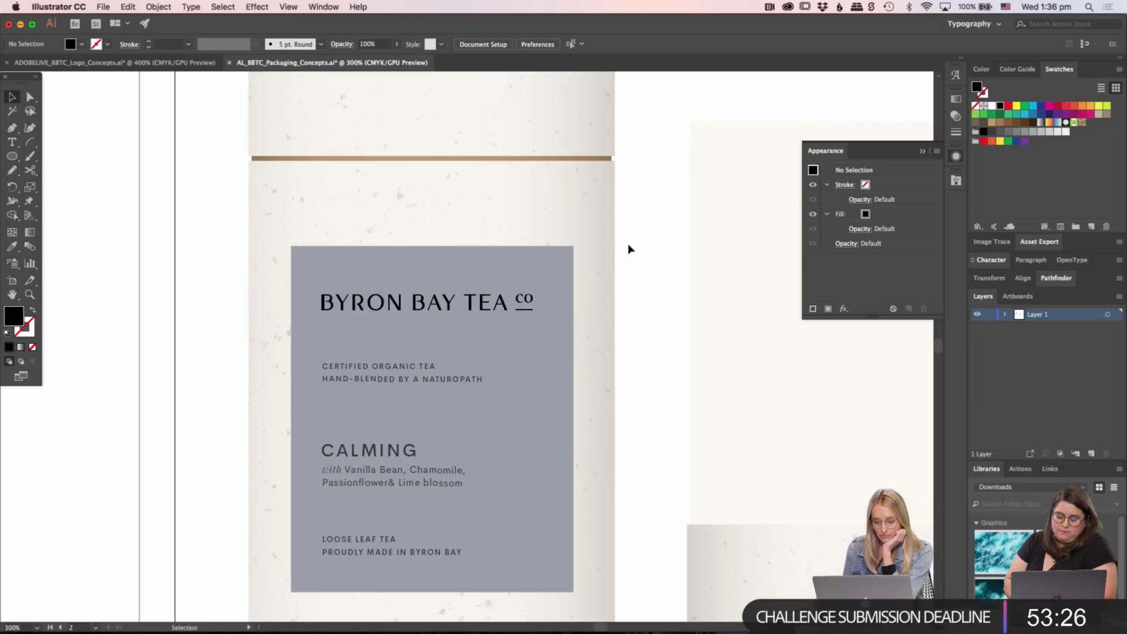
- Examine the canister with its branded Calming label in full and beside the neighbouring mockup shapes
key("super+minus")
key("super+minus")
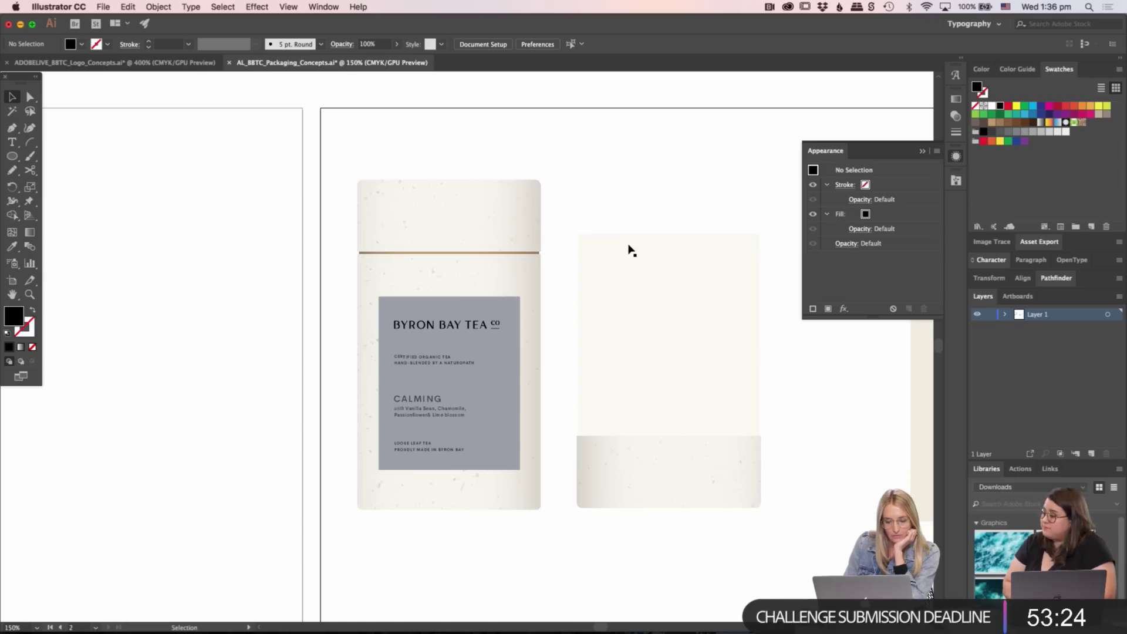
key("minus")
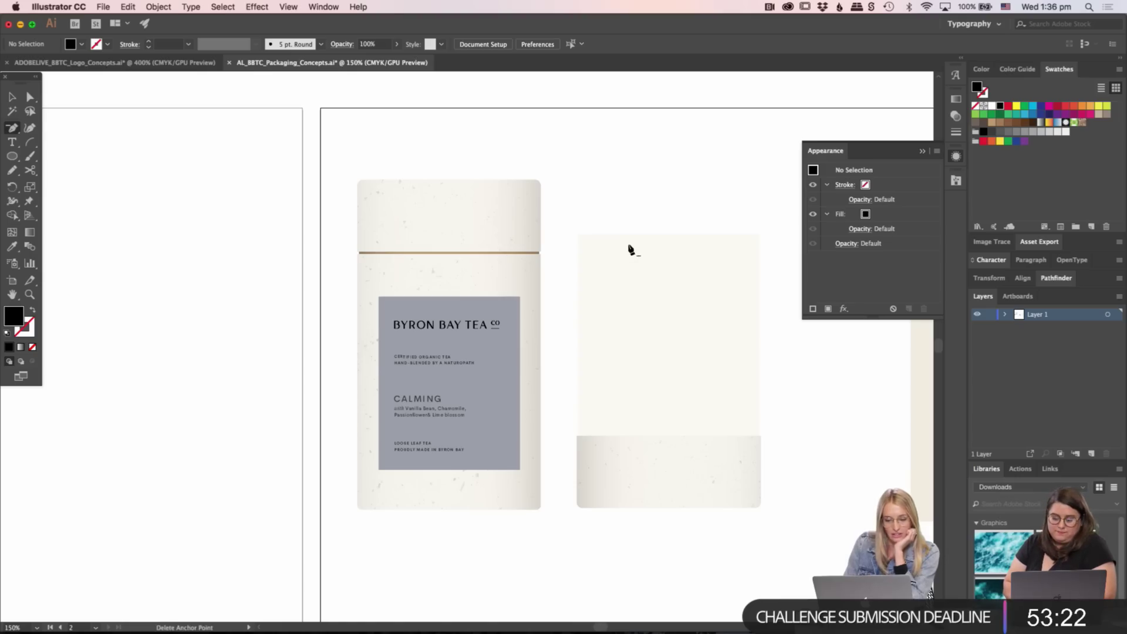
key("super+minus")
key("super+equal")
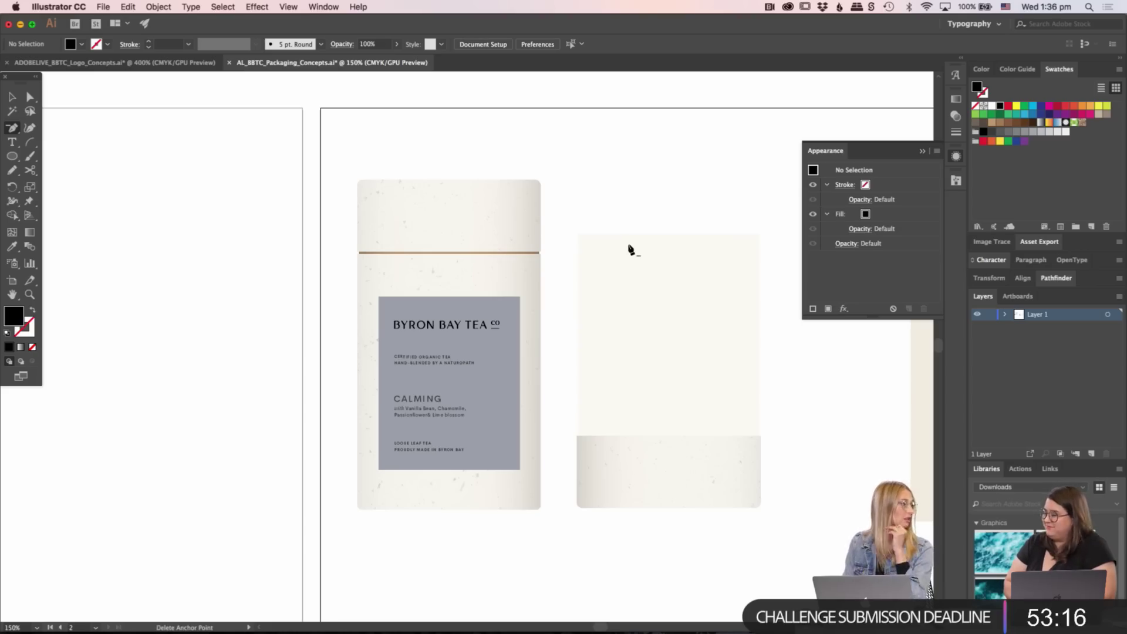
key("super+minus")
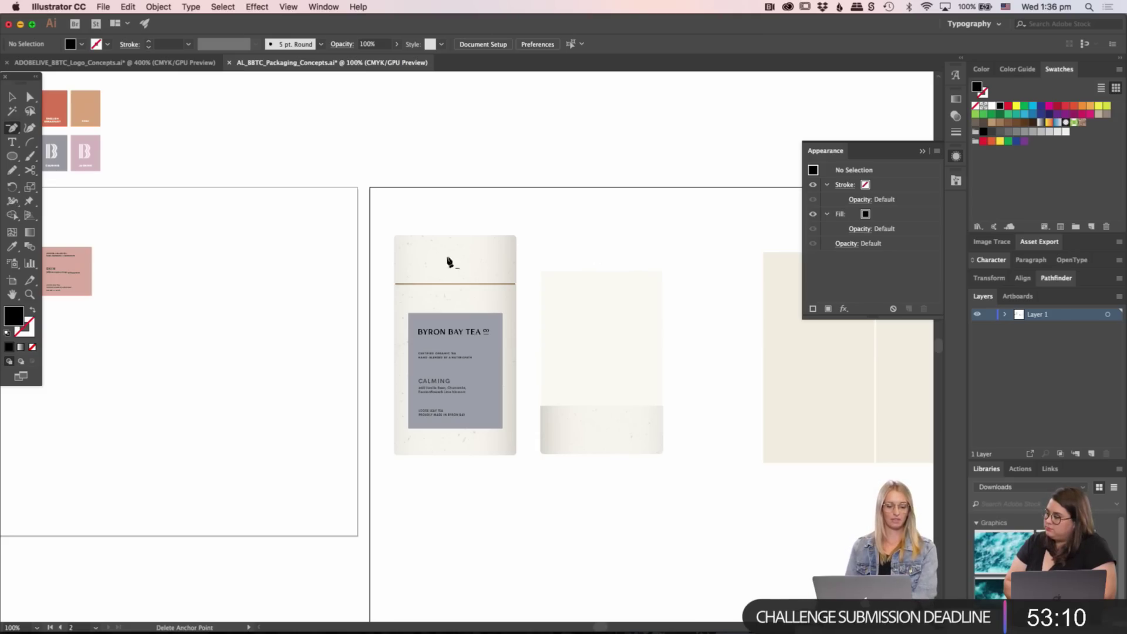
key("super+equal")
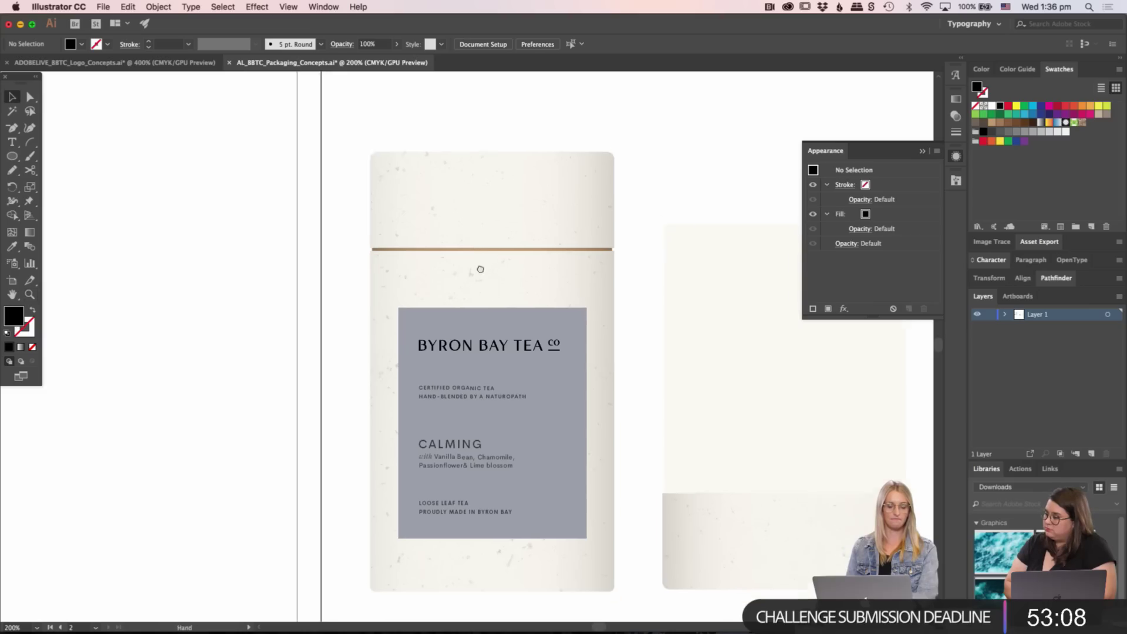
left_click_drag(480, 269, 405, 215)
- Move both speckled paper texture images off the canister onto the neighbouring mockup to uncover the plain shapes
left_click(415, 238)
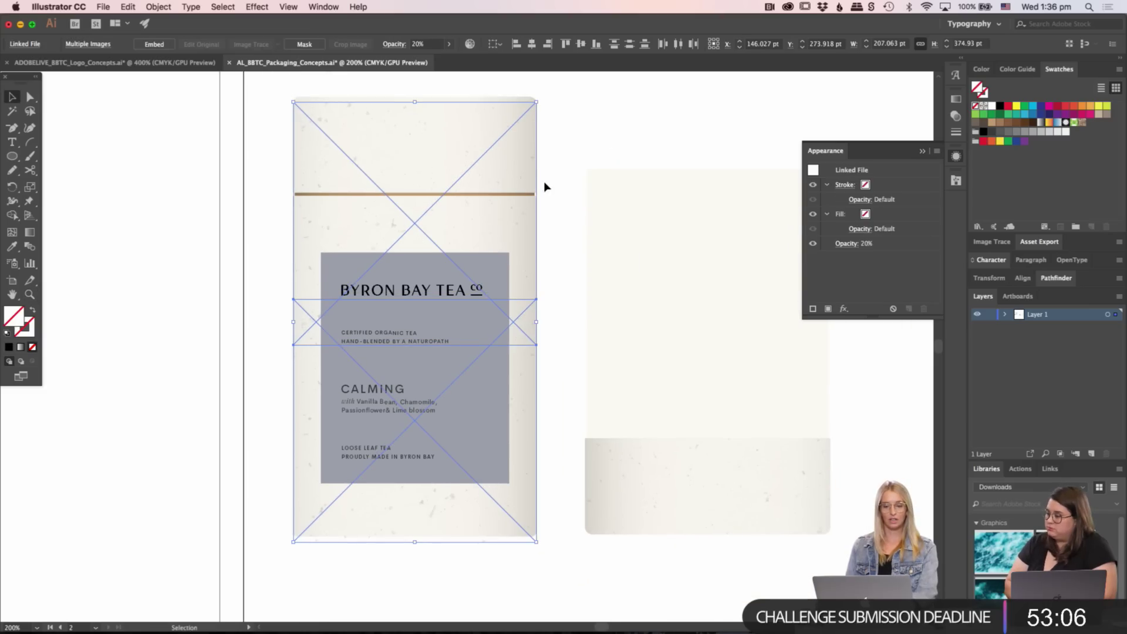
left_click_drag(491, 244, 674, 241)
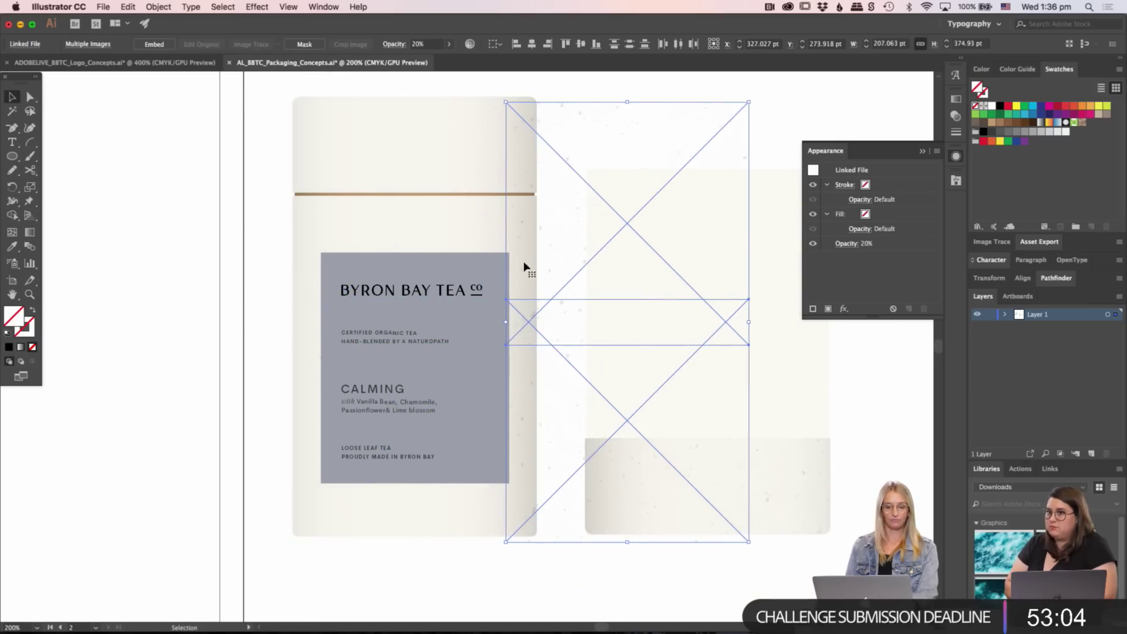
left_click_drag(525, 267, 643, 261)
left_click(254, 254)
- Try a corner radius of 8 pt on the canister body's bottom corners
key("a")
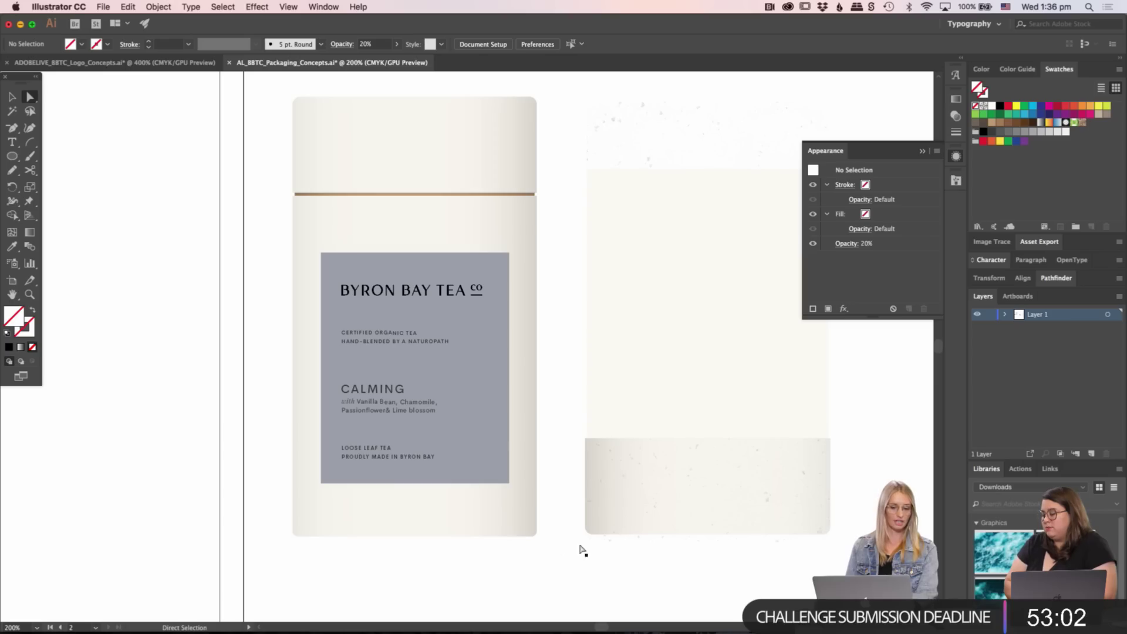
left_click(294, 536)
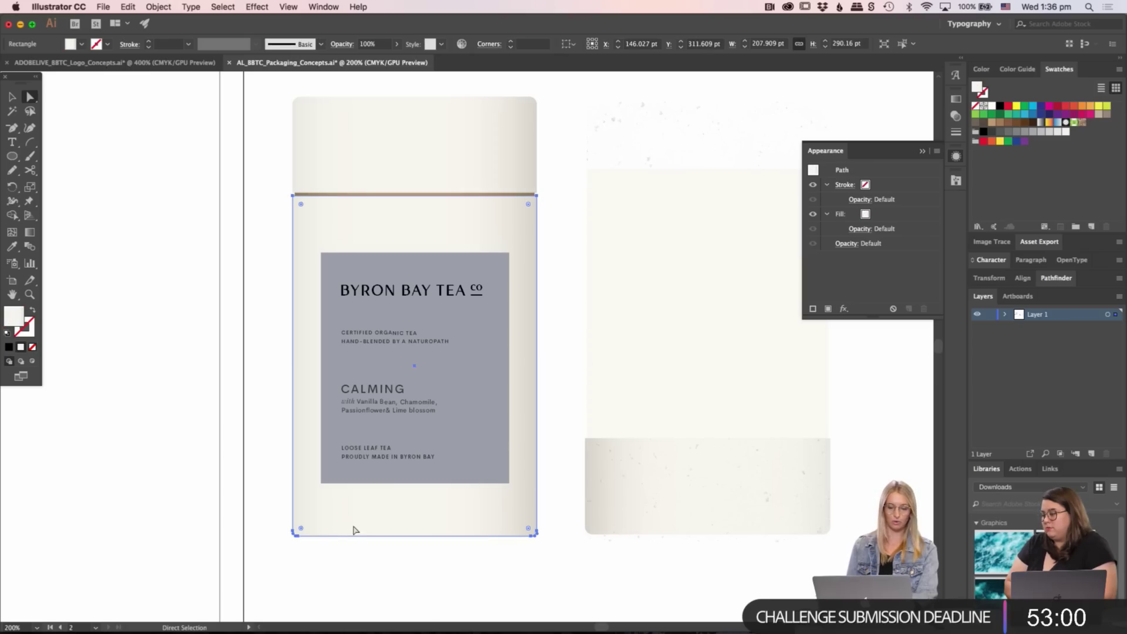
scroll(355, 531, "up", 3)
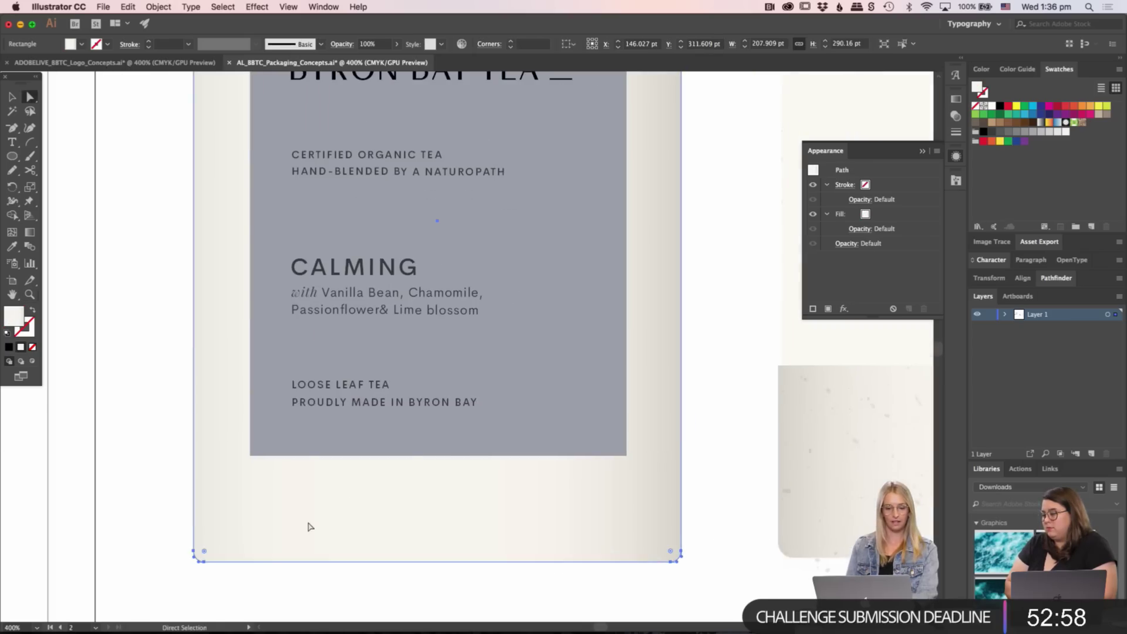
left_click(487, 45)
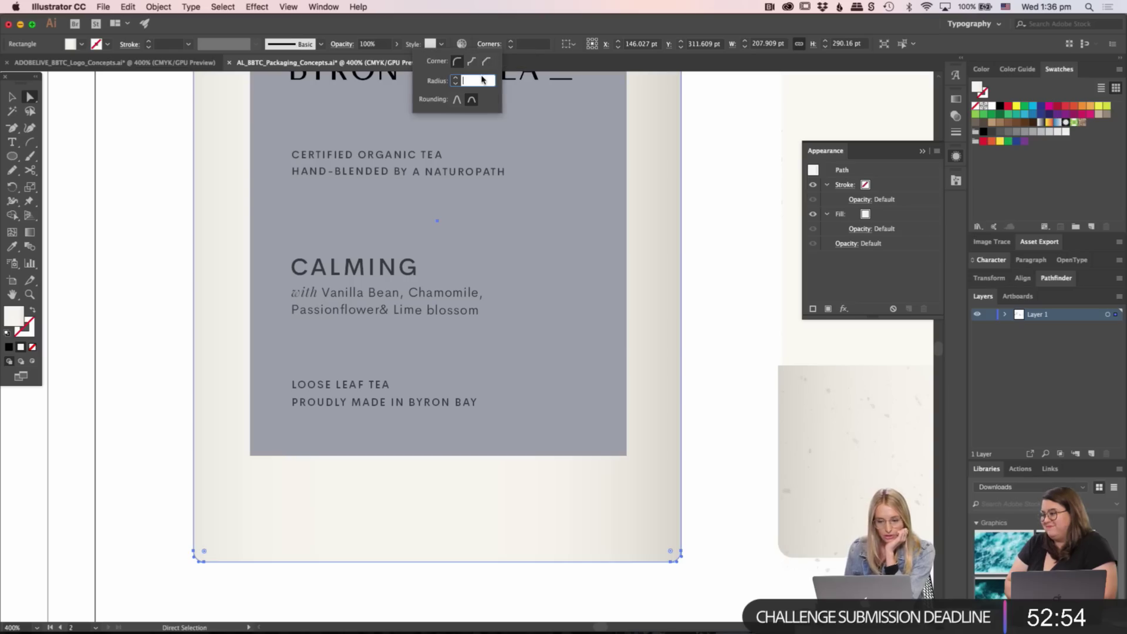
type("8")
key("Return")
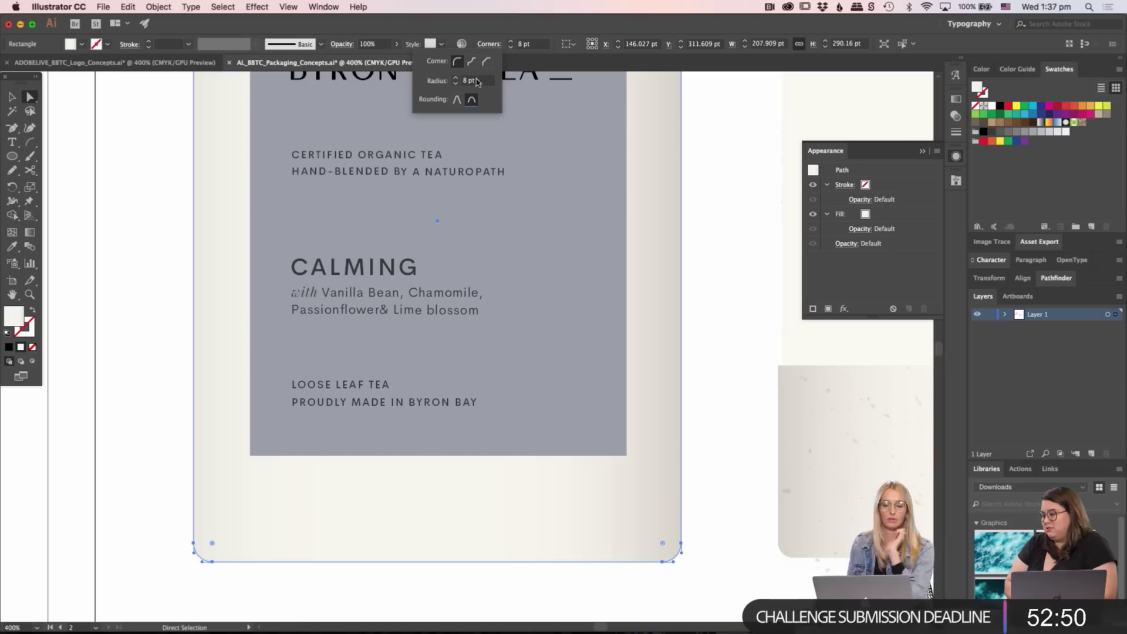
- Restore the canister body's previous bottom corner rounding and deselect the body
key("v")
left_click(710, 276)
left_click_drag(709, 276, 704, 277)
key("a")
left_click(613, 499)
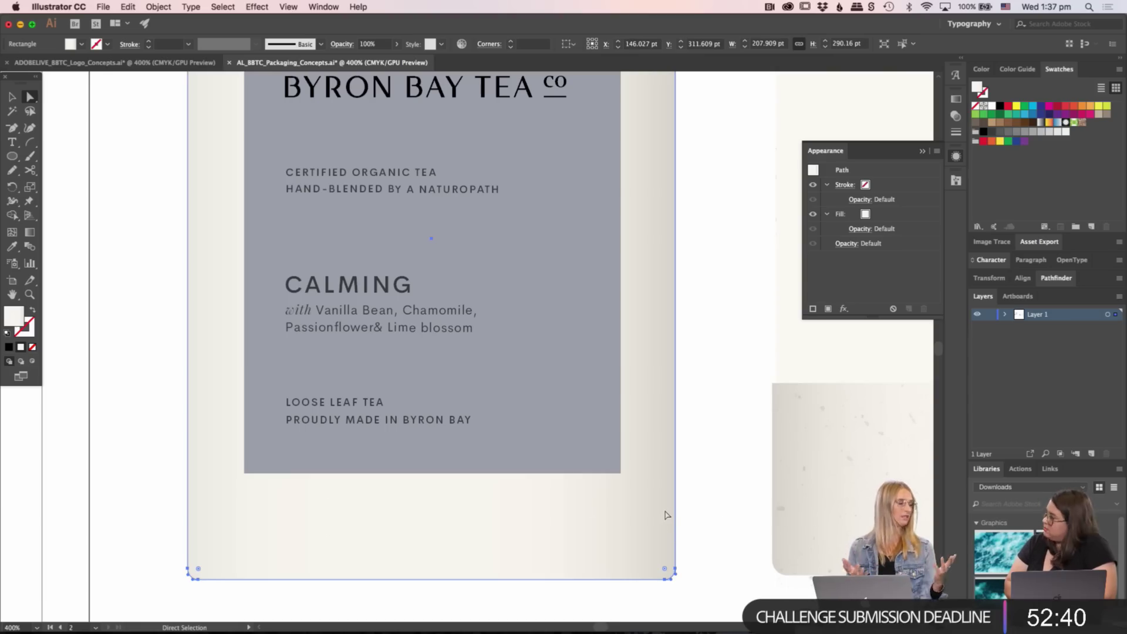
key("v")
key("super+0")
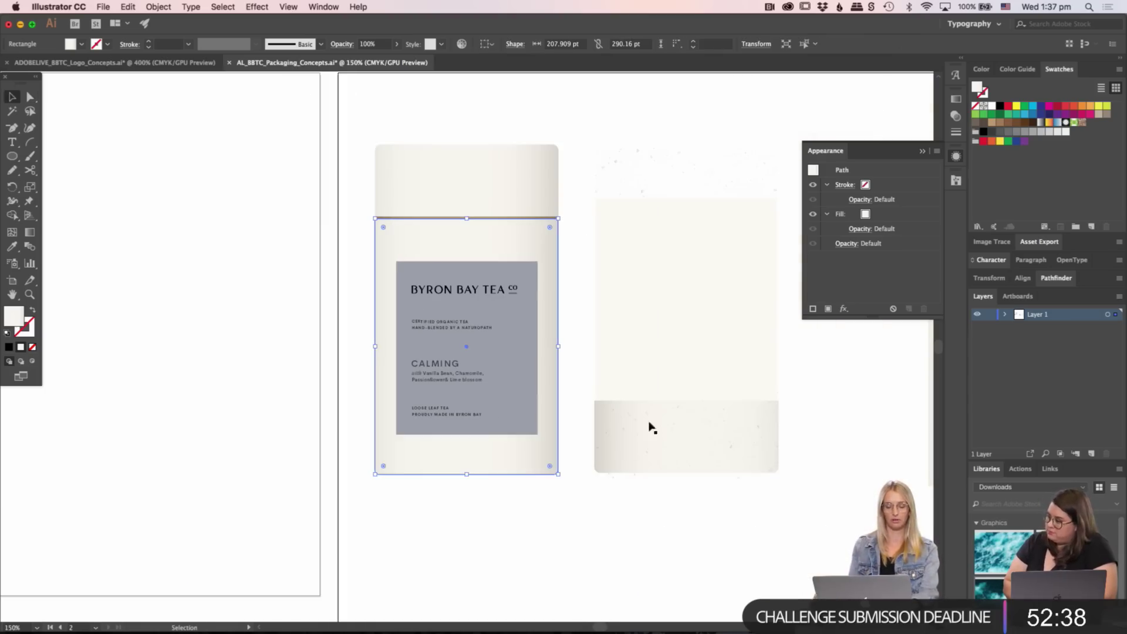
key("super+shift+a")
- Try lifting the canister lid straight up to expose the bronze band beneath it, undoing each move
key("z")
left_click(447, 250)
left_click(446, 250)
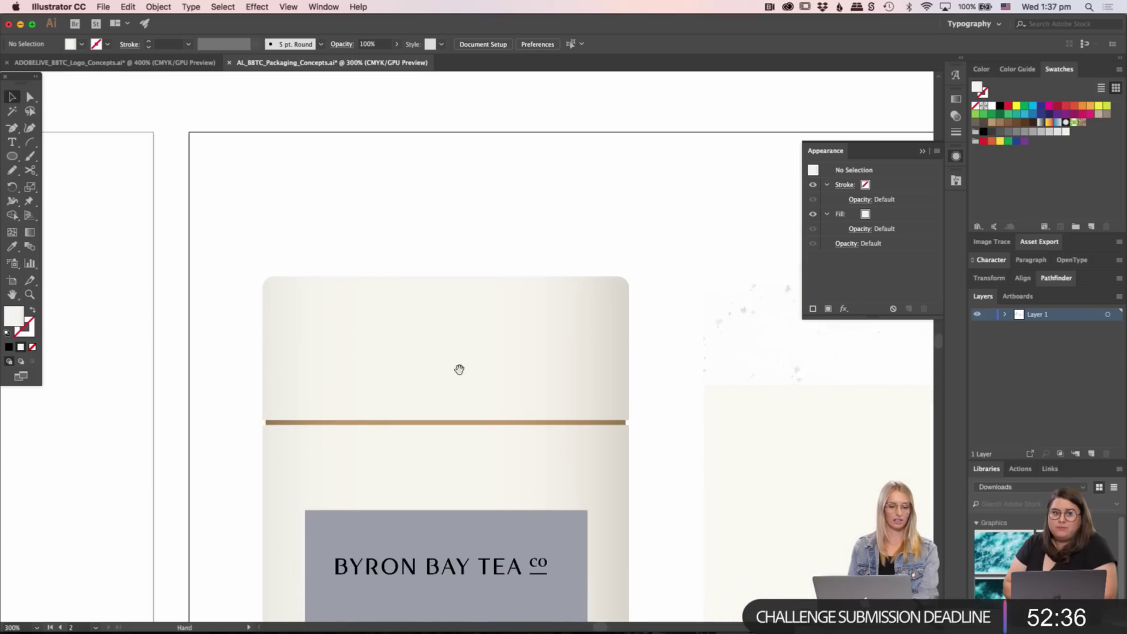
left_click_drag(458, 369, 438, 352)
key("v")
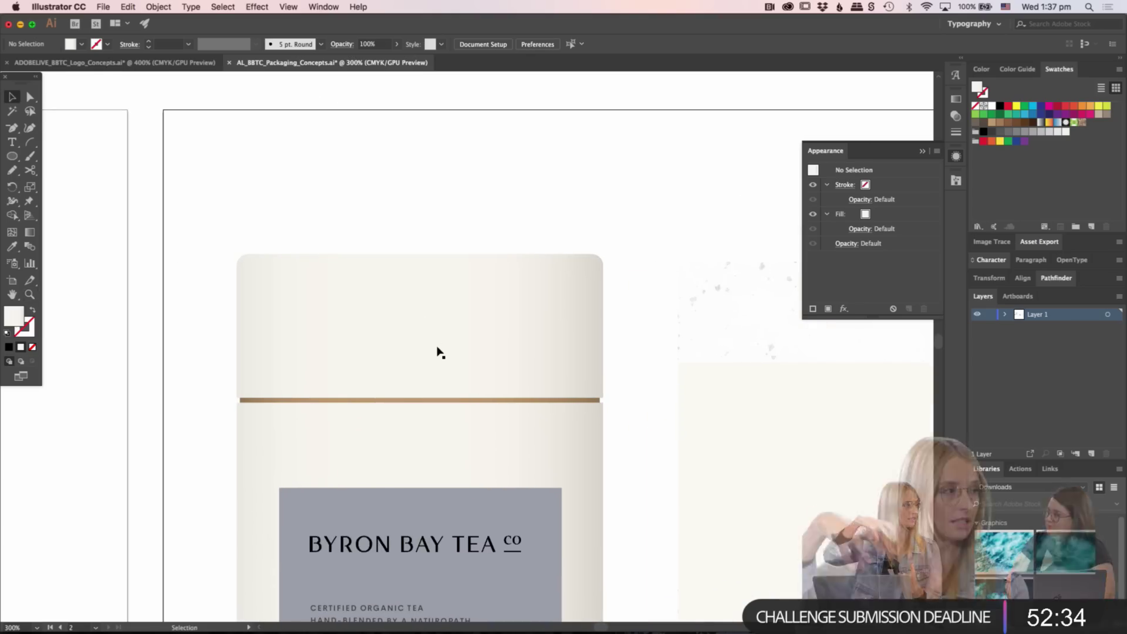
left_click_drag(435, 345, 449, 231)
key("super+z")
left_click(449, 233)
left_click_drag(431, 353, 453, 206)
key("super+z")
key("v")
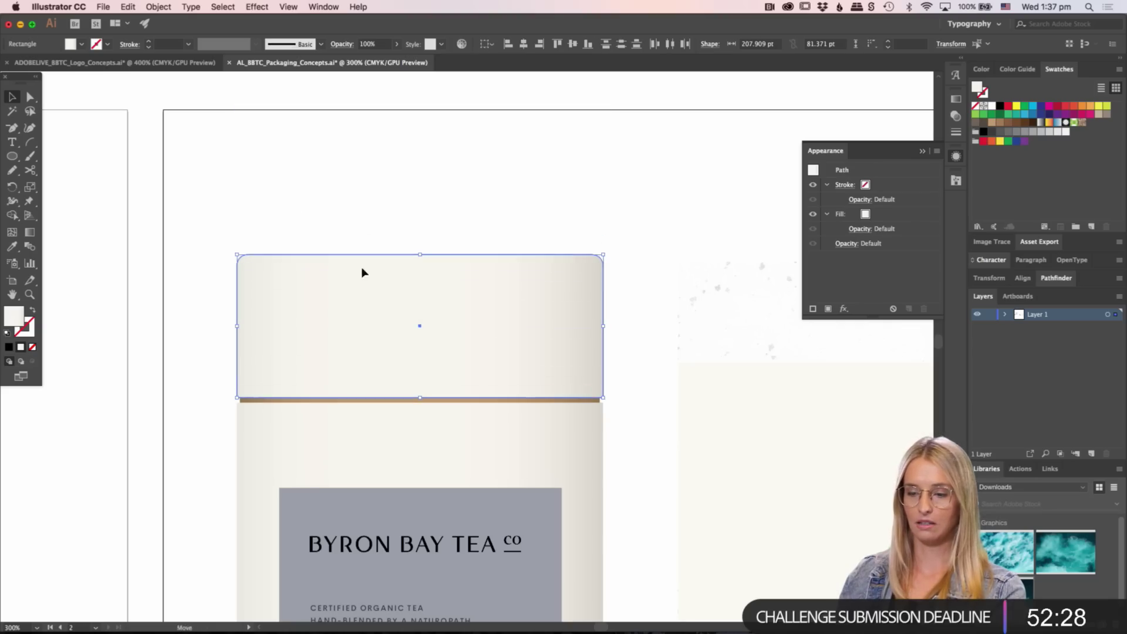
left_click_drag(365, 270, 381, 143)
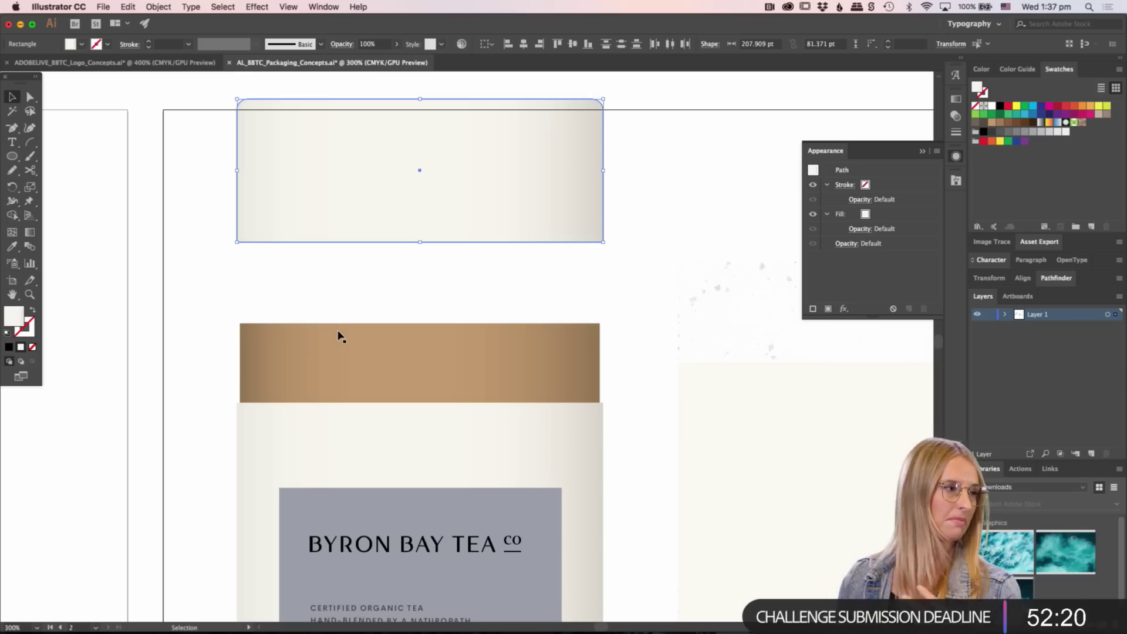
key("super+z")
key("super+shift+a")
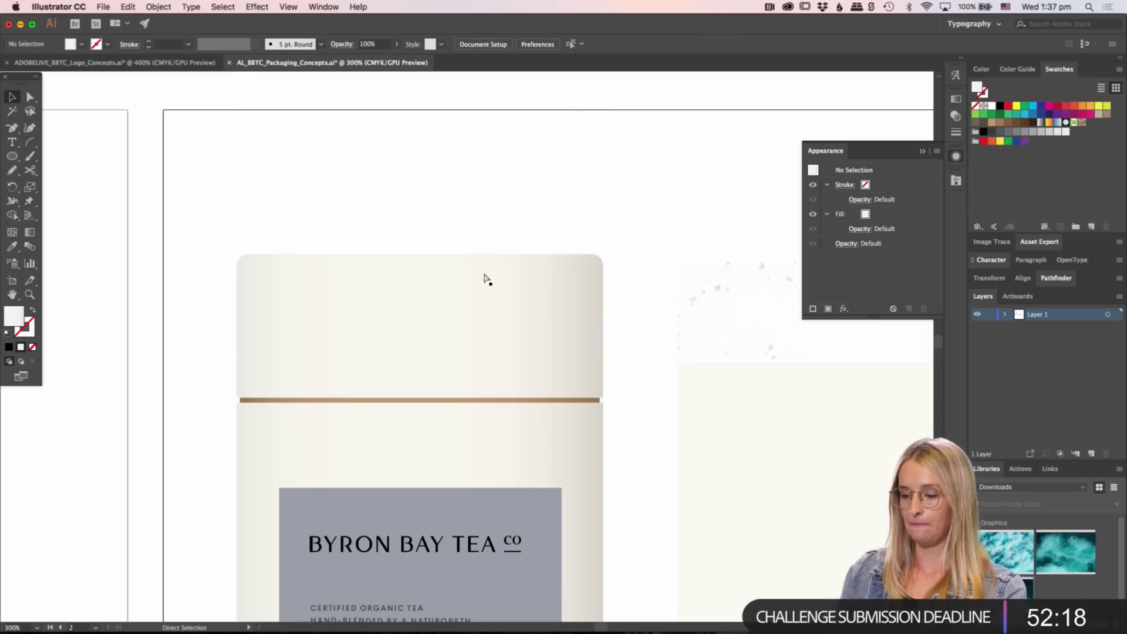
- Move the upper speckled paper texture back over the canister, aligned with the lid's top edge and sides
scroll(480, 325, "down", 3)
key("v")
left_click(584, 239)
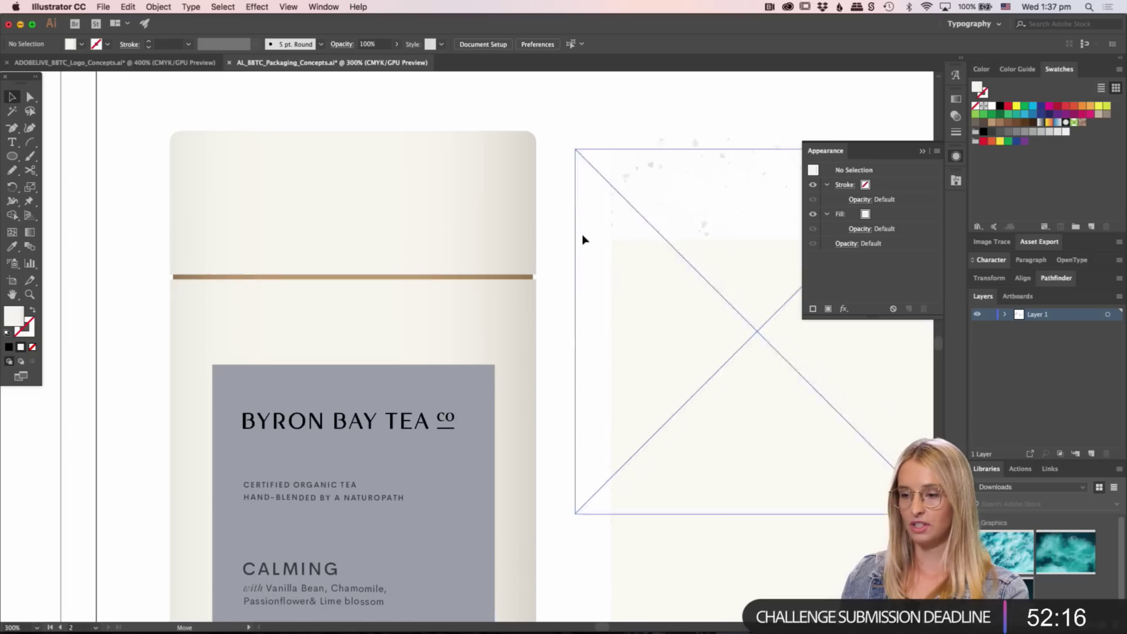
left_click_drag(583, 239, 277, 247)
left_click_drag(372, 245, 327, 210)
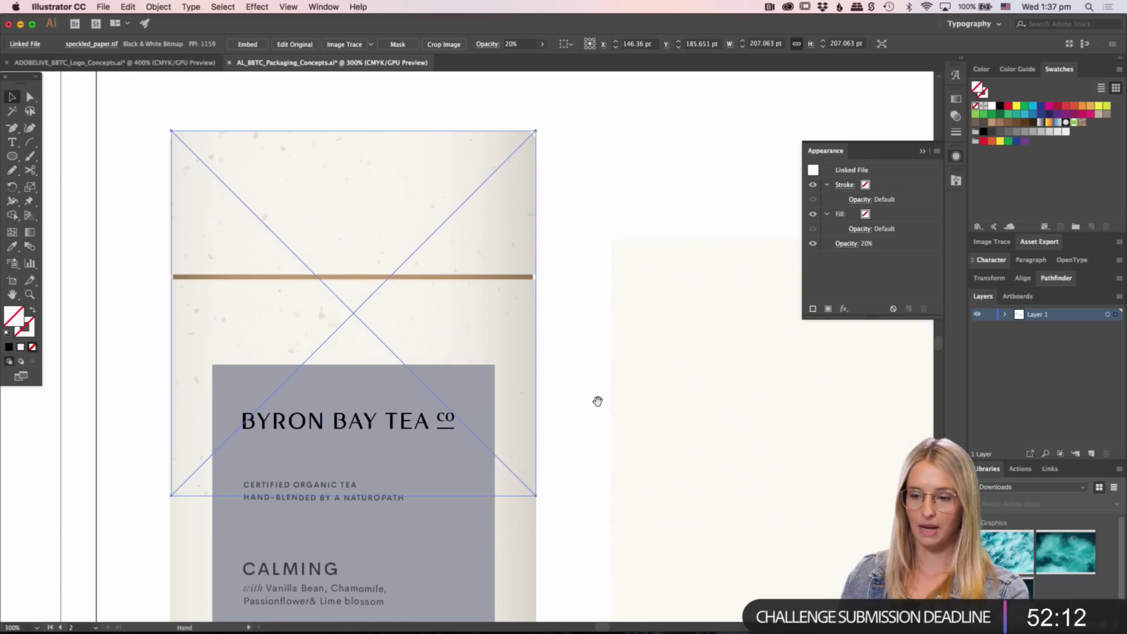
- Move the lower speckled paper texture back over the bottom of the canister body and clear the selection
left_click_drag(597, 401, 596, 142)
key("a")
left_click_drag(654, 534, 247, 481)
key("super+1")
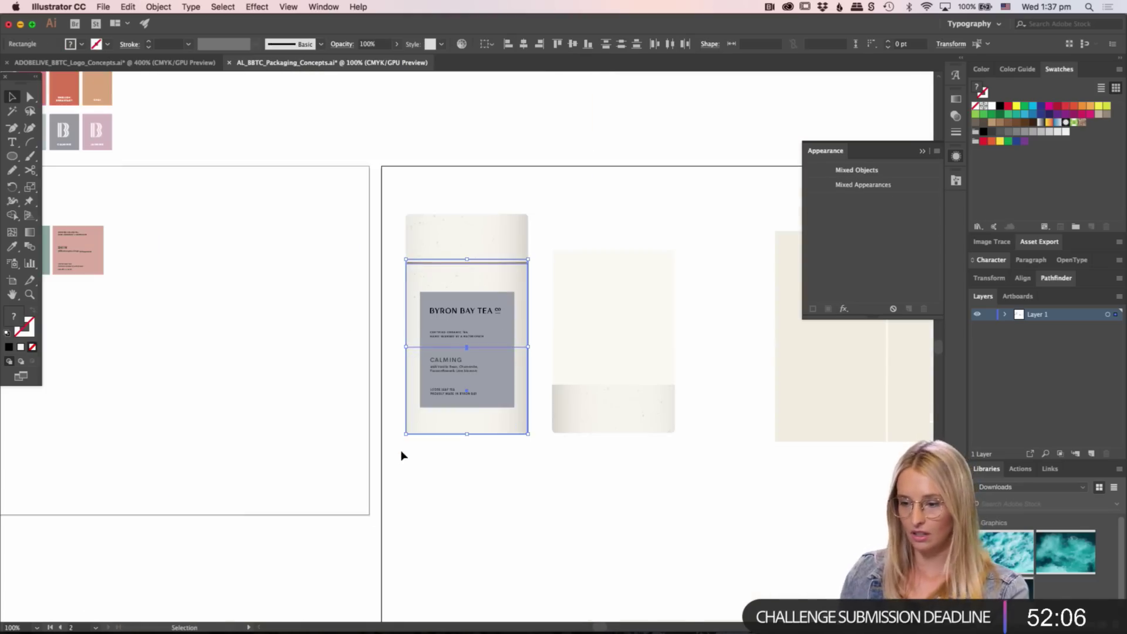
key("v")
left_click(510, 511)
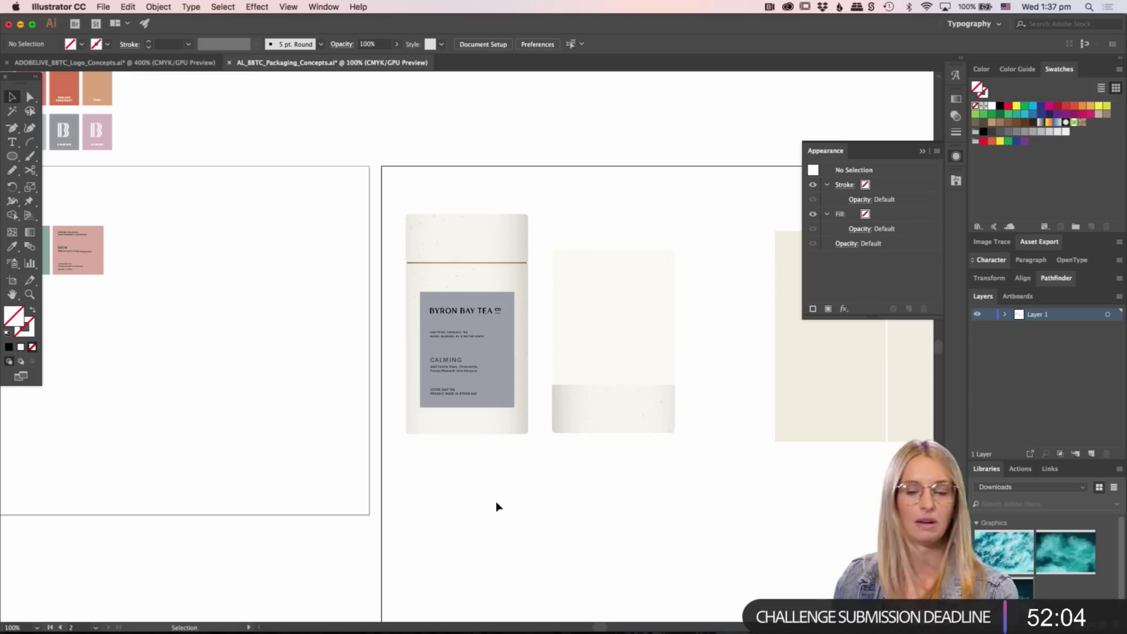
- Examine the Calming label, bronze band and speckled paper textures on the canister at close range
key("z")
left_click(559, 352)
left_click(539, 360)
left_click(423, 334)
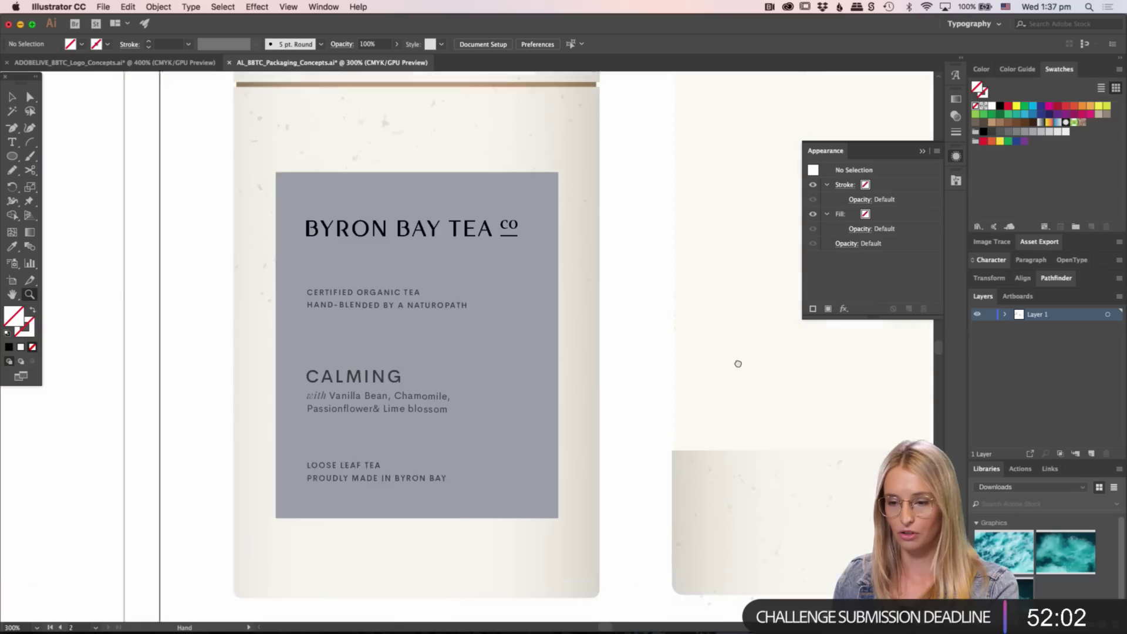
left_click_drag(738, 363, 818, 372)
key("v")
left_click_drag(564, 131, 555, 424)
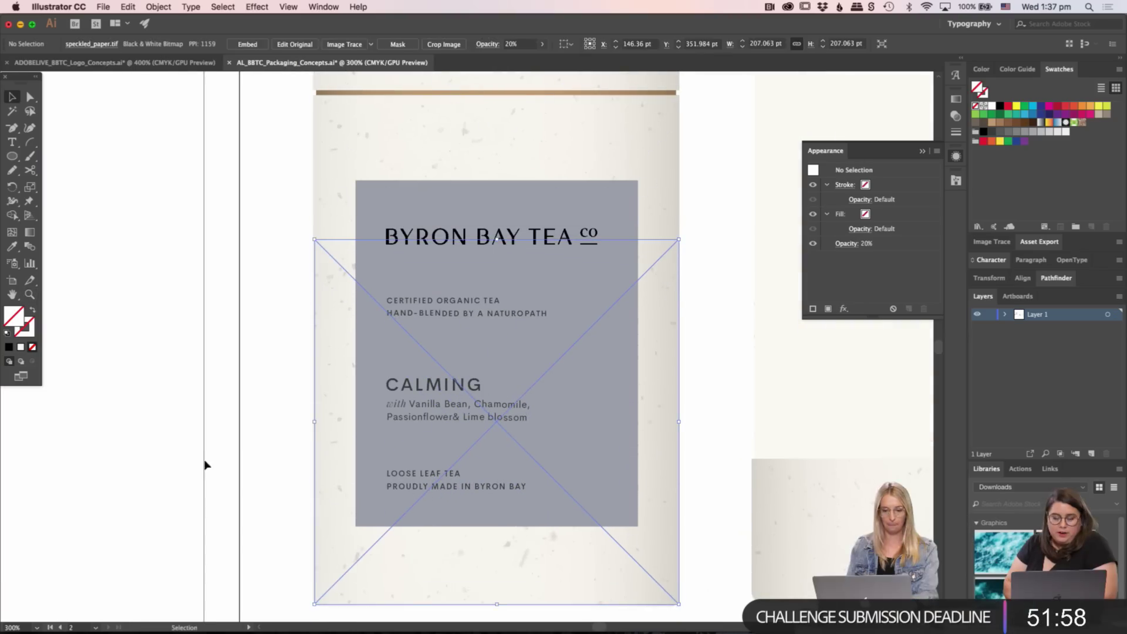
left_click(205, 465)
scroll(235, 441, "up", 3)
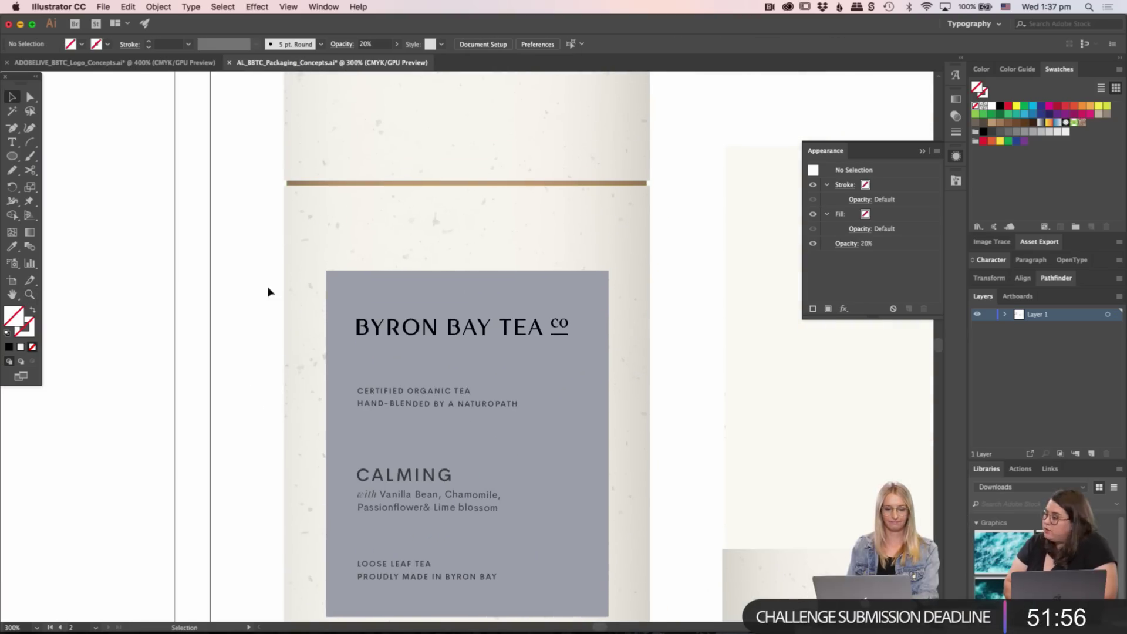
- Group the canister's lid, band, body and speckled paper textures, leaving the label out of the group
left_click_drag(244, 109, 320, 496)
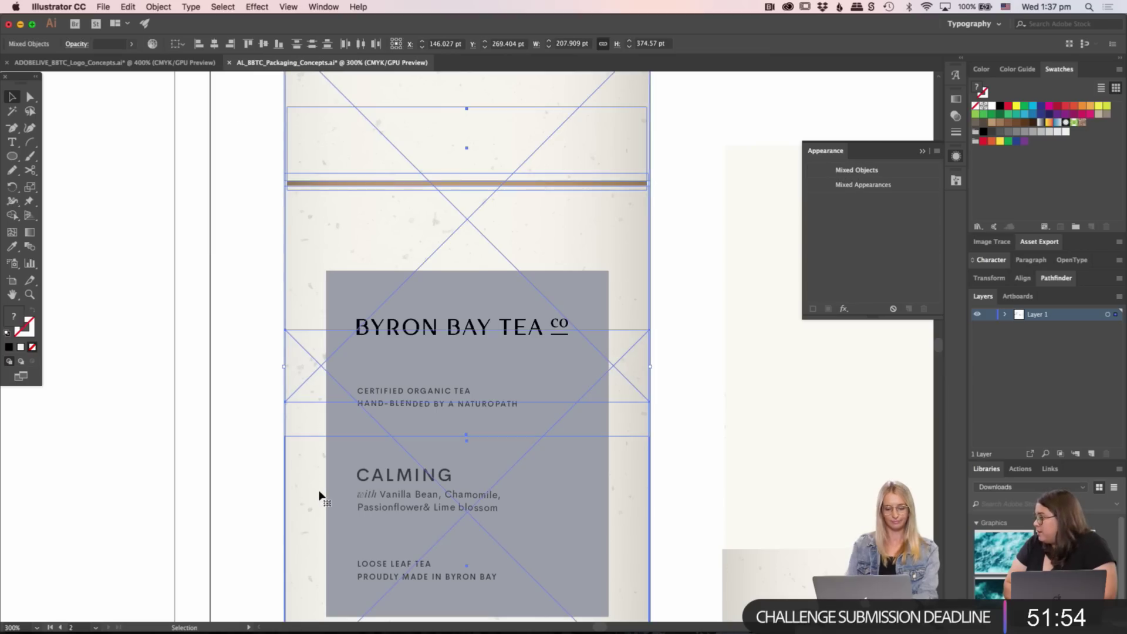
key("a")
key("v")
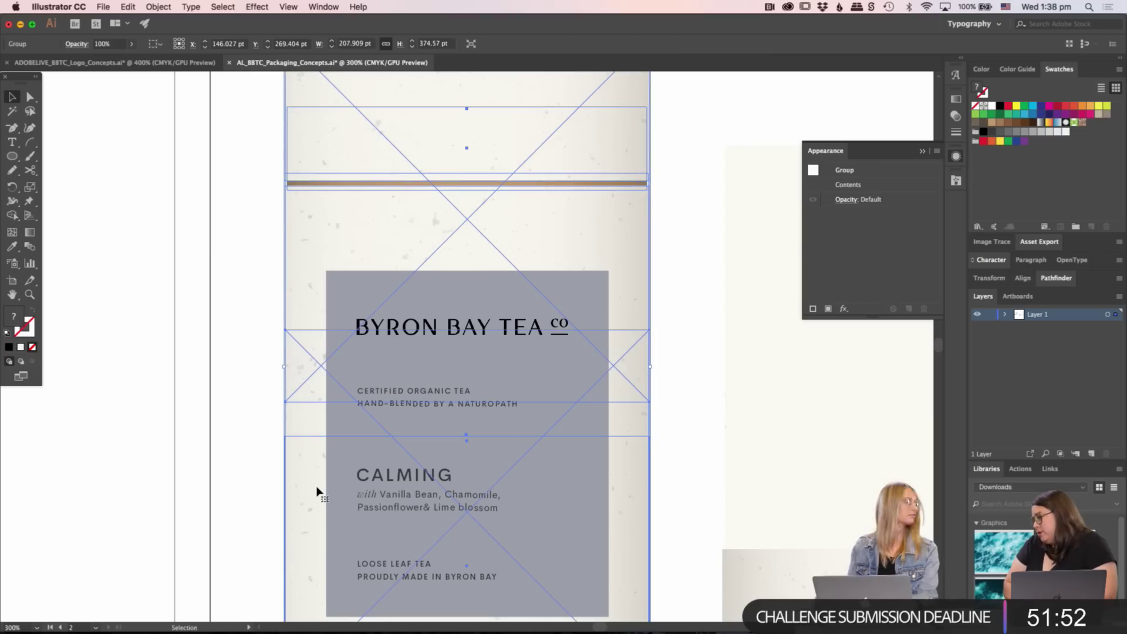
key("super+1")
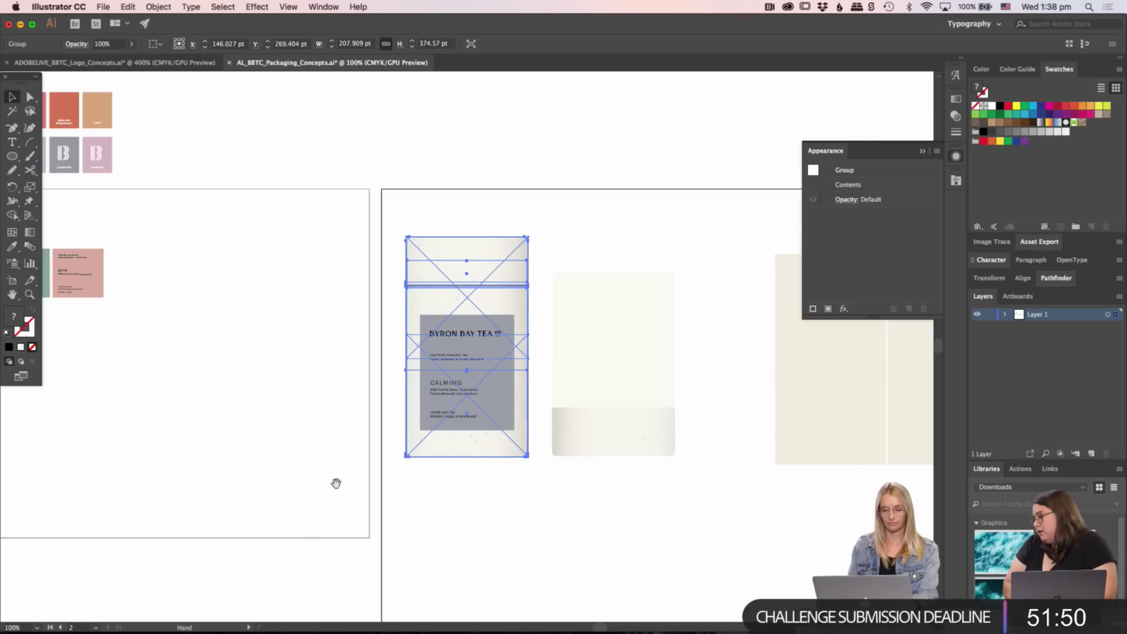
- Move the spare canister parts and the beige panels past the right side of the artboard to clear space
left_click_drag(383, 439, 360, 439)
left_click_drag(319, 187, 690, 433)
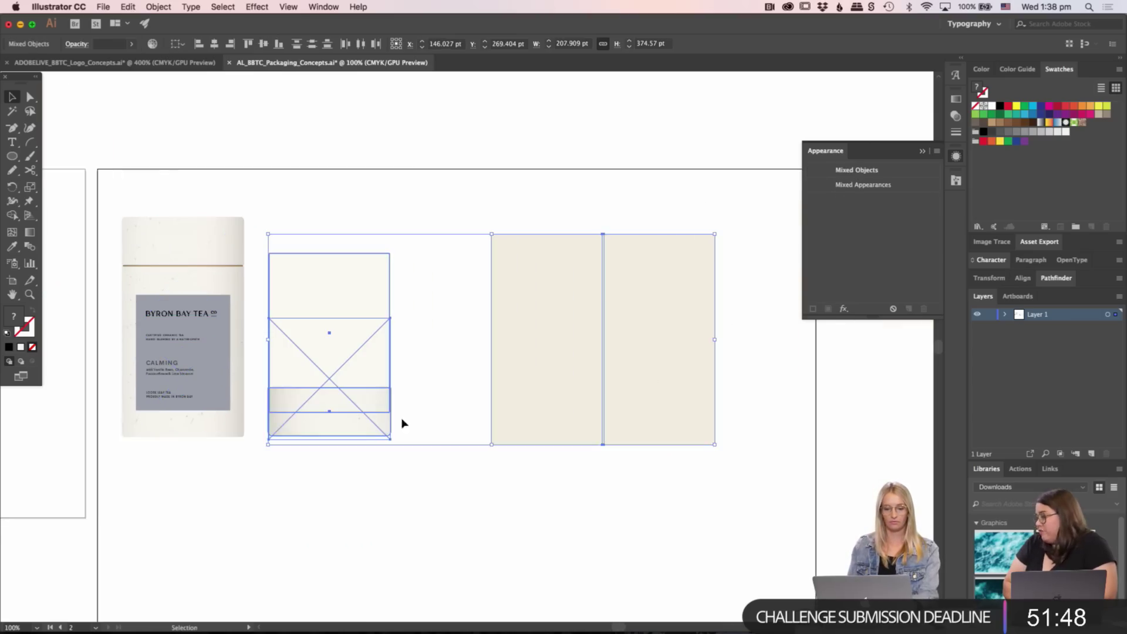
left_click_drag(322, 425, 910, 417)
left_click(315, 407)
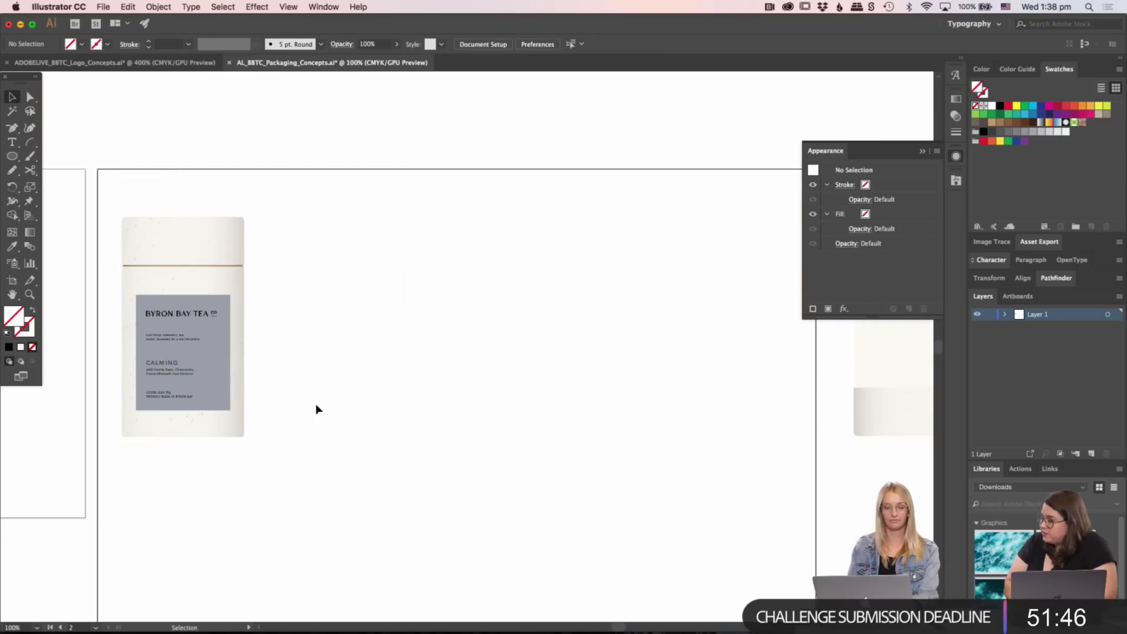
- Duplicate the labelled canister three times to the right, forming a row of four
left_click_drag(285, 299, 451, 322)
left_click_drag(440, 191, 457, 428)
left_click_drag(443, 424, 727, 431)
scroll(726, 431, "right", 3)
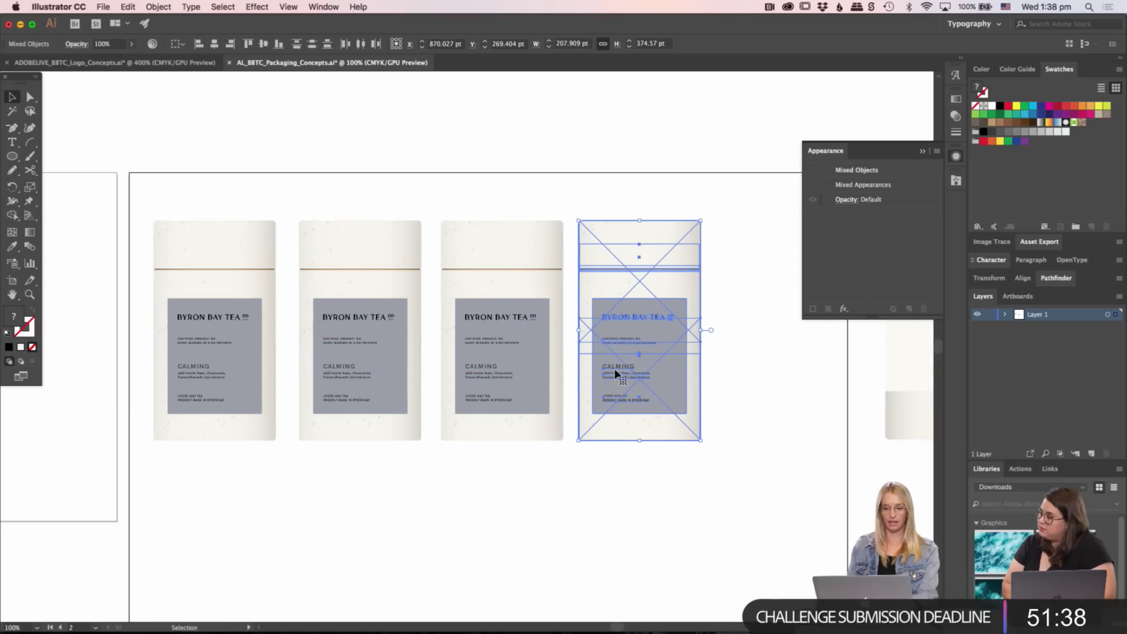
- Widen Artboard 2 to the right, making more room beside the fourth canister
scroll(725, 415, "right", 5)
scroll(724, 415, "down", 1)
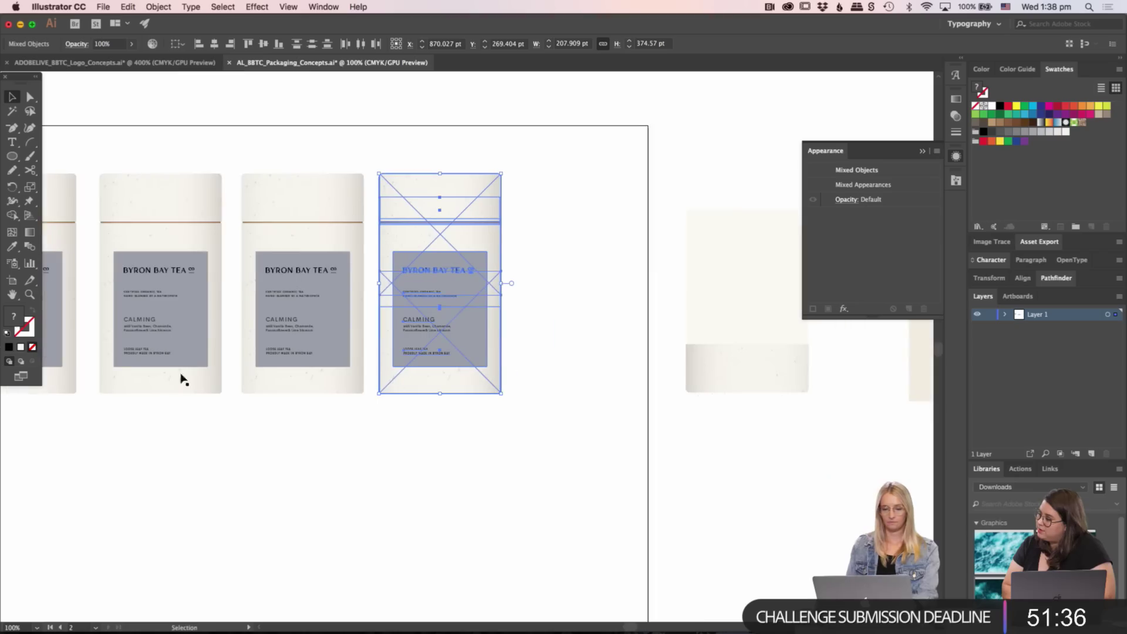
left_click(11, 282)
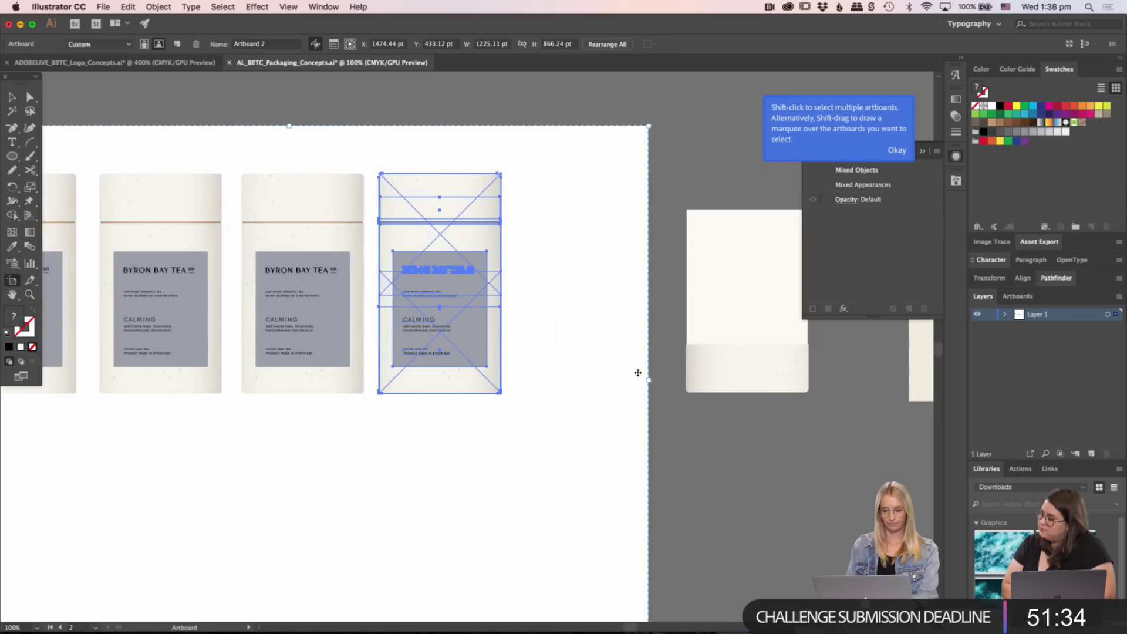
key("Escape")
- Move the spare canister parts and beige panels outside the widened artboard's right edge
scroll(707, 448, "right", 10)
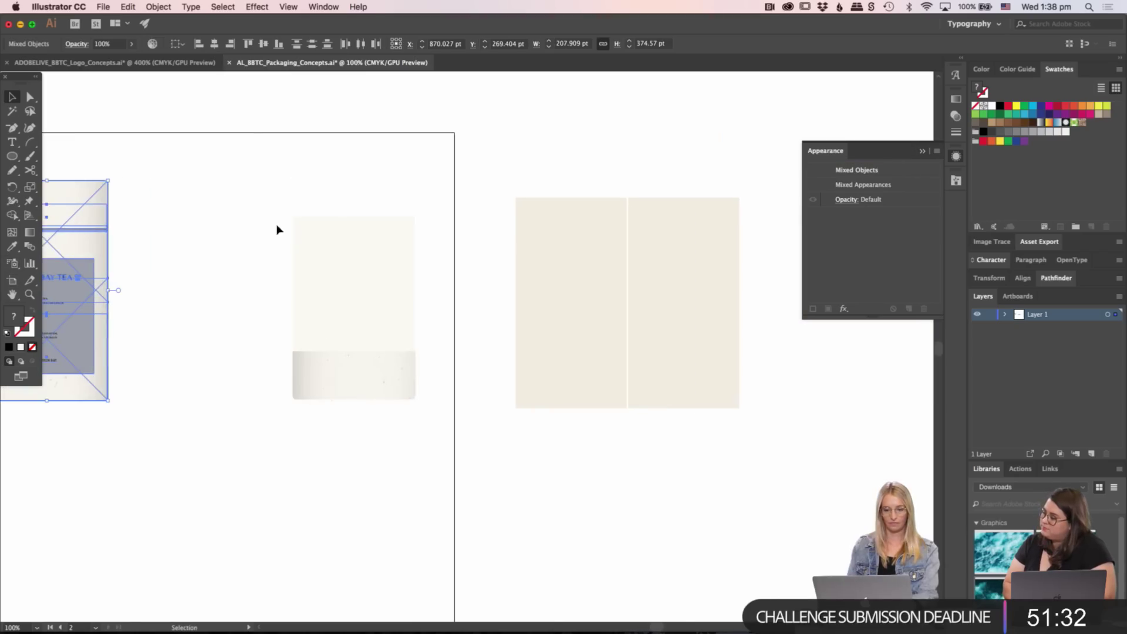
left_click_drag(270, 219, 734, 415)
left_click_drag(312, 372, 654, 374)
- Shift the fourth, third and second canisters to the right to spread the row of four across the artboard
left_click_drag(700, 447, 637, 221)
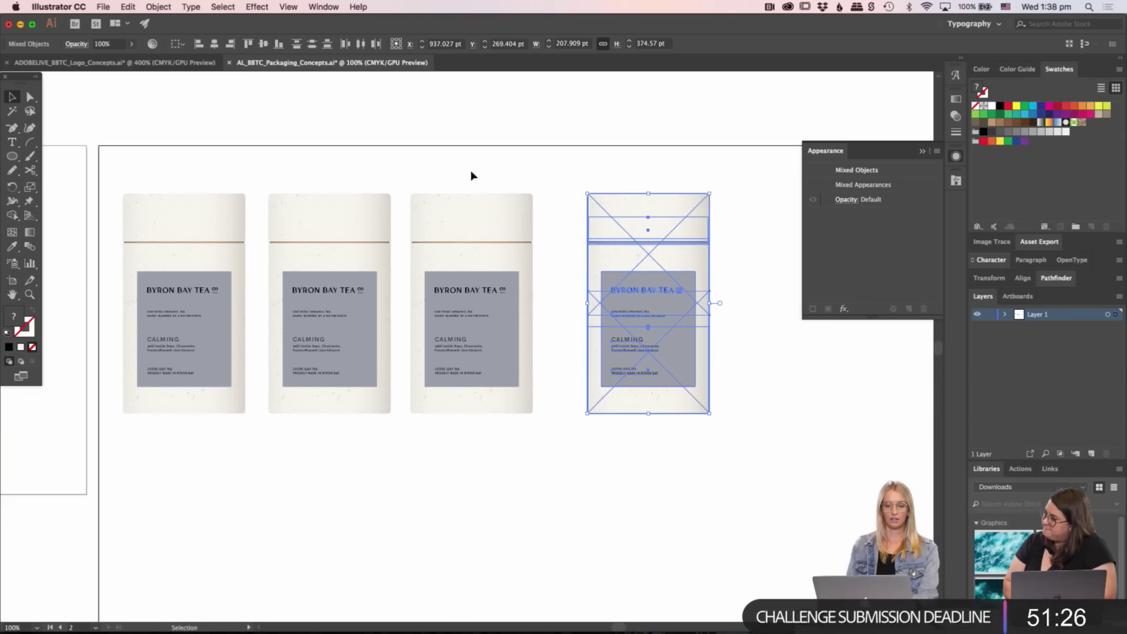
left_click_drag(470, 173, 477, 458)
left_click_drag(452, 390, 476, 398)
mouse_move(335, 377)
left_mouse_down()
mouse_move(352, 382)
mouse_move(342, 382)
left_mouse_up()
left_click(370, 489)
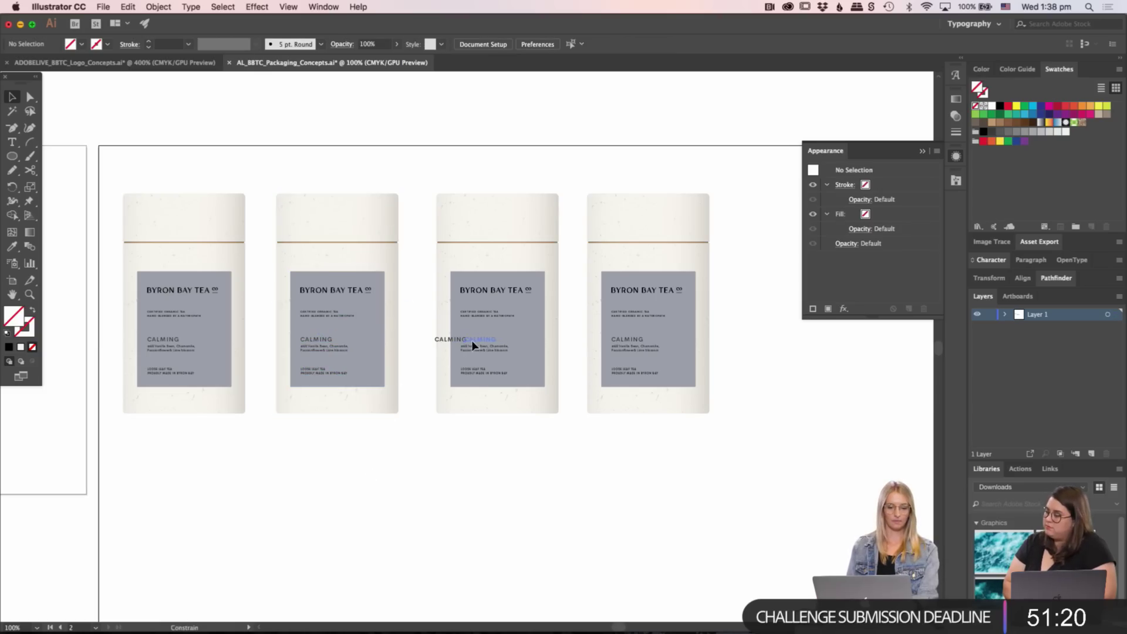
left_click_drag(473, 345, 465, 344)
- Recolour the first canister's Byron Bay Tea Co logo with the tan swatch C=25 M=40 Y=65 K=0
left_click(416, 375)
left_click(367, 305)
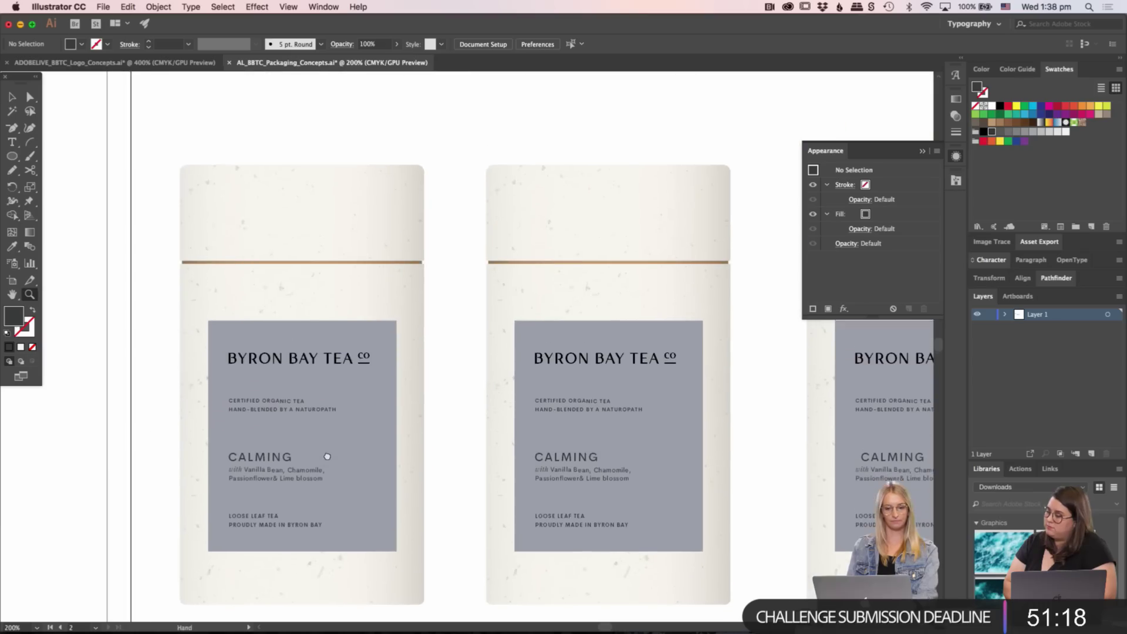
key("v")
left_click(302, 356)
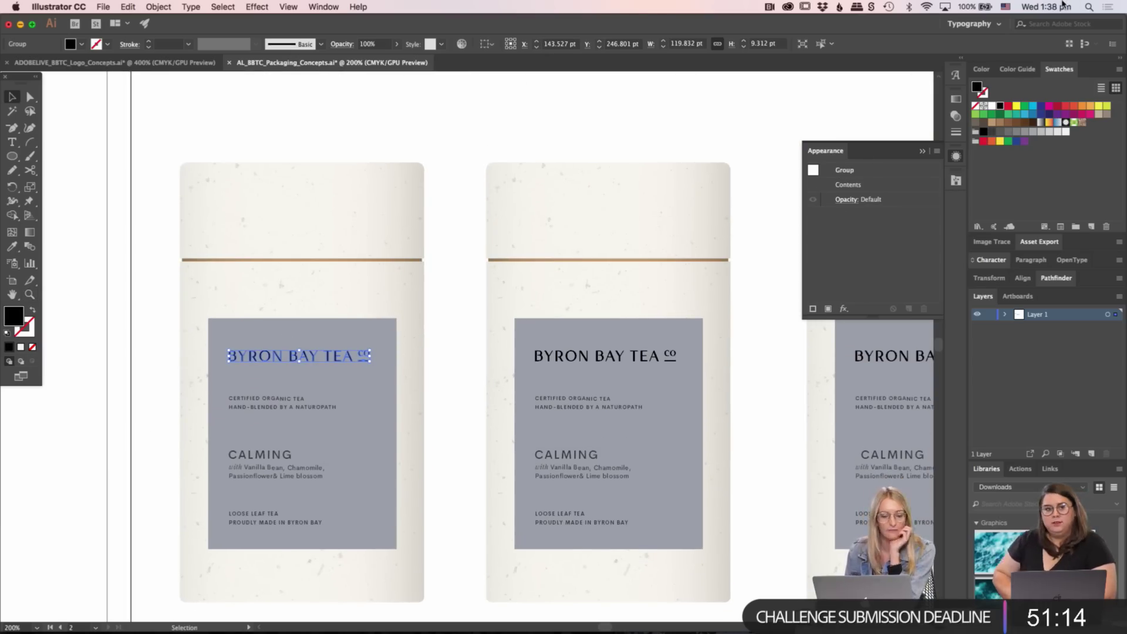
left_click(992, 123)
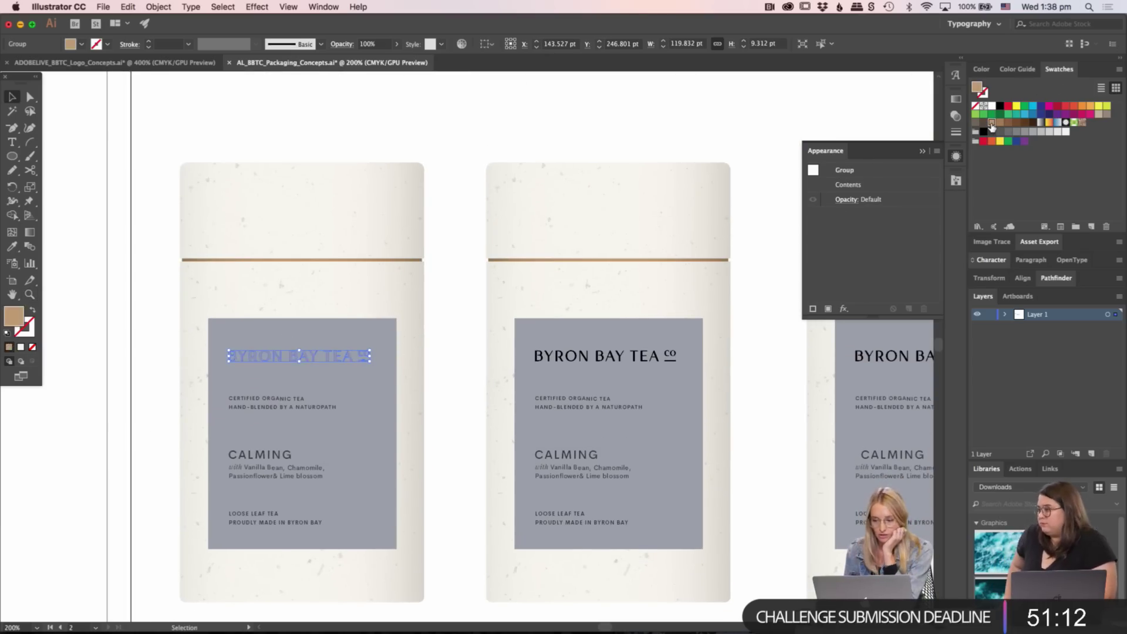
double_click(977, 87)
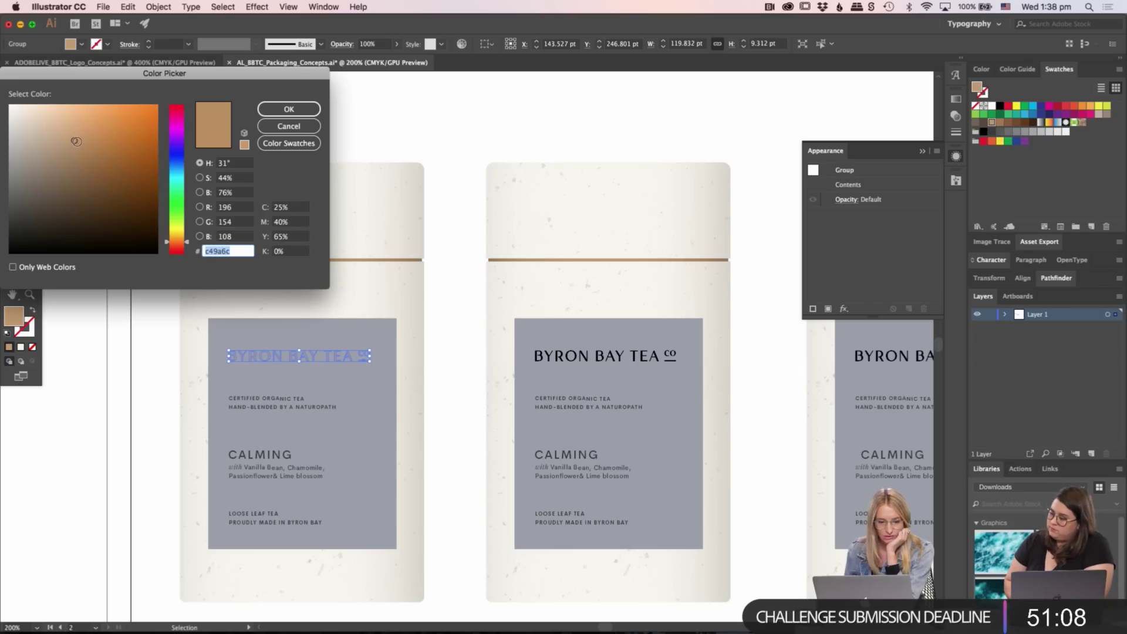
left_click(279, 128)
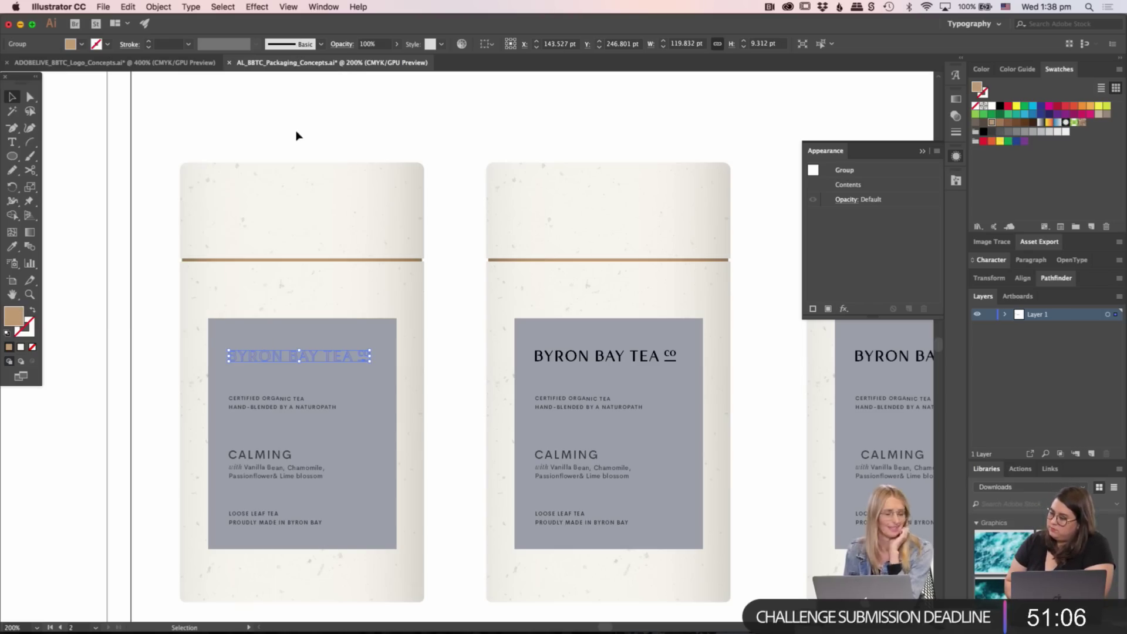
- Try darker brown swatches on the first canister's logo, return it to the light tan swatch and deselect it
left_click(1001, 123)
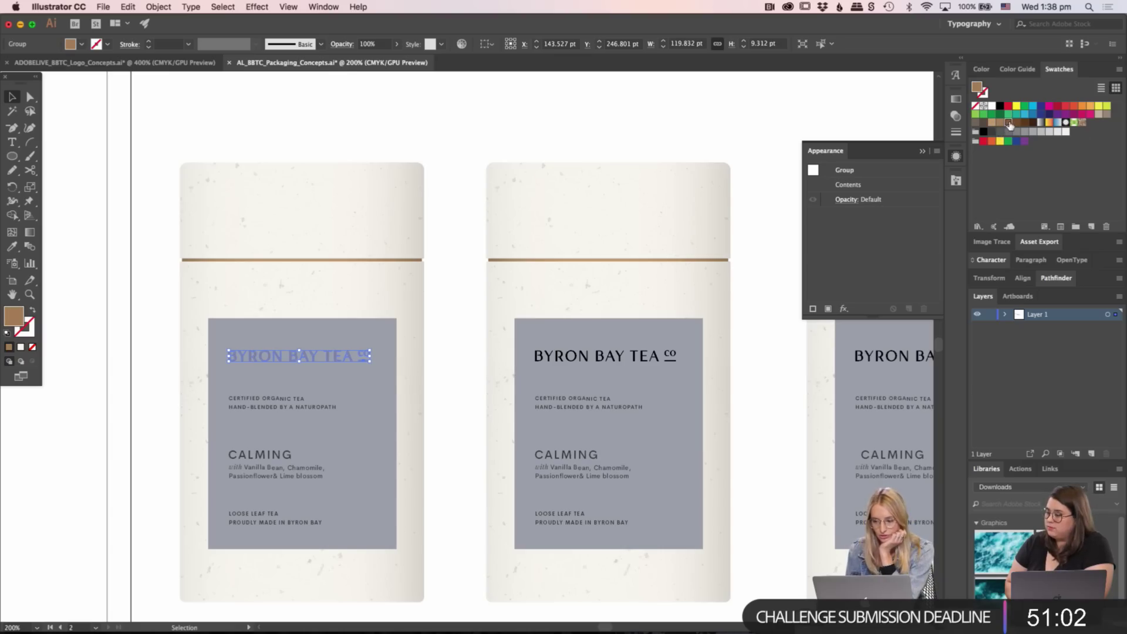
left_click(1009, 124)
left_click(1000, 123)
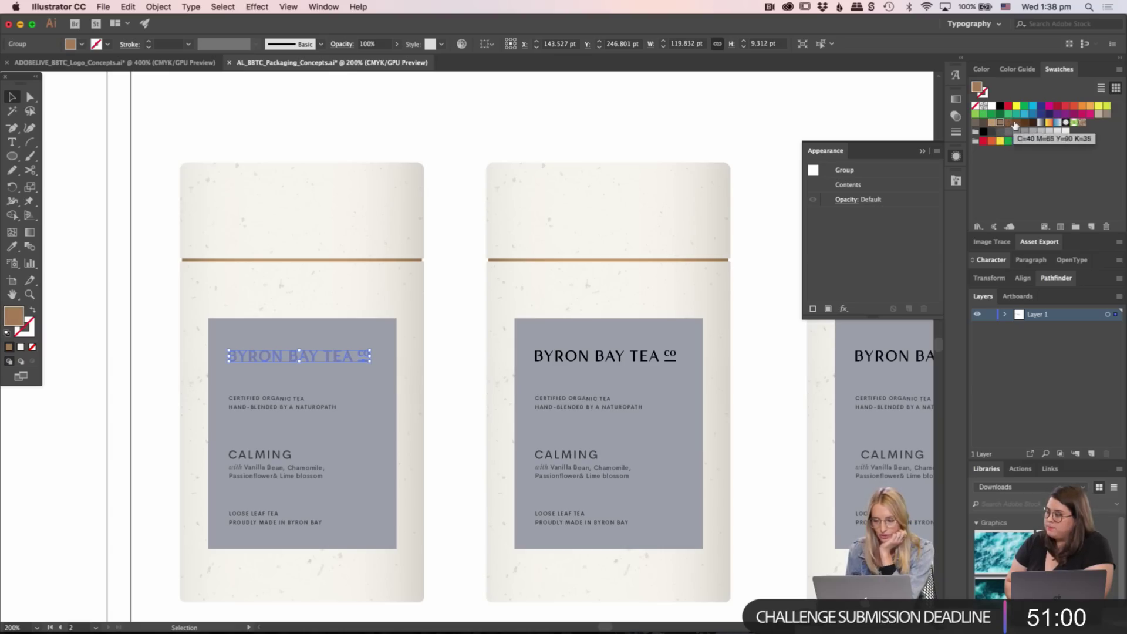
left_click(1016, 123)
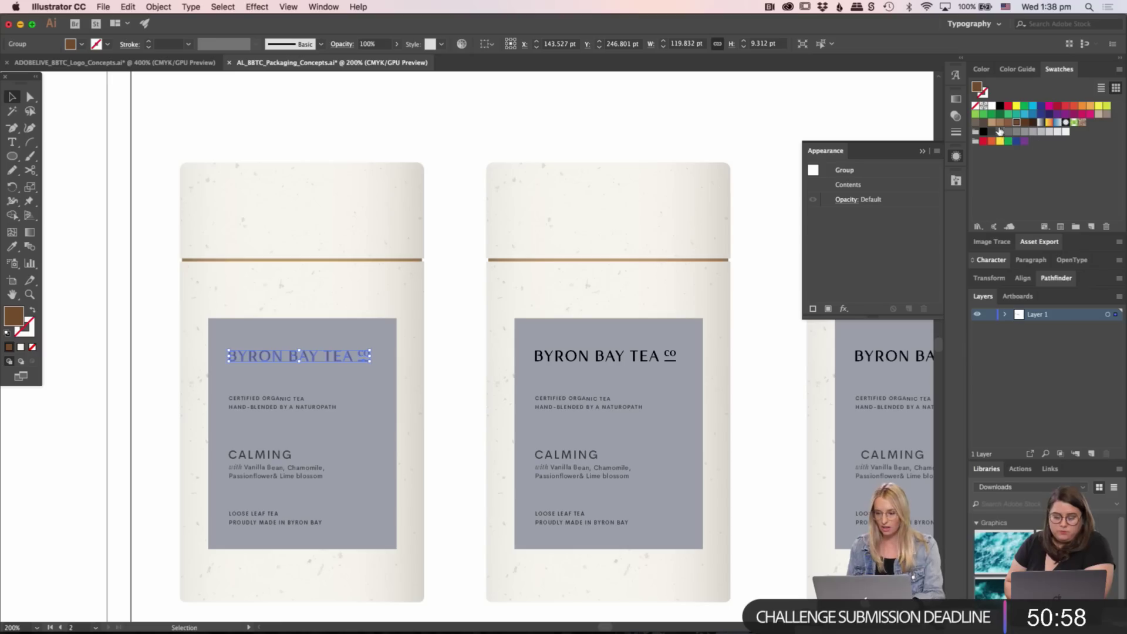
left_click(992, 122)
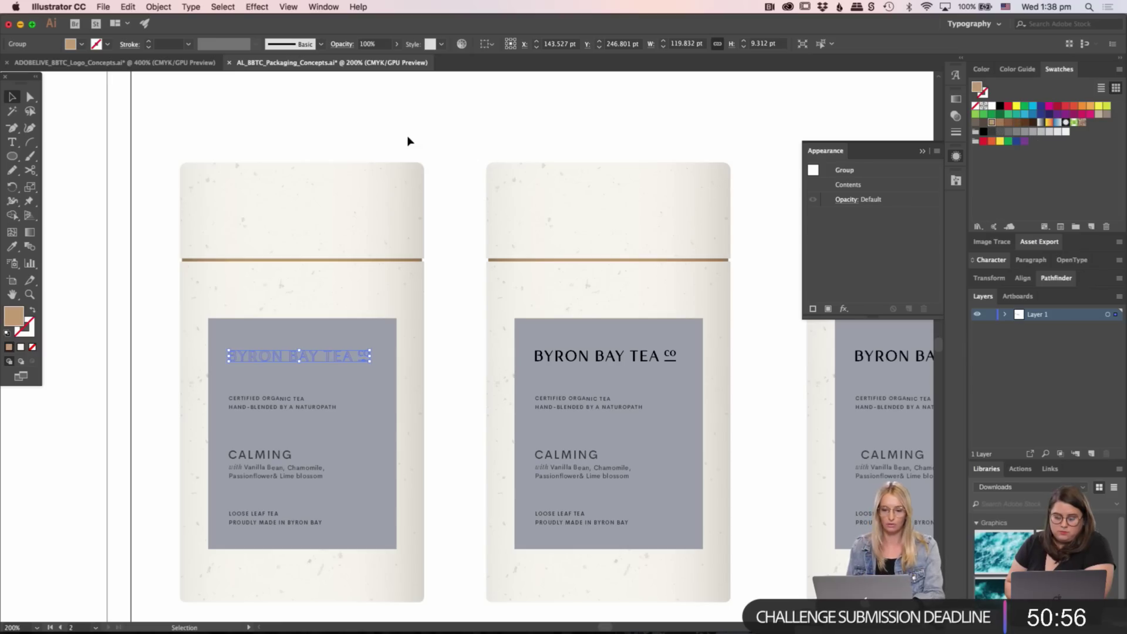
left_click(468, 163)
- Move the first canister's logo above the label and lower the label's top edge, making it about 158 pt high
left_click_drag(316, 366, 317, 301)
scroll(331, 290, "down", 3)
scroll(330, 291, "left", 3)
left_click(330, 290)
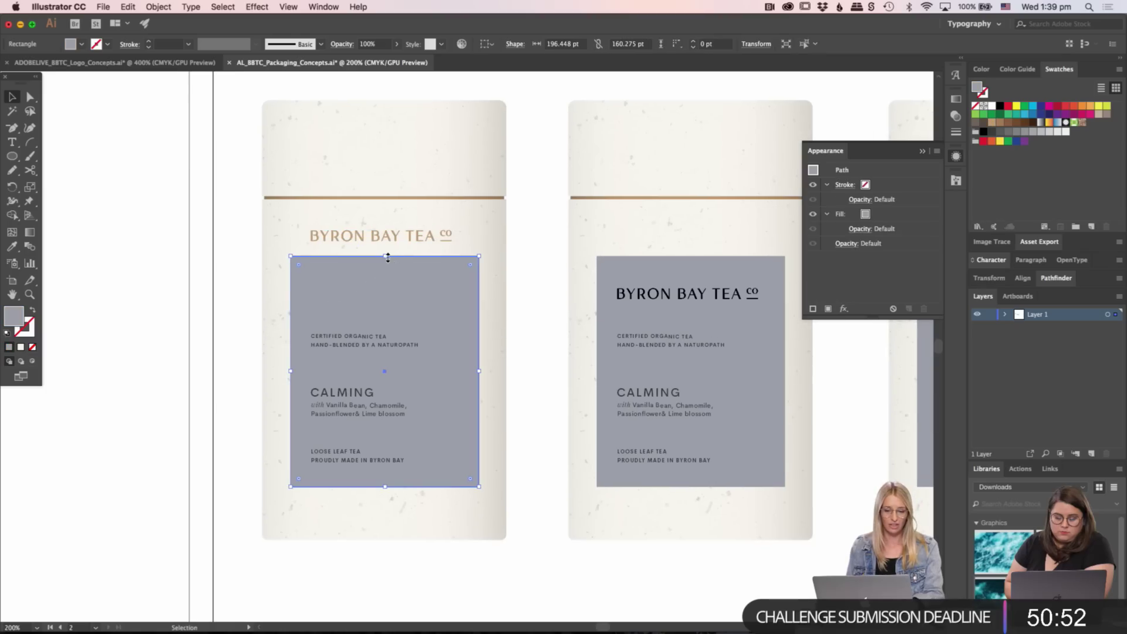
left_click_drag(388, 257, 384, 301)
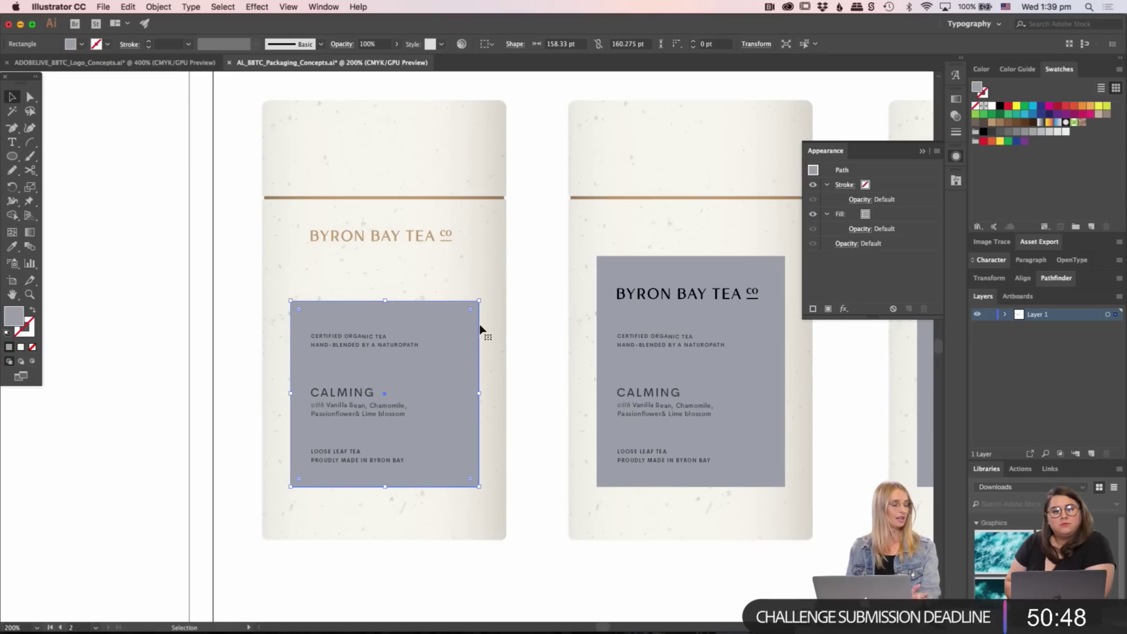
left_click(517, 359)
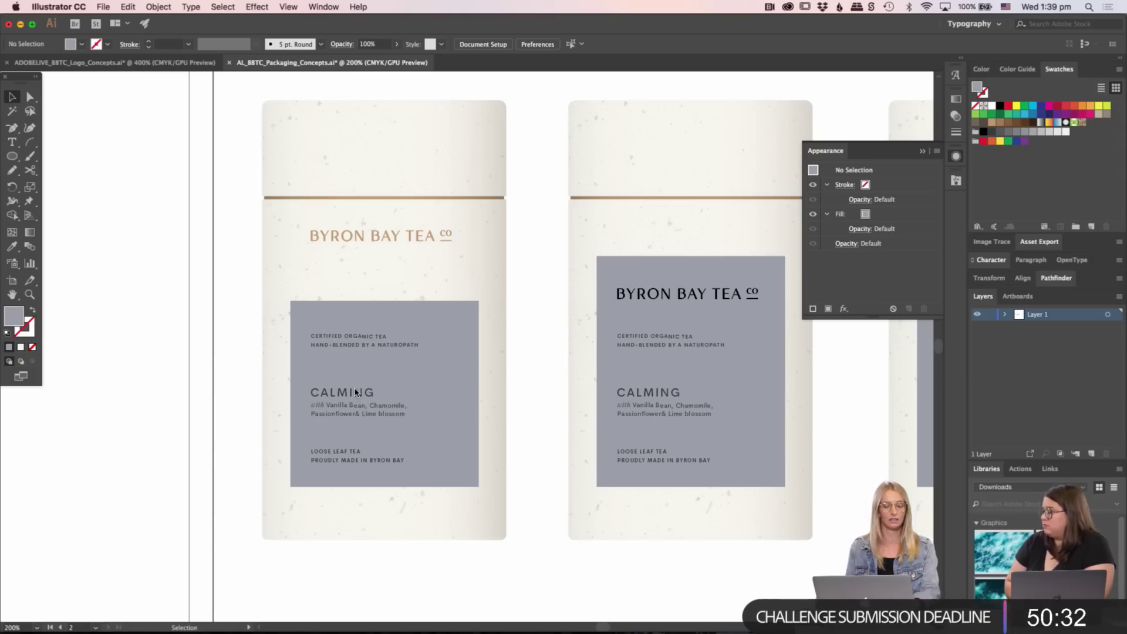
- Enlarge the first canister's tan logo to about 143 pt wide and position it between the bronze band and label
left_click_drag(376, 259, 365, 282)
key("c")
key("i")
left_click(386, 263)
key("v")
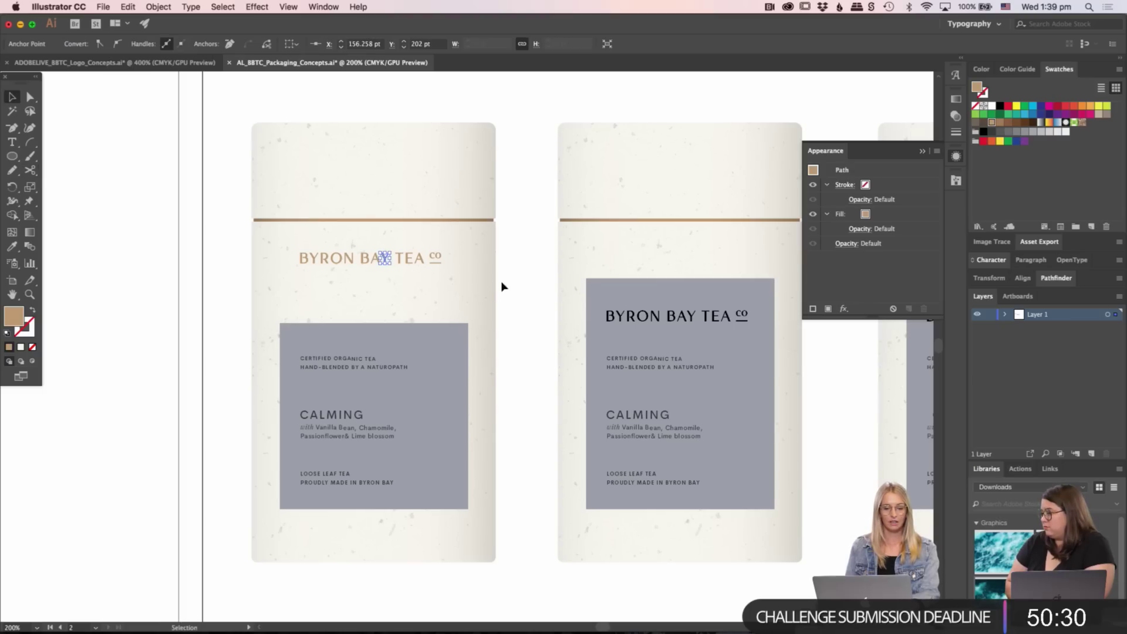
left_click_drag(387, 259, 457, 264)
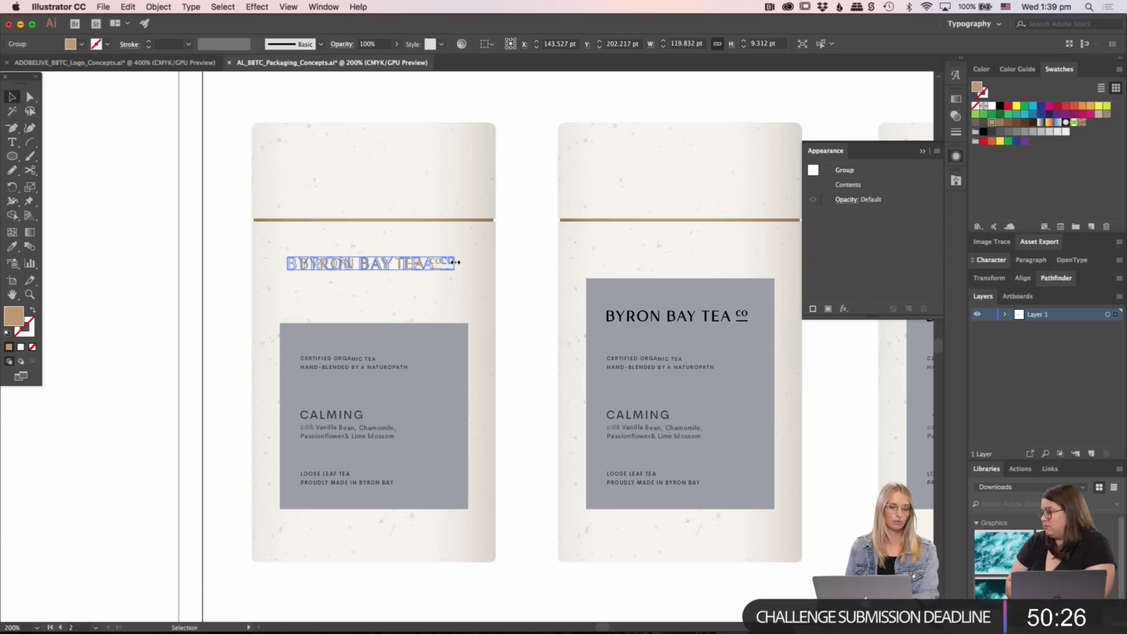
left_click(503, 261)
left_click_drag(489, 308, 520, 292)
left_click_drag(435, 251, 435, 260)
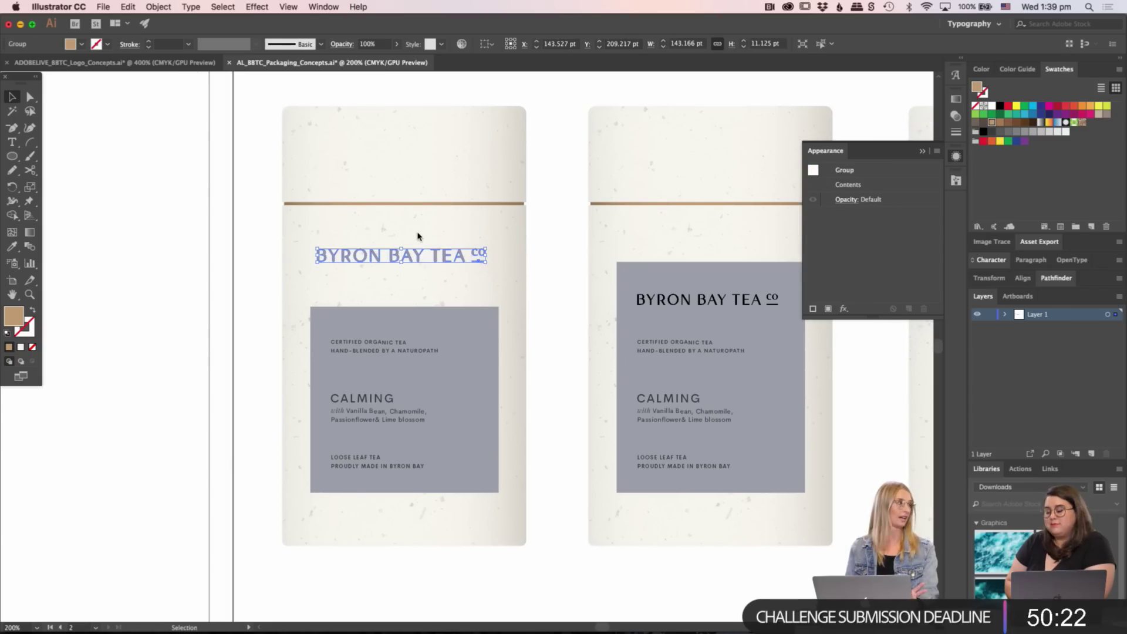
left_click(550, 262)
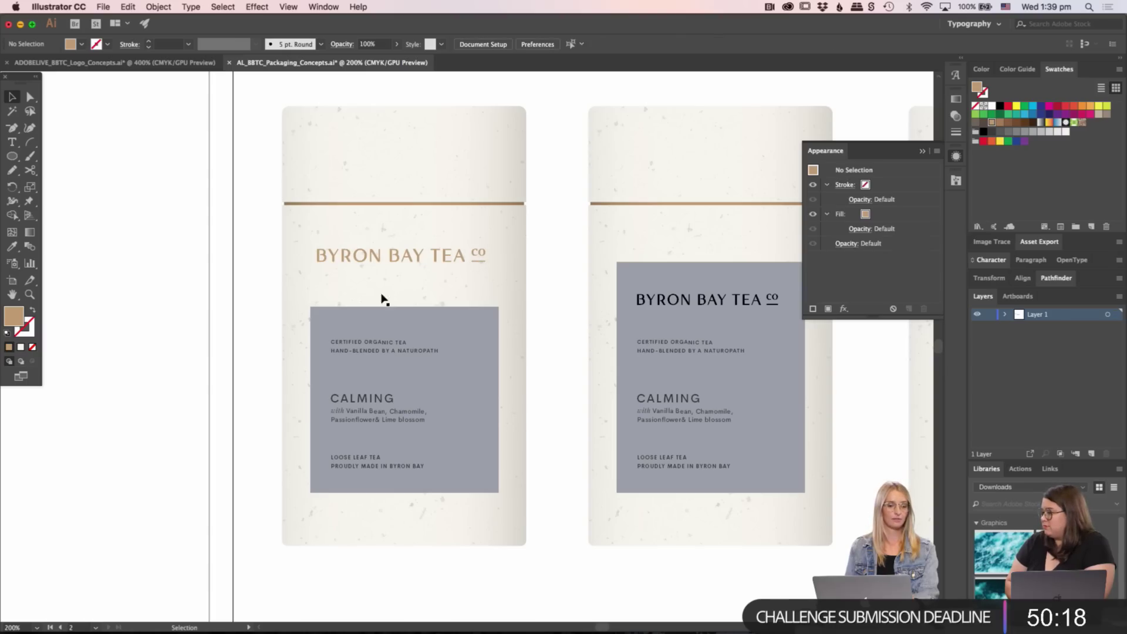
- Enlarge the first canister's logo to about 153 pt wide with its left edge aligned to the label's
left_click(374, 315)
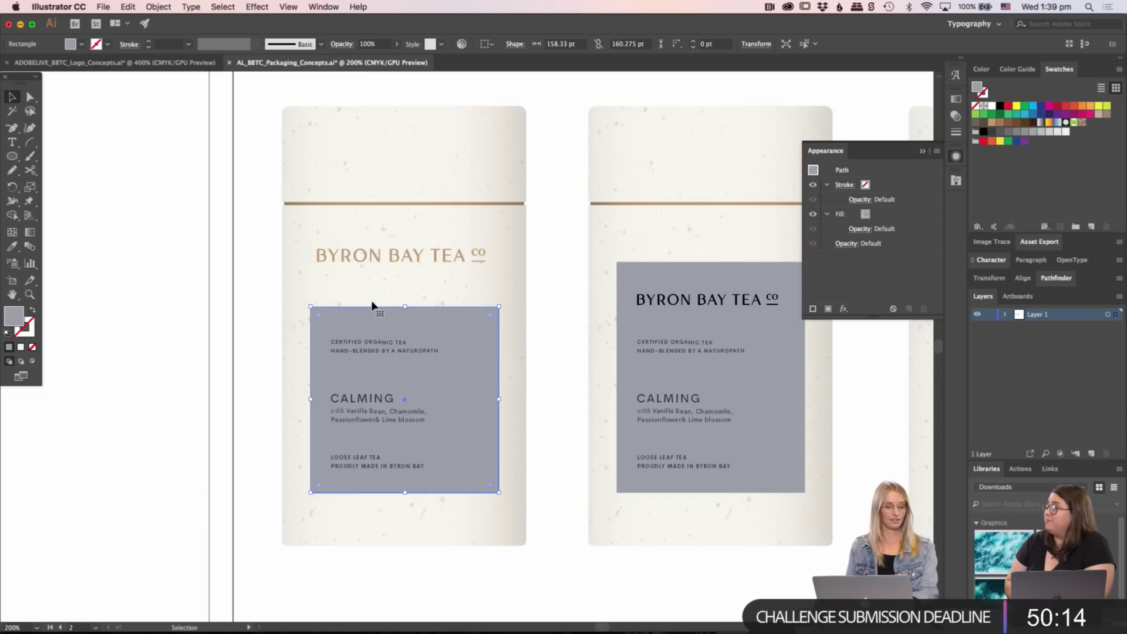
left_click(434, 258)
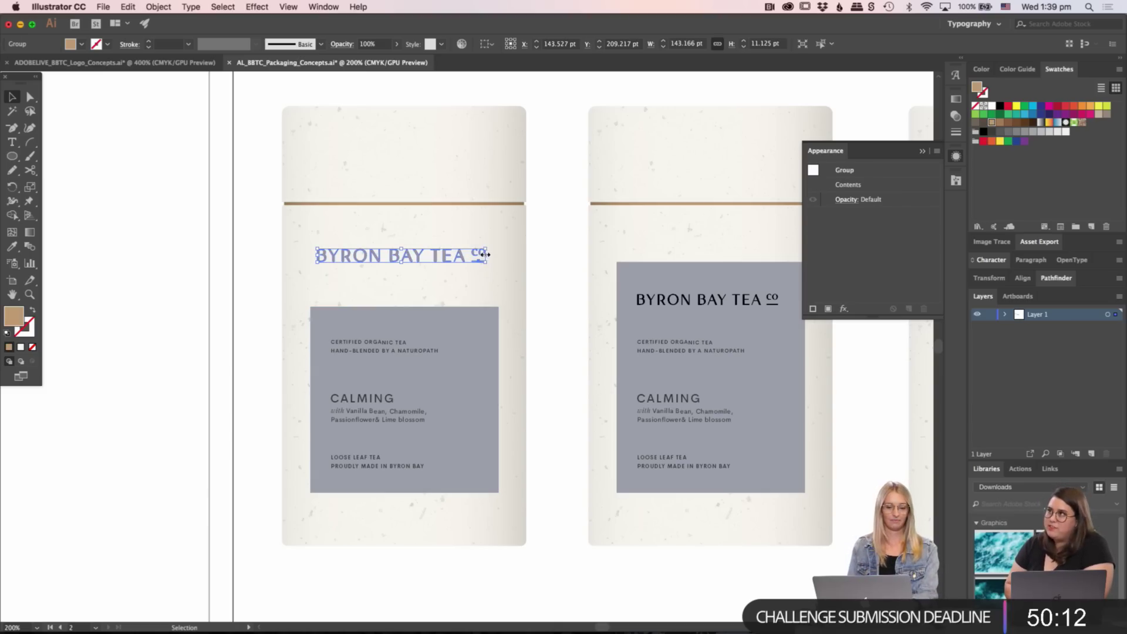
left_click(555, 267)
left_click_drag(547, 281, 538, 300)
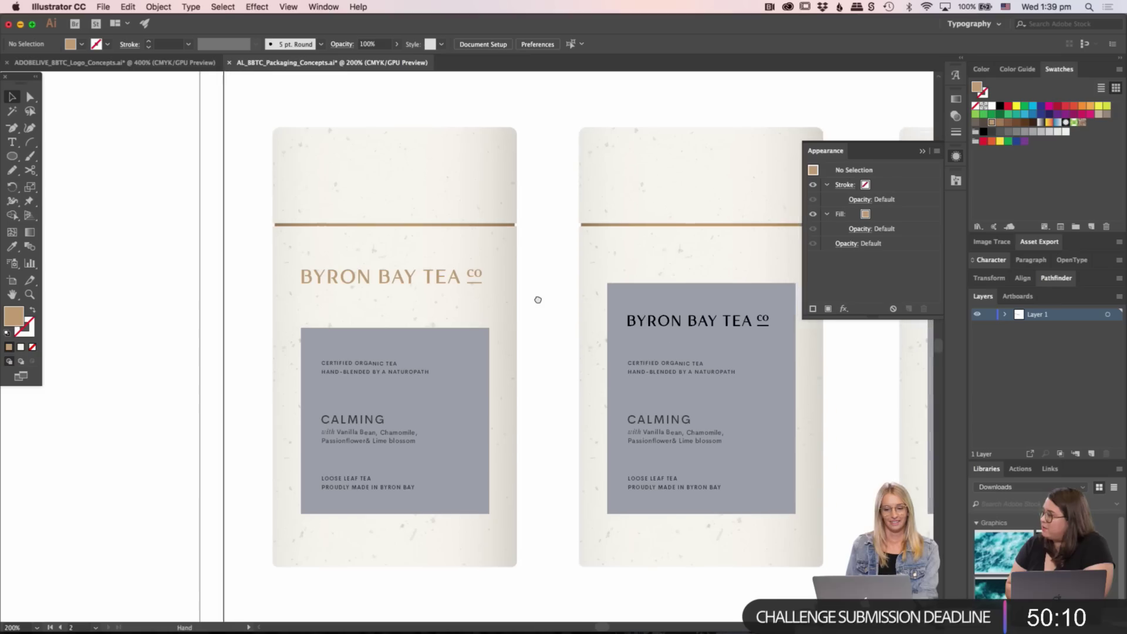
- Place a copy of the first canister's tan logo on the second canister's lid
scroll(521, 294, "right", 5)
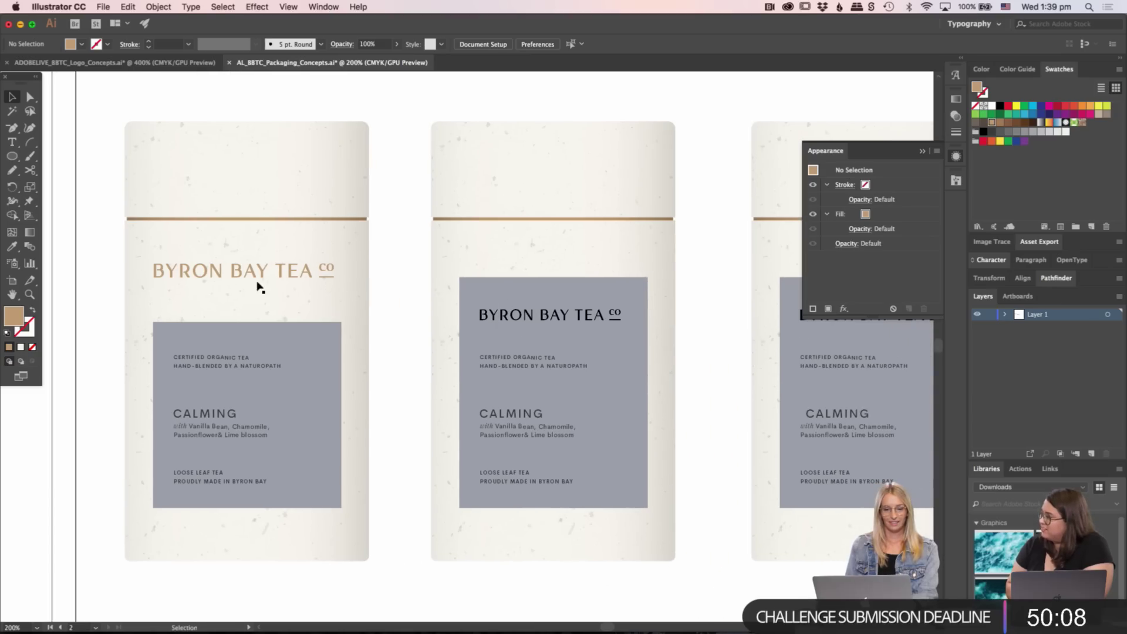
left_click_drag(257, 286, 561, 176)
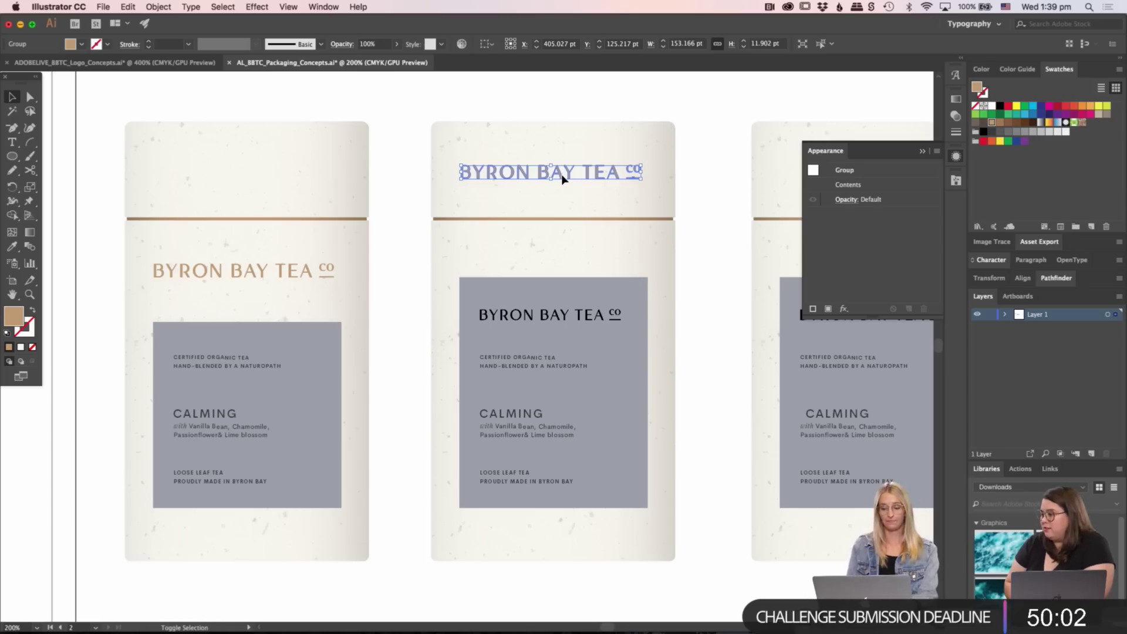
- Nudge the second canister's lid logo slightly to the right and delete the black logo from that canister's label
key("Right")
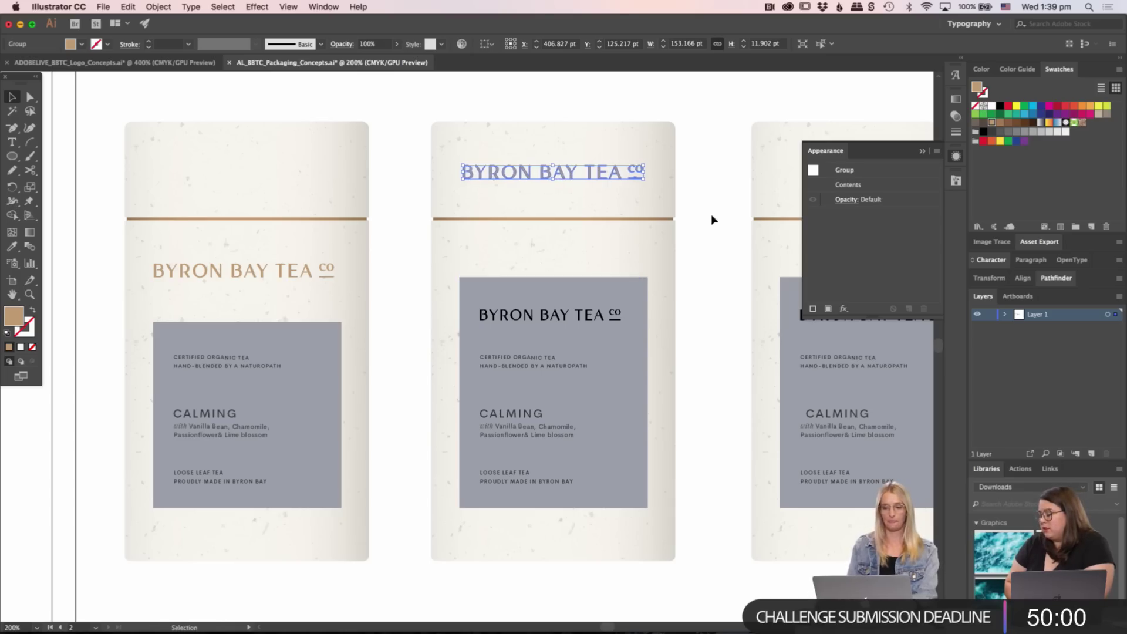
left_click(712, 219)
scroll(675, 247, "down", 3)
left_click(566, 229)
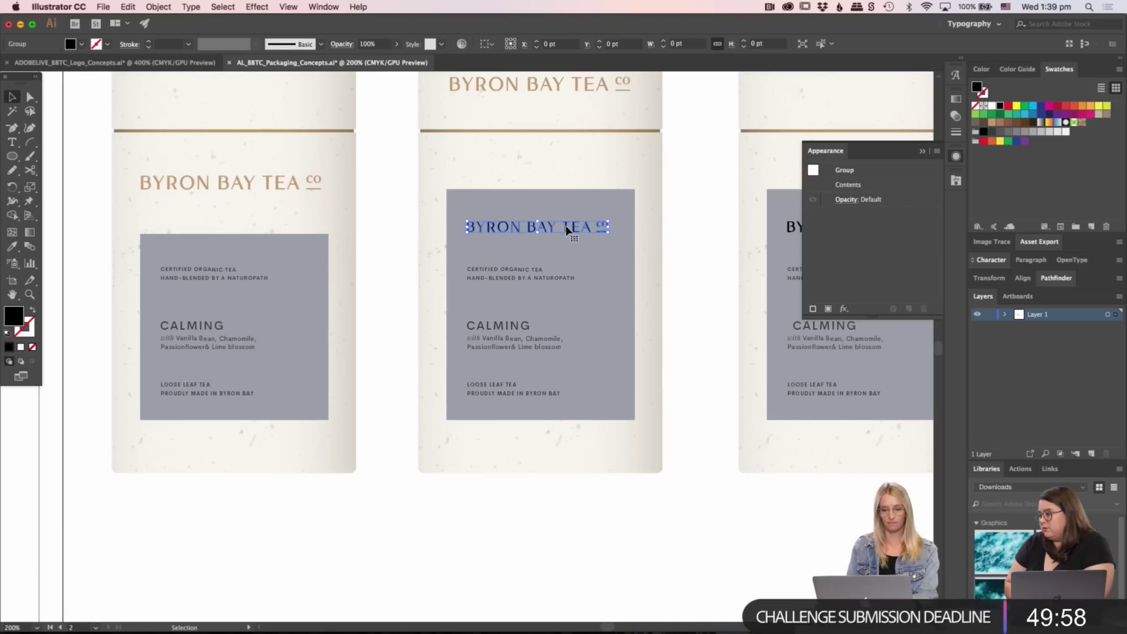
key("Delete")
- Lower the top edge of the second canister's label to close up the space above the certified organic tea text
left_click(548, 209)
left_click_drag(541, 189, 541, 227)
scroll(667, 322, "right", 2)
left_click(667, 322)
left_click_drag(680, 327, 786, 424)
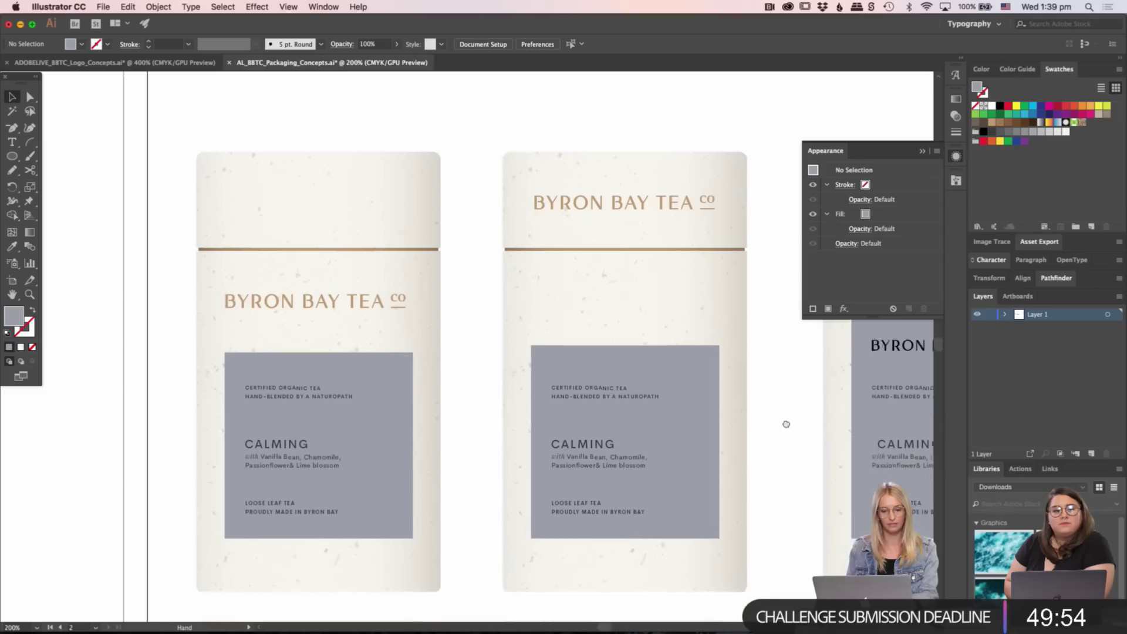
- Draw a freehand wavy line about 160 pt wide just below the second canister's label with the Pencil tool
scroll(786, 424, "down", 2)
scroll(624, 425, "right", 3)
scroll(593, 364, "down", 3)
key("z")
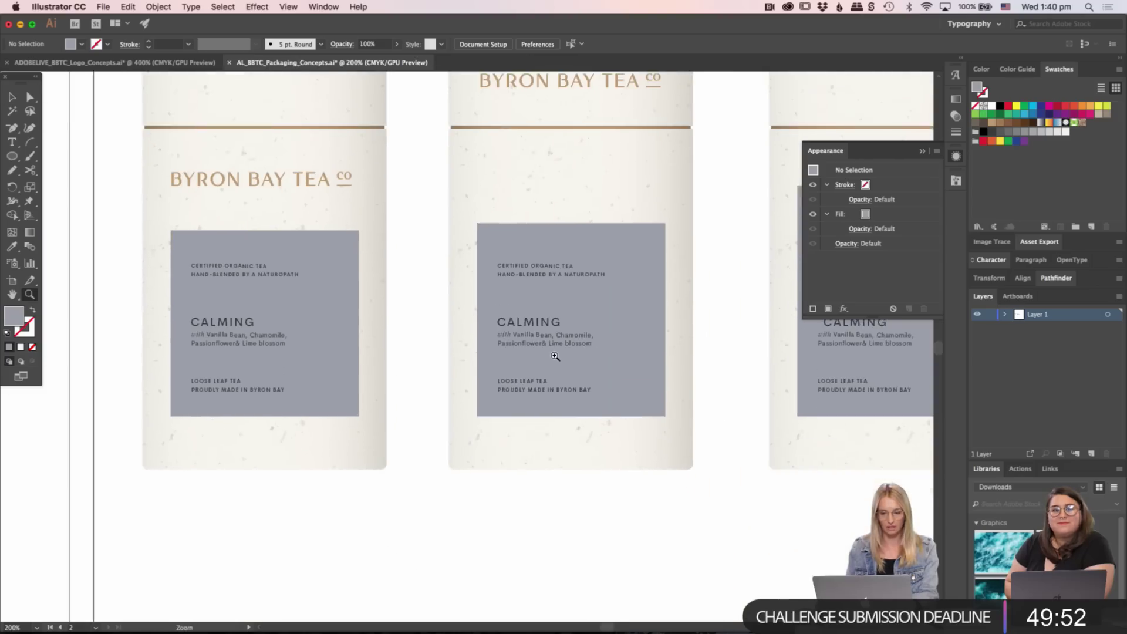
left_click(491, 360)
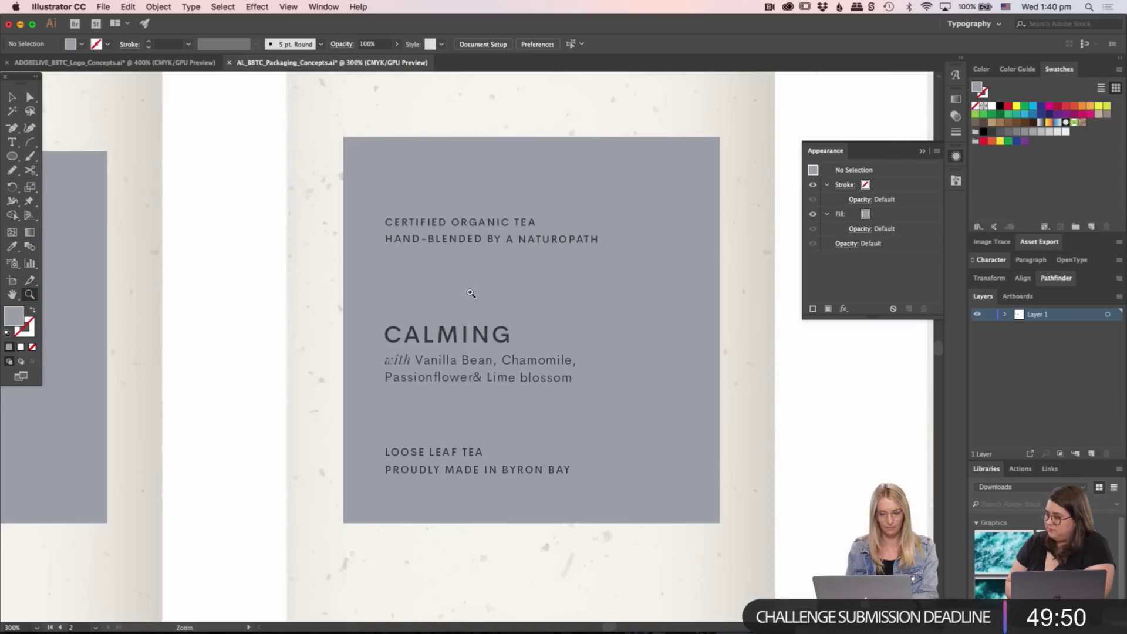
left_click(471, 293)
scroll(264, 276, "down", 1)
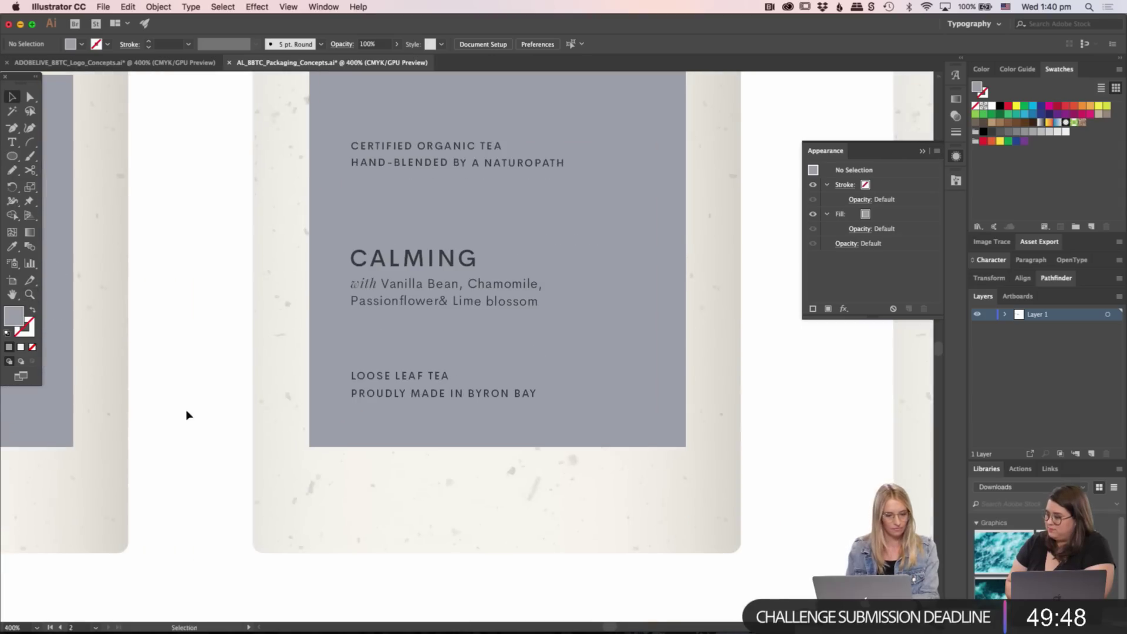
left_click_drag(378, 474, 337, 497)
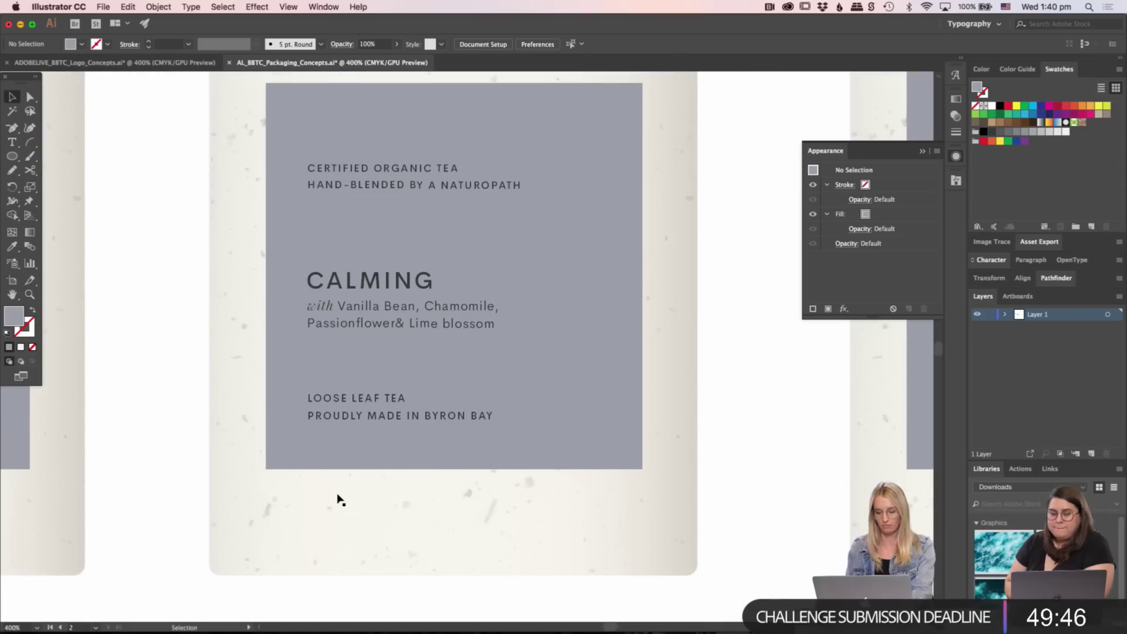
key("n")
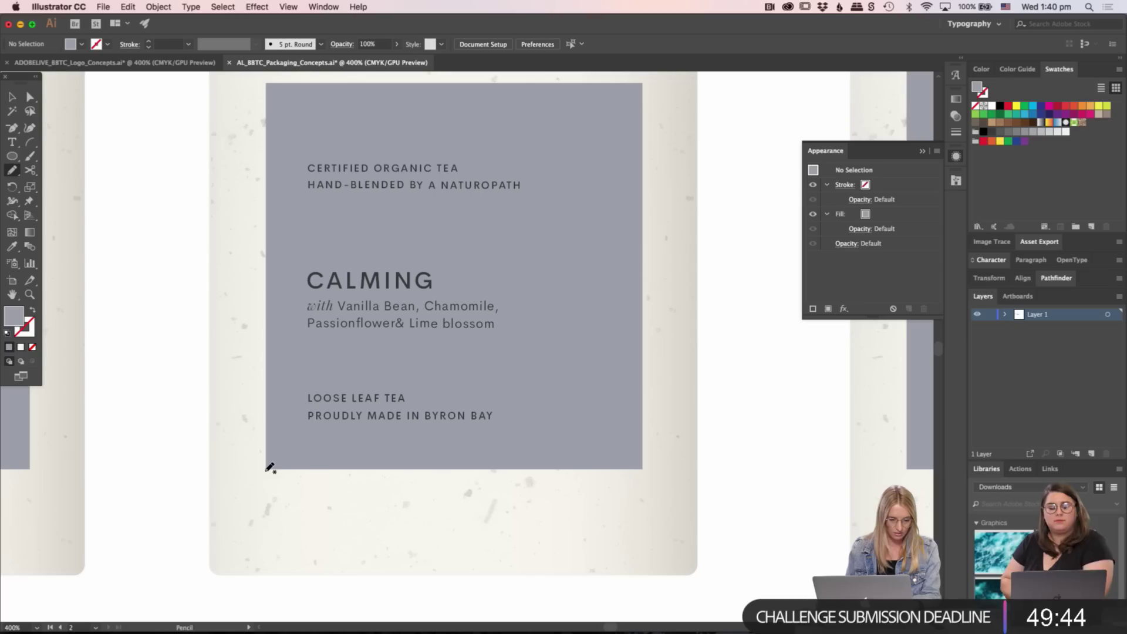
mouse_move(269, 487)
left_mouse_down()
mouse_move(298, 481)
mouse_move(425, 504)
mouse_move(496, 482)
mouse_move(549, 484)
left_mouse_up()
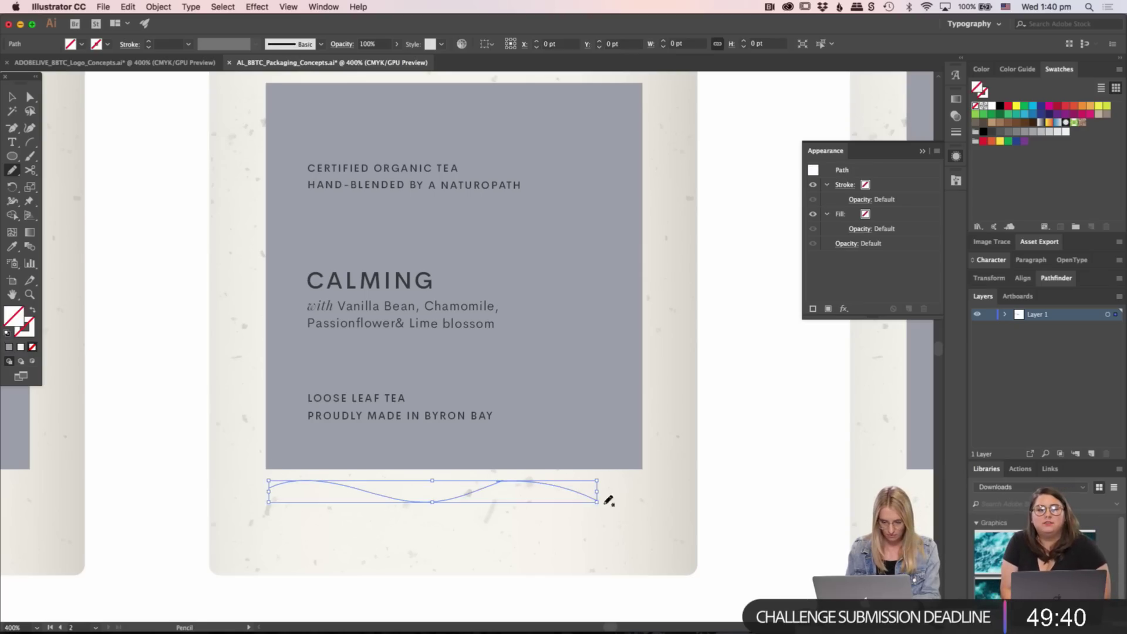
key("ctrl+z")
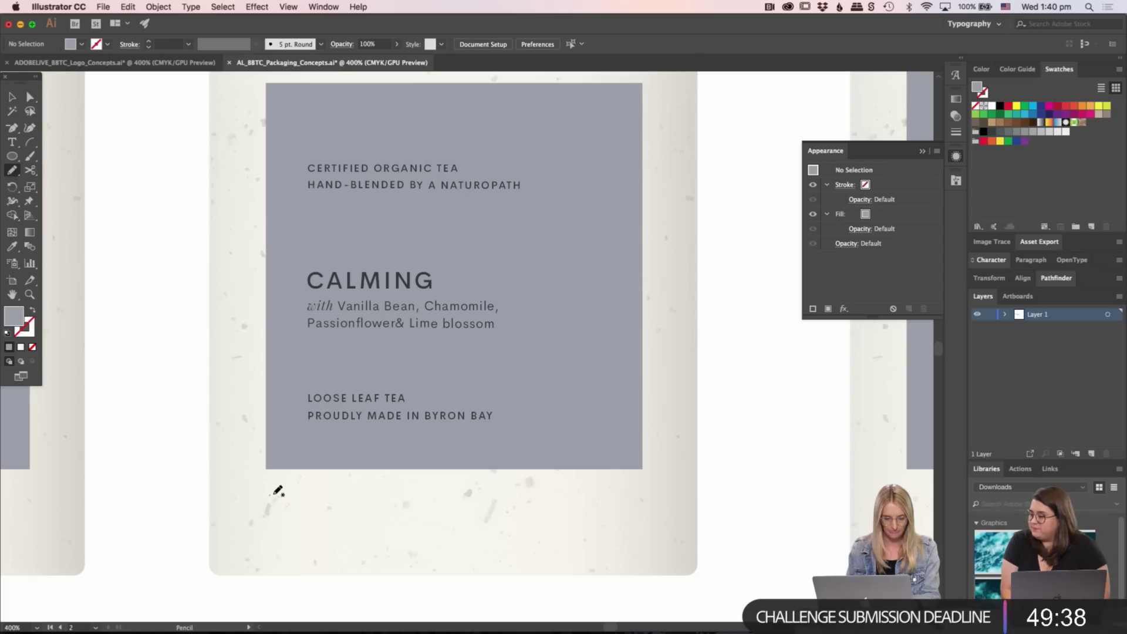
mouse_move(271, 494)
left_mouse_down()
mouse_move(389, 513)
mouse_move(519, 487)
mouse_move(644, 492)
left_mouse_up()
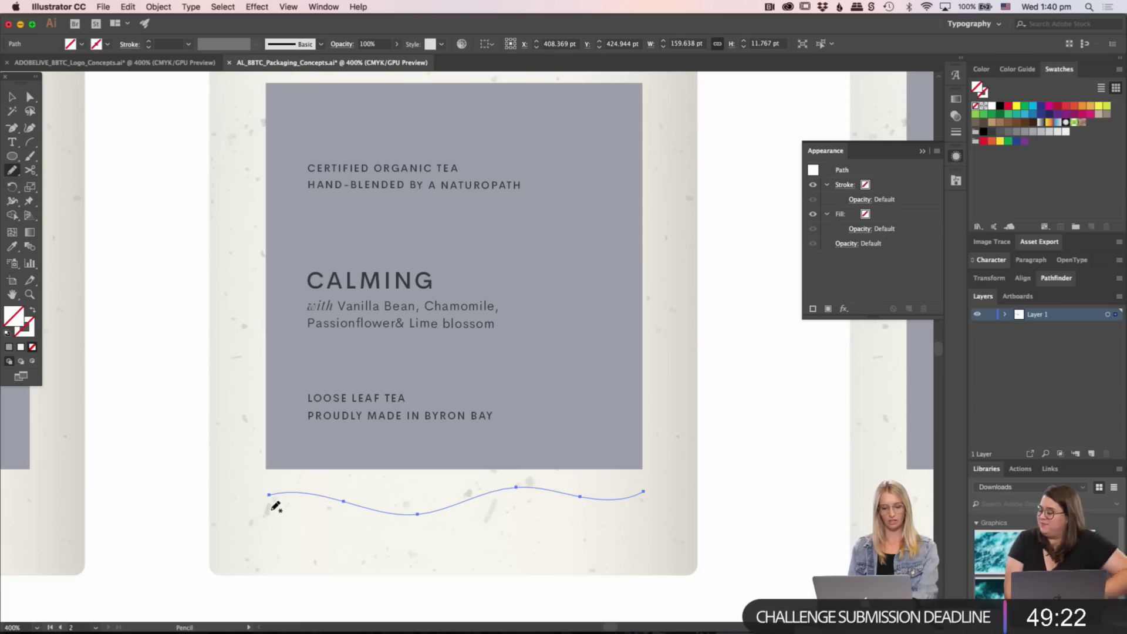
mouse_move(262, 477)
left_mouse_down()
mouse_move(405, 487)
mouse_move(468, 475)
left_mouse_up()
left_click_drag(605, 470, 714, 456)
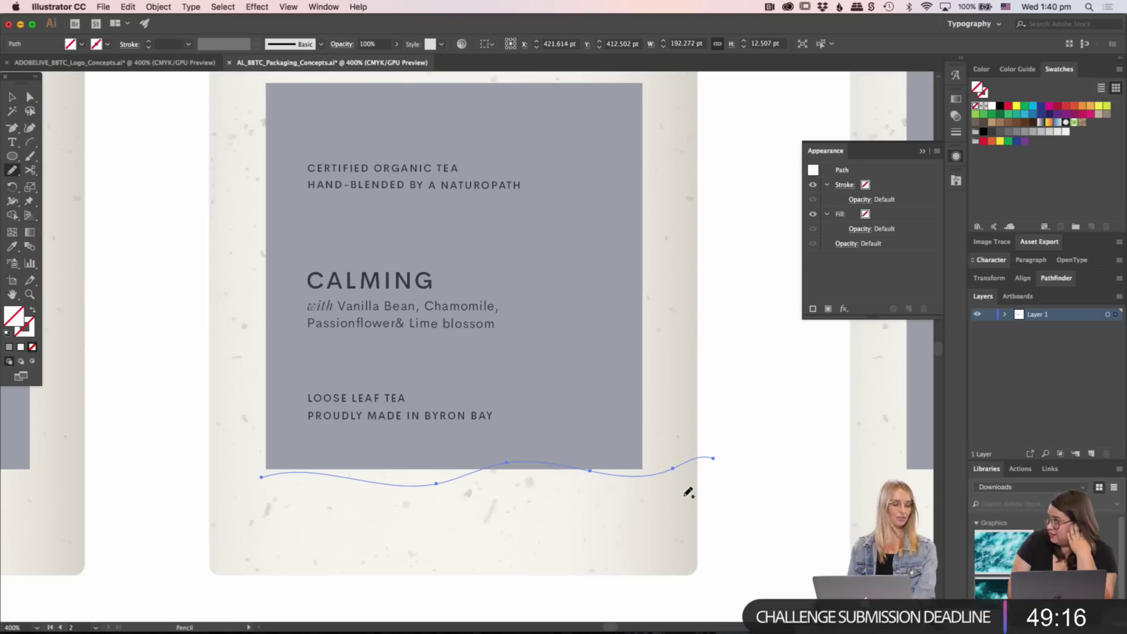
key("super+z")
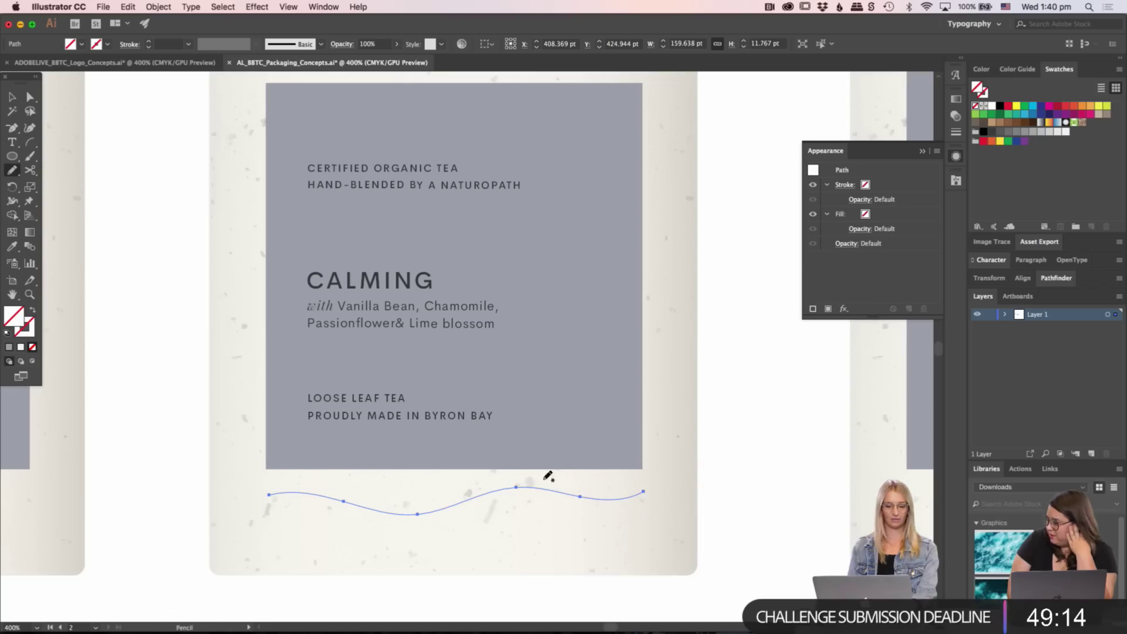
- Extend the wave path with the Pen tool from its right end straight up into the label and across to above its left end
key("v")
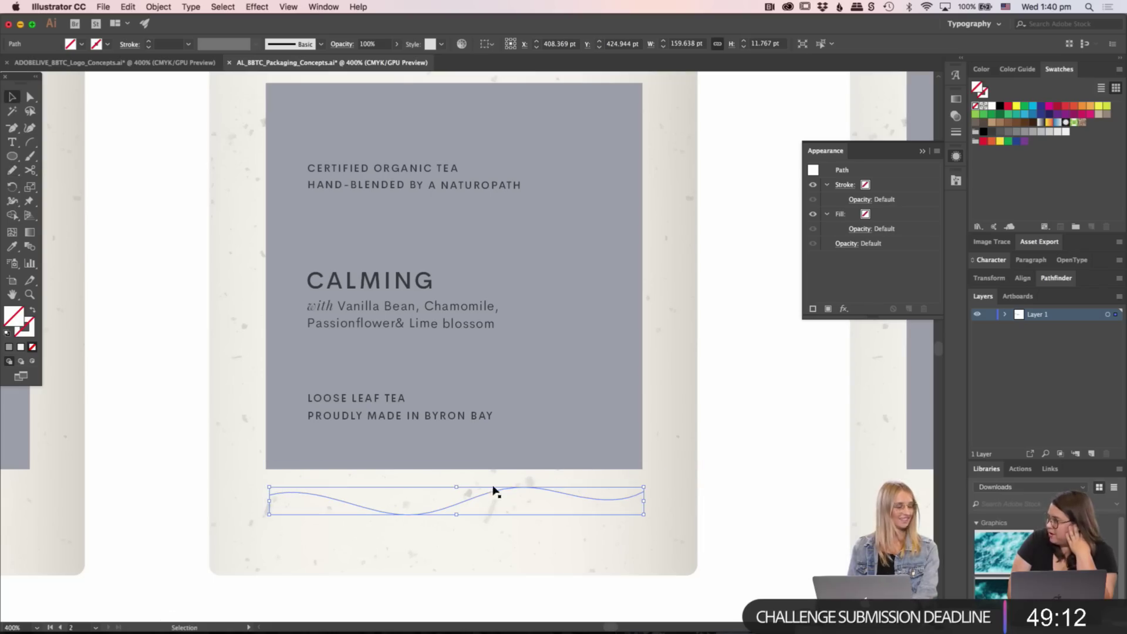
key("p")
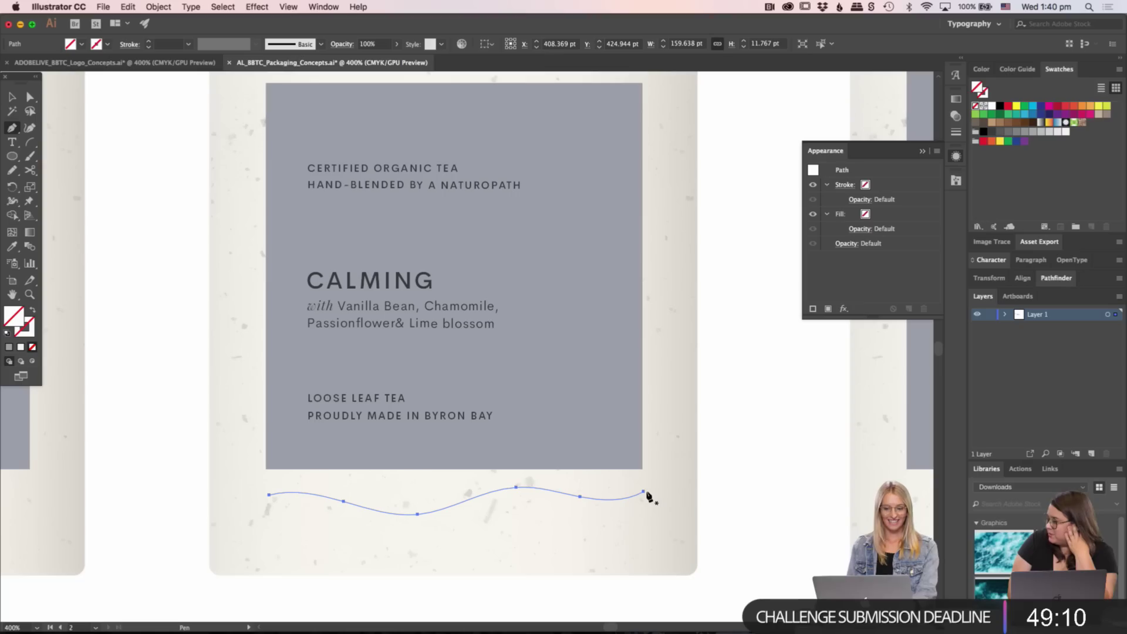
left_click(644, 493)
left_click(644, 446, "shift")
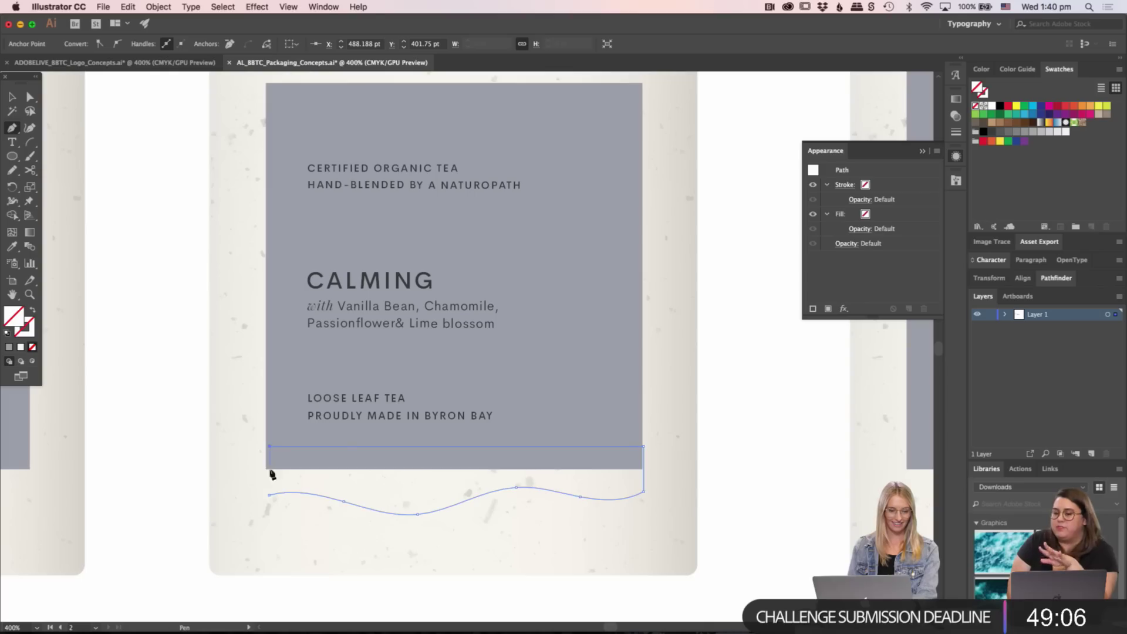
left_click(270, 495)
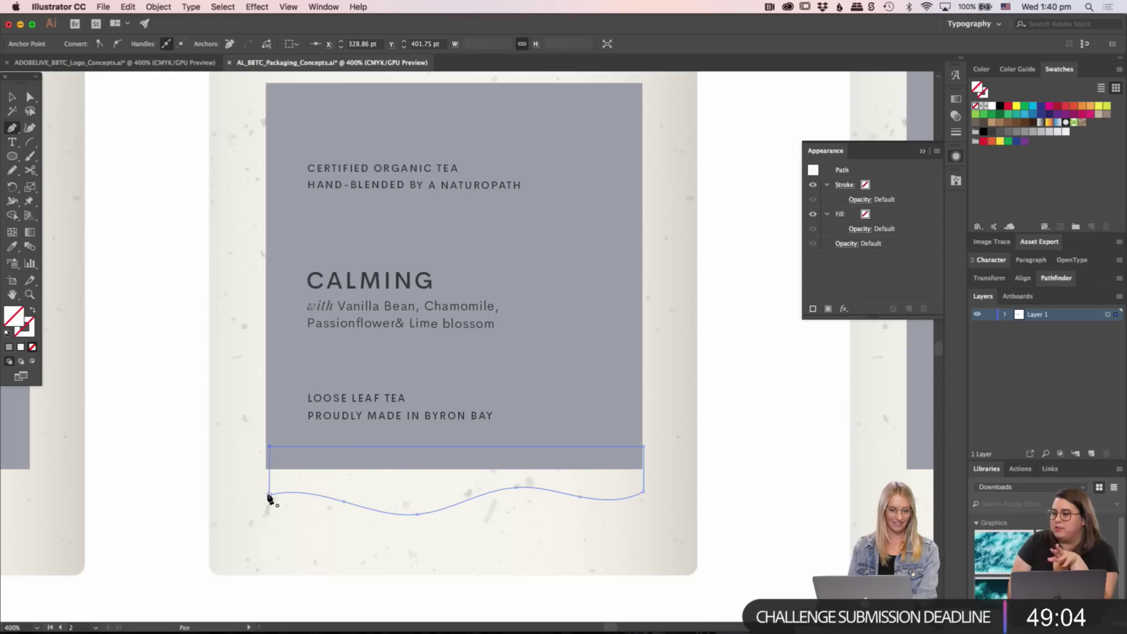
left_click_drag(269, 497, 271, 501)
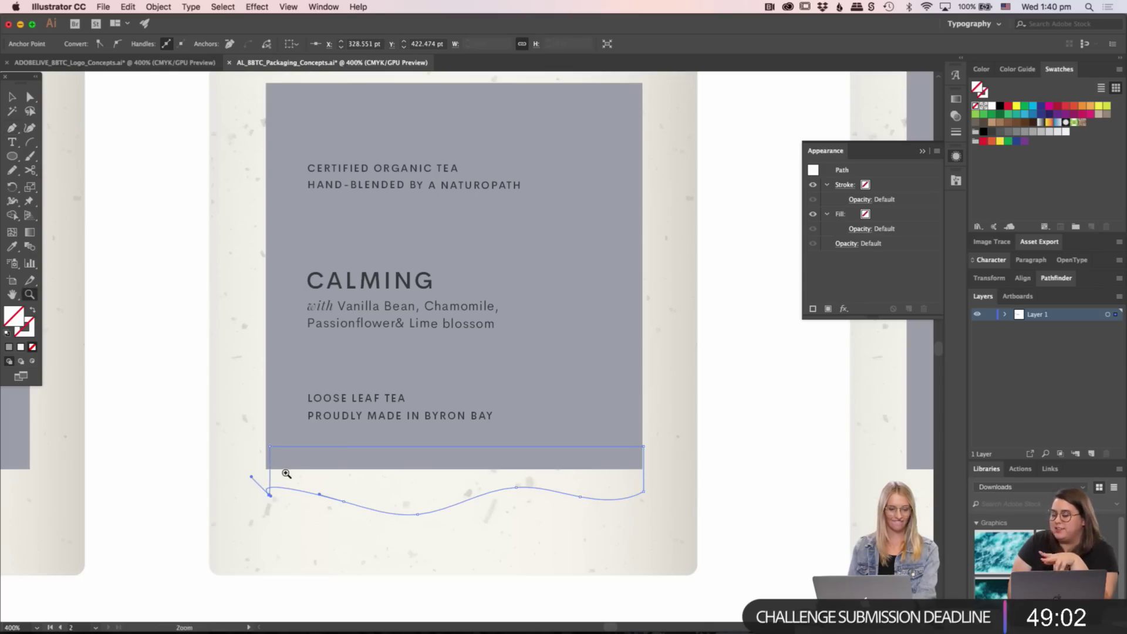
- Undo the distorted closing segment and left-align the wave path's two open end points
left_click(287, 473, "super")
left_click(389, 425, "super")
scroll(359, 489, "up", 5)
left_click(470, 317, "super")
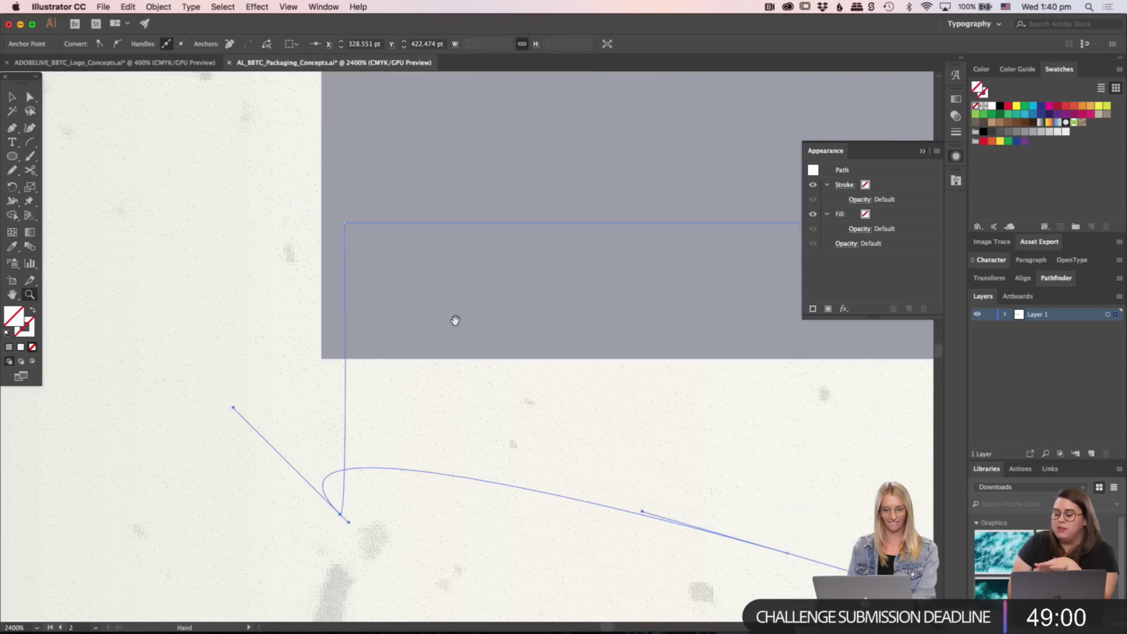
scroll(456, 319, "left", 2)
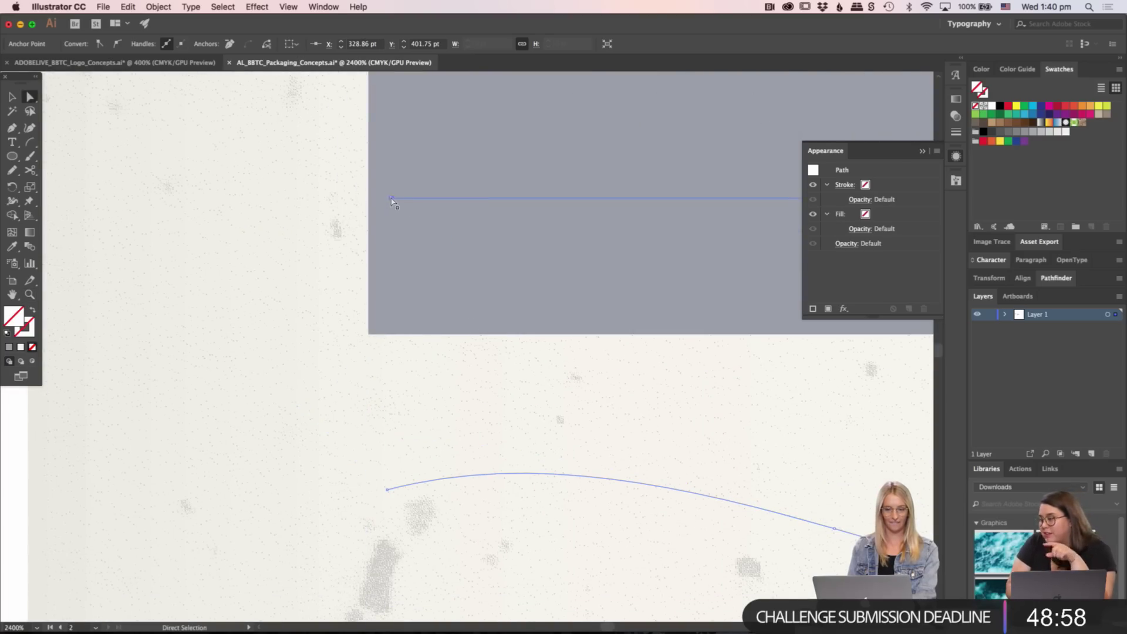
left_click(387, 490)
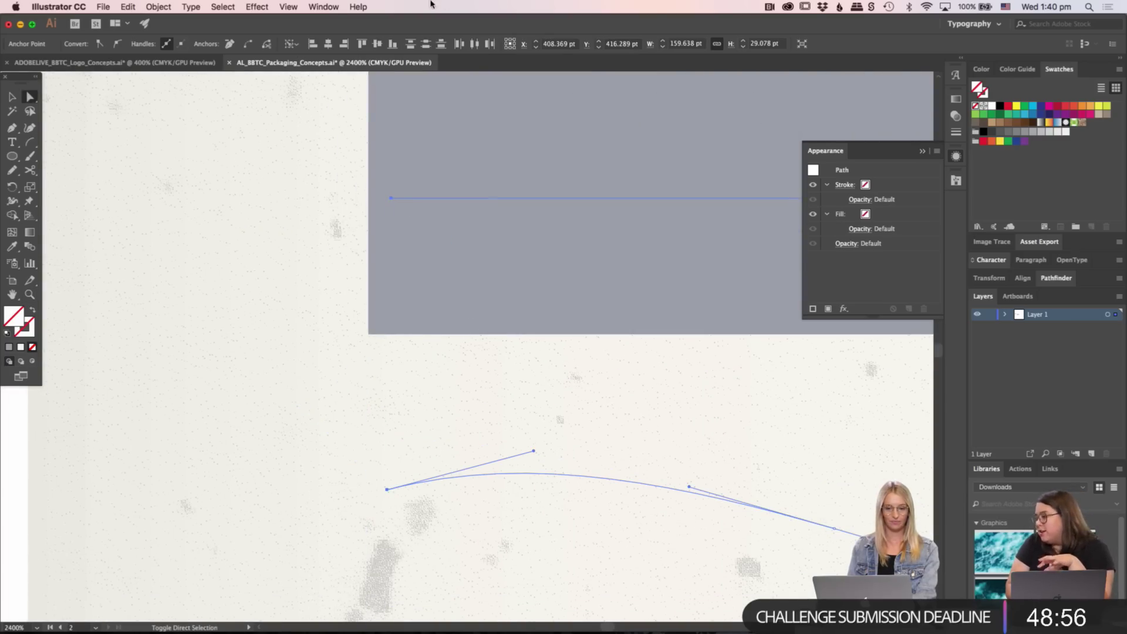
left_click(312, 45)
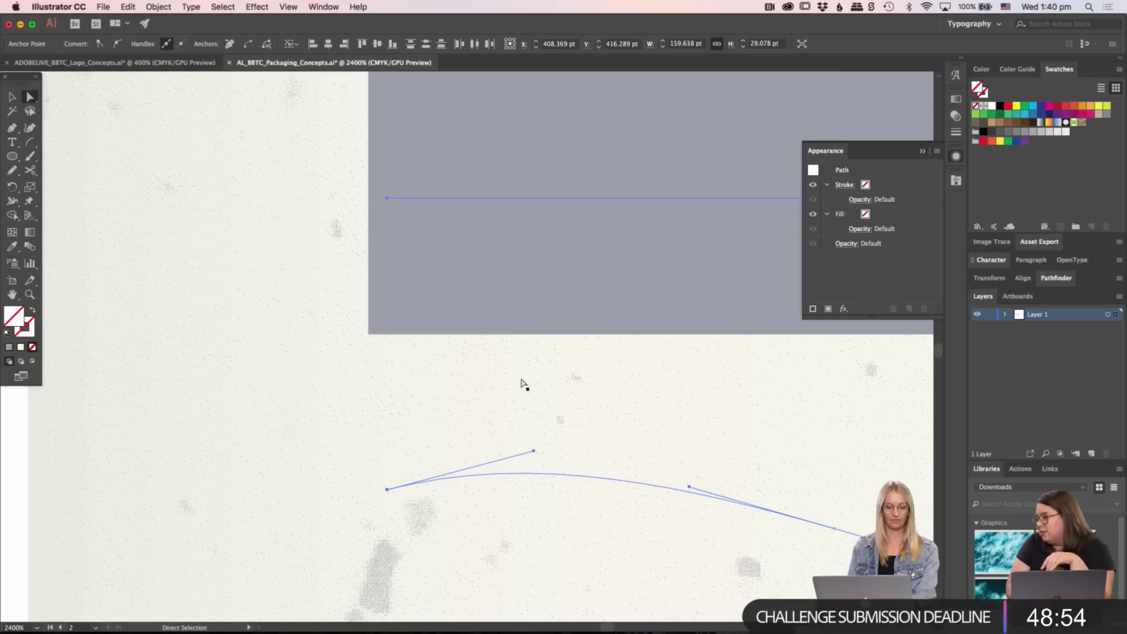
- Move the wave path's upper-left end point outward towards the label's left edge, to about X 327.7 pt
key("p")
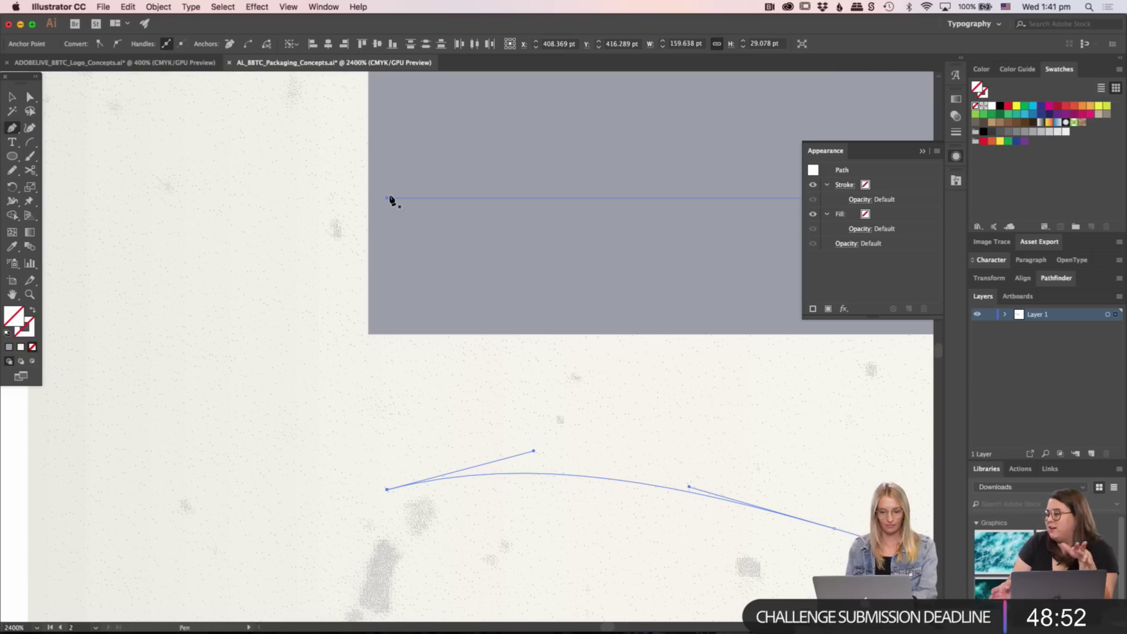
key("a")
left_click(380, 198)
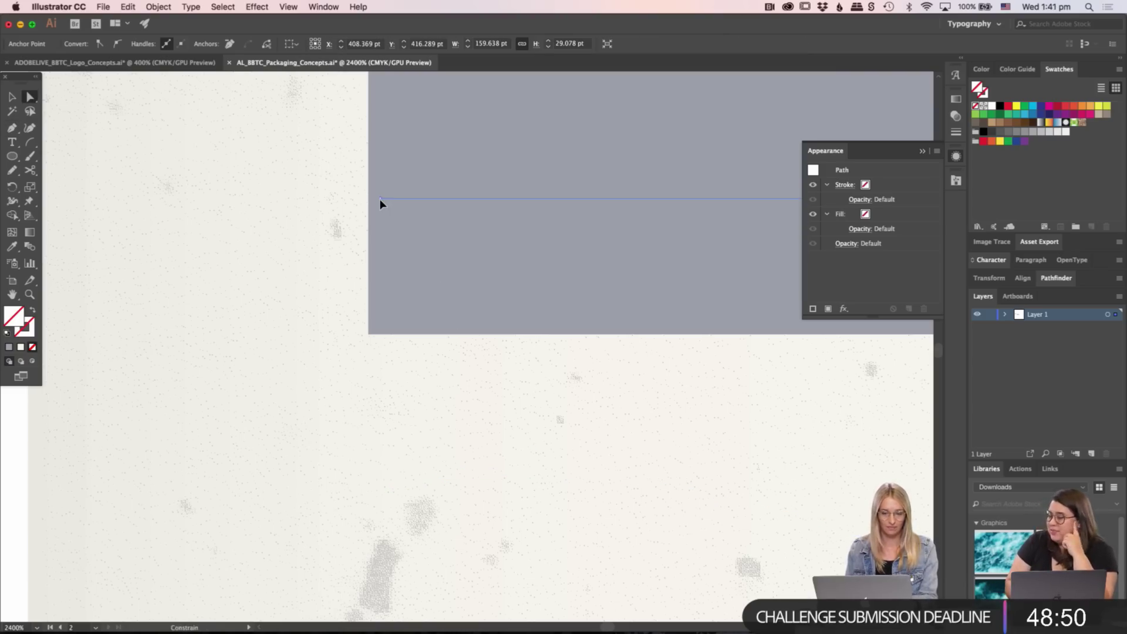
left_click(375, 199)
- In outline view, close the wave path with the Pen tool by adding a straight left side joined to the wave's left end
key("super+y")
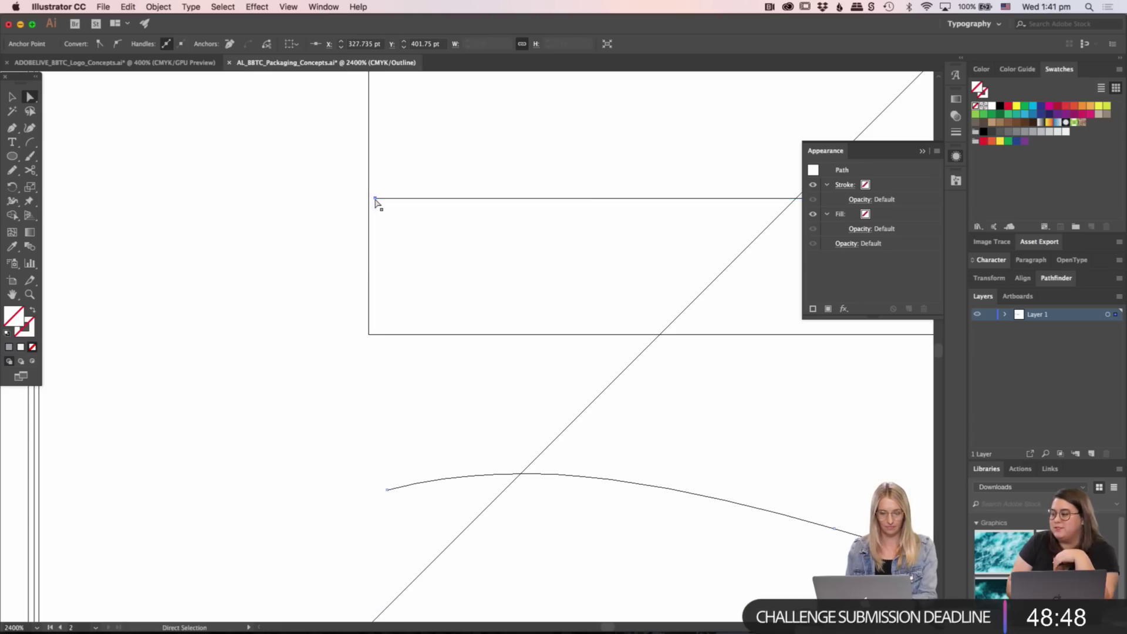
key("p")
left_click(375, 199)
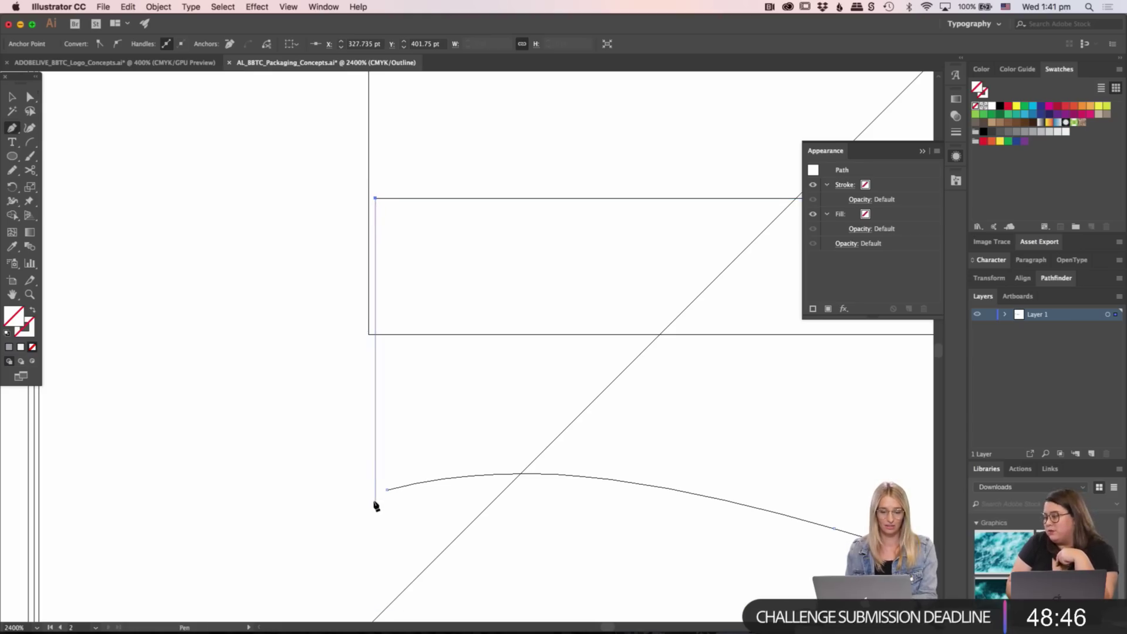
left_click(376, 496)
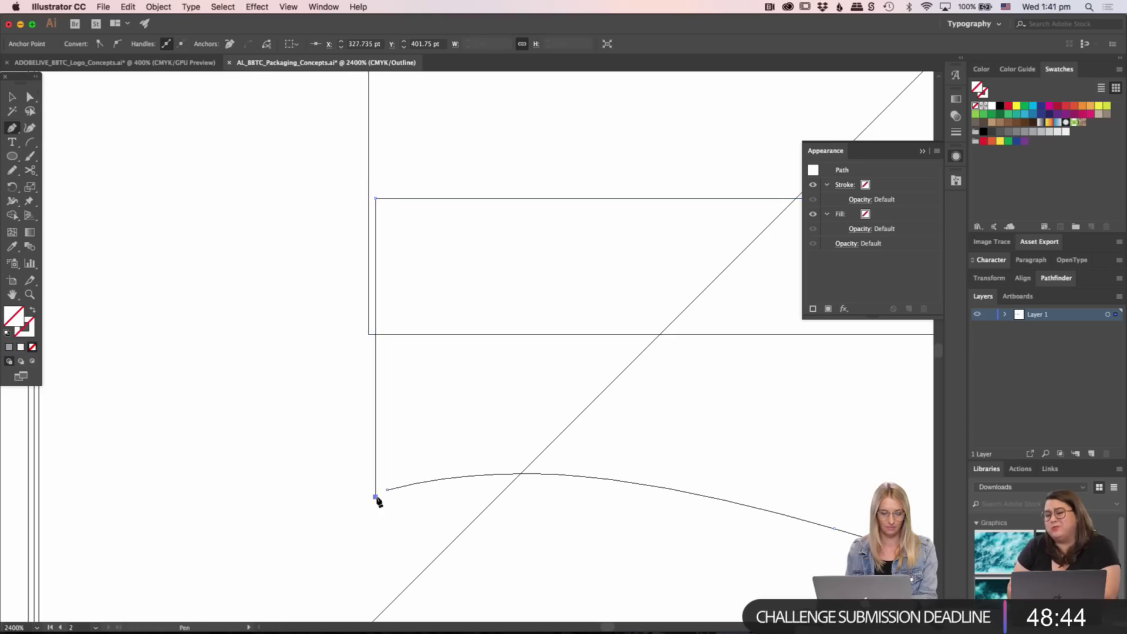
left_click_drag(389, 494, 390, 491)
- Return to the normal preview and fill the wave shape with the label's grey-blue using the Eyedropper
key("v")
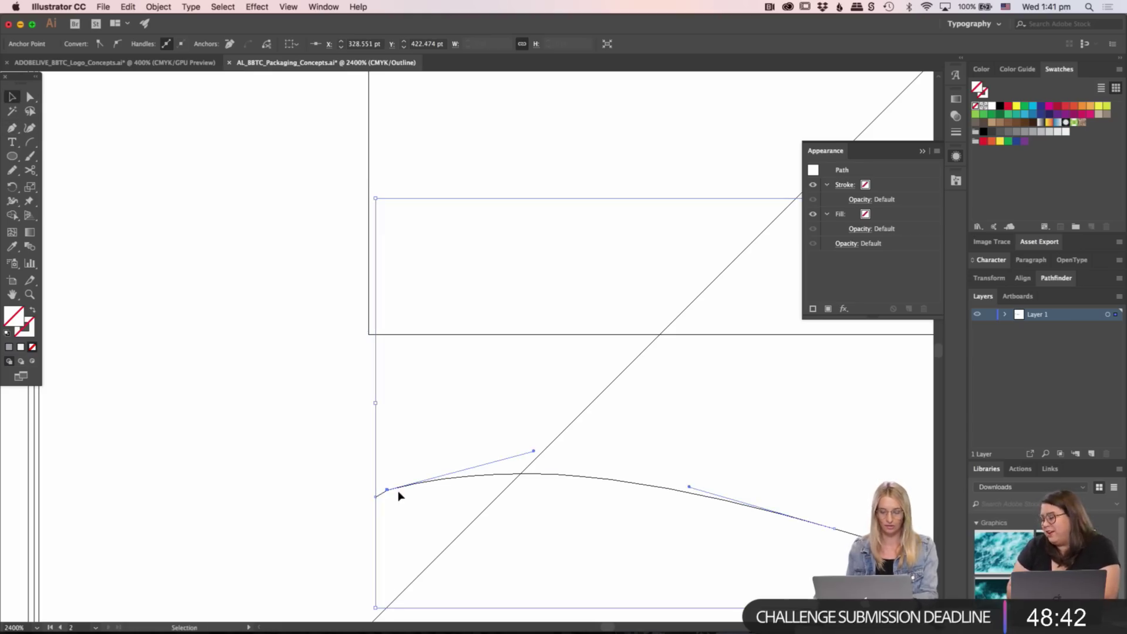
key("super+minus")
key("super+minus")
key("super+minus")
key("super+minus")
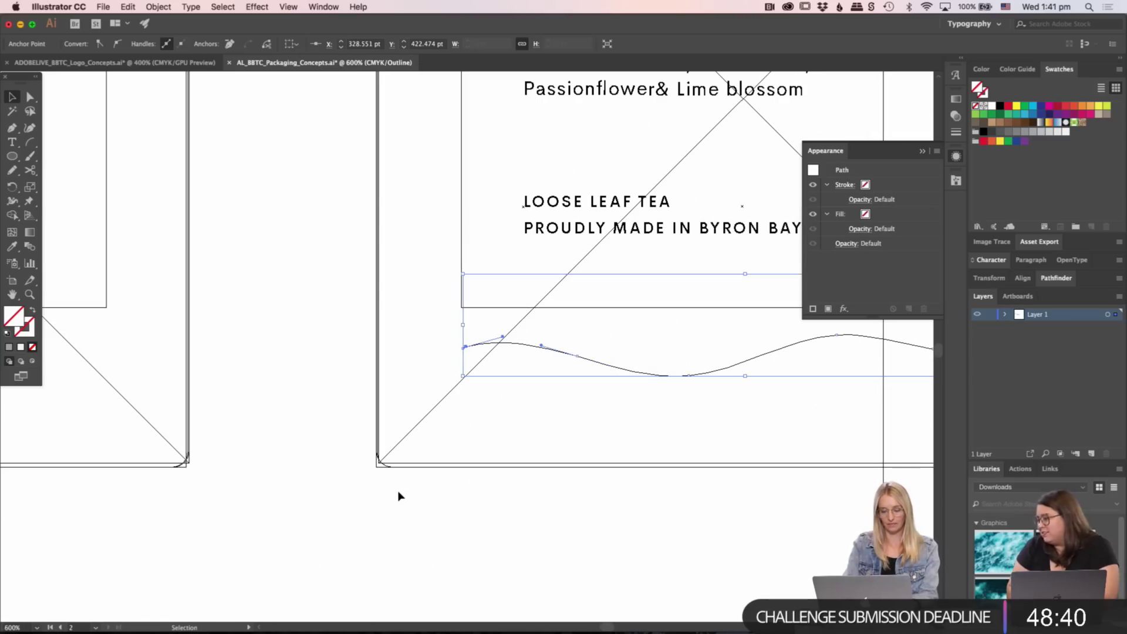
key("super+y")
key("i")
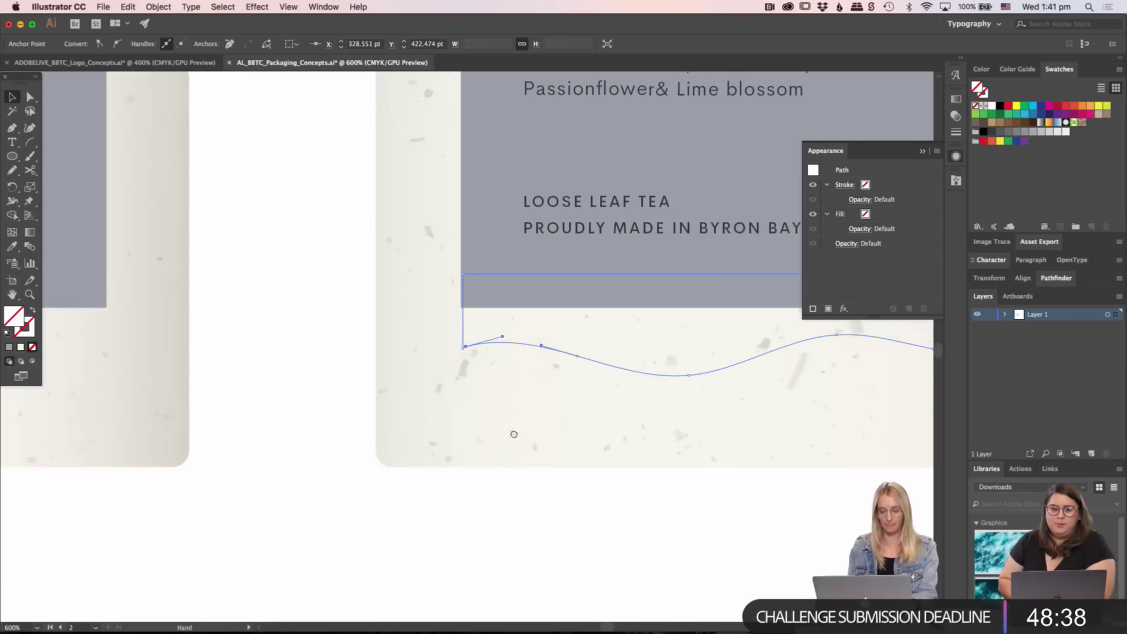
scroll(511, 411, "right", 5)
scroll(511, 411, "up", 1)
left_click(765, 243)
- Stretch the wave shape's left side outward to line up with the label's left edge
key("v")
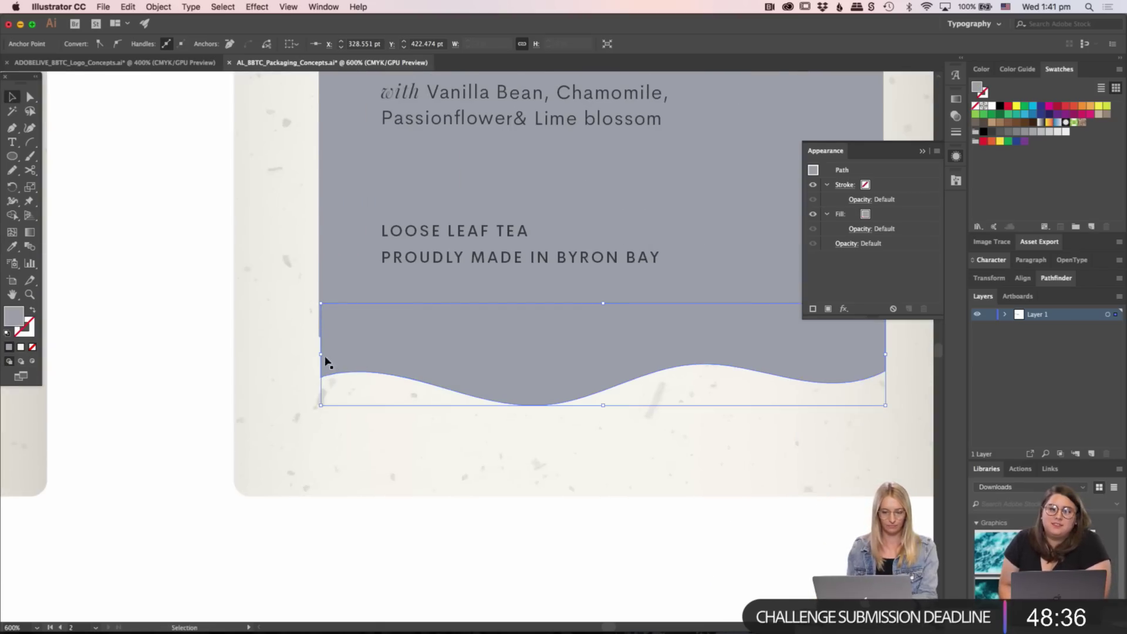
left_click_drag(320, 354, 321, 353)
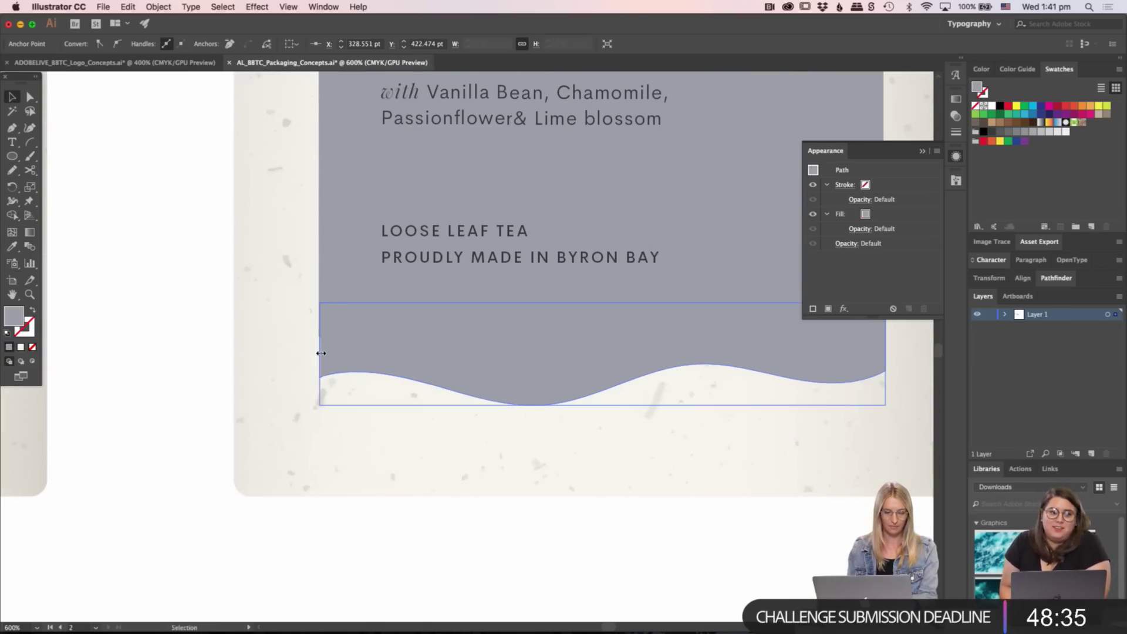
left_click(170, 382)
left_click_drag(543, 357, 295, 420)
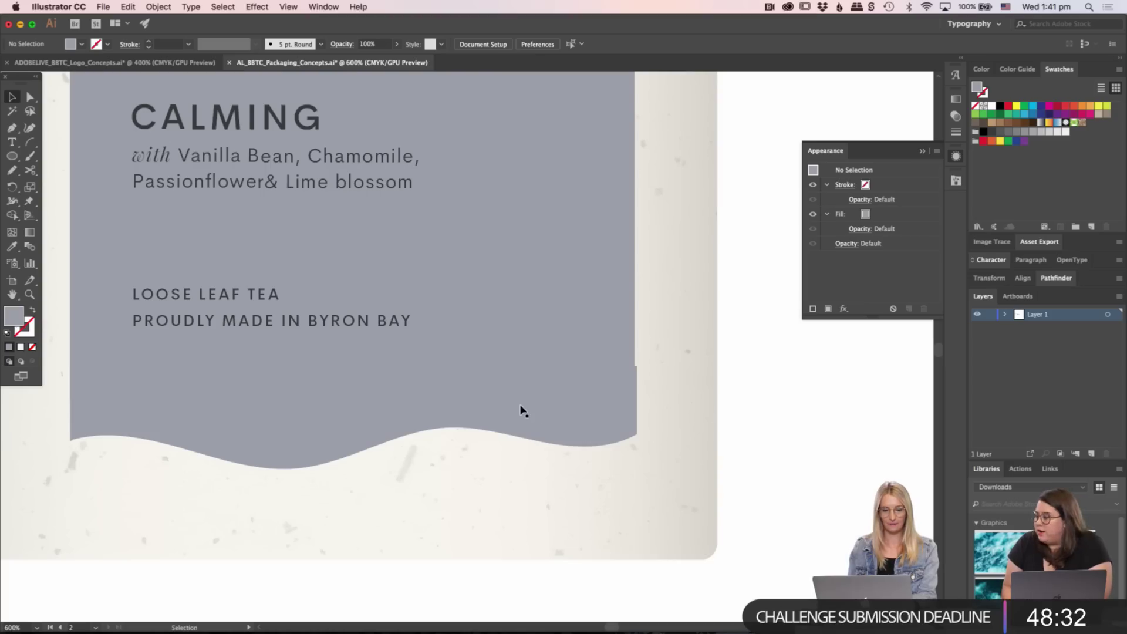
left_click(271, 119)
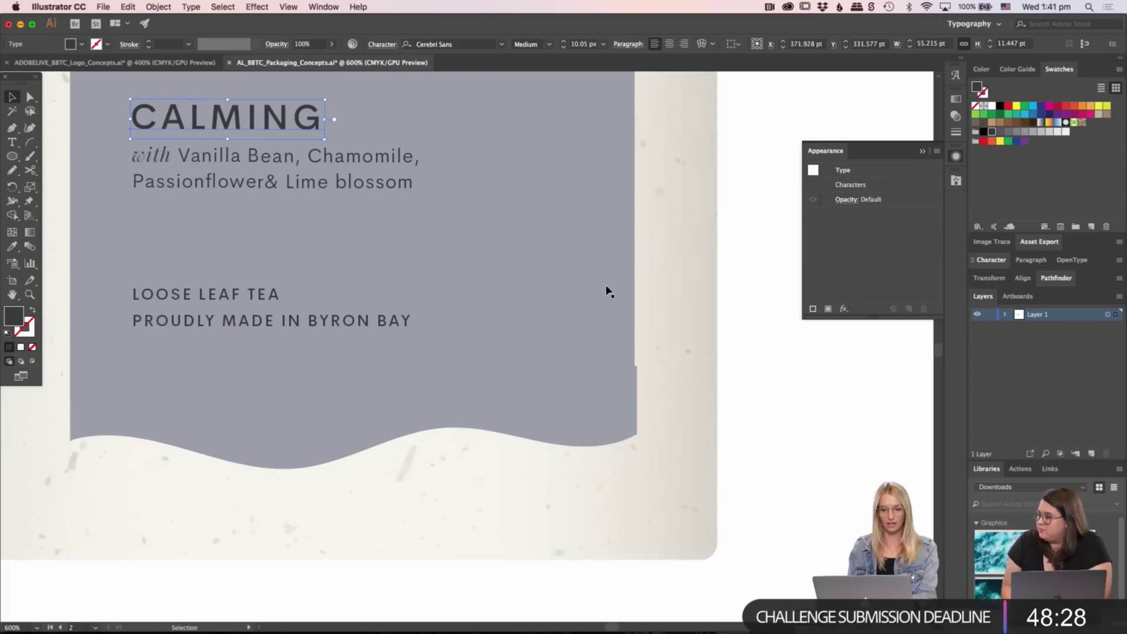
scroll(582, 311, "up", 2)
scroll(581, 311, "left", 3)
left_click(822, 451)
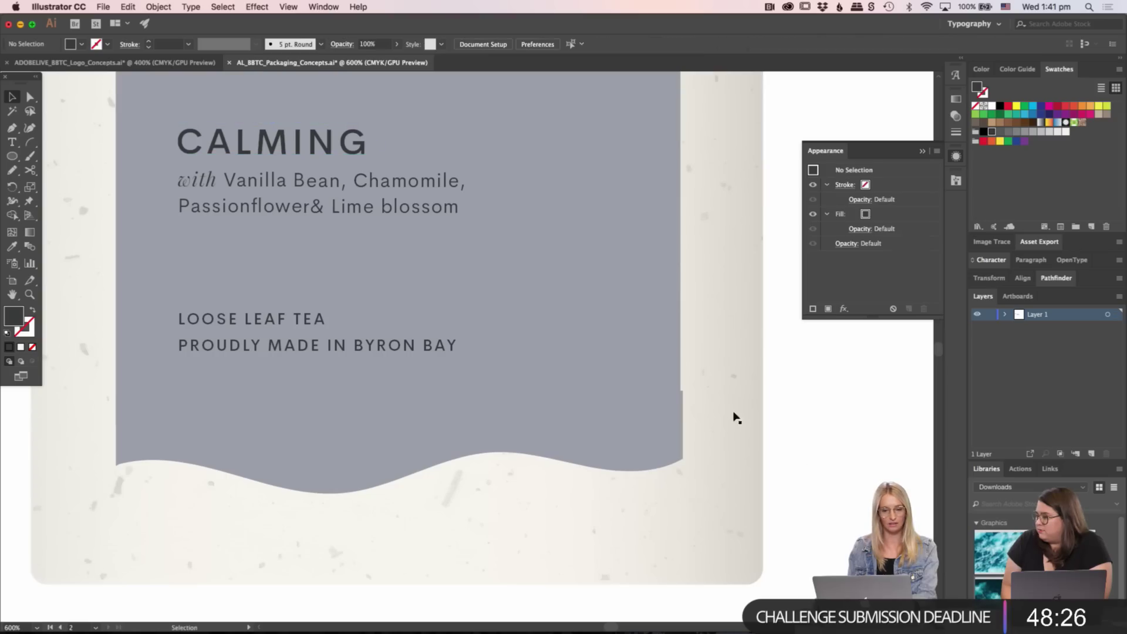
- Narrow the wave shape's right side so it lines up with the label's right edge
left_click(590, 415)
left_click_drag(686, 443, 680, 443)
key("a")
left_click(787, 422)
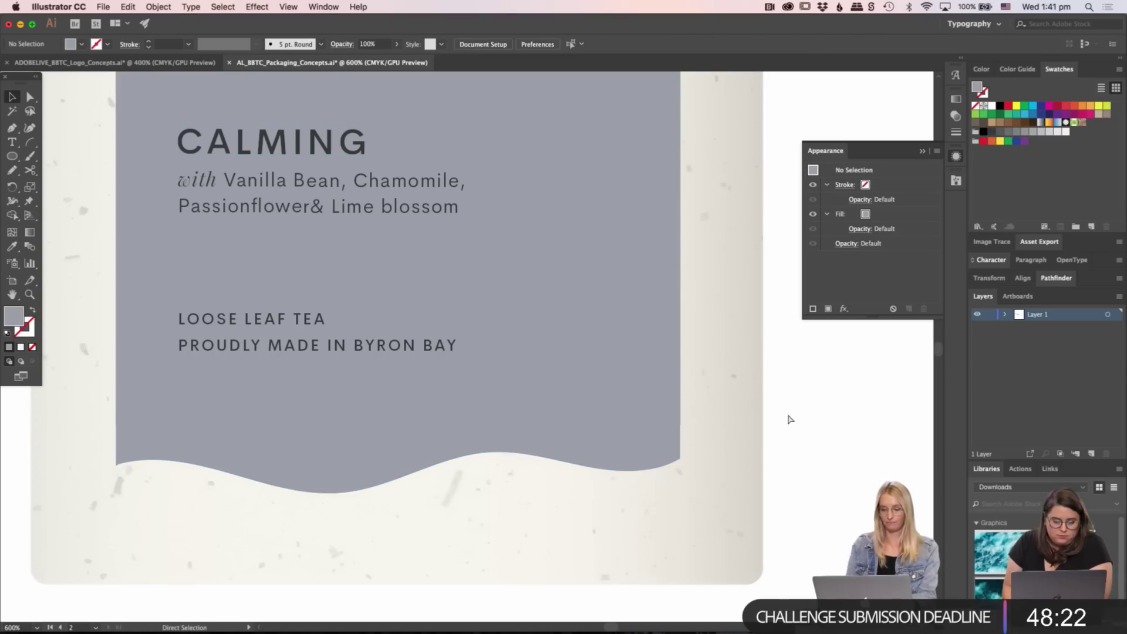
- Group the wave shape with the grey-blue label rectangle on the canister
key("super+minus")
key("super+minus")
key("super+minus")
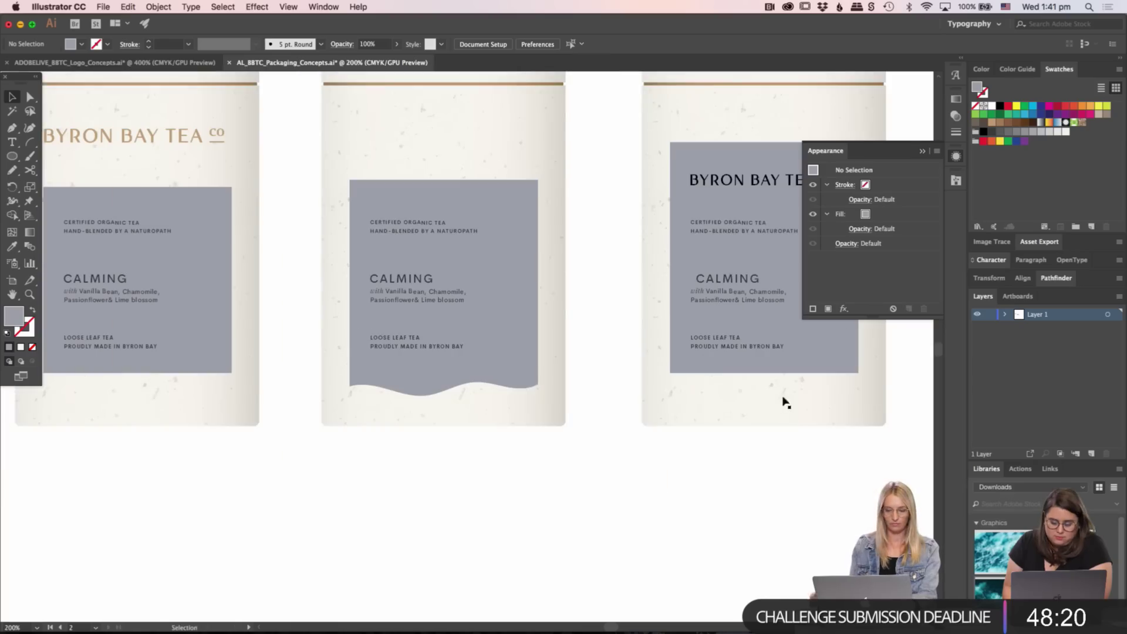
left_click_drag(506, 379, 632, 426)
left_click(605, 423)
left_click(611, 392, "shift")
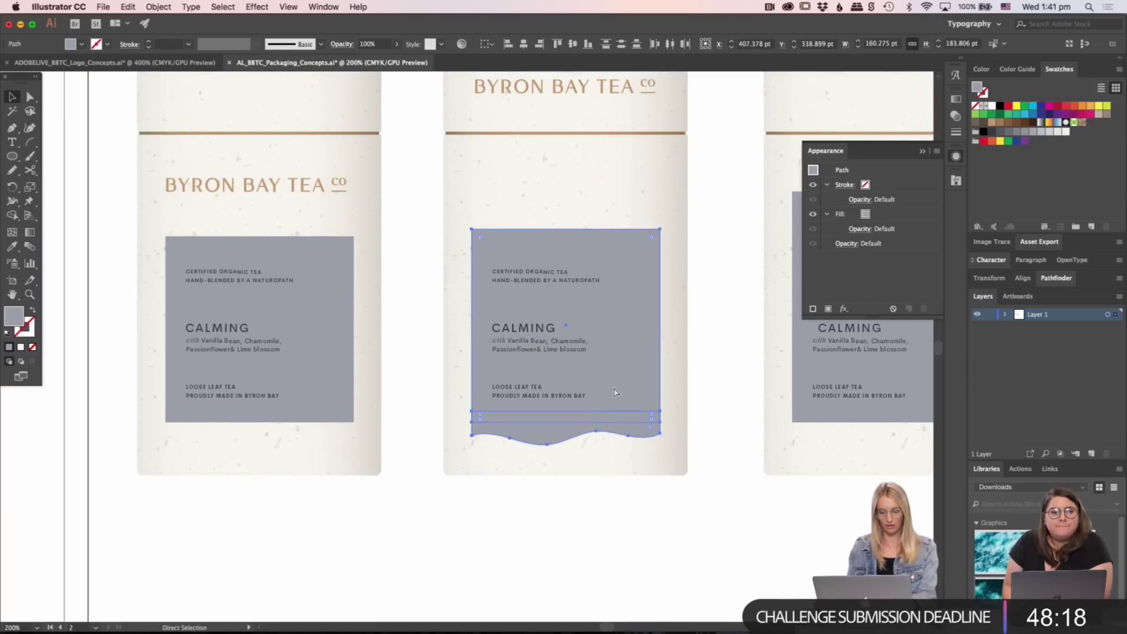
key("super+g")
- Send the grouped wavy label and its canister to the back, behind the label text
key("a")
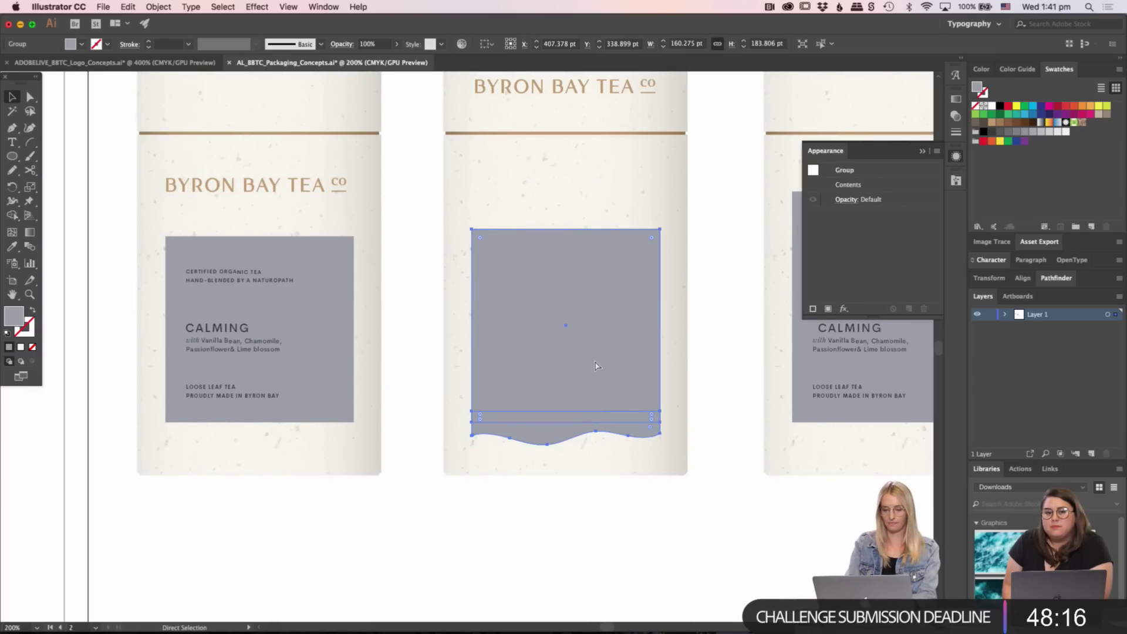
key("v")
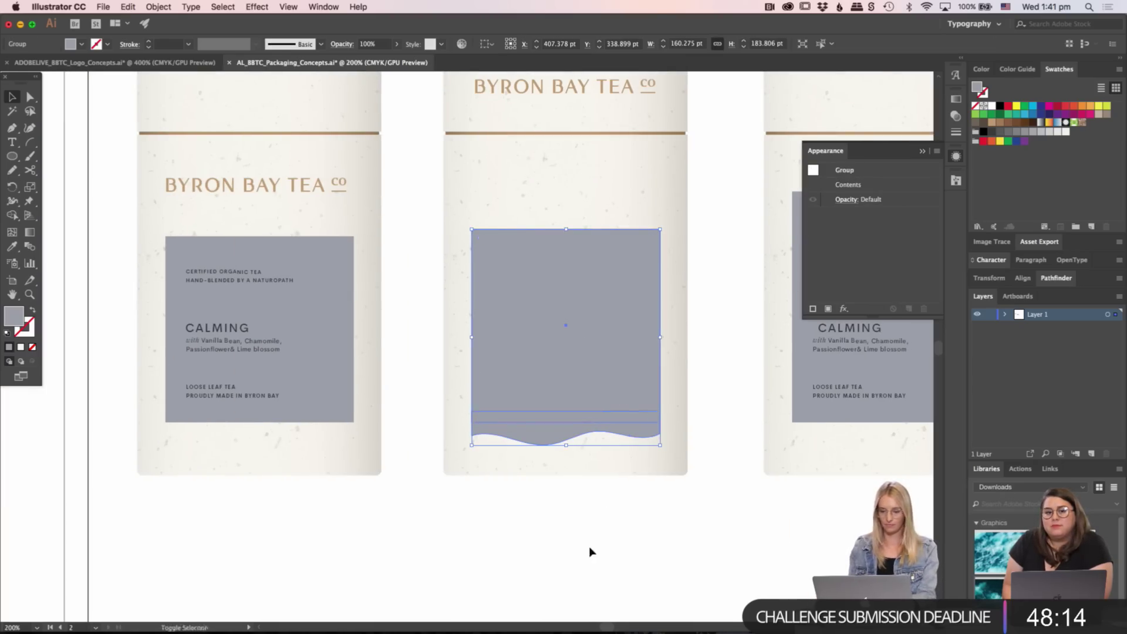
left_click(612, 474)
key("super+shift+bracketleft")
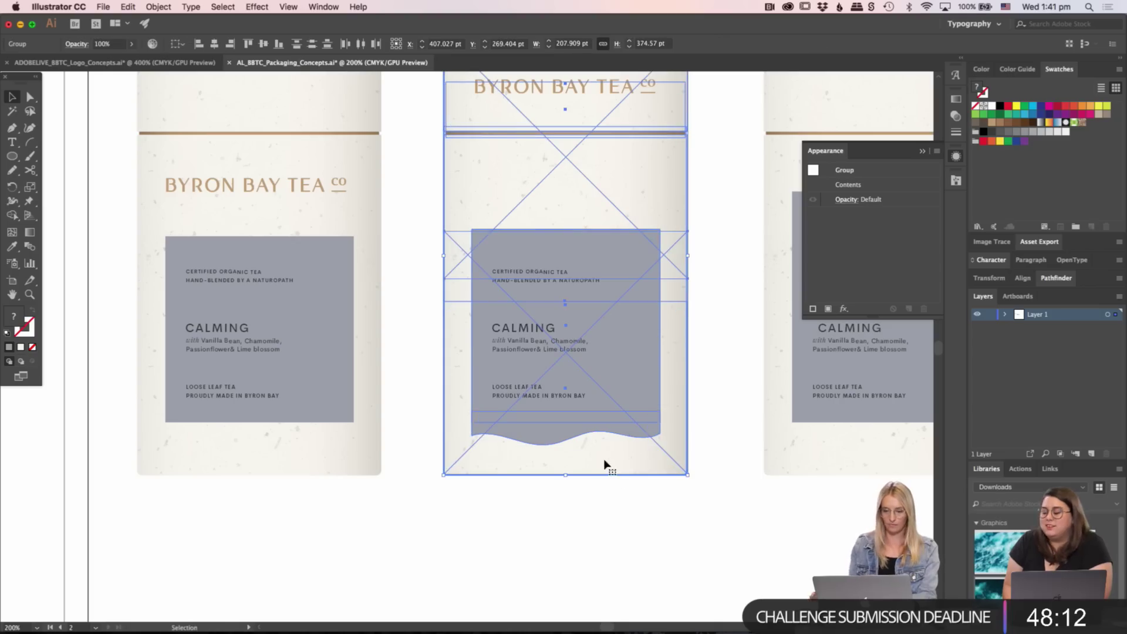
- Set the paragraph alignment of all text on the wavy-edged label to centred
key("super+shift+a")
left_click(584, 410)
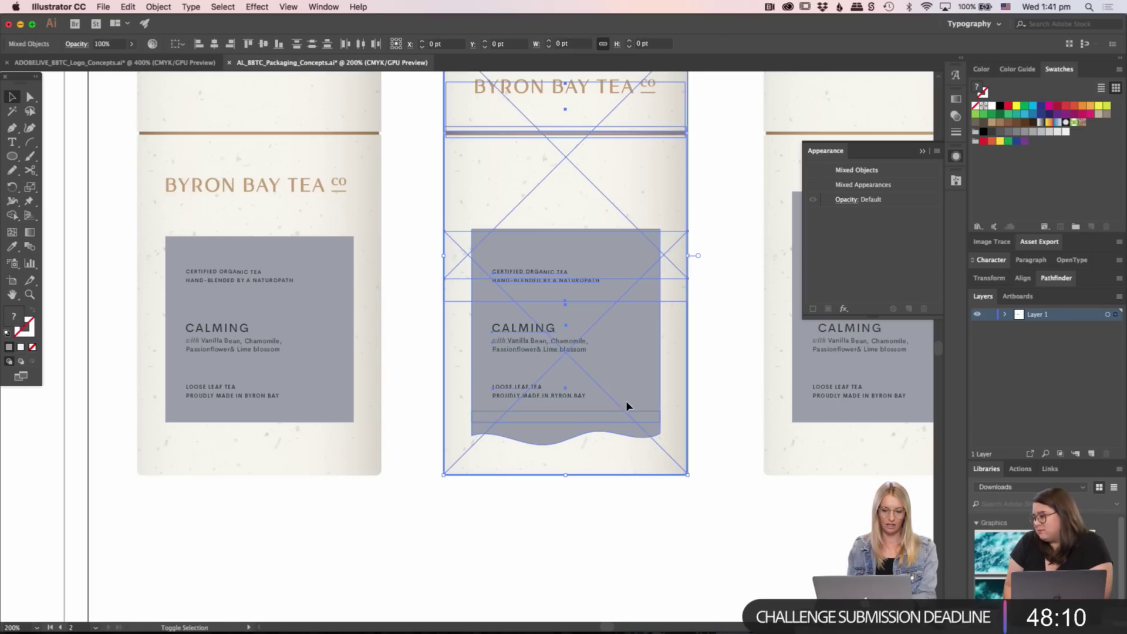
left_click(638, 392, "shift")
key("super+shift+c")
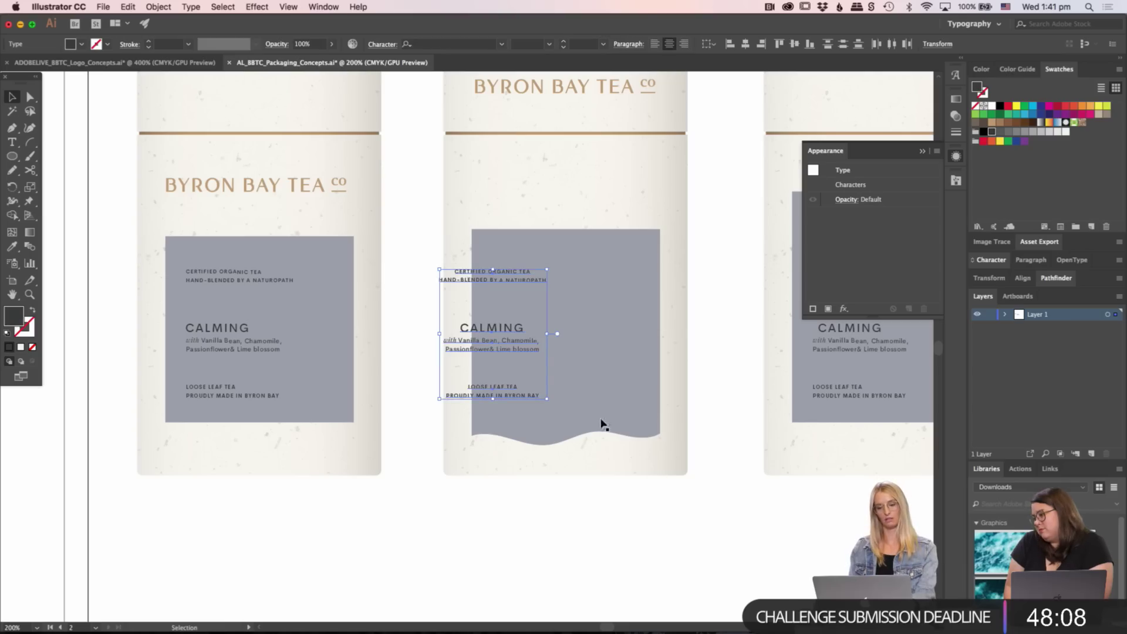
- Move the centred text to the middle of the wavy label and align the text, label and canister horizontally by their centres
left_click_drag(511, 345, 558, 339)
scroll(581, 411, "right", 2)
scroll(581, 411, "up", 1)
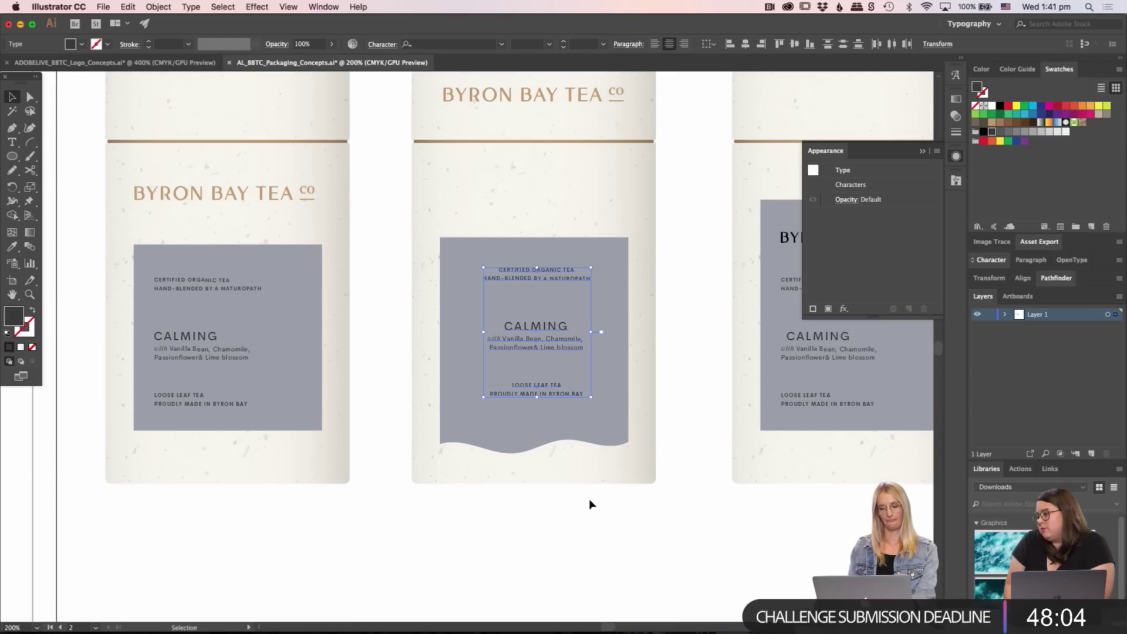
left_click(589, 497)
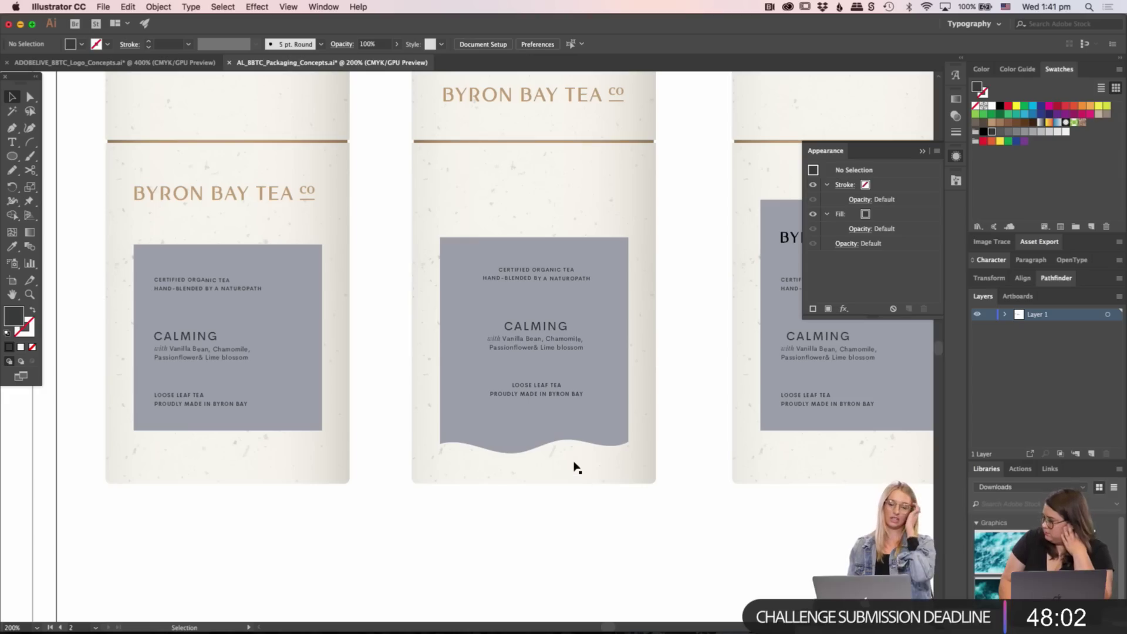
left_click_drag(579, 496, 521, 112)
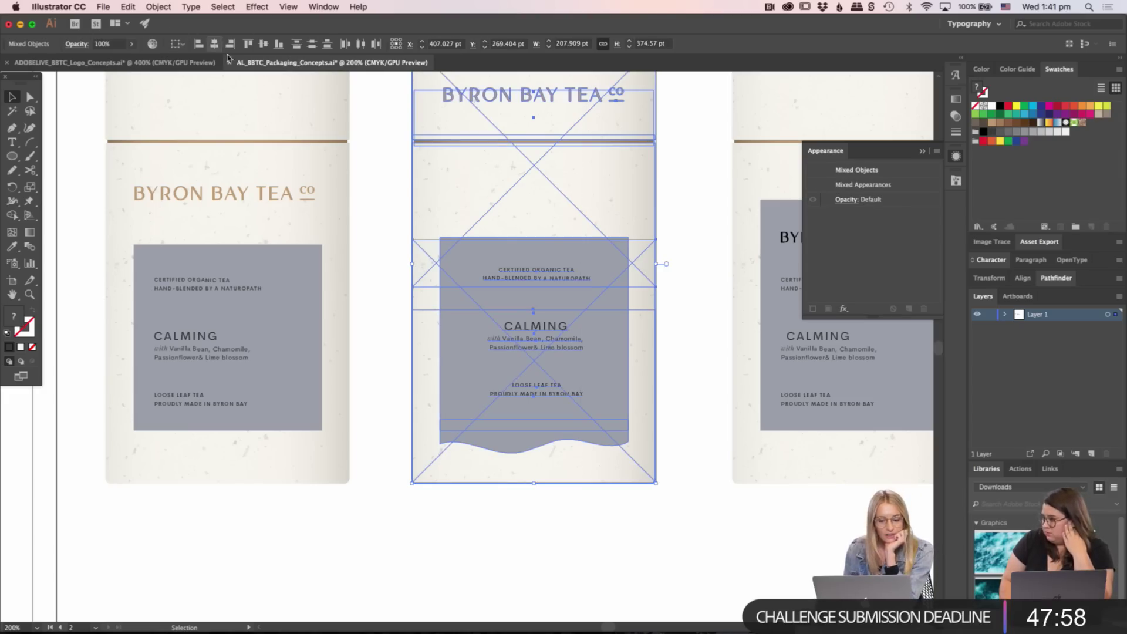
left_click(546, 503)
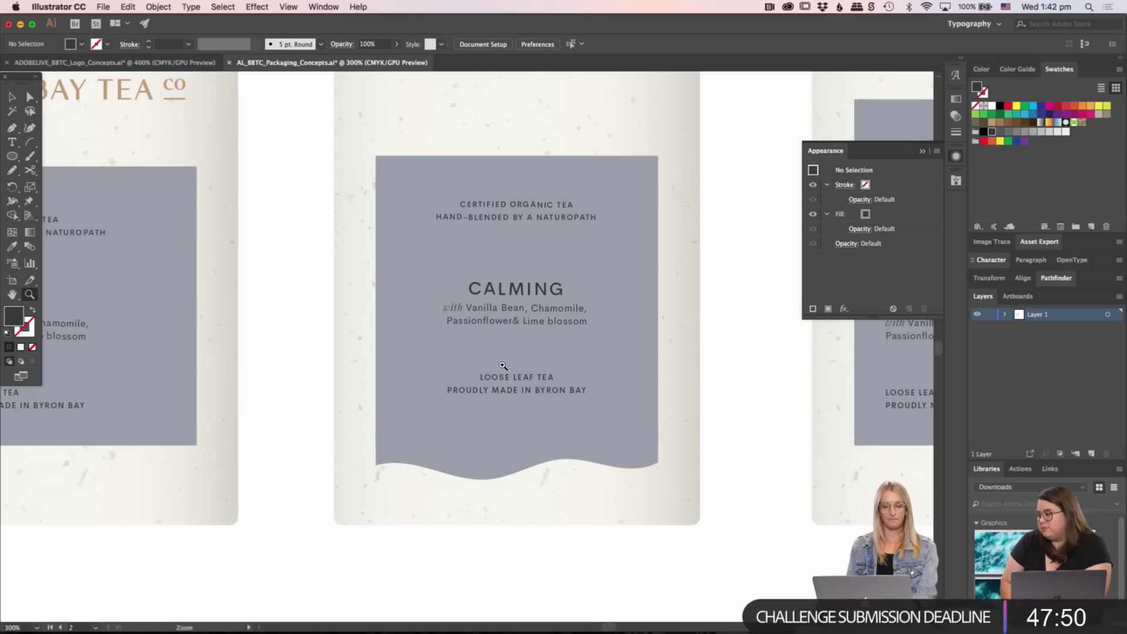
- Nudge the wavy label's ingredients text slightly away from the CALMING heading and move the LOOSE LEAF TEA block further down
key("super+equal")
left_click(525, 321)
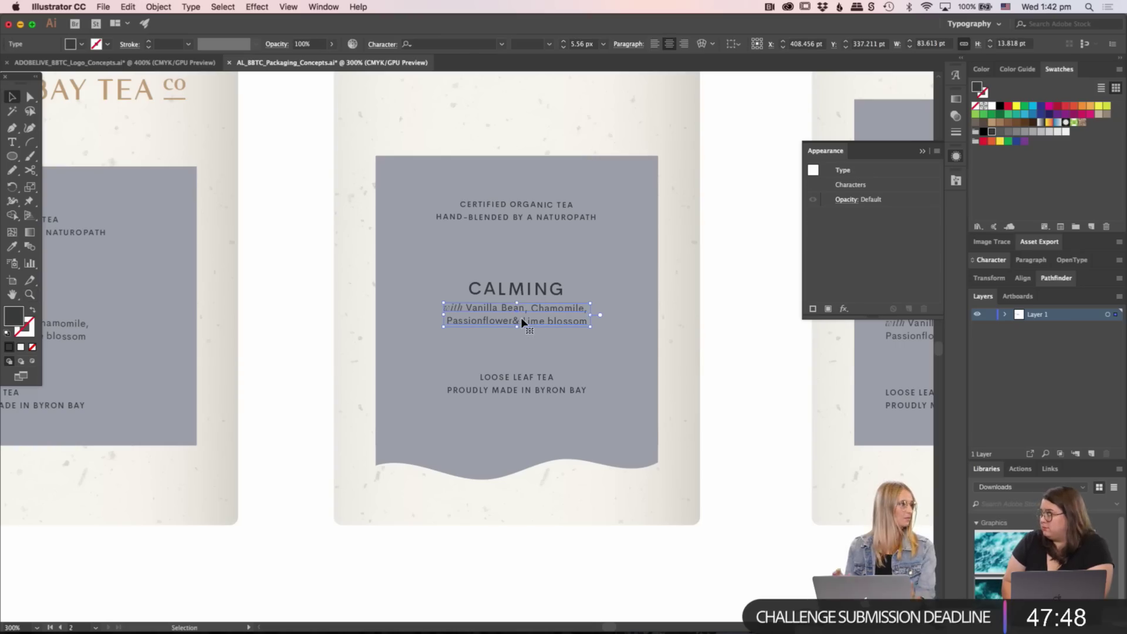
key("Down")
key("Down")
key("Down")
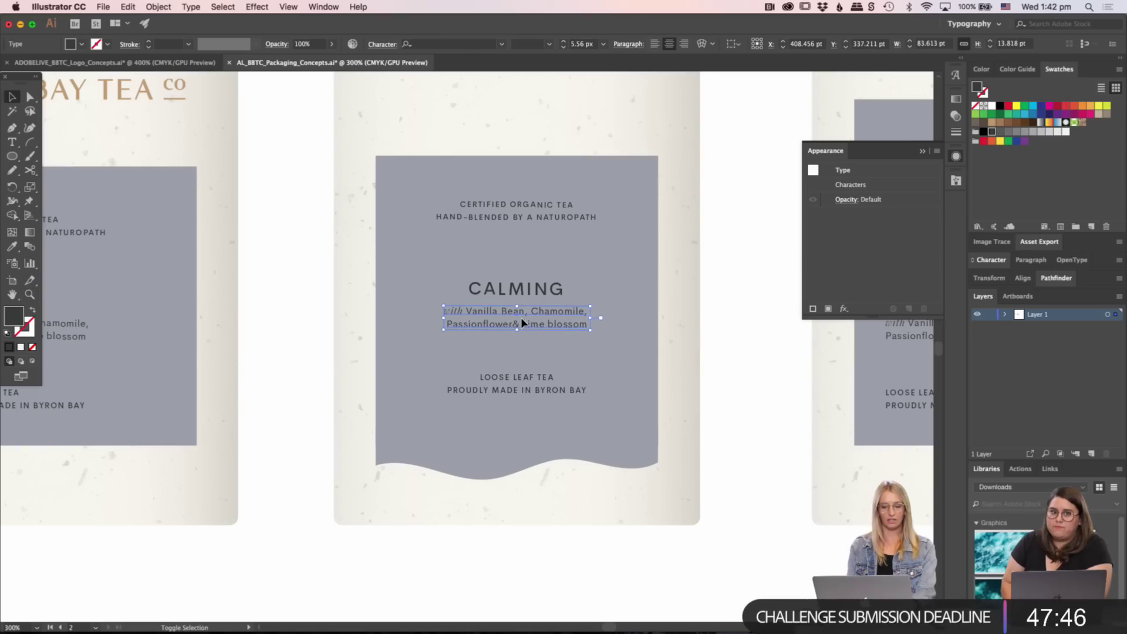
left_click_drag(508, 380, 509, 397)
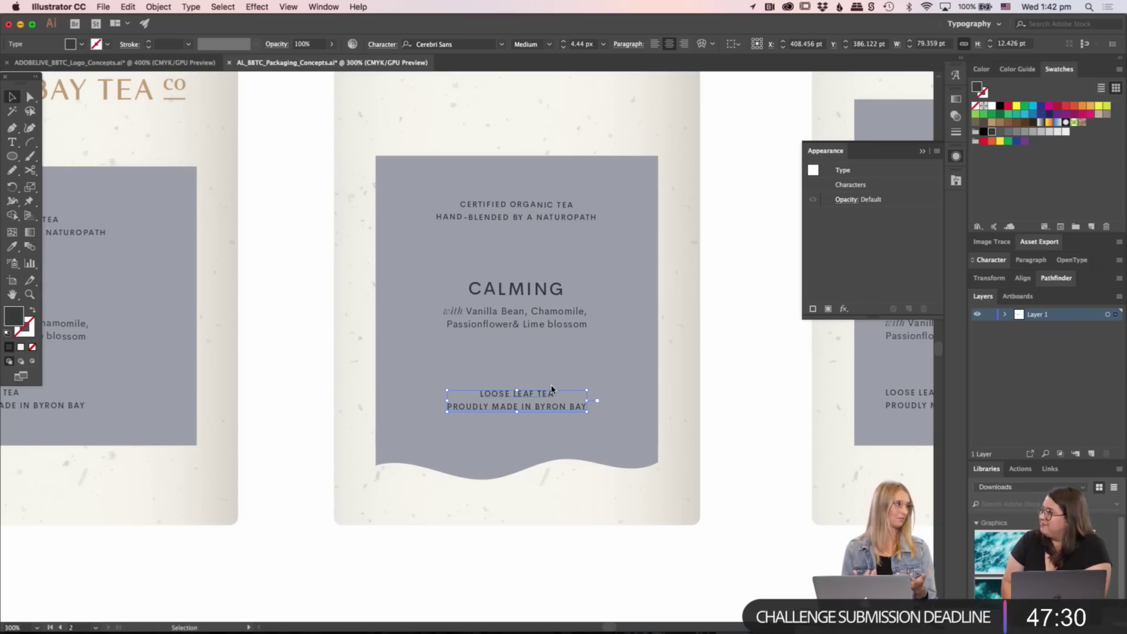
left_click(652, 540)
- Split LOOSE LEAF TEA into its own text object above PROUDLY MADE IN BYRON BAY and enlarge it to 5.91 pt
scroll(646, 549, "up", 2)
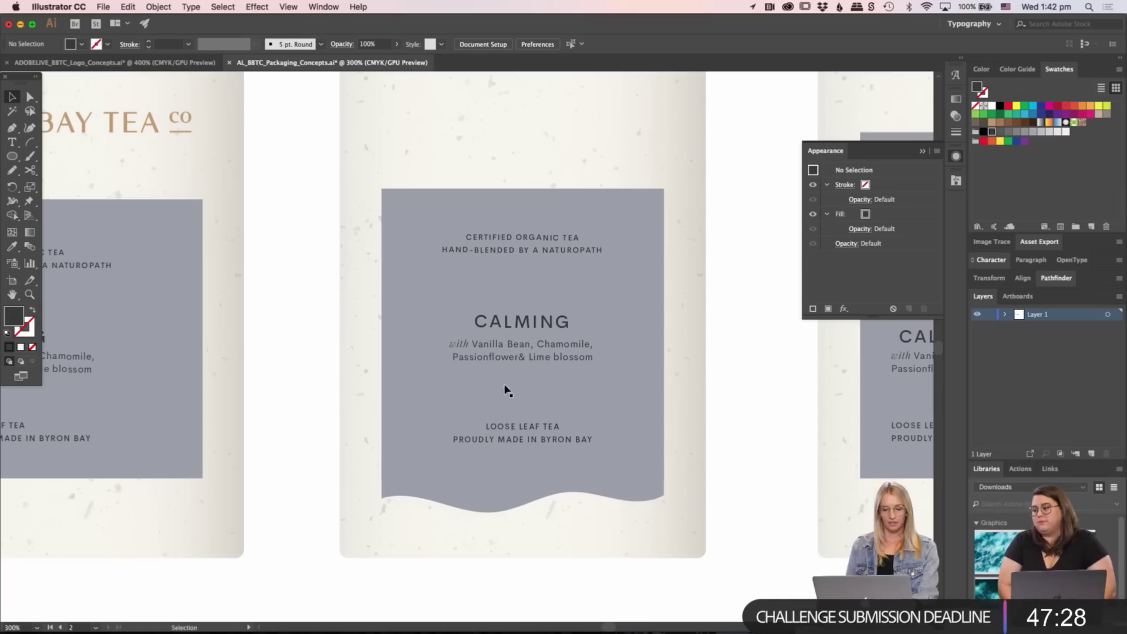
key("t")
triple_click(513, 428)
key("ctrl+c")
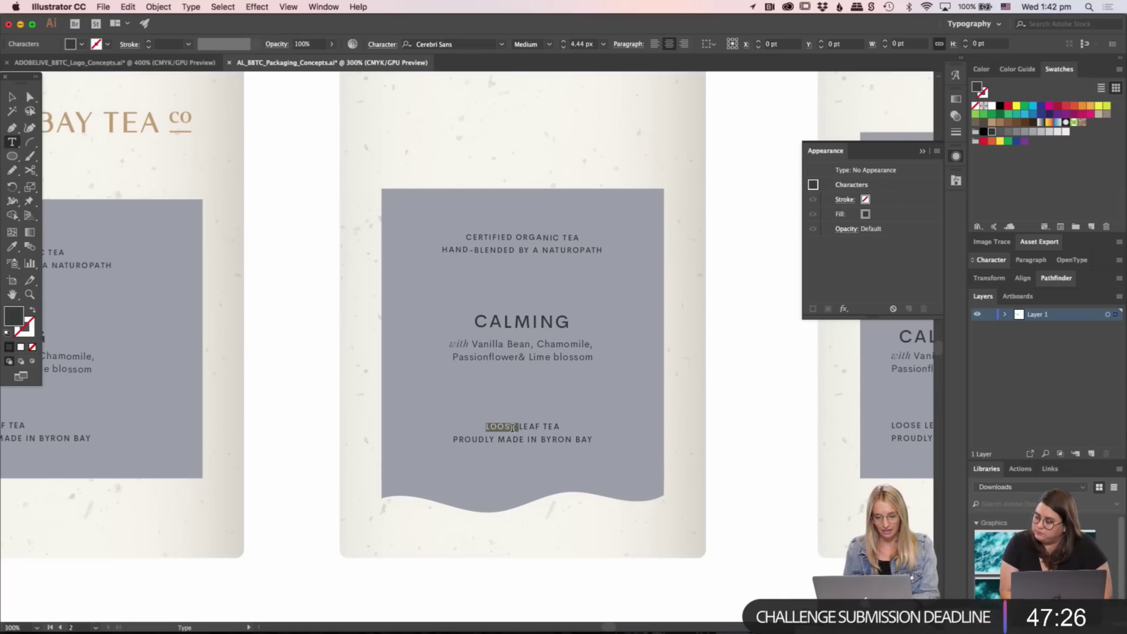
key("BackSpace")
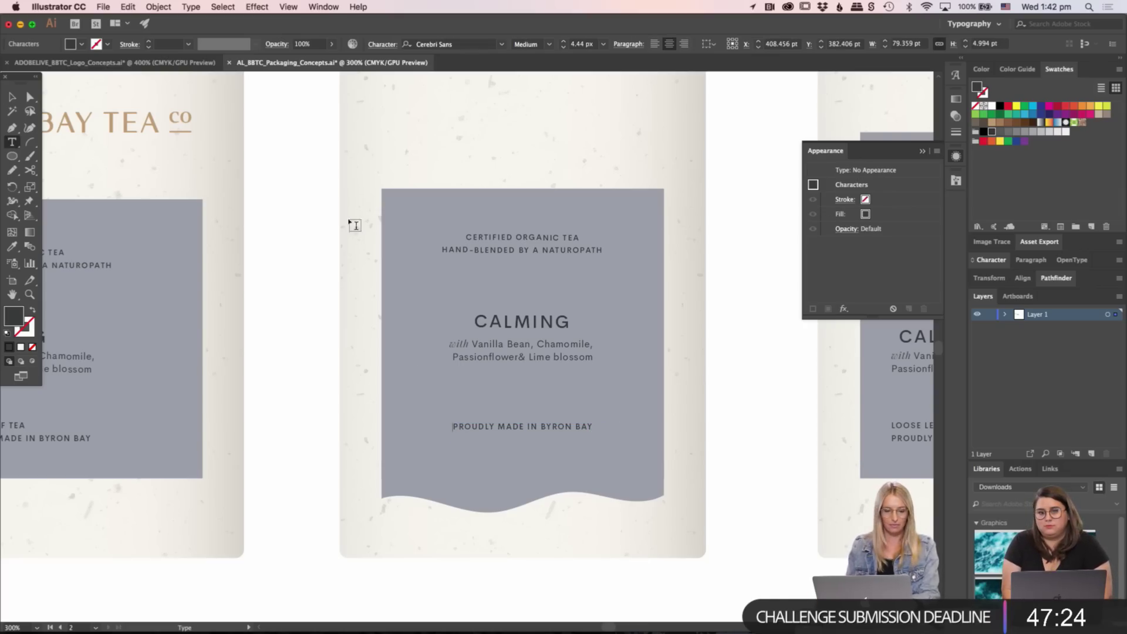
left_click(12, 97)
key("ctrl+v")
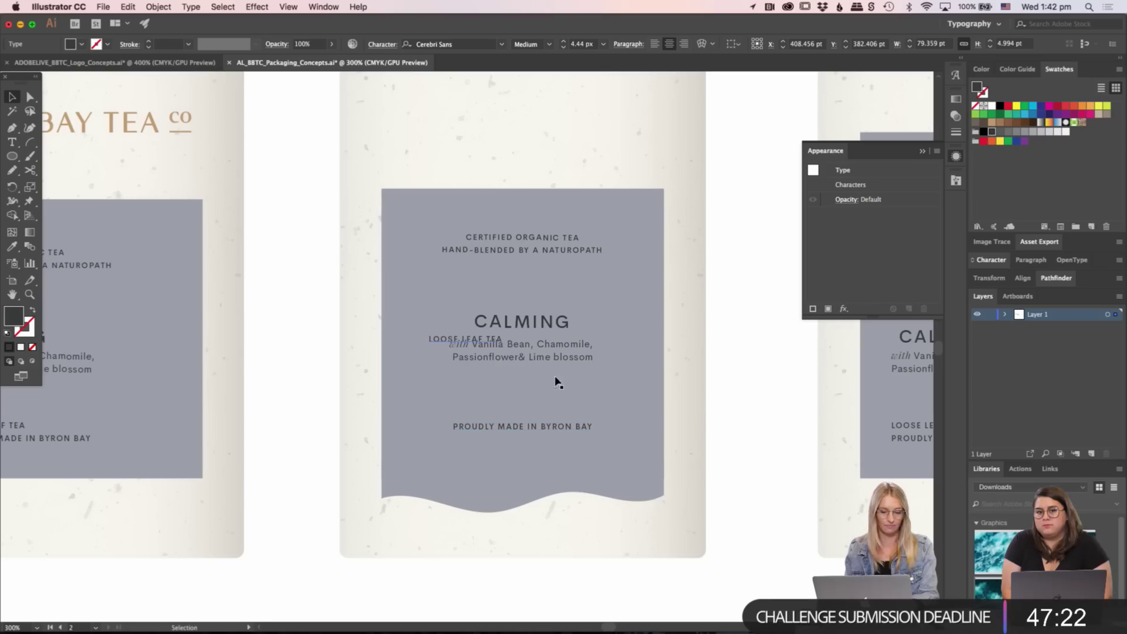
left_click_drag(503, 347, 576, 418)
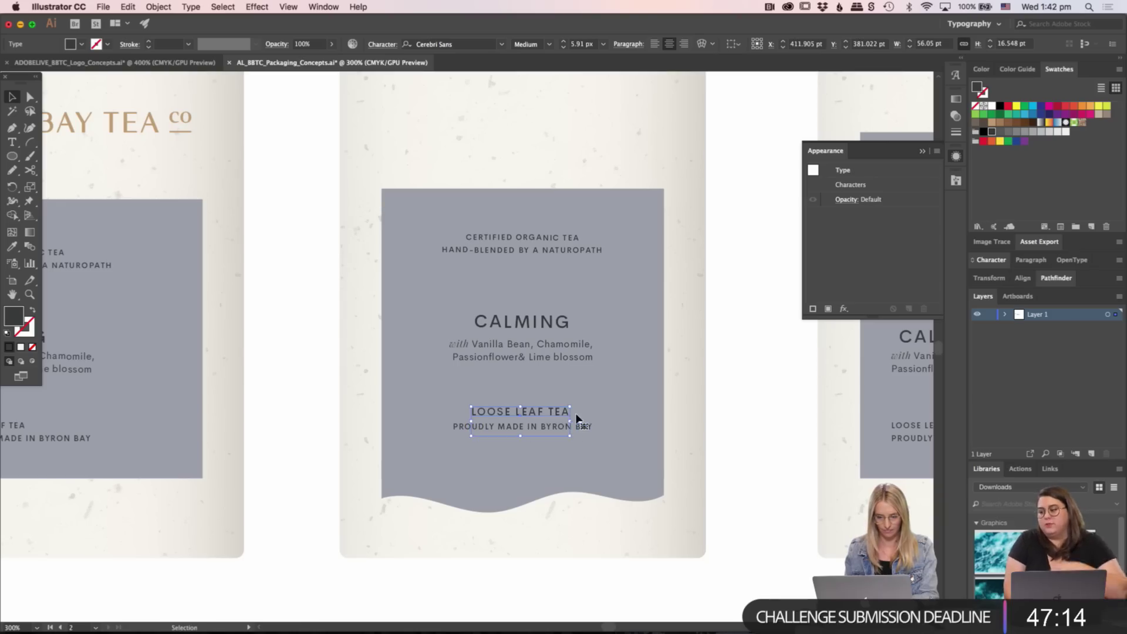
left_click(710, 434)
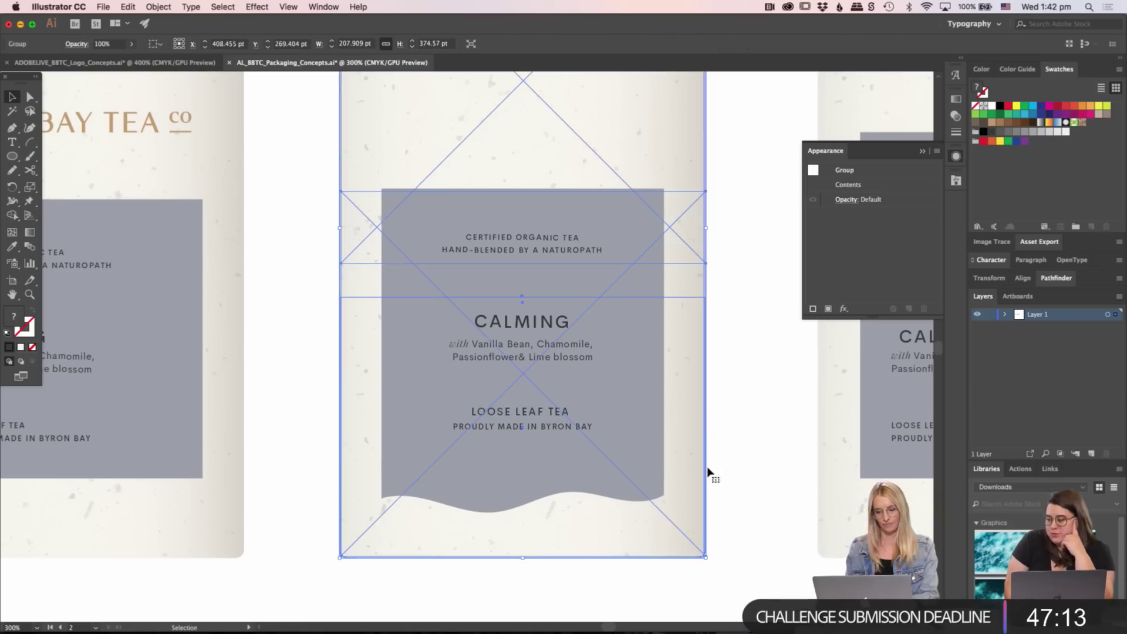
- Remove the empty second line from the separate LOOSE LEAF TEA text object
left_click(533, 414)
key("t")
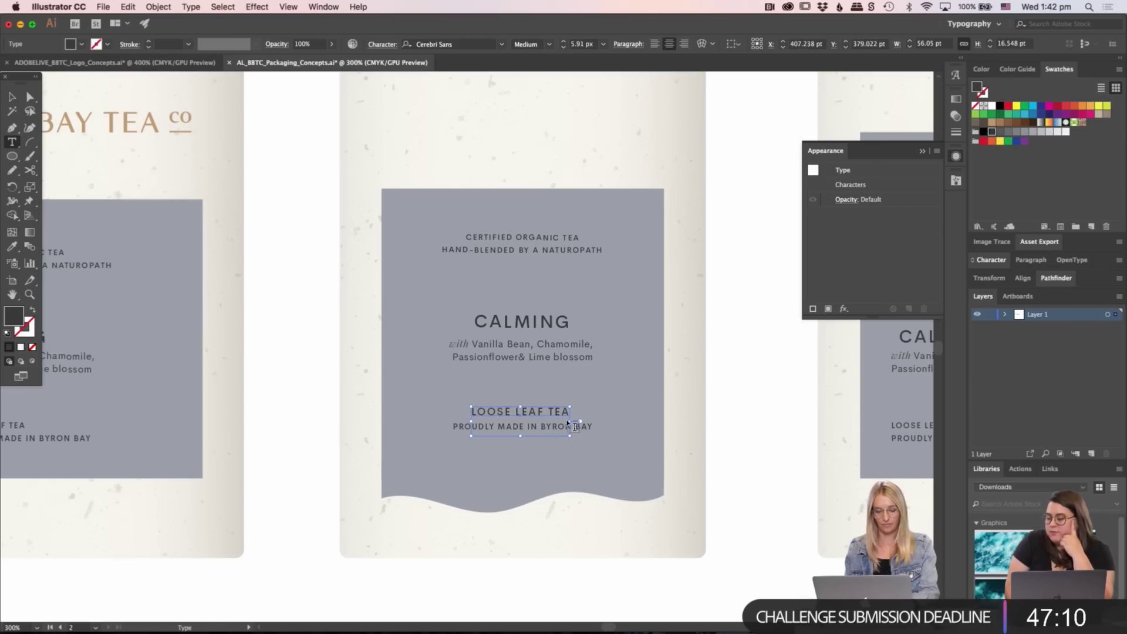
left_click(568, 412)
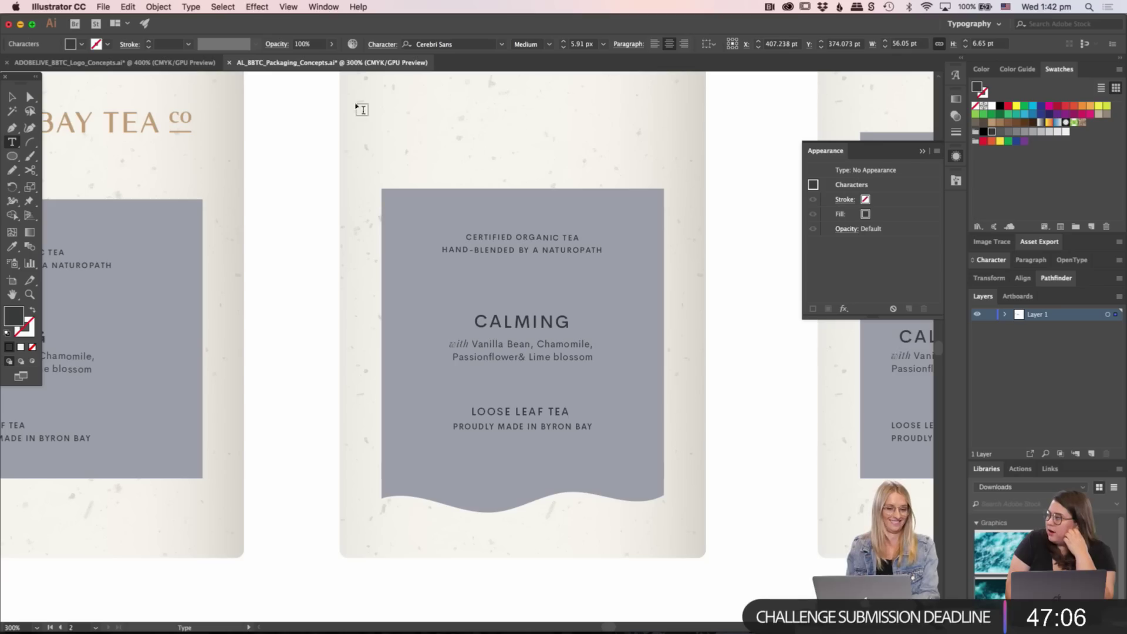
left_click(10, 97)
left_click(323, 330)
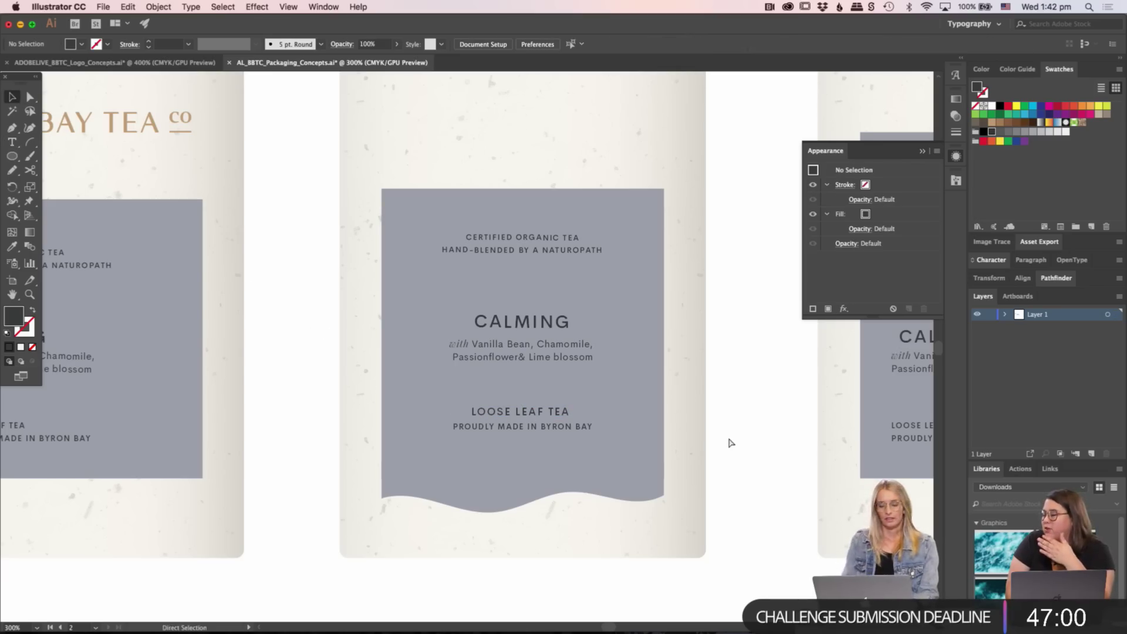
- Set the LOOSE LEAF TEA text on the wavy label to Cerebri Sans Bold
key("super+equal")
key("super+equal")
left_click(573, 390)
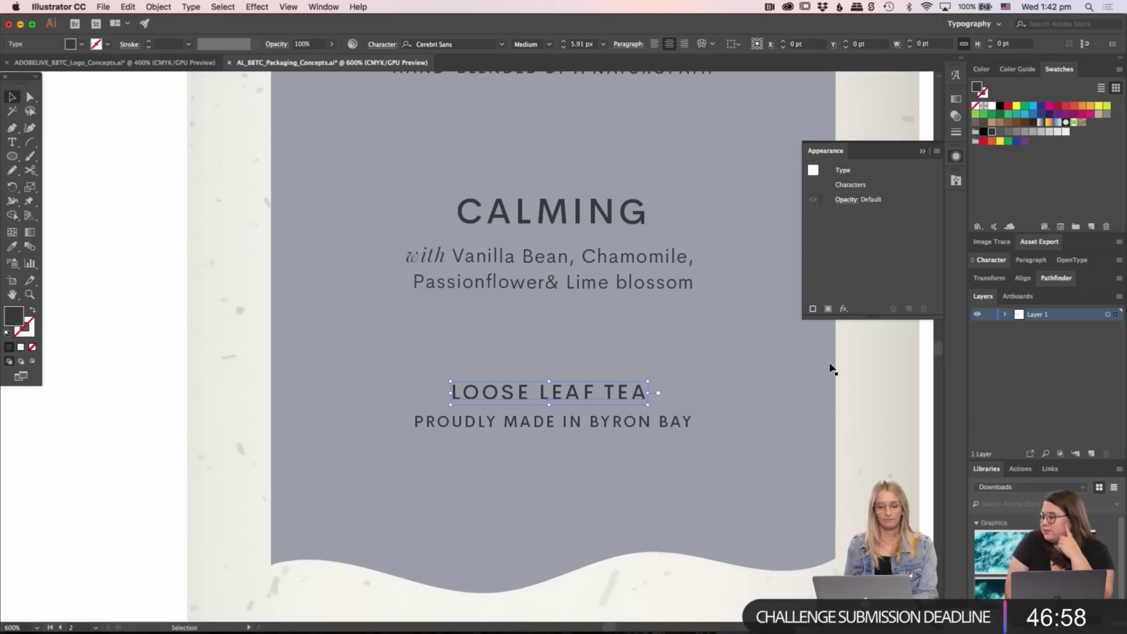
left_click(556, 44)
left_click(526, 120)
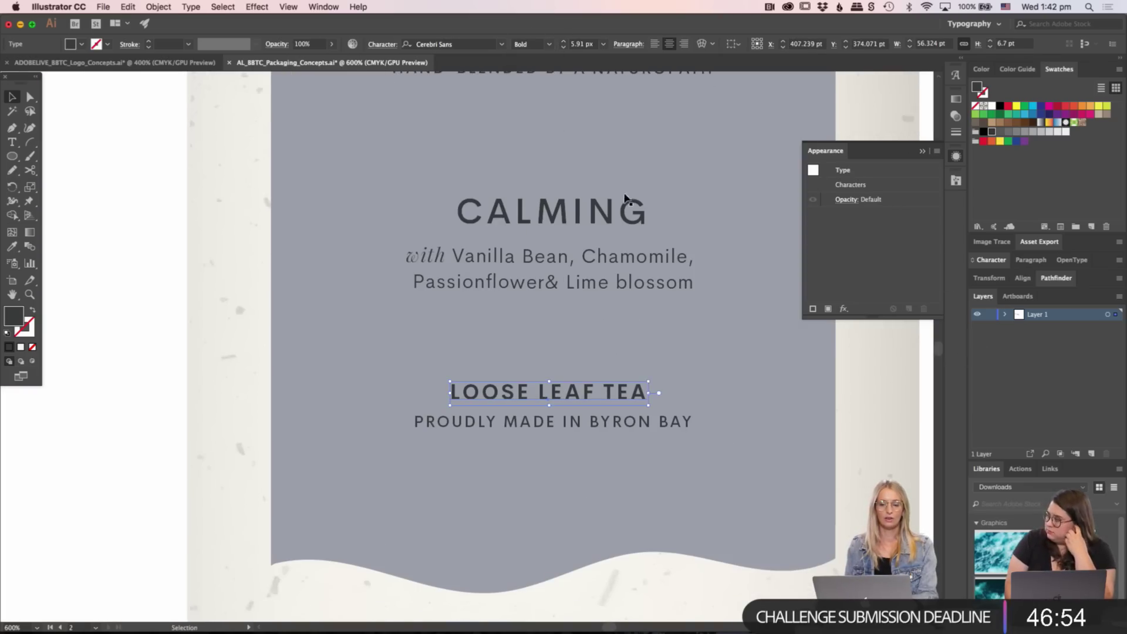
- Reduce the bold LOOSE LEAF TEA text to 4.94 pt
triple_click(649, 393)
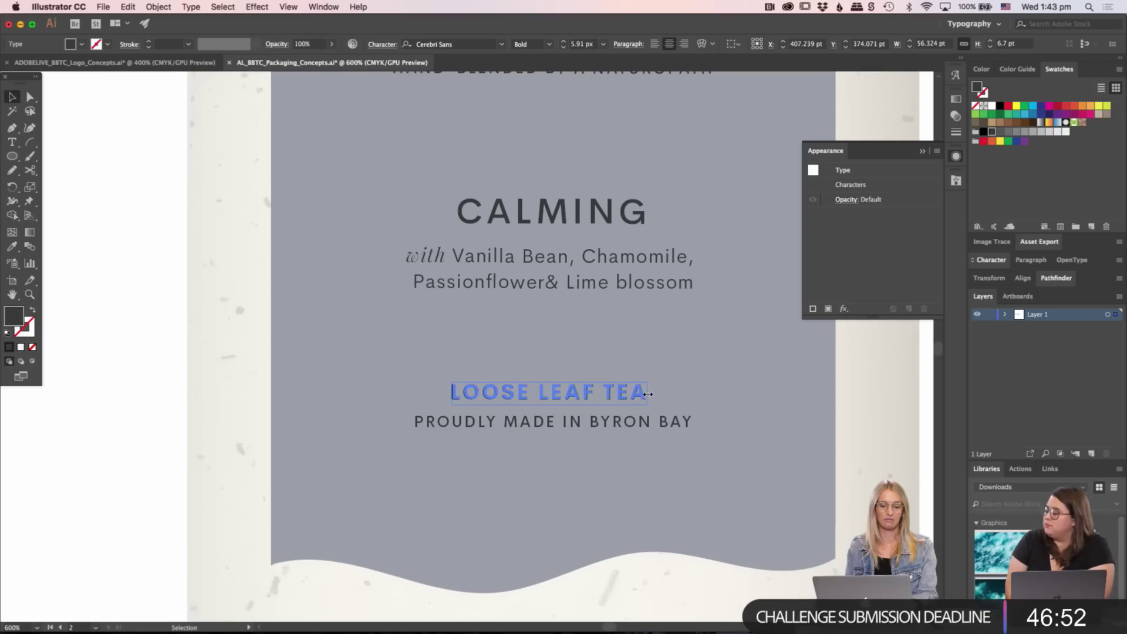
key("super+shift+comma")
key("super+shift+comma")
key("super+shift+comma")
key("super+shift+comma")
key("super+shift+comma")
key("Escape")
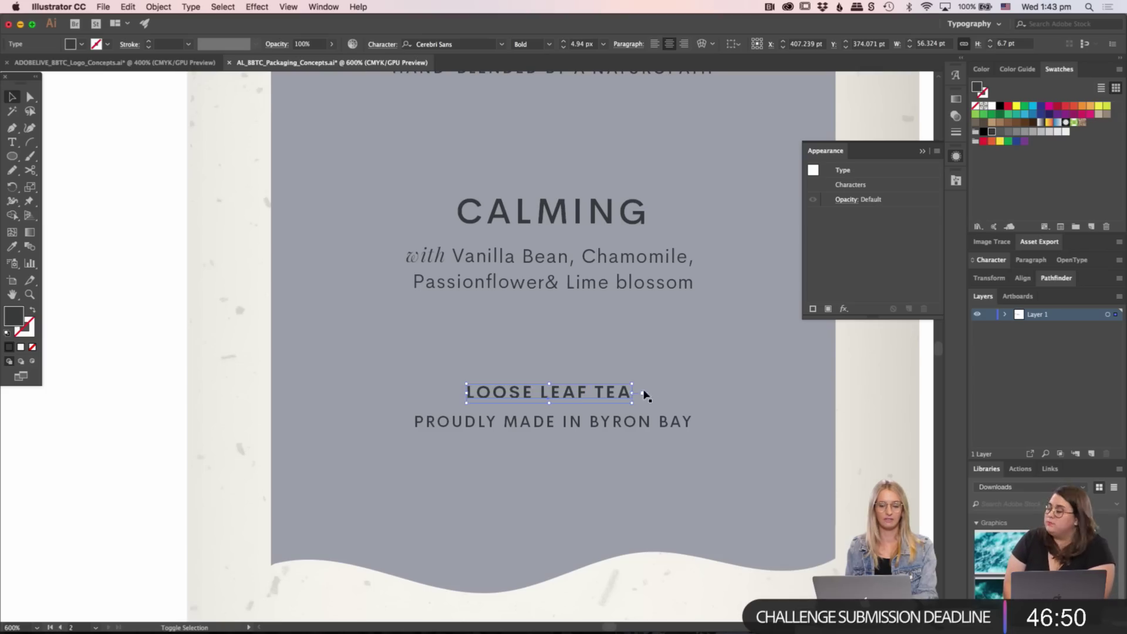
left_click(153, 432)
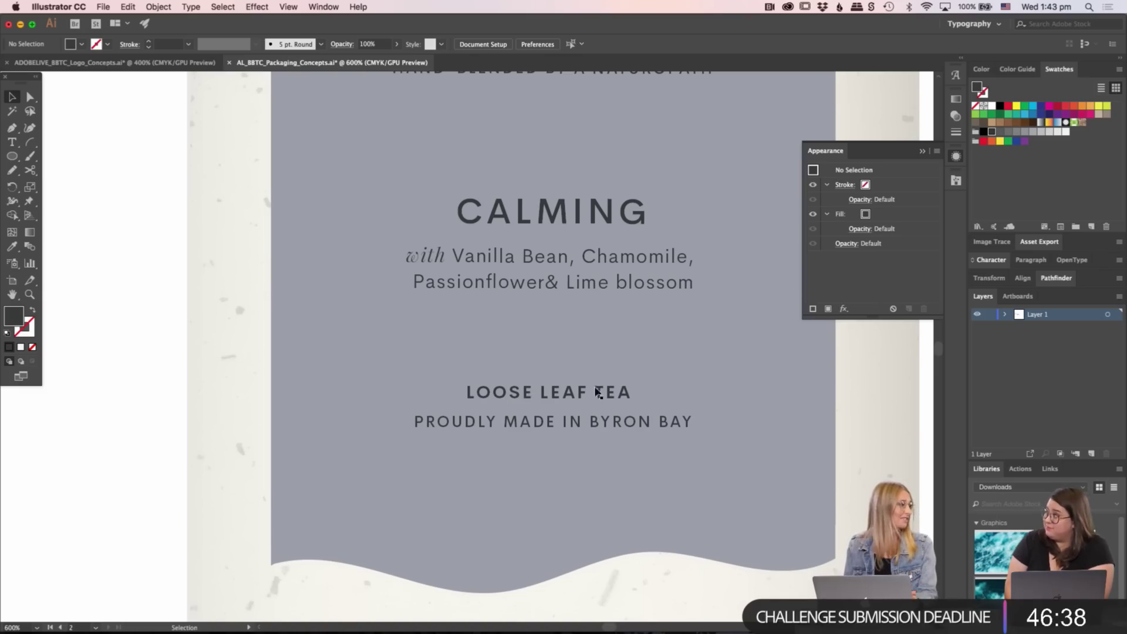
- Scale the PROUDLY MADE IN BYRON BAY line down about its centre to 4.12 pt
left_click(575, 391)
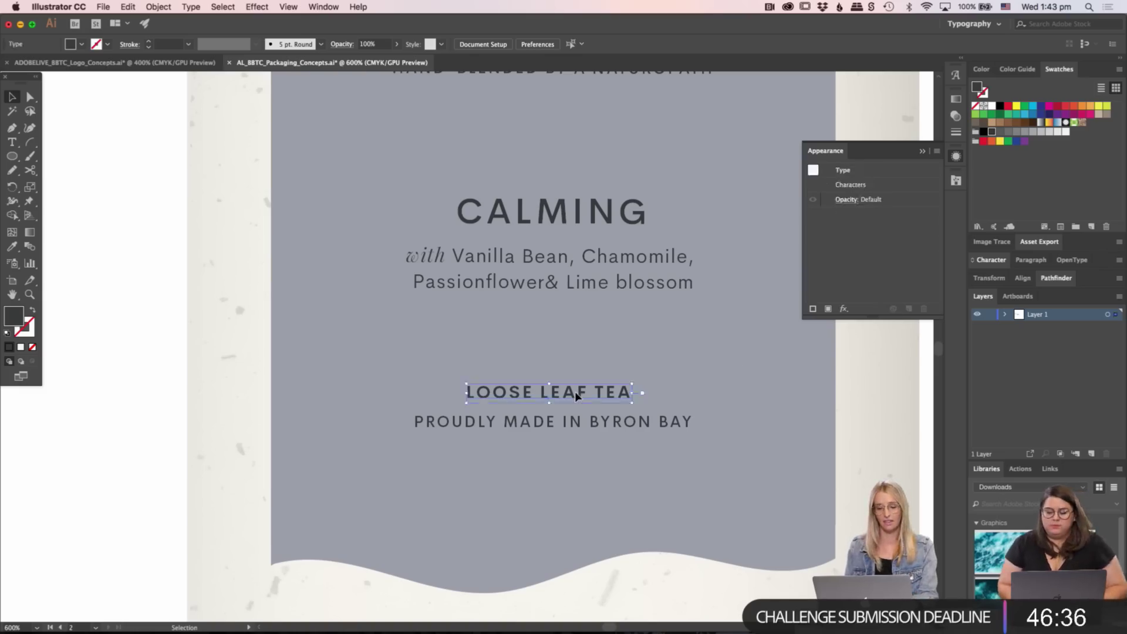
left_click(579, 423)
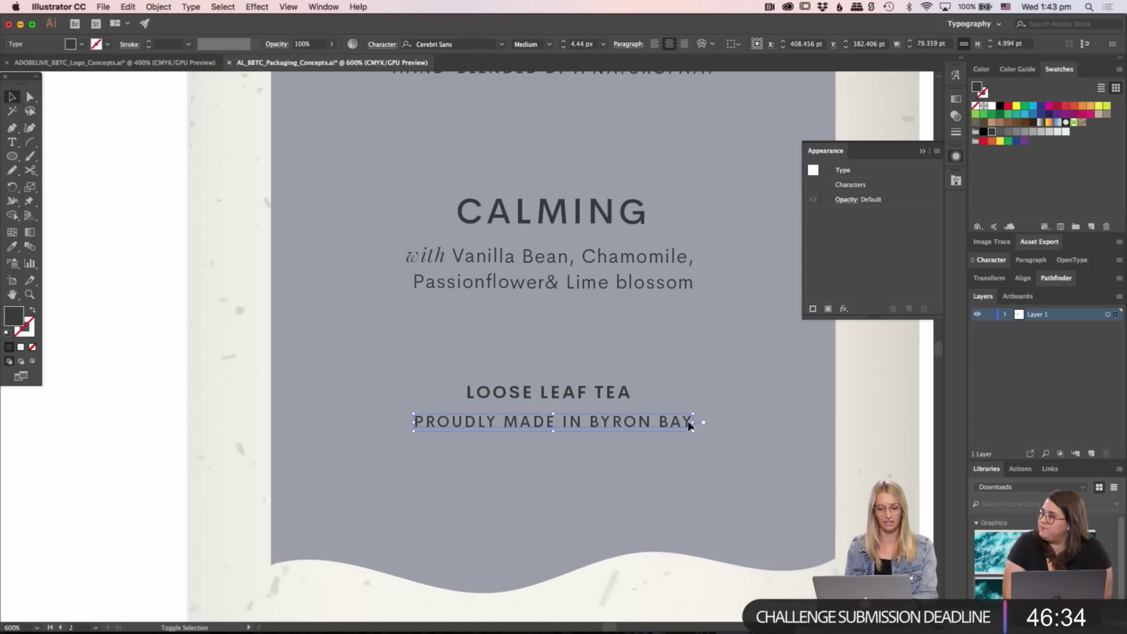
left_click_drag(689, 422, 682, 421)
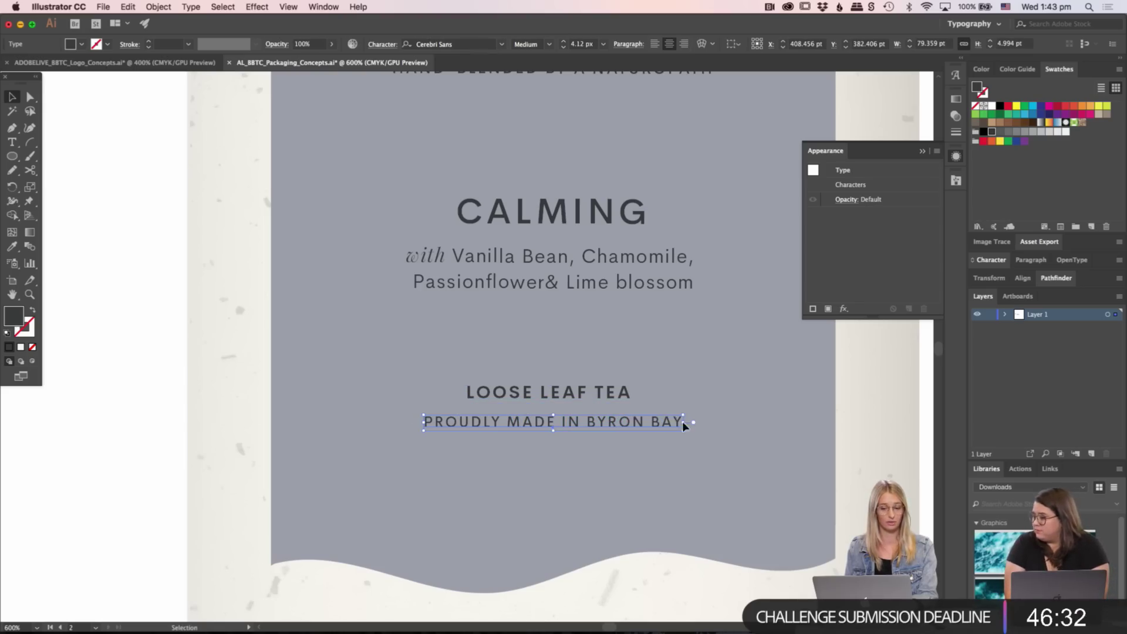
- Shift LOOSE LEAF TEA and PROUDLY MADE IN BYRON BAY together further down towards the label's wavy edge
left_click(601, 394, "shift")
key("super+minus")
key("super+minus")
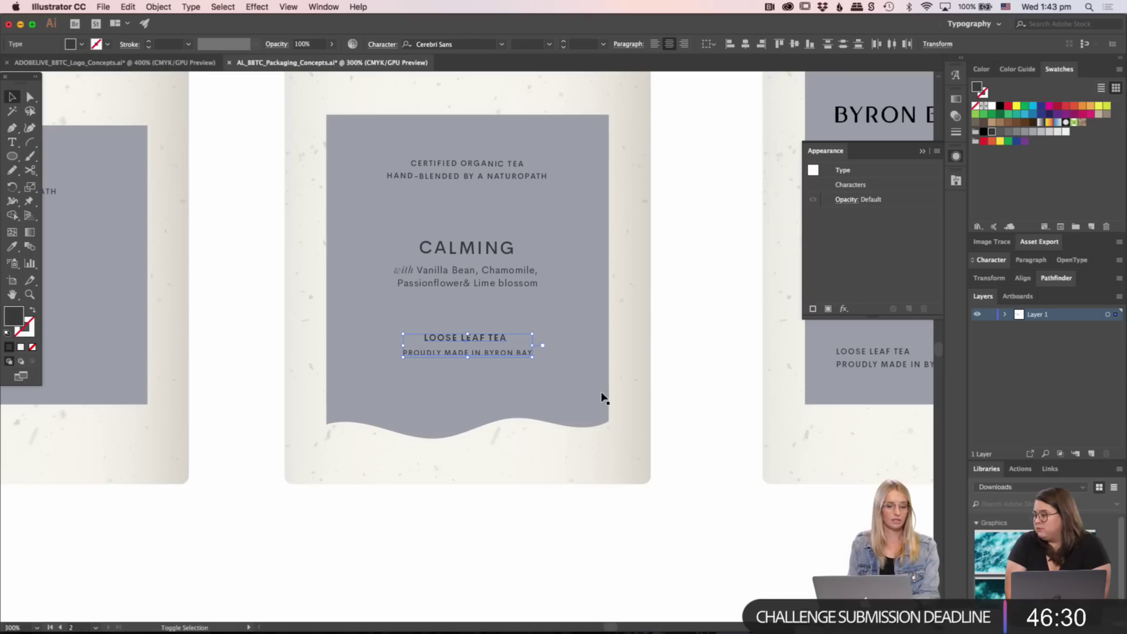
key("Down")
key("Down")
key("Down")
key("Down")
key("Down")
key("Down")
key("Down")
key("Down")
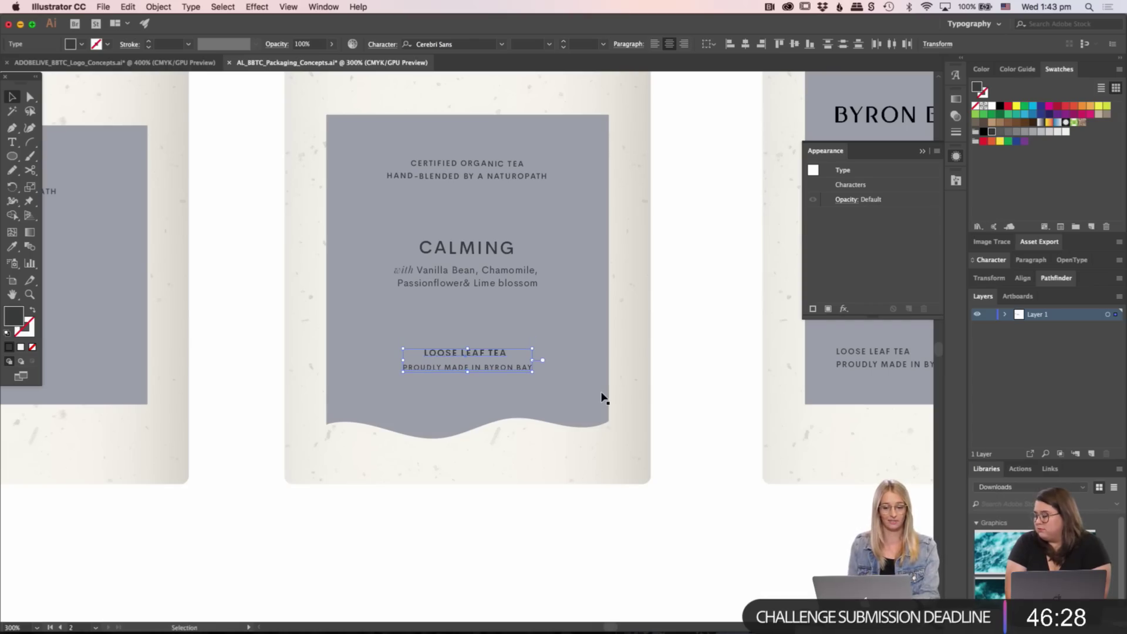
- Move CALMING and its ingredients text together slightly down on the wavy-edged label
scroll(602, 398, "left", 5)
scroll(602, 399, "up", 2)
left_click(607, 288)
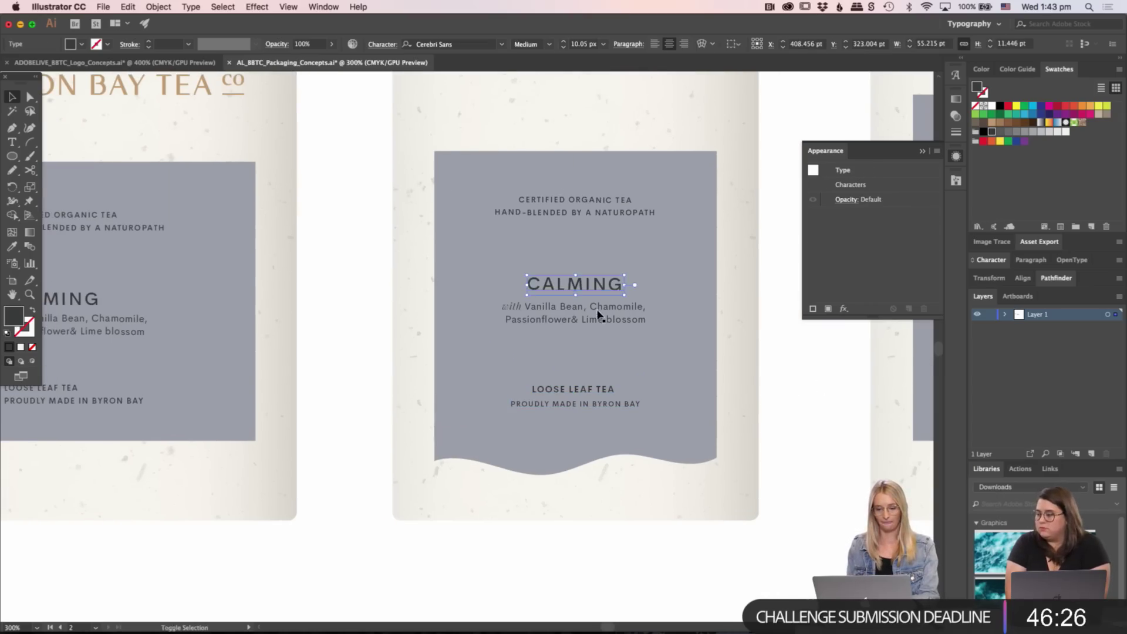
left_click(599, 316, "shift")
key("Down")
key("Down")
key("Down")
key("Down")
key("Down")
key("Down")
key("Down")
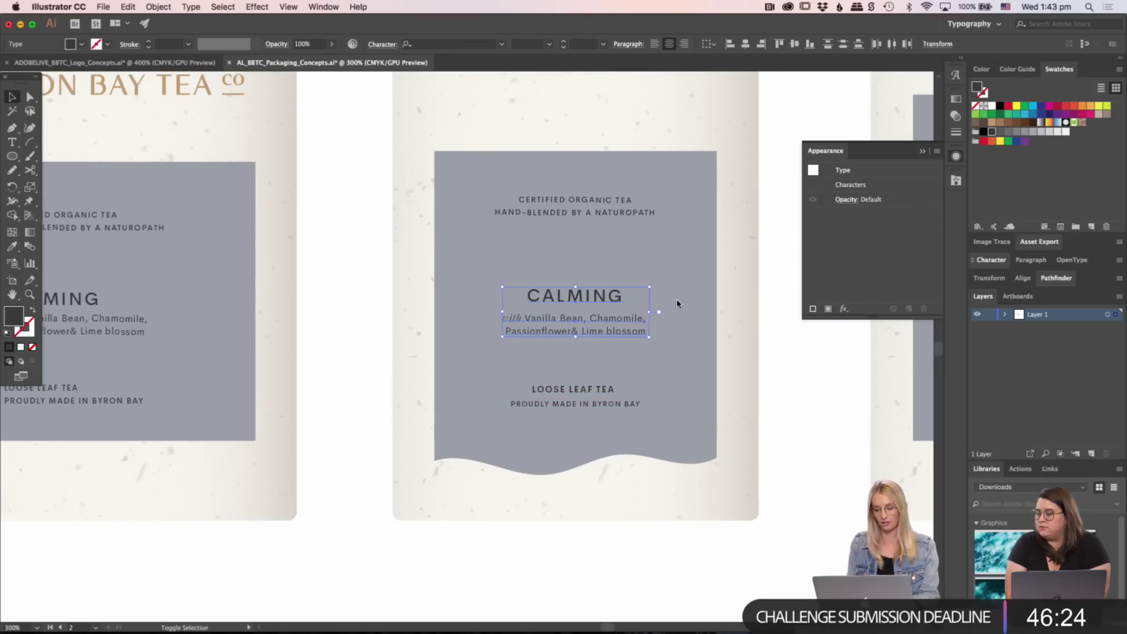
key("Up")
key("Up")
key("Up")
key("Up")
key("super+shift+a")
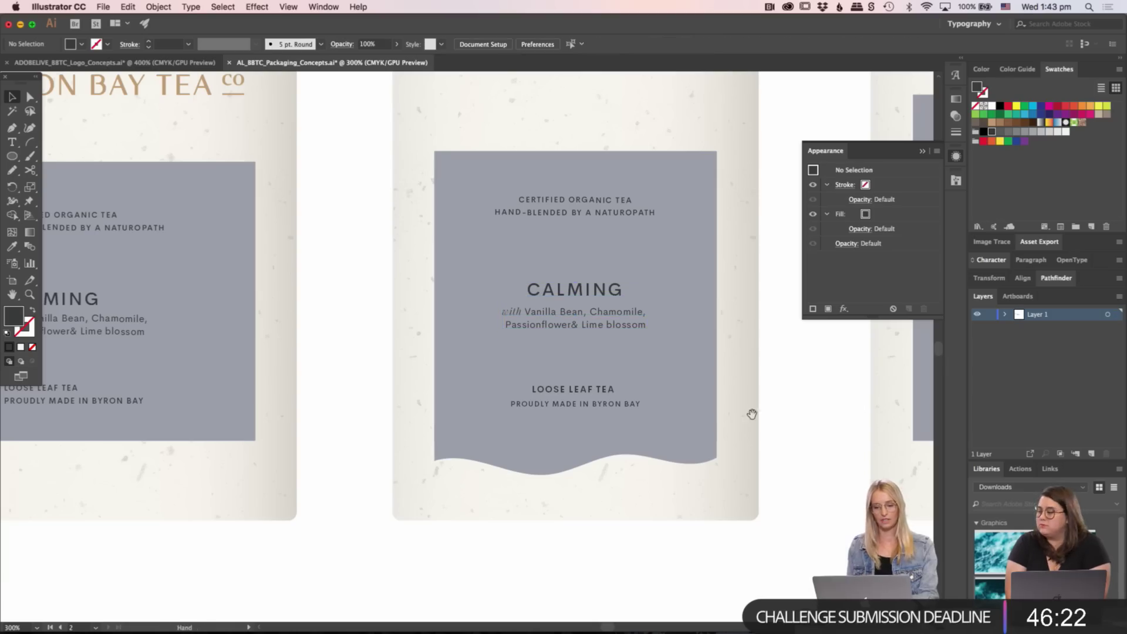
- Copy the bronze BYRON BAY TEA CO logo from the first canister to just above the wavy label on the second canister
left_click_drag(752, 414, 813, 453)
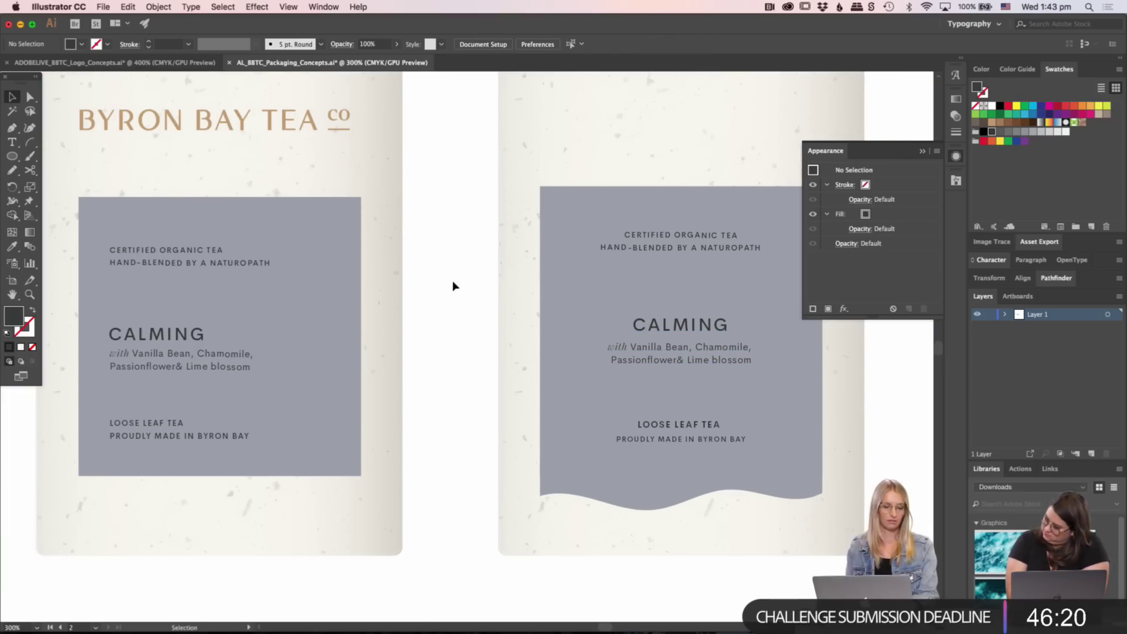
scroll(559, 329, "right", 5)
scroll(559, 329, "up", 2)
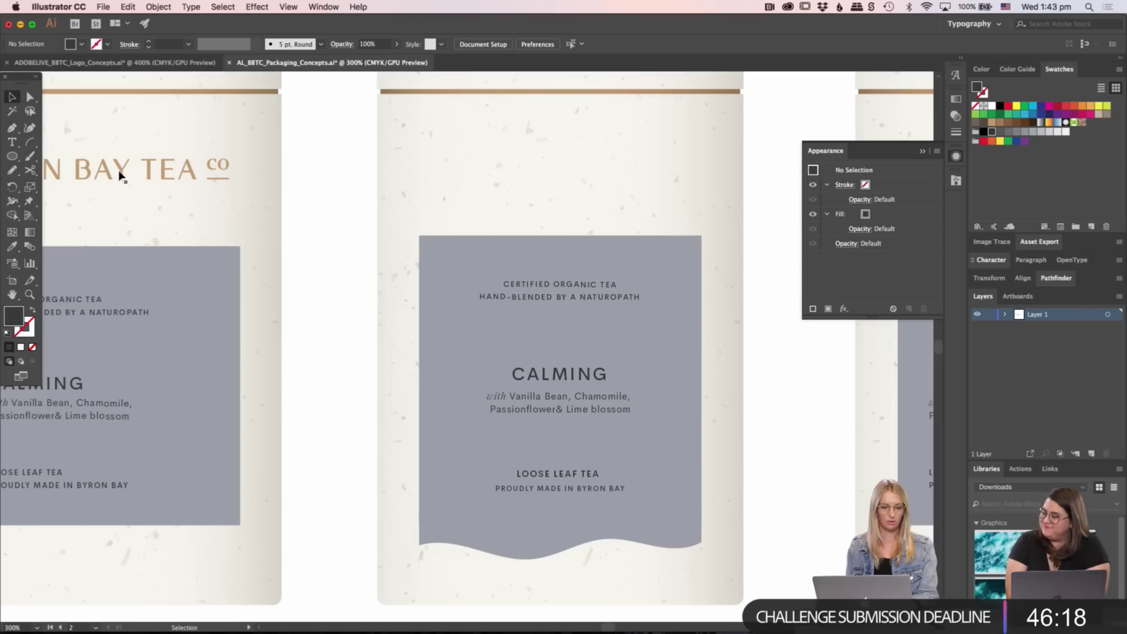
left_click_drag(120, 175, 589, 216)
left_click(771, 373)
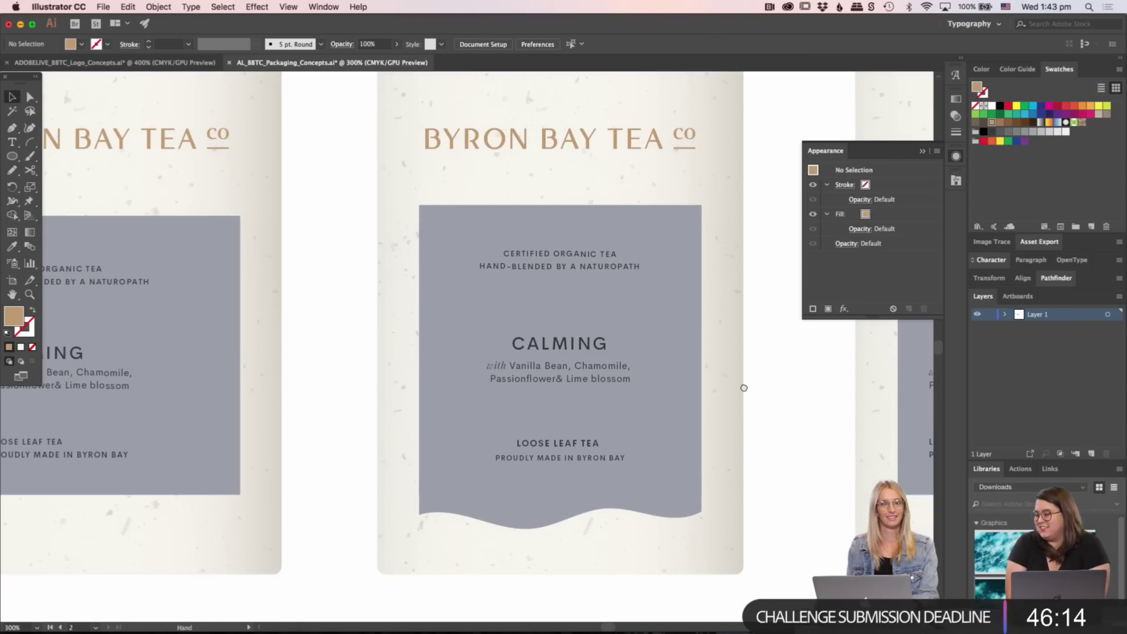
- Delete the bronze logo on the lid of the wavy-label canister
scroll(654, 377, "down", 3)
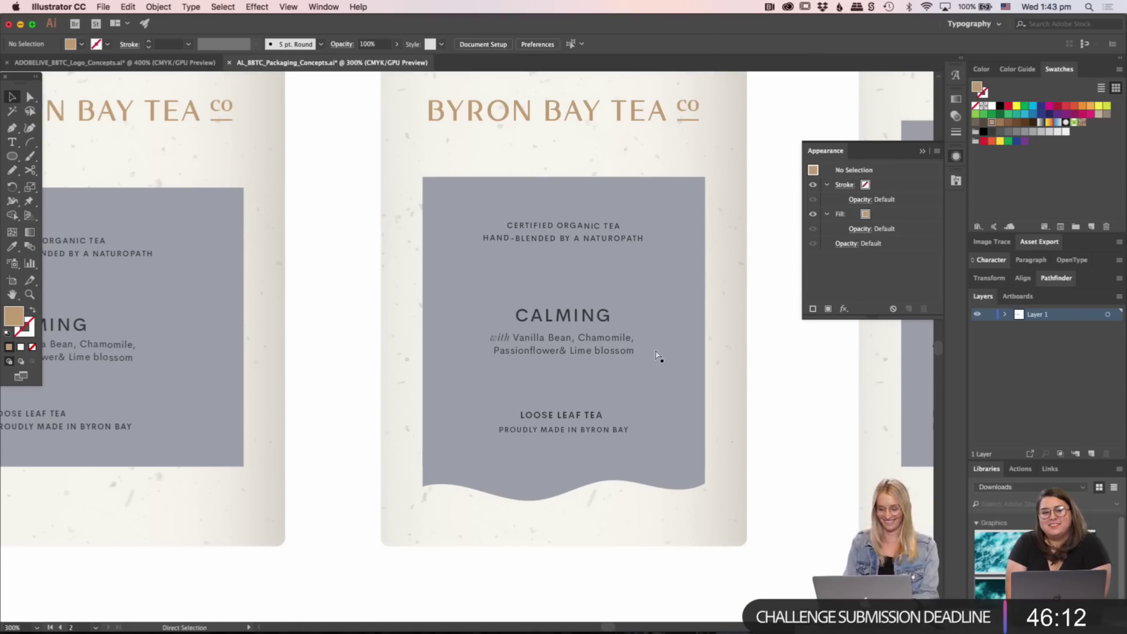
key("super+minus")
scroll(530, 284, "left", 2)
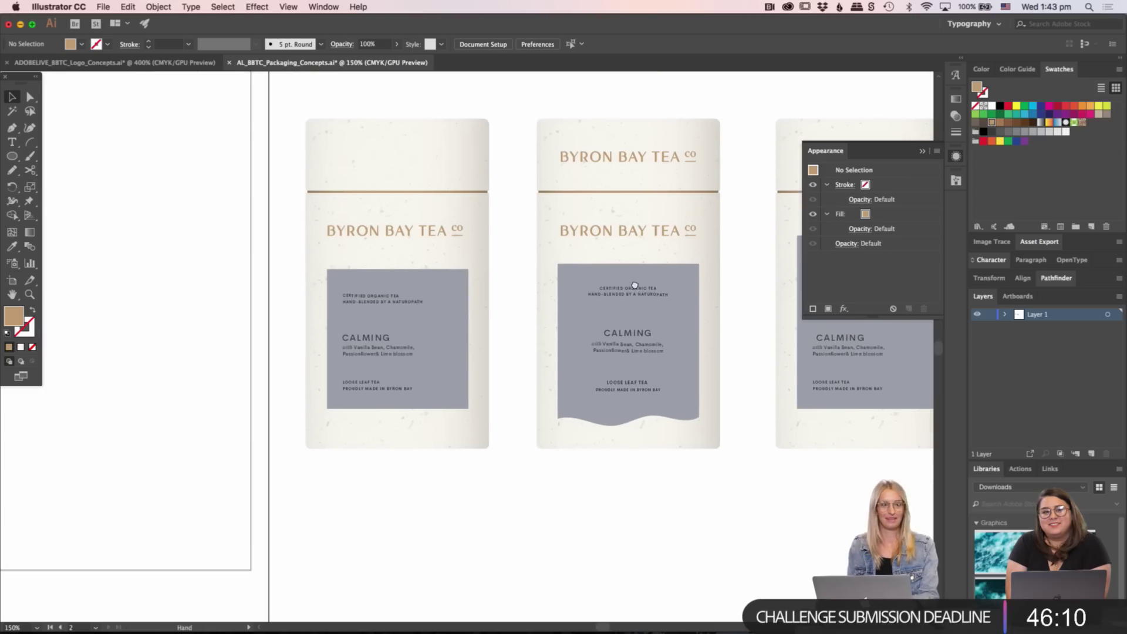
scroll(445, 282, "up", 1)
scroll(445, 282, "right", 4)
left_click(414, 206)
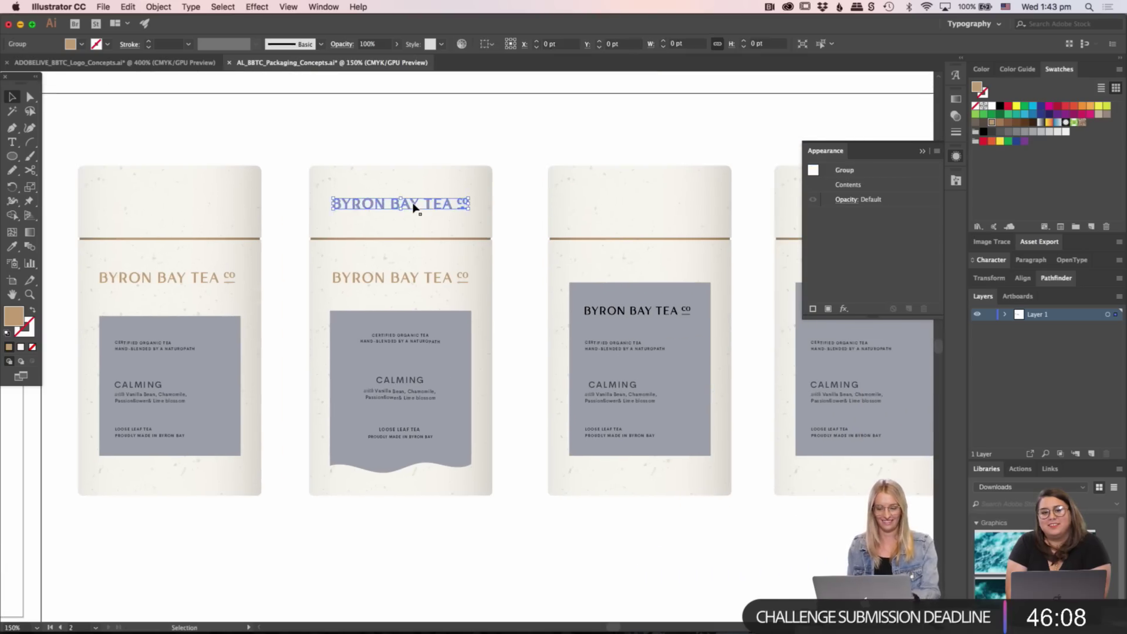
key("Delete")
- Nudge the CERTIFIED ORGANIC TEA / HAND-BLENDED BY A NATUROPATH text up on the first canister's label, level with the wavy label's matching text
left_click_drag(463, 332, 457, 324)
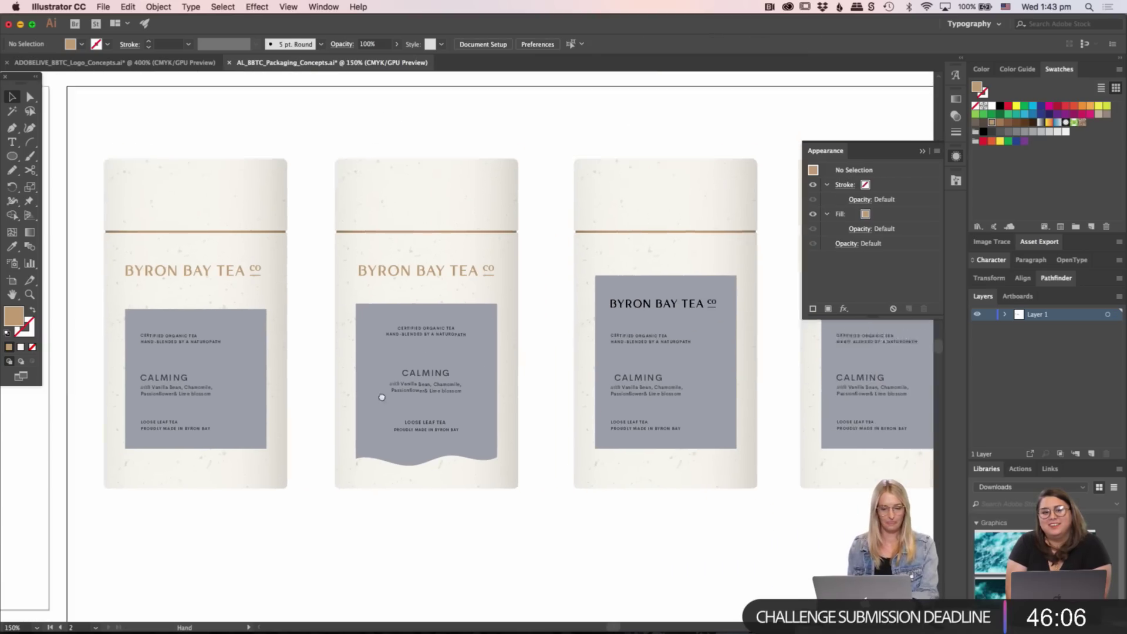
key("super+plus")
key("v")
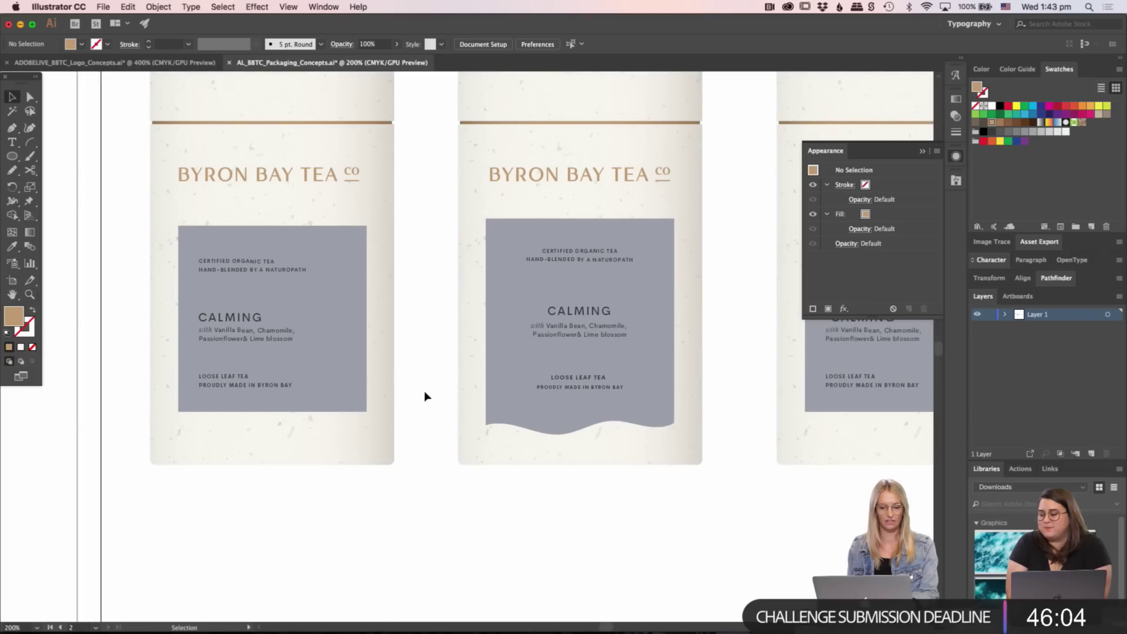
scroll(587, 423, "up", 2)
scroll(587, 423, "right", 1)
left_click_drag(582, 464, 584, 474)
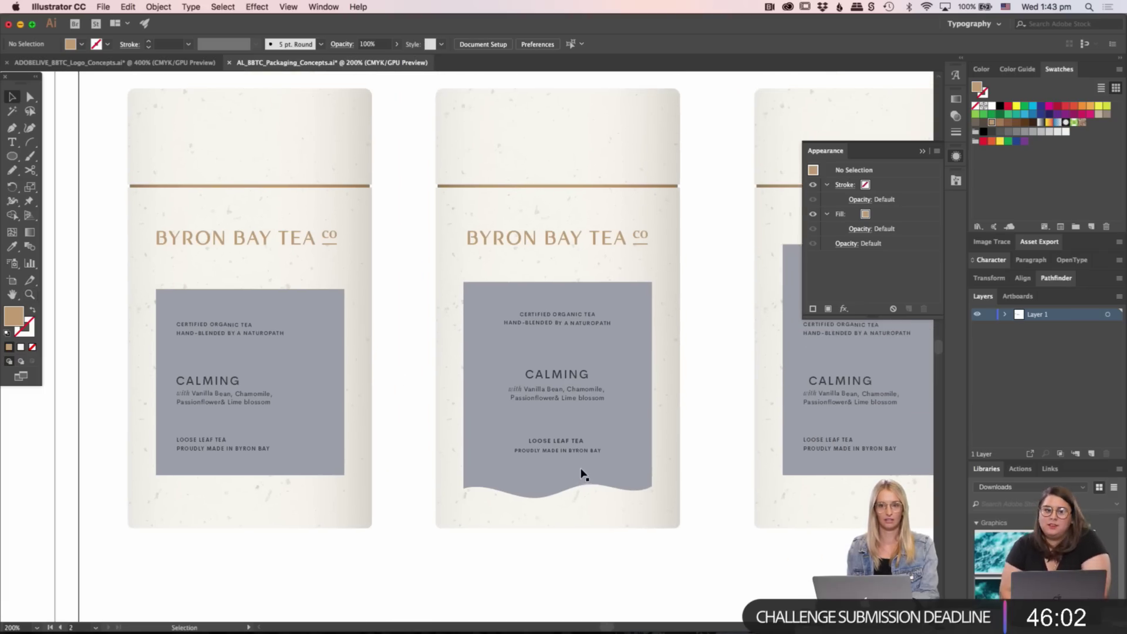
left_click(249, 334)
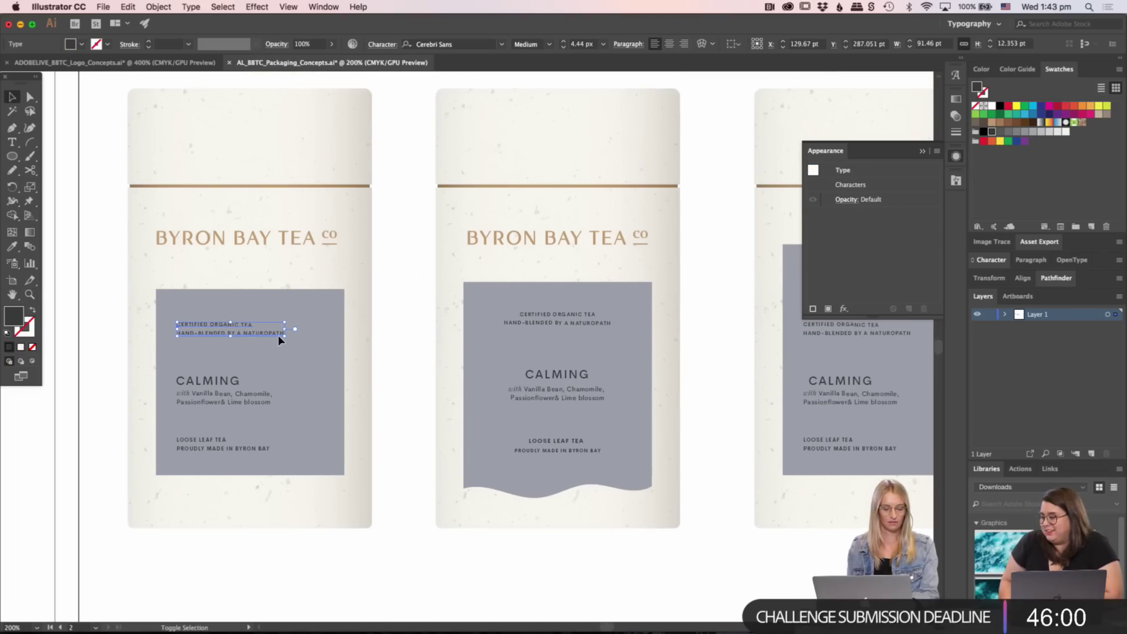
key("Up")
key("Up")
key("Up")
key("Up")
key("Up")
key("Up")
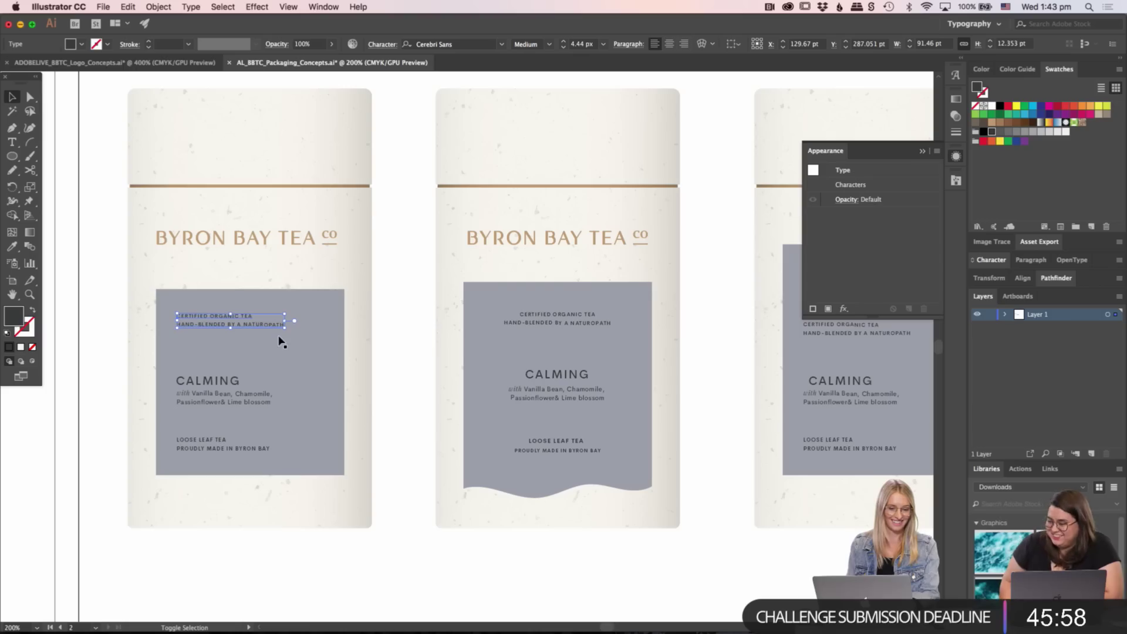
- Nudge CALMING and its ingredients text up together on the first canister's label, level with the wavy label's CALMING
left_click(222, 381)
left_click(231, 394, "shift")
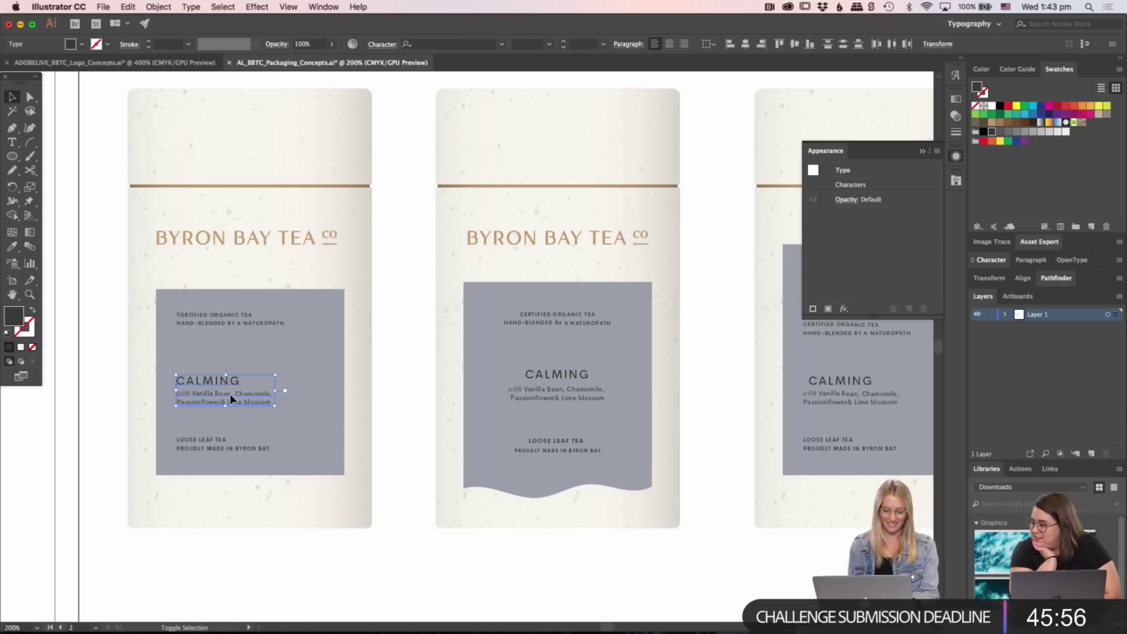
key("Up")
key("Up")
key("Up")
key("Up")
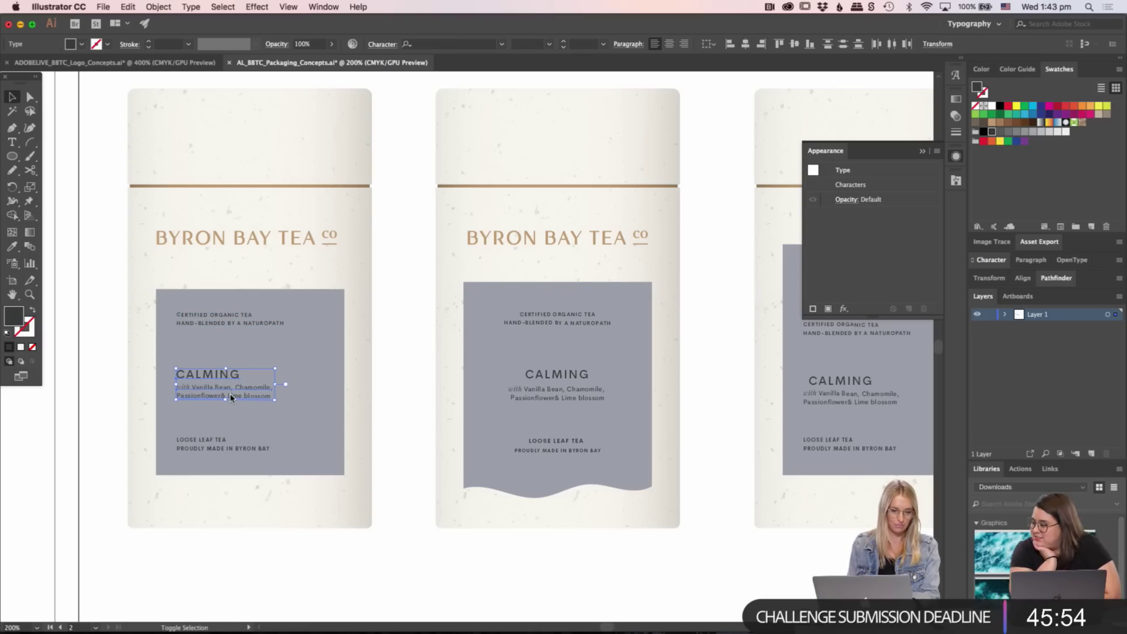
left_click(276, 538)
- Copy the charcoal B monogram from above the black logo and place it over the CALMING text on the wavy label
scroll(237, 539, "left", 15)
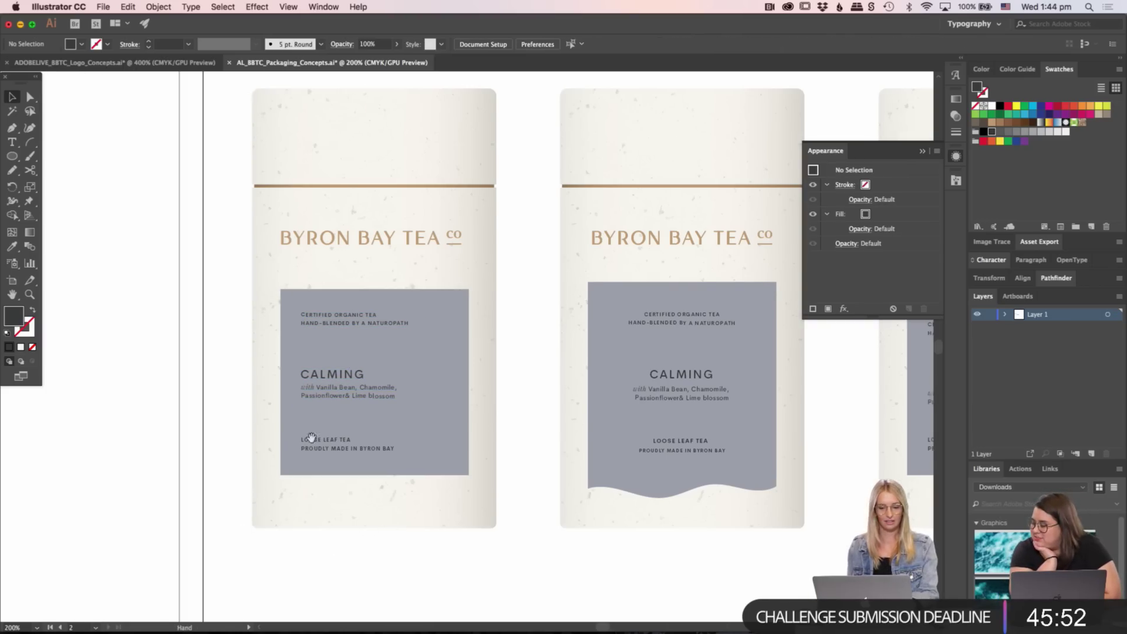
scroll(156, 399, "down", 5)
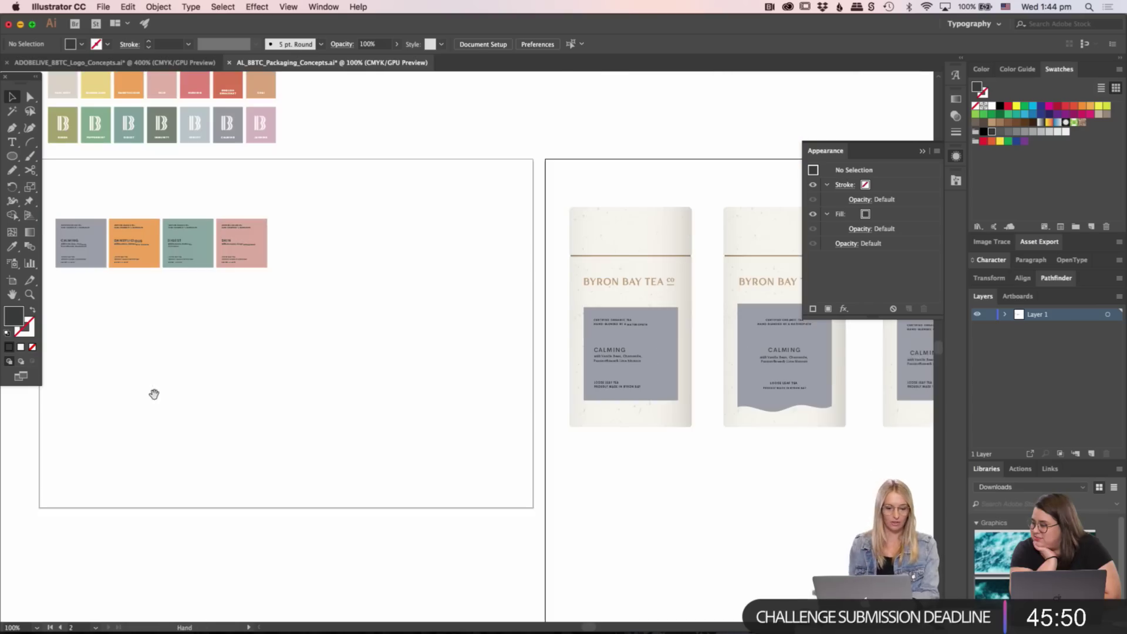
scroll(297, 340, "up", 5)
scroll(423, 456, "down", 4)
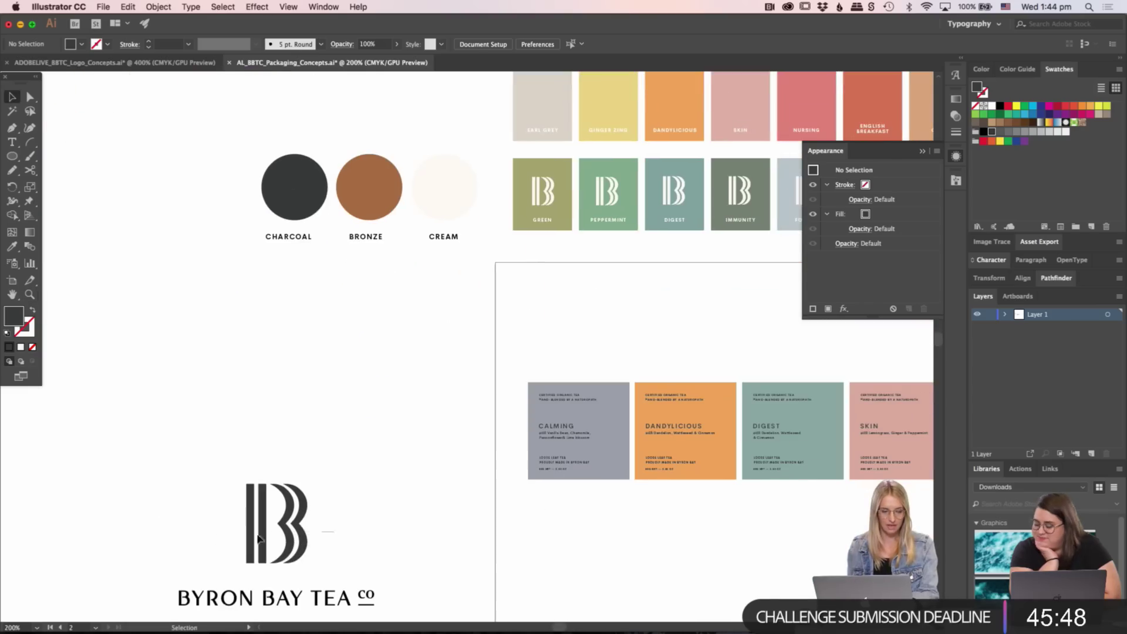
left_click(282, 528)
scroll(151, 485, "right", 8)
scroll(150, 485, "down", 10)
scroll(347, 466, "right", 8)
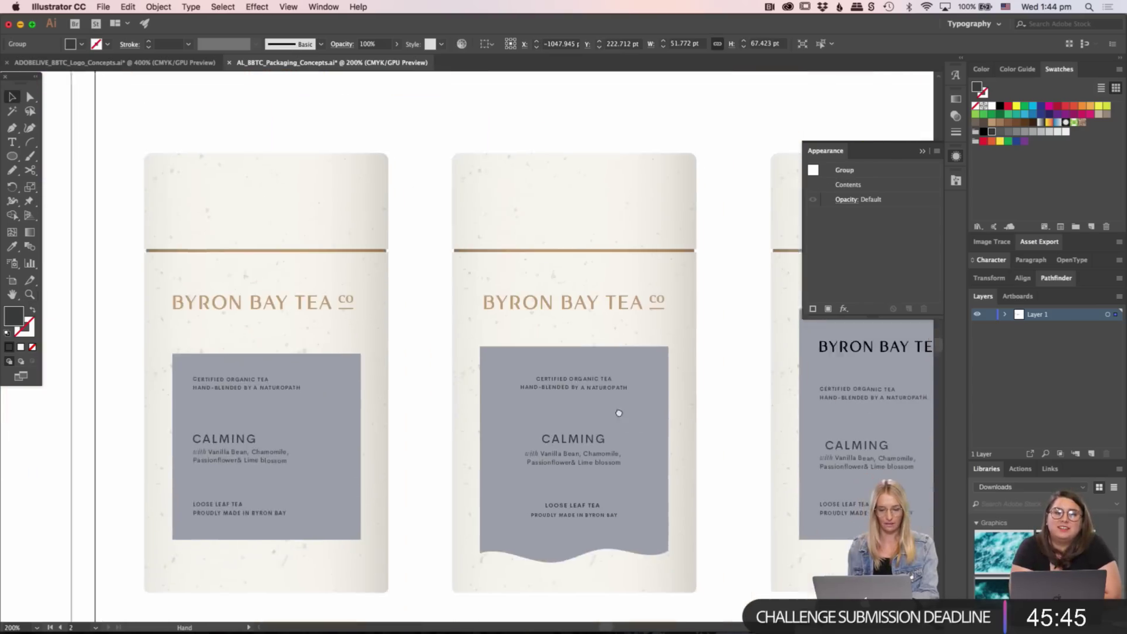
key("z")
left_click(513, 402)
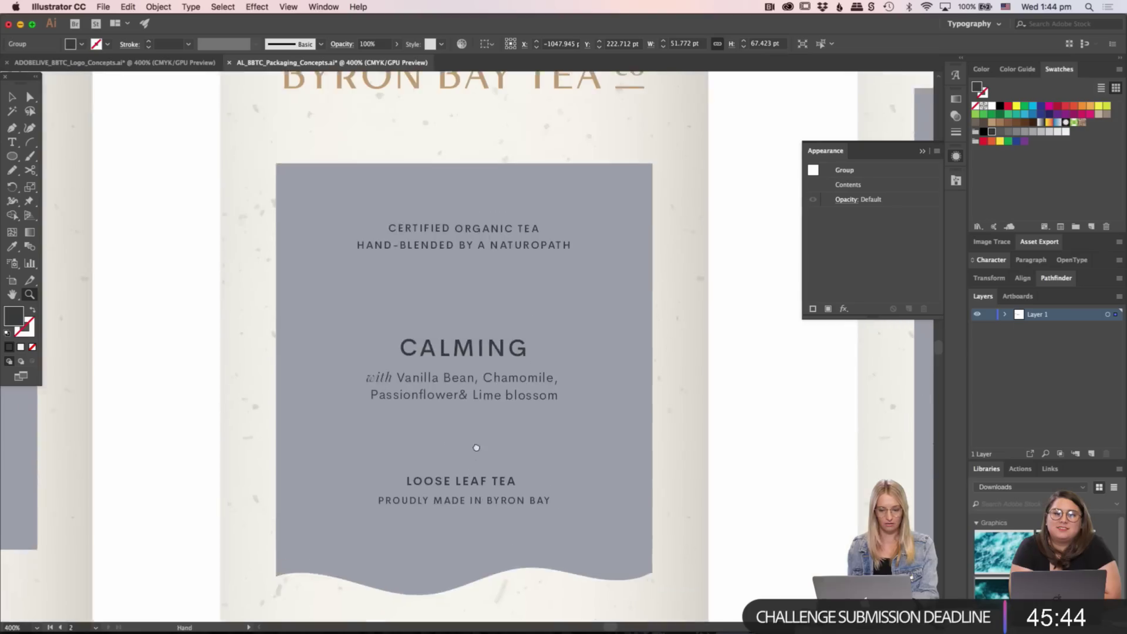
scroll(496, 443, "up", 1)
key("super+v")
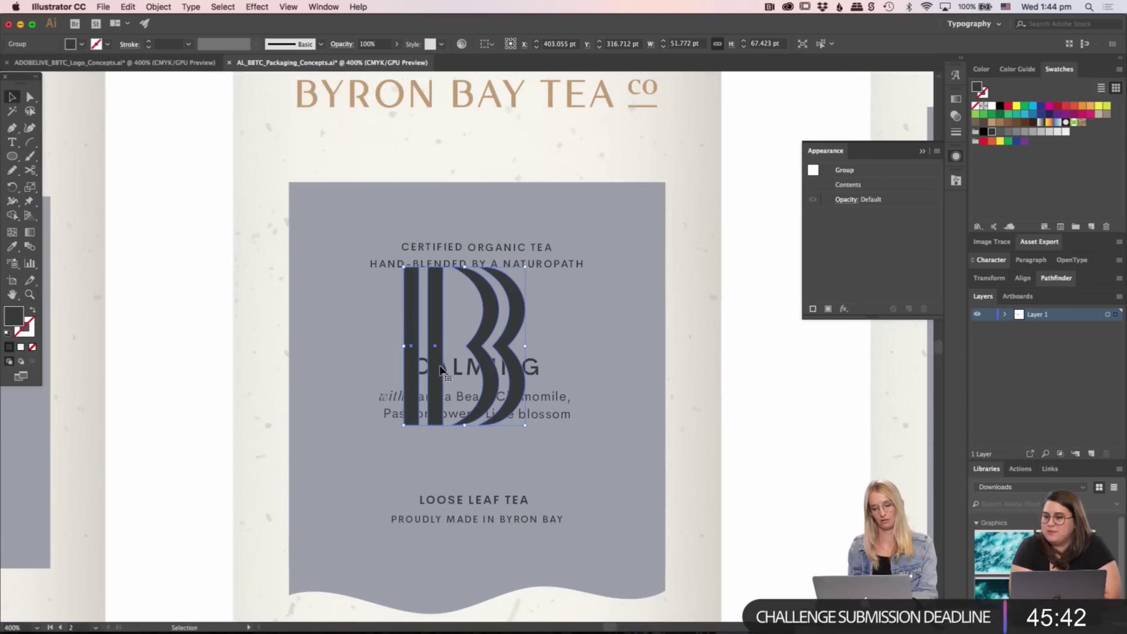
left_click_drag(489, 377, 497, 408)
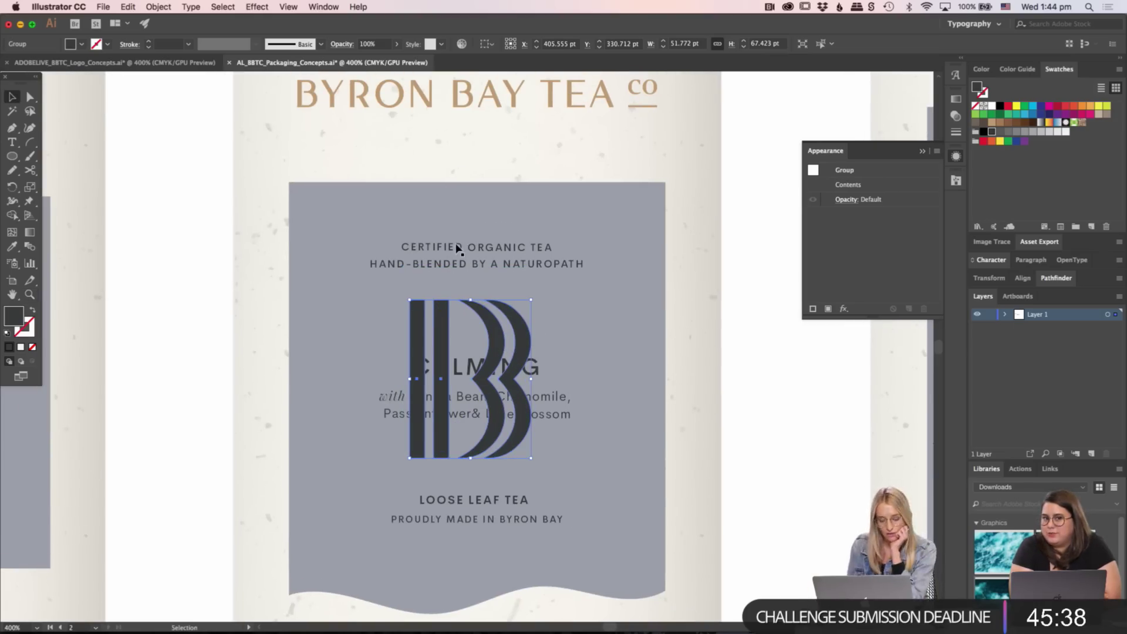
- Try recolouring the B monogram with the label's blue-grey sampled by the Eyedropper
key("i")
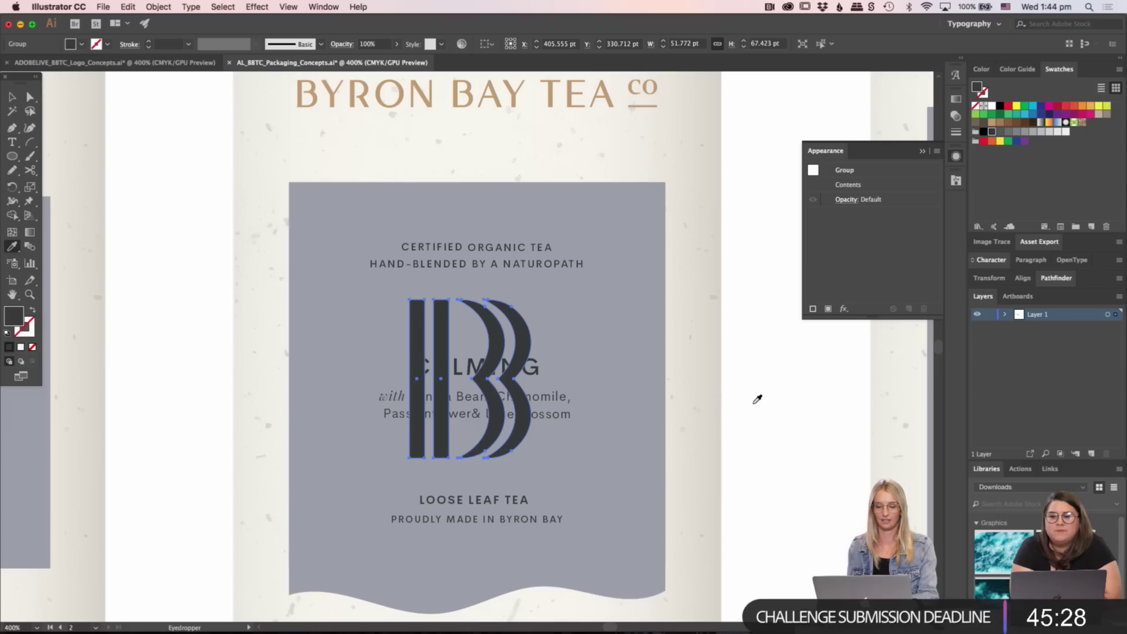
left_click(607, 410)
key("v")
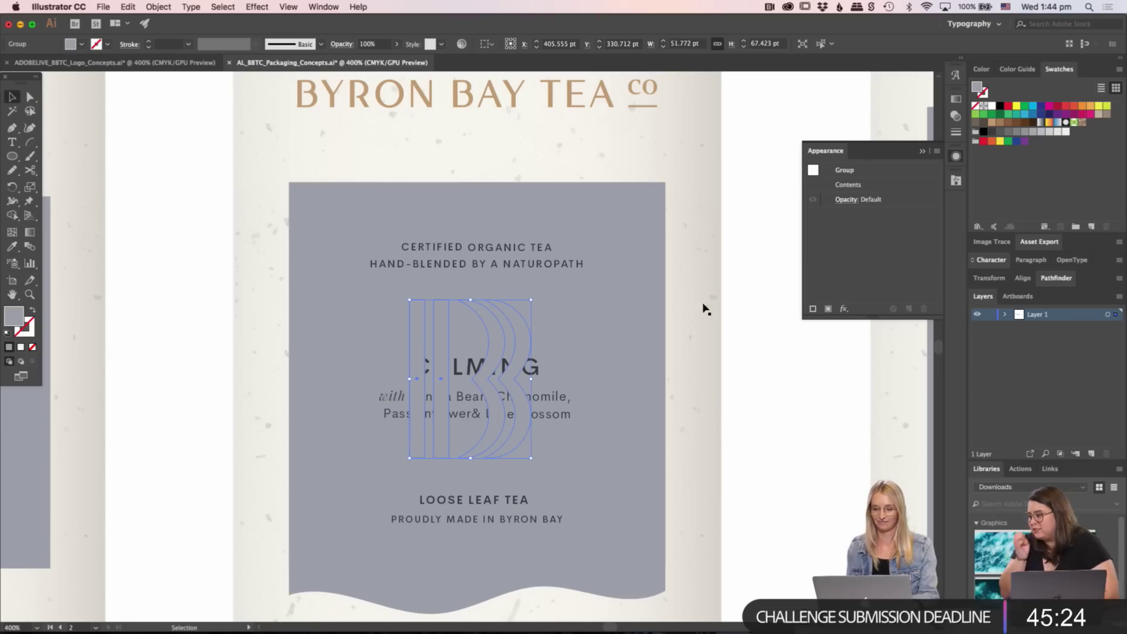
key("super+z")
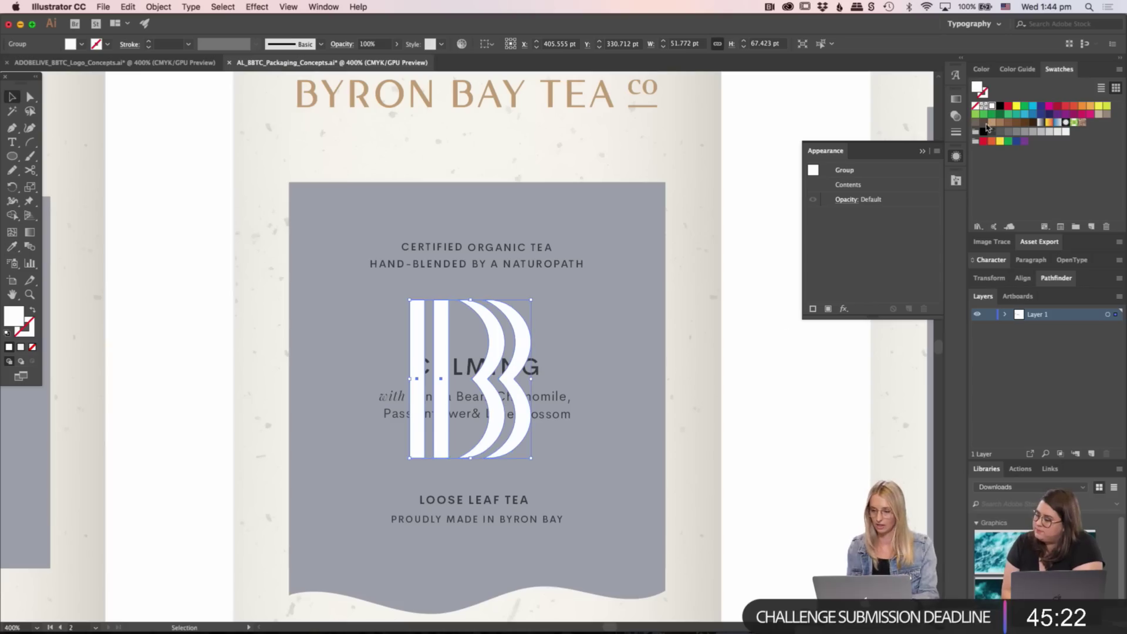
- Fill the B monogram with white and set its opacity to 20%
left_click(383, 45)
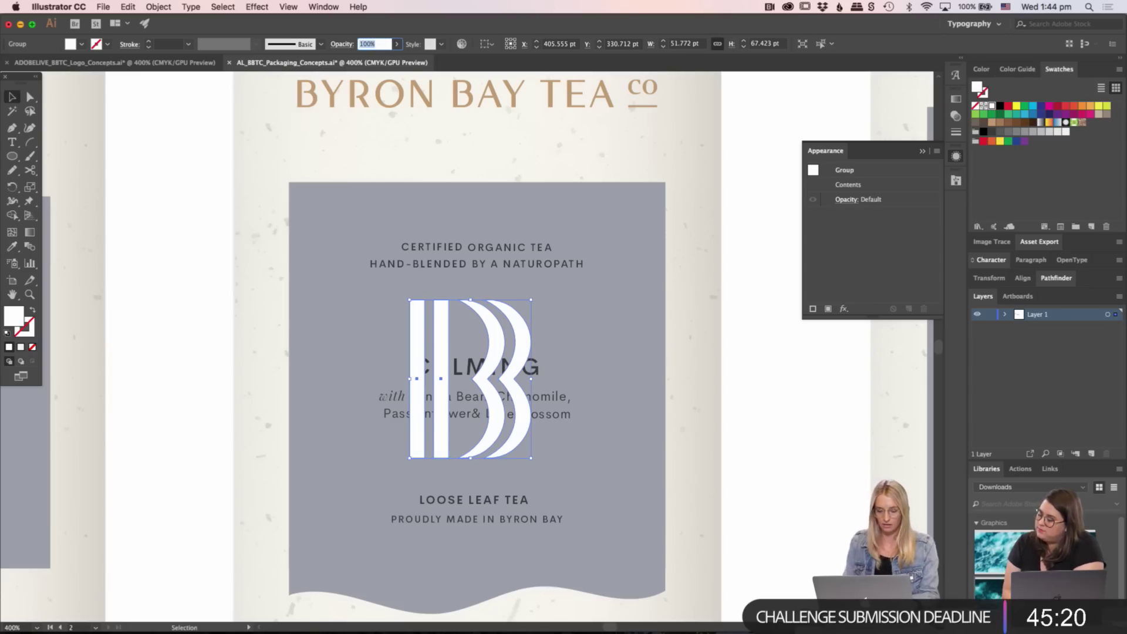
type("20")
key("Return")
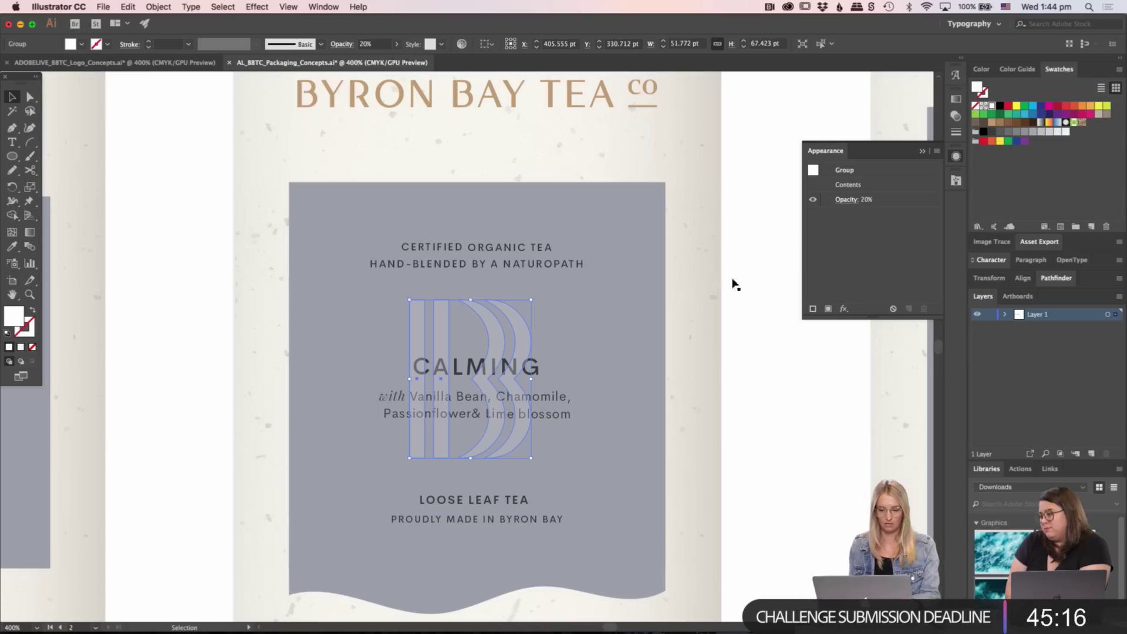
- Centre all artwork on the wavy-label canister horizontally, including the logo, label, texts and B monogram
left_click(464, 365)
left_click(539, 404, "shift")
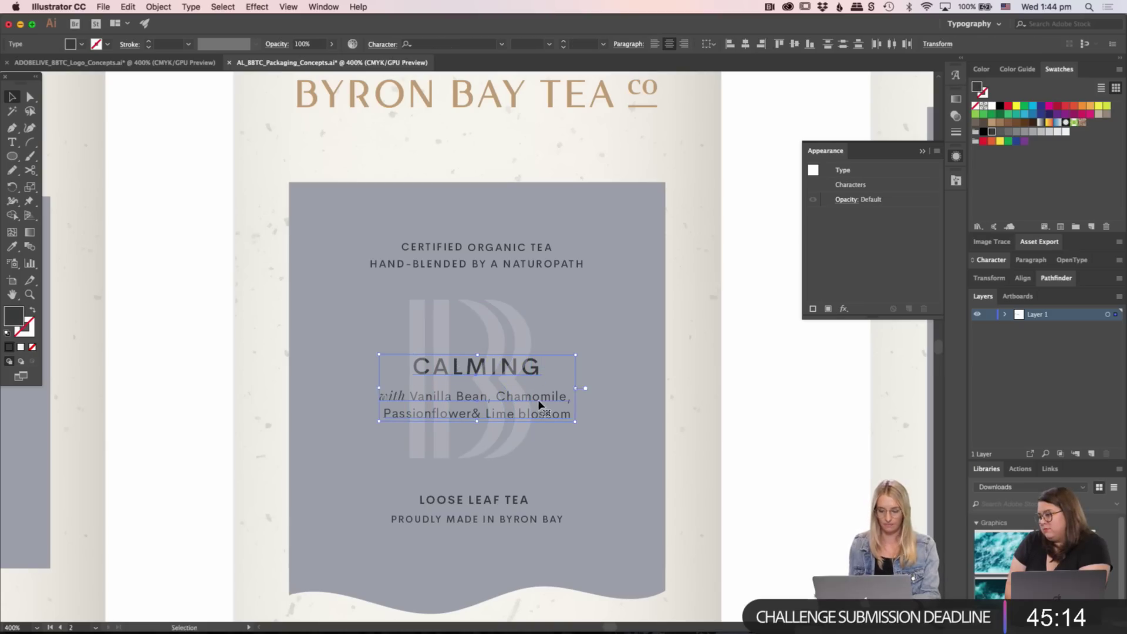
key("super+minus")
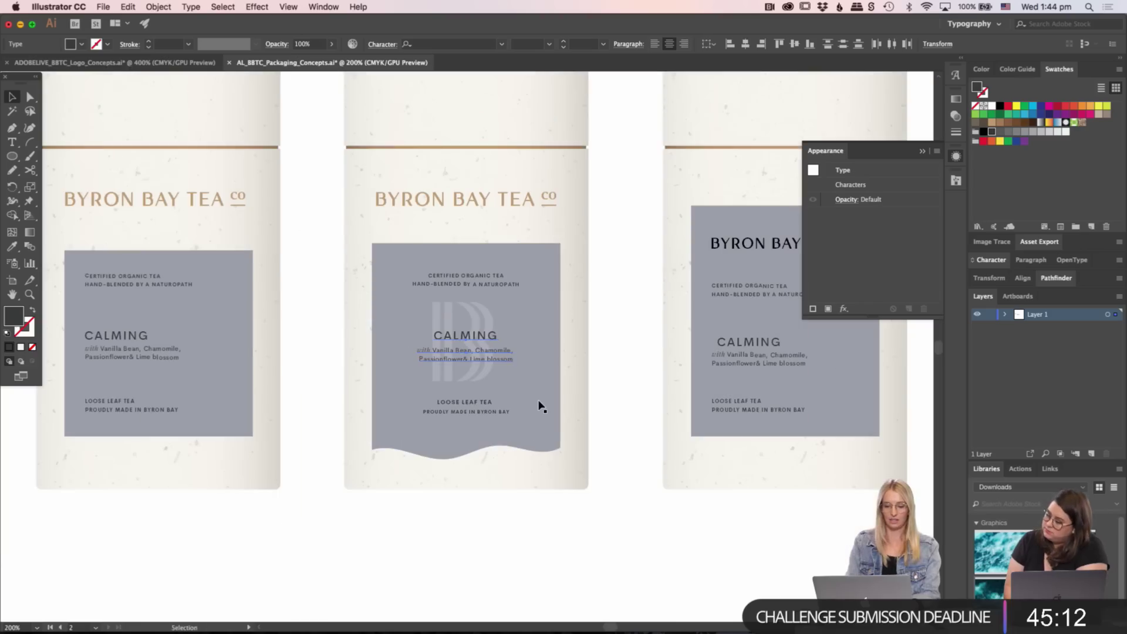
key("v")
left_click_drag(477, 539, 456, 125)
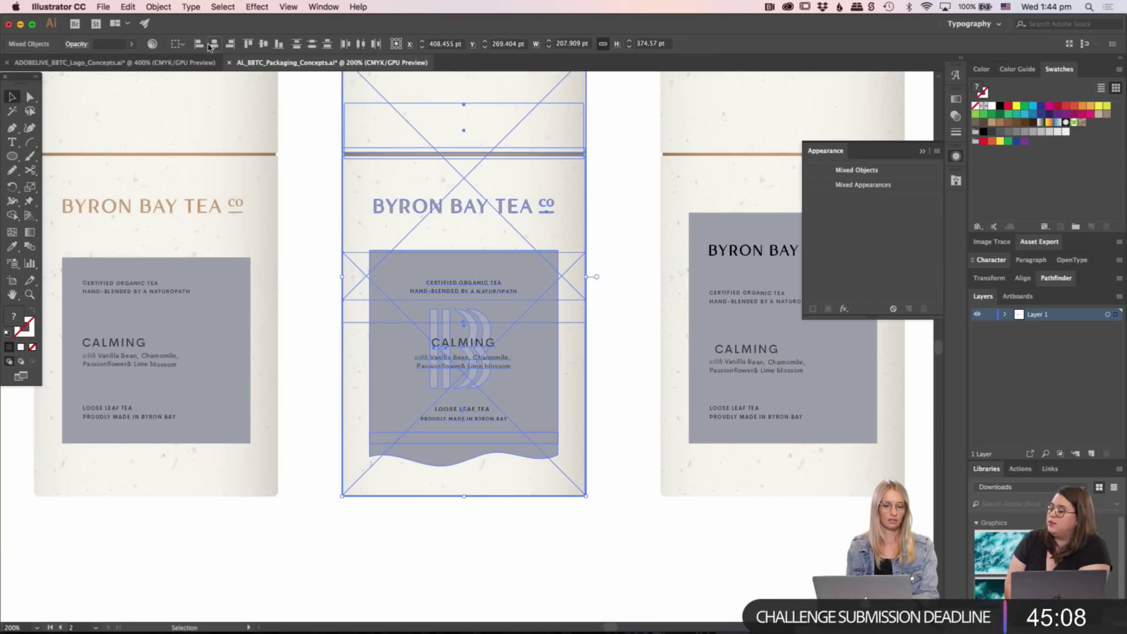
left_click(591, 451)
- Scale the faint B monogram behind CALMING on the wavy label down to about 41 × 53 pt
key("z")
left_click(523, 405)
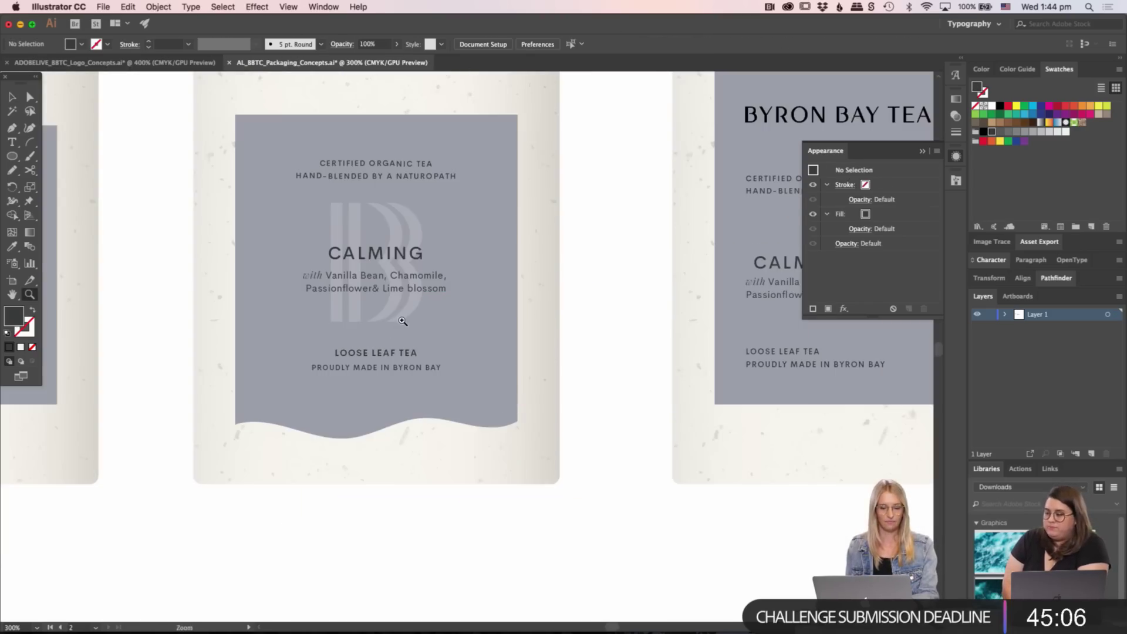
left_click(402, 320)
key("v")
left_click(465, 299)
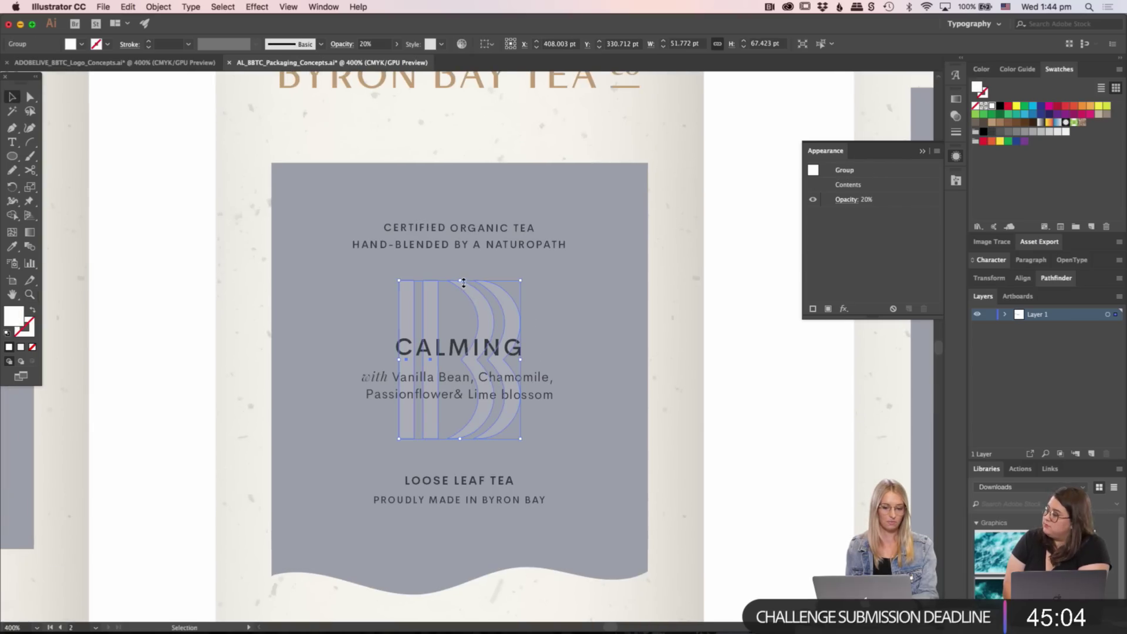
left_click_drag(460, 281, 460, 299)
left_click(734, 329)
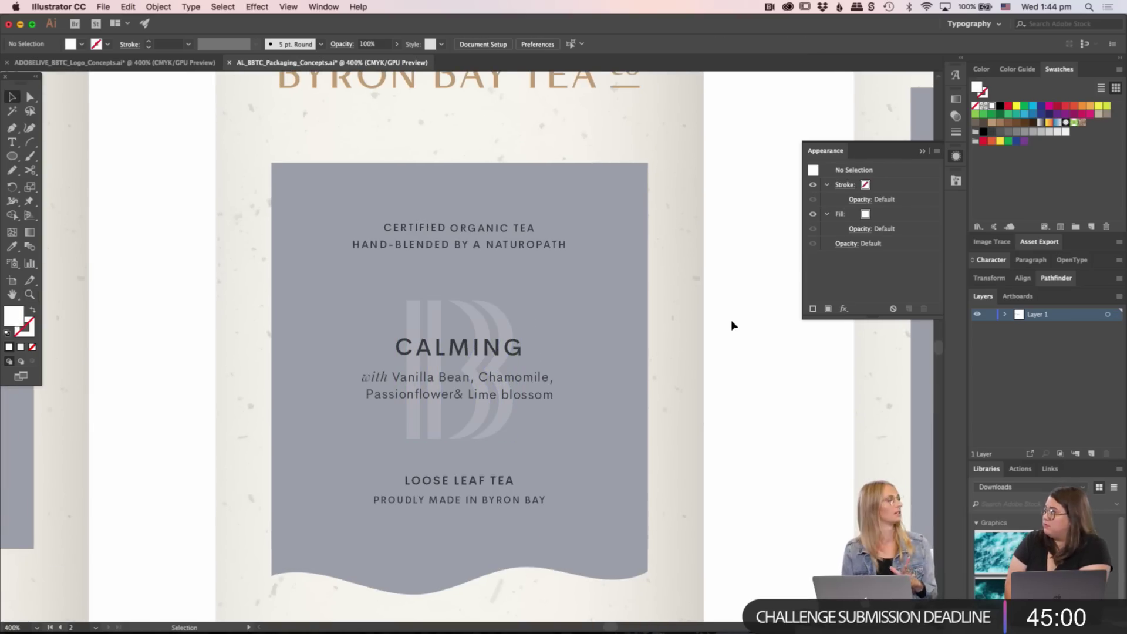
left_click(481, 418)
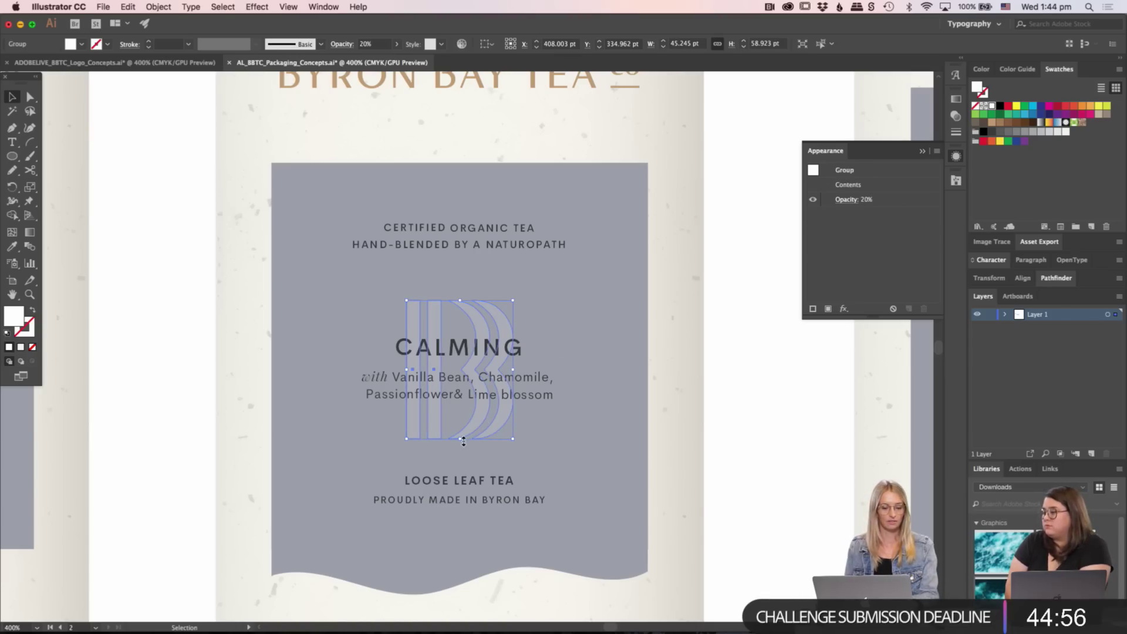
left_click_drag(463, 441, 463, 432)
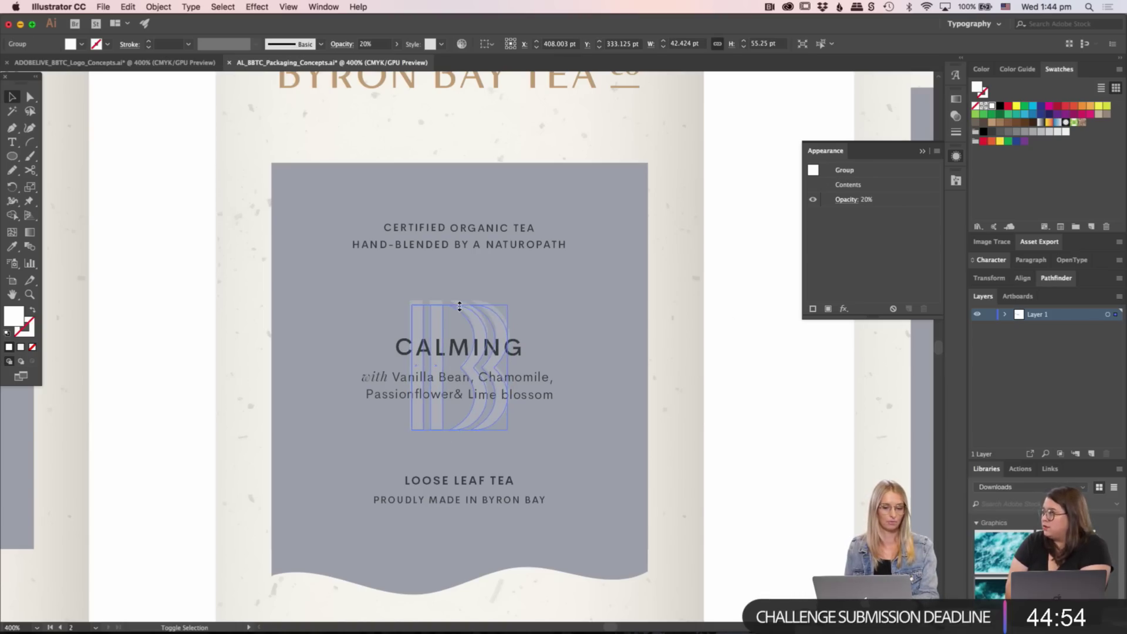
left_click_drag(460, 306, 460, 303)
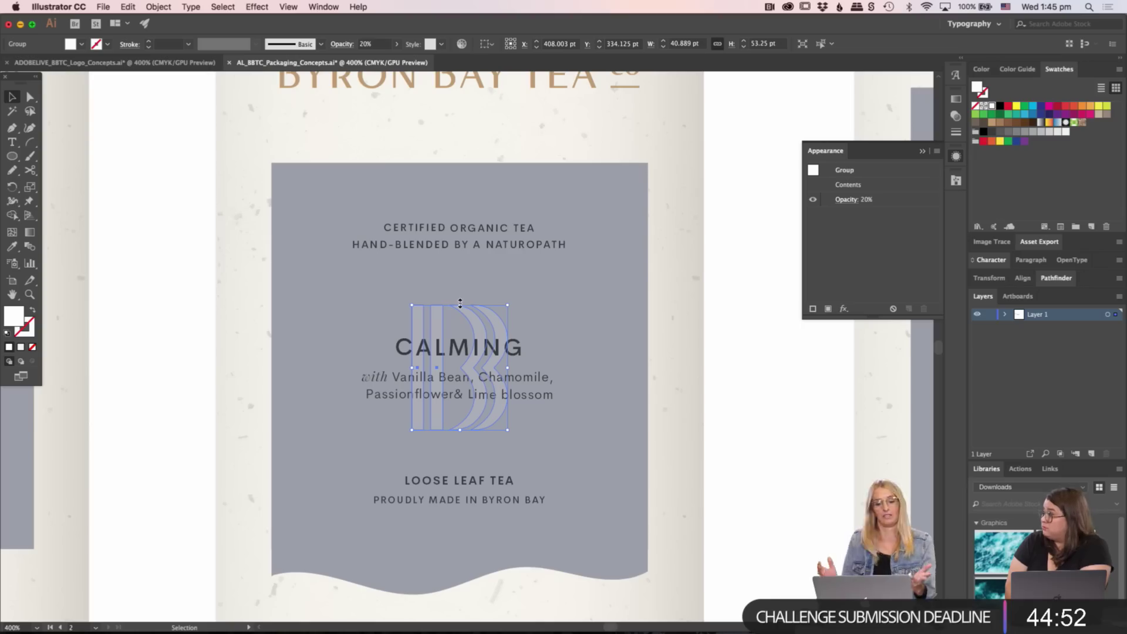
left_click(698, 361)
scroll(681, 376, "left", 2)
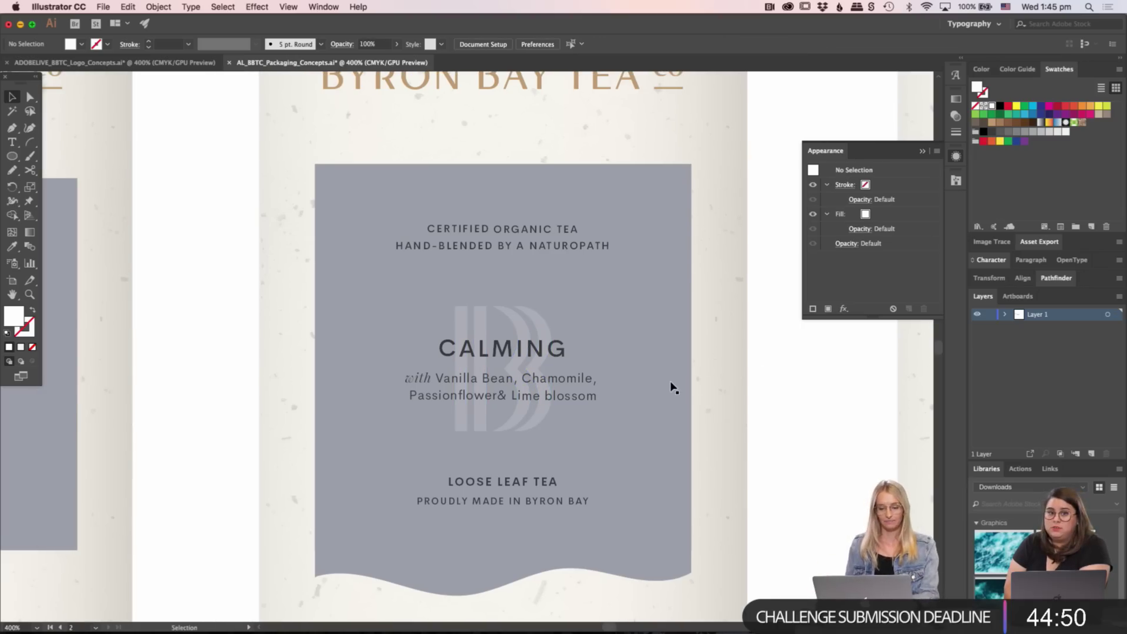
- Move the LOOSE LEAF TEA and PROUDLY MADE IN BYRON BAY lines slightly lower on the wavy label
left_click(537, 485)
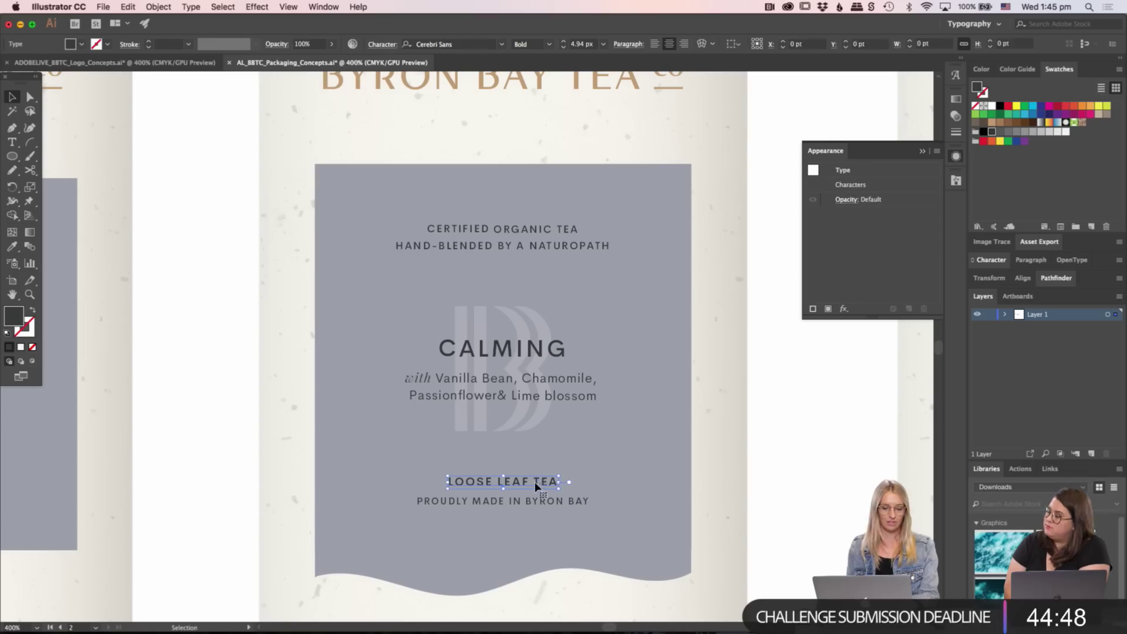
left_click(531, 503)
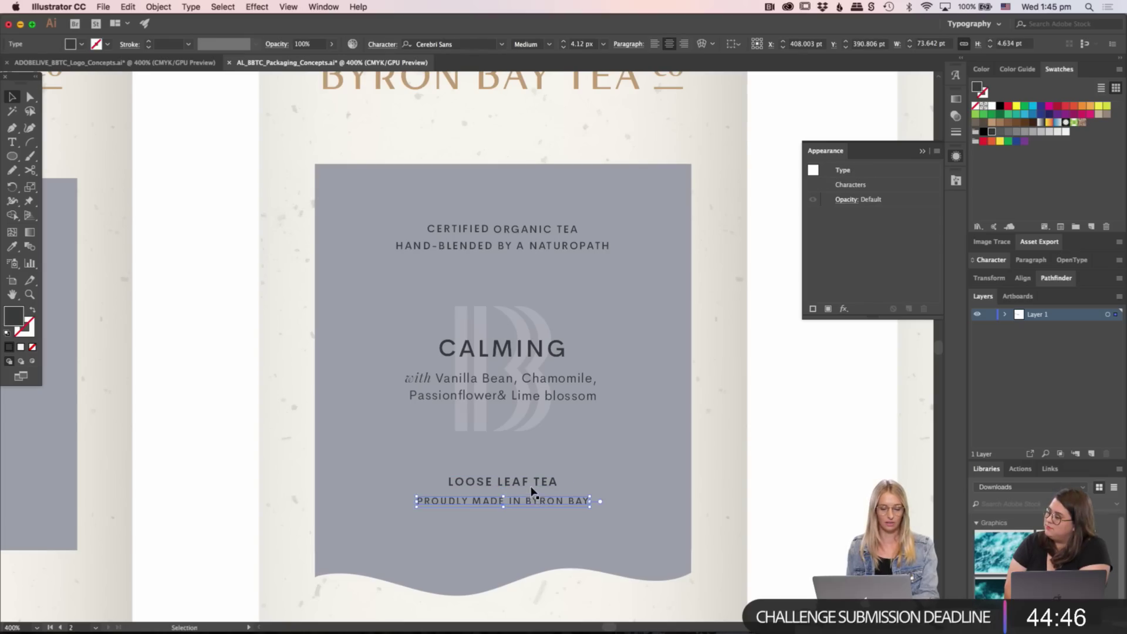
left_click(531, 486, "shift")
left_click_drag(532, 486, 529, 501)
left_click(804, 510)
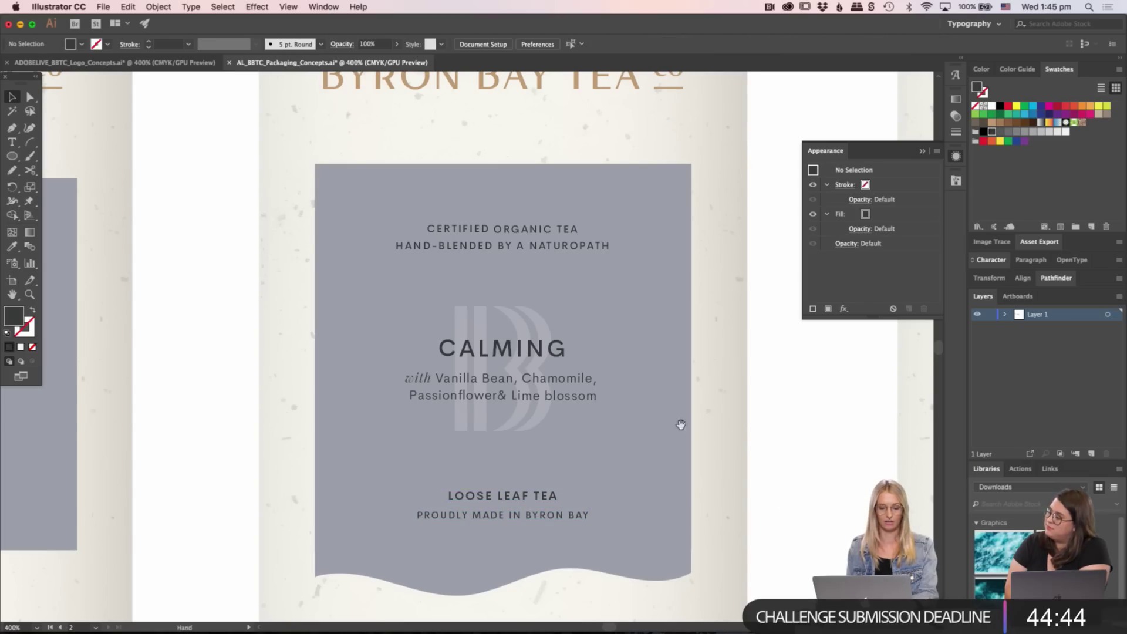
- Nudge the CALMING text and its ingredients slightly down, and move the CERTIFIED ORGANIC TEA lines closer to the wavy label's top edge
left_click_drag(681, 424, 677, 443)
left_click_drag(526, 367, 526, 369)
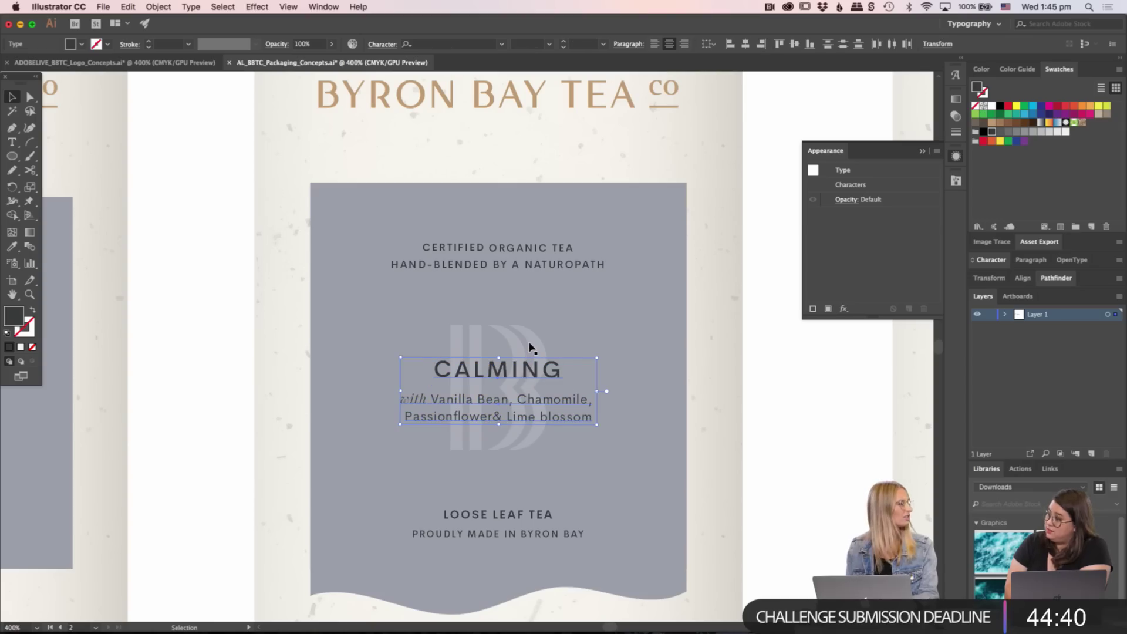
left_click(767, 445)
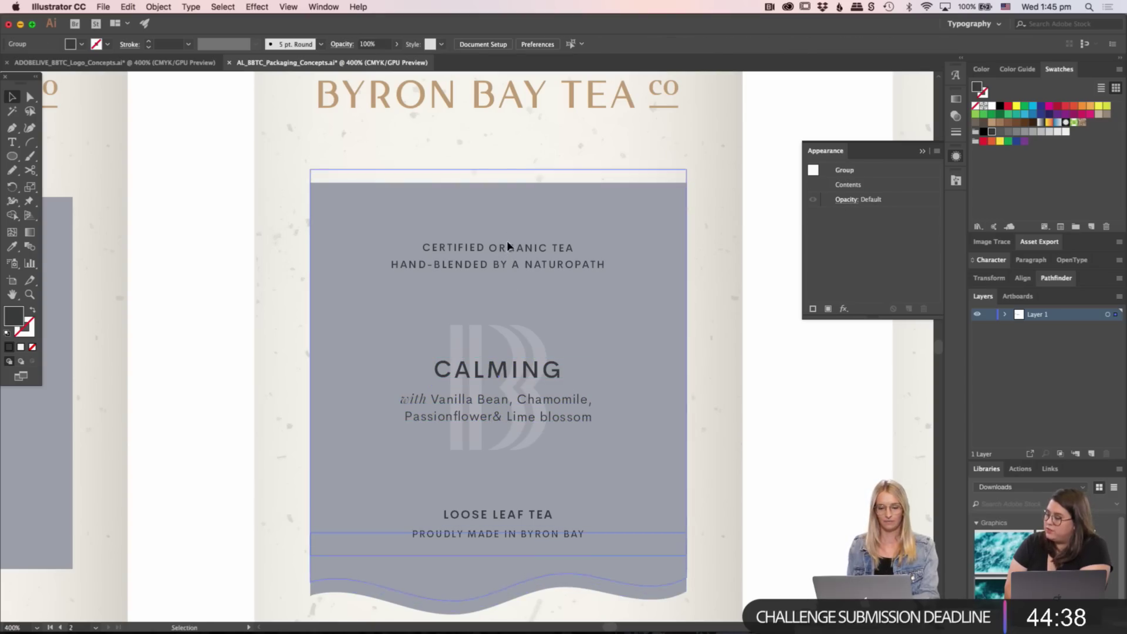
left_click_drag(508, 247, 509, 231)
left_click(847, 426)
key("super+minus")
key("super+minus")
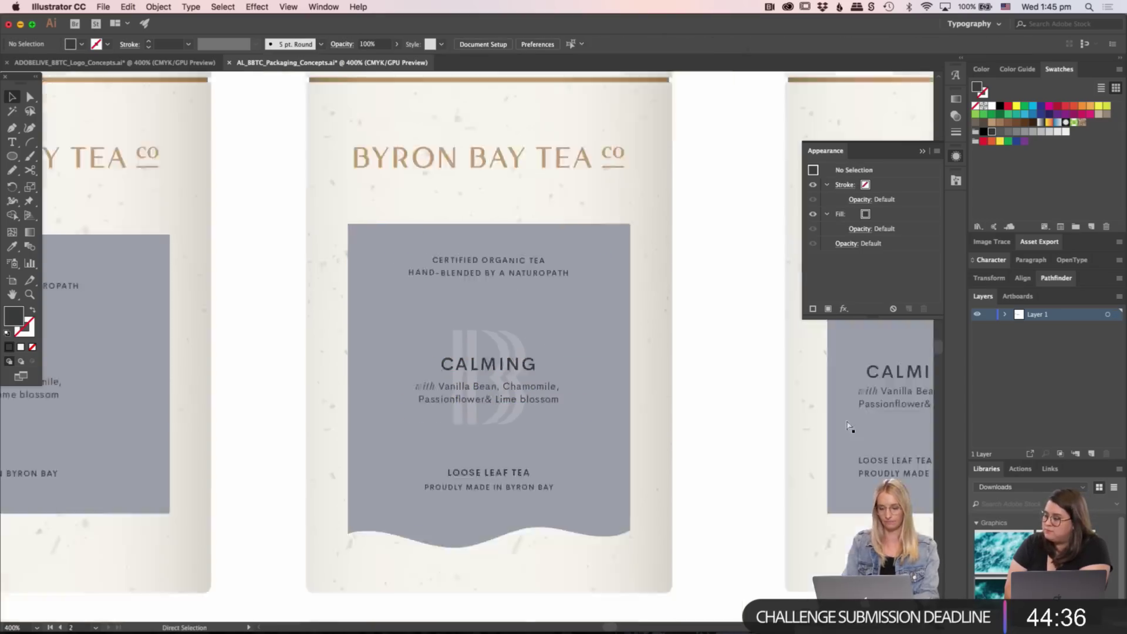
- Delete the black logo from the third canister and lower its label's top edge to a height of about 160 pt
left_click_drag(639, 448, 549, 471)
left_click_drag(554, 356, 432, 390)
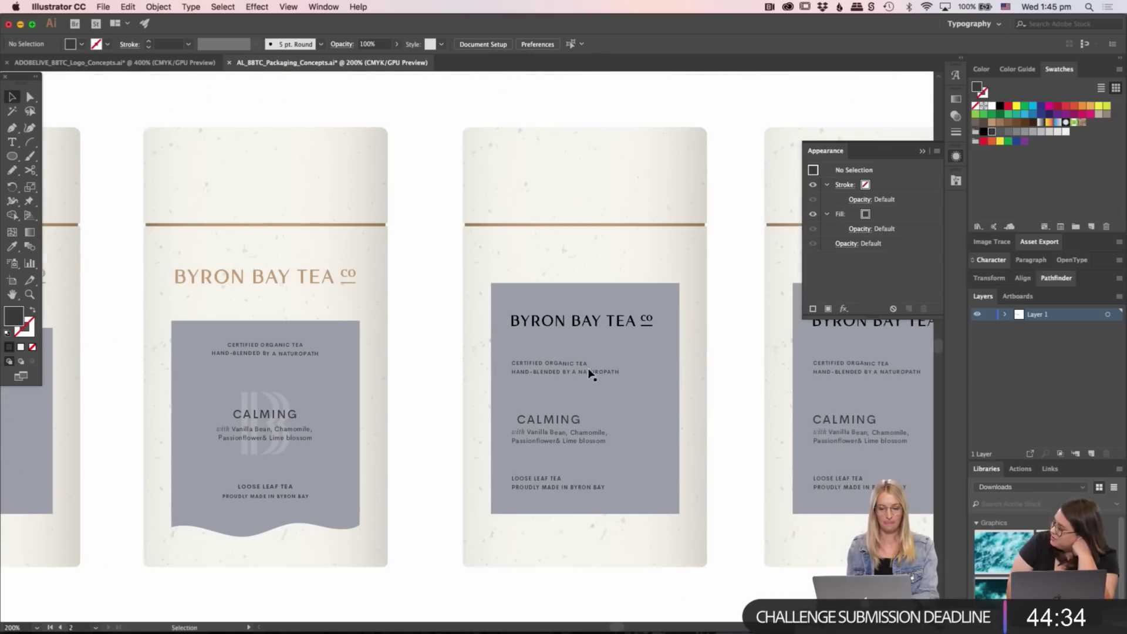
left_click(590, 311)
key("Delete")
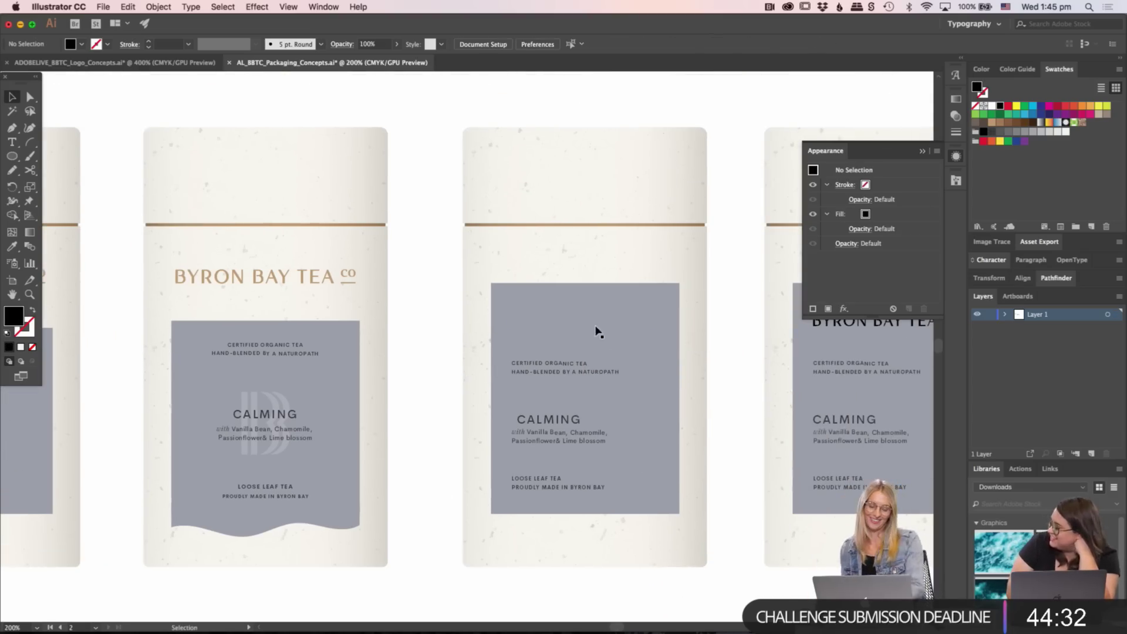
left_click(582, 294)
left_click_drag(587, 284, 587, 324)
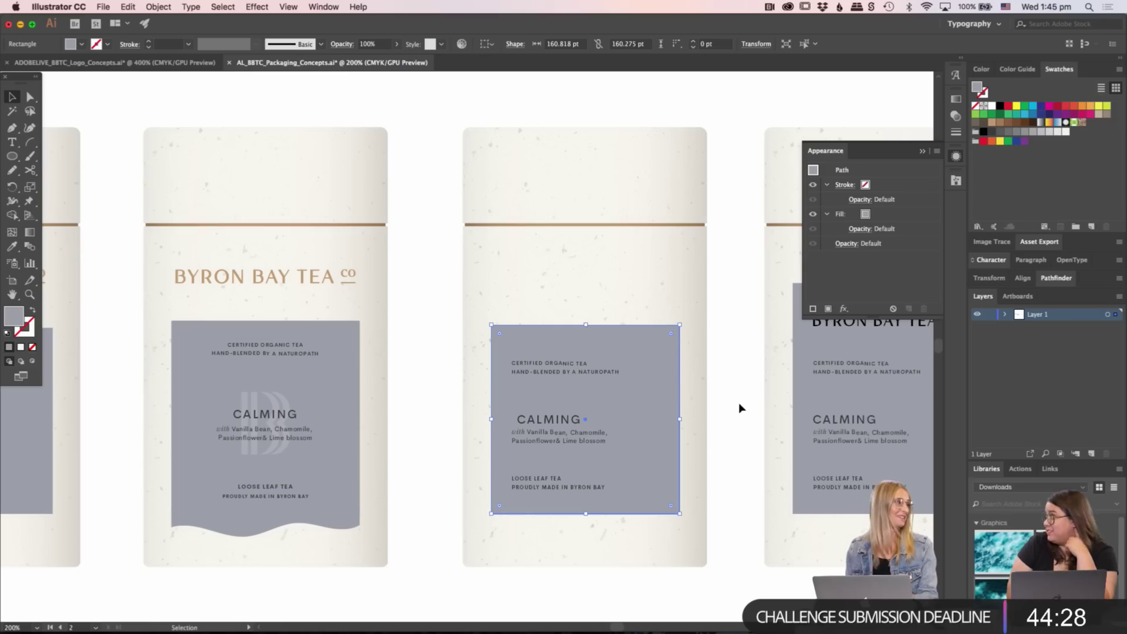
left_click(739, 407)
- Delete all the text from the third canister's label, leaving the plain blue-grey rectangle
scroll(655, 360, "left", 3)
scroll(655, 360, "down", 1)
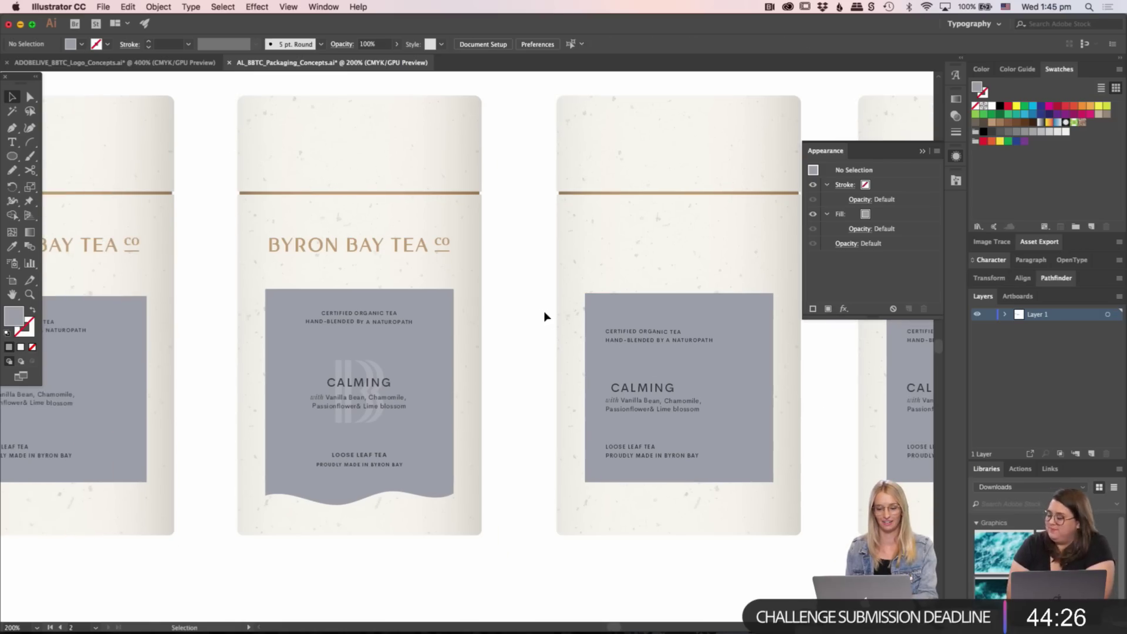
left_click_drag(544, 311, 681, 472)
left_click_drag(526, 310, 595, 353)
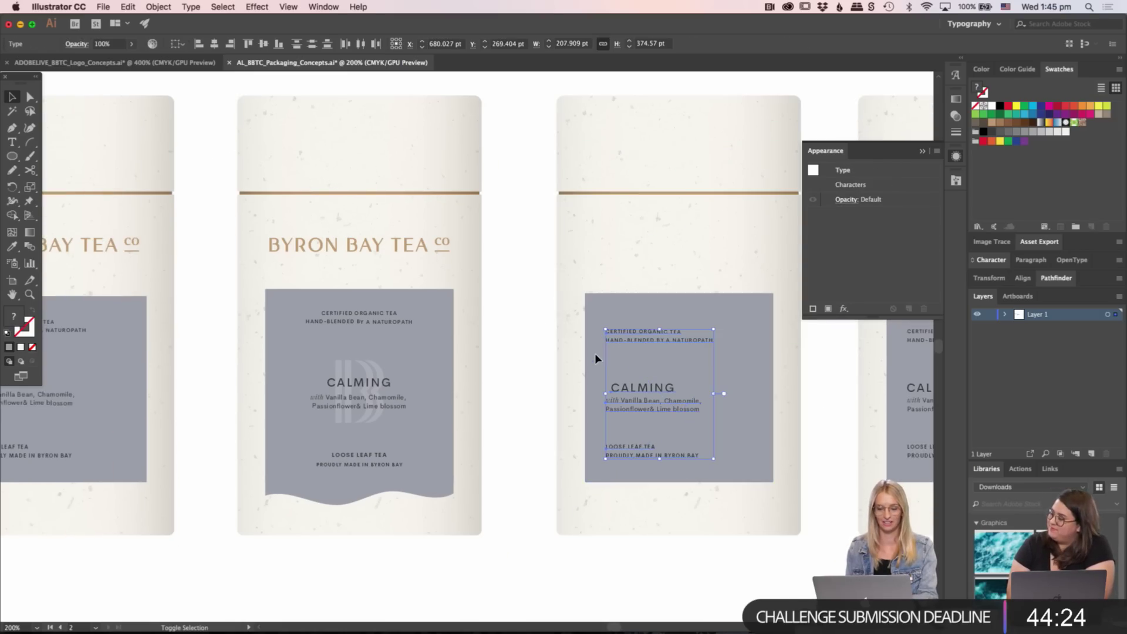
key("Delete")
- Draw a charcoal rectangle about 207 × 118 pt across the lower part of the third canister
left_click_drag(486, 364, 797, 344)
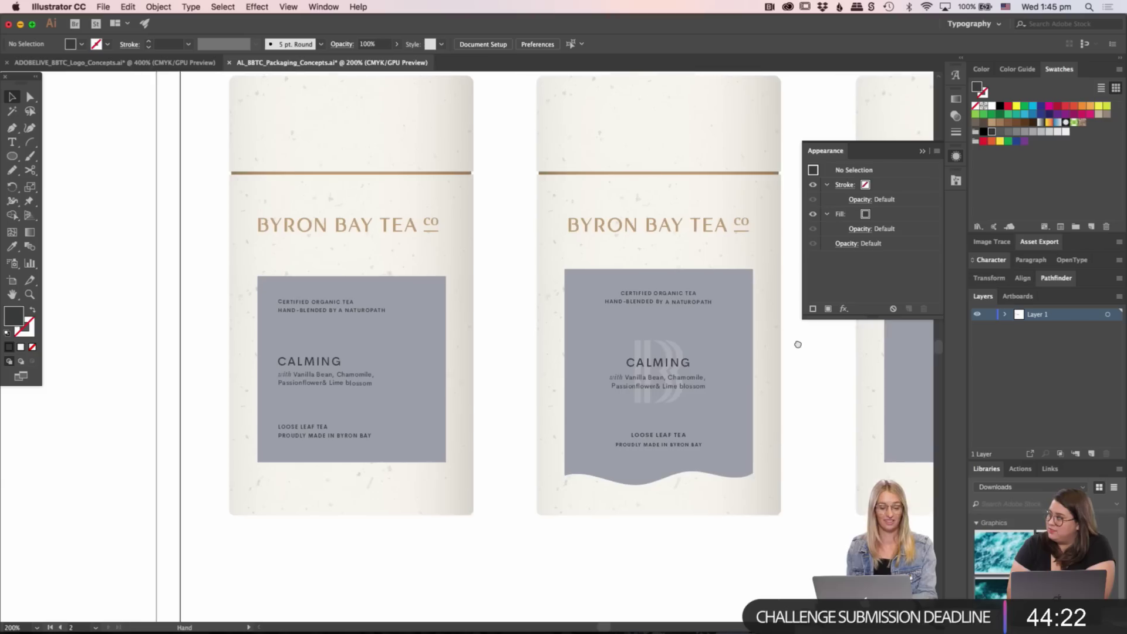
mouse_move(494, 395)
left_mouse_down()
mouse_move(323, 395)
mouse_move(320, 416)
mouse_move(362, 410)
left_mouse_up()
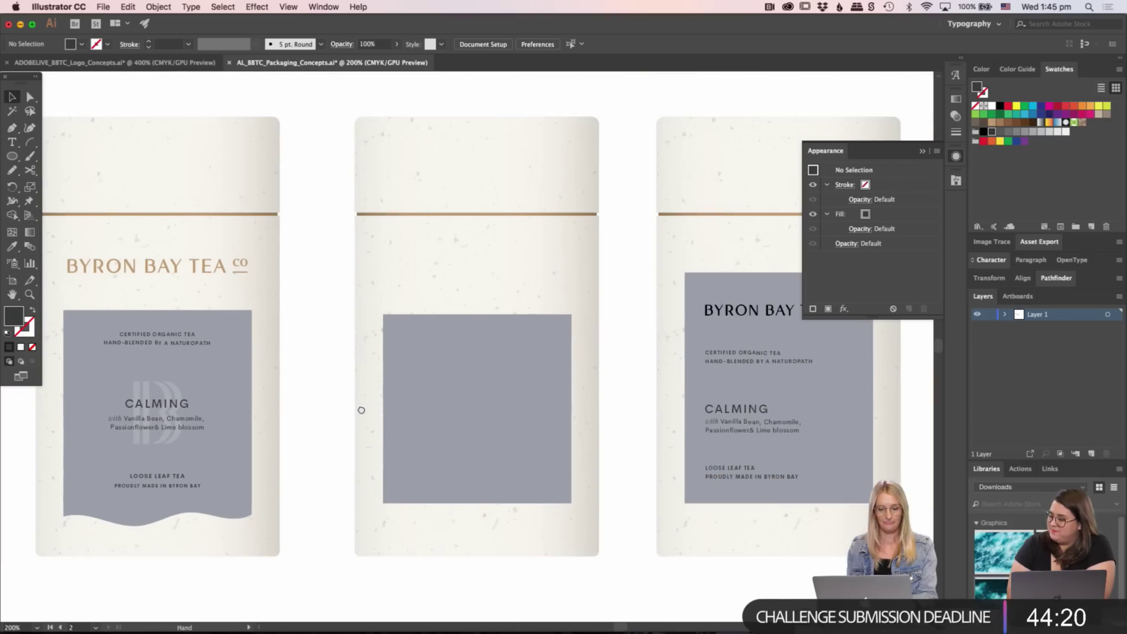
left_click_drag(613, 480, 570, 475)
key("m")
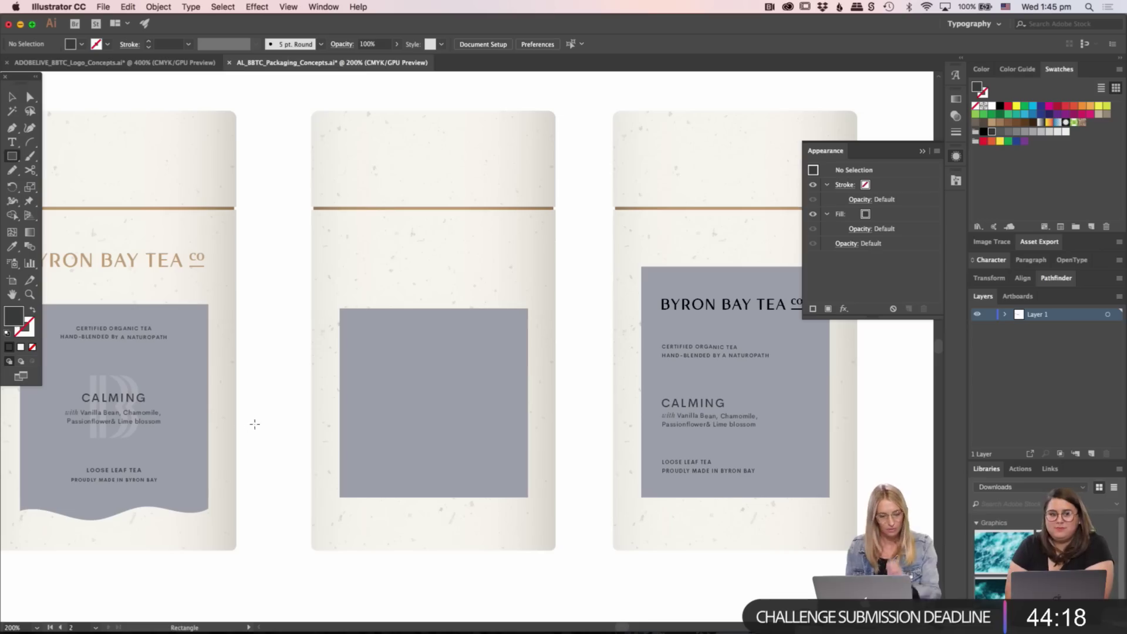
left_click_drag(313, 411, 556, 549)
key("v")
left_click_drag(364, 516, 584, 500)
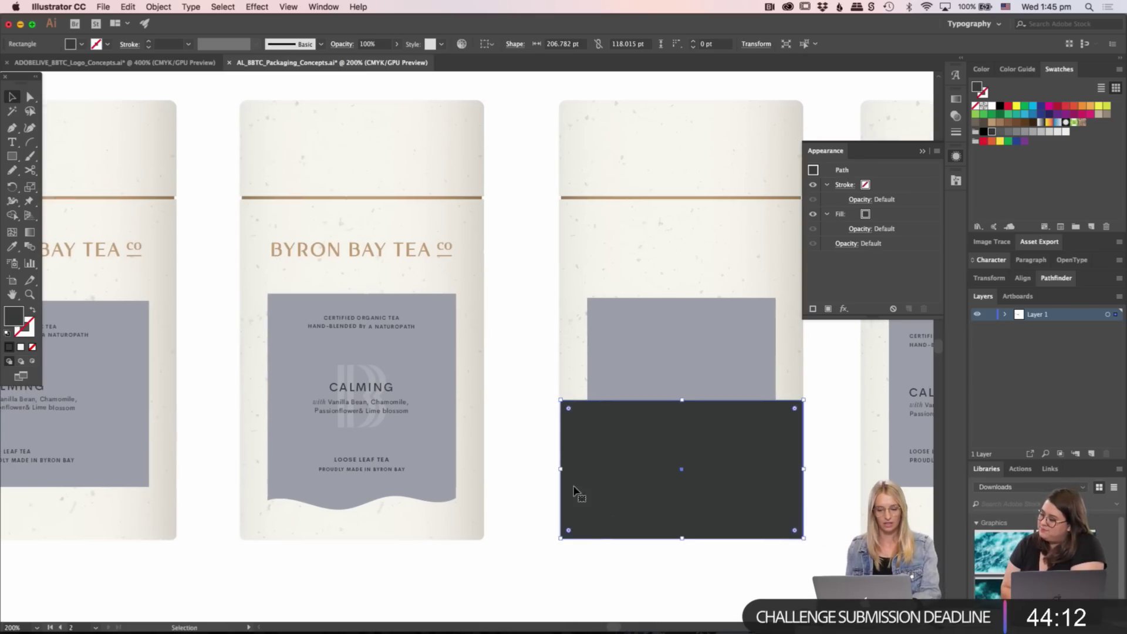
- Extend the charcoal rectangle's left edge to the canister's side, making it about 207.5 pt wide
key("z")
left_click(574, 496)
left_click(531, 350)
key("v")
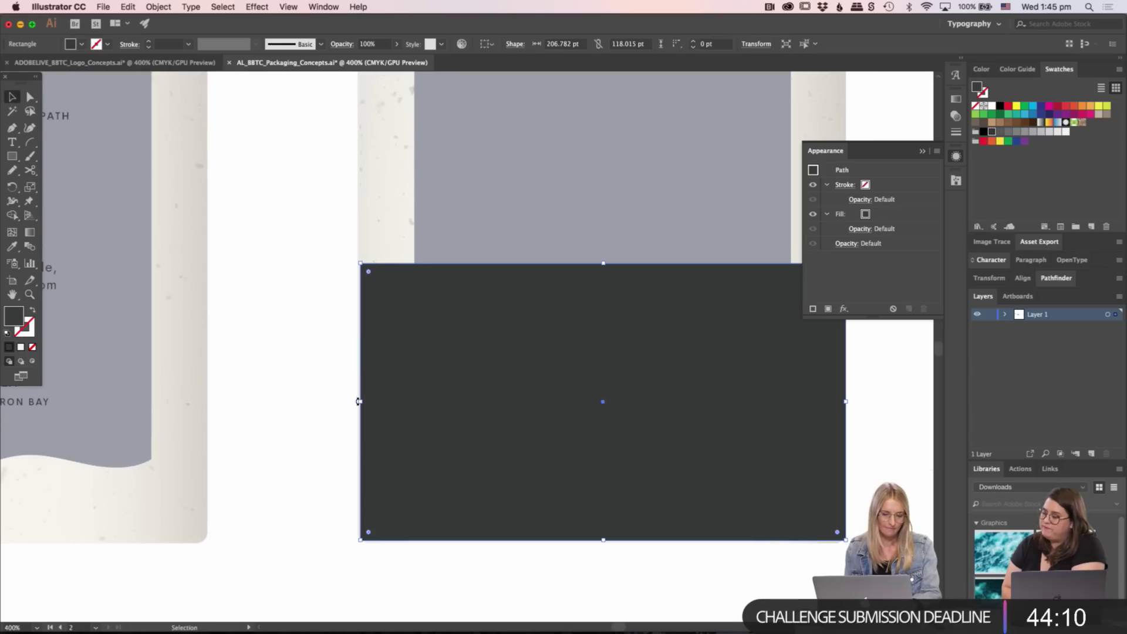
left_click_drag(358, 401, 358, 402)
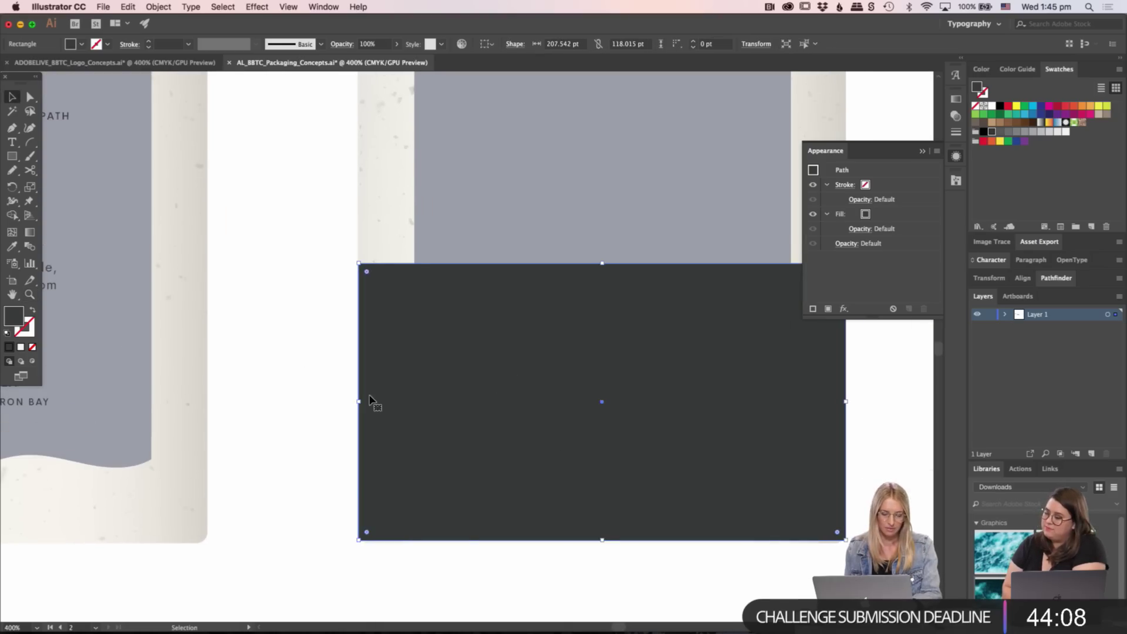
key("super+minus")
key("super+minus")
key("super+minus")
left_click_drag(302, 364, 530, 458)
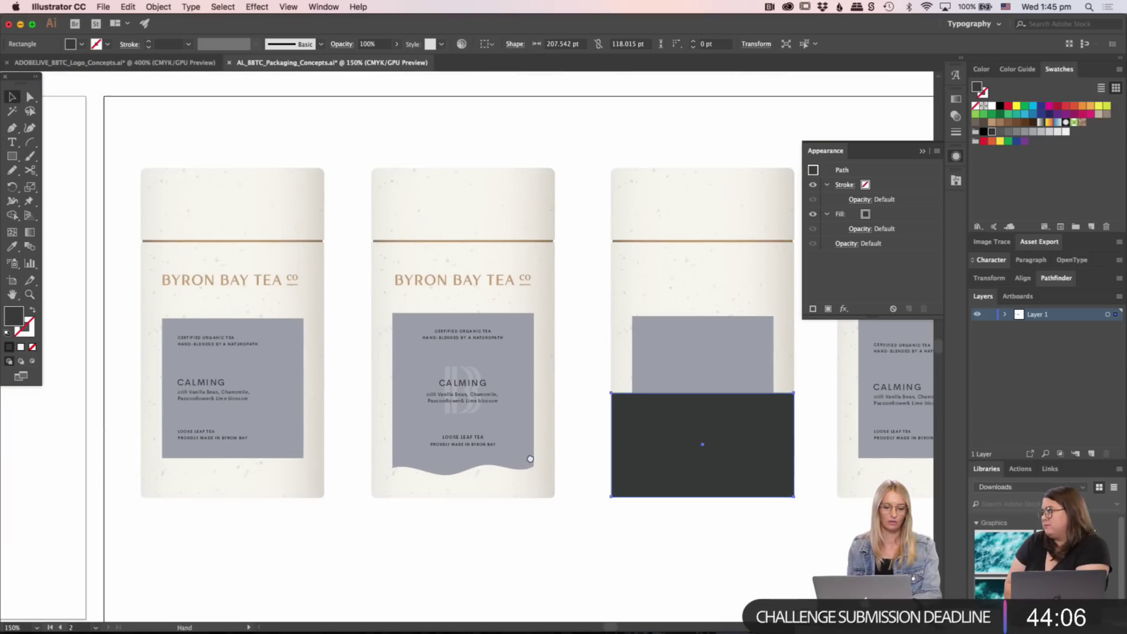
- Bring the third canister's blue-grey label in front of the charcoal rectangle
left_click_drag(725, 331, 566, 321)
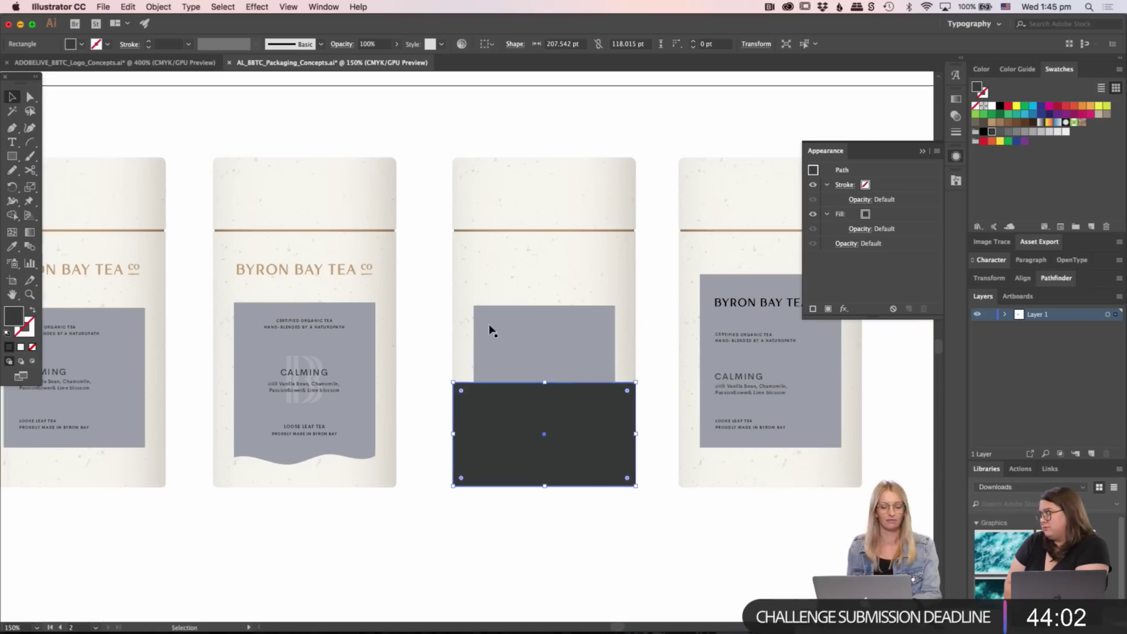
left_click(490, 327)
key("super+plus")
key("super+plus")
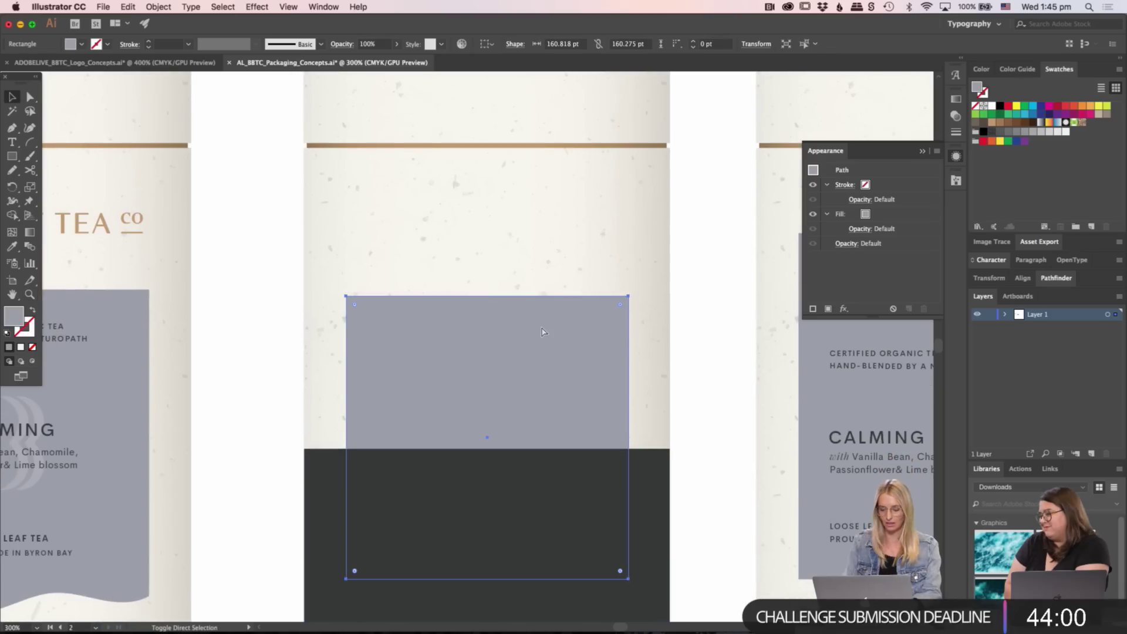
key("super+shift+bracketright")
left_click(707, 355)
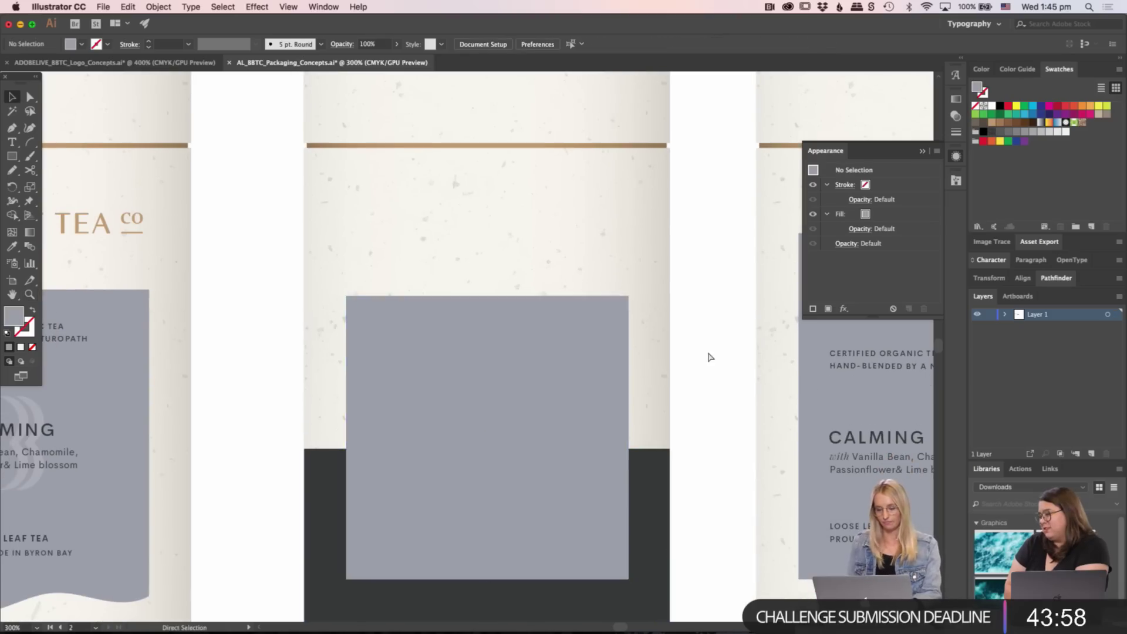
- Lower the charcoal rectangle's top edge to reduce its height to about 91 pt
key("super+minus")
key("super+minus")
left_click(528, 493)
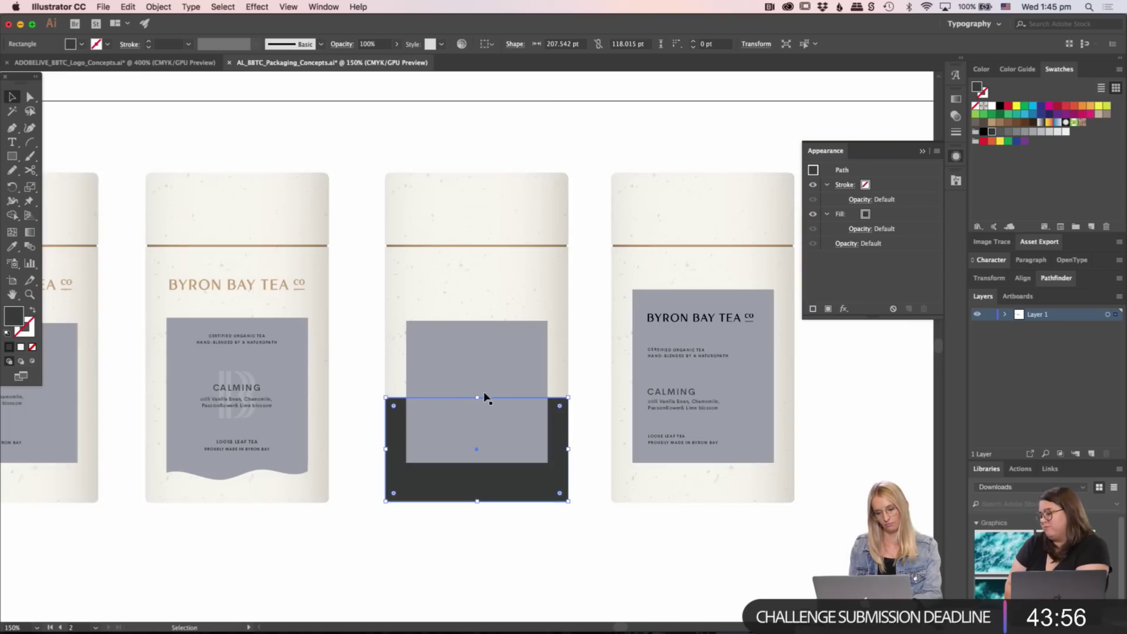
left_click_drag(477, 397, 476, 421)
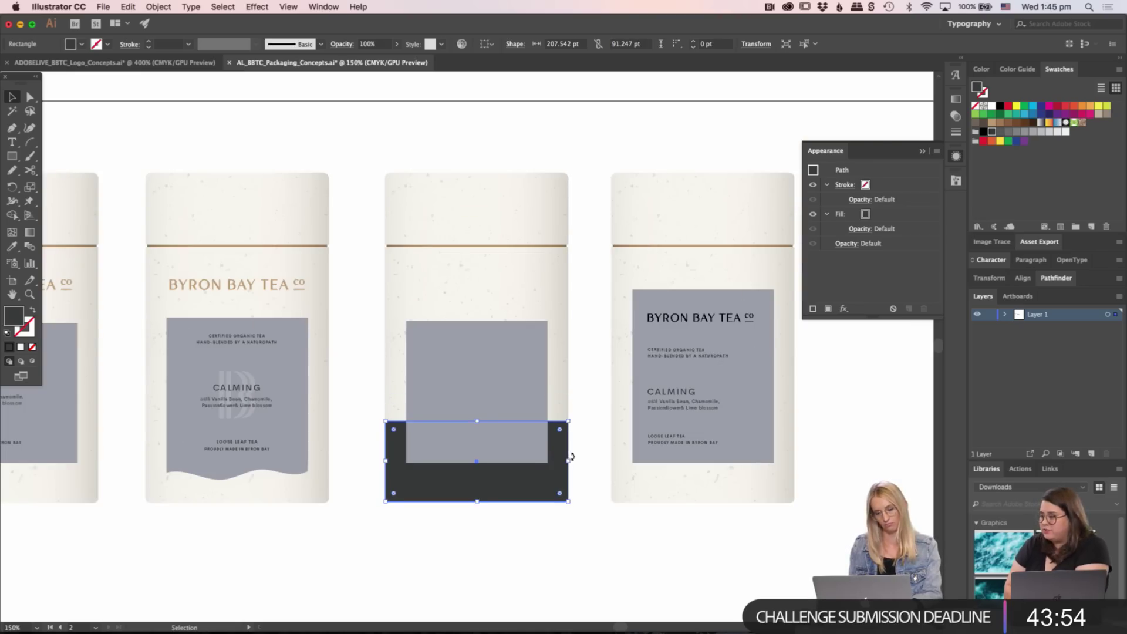
left_click(584, 464)
- Copy the copper BYRON BAY TEA CO logo from the wavy-label canister to the third canister, centred above its label
scroll(429, 346, "left", 5)
left_click_drag(360, 297, 593, 300)
key("Delete")
left_click_drag(631, 159, 639, 481)
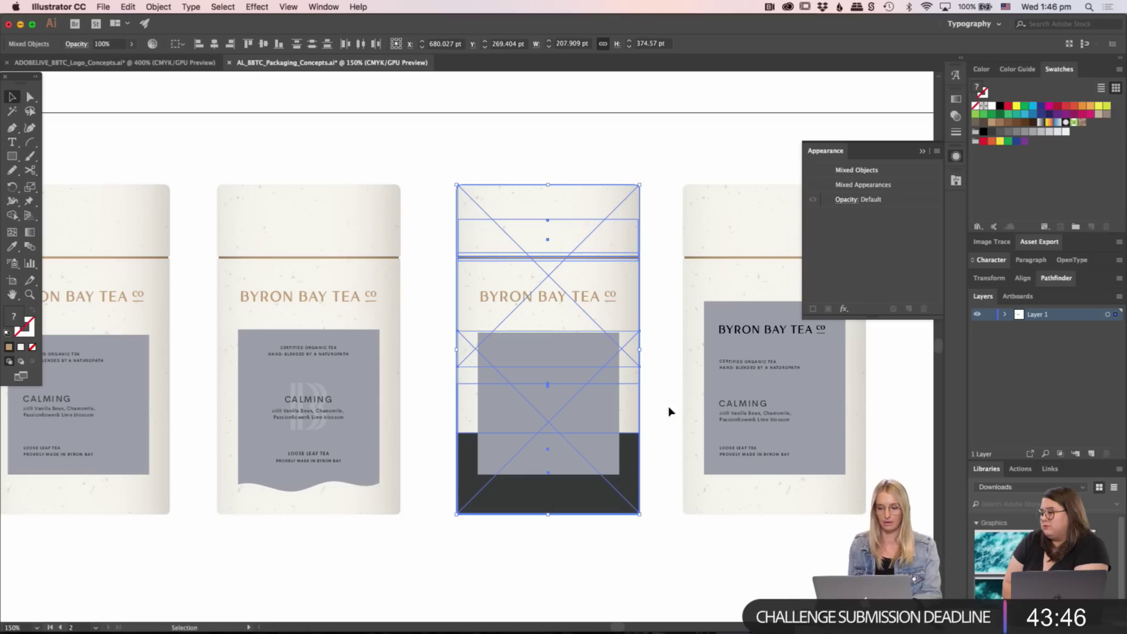
left_click(674, 371)
- Copy the certification, CALMING, ingredients and loose leaf tea text blocks from the first canister's label onto the third canister's blue-grey label
left_click_drag(569, 305, 559, 294)
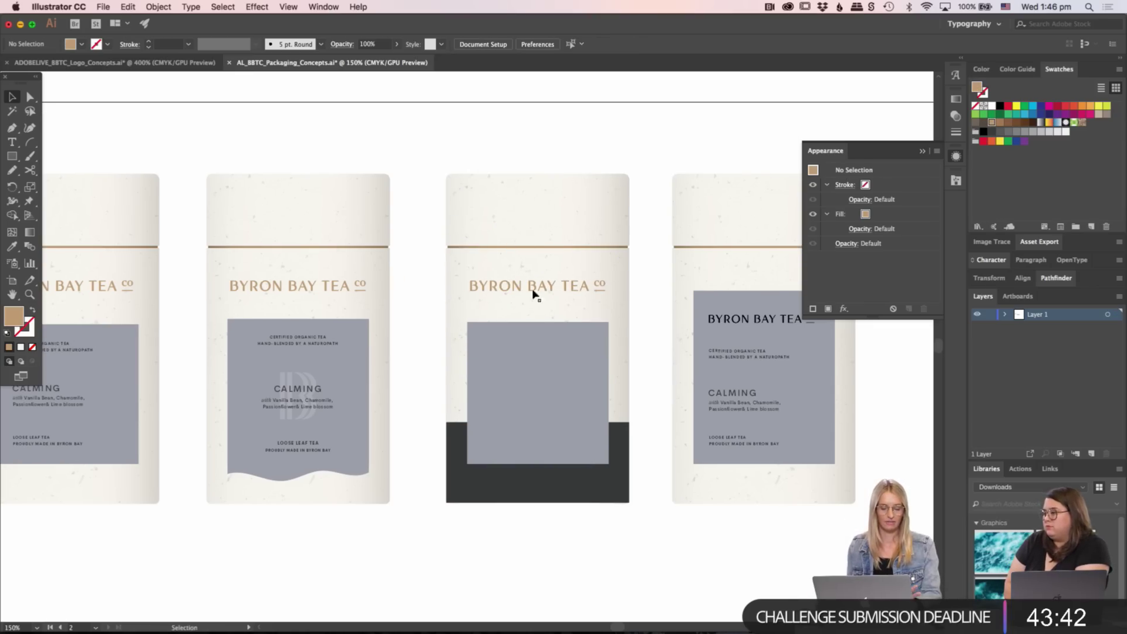
scroll(552, 389, "down", 1)
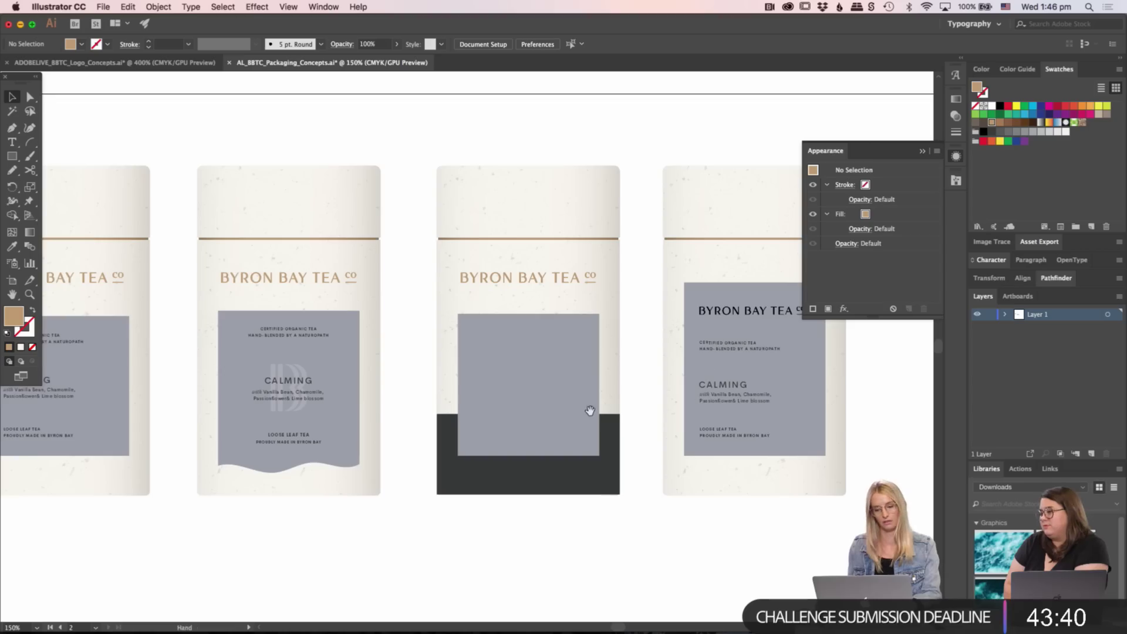
scroll(590, 410, "right", 2)
scroll(590, 411, "up", 1)
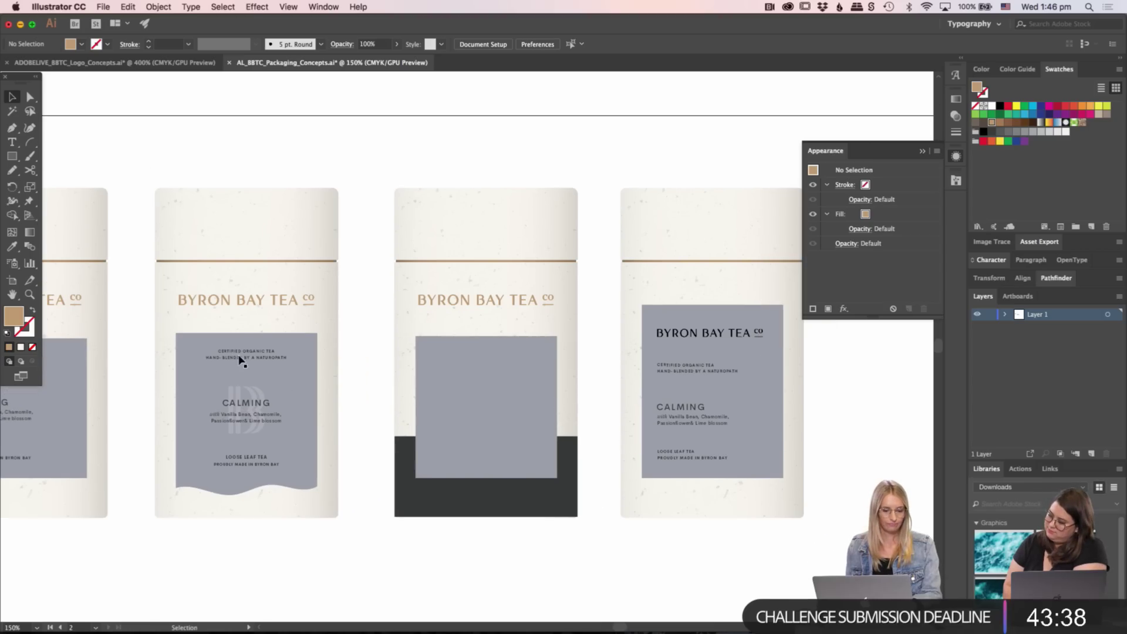
left_click(244, 376)
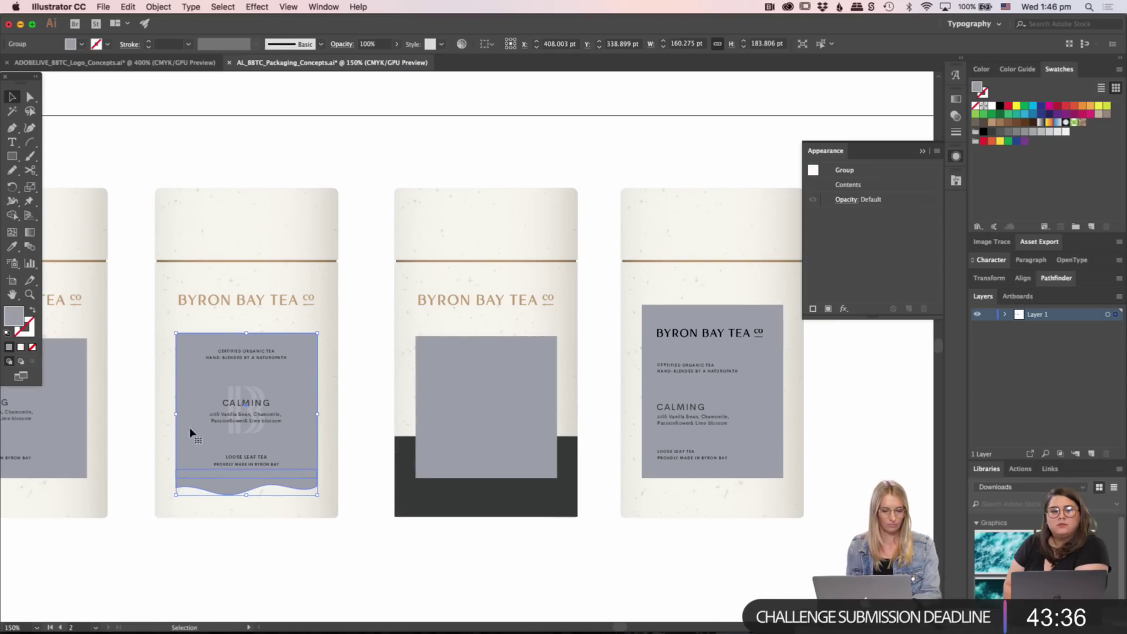
scroll(190, 433, "left", 10)
scroll(190, 433, "up", 1)
left_click(287, 423)
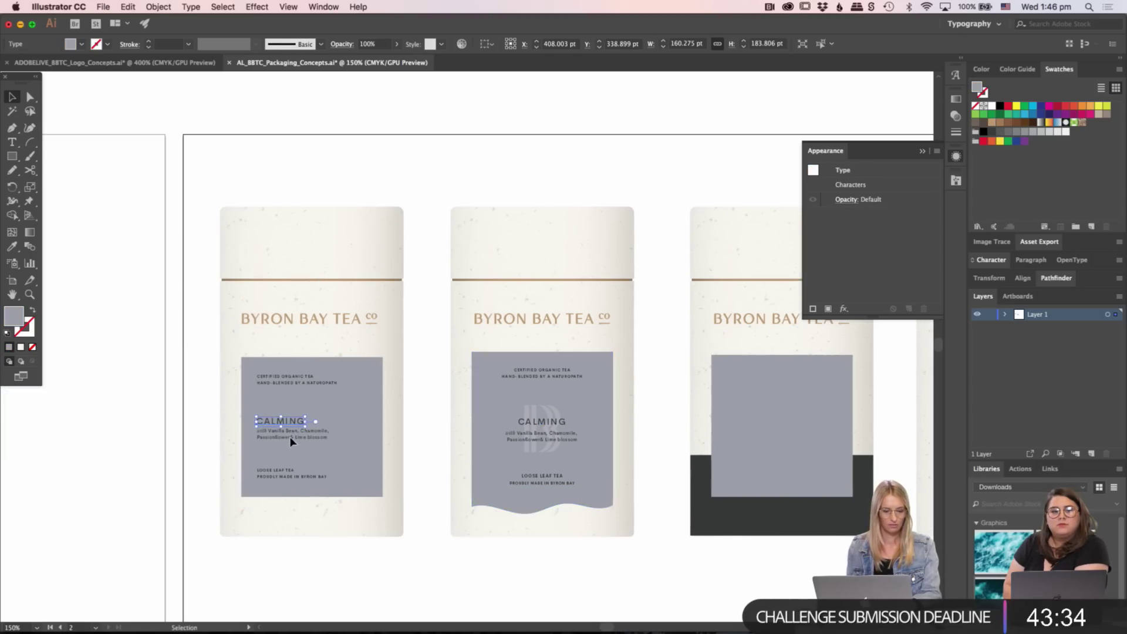
left_click(291, 438, "shift")
left_click(310, 388, "shift")
left_click(276, 474, "shift")
left_click_drag(278, 491, 751, 493)
scroll(752, 493, "right", 5)
scroll(752, 493, "down", 1)
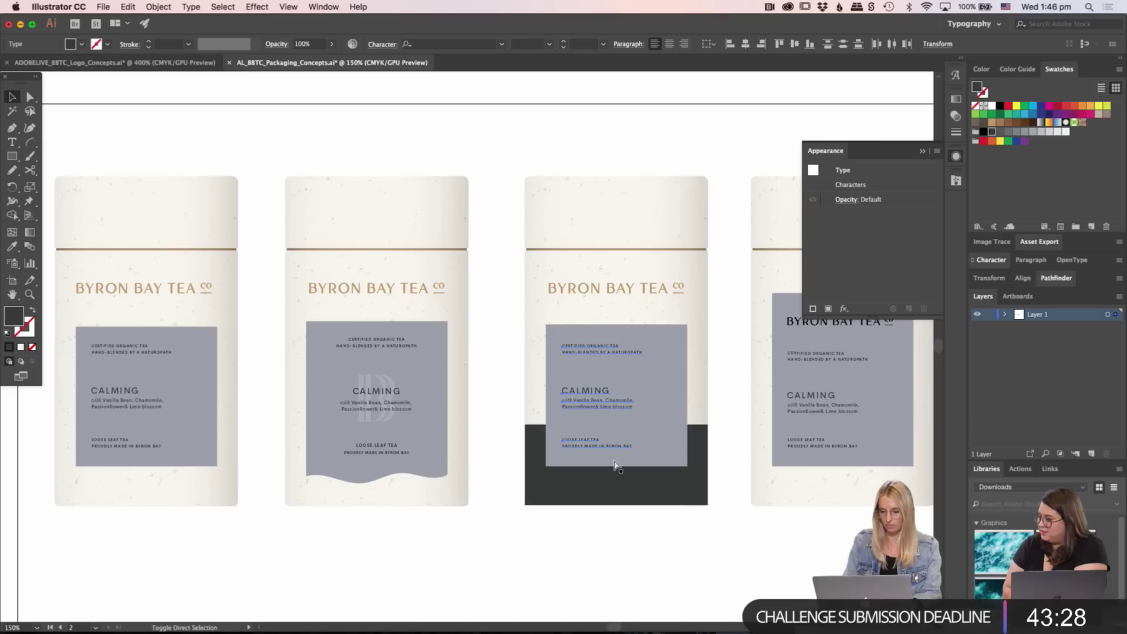
scroll(614, 460, "right", 5)
scroll(614, 460, "down", 1)
left_click(568, 522)
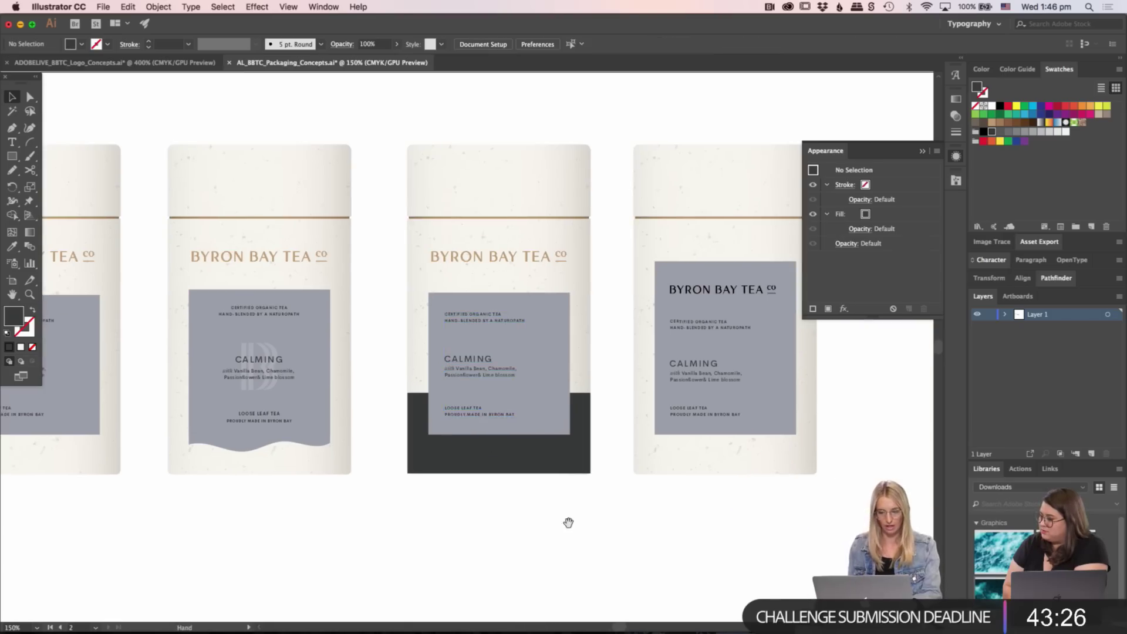
left_click_drag(568, 523, 508, 550)
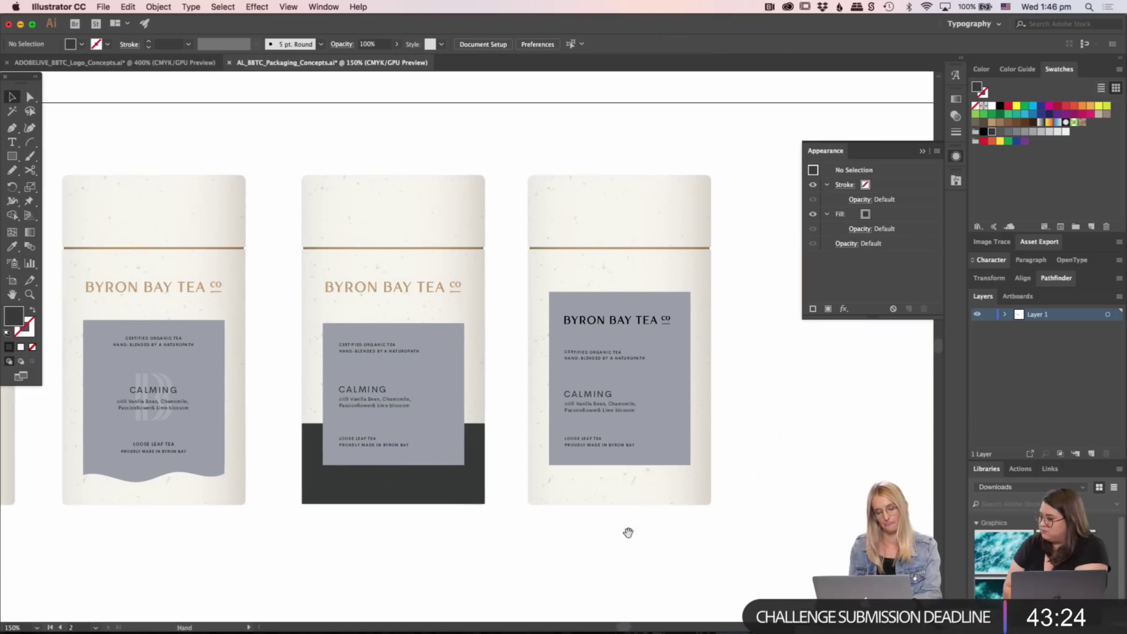
scroll(628, 532, "right", 3)
scroll(628, 532, "up", 1)
scroll(522, 463, "left", 3)
scroll(522, 464, "down", 1)
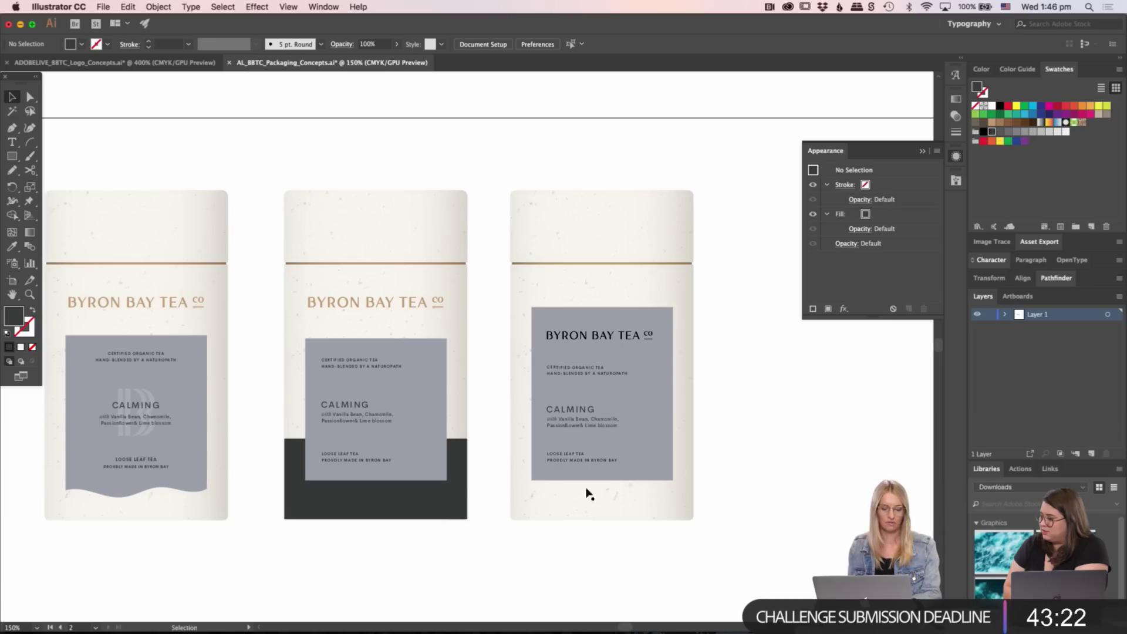
- Switch to Finder and open the Texture & Pattern folder within 1_Concept's Images folder
key("super+Tab")
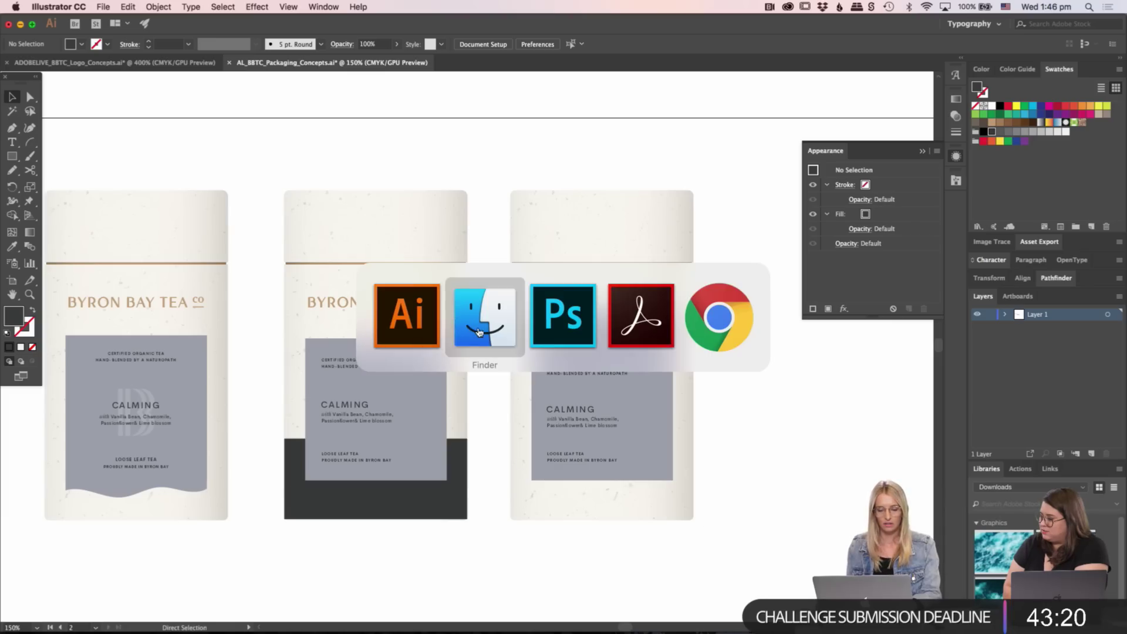
left_click(483, 320)
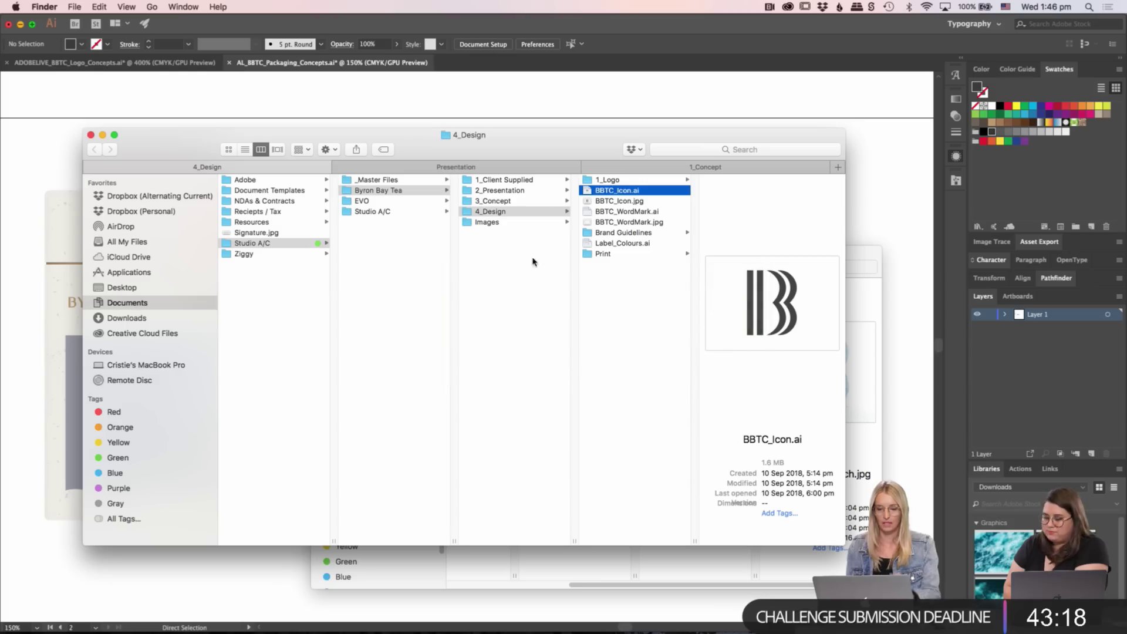
left_click_drag(411, 134, 398, 131)
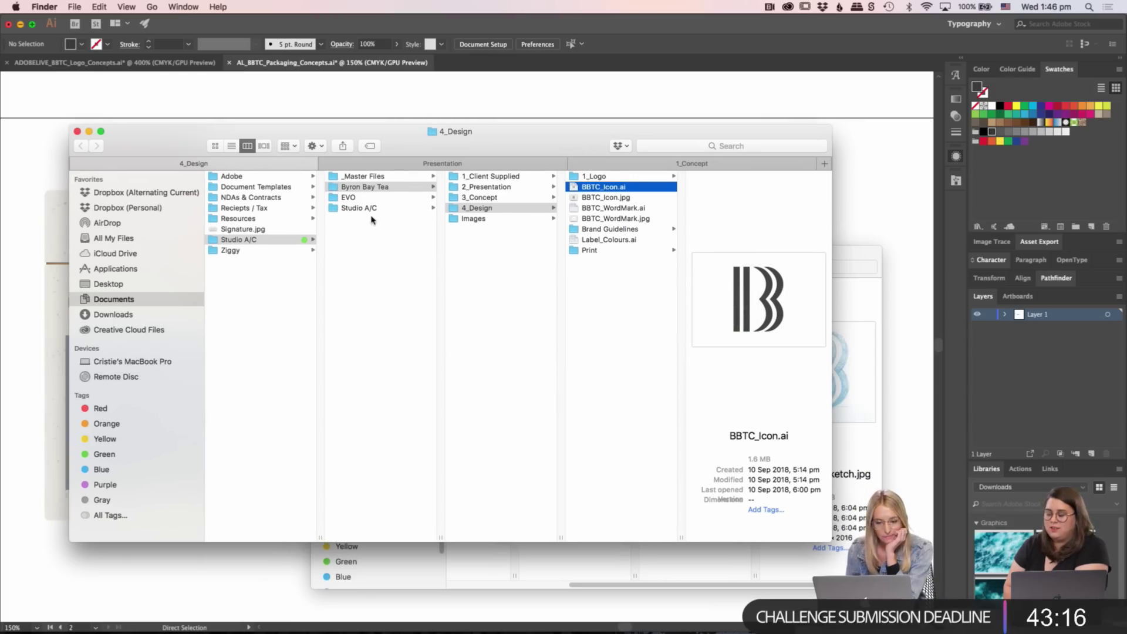
left_click(470, 163)
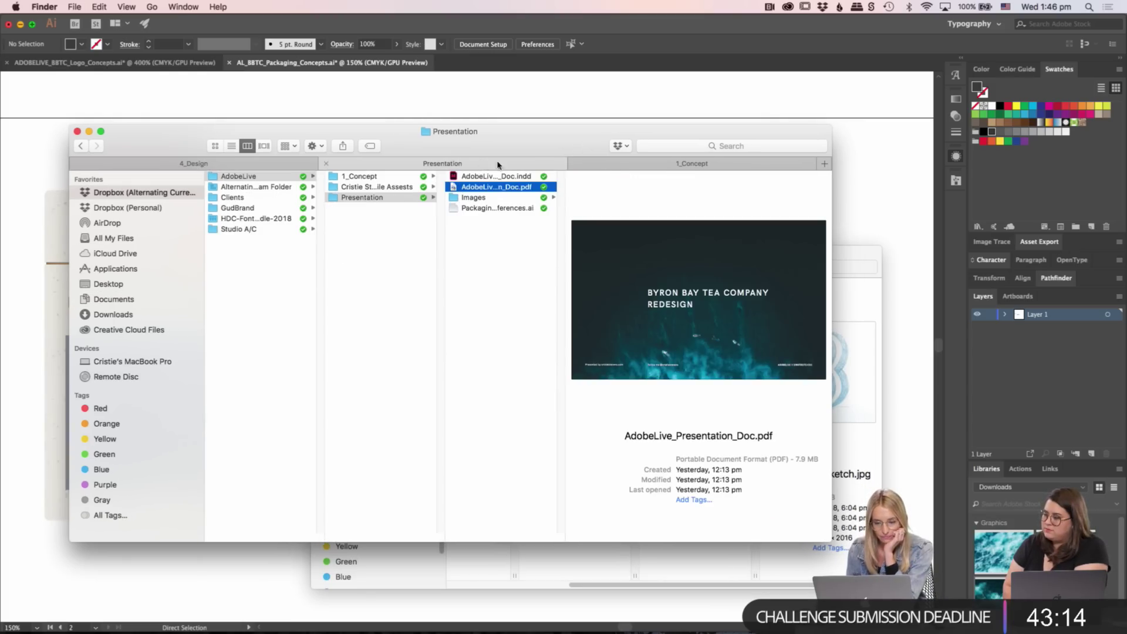
left_click(610, 166)
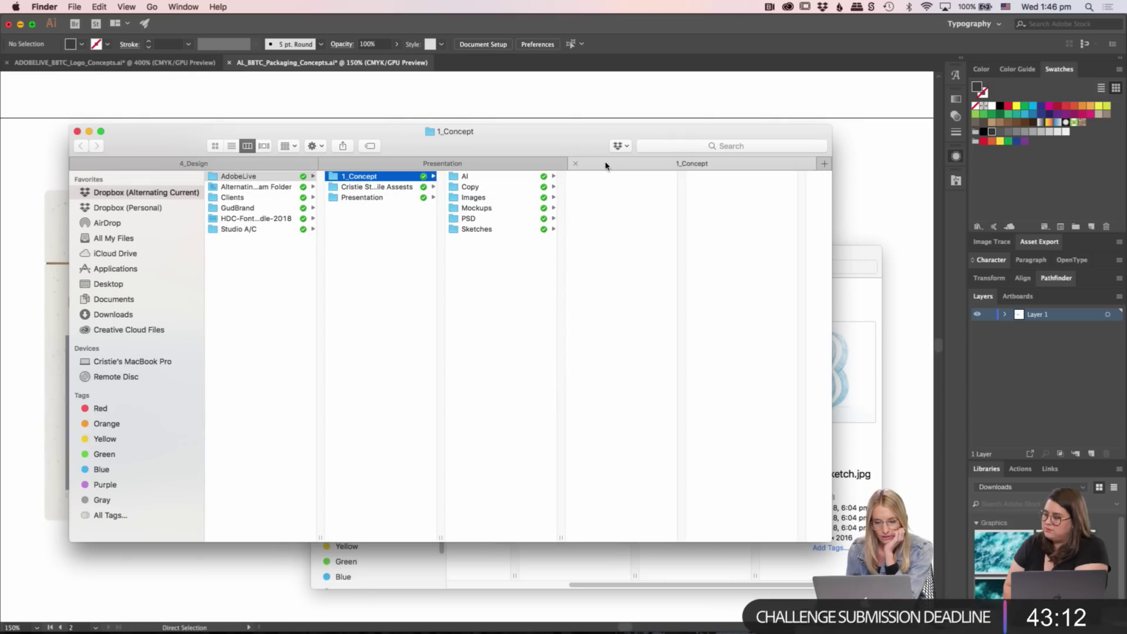
key("Right")
key("Down")
key("Down")
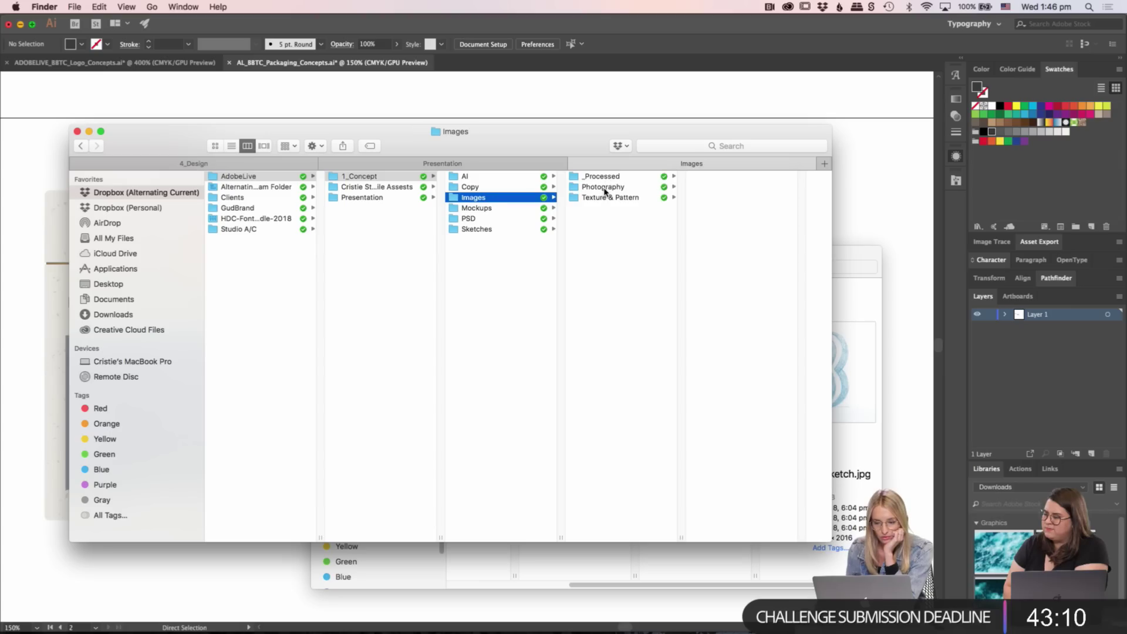
left_click(605, 189)
left_click(608, 198)
- Preview the texture images 45.jpg, 93.jpg and blue_watercolour.jpg at large size
left_click(733, 178)
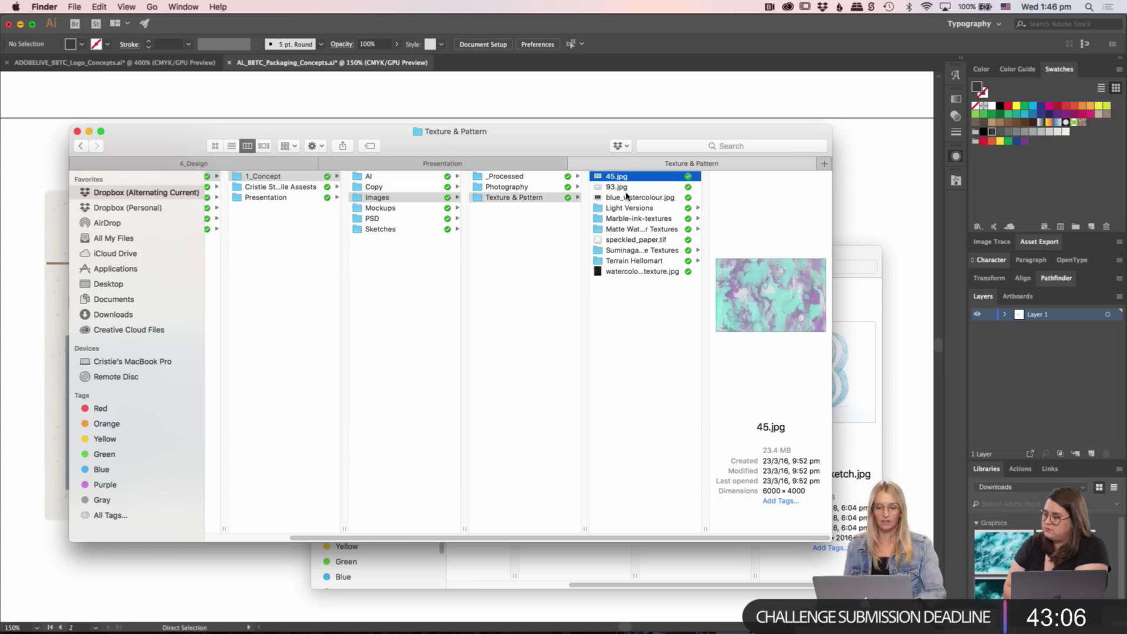
key("space")
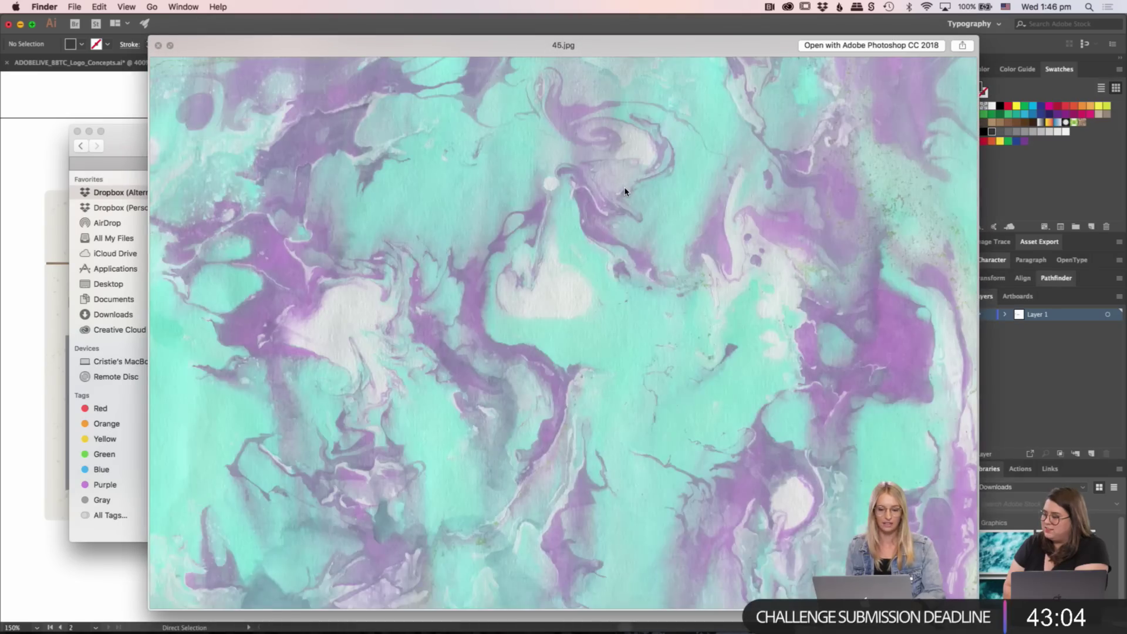
key("Down")
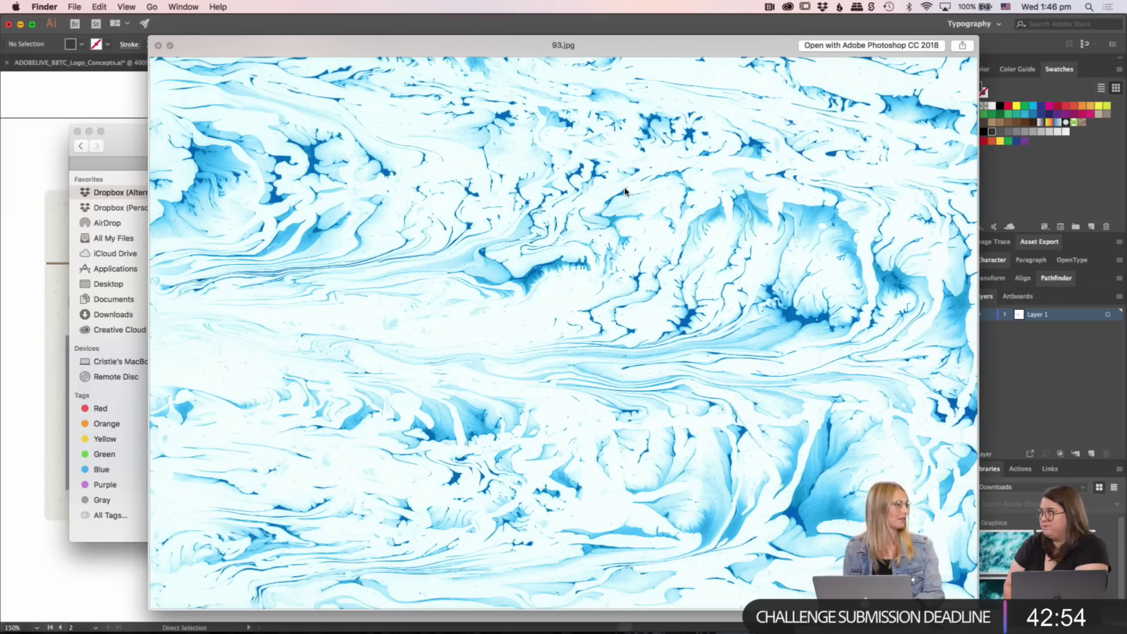
key("space")
key("Down")
key("space")
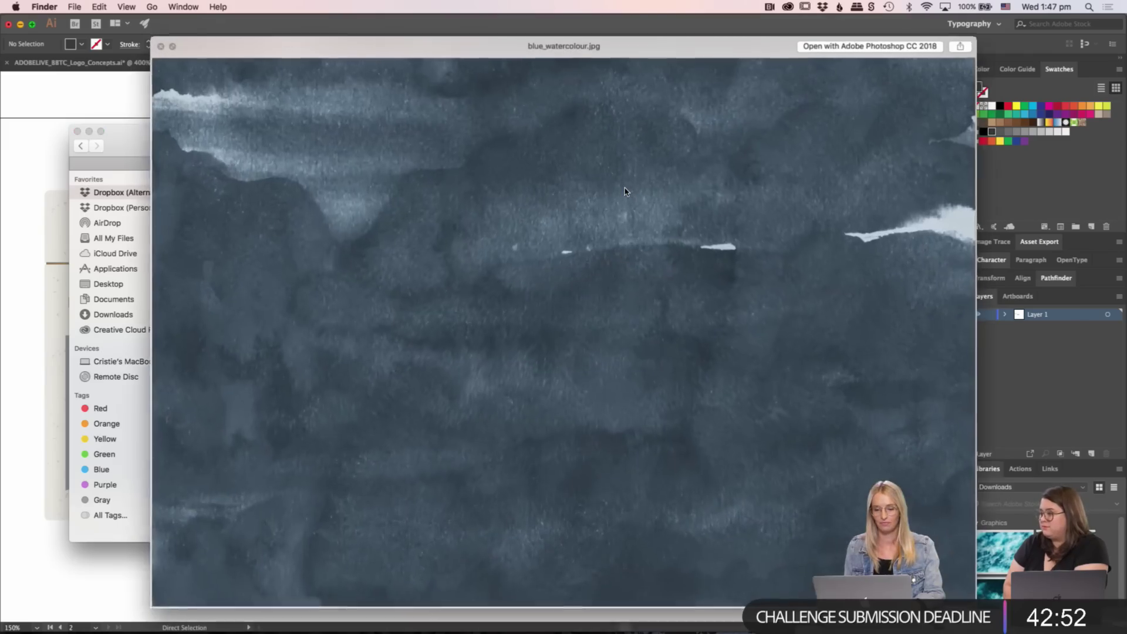
- Look through the remaining items of the Texture & Pattern folder, including a preview of watercolour_texture.jpg
key("space")
key("Down")
key("Down")
key("Down")
key("Down")
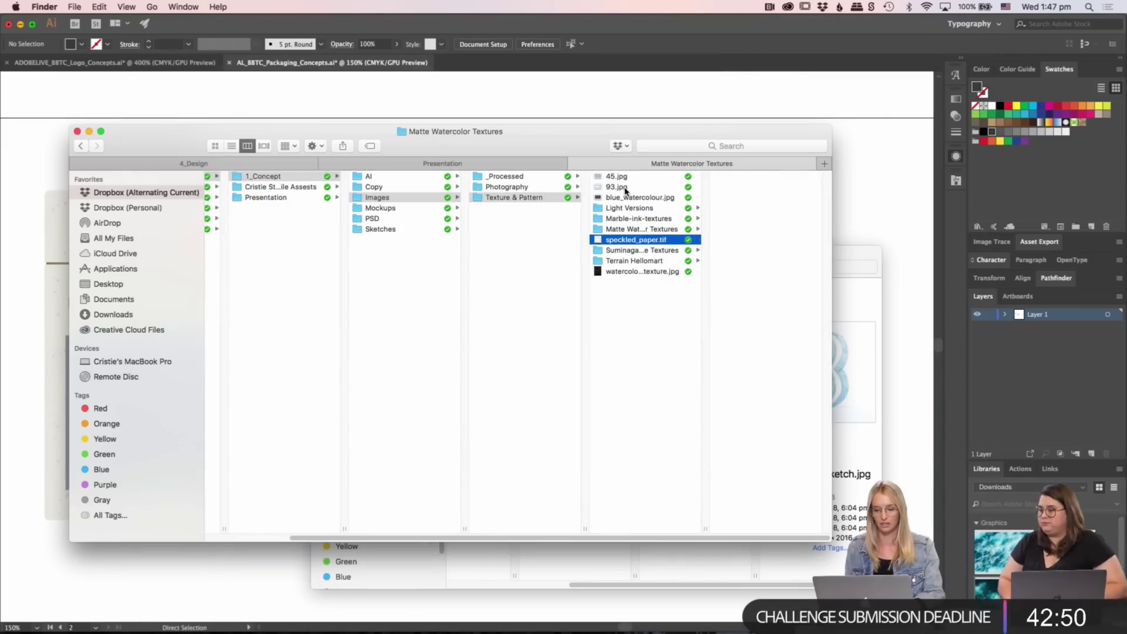
key("Down")
key("Down")
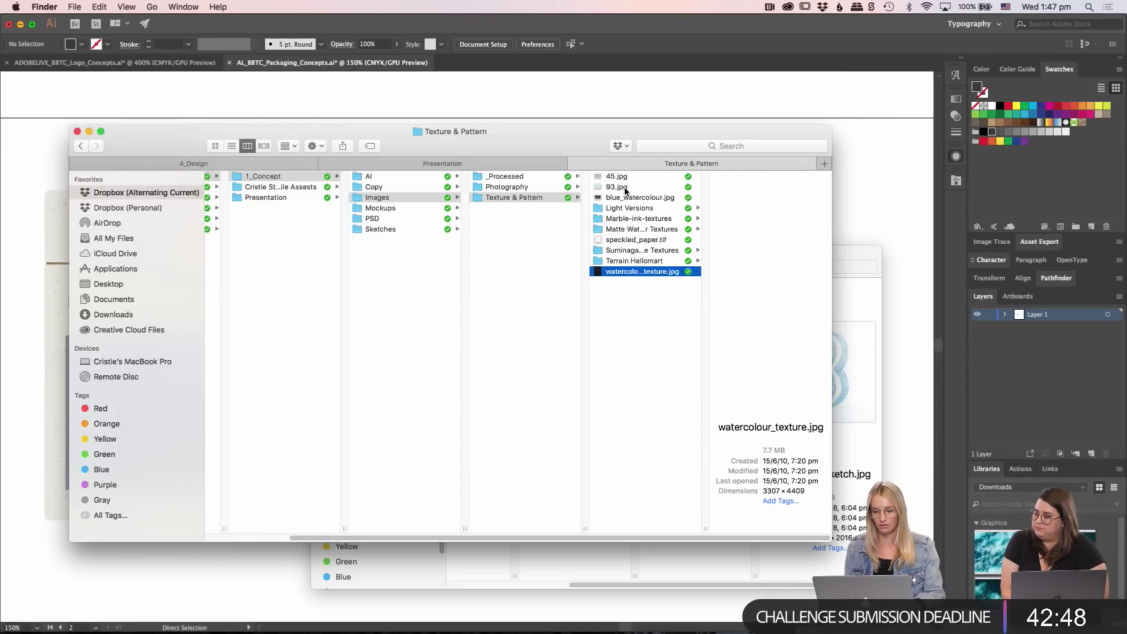
key("space")
key("space")
key("Up")
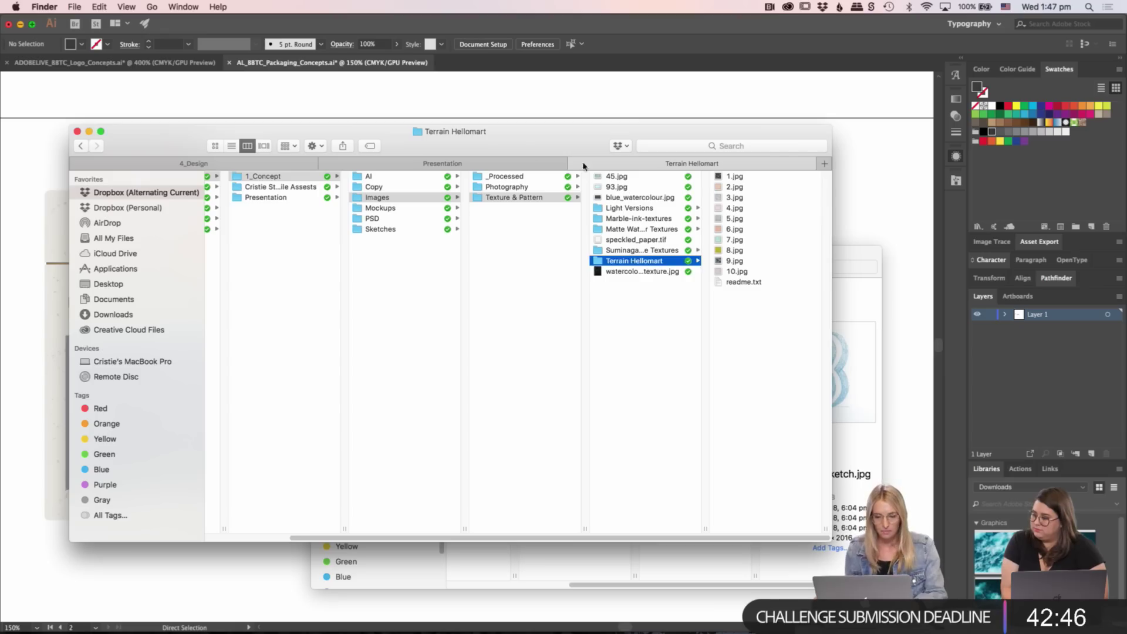
- Open the Ocean folder within Photography and display its images as a Cover Flow
left_click(537, 188)
left_click(634, 187)
key("Up")
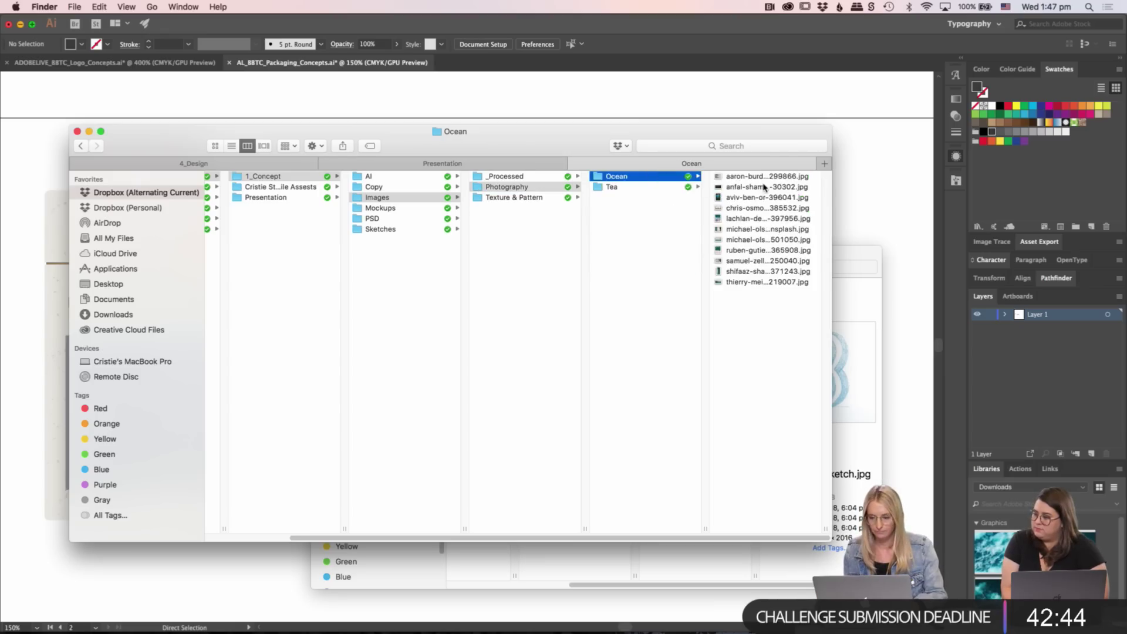
left_click(764, 187)
key("Up")
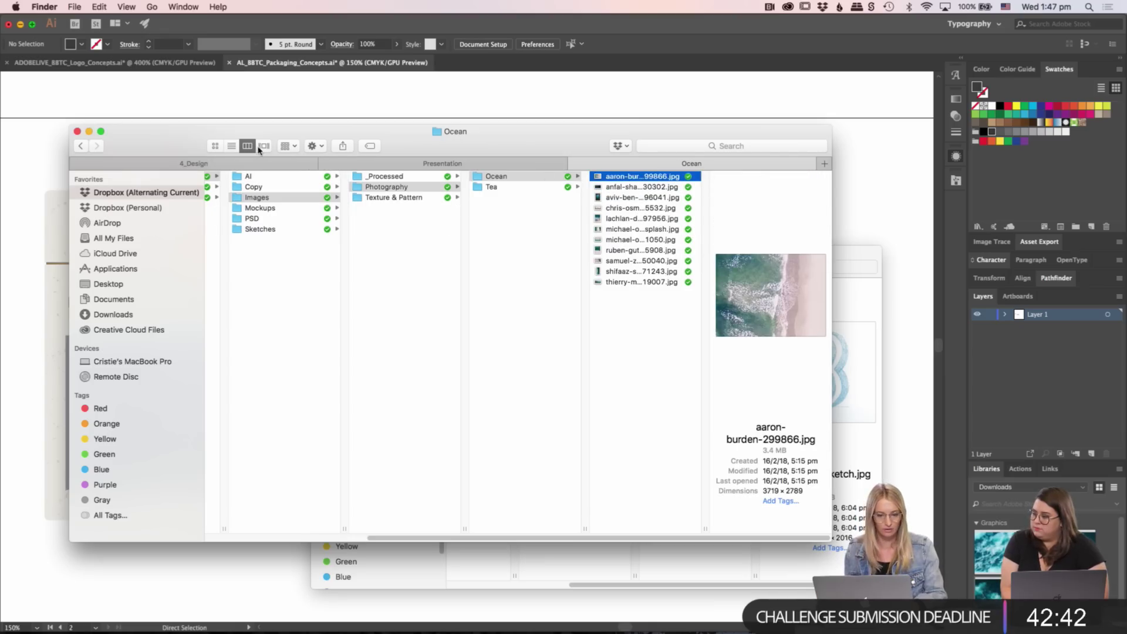
left_click(264, 146)
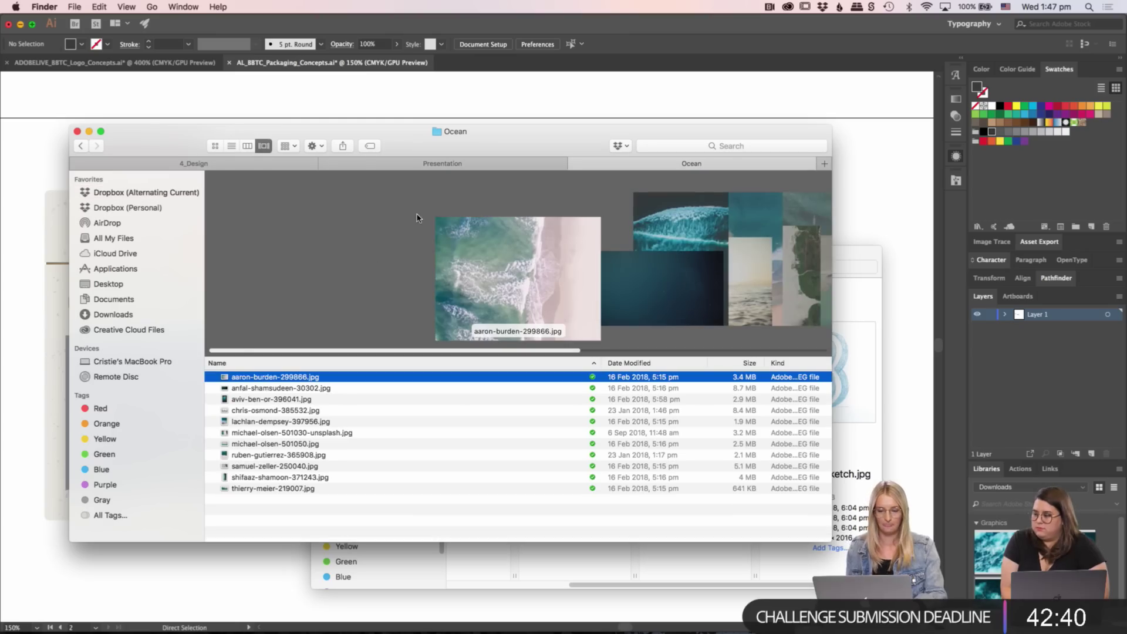
- Browse the ocean photos and preview the aerial shot of a horizontal sandy shoreline with green water at large size
scroll(491, 300, "right", 2)
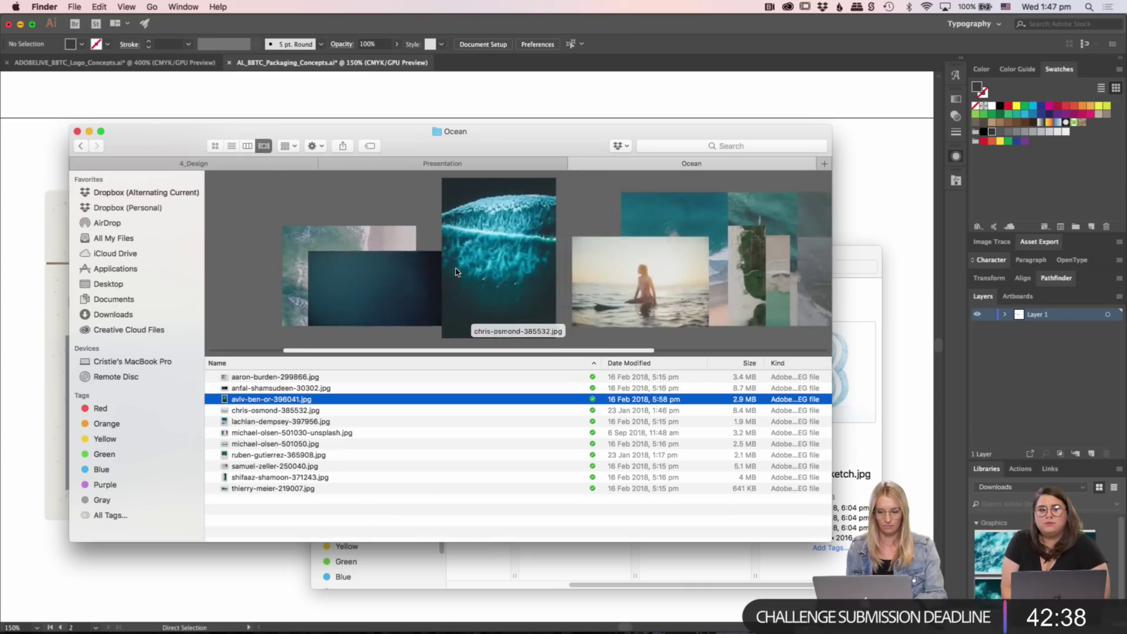
scroll(470, 272, "right", 4)
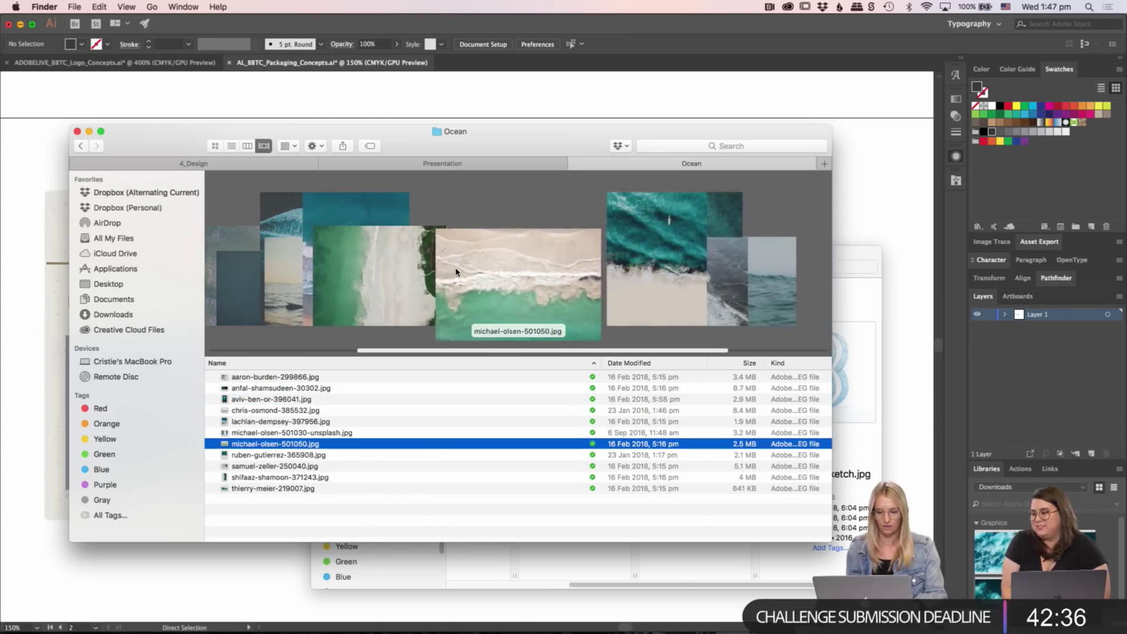
key("space")
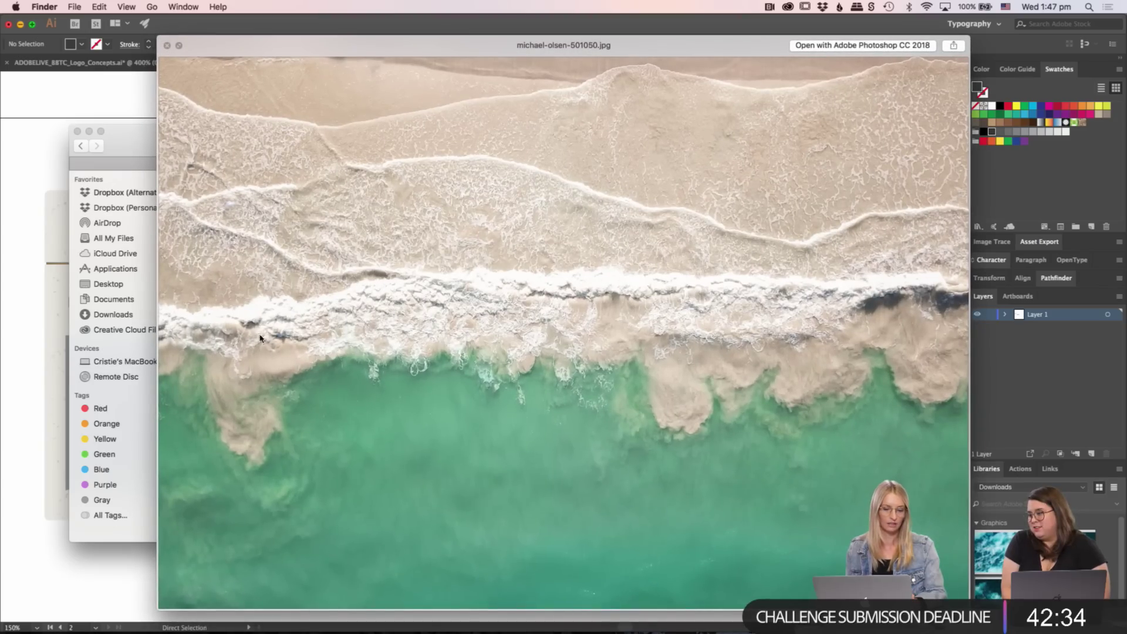
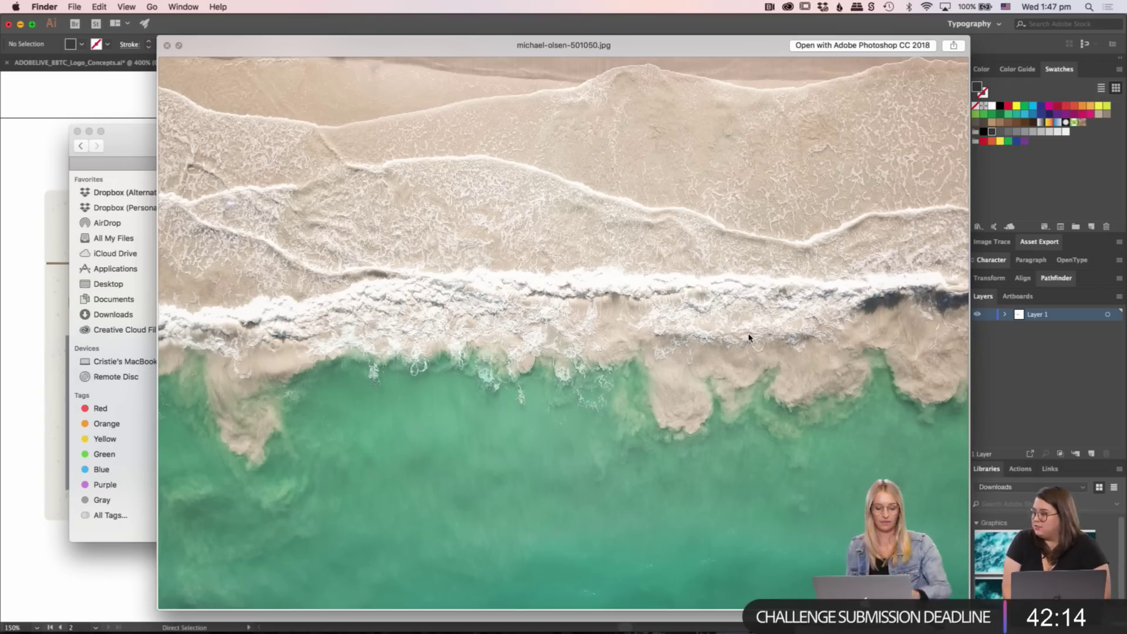
key("space")
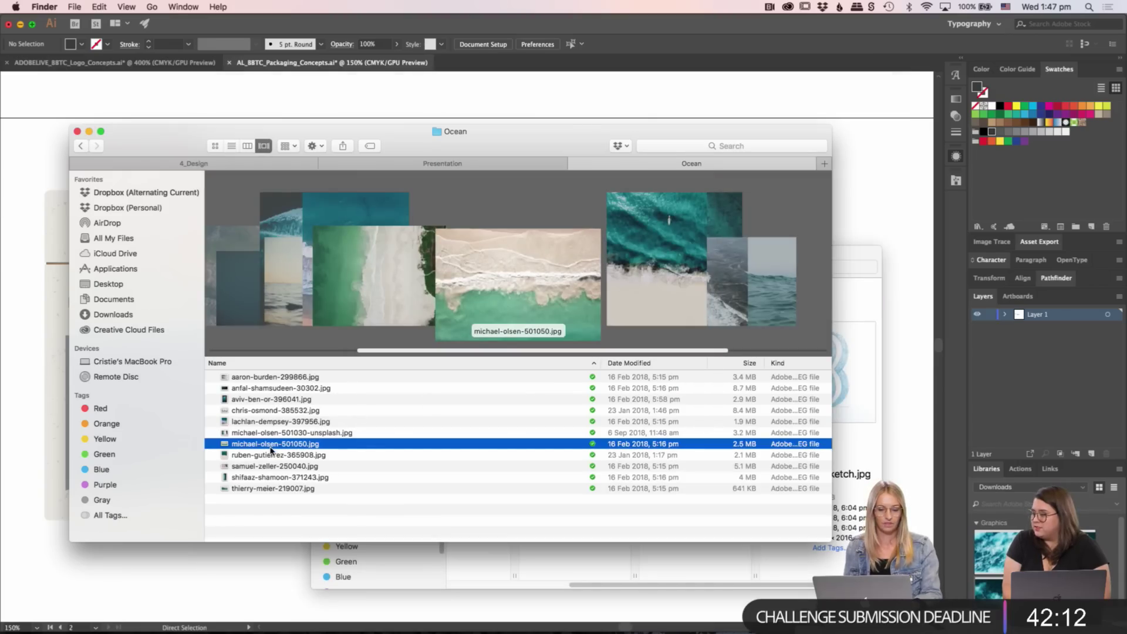
key("space")
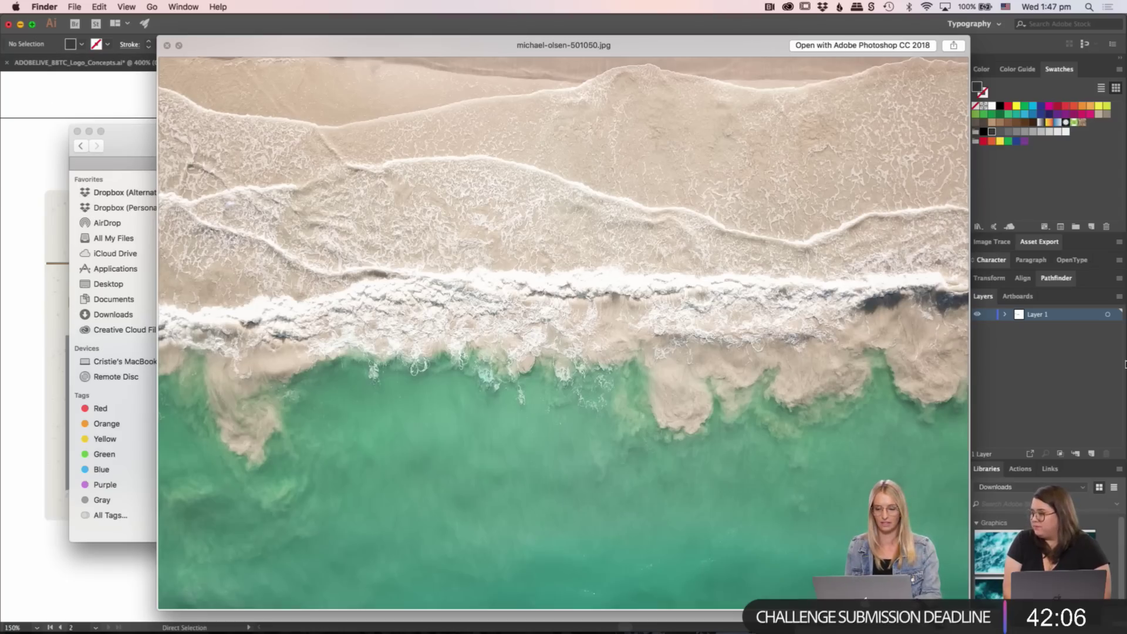
key("space")
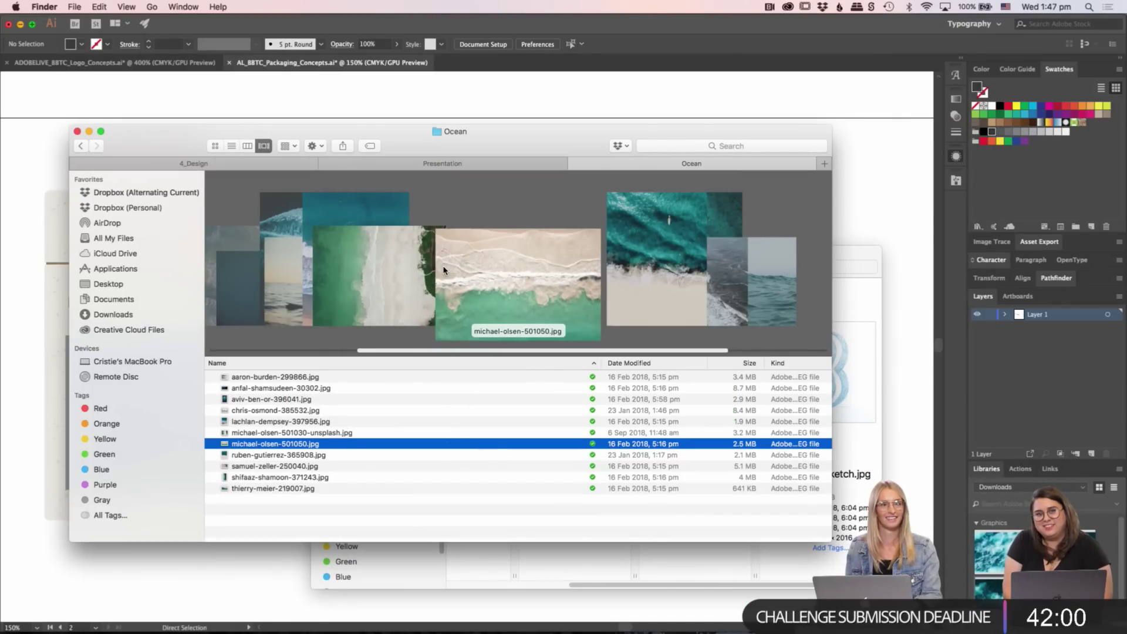
- Examine the ocean photos further down the list, and return to the horizontal sandy shoreline shot with green water
key("Down")
key("Down")
key("Down")
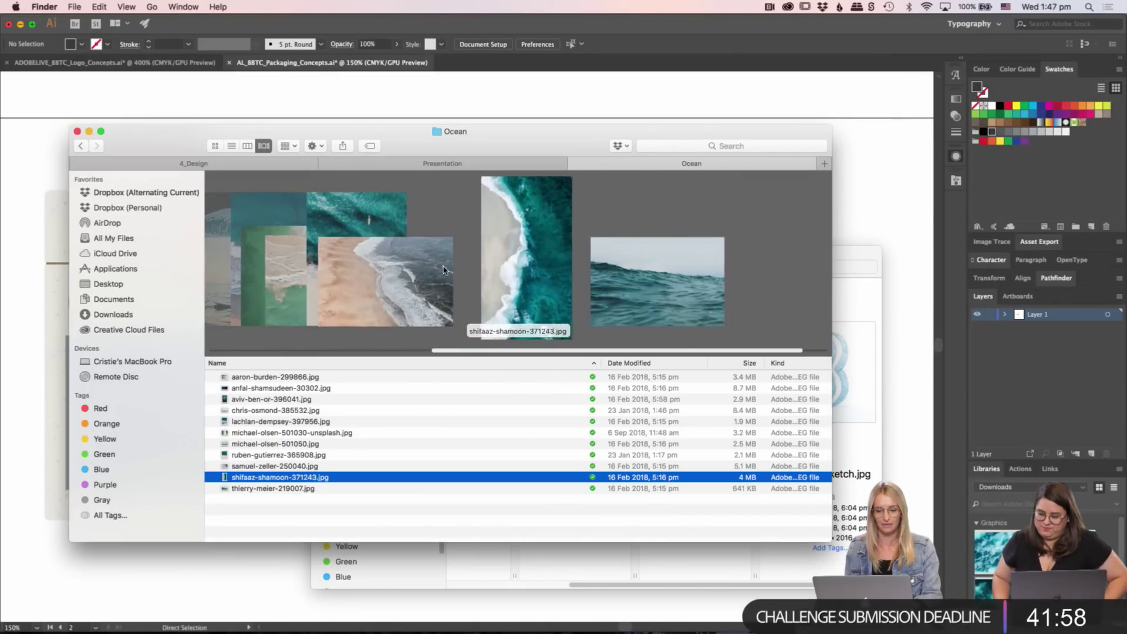
scroll(444, 270, "right", 2)
scroll(443, 270, "left", 4)
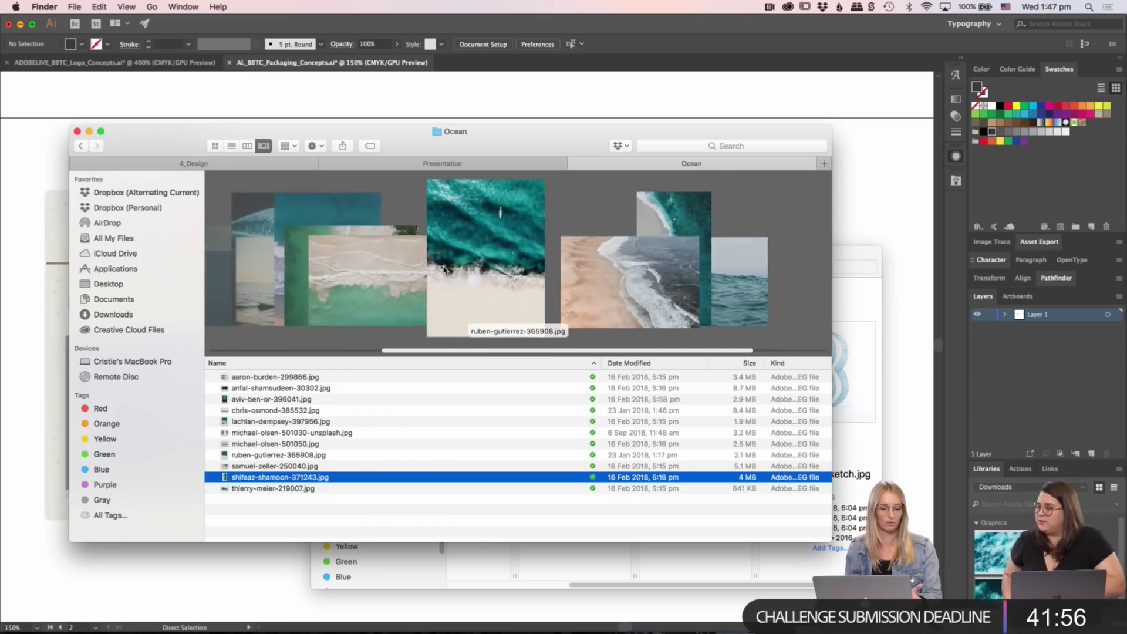
scroll(443, 270, "left", 2)
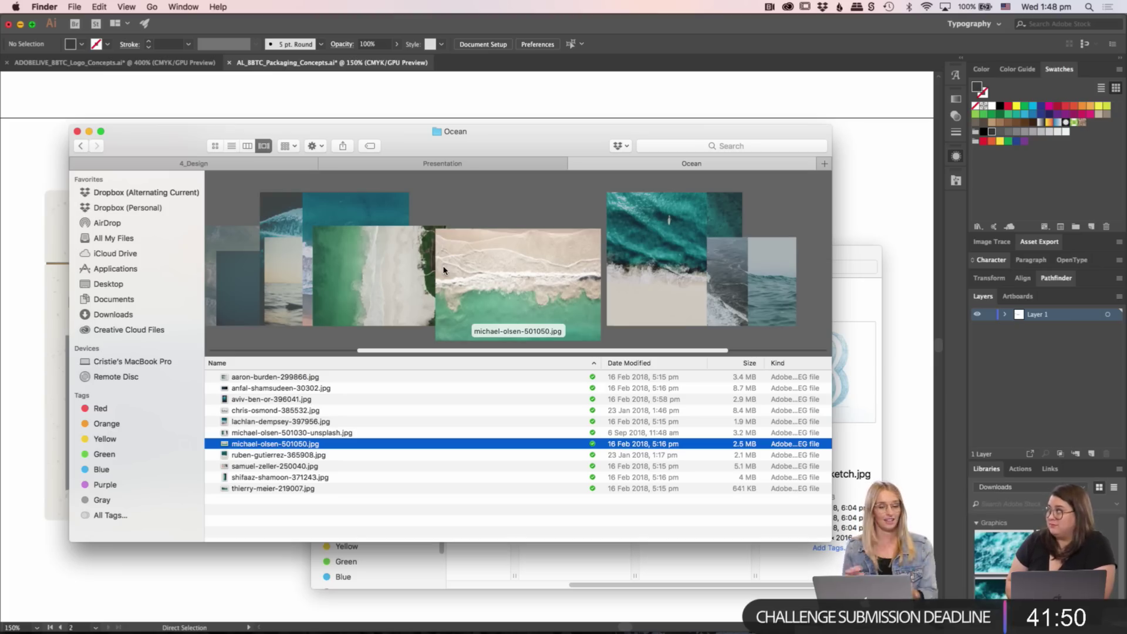
- Look back through the earlier ocean photos and preview the horizontal sandy shoreline shot with green water at large size
scroll(434, 254, "left", 3)
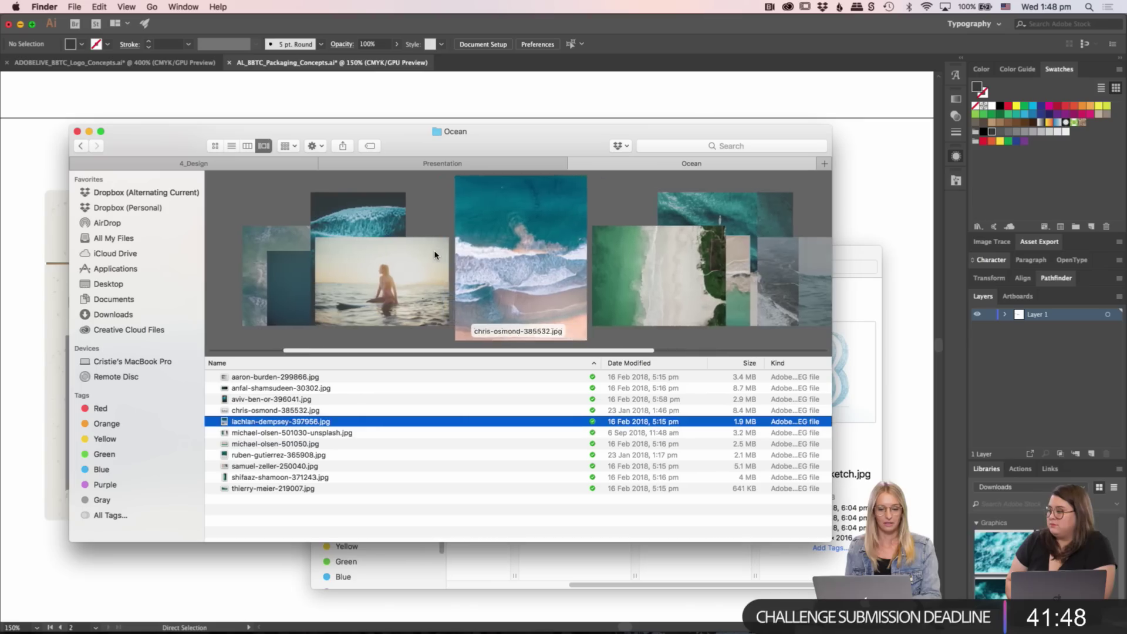
scroll(435, 255, "left", 1)
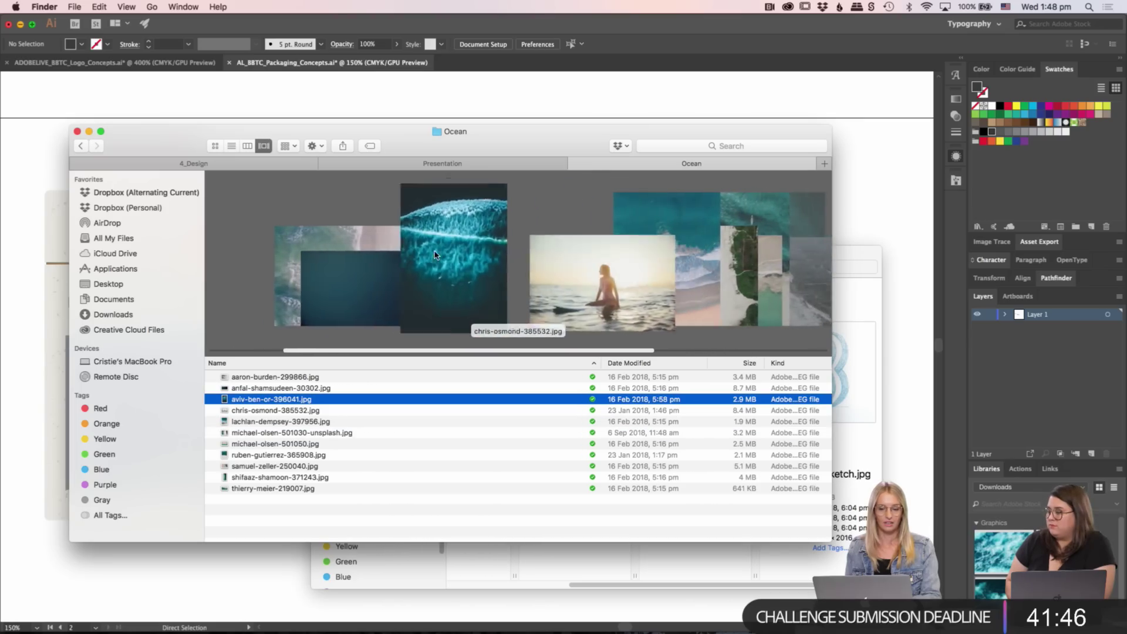
scroll(434, 254, "right", 3)
key("space")
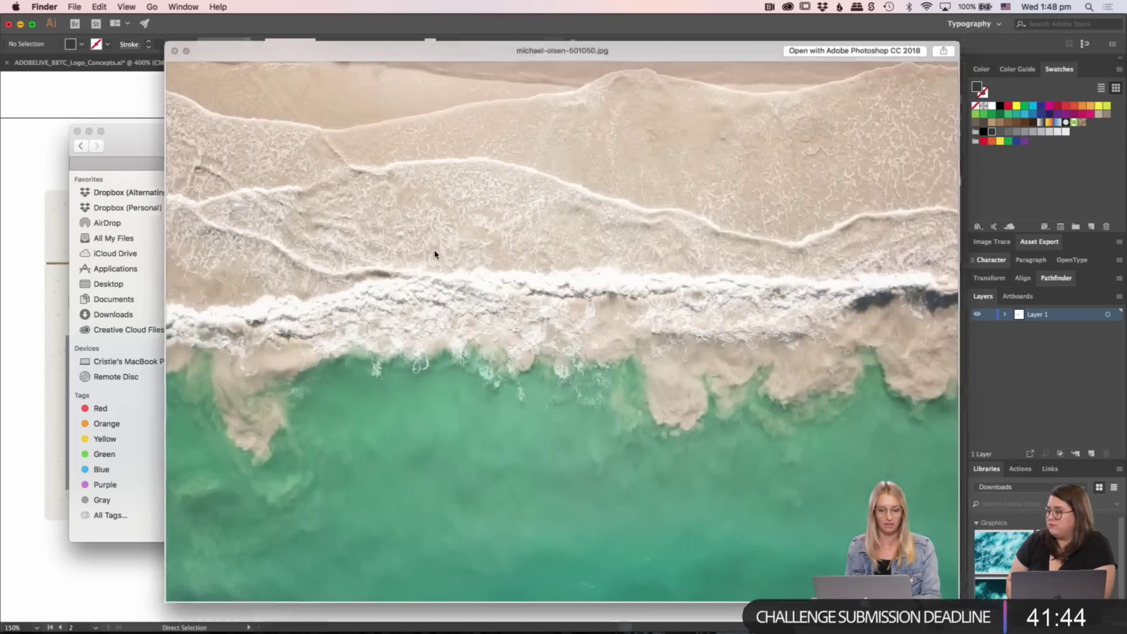
key("space")
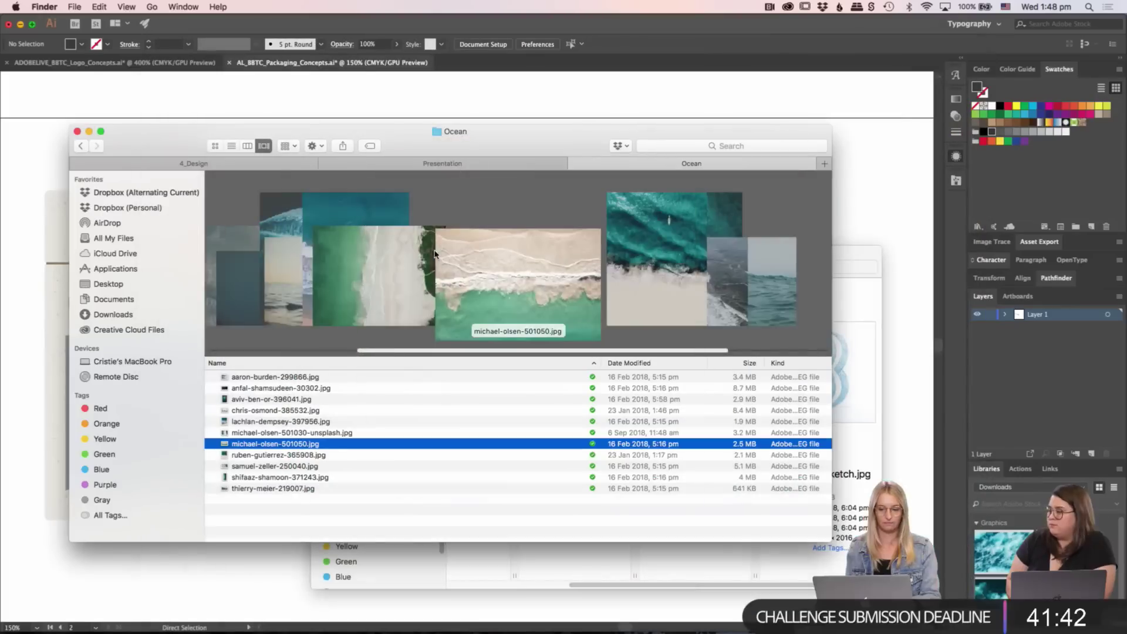
- Preview the aerial photo of a surfboard on teal water above pale sand, and look at the shoreline photos that follow it
key("Down")
key("space")
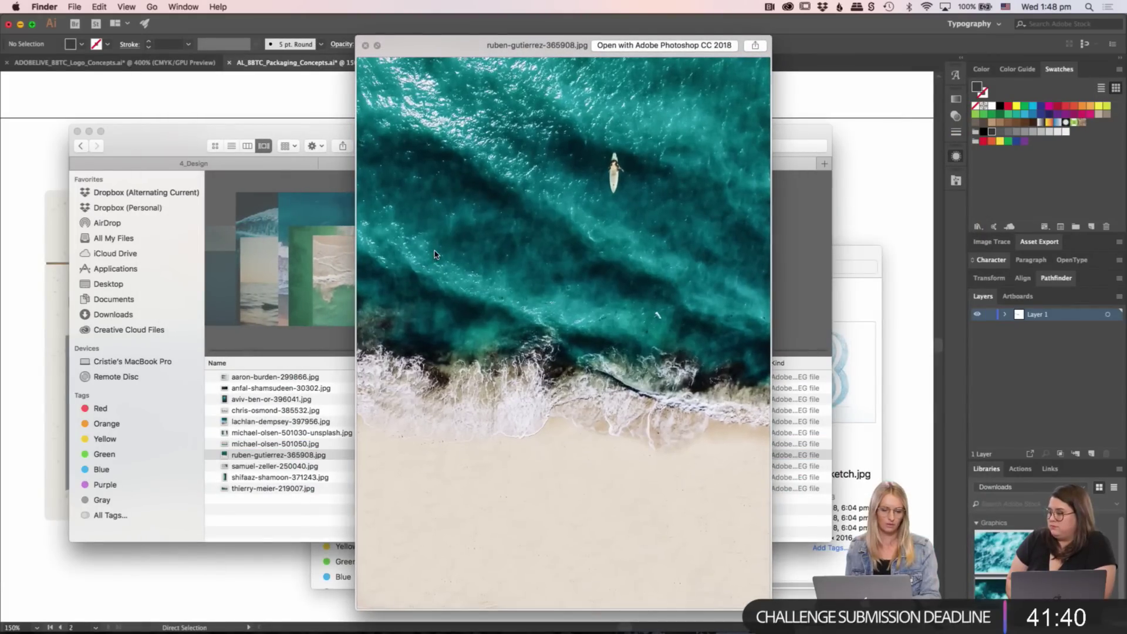
key("space")
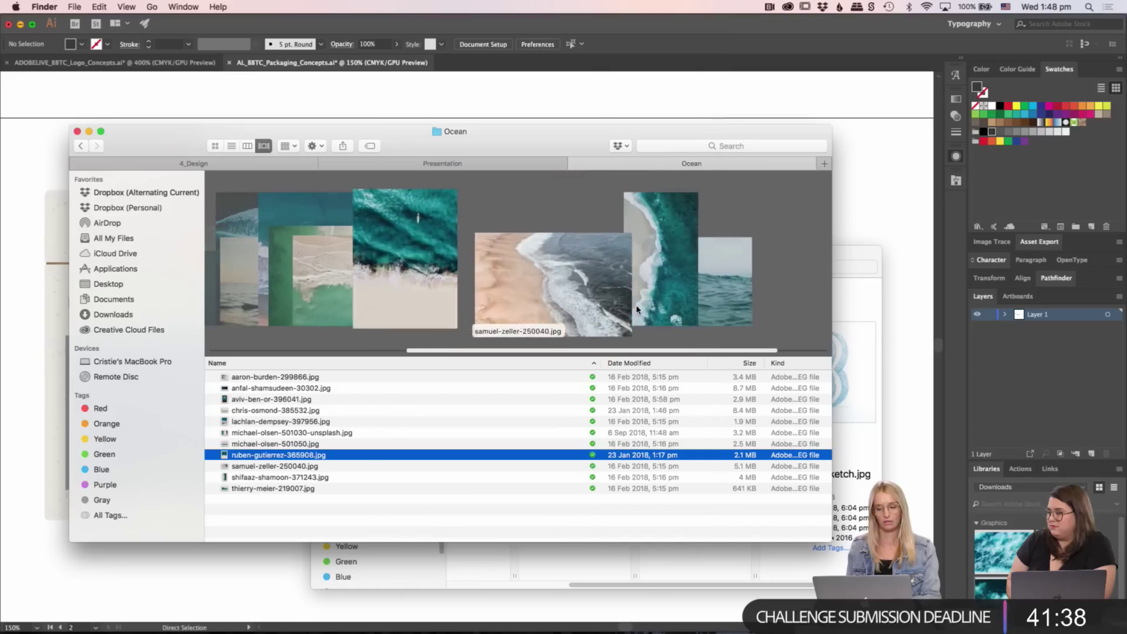
key("Down")
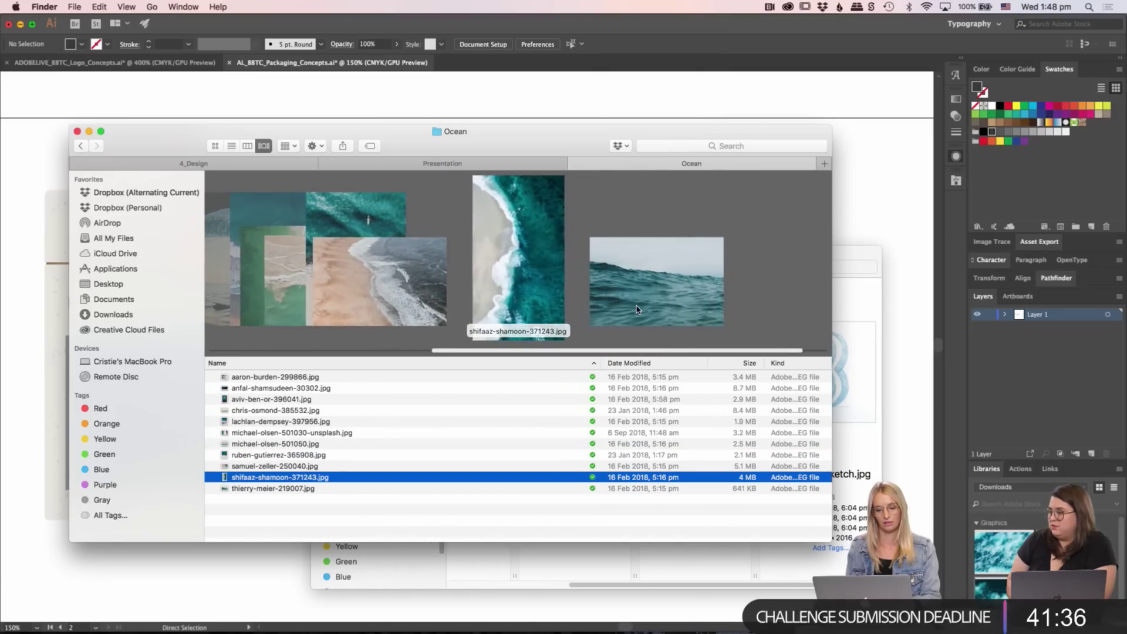
- Reselect the horizontal sandy shoreline photo with green water, try to open it in Photoshop, and switch to that app
key("Up")
key("Up")
key("Up")
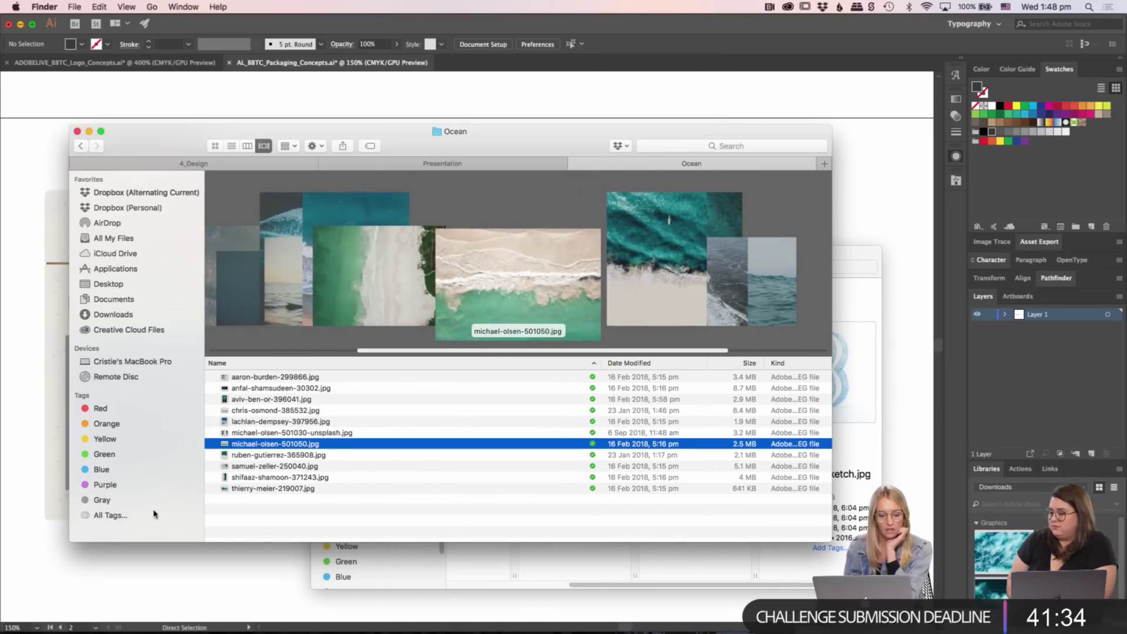
left_click_drag(269, 446, 454, 622)
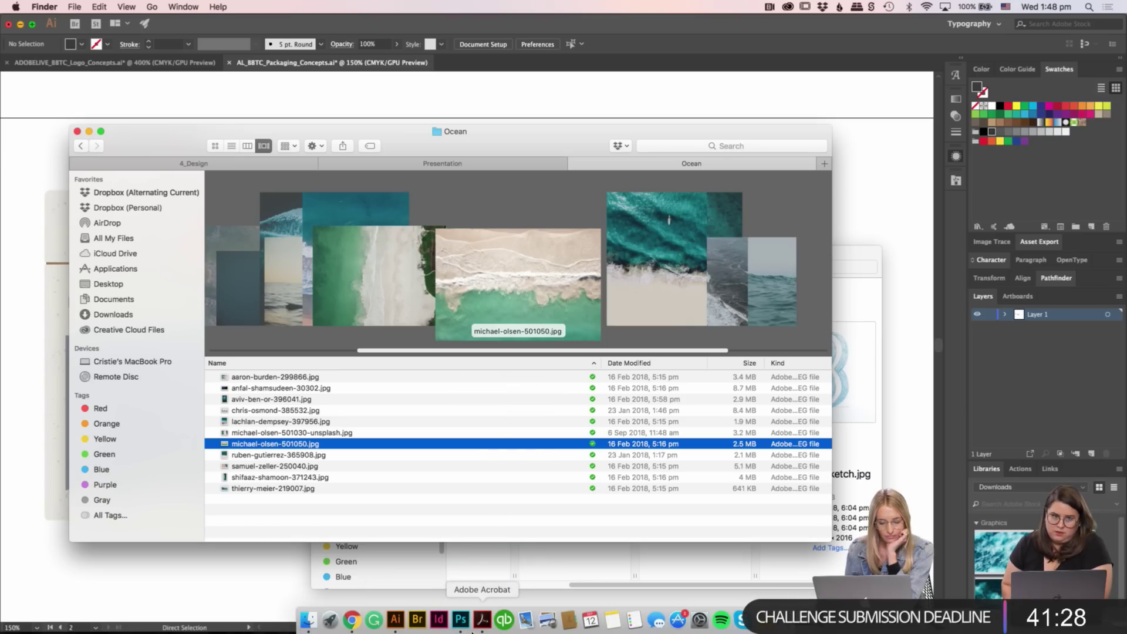
left_click(461, 622)
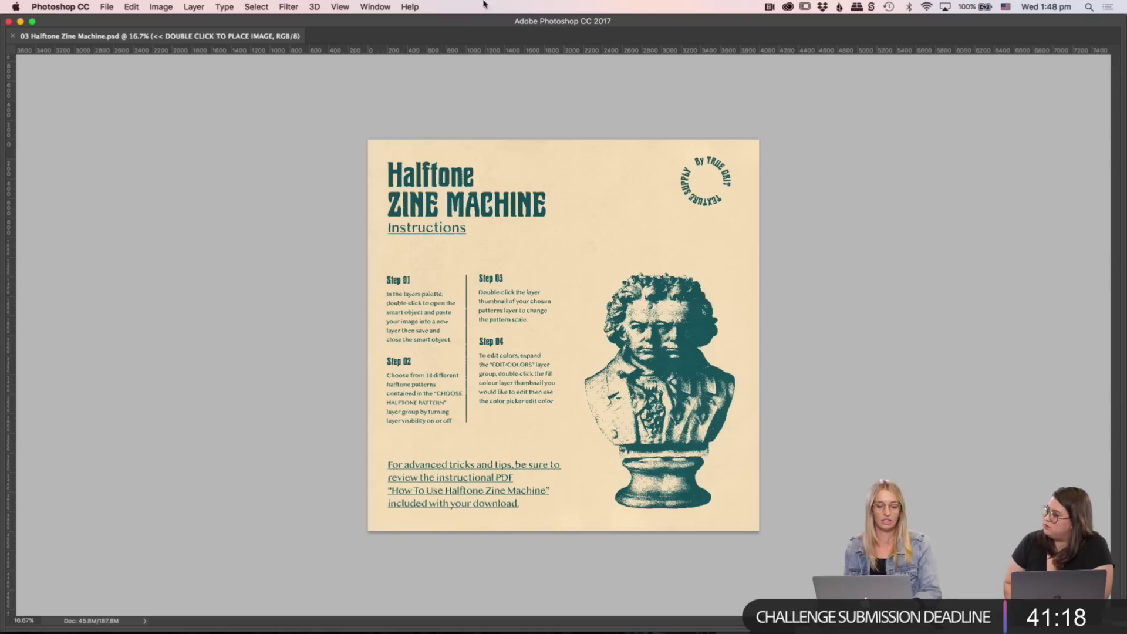
- Switch to Finder and browse the ocean photos in the Ocean folder, then return to the halftone document
key("super+Tab")
key("super+Tab")
key("super+shift+Tab")
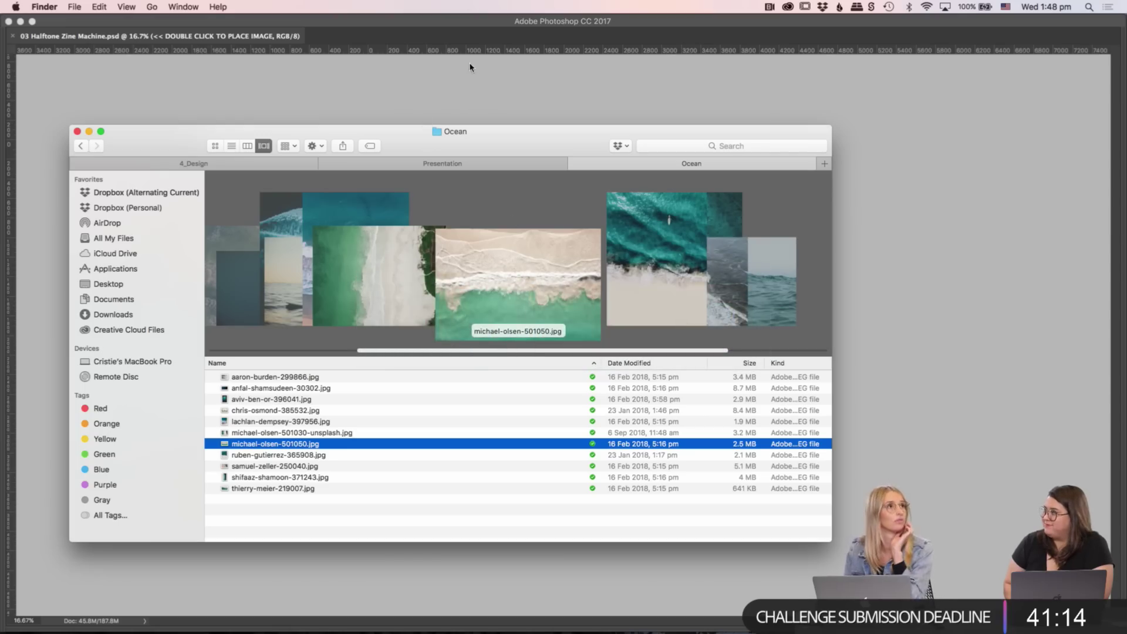
left_click(451, 165)
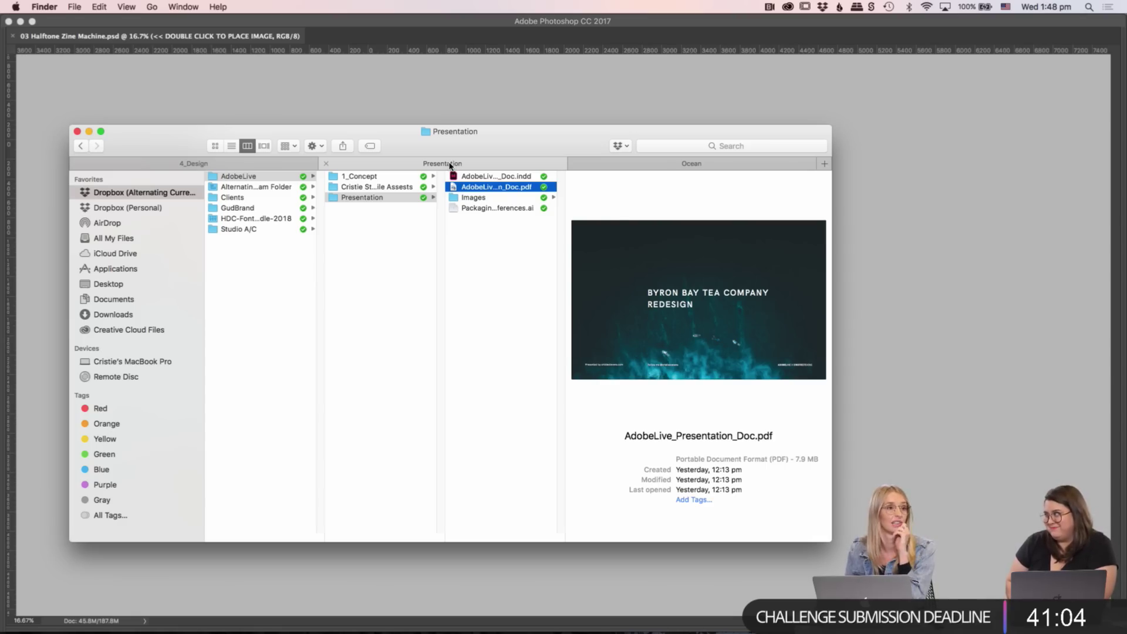
left_click_drag(471, 134, 465, 130)
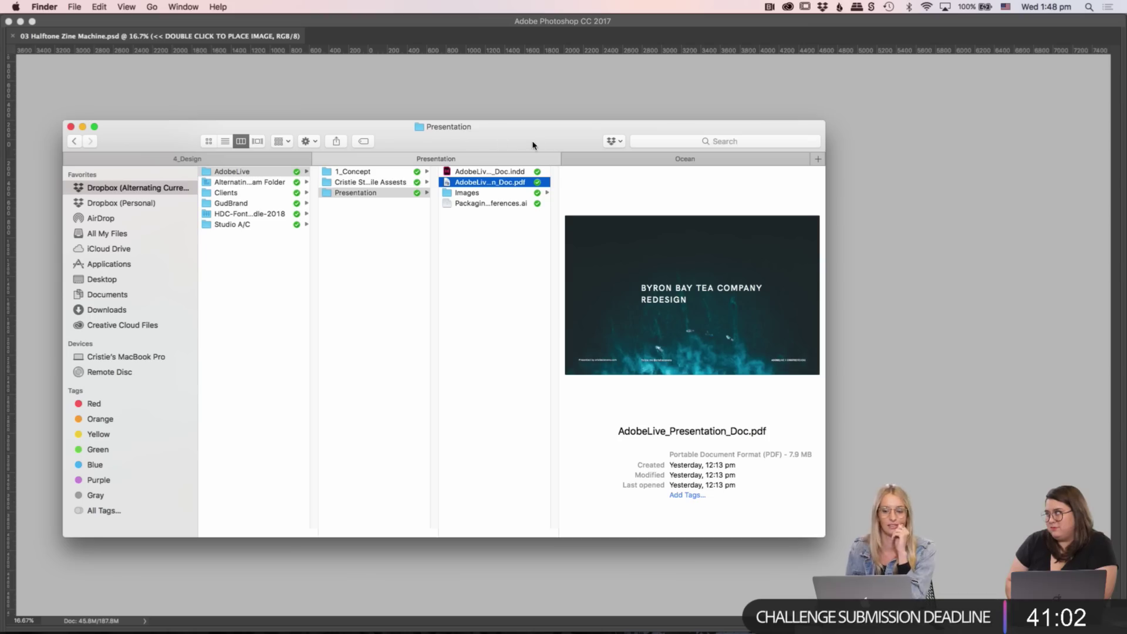
left_click(667, 157)
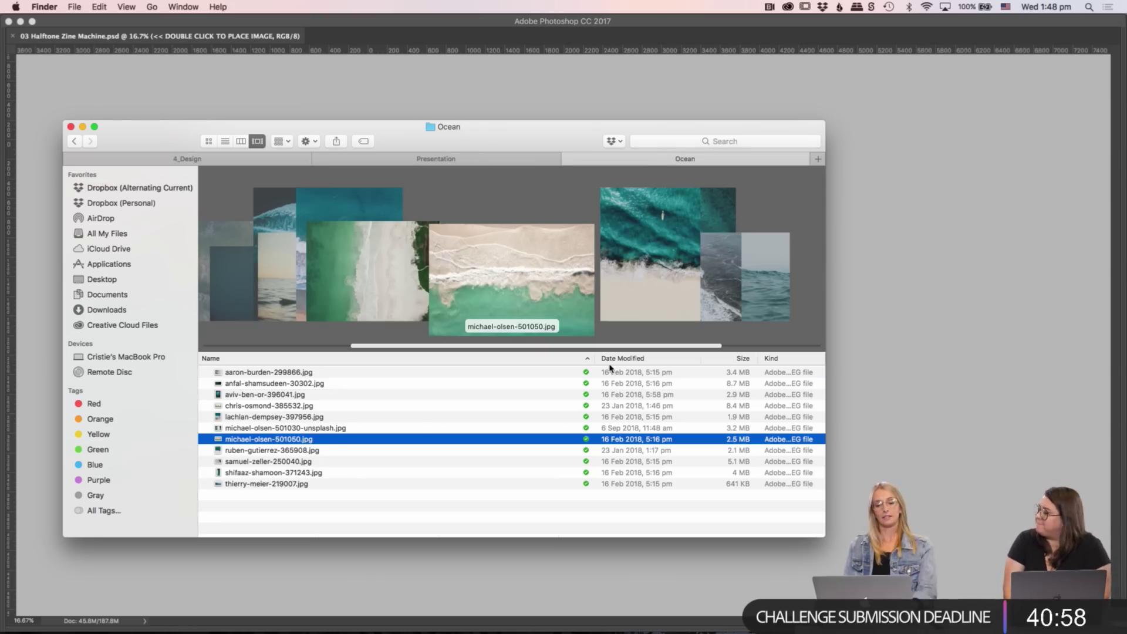
scroll(577, 312, "left", 3)
scroll(577, 310, "left", 3)
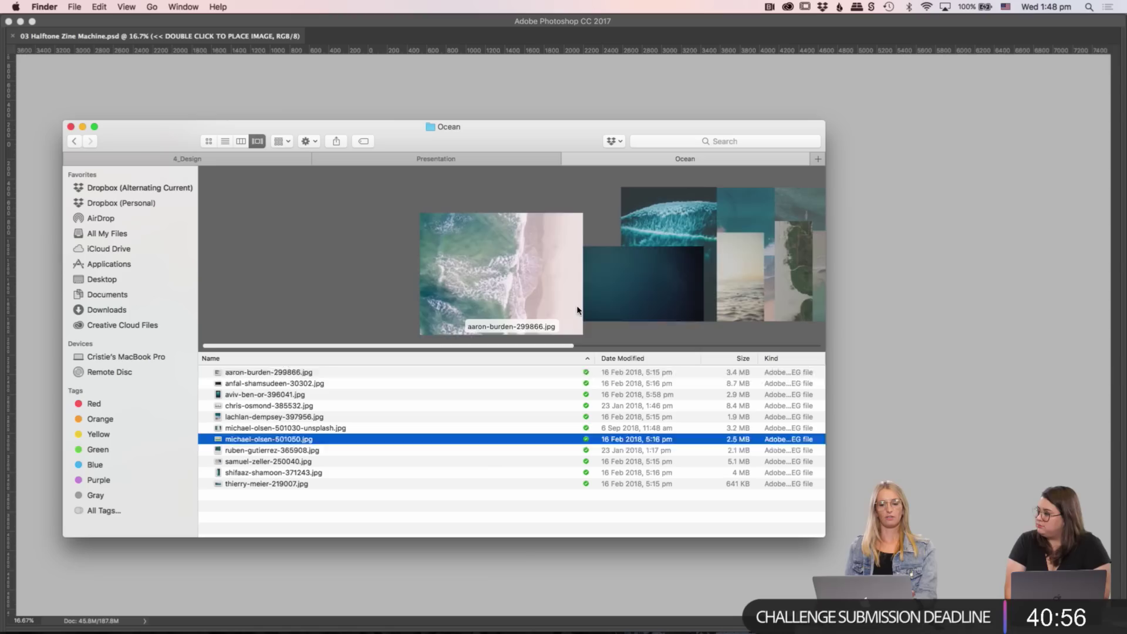
scroll(577, 310, "right", 1)
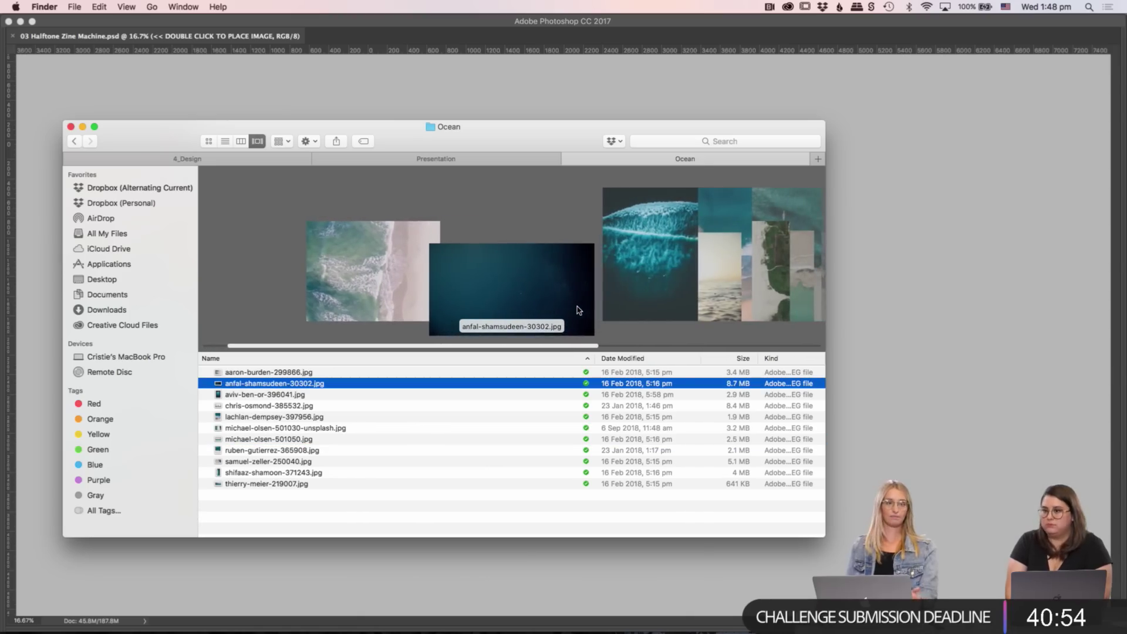
scroll(573, 305, "right", 1)
left_click_drag(468, 138, 500, 157)
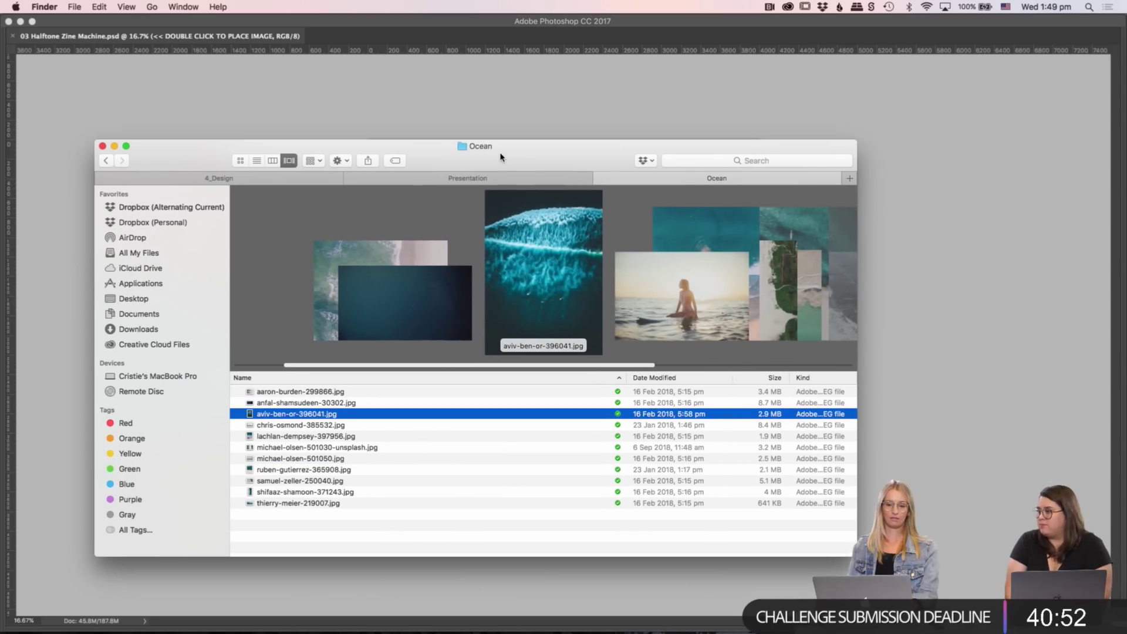
left_click(529, 112)
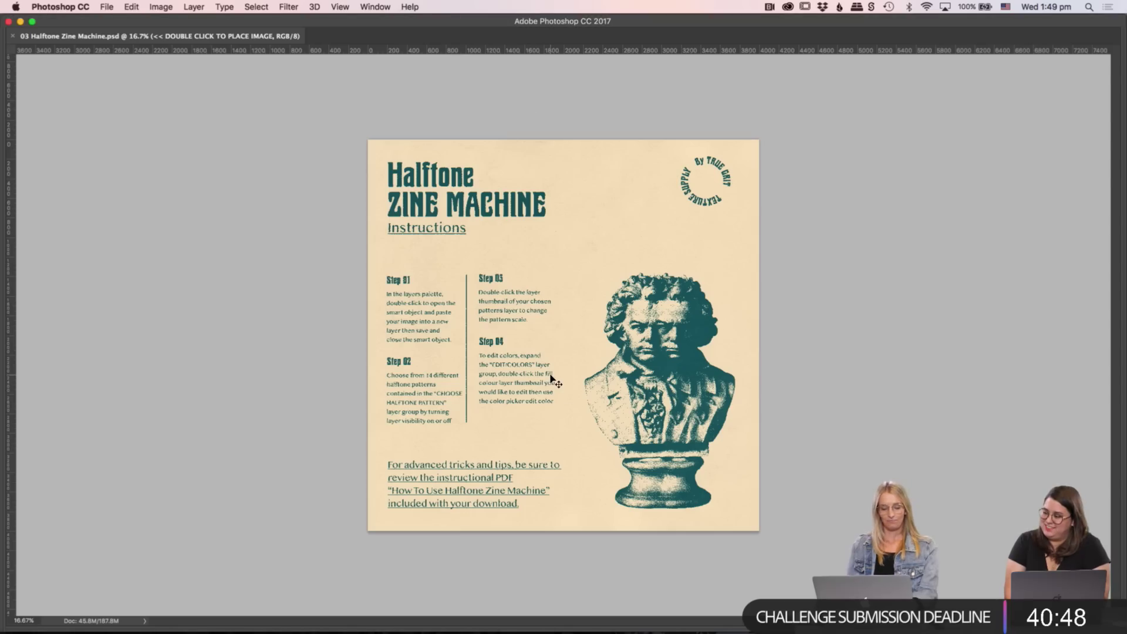
- Show the workspace panels and examine the placeholder layer and the paper texture, color and halftone pattern groups
key("Tab")
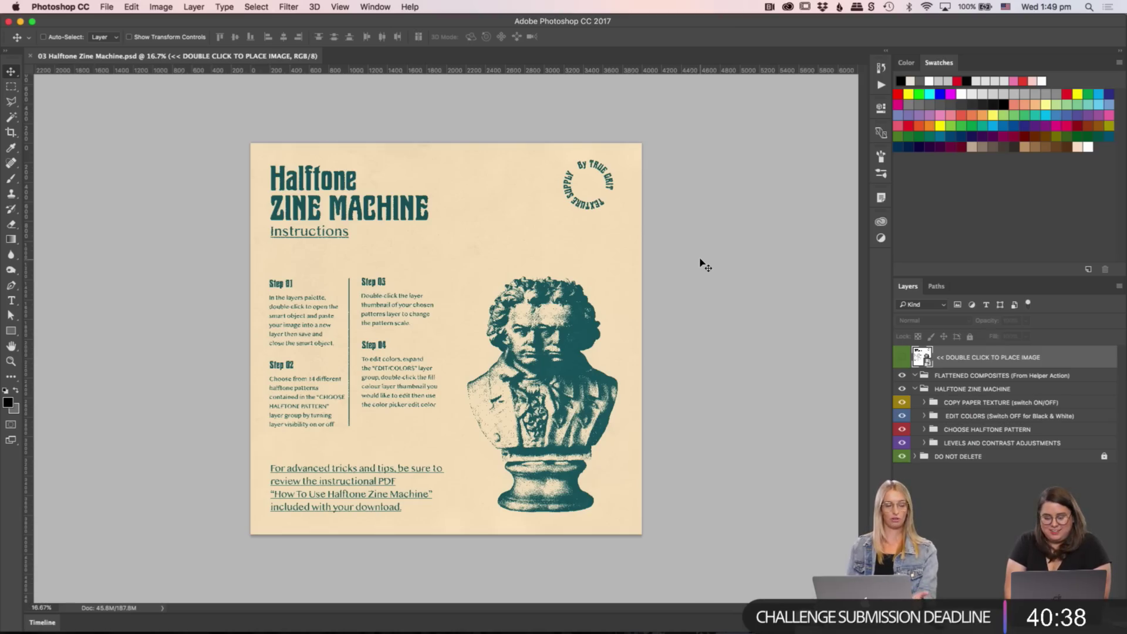
left_click(903, 359)
left_click(903, 361)
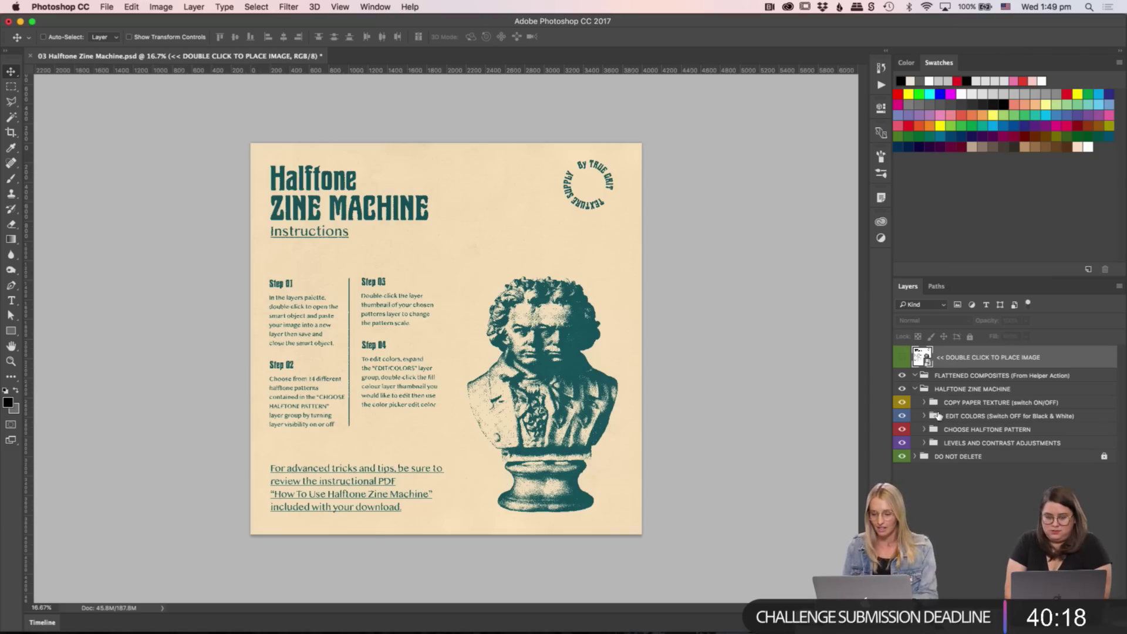
left_click(926, 403)
left_click(926, 403)
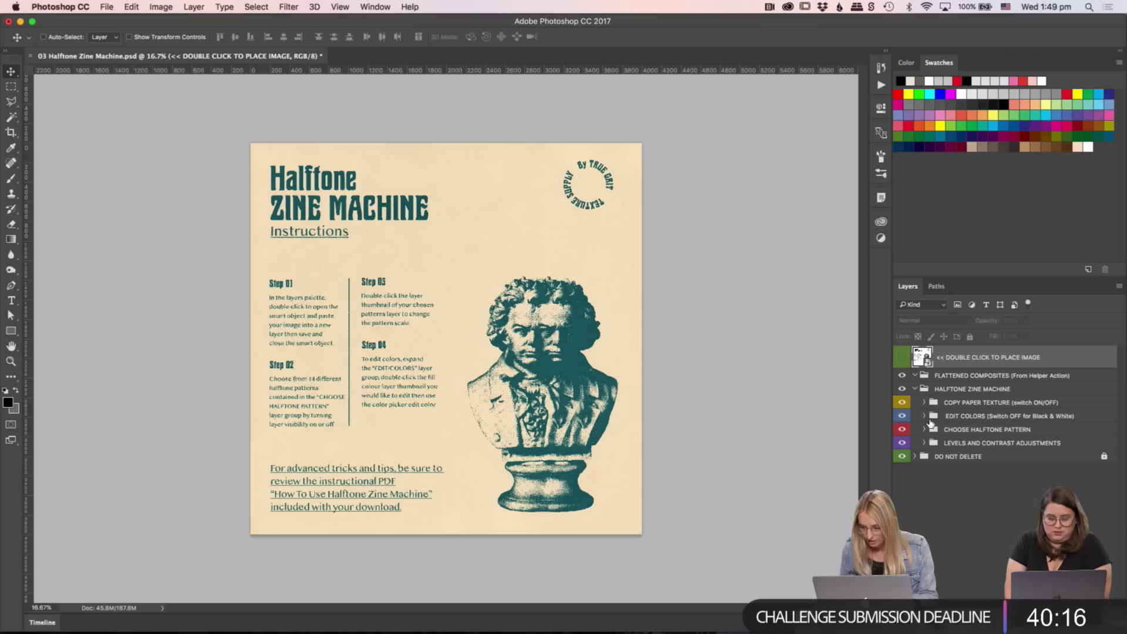
left_click(924, 417)
left_click(923, 417)
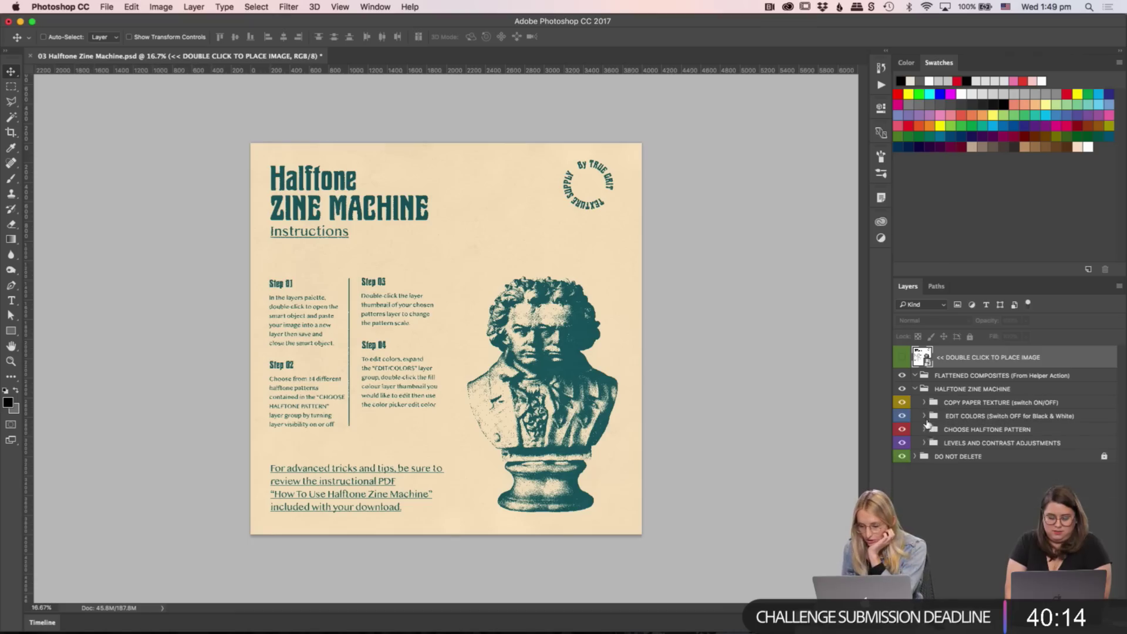
left_click(924, 430)
left_click(924, 429)
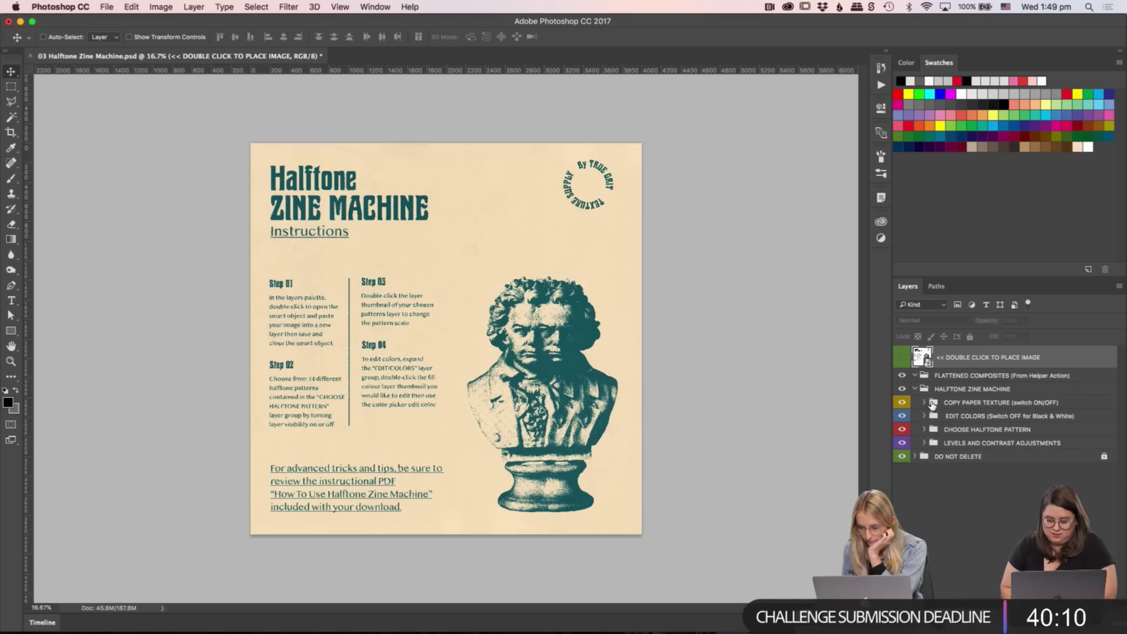
- Open the placeholder smart object and place the aerial shoreline photo (501050) from the Ocean folder above the Instructions layer
double_click(922, 356)
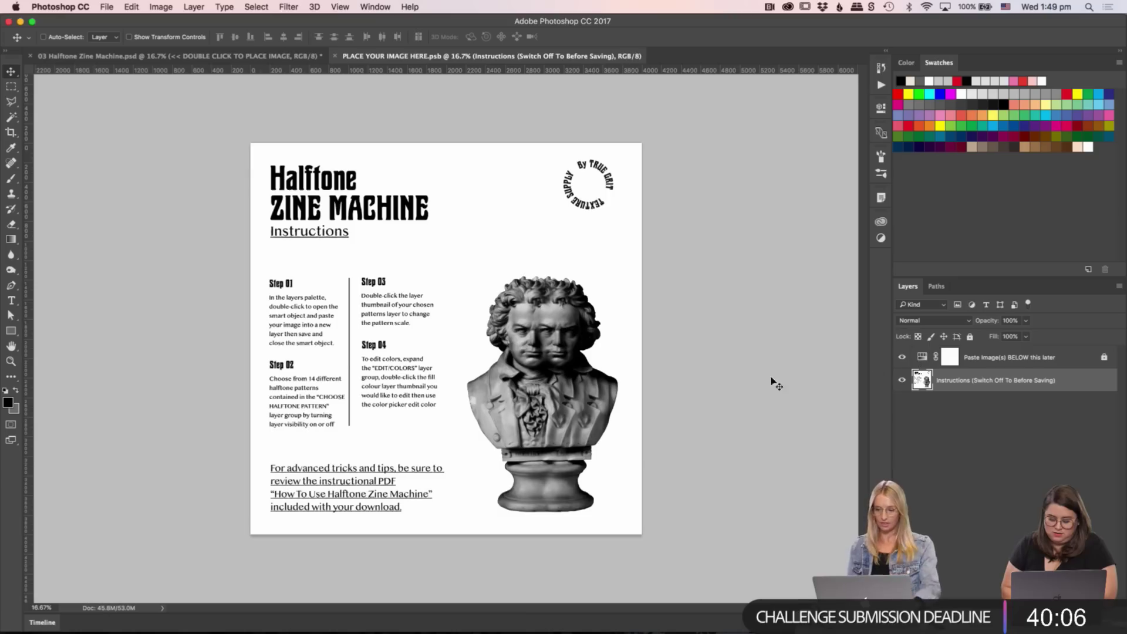
key("super+Tab")
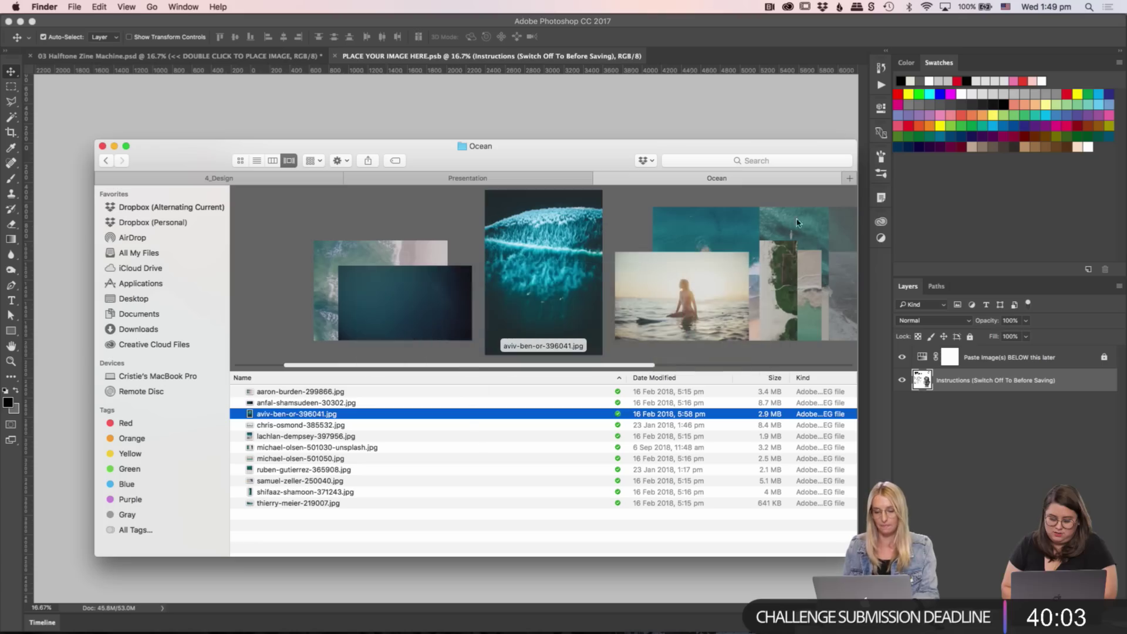
left_click(781, 281)
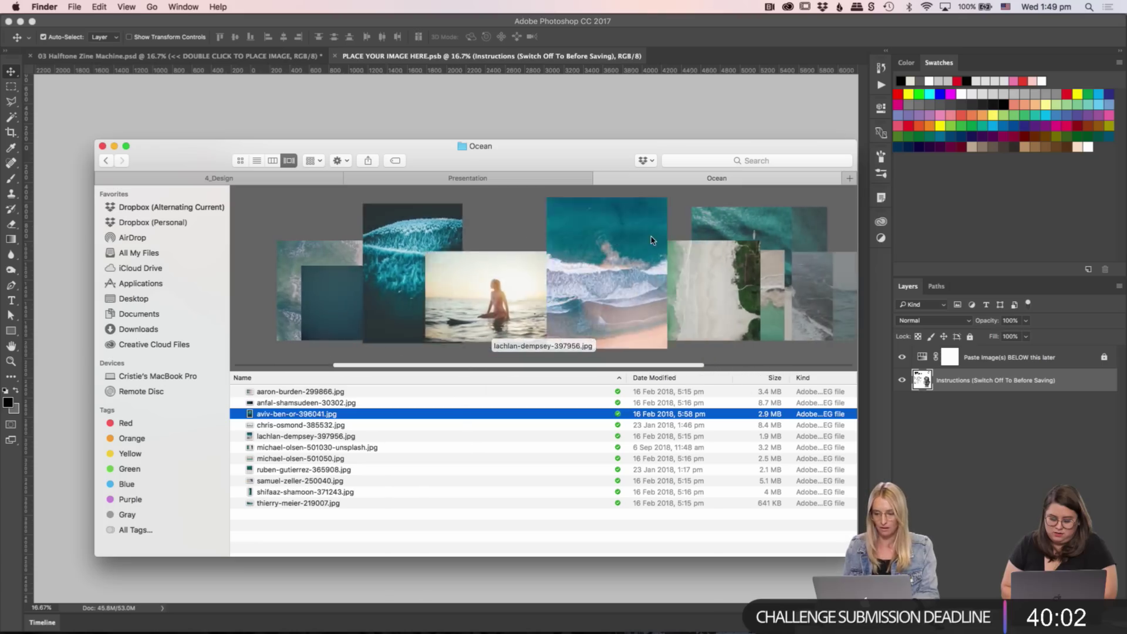
left_click(651, 240)
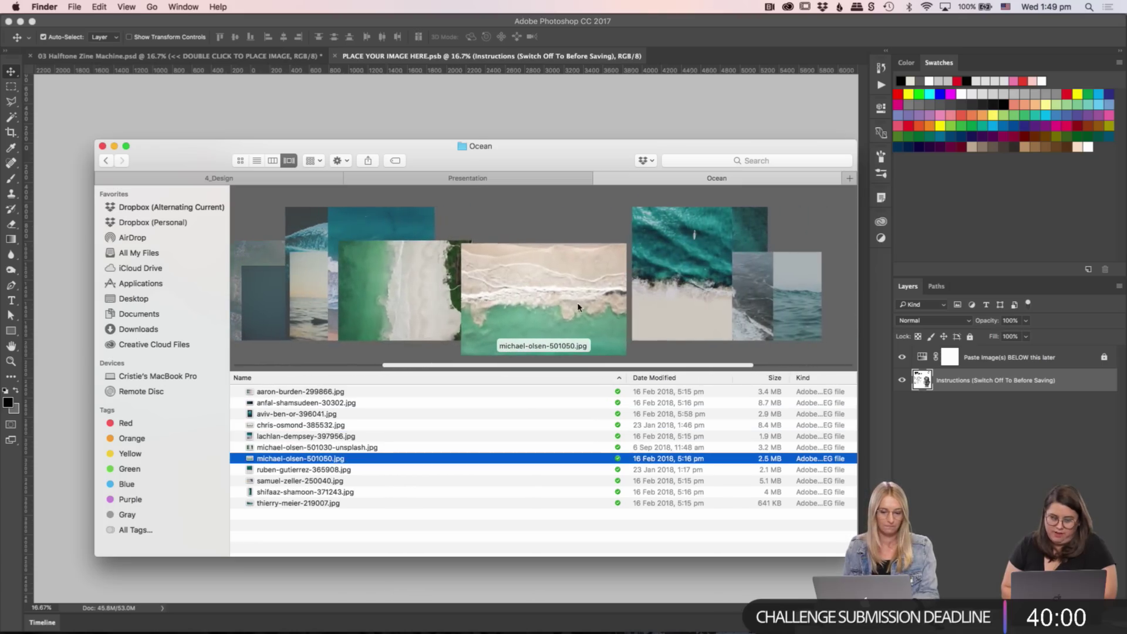
left_click_drag(537, 279, 535, 108)
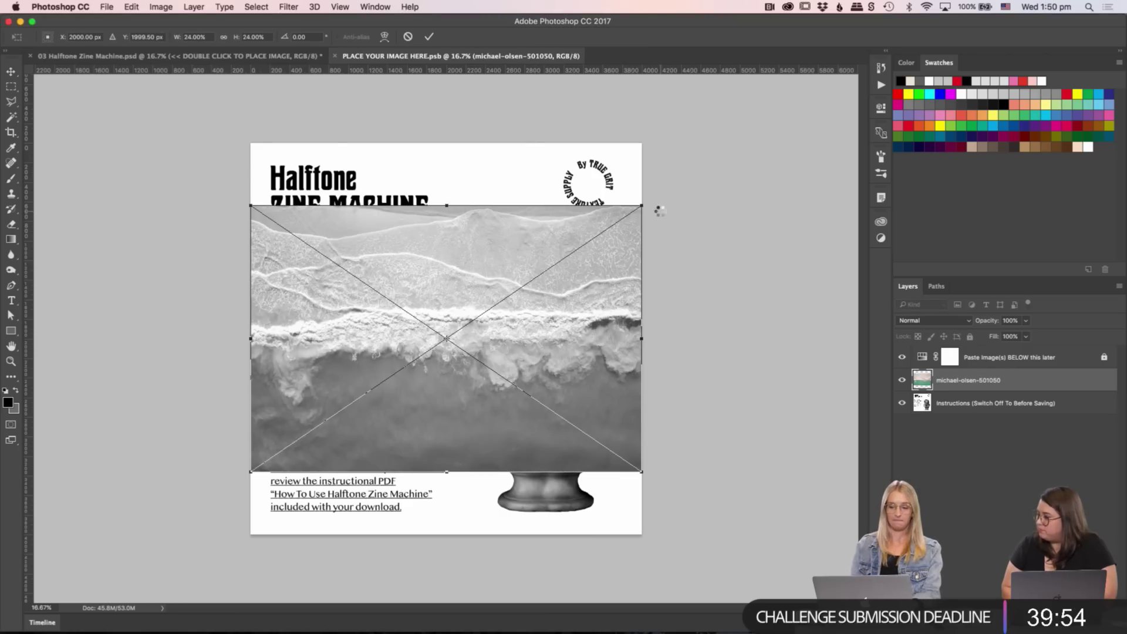
key("Return")
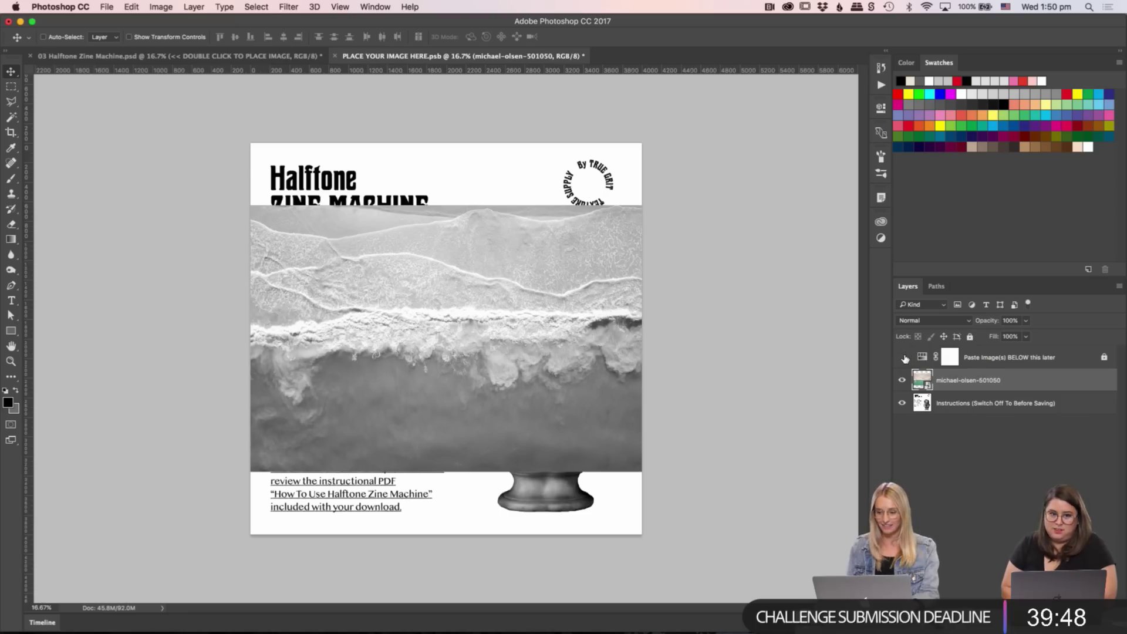
- Hide the Instructions layer in the smart object, keeping the locked adjustment layer visible
left_click(909, 358)
left_click(909, 358)
left_click(903, 404)
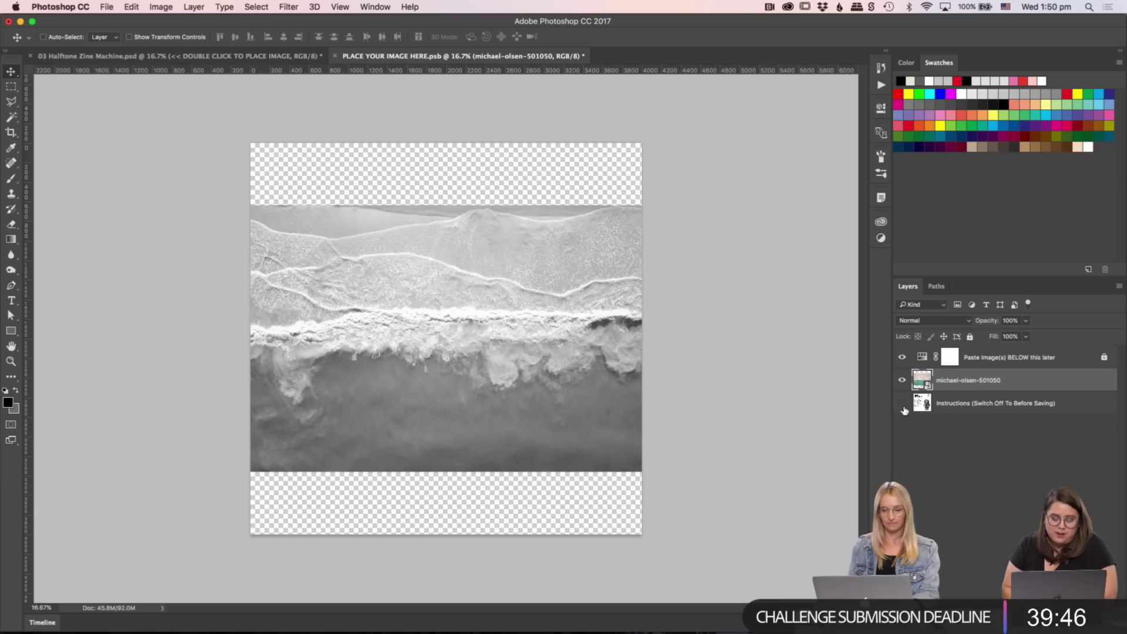
- Save the smart object and compare the placed photo with its halftone version in 03 Halftone Zine Machine.psd
key("z")
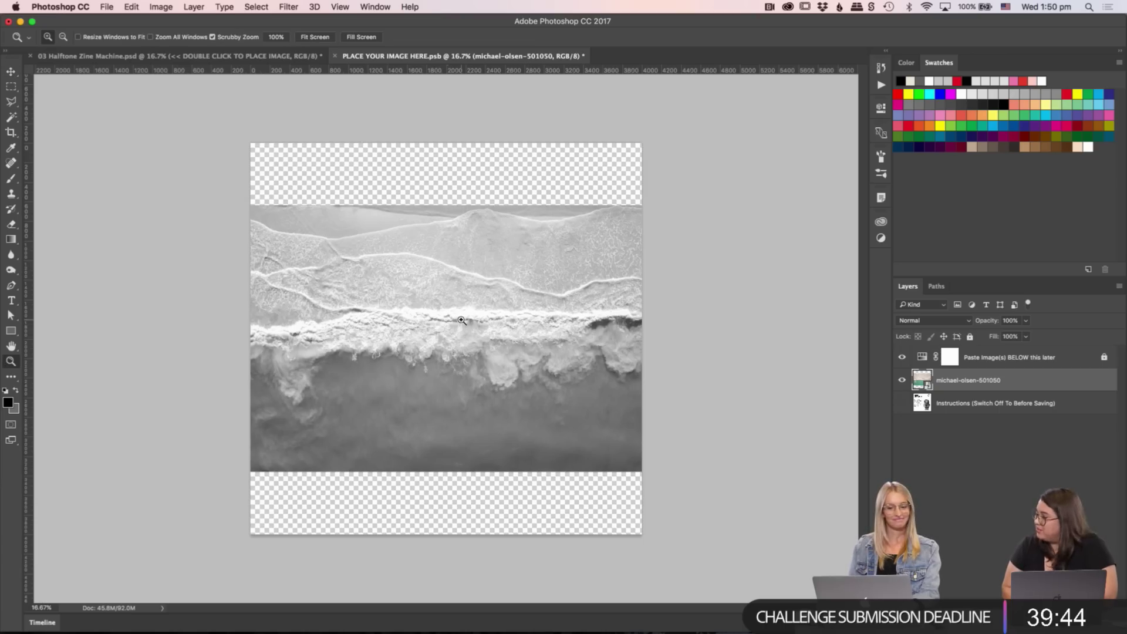
left_click(596, 324)
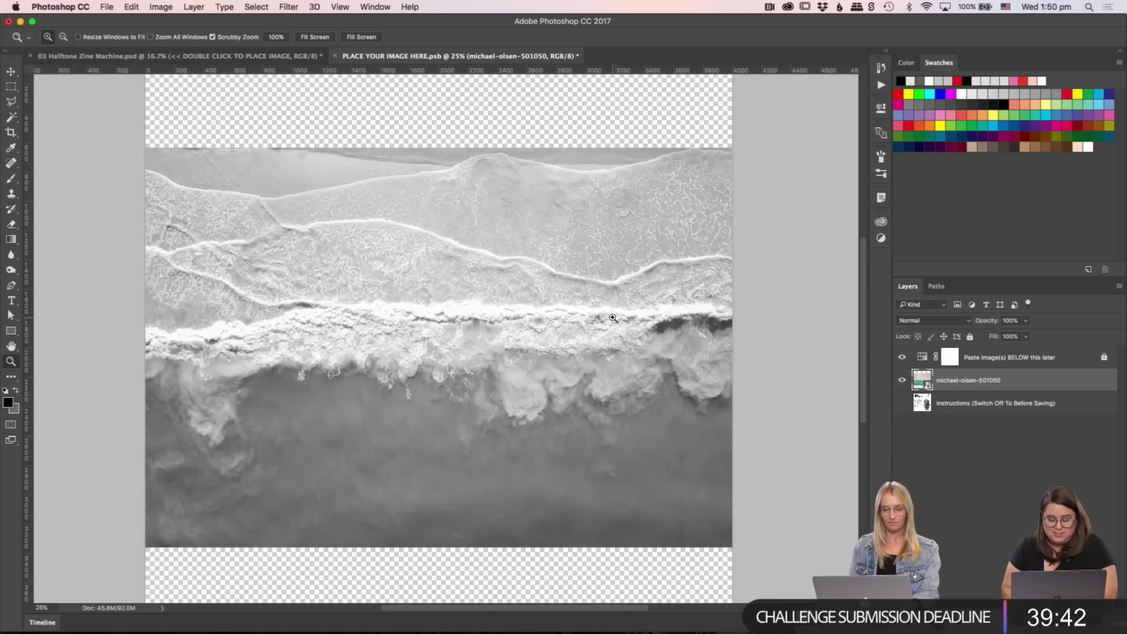
key("v")
key("super+s")
left_click(222, 57)
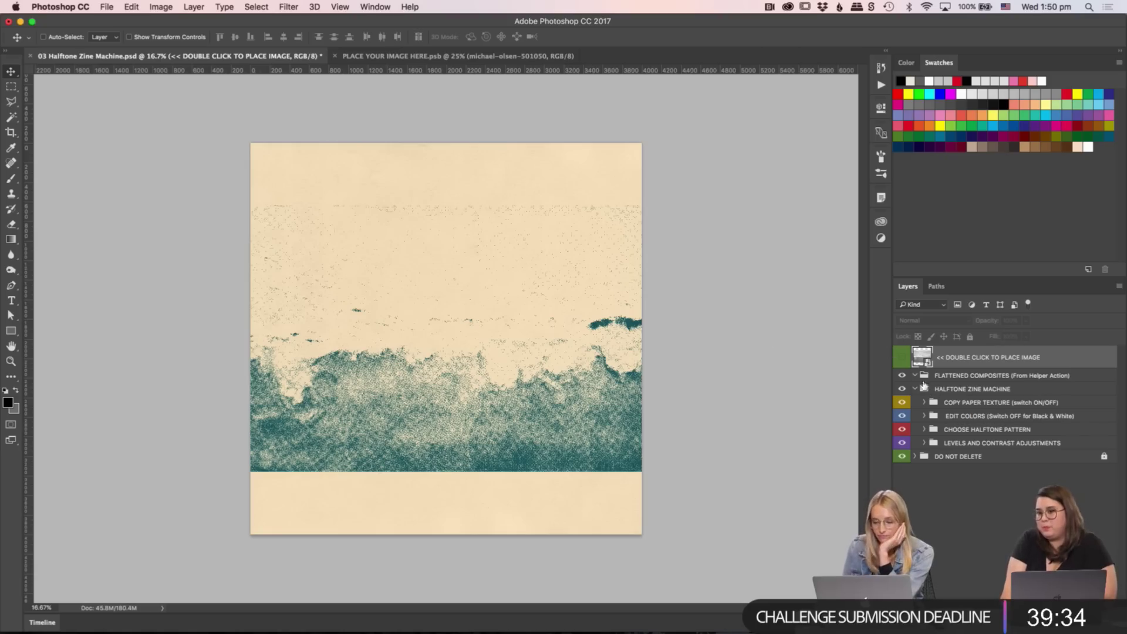
left_click(469, 56)
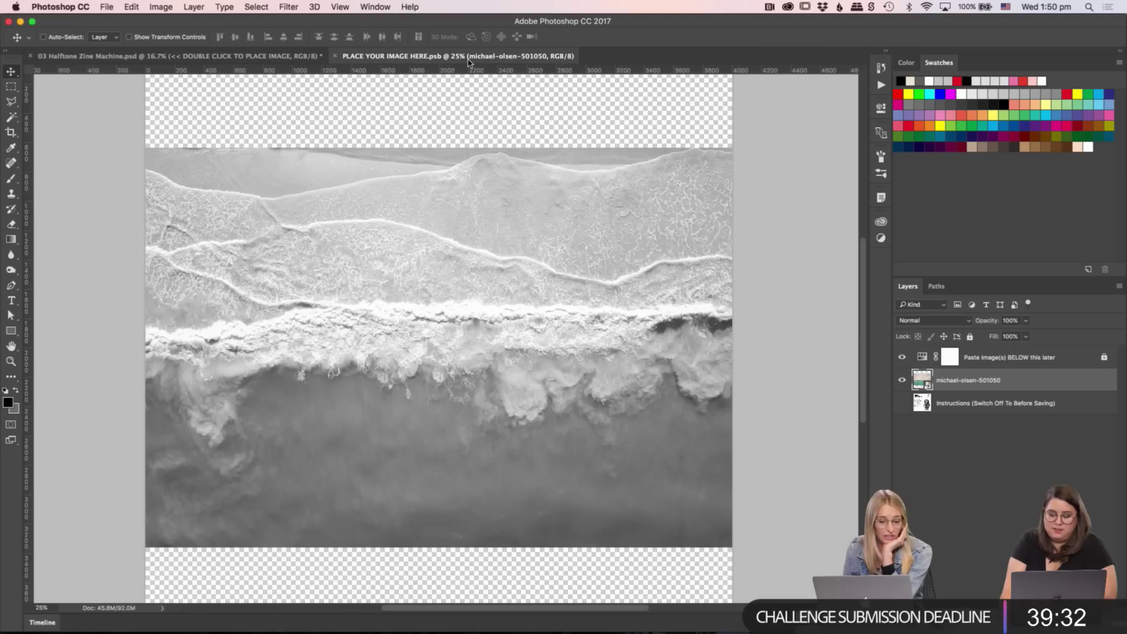
left_click(225, 56)
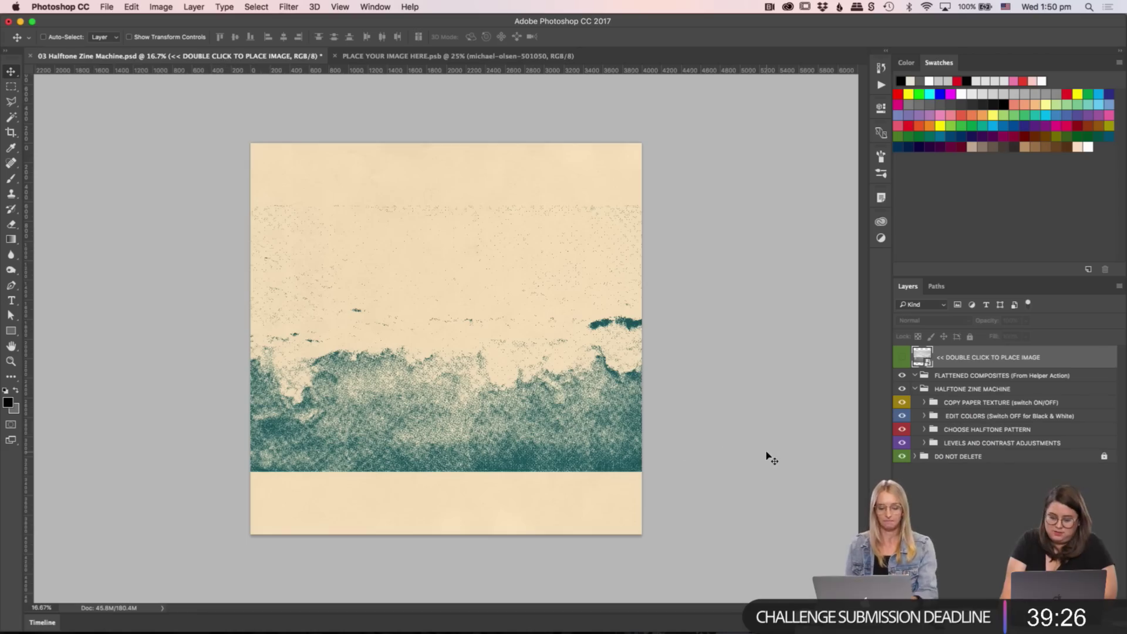
- Expand the CHOOSE HALFTONE PATTERN group, switch the pattern to Halftone Dot 60° Clean, and inspect the dots up close
key("super+plus")
scroll(757, 457, "right", 1)
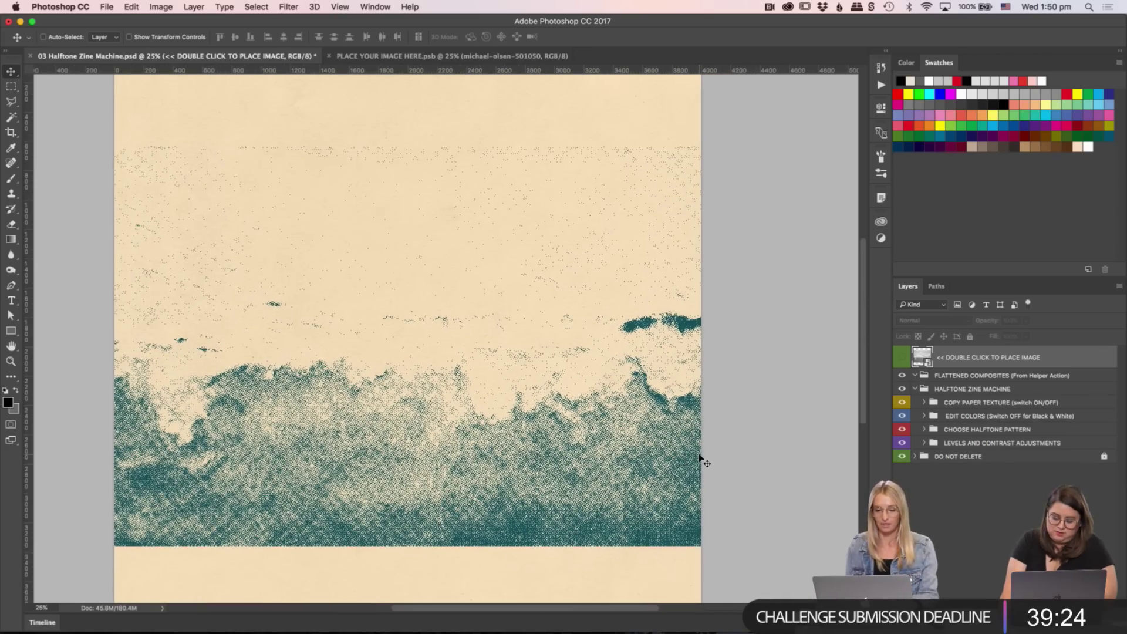
left_click(925, 430)
scroll(951, 449, "down", 5)
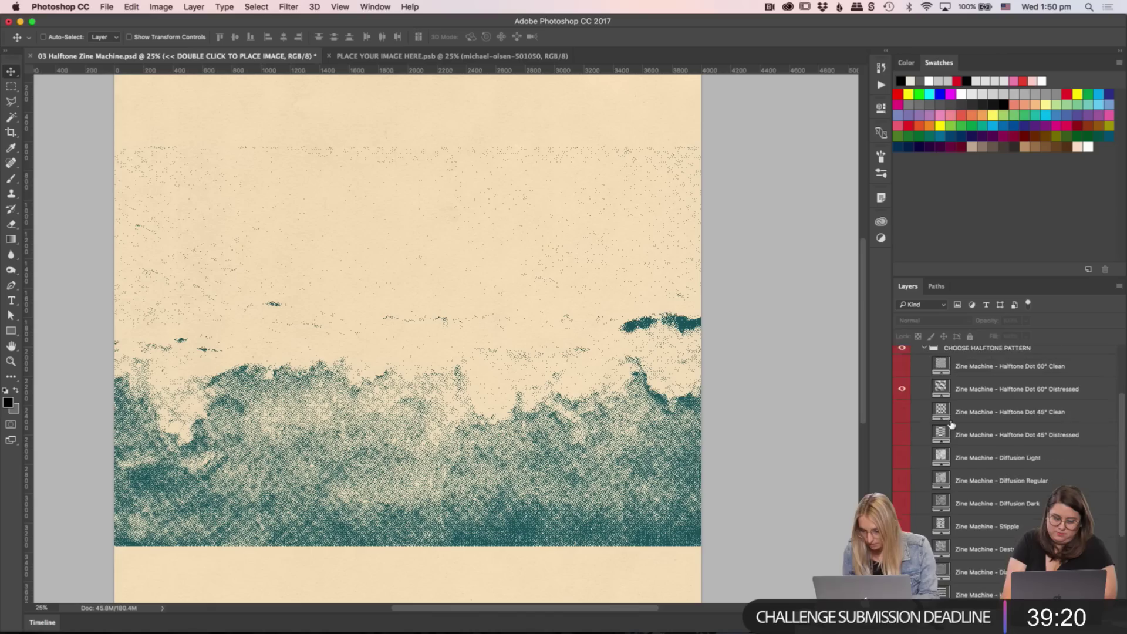
scroll(961, 456, "up", 6)
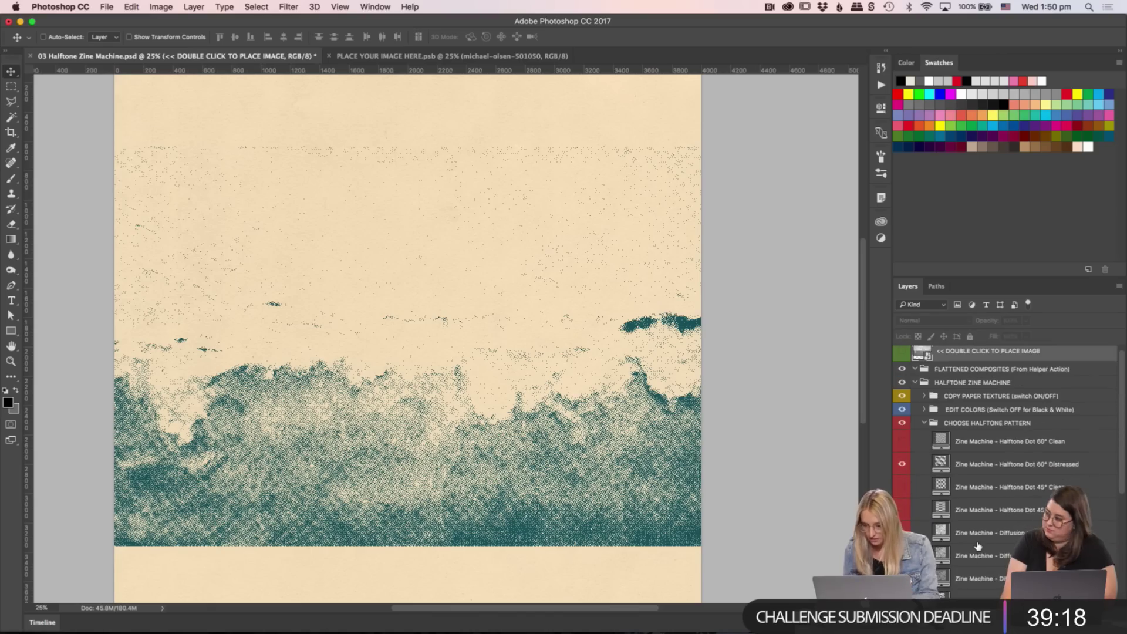
left_click(905, 471)
key("z")
left_click_drag(474, 370, 508, 372)
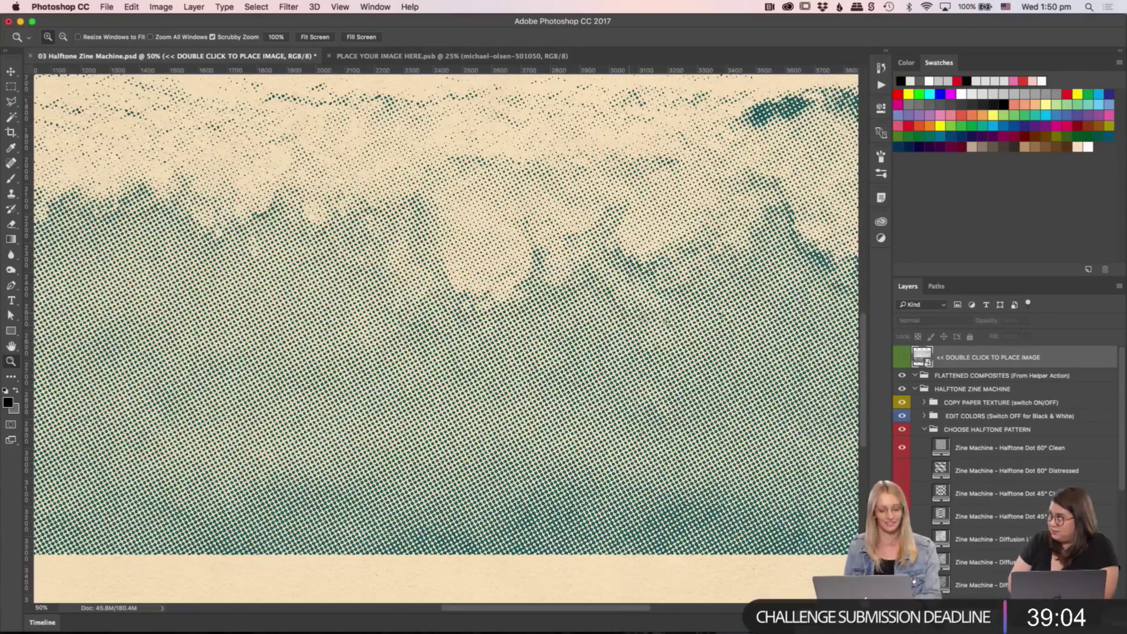
scroll(643, 318, "up", 10)
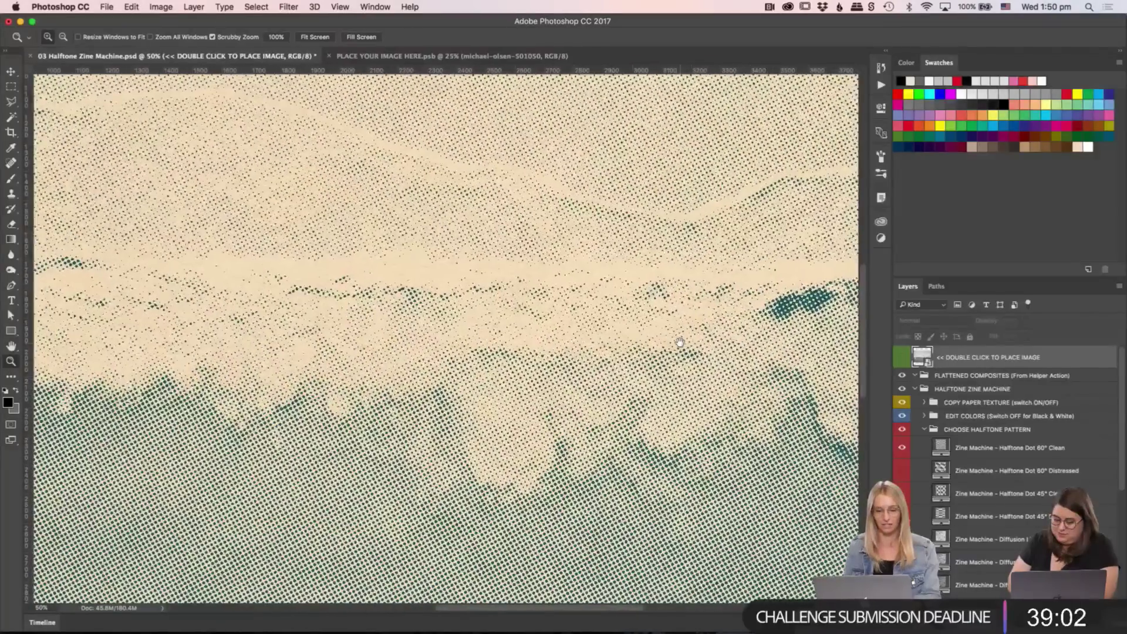
scroll(680, 342, "down", 3)
key("super+minus")
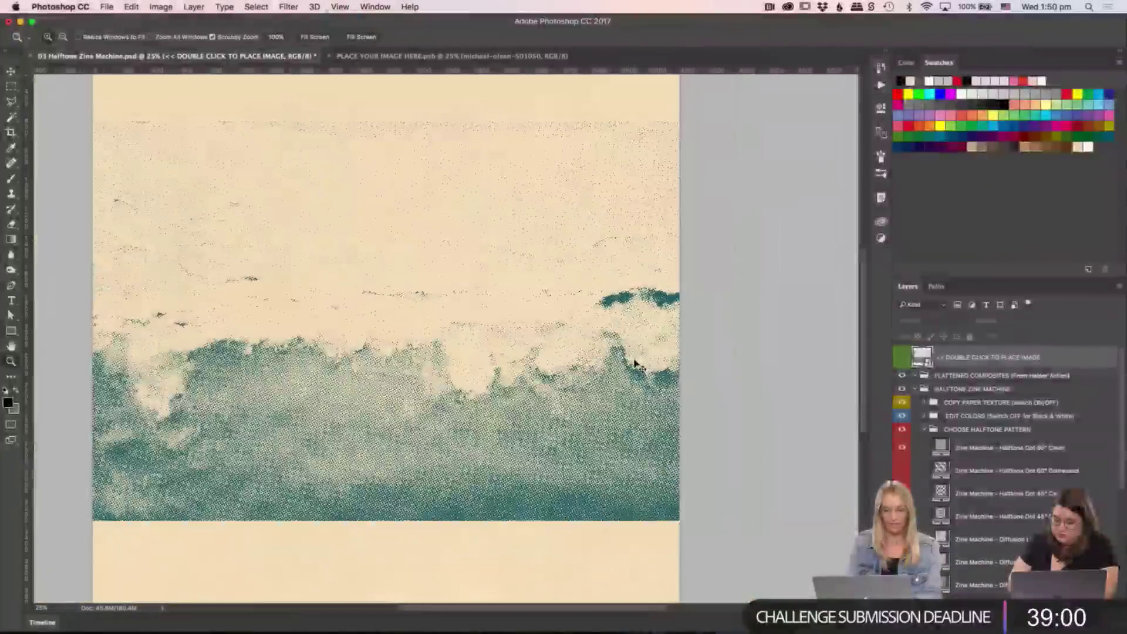
key("super+plus")
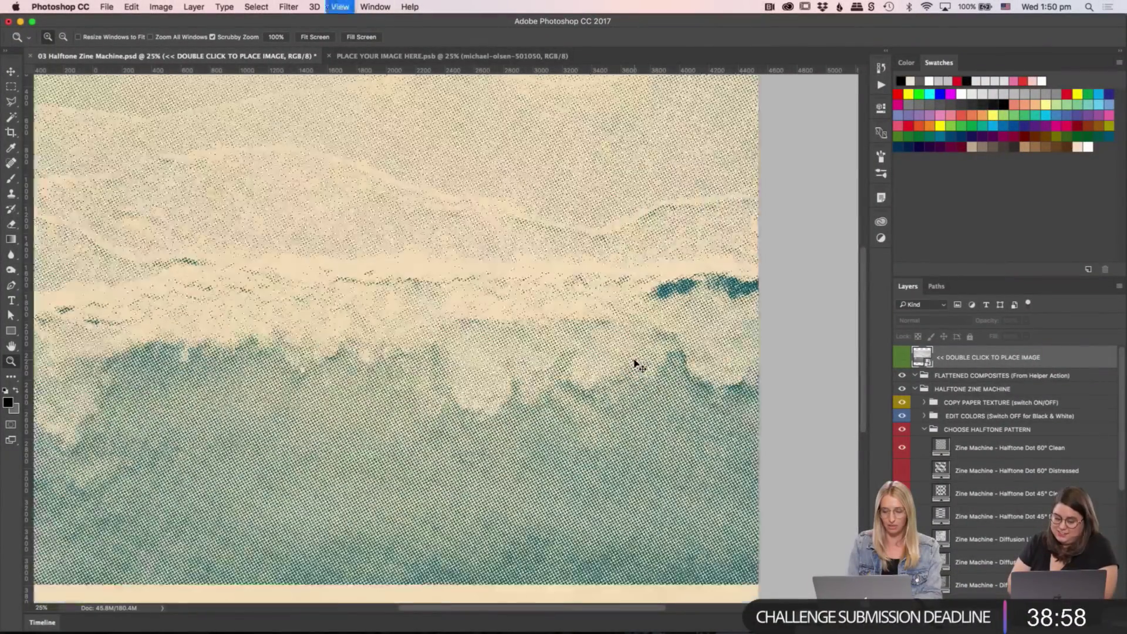
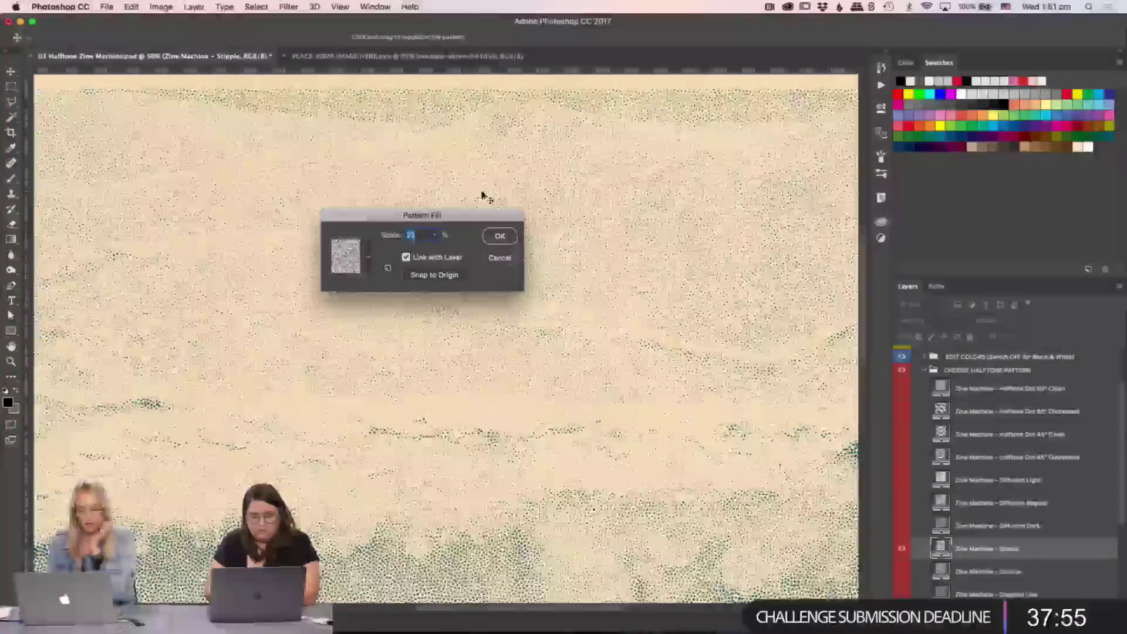
- Set the Stipple pattern fill's scale to 19% and inspect the resulting dots up close
key("Down")
key("Down")
key("Down")
key("Down")
key("Down")
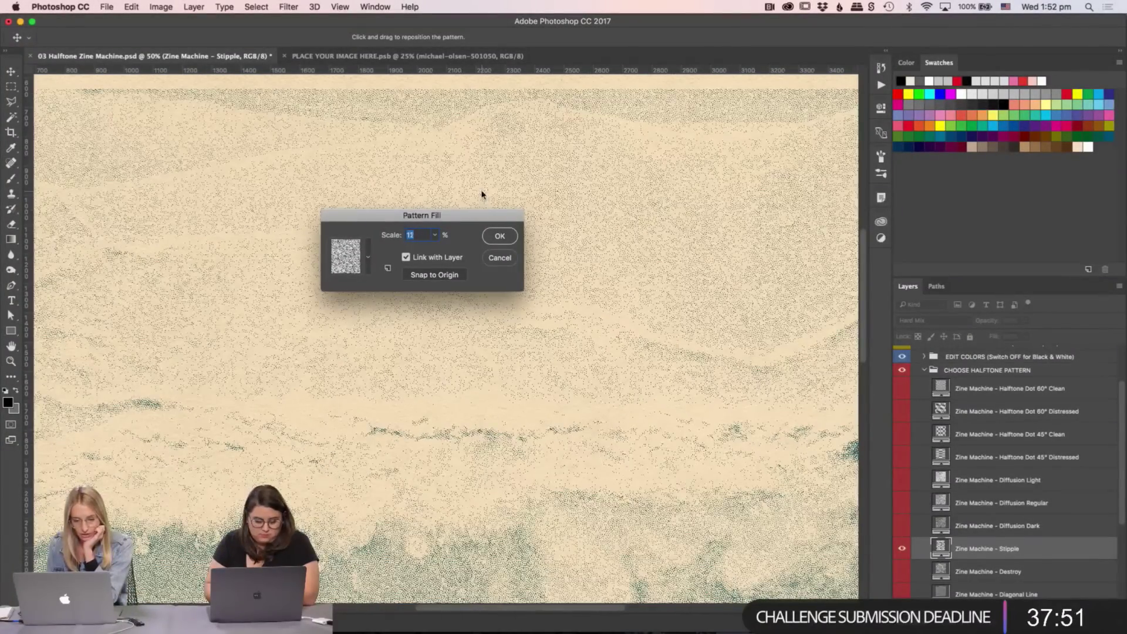
key("Down")
key("Up")
key("Up")
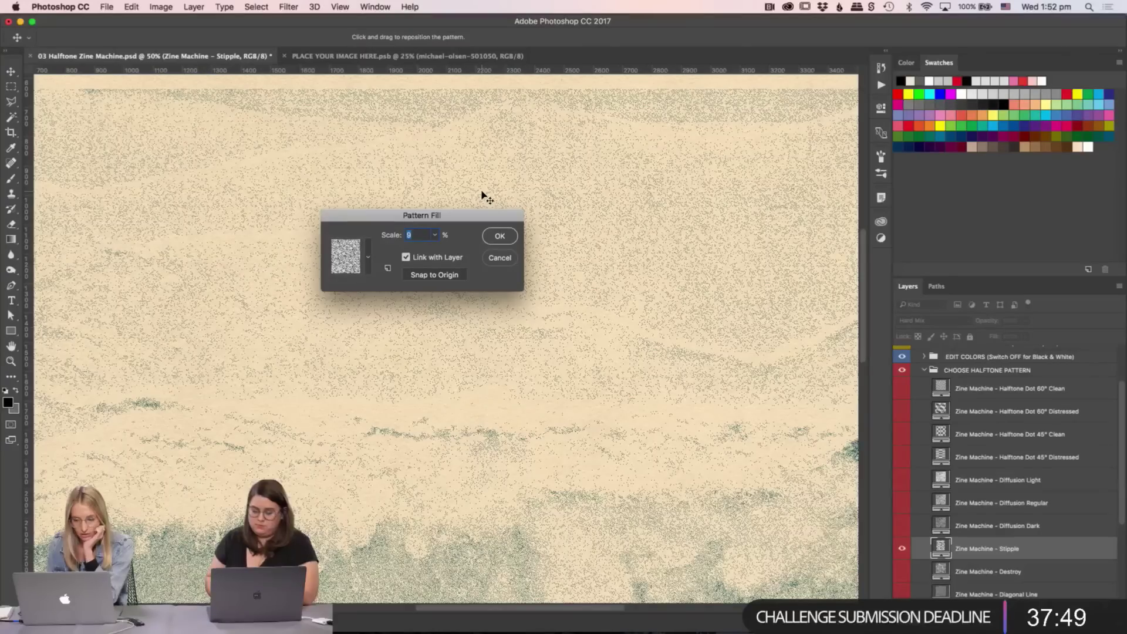
key("Up")
key("Up")
key("Up")
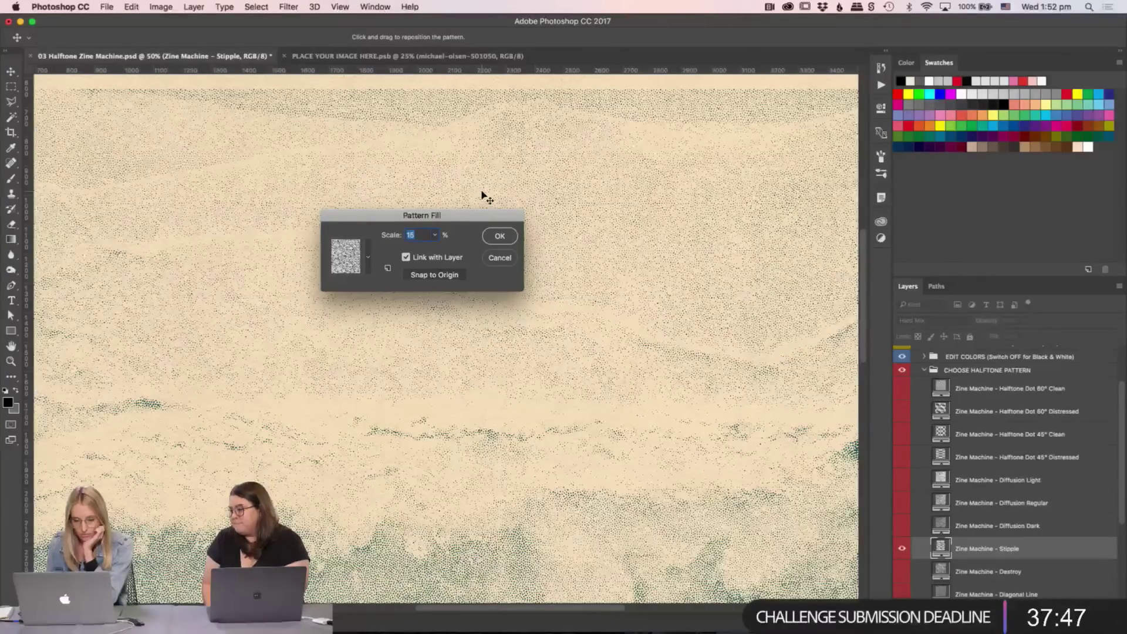
key("Up")
key("Up")
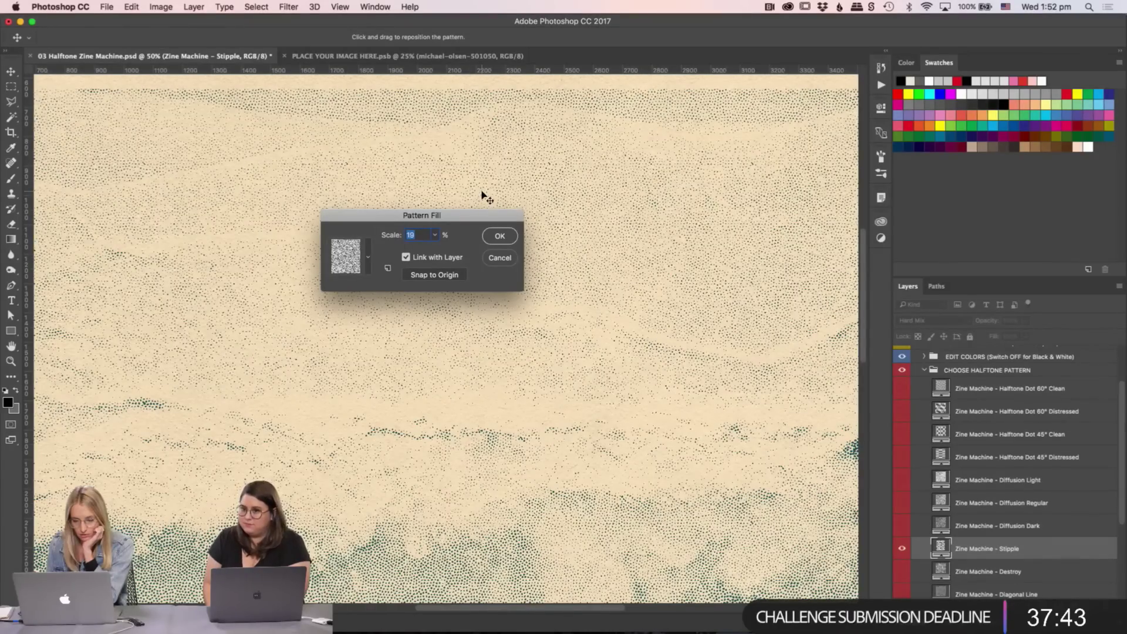
key("Return")
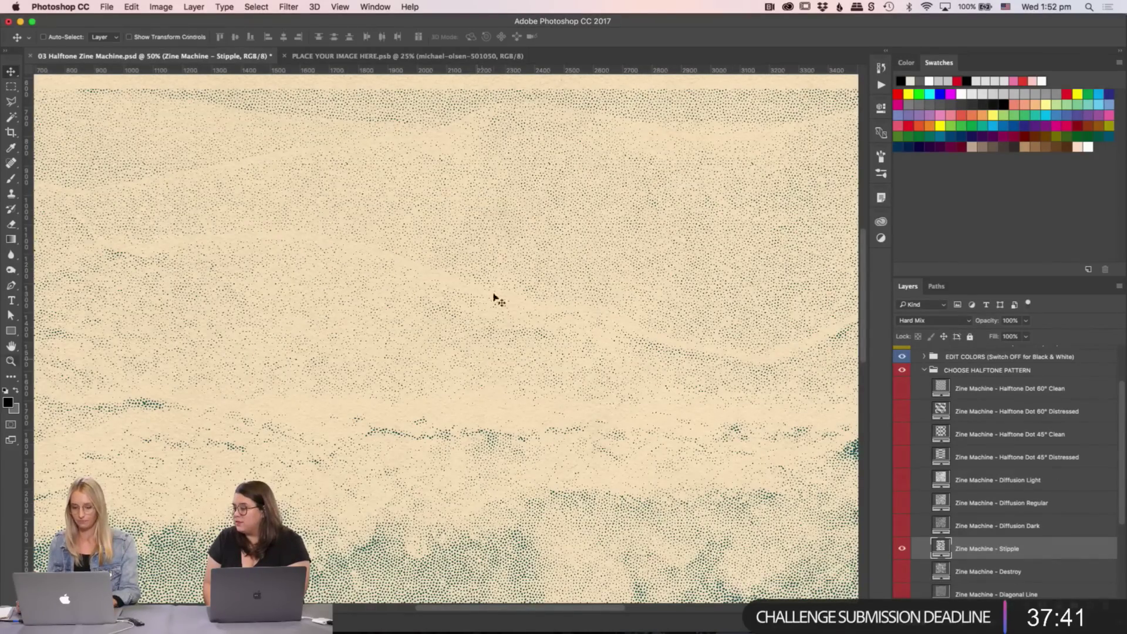
key("z")
left_click(662, 259)
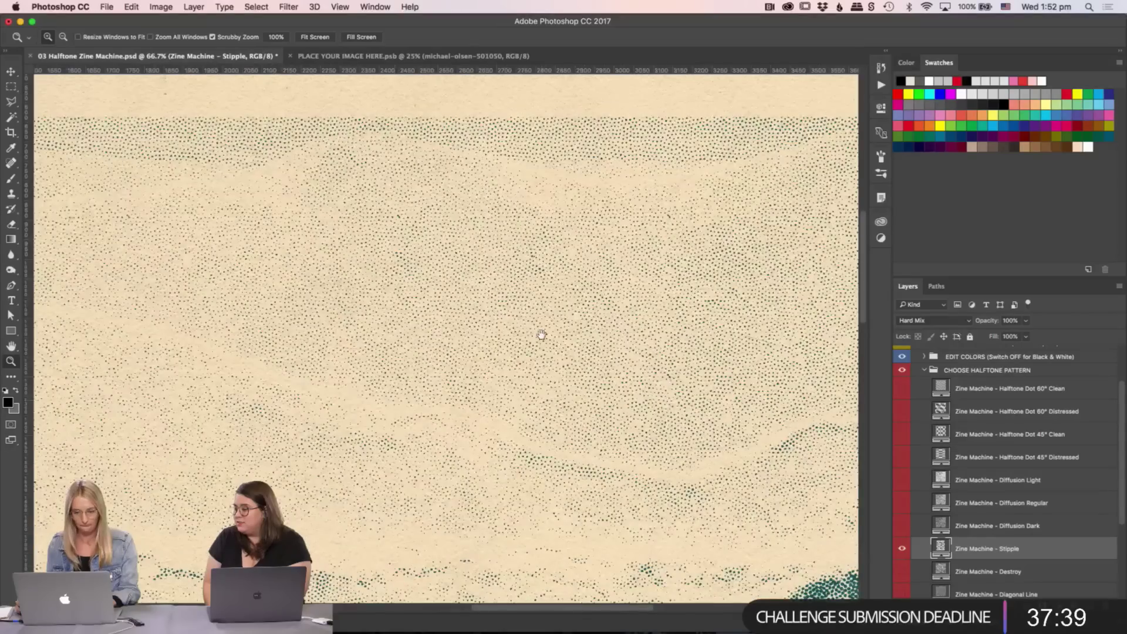
left_click(623, 320)
key("v")
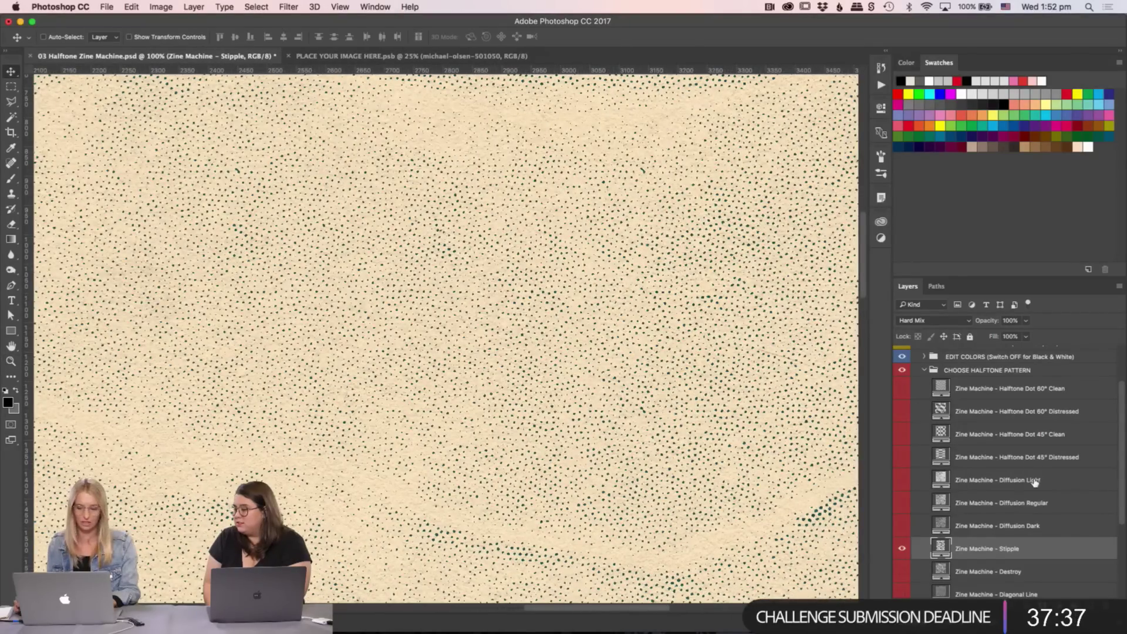
- Preview the Duotone layer in the EDIT COLORS group, then hide it and the Ink / Paper Color group for black and white
scroll(1021, 492, "up", 3)
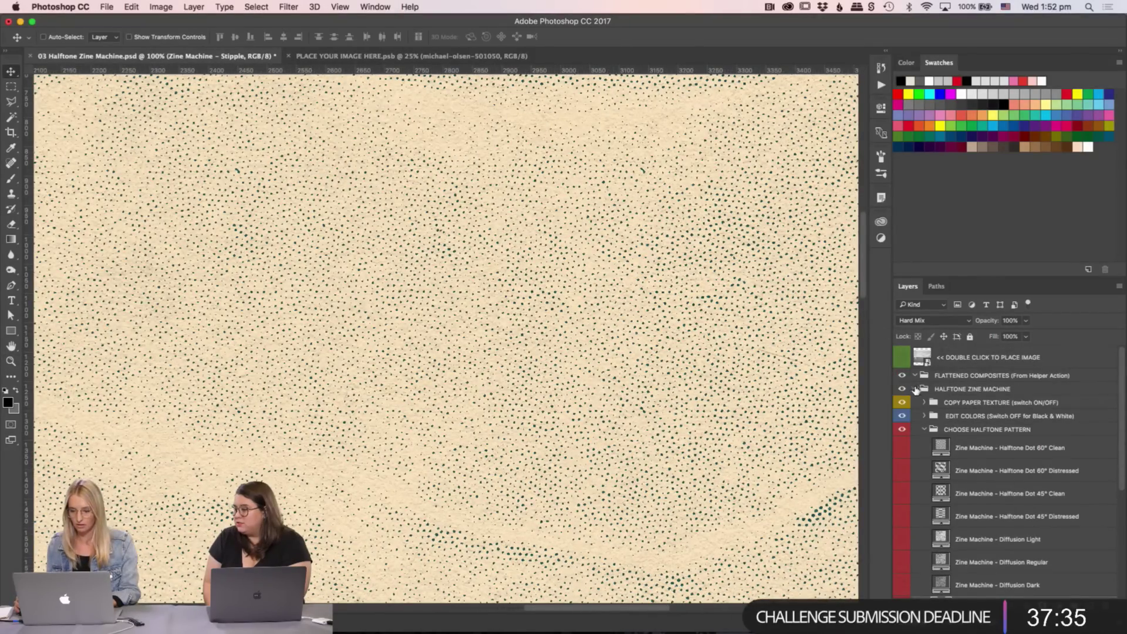
left_click(924, 416)
key("super+minus")
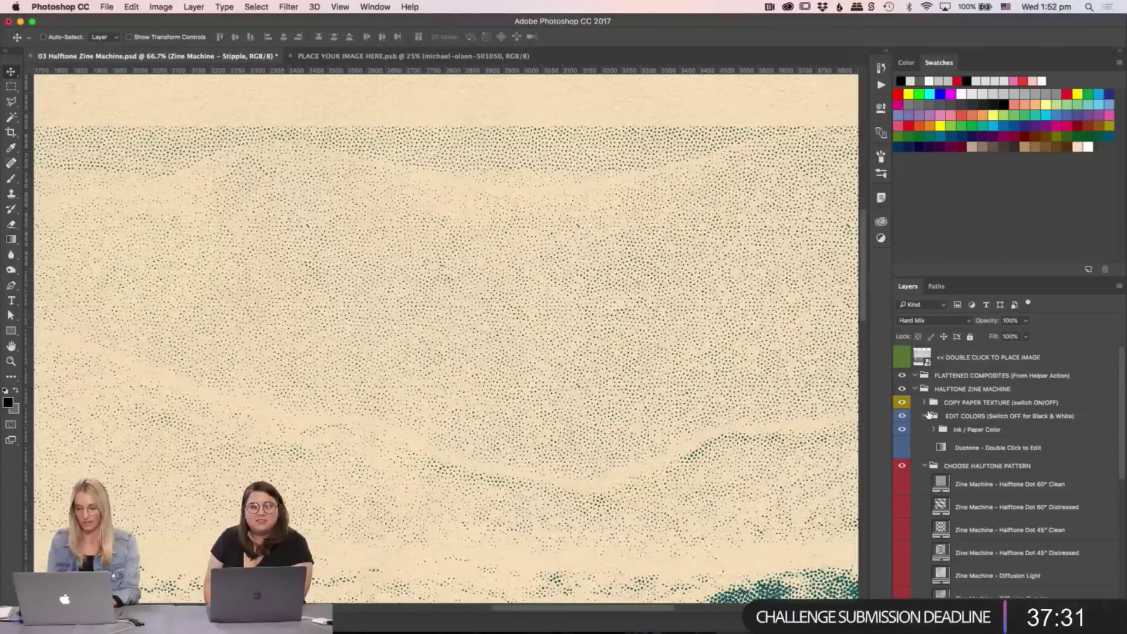
left_click(903, 448)
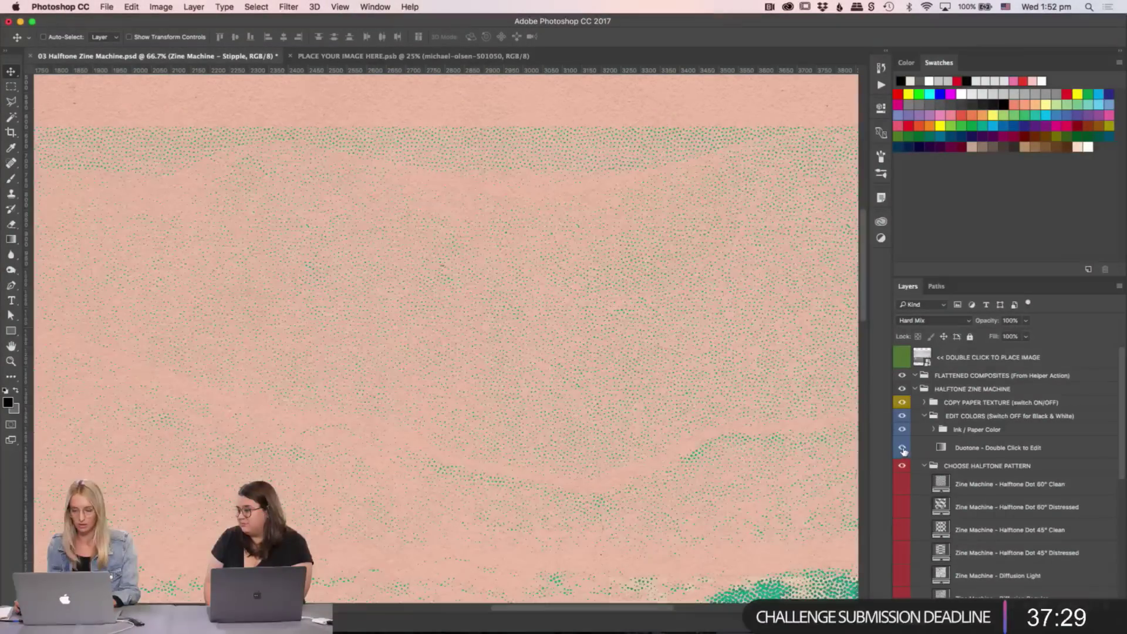
key("super+minus")
left_click(903, 449)
left_click(903, 448)
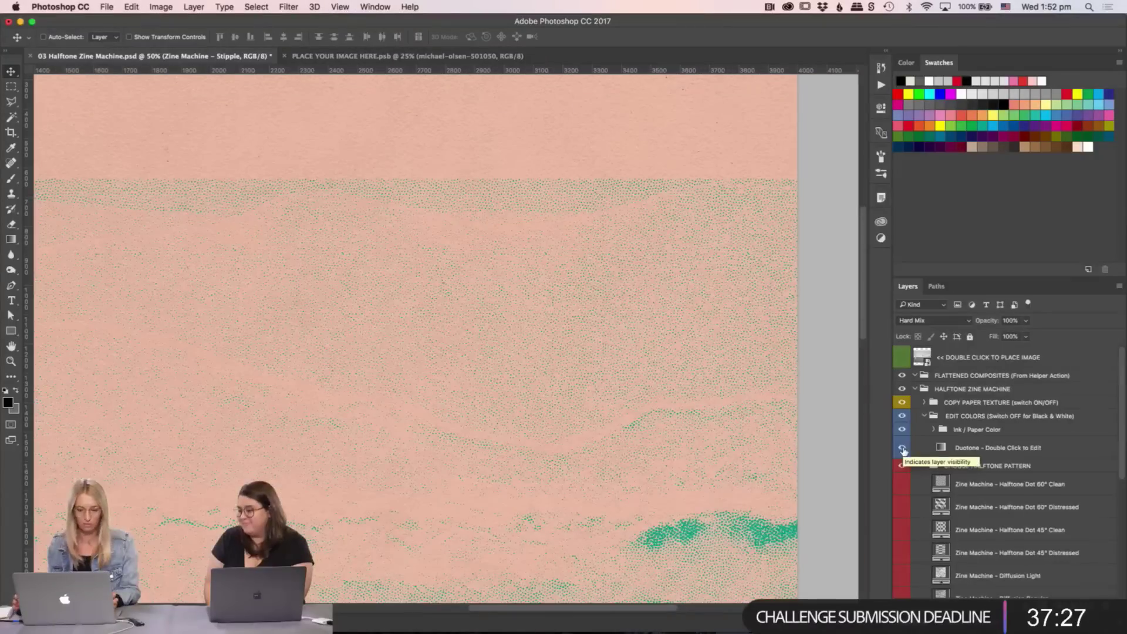
left_click(902, 448)
left_click(903, 430)
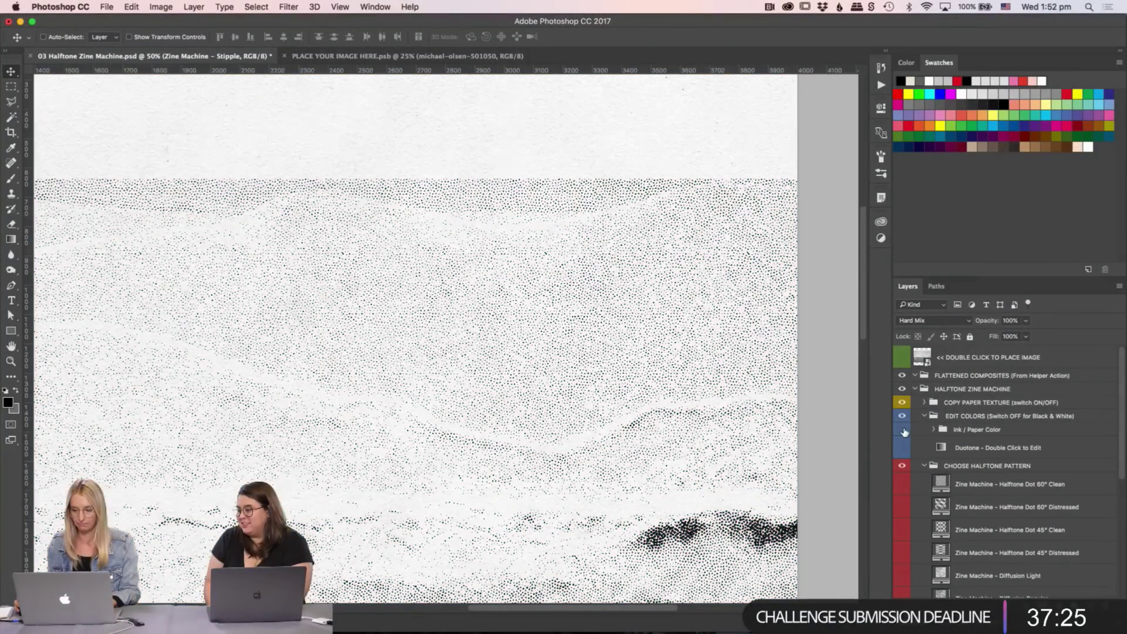
key("super+minus")
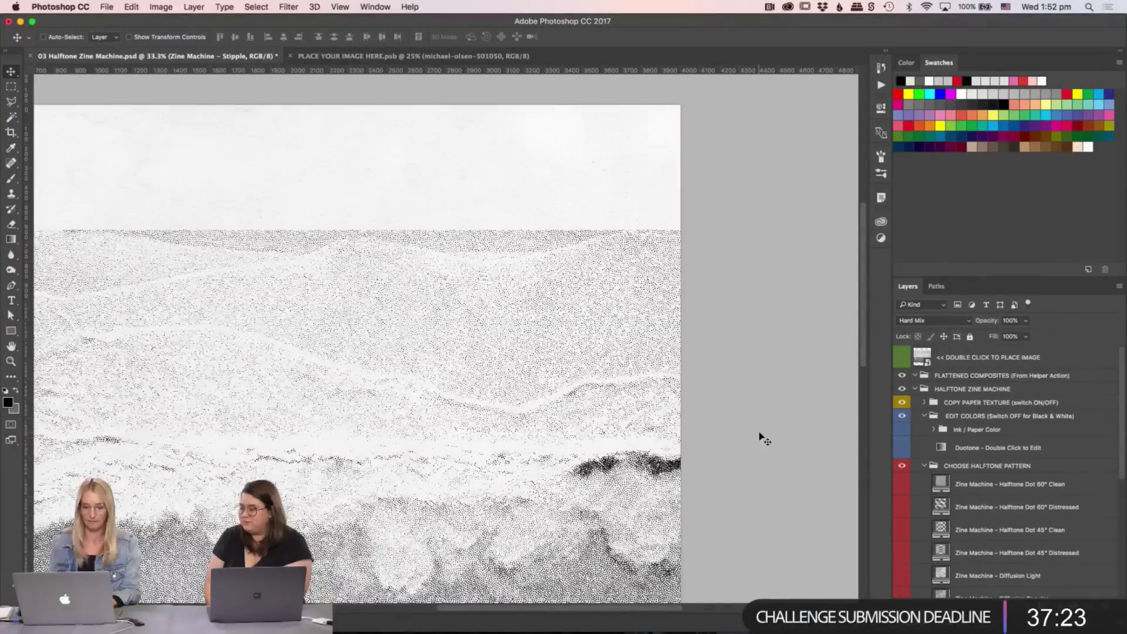
left_click_drag(759, 438, 643, 269)
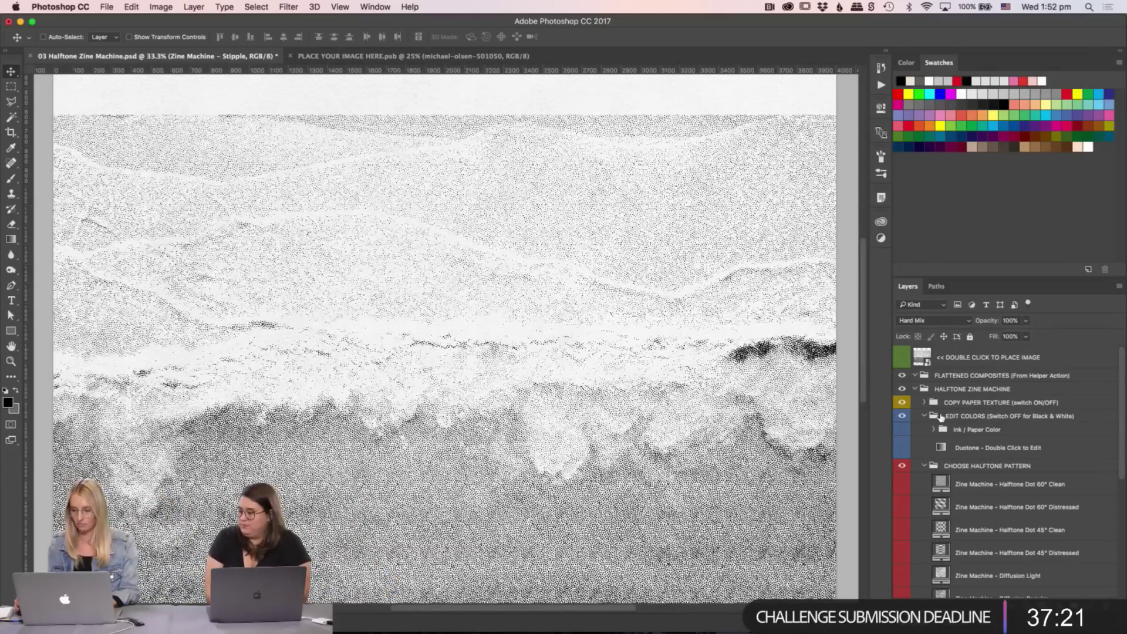
- Run the Export Black and White to new 1 Bit document action and inspect the exported bitmap's dots
left_click(882, 85)
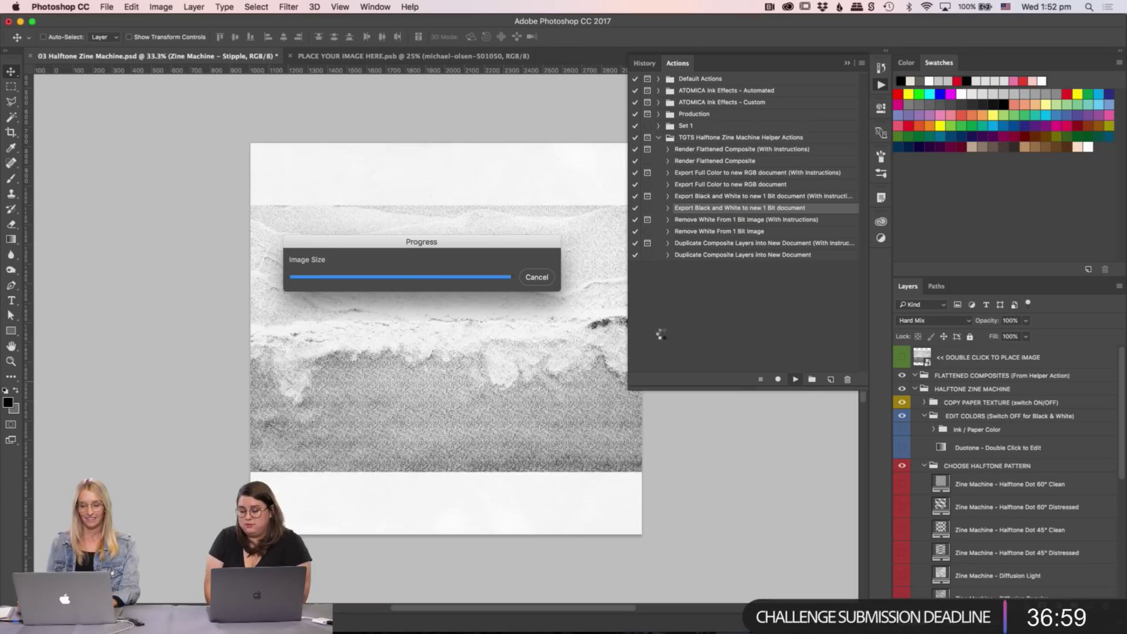
key("super+minus")
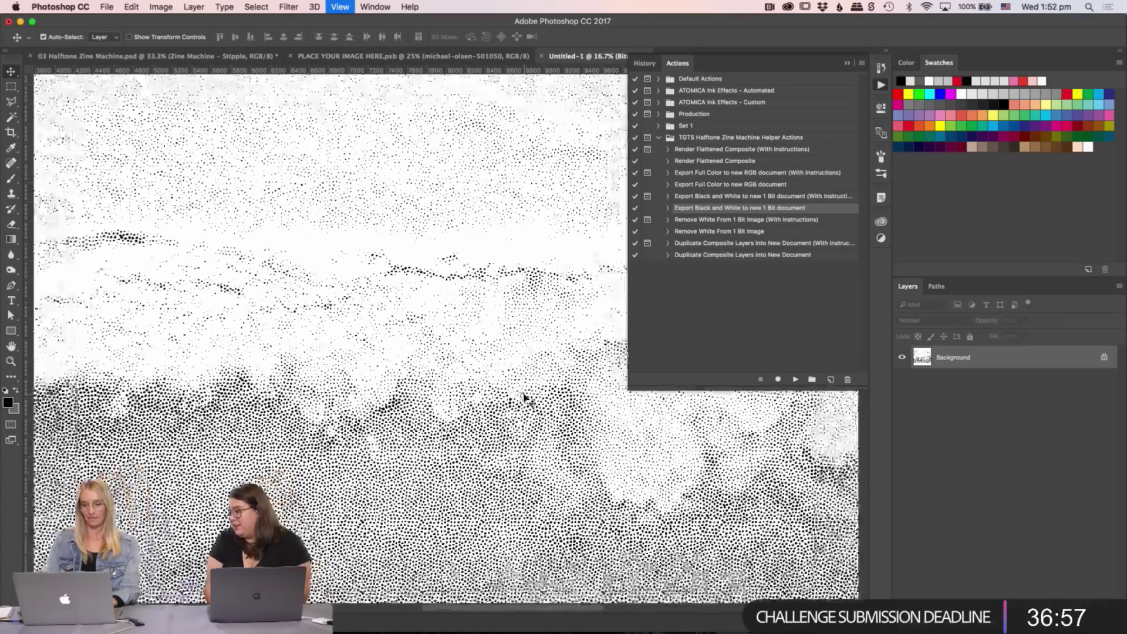
key("super+minus")
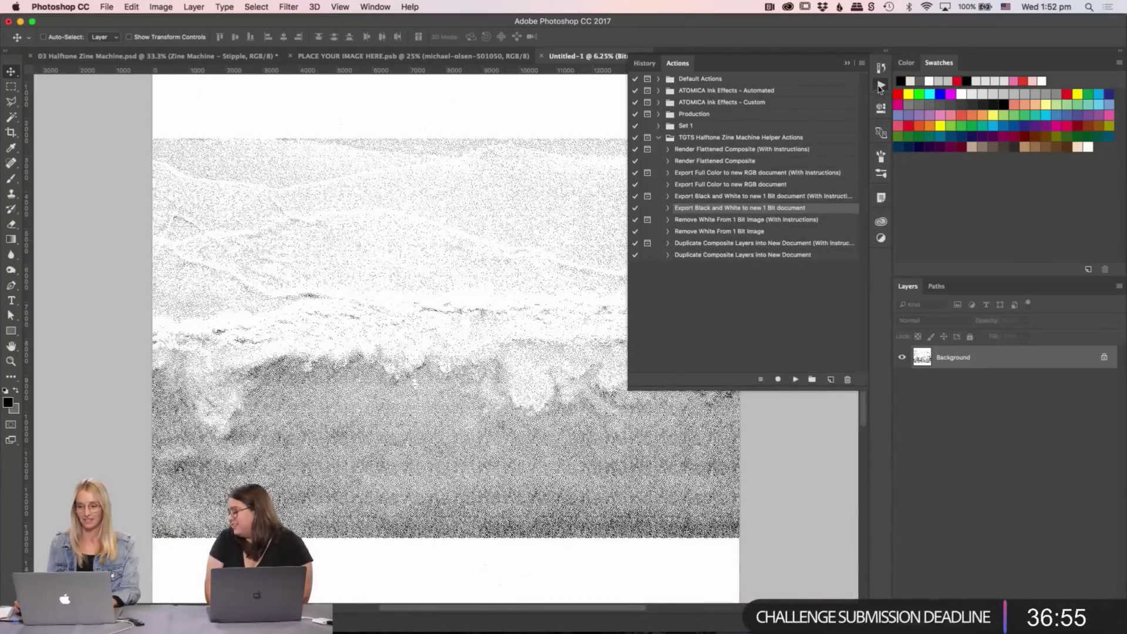
left_click(881, 85)
key("z")
left_click(609, 346)
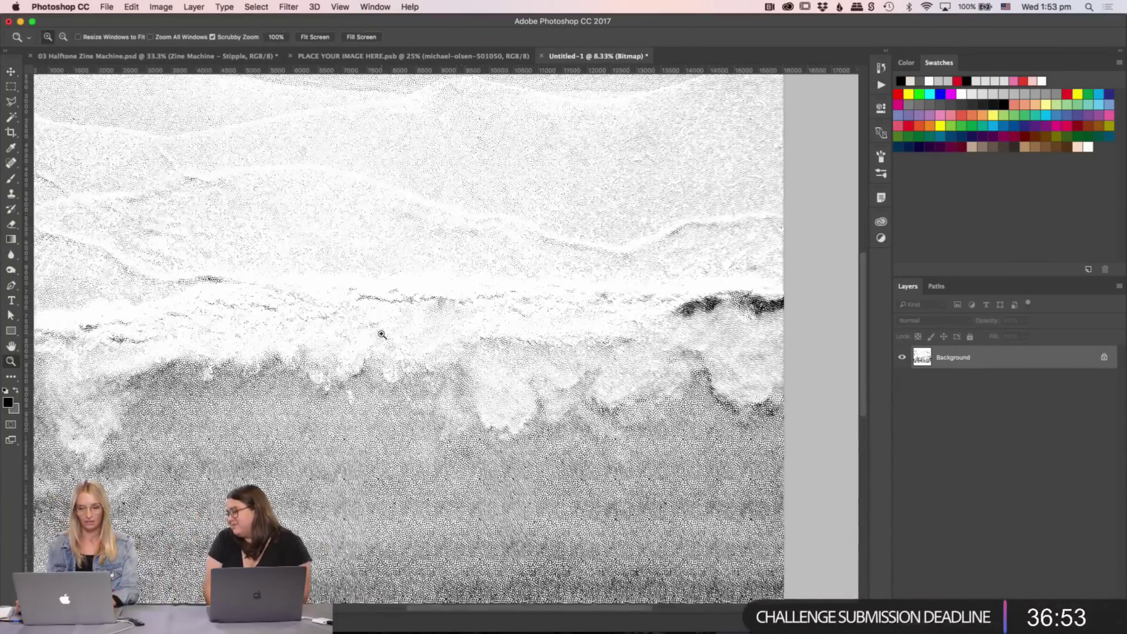
left_click(583, 329)
left_click_drag(583, 329, 613, 388)
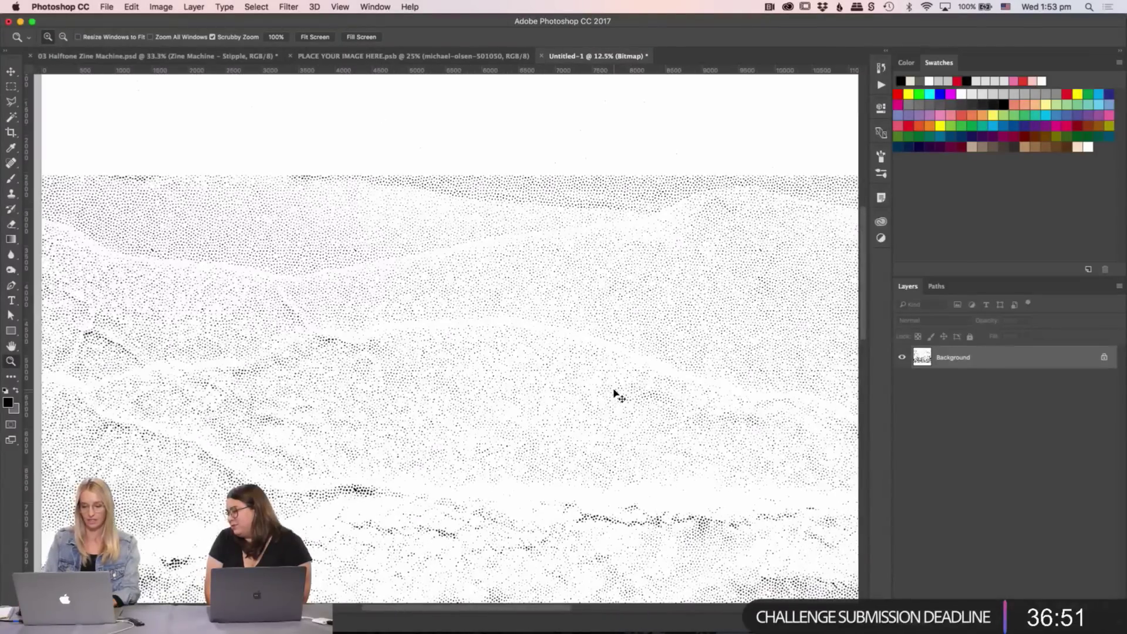
left_click(616, 395)
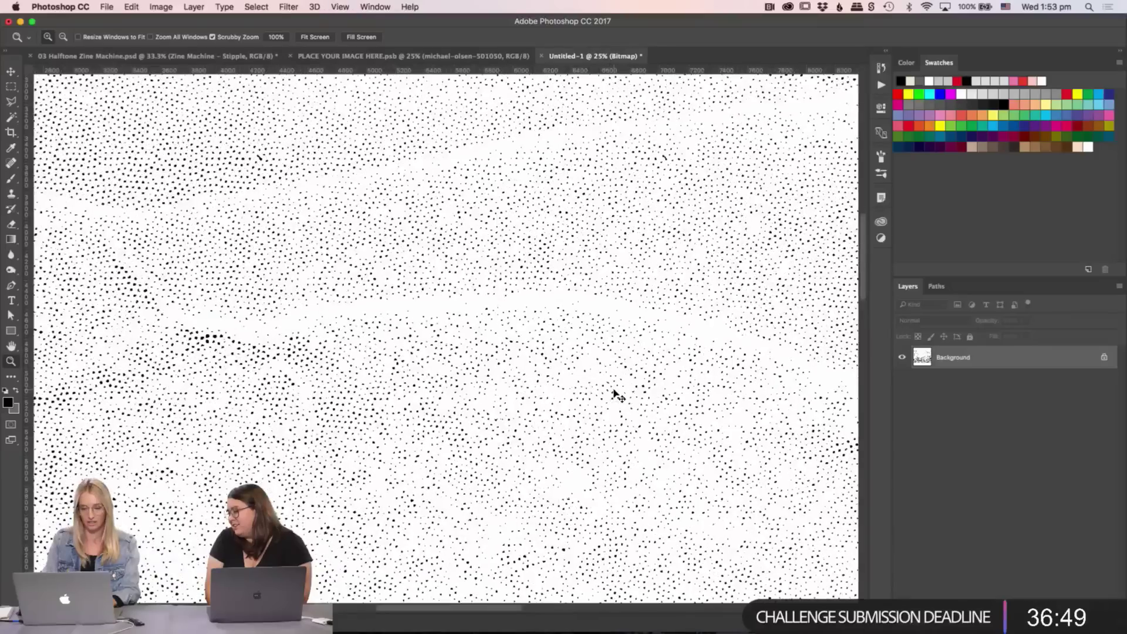
left_click(616, 395, "alt")
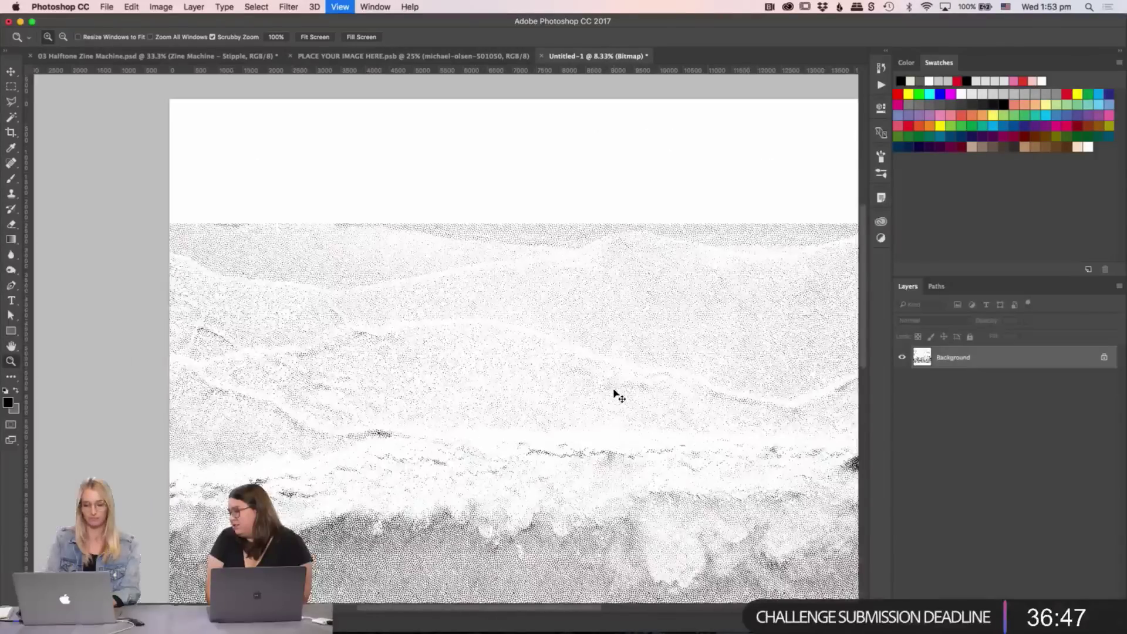
- Crop the bitmap at full width to the upper wave lines, removing the white bands and the dark area below the foam
key("c")
left_click_drag(530, 160, 526, 208)
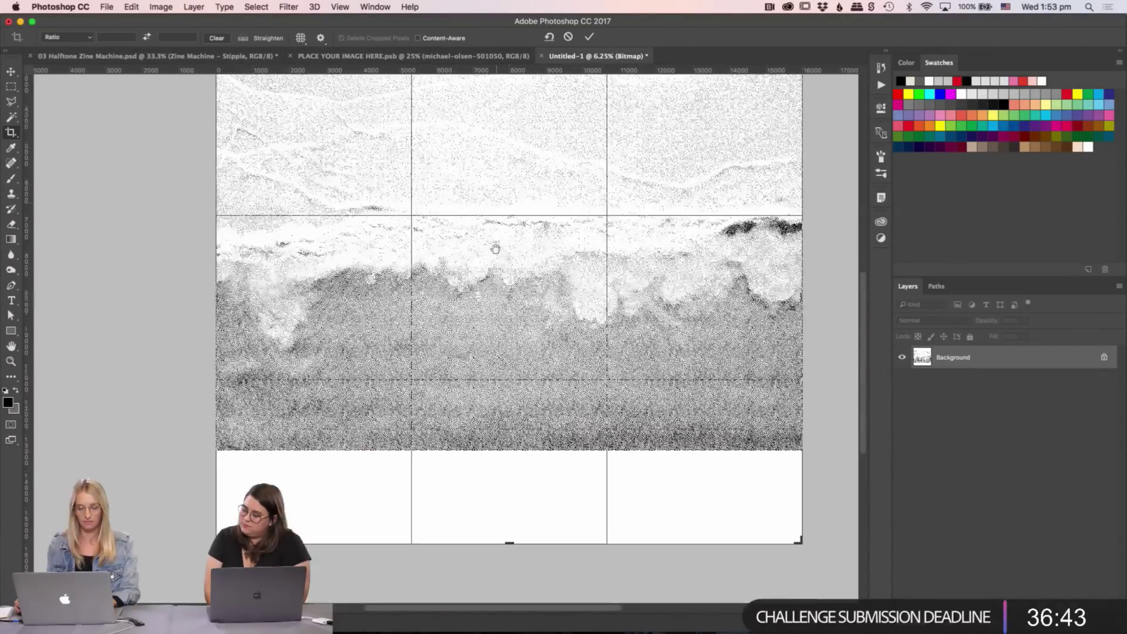
left_click_drag(505, 555, 525, 480)
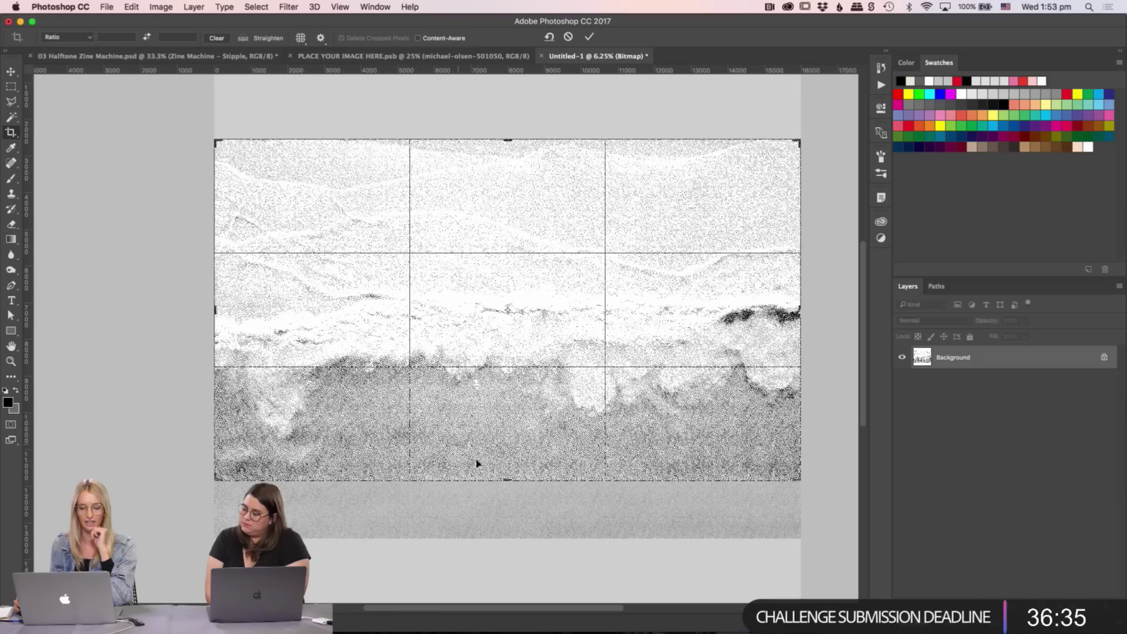
left_click_drag(508, 480, 527, 403)
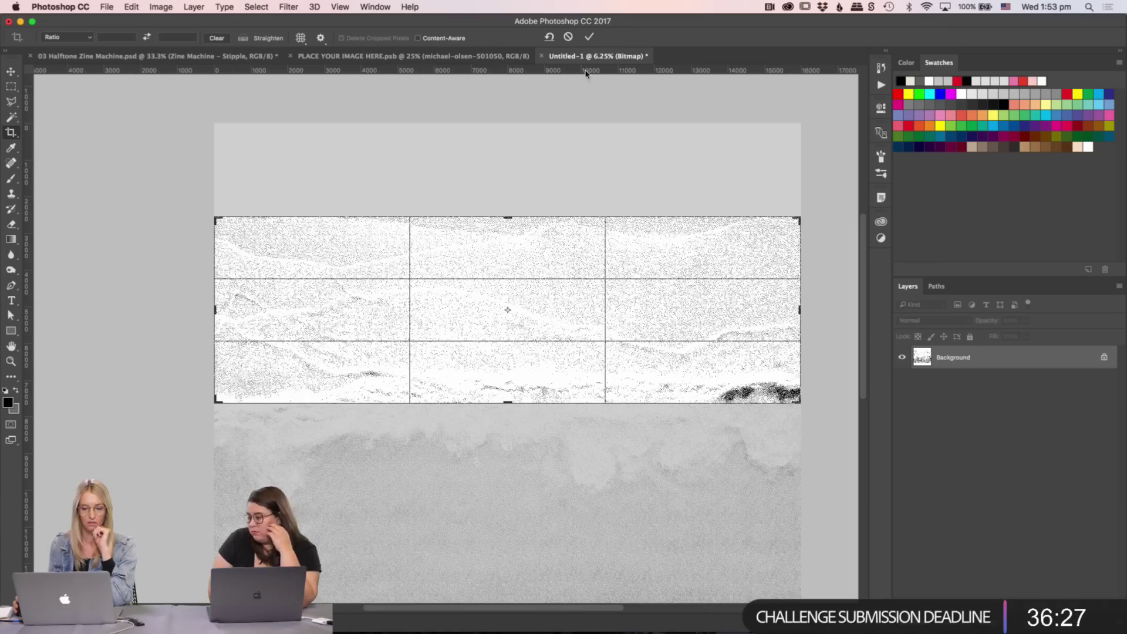
left_click(590, 37)
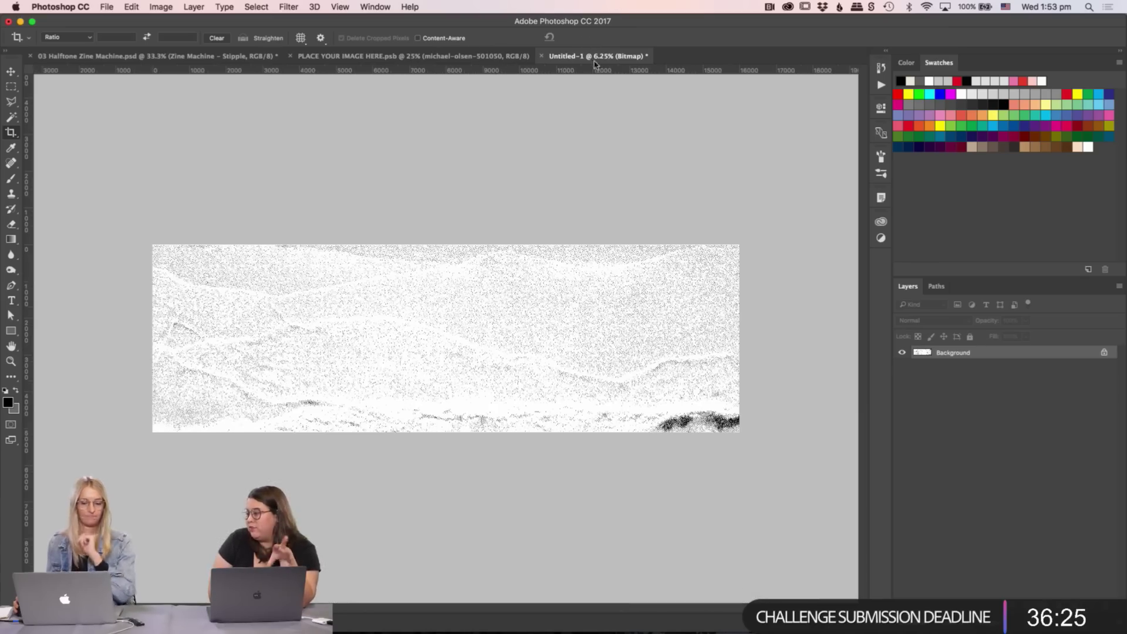
left_click(500, 314)
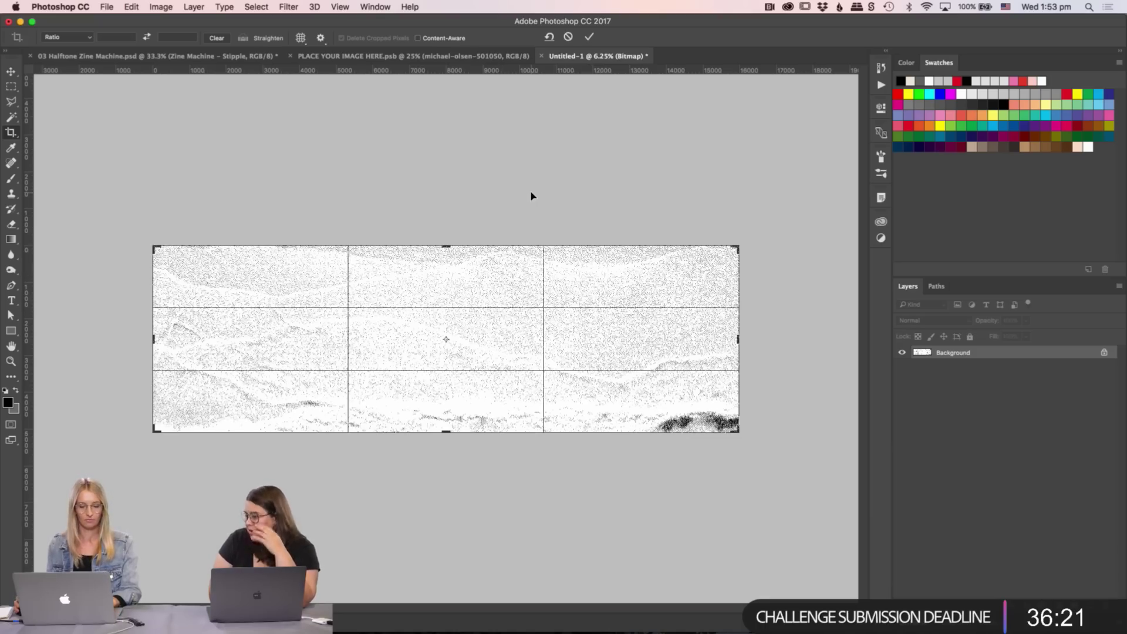
left_click(589, 37)
- Examine the stipple texture across the cropped bitmap up close and as a whole
key("z")
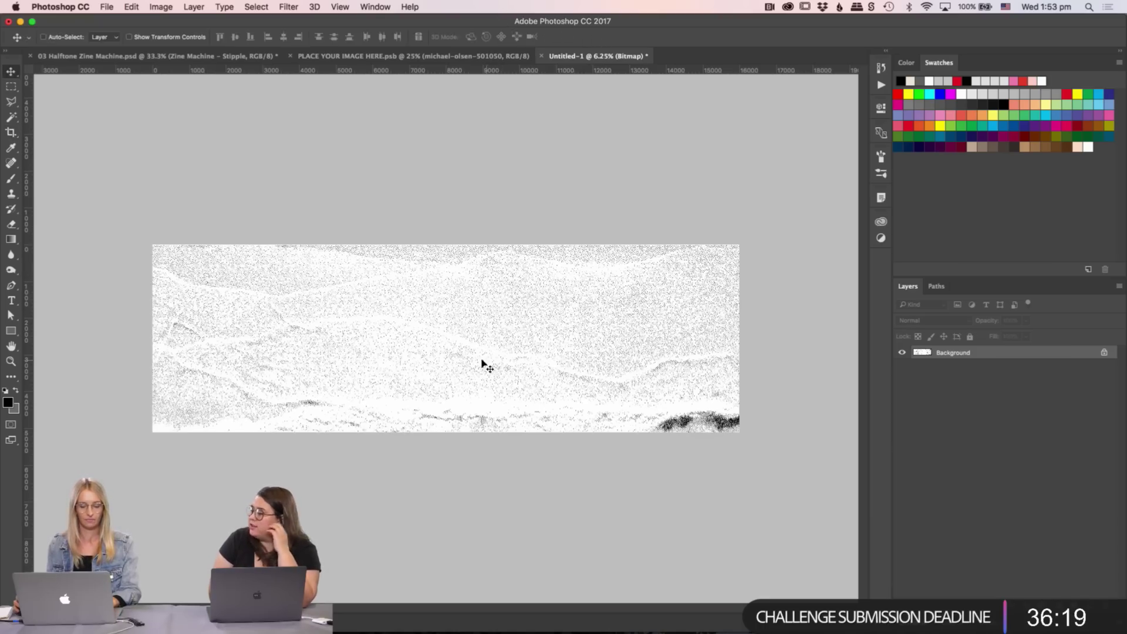
left_click(476, 356)
left_click(478, 357)
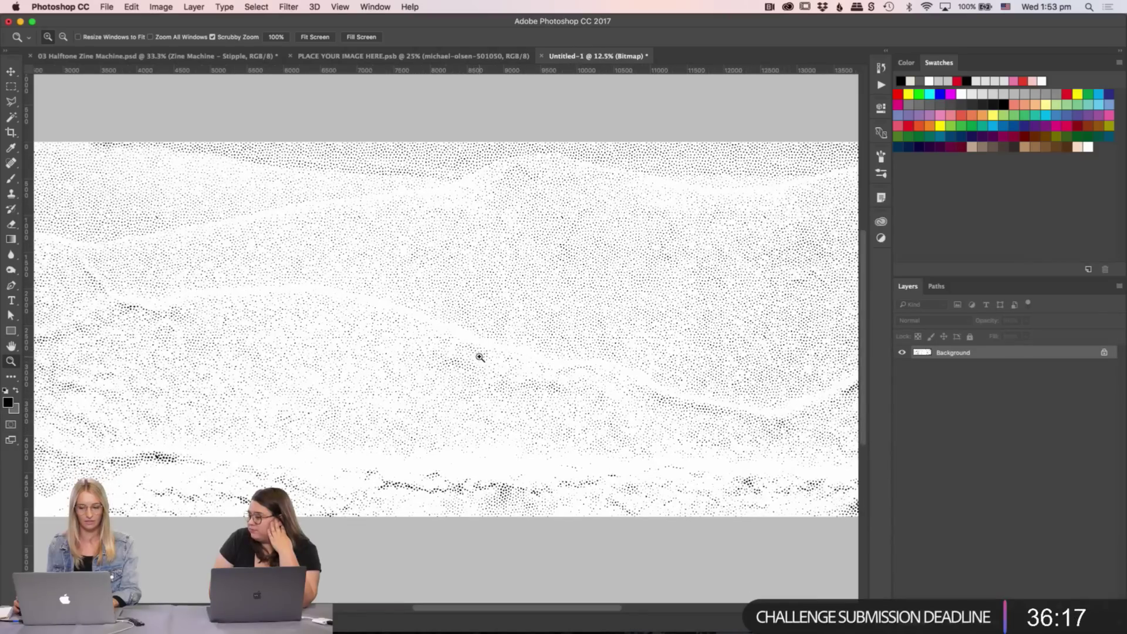
left_click(480, 357)
left_click_drag(480, 357, 596, 365)
left_click_drag(287, 296, 411, 352)
left_click_drag(646, 341, 414, 377)
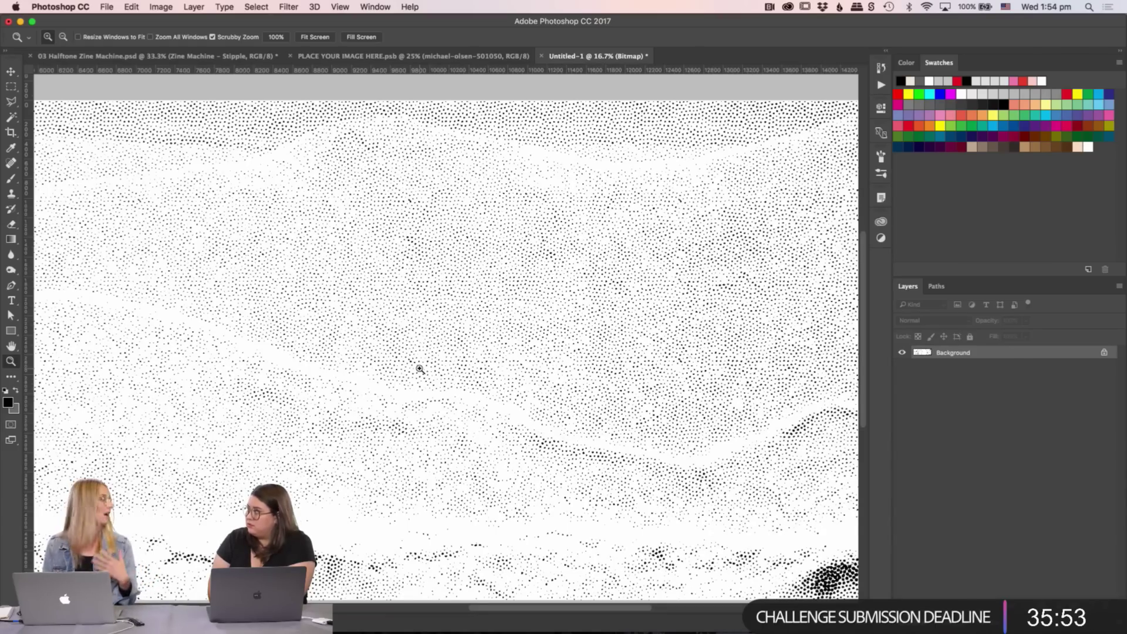
key("super+minus")
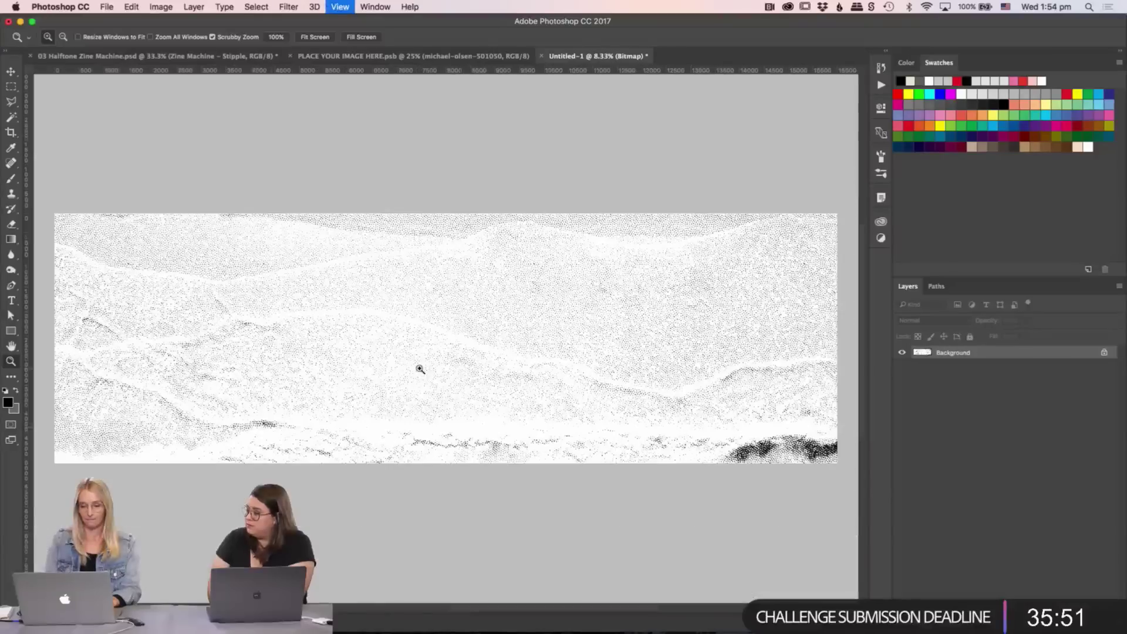
- Save the cropped bitmap as Shoreline_Stipple.tif in the _Processed folder, replacing the existing file, with no image compression and IBM PC byte order
key("v")
key("super+s")
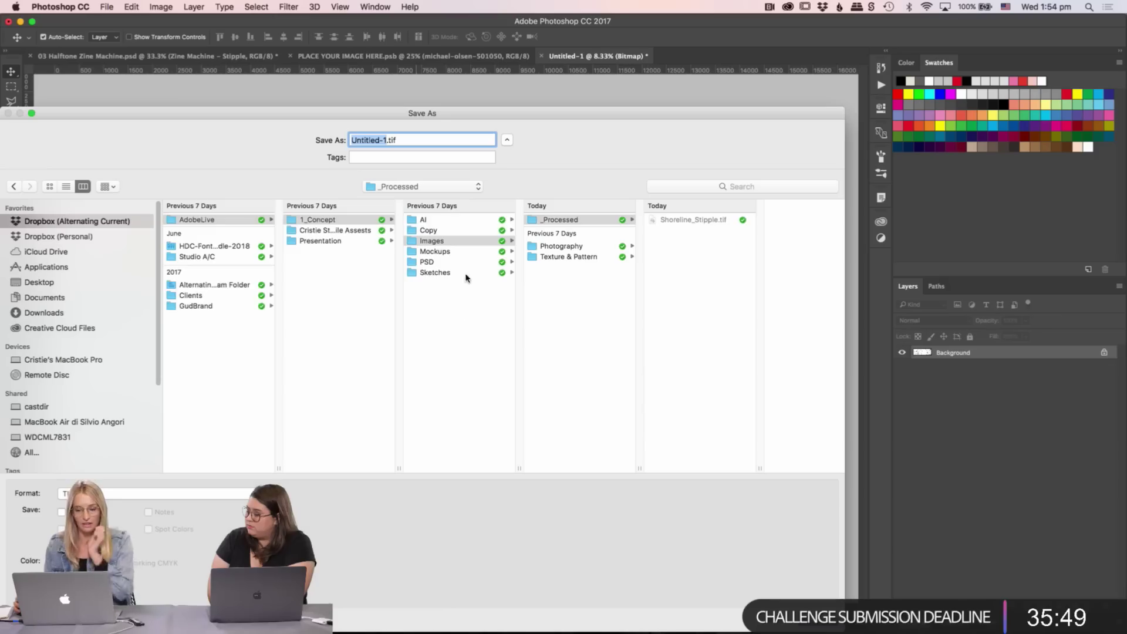
left_click(681, 220)
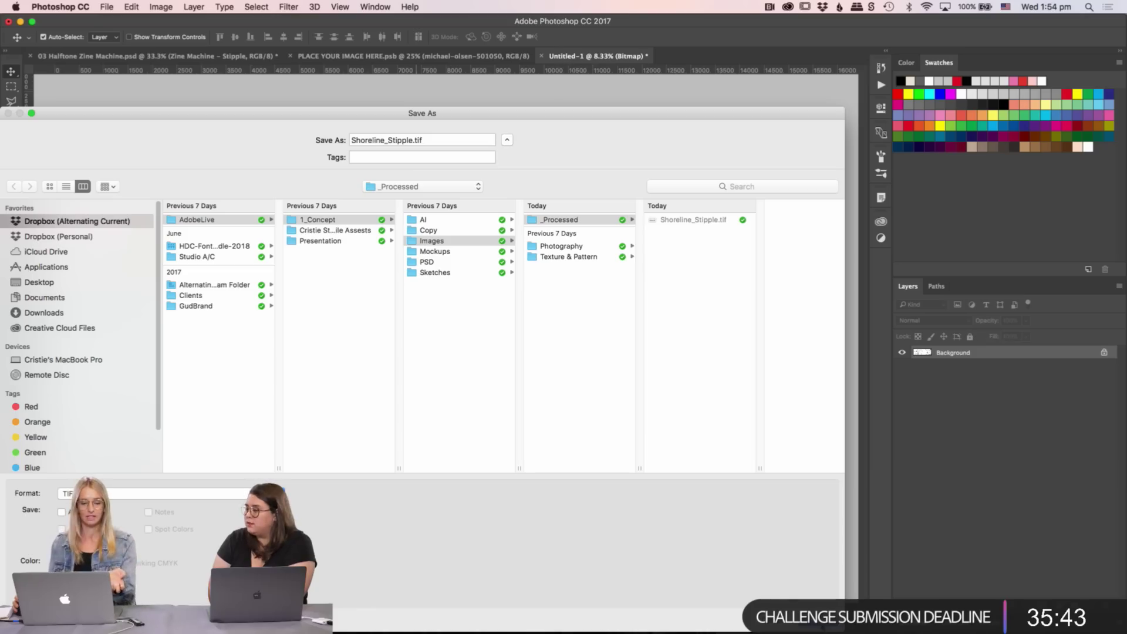
key("Return")
left_click(508, 191)
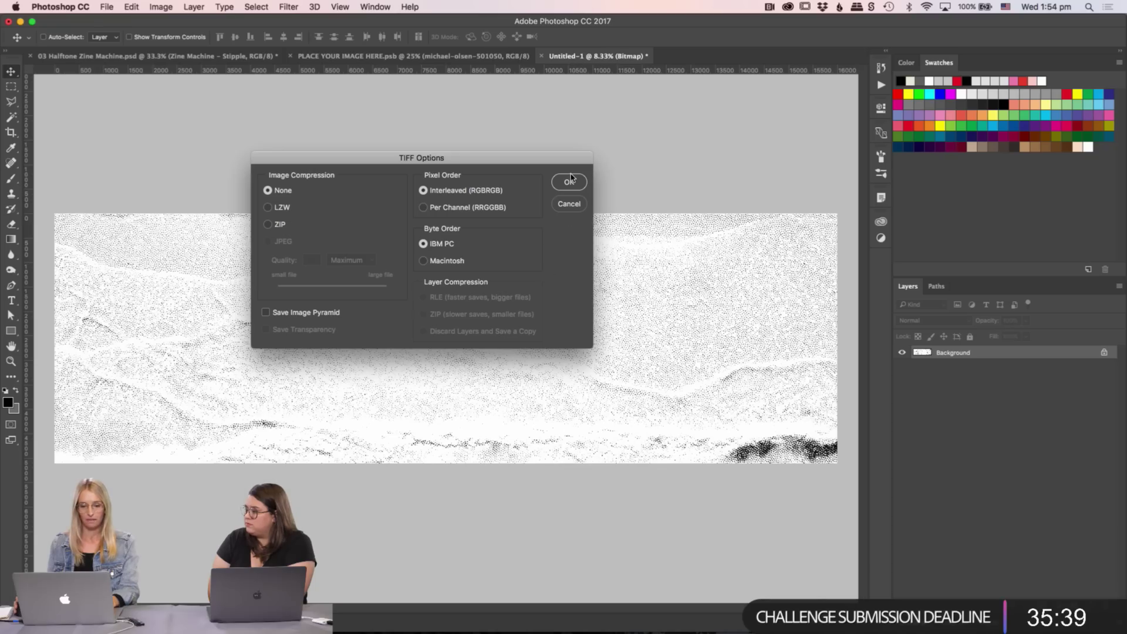
left_click(569, 180)
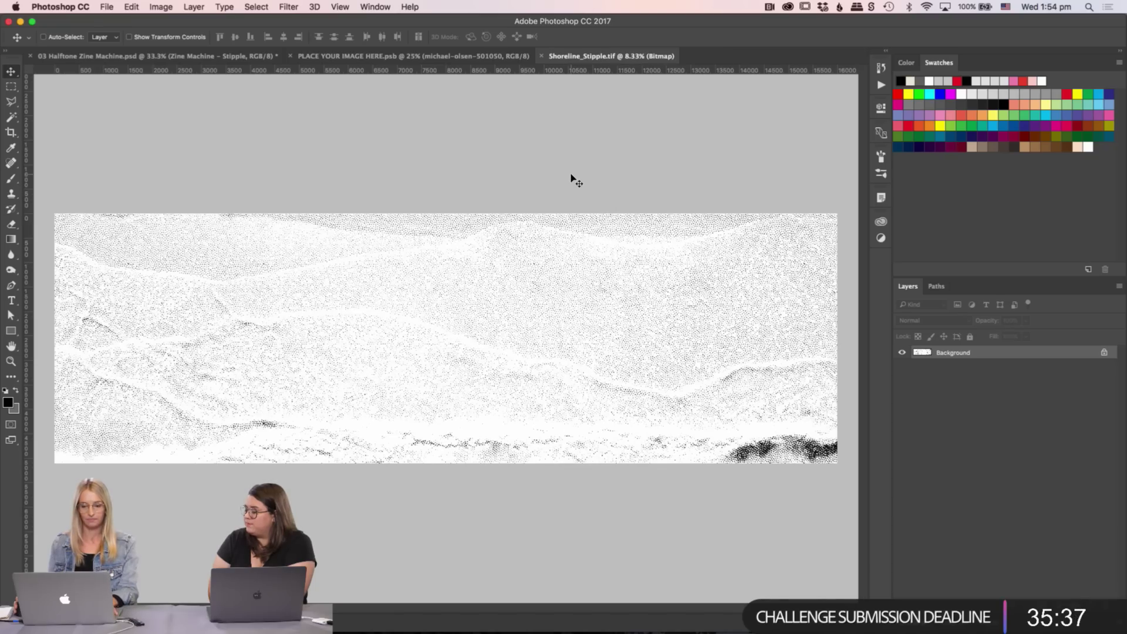
key("super+Tab")
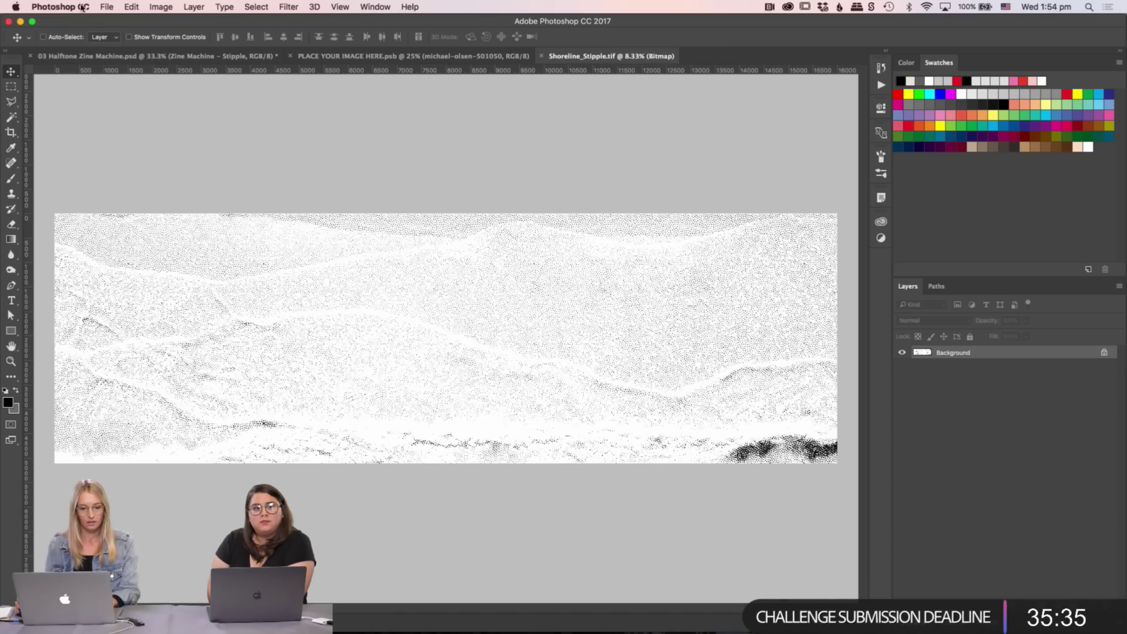
- Resample the stipple bitmap to a resolution of 600 pixels/inch
key("super+alt+c")
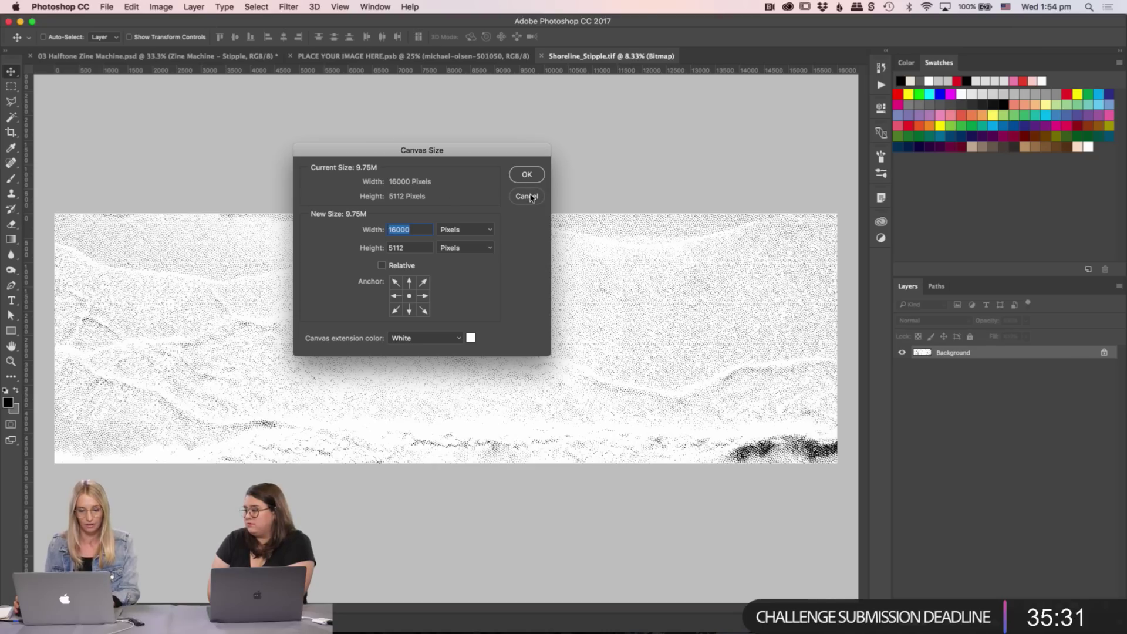
left_click(530, 197)
left_click(161, 7)
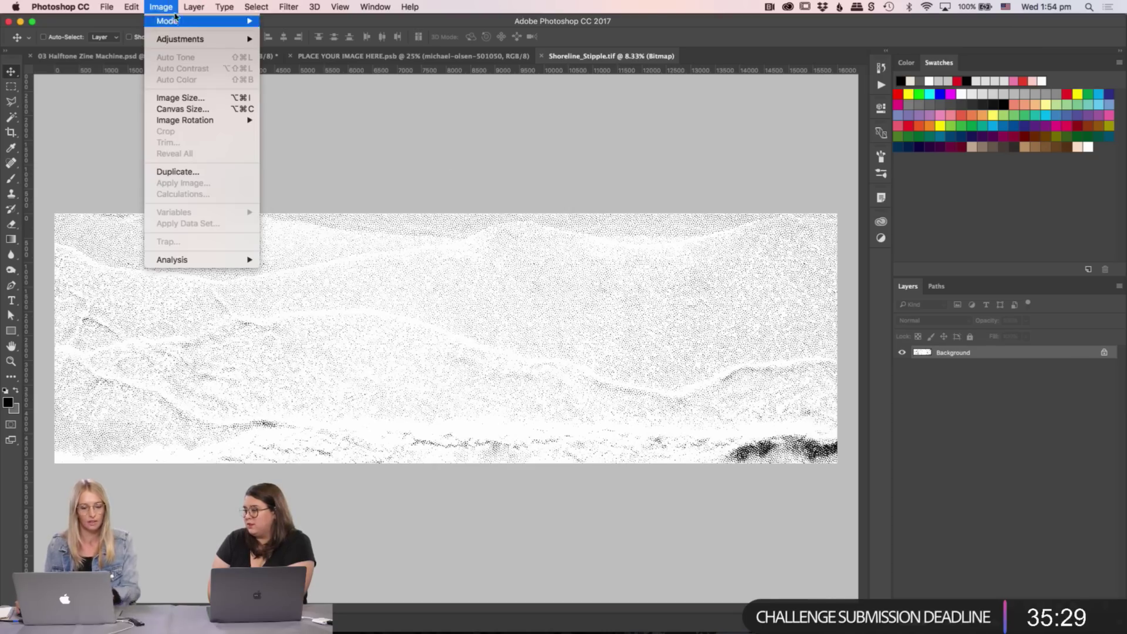
left_click(179, 101)
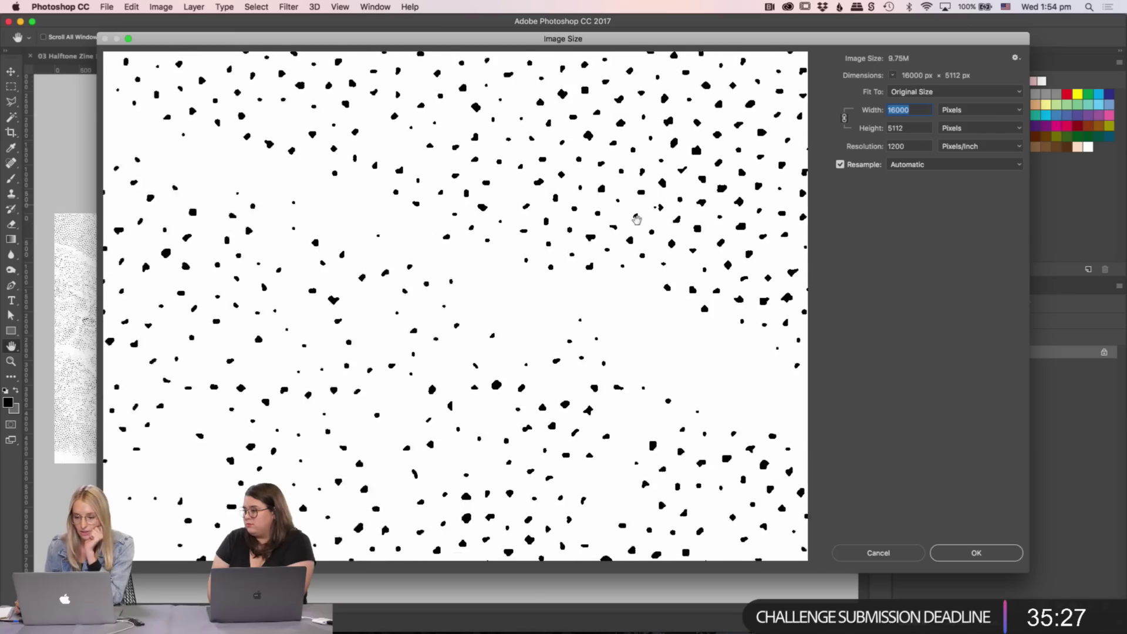
left_click_drag(637, 220, 587, 294)
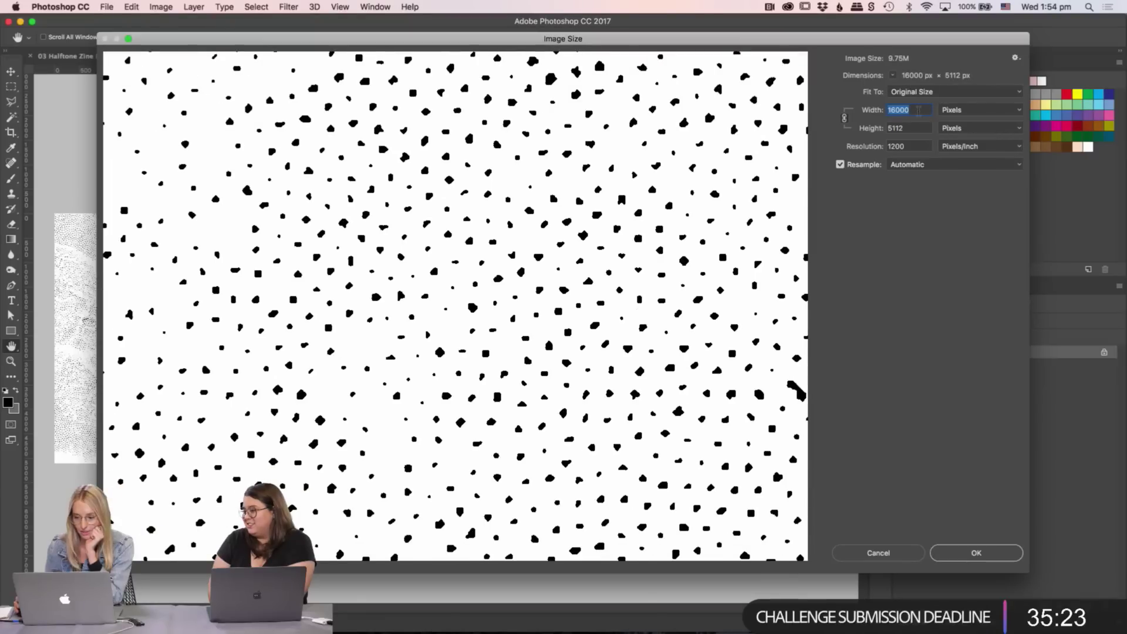
double_click(915, 145)
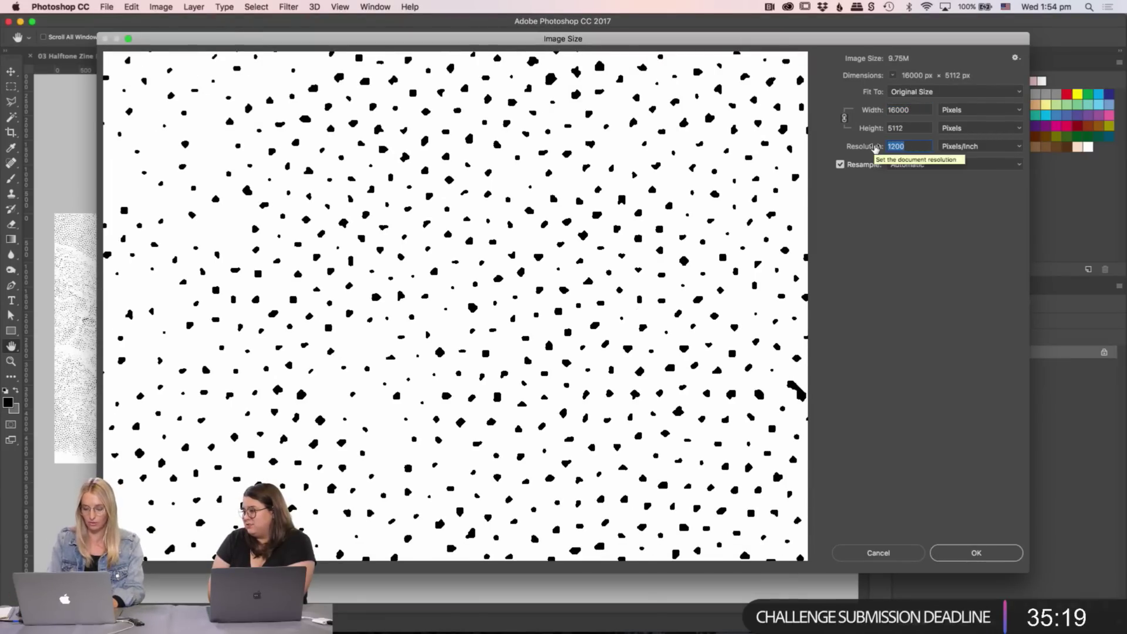
type("600")
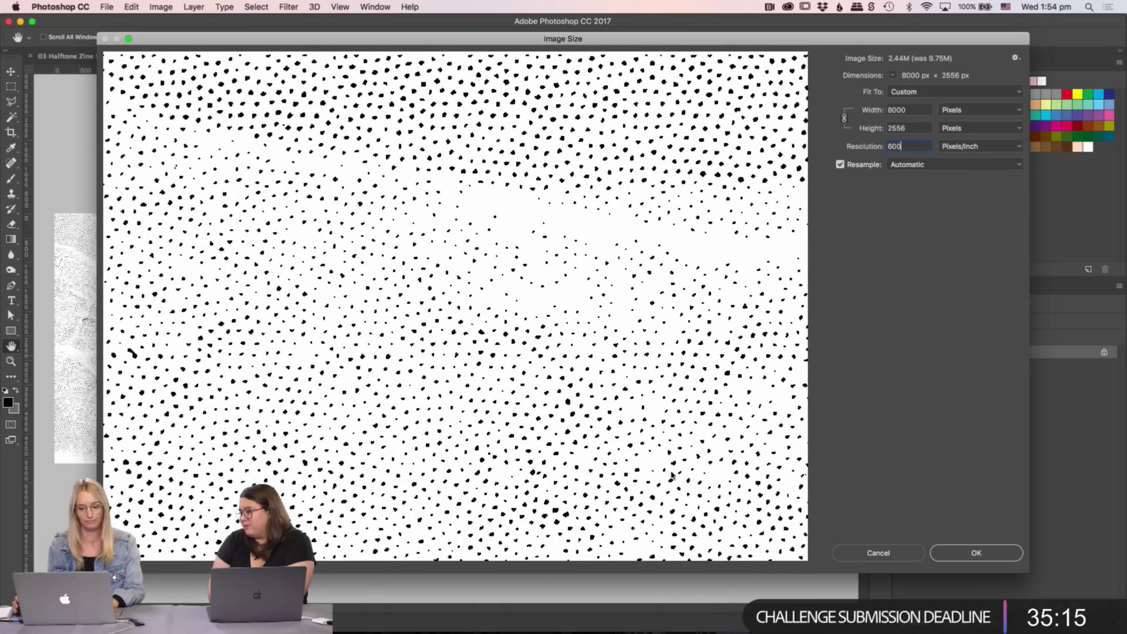
left_click(974, 550)
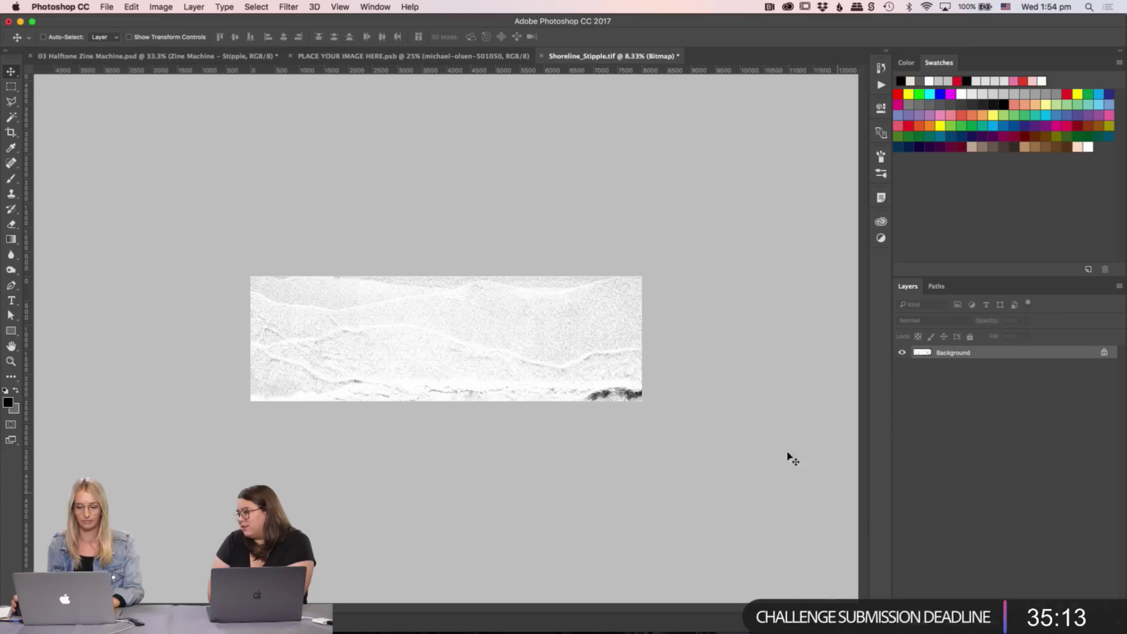
- Check the resized bitmap at a larger view and save it to Shoreline_Stipple.tif
key("z")
left_click(467, 335)
left_click(474, 336)
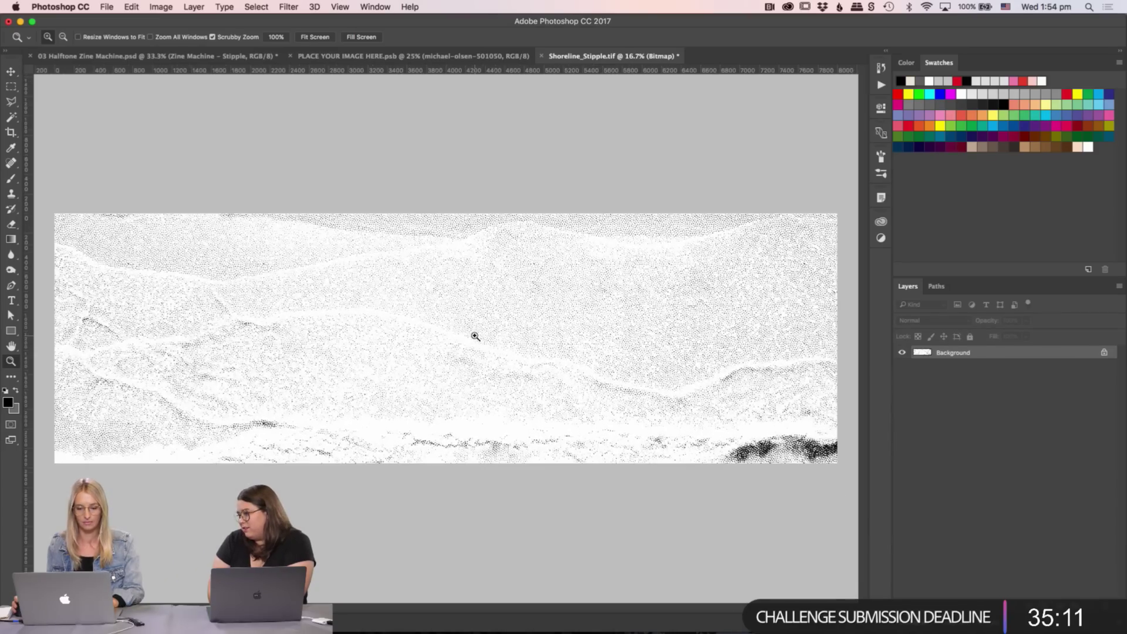
key("super+s")
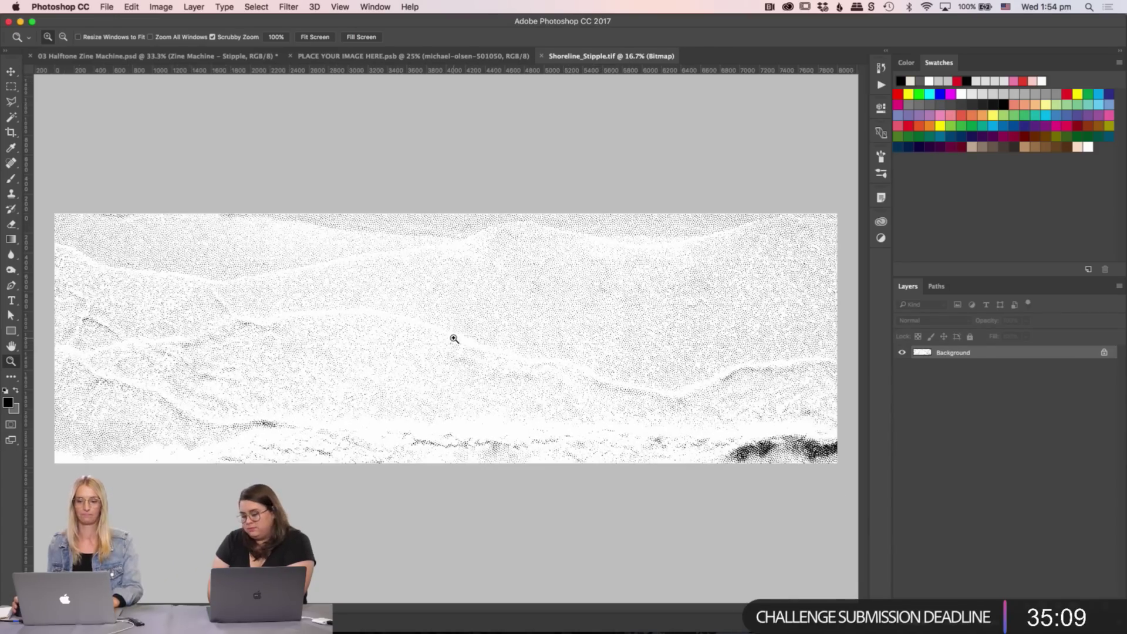
key("v")
key("z")
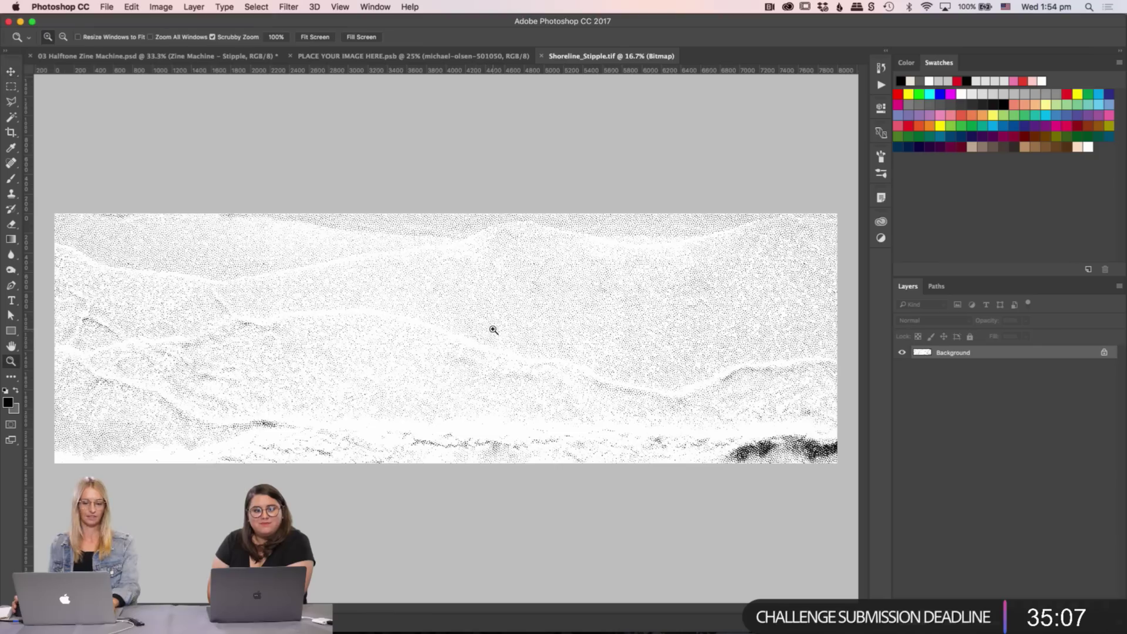
- Switch to Illustrator and duplicate the blank tea canister beside the last labelled packaging concept
key("super+Tab")
key("super+Tab")
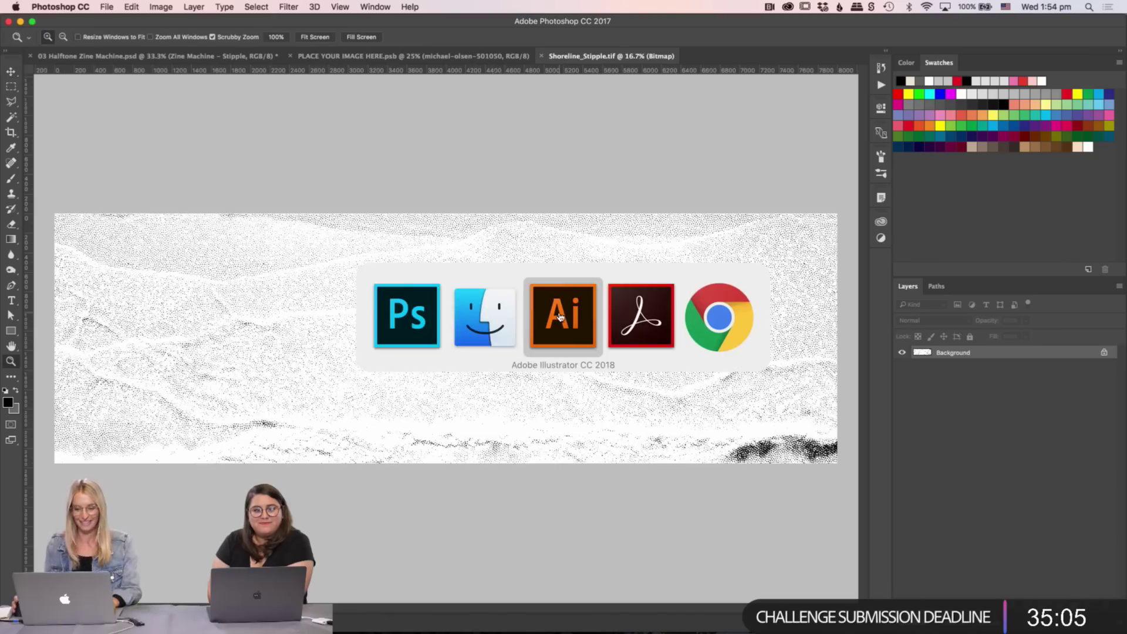
scroll(764, 336, "right", 5)
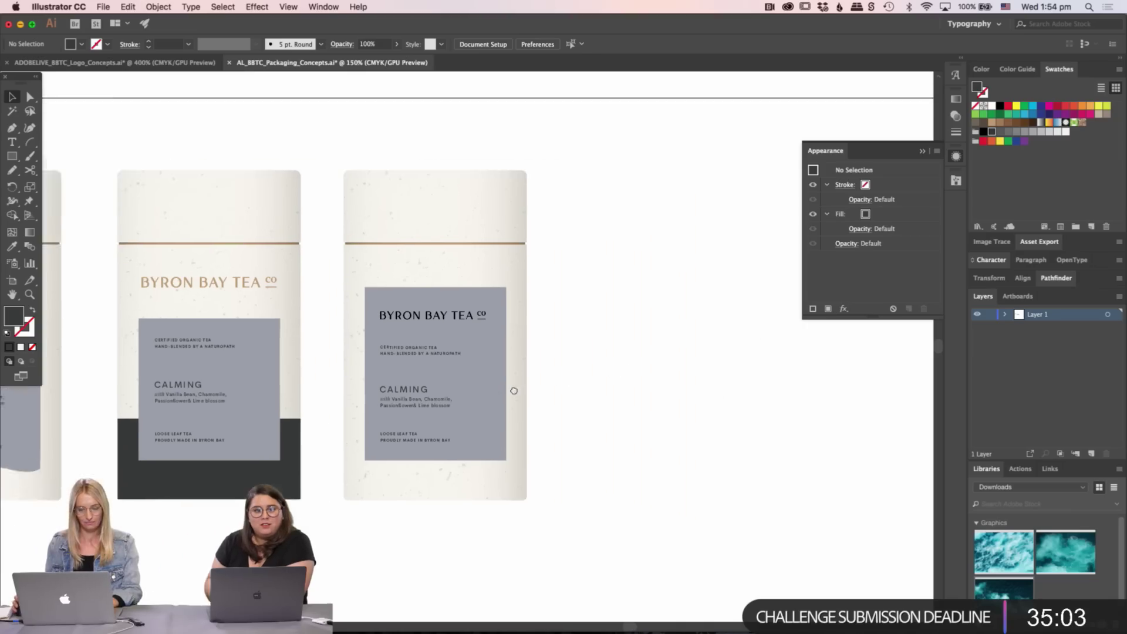
left_click_drag(327, 276, 582, 290)
scroll(699, 398, "right", 1)
scroll(699, 398, "right", 3)
- Switch to Finder, find Shoreline_Stipple.tif in the _Processed folder and move the window lower to uncover the Illustrator canvas
key("super+Tab")
key("super+Tab")
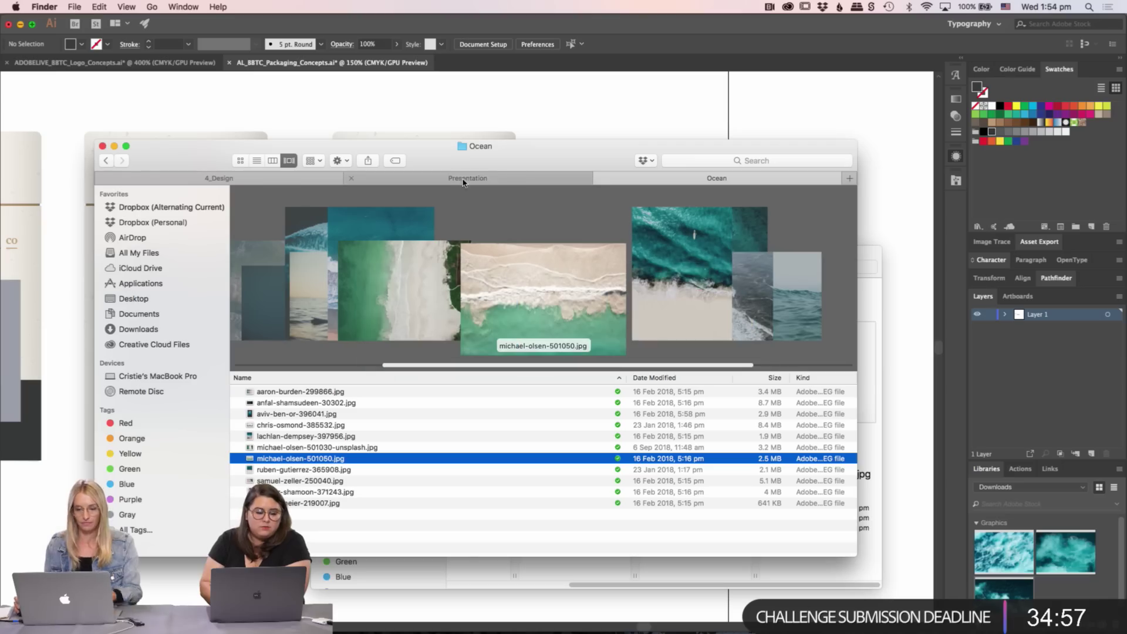
left_click(105, 160)
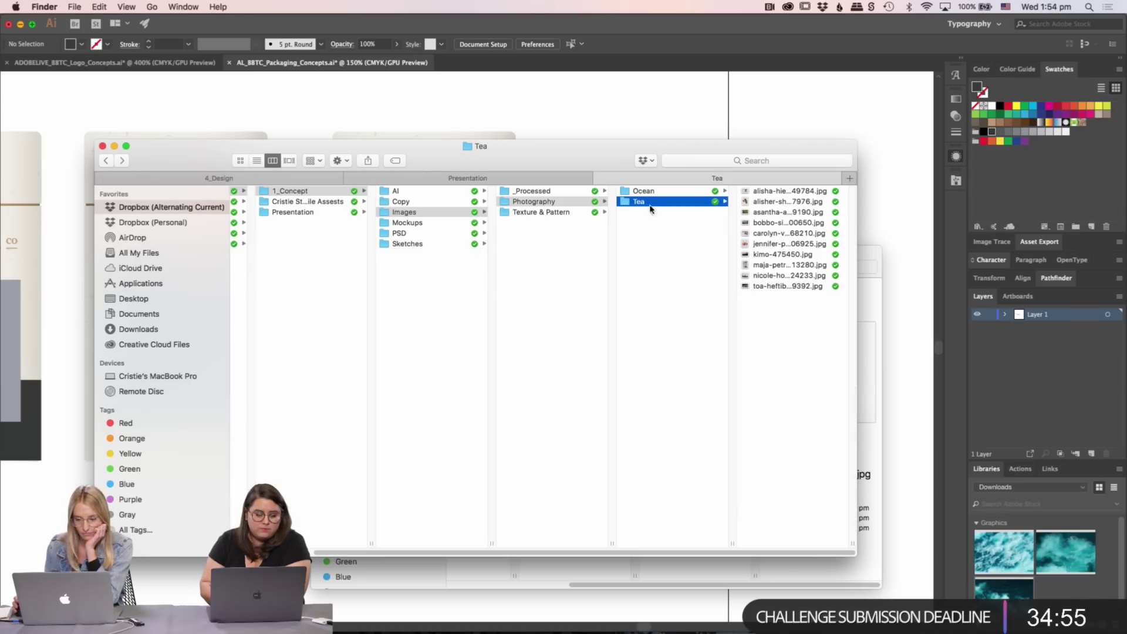
key("super+bracketleft")
left_click(650, 193)
left_click_drag(620, 152, 614, 279)
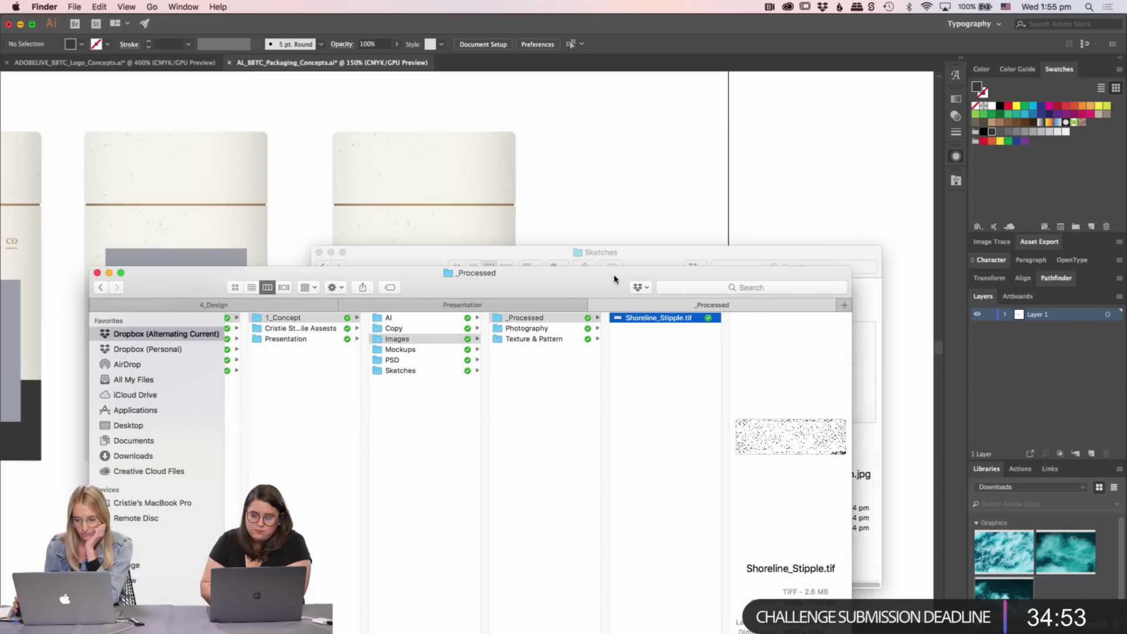
left_click(614, 151)
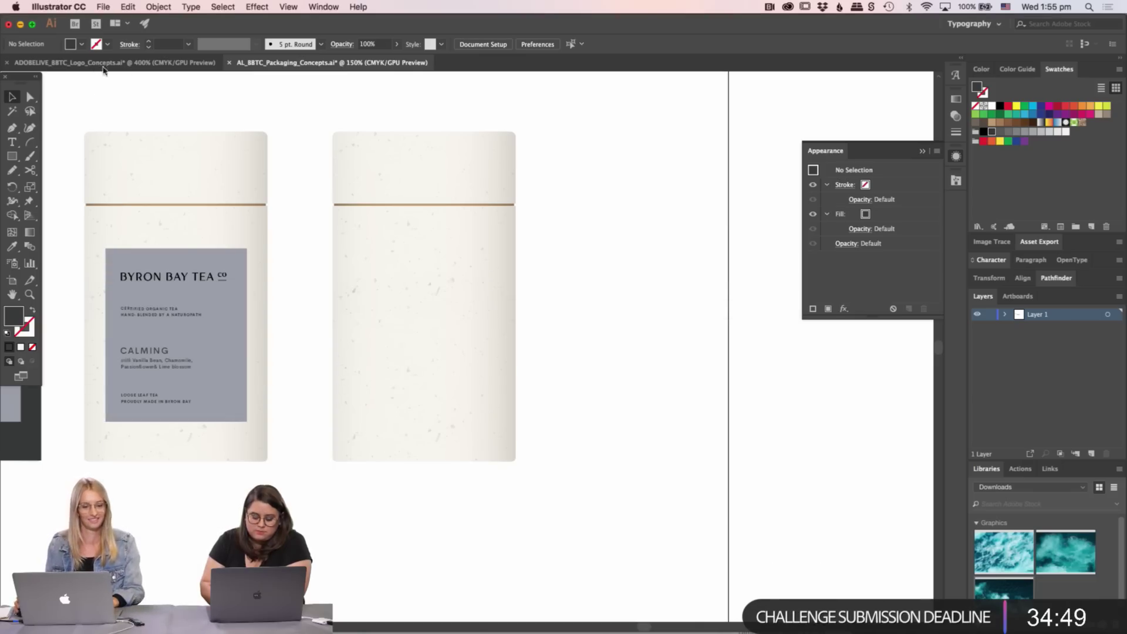
- Place Shoreline_Stipple.tif from the _Processed folder in Finder as a linked image in the Illustrator packaging concepts document
key("super+Tab")
key("super+Tab")
key("super+Tab")
key("super+Tab")
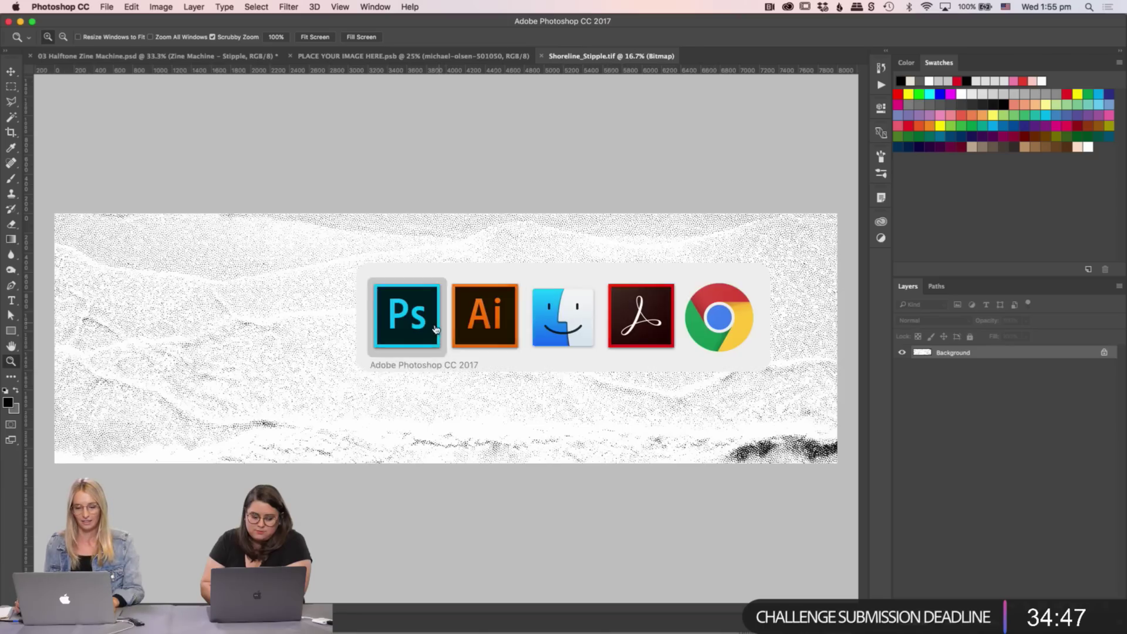
left_click(534, 318)
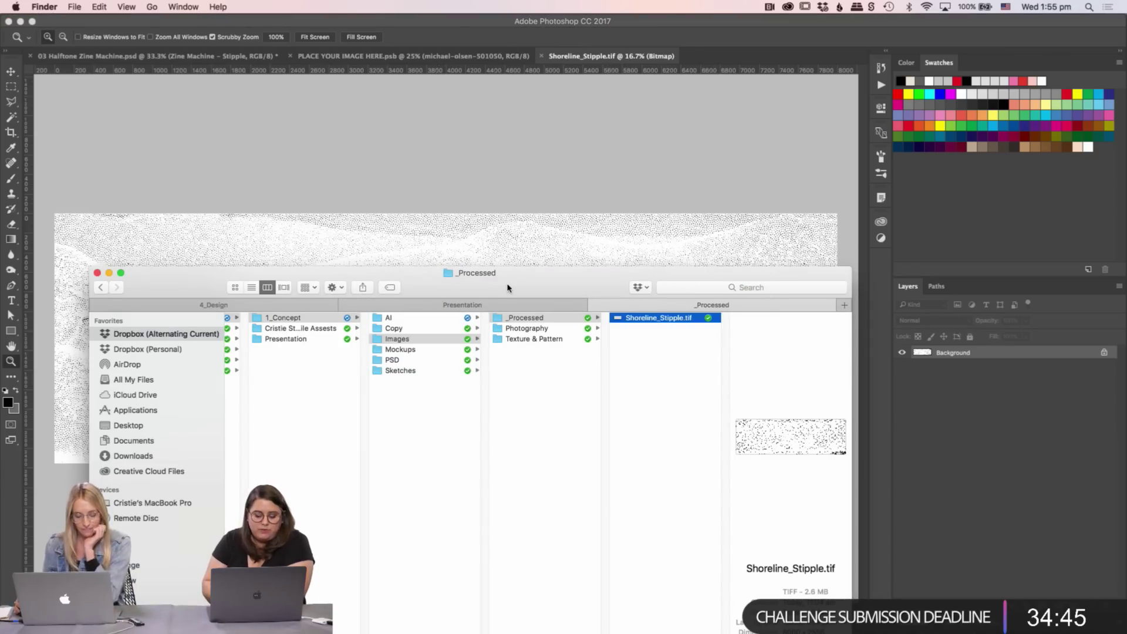
key("super+Tab")
key("Tab")
key("Tab")
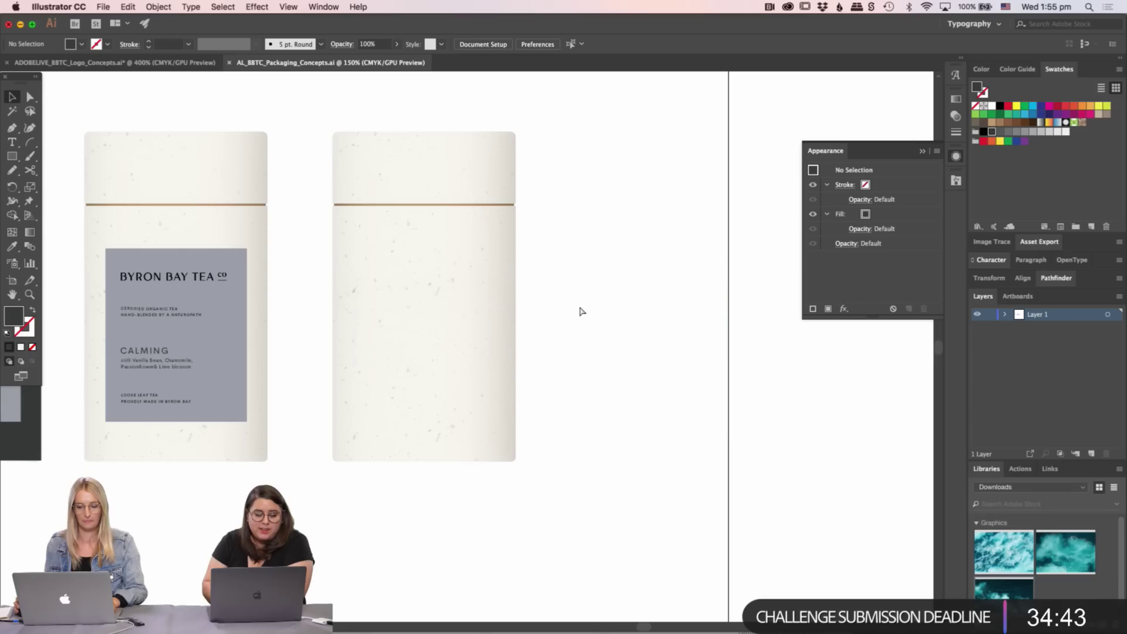
key("super+Tab")
key("super+shift+Tab")
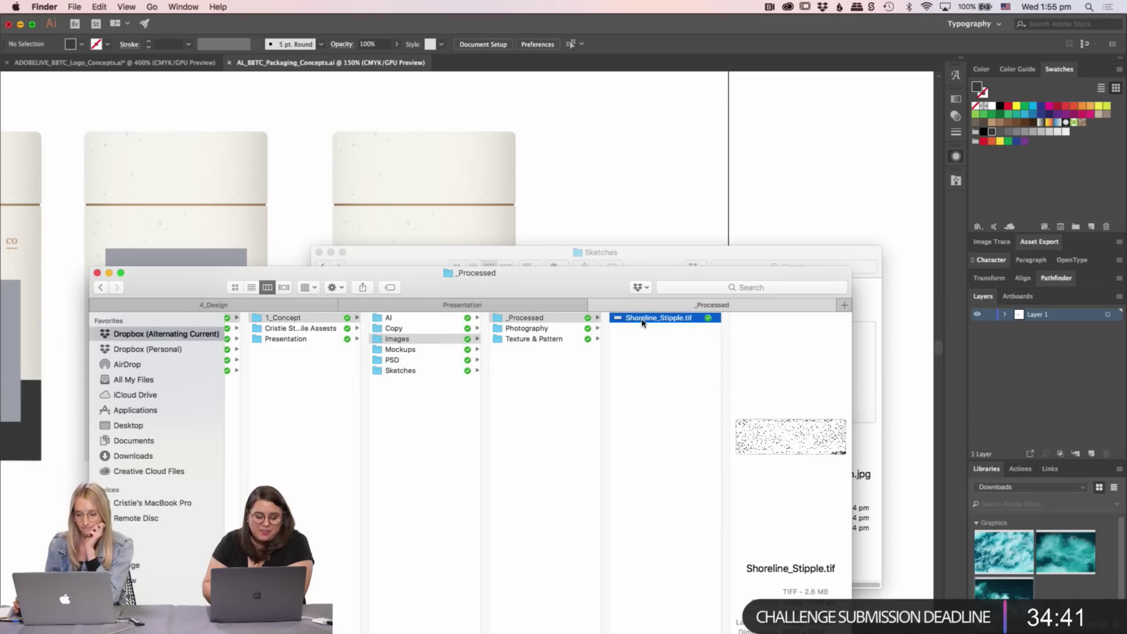
left_click_drag(643, 321, 638, 215)
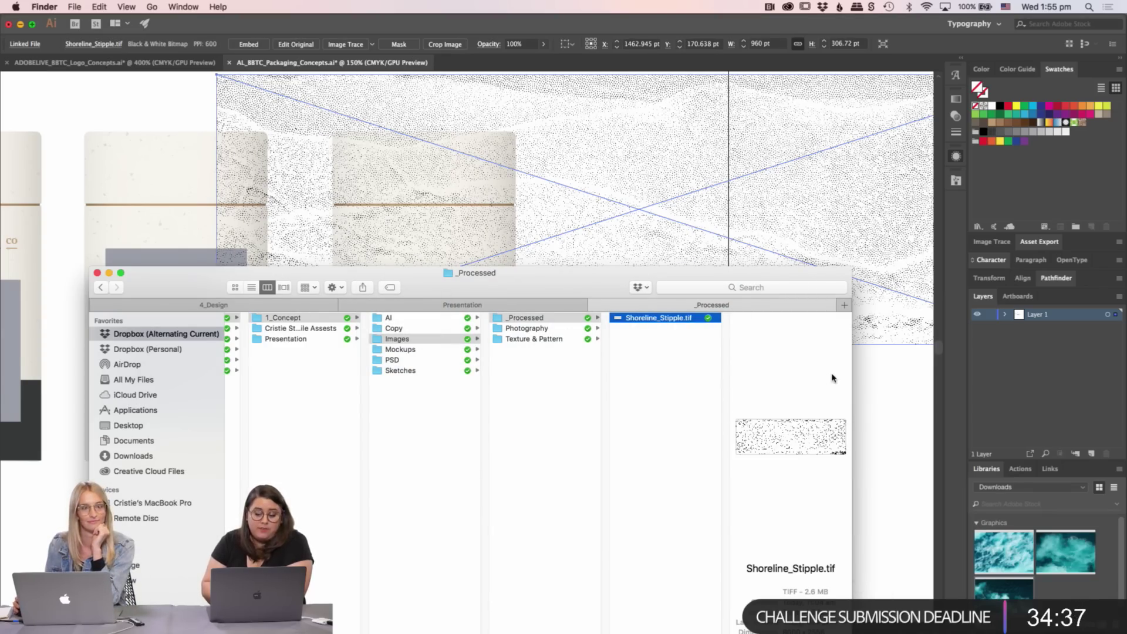
left_click(897, 452)
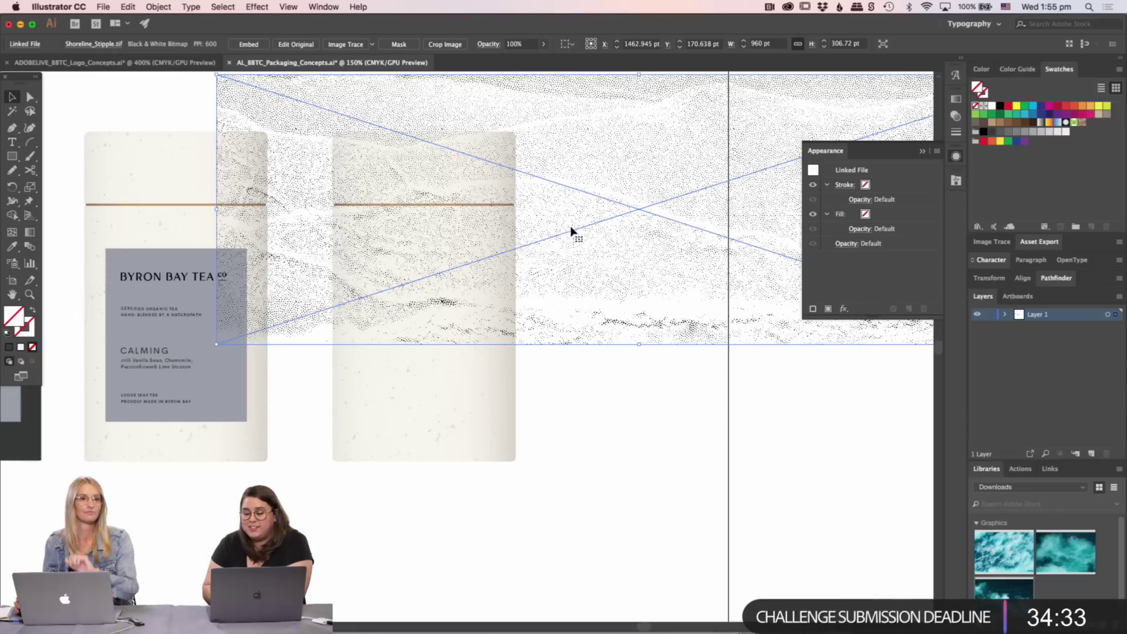
- Scale the placed stipple image down to about 717 × 229 pt and position it across the blank canister's lower half
left_click_drag(591, 327, 582, 379)
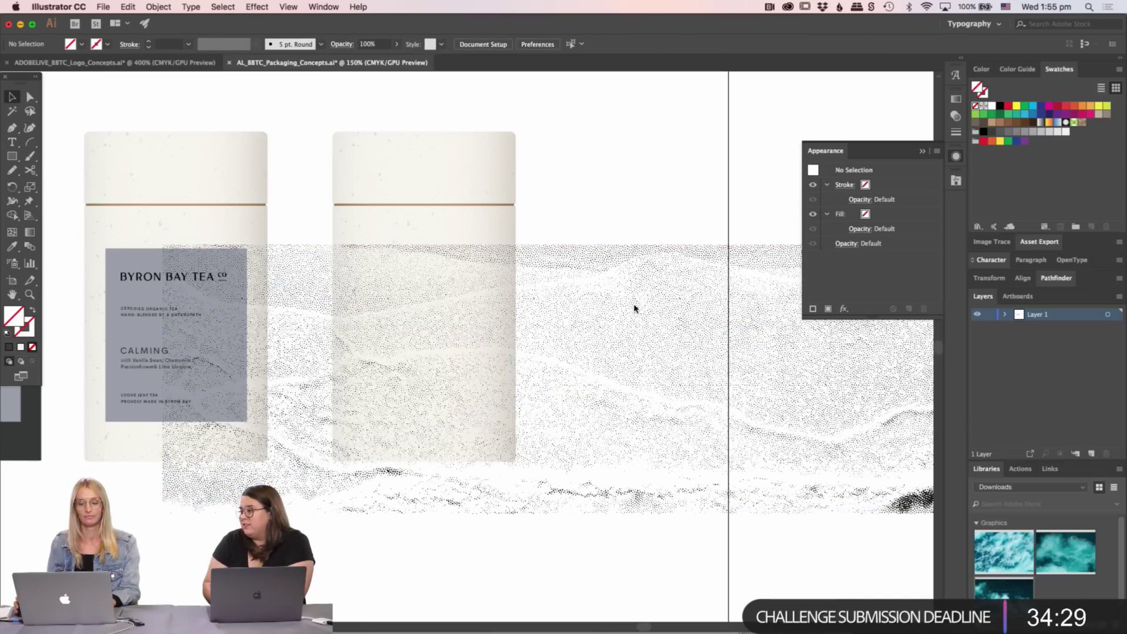
left_click_drag(590, 246, 591, 314)
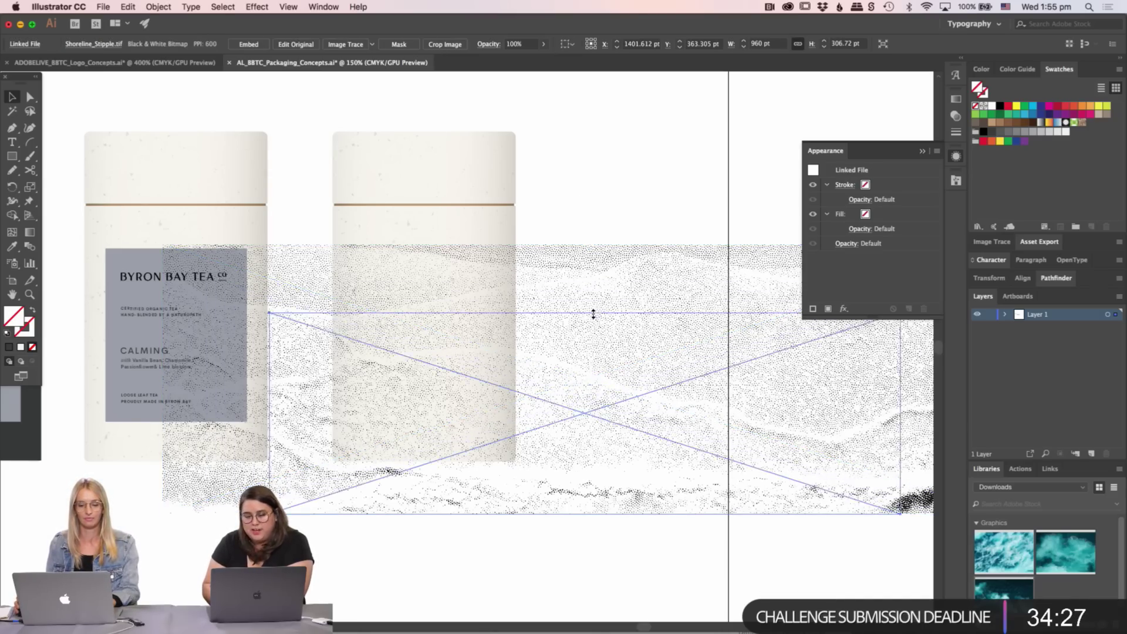
left_click(604, 262)
left_click_drag(488, 405, 491, 385)
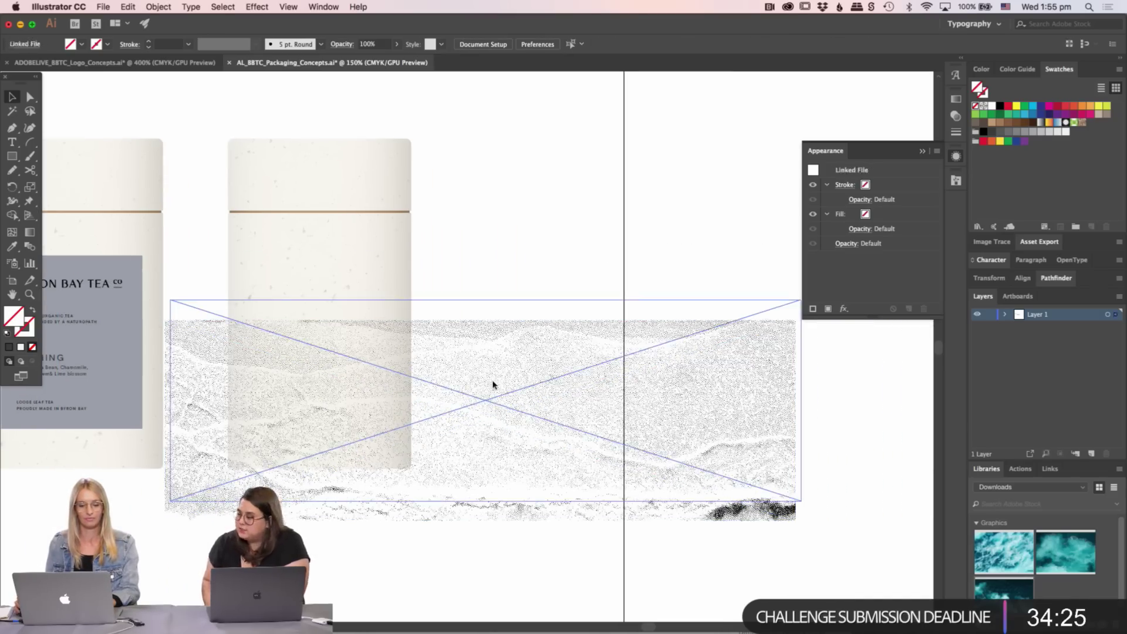
left_click(547, 196)
left_click_drag(547, 196, 515, 441)
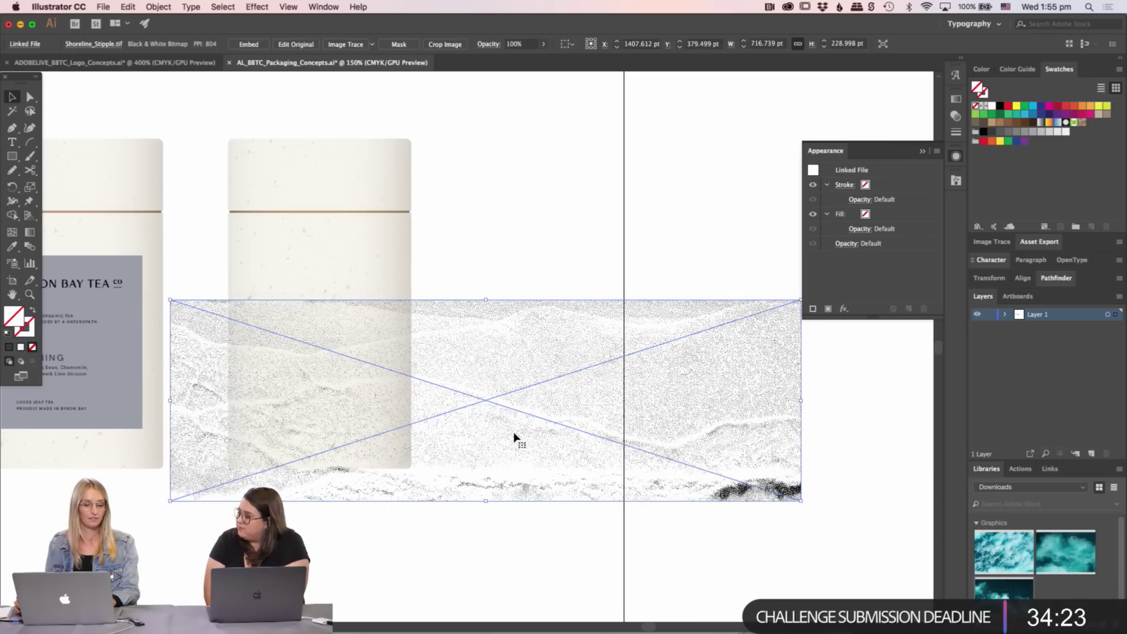
left_click(587, 204)
left_click(566, 460)
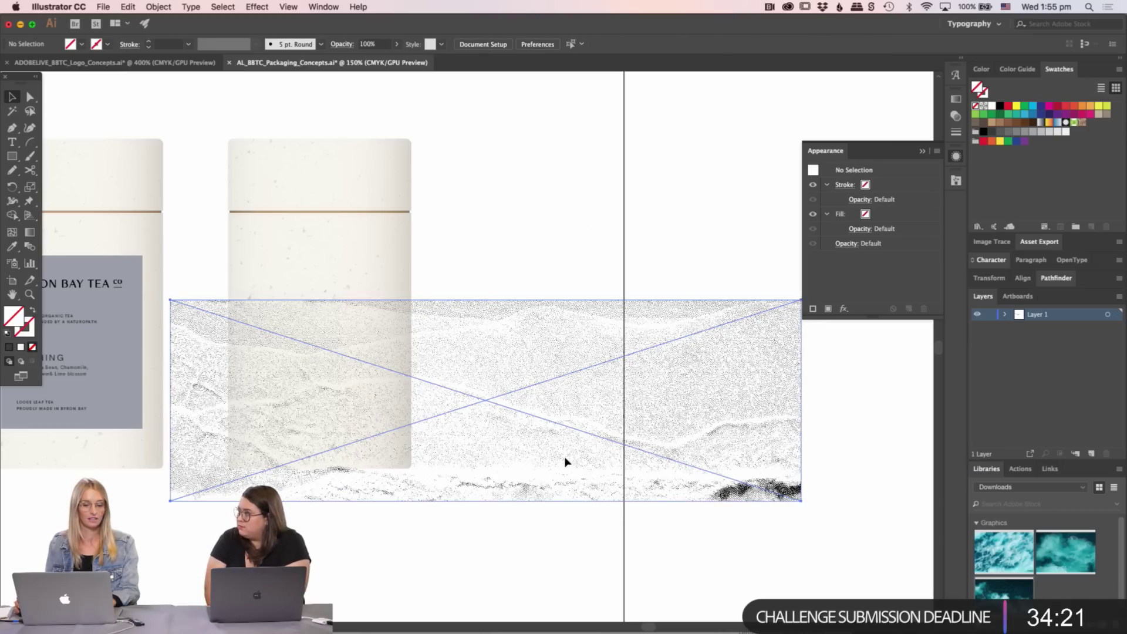
- Try several swatch colours, including red and orange, as the fill of the stipple image
left_click(1008, 106)
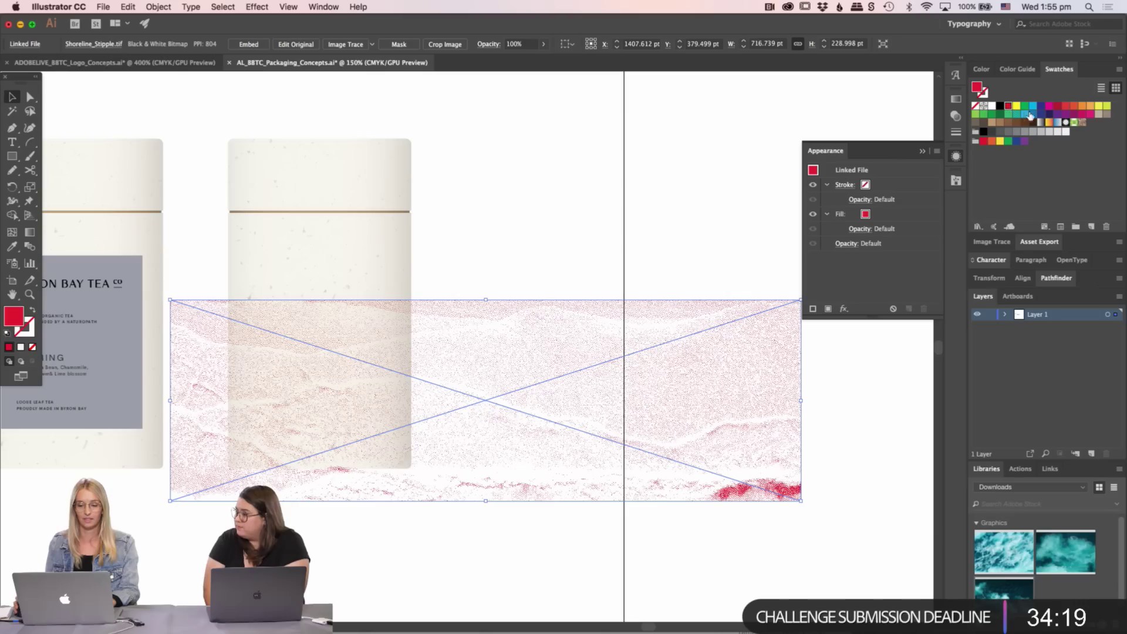
left_click(1041, 114)
left_click(1086, 108)
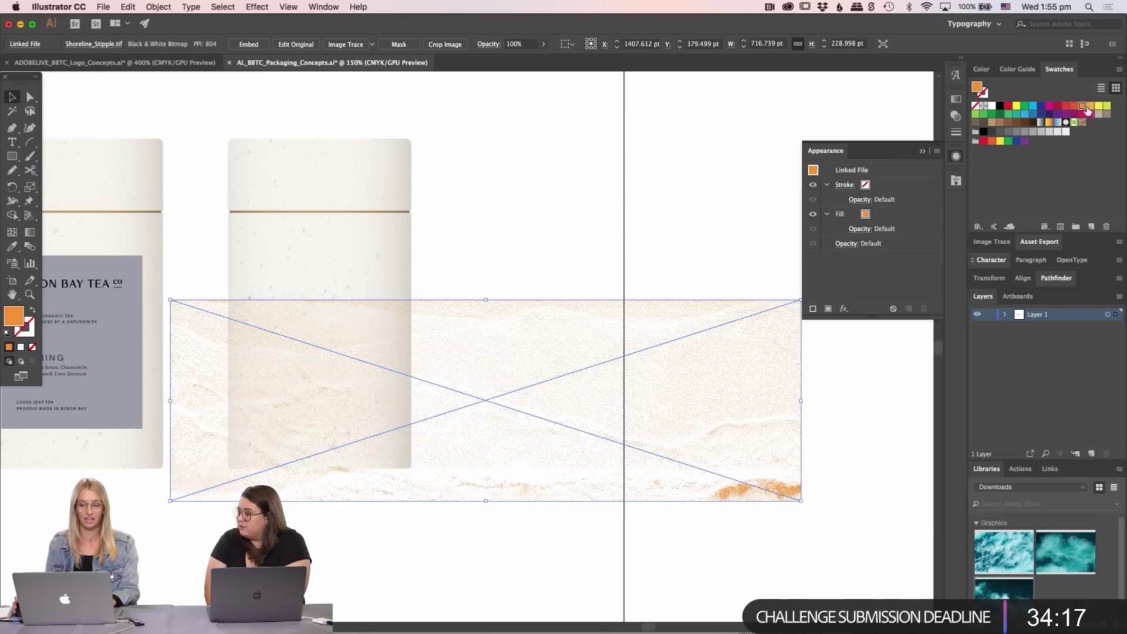
- Move the stipple image slightly higher on the blank canister, try a dark blue fill, and set its fill to black
left_click_drag(547, 357, 564, 331)
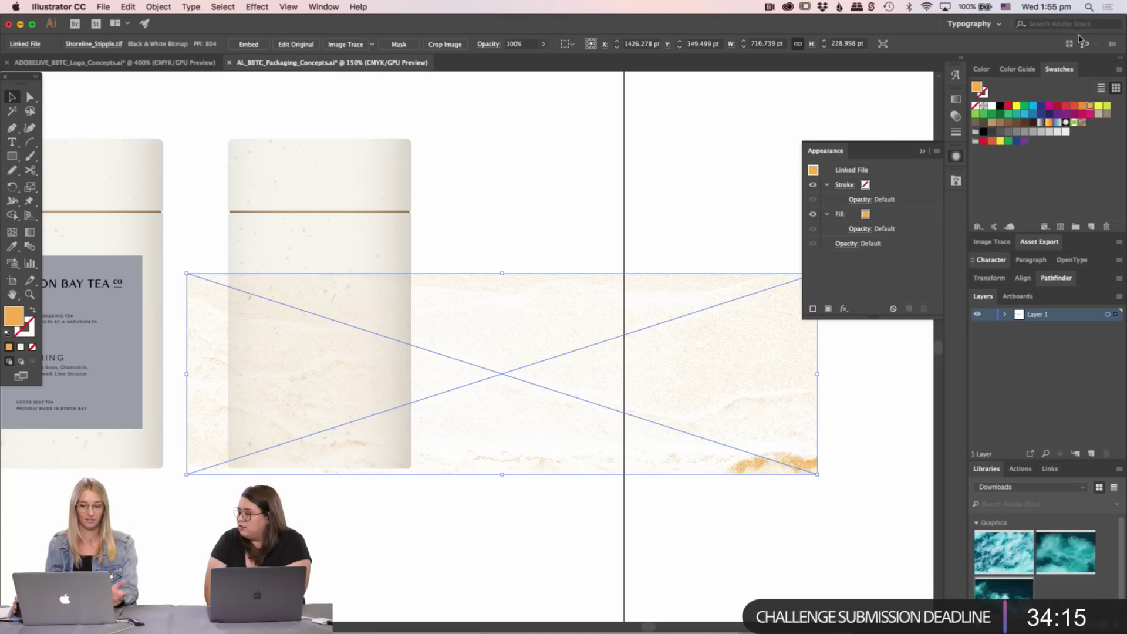
left_click(1043, 114)
left_click(1025, 123)
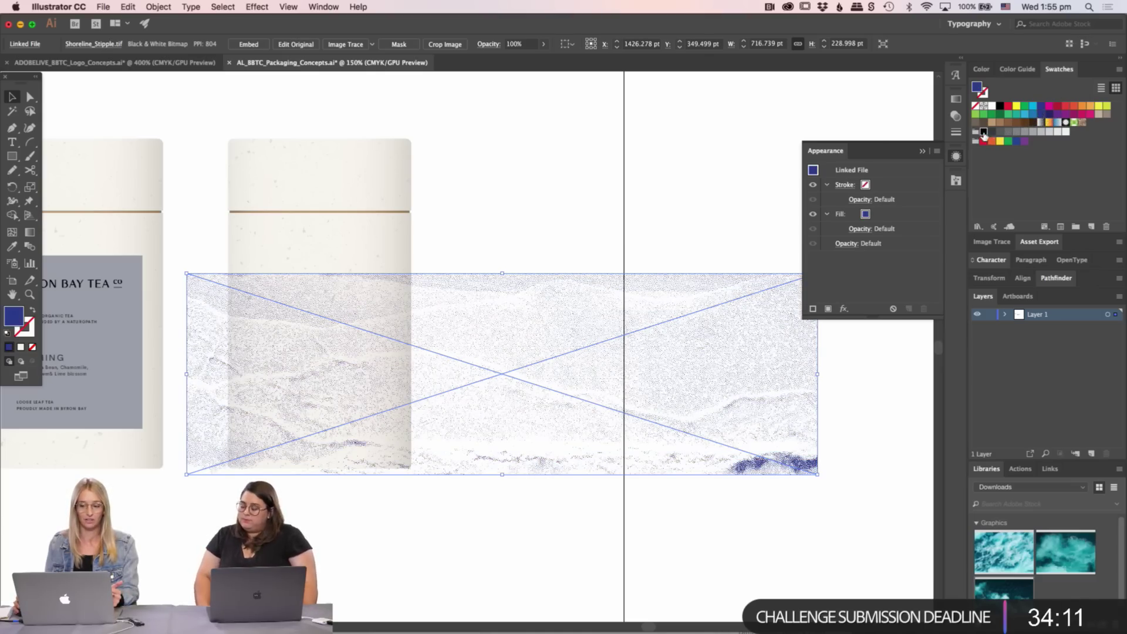
left_click(985, 132)
left_click(511, 229)
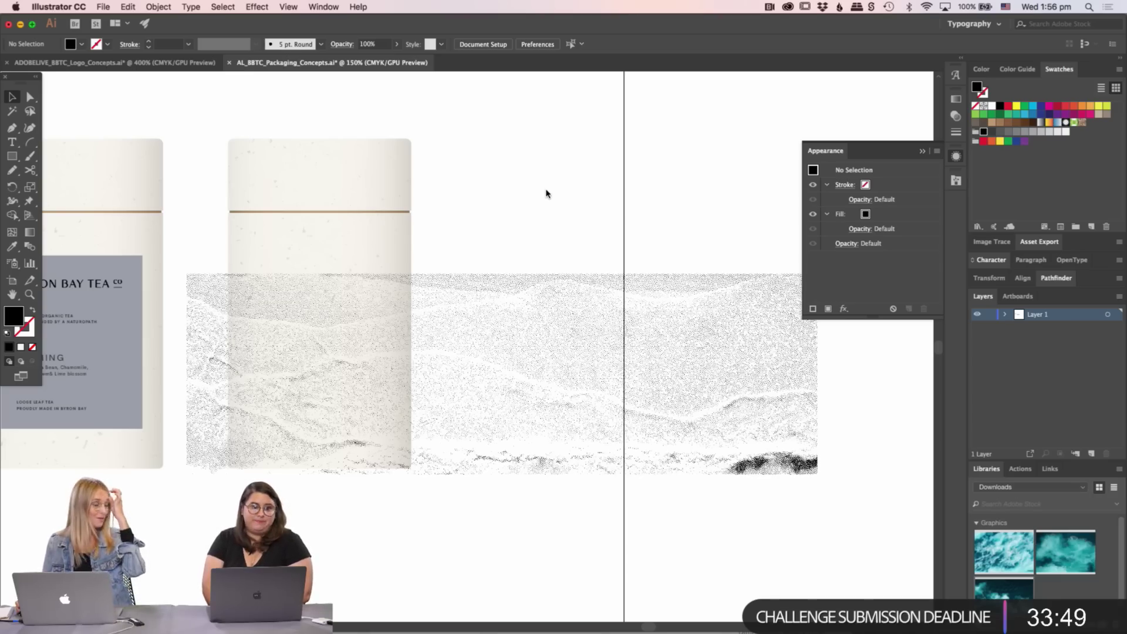
- Examine the black stipple dots over the blank canister up close and in the whole layout
key("z")
left_click(503, 241)
left_click_drag(490, 351, 645, 146)
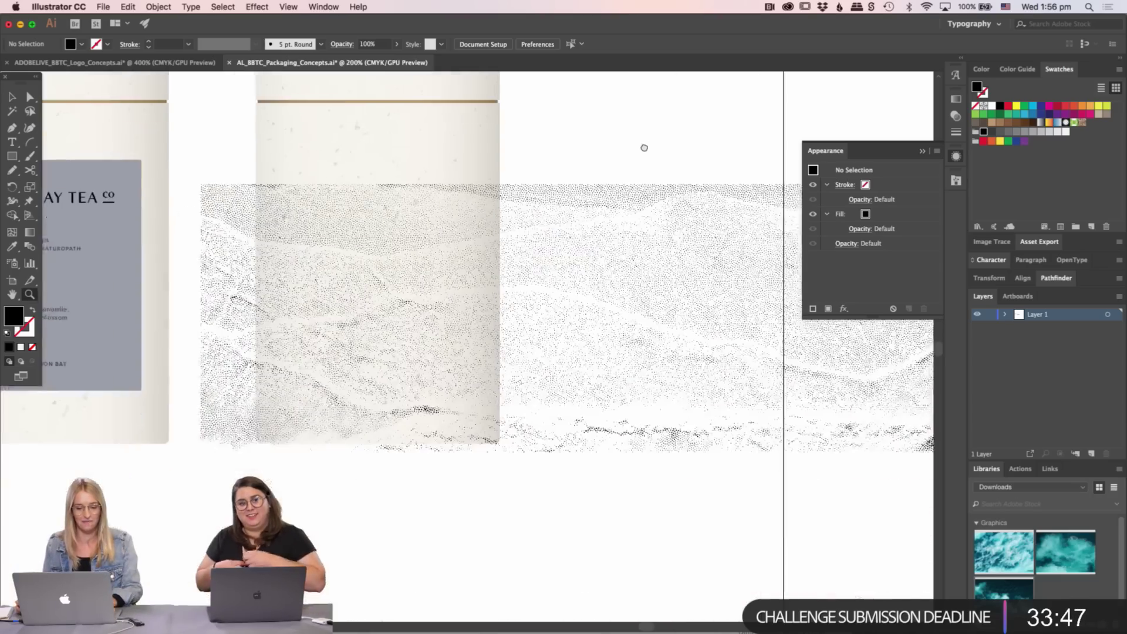
left_click(483, 319)
left_click(483, 319)
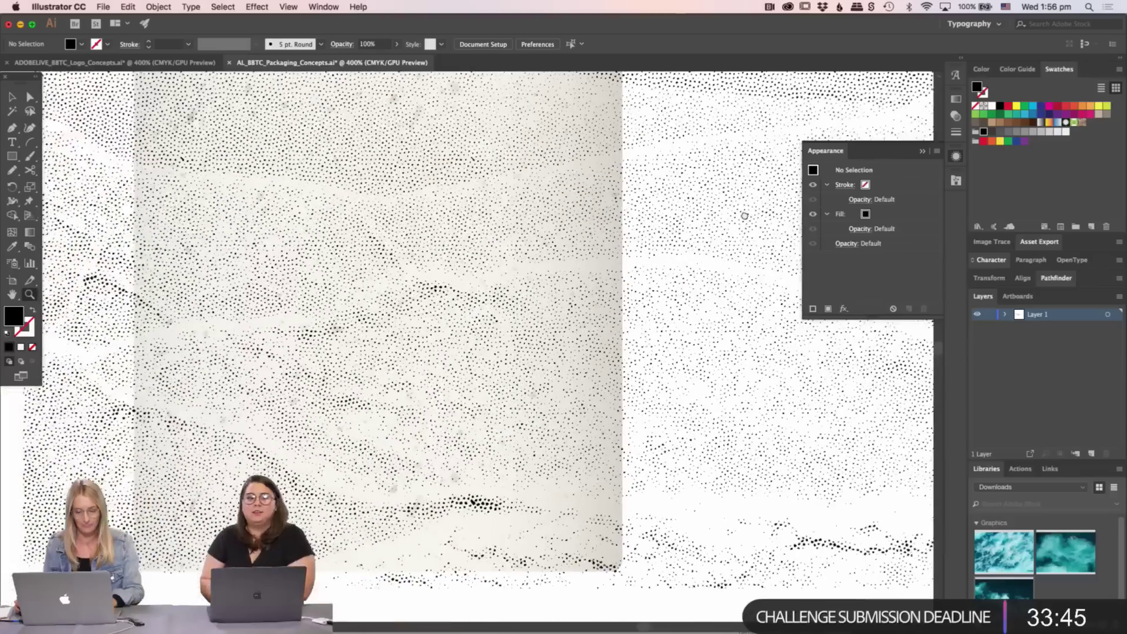
key("v")
key("super+minus")
key("super+minus")
key("super+minus")
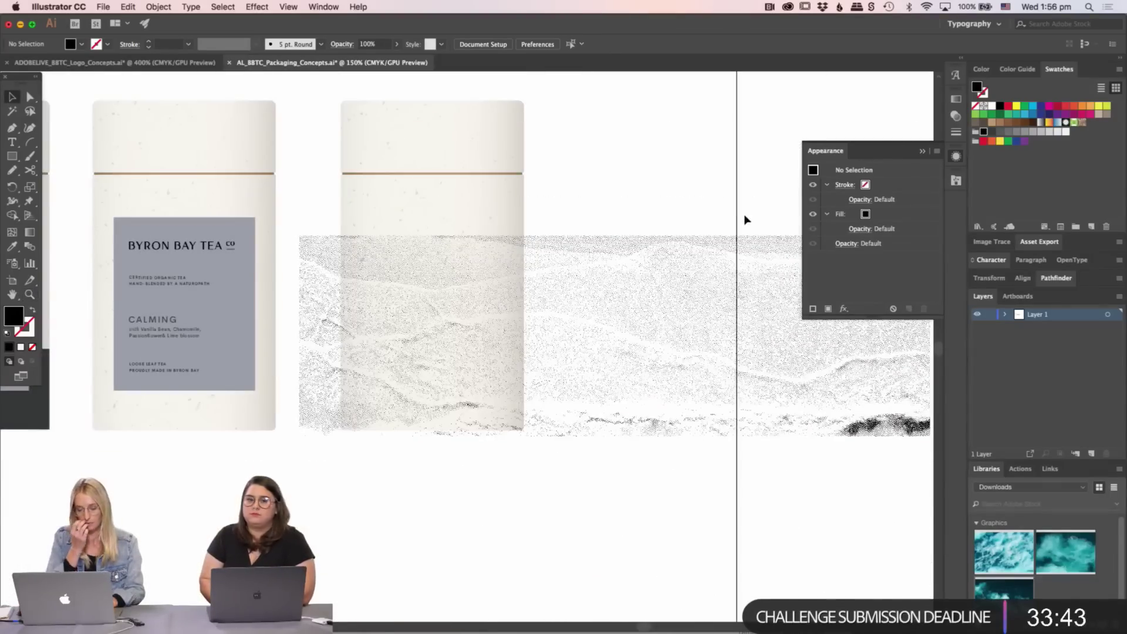
- Move the stipple image from the blank canister across onto the canister with the dark base band and the labelled one beside it
left_click_drag(745, 220, 574, 204)
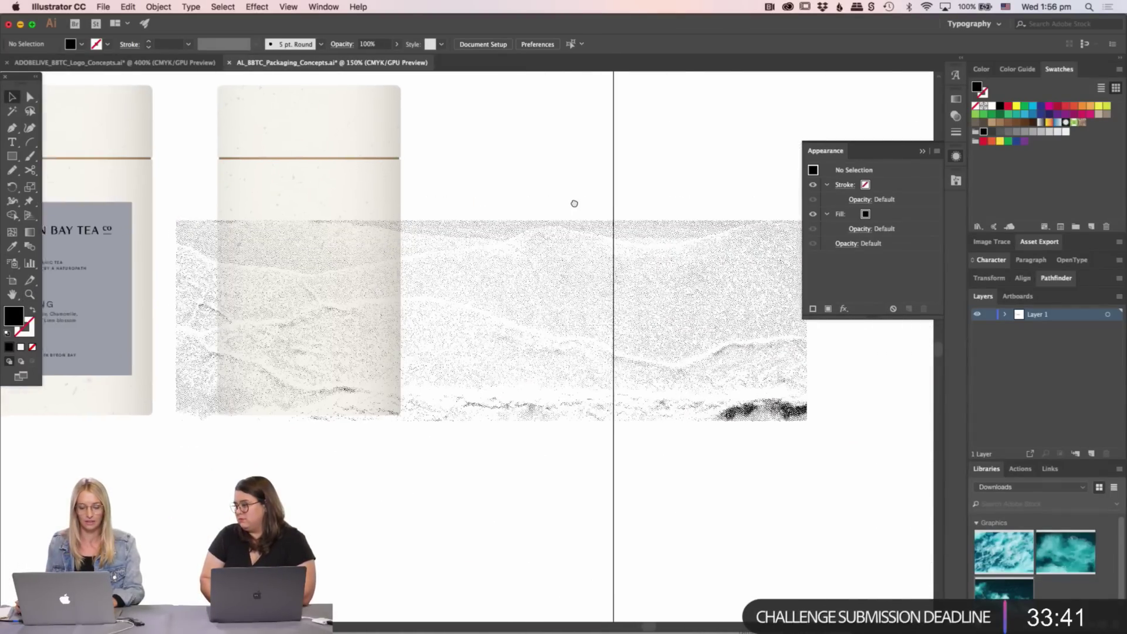
left_click_drag(461, 235, 600, 216)
left_click_drag(380, 330, 353, 399)
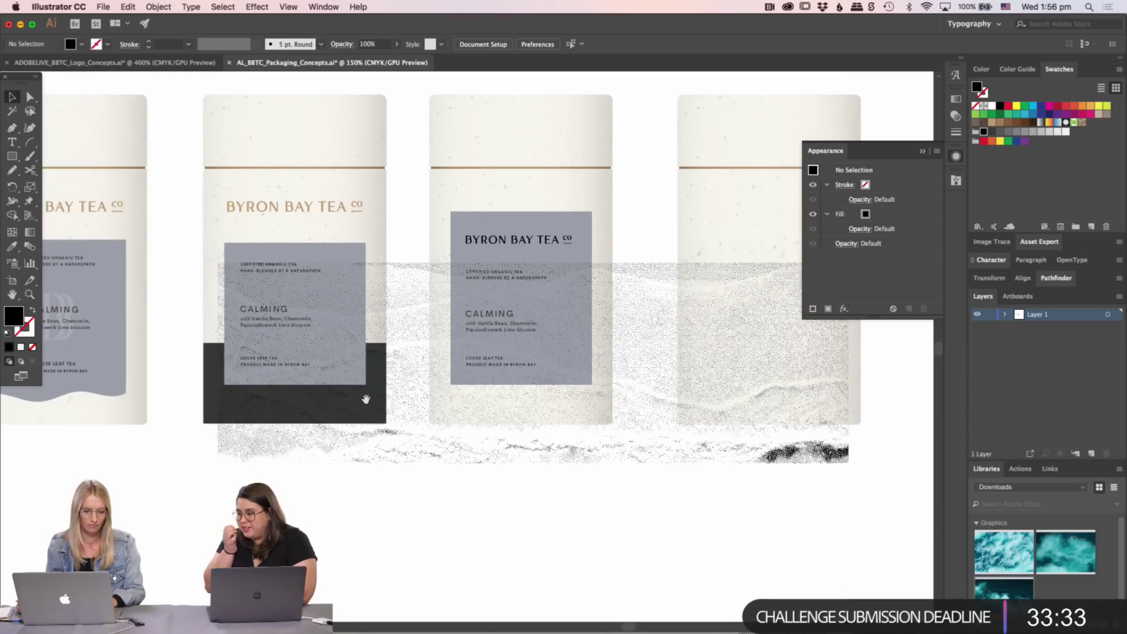
key("z")
left_click(360, 541)
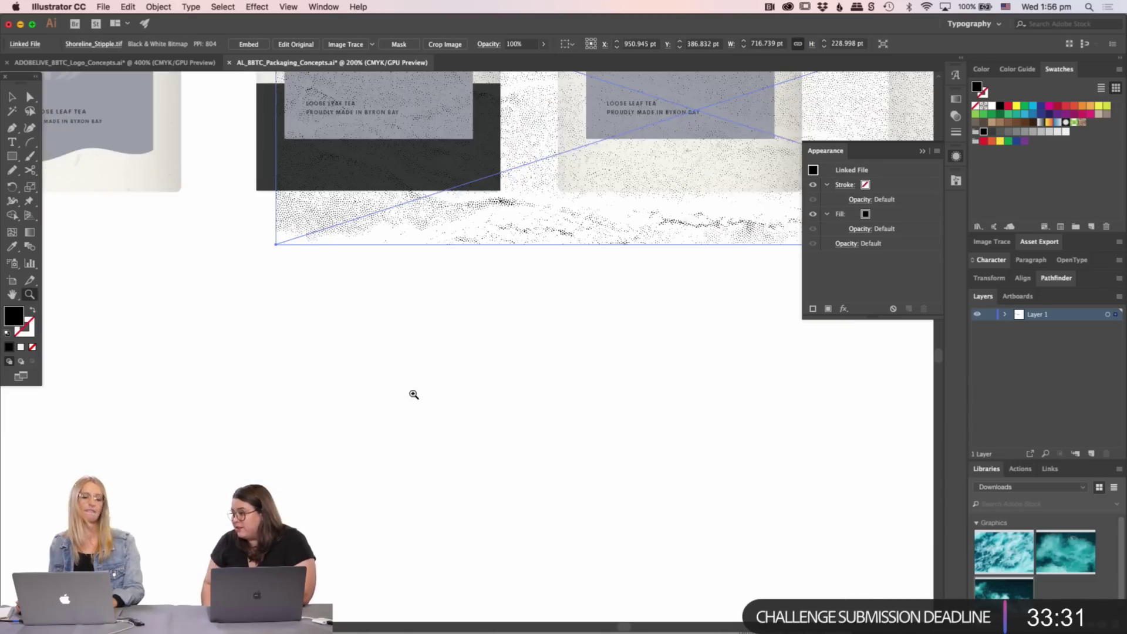
left_click_drag(524, 184, 464, 541)
key("v")
scroll(463, 541, "down", 2)
scroll(464, 541, "right", 1)
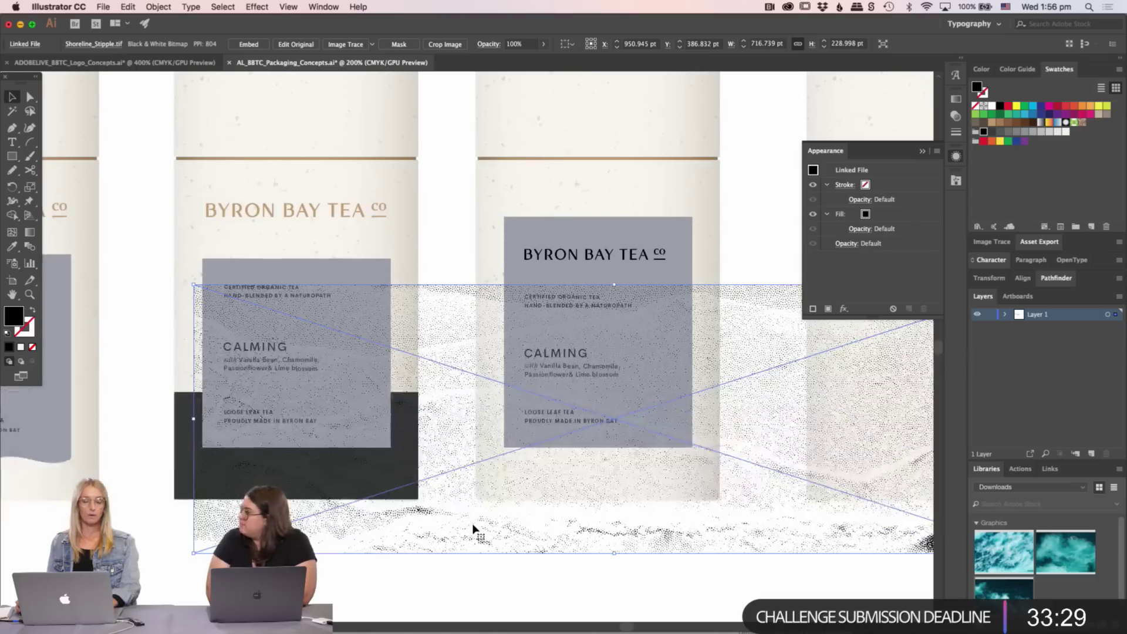
left_click_drag(464, 500, 458, 521)
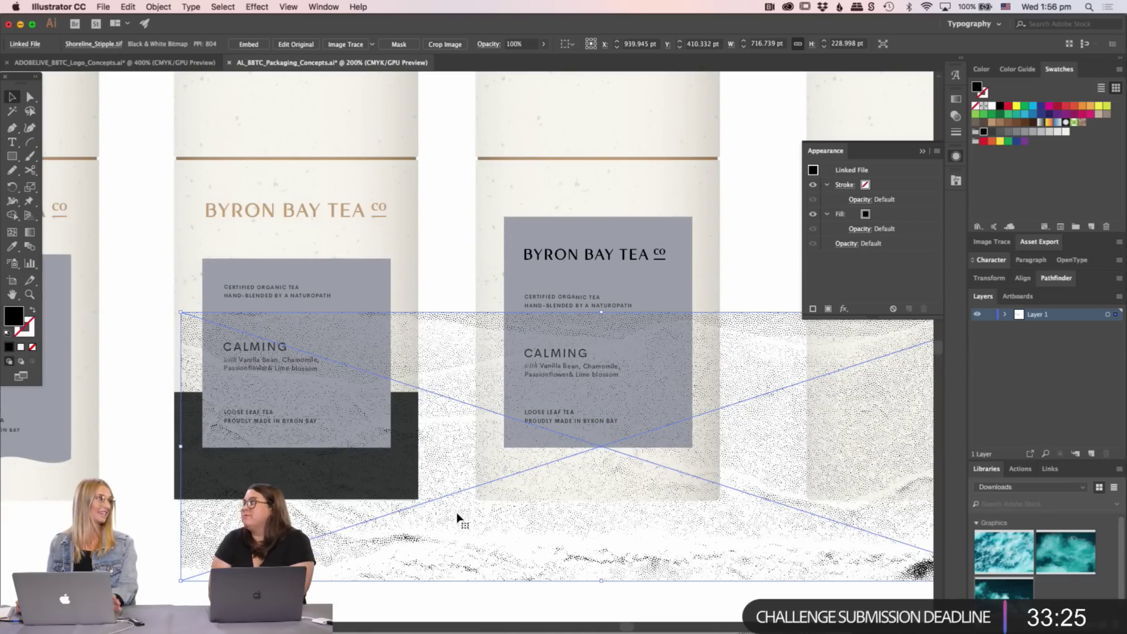
- Set the stipple image's fill to white and shift it slightly down over the dark-based canister
scroll(479, 505, "left", 3)
scroll(479, 505, "down", 1)
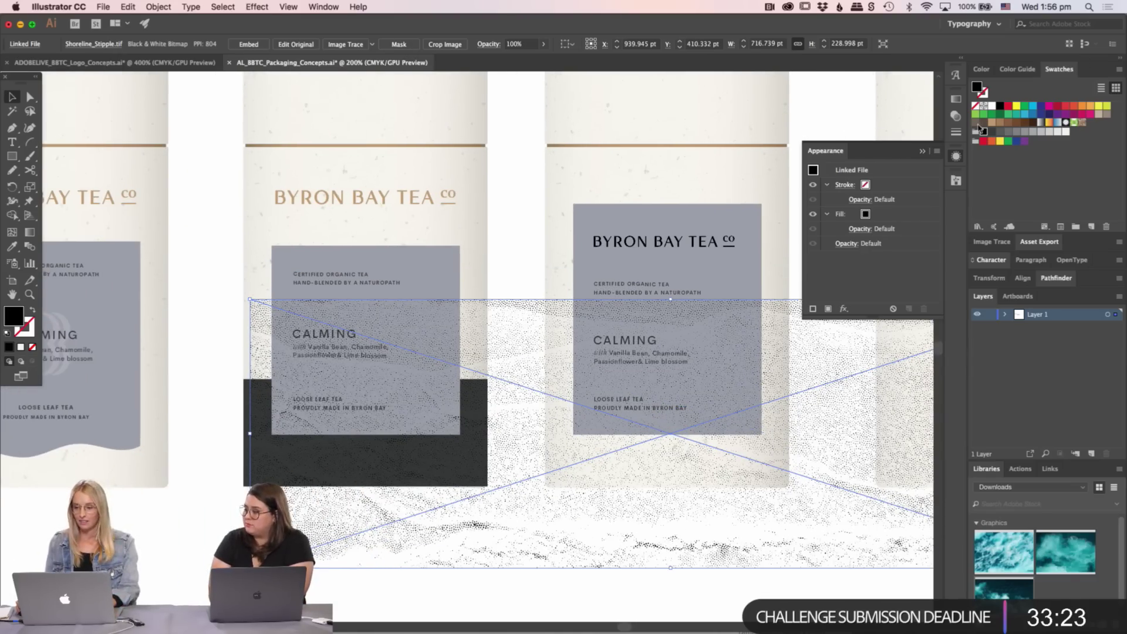
left_click(993, 106)
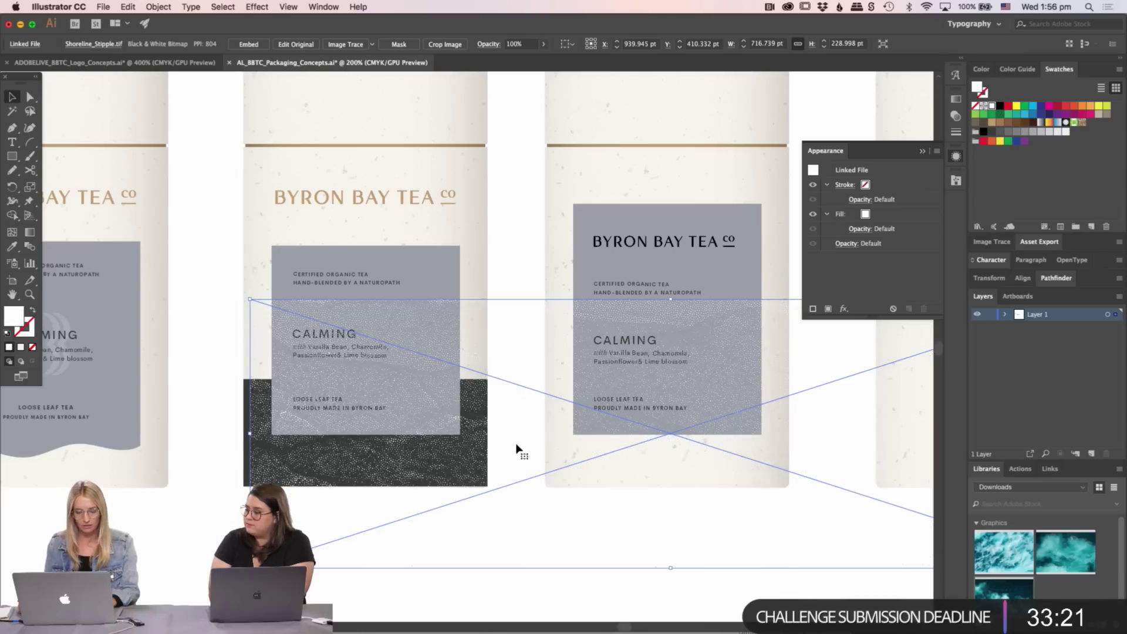
mouse_move(517, 449)
left_mouse_down()
mouse_move(503, 458)
mouse_move(511, 463)
left_mouse_up()
scroll(511, 463, "right", 2)
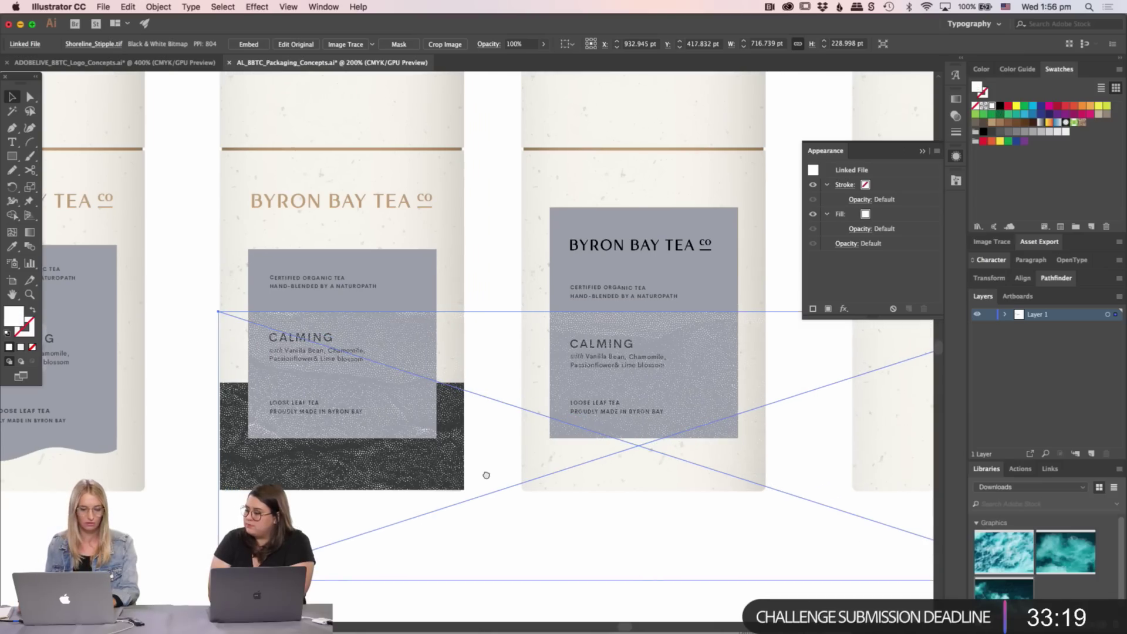
- Move the spare canister parts from beside the artboard to the empty area above it
key("super+minus")
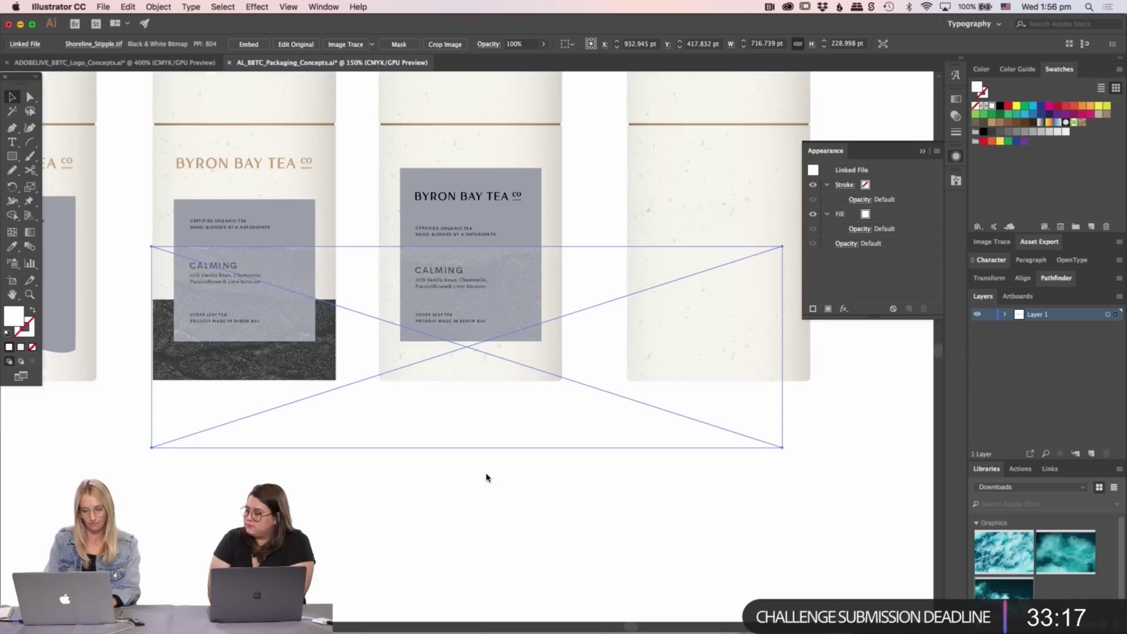
key("super+minus")
scroll(493, 438, "right", 10)
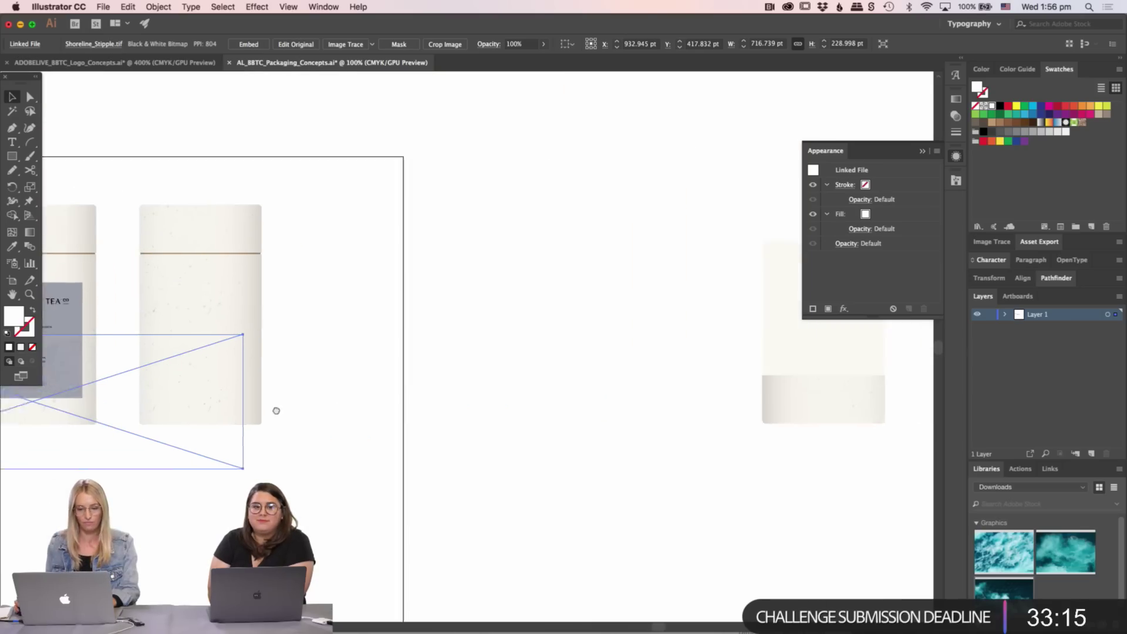
scroll(369, 344, "right", 3)
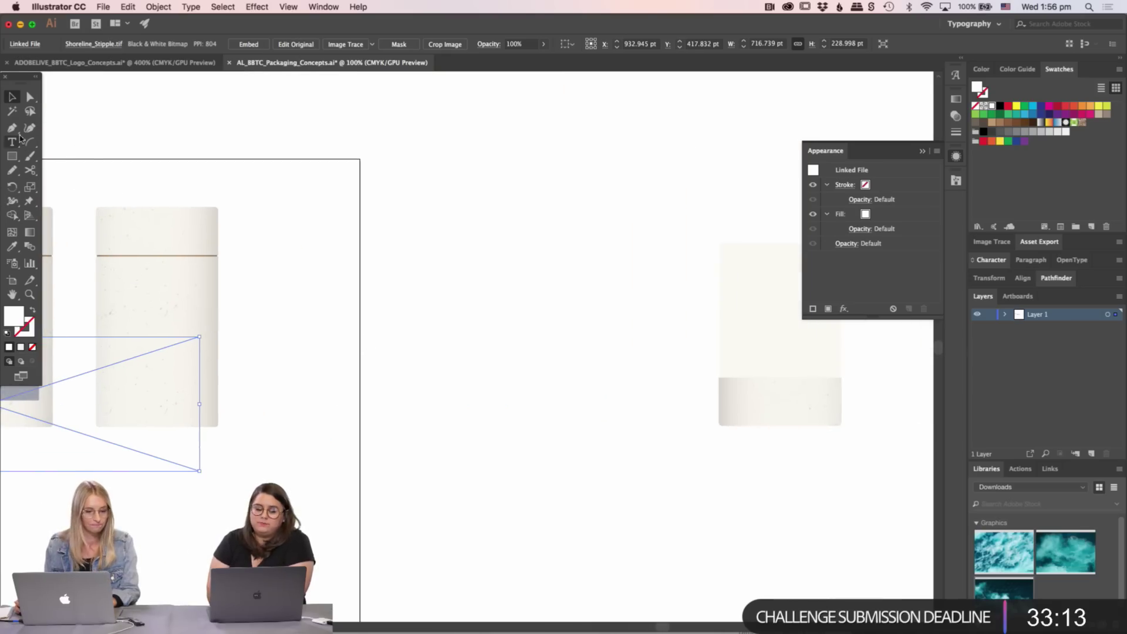
left_click(12, 156)
key("v")
left_click(546, 285)
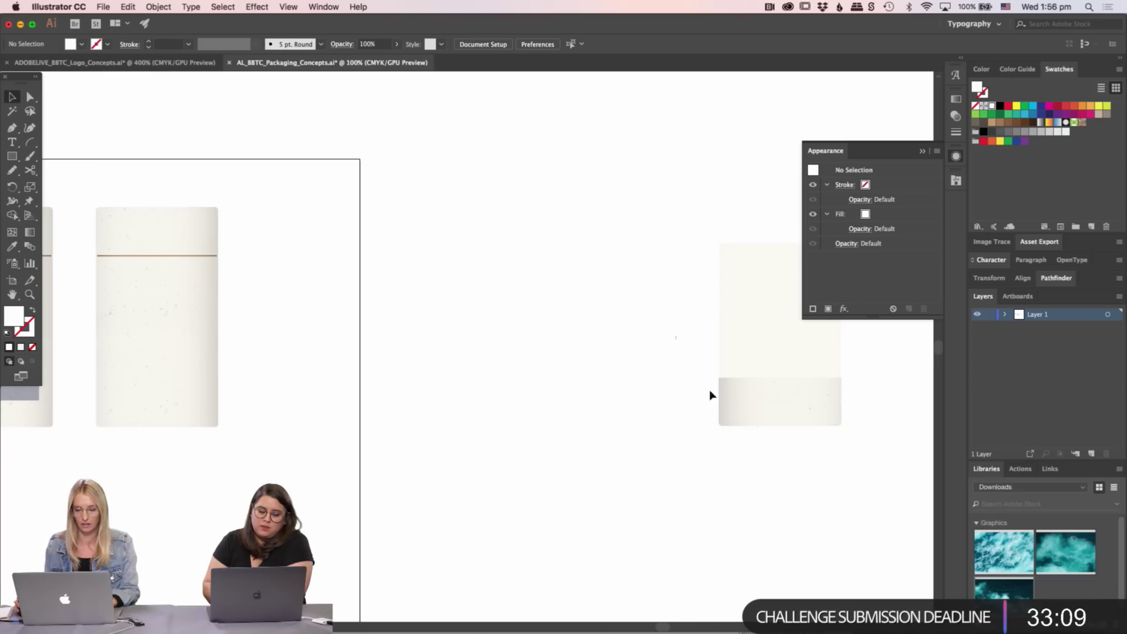
left_click_drag(779, 408, 190, 116)
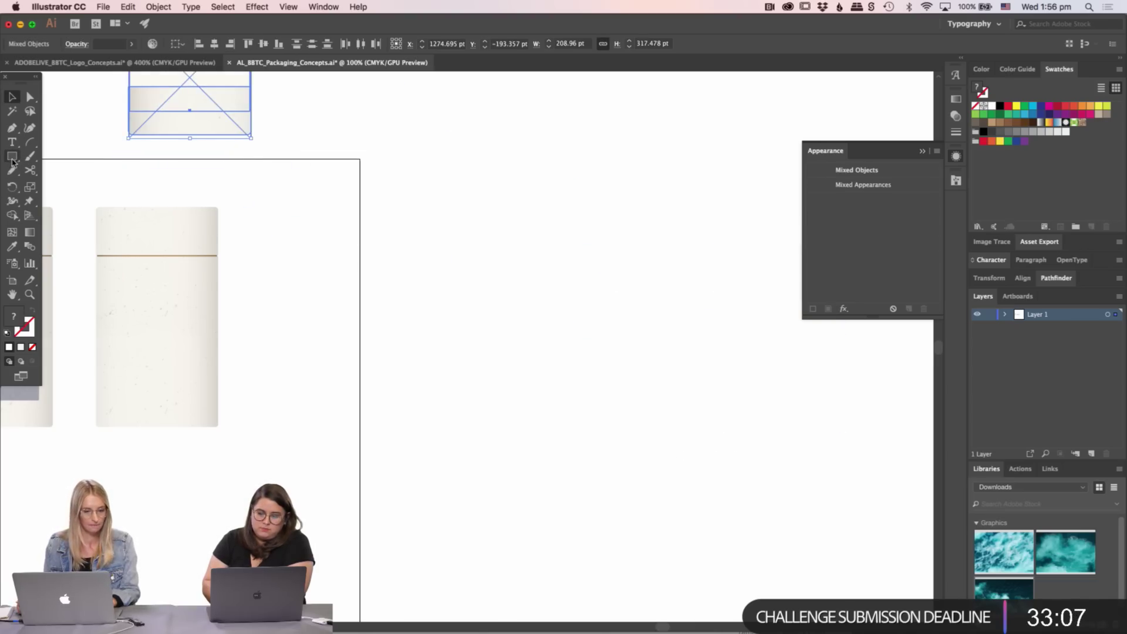
- Draw an off-white rectangle of about 342 × 397 pt without a stroke in the empty space beside the artboard
left_click(12, 156)
left_click_drag(452, 303, 654, 536)
key("v")
left_click(716, 455)
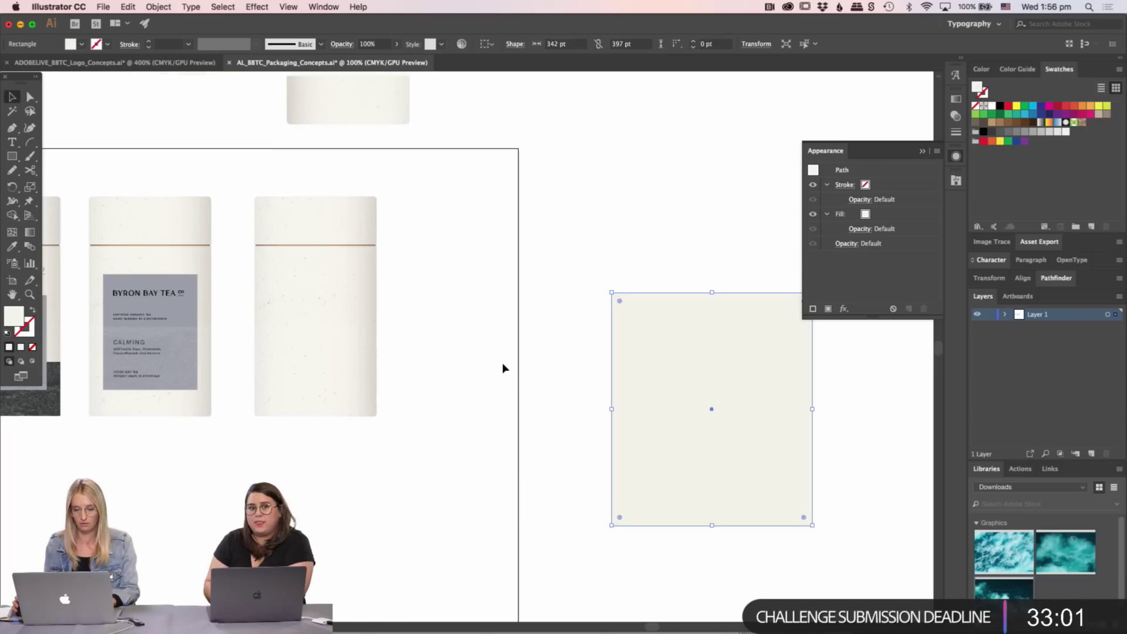
- Ungroup the blank canister and place a copy of its speckled paper image near the off-white rectangle
left_click(503, 364)
left_click(336, 352)
left_click(331, 303)
key("super+shift+g")
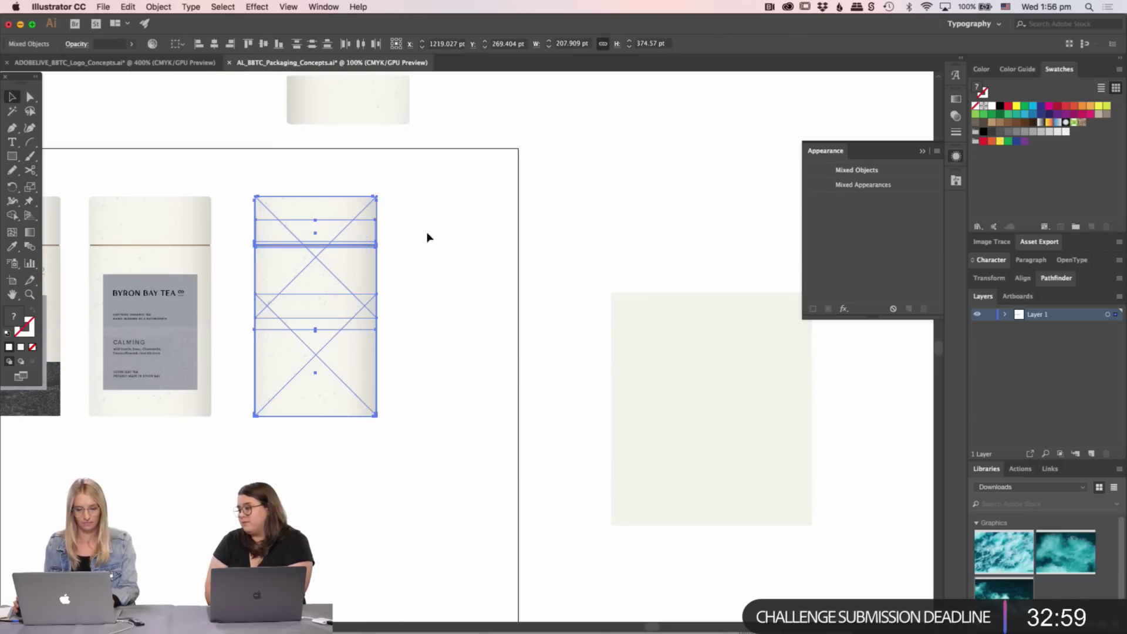
left_click(427, 237)
left_click(312, 288)
left_click_drag(312, 288, 571, 300)
left_click_drag(623, 196, 396, 140)
- Move the speckled paper copy onto the rectangle's upper-left area and arrange the rectangle behind it
key("z")
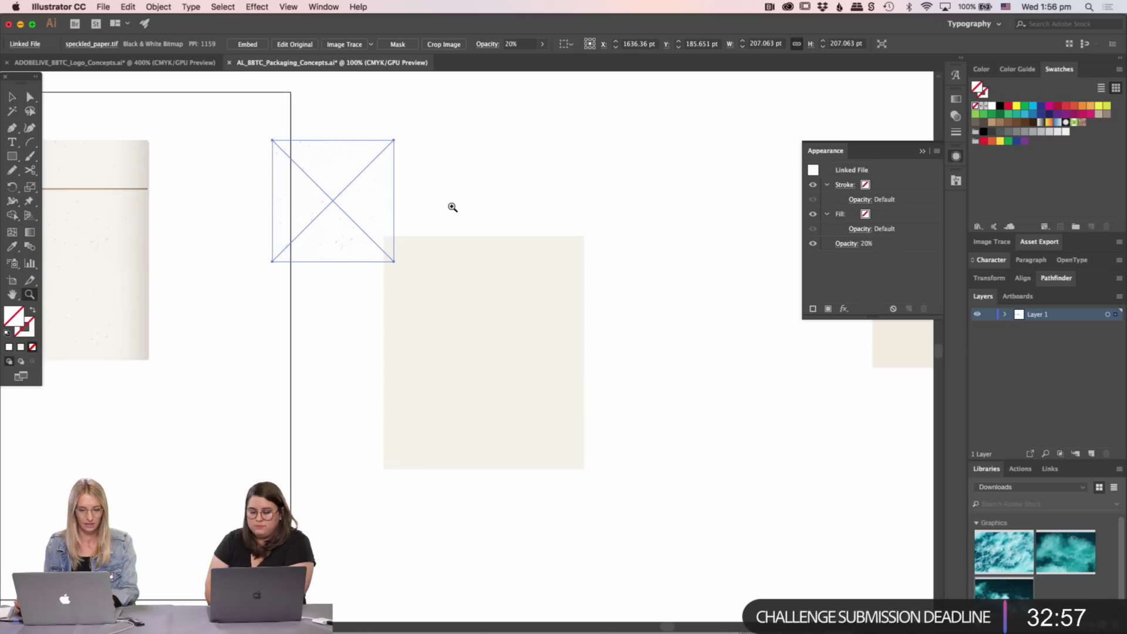
left_click(452, 207)
scroll(458, 193, "down", 5)
key("v")
left_click_drag(305, 262, 428, 337)
left_click(593, 444)
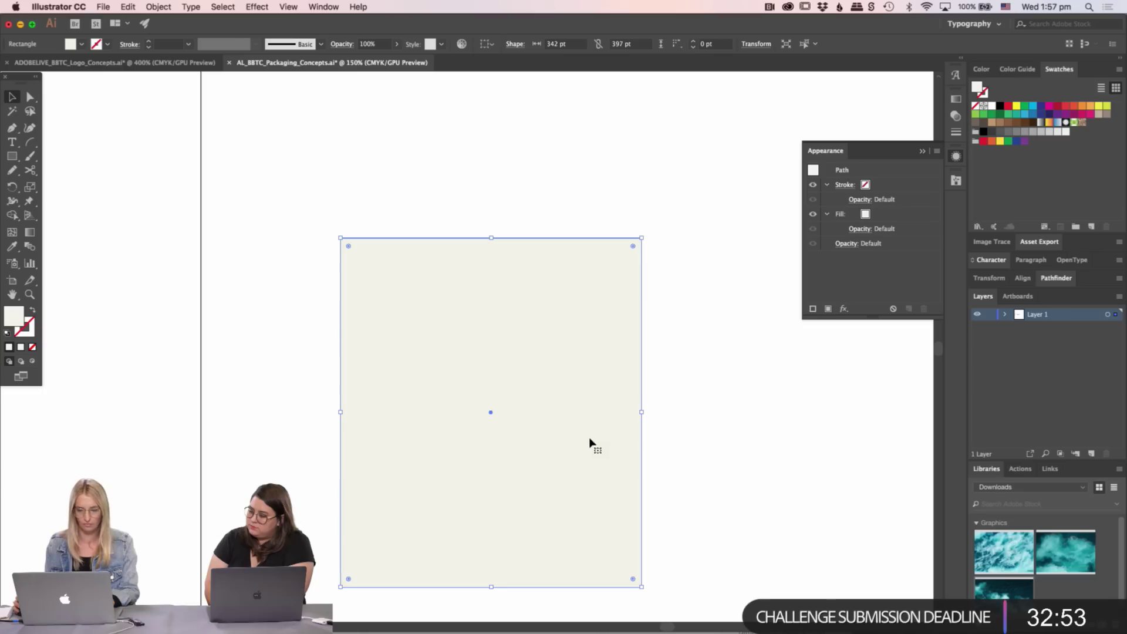
left_click_drag(591, 445, 540, 313)
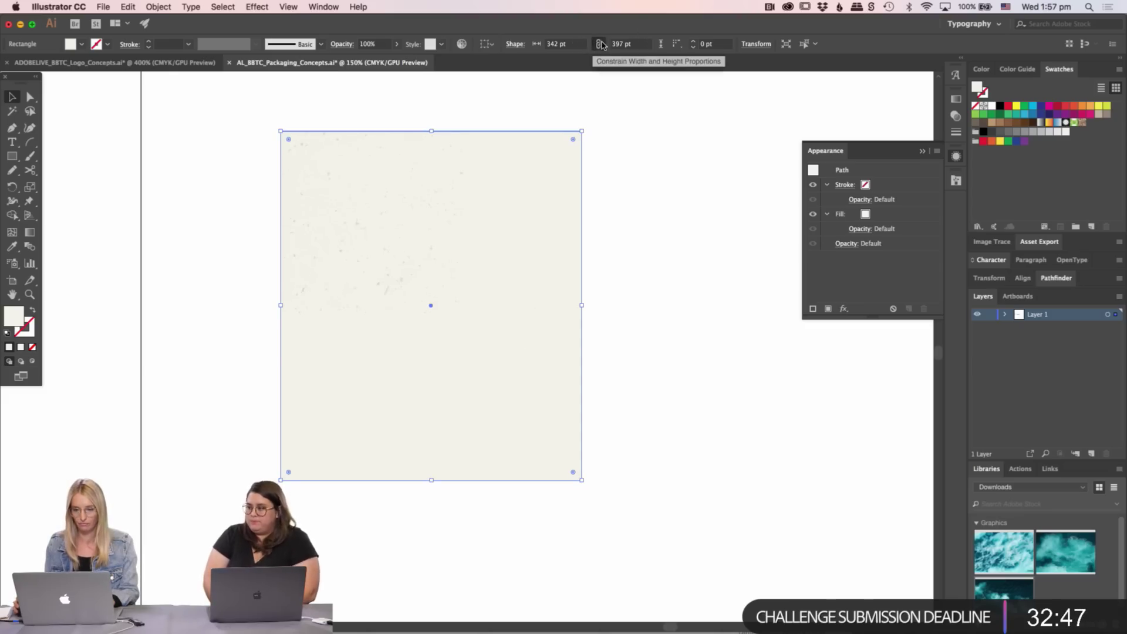
- Set the off-white rectangle to 500 × 500 pt and scale it down to a square of about 426 pt
left_click(575, 47)
type("5")
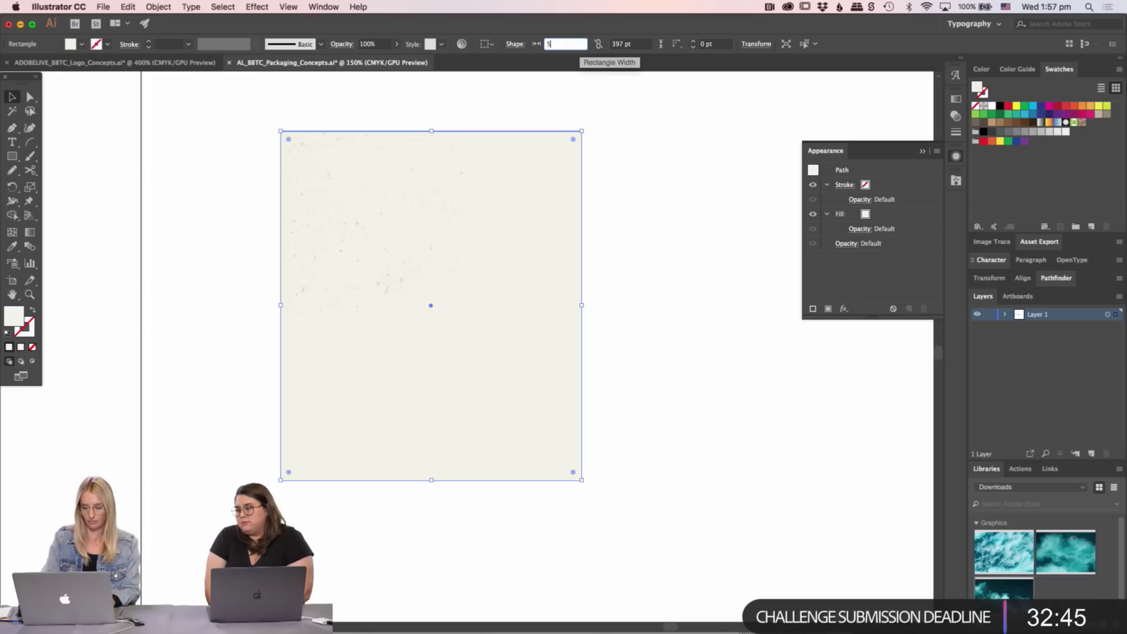
type("00")
key("Tab")
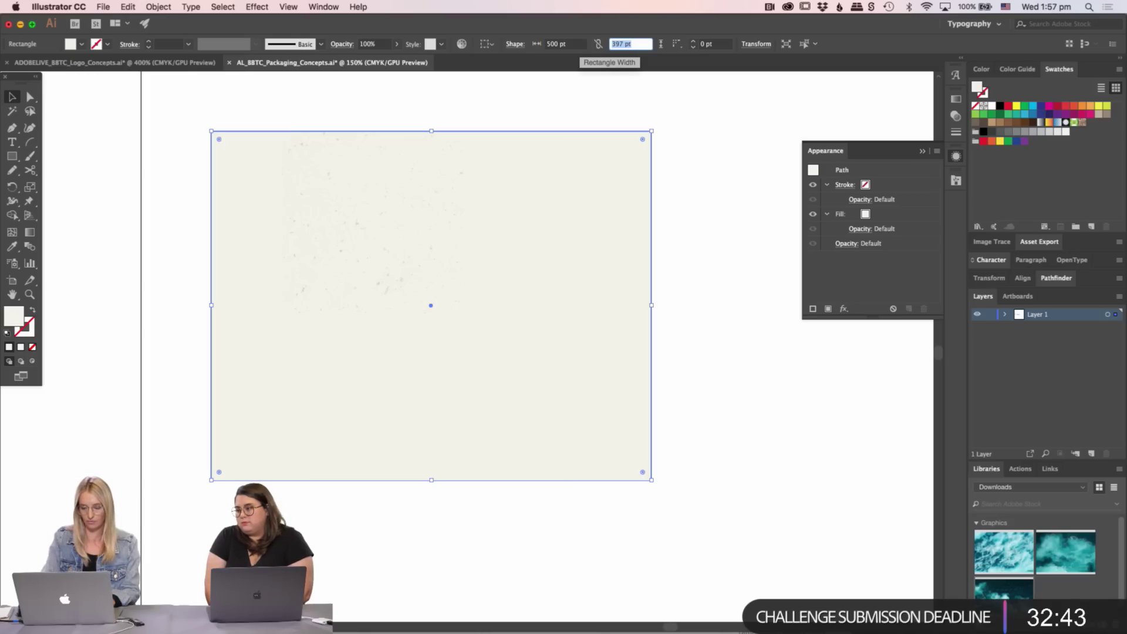
type("500")
key("Return")
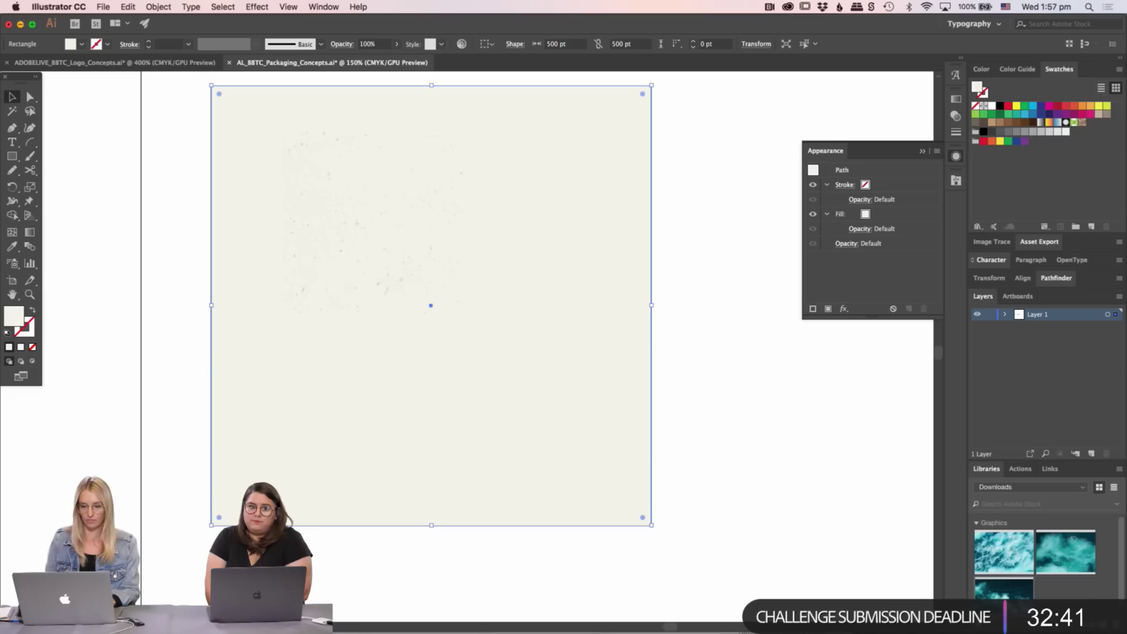
left_click_drag(651, 525, 586, 461)
- Enlarge the speckled paper image until it covers the off-white square, and align the two objects
left_click(364, 187)
left_click_drag(462, 129, 504, 94)
left_click_drag(415, 206, 385, 196)
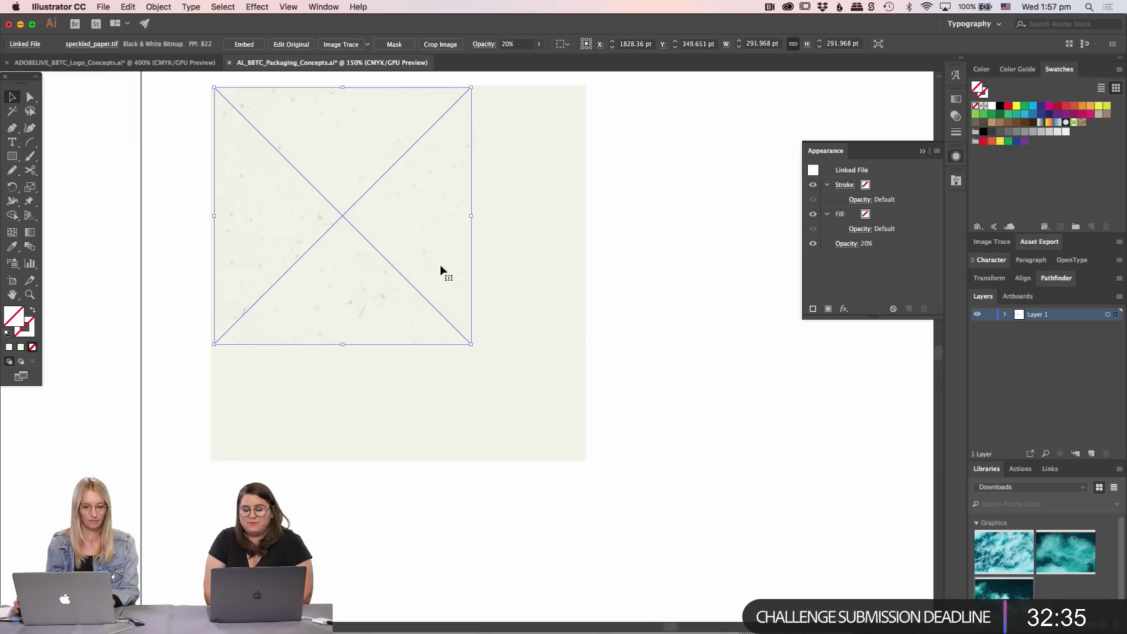
left_click_drag(478, 346, 589, 460)
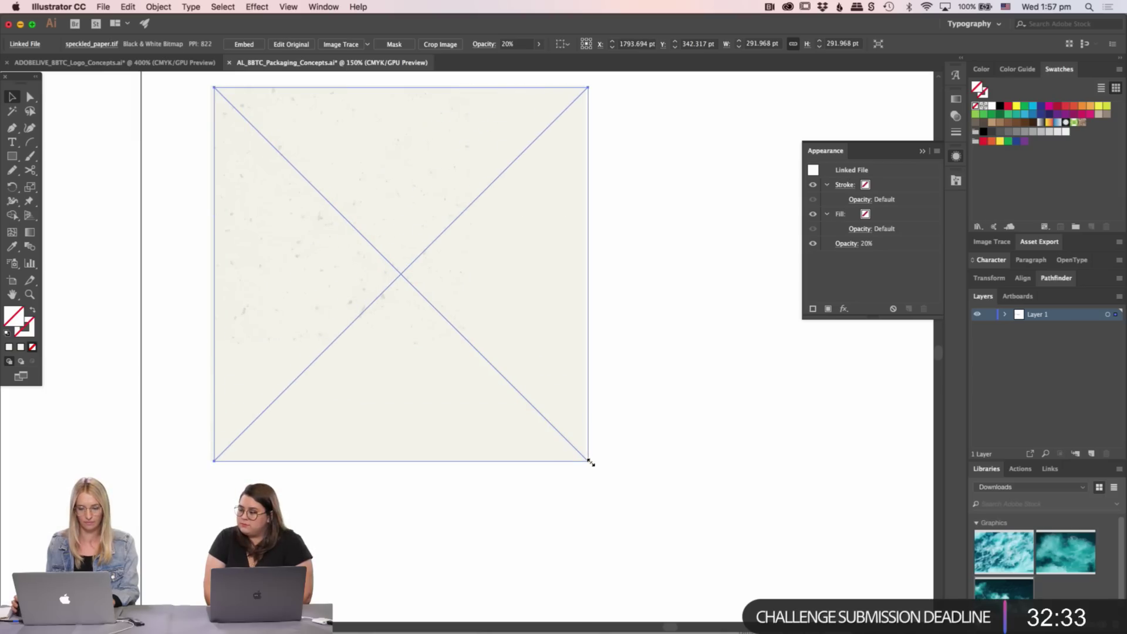
left_click_drag(613, 420, 511, 402)
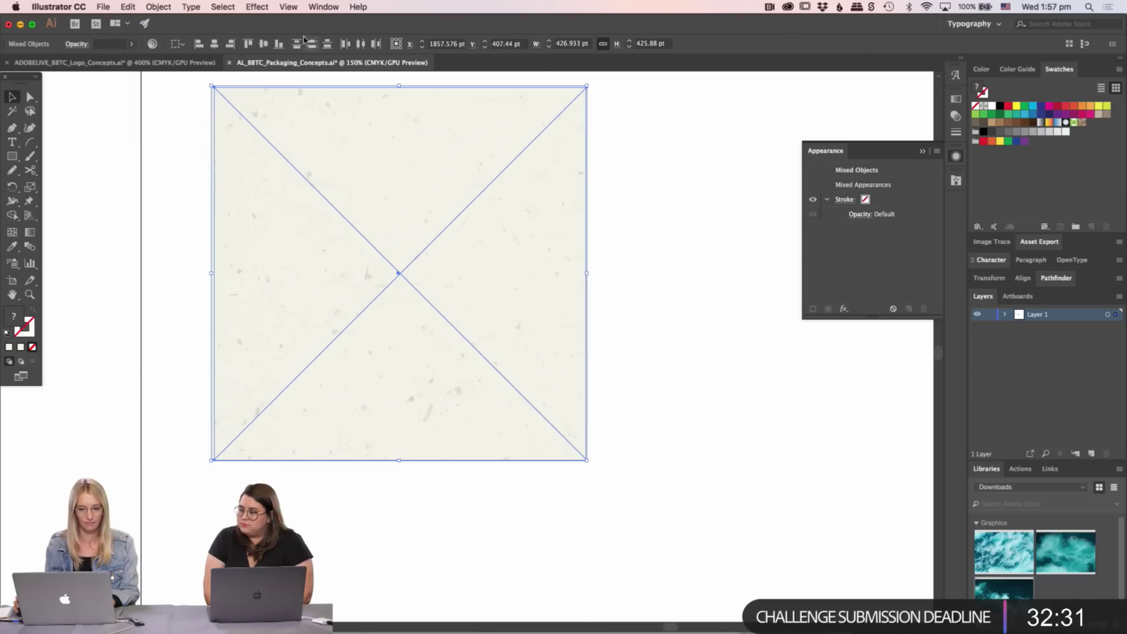
key("super+7")
left_click(695, 350)
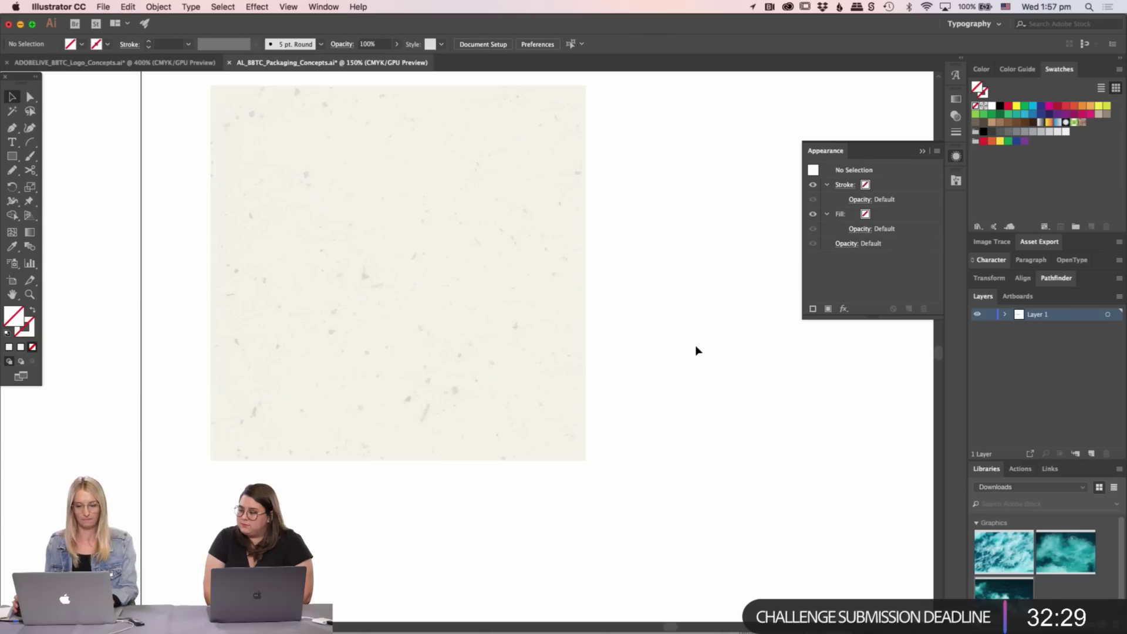
- Nudge the white stipple image slightly up and to the left, and examine its dots over the dark base band up close
key("super+minus")
key("super+minus")
left_click_drag(389, 368, 686, 364)
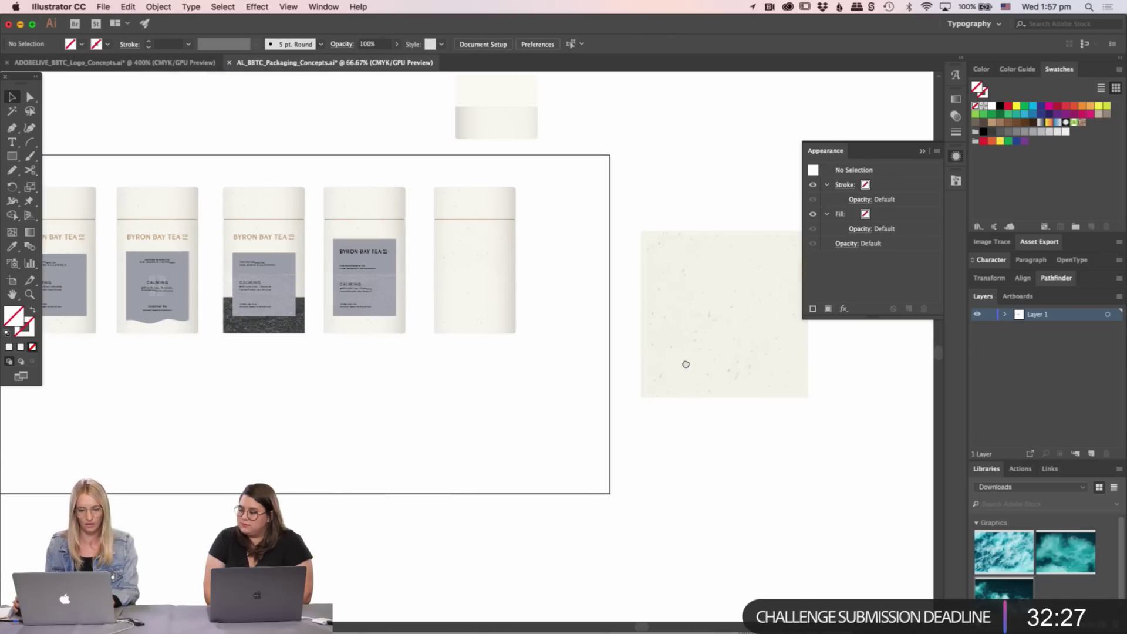
key("z")
left_click(450, 290)
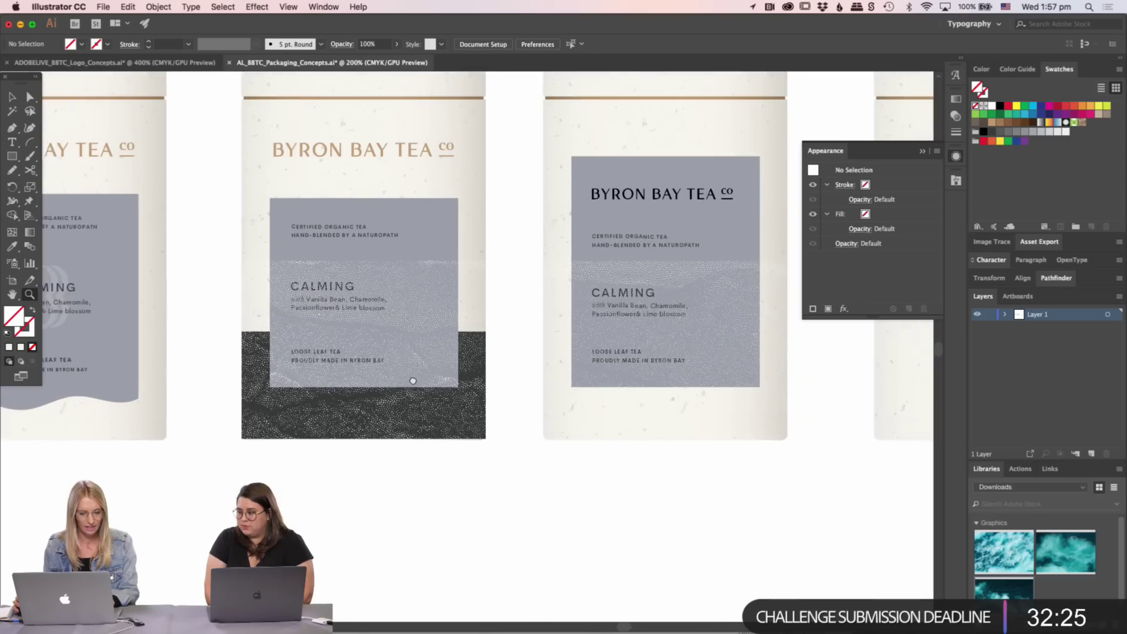
left_click(413, 381)
key("v")
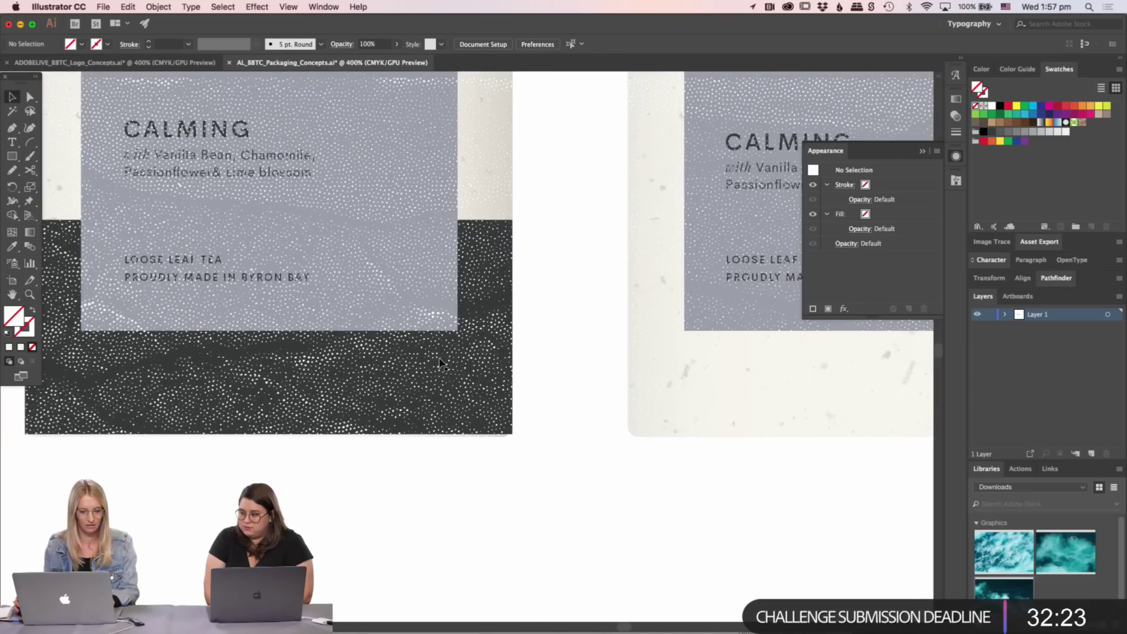
left_click(470, 376)
left_click_drag(395, 402, 449, 393)
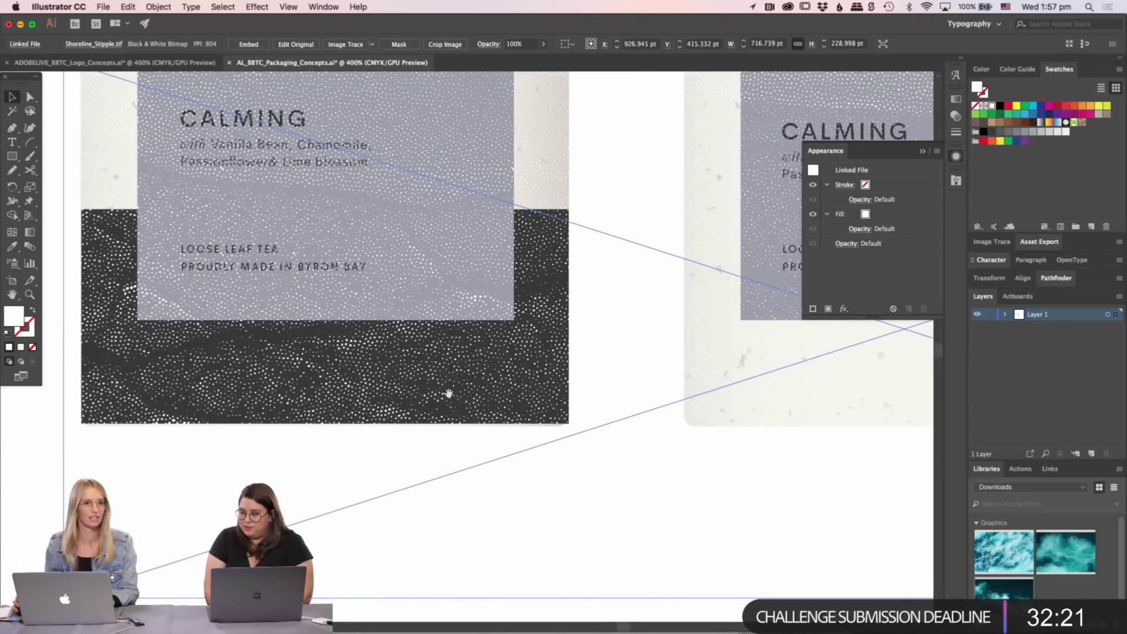
scroll(449, 397, "down", 3)
scroll(453, 367, "left", 3)
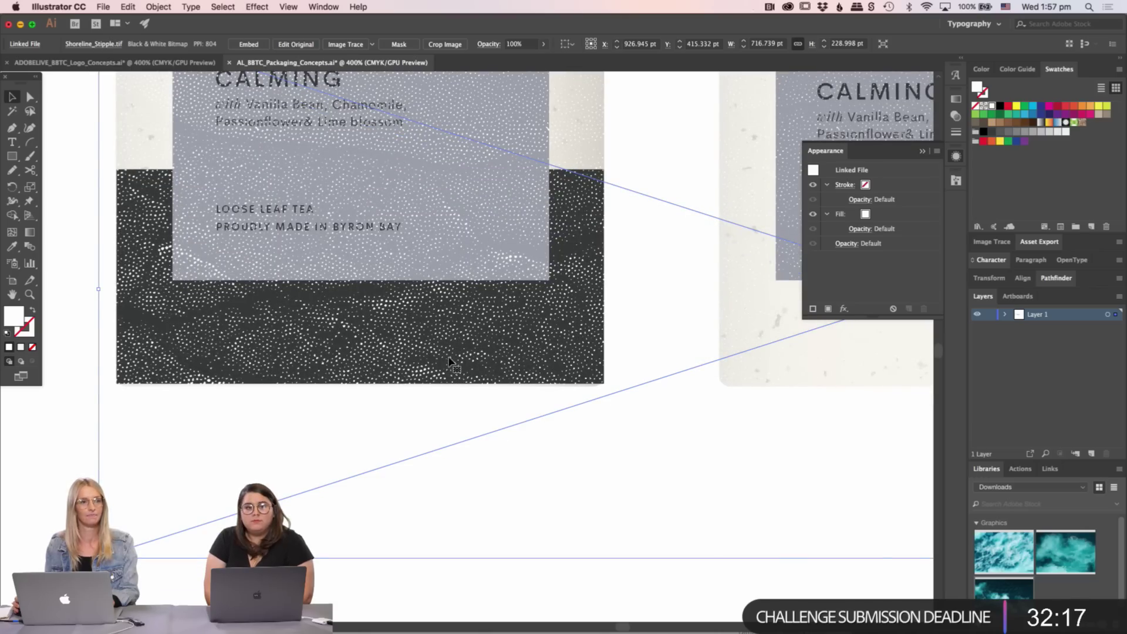
scroll(448, 360, "down", 3)
scroll(454, 318, "right", 3)
scroll(455, 317, "down", 1)
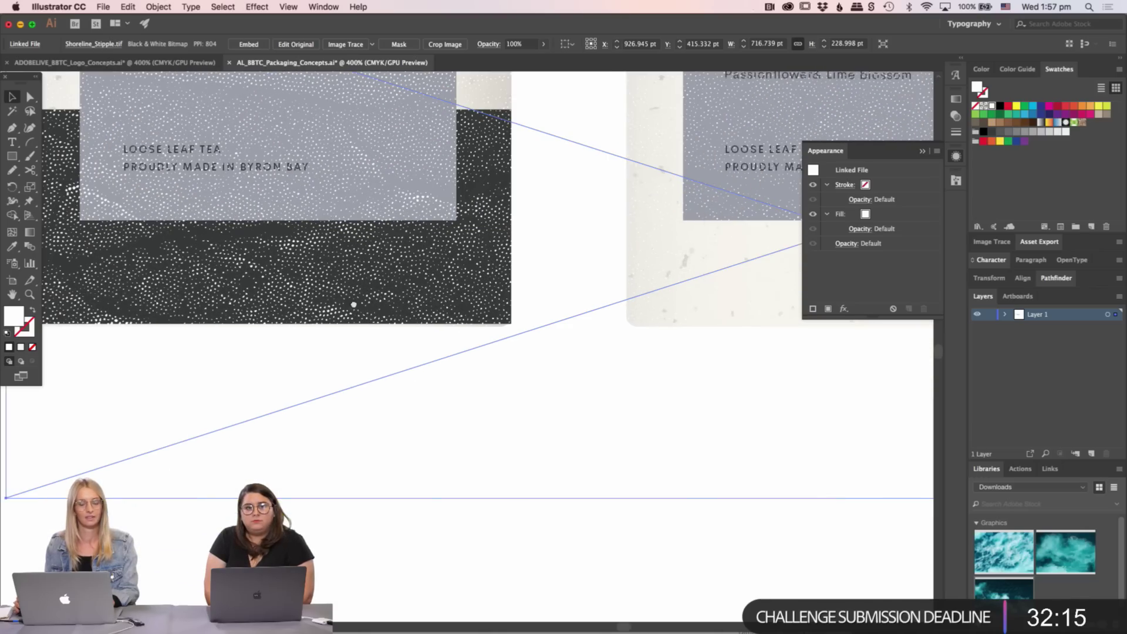
- Move the stipple image lower so its upper edge crosses the bottom part of the labels, and deselect it
key("super+minus")
key("super+minus")
key("super+minus")
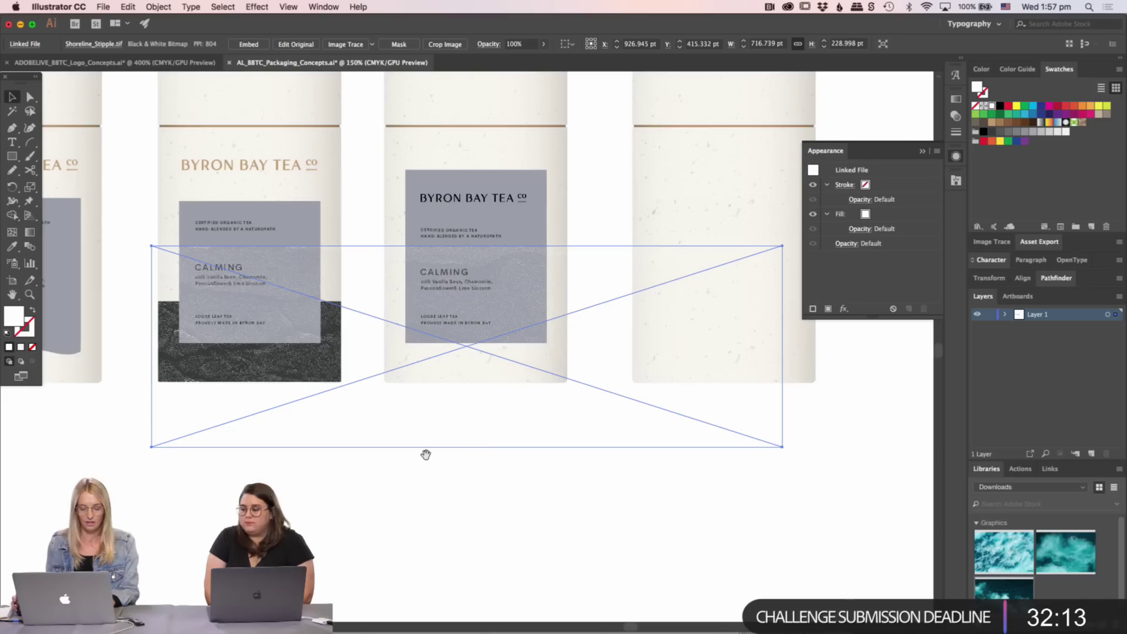
mouse_move(426, 454)
left_mouse_down()
mouse_move(194, 368)
mouse_move(491, 367)
mouse_move(425, 452)
left_mouse_up()
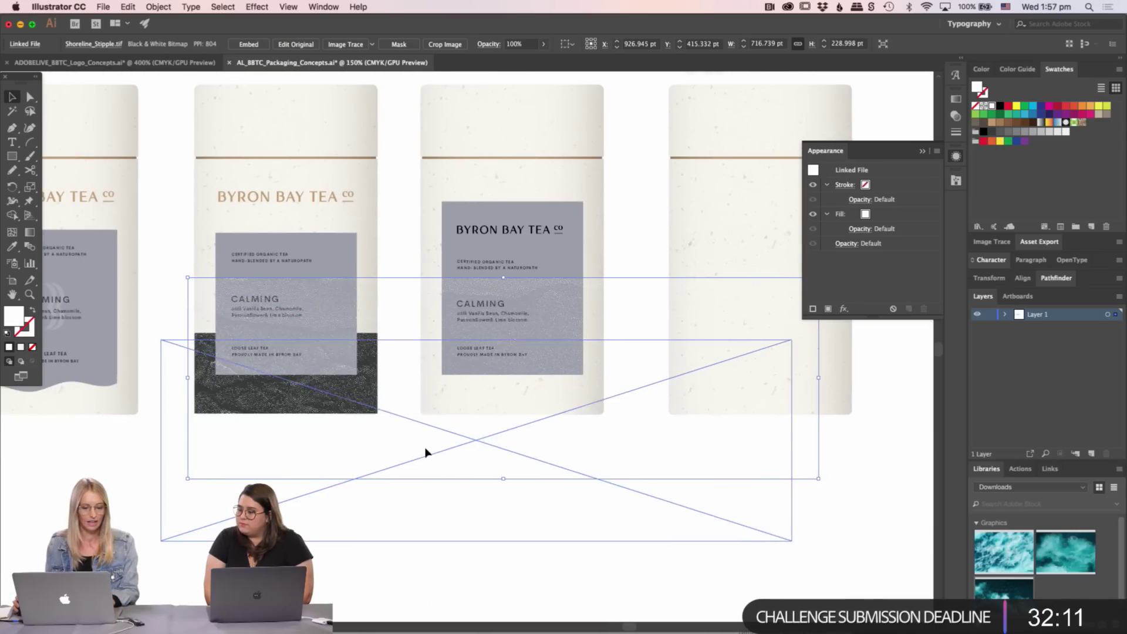
scroll(271, 461, "up", 3)
scroll(272, 460, "left", 3)
key("shift+super+a")
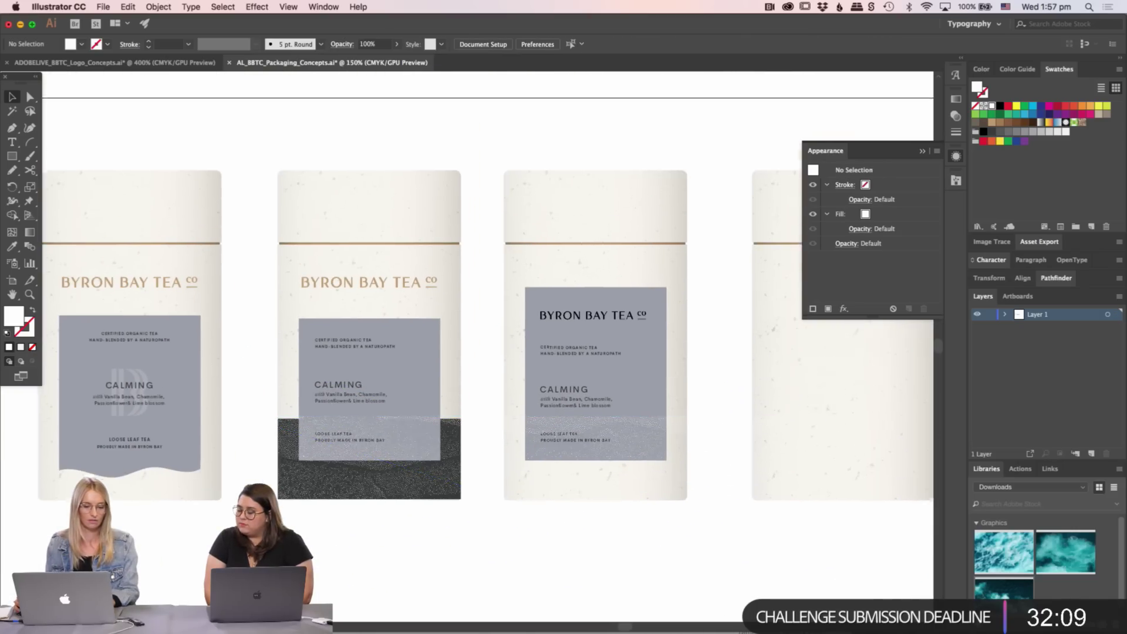
scroll(438, 451, "up", 1)
scroll(437, 450, "right", 1)
scroll(482, 423, "up", 2)
scroll(481, 423, "left", 4)
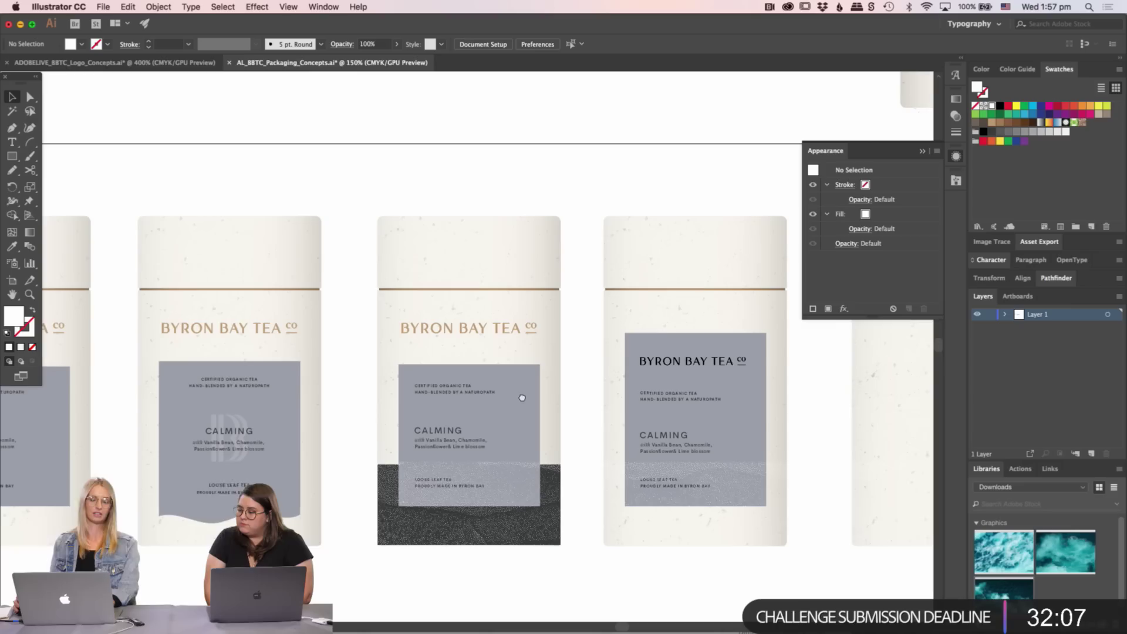
- Look over the row of canister concepts, comparing the label layouts, the stippled base band and the blank canister
scroll(568, 310, "left", 2)
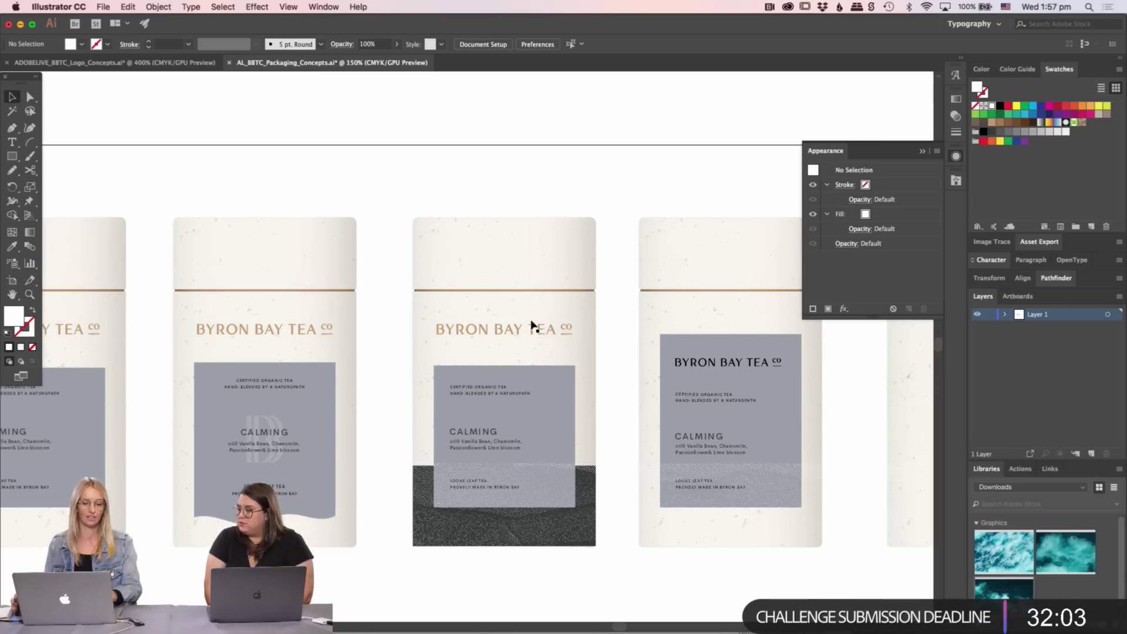
scroll(585, 366, "down", 3)
scroll(585, 365, "left", 5)
scroll(323, 440, "left", 8)
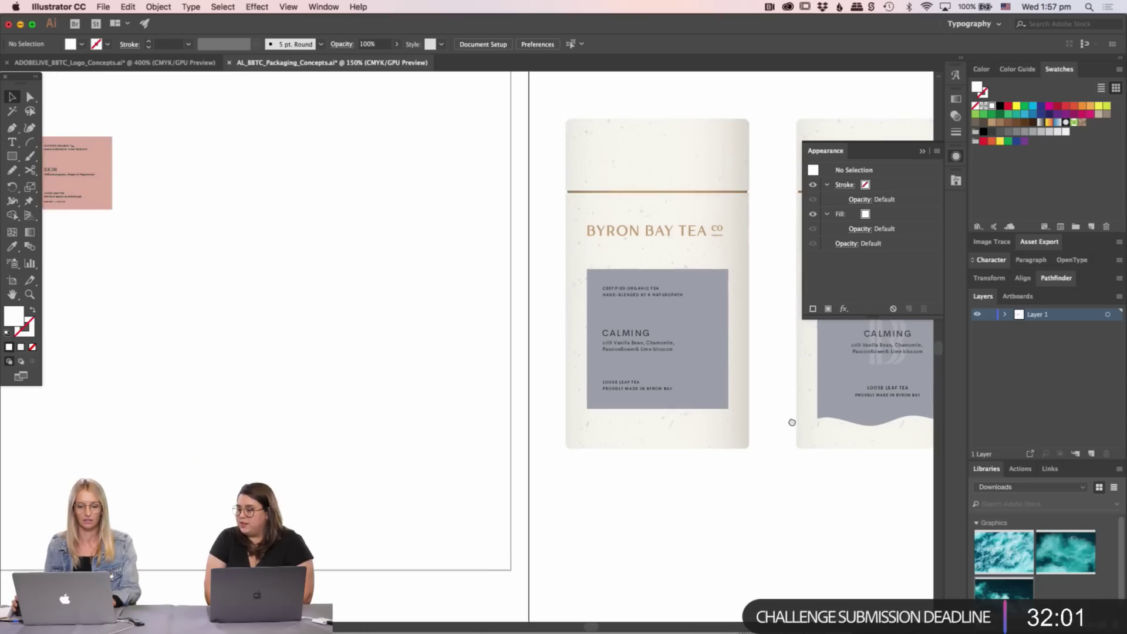
scroll(193, 485, "right", 12)
scroll(194, 484, "up", 1)
scroll(396, 484, "right", 10)
scroll(396, 483, "down", 1)
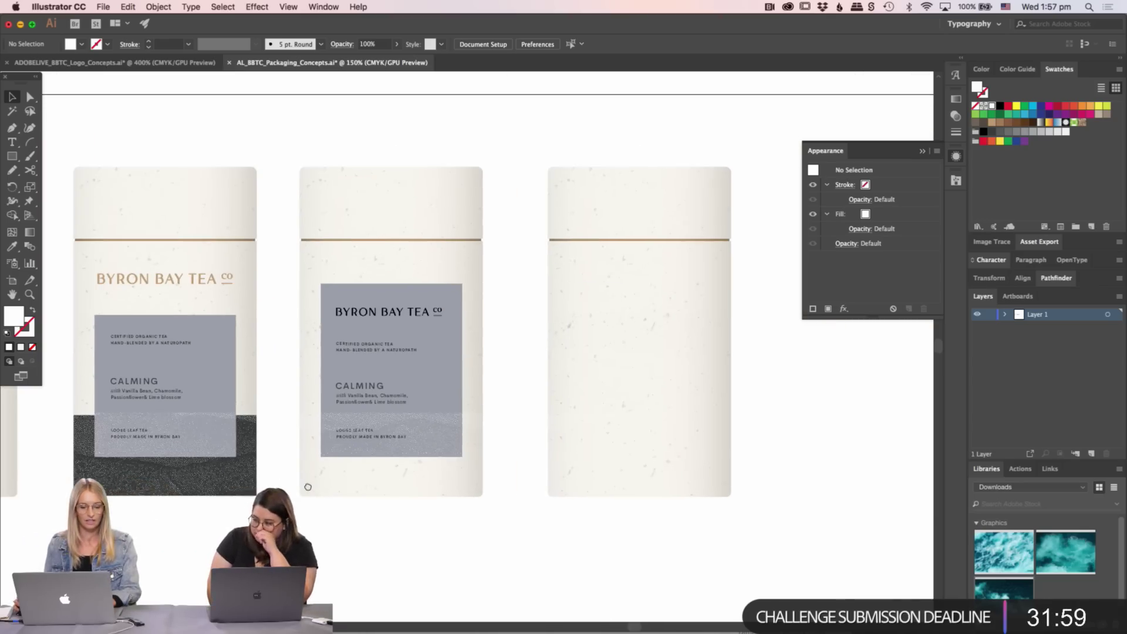
scroll(256, 488, "right", 3)
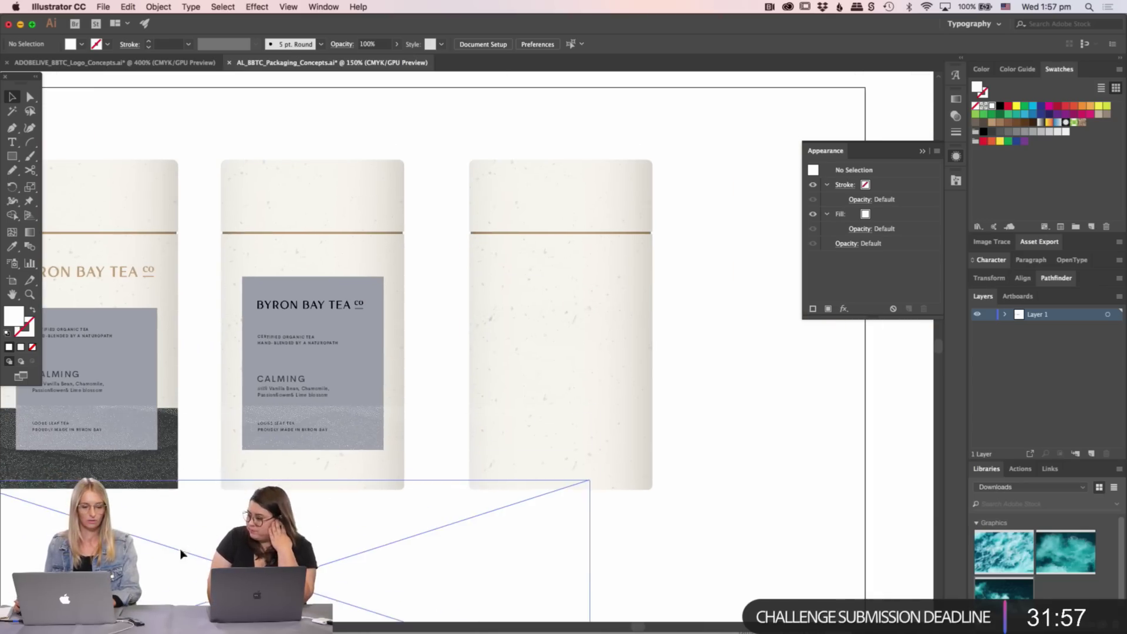
- Paste a copy of the dark base band onto the speckled paper square, aligned with its lower-left corner
left_click(390, 523)
scroll(15, 420, "right", 10)
scroll(16, 420, "down", 4)
scroll(252, 443, "right", 10)
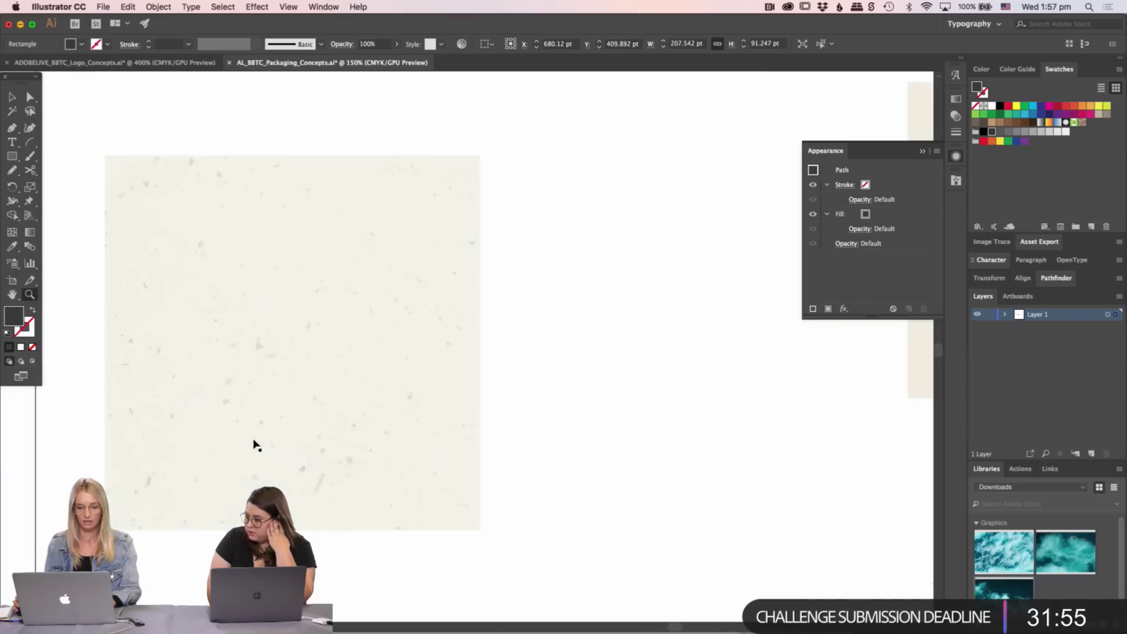
key("super+v")
left_click_drag(237, 429, 189, 491)
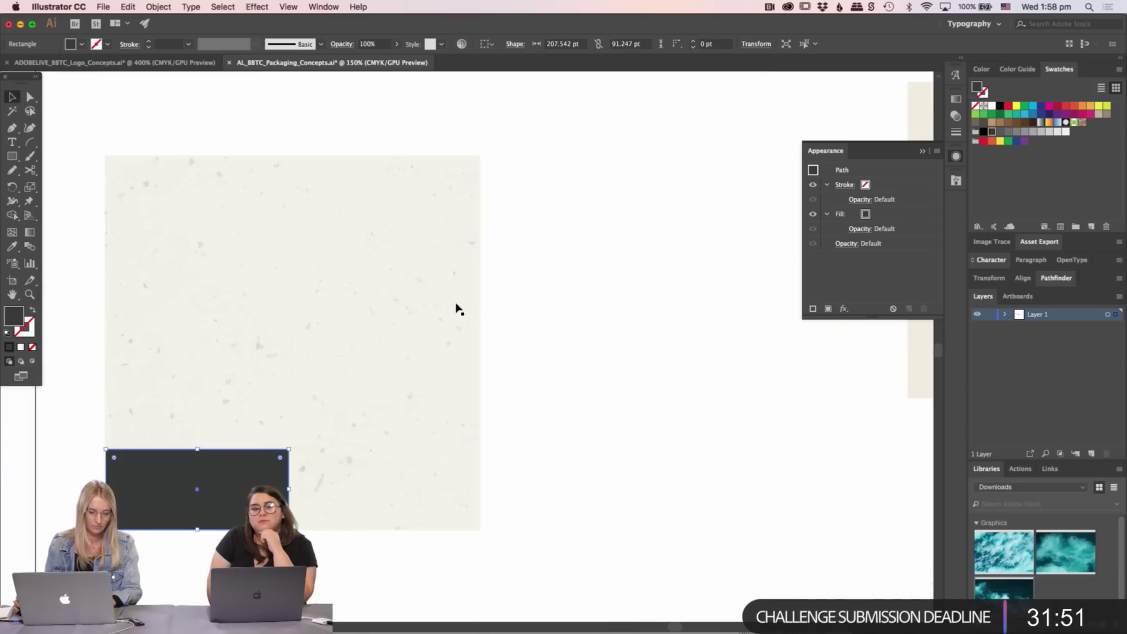
- Duplicate the speckled paper square beside the original, on the side facing the beige panels, and deselect it
left_click(286, 330)
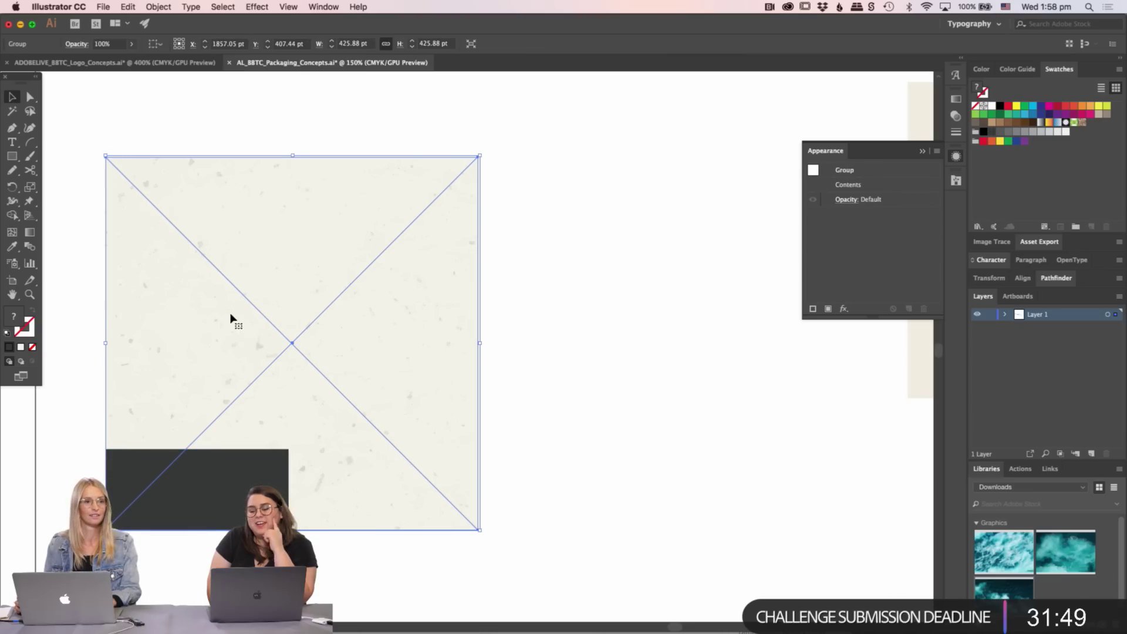
left_click_drag(209, 324, 588, 345)
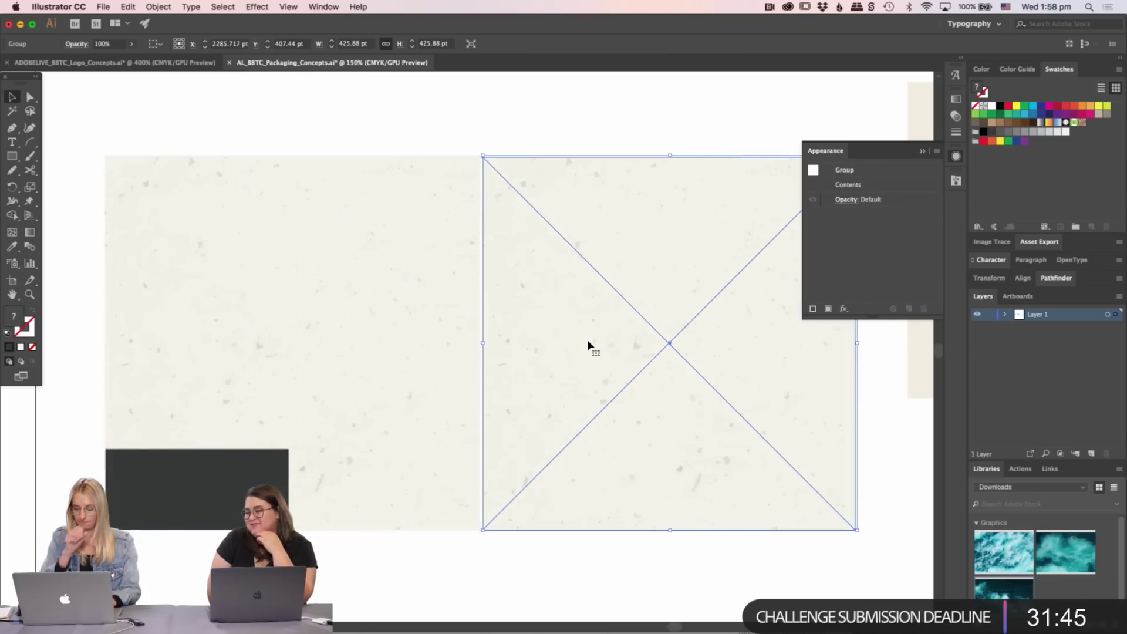
key("super+minus")
key("super+minus")
key("super+minus")
key("z")
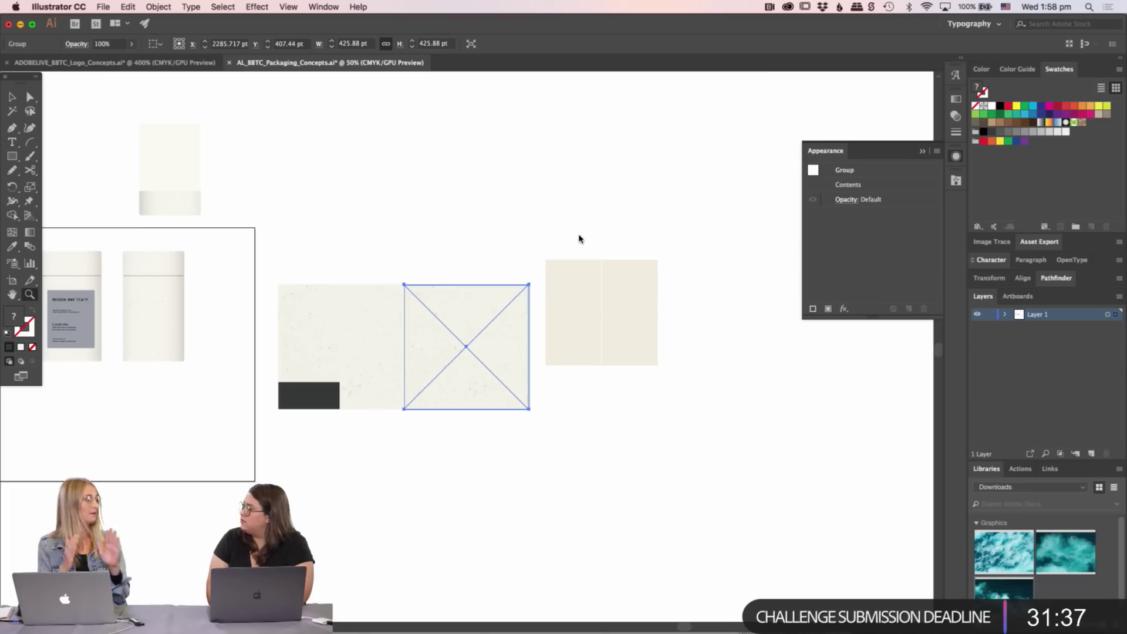
key("super+equal")
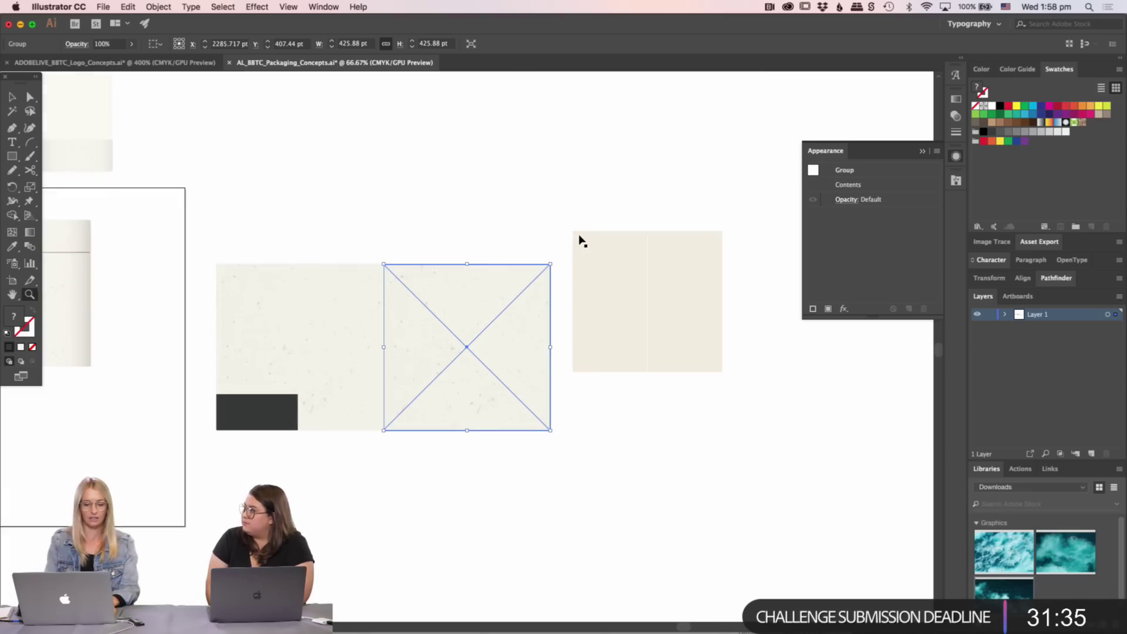
key("super+equal")
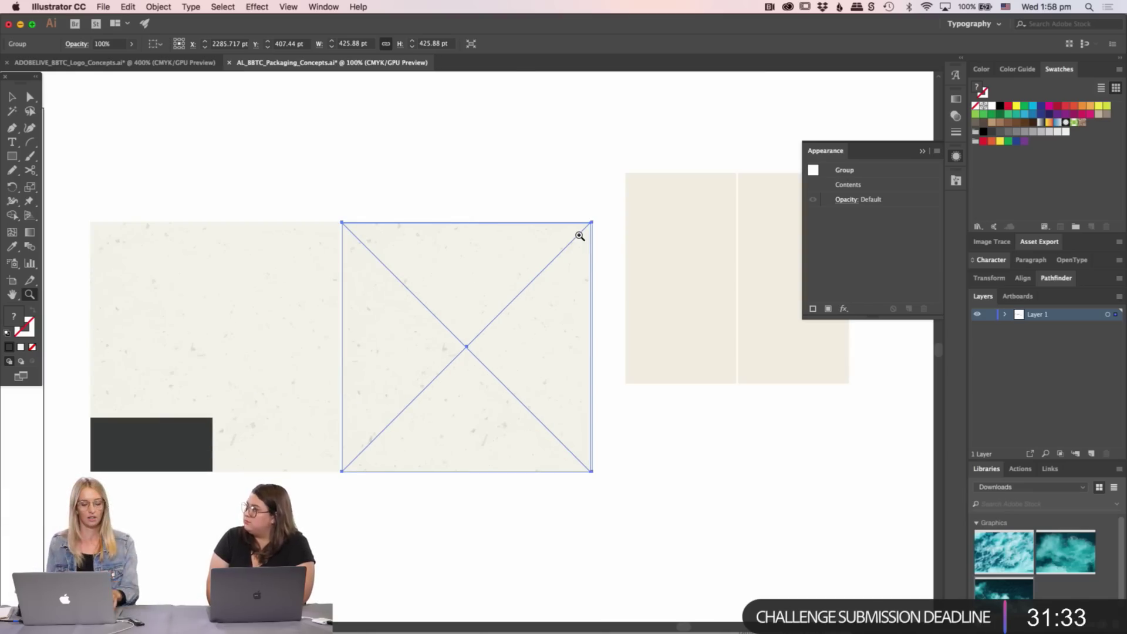
key("v")
left_click(159, 294)
- Try extending the plain beige panels sideways into one wide strip
scroll(159, 294, "right", 10)
scroll(158, 294, "up", 3)
left_click(350, 377)
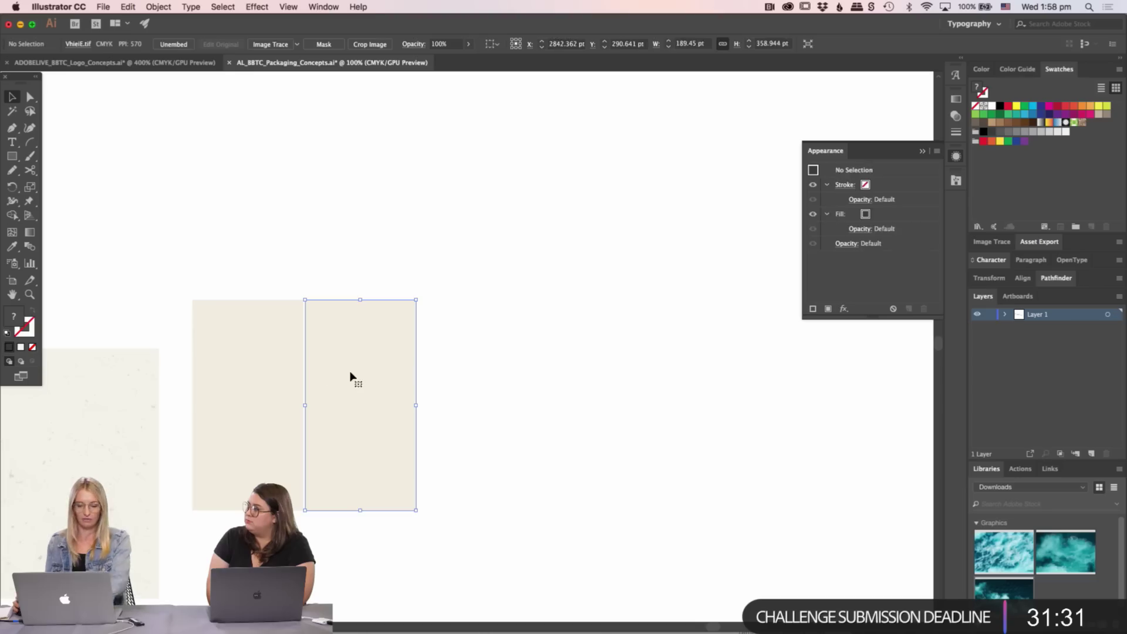
key("super+z")
left_click_drag(303, 406, 737, 430)
left_click(382, 128)
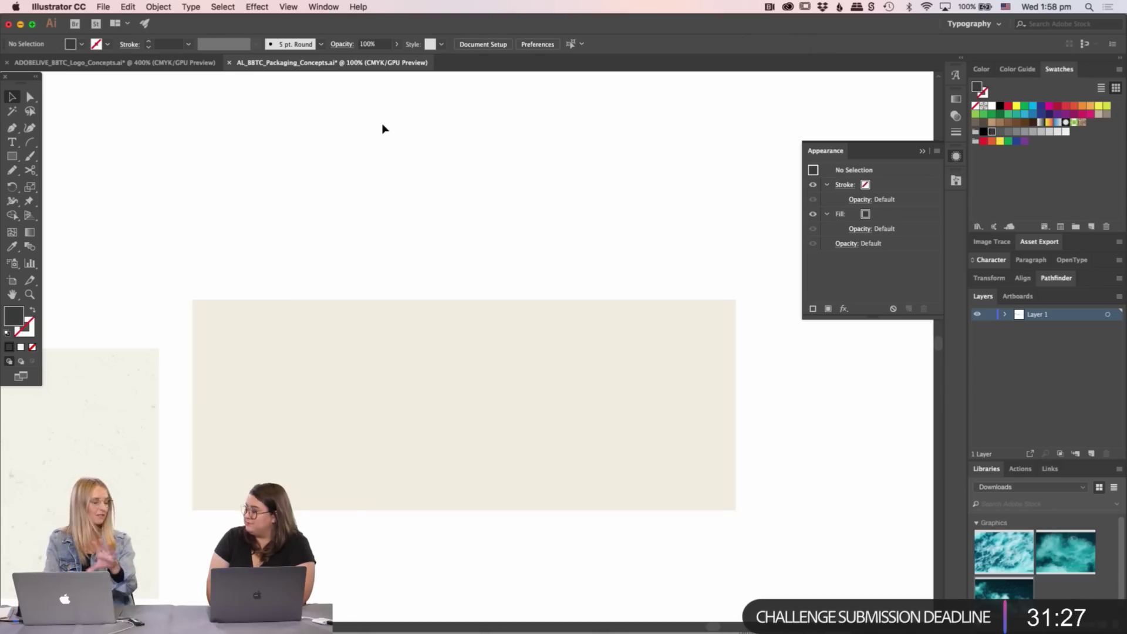
- Delete the beige panels next to the speckled squares
scroll(382, 128, "left", 10)
scroll(382, 128, "down", 2)
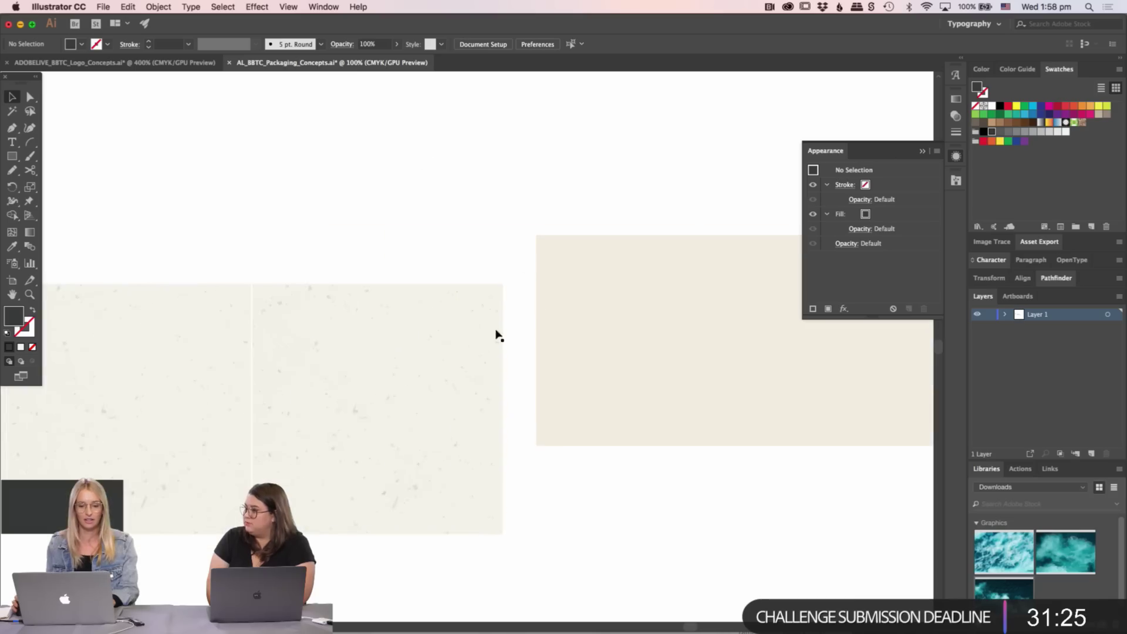
left_click(748, 356)
key("Delete")
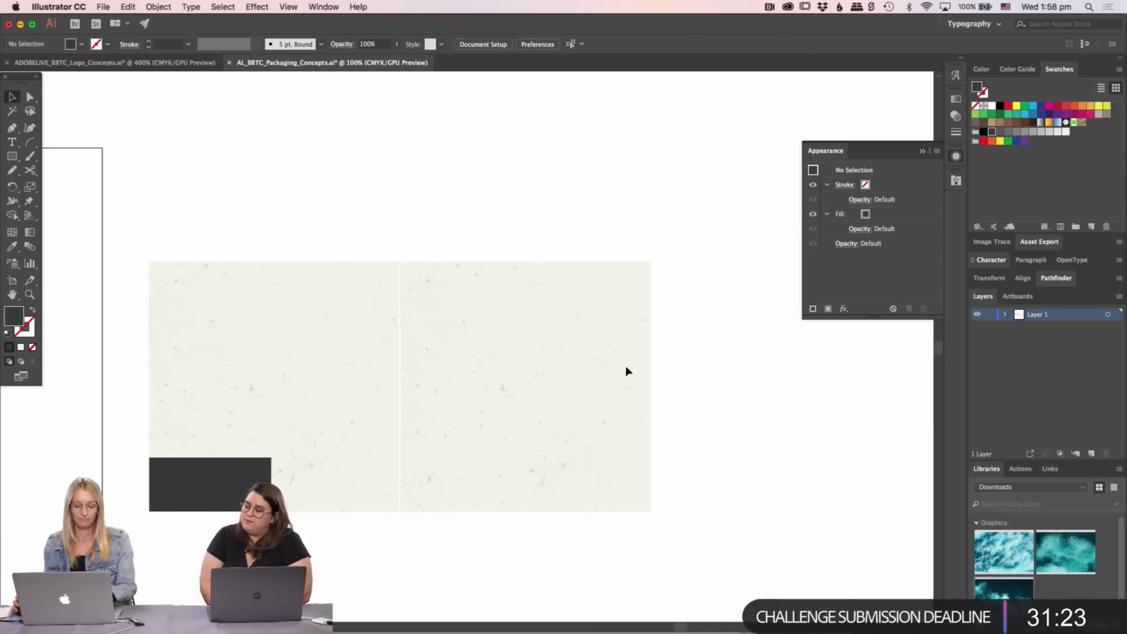
- Move the duplicated speckled square flush against the original square
scroll(466, 341, "left", 2)
scroll(465, 340, "down", 1)
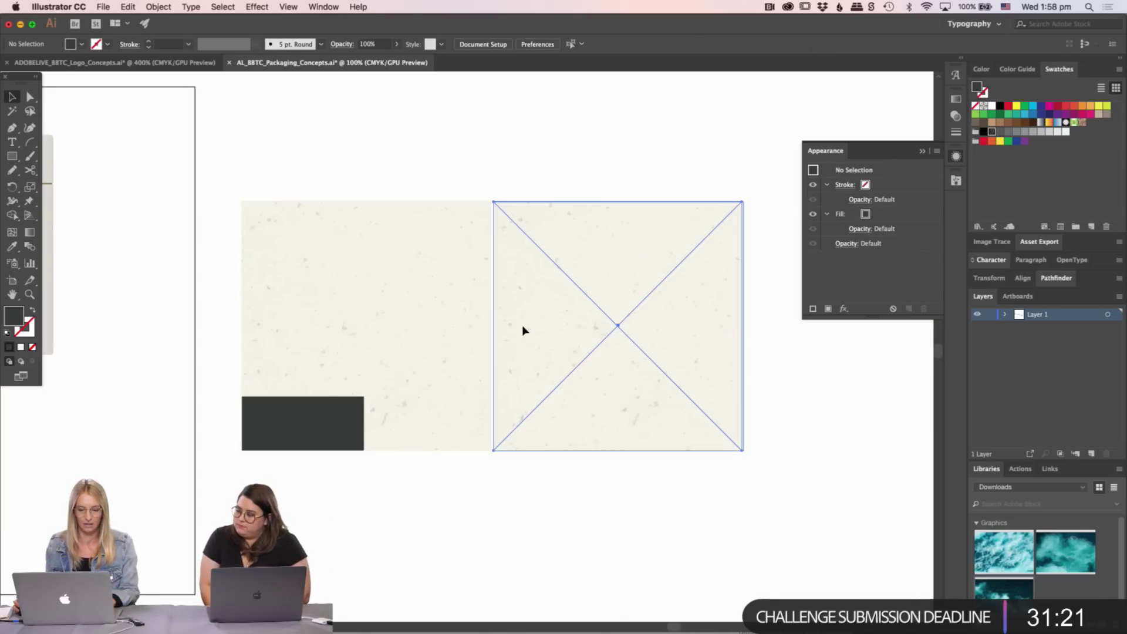
left_click(520, 326)
- Stretch the dark band across both speckled squares and make it taller, to about 854 × 162 pt
left_click(315, 427)
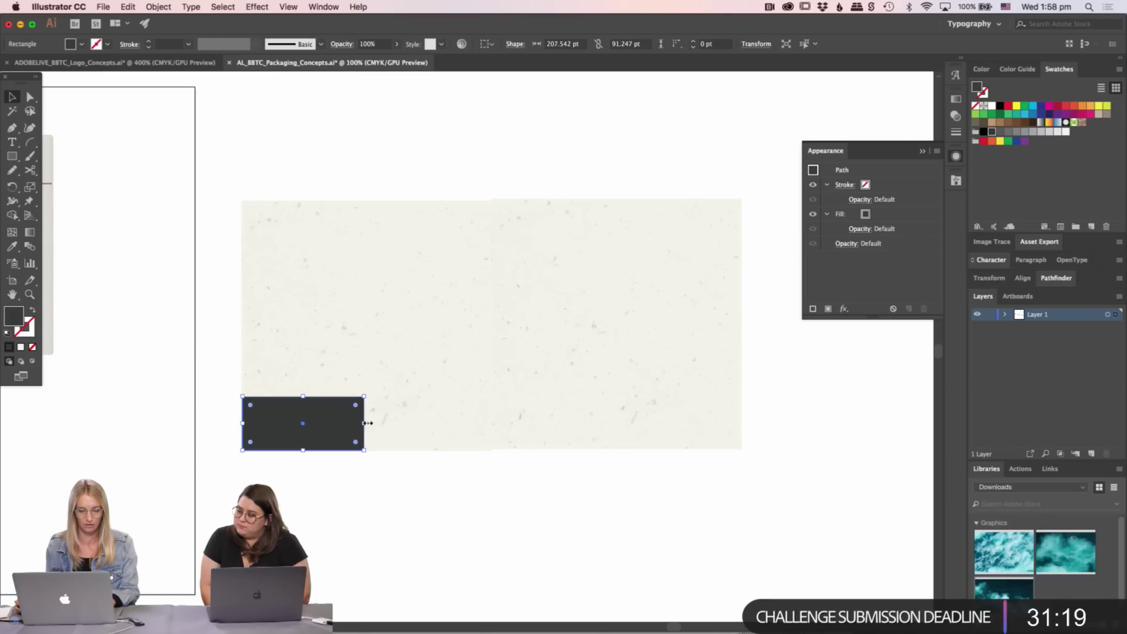
left_click_drag(368, 423, 744, 408)
left_click_drag(493, 396, 504, 356)
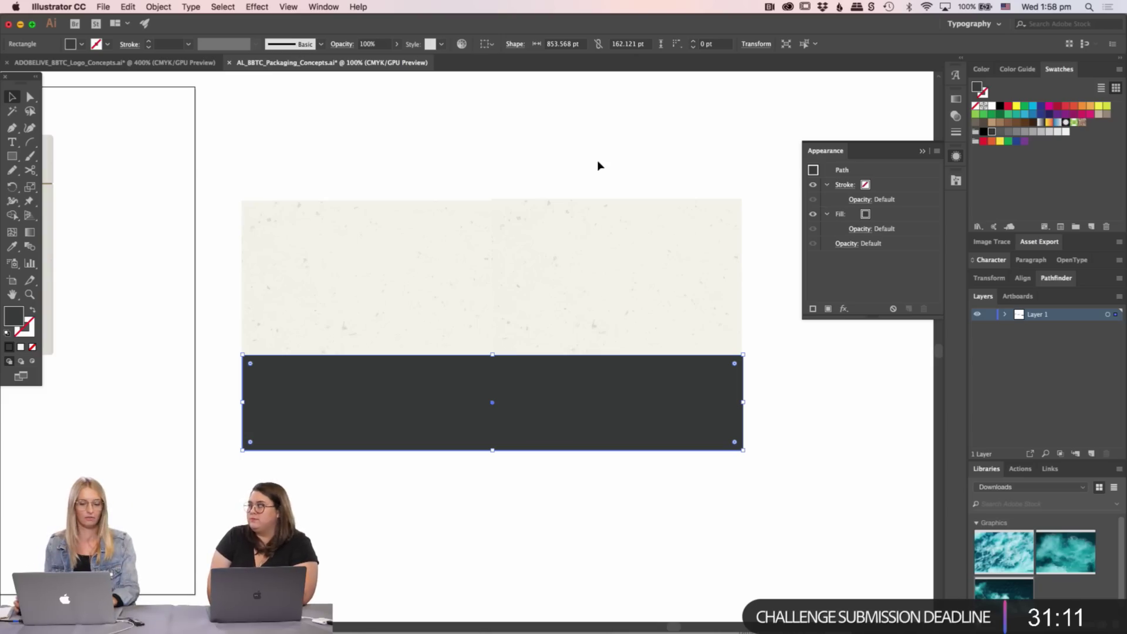
- Nudge the original speckled square and line up the upper edges of both squares, checking the seam up close
left_click(422, 221)
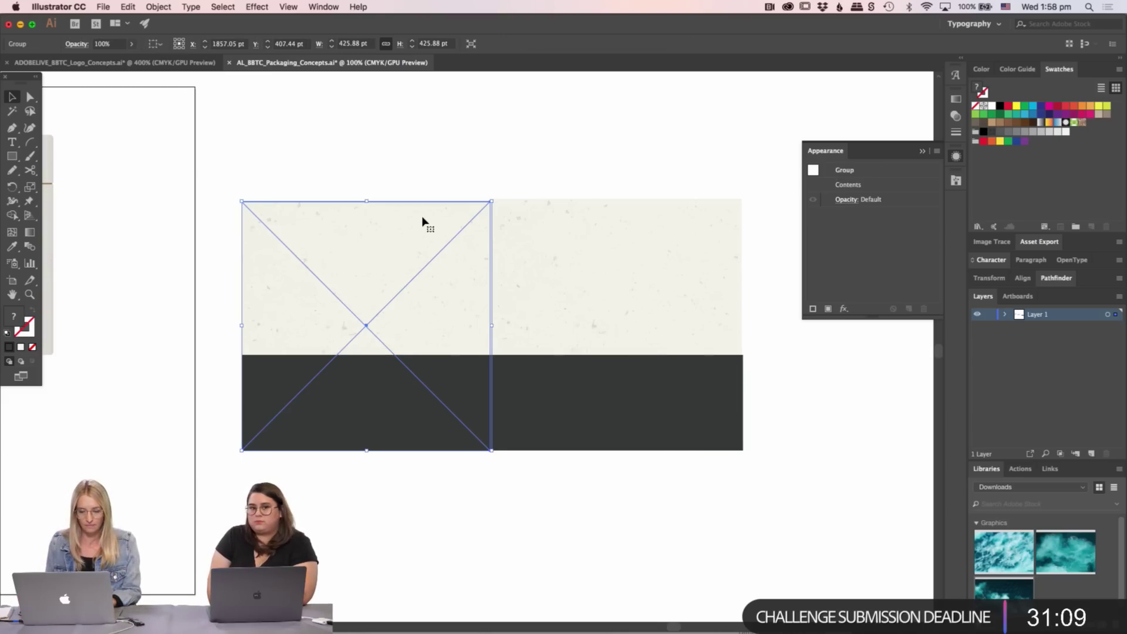
left_click_drag(423, 221, 422, 221)
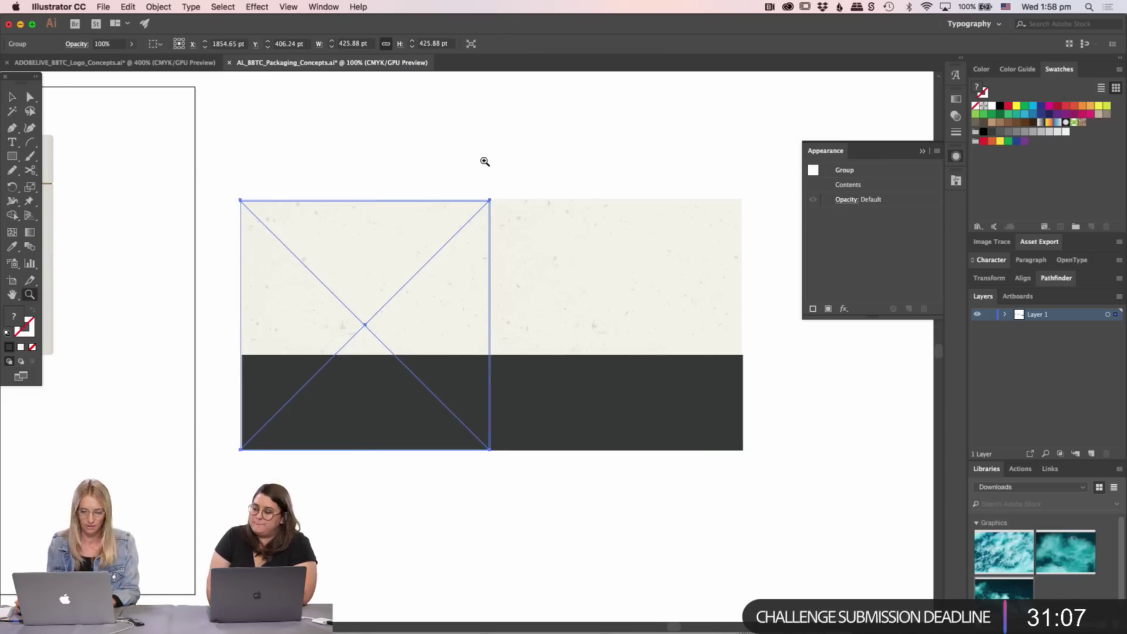
left_click_drag(485, 162, 568, 213)
key("ctrl+shift+a")
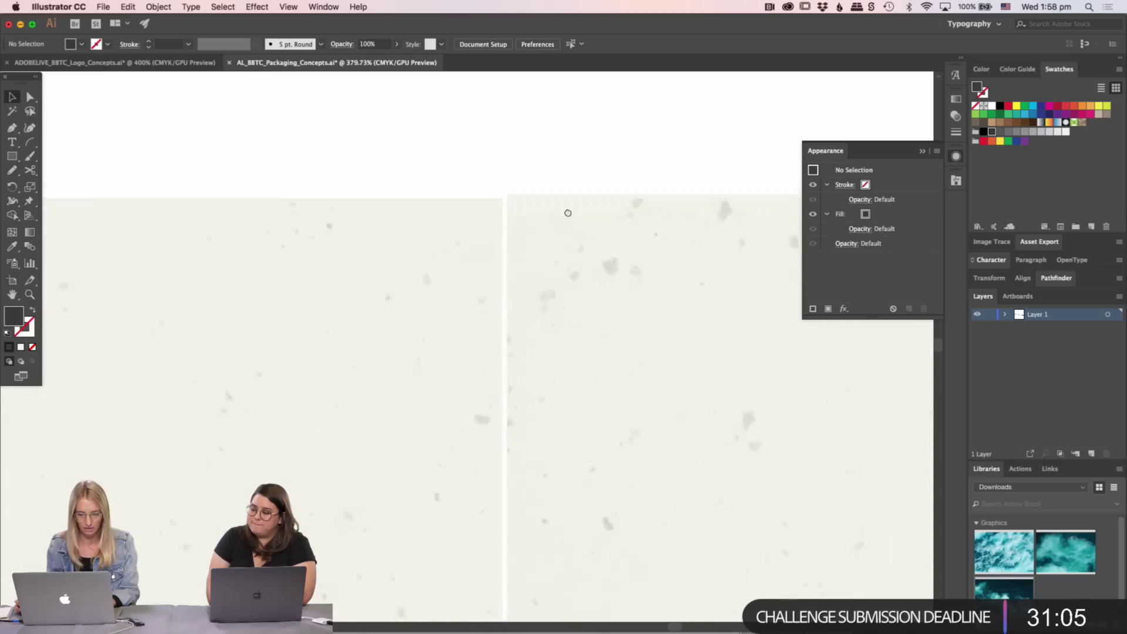
left_click_drag(587, 142, 599, 123)
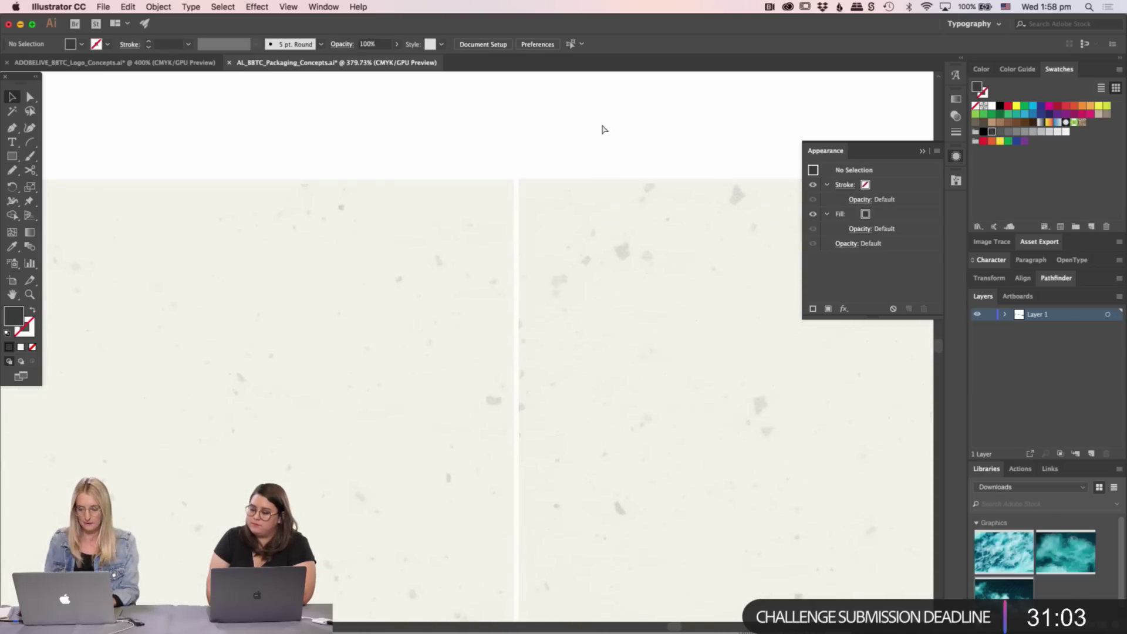
- Place the Shoreline_Stipple.tif image from the canister row over the wide dark band, starting at the band's left end
key("ctrl+minus")
key("ctrl+minus")
key("ctrl+minus")
key("ctrl+minus")
key("ctrl+minus")
scroll(523, 360, "left", 10)
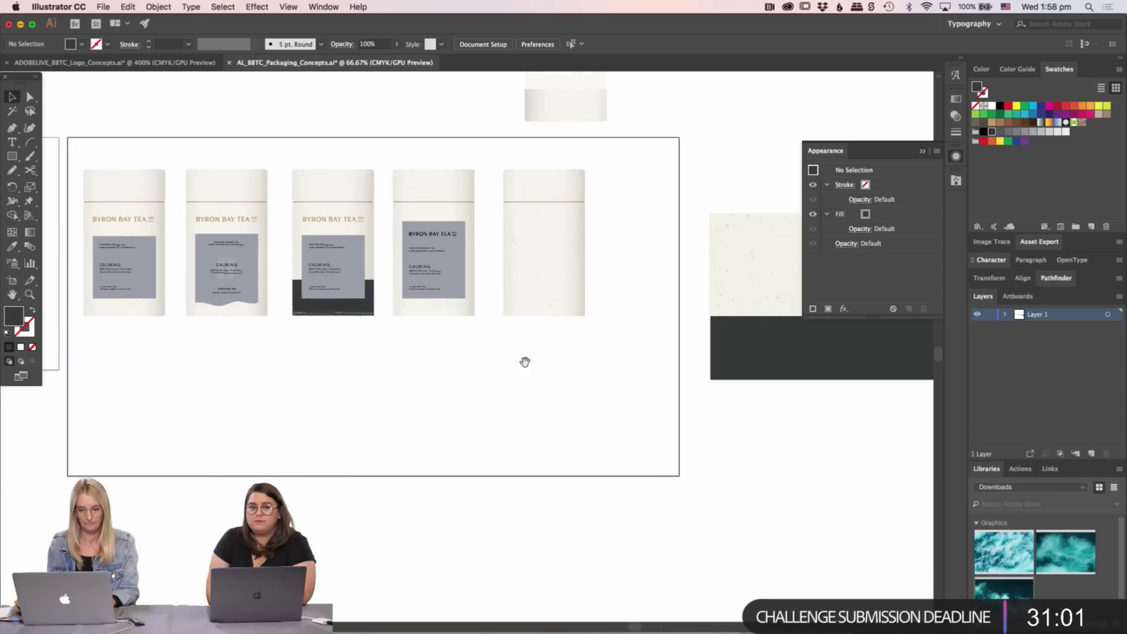
left_click_drag(428, 382, 433, 367)
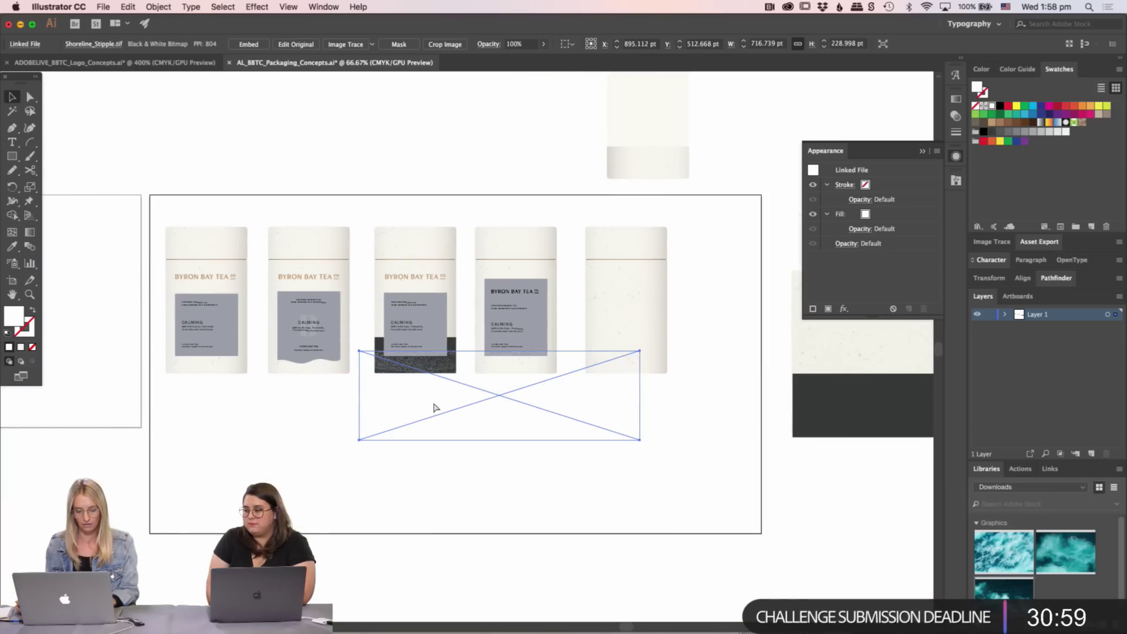
key("ctrl+plus")
key("ctrl+plus")
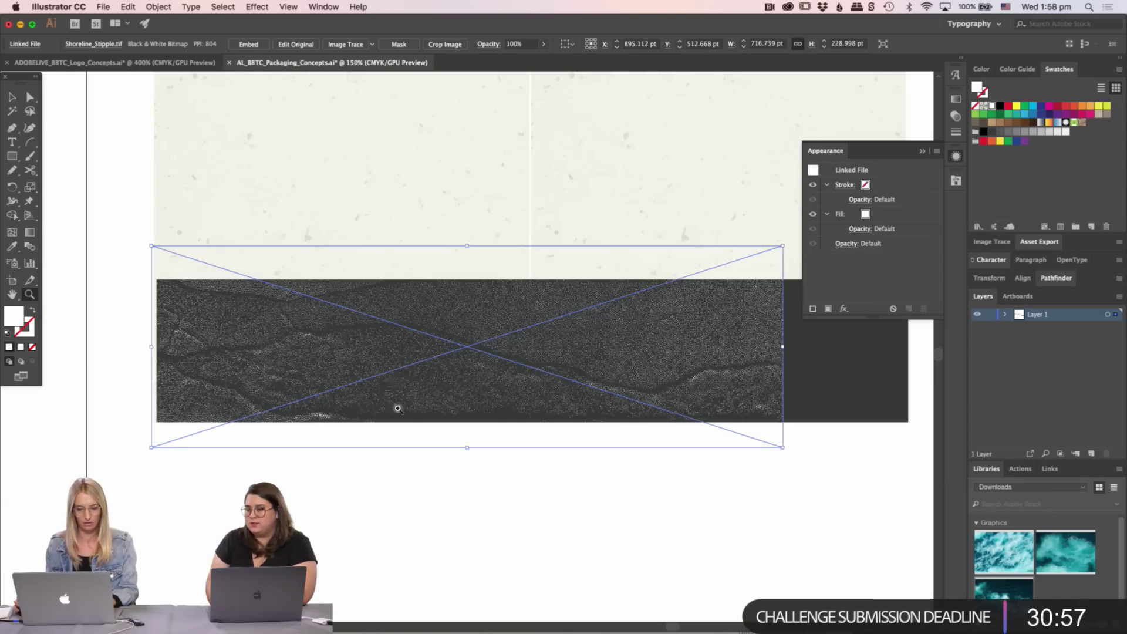
key("v")
scroll(478, 378, "right", 5)
left_click(584, 527)
scroll(585, 526, "up", 3)
scroll(584, 527, "left", 3)
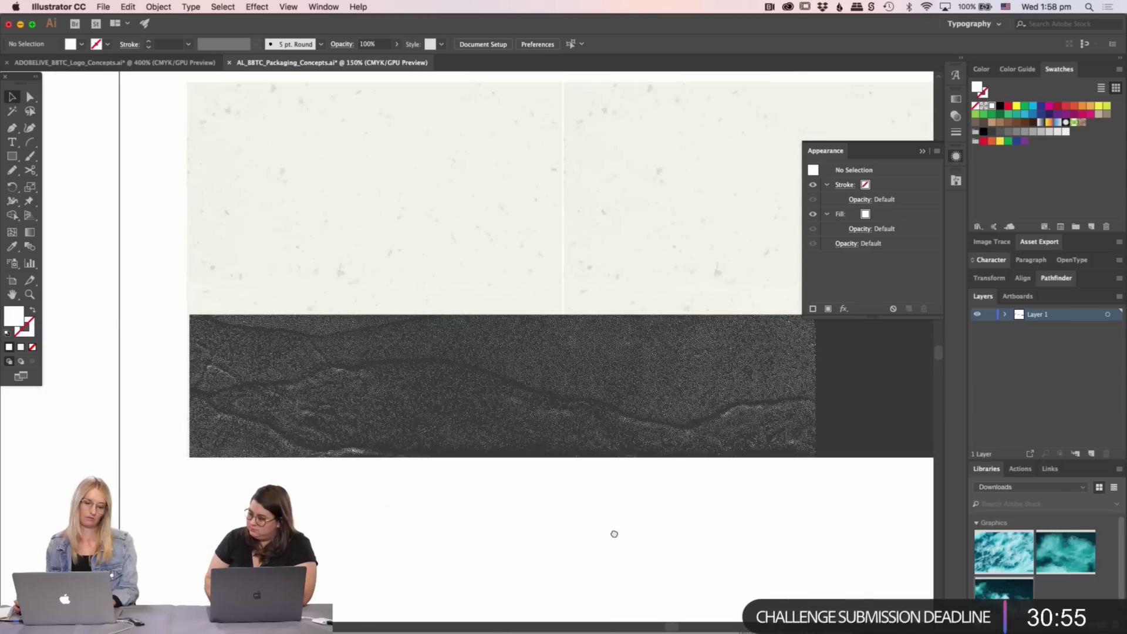
- Enlarge the stipple image proportionally to about 938 × 300 pt so it covers the full length of the dark band
left_click(523, 509)
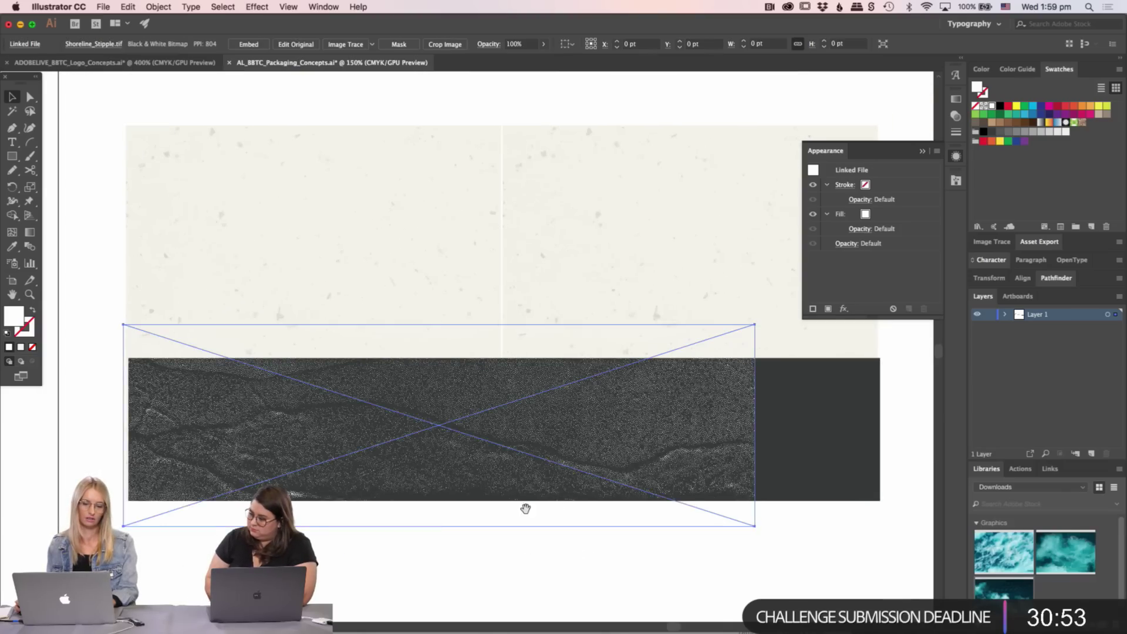
scroll(524, 509, "down", 3)
scroll(523, 509, "right", 5)
left_click_drag(603, 435, 805, 497)
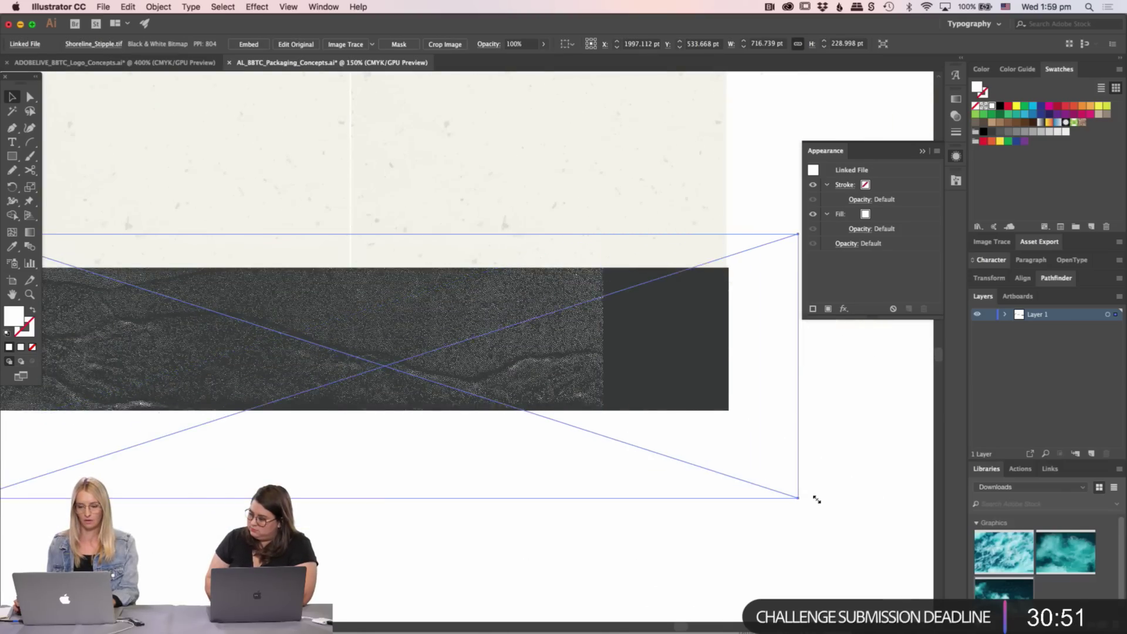
scroll(766, 531, "left", 5)
scroll(765, 531, "up", 2)
scroll(546, 506, "right", 2)
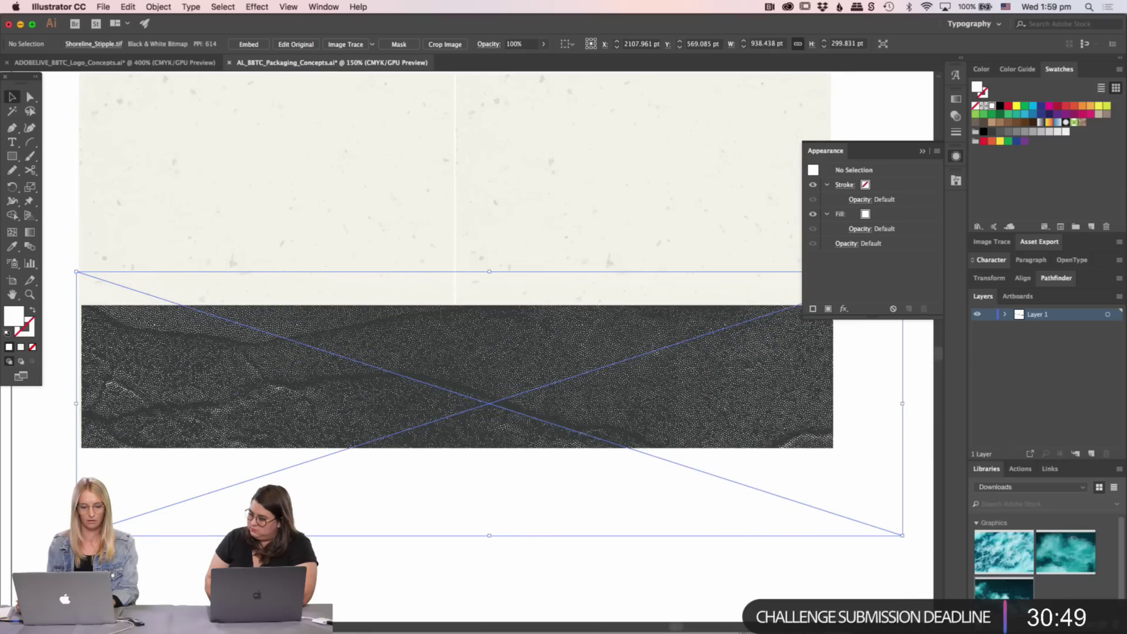
- Move the enlarged stipple image about 20 pt lower over the dark band and deselect it
left_click_drag(317, 522, 318, 539)
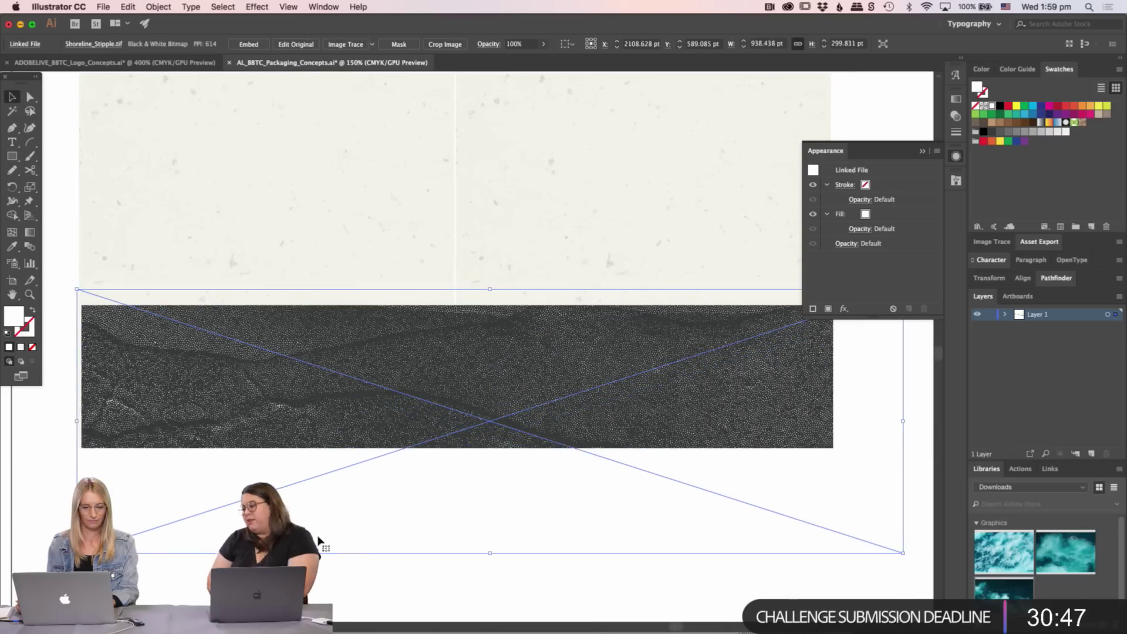
left_click(423, 604)
scroll(531, 475, "up", 3)
scroll(530, 476, "left", 1)
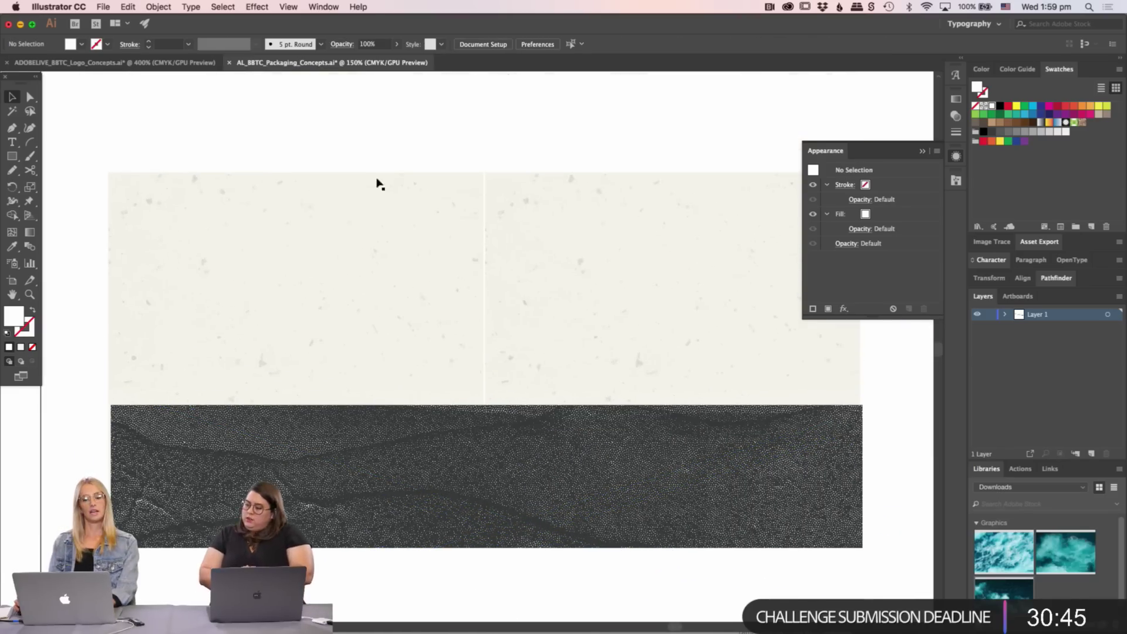
- Remove the speckle texture from both off-white squares, keeping their plain backgrounds
left_click(379, 193)
left_click(389, 147)
left_click(385, 182)
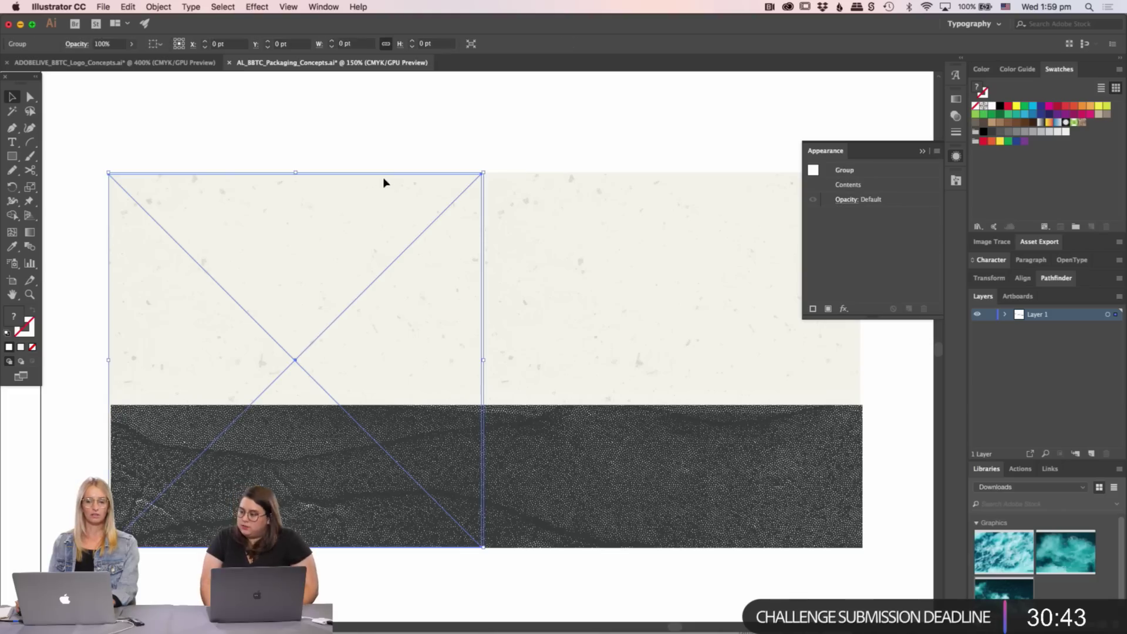
left_click(352, 169)
left_click(342, 254)
left_click(534, 133)
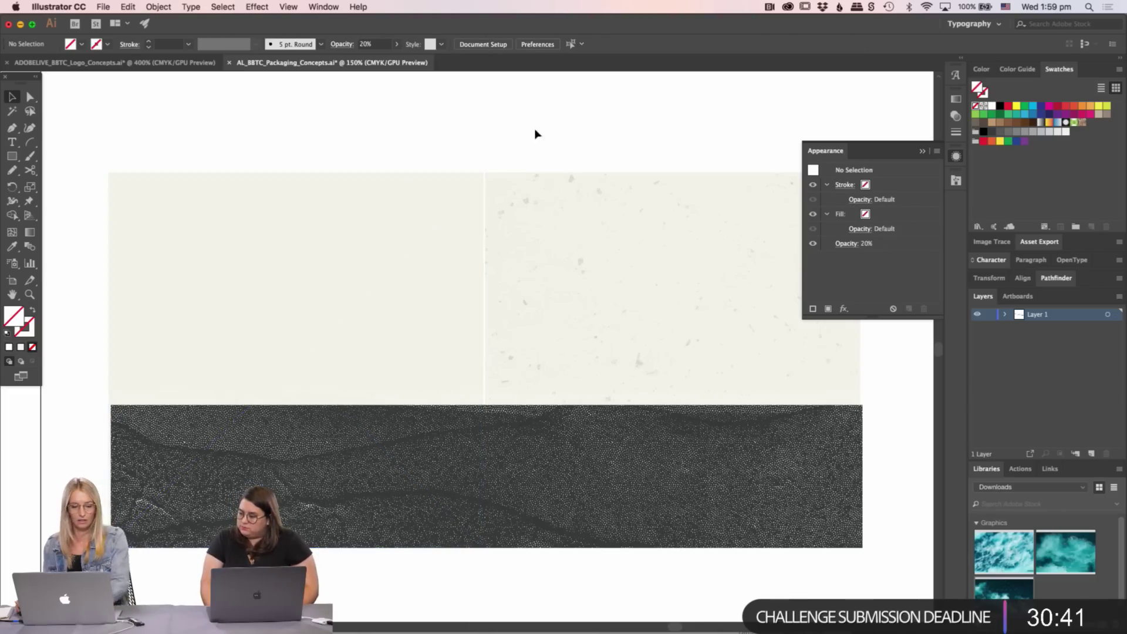
left_click(556, 246)
left_click(579, 146)
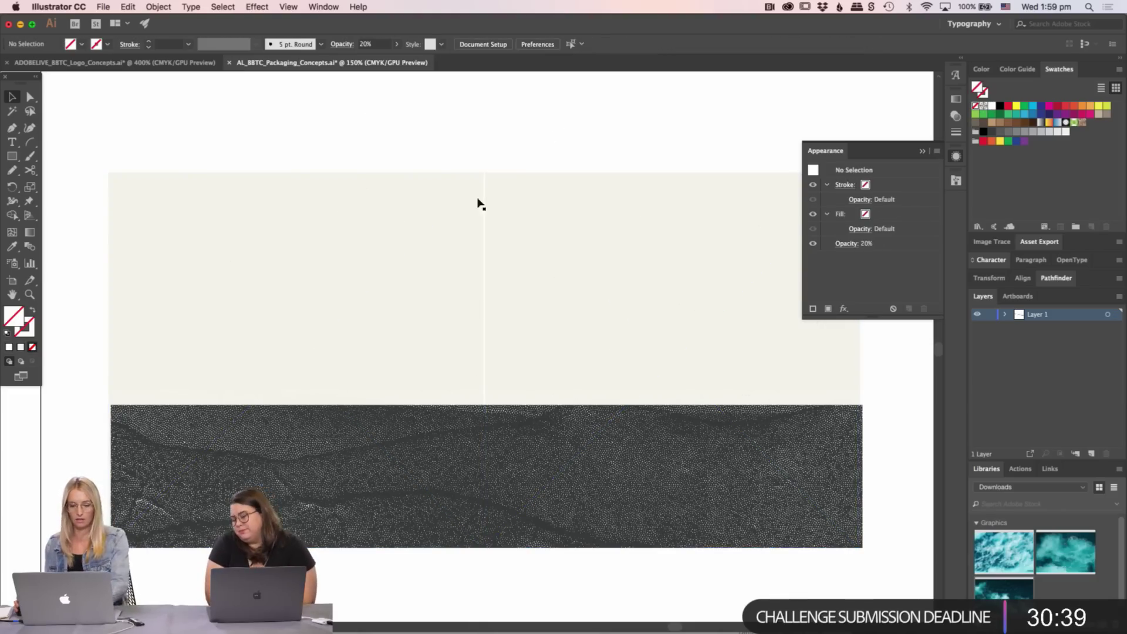
- Move the stipple image about 53 pt higher and about 29 pt left inside the dark band, then deselect it
left_click_drag(517, 292, 507, 246)
left_click(492, 581)
left_click_drag(480, 342, 475, 378)
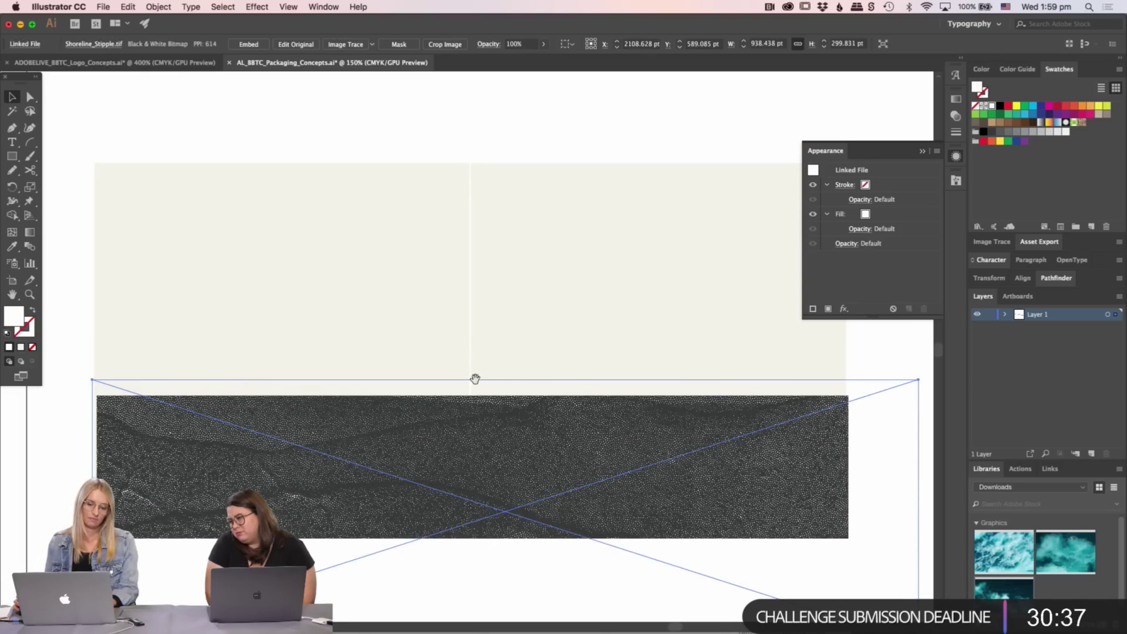
left_click(475, 104)
scroll(491, 310, "down", 2)
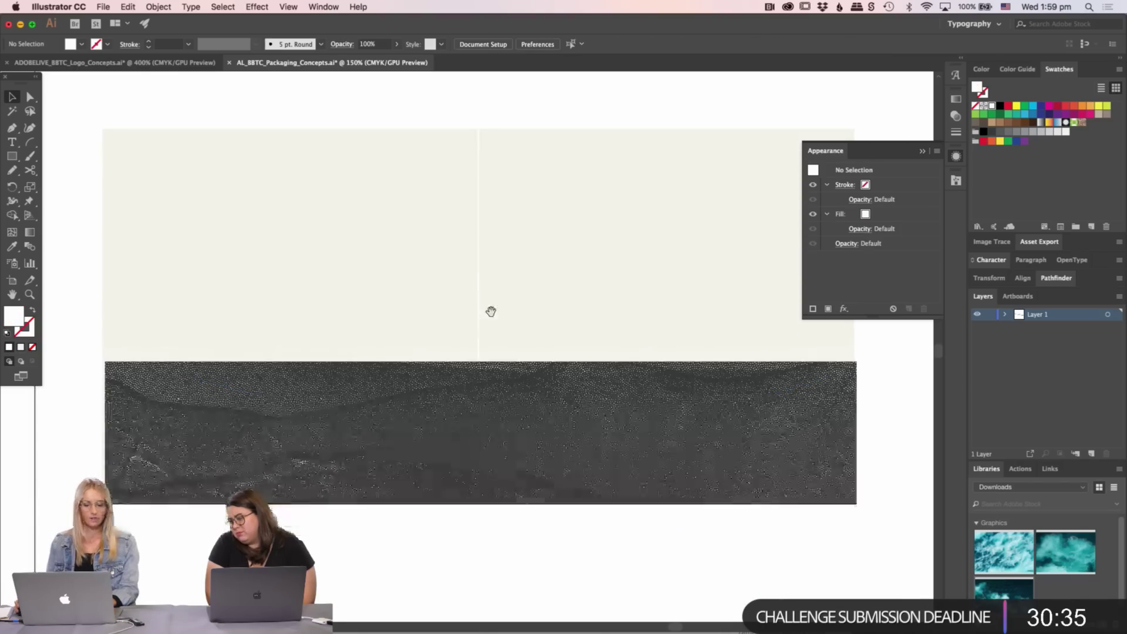
key("a")
left_click(466, 415)
key("Up")
key("Up")
key("Up")
key("Up")
key("Up")
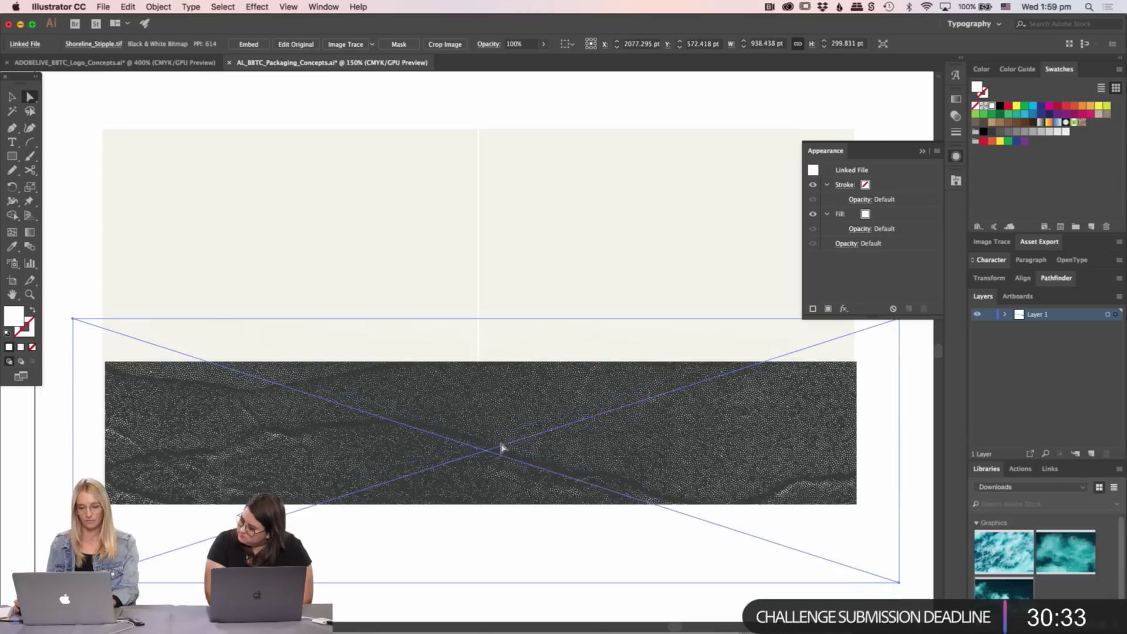
left_click_drag(325, 470, 326, 460)
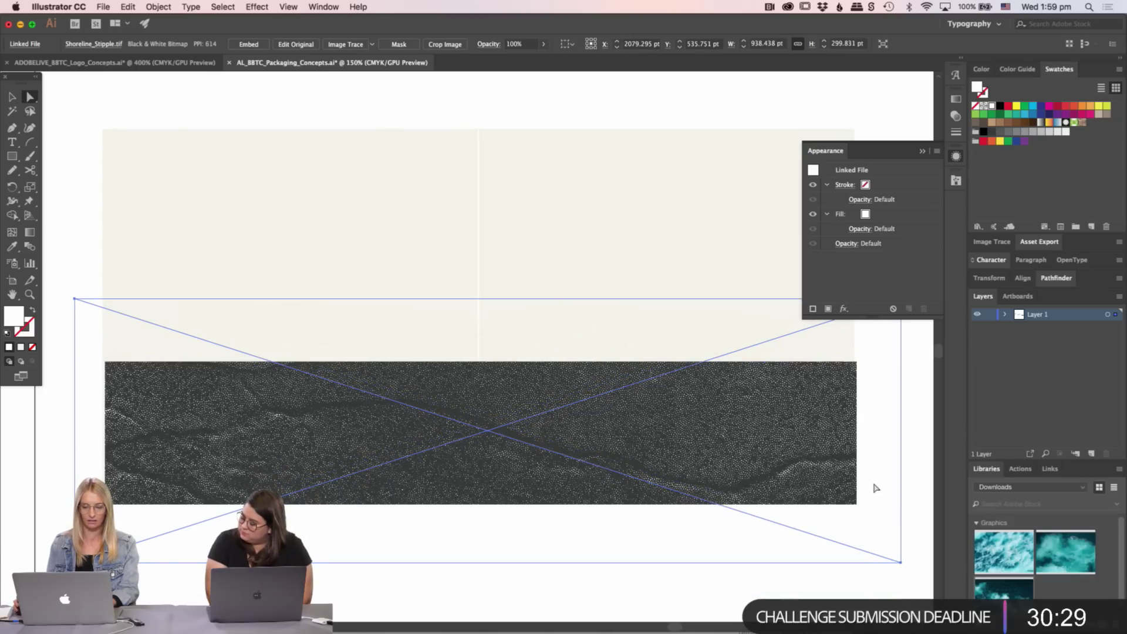
left_click(923, 516)
- Copy the grey Calming label panel together with its text from the third canister
key("v")
scroll(581, 525, "left", 5)
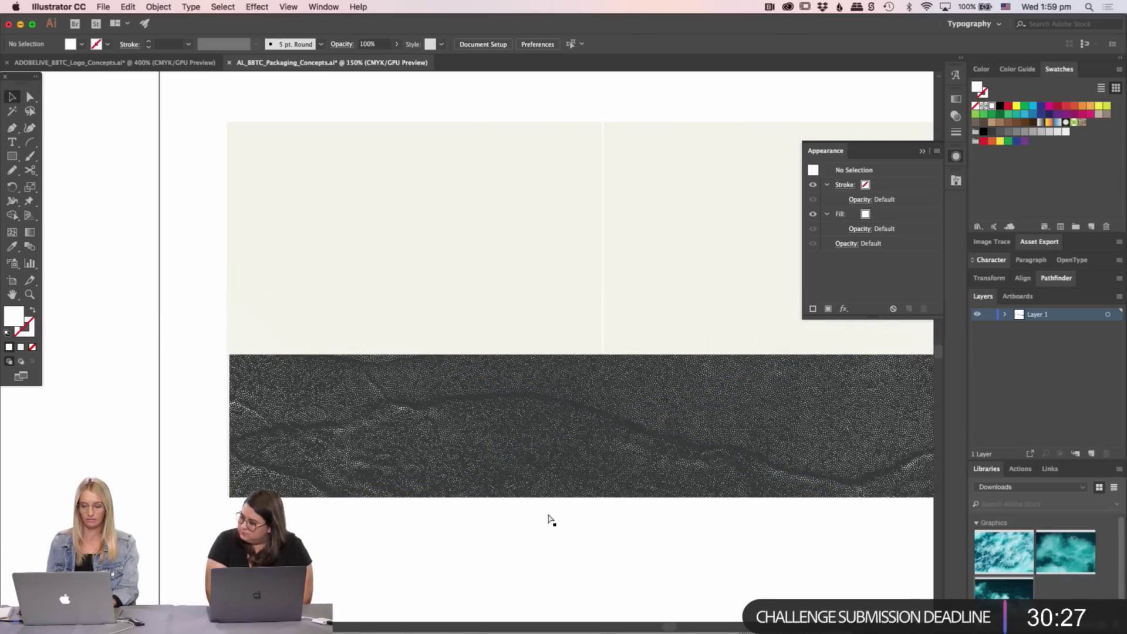
key("super+minus")
key("super+minus")
left_click_drag(342, 378, 707, 372)
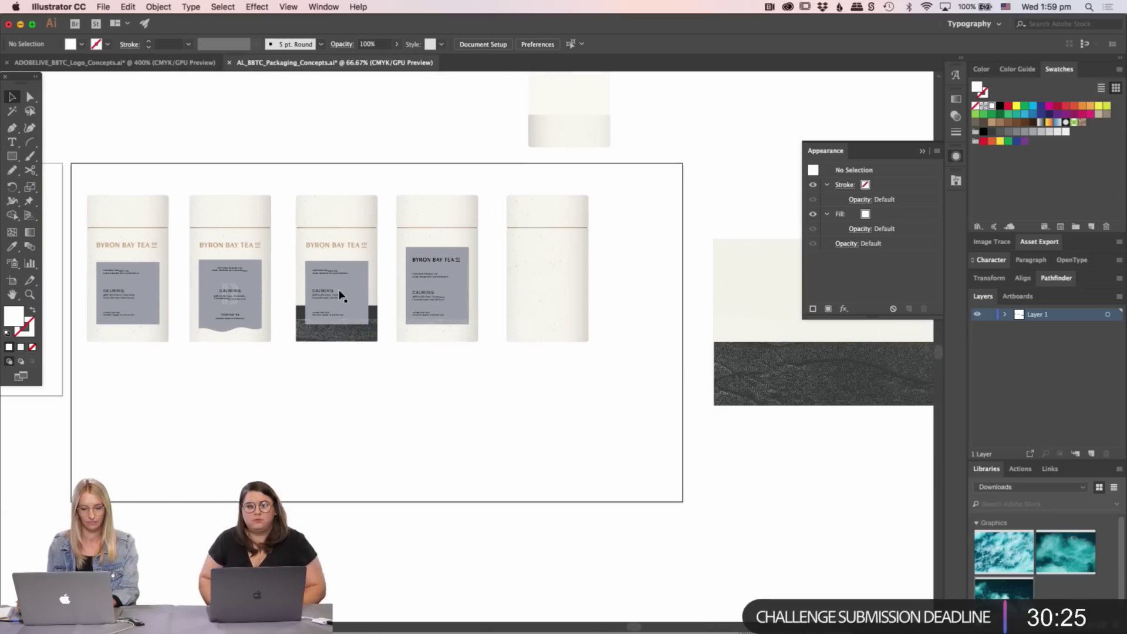
key("z")
mouse_move(341, 296)
left_mouse_down()
mouse_move(478, 360)
mouse_move(441, 332)
mouse_move(341, 302)
left_mouse_up()
key("v")
left_click_drag(491, 357, 310, 335)
left_click_drag(443, 273, 303, 277)
left_click(315, 339)
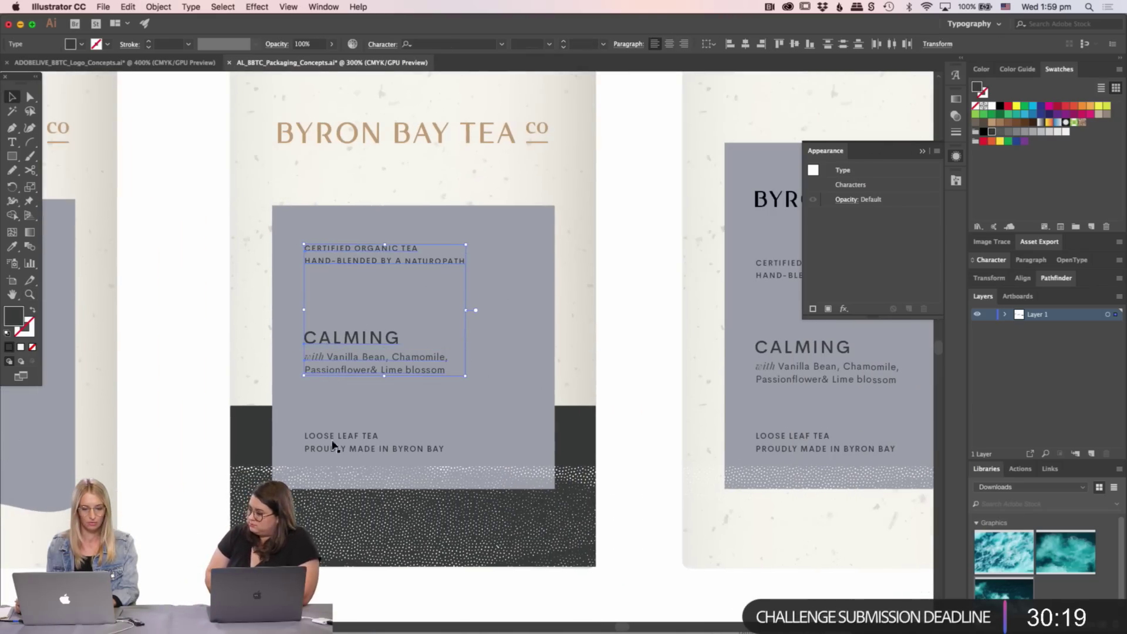
left_click(530, 428, "shift")
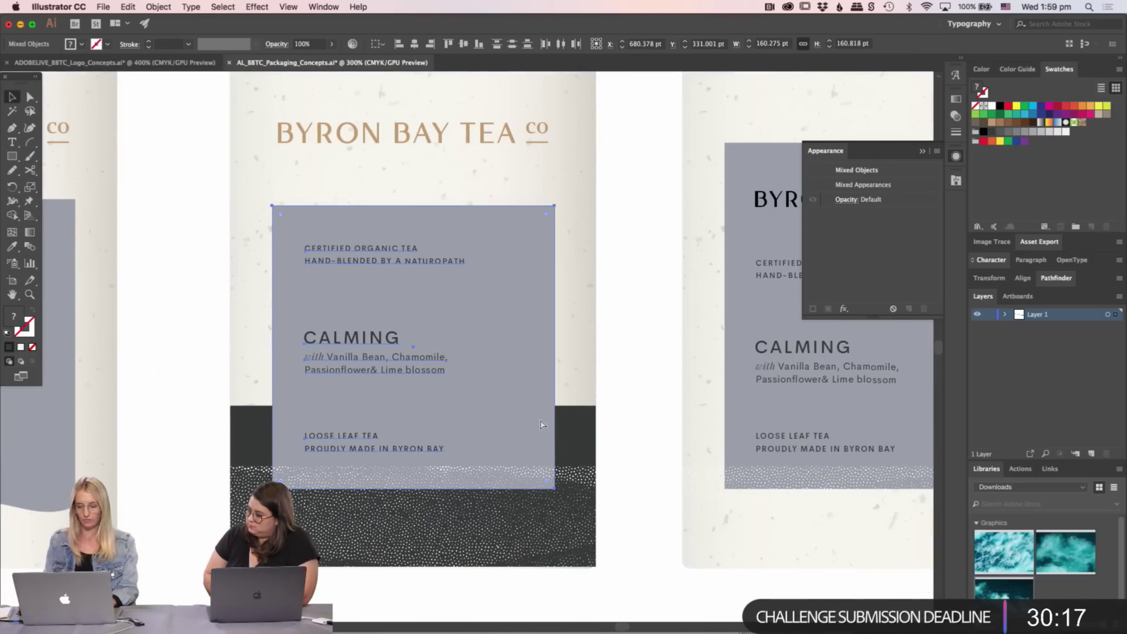
- Paste the label onto the left part of the wrap artwork and enlarge it proportionally to about 281 × 282 pt
key("super+1")
left_click_drag(884, 397, 482, 347)
key("z")
double_click(481, 320)
key("super+v")
key("v")
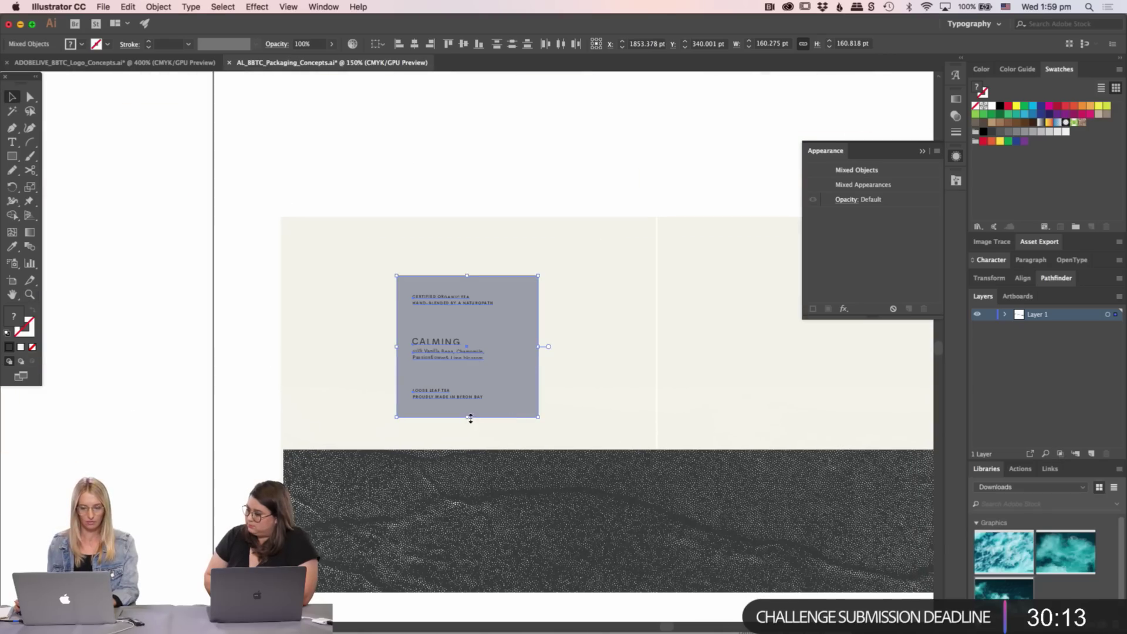
left_click_drag(471, 418, 483, 525)
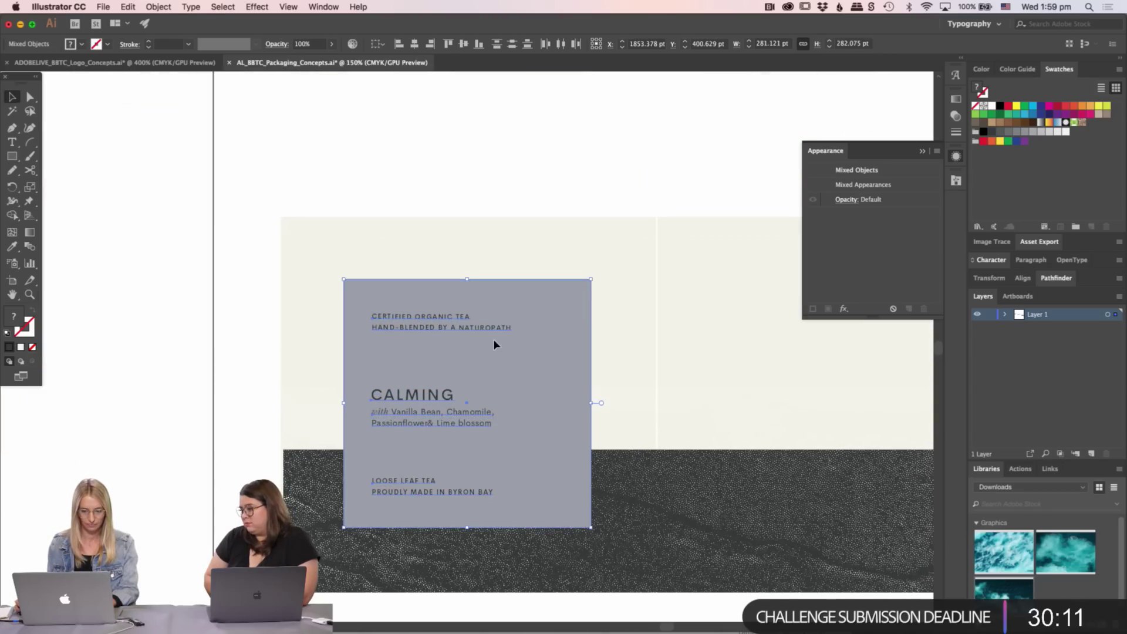
left_click(458, 166)
- Copy the tan Byron Bay Tea Co logo from the third canister and paste it onto the wrap artwork
scroll(528, 330, "left", 5)
key("super+minus")
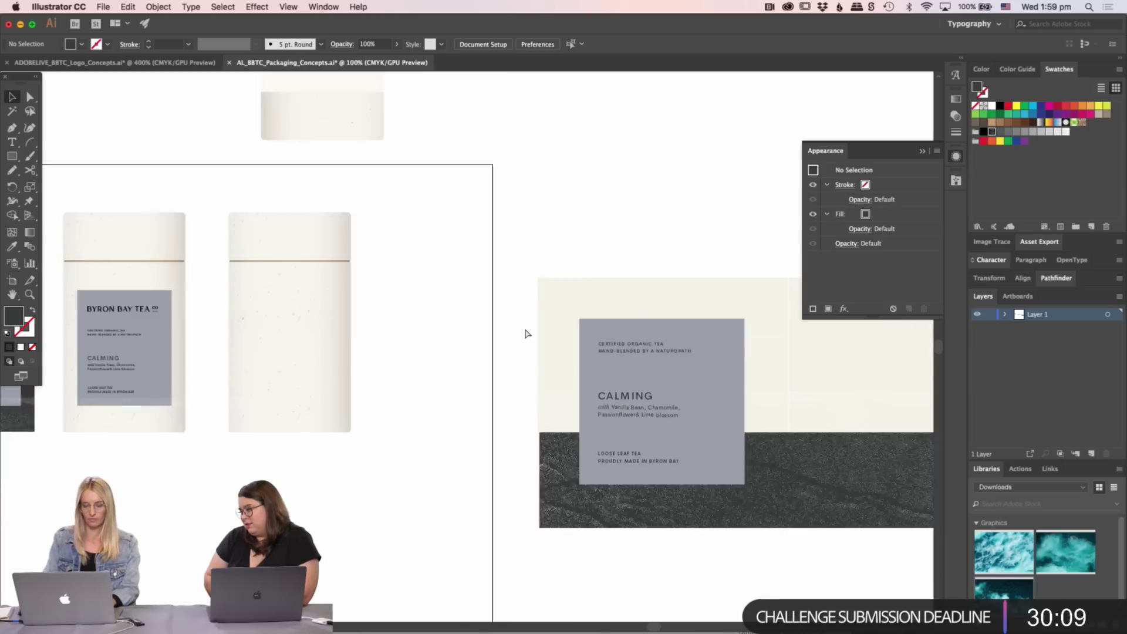
key("super+minus")
left_click(229, 319)
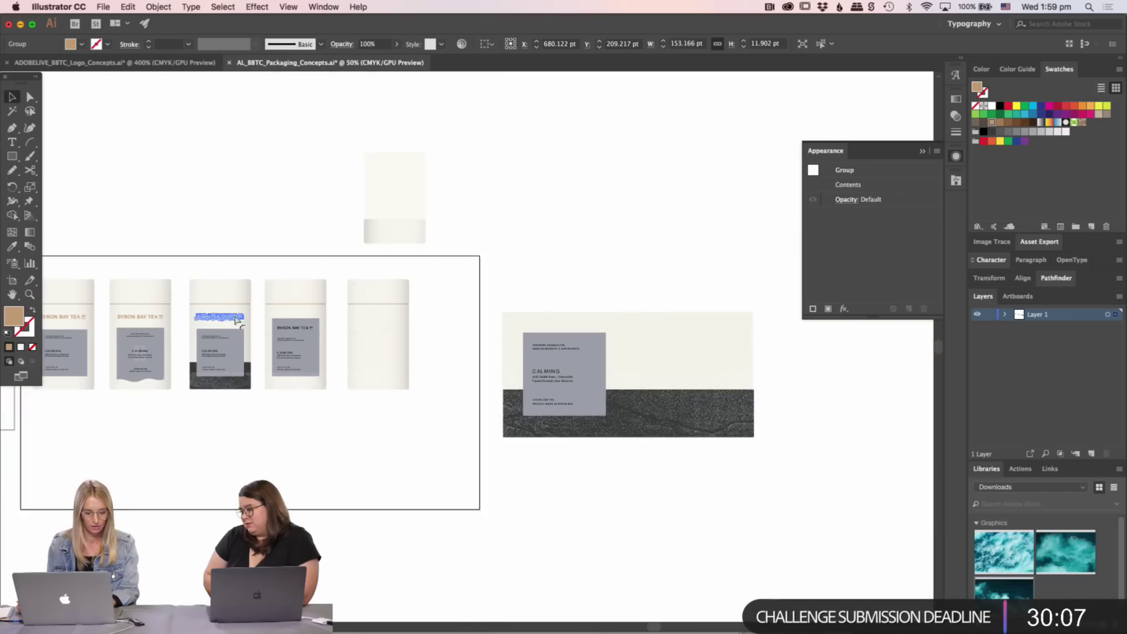
key("z")
left_click(536, 315)
left_click(508, 362)
scroll(422, 178, "down", 5)
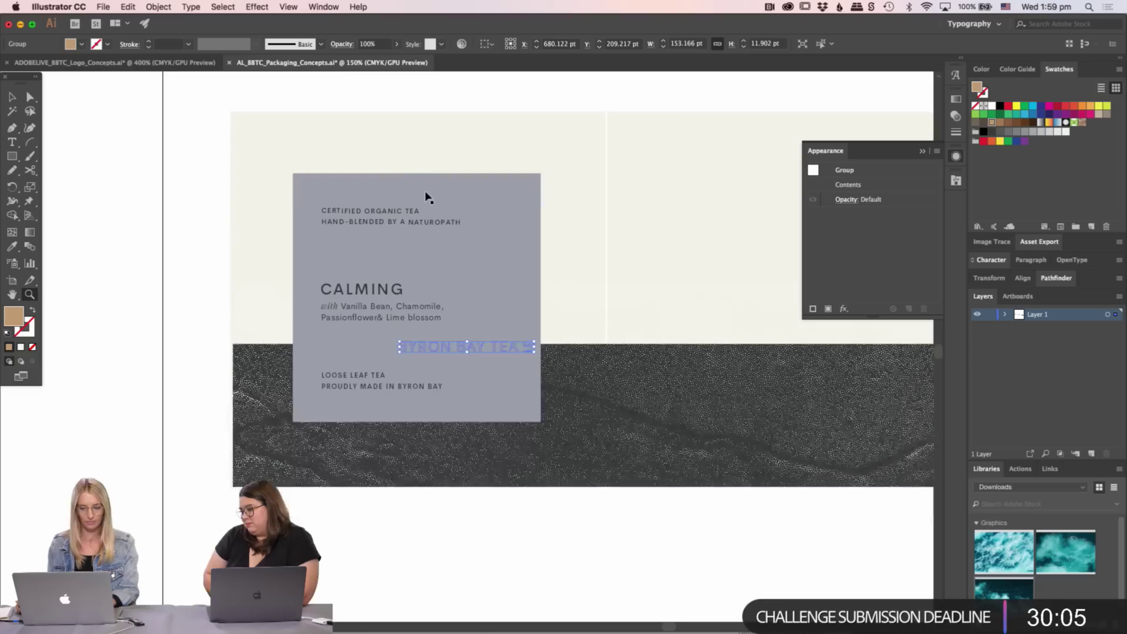
scroll(428, 194, "up", 3)
- Place the logo above the label, aligned to its left edge, and reduce the label to about 262 × 263 pt
key("v")
left_click_drag(463, 252, 464, 254)
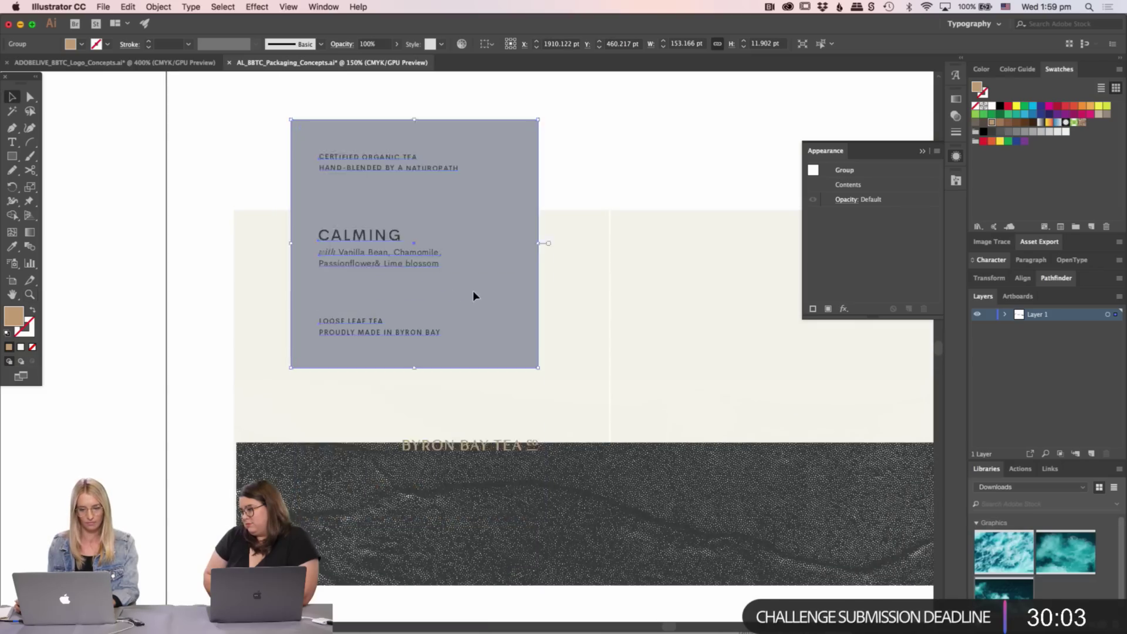
key("super+z")
left_click(546, 176)
left_click_drag(470, 451, 427, 262)
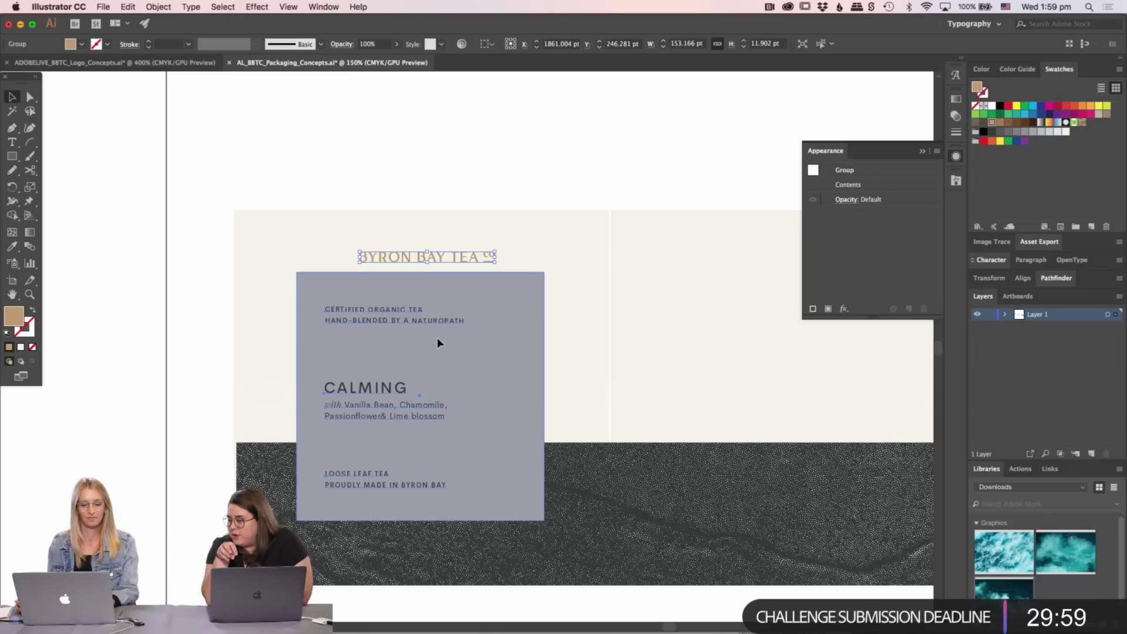
left_click_drag(437, 337, 436, 352)
left_click_drag(419, 288, 354, 269)
left_click(417, 156)
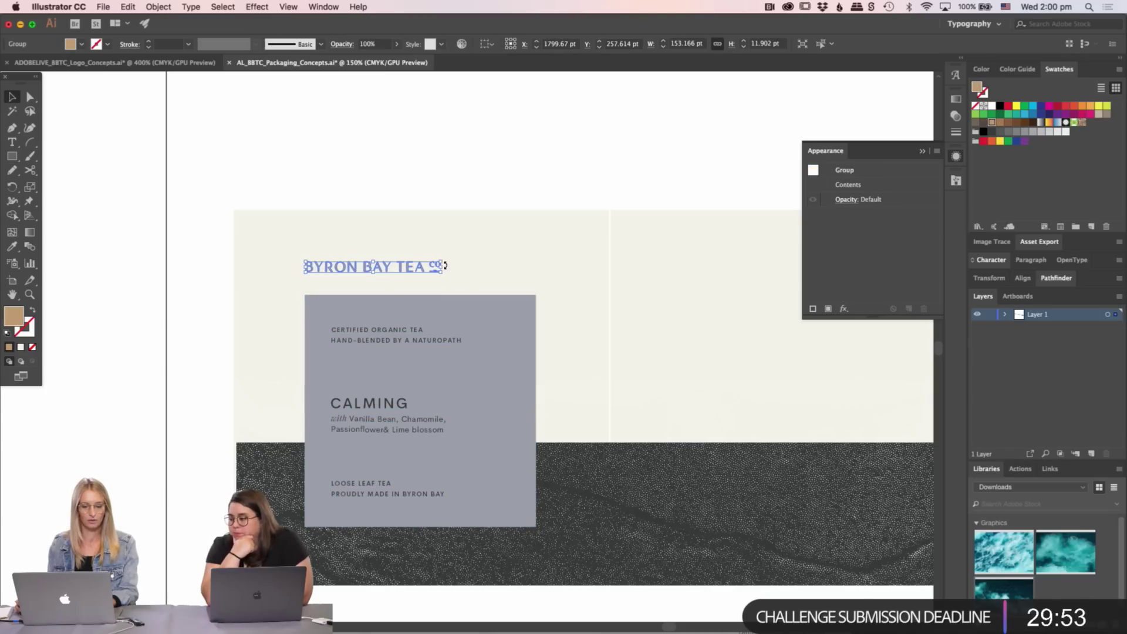
- Enlarge the logo proportionally to about 261 pt wide so it spans the full width of the label
left_click_drag(445, 265, 539, 253)
left_click(528, 161)
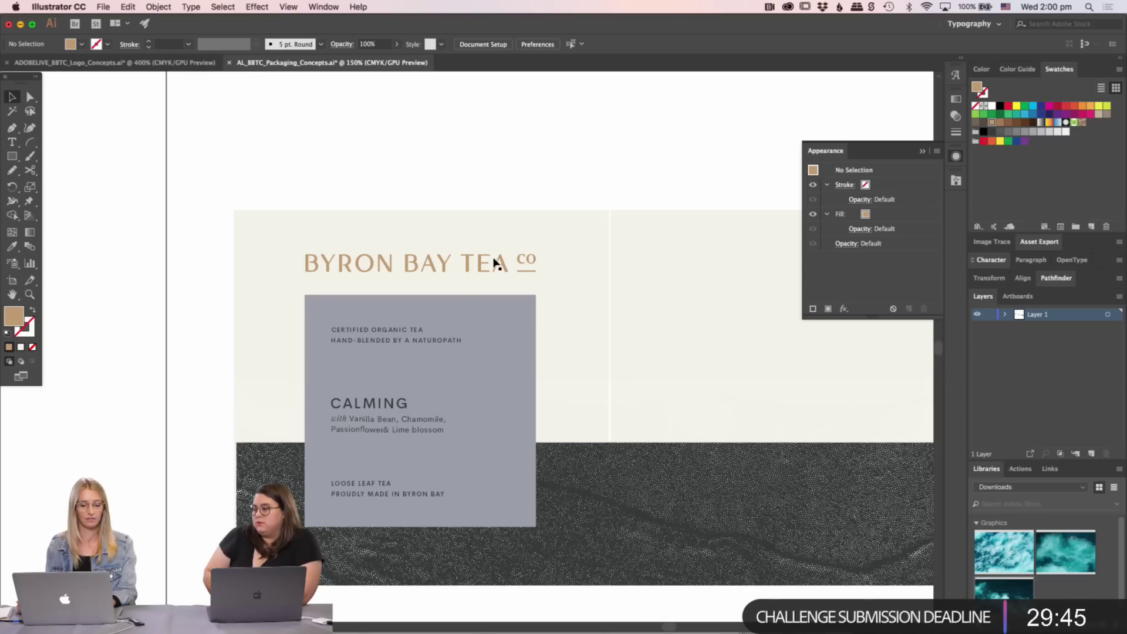
left_click(496, 260)
left_click(506, 167)
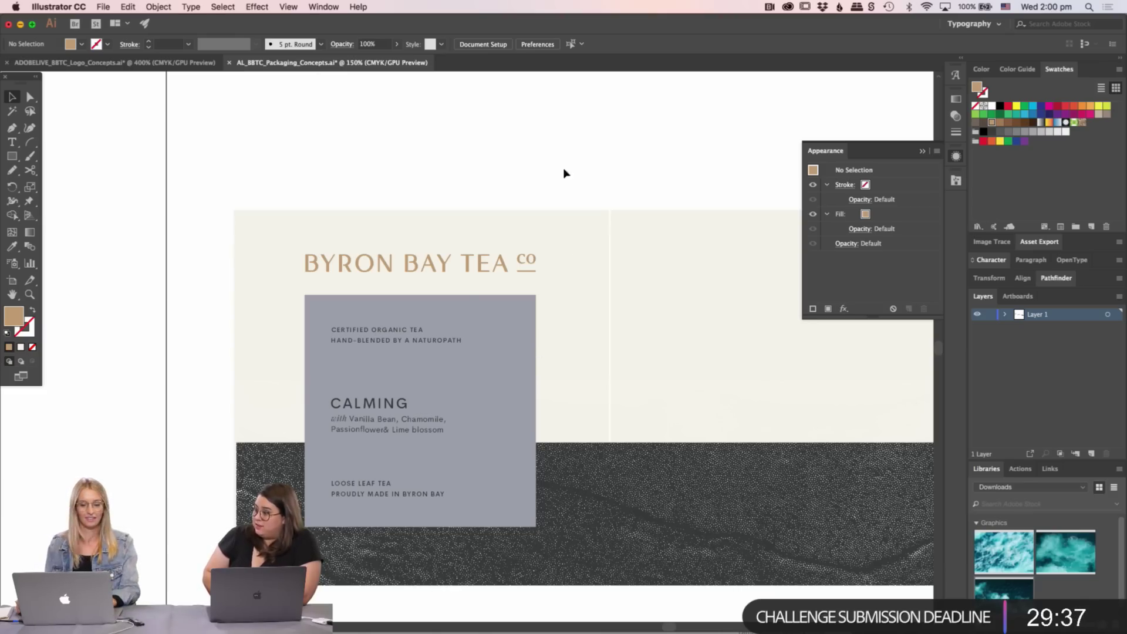
- Lower the label slightly, enlarge it to about 277 × 278 pt, and shrink the centred logo to just within the label's width
left_click_drag(492, 360, 497, 371)
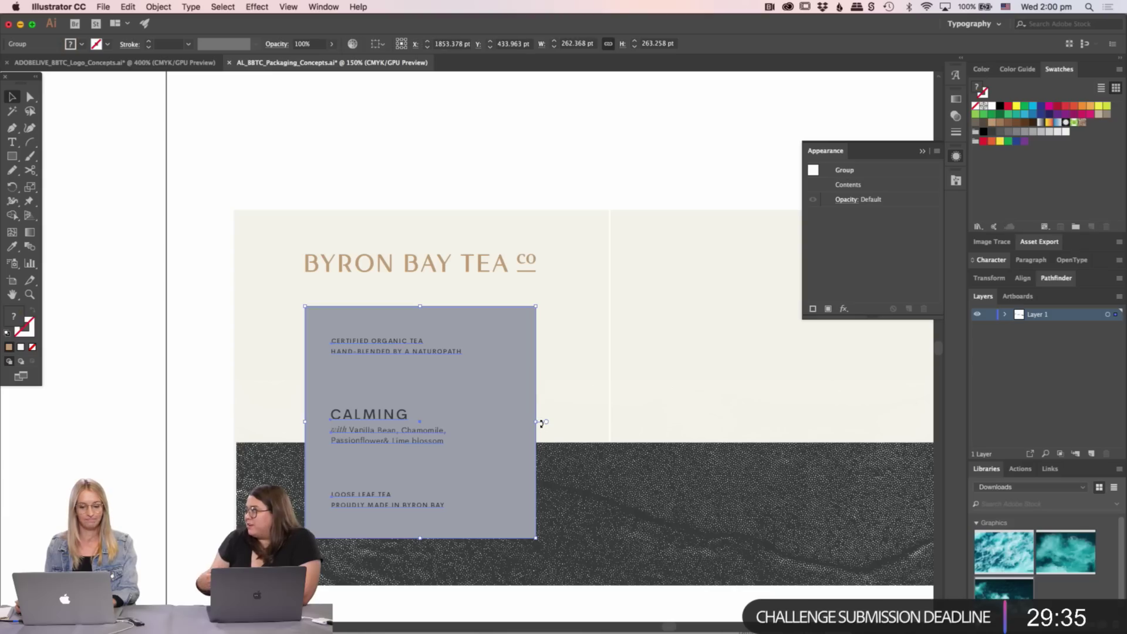
left_click_drag(539, 420, 541, 418)
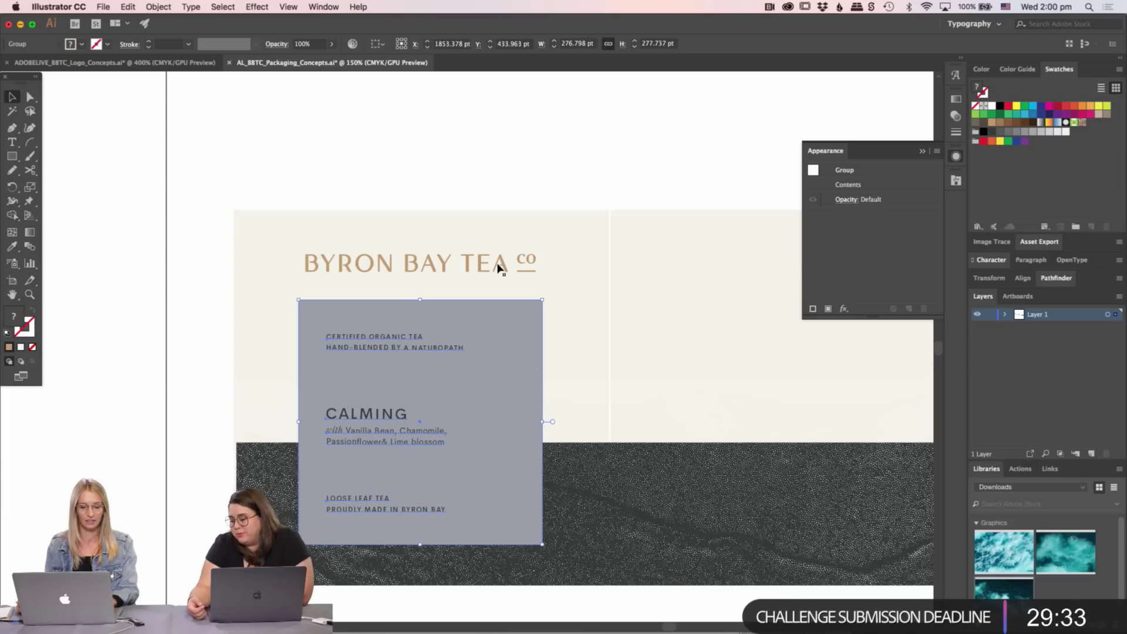
left_click(522, 267)
left_click(552, 204)
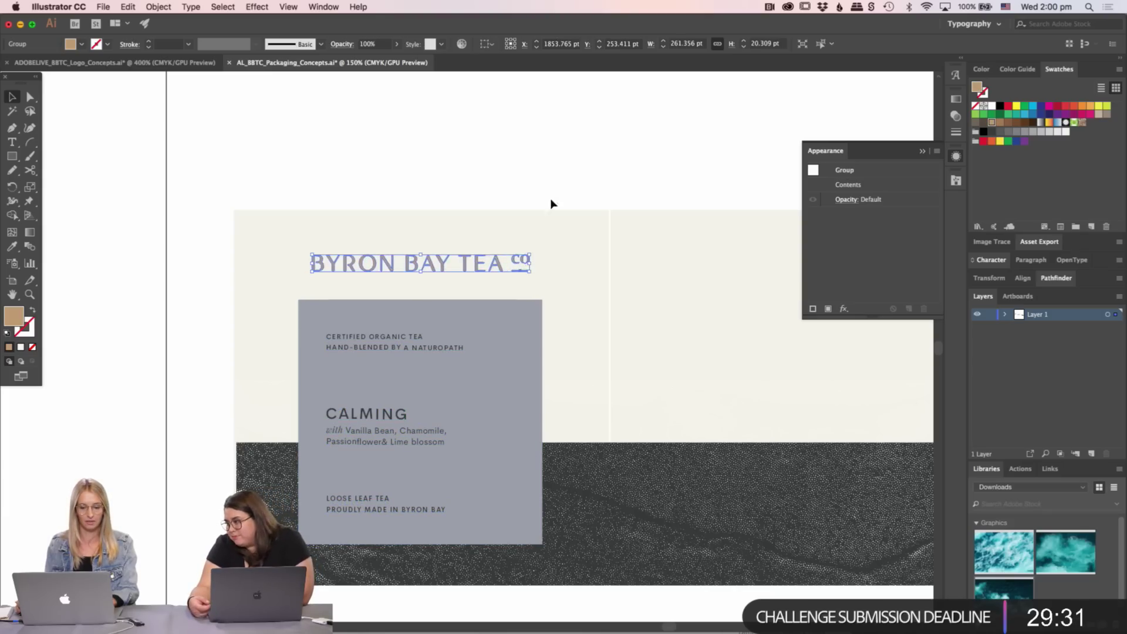
- Duplicate the complete wrap artwork about 913 pt to the right of the original
left_click_drag(603, 197, 501, 172)
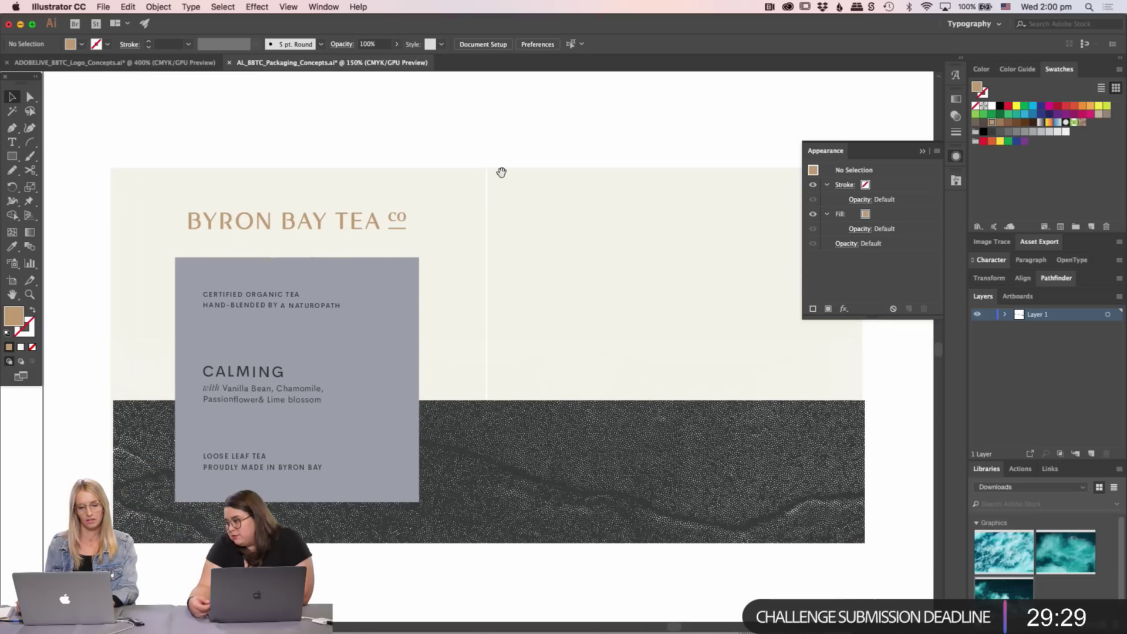
scroll(385, 392, "right", 2)
key("super+minus")
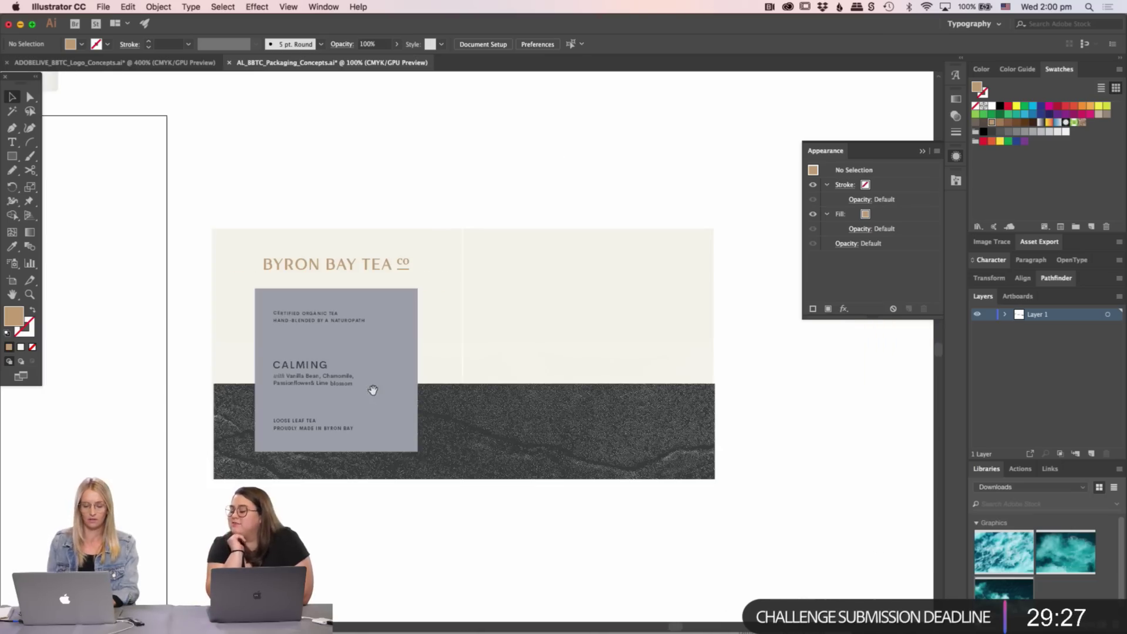
key("super+a")
scroll(411, 382, "right", 5)
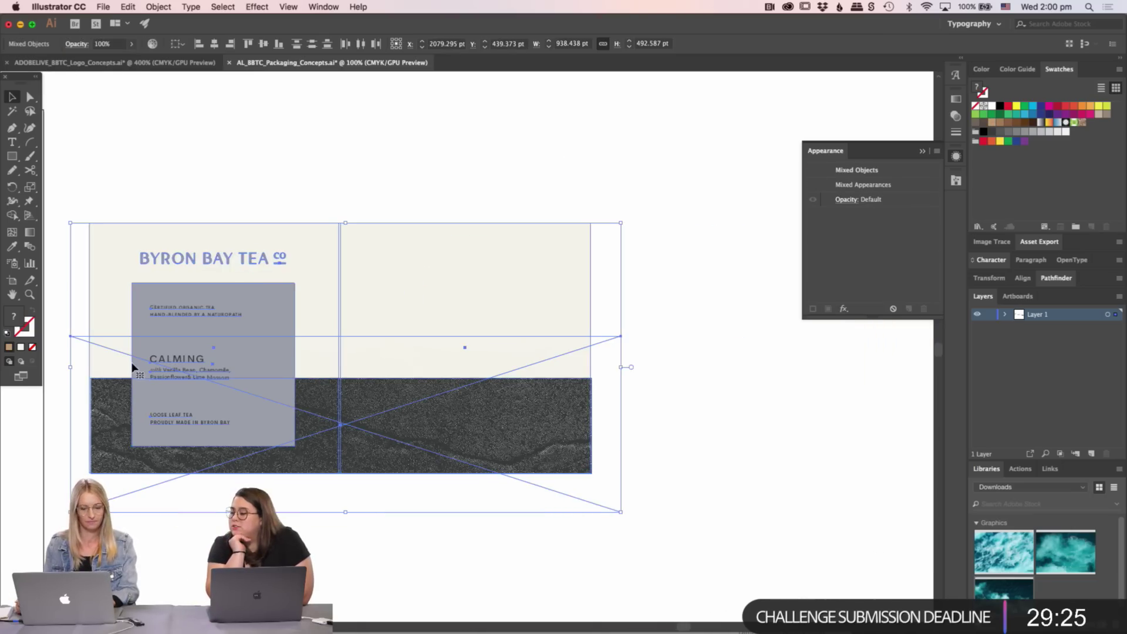
left_click_drag(137, 371, 702, 388)
scroll(411, 141, "right", 15)
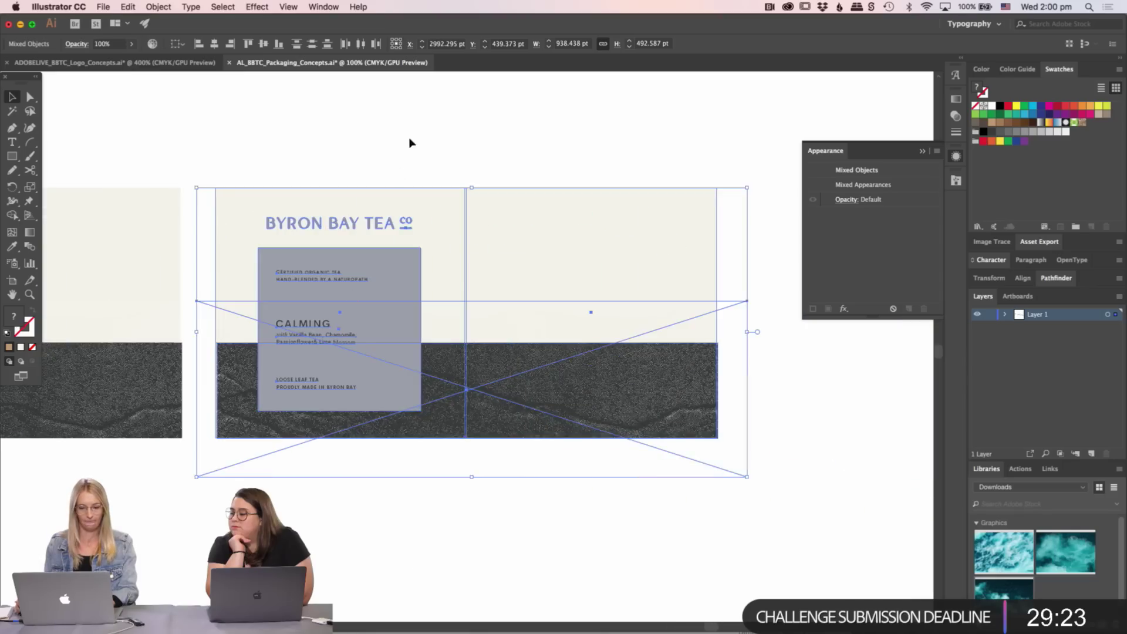
left_click(410, 141)
left_click(313, 309)
key("a")
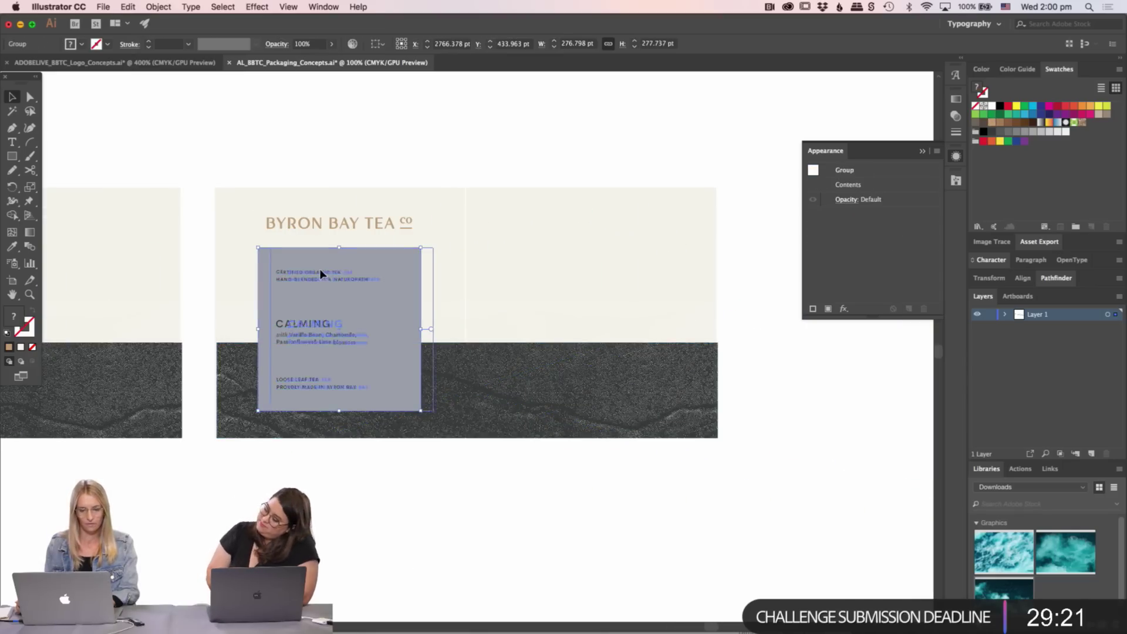
left_click(443, 510)
key("v")
left_click(408, 343)
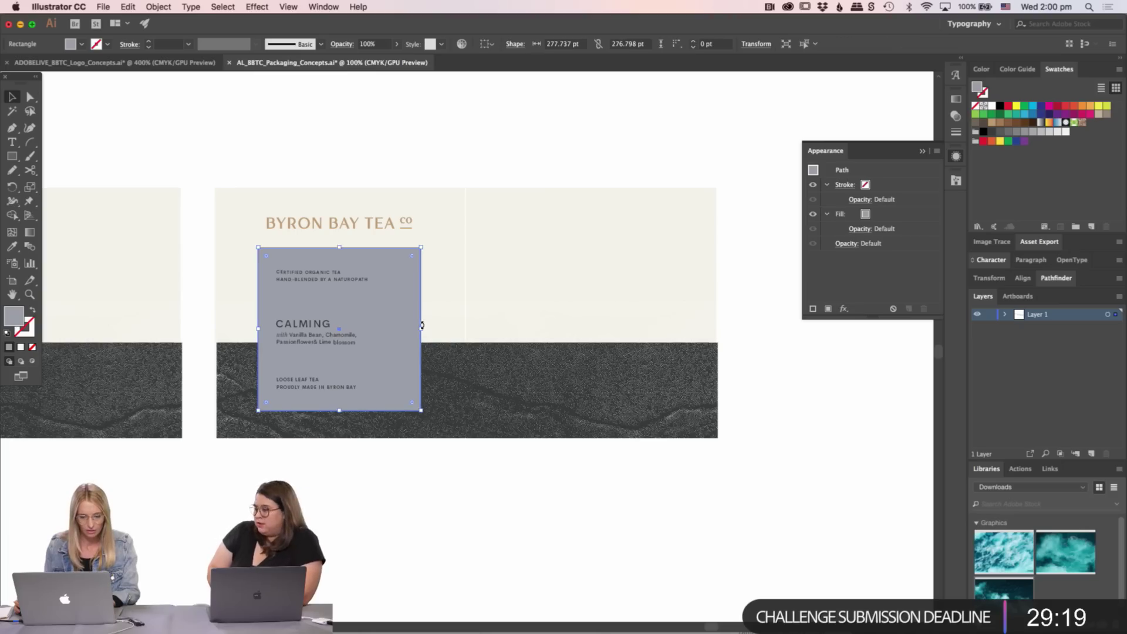
left_click_drag(422, 328, 397, 320)
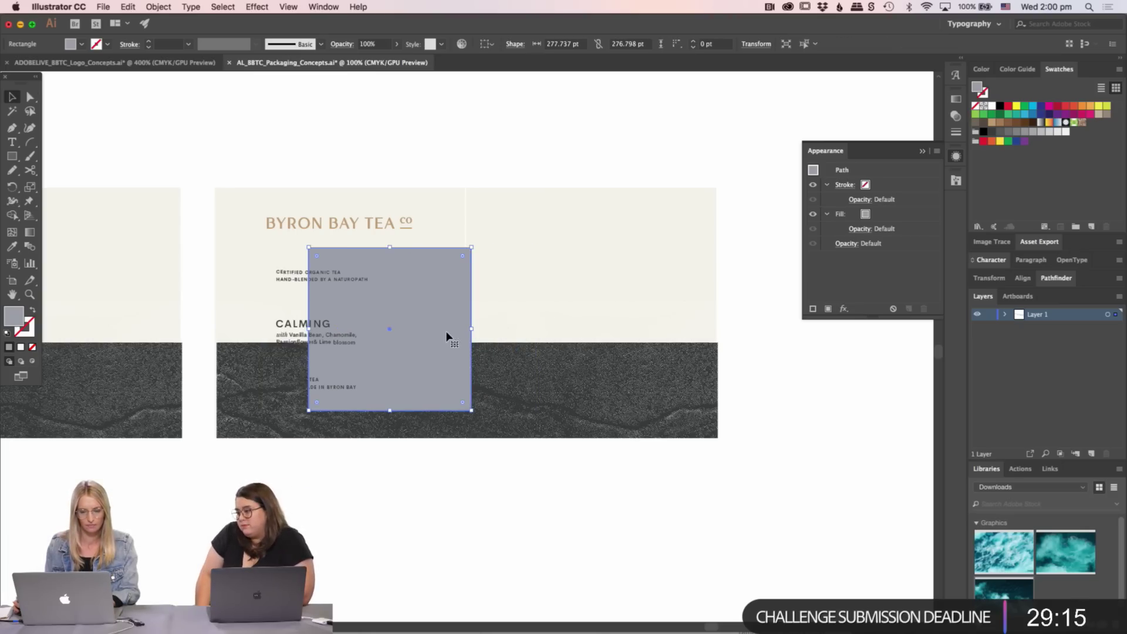
key("super+z")
- Move the label group in the duplicated wrap about 92 pt to the right, leaving the logo in place
key("super+a")
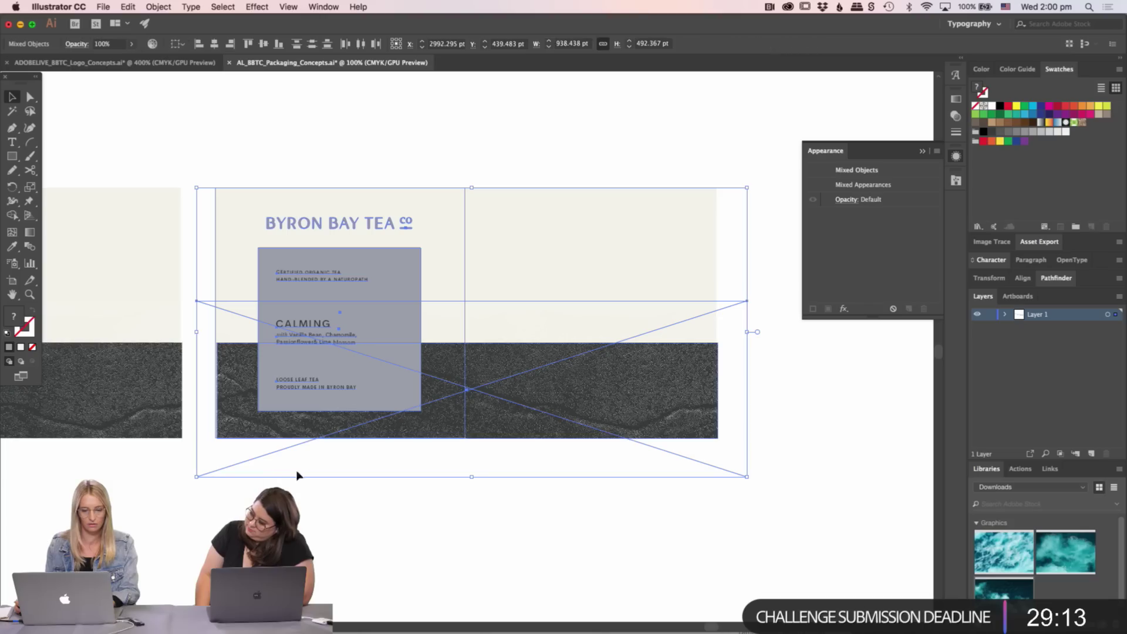
left_click(415, 347)
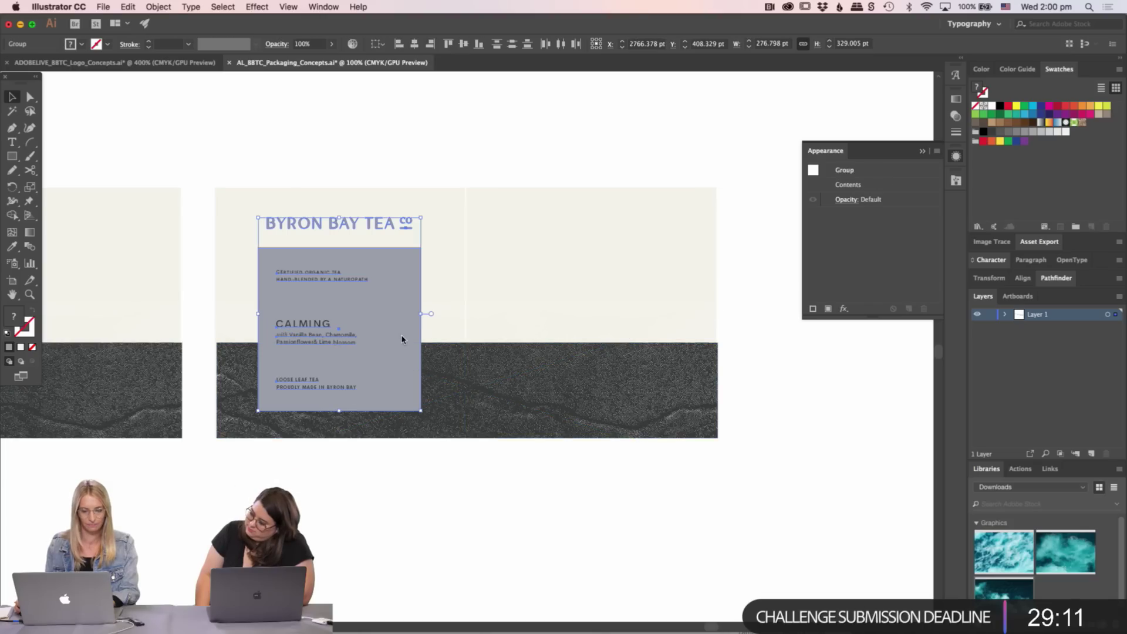
left_click(391, 223, "shift")
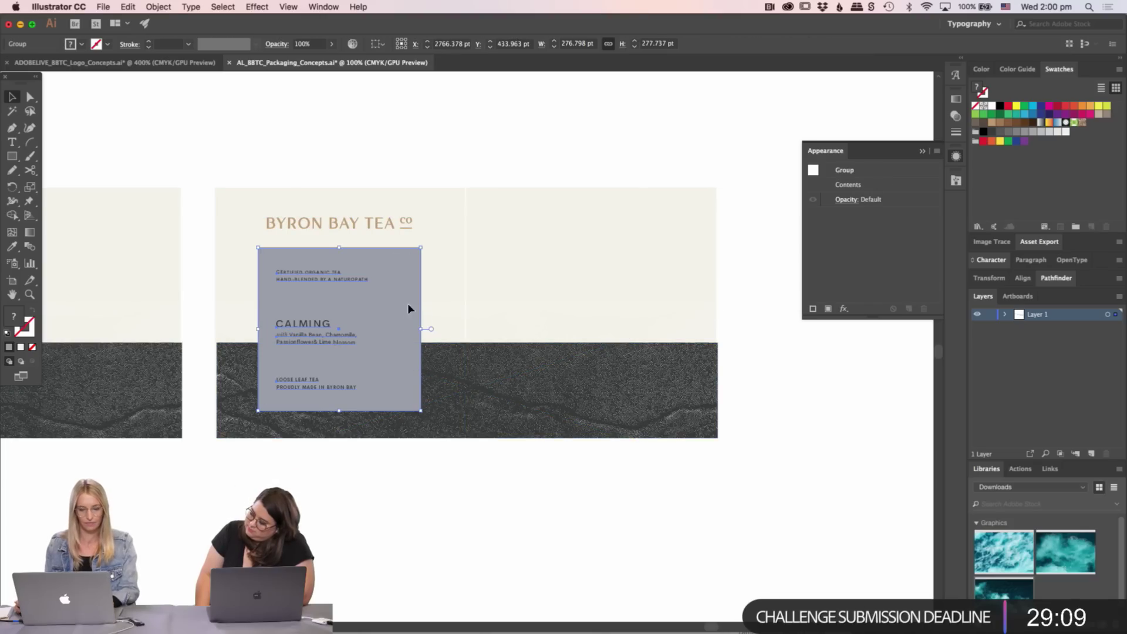
left_click_drag(408, 306, 476, 307)
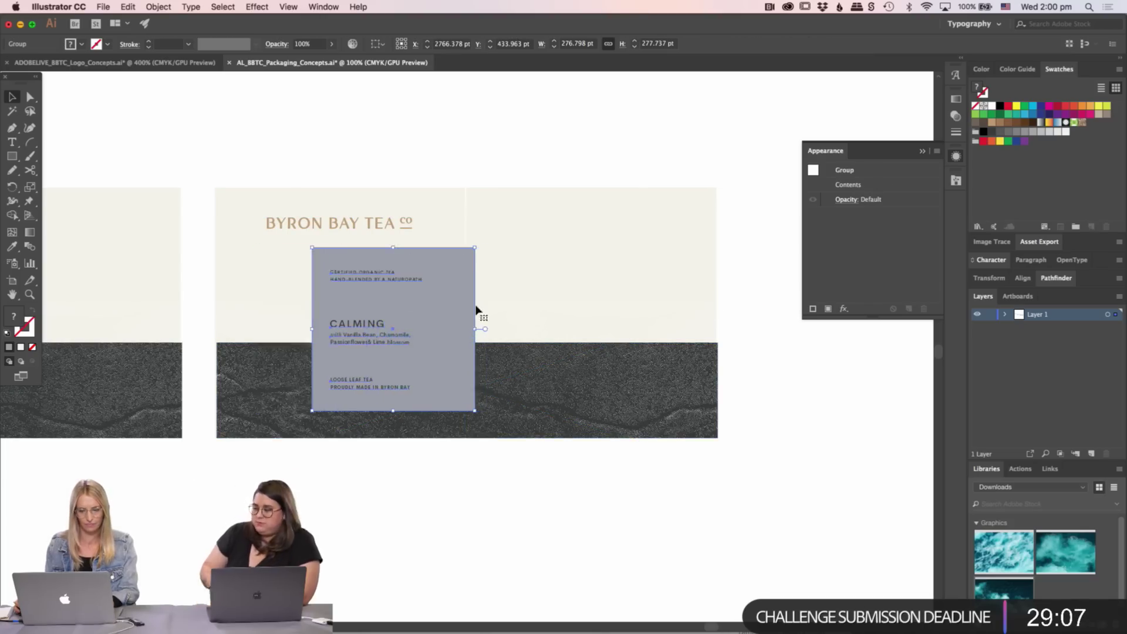
- Extend the right edge of the duplicated label's grey panel so the panel is about 432 pt wide
key("a")
left_click(475, 247)
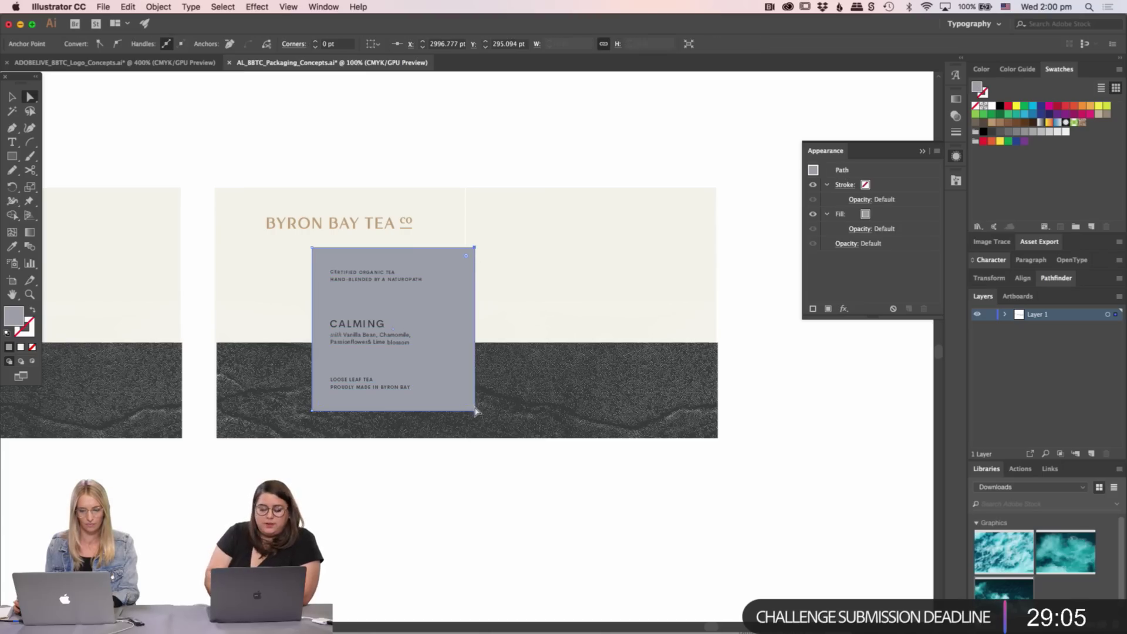
left_click_drag(476, 413, 566, 411)
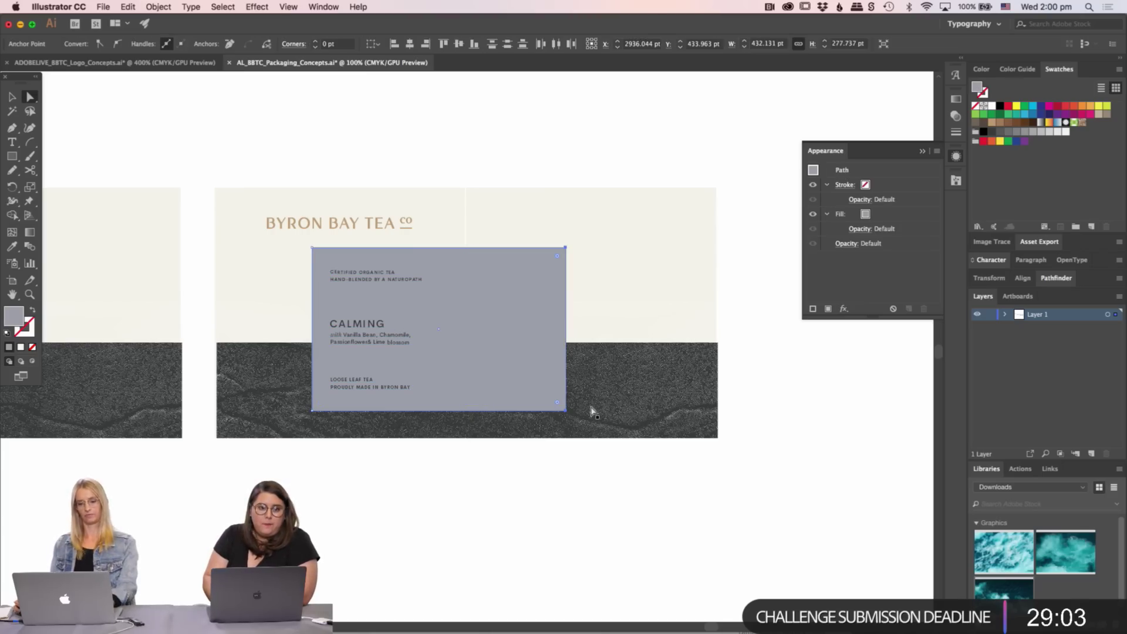
key("v")
left_click(485, 538)
scroll(626, 498, "left", 3)
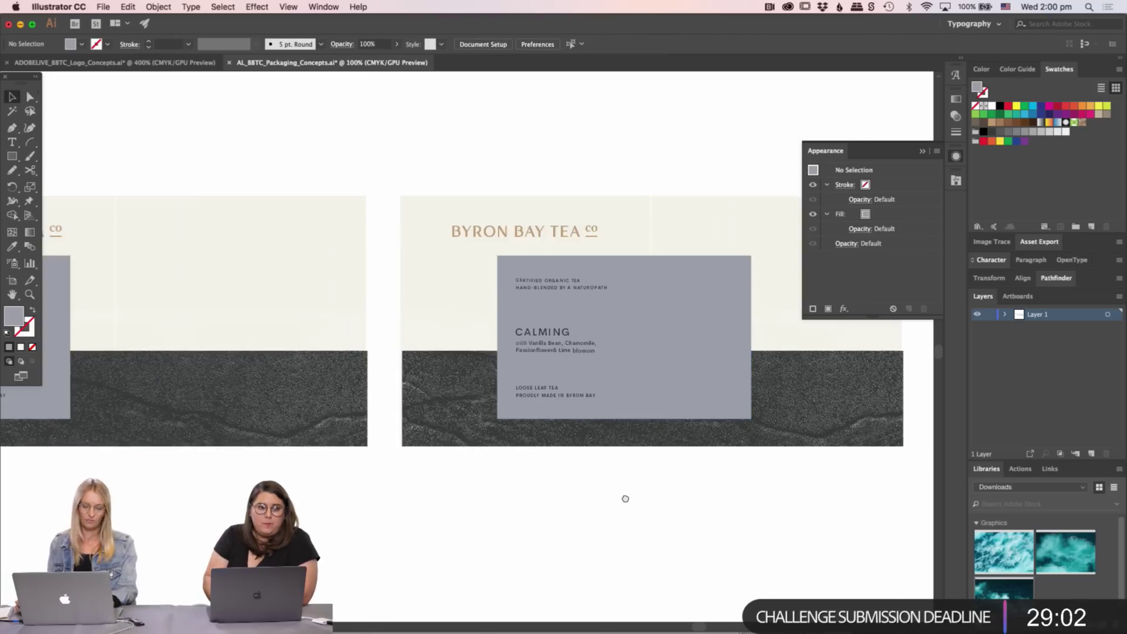
left_click(720, 267)
left_click_drag(752, 336, 657, 334)
key("ctrl+z")
left_click(703, 164)
scroll(636, 156, "right", 2)
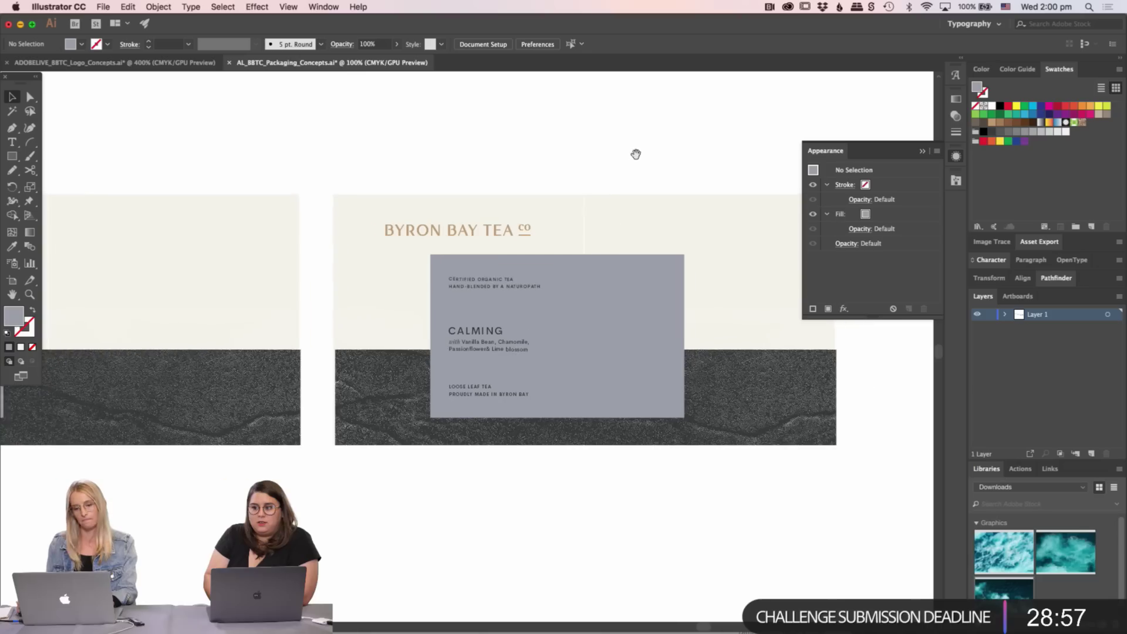
- Rotate the duplicated wrap's logo 90° counterclockwise and place it vertically beside the left edge of the wide grey label
left_click(526, 233)
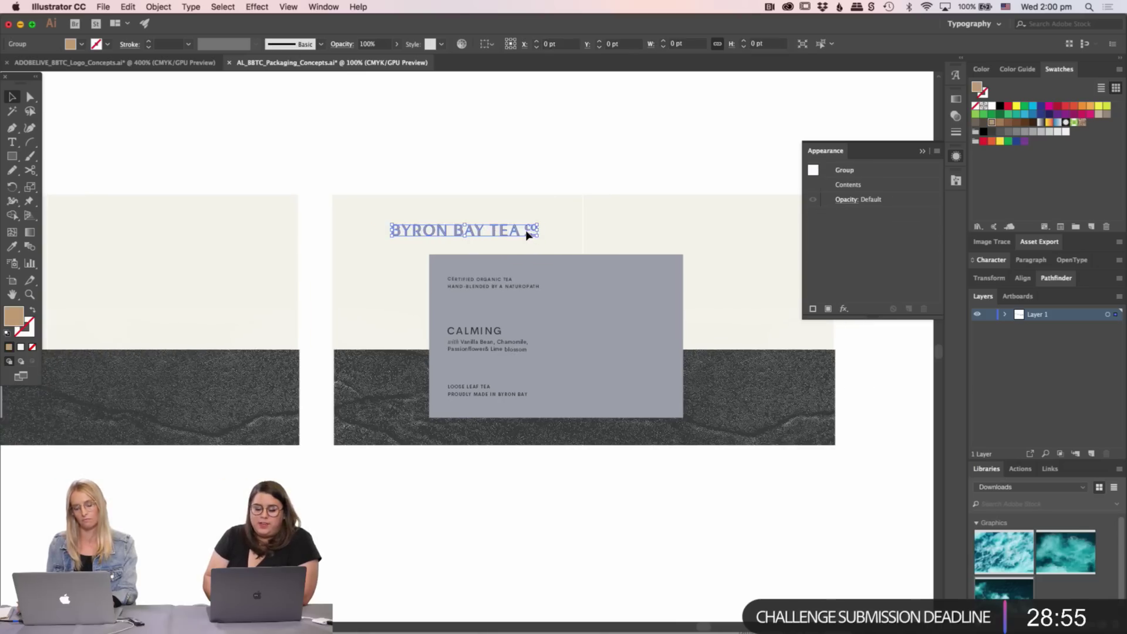
scroll(516, 232, "right", 2)
left_click(335, 103)
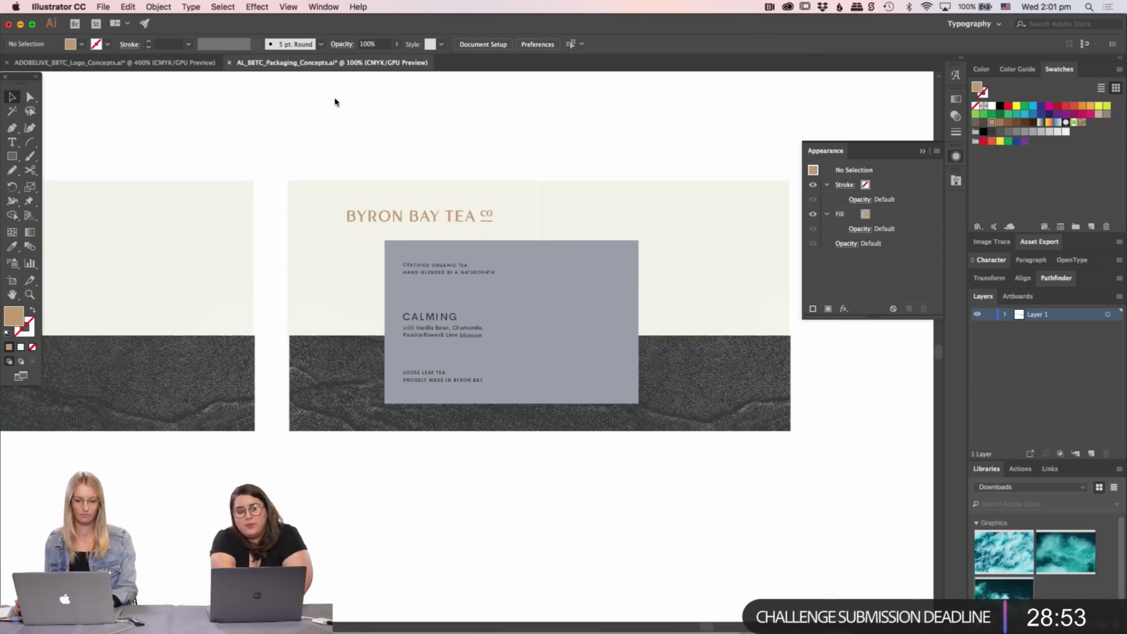
scroll(418, 141, "down", 2)
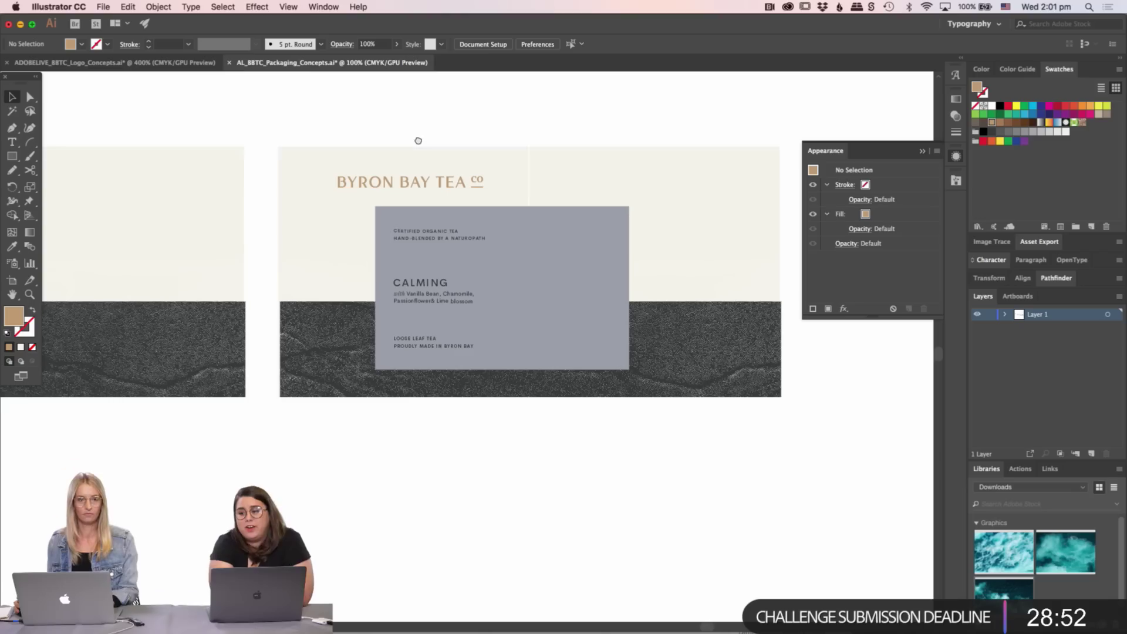
left_click(392, 188)
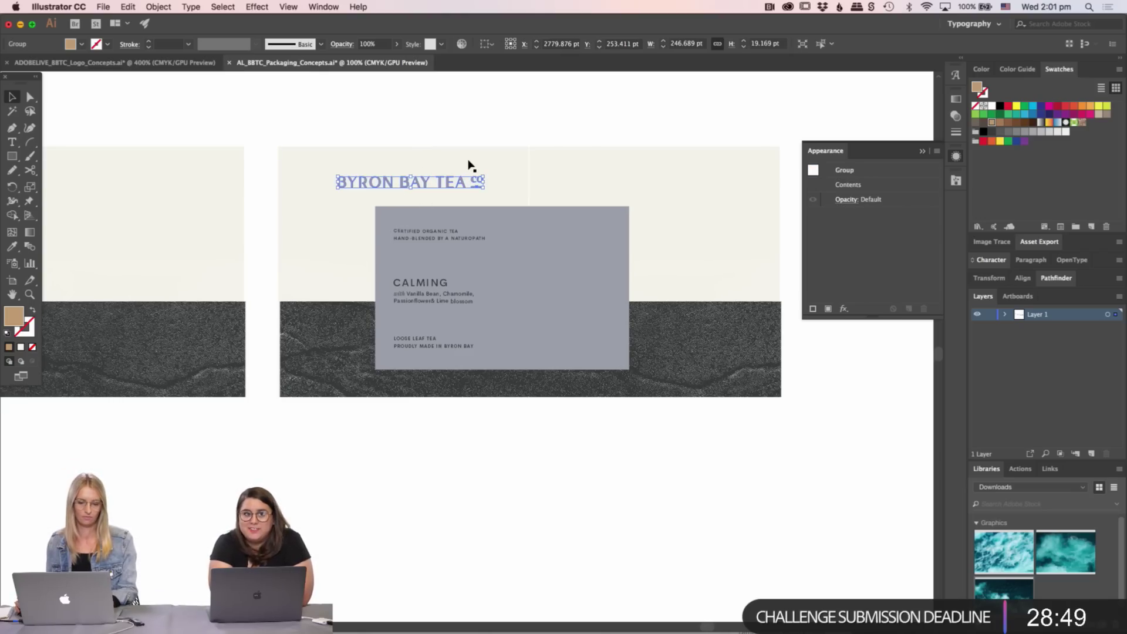
left_click_drag(469, 165, 339, 301)
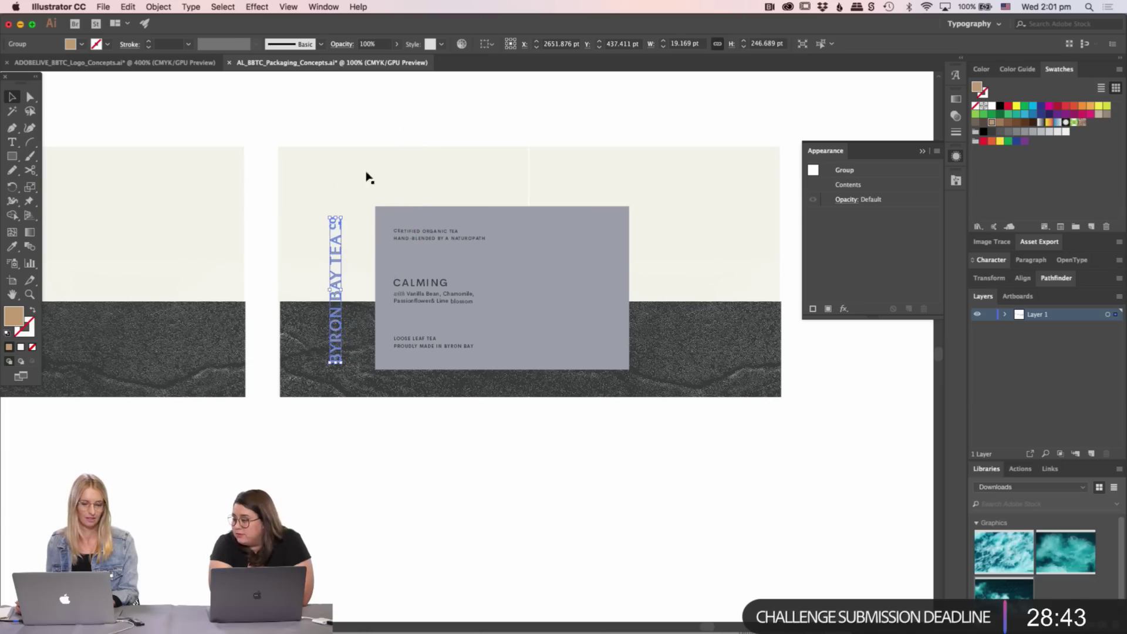
left_click(430, 113)
- Examine the wide-label wrap's layout with the vertical logo beside the grey panel
scroll(438, 108, "down", 2)
key("z")
scroll(381, 181, "down", 2)
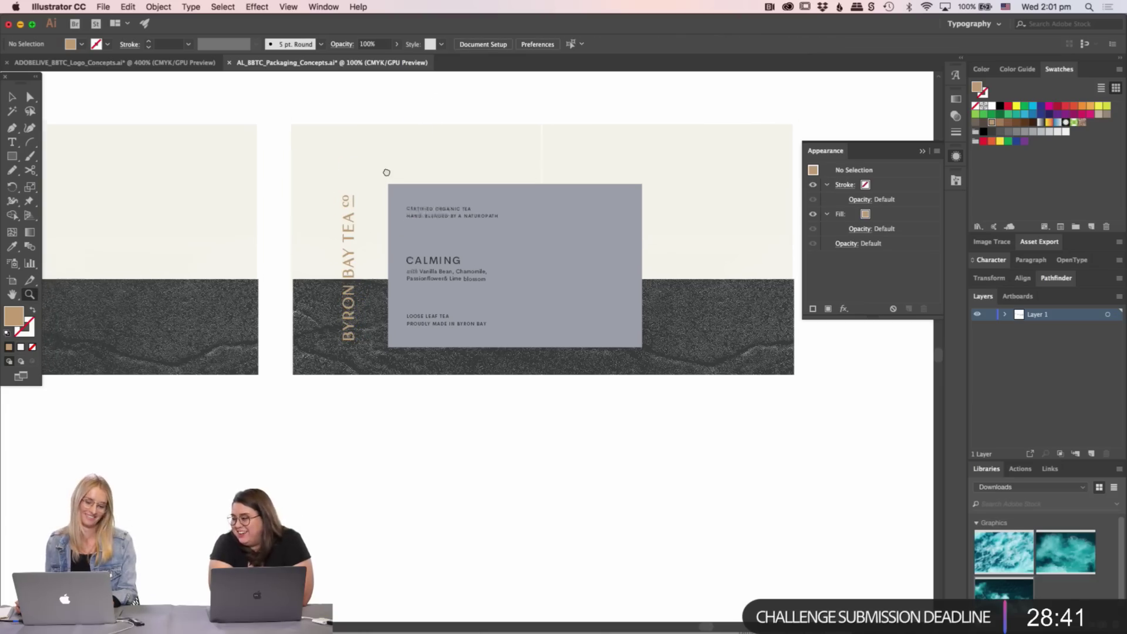
key("v")
scroll(446, 159, "left", 4)
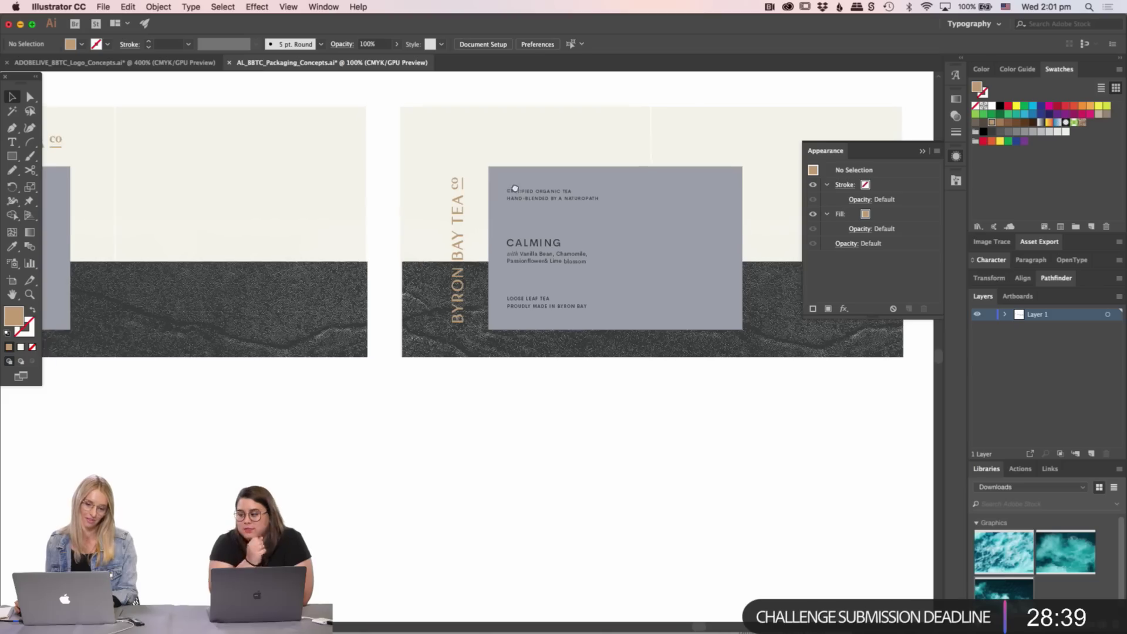
scroll(449, 156, "right", 3)
scroll(449, 156, "up", 1)
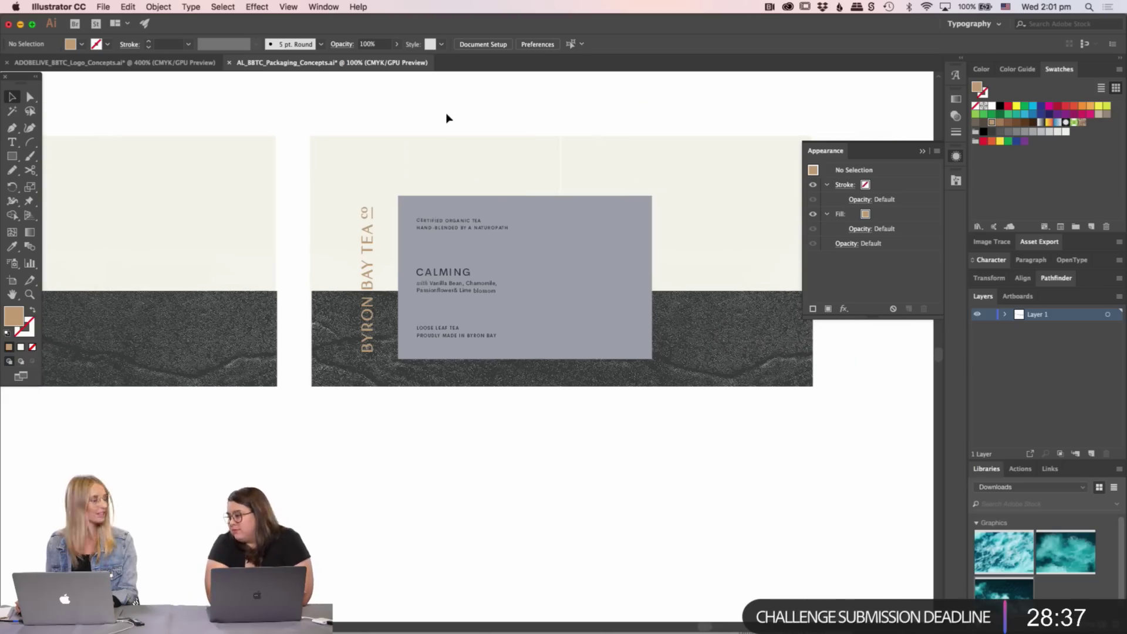
scroll(515, 224, "right", 1)
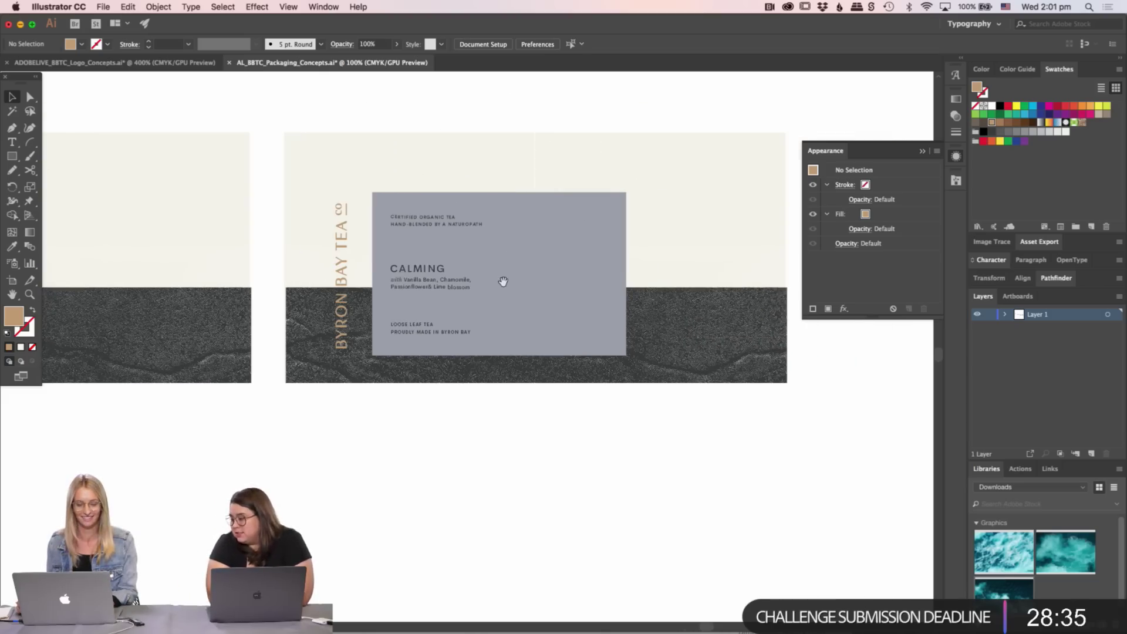
scroll(503, 281, "down", 1)
scroll(481, 276, "up", 2)
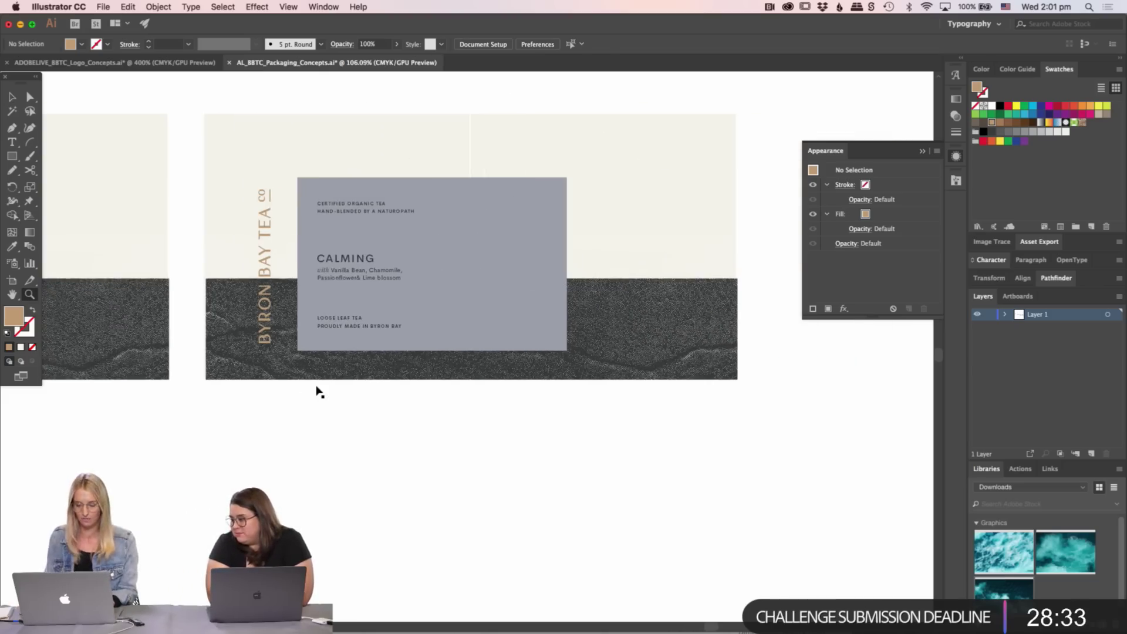
- Copy the dark B monogram from above the small logo near the colour palette and paste it into the first wrap
scroll(317, 392, "down", 2)
scroll(378, 370, "left", 1)
scroll(244, 358, "down", 2)
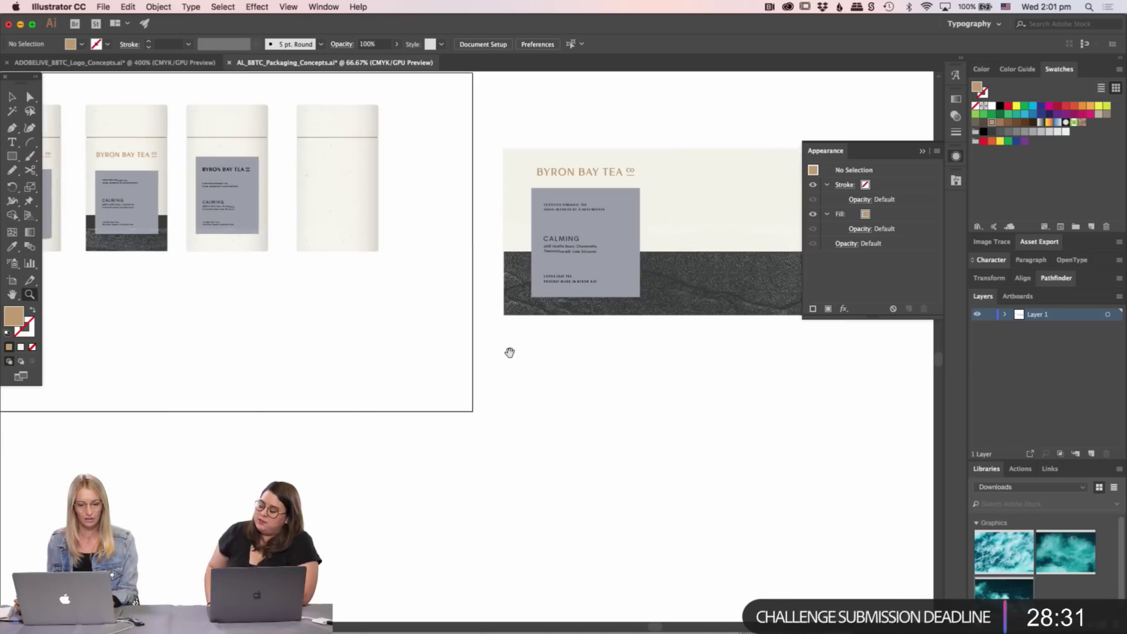
scroll(509, 352, "left", 10)
scroll(302, 363, "up", 3)
key("v")
left_click(355, 271)
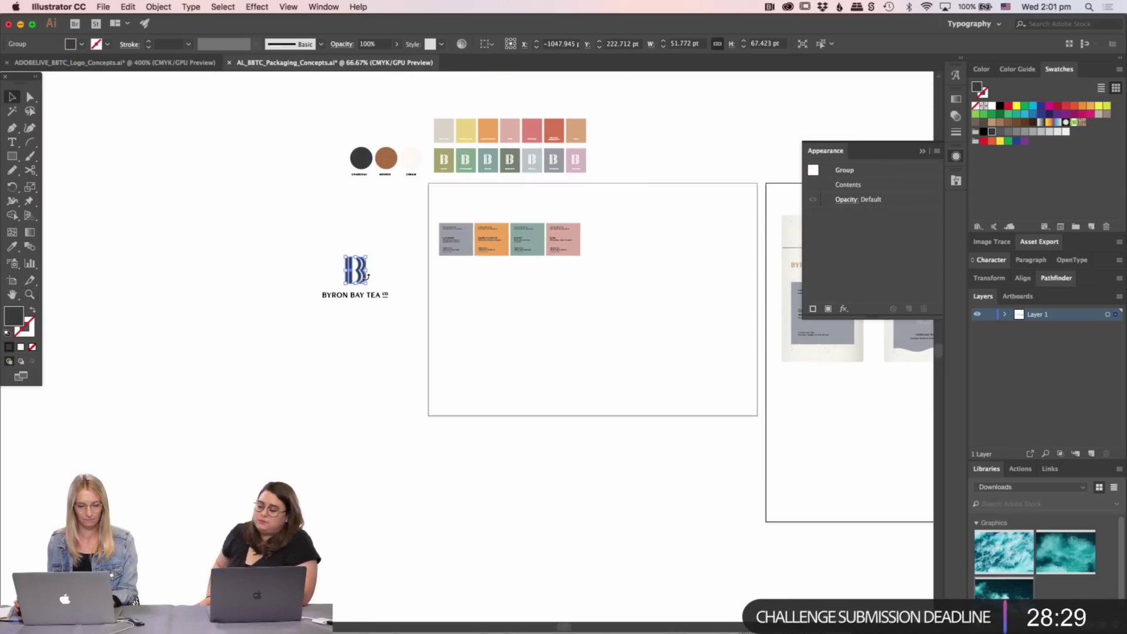
scroll(282, 329, "right", 8)
scroll(498, 309, "right", 5)
double_click(29, 295)
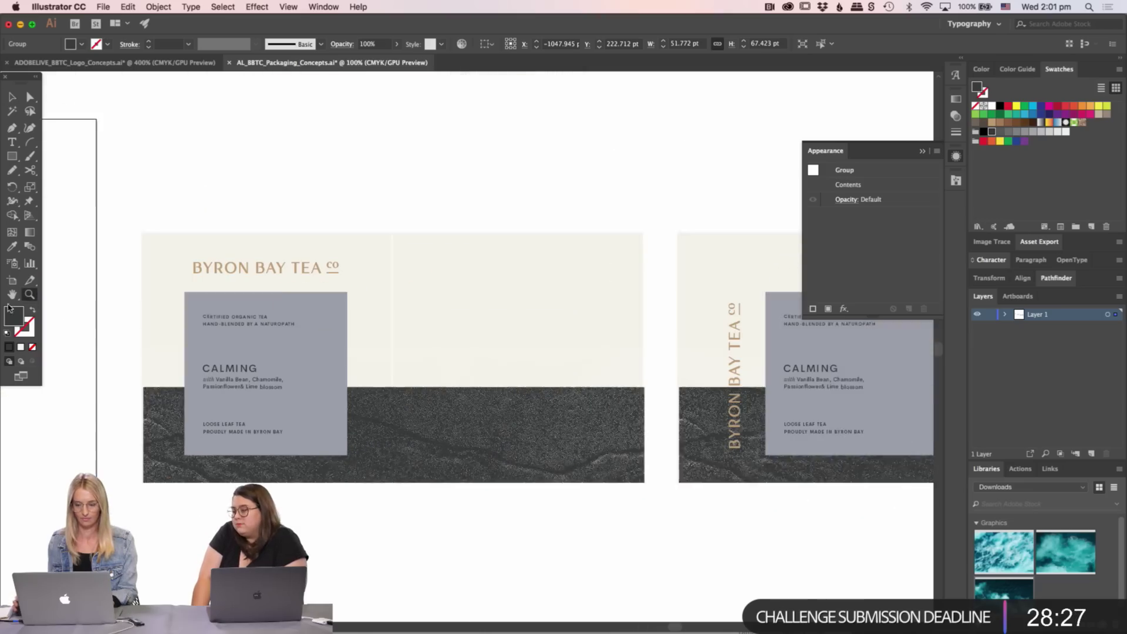
scroll(399, 331, "right", 5)
scroll(398, 331, "down", 1)
left_click(375, 265)
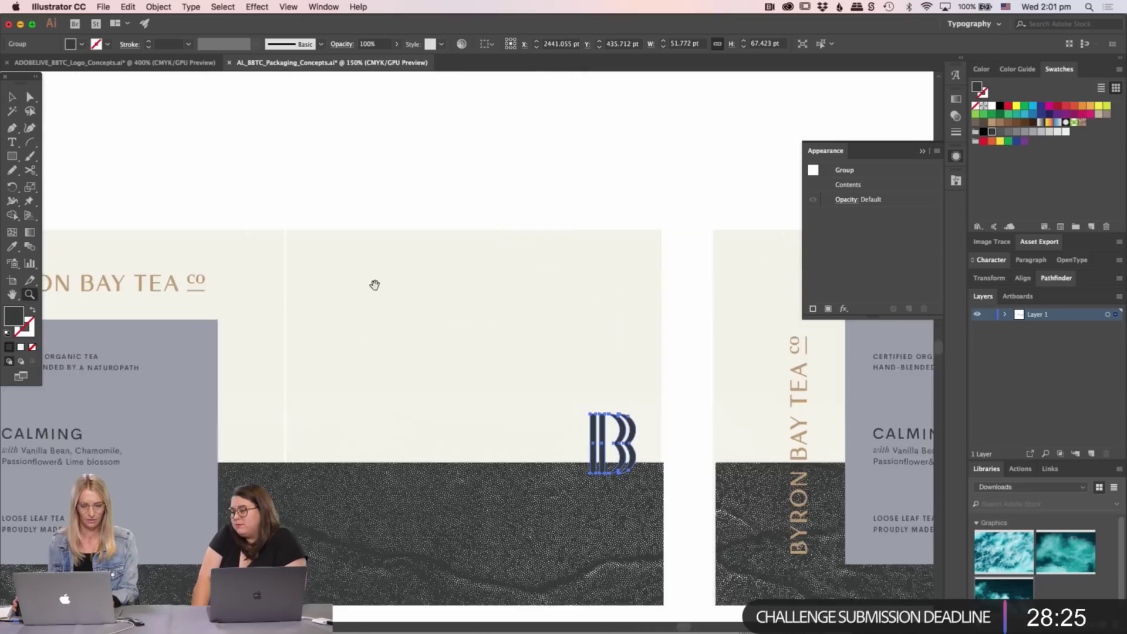
- Recolour the pasted B monogram with the logo's bronze and move it near the centre of the cream area beside the label
left_click_drag(372, 284, 456, 276)
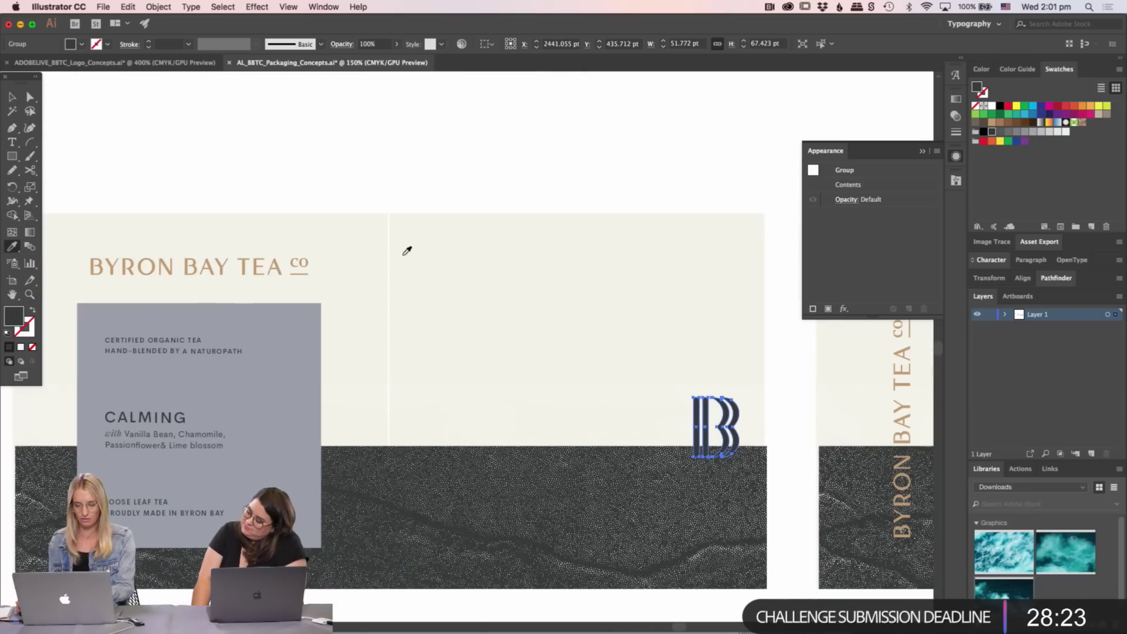
left_click(276, 260)
key("v")
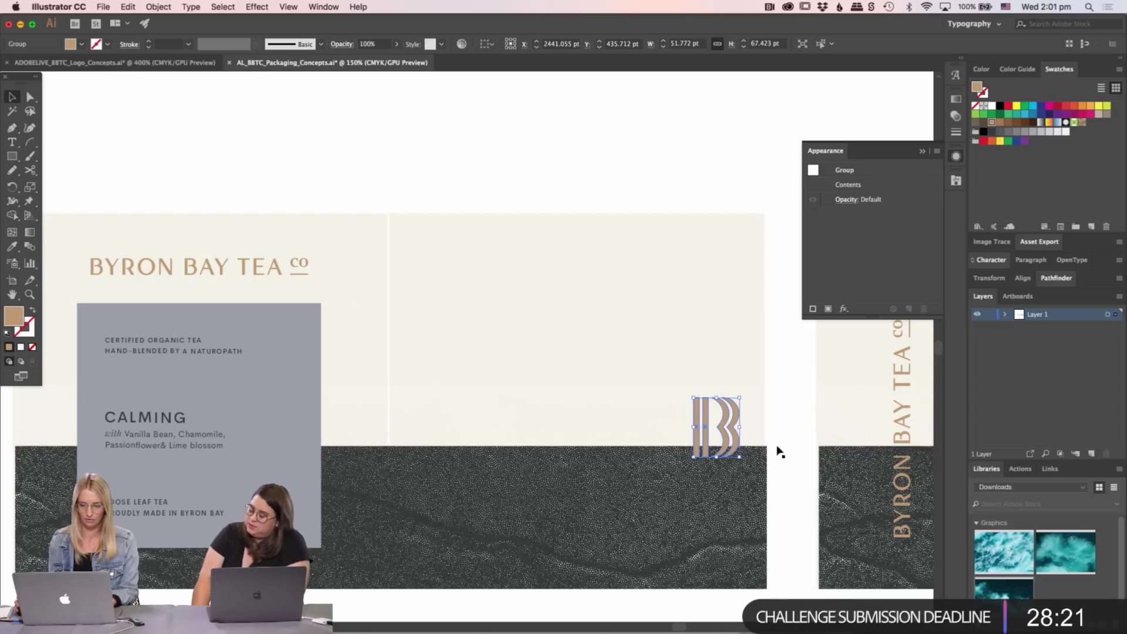
left_click_drag(737, 443, 597, 363)
left_click(610, 239)
left_click(589, 155)
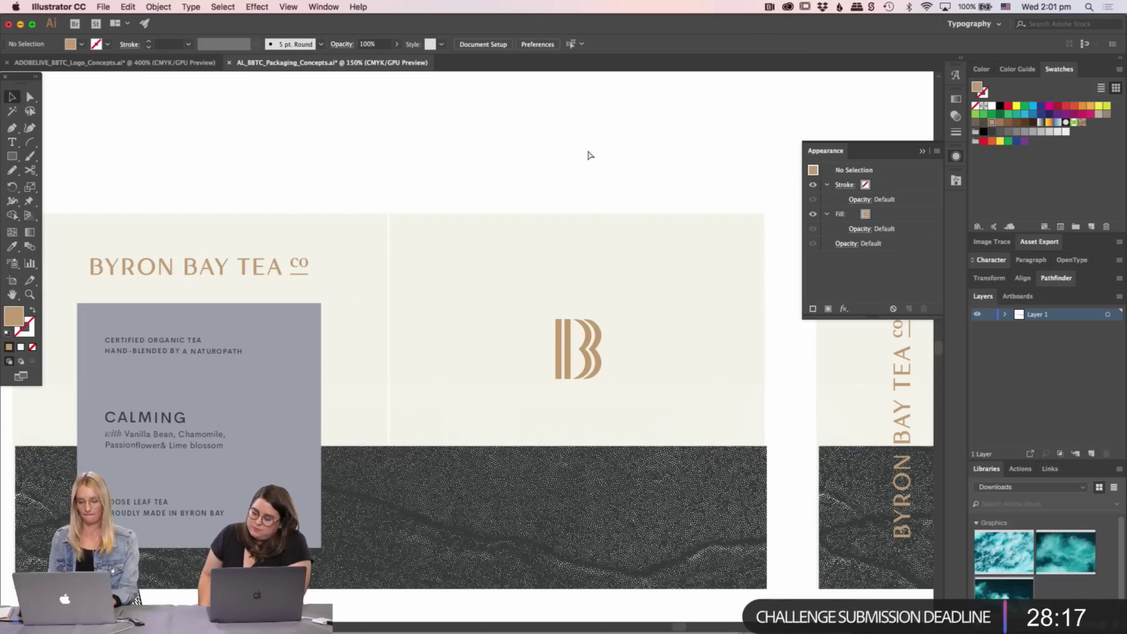
key("super+minus")
key("super+minus")
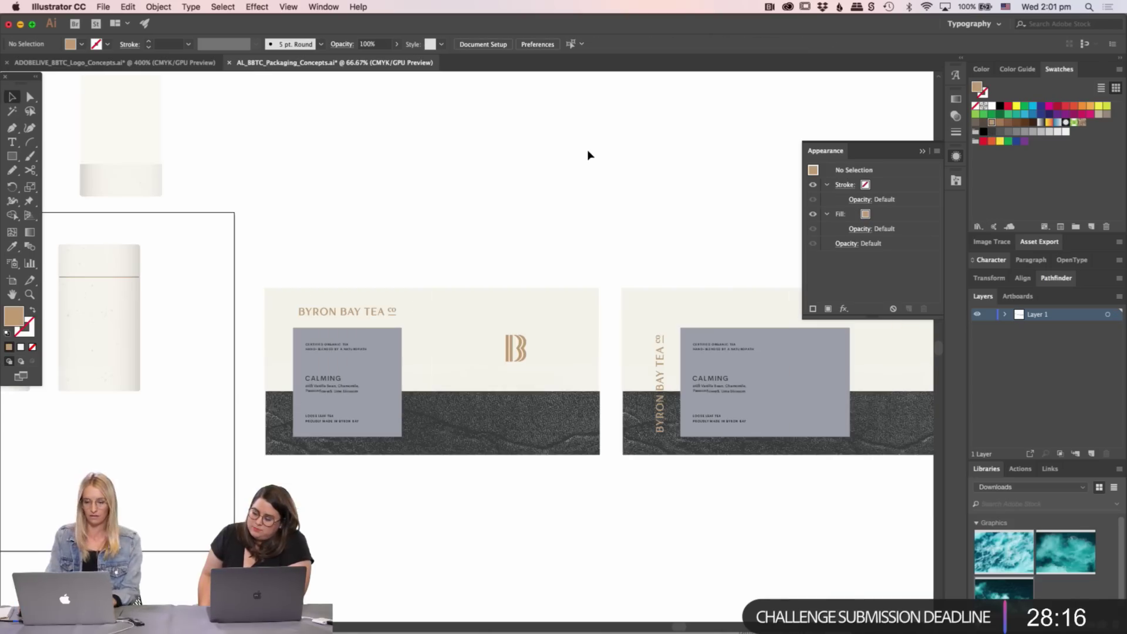
- Copy the unfilled circular "Local & Imported / Hand-Blended by a Naturopath / Ingredients" badge from the logo concepts document
left_click(167, 63)
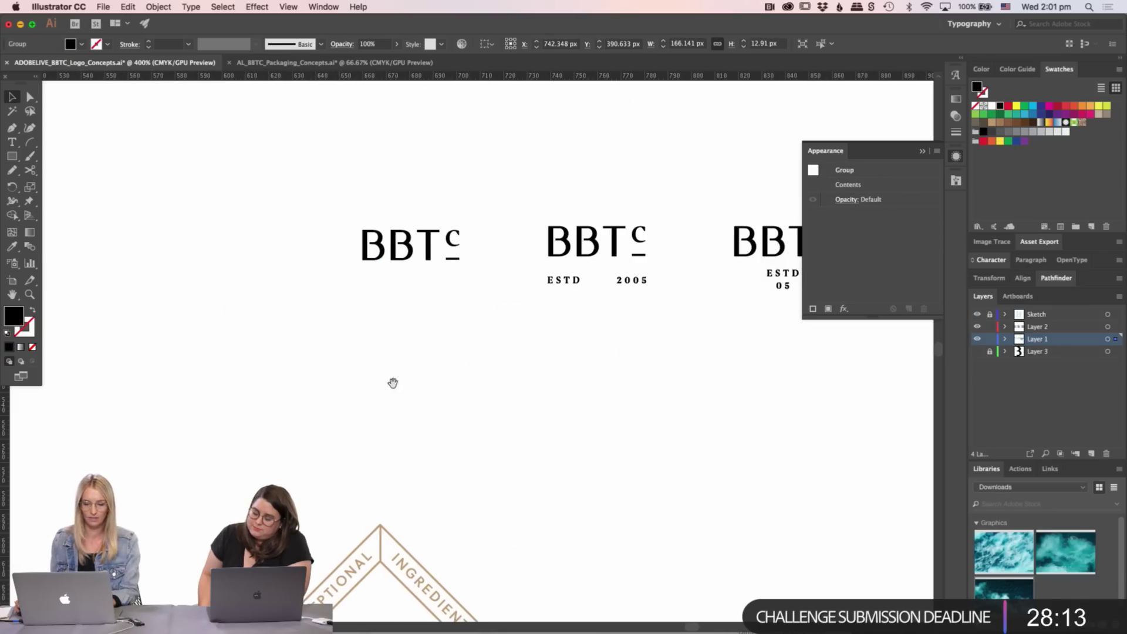
scroll(393, 383, "down", 10)
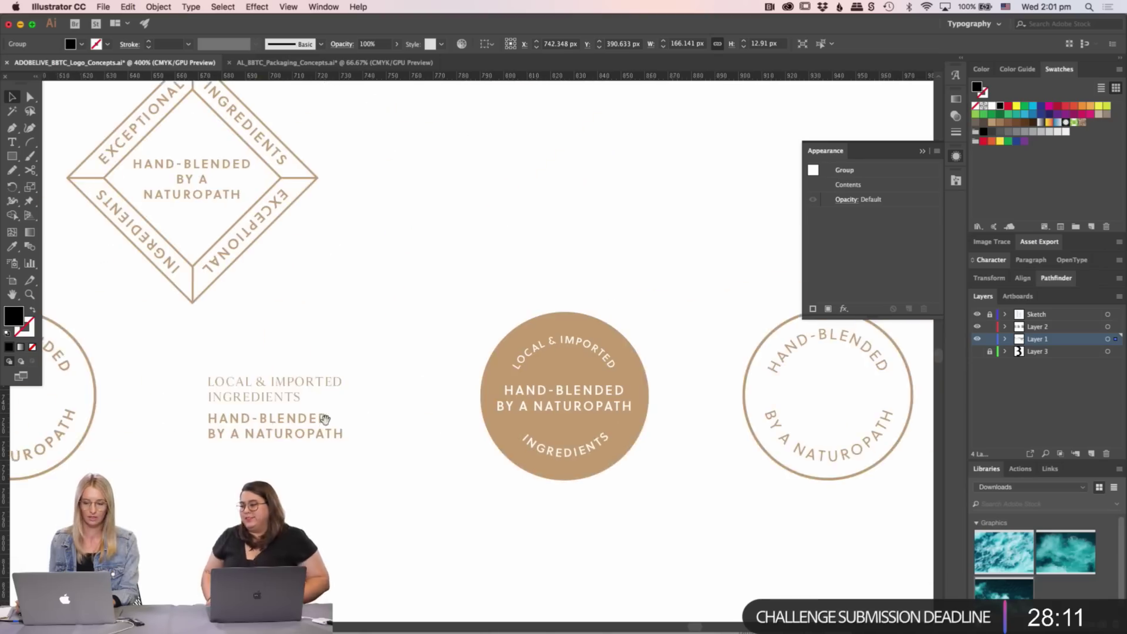
scroll(352, 419, "right", 3)
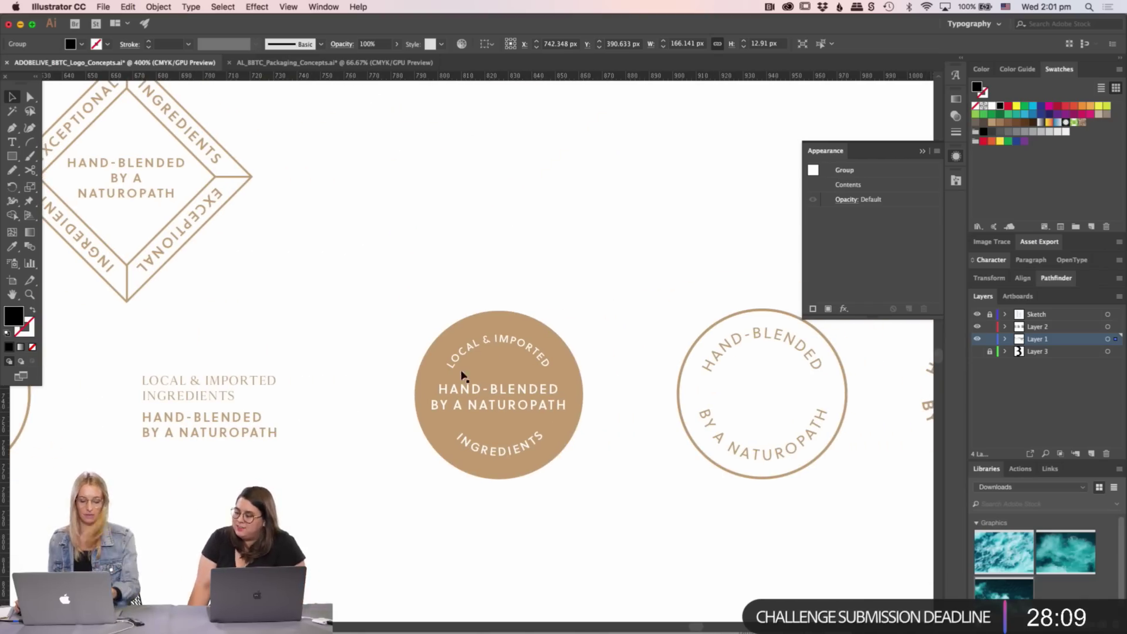
scroll(462, 374, "right", 10)
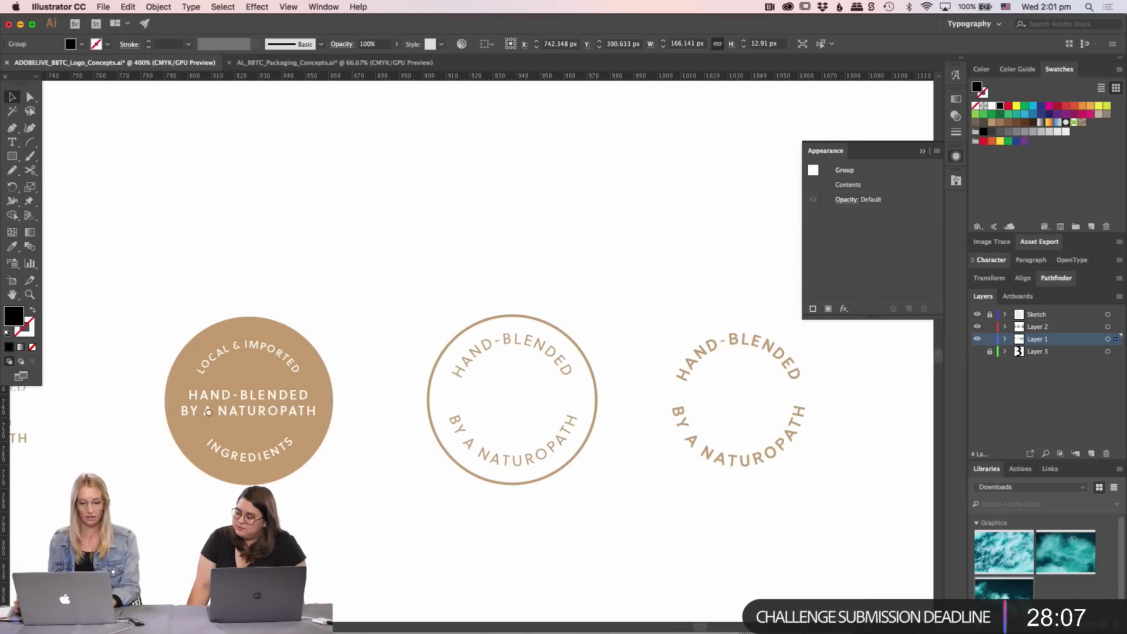
scroll(207, 413, "down", 5)
scroll(539, 448, "up", 5)
left_click(460, 297)
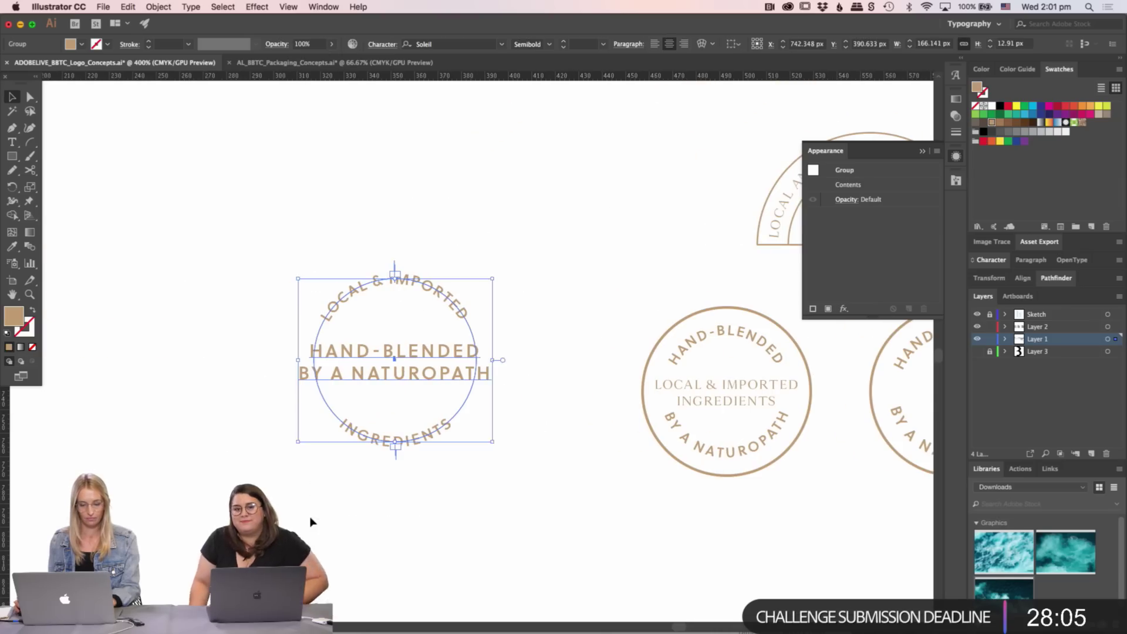
- Paste the circular badge across the right edge of the first wrap's label in the packaging document and raise it about 33 pt
left_click(335, 62)
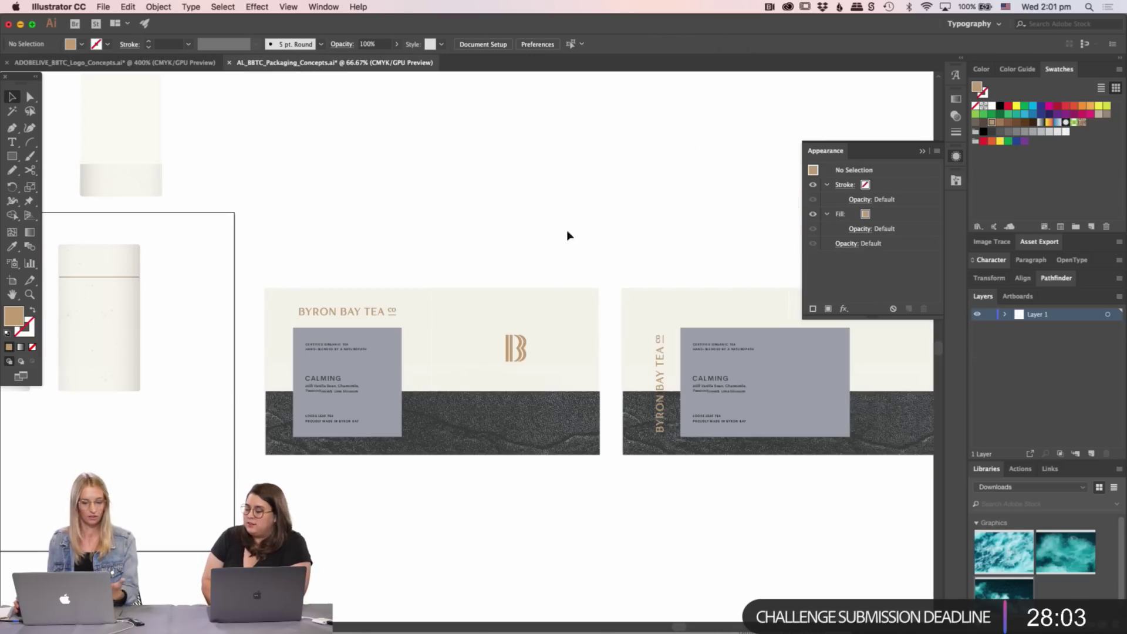
left_click(469, 325, "super")
left_click(429, 399, "super")
left_click_drag(375, 385, 446, 314)
key("super+v")
key("v")
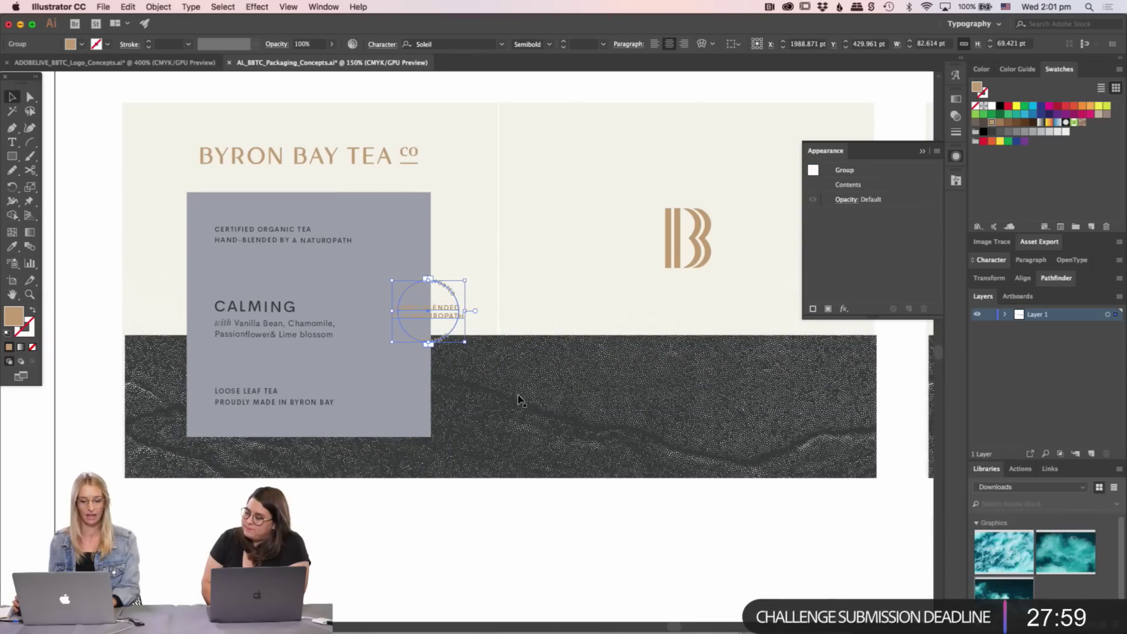
key("shift+super+b")
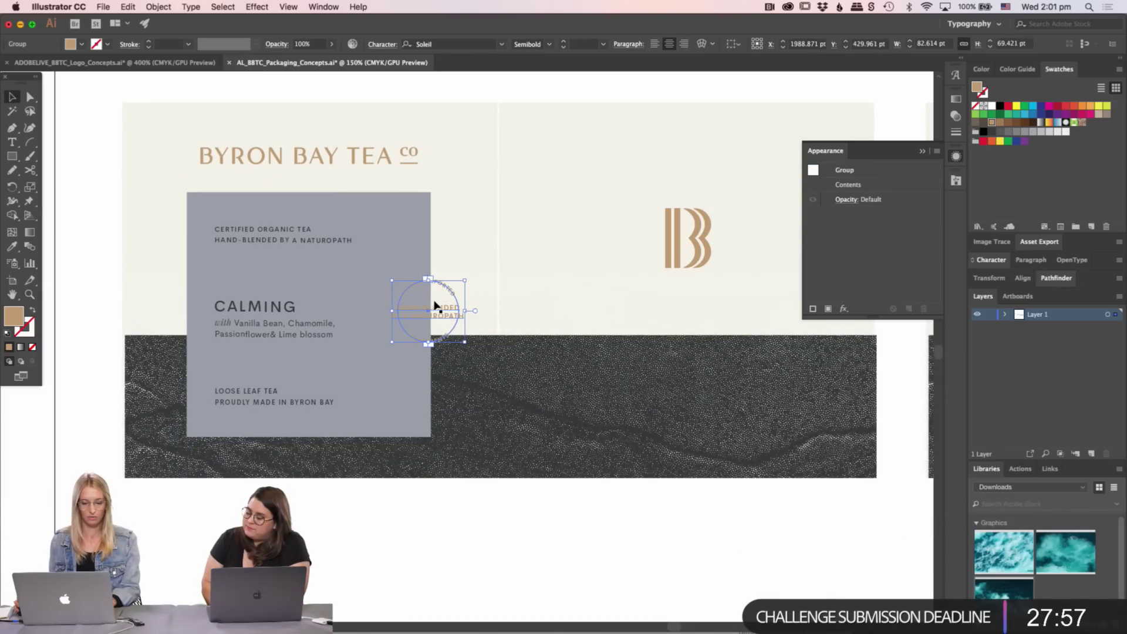
left_click_drag(434, 305, 445, 286)
left_click(552, 566)
scroll(628, 548, "left", 5)
scroll(629, 548, "up", 2)
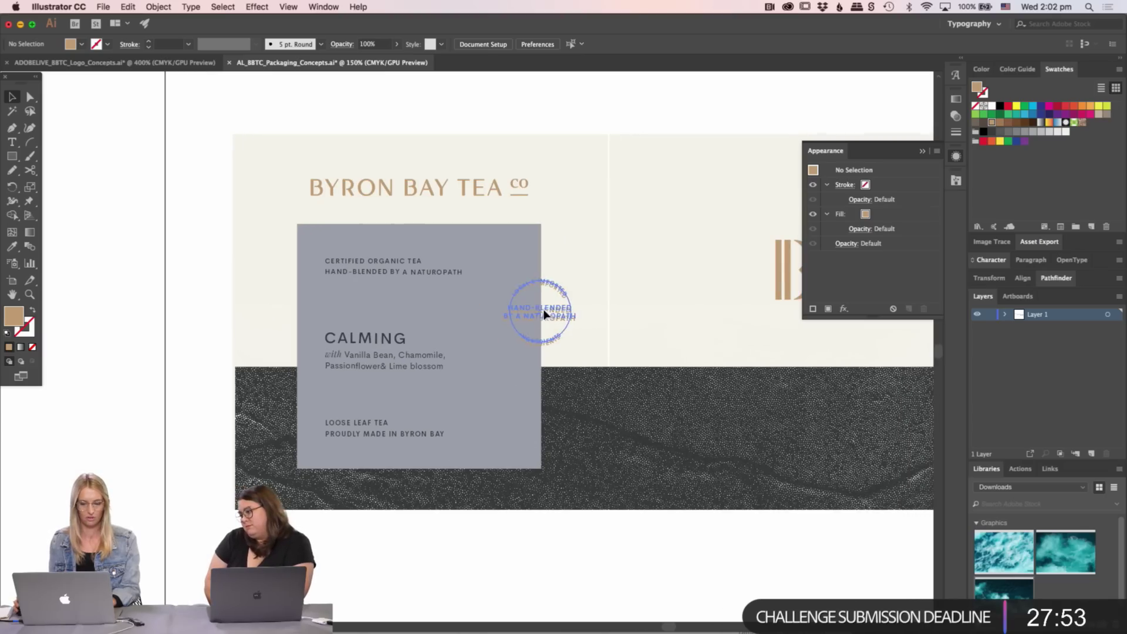
- Nudge the circular badge about 5 pt to the left over the label's right edge
left_click(542, 318)
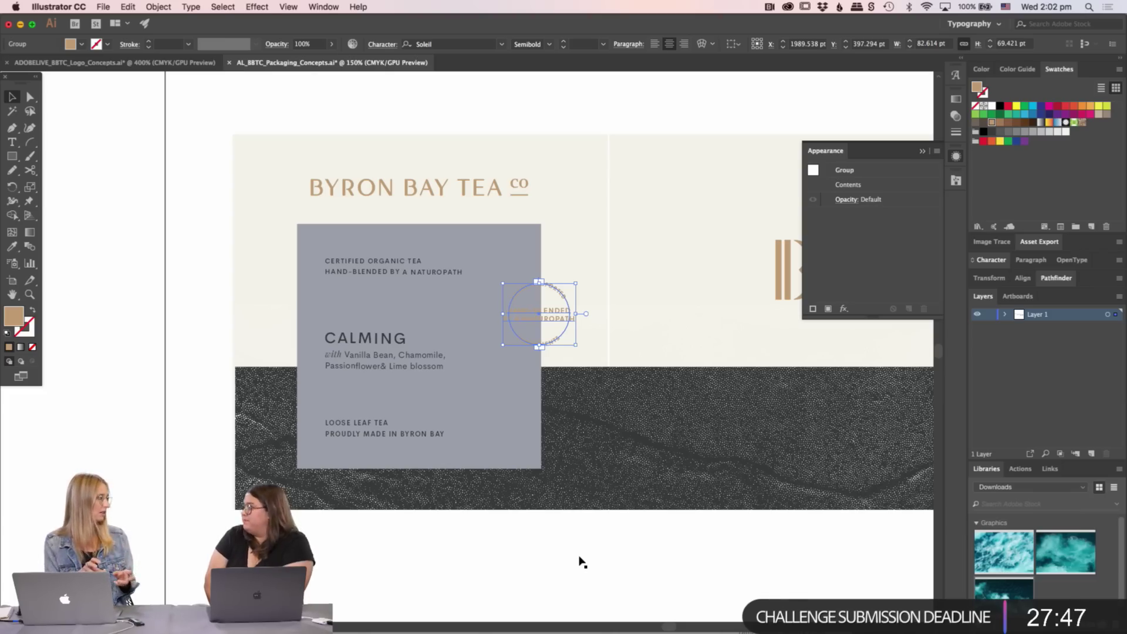
left_click(557, 527)
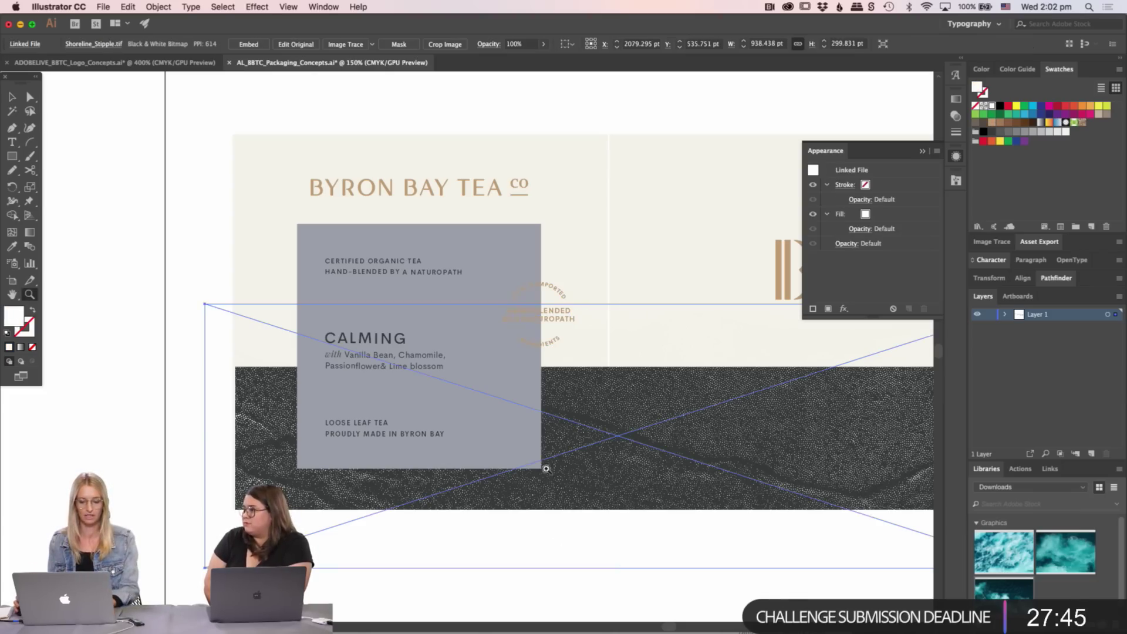
left_click(166, 484)
scroll(342, 372, "right", 3)
left_click(486, 307)
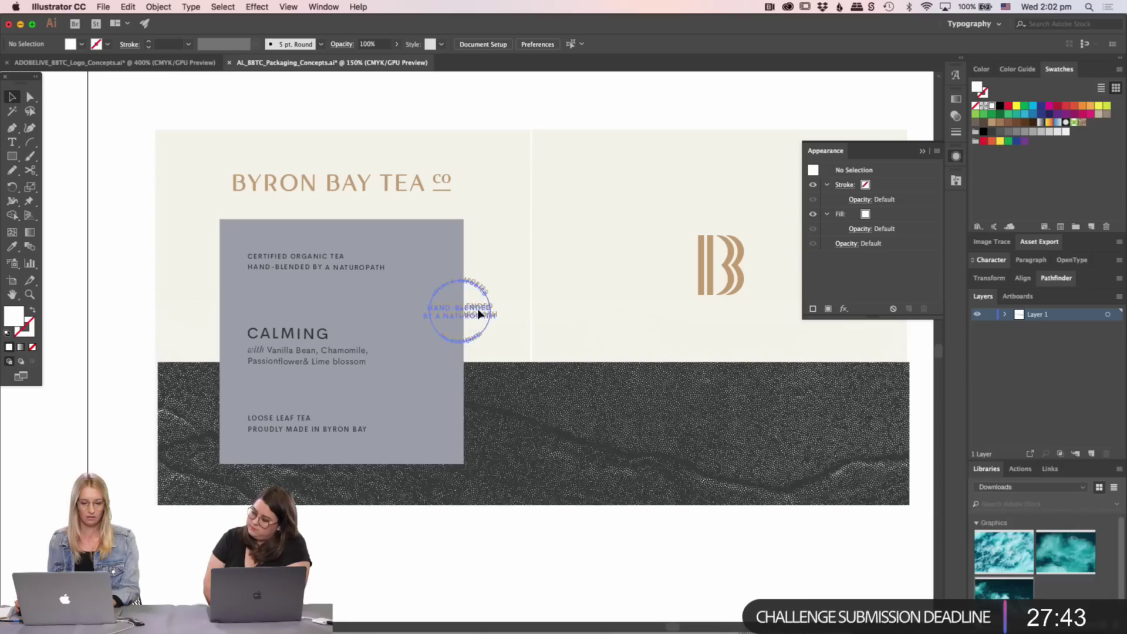
left_click(556, 106)
scroll(448, 123, "right", 3)
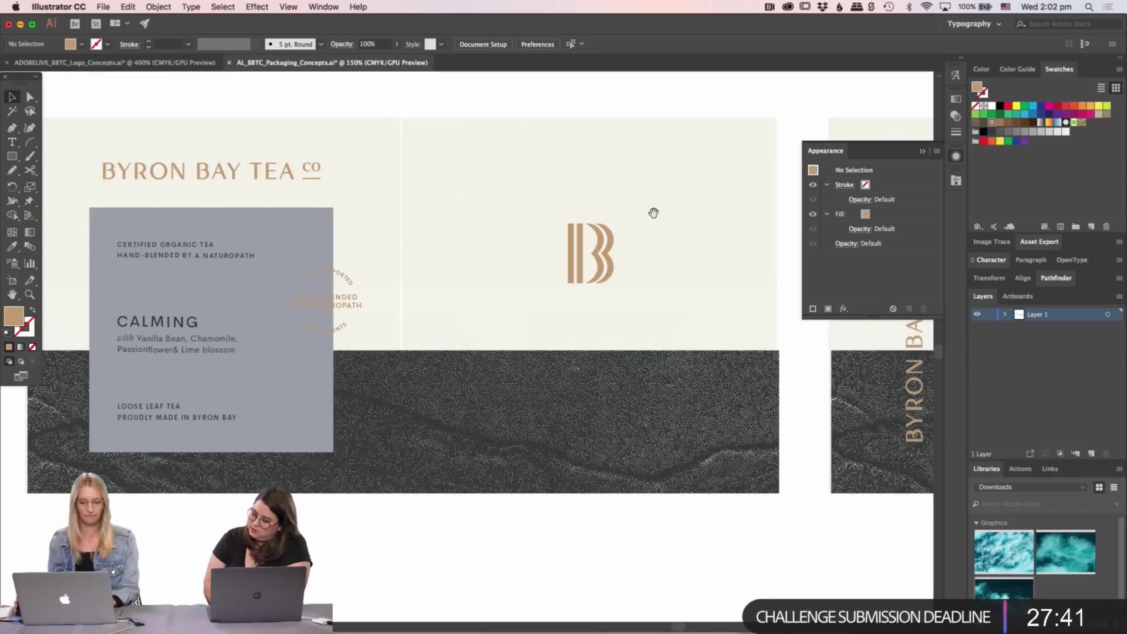
scroll(347, 372, "right", 2)
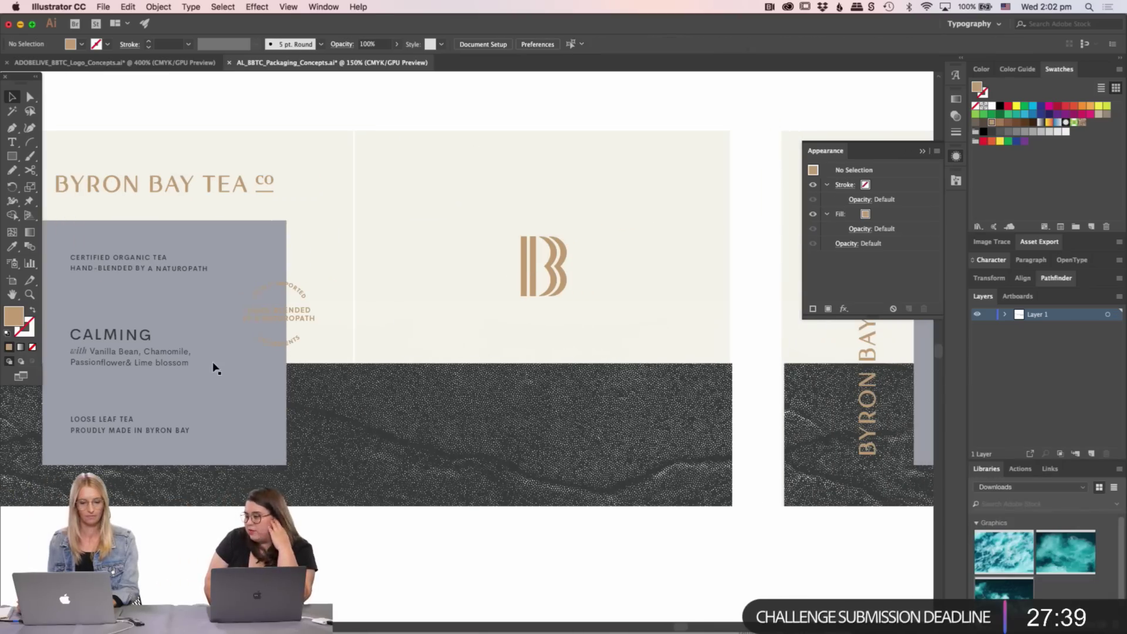
left_click(288, 322)
scroll(246, 335, "right", 2)
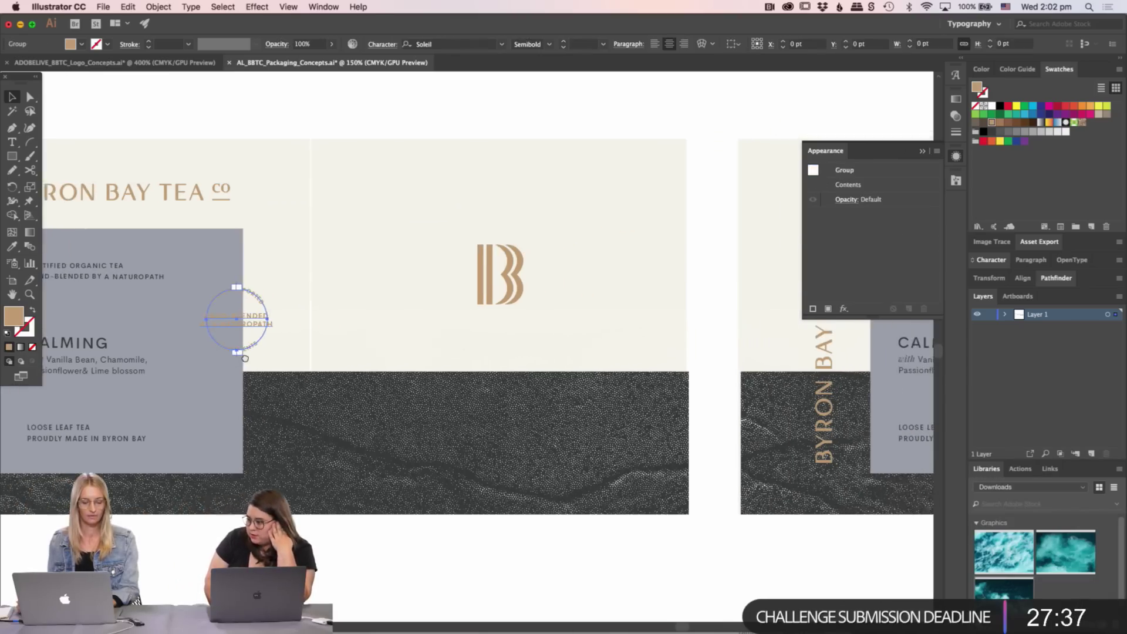
key("t")
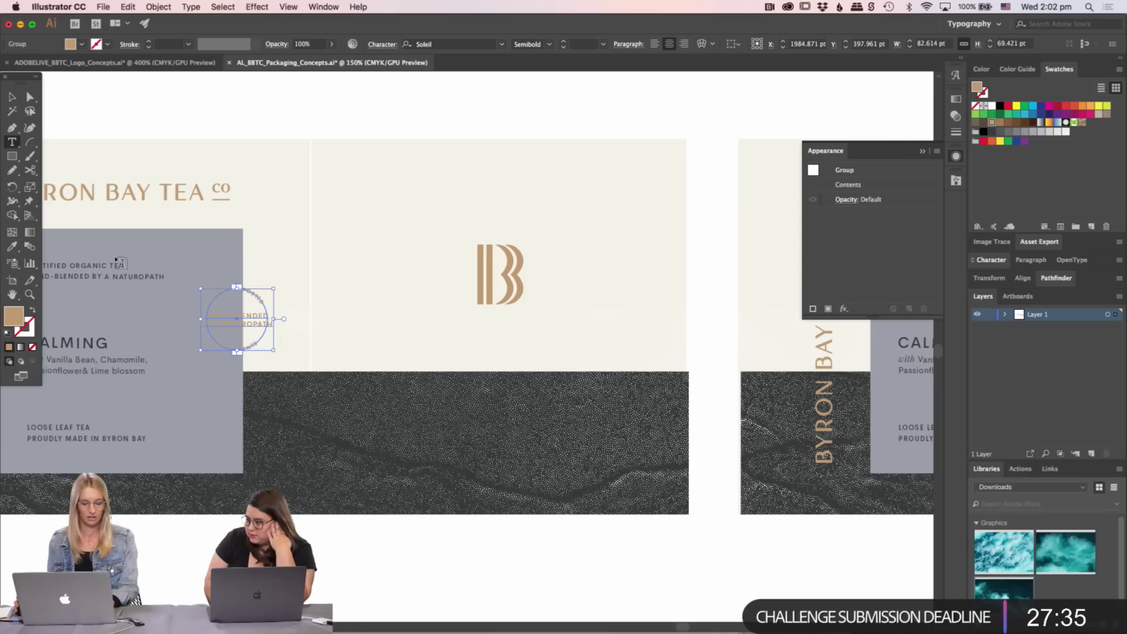
scroll(87, 273, "left", 5)
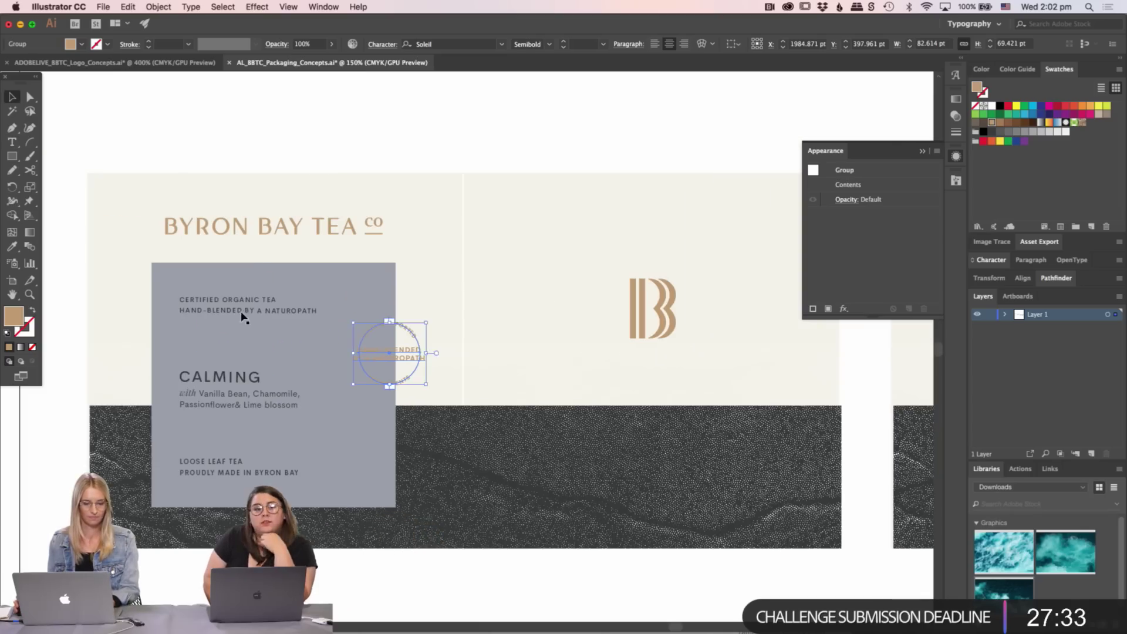
key("a")
left_click(240, 314)
key("t")
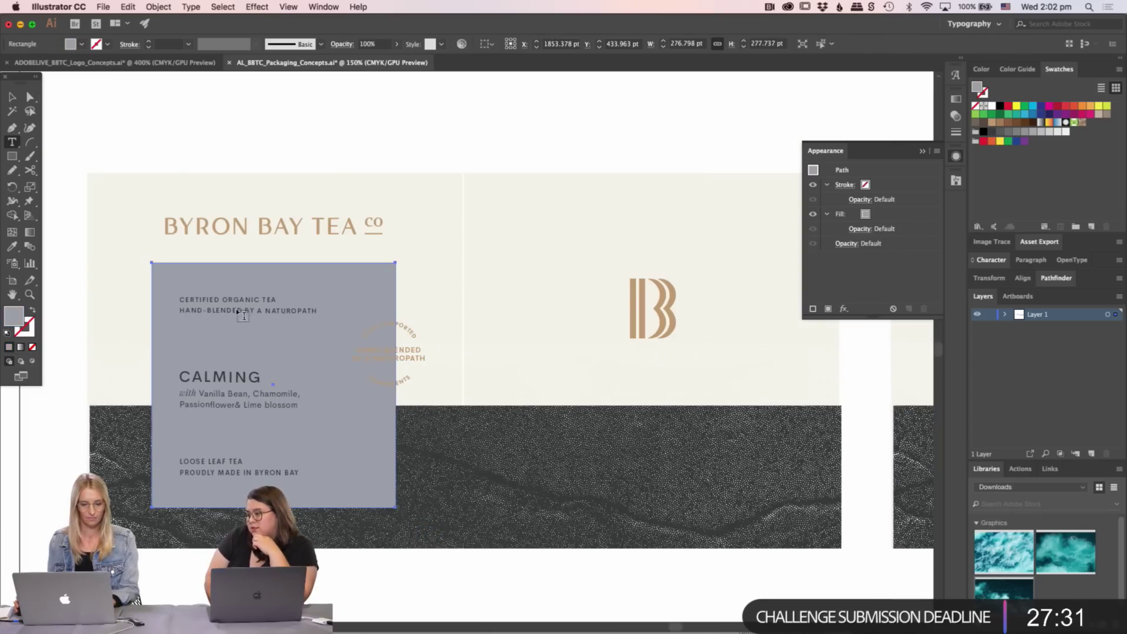
left_click(243, 316)
key("super+z")
key("z")
left_click(267, 312)
left_click(267, 316)
left_click(302, 318)
left_click_drag(486, 356, 79, 310)
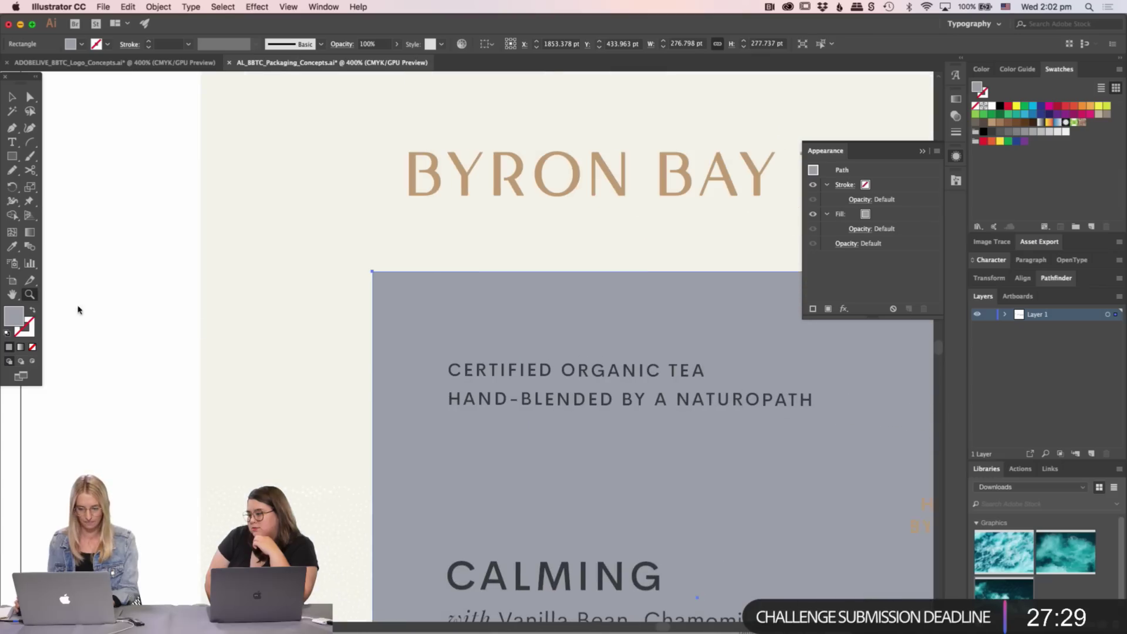
key("v")
key("t")
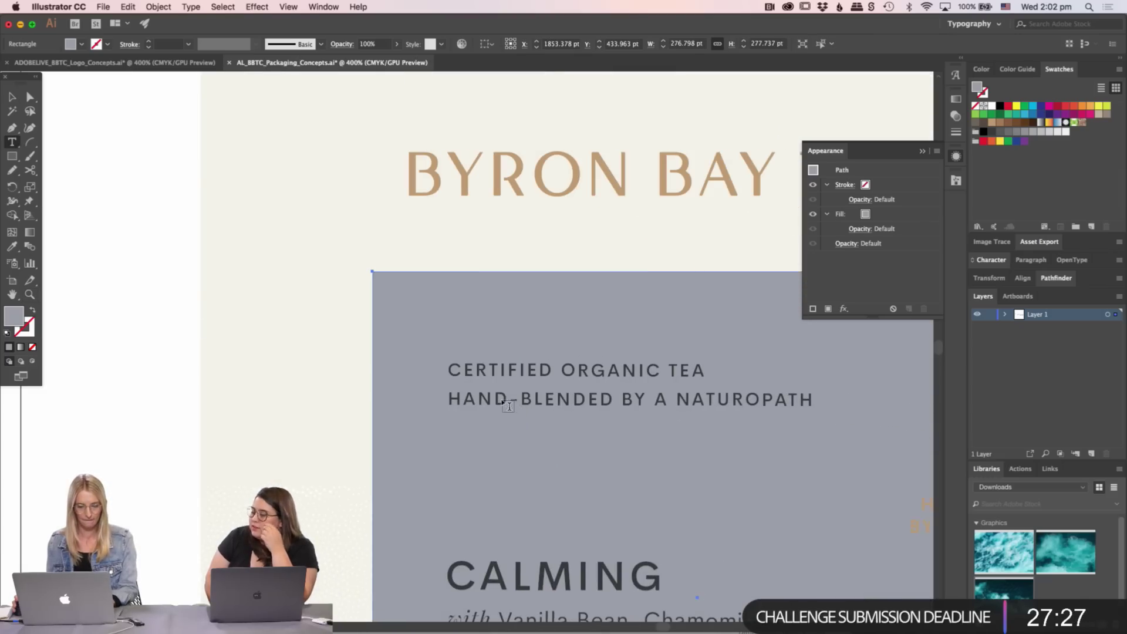
key("a")
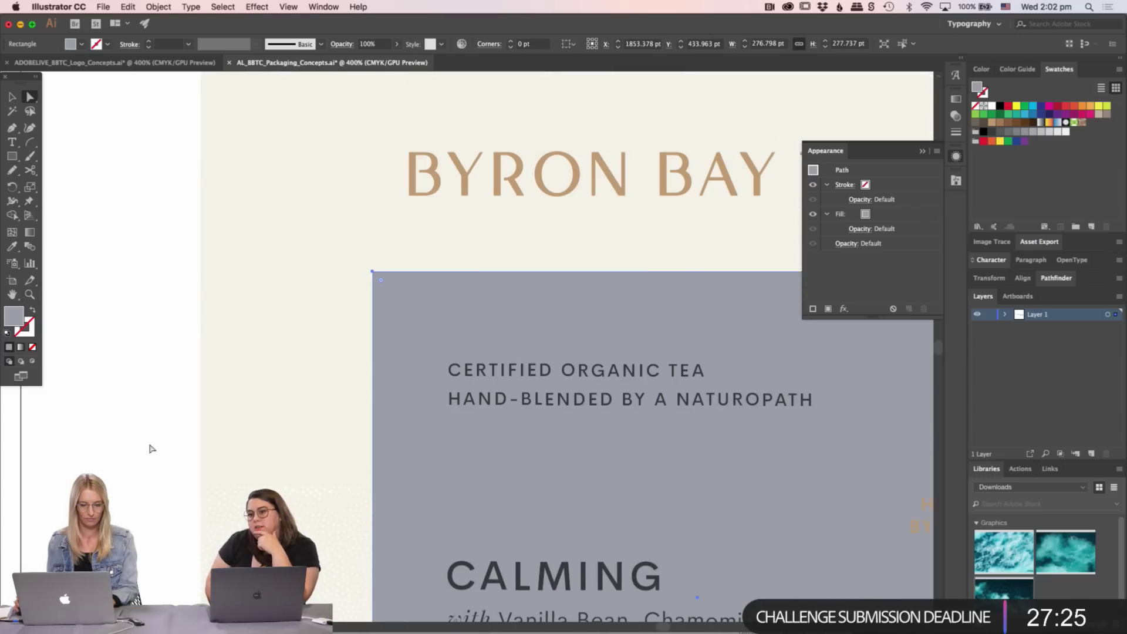
left_click(543, 410)
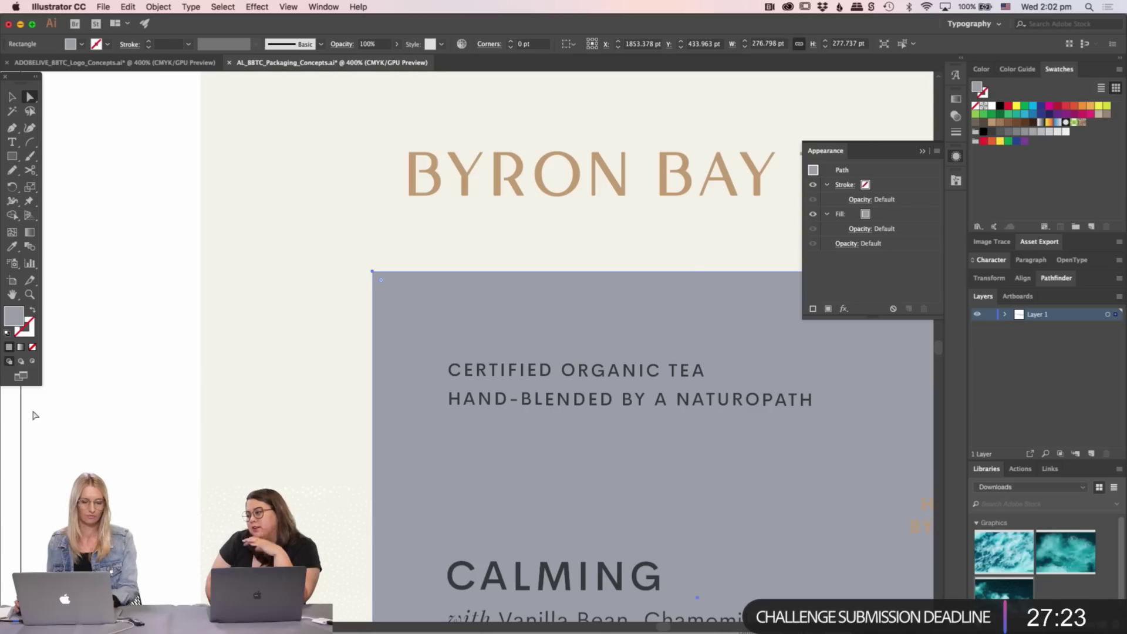
- Duplicate the grouped Calming label into the empty space directly below the first wrap
key("v")
left_click(558, 401)
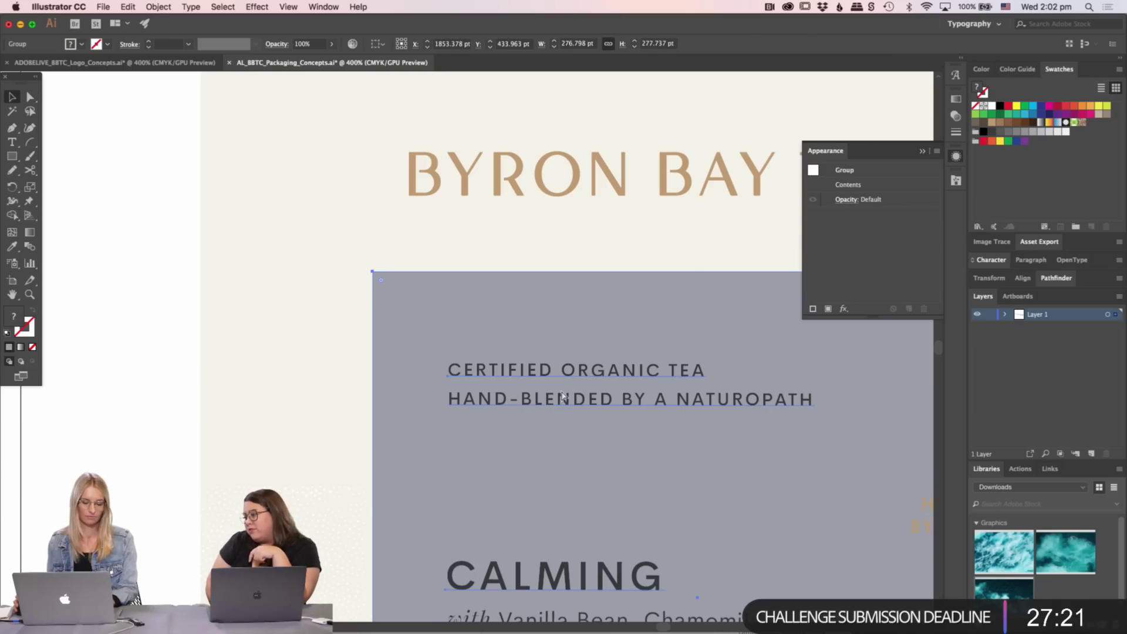
key("super+minus")
key("super+minus")
key("super+minus")
left_click_drag(727, 339, 314, 386)
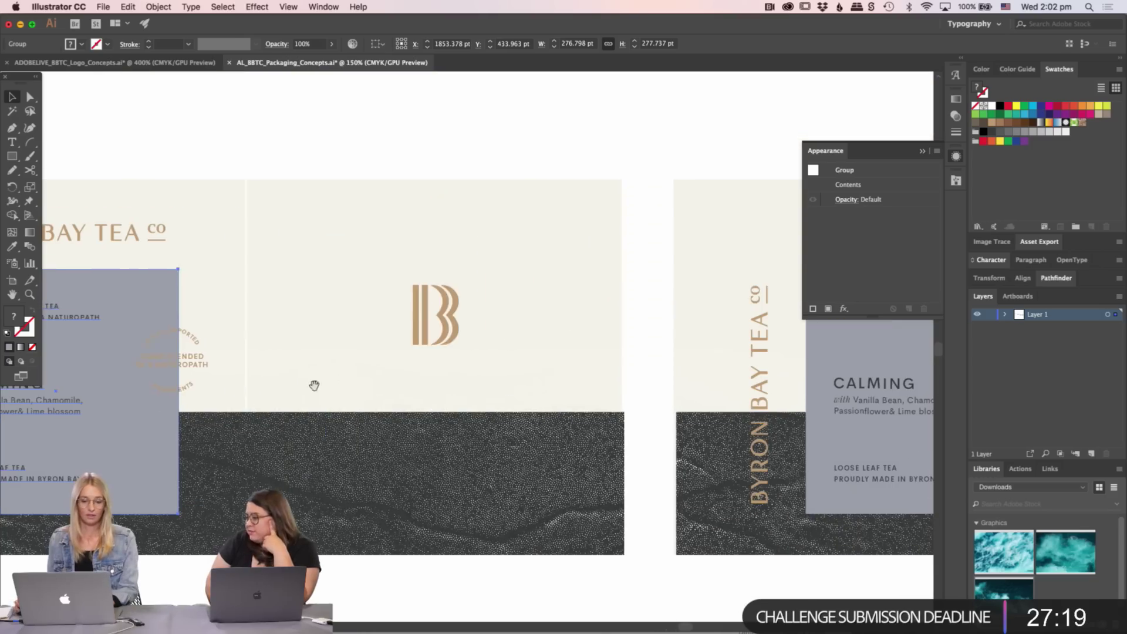
left_click_drag(114, 403, 416, 470)
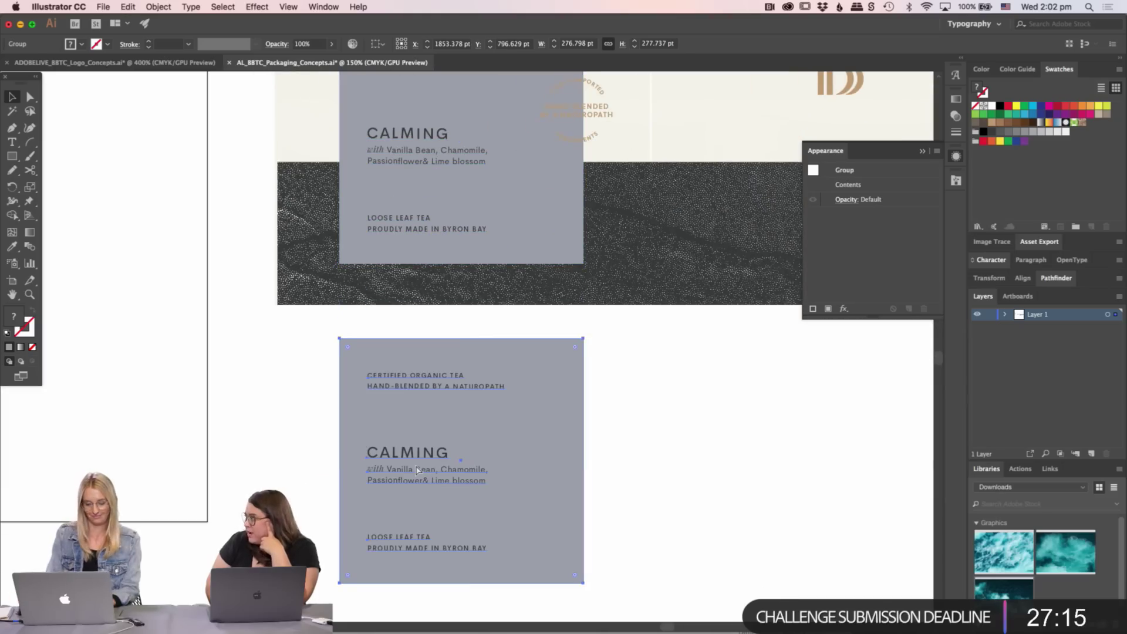
- Ungroup the duplicated label and delete everything except the "Certified Organic Tea / Hand-Blended by a Naturopath" text
key("super+shift+g")
left_click(564, 447)
key("Delete")
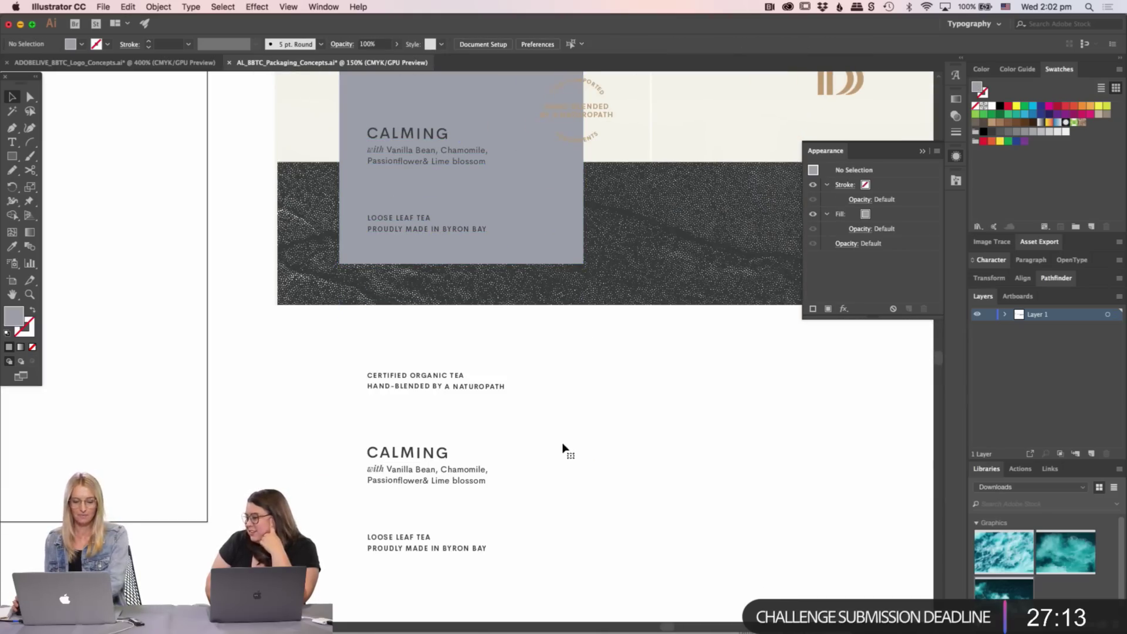
left_click_drag(344, 588, 346, 586)
key("Delete")
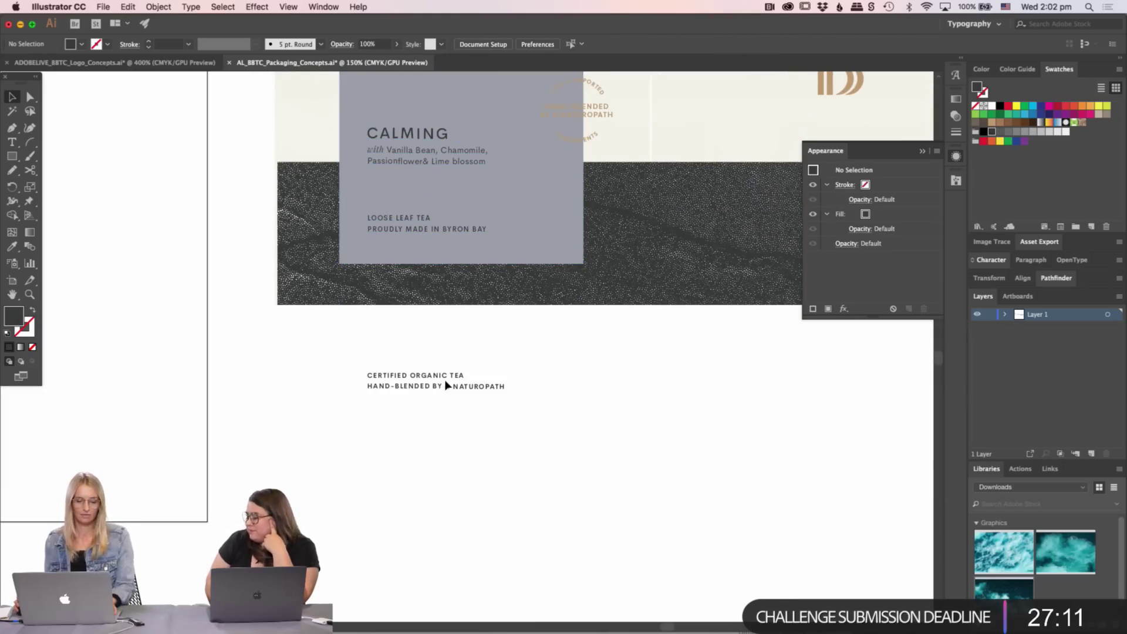
- Move the loose two-line tagline onto the first wrap's plain cream panel below the B monogram and centre-align its lines
scroll(445, 384, "right", 10)
scroll(445, 385, "up", 2)
left_click_drag(126, 448, 504, 195)
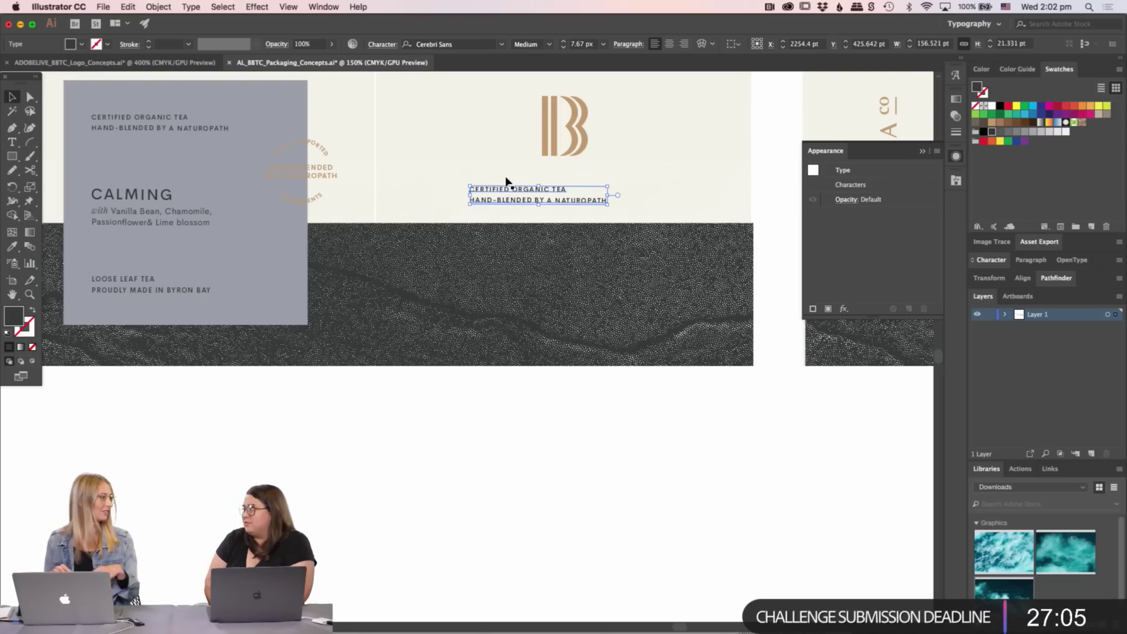
key("super+shift+c")
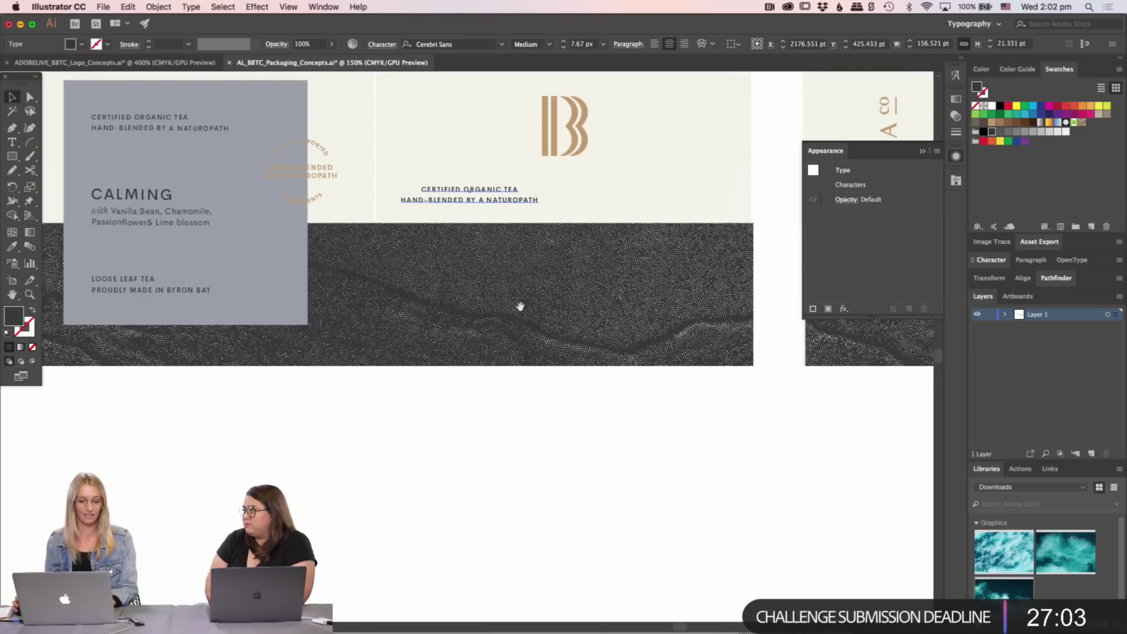
- Reposition the centre-aligned tagline directly beneath the B monogram, centred on it
scroll(481, 311, "right", 4)
scroll(482, 311, "up", 2)
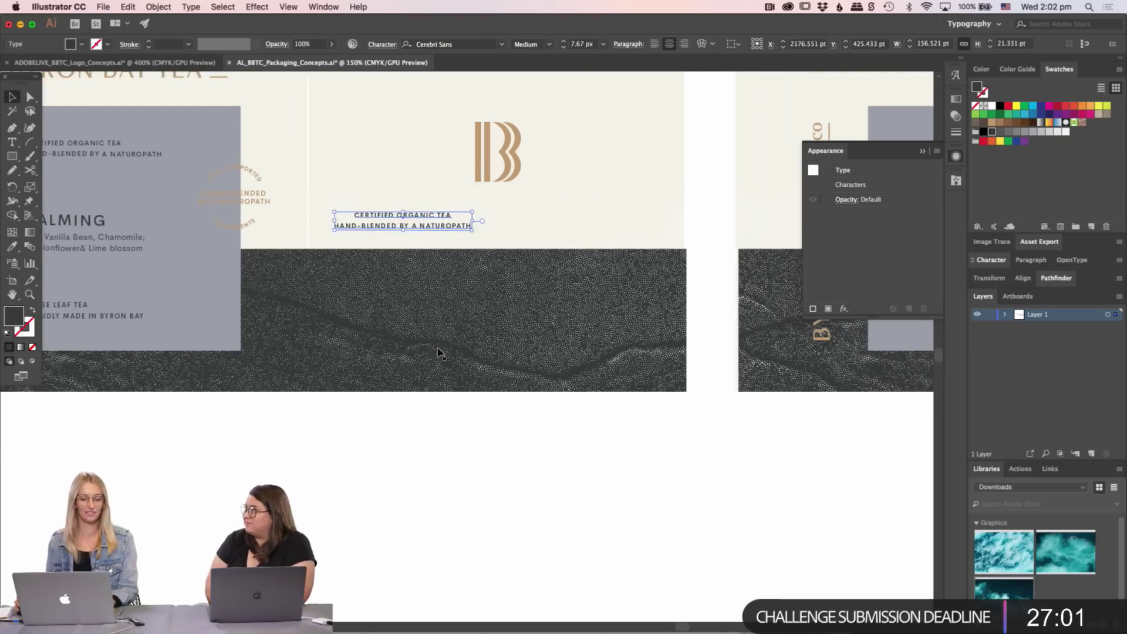
left_click(438, 352)
scroll(470, 305, "up", 2)
scroll(471, 304, "right", 1)
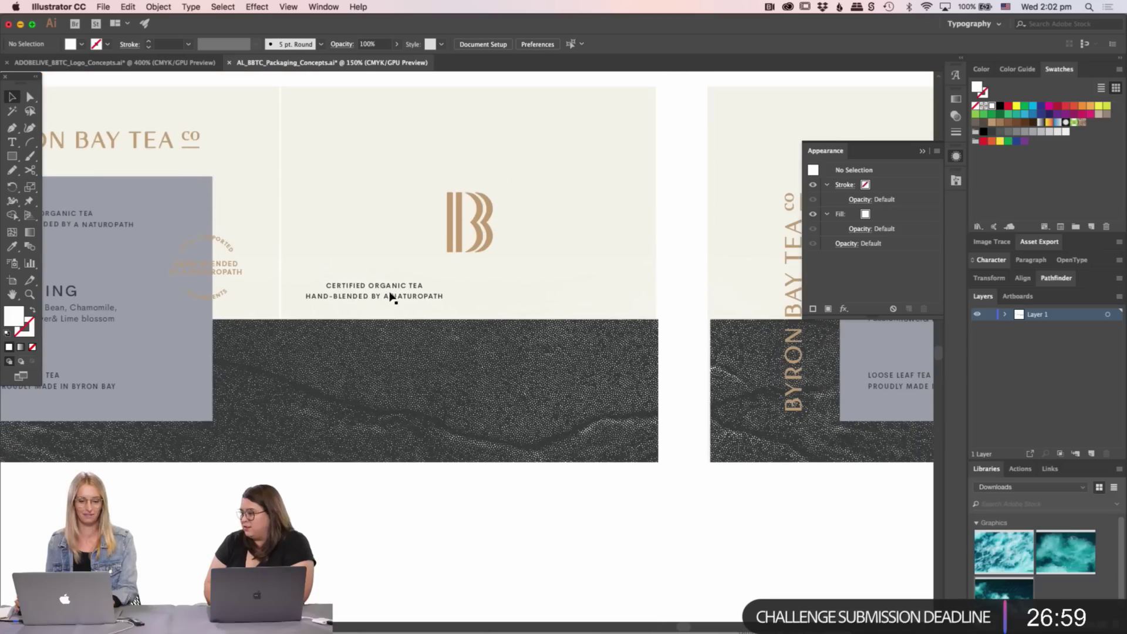
left_click(475, 479)
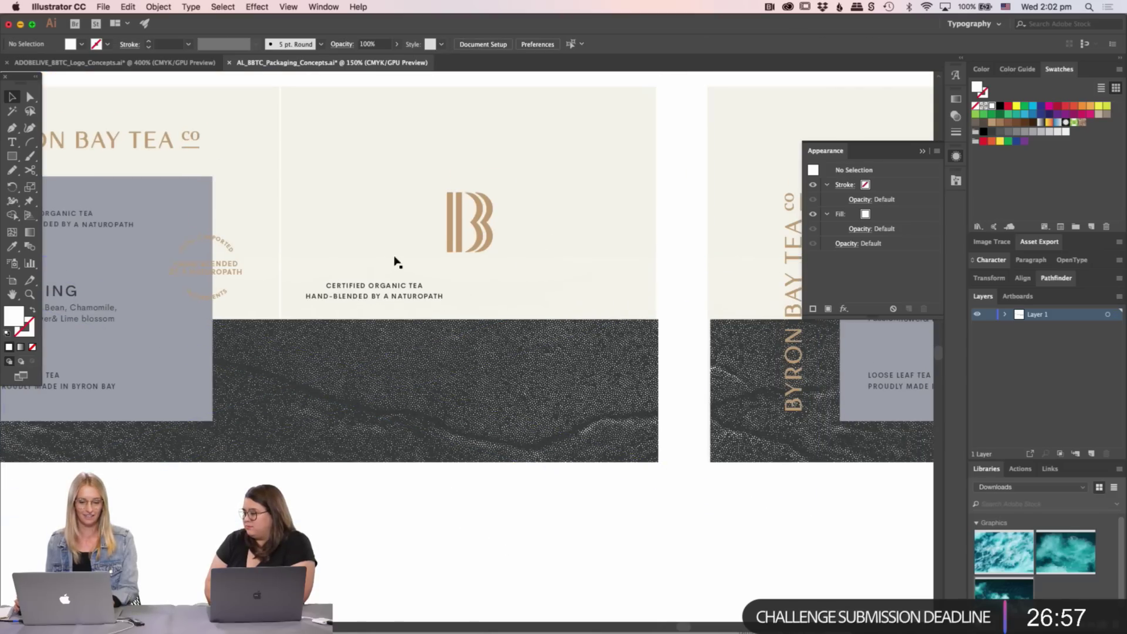
left_click_drag(395, 288, 473, 271)
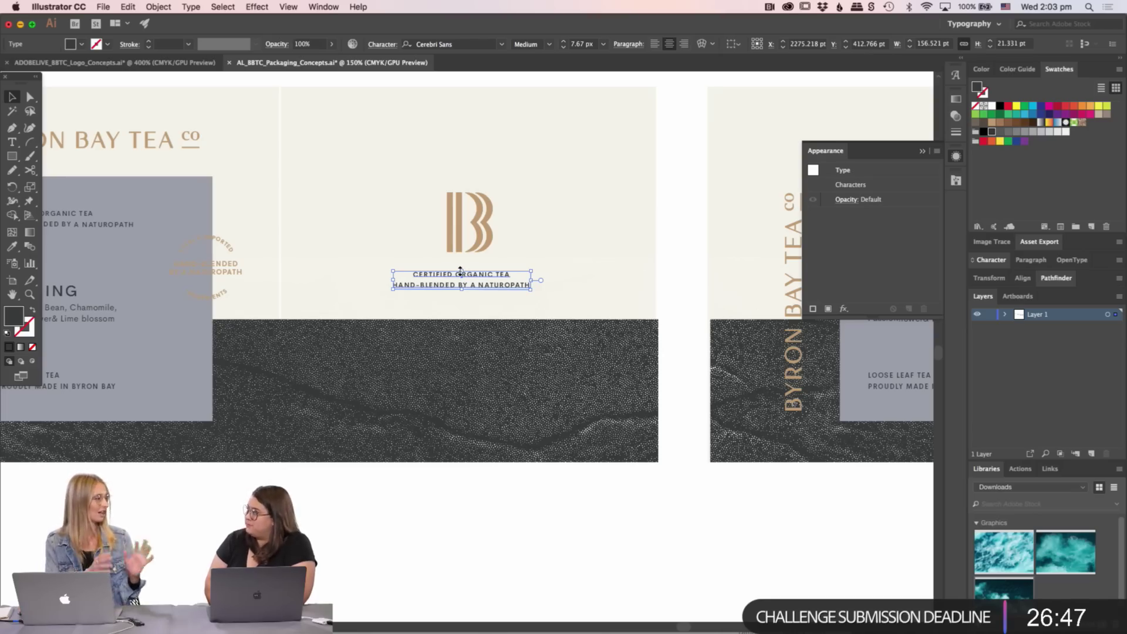
- Scale the B monogram down to about 42 by 54 pt and shift the tagline about 7 pt up beneath it
scroll(460, 268, "left", 4)
scroll(460, 269, "up", 1)
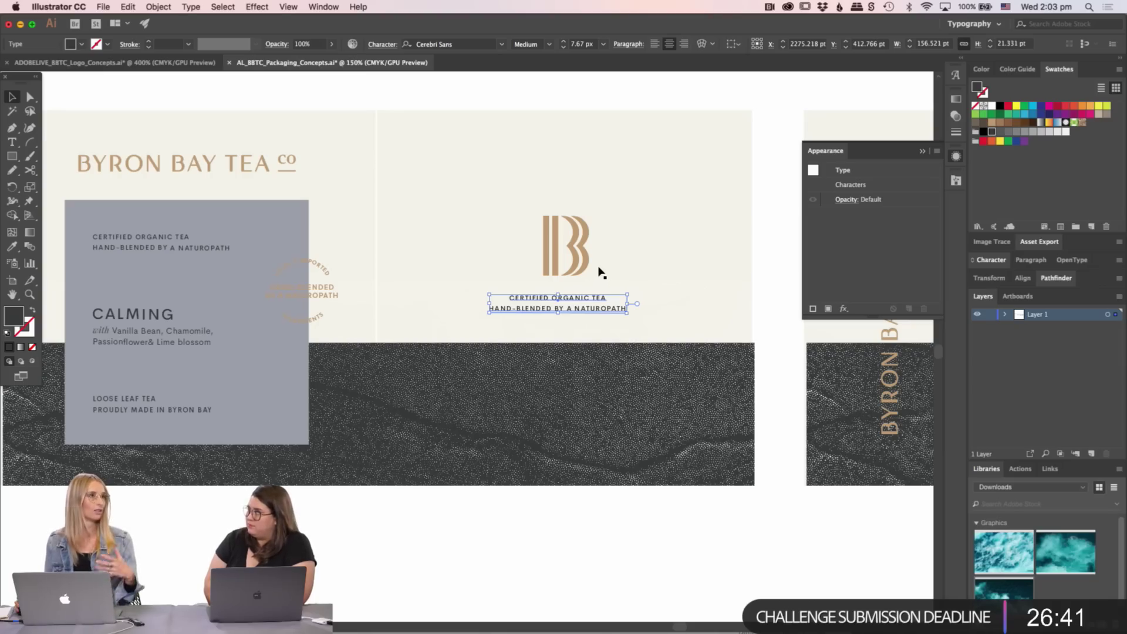
left_click(585, 265)
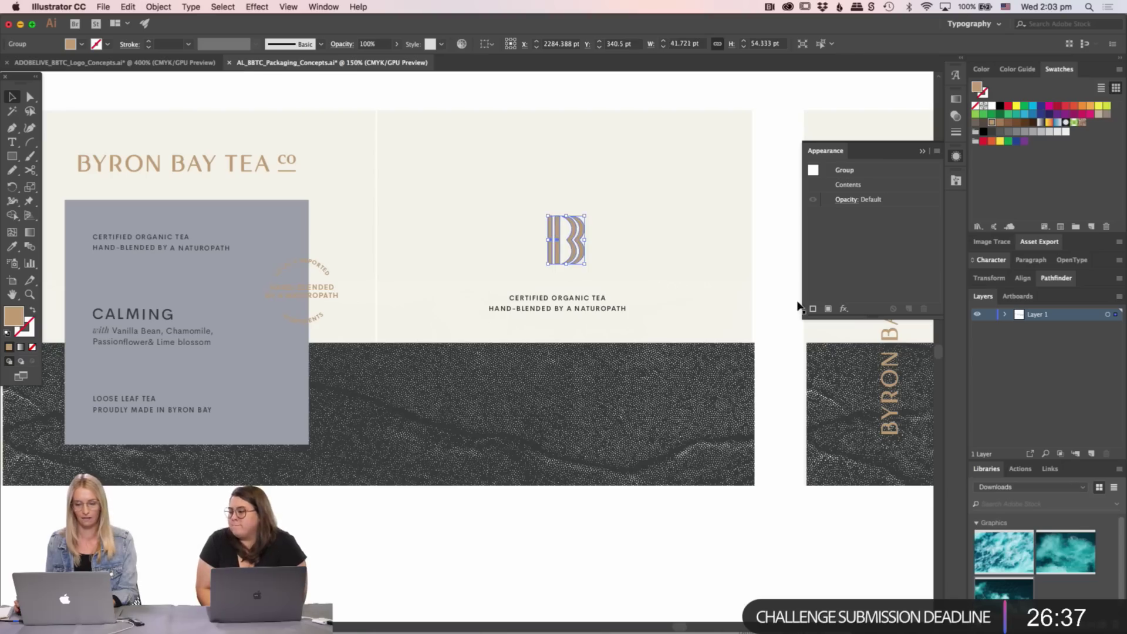
left_click(797, 304)
scroll(797, 305, "up", 1)
left_click_drag(573, 323, 579, 317)
- Recolour the tagline with the B monogram's bronze and raise it slightly closer to the monogram
key("i")
left_click(543, 247)
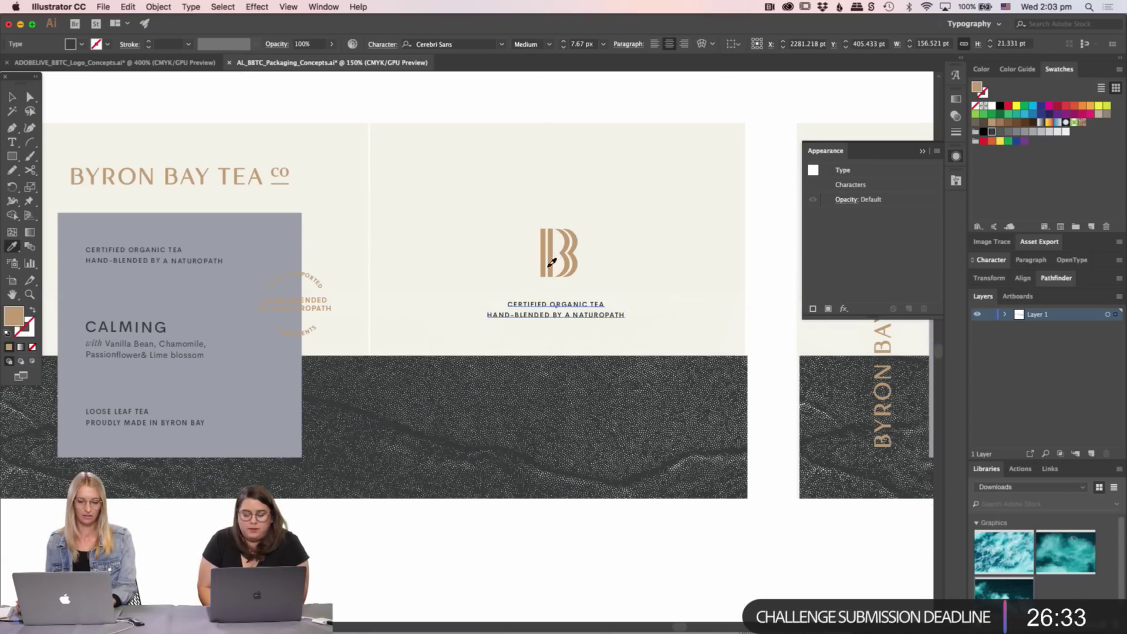
key("v")
scroll(646, 253, "right", 3)
scroll(686, 252, "left", 2)
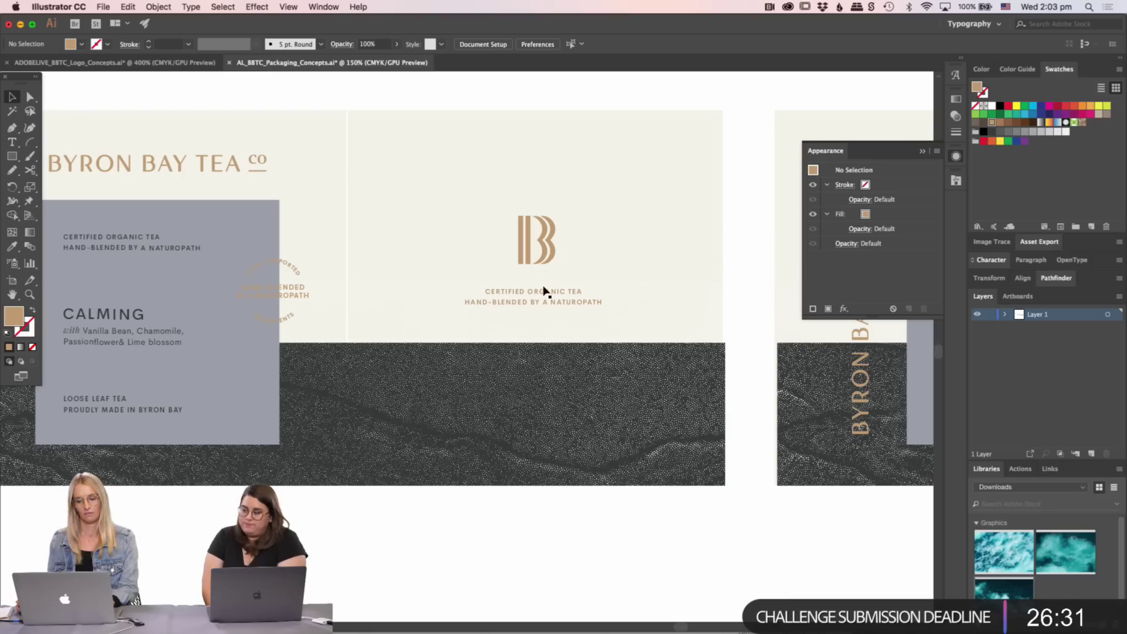
left_click(695, 220)
mouse_move(480, 300)
left_mouse_down()
mouse_move(641, 294)
mouse_move(480, 295)
left_mouse_up()
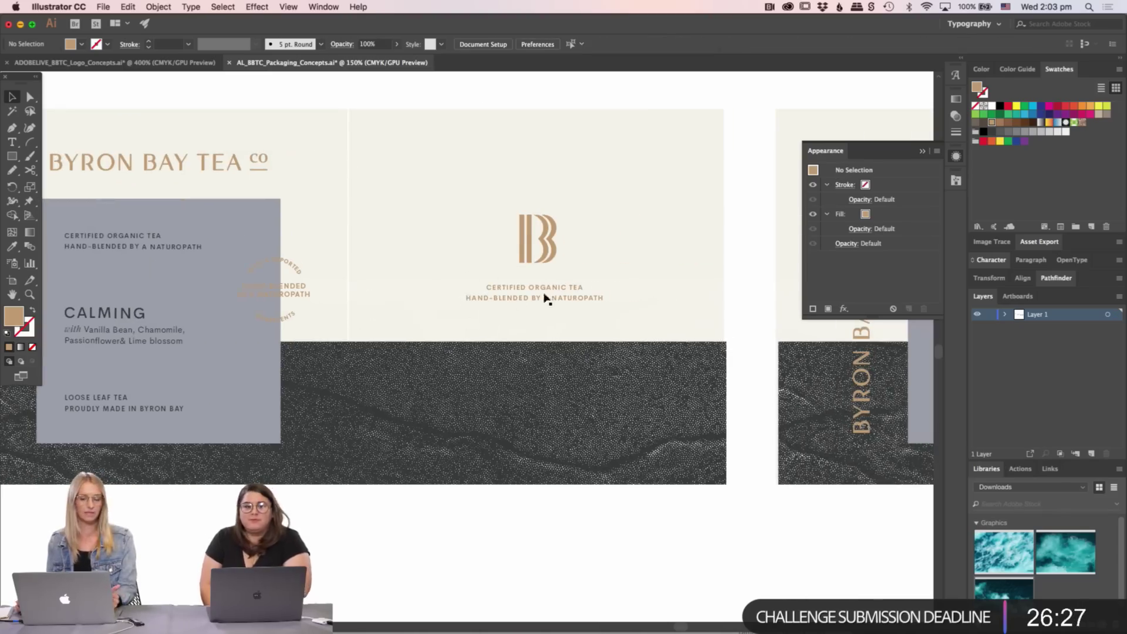
- Examine the circular badge's legibility across the label's edge up close and within the whole first wrap
scroll(581, 341, "left", 3)
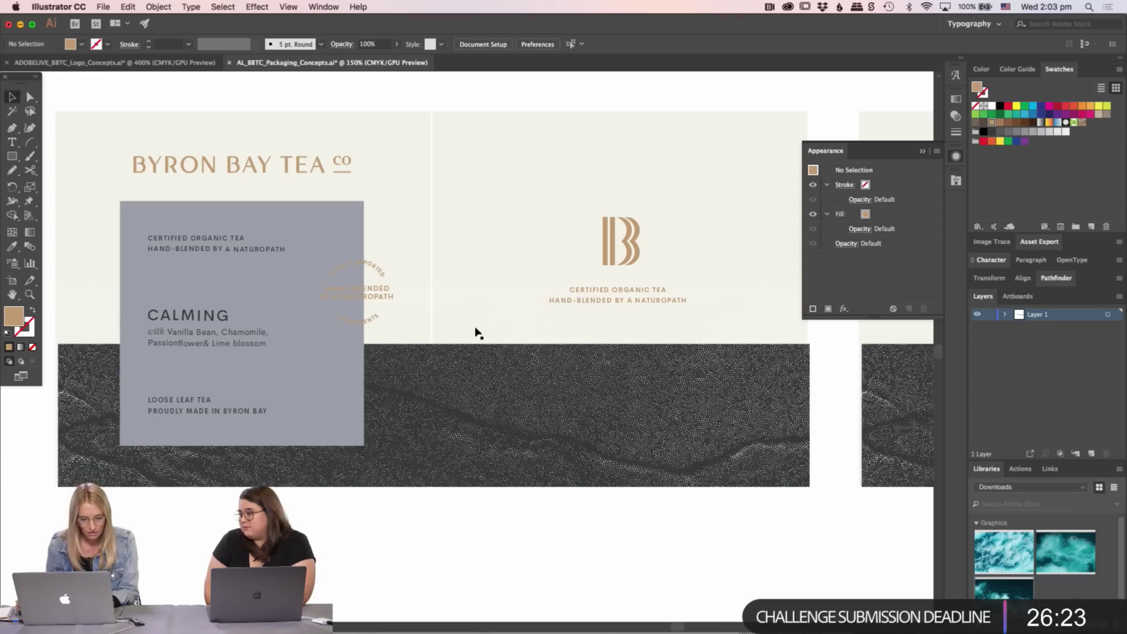
key("z")
left_click(393, 321)
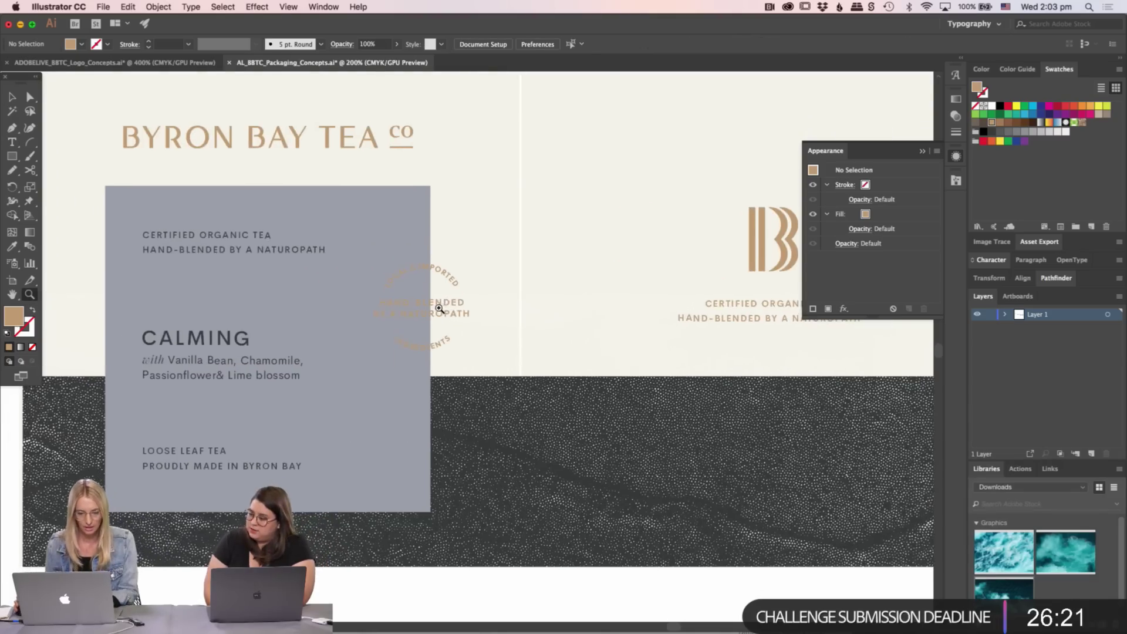
double_click(438, 308)
left_click_drag(487, 386, 502, 338)
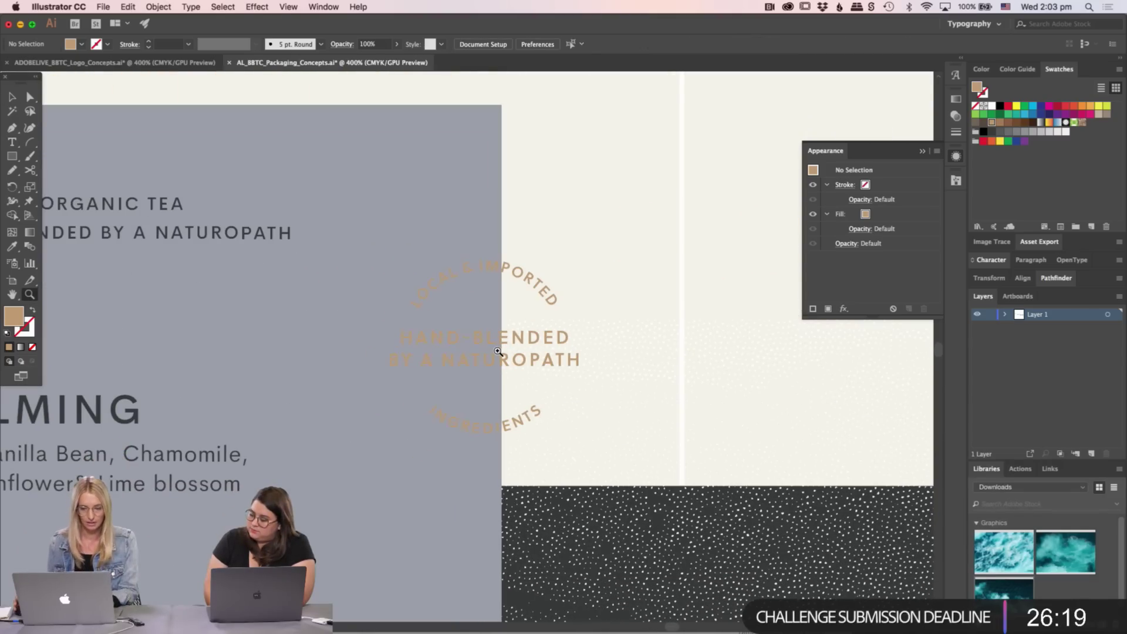
key("super+1")
key("v")
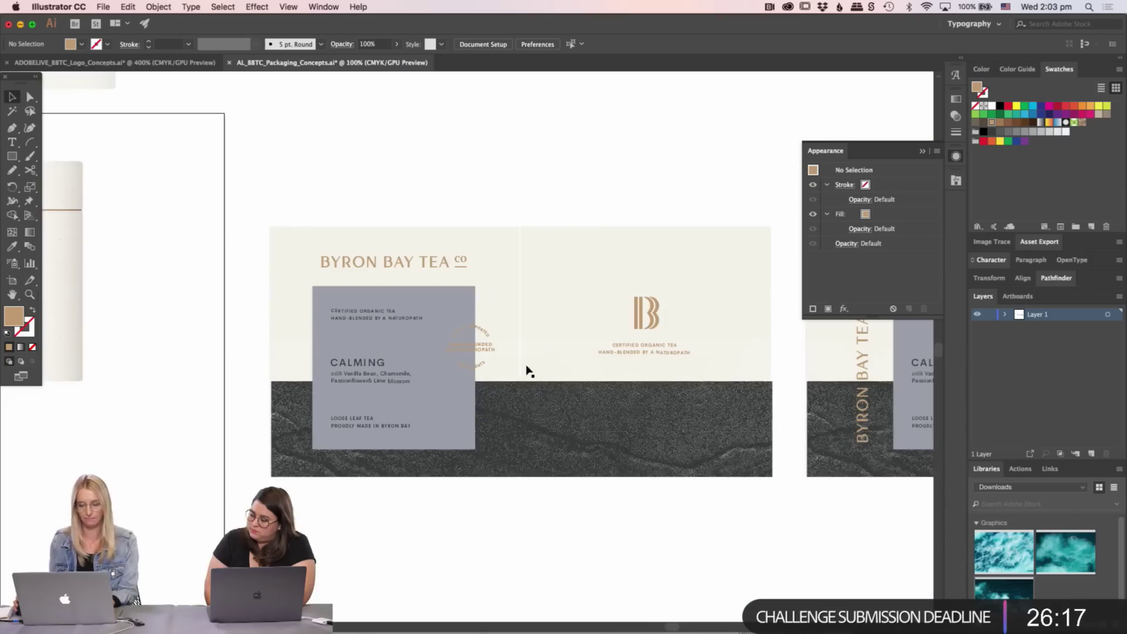
left_click(567, 381)
key("super+equal")
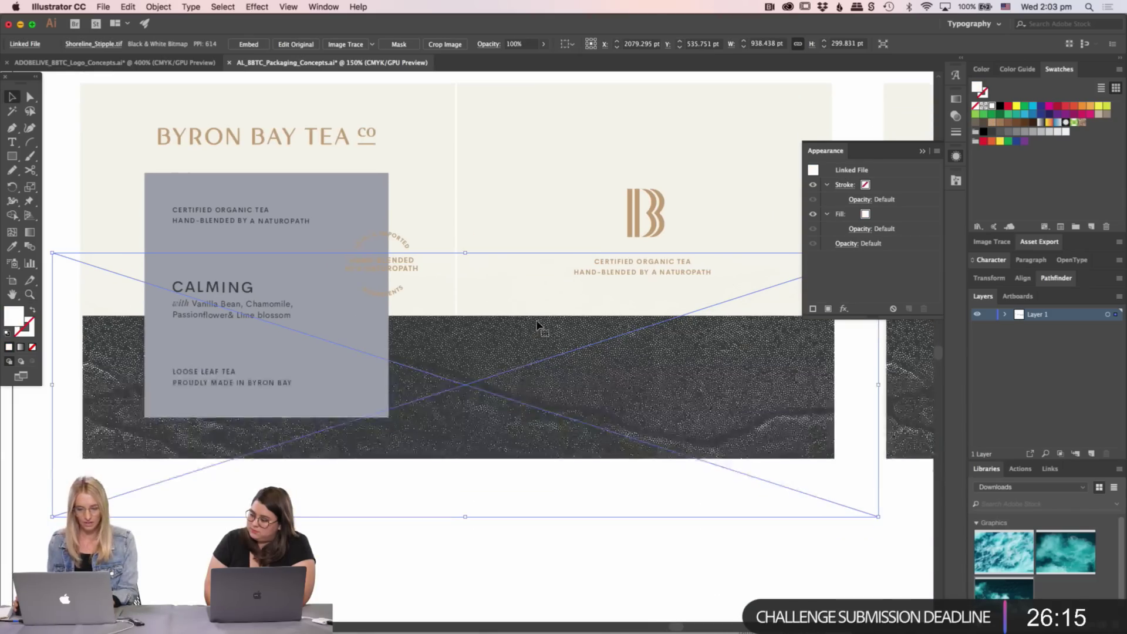
left_click(523, 528)
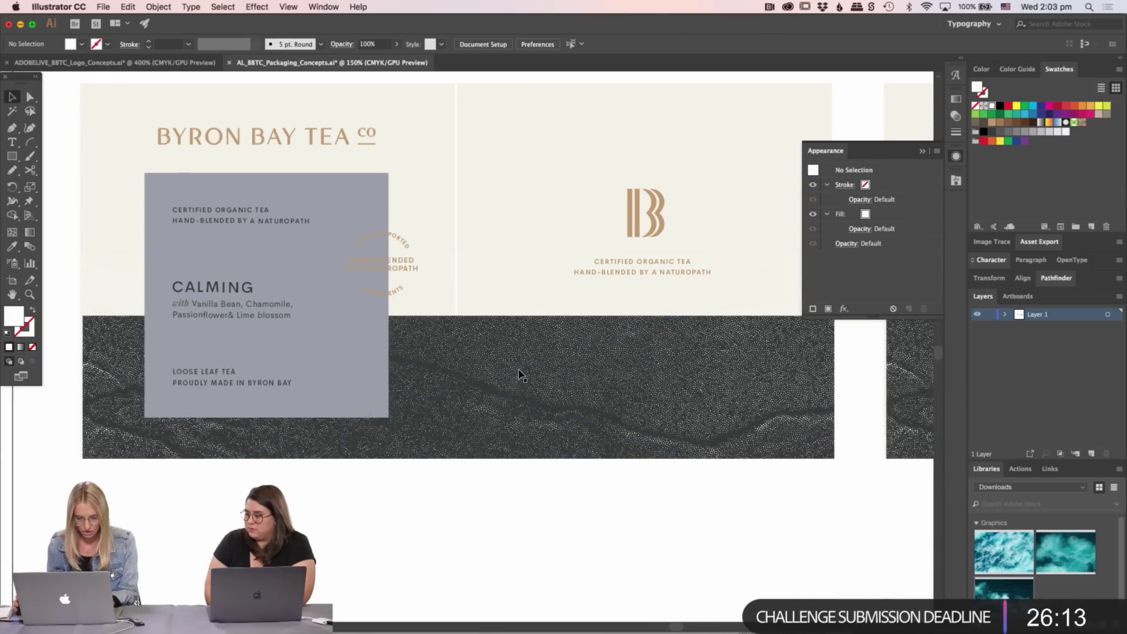
- Shift the Shoreline_Stipple image down in the first wrap and draw a dark rectangle covering the whole dark band
key("m")
left_click_drag(523, 370, 515, 347)
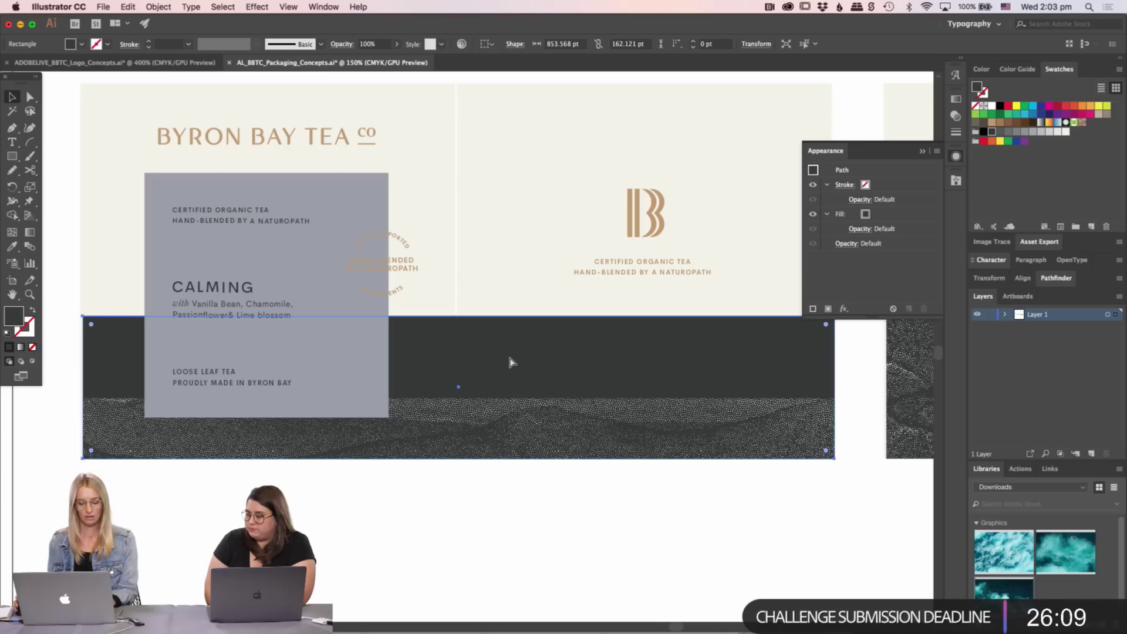
left_click_drag(510, 362, 511, 405)
- Raise the Shoreline_Stipple image about 60 pt and clip it to the new rectangle with a clipping mask
left_click(600, 540)
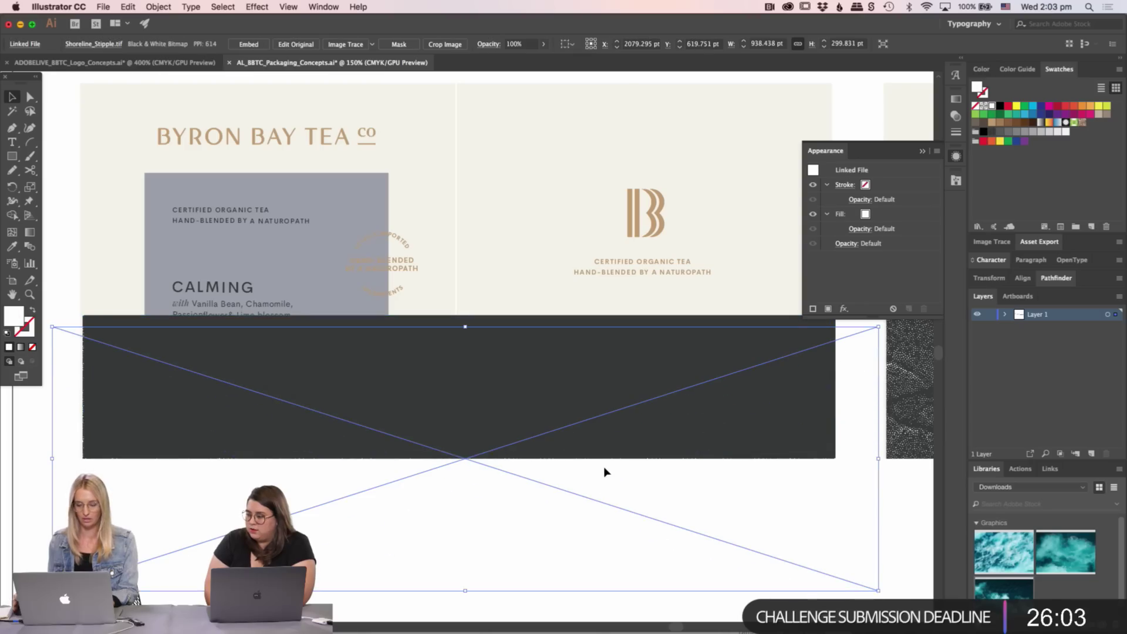
left_click_drag(605, 503, 613, 450)
left_click(634, 388, "shift")
right_click(639, 390)
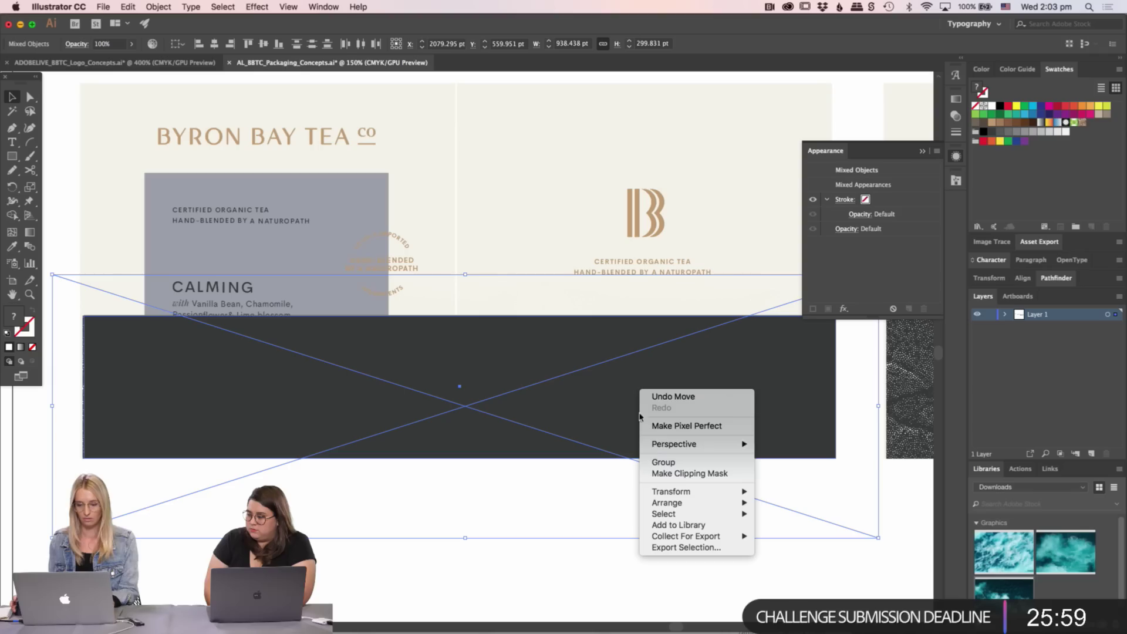
left_click(664, 474)
left_click(616, 502)
- Send the first wrap's cream panels and stippled band behind the Calming label
scroll(627, 511, "right", 2)
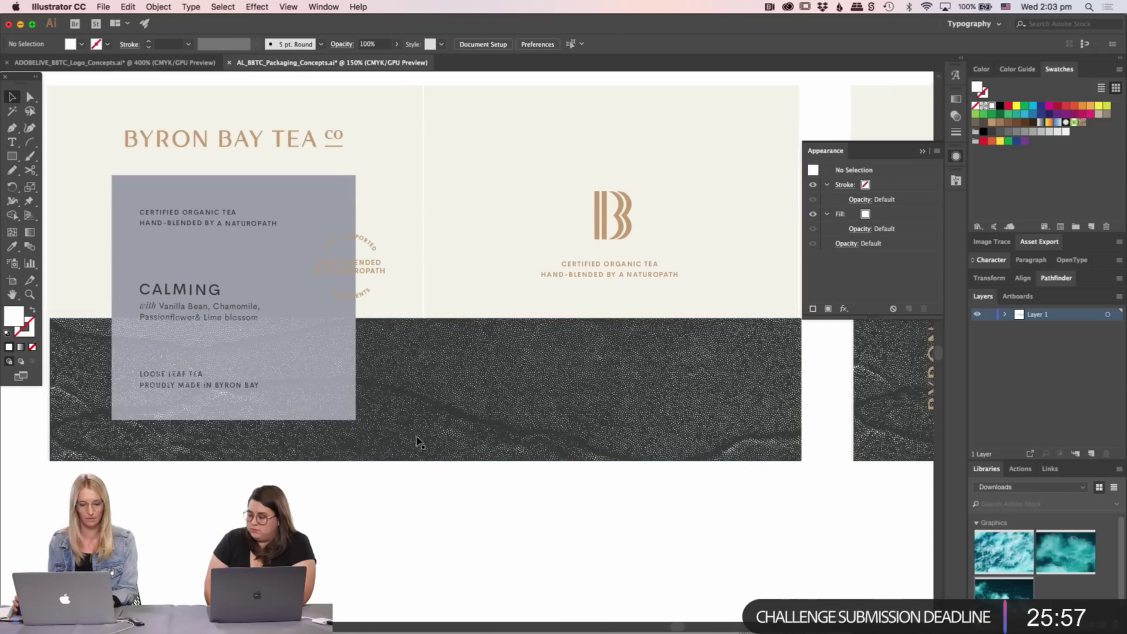
left_click_drag(453, 465, 409, 411)
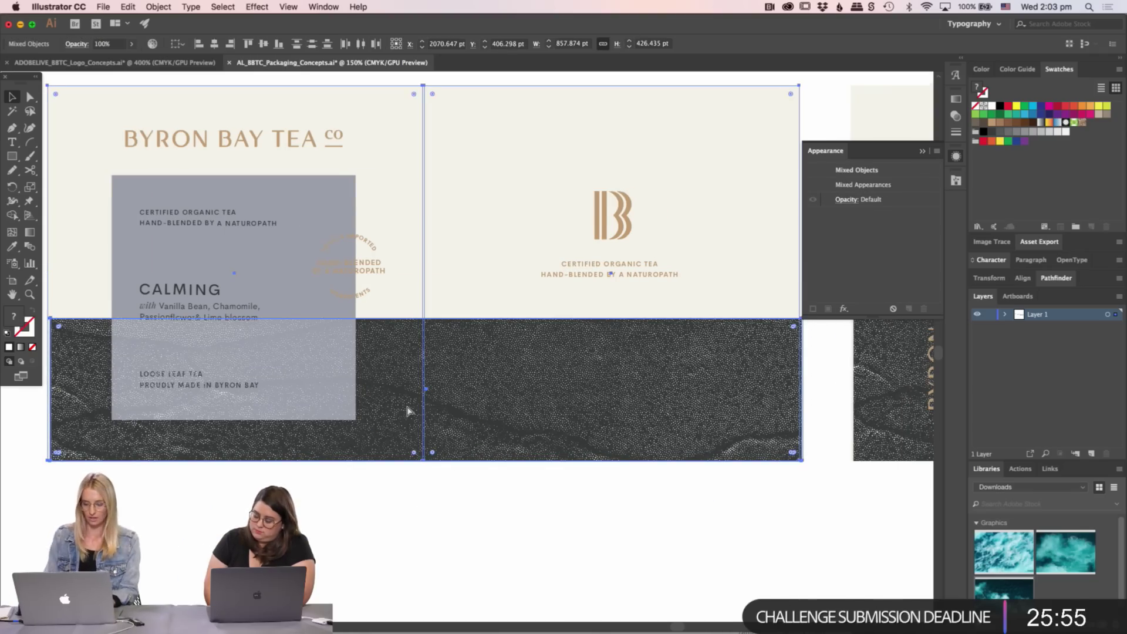
left_click(508, 523)
scroll(378, 526, "right", 2)
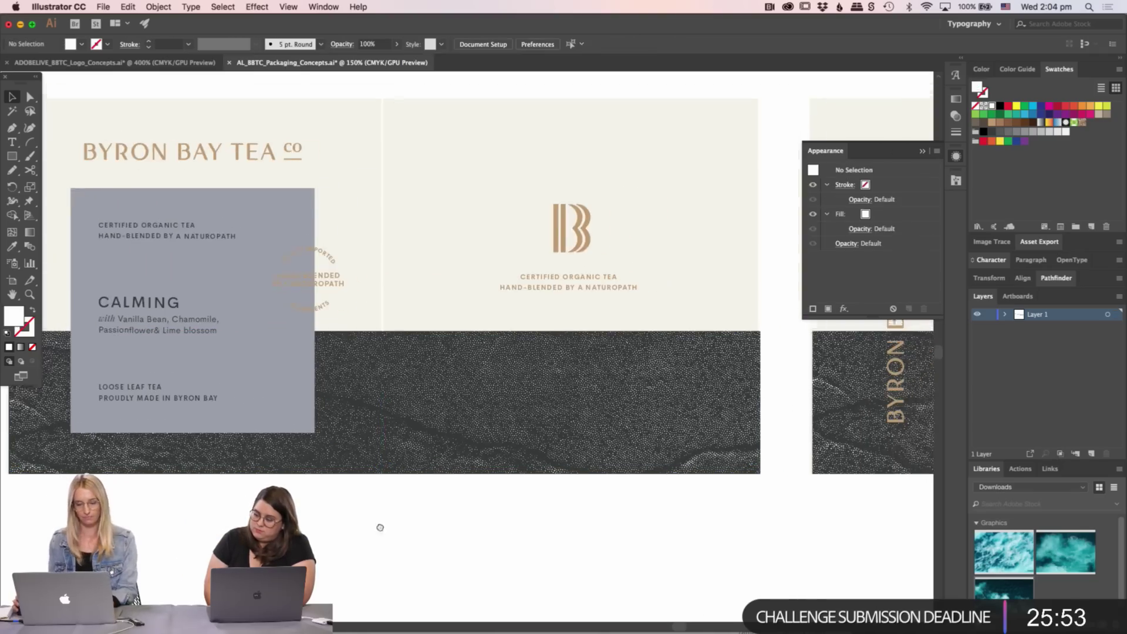
- Enlarge the clipped Shoreline_Stipple image in the first wrap to about 1142 by 365 pt and reposition it within the band
scroll(646, 511, "left", 8)
key("a")
scroll(646, 511, "right", 5)
left_click_drag(505, 438, 605, 405)
key("super+minus")
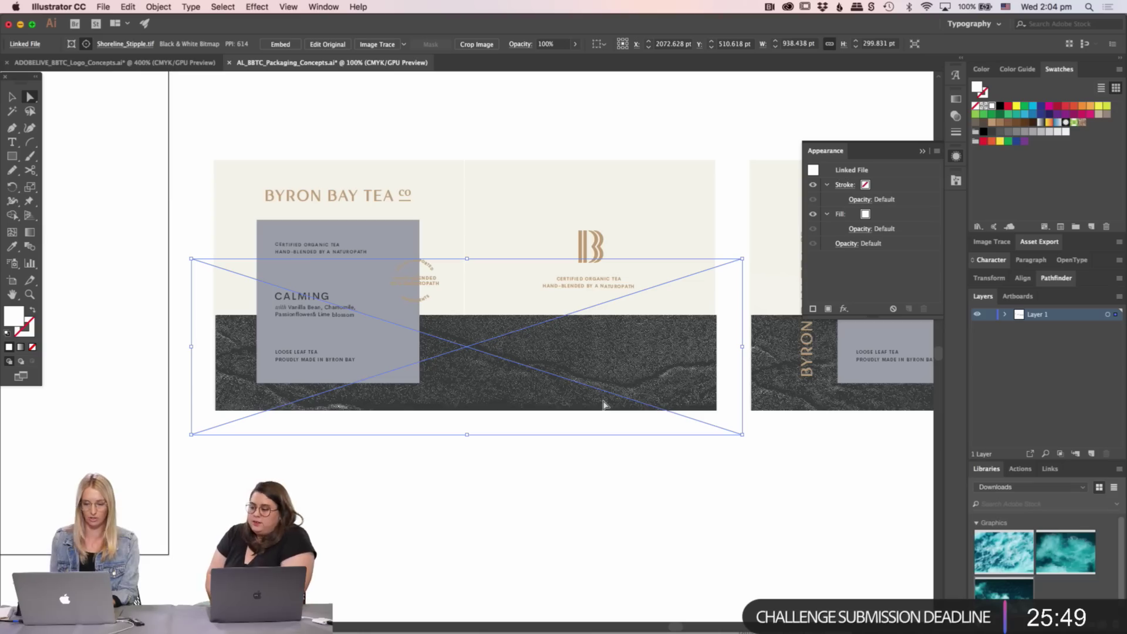
key("v")
left_click_drag(467, 435, 467, 454)
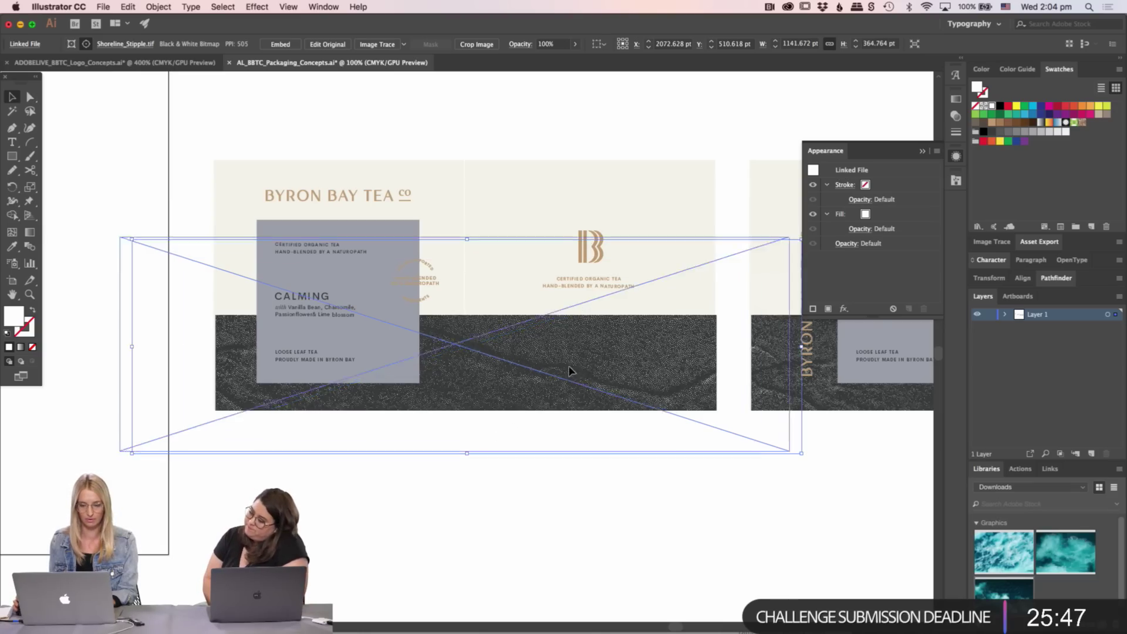
left_click_drag(582, 375, 611, 387)
scroll(581, 470, "right", 2)
left_click(646, 565)
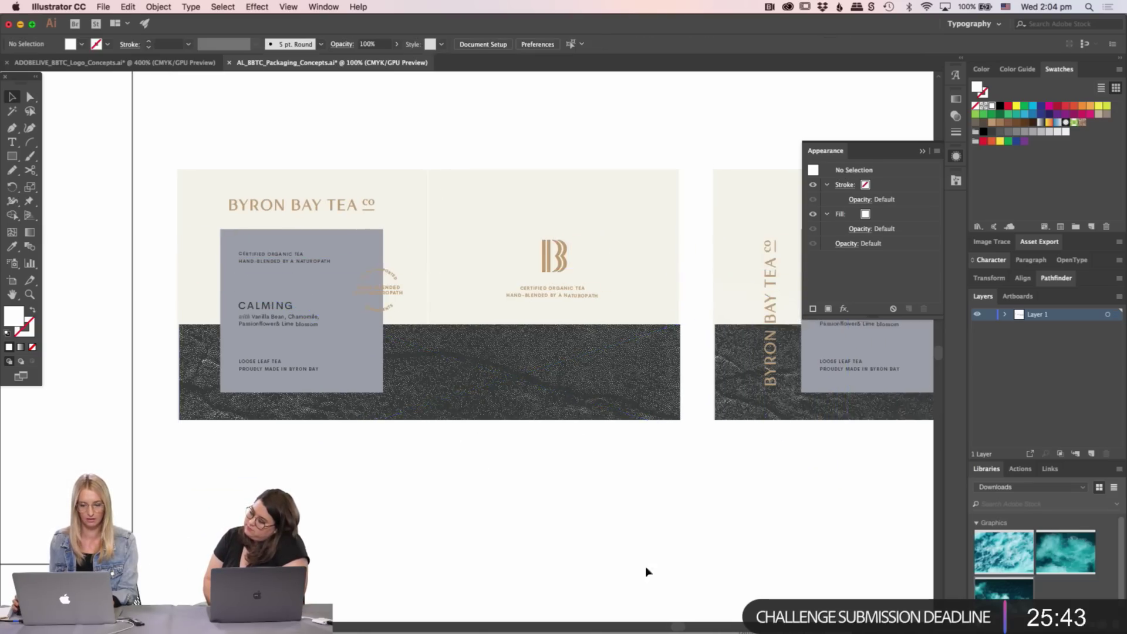
- Move the circular badge off the first wrap onto the blank canvas above it
left_click_drag(390, 284, 420, 113)
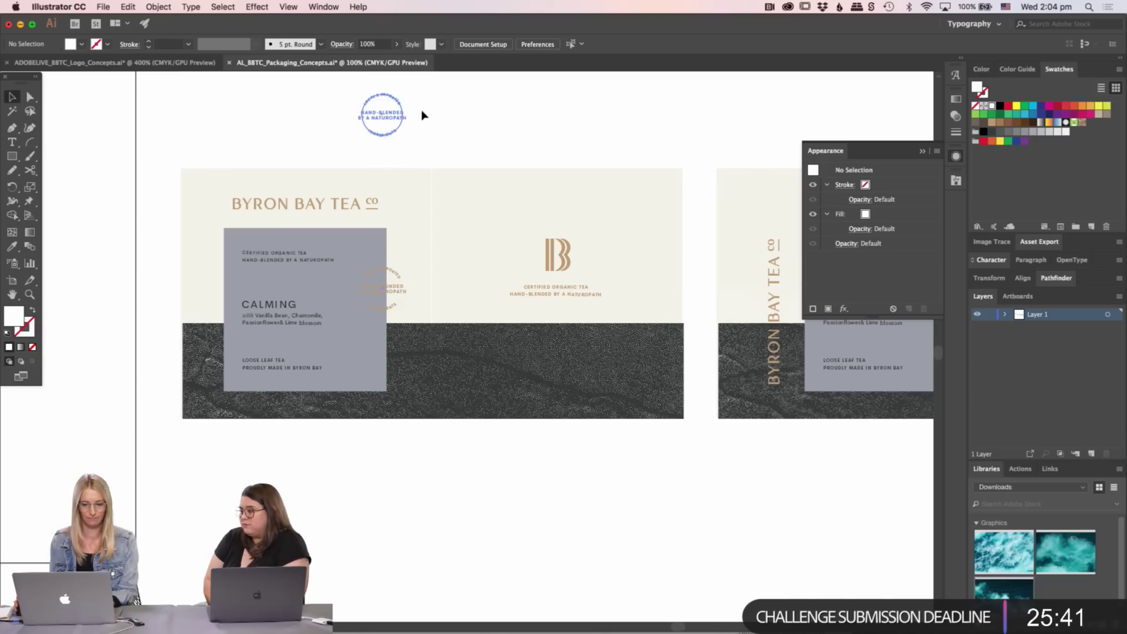
left_click(422, 117)
scroll(274, 153, "right", 3)
scroll(273, 152, "right", 6)
scroll(619, 193, "left", 2)
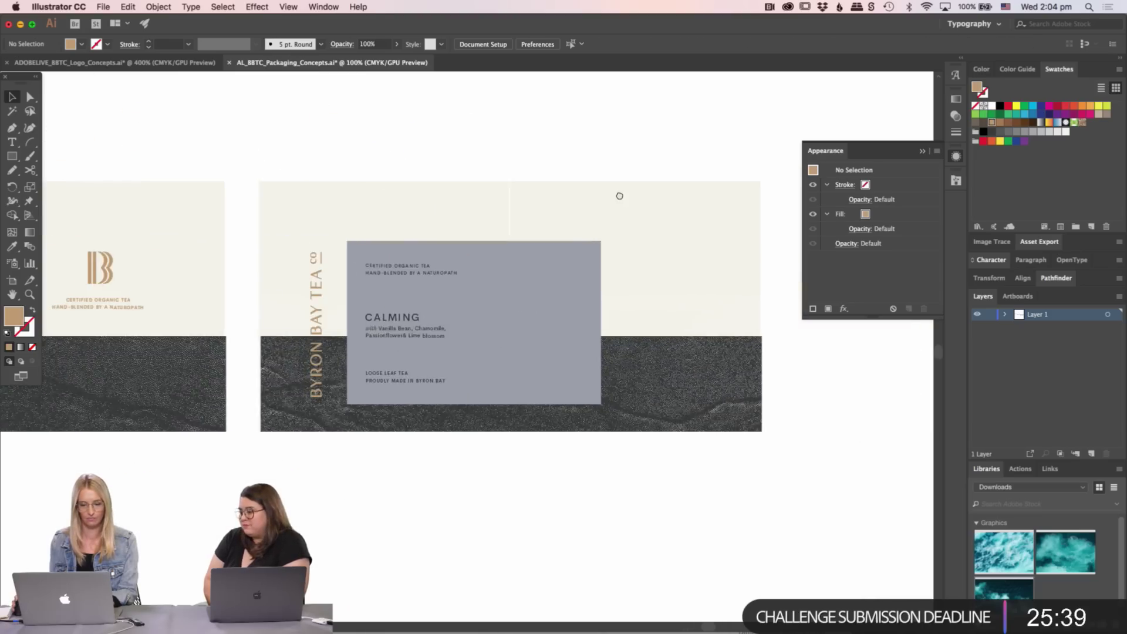
scroll(619, 195, "left", 8)
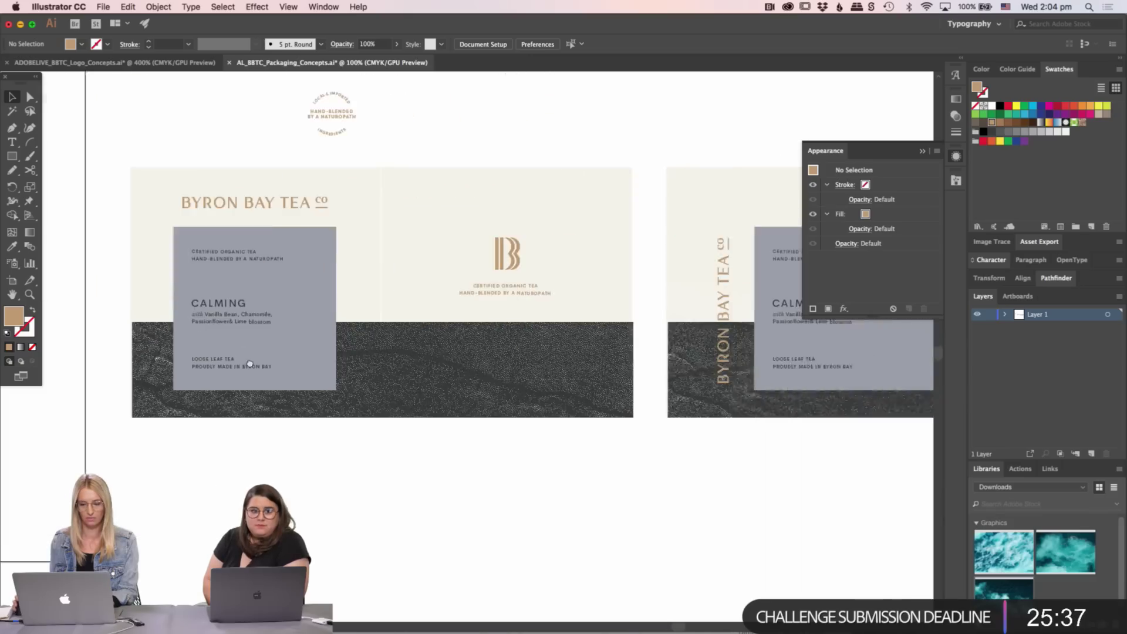
- Raise the Calming label in the second wrap by 21 pt
scroll(392, 296, "right", 10)
left_click_drag(307, 431, 319, 449)
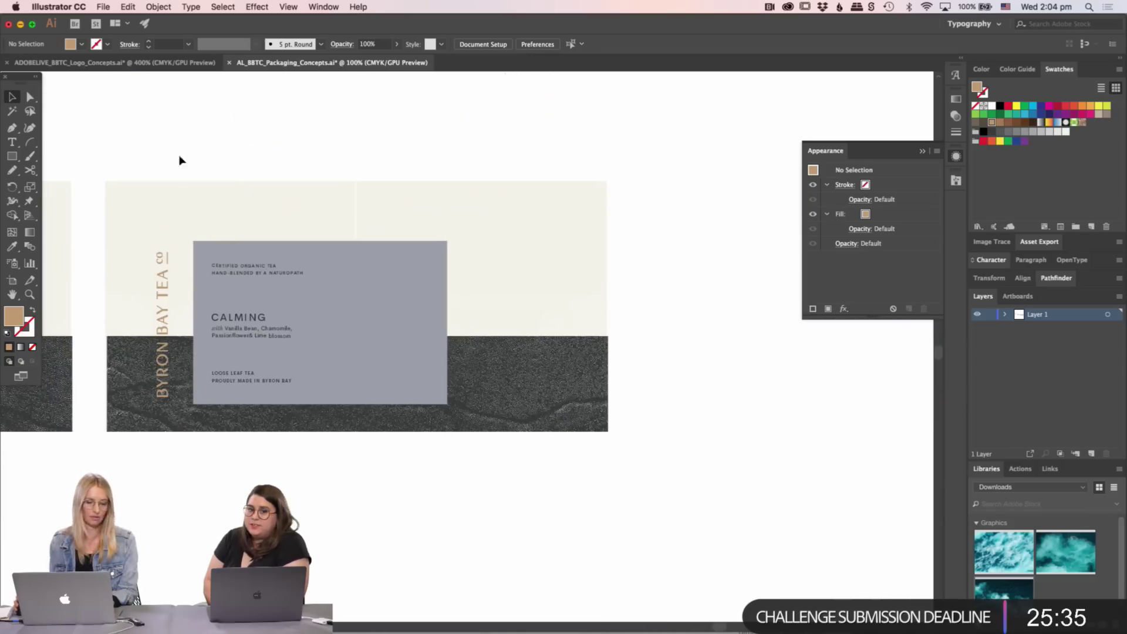
left_click_drag(194, 150, 323, 444)
left_click(279, 367)
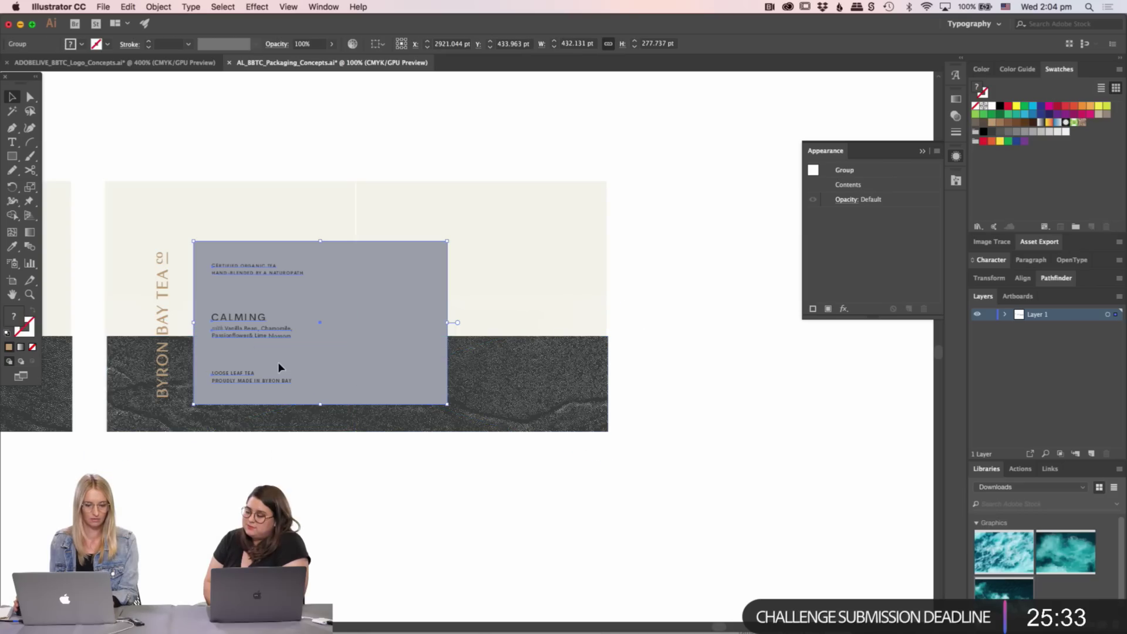
key("shift+Up")
key("shift+Up")
key("Up")
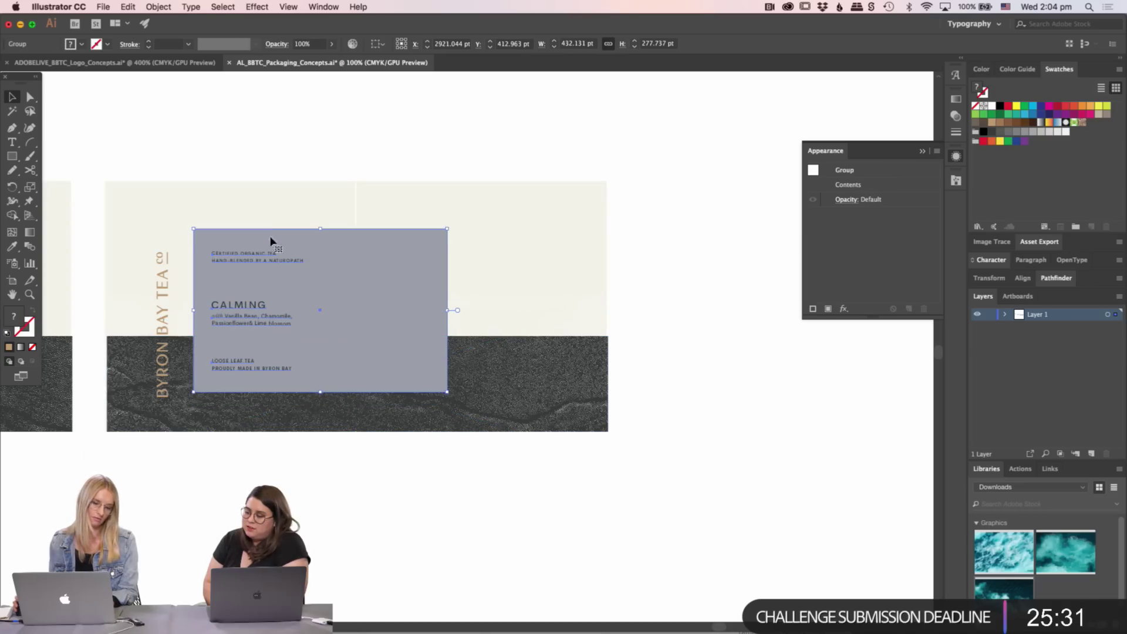
- Raise the second wrap's vertical BYRON BAY TEA CO logo until it is vertically centred beside the Calming label
left_click(239, 215)
left_click(165, 325)
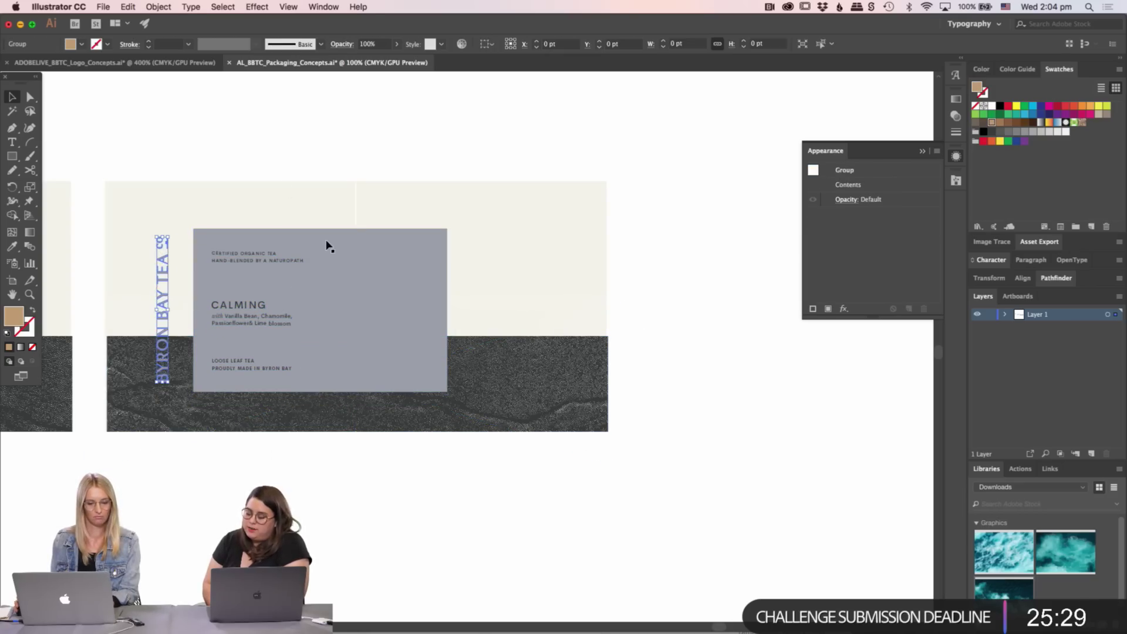
left_click(410, 139)
- Examine the first wrap's label, monogram and stippled band up close, and compare both wraps side by side
scroll(480, 225, "left", 5)
scroll(416, 466, "down", 5)
scroll(418, 496, "up", 3)
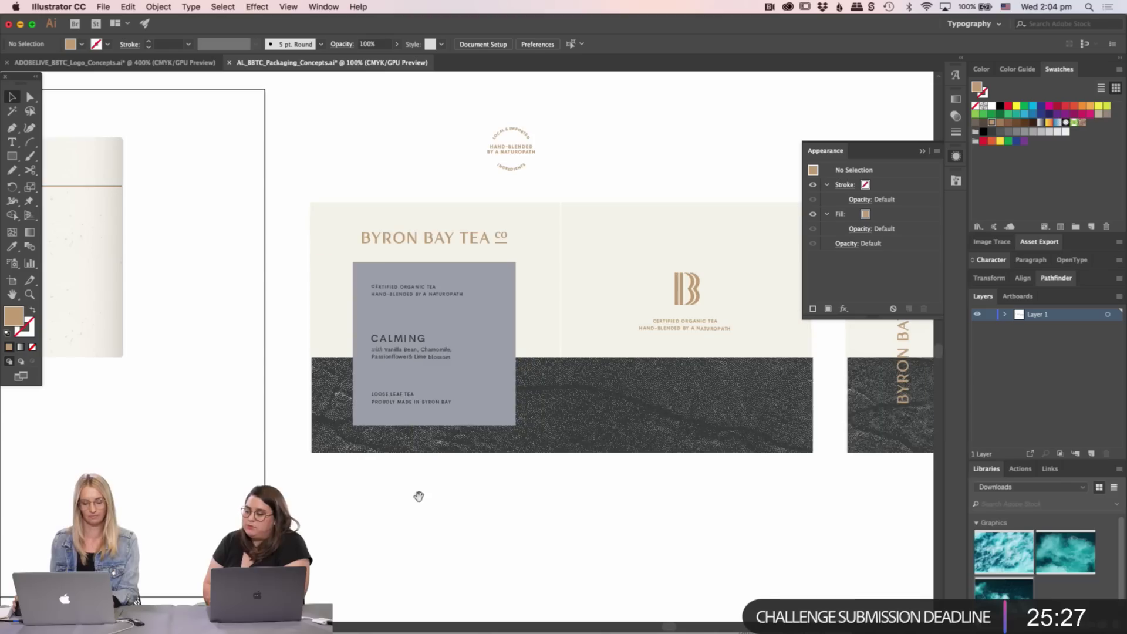
scroll(470, 476, "down", 2)
scroll(470, 476, "right", 1)
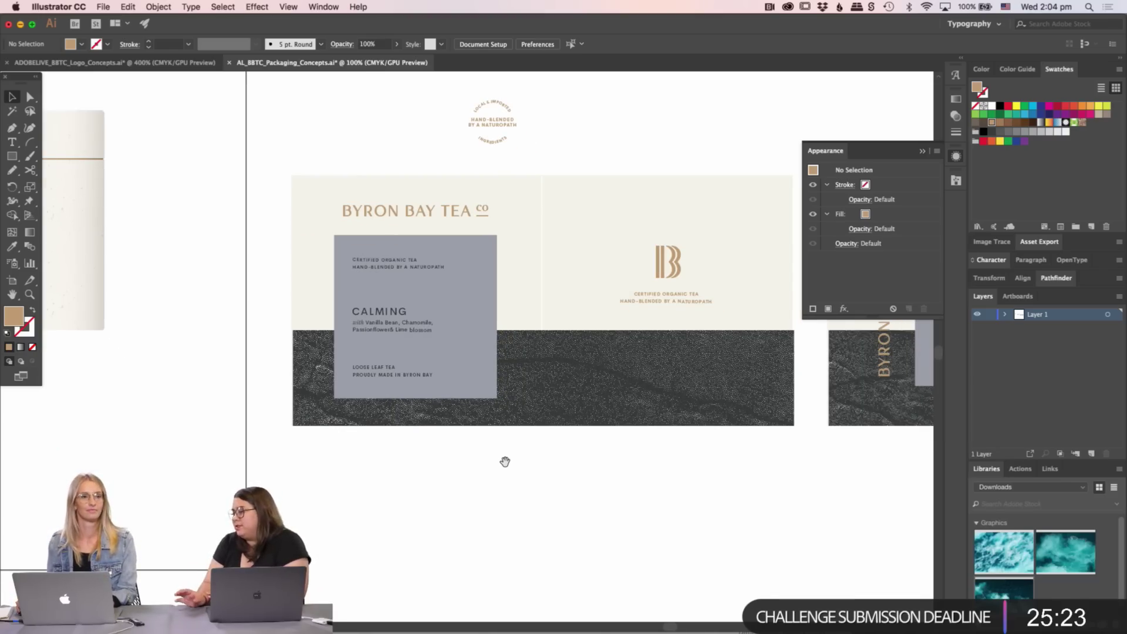
left_click_drag(506, 461, 481, 435)
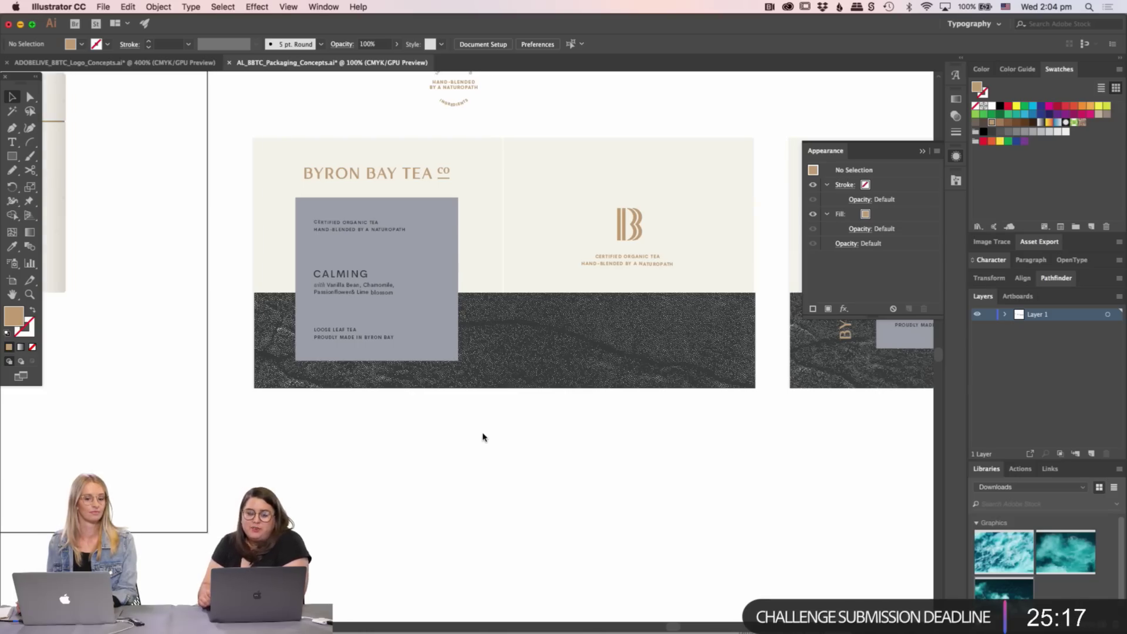
scroll(476, 441, "left", 2)
scroll(475, 441, "down", 1)
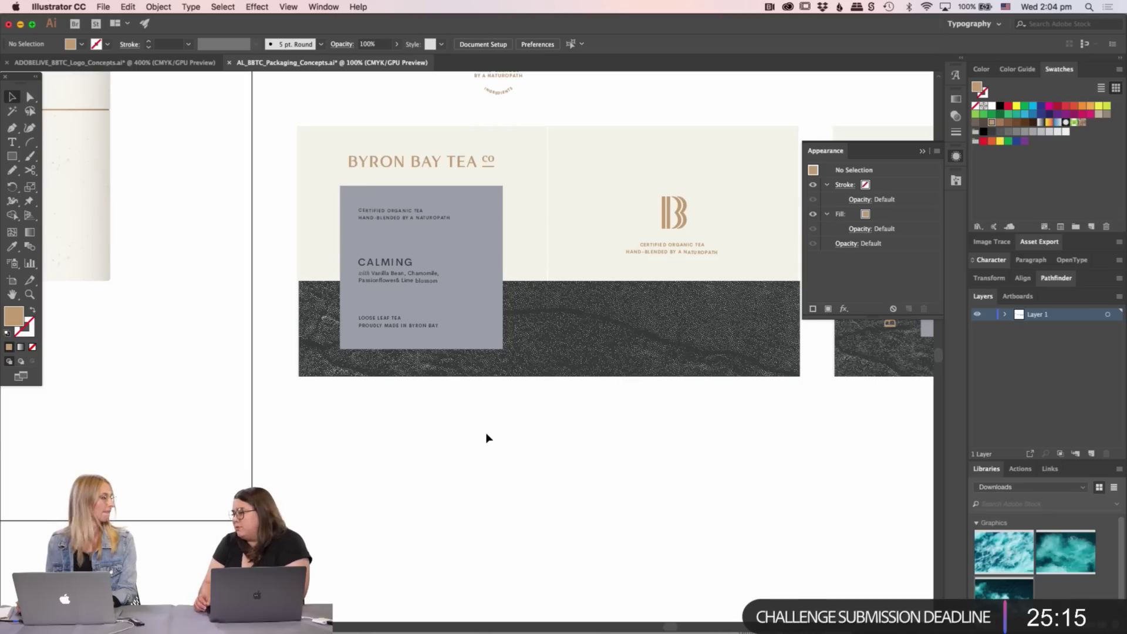
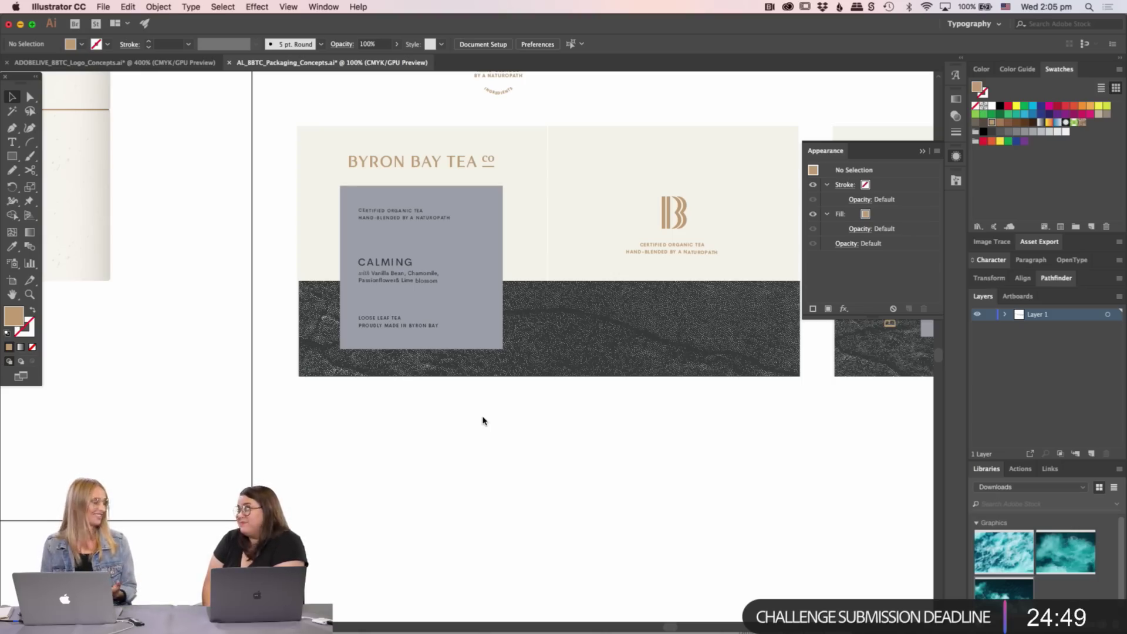
left_click(478, 405, "super")
left_click_drag(478, 398, 454, 470)
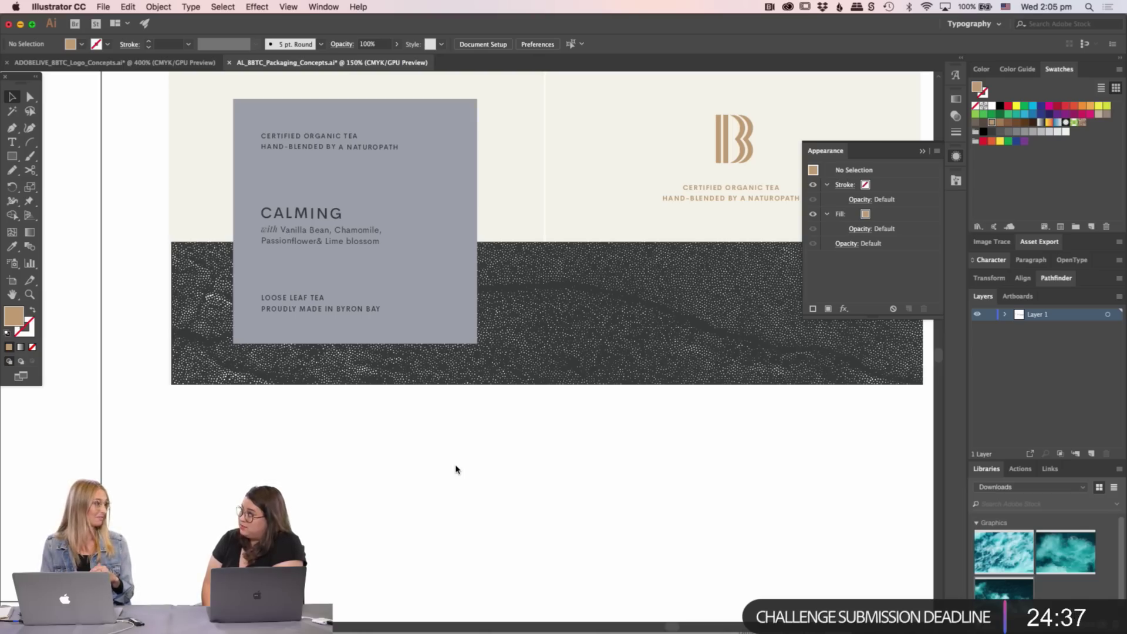
key("super+minus")
key("super+minus")
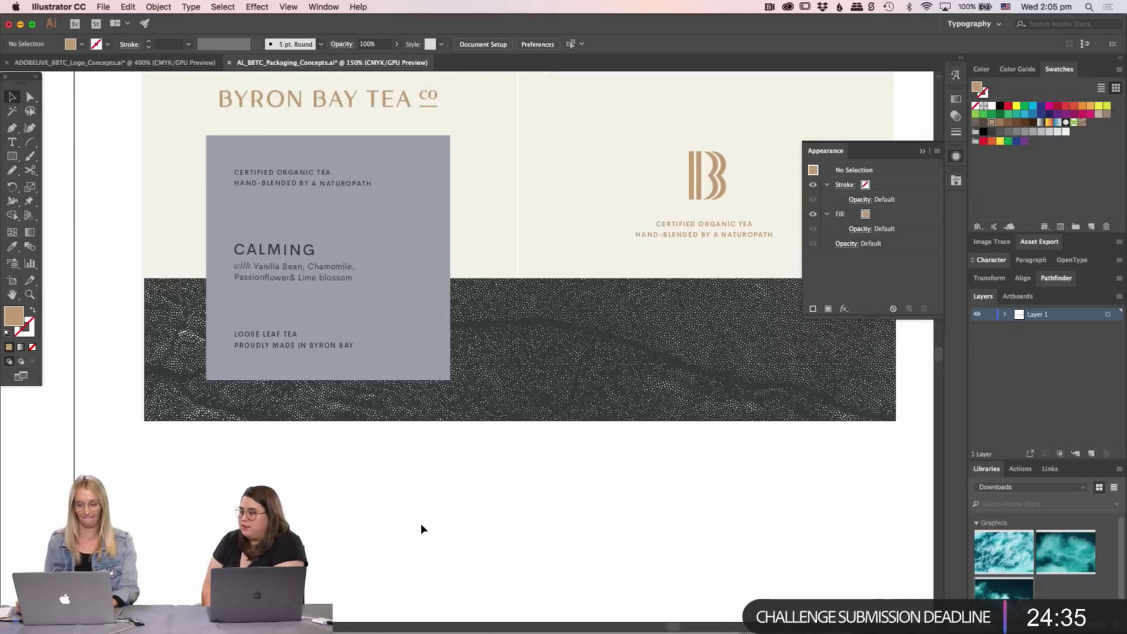
scroll(448, 465, "right", 5)
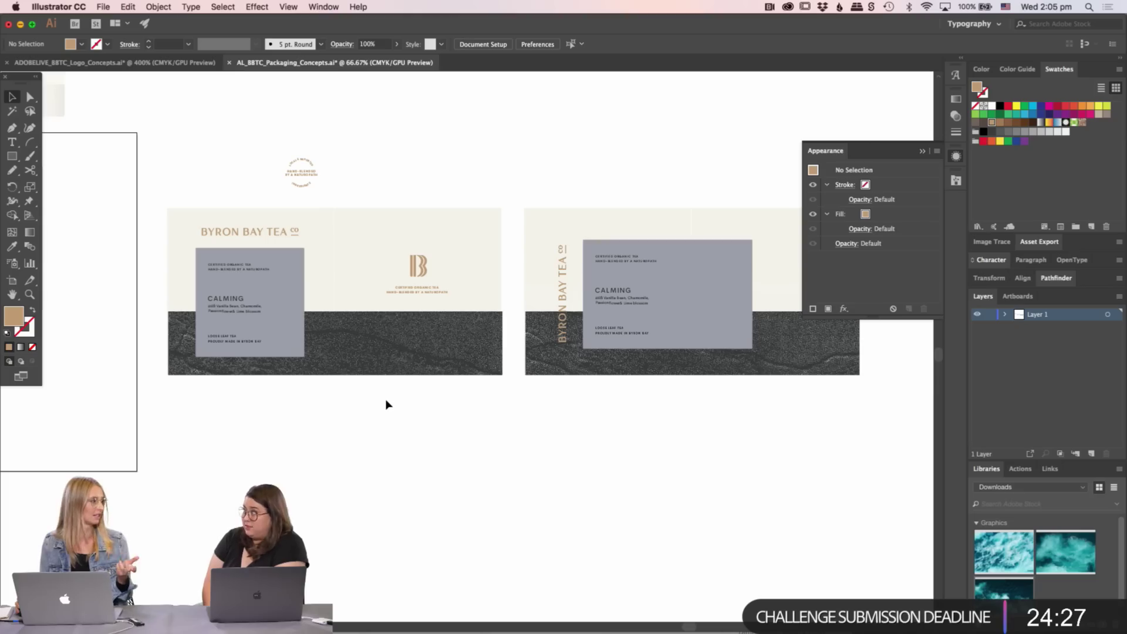
scroll(426, 404, "right", 3)
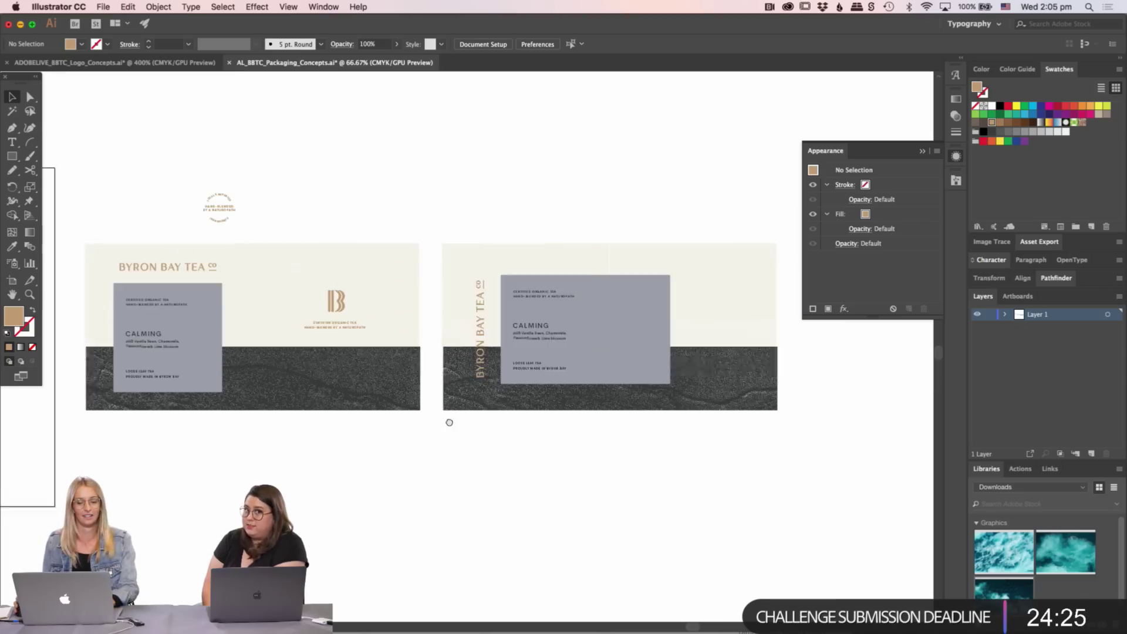
scroll(448, 420, "left", 8)
scroll(458, 410, "right", 5)
scroll(458, 410, "up", 2)
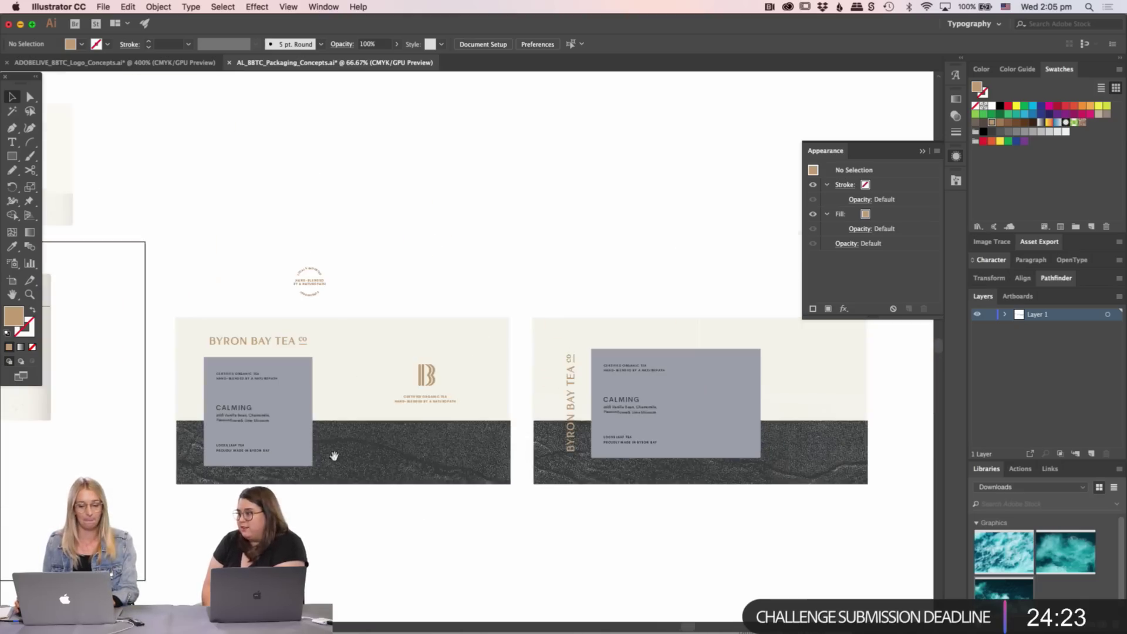
- Move the circular badge farther up and to the right, leaving free space above the first wrap's front panel
left_click(314, 280)
left_click_drag(452, 227, 452, 229)
scroll(446, 235, "left", 5)
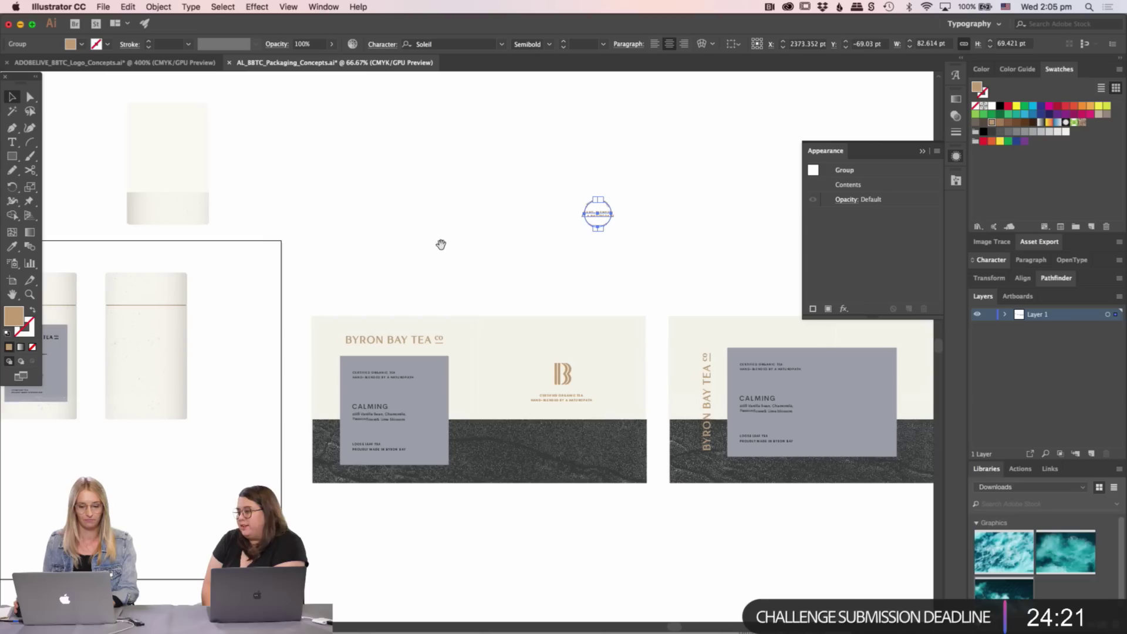
- Draw a rectangle about 424 by 294 pt directly above the first wrap's front panel and fill it with the wrap's cream
key("m")
left_click_drag(310, 315, 478, 201)
key("v")
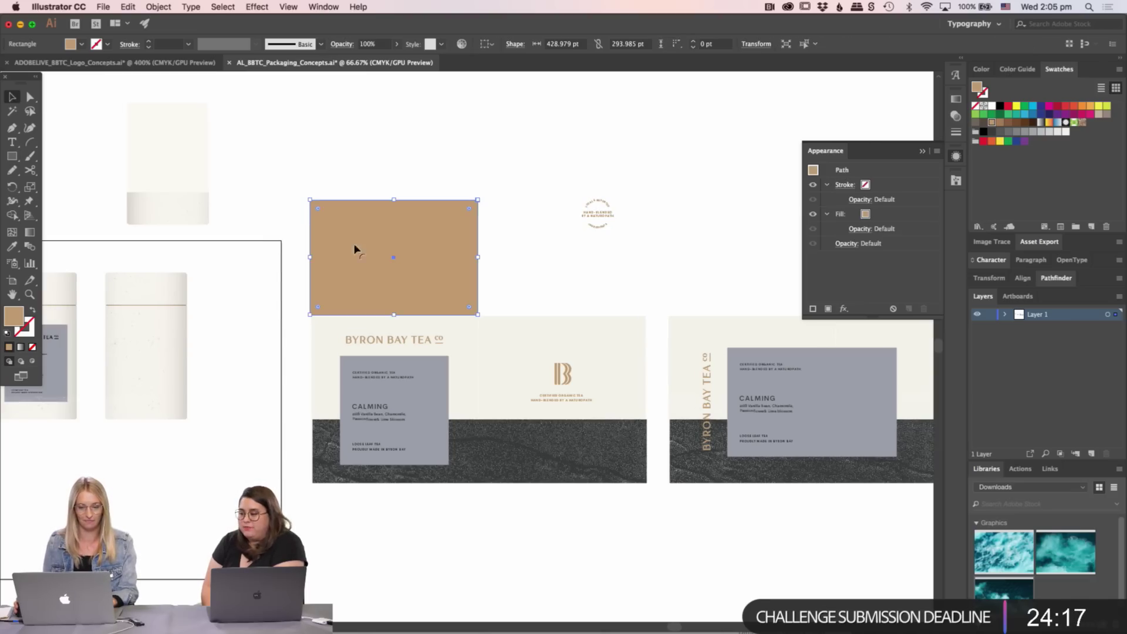
left_click_drag(308, 259, 311, 260)
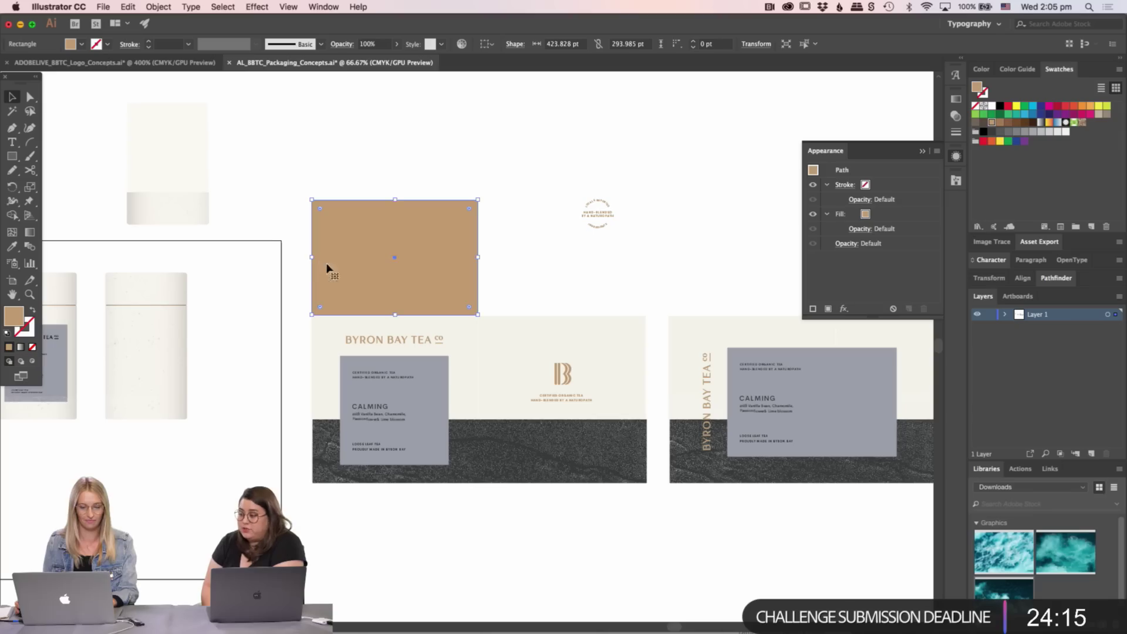
key("i")
left_click(555, 322)
key("v")
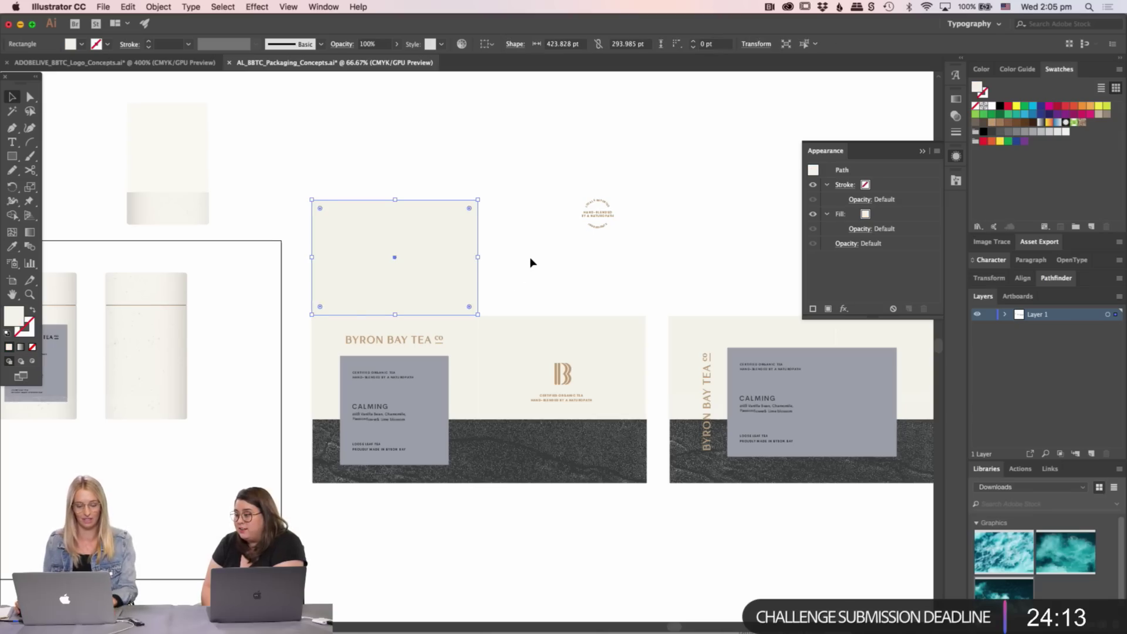
left_click(529, 256)
- Examine the new cream panel above the first wrap and compare it with the row of tin concepts
left_click_drag(499, 286, 546, 277)
left_click(538, 279)
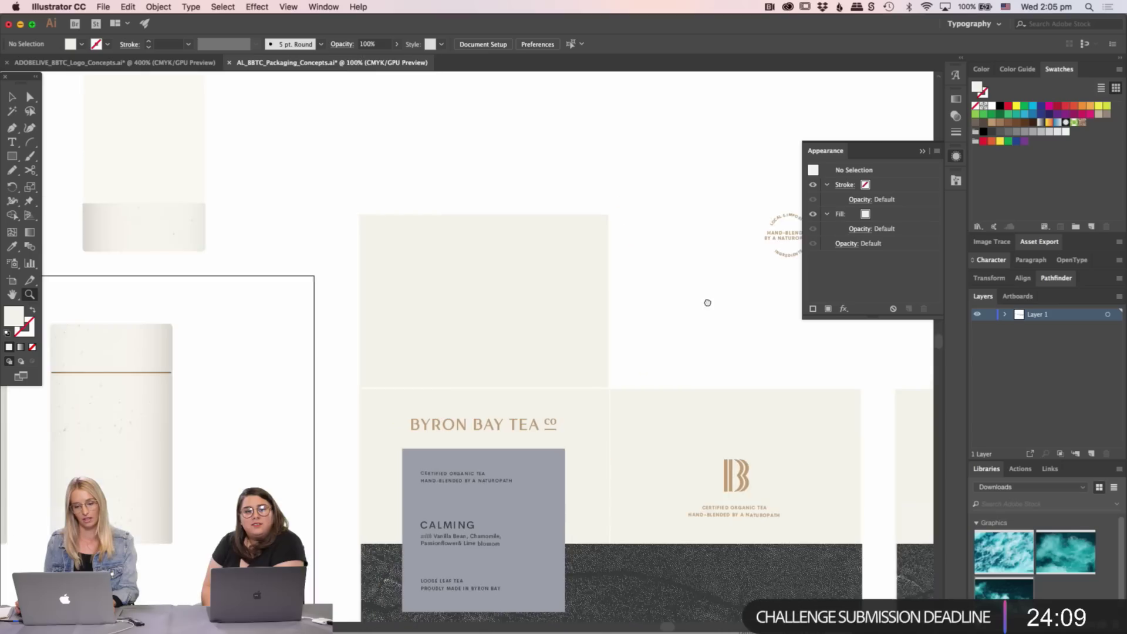
left_click_drag(681, 330, 483, 307)
left_click_drag(770, 332, 596, 325)
left_click_drag(576, 249, 550, 301)
scroll(550, 301, "left", 10)
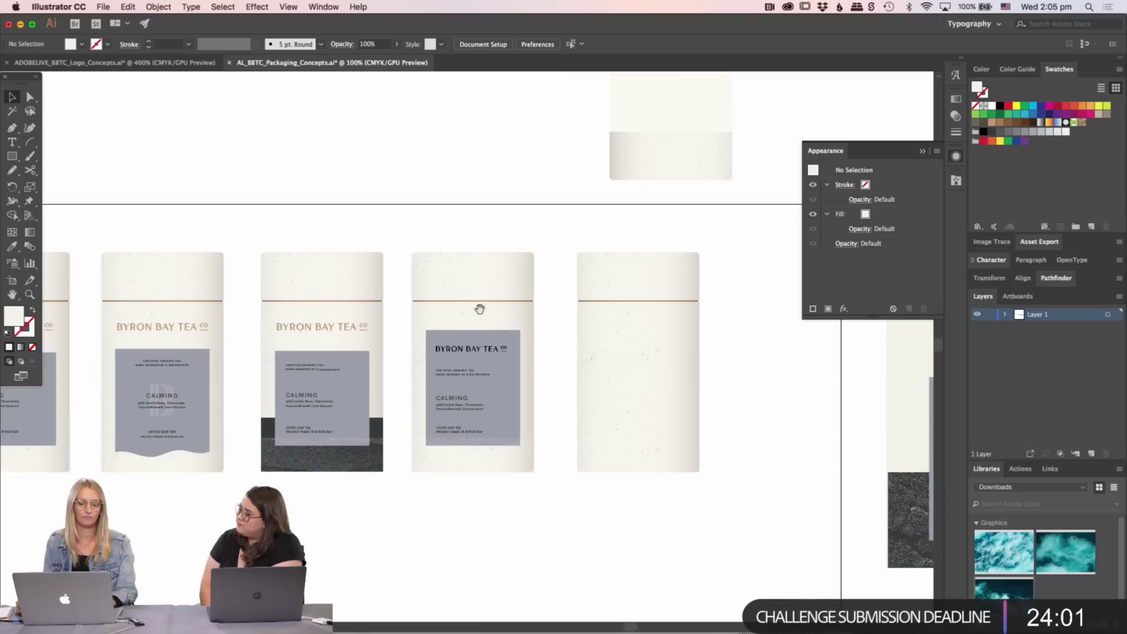
left_click(445, 398)
left_click(515, 208)
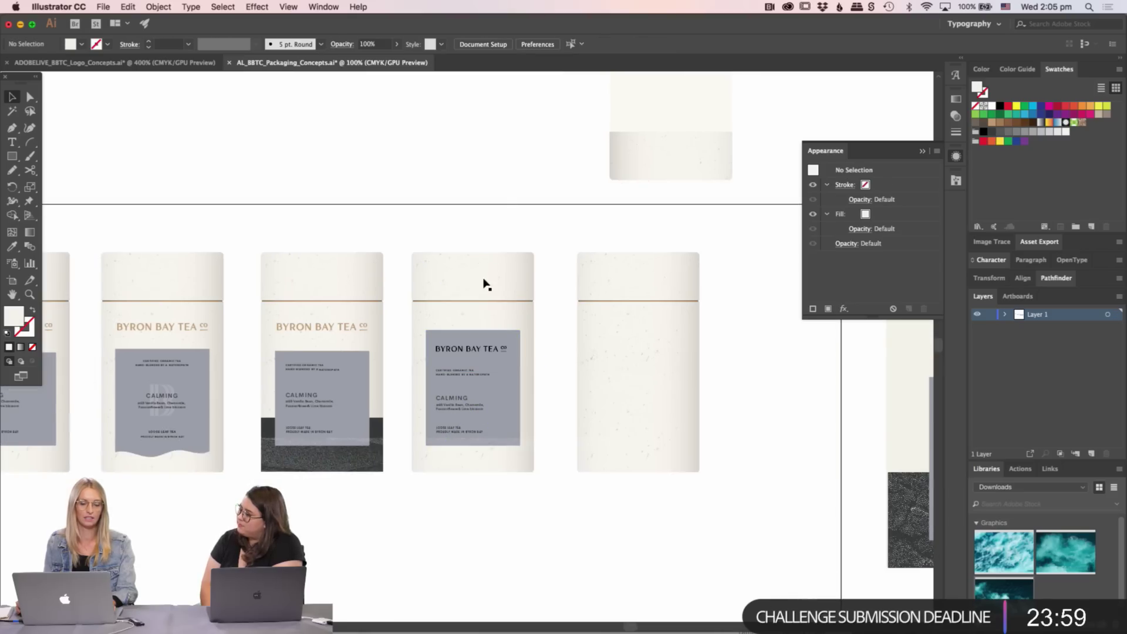
- Examine the lid, bronze line and label of the tin with the black logo up close
key("z")
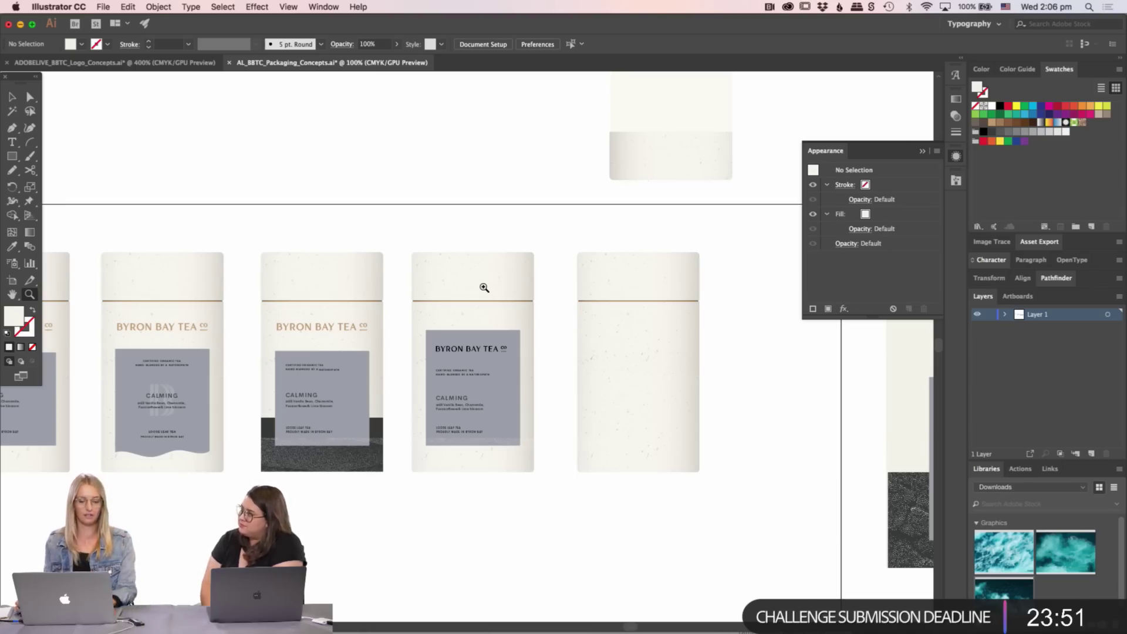
left_click(485, 288)
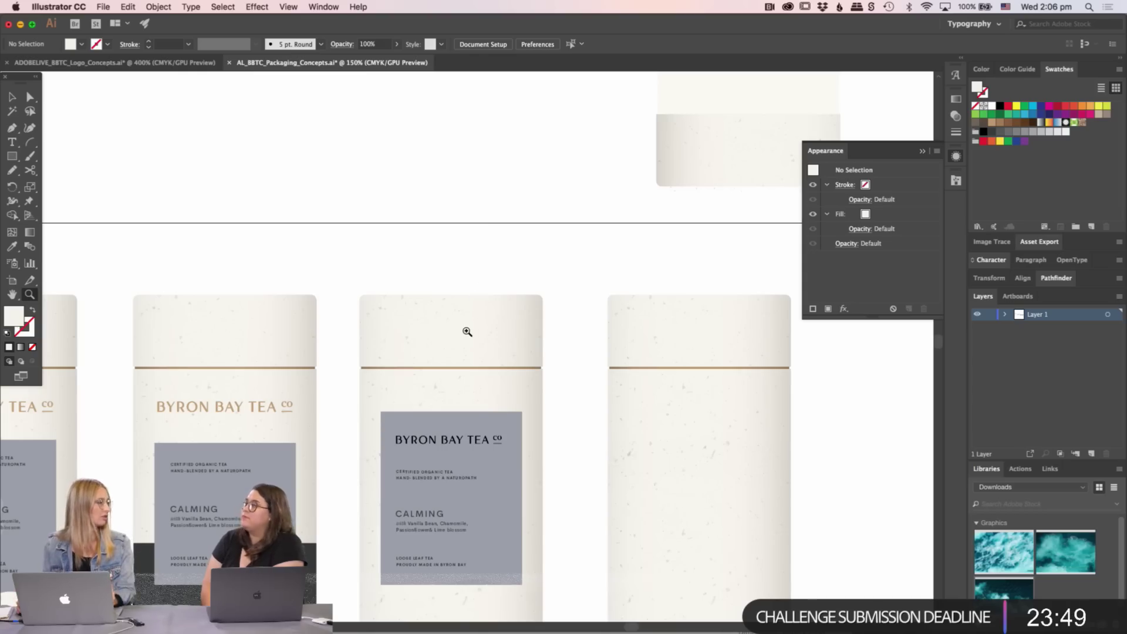
left_click_drag(512, 390, 545, 233)
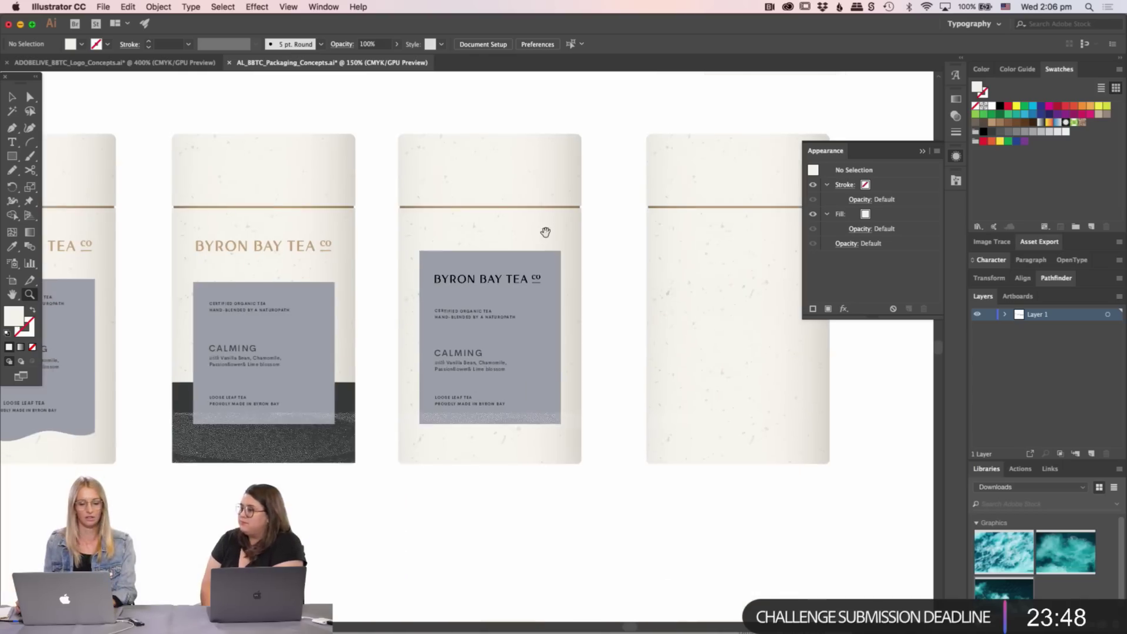
left_click(503, 226)
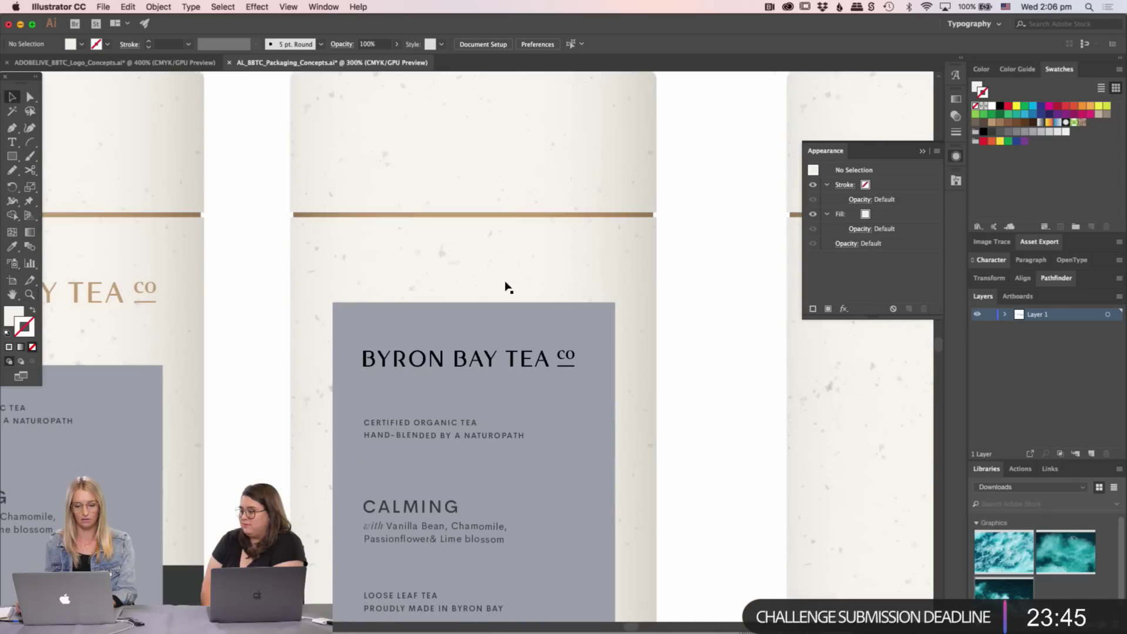
key("v")
scroll(496, 317, "up", 2)
key("m")
scroll(481, 179, "up", 2)
key("v")
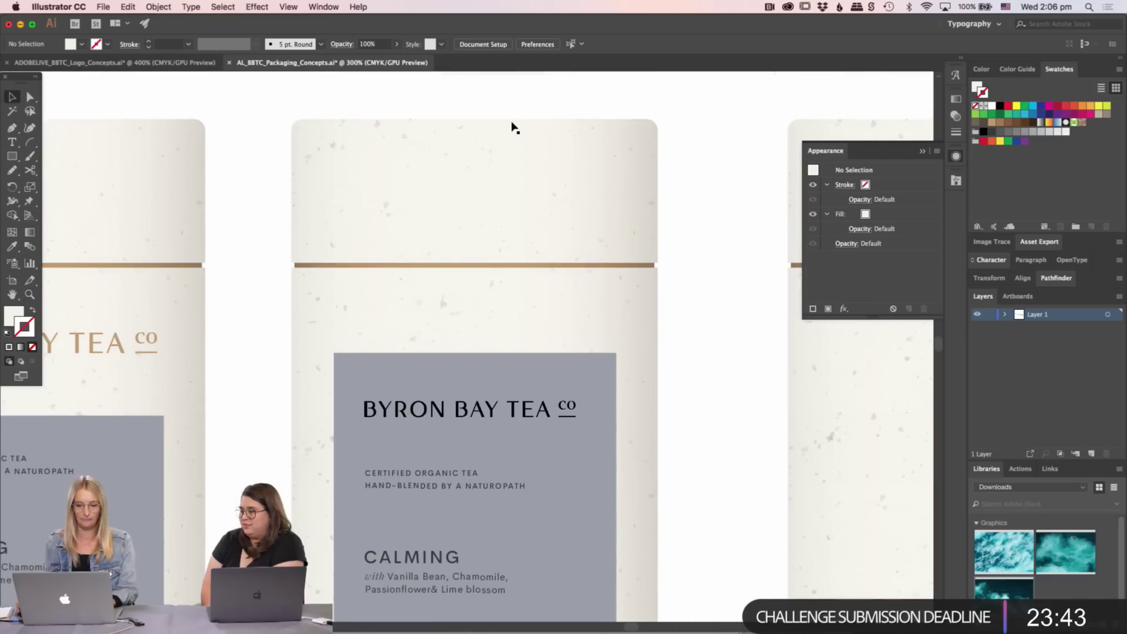
- Draw a vertical strip about 31 by 112 pt across the black-logo tin's bronze line and fill it with the label's grey
key("m")
left_click_drag(510, 120, 566, 317)
key("v")
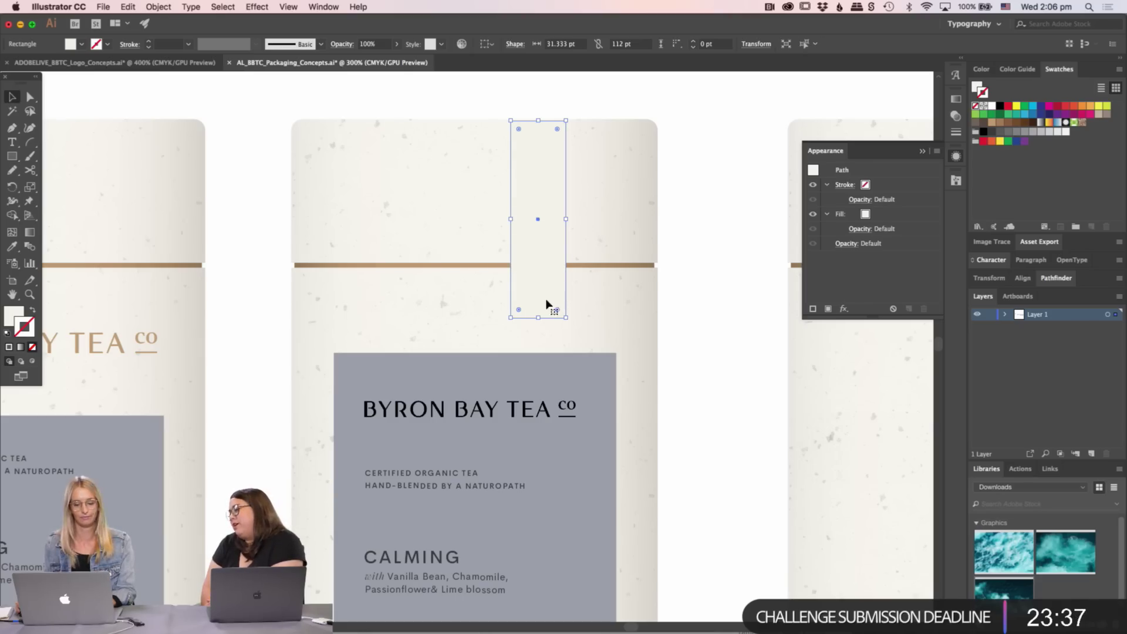
key("i")
key("v")
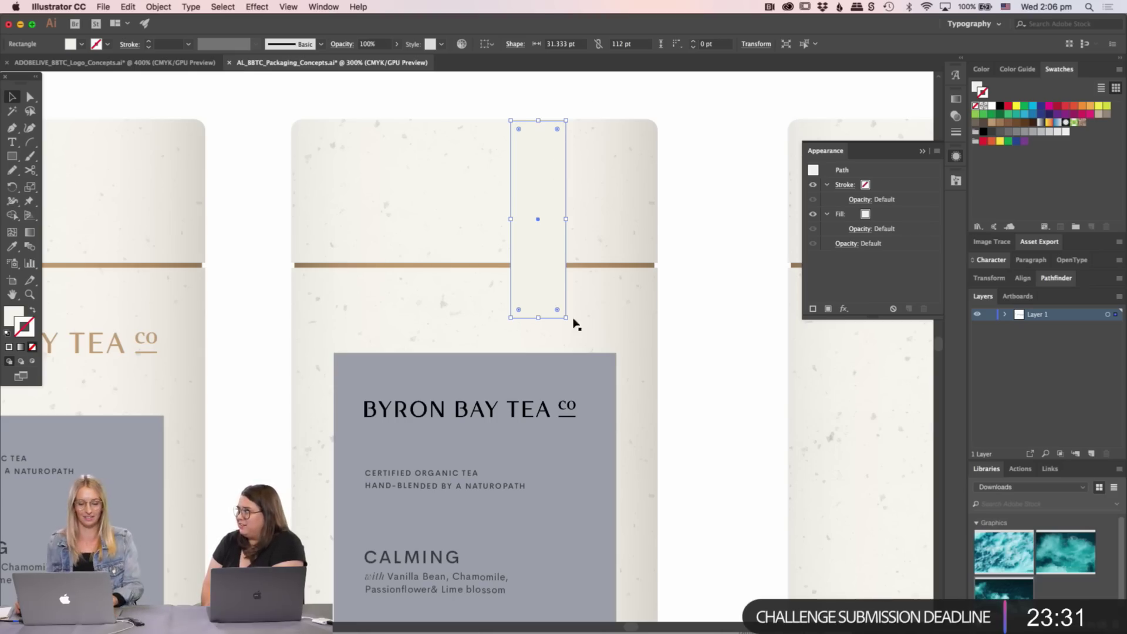
left_click_drag(626, 324, 684, 305)
key("i")
left_click(638, 340)
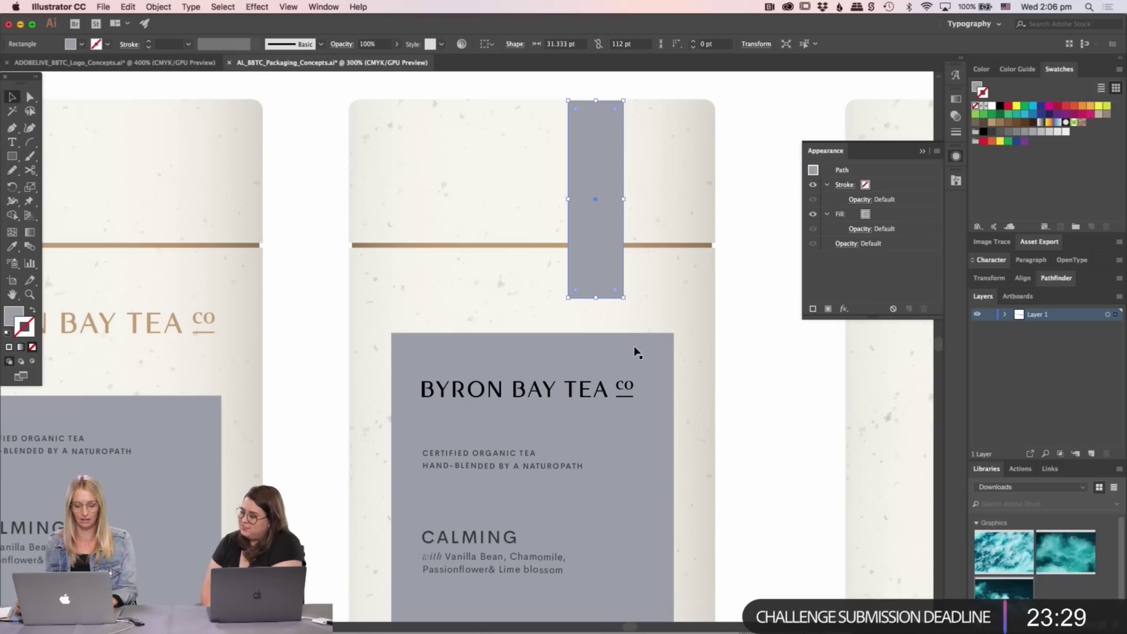
- Duplicate the grey strip beside the original and bring a copy of the Shoreline_Stipple.tif image up over the lid
key("ctrl+c")
key("ctrl+v")
scroll(558, 373, "down", 5)
scroll(558, 372, "left", 5)
key("a")
left_click(405, 495)
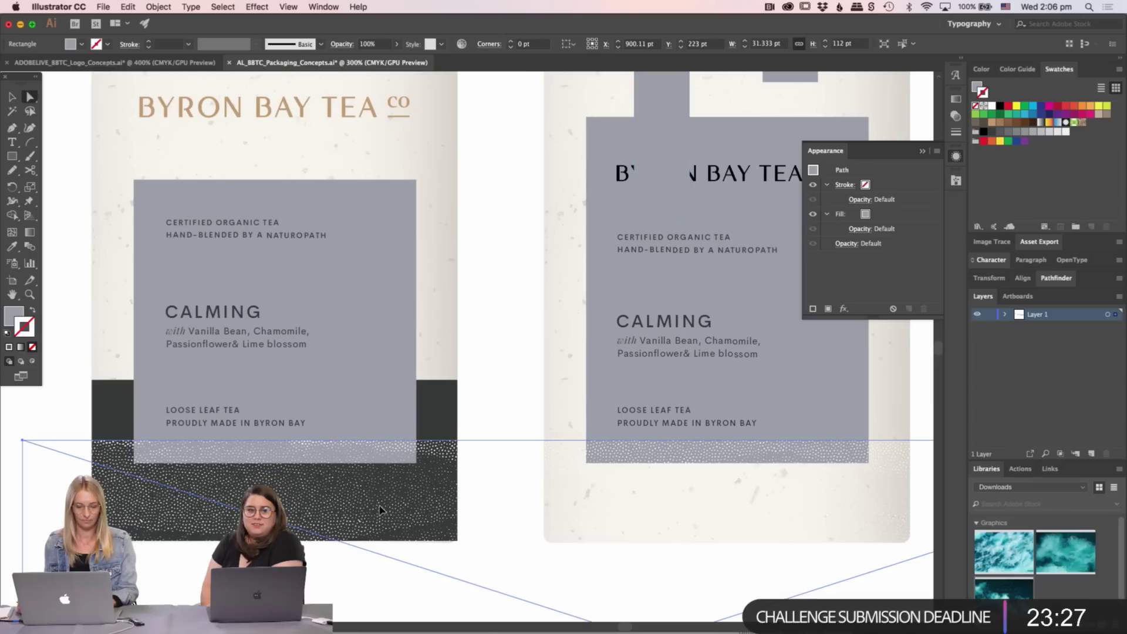
left_click_drag(617, 204, 440, 440)
key("v")
left_click_drag(573, 294, 639, 279)
left_click_drag(639, 279, 536, 327)
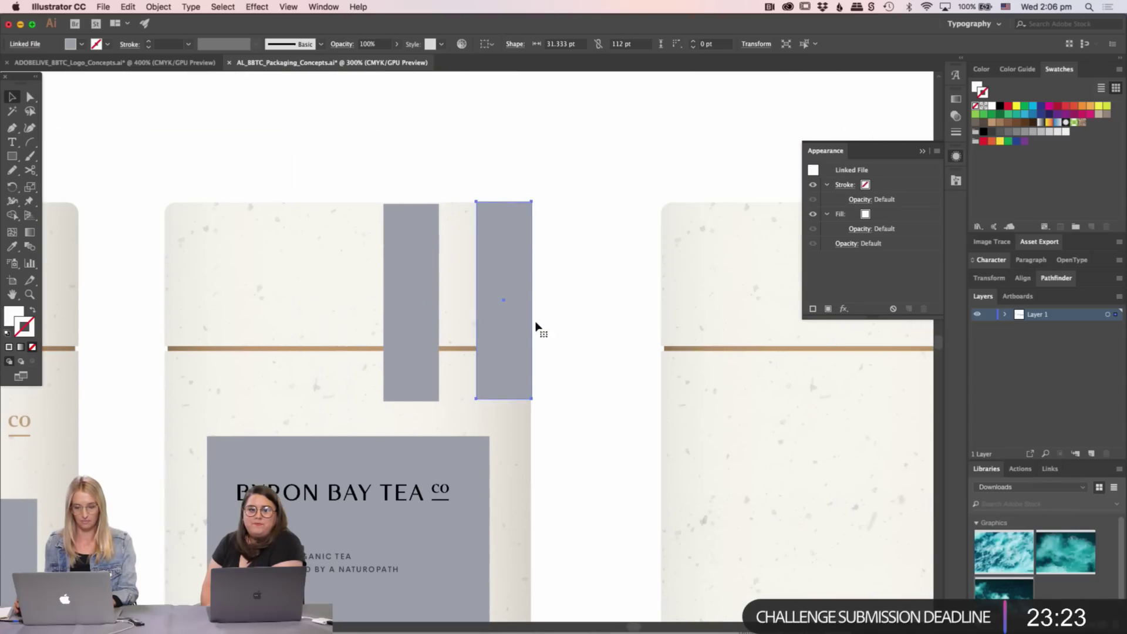
left_click(524, 226)
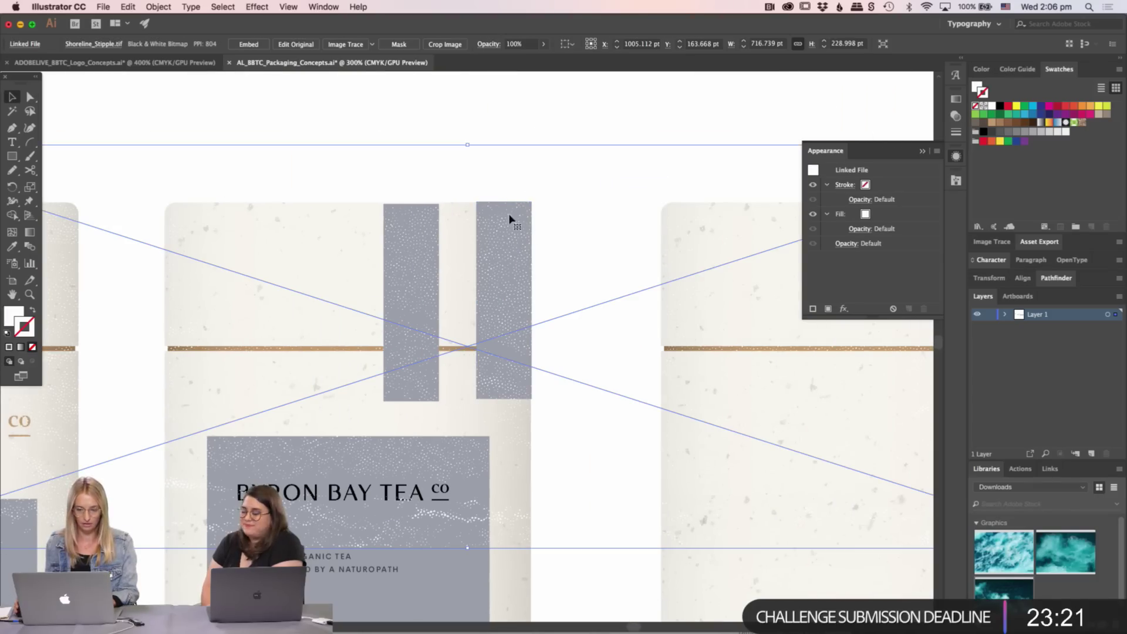
- Move the duplicate strip clear of the tin's lid and scale the stipple image to about 522 by 167 pt over it
left_click_drag(517, 229, 603, 160)
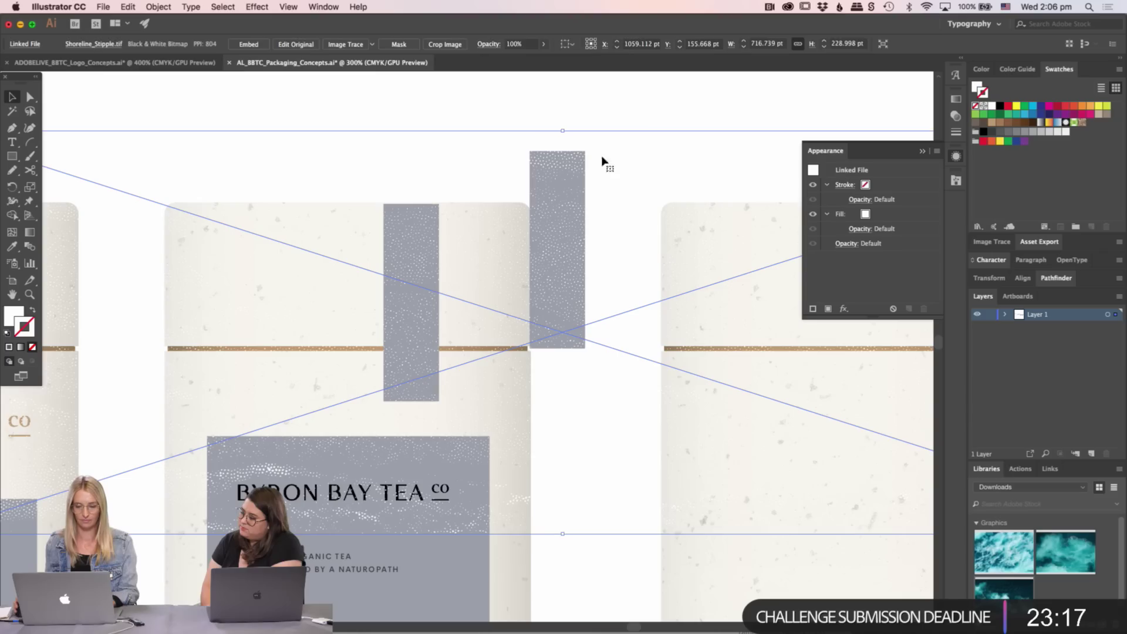
left_click_drag(563, 129, 563, 184)
left_click_drag(616, 303, 627, 249)
- Try to make a clipping mask from the stipple image and the duplicate strip
left_click(576, 227, "shift")
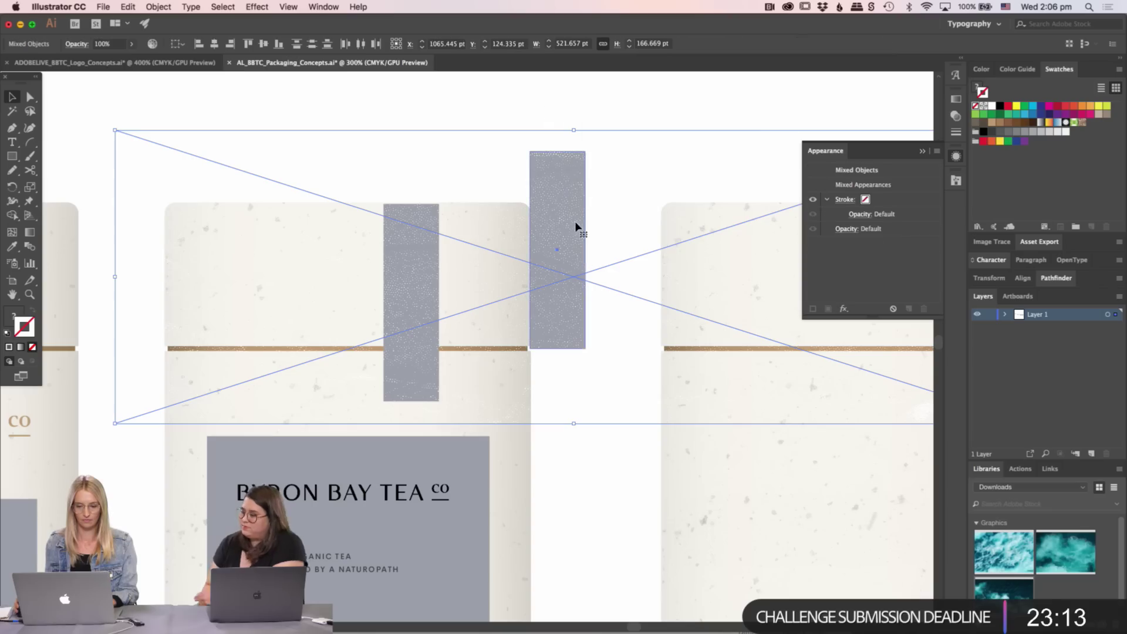
right_click(576, 225)
left_click(608, 309)
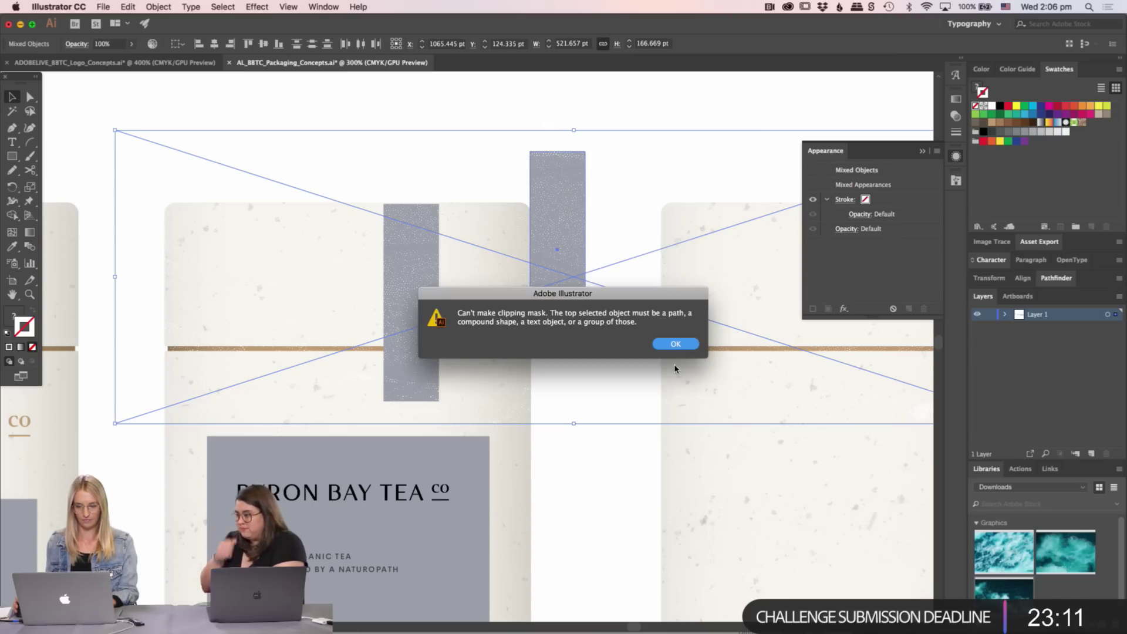
left_click(676, 344)
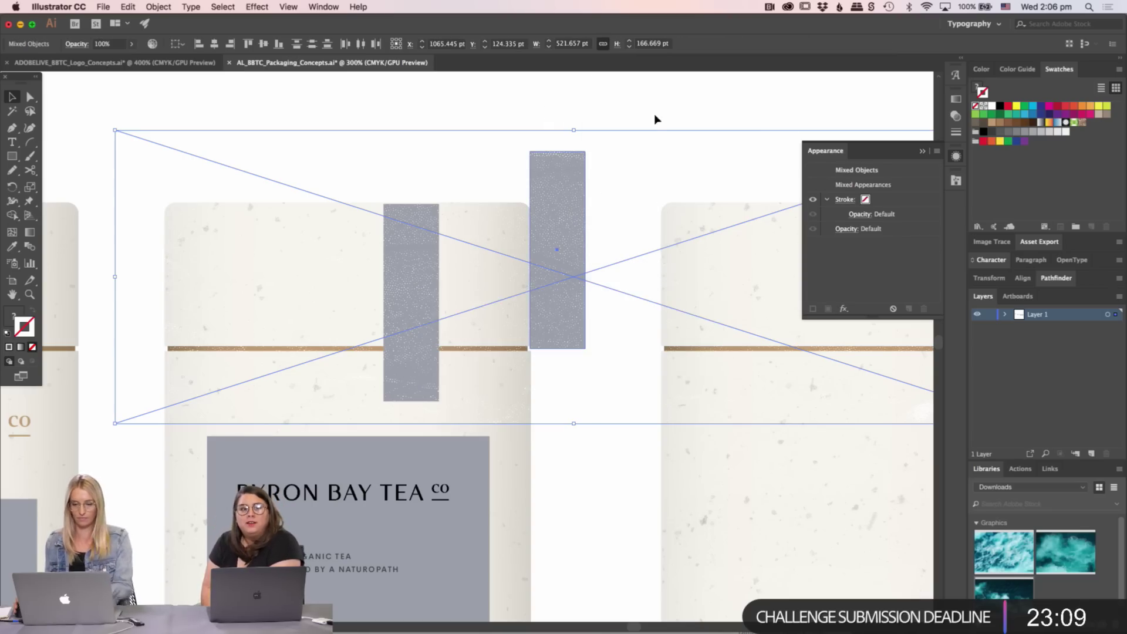
- Send the stipple image behind the duplicate strip and clip it to the strip's shape with a clipping mask
left_click_drag(647, 103, 621, 189)
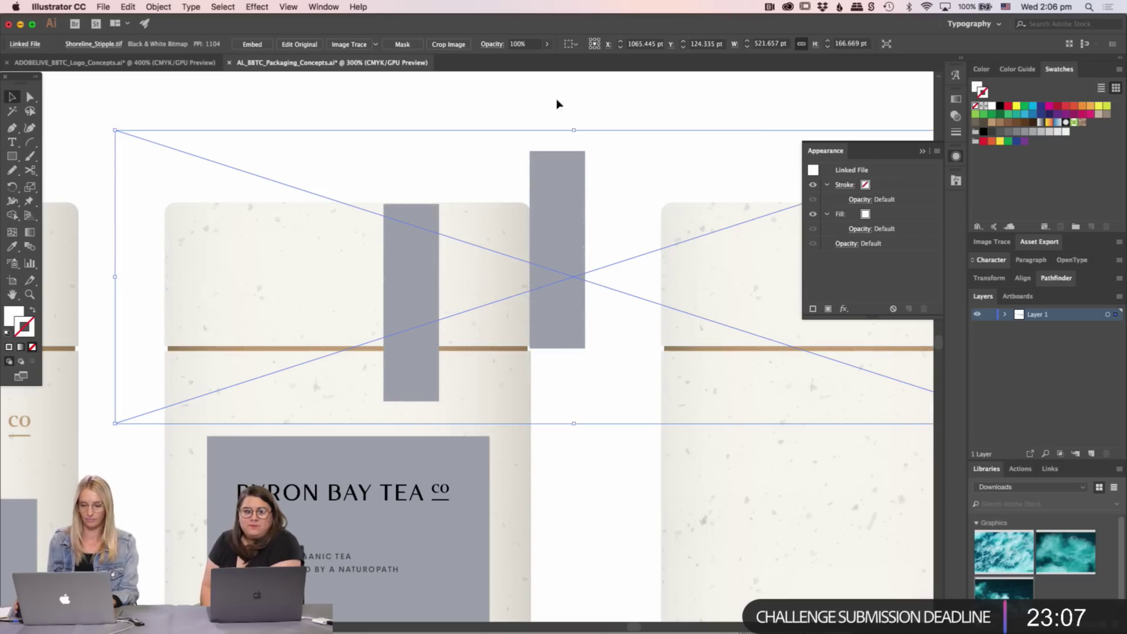
left_click(566, 245, "shift")
right_click(512, 239)
left_click(617, 323)
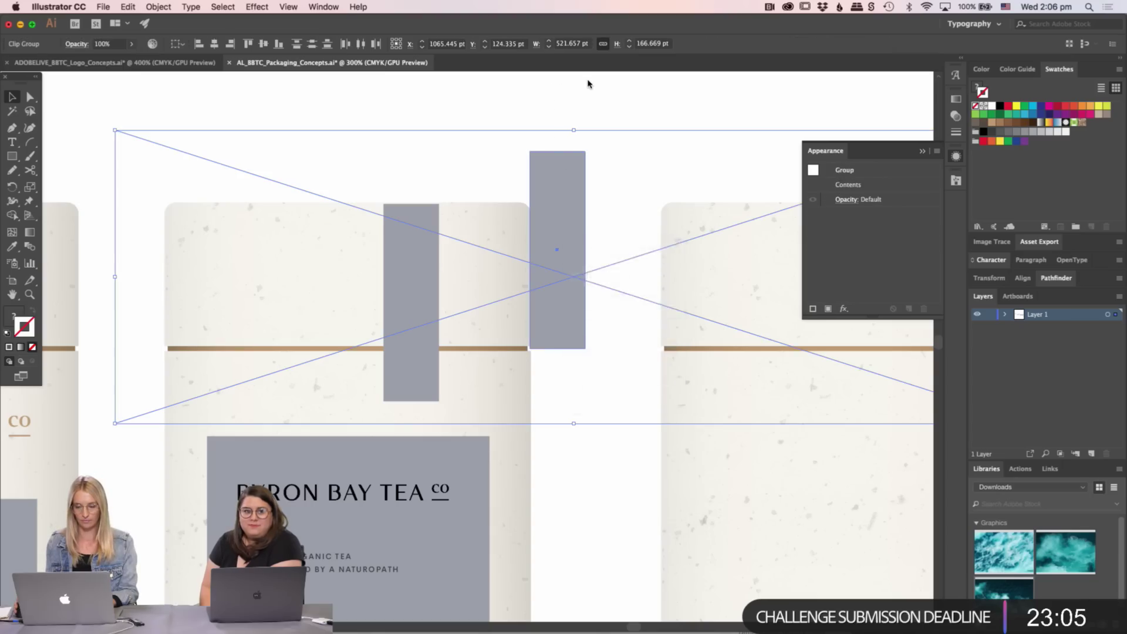
- Place the clipped stipple onto the grey strip on the tin and nudge it down to line up with the strip's edges
left_click(595, 89)
left_click(434, 282)
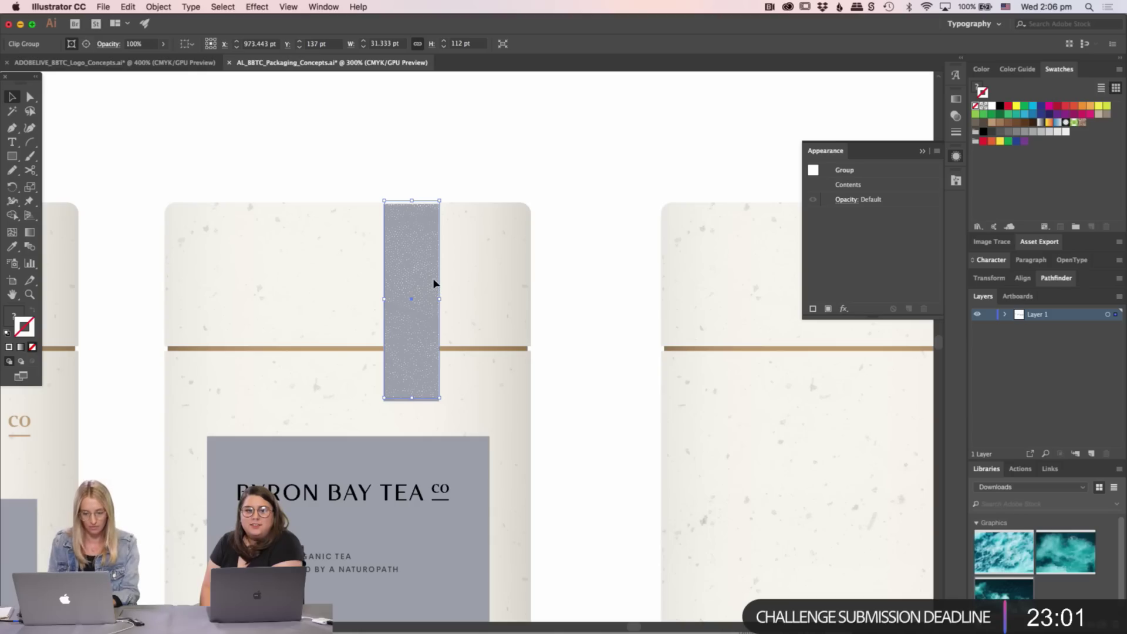
key("Down")
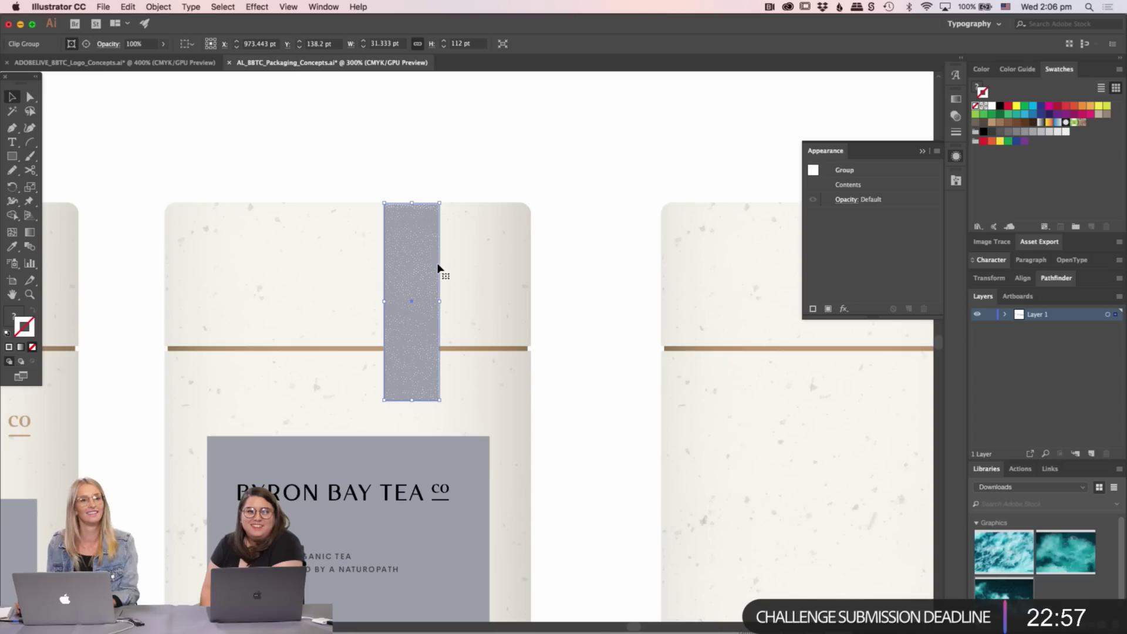
left_click(397, 164)
- Examine the stippled strip up close where it crosses the bronze line and within the whole tin
key("z")
left_click_drag(450, 334, 590, 306)
left_click_drag(568, 355, 675, 354)
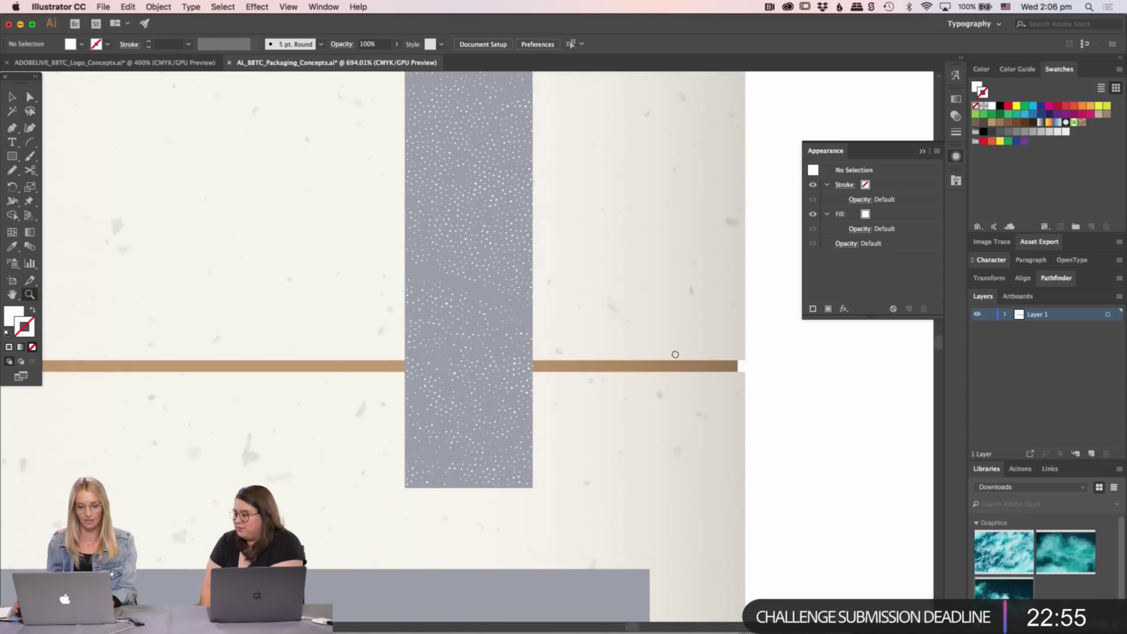
key("super+minus")
key("super+minus")
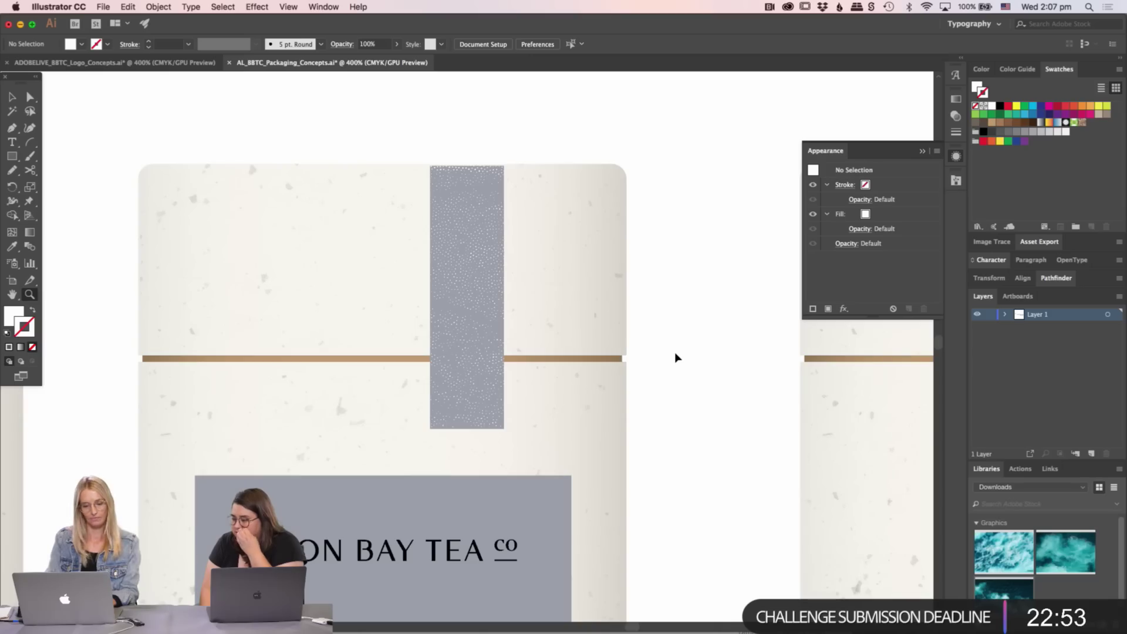
key("super+minus")
key("super+minus")
key("super+minus")
key("v")
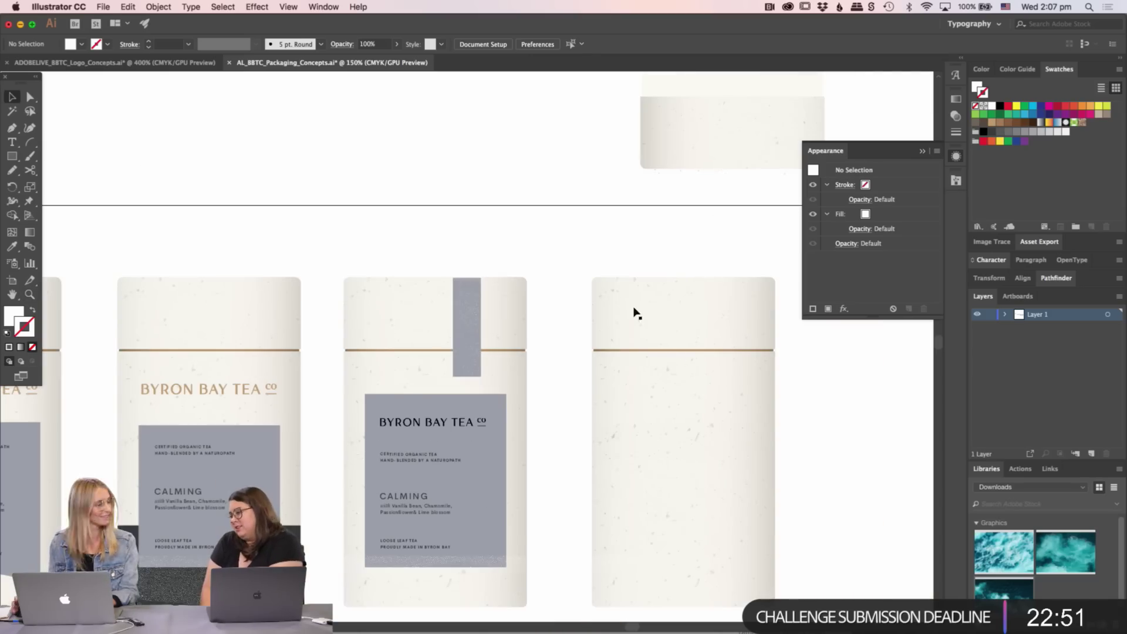
- Compare the stippled strip with the neighbouring tin concepts and check its texture on the lid again
key("super+minus")
left_click(521, 443)
key("super+plus")
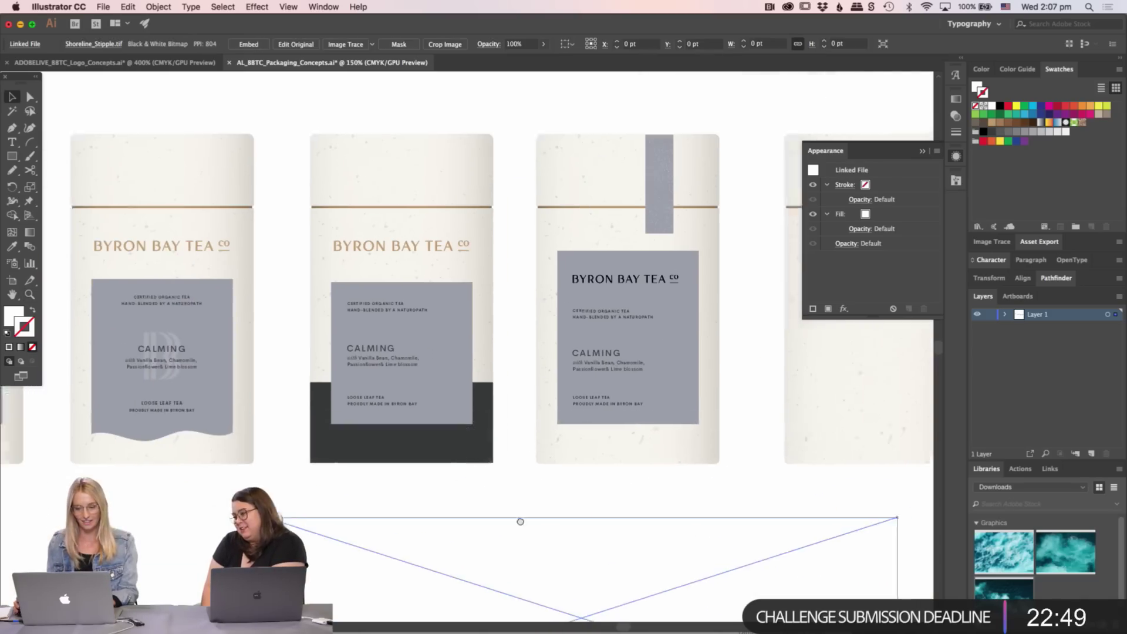
key("super+plus")
key("super+plus")
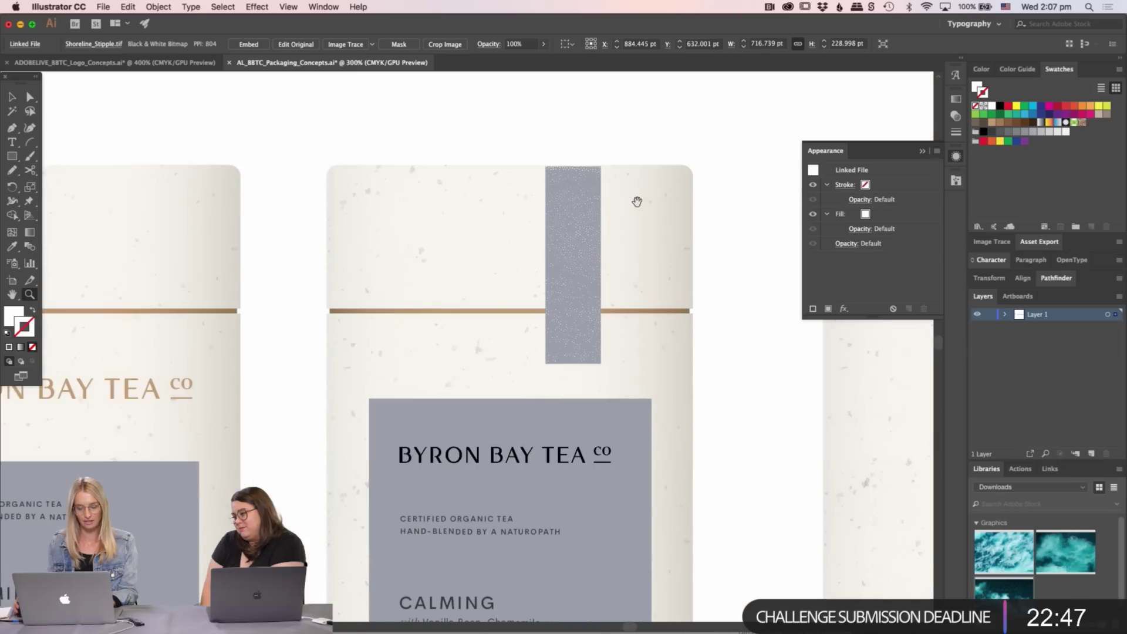
key("super+plus")
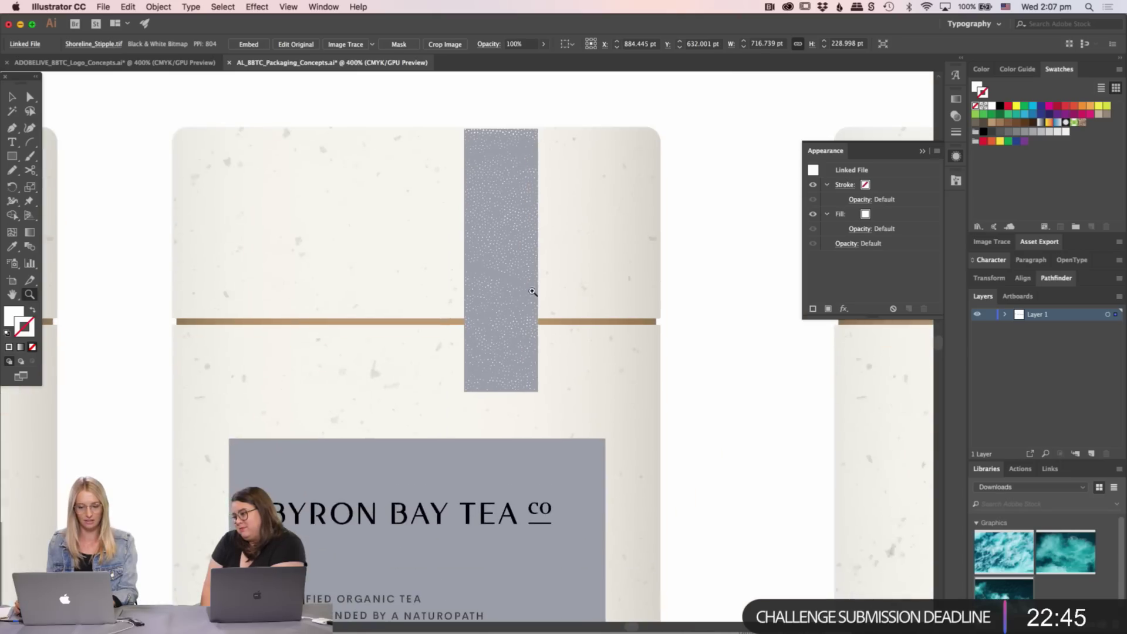
key("v")
key("super+minus")
key("super+minus")
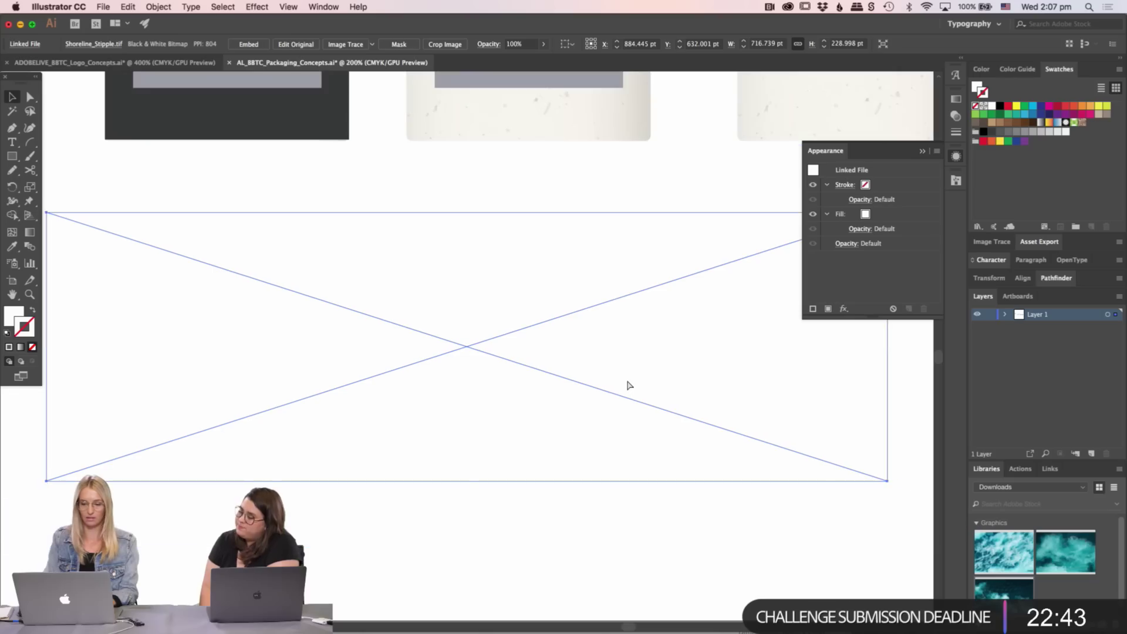
- Locate the charcoal B monogram above the BYRON BAY TEA CO logo near the colour palette and copy it
scroll(503, 299, "up", 10)
scroll(456, 289, "left", 4)
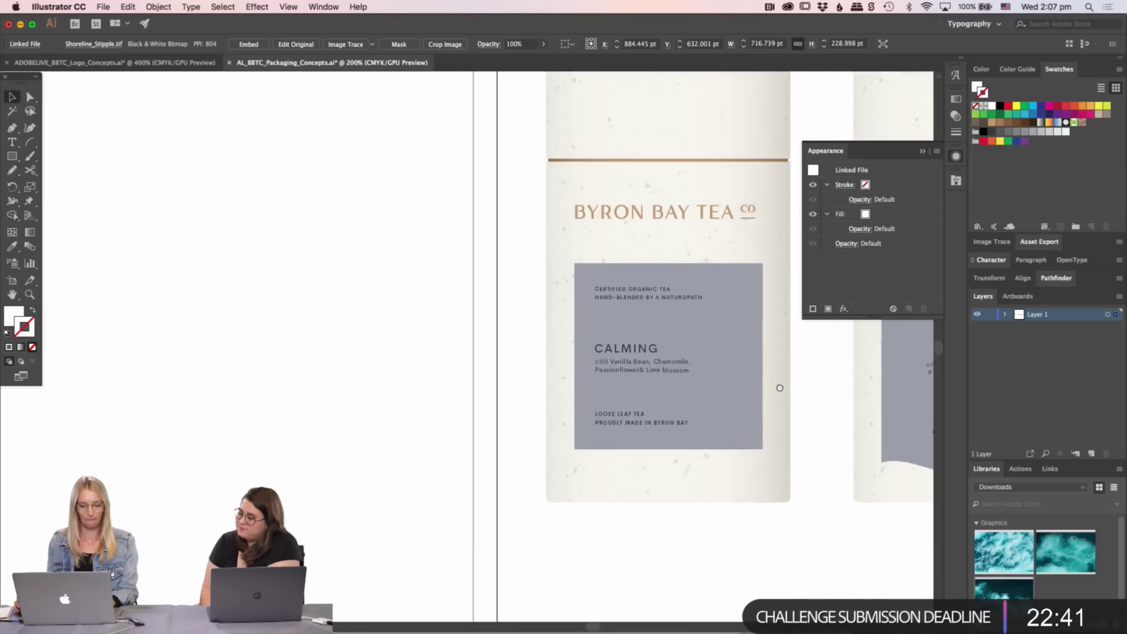
scroll(780, 387, "right", 5)
scroll(775, 376, "down", 10)
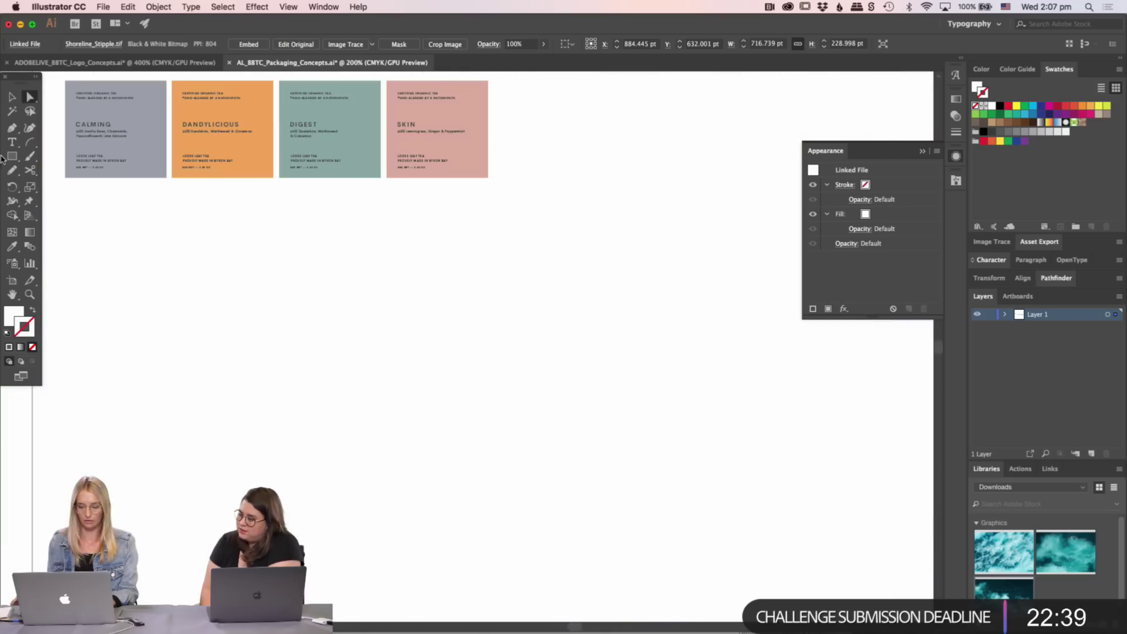
key("super+minus")
key("super+minus")
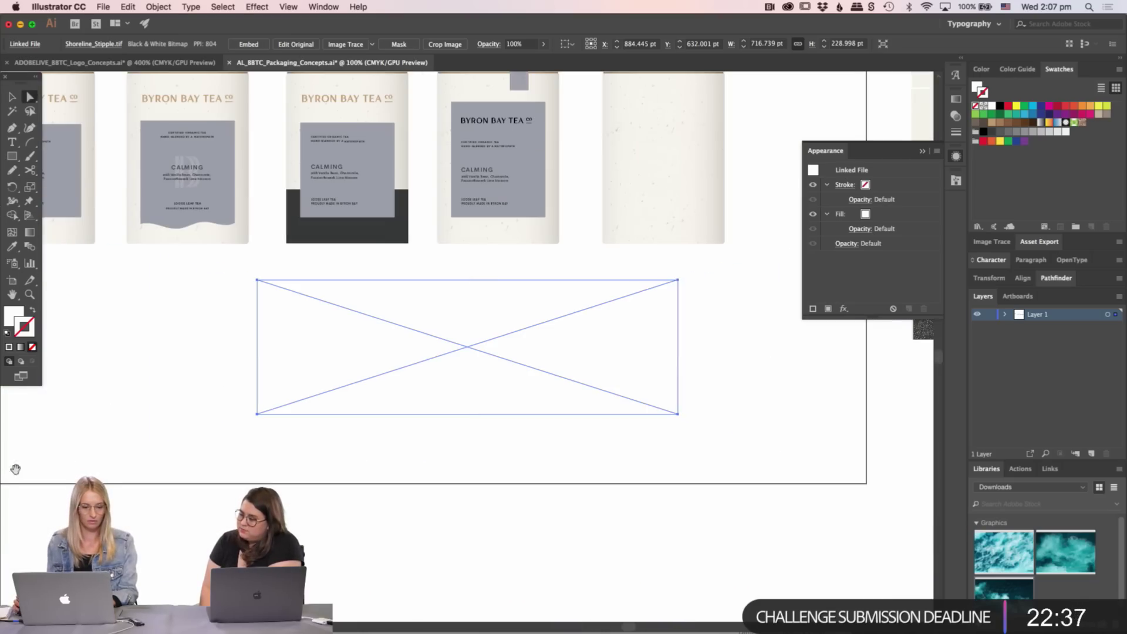
scroll(155, 422, "left", 5)
scroll(483, 334, "up", 10)
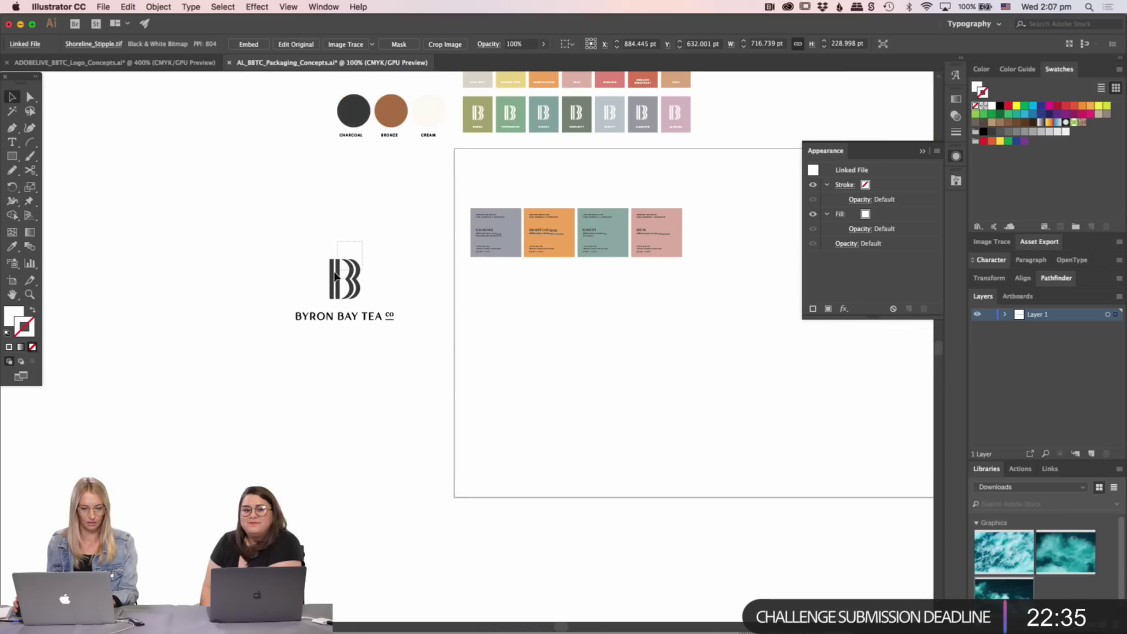
left_click(335, 276)
scroll(411, 352, "right", 15)
- Paste the B monogram onto the lower end of the stippled strip and scale it to about 16 by 21 pt
key("z")
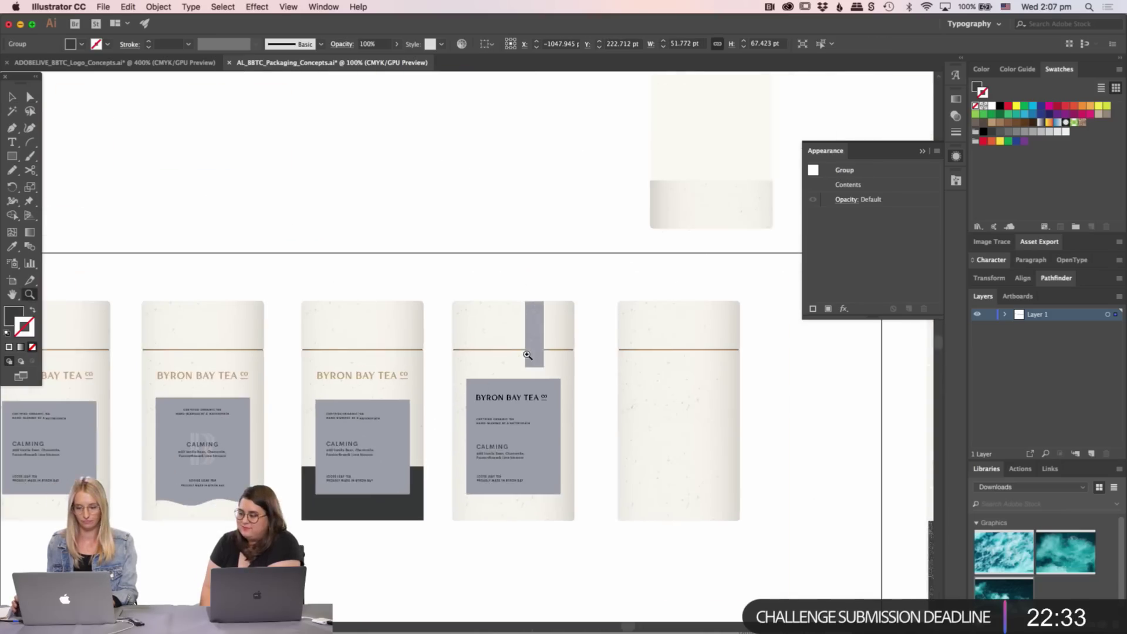
left_click(527, 355)
left_click(495, 322)
left_click(629, 322)
left_click(382, 292)
left_click(390, 331)
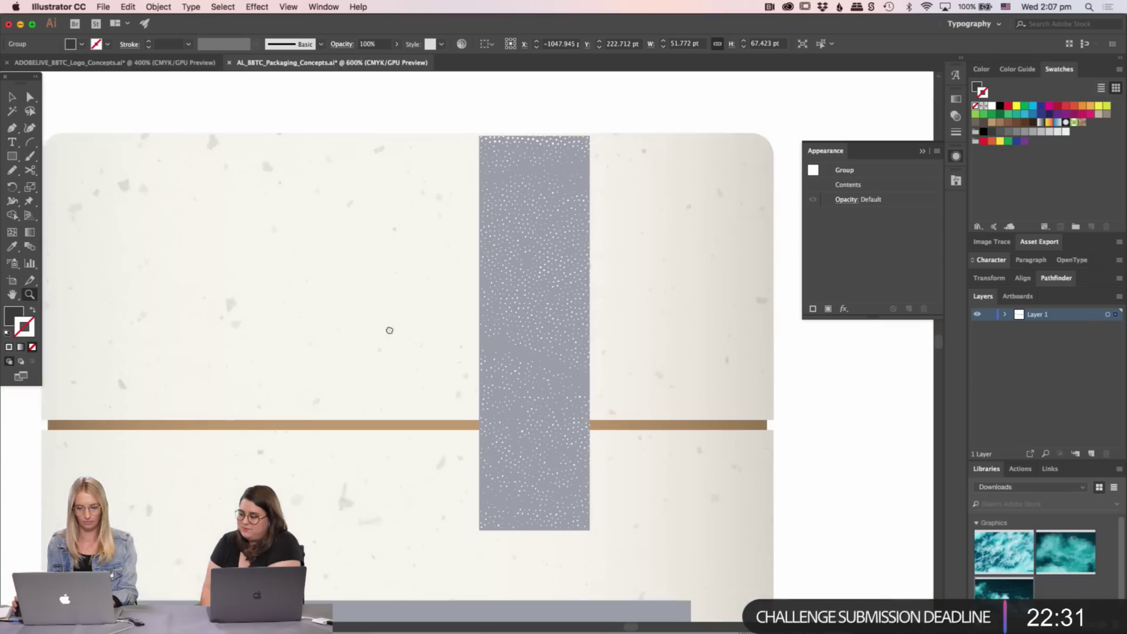
key("ctrl+v")
key("v")
left_click_drag(460, 228, 458, 314)
left_click_drag(470, 364, 492, 455)
- Recolour the B monogram with the bronze of the tin's line and nudge it slightly to centre it on the strip
key("i")
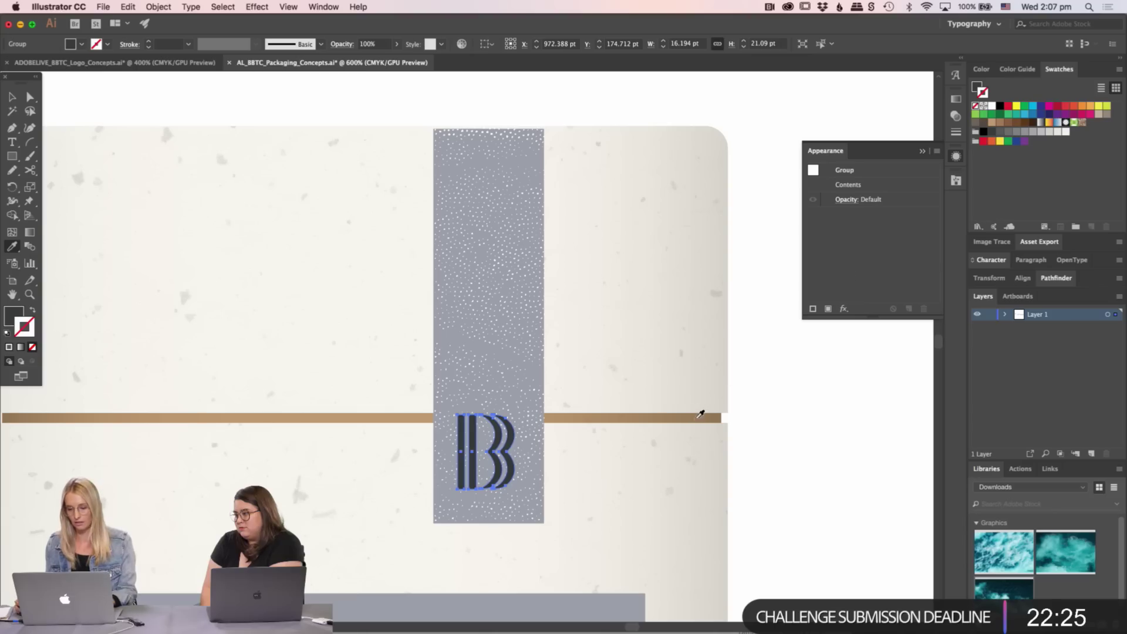
left_click(700, 416)
key("v")
left_click(880, 410)
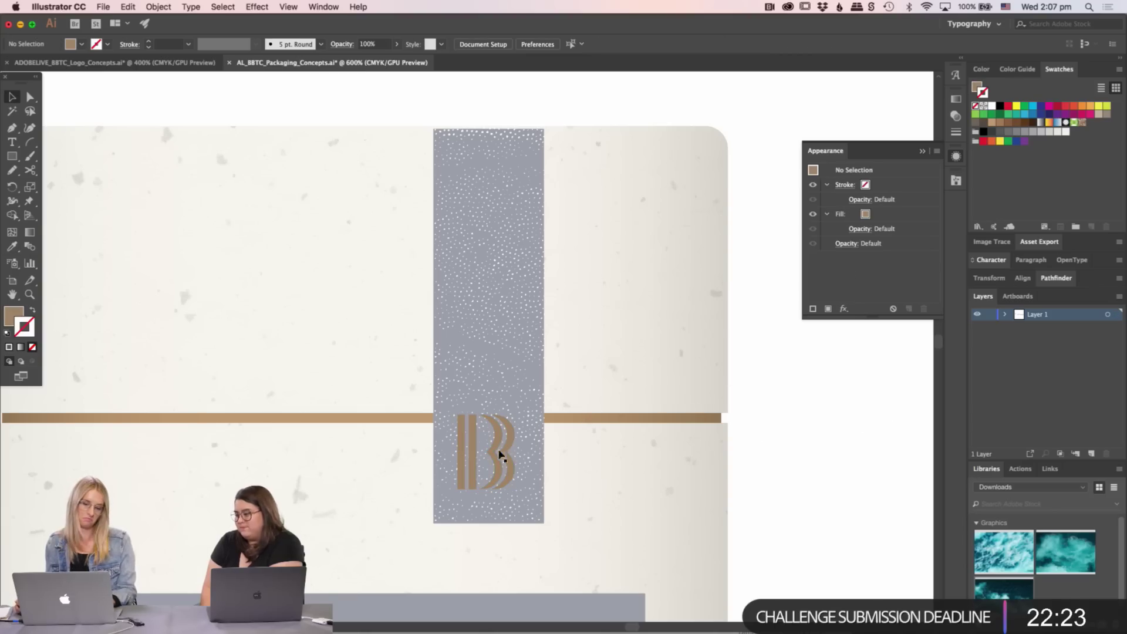
left_click(513, 474)
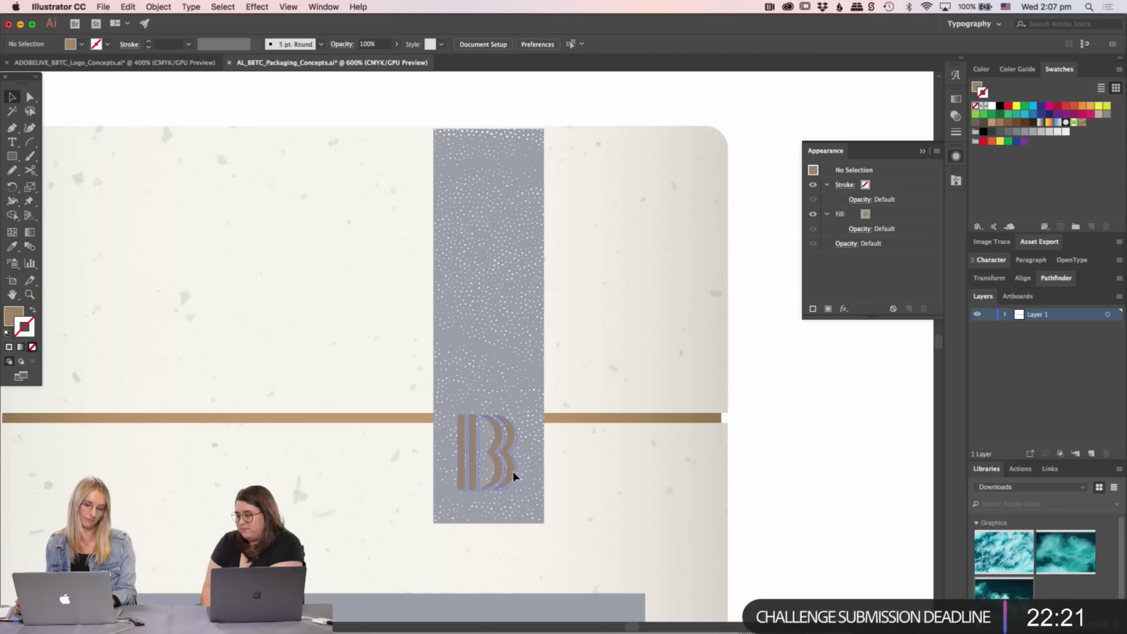
left_click(786, 442)
- Add the text BYRON BAY TEA COMPANY beside the tin, level with the bronze line
key("t")
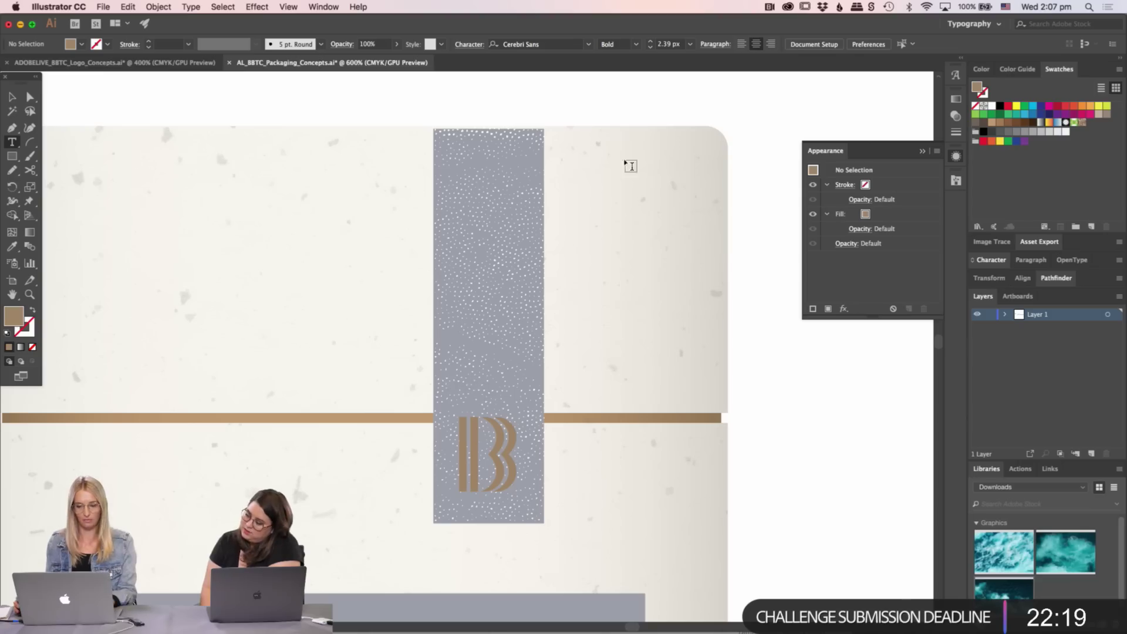
left_click_drag(756, 268, 793, 533)
key("ctrl+z")
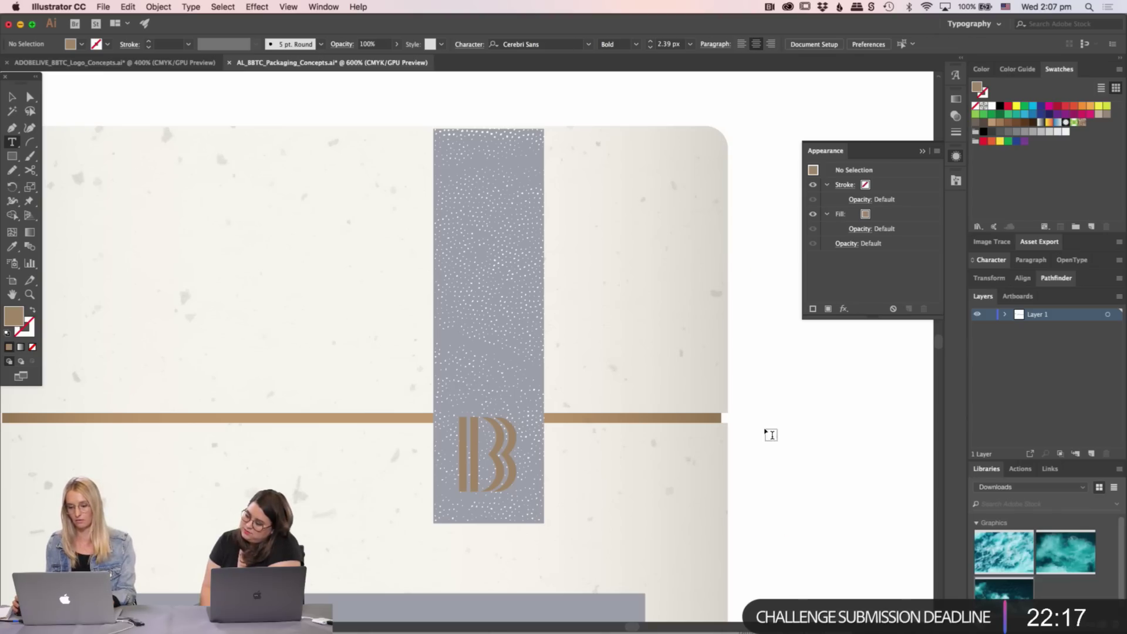
left_click(765, 429)
type("BYRO")
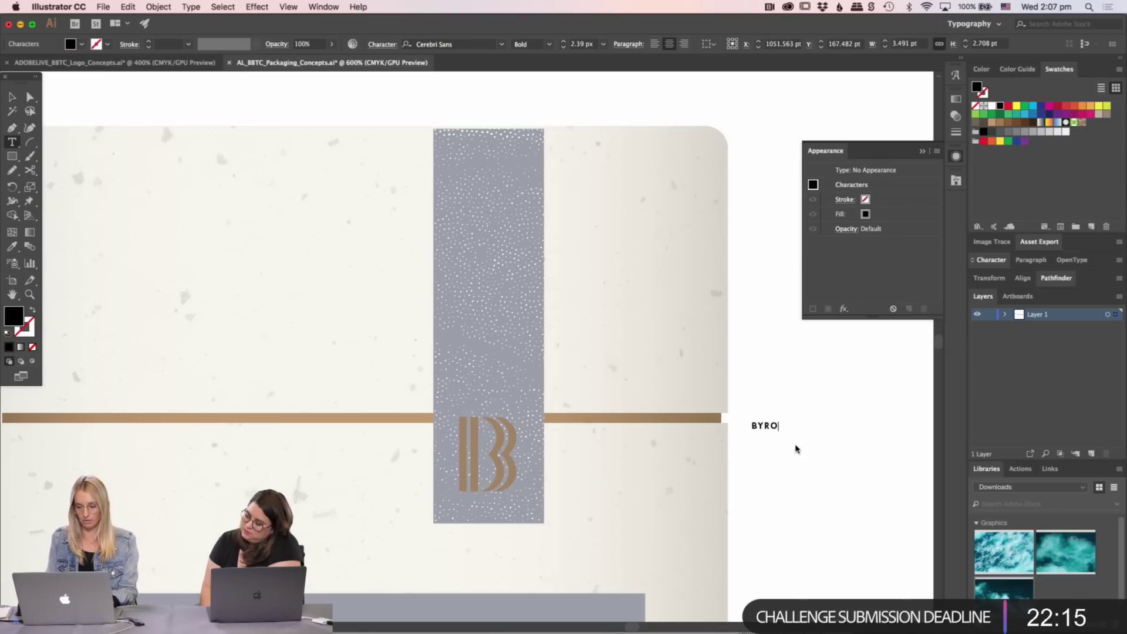
type("N BAY TEA ")
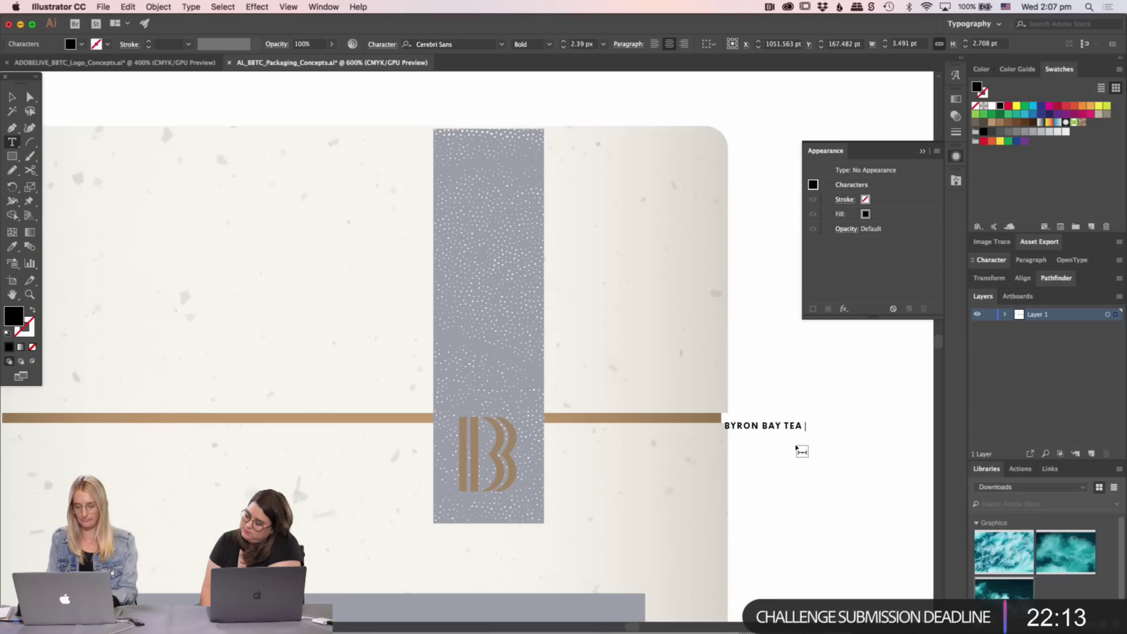
type("COMPANY")
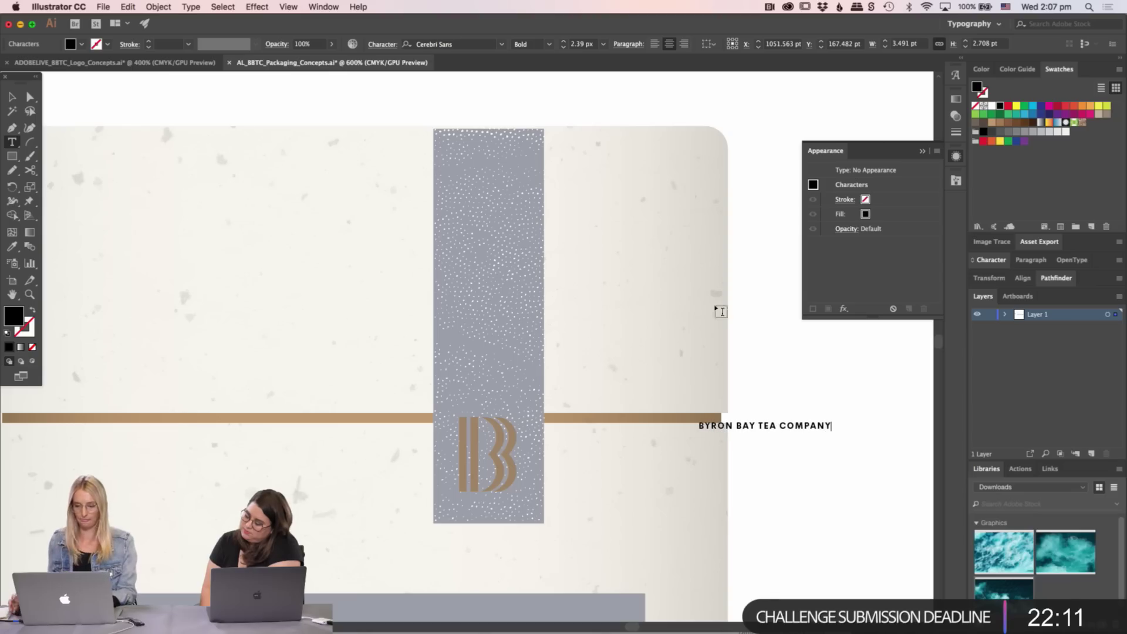
key("Escape")
- Fill the BYRON BAY TEA COMPANY text with the monogram's bronze and start rotating it
key("i")
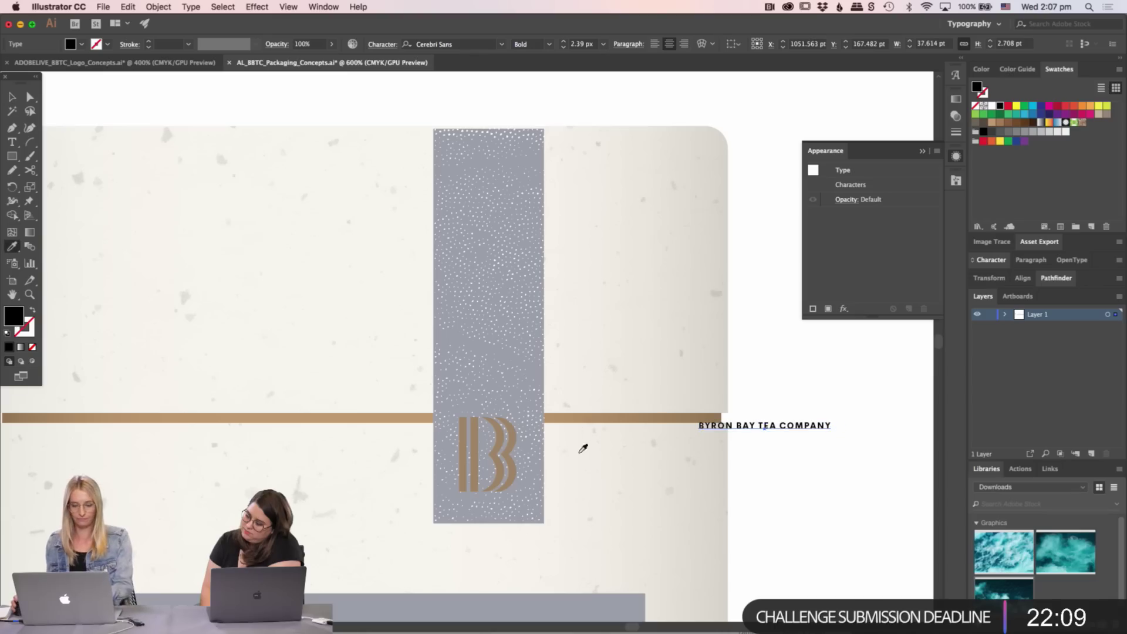
left_click(474, 453)
key("r")
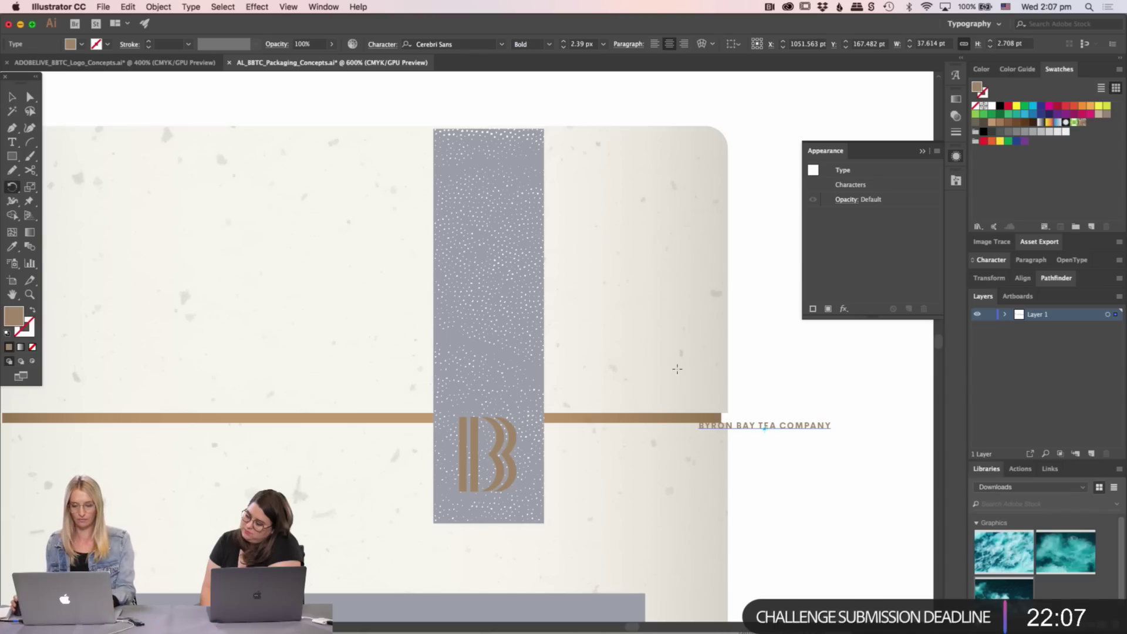
- Rotate the BYRON BAY TEA COMPANY text 90° counterclockwise and move it onto the stippled strip above the B icon
left_click_drag(428, 453, 557, 386)
left_click_drag(472, 432, 490, 529)
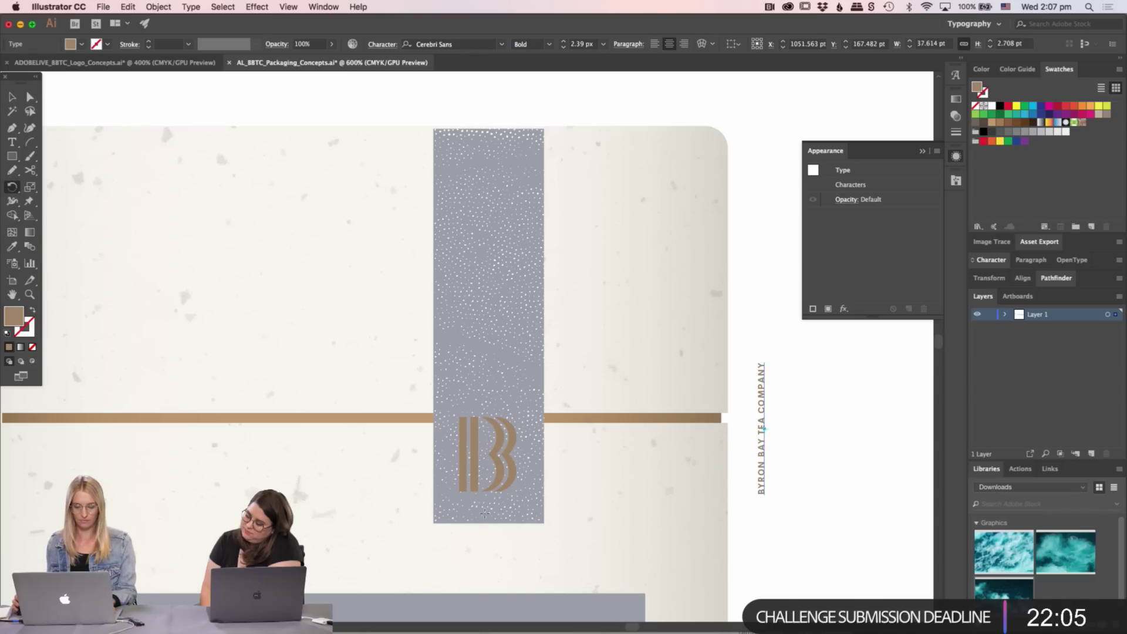
key("v")
left_click_drag(765, 448, 491, 322)
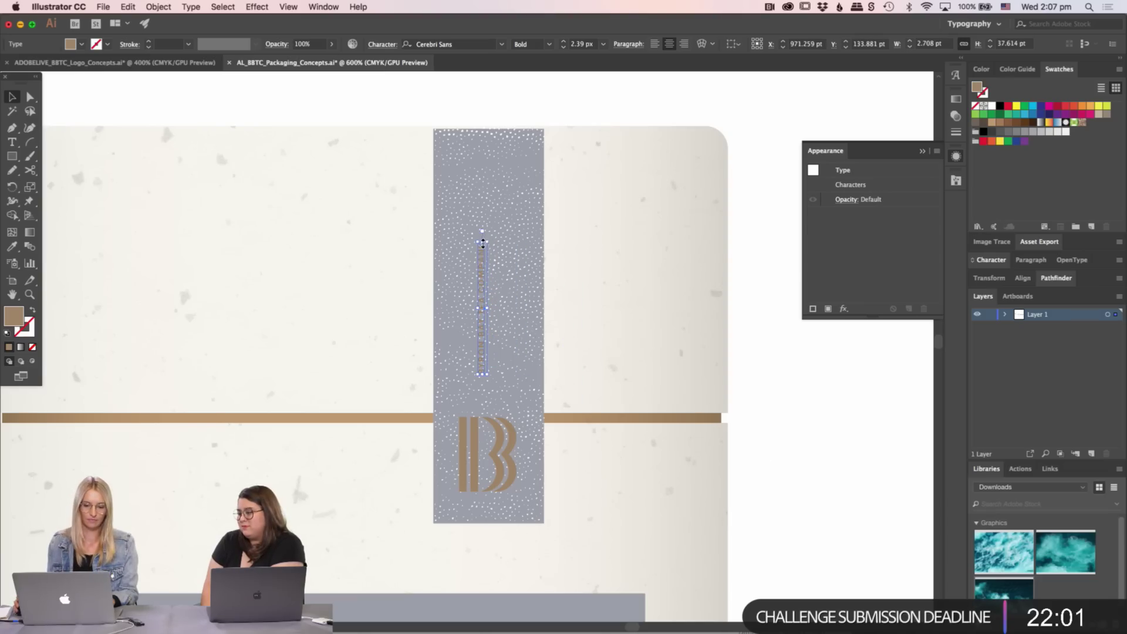
- Enlarge the vertical company text proportionally to about 66.5 pt long and adjust its position on the strip
left_click_drag(483, 240, 482, 130)
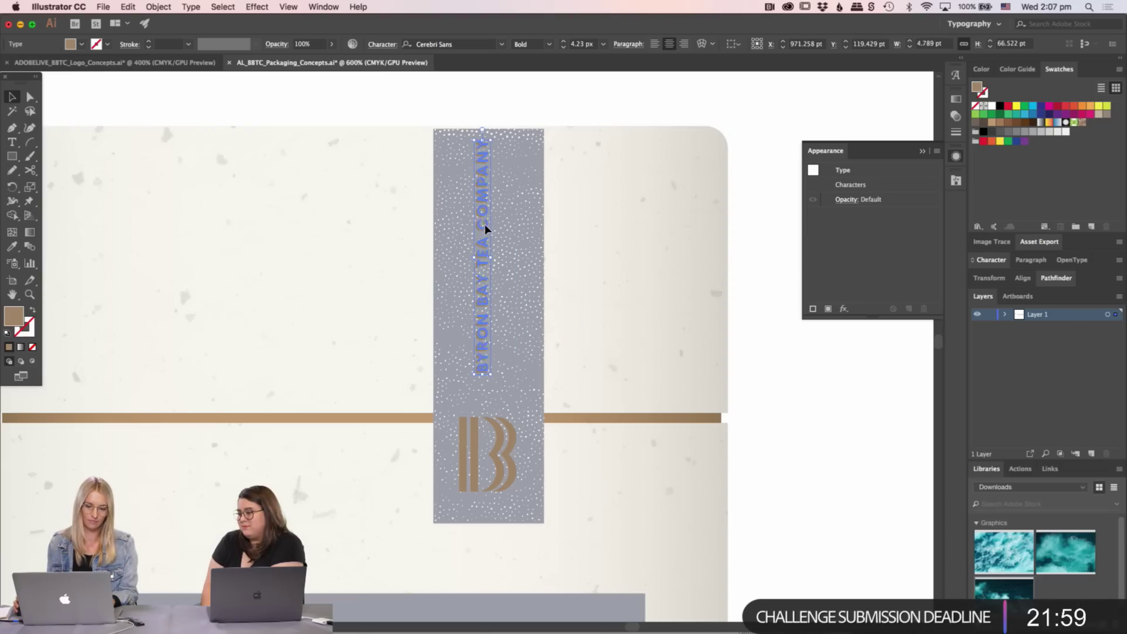
left_click_drag(485, 224, 479, 227)
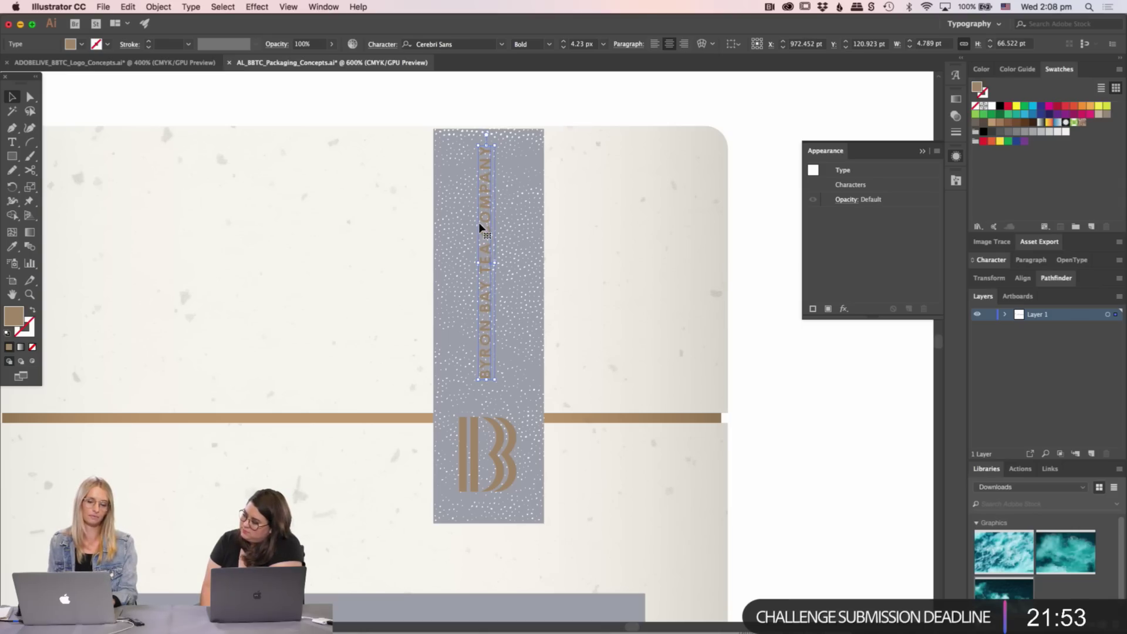
left_click(828, 444)
scroll(603, 382, "right", 5)
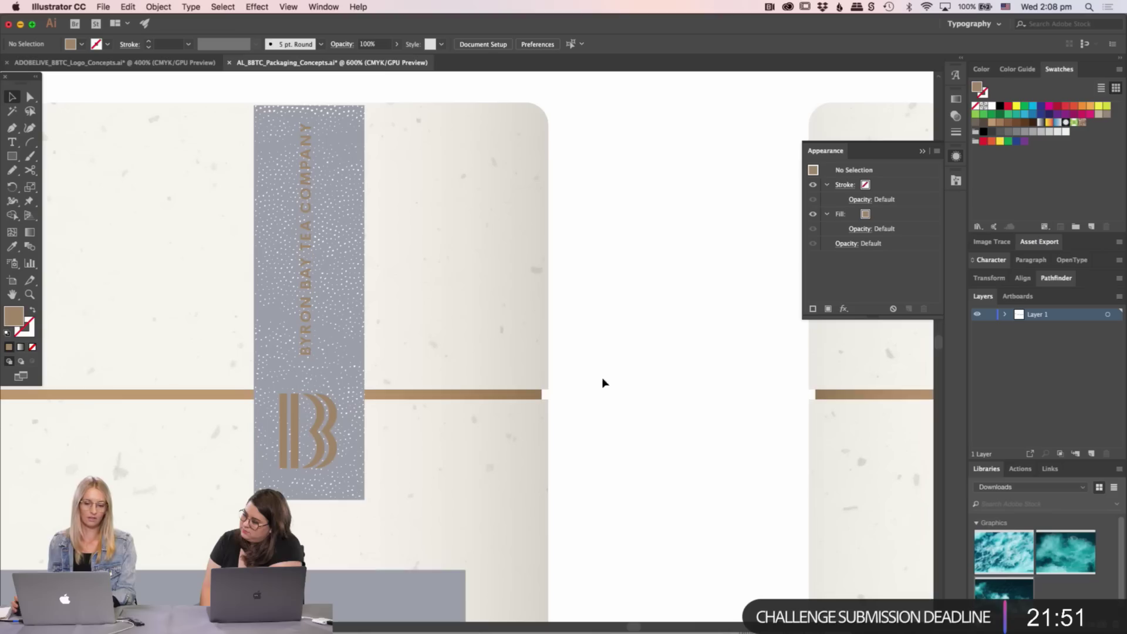
- Scale the B icon on the strip down slightly, keeping its base in place
scroll(487, 471, "left", 5)
scroll(488, 471, "down", 6)
scroll(458, 411, "up", 5)
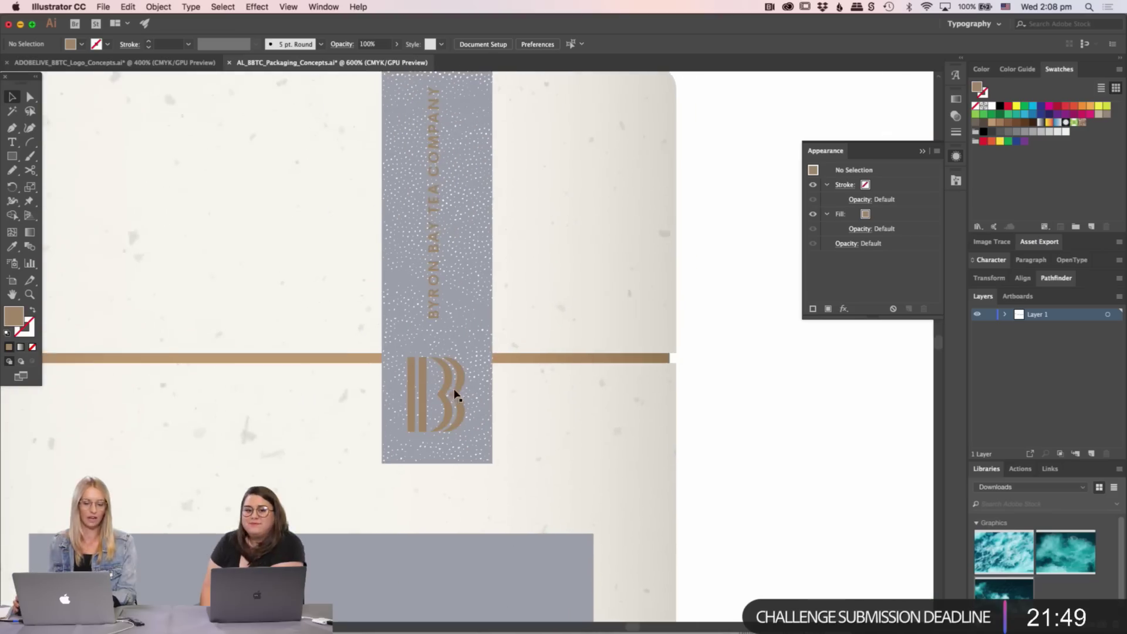
left_click(435, 355)
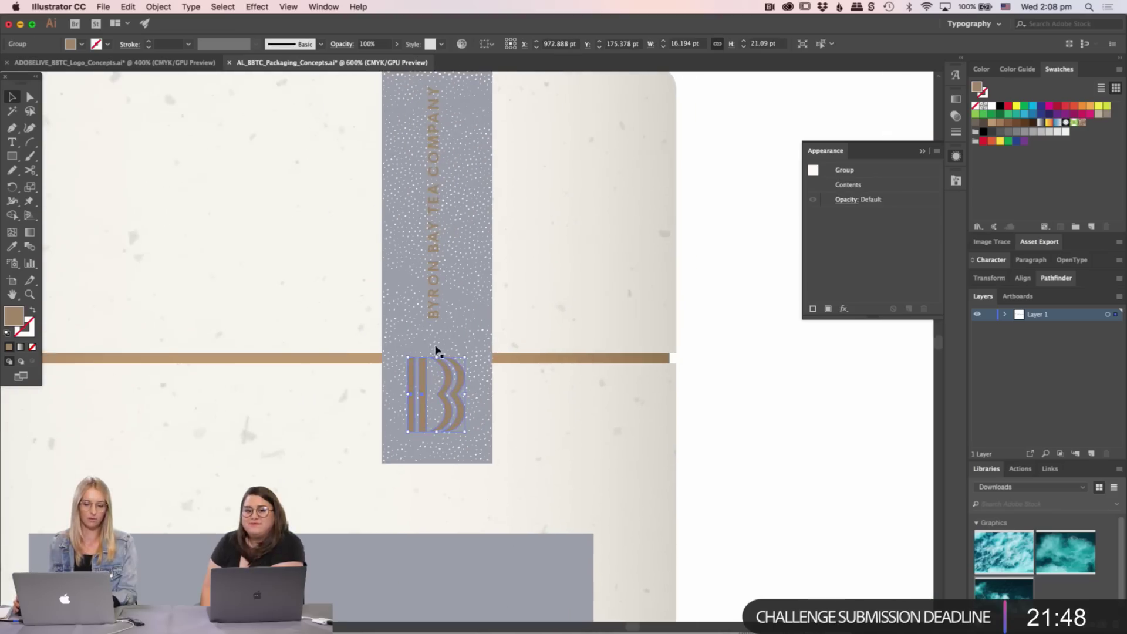
left_click(717, 423)
scroll(812, 474, "up", 3)
scroll(811, 475, "left", 4)
scroll(772, 439, "right", 1)
scroll(772, 438, "down", 1)
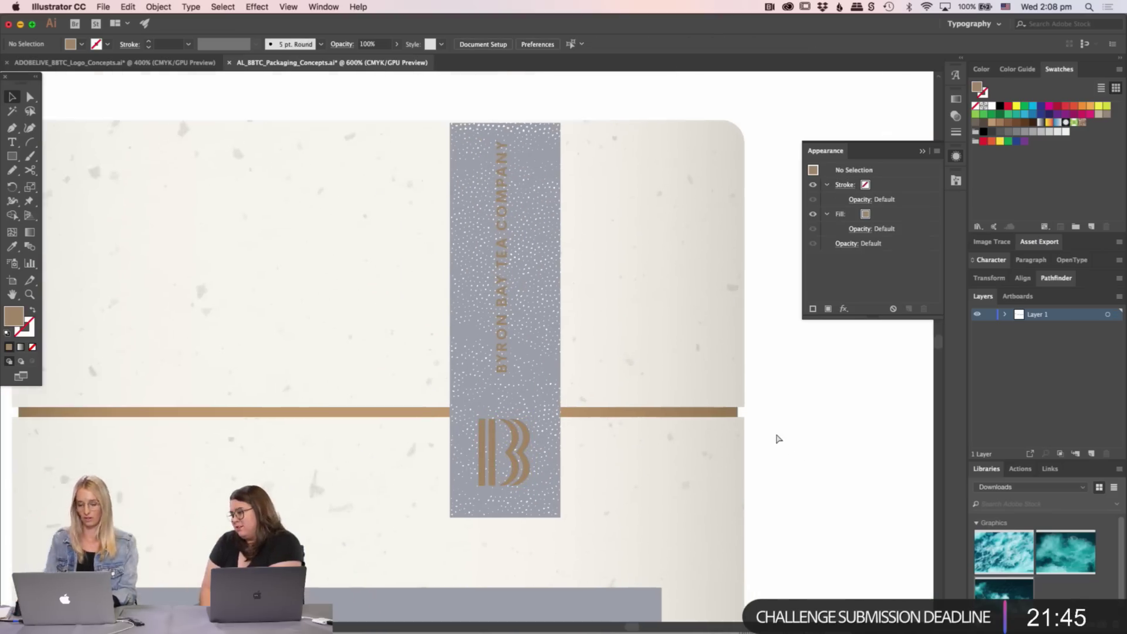
key("super+minus")
key("super+minus")
scroll(702, 363, "down", 3)
scroll(702, 364, "right", 1)
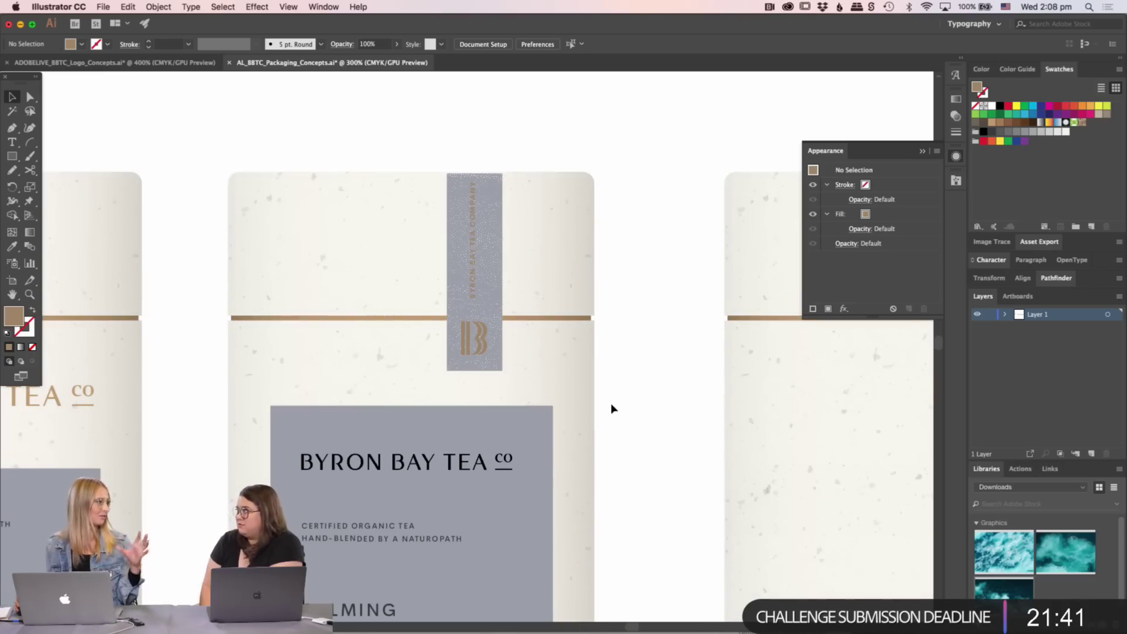
- Nudge the vertical company text so it is centred on the strip in line with the B icon
left_click(592, 411)
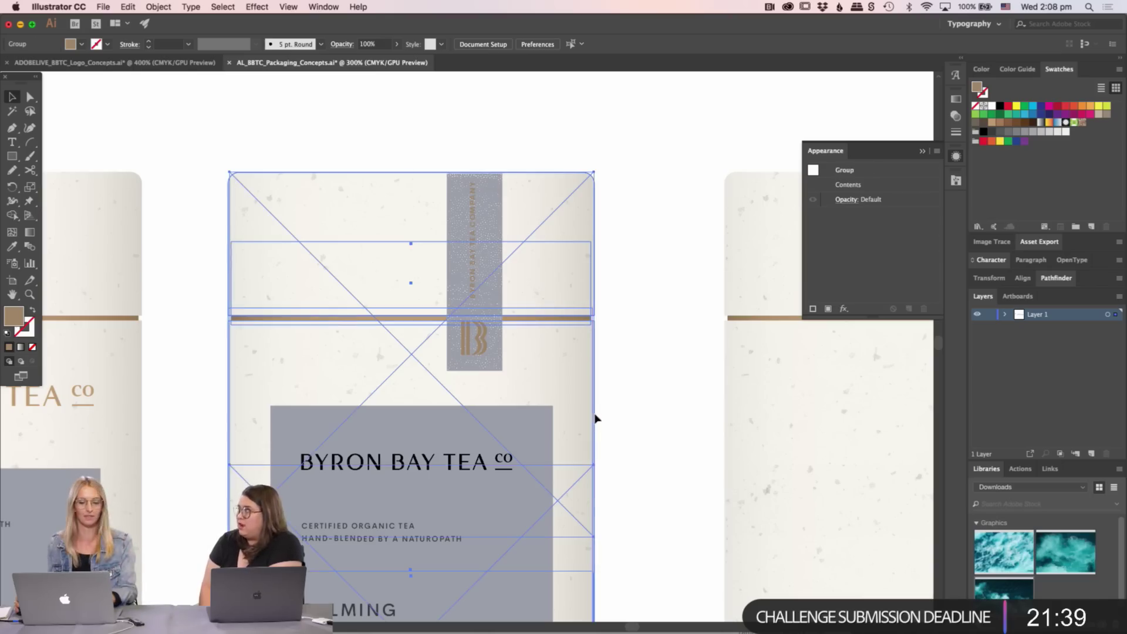
key("z")
left_click(603, 363)
left_click(491, 350)
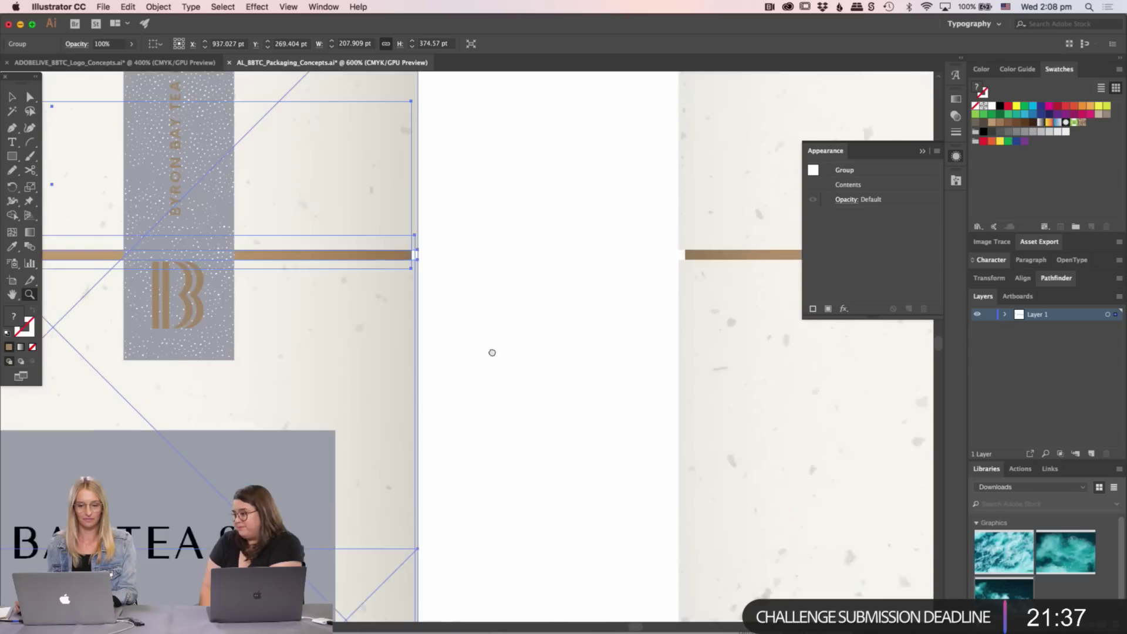
scroll(491, 351, "left", 6)
scroll(491, 350, "up", 2)
key("v")
left_click(712, 361)
scroll(763, 417, "left", 3)
scroll(764, 417, "up", 1)
left_click(489, 316)
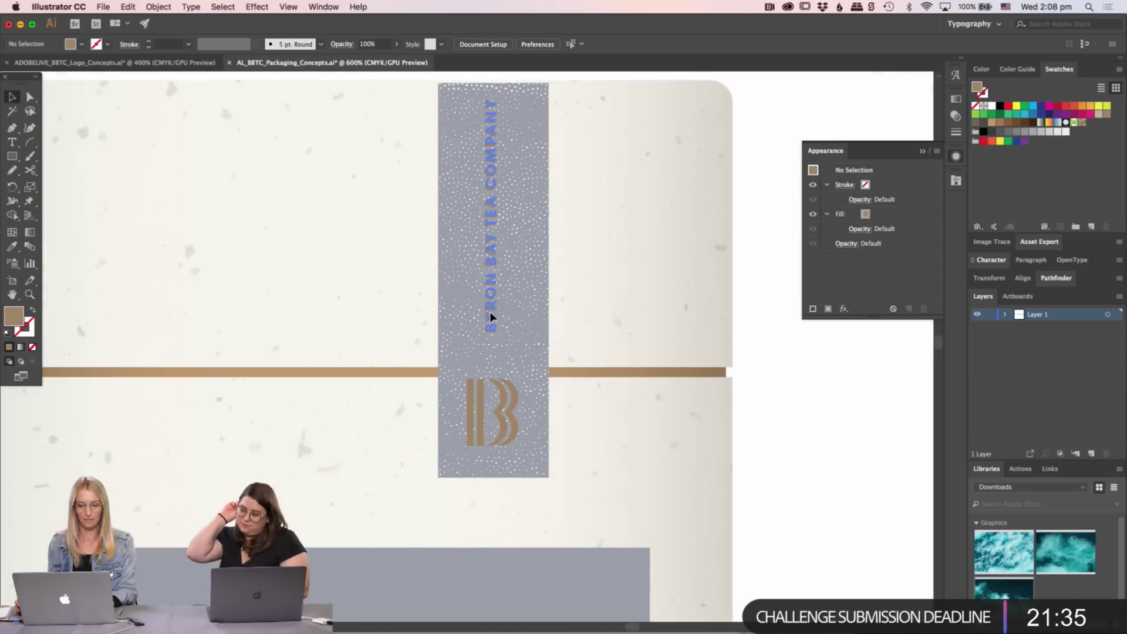
left_click(814, 386)
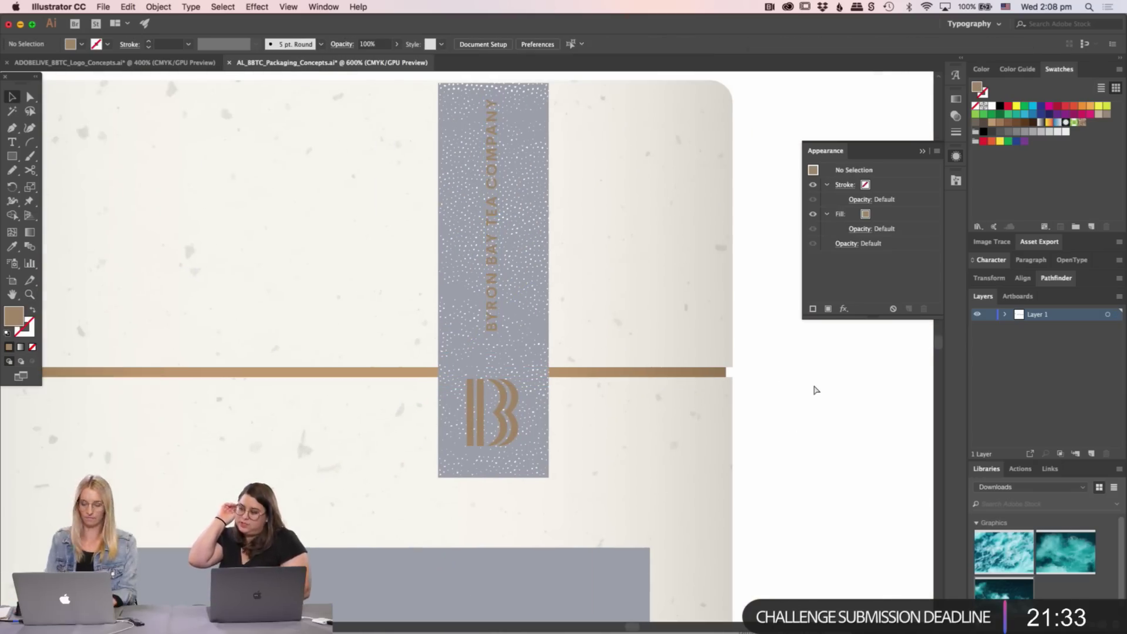
key("super+minus")
key("super+minus")
key("super+minus")
key("super+minus")
scroll(551, 373, "left", 2)
scroll(551, 372, "up", 1)
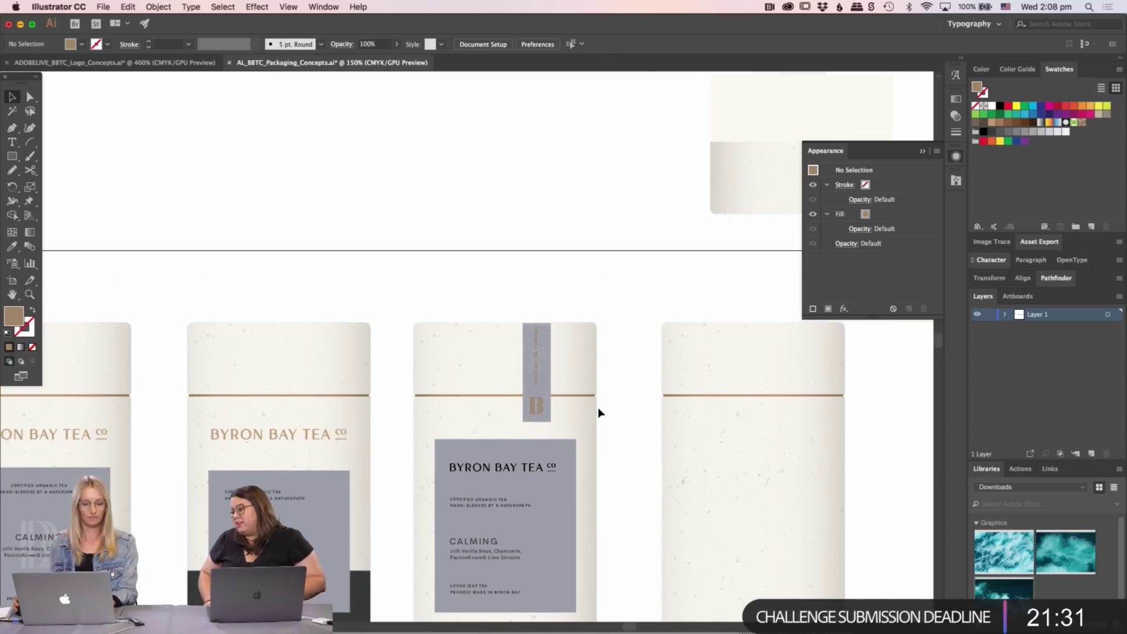
scroll(589, 230, "down", 3)
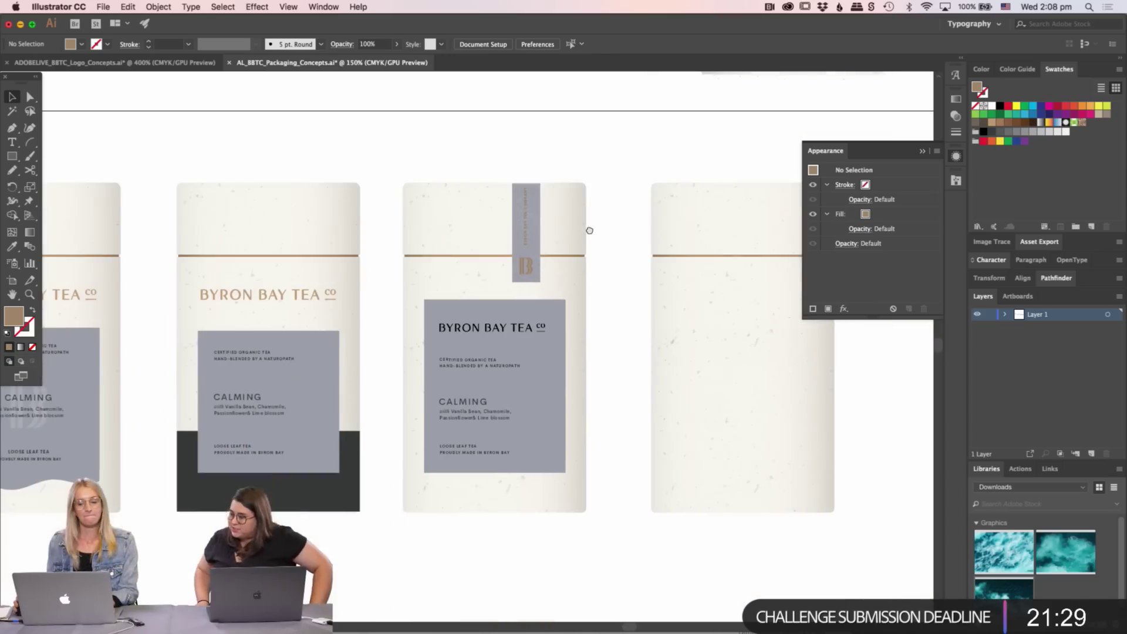
left_click_drag(390, 587, 461, 497)
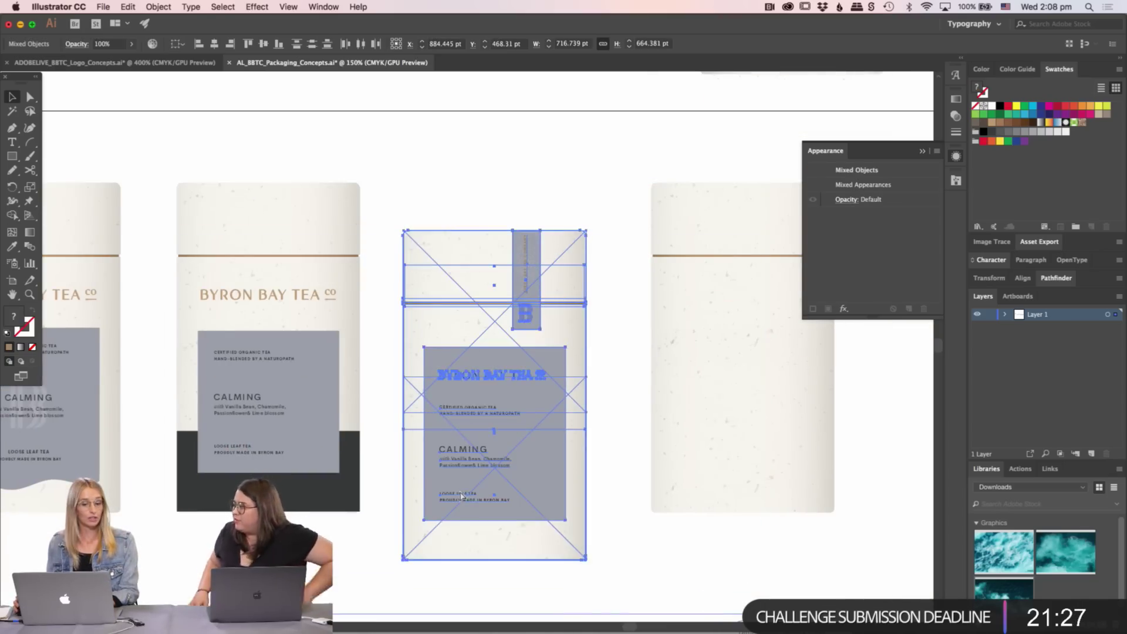
scroll(722, 587, "down", 3)
scroll(721, 586, "right", 1)
left_click(705, 487)
- Move the Shoreline_Stipple.tif image up over the dark base band of the neighbouring tin and its label
left_click(370, 568)
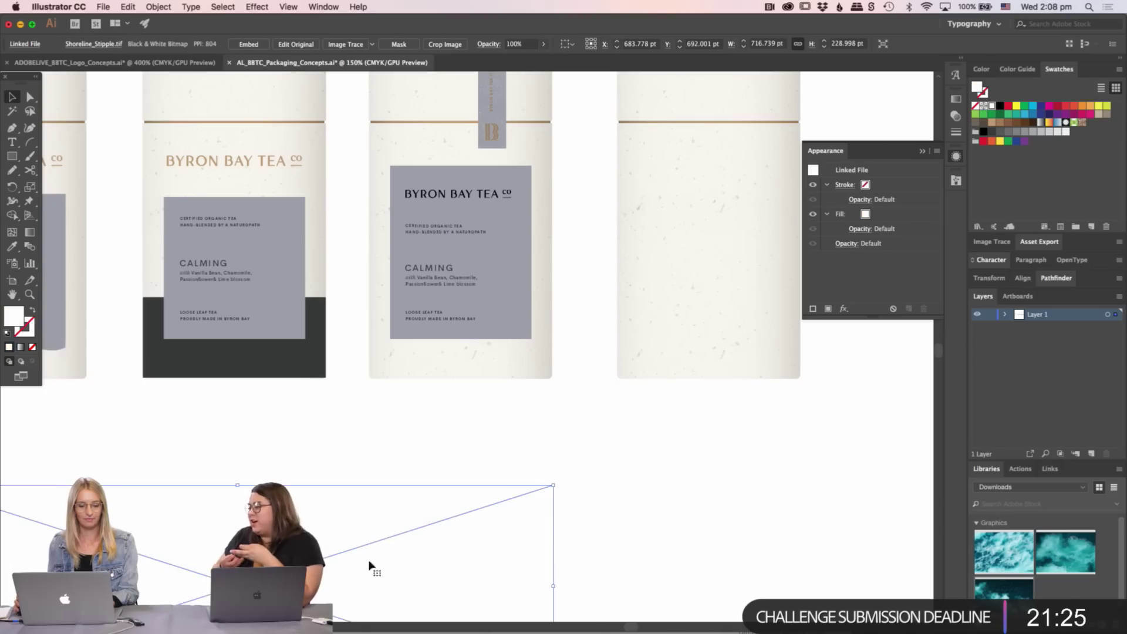
left_click_drag(219, 394, 218, 393)
left_click_drag(279, 433, 498, 479)
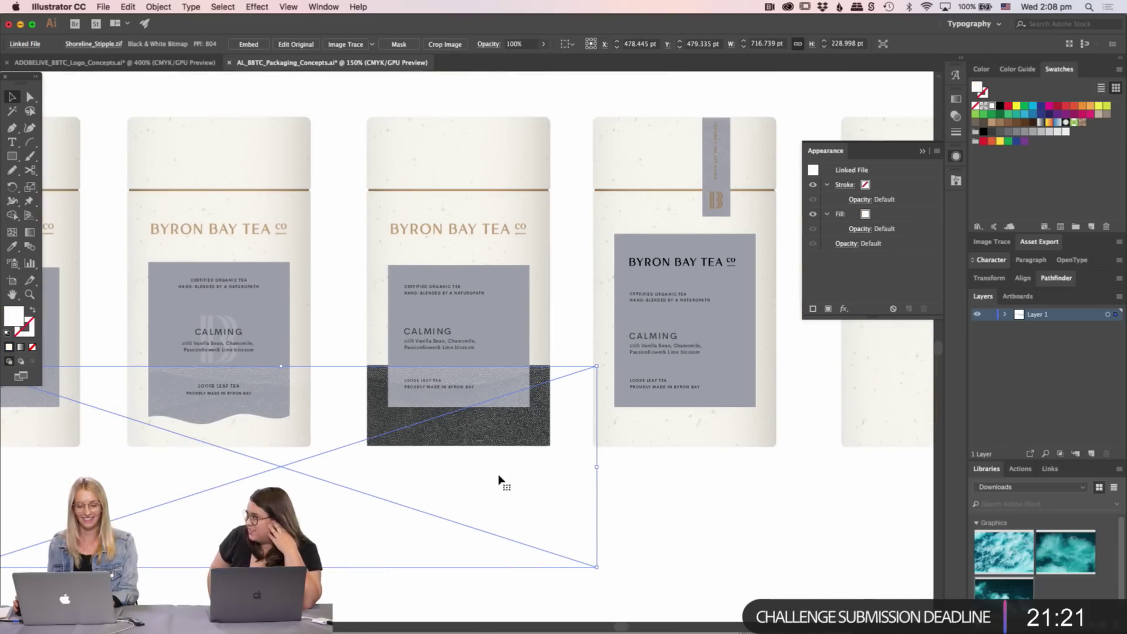
key("super+equal")
left_click_drag(443, 398, 411, 470)
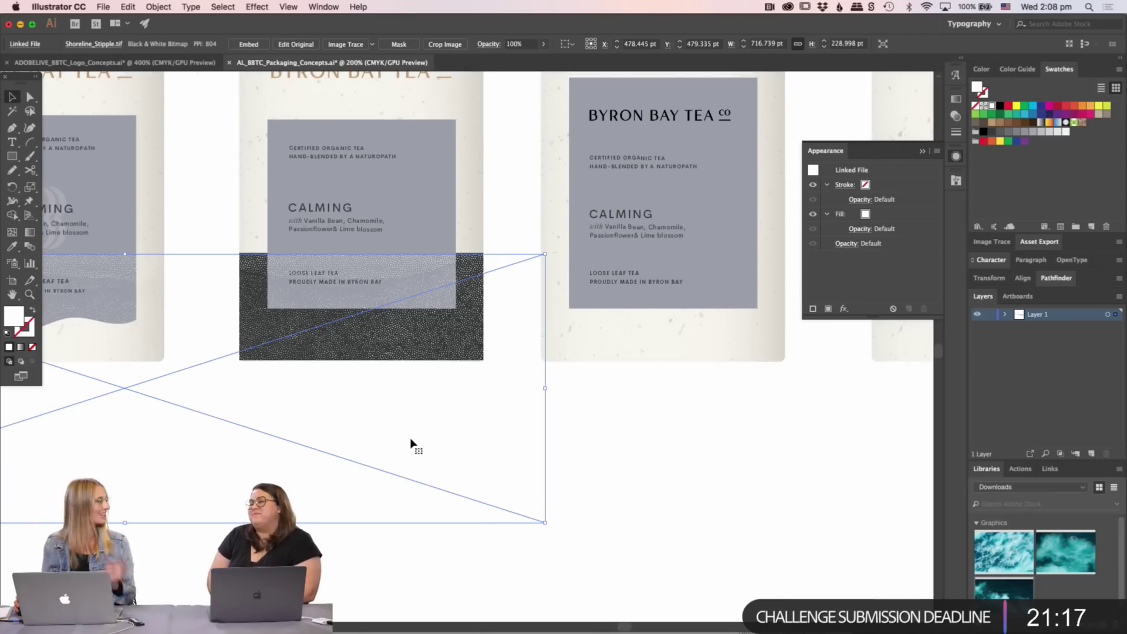
scroll(470, 408, "up", 3)
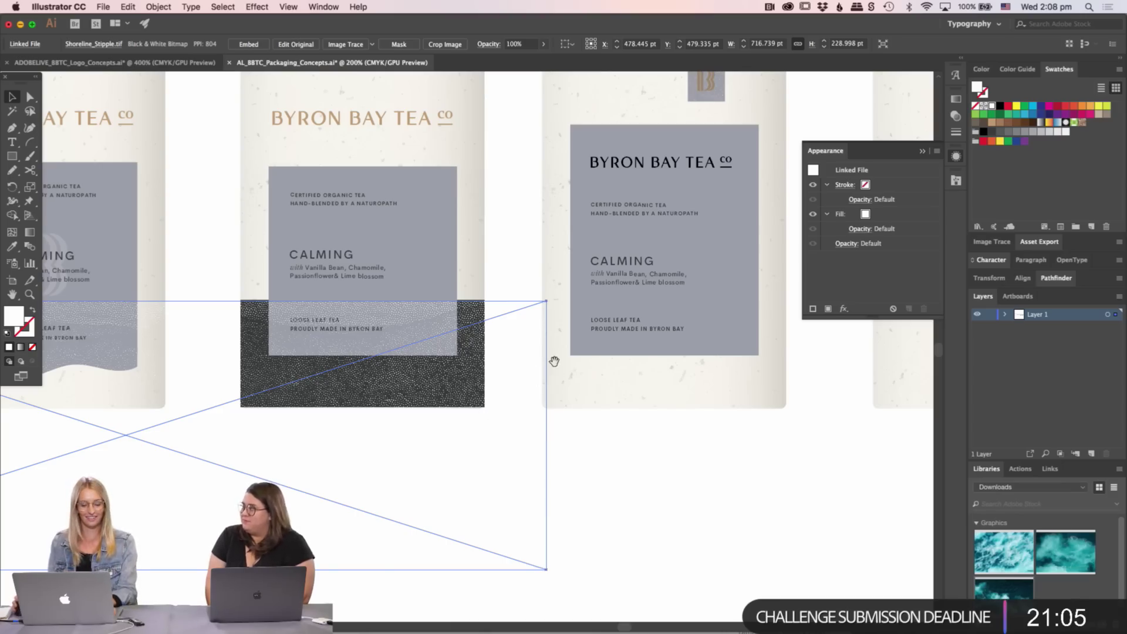
left_click_drag(555, 362, 539, 414)
left_click(605, 499)
- Examine the stippled base band up close and compare it with the strip-label tin and the blank tin
left_click_drag(680, 508, 654, 569)
left_click_drag(574, 226, 566, 261)
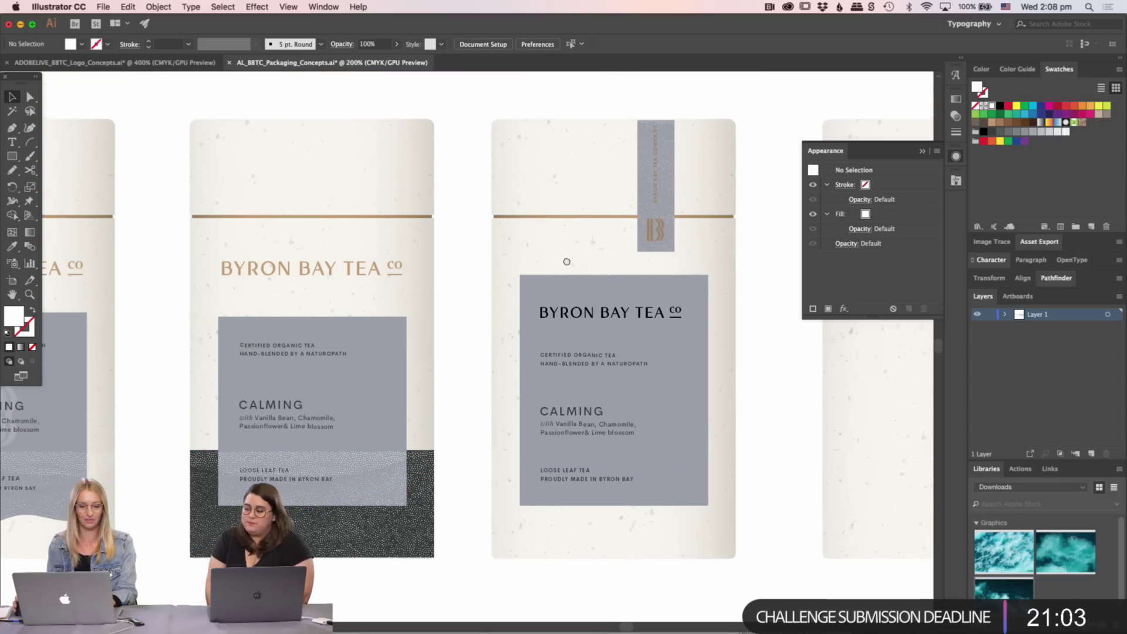
left_click_drag(468, 464, 465, 409)
left_click_drag(357, 463, 402, 439)
key("z")
left_click(404, 392)
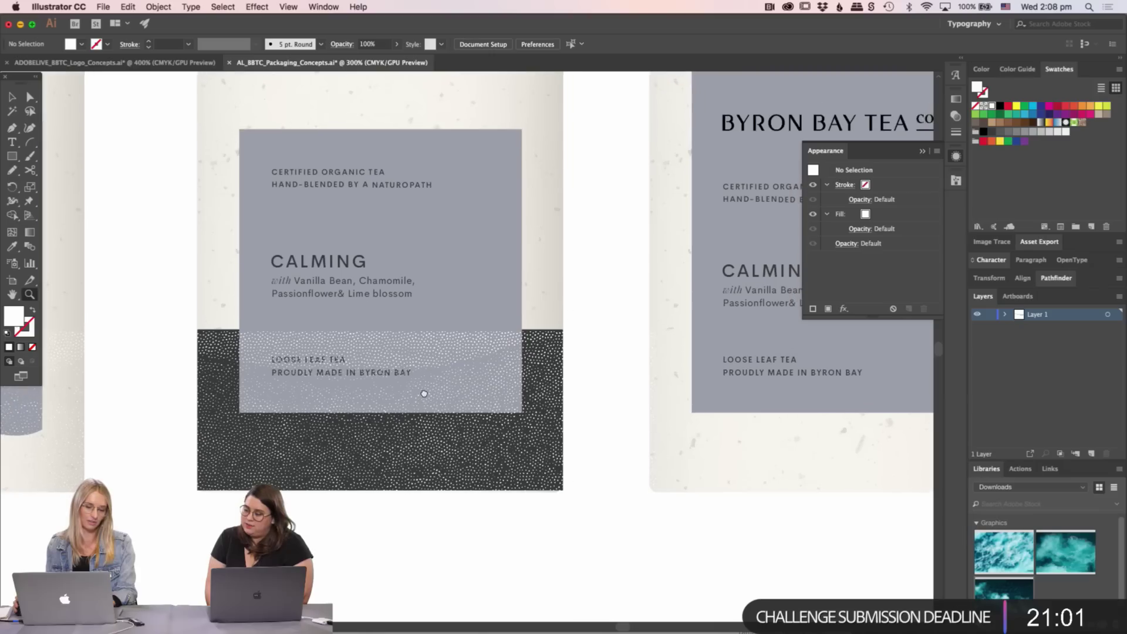
key("v")
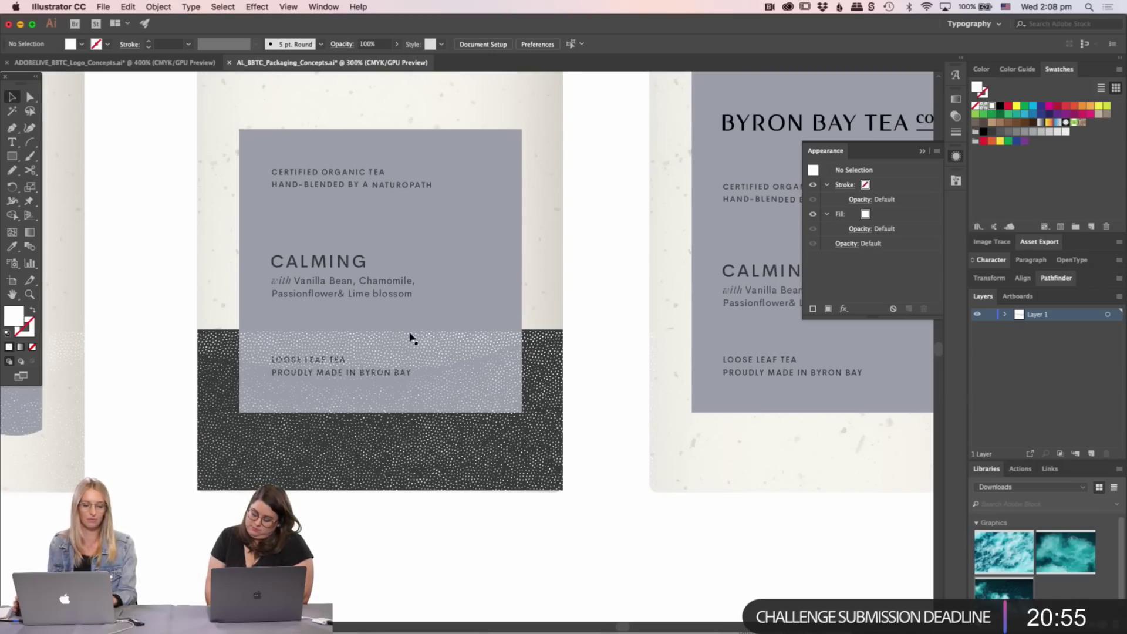
scroll(634, 517, "up", 2)
scroll(635, 517, "right", 3)
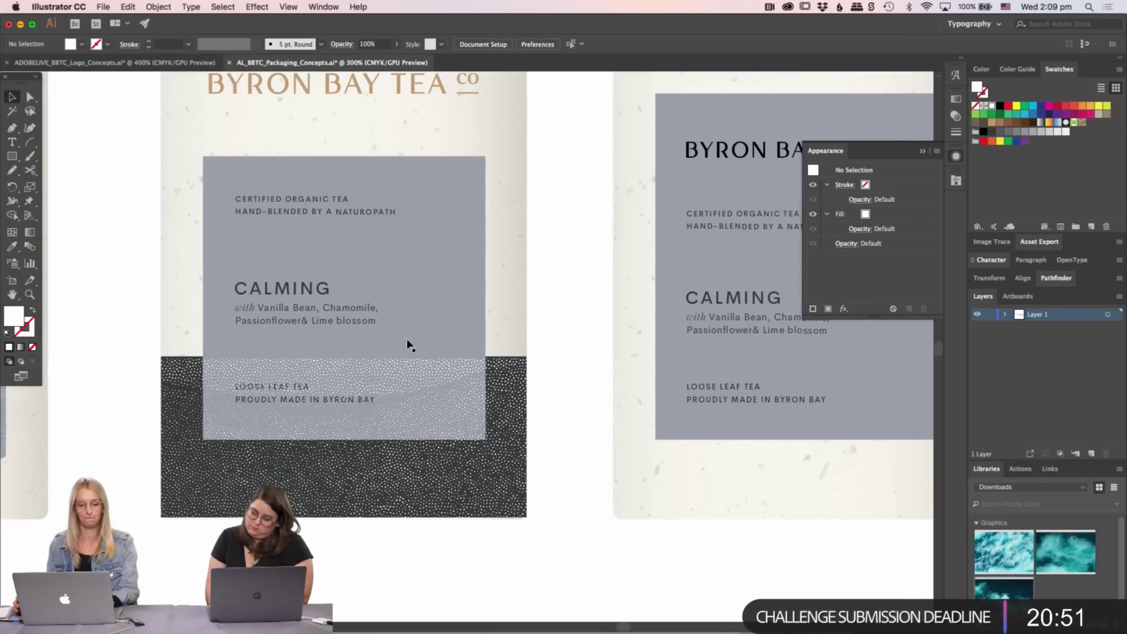
scroll(411, 341, "up", 6)
scroll(440, 317, "right", 6)
scroll(476, 289, "down", 3)
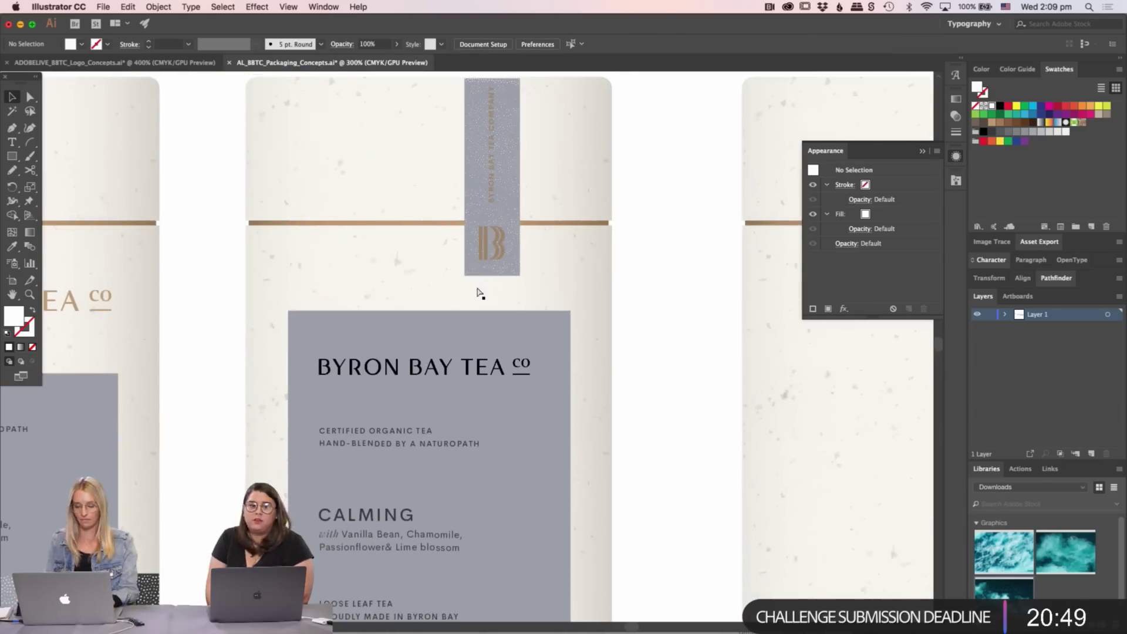
scroll(480, 293, "down", 3)
scroll(501, 289, "right", 5)
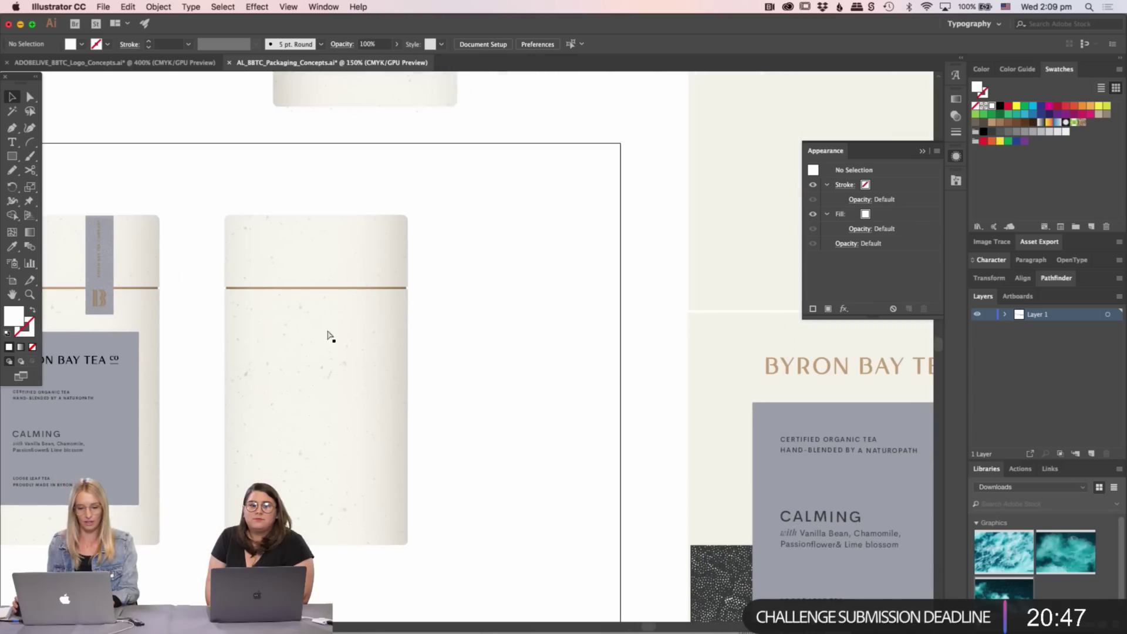
- Switch to Finder, reposition its window and open the Texture & Pattern folder inside Images
key("super+Tab")
key("super+shift+Tab")
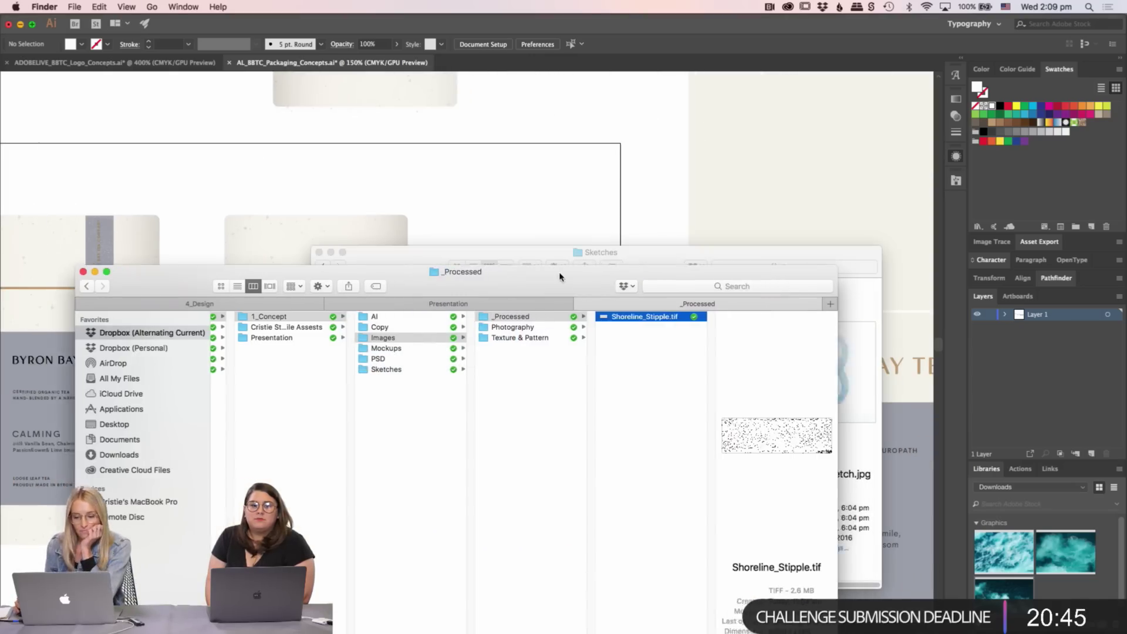
mouse_move(559, 277)
left_mouse_down()
mouse_move(529, 169)
mouse_move(496, 184)
left_mouse_up()
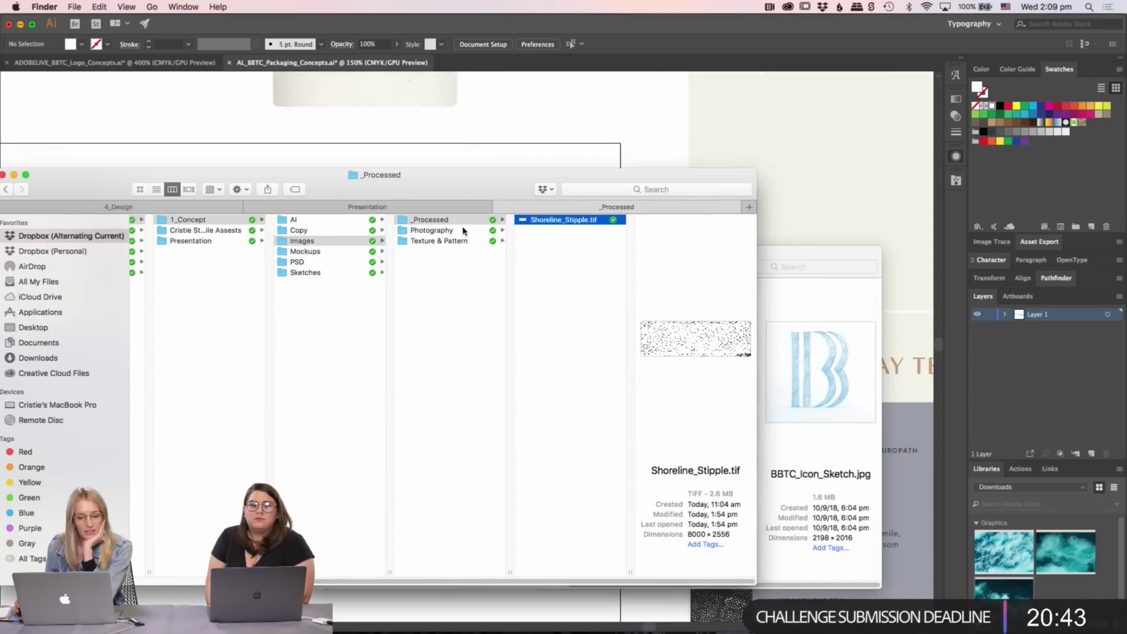
left_click(446, 230)
left_click(448, 240)
- Preview the texture images 45.jpg, 93.jpg and blue_watercolour.jpg
left_click(571, 222)
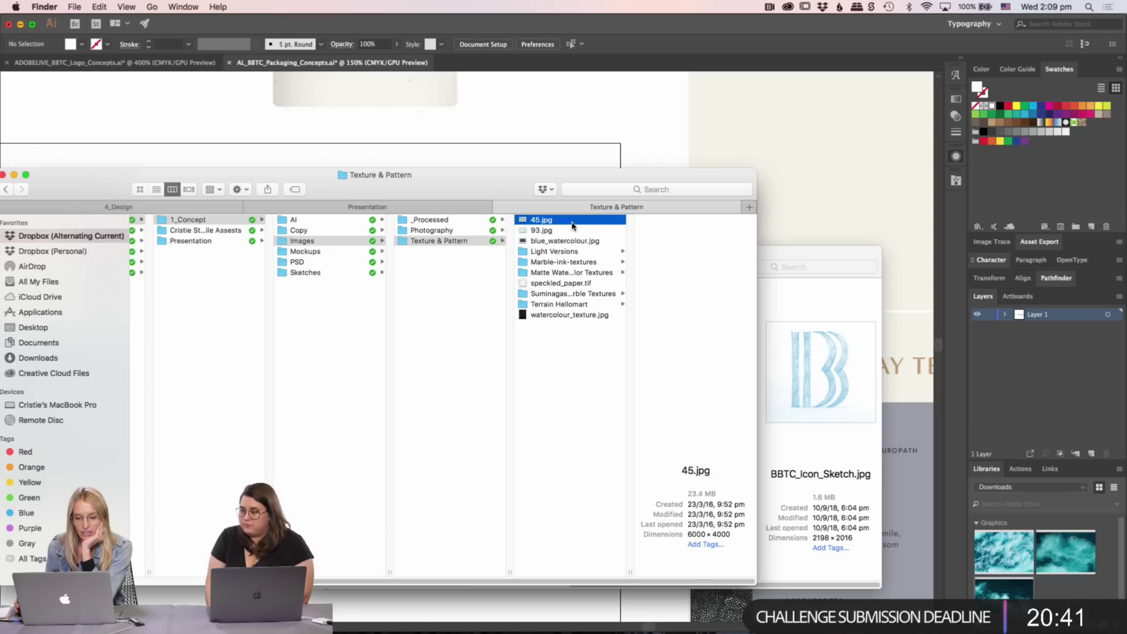
left_click(559, 233)
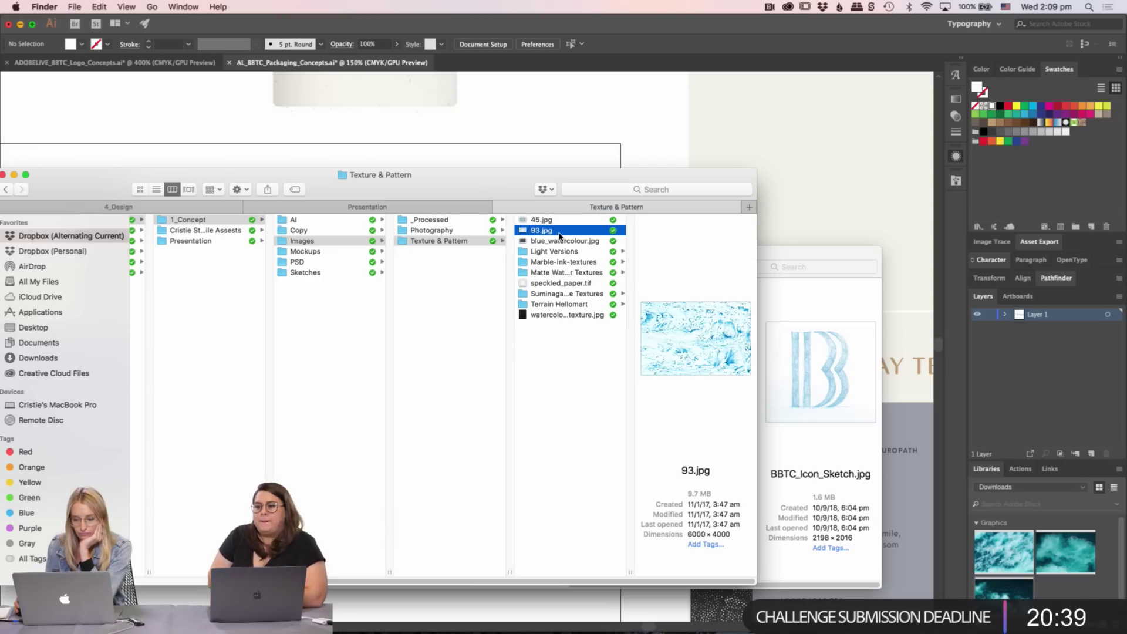
left_click(563, 241)
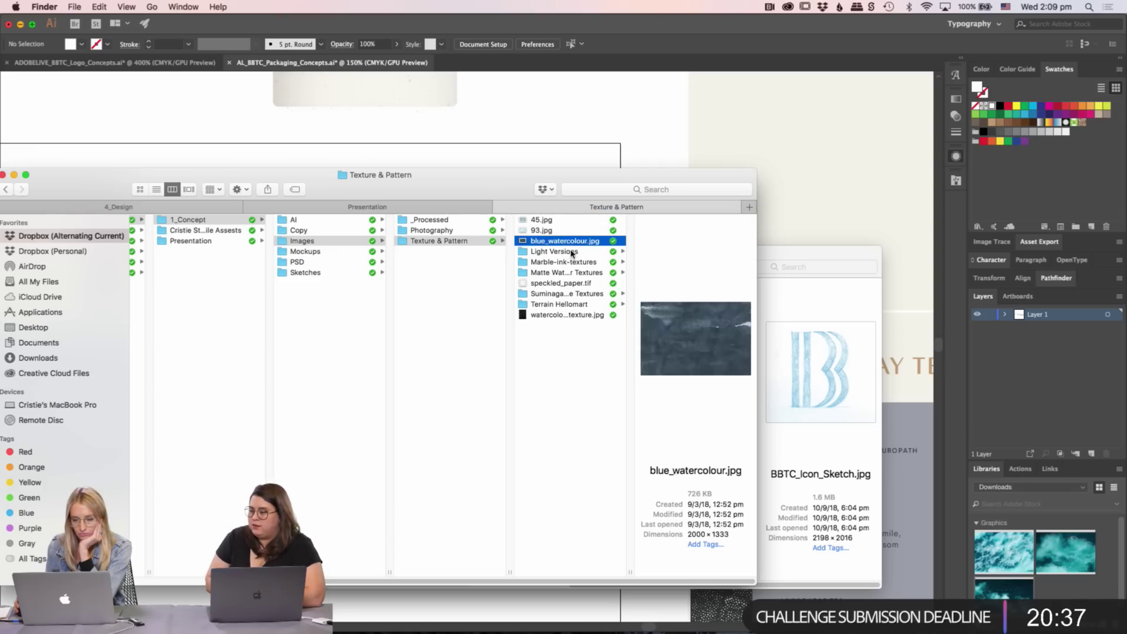
- Browse the Light Versions and Marble-ink-textures folders, previewing images such as 2.jpg and 54.jpg
left_click(566, 251)
left_click(654, 233)
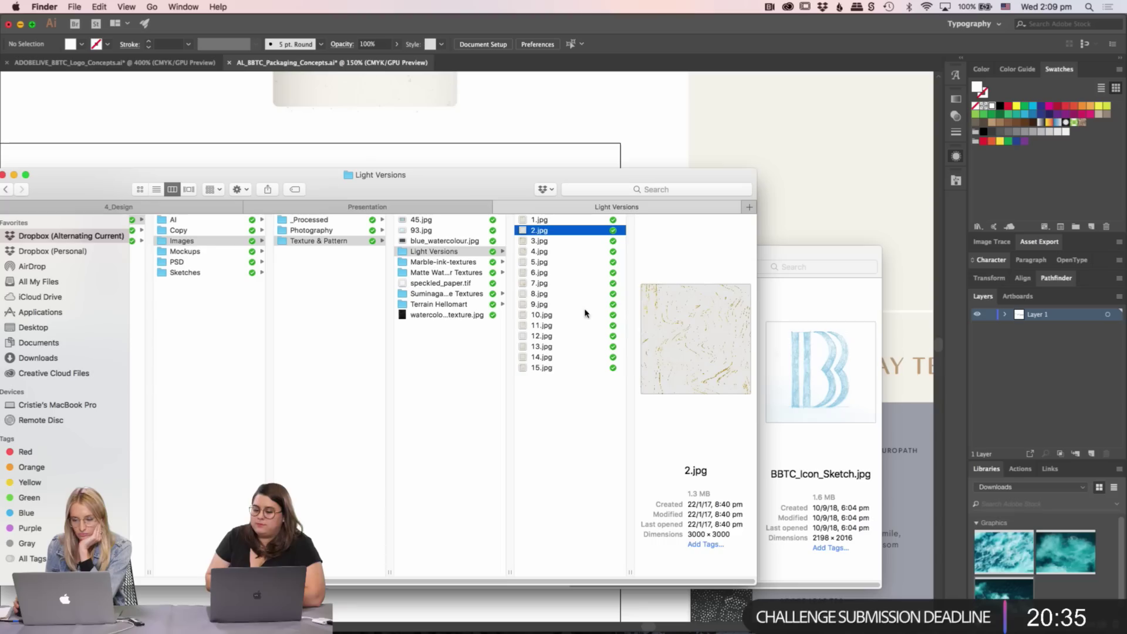
left_click(580, 304)
key("Left")
key("Down")
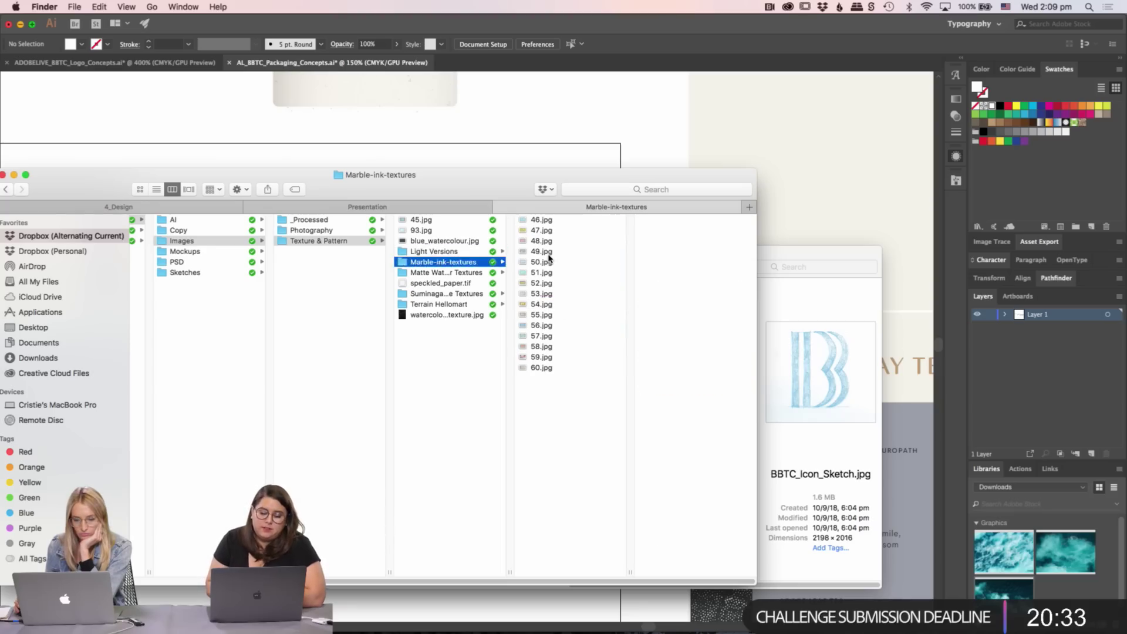
key("Right")
left_click(548, 306)
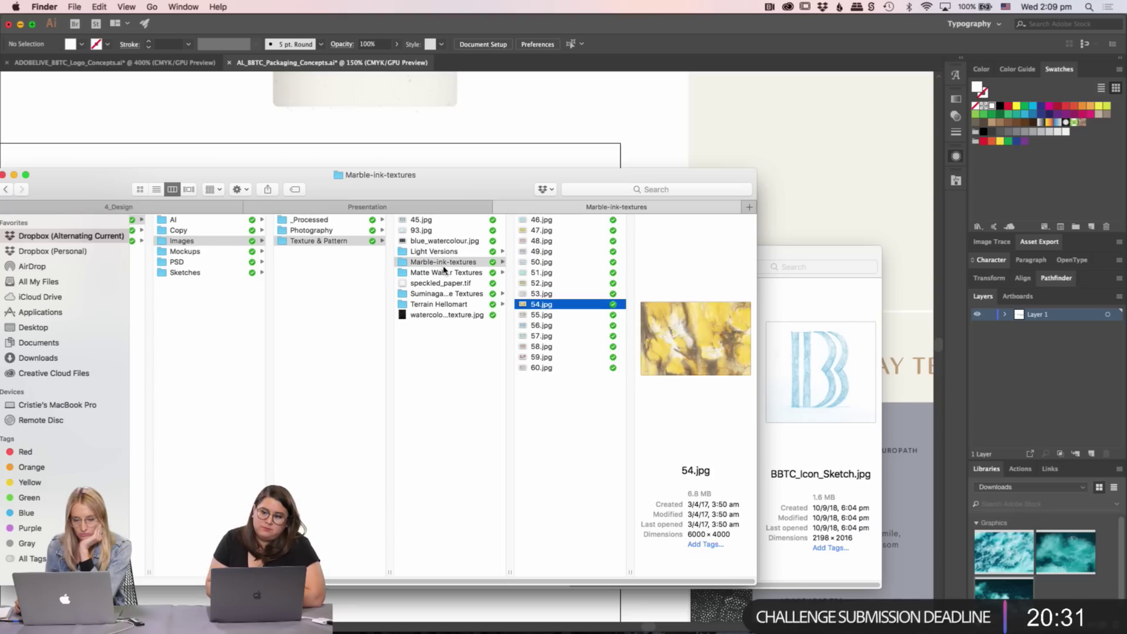
- Browse the Matte Watercolor Textures and Suminagashi Marble Textures folders, previewing images such as 6.jpg and 3.jpg
key("Left")
key("Down")
left_click(548, 246)
left_click(539, 274)
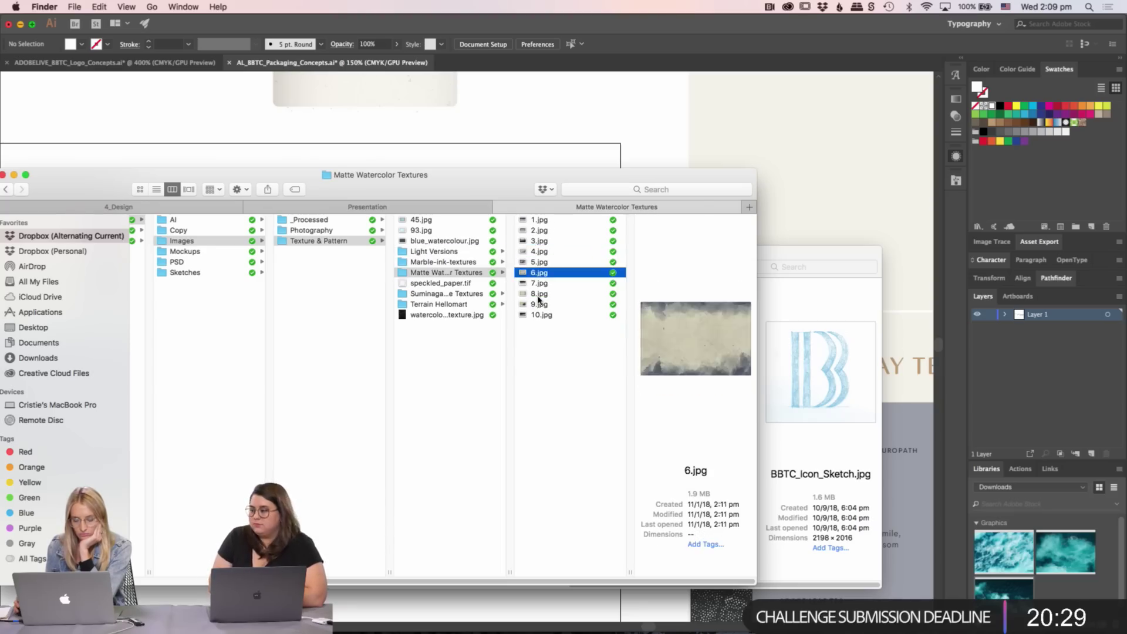
key("Left")
key("Down")
left_click(457, 294)
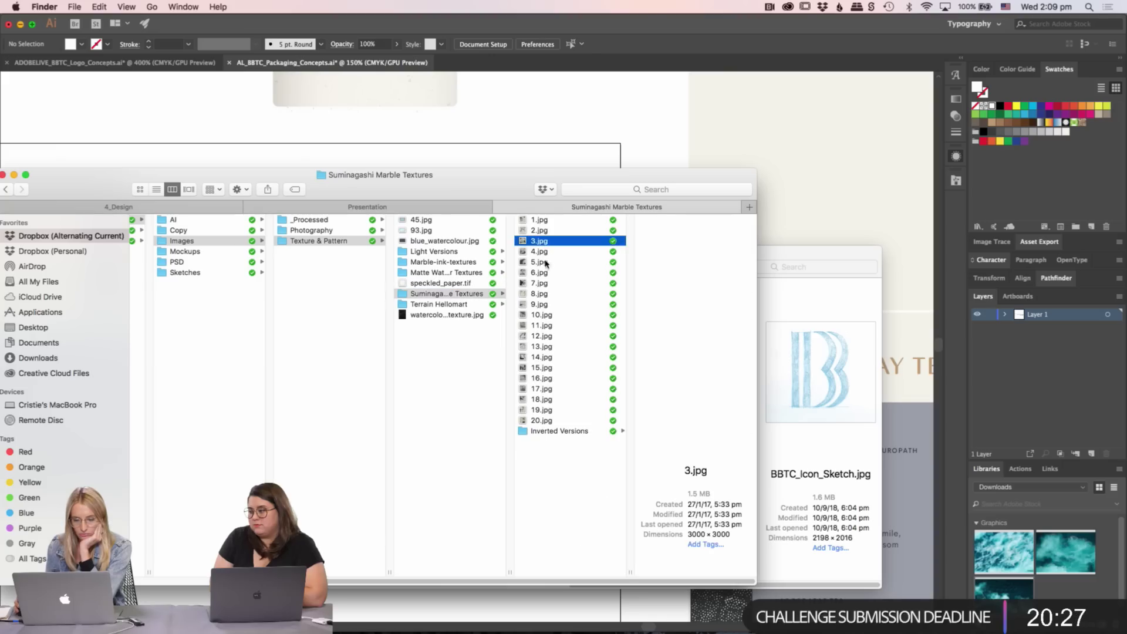
left_click(543, 283)
- Return to the Texture & Pattern images and examine 93.jpg in an enlarged preview
left_click(435, 221)
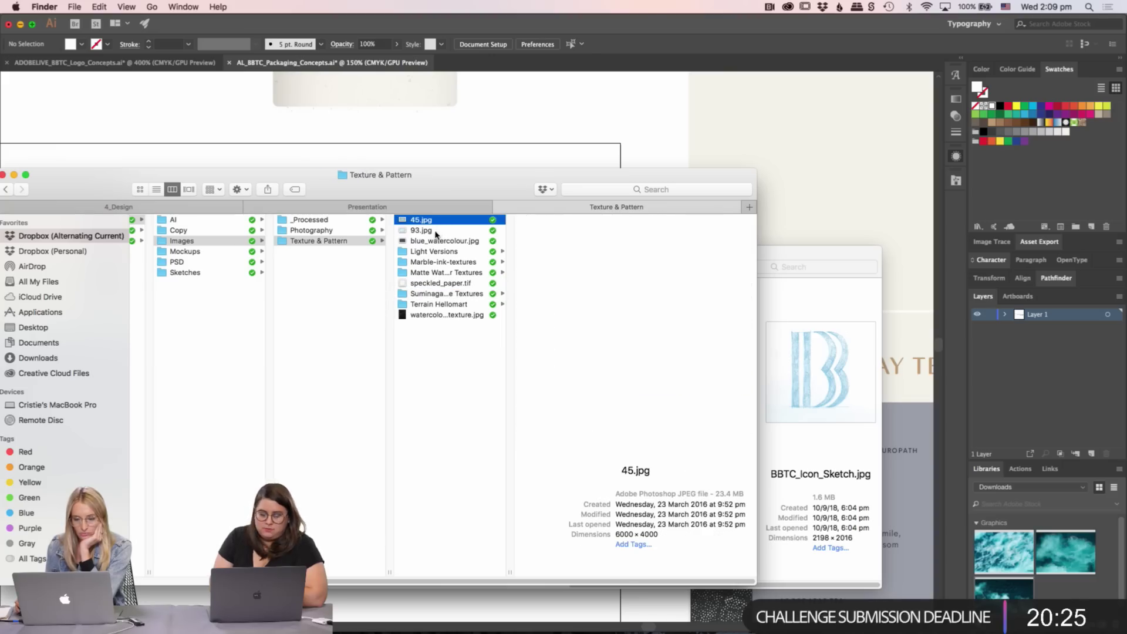
left_click(438, 231)
key("space")
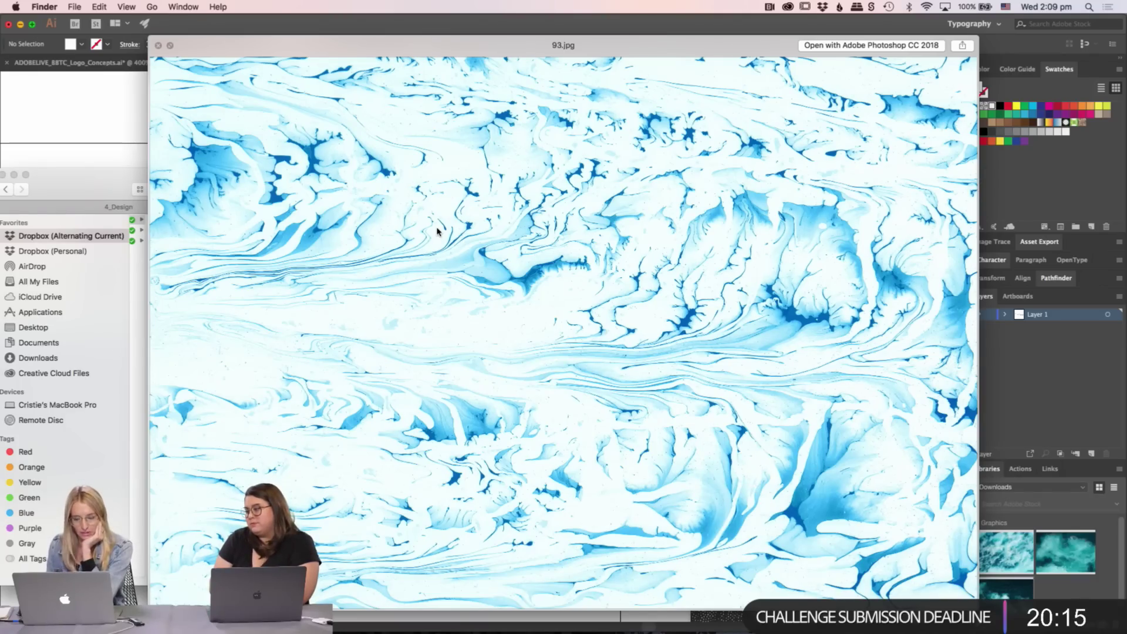
key("space")
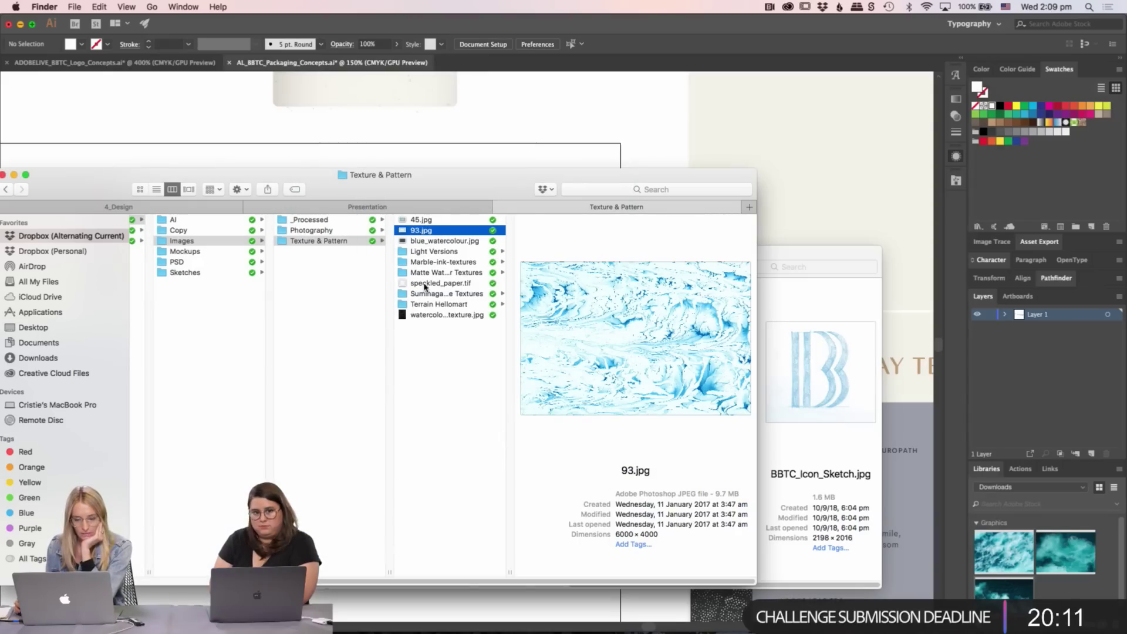
- Switch to Photoshop and place 93.jpg from the Finder folder into PLACE YOUR IMAGE HERE.psb
mouse_move(437, 622)
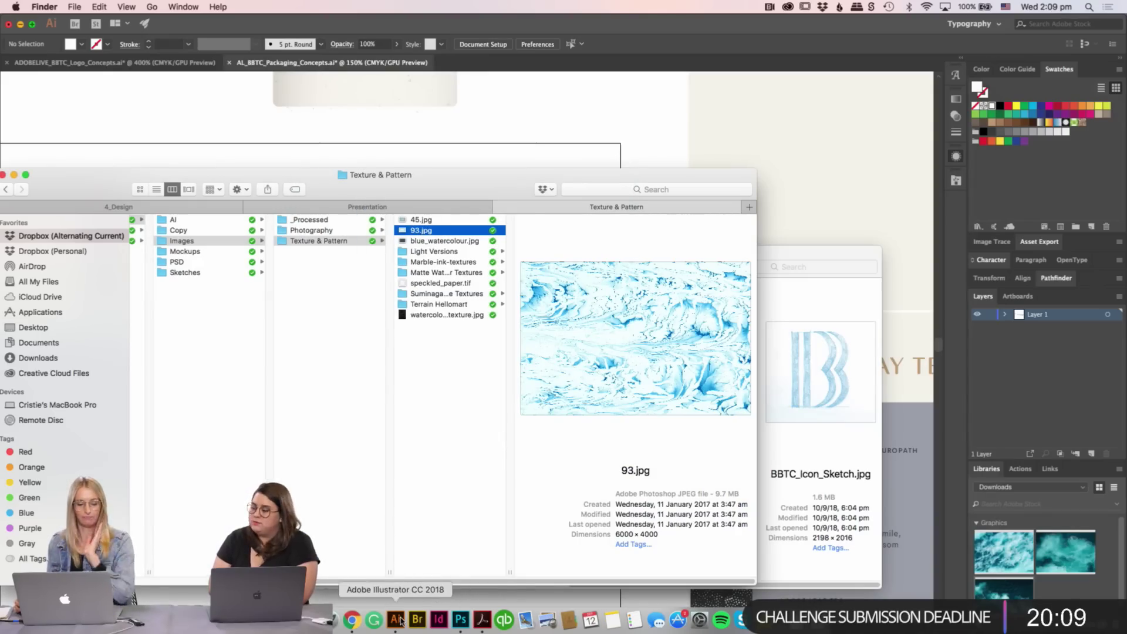
left_click(460, 619)
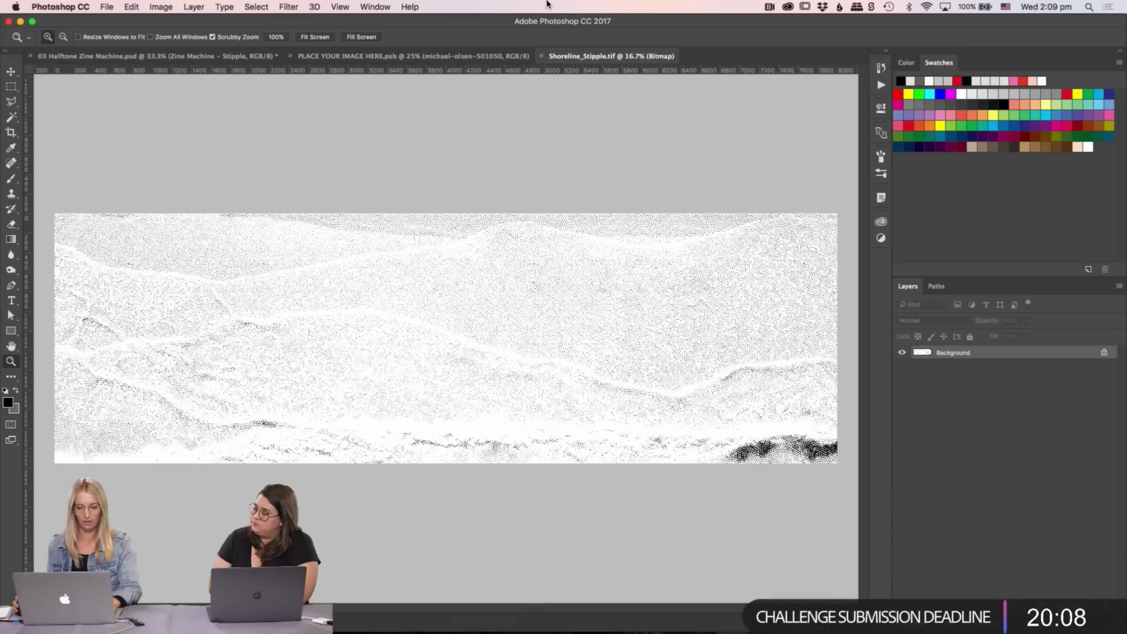
left_click(351, 59)
key("super+Tab")
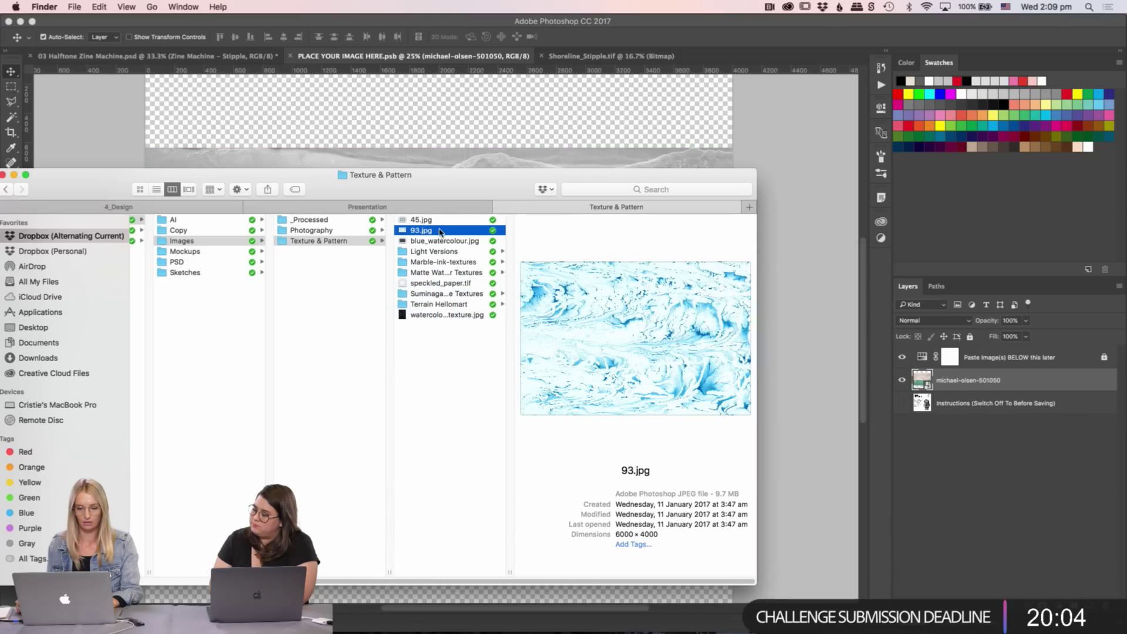
left_click(616, 156)
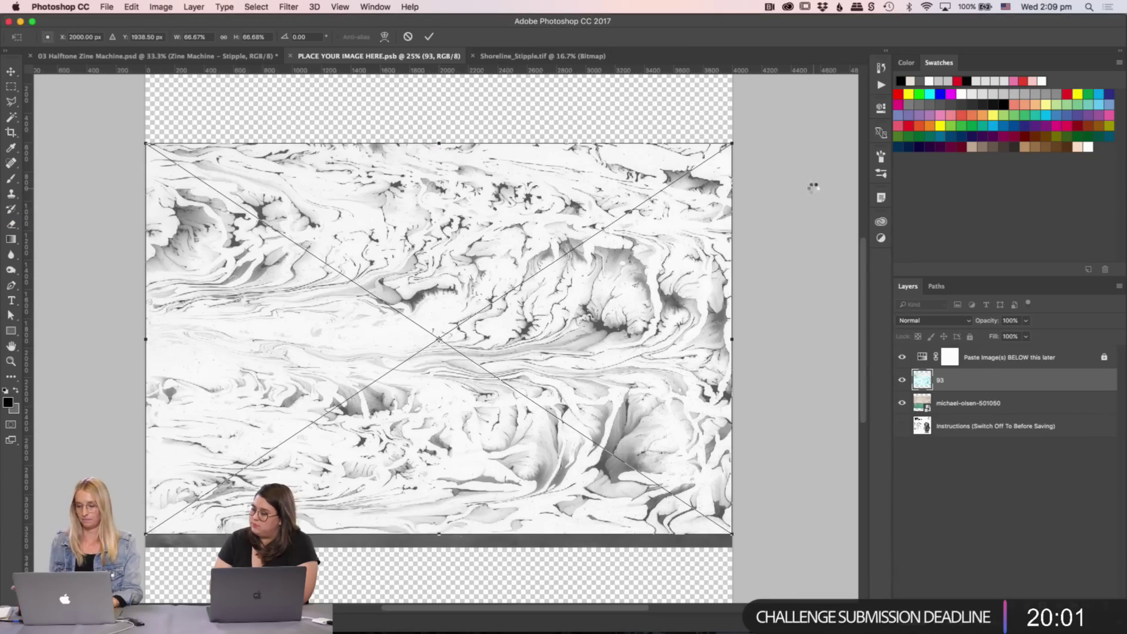
key("Return")
- Hide the michael-olsen-501050 layer, shift the 93 layer slightly downward and save the placed-image document
left_click(903, 403)
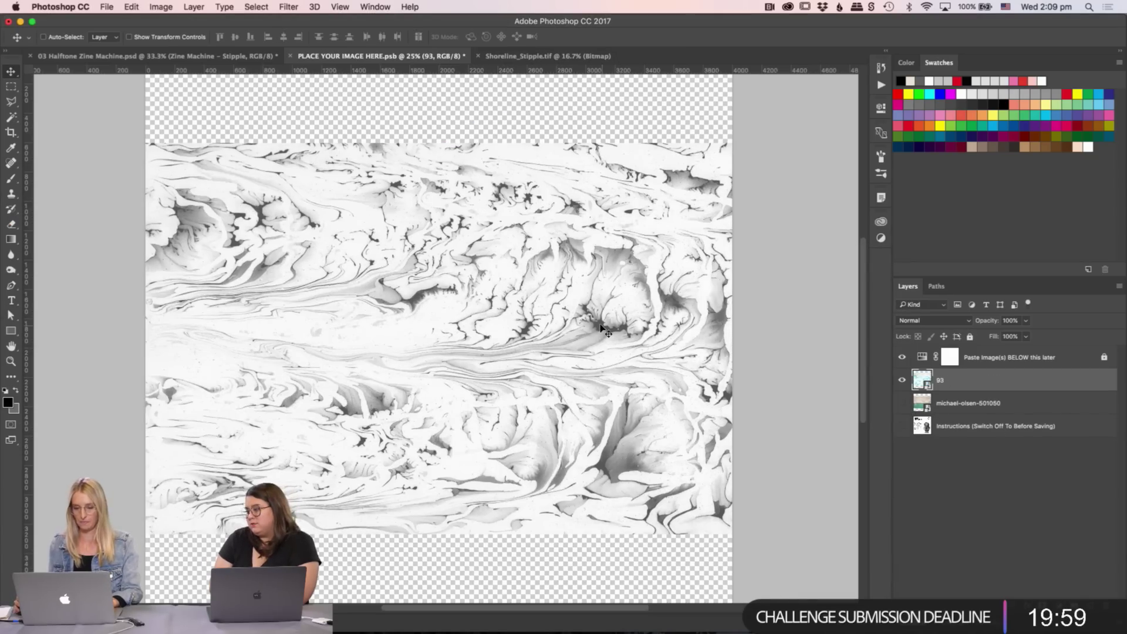
left_click_drag(603, 328, 603, 339)
key("super+s")
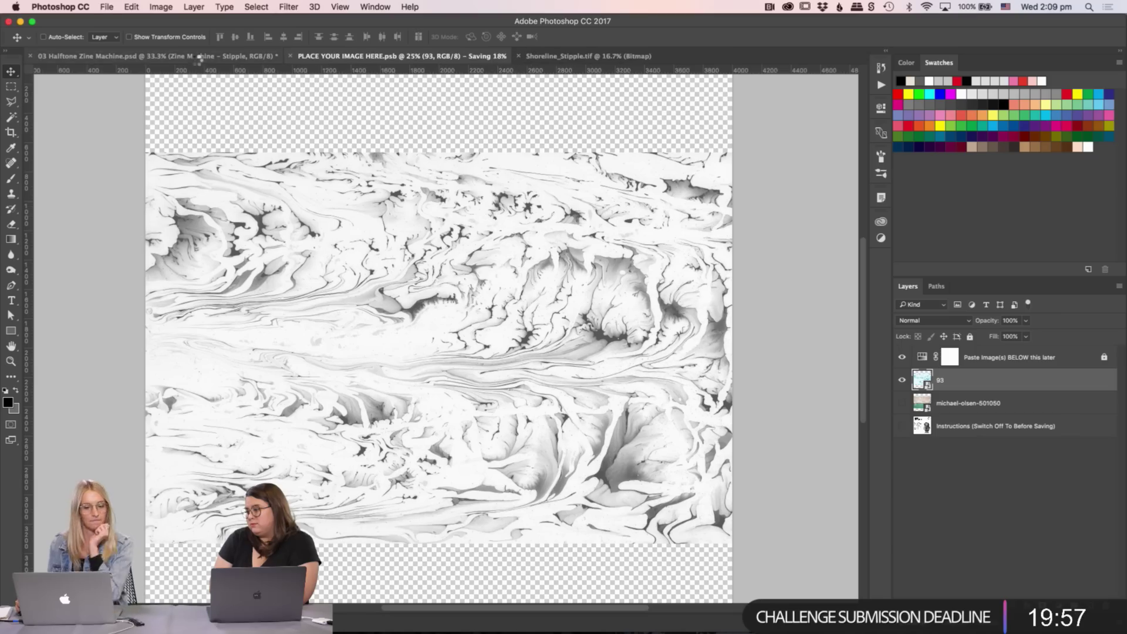
- Switch to 03 Halftone Zine Machine.psd and examine the stipple effect on the marble texture
left_click(196, 56)
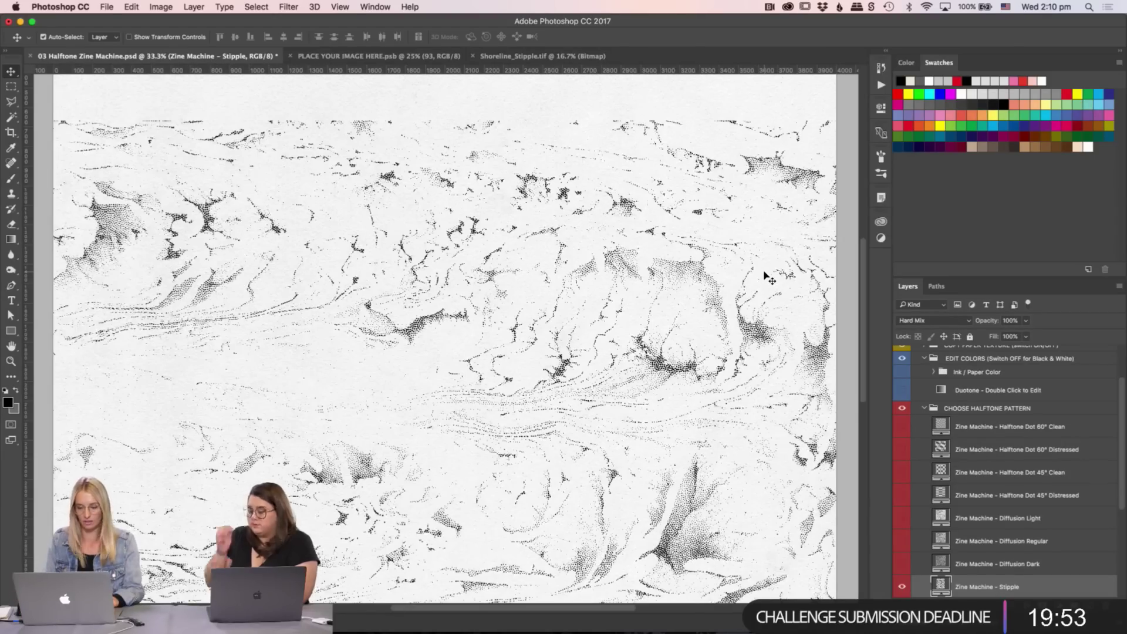
key("super+minus")
key("super+equal")
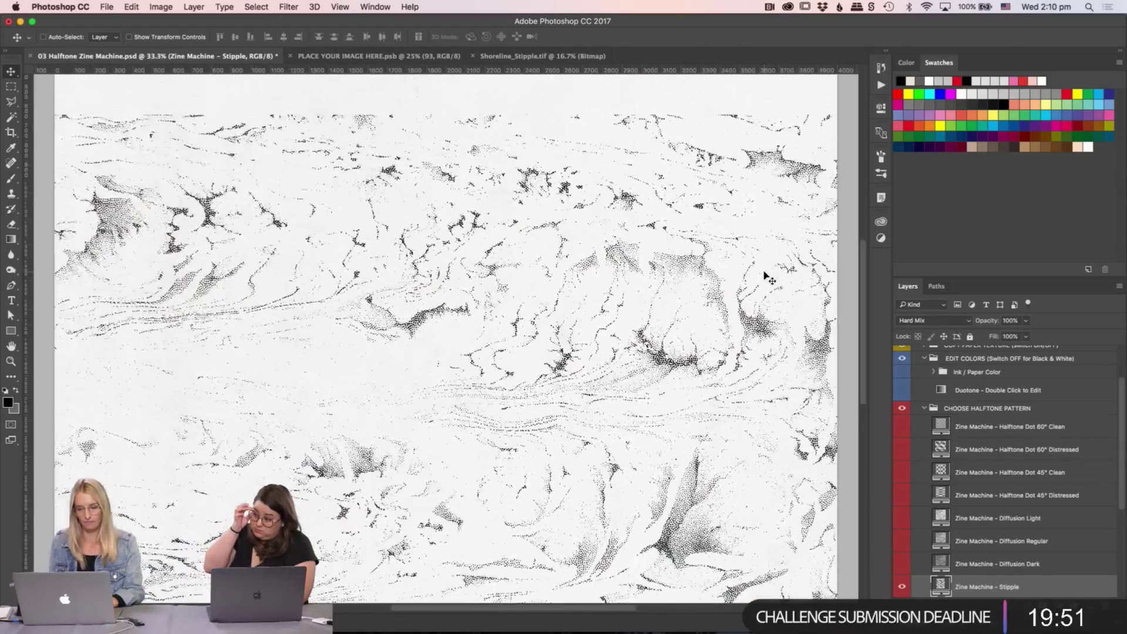
scroll(763, 282, "down", 5)
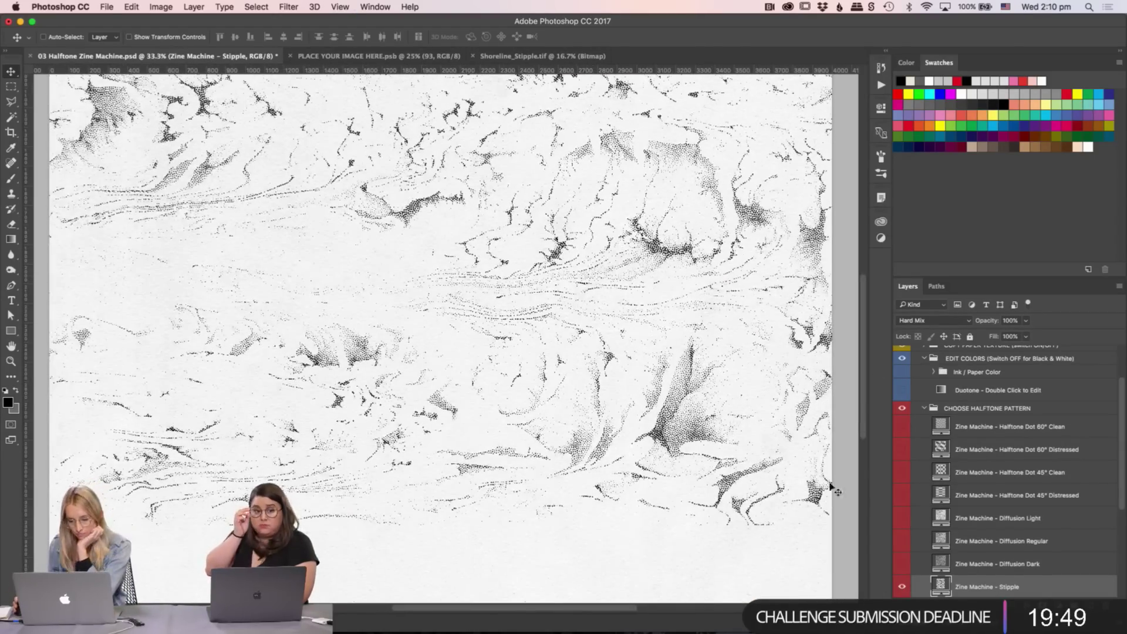
scroll(681, 433, "down", 2)
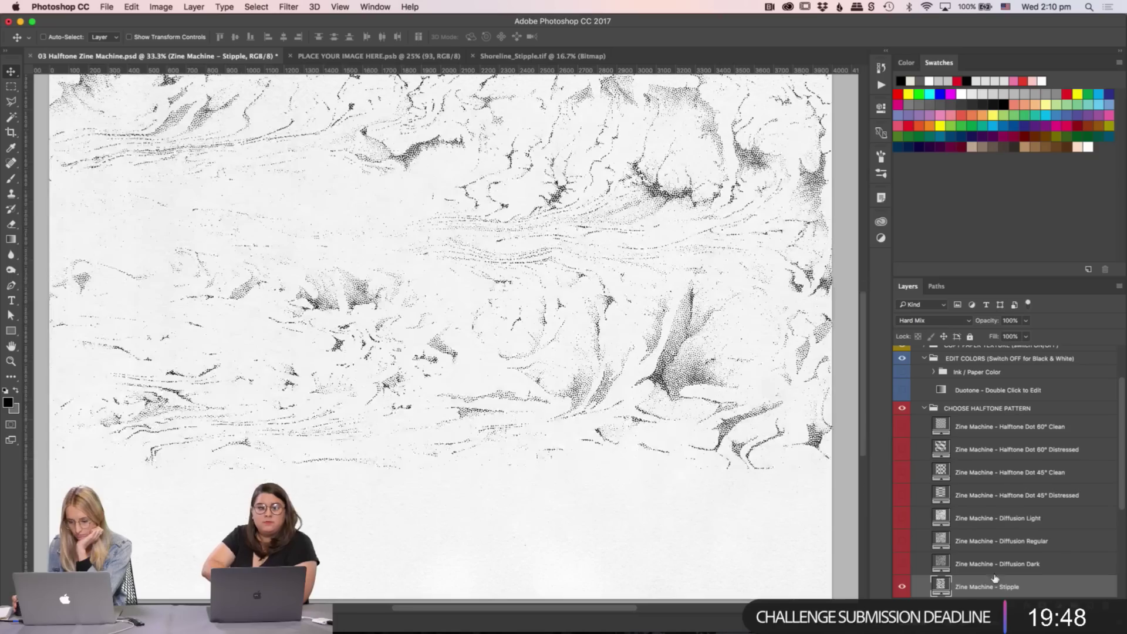
- Try pattern scales between 8% and 28% on the Zine Machine – Stipple fill and set it to 21%
double_click(941, 586)
key("Up")
key("Up")
key("Up")
key("Up")
key("Up")
key("Up")
key("Up")
key("Up")
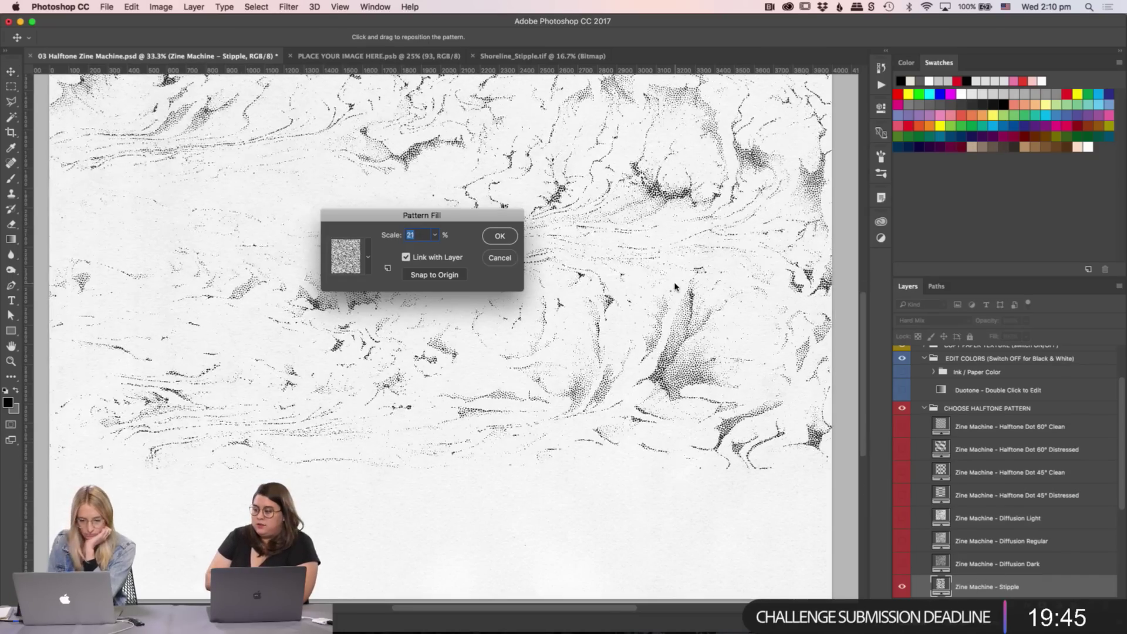
key("Up")
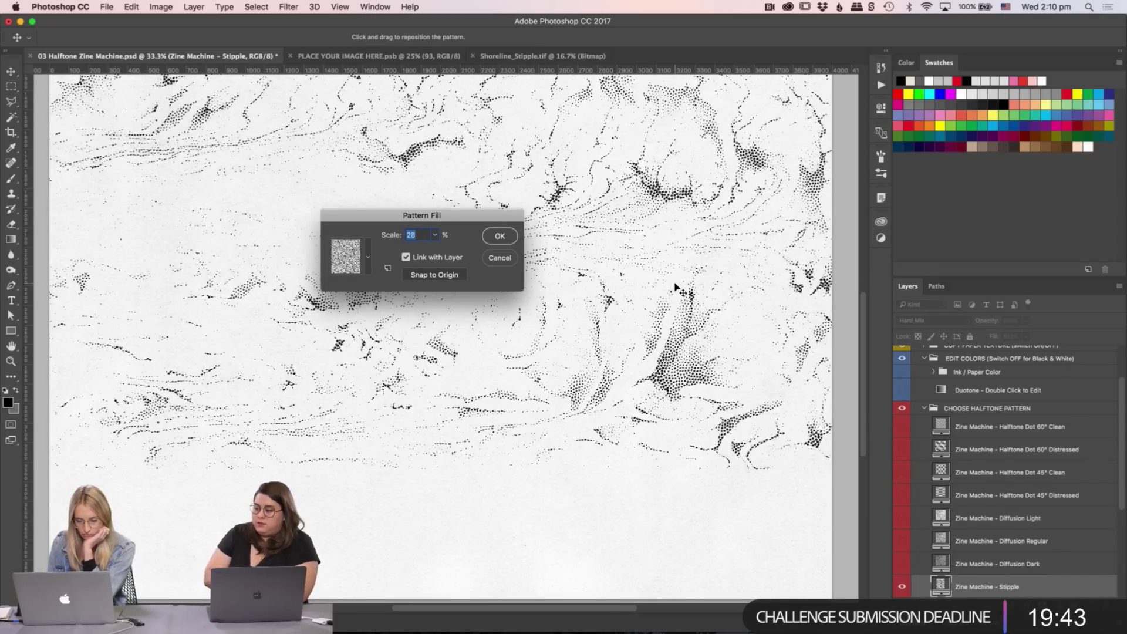
key("Down")
key("Down")
key("Down")
key("Down")
key("Down")
key("Down")
key("Down")
key("Down")
key("Down")
key("Down")
key("Down")
key("Down")
key("Down")
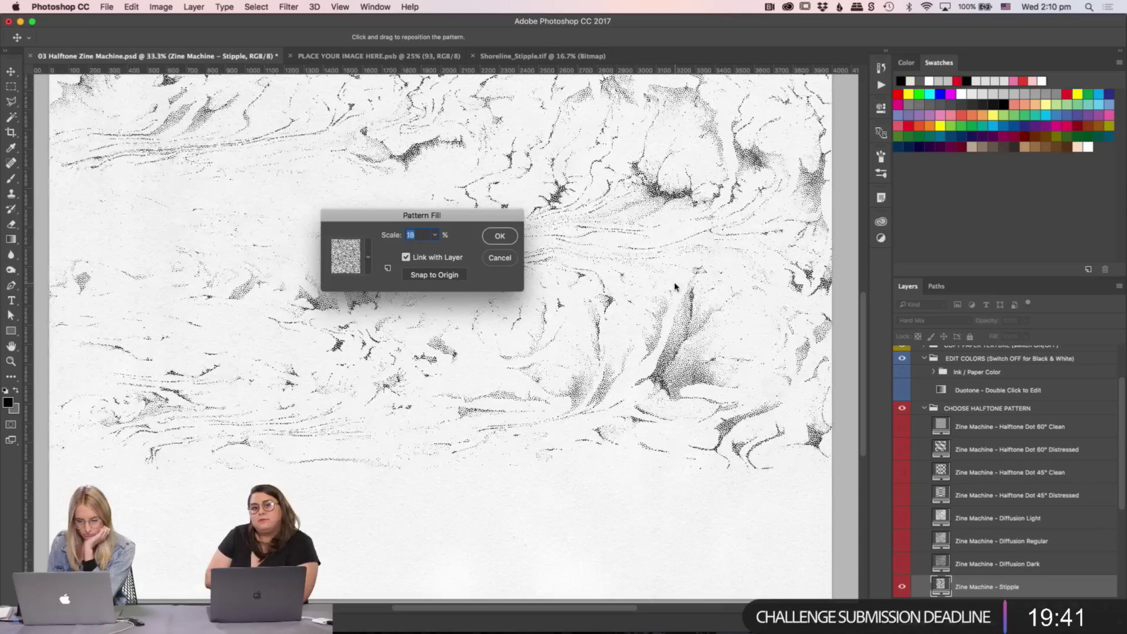
key("Down")
key("Down")
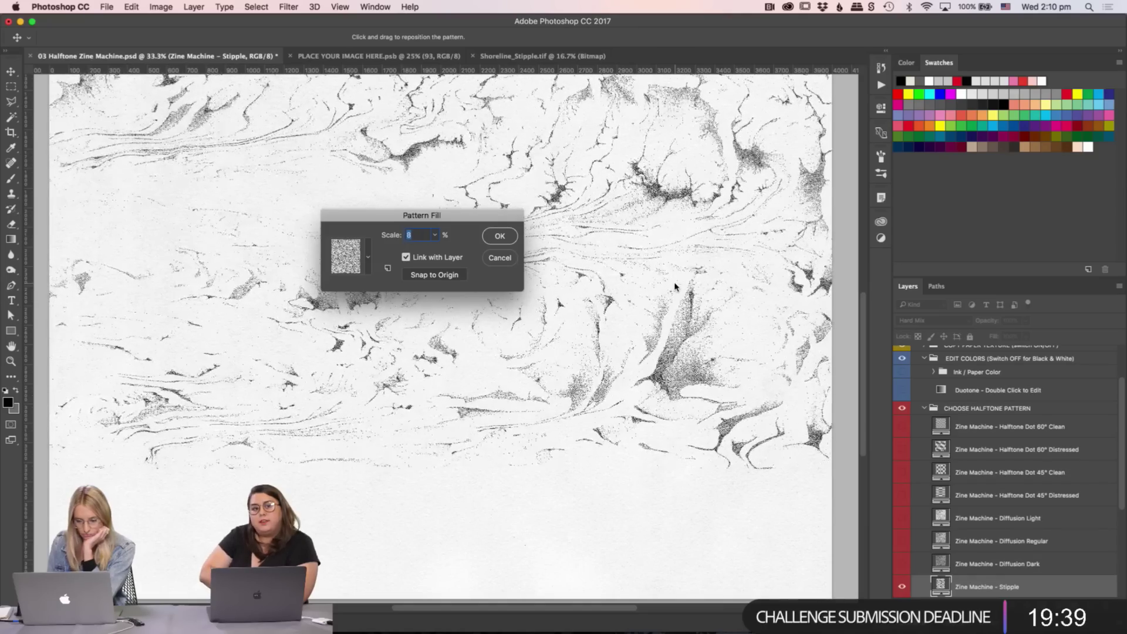
key("Up")
key("Up")
key("Up")
key("Up")
key("Up")
key("Up")
key("Up")
key("Up")
key("Up")
key("Up")
key("Up")
key("Up")
key("Up")
key("Up")
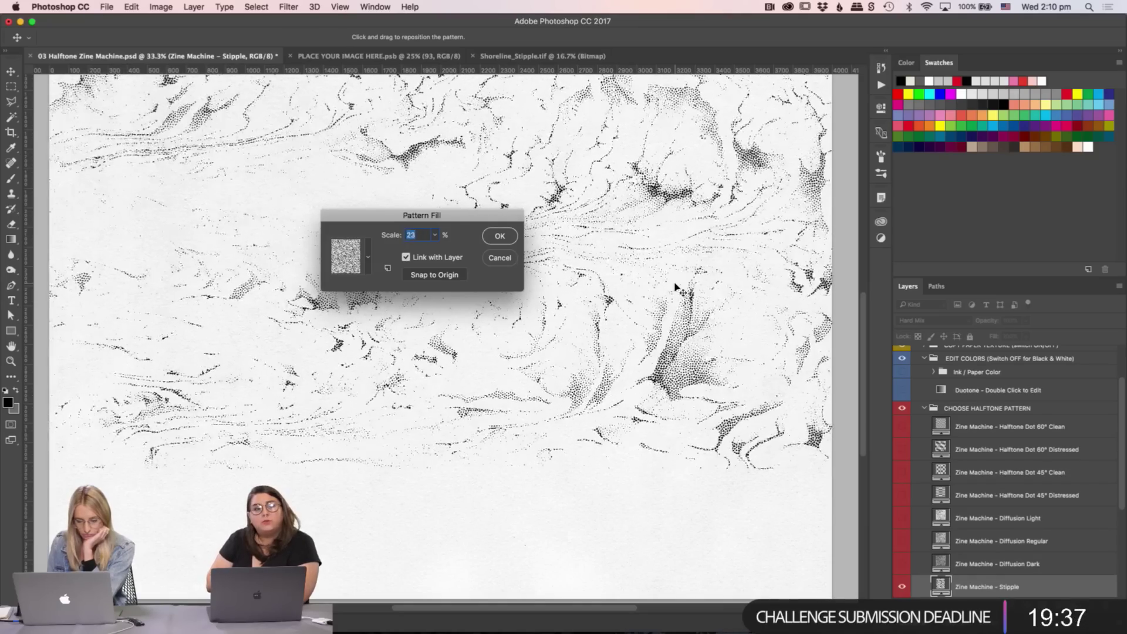
key("Up")
key("Up")
key("Down")
key("Down")
key("Down")
key("Down")
key("Down")
key("Down")
key("Down")
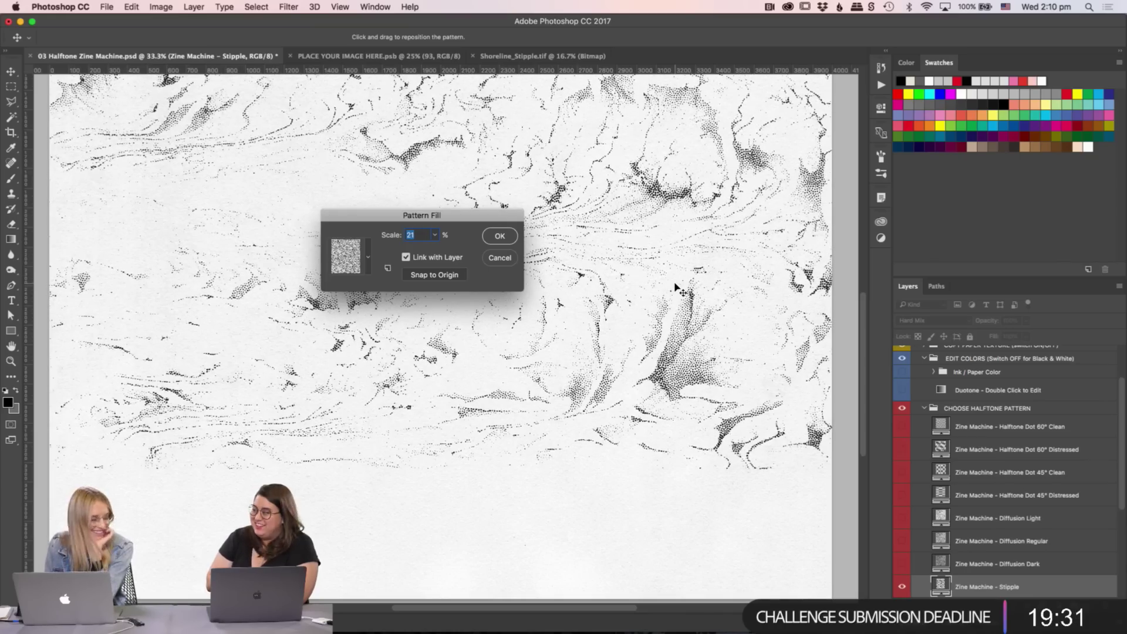
key("Return")
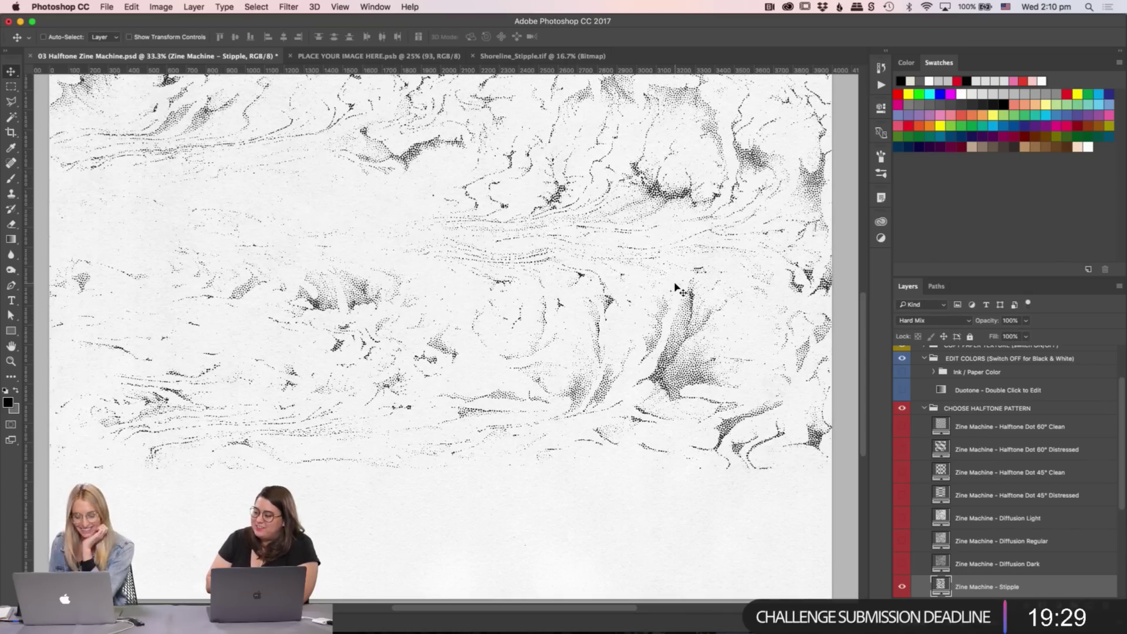
left_click_drag(675, 289, 542, 374)
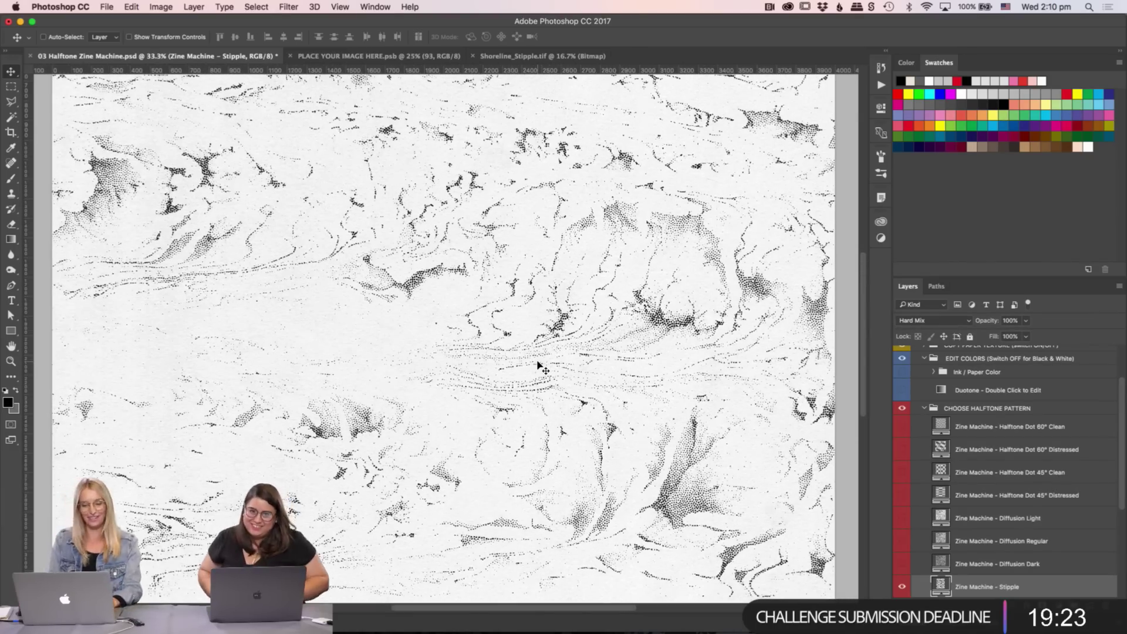
key("super+minus")
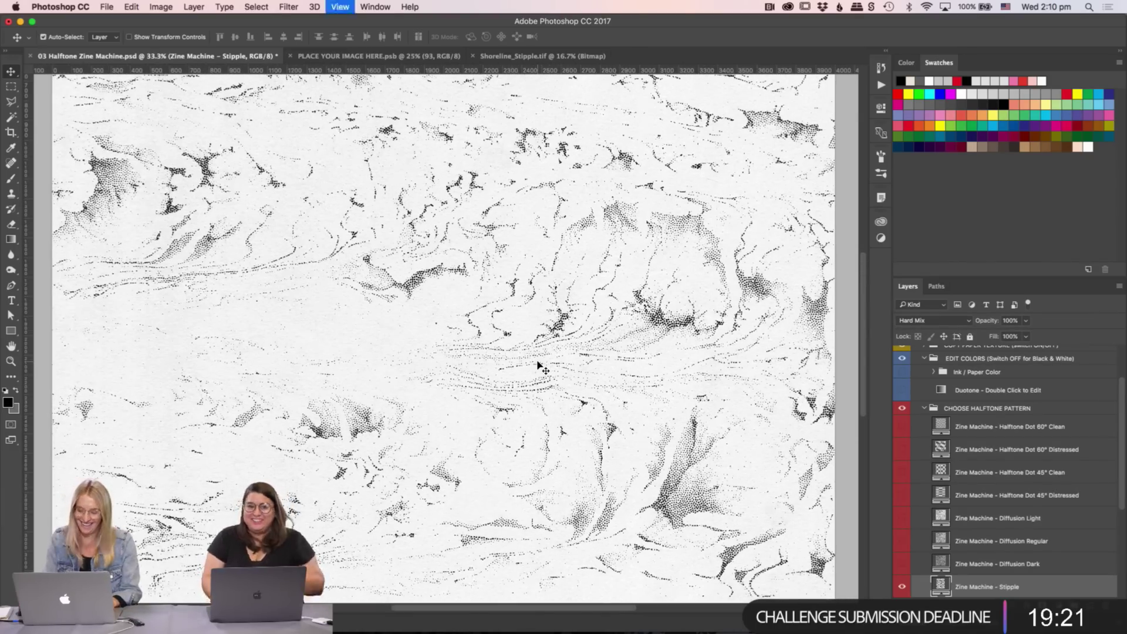
key("c")
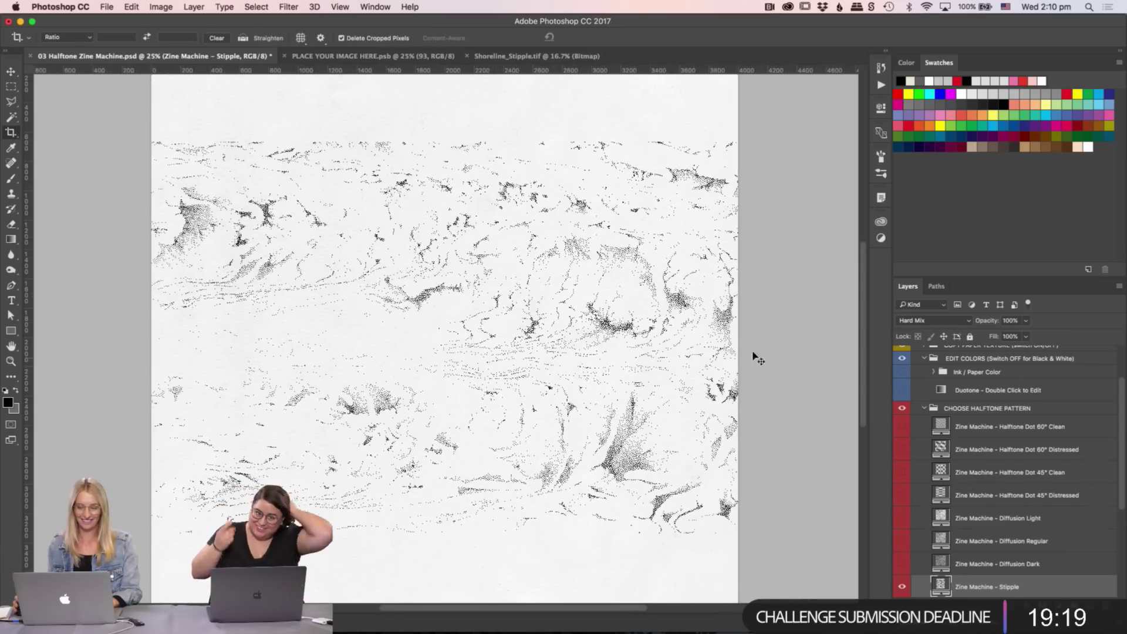
key("v")
scroll(934, 401, "up", 3)
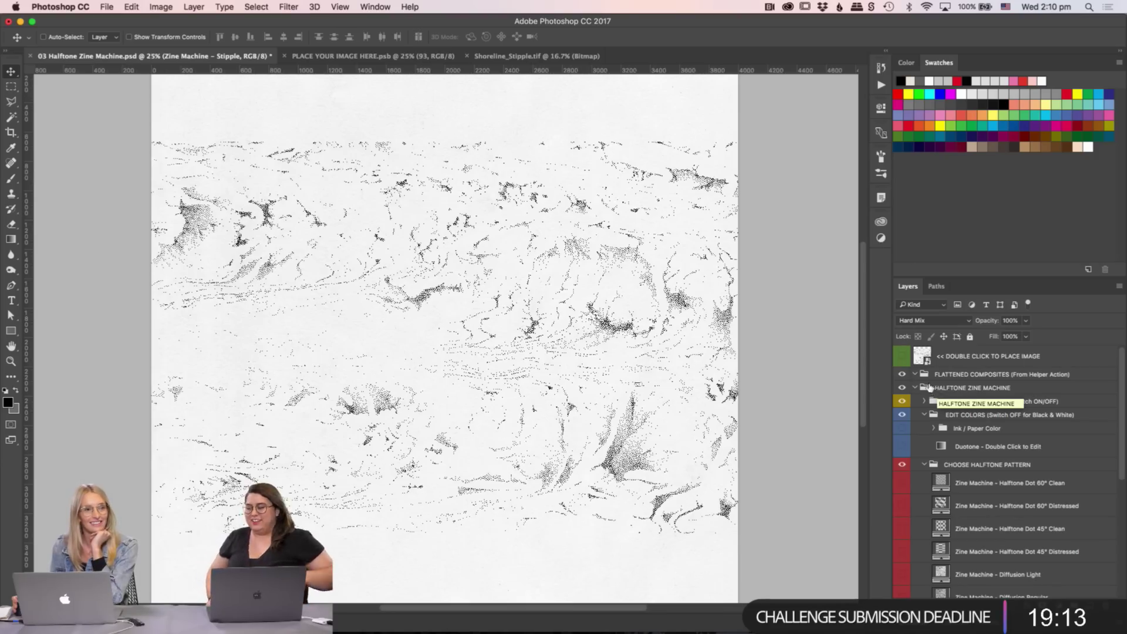
- Switch to Finder, reposition its window and open blue_watercolour.jpg in Photoshop
key("super+Tab")
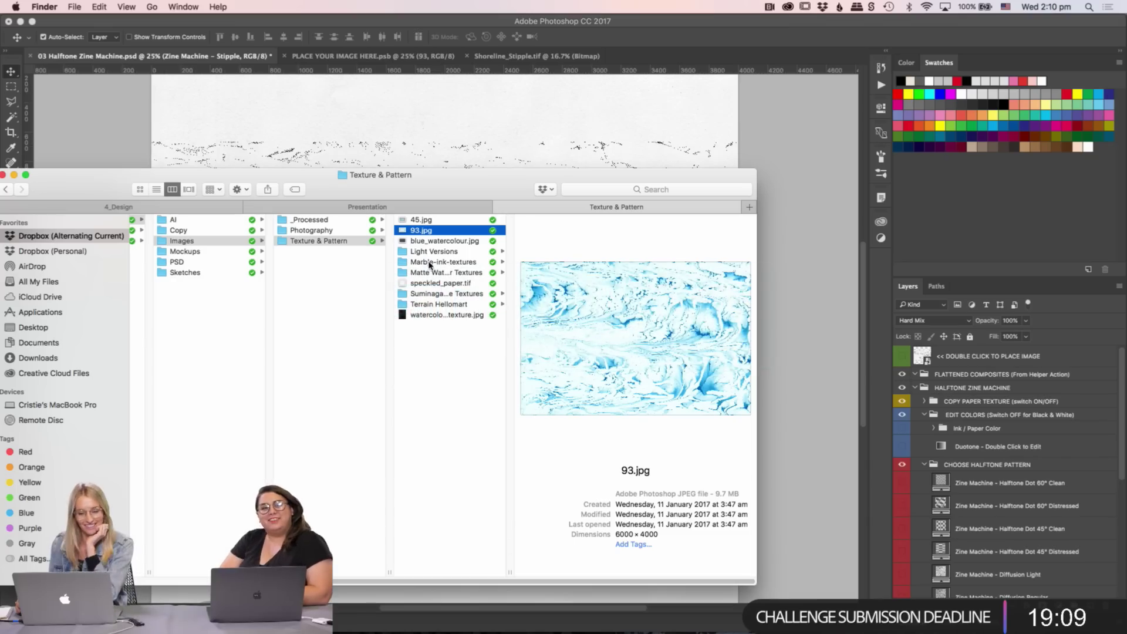
left_click(473, 242)
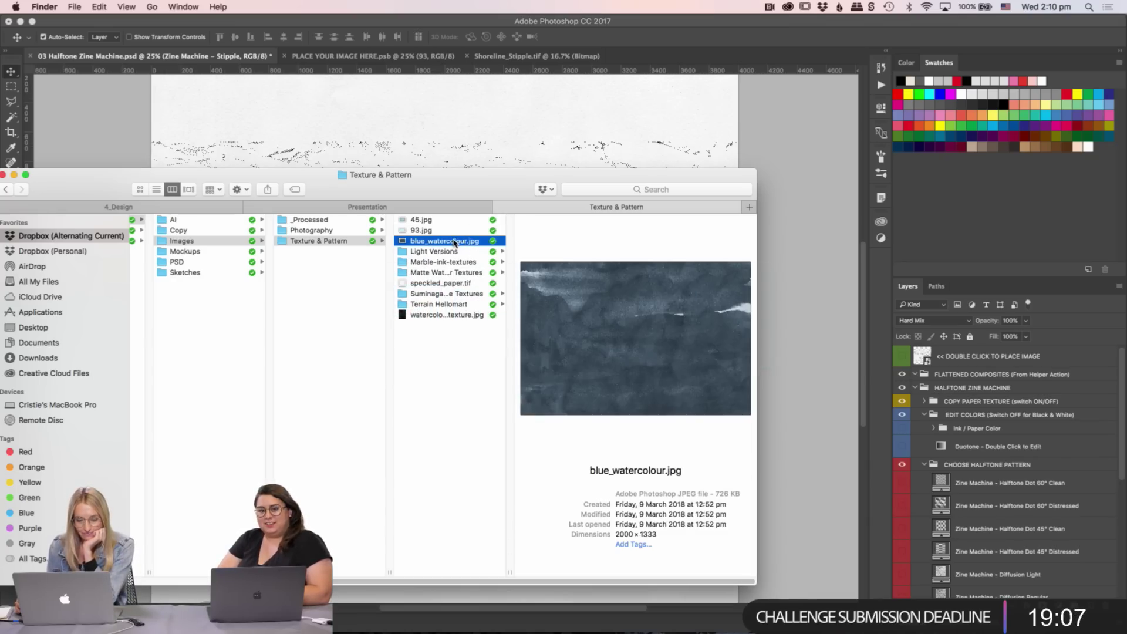
right_click(454, 243)
left_click(477, 246)
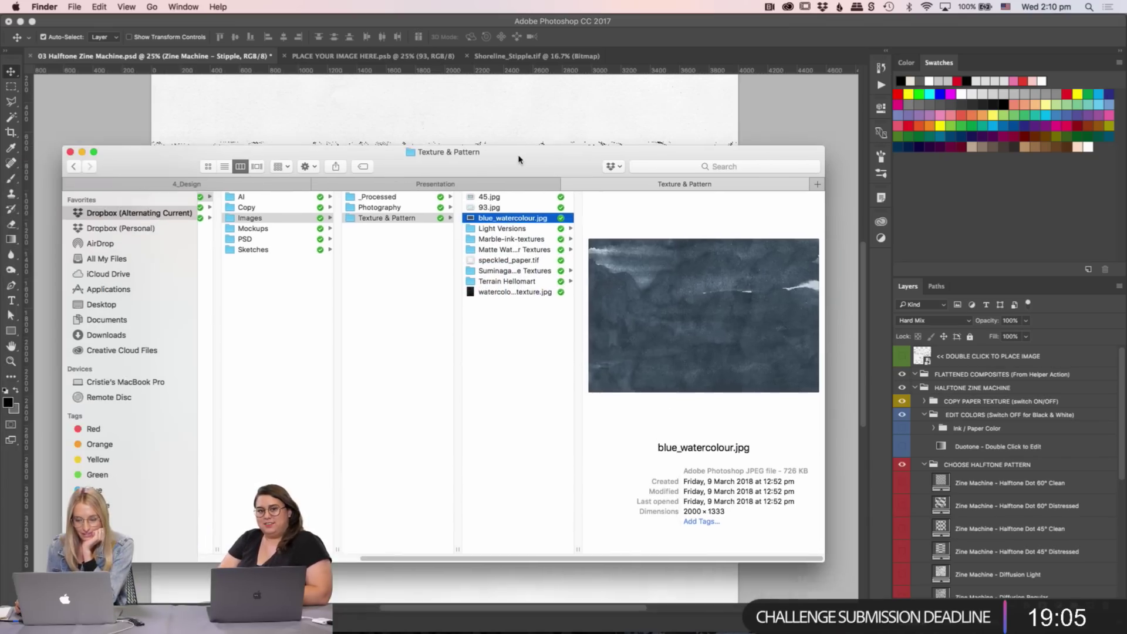
right_click(488, 222)
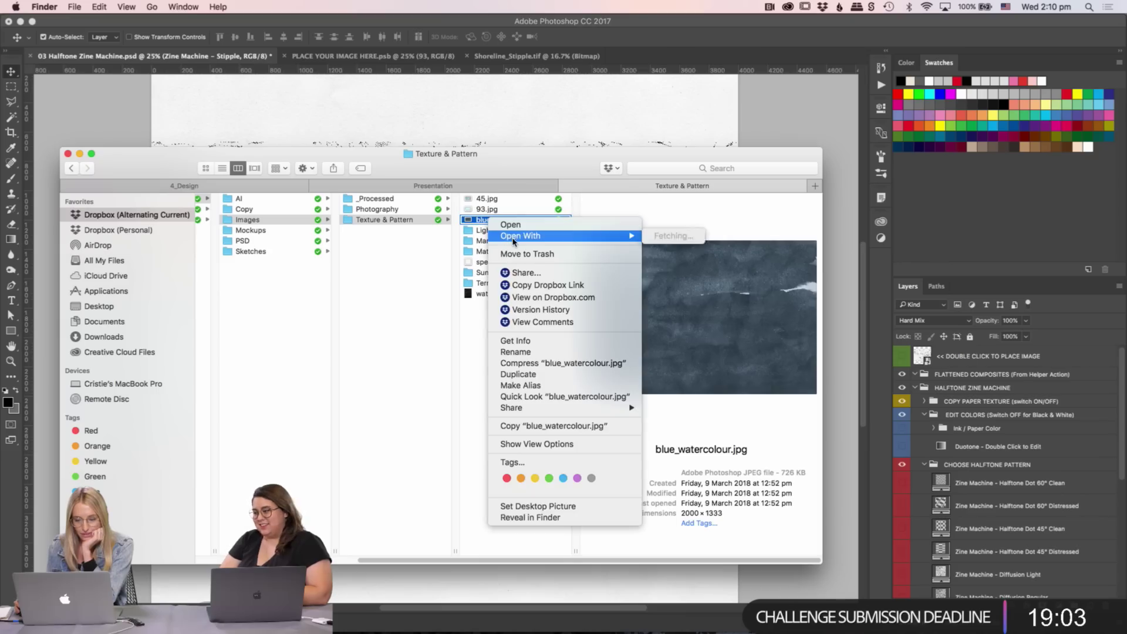
mouse_move(575, 235)
left_click(784, 280)
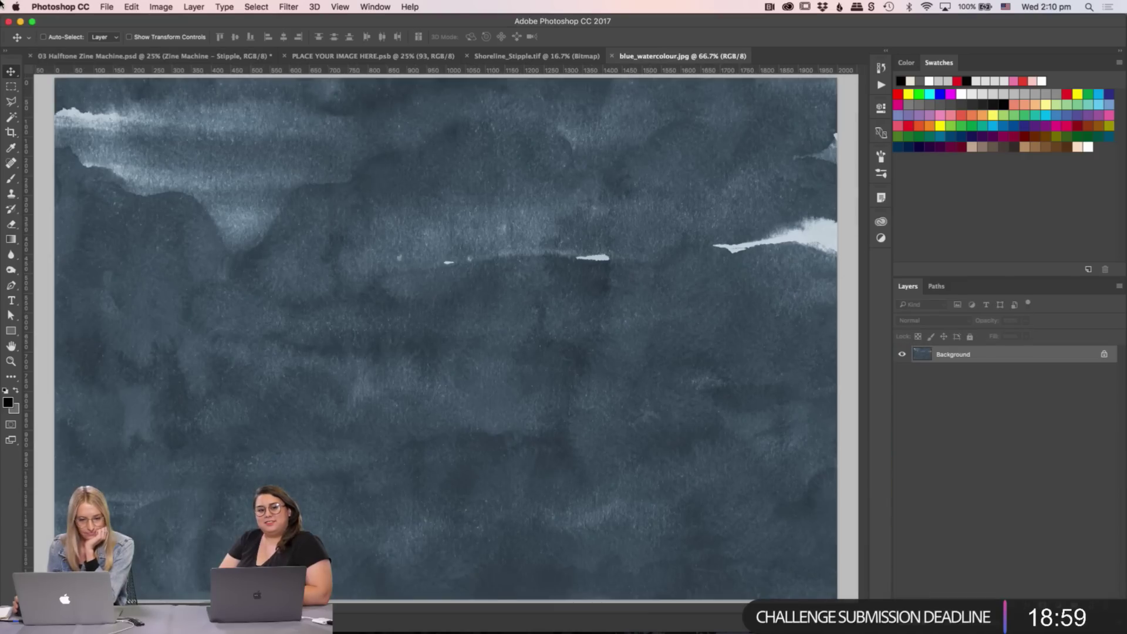
- Convert blue_watercolour.jpg to Grayscale mode, discarding its color information
left_click(106, 7)
mouse_move(160, 7)
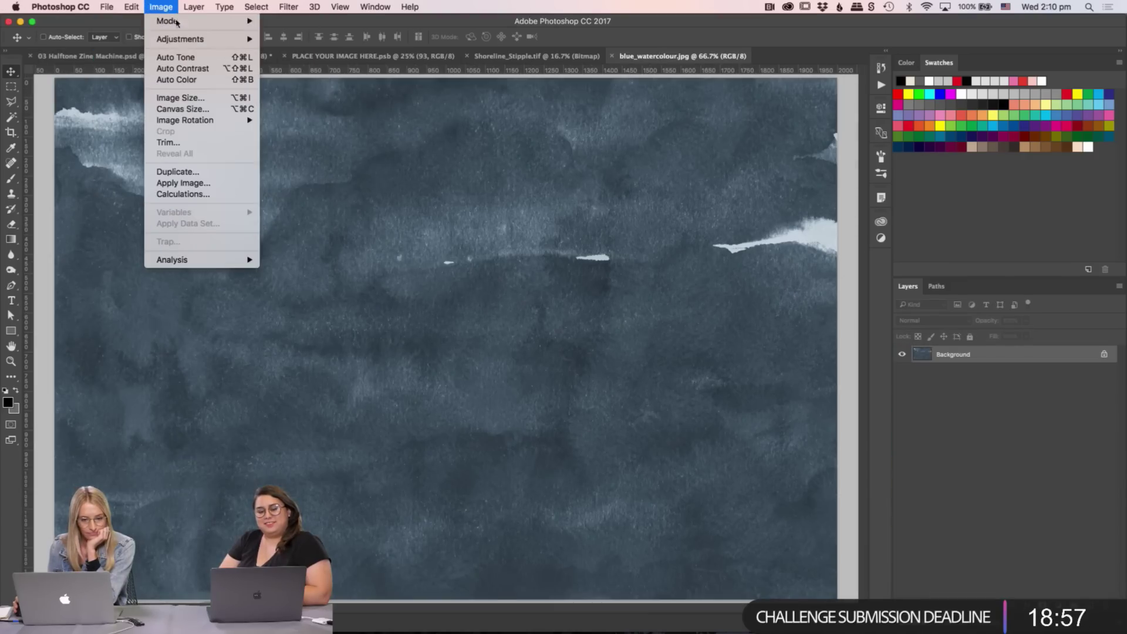
mouse_move(194, 21)
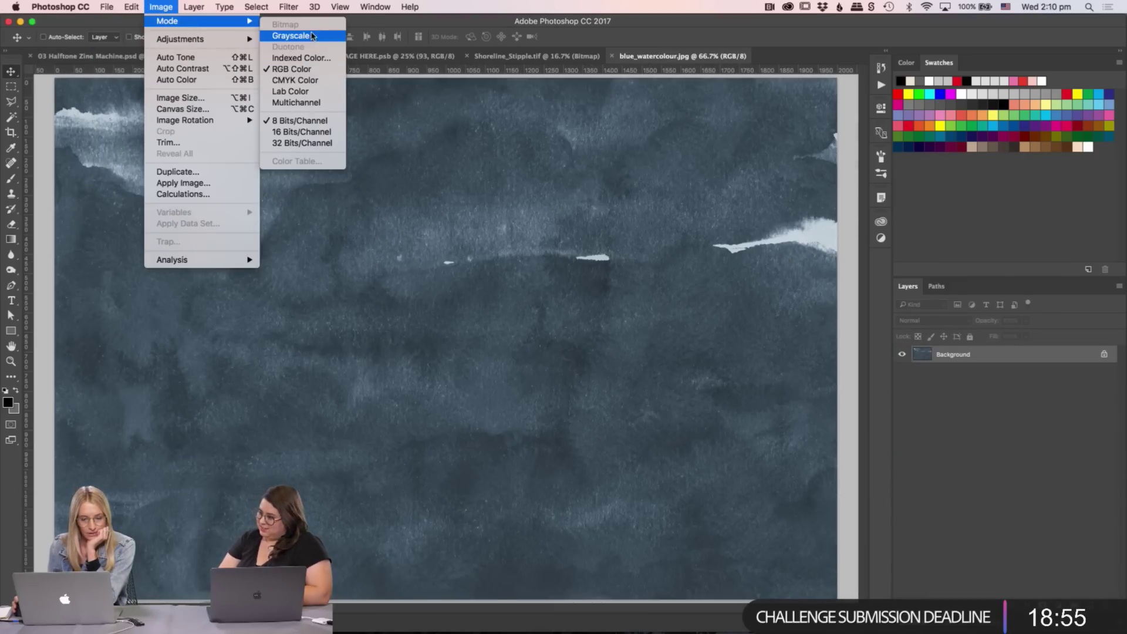
left_click(311, 35)
left_click(672, 235)
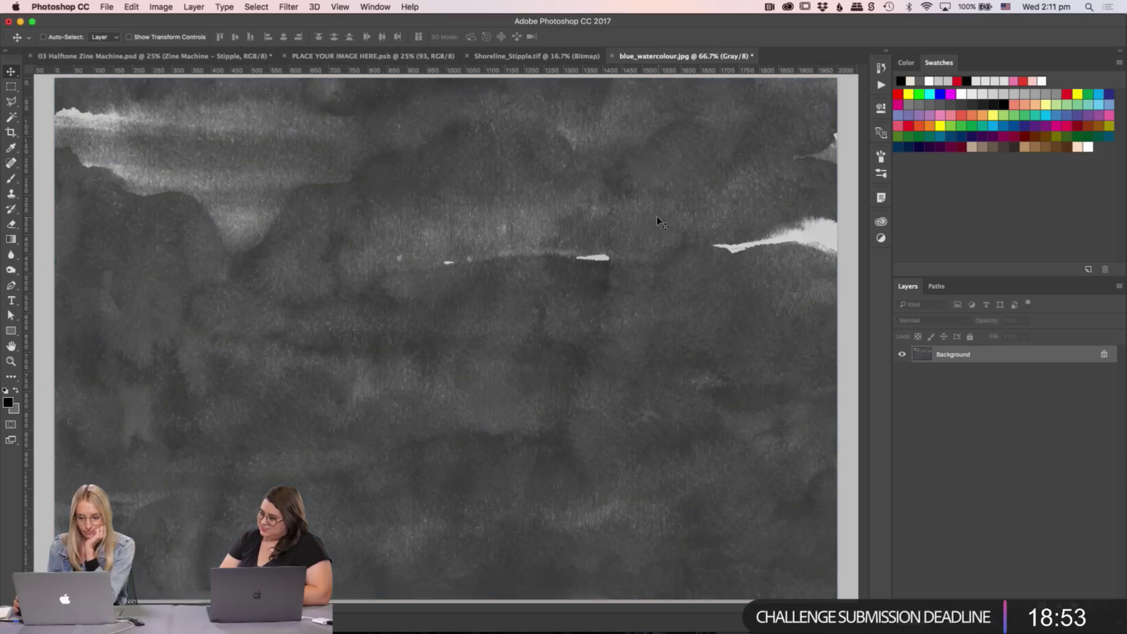
- Try converting blue_watercolour.jpg to Bitmap mode at 1200 pixels/inch with the 50% Threshold method, and undo it
left_click(160, 6)
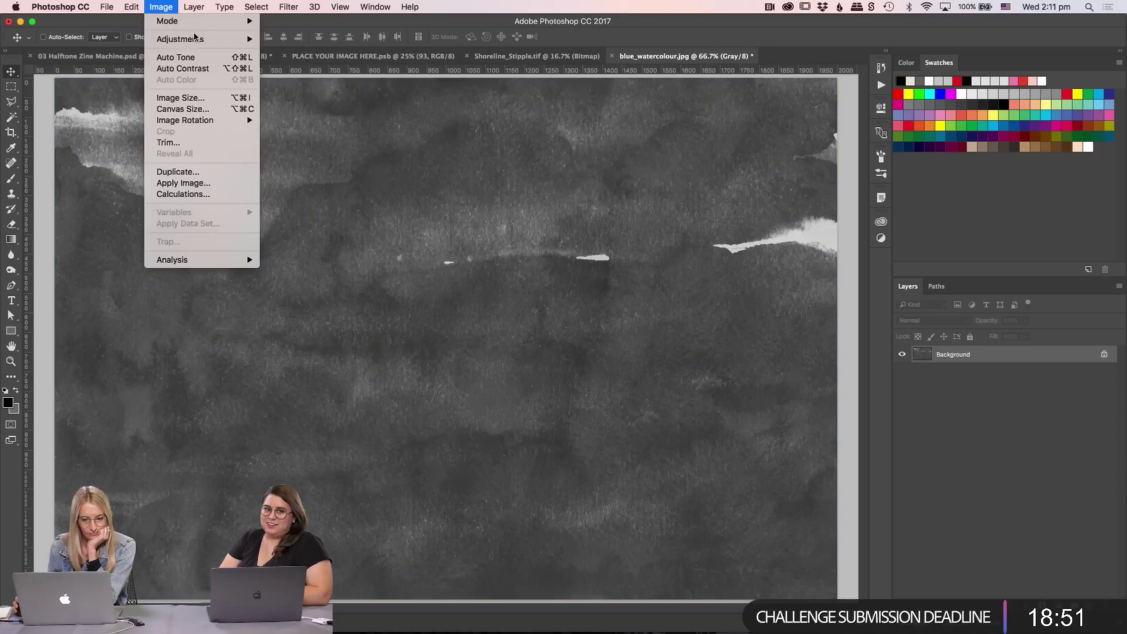
mouse_move(176, 22)
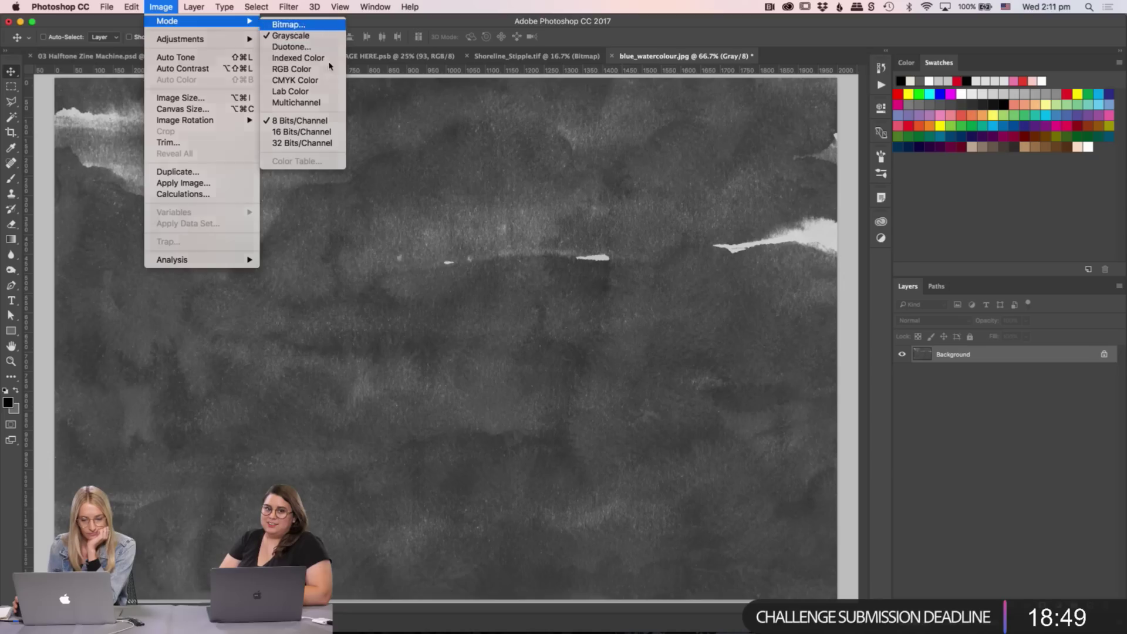
left_click(304, 25)
left_click_drag(487, 195, 629, 204)
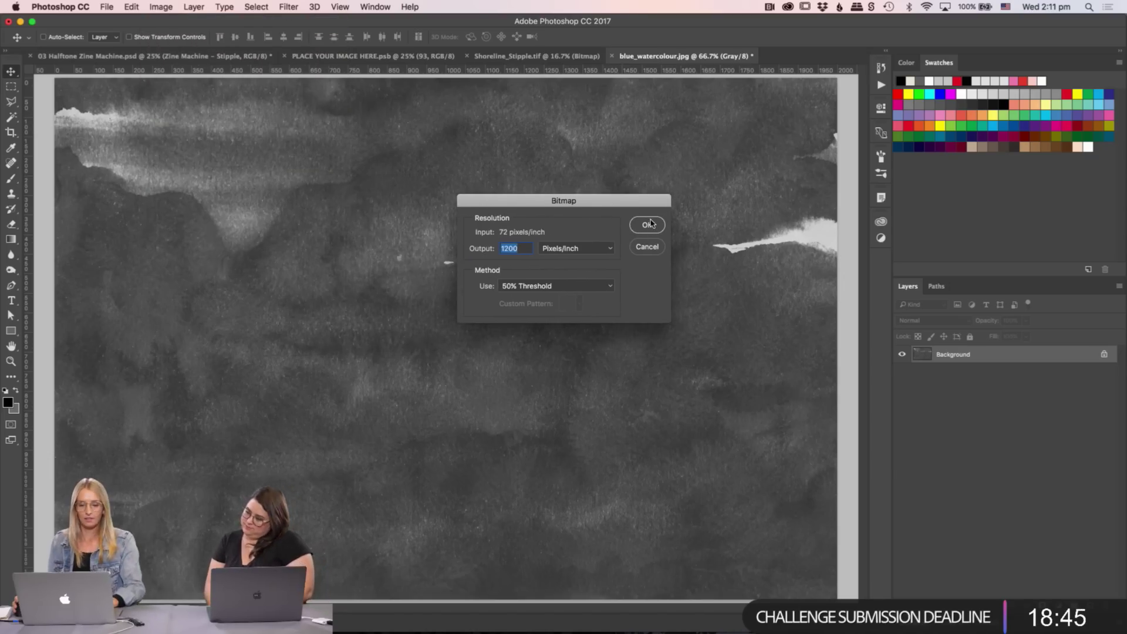
left_click(649, 225)
key("super+z")
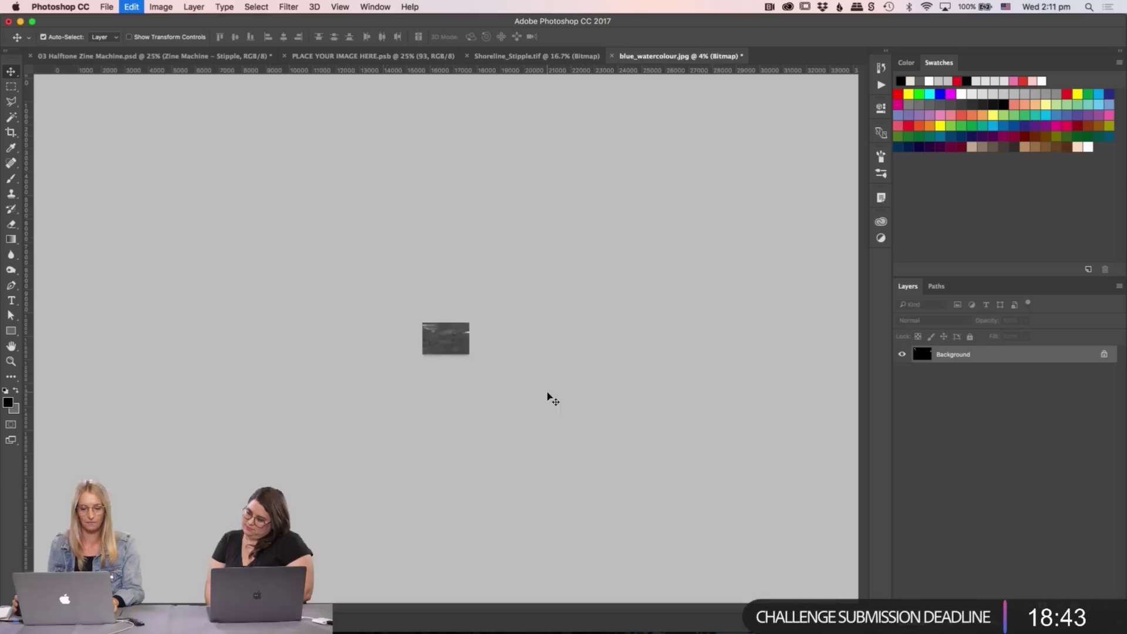
- Try converting blue_watercolour.jpg to Bitmap mode at 56 pixels/inch with the 50% Threshold method, and undo it
left_click(161, 7)
mouse_move(197, 25)
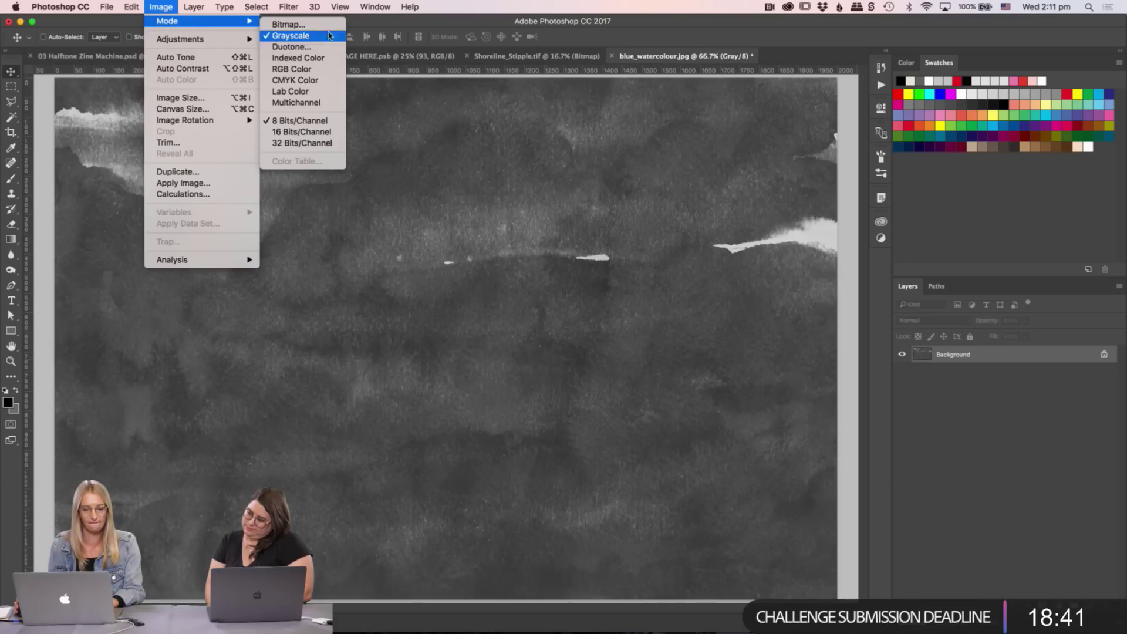
key("Return")
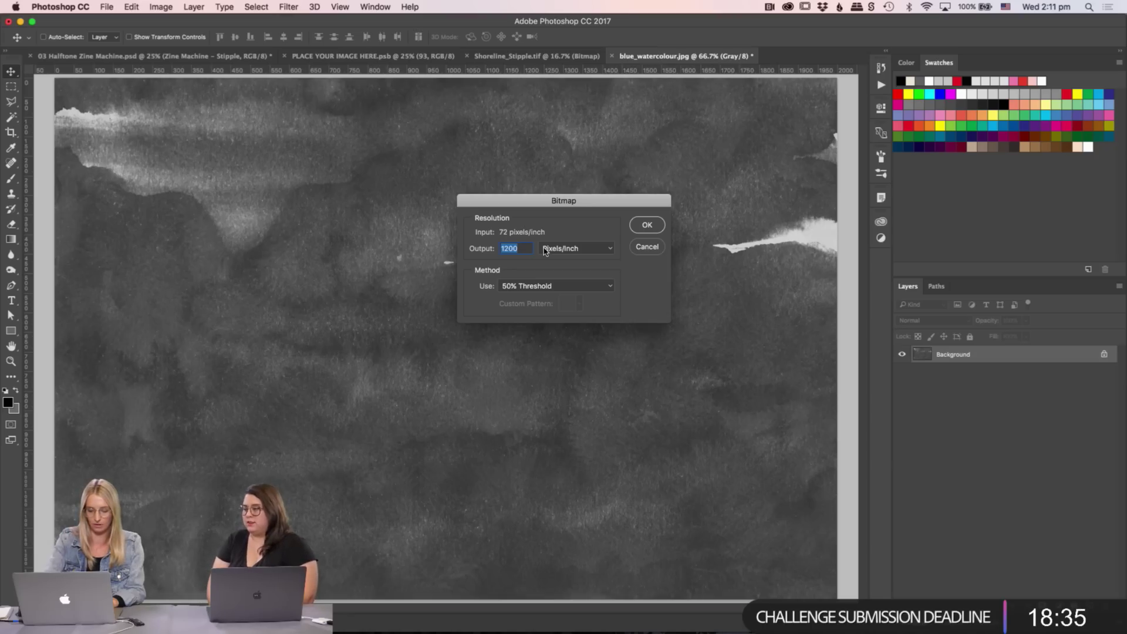
type("56")
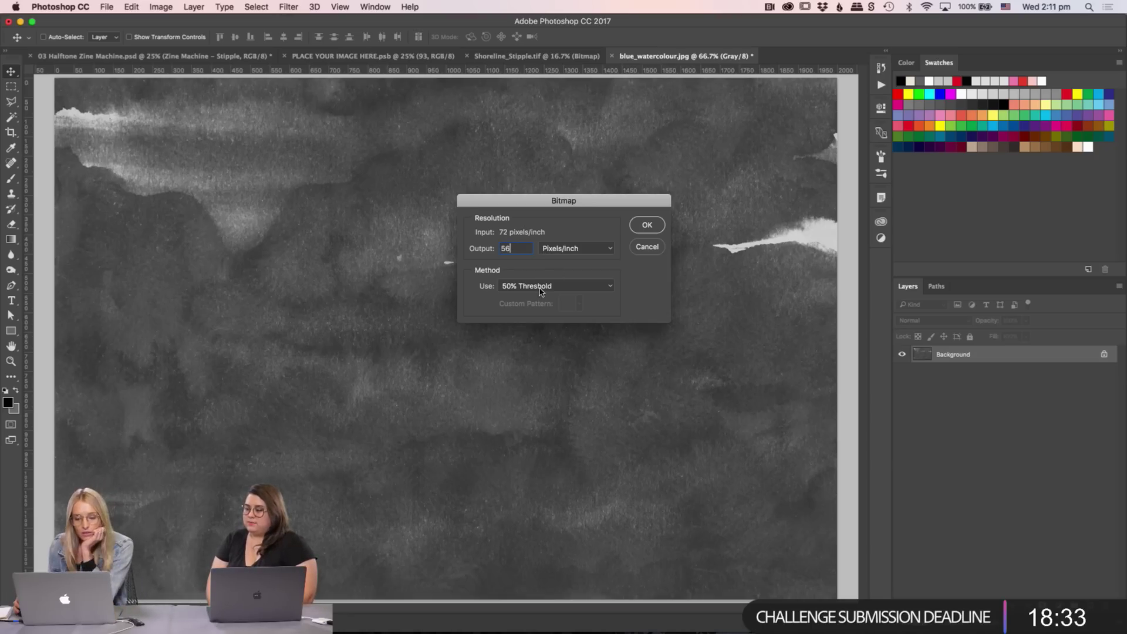
key("Return")
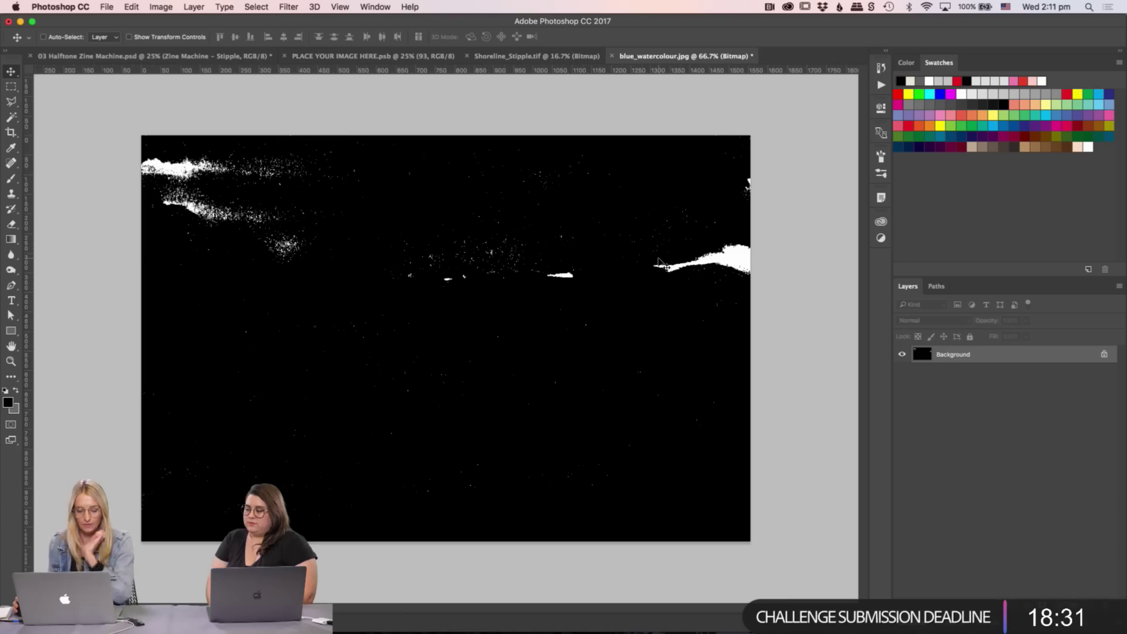
key("super+z")
- Place blue_watercolour.jpg from Finder into PLACE YOUR IMAGE HERE.psb, hide layer 93 and save the file
key("ctrl+shift+Tab")
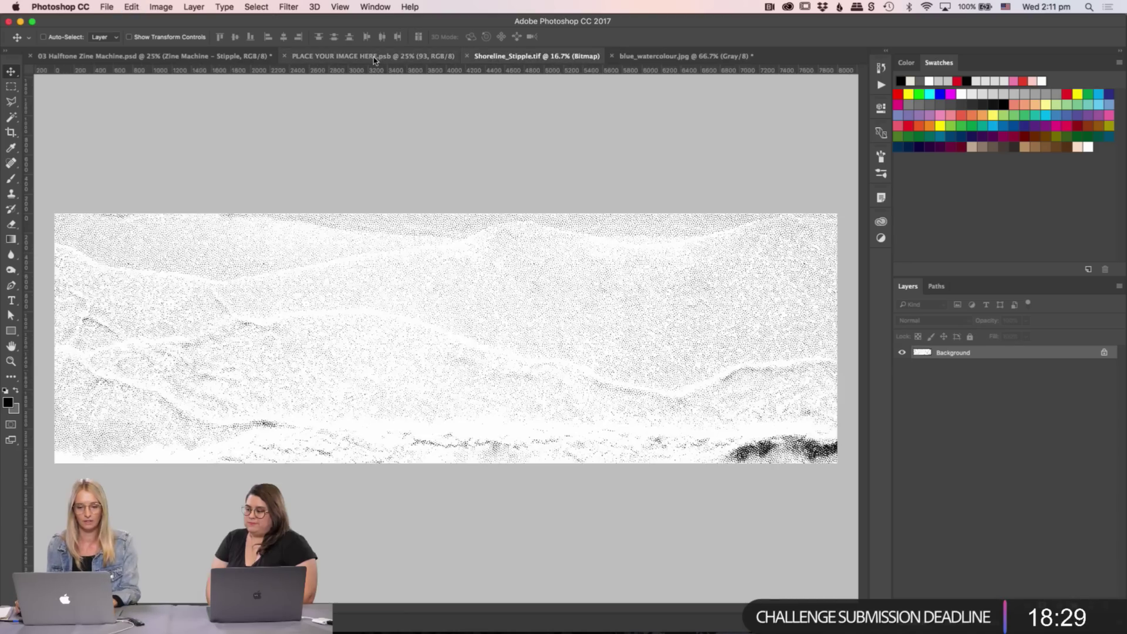
left_click(374, 61)
key("super+Tab")
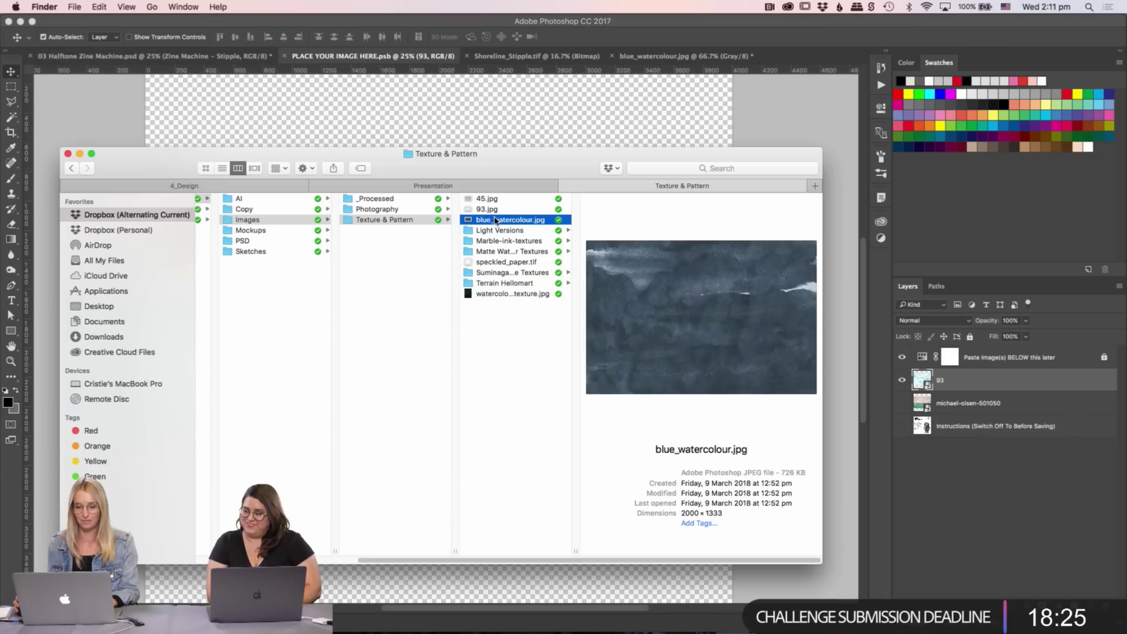
left_click_drag(495, 221, 696, 252)
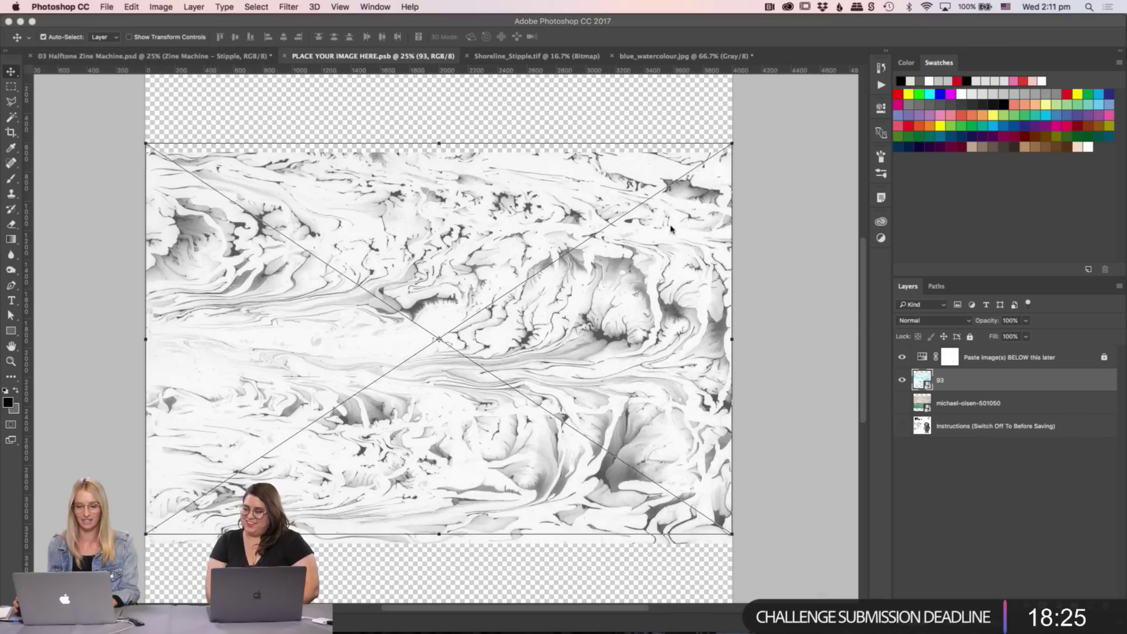
key("Return")
left_click(901, 403)
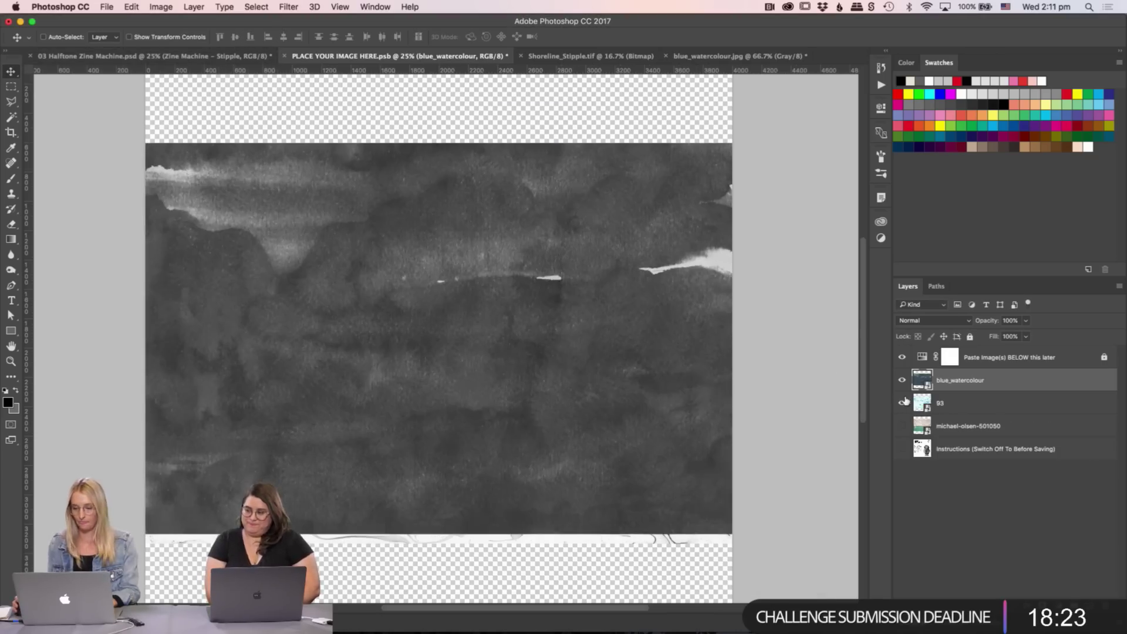
key("super+s")
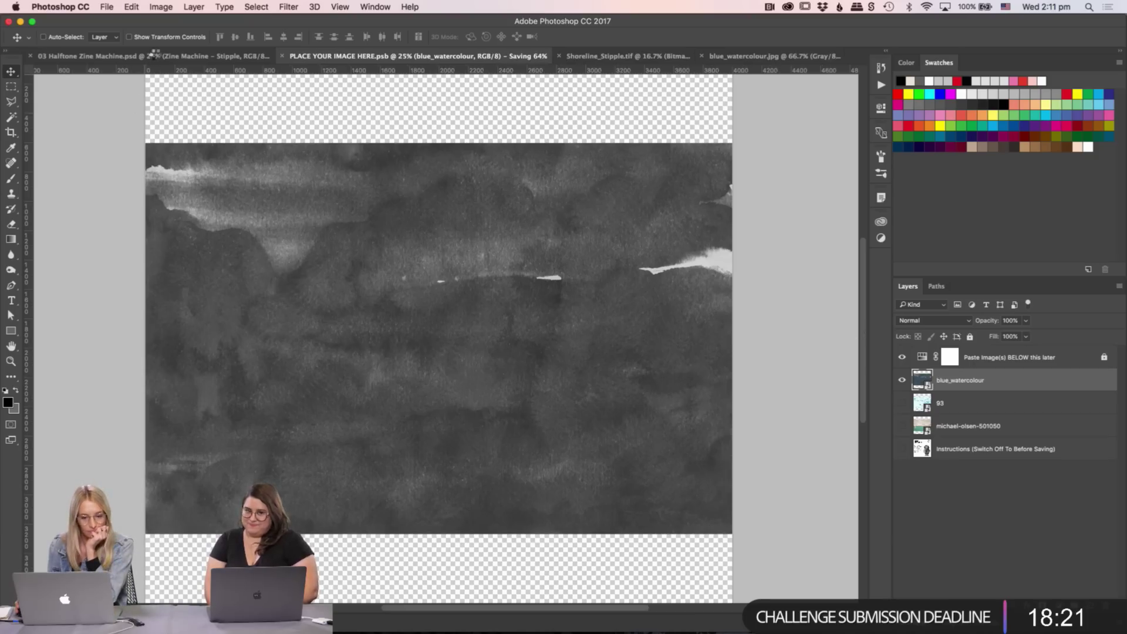
- In 03 Halftone Zine Machine.psd, replace the Stipple pattern with Halftone Dot 60° Clean, trying Diffusion Regular in between
left_click(155, 55)
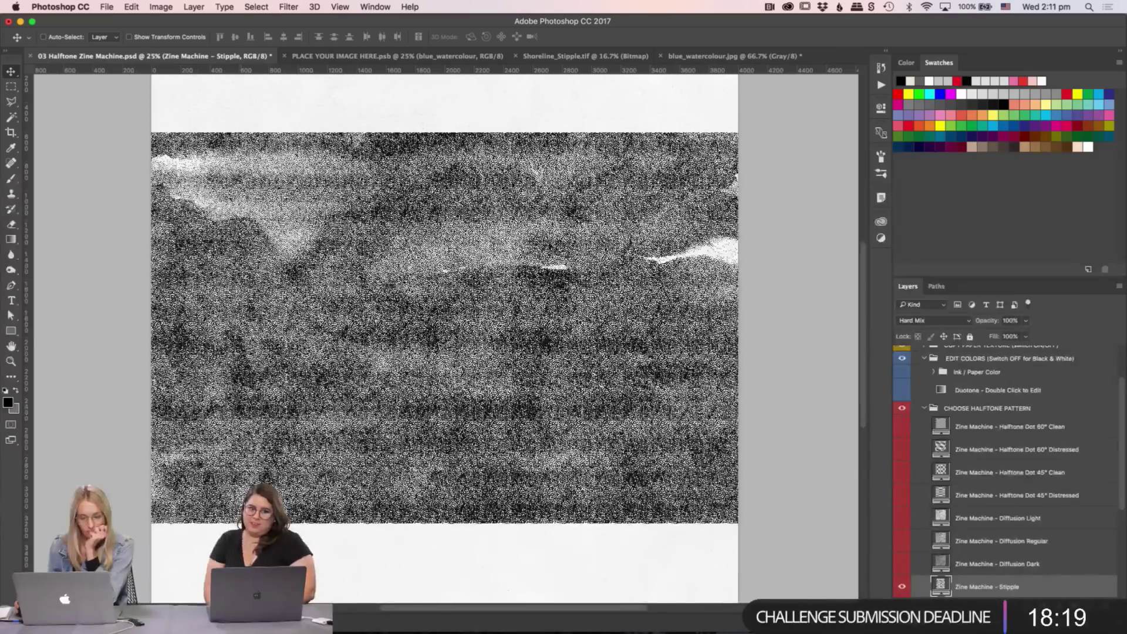
left_click(902, 586)
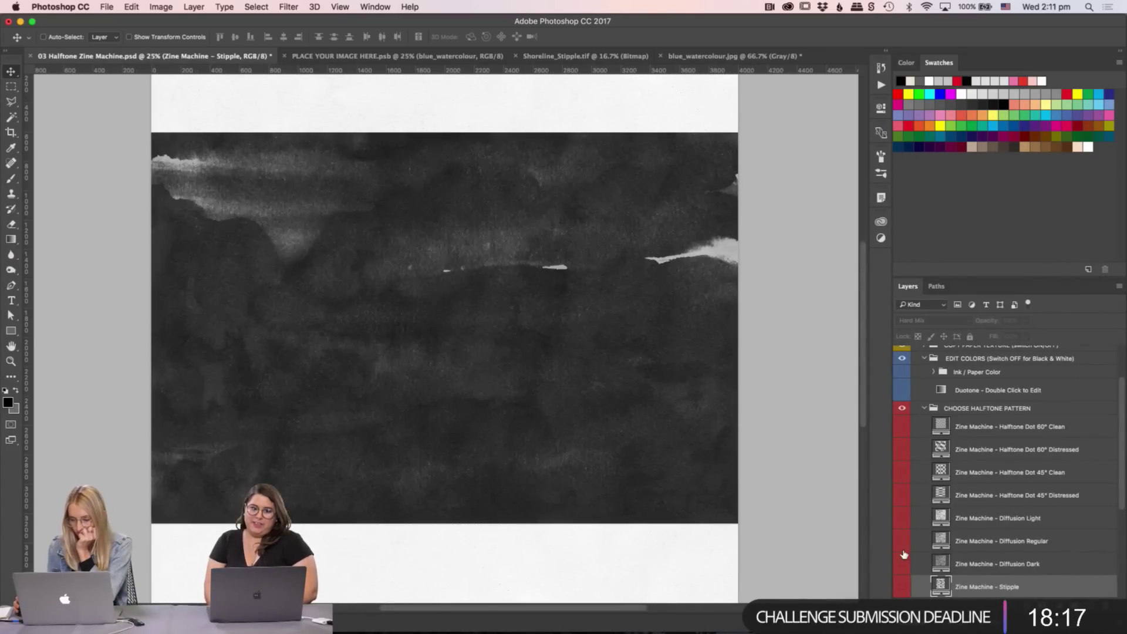
left_click(903, 541)
left_click(903, 541)
left_click(903, 427)
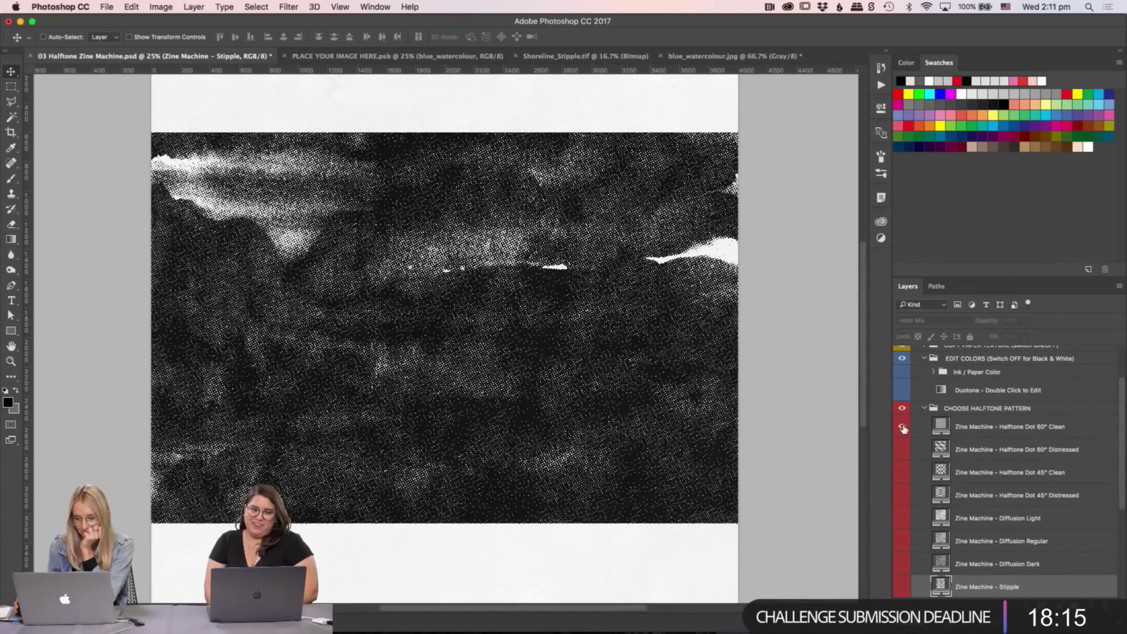
- Examine the Halftone Dot 60° Clean pattern on the watercolour texture, both overall and close up
key("super+equal")
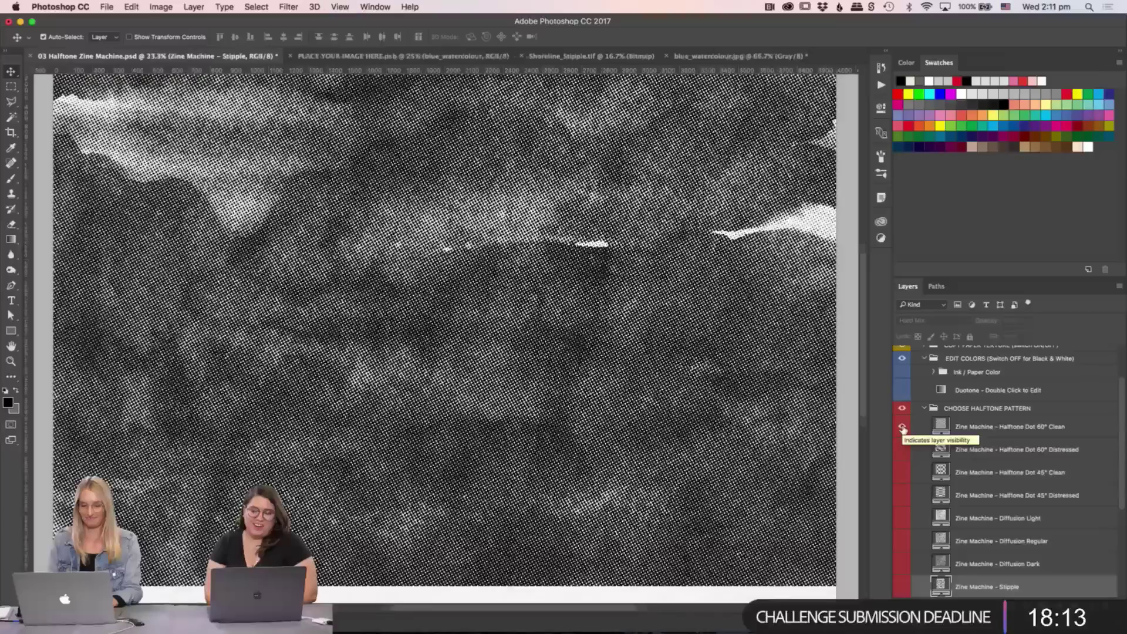
key("super+equal")
key("super+minus")
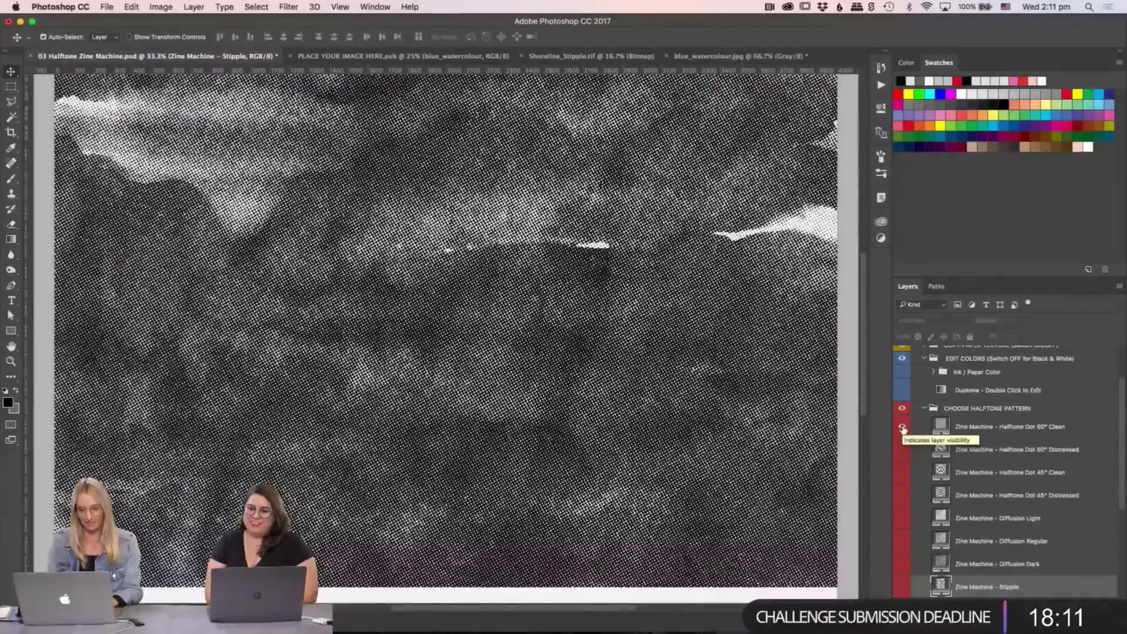
scroll(712, 390, "up", 2)
scroll(715, 408, "down", 3)
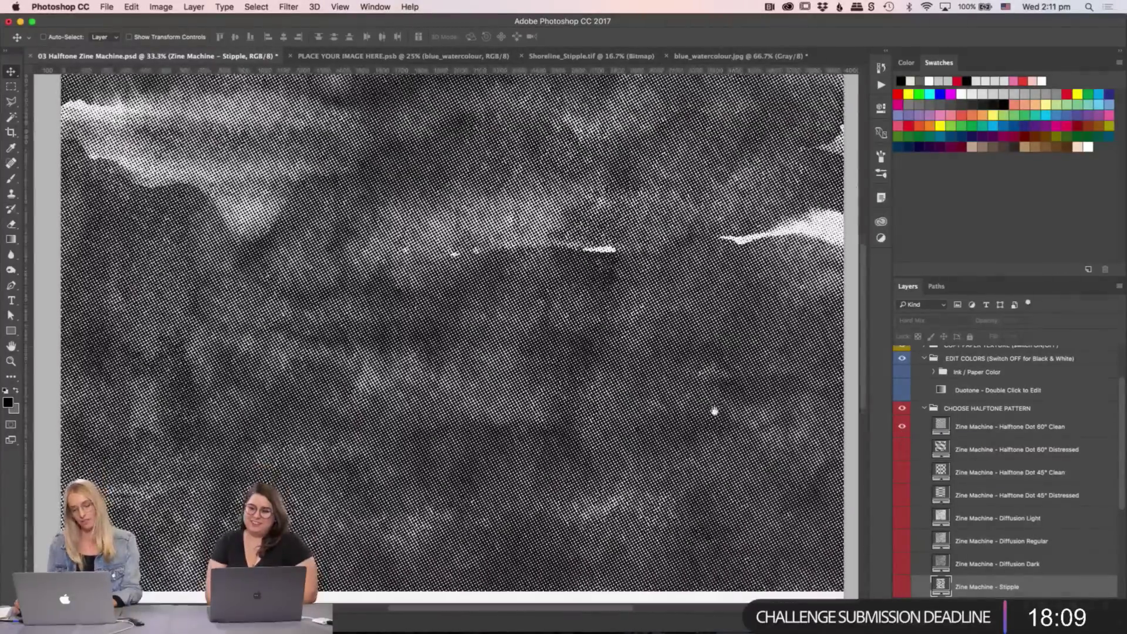
scroll(555, 479, "up", 2)
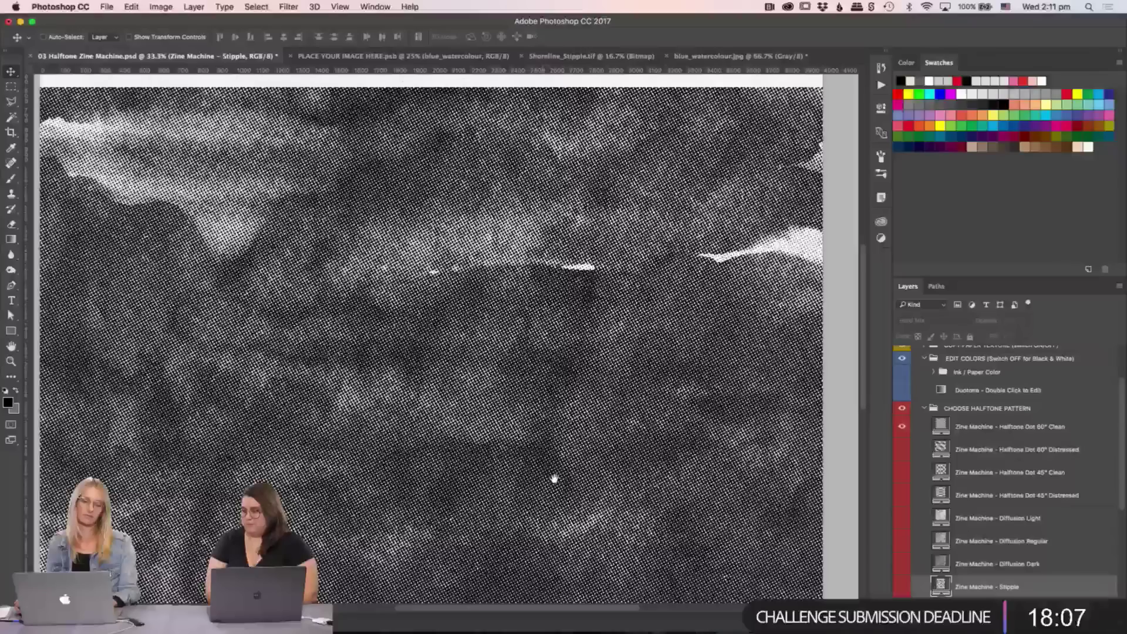
left_click_drag(554, 479, 574, 460)
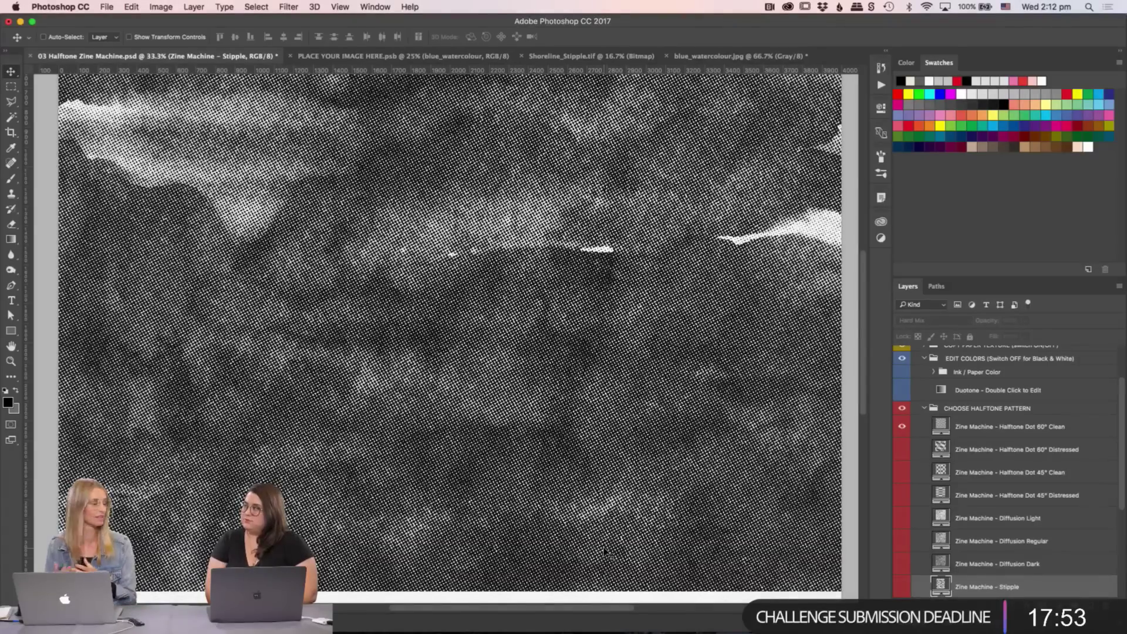
scroll(650, 406, "up", 1)
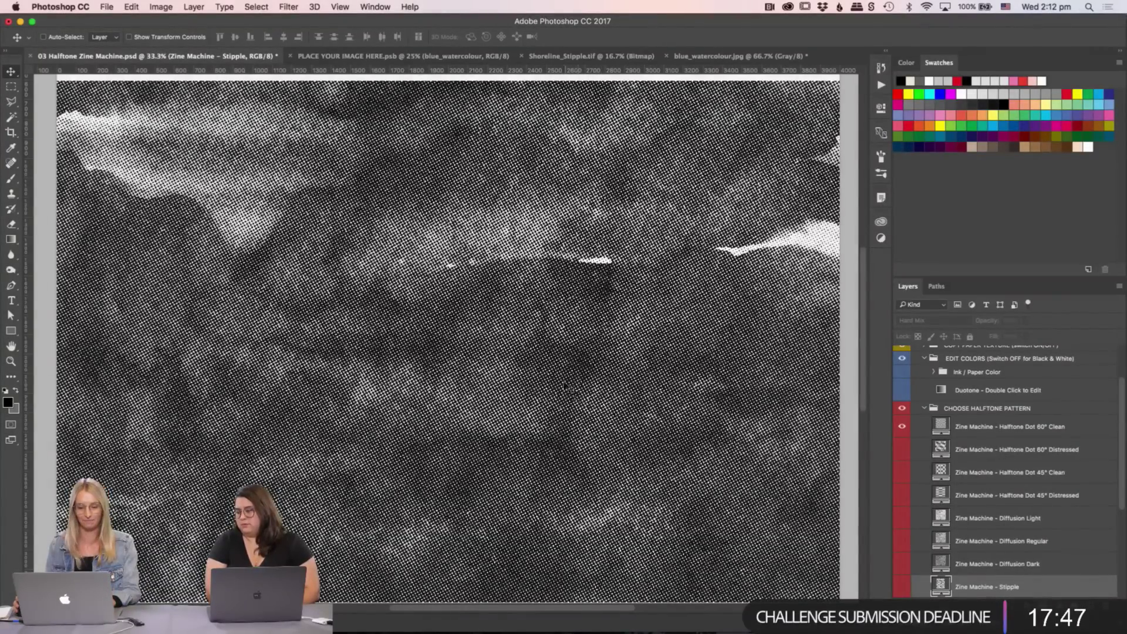
key("z")
left_click(568, 348)
left_click_drag(568, 348, 671, 445)
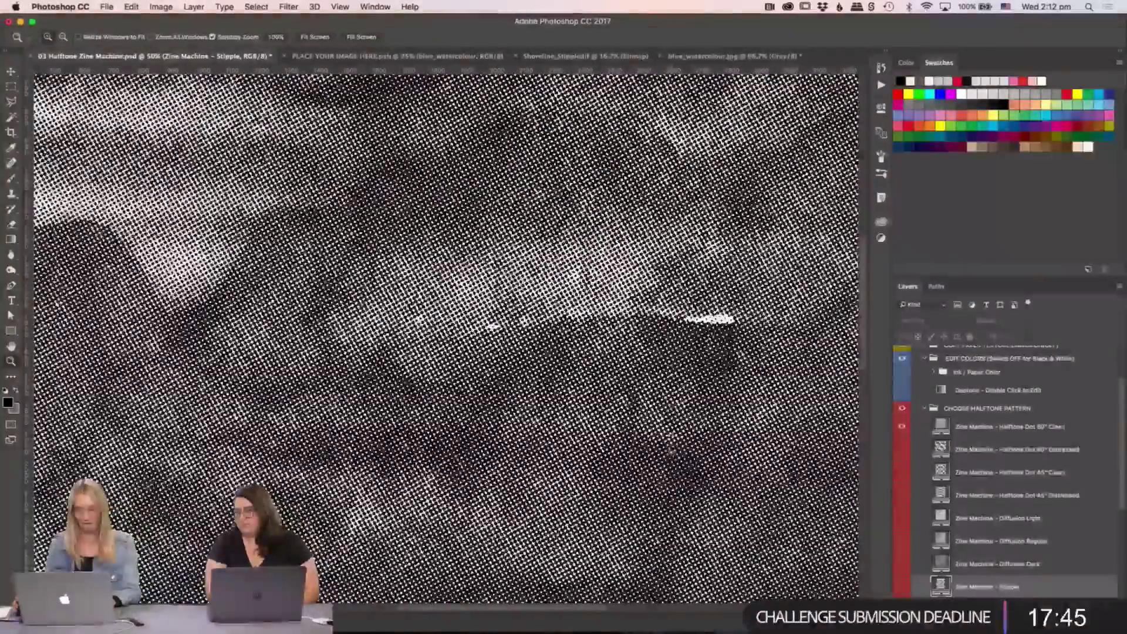
left_click(672, 352)
left_click_drag(684, 387, 520, 348)
key("v")
- Switch the halftone pattern to Diffusion Dark and inspect it at different magnifications
scroll(997, 540, "down", 1)
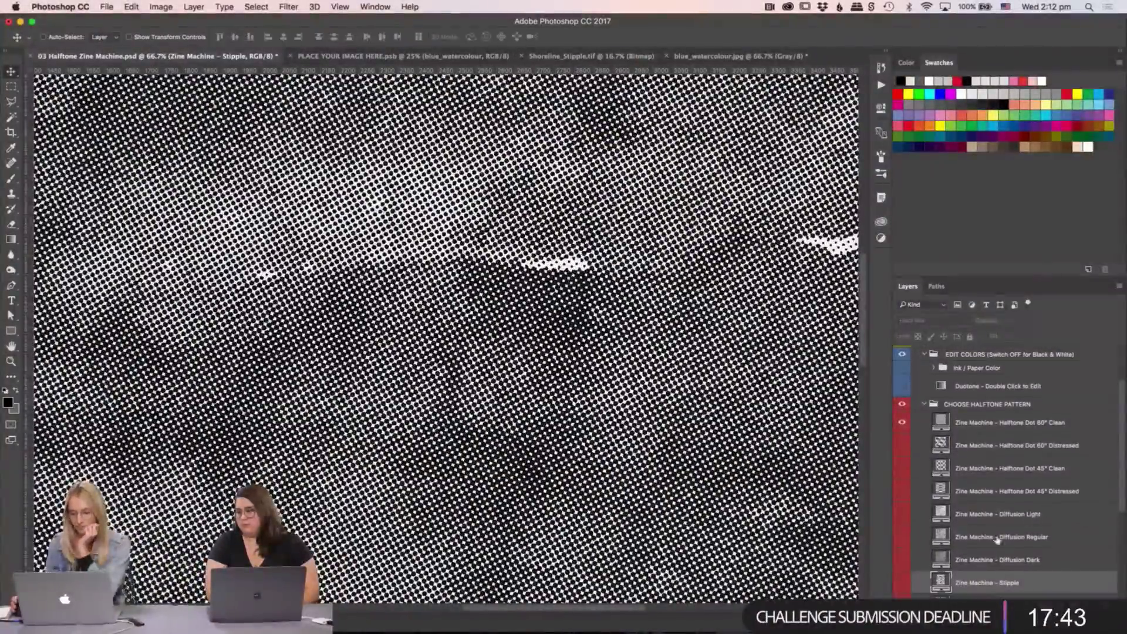
left_click(902, 559)
scroll(914, 464, "up", 1)
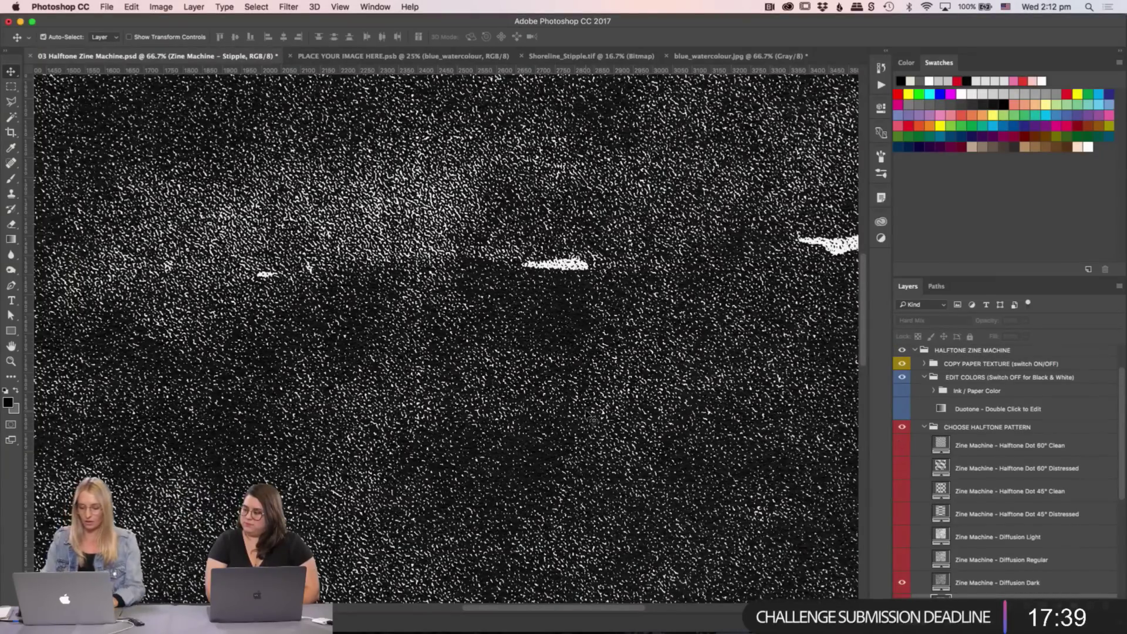
key("super+minus")
key("super+minus")
key("super+equal")
key("super+equal")
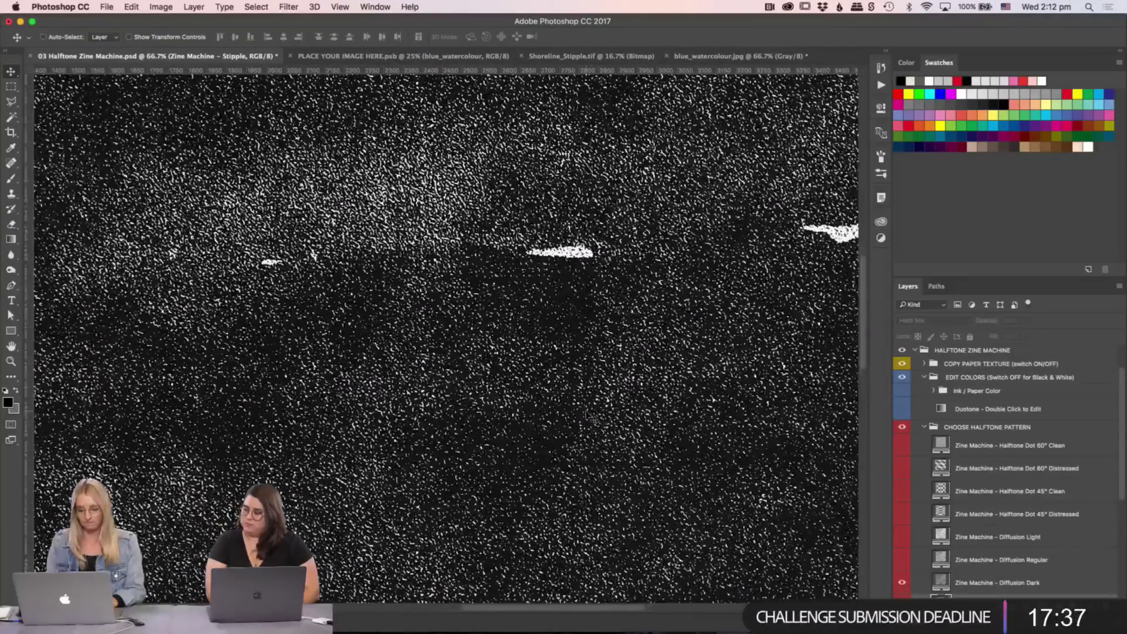
- Hide the Diffusion Dark pattern and preview the Stipple and Destroy patterns on the watercolour texture
scroll(970, 533, "down", 3)
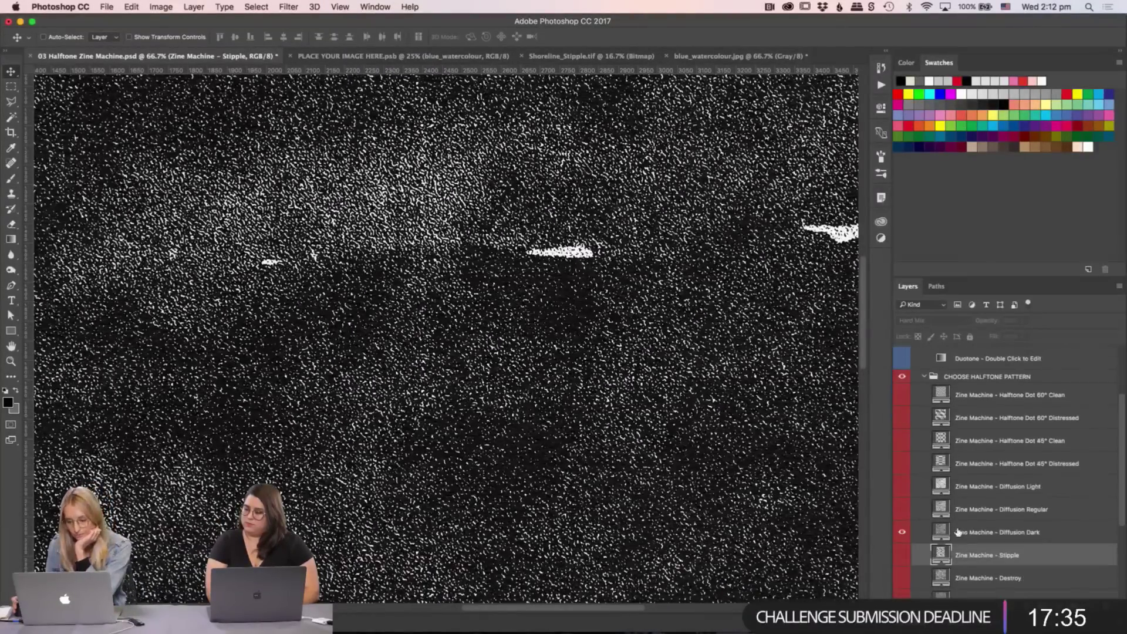
left_click(898, 533)
left_click(902, 555)
left_click(902, 578)
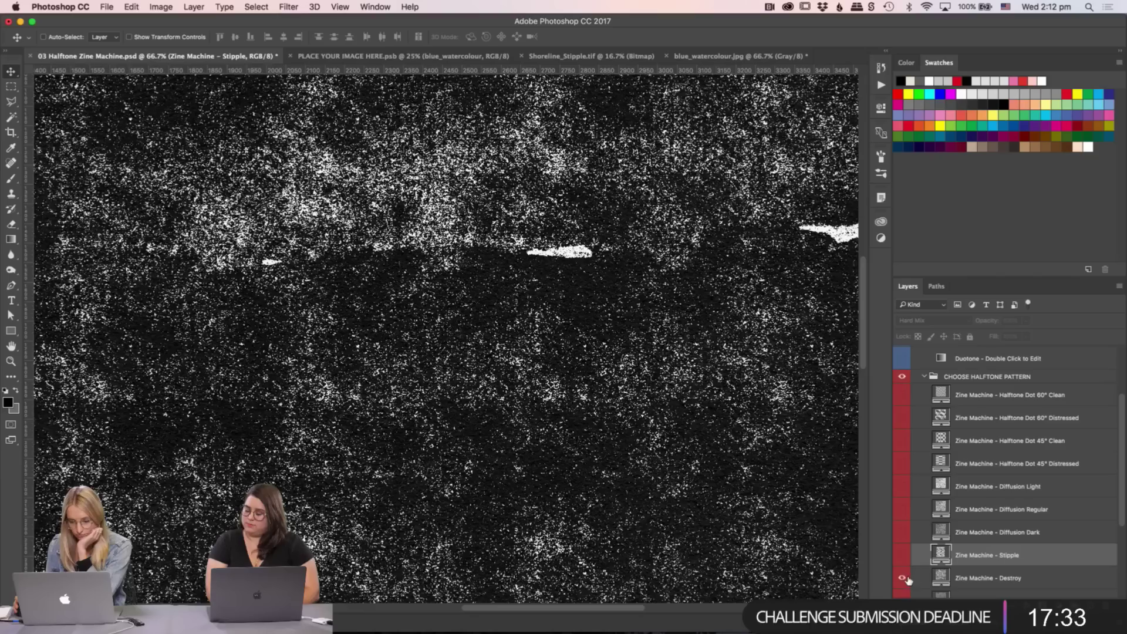
left_click(904, 579)
- Preview the Diagonal Line and Horizontal Line patterns on the watercolour texture, hiding each again
scroll(909, 572, "down", 5)
left_click(903, 510)
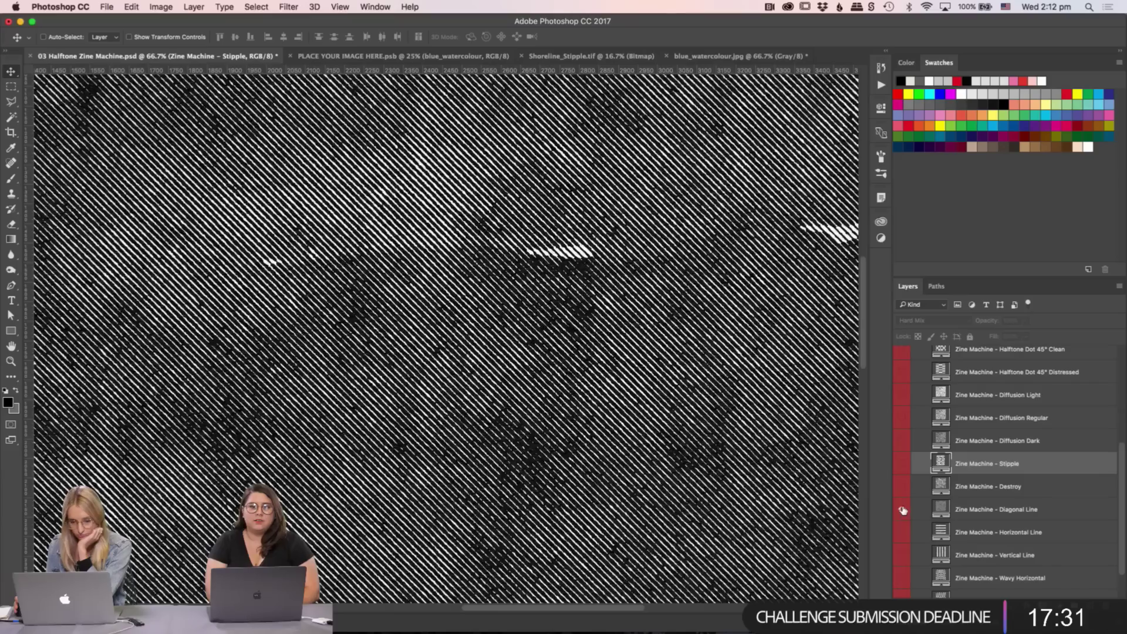
left_click(903, 510)
left_click(903, 532)
left_click(902, 523)
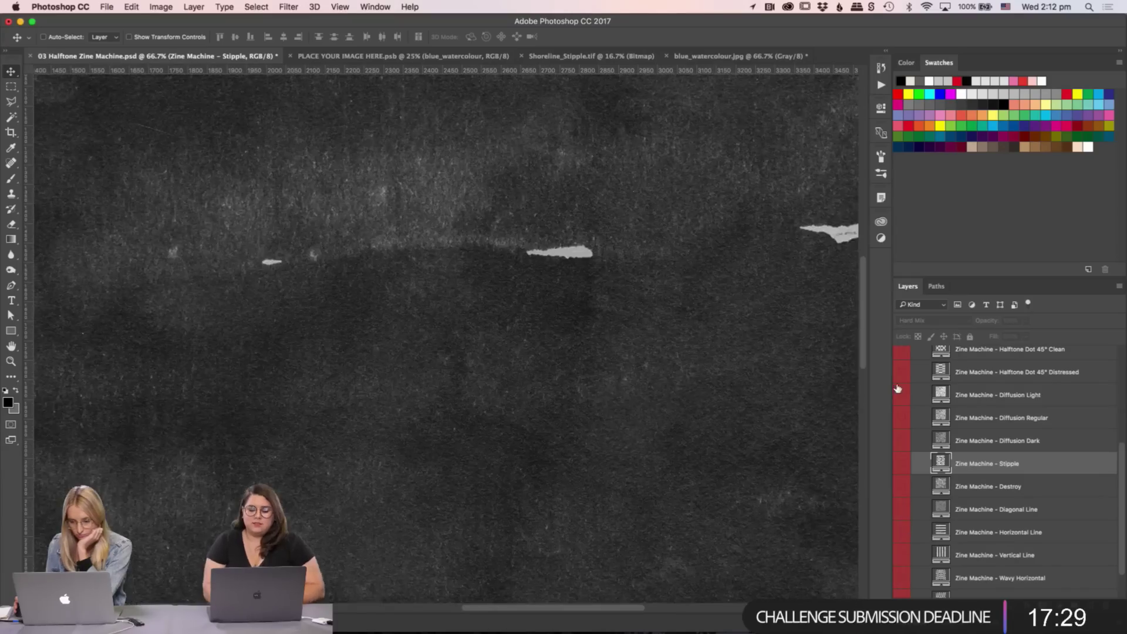
- Preview the Diffusion Light pattern, then apply Halftone Dot 45° Distressed to the watercolour texture
left_click(902, 395)
left_click(903, 396)
left_click(903, 371)
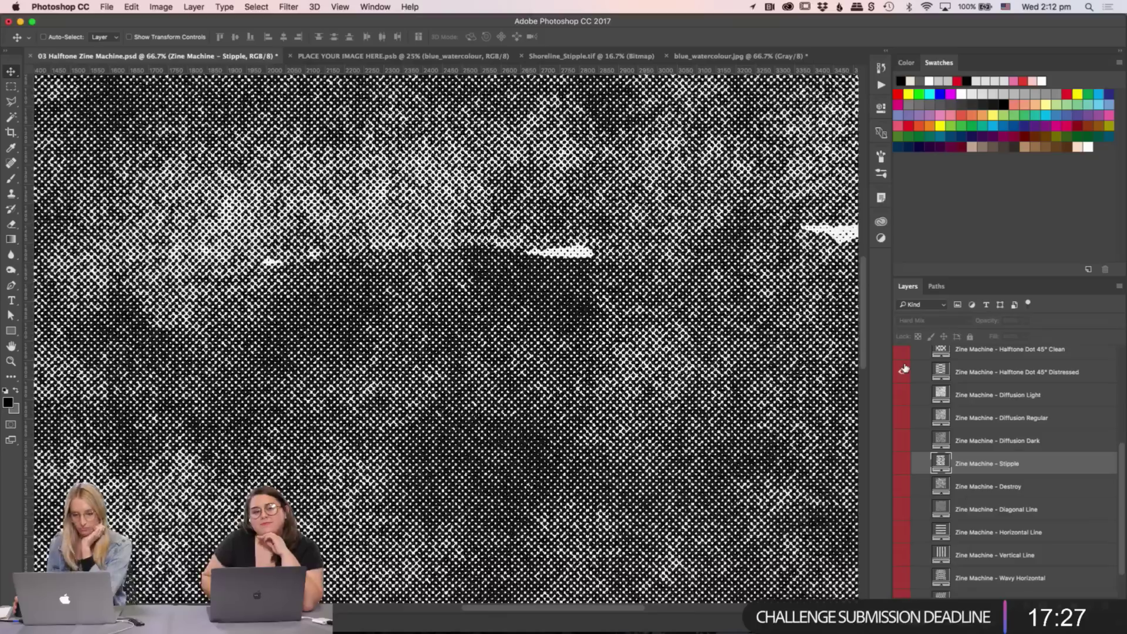
key("super+minus")
key("super+minus")
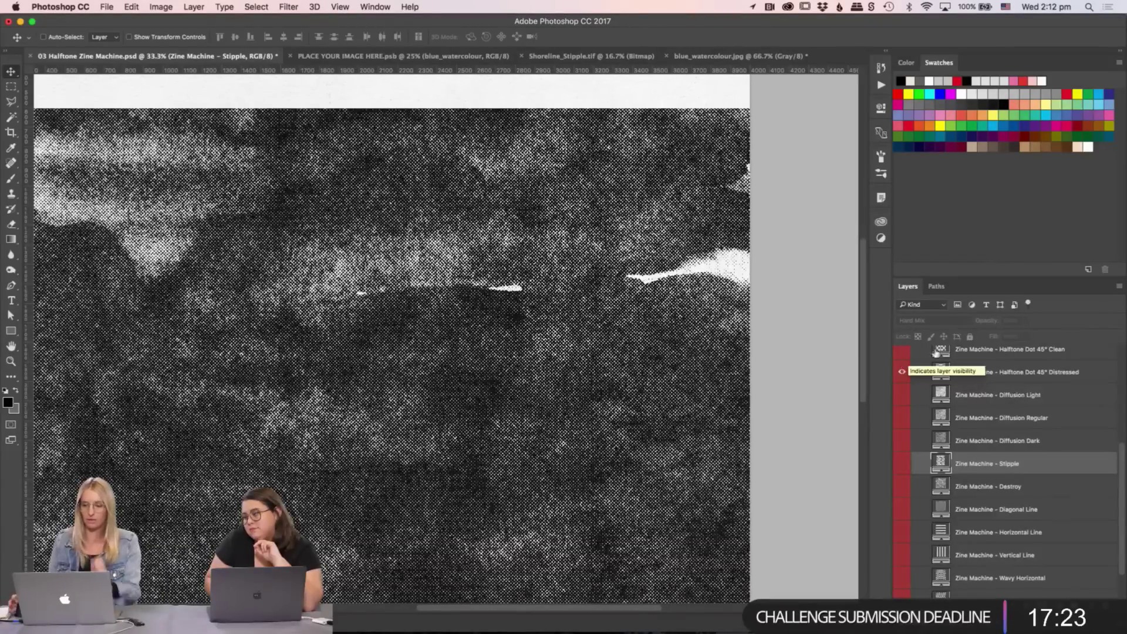
- Run the helper action Export Black and White to new 1 Bit document on the distressed halftone and view the exported bitmap
left_click(882, 85)
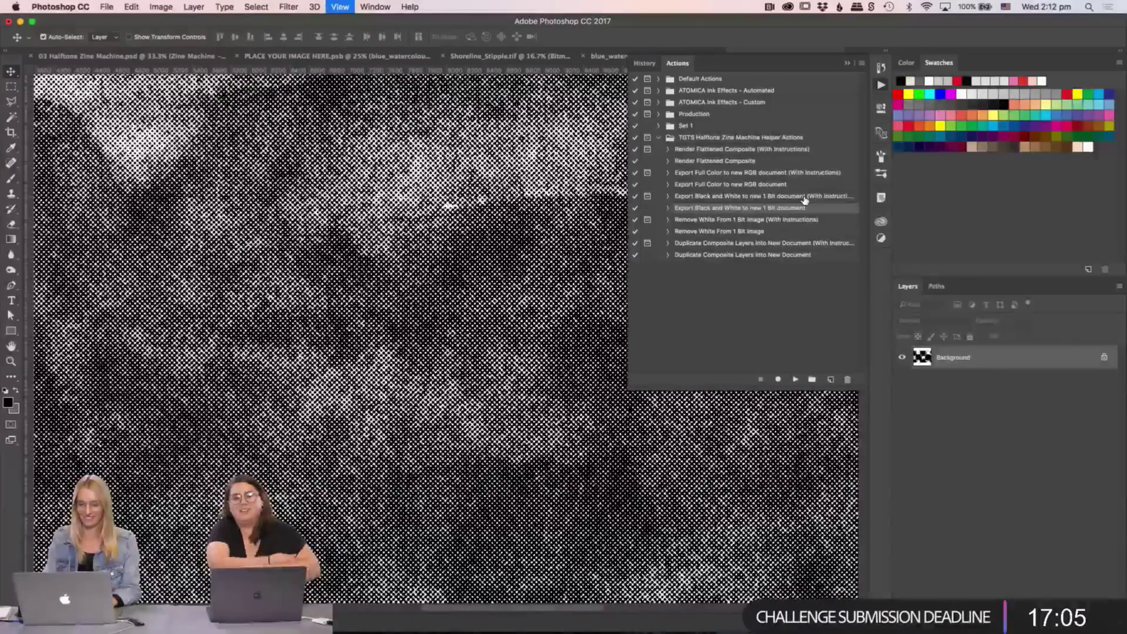
left_click(881, 83)
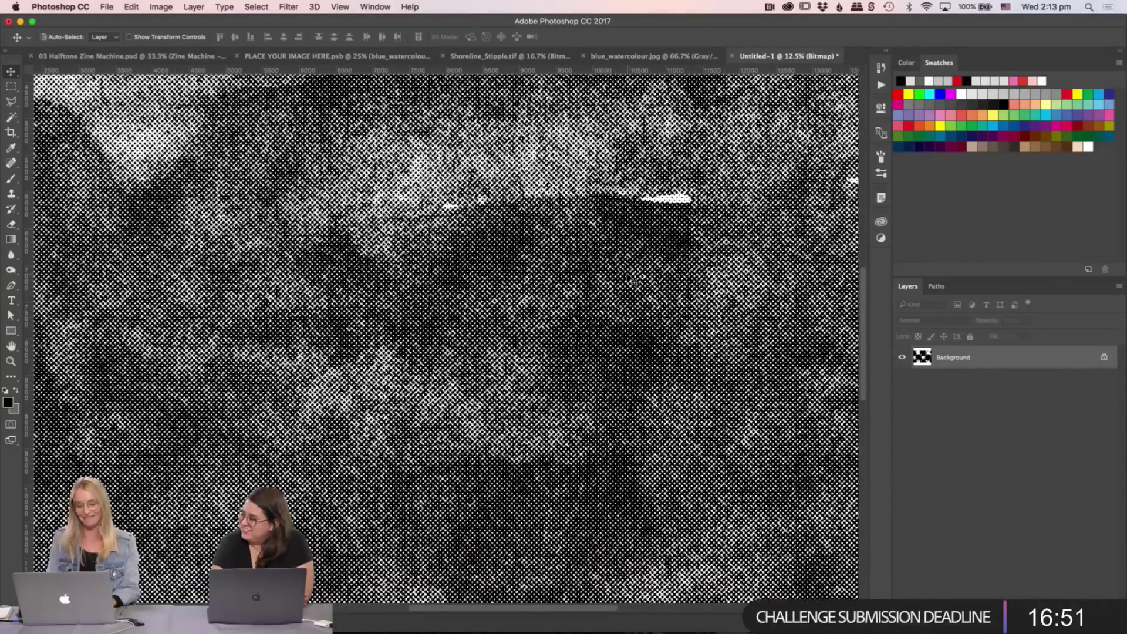
key("super+minus")
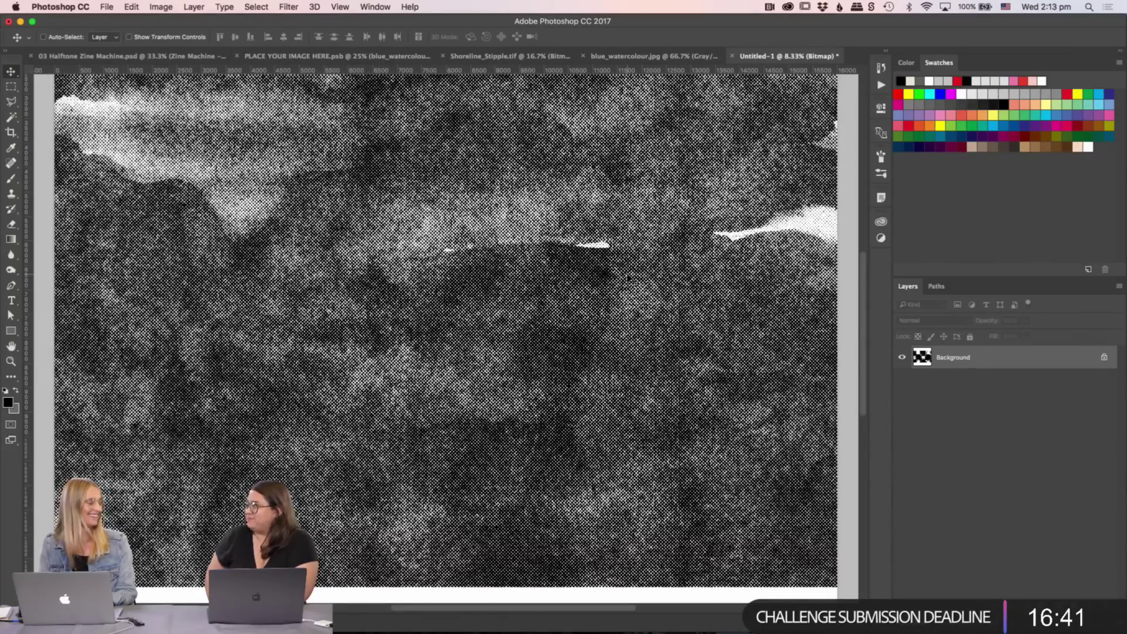
- Inspect the exported halftone bitmap both as a whole and up close
key("super+minus")
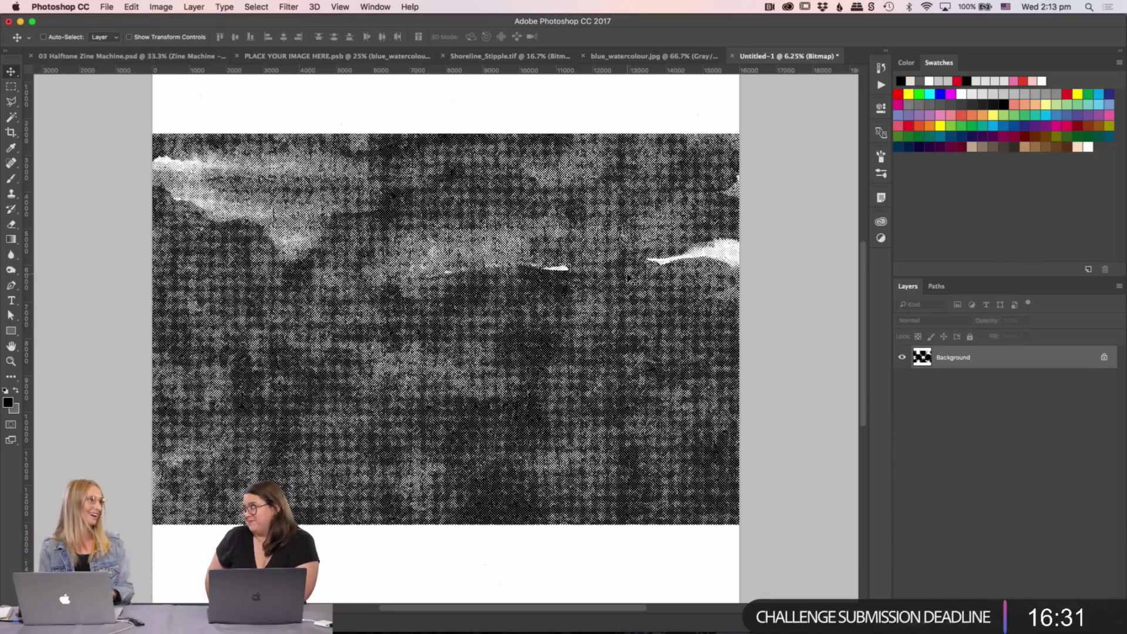
scroll(628, 277, "up", 2)
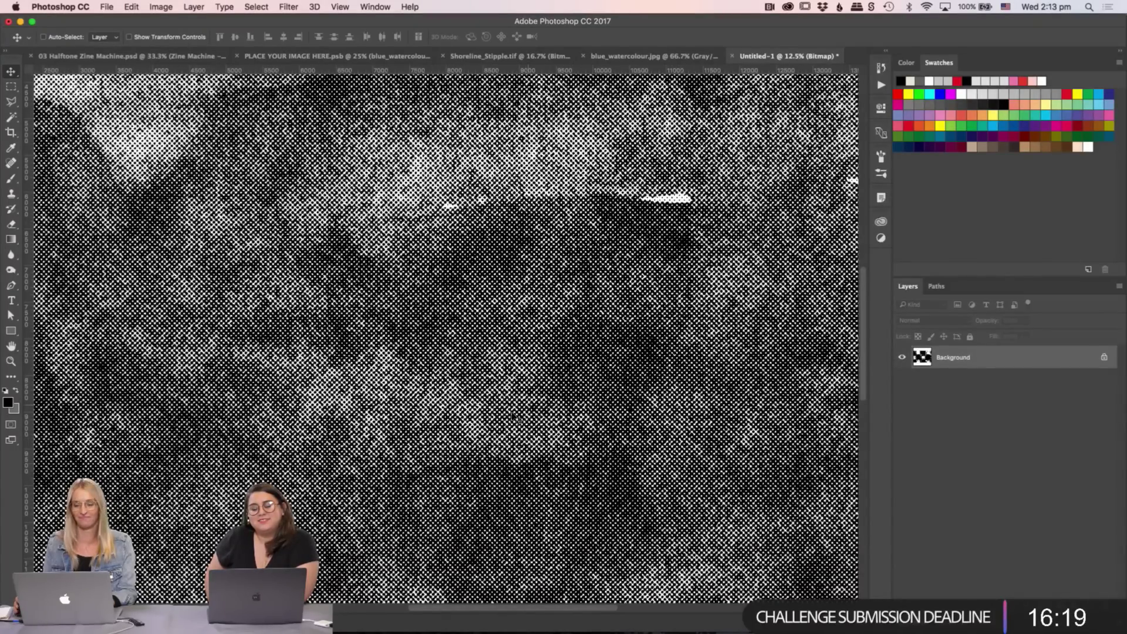
key("super+minus")
key("super+minus")
key("super+minus")
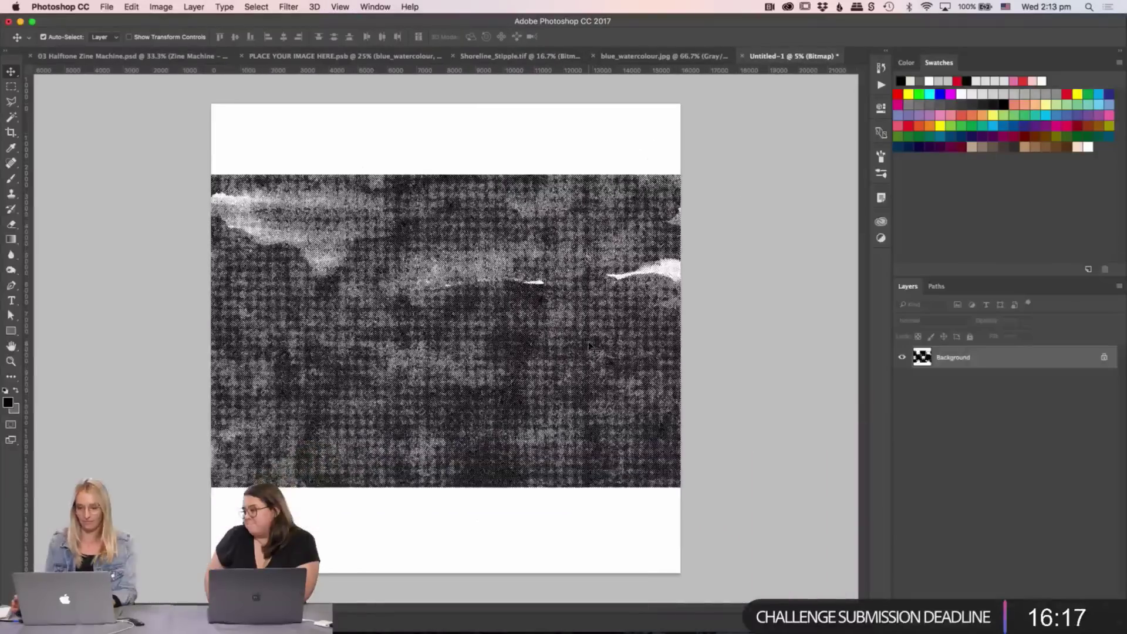
key("c")
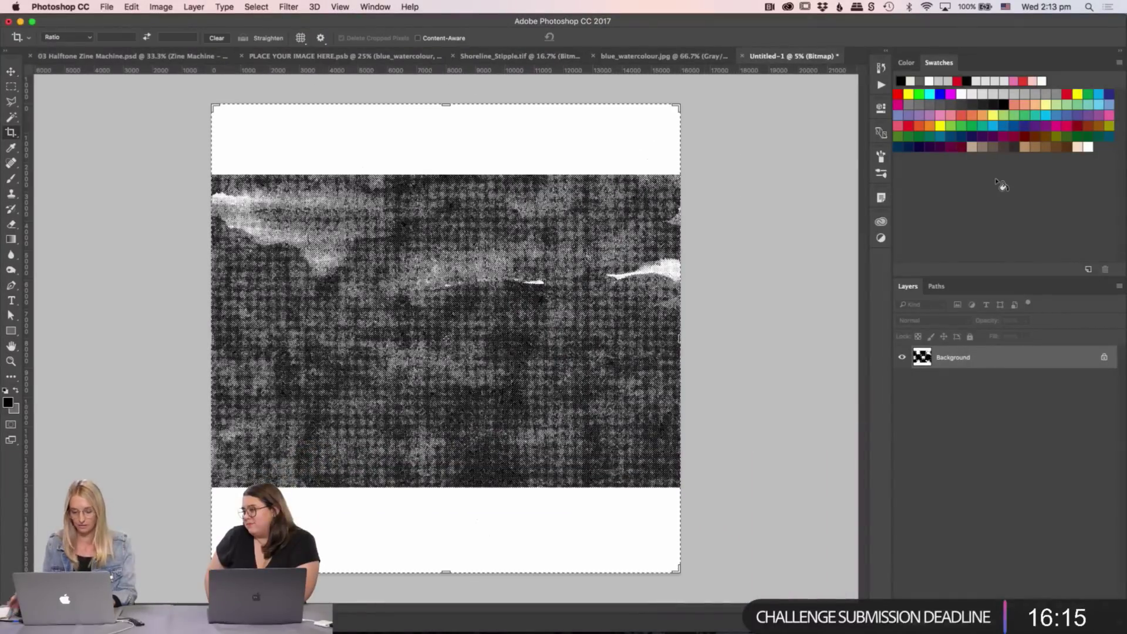
key("v")
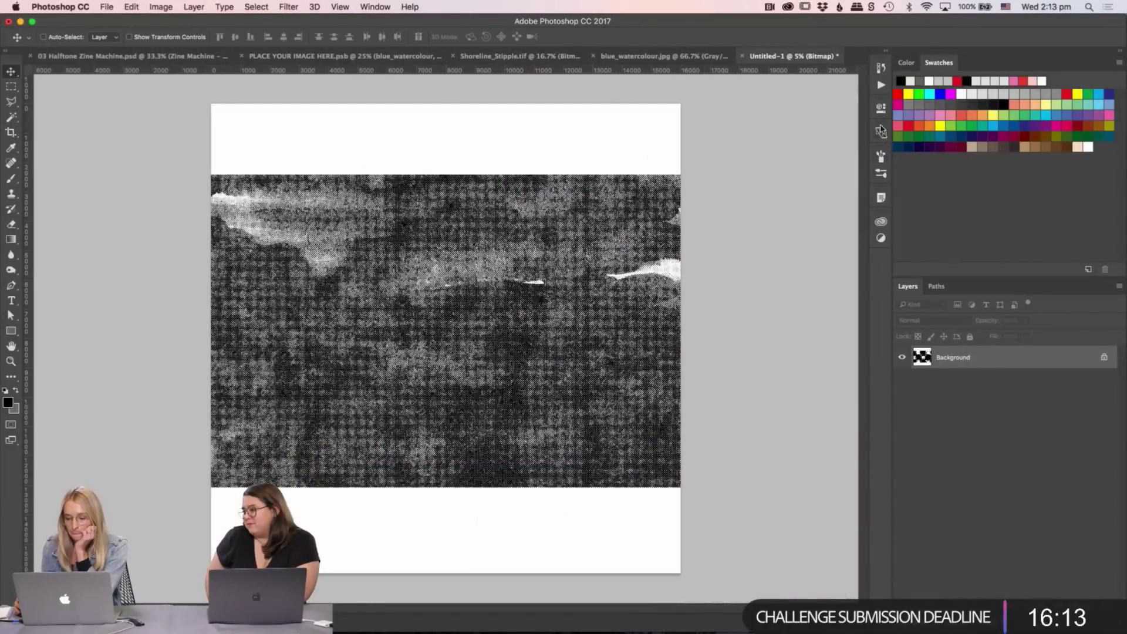
- Run the helper action Export Black and White to new 1 Bit document again on the exported bitmap
left_click(881, 85)
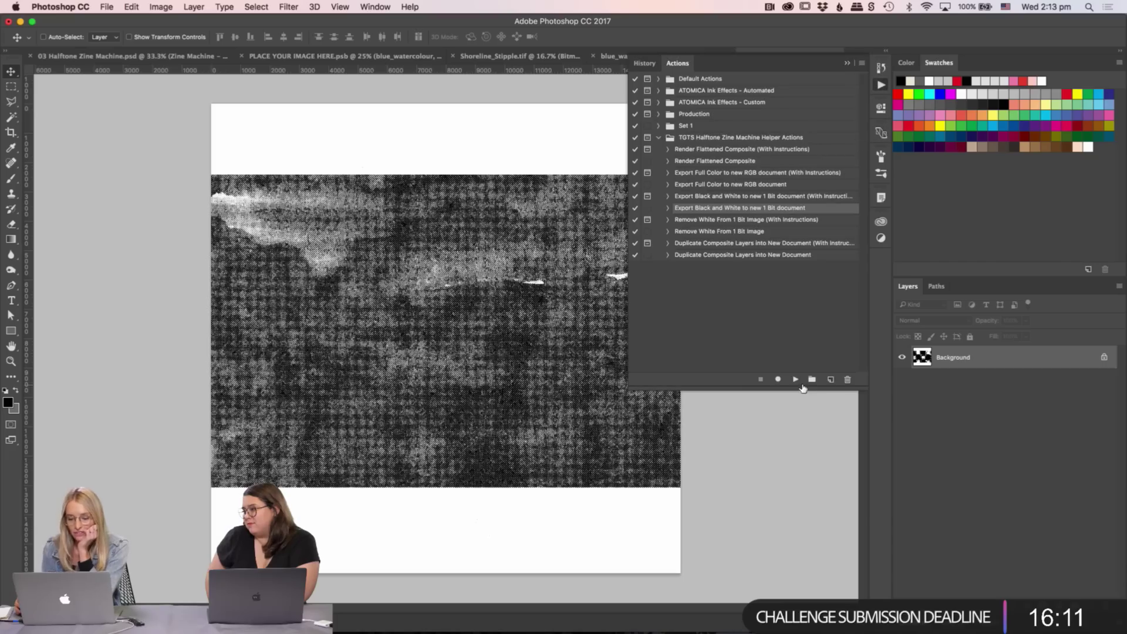
left_click(796, 379)
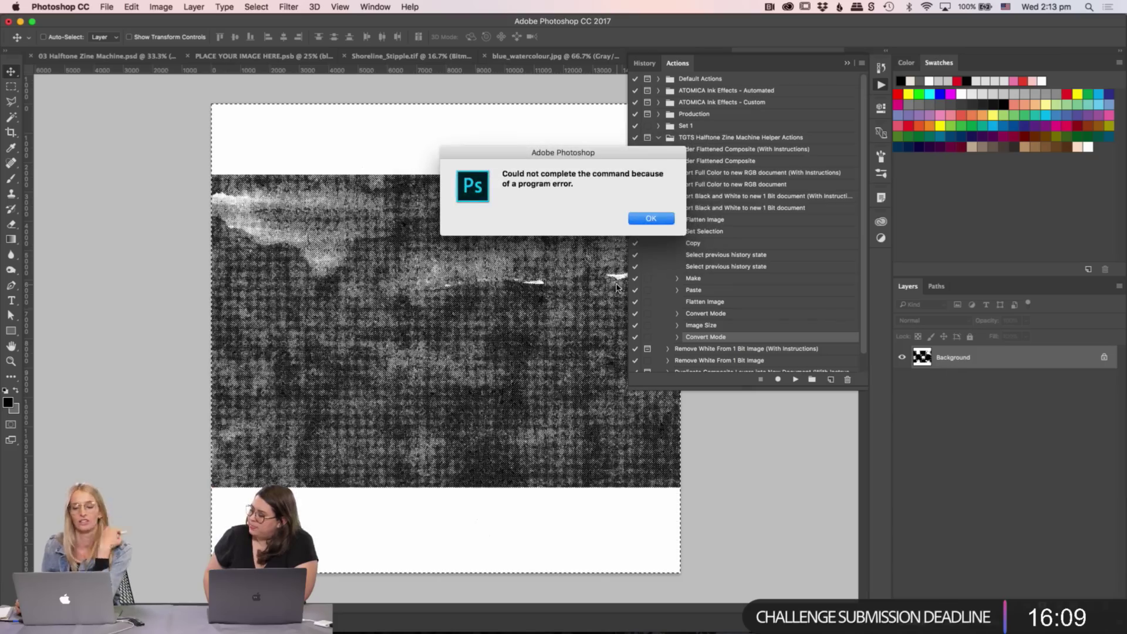
left_click(652, 218)
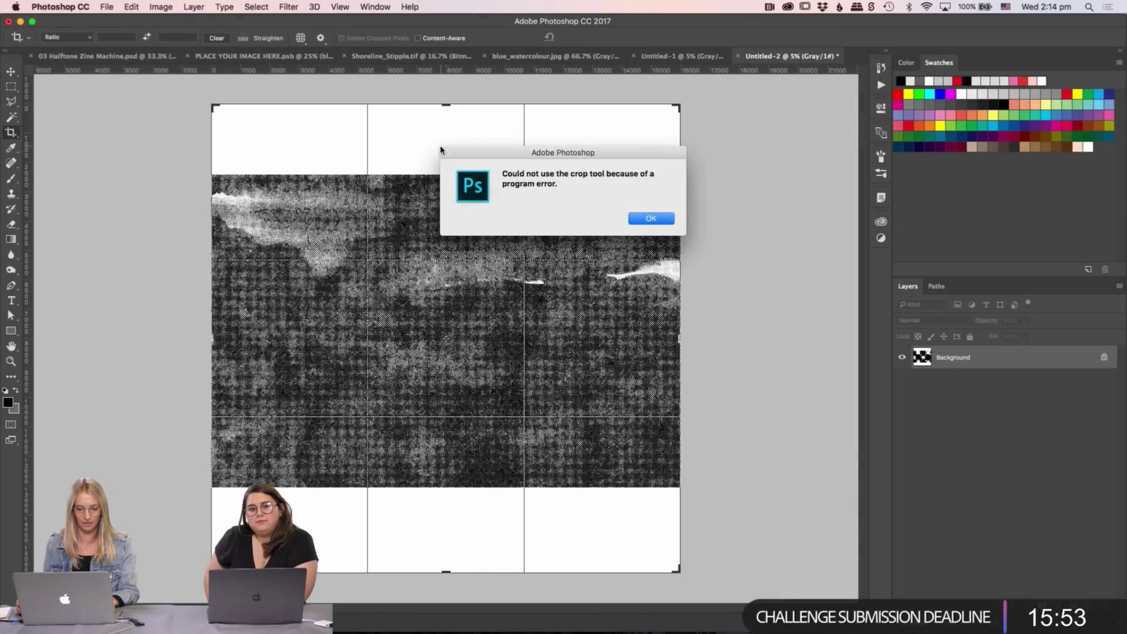
- Try to crop the newly generated grayscale halftone document with the Crop tool
left_click(634, 220)
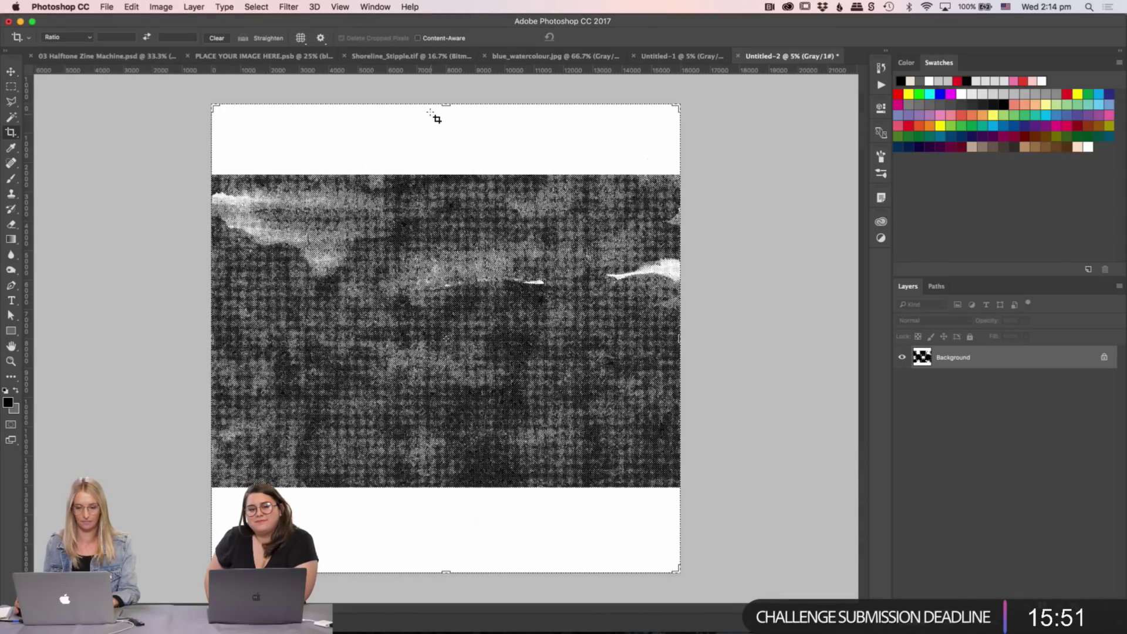
left_click(437, 132)
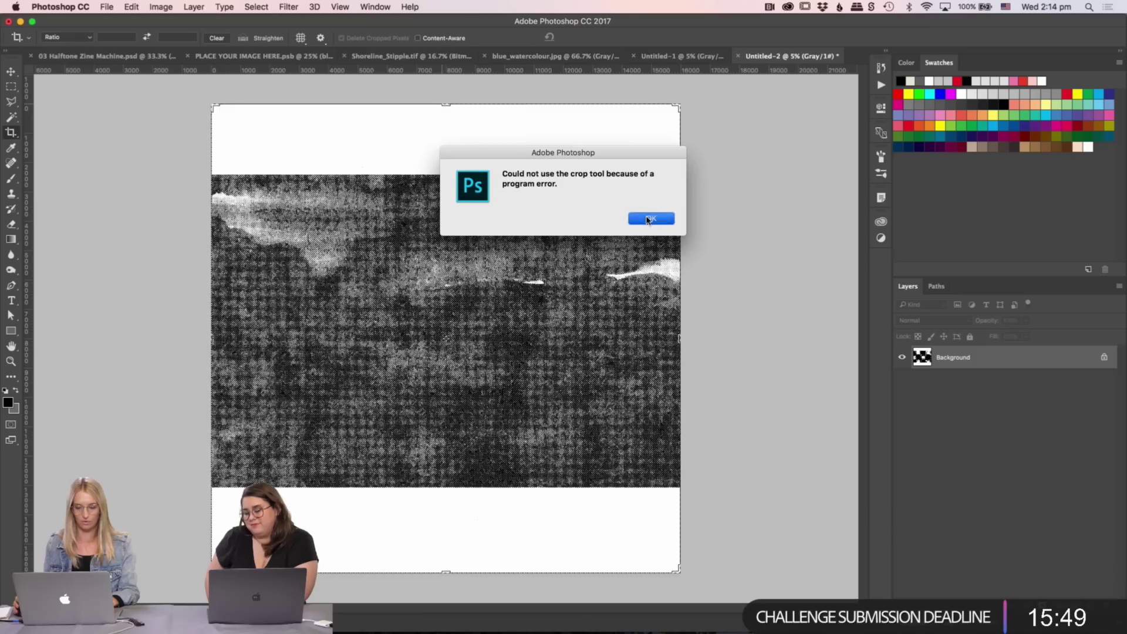
left_click(642, 217)
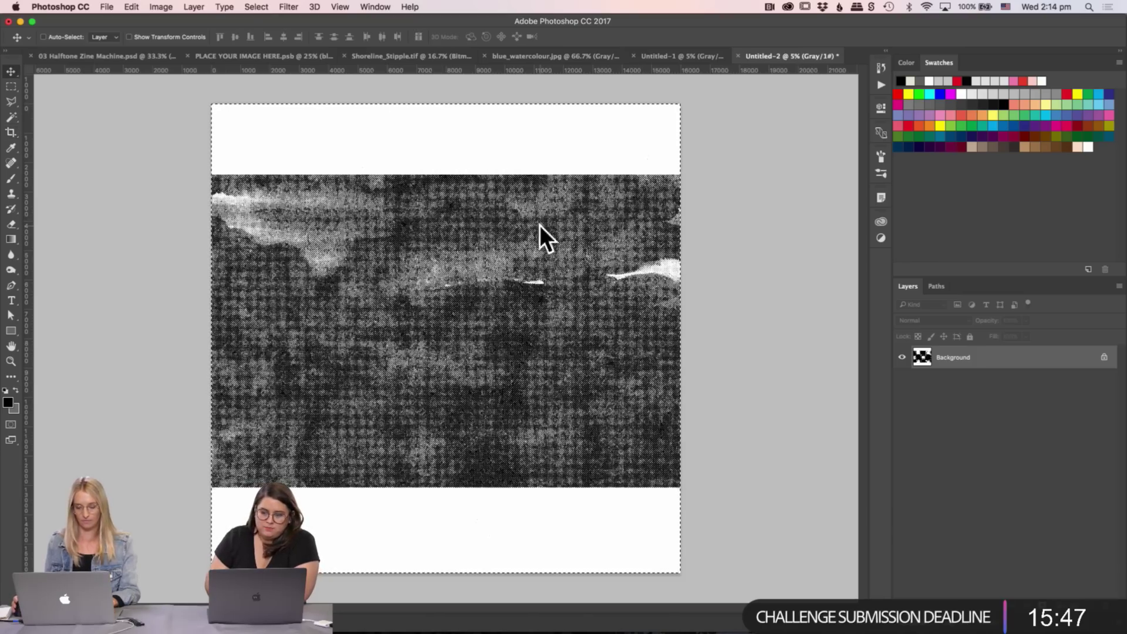
left_click(448, 111)
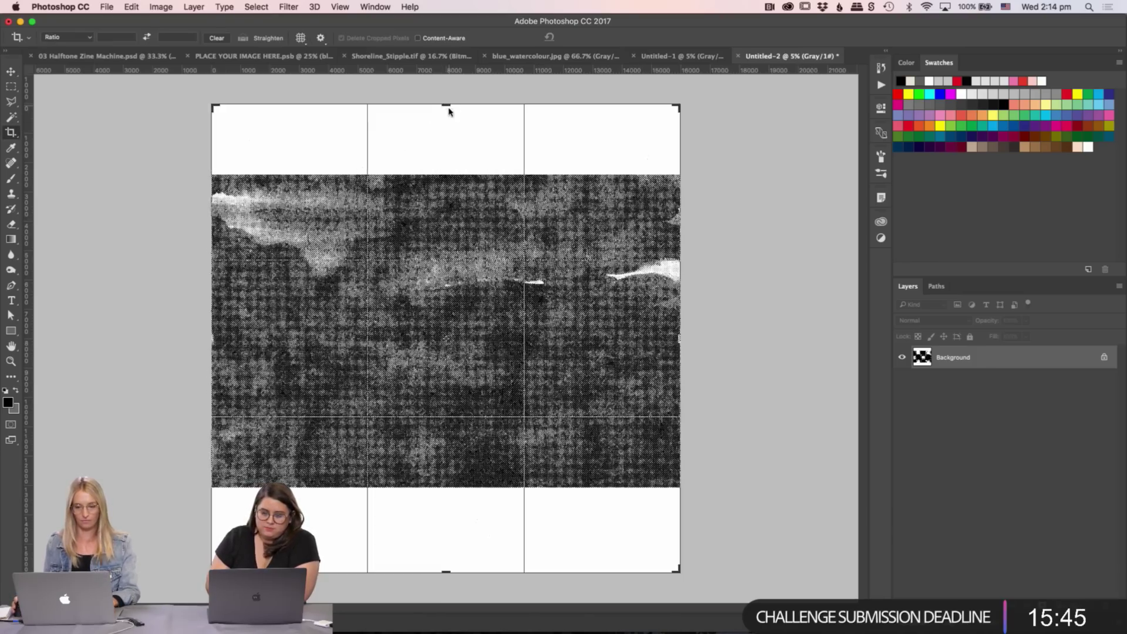
key("Return")
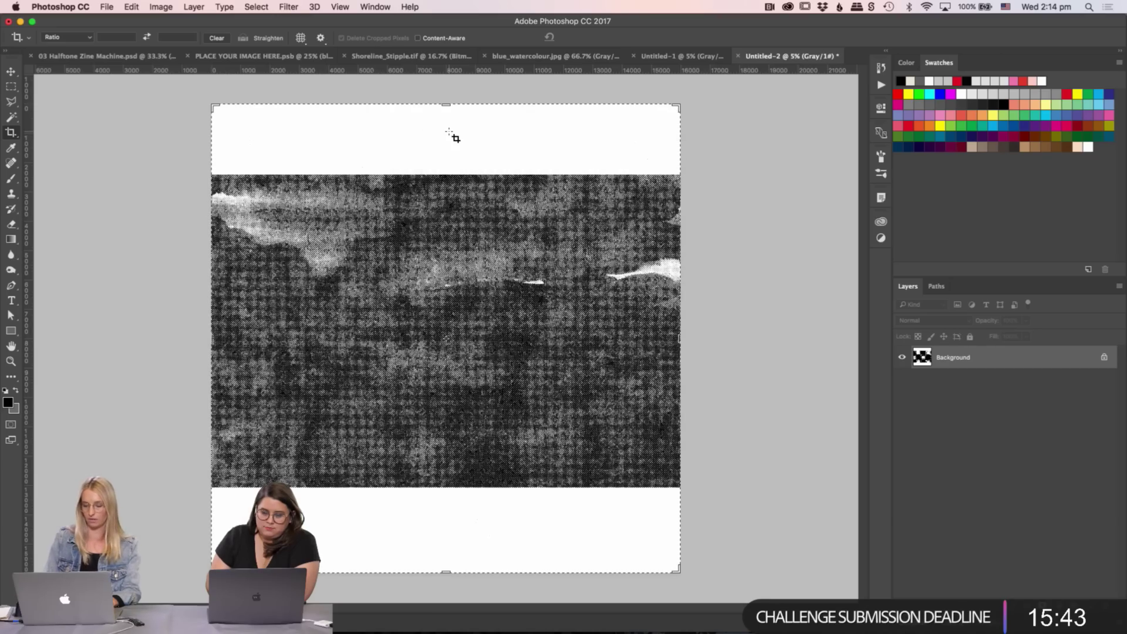
key("super+equal")
key("super+equal")
key("v")
- Try to lower the halftone document's resolution in the image size settings, entering 6 pixels/inch, and cancel the resize
key("super+equal")
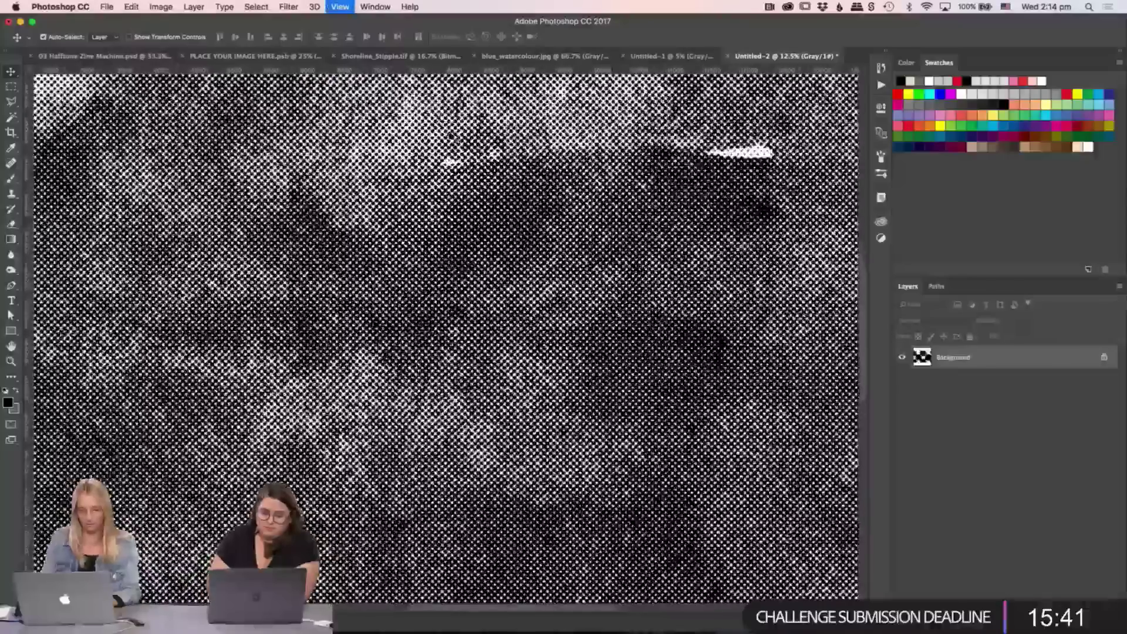
key("super+minus")
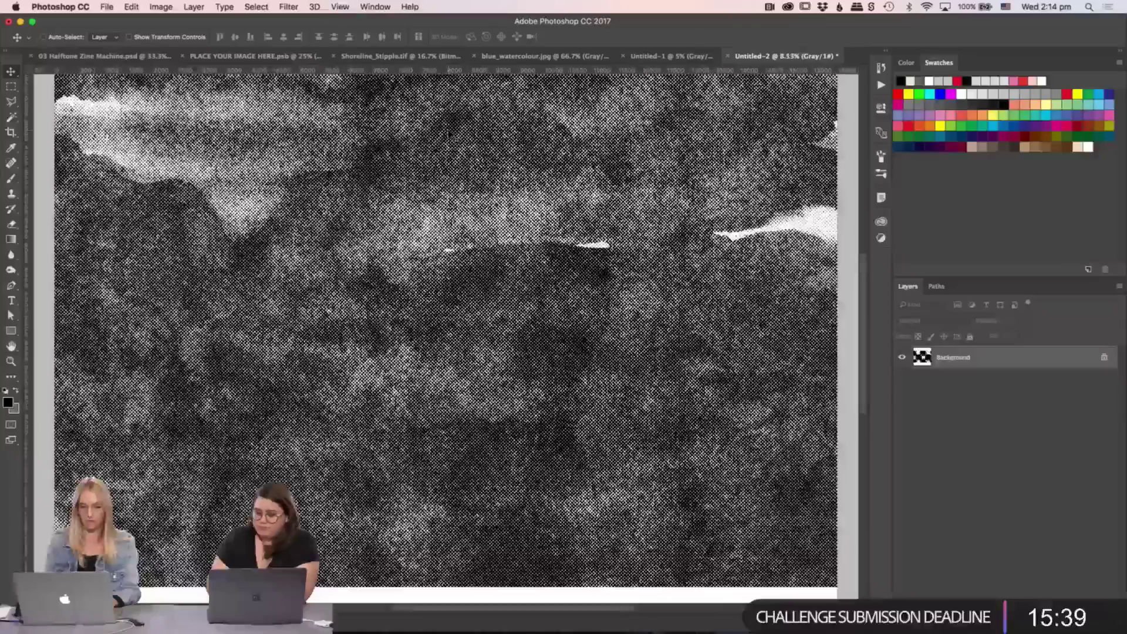
key("super+minus")
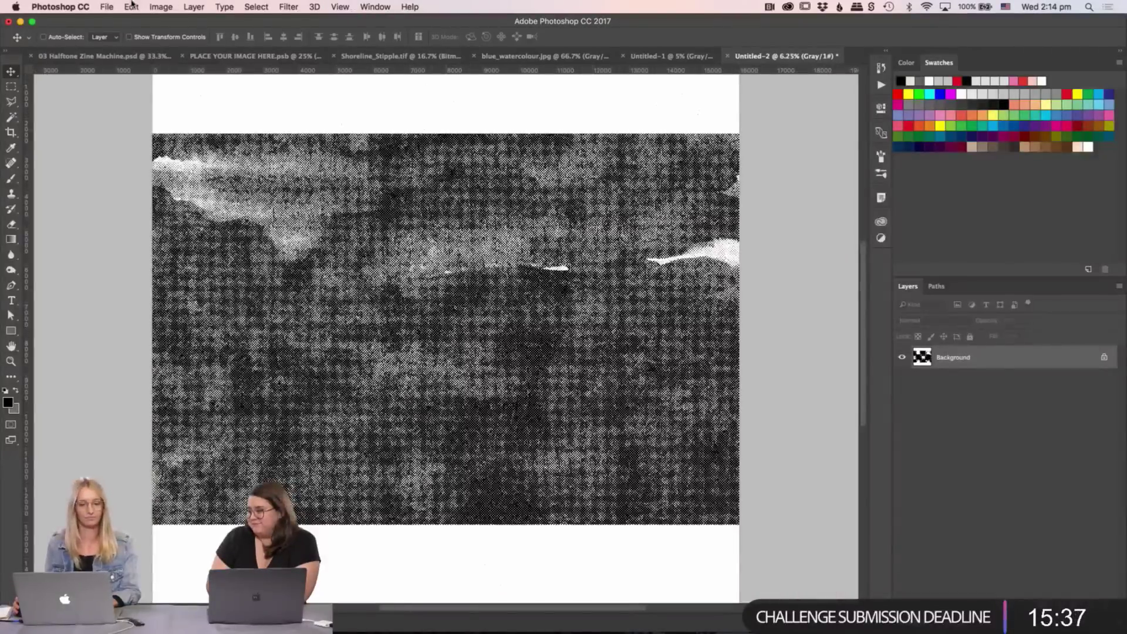
left_click(161, 7)
left_click(212, 98)
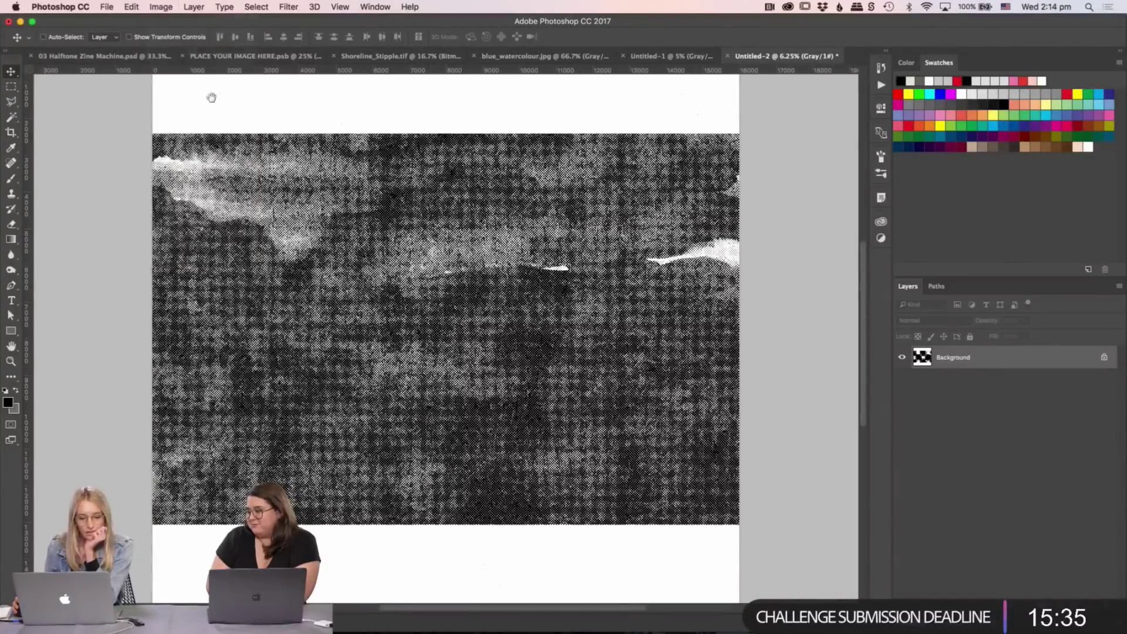
key("Tab")
key("Tab")
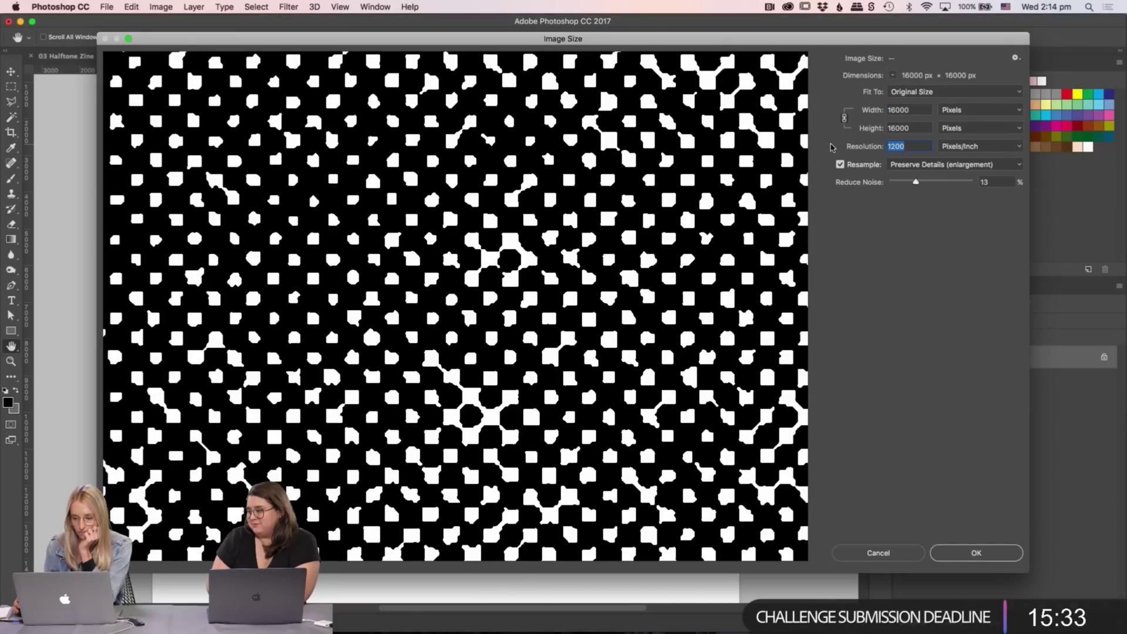
type("6")
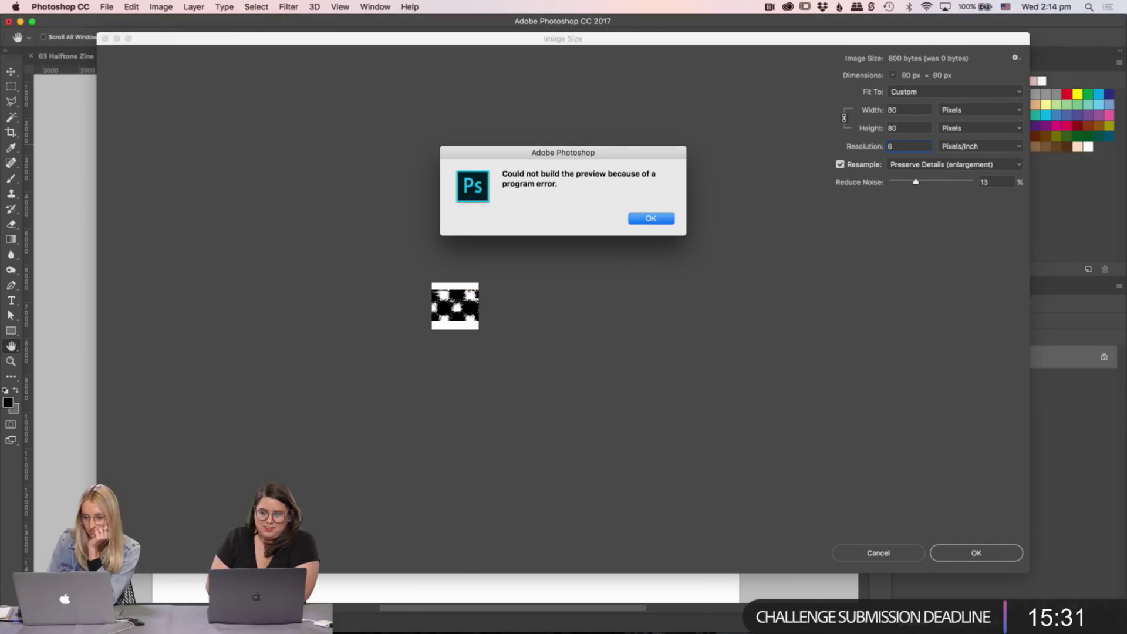
key("Return")
double_click(896, 146)
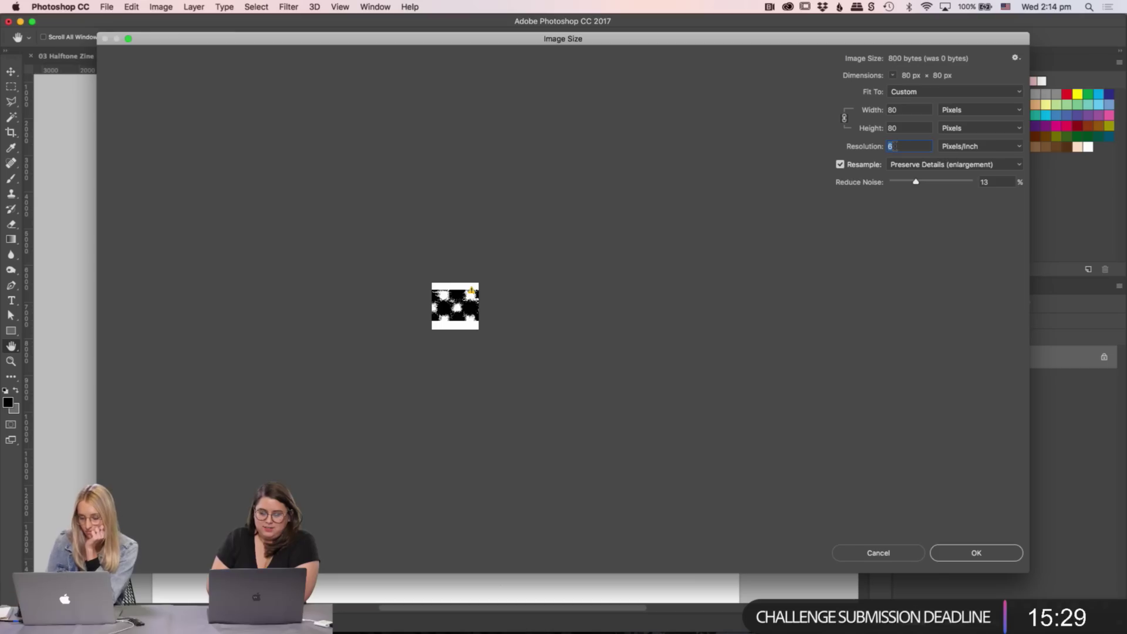
left_click(896, 555)
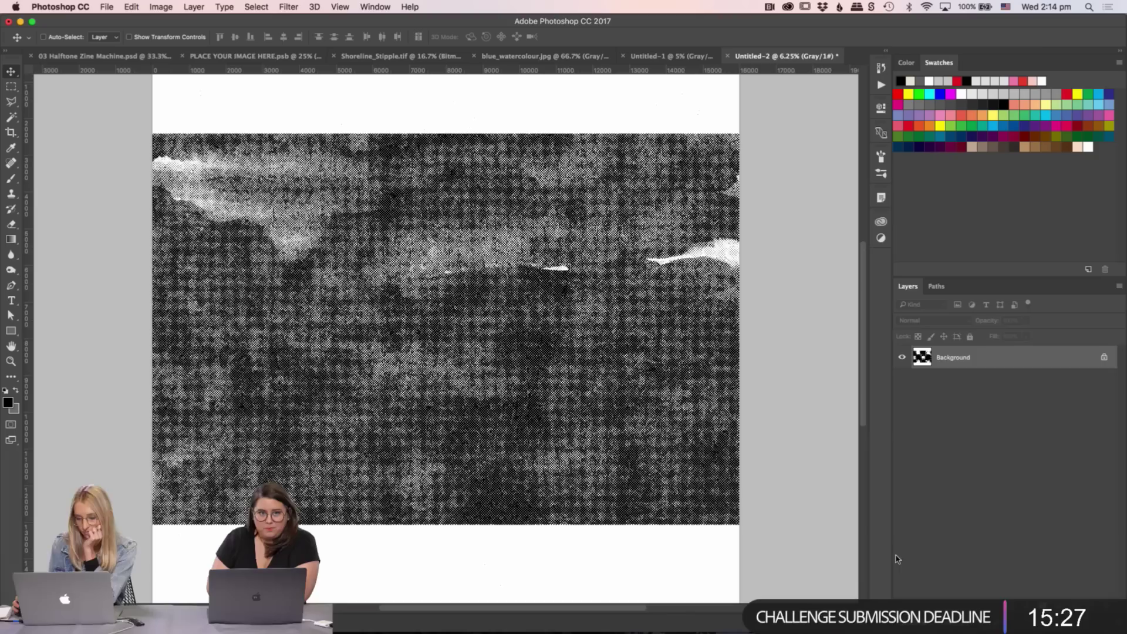
key("super")
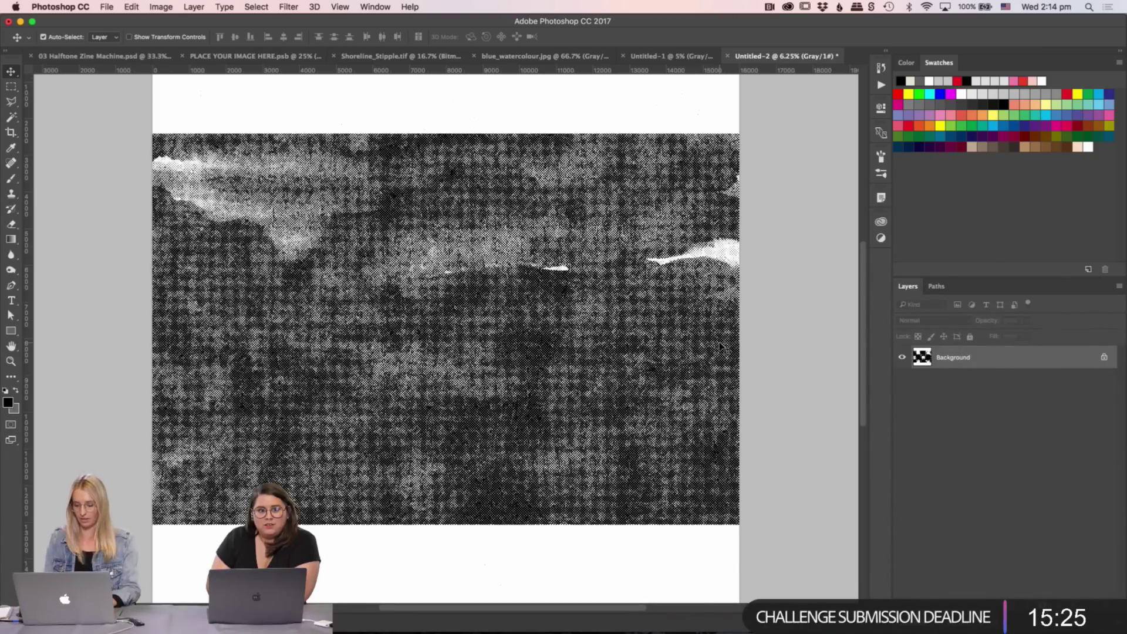
key("super+minus")
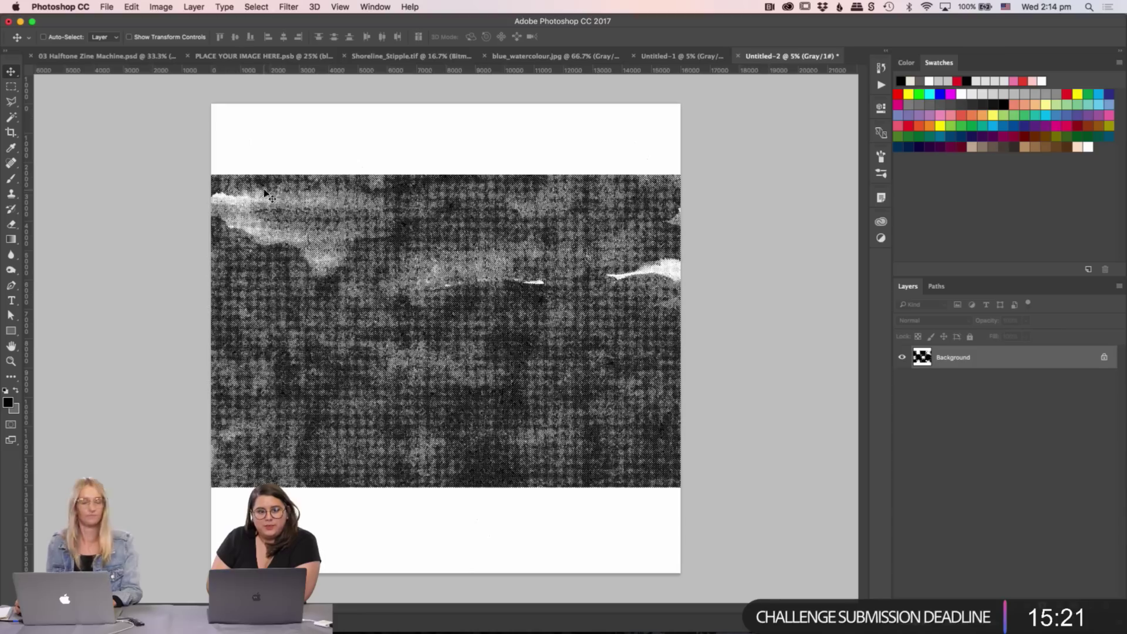
- Switch to Illustrator and locate the tin with the dark stippled band among the packaging concepts
key("super+Tab")
left_click(579, 323)
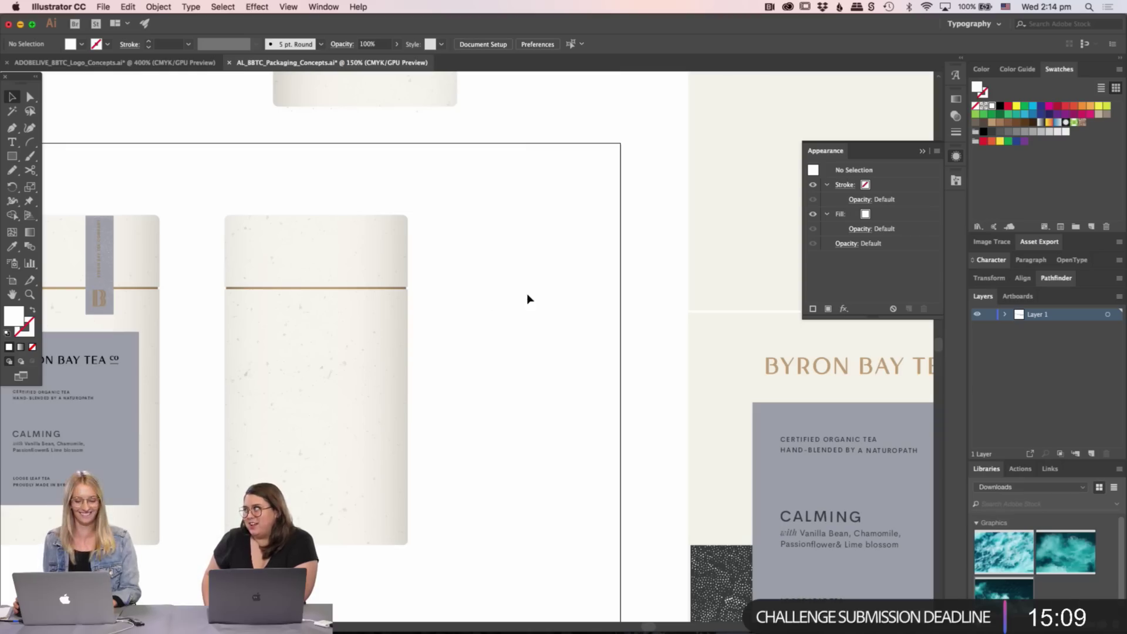
key("super+minus")
key("super+minus")
key("super+minus")
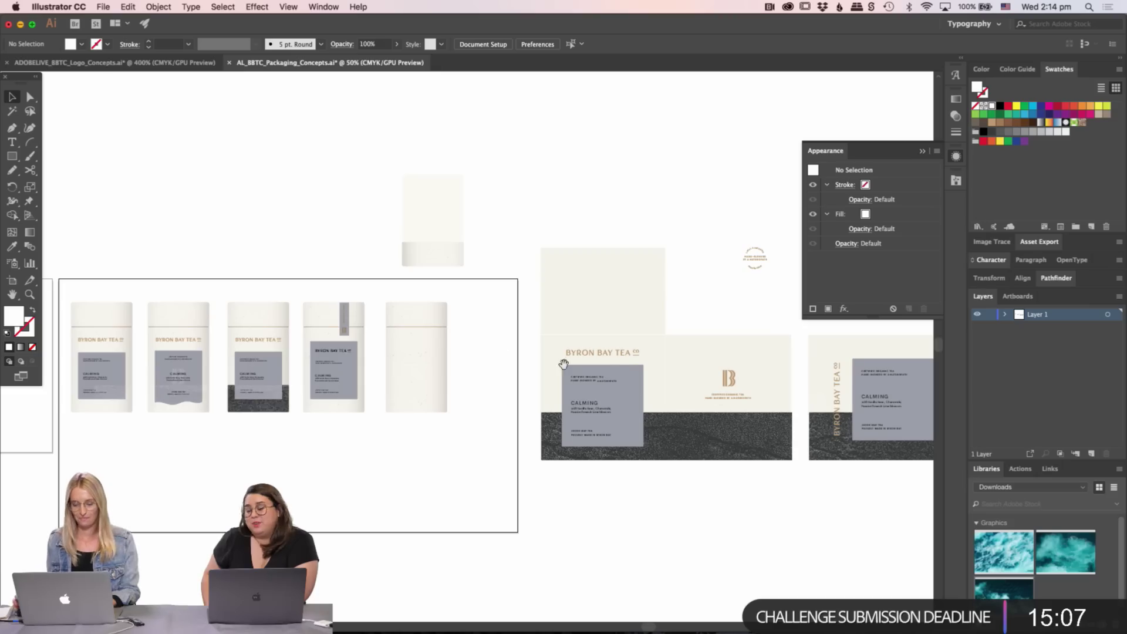
scroll(611, 364, "right", 5)
scroll(687, 352, "left", 8)
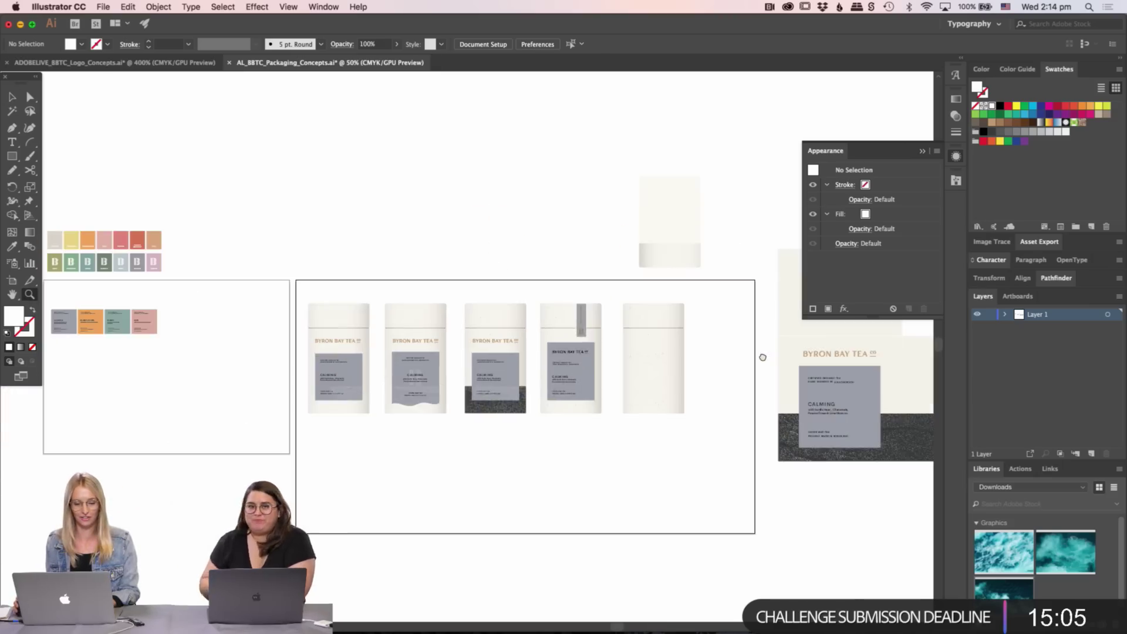
left_click(403, 277)
left_click(452, 194)
scroll(483, 194, "down", 10)
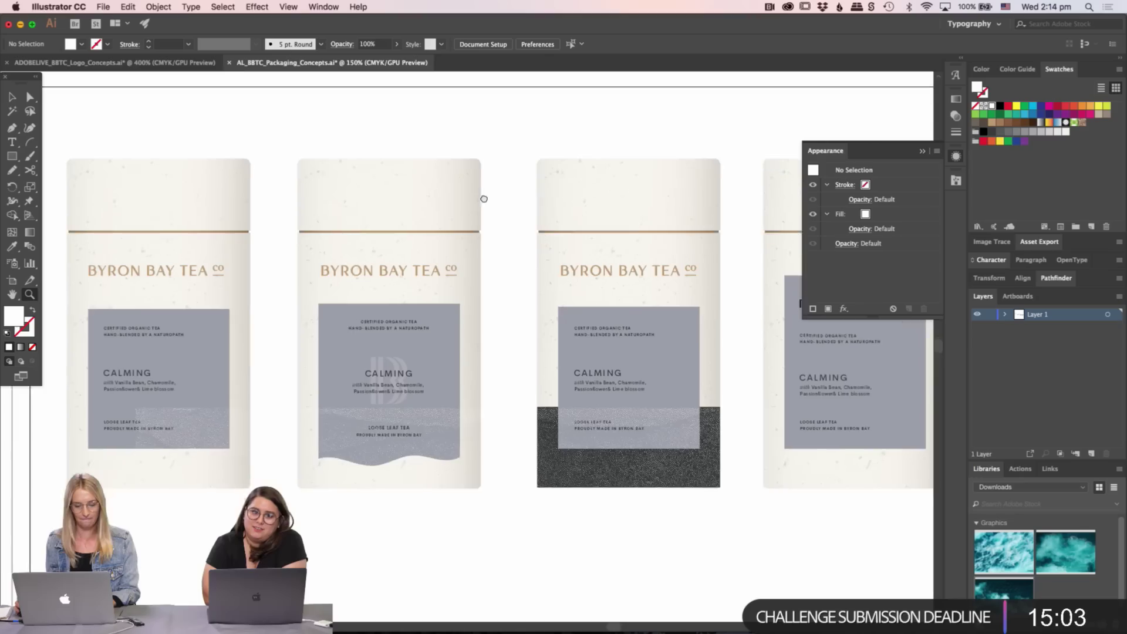
- Duplicate the third tin's dark band just below the tin and reposition the Shoreline_Stipple image over the copy
left_click_drag(483, 193, 531, 226)
key("v")
left_click(492, 522)
scroll(470, 447, "down", 5)
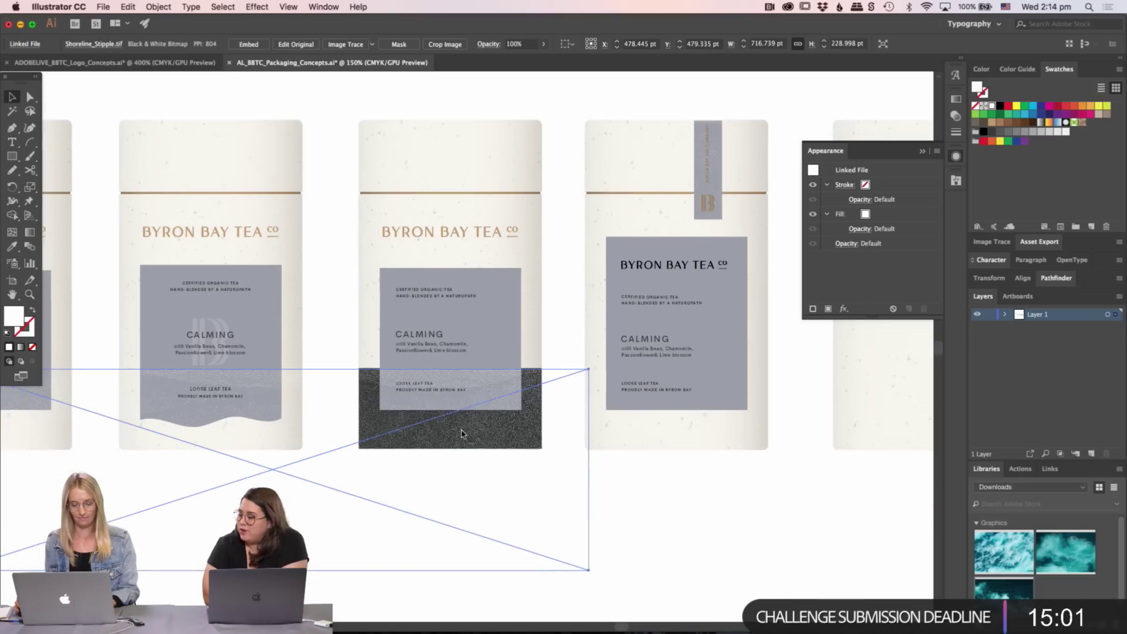
left_click_drag(466, 449, 531, 588)
scroll(499, 446, "down", 6)
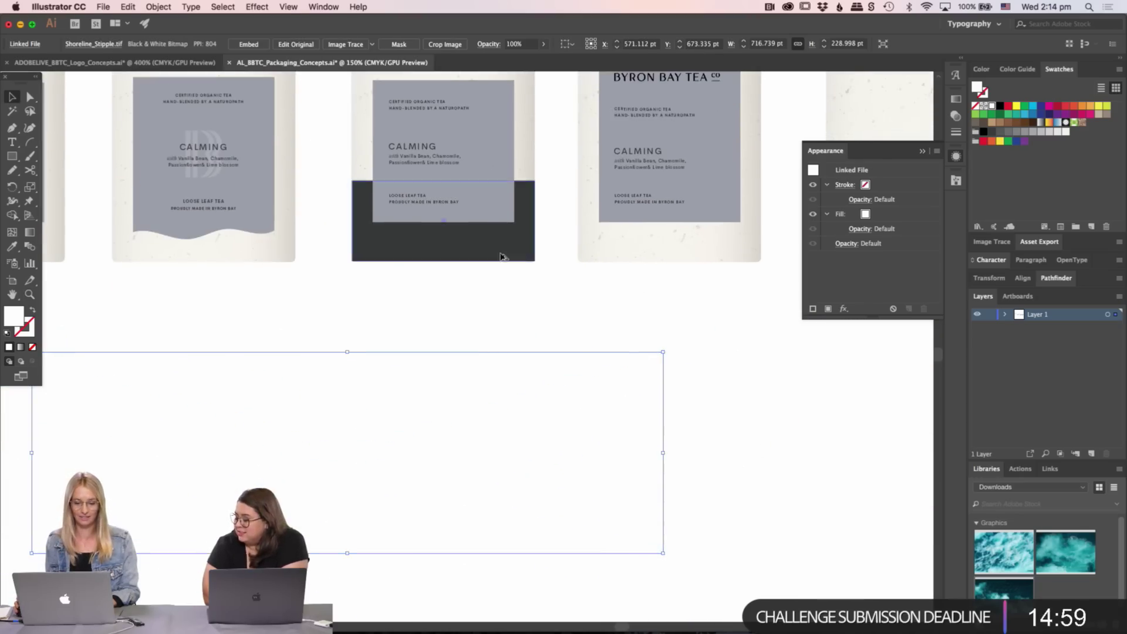
left_click_drag(499, 262, 504, 347)
left_click_drag(522, 438, 526, 361)
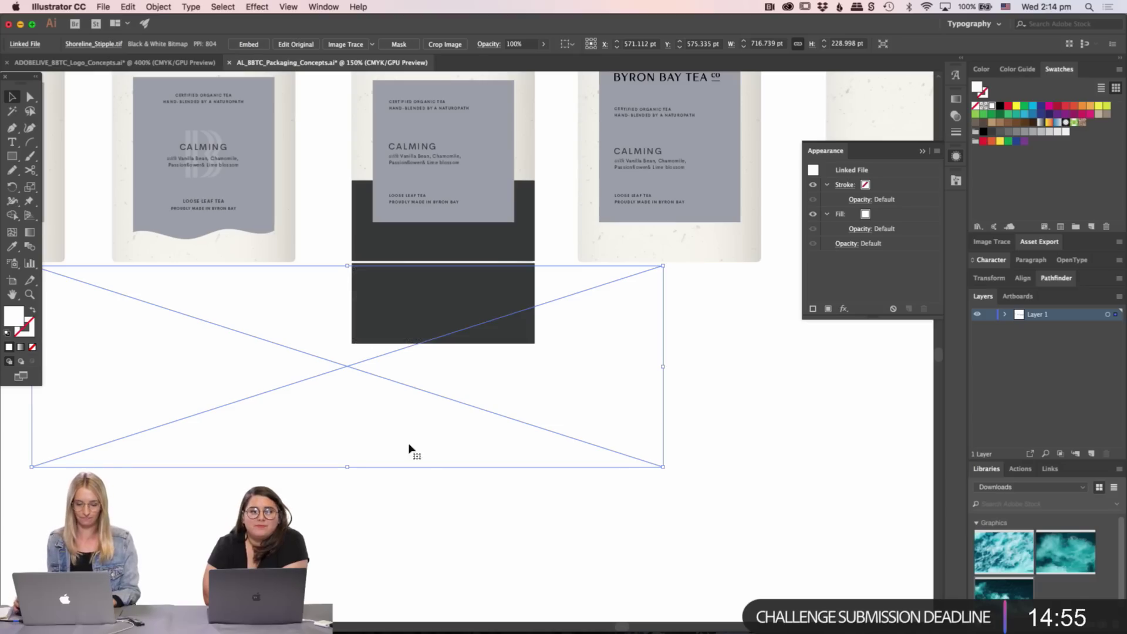
- Clip the stipple image to the copied dark band and move the clipped group onto the third tin's base
left_click(424, 297, "shift")
right_click(427, 297)
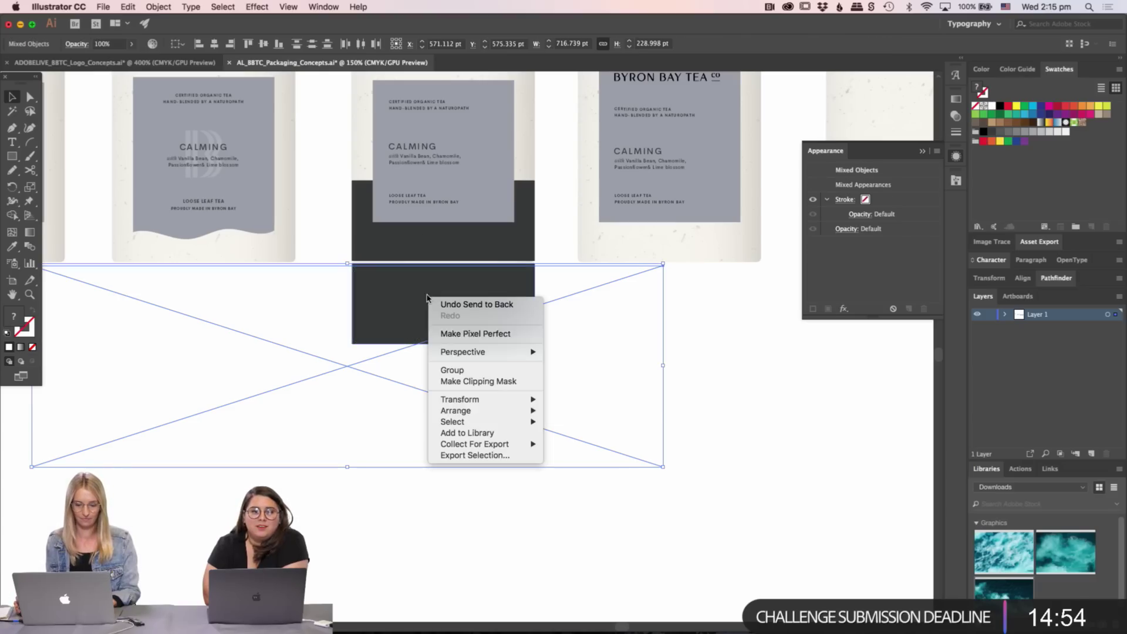
left_click(490, 382)
left_click(685, 433)
left_click_drag(474, 319, 476, 245)
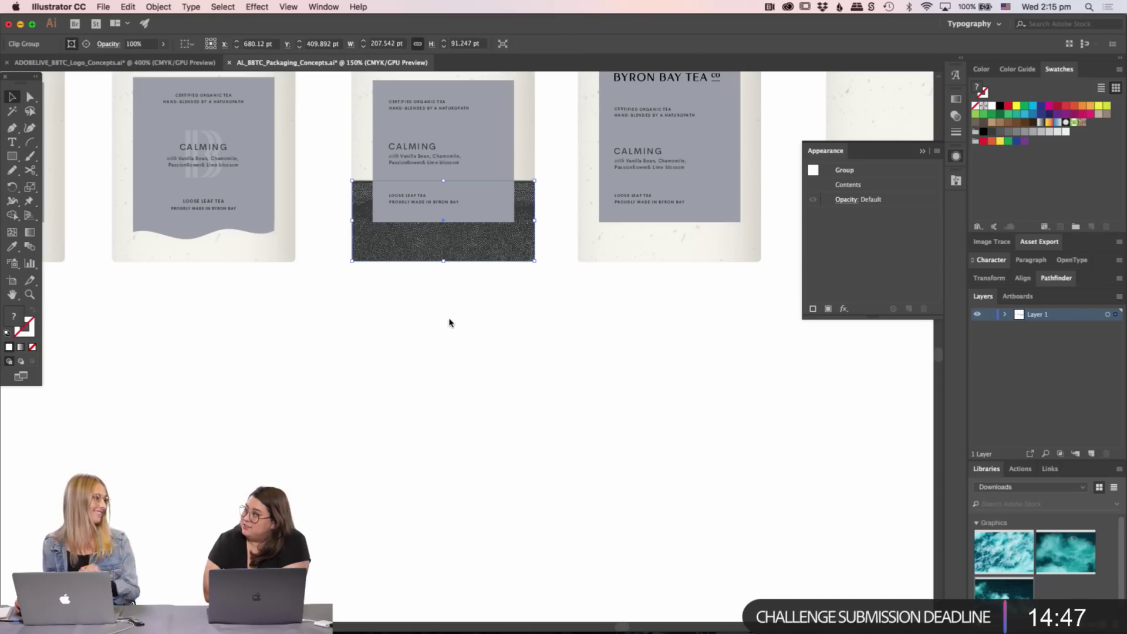
left_click_drag(439, 271, 515, 424)
left_click(627, 468)
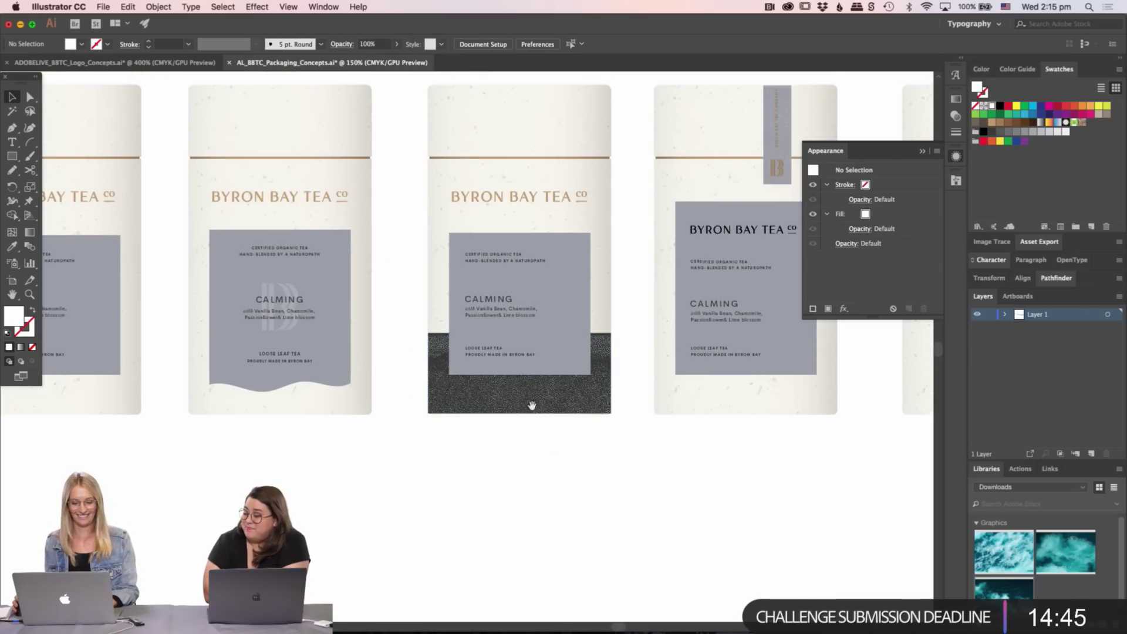
- Scale down the Shoreline_Stipple image inside the third tin's clipped band for a finer texture
key("a")
mouse_move(583, 408)
left_mouse_down()
mouse_move(576, 395)
mouse_move(591, 390)
left_mouse_up()
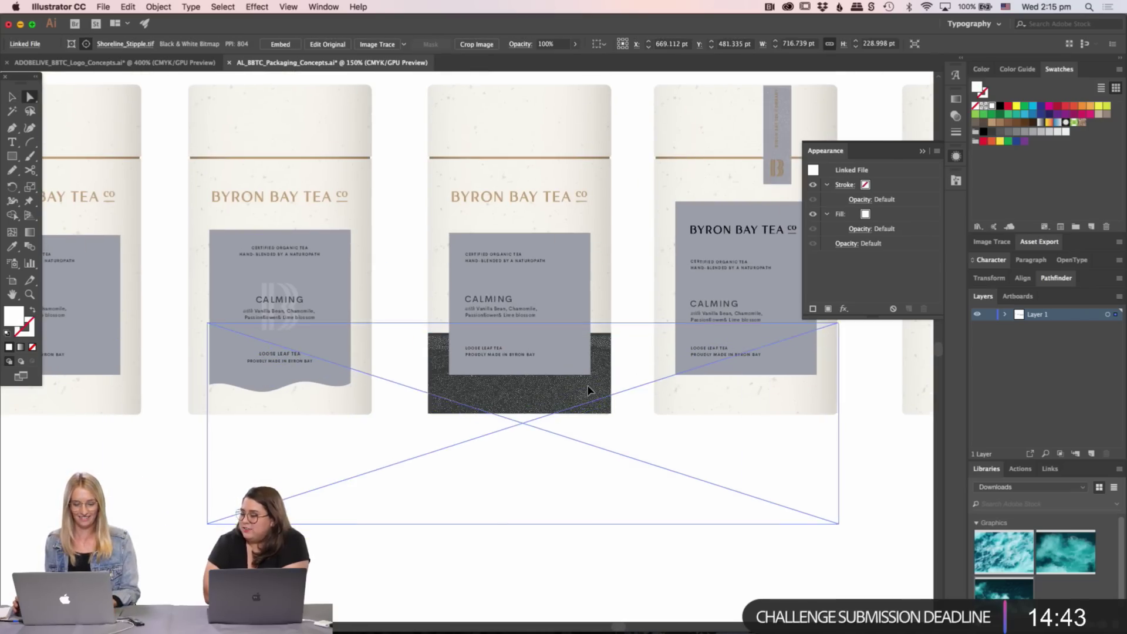
key("v")
left_click_drag(522, 527, 530, 464)
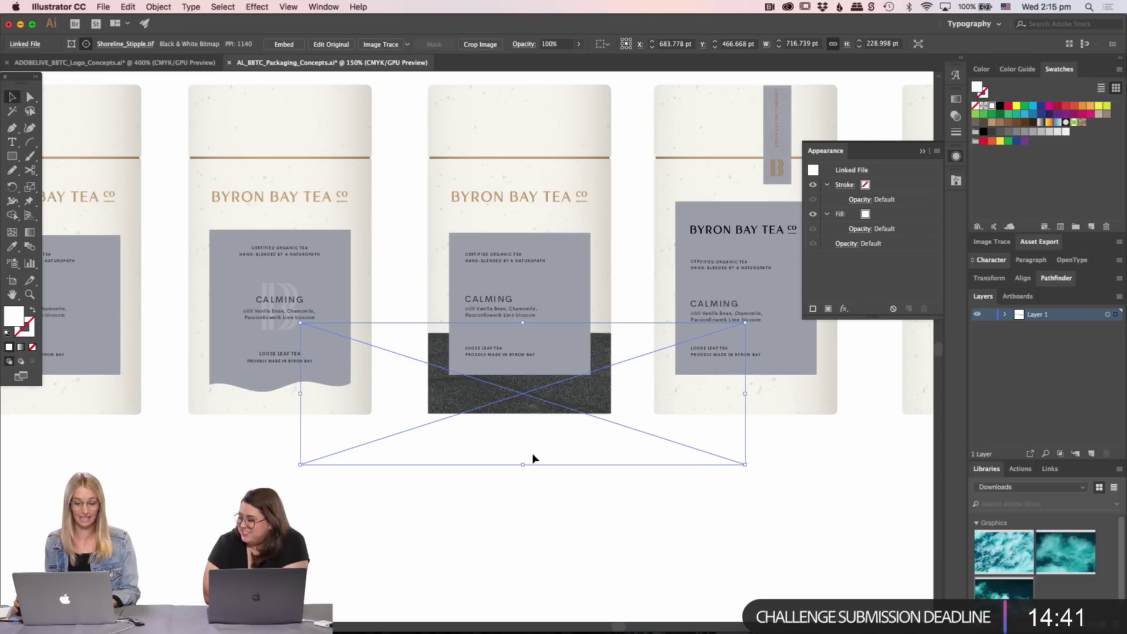
- Shift the Shoreline_Stipple image to the right inside the third tin's clipped band
key("a")
left_click_drag(562, 397, 640, 402)
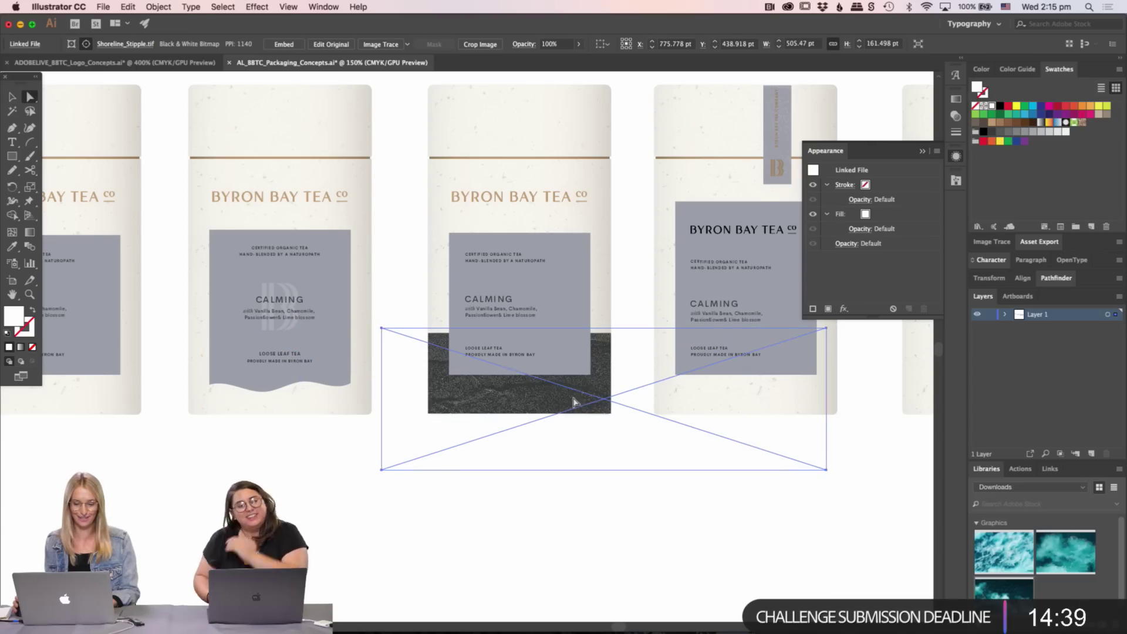
key("v")
left_click(510, 488)
- Draw a circle about 200 pt in diameter above the third tin
scroll(510, 489, "up", 7)
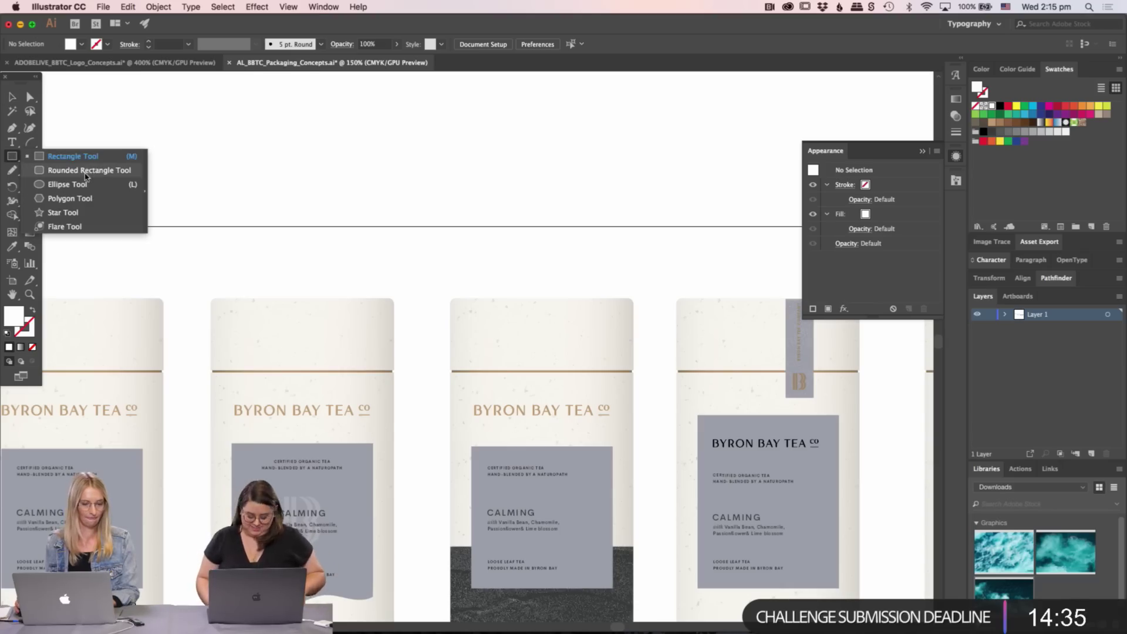
left_click(66, 184)
left_click_drag(459, 261, 635, 112)
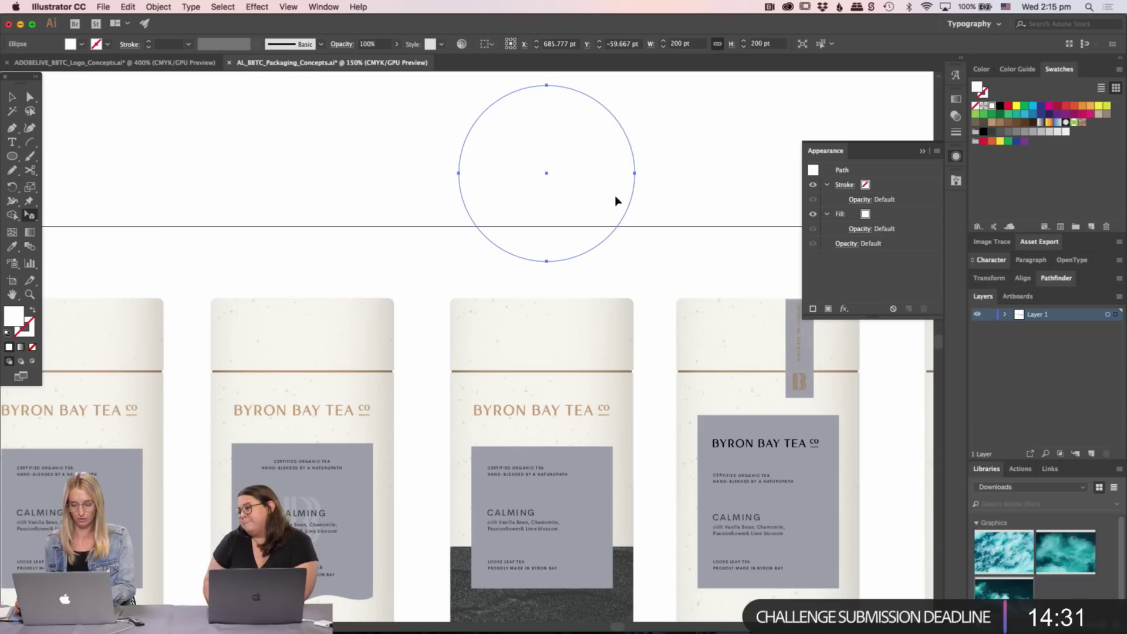
- Fill the circle with the cream colour sampled from the large flat packaging panel
key("i")
left_click_drag(631, 407, 43, 290)
left_click_drag(431, 327, 96, 382)
left_click(780, 217)
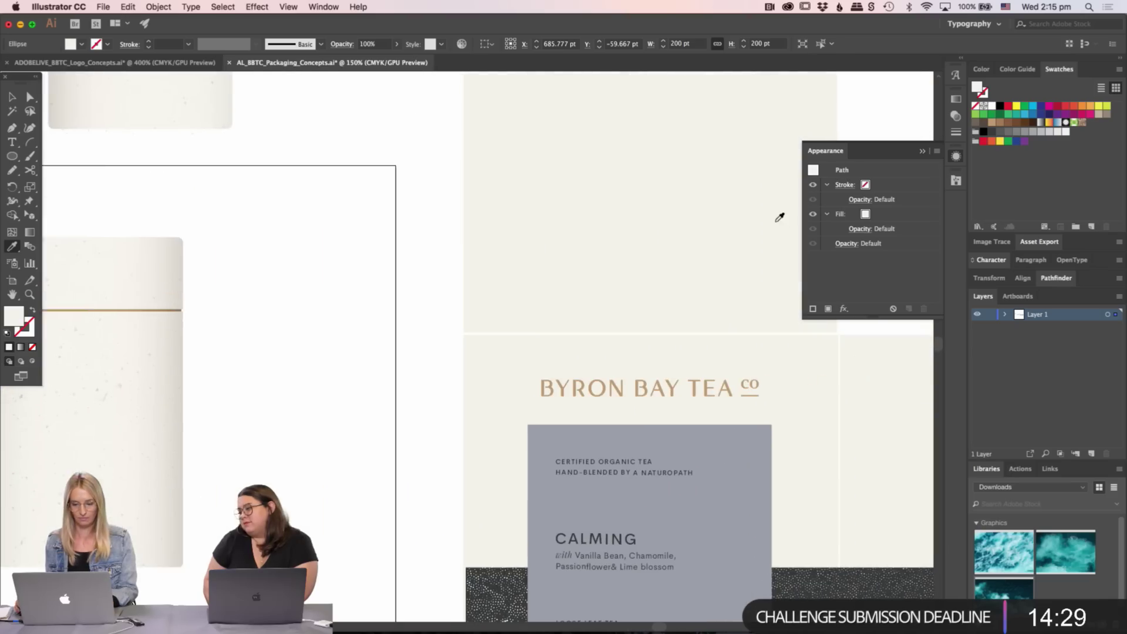
left_click_drag(45, 245, 516, 259)
left_click_drag(118, 214, 485, 241)
key("v")
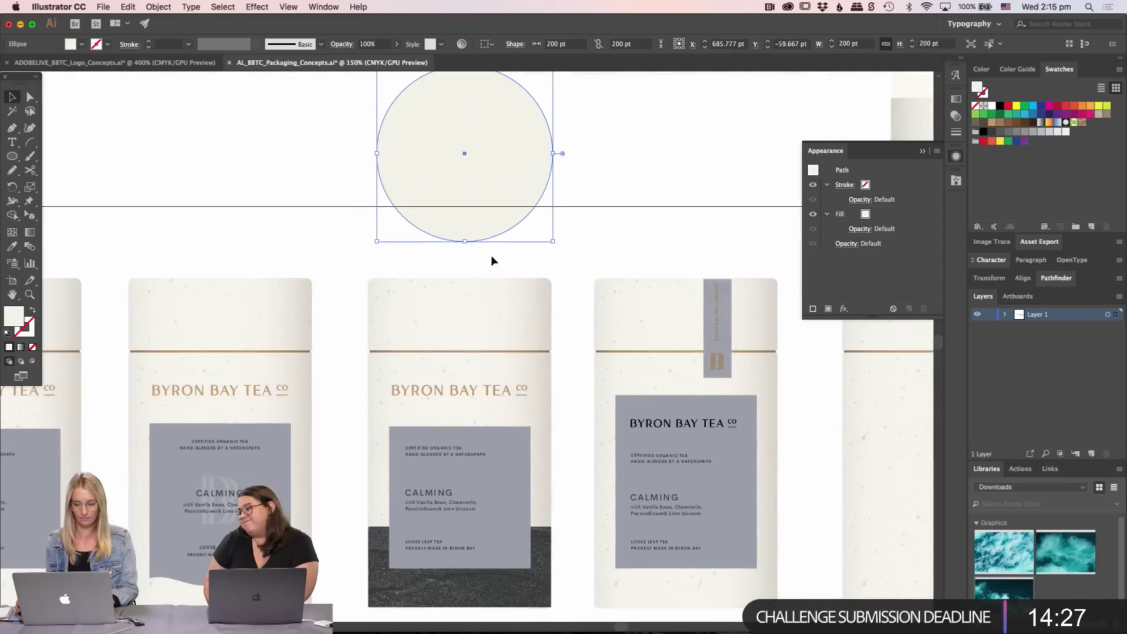
- Extend the tin artboard's top edge upward so it encloses the whole circle
scroll(176, 245, "up", 4)
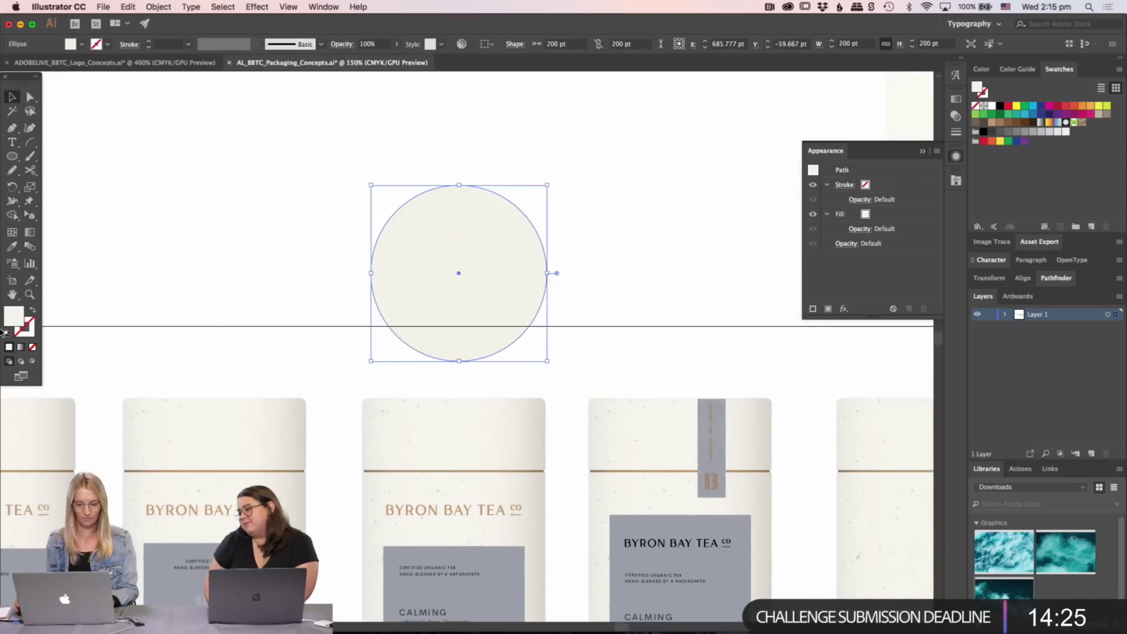
left_click(13, 278)
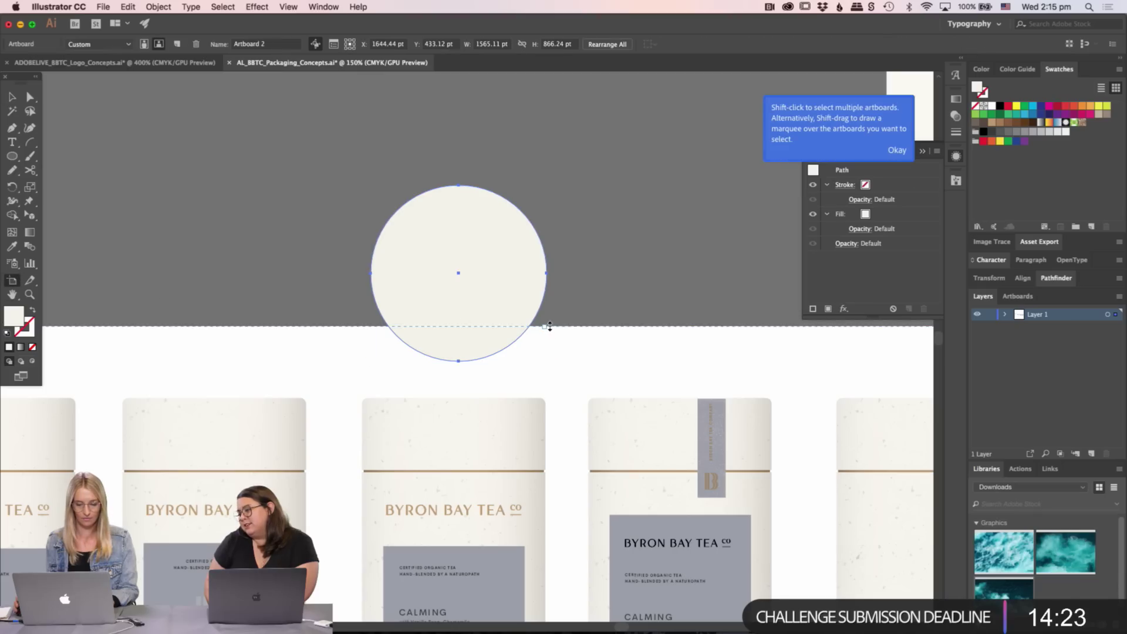
left_click_drag(550, 327, 546, 76)
key("v")
scroll(594, 213, "down", 4)
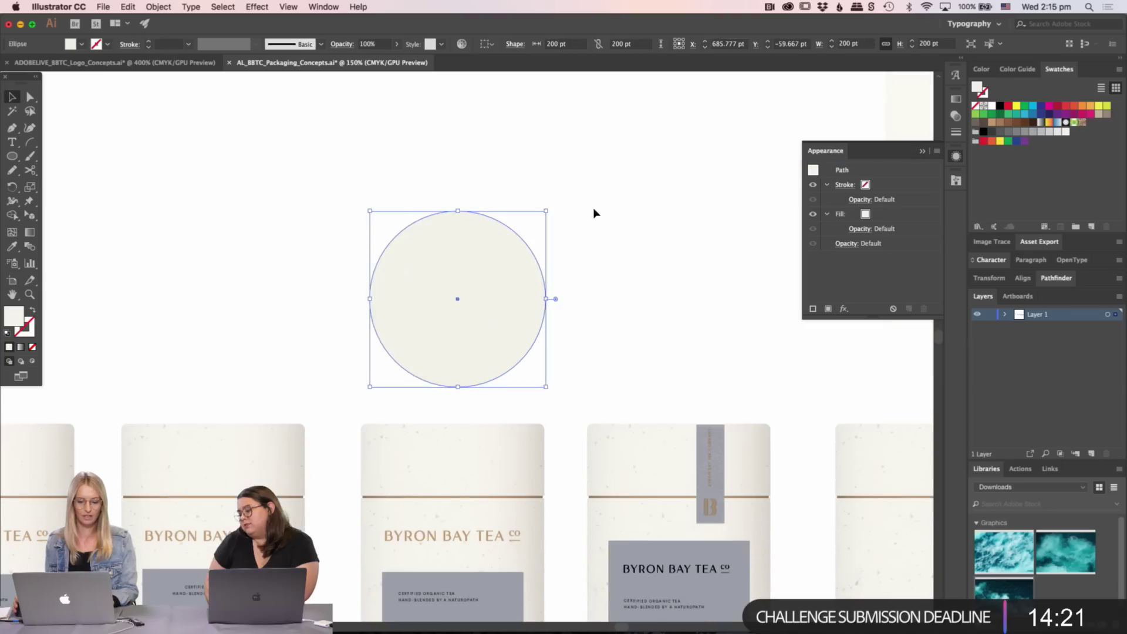
- Scale the cream circle to the third tin's width, about 206 pt, and centre it above that tin
mouse_move(438, 350)
left_mouse_down()
mouse_move(422, 440)
mouse_move(440, 428)
mouse_move(447, 364)
left_mouse_up()
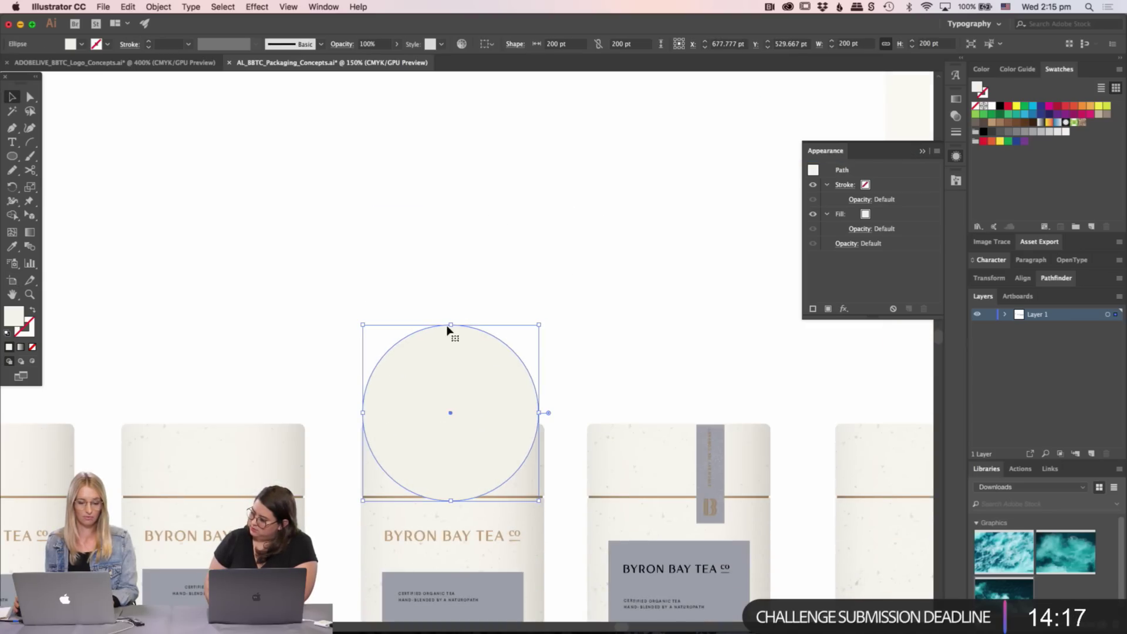
left_click_drag(537, 321, 513, 221)
left_click(580, 267)
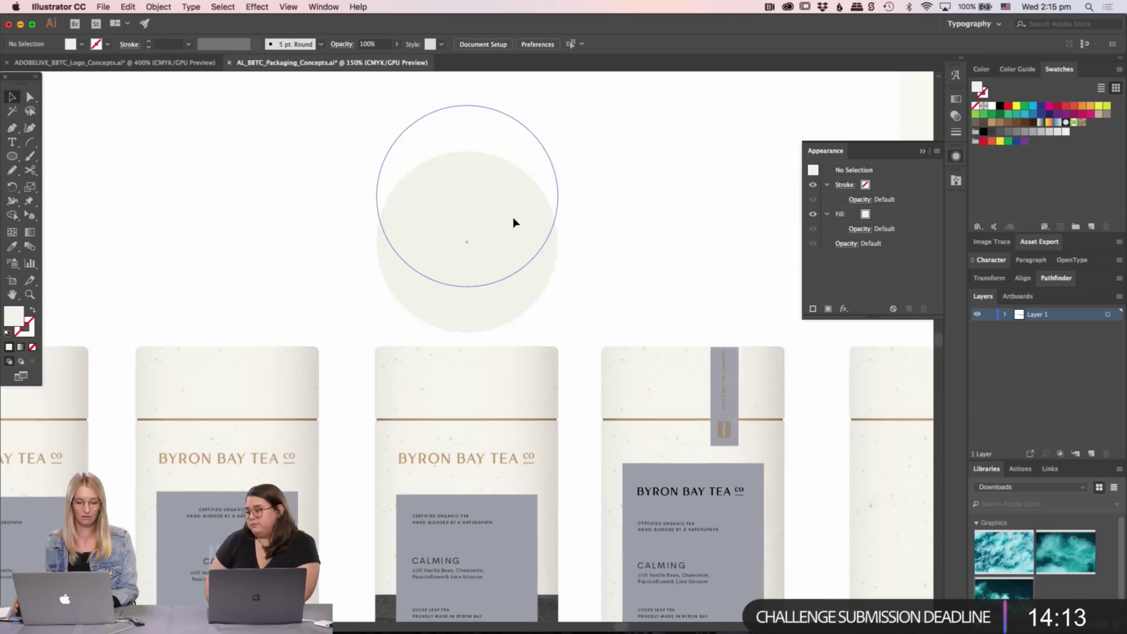
left_click(558, 307)
- Switch to the ADOBELIVE_BBTC_Logo_Concepts.ai document and locate the short BBTc logo variants
scroll(587, 282, "down", 5)
scroll(587, 281, "left", 4)
key("super+minus")
key("super+minus")
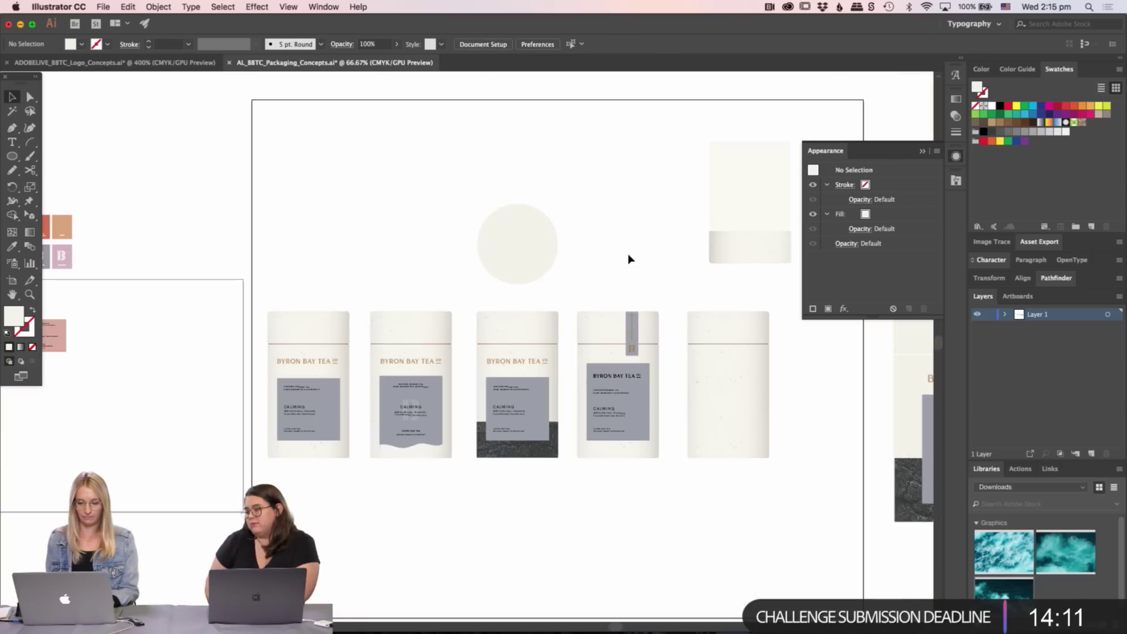
scroll(382, 329, "left", 7)
left_click(193, 62)
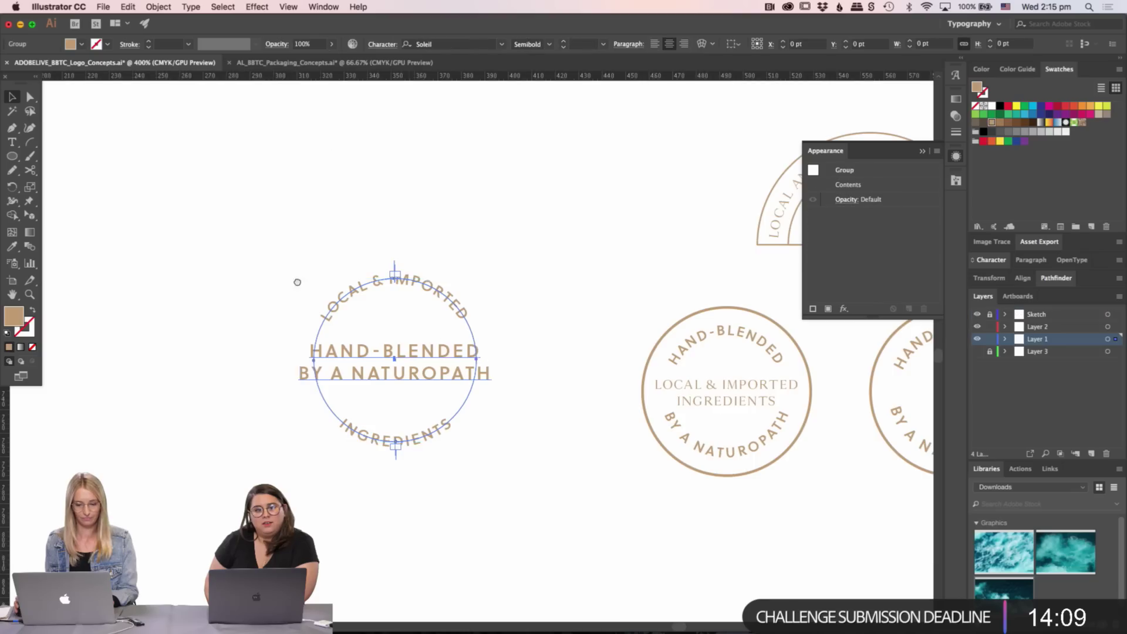
scroll(294, 287, "right", 5)
key("super+minus")
scroll(256, 309, "left", 5)
key("super+0")
key("z")
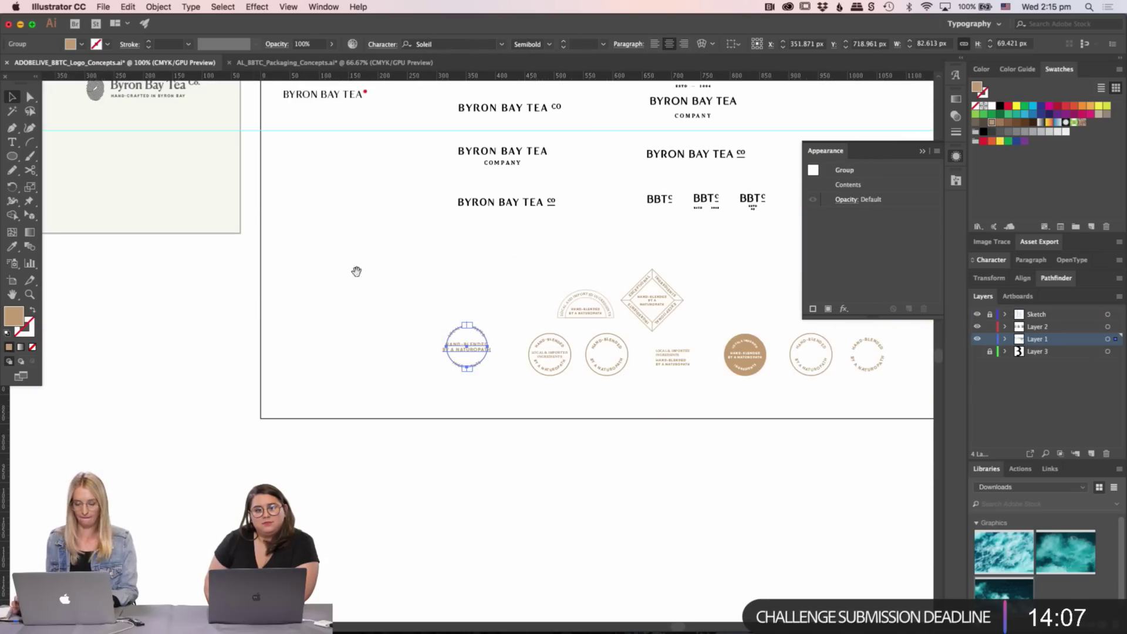
left_click(622, 323)
left_click(609, 322)
key("super+plus")
key("super+plus")
key("super+plus")
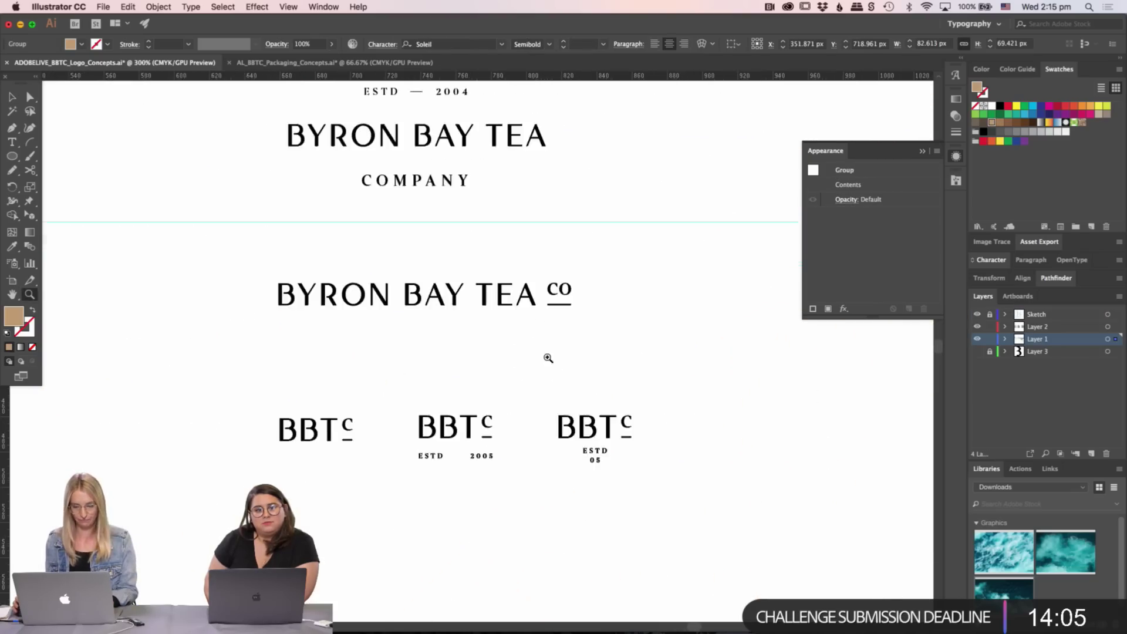
- Select and copy the BBTc logo variant with ESTD 2005 beneath it
key("v")
scroll(489, 327, "right", 3)
left_click_drag(373, 310, 191, 433)
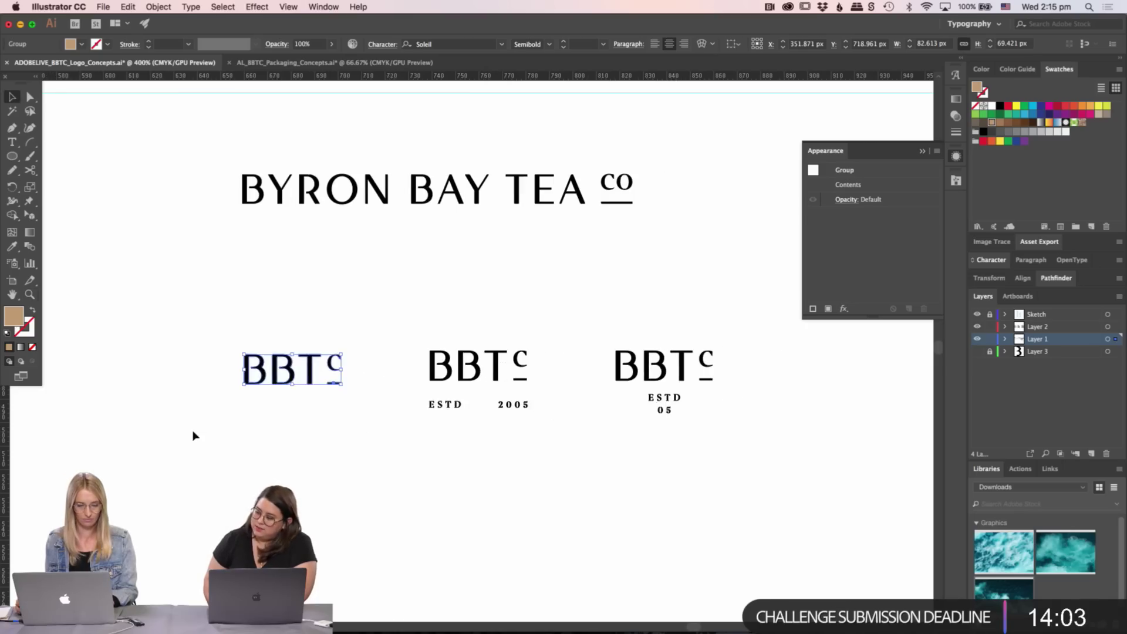
left_click(395, 292)
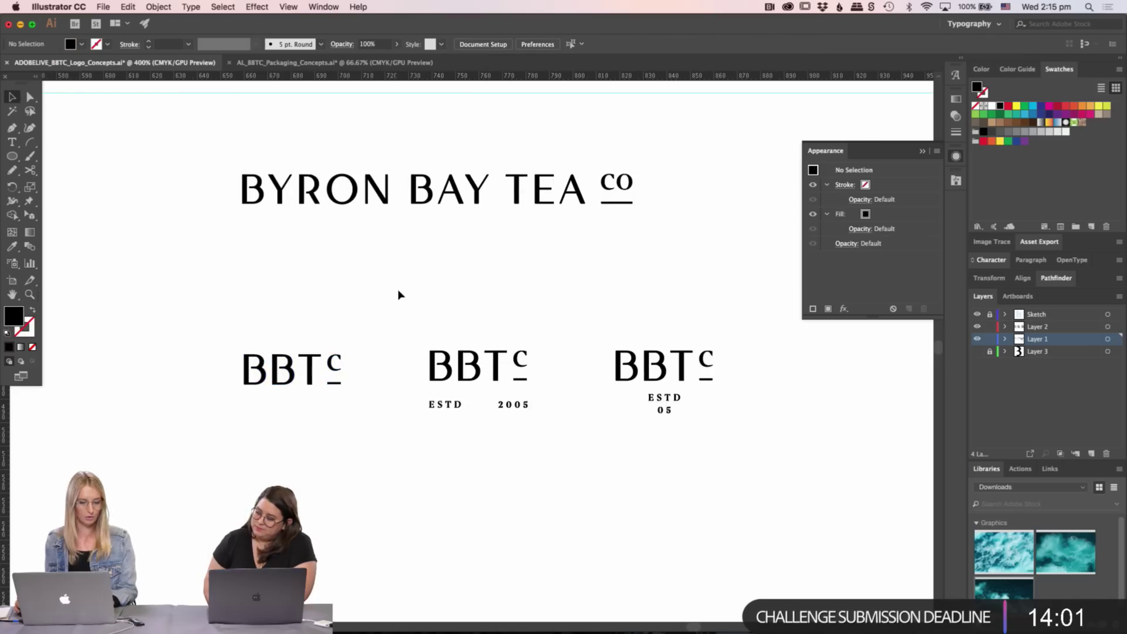
scroll(360, 297, "right", 2)
left_click_drag(365, 293, 536, 473)
left_click(710, 493)
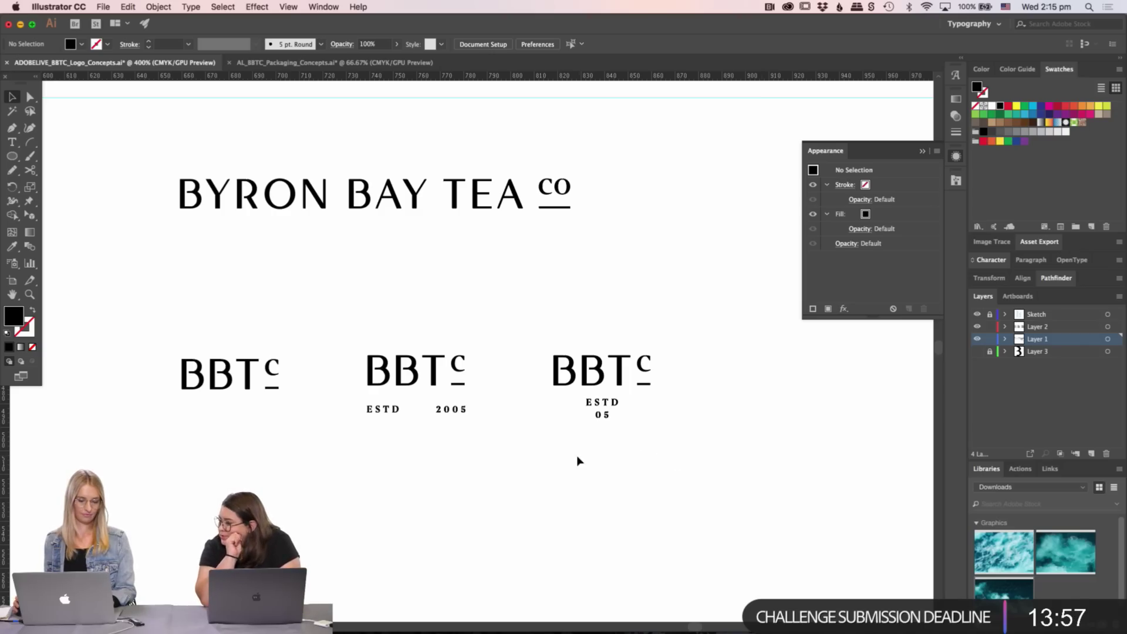
left_click_drag(335, 298, 506, 523)
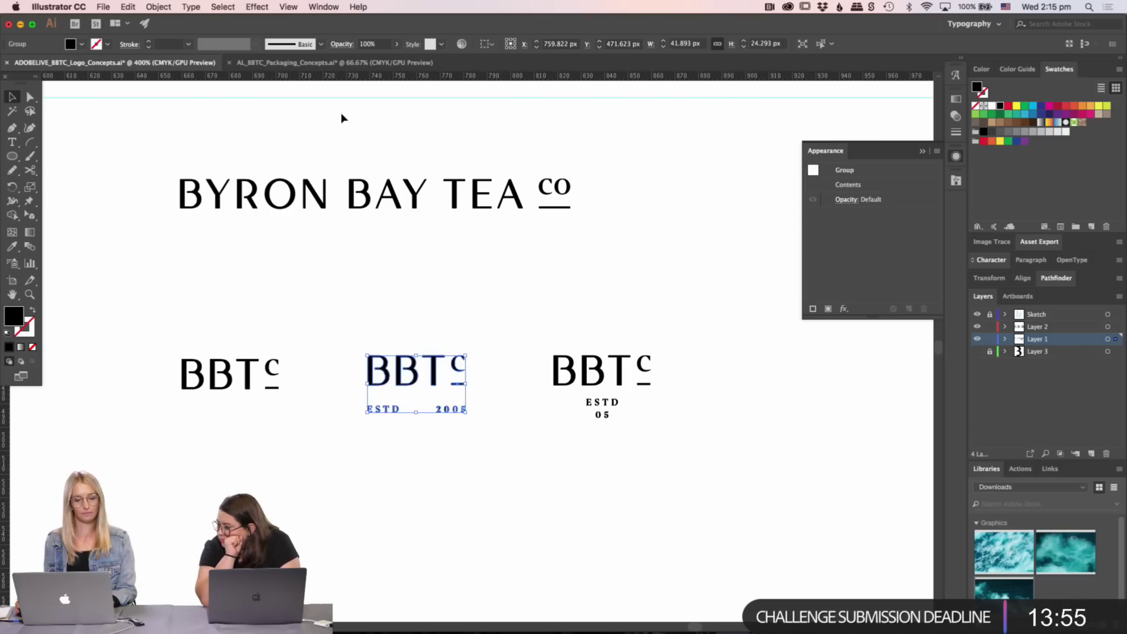
- Paste the BBTc ESTD 2005 logo into AL_BBTC_Packaging_Concepts.ai and place it over the cream circle
left_click(324, 63)
key("z")
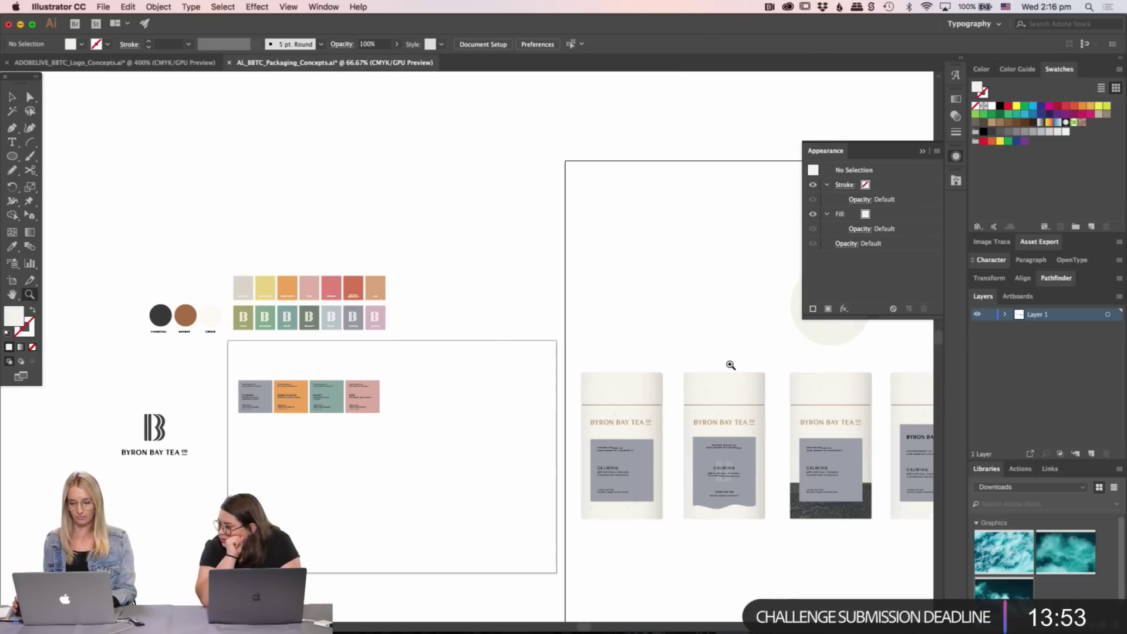
key("super+equal")
key("super+equal")
key("super+equal")
left_click_drag(378, 234, 478, 307)
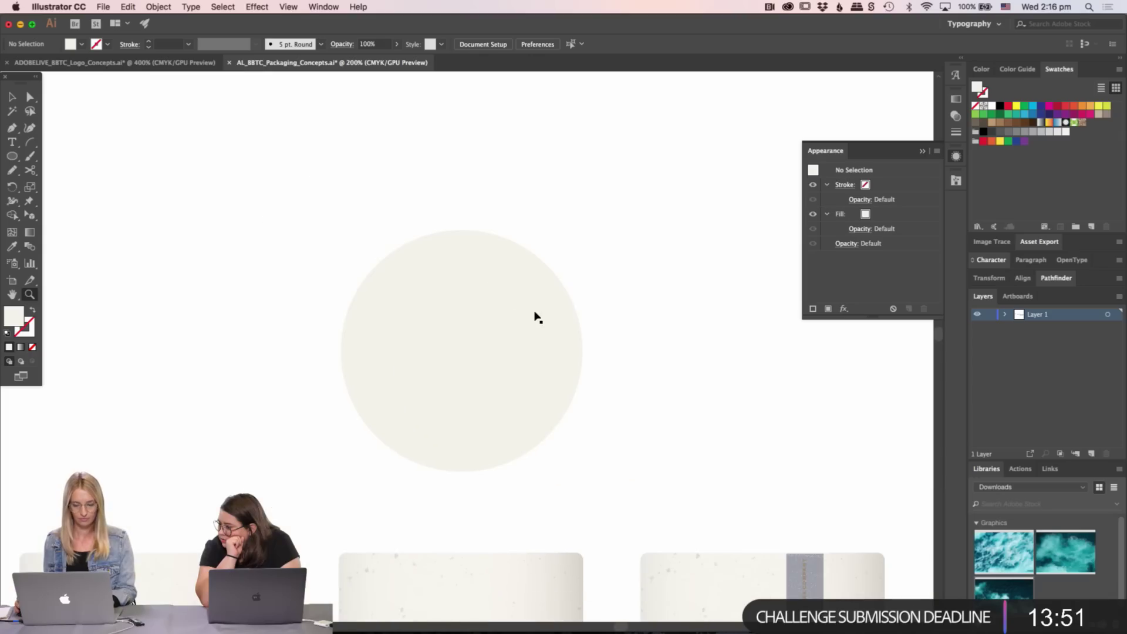
key("super+v")
left_click_drag(491, 350, 516, 347)
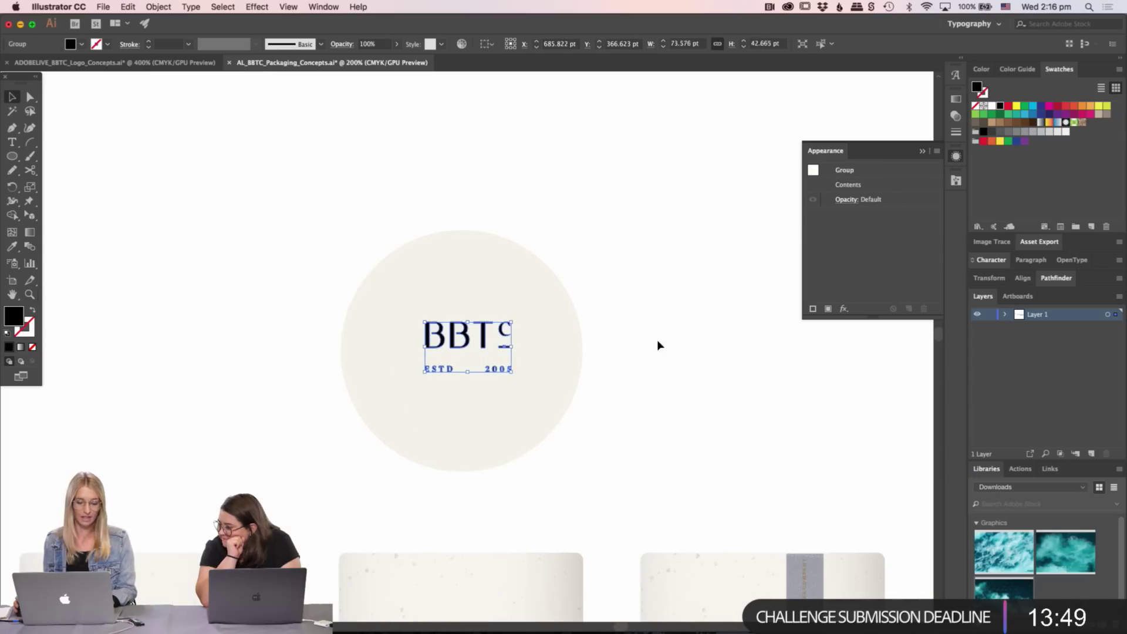
- Scale the BBTc logo down to about 65 pt wide and centre it on the circle
left_click(657, 342)
scroll(596, 317, "down", 5)
left_click(486, 288)
scroll(499, 261, "down", 5)
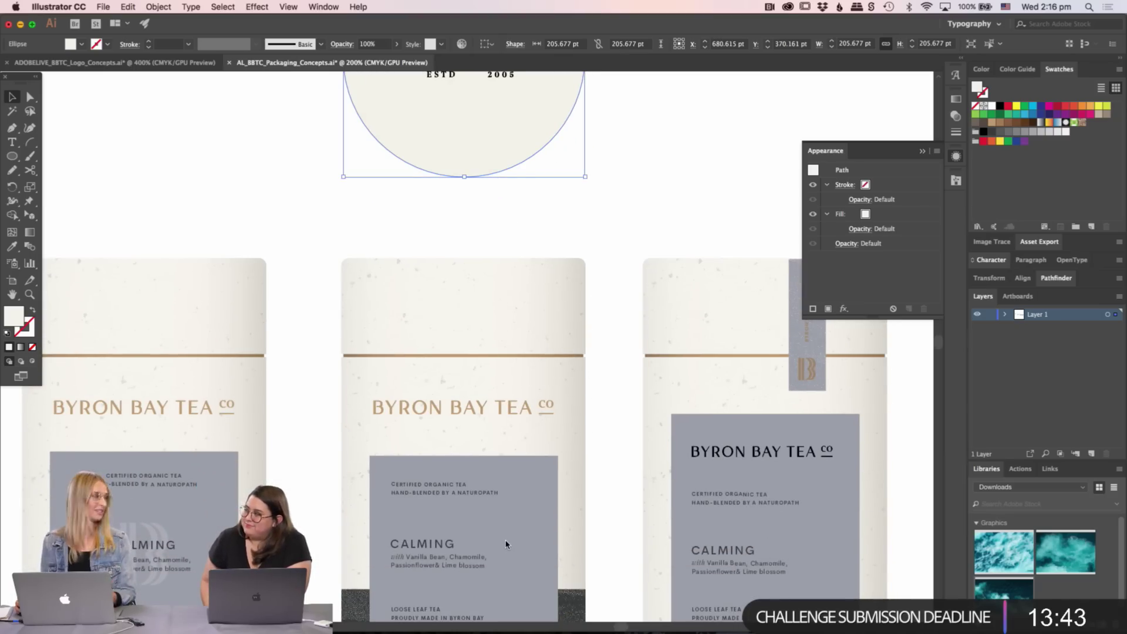
scroll(545, 376, "up", 3)
scroll(544, 376, "left", 2)
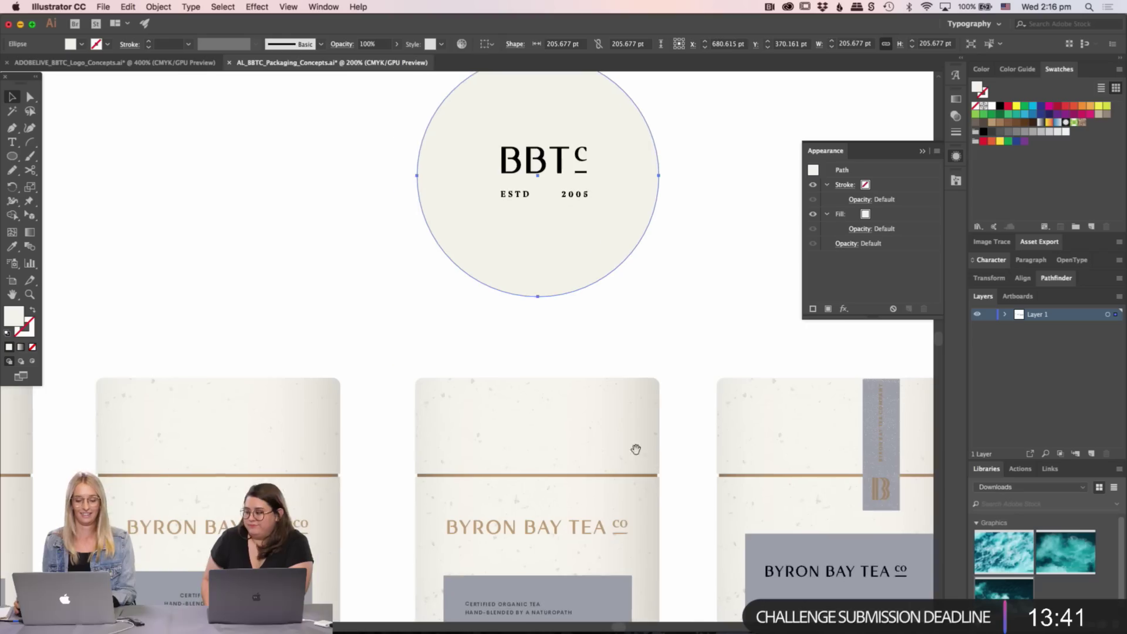
left_click(730, 314)
left_click(560, 170)
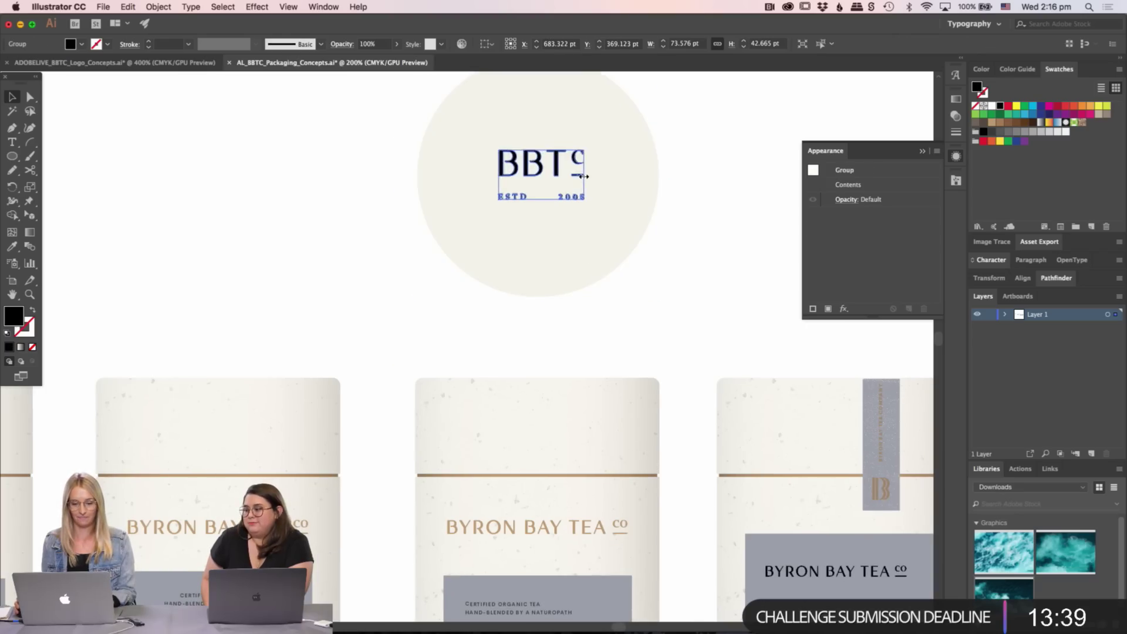
left_click(561, 171)
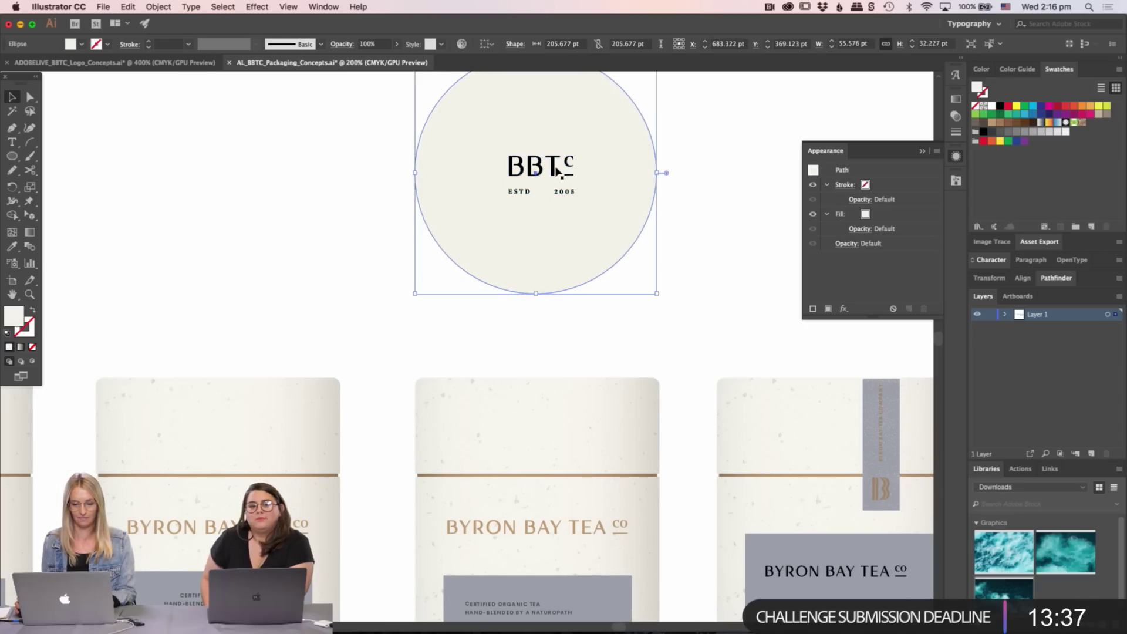
left_click(556, 171)
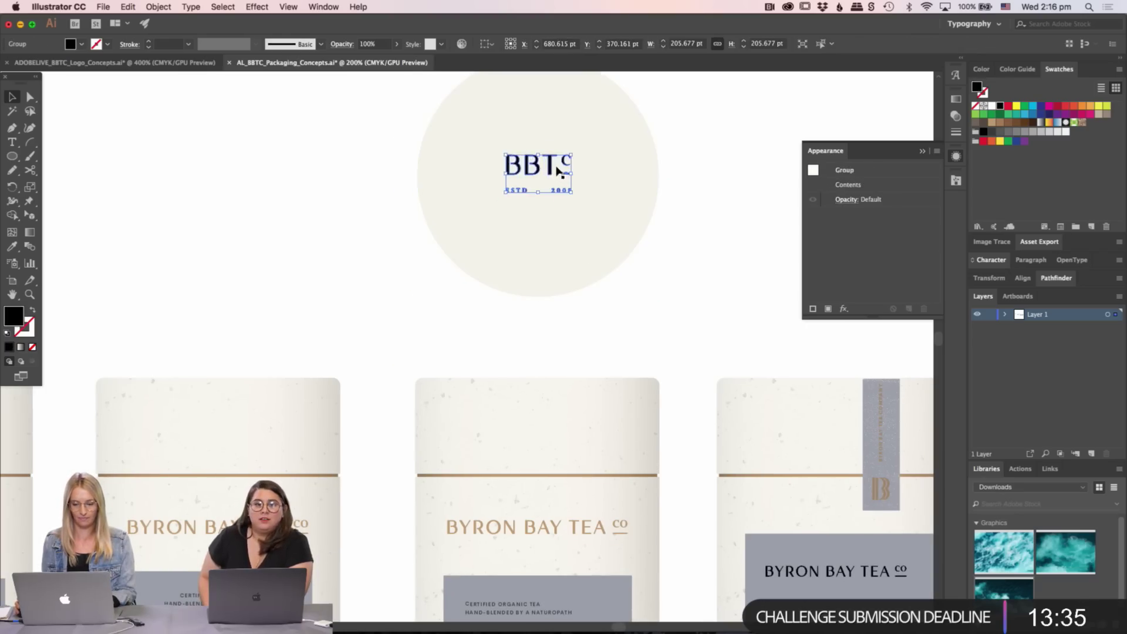
left_click_drag(569, 172, 604, 214)
- Recolour the BBTc ESTD 2005 logo with the tan swatch
key("i")
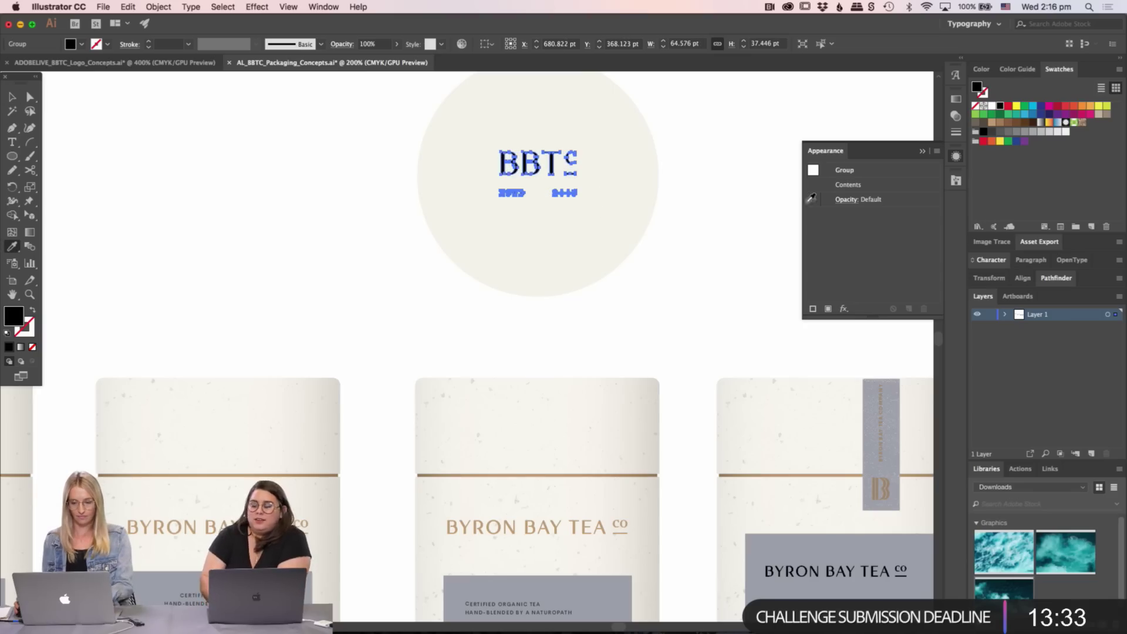
left_click(994, 125)
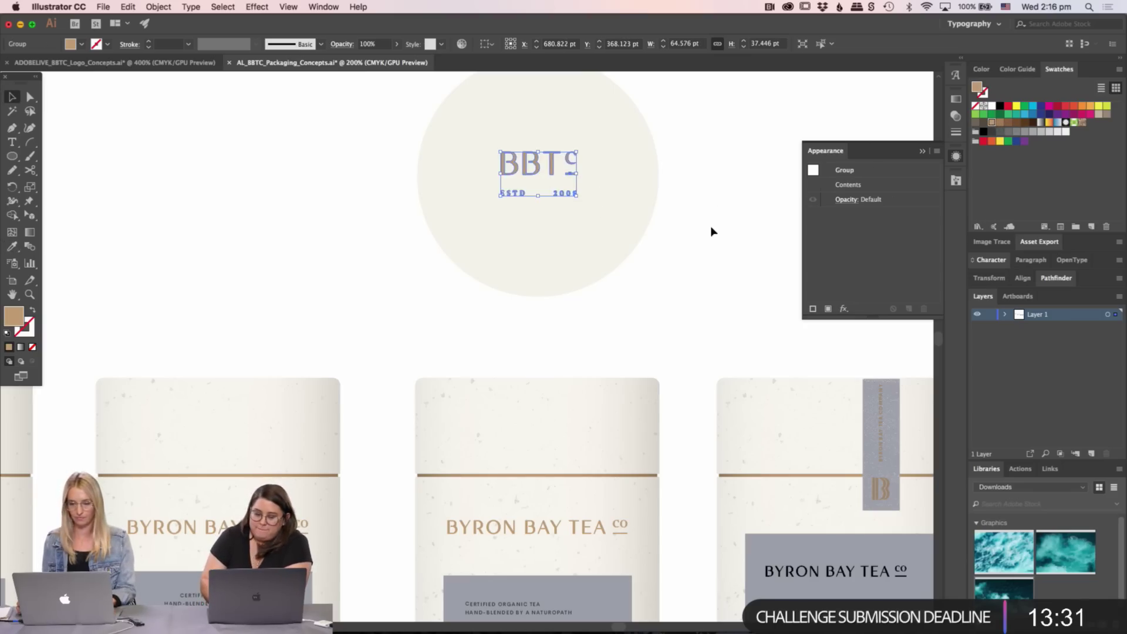
key("v")
left_click(711, 227)
- Nudge the tan BBTc logo slightly downward within the circle, undoing the accidental removal of its fill
scroll(604, 305, "right", 5)
scroll(603, 304, "up", 3)
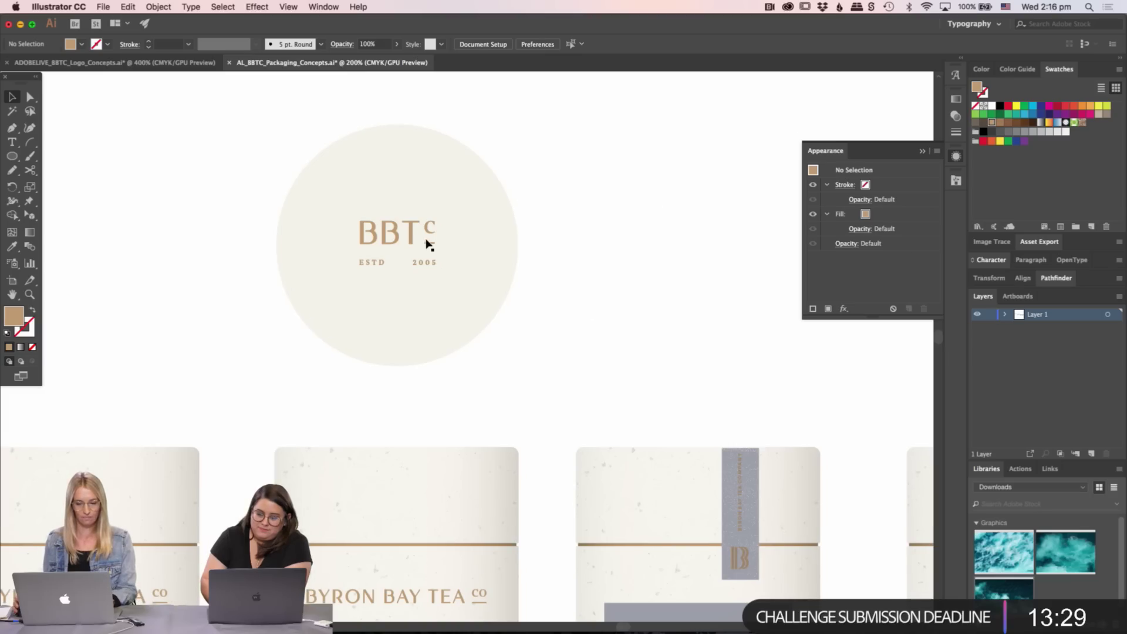
left_click(425, 246)
left_click(411, 243)
key("slash")
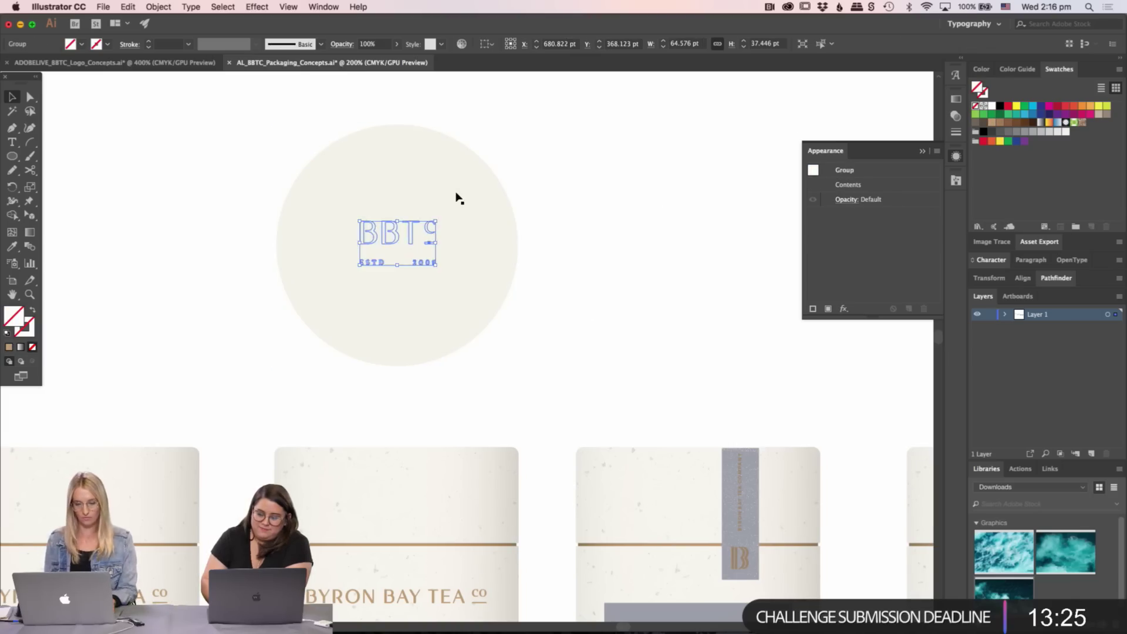
key("super+z")
key("Down")
key("Down")
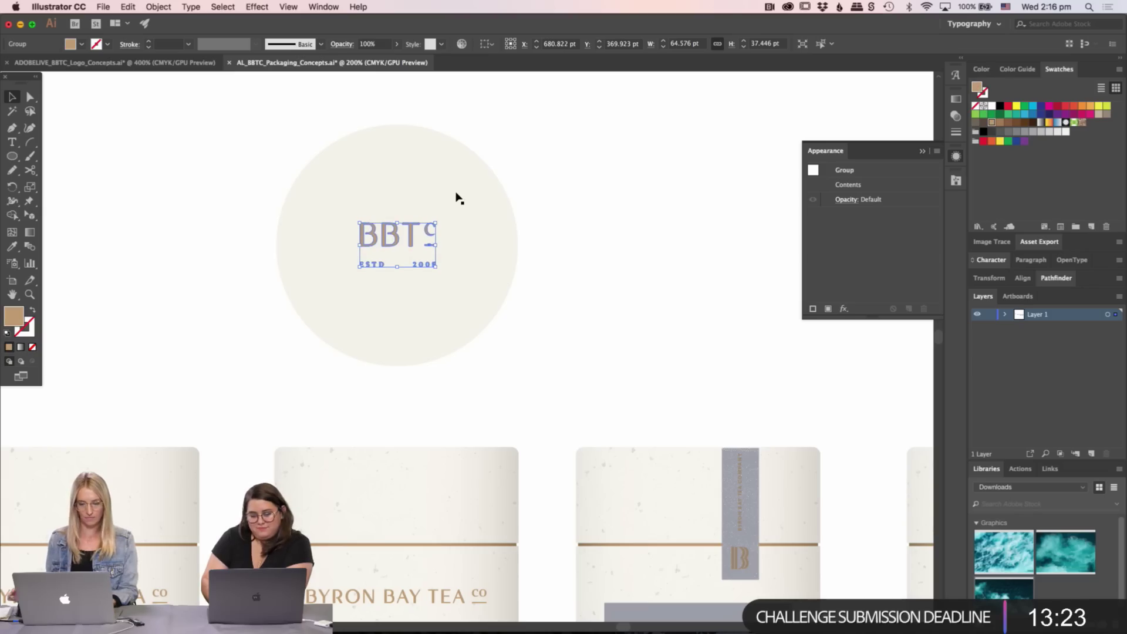
- Duplicate the circle and logo above the fourth tin, and delete the BBTc logo from the copy
left_click_drag(348, 300, 652, 300)
scroll(675, 318, "right", 5)
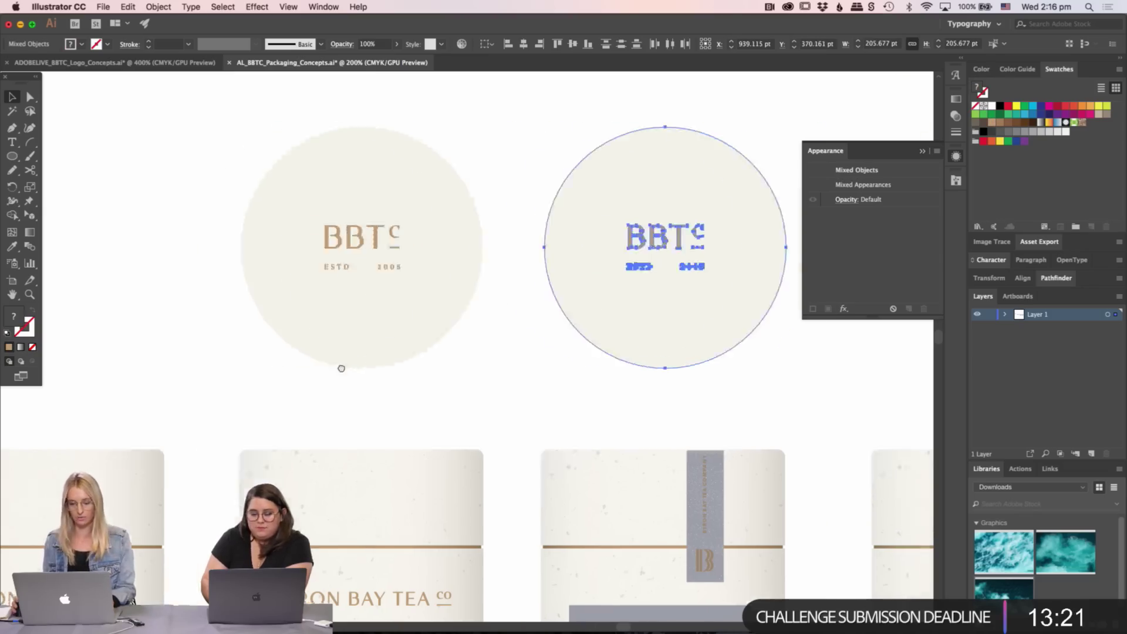
key("super+shift+a")
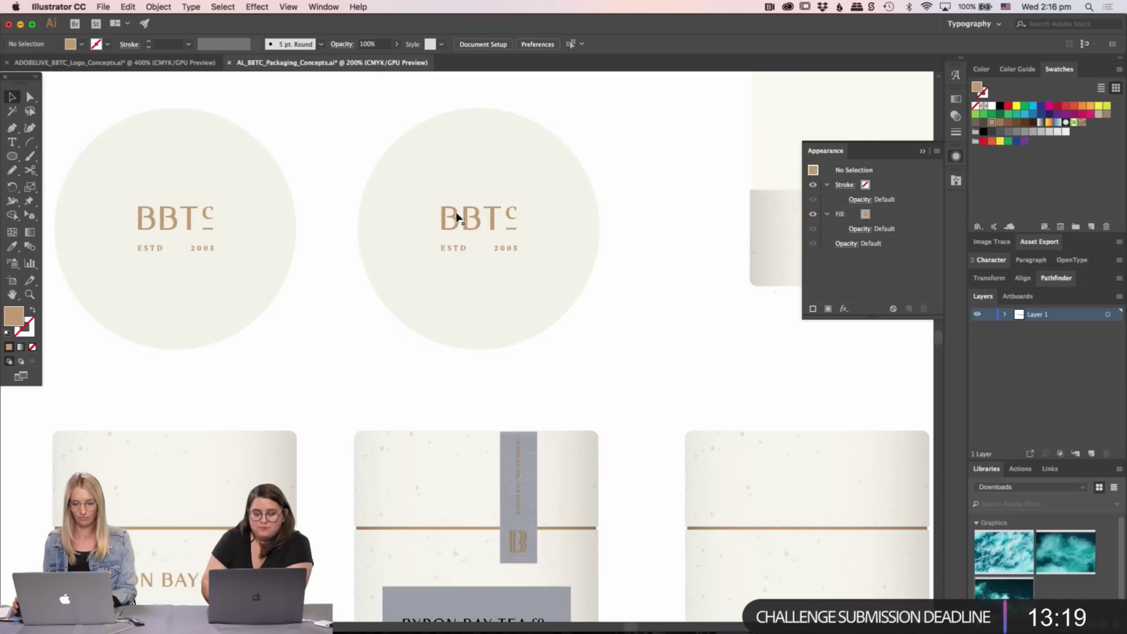
left_click(480, 225)
key("Delete")
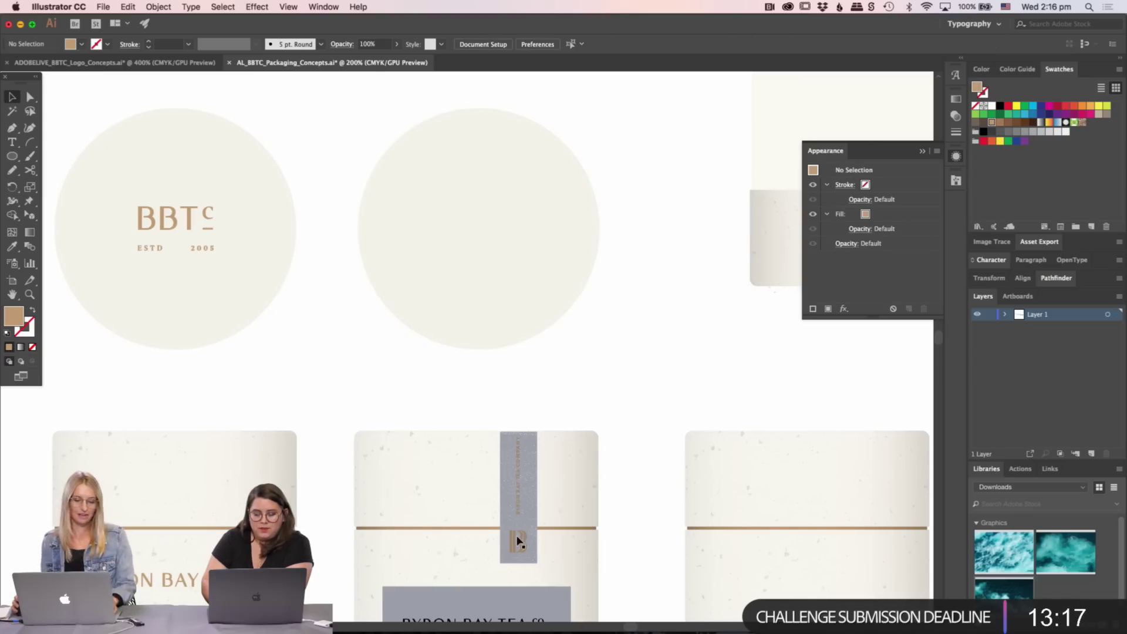
- Copy the B monogram from the fourth tin's strip onto the blank circle above, bring it to front and enlarge it to about 43 pt wide
left_click_drag(517, 538, 527, 215)
key("super+x")
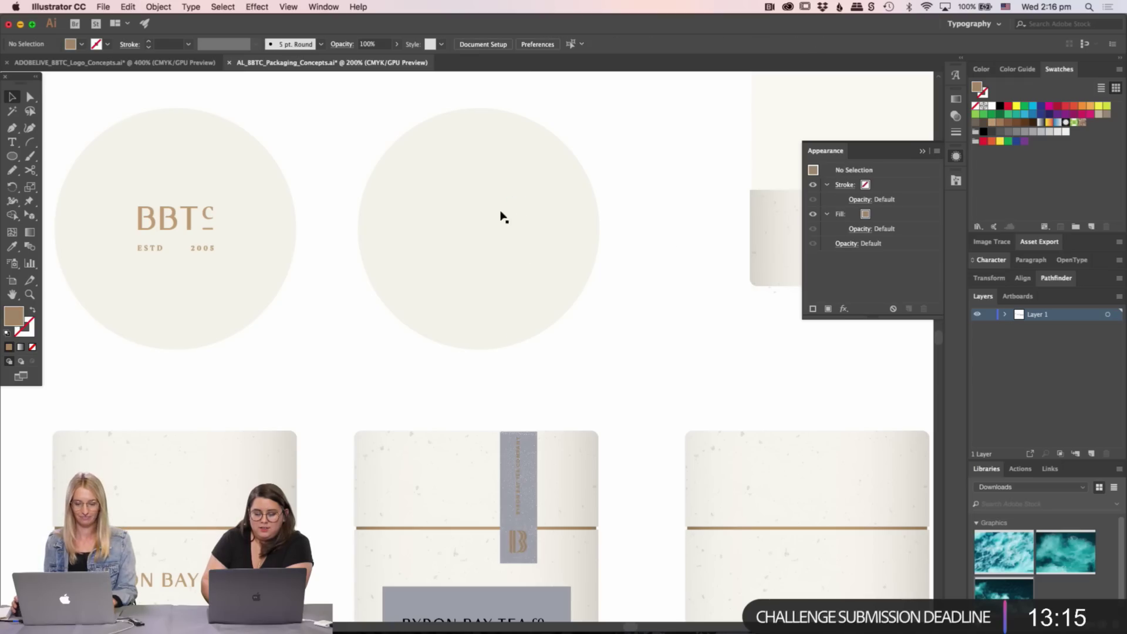
left_click(561, 245)
key("super+f")
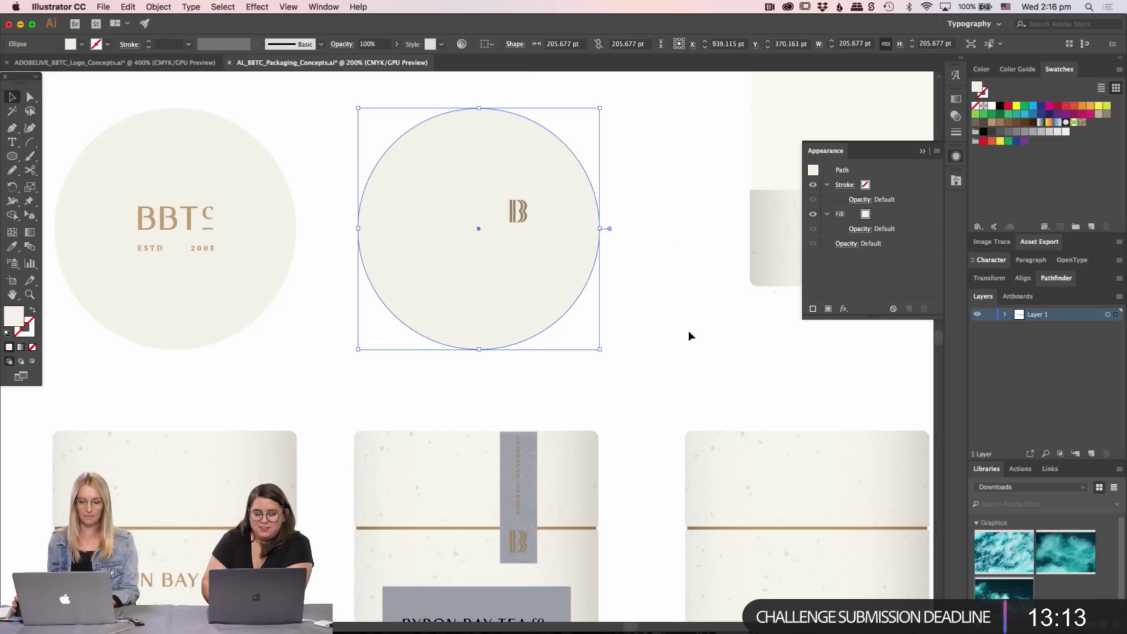
left_click(690, 335)
left_click(519, 218)
mouse_move(507, 225)
left_mouse_down()
mouse_move(460, 259)
mouse_move(475, 266)
mouse_move(488, 237)
left_mouse_up()
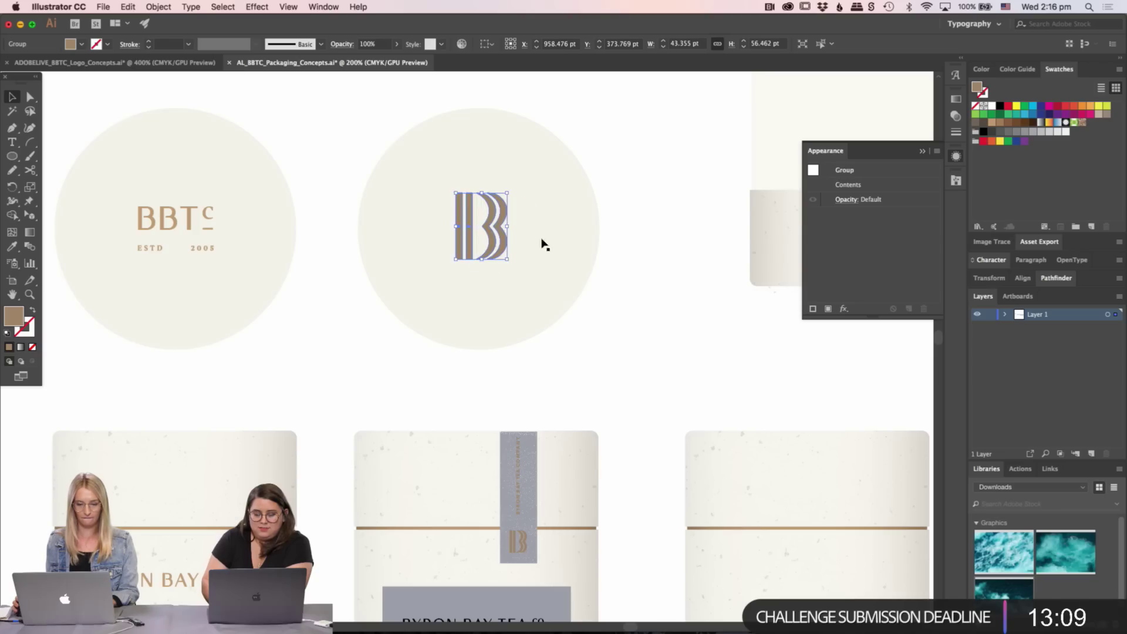
left_click(611, 255)
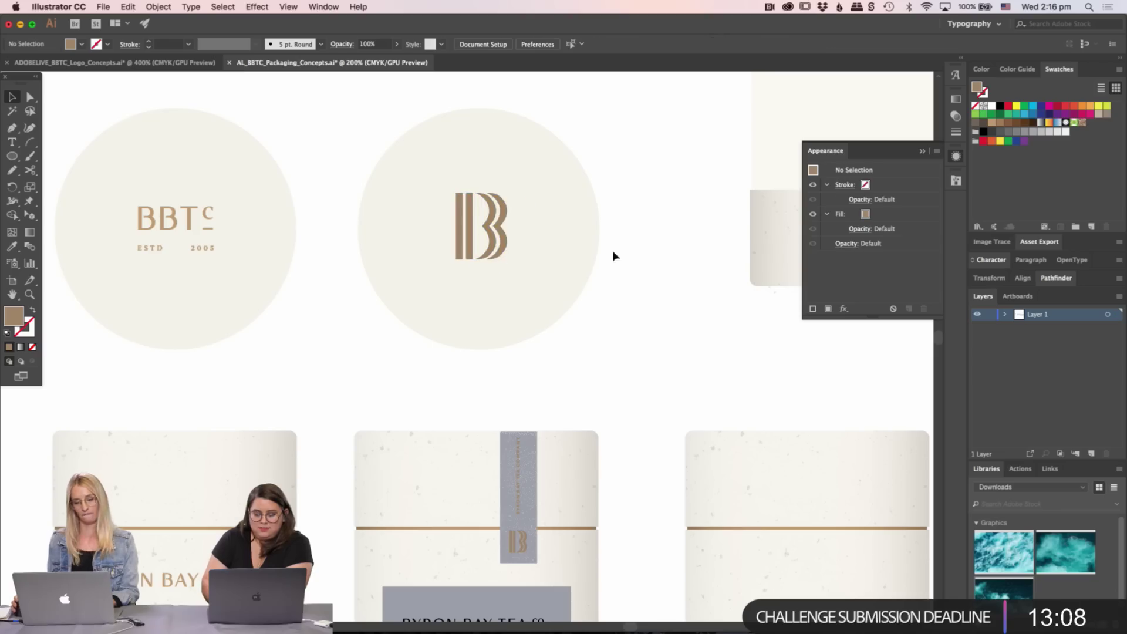
- Nudge the large B monogram slightly up and to the right to centre it optically in its circle
left_click(499, 236)
left_click(624, 279)
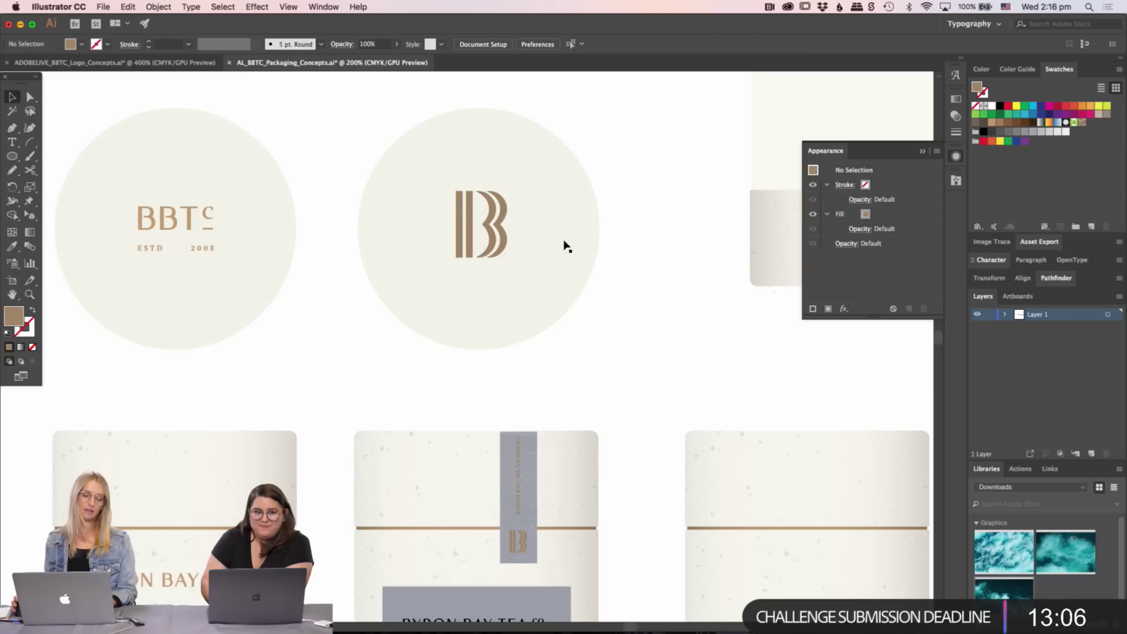
left_click(504, 243)
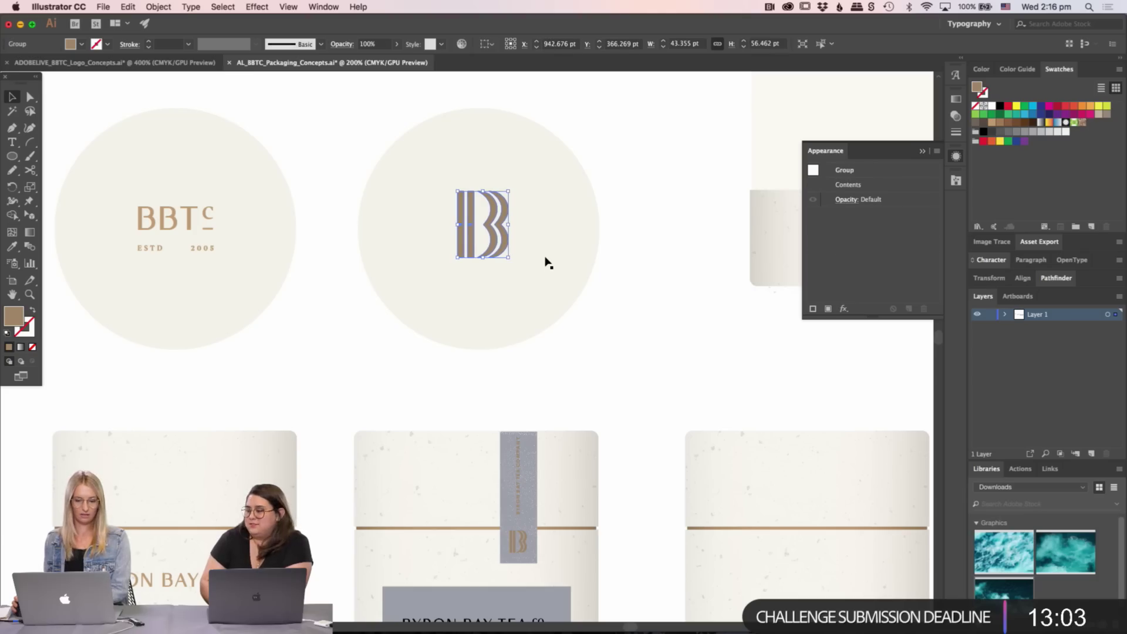
left_click(644, 277)
scroll(611, 294, "down", 3)
scroll(611, 293, "left", 3)
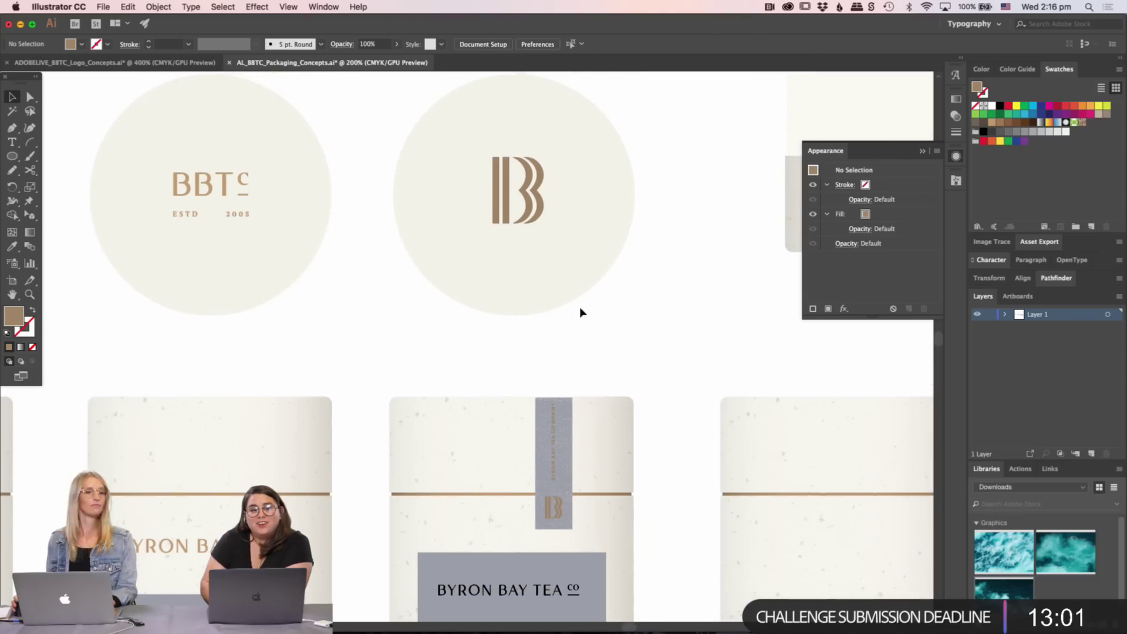
left_click_drag(517, 223, 500, 260)
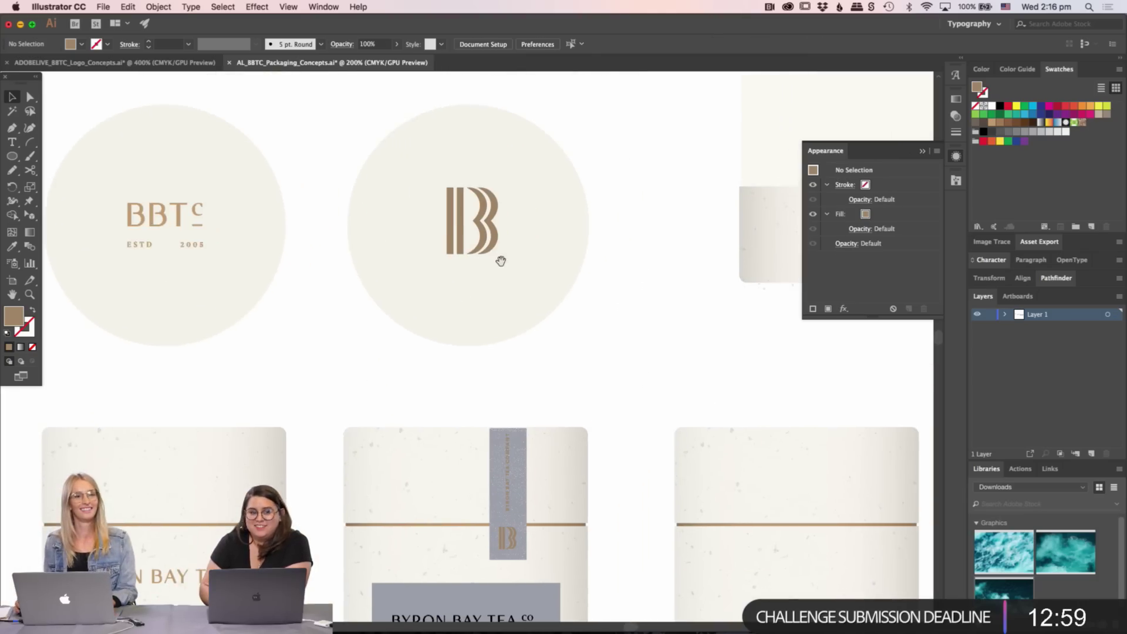
scroll(531, 247, "down", 2)
scroll(531, 246, "left", 2)
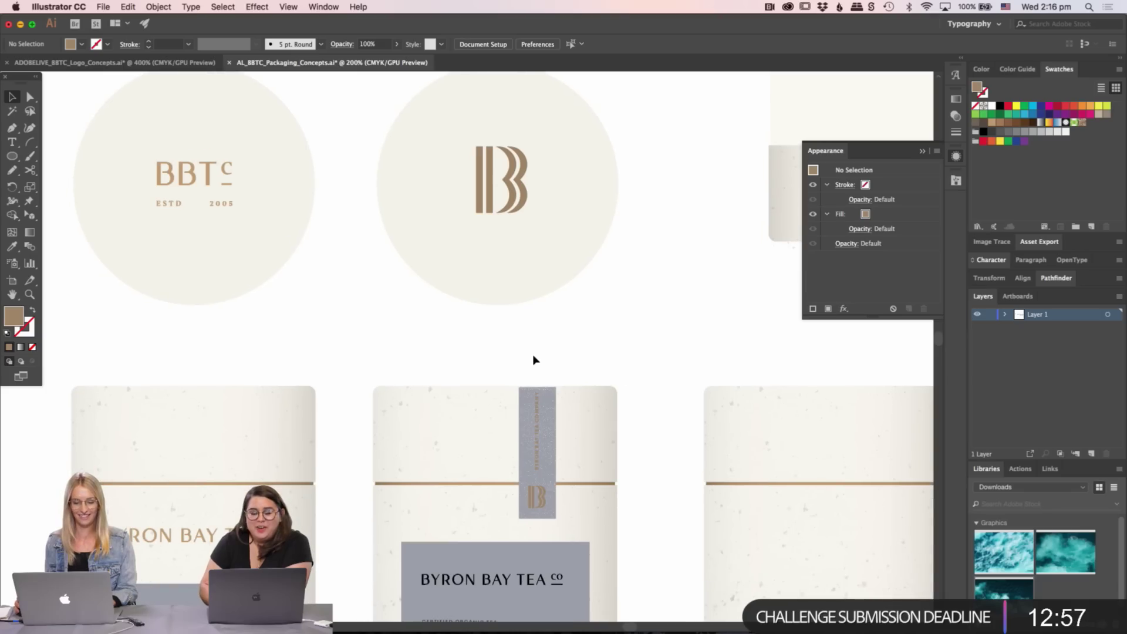
- Duplicate the fourth tin's vertical label strip above the blank tin, and move the cream block down beside that tin
left_click(560, 523)
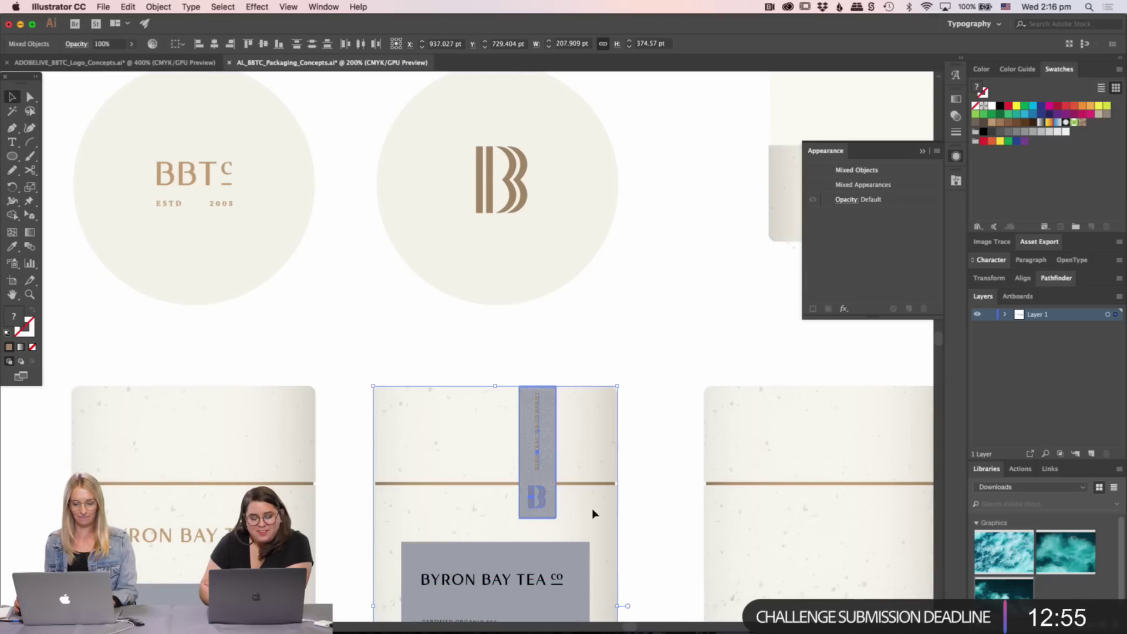
left_click(620, 358)
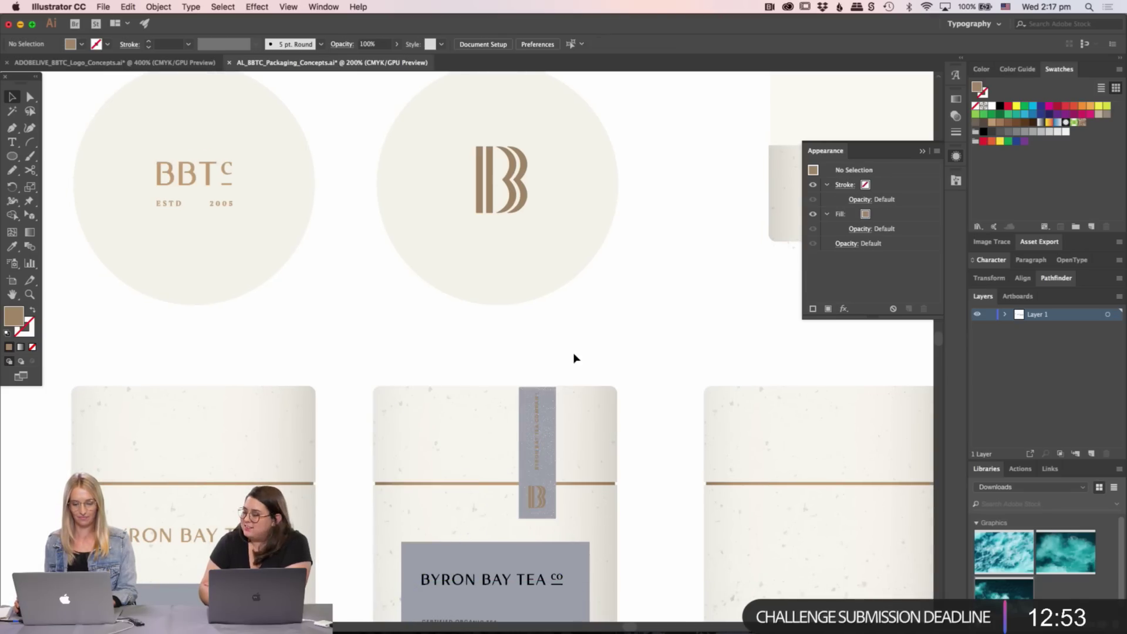
left_click(512, 541)
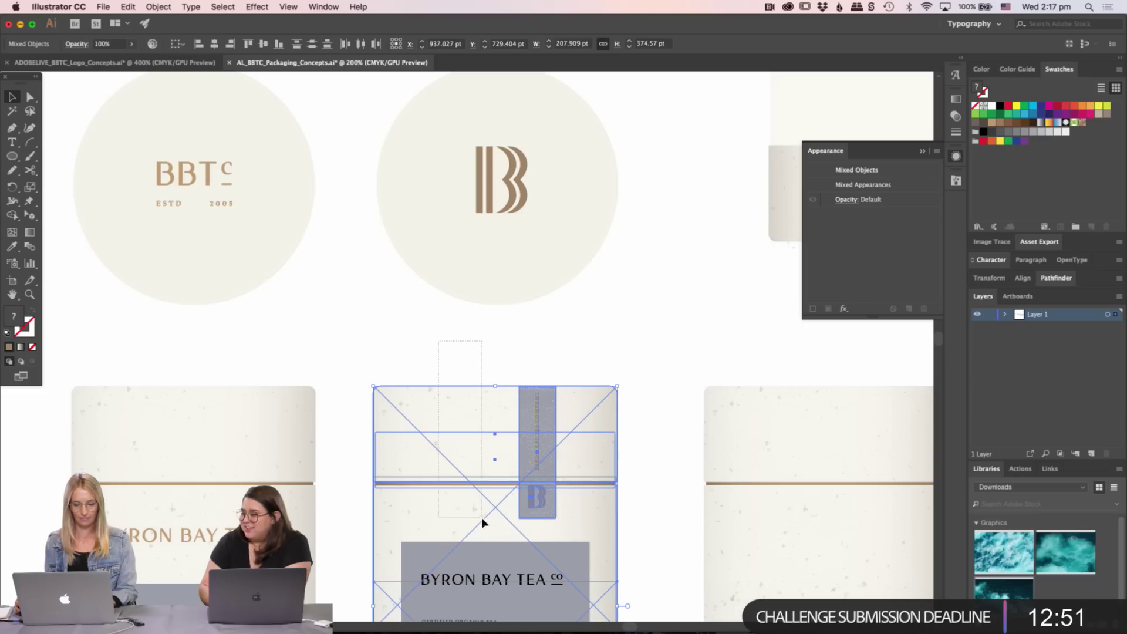
left_click_drag(537, 434, 679, 325)
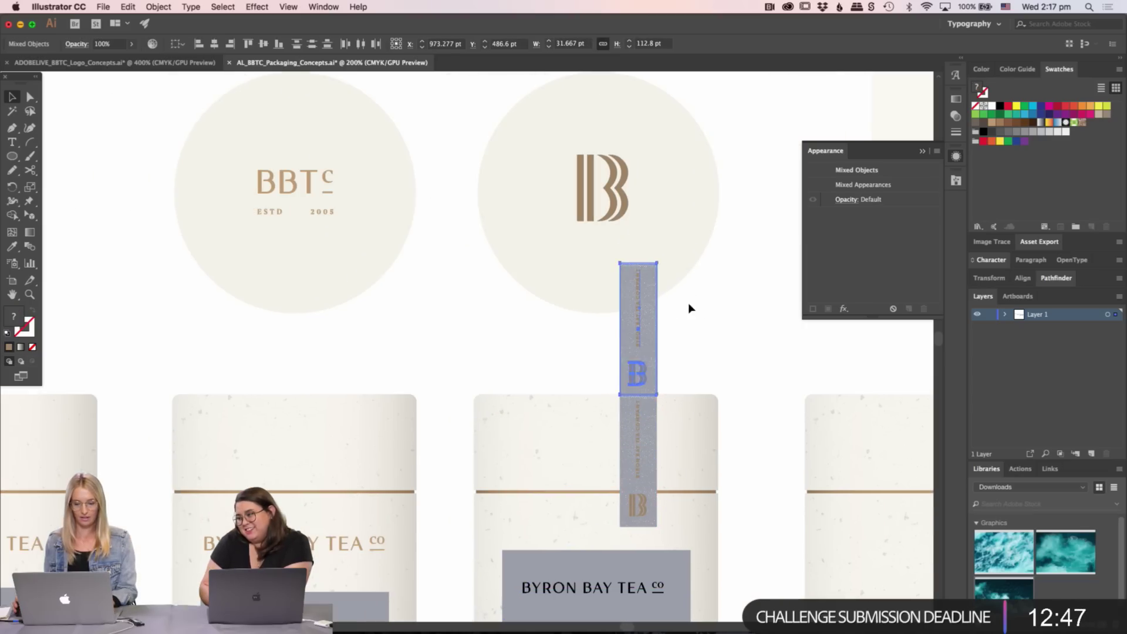
key("super+minus")
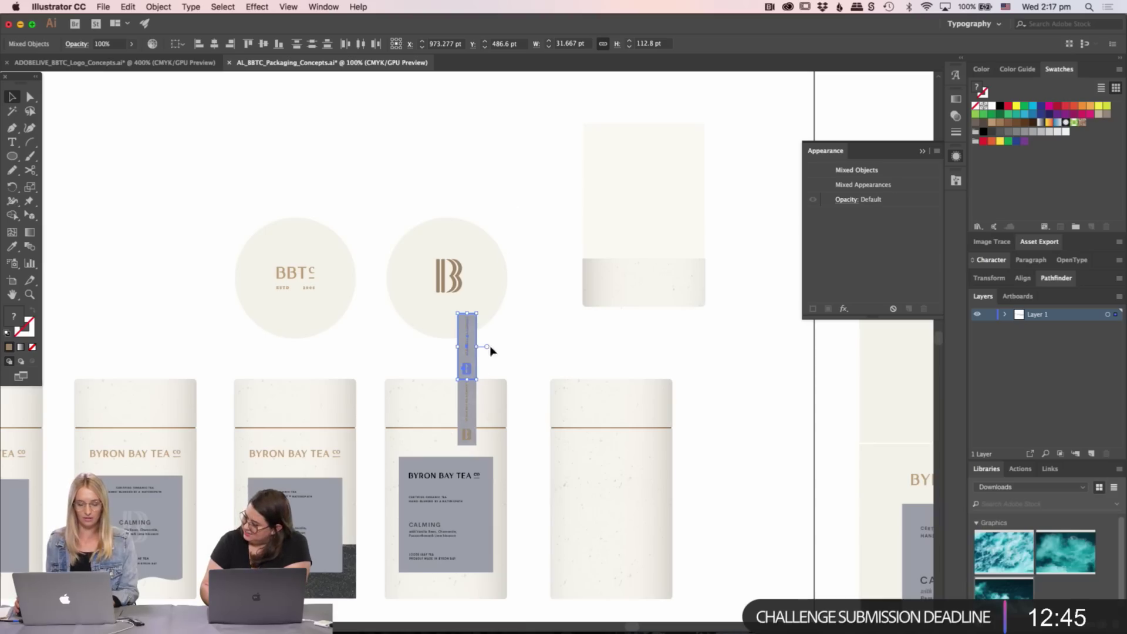
left_click_drag(464, 361, 592, 549)
scroll(587, 352, "right", 5)
left_click(514, 271)
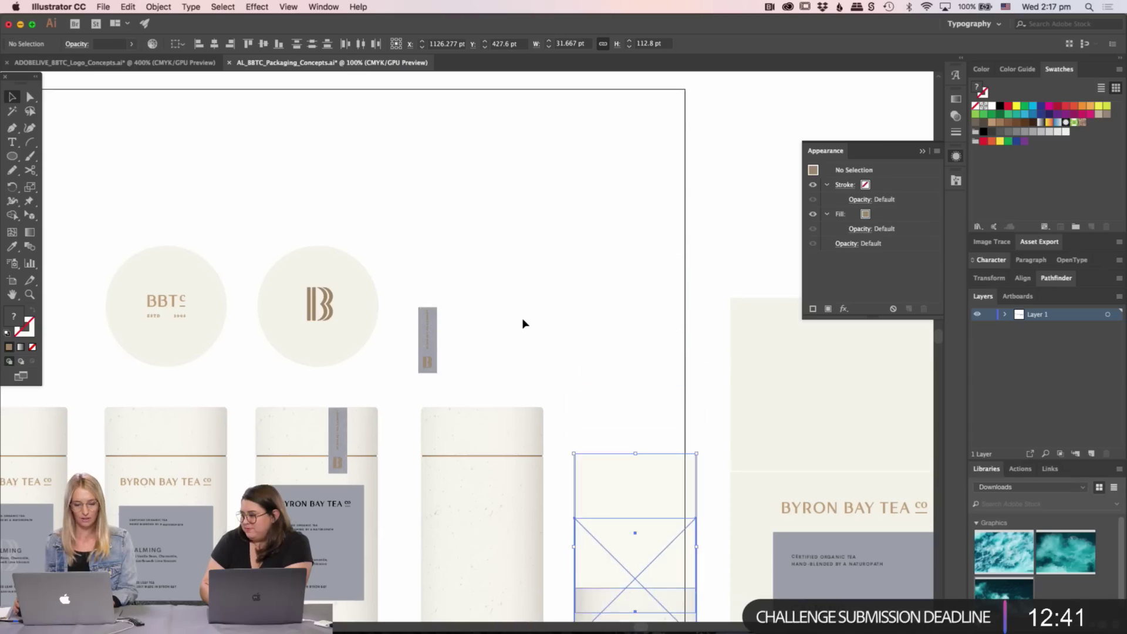
left_click(523, 322)
- Duplicate the B monogram circle above the blank tin and move the copied B out to the right of the circle
left_click_drag(314, 297, 464, 326)
left_click(624, 307)
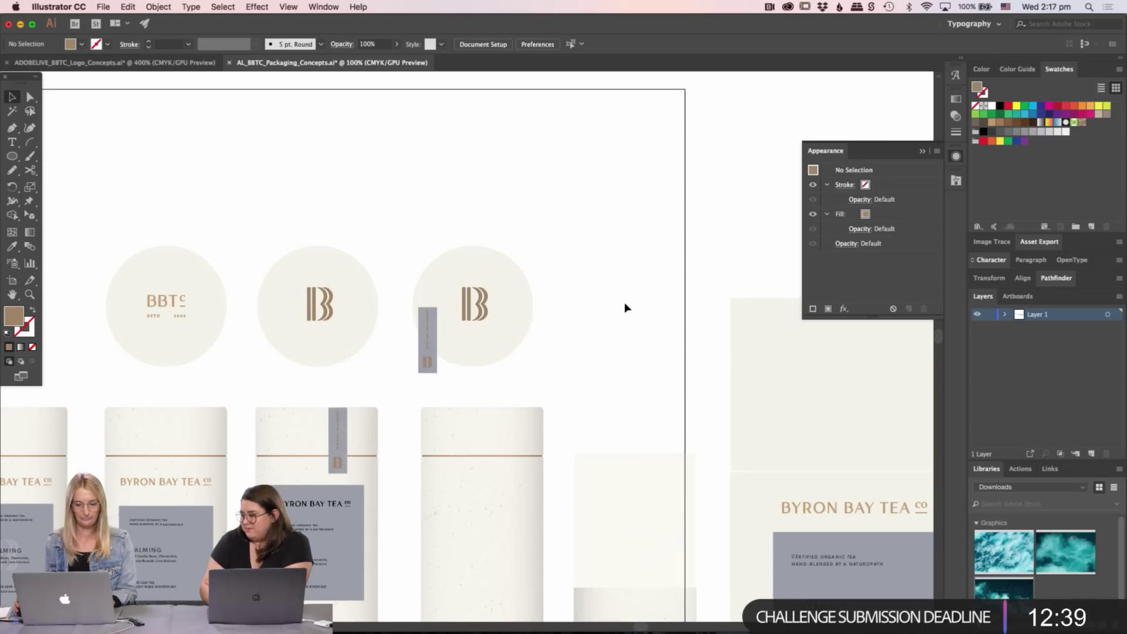
key("z")
left_click(546, 317)
scroll(491, 328, "down", 2)
key("v")
left_click_drag(470, 256, 737, 258)
left_click(460, 291)
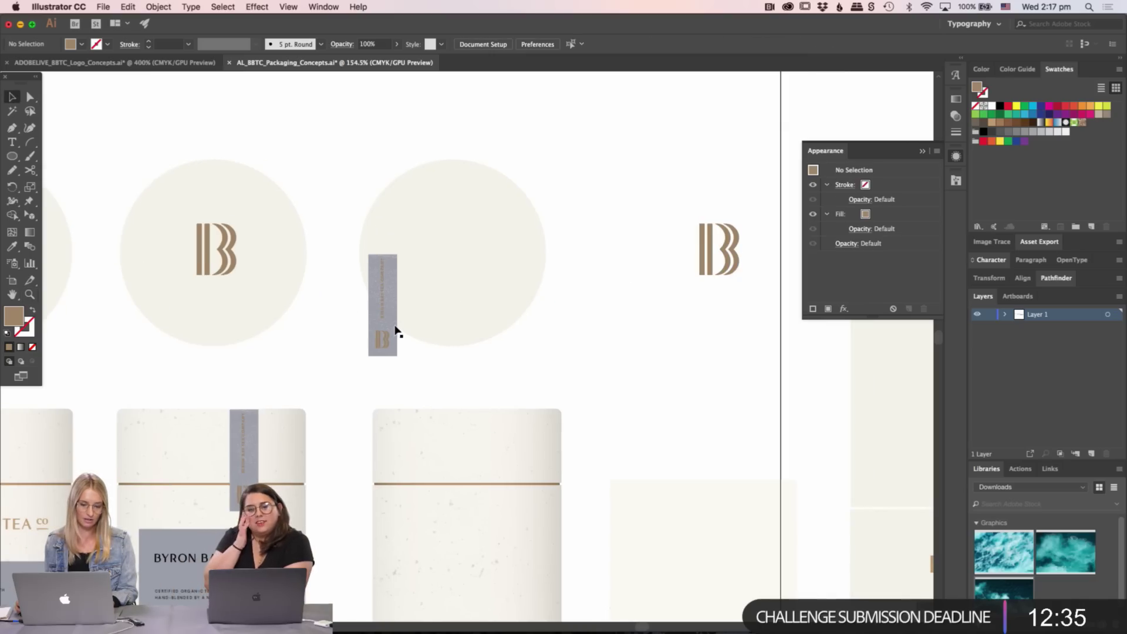
- Strip the textured overlay from the label copy and move its plain grey rectangle towards the middle of the third circle
left_click_drag(395, 330, 468, 297)
key("super+z")
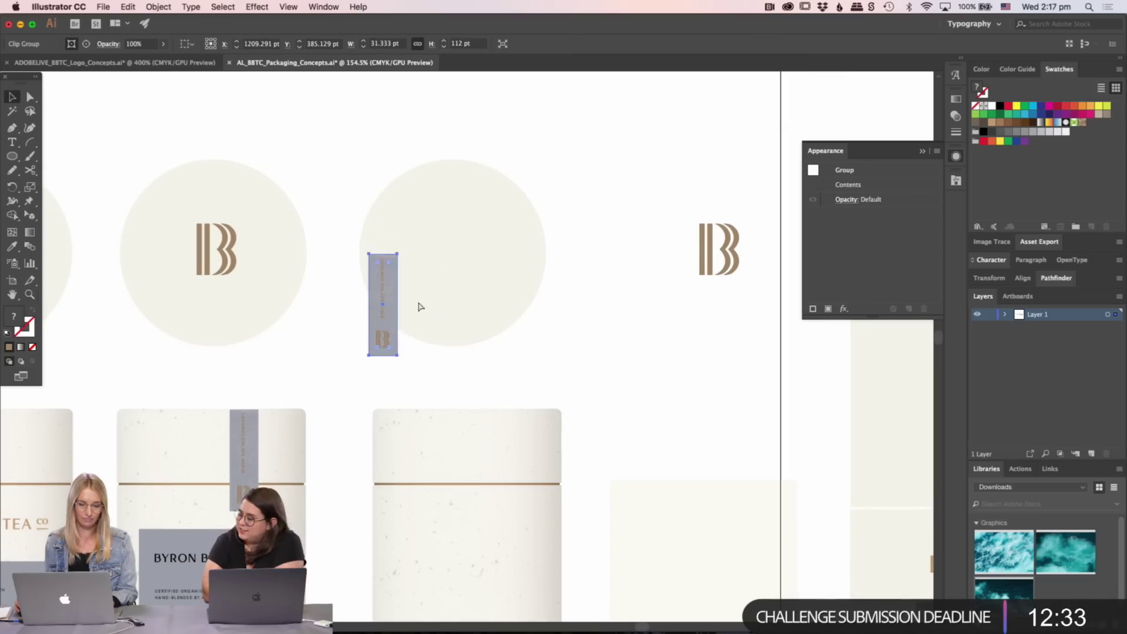
left_click_drag(422, 425, 311, 338)
left_click_drag(397, 324, 461, 320)
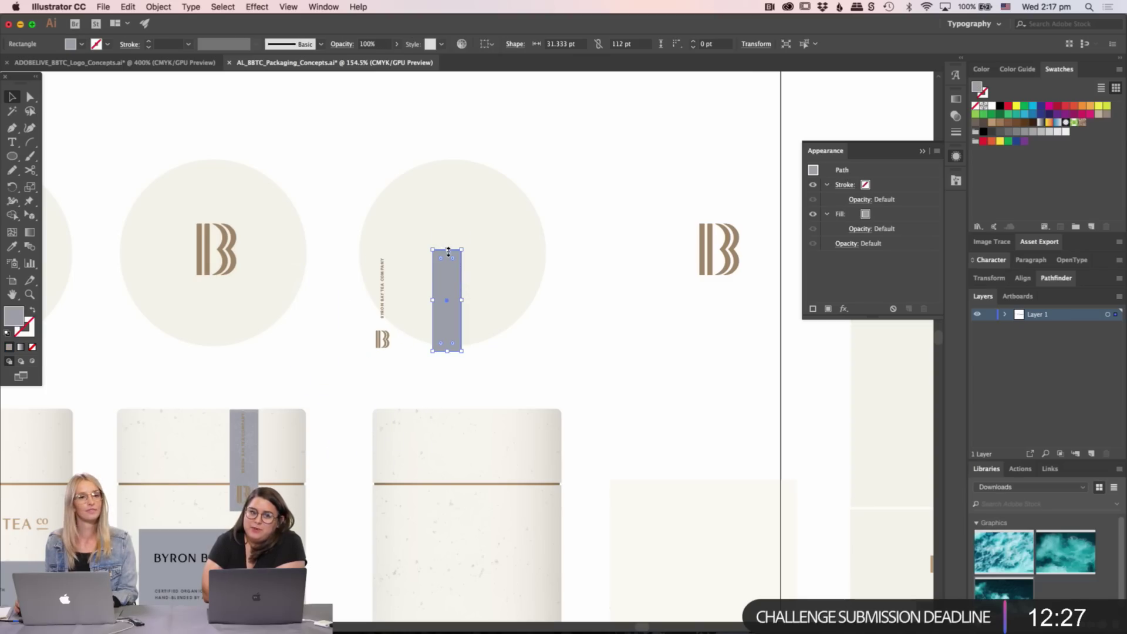
- Recolour the B monogram in the second circle by sampling the tan of the BBTc logo
scroll(445, 253, "left", 5)
scroll(444, 254, "down", 1)
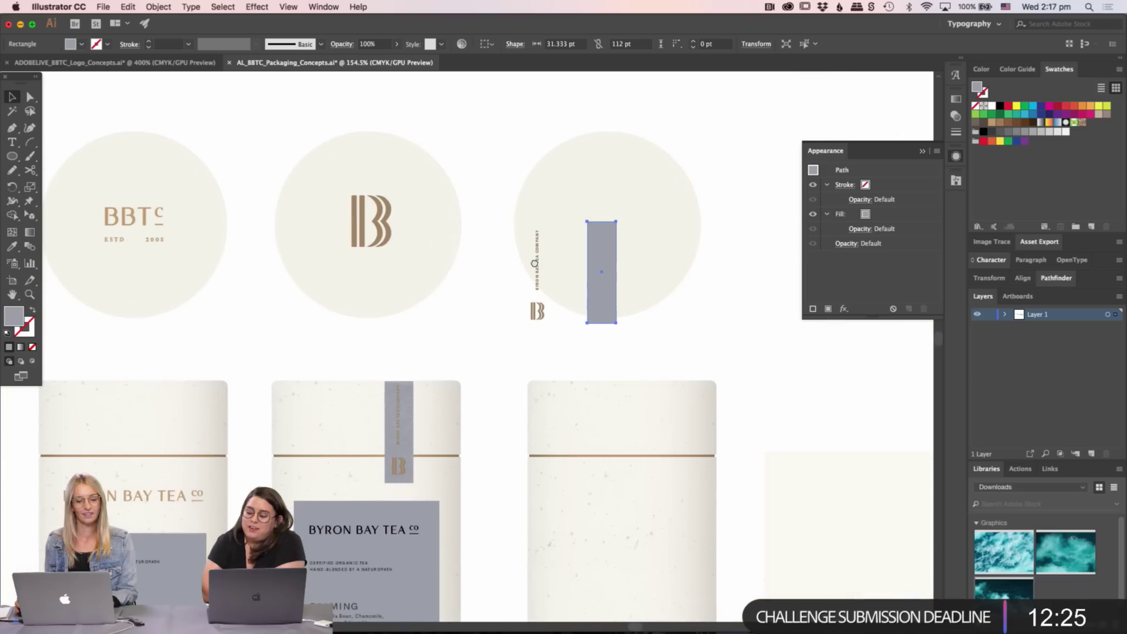
left_click(382, 245)
key("i")
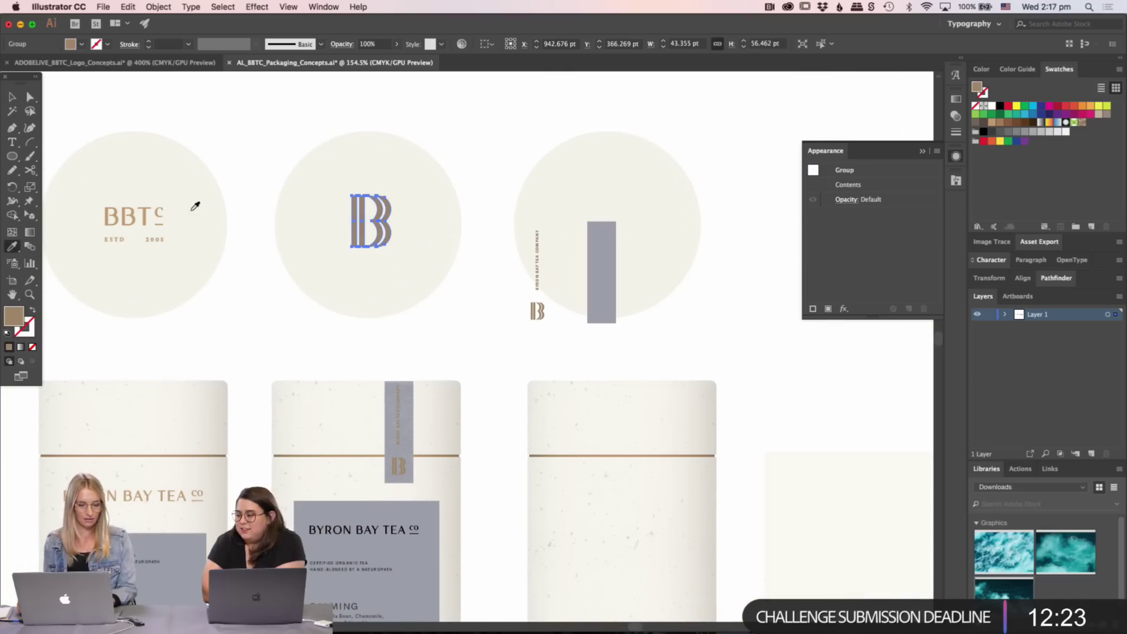
left_click(142, 216)
key("v")
key("super+shift+a")
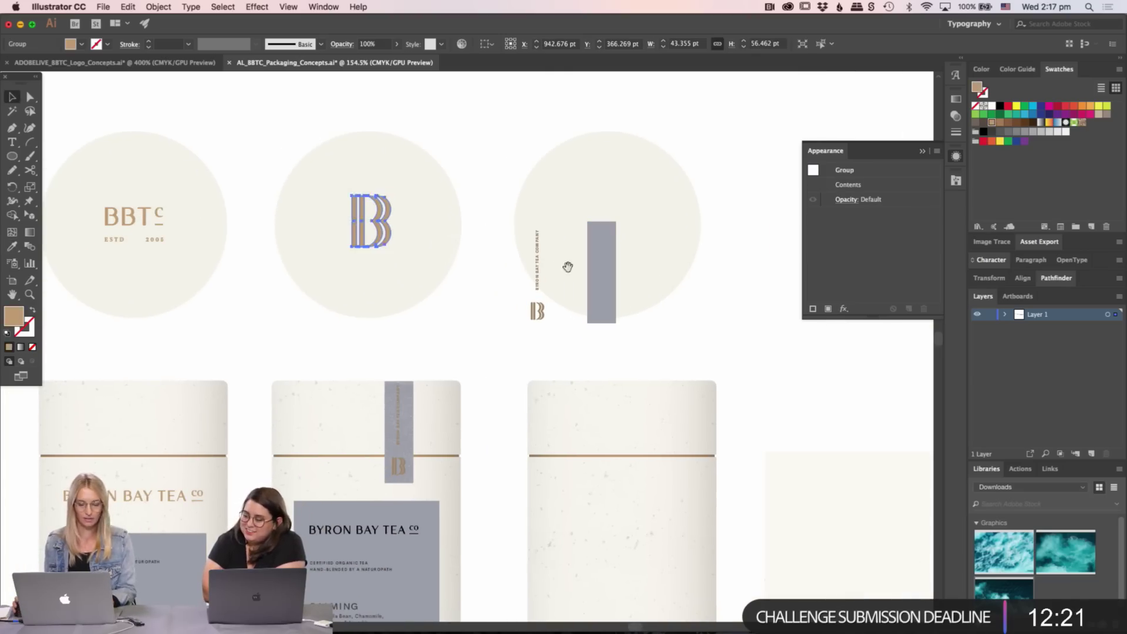
- Centre the grey rectangle on the third circle, stretch it to about 211 pt tall and widen it slightly on both sides
scroll(566, 264, "right", 5)
scroll(566, 264, "up", 1)
left_click_drag(461, 308, 468, 303)
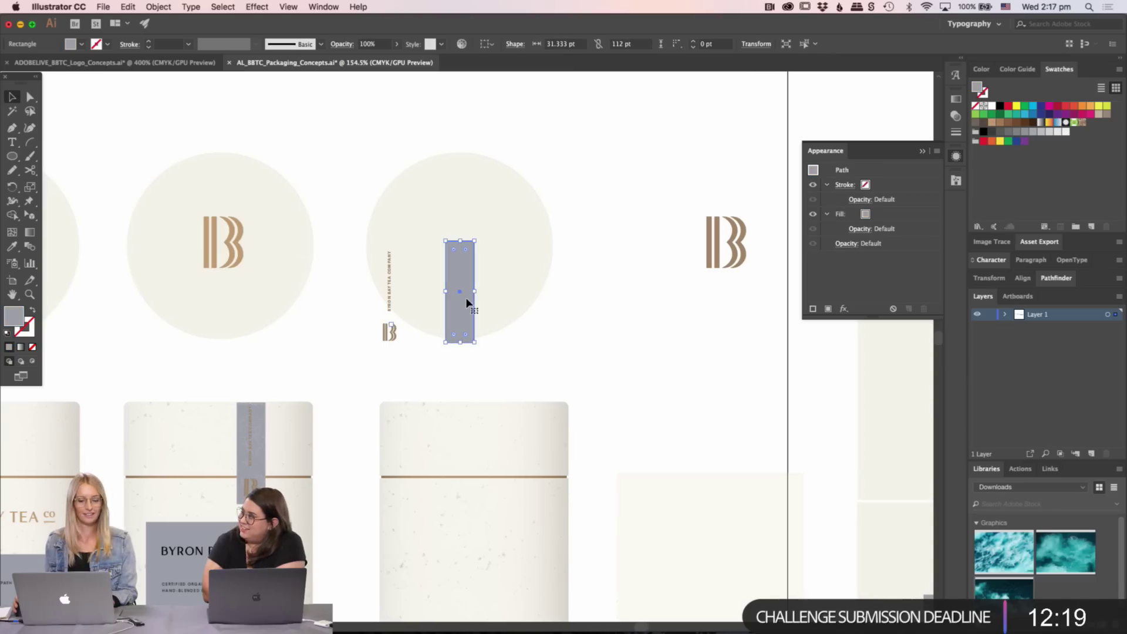
left_click_drag(459, 241, 465, 155)
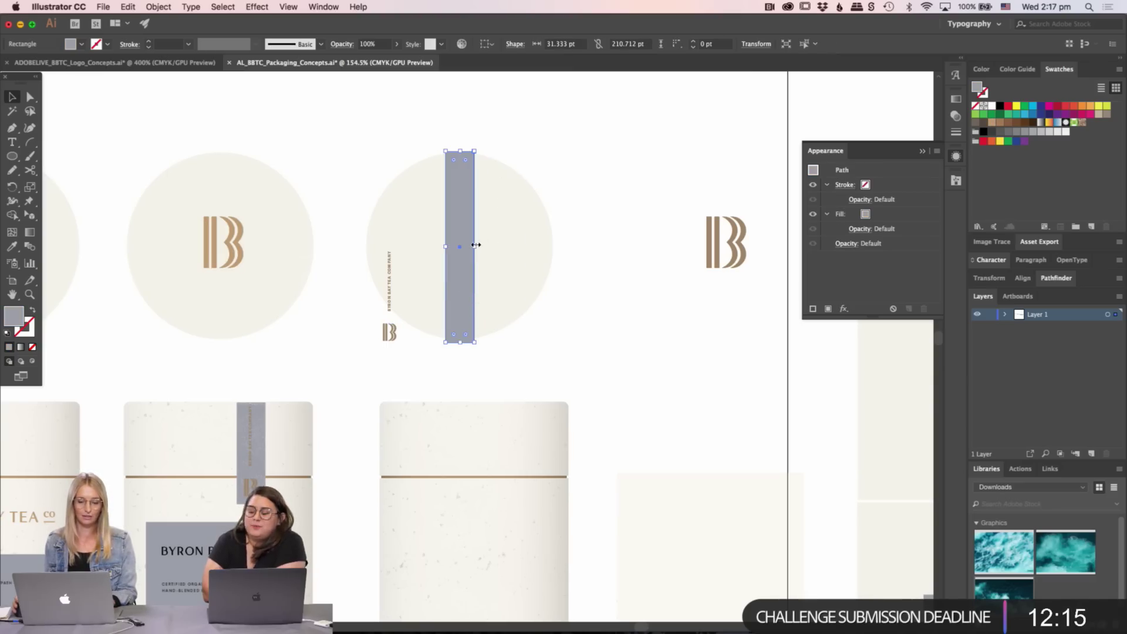
left_click_drag(476, 245, 479, 245)
key("super+shift+a")
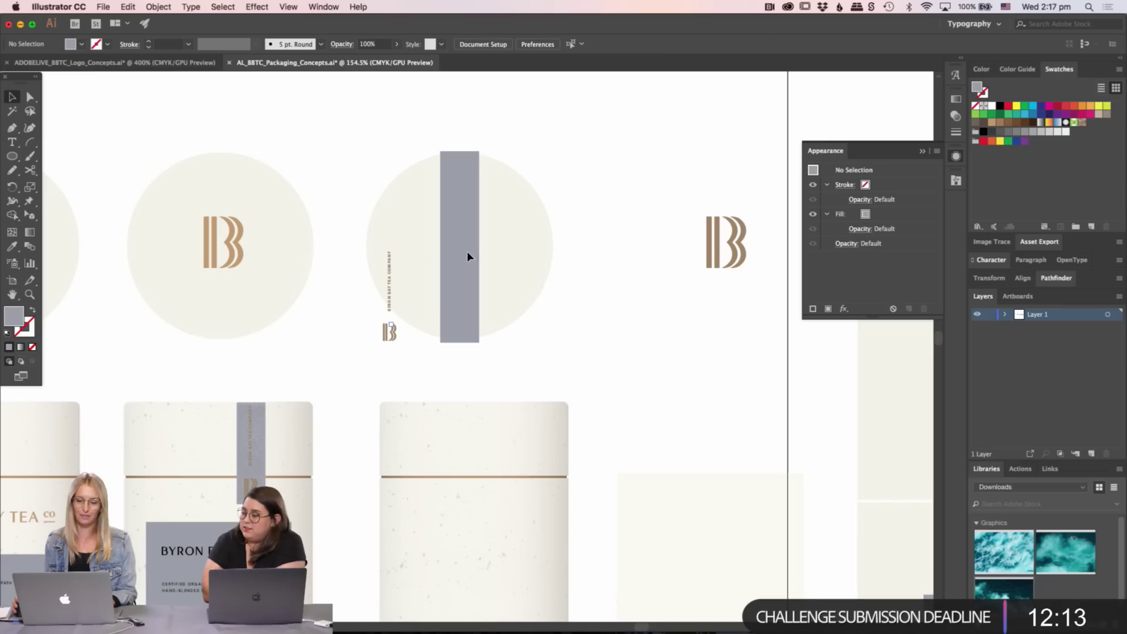
- Align the grey bar and the cream circle on their vertical centres
left_click_drag(491, 152, 458, 110)
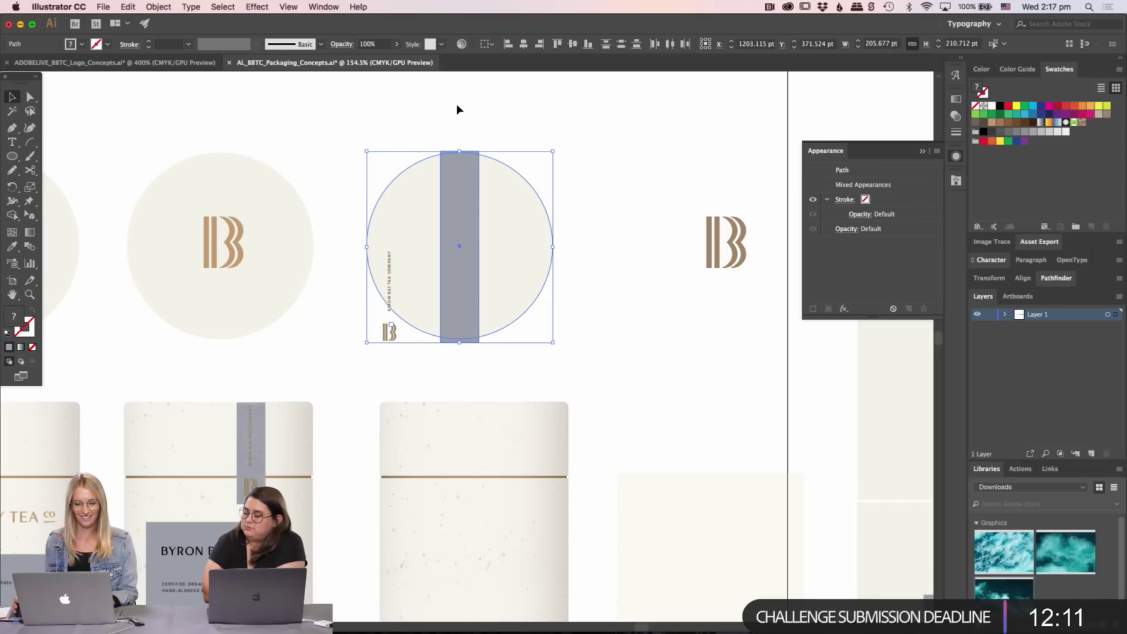
left_click(571, 46)
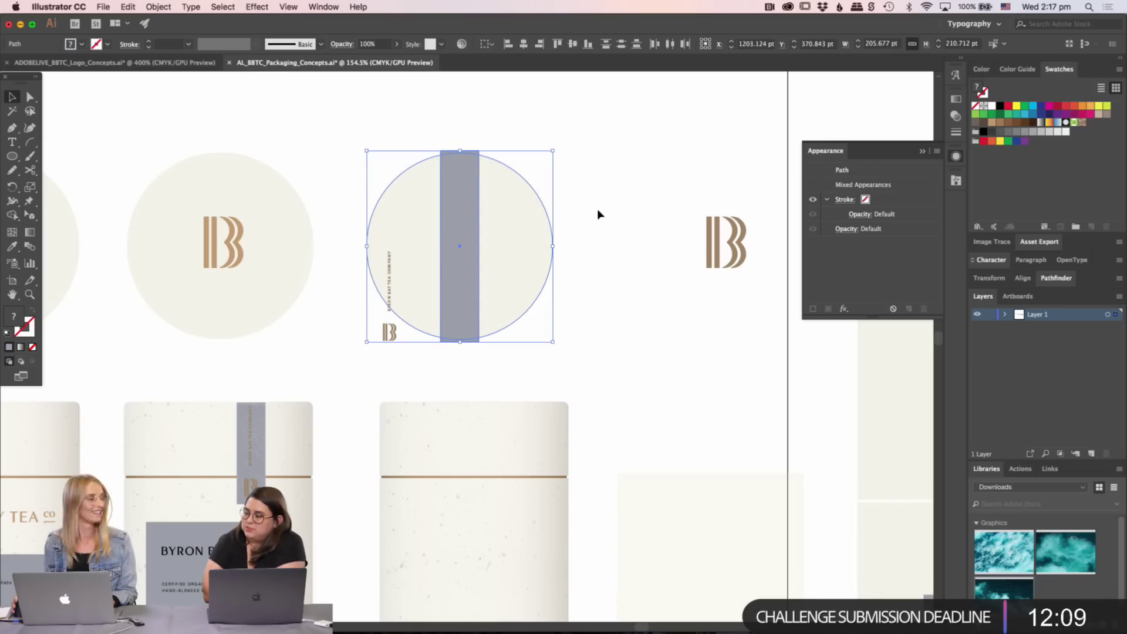
left_click(616, 215)
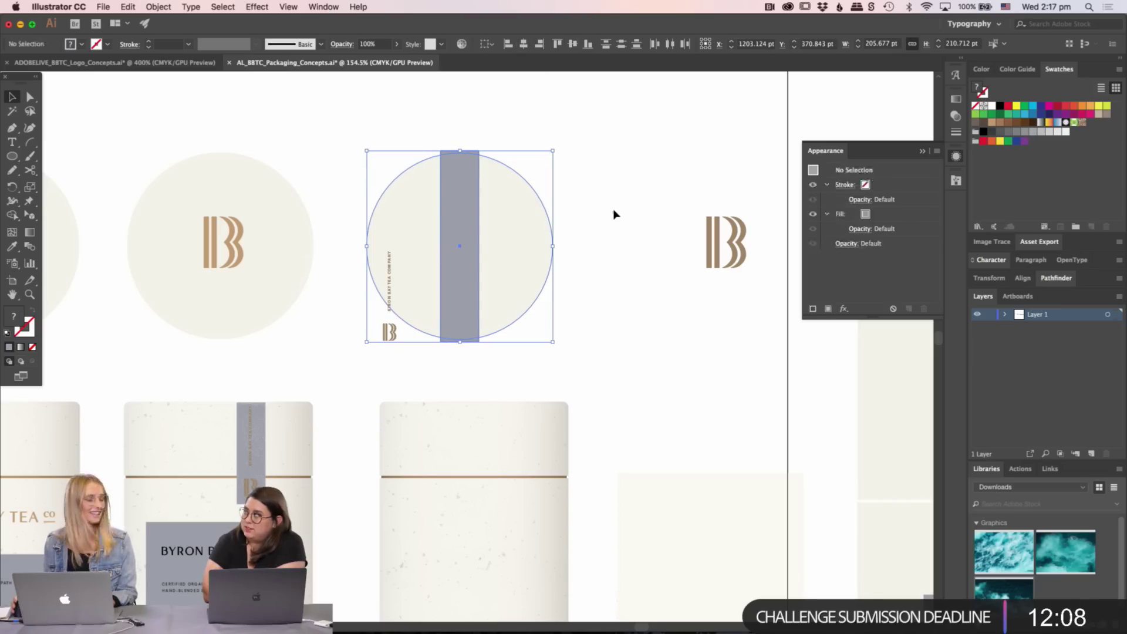
- Draw a grey circle about 82 pt across over the bar and align it to the centre of the bar and cream circle
left_click(12, 157)
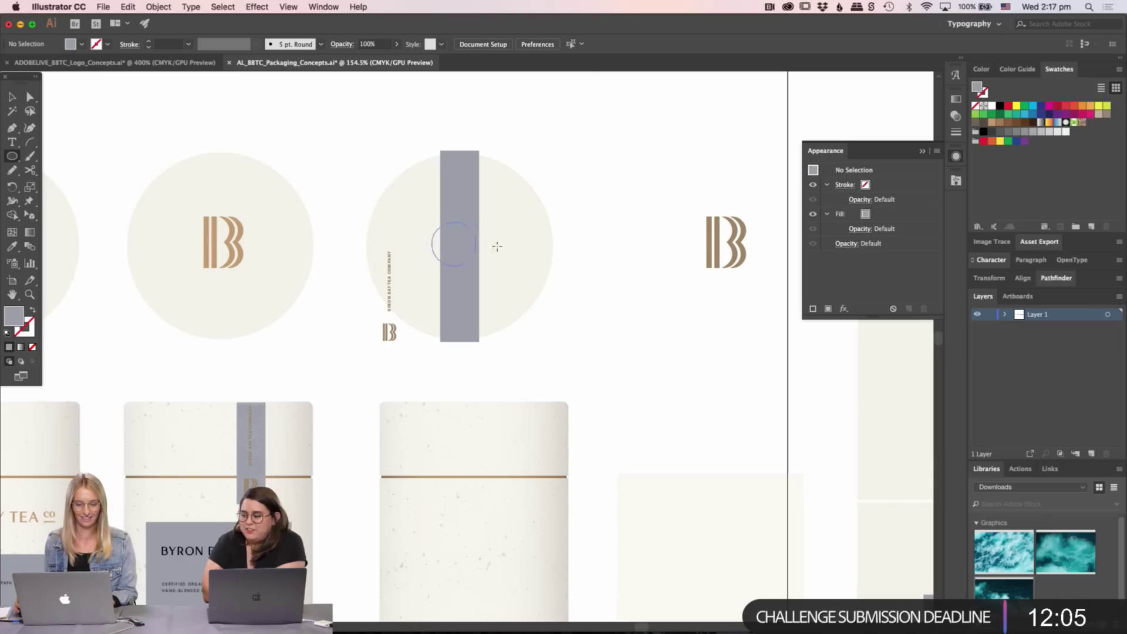
mouse_move(498, 246)
left_mouse_down()
mouse_move(508, 296)
mouse_move(476, 251)
left_mouse_up()
key("v")
left_click(478, 197, "shift")
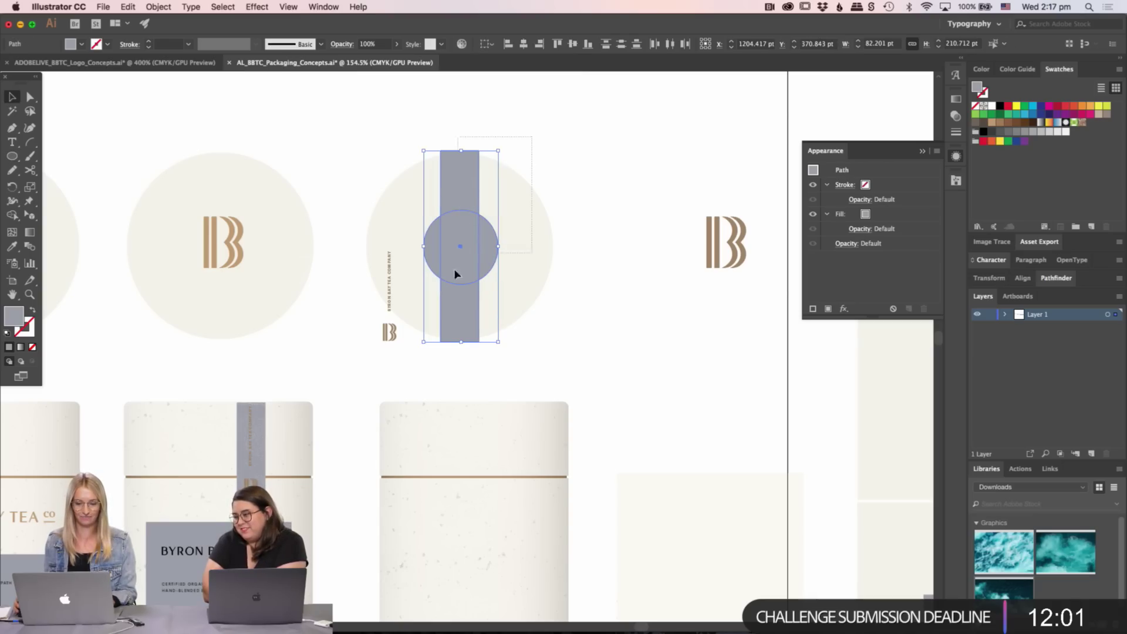
left_click(411, 276, "shift")
left_click(594, 234)
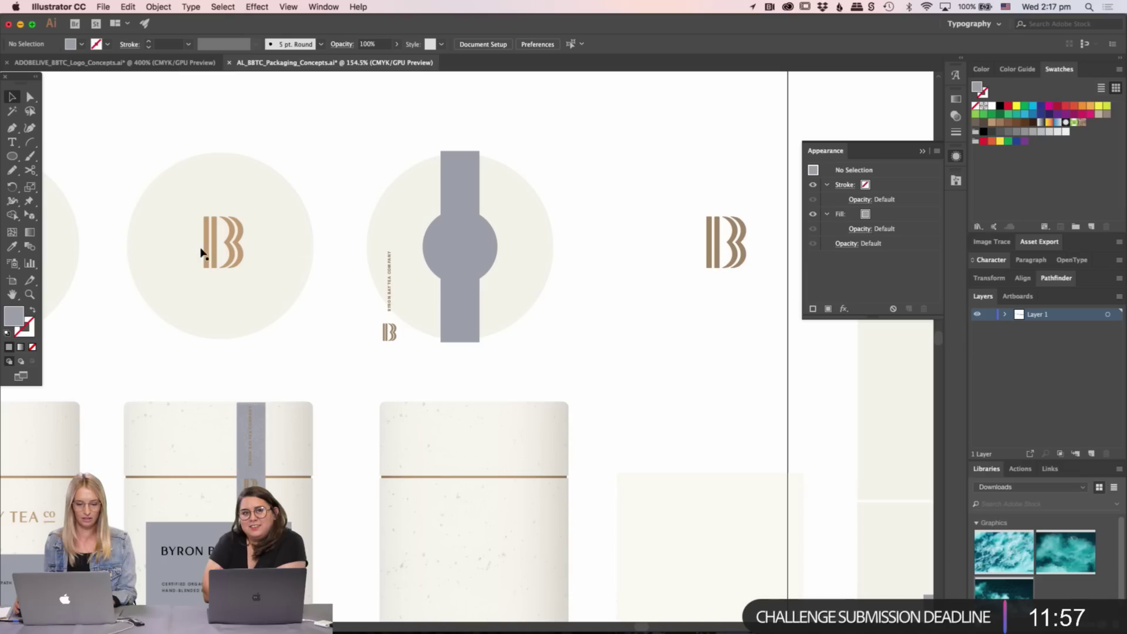
- Place a scaled-down copy of the tan B monogram in the small grey circle, and lengthen the grey bar equally beyond both lid edges
left_click_drag(239, 256, 478, 256)
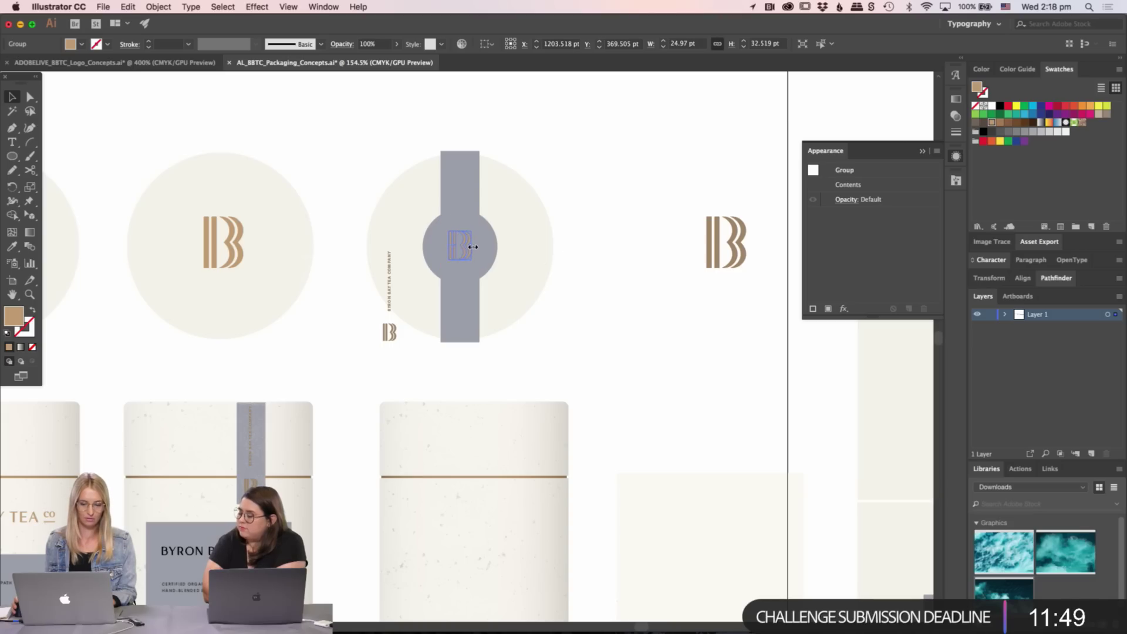
left_click(557, 324)
left_click(448, 335)
left_click_drag(460, 342, 461, 390)
left_click(604, 347)
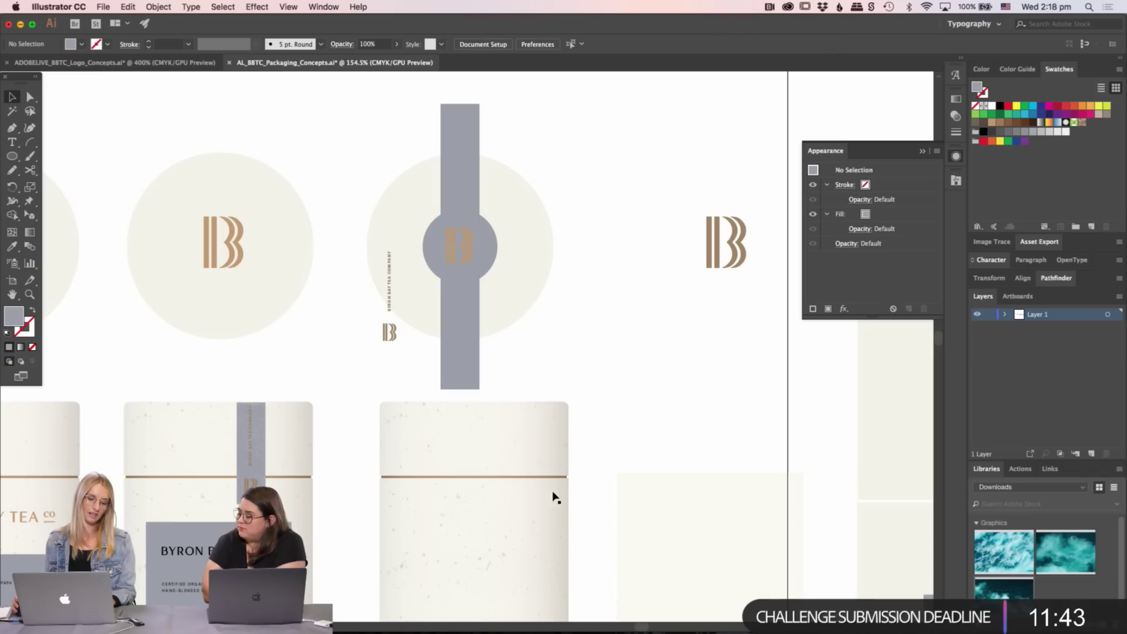
- Shift the whole banded lid design to the right so it lines up above the blank tin
scroll(356, 483, "right", 3)
left_click_drag(505, 153, 333, 337)
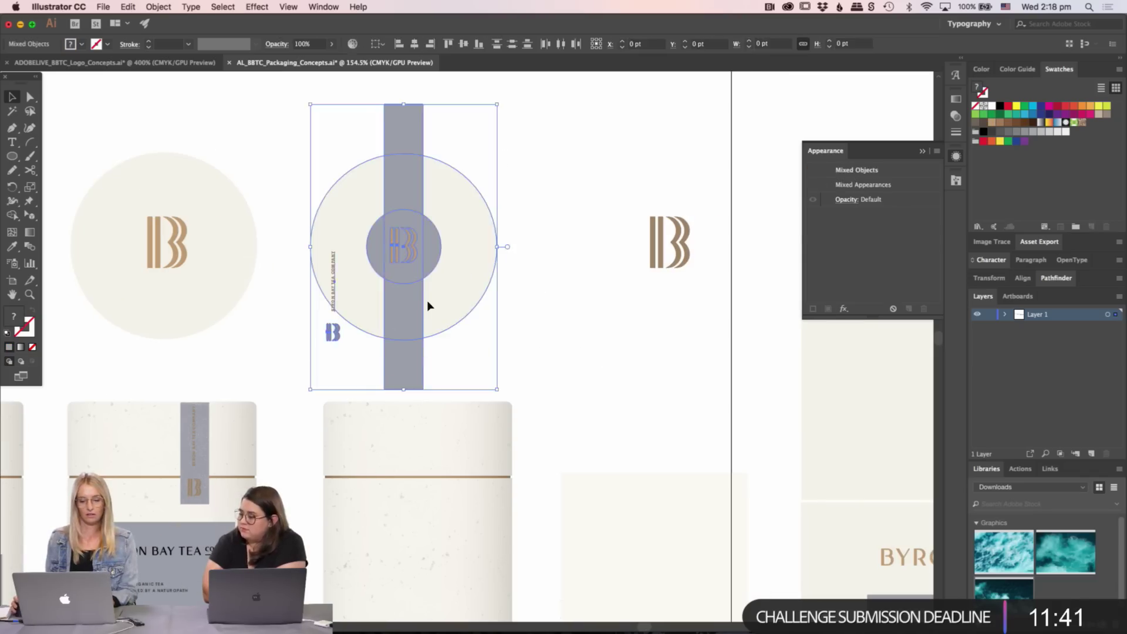
left_click_drag(428, 305, 465, 304)
left_click(532, 353)
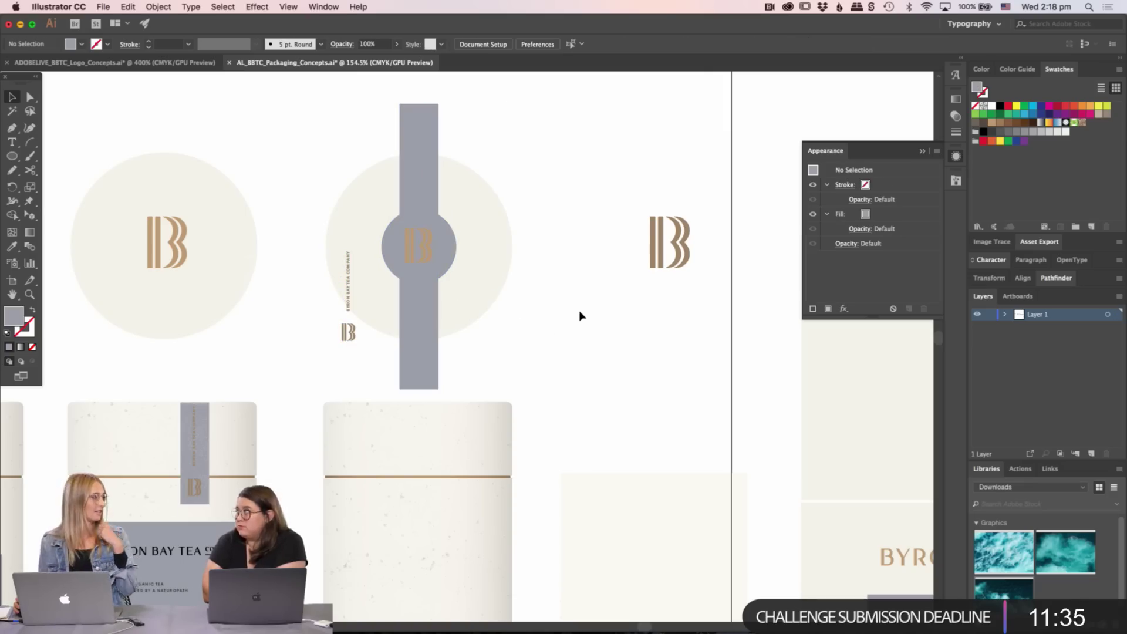
- Move the vertical BYRON BAY TEA COMPANY text onto the grey bar below the small circle and colour it with the monogram's tan
scroll(581, 307, "left", 3)
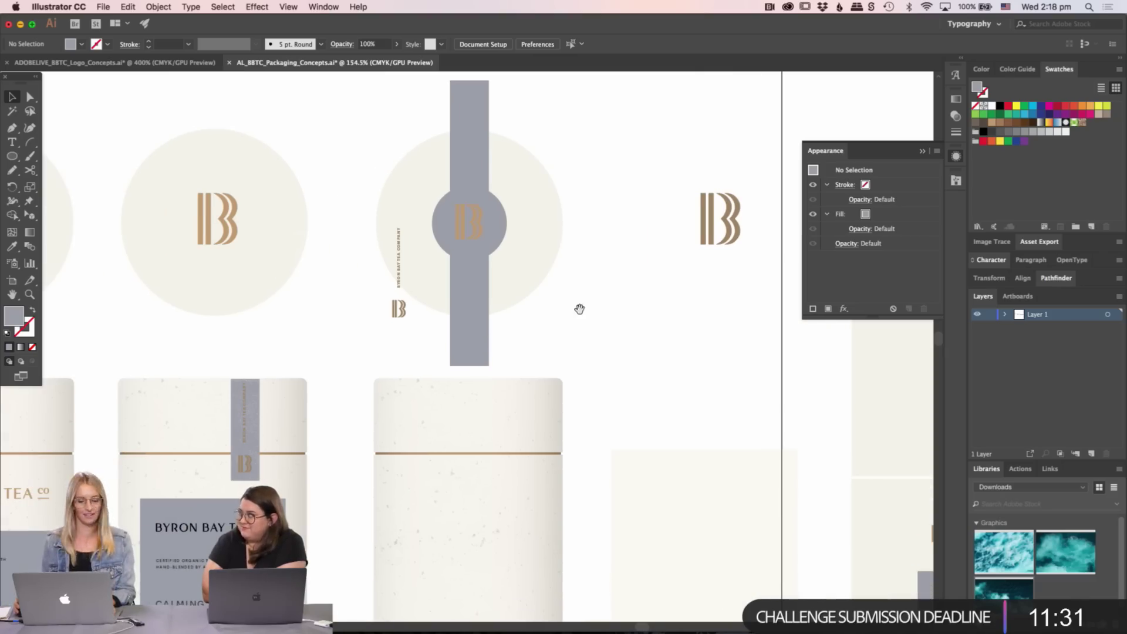
scroll(580, 309, "left", 2)
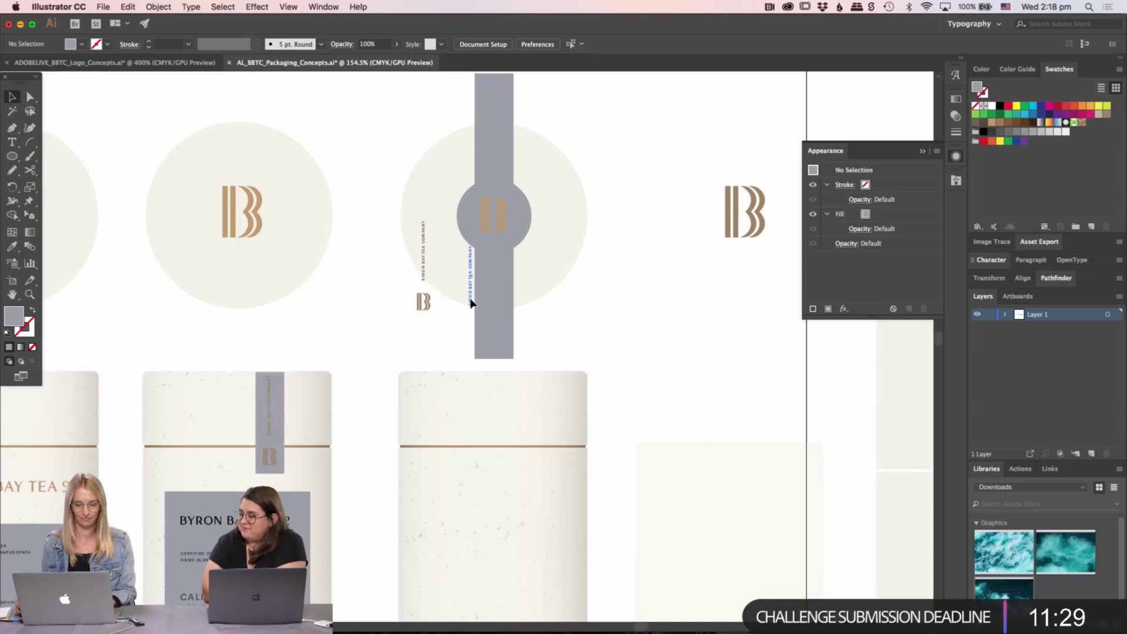
left_click_drag(494, 313, 494, 317)
key("i")
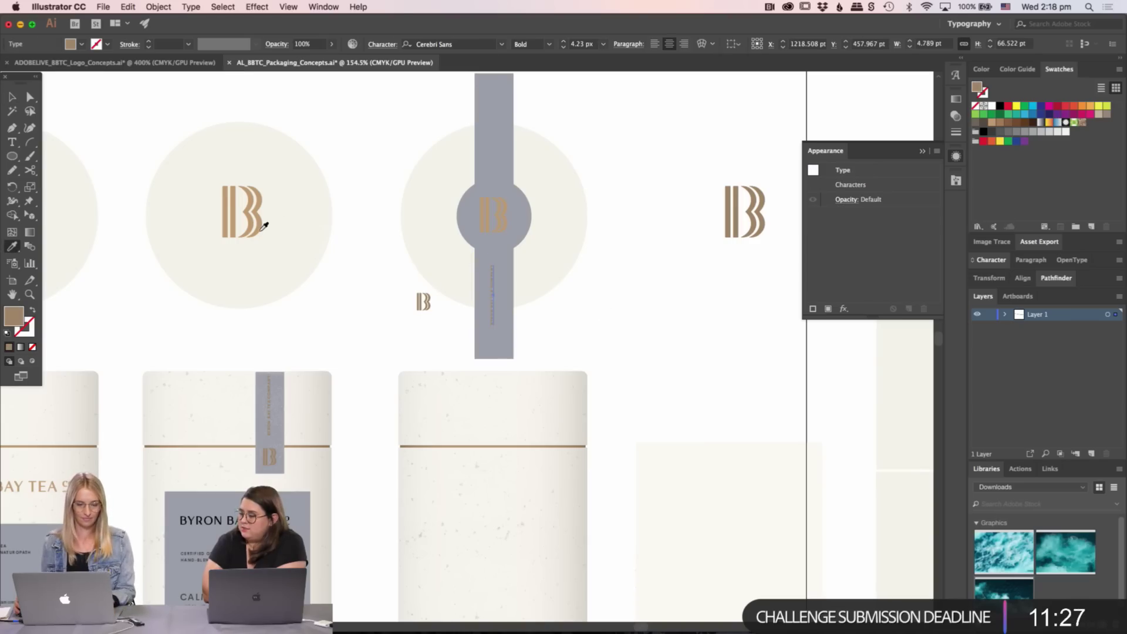
left_click(263, 226)
- Enlarge the vertical company text on the bar to about 88 pt long and recolour it with the sampled cream
key("z")
left_click(511, 294)
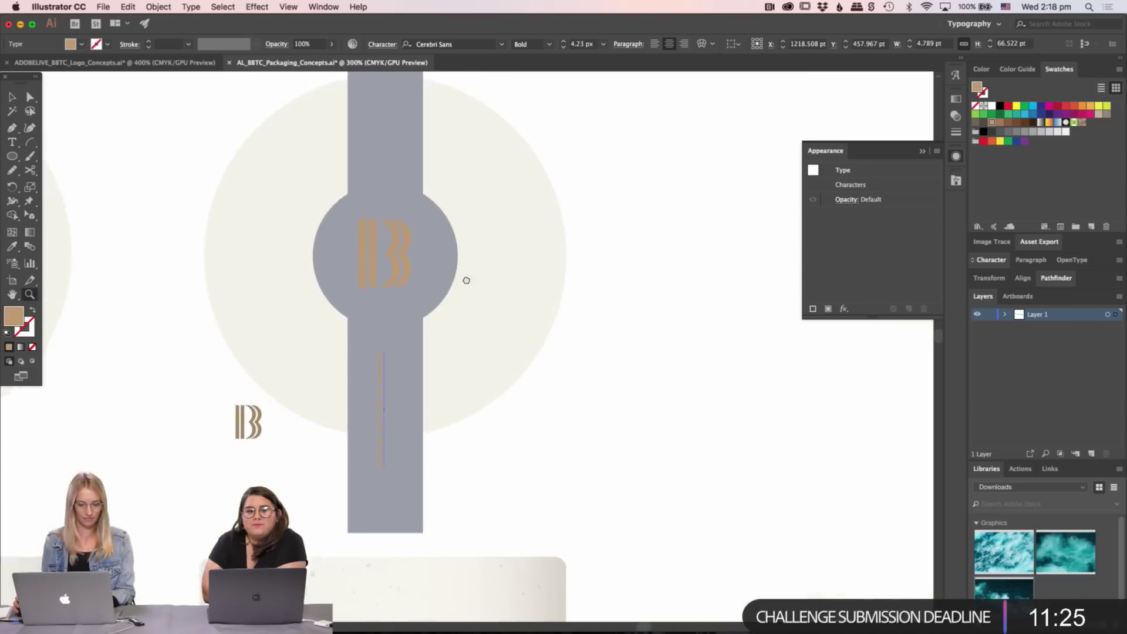
scroll(466, 281, "down", 4)
scroll(466, 281, "left", 2)
key("v")
left_click_drag(441, 340, 461, 376)
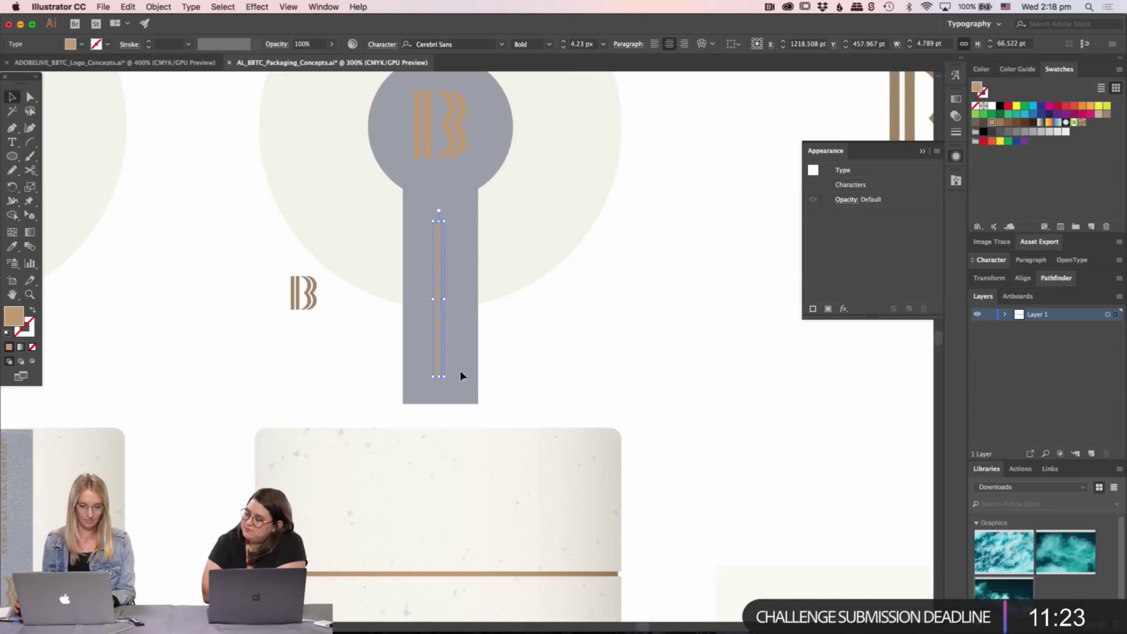
scroll(443, 370, "right", 2)
key("i")
left_click(517, 270)
key("v")
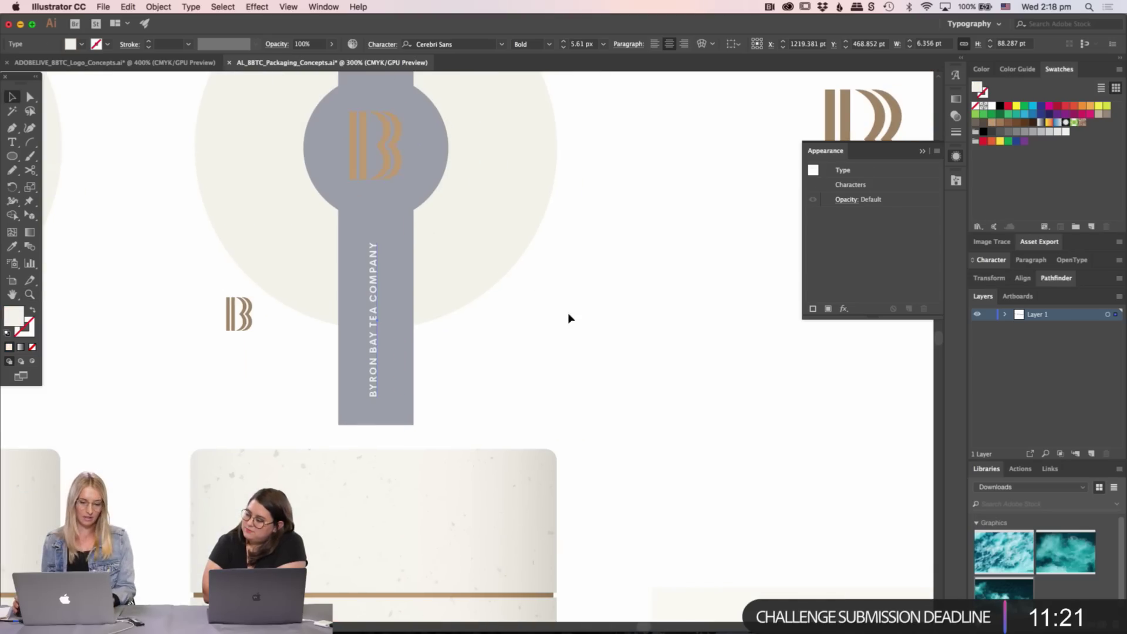
- Duplicate the cream BYRON BAY TEA COMPANY text onto the part of the grey bar above the small circle
scroll(509, 372, "up", 3)
scroll(509, 371, "left", 1)
key("super+shift+a")
scroll(502, 352, "up", 3)
scroll(502, 352, "left", 1)
left_click_drag(428, 459, 429, 191)
scroll(514, 208, "up", 4)
scroll(514, 208, "left", 1)
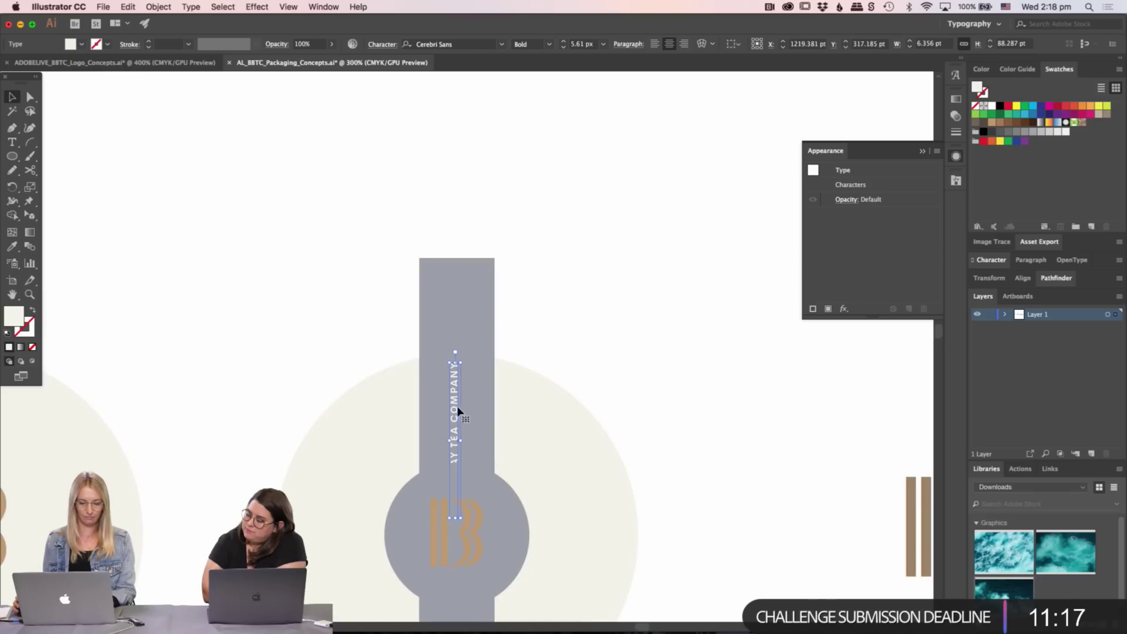
left_click(669, 245)
key("super+minus")
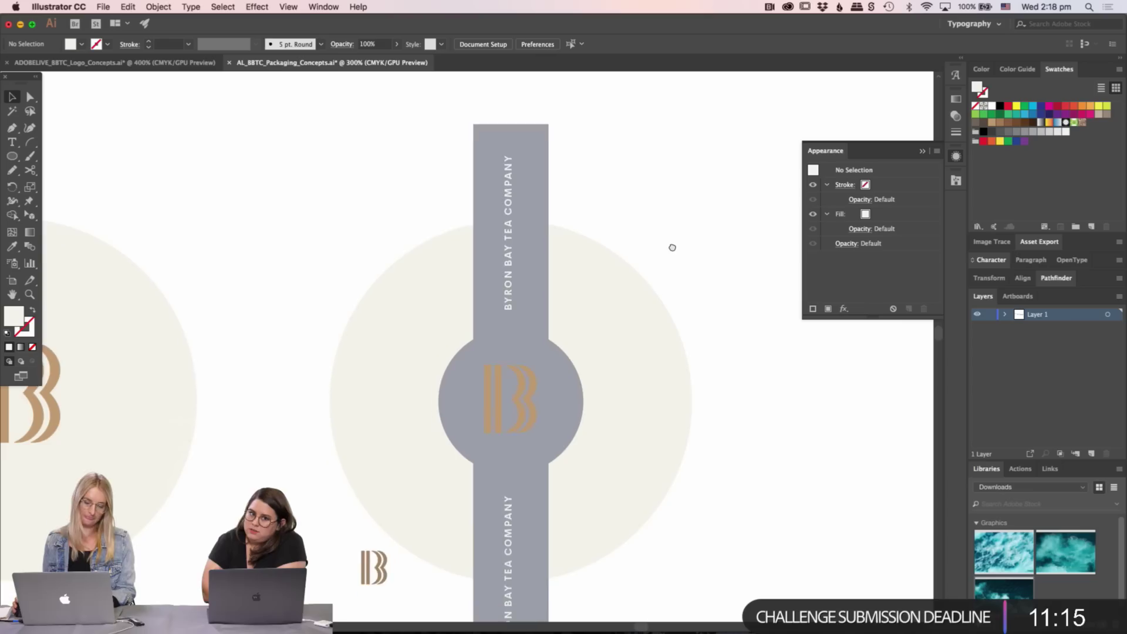
key("super+minus")
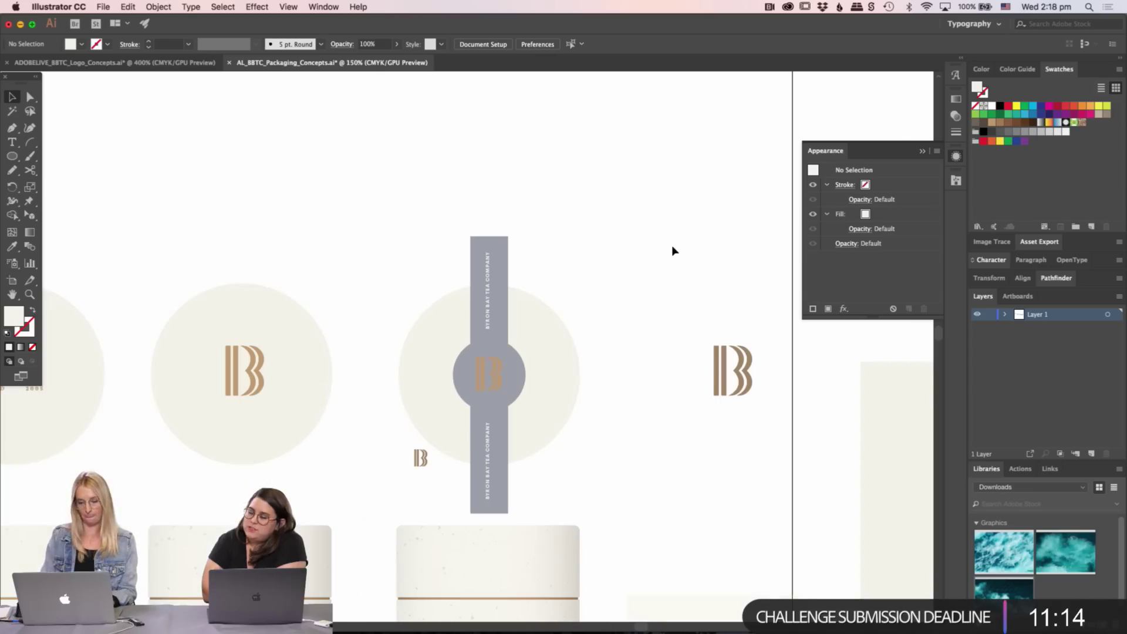
- Delete the leftover small B monogram beside the bar and nudge the whole banded lid design slightly upward
left_click(420, 461)
key("Delete")
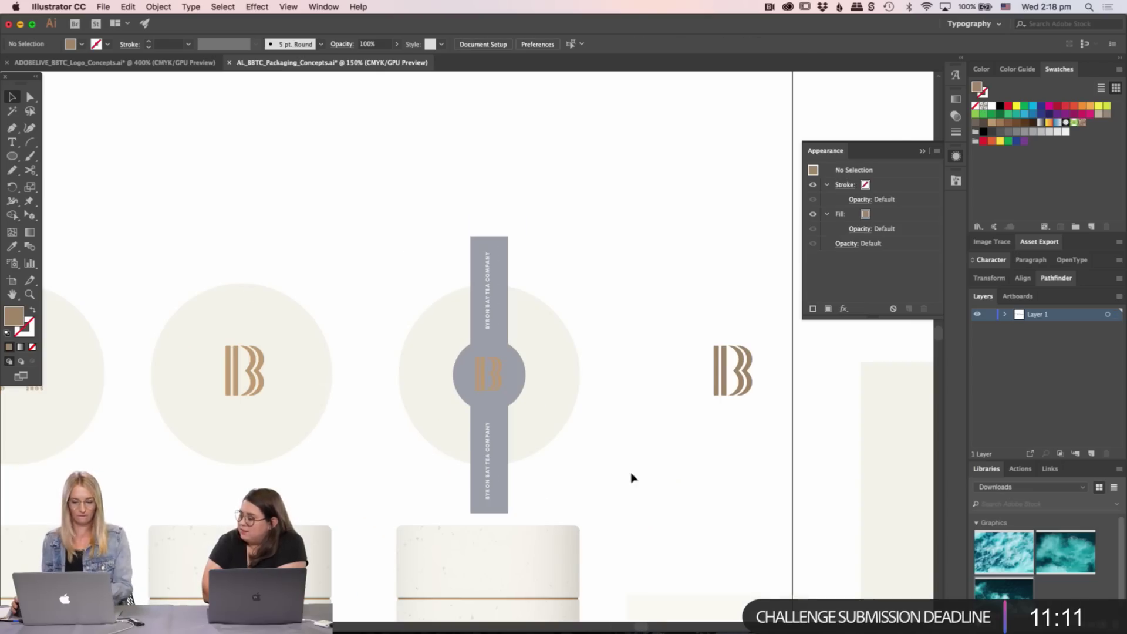
scroll(617, 361, "down", 4)
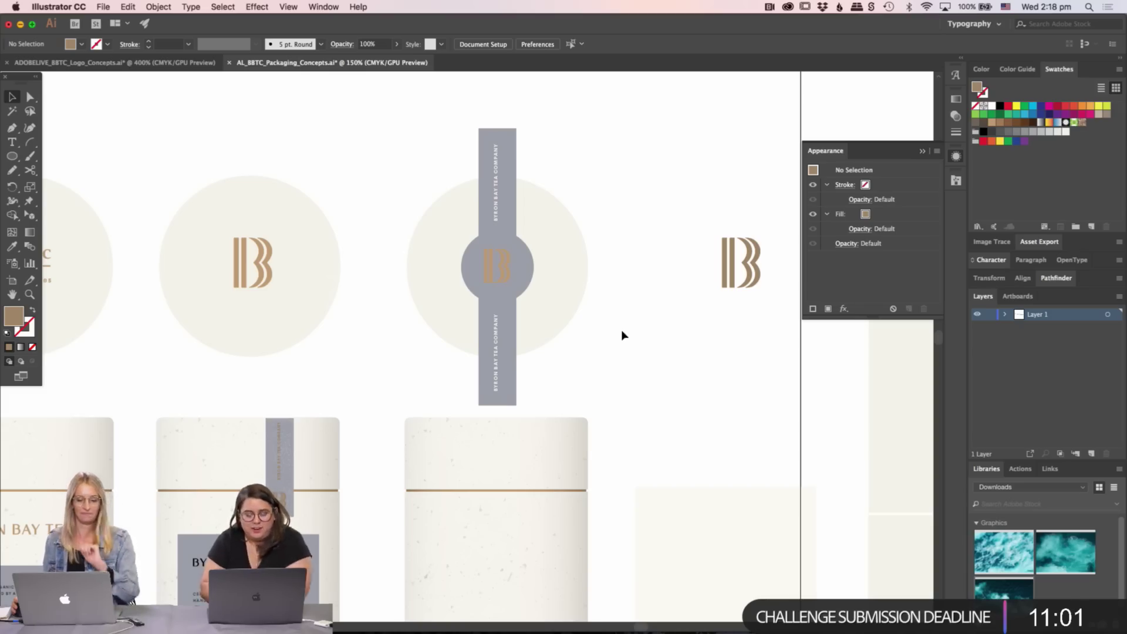
left_click_drag(594, 109, 432, 324)
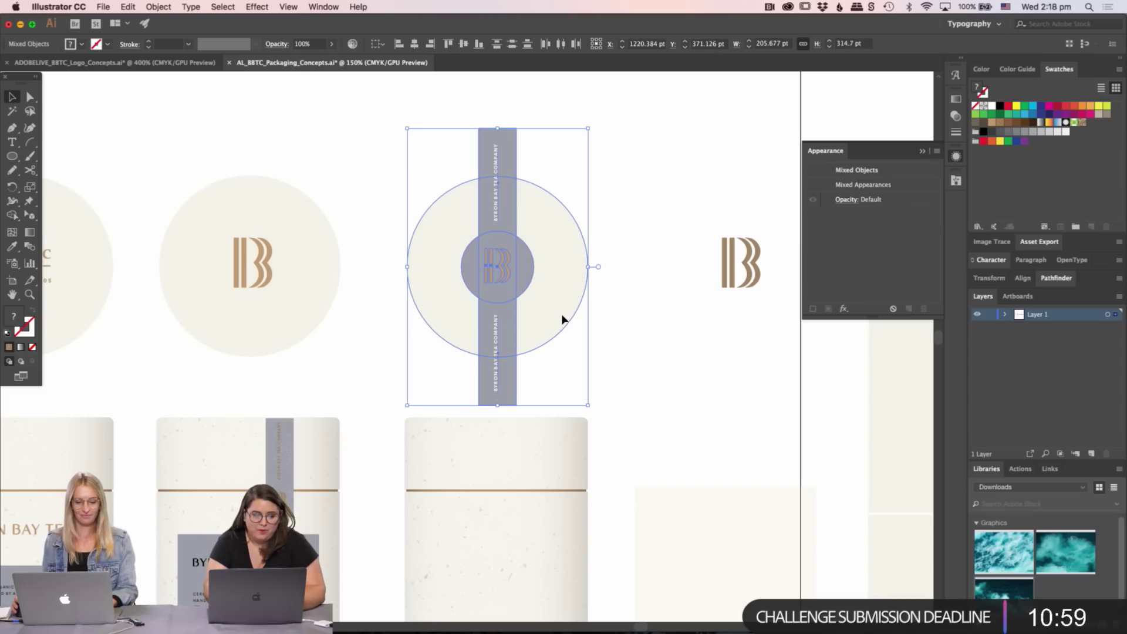
left_click_drag(562, 316, 563, 308)
left_click(695, 322)
- Copy the tan B monogram from the box's side panel onto the blank cream panel above the front panel
key("super+minus")
key("super+minus")
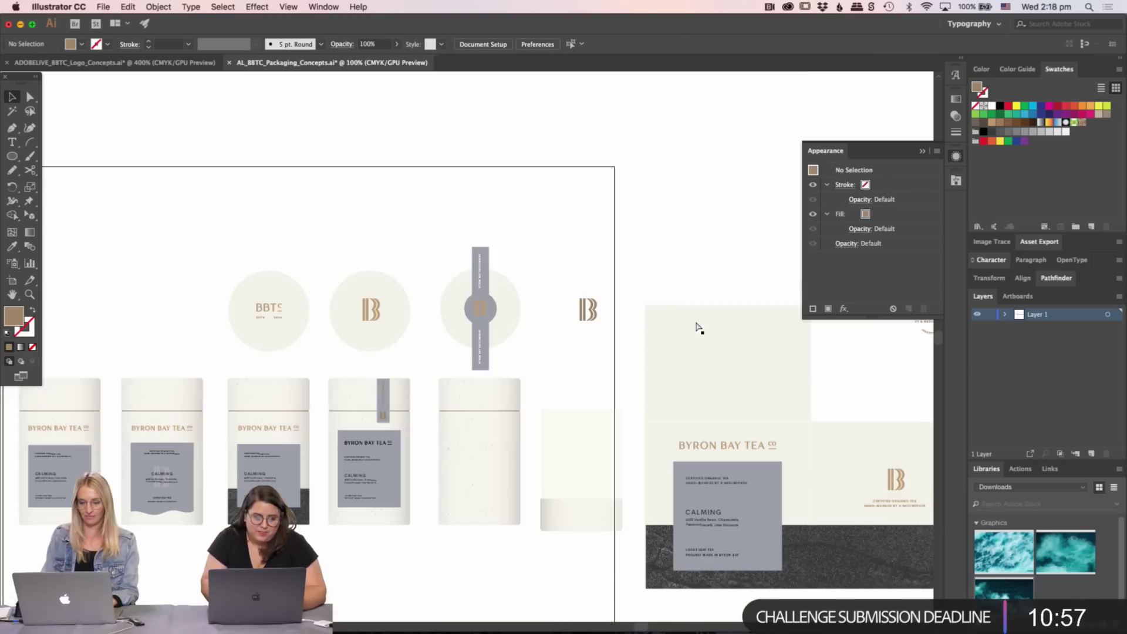
scroll(682, 323, "right", 5)
scroll(682, 322, "down", 3)
scroll(461, 390, "right", 8)
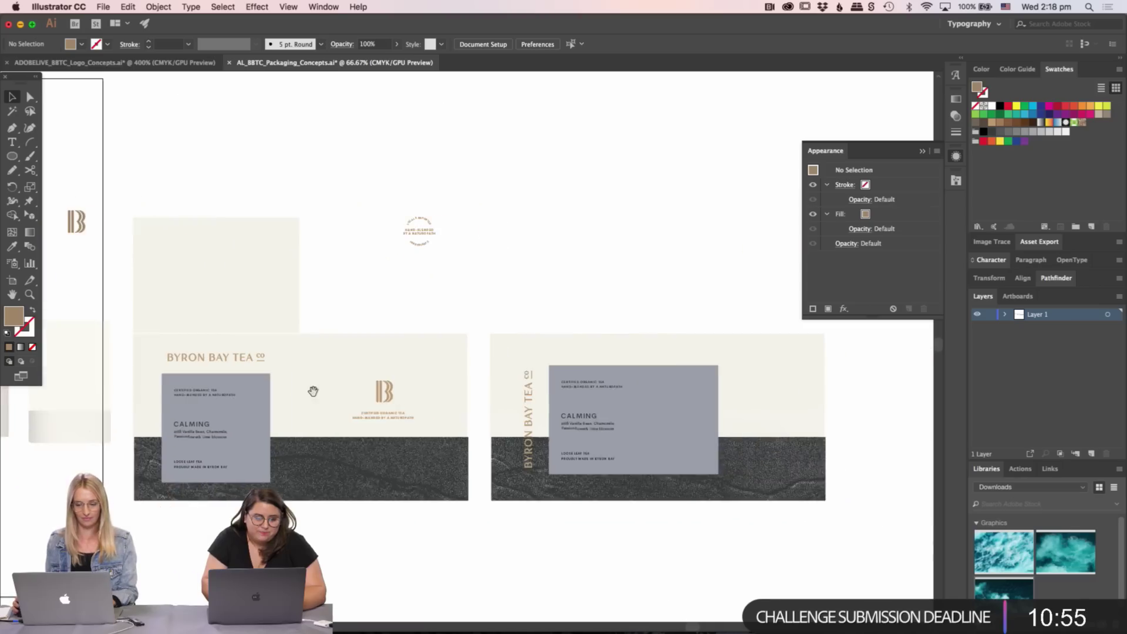
scroll(311, 390, "left", 6)
scroll(470, 340, "down", 1)
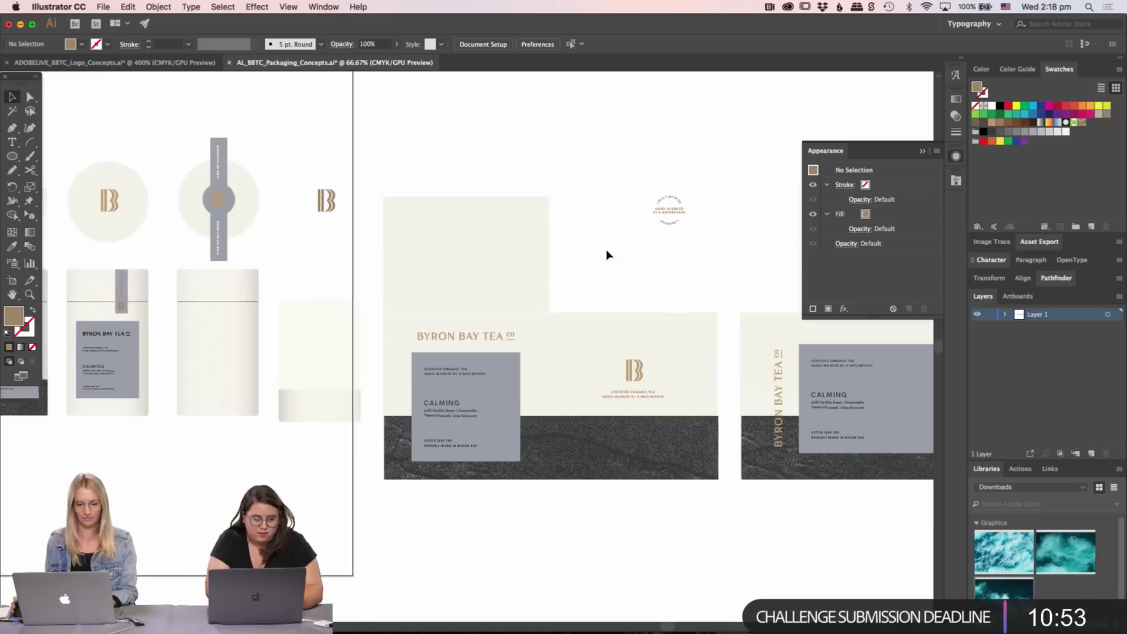
left_click_drag(641, 365, 442, 256)
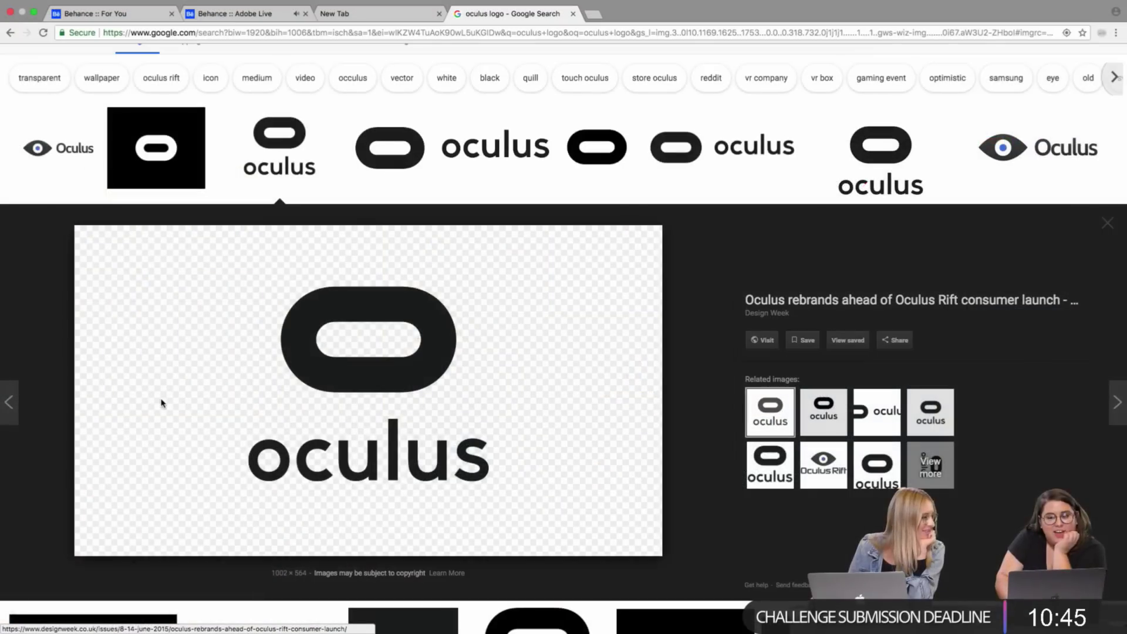
scroll(162, 403, "up", 1)
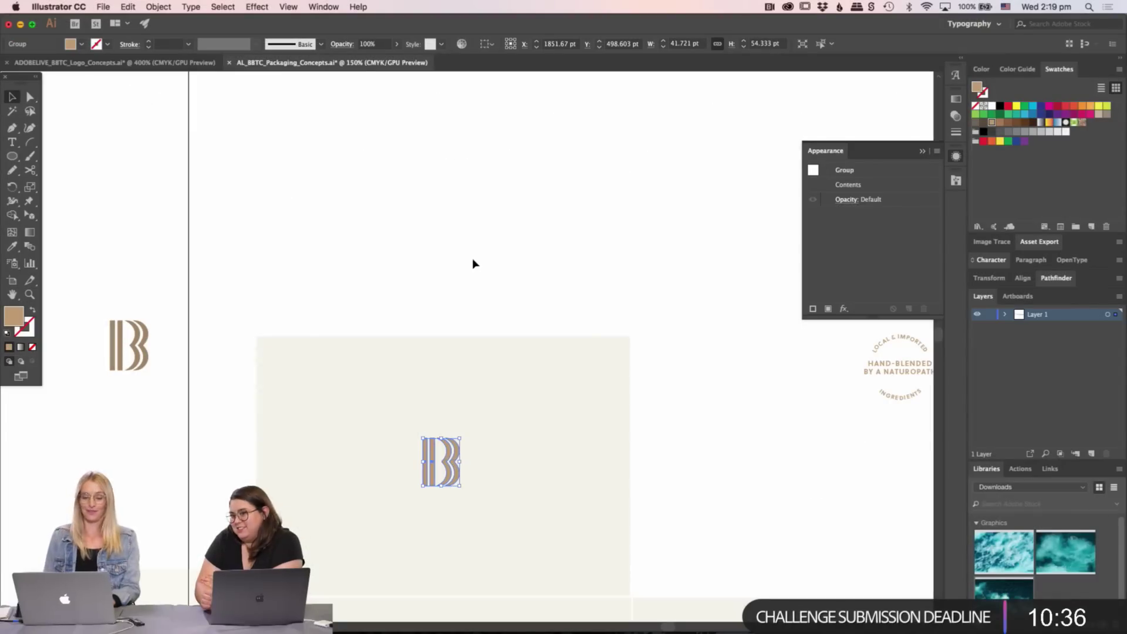
- Enlarge the B monogram on the box's upper cream panel proportionally from its centre
left_click(474, 264)
scroll(475, 293, "down", 5)
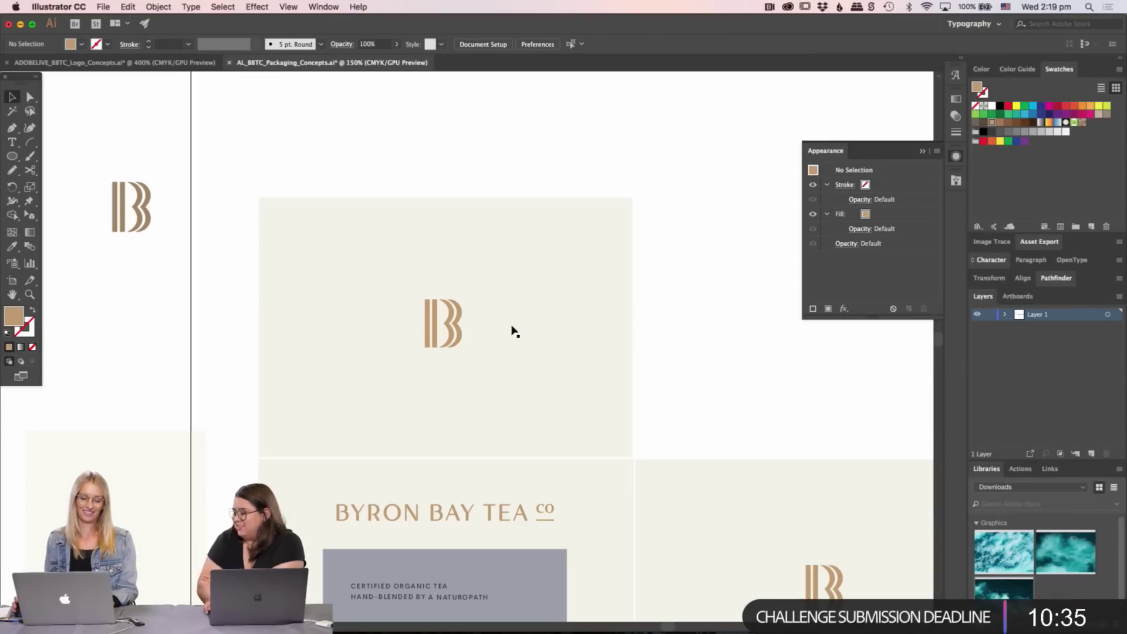
left_click(460, 222)
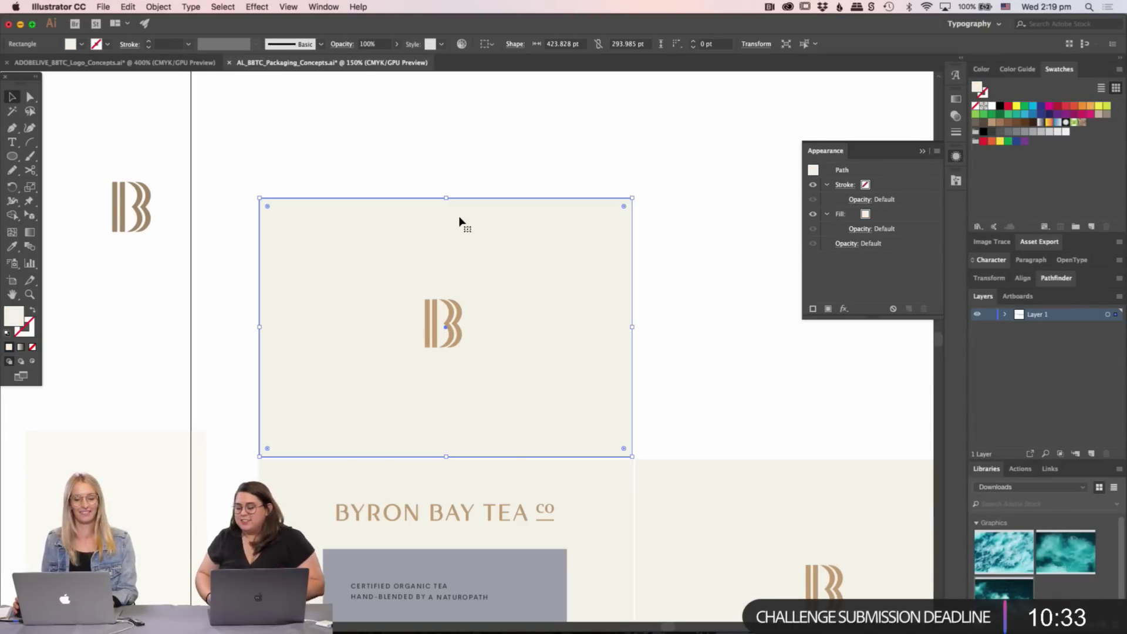
left_click(453, 321)
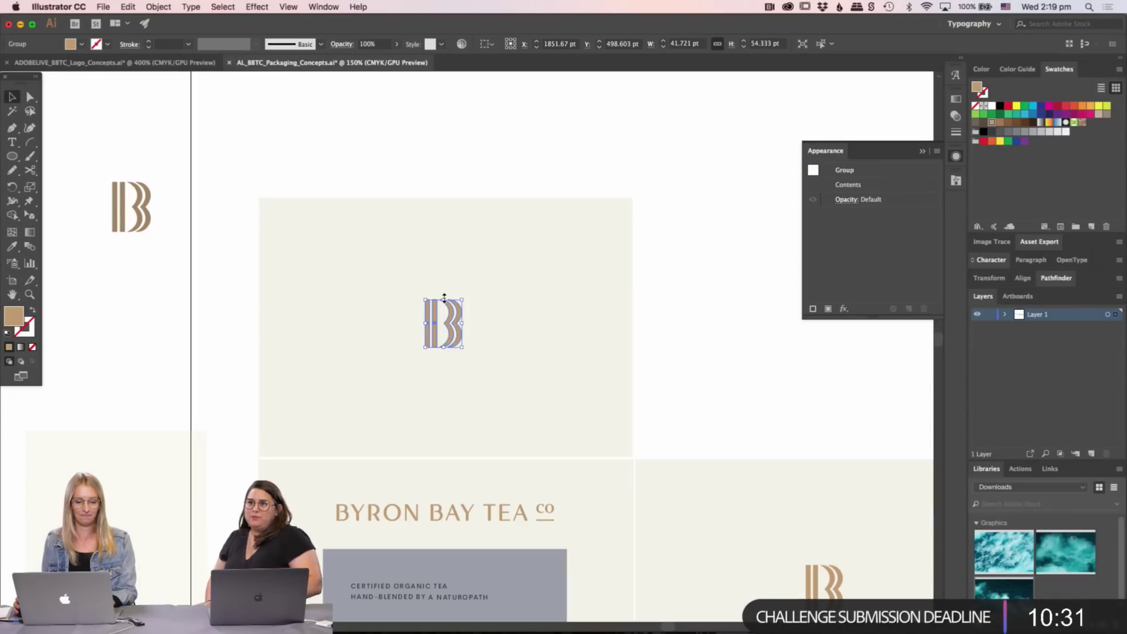
left_click_drag(445, 298, 446, 282)
left_click(756, 340)
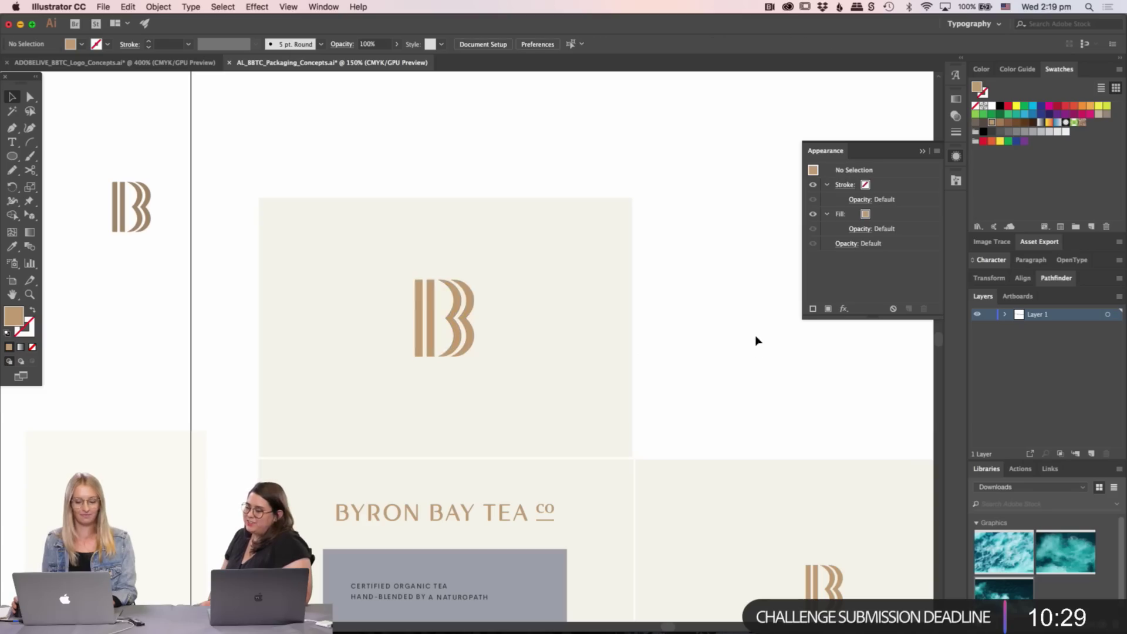
- Align the enlarged B monogram and its cream panel on their vertical centres
key("super+minus")
key("super+minus")
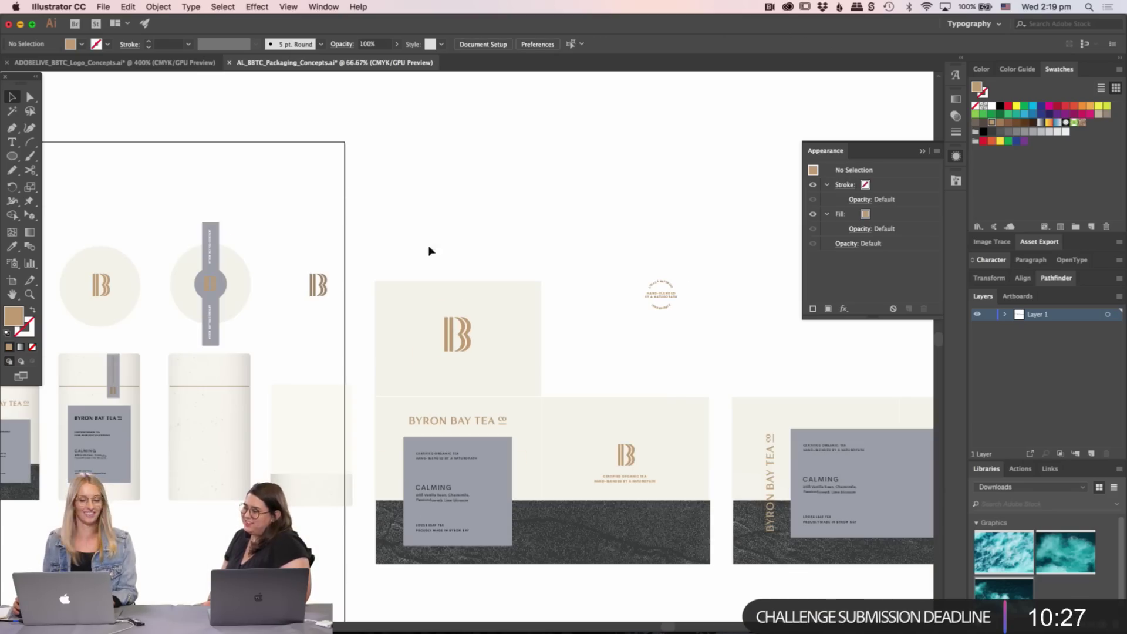
left_click_drag(428, 251, 471, 322)
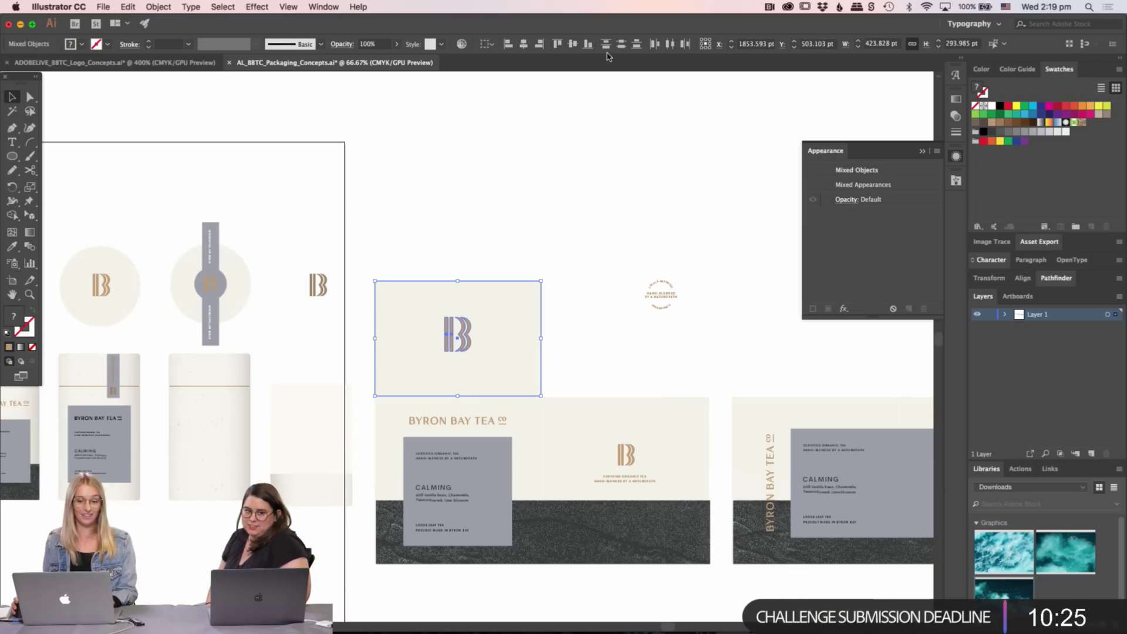
left_click(574, 45)
left_click(578, 224)
left_click_drag(561, 264, 567, 238)
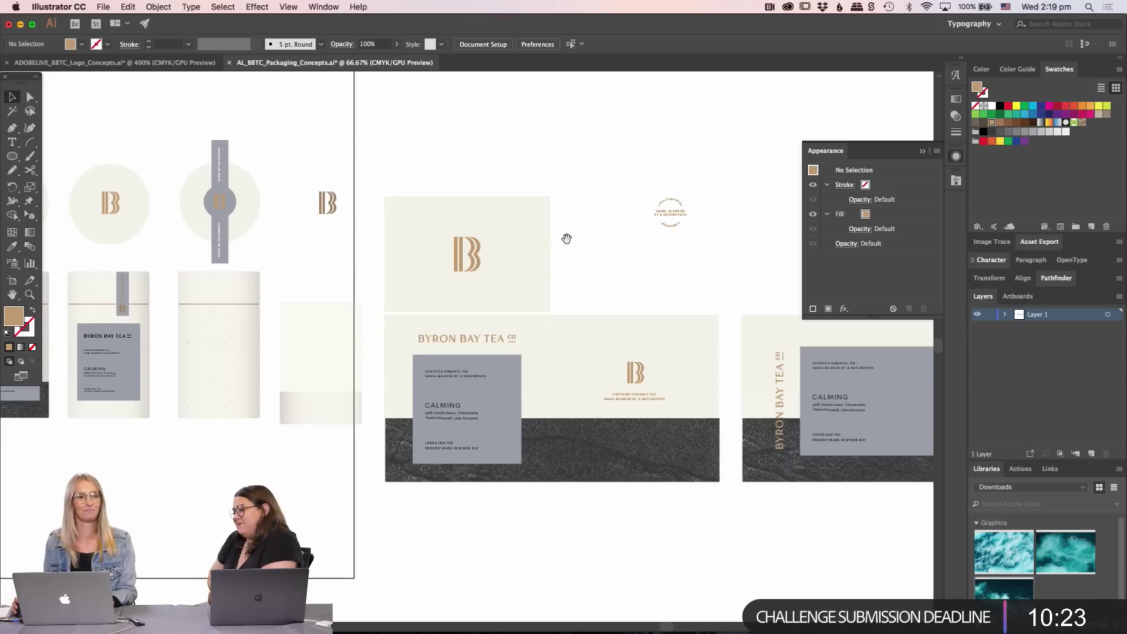
- Nudge the upper cream panel and its B monogram down three steps to narrow the gap to the front panel
left_click_drag(389, 247, 340, 256)
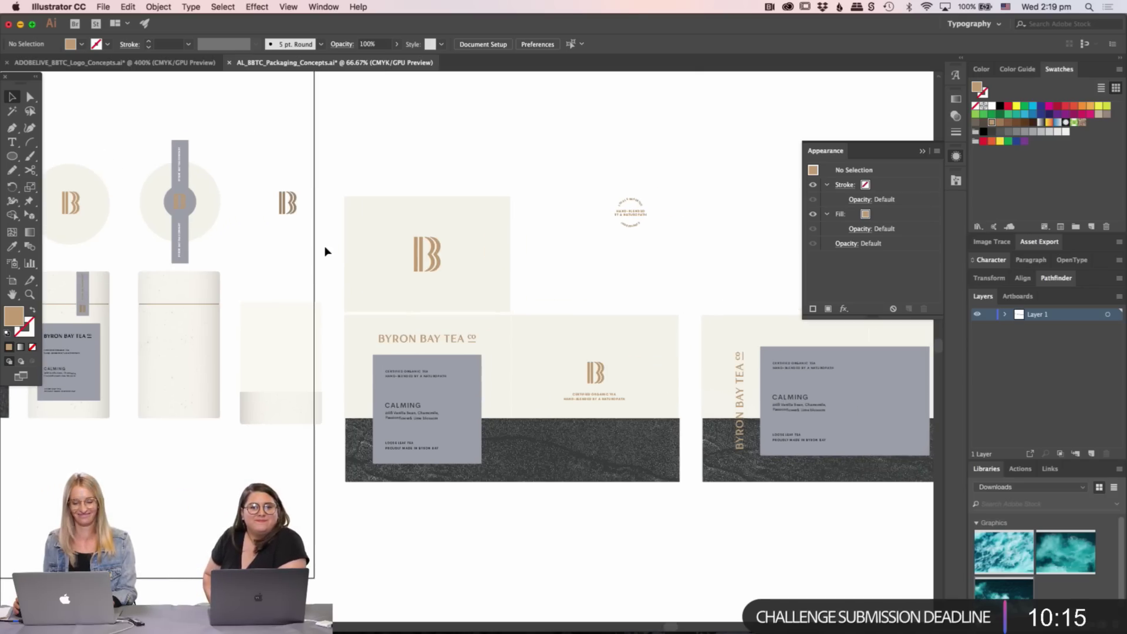
scroll(328, 256, "right", 3)
key("z")
left_click(498, 265)
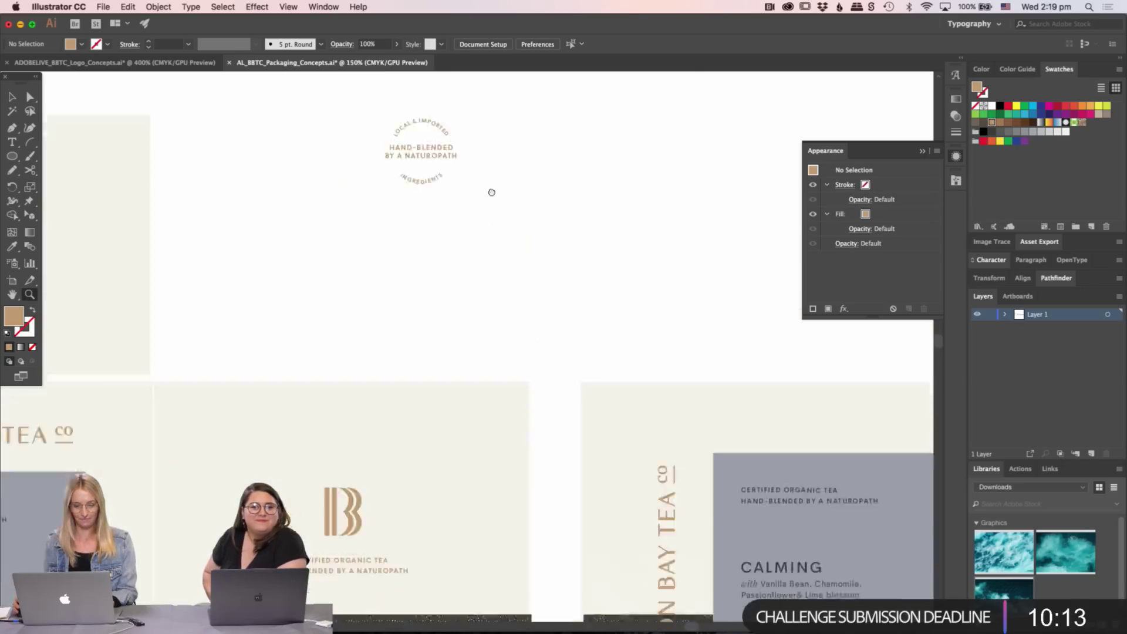
scroll(491, 192, "left", 10)
key("v")
left_click_drag(650, 193, 469, 232)
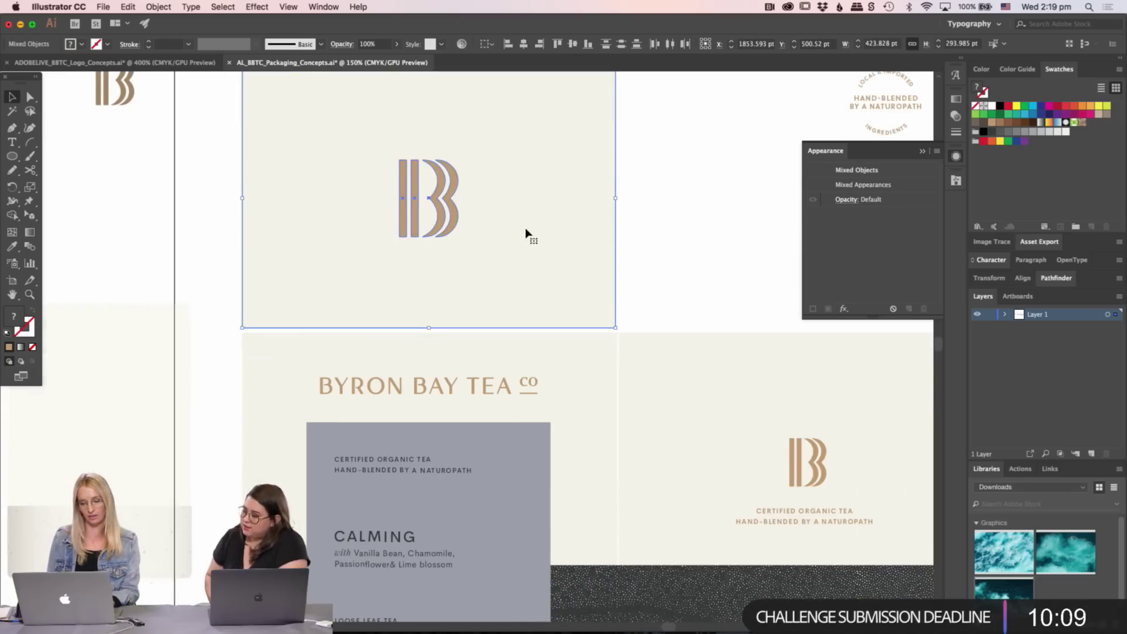
key("Down")
key("Down")
key("Down")
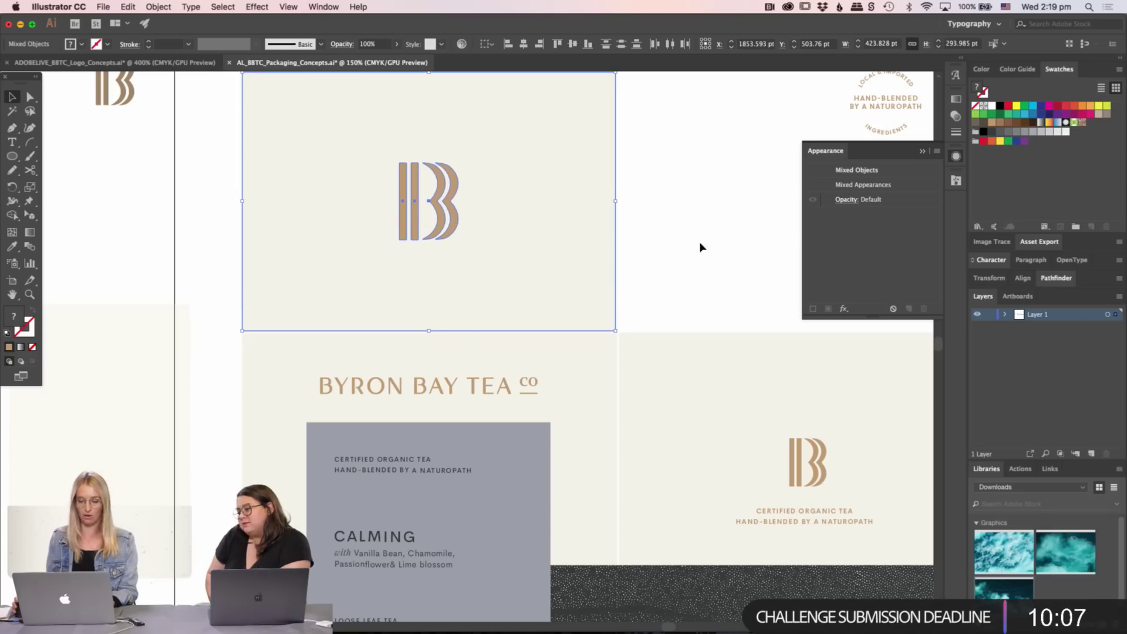
left_click(699, 243)
- Examine the box concept's upper, front and side panels next to the alternative box layout
left_click_drag(726, 297, 763, 287)
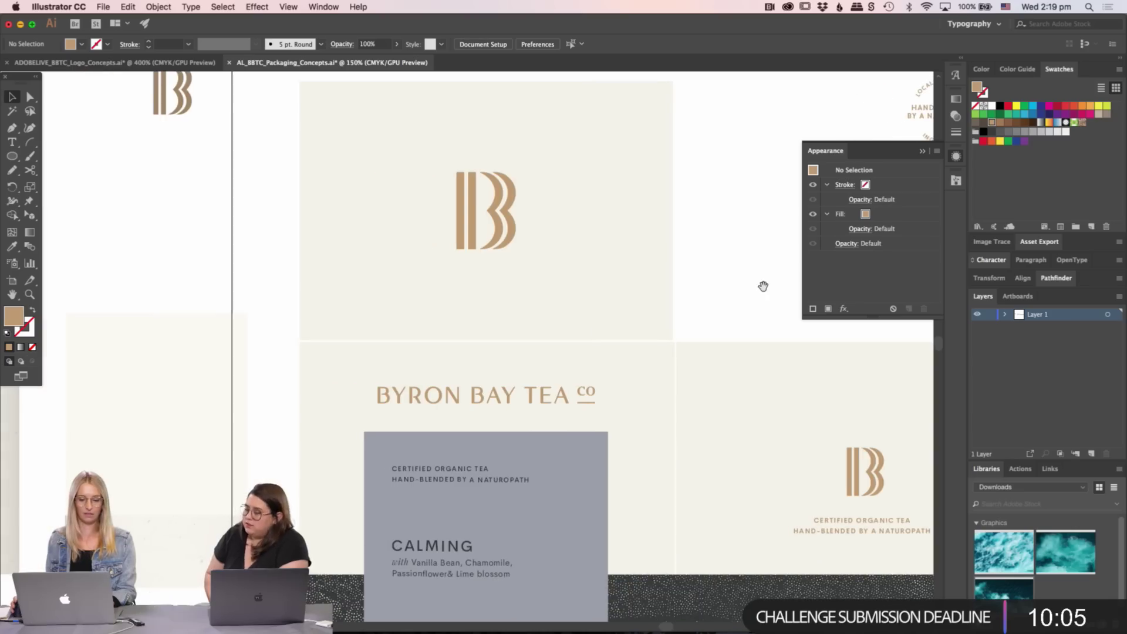
key("super+minus")
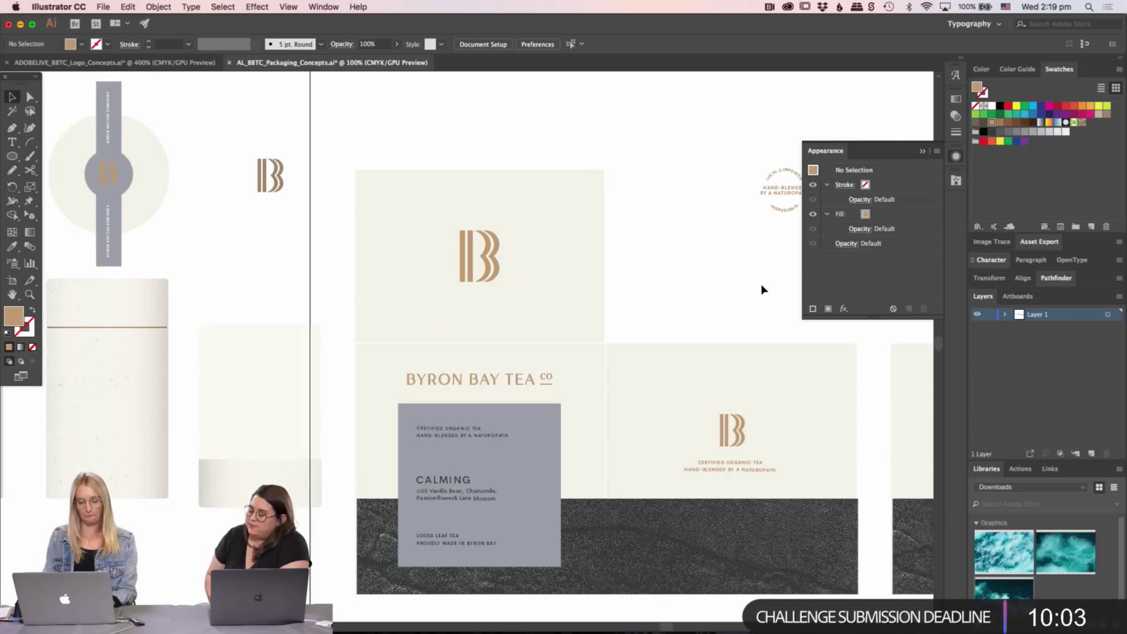
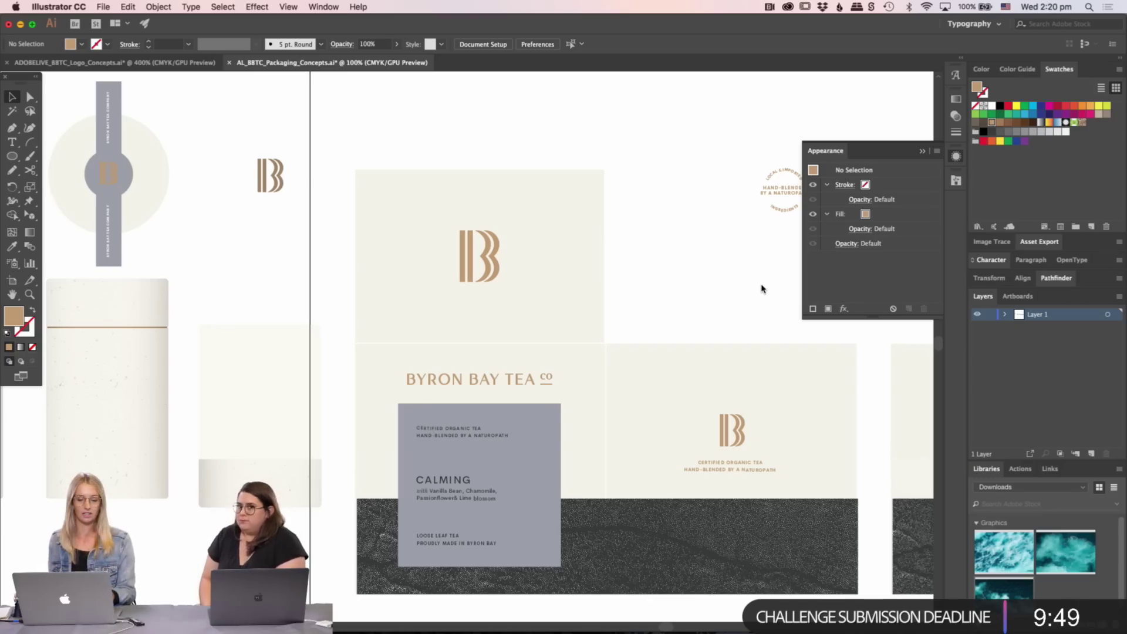
left_click_drag(705, 275, 619, 290)
left_click_drag(361, 254, 725, 307)
left_click_drag(597, 415, 338, 387)
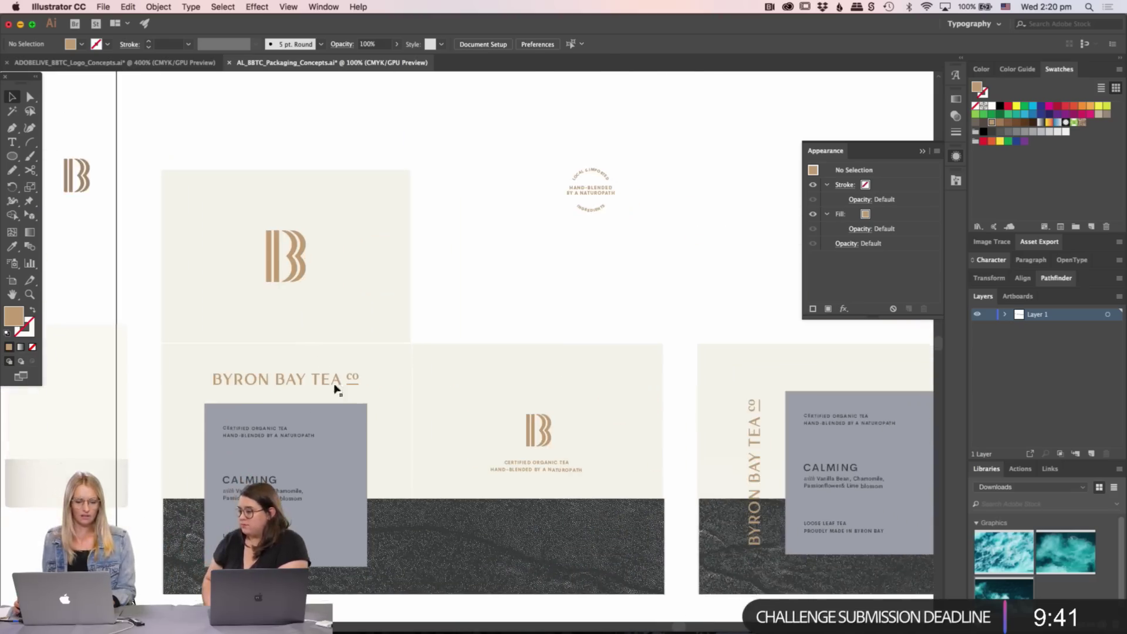
scroll(715, 342, "right", 5)
left_click_drag(249, 360, 613, 371)
scroll(613, 371, "right", 4)
scroll(613, 371, "up", 1)
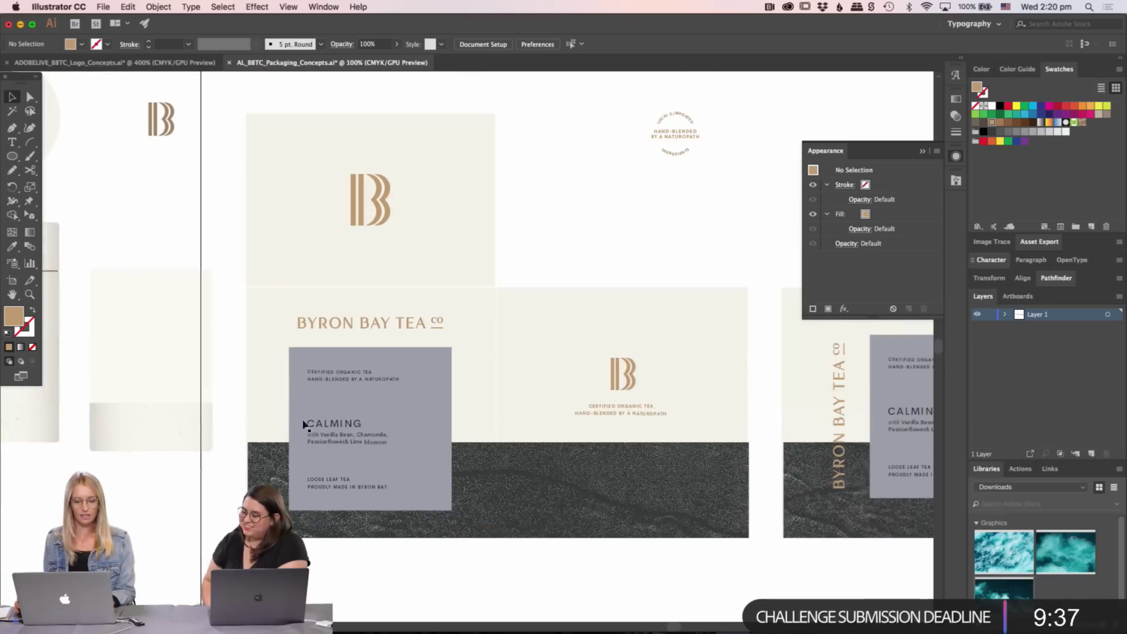
scroll(572, 369, "right", 3)
scroll(572, 369, "up", 2)
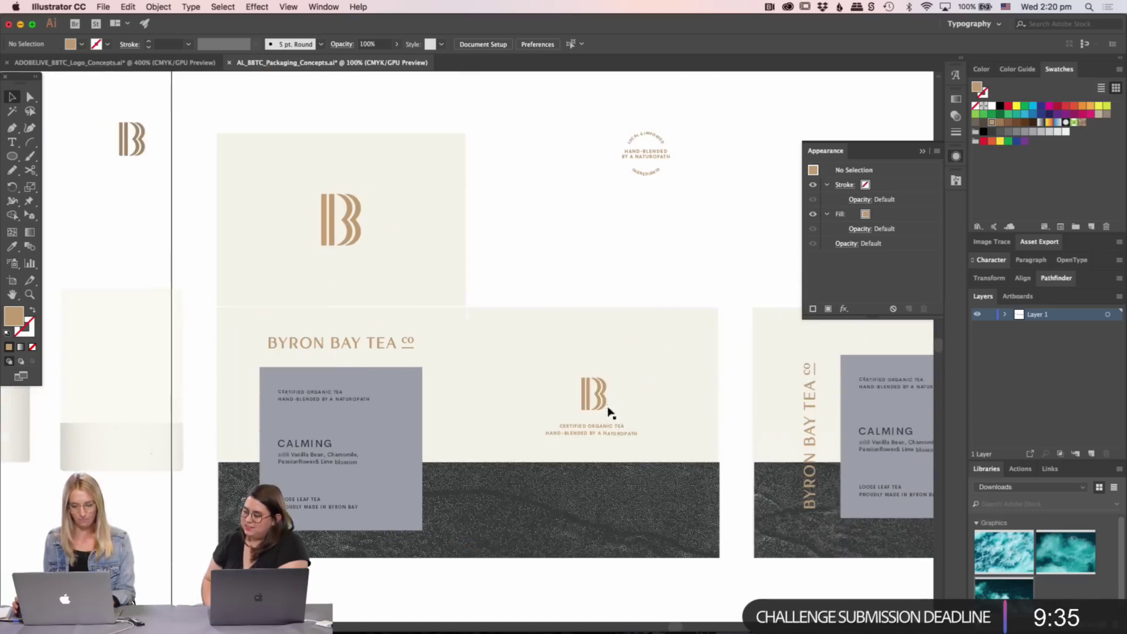
scroll(619, 411, "down", 5)
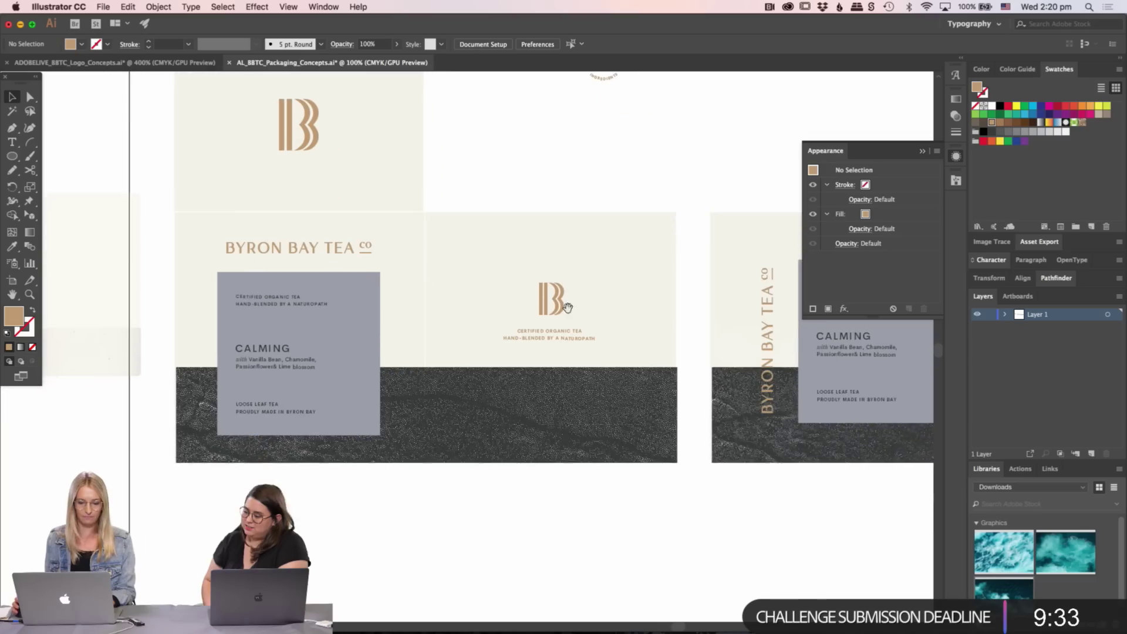
- Duplicate the complete box concept, including its upper, front and side panels, below the original layout
scroll(558, 305, "up", 3)
scroll(558, 305, "right", 2)
left_click_drag(161, 147, 587, 513)
scroll(616, 393, "down", 5)
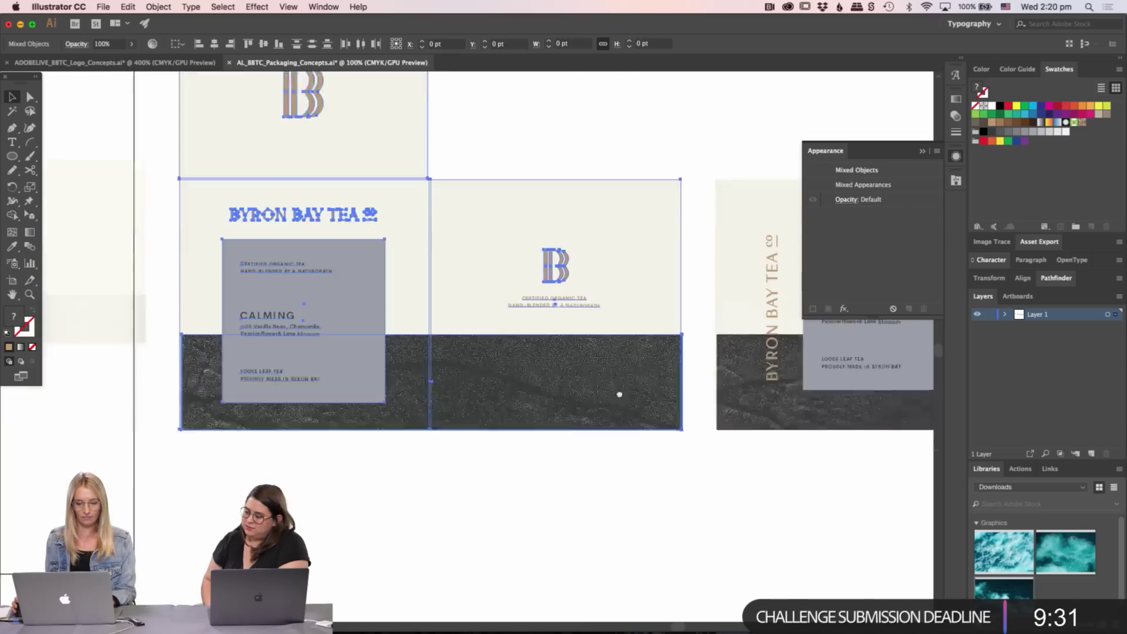
left_click_drag(559, 242, 546, 348)
- Copy the circular hand-blended badge, and delete the B monogram and organic tea text from the duplicated box's side panel
scroll(639, 360, "down", 10)
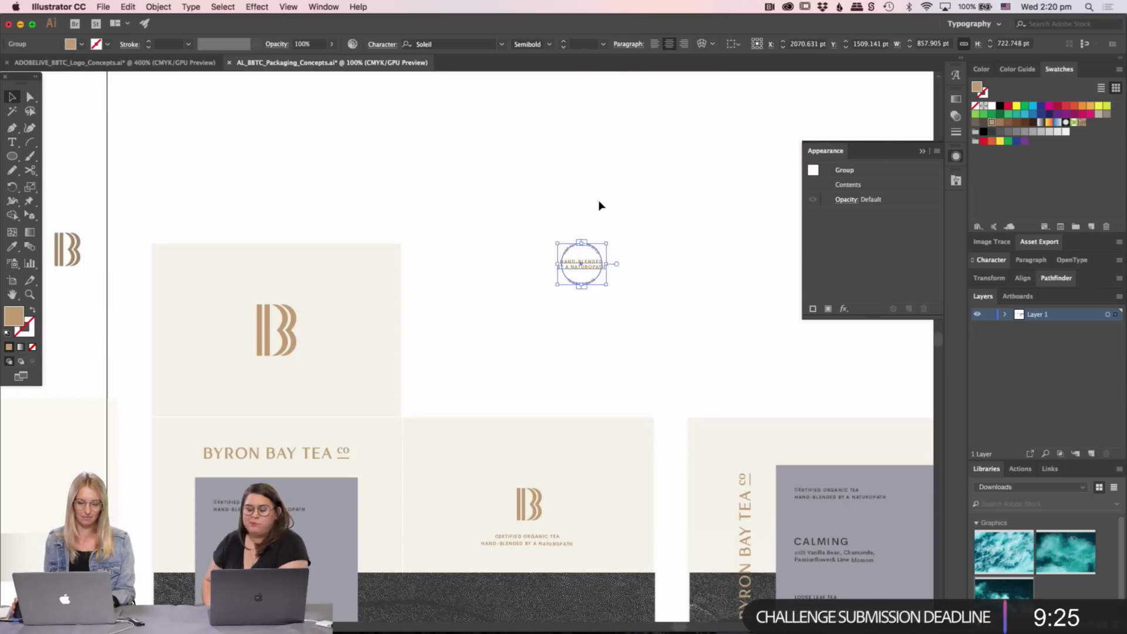
left_click(619, 307)
key("z")
scroll(587, 390, "down", 3)
left_click(587, 390)
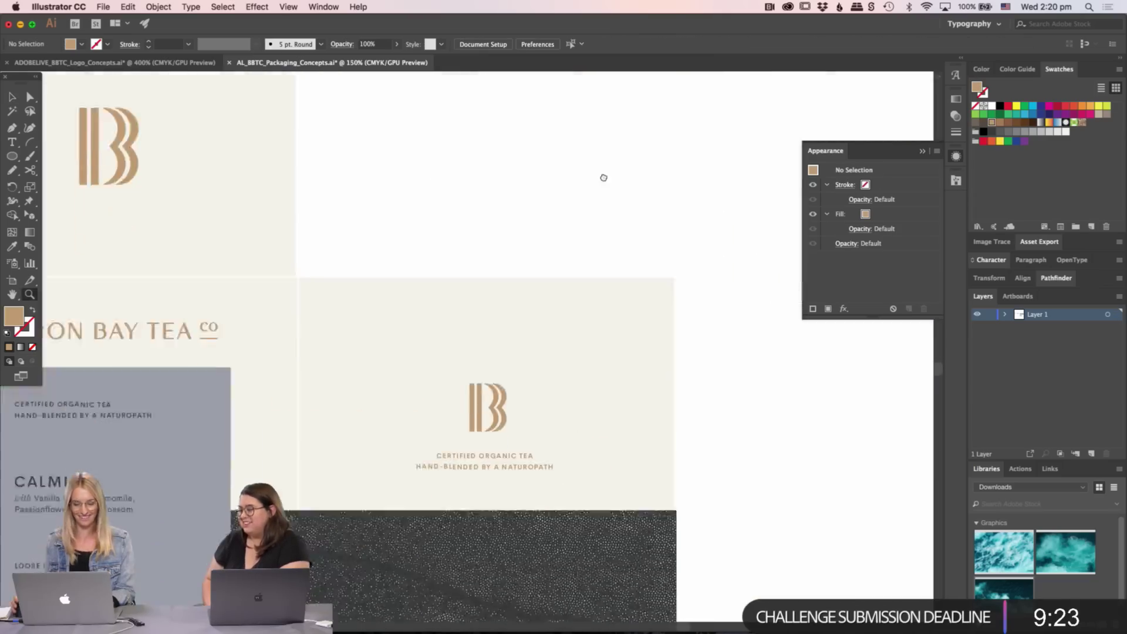
scroll(503, 254, "down", 4)
key("v")
scroll(509, 314, "up", 2)
left_click(539, 317)
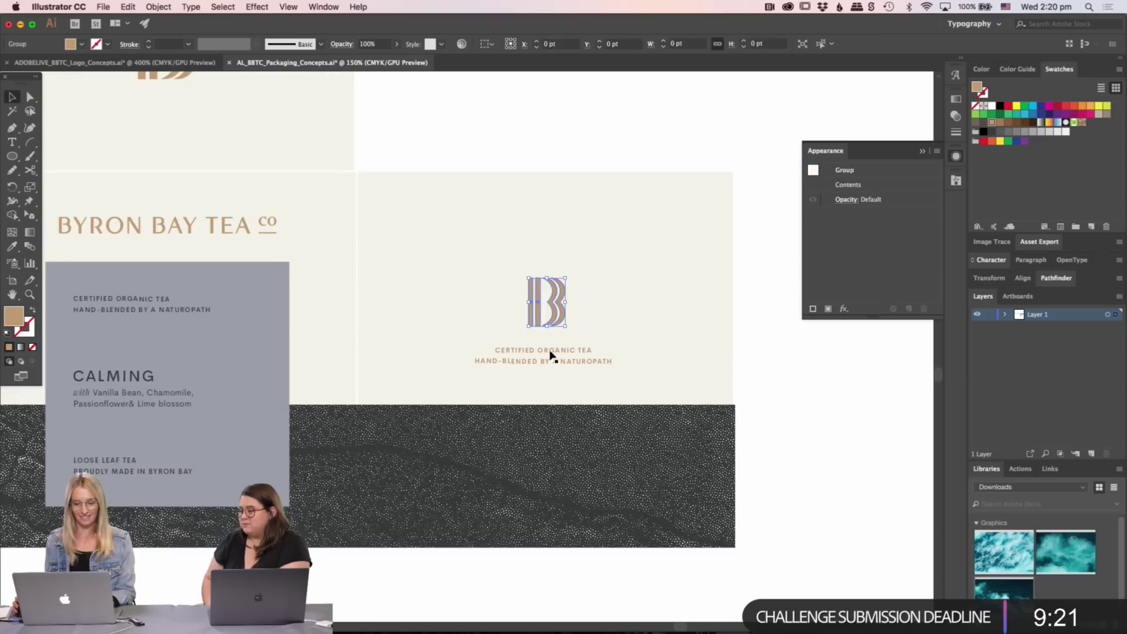
left_click(552, 360, "shift")
key("Delete")
- Paste the circular badge onto the duplicated box's side panel, enlarge it slightly and centre it in the cream area
key("cmd+v")
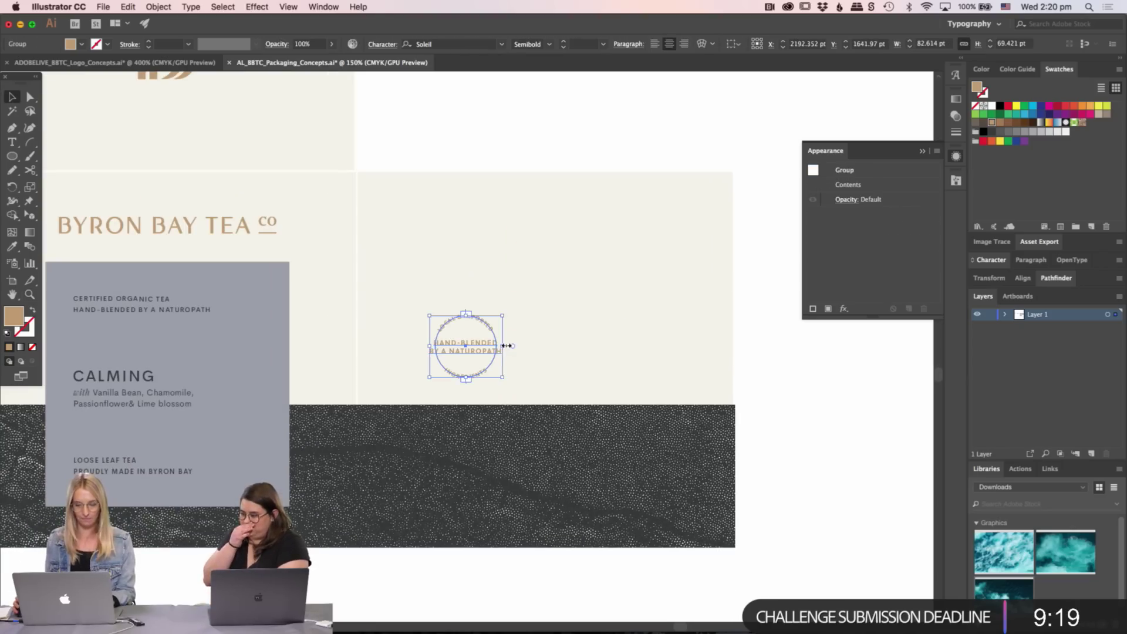
left_click_drag(506, 346, 564, 316)
left_click(763, 365)
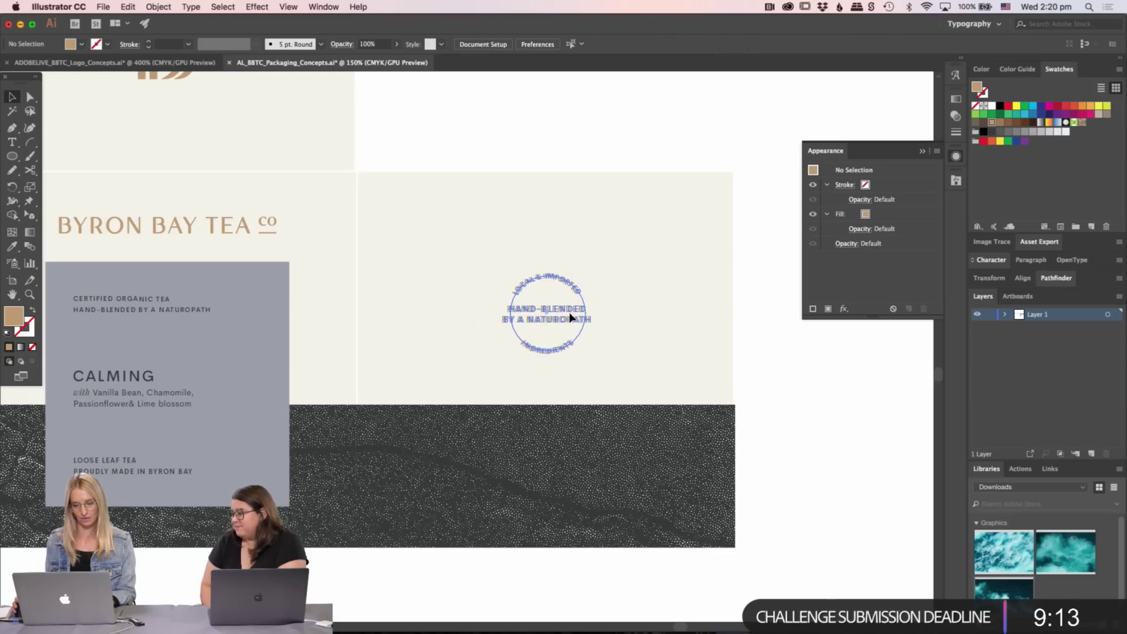
- Duplicate the box layout with the circular badge, placing the copy beside it on the same level
scroll(689, 409, "left", 5)
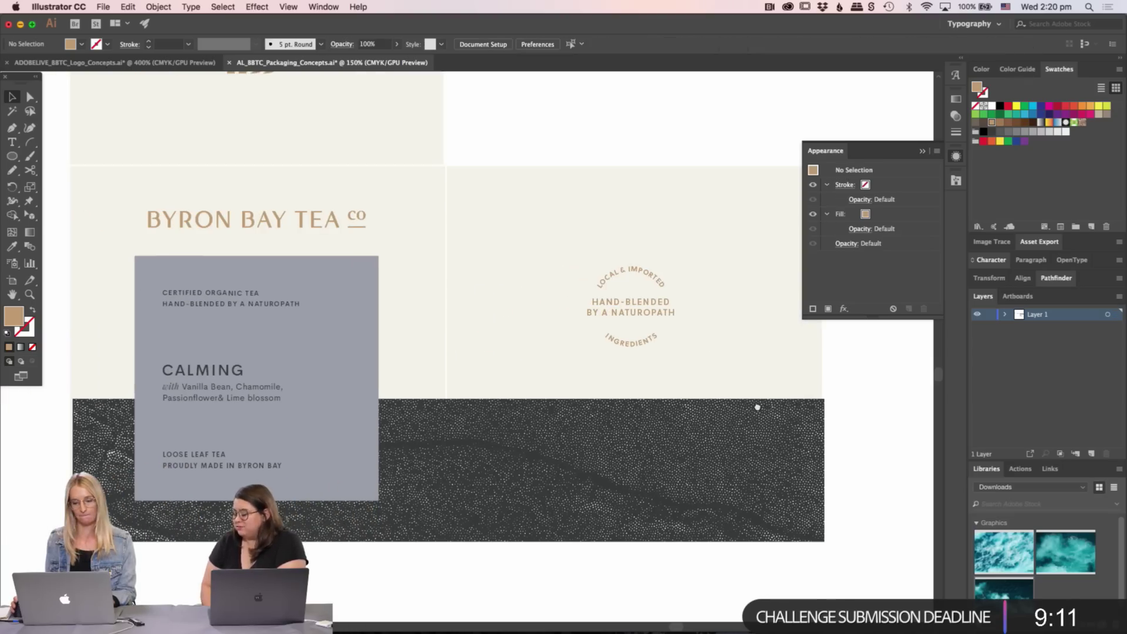
key("super+minus")
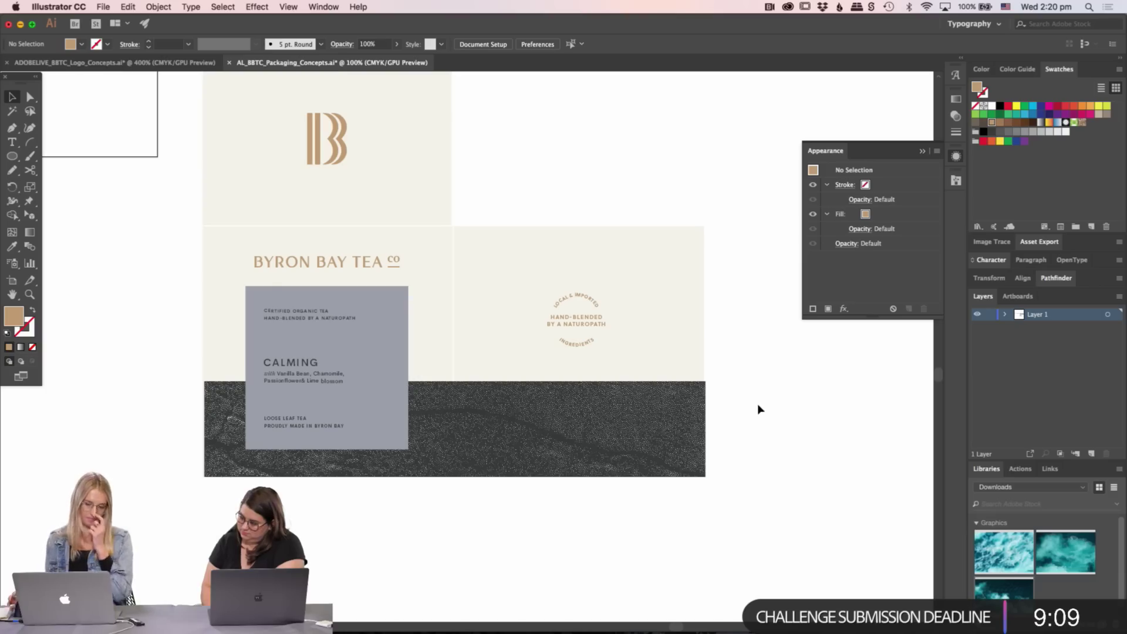
scroll(752, 395, "left", 4)
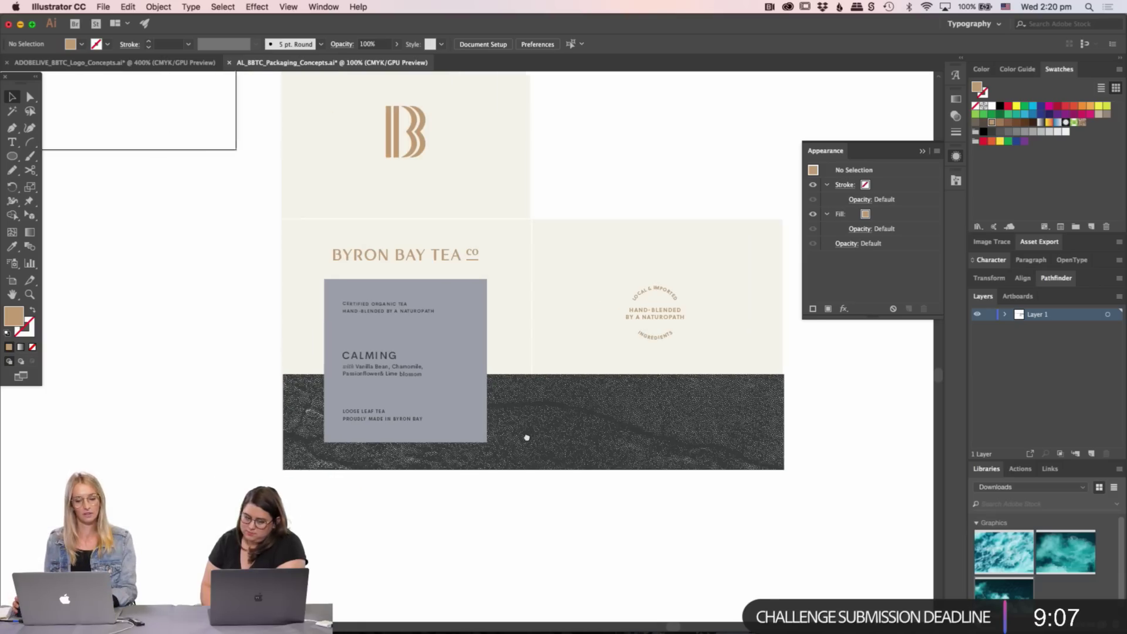
scroll(527, 437, "left", 2)
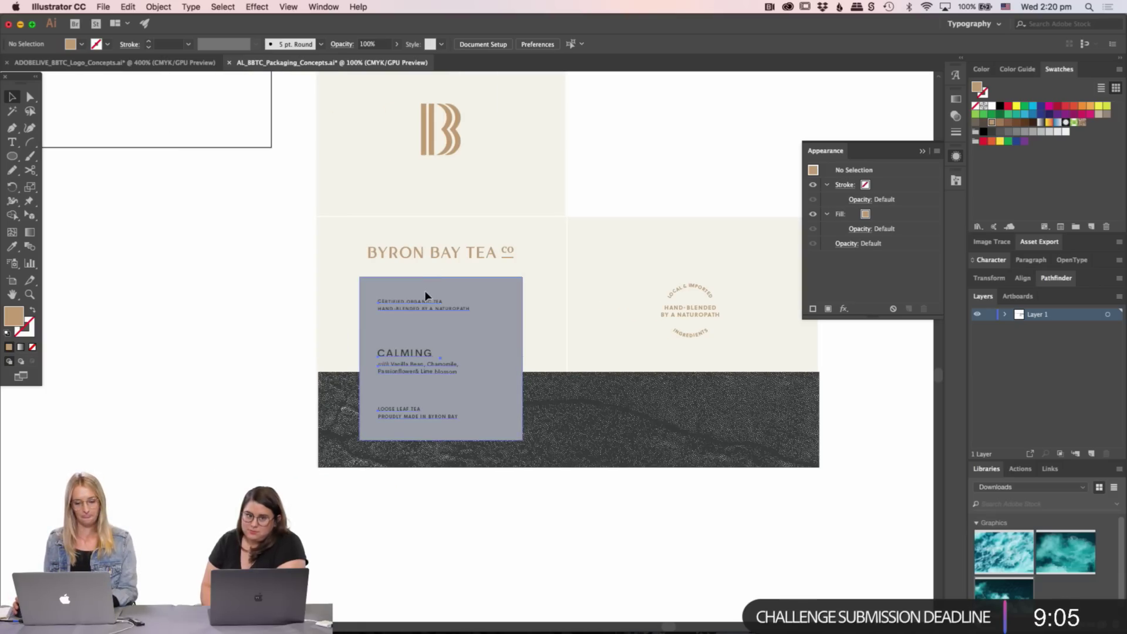
left_click(425, 292)
scroll(284, 274, "right", 6)
scroll(284, 273, "up", 3)
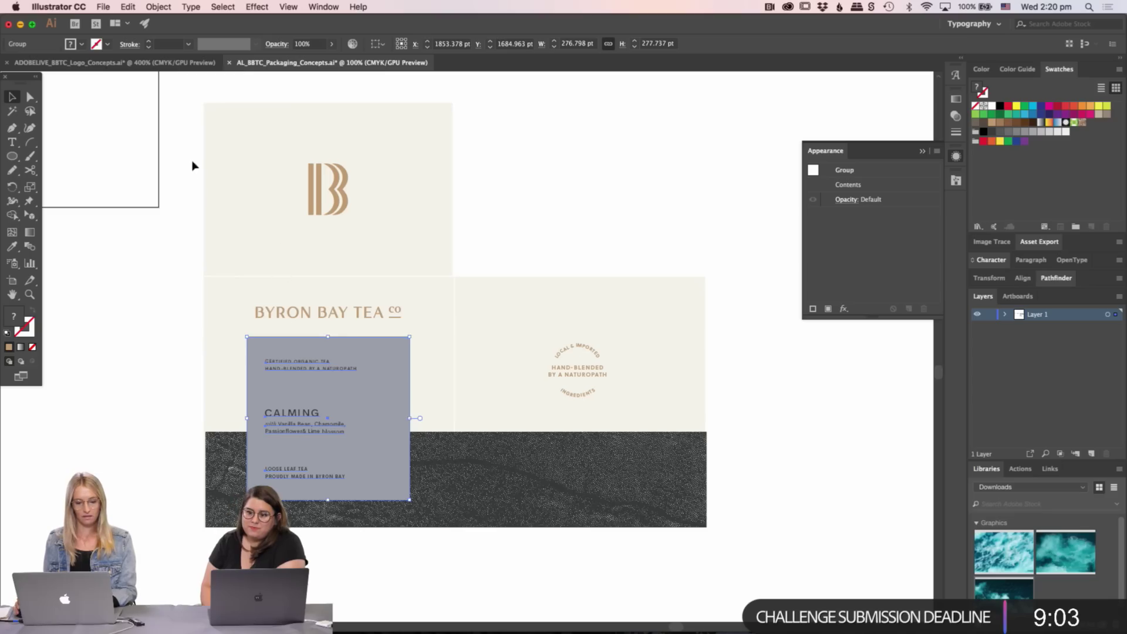
left_click_drag(192, 166, 717, 529)
scroll(395, 465, "right", 8)
left_click_drag(146, 448, 583, 554)
left_click(583, 554)
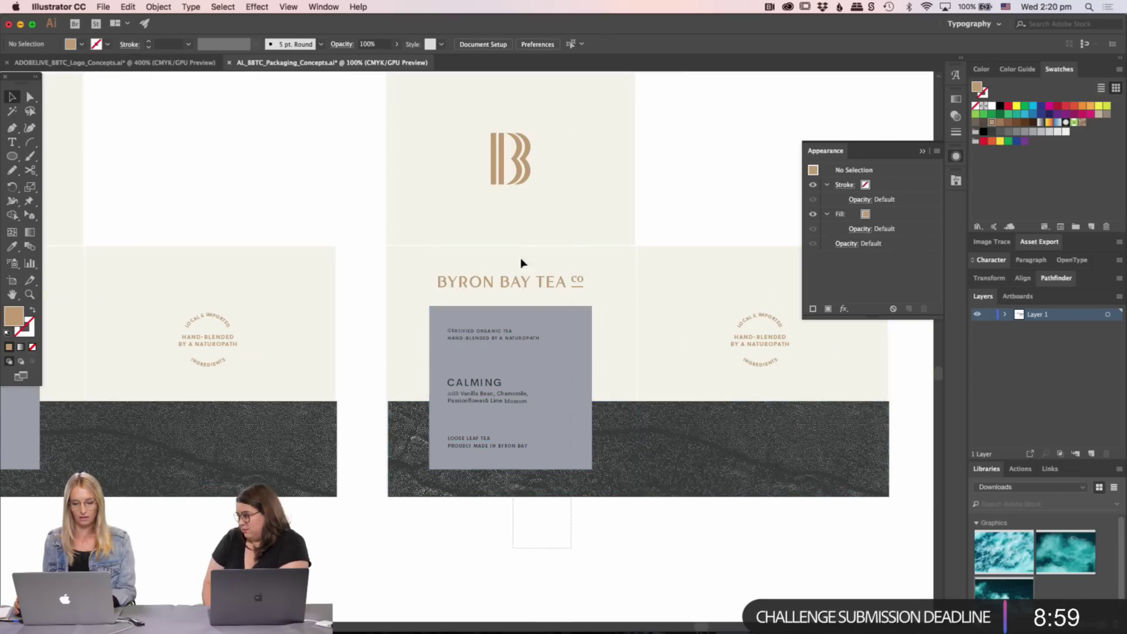
- Centre-align the new copy's label text, and align the label and Byron Bay Tea Co logo on their horizontal centres
left_click(475, 143)
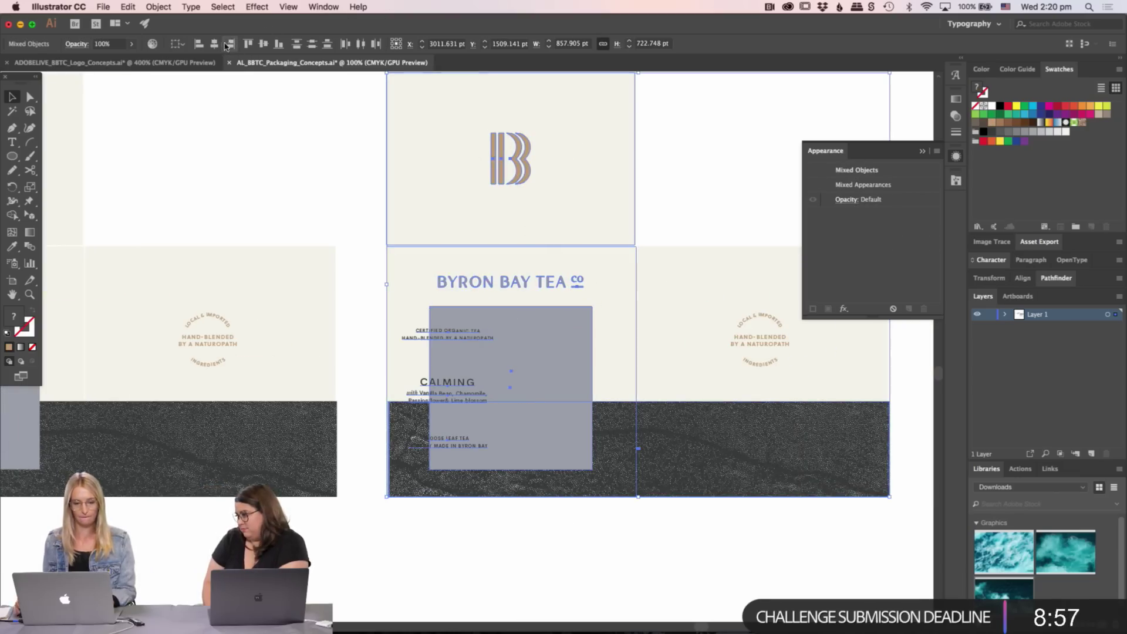
left_click(541, 569)
left_click(448, 317)
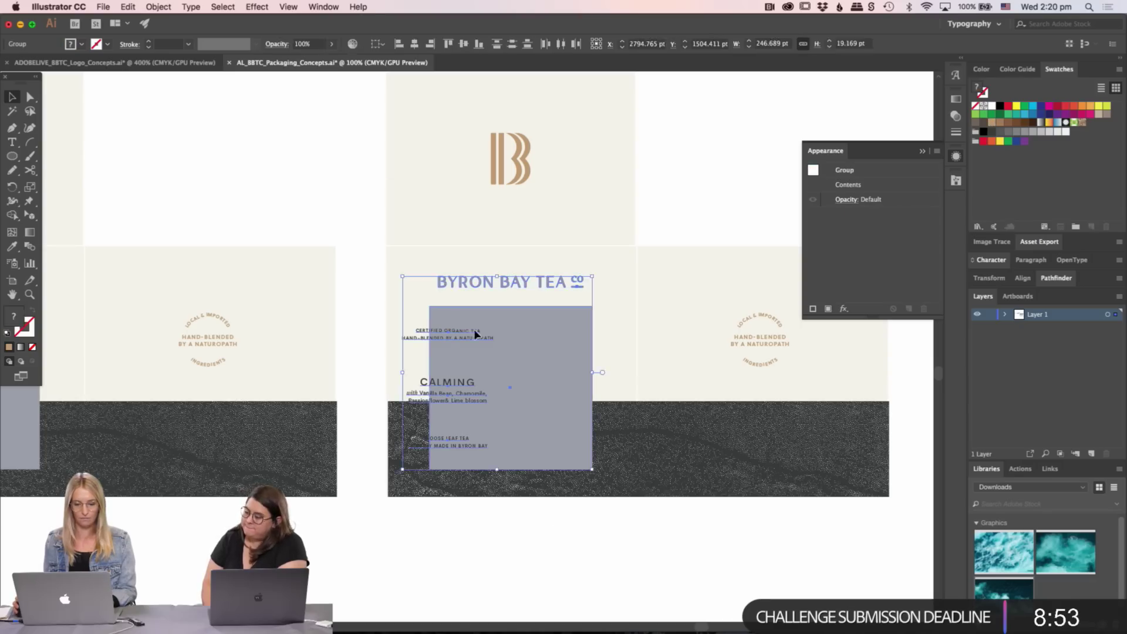
left_click(414, 43)
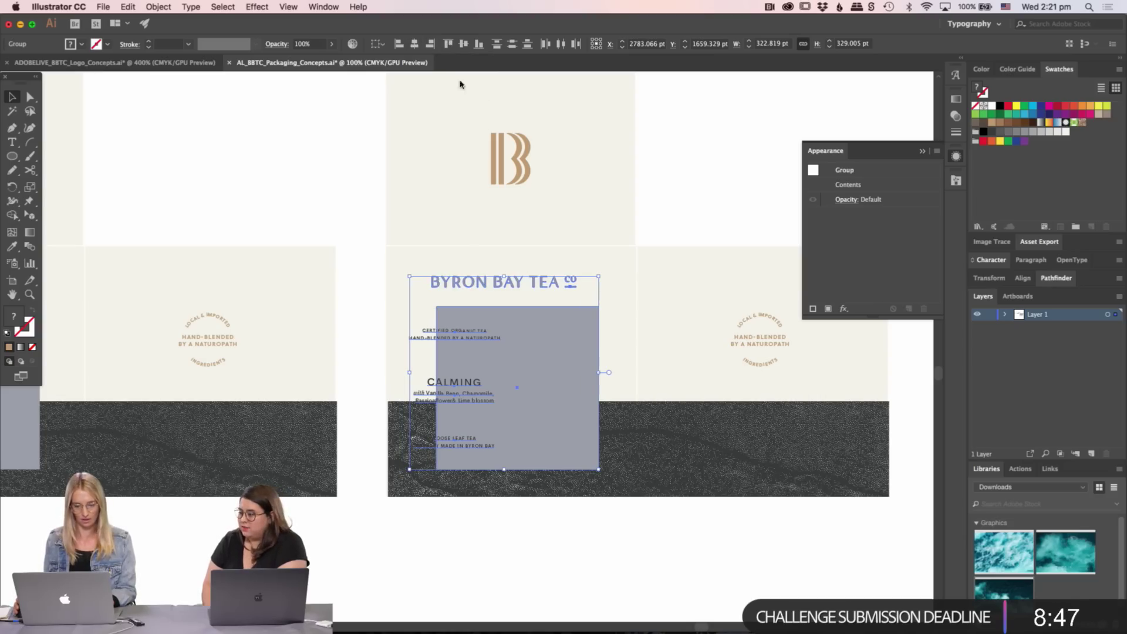
- Centre the label's text blocks horizontally on the lavender square, leaving the logo out of the alignment
left_click(562, 288)
left_click(489, 348)
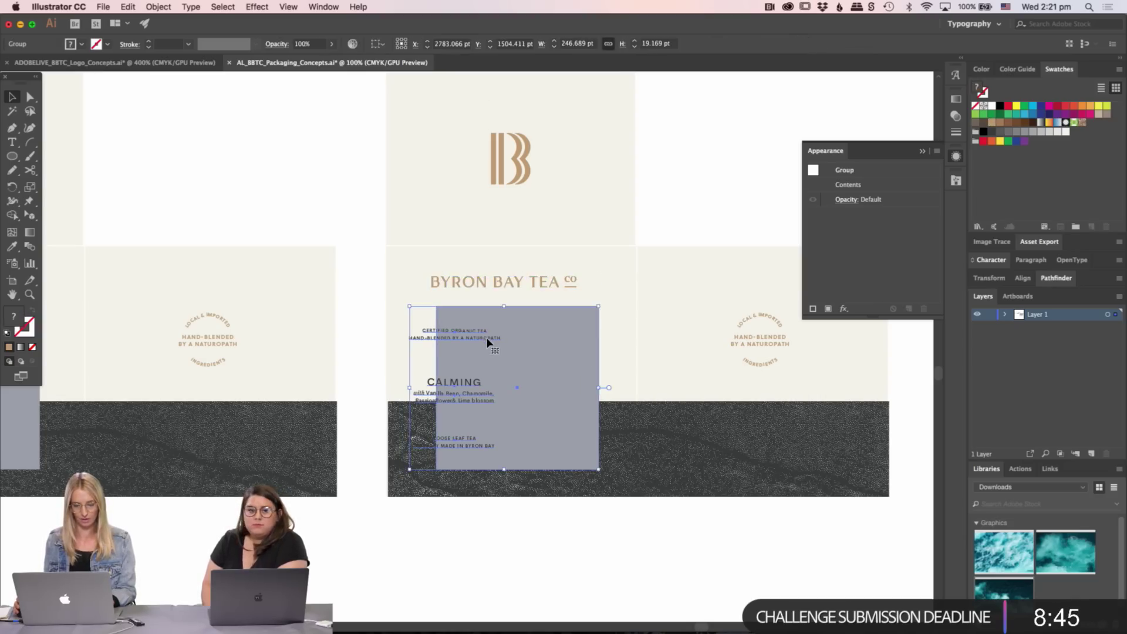
left_click(491, 340, "shift")
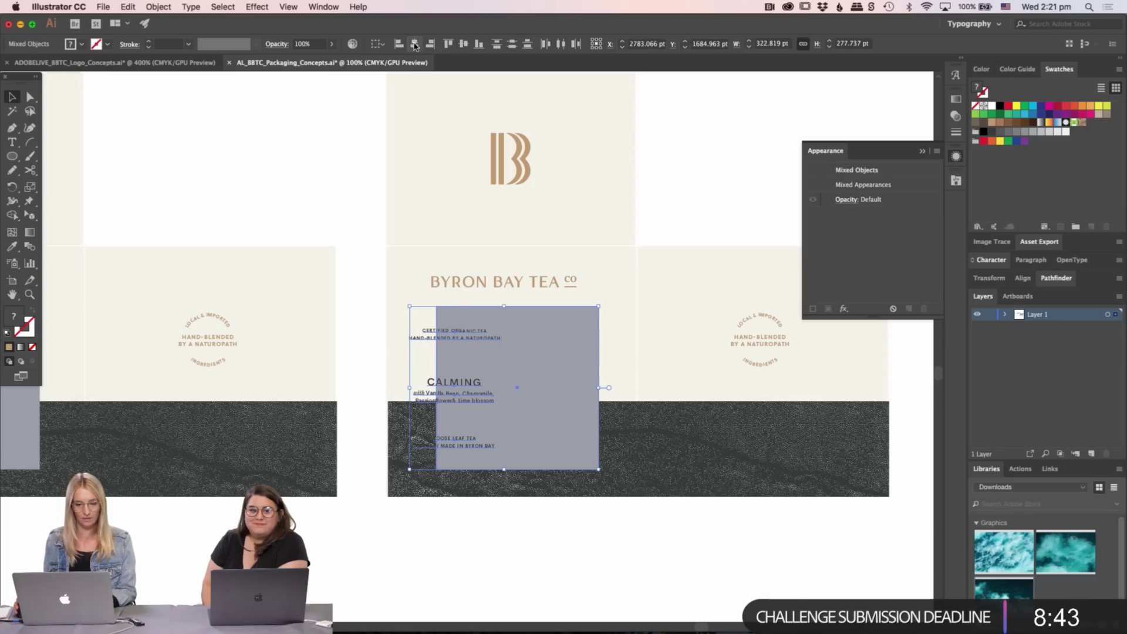
left_click(414, 44)
left_click_drag(517, 333, 565, 328)
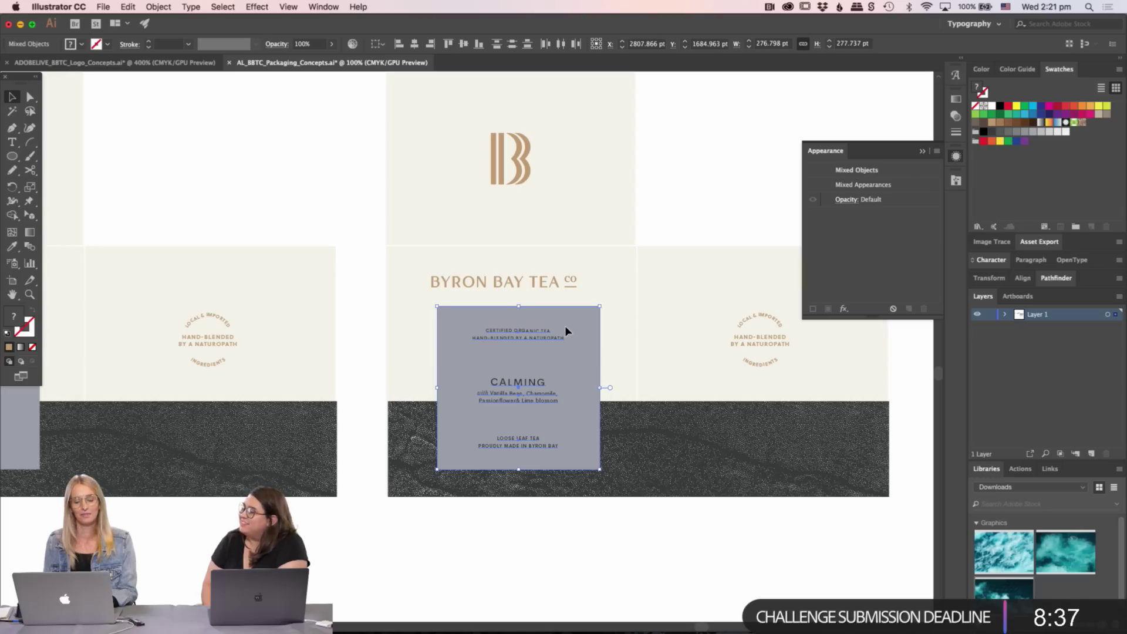
- Nudge the lavender label and its text left until its edge lines up with the start of the Byron Bay Tea Co logo
key("Left")
key("Left")
key("Left")
key("Left")
key("Left")
key("Left")
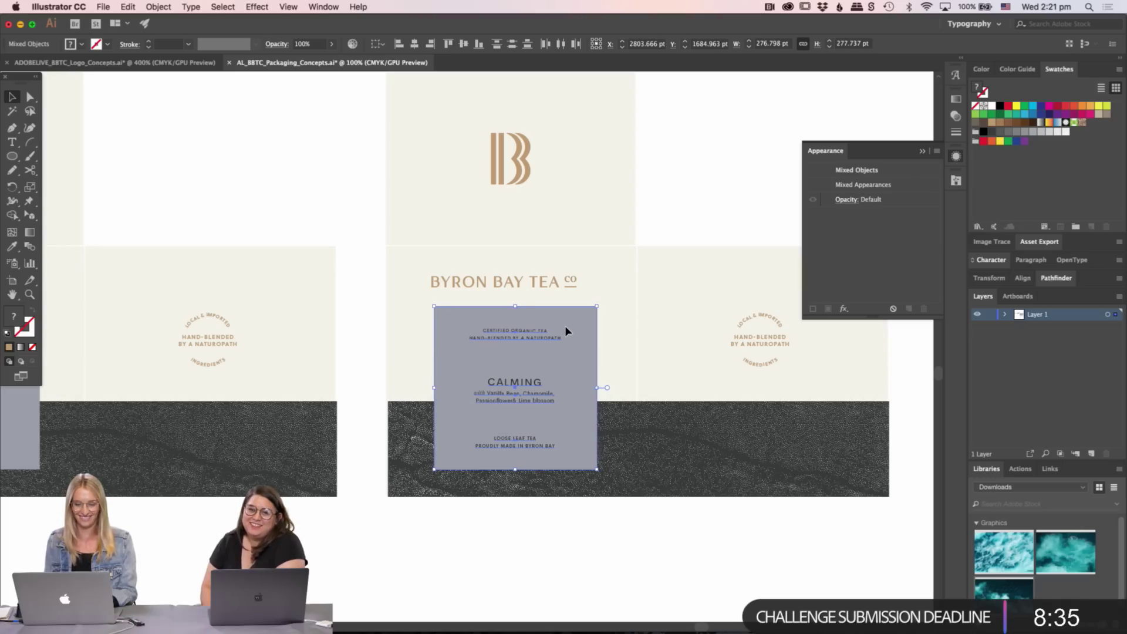
key("Left")
key("Left")
key("Left")
key("Left")
key("Left")
key("Left")
key("Left")
key("Left")
key("Left")
key("Left")
key("Left")
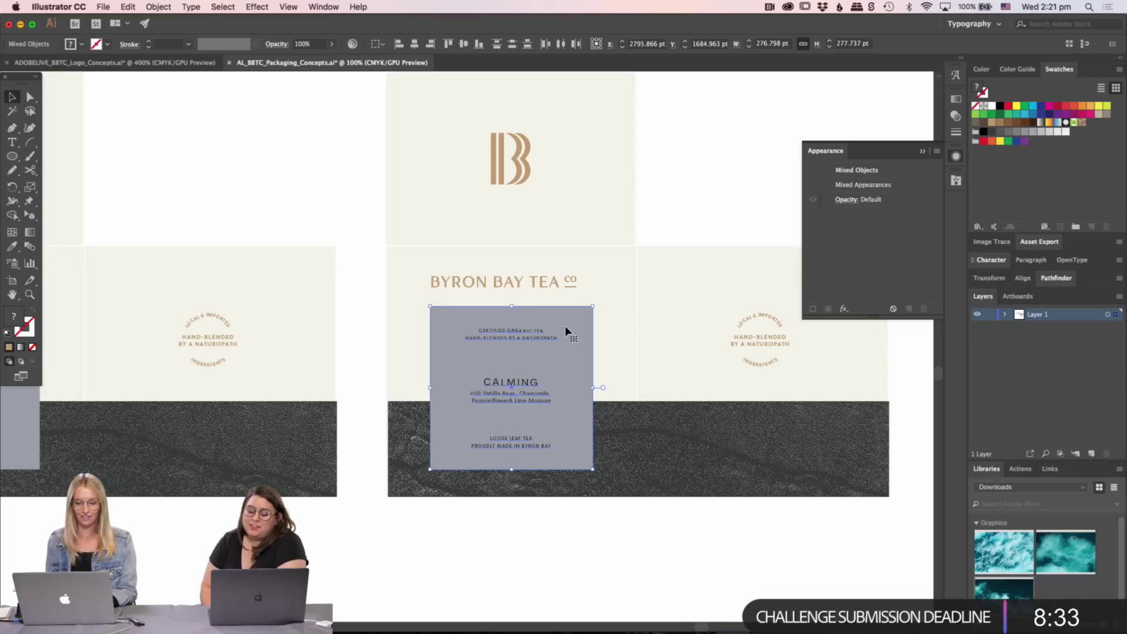
- Realign the label's organic tea, ingredients and loose leaf text blocks with the lavender square on their horizontal centres
scroll(563, 470, "down", 2)
left_click(526, 526)
key("super+equal")
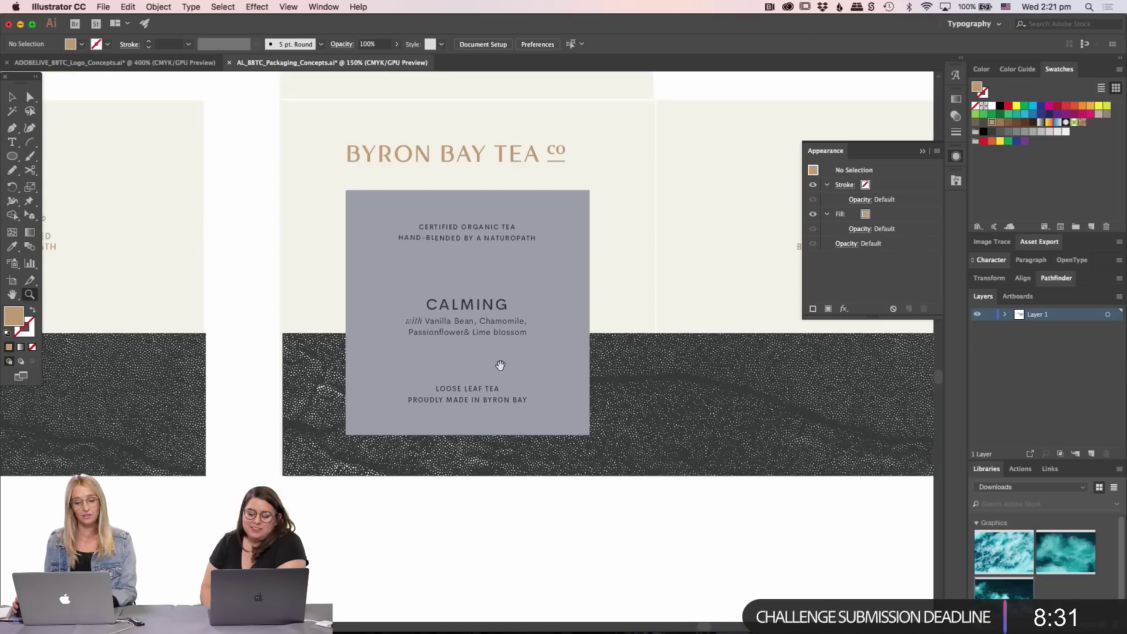
left_click_drag(500, 365, 531, 353)
key("v")
left_click_drag(548, 307, 589, 280)
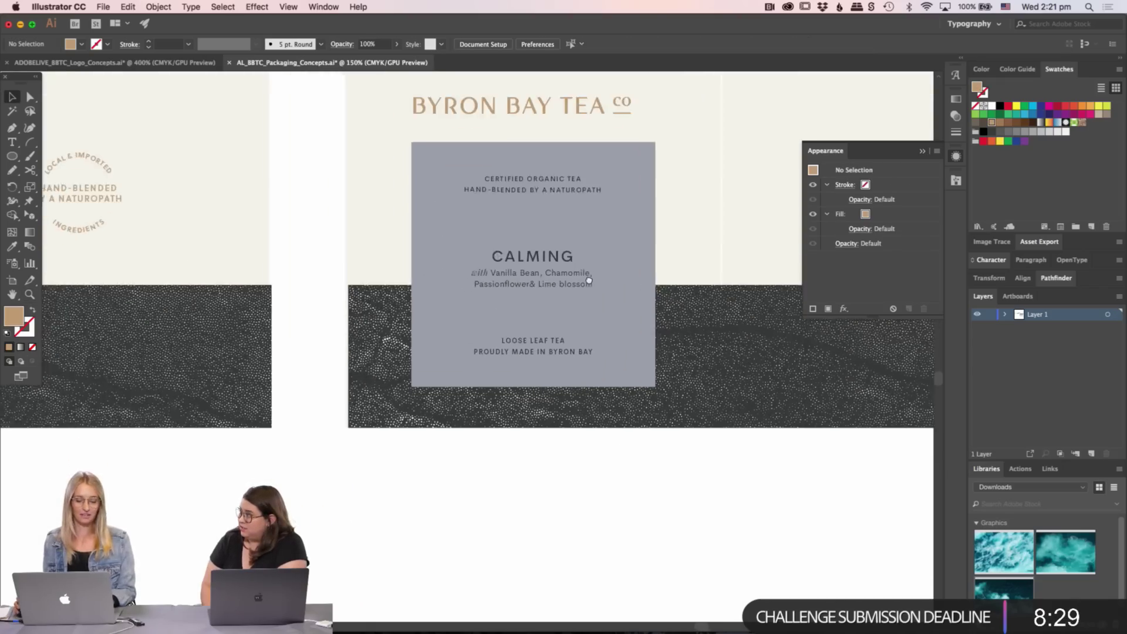
scroll(563, 352, "up", 2)
left_click(558, 381)
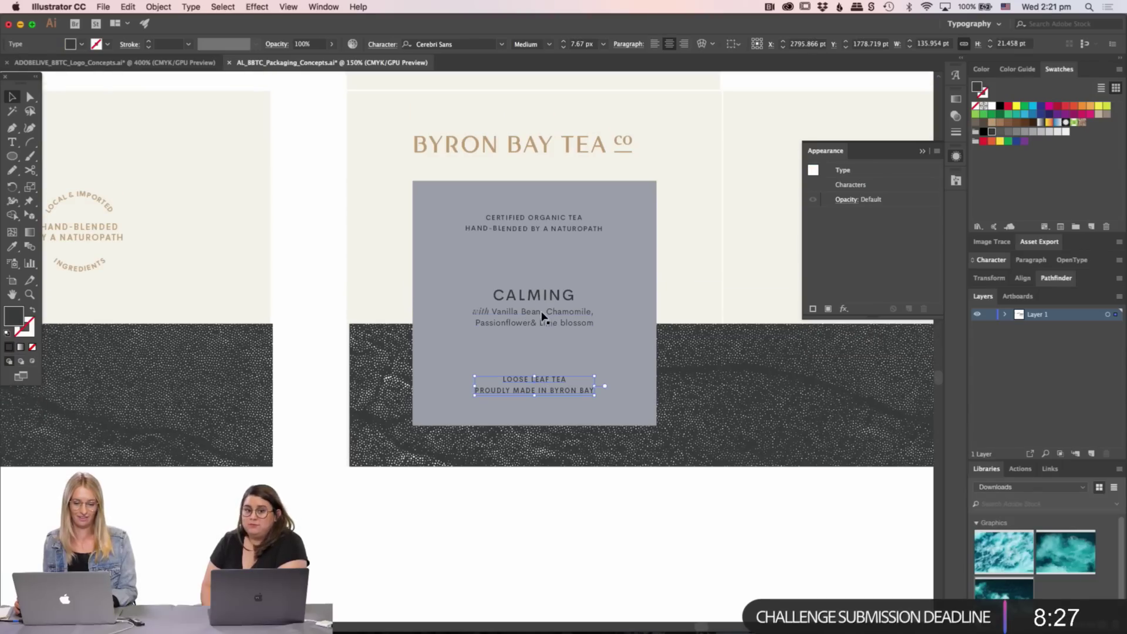
left_click(543, 317, "shift")
left_click(549, 230, "shift")
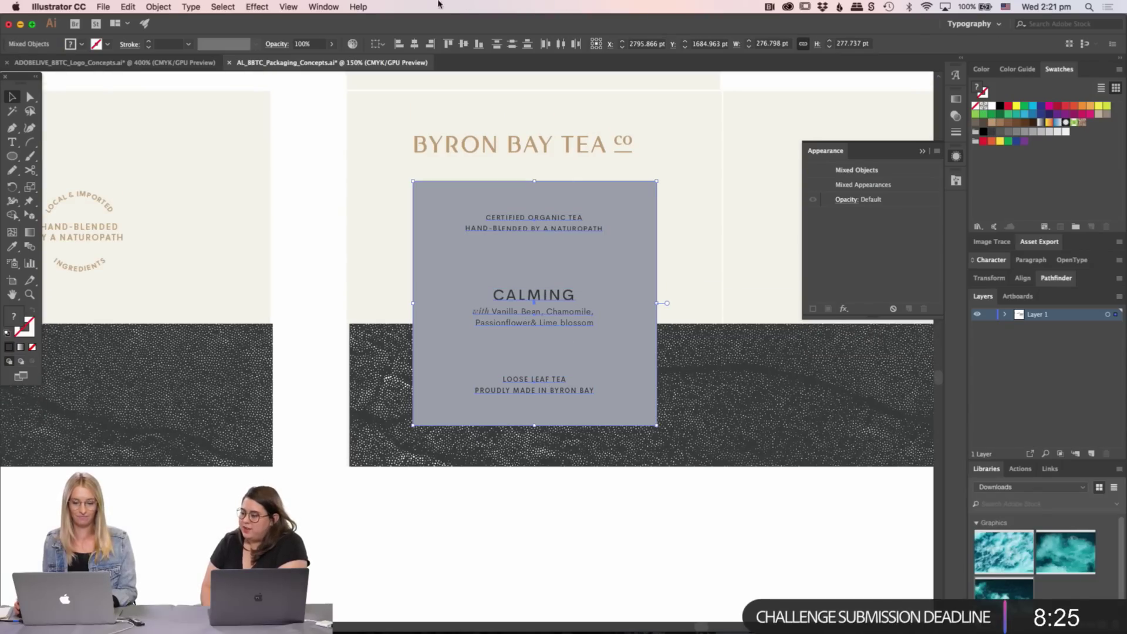
left_click(414, 45)
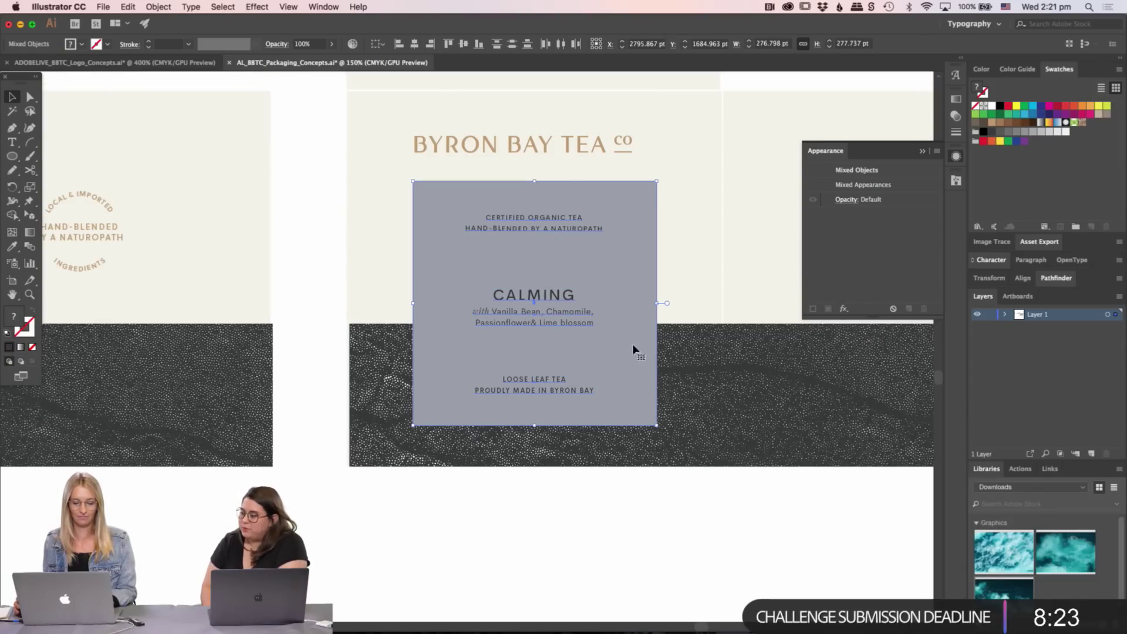
- Nudge the CALMING heading up three small steps to open the gap above the ingredients text
left_click(639, 546)
key("super+equal")
scroll(499, 348, "down", 1)
left_click(524, 274)
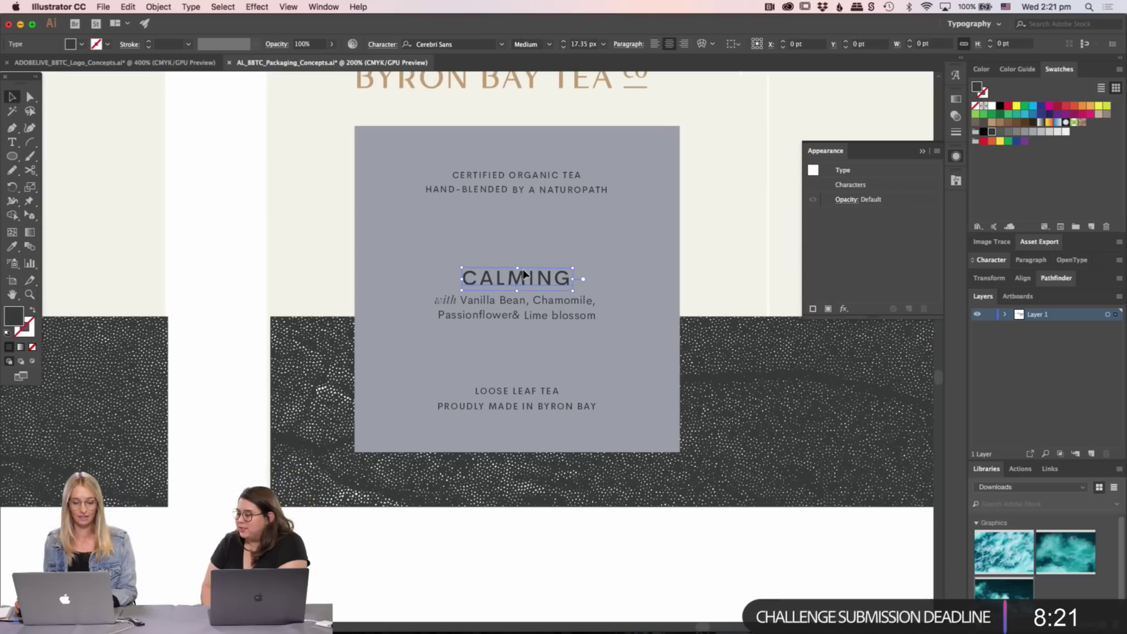
key("Up")
key("Up")
key("Up")
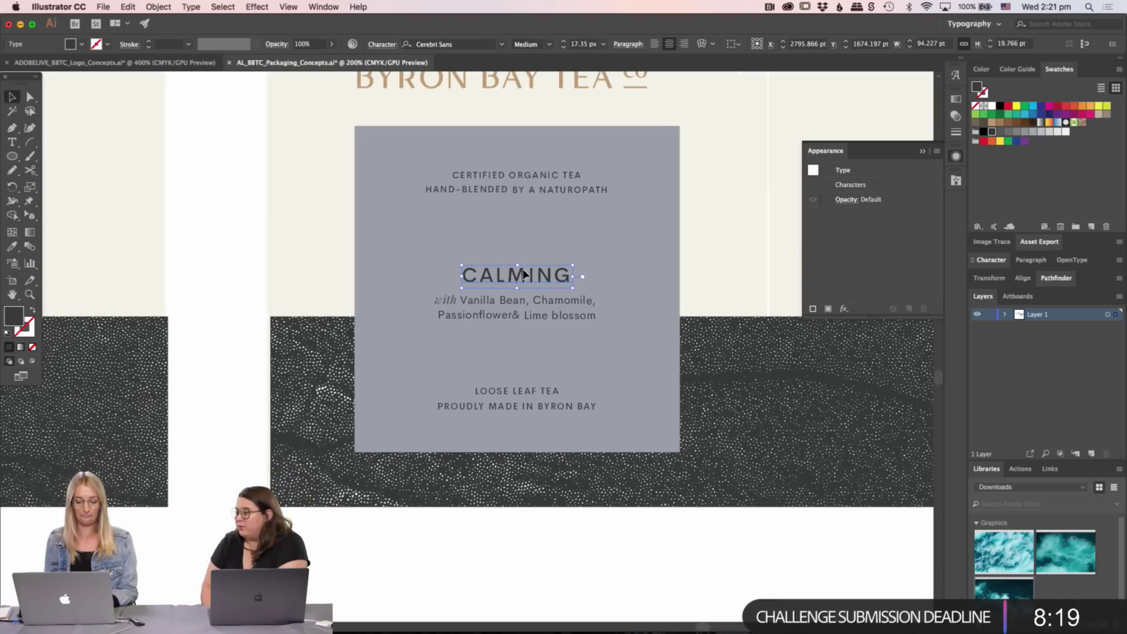
left_click(525, 315, "shift")
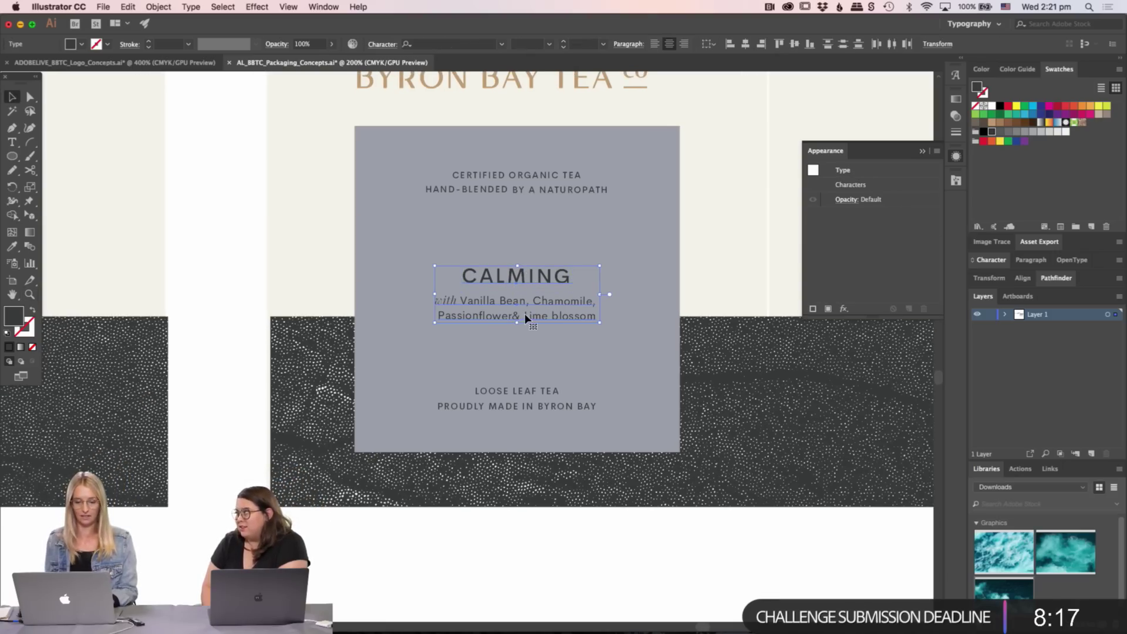
left_click(603, 586)
- Change the CALMING heading's font to Canela Light
left_click_drag(532, 331, 541, 371)
left_click(545, 321)
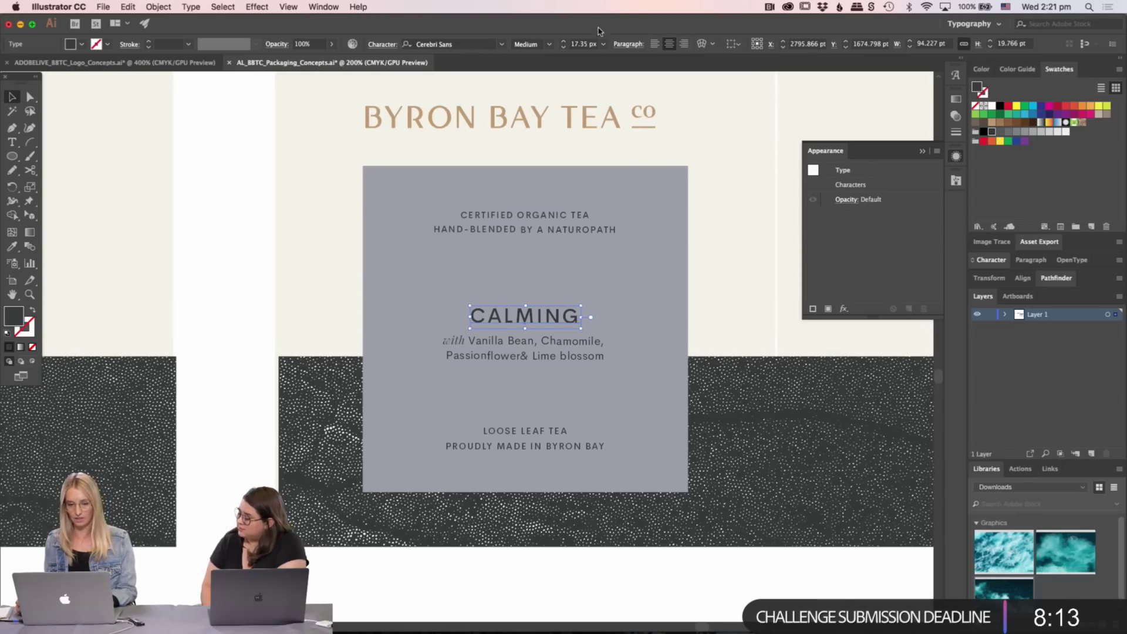
left_click(454, 46)
type("can")
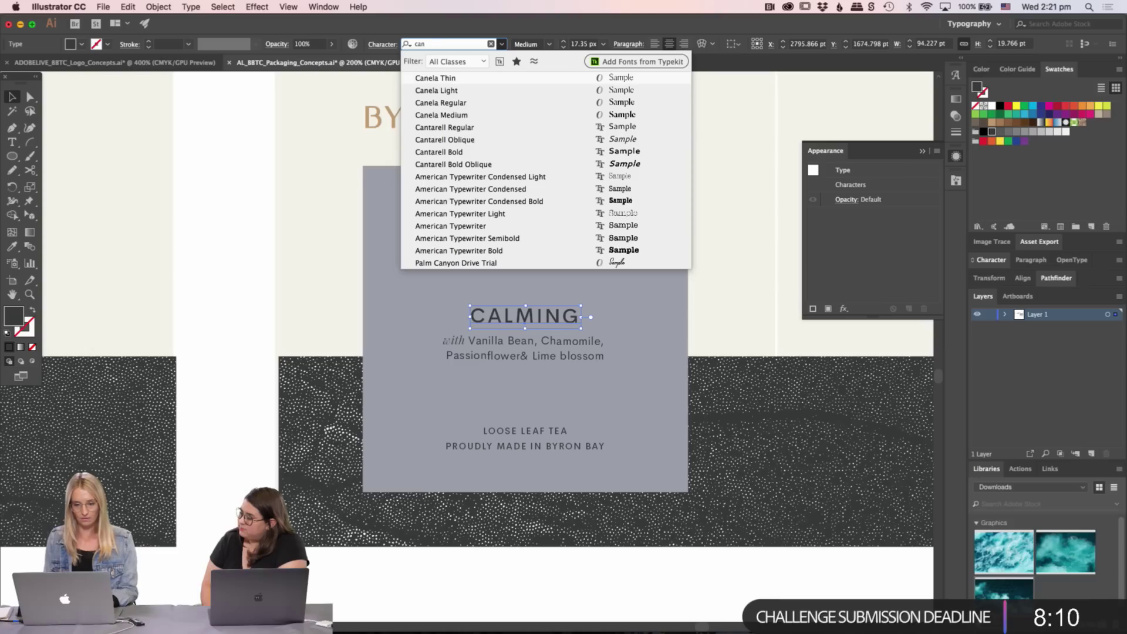
key("Down")
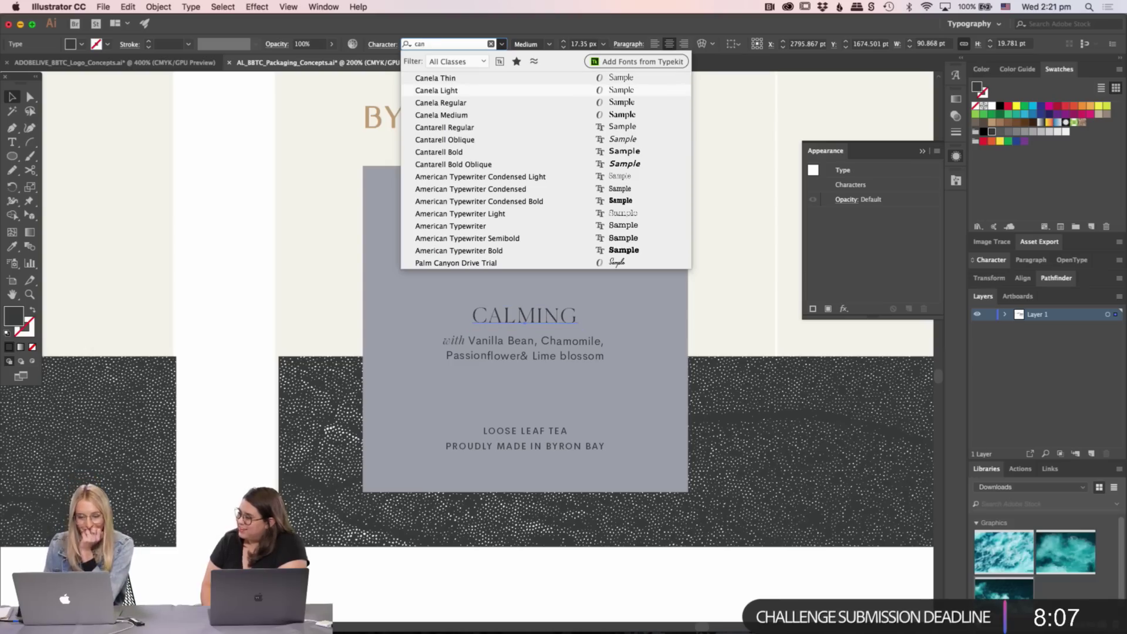
key("Return")
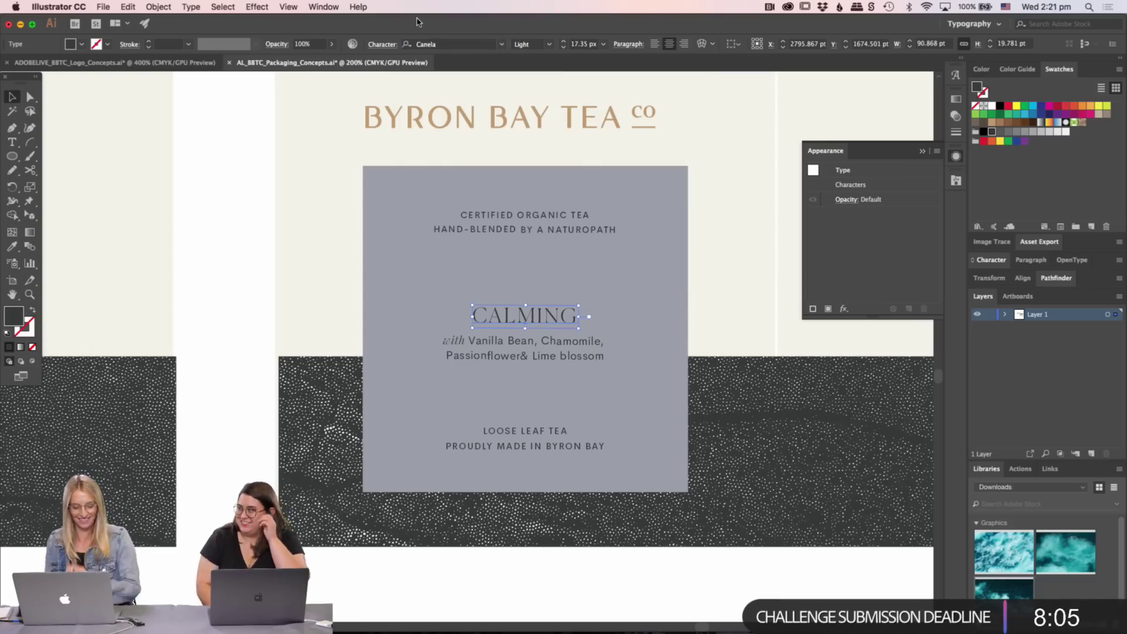
- Nudge the CALMING heading slightly left and widen its letter spacing
key("Left")
key("Left")
key("Left")
key("Left")
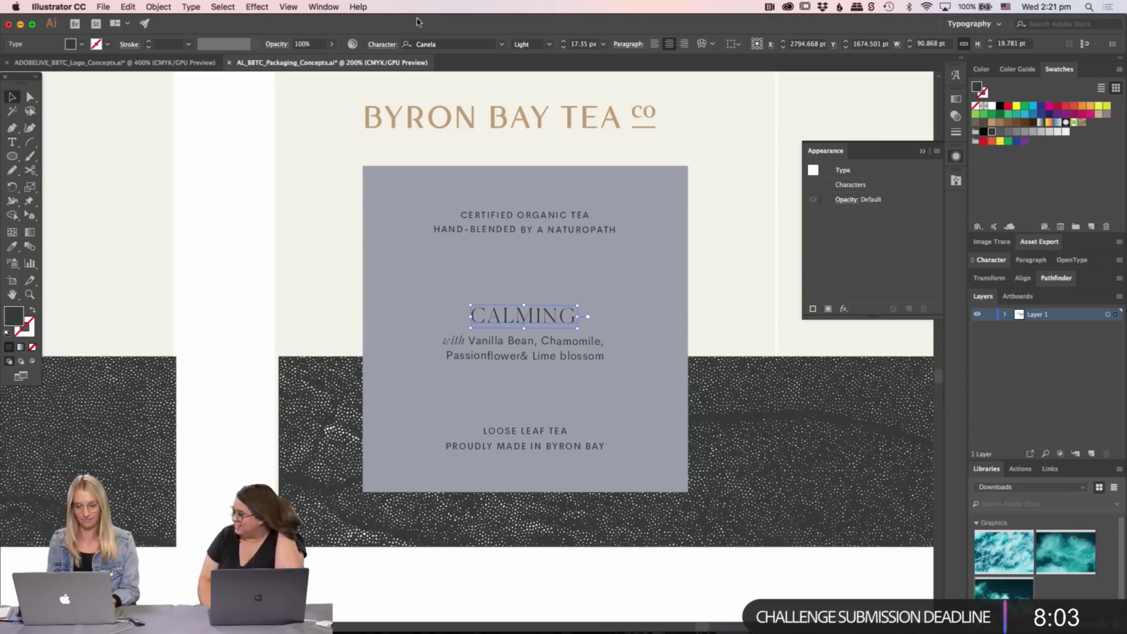
key("alt+Right")
key("alt+Right")
key("alt+Right")
key("alt+Right")
key("alt+Right")
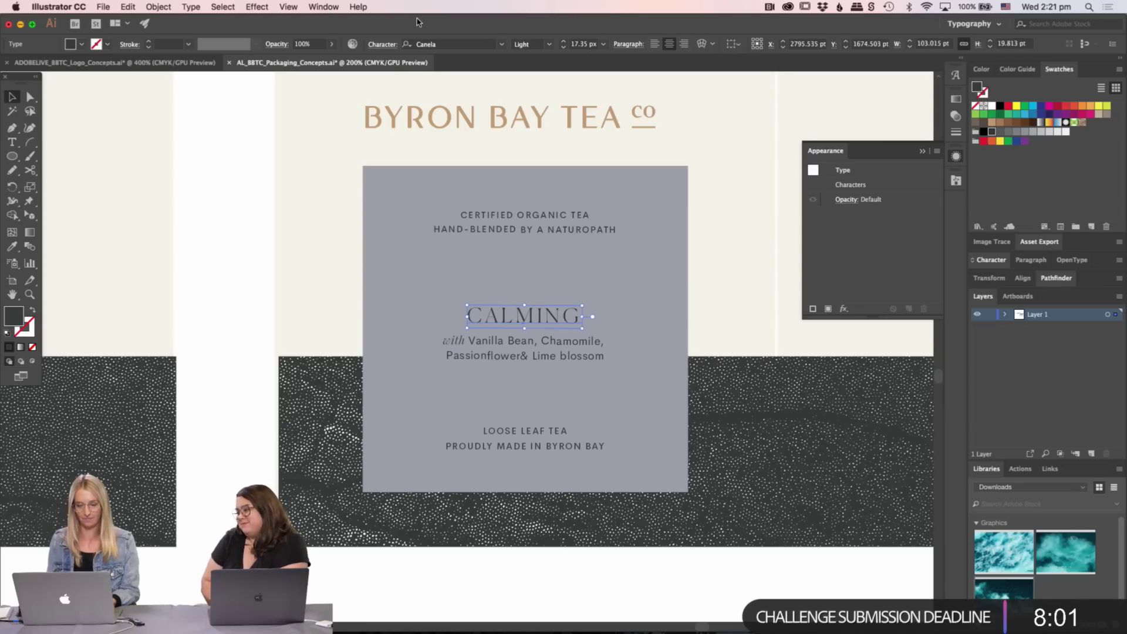
key("alt+Left")
key("alt+Left")
left_click(229, 374)
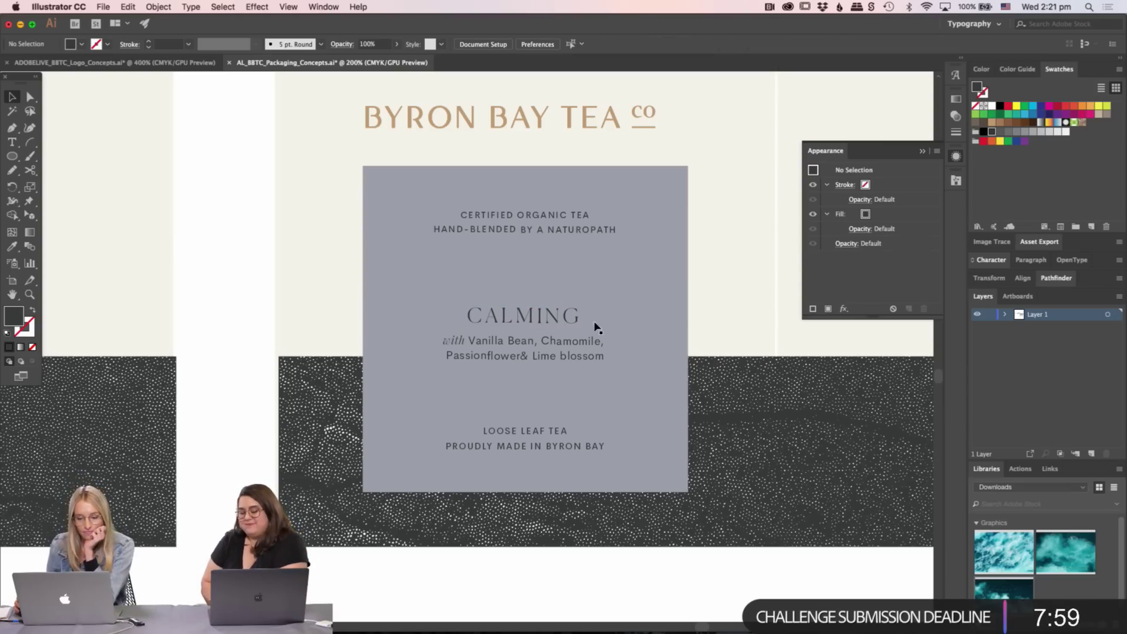
- Set the CALMING heading's Canela font weight to Regular
left_click(562, 322)
left_click(547, 45)
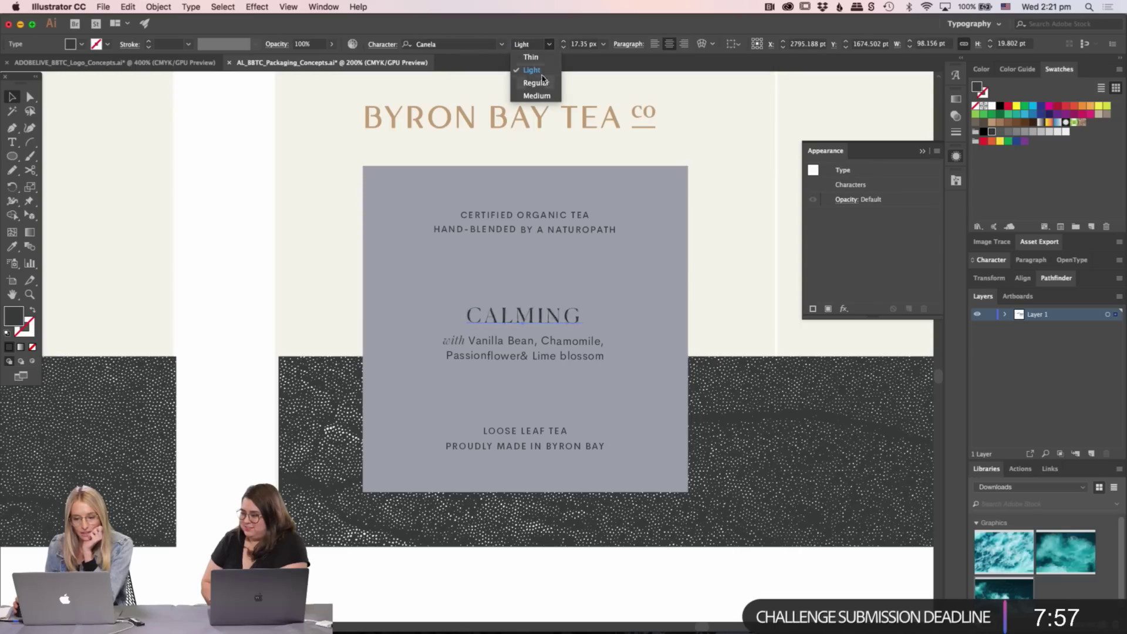
left_click(540, 84)
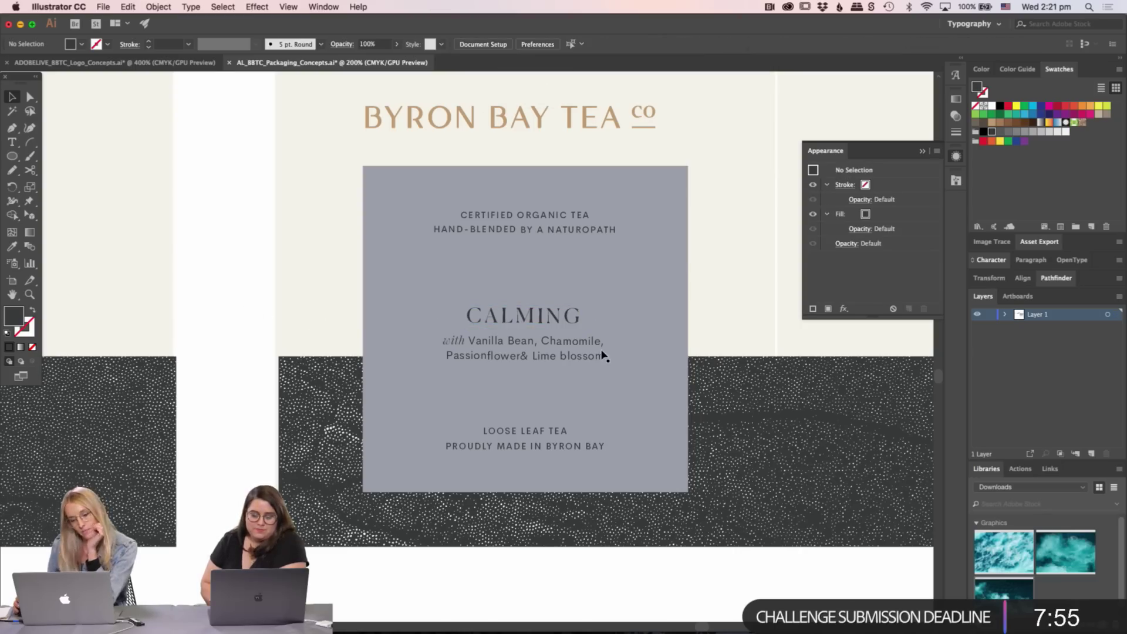
- Retype the label's CALMING heading in place
left_click(522, 311)
double_click(522, 312)
double_click(522, 311)
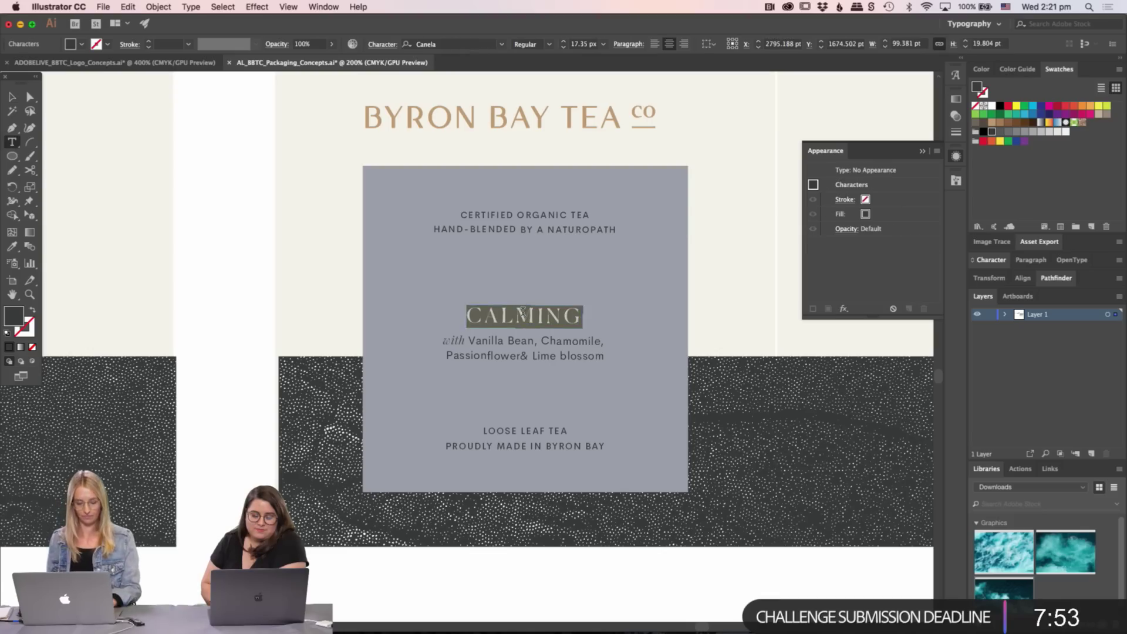
type("CALM")
double_click(522, 311)
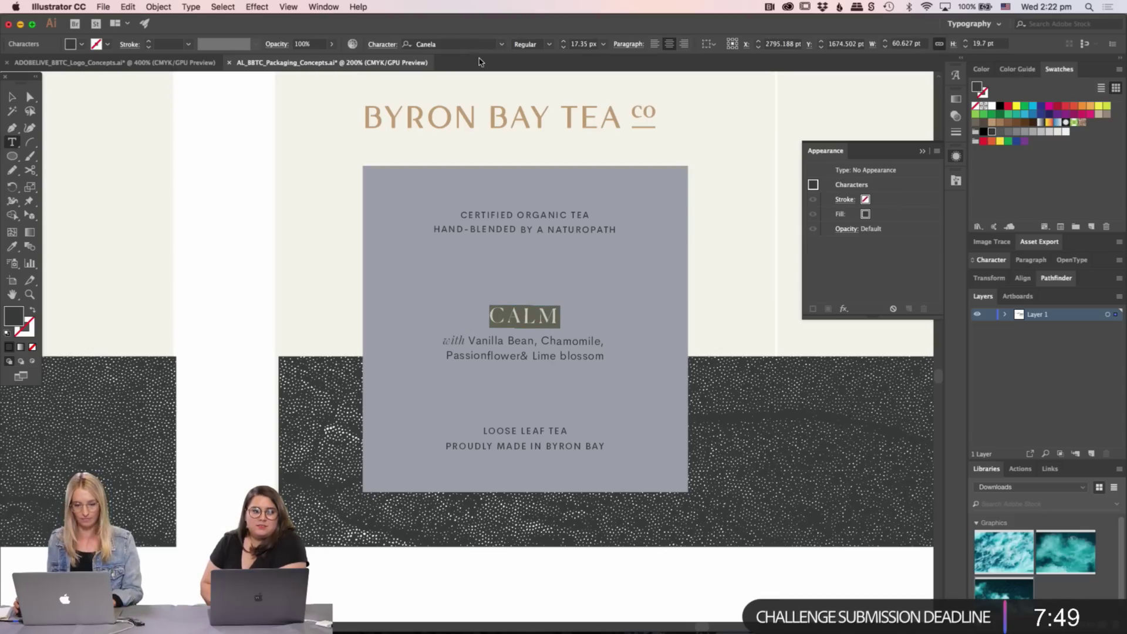
type("CALMING")
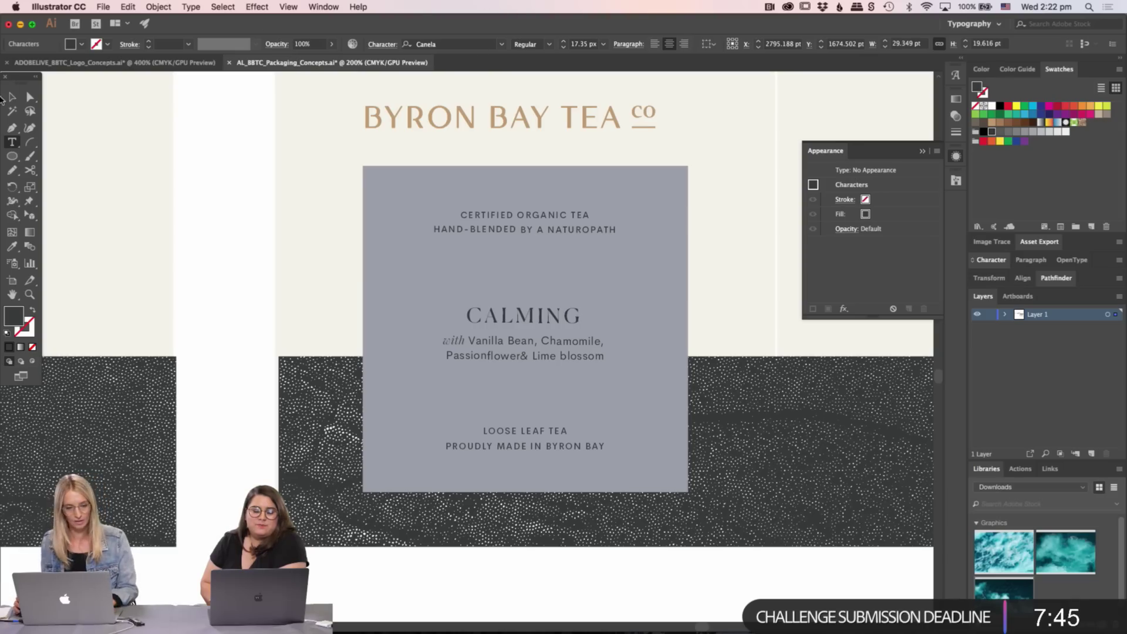
key("Escape")
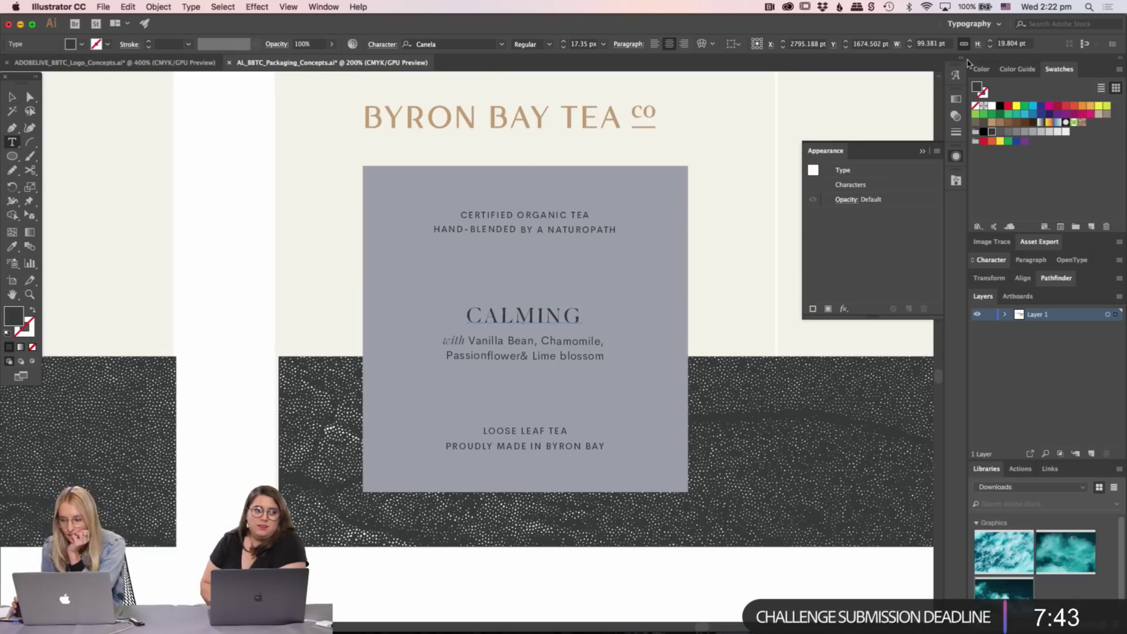
- Convert the label heading to title case and turn off its All Caps formatting so it reads Calming
left_click(197, 9)
mouse_move(328, 177)
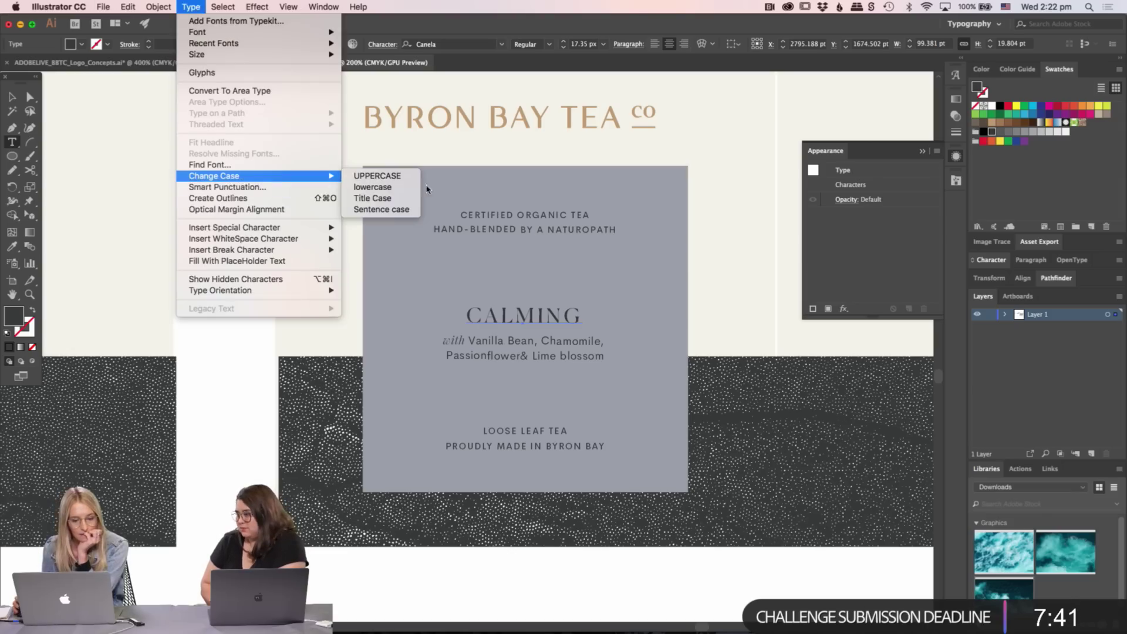
left_click(389, 198)
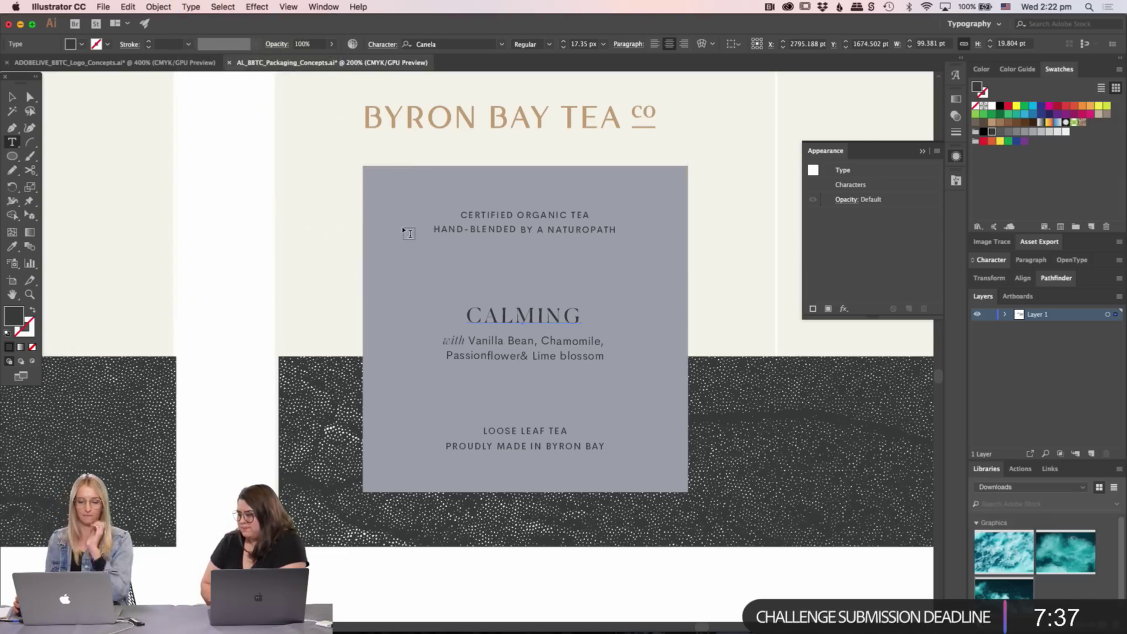
key("Escape")
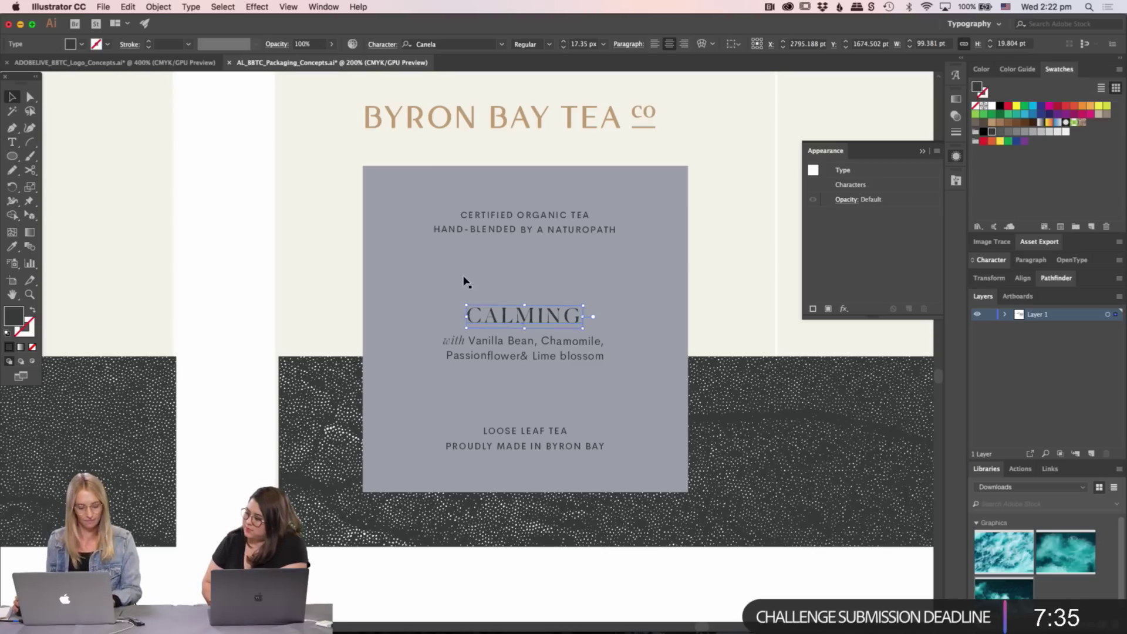
left_click(992, 260)
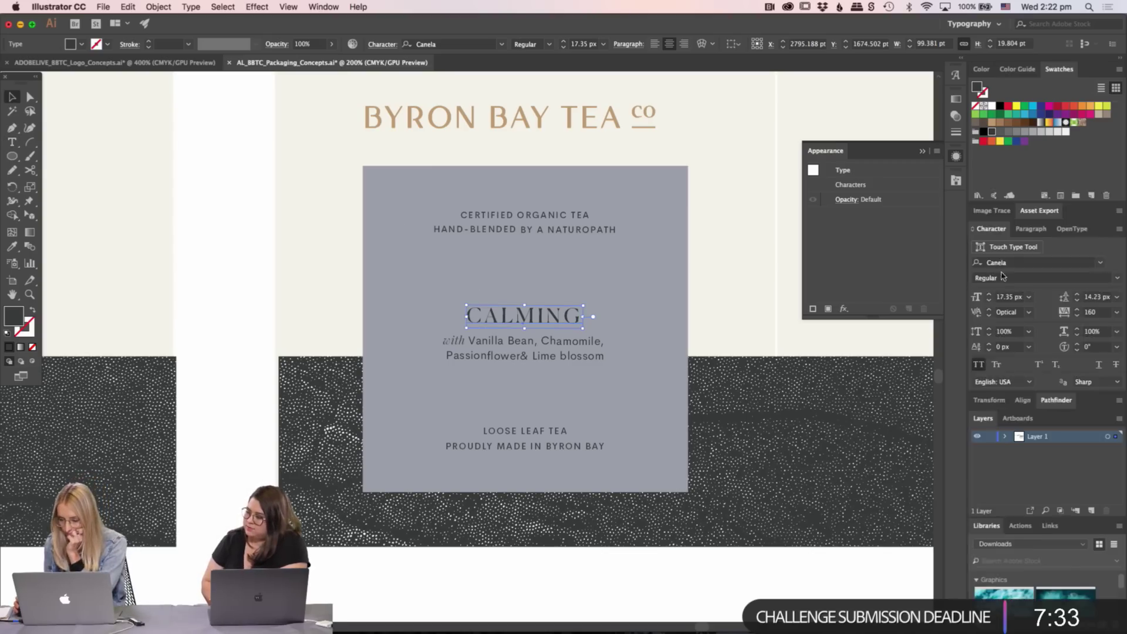
left_click(979, 365)
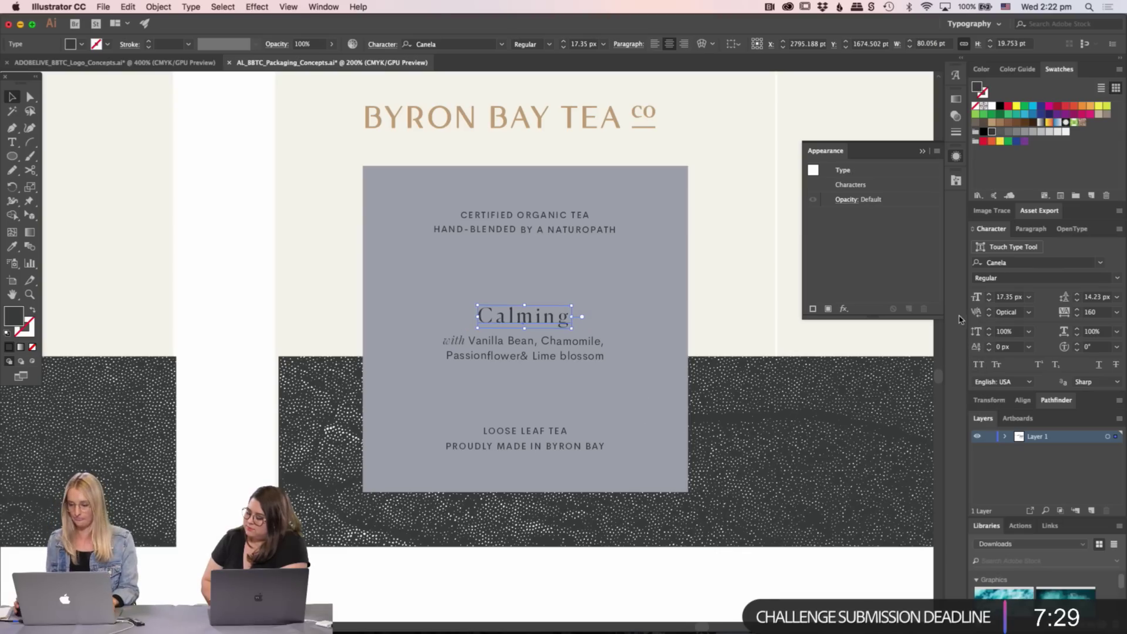
- Reset the Calming heading's tracking to 0, try small increases and settle on 60
double_click(1092, 311)
type("0")
key("Return")
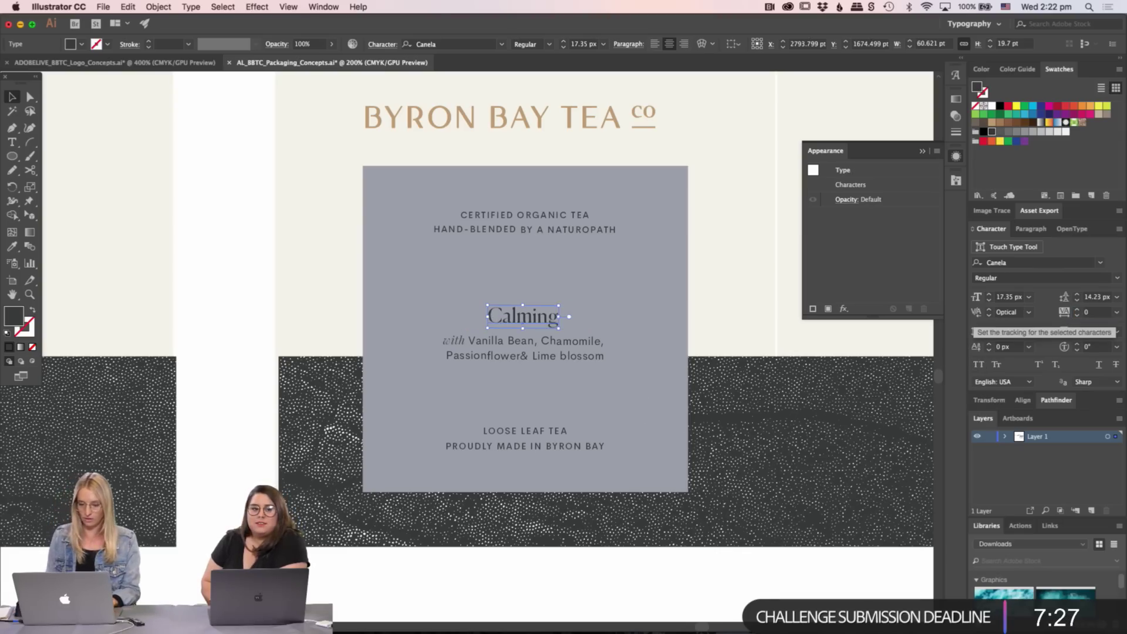
key("Up")
key("Up")
key("Up")
key("Up")
key("Up")
key("Up")
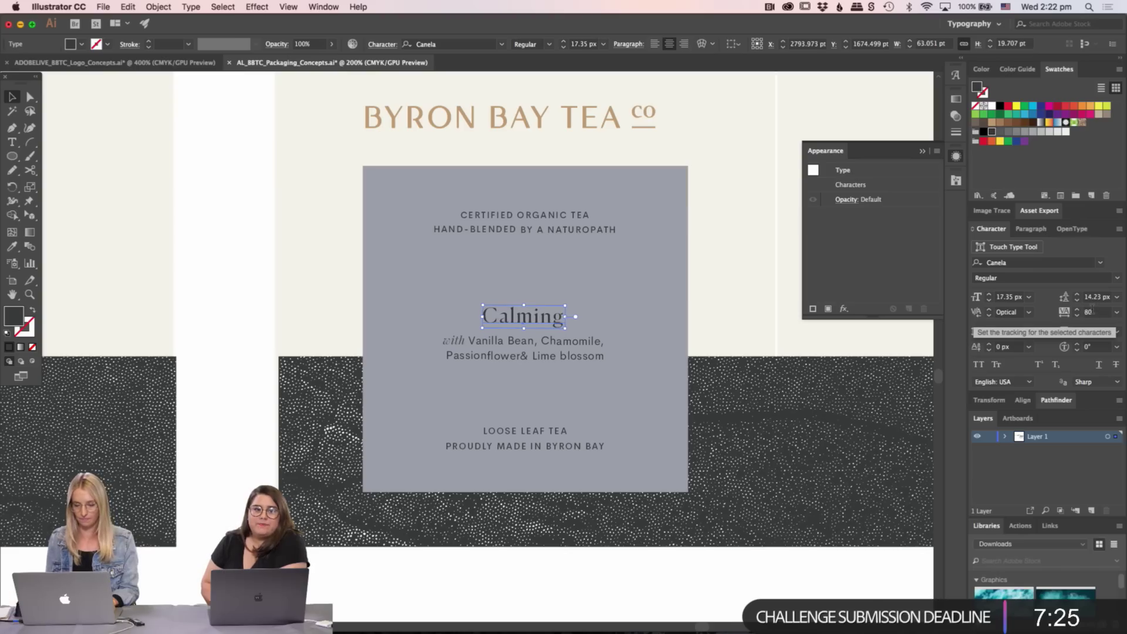
key("Down")
key("Down")
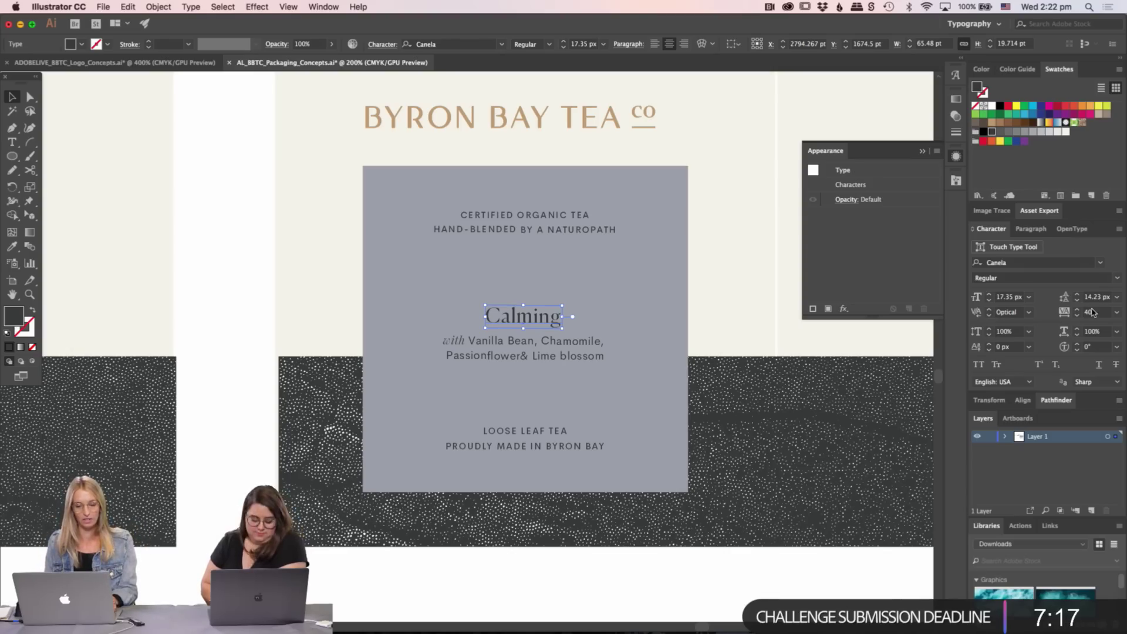
key("Up")
key("Up")
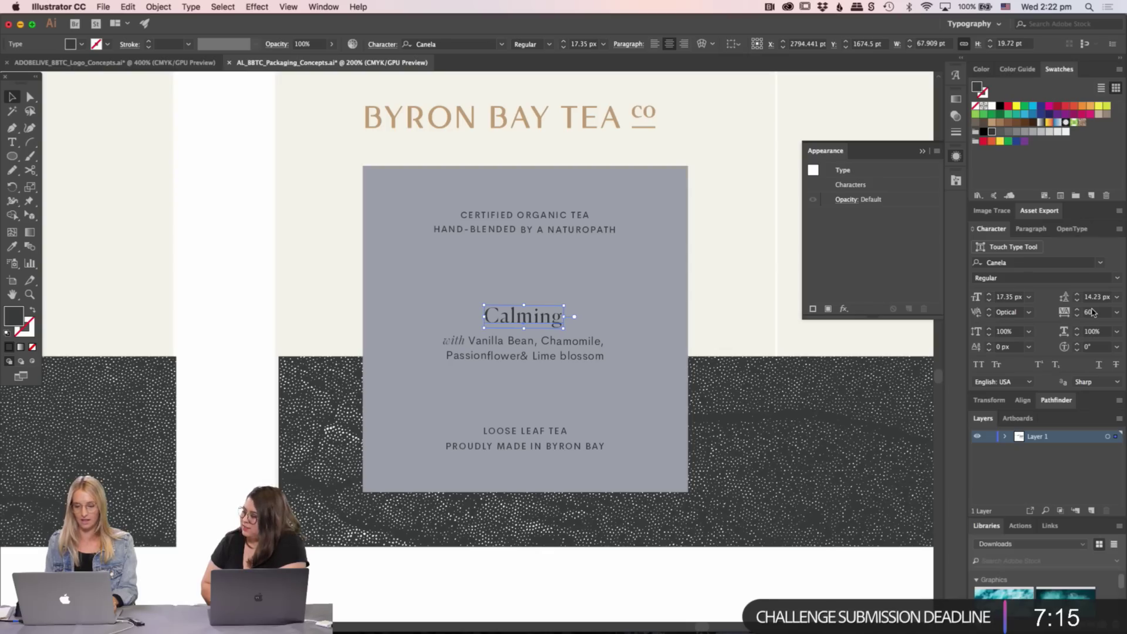
- Try much wider letter spacings on the Calming heading and return its tracking to 60
key("Up")
key("Up")
key("Up")
key("Up")
key("Up")
key("Up")
key("Up")
key("Up")
key("Up")
key("Up")
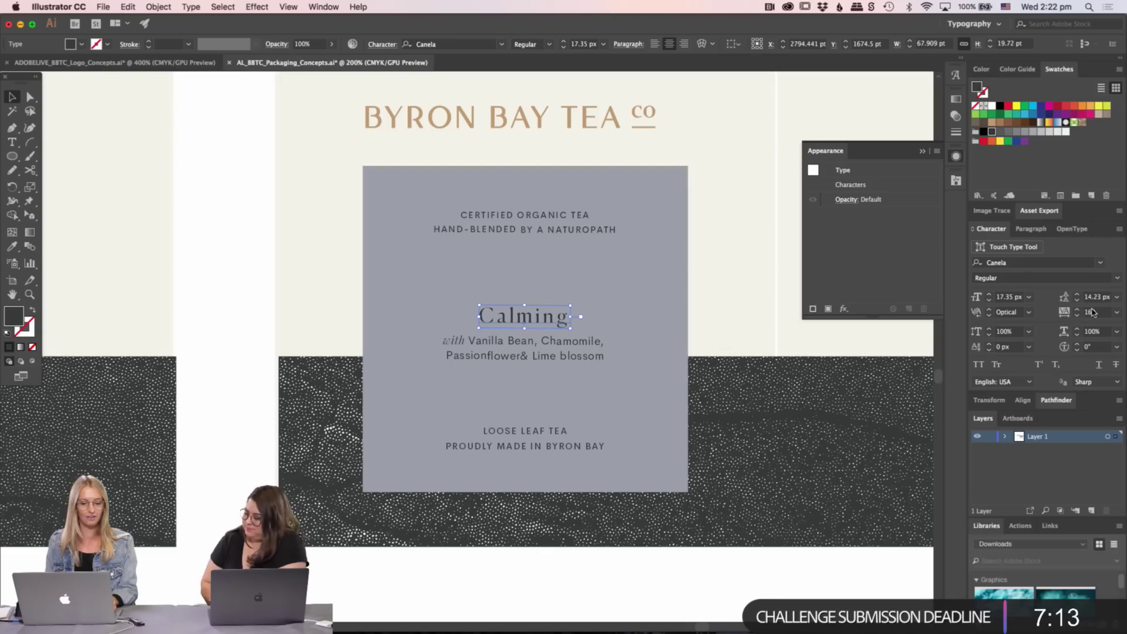
key("Down")
key("Down")
key("Down")
key("Down")
key("Down")
key("Down")
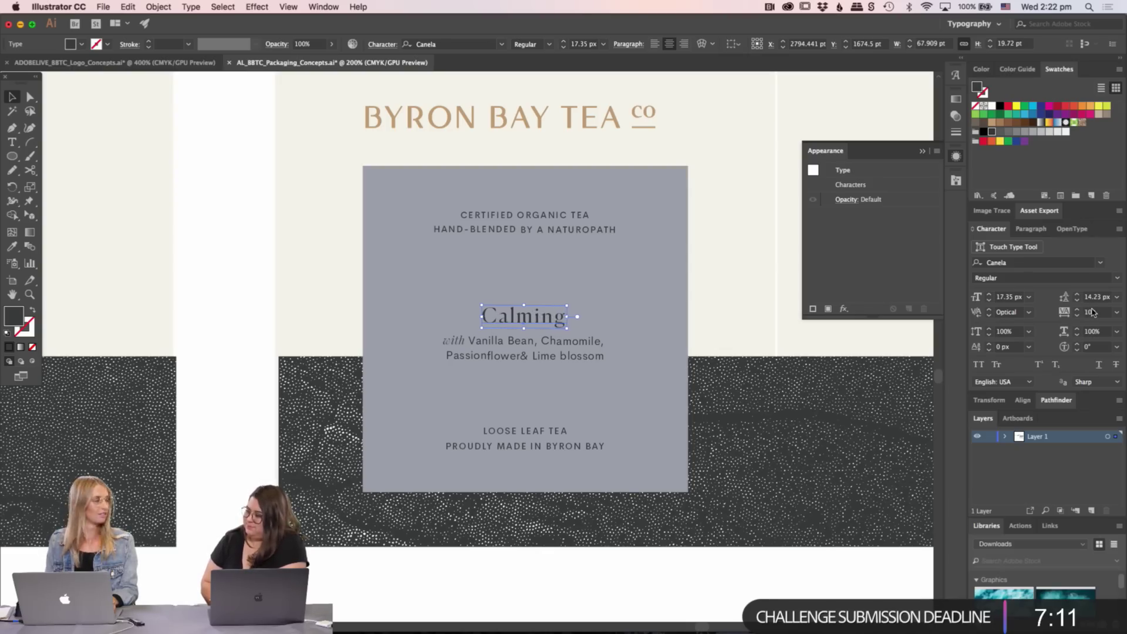
key("Up")
key("Up")
key("Up")
key("Up")
key("Up")
key("Up")
key("Up")
key("Up")
key("Up")
key("Up")
key("Up")
key("Up")
key("Up")
key("Up")
key("Up")
key("Up")
key("Up")
key("Up")
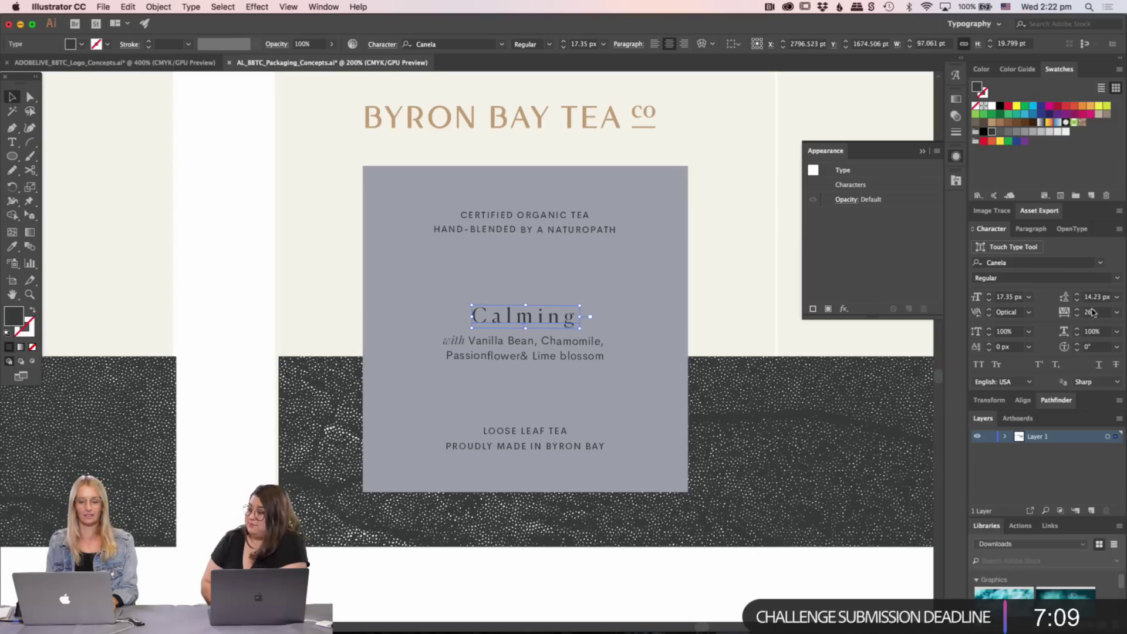
key("Down")
key("Down")
key("Down")
key("Down")
key("Down")
key("Down")
key("Down")
key("Down")
key("Down")
key("Down")
key("Down")
key("Down")
key("Down")
key("Down")
key("Down")
key("Down")
key("Down")
key("Down")
key("Down")
key("Down")
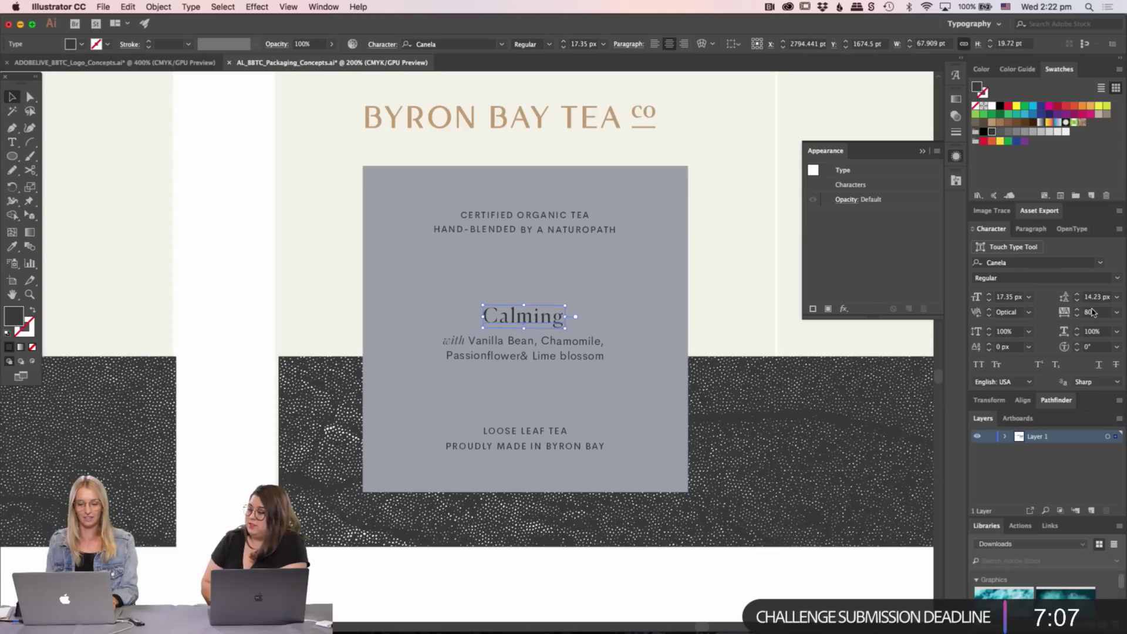
key("Down")
key("Down")
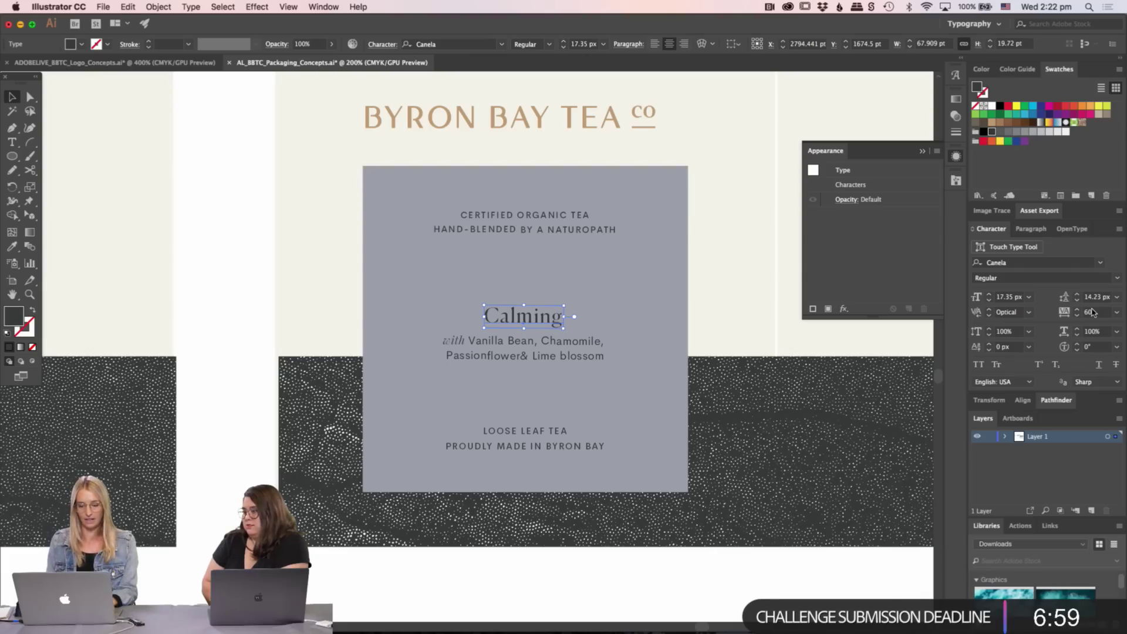
- Move the Calming heading slightly up from the ingredients text, enlarge it and deselect it
key("Down")
key("Down")
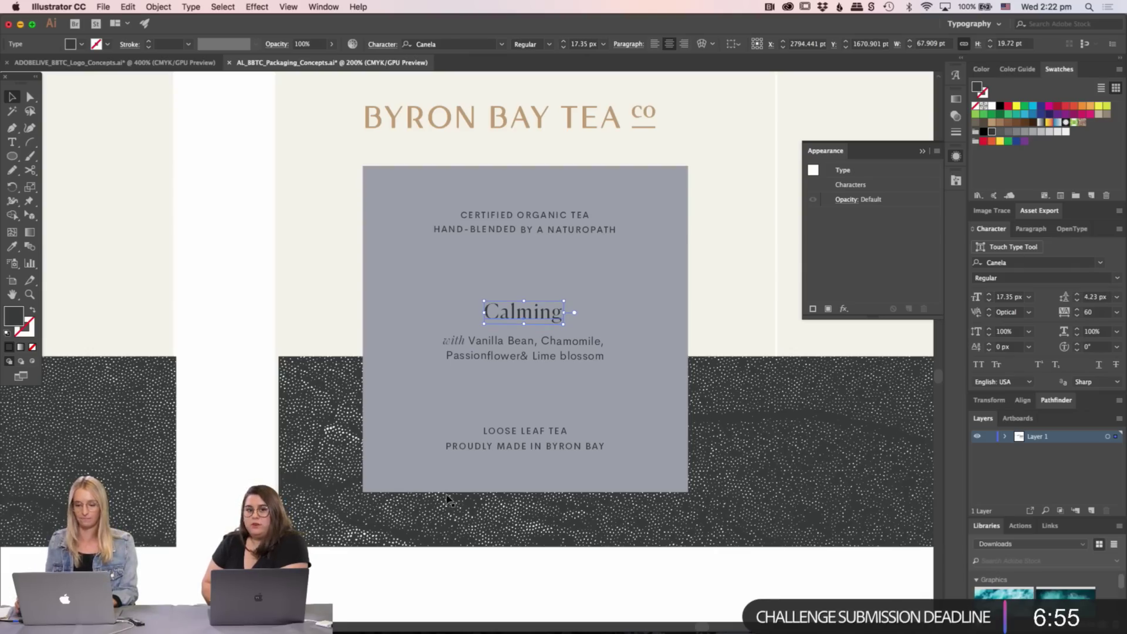
left_click_drag(565, 301, 578, 298)
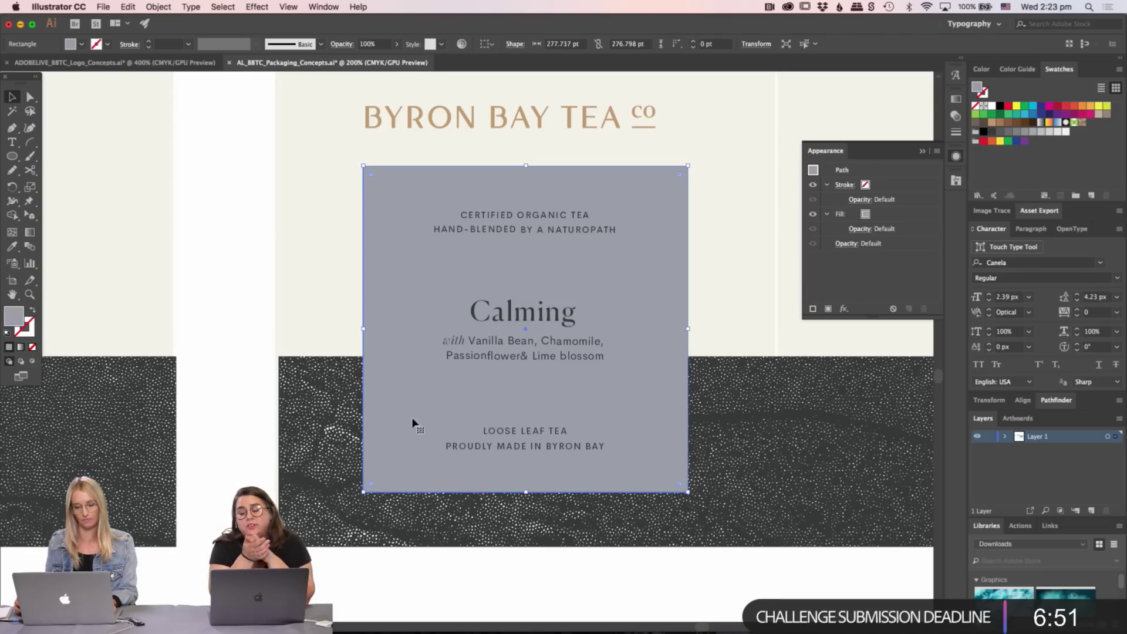
left_click(188, 478)
- Review the updated label, the circular badge panel and the neighbouring box variations
left_click_drag(506, 365, 422, 380)
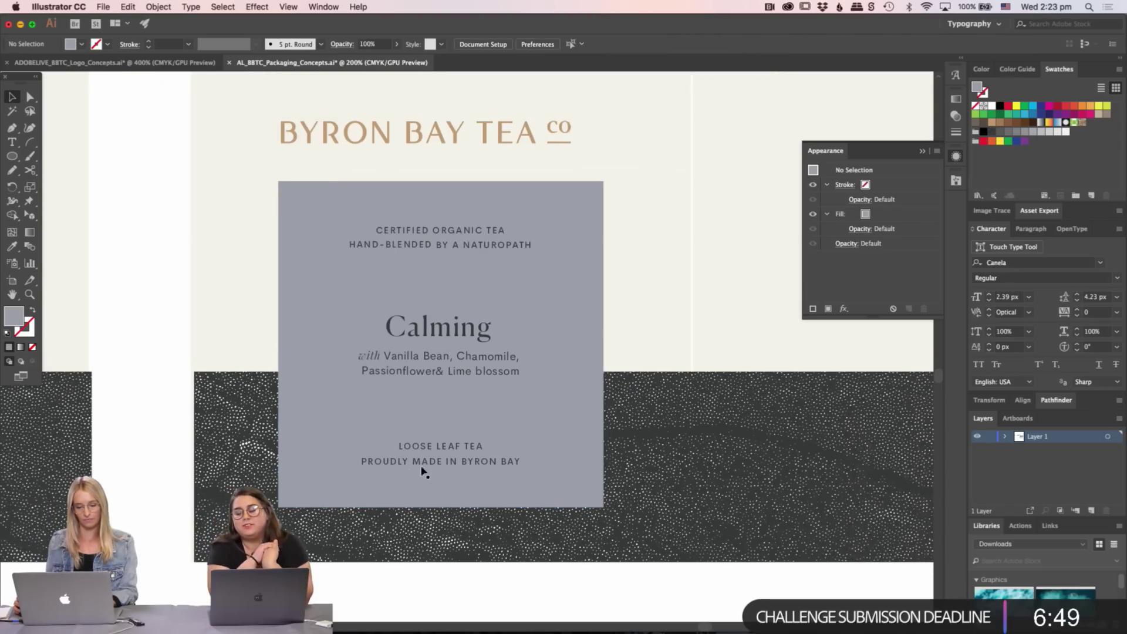
left_click_drag(423, 473, 454, 464)
scroll(413, 455, "left", 10)
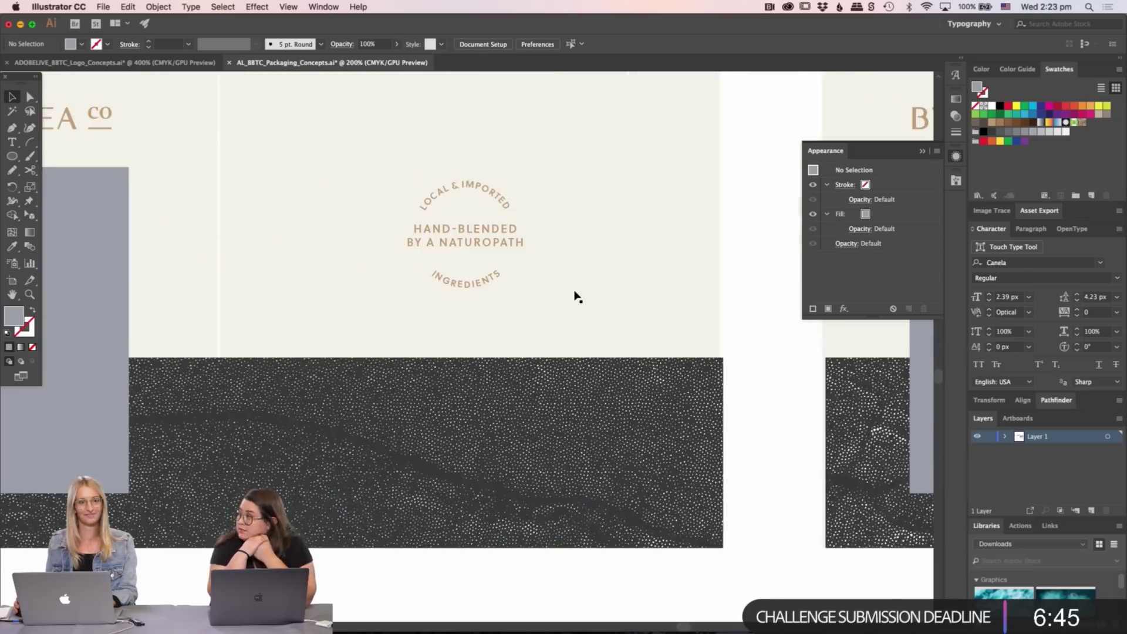
scroll(632, 302, "right", 10)
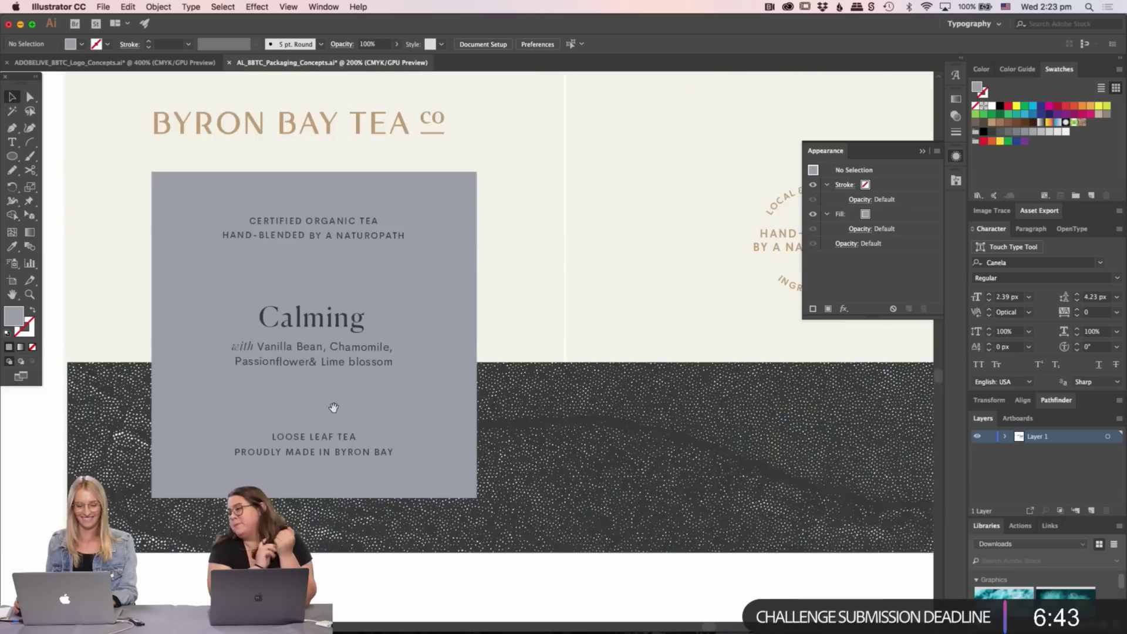
scroll(169, 449, "left", 3)
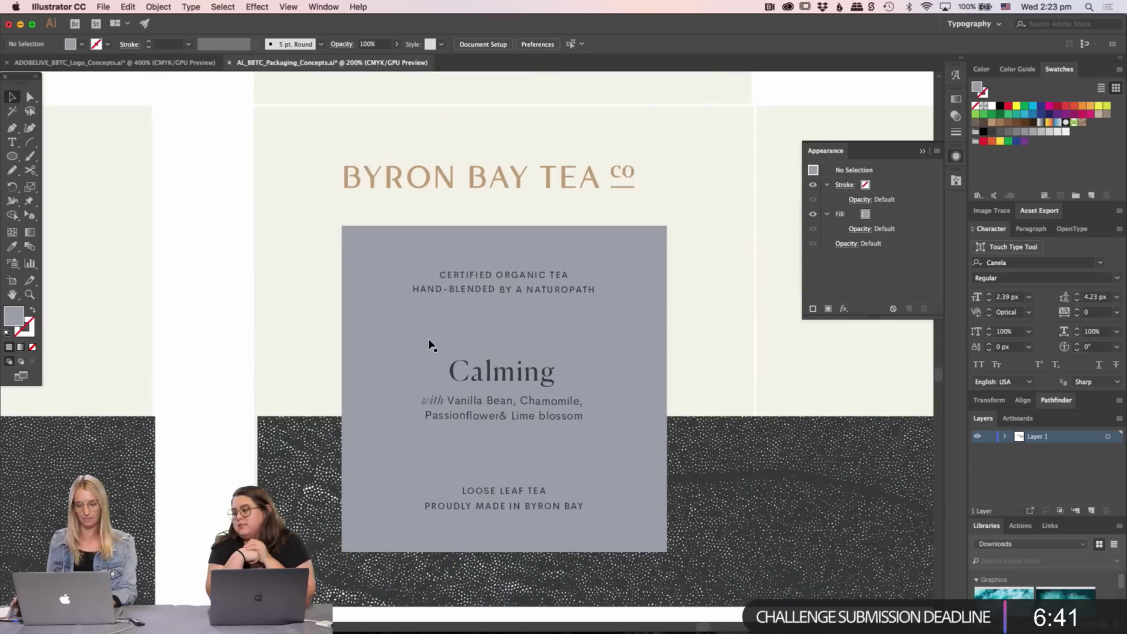
scroll(429, 344, "down", 5)
left_click_drag(429, 344, 536, 402)
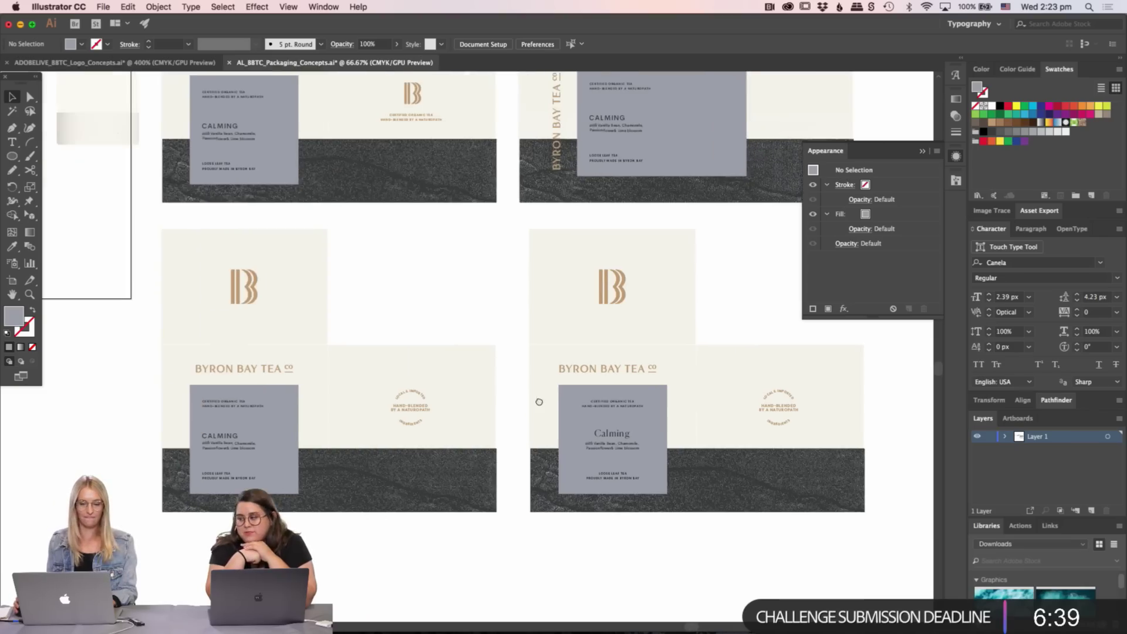
- Fill the centred Calming label's square with the orange sampled from the small orange label
left_click(568, 429)
scroll(568, 429, "left", 10)
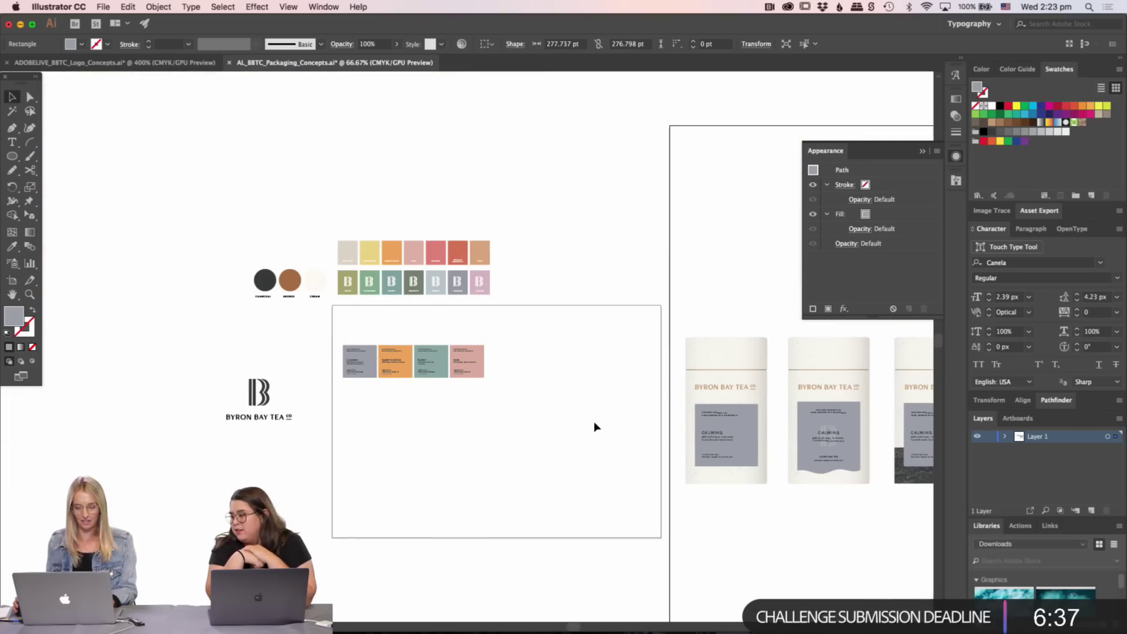
key("i")
left_click(408, 350)
scroll(409, 347, "right", 15)
scroll(409, 347, "down", 5)
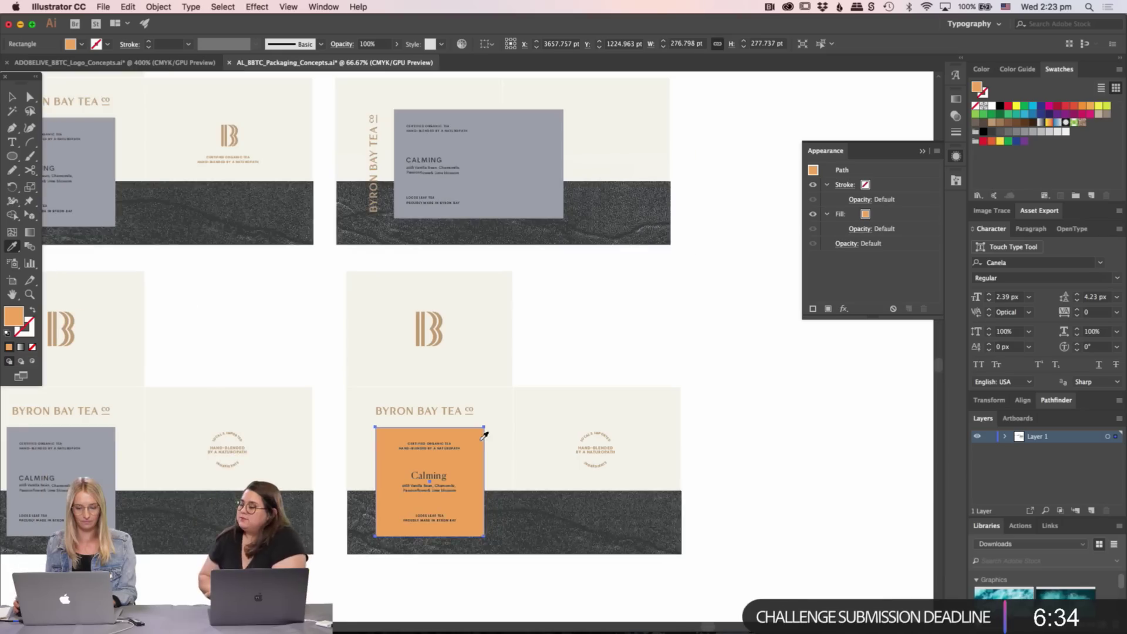
- Try to select the Calming heading on the orange label for editing
key("z")
left_click(453, 403)
left_click(374, 283)
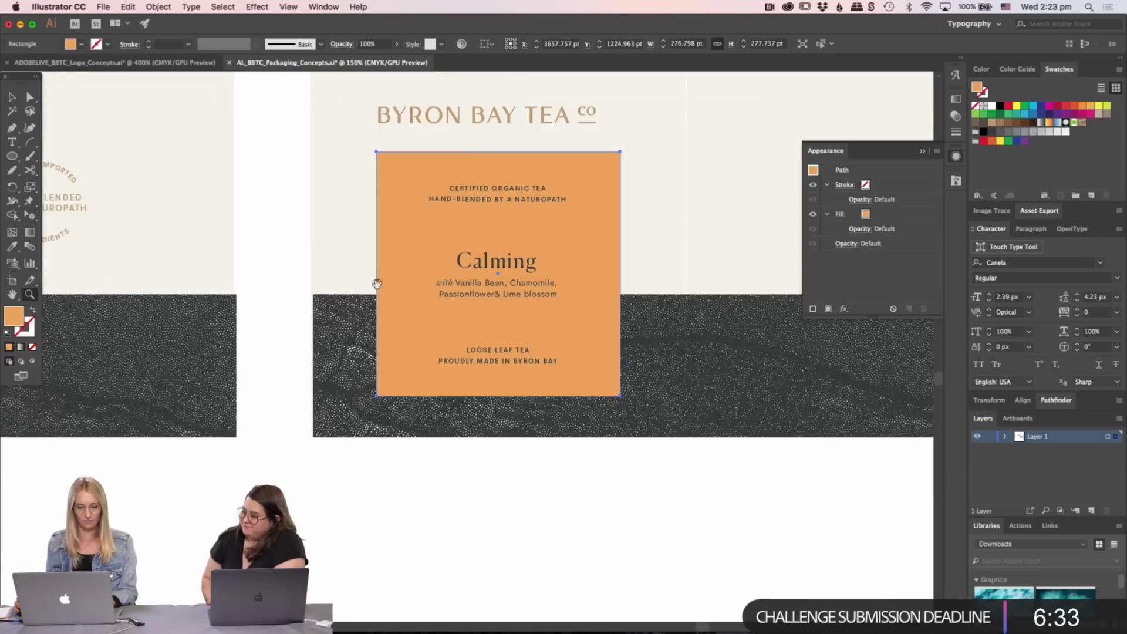
left_click(369, 390)
key("t")
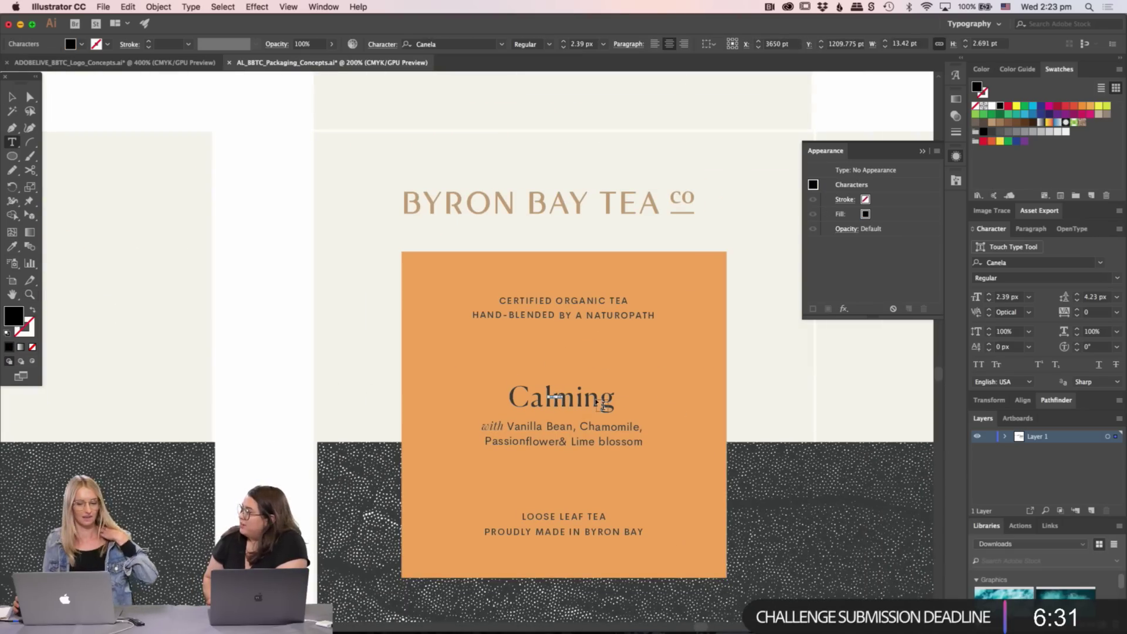
key("v")
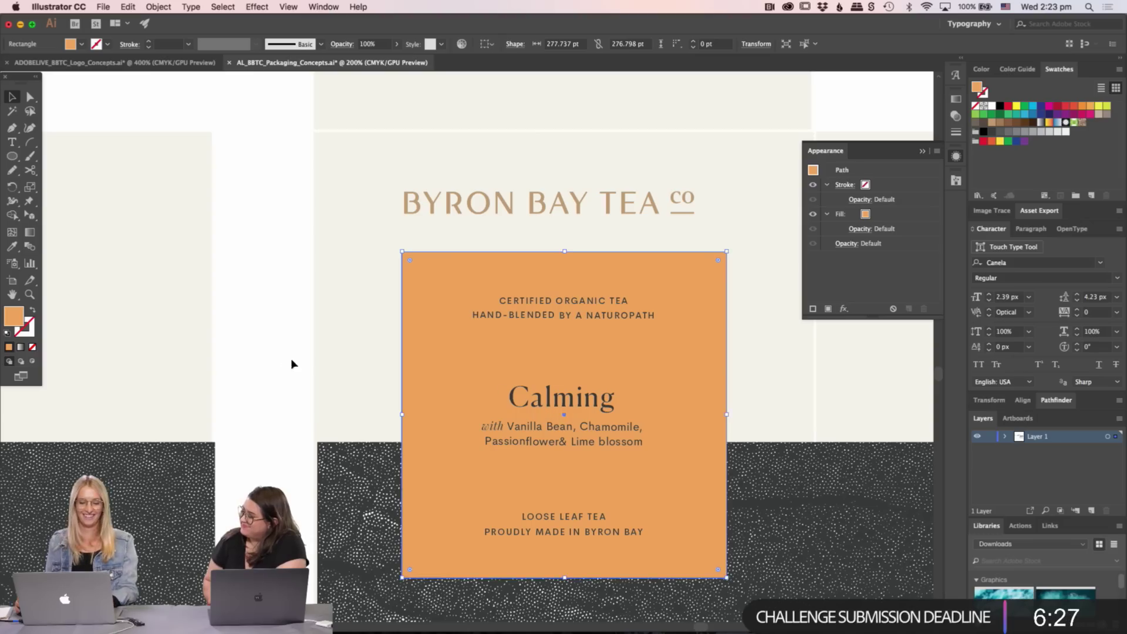
left_click(259, 372)
left_click(558, 423)
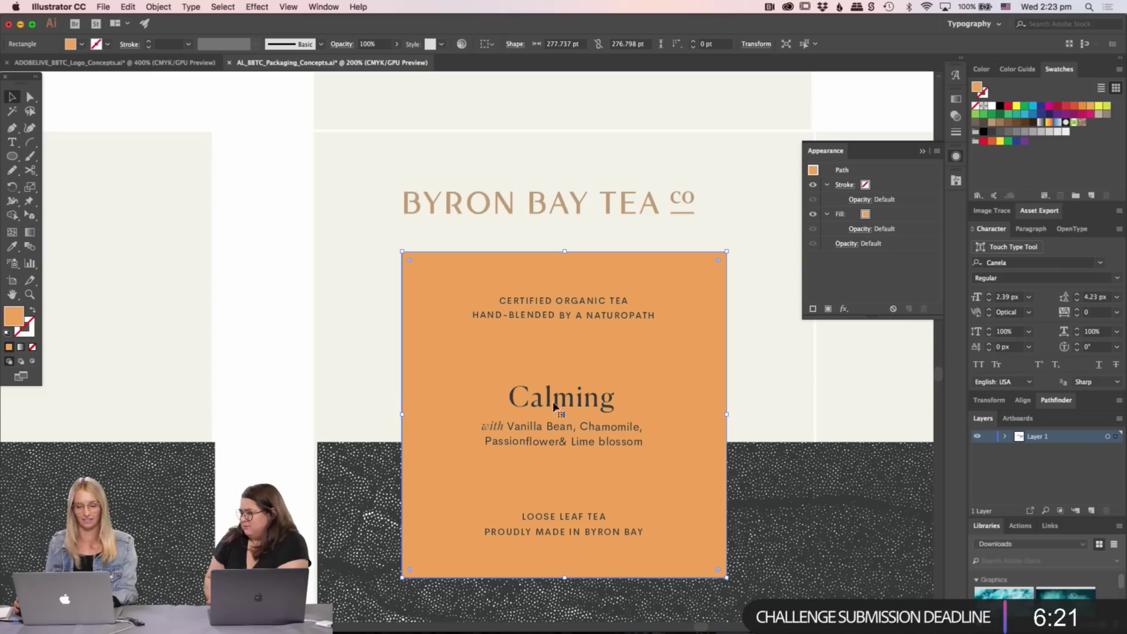
left_click(281, 403)
key("t")
key("v")
left_click(523, 439)
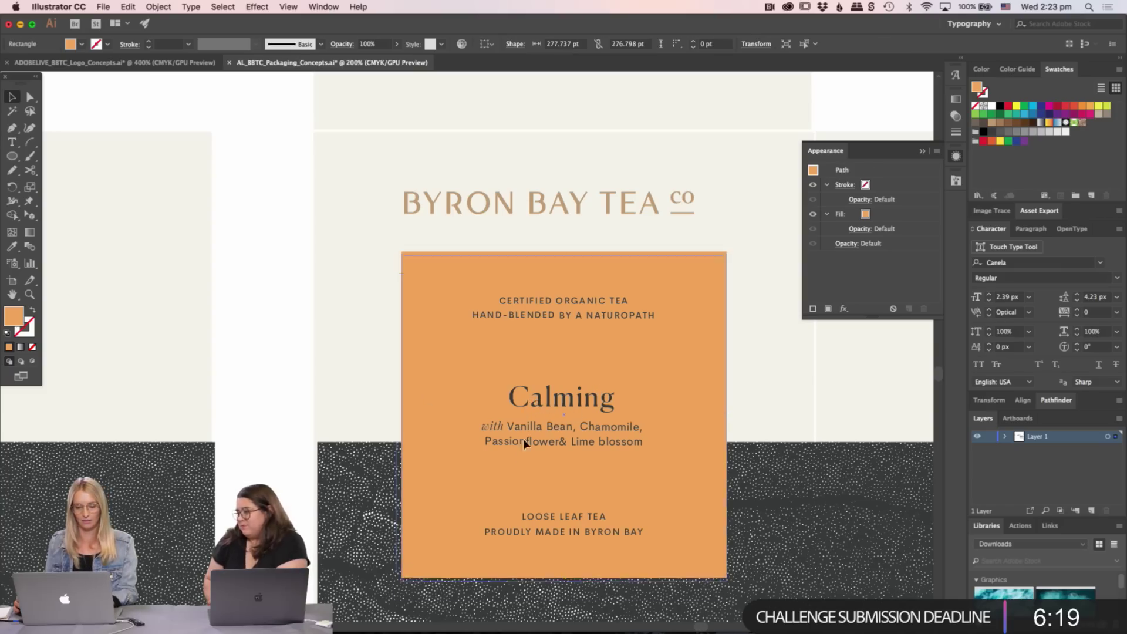
key("super+y")
key("super+y")
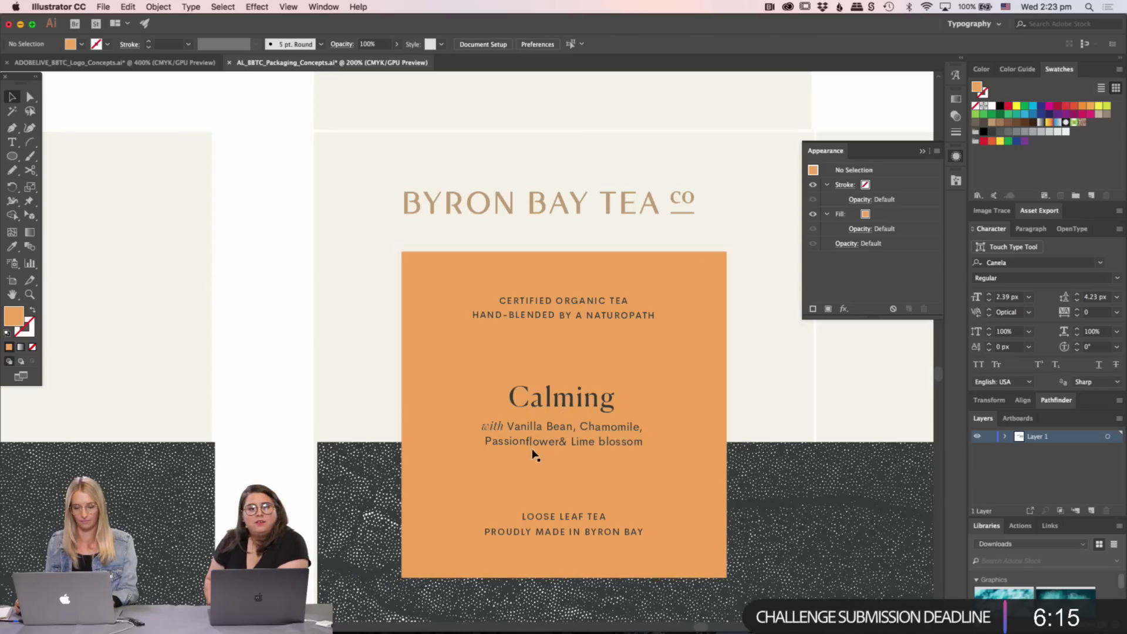
double_click(544, 399)
left_click(261, 440)
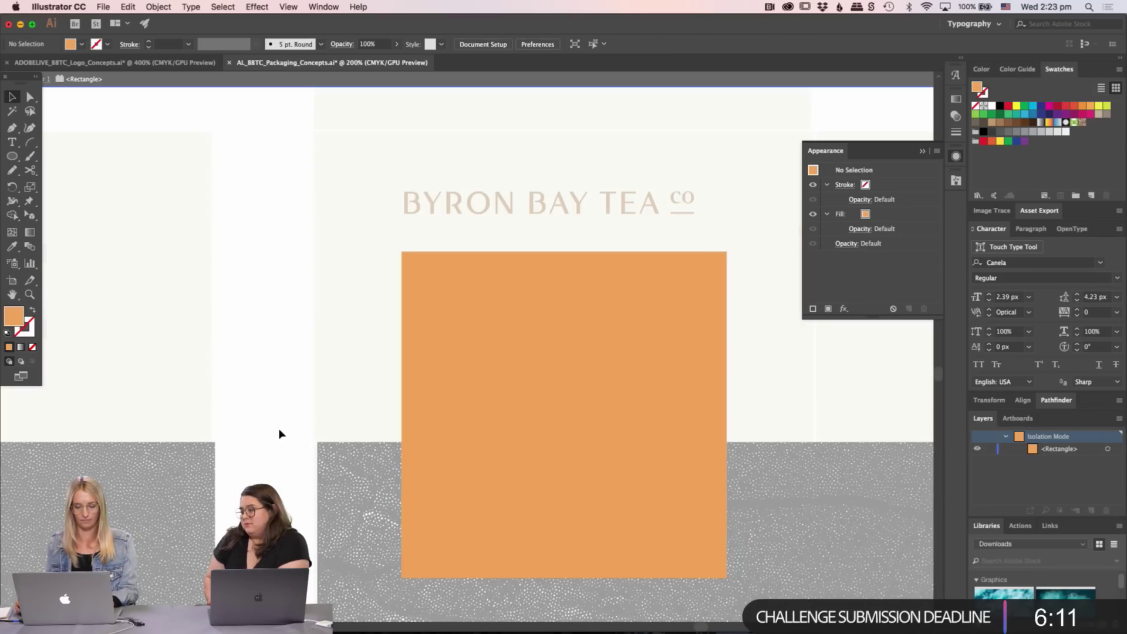
double_click(279, 433)
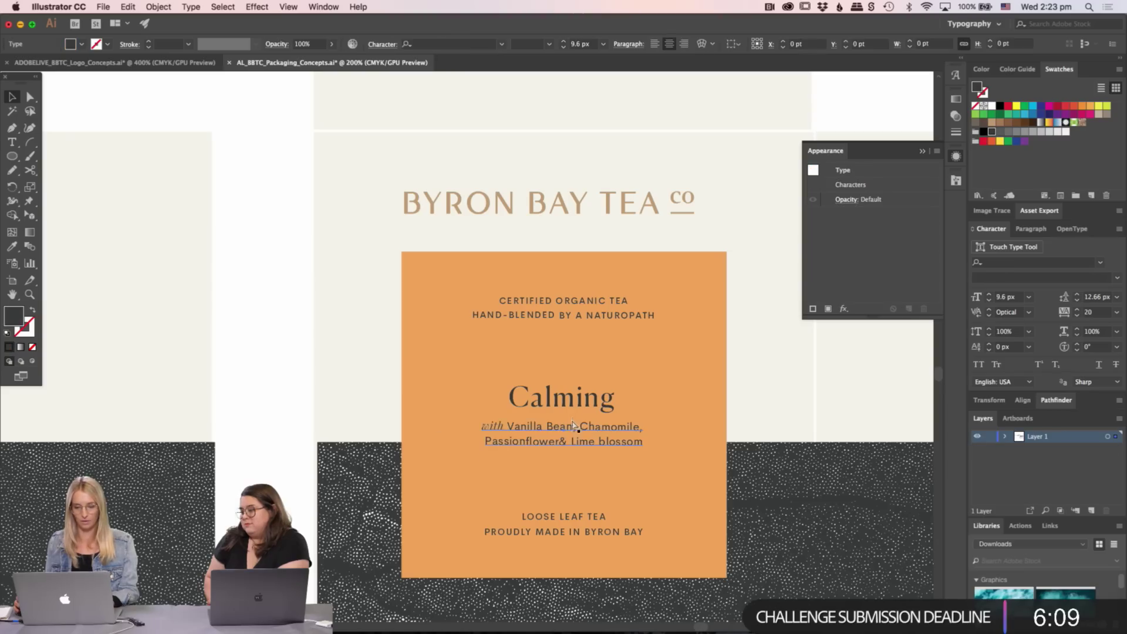
left_click(578, 410)
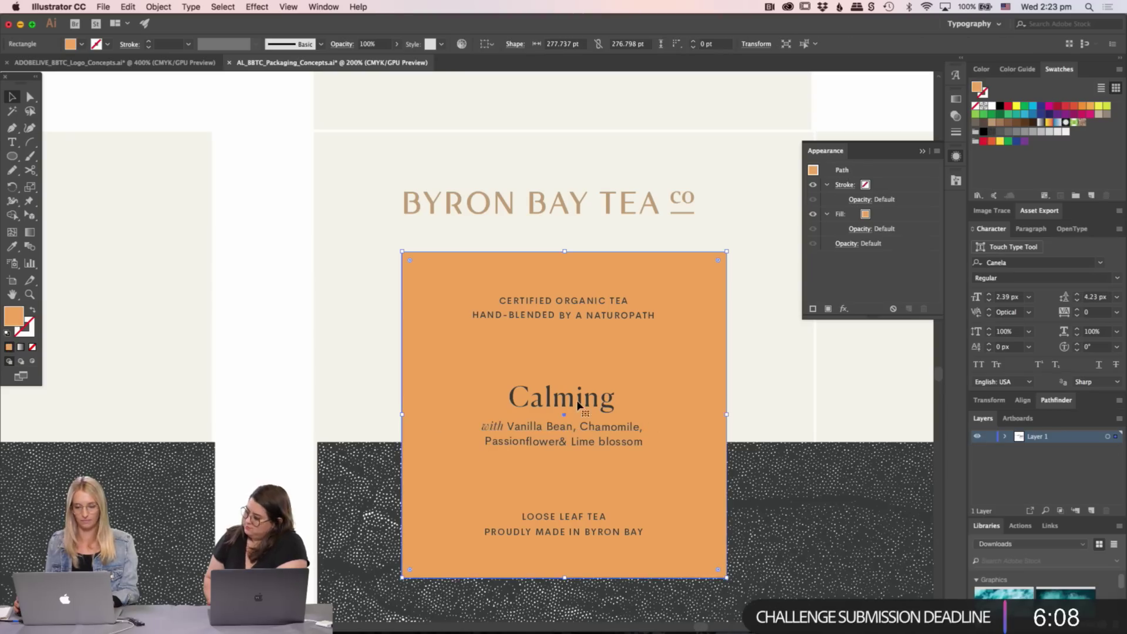
left_click(272, 445)
left_click(537, 346)
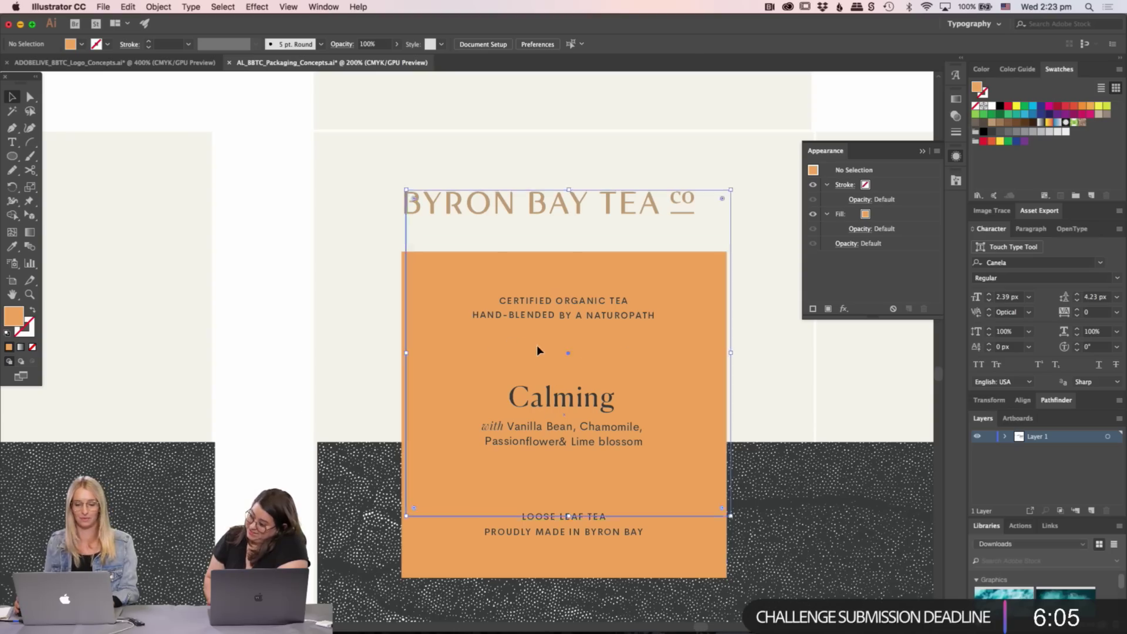
left_click(284, 448)
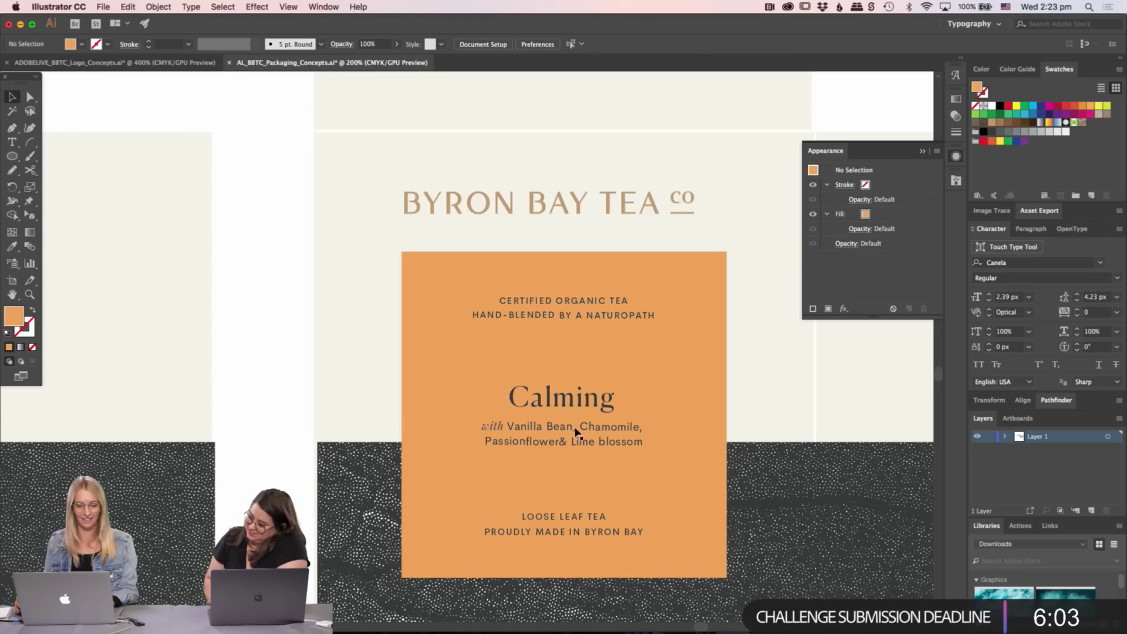
left_click(562, 403)
left_click(564, 439)
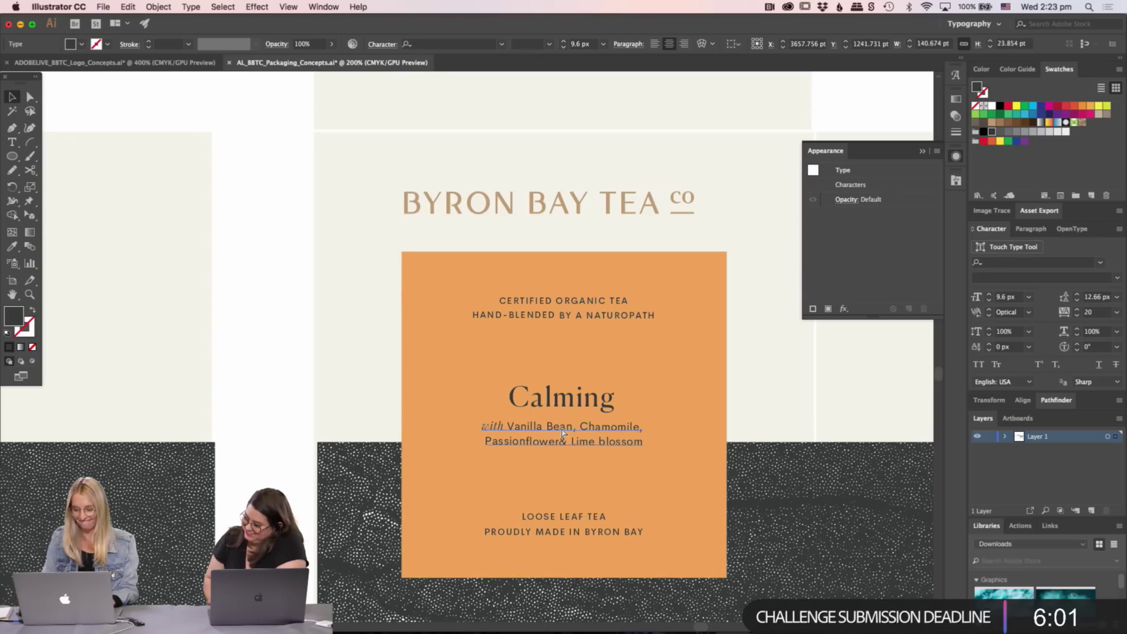
- Duplicate the whole box layout with the orange Calming label into the empty space on its right
key("super+minus")
key("super+minus")
key("super+minus")
scroll(561, 428, "up", 2)
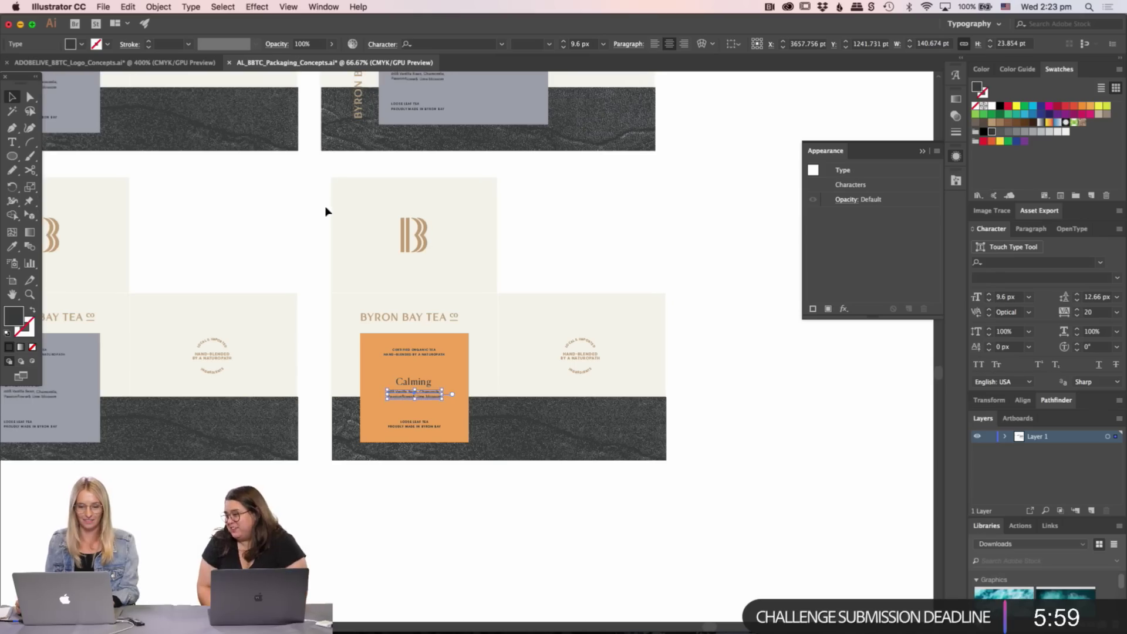
left_click_drag(322, 210, 666, 462)
scroll(666, 462, "right", 5)
left_click_drag(143, 408, 522, 420)
- Select the Calming heading on the duplicated orange label
key("z")
left_click(523, 416)
left_click(523, 416)
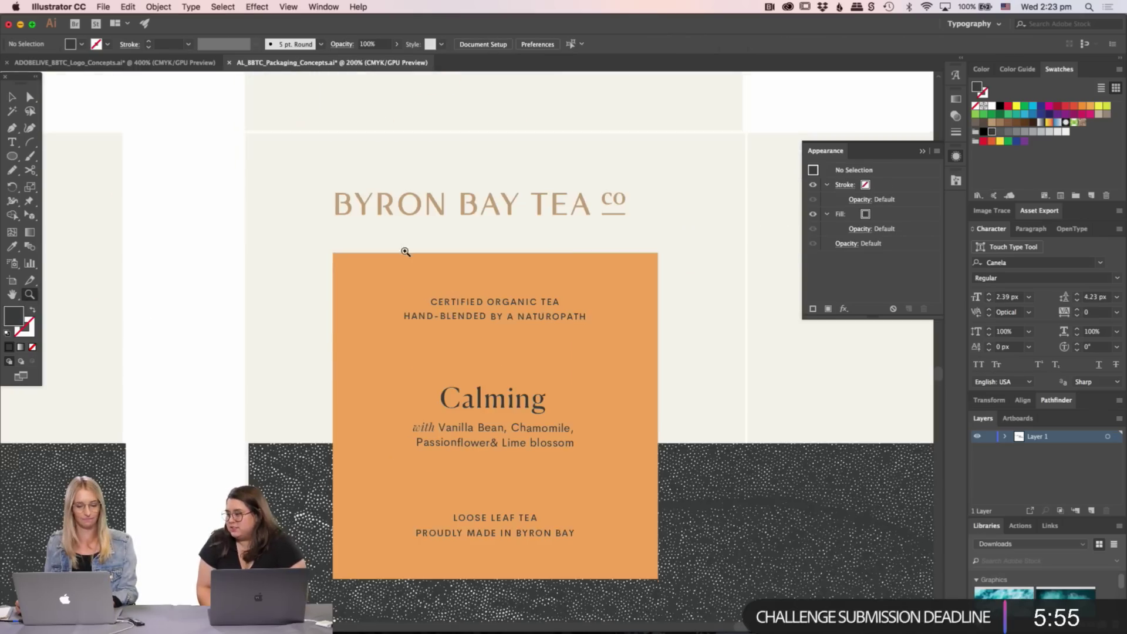
left_click(523, 416)
key("v")
left_click(485, 359)
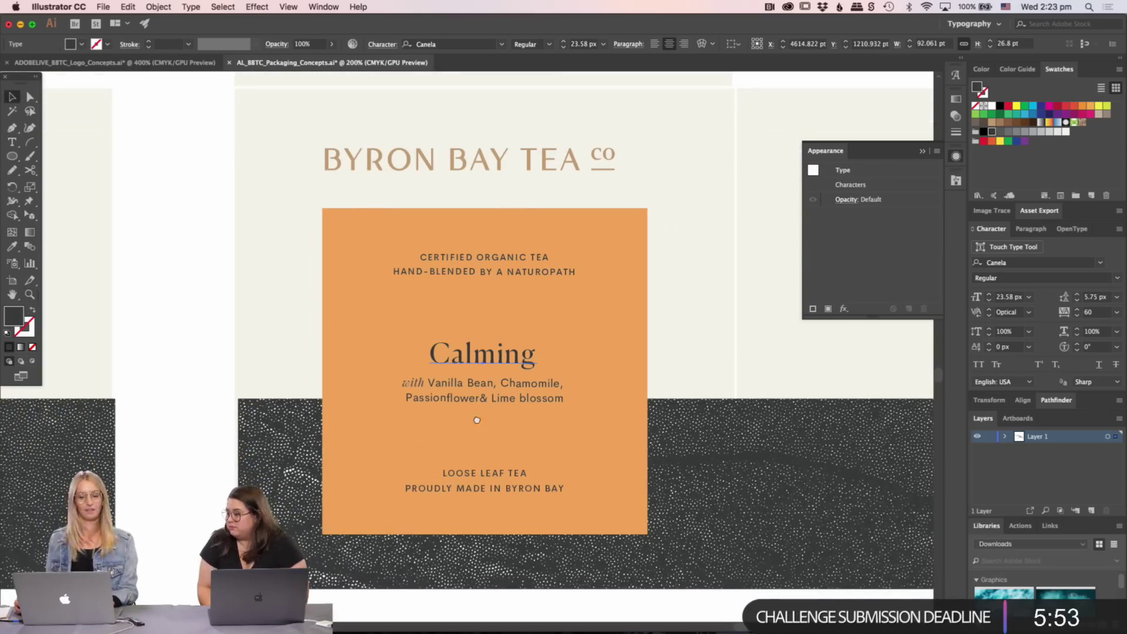
- Delete the original orange-label box layout and move its duplicate into the vacated space beside the grey-label box
scroll(511, 417, "left", 3)
scroll(418, 395, "down", 3)
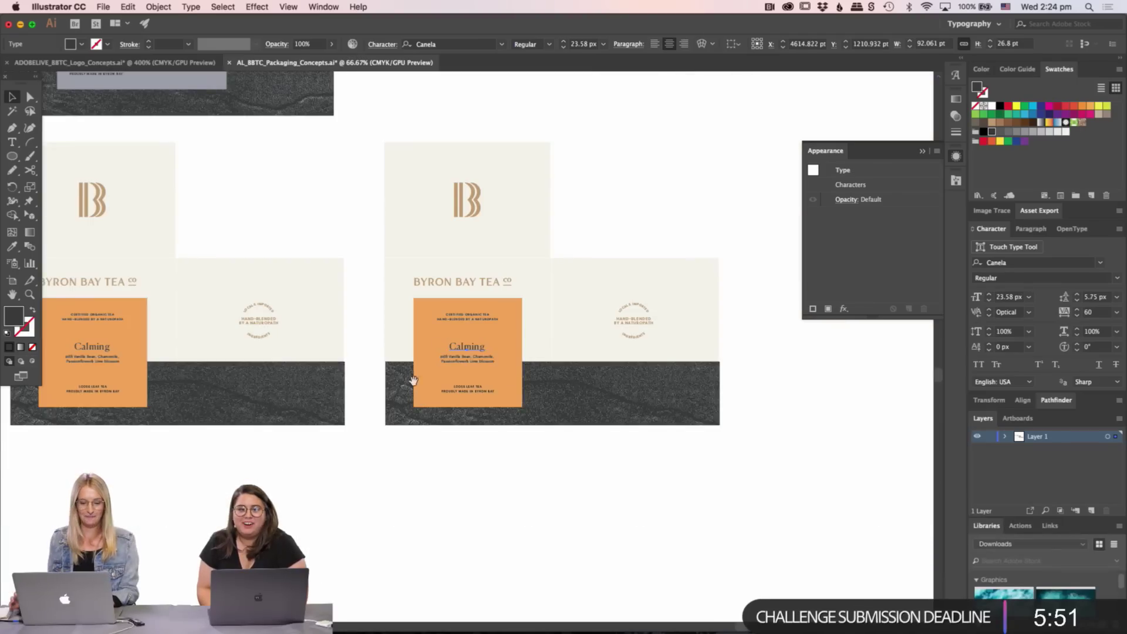
scroll(440, 211, "left", 5)
left_click_drag(146, 163, 473, 446)
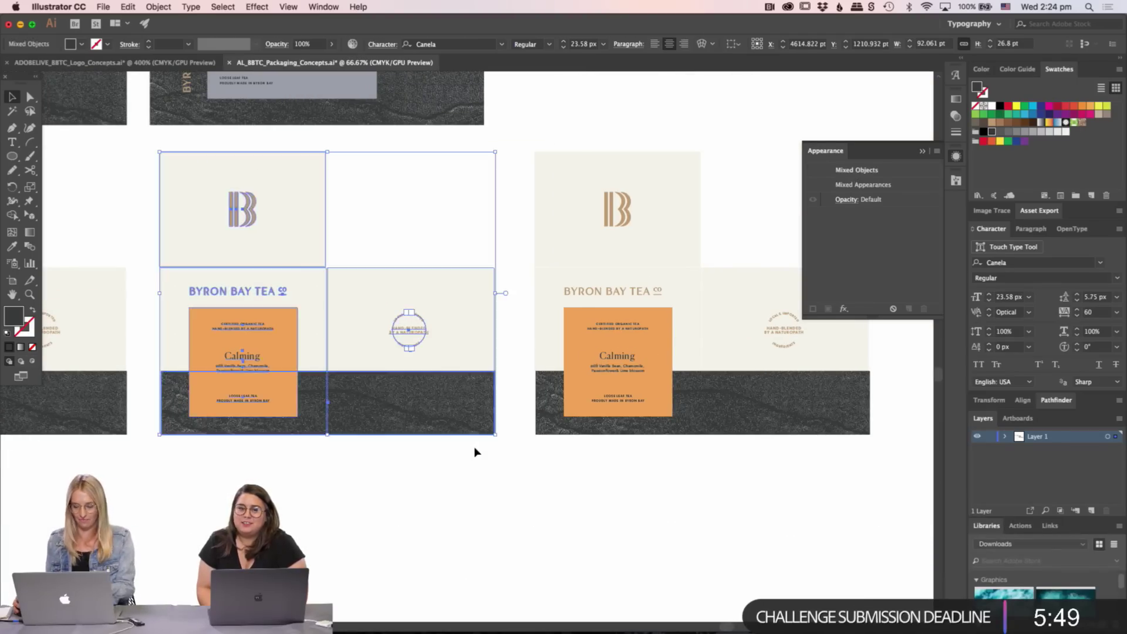
key("Delete")
left_click_drag(499, 203, 745, 376)
left_click_drag(816, 430, 433, 431)
left_click(402, 478)
scroll(589, 473, "left", 10)
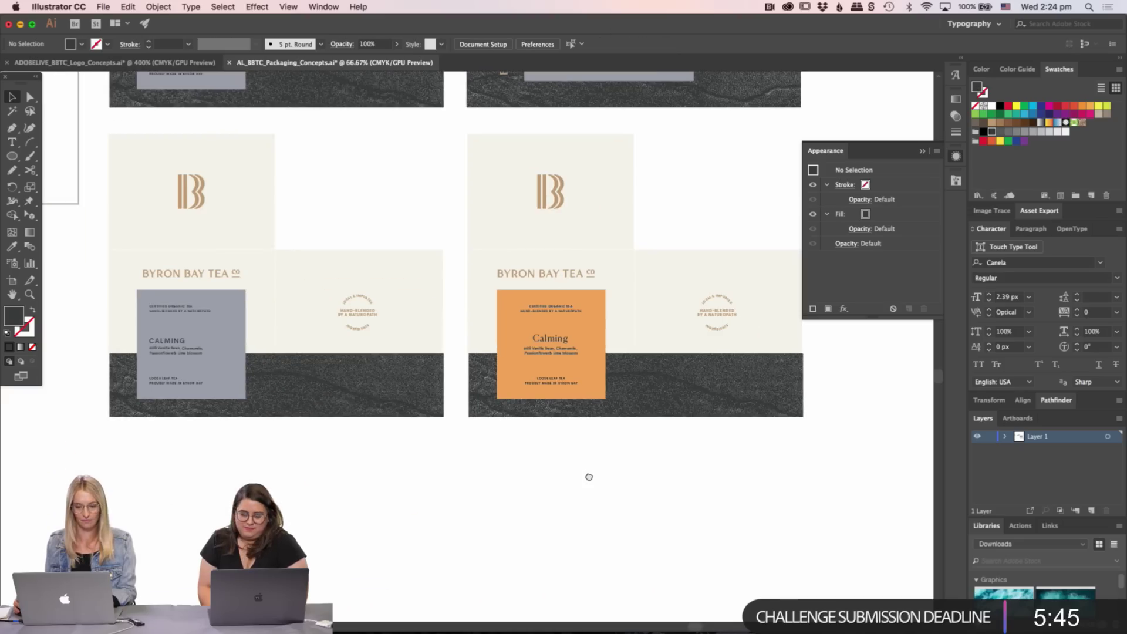
key("z")
key("v")
left_click(537, 352)
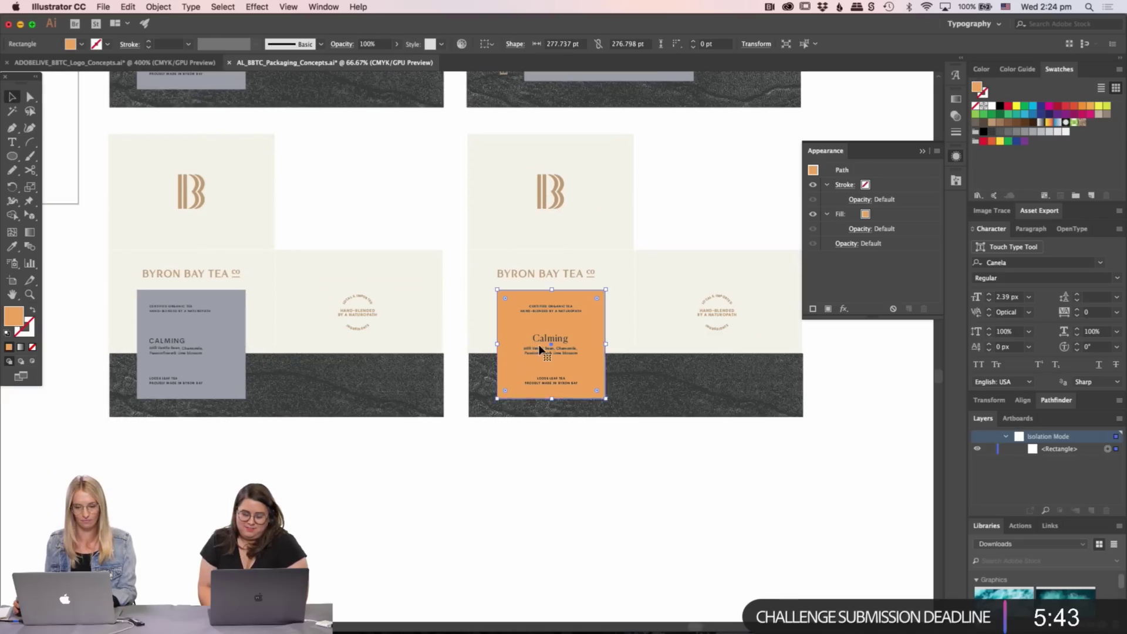
double_click(536, 352)
double_click(527, 433)
- Place a copy of the B monogram from the box lid over the Calming text on the orange label
key("super+equal")
key("super+equal")
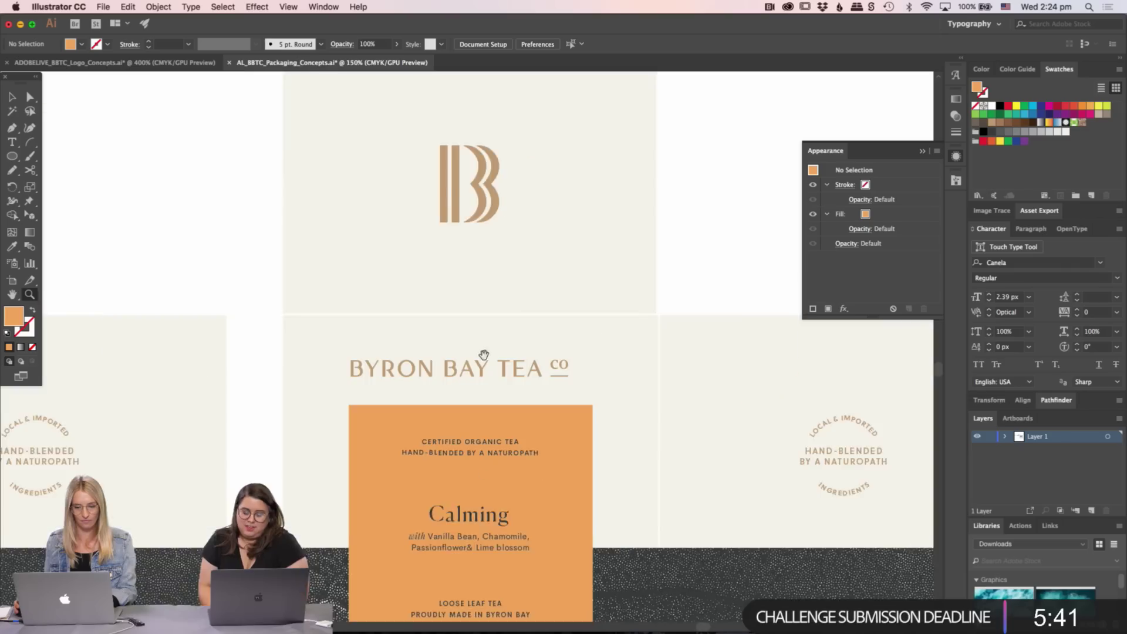
scroll(479, 235, "down", 3)
scroll(492, 147, "up", 3)
left_click_drag(502, 193, 541, 387)
- Try filling the copied B monogram with the orange sampled from the label
key("i")
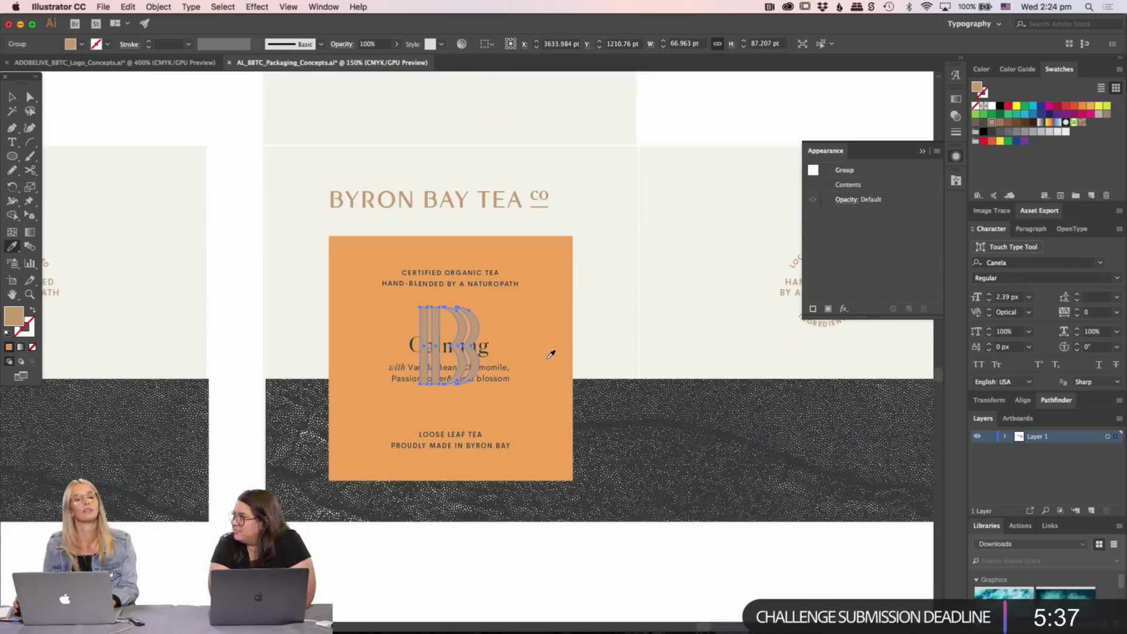
left_click(562, 289)
key("v")
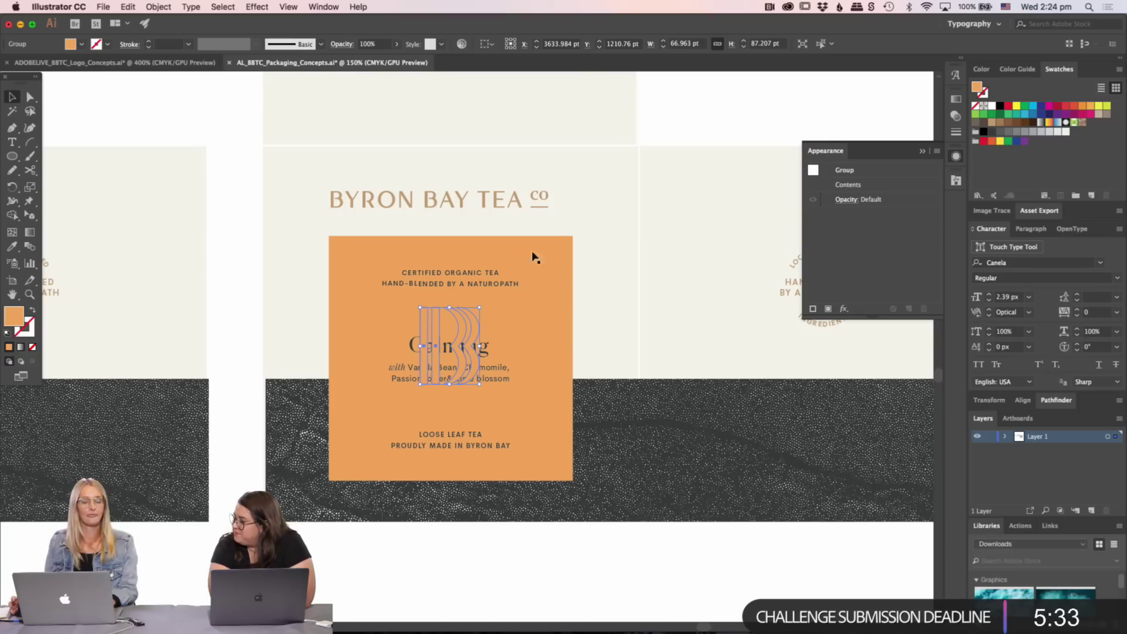
- Fill the copied monogram with the cream sampled from the box panel and send it behind the Calming and ingredients text
key("i")
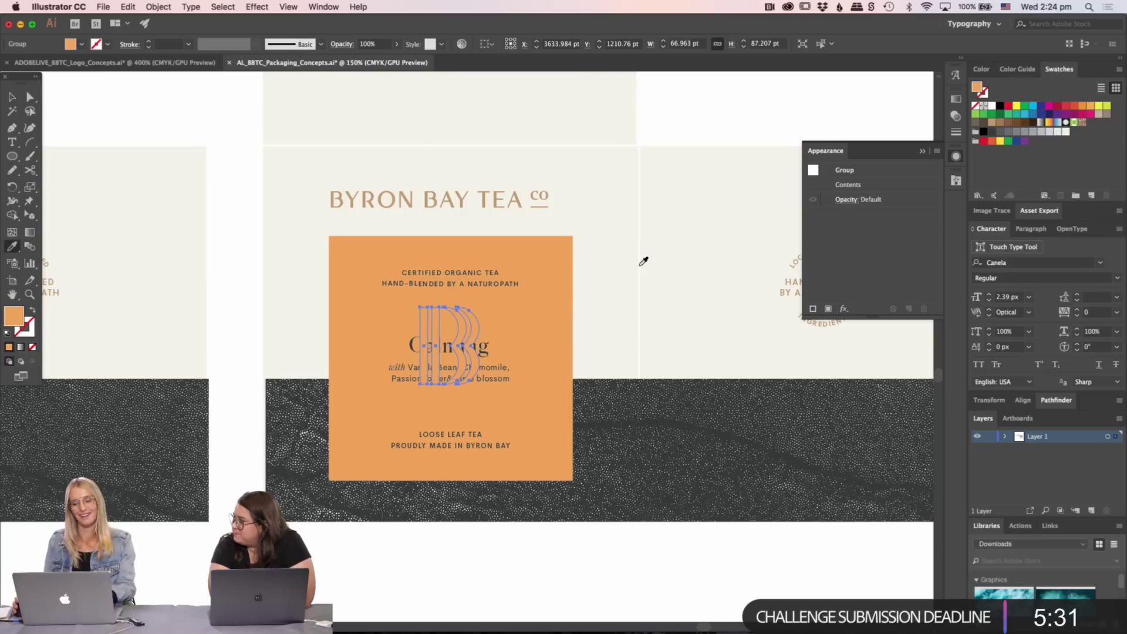
left_click(601, 291)
key("v")
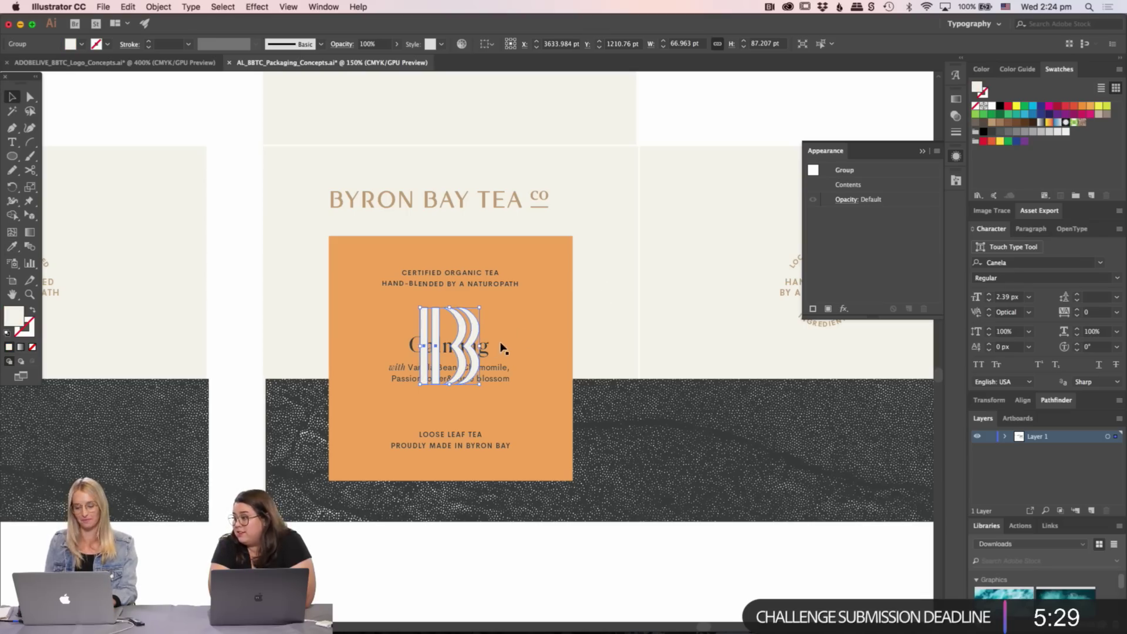
key("super+bracketleft")
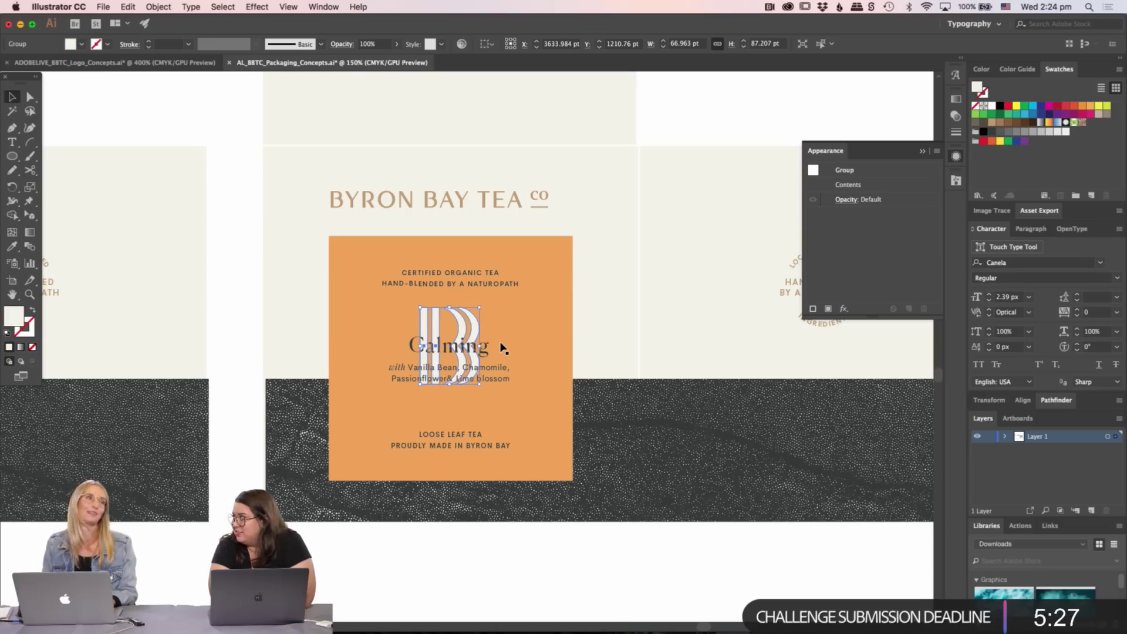
- Shift the cream monogram slightly down and scale it proportionally about its centre to 61.06 × 79.52 pt
key("super+equal")
key("super+equal")
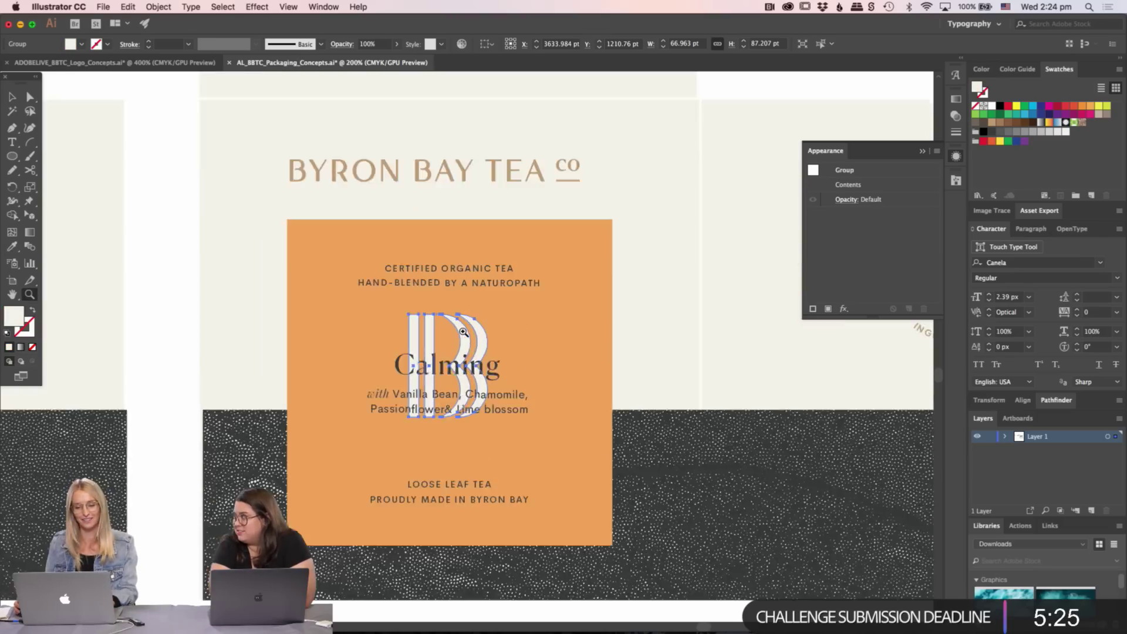
left_click_drag(500, 276, 500, 291)
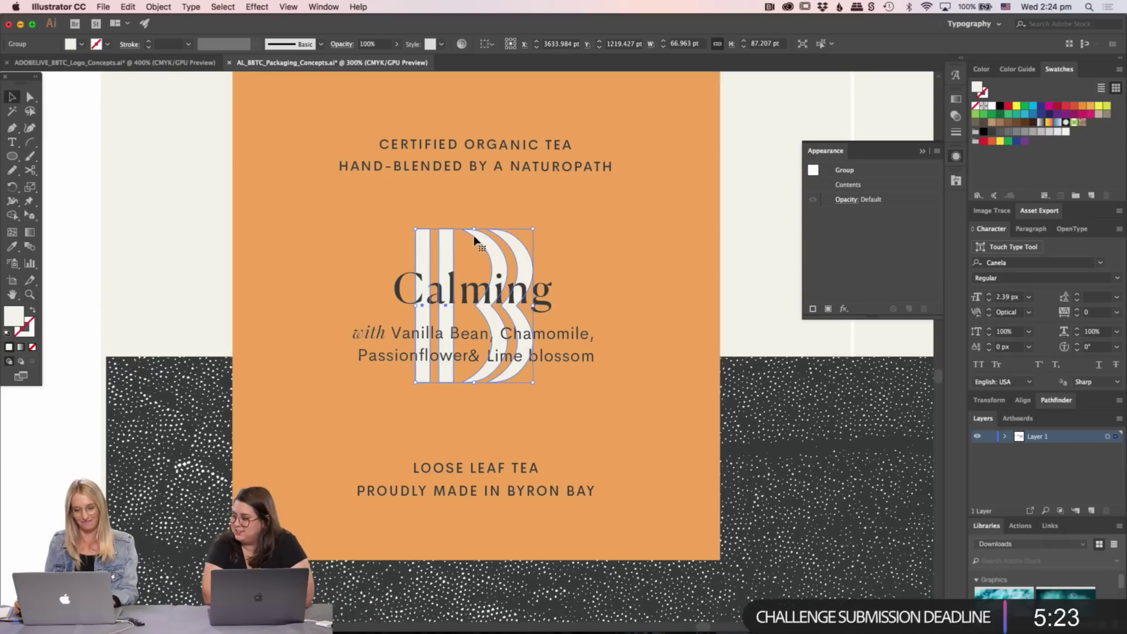
left_click_drag(473, 228, 472, 238)
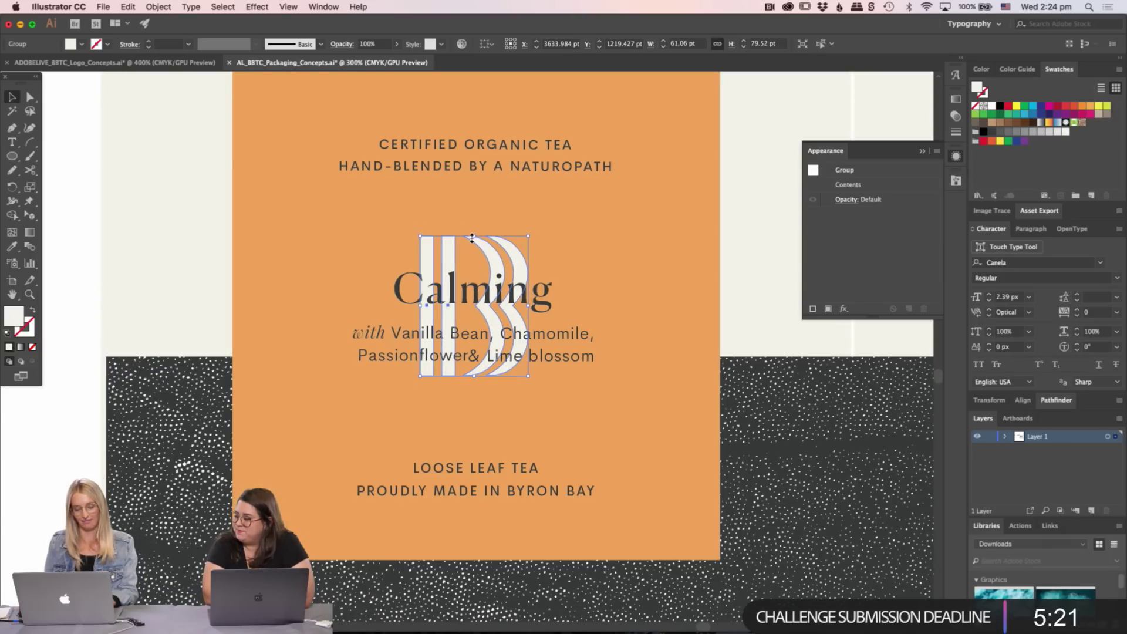
key("Down")
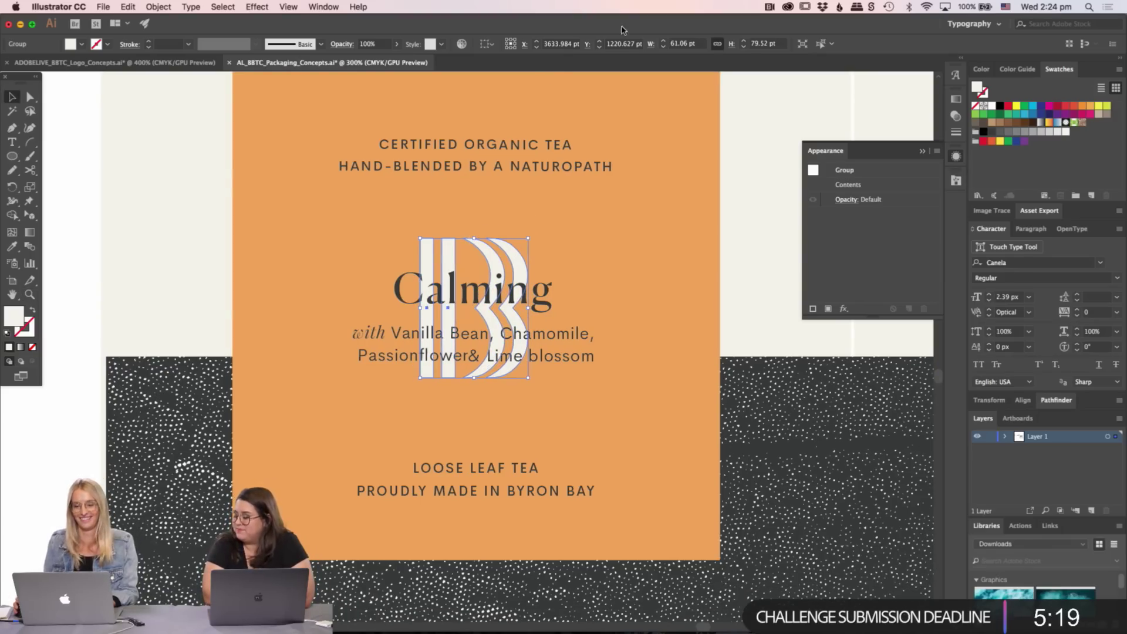
- Reduce the cream monogram's opacity to 20% and deselect it
left_click(379, 44)
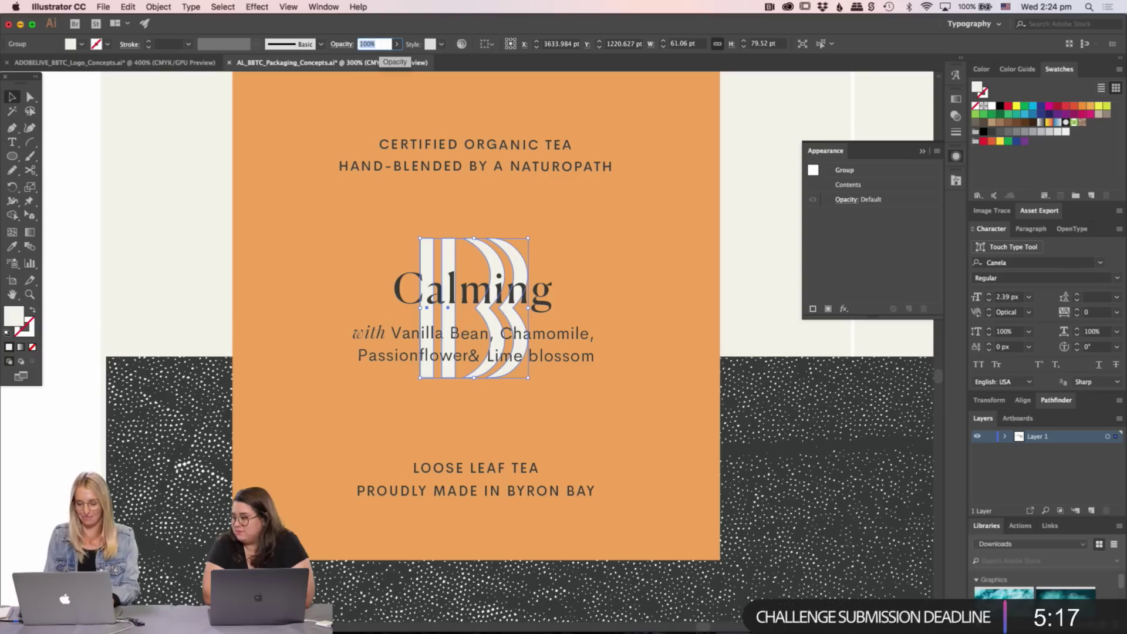
key("Return")
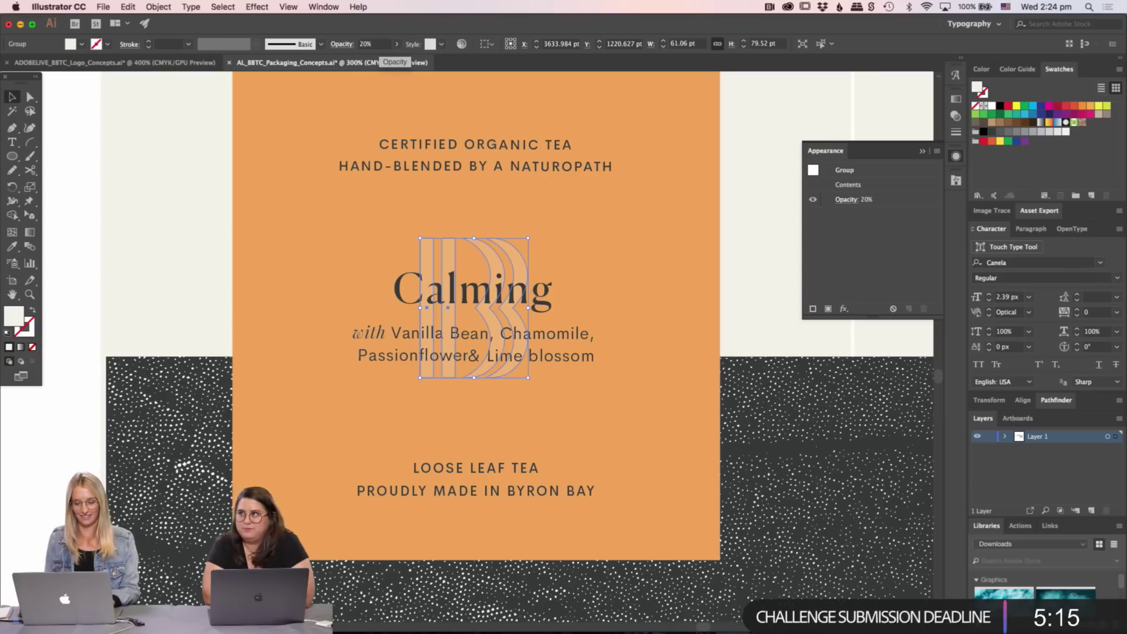
key("Down")
left_click(387, 386)
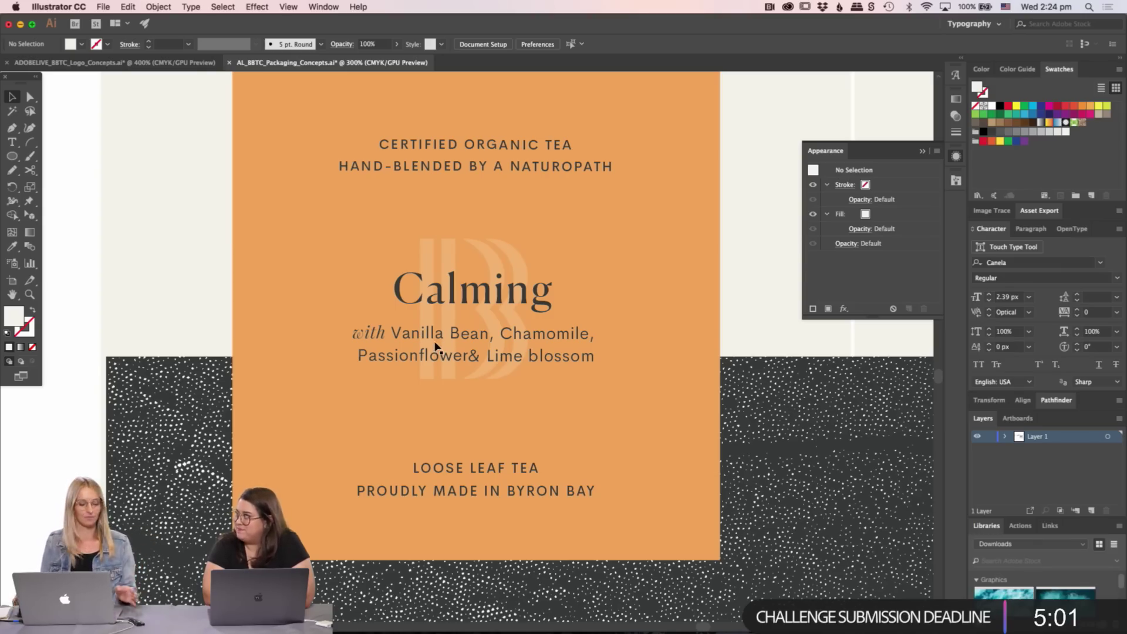
- Switch to Google Chrome and copy the net weight line "80G NET — 2.82 OZ" from Packaging Copy.pdf
key("super+minus")
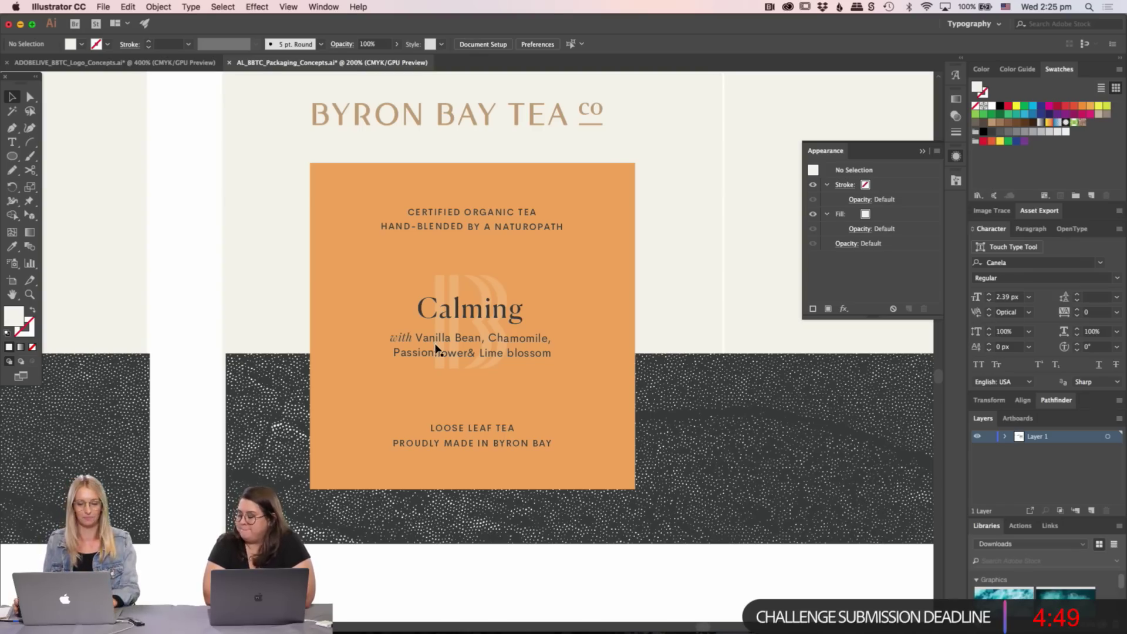
key("super+minus")
key("super+minus")
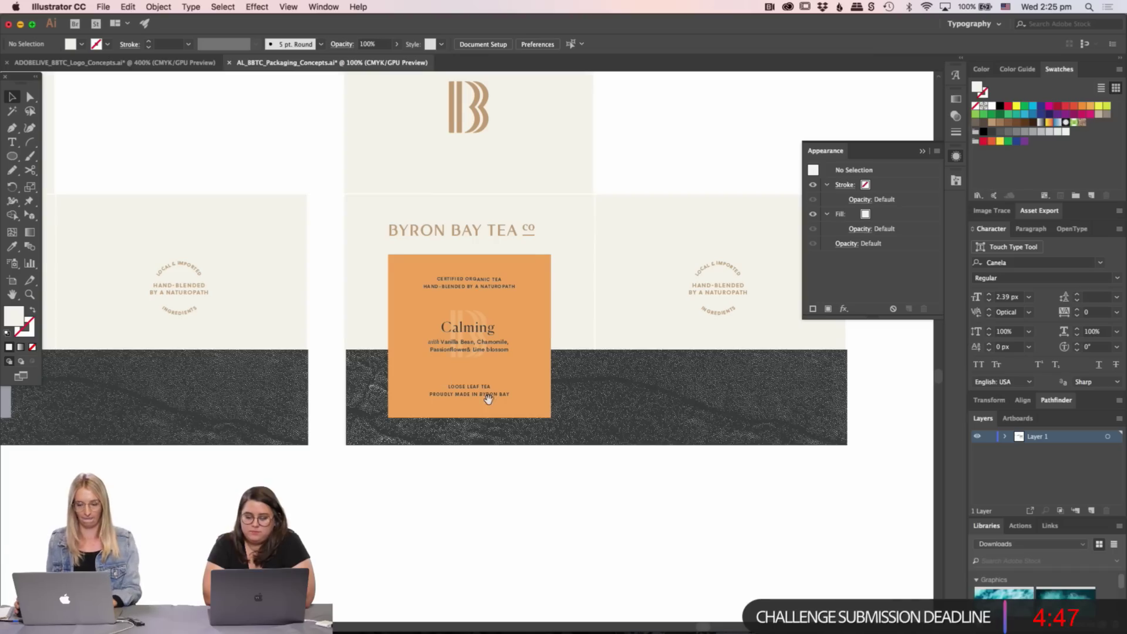
scroll(488, 398, "right", 3)
scroll(438, 478, "down", 2)
scroll(458, 456, "left", 5)
key("super+Tab")
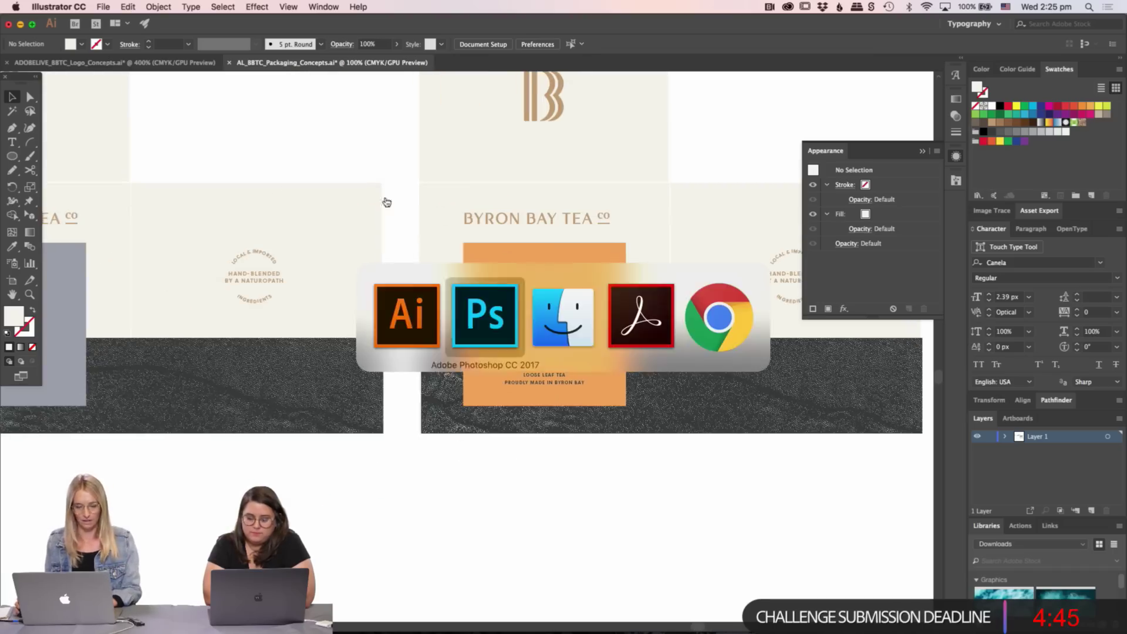
key("super+Tab")
key("super+Tab")
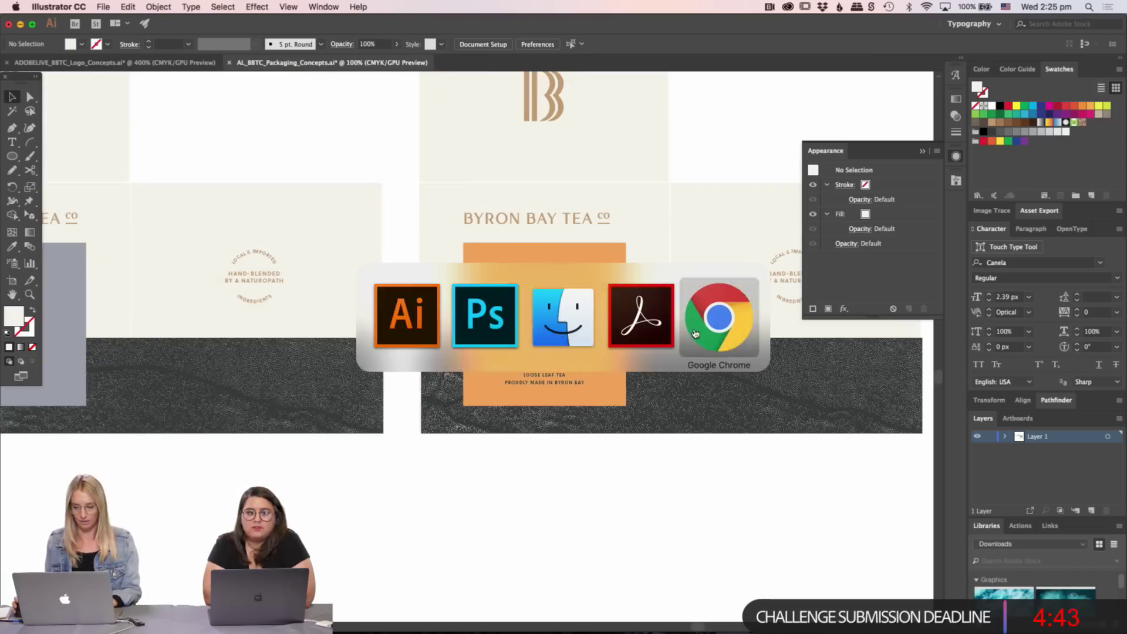
scroll(244, 331, "down", 2)
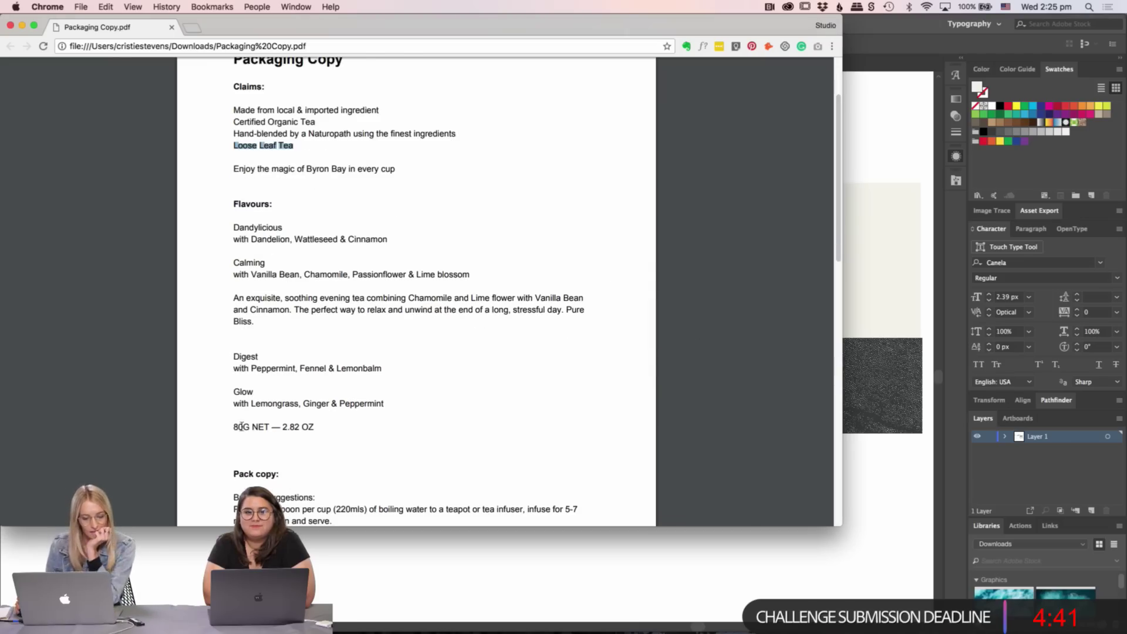
left_click_drag(234, 427, 364, 424)
key("super+c")
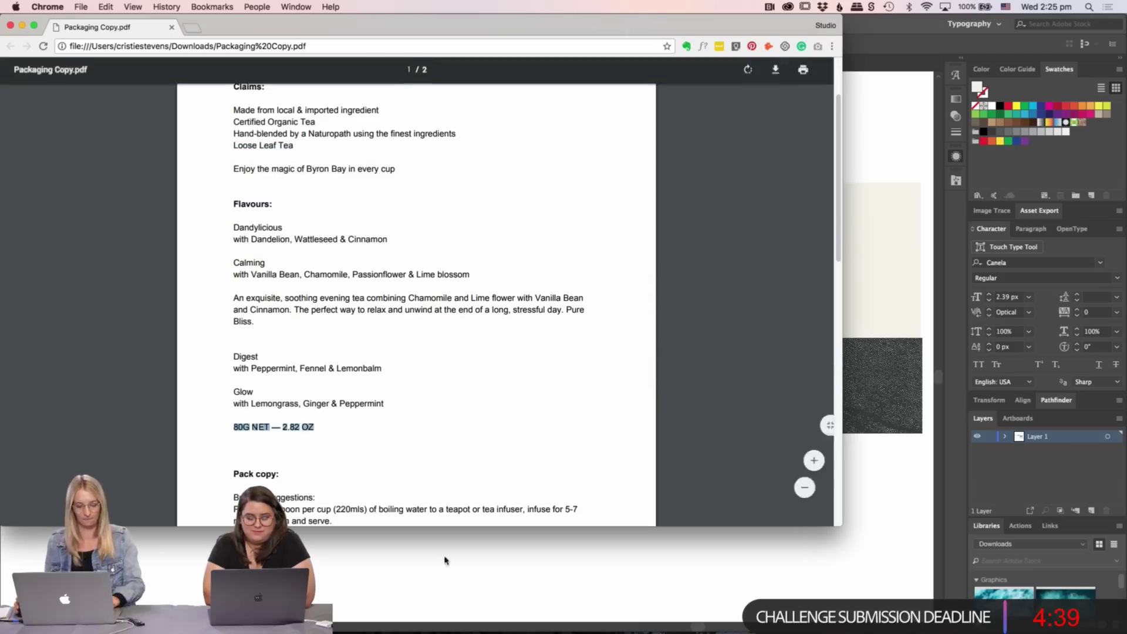
- Switch to Illustrator and move the "LOOSE LEAF TEA / PROUDLY MADE IN BYRON BAY" text slightly higher on the orange label
key("super+Tab")
scroll(523, 435, "up", 5)
key("v")
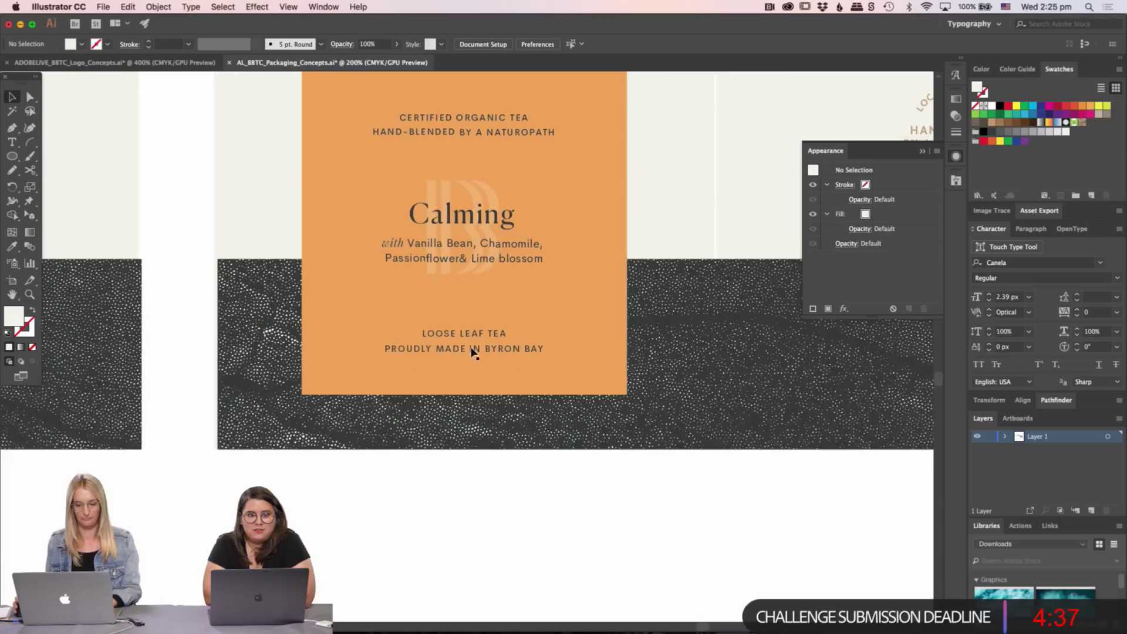
left_click_drag(473, 346, 477, 321)
left_click_drag(476, 359, 477, 360)
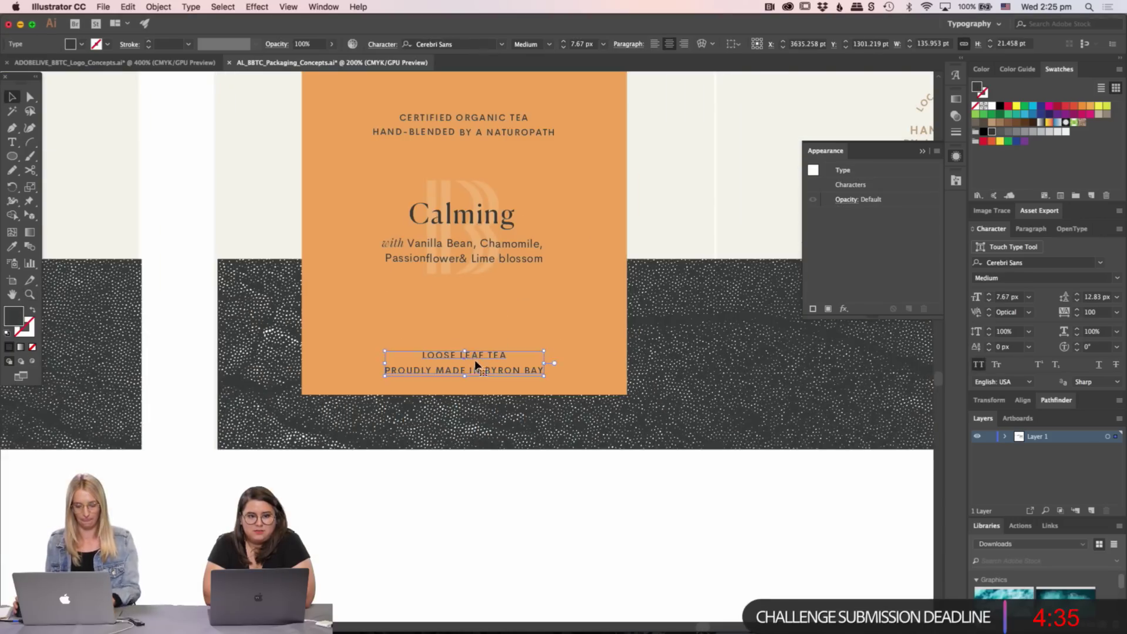
key("super+z")
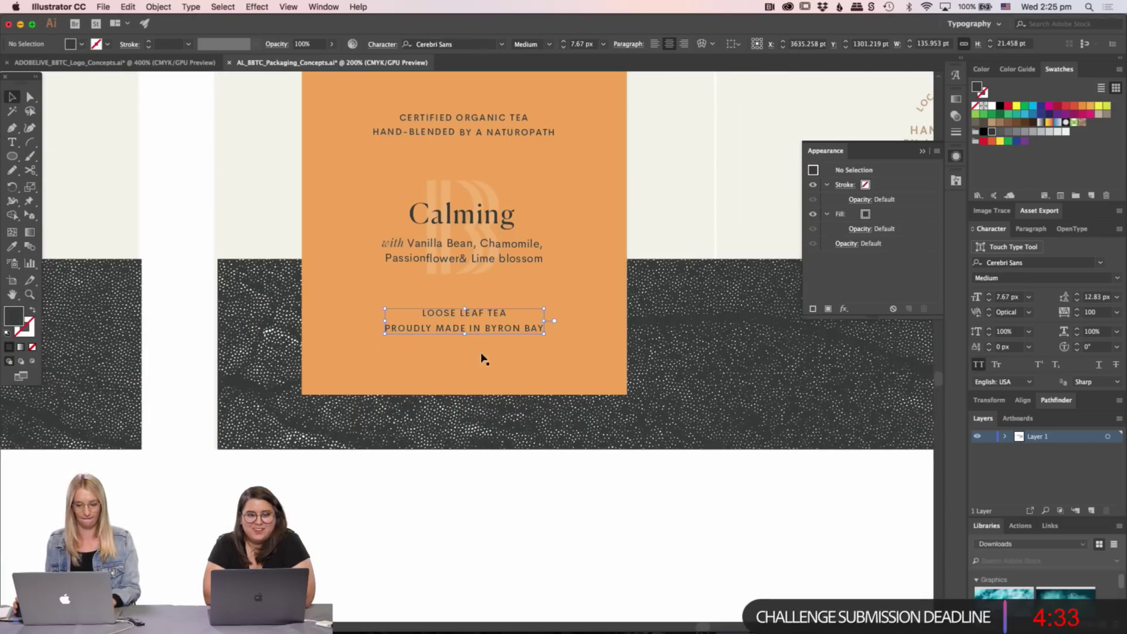
- Duplicate the loose leaf tea text just below itself and replace the copy's wording with "80G NET — 2.82 OZ"
left_click(486, 340)
left_click_drag(483, 330, 485, 371)
double_click(484, 368)
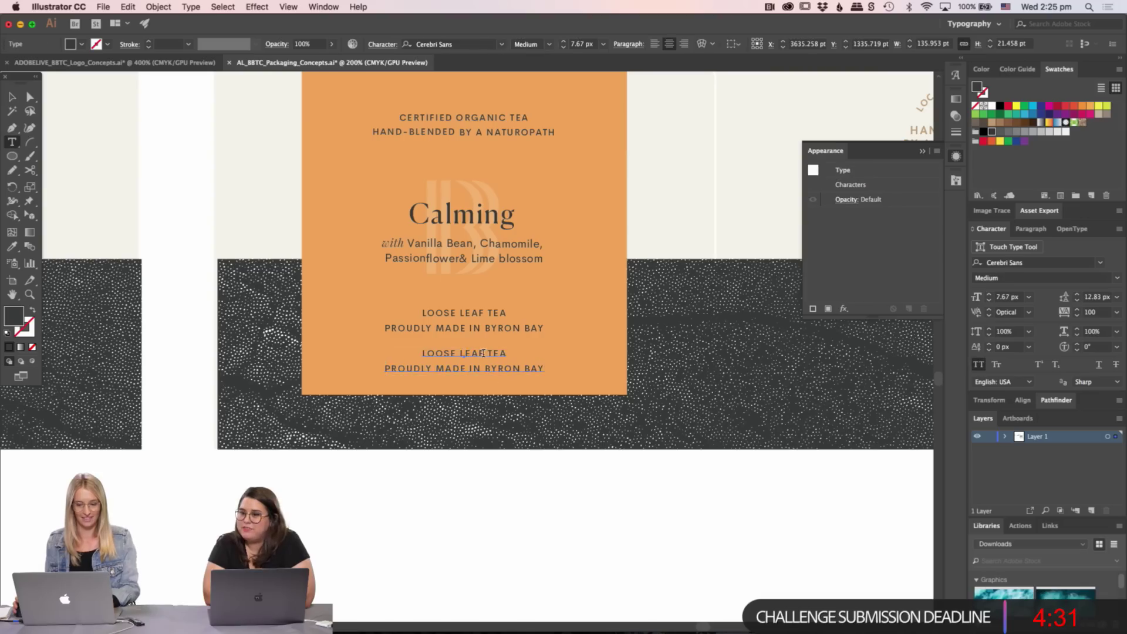
key("super+a")
key("super+v")
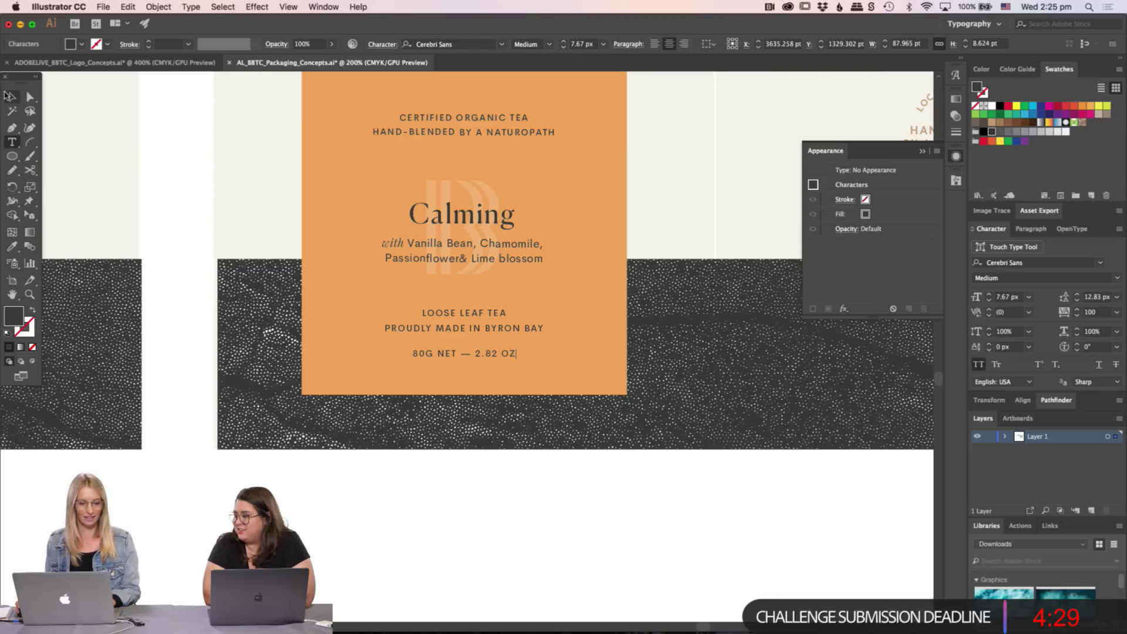
- Move the net weight line slightly lower on the orange label
left_click(10, 95)
left_click(512, 372)
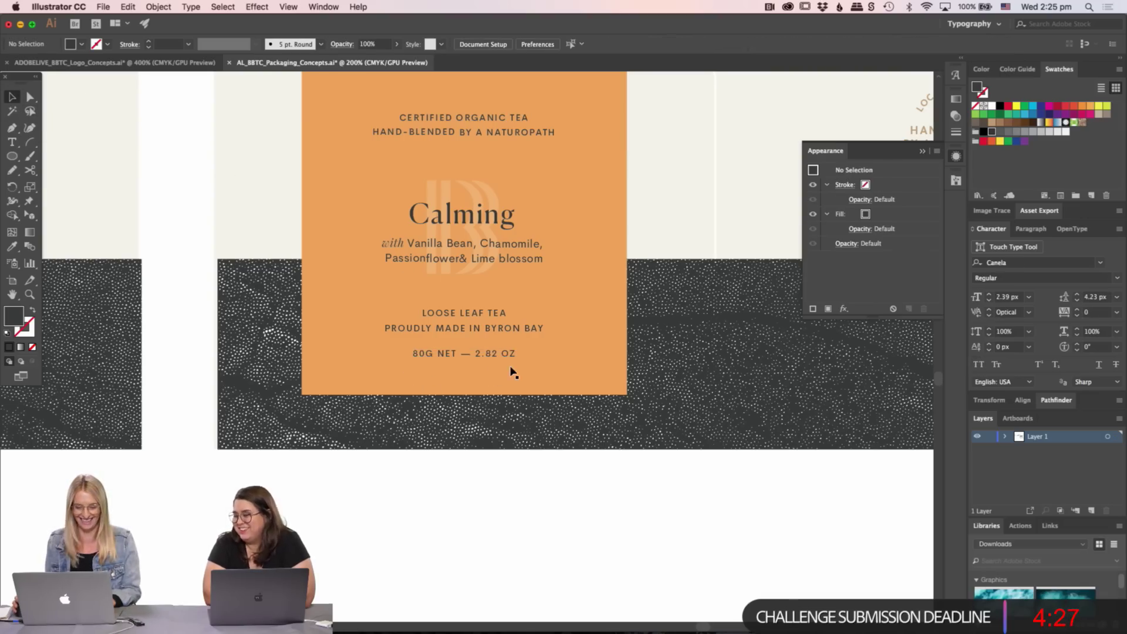
left_click_drag(501, 351, 502, 356)
left_click(548, 505)
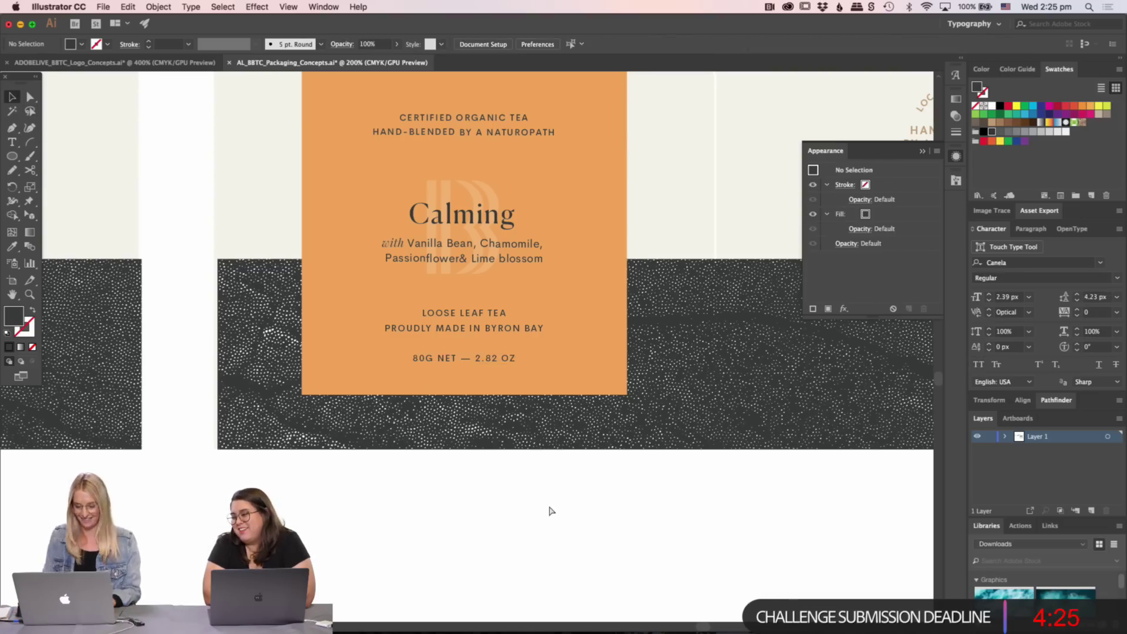
- Compare the orange-label packaging layout with the neighbouring purple-label layouts at overview scale
key("super+minus")
key("super+minus")
key("super+minus")
left_click_drag(543, 492, 560, 437)
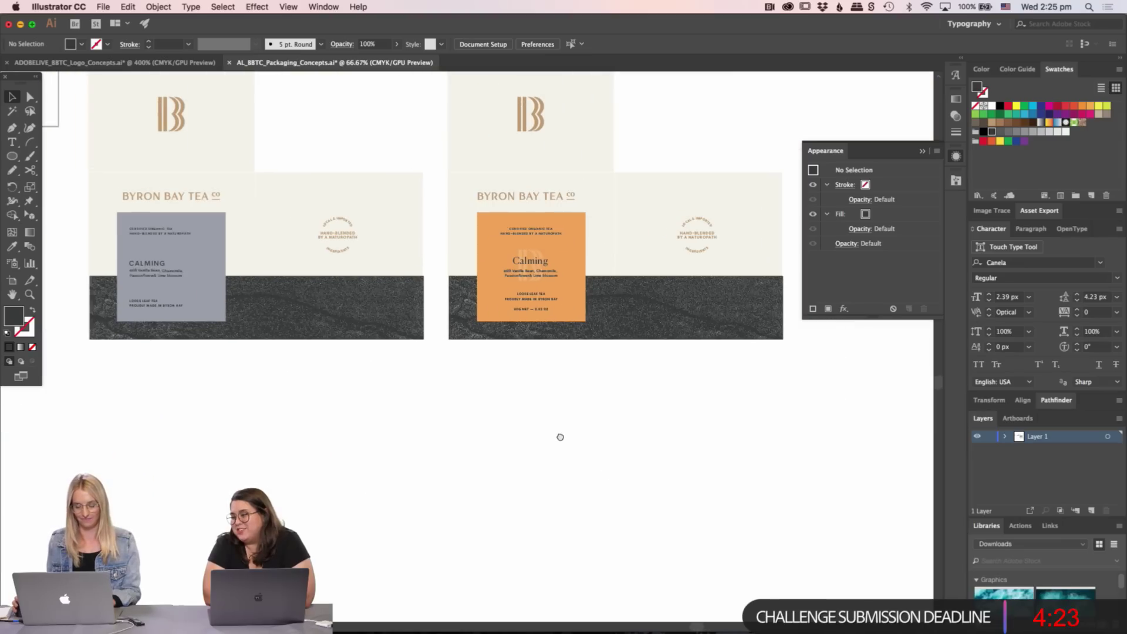
scroll(563, 261, "right", 2)
key("z")
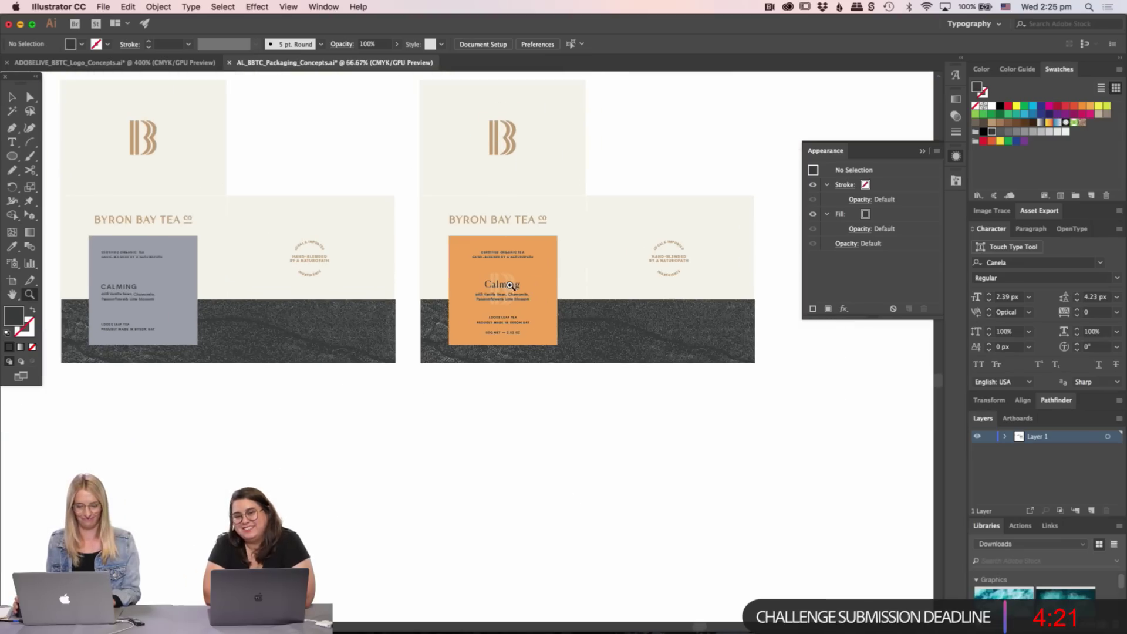
scroll(526, 478, "up", 5)
scroll(559, 477, "left", 6)
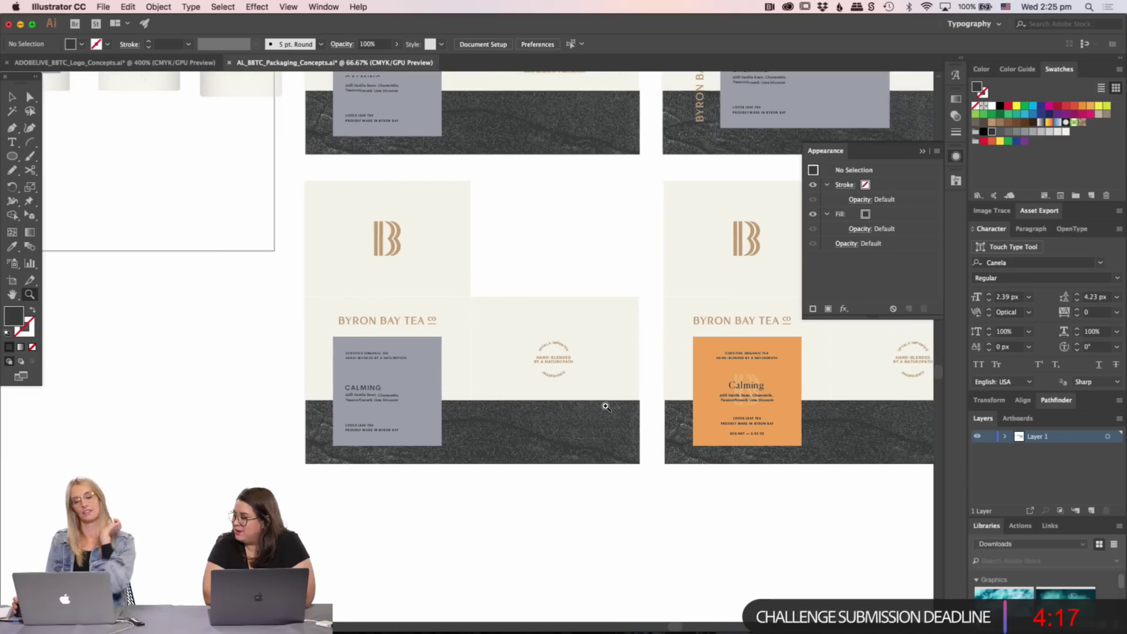
key("v")
scroll(478, 388, "right", 6)
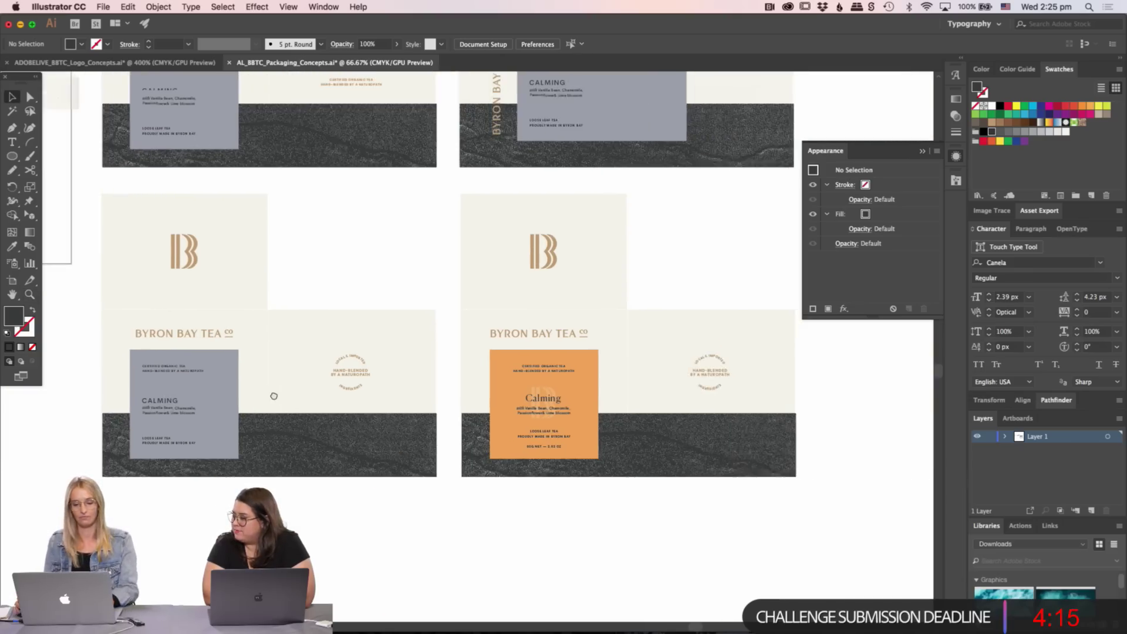
scroll(330, 381, "left", 2)
scroll(235, 238, "right", 7)
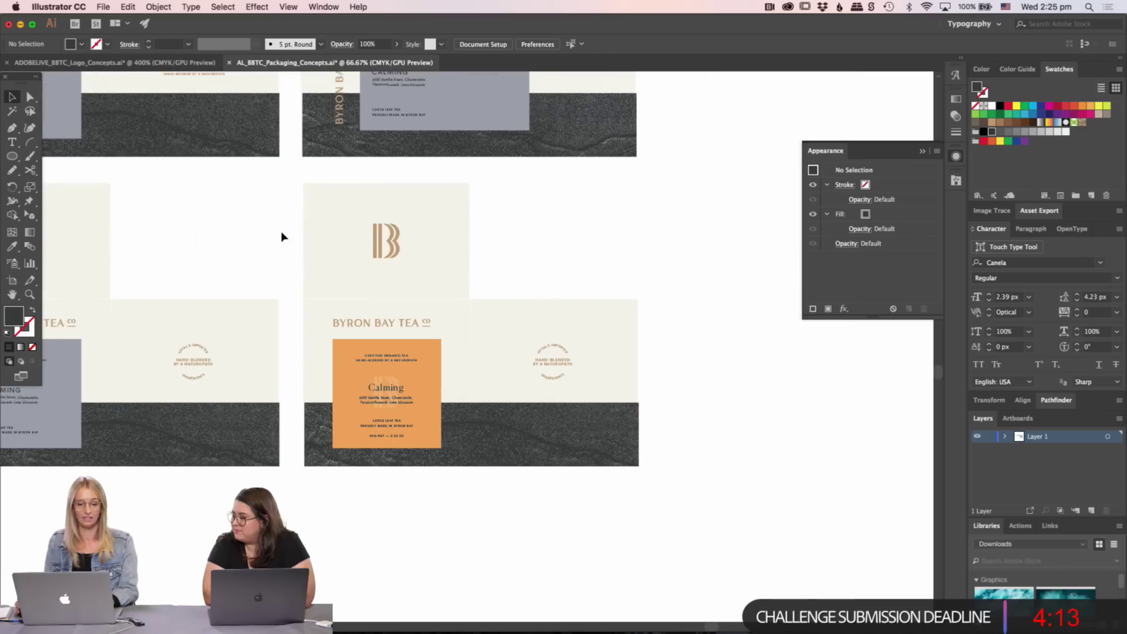
- Duplicate the whole purple-label packaging layout directly below the original
left_click_drag(285, 222, 387, 268)
scroll(323, 245, "left", 10)
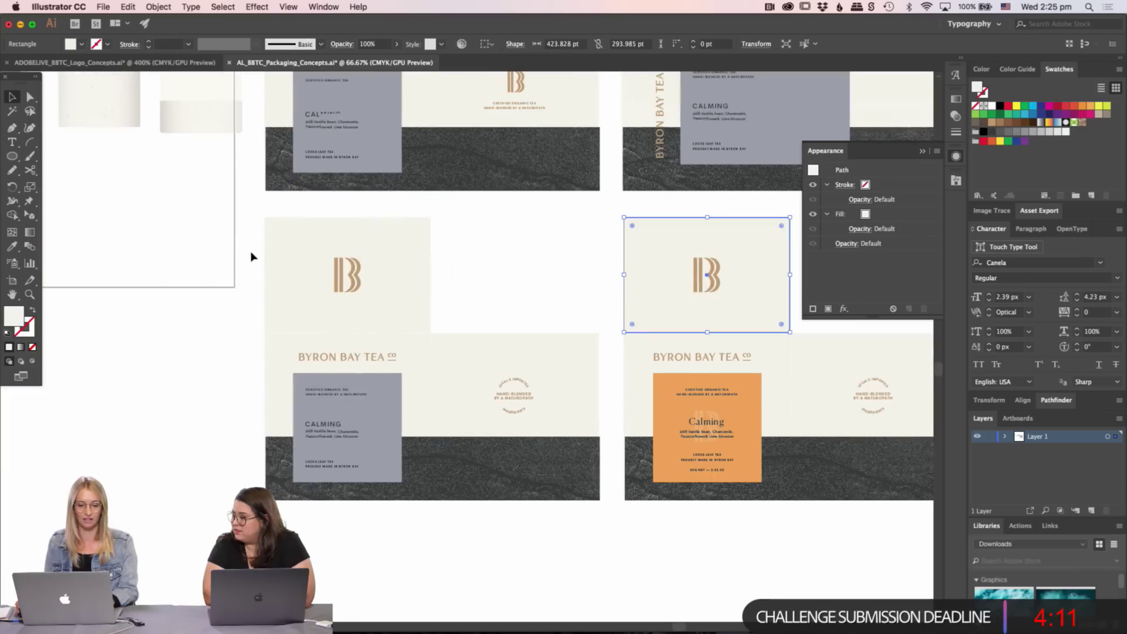
left_click(586, 499)
scroll(629, 229, "down", 5)
scroll(629, 229, "left", 2)
left_click_drag(628, 229, 638, 519)
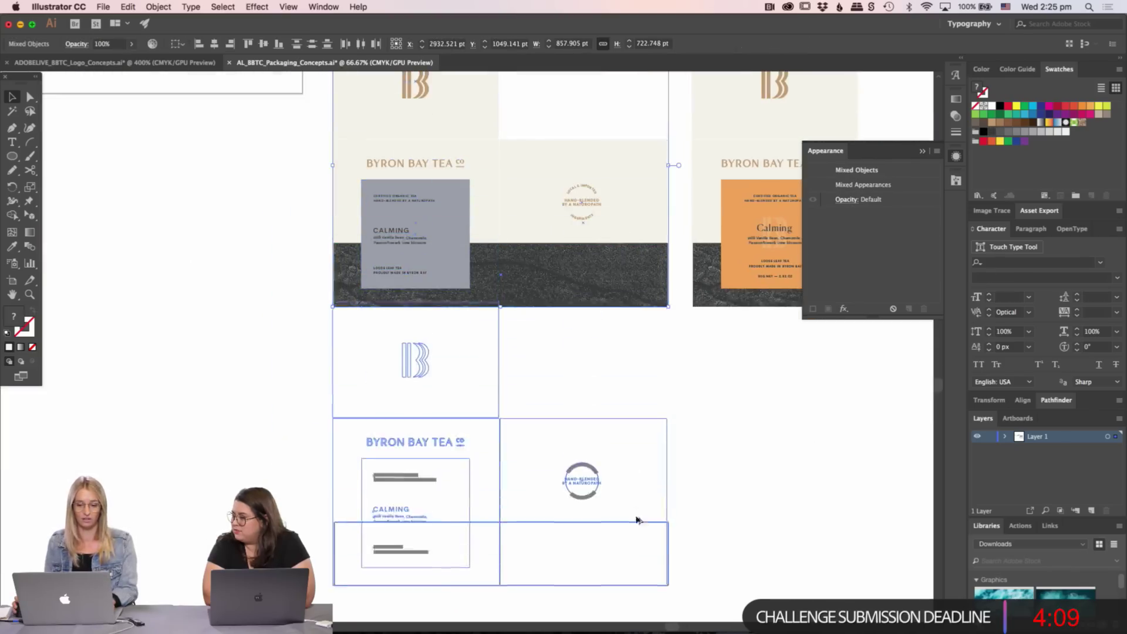
left_click(737, 476)
- Copy the green Digest and pink Skin labels from the row of flavour labels below the colour palette
scroll(496, 435, "left", 10)
scroll(403, 360, "up", 5)
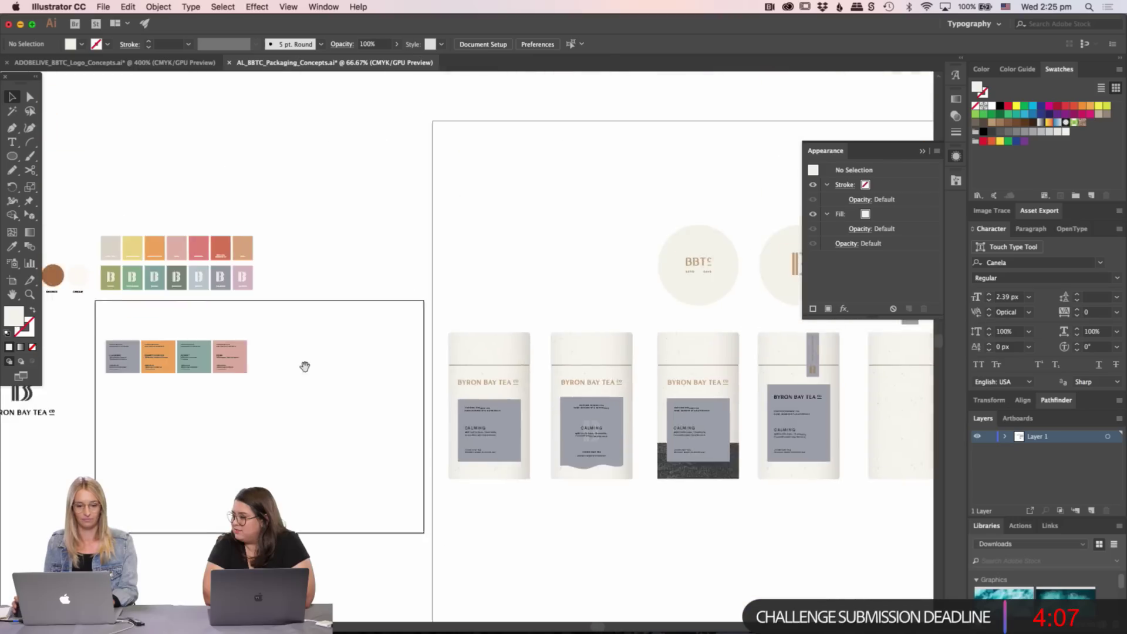
left_click_drag(305, 366, 492, 413)
key("z")
left_click(359, 344)
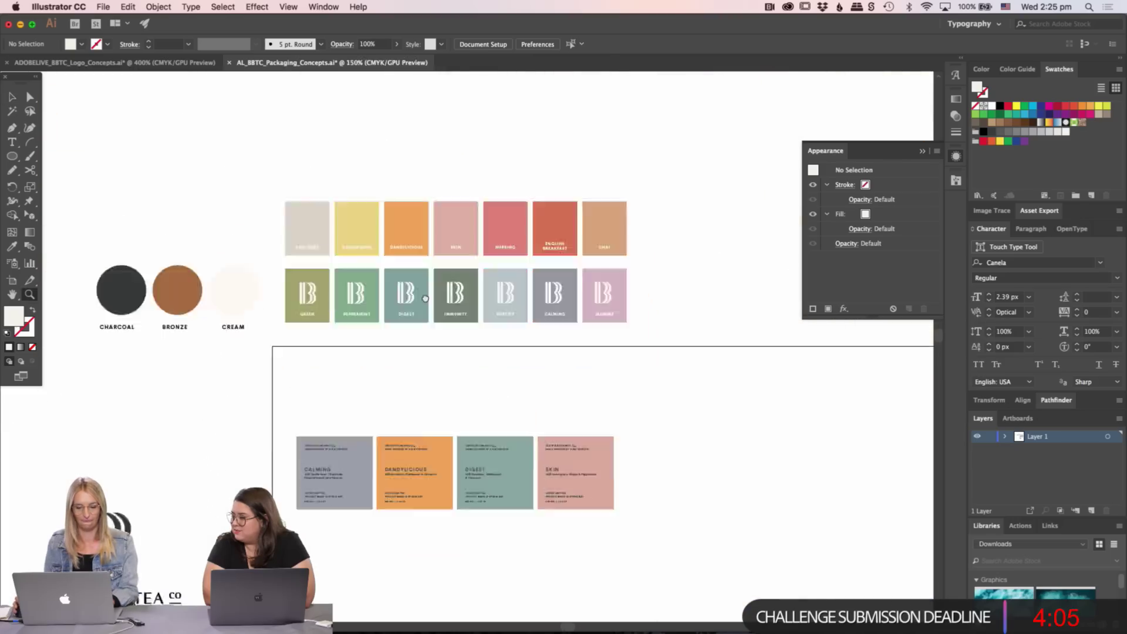
scroll(423, 315, "down", 3)
left_click(347, 273)
scroll(347, 275, "down", 3)
scroll(347, 276, "right", 4)
key("v")
mouse_move(633, 231)
left_mouse_down()
mouse_move(479, 474)
mouse_move(375, 473)
left_mouse_up()
key("super+minus")
key("super+minus")
key("super+minus")
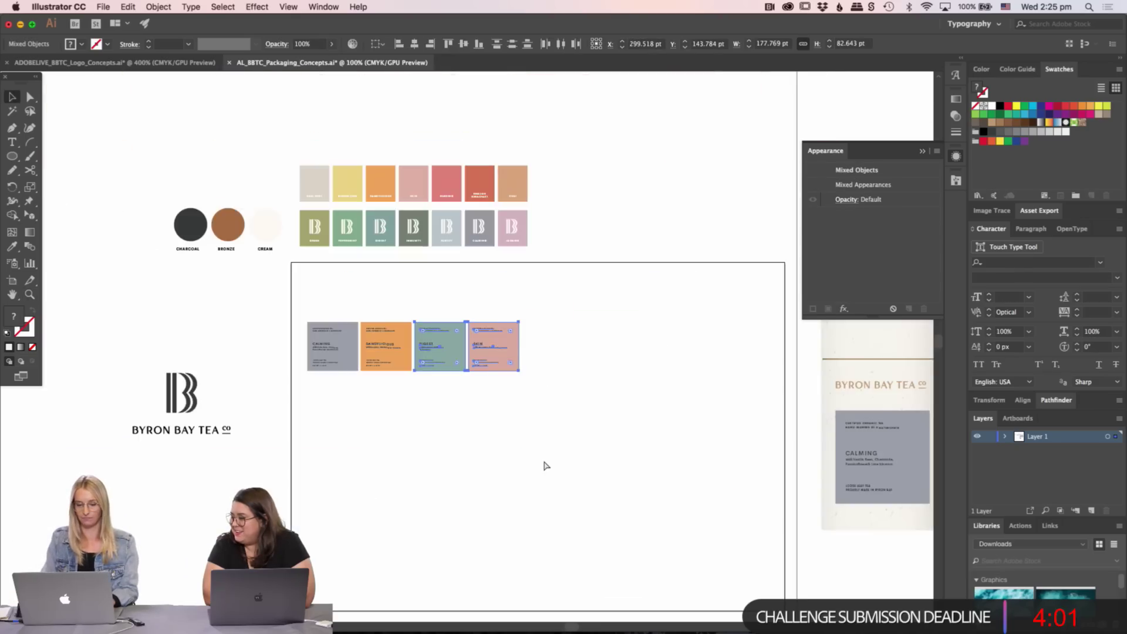
- Paste the green and pink labels into the empty space beside the duplicated packaging layout
left_click_drag(558, 470, 225, 313)
left_click_drag(712, 453, 362, 270)
scroll(474, 345, "down", 10)
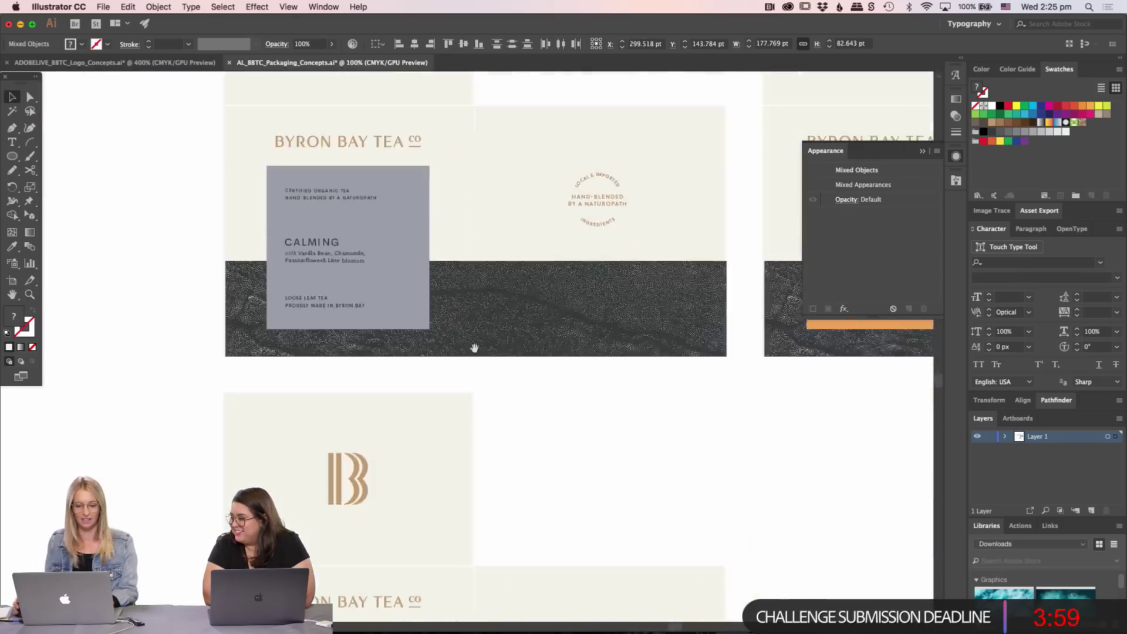
scroll(579, 420, "left", 8)
left_click(427, 389)
key("super+v")
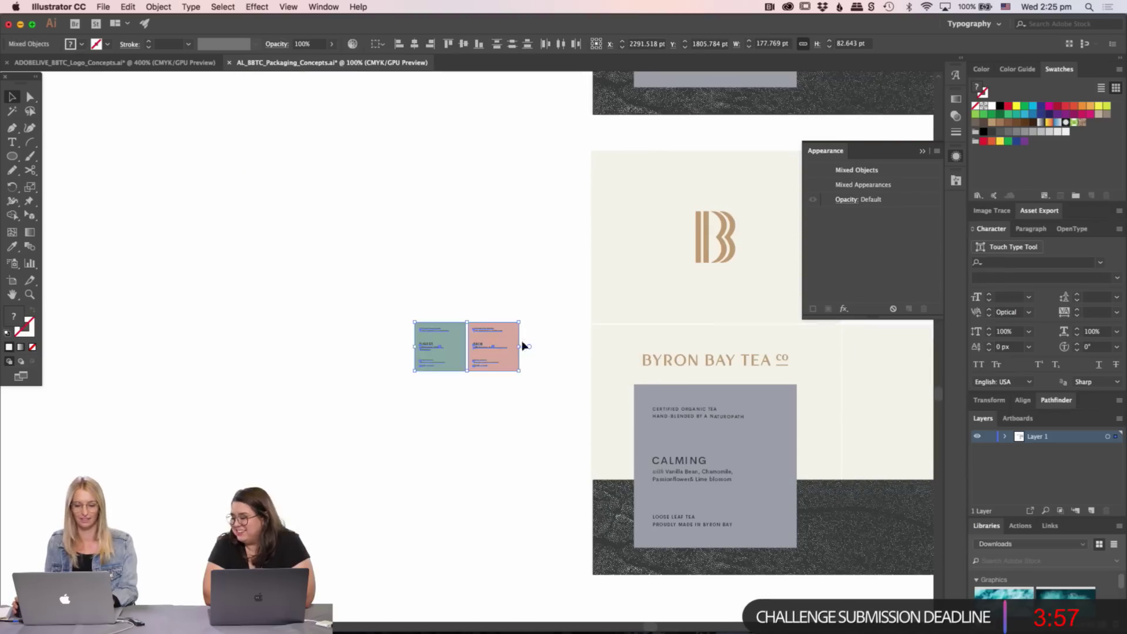
left_click_drag(517, 345, 438, 380)
left_click(509, 493)
- Try to apply the pink label's colour to the whole grouped label on the duplicated layout
left_click(761, 466)
key("i")
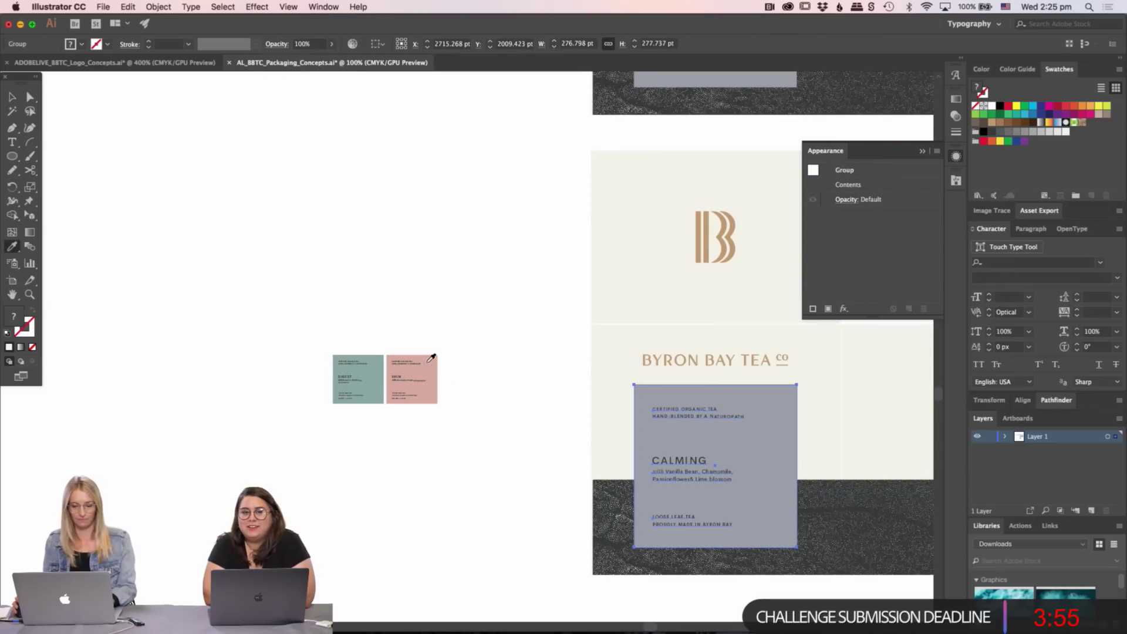
left_click(402, 383)
key("v")
key("super+z")
left_click(502, 422)
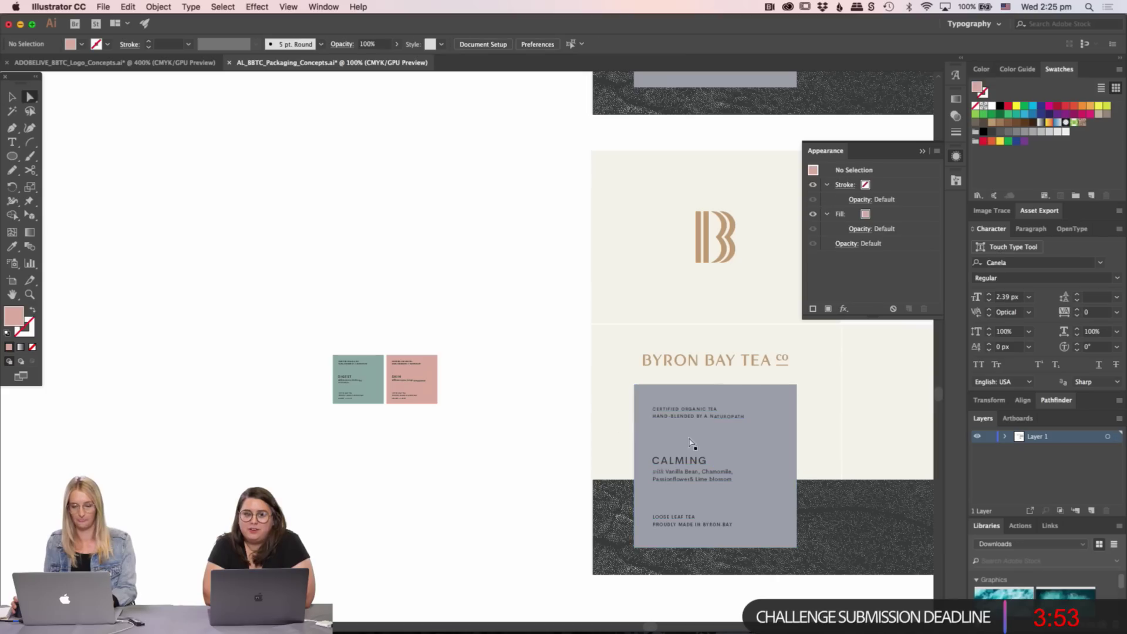
- Fill only the duplicated label's background rectangle with the pink sampled from the Skin label
key("a")
left_click(793, 476)
key("i")
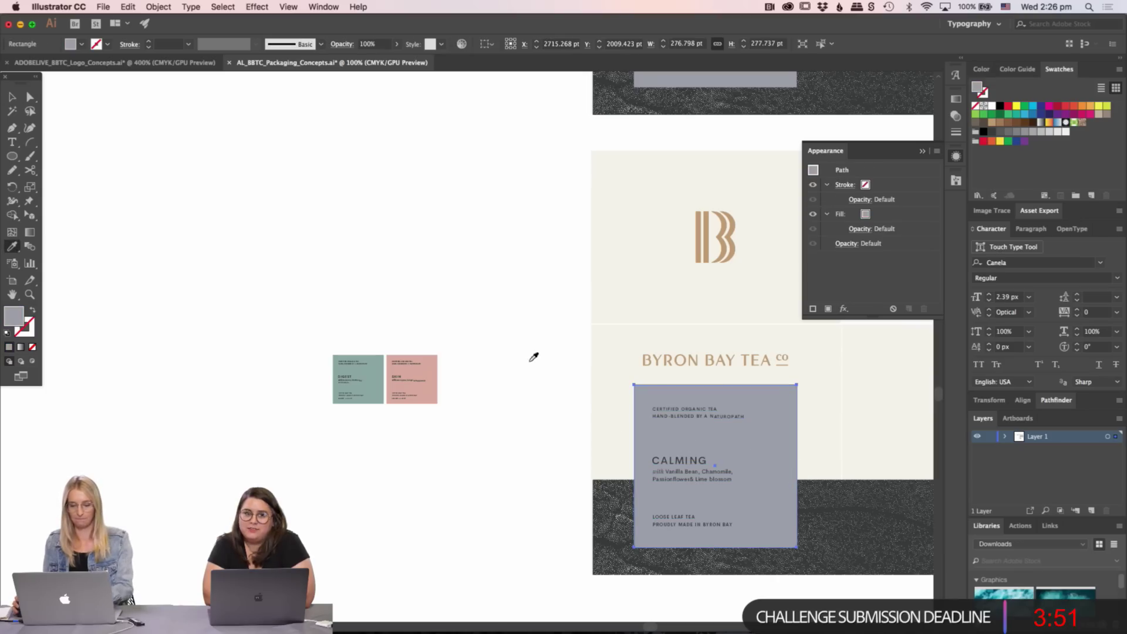
left_click(441, 365)
key("v")
scroll(478, 305, "right", 5)
left_click(376, 286)
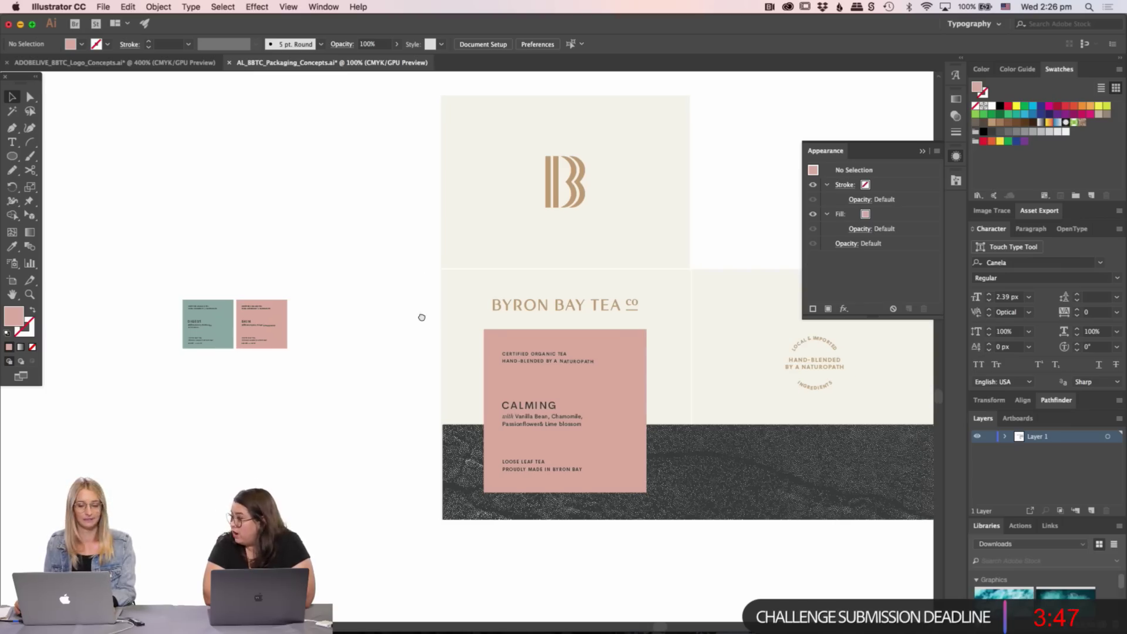
- Delete the upper panel with the B monogram from the pink-label packaging layout
scroll(420, 317, "down", 2)
scroll(421, 317, "right", 2)
scroll(393, 407, "right", 8)
scroll(393, 408, "down", 1)
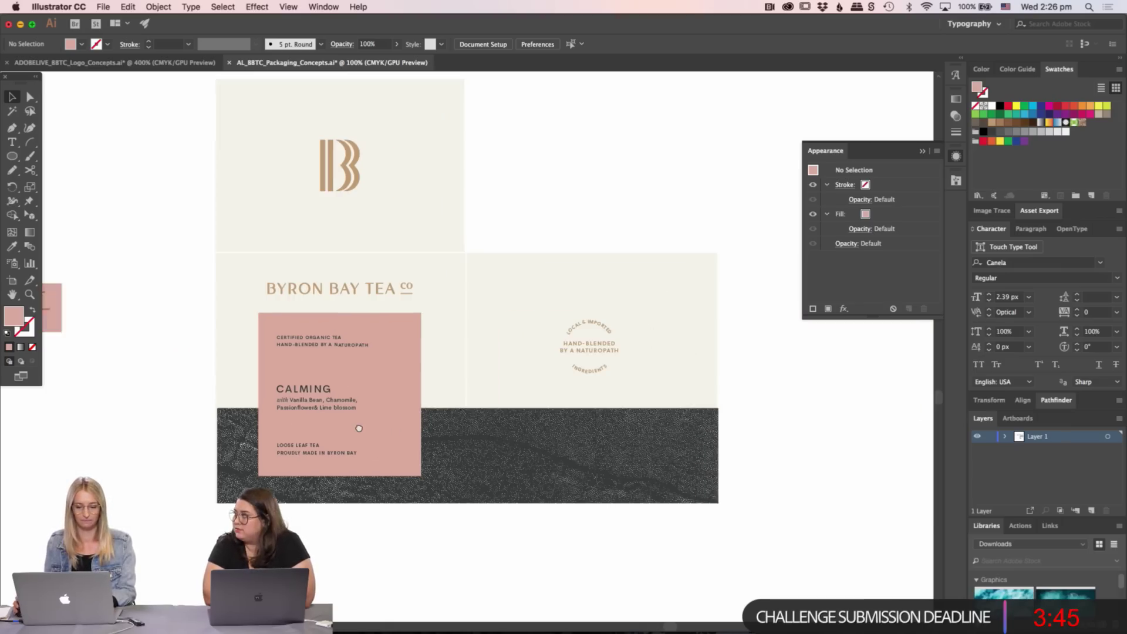
key("super+minus")
key("super+minus")
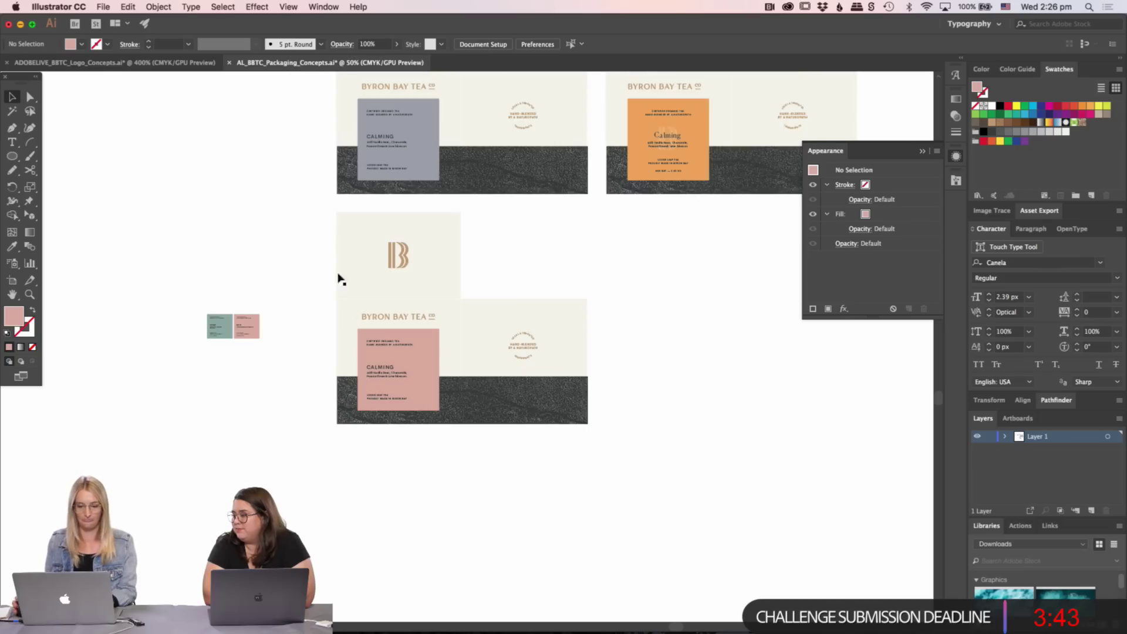
left_click_drag(315, 237, 520, 274)
key("Delete")
- Duplicate the pink-label layout beneath the orange one and fill the copy's label background with the Digest label's green
left_click_drag(321, 271, 558, 363)
left_click_drag(359, 348, 629, 351)
left_click(689, 355)
key("i")
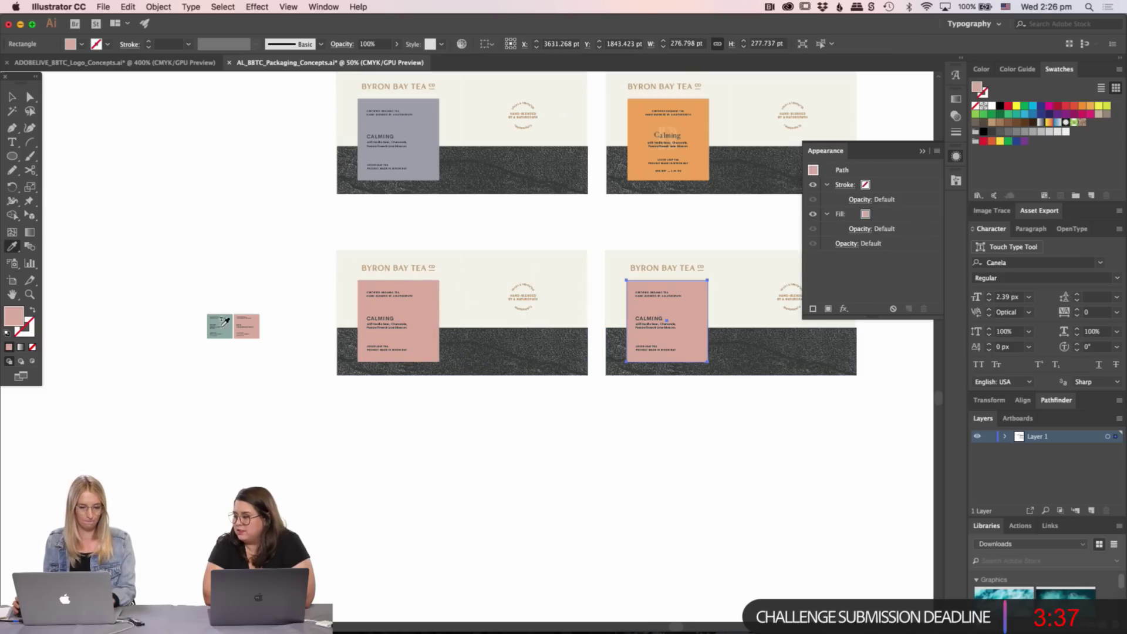
left_click(224, 321)
key("v")
left_click(682, 473)
- Examine the pink and green label layouts up close and alongside the other packaging variants
key("z")
left_click(526, 335)
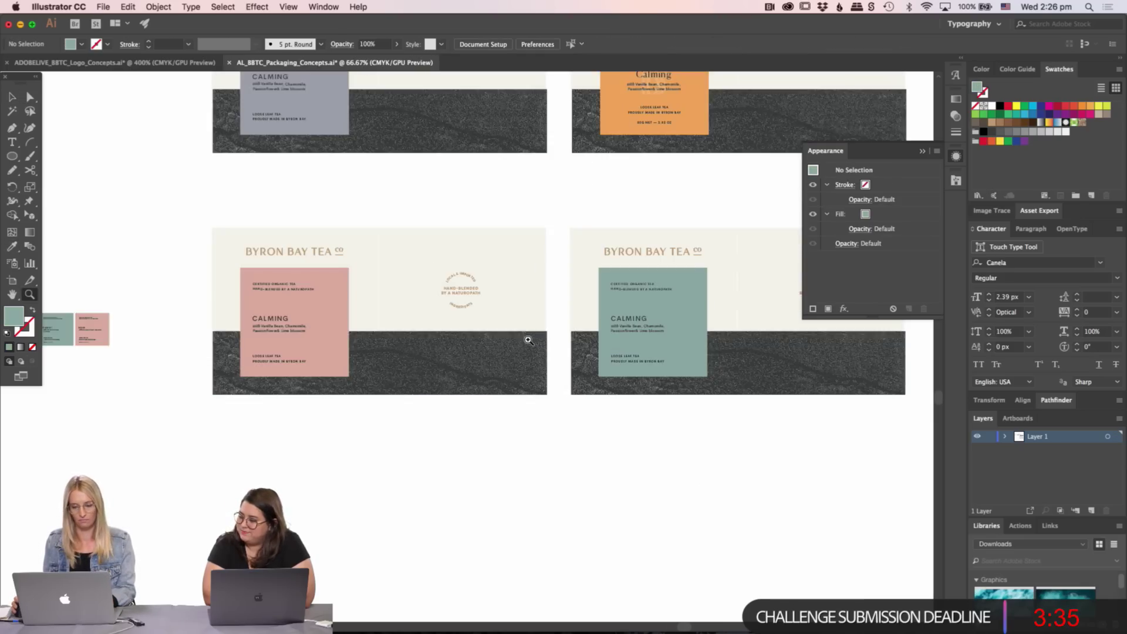
left_click(529, 340)
left_click(466, 352)
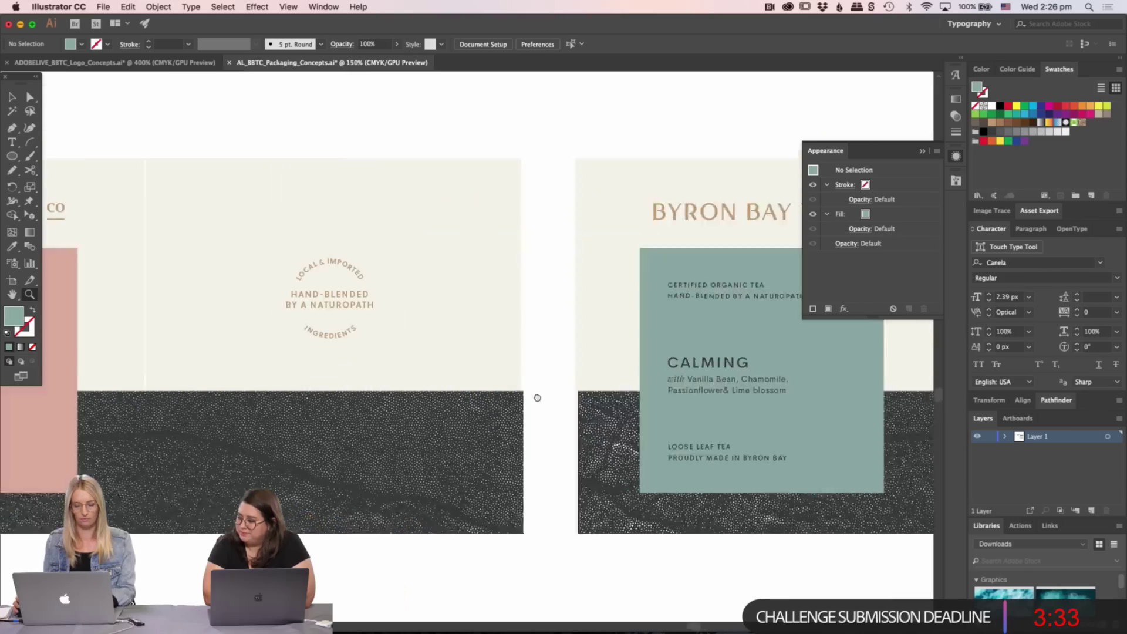
scroll(537, 398, "left", 10)
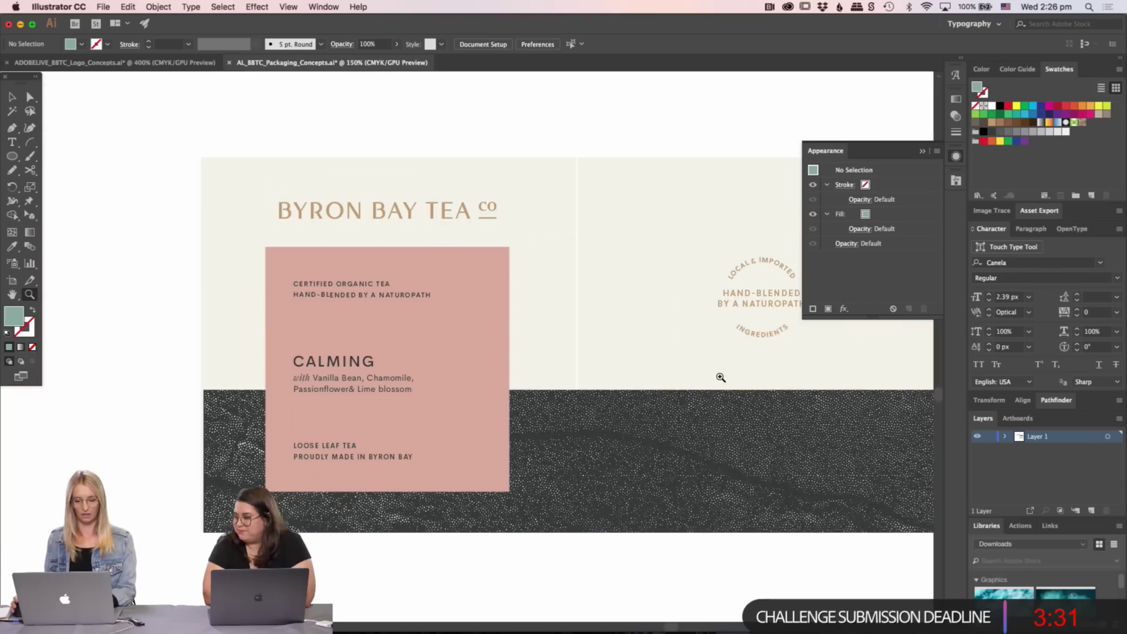
key("super+minus")
key("super+minus")
scroll(494, 398, "right", 5)
scroll(493, 397, "up", 2)
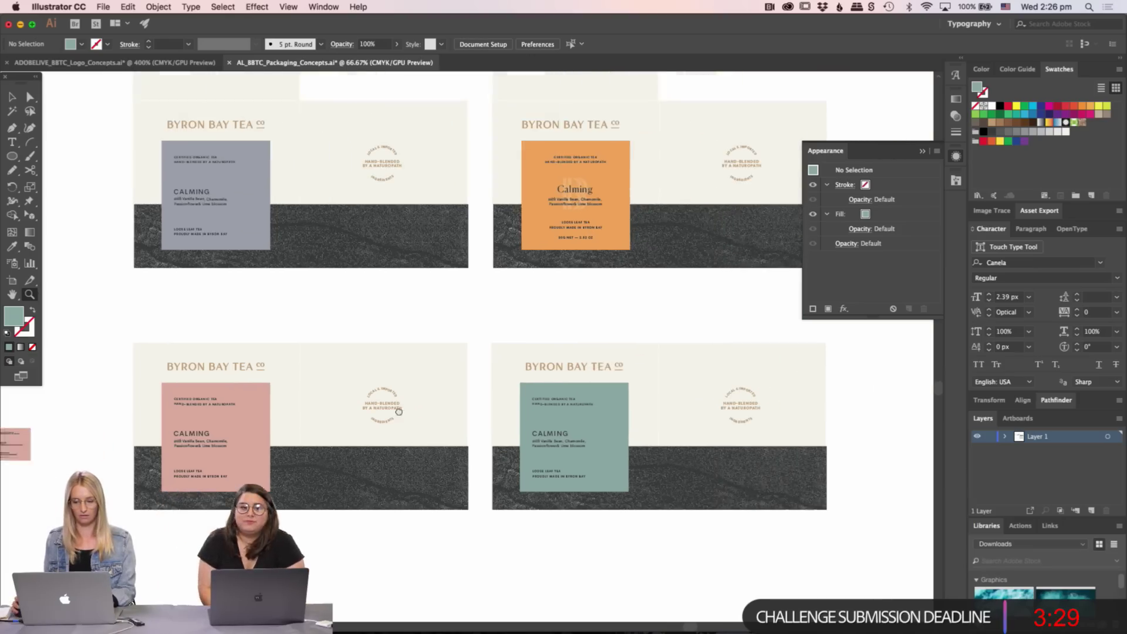
- Compare the orange label's centred design with the purple, pink and green label layouts
key("v")
scroll(594, 196, "right", 3)
scroll(503, 297, "up", 2)
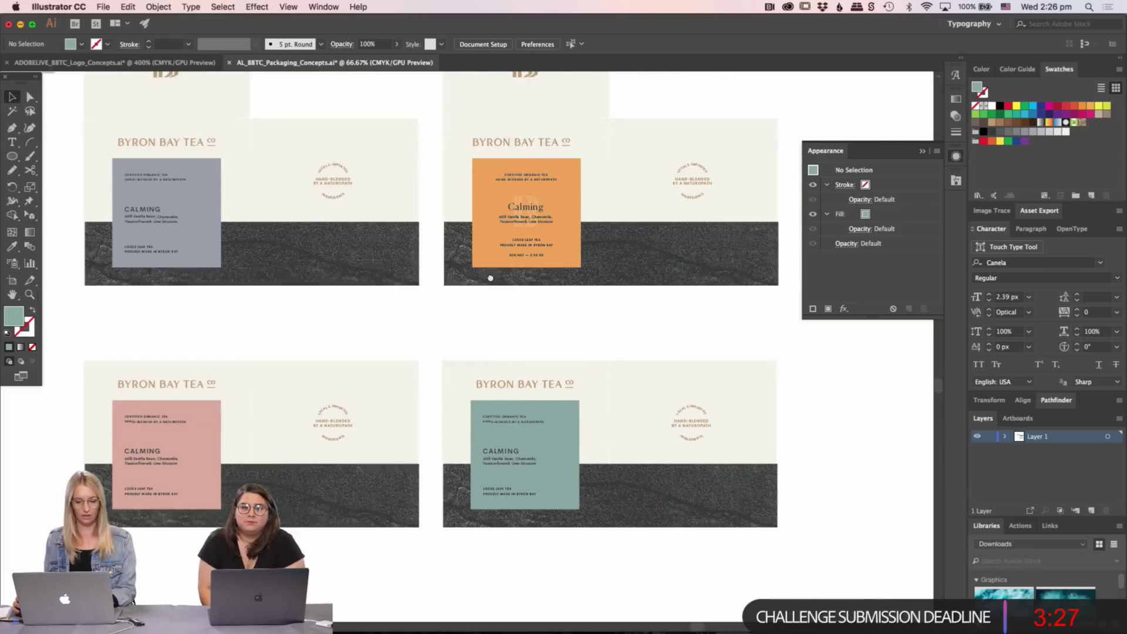
scroll(490, 277, "down", 2)
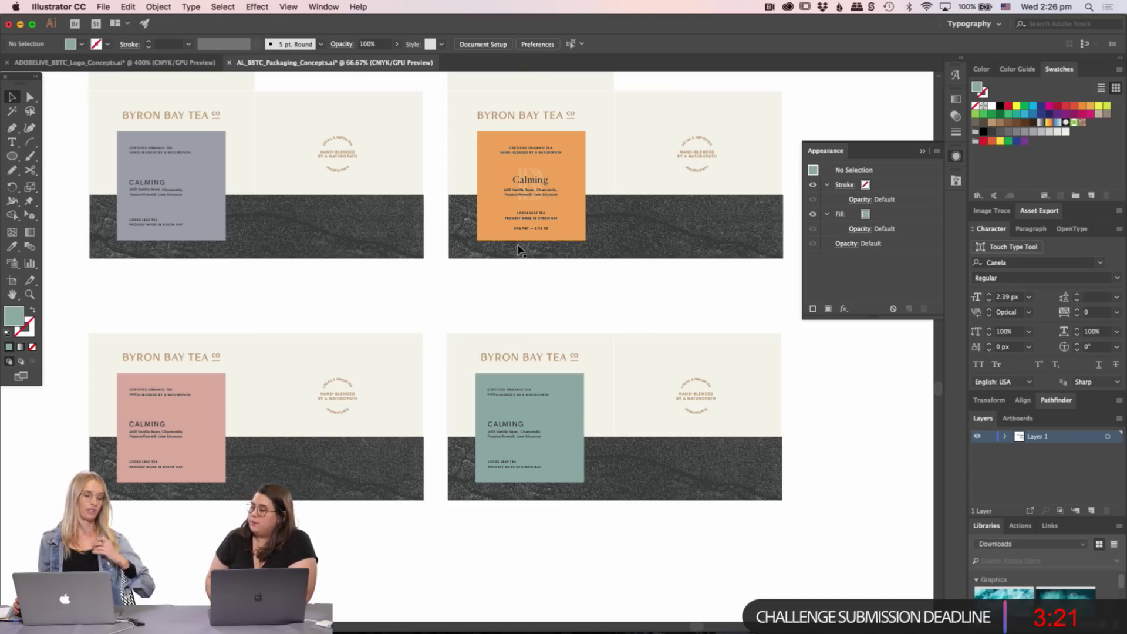
left_click_drag(393, 405, 522, 321)
scroll(503, 327, "up", 2)
key("z")
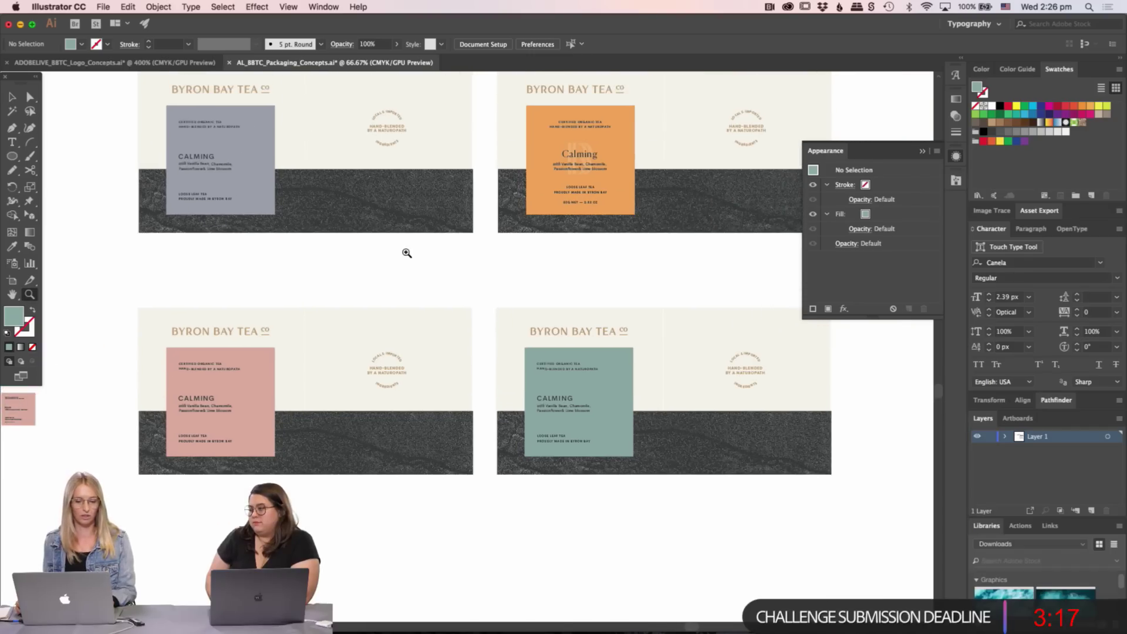
left_click(437, 253)
scroll(353, 277, "right", 3)
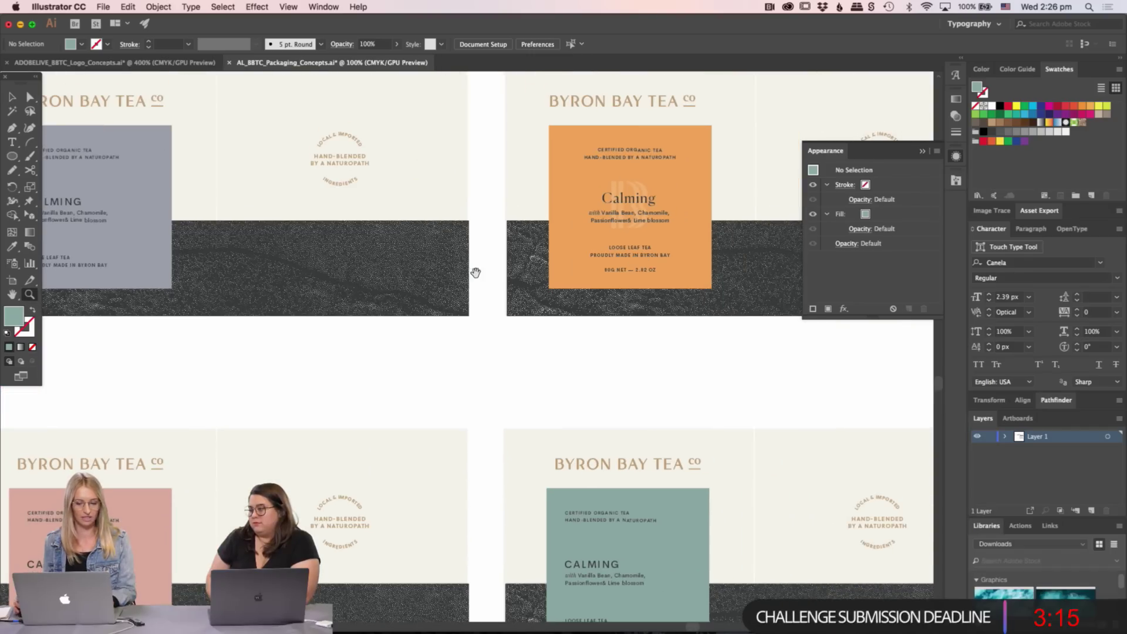
left_click_drag(475, 272, 520, 300)
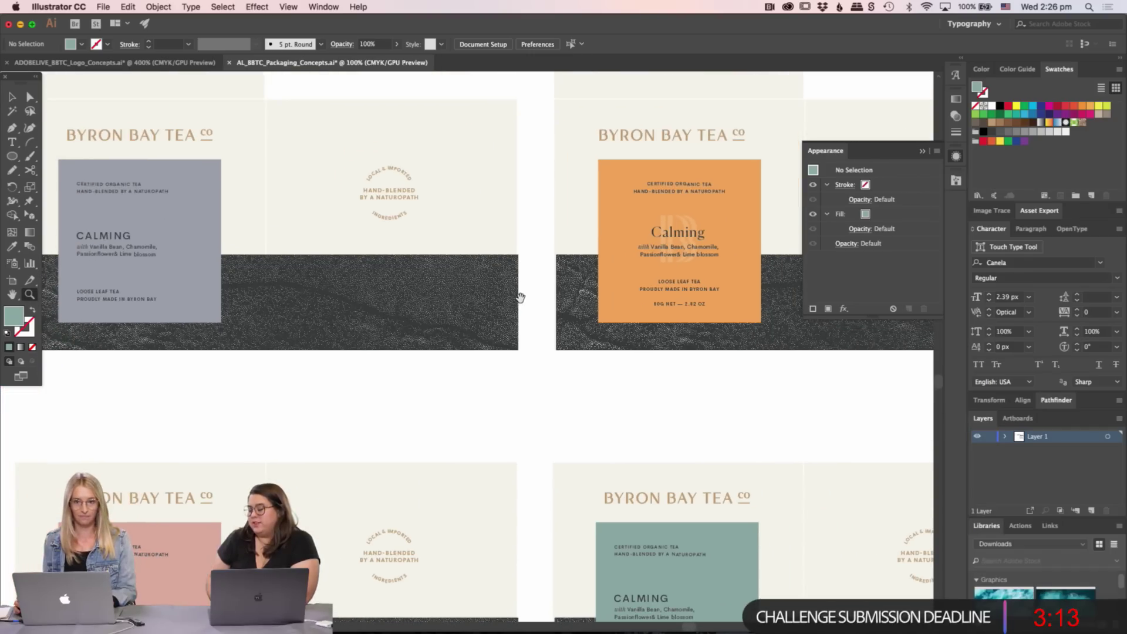
- Examine the purple, orange, pink and green label layouts in turn, checking each label against its dark textured band
scroll(360, 330, "left", 3)
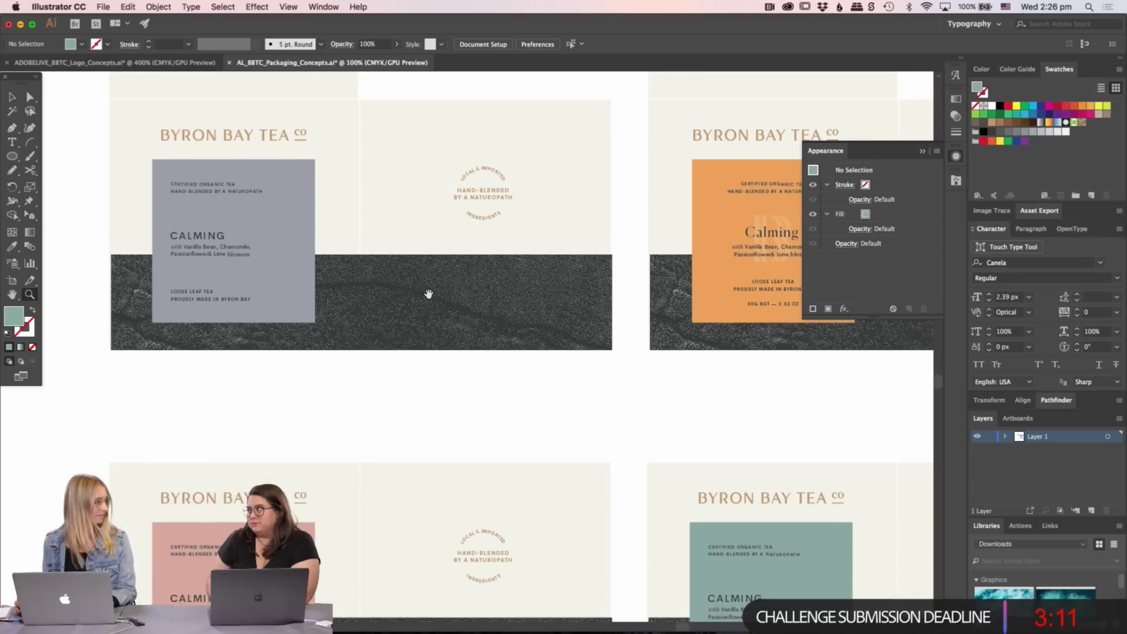
scroll(444, 311, "right", 2)
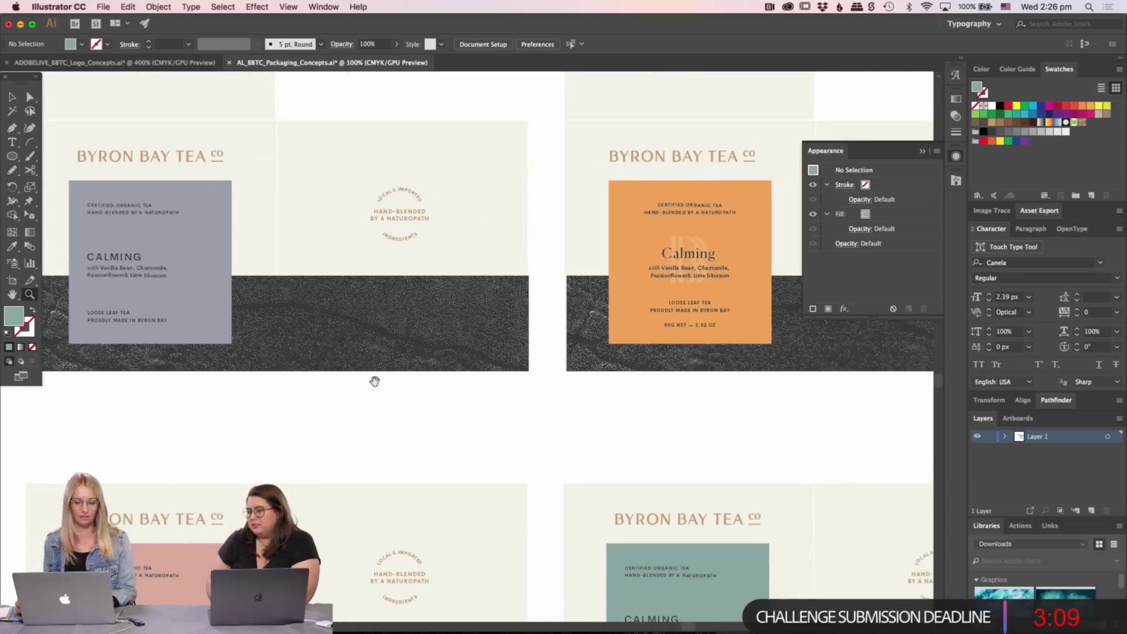
scroll(373, 383, "down", 8)
key("v")
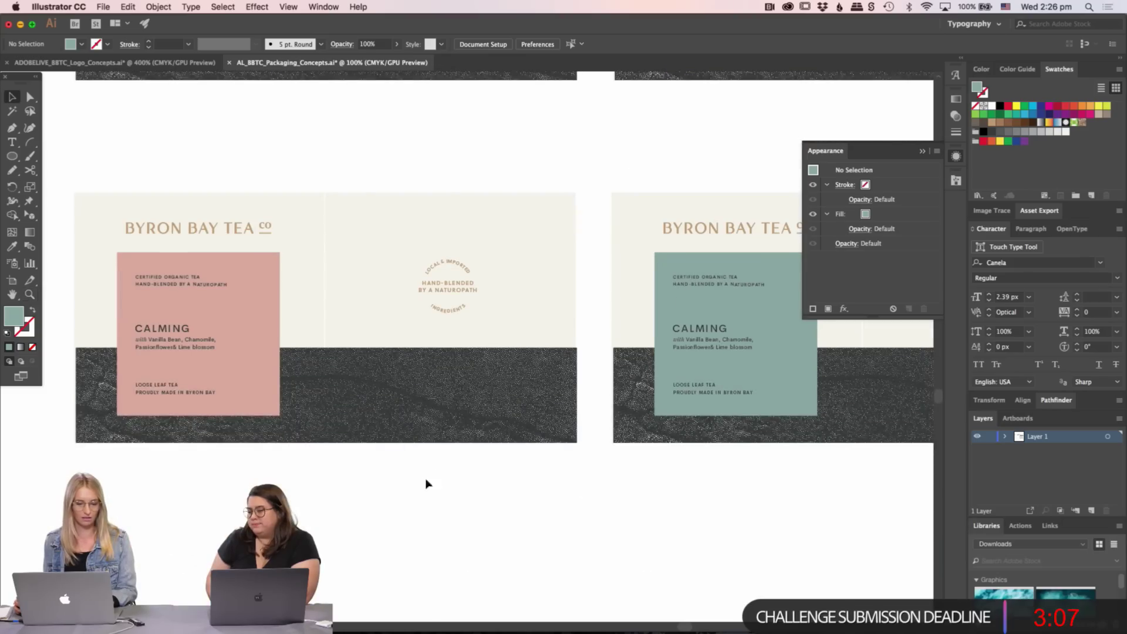
scroll(425, 475, "right", 5)
scroll(182, 471, "right", 5)
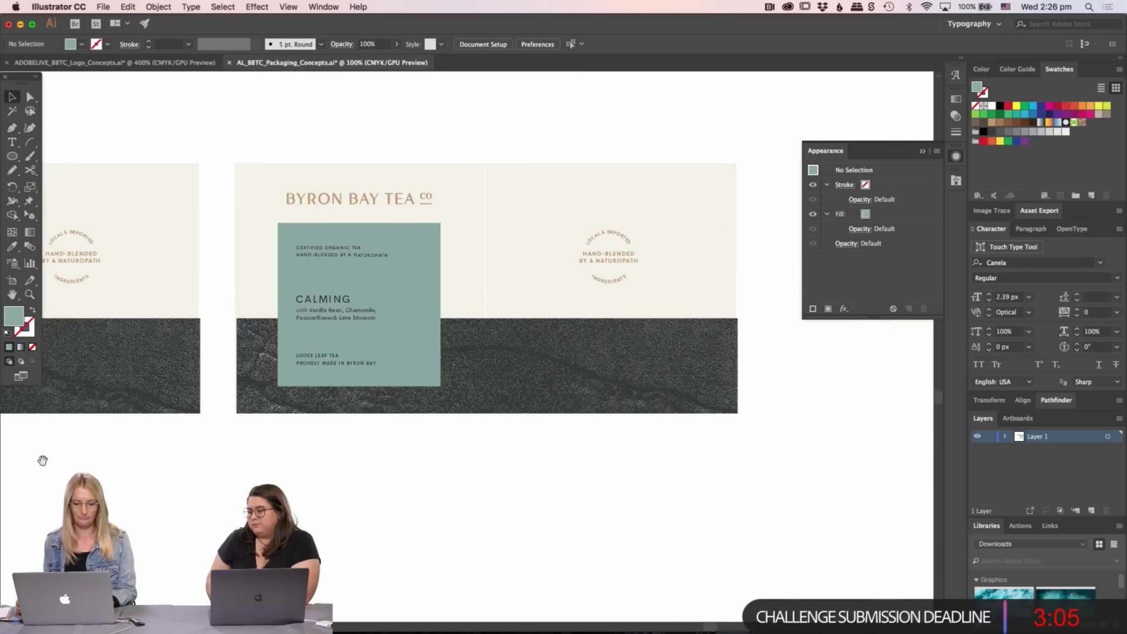
scroll(194, 433, "down", 1)
scroll(194, 433, "left", 1)
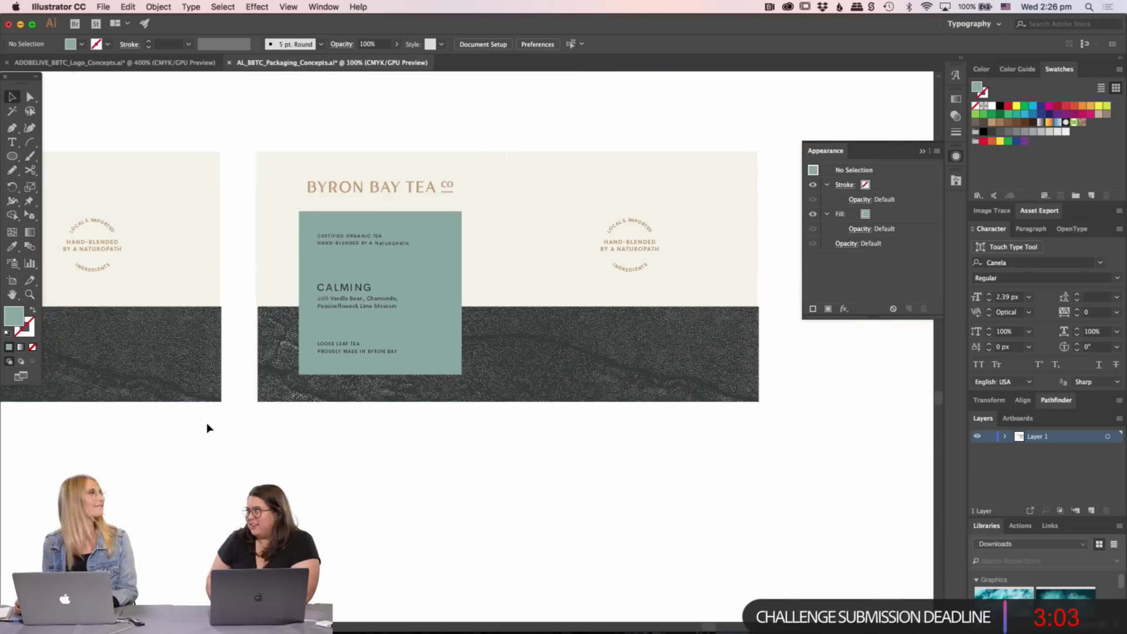
scroll(352, 394, "left", 10)
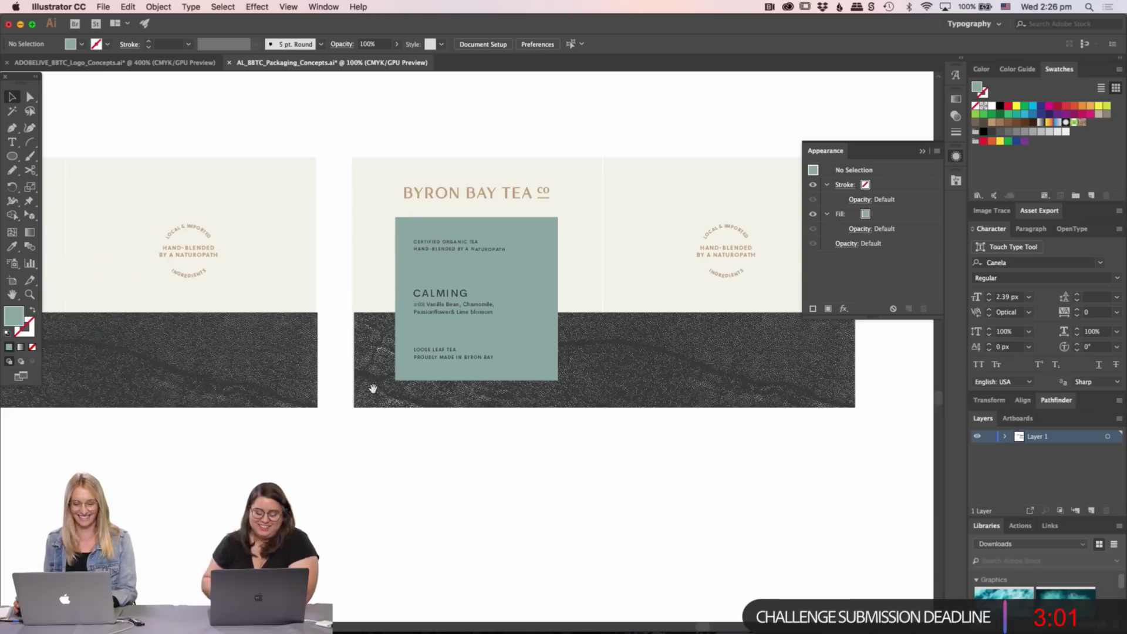
scroll(370, 411, "up", 1)
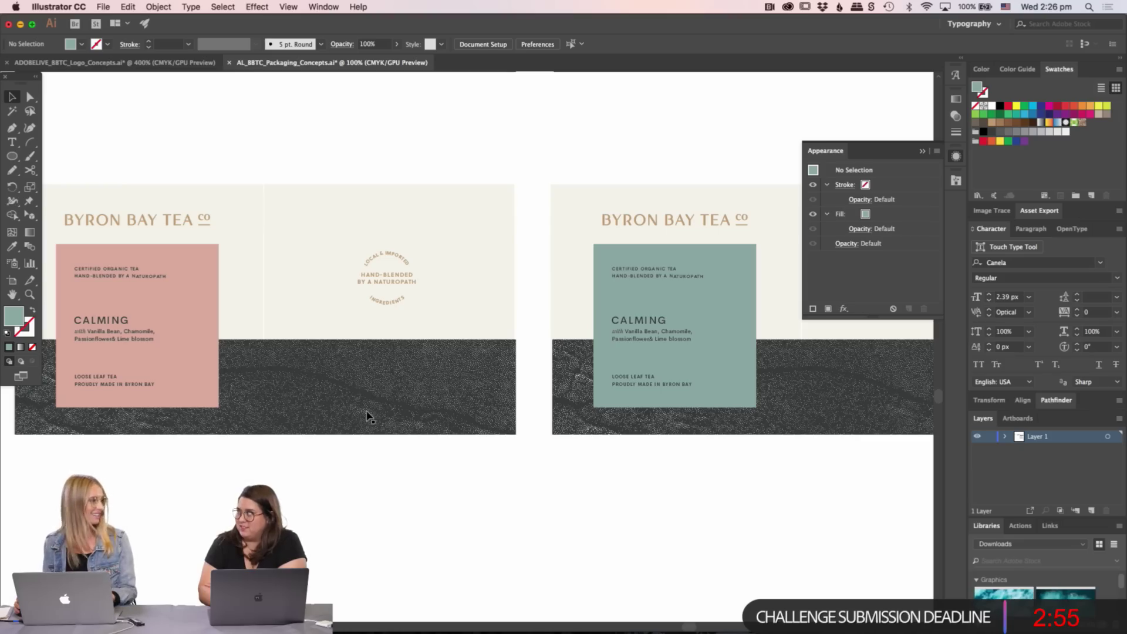
- Ungroup the pink label into its separate background and text objects
scroll(368, 417, "left", 8)
key("z")
left_click(396, 353)
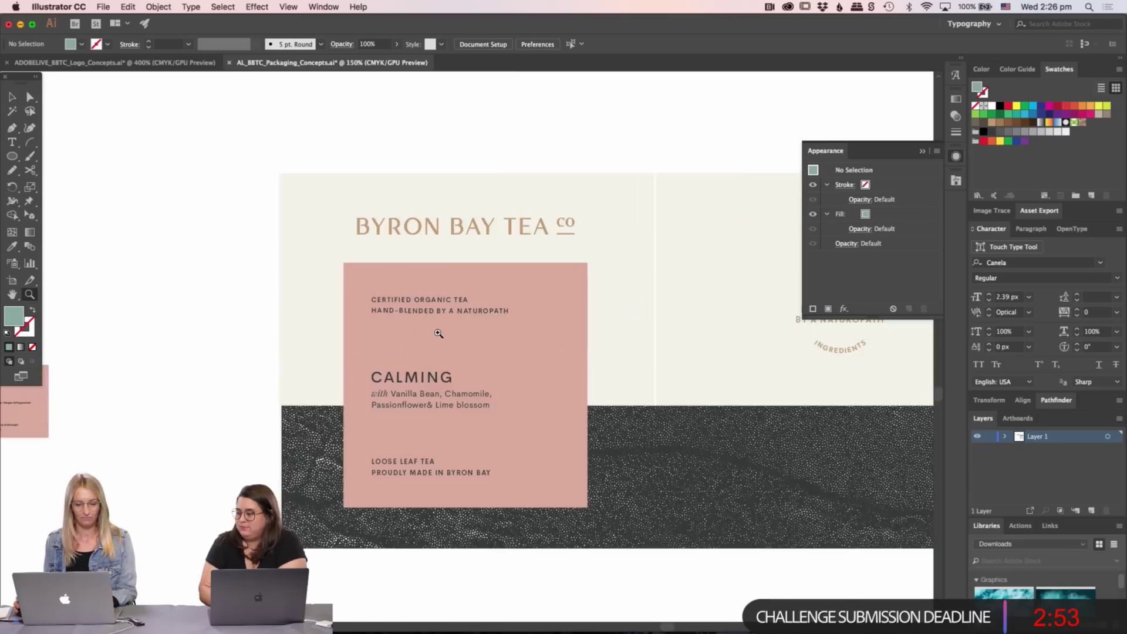
left_click(473, 362)
key("v")
left_click(461, 338)
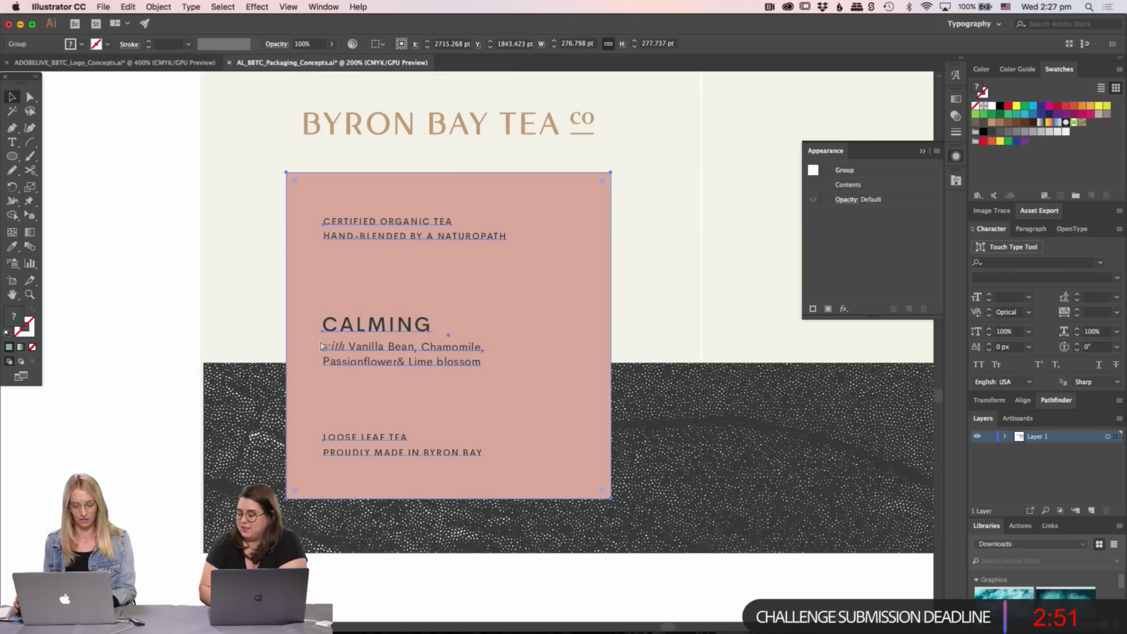
left_click(186, 391)
- Set the pink label's CALMING heading in Canela Regular
left_click(404, 339)
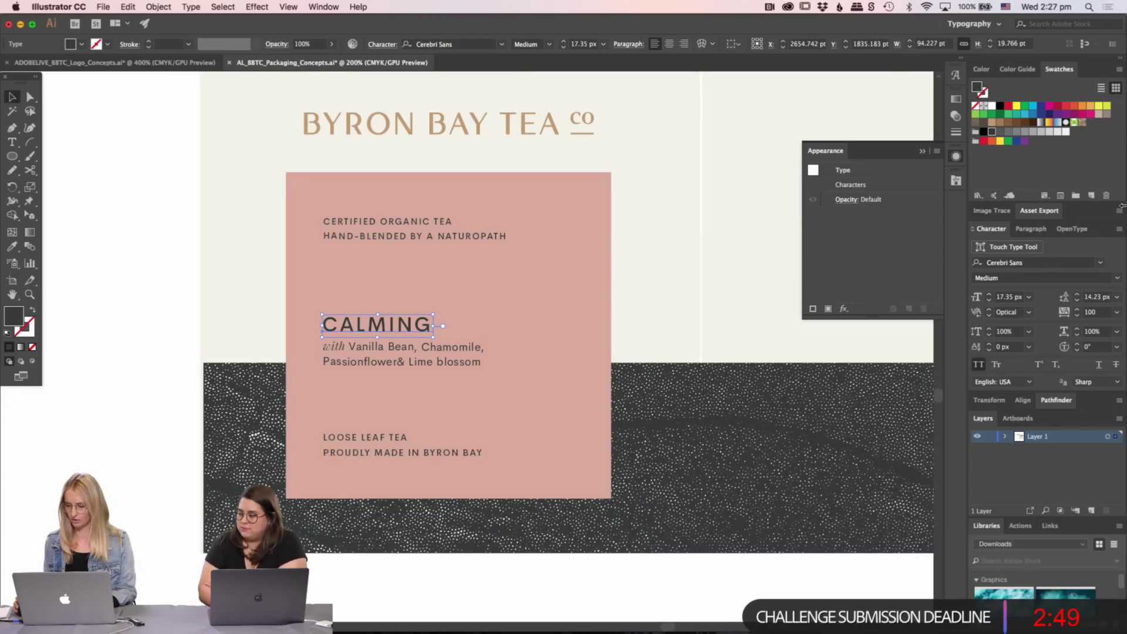
left_click(1040, 262)
type("can")
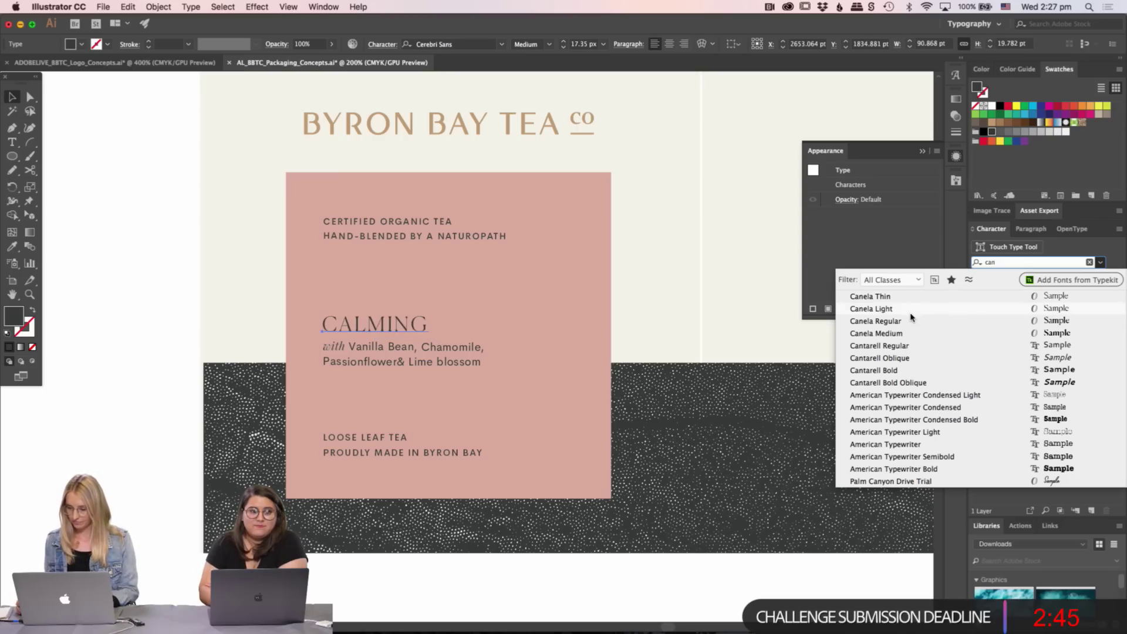
left_click(910, 320)
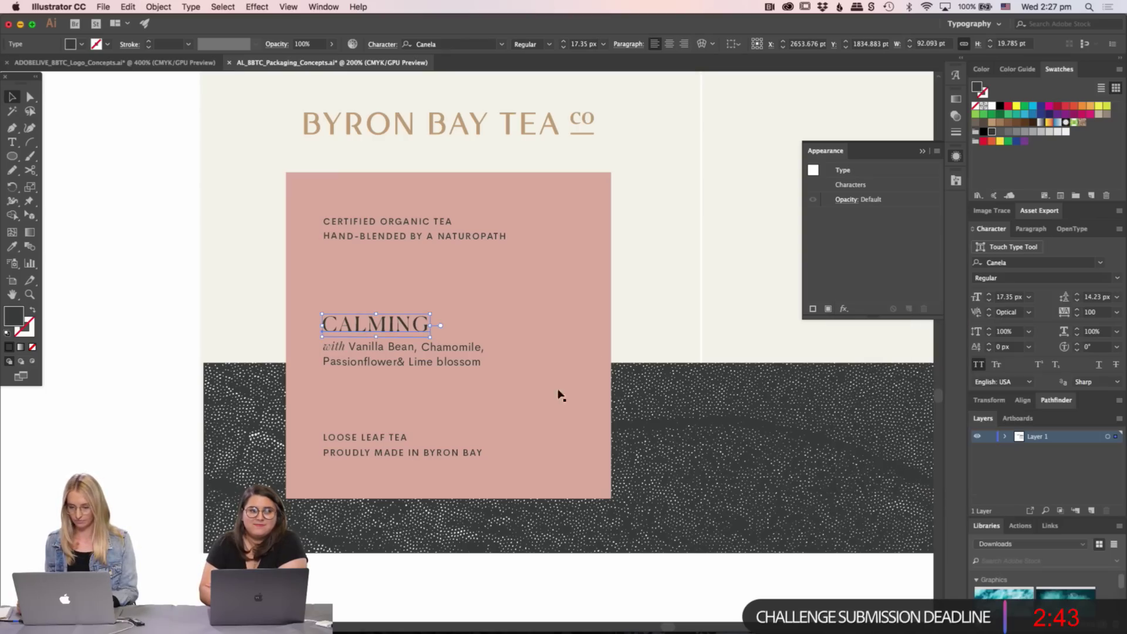
left_click(94, 418)
- Copy the "80G NET — 2.82 OZ" line from the orange label and paste it onto the pink label
scroll(95, 428, "right", 3)
scroll(96, 428, "down", 1)
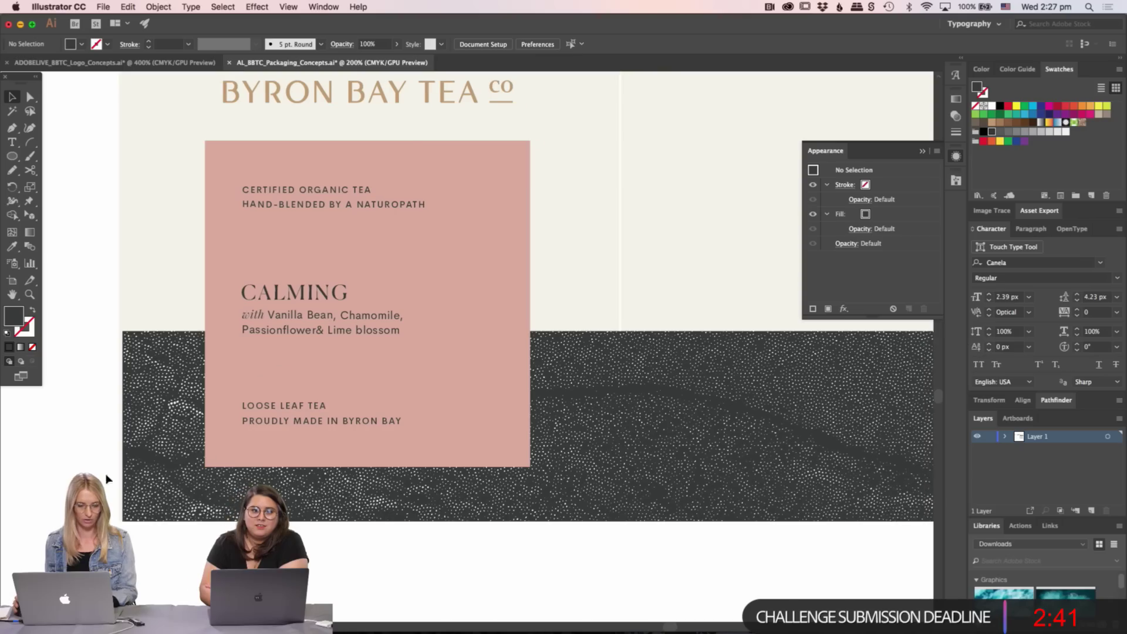
scroll(235, 452, "down", 1)
scroll(415, 429, "up", 1)
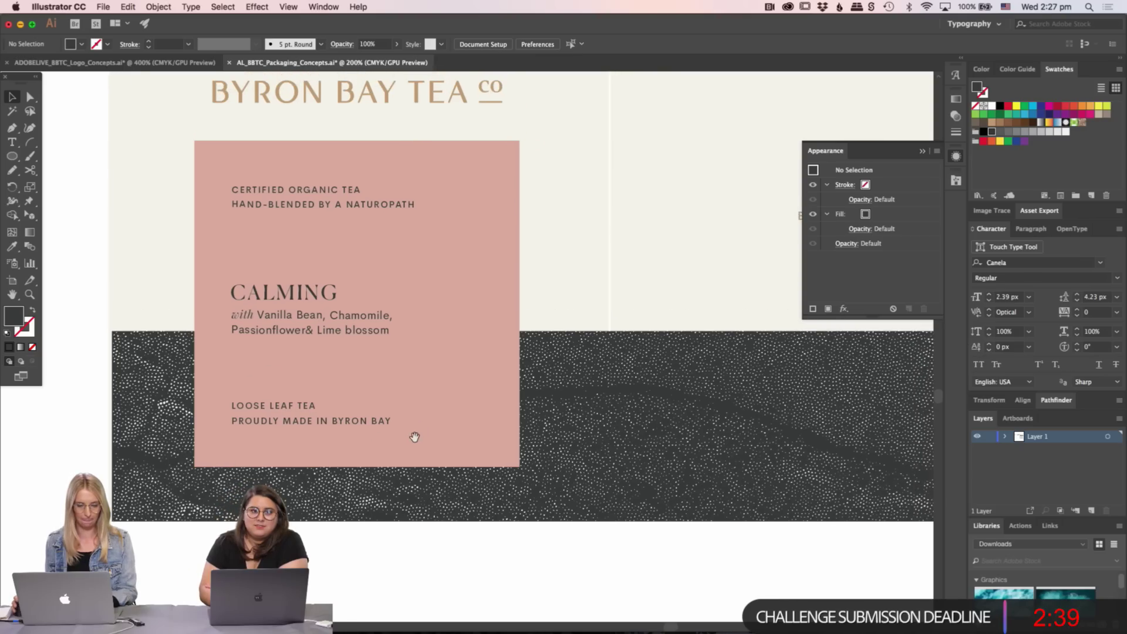
scroll(415, 442, "down", 3)
scroll(327, 395, "right", 2)
scroll(389, 456, "up", 2)
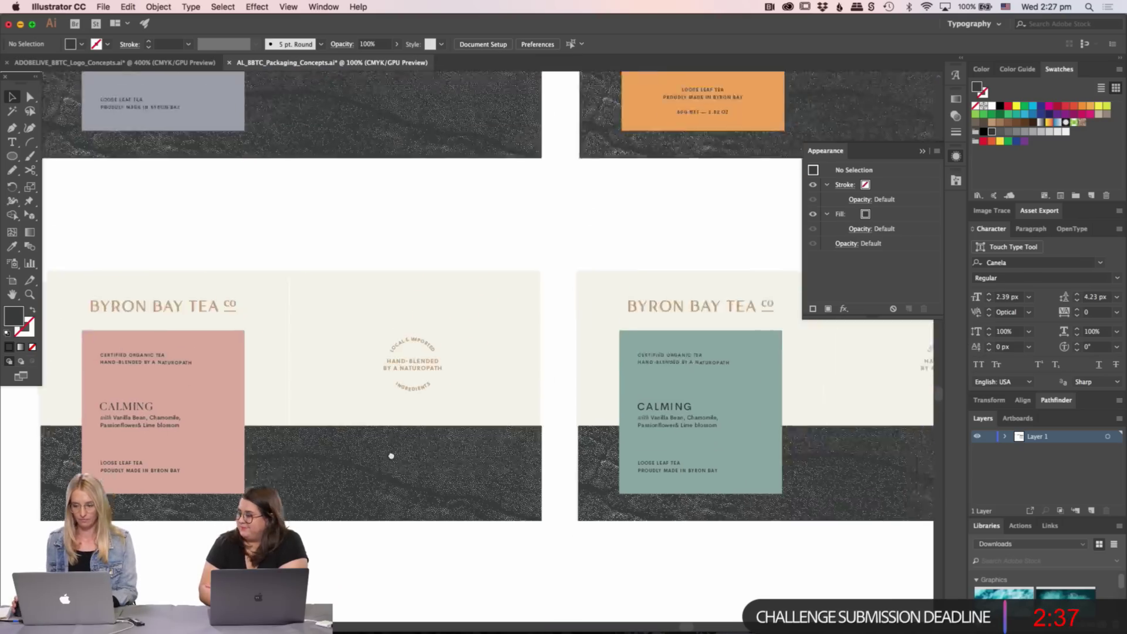
scroll(570, 319, "up", 2)
left_click(615, 289)
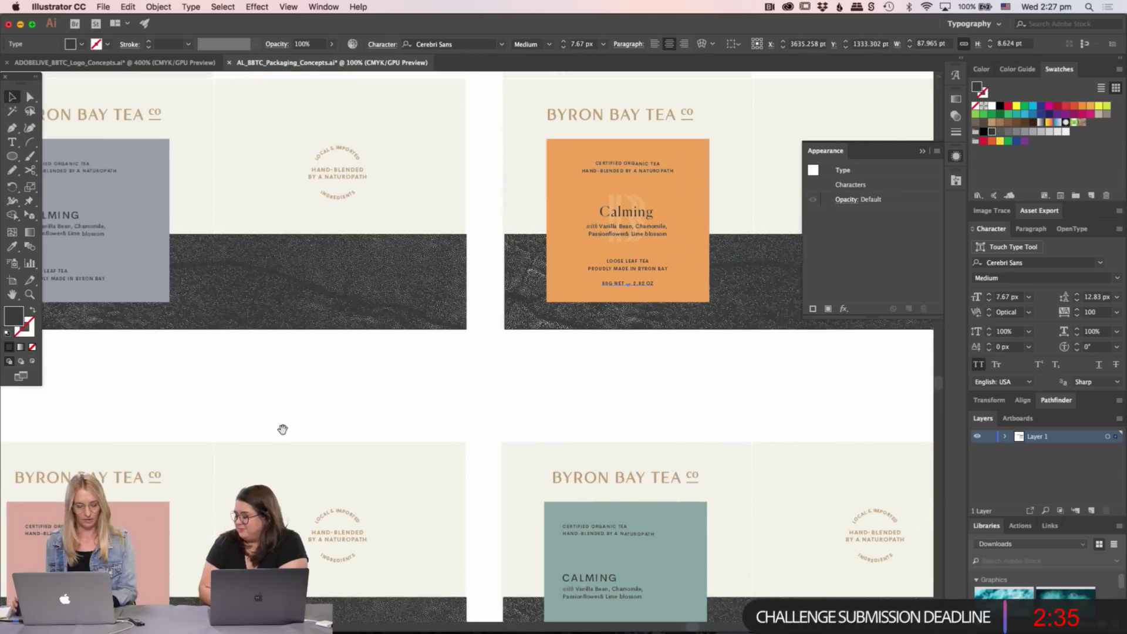
scroll(283, 429, "down", 3)
scroll(282, 430, "left", 3)
scroll(319, 245, "up", 3)
scroll(516, 402, "down", 2)
key("ctrl+v")
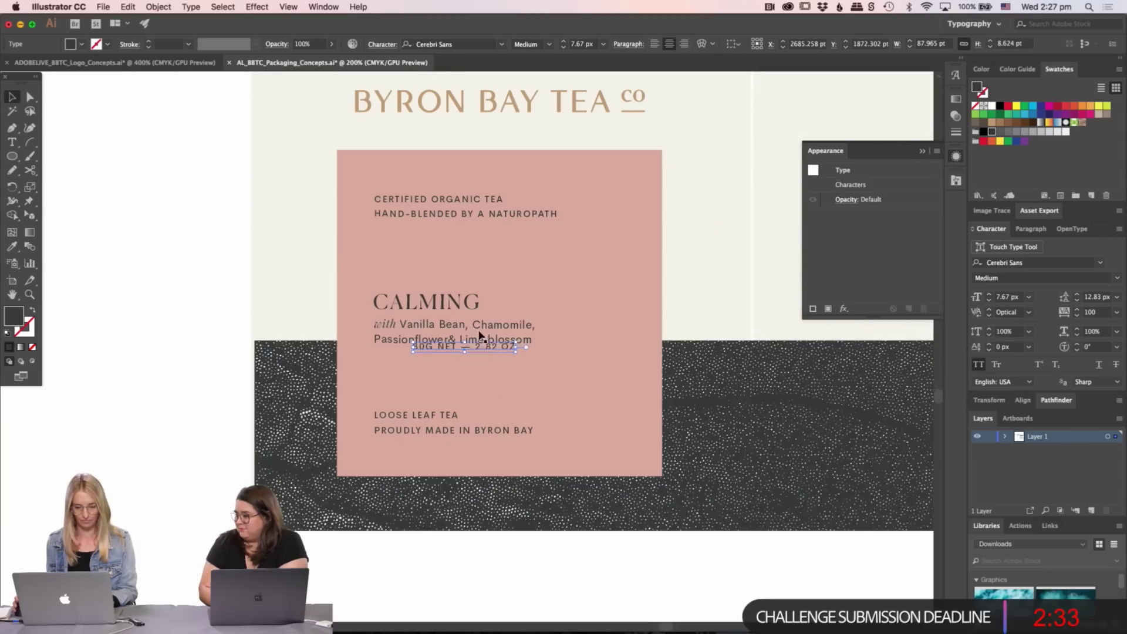
- Left-align the net weight line at the bottom of the pink label's text column and move the "Loose leaf tea" block up above it
left_click_drag(480, 336, 473, 445)
key("super+z")
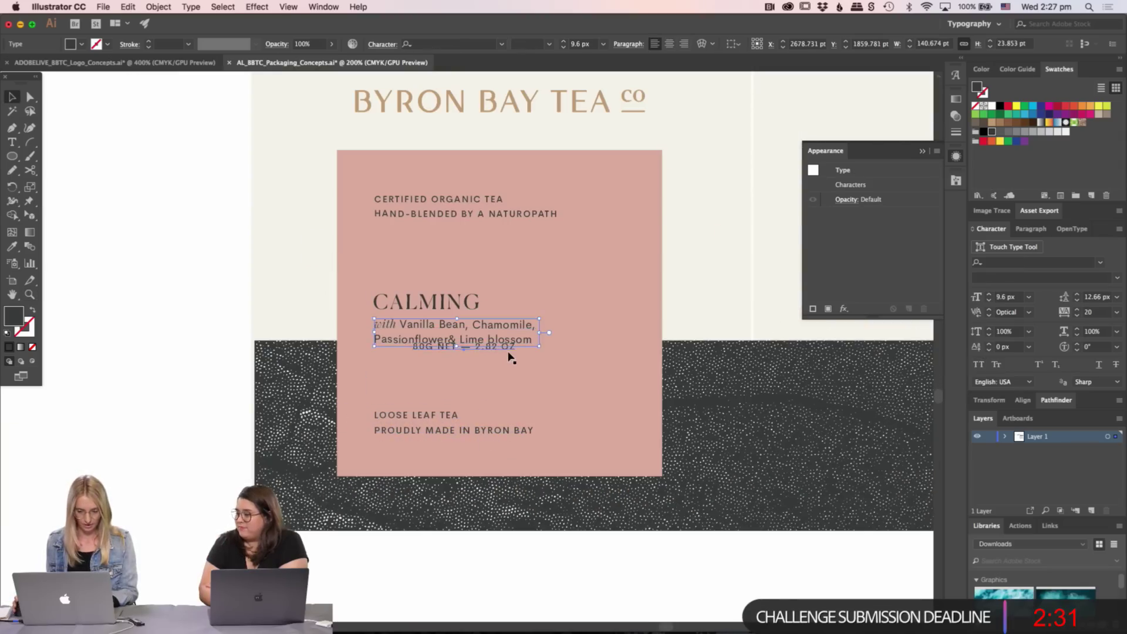
left_click_drag(508, 352, 421, 399)
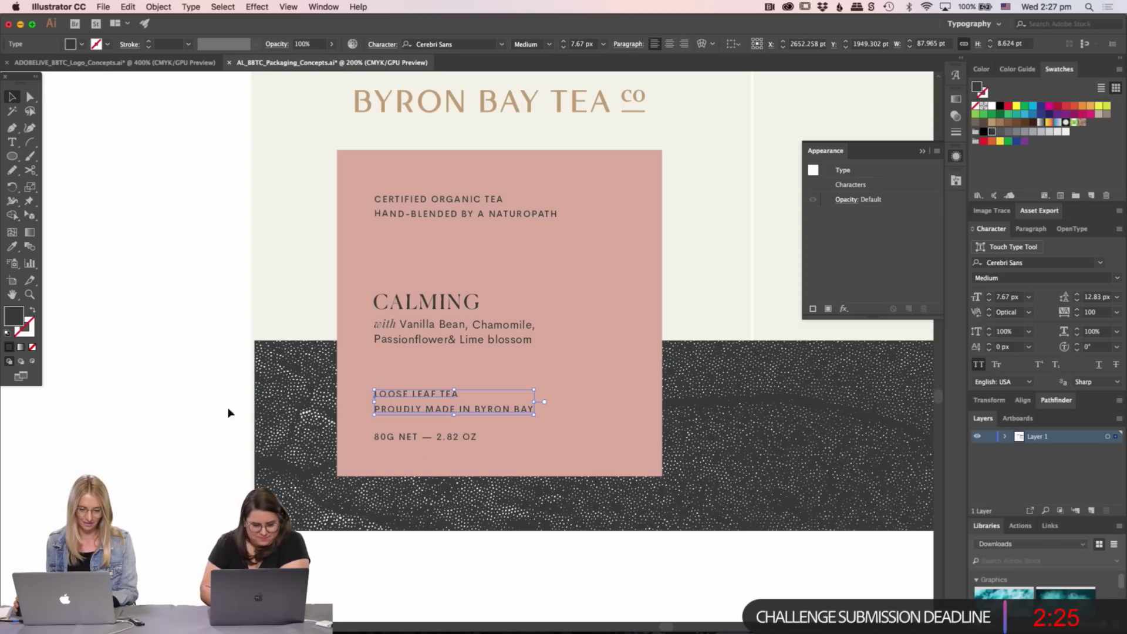
left_click(145, 422)
- Move the pink label's CALMING heading and ingredients text up slightly to even out the spacing
scroll(145, 422, "left", 5)
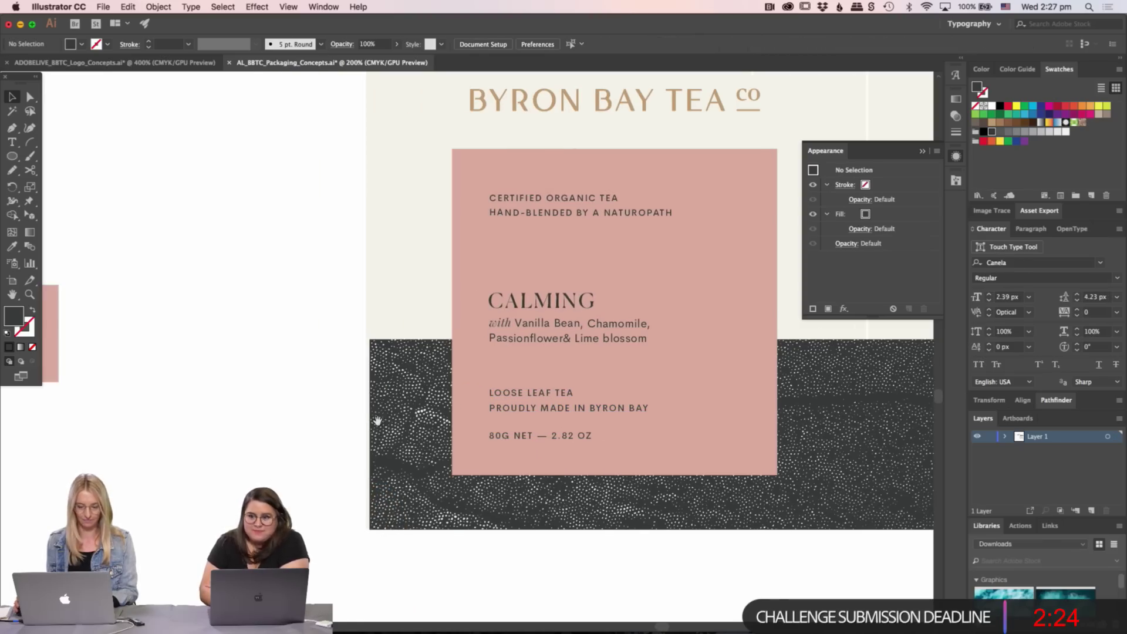
left_click(545, 301)
left_click(548, 321, "shift")
left_click(214, 385)
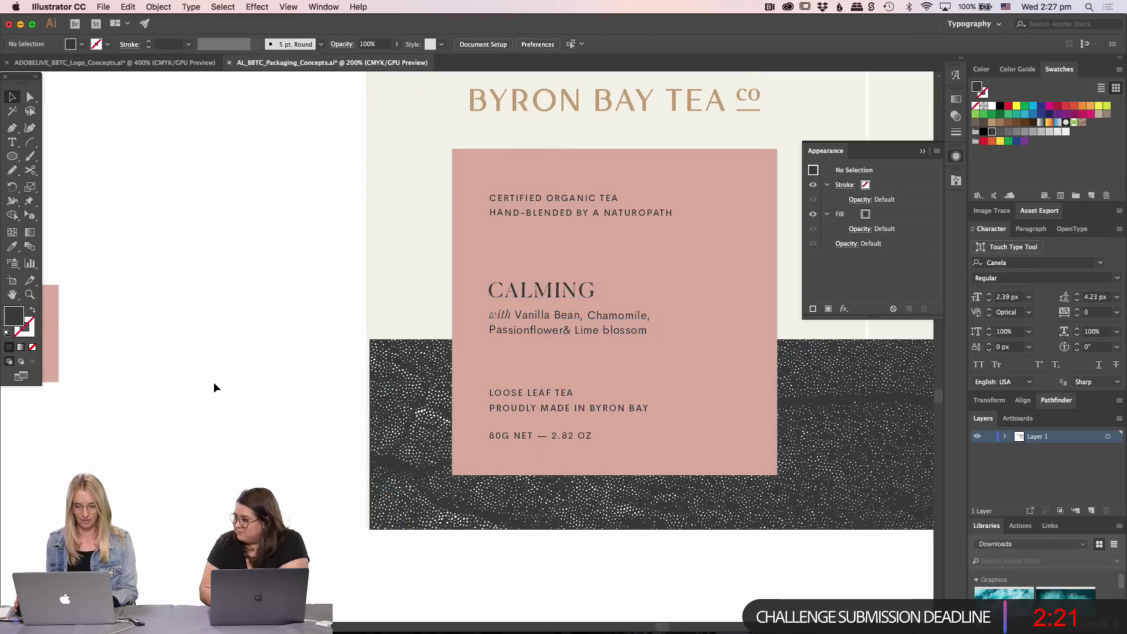
- Lower the top edge of the pink label's background slightly and delete the small green and pink label samples beside the layout
key("super+minus")
key("super+minus")
left_click(539, 249)
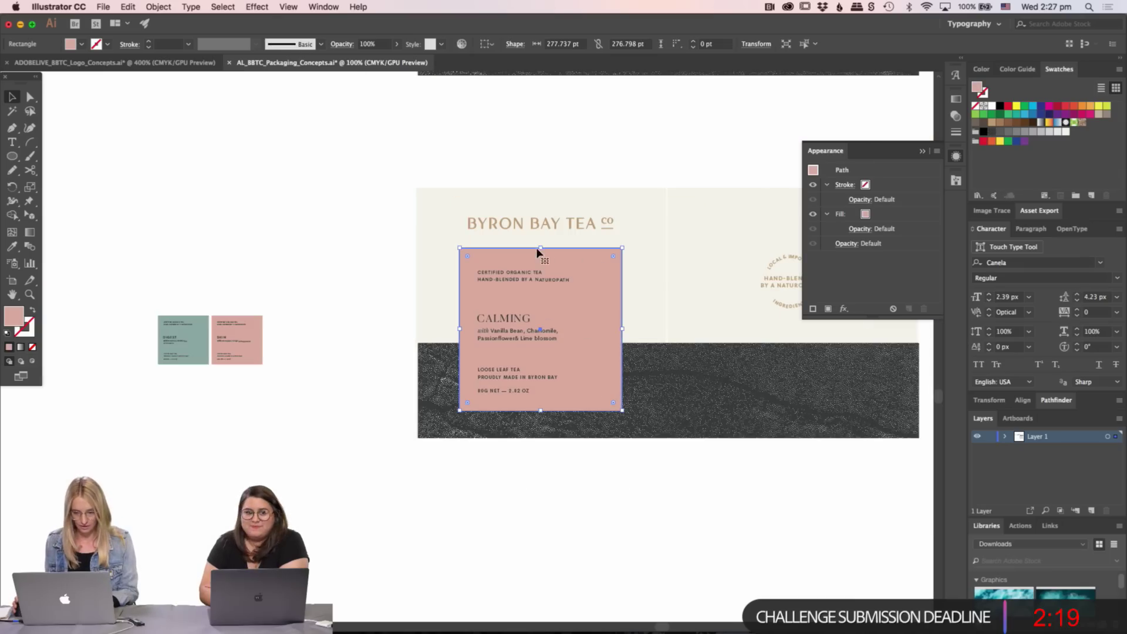
left_click_drag(541, 249, 541, 254)
left_click_drag(269, 231, 207, 383)
key("Delete")
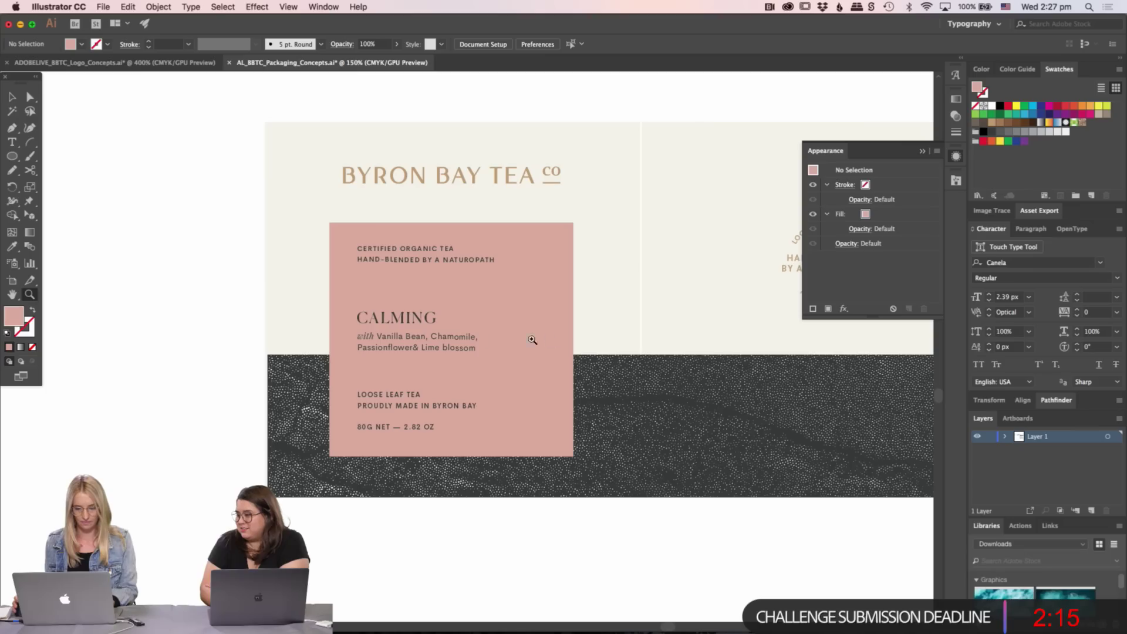
- Place two copies of the pink label side by side in the empty area beside the packaging layout
left_click(533, 339, "super")
left_click_drag(209, 246, 480, 437)
left_click_drag(211, 335, 265, 408)
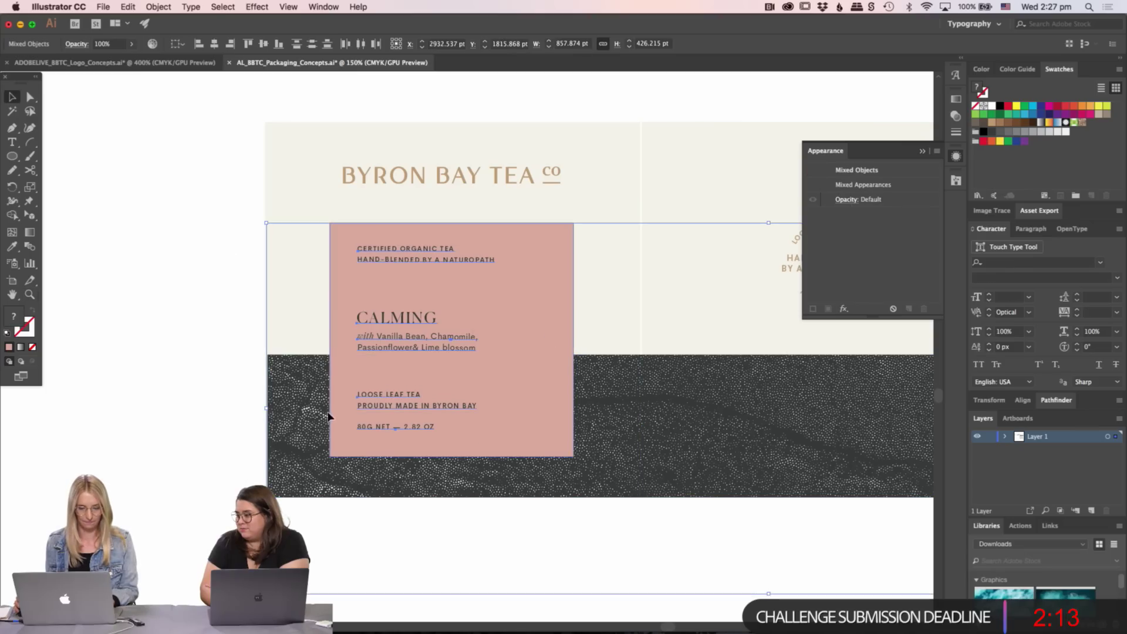
left_click_drag(467, 346, 411, 420)
- Apply the purple label's Cerebri Sans Medium heading style to the CALMING heading on the outer pink copy
left_click(273, 326)
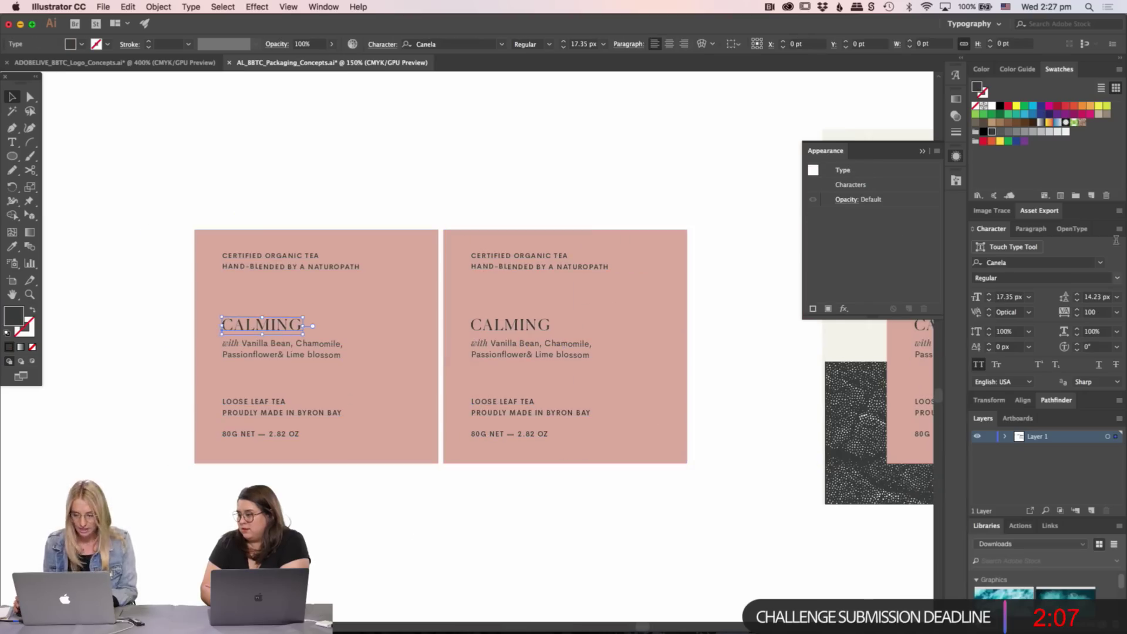
scroll(370, 402, "down", 4)
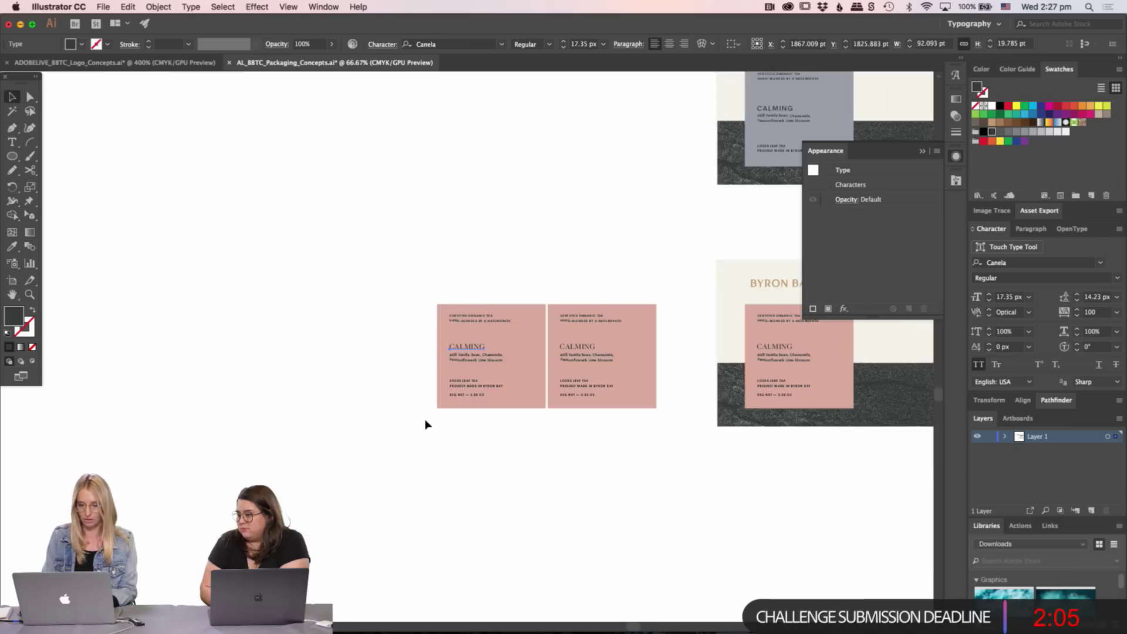
scroll(438, 368, "right", 2)
key("i")
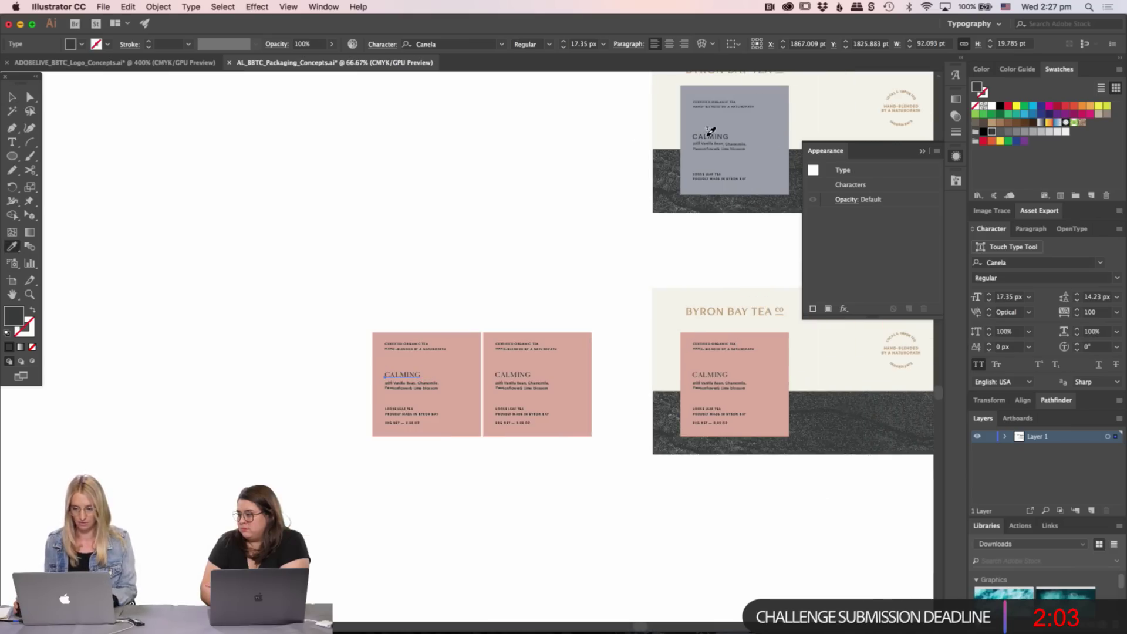
left_click(711, 130)
key("v")
left_click(479, 307)
- Compare the sans-serif and serif CALMING headings on the two pink copies, up close and alongside the packaging layouts
scroll(478, 307, "up", 4)
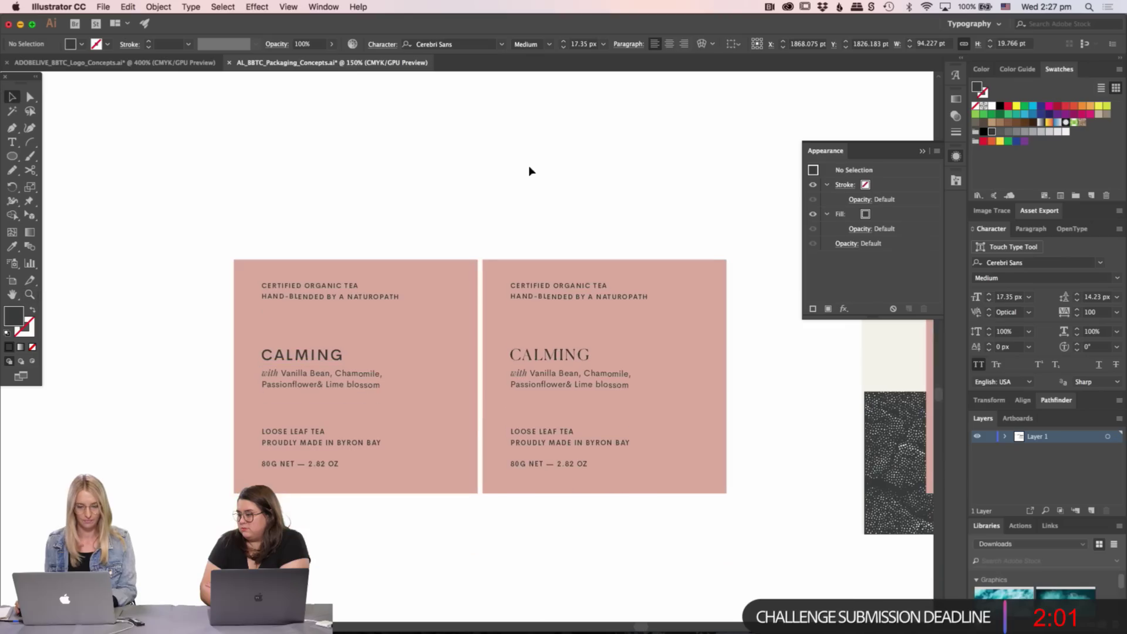
scroll(528, 176, "down", 2)
scroll(529, 176, "right", 2)
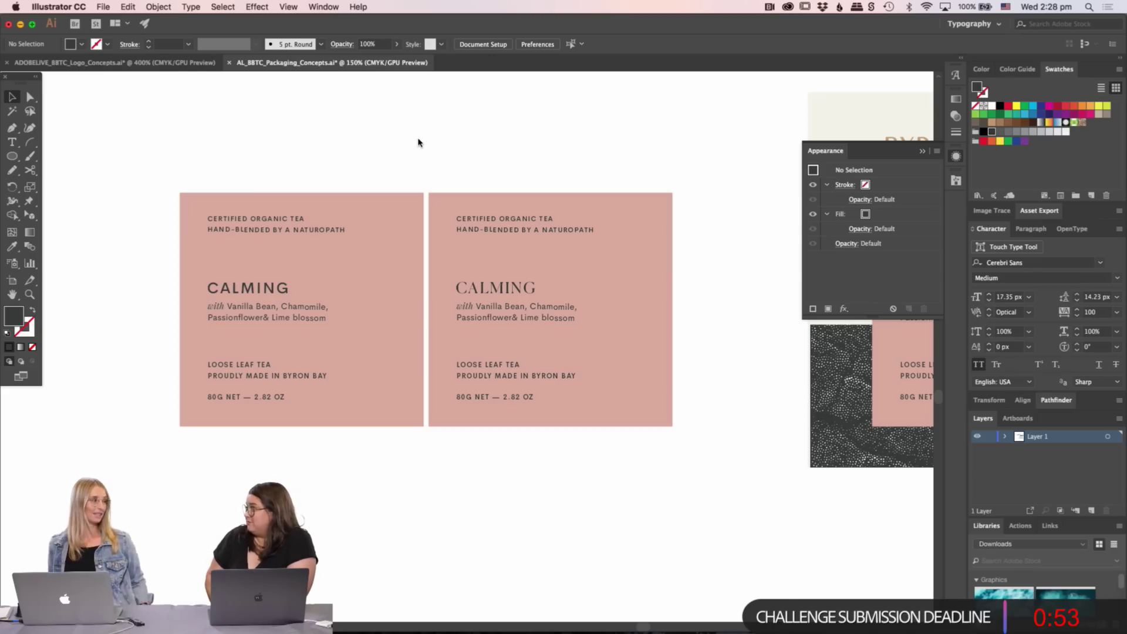
scroll(418, 141, "right", 5)
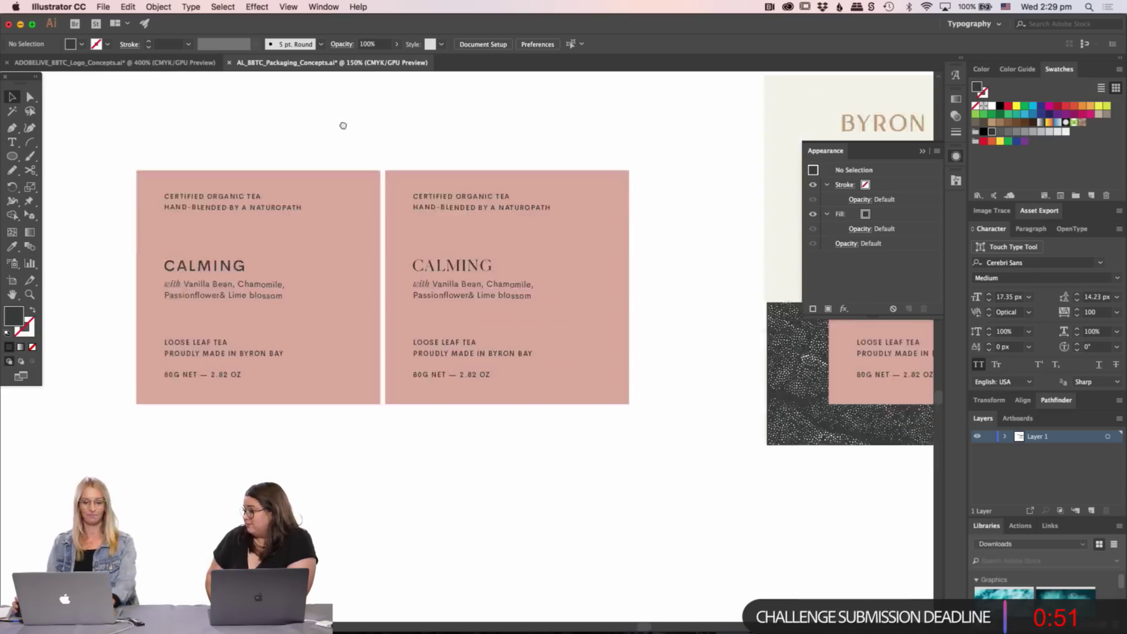
left_click_drag(381, 268, 428, 334)
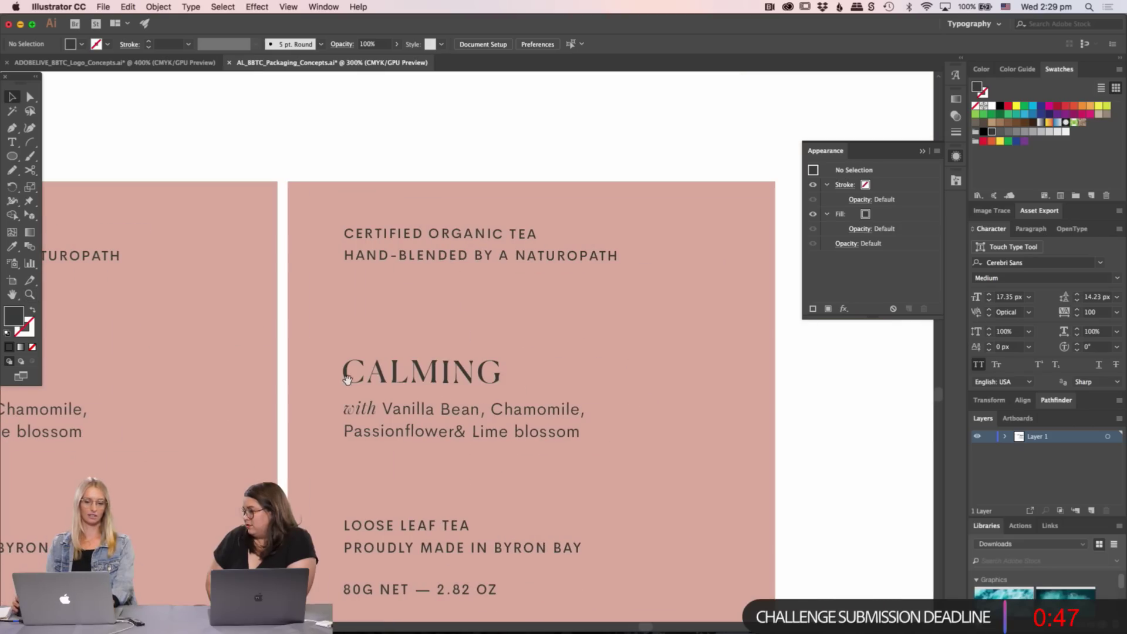
scroll(512, 374, "down", 6)
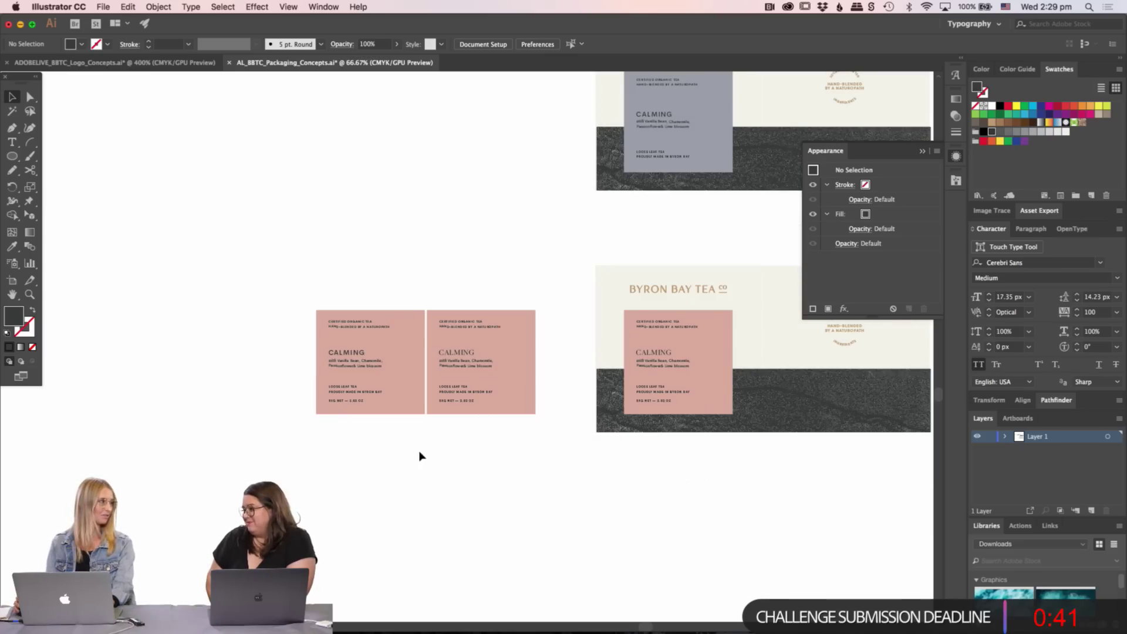
scroll(352, 458, "right", 8)
scroll(425, 456, "right", 4)
scroll(425, 456, "left", 3)
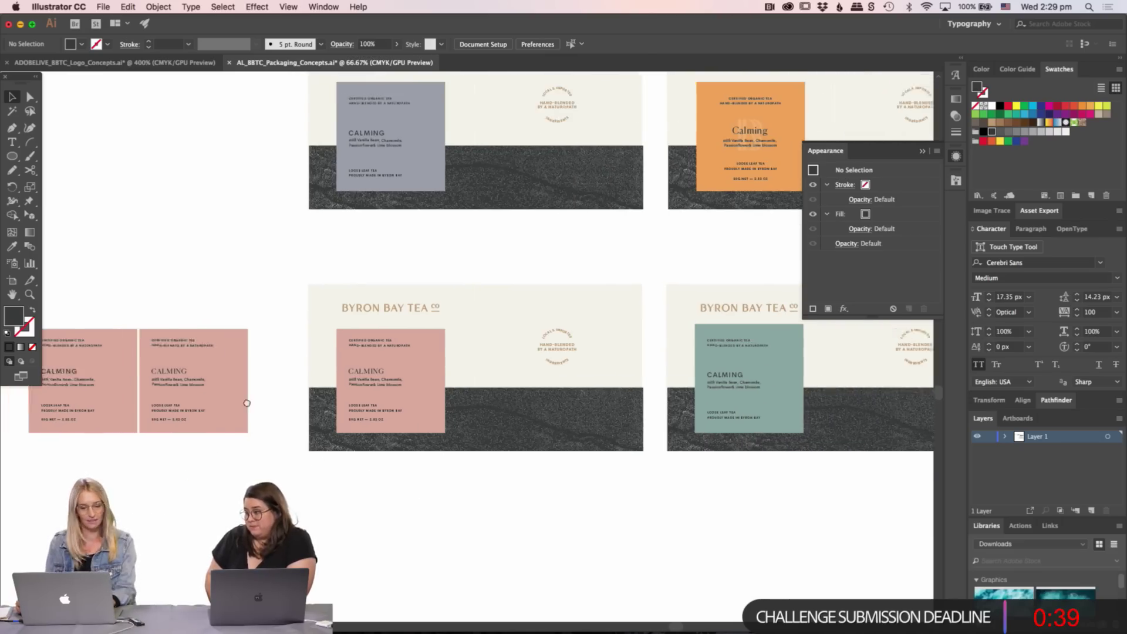
- Apply the sans-serif copy's Cerebri Sans Medium style to the CALMING heading on the packaging layout's pink label
key("z")
left_click(376, 350)
left_click(376, 350)
left_click_drag(408, 325, 584, 423)
key("v")
left_click(589, 375)
left_click_drag(431, 424, 602, 436)
key("i")
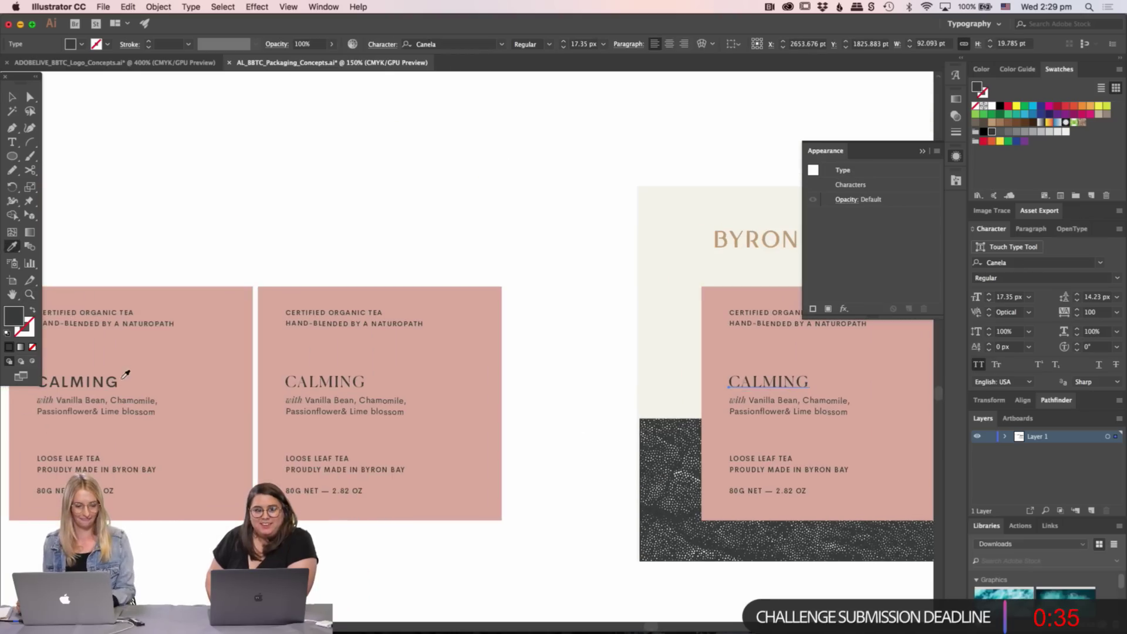
left_click(116, 384)
- Delete the two pink comparison labels beside the packaging layout
key("v")
left_click(185, 240)
left_click_drag(97, 238, 525, 535)
key("Delete")
scroll(523, 460, "right", 10)
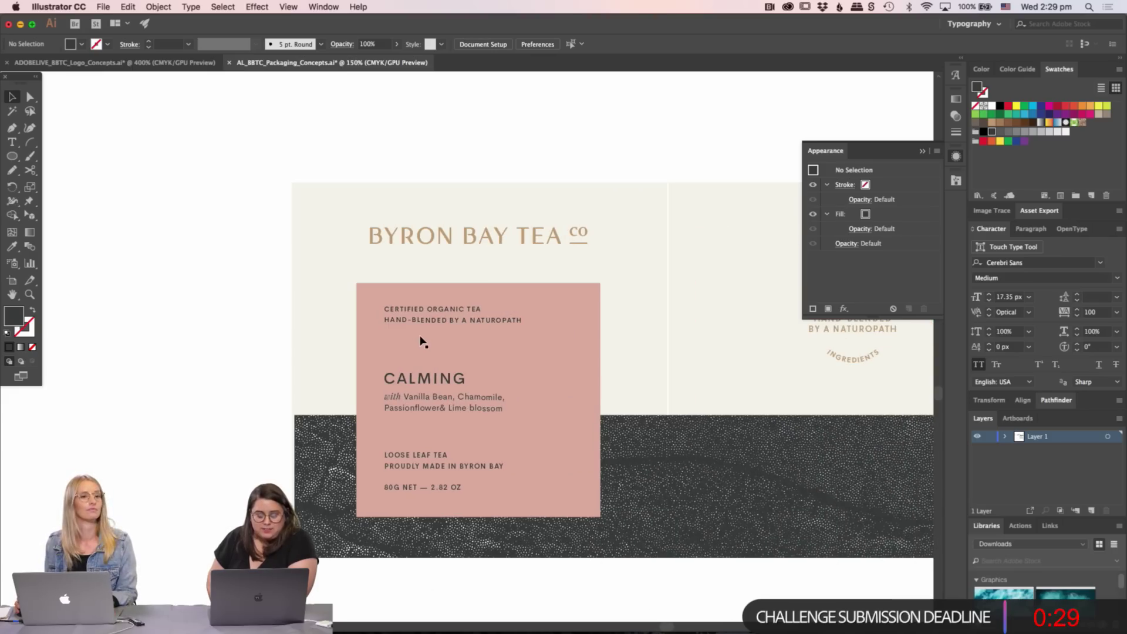
- Extend the pink label's background rectangle slightly upward on the cream packaging layout
scroll(161, 362, "right", 5)
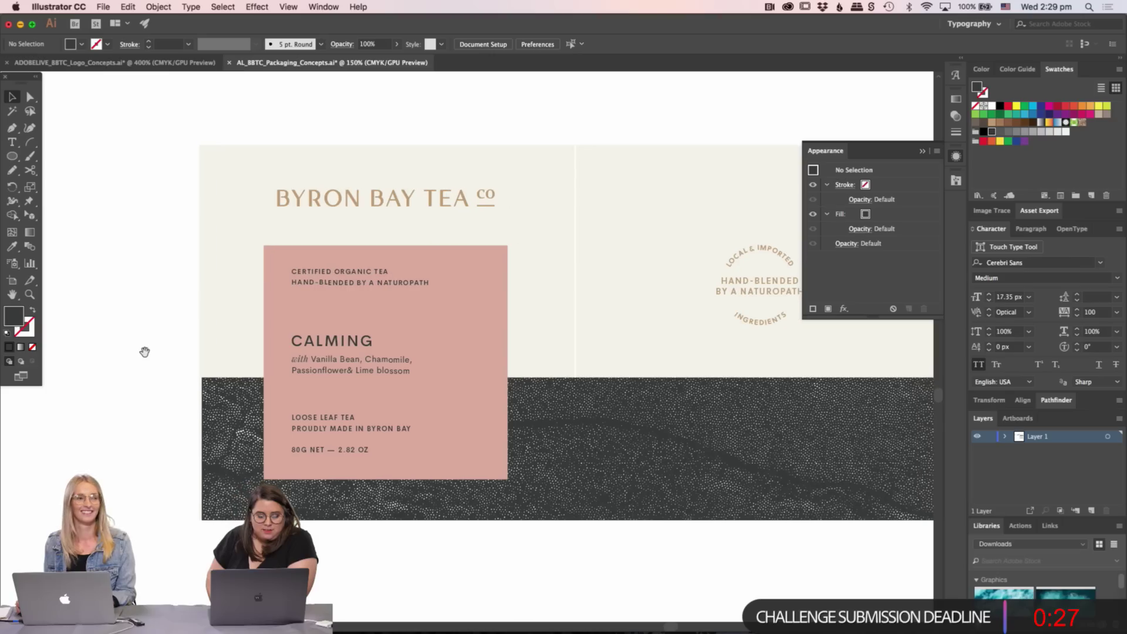
scroll(223, 367, "right", 3)
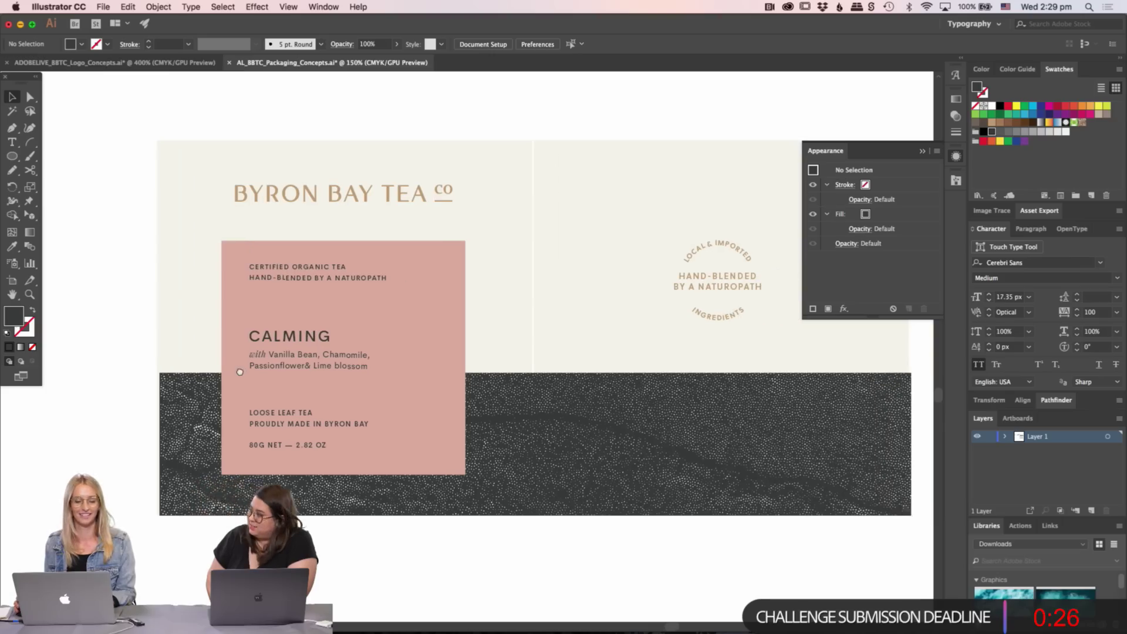
left_click(264, 259)
left_click_drag(327, 242, 327, 235)
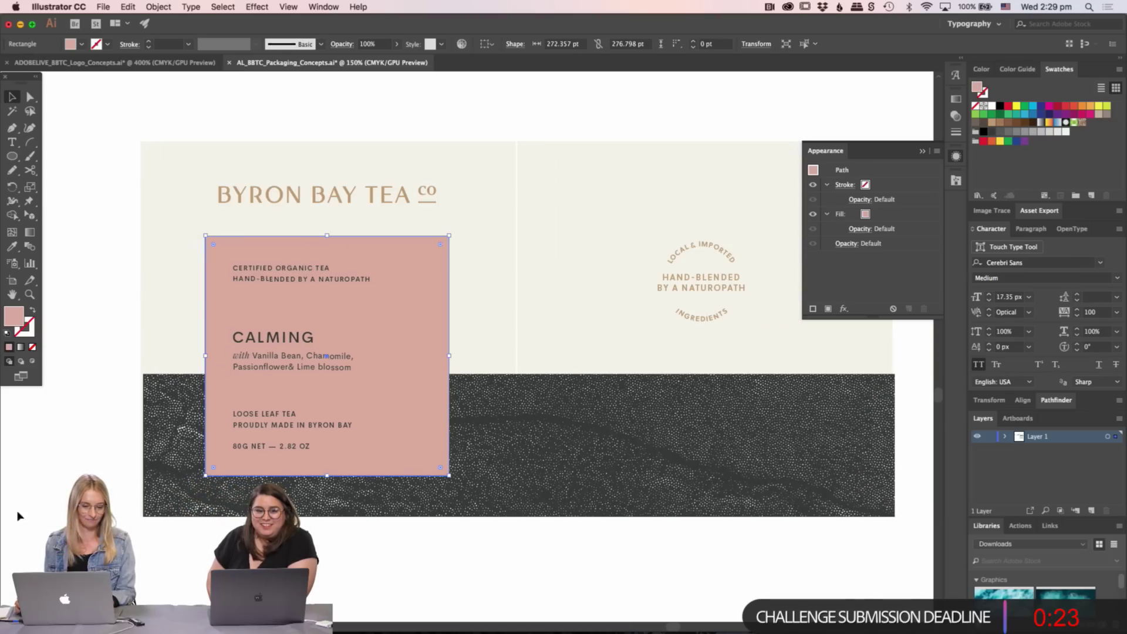
left_click(18, 516)
scroll(17, 516, "right", 10)
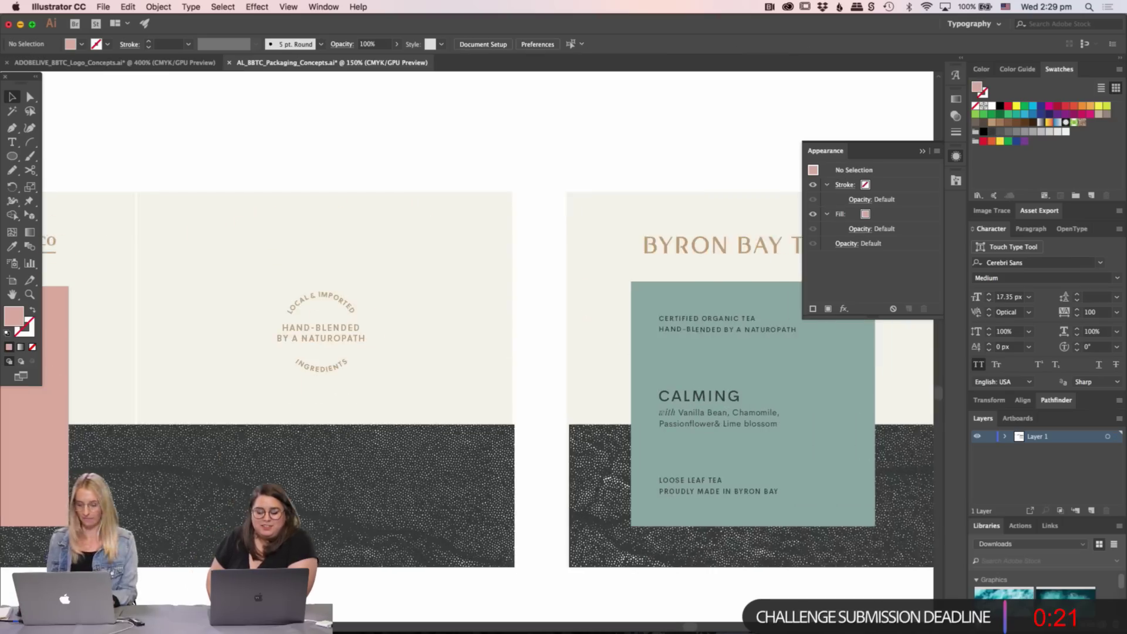
- Move the round LOCAL & IMPORTED INGREDIENTS badge from the cream side panel onto the pink label's right edge and scale it down slightly
scroll(558, 393, "left", 5)
scroll(558, 393, "down", 2)
left_click_drag(646, 232, 383, 269)
left_click(465, 558)
scroll(558, 528, "left", 4)
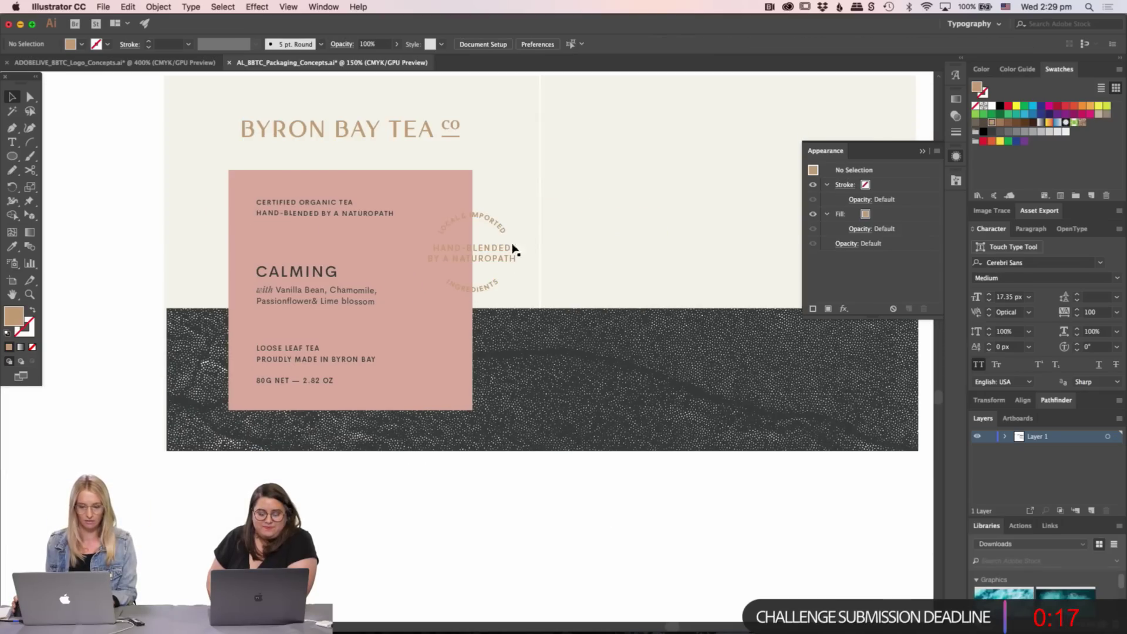
left_click(513, 249)
left_click_drag(521, 290, 514, 283)
left_click(559, 483)
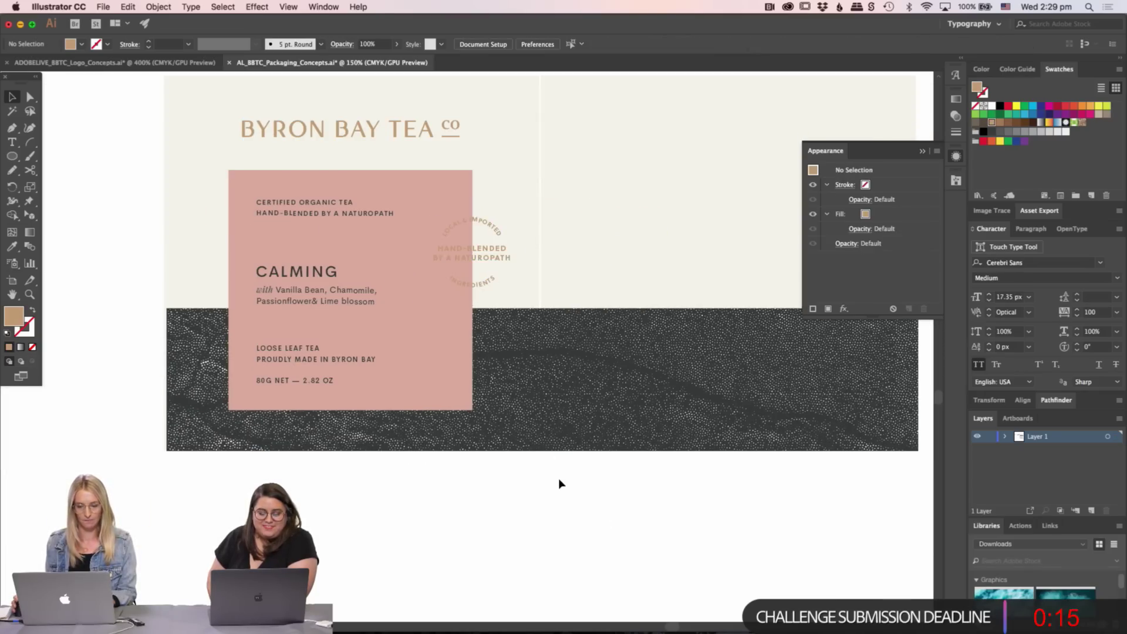
- Examine the packaging layouts overview, then the flavour colour palette and the four flavour label variants up close
key("super+minus")
key("super+minus")
key("super+minus")
scroll(403, 388, "left", 7)
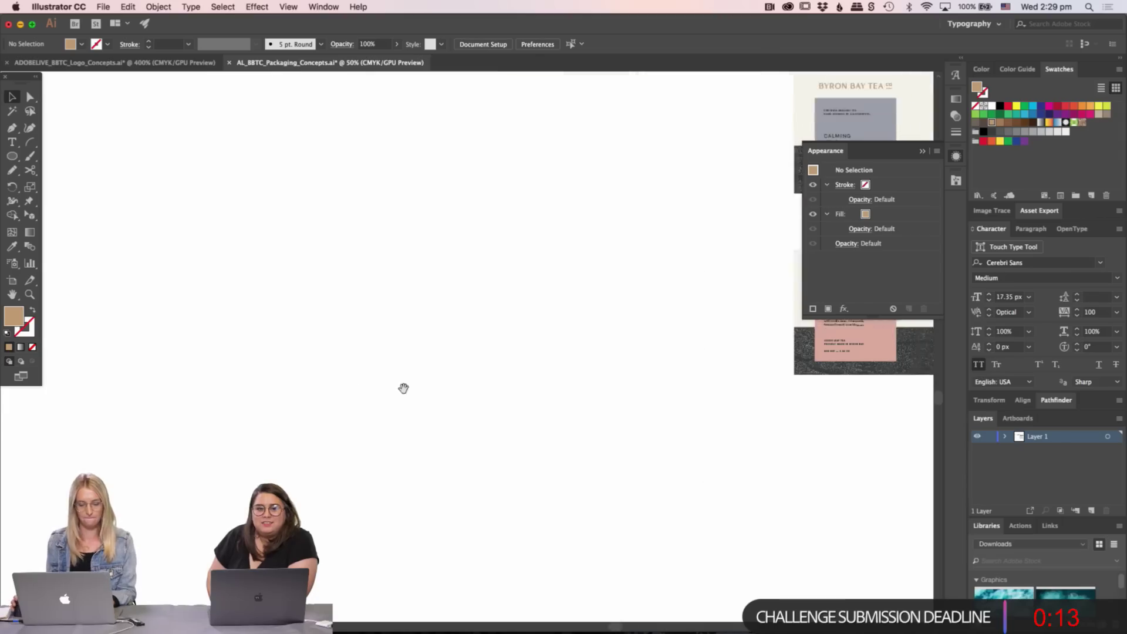
left_click_drag(403, 388, 815, 373)
key("super+minus")
key("super+minus")
key("super+minus")
key("super+minus")
key("z")
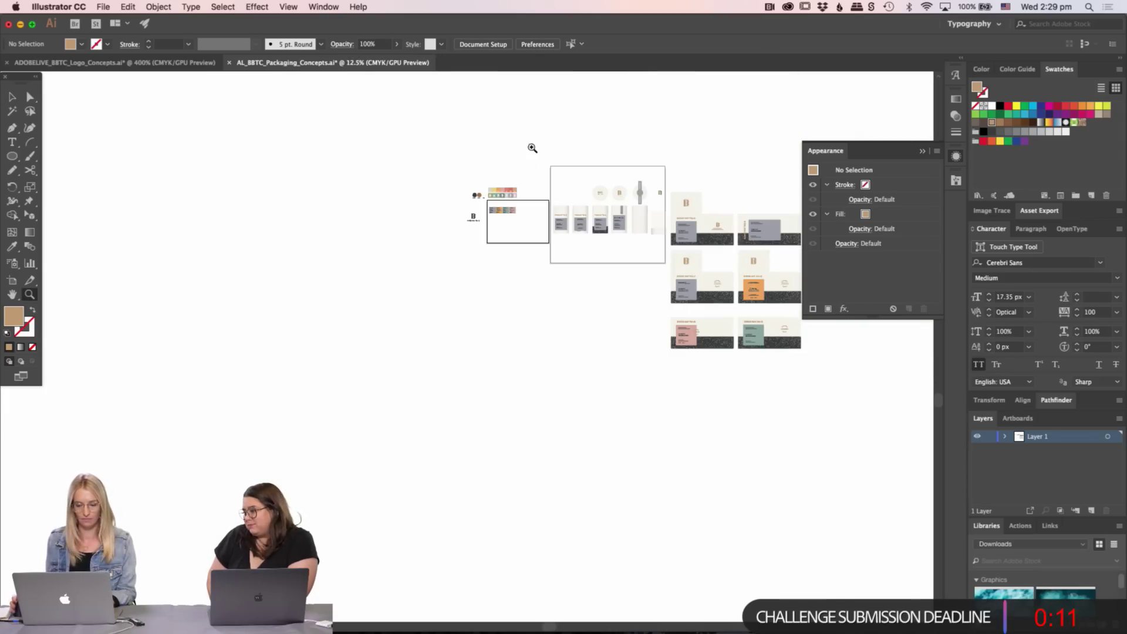
left_click(494, 201)
left_click(494, 209)
left_click(460, 483)
left_click(460, 487)
left_click(434, 377)
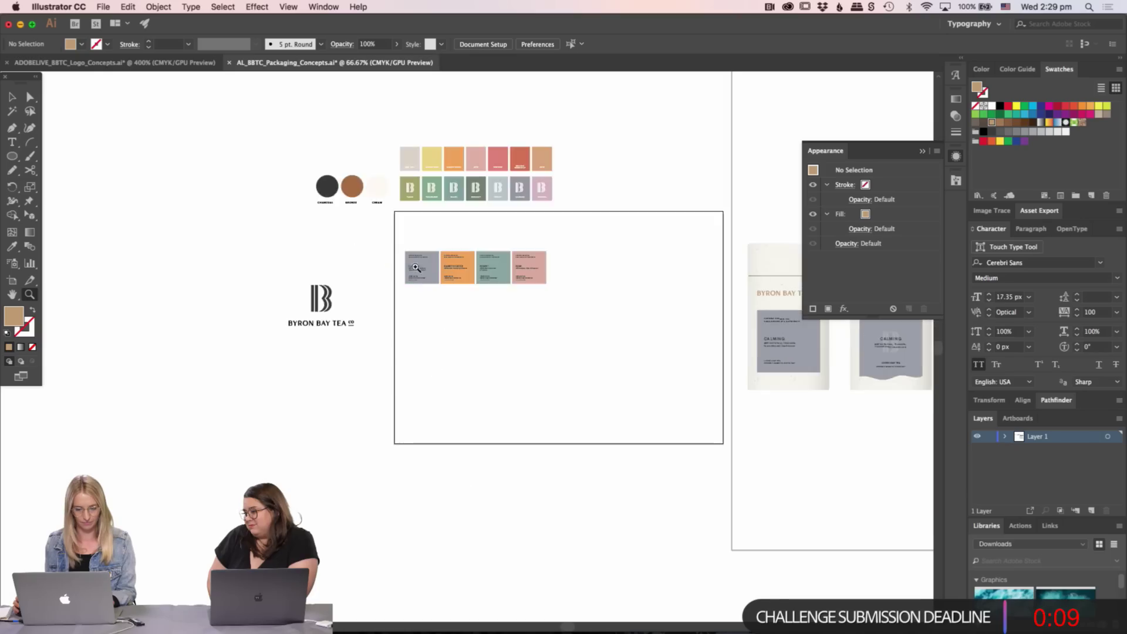
left_click(415, 267)
left_click(418, 297)
left_click(278, 202)
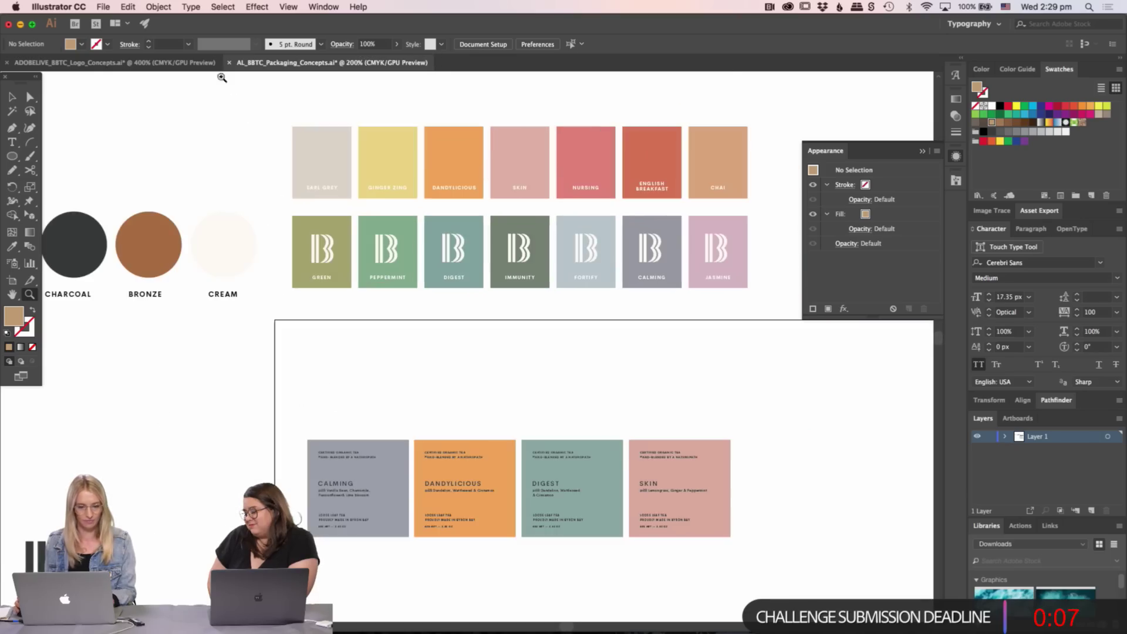
- Switch to the ADOBELIVE_BBTC_Logo_Concepts document and examine its HAND-BLENDED BY A NATUROPATH badge variations
left_click(209, 63)
key("super+minus")
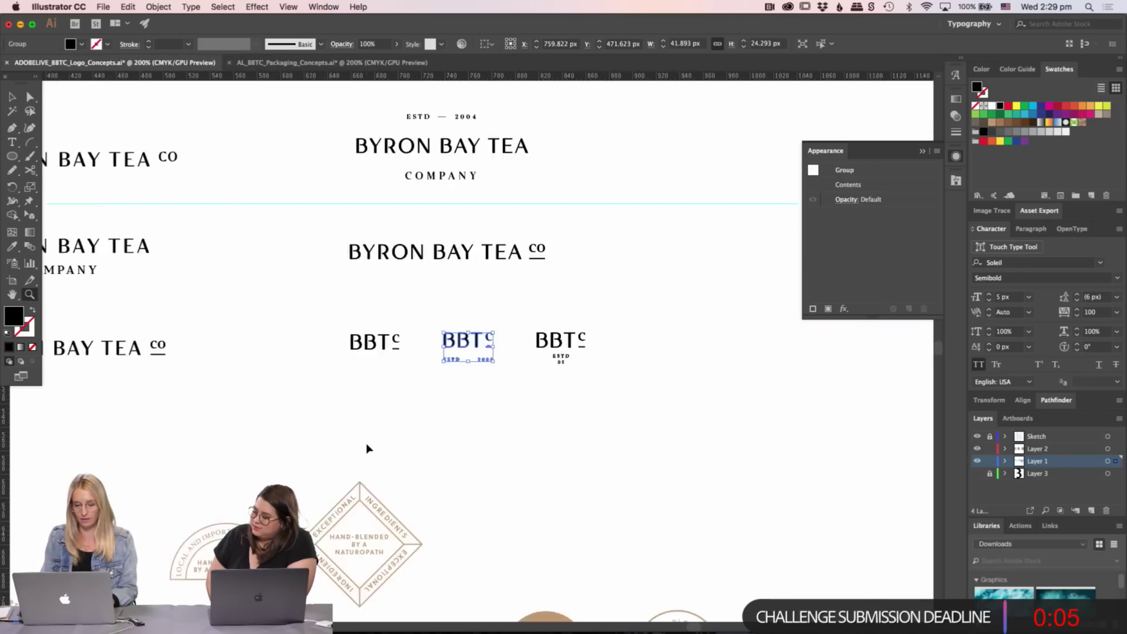
key("super+minus")
left_click(384, 487)
left_click(506, 395)
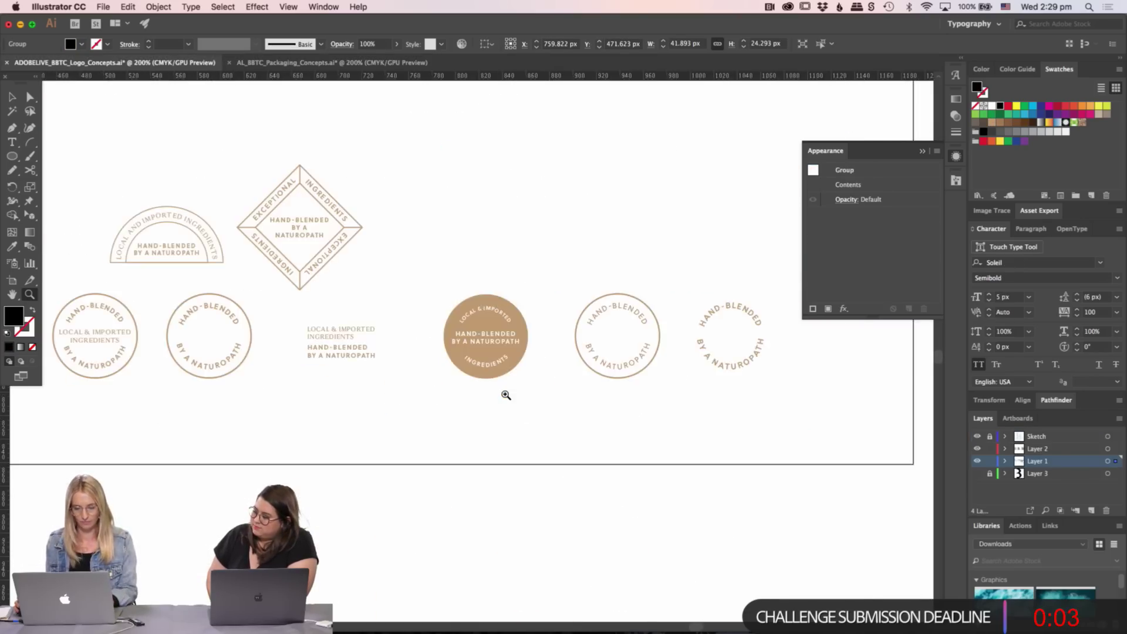
left_click(508, 407)
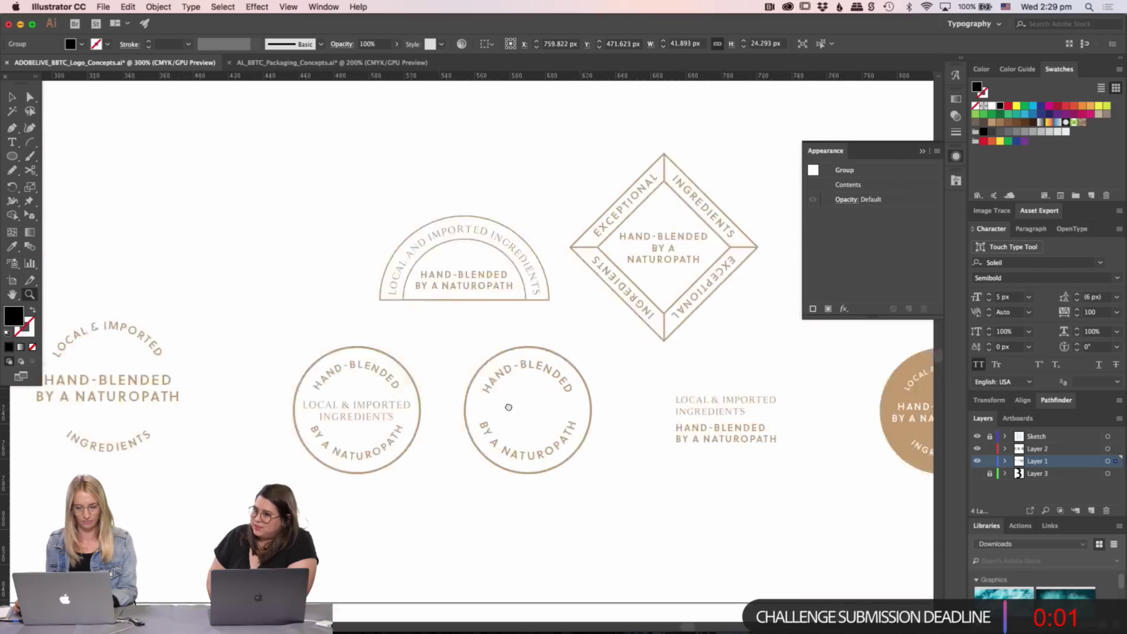
scroll(509, 407, "left", 3)
key("v")
scroll(396, 327, "left", 8)
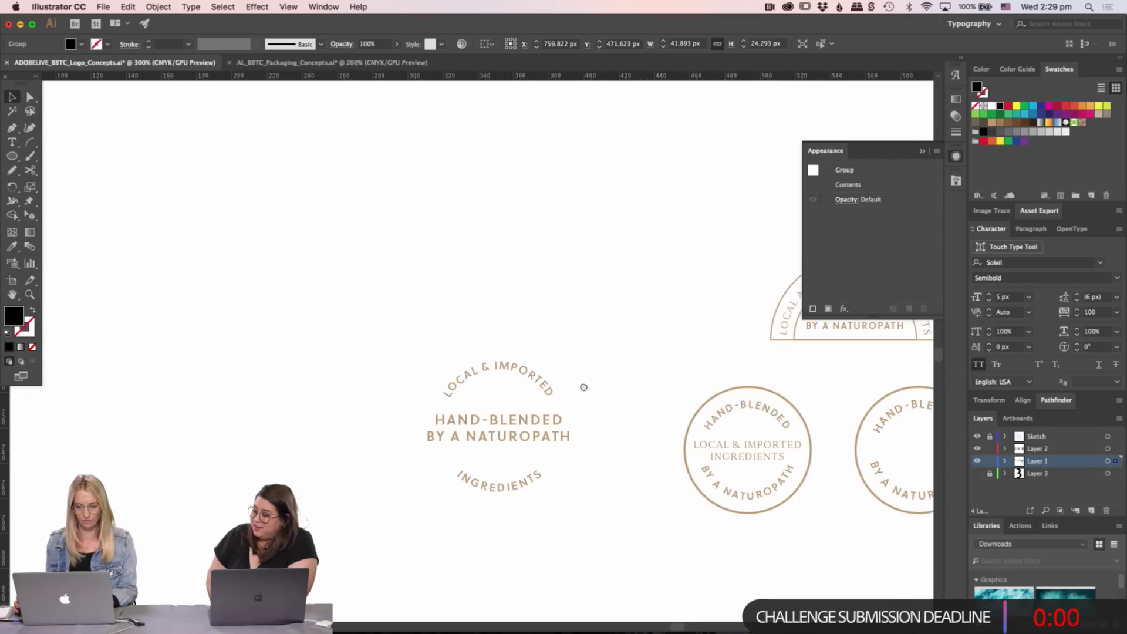
scroll(584, 388, "right", 10)
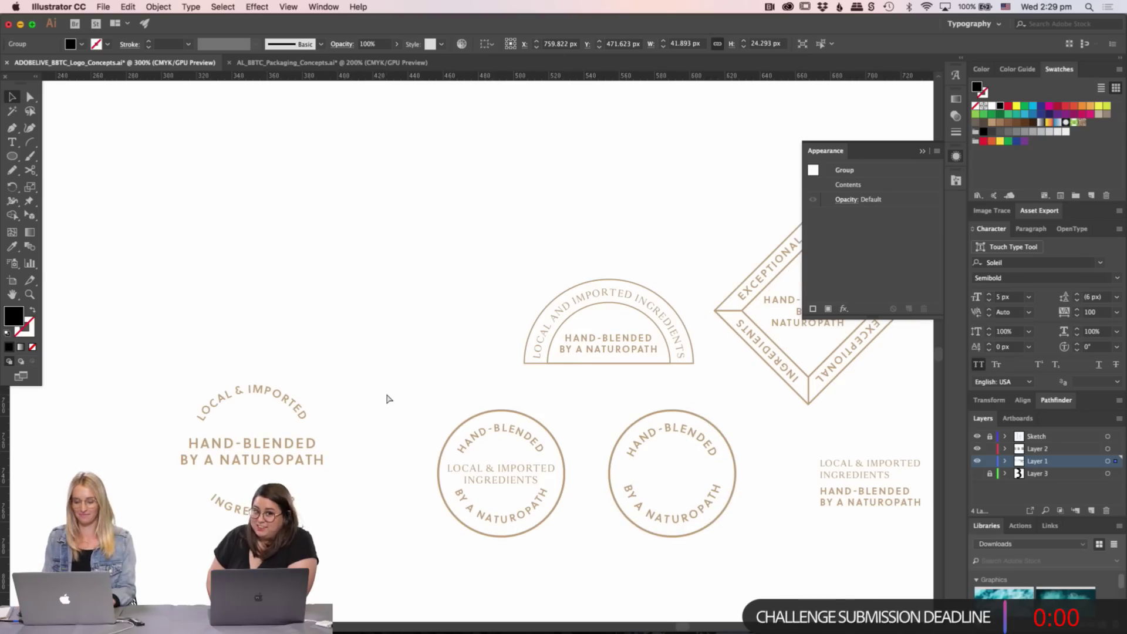
- Select the solid bronze circular badge with its lettering in the logo concepts
key("super+minus")
key("super+minus")
scroll(394, 327, "down", 5)
scroll(395, 327, "left", 2)
key("super+plus")
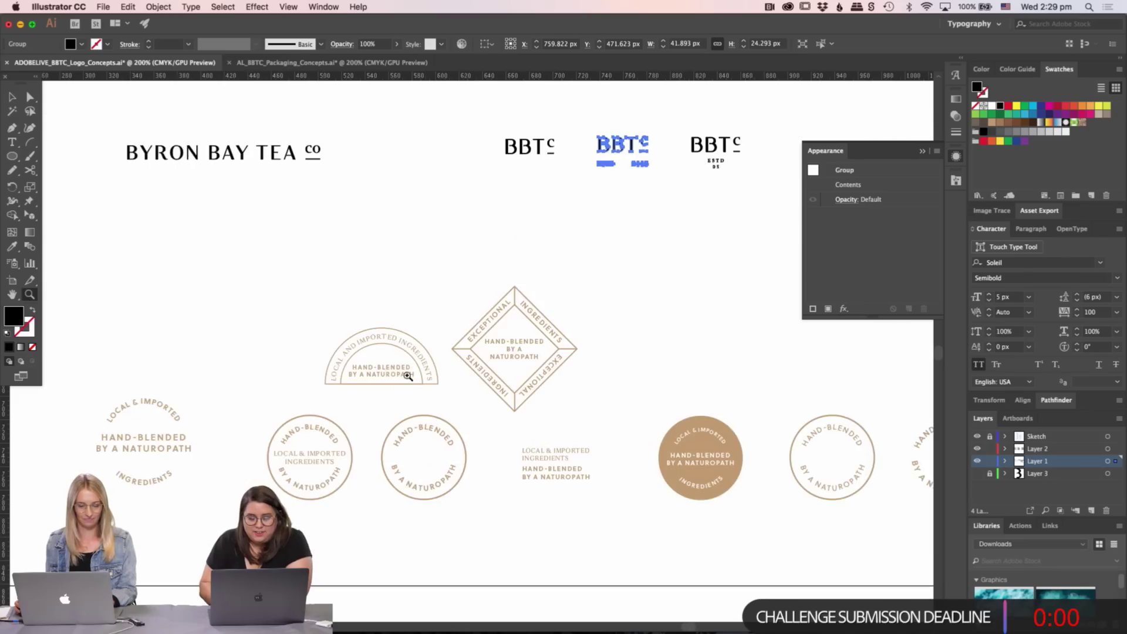
scroll(399, 334, "right", 10)
left_click(382, 446)
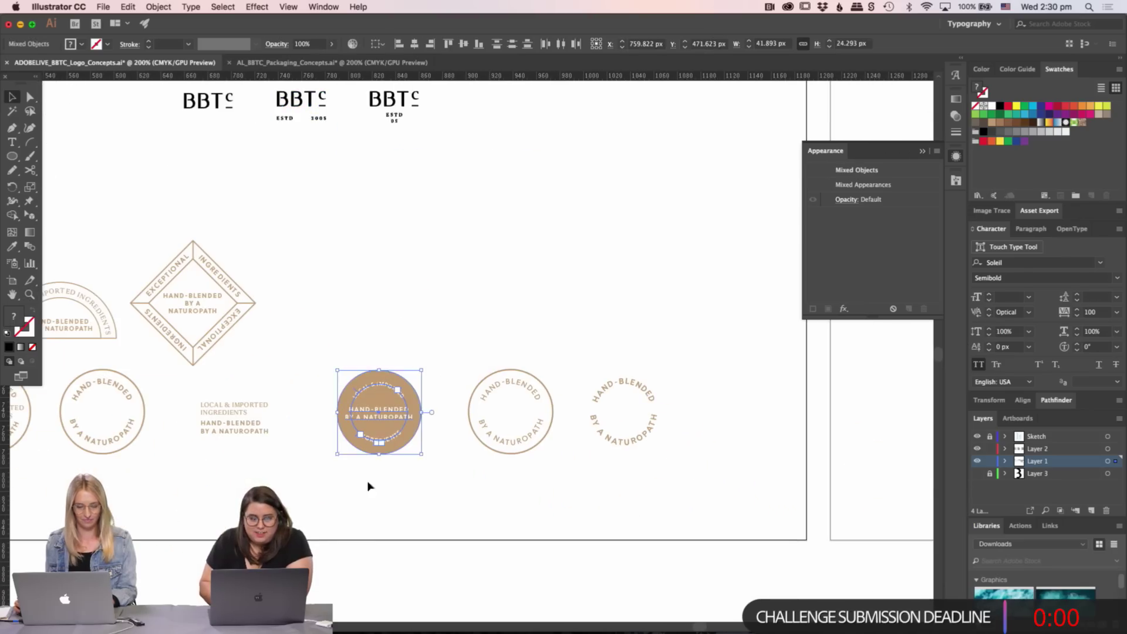
- Return to the AL_BBTC_Packaging_Concepts document and view the flavour swatches beside the label variants
key("super+grave")
scroll(385, 226, "right", 10)
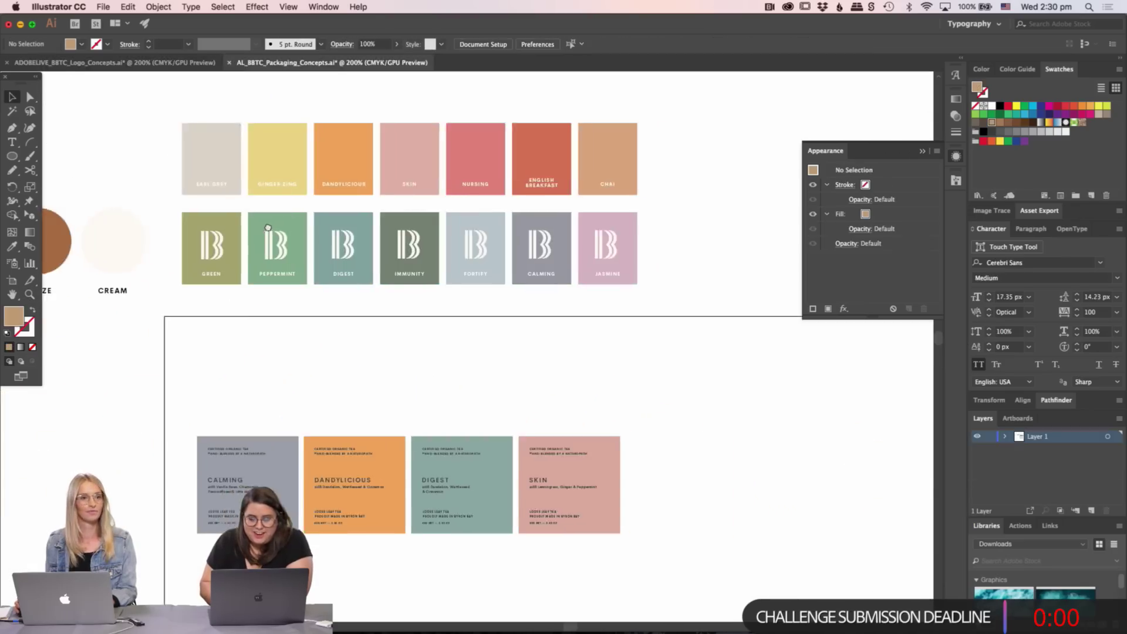
scroll(280, 229, "right", 3)
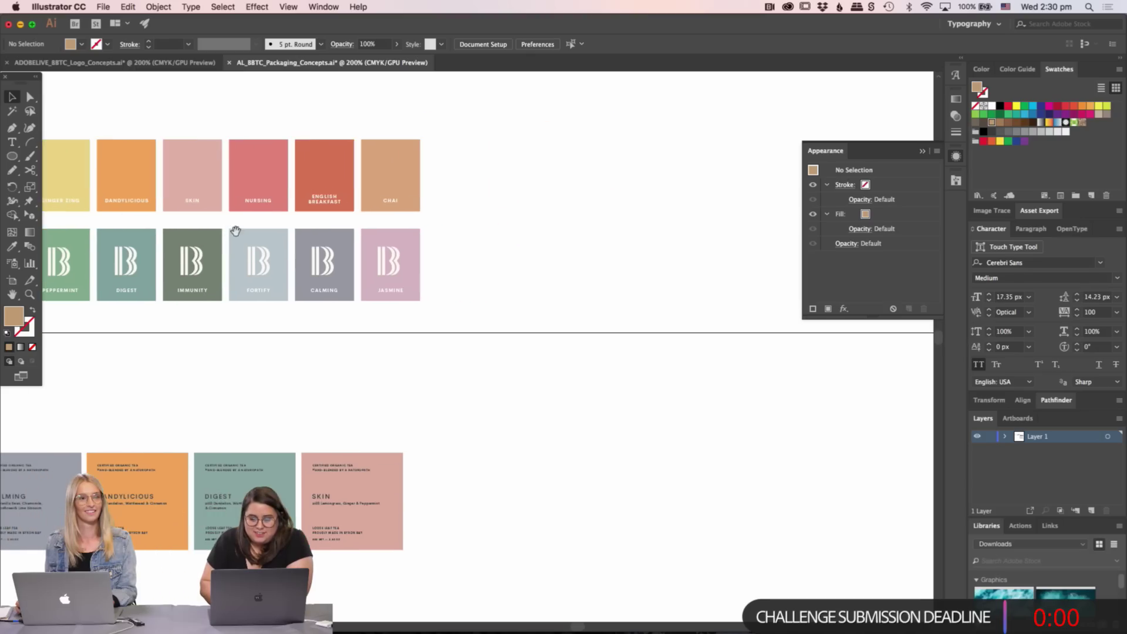
key("super+1")
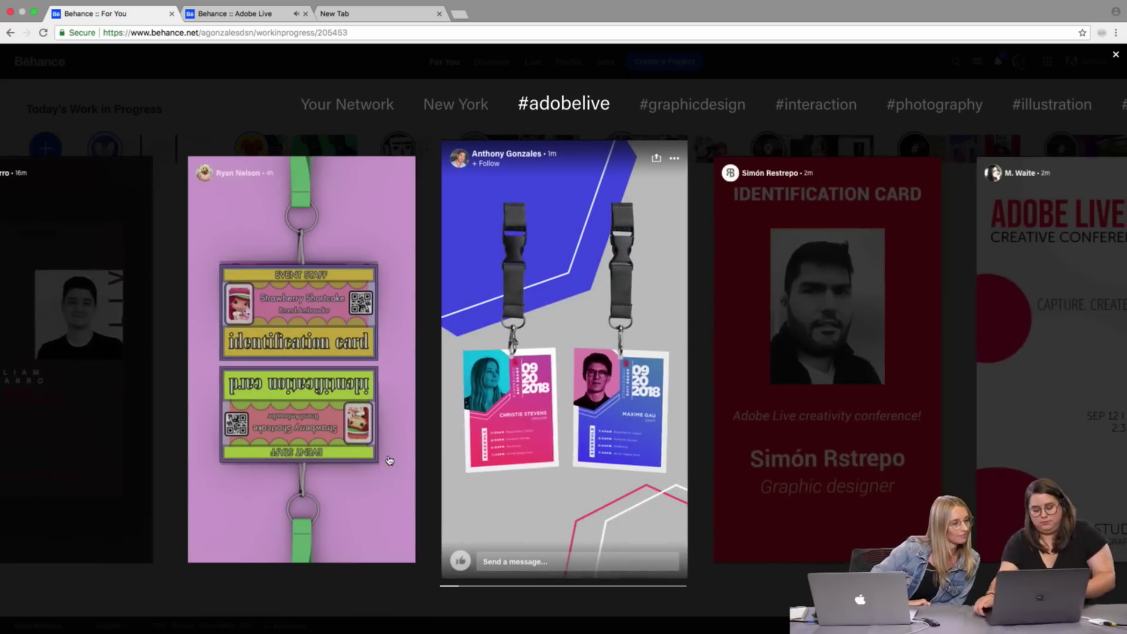
- Review the dark portrait badge, the pink Strawberry Shortcake identification card and the blue lanyard badges in the #adobelive works in progress
left_click(76, 352)
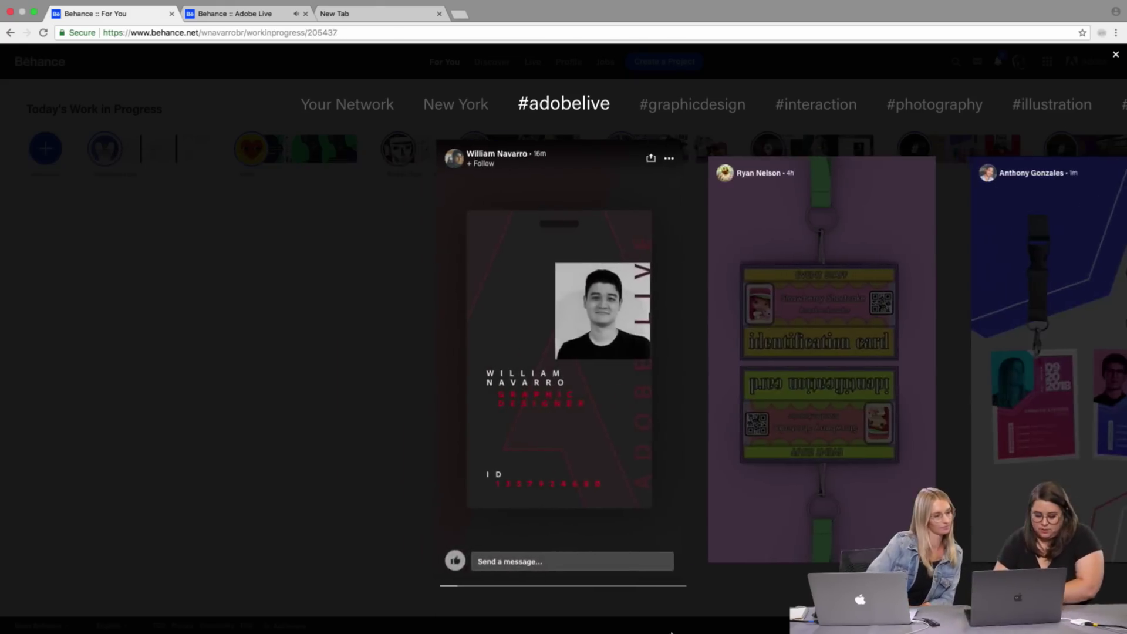
left_click(579, 563)
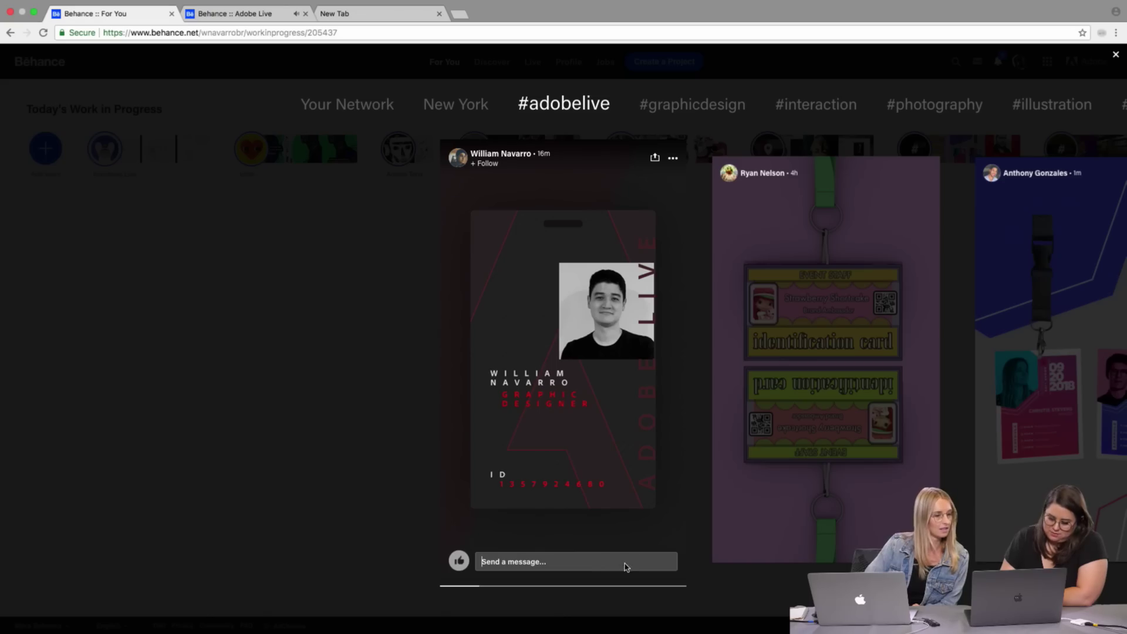
left_click(772, 552)
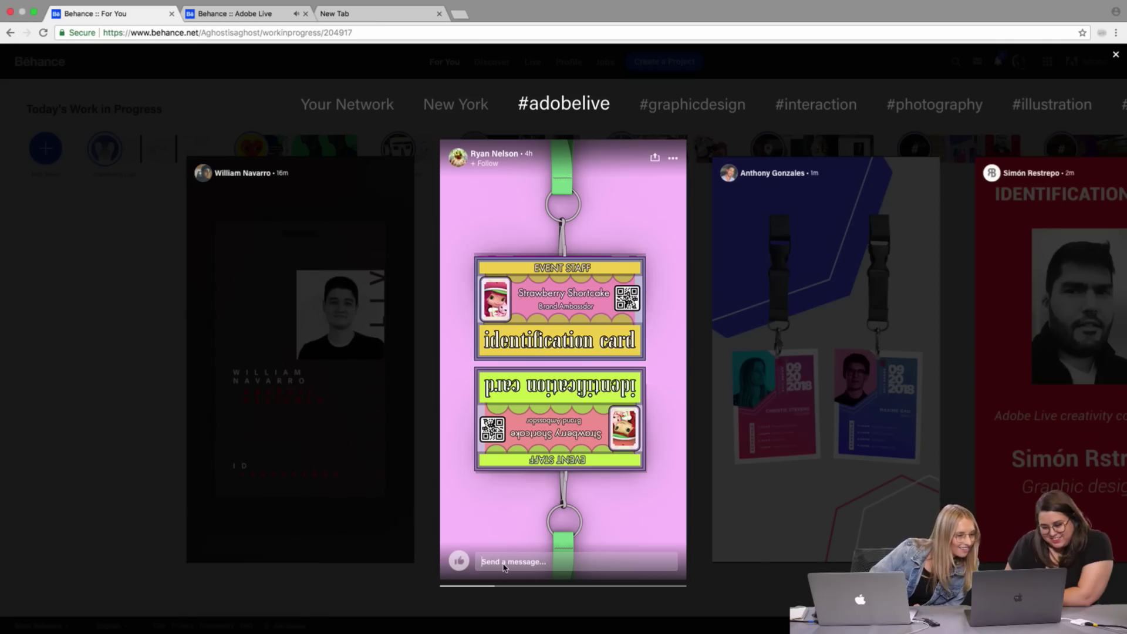
left_click(805, 537)
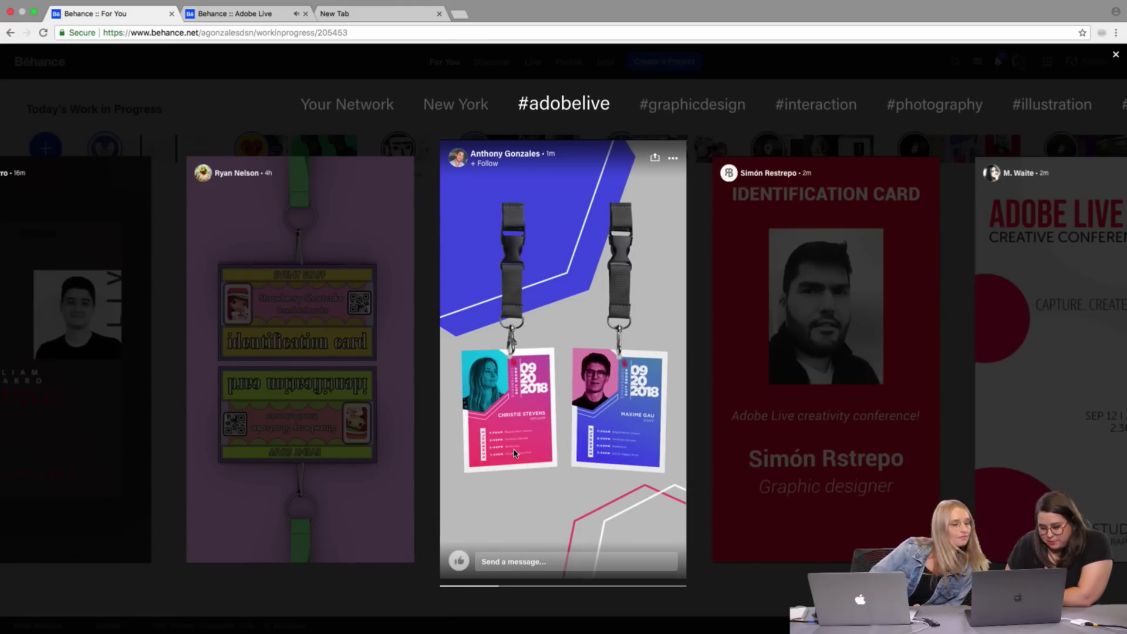
left_click(487, 566)
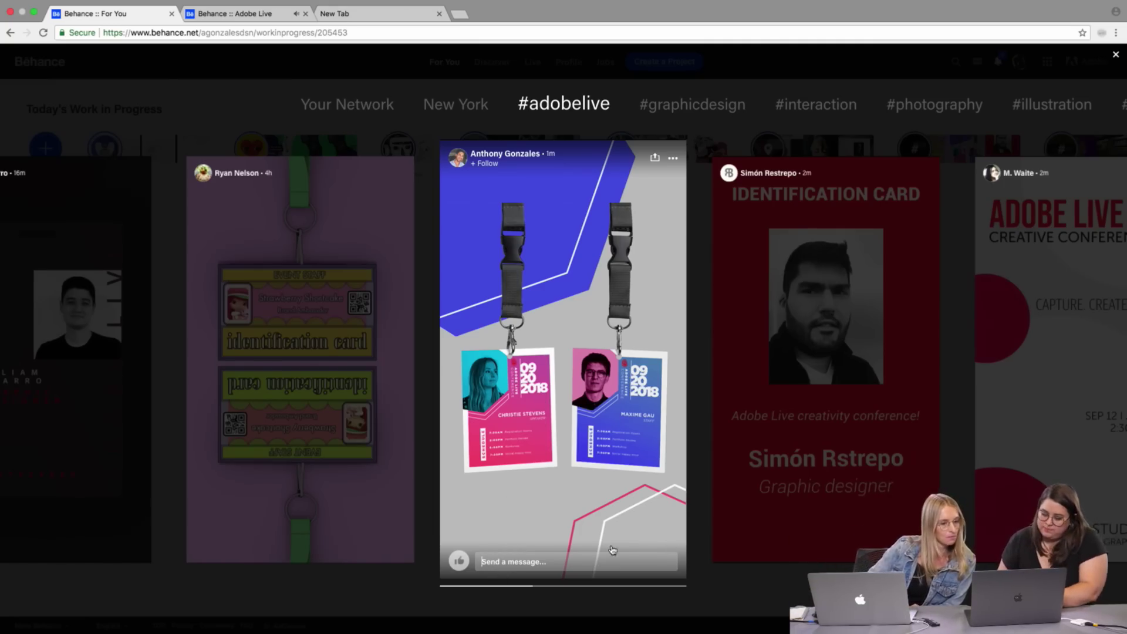
- Review the red identification card, the grey Adobe Live Creative Conference design and the pink-and-yellow real talk badge, pausing on the last two
left_click(772, 531)
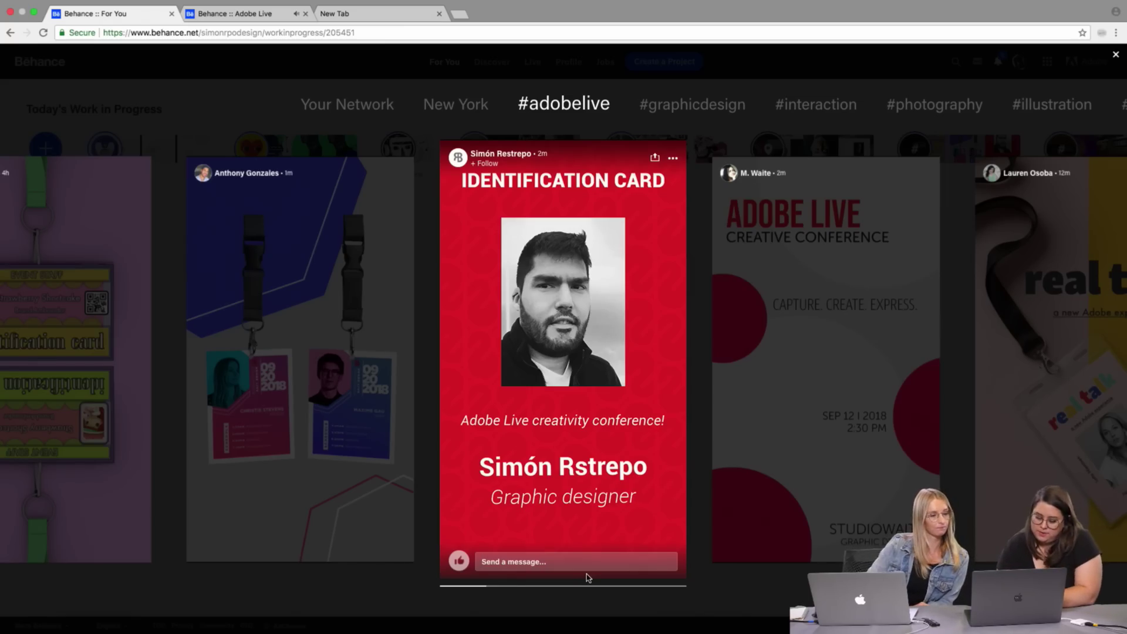
left_click(739, 558)
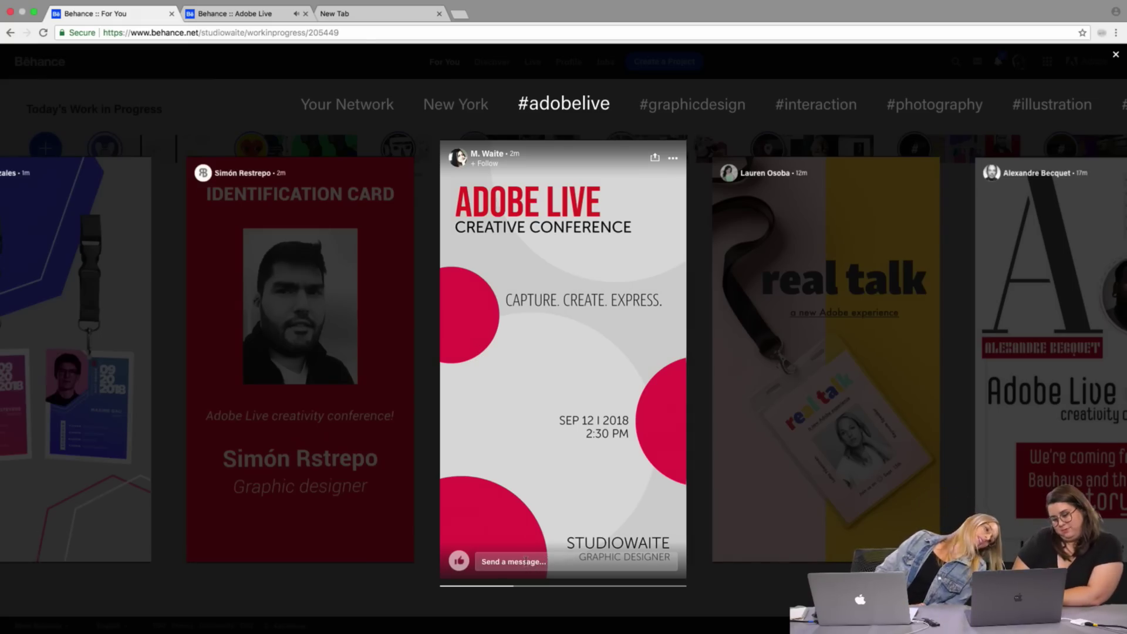
left_click(527, 565)
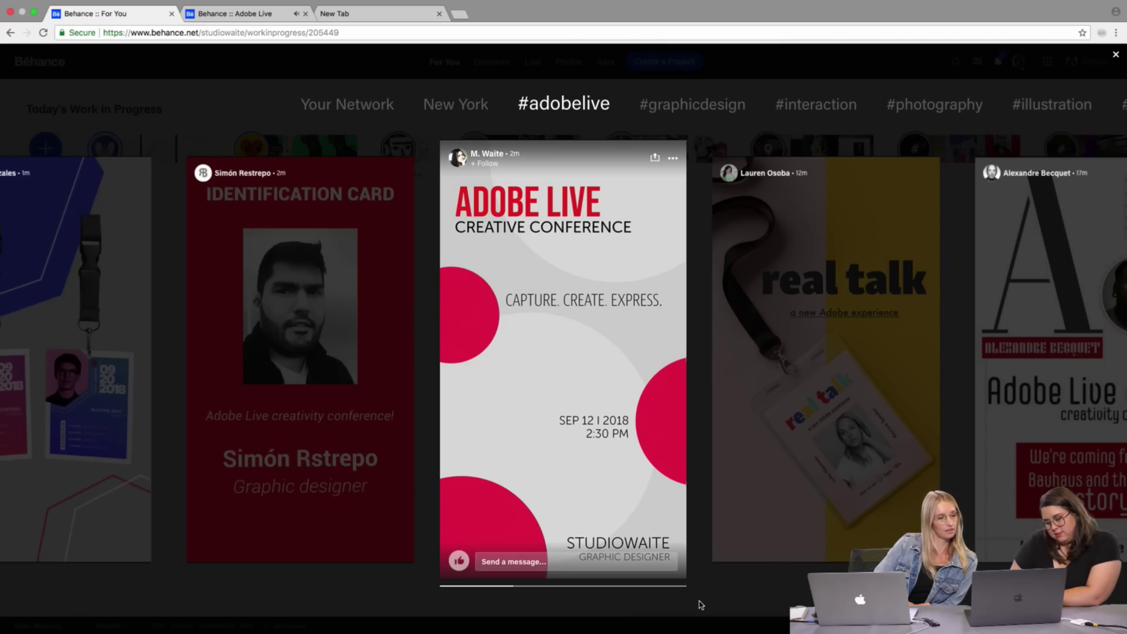
left_click(731, 555)
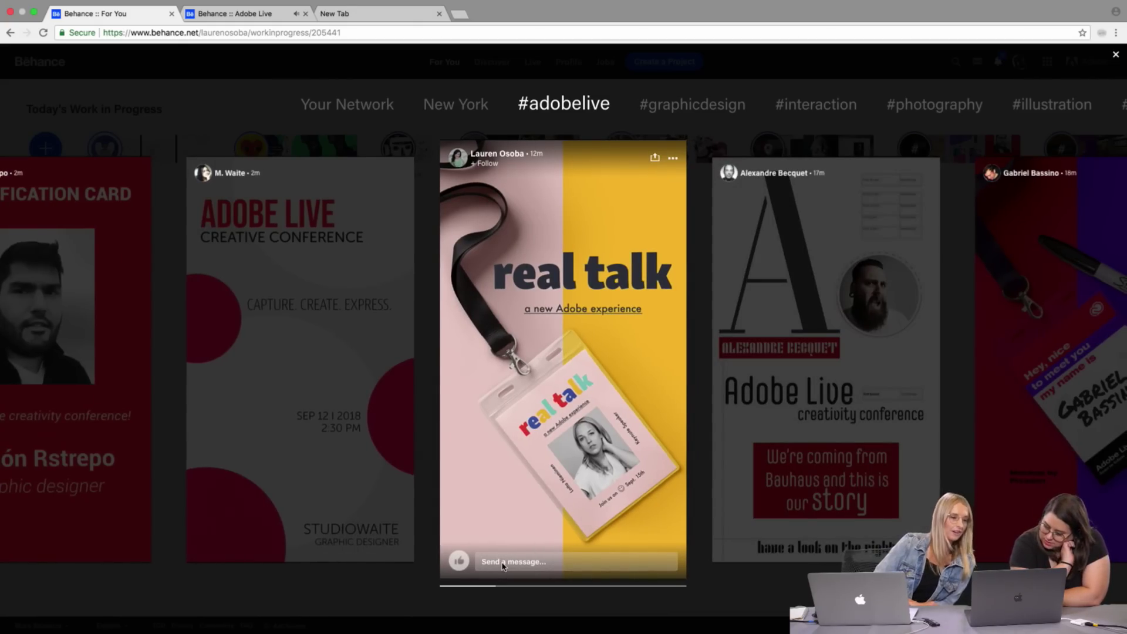
left_click(504, 566)
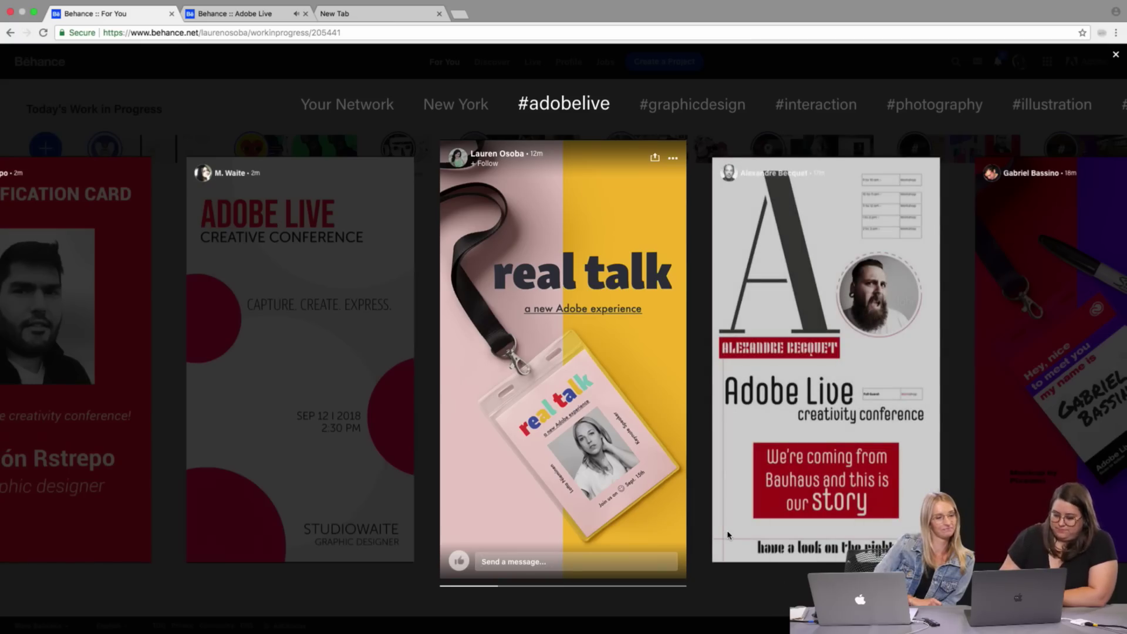
- Review the Bauhaus-style badge, the handwritten name badge, the illustrated conference badge and the purple portrait badge, pausing on the last one
left_click(728, 534)
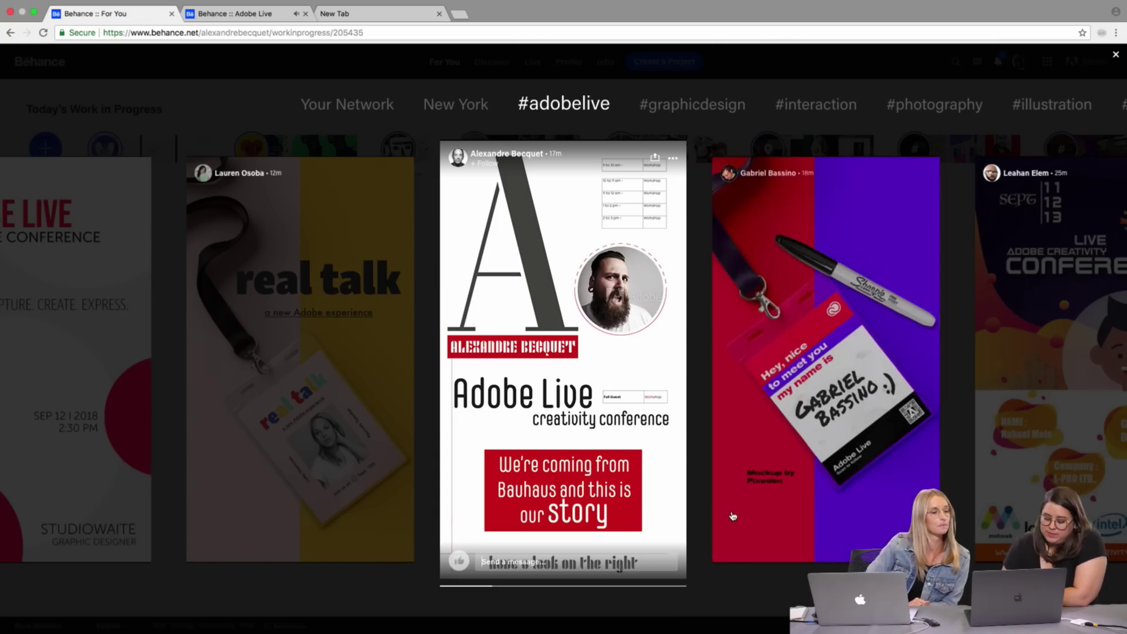
left_click(791, 549)
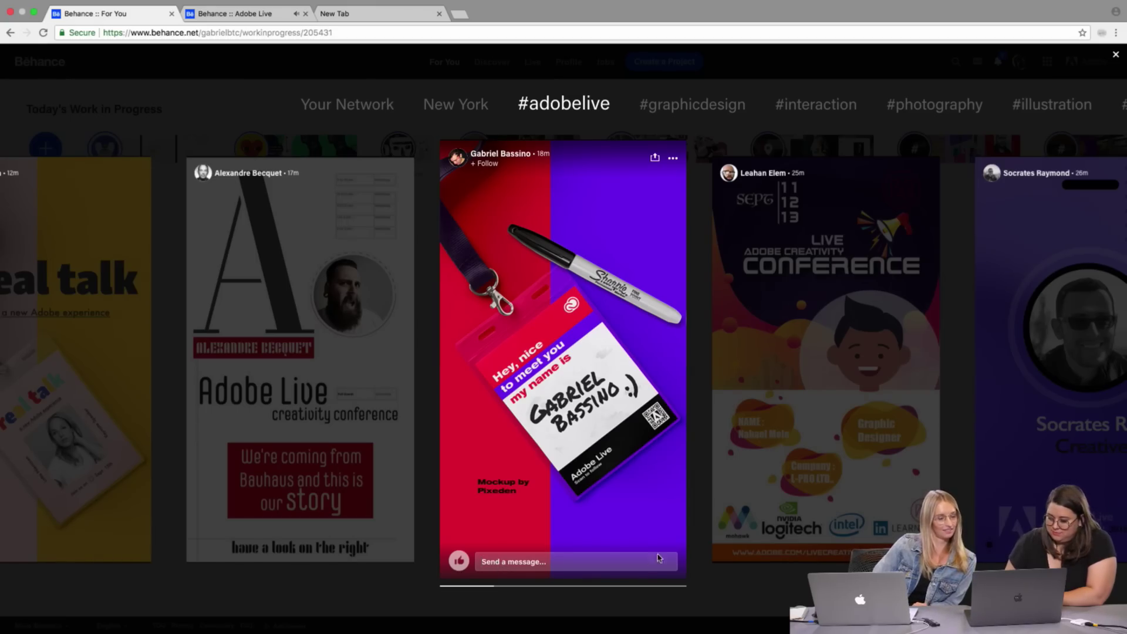
left_click(760, 565)
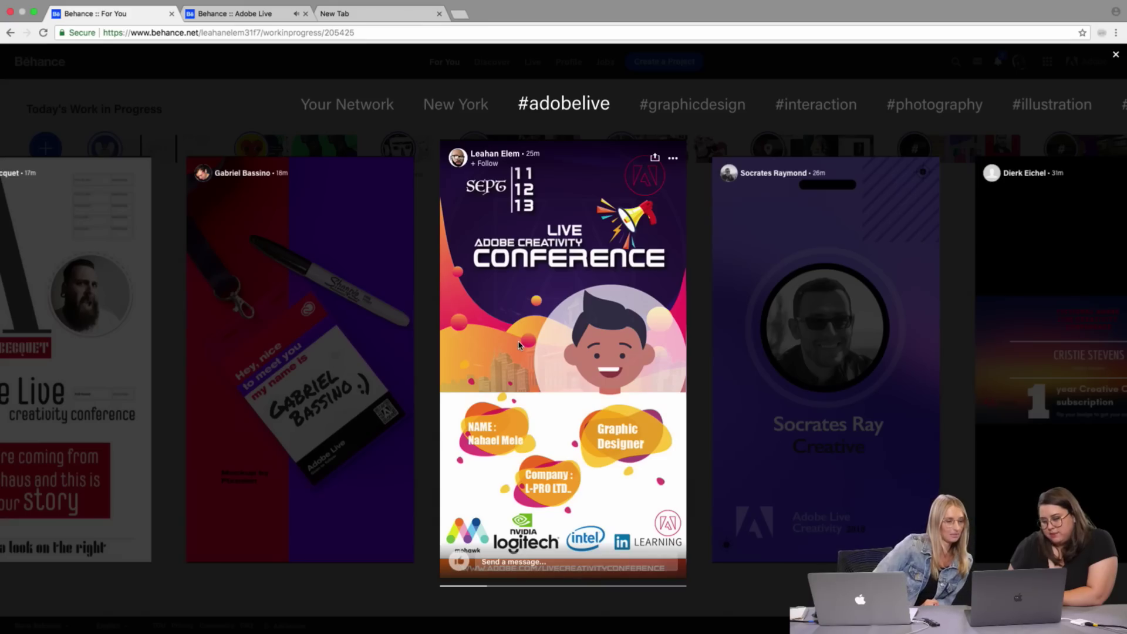
left_click(749, 477)
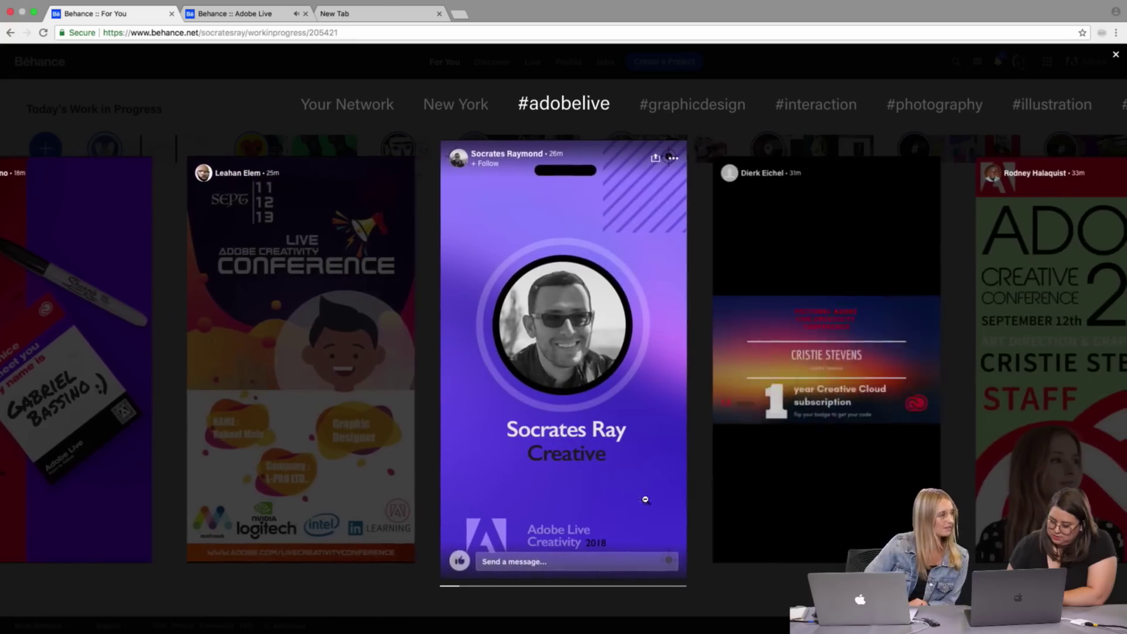
left_click(512, 564)
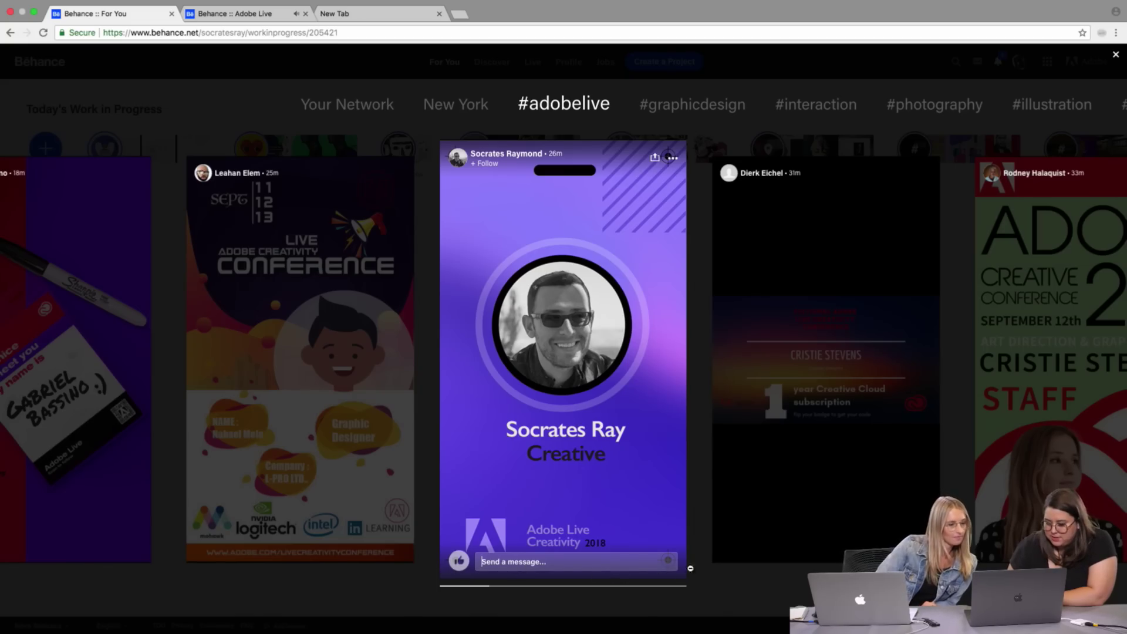
- Review the sunset badge, the green staff badge and the red MAX 2018 portrait badge, pausing on the last one
left_click(741, 558)
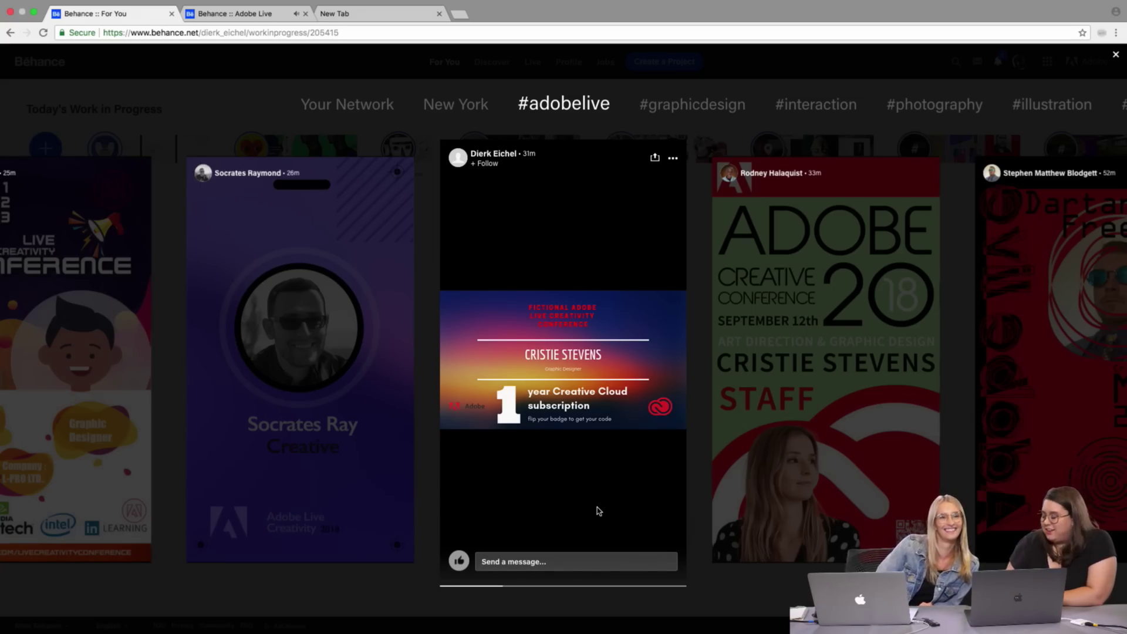
left_click(895, 296)
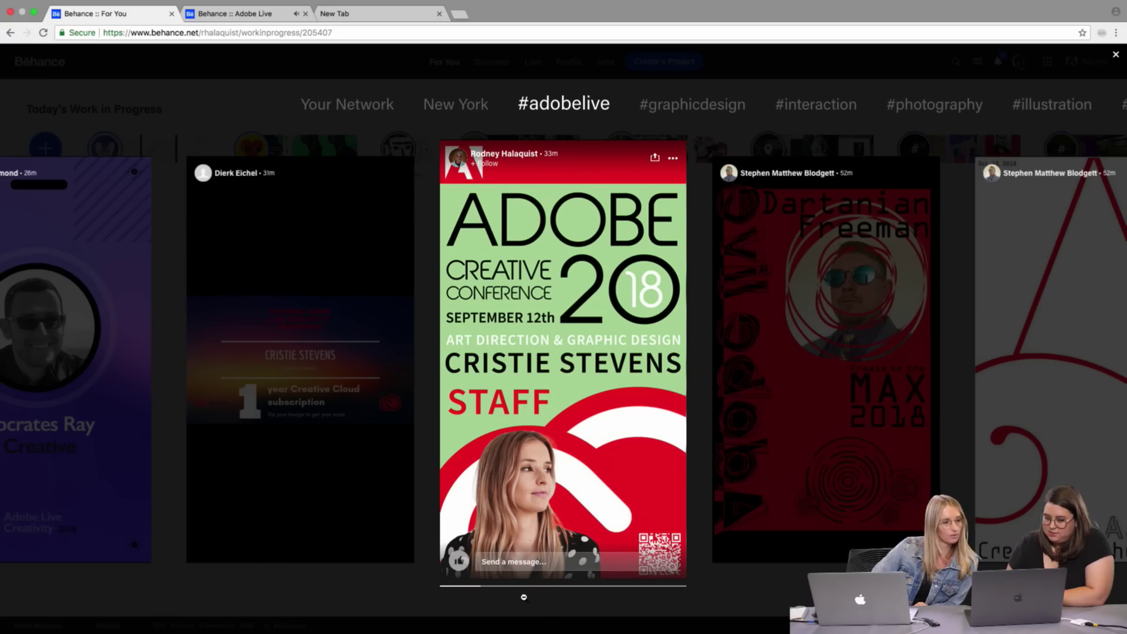
left_click(754, 549)
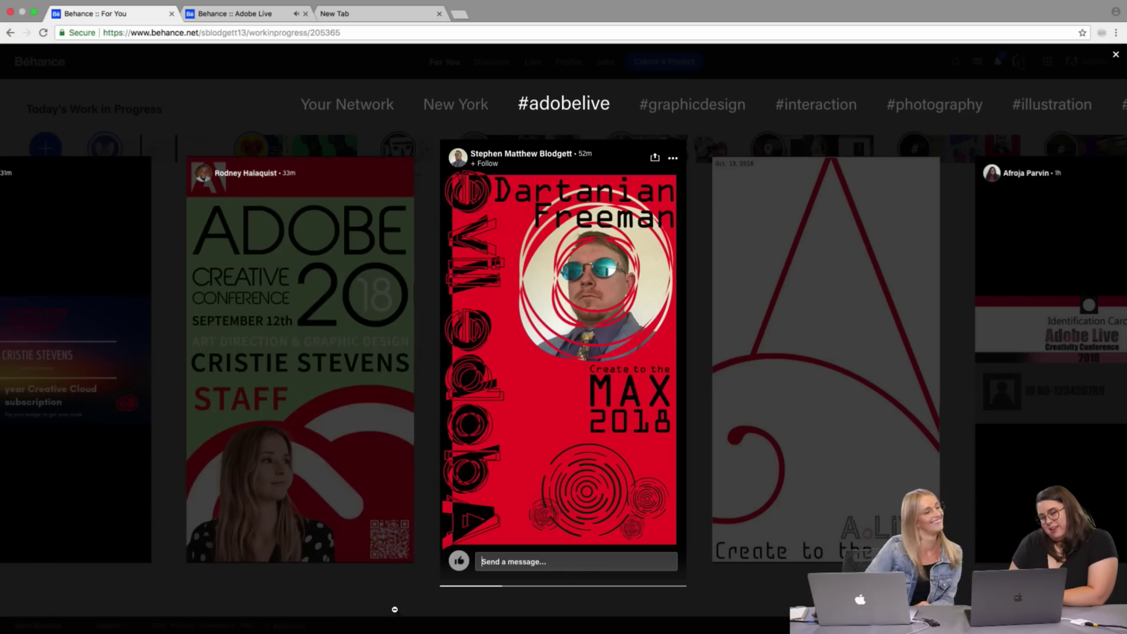
left_click(516, 564)
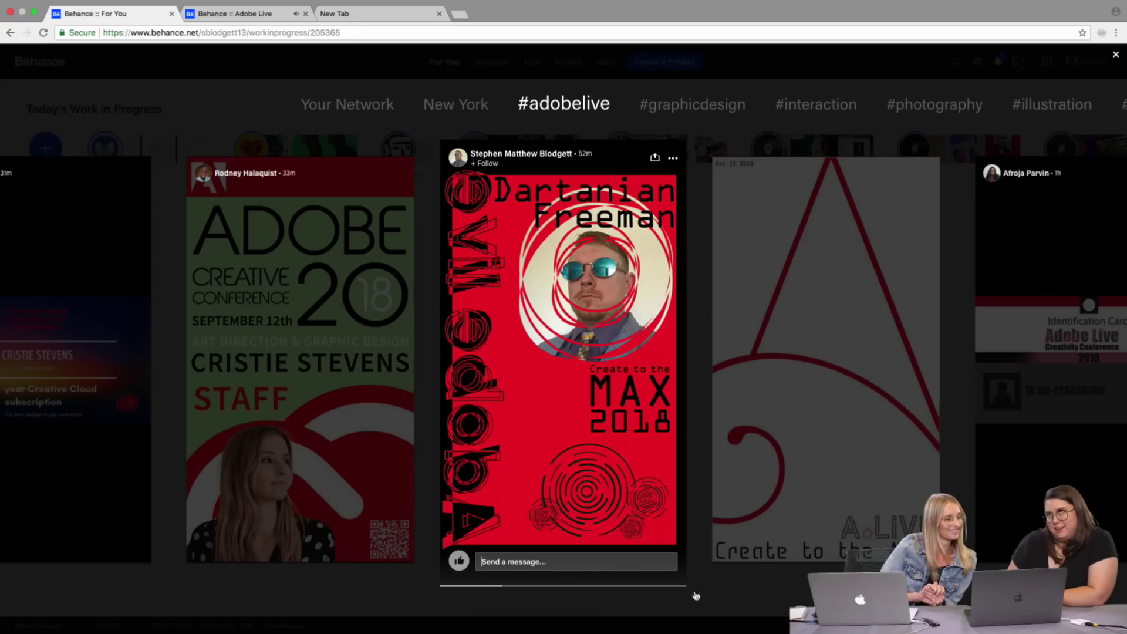
- Review the line-drawn A.LIVE design, the red-and-white identification card and the Creativity Conference 2018 speaker badge, pausing on the last one
left_click(746, 564)
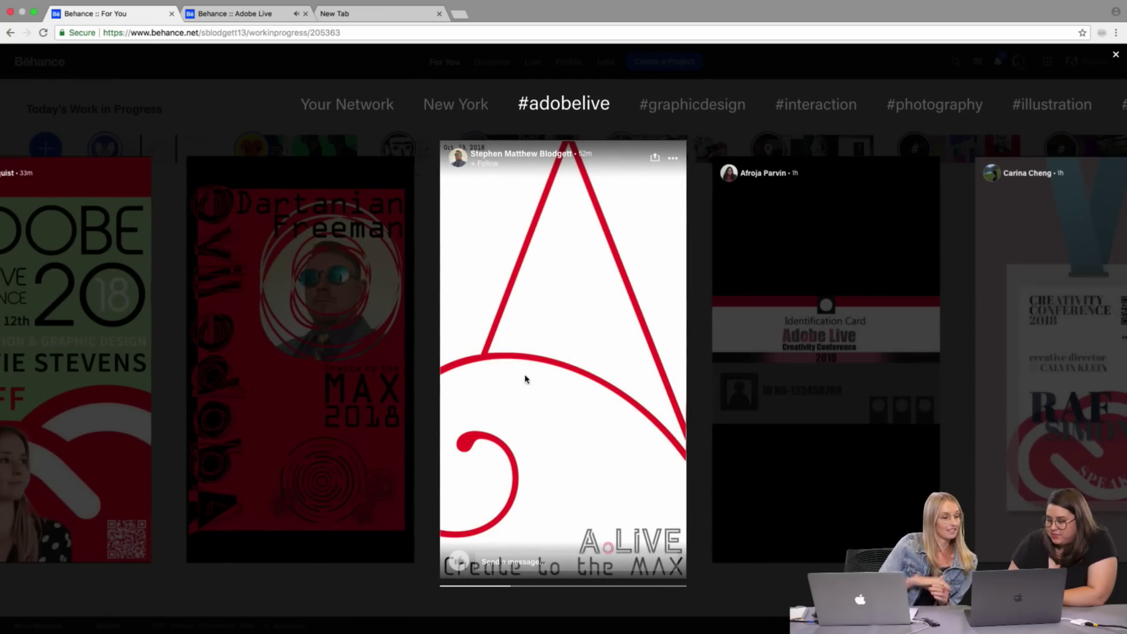
mouse_move(370, 632)
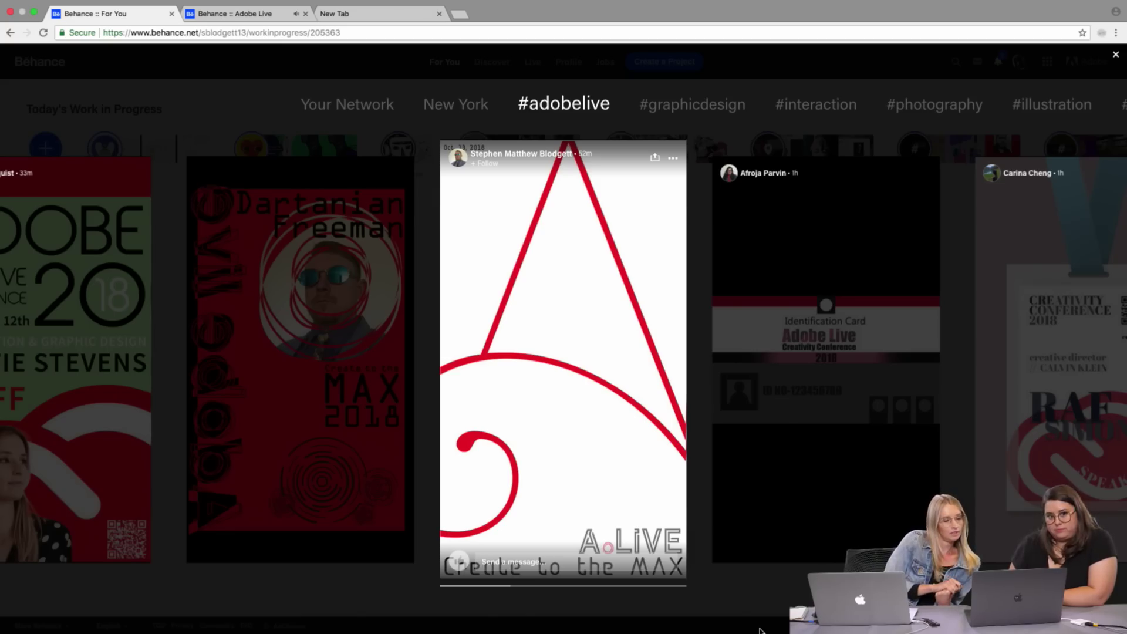
left_click(809, 515)
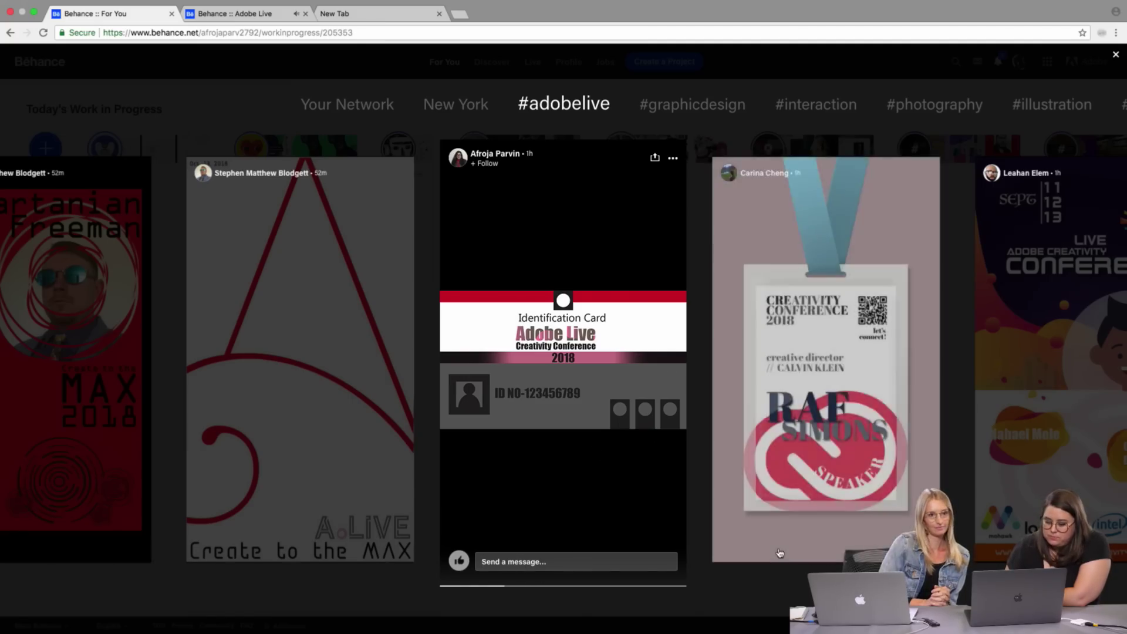
left_click(781, 552)
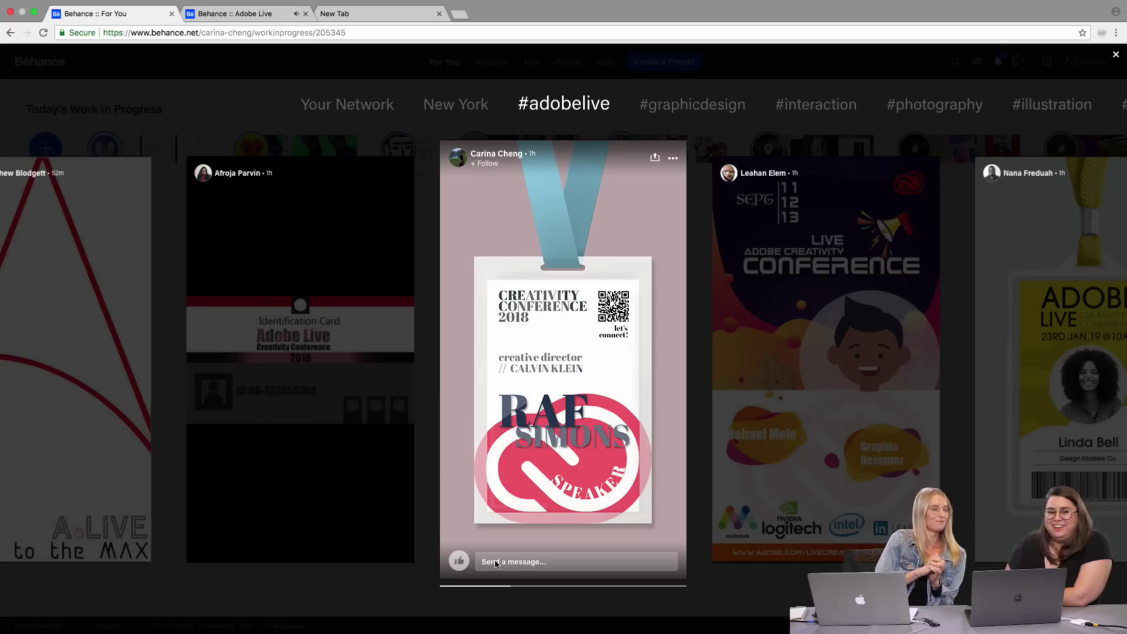
left_click(496, 564)
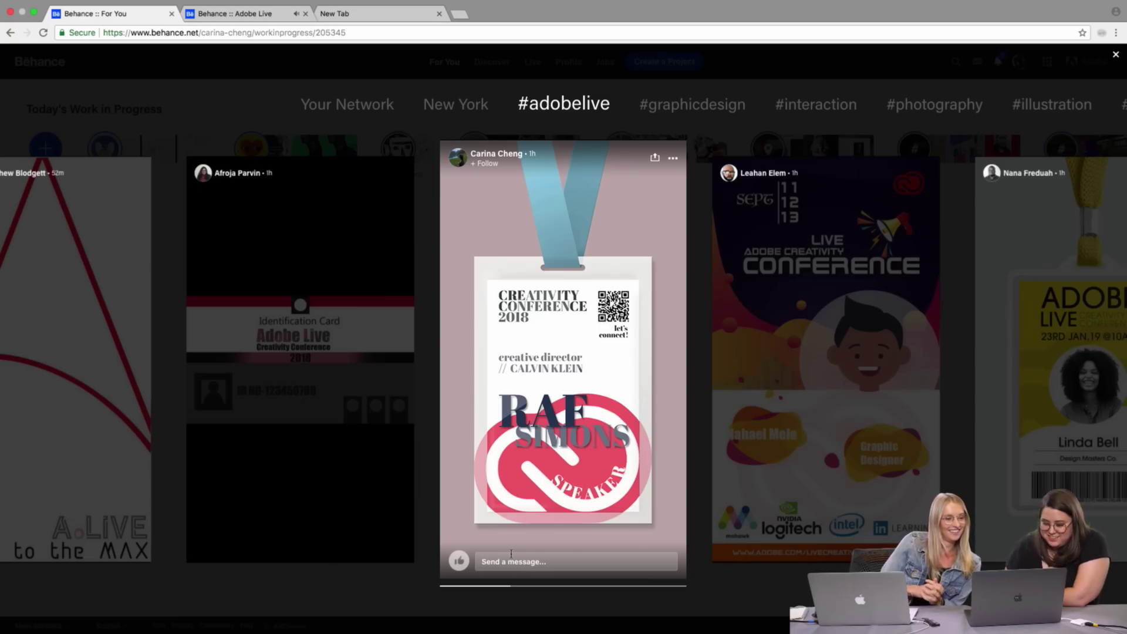
- Review the illustrated conference badge, the yellow lanyard badge, the orange twin-lanyard mockup and the flamingo badge, pausing on the last one
left_click(780, 528)
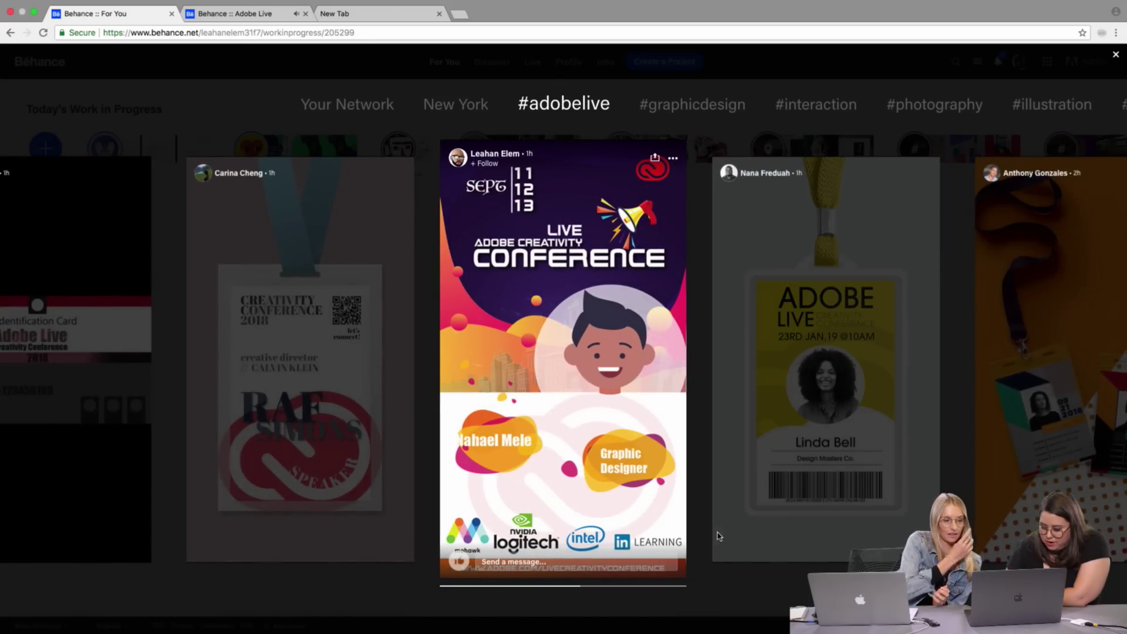
left_click(751, 539)
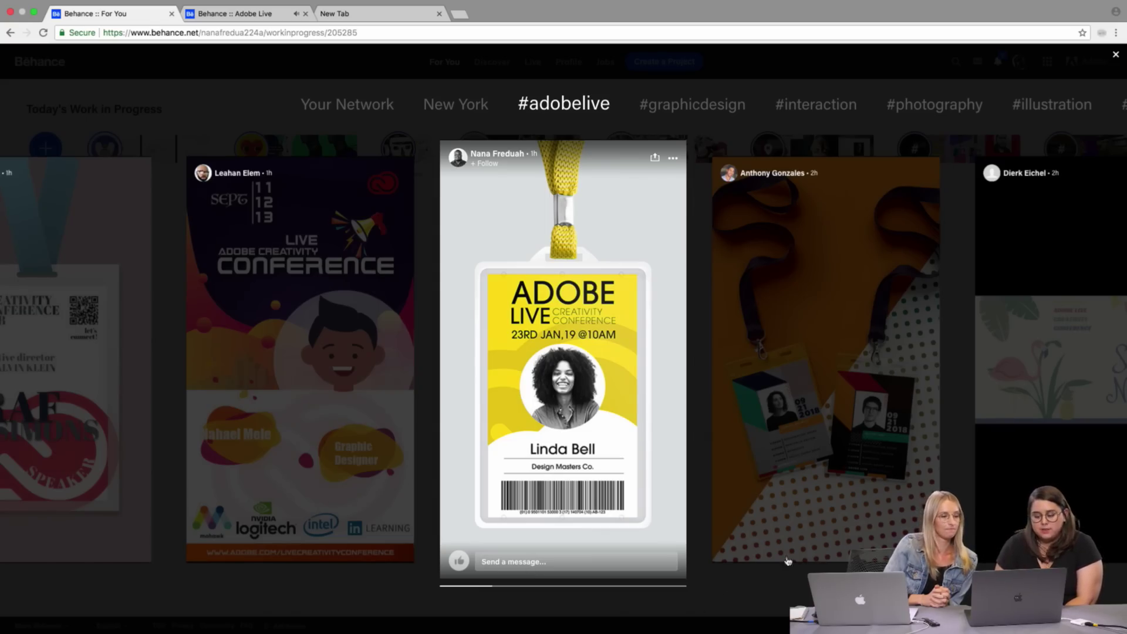
left_click(717, 536)
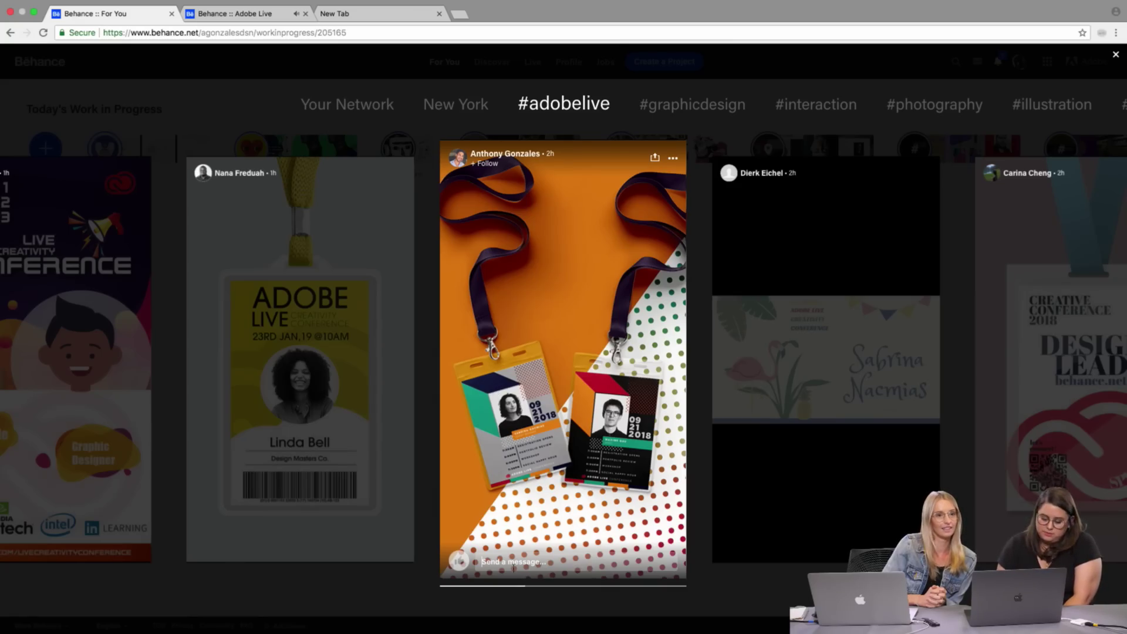
left_click(800, 503)
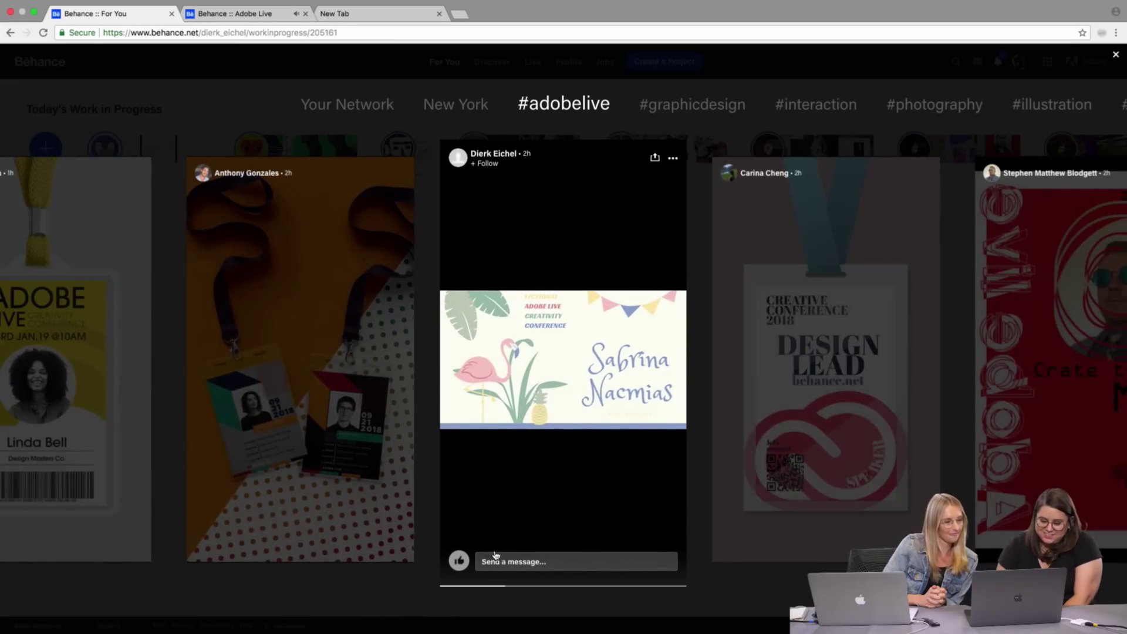
left_click(562, 568)
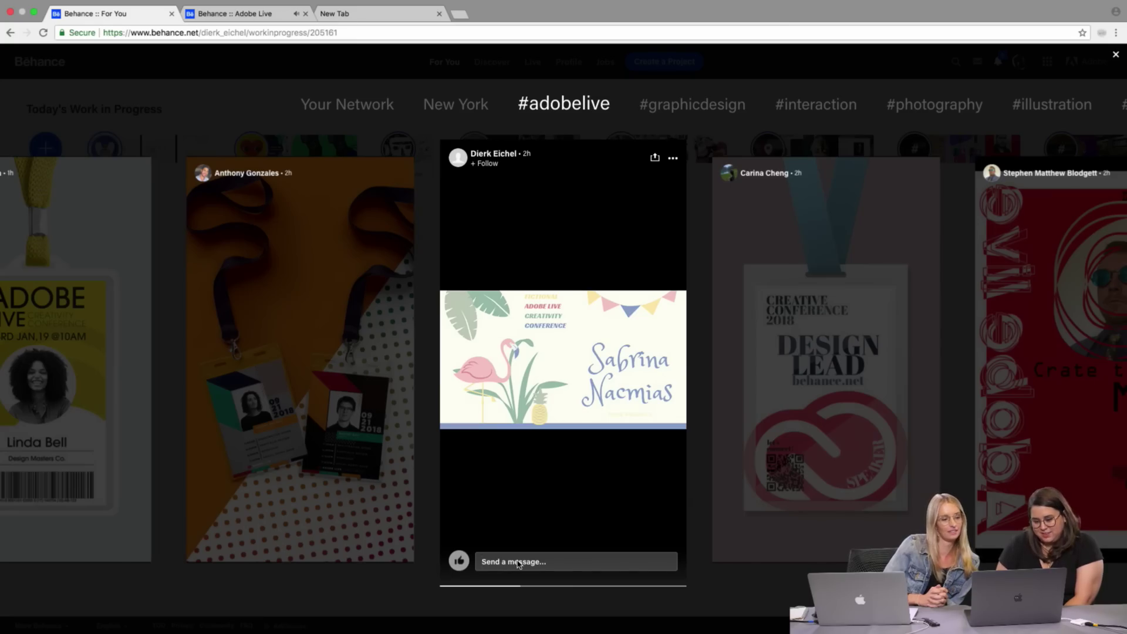
- Review the Design Lead speaker badge, the red Crate to the MAX portrait badge and its matching large-A design, pausing on the last two
left_click(763, 557)
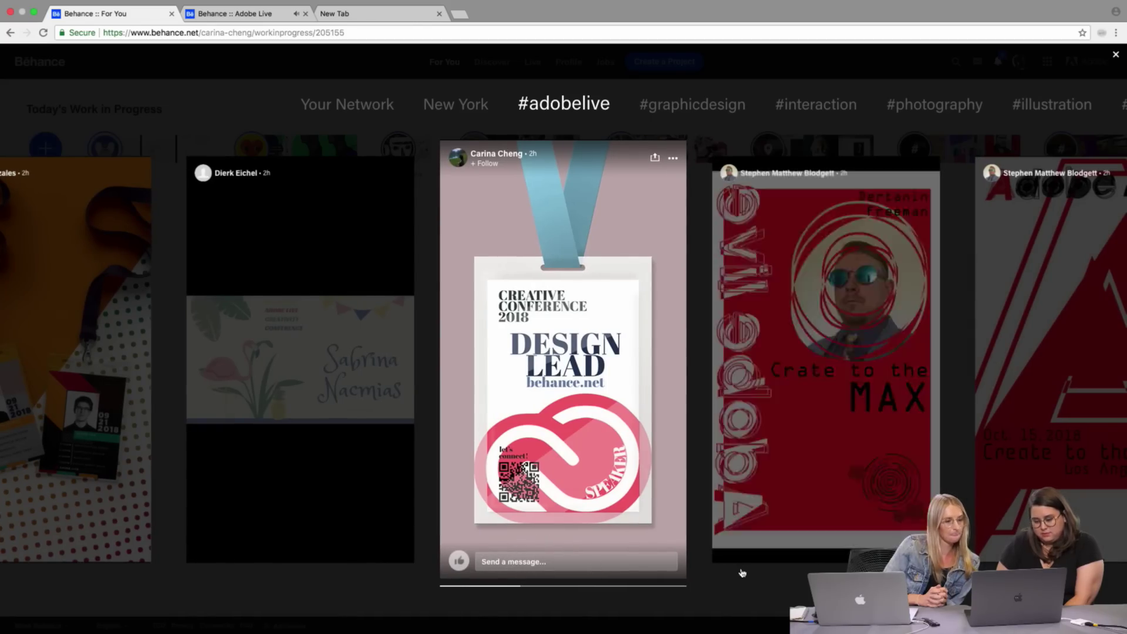
left_click(743, 568)
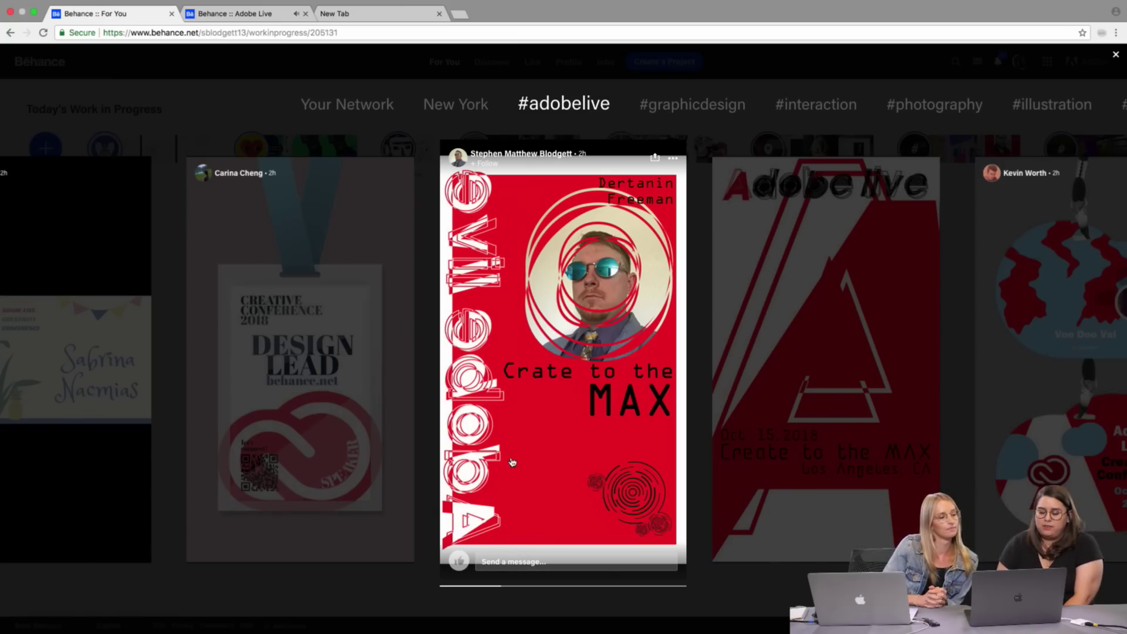
left_click(498, 562)
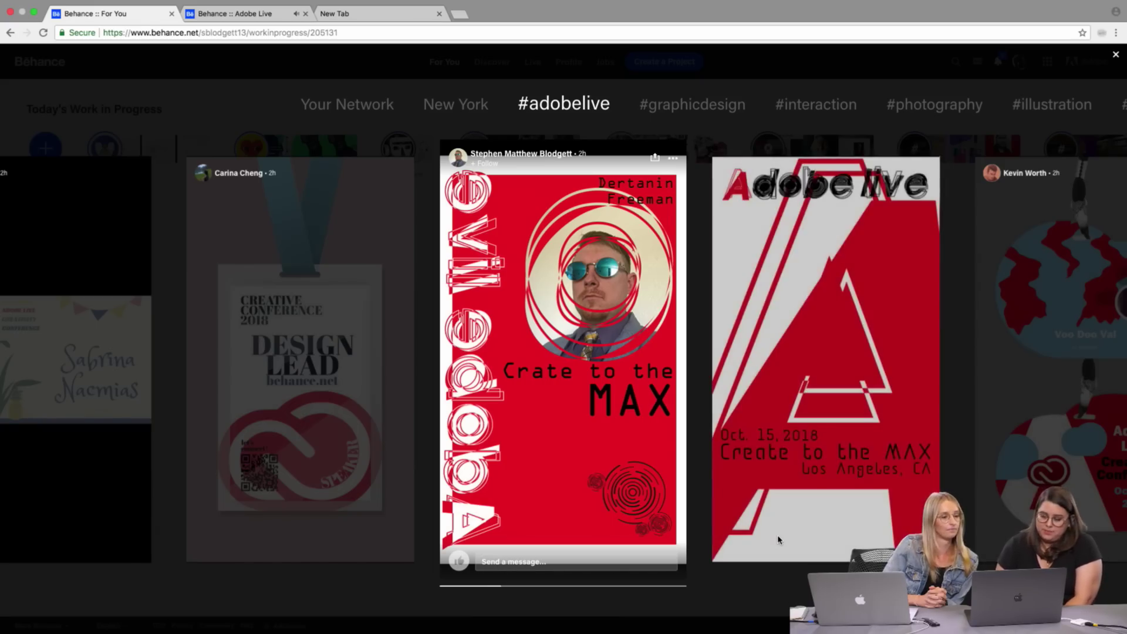
left_click(772, 537)
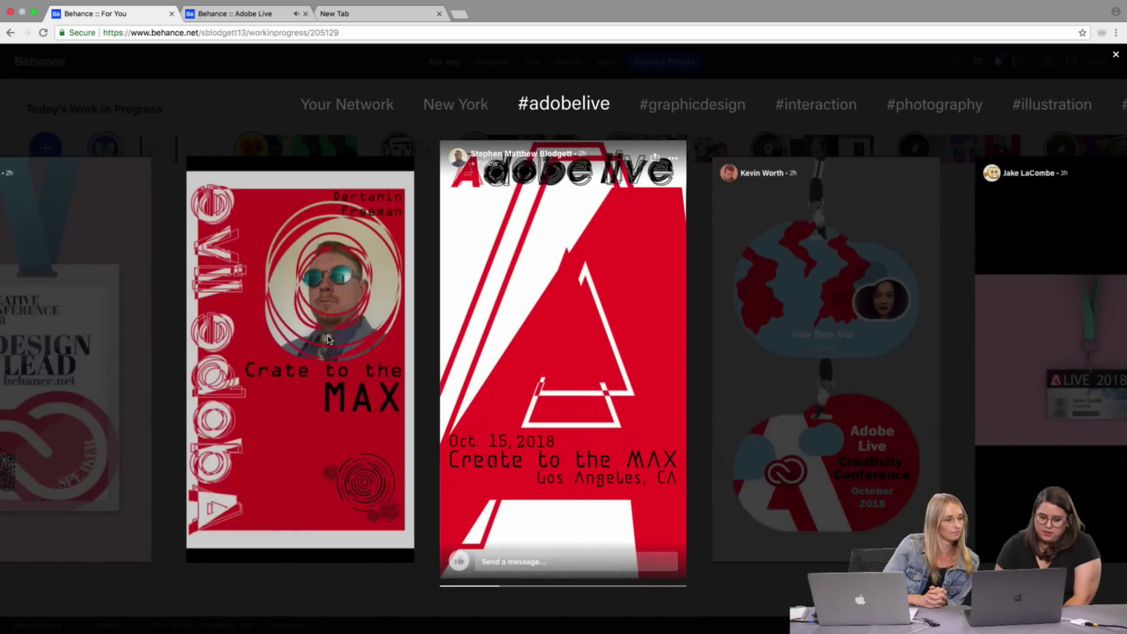
left_click(490, 567)
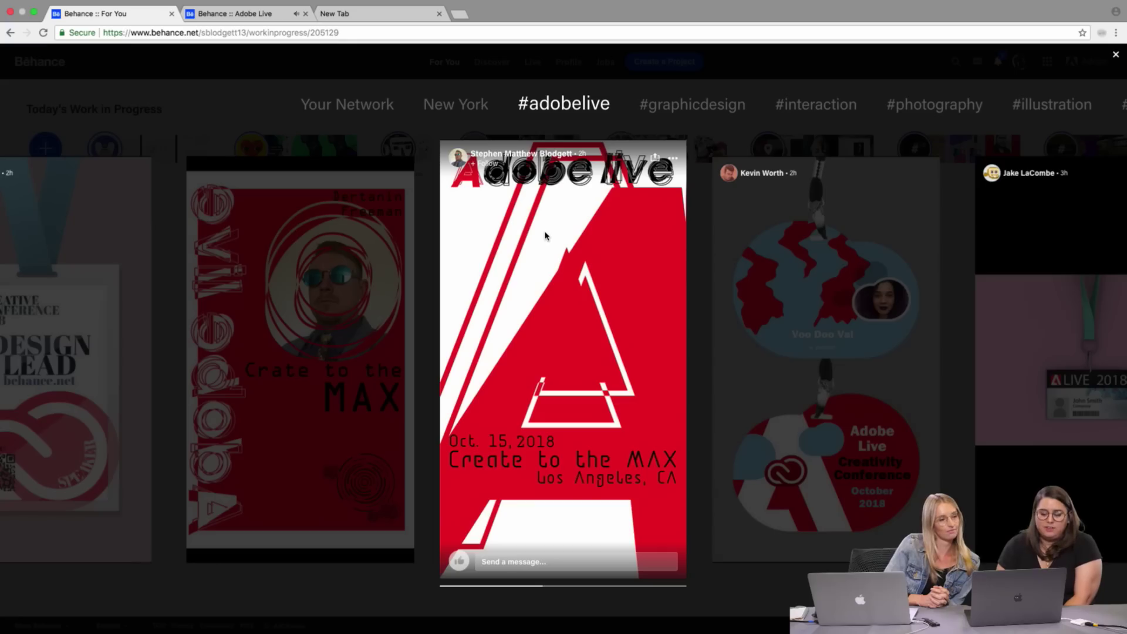
- Review the blue-and-red cloud-shaped badges, go back to the red Crate to the MAX portrait badge and close the works in progress viewer
left_click(805, 552)
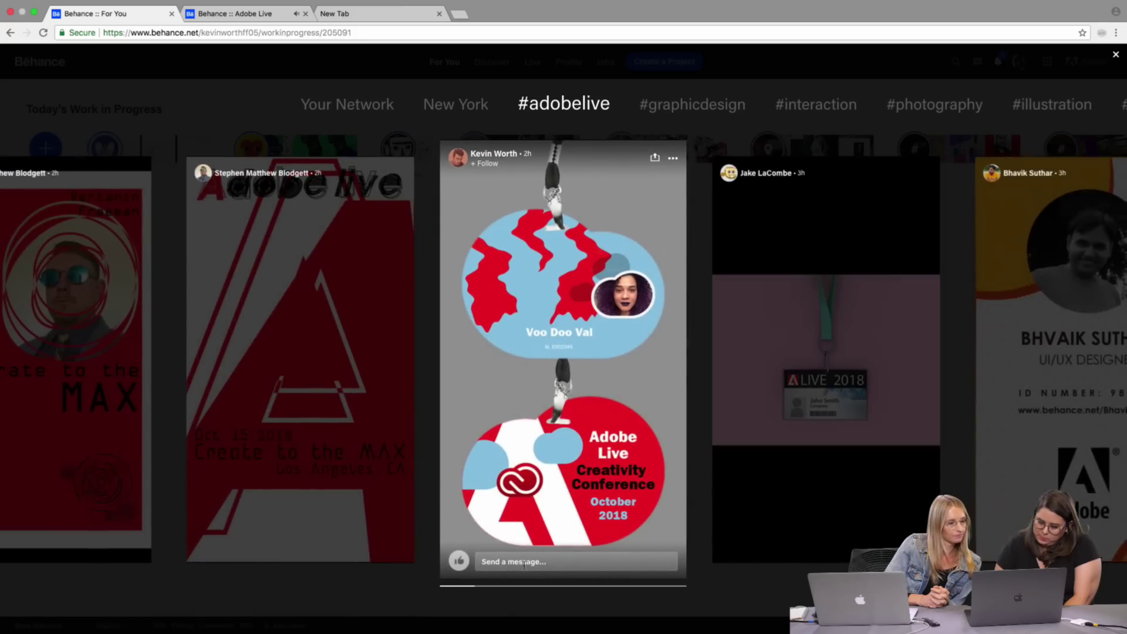
left_click(395, 277)
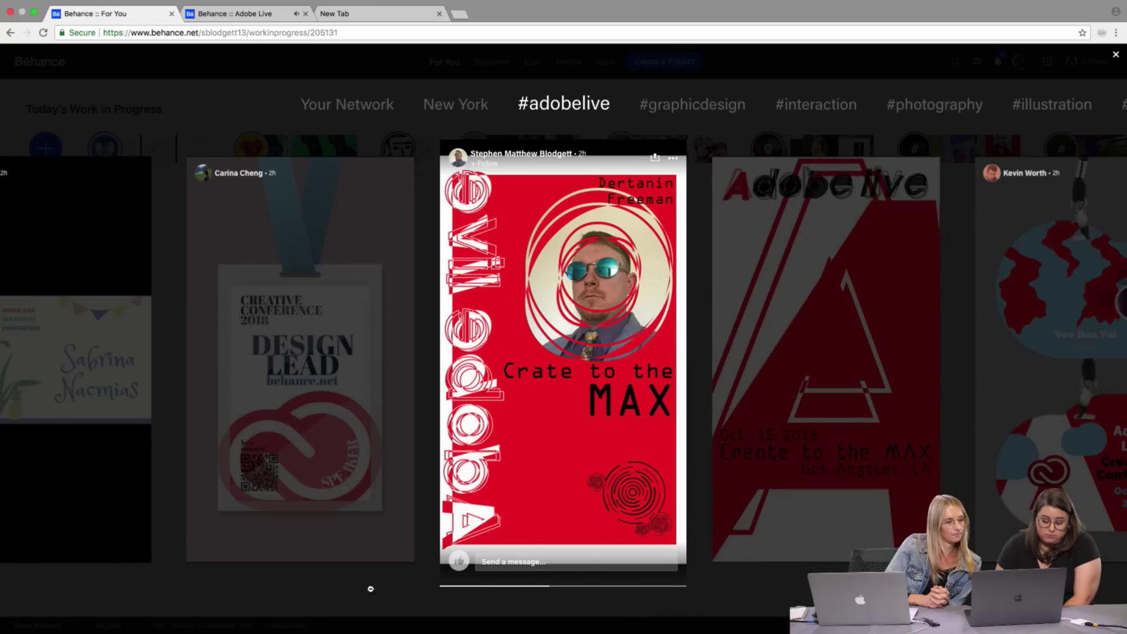
left_click(364, 627)
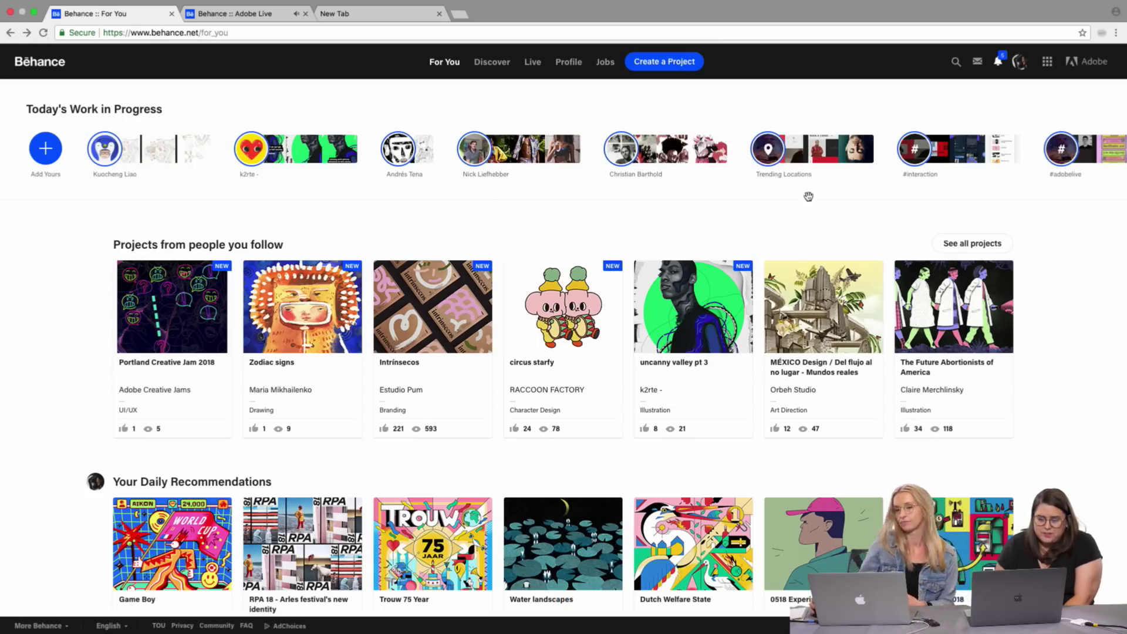
- Reopen the #adobelive works in progress and review the purple concert-style photo with the Full-Access Adobe Live Pass badge
left_click(1066, 174)
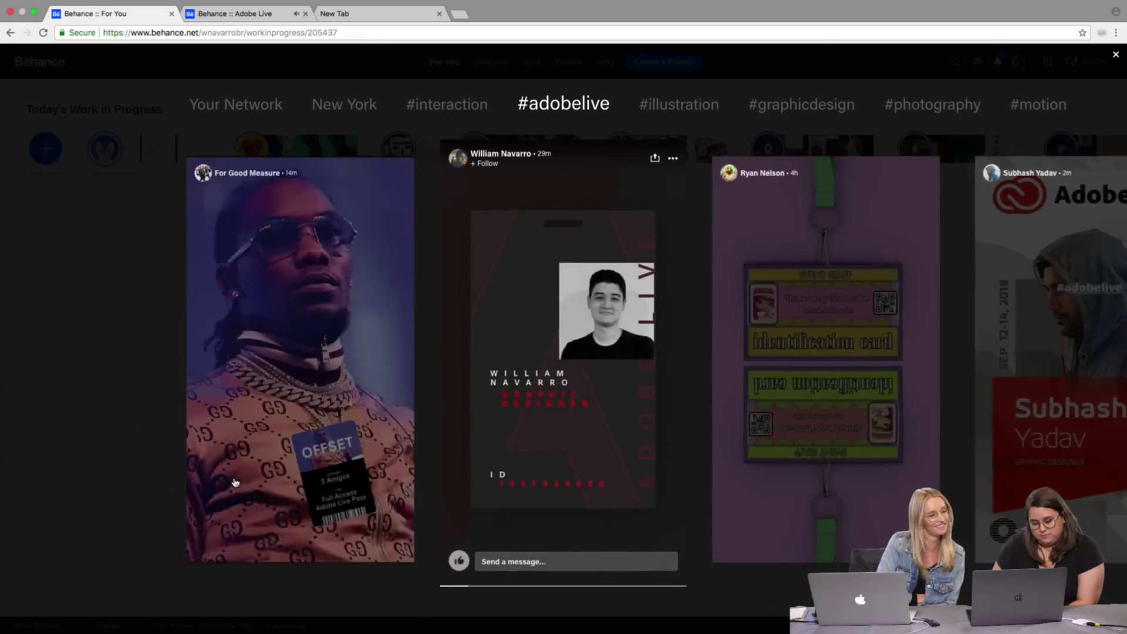
left_click(193, 513)
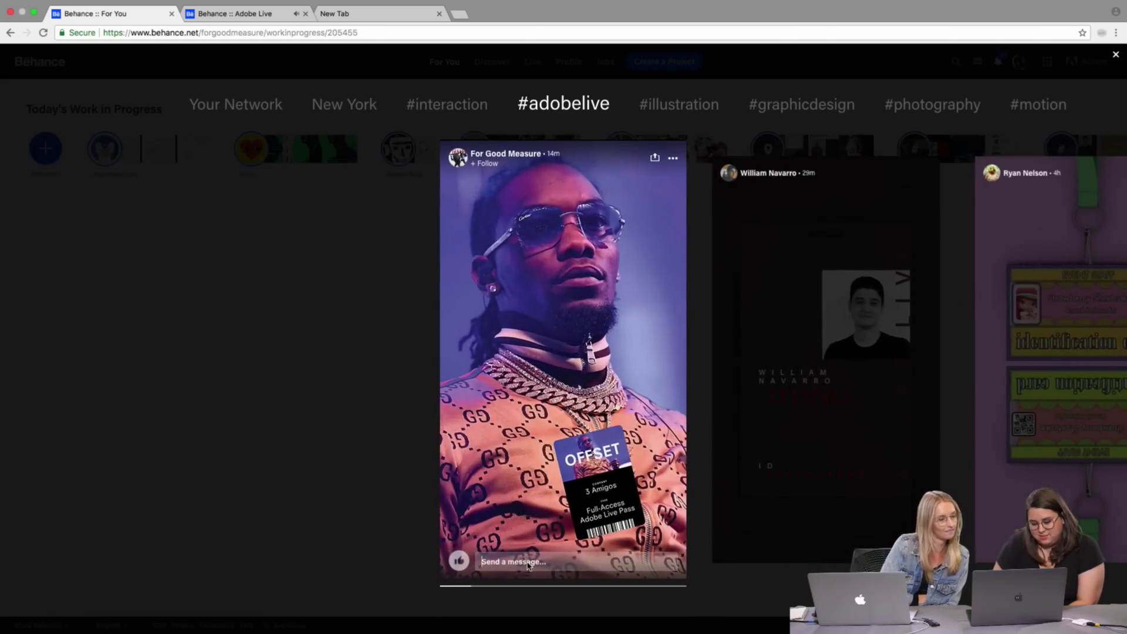
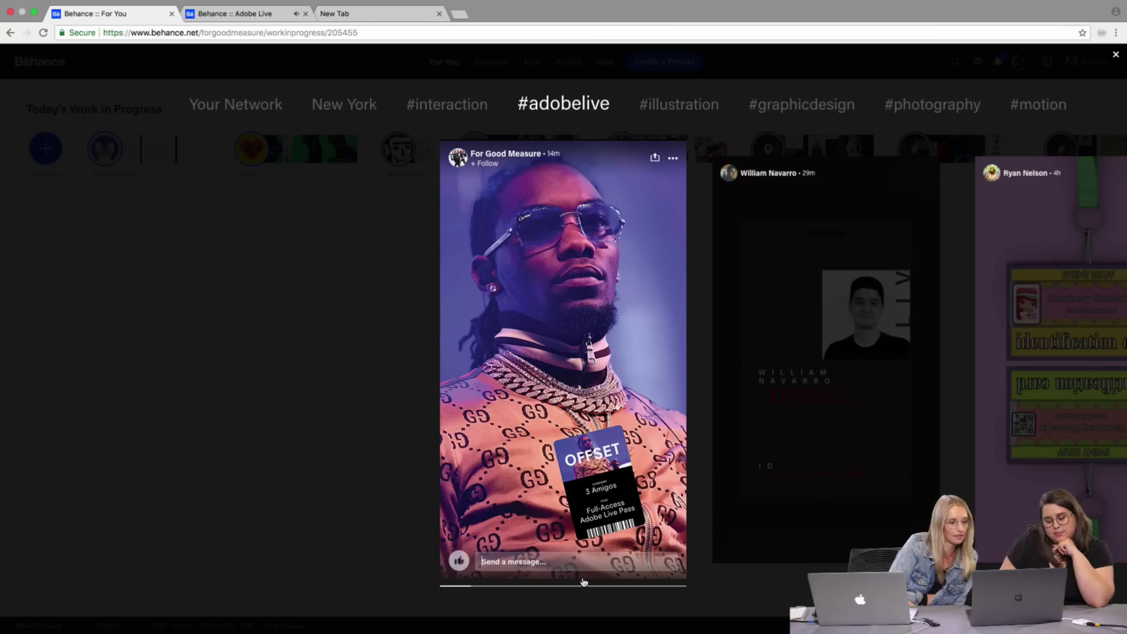
left_click(766, 561)
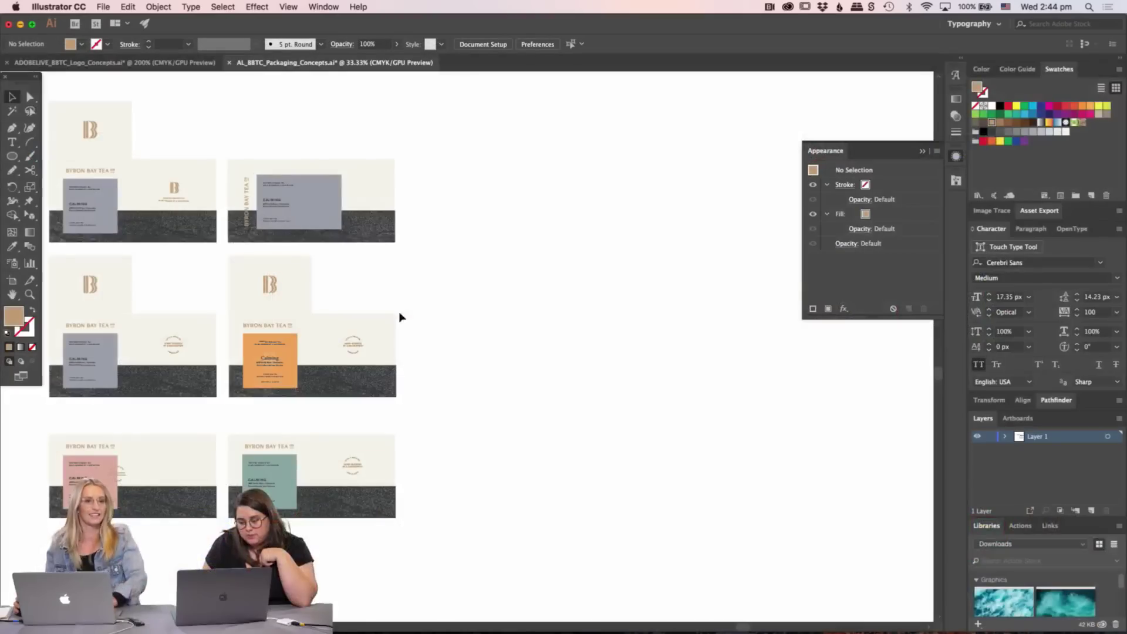
- Switch to Illustrator and examine the flat label layouts and the tea canister mockups in AL_BBTC_Packaging_Concepts
scroll(493, 396, "down", 4)
scroll(460, 367, "left", 6)
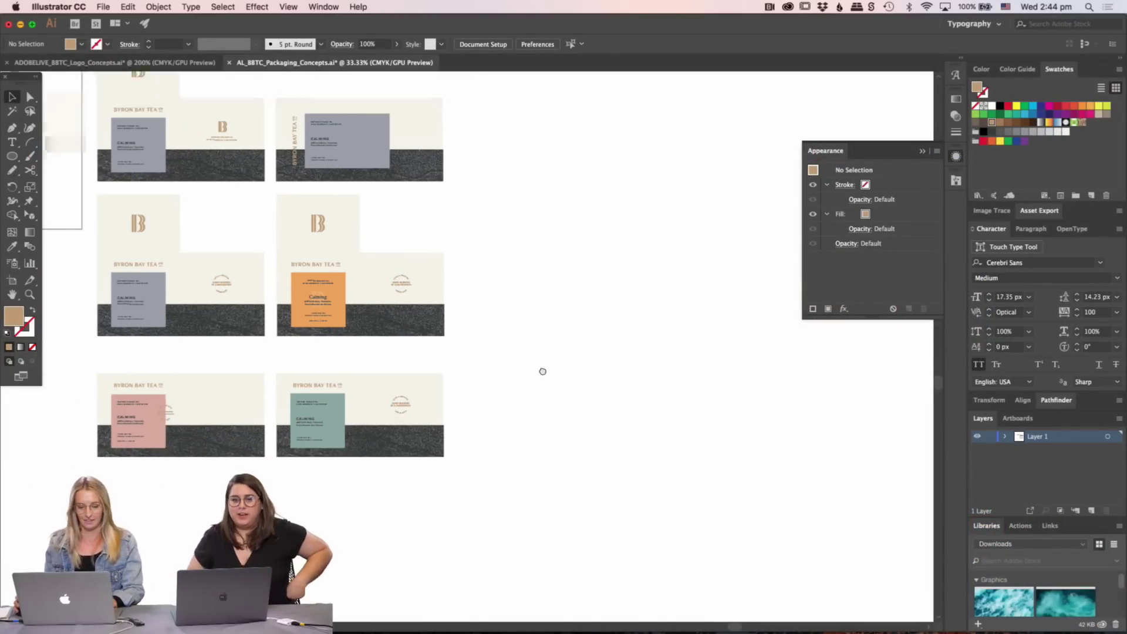
scroll(493, 364, "right", 2)
key("z")
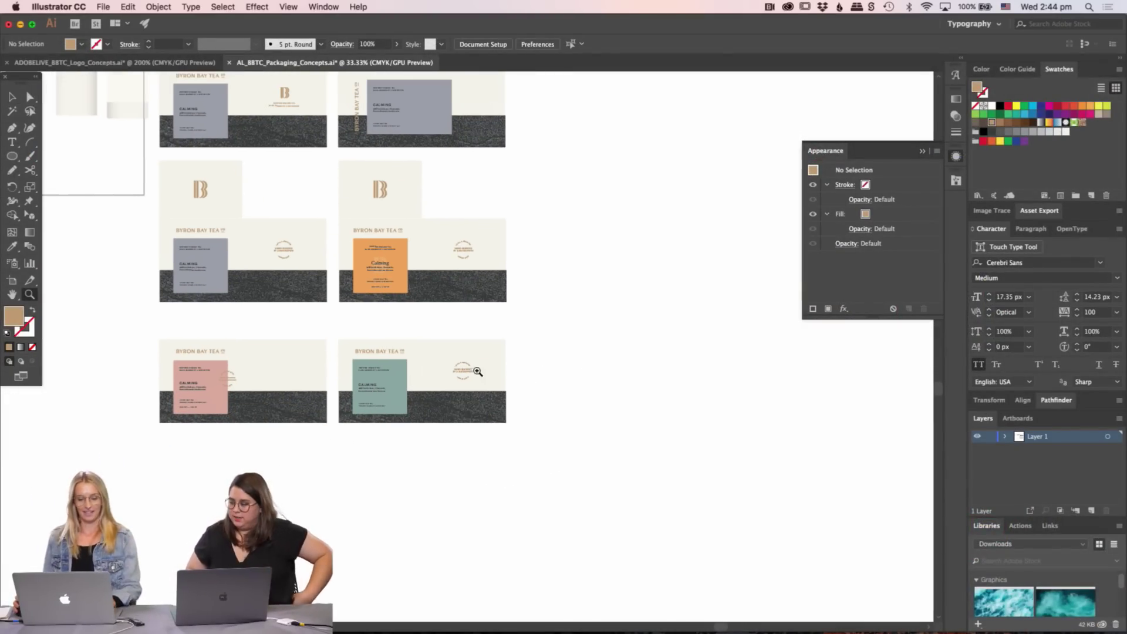
left_click(493, 333)
left_click(468, 478)
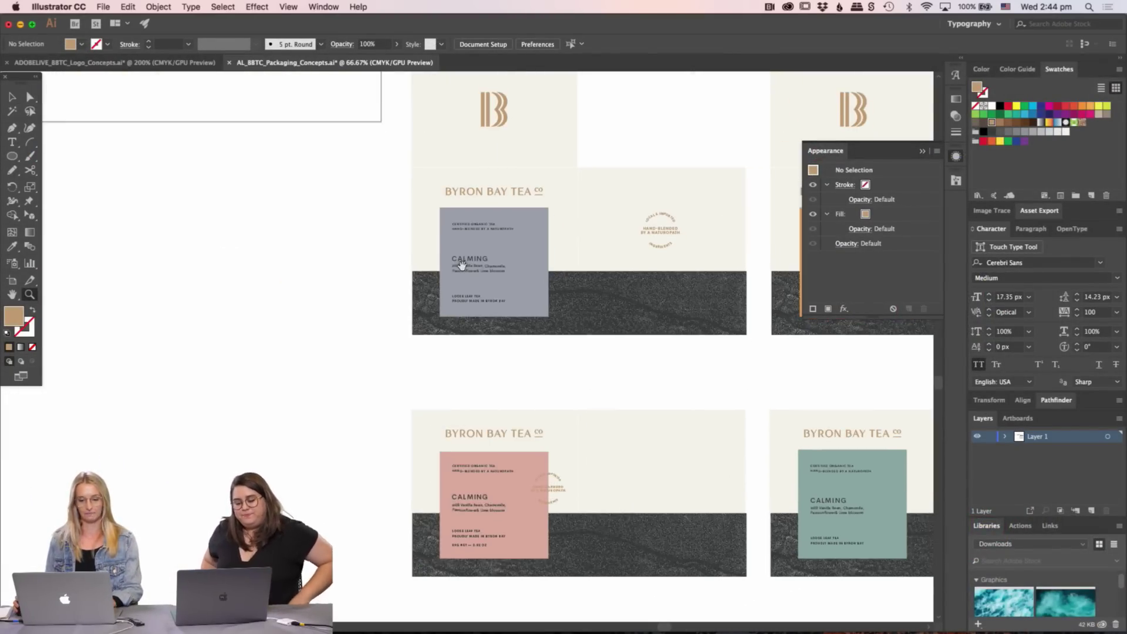
scroll(479, 562, "up", 5)
scroll(479, 562, "left", 6)
scroll(567, 395, "down", 2)
scroll(566, 395, "right", 2)
key("v")
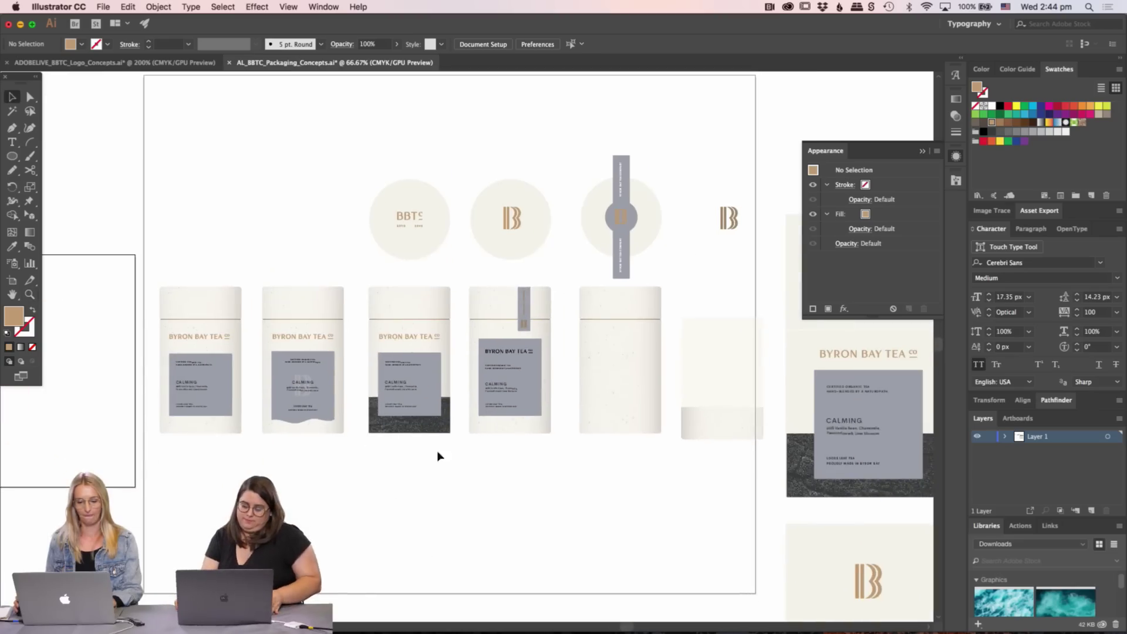
- Select all the artwork of the canister mockup that has the dark stone band along its base
left_click(390, 392)
left_click(419, 468)
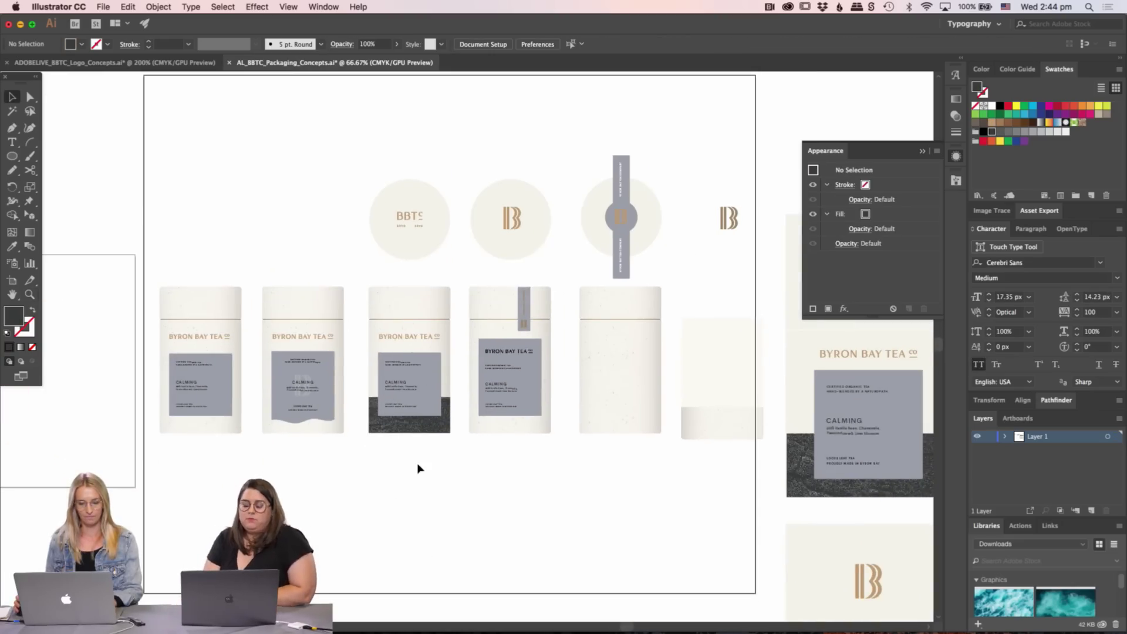
key("z")
left_click(400, 438)
scroll(420, 393, "up", 4)
scroll(421, 392, "right", 4)
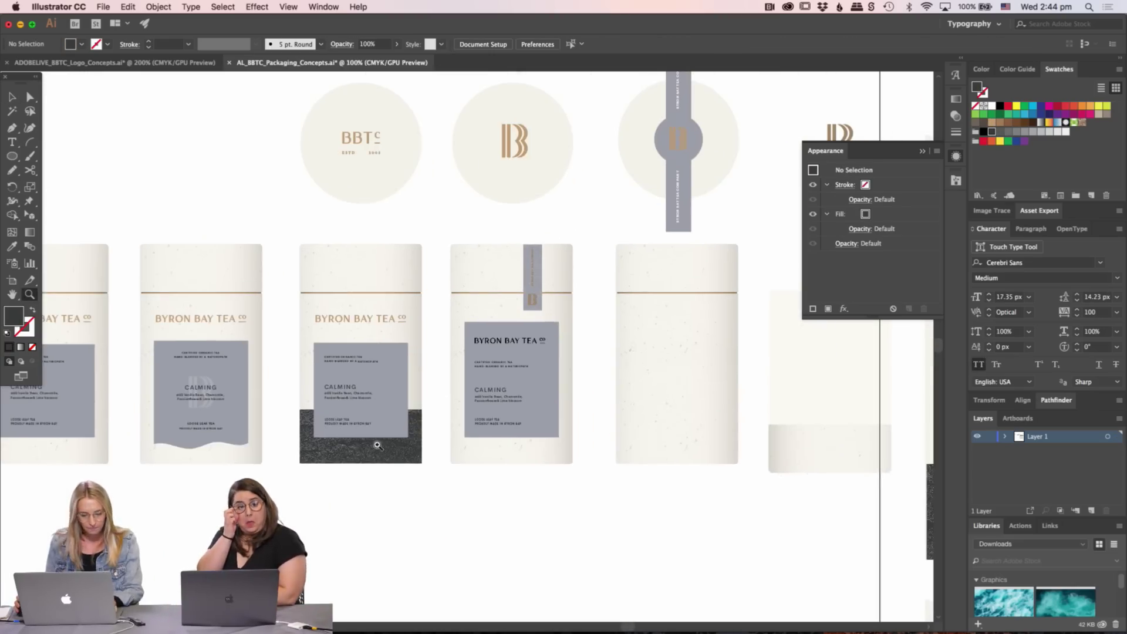
left_click(378, 446)
key("v")
scroll(473, 428, "up", 4)
scroll(455, 470, "right", 3)
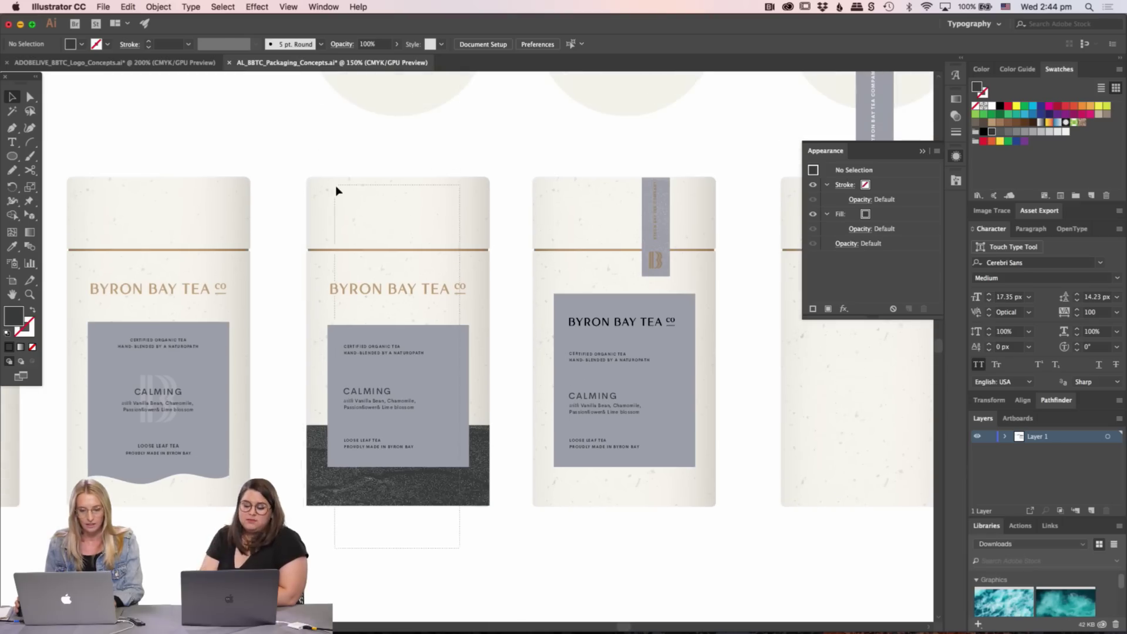
left_click(337, 191)
scroll(477, 169, "up", 2)
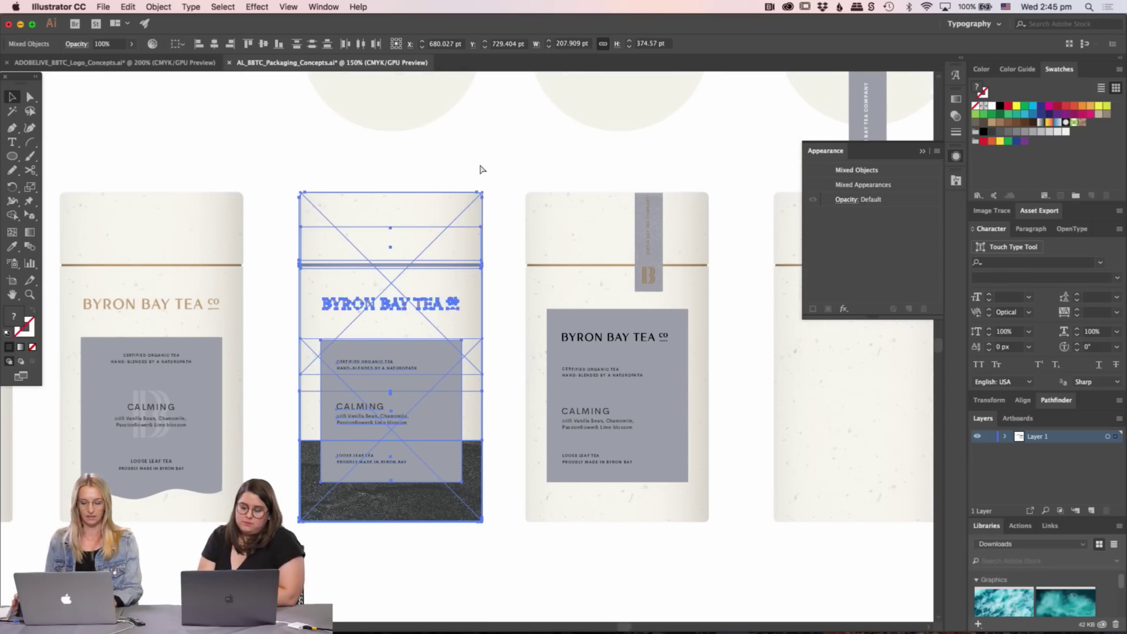
- Duplicate the selected stone-banded canister mockup onto the empty canvas beside the flat box layouts and enlarge the copy
key("super+minus")
key("super+minus")
key("super+minus")
key("super+minus")
scroll(478, 166, "down", 4)
scroll(479, 166, "right", 8)
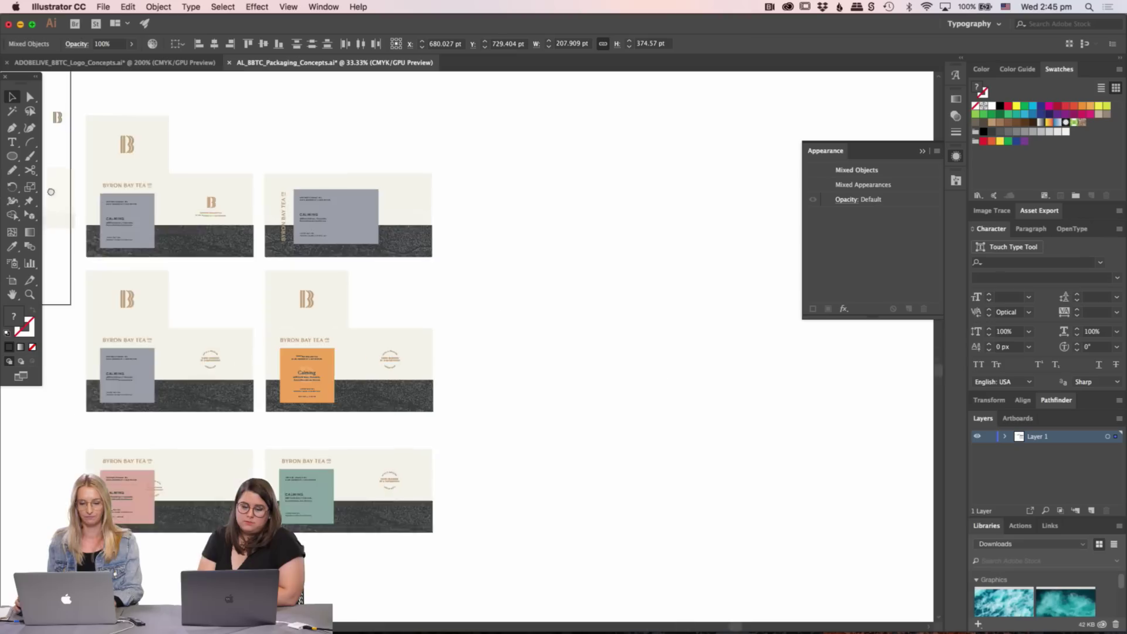
key("super+x")
key("super+v")
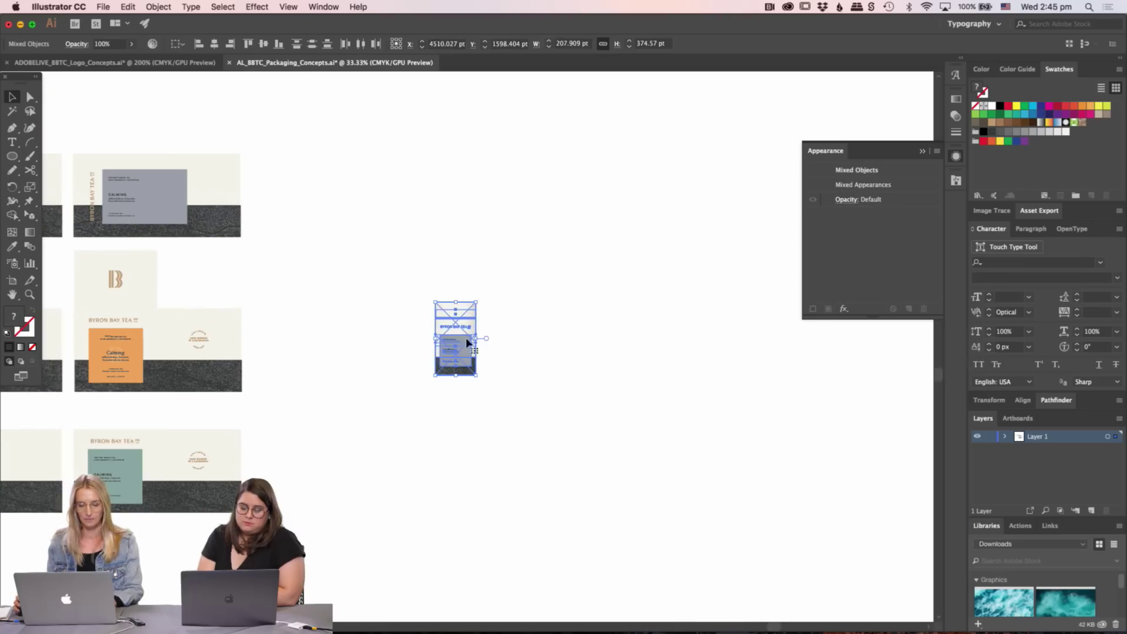
left_click_drag(459, 300, 466, 166)
left_click(360, 370)
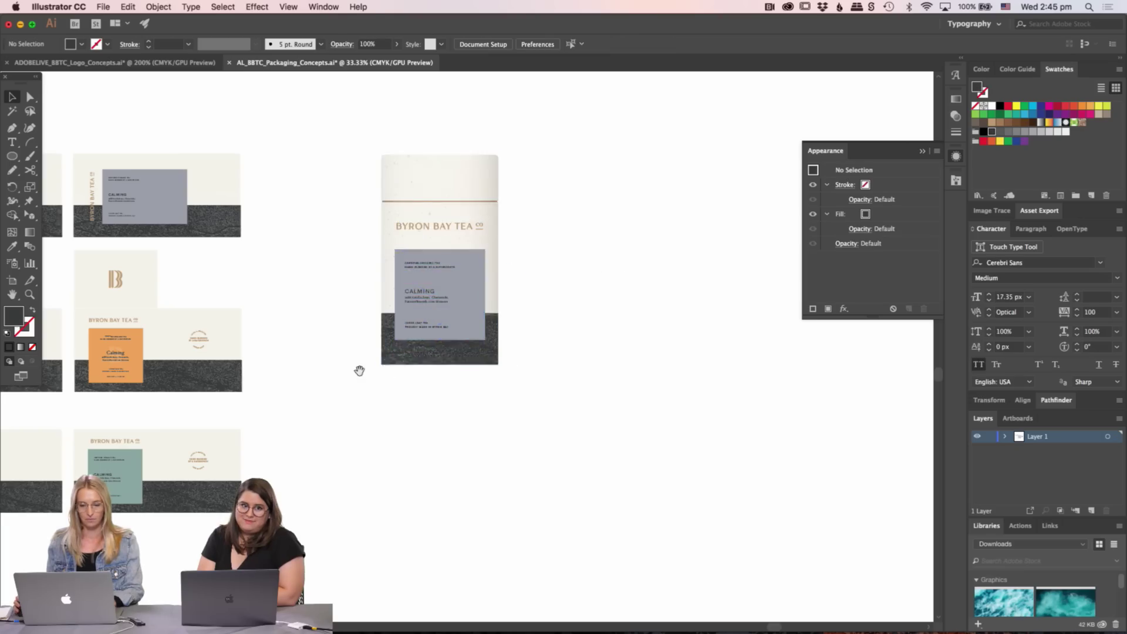
- Copy the flat box layout with the blue-grey Calming label, B monogram top panel and round Hand-Blended stamp
scroll(518, 384, "left", 10)
scroll(518, 384, "left", 3)
scroll(384, 355, "up", 4)
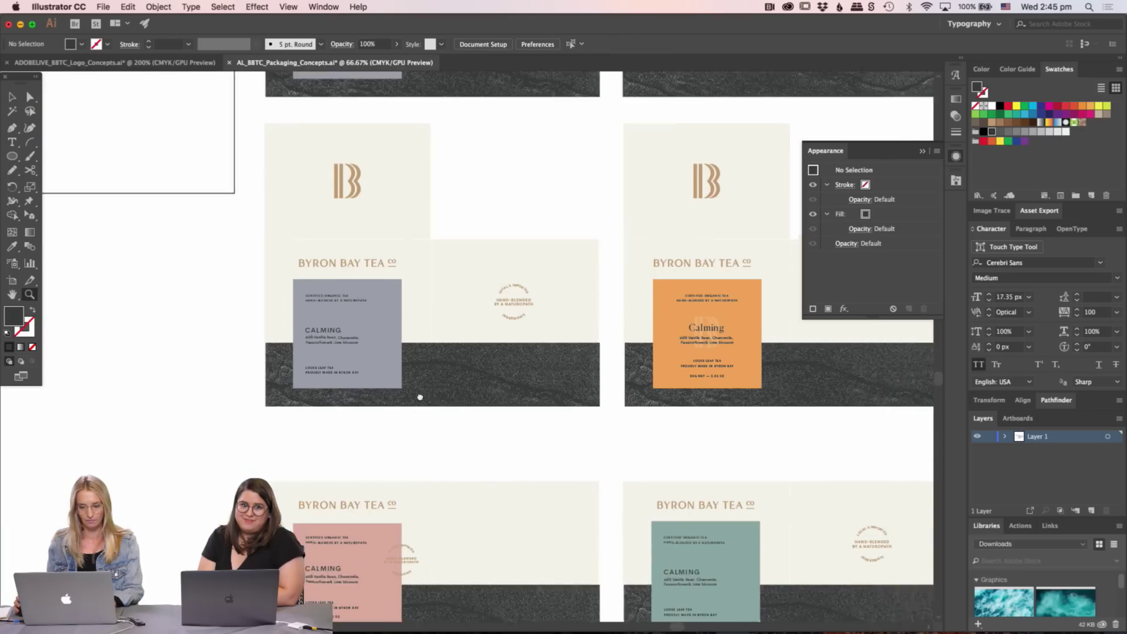
left_click_drag(237, 146, 549, 436)
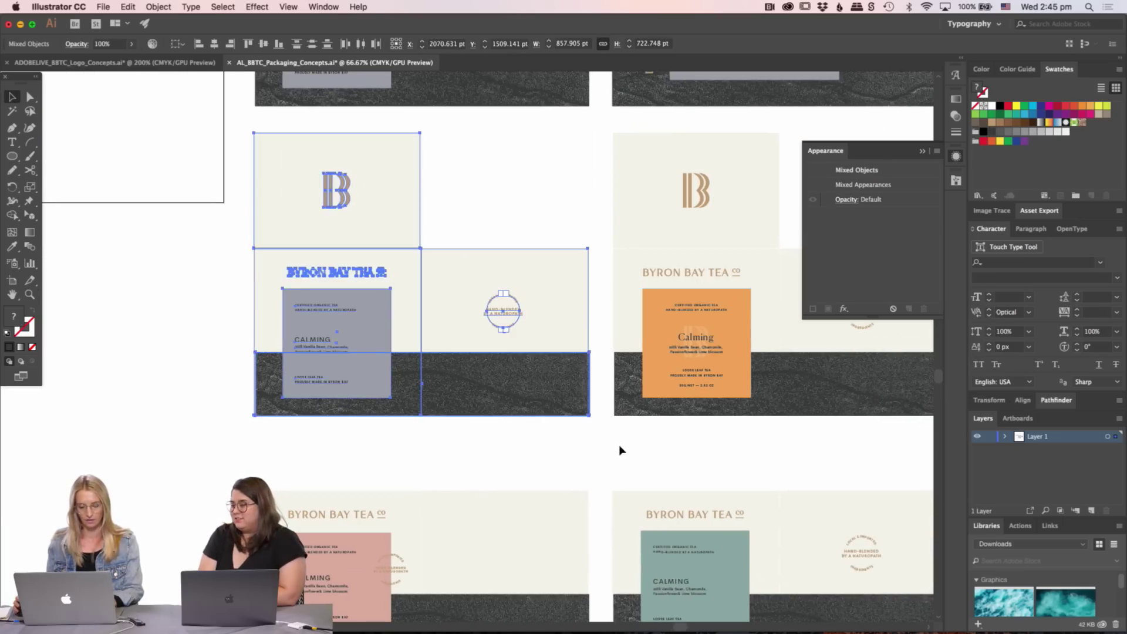
left_click_drag(662, 394, 213, 460)
left_click_drag(874, 354, 214, 461)
left_click(421, 413)
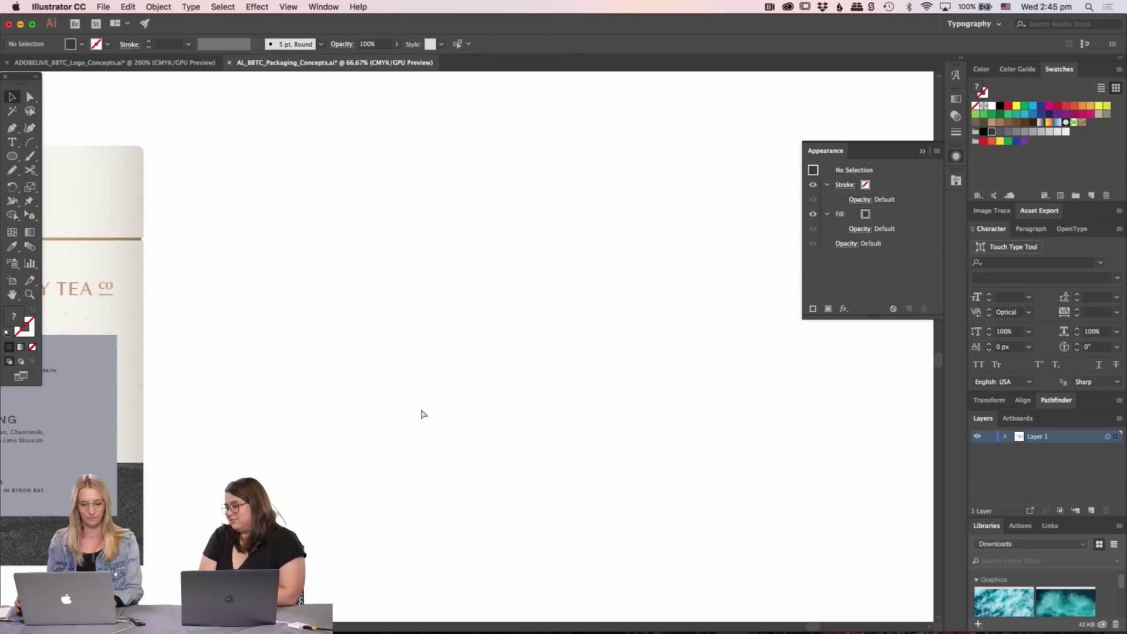
- Paste the flat box layout beside the enlarged canister and scale it up
key("super+v")
left_click_drag(419, 358, 435, 401)
left_click_drag(430, 227, 439, 156)
left_click_drag(386, 285, 473, 285)
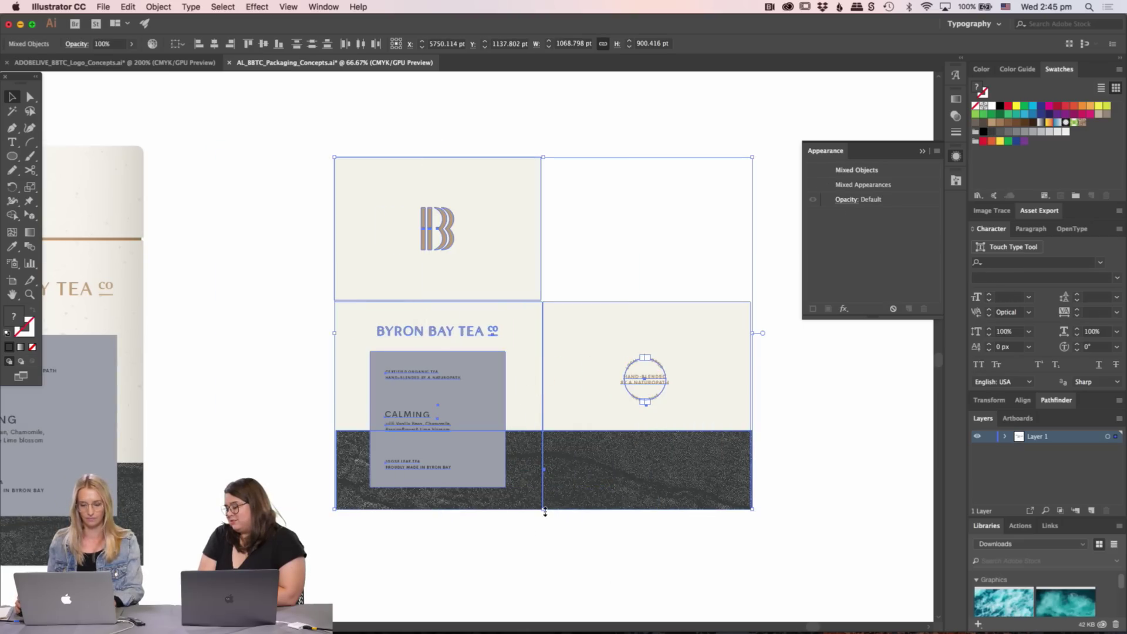
key("cmd+z")
left_click(288, 494)
scroll(288, 493, "down", 5)
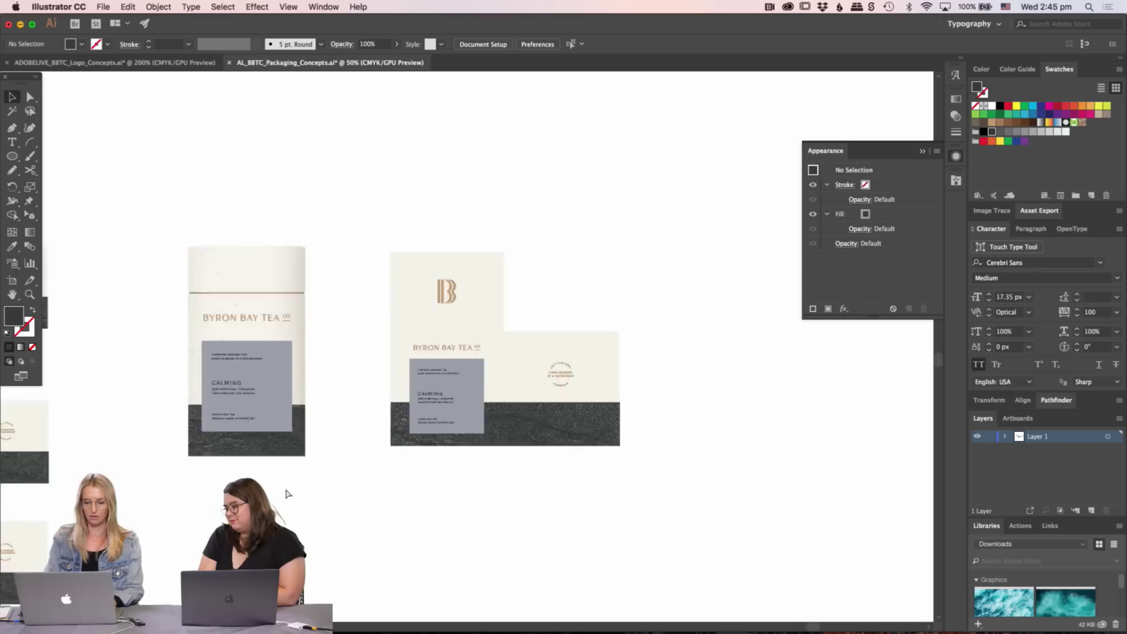
- Examine the three round lid concepts: the BBTC lettering, the B monogram and the Byron Bay Tea Company wrap strip
key("z")
left_click(407, 282)
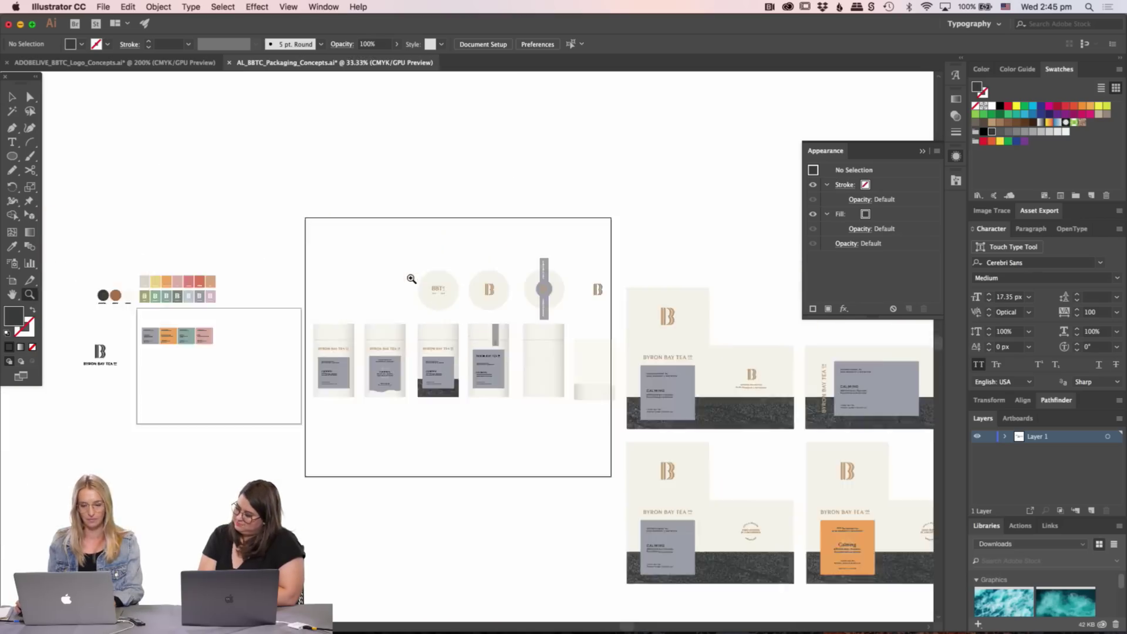
left_click(583, 370)
left_click(529, 410)
left_click(440, 372)
left_click(448, 368)
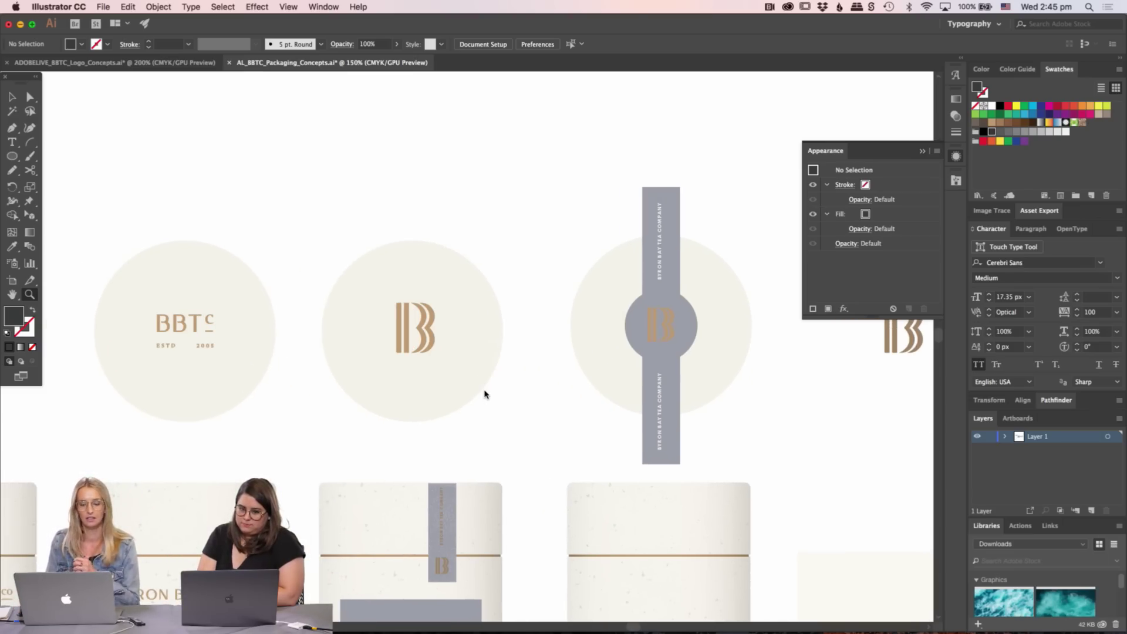
key("v")
left_click_drag(213, 216, 118, 438)
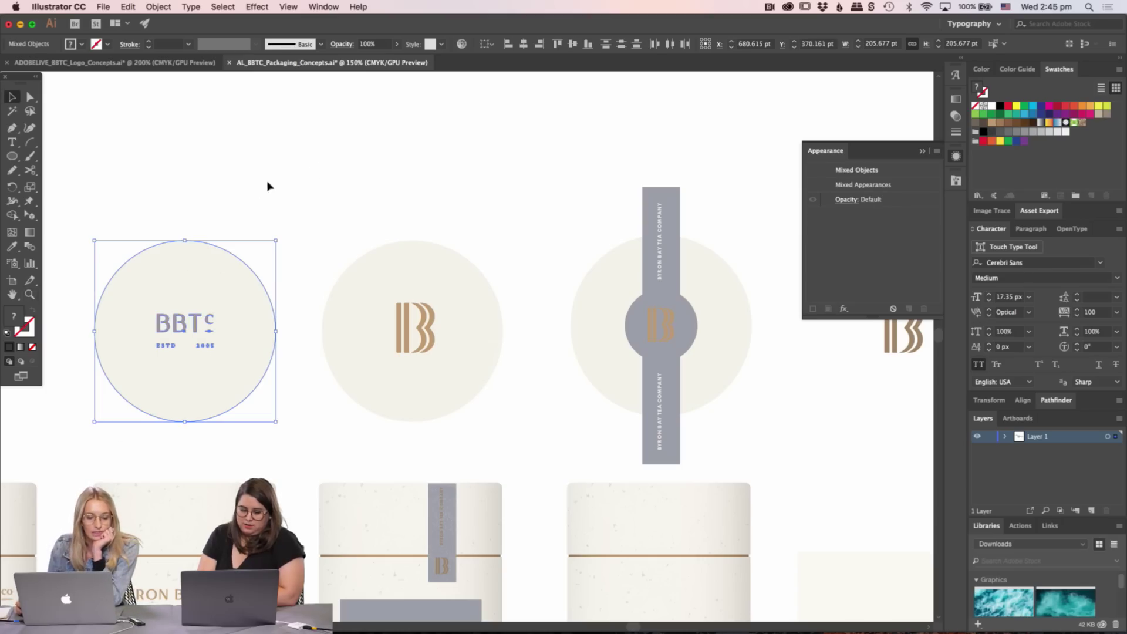
left_click_drag(322, 171, 485, 269)
left_click_drag(602, 132, 705, 416)
left_click(825, 421)
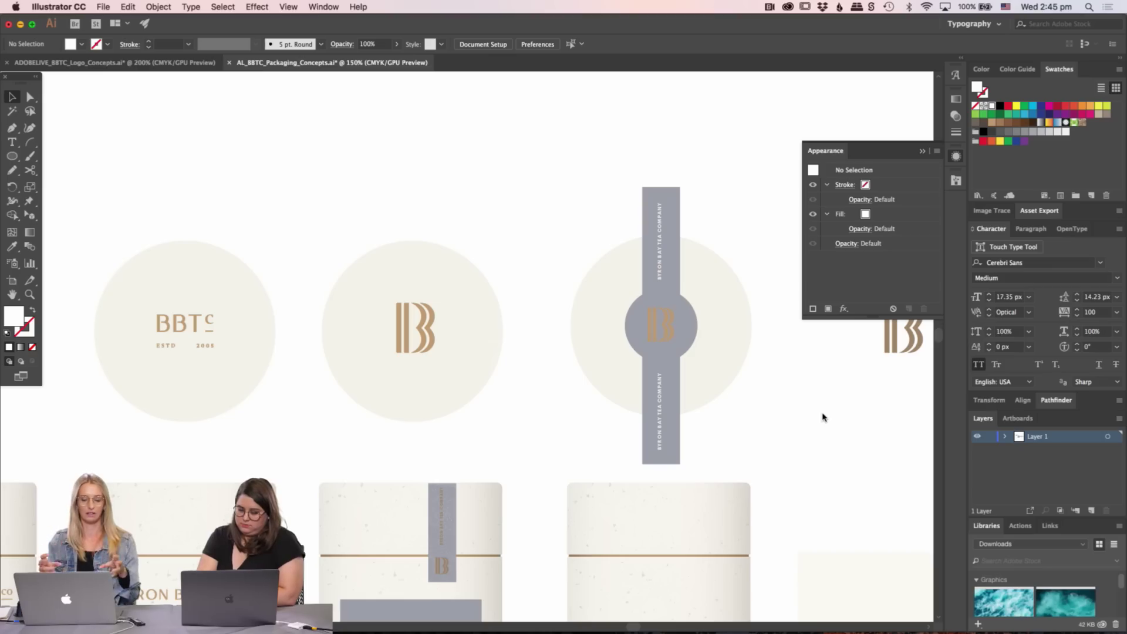
- Compare the round lid concepts with the canister mockups beneath them, including the one with the short seal strip
scroll(702, 379, "down", 5)
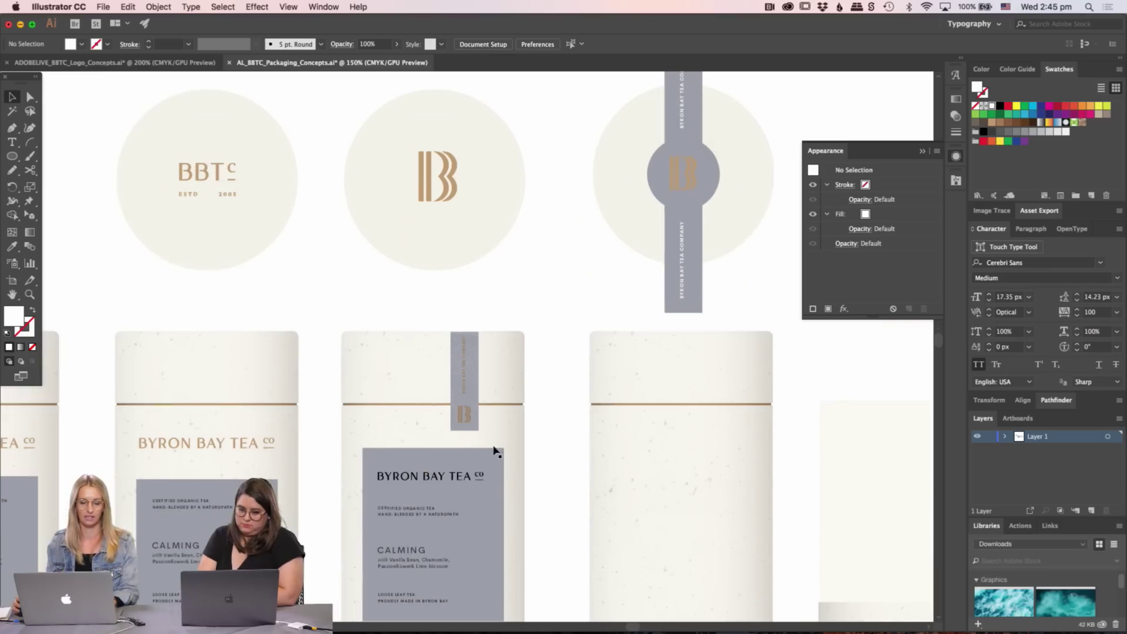
scroll(677, 293, "up", 3)
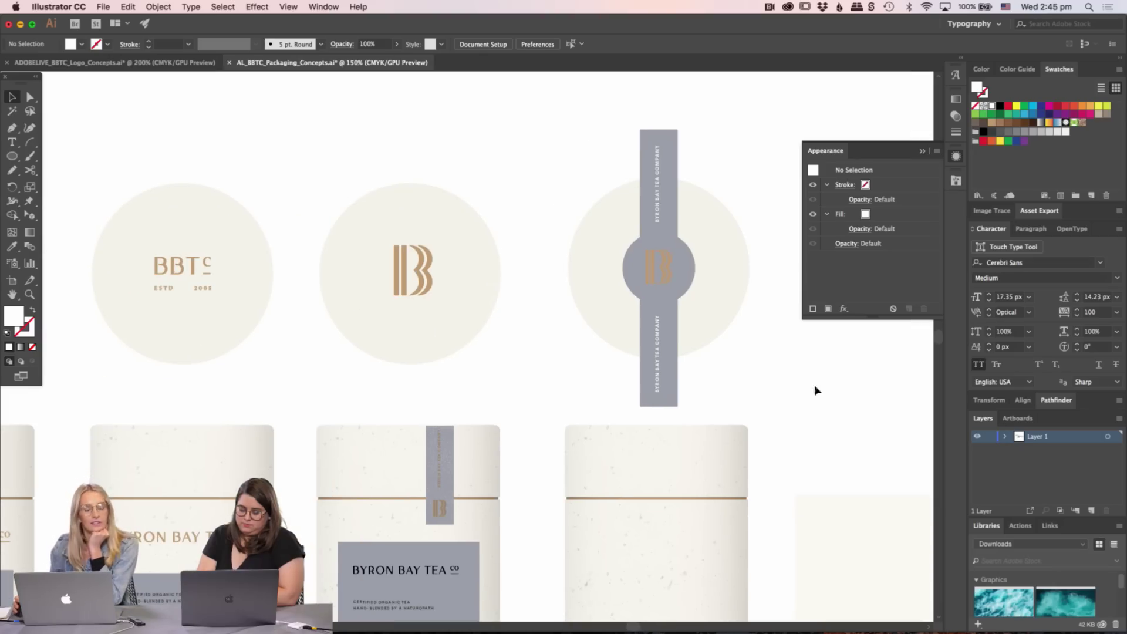
scroll(805, 394, "down", 1)
scroll(769, 376, "down", 1)
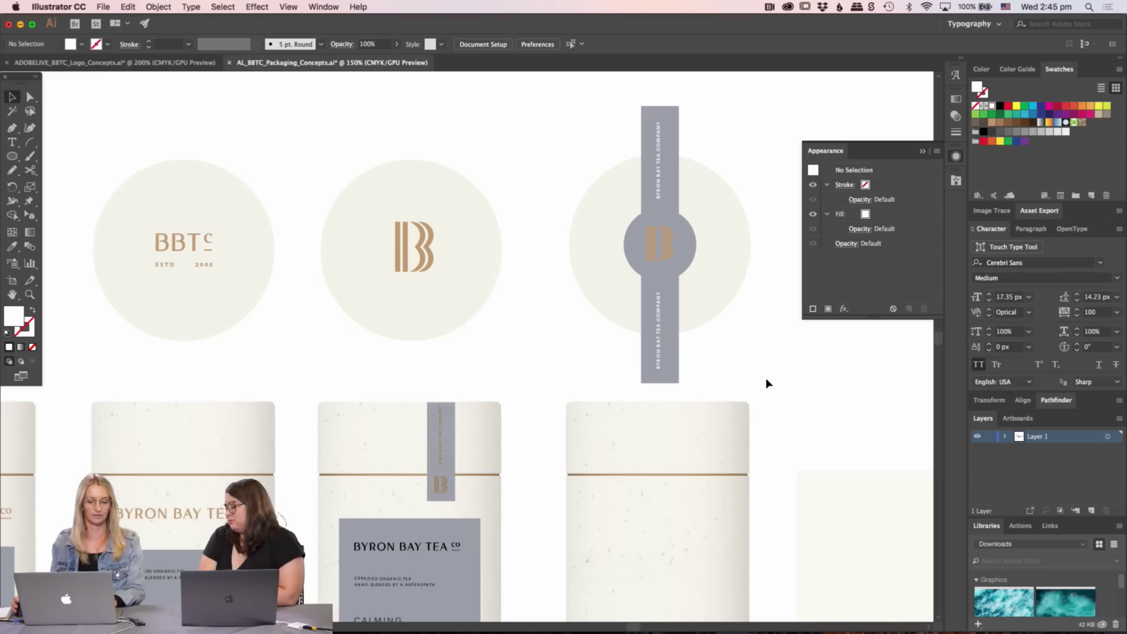
left_click_drag(758, 380, 726, 390)
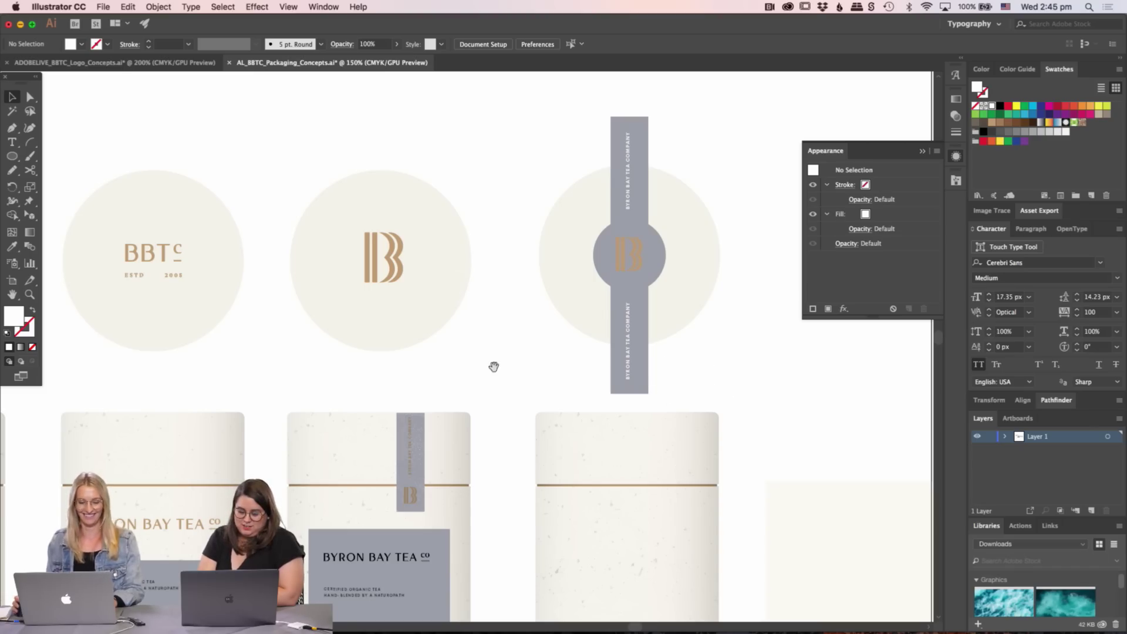
scroll(512, 360, "left", 3)
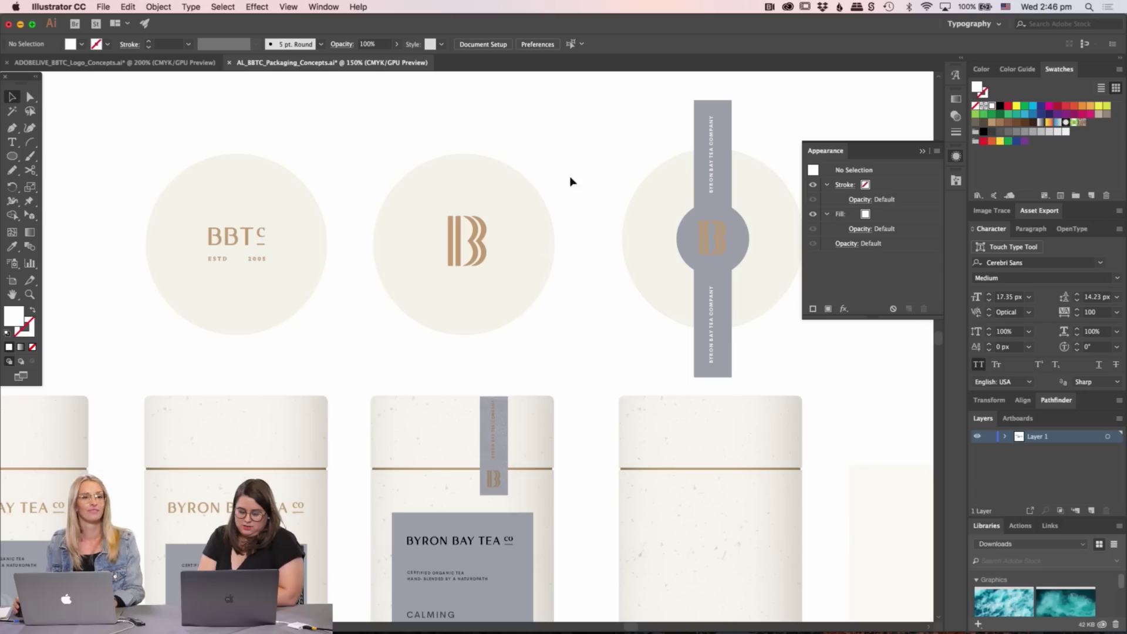
scroll(570, 181, "right", 2)
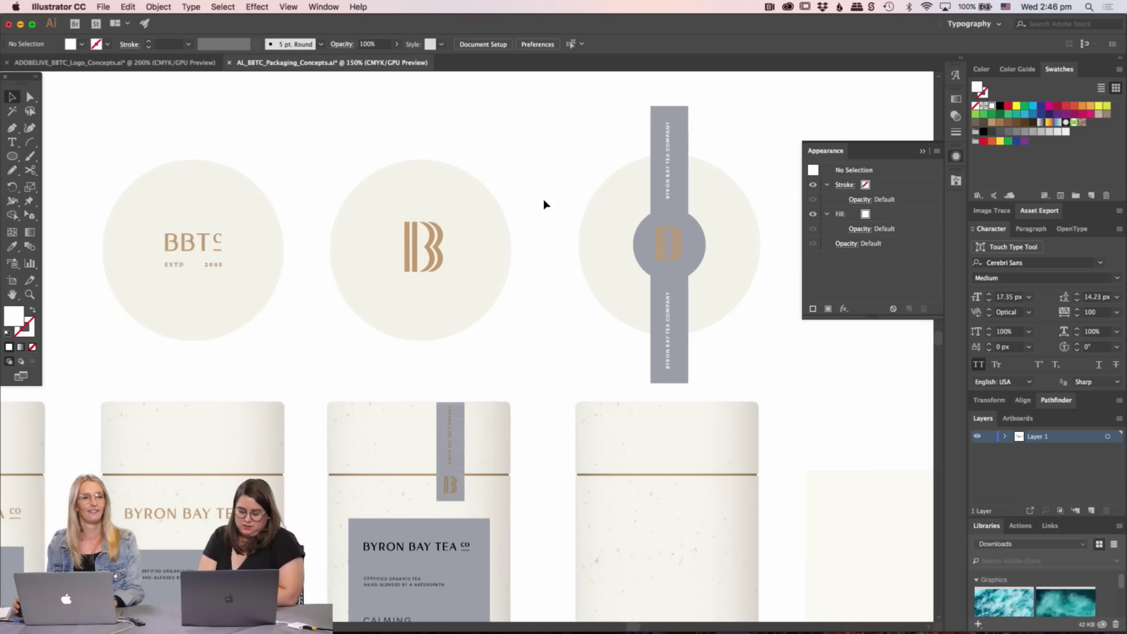
left_click_drag(544, 200, 472, 202)
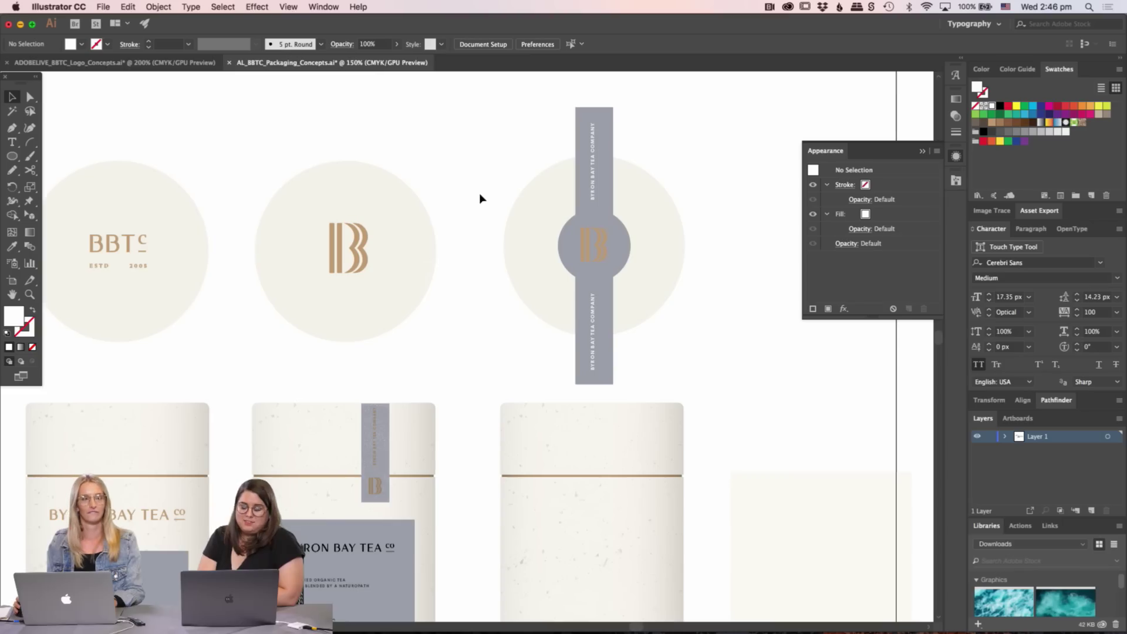
scroll(465, 194, "down", 1)
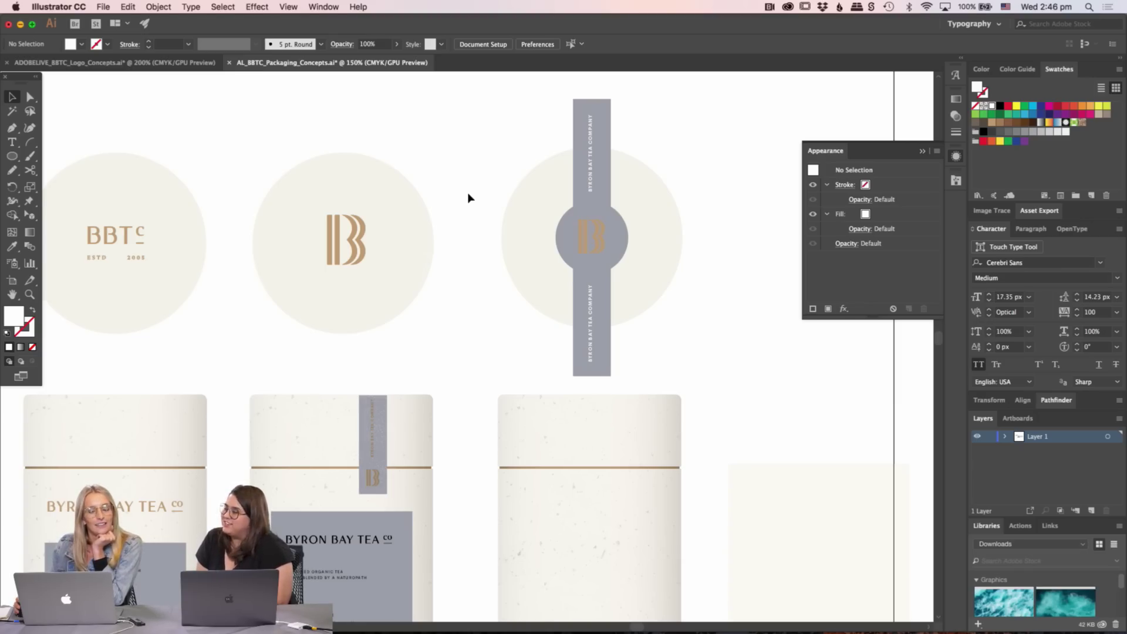
left_click_drag(241, 112, 106, 326)
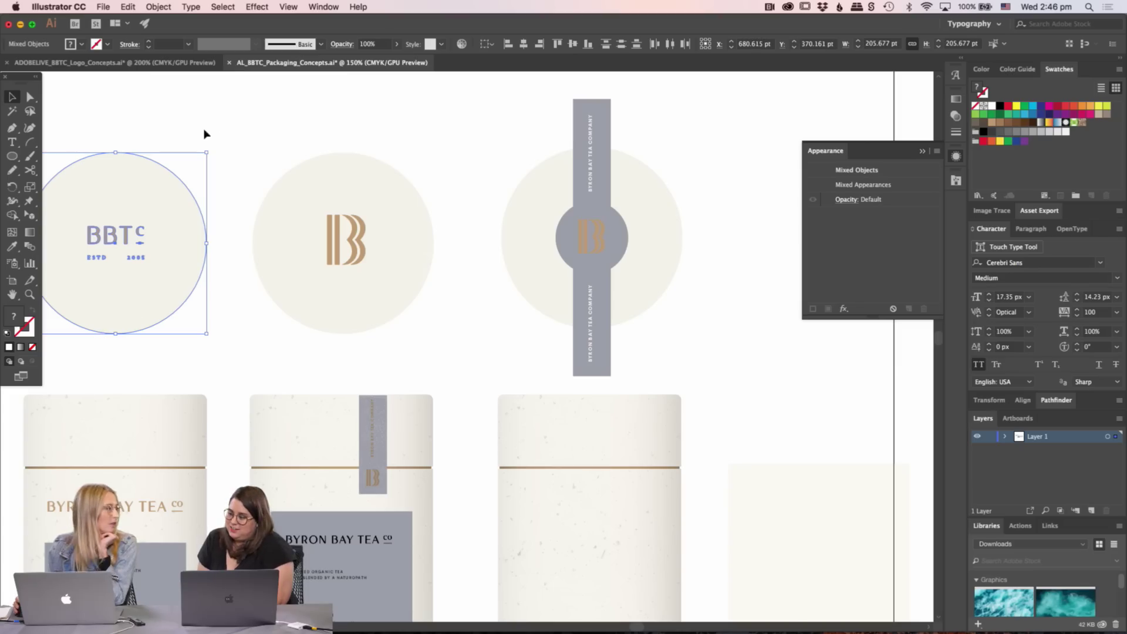
left_click(290, 125)
left_click_drag(303, 114, 702, 349)
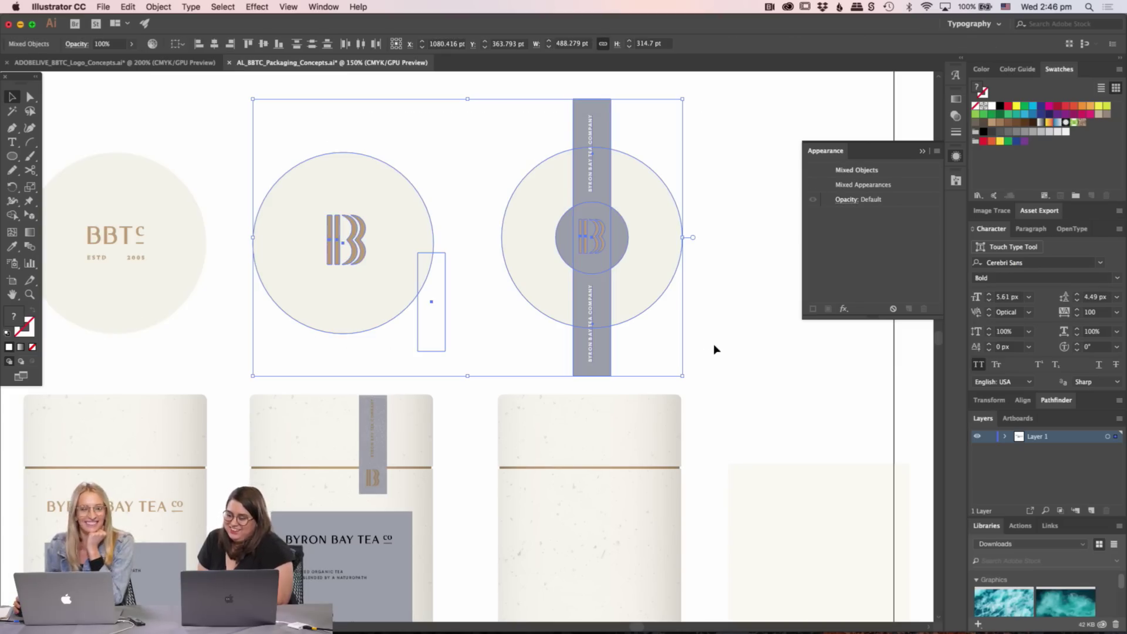
left_click(715, 349)
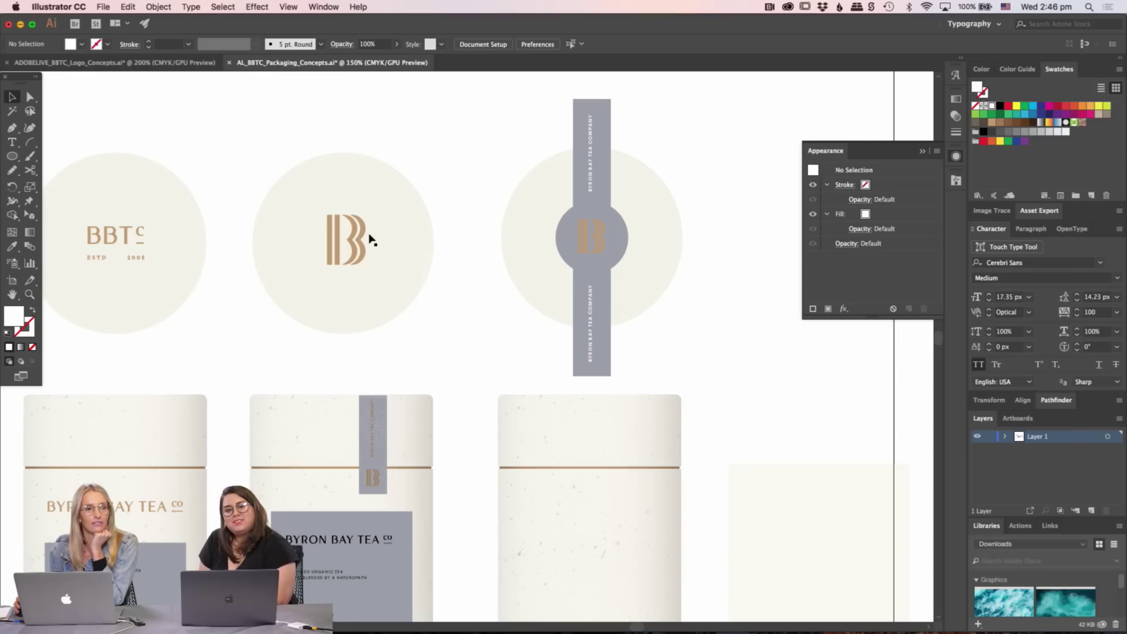
- Copy the round lid with the B monogram and paste it beside the enlarged canister
left_click_drag(323, 139, 388, 233)
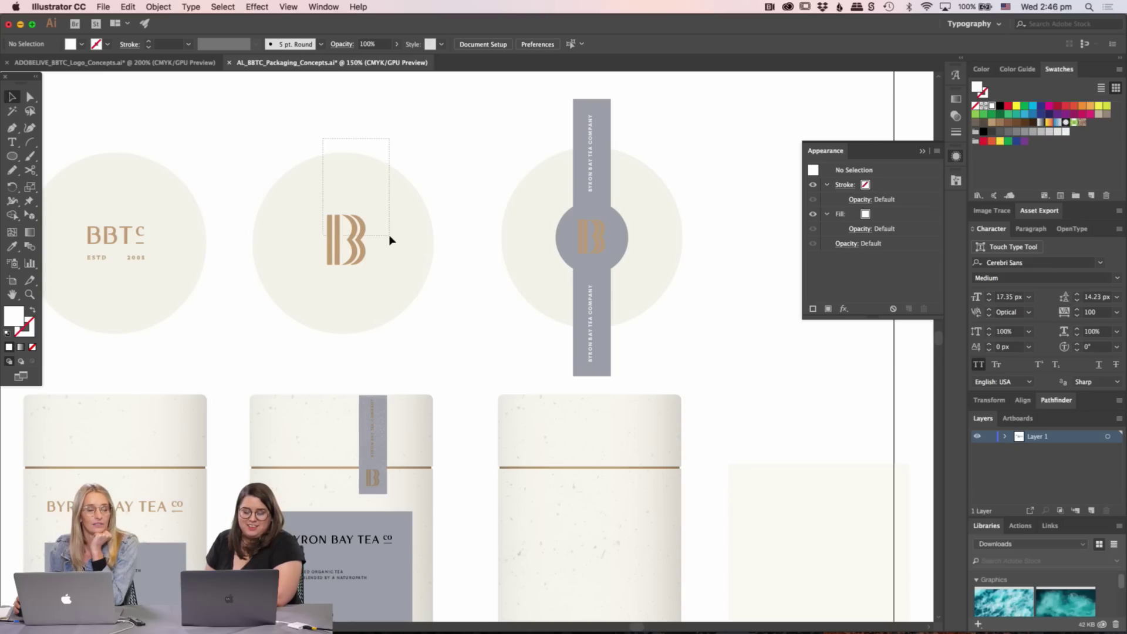
left_click_drag(389, 239, 394, 245)
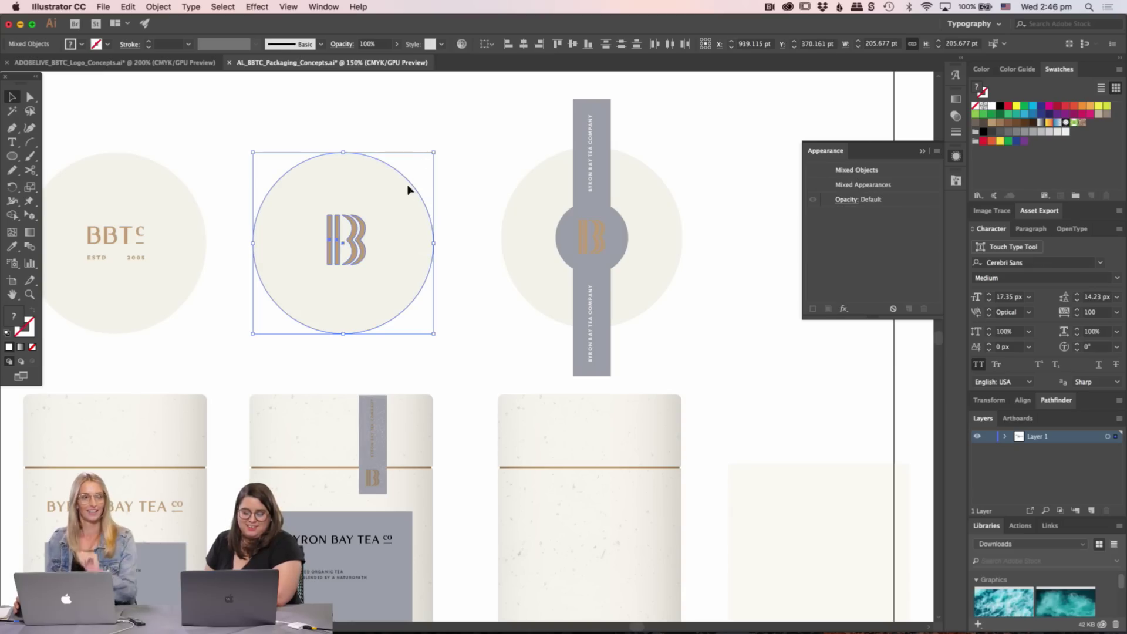
left_click_drag(500, 343, 168, 352)
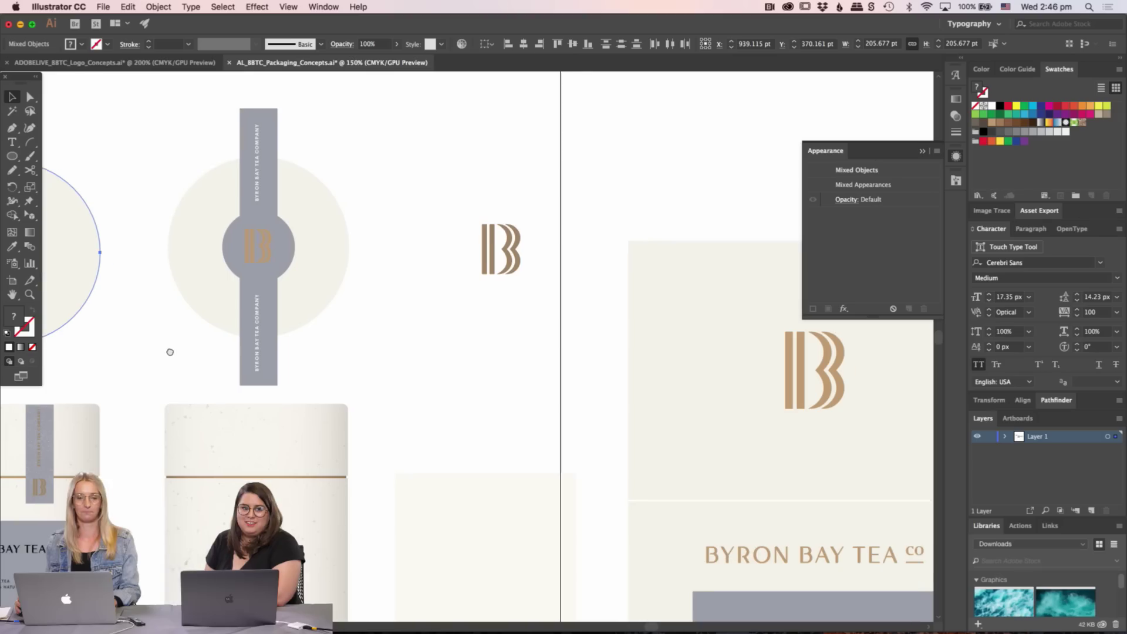
key("super+minus")
key("super+minus")
key("super+minus")
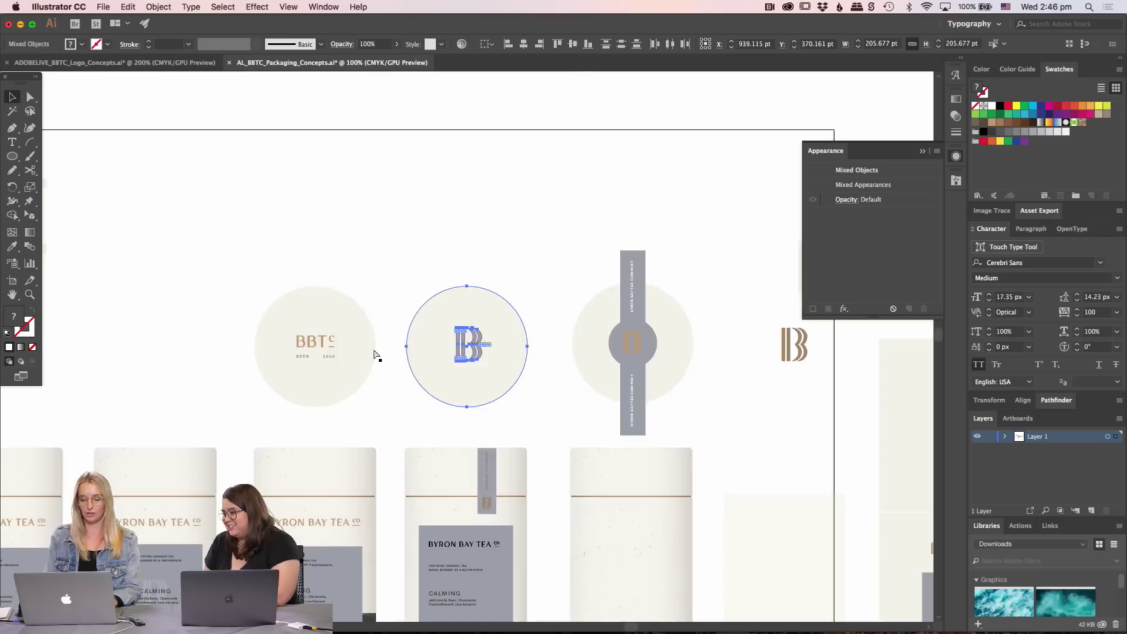
scroll(533, 401, "down", 10)
scroll(534, 401, "right", 10)
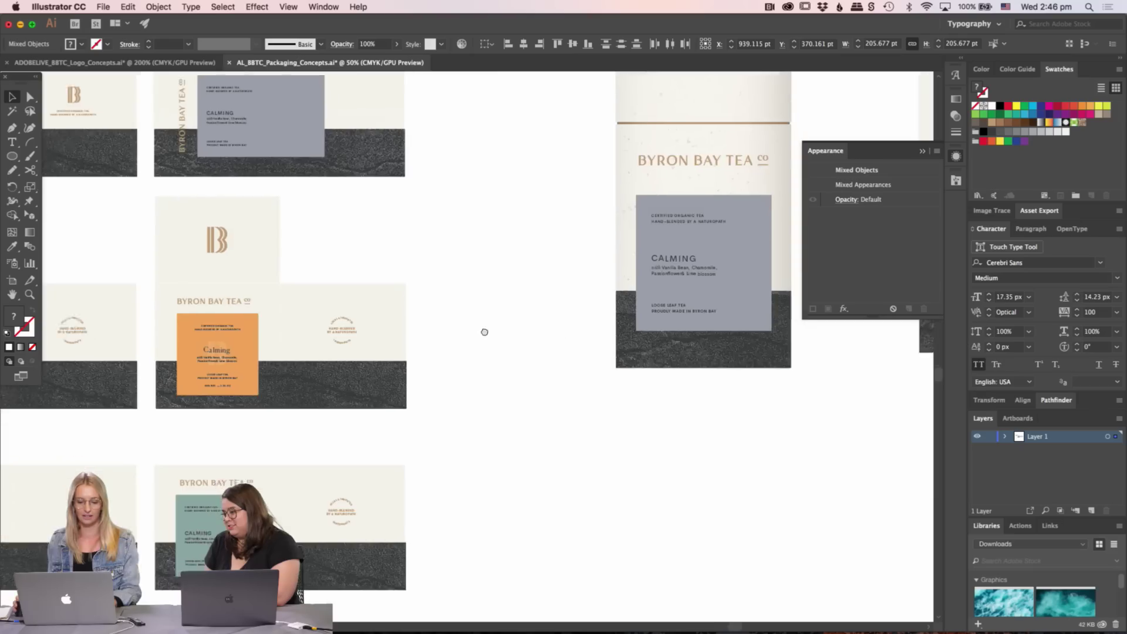
scroll(346, 446, "left", 10)
key("super+v")
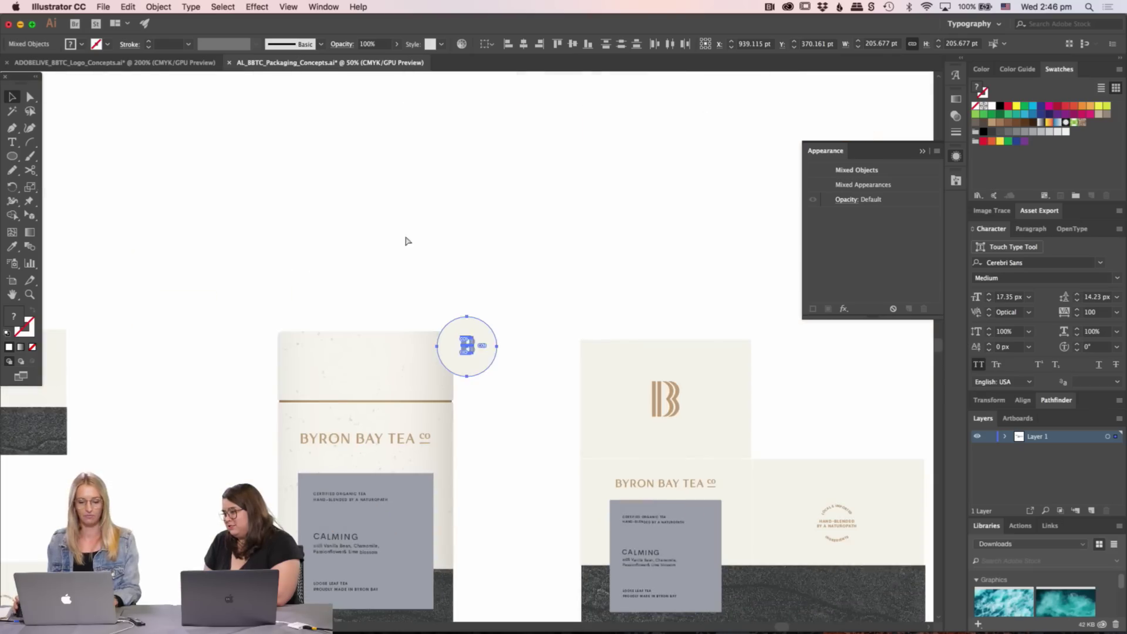
- Enlarge the pasted lid proportionally to about the canister's width and position it centred above the canister
left_click_drag(469, 318, 466, 213, "shift")
left_click_drag(465, 276, 349, 202)
left_click(521, 282)
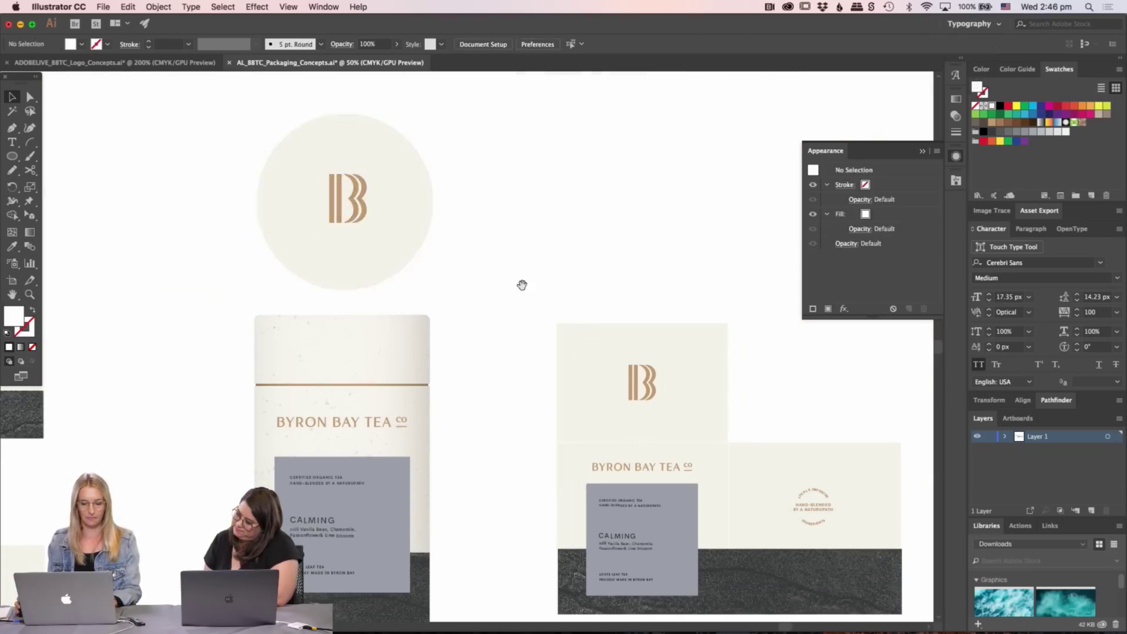
- Review the enlarged lid, stone-banded canister and flat box layout together as one packaging concept
scroll(387, 213, "down", 3)
scroll(388, 213, "left", 2)
scroll(497, 199, "down", 2)
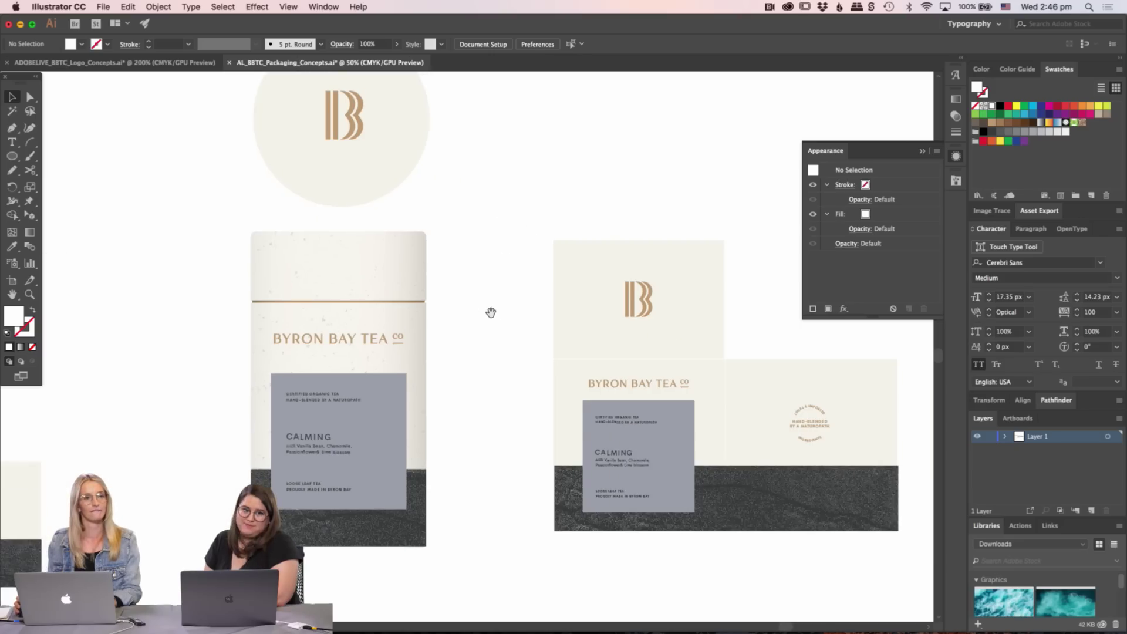
scroll(491, 309, "right", 3)
scroll(368, 317, "right", 2)
scroll(323, 311, "down", 1)
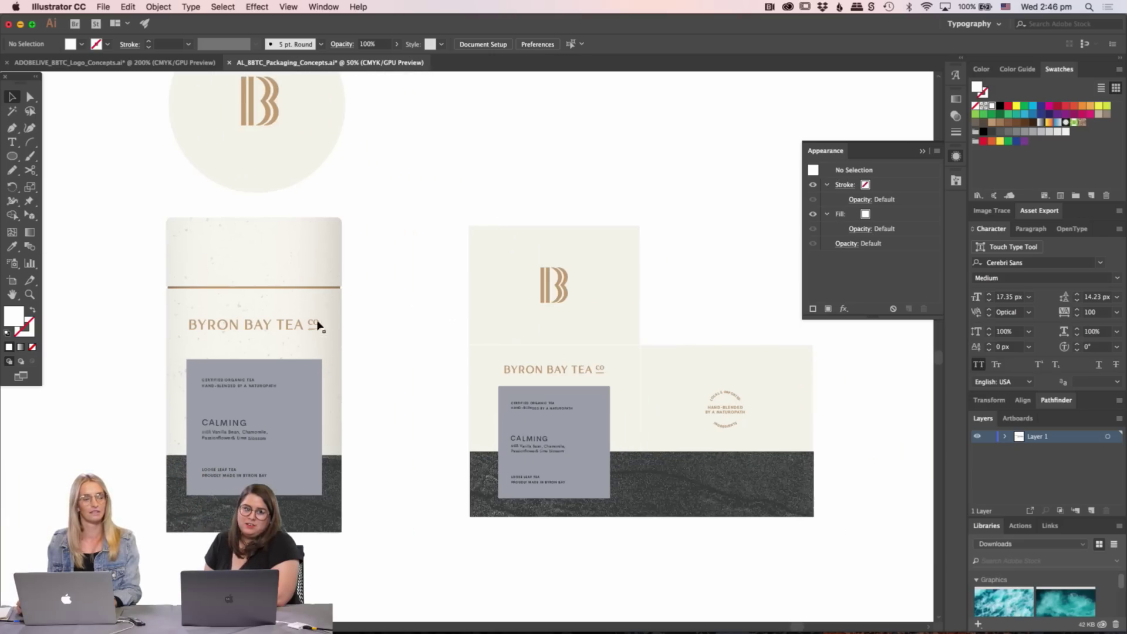
scroll(422, 295, "up", 3)
scroll(423, 295, "left", 3)
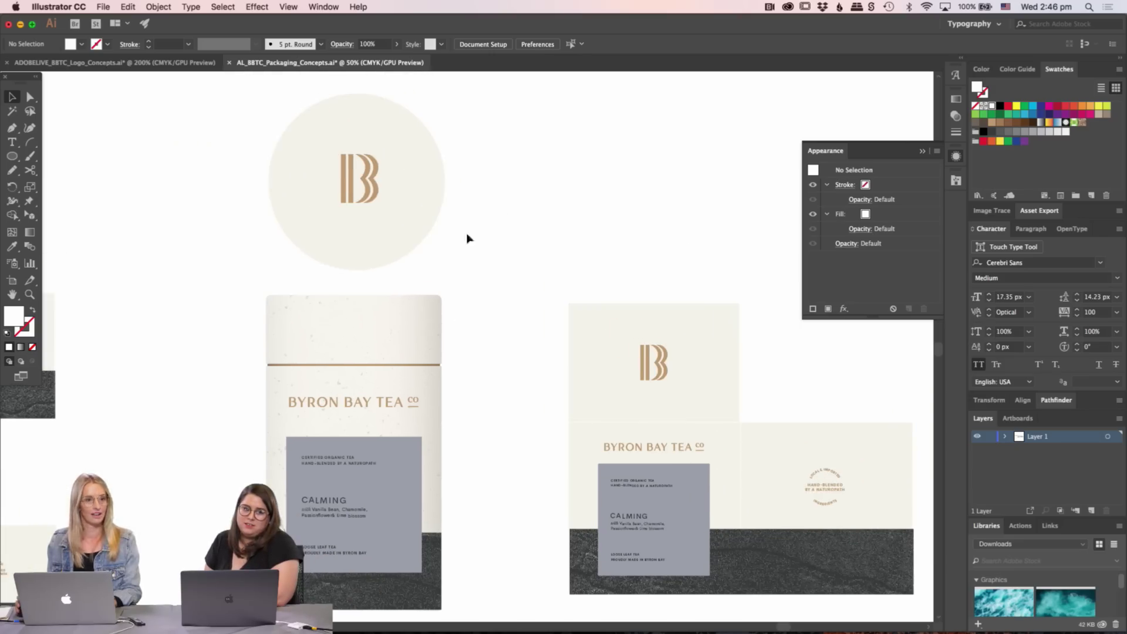
left_click(360, 196)
left_click(518, 207)
scroll(525, 253, "down", 1)
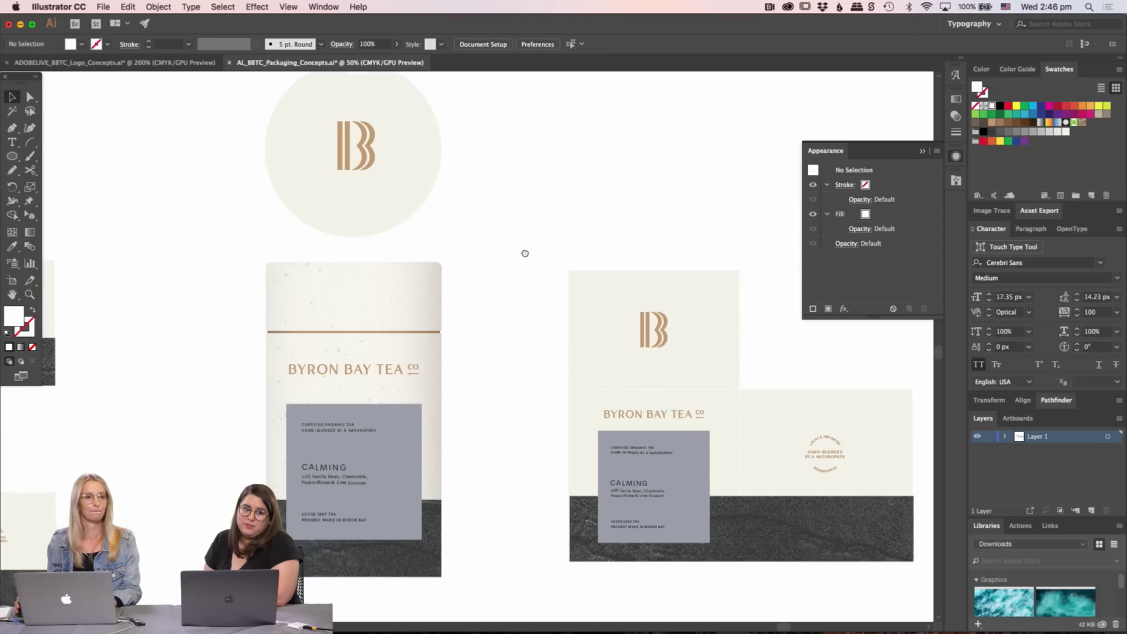
scroll(486, 282, "right", 3)
scroll(487, 282, "down", 1)
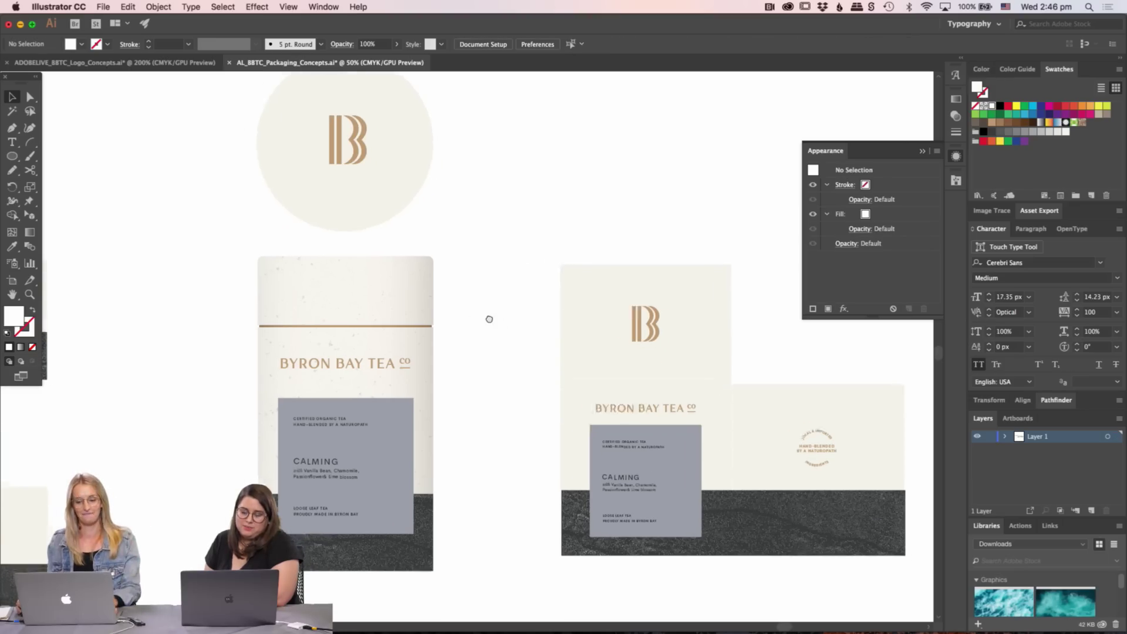
- Compare the enlarged stone-banded canister with the flat box layout beside it
scroll(442, 343, "right", 1)
scroll(442, 342, "down", 1)
key("z")
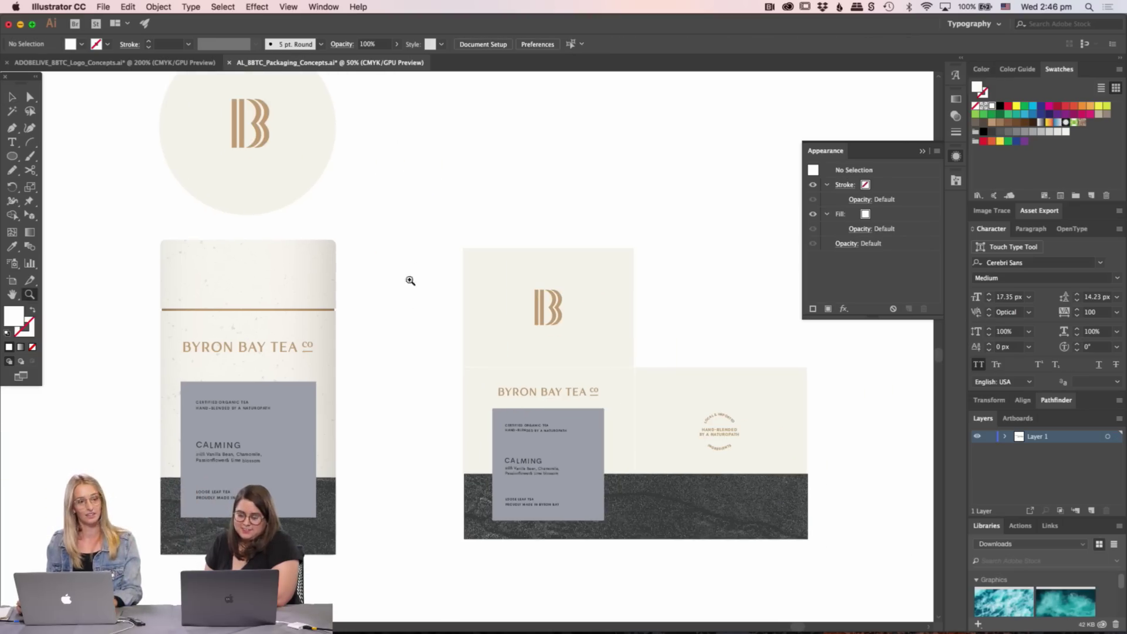
left_click(433, 327)
key("v")
scroll(423, 409, "left", 3)
scroll(423, 409, "down", 1)
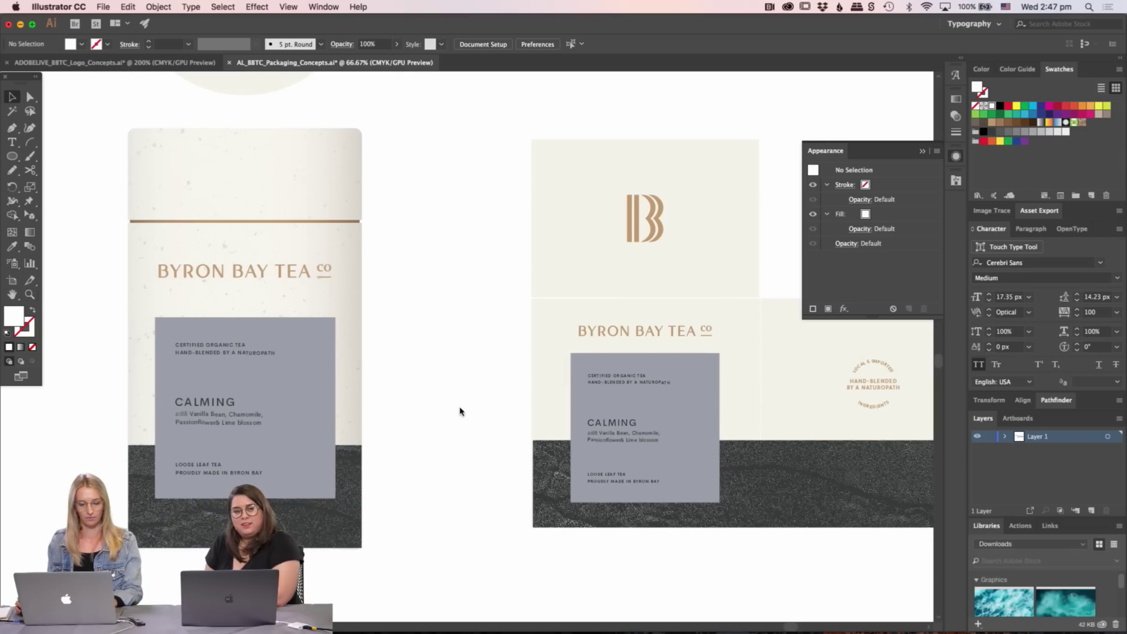
key("z")
scroll(487, 415, "right", 5)
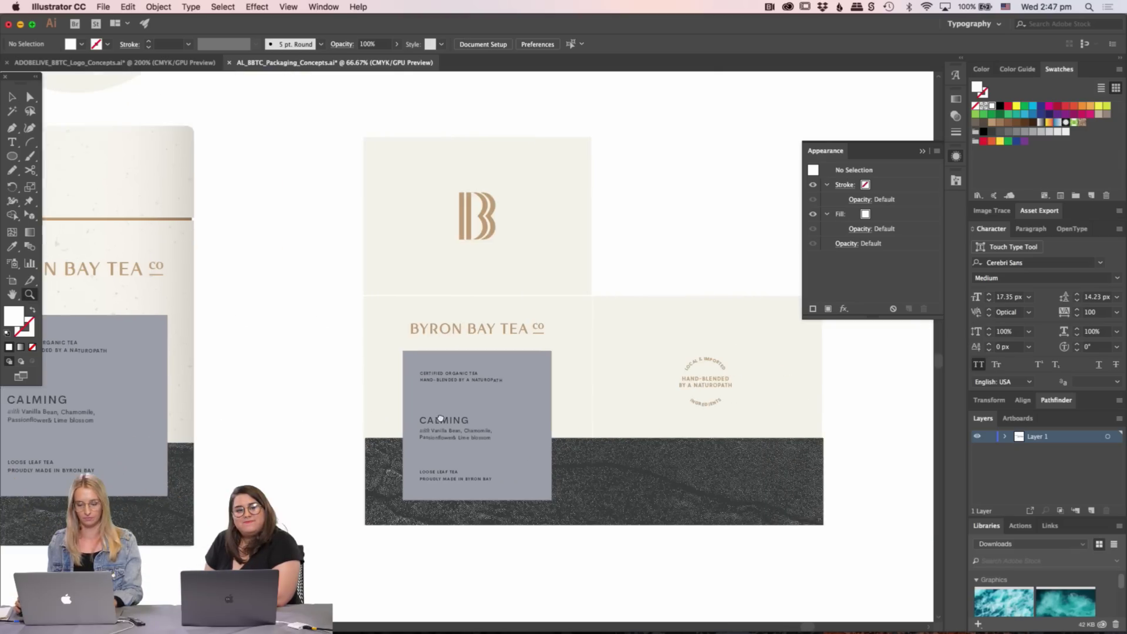
- Split the LOOSE LEAF TEA line out of the box label's lower text into its own text object
left_click(482, 388)
left_click(482, 388)
scroll(544, 312, "down", 3)
scroll(544, 304, "left", 2)
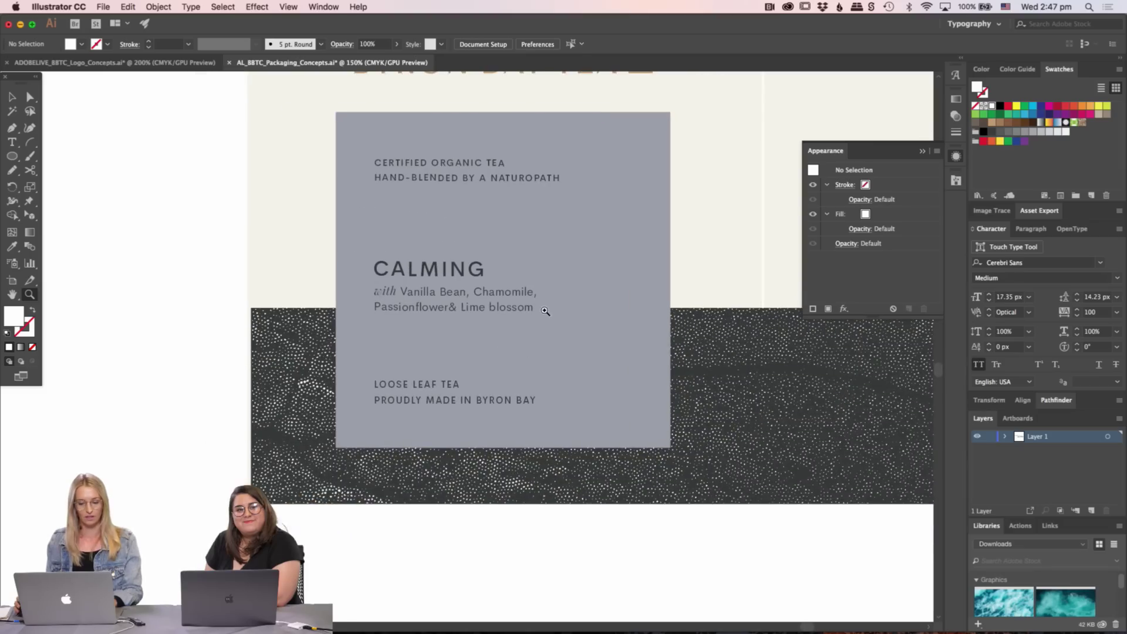
key("v")
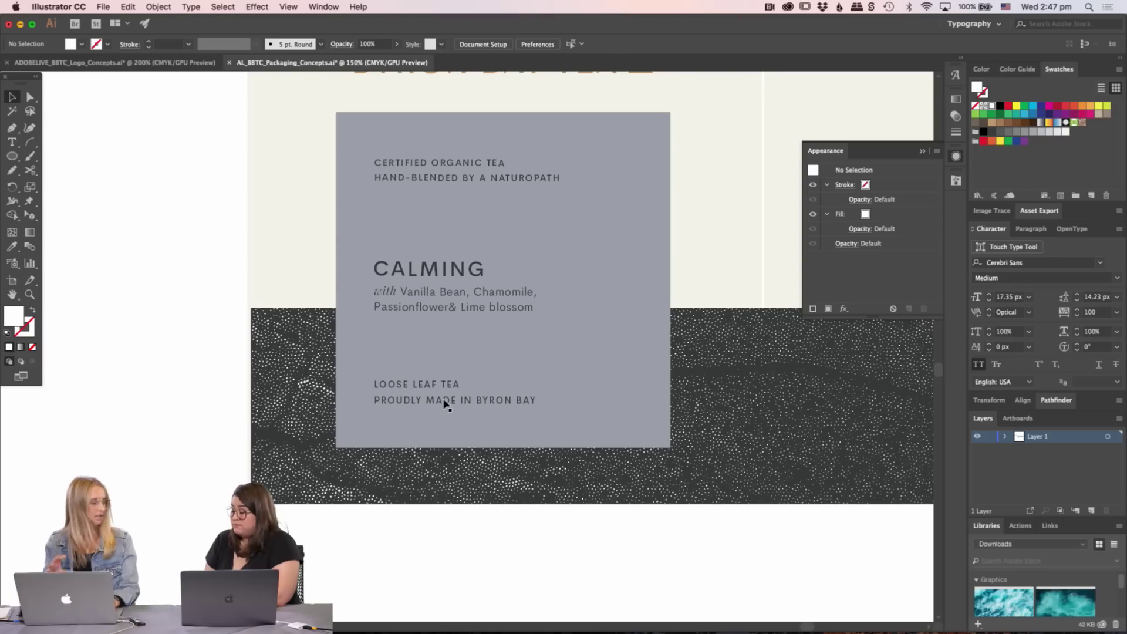
key("t")
left_click(447, 386)
key("super+z")
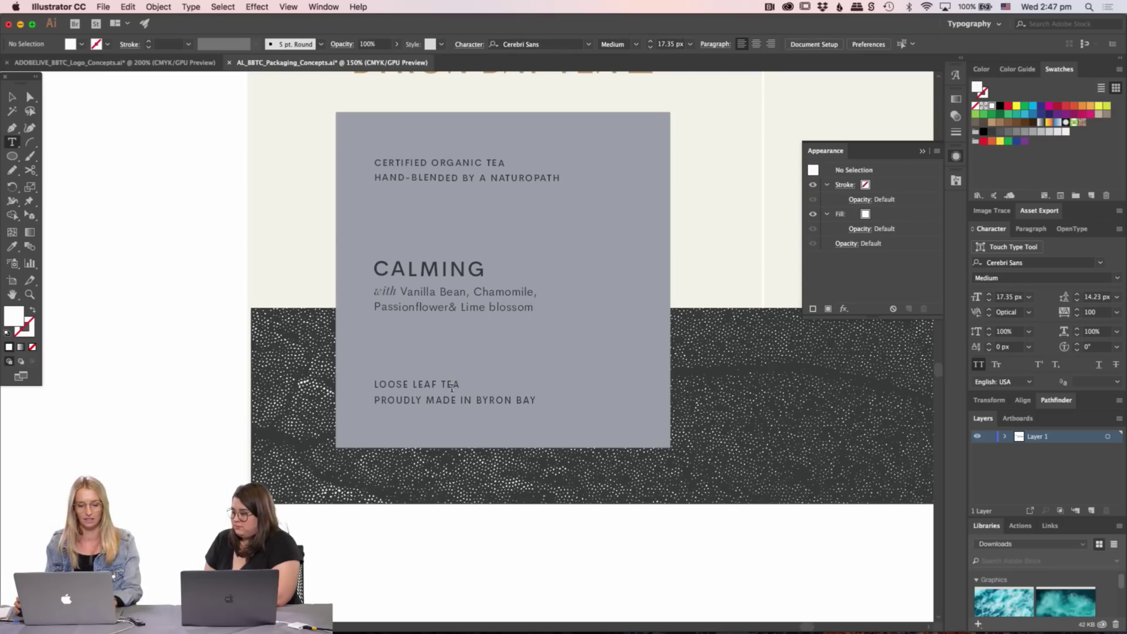
triple_click(456, 384)
key("BackSpace")
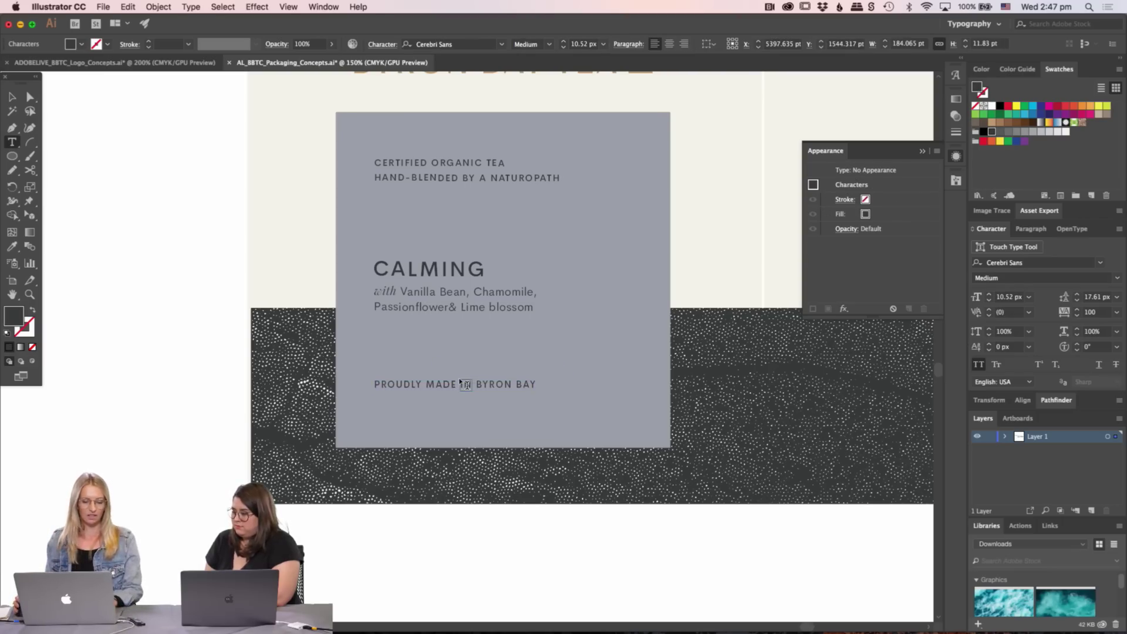
key("Escape")
key("super+z")
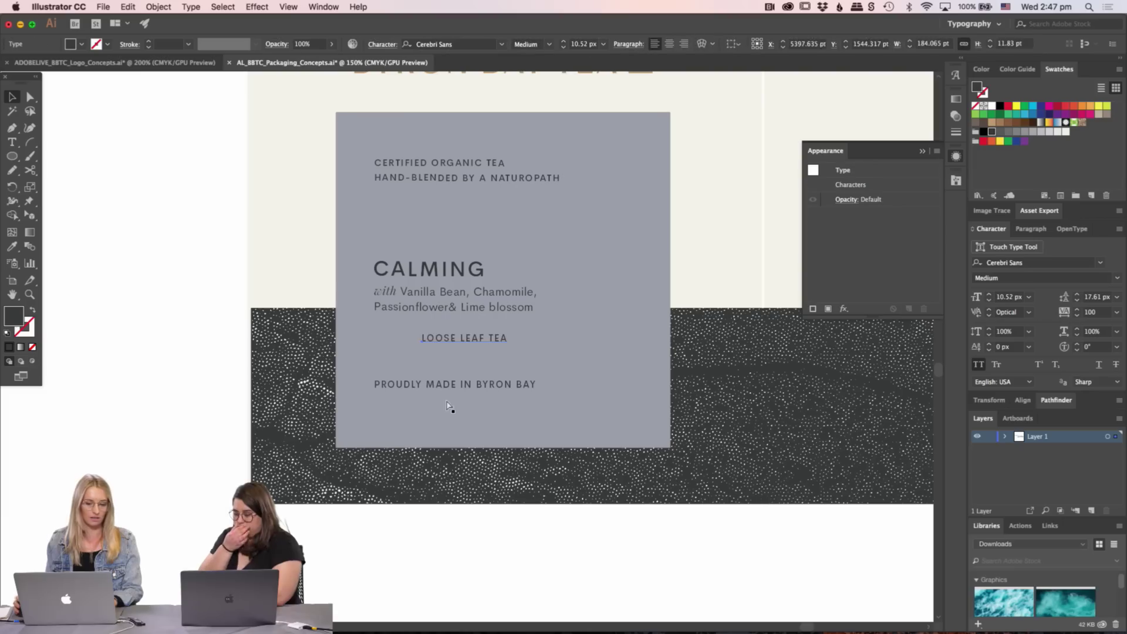
- Remove the trailing blank line from the separate LOOSE LEAF TEA text on the box label
key("t")
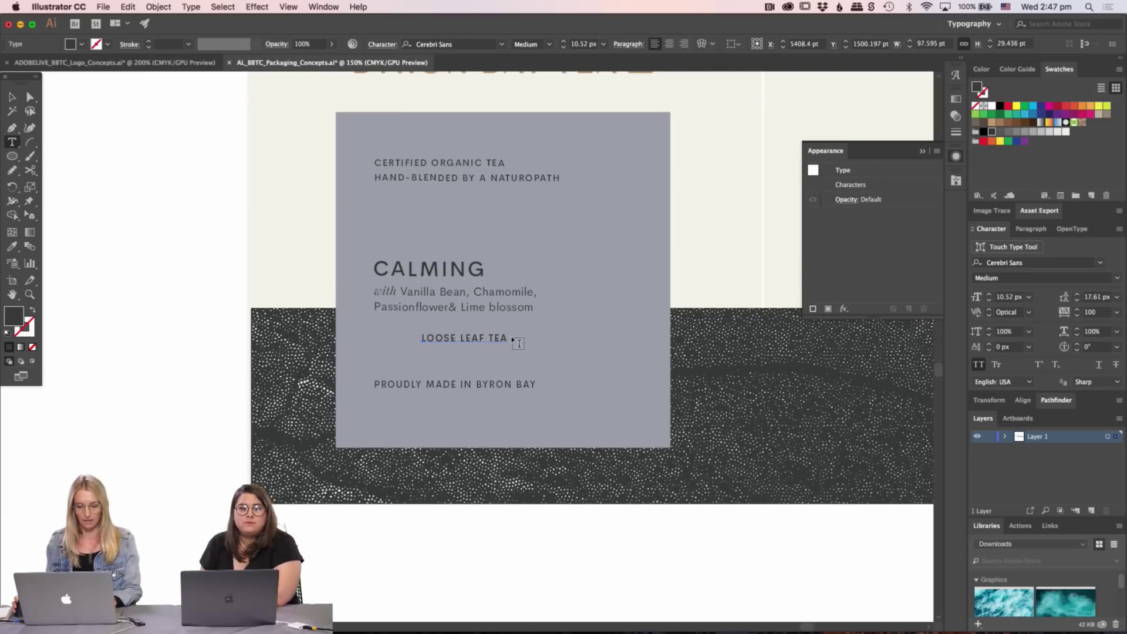
left_click(535, 355)
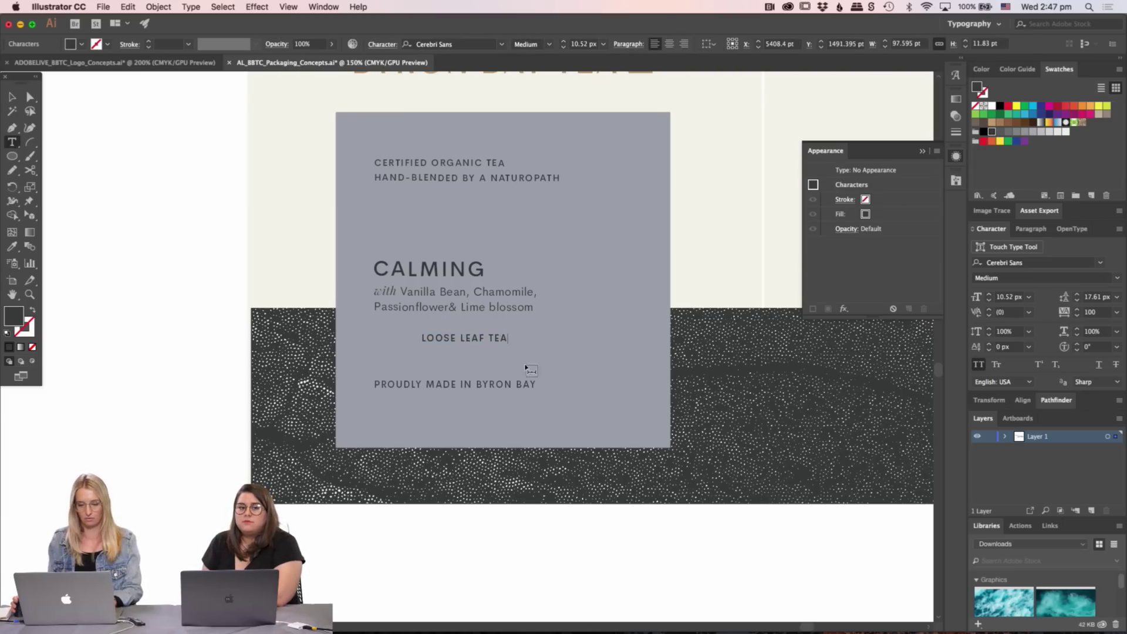
left_click(12, 96)
left_click(104, 352)
- Lower PROUDLY MADE IN BYRON BAY on the box label and duplicate LOOSE LEAF TEA just above it
left_click(466, 404)
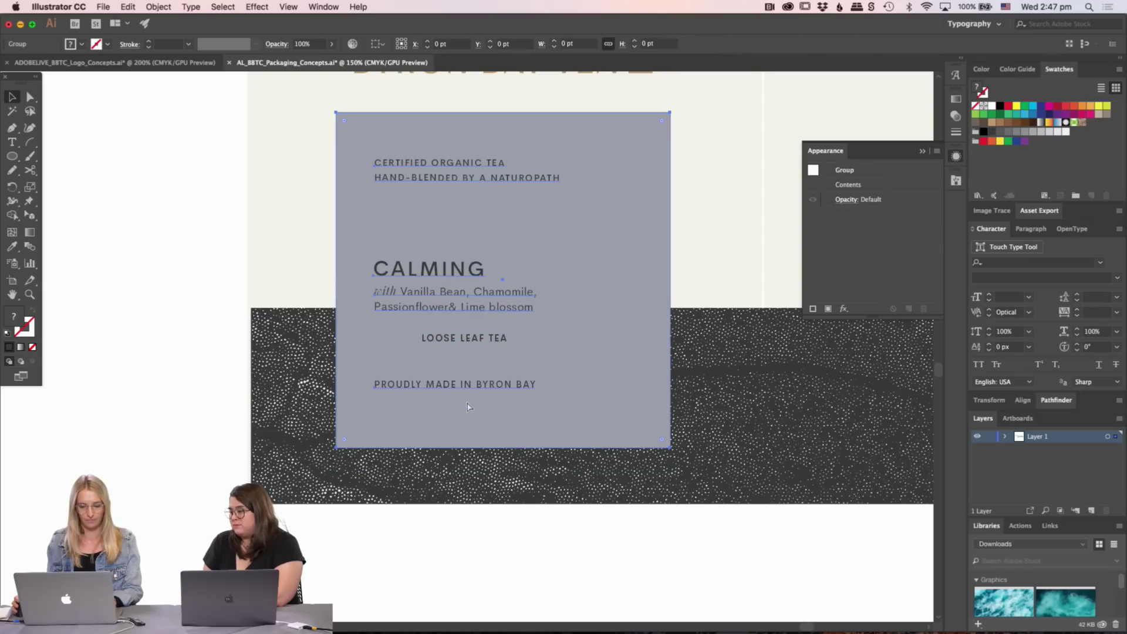
left_click(490, 401)
left_click_drag(481, 410, 480, 420)
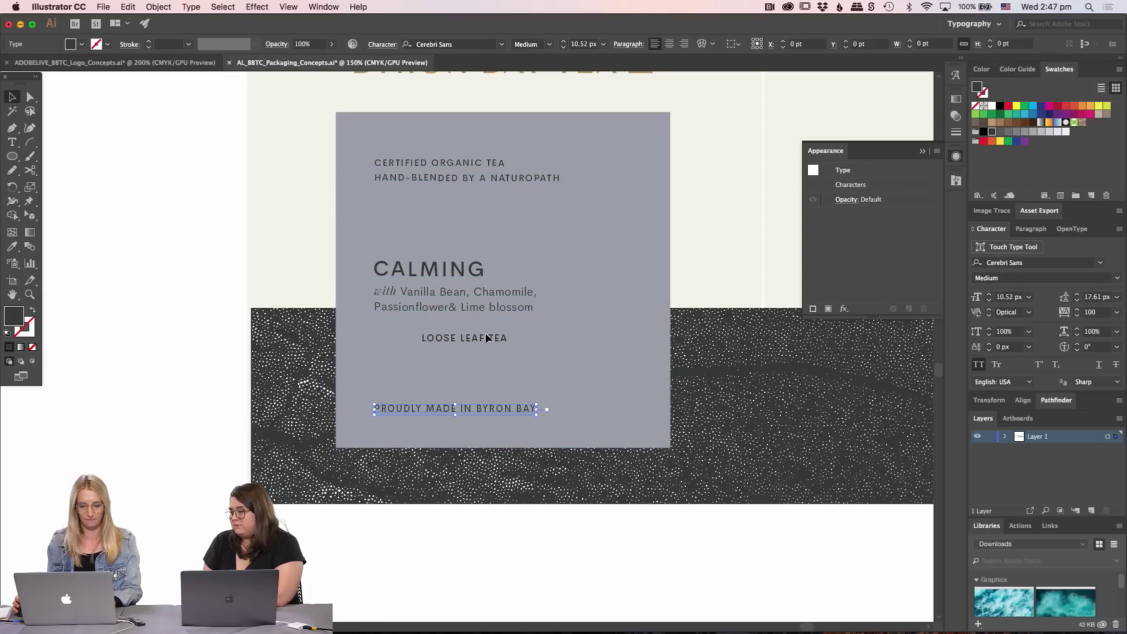
left_click_drag(491, 336, 441, 383)
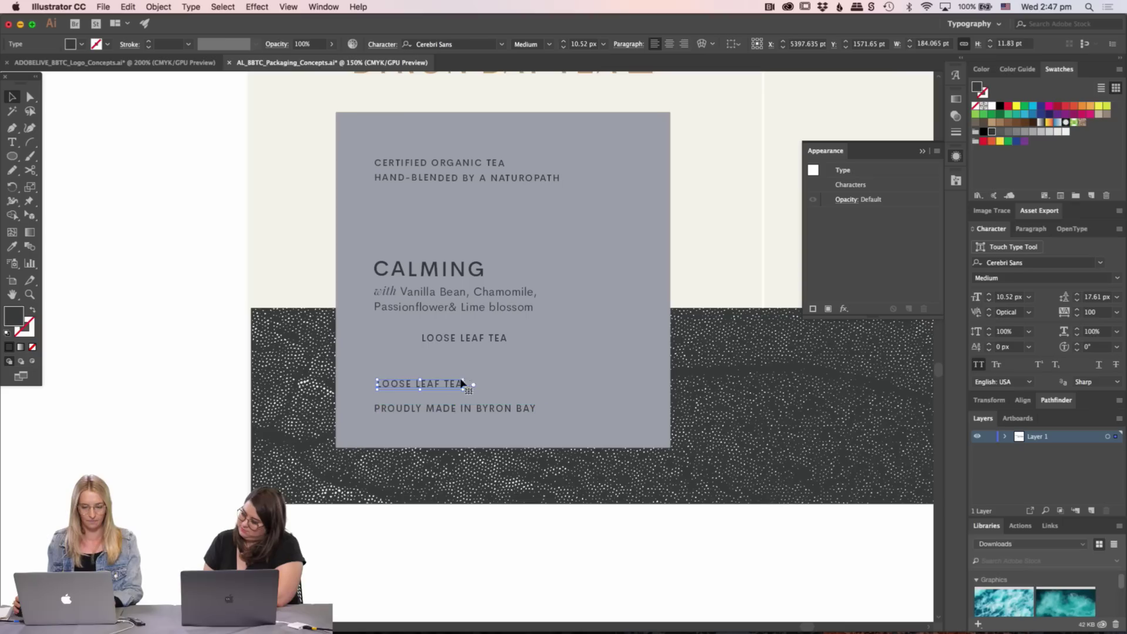
- Set the lower LOOSE LEAF TEA text to 13 px Bold and delete the leftover copy above it
left_click(990, 295)
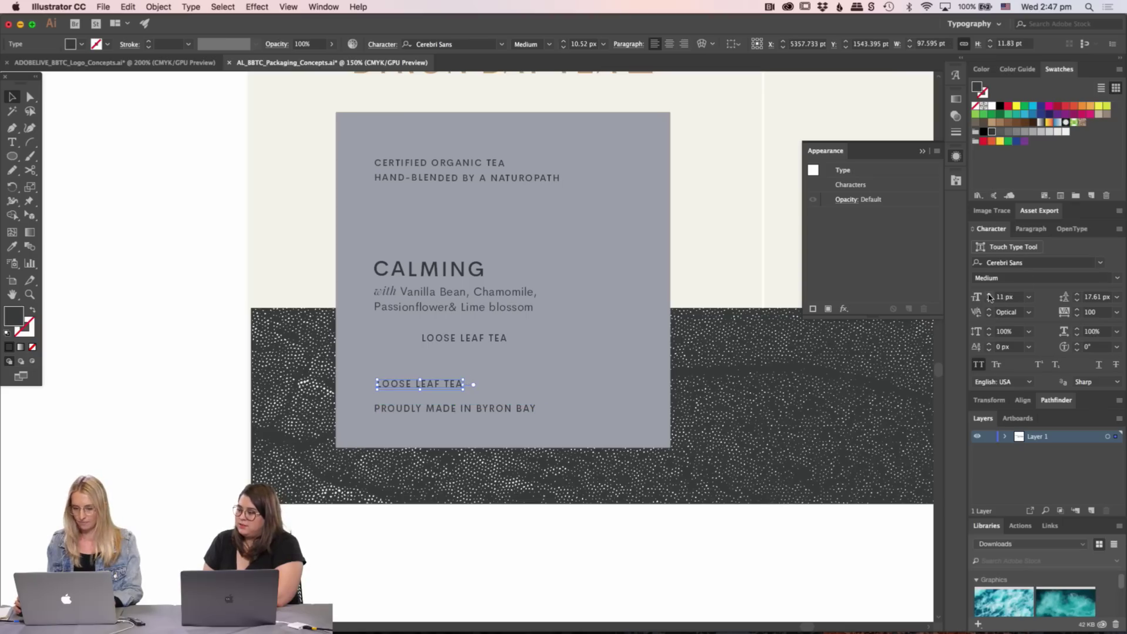
left_click(990, 296)
left_click(990, 296)
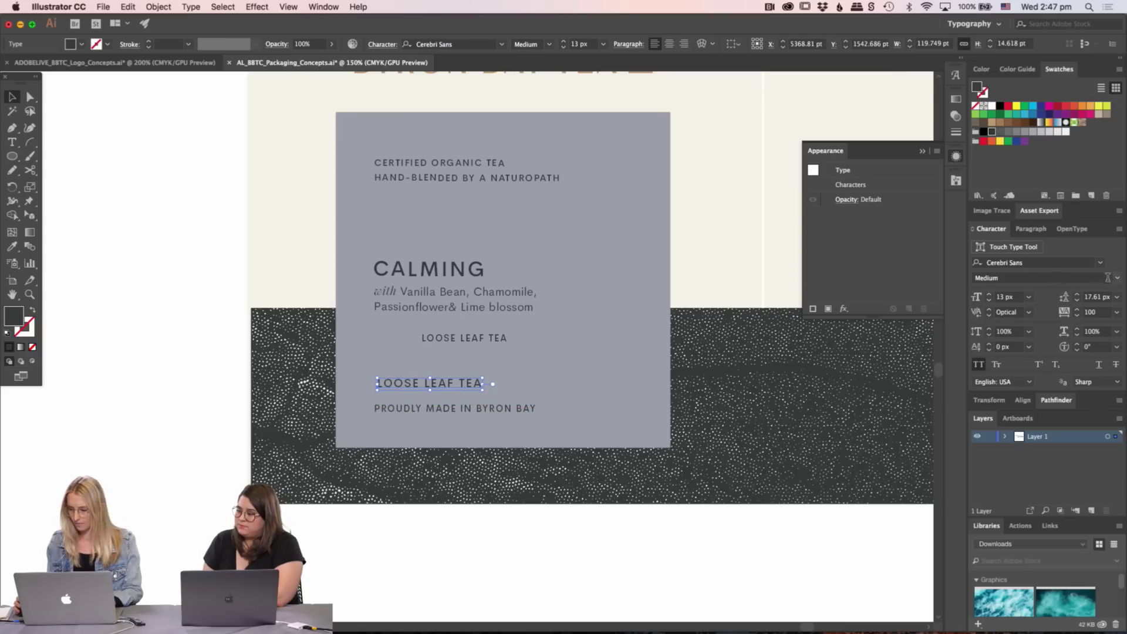
left_click(1117, 278)
left_click(1039, 351)
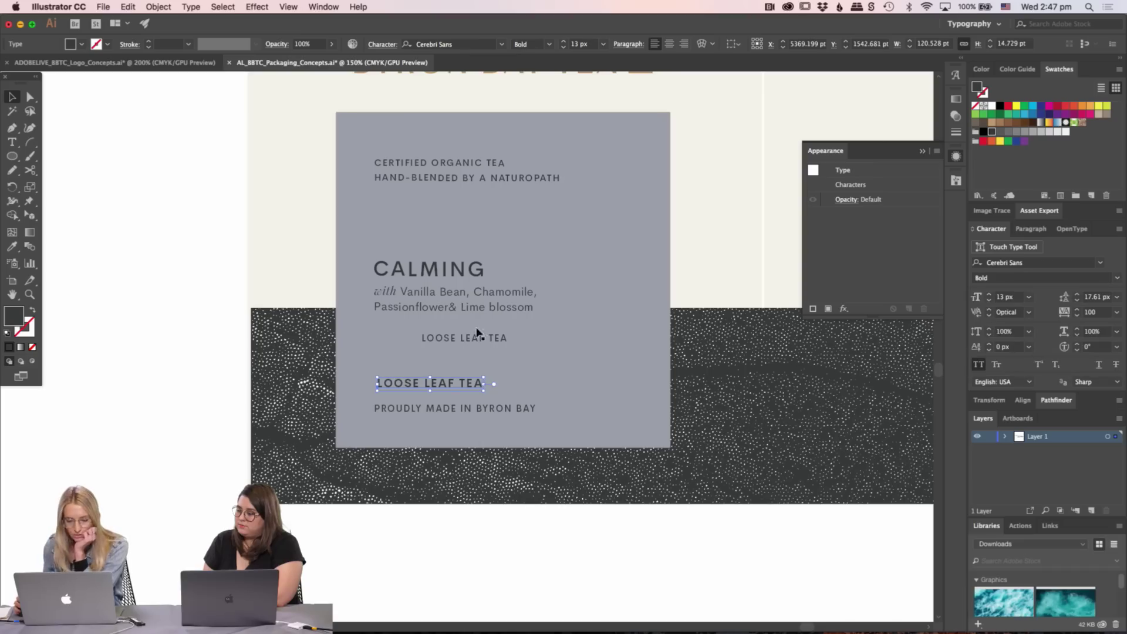
key("super+shift+a")
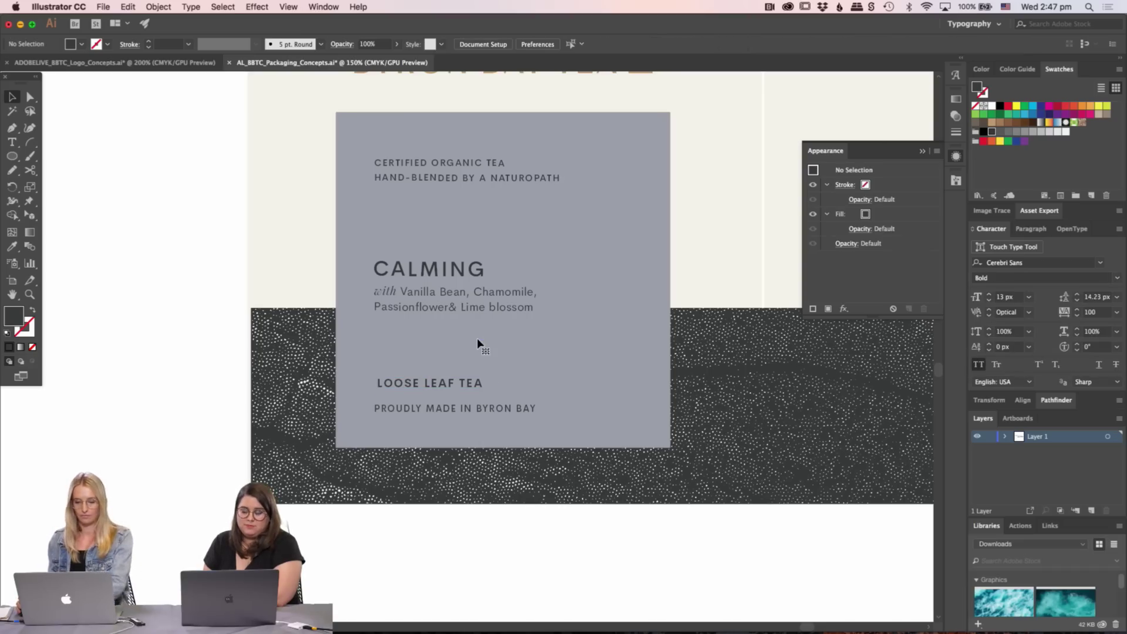
- Try to add a space before the ampersand in the box label's ingredients text
key("z")
left_click(478, 344)
key("v")
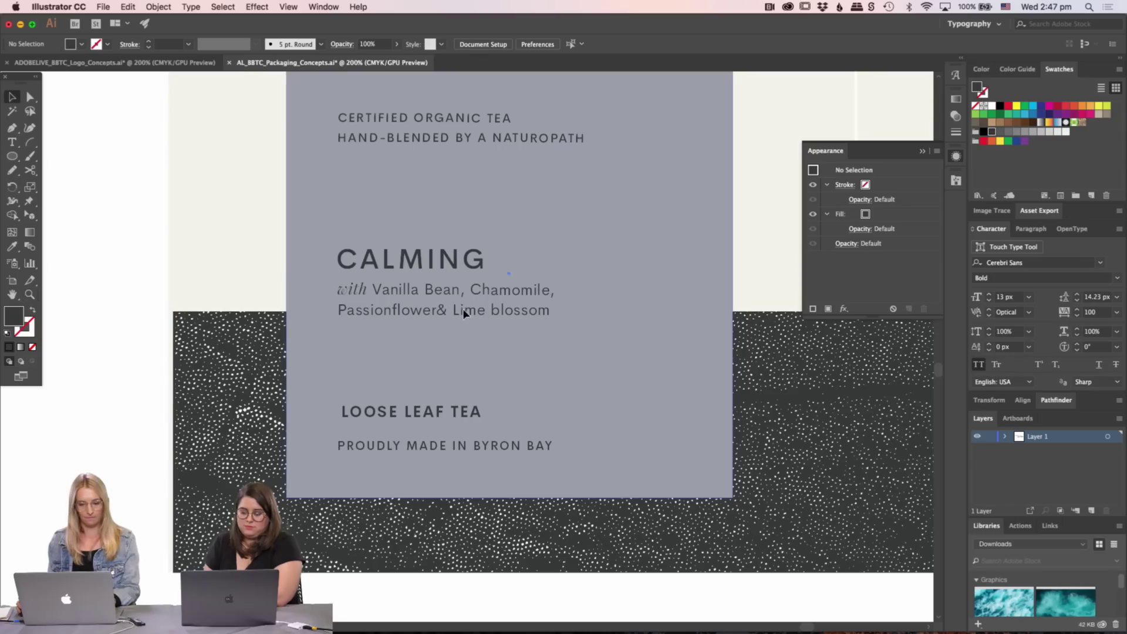
left_click(462, 315)
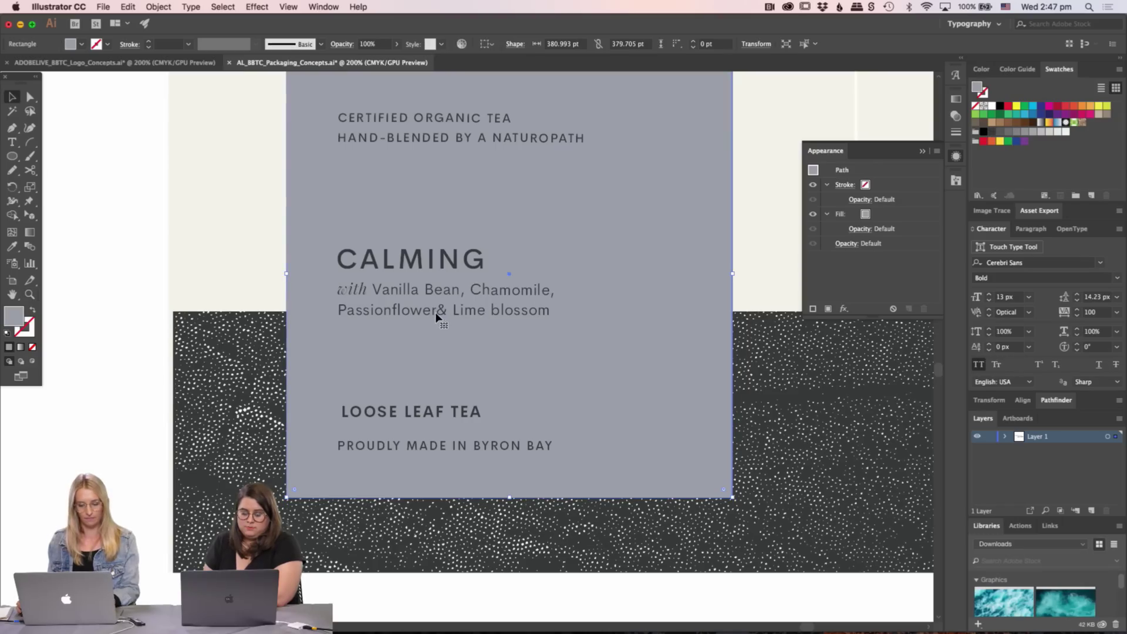
key("t")
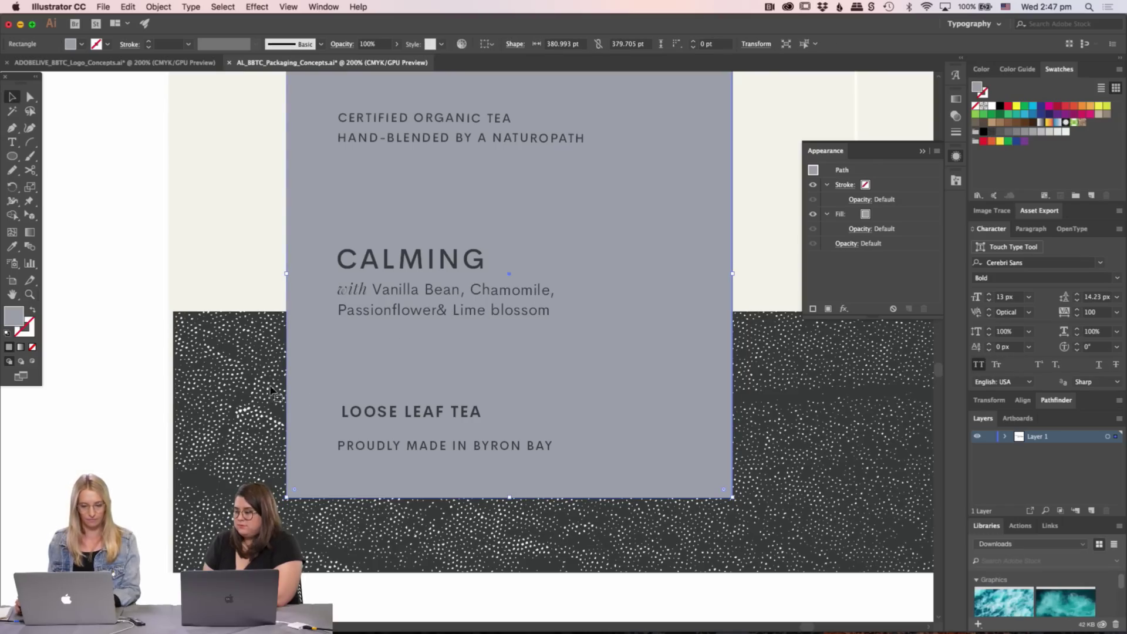
key("v")
key("super+shift+a")
left_click(440, 314)
key("t")
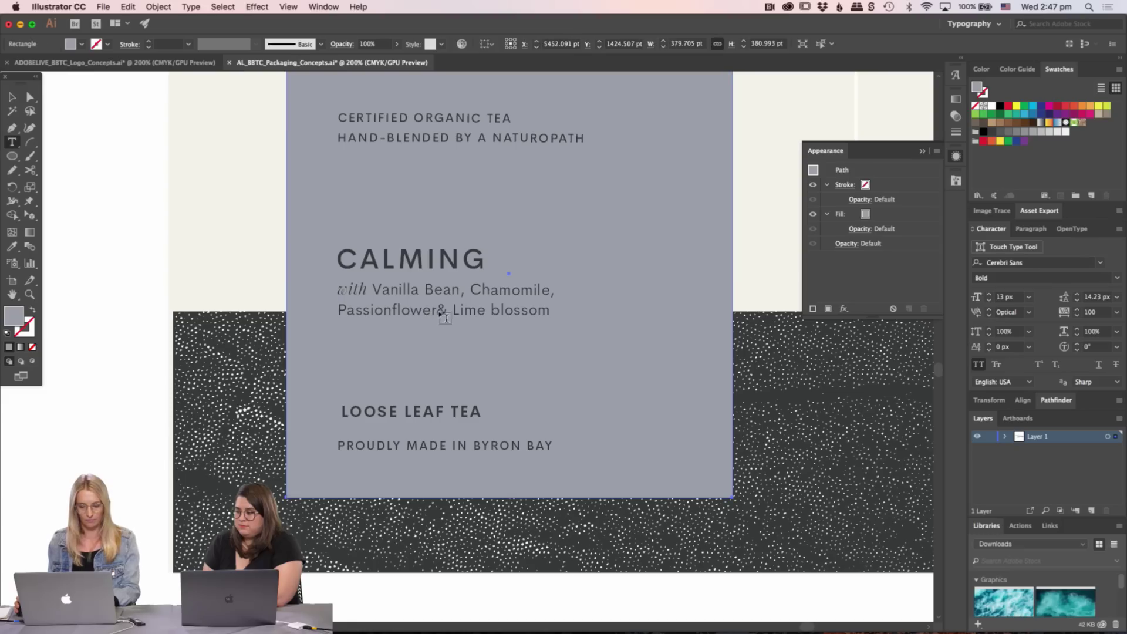
left_click(440, 315)
key("super+z")
key("v")
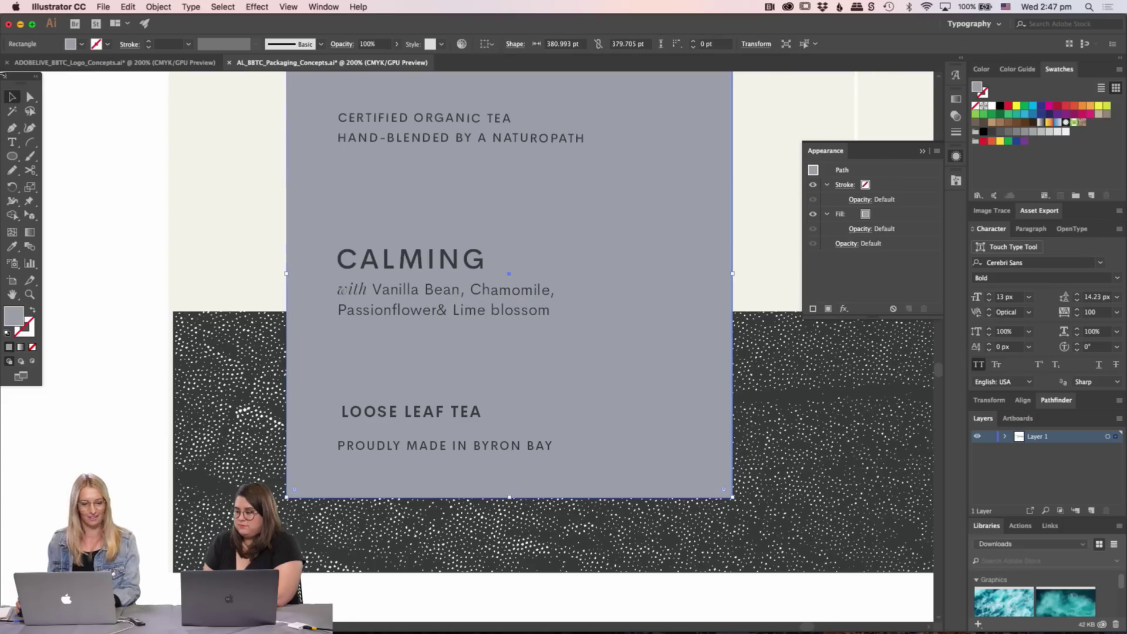
- Duplicate the complete flat box layout onto the empty canvas to its right
key("super+shift+a")
key("super+minus")
key("super+minus")
key("super+minus")
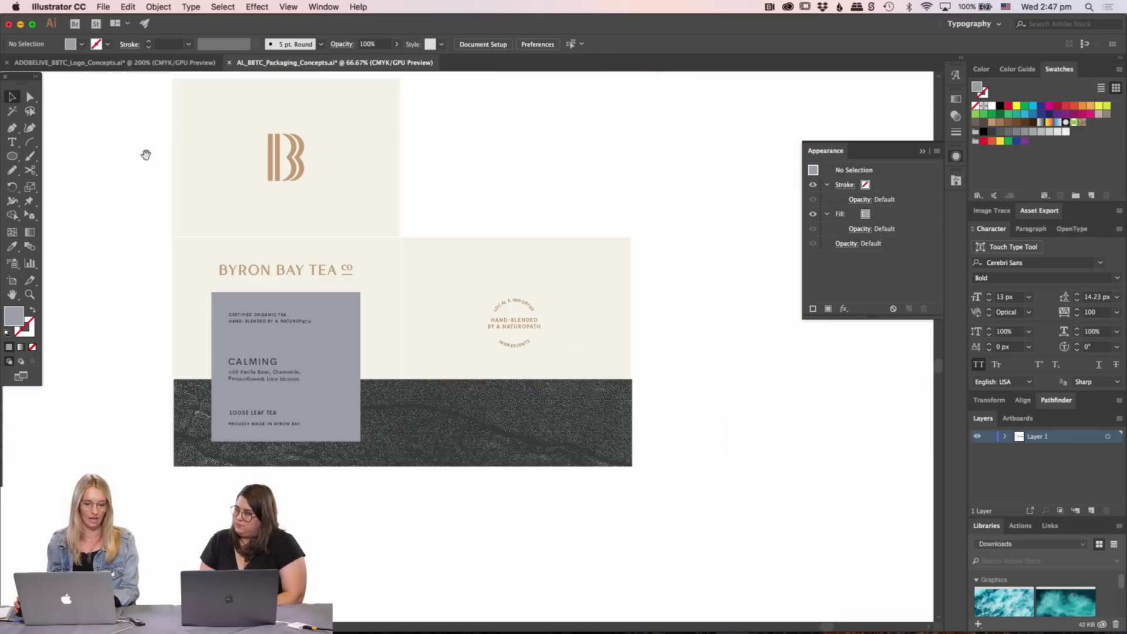
left_click_drag(144, 145, 596, 473)
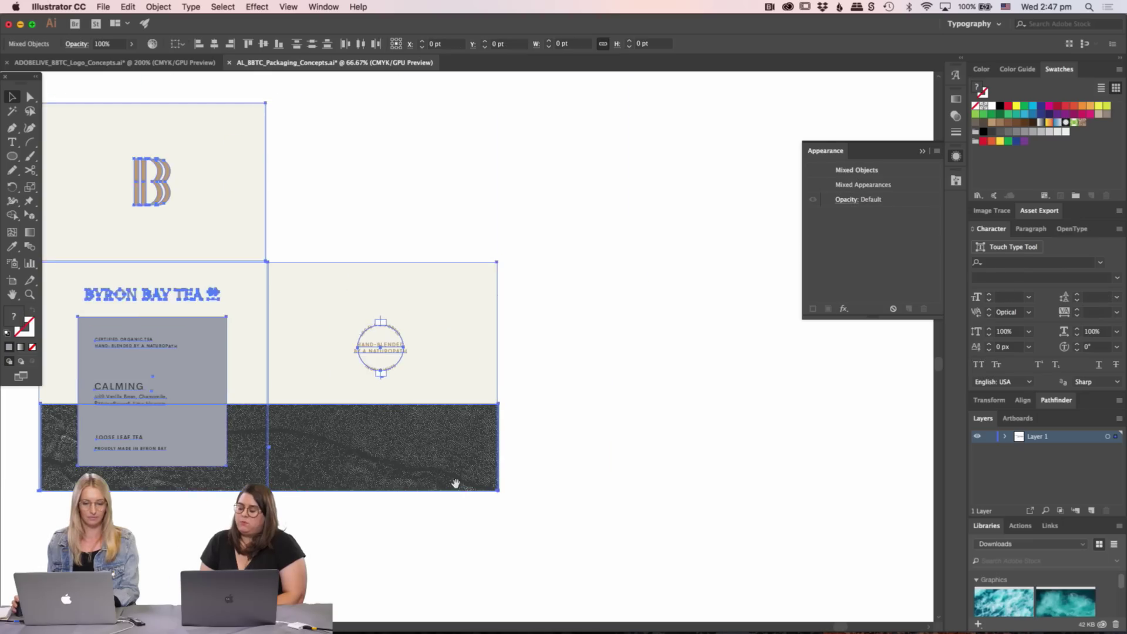
left_click_drag(153, 462, 634, 463)
key("super+shift+a")
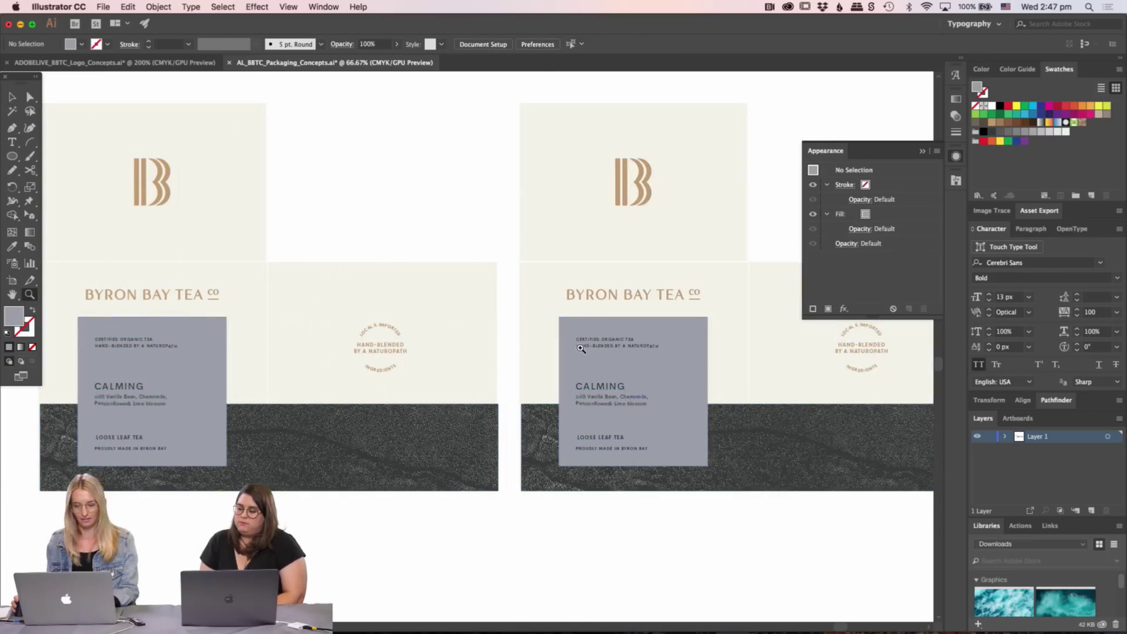
- Insert a space between "Passionflower" and "&" in the duplicated box label's ingredients text
key("super+plus")
key("super+plus")
key("super+plus")
left_click_drag(471, 400, 597, 318)
key("t")
left_click(302, 434)
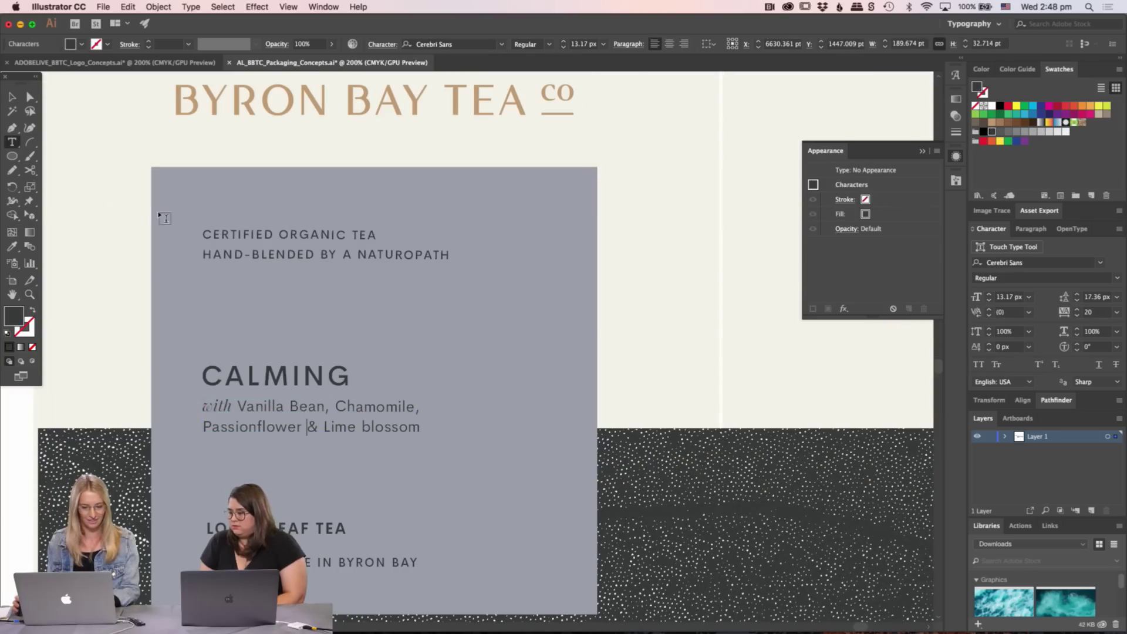
- Delete the original flat box layout, keeping the corrected duplicate
left_click(12, 97)
key("super+minus")
key("super+minus")
key("super+minus")
key("super+minus")
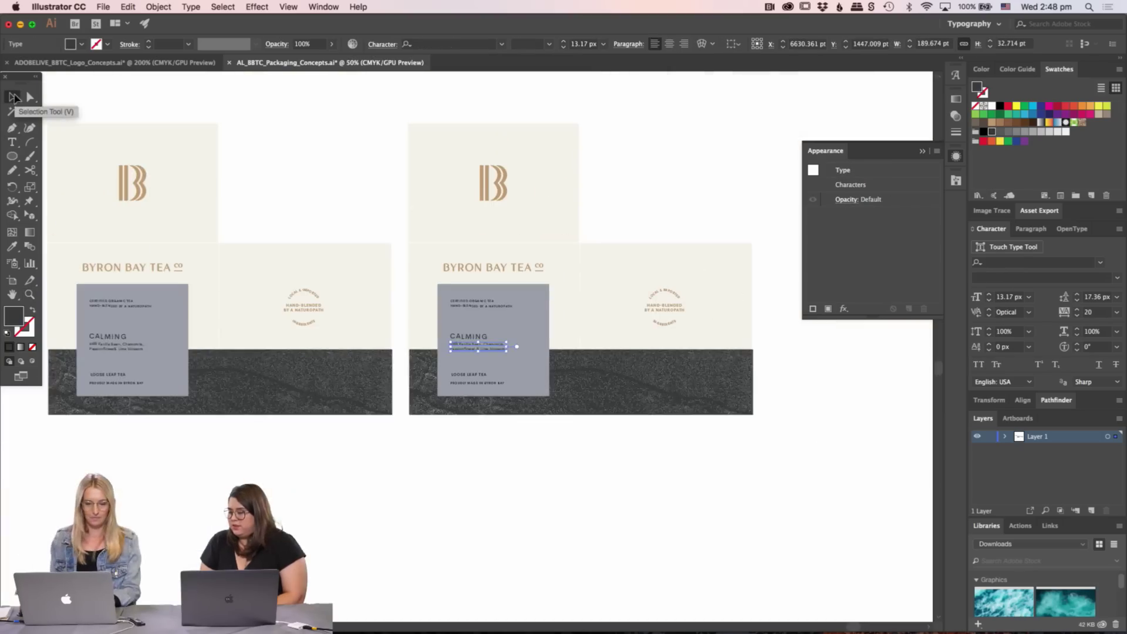
left_click_drag(137, 98, 367, 382)
key("Delete")
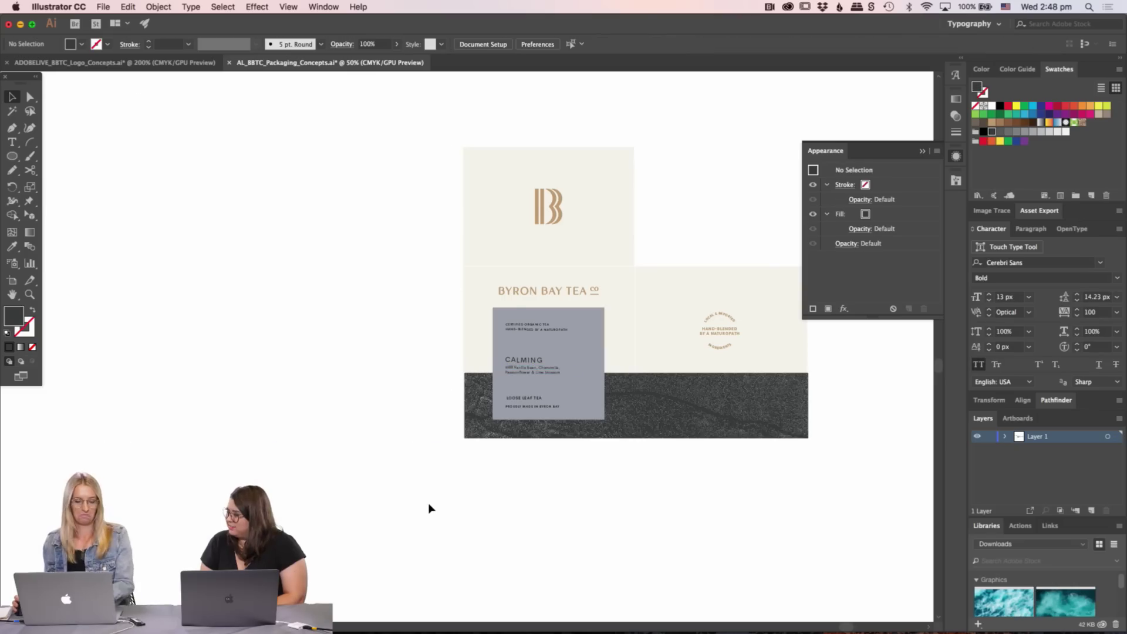
- Move the corrected box layout back beside the enlarged canister
scroll(430, 508, "right", 5)
left_click_drag(338, 159, 667, 516)
scroll(782, 513, "left", 5)
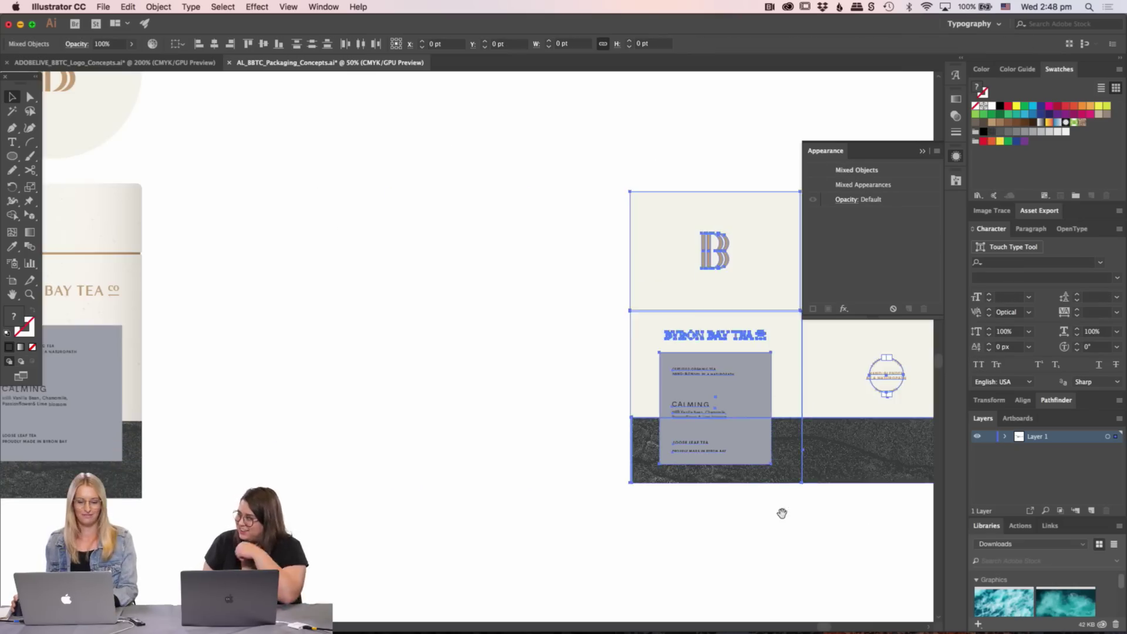
left_click_drag(704, 479, 329, 494)
key("super+shift+a")
- Move PROUDLY MADE IN BYRON BAY slightly up, closer to LOOSE LEAF TEA on the box label
key("z")
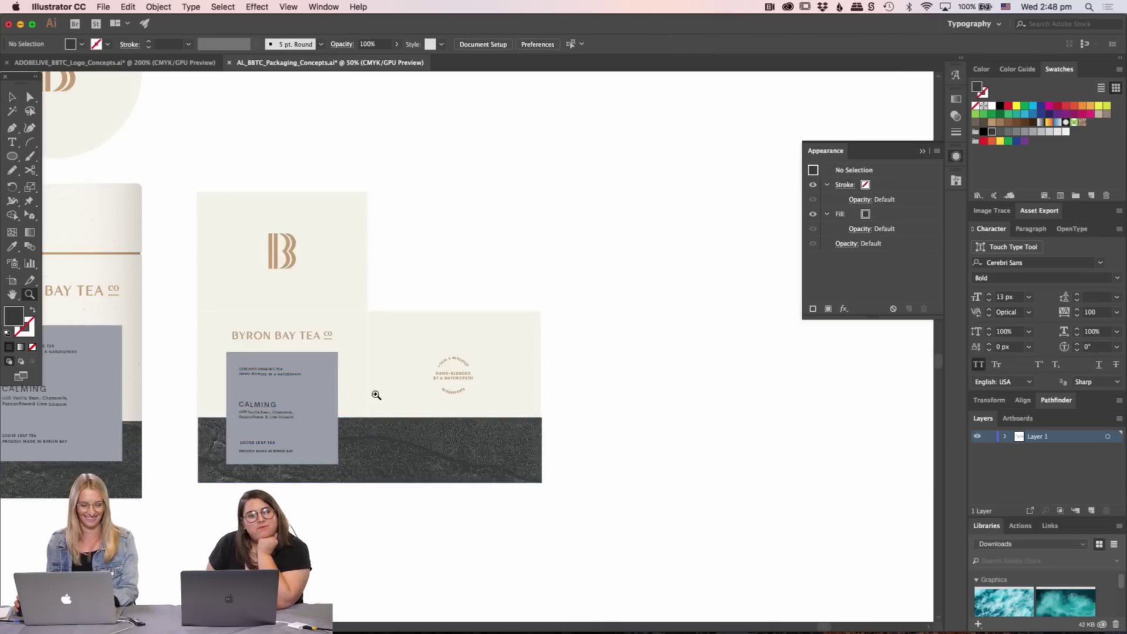
left_click_drag(372, 395, 439, 315)
left_click(438, 315)
key("v")
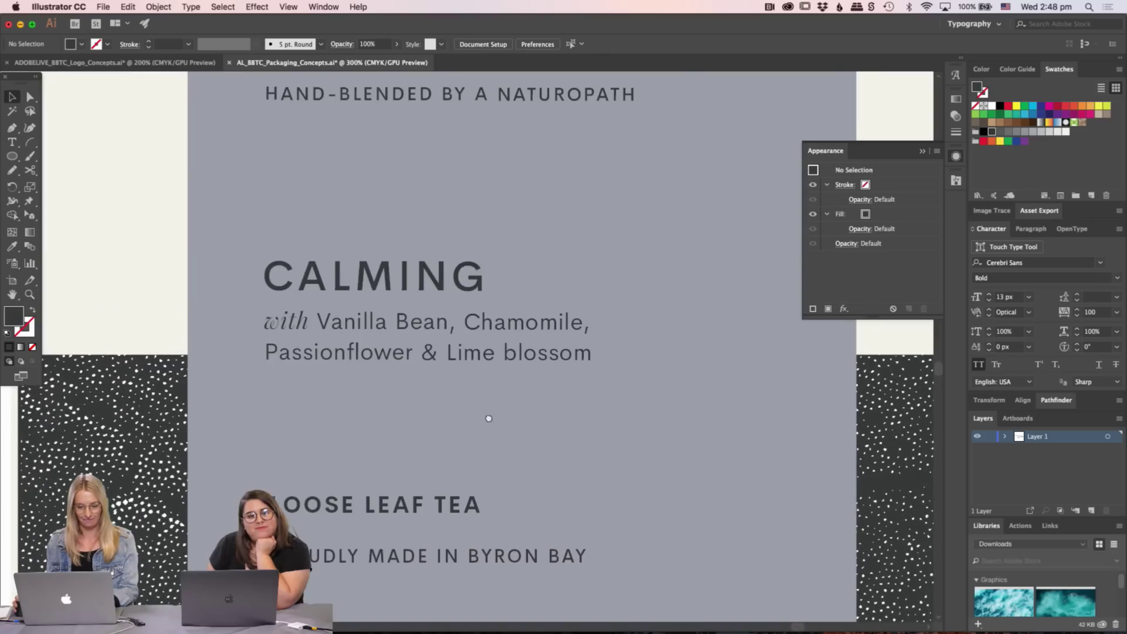
left_click_drag(399, 517, 400, 500)
key("super+minus")
key("super+minus")
key("super+minus")
key("super+minus")
key("super+minus")
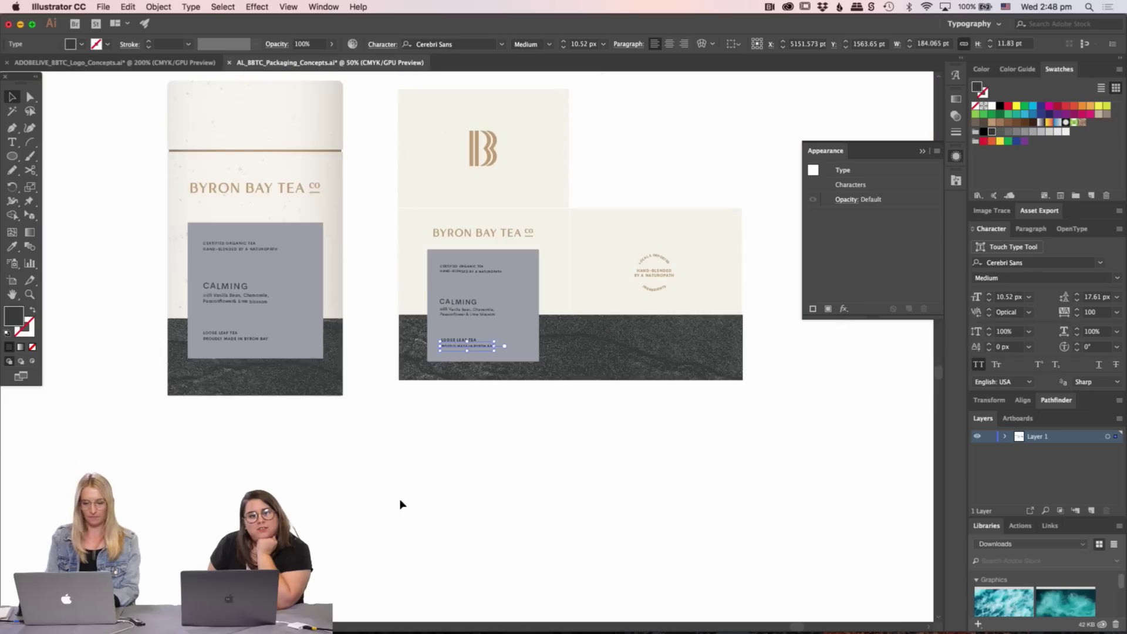
- Copy the 80G NET — 2.82 OZ line from the pink CALMING box label
left_click_drag(325, 397, 514, 477)
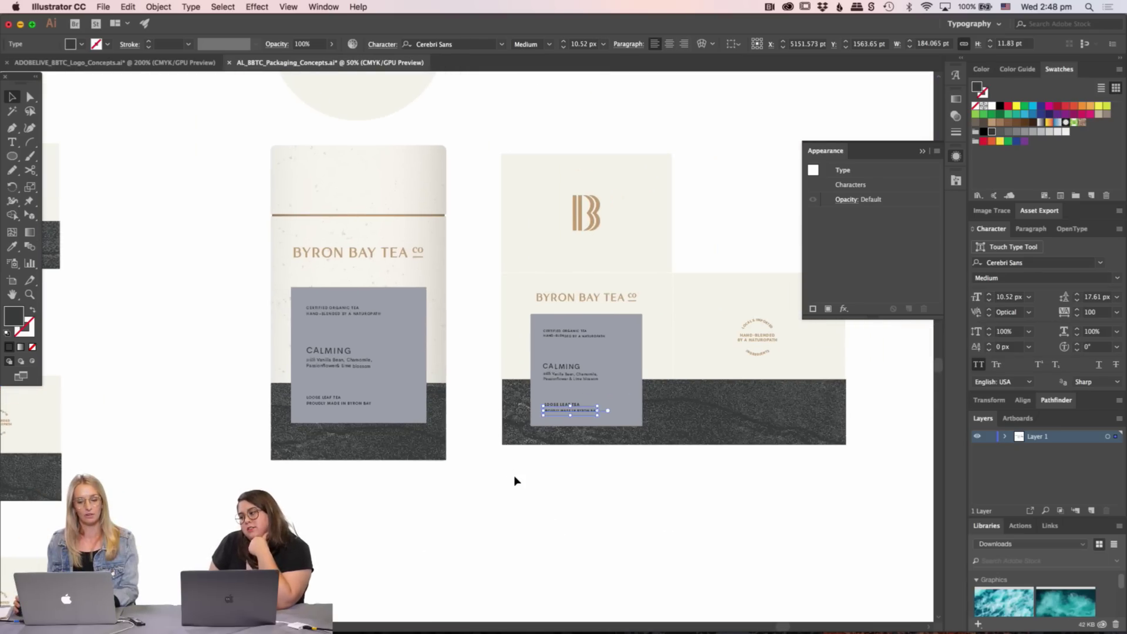
left_click(515, 477)
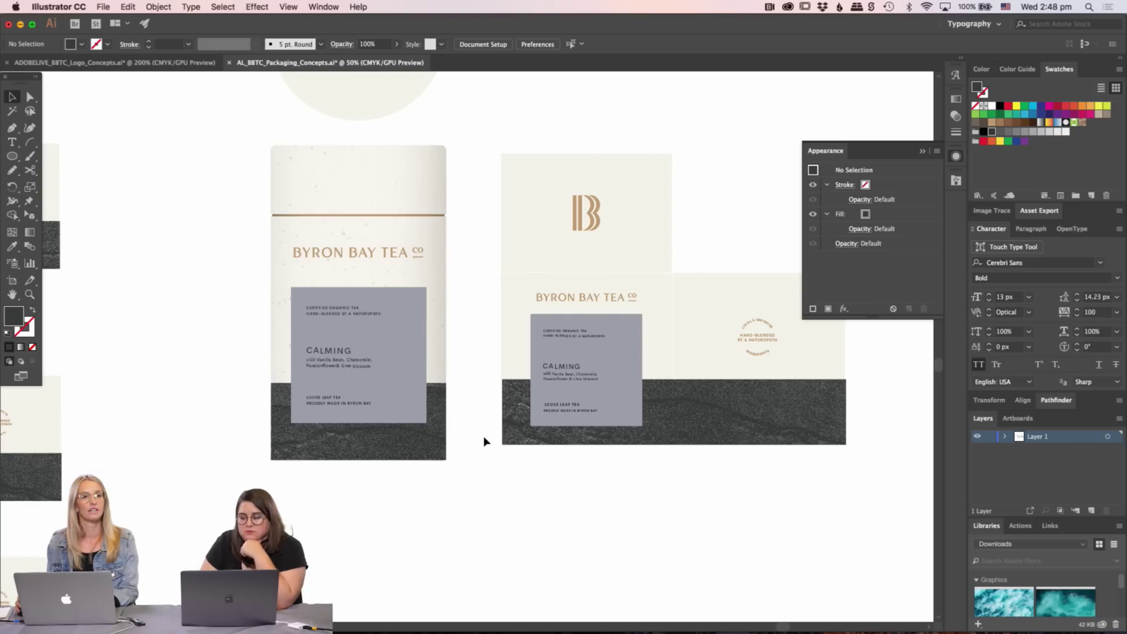
scroll(485, 442, "left", 15)
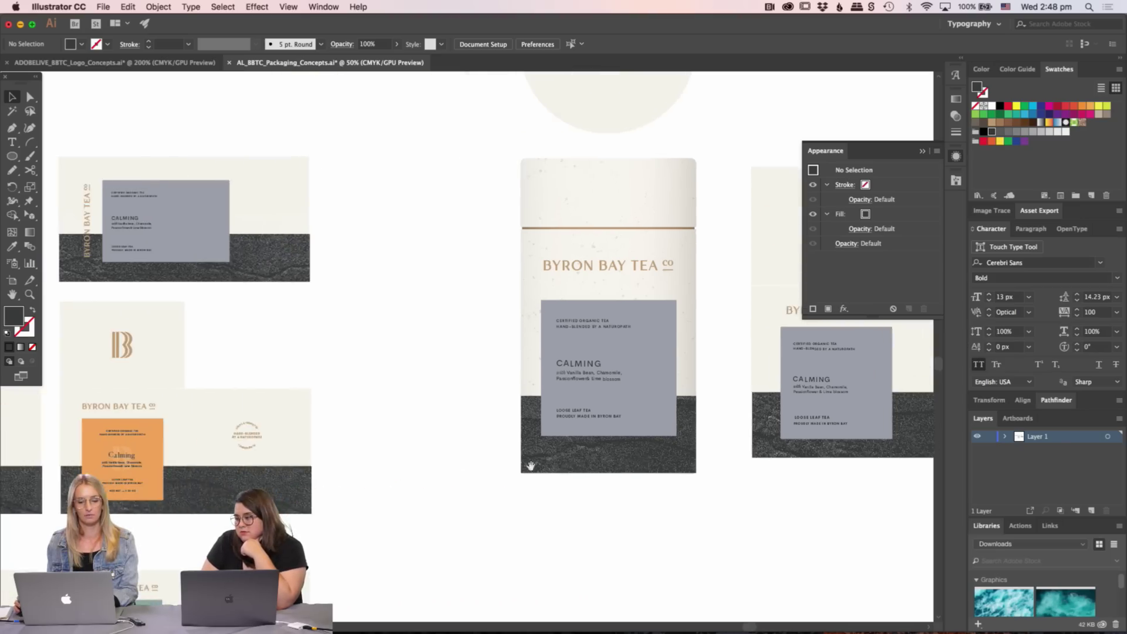
scroll(513, 405, "right", 5)
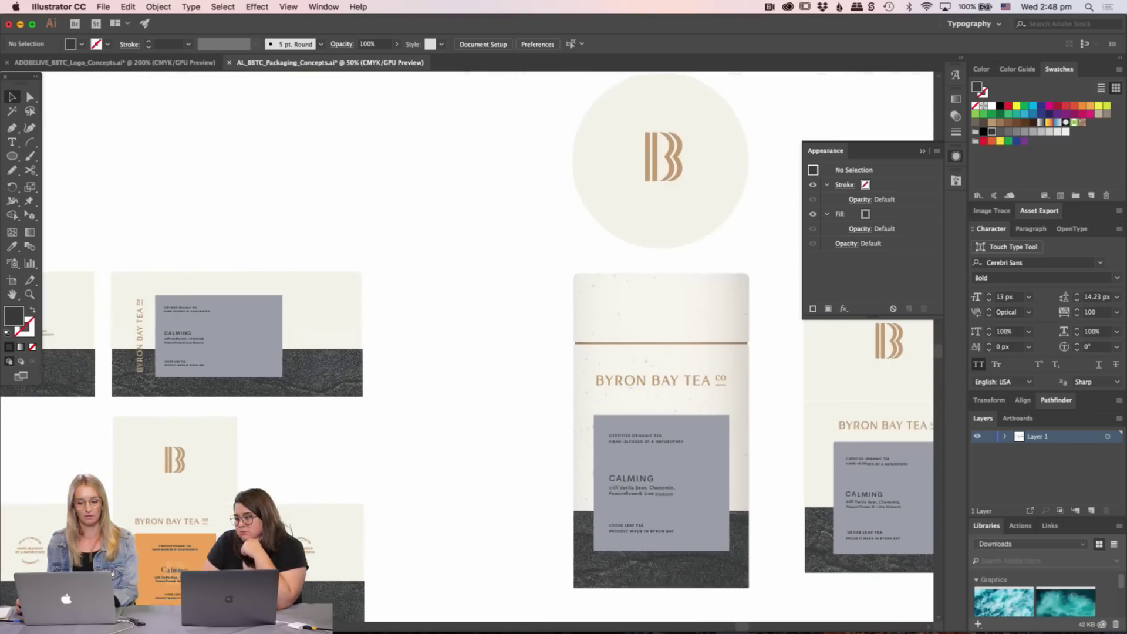
scroll(491, 487, "left", 10)
scroll(492, 488, "down", 4)
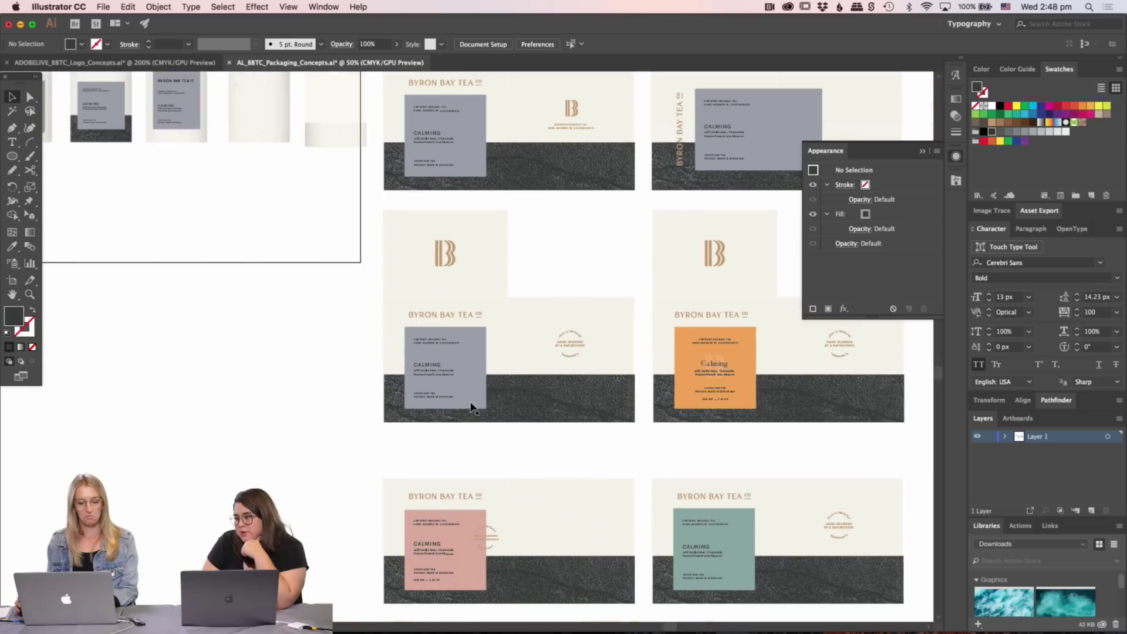
scroll(443, 503, "down", 5)
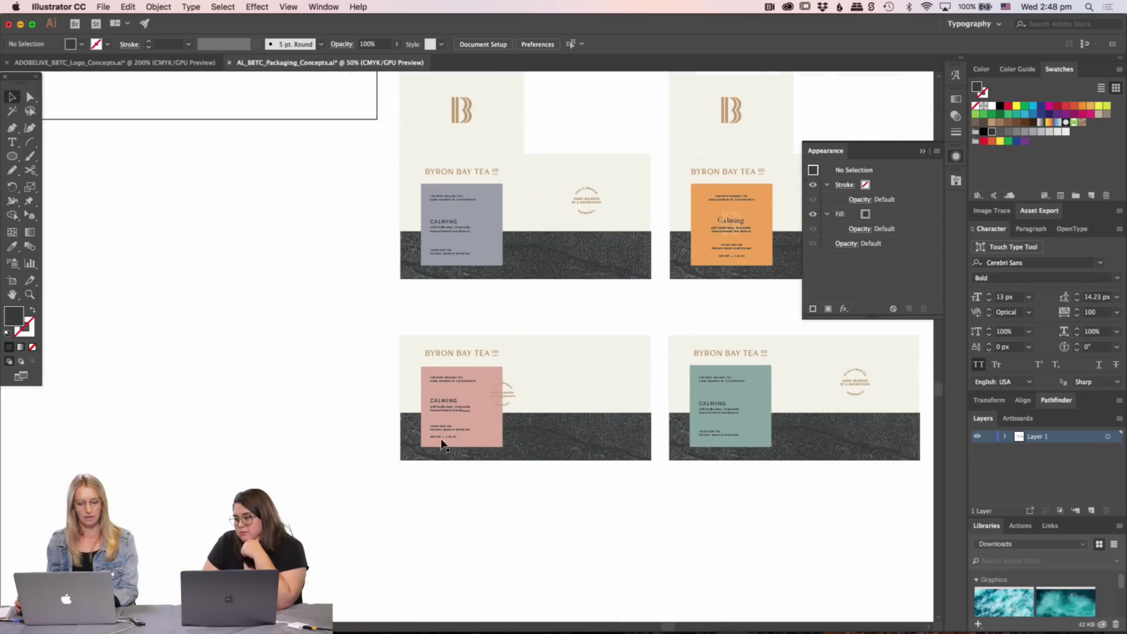
left_click(444, 439)
- Nudge LOOSE LEAF TEA slightly up, away from PROUDLY MADE IN BYRON BAY, on the enlarged box layout's label
scroll(599, 378, "right", 12)
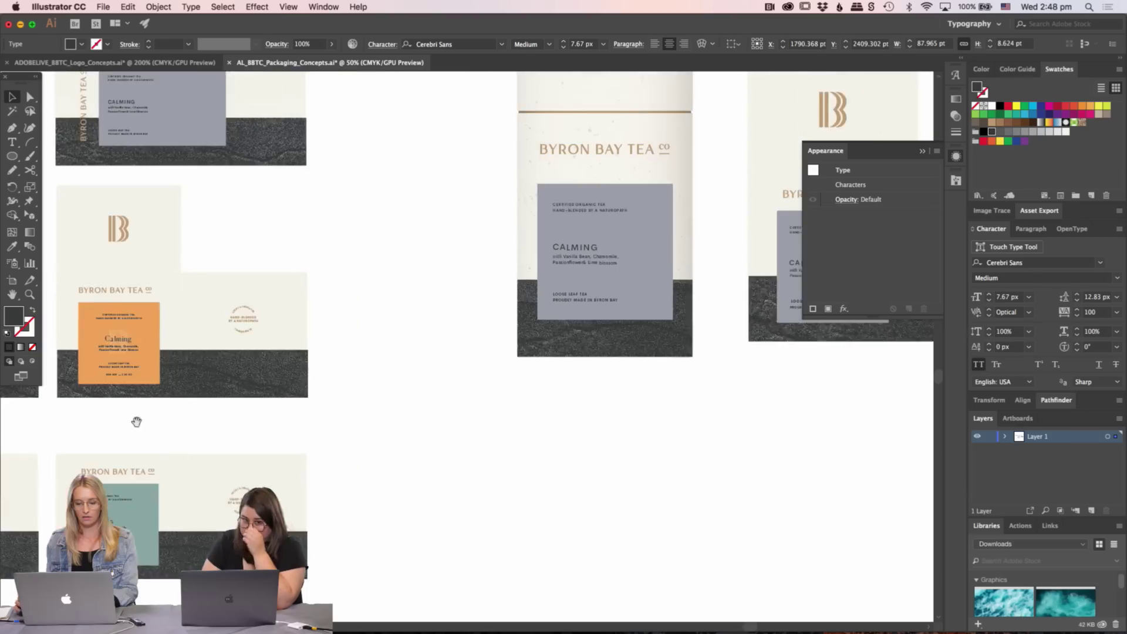
scroll(411, 374, "right", 6)
scroll(411, 374, "up", 2)
key("z")
left_click(448, 387)
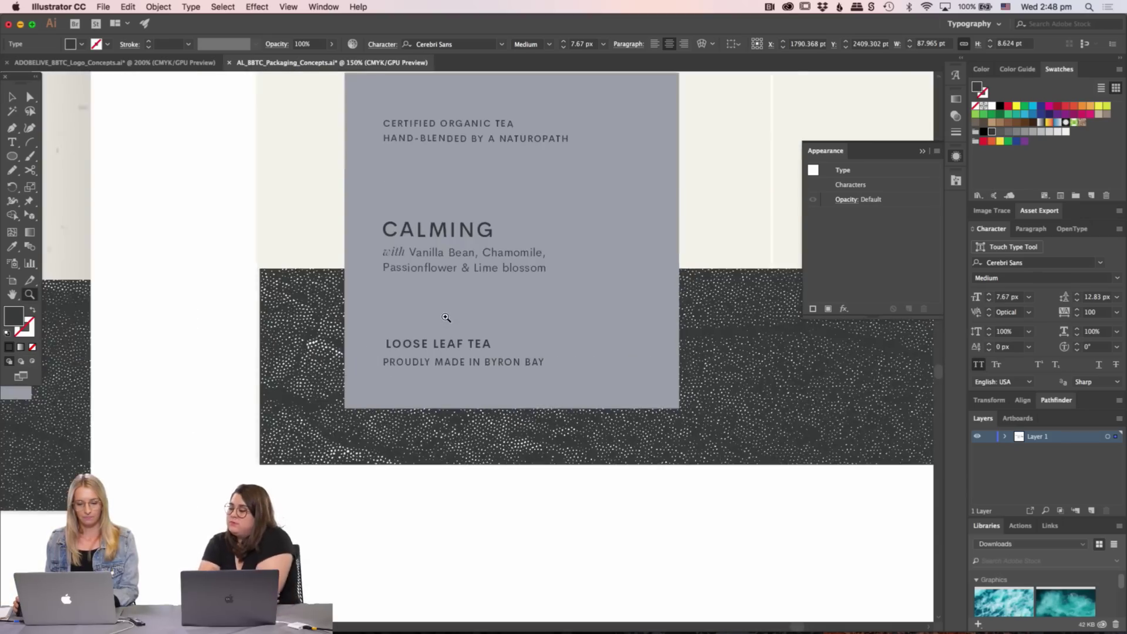
key("v")
left_click(427, 386)
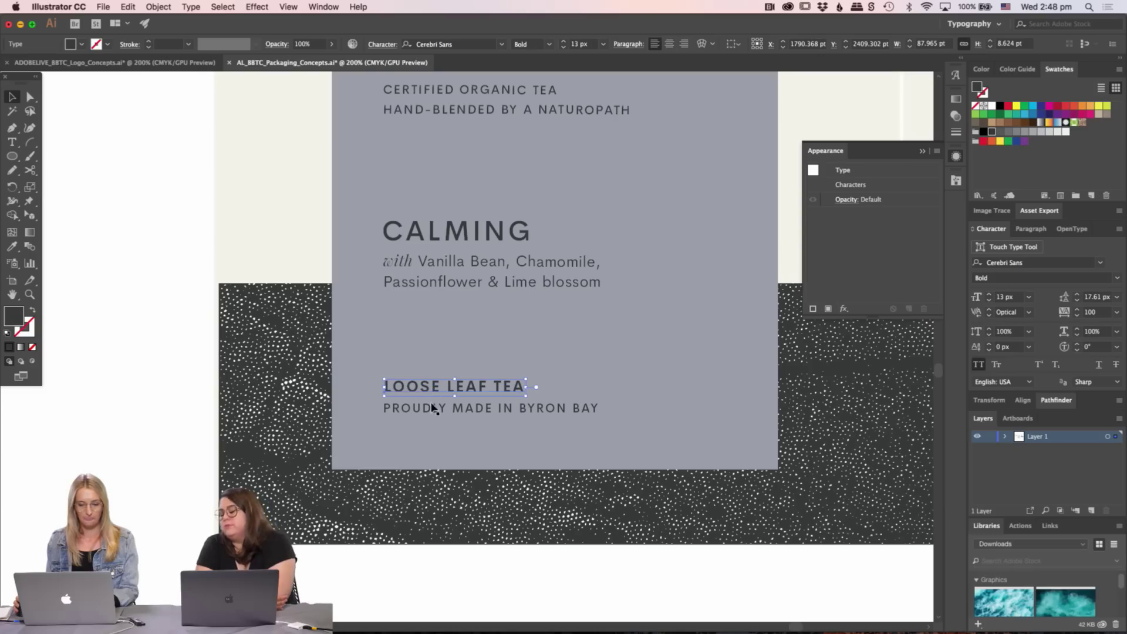
key("Up")
key("Up")
key("Up")
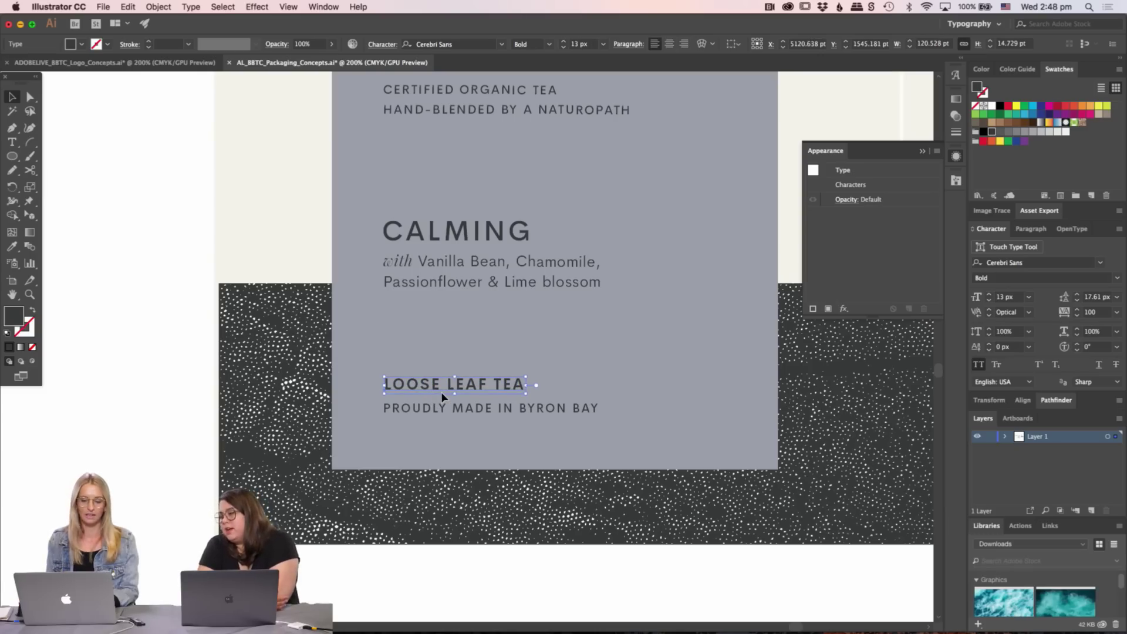
- Paste the 80G NET — 2.82 OZ line onto the enlarged box label and place it below PROUDLY MADE IN BYRON BAY
key("k")
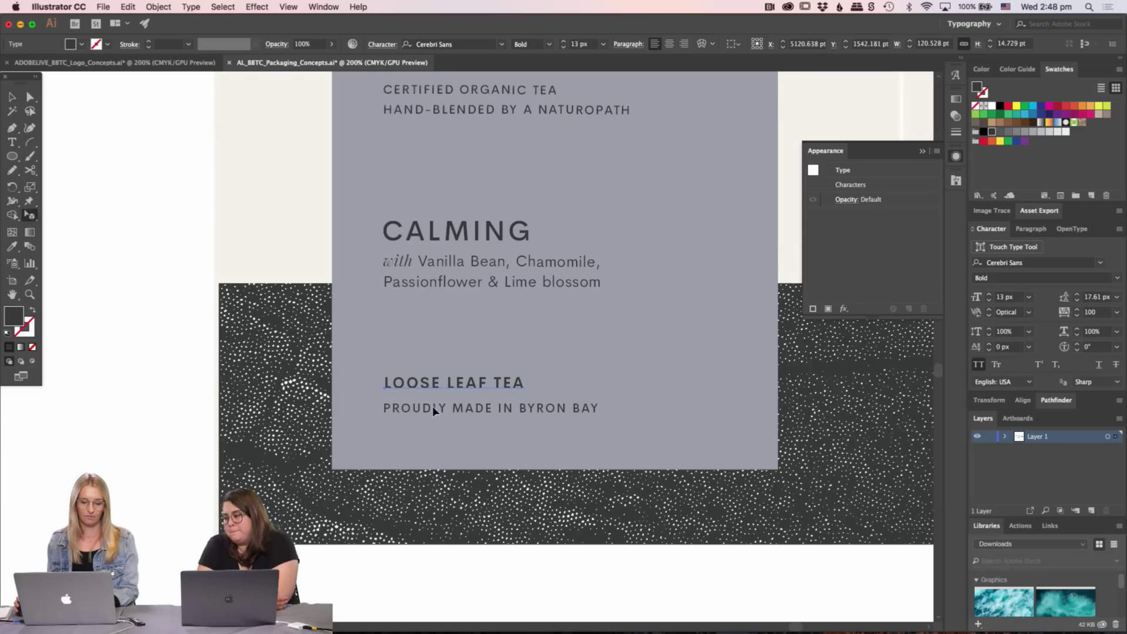
left_click(461, 532)
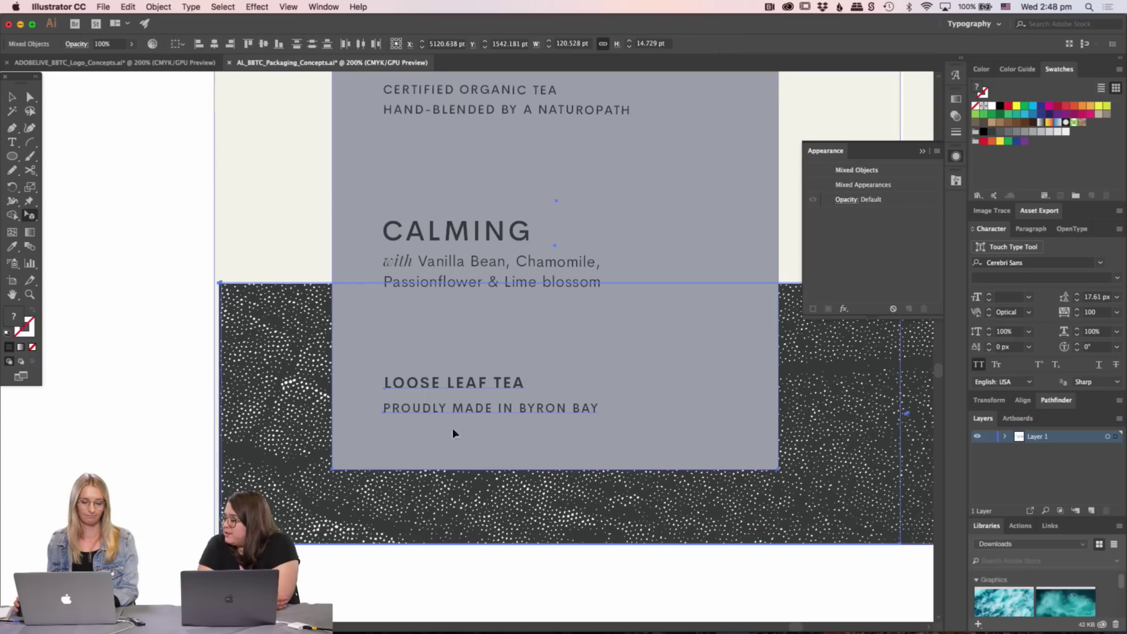
left_click(420, 386)
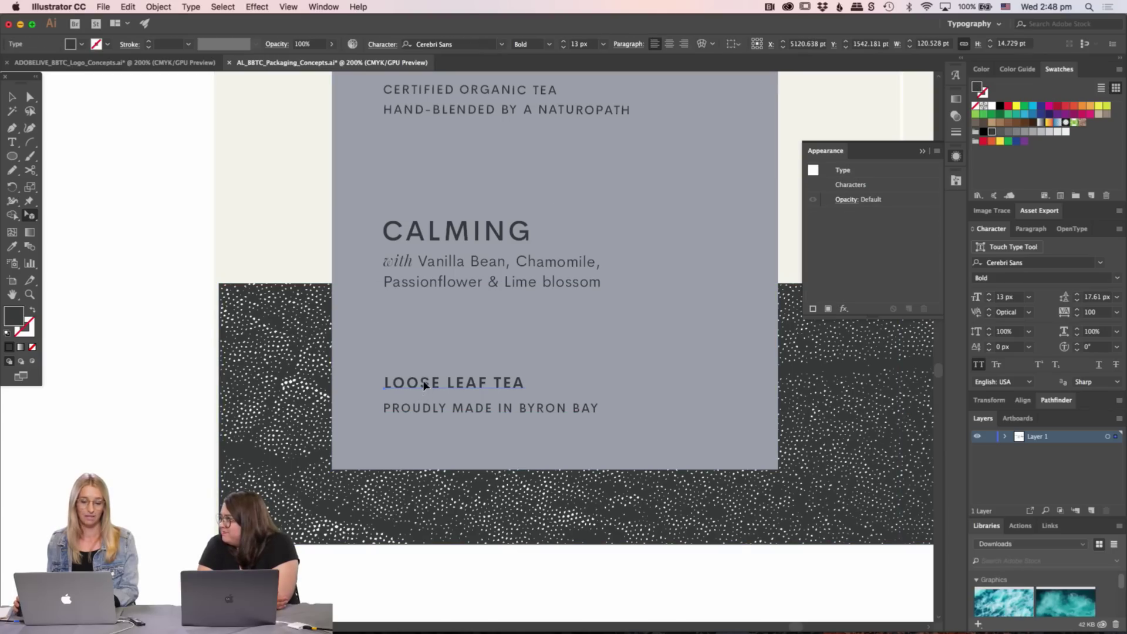
type("80G NET — 2.82 OZ")
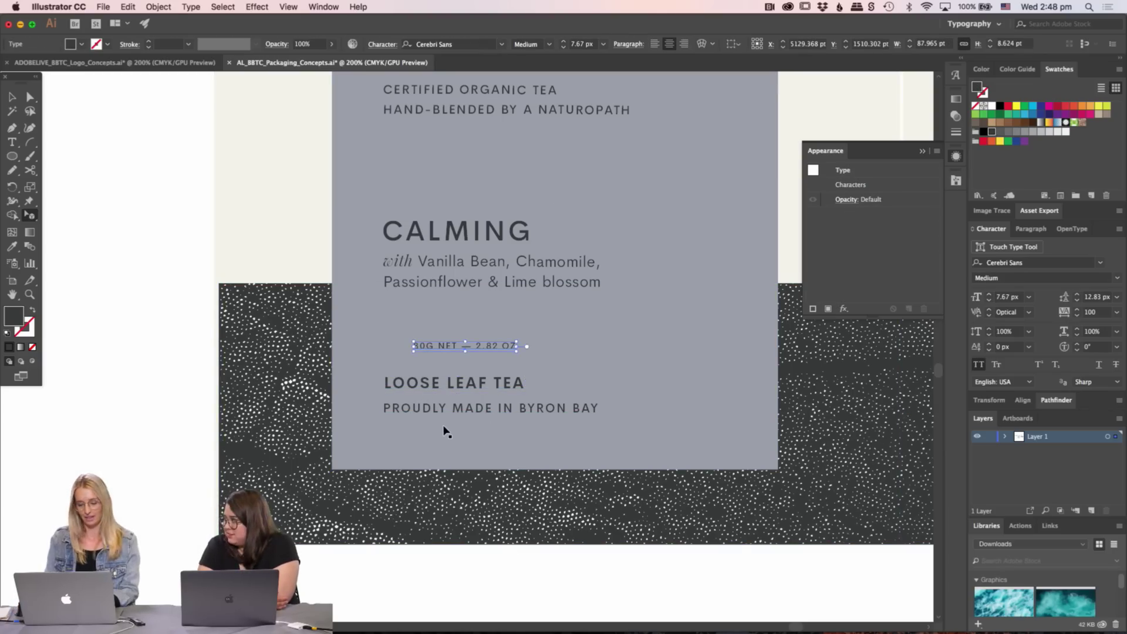
key("super+1")
key("v")
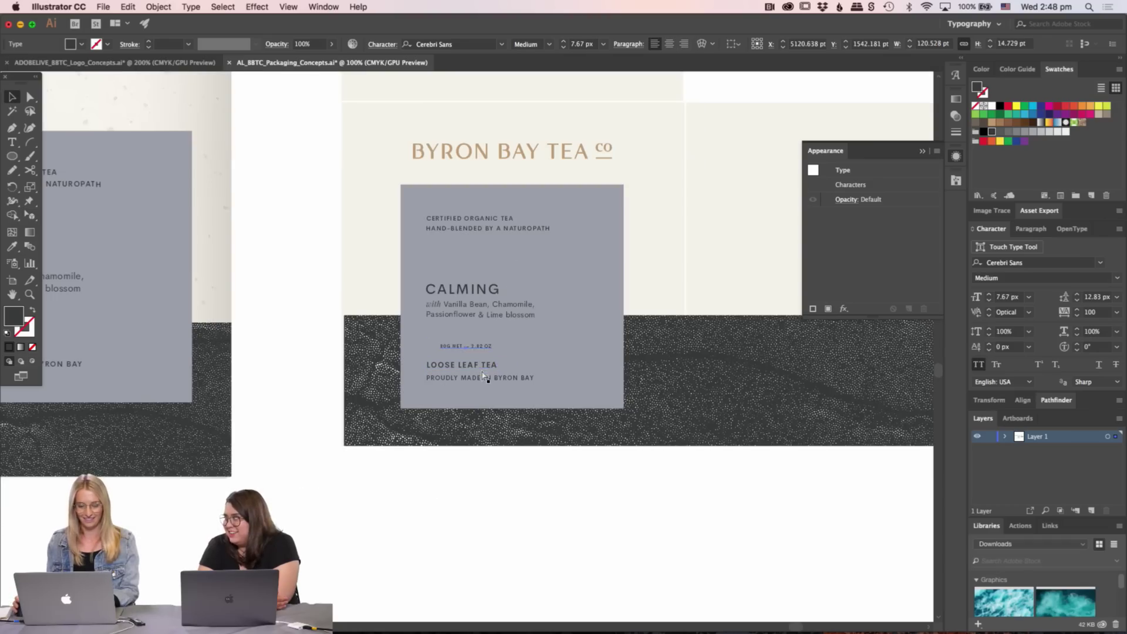
left_click(470, 347)
left_click_drag(464, 398, 464, 396)
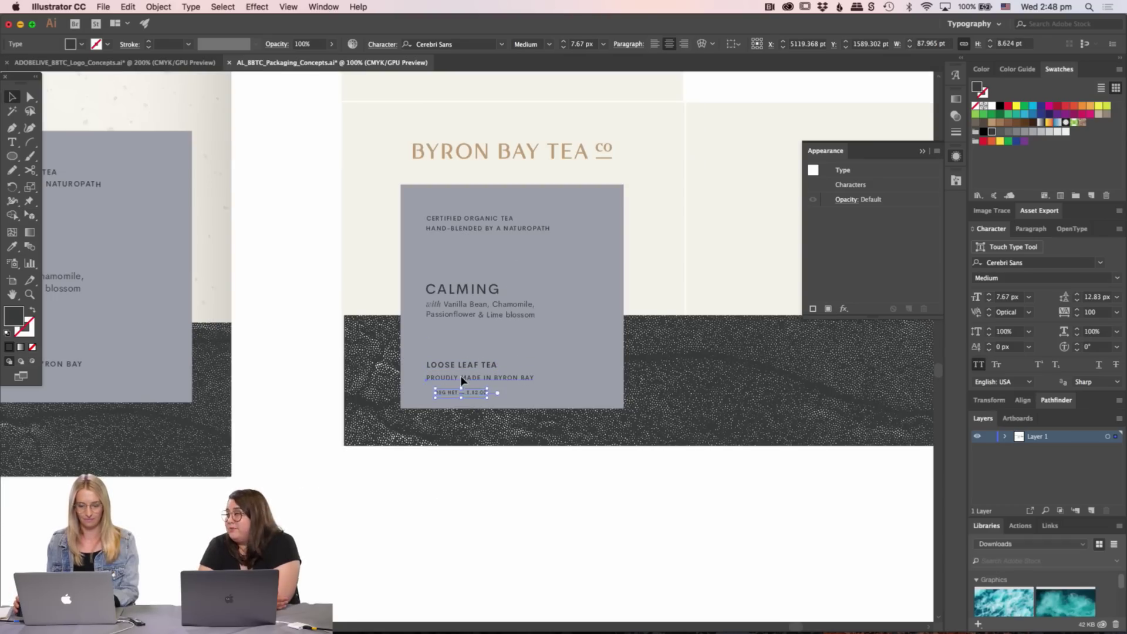
- Left-align the three lower text lines on the box label and shift them up slightly as a block
left_click(463, 378)
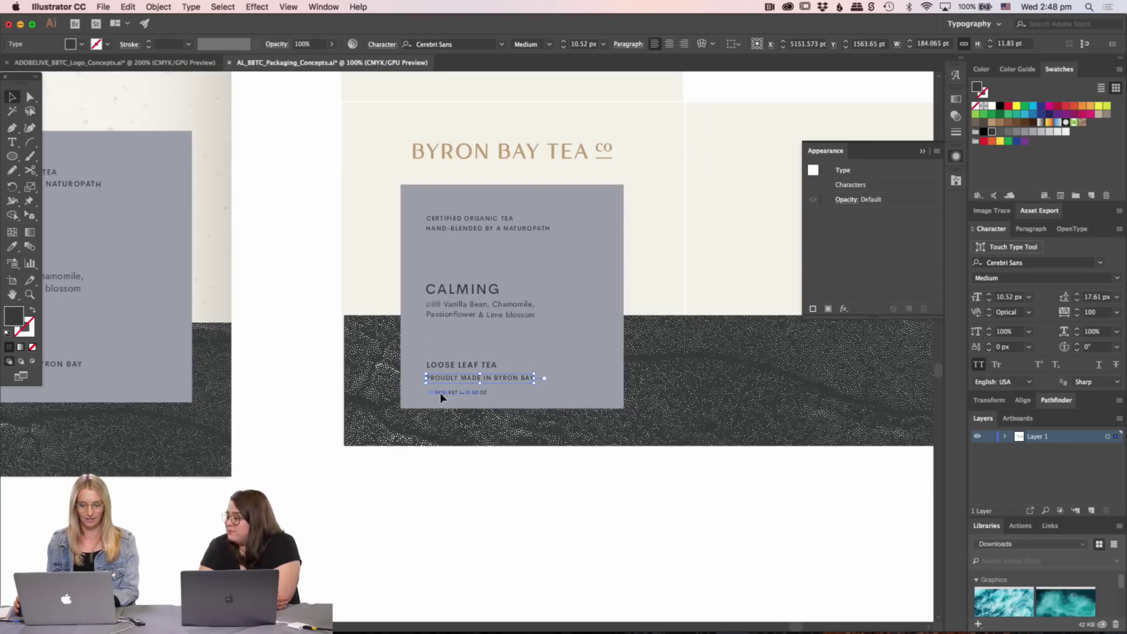
left_click(439, 392, "shift")
left_click_drag(445, 357, 446, 355)
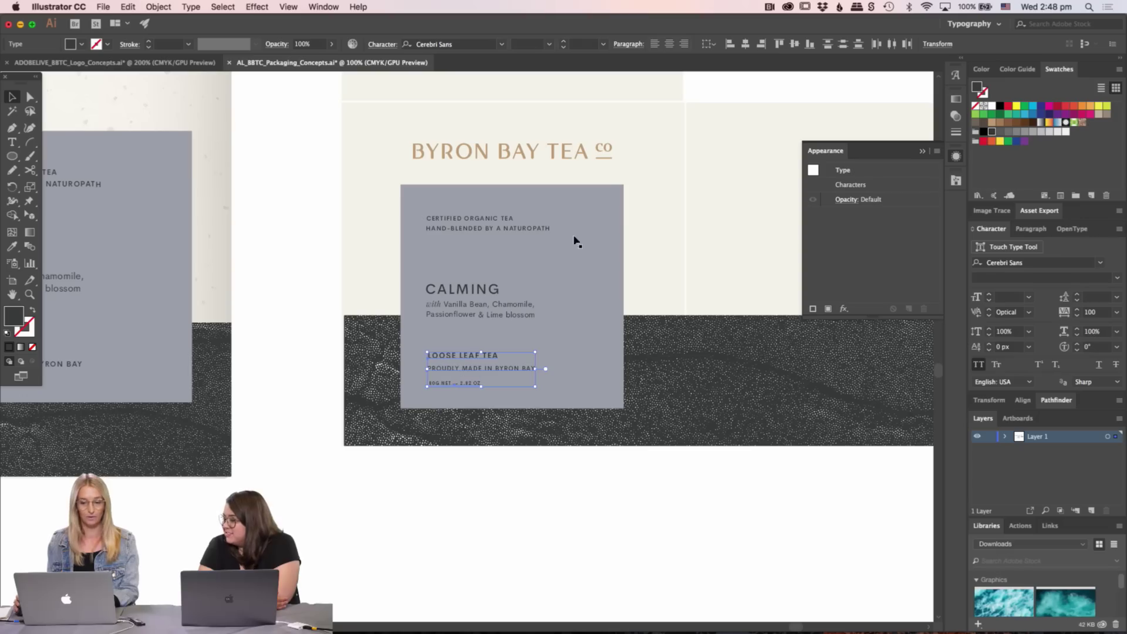
left_click(731, 45)
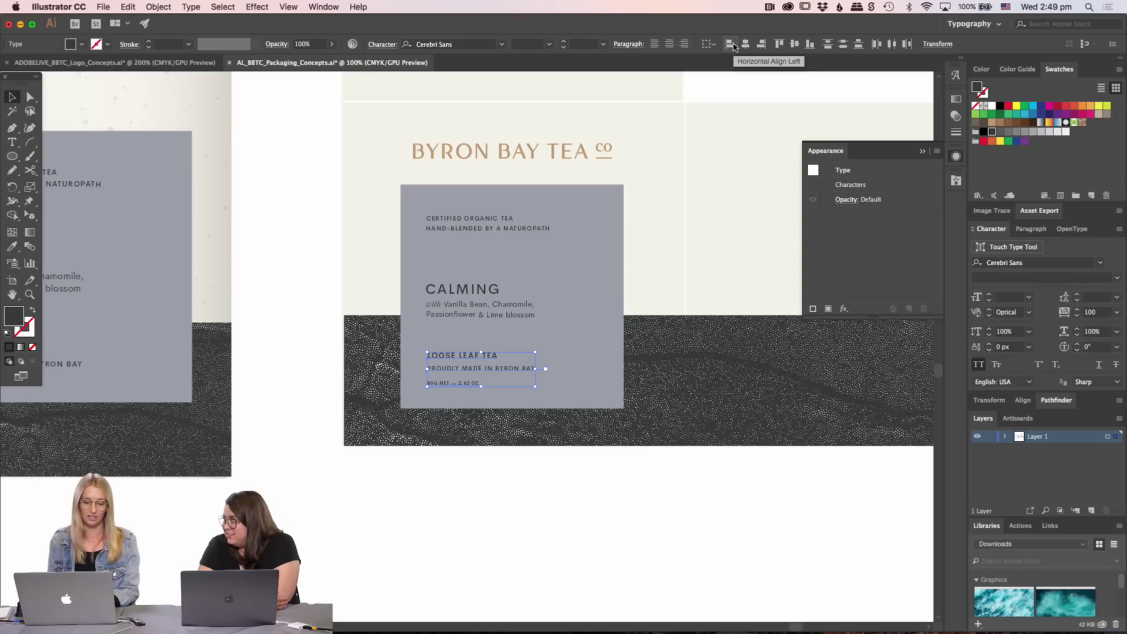
key("Up")
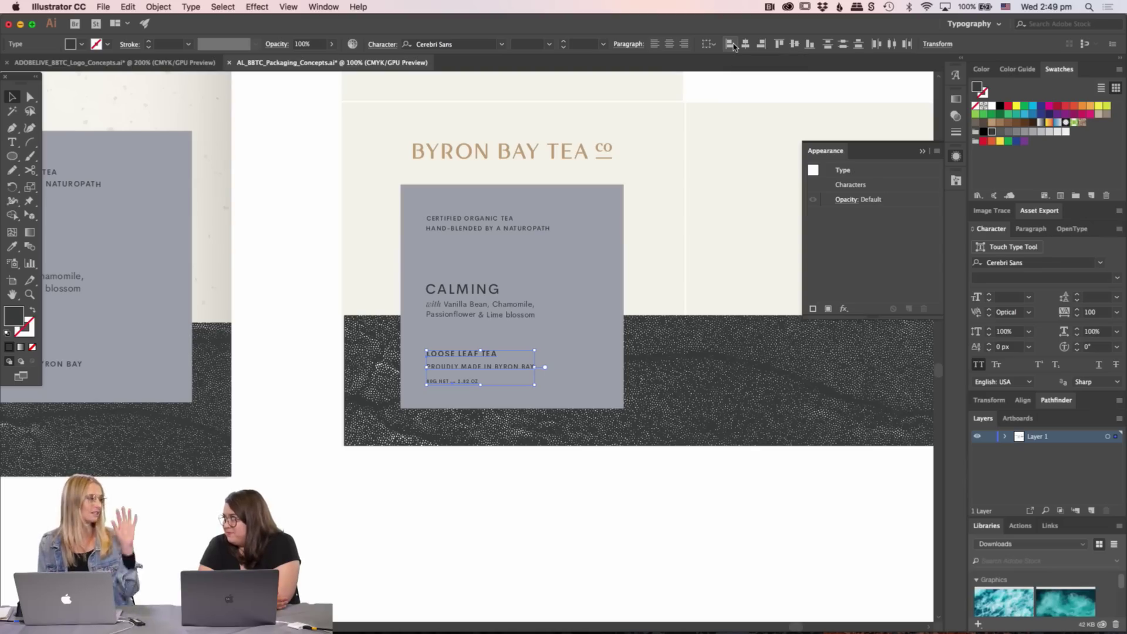
left_click(431, 491)
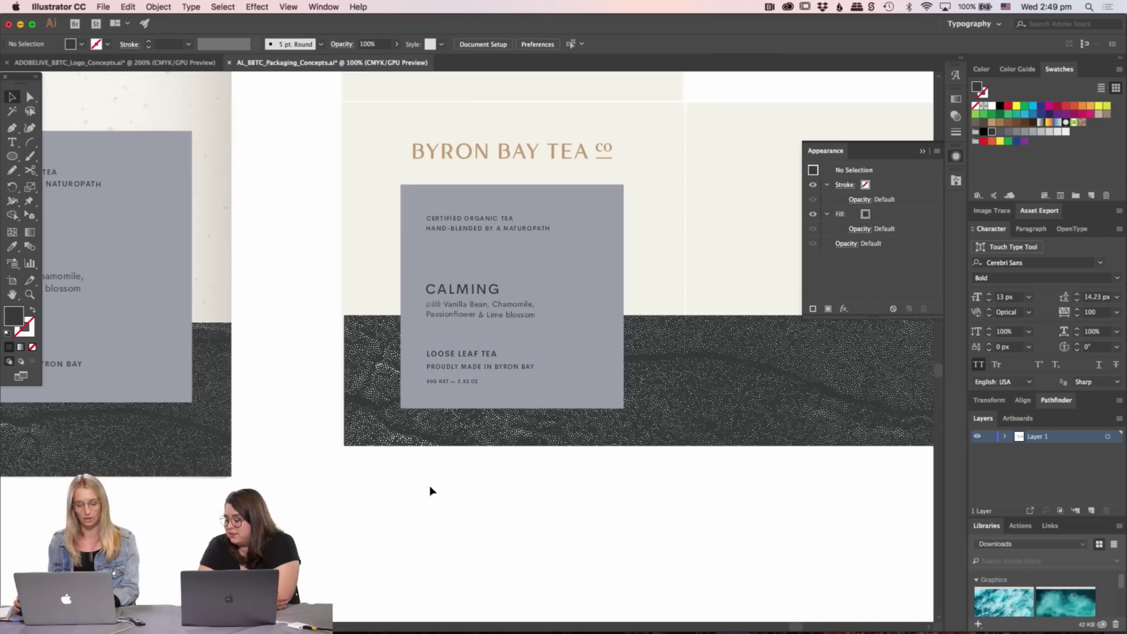
- Move CALMING slightly up on the box label and set the leading of the ingredients text to 19.36 px
left_click(475, 290)
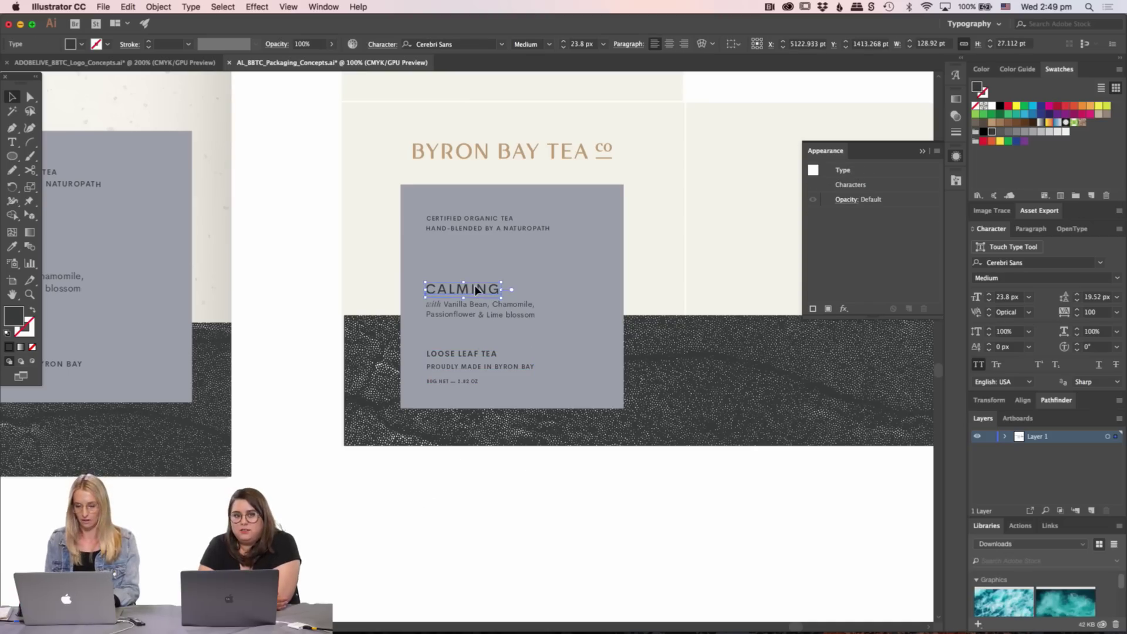
key("shift+v")
left_click(466, 311)
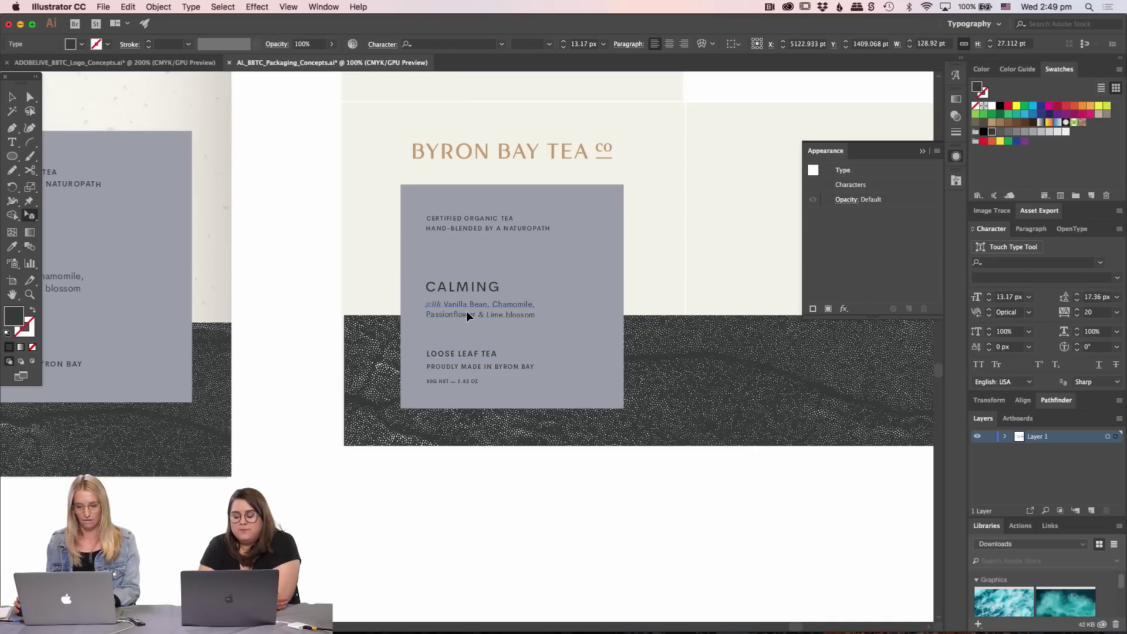
key("super+equal")
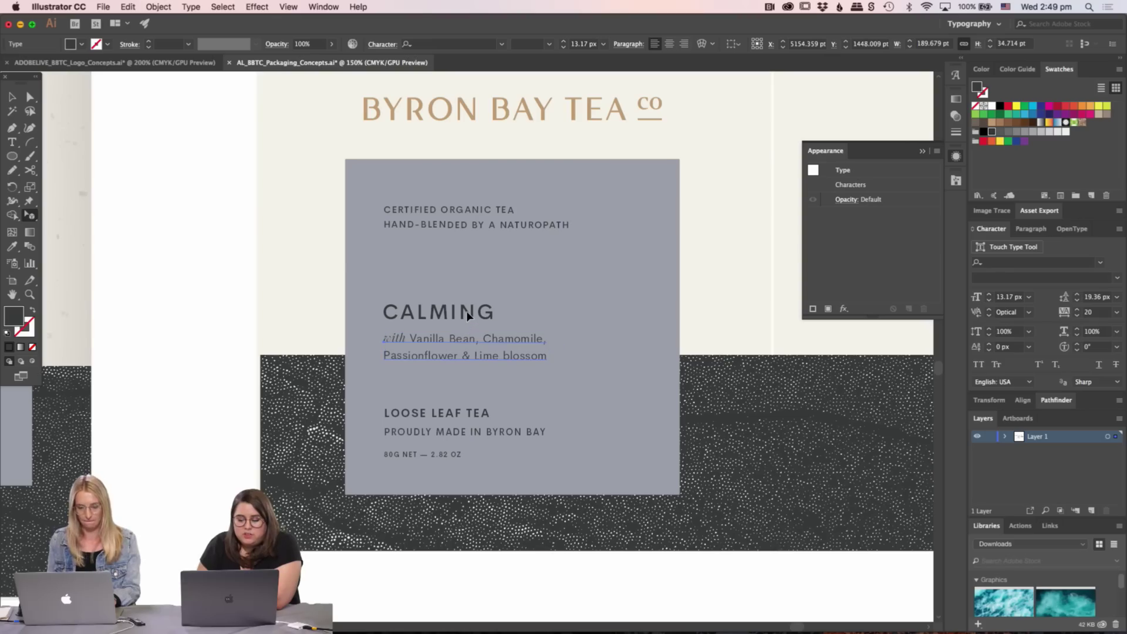
key("v")
left_click_drag(465, 311, 468, 308)
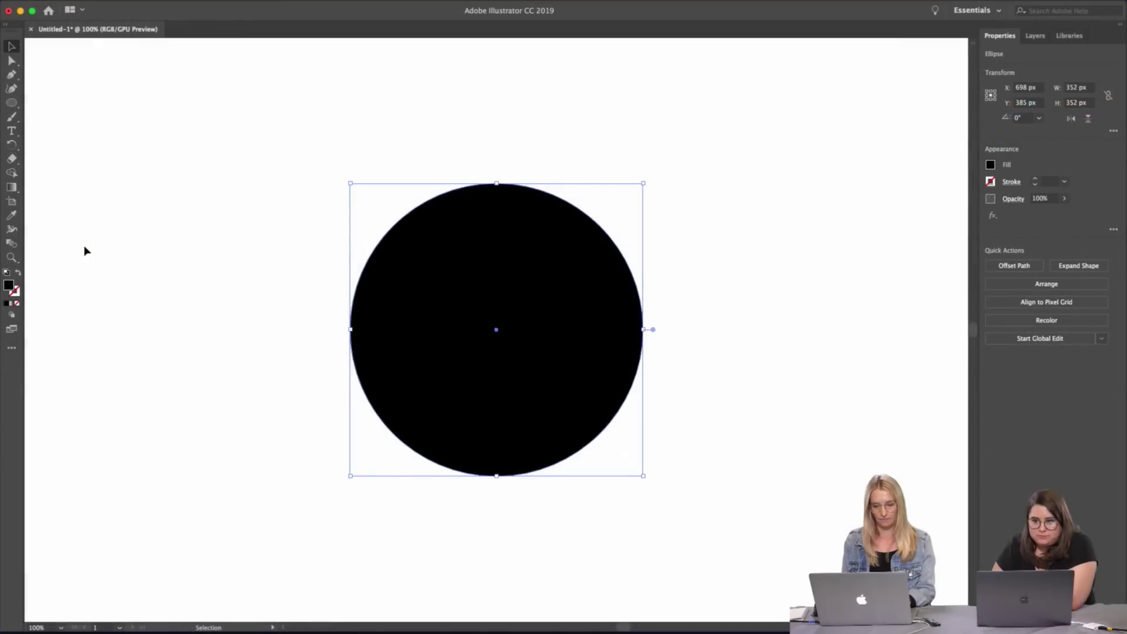
- Apply a freeform gradient in points mode to the black circle in the Untitled-1 document
scroll(84, 251, "left", 5)
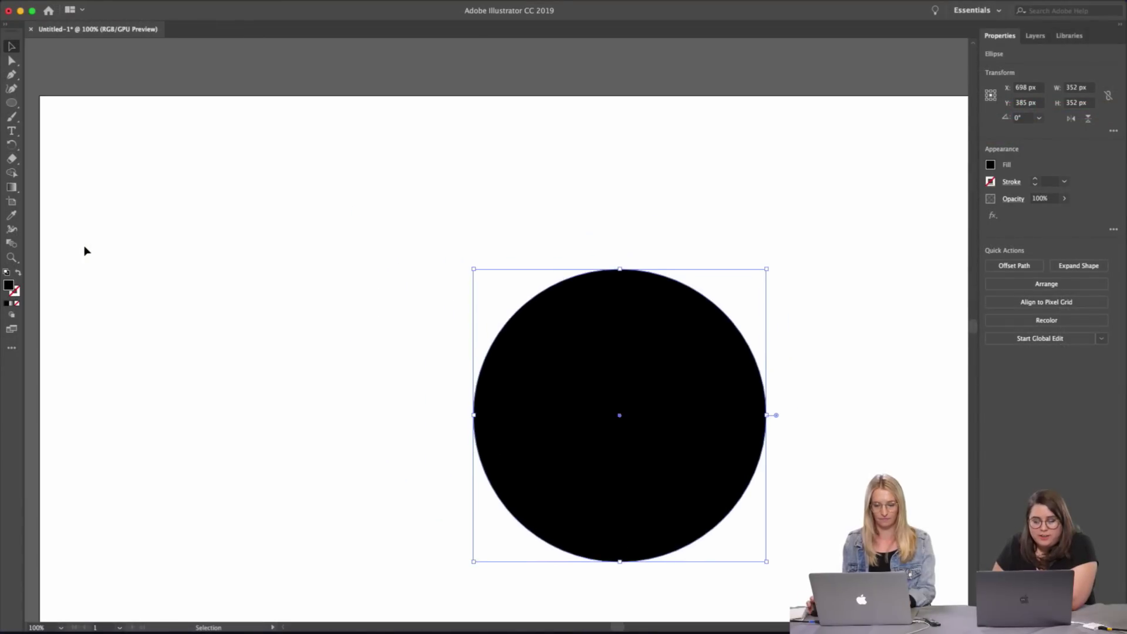
scroll(83, 251, "down", 3)
scroll(84, 251, "right", 2)
scroll(84, 251, "right", 1)
scroll(84, 251, "down", 1)
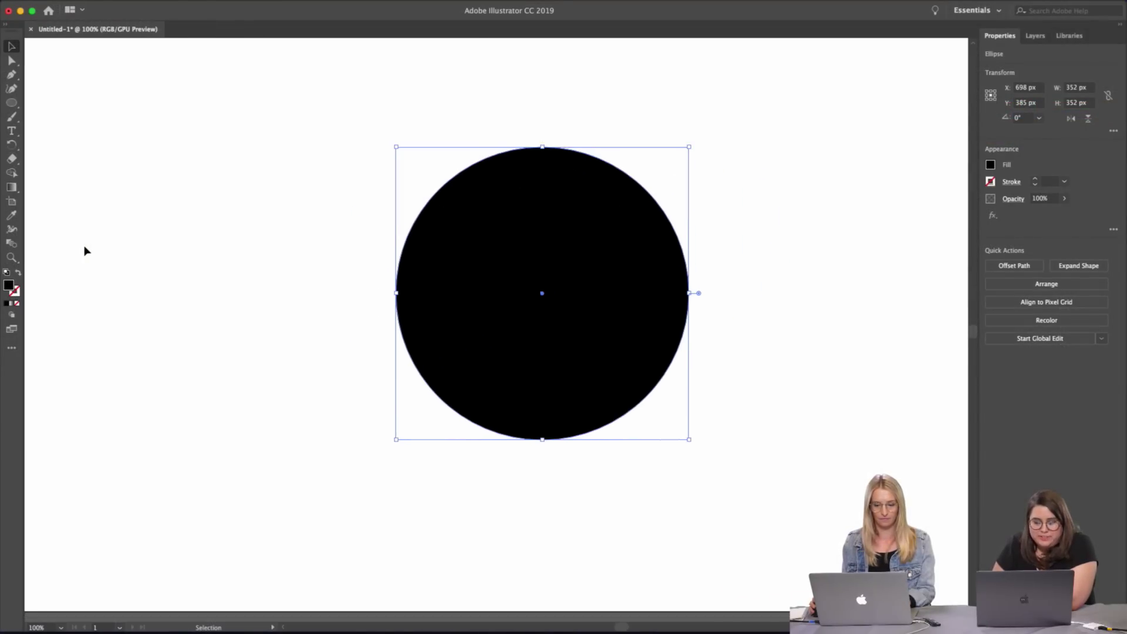
scroll(84, 252, "up", 3)
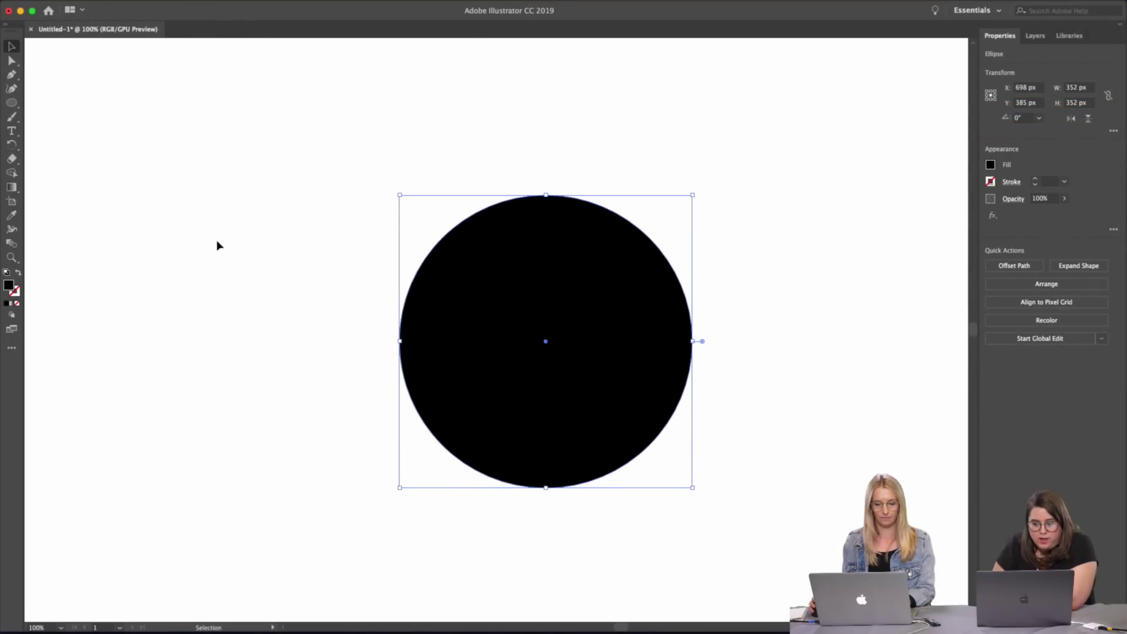
left_click(11, 187)
left_click(489, 317)
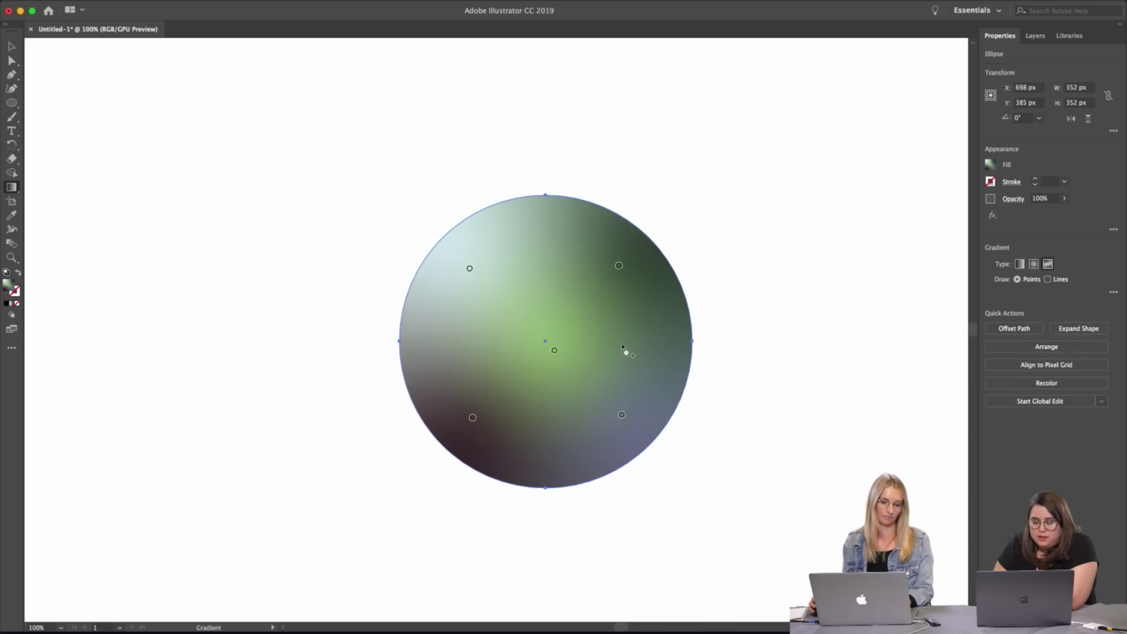
- Recolour the freeform gradient's upper-right colour point with the light green swatch
left_click(619, 267)
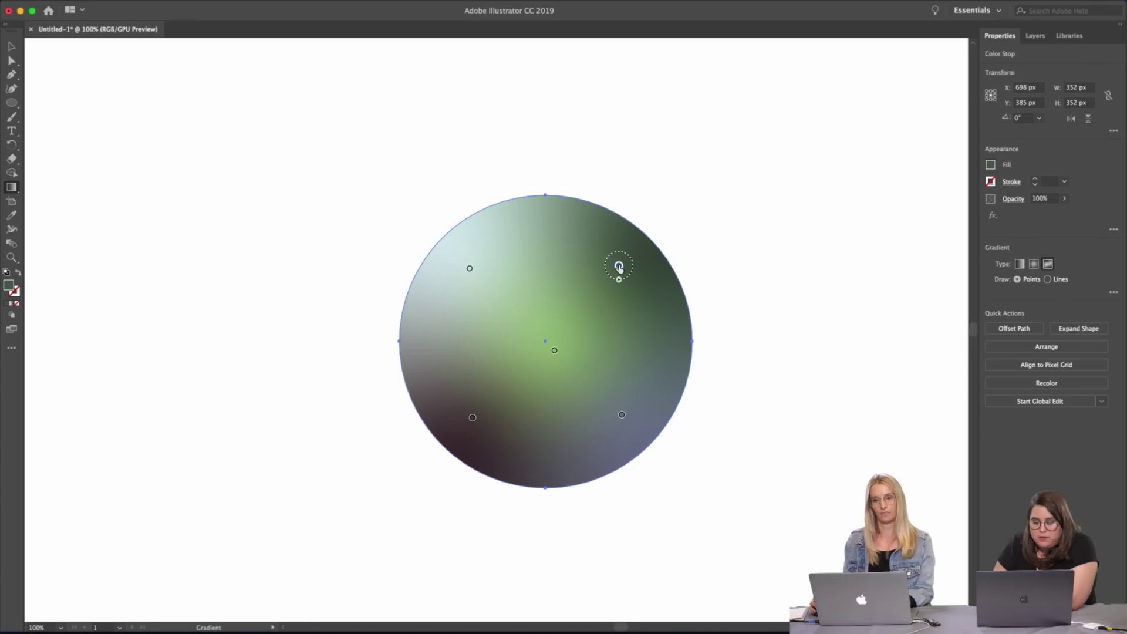
double_click(620, 267)
left_click(610, 303)
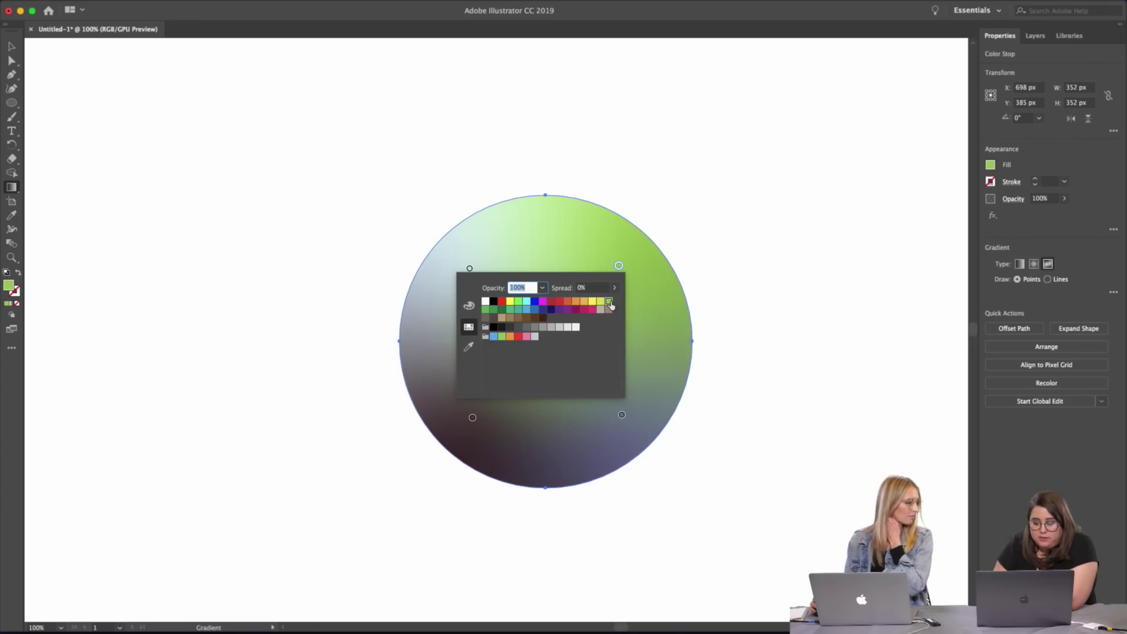
key("Escape")
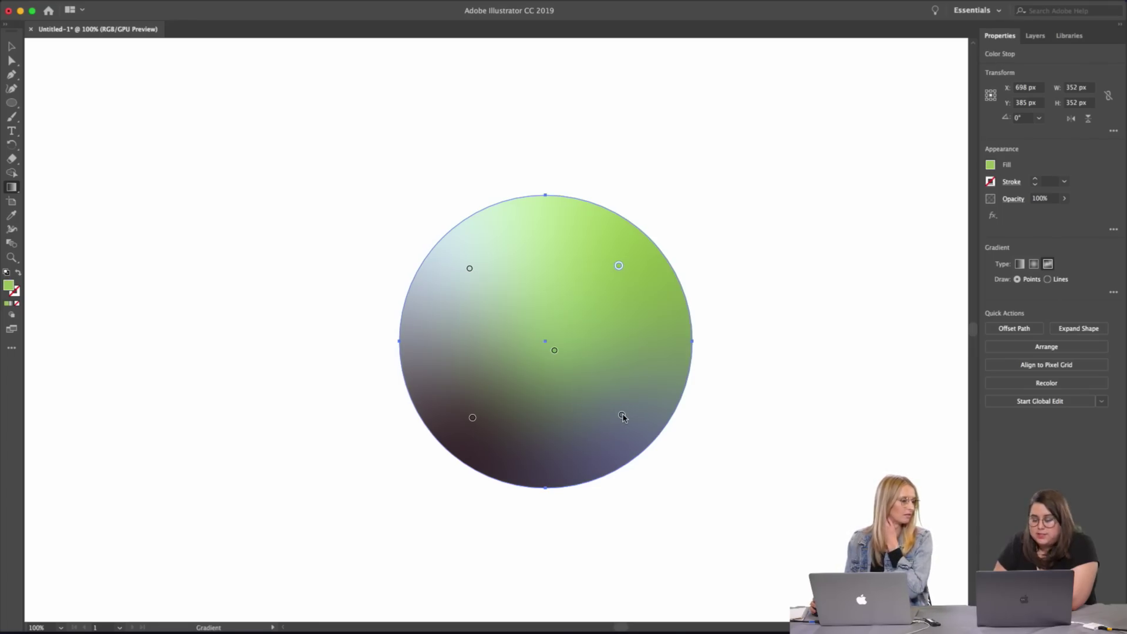
- Recolour the circle's lower-right gradient point yellow-green and its upper-left point red
double_click(622, 416)
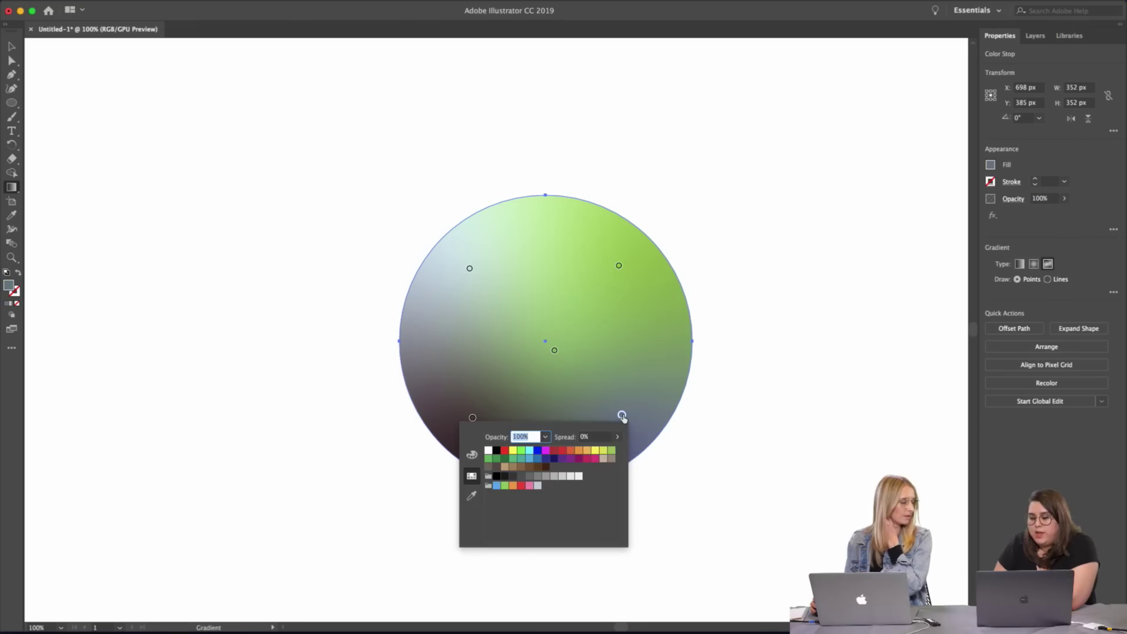
left_click(604, 452)
key("Escape")
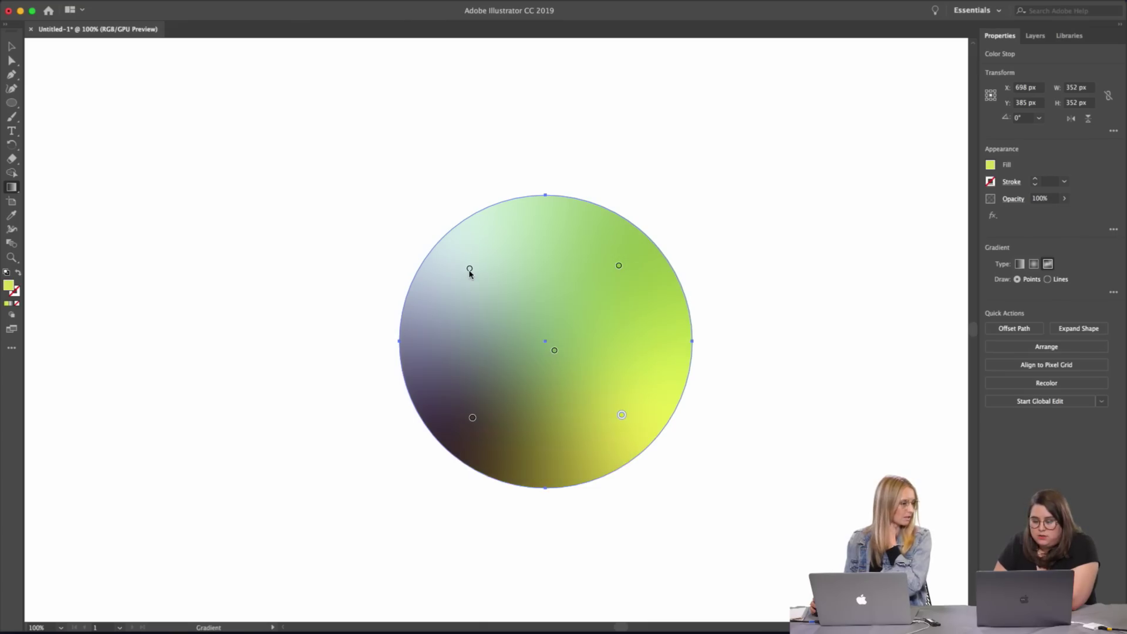
double_click(469, 270)
left_click(369, 340)
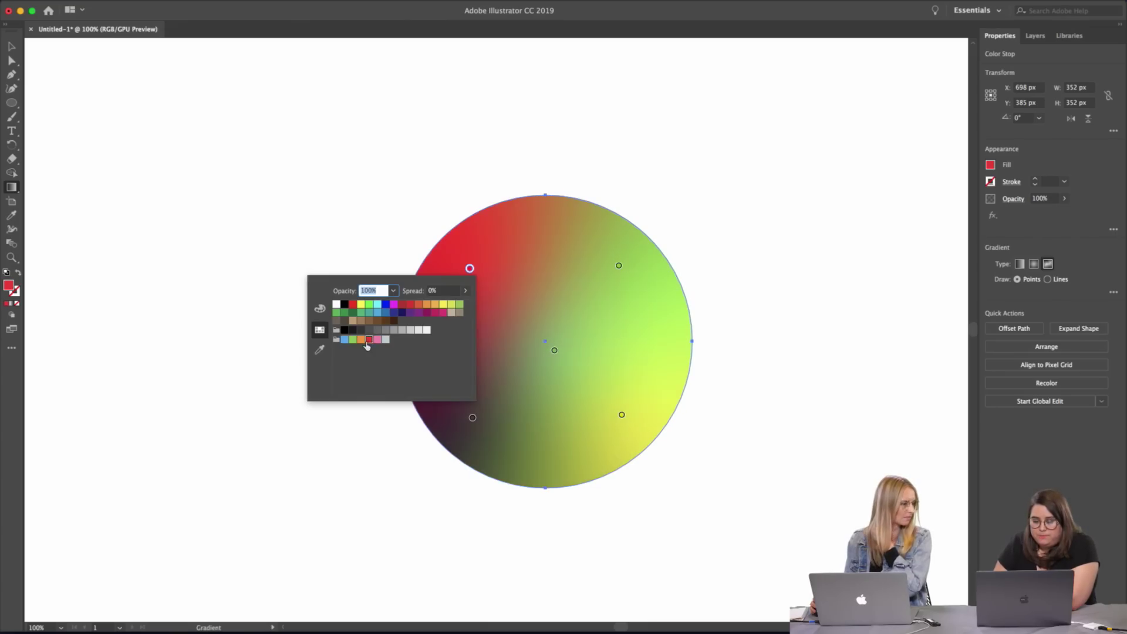
- Recolour the circle's lower-left gradient point magenta and reposition the central green point toward the circle's left side
double_click(473, 418)
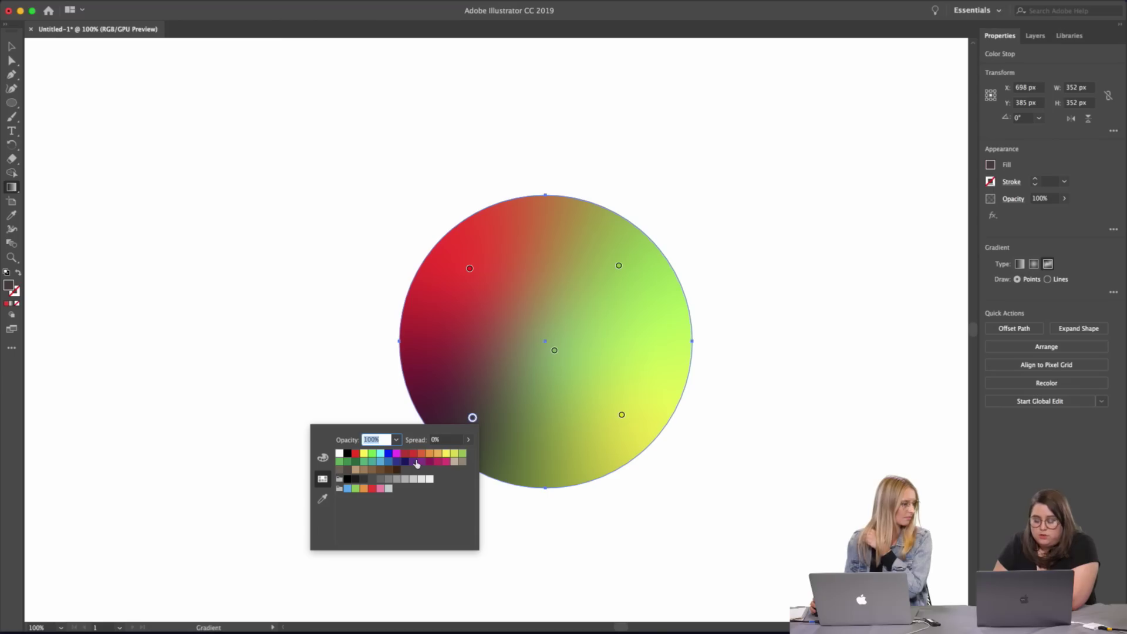
left_click(438, 463)
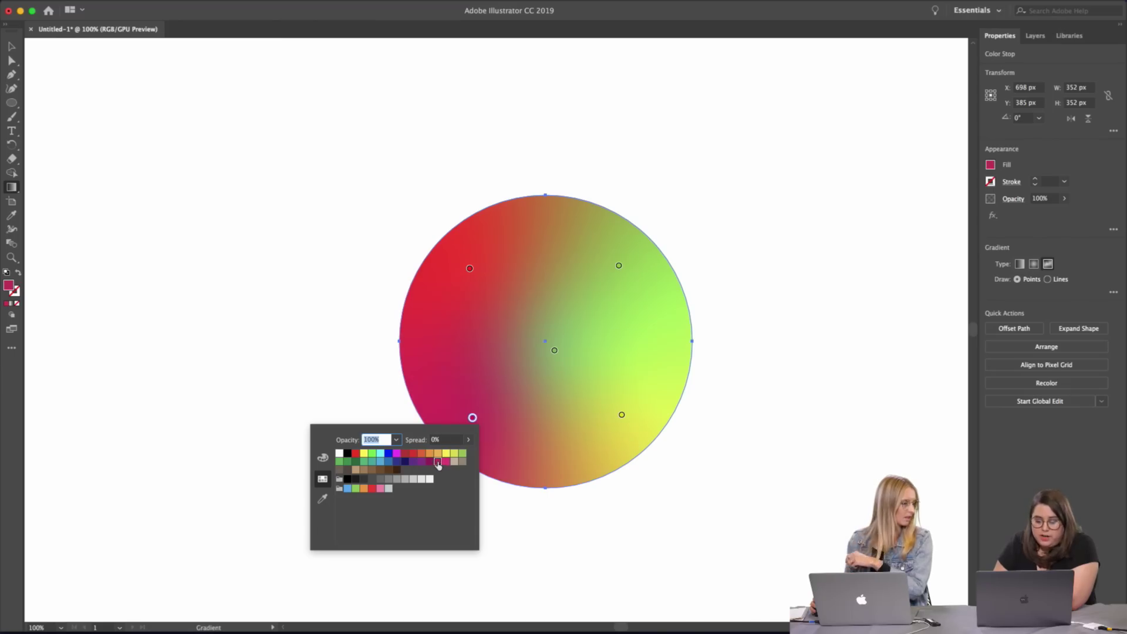
key("Escape")
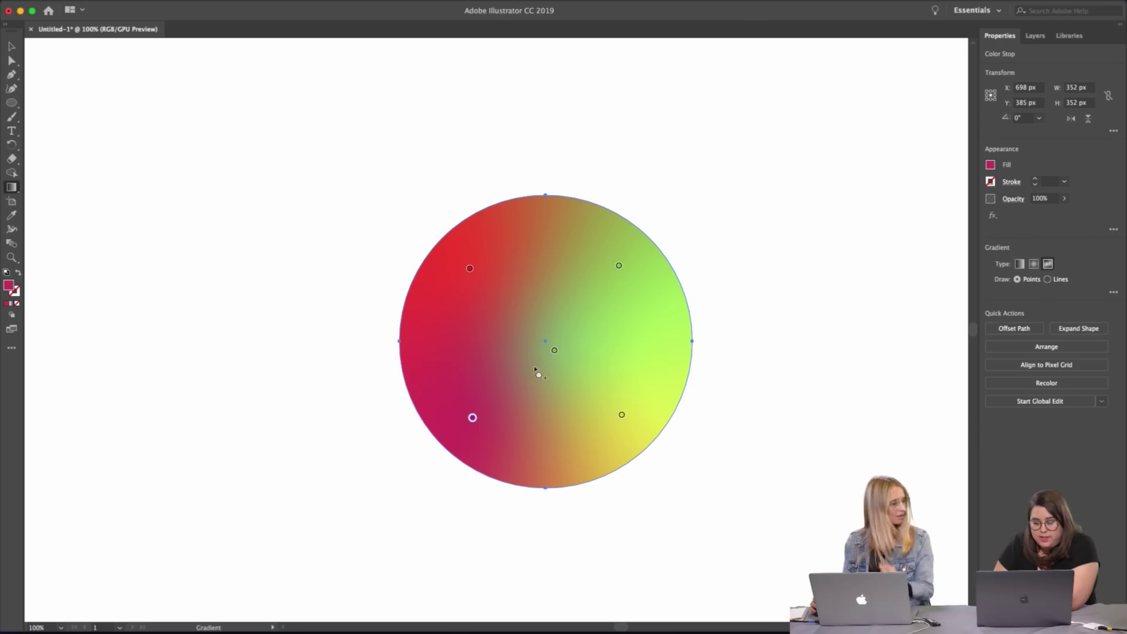
left_click_drag(555, 352, 513, 433)
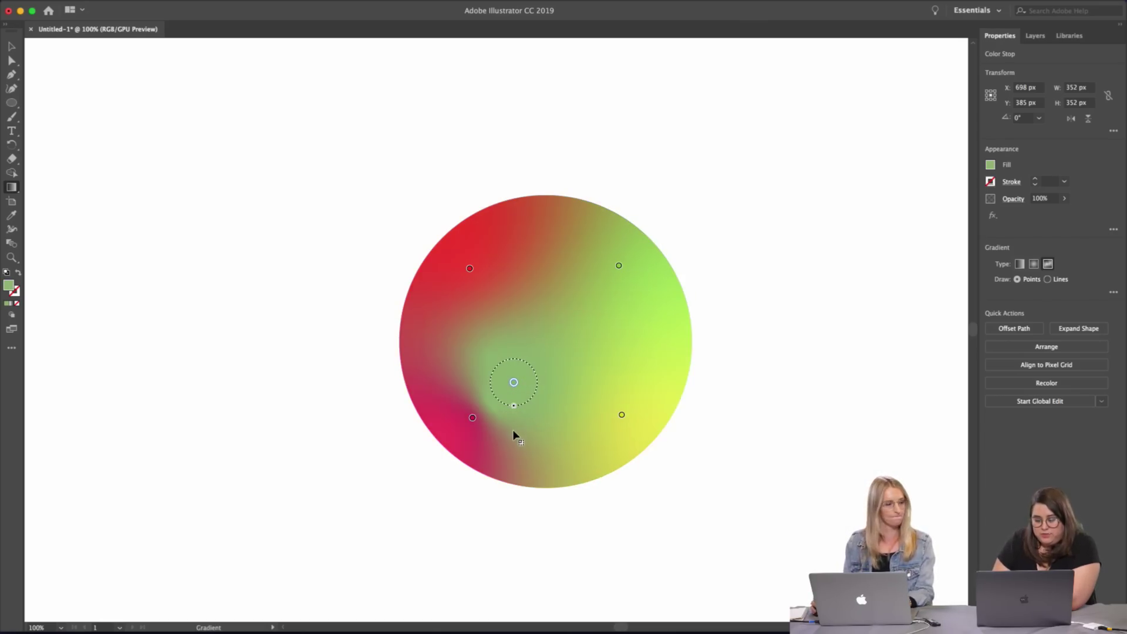
left_click_drag(514, 384, 481, 330)
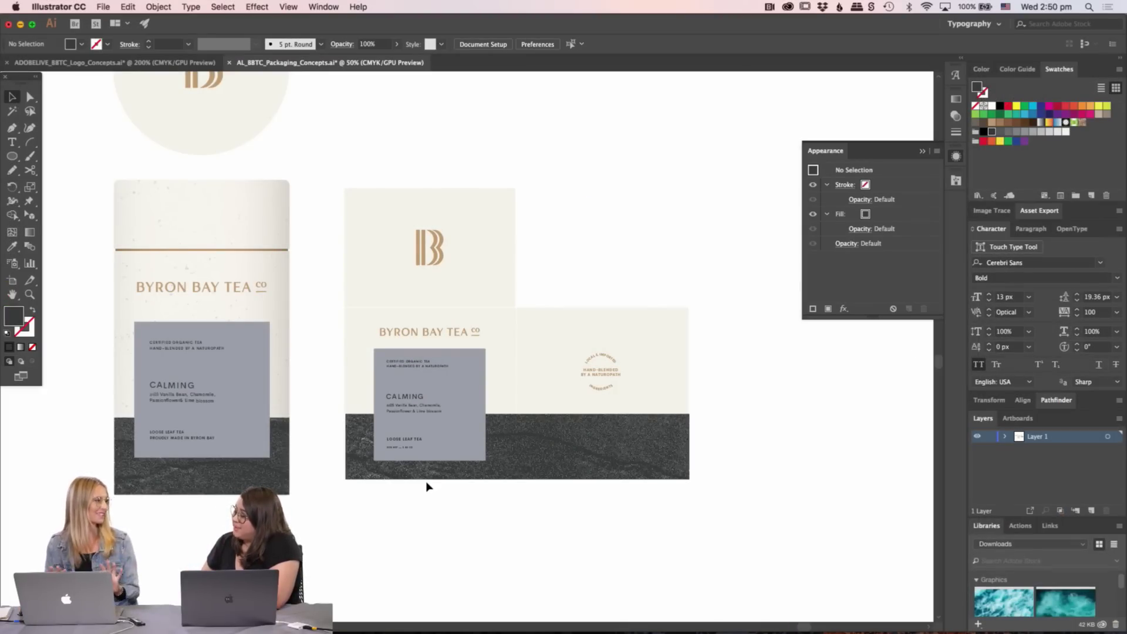
- Move the CERTIFIED ORGANIC TEA / HAND-BLENDED BY A NATUROPATH text slightly down on the box's grey label
key("z")
left_click(421, 516)
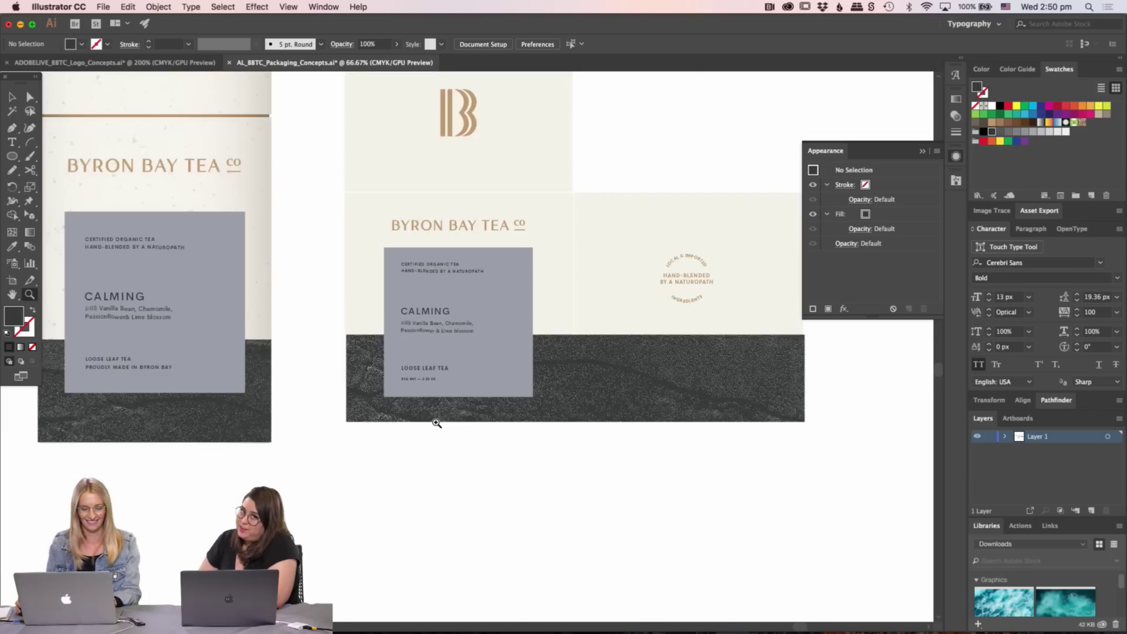
scroll(420, 515, "up", 2)
key("v")
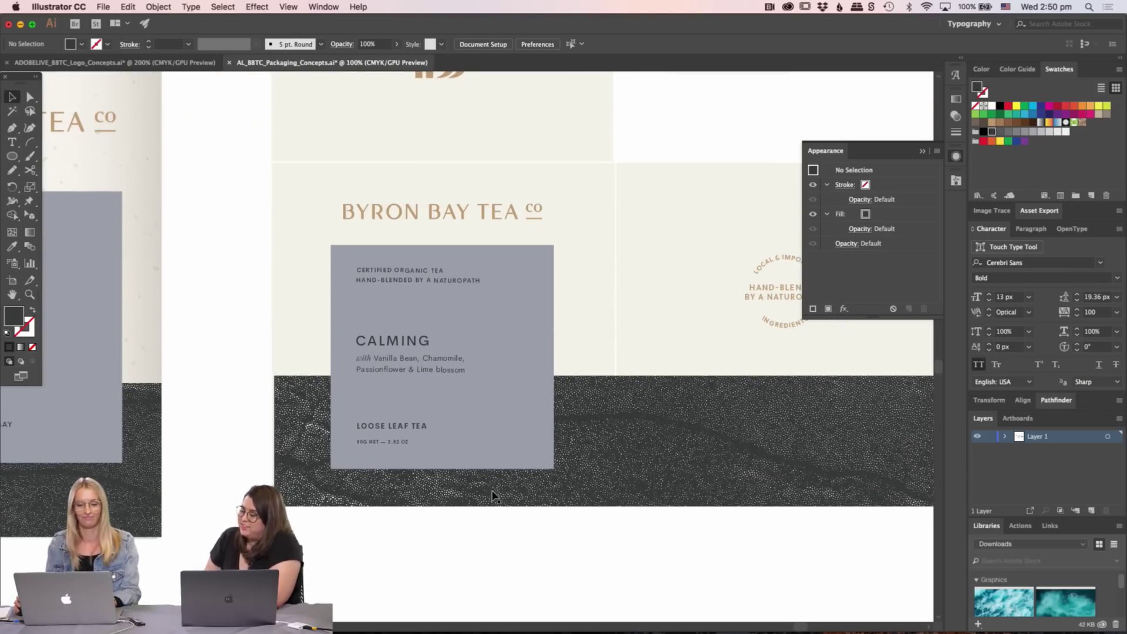
left_click_drag(380, 285, 382, 293)
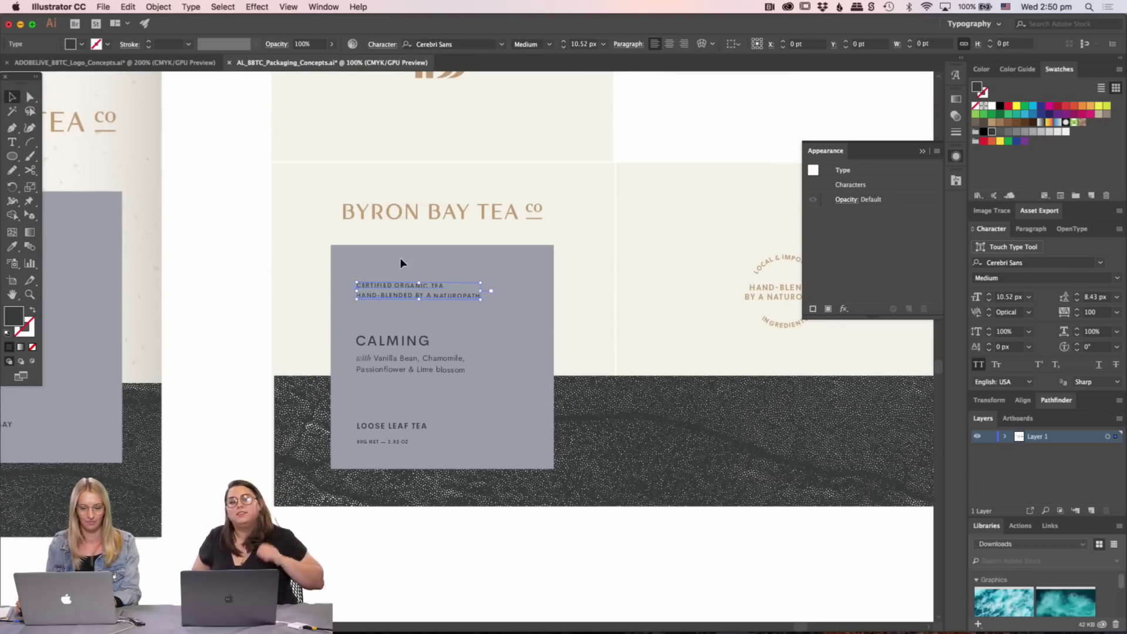
left_click(431, 253, "shift")
left_click_drag(445, 259, 443, 246)
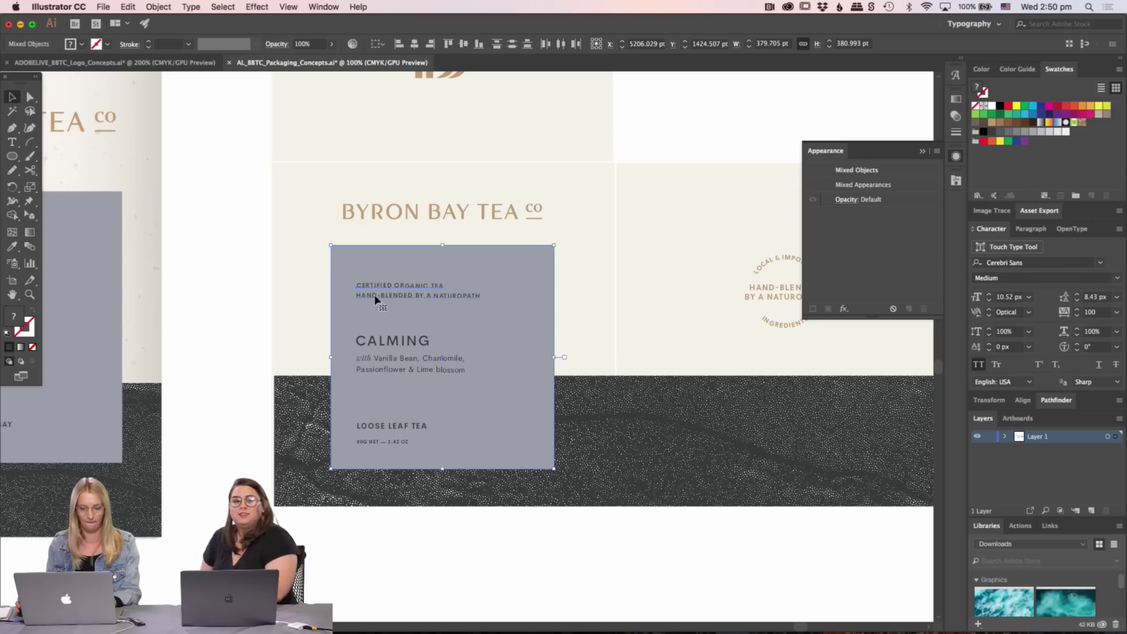
- Lower the top edge of the box's grey label rectangle to make it 361.195 pt high
left_click(256, 342)
left_click(442, 260)
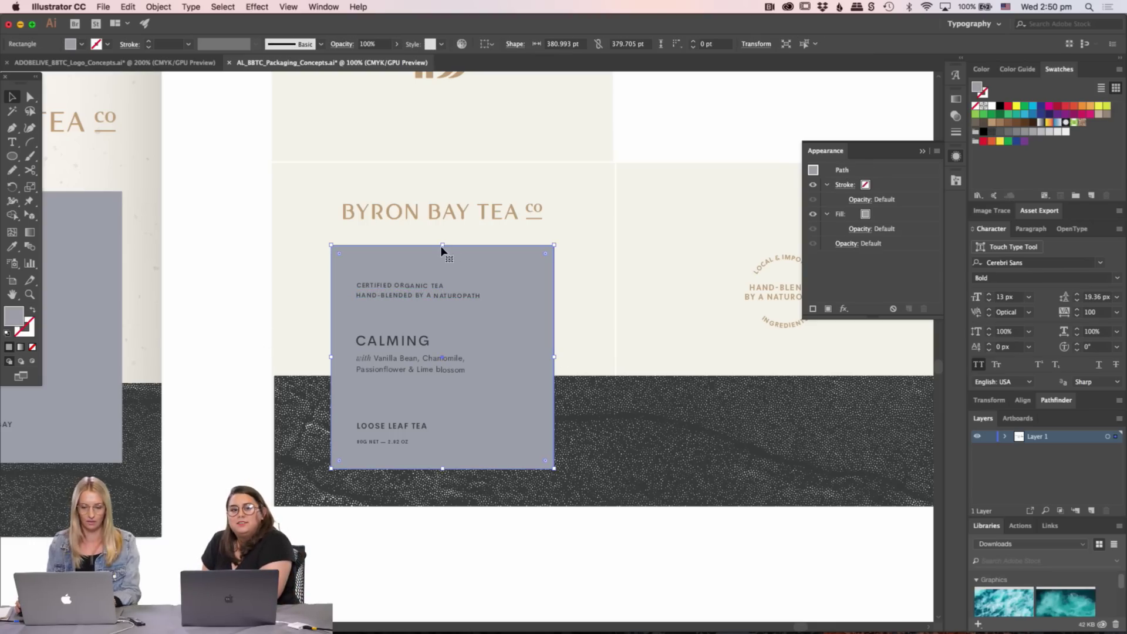
left_click_drag(444, 245, 443, 256)
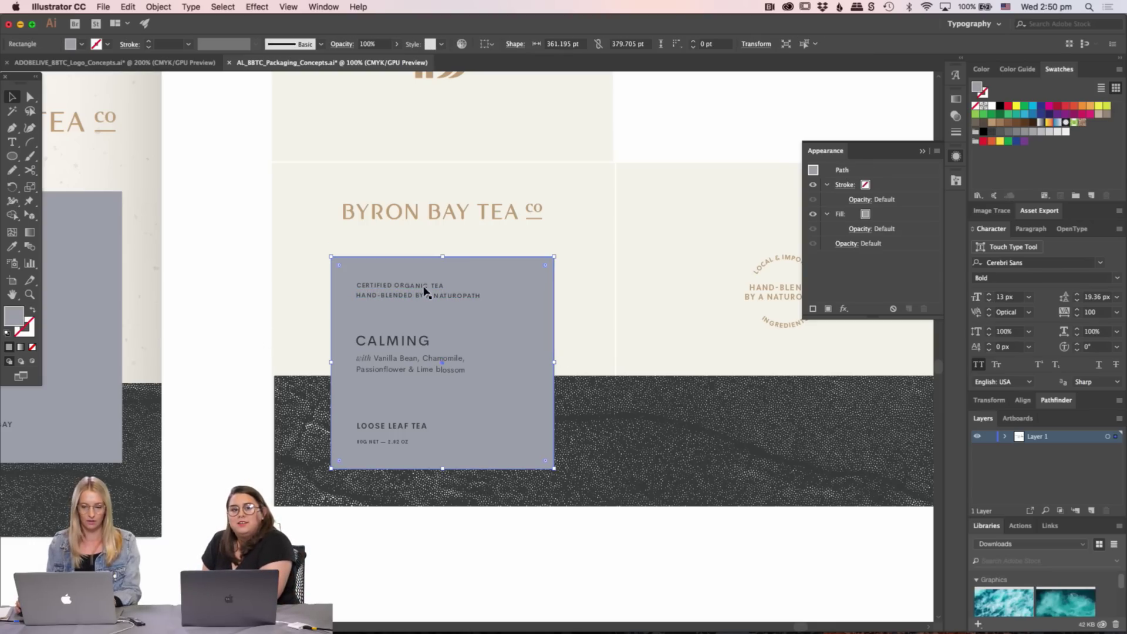
left_click(468, 584)
key("super+minus")
scroll(464, 499, "left", 5)
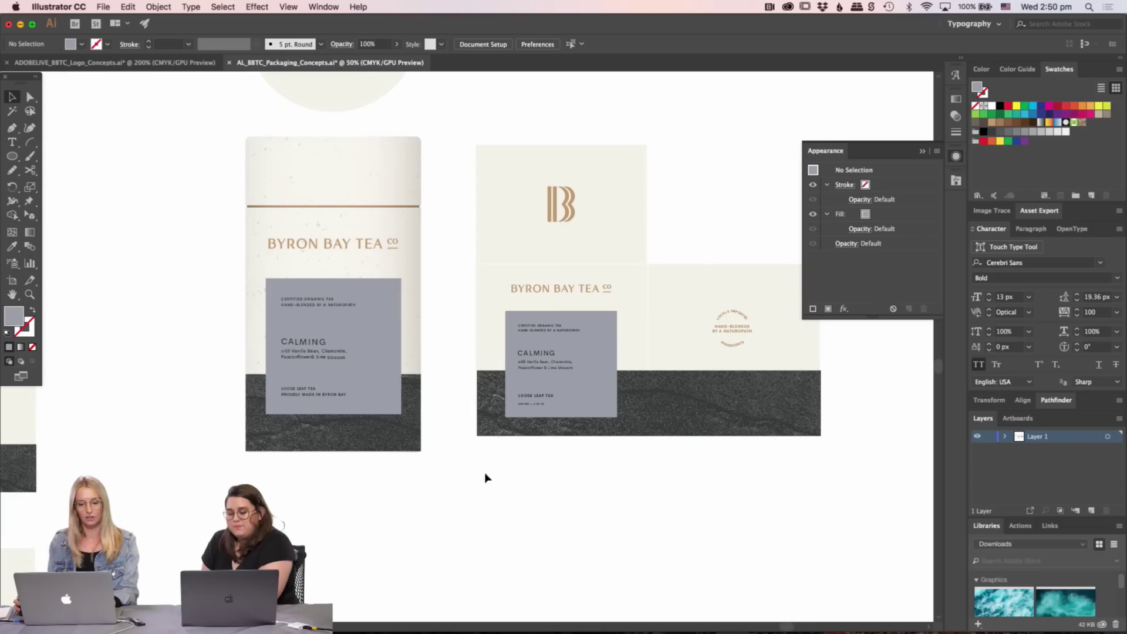
scroll(684, 404, "right", 3)
scroll(684, 404, "up", 1)
key("super+Tab")
key("super+Tab")
key("super+Tab")
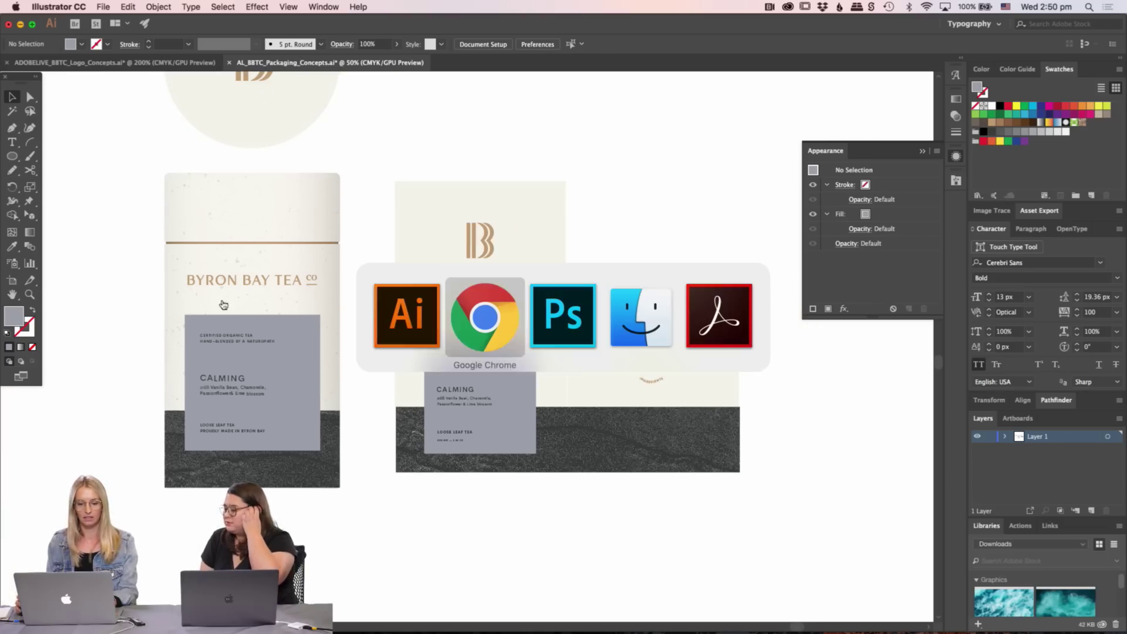
key("Escape")
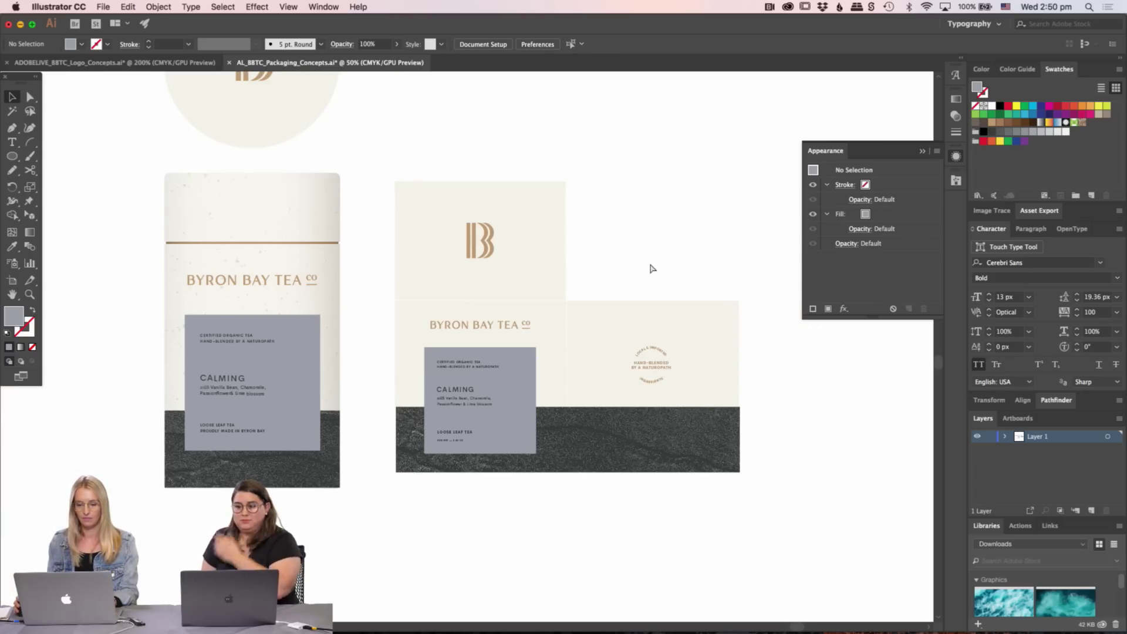
- Draw a new rectangle 486 pt wide and 537.07 pt high on the empty canvas beside the box layout
scroll(650, 269, "right", 8)
scroll(593, 287, "up", 1)
key("m")
left_click_drag(605, 359, 748, 502)
key("v")
left_click_drag(677, 359, 677, 344)
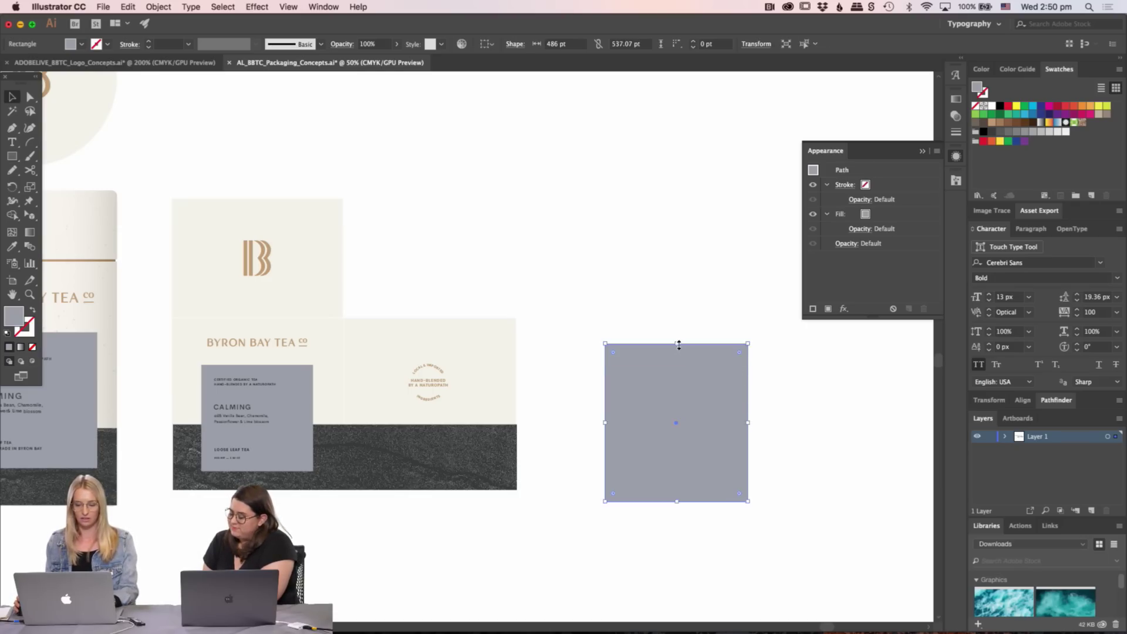
- Fill the new rectangle with the box's sampled cream colour and move it up level with the box's base
key("i")
left_click(397, 345)
left_click_drag(681, 399, 680, 387)
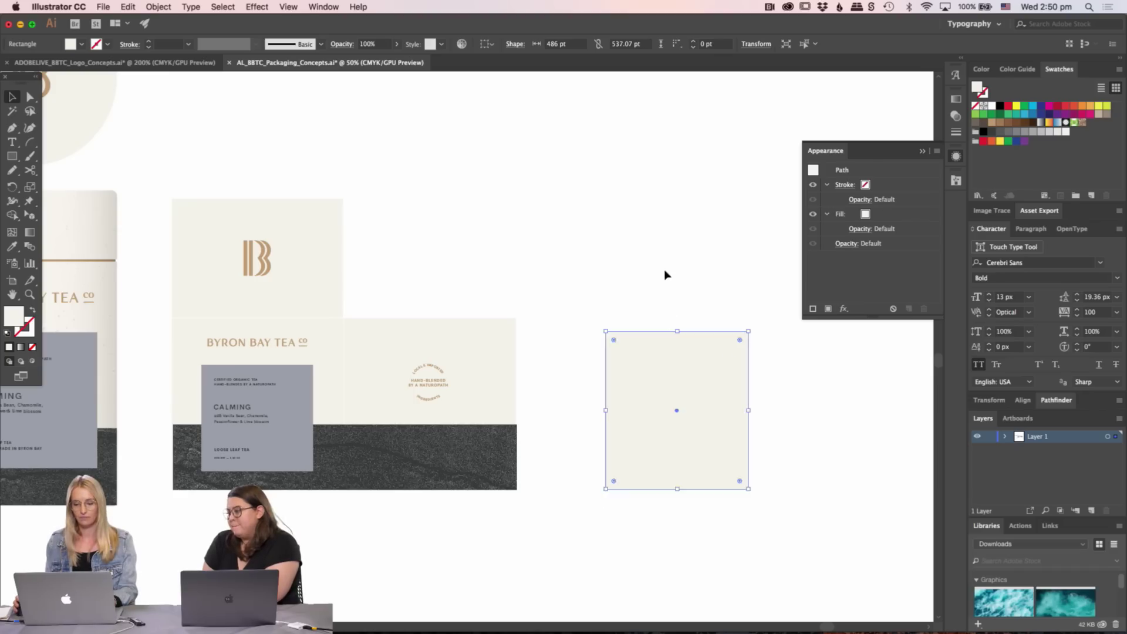
left_click(522, 535)
left_click_drag(449, 452, 808, 466)
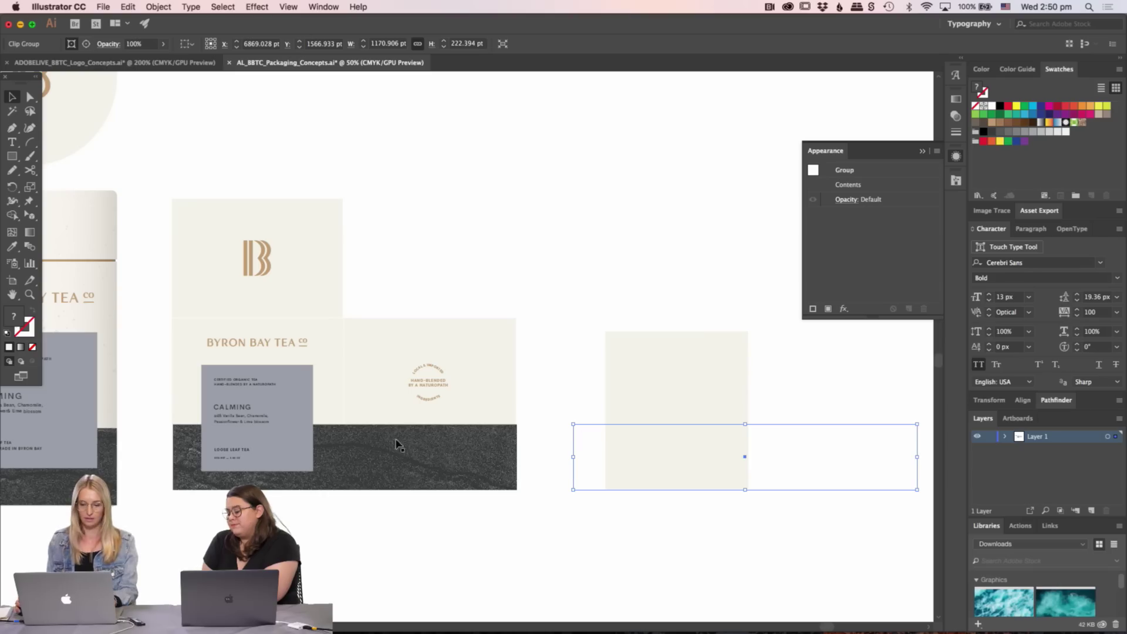
key("m")
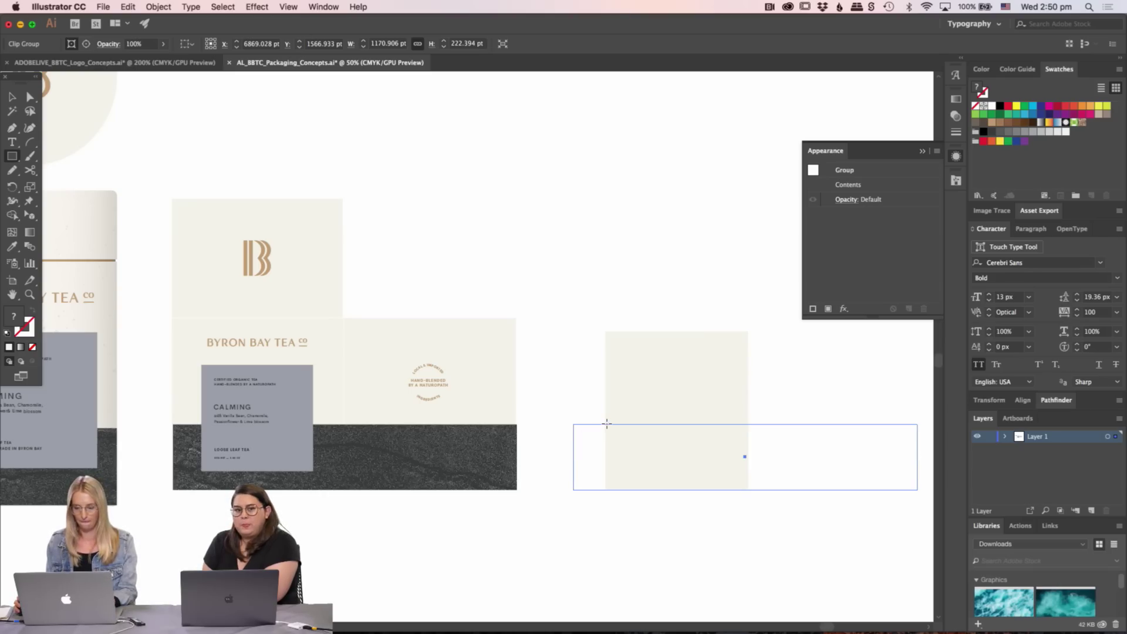
key("cmd+z")
- Duplicate the box's dark stone-texture band with its backing rectangle across the lower part of the new cream rectangle
key("v")
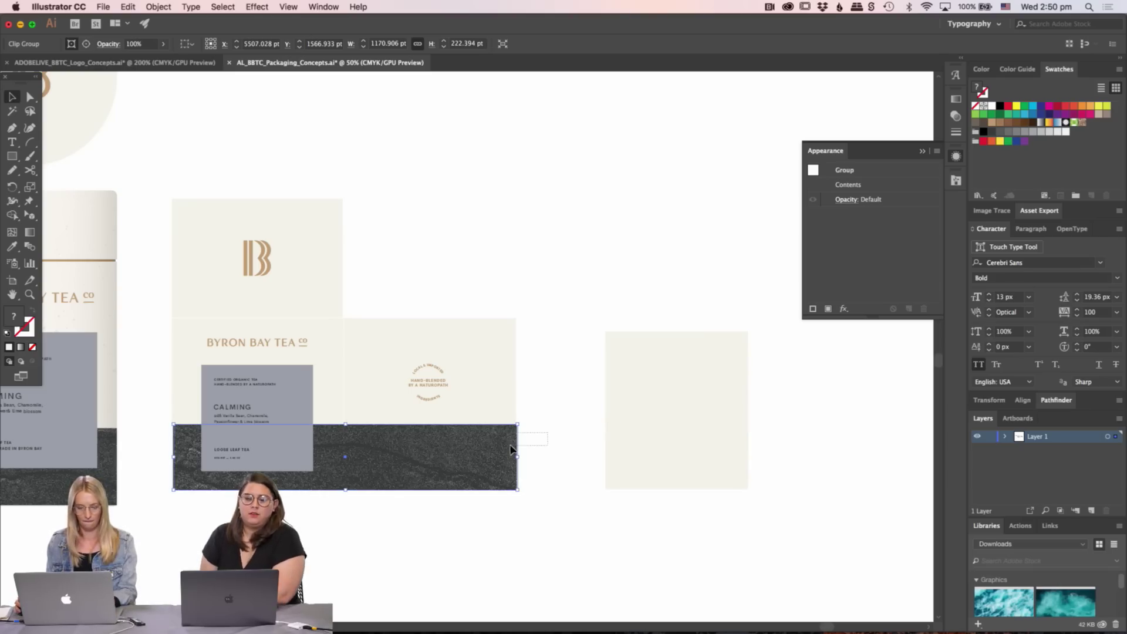
left_click_drag(514, 449, 502, 392)
left_click(502, 393, "shift")
left_click_drag(411, 455, 763, 453)
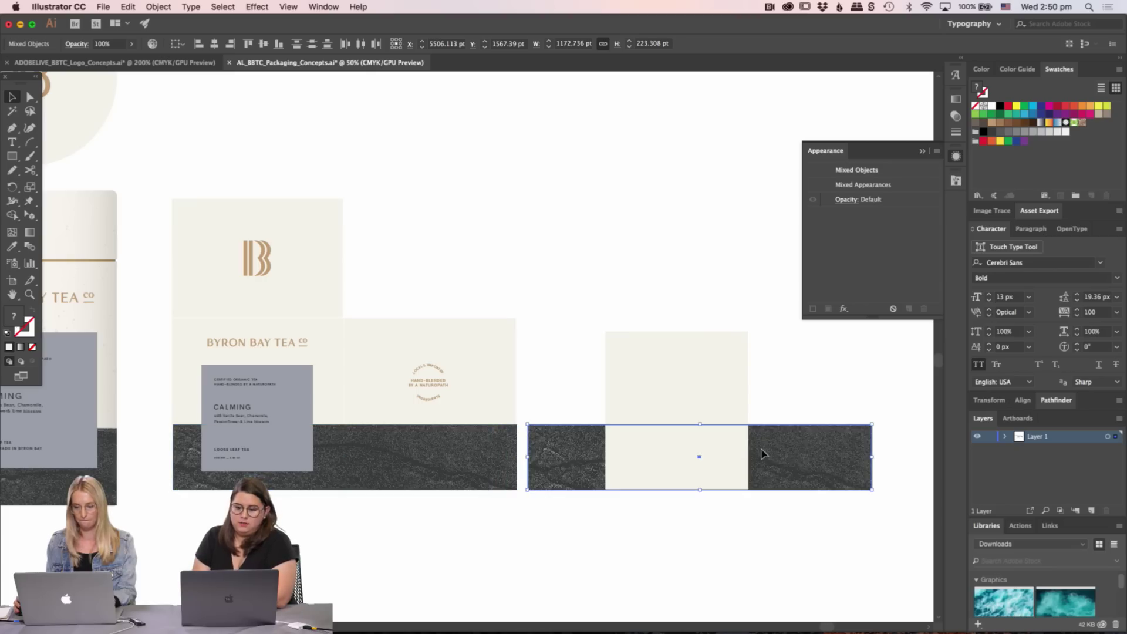
- Trim the copied stone band's right edge back to the right edge of the cream rectangle
key("cmd+equal")
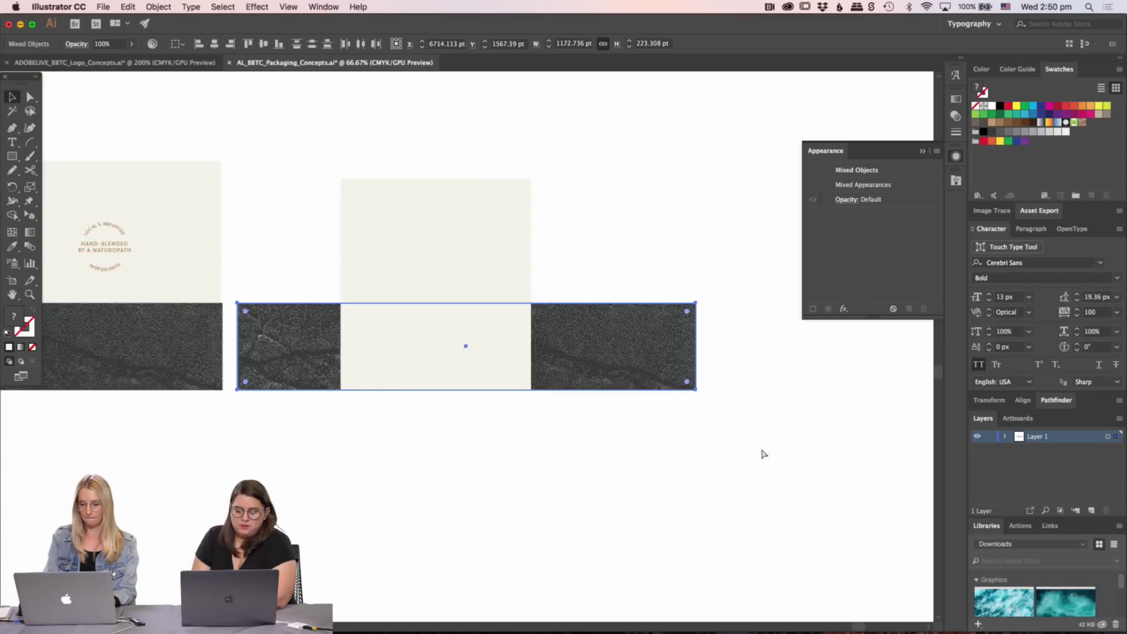
key("cmd+equal")
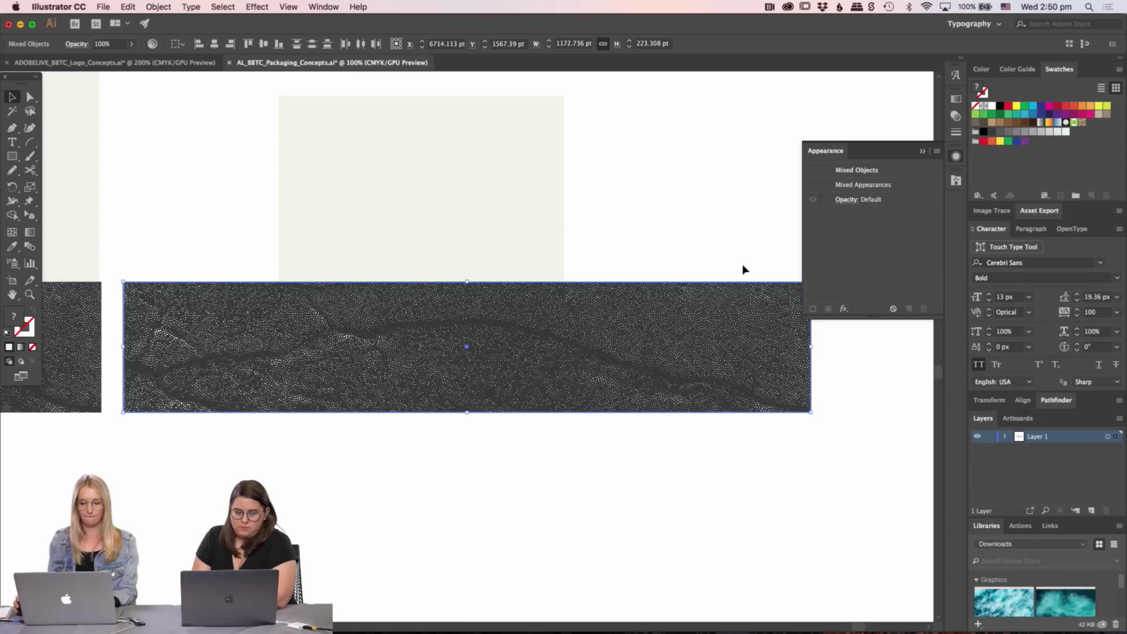
key("a")
scroll(645, 264, "right", 3)
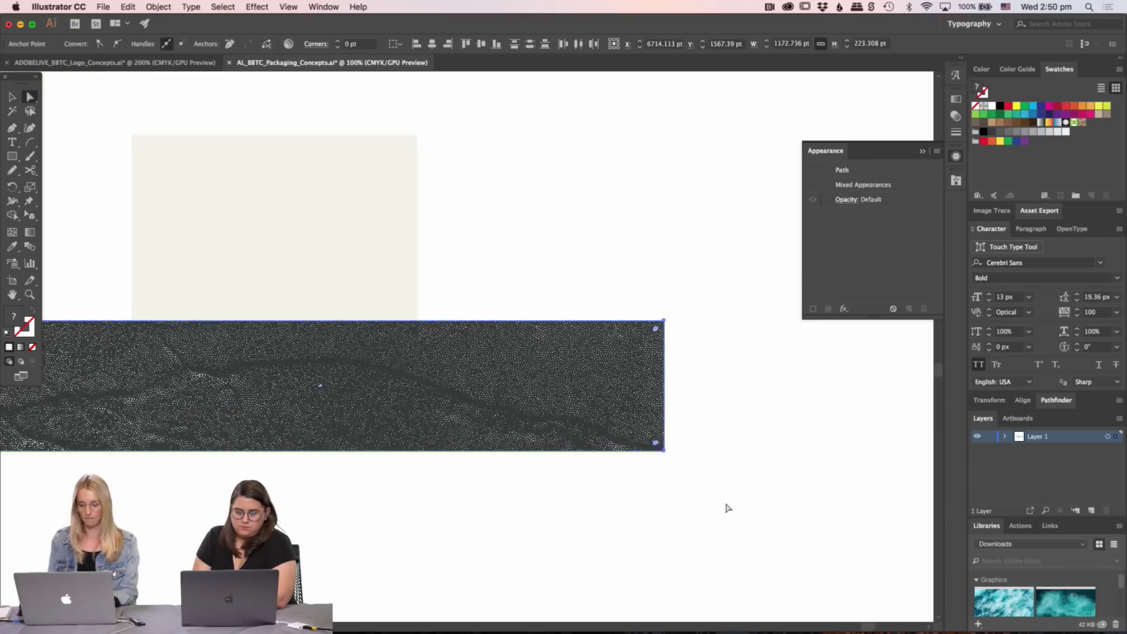
left_click_drag(664, 454, 418, 453)
scroll(546, 469, "left", 5)
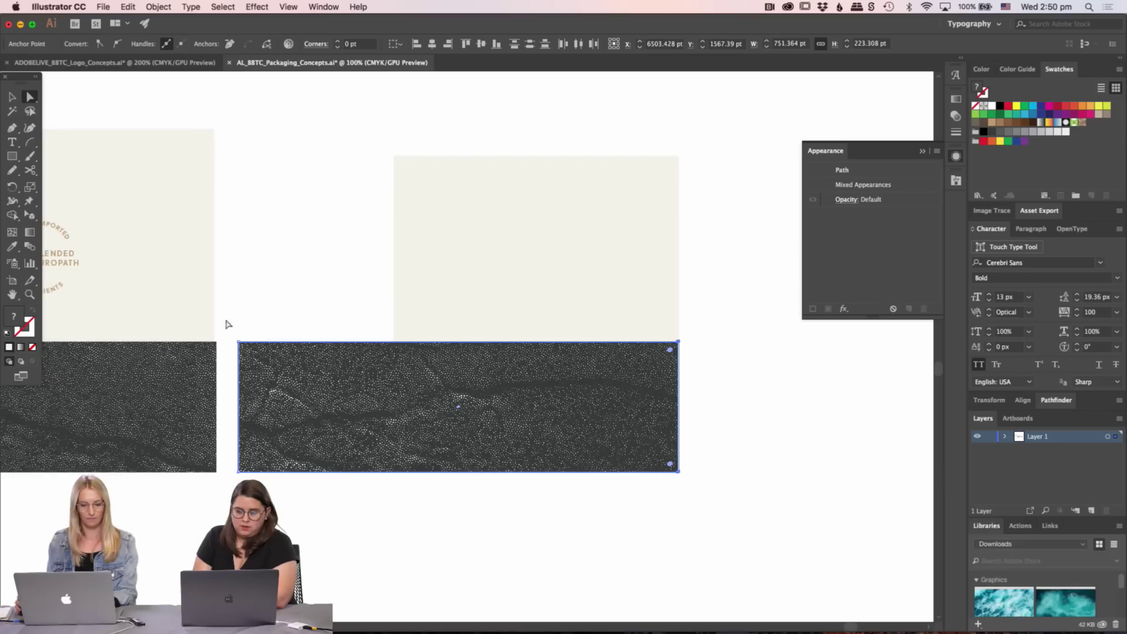
left_click(249, 452)
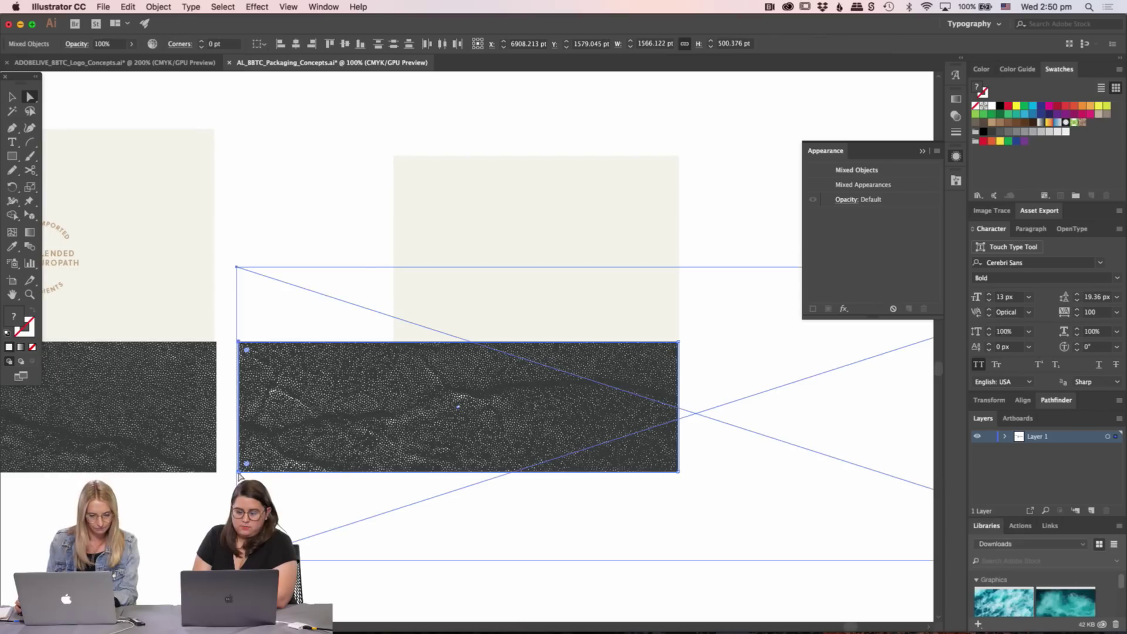
left_click_drag(222, 316, 411, 472)
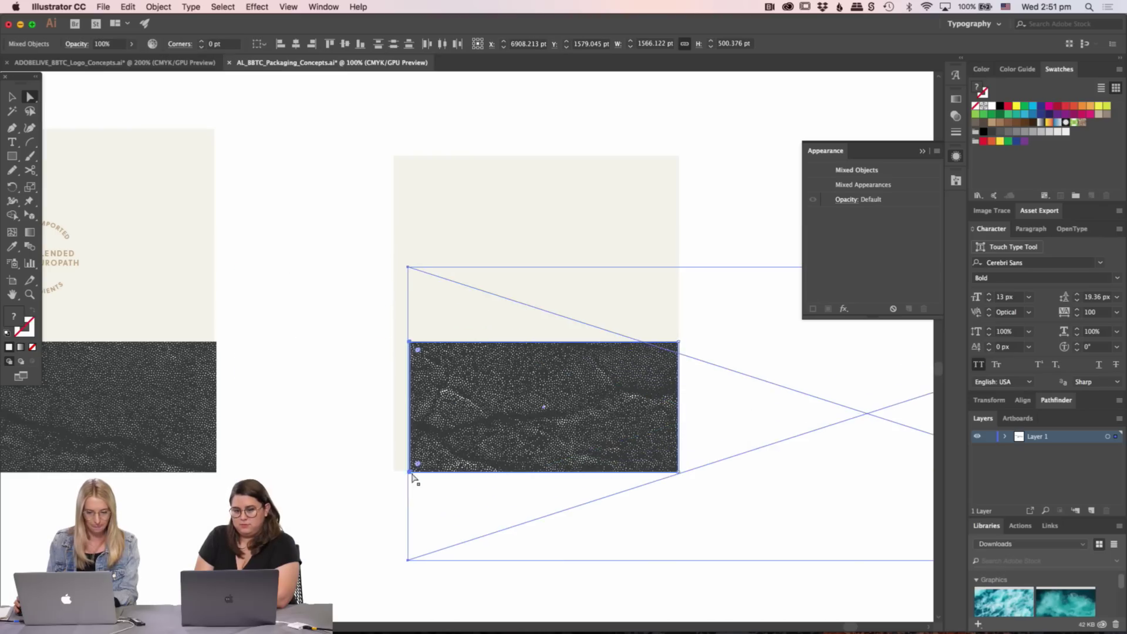
key("super+z")
- Shift the copied stone texture to the right over its dark backing
left_click(229, 305)
key("v")
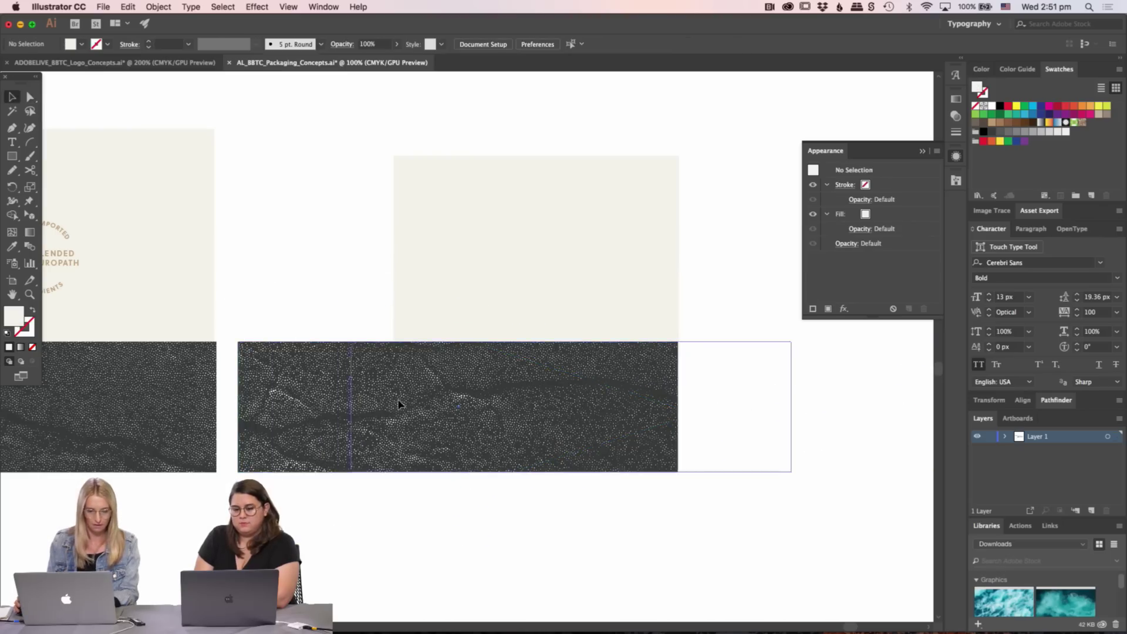
left_click(399, 404)
- Trim the copied stone band's left edge to the left edge of the cream rectangle
key("a")
left_click(266, 457)
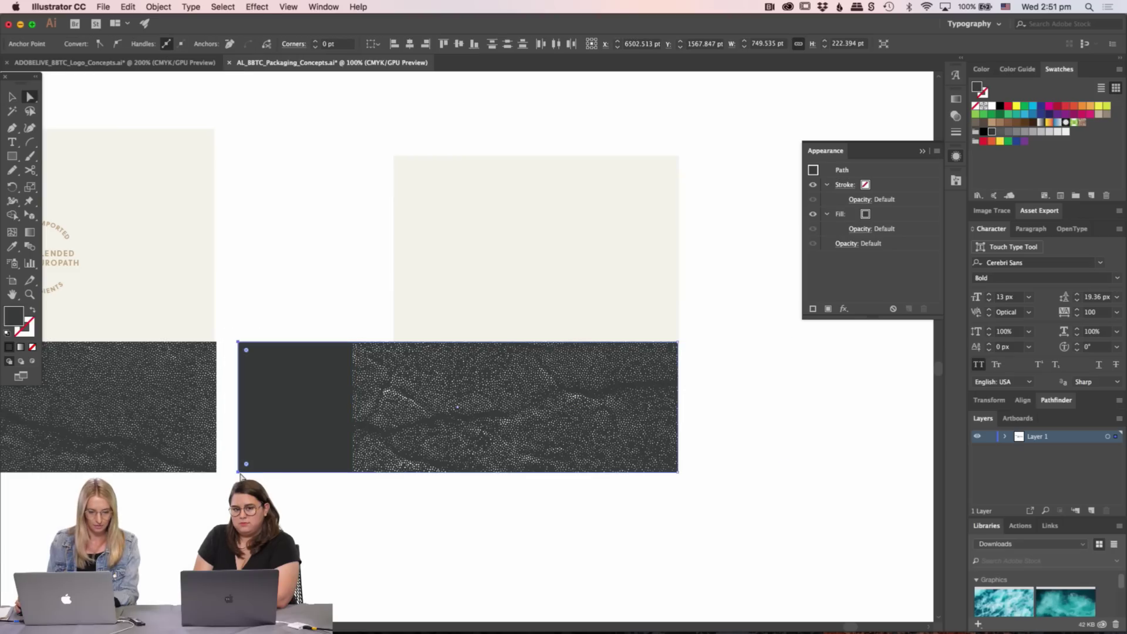
left_click_drag(278, 473, 395, 476)
key("v")
left_click(463, 449)
left_click(737, 270)
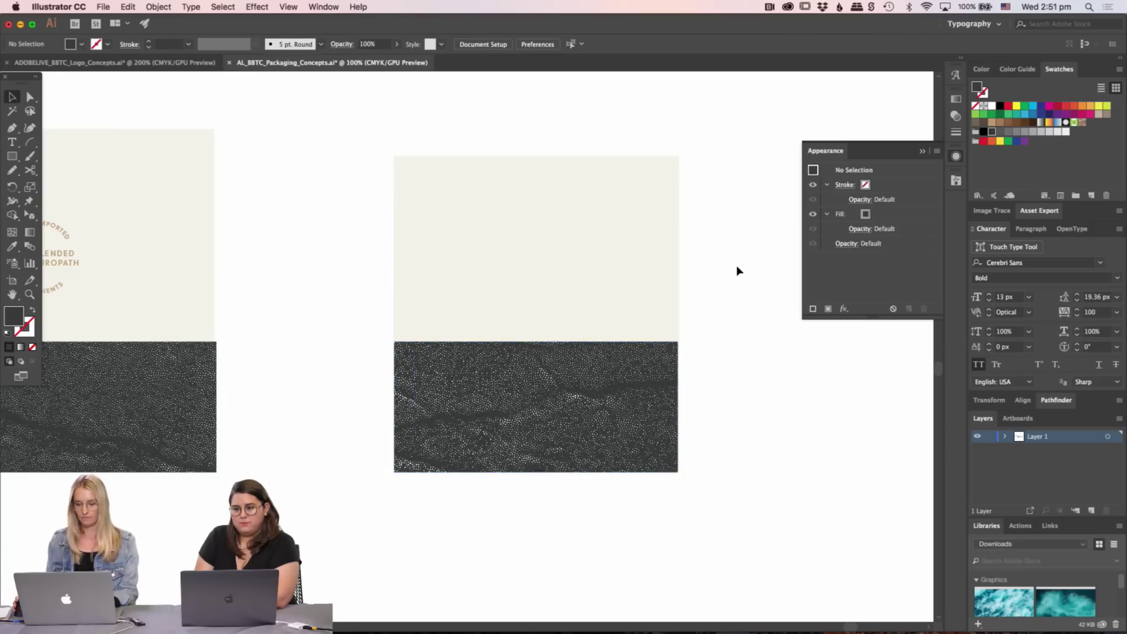
- Duplicate the box's grey CALMING label with all its text onto the new cream panel and scale it to about 349 pt wide
key("super+minus")
key("super+minus")
key("super+minus")
scroll(495, 452, "left", 5)
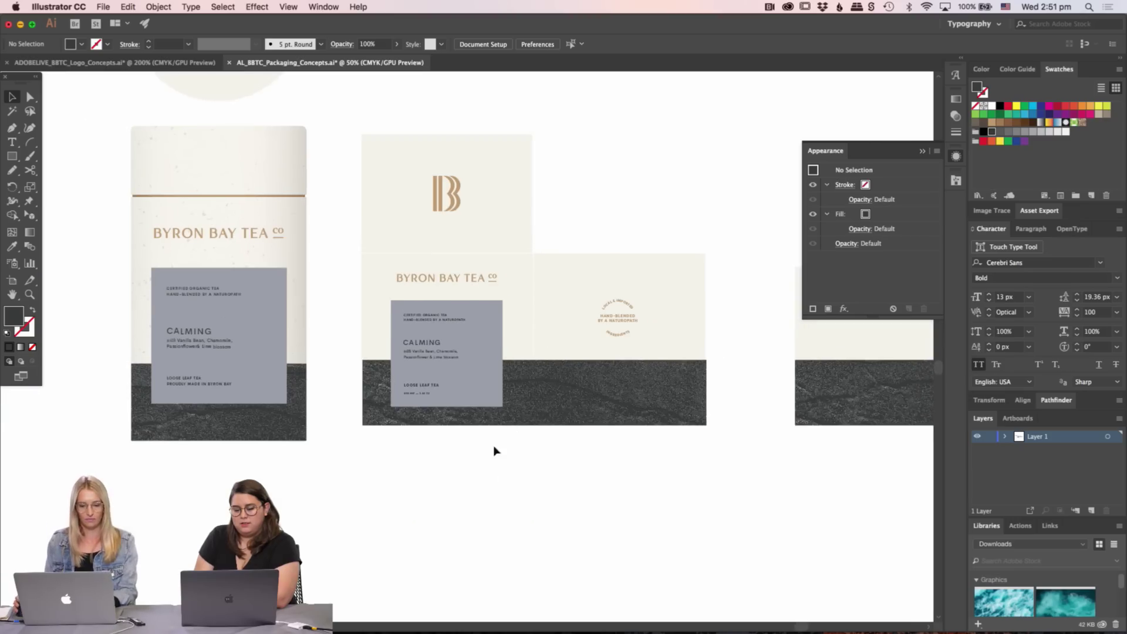
left_click_drag(496, 452, 427, 517)
left_click(367, 376)
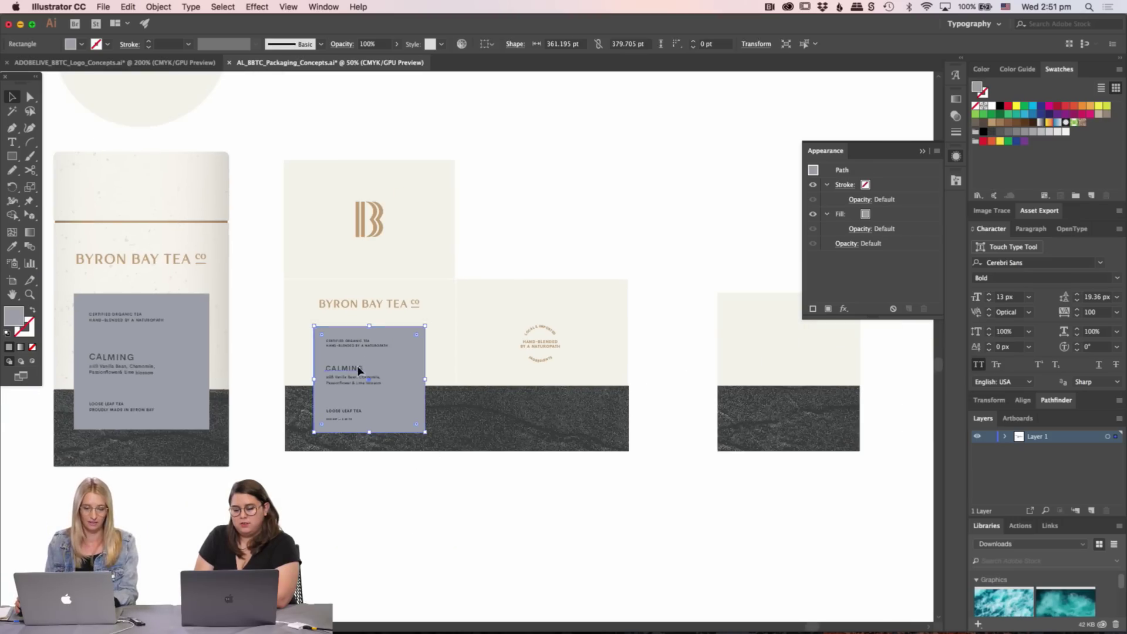
left_click(357, 366, "shift")
key("z")
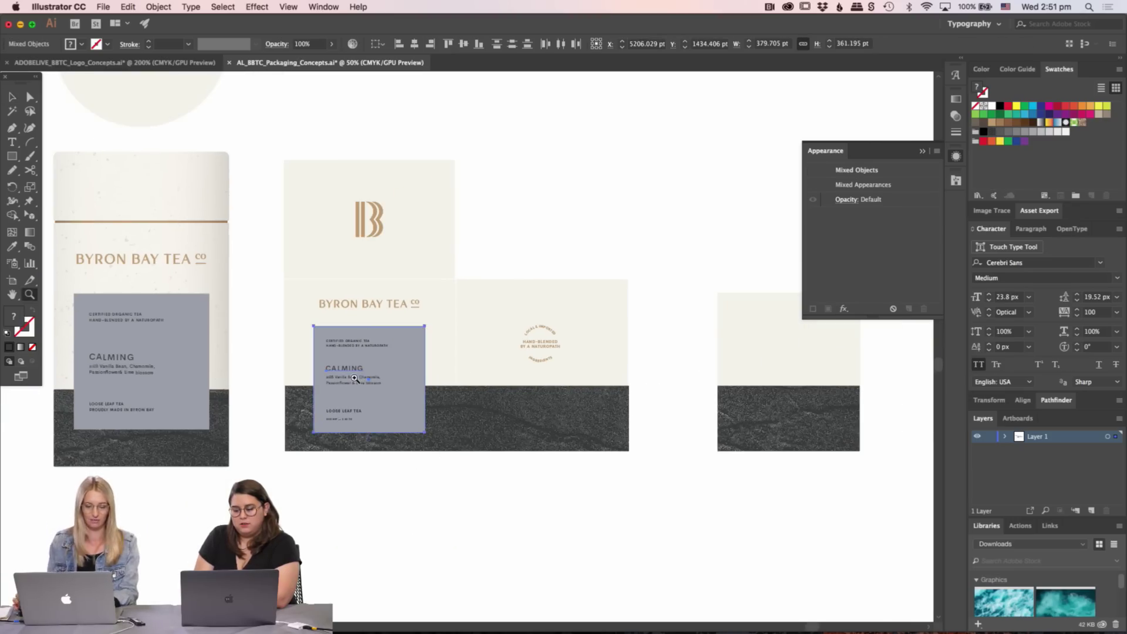
left_click(354, 379)
left_click(483, 533)
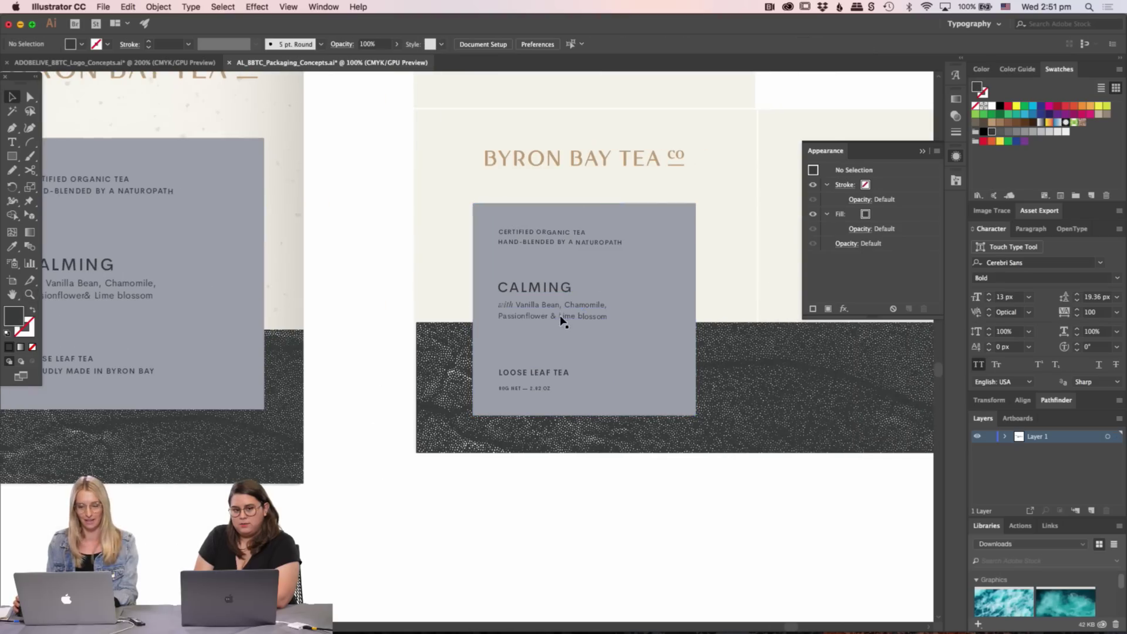
left_click(562, 320)
scroll(604, 372, "right", 3)
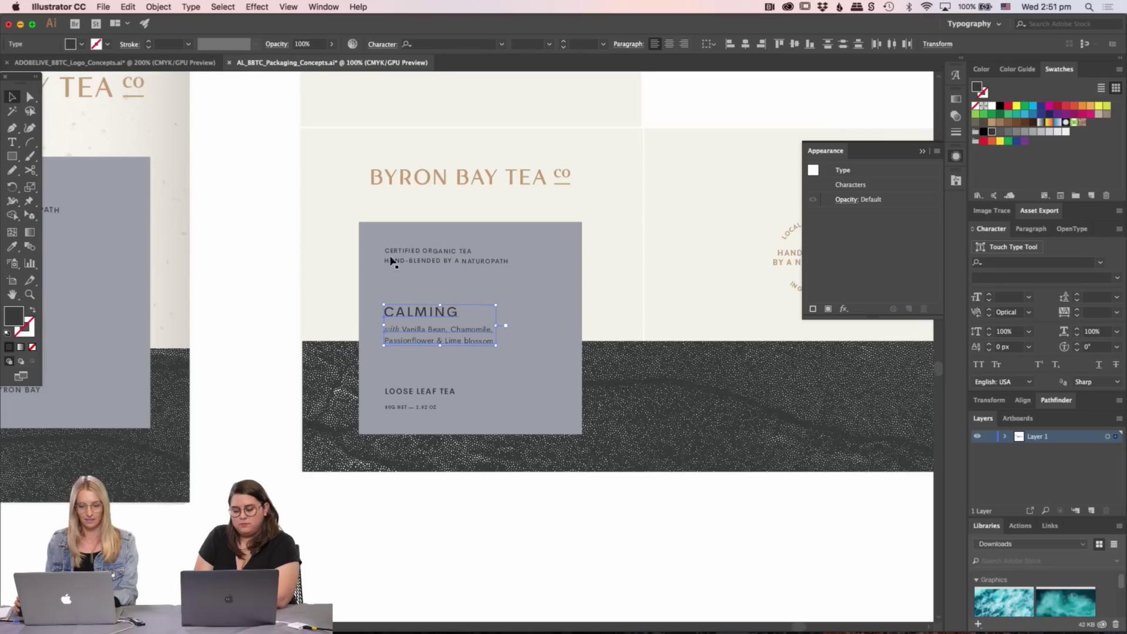
left_click(453, 395, "shift")
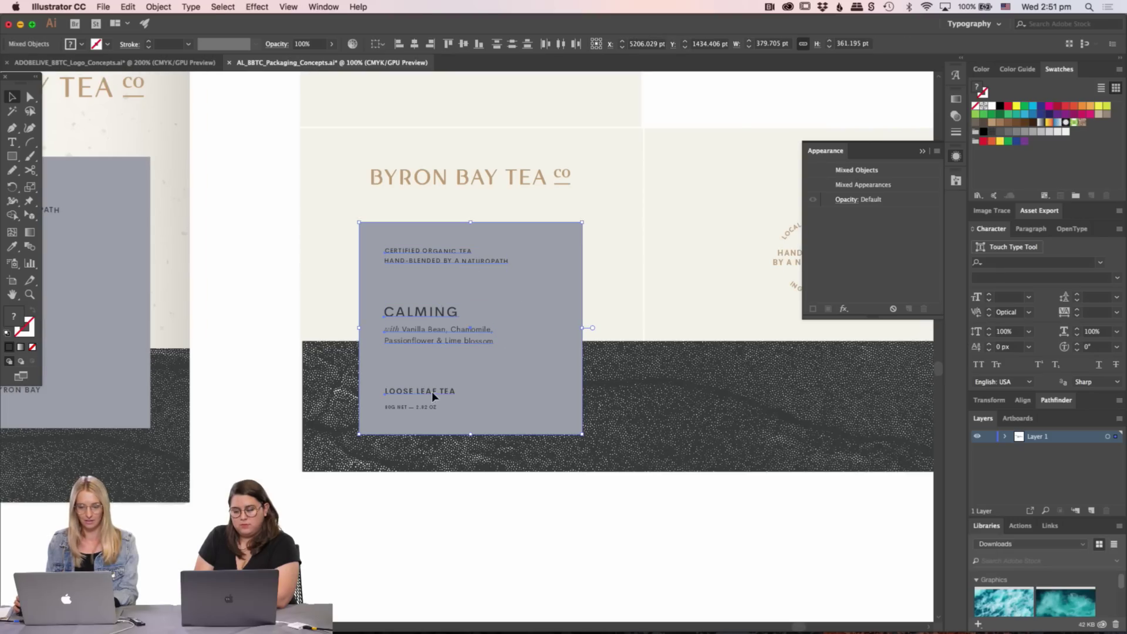
scroll(686, 383, "right", 15)
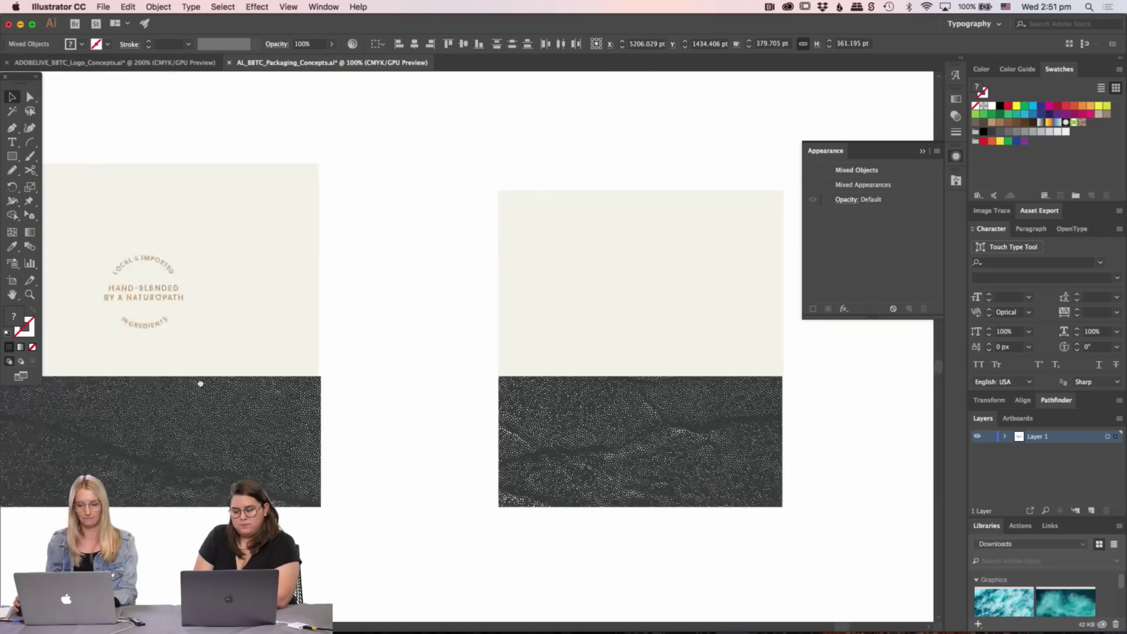
key("super+v")
left_click_drag(455, 353, 438, 358)
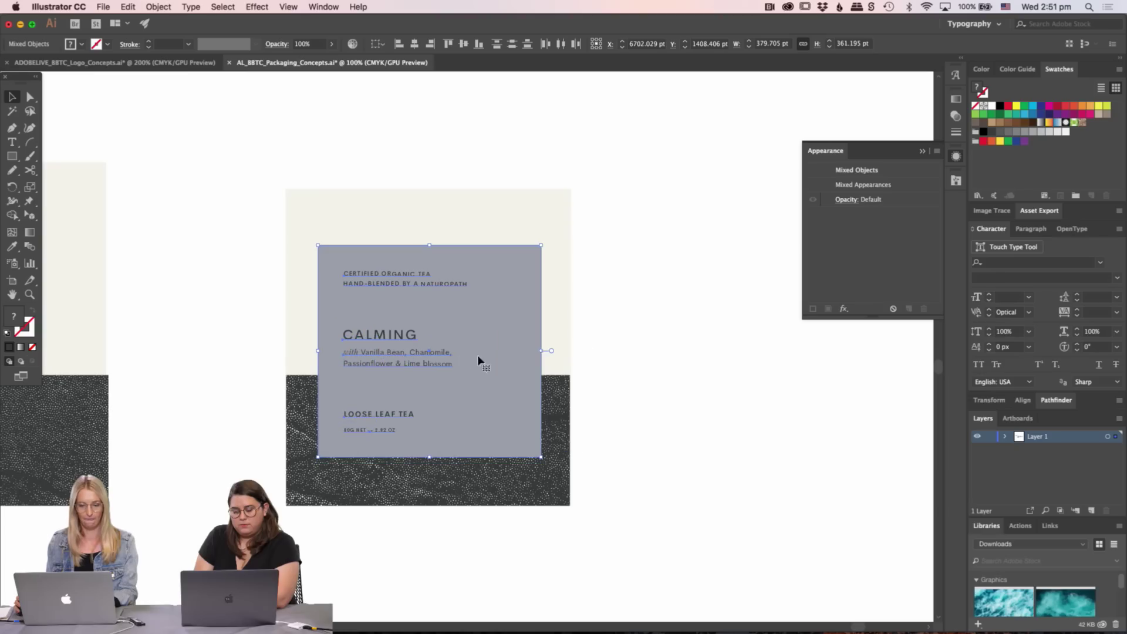
left_click_drag(430, 245, 429, 262)
left_click(678, 334)
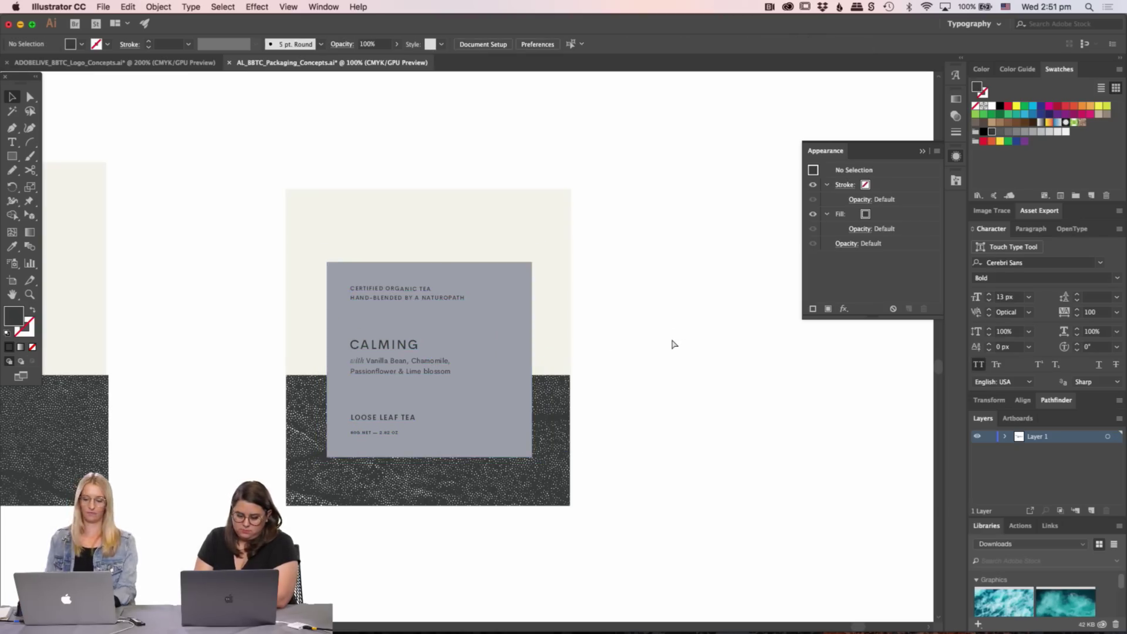
- Duplicate the BYRON BAY TEA CO wordmark onto the new cream panel and place it above the label
key("super+minus")
key("super+minus")
key("super+minus")
left_click_drag(347, 301, 668, 302)
key("z")
left_click(599, 305)
left_click_drag(748, 274, 446, 359)
key("super+equal")
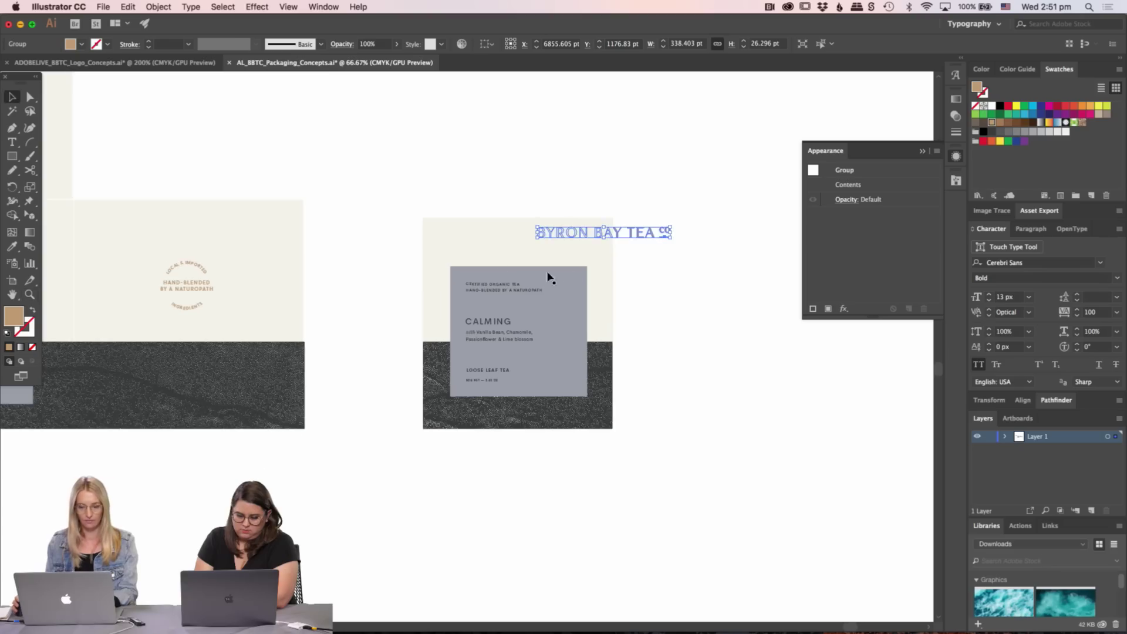
scroll(549, 277, "up", 3)
scroll(496, 260, "down", 3)
key("v")
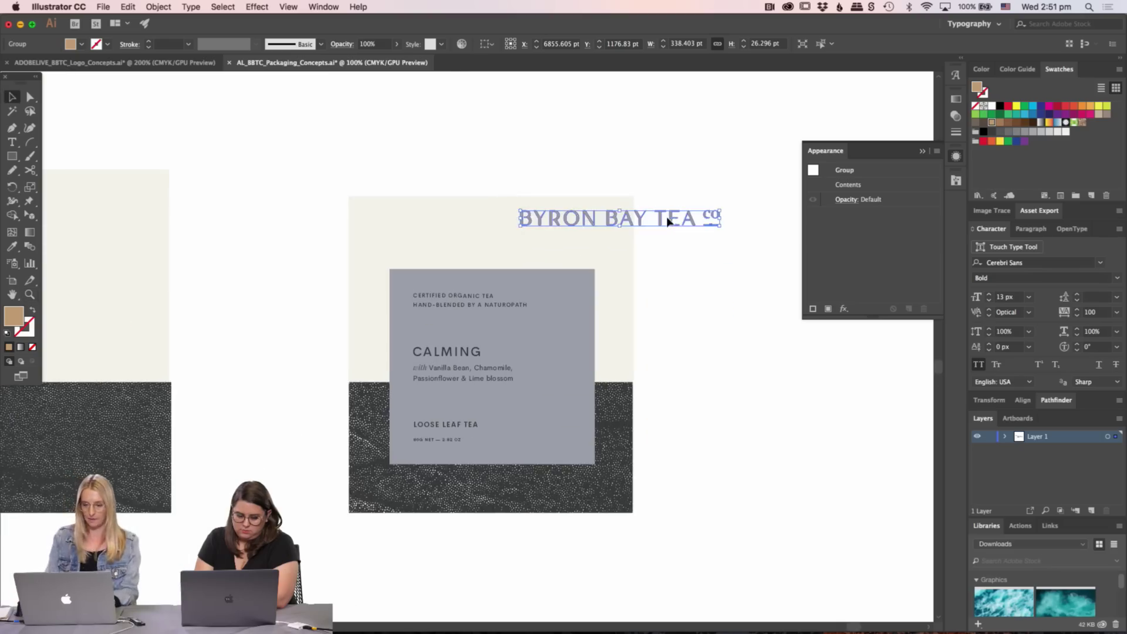
left_click_drag(671, 225, 548, 241)
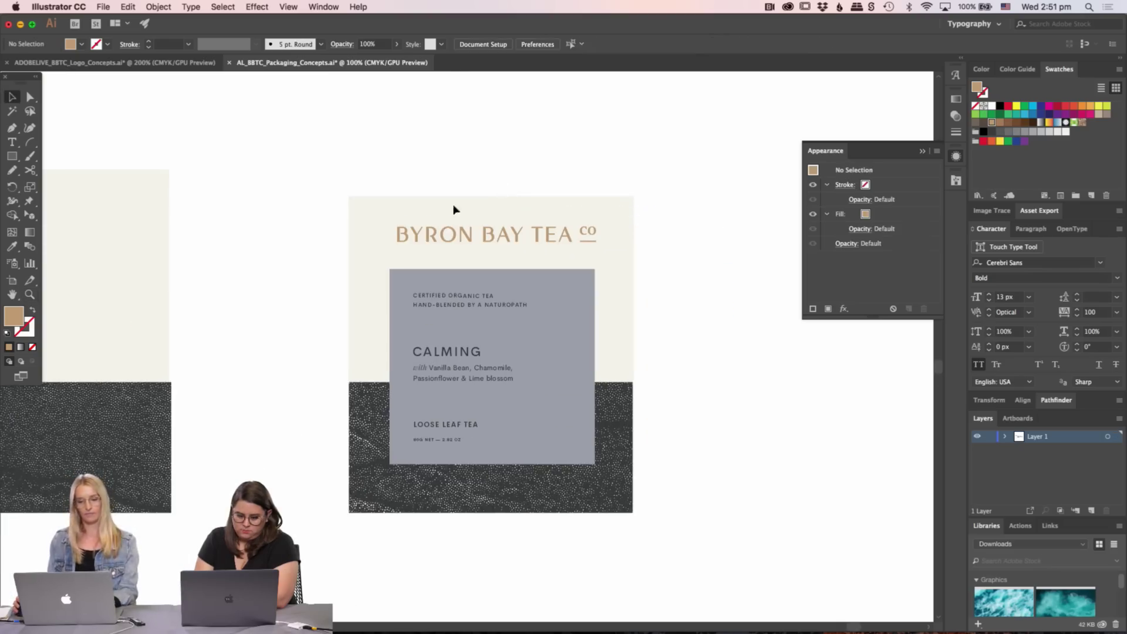
- Extend the new cream rectangle upward to a height of about 579 pt
left_click(503, 201)
left_click_drag(493, 196, 494, 171)
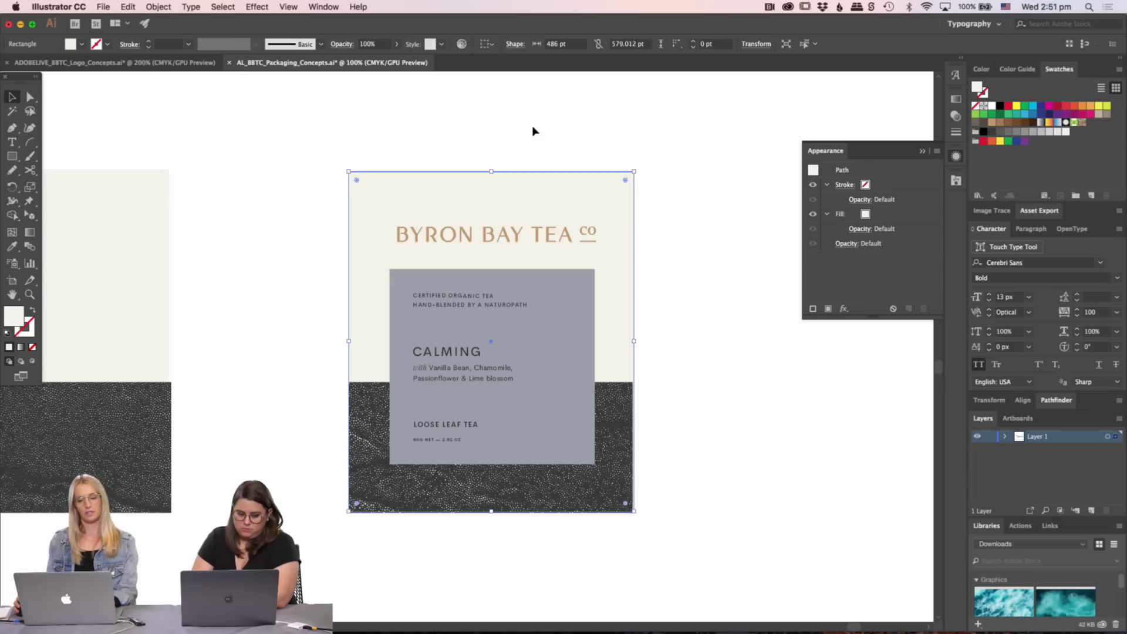
left_click(707, 298)
- Enlarge the new panel's grey label with its text proportionally and shift it slightly down
left_click_drag(593, 349, 346, 371)
left_click(337, 368)
left_click(516, 459)
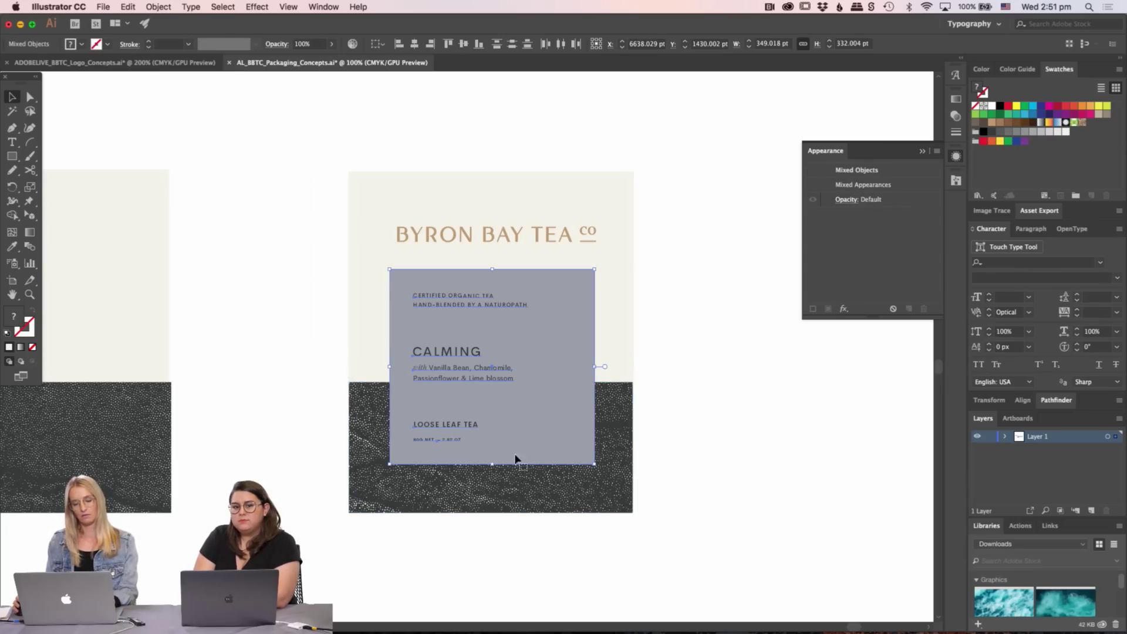
left_click_drag(491, 464, 491, 481)
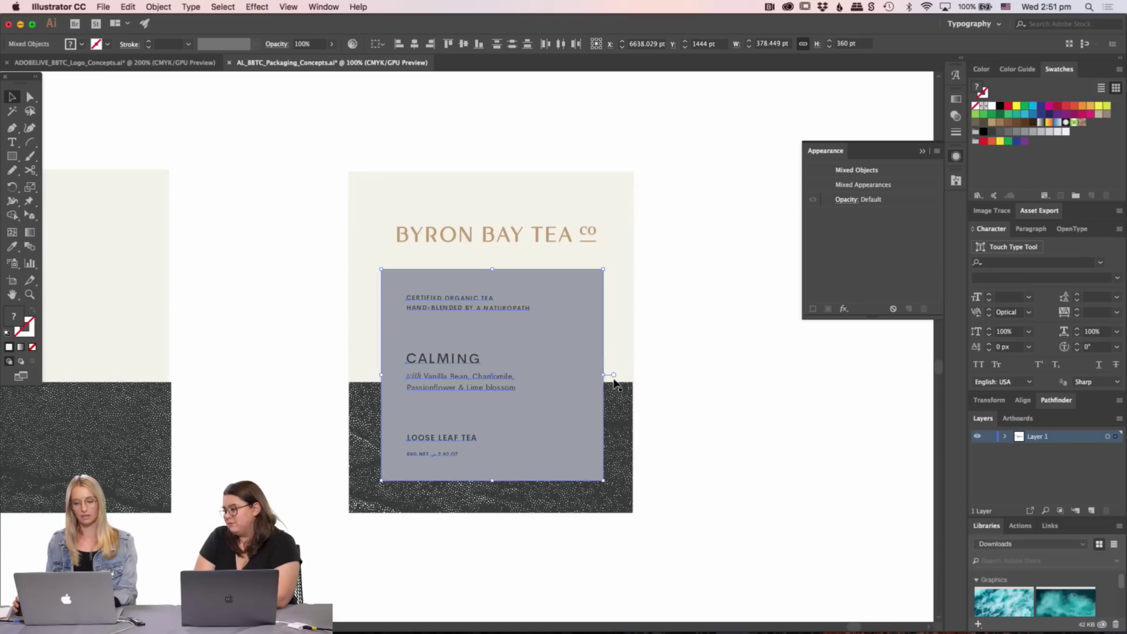
left_click_drag(607, 375, 609, 377)
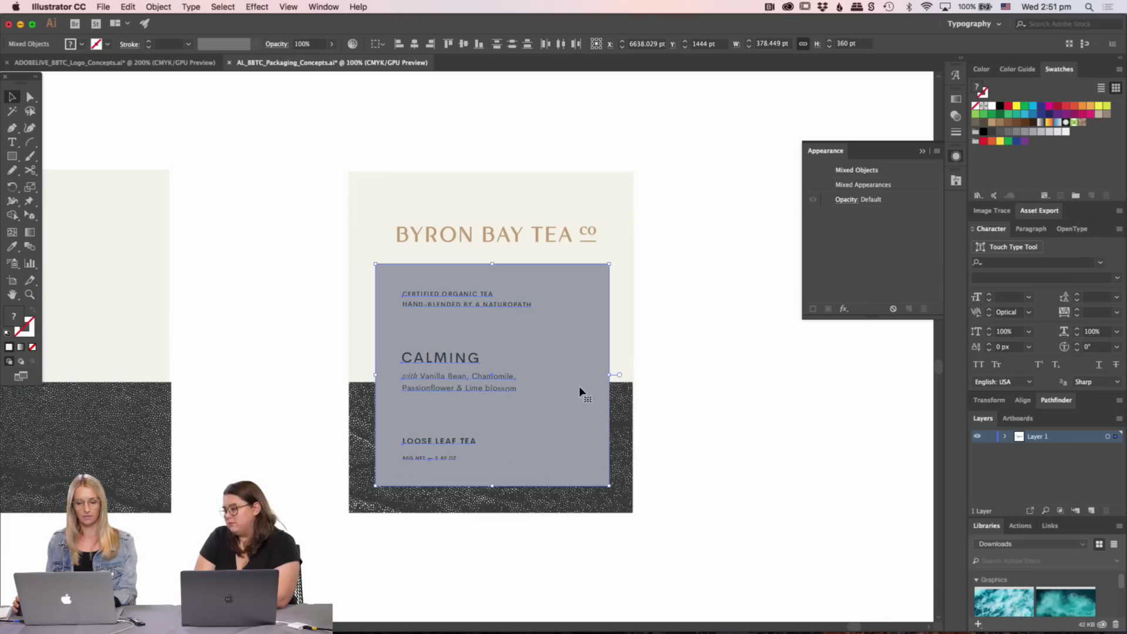
left_click(691, 369)
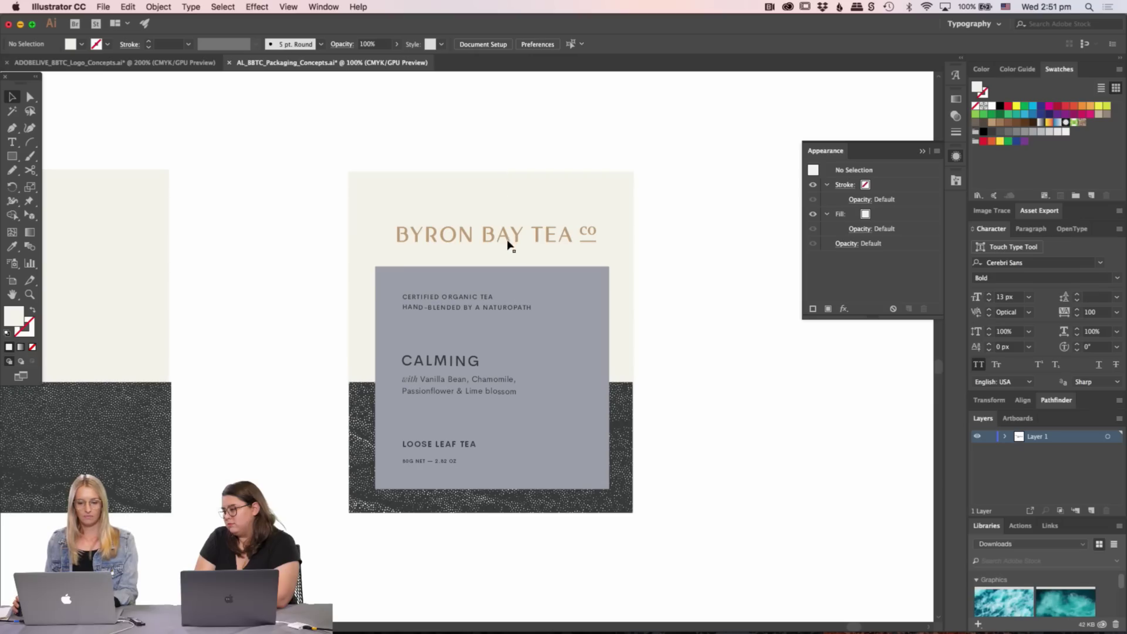
- Nudge the new panel's BYRON BAY TEA CO wordmark up and slightly left to centre it above the label
left_click_drag(509, 246, 508, 238)
left_click(607, 144)
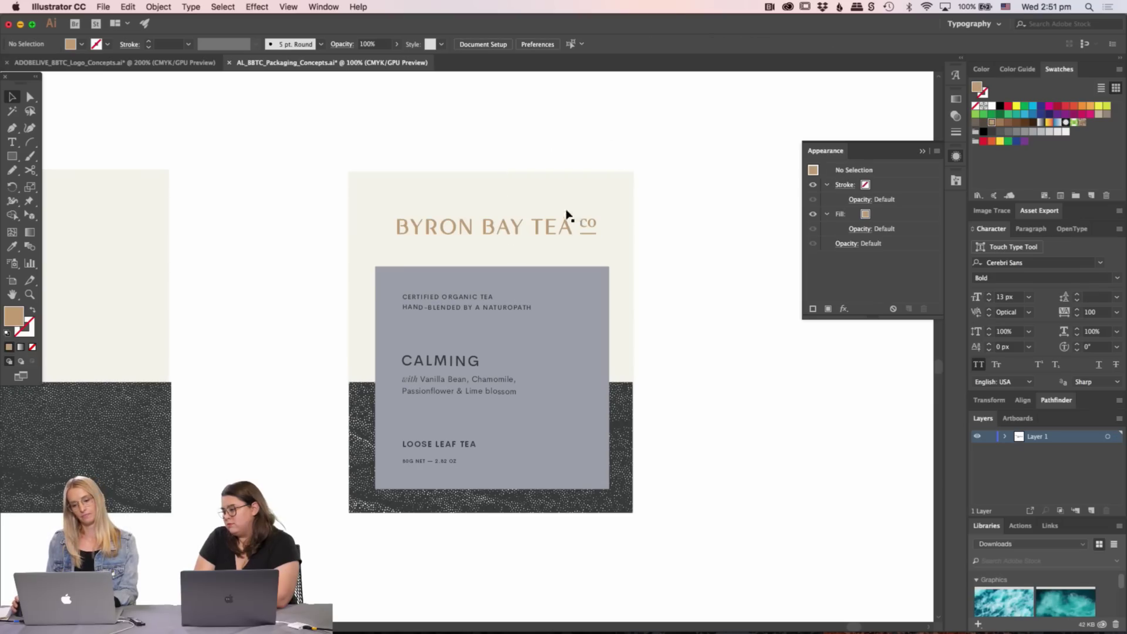
left_click_drag(567, 215, 562, 215)
left_click(544, 151)
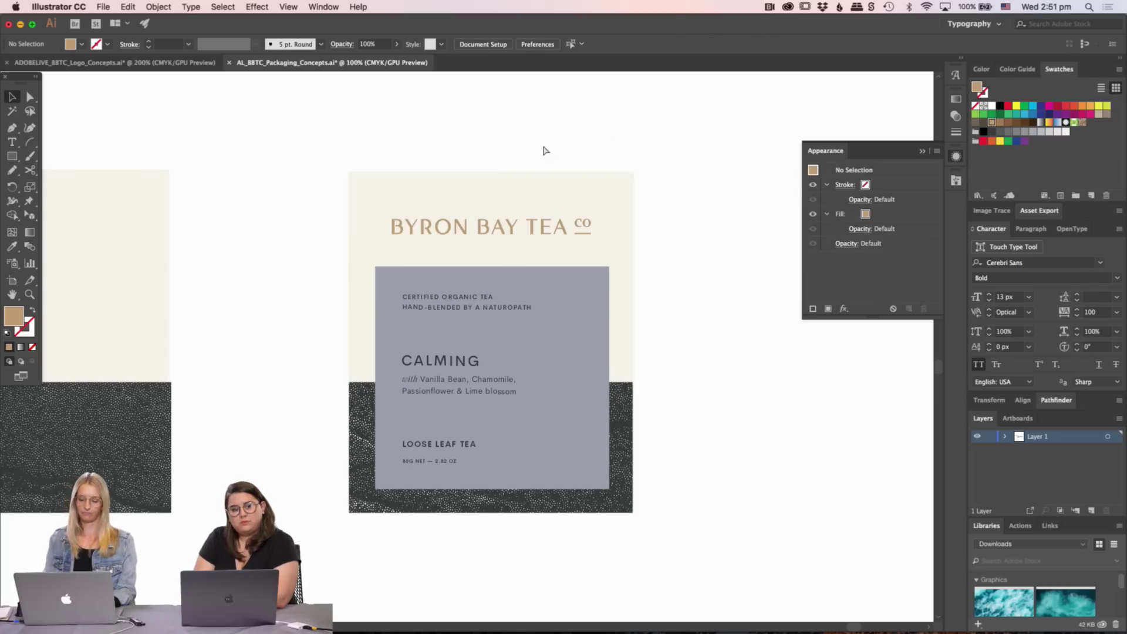
key("super+minus")
left_click(551, 399)
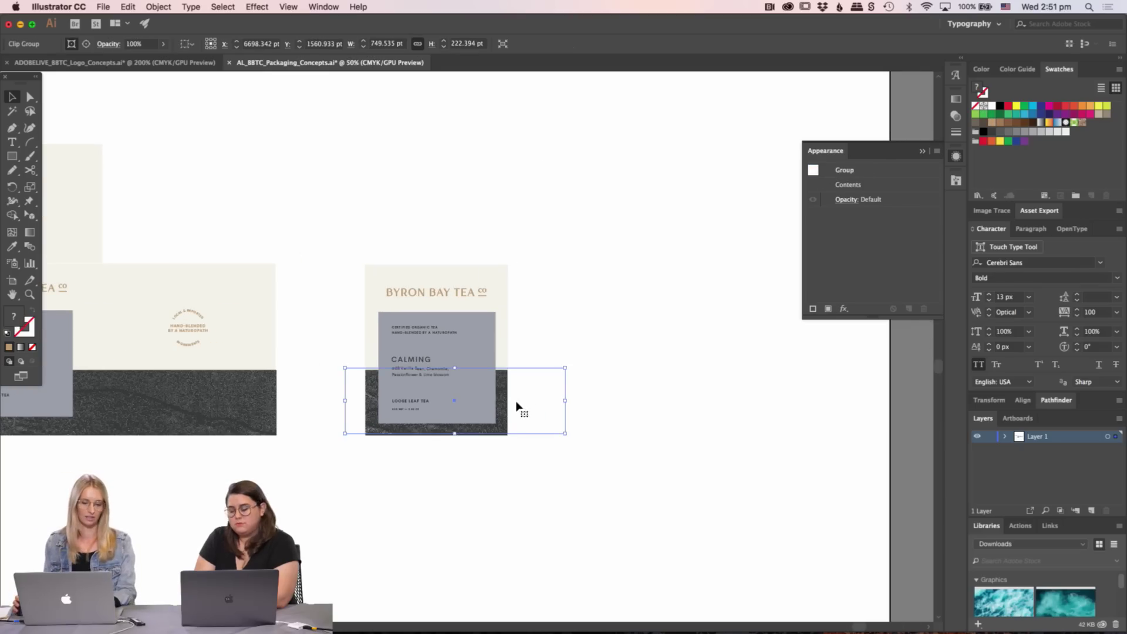
left_click(541, 464)
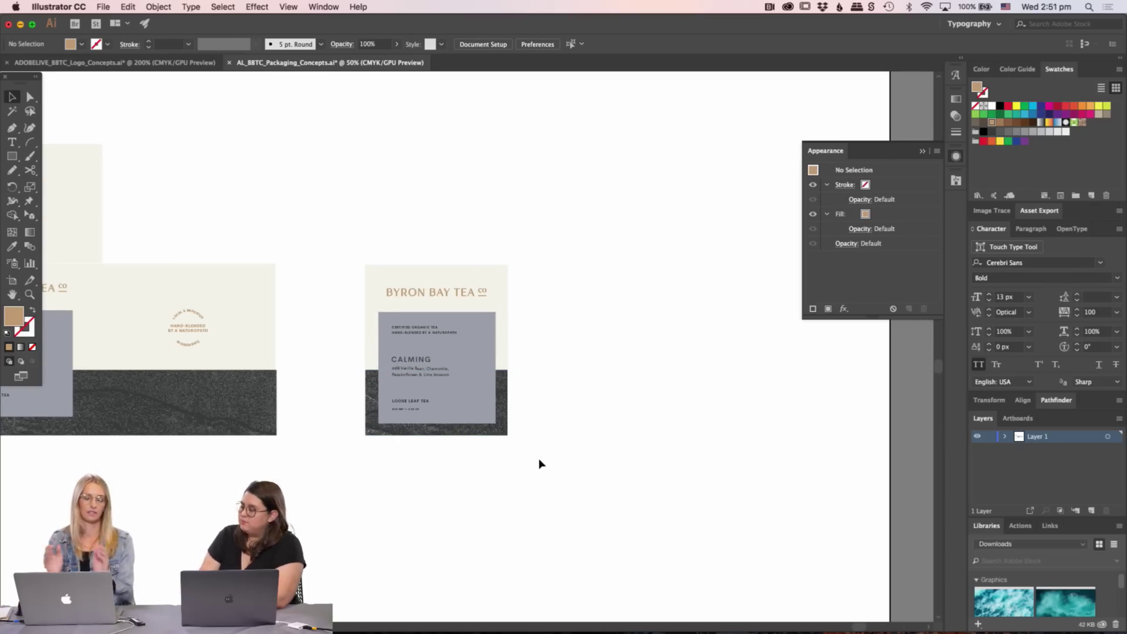
- Move the complete new panel with its label and wordmark closer to the box artwork
left_click_drag(526, 239, 416, 422)
left_click_drag(438, 379, 417, 378)
left_click(327, 467)
left_click_drag(323, 470, 627, 501)
left_click_drag(389, 498, 356, 499)
key("ctrl+minus")
key("ctrl+minus")
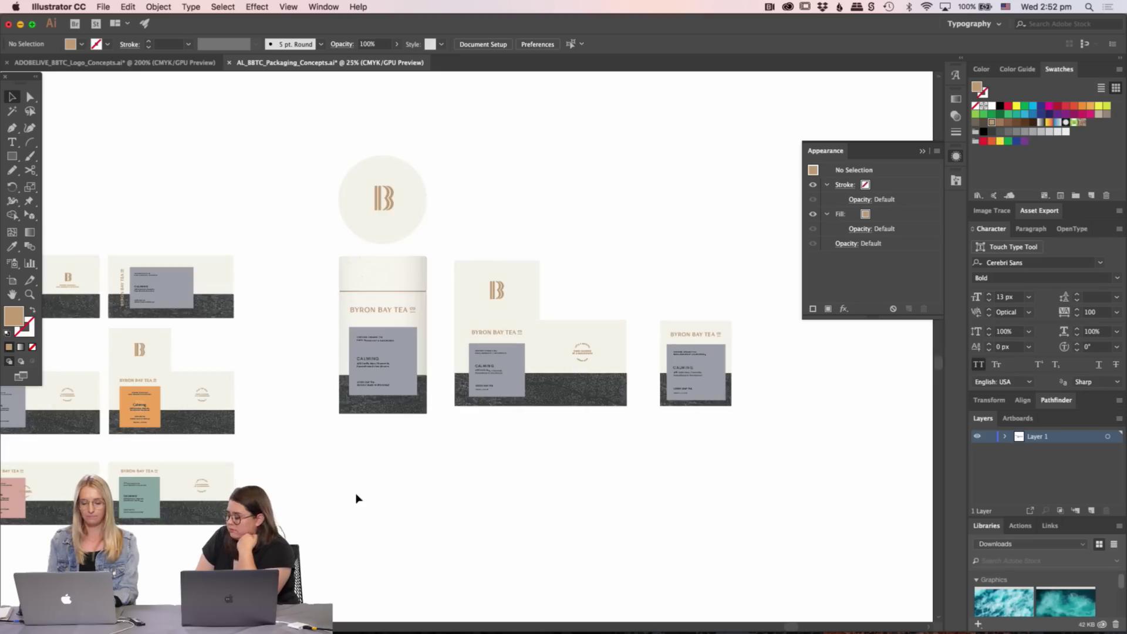
left_click_drag(544, 395, 677, 376)
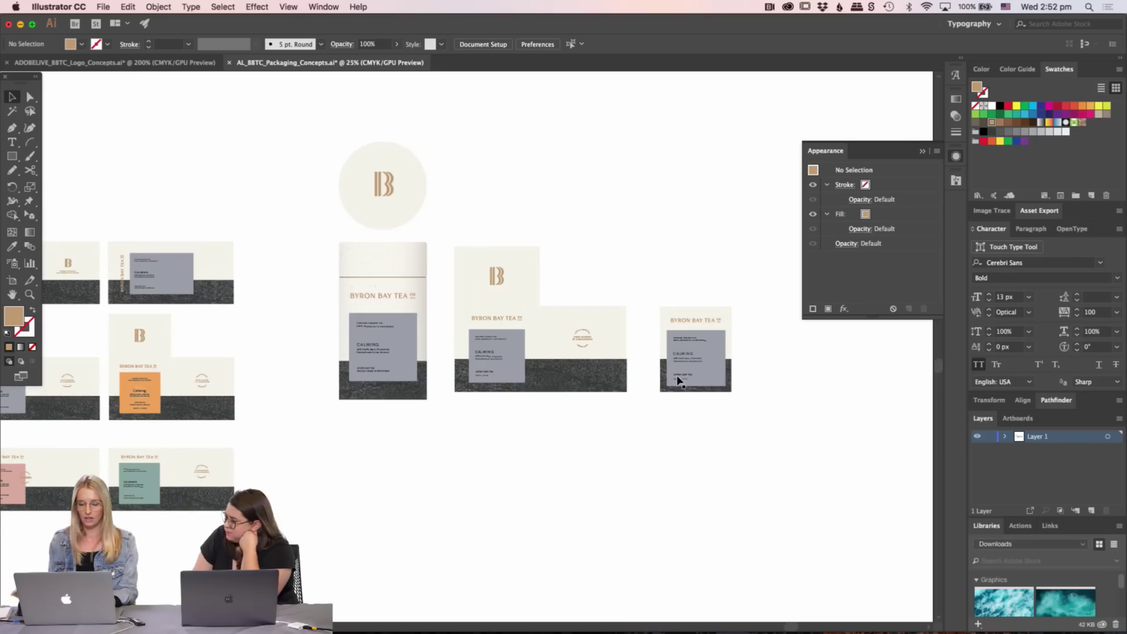
- Move the lid, canister, box and new panel together to the empty upper-left area of the canvas
key("ctrl+minus")
key("ctrl+minus")
key("ctrl+minus")
scroll(314, 229, "right", 3)
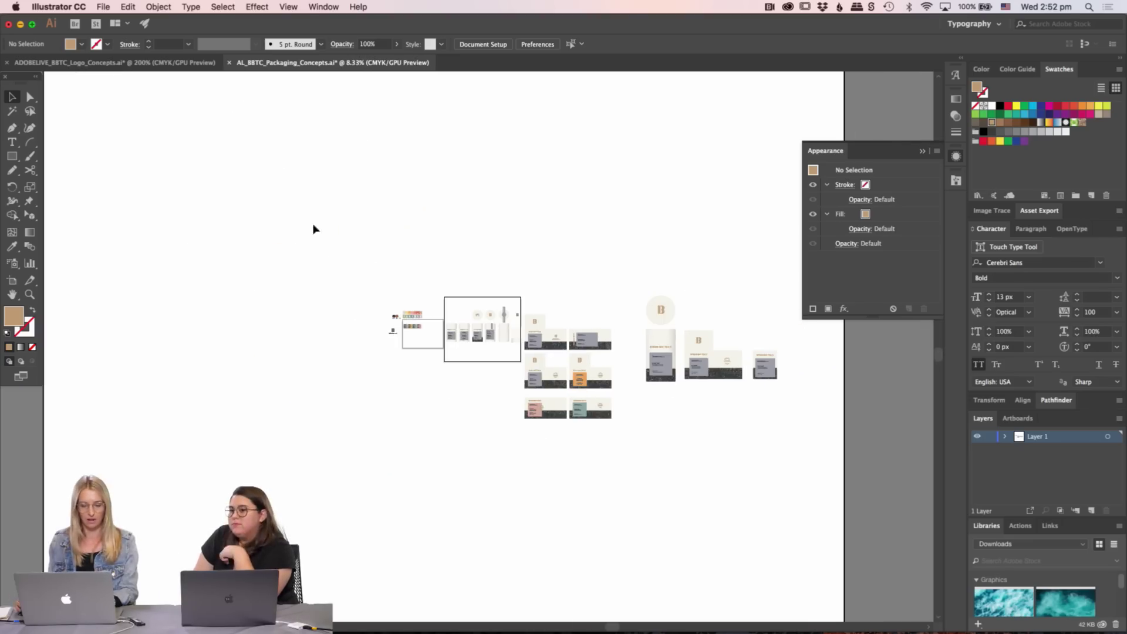
left_click_drag(769, 365, 322, 212)
left_click(554, 226)
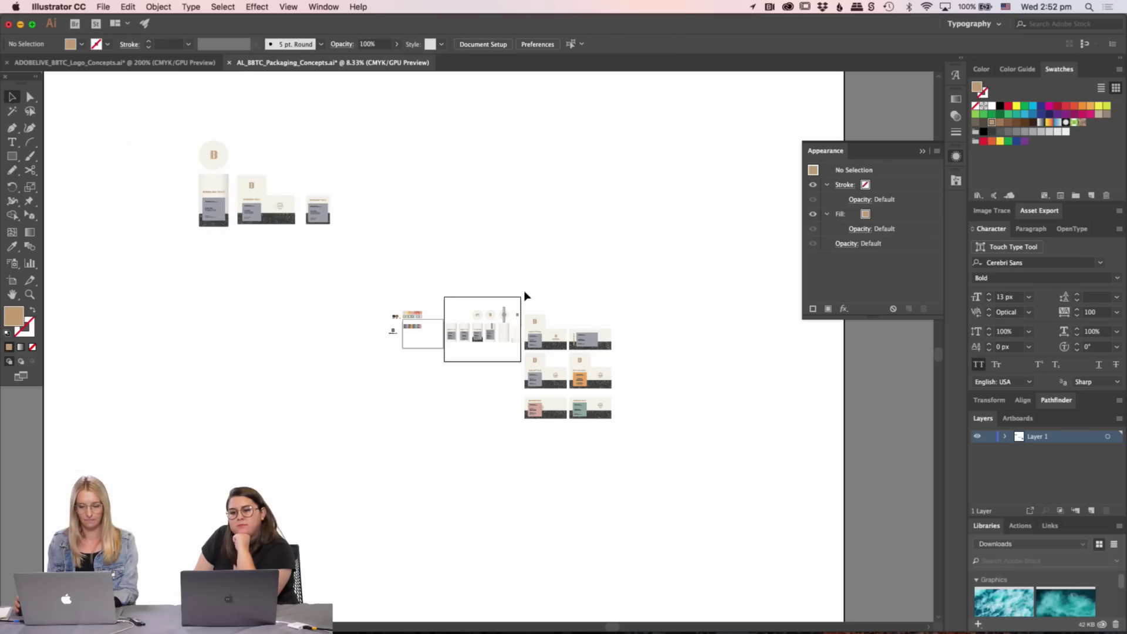
- Move the six box variations to the empty space left of the relocated lid and canister artwork
left_click_drag(637, 438, 637, 438)
left_click_drag(614, 418, 174, 254)
key("super+equal")
key("super+equal")
key("super+equal")
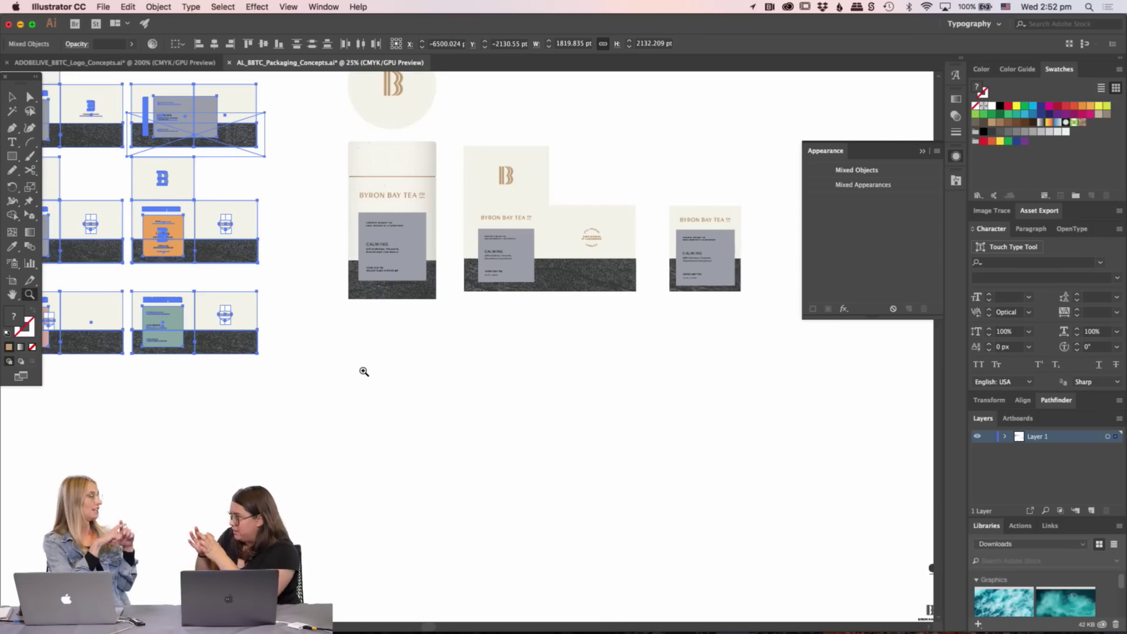
left_click_drag(332, 371, 295, 423)
key("v")
left_click(458, 413)
left_click_drag(385, 403, 472, 422)
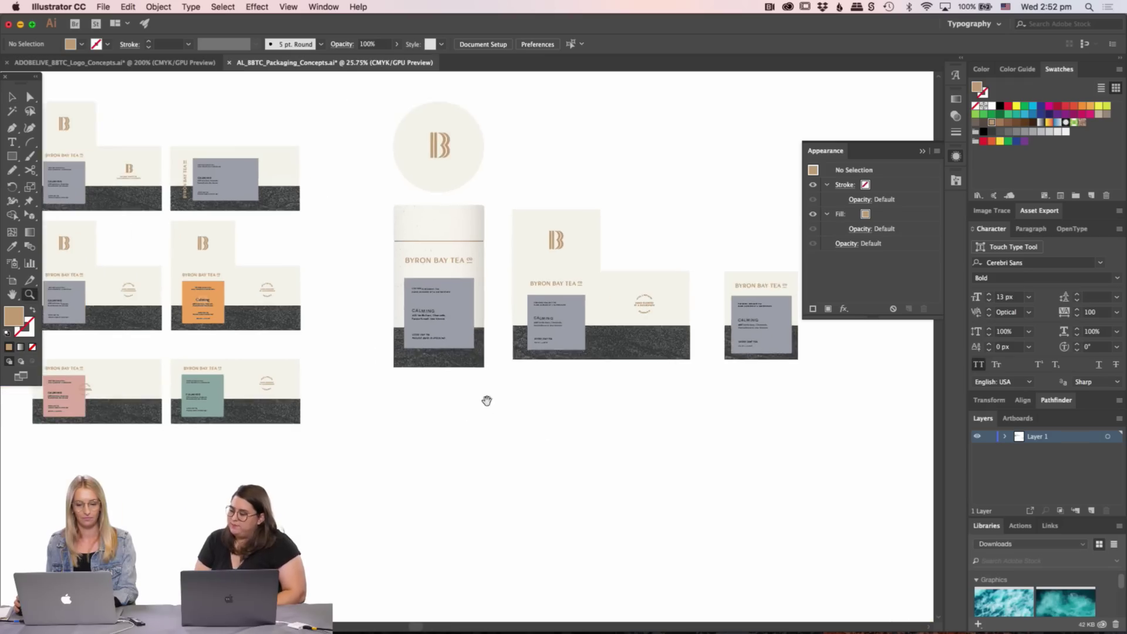
scroll(485, 397, "up", 1)
- Recolour the grey labels on the canister, box and new panel with the orange sampled from the orange box variation
left_click(524, 373)
left_click(634, 375, "shift")
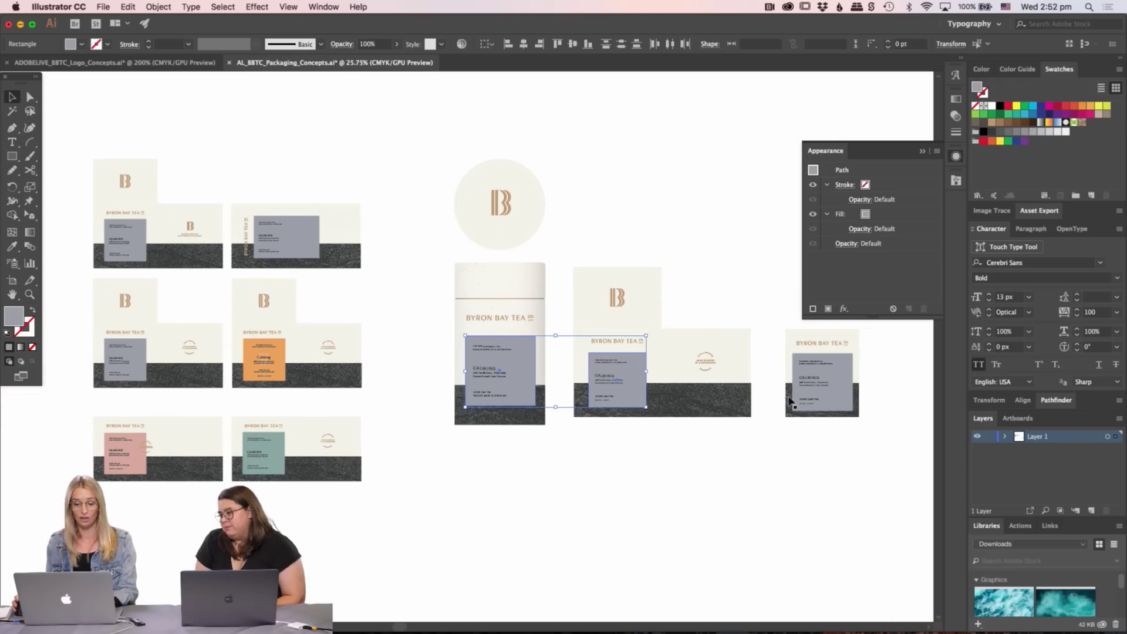
left_click(849, 411, "shift")
key("i")
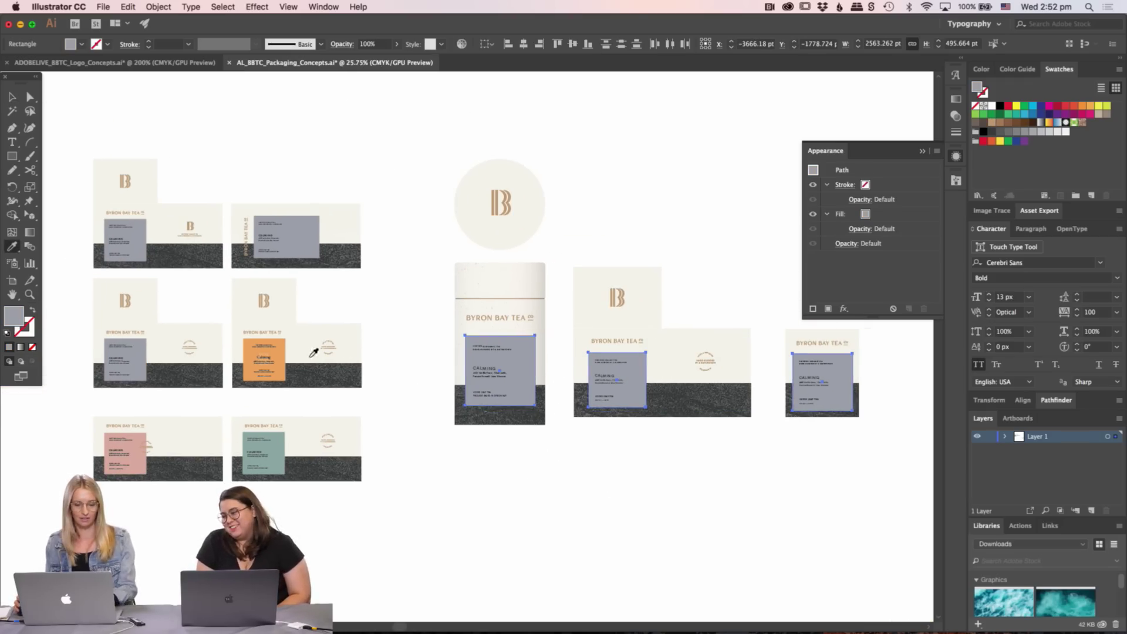
left_click(283, 350)
key("v")
left_click(674, 462)
left_click_drag(675, 463, 546, 476)
- Examine the orange labels up close on the canister, box and new panel
key("z")
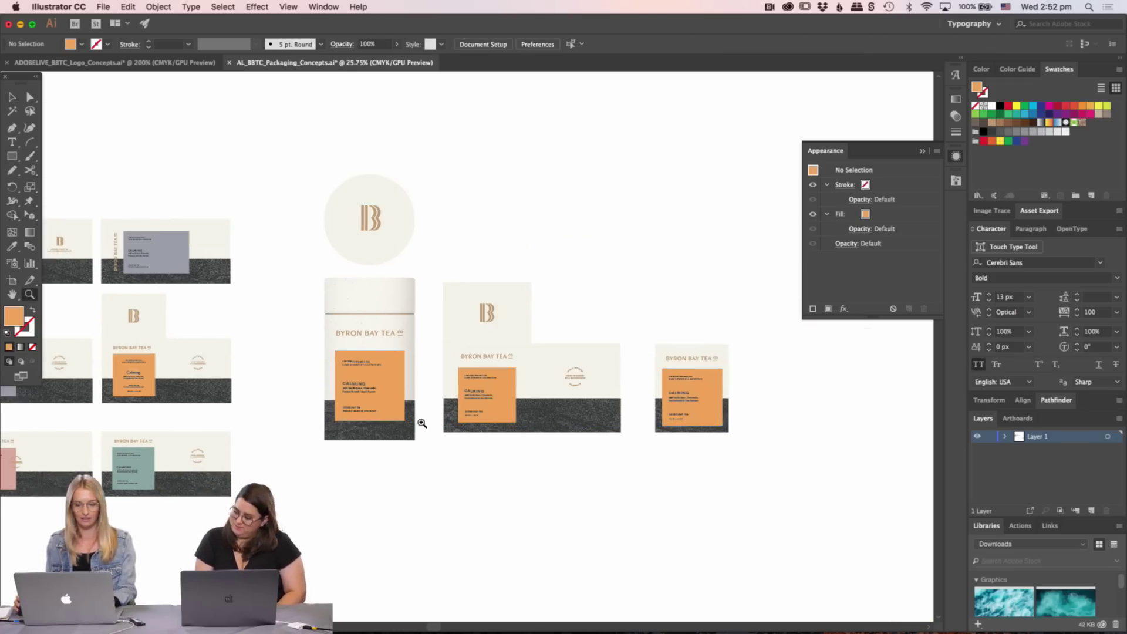
left_click(421, 422)
left_click_drag(438, 418, 376, 514)
left_click(543, 476)
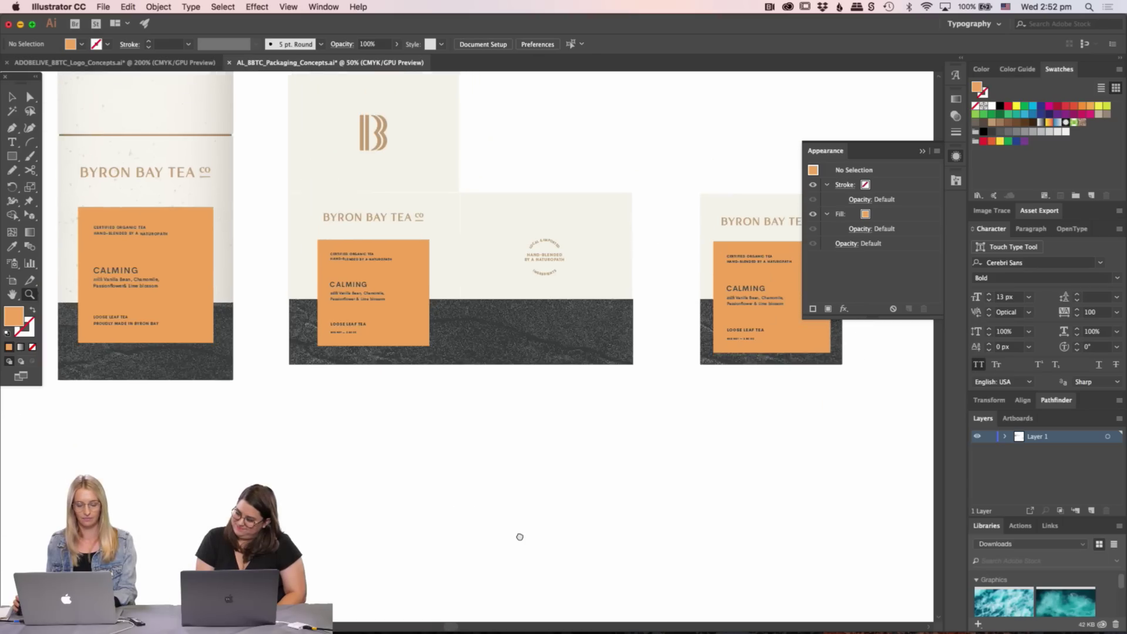
key("v")
left_click_drag(412, 418, 310, 520)
scroll(445, 499, "right", 2)
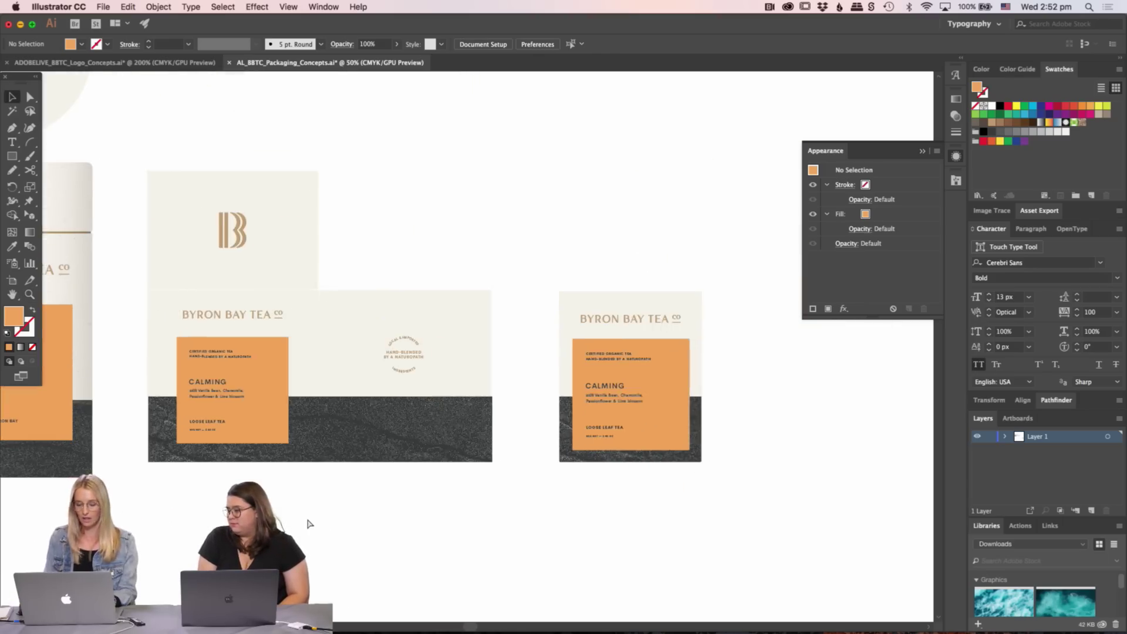
- Draw an orange rectangle about 772 by 1324 pt to the right of the new panel and move it further right
key("super+minus")
key("super+minus")
scroll(308, 523, "right", 3)
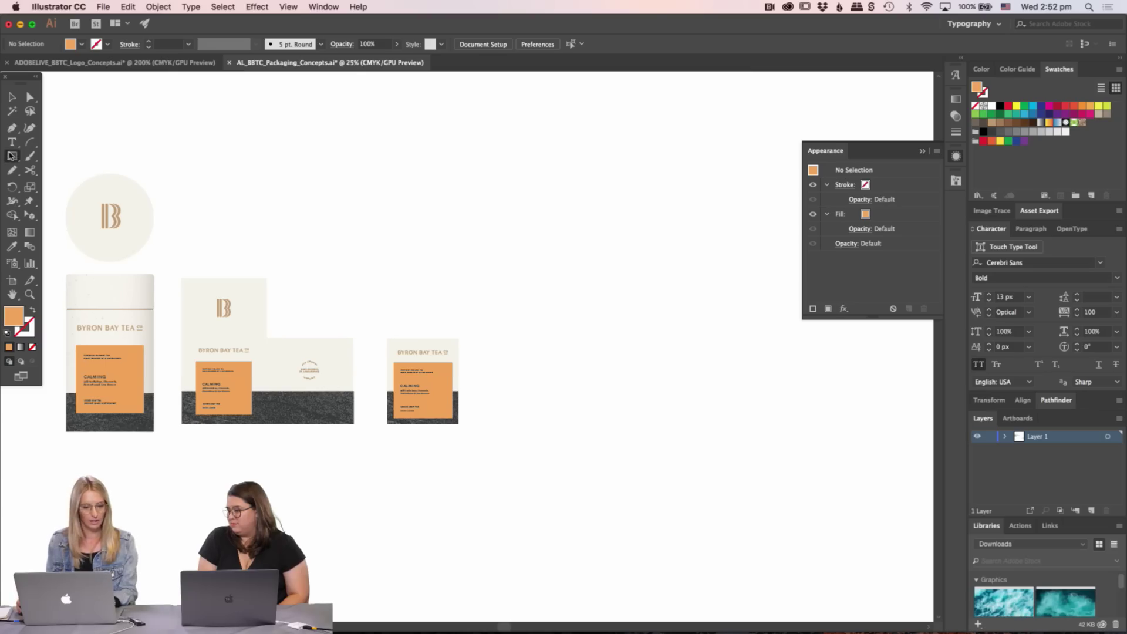
mouse_move(473, 259)
left_mouse_down()
mouse_move(581, 461)
mouse_move(590, 452)
left_mouse_up()
key("v")
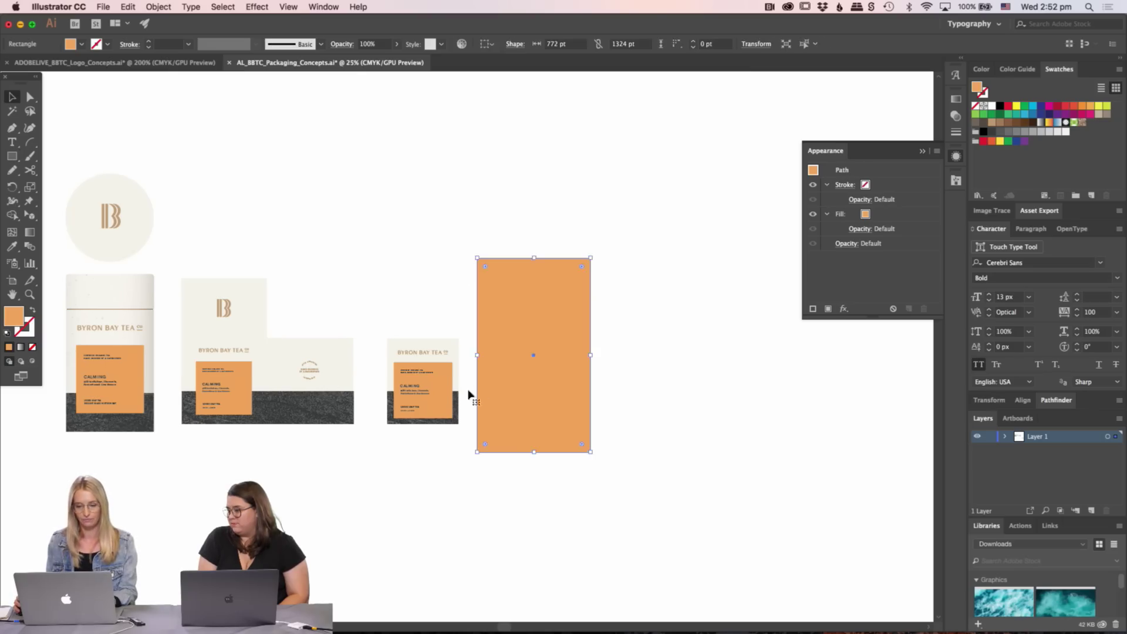
mouse_move(398, 422)
left_mouse_down()
mouse_move(544, 376)
mouse_move(594, 385)
left_mouse_up()
left_click(656, 375)
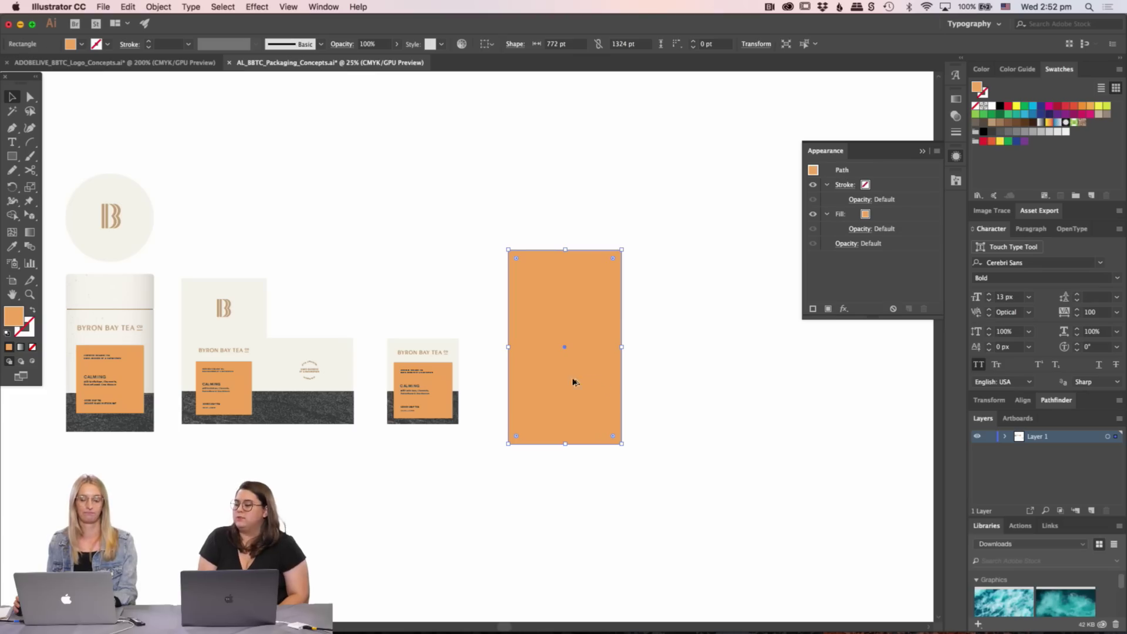
- Recolour the large orange rectangle with the cream sampled from the box side panel
left_click(644, 382)
left_click(563, 378)
key("i")
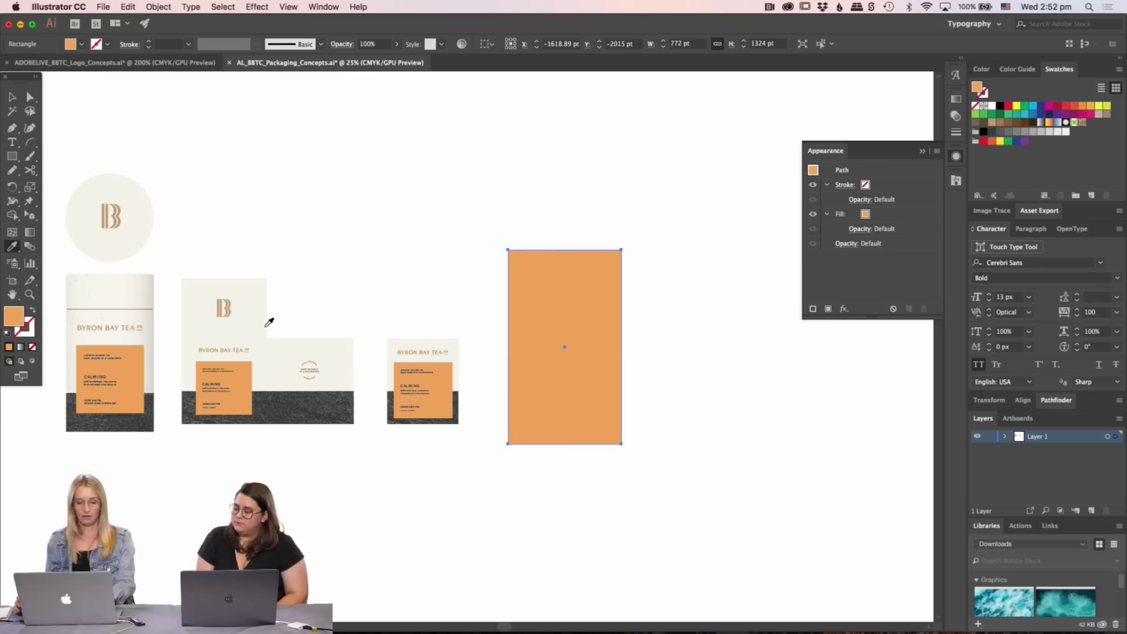
left_click(343, 336)
key("v")
left_click(391, 265)
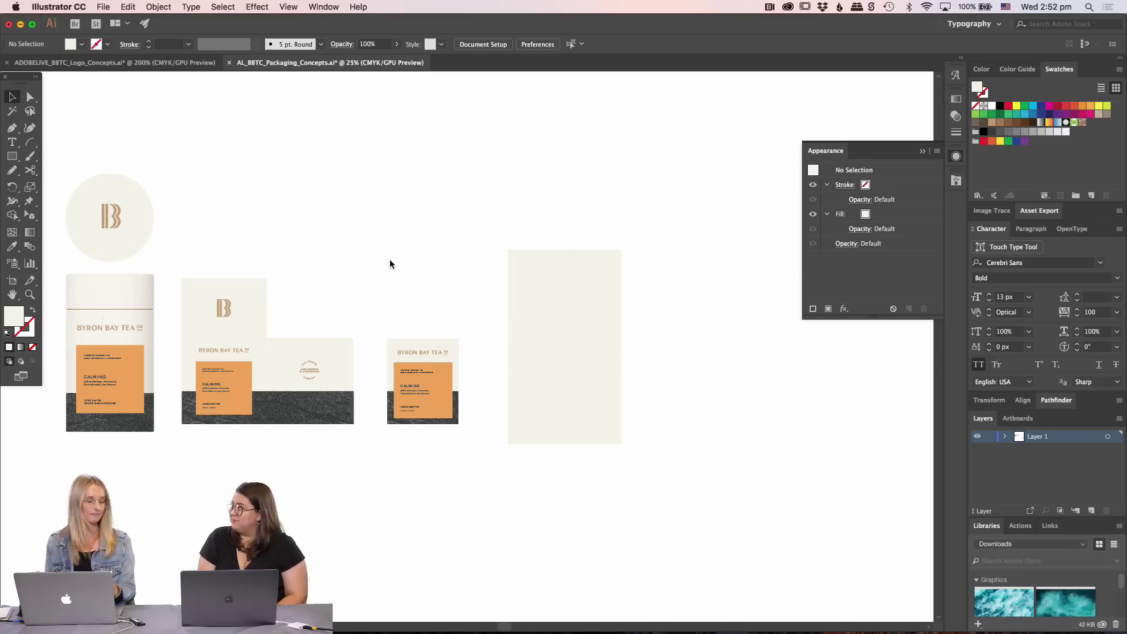
- Duplicate the large cream rectangle and place the copy flush against its right edge
key("super+equal")
left_click(499, 364)
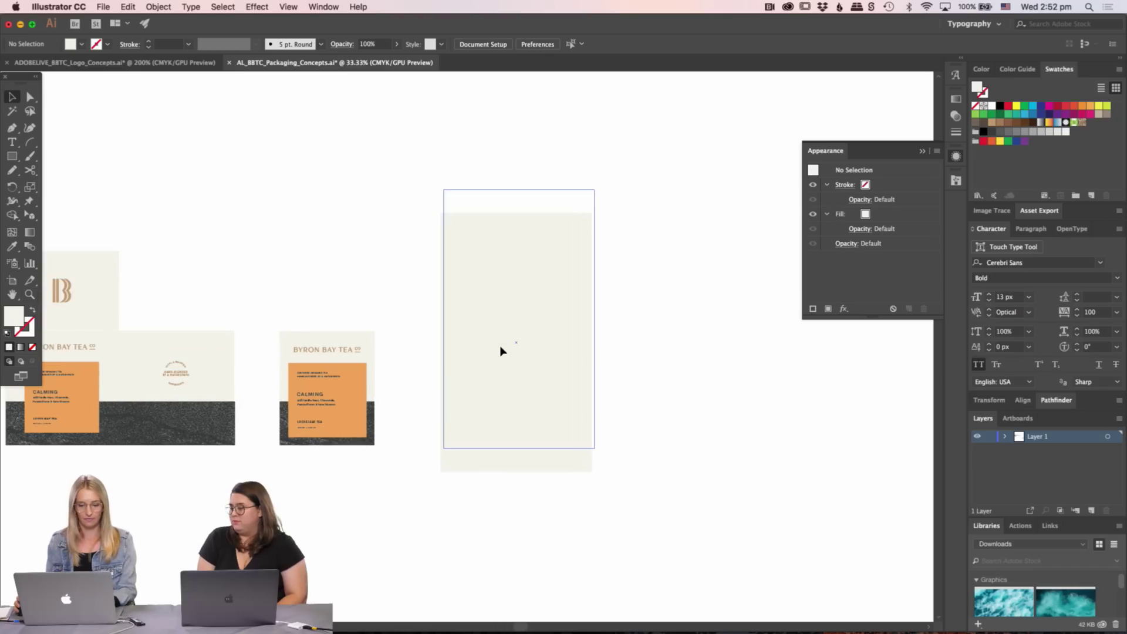
scroll(485, 368, "right", 2)
left_click_drag(460, 376, 613, 371)
left_click(496, 526)
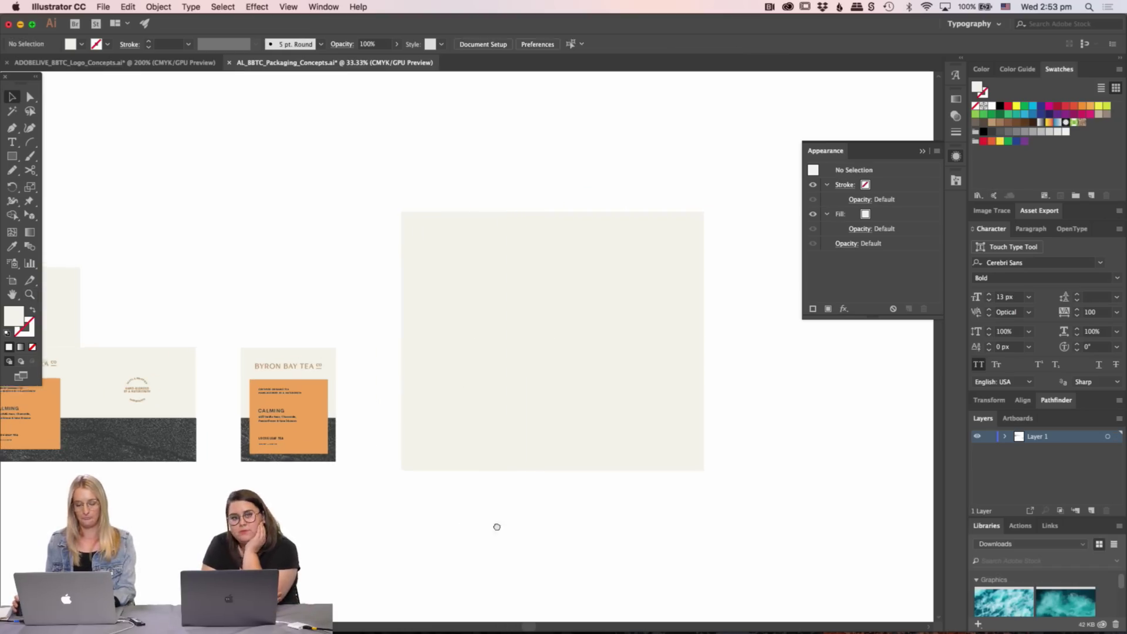
mouse_move(496, 526)
left_mouse_down()
mouse_move(591, 516)
mouse_move(514, 513)
left_mouse_up()
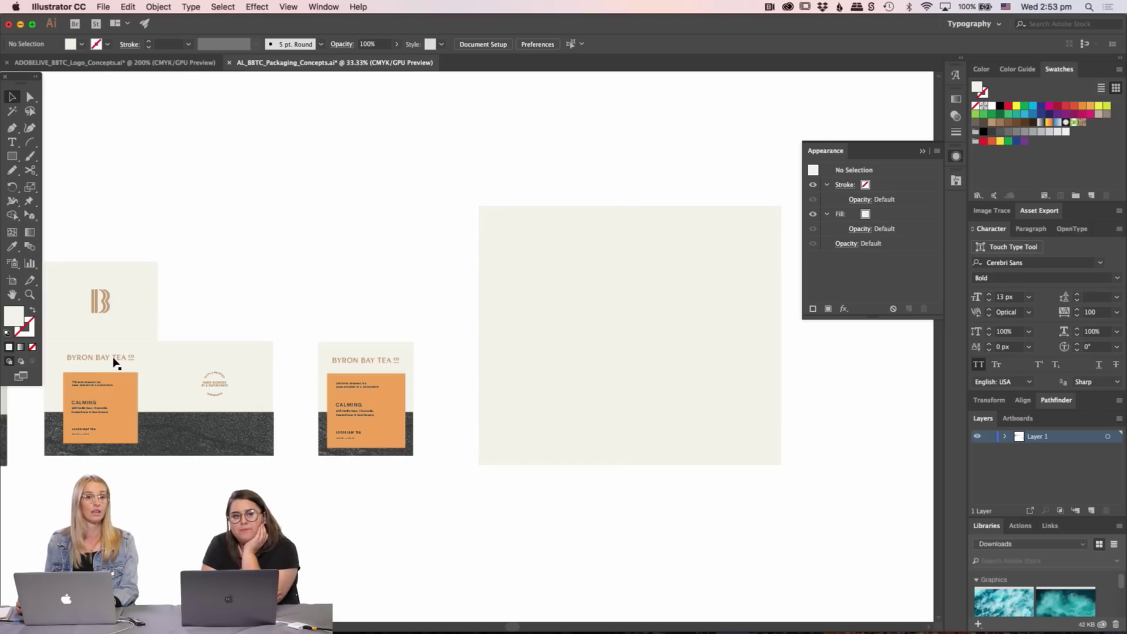
left_click_drag(285, 287, 287, 317)
scroll(305, 307, "right", 5)
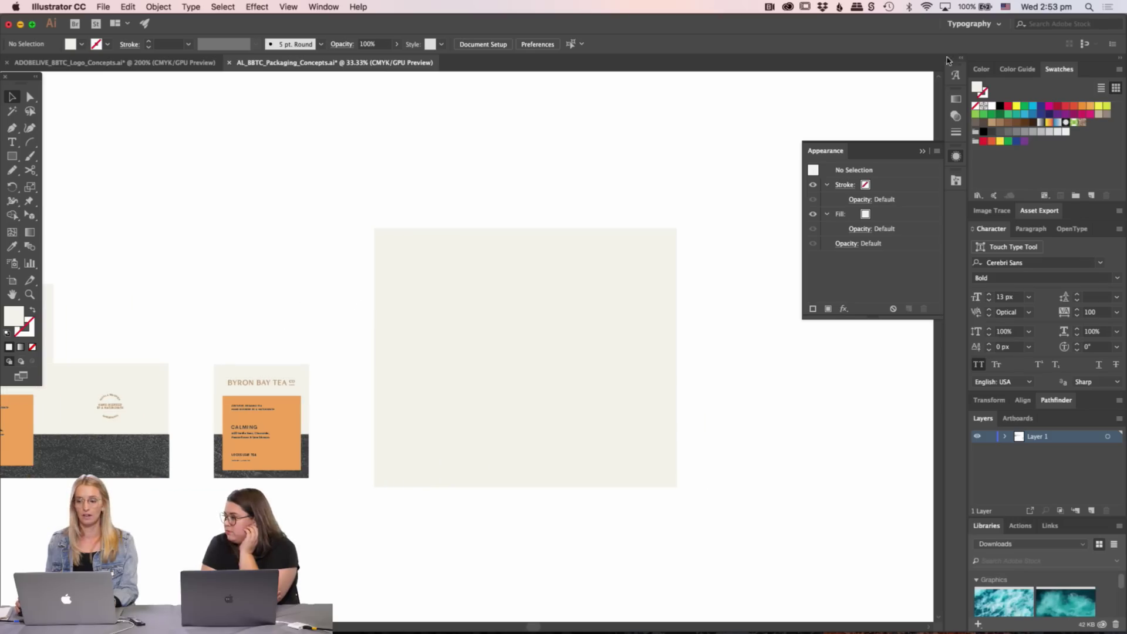
scroll(594, 184, "left", 2)
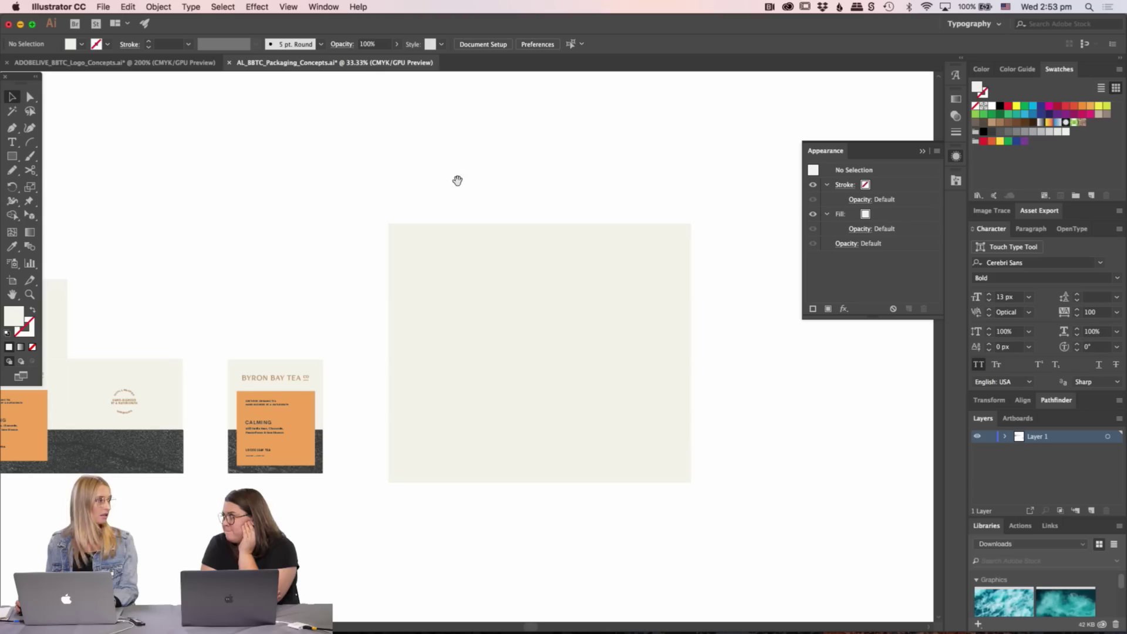
- Switch to Finder, look at the Texture & Pattern and Presentation folders, and return to Illustrator
key("super+Tab")
key("super+Tab")
key("super+Tab")
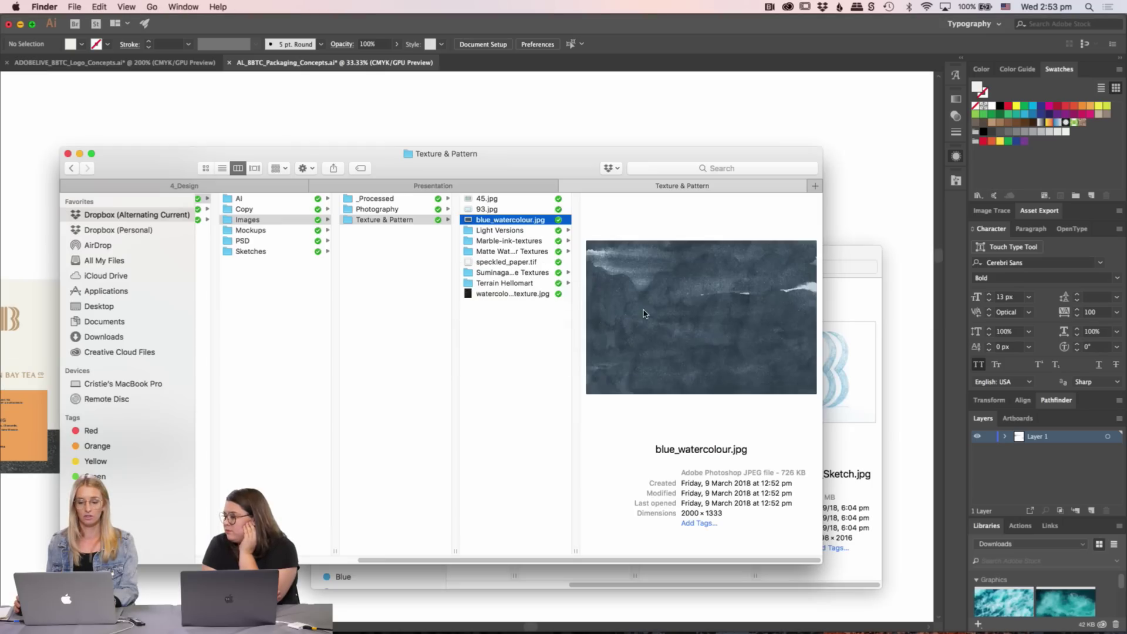
left_click_drag(587, 153, 608, 155)
left_click(470, 188)
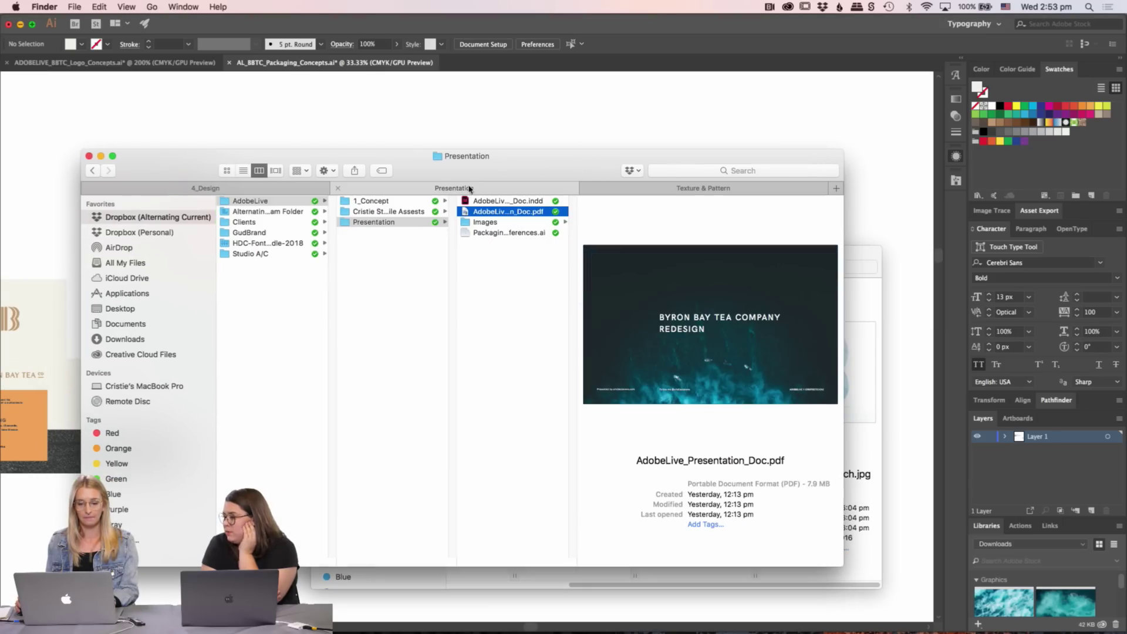
left_click(573, 90)
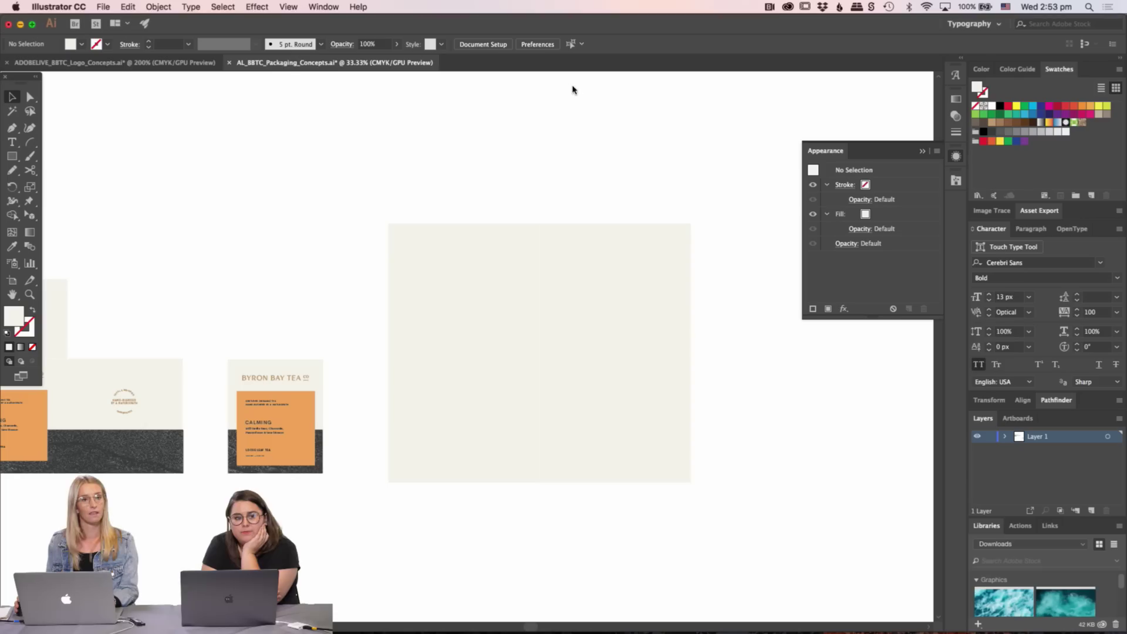
- Move the right cream rectangle away from the left one to leave a gap between them
scroll(434, 258, "down", 2)
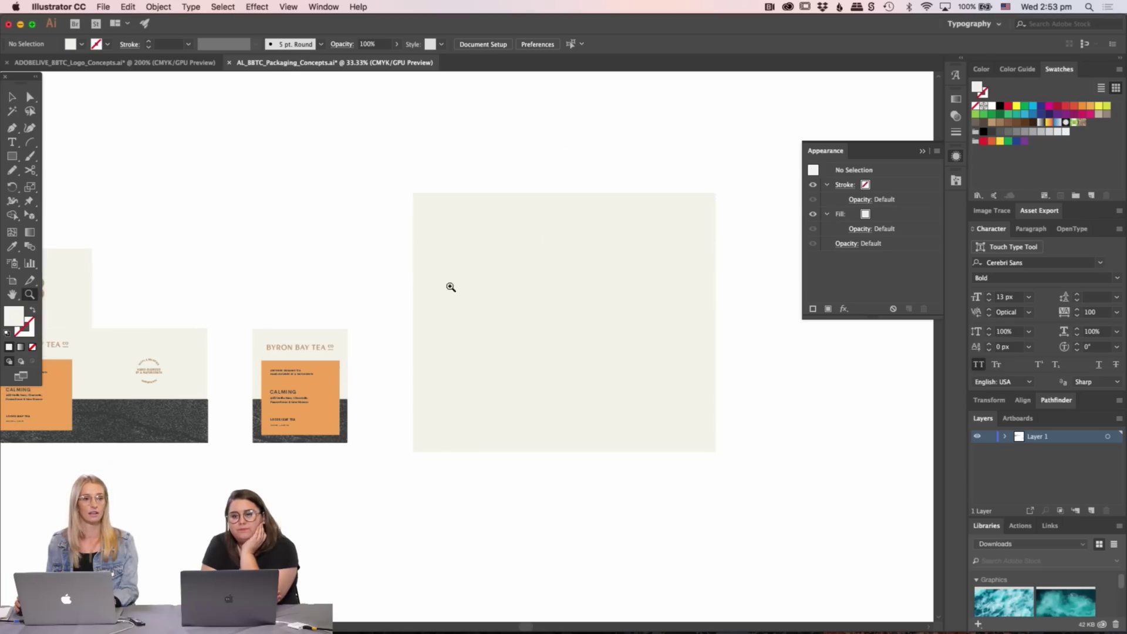
scroll(421, 314, "right", 2)
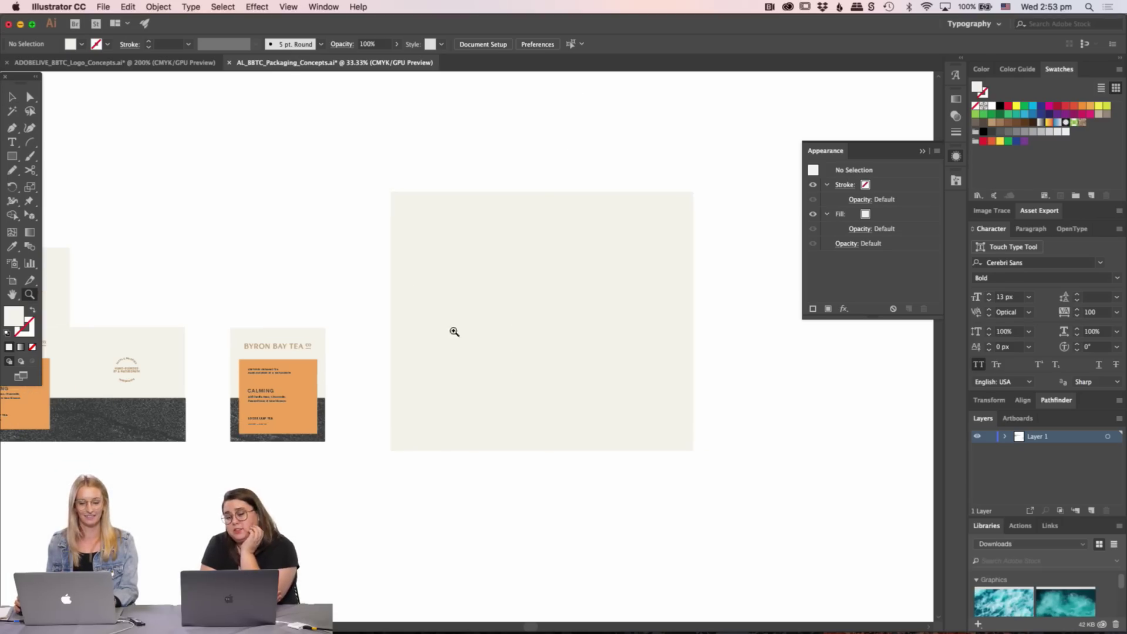
key("v")
left_click(452, 330)
left_click(657, 324)
left_click(773, 322)
left_click_drag(558, 332, 604, 325)
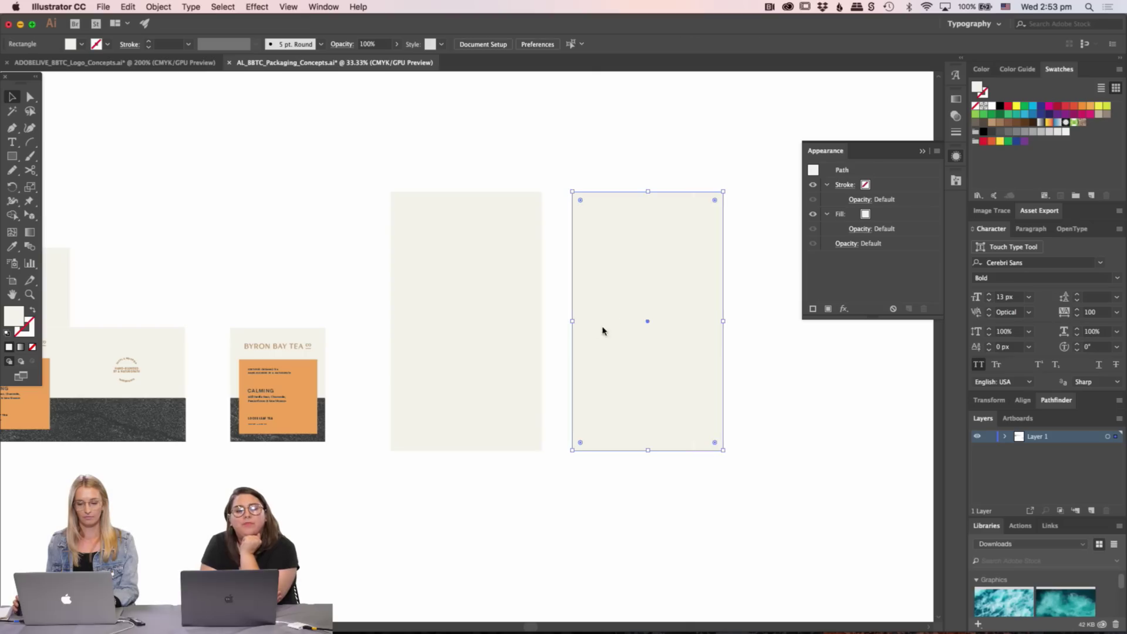
left_click(552, 334)
- Switch to Finder and browse the Images subfolders of 1_Concept, including Photography and Texture & Pattern
key("super+Tab")
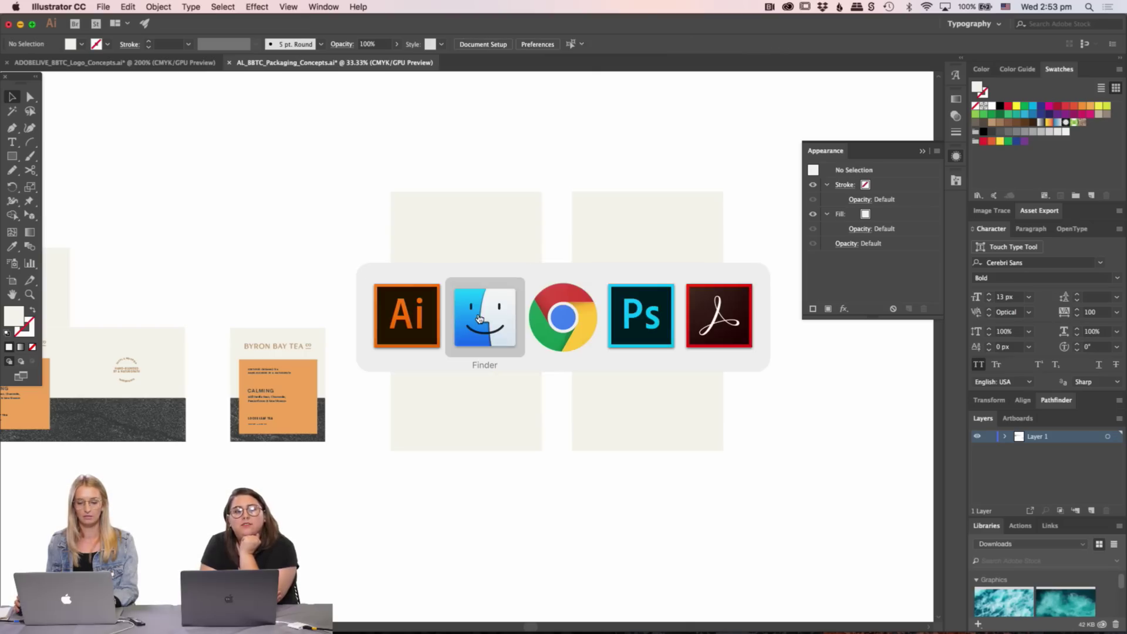
left_click(479, 319)
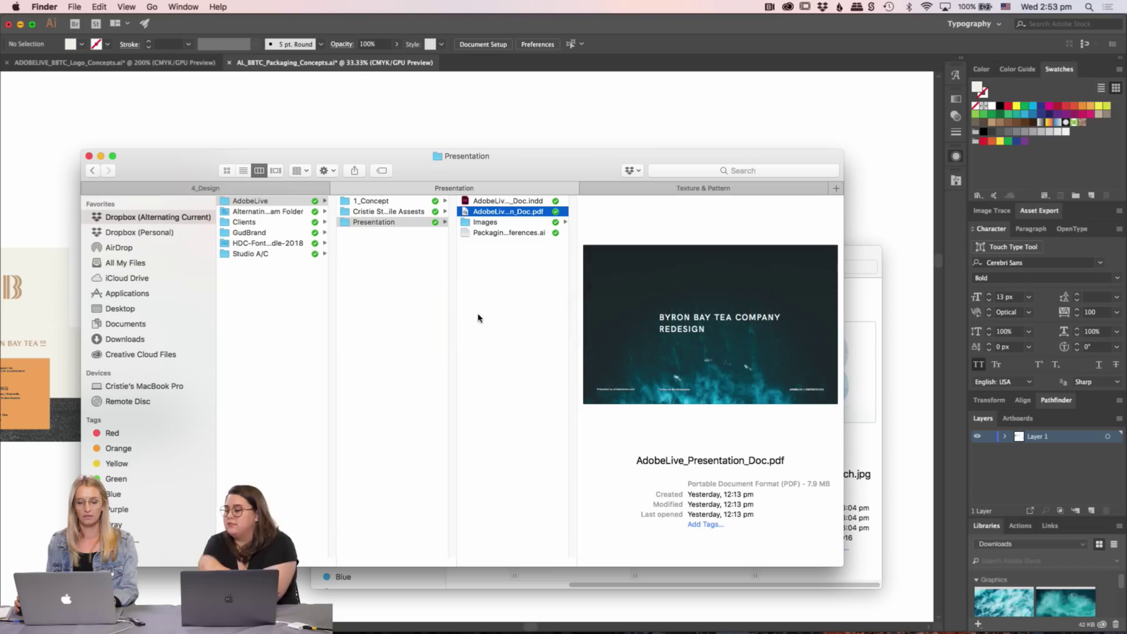
left_click(388, 201)
left_click(508, 222)
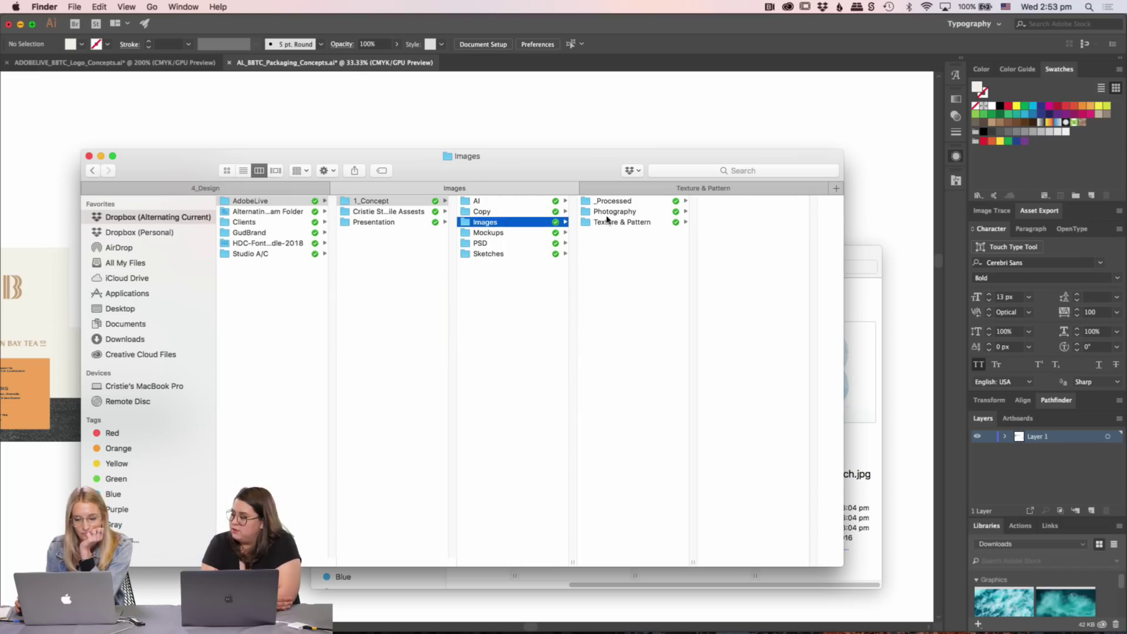
left_click(626, 204)
left_click(634, 222)
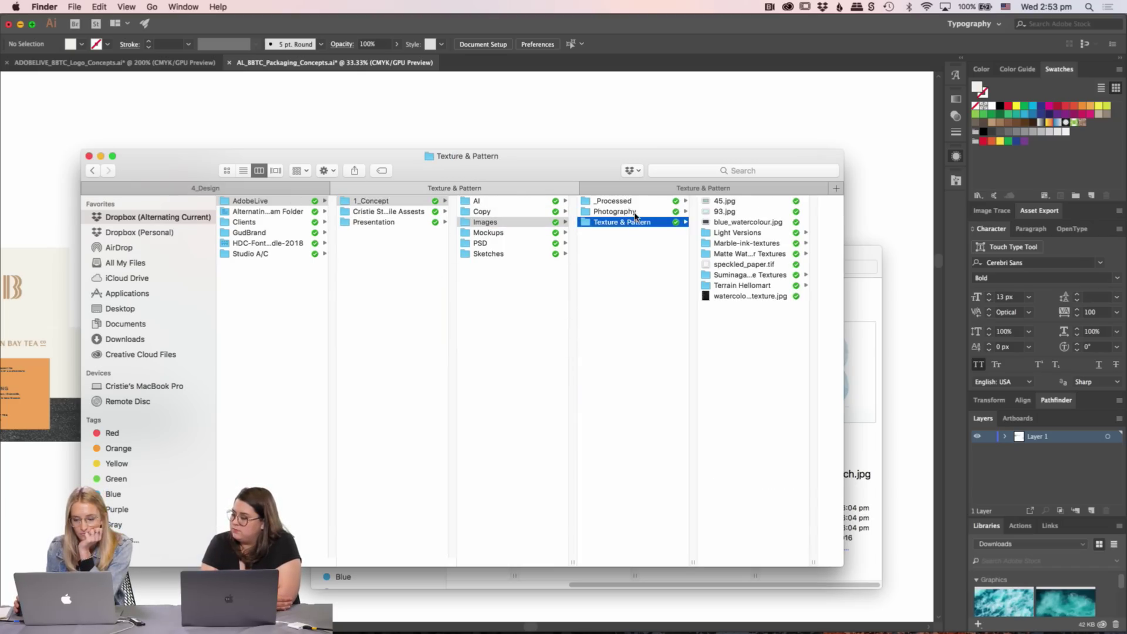
left_click(635, 212)
left_click(627, 224)
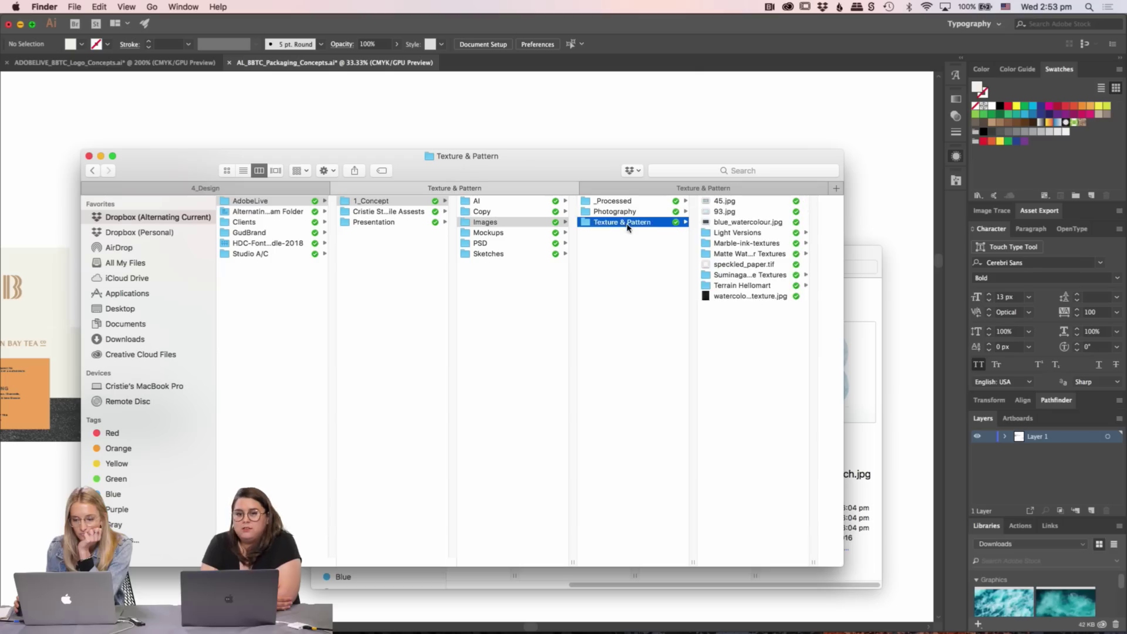
- Open paper-tube-mockup.psd from the Mockups folder of 1_Concept in Photoshop
left_click(508, 234)
left_click_drag(541, 174, 503, 169)
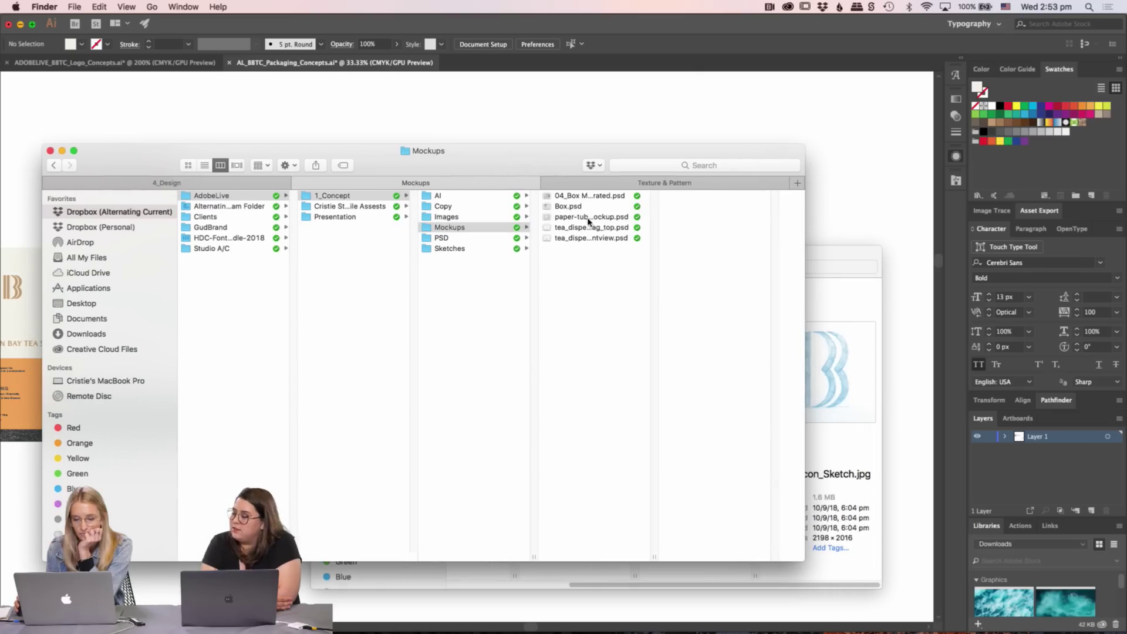
left_click(569, 218)
left_click(565, 218)
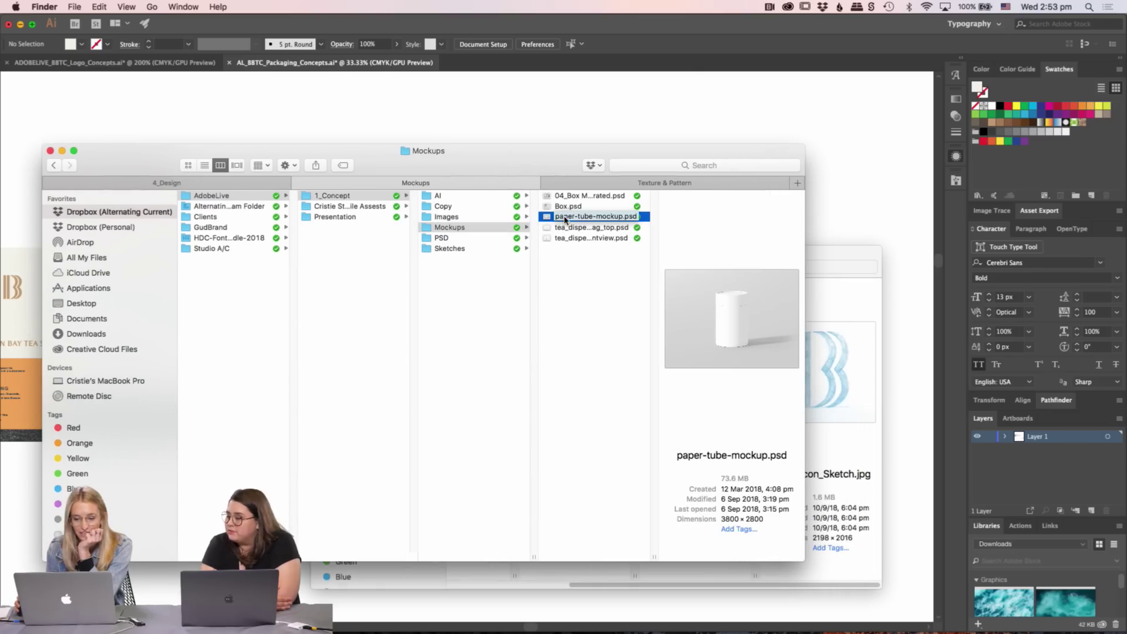
double_click(551, 219)
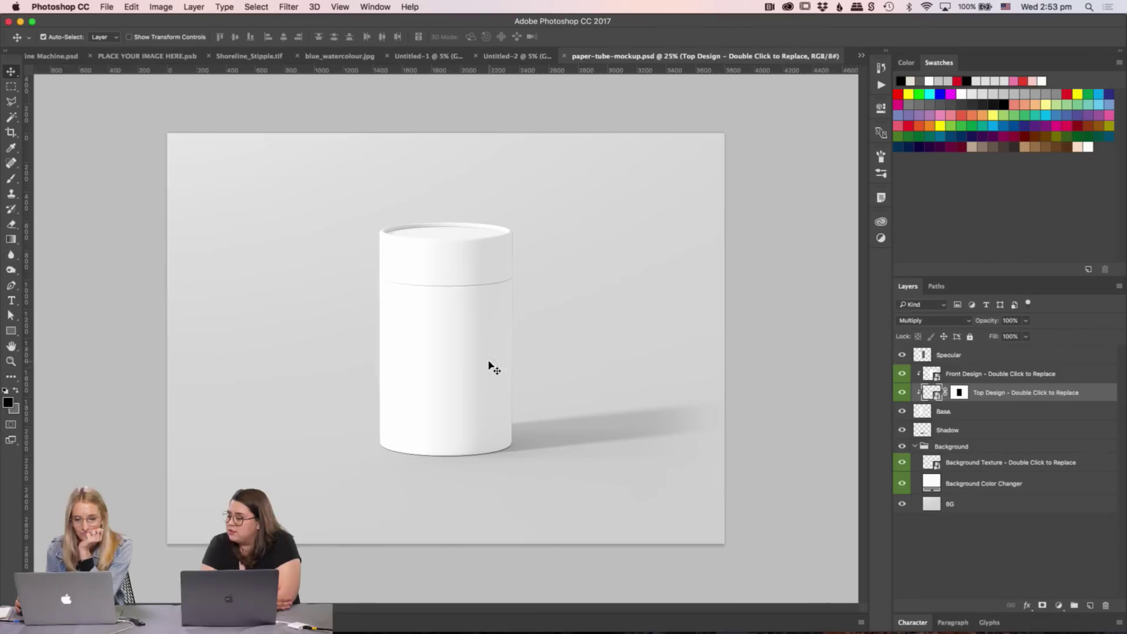
- Examine the proportions of the paper tube and its lid in the mockup
key("z")
left_click(485, 347)
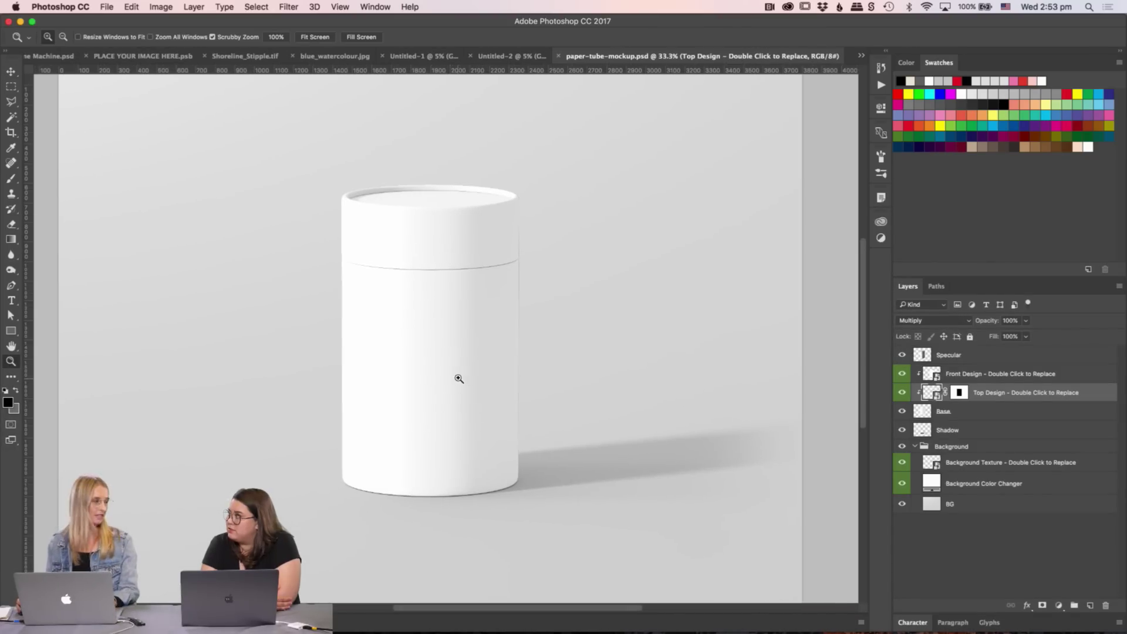
left_click(459, 379)
left_click(503, 395, "alt")
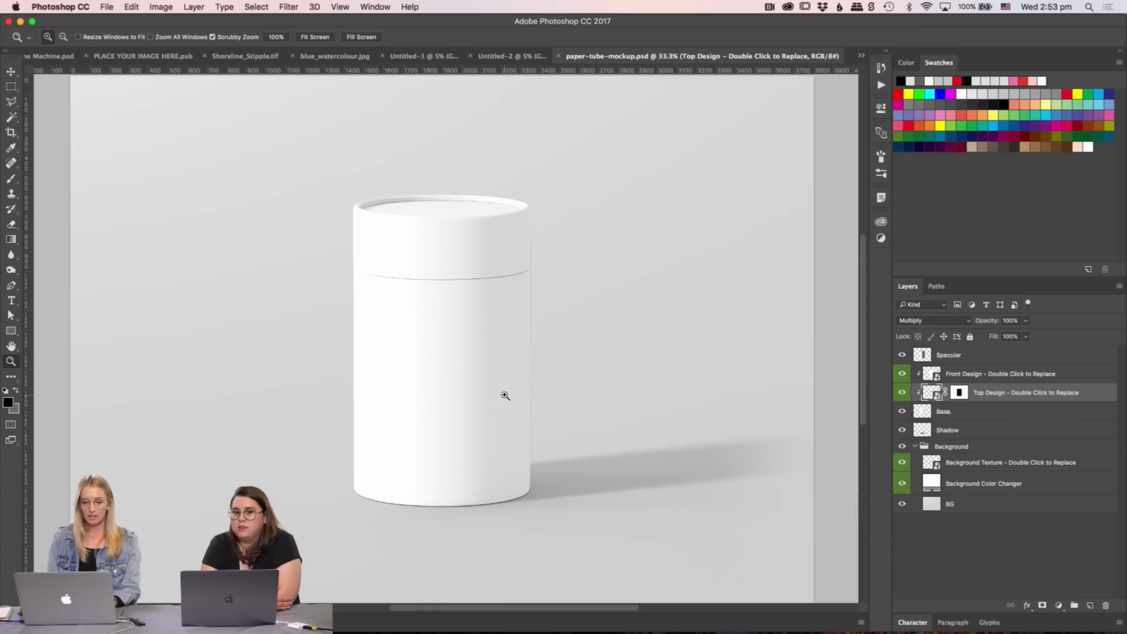
left_click(507, 397, "alt")
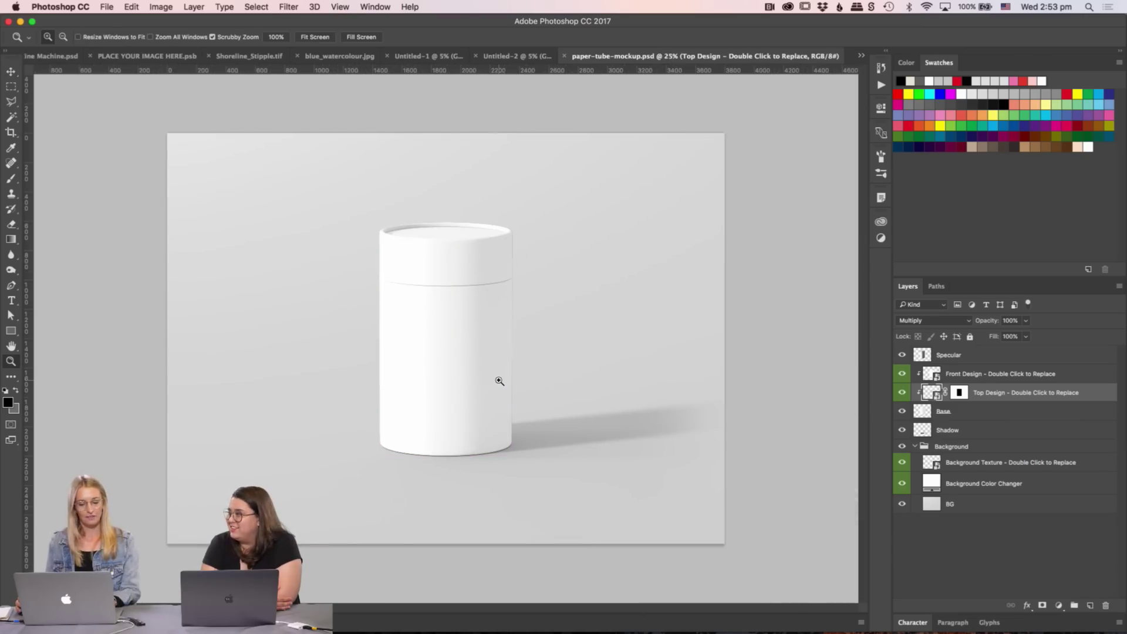
left_click(499, 381)
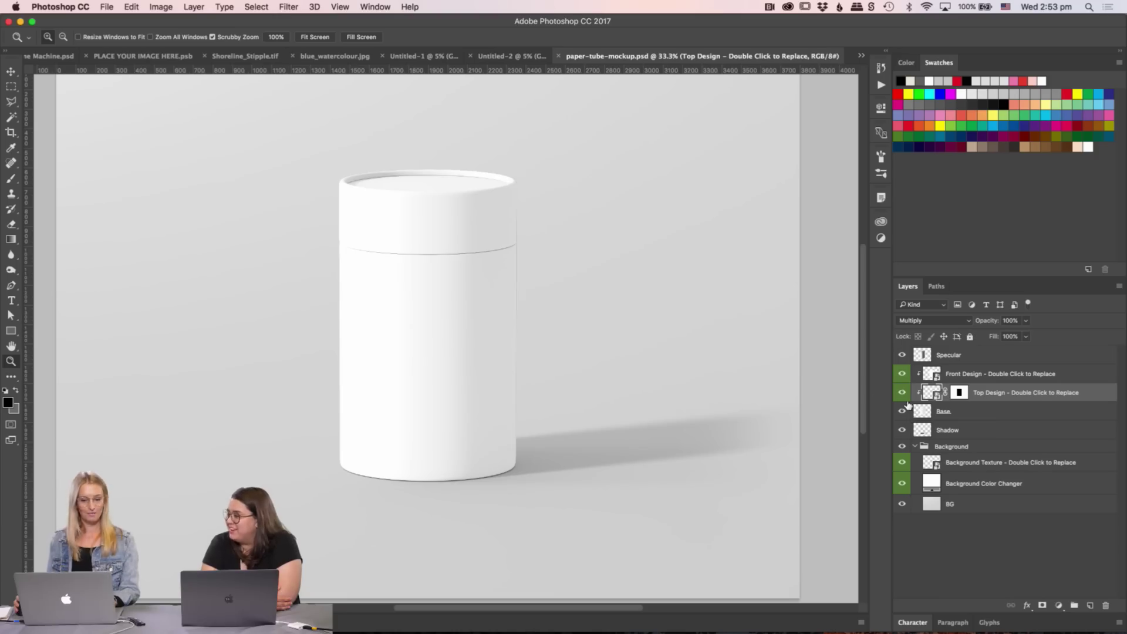
- Return to Illustrator and move the right cream rectangle back flush against the left one
key("super+Tab")
key("super+Tab")
key("super+Tab")
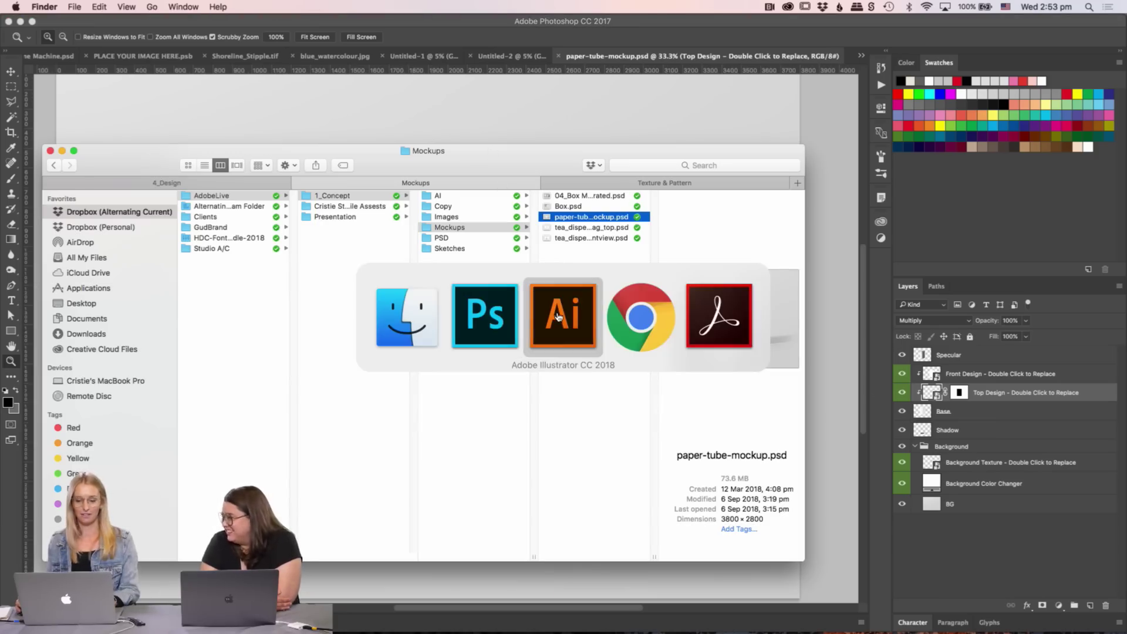
left_click_drag(690, 302, 645, 305)
left_click_drag(344, 407, 449, 412)
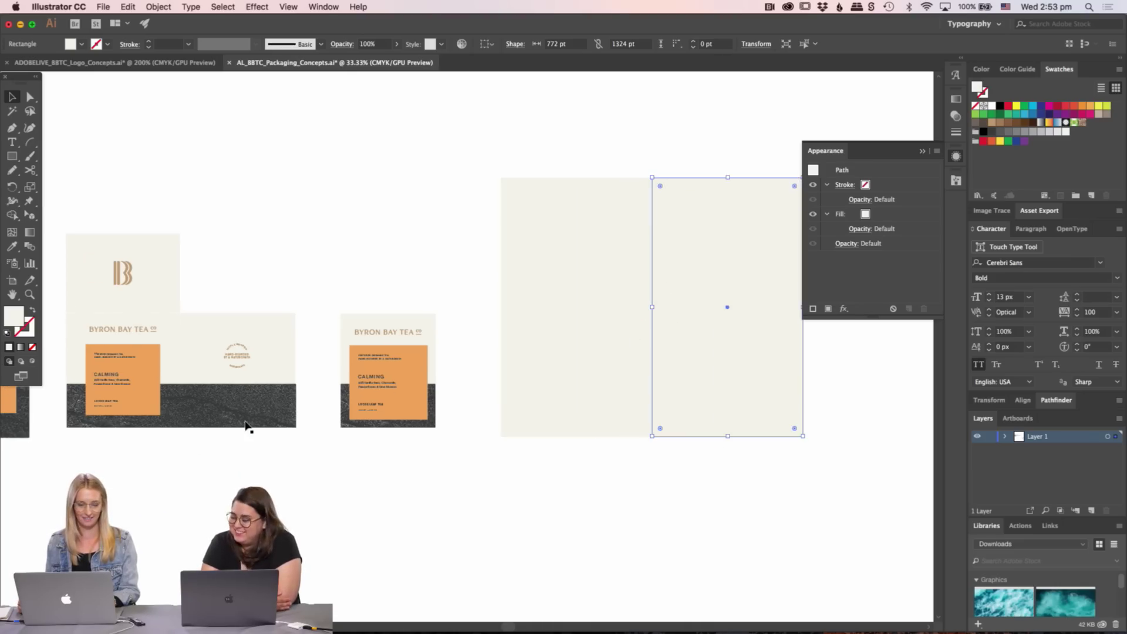
- Copy the BYRON BAY TEA CO logo from the box front to the upper part of the left cream panel
left_click(247, 421)
mouse_move(270, 414)
left_mouse_down()
mouse_move(260, 447)
mouse_move(276, 433)
left_mouse_up()
left_click_drag(155, 495, 206, 506)
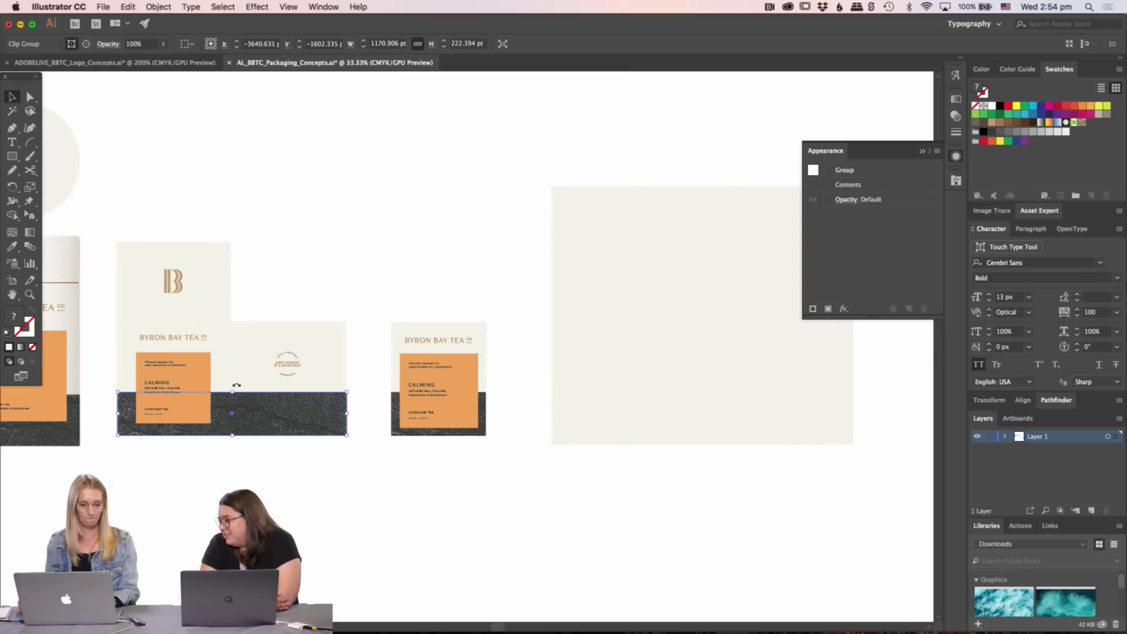
left_click_drag(189, 342, 660, 241)
key("Delete")
left_click(628, 250)
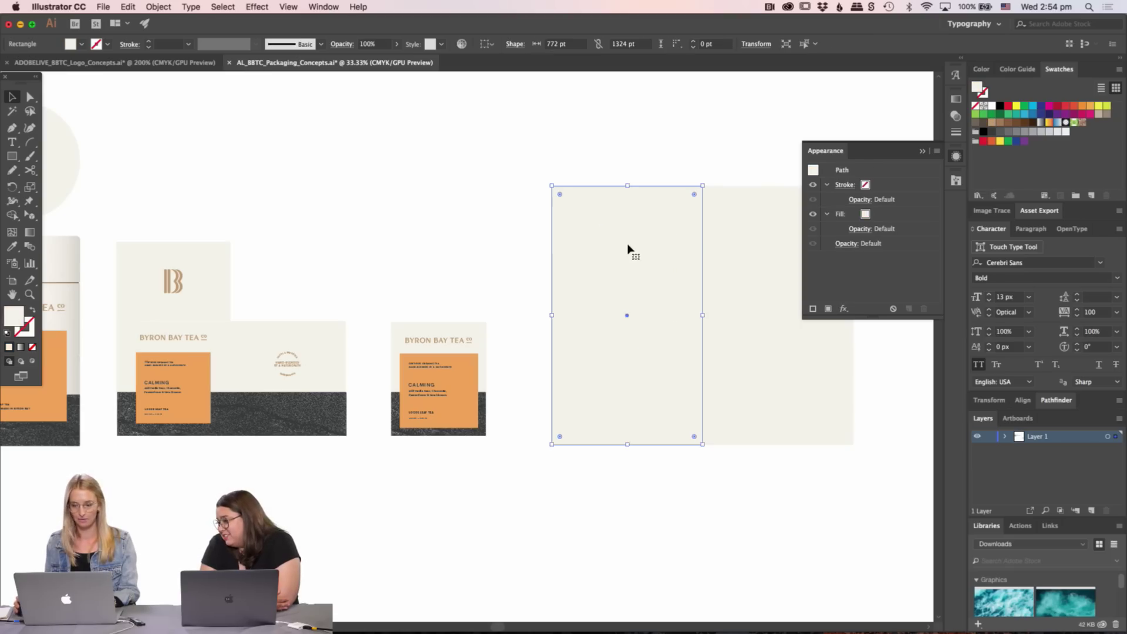
left_click(646, 155)
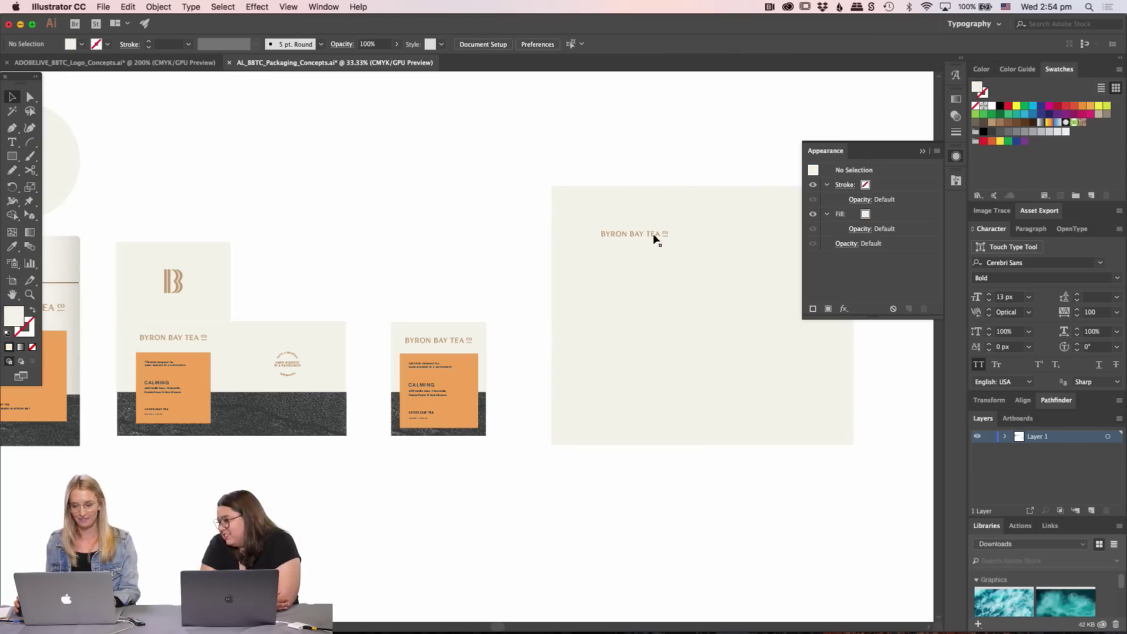
- Copy the orange CALMING label with all its text from the box onto the left cream panel below the logo and enlarge it
left_click(161, 364)
left_click(159, 389, "shift")
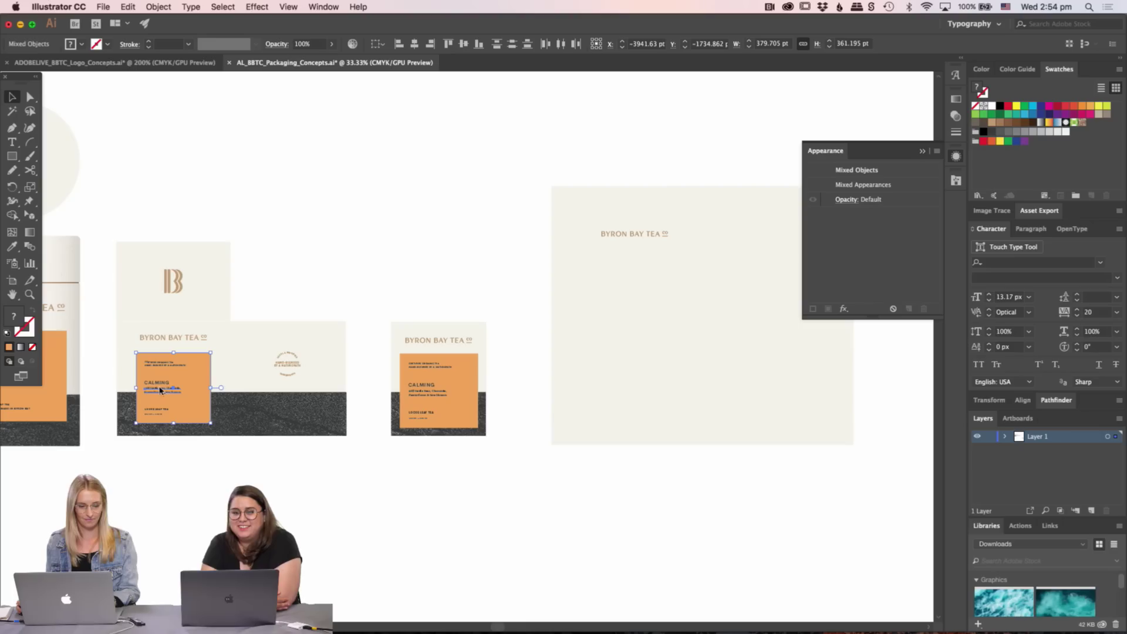
left_click(158, 410, "shift")
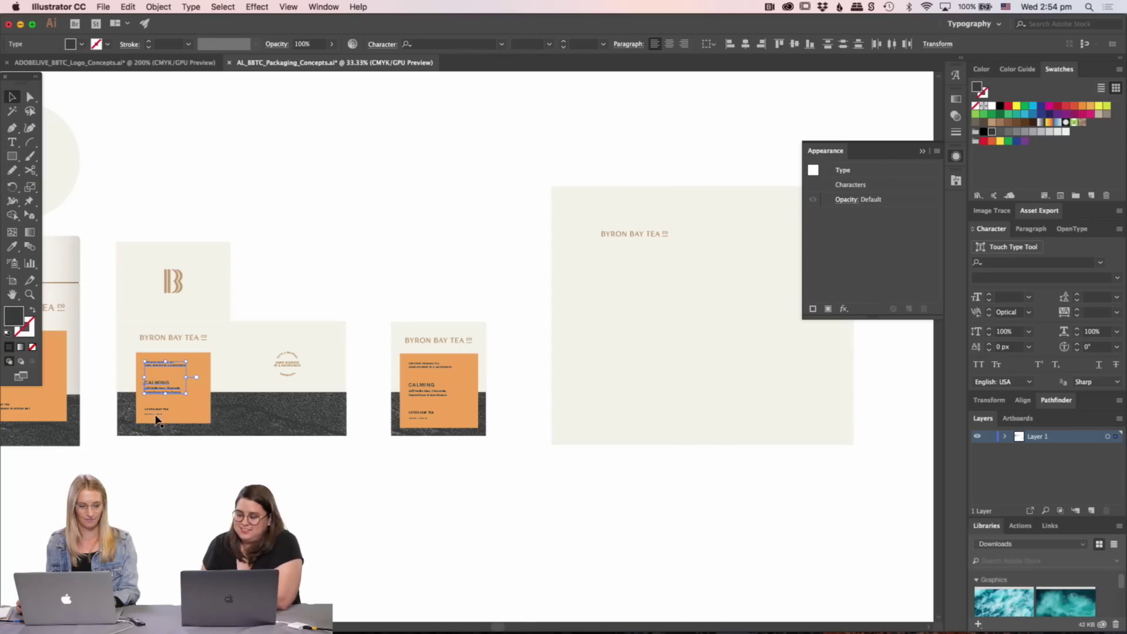
key("super+1")
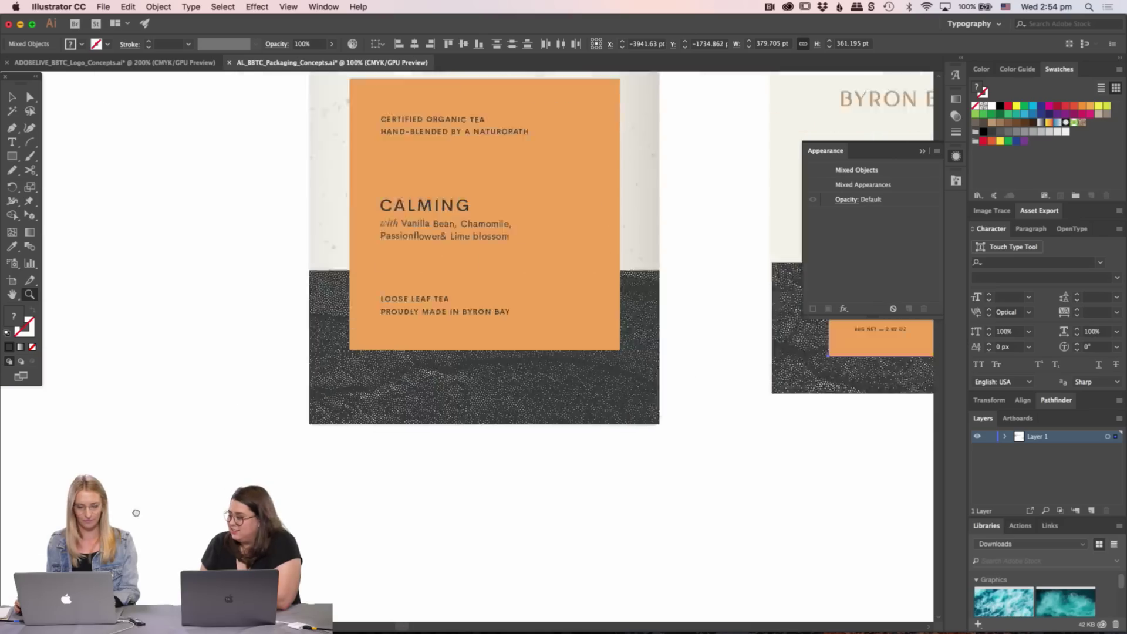
left_click(492, 444, "shift")
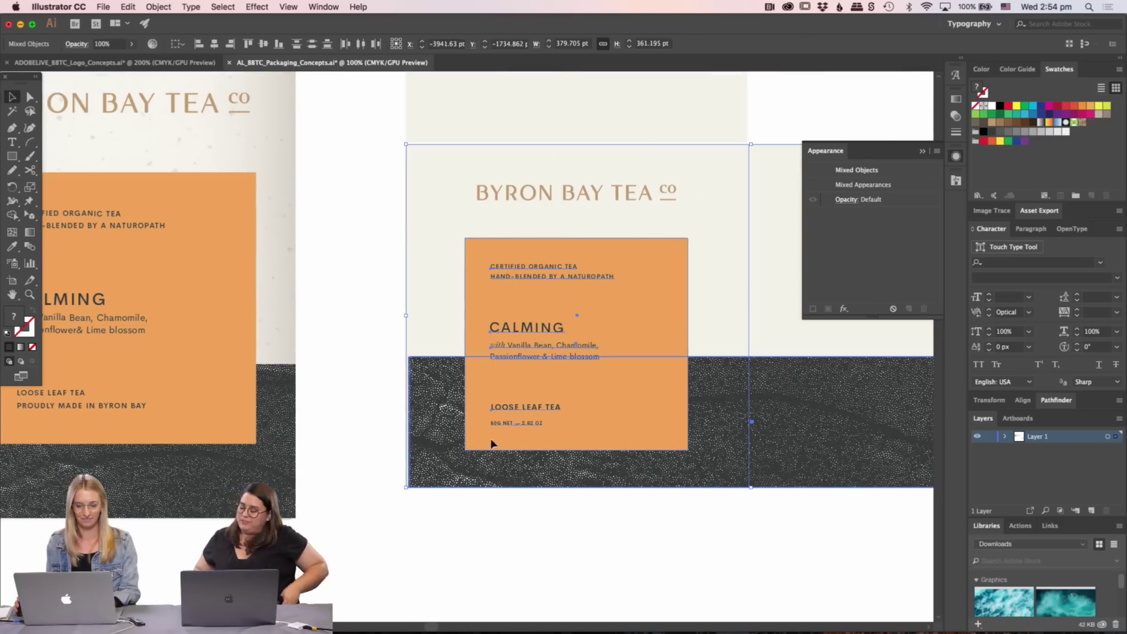
left_click(465, 449)
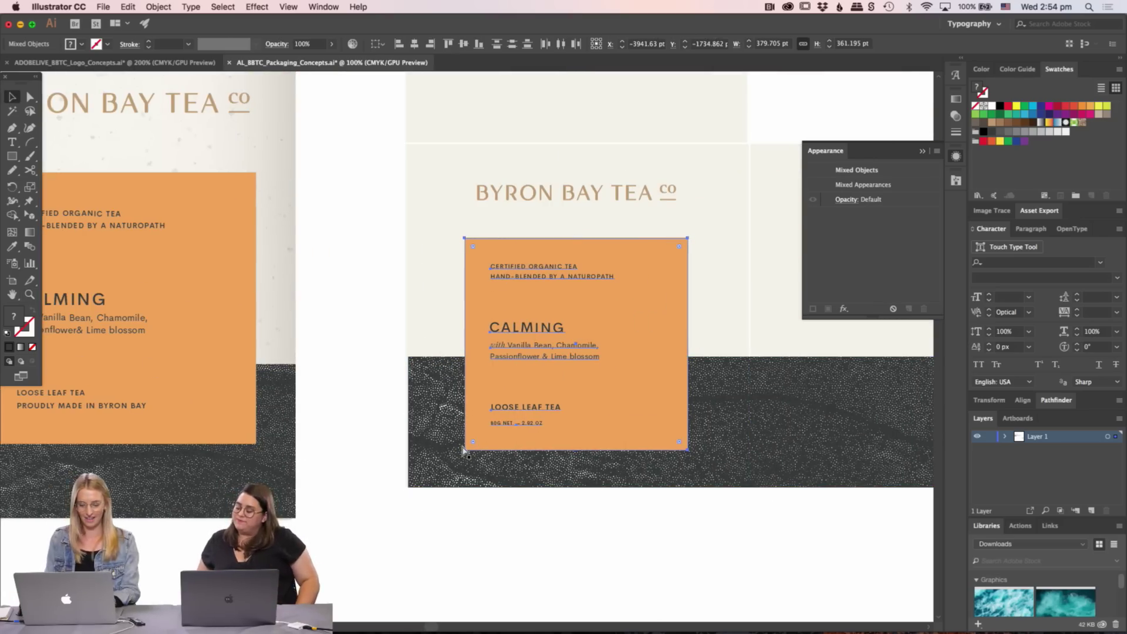
key("super+minus")
key("super+minus")
key("super+minus")
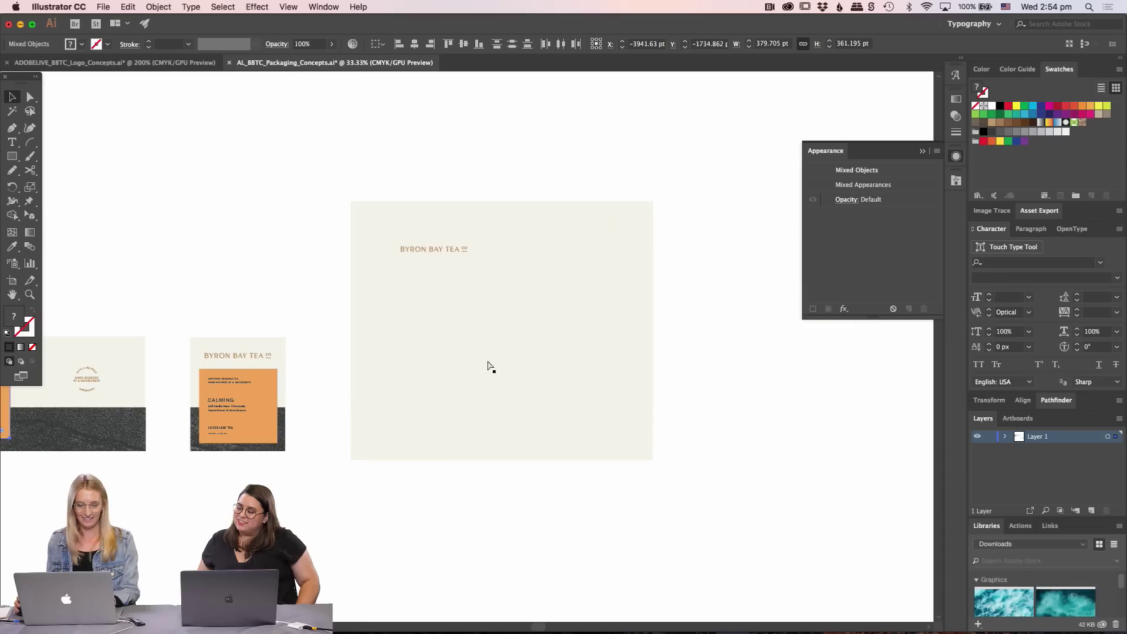
key("super+v")
left_click_drag(474, 319, 441, 289)
- Recolour the right cream panel with the dark charcoal sampled from the box's textured base band
key("m")
left_click_drag(502, 201, 653, 460)
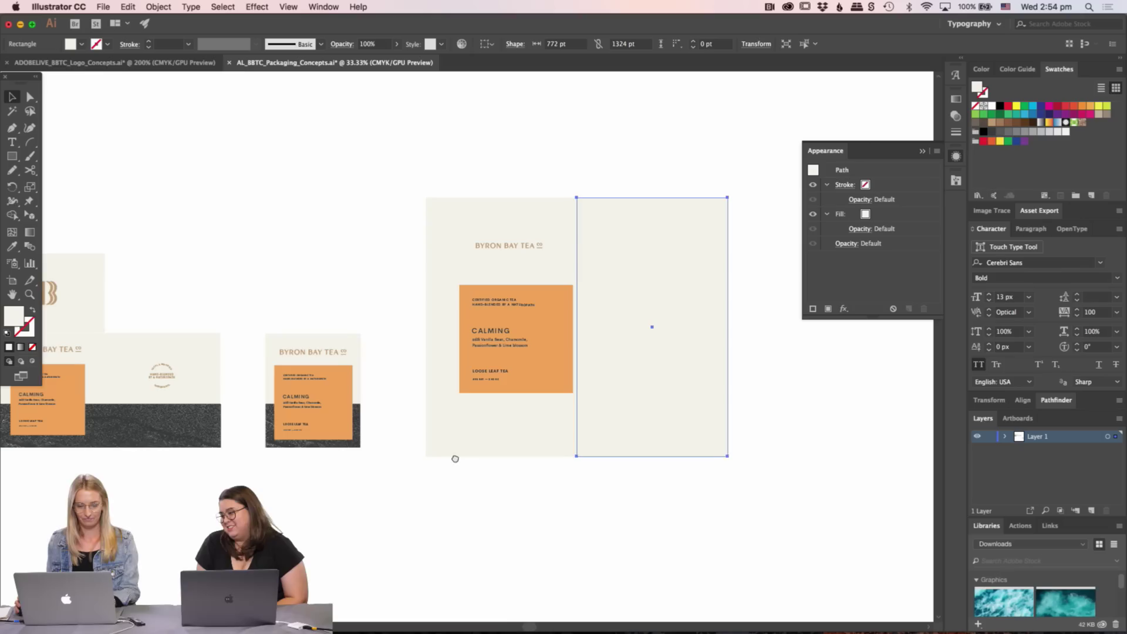
scroll(453, 456, "left", 3)
key("i")
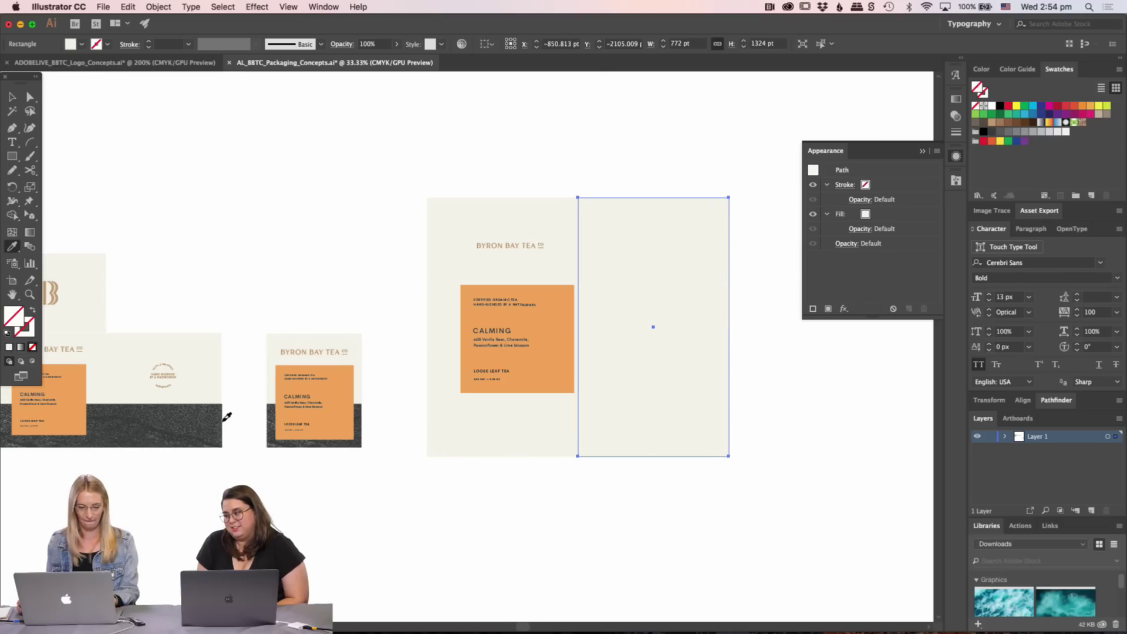
left_click(227, 420)
left_click(205, 424)
key("v")
left_click(327, 486)
- Select the left cream panel together with its logo and orange label
scroll(433, 349, "right", 2)
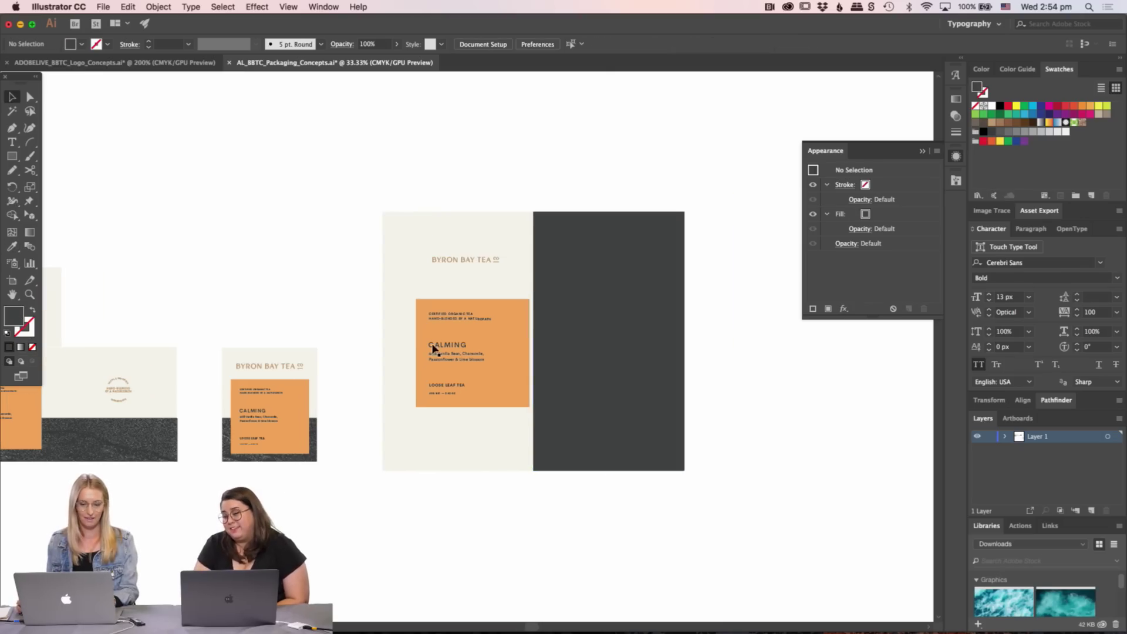
left_click_drag(449, 190, 450, 399)
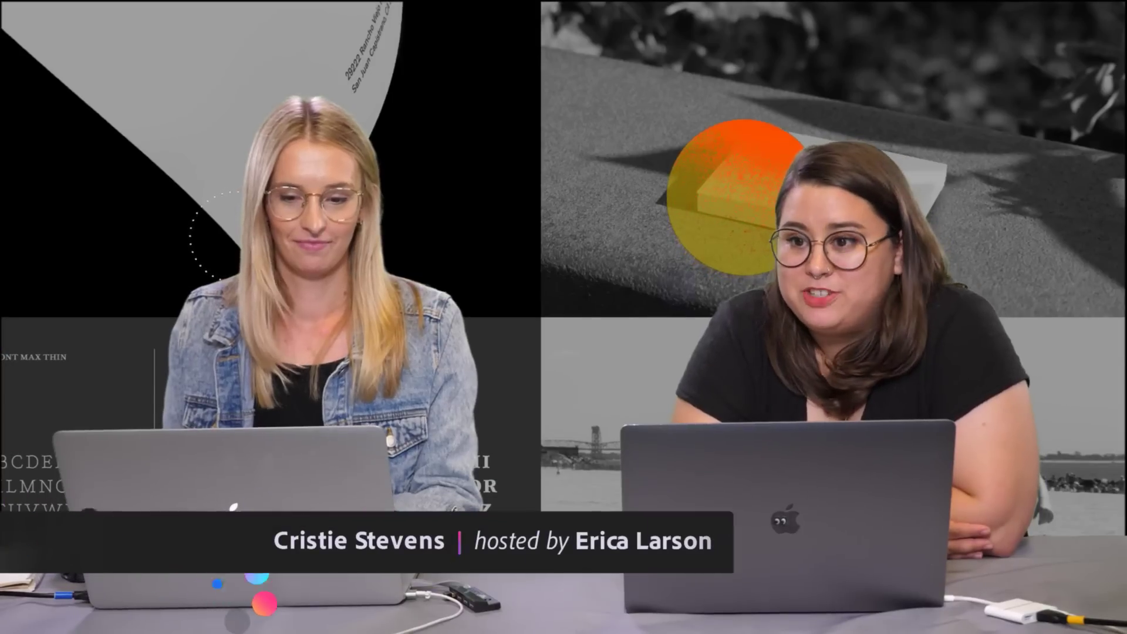